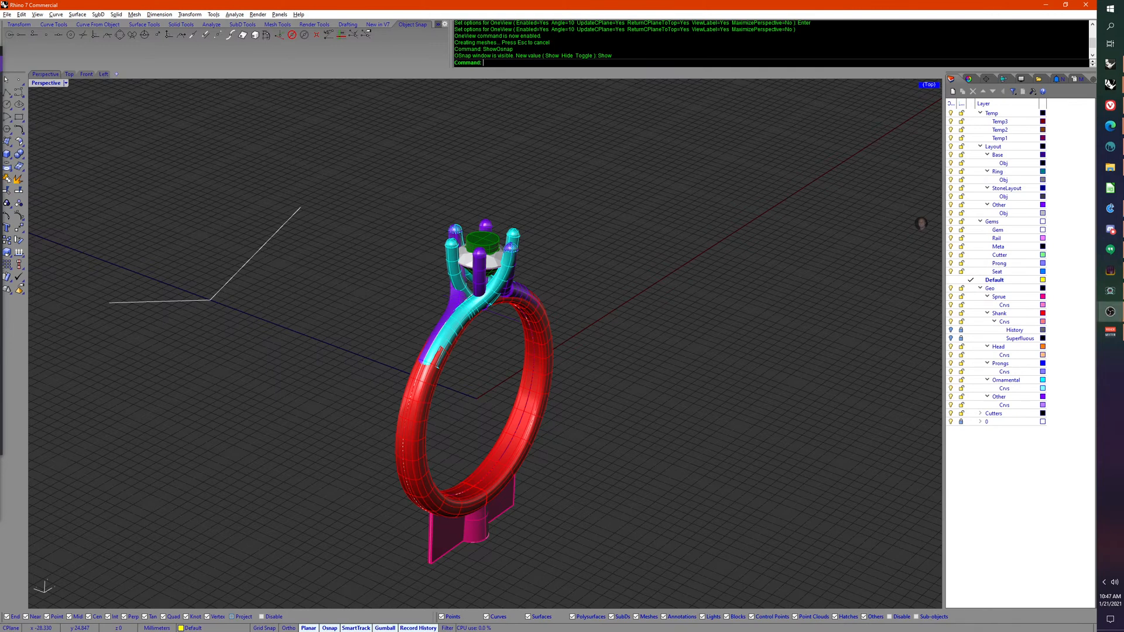
Step: Switch to the browser's McNeel forum thread on learning surface modeling and select its address for sharing in Discord
{"action": "right_click_drag", "start_coordinate": [271, 331], "coordinate": [263, 368]}
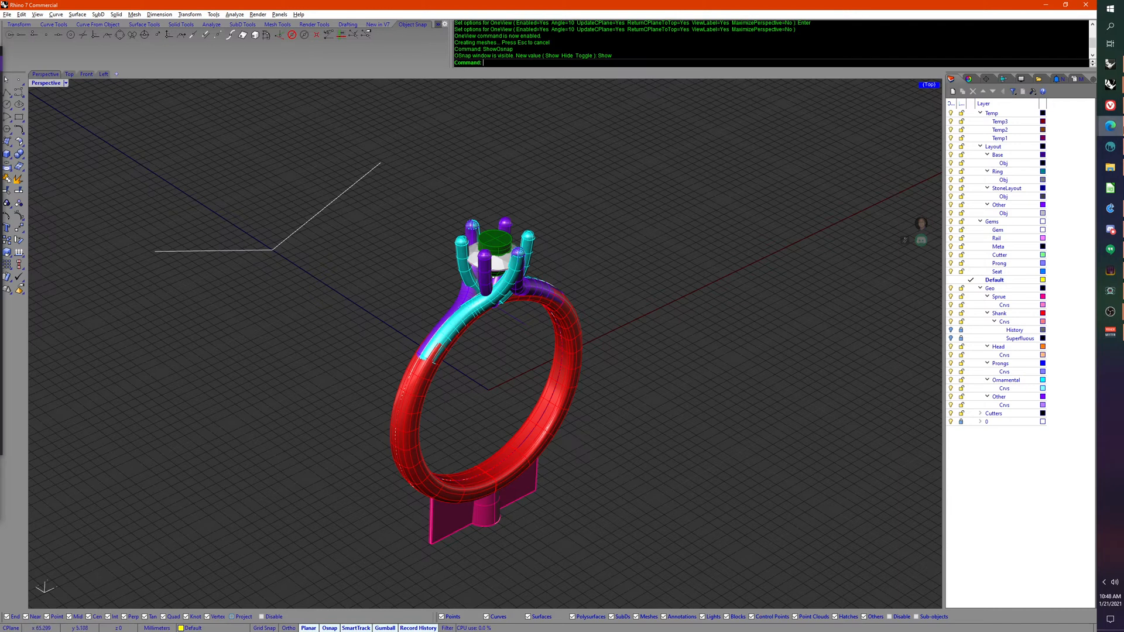
{"action": "left_click", "coordinate": [1116, 106]}
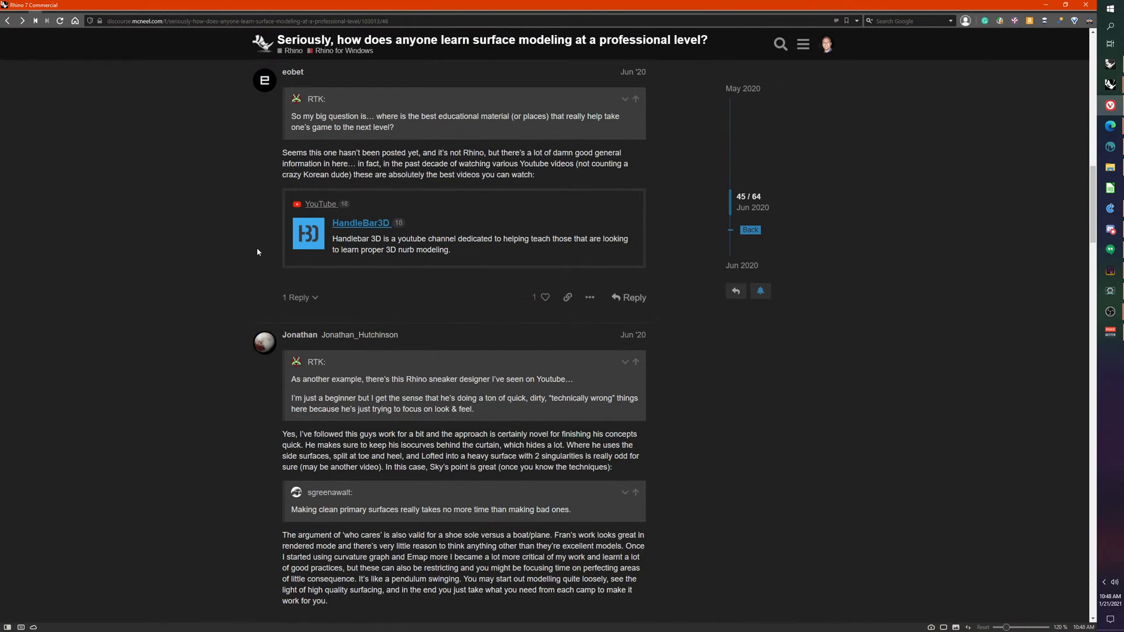
{"action": "scroll", "coordinate": [197, 274], "scroll_direction": "up", "scroll_amount": 2}
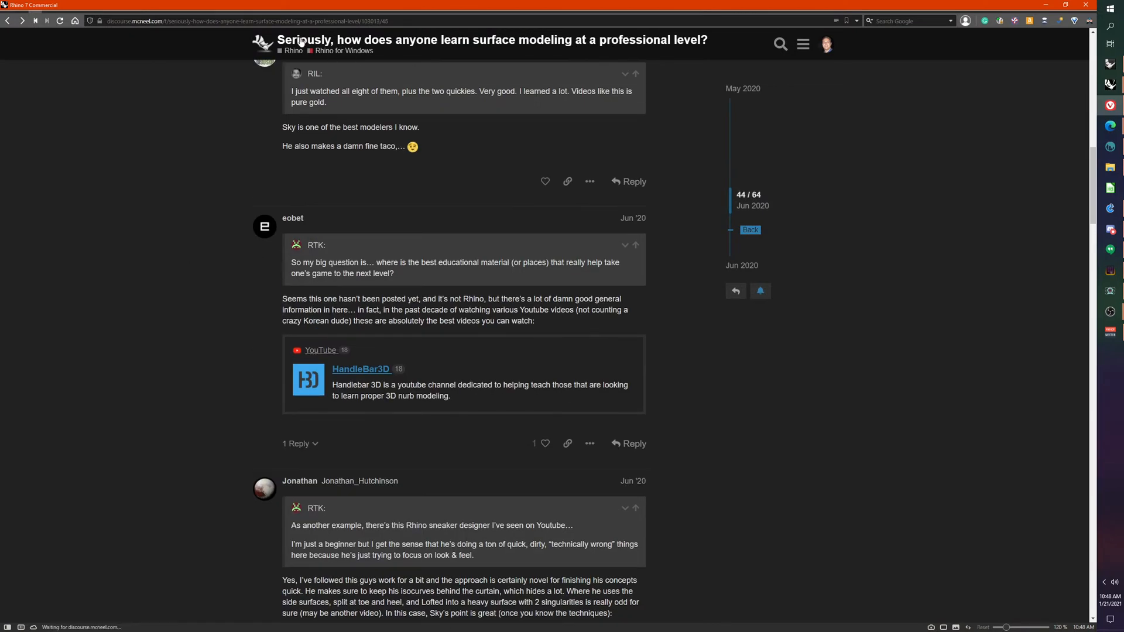
{"action": "left_click", "coordinate": [248, 21]}
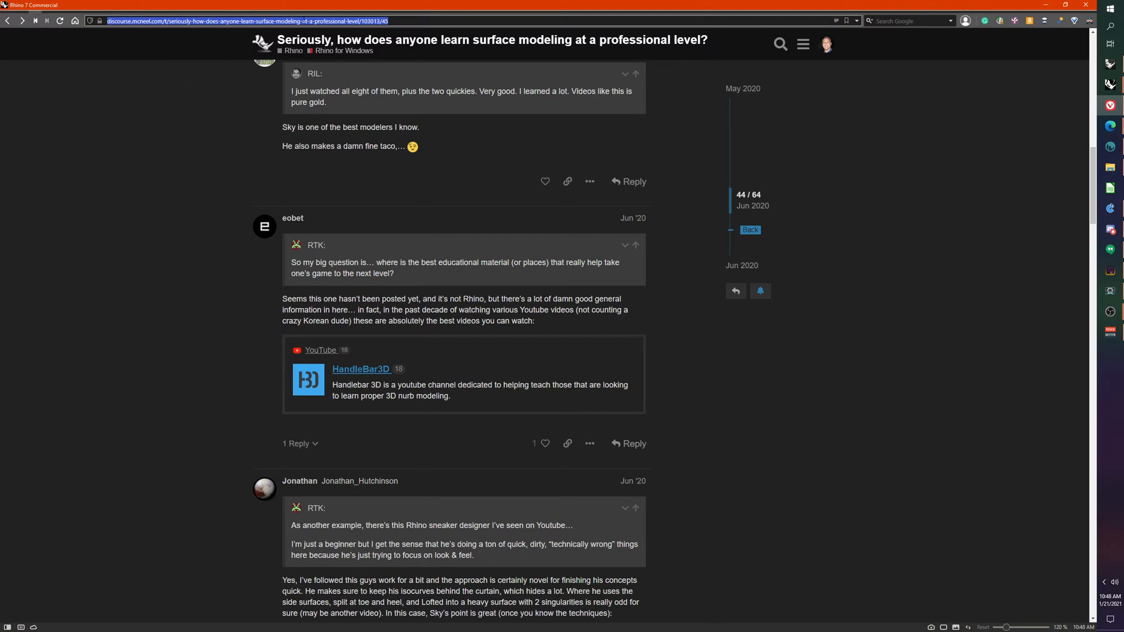
{"action": "left_click", "coordinate": [1114, 234]}
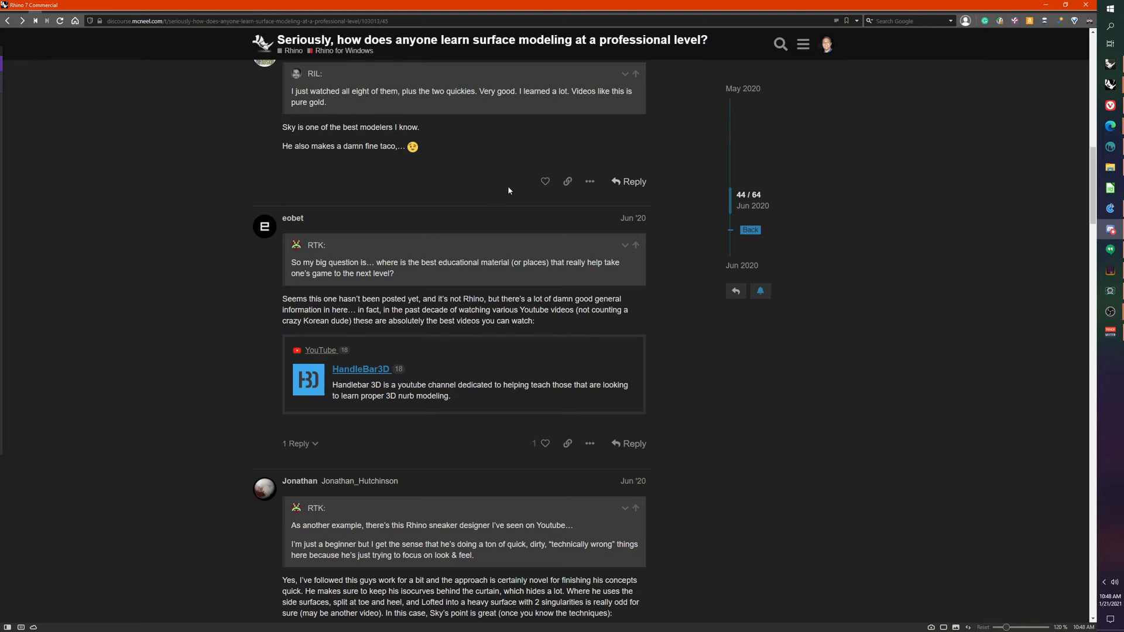
Step: Look through the surface modeling forum thread for posts recommending surfacing tutorials and videos
{"action": "scroll", "coordinate": [508, 189], "scroll_direction": "up", "scroll_amount": 5}
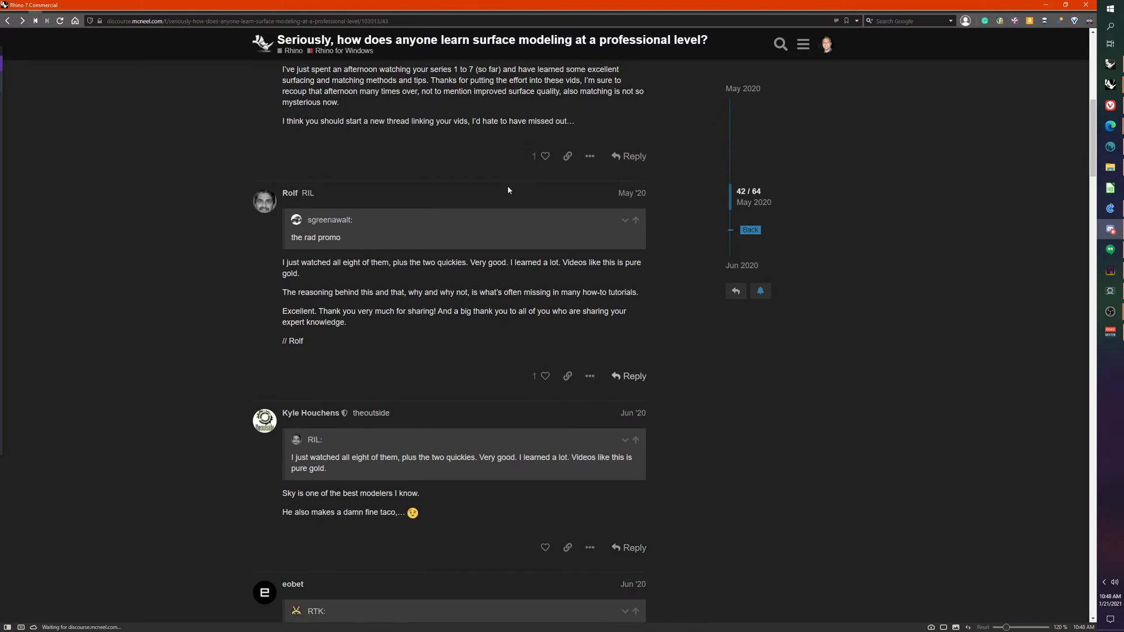
{"action": "scroll", "coordinate": [507, 189], "scroll_direction": "up", "scroll_amount": 4}
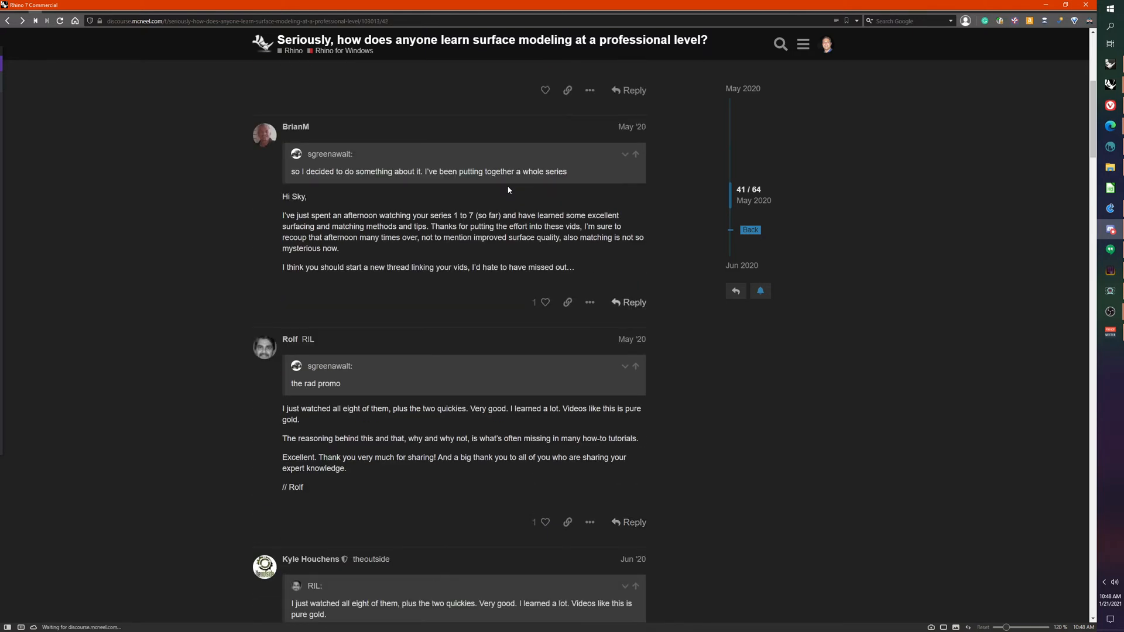
{"action": "scroll", "coordinate": [507, 189], "scroll_direction": "down", "scroll_amount": 4}
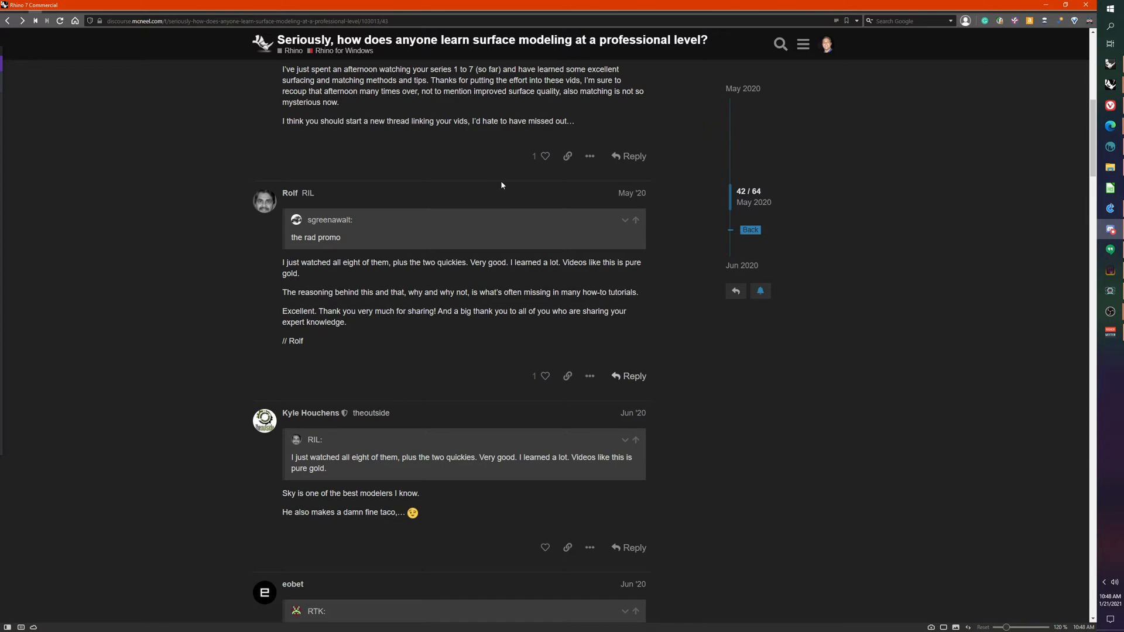
{"action": "scroll", "coordinate": [495, 186], "scroll_direction": "up", "scroll_amount": 15}
{"action": "scroll", "coordinate": [494, 190], "scroll_direction": "up", "scroll_amount": 20}
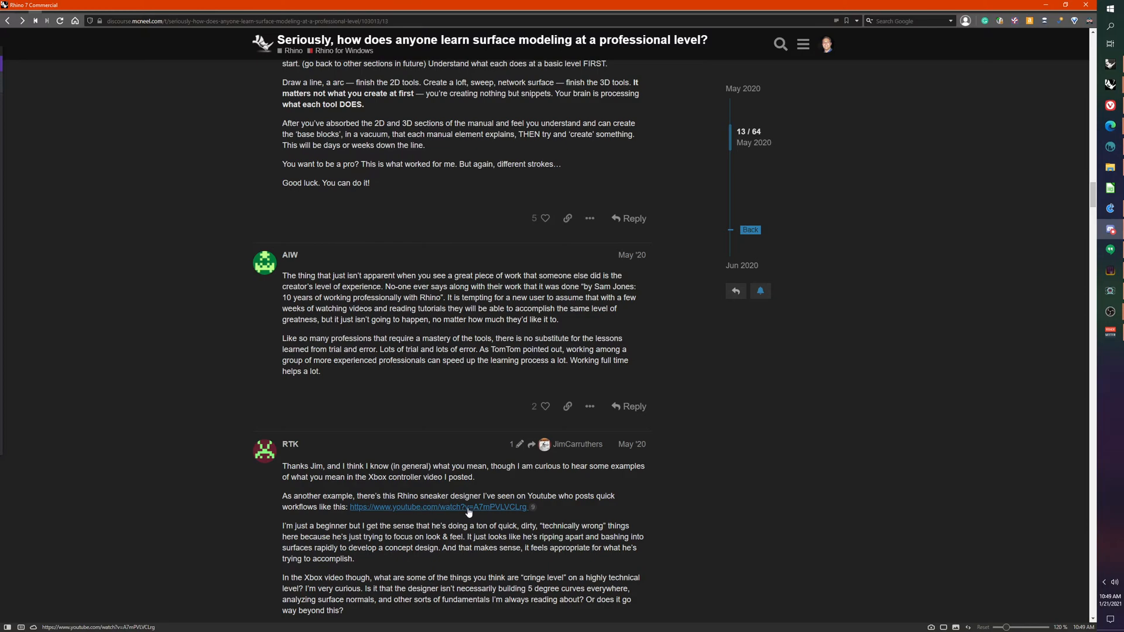
{"action": "scroll", "coordinate": [395, 437], "scroll_direction": "up", "scroll_amount": 20}
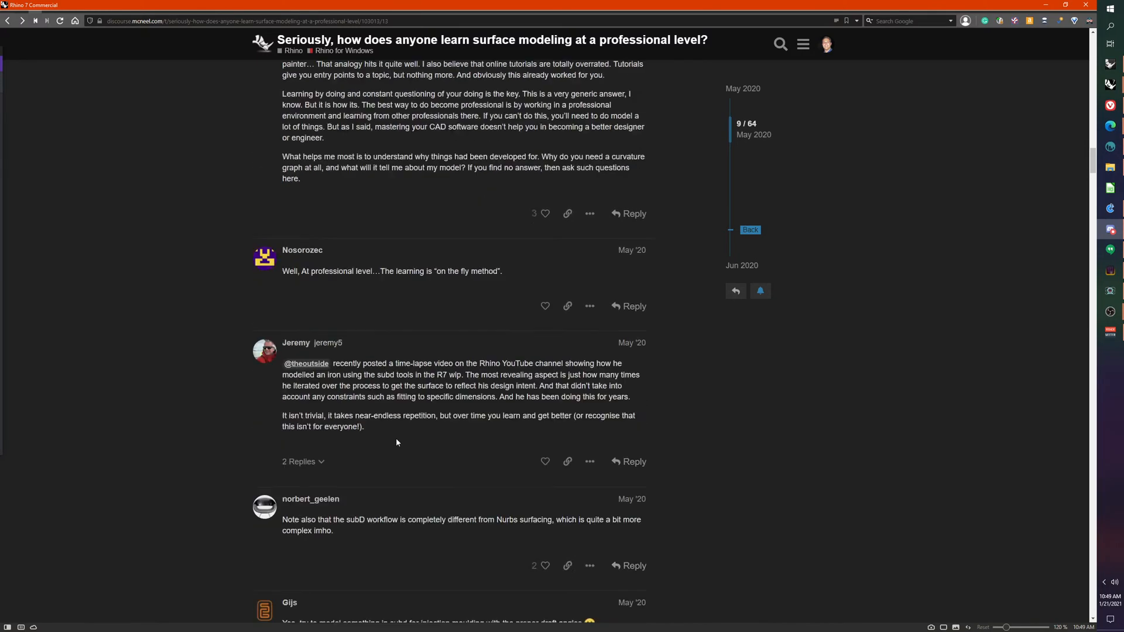
{"action": "scroll", "coordinate": [396, 438], "scroll_direction": "up", "scroll_amount": 10}
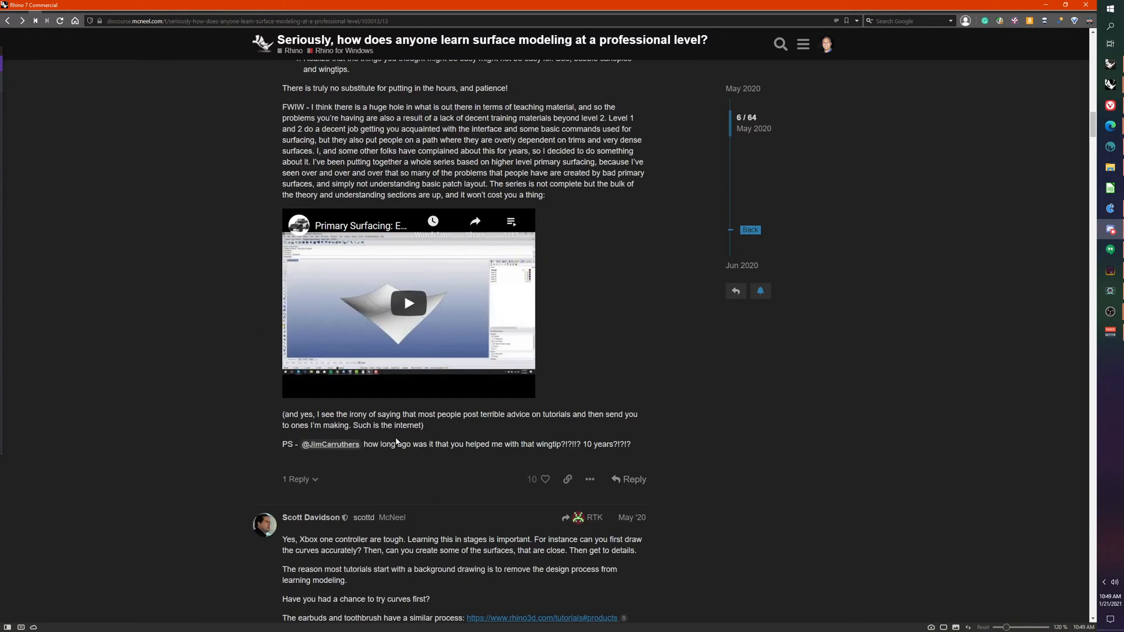
{"action": "scroll", "coordinate": [397, 441], "scroll_direction": "down", "scroll_amount": 1}
{"action": "scroll", "coordinate": [396, 441], "scroll_direction": "down", "scroll_amount": 3}
{"action": "scroll", "coordinate": [433, 444], "scroll_direction": "up", "scroll_amount": 15}
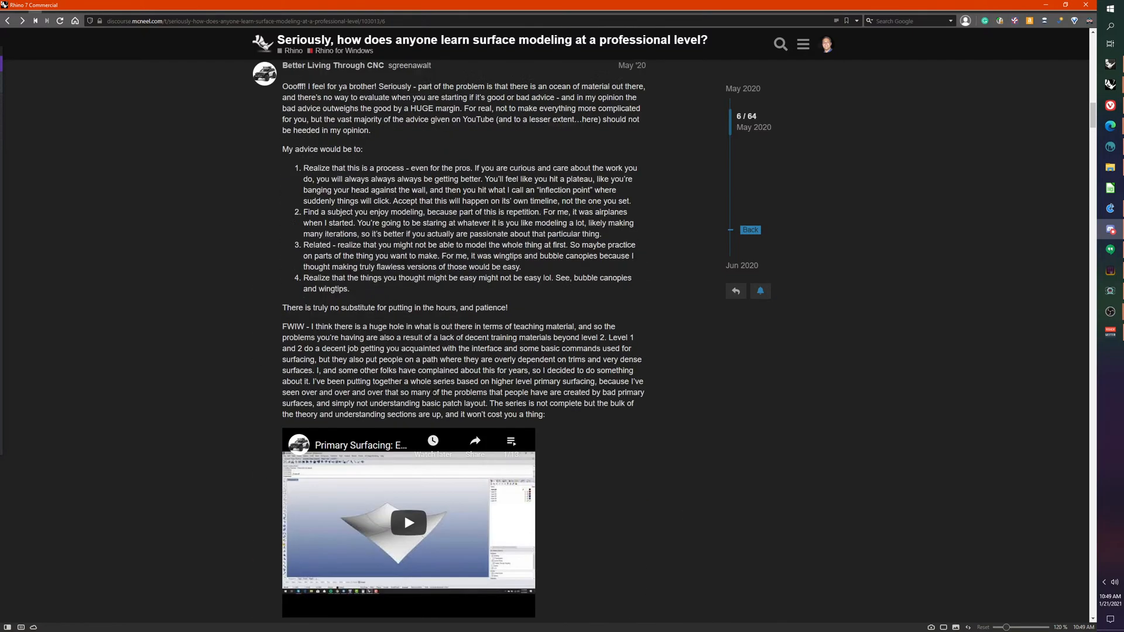
{"action": "scroll", "coordinate": [433, 396], "scroll_direction": "up", "scroll_amount": 5}
{"action": "scroll", "coordinate": [432, 390], "scroll_direction": "down", "scroll_amount": 15}
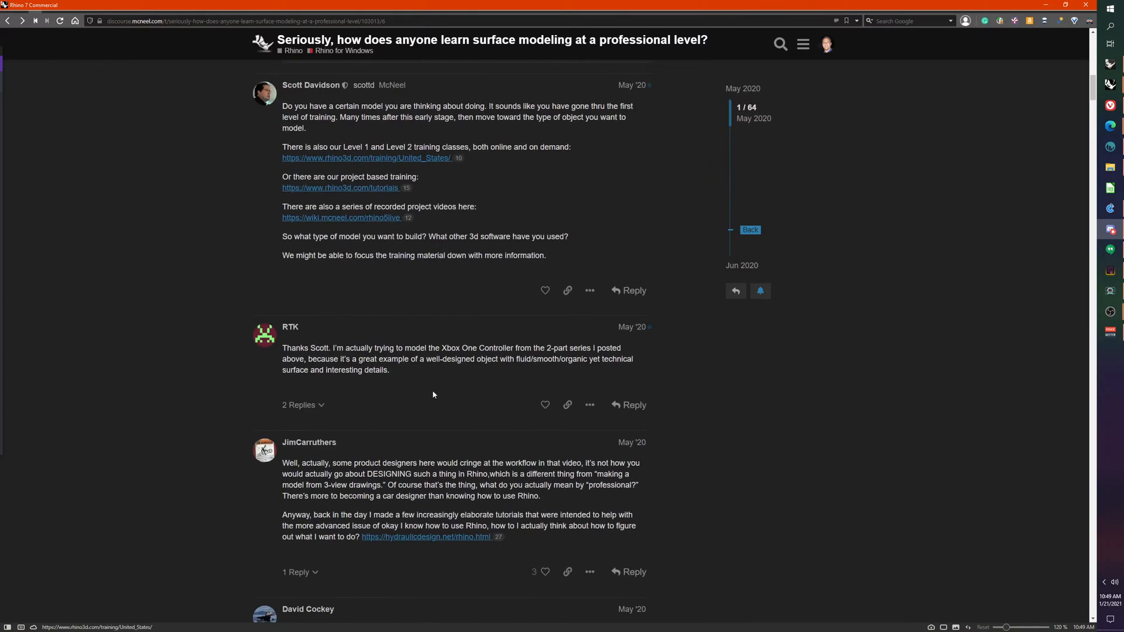
{"action": "left_click_drag", "start_coordinate": [735, 122], "coordinate": [720, 197]}
{"action": "scroll", "coordinate": [644, 263], "scroll_direction": "down", "scroll_amount": 20}
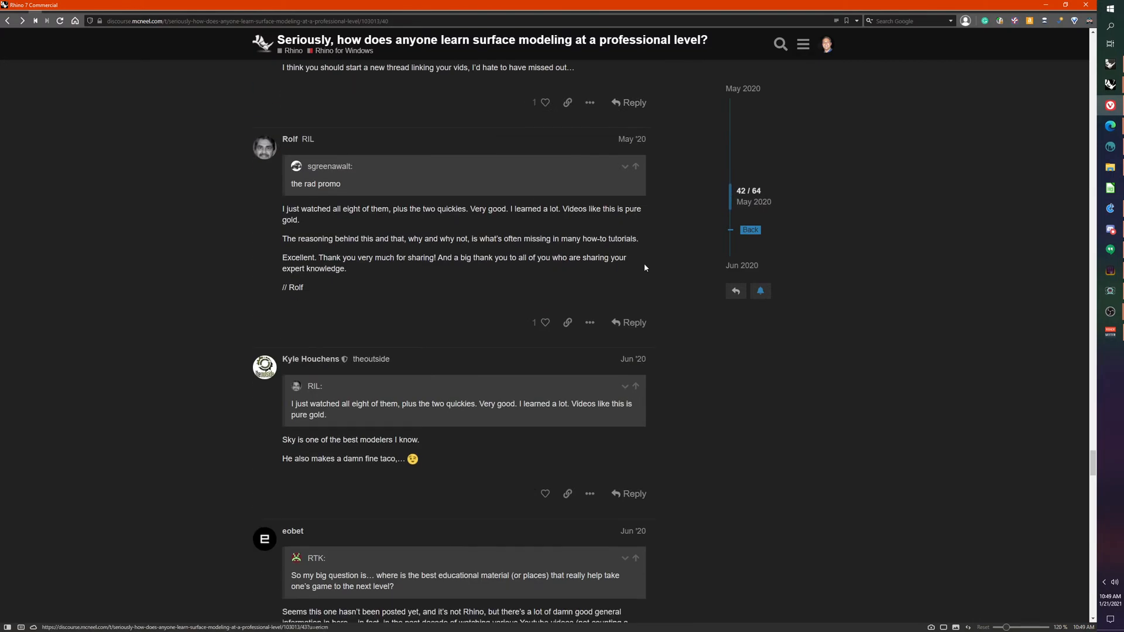
{"action": "scroll", "coordinate": [644, 263], "scroll_direction": "down", "scroll_amount": 10}
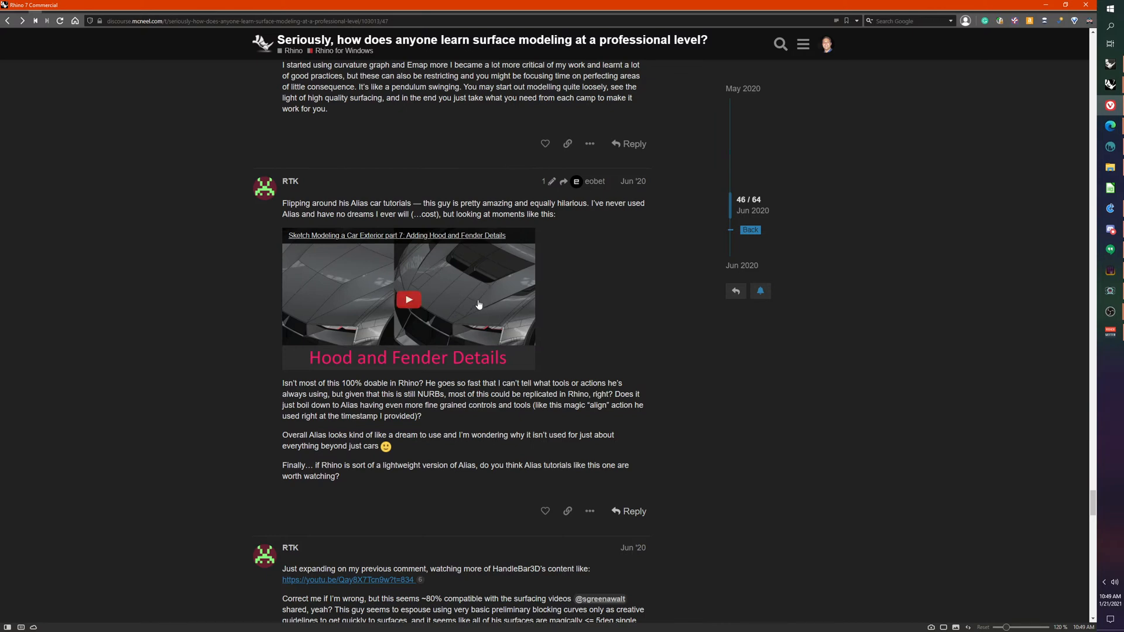
Step: Return to Rhino and examine where the ring's crossing prong bands meet the shank and the stone
{"action": "left_click", "coordinate": [1046, 4]}
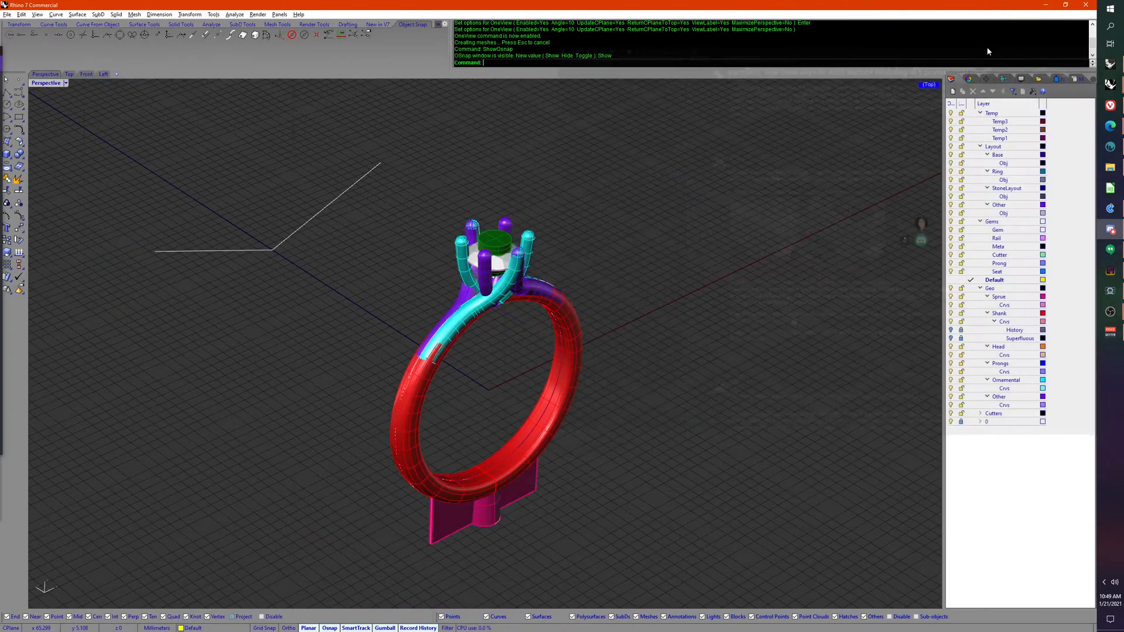
{"action": "right_click_drag", "start_coordinate": [679, 348], "coordinate": [452, 350]}
{"action": "scroll", "coordinate": [470, 361], "scroll_direction": "up", "scroll_amount": 5}
{"action": "scroll", "coordinate": [451, 360], "scroll_direction": "up", "scroll_amount": 6}
{"action": "scroll", "coordinate": [460, 368], "scroll_direction": "down", "scroll_amount": 8}
{"action": "scroll", "coordinate": [454, 391], "scroll_direction": "down", "scroll_amount": 3}
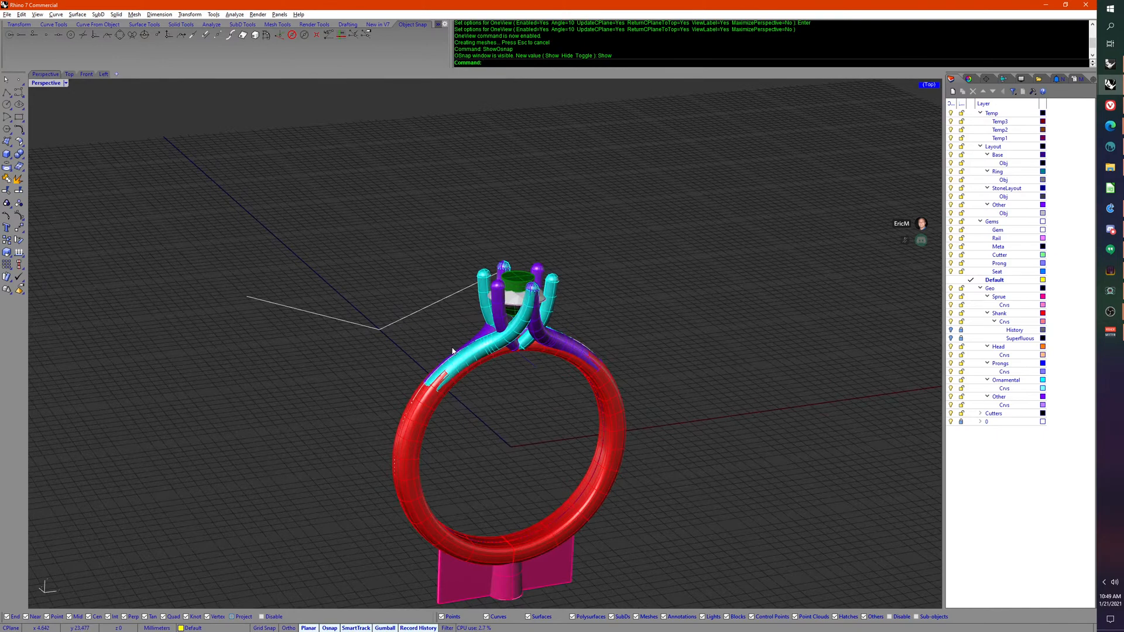
{"action": "scroll", "coordinate": [487, 377], "scroll_direction": "up", "scroll_amount": 4}
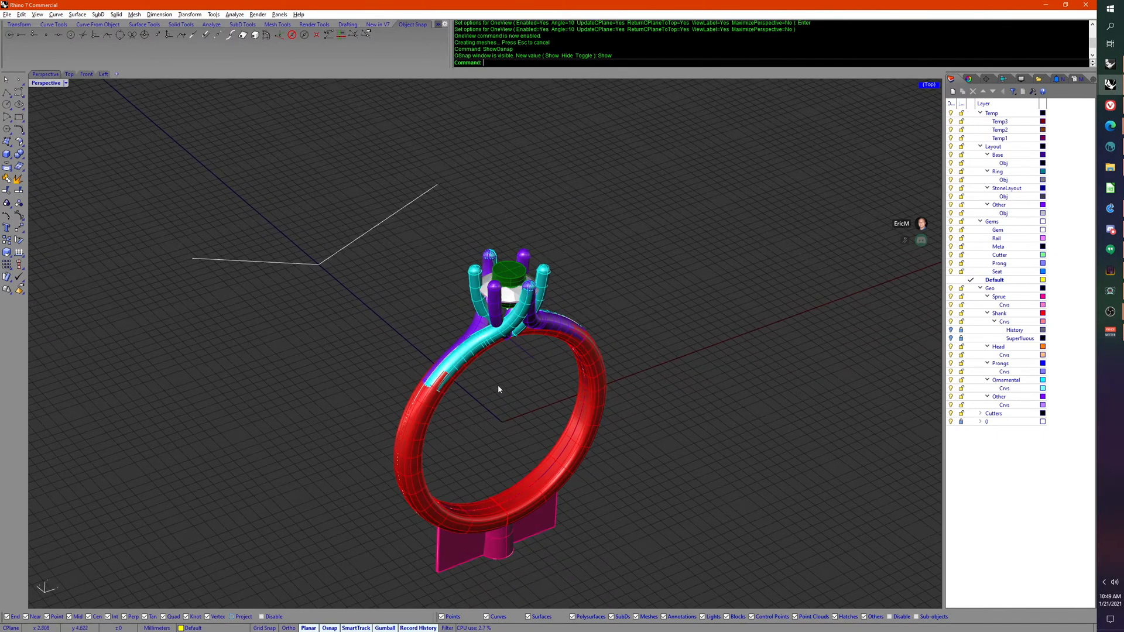
{"action": "left_click", "coordinate": [476, 317]}
{"action": "right_click_drag", "start_coordinate": [476, 317], "coordinate": [503, 376]}
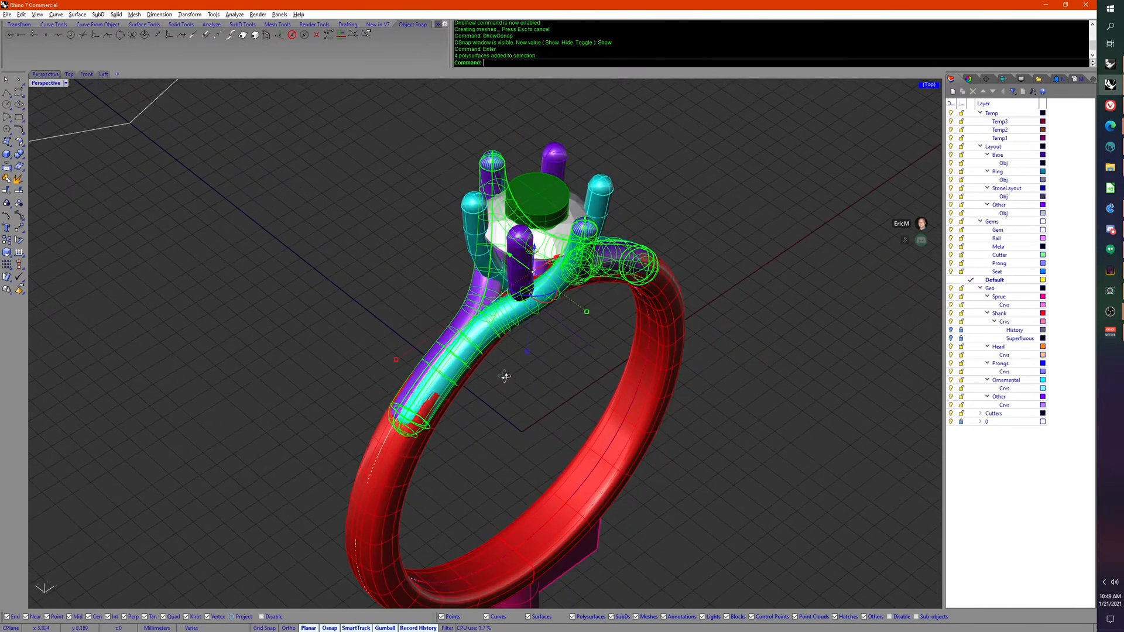
{"action": "left_click", "coordinate": [502, 374]}
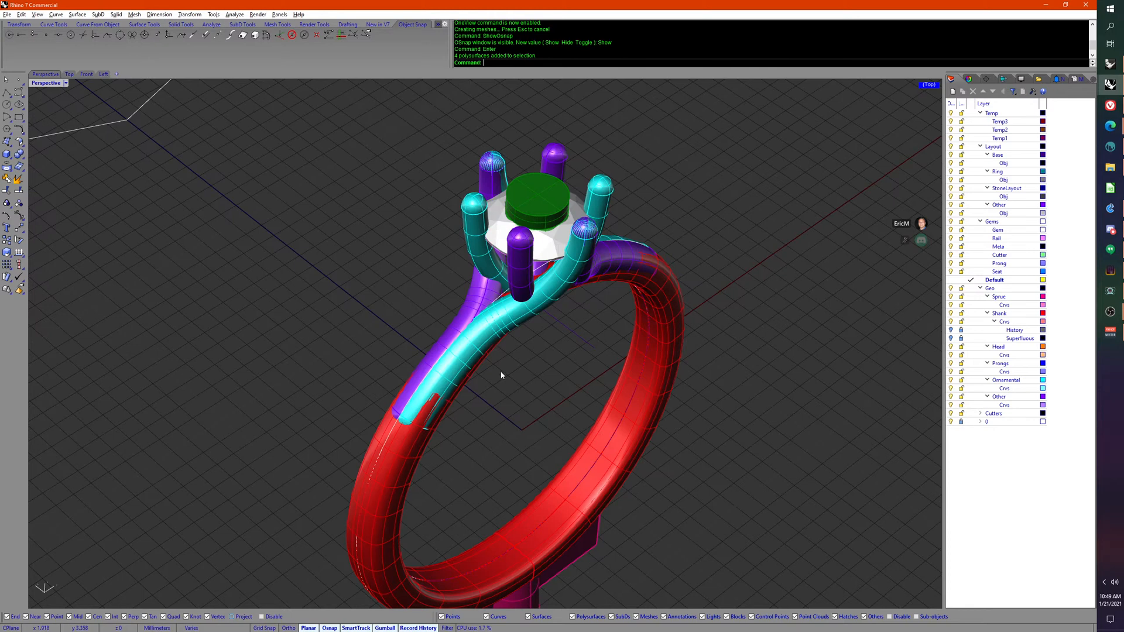
Step: Hide the cyan ornamental band on the near side of the ring's shoulder
{"action": "left_click", "coordinate": [510, 323]}
{"action": "middle_click", "coordinate": [526, 346]}
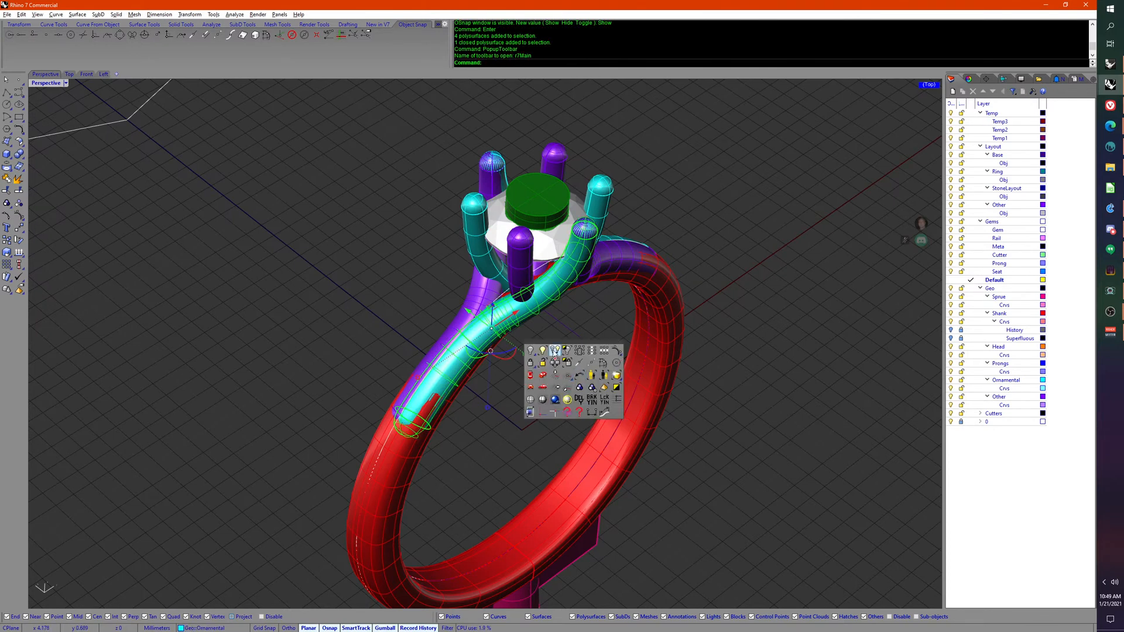
{"action": "left_click", "coordinate": [530, 350]}
{"action": "mouse_move", "coordinate": [530, 350]}
{"action": "right_mouse_down"}
{"action": "mouse_move", "coordinate": [514, 323]}
{"action": "mouse_move", "coordinate": [526, 364]}
{"action": "right_mouse_up"}
Step: Try moving two points of the shoulder curve beneath the hidden band with the gumball, and undo the move
{"action": "left_click", "coordinate": [514, 323]}
{"action": "left_click_drag", "start_coordinate": [378, 400], "coordinate": [407, 391]}
{"action": "right_click_drag", "start_coordinate": [514, 472], "coordinate": [504, 426]}
{"action": "key", "text": "ctrl+z"}
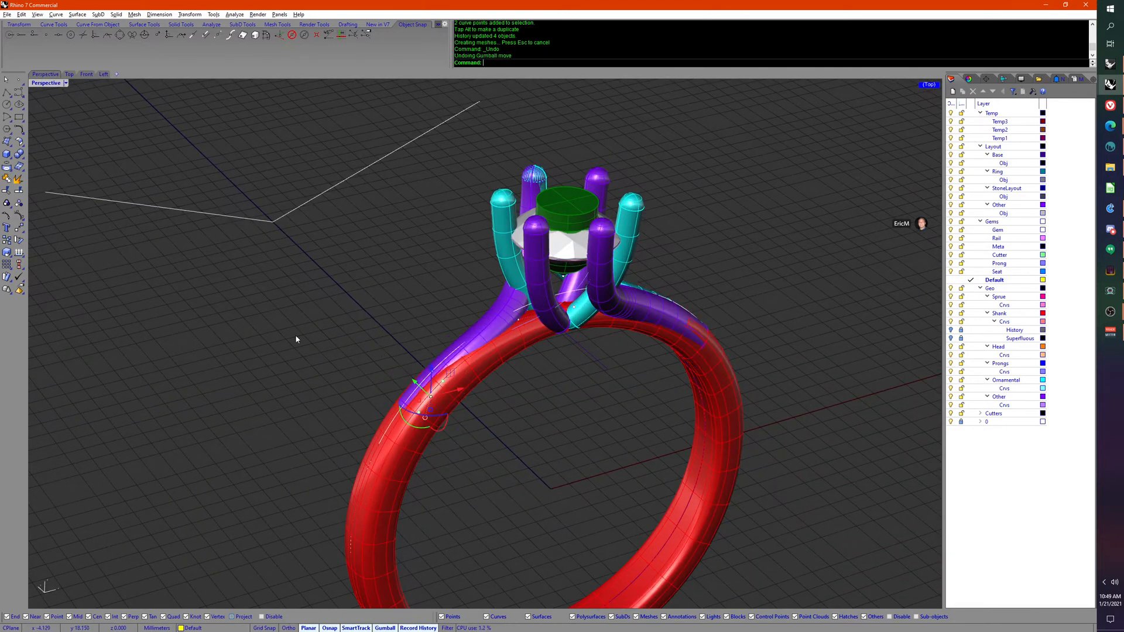
Step: Show the ring's shoulder close up in the Front view and set its display mode to Shaded
{"action": "left_click", "coordinate": [86, 74]}
{"action": "scroll", "coordinate": [331, 306], "scroll_direction": "up", "scroll_amount": 5}
{"action": "right_click_drag", "start_coordinate": [293, 344], "coordinate": [365, 333]}
{"action": "scroll", "coordinate": [384, 326], "scroll_direction": "down", "scroll_amount": 4}
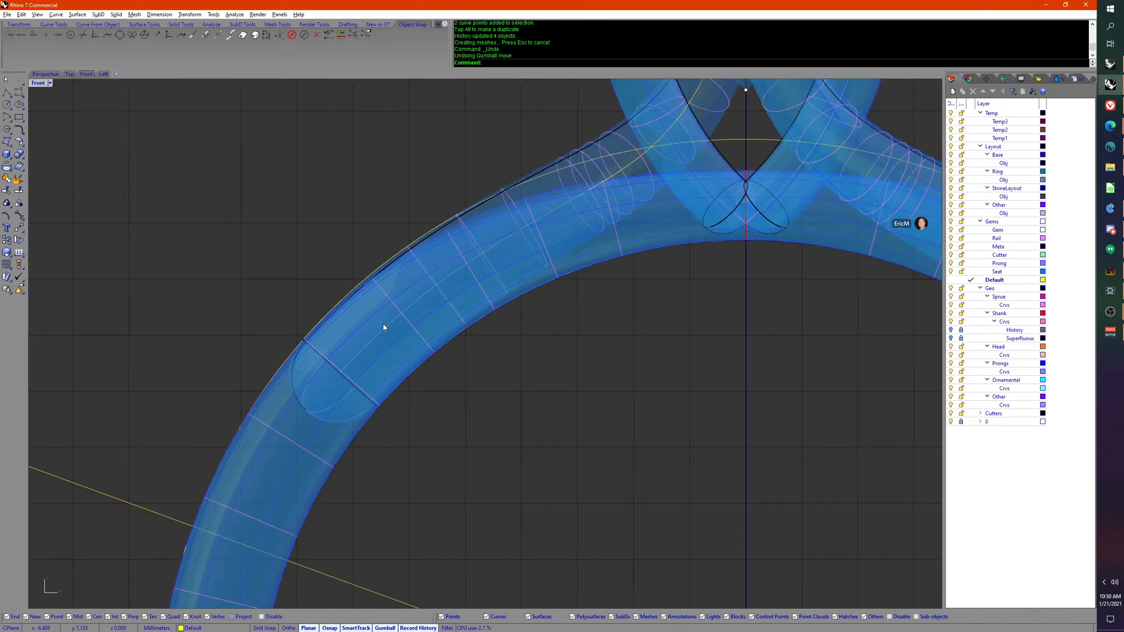
{"action": "scroll", "coordinate": [321, 324], "scroll_direction": "up", "scroll_amount": 2}
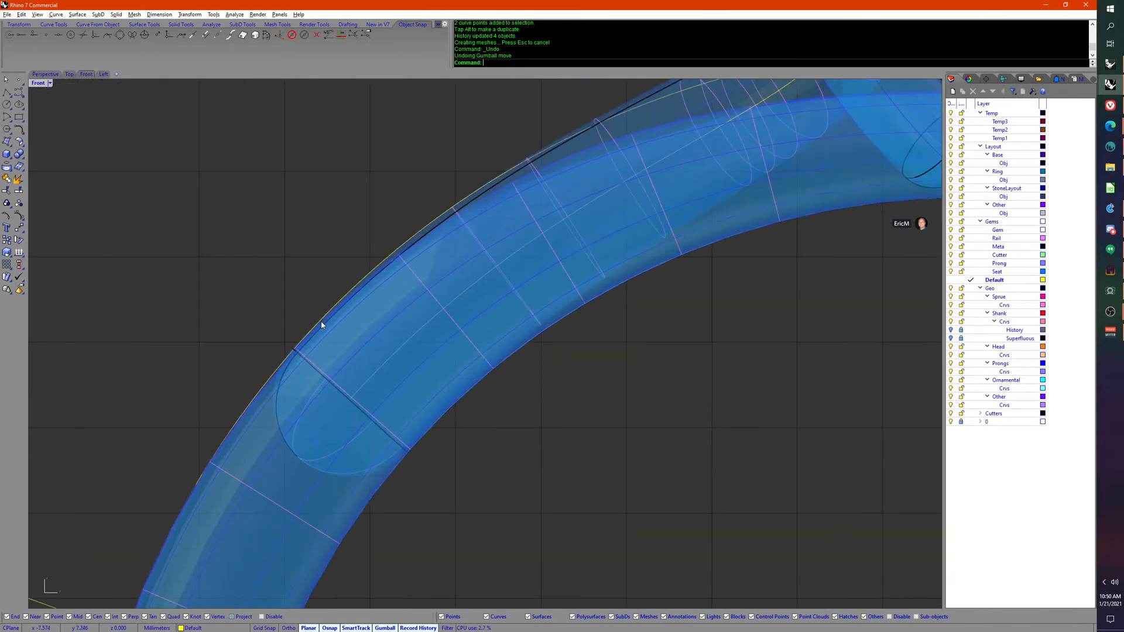
{"action": "middle_click", "coordinate": [359, 283]}
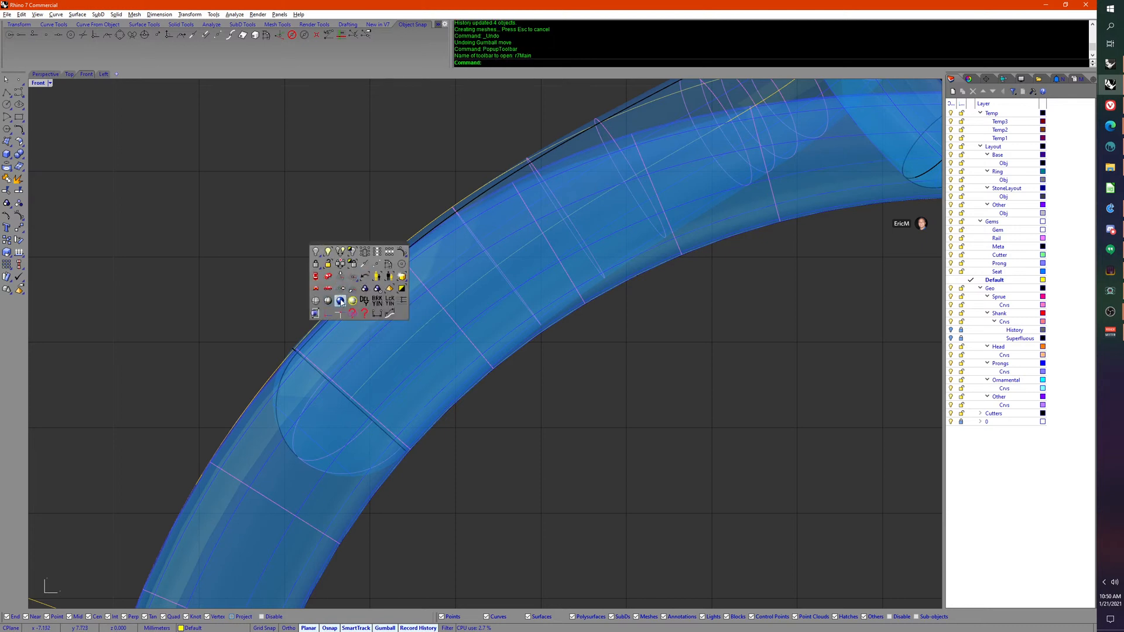
{"action": "left_click", "coordinate": [342, 301]}
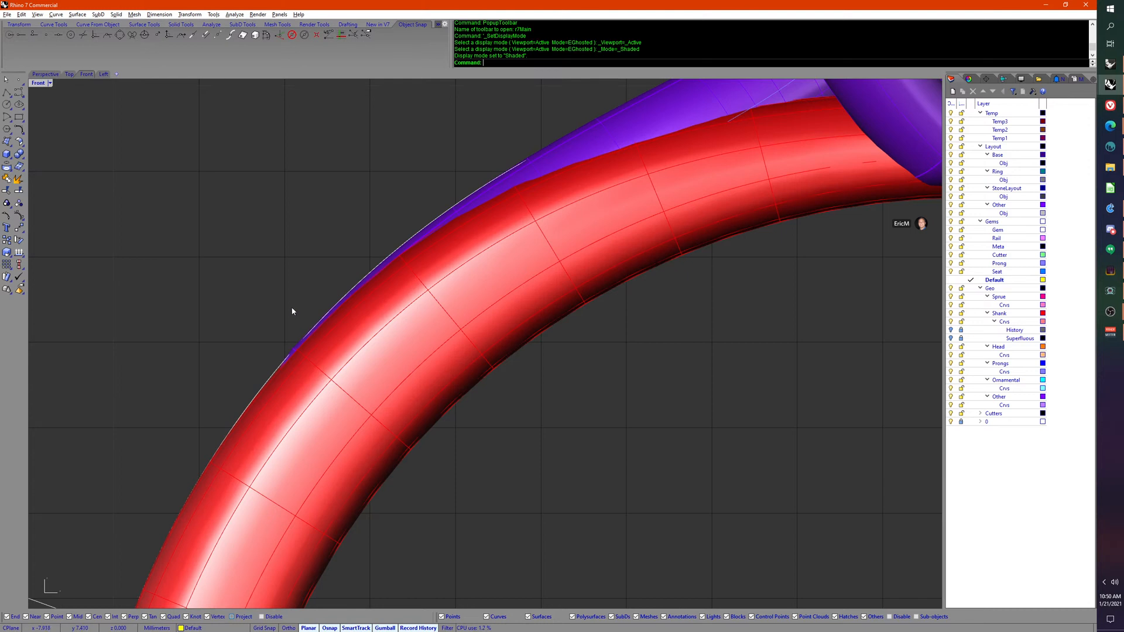
Step: Turn layer 0 off and back on to compare the shoulder with and without its outline curve
{"action": "right_click_drag", "start_coordinate": [297, 311], "coordinate": [282, 295]}
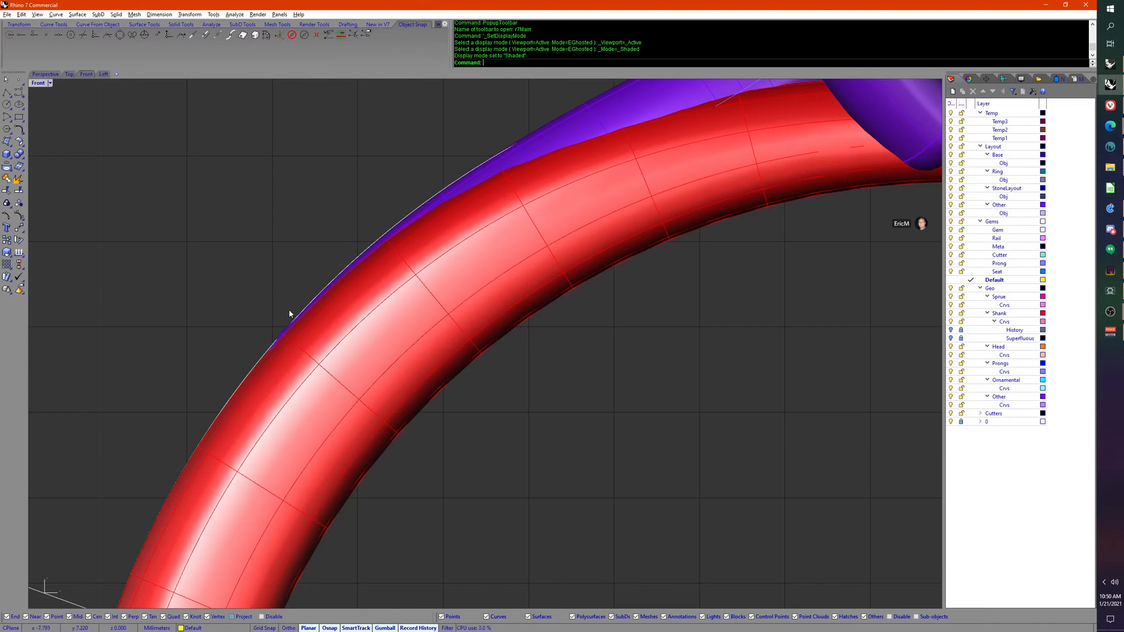
{"action": "left_click", "coordinate": [950, 422]}
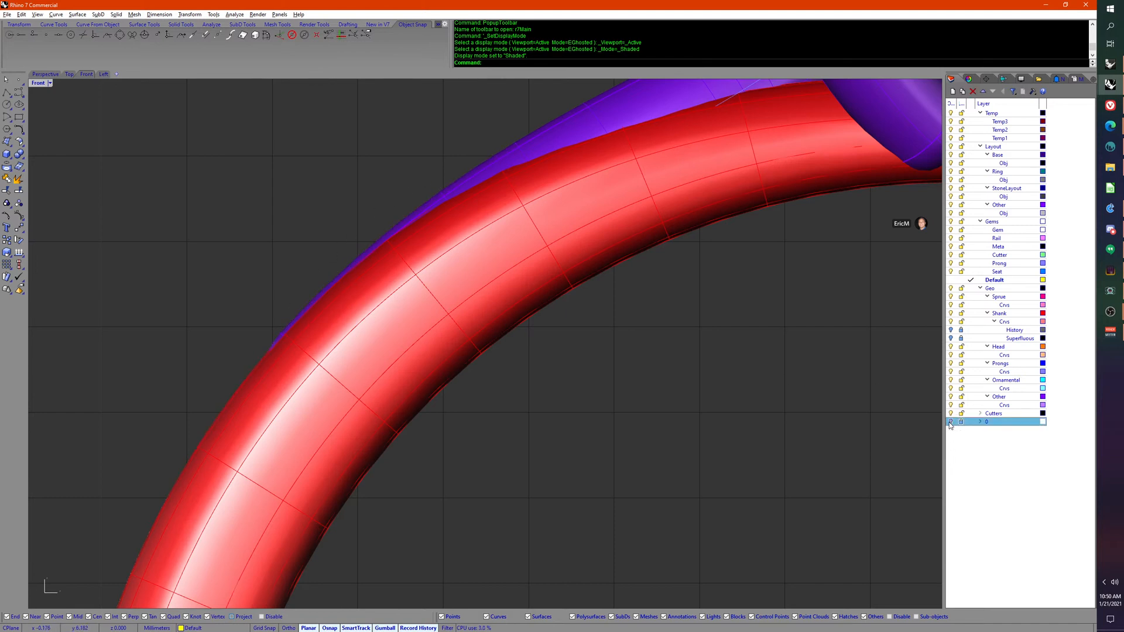
{"action": "left_click", "coordinate": [950, 422]}
Step: Examine how the purple bands blend into the shank in the Front view, and return to the Perspective view
{"action": "right_click_drag", "start_coordinate": [308, 382], "coordinate": [361, 296]}
{"action": "scroll", "coordinate": [362, 302], "scroll_direction": "down", "scroll_amount": 3}
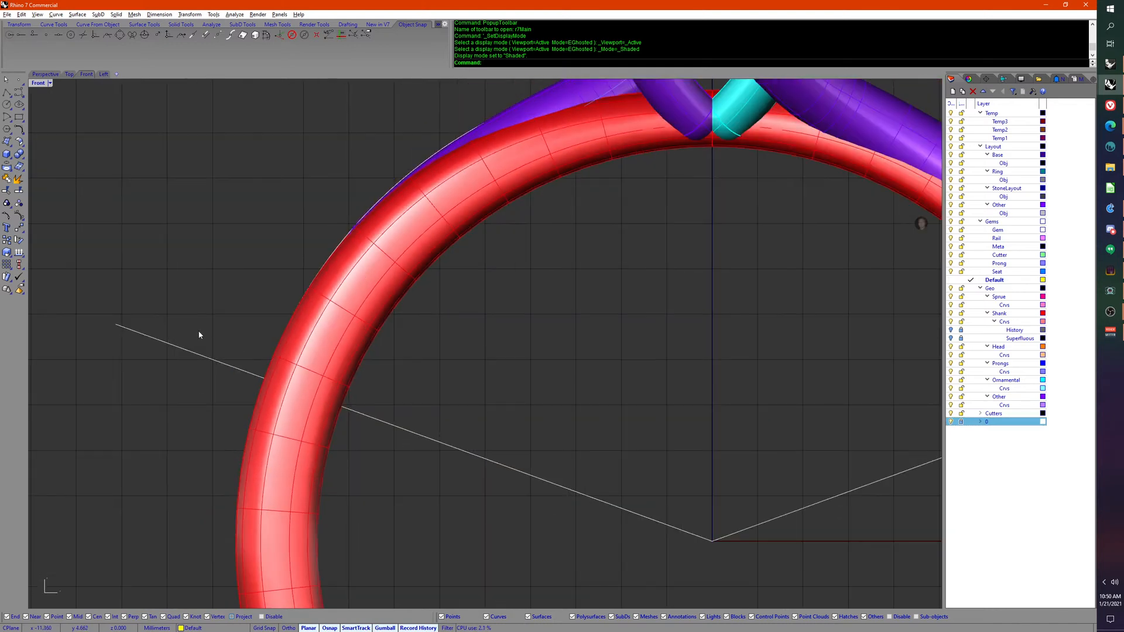
{"action": "scroll", "coordinate": [232, 387], "scroll_direction": "down", "scroll_amount": 3}
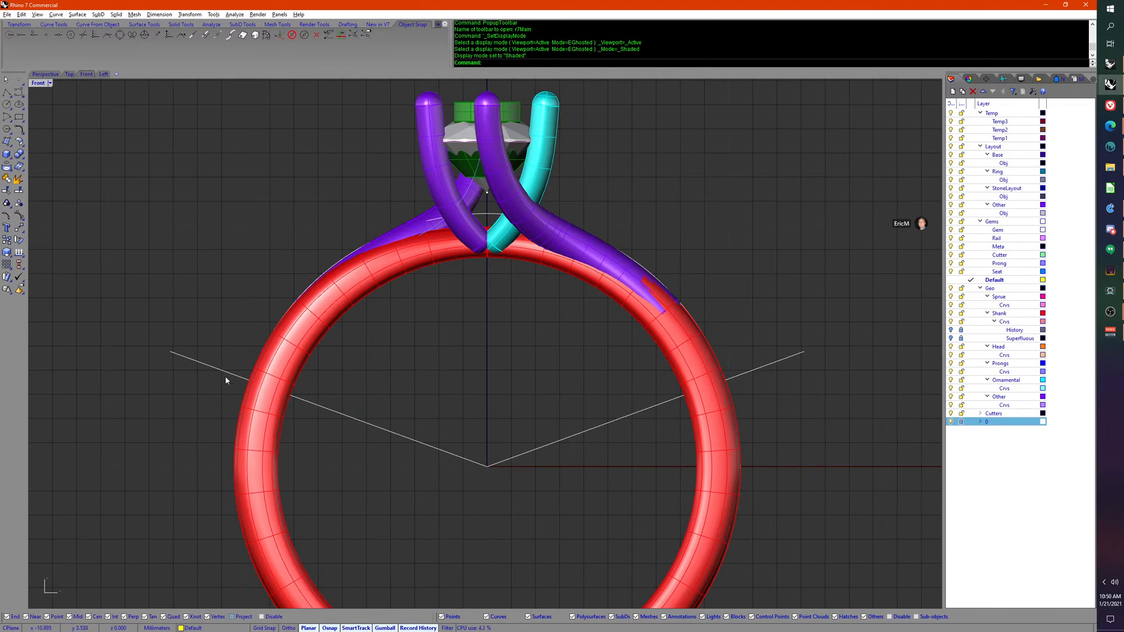
{"action": "scroll", "coordinate": [311, 283], "scroll_direction": "up", "scroll_amount": 6}
{"action": "right_click_drag", "start_coordinate": [346, 252], "coordinate": [321, 311]}
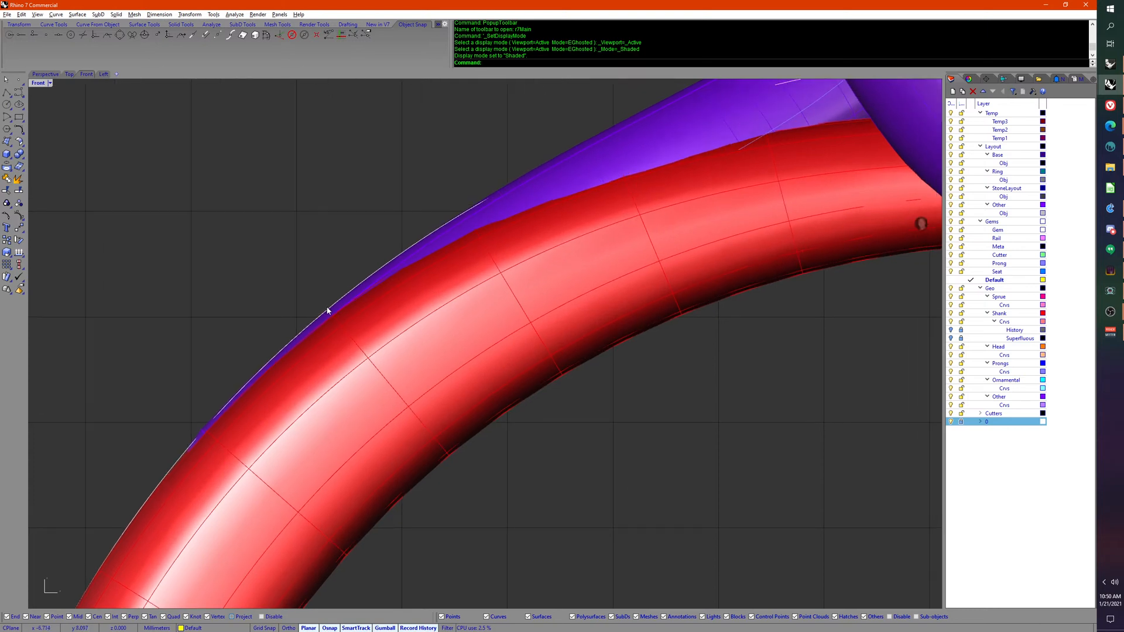
{"action": "scroll", "coordinate": [538, 311], "scroll_direction": "down", "scroll_amount": 4}
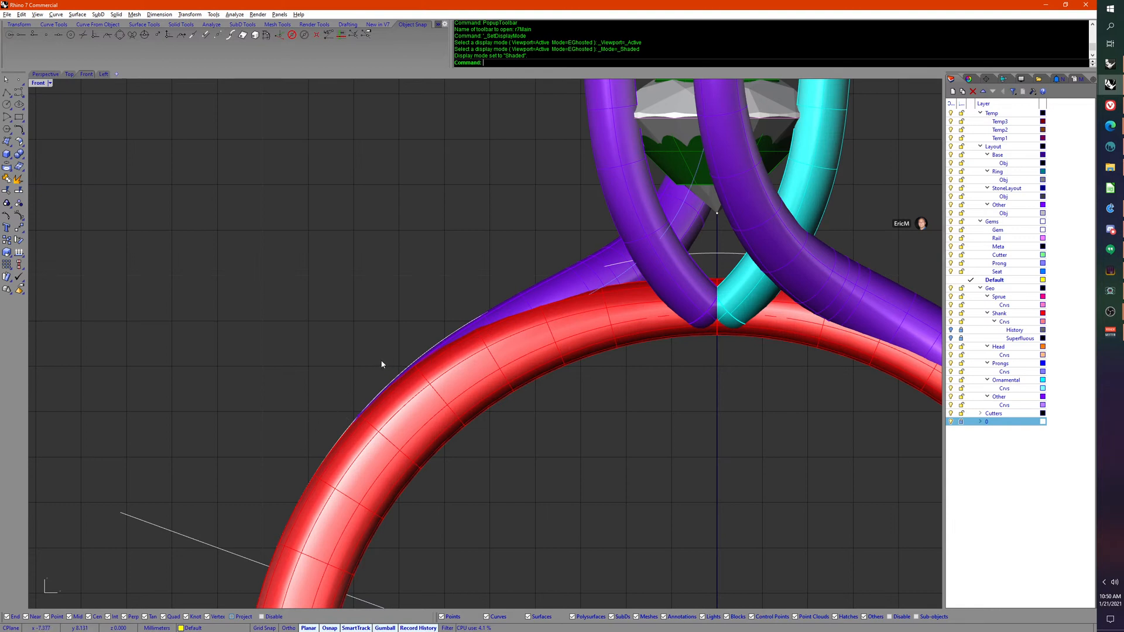
{"action": "right_click_drag", "start_coordinate": [346, 340], "coordinate": [327, 322]}
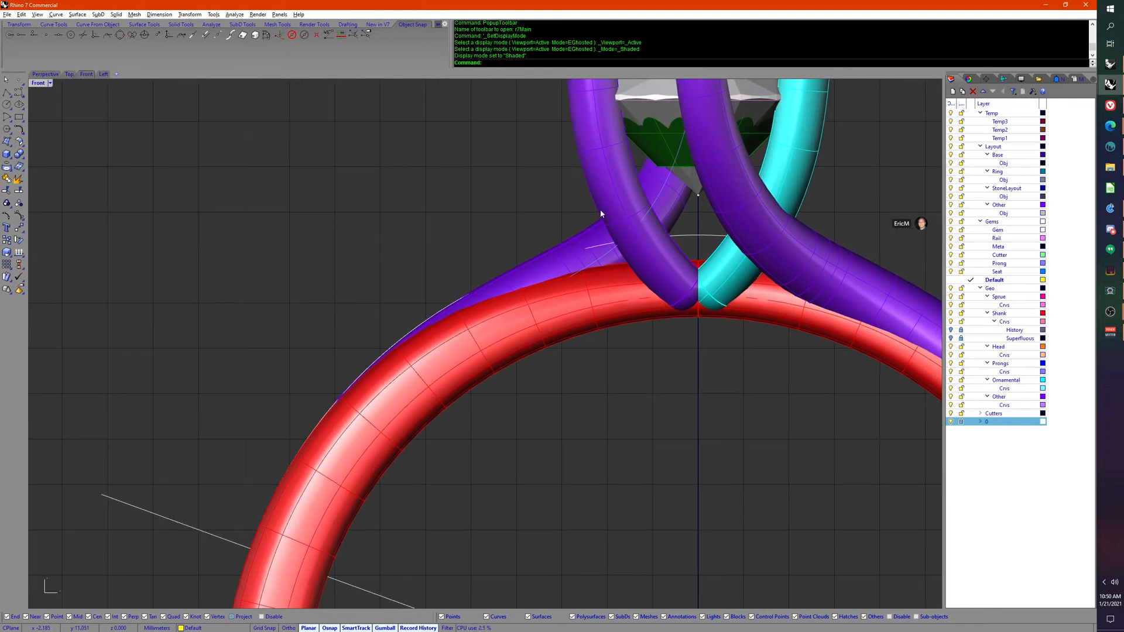
{"action": "right_click_drag", "start_coordinate": [552, 264], "coordinate": [521, 257]}
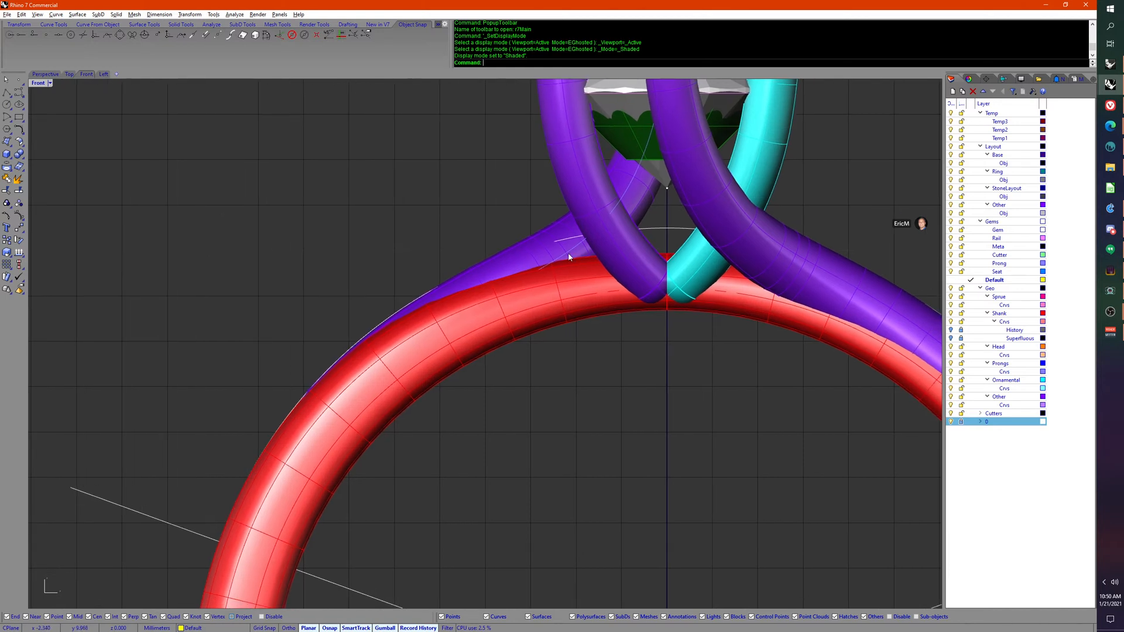
{"action": "left_click", "coordinate": [45, 73]}
{"action": "right_click_drag", "start_coordinate": [396, 263], "coordinate": [405, 278]}
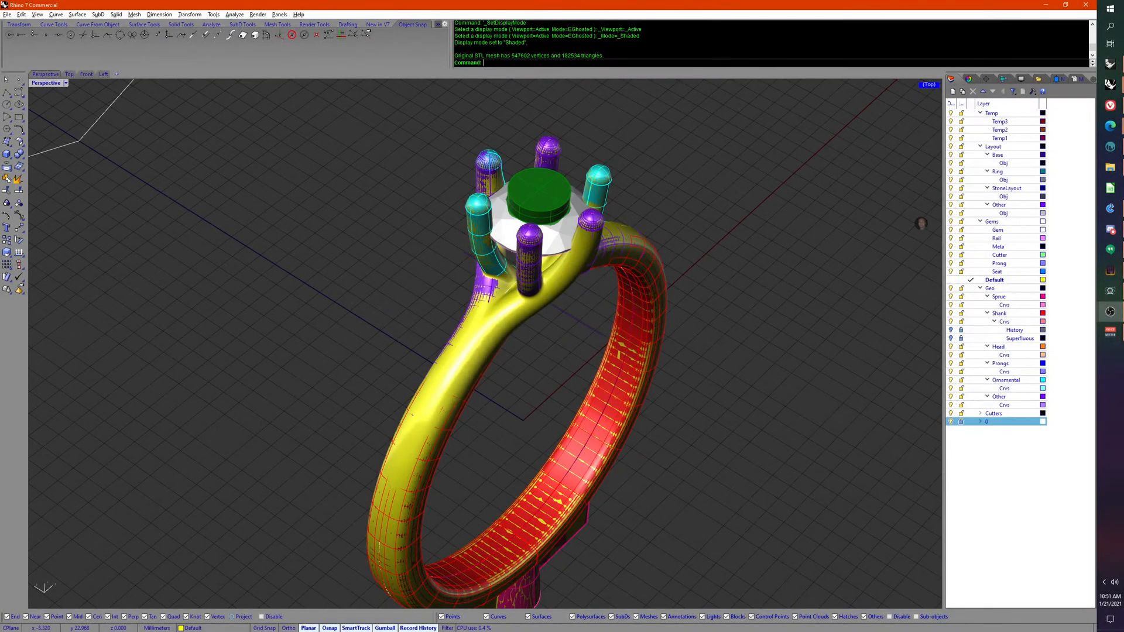
Step: Move the imported STL ring mesh away from the ring model so both stand apart in the Perspective view
{"action": "right_click_drag", "start_coordinate": [304, 349], "coordinate": [270, 348]}
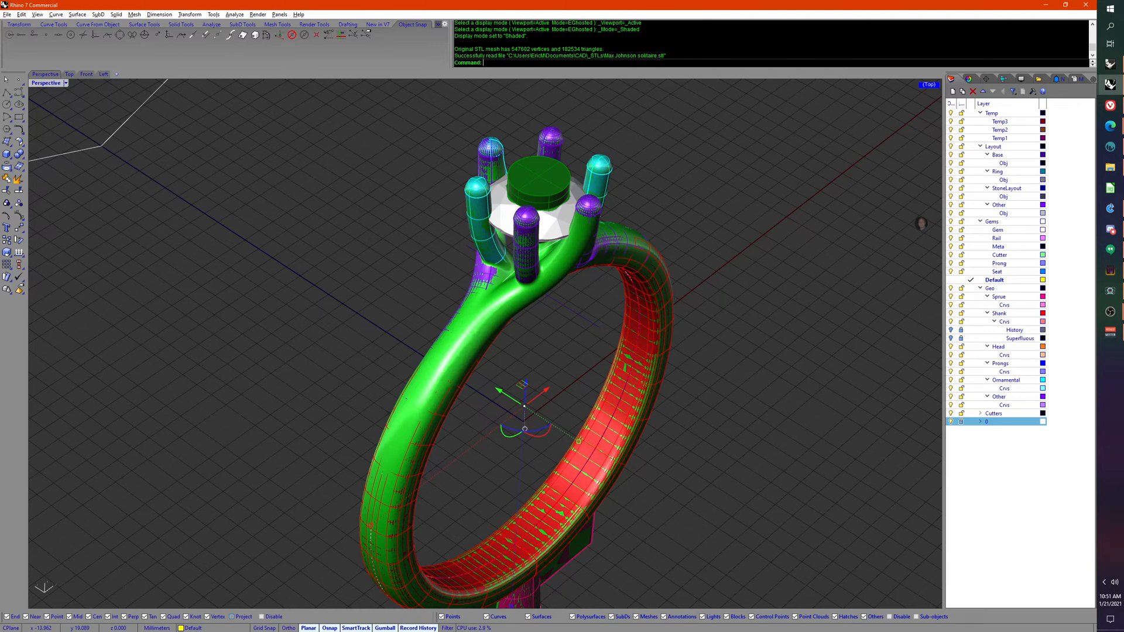
{"action": "right_click_drag", "start_coordinate": [326, 396], "coordinate": [333, 384]}
{"action": "left_click", "coordinate": [444, 355]}
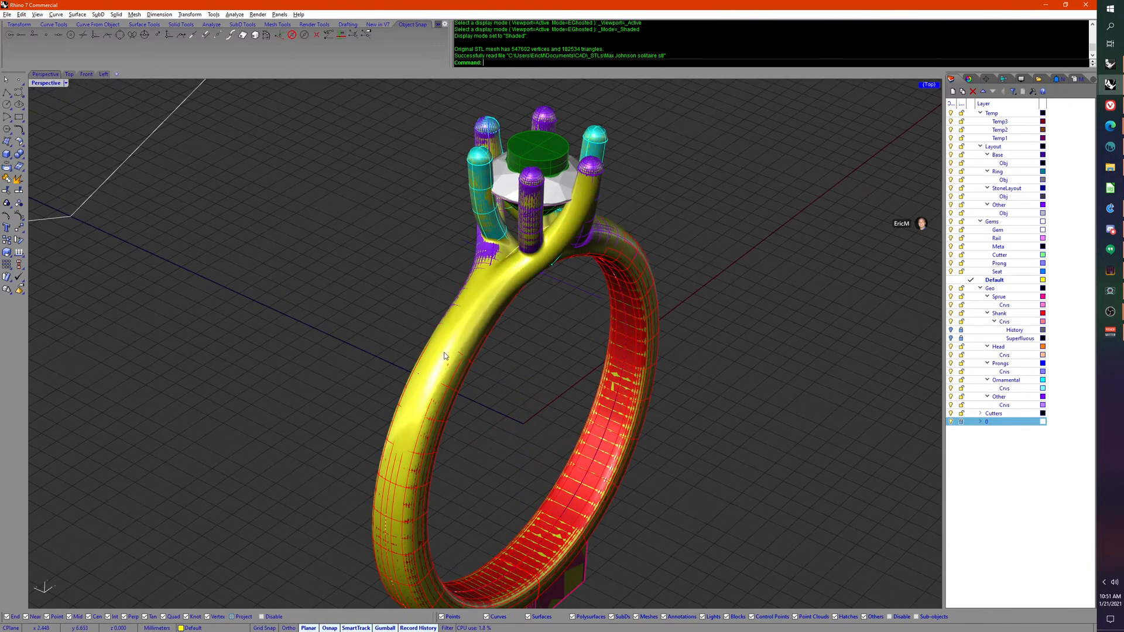
{"action": "left_click_drag", "start_coordinate": [444, 356], "coordinate": [350, 329]}
{"action": "right_click_drag", "start_coordinate": [206, 401], "coordinate": [223, 364]}
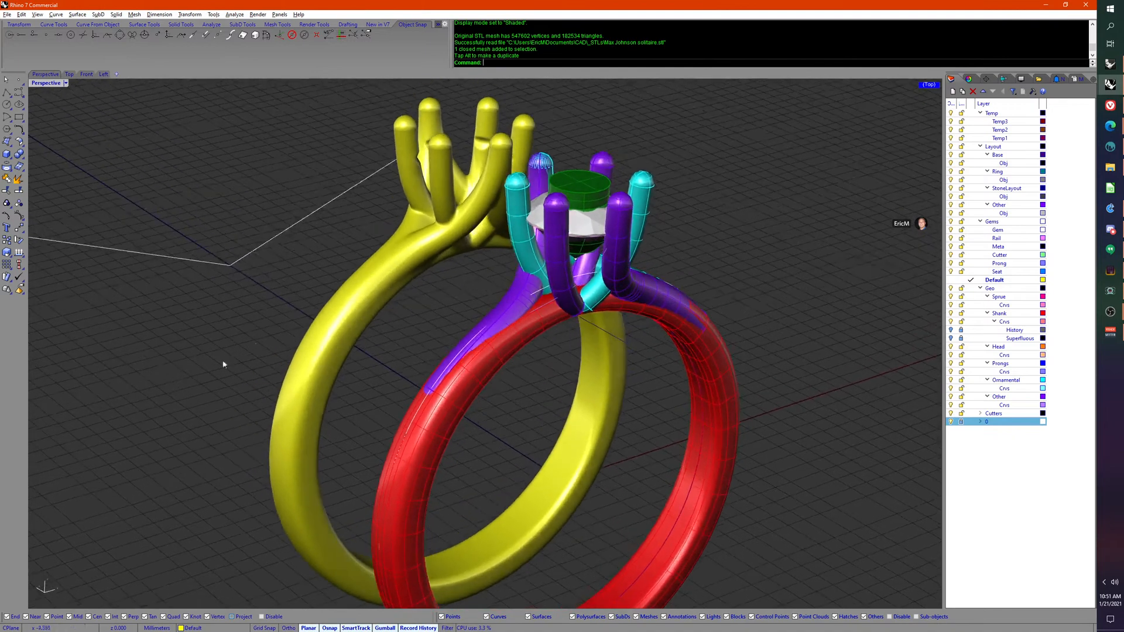
Step: Compare the yellow STL mesh with the layered ring model from several angles, focusing on the prongs and shoulder bands
{"action": "right_click_drag", "start_coordinate": [331, 309], "coordinate": [673, 339]}
{"action": "left_click", "coordinate": [718, 374]}
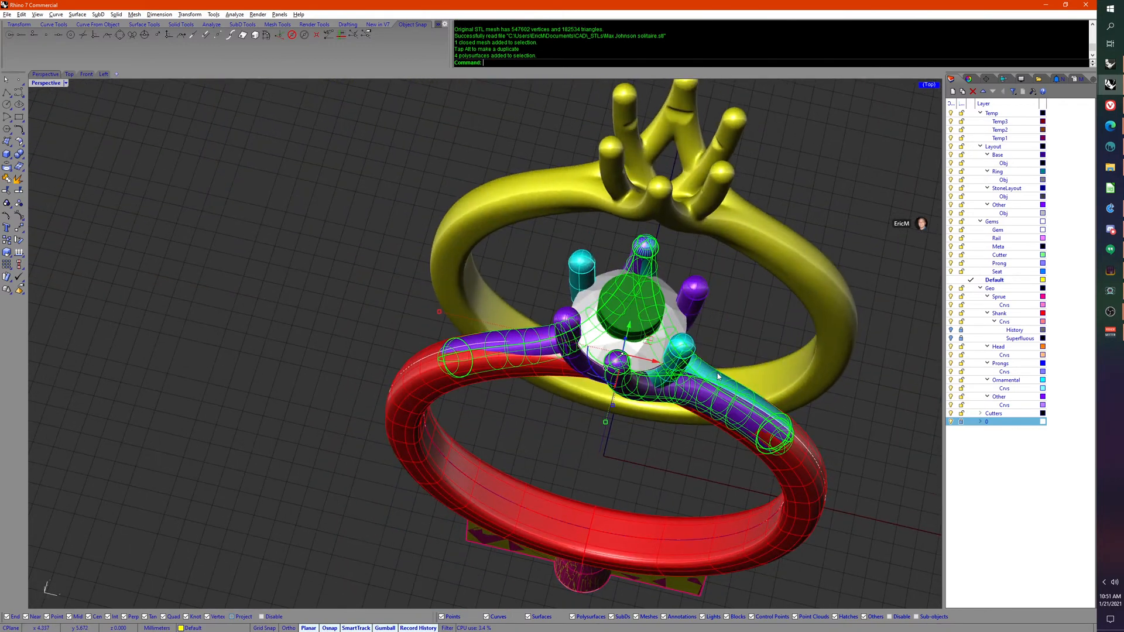
{"action": "right_click_drag", "start_coordinate": [717, 374], "coordinate": [738, 352]}
{"action": "left_click", "coordinate": [826, 388]}
{"action": "right_click_drag", "start_coordinate": [826, 388], "coordinate": [527, 369]}
{"action": "right_click_drag", "start_coordinate": [80, 353], "coordinate": [401, 175]}
{"action": "scroll", "coordinate": [349, 274], "scroll_direction": "up", "scroll_amount": 4}
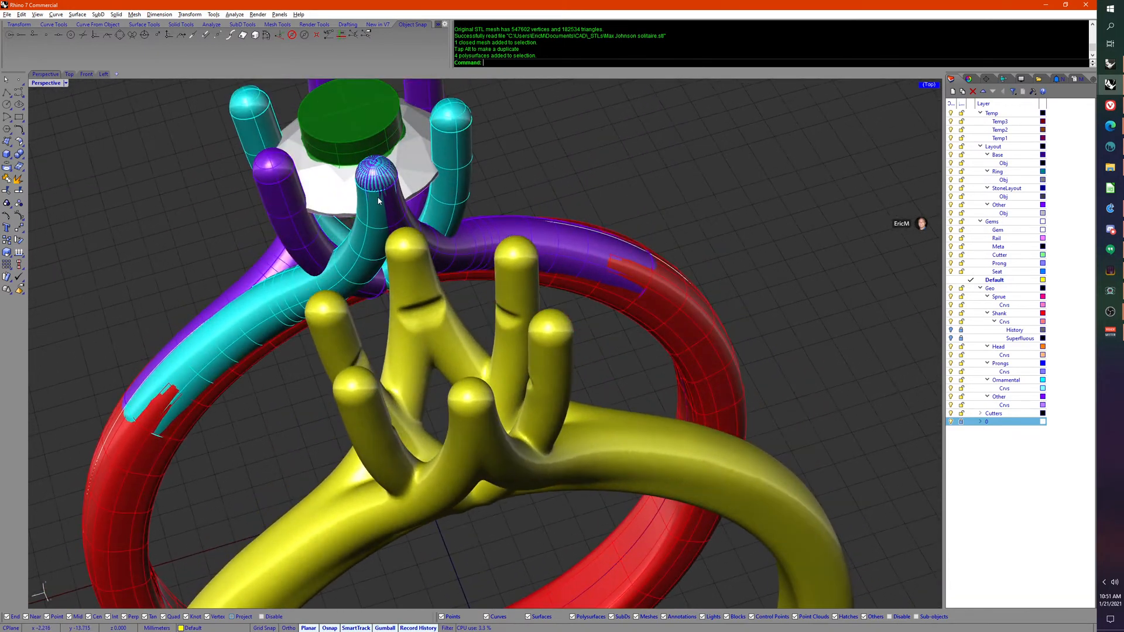
{"action": "scroll", "coordinate": [378, 200], "scroll_direction": "down", "scroll_amount": 2}
{"action": "scroll", "coordinate": [362, 241], "scroll_direction": "down", "scroll_amount": 3}
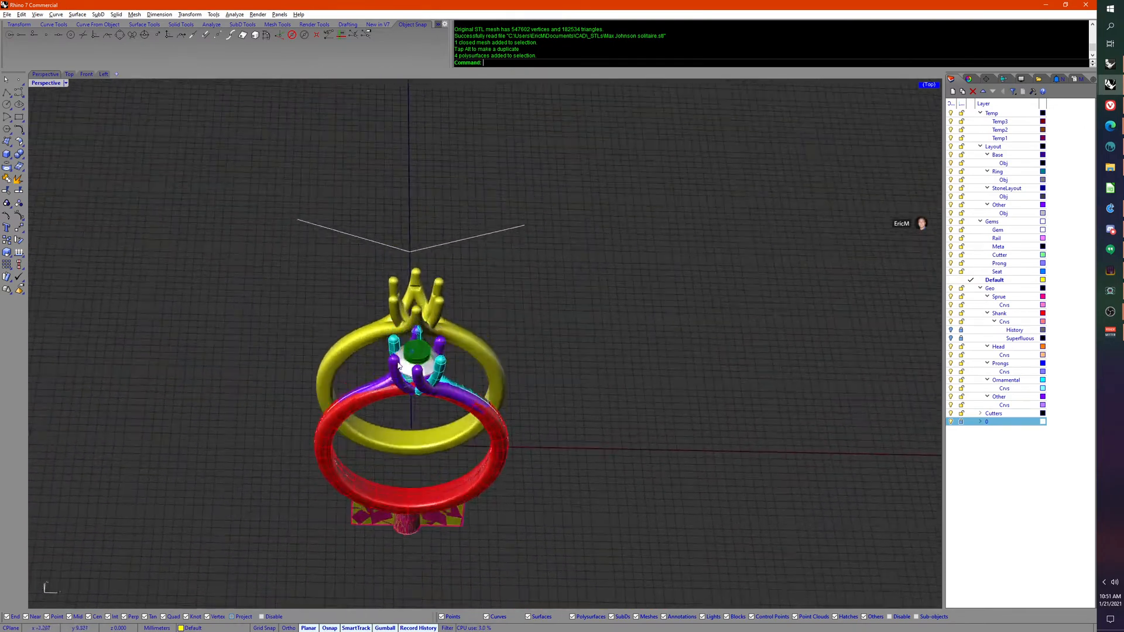
Step: Undo the move and the import of the STL mesh, and leave the ring's shank unselected
{"action": "key", "text": "ctrl+z"}
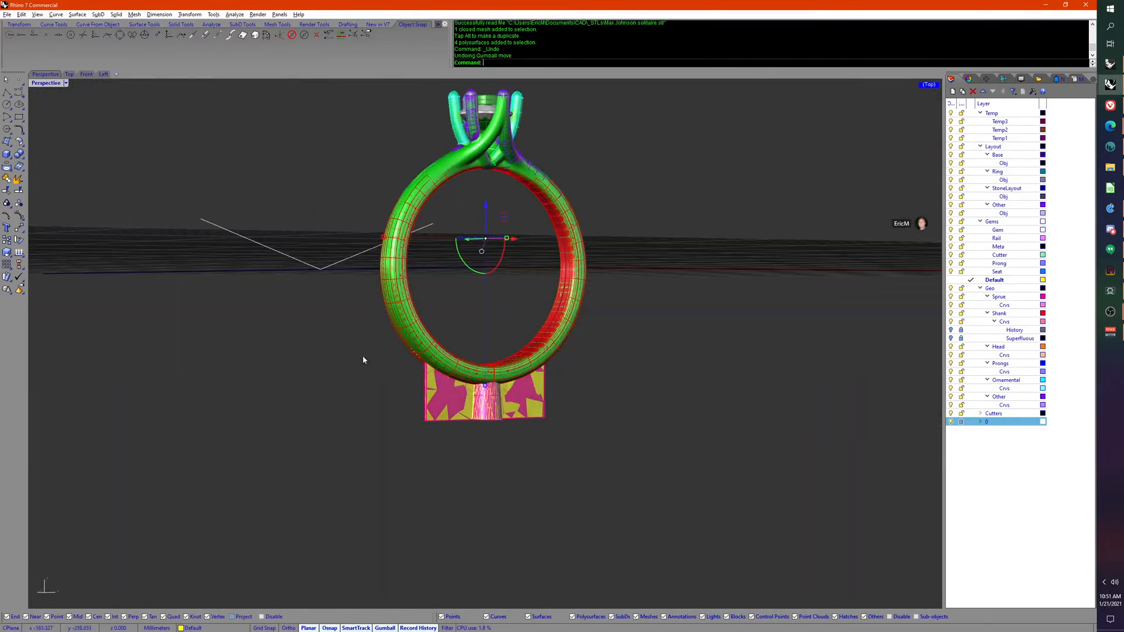
{"action": "key", "text": "ctrl+z"}
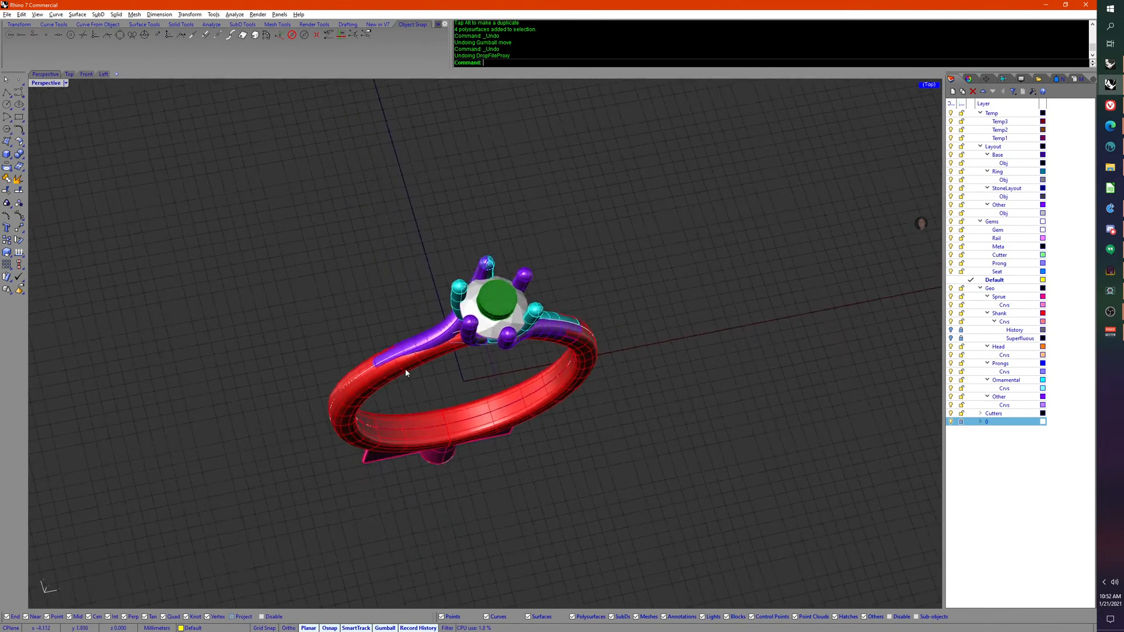
{"action": "left_click", "coordinate": [395, 374]}
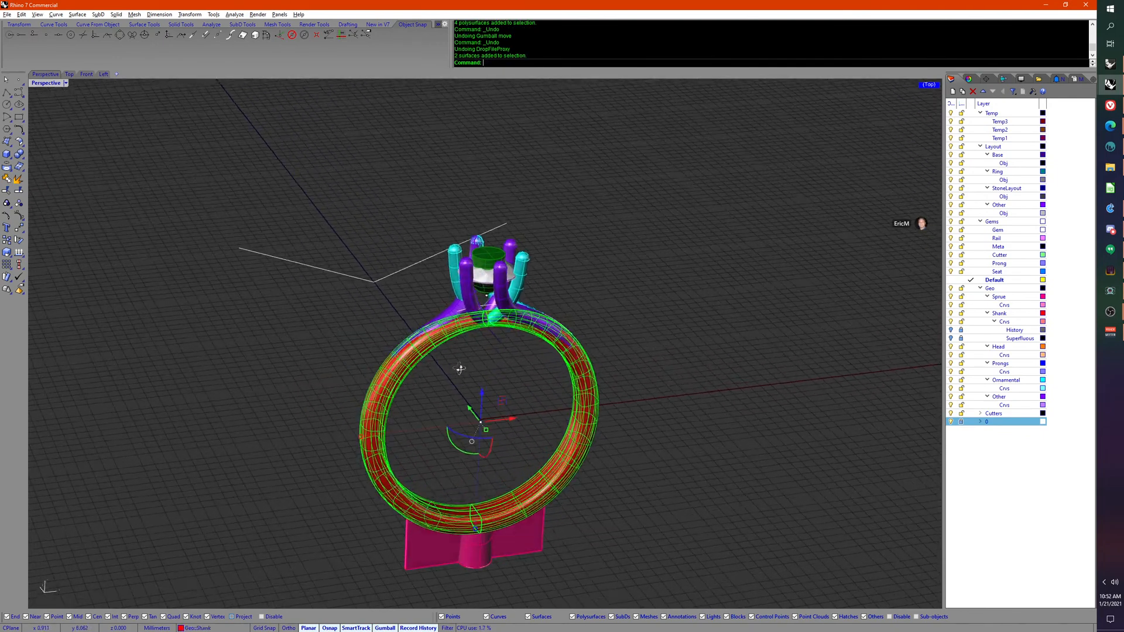
{"action": "key", "text": "Escape"}
Step: Bring up the r7Left toolbar, float it beside the ring, and select any open surfaces and open polysurfaces
{"action": "middle_click", "coordinate": [462, 360]}
{"action": "left_click", "coordinate": [490, 345]}
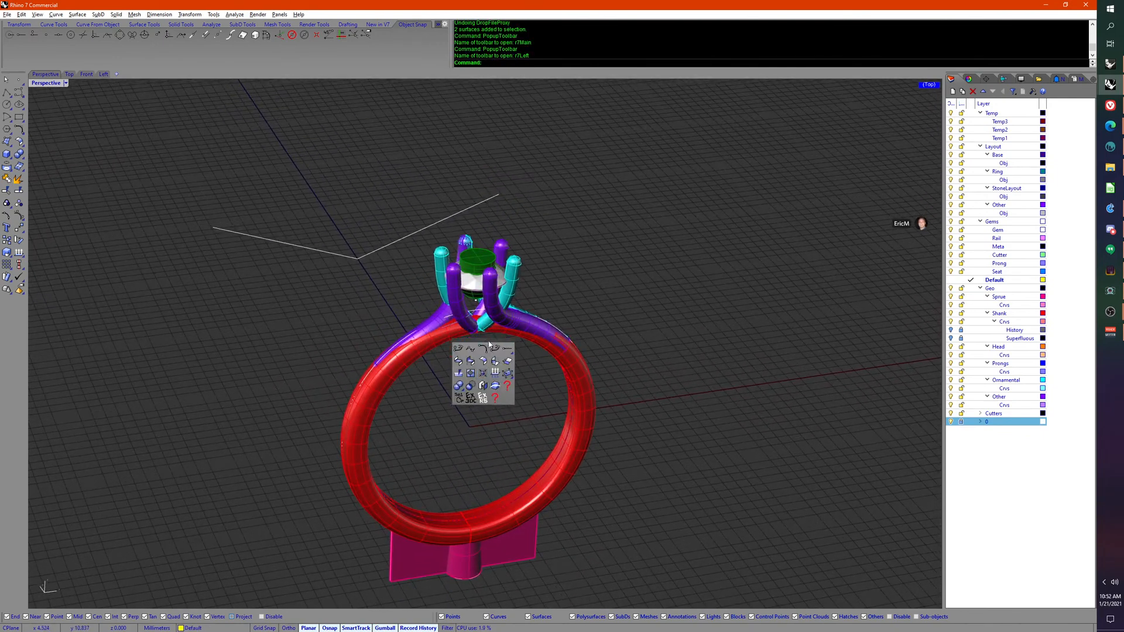
{"action": "left_click_drag", "start_coordinate": [478, 344], "coordinate": [622, 285]}
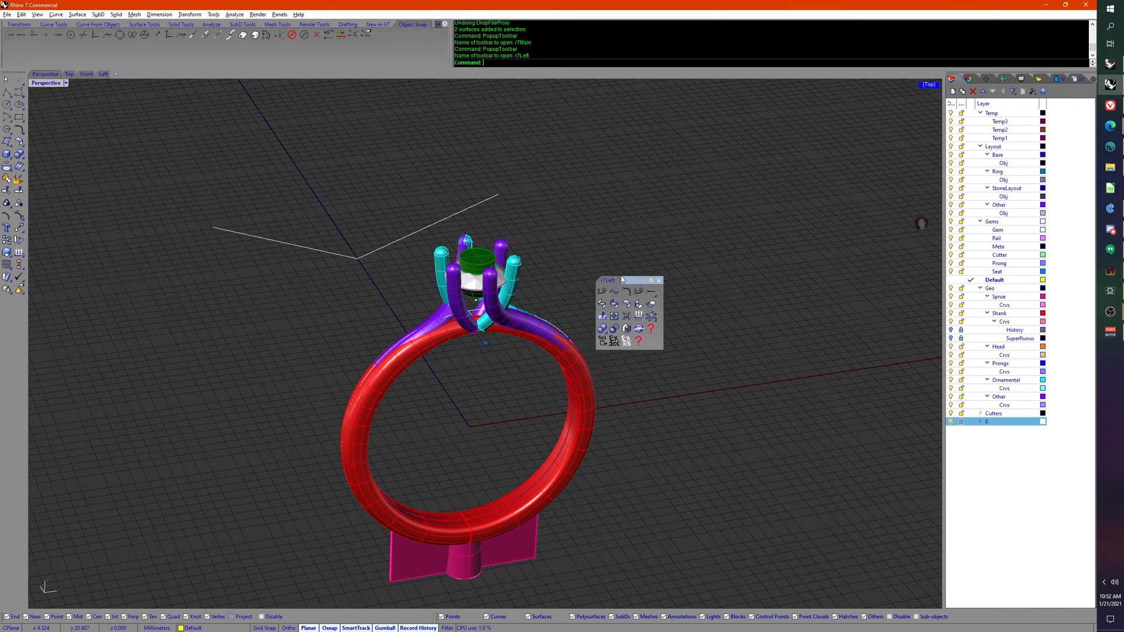
{"action": "left_click", "coordinate": [605, 342]}
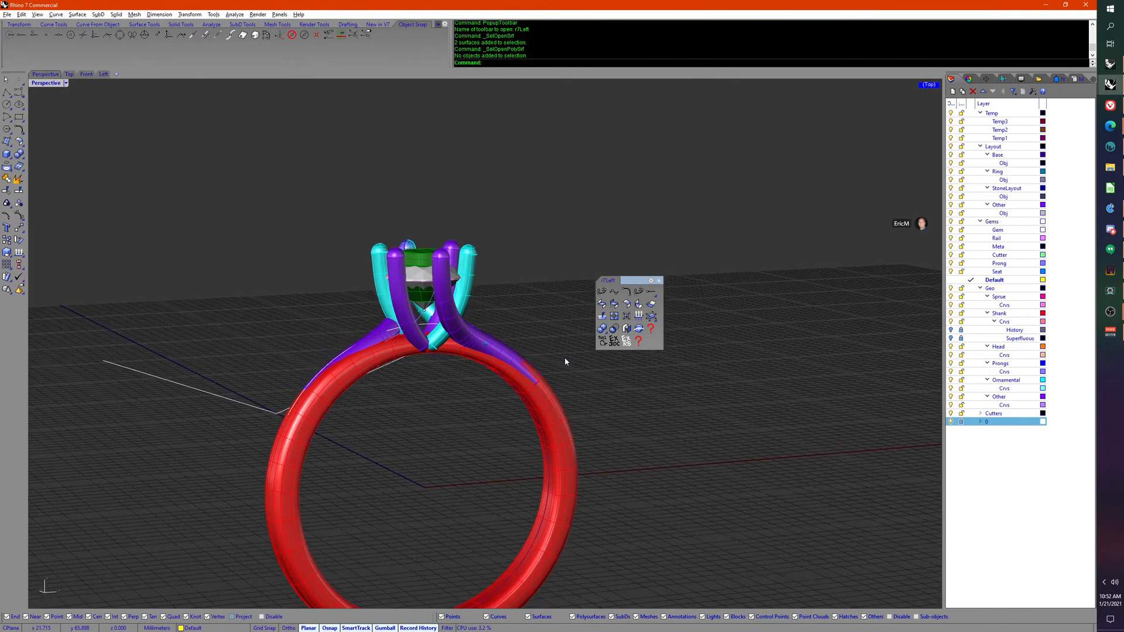
Step: Run a Move on the whole ring from the origin, and join the shank's two open surfaces
{"action": "left_click_drag", "start_coordinate": [228, 197], "coordinate": [577, 543]}
{"action": "middle_click", "coordinate": [565, 510]}
{"action": "left_click", "coordinate": [579, 528]}
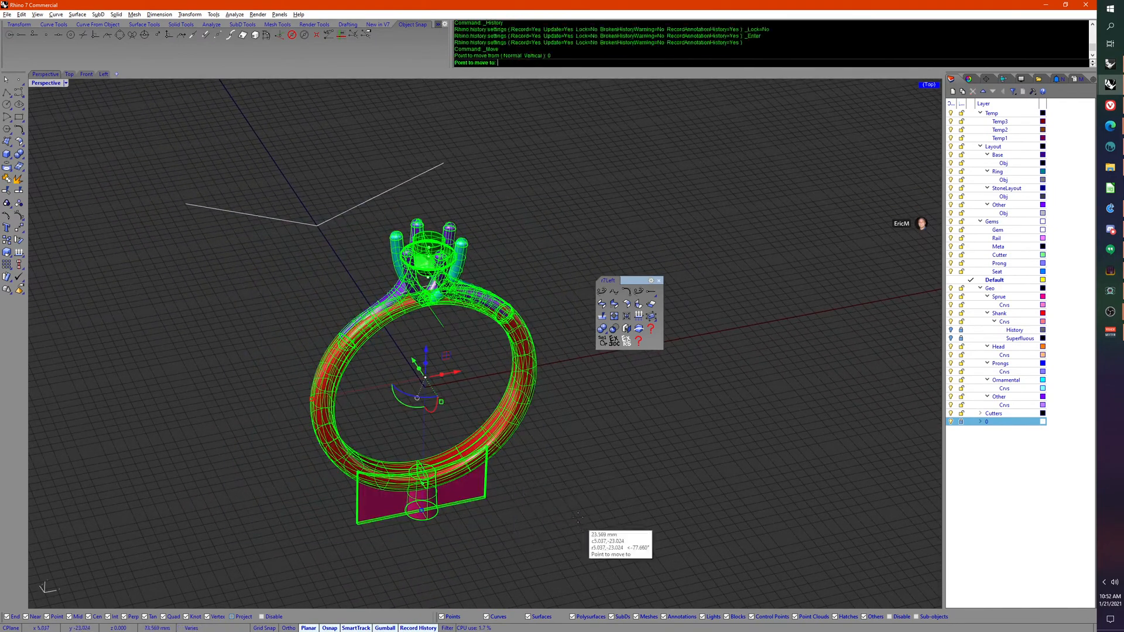
{"action": "left_click", "coordinate": [578, 516]}
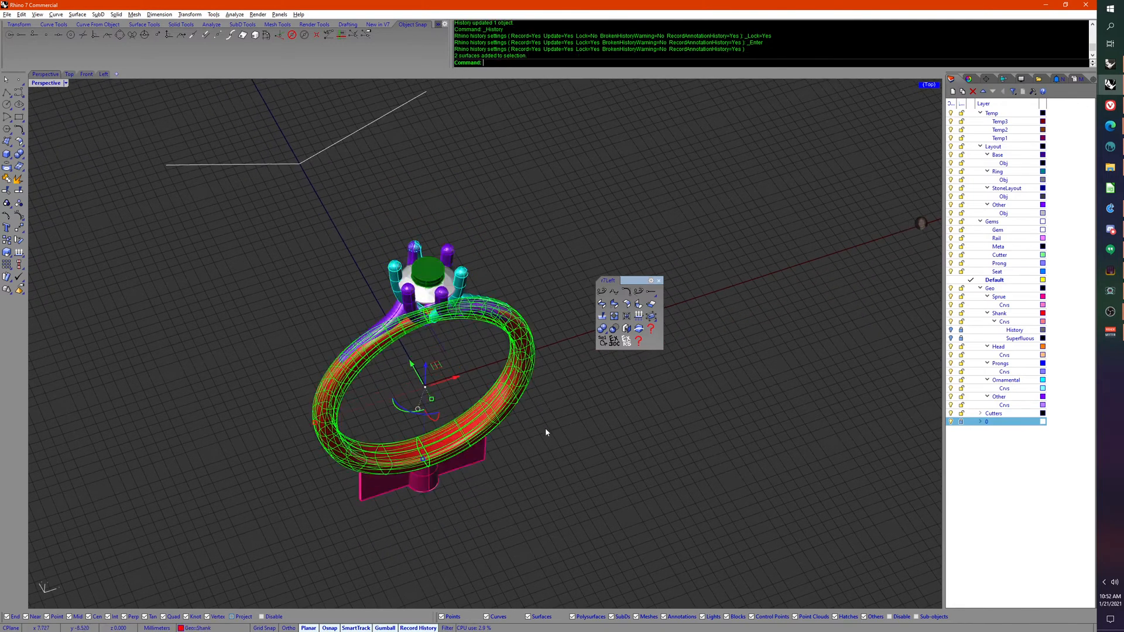
{"action": "middle_click", "coordinate": [558, 441]}
{"action": "left_click", "coordinate": [584, 417]}
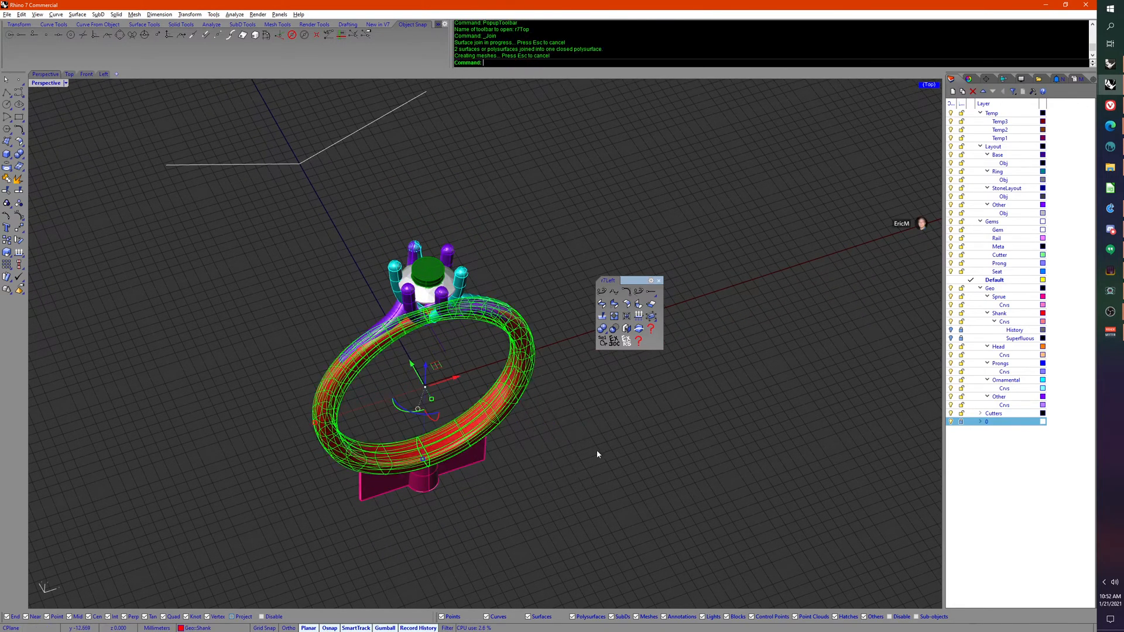
Step: Export the whole ring with its stone and sprue as temp.obj, accepting the offered detailed mesh options
{"action": "left_click_drag", "start_coordinate": [255, 205], "coordinate": [563, 528]}
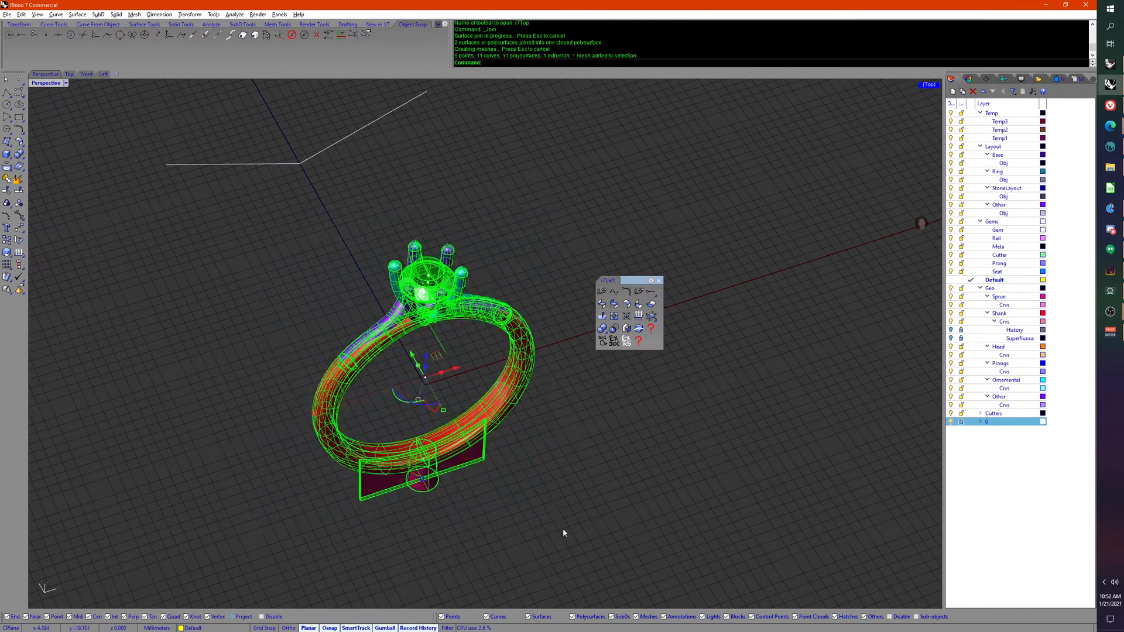
{"action": "left_click", "coordinate": [615, 343]}
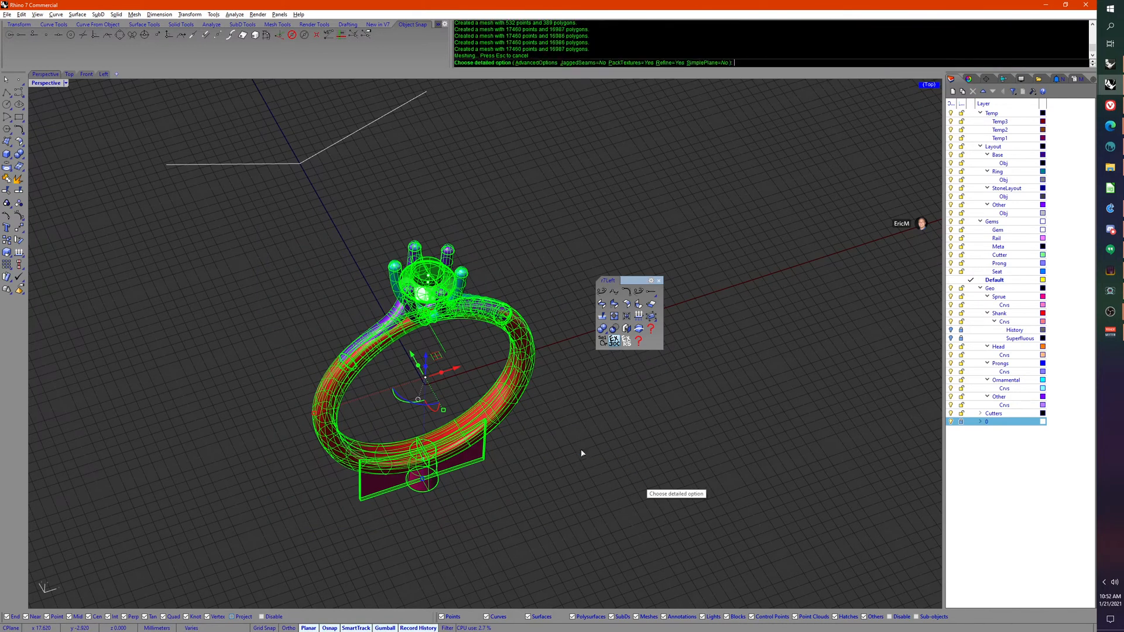
{"action": "key", "text": "Return"}
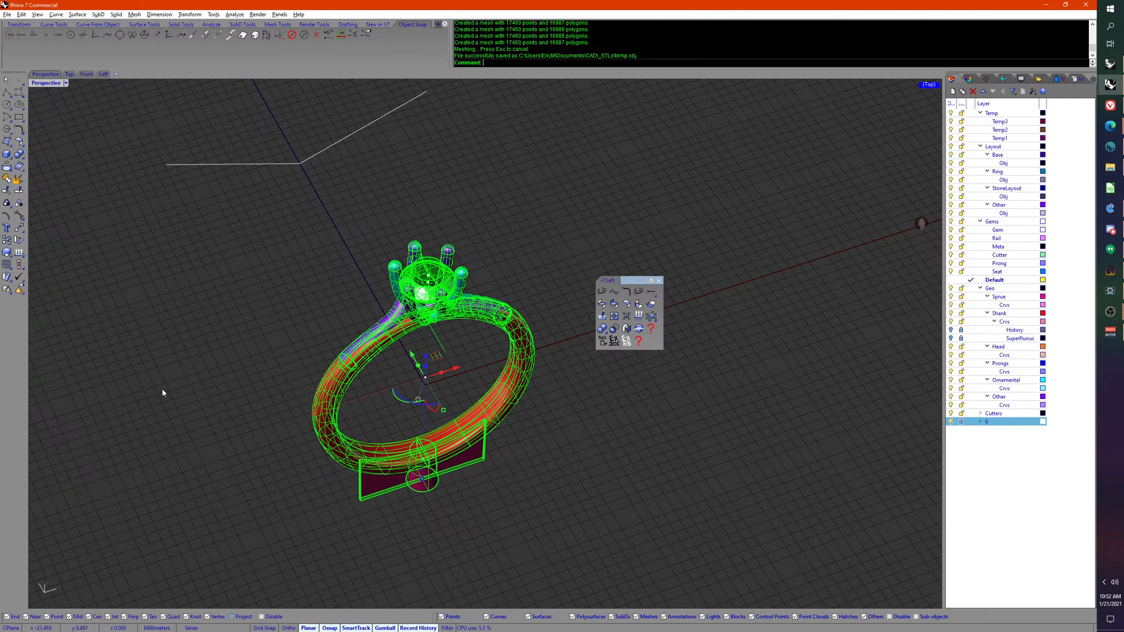
{"action": "right_click_drag", "start_coordinate": [163, 390], "coordinate": [162, 394]}
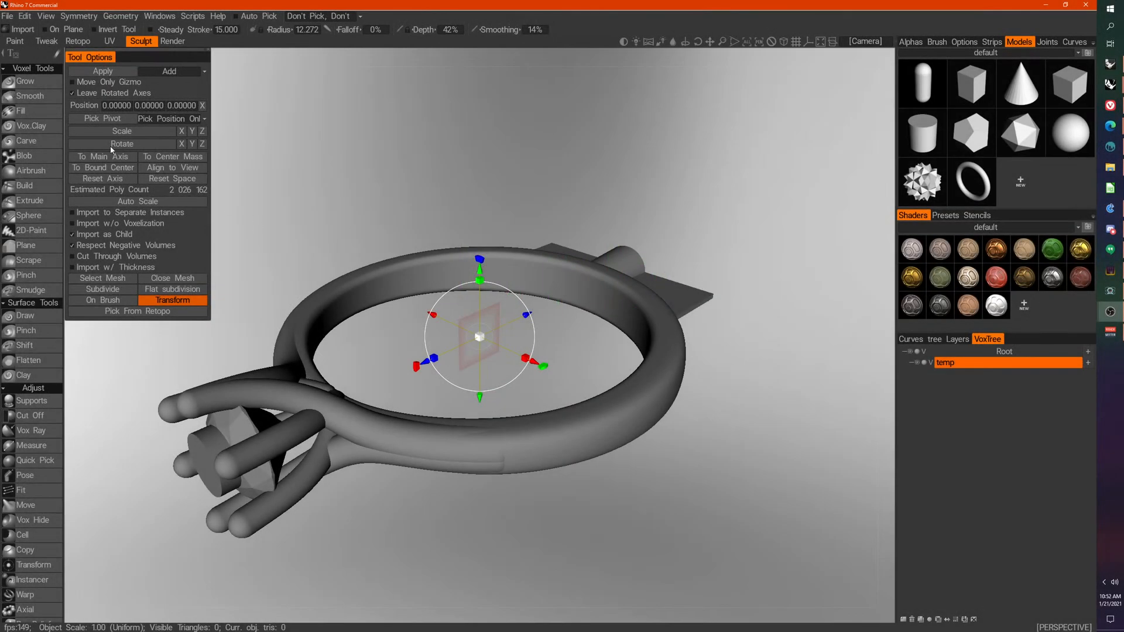
Step: Import the ring mesh for voxelization in 3DCoat
{"action": "left_click", "coordinate": [8, 16]}
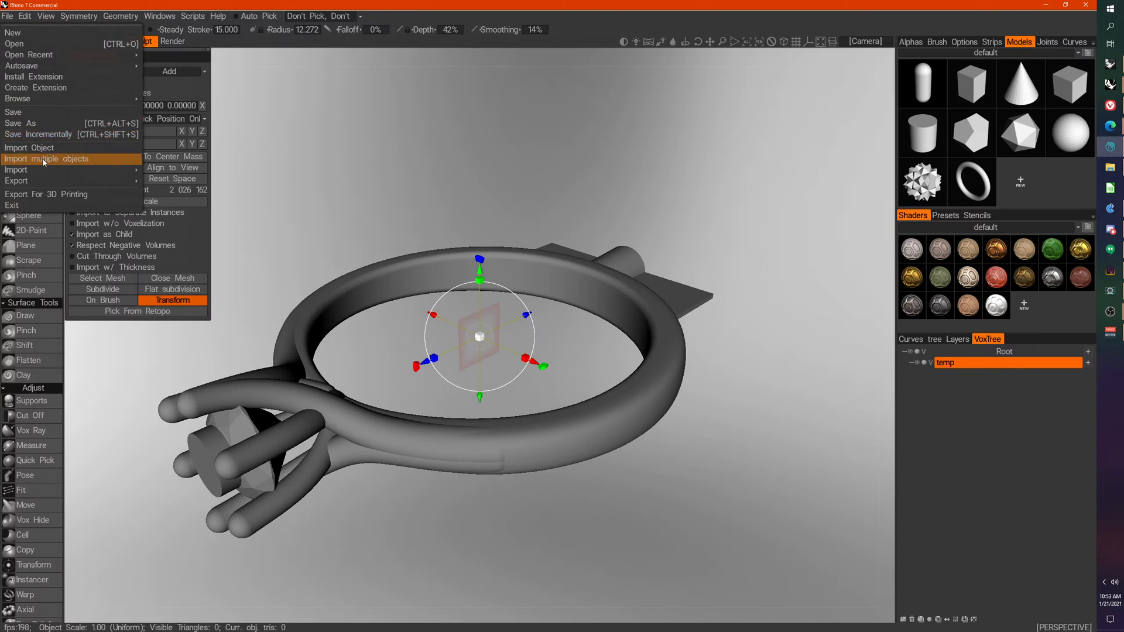
{"action": "mouse_move", "coordinate": [39, 174]}
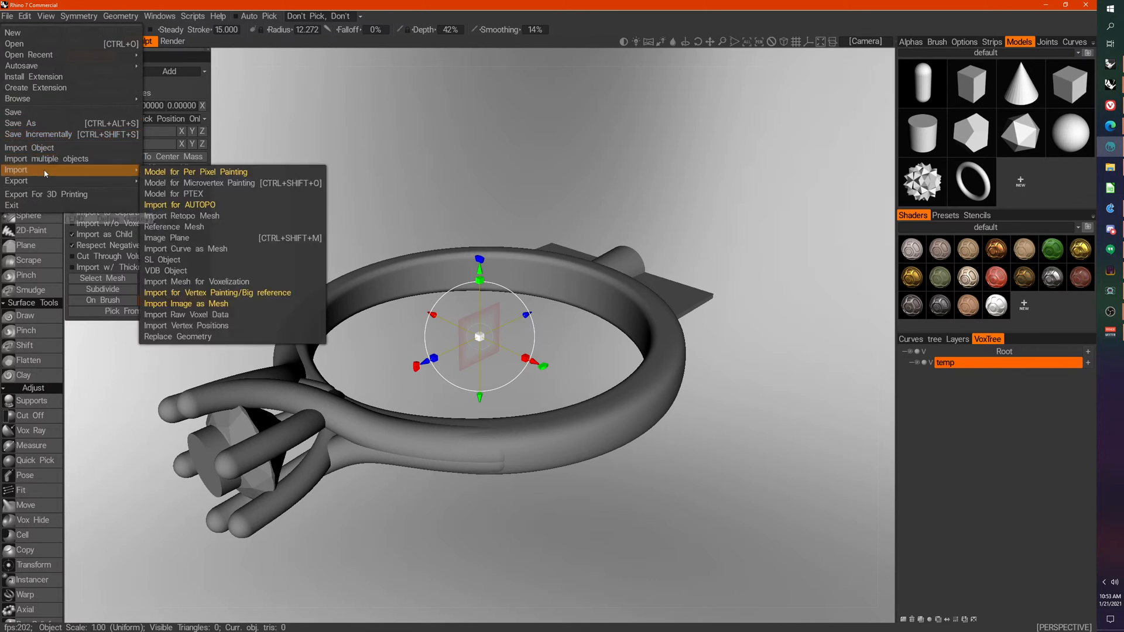
{"action": "left_click", "coordinate": [238, 283]}
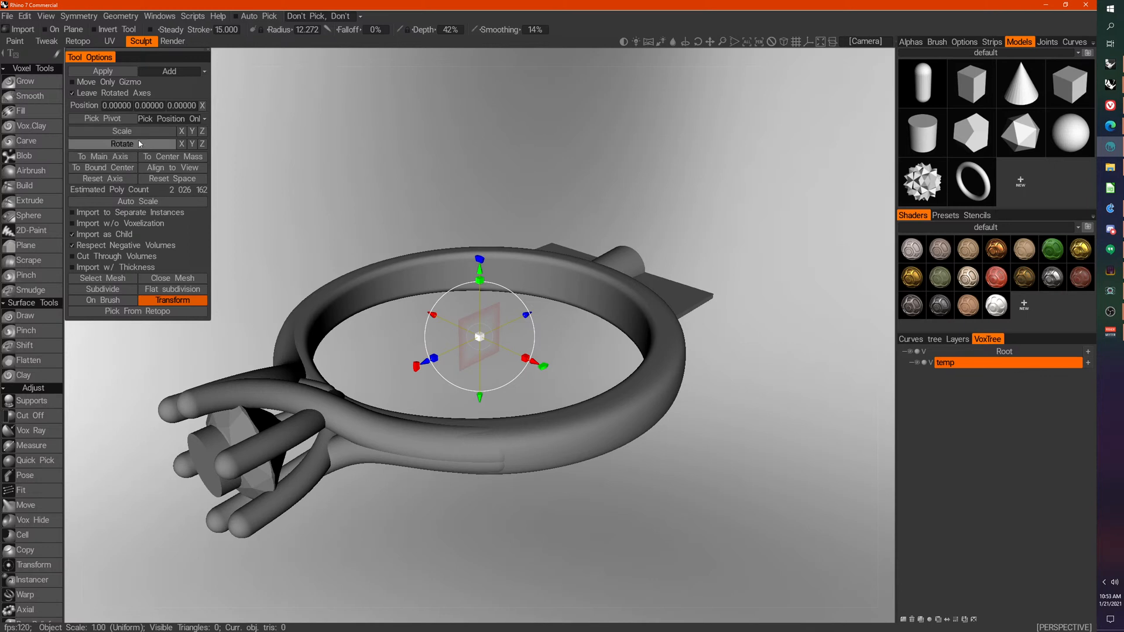
Step: Reset the imported ring's space, set its scale to 2500, and apply it to the temp volume
{"action": "left_click", "coordinate": [171, 182]}
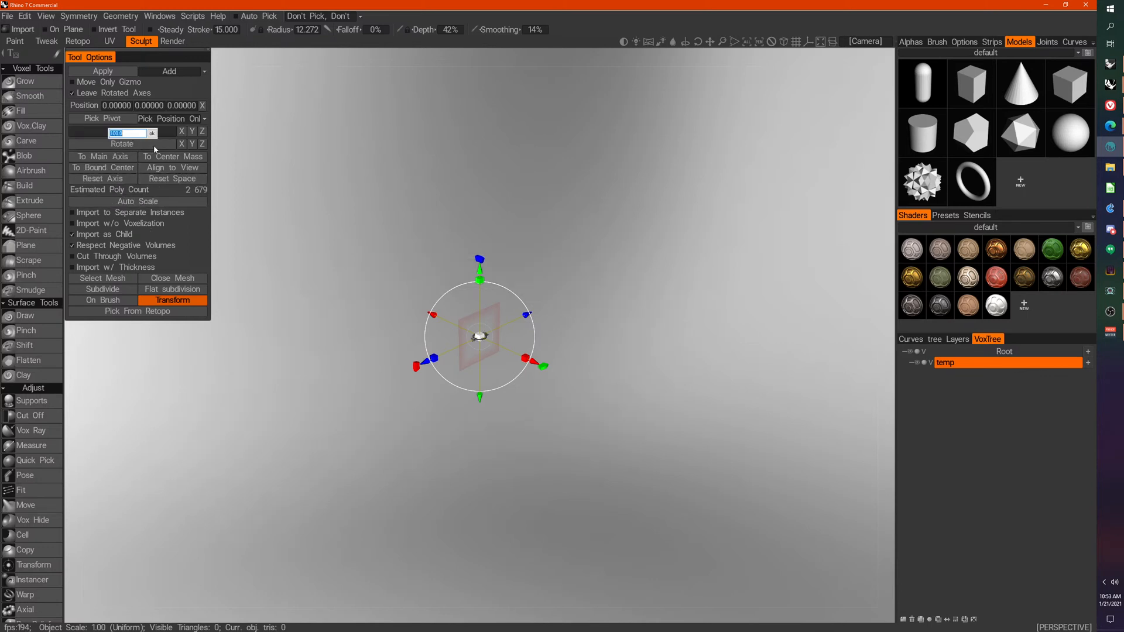
{"action": "type", "text": "2500"}
{"action": "key", "text": "Return"}
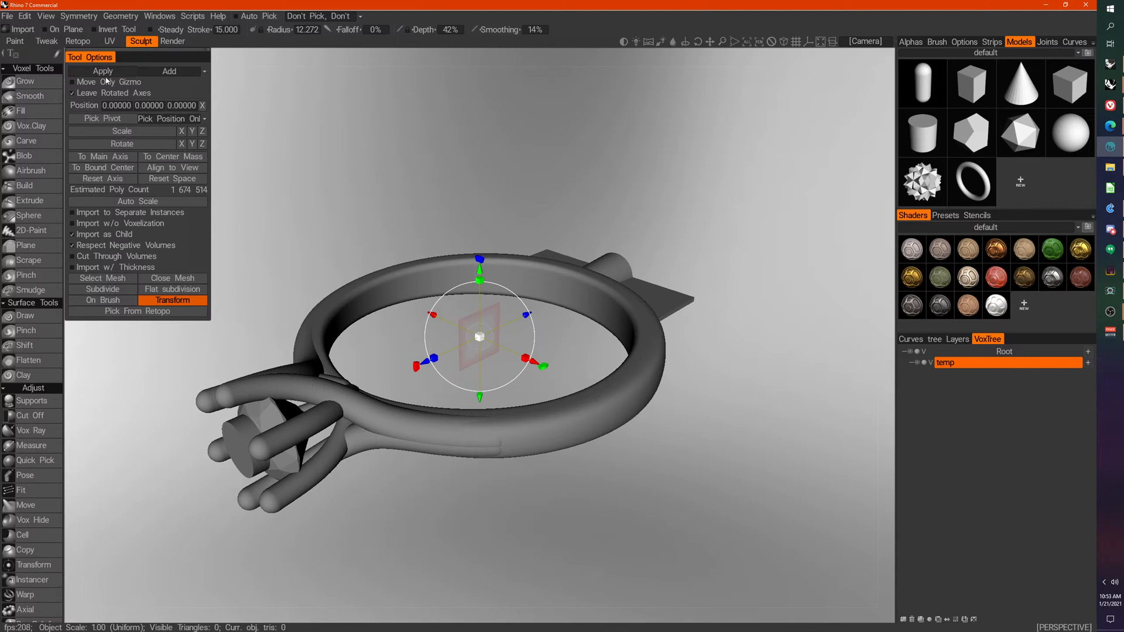
{"action": "left_click", "coordinate": [404, 368]}
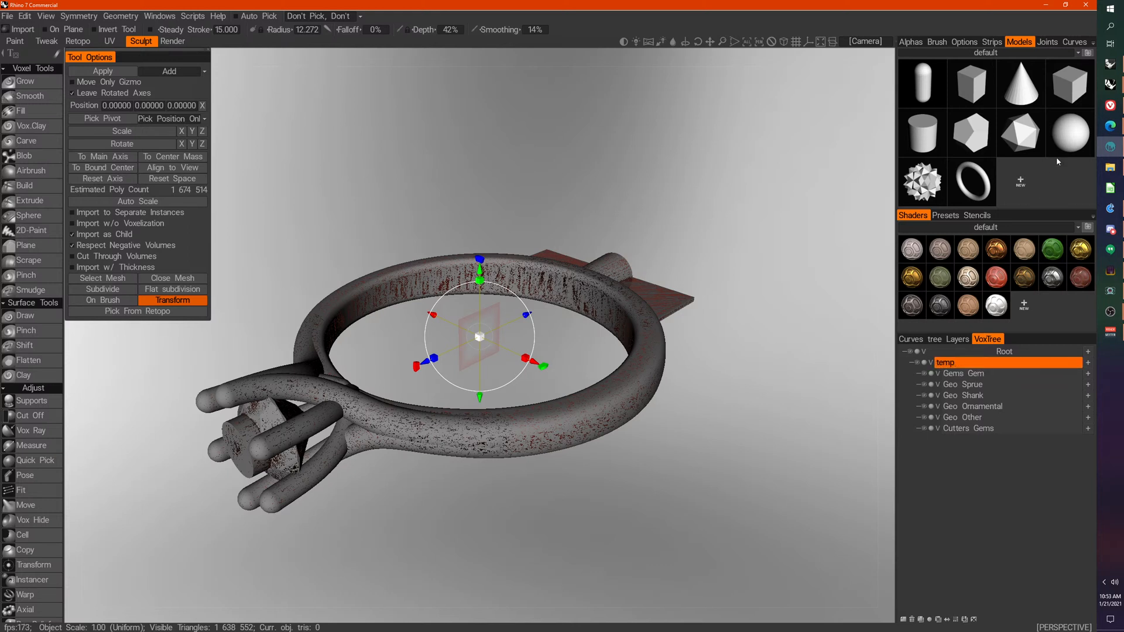
Step: Switch back to Rhino, deselect the ring, and review the Gems, Gem and Geo layers
{"action": "mouse_move", "coordinate": [1111, 85]}
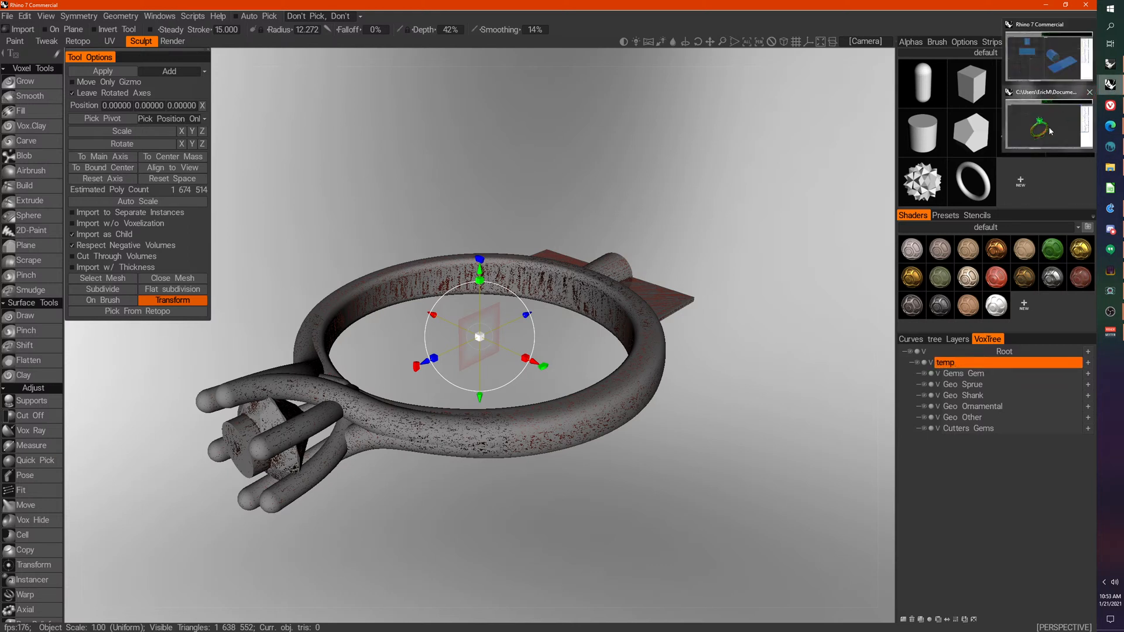
{"action": "left_click", "coordinate": [1049, 134]}
{"action": "left_click", "coordinate": [998, 229]}
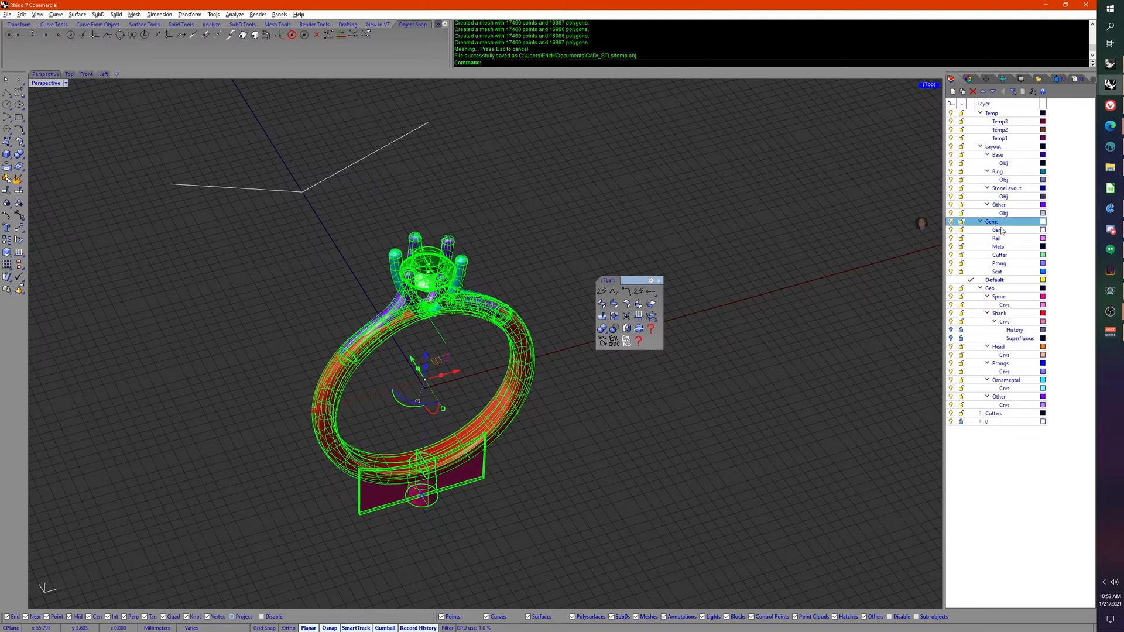
{"action": "key", "text": "Escape"}
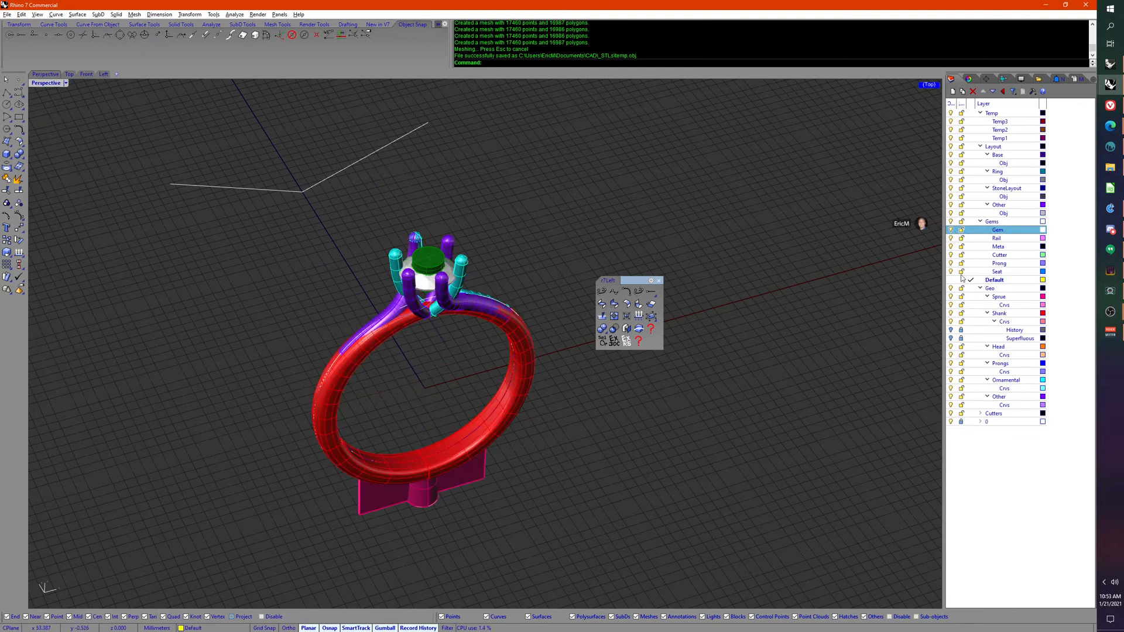
{"action": "left_click", "coordinate": [990, 289]}
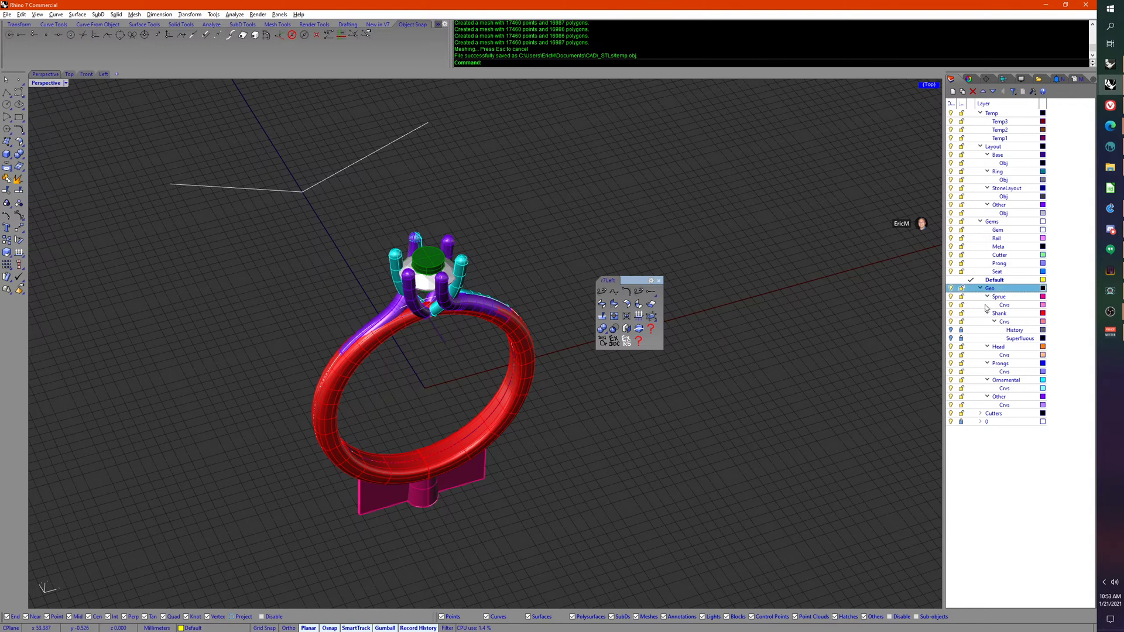
Step: Turn off the Sprue layer, toggle the Shank layer off and on, and highlight the Cutters layer
{"action": "left_click", "coordinate": [951, 297]}
{"action": "left_click", "coordinate": [951, 314]}
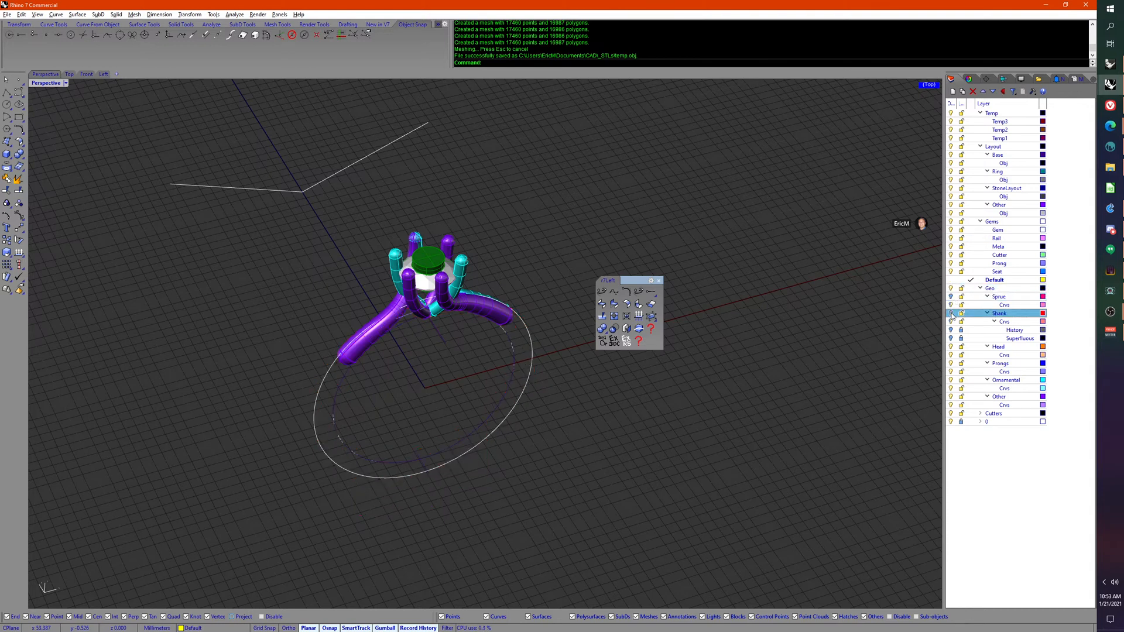
{"action": "left_click", "coordinate": [951, 314]}
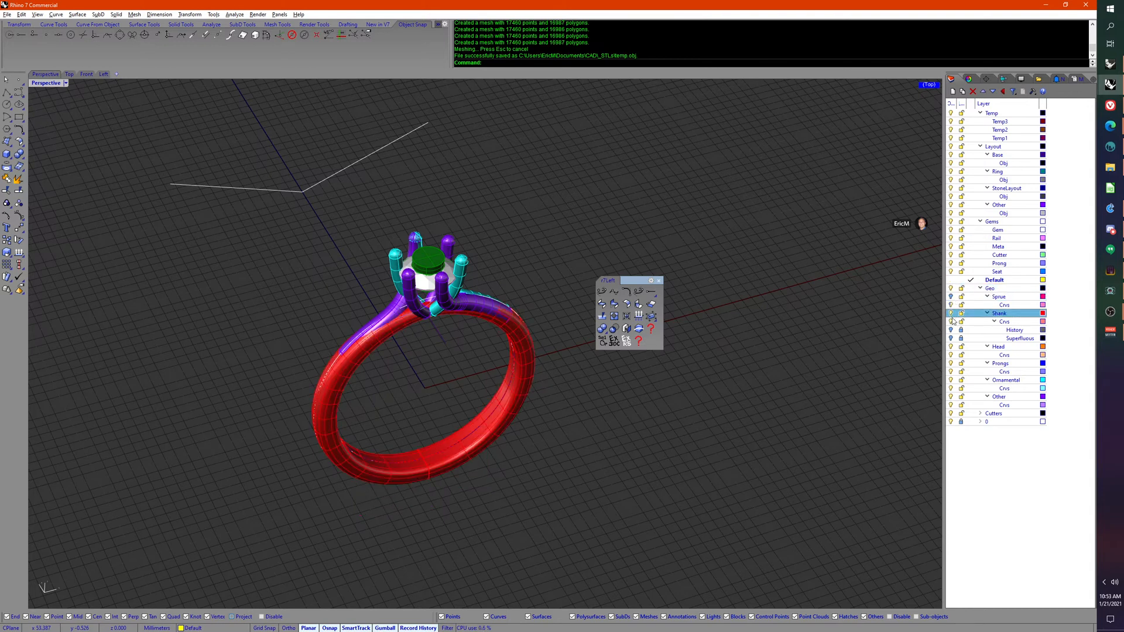
{"action": "left_click", "coordinate": [997, 414]}
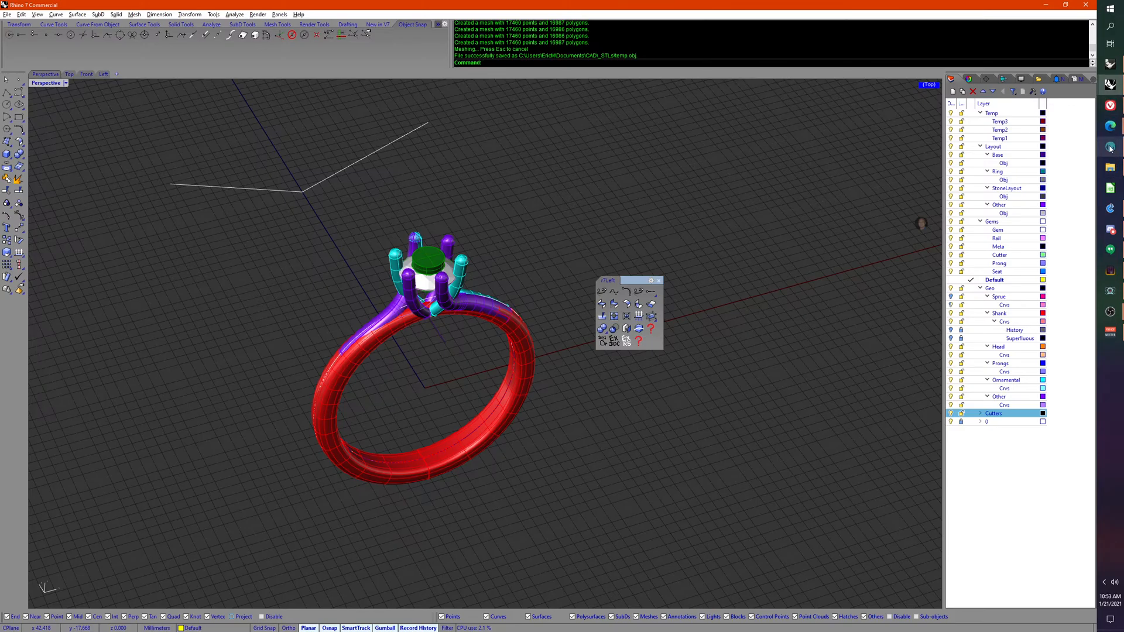
Step: Return to 3DCoat, activate the Fill tool, and toggle the visibility of the Cutters Gems volume
{"action": "left_click", "coordinate": [1111, 147]}
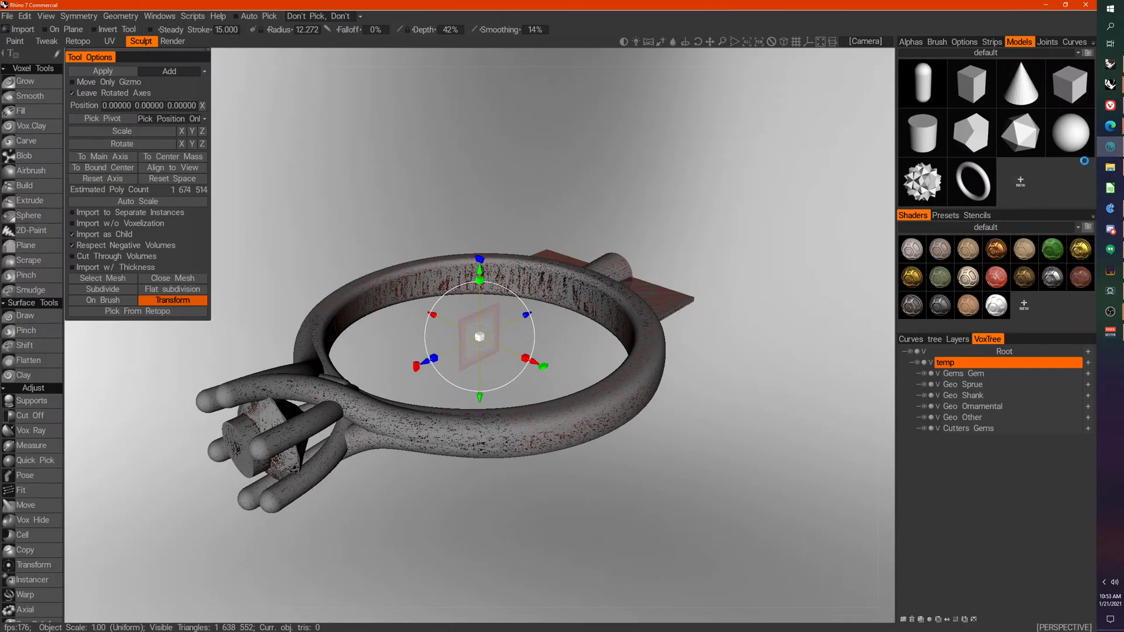
{"action": "left_click", "coordinate": [39, 111]}
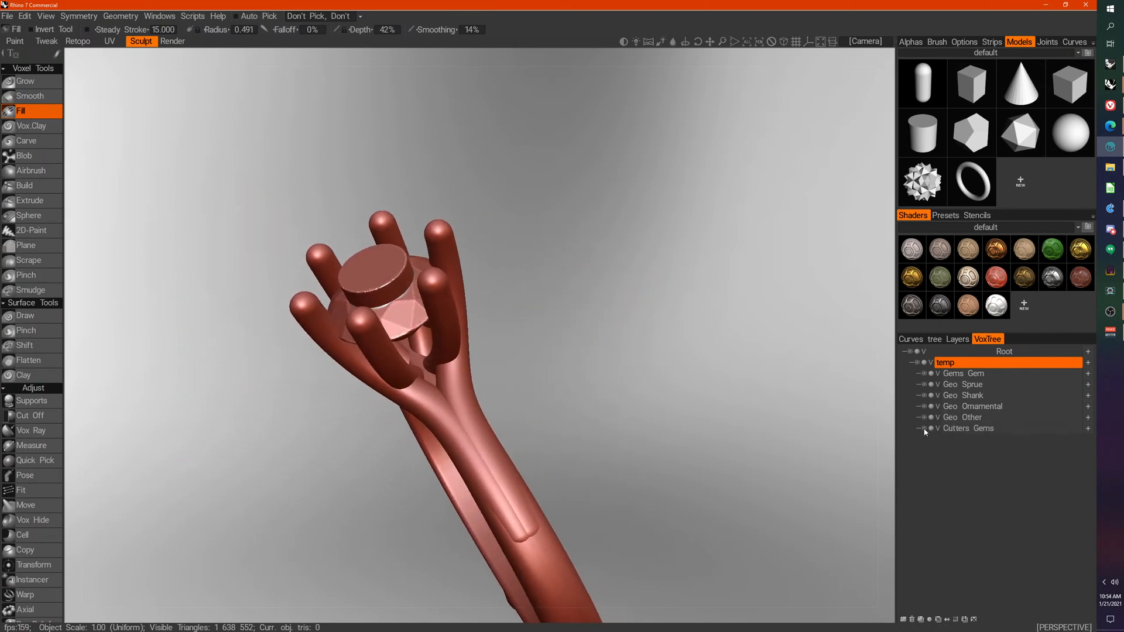
{"action": "left_click", "coordinate": [924, 430]}
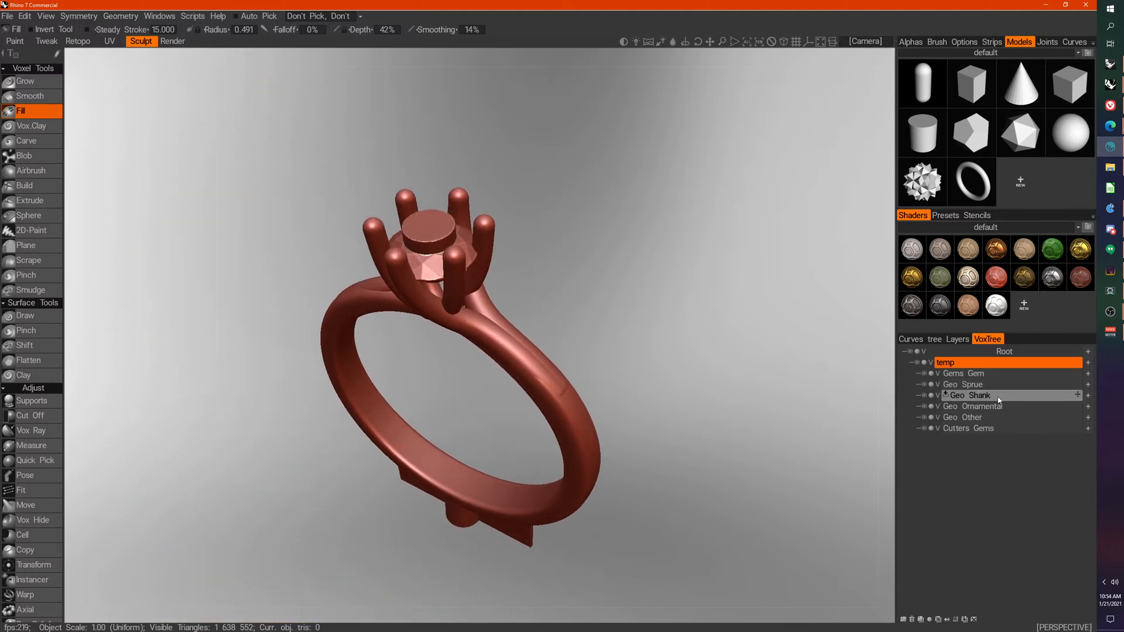
Step: Hide the Gems Gem and Geo Sprue volumes
{"action": "left_click", "coordinate": [984, 374]}
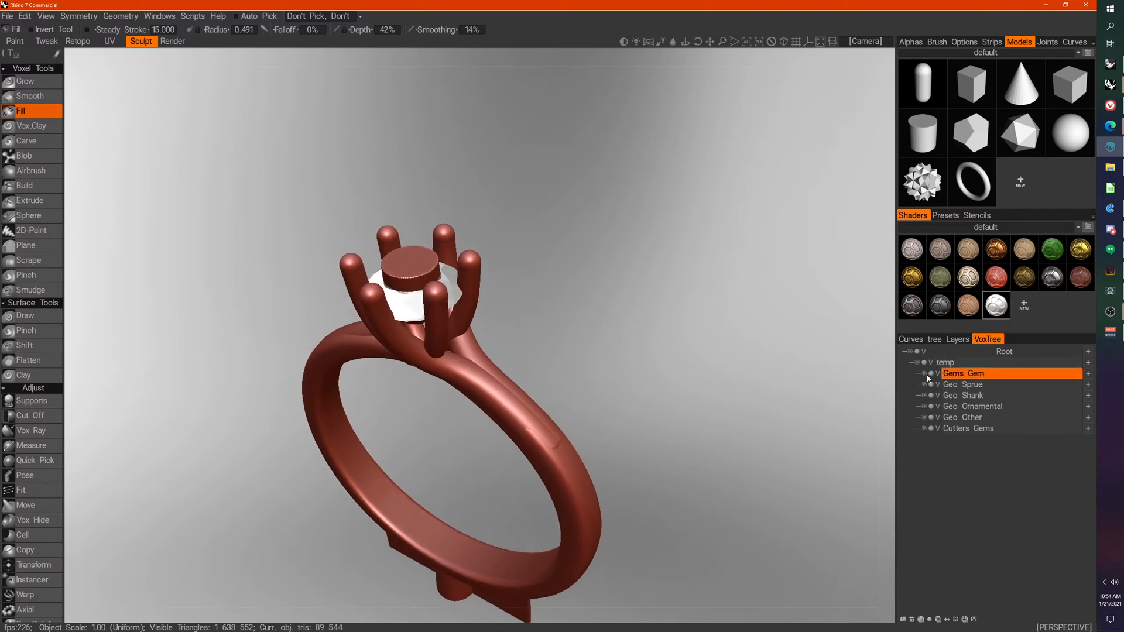
{"action": "left_click", "coordinate": [925, 374]}
{"action": "left_click", "coordinate": [991, 385]}
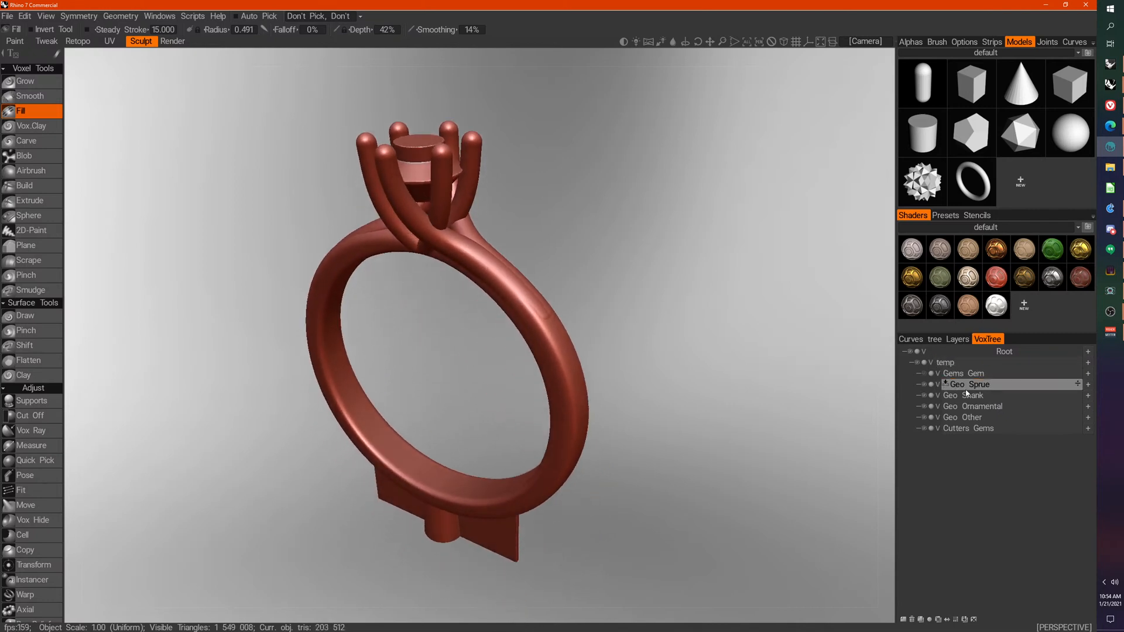
{"action": "left_click", "coordinate": [924, 385]}
Step: Inspect the Geo Shank, Geo Ornamental and Geo Other volumes, toggling the visibility of the last two off and on
{"action": "left_click", "coordinate": [989, 395]}
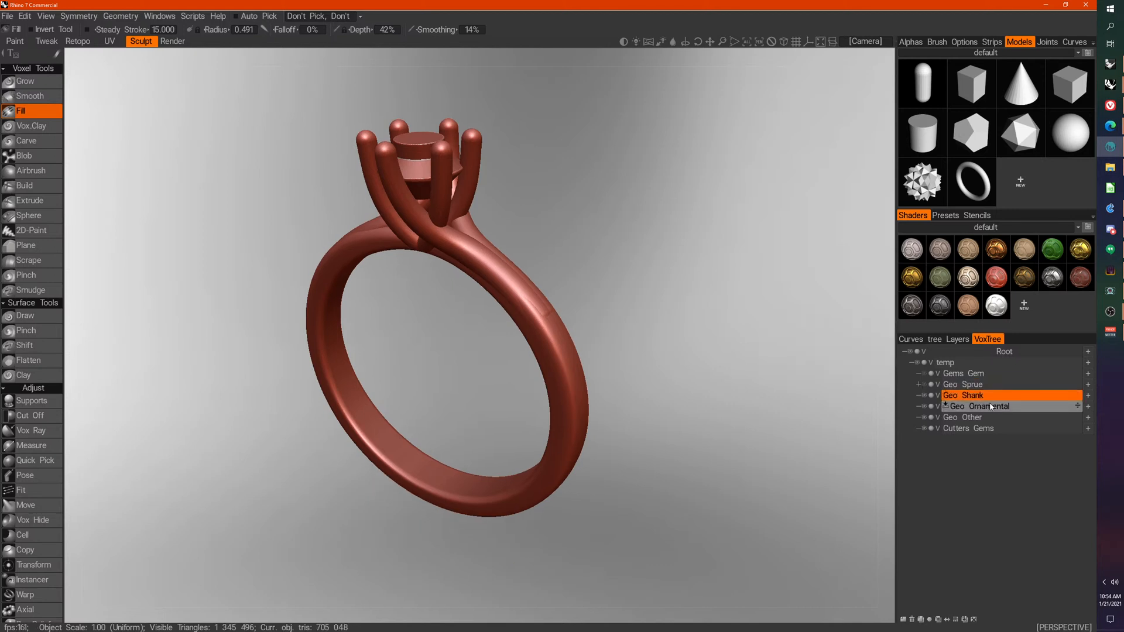
{"action": "left_click", "coordinate": [991, 408]}
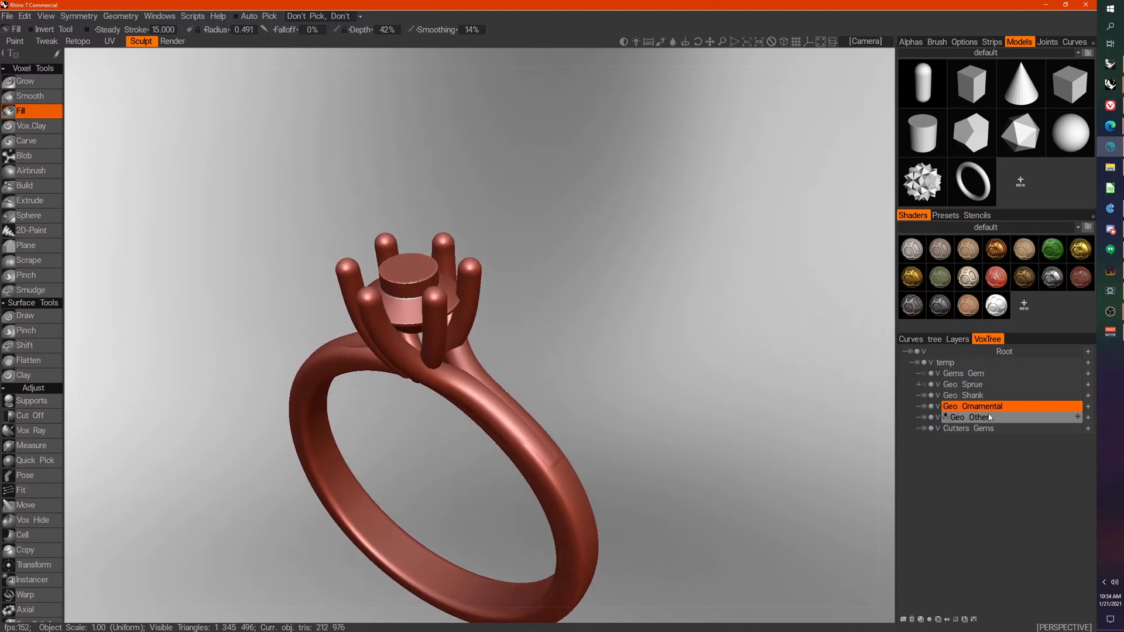
{"action": "left_click", "coordinate": [989, 417]}
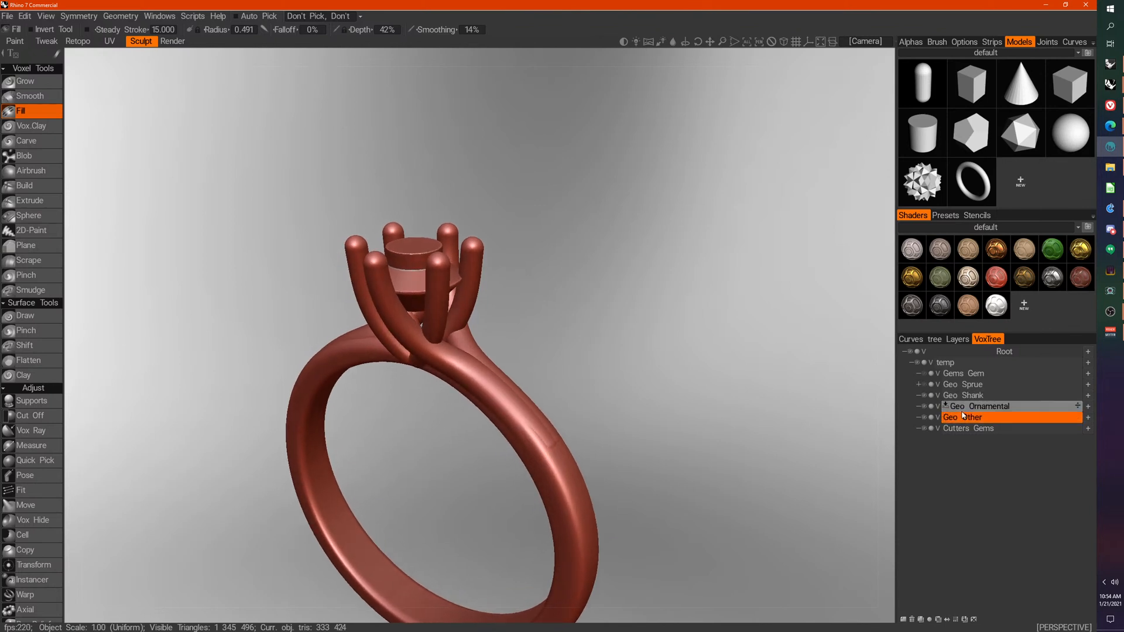
{"action": "left_click", "coordinate": [925, 407]}
{"action": "left_click", "coordinate": [924, 407]}
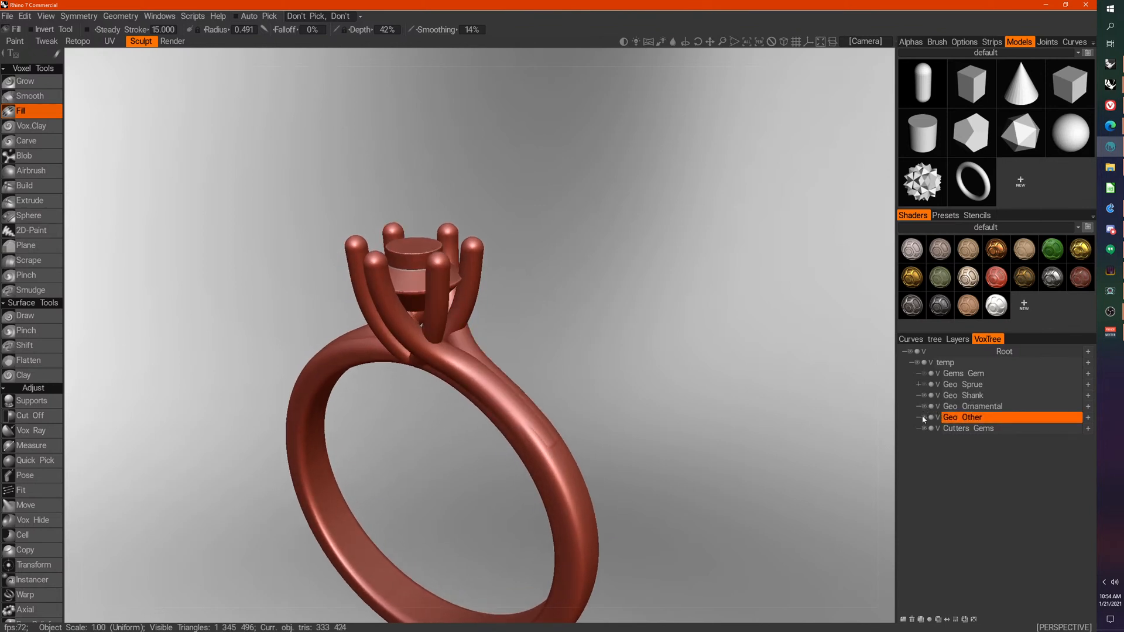
{"action": "left_click", "coordinate": [924, 418]}
{"action": "left_click", "coordinate": [925, 417]}
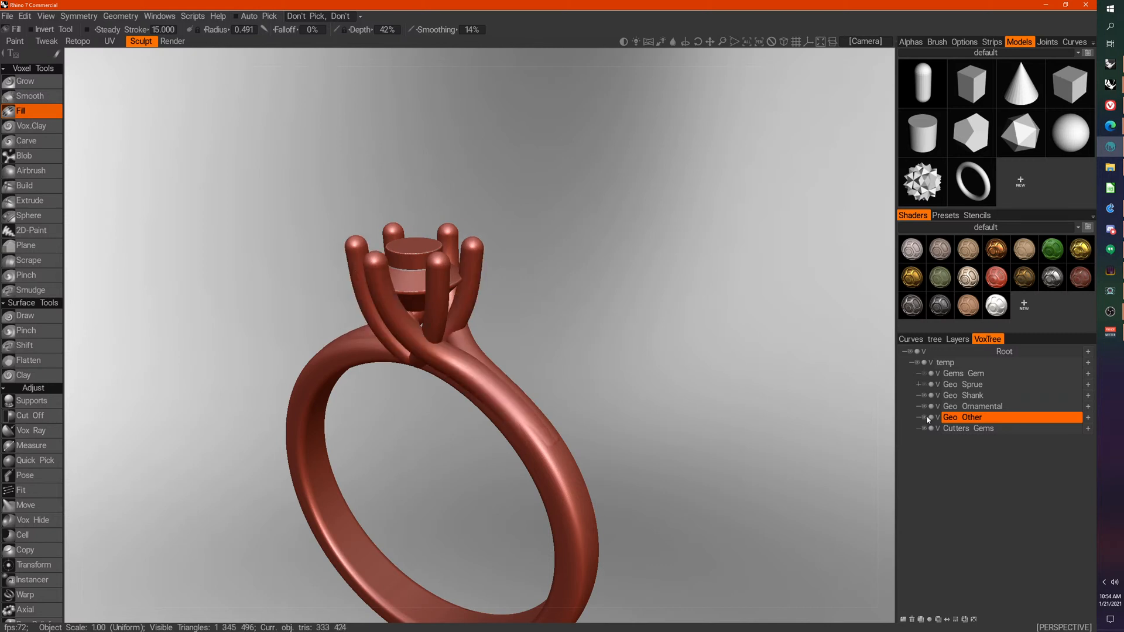
Step: Try to subtract the Geo Other and Geo Ornamental volumes from Geo Shank
{"action": "right_click", "coordinate": [1006, 418]}
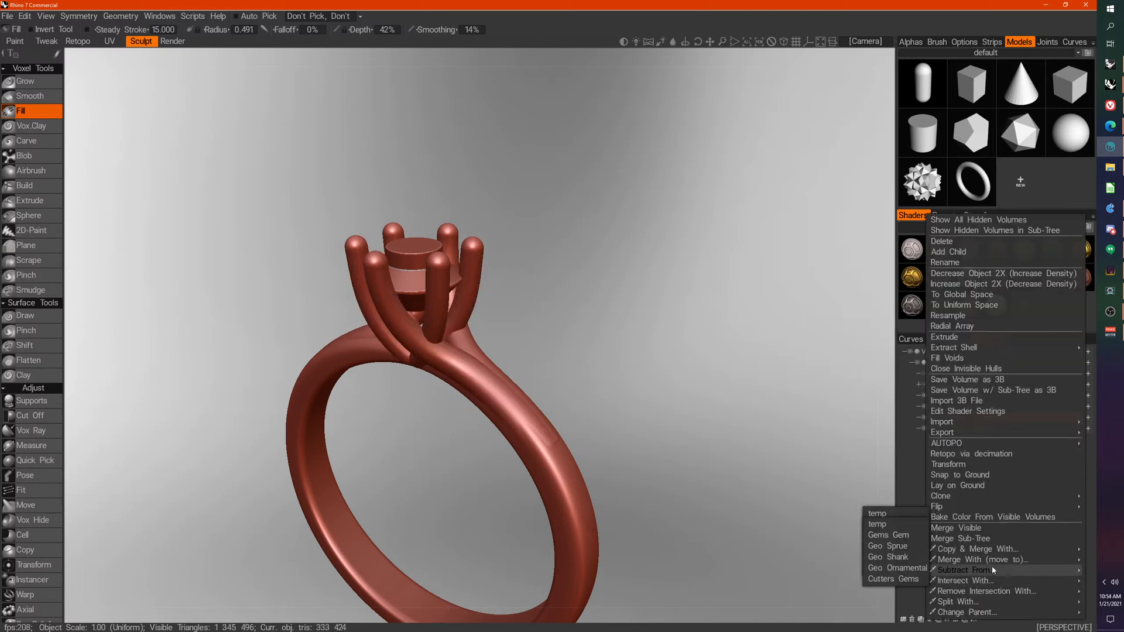
{"action": "mouse_move", "coordinate": [988, 560]}
{"action": "left_click", "coordinate": [913, 560]}
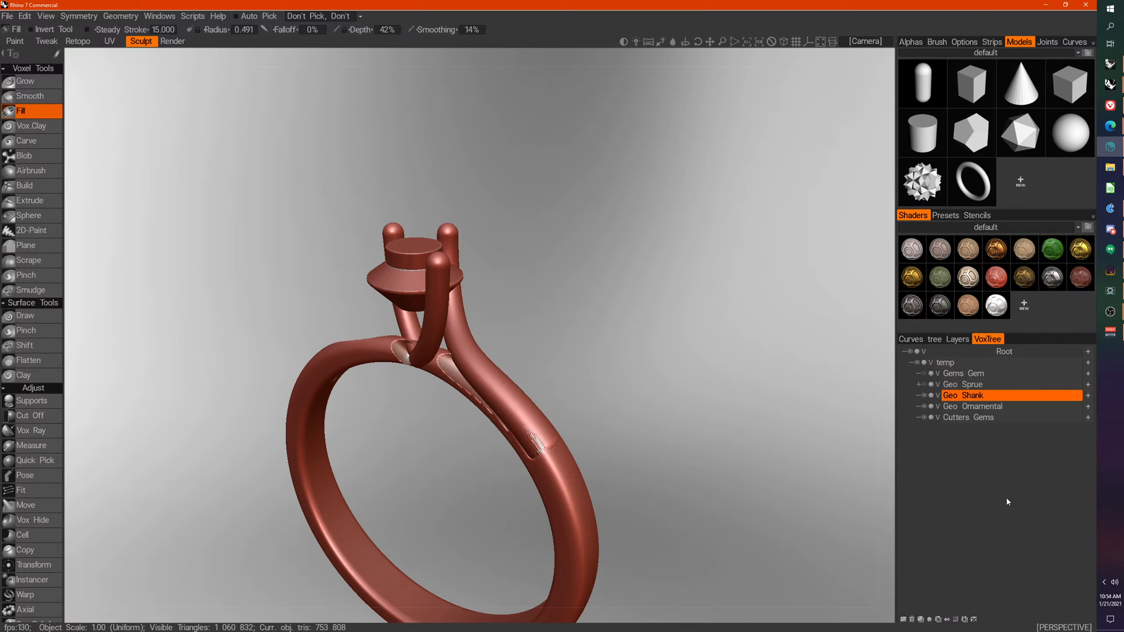
{"action": "right_click", "coordinate": [987, 408]}
{"action": "mouse_move", "coordinate": [973, 556]}
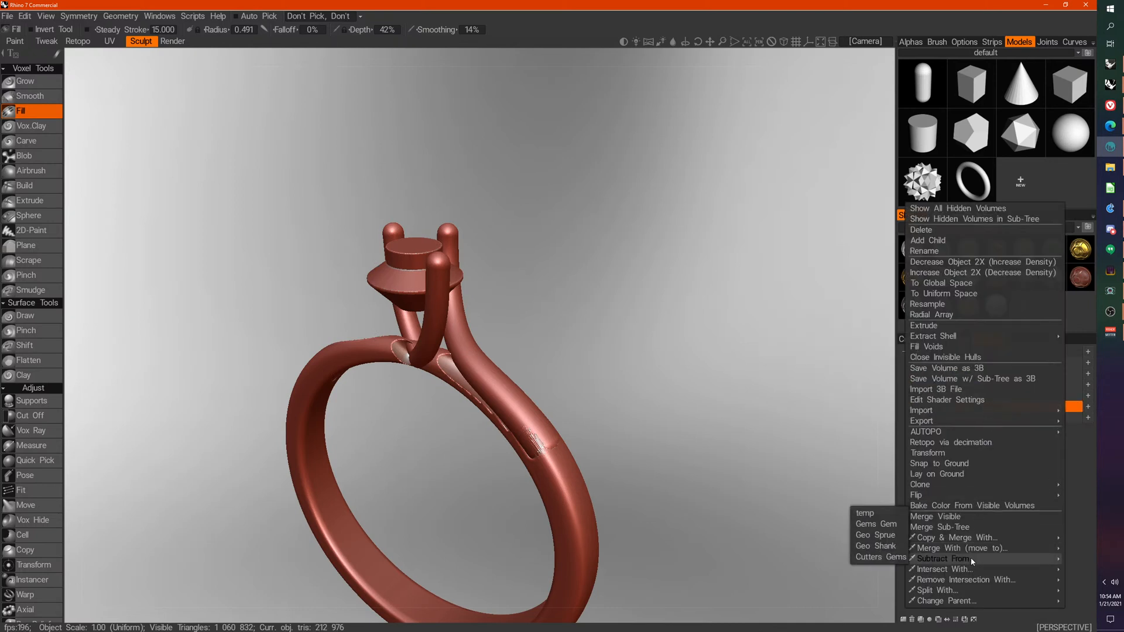
{"action": "left_click", "coordinate": [876, 546]}
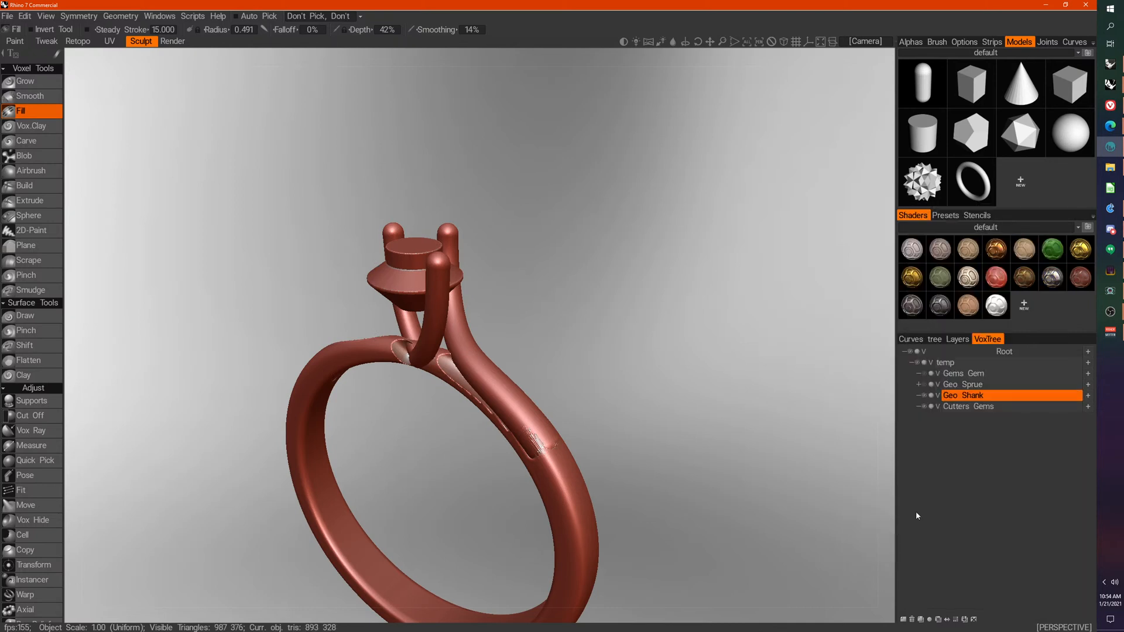
Step: Toggle Geo Shank's visibility to check it and undo both subtractions from it
{"action": "left_click", "coordinate": [981, 397]}
{"action": "left_click", "coordinate": [923, 395]}
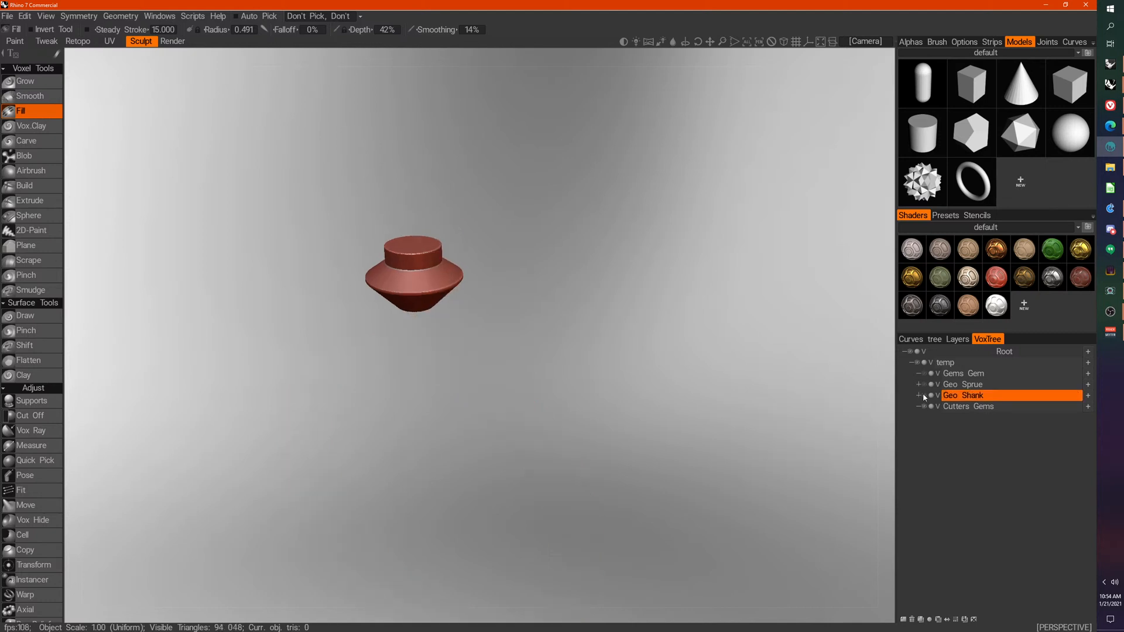
{"action": "left_click", "coordinate": [923, 395]}
{"action": "key", "text": "ctrl+z"}
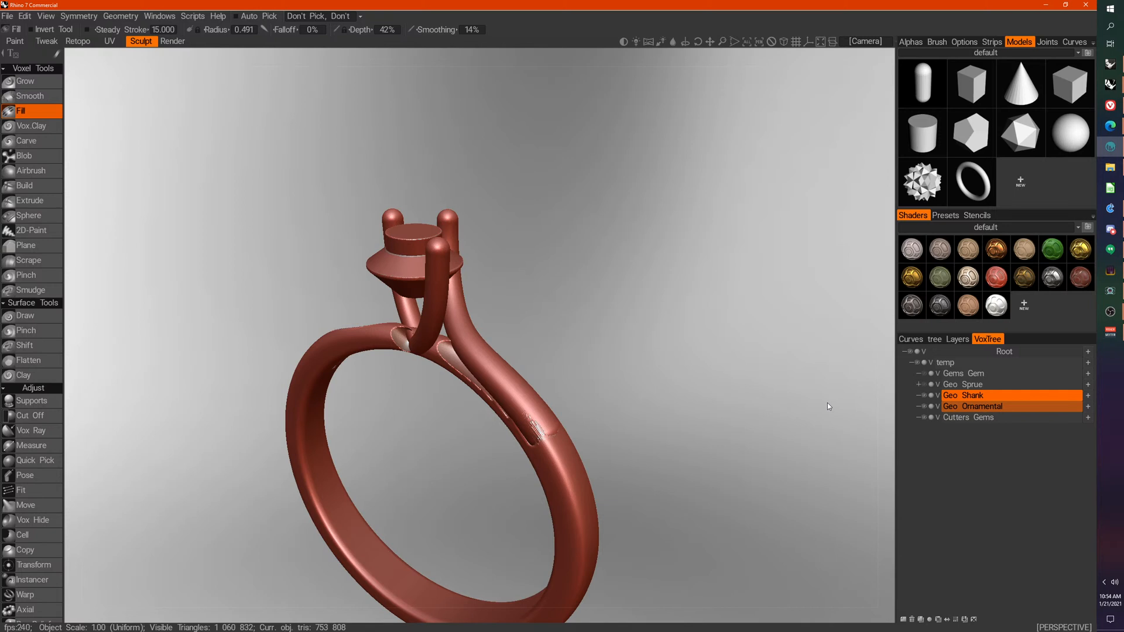
{"action": "key", "text": "ctrl+z"}
Step: Merge the Geo Other and Geo Ornamental volumes into Geo Shank
{"action": "right_click", "coordinate": [1011, 420]}
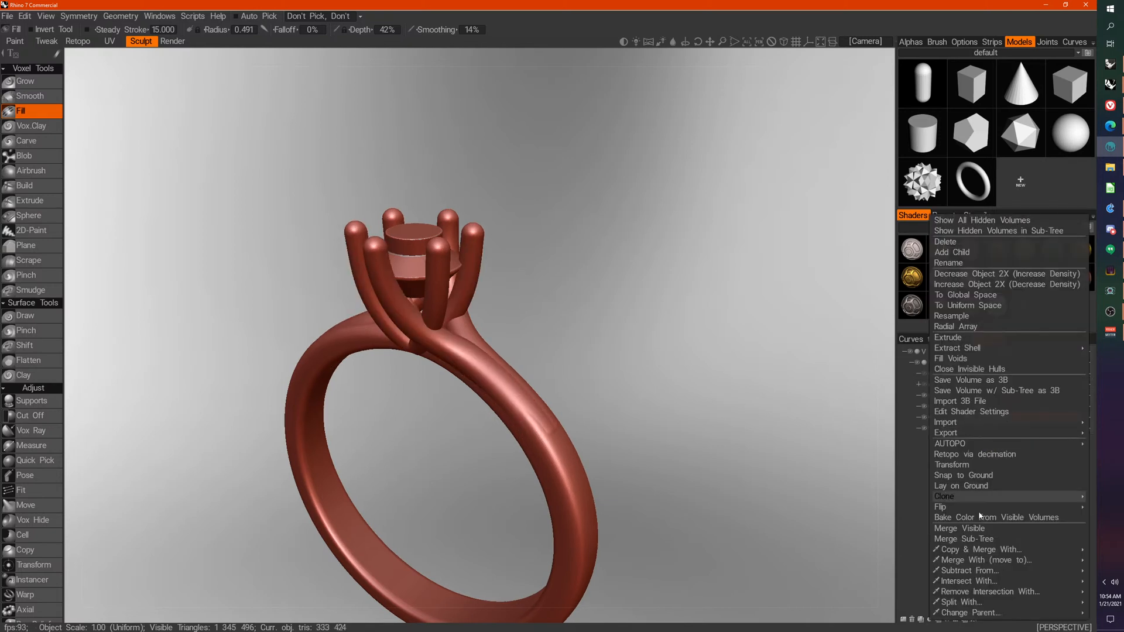
{"action": "mouse_move", "coordinate": [971, 570]}
{"action": "left_click", "coordinate": [901, 540]}
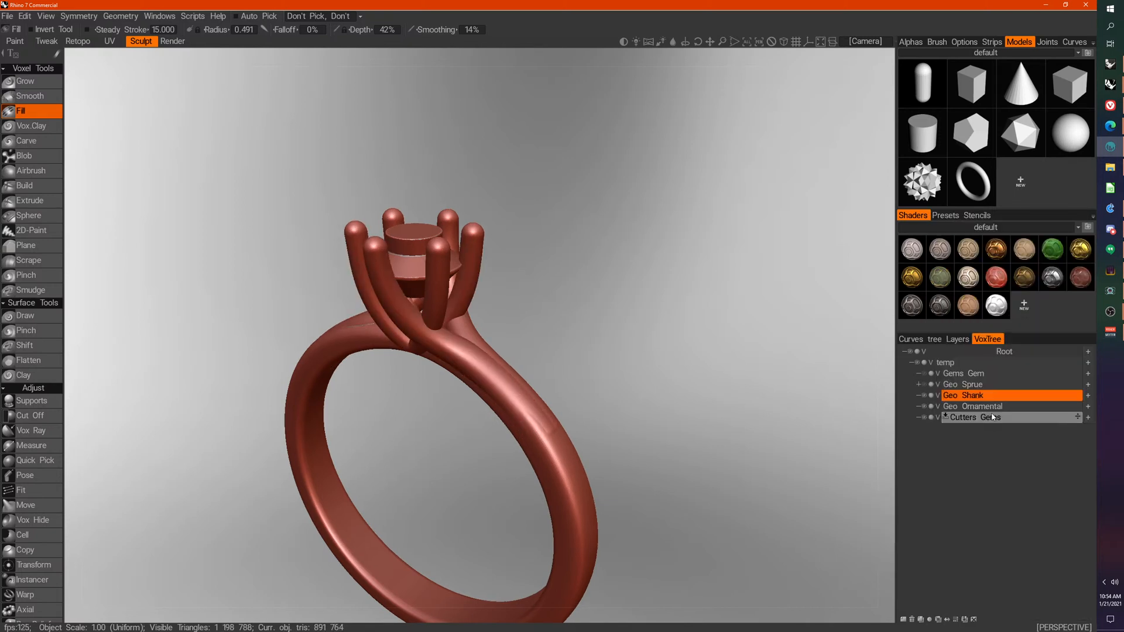
{"action": "left_click", "coordinate": [993, 407]}
{"action": "right_click", "coordinate": [994, 411]}
{"action": "mouse_move", "coordinate": [980, 551]}
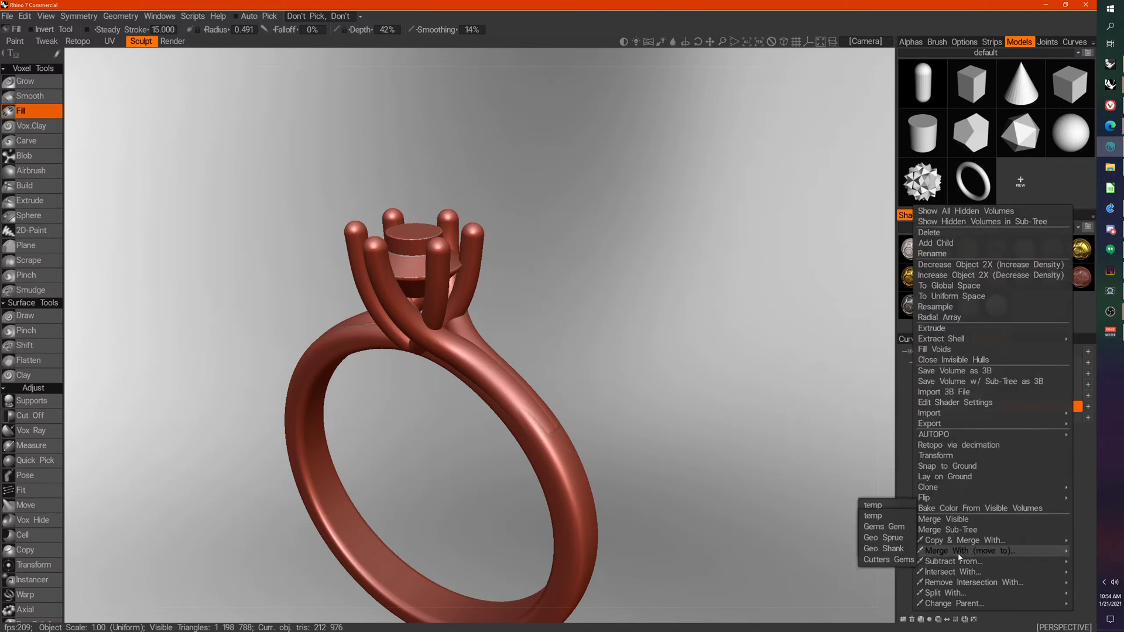
{"action": "left_click", "coordinate": [884, 538]}
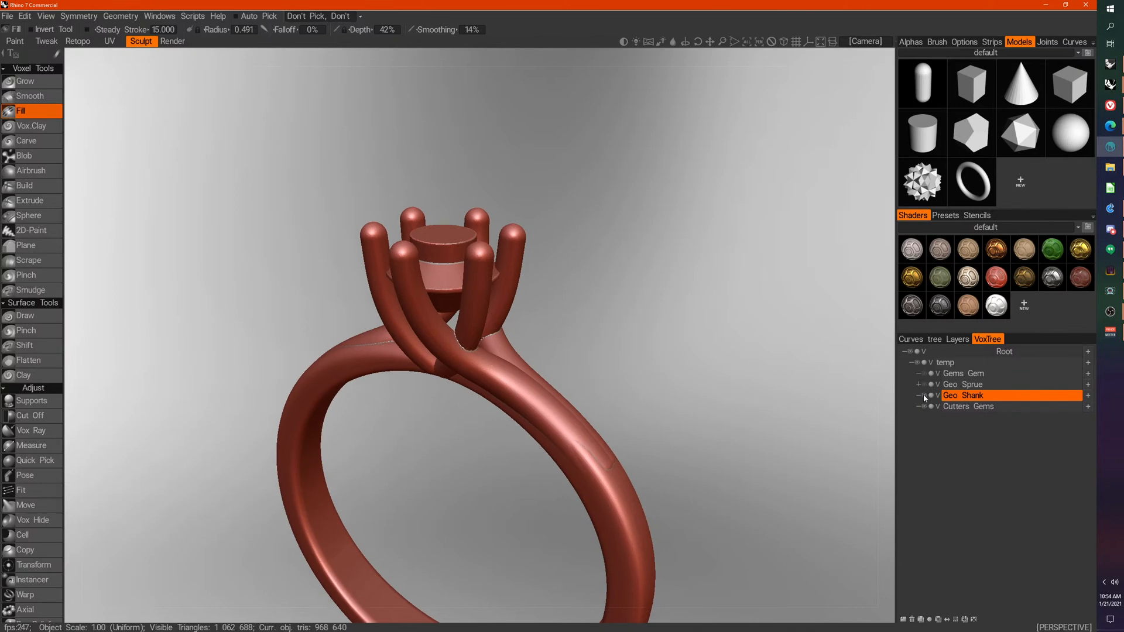
Step: Select Cutters Gems and toggle the visibility of Gems Gem to compare how the stone and cutter meet the prongs
{"action": "left_click", "coordinate": [991, 408]}
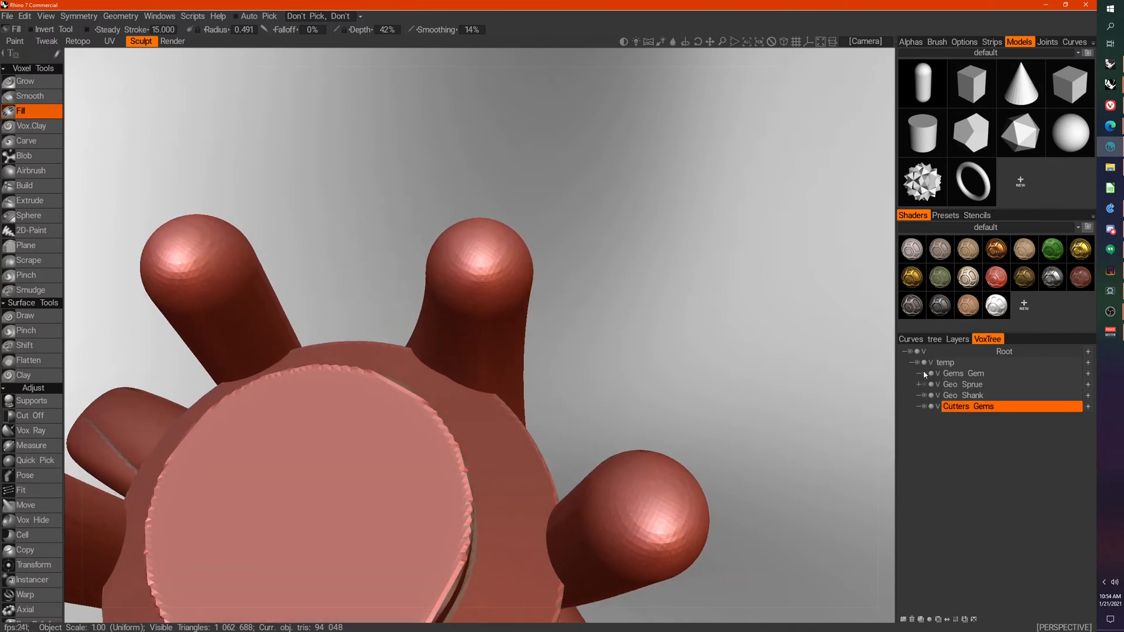
{"action": "left_click", "coordinate": [923, 373]}
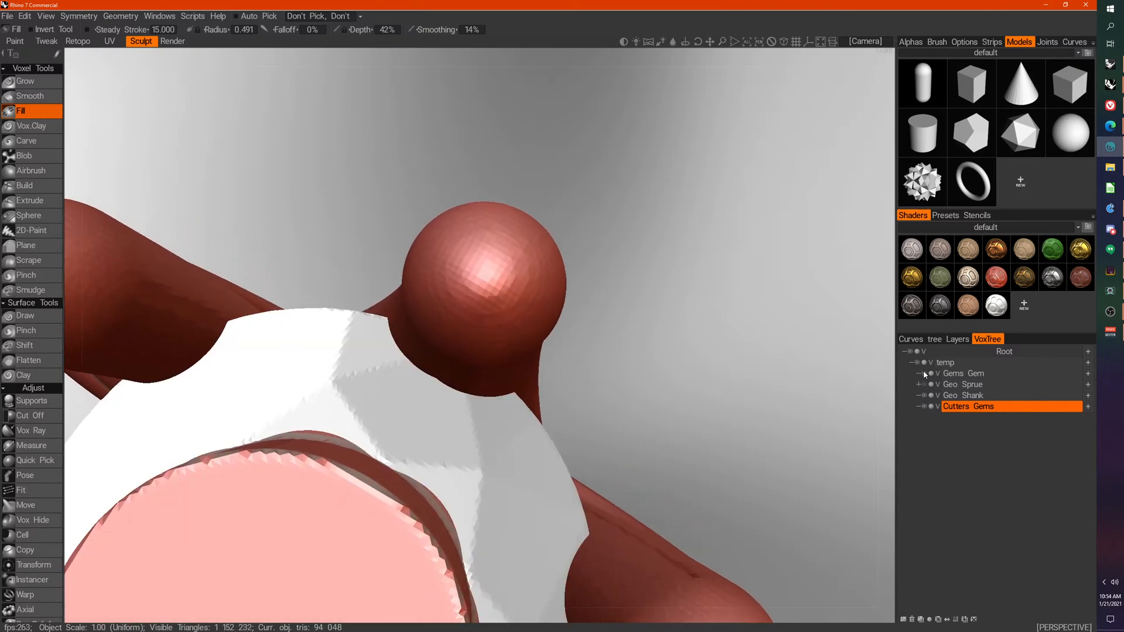
{"action": "left_click", "coordinate": [923, 373]}
{"action": "left_click", "coordinate": [923, 373]}
{"action": "left_click", "coordinate": [923, 373]}
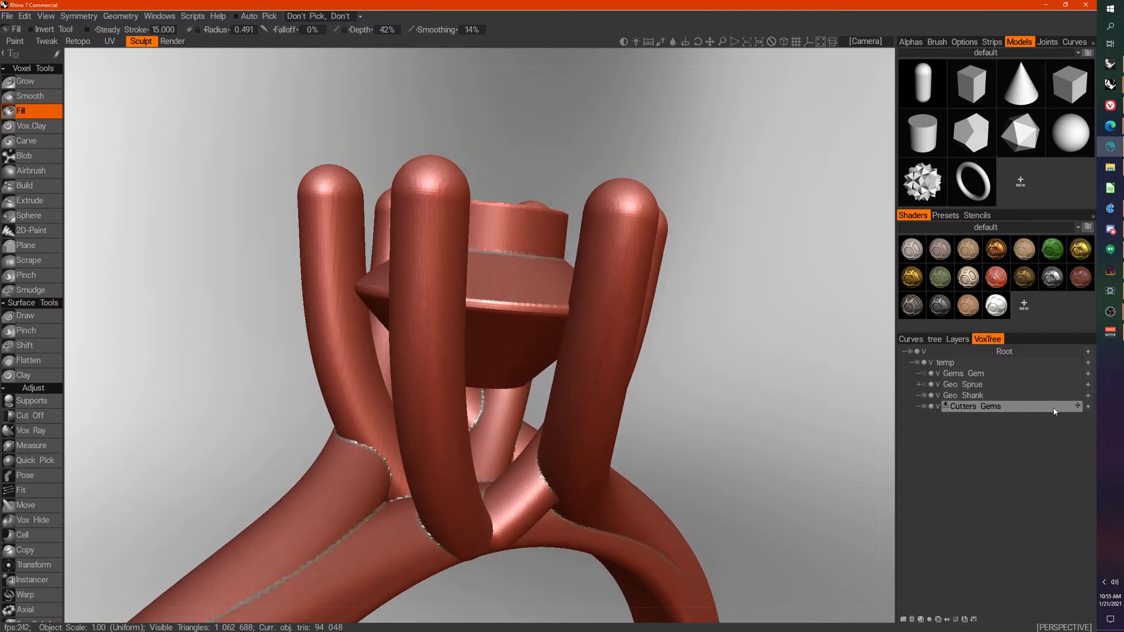
Step: Subtract the Cutters Gems volume from Geo Shank to cut the stone seat into the prongs
{"action": "right_click", "coordinate": [1019, 410]}
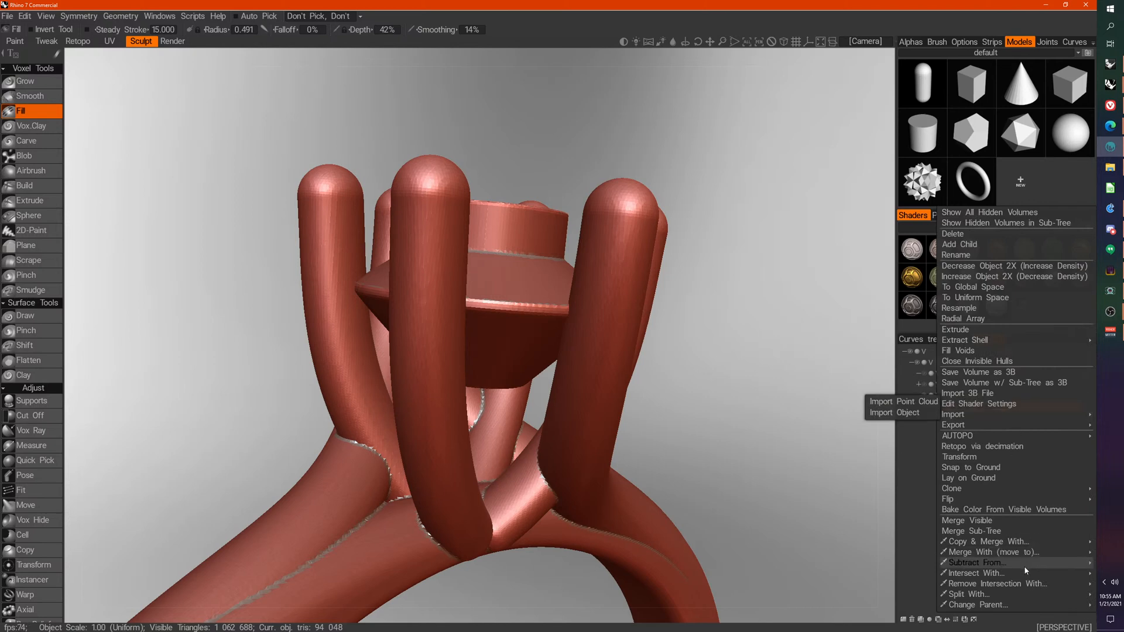
{"action": "mouse_move", "coordinate": [1024, 574]}
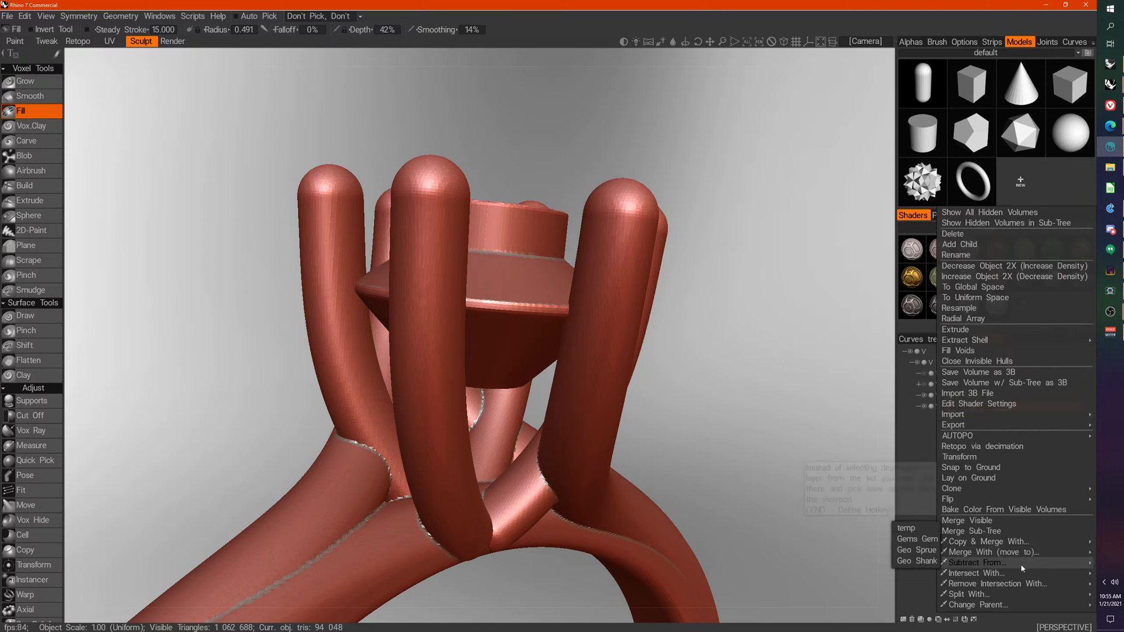
{"action": "left_click", "coordinate": [917, 561]}
{"action": "mouse_move", "coordinate": [878, 553]}
{"action": "left_mouse_down"}
{"action": "mouse_move", "coordinate": [727, 479]}
{"action": "mouse_move", "coordinate": [735, 472]}
{"action": "left_mouse_up"}
{"action": "left_click_drag", "start_coordinate": [714, 246], "coordinate": [788, 383]}
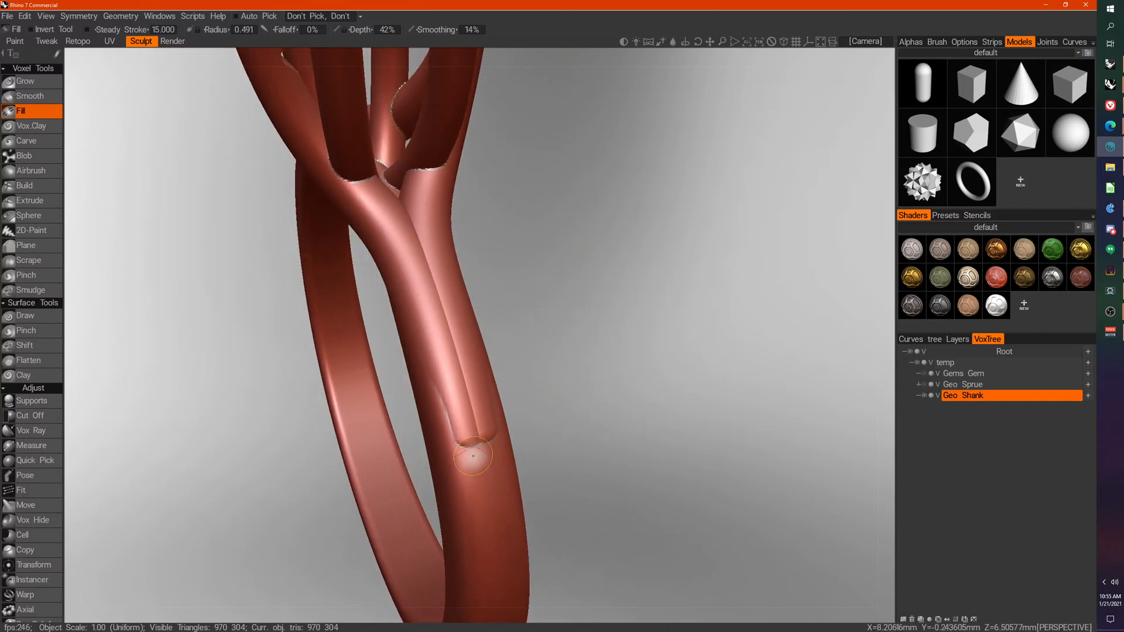
Step: Turn on X and Y mirror symmetry and scrape the ends of the prong bands down into the shank with a 0.722 radius brush
{"action": "key", "text": "s"}
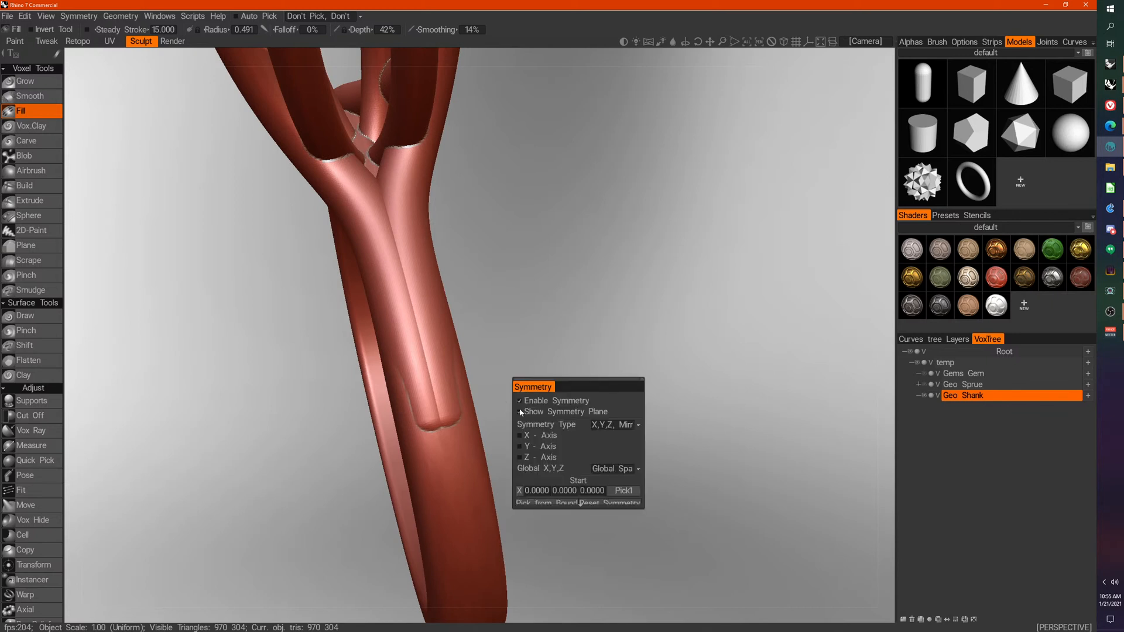
{"action": "left_click", "coordinate": [551, 435]}
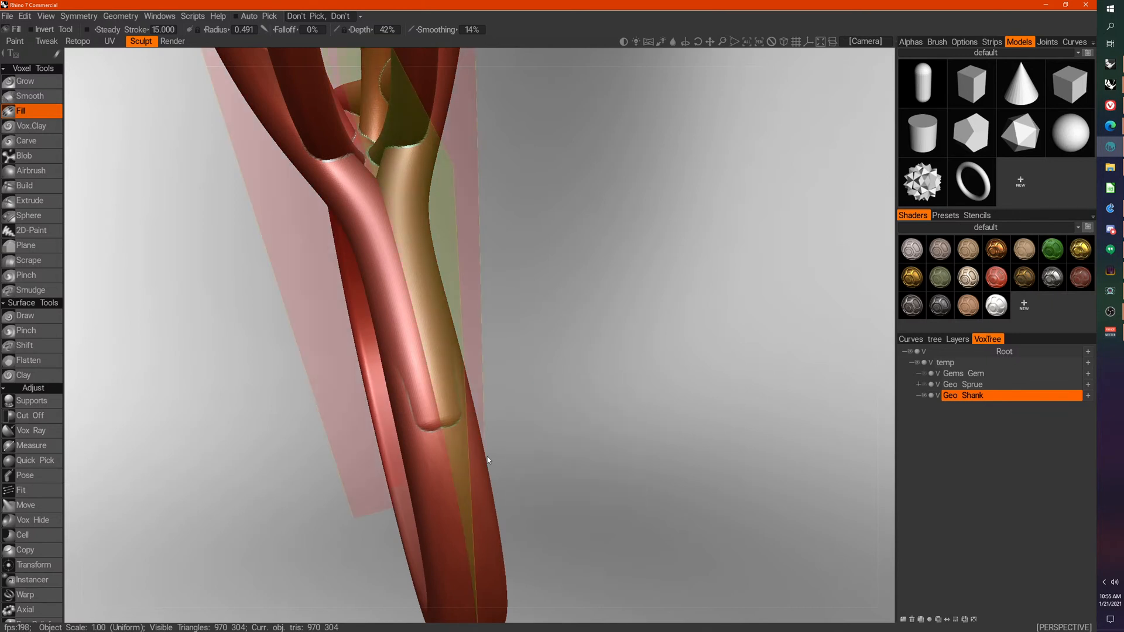
{"action": "left_click", "coordinate": [35, 260]}
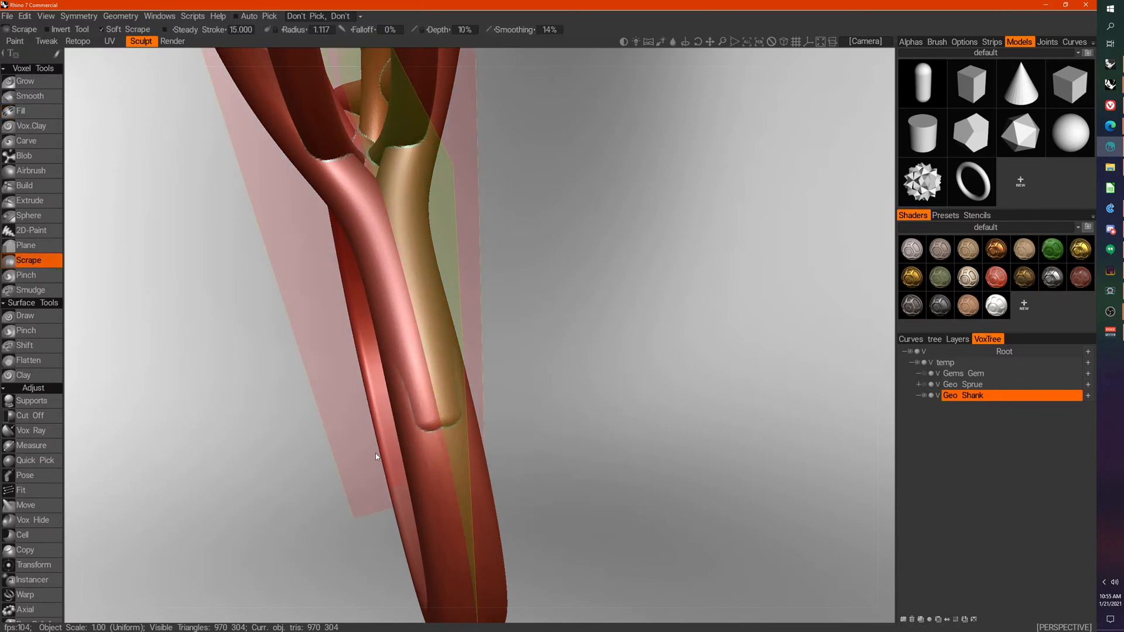
{"action": "right_click_drag", "start_coordinate": [439, 418], "coordinate": [424, 416]}
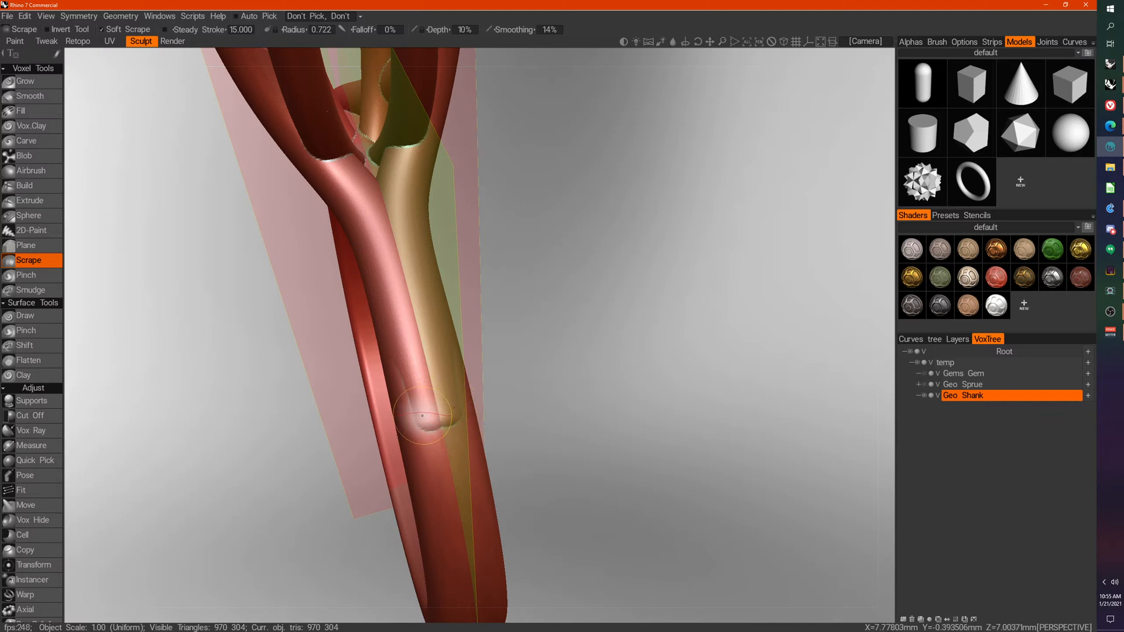
{"action": "mouse_move", "coordinate": [424, 416]}
{"action": "left_mouse_down"}
{"action": "mouse_move", "coordinate": [435, 426]}
{"action": "mouse_move", "coordinate": [419, 389]}
{"action": "mouse_move", "coordinate": [450, 463]}
{"action": "left_mouse_up"}
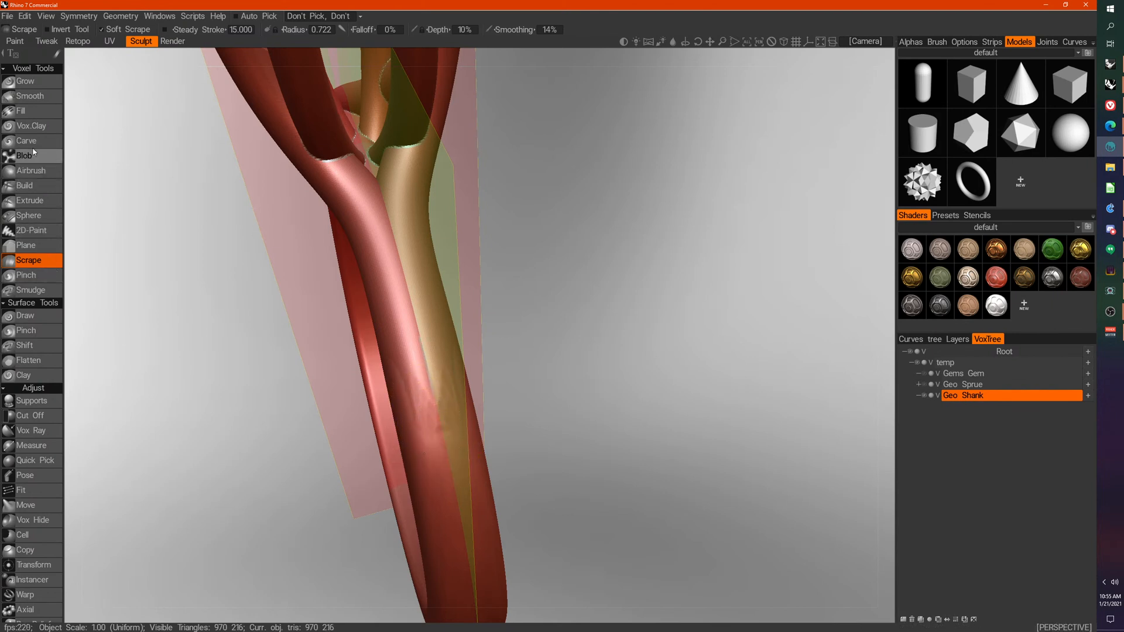
Step: Blend the scraped band ends and the adjoining seams into the shank using the Fill tool with its radius set to 0.983
{"action": "left_click", "coordinate": [24, 111]}
{"action": "left_click_drag", "start_coordinate": [430, 405], "coordinate": [420, 387]}
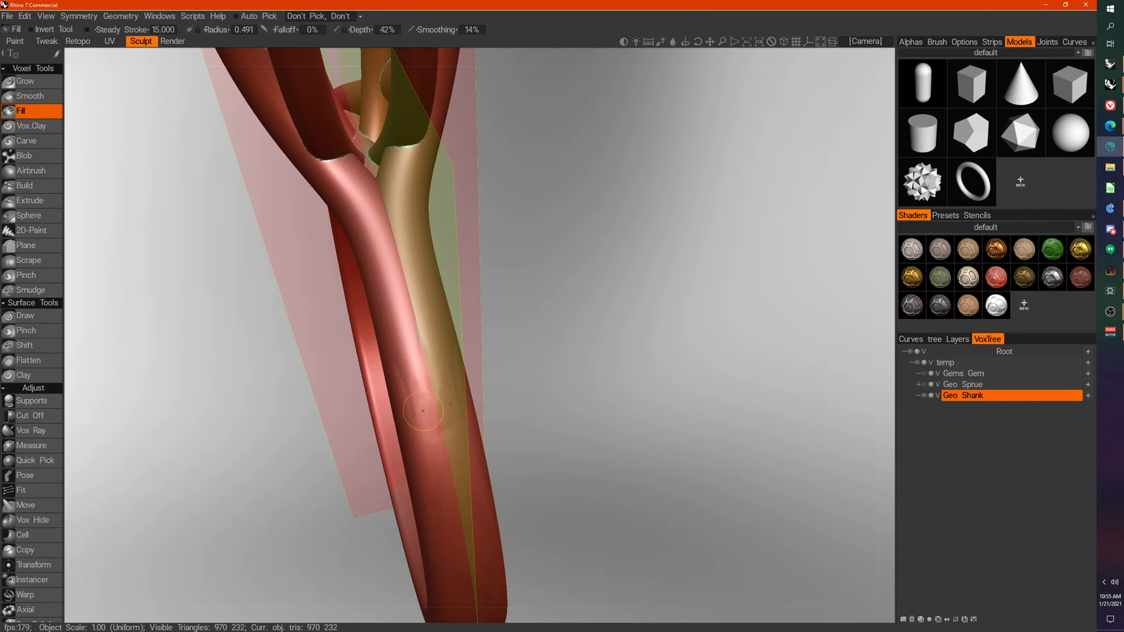
{"action": "right_click_drag", "start_coordinate": [430, 428], "coordinate": [441, 428]}
{"action": "mouse_move", "coordinate": [441, 426]}
{"action": "left_mouse_down"}
{"action": "mouse_move", "coordinate": [434, 449]}
{"action": "mouse_move", "coordinate": [381, 444]}
{"action": "mouse_move", "coordinate": [409, 446]}
{"action": "mouse_move", "coordinate": [386, 481]}
{"action": "left_mouse_up"}
{"action": "mouse_move", "coordinate": [372, 450]}
{"action": "left_mouse_down"}
{"action": "mouse_move", "coordinate": [357, 404]}
{"action": "mouse_move", "coordinate": [369, 495]}
{"action": "mouse_move", "coordinate": [388, 523]}
{"action": "left_mouse_up"}
{"action": "mouse_move", "coordinate": [386, 554]}
{"action": "left_mouse_down"}
{"action": "mouse_move", "coordinate": [378, 524]}
{"action": "mouse_move", "coordinate": [380, 534]}
{"action": "left_mouse_up"}
Step: Fill the seams where the prongs and their bands join each other and the top of the shank
{"action": "mouse_move", "coordinate": [416, 477]}
{"action": "left_mouse_down"}
{"action": "mouse_move", "coordinate": [404, 452]}
{"action": "mouse_move", "coordinate": [470, 441]}
{"action": "mouse_move", "coordinate": [487, 458]}
{"action": "mouse_move", "coordinate": [477, 436]}
{"action": "left_mouse_up"}
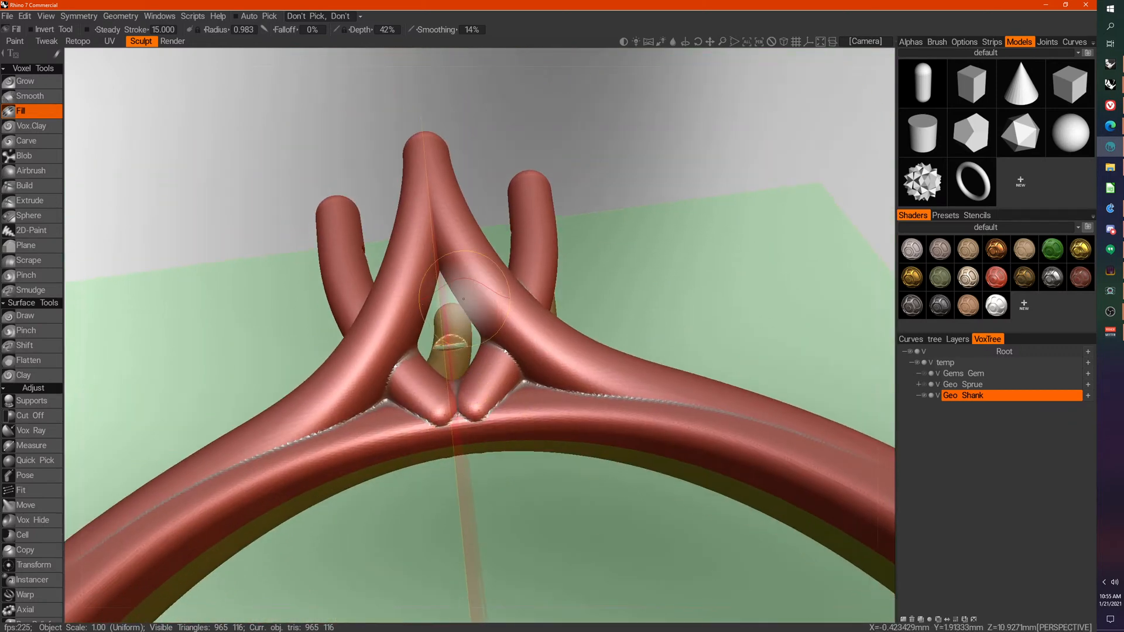
{"action": "left_click_drag", "start_coordinate": [434, 229], "coordinate": [439, 263]}
{"action": "mouse_move", "coordinate": [386, 472]}
{"action": "left_mouse_down", "text": "alt"}
{"action": "mouse_move", "coordinate": [384, 430]}
{"action": "mouse_move", "coordinate": [287, 438]}
{"action": "mouse_move", "coordinate": [257, 459]}
{"action": "left_mouse_up", "text": "alt"}
{"action": "left_click_drag", "start_coordinate": [251, 462], "coordinate": [351, 302], "text": "alt"}
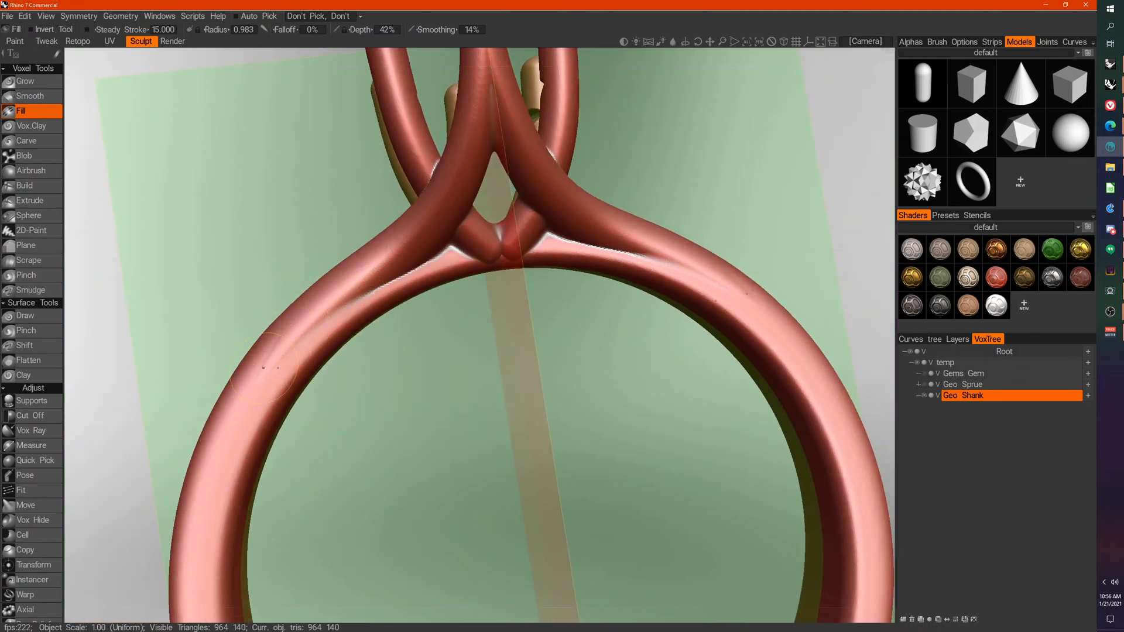
{"action": "left_click_drag", "start_coordinate": [260, 374], "coordinate": [517, 319], "text": "alt"}
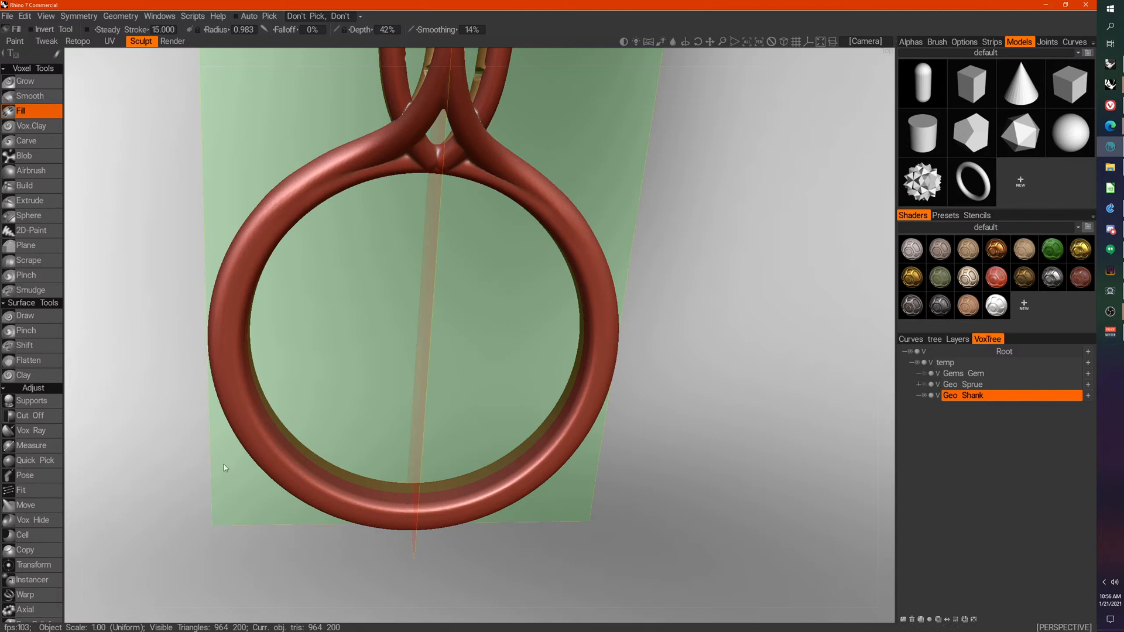
Step: Apply Smooth All to the Geo Shank volume and switch it from voxel to surface mode
{"action": "scroll", "coordinate": [33, 526], "scroll_direction": "down", "scroll_amount": 10}
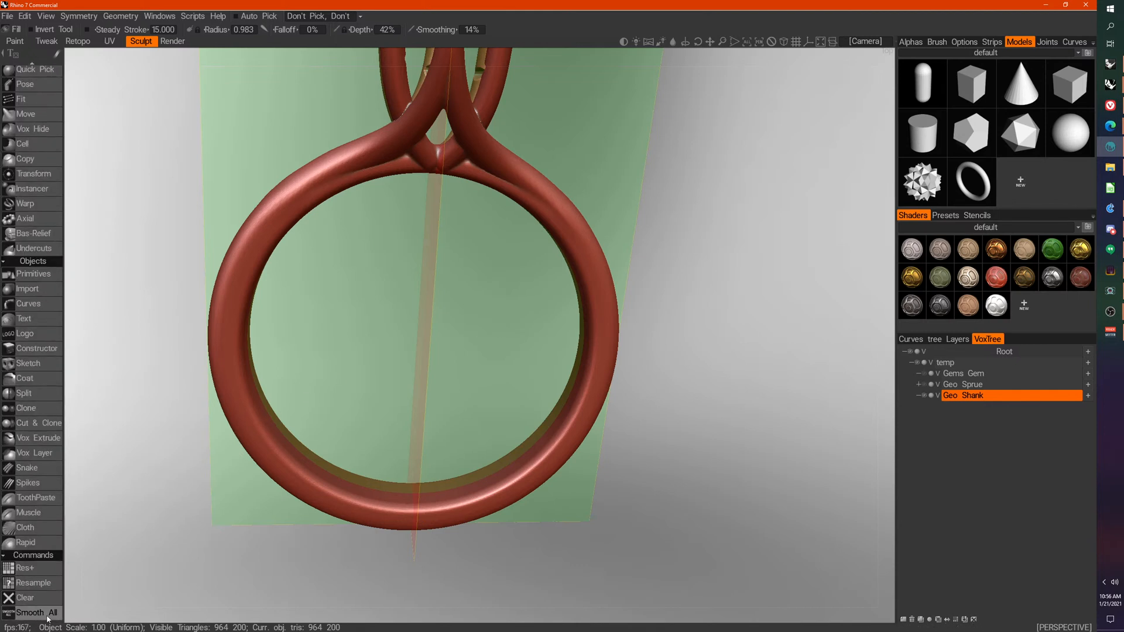
{"action": "left_click", "coordinate": [50, 617]}
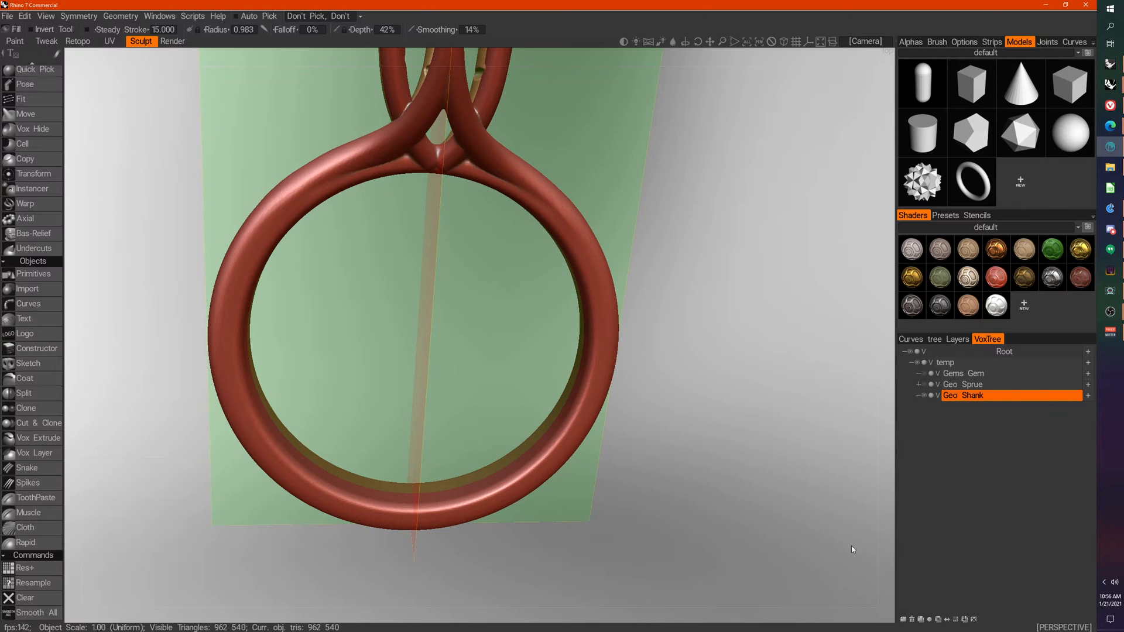
{"action": "left_click", "coordinate": [937, 395]}
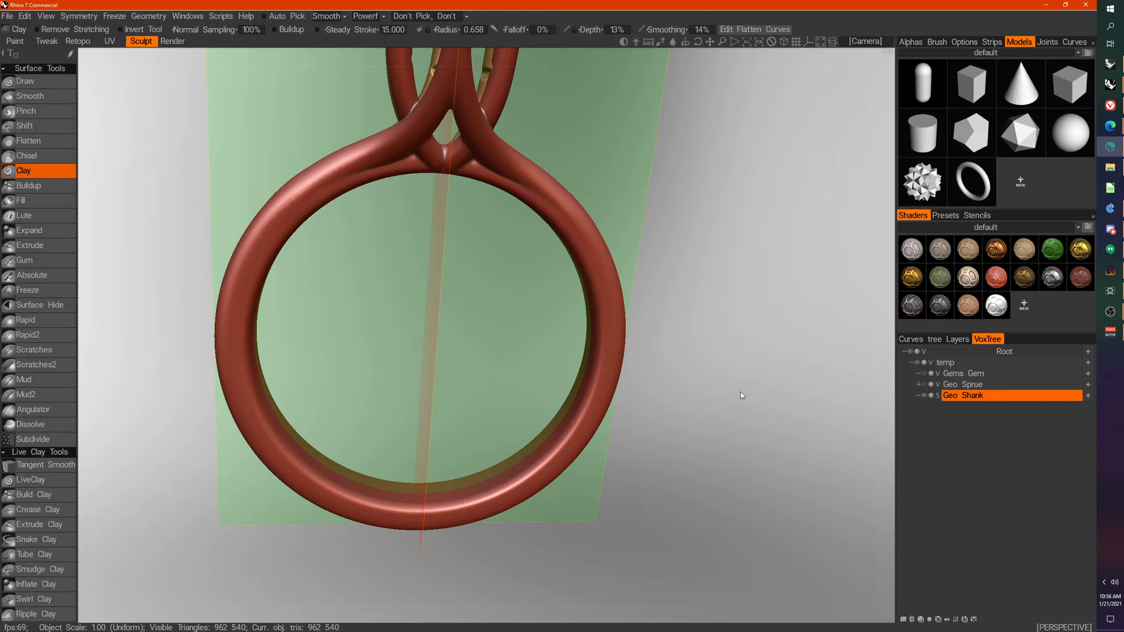
Step: Decimate the Geo Shank surface mesh with an 85 percent reduction
{"action": "left_click_drag", "start_coordinate": [707, 339], "coordinate": [708, 419]}
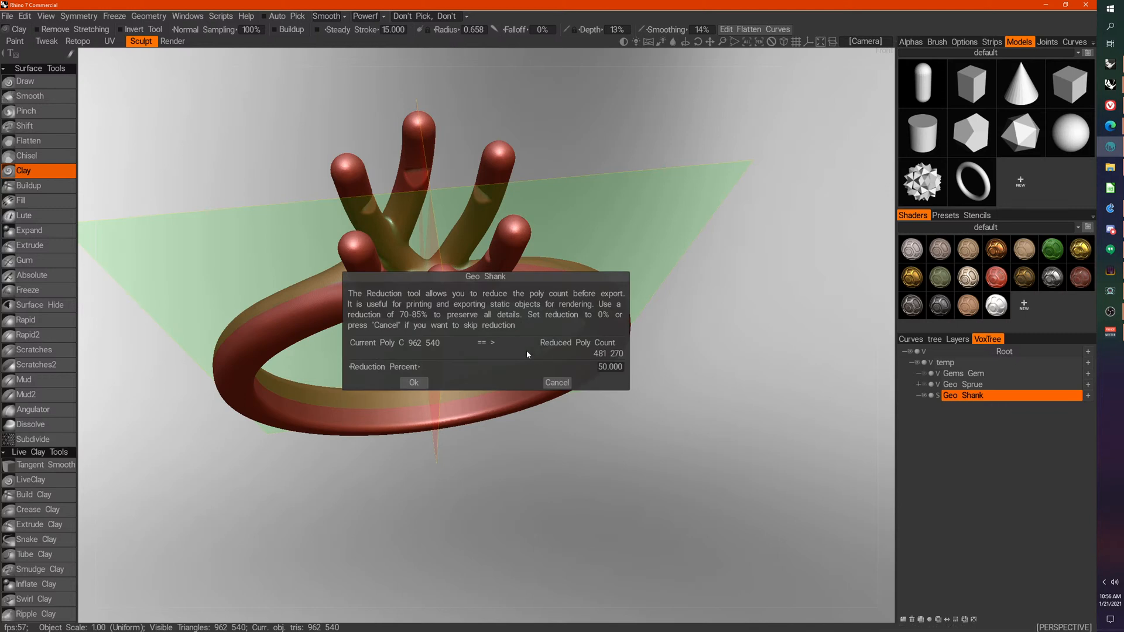
{"action": "double_click", "coordinate": [614, 366]}
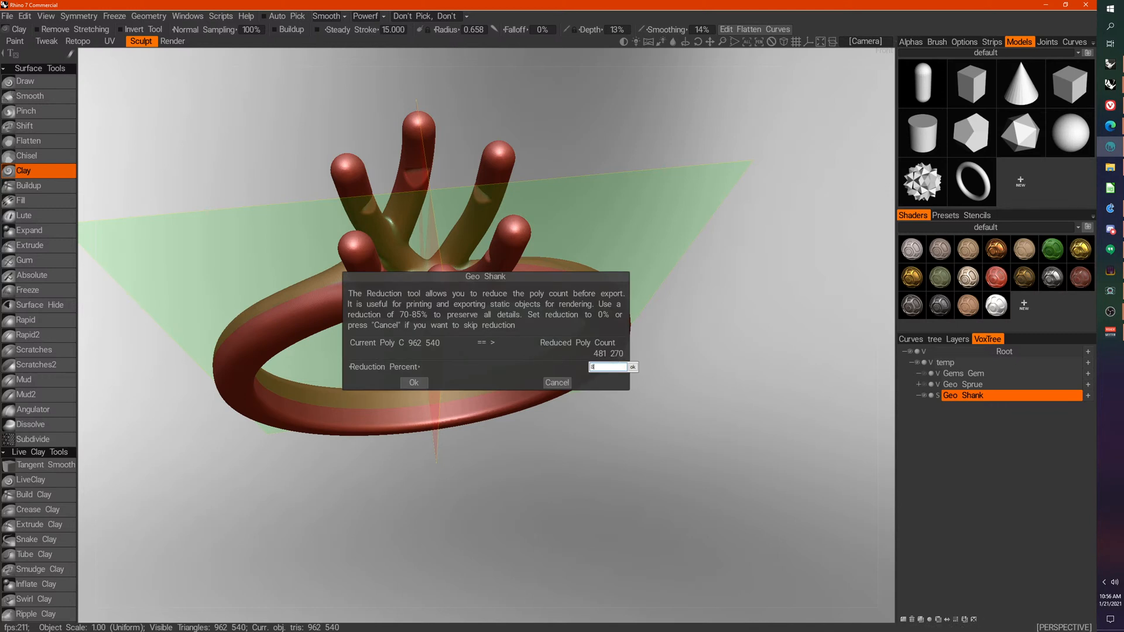
{"action": "key", "text": "Return"}
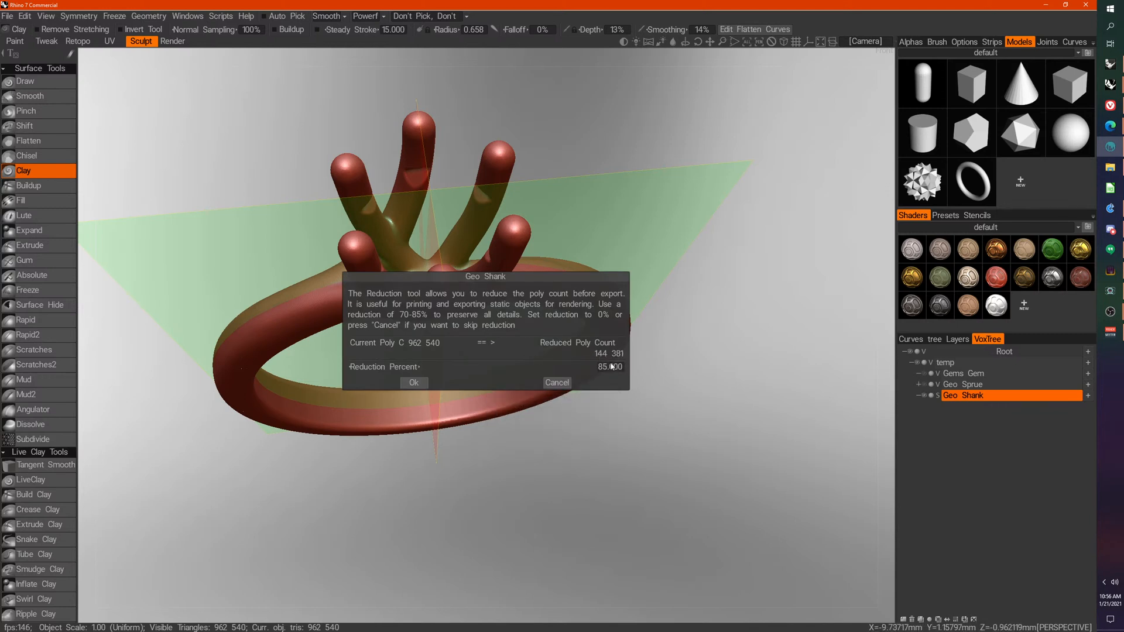
{"action": "left_click", "coordinate": [413, 382]}
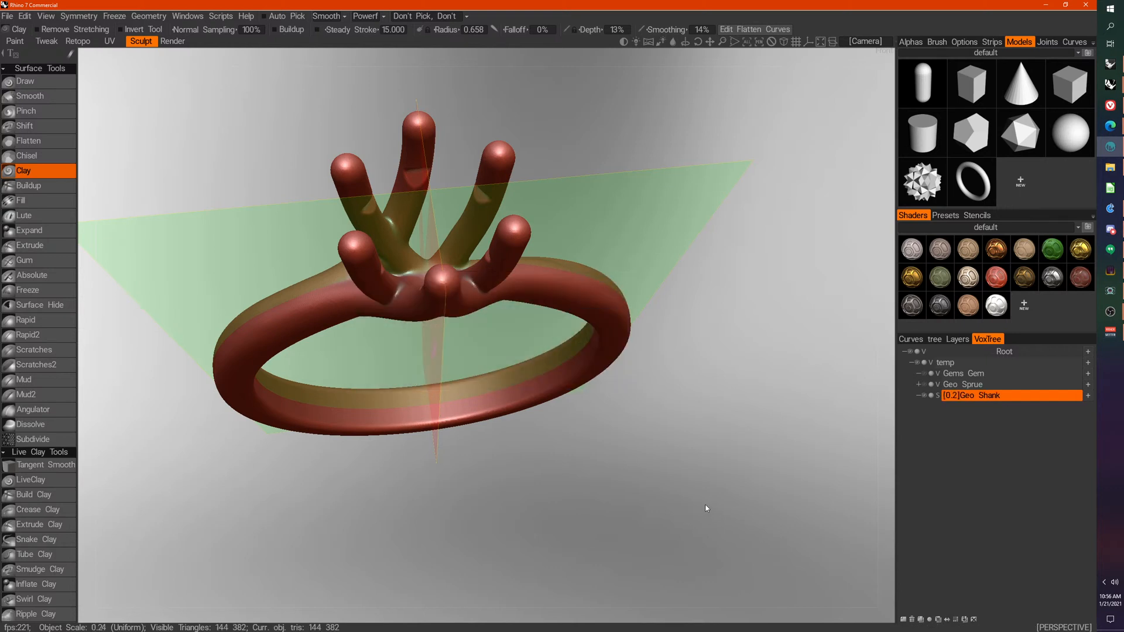
Step: Examine the decimated shank in wireframe, checking the triangle density around the lower band
{"action": "left_click_drag", "start_coordinate": [705, 505], "coordinate": [650, 389]}
{"action": "key", "text": "w"}
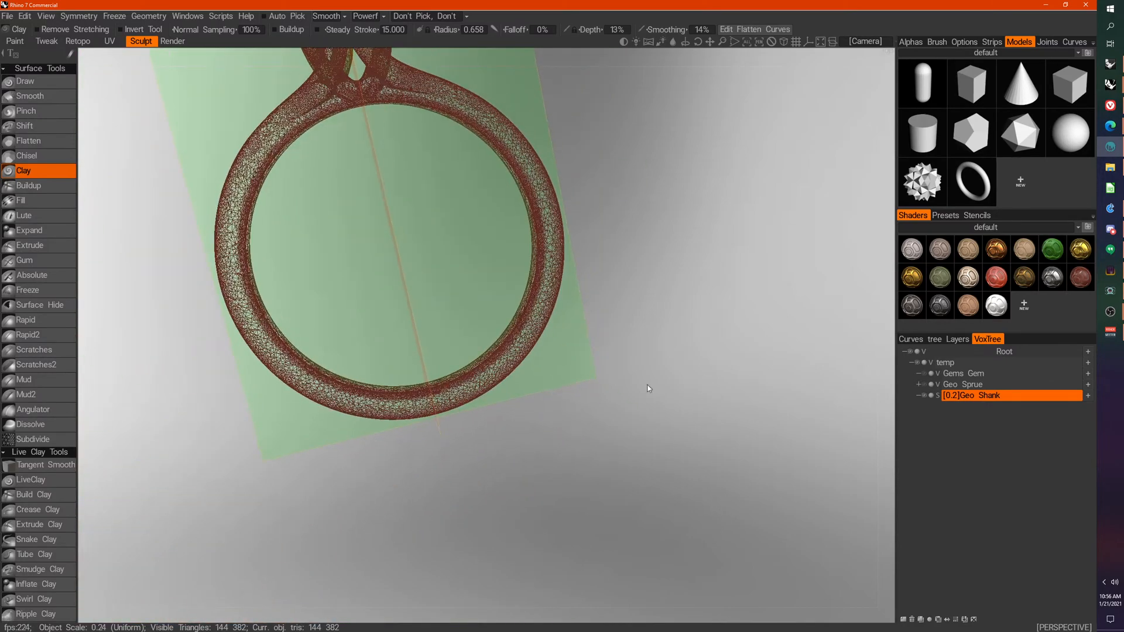
{"action": "right_click_drag", "start_coordinate": [216, 406], "coordinate": [282, 422]}
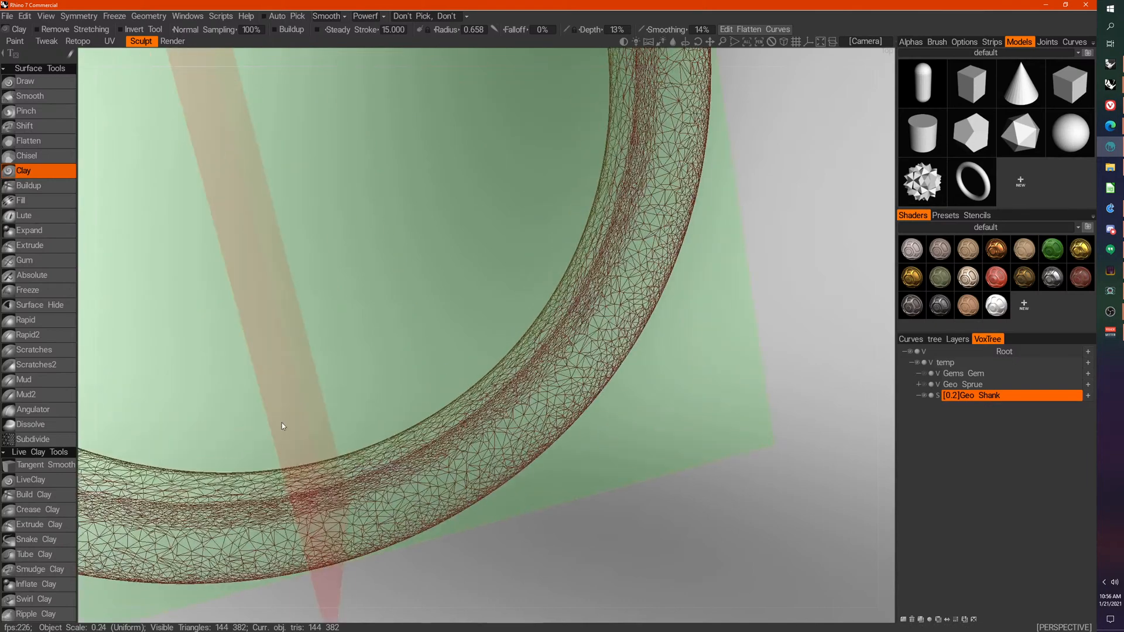
{"action": "mouse_move", "coordinate": [328, 385]}
{"action": "left_mouse_down"}
{"action": "mouse_move", "coordinate": [359, 311]}
{"action": "mouse_move", "coordinate": [376, 353]}
{"action": "left_mouse_up"}
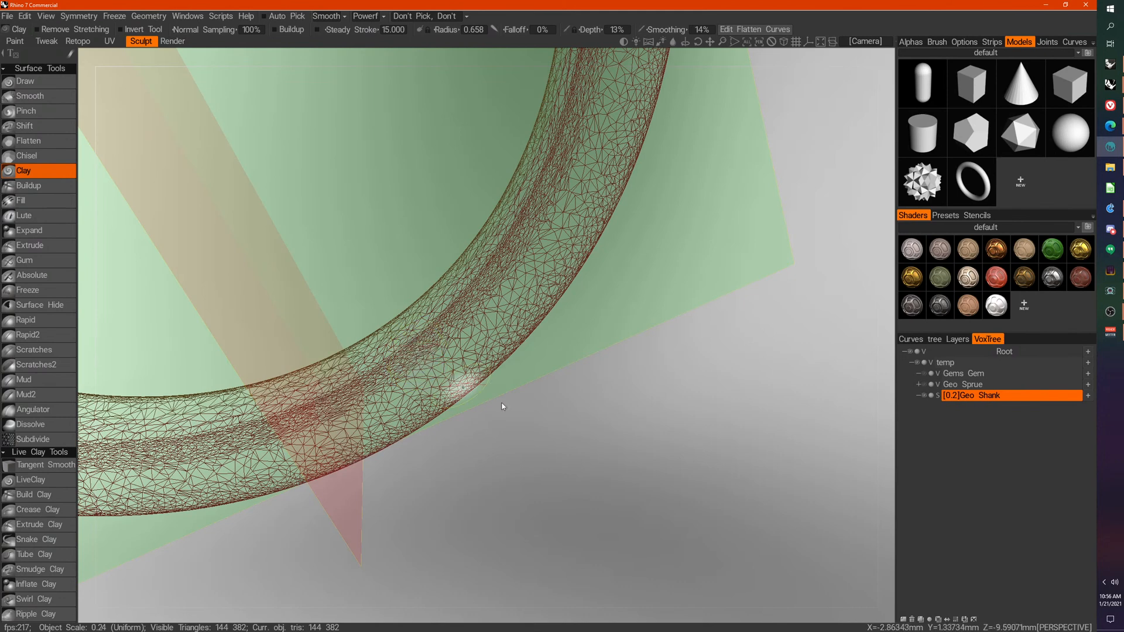
{"action": "key", "text": "w"}
{"action": "right_click_drag", "start_coordinate": [579, 462], "coordinate": [560, 322]}
{"action": "left_click_drag", "start_coordinate": [560, 322], "coordinate": [802, 383]}
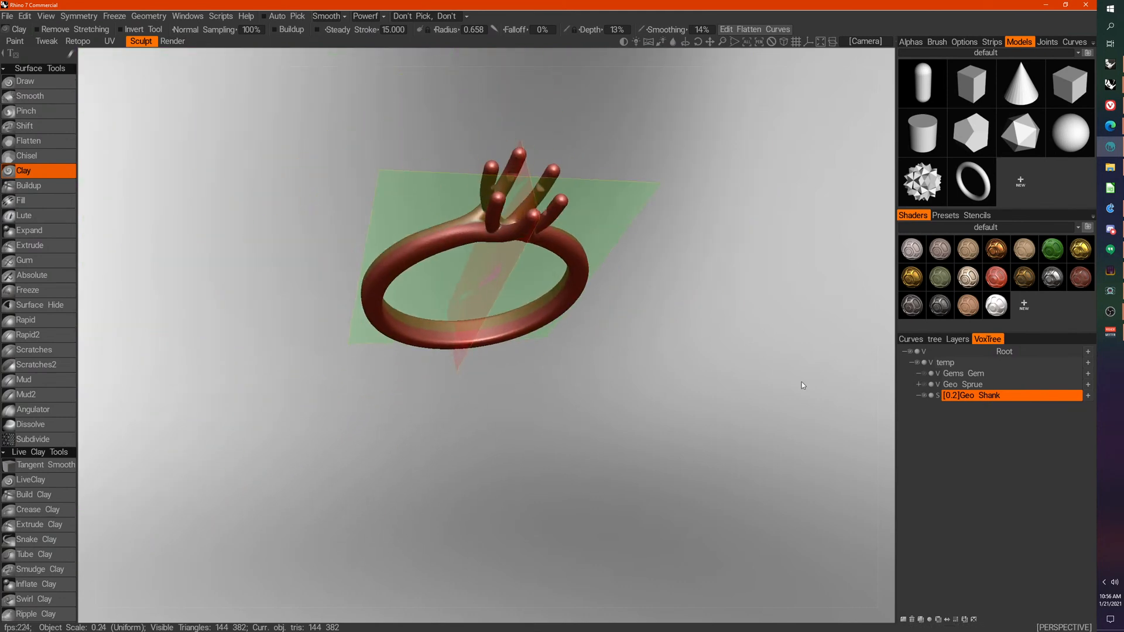
Step: Switch the Geo Sprue volume to surface mode and decimate it down to about 4,000 triangles
{"action": "left_click", "coordinate": [927, 387]}
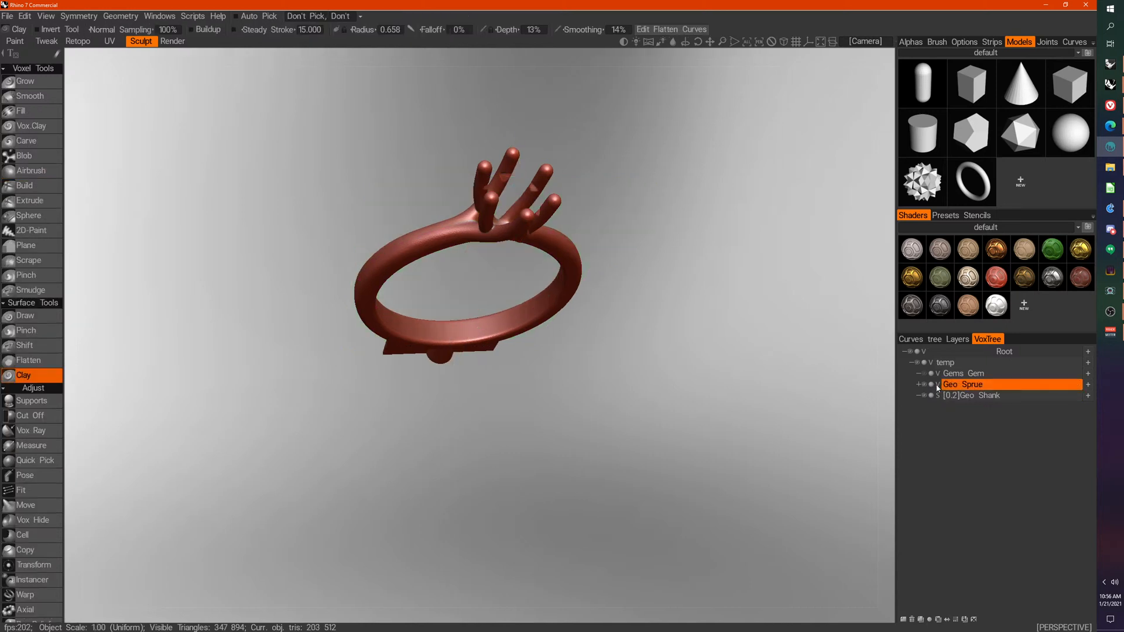
{"action": "key", "text": "ctrl+e"}
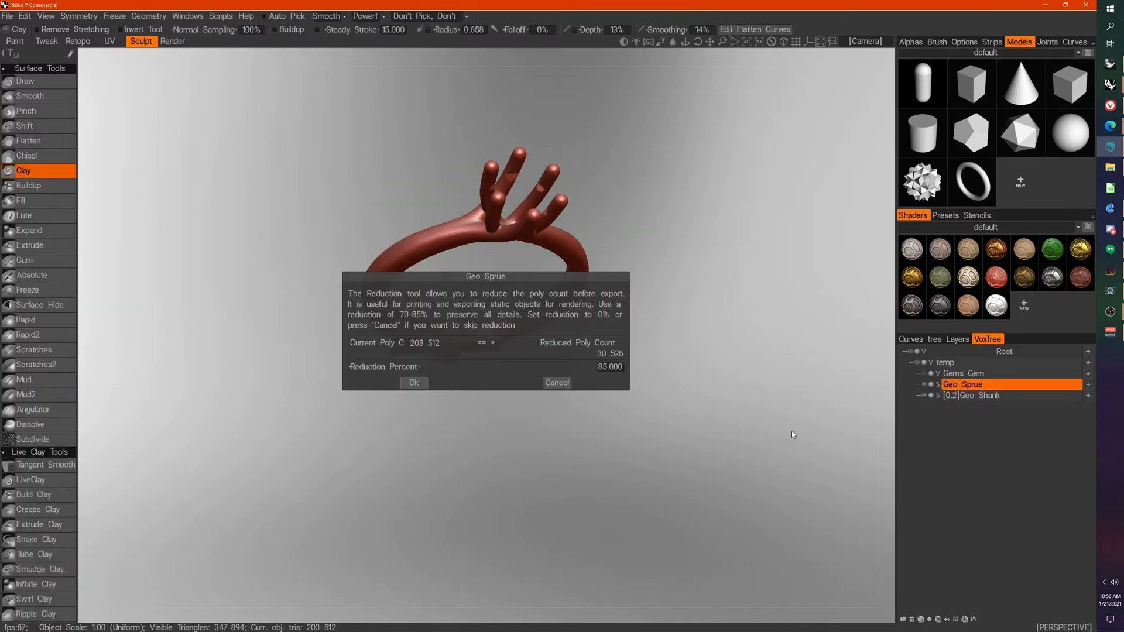
{"action": "left_click", "coordinate": [609, 366]}
{"action": "key", "text": "Return"}
{"action": "left_click", "coordinate": [429, 384]}
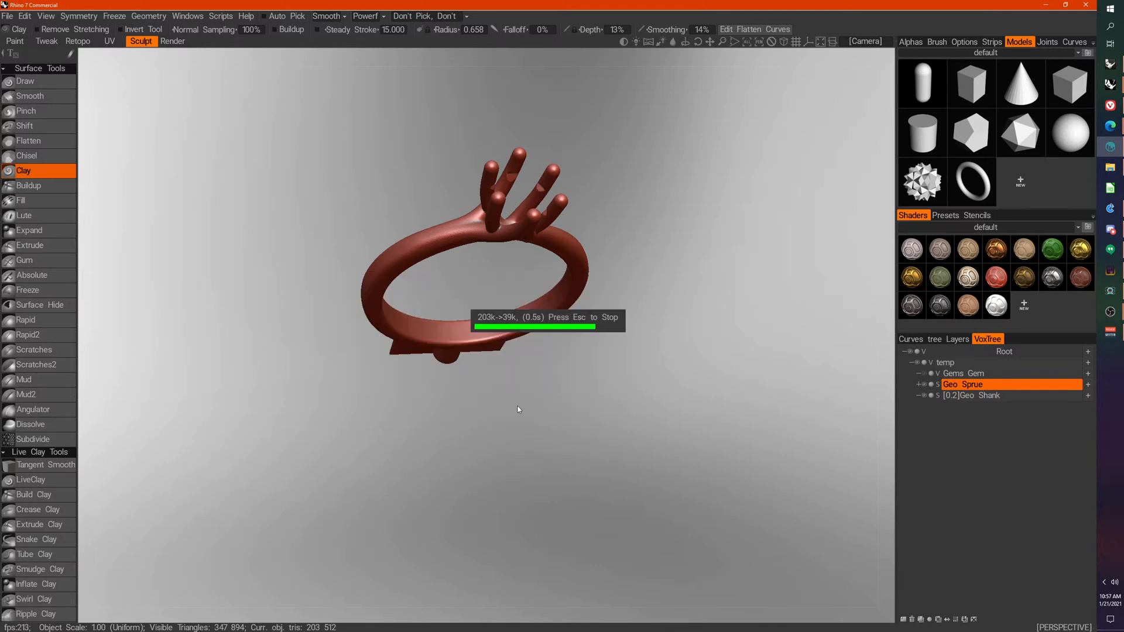
Step: Examine the decimated sprue beneath the shank in both shaded and wireframe display
{"action": "left_click_drag", "start_coordinate": [532, 396], "coordinate": [532, 363]}
{"action": "scroll", "coordinate": [532, 365], "scroll_direction": "up", "scroll_amount": 5}
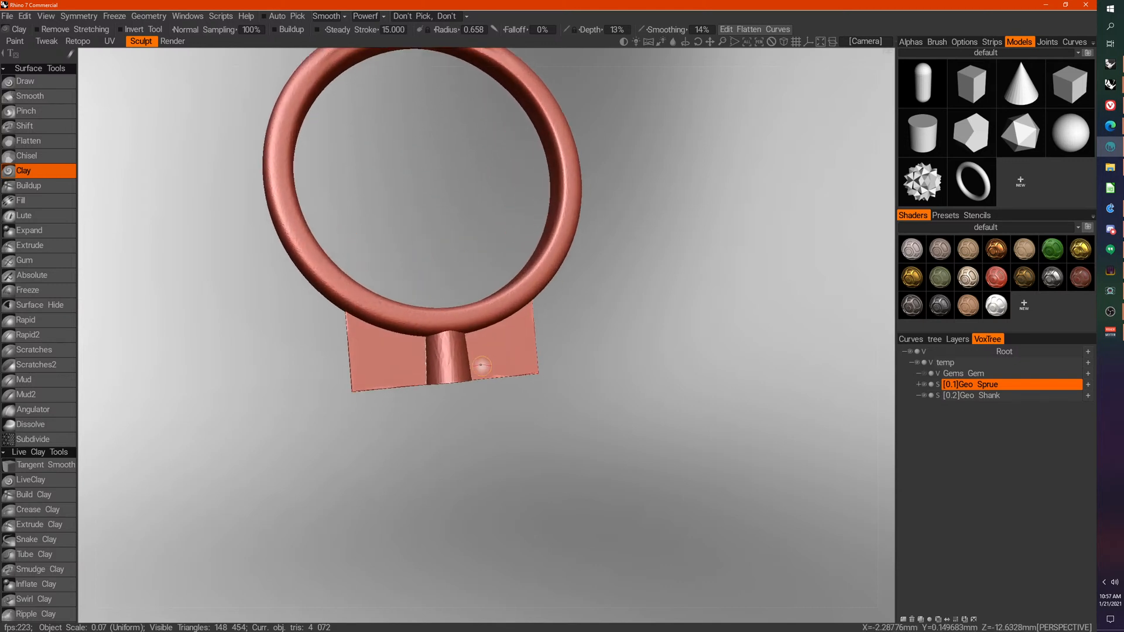
{"action": "scroll", "coordinate": [442, 351], "scroll_direction": "up", "scroll_amount": 2}
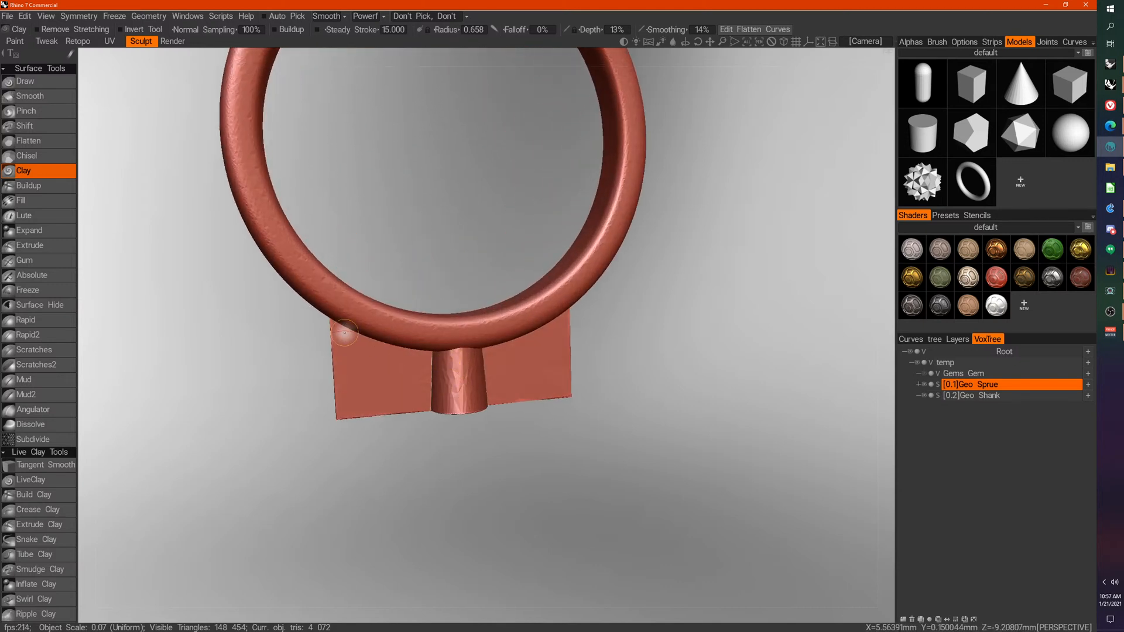
{"action": "key", "text": "w"}
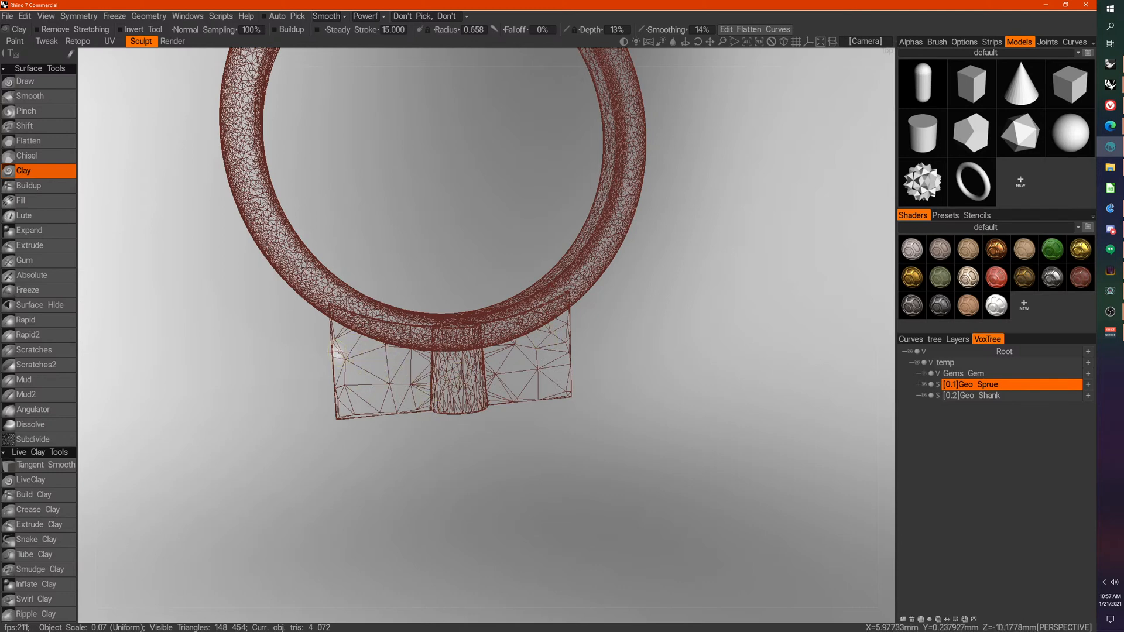
{"action": "key", "text": "w"}
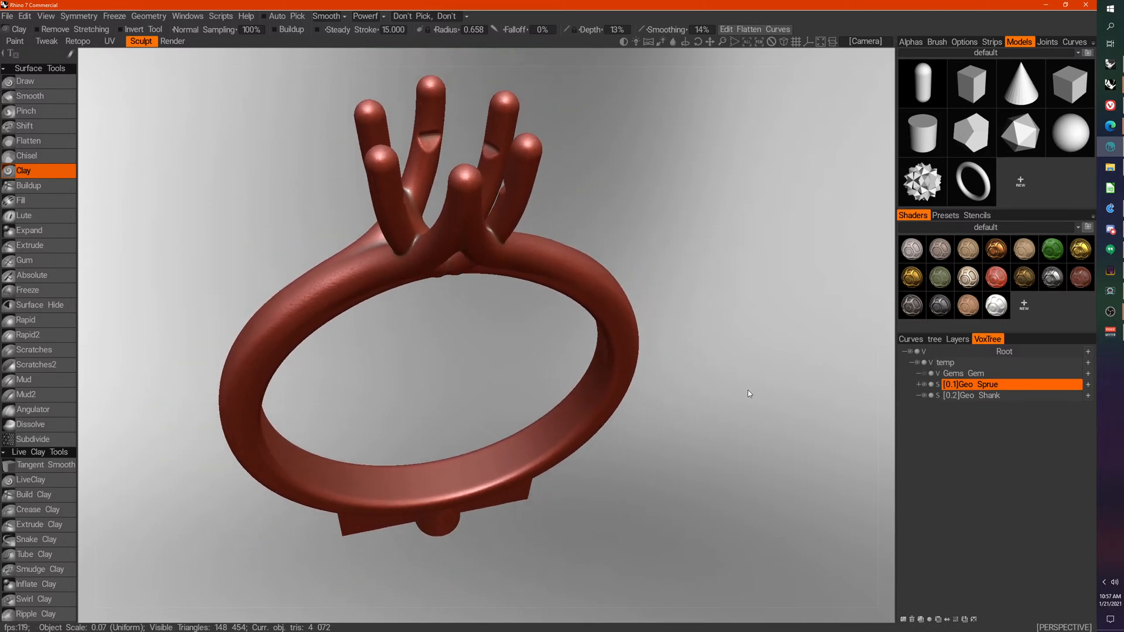
Step: Save the scene with the decimated shank and sprue
{"action": "key", "text": "ctrl+s"}
{"action": "left_click", "coordinate": [483, 310]}
{"action": "scroll", "coordinate": [736, 380], "scroll_direction": "down", "scroll_amount": 2}
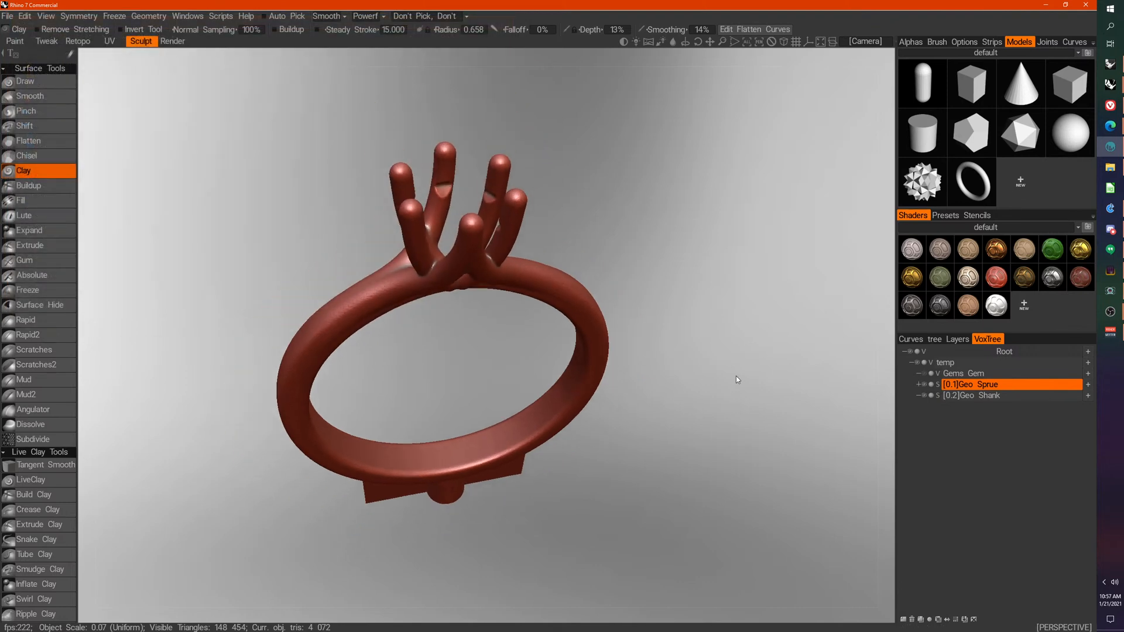
{"action": "scroll", "coordinate": [731, 390], "scroll_direction": "up", "scroll_amount": 1}
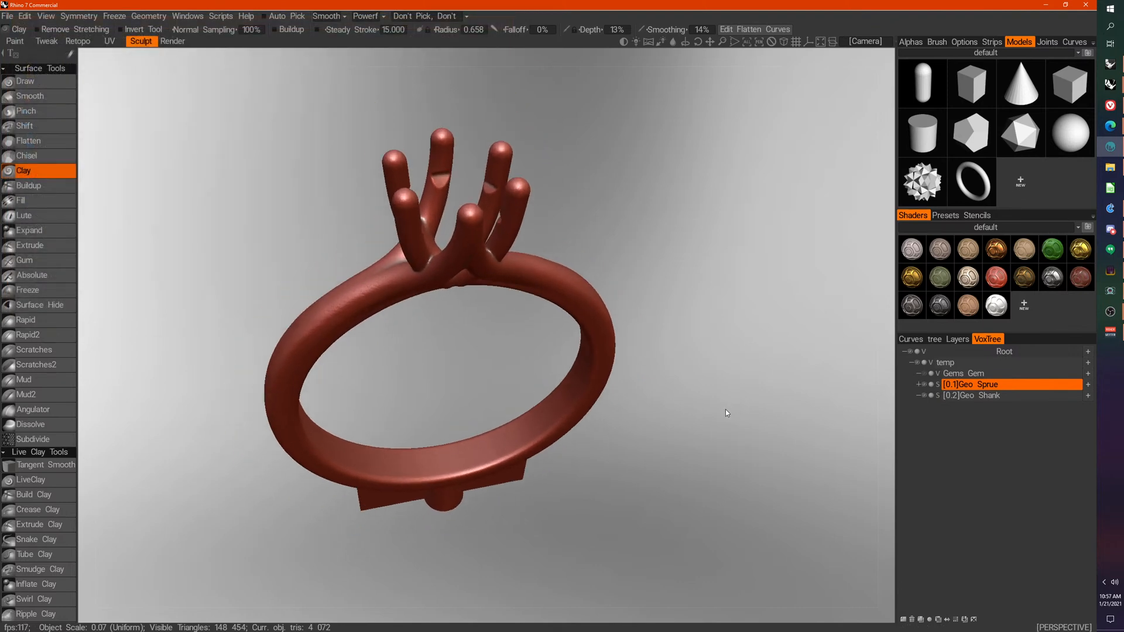
{"action": "left_click_drag", "start_coordinate": [745, 201], "coordinate": [744, 251]}
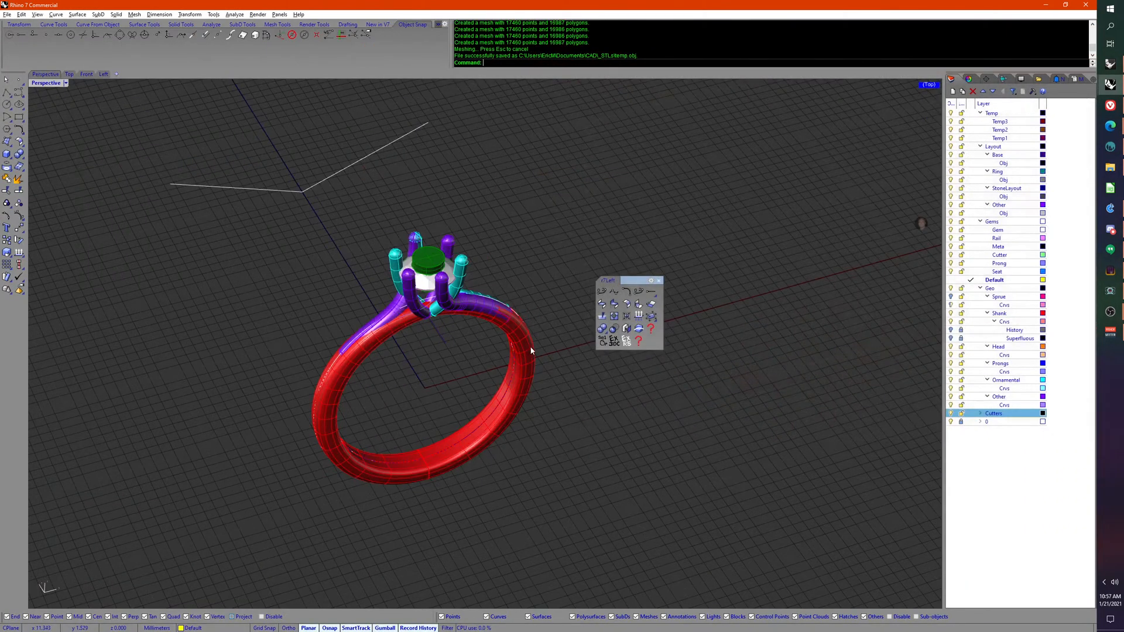
Step: Switch to Rhino and examine from several angles how the original prong bands meet the shank and each other
{"action": "right_click_drag", "start_coordinate": [550, 375], "coordinate": [532, 404]}
{"action": "scroll", "coordinate": [398, 409], "scroll_direction": "up", "scroll_amount": 10}
{"action": "right_click_drag", "start_coordinate": [398, 410], "coordinate": [372, 380]}
{"action": "right_click_drag", "start_coordinate": [317, 418], "coordinate": [241, 354]}
{"action": "scroll", "coordinate": [242, 354], "scroll_direction": "down", "scroll_amount": 5}
{"action": "right_click_drag", "start_coordinate": [269, 401], "coordinate": [251, 460]}
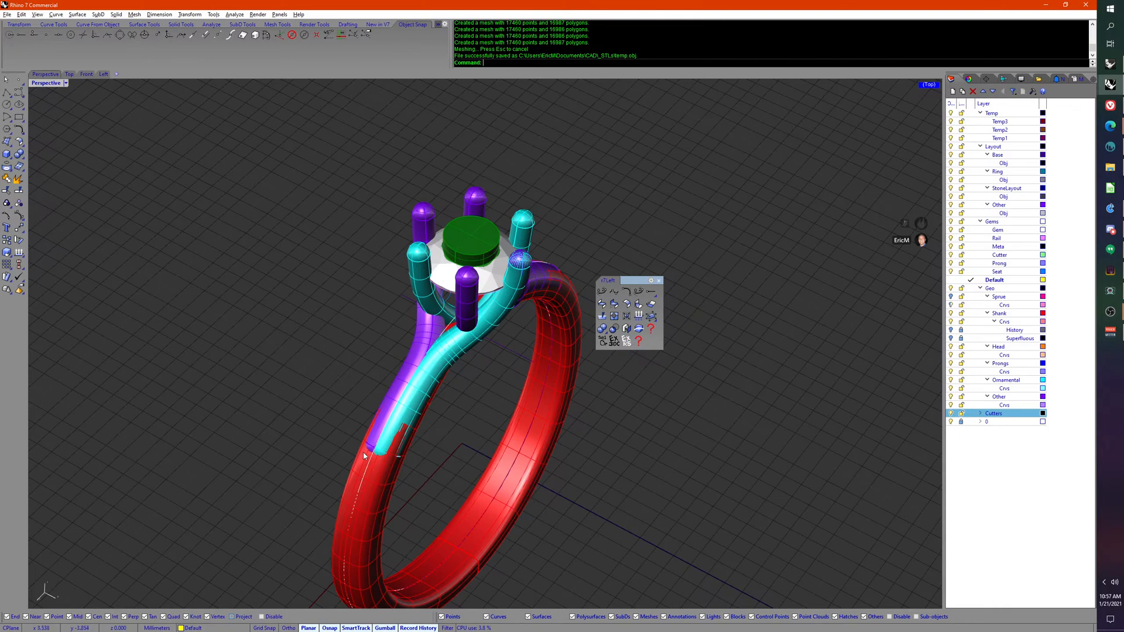
{"action": "right_click_drag", "start_coordinate": [430, 356], "coordinate": [359, 251]}
{"action": "scroll", "coordinate": [440, 328], "scroll_direction": "up", "scroll_amount": 5}
{"action": "right_click_drag", "start_coordinate": [646, 387], "coordinate": [721, 502]}
{"action": "scroll", "coordinate": [695, 465], "scroll_direction": "down", "scroll_amount": 6}
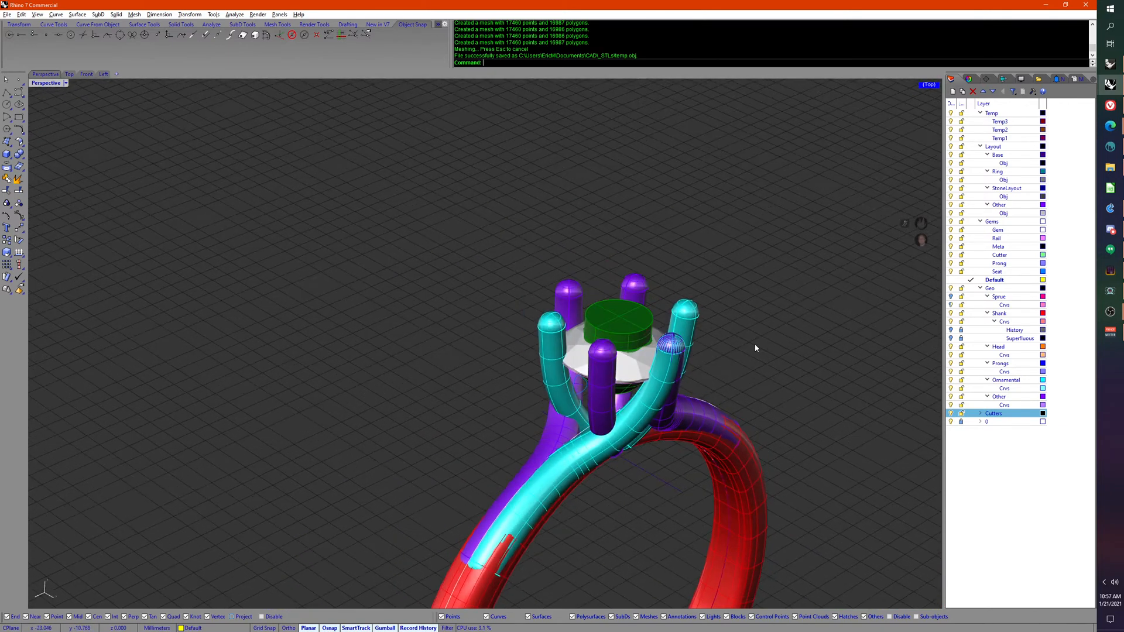
{"action": "scroll", "coordinate": [652, 251], "scroll_direction": "down", "scroll_amount": 5}
{"action": "right_click_drag", "start_coordinate": [652, 251], "coordinate": [670, 367]}
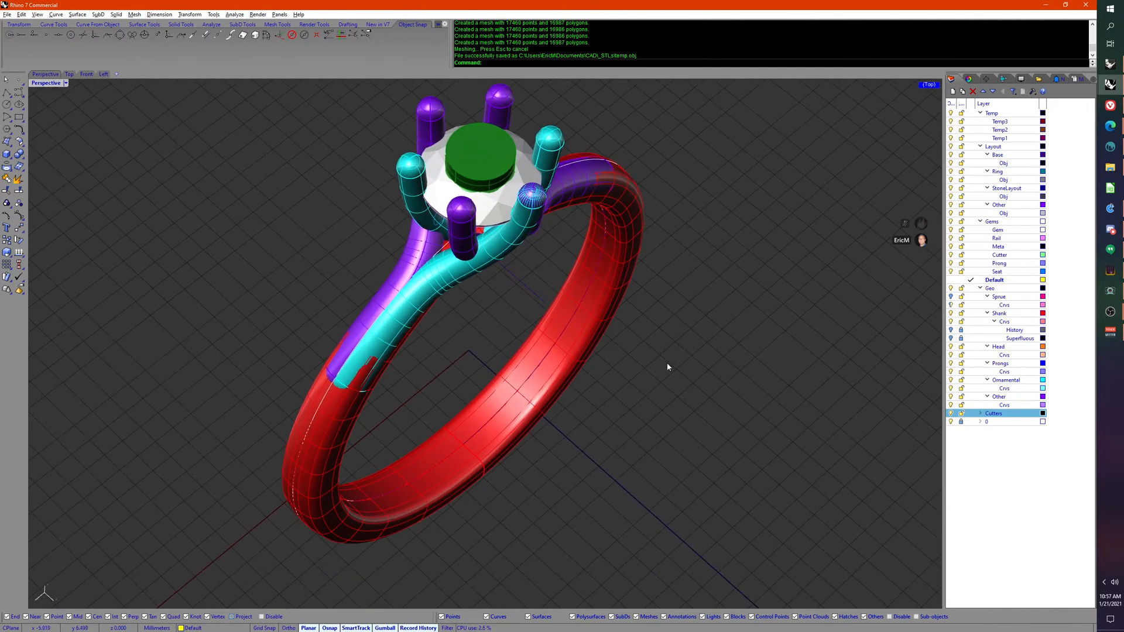
{"action": "left_click", "coordinate": [1116, 236]}
{"action": "right_click_drag", "start_coordinate": [256, 355], "coordinate": [260, 437]}
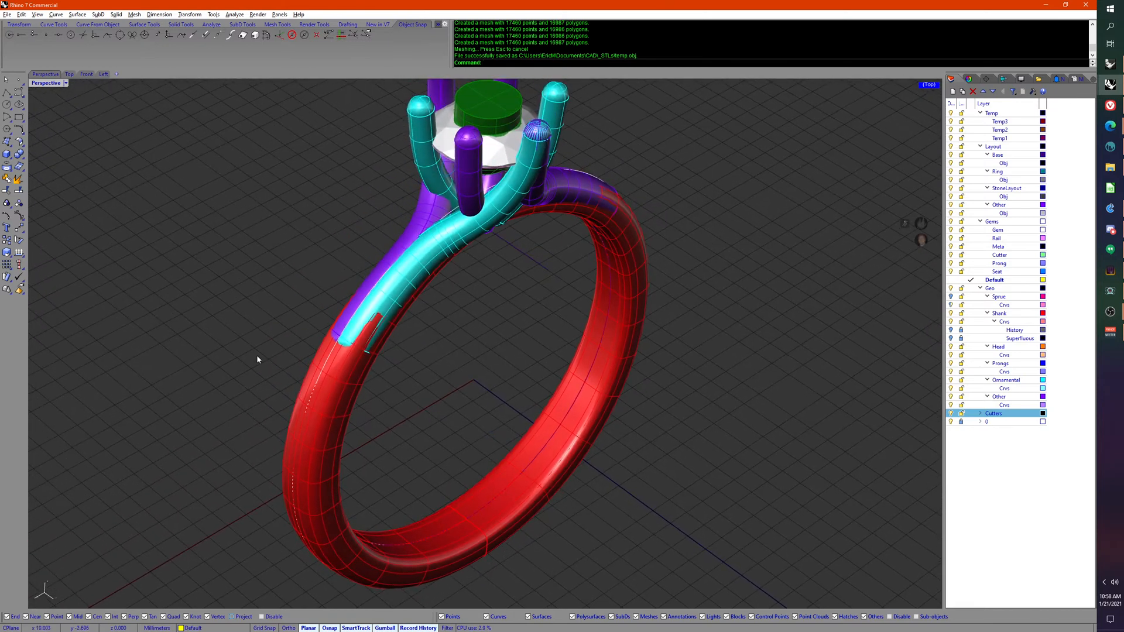
{"action": "right_click_drag", "start_coordinate": [256, 355], "coordinate": [248, 356]}
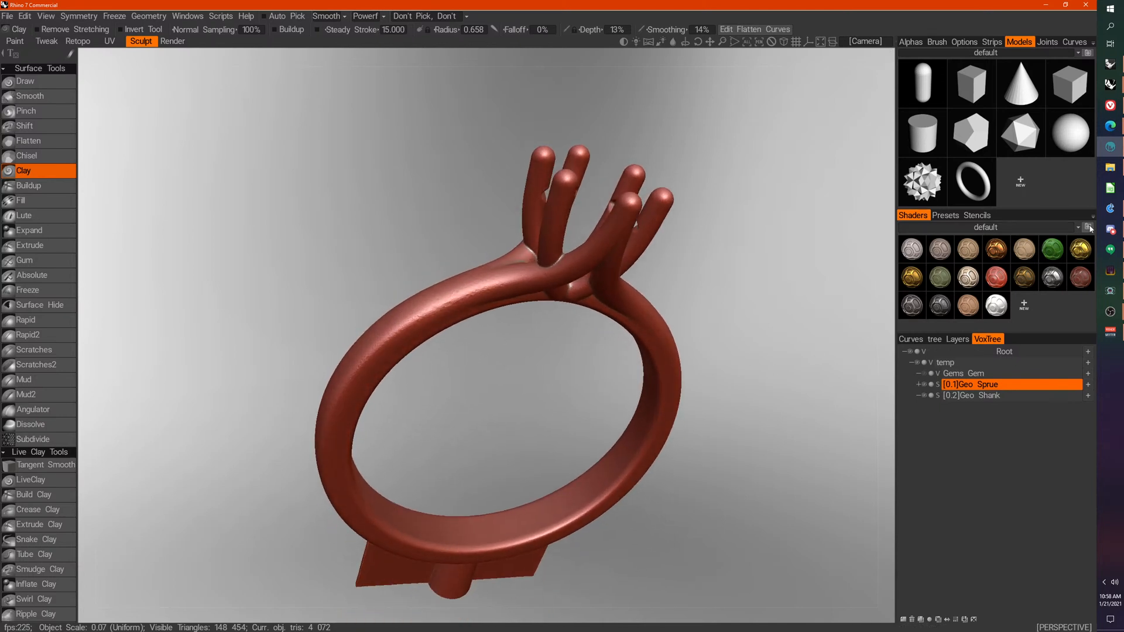
Step: Switch to the Vivaldi browser and look through the McNeel forum thread on learning professional surface modeling, leaving the window afterward
{"action": "mouse_move", "coordinate": [1116, 151]}
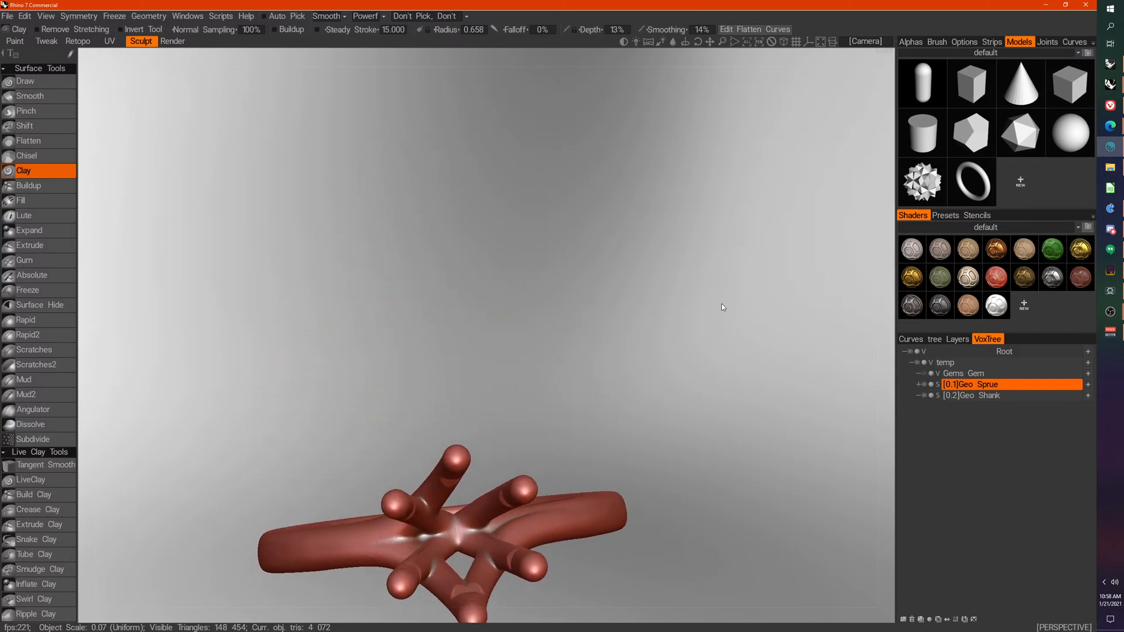
{"action": "left_click", "coordinate": [1119, 107]}
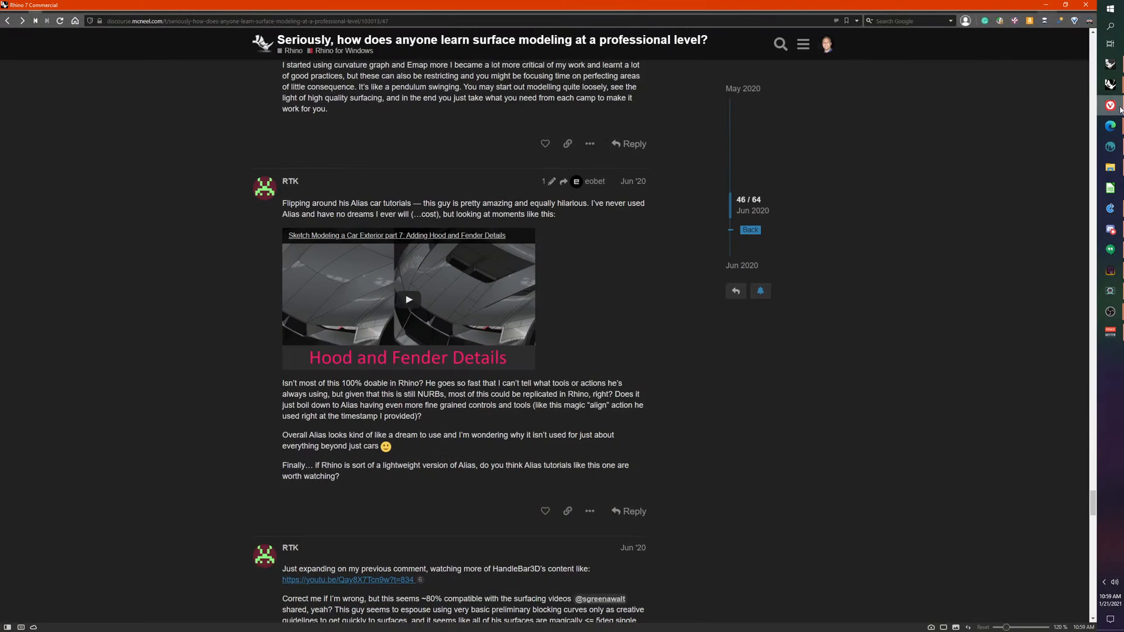
{"action": "scroll", "coordinate": [539, 324], "scroll_direction": "up", "scroll_amount": 8}
{"action": "scroll", "coordinate": [541, 328], "scroll_direction": "up", "scroll_amount": 10}
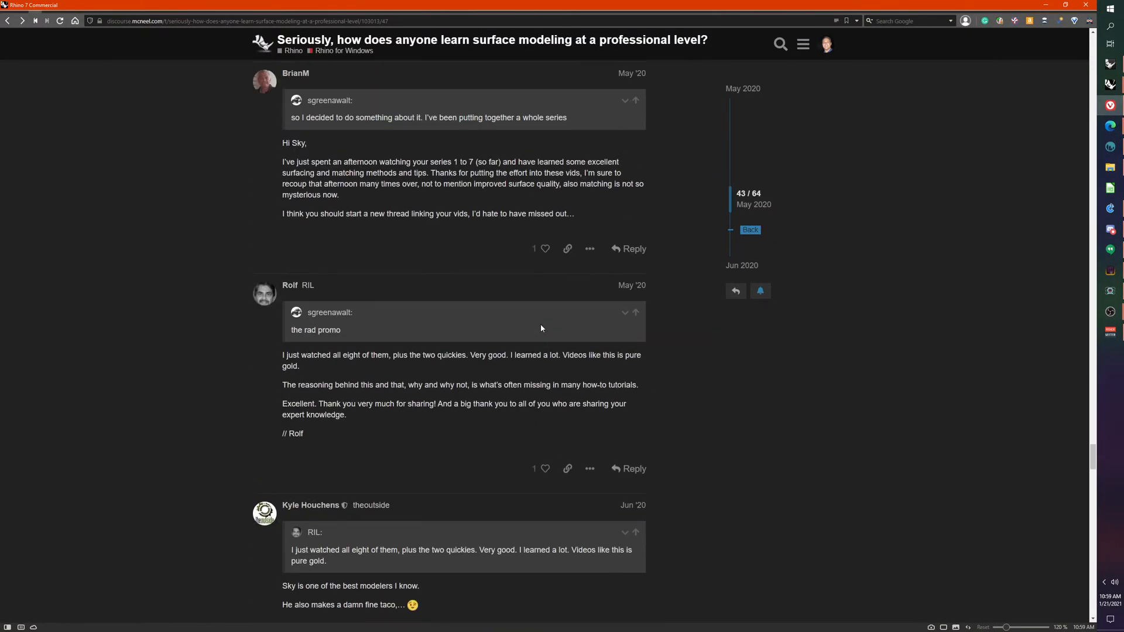
{"action": "scroll", "coordinate": [541, 328], "scroll_direction": "up", "scroll_amount": 4}
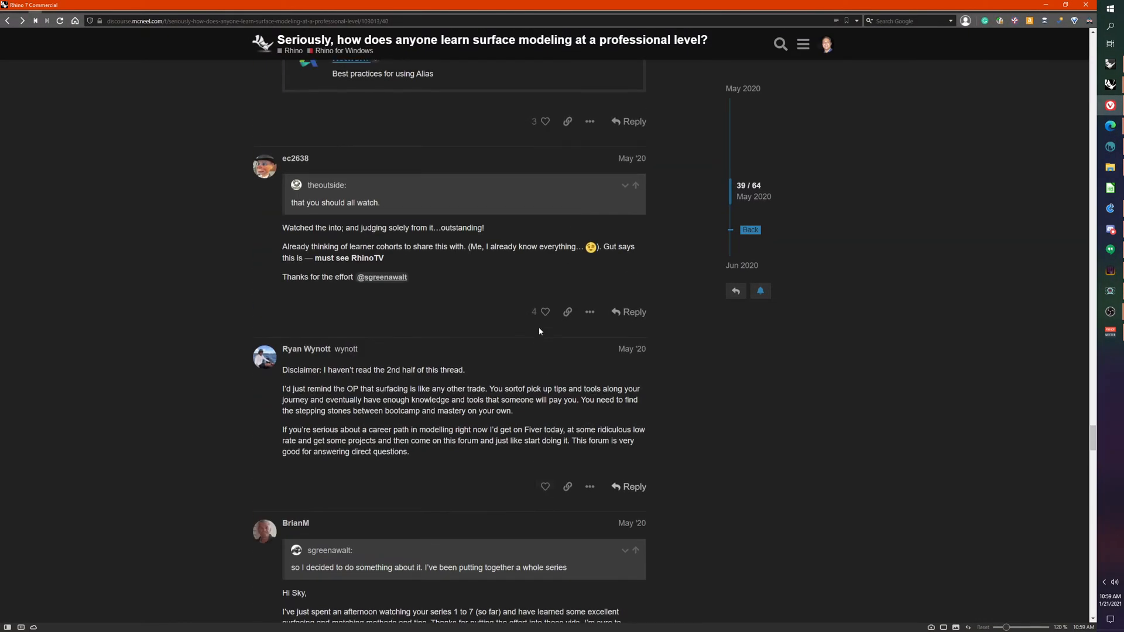
{"action": "scroll", "coordinate": [539, 332], "scroll_direction": "up", "scroll_amount": 9}
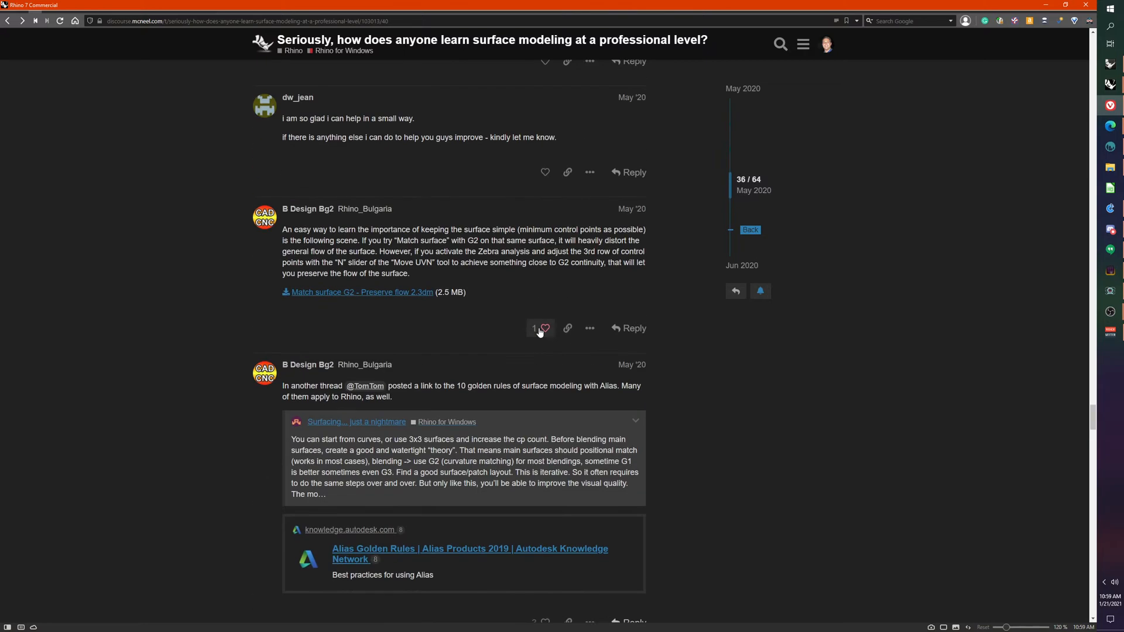
{"action": "scroll", "coordinate": [539, 332], "scroll_direction": "down", "scroll_amount": 5}
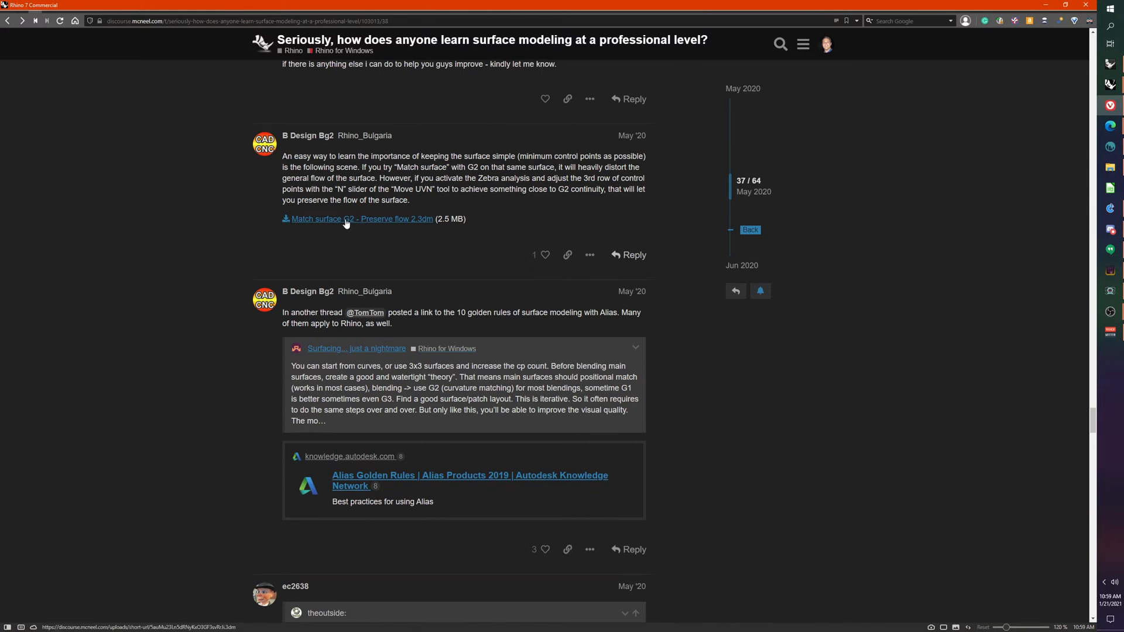
{"action": "scroll", "coordinate": [580, 371], "scroll_direction": "down", "scroll_amount": 15}
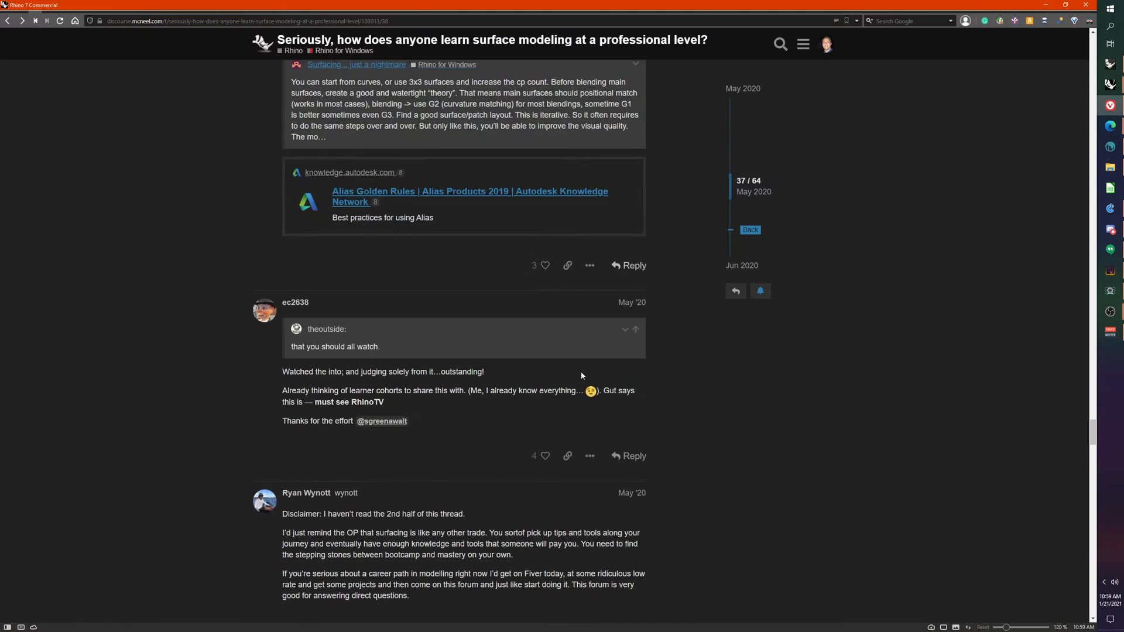
{"action": "left_click", "coordinate": [1045, 5]}
{"action": "left_click_drag", "start_coordinate": [647, 447], "coordinate": [655, 403]}
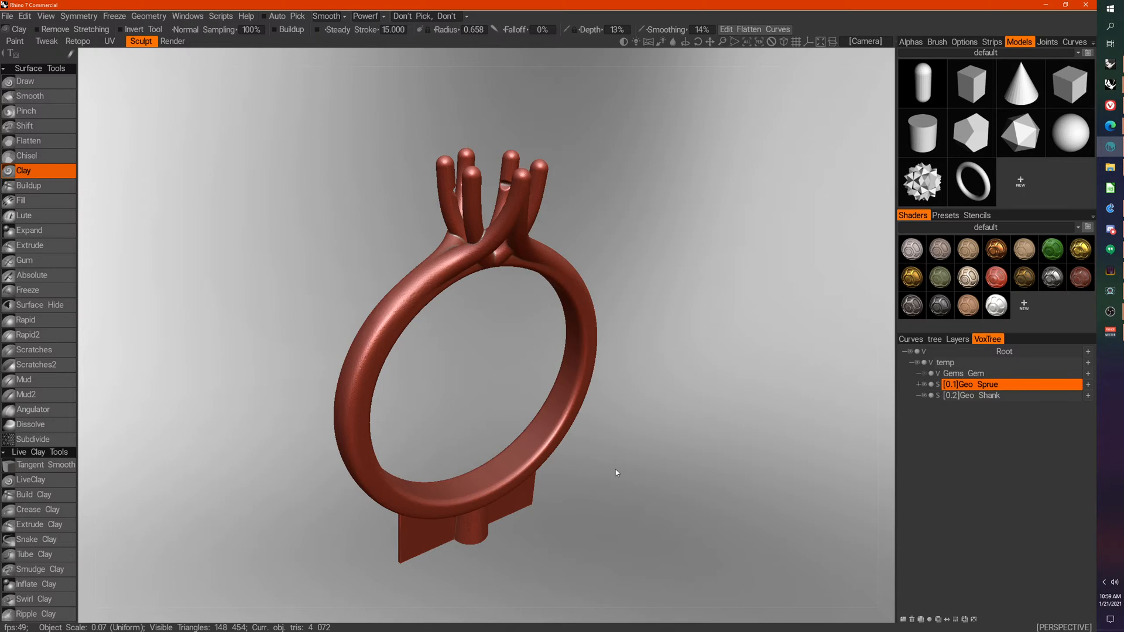
{"action": "left_click_drag", "start_coordinate": [489, 390], "coordinate": [644, 492]}
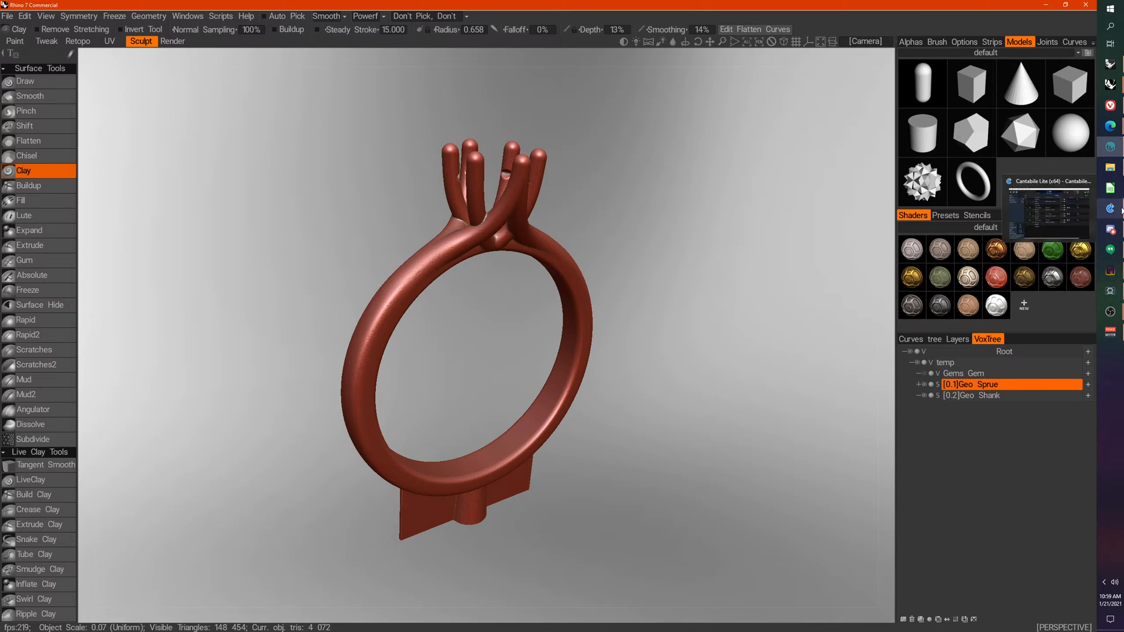
Step: Return to the forum thread in Vivaldi and open the Rhinoceros Forums home page
{"action": "mouse_move", "coordinate": [1114, 114]}
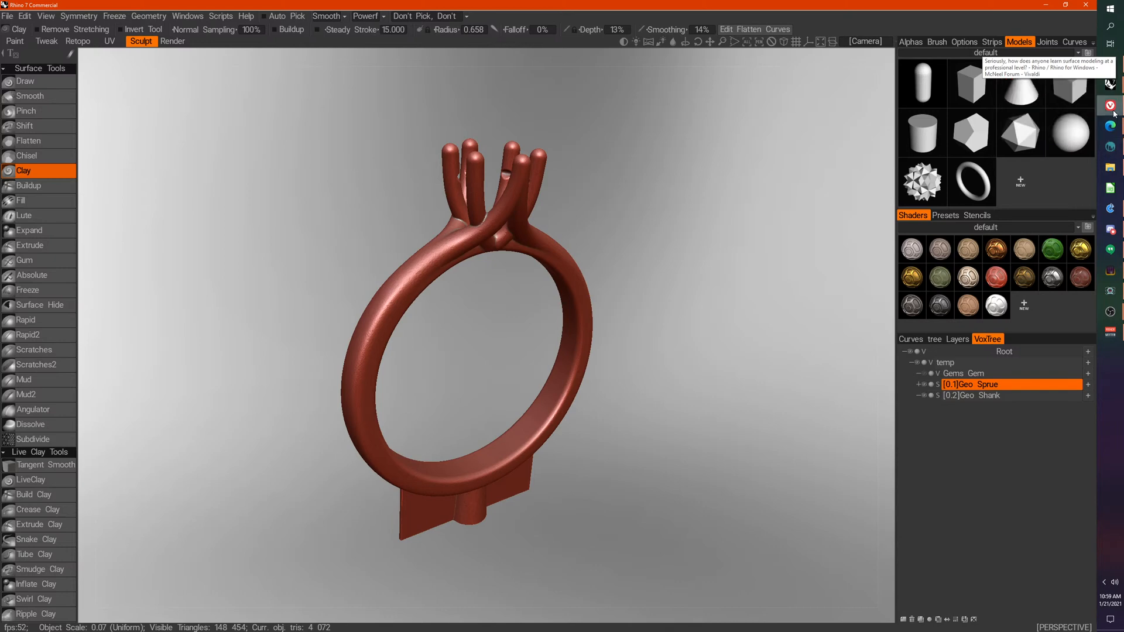
{"action": "left_click", "coordinate": [1048, 111]}
{"action": "scroll", "coordinate": [378, 405], "scroll_direction": "up", "scroll_amount": 5}
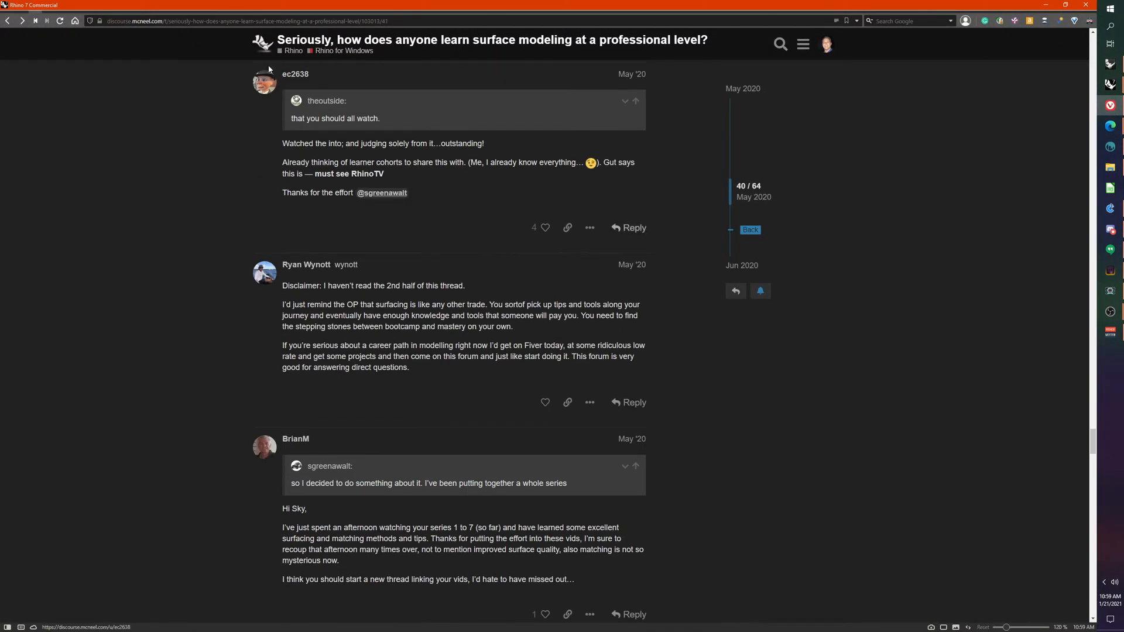
{"action": "left_click", "coordinate": [265, 44]}
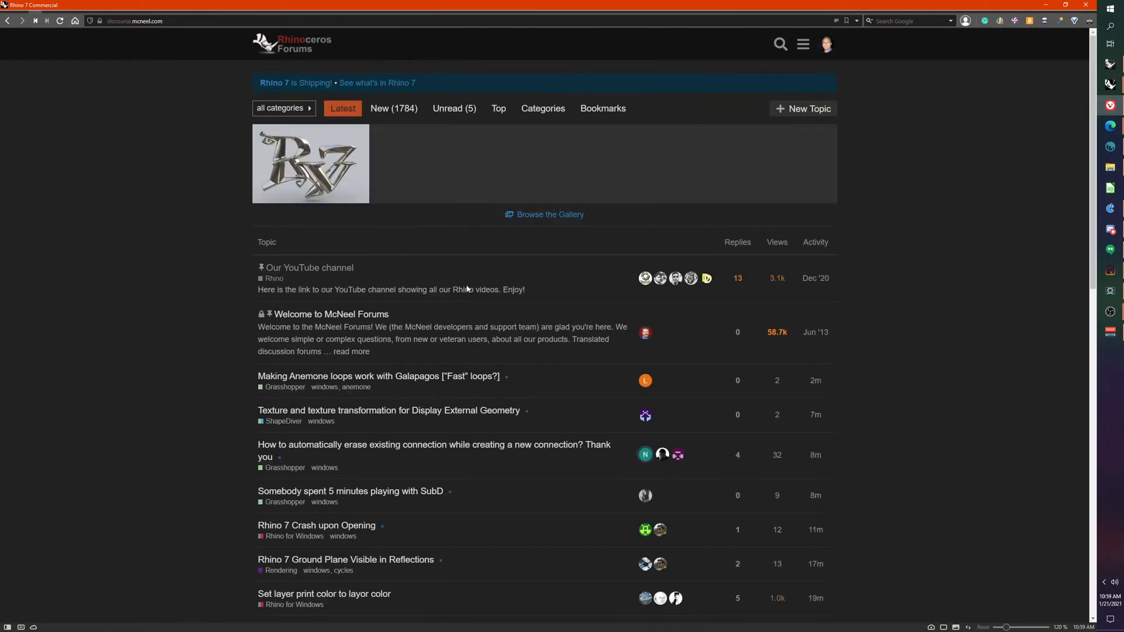
Step: Look through the latest topics on the Rhinoceros Forums home page
{"action": "scroll", "coordinate": [468, 296], "scroll_direction": "down", "scroll_amount": 3}
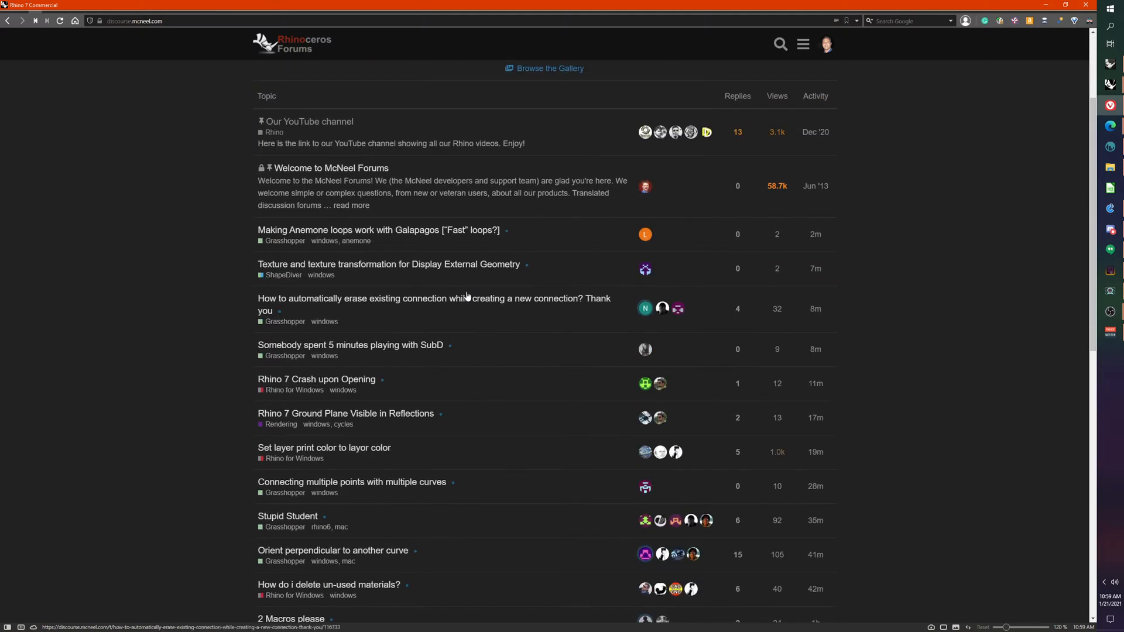
{"action": "scroll", "coordinate": [466, 295], "scroll_direction": "down", "scroll_amount": 4}
{"action": "scroll", "coordinate": [465, 291], "scroll_direction": "up", "scroll_amount": 8}
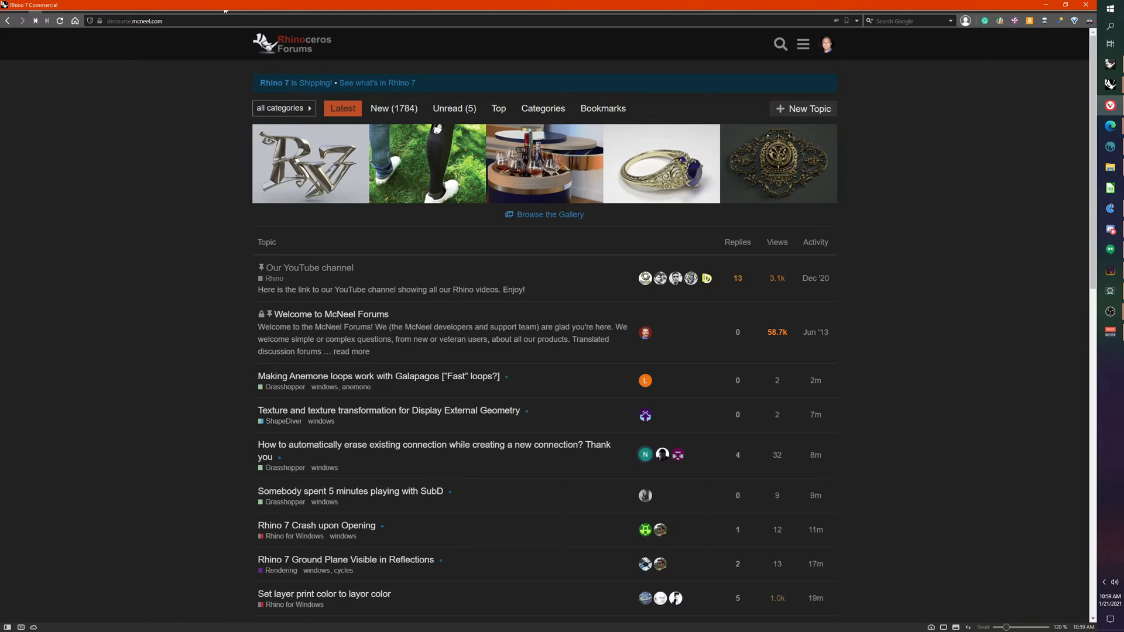
Step: Open rhino3d.com in a new browser tab and go to its news page
{"action": "key", "text": "ctrl+t"}
{"action": "type", "text": "rhin"}
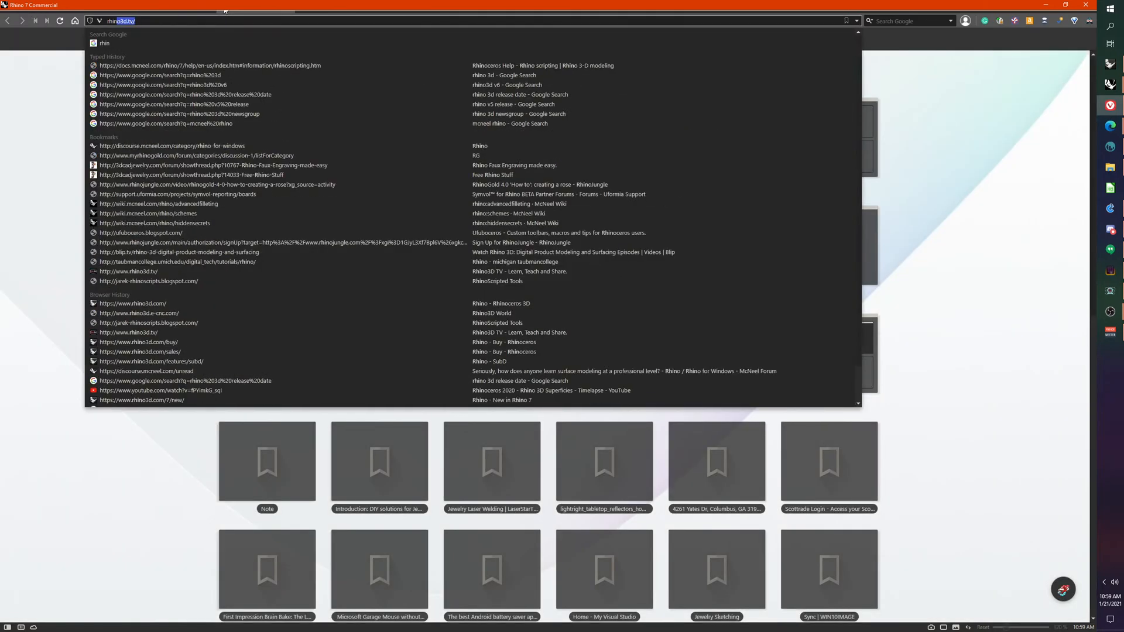
{"action": "type", "text": "o3d"}
{"action": "key", "text": "Return"}
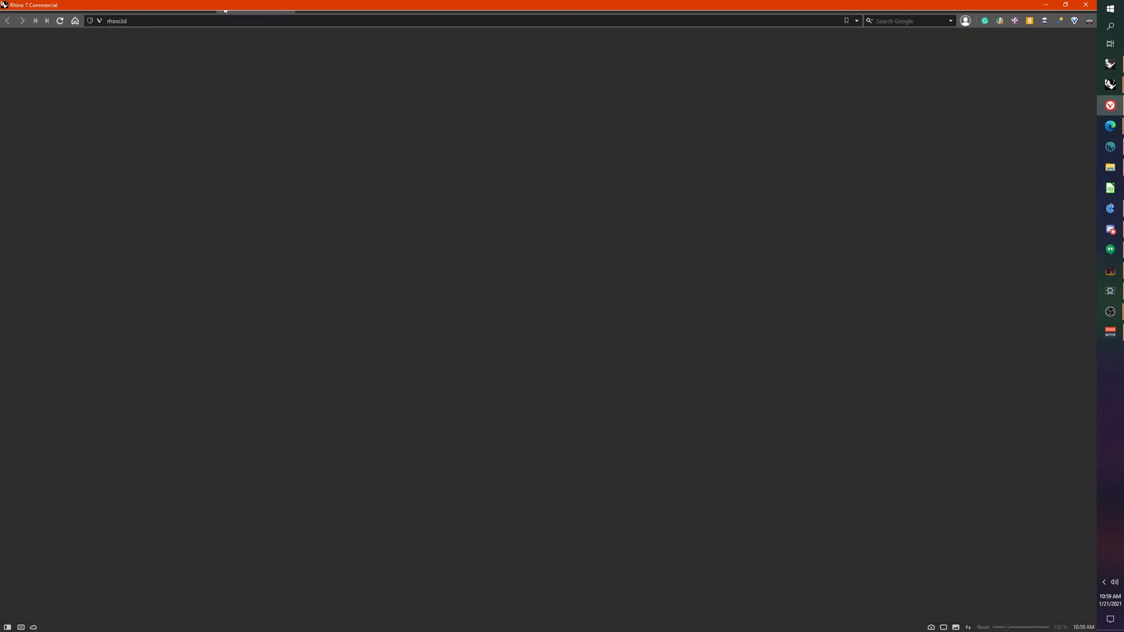
{"action": "left_click", "coordinate": [175, 139]}
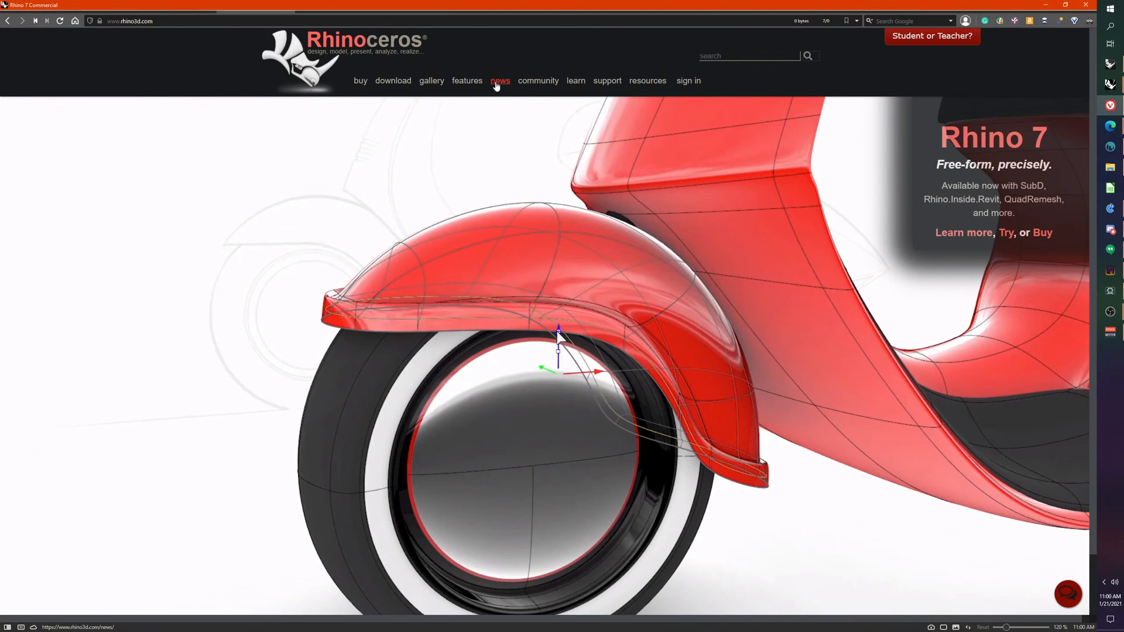
{"action": "left_click", "coordinate": [499, 81]}
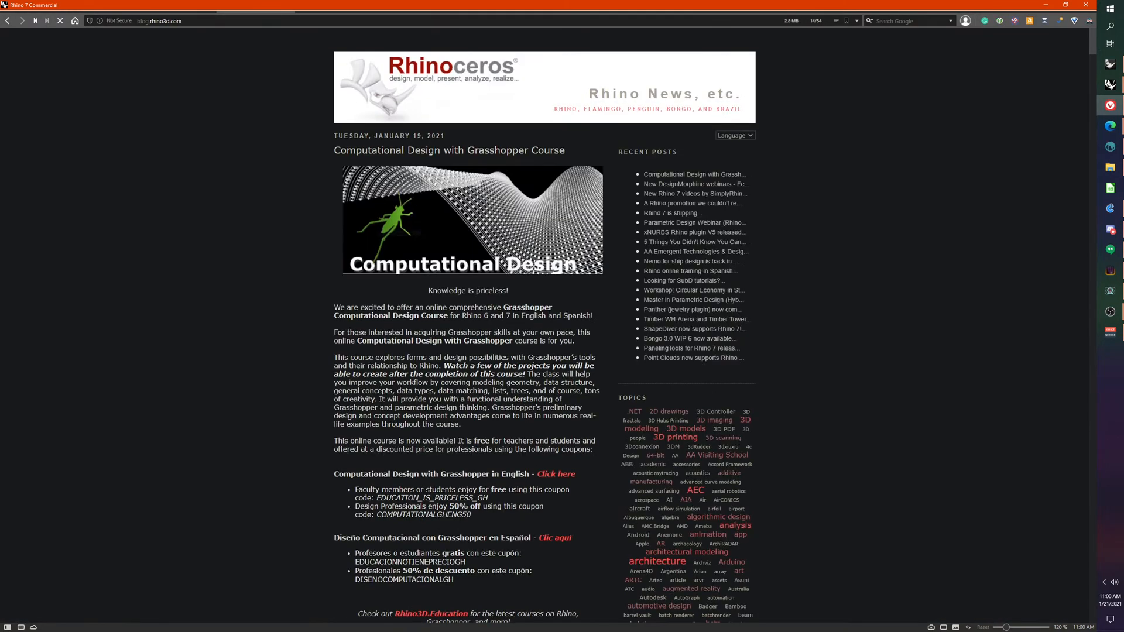
Step: Look through the Rhino News blog posts, down to the xNURBS Rhino plugin V5 release and the Grasshopper video
{"action": "scroll", "coordinate": [547, 325], "scroll_direction": "down", "scroll_amount": 12}
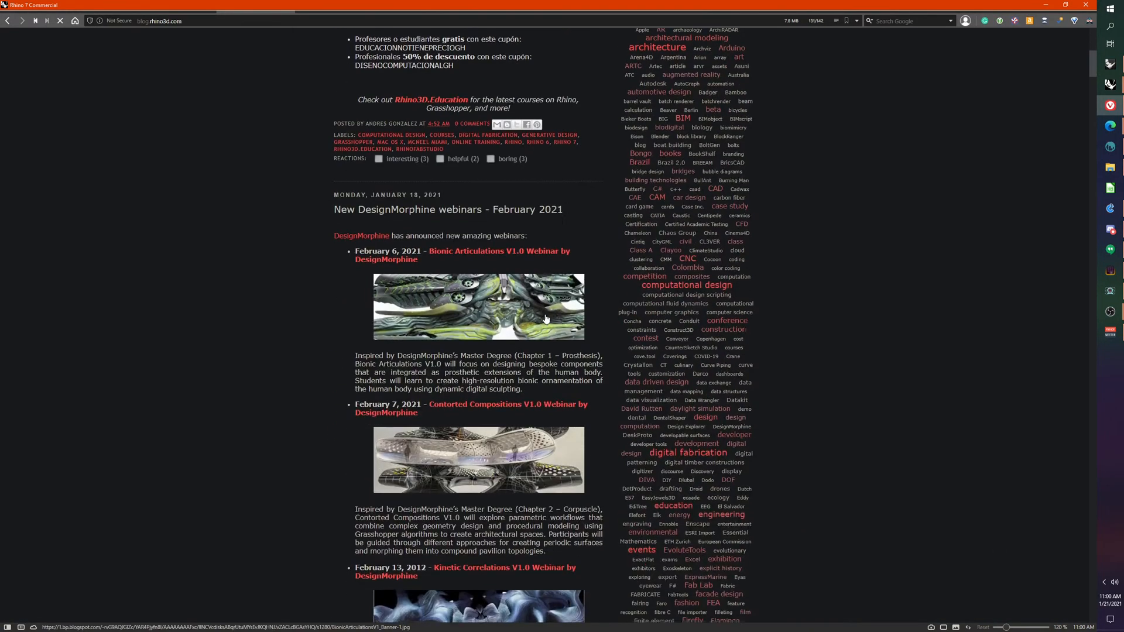
{"action": "scroll", "coordinate": [545, 318], "scroll_direction": "down", "scroll_amount": 6}
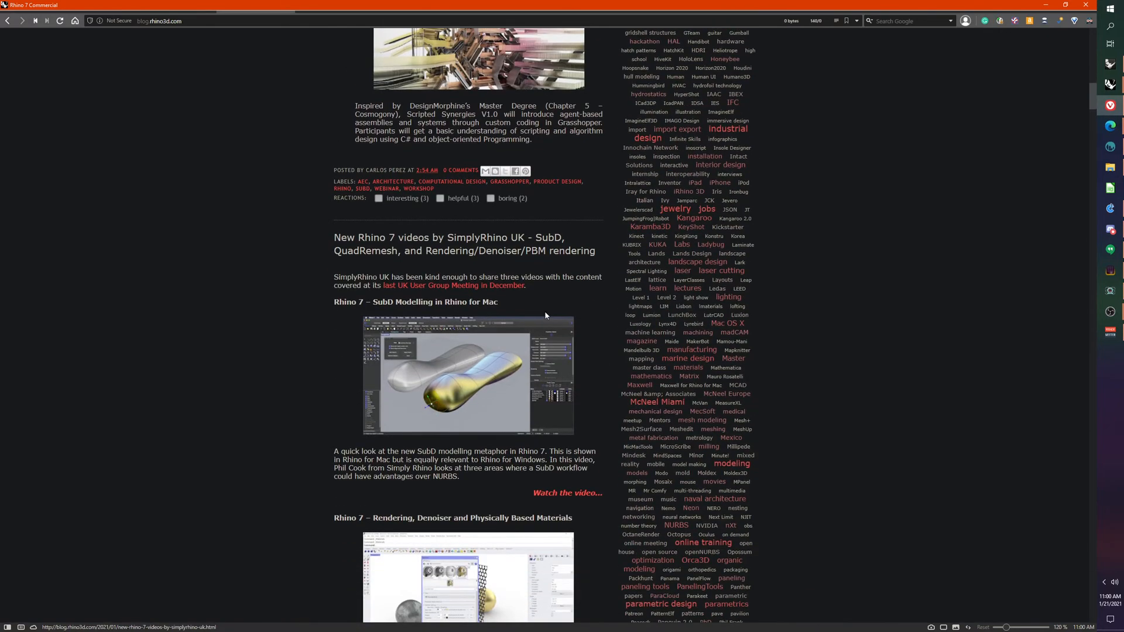
{"action": "scroll", "coordinate": [342, 340], "scroll_direction": "down", "scroll_amount": 8}
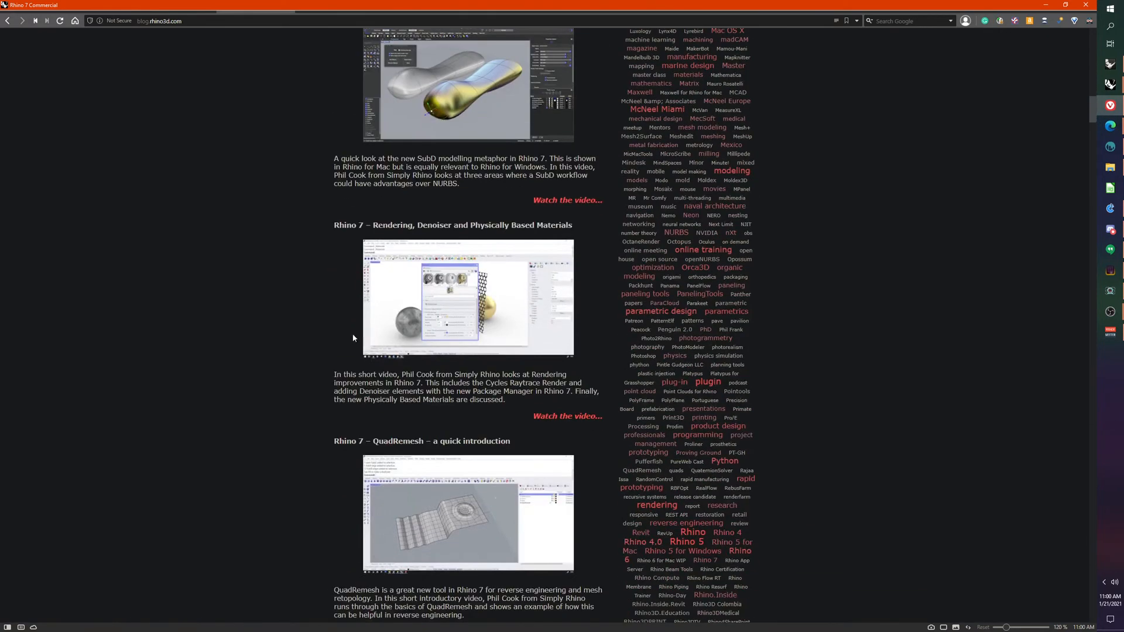
{"action": "scroll", "coordinate": [412, 346], "scroll_direction": "down", "scroll_amount": 13}
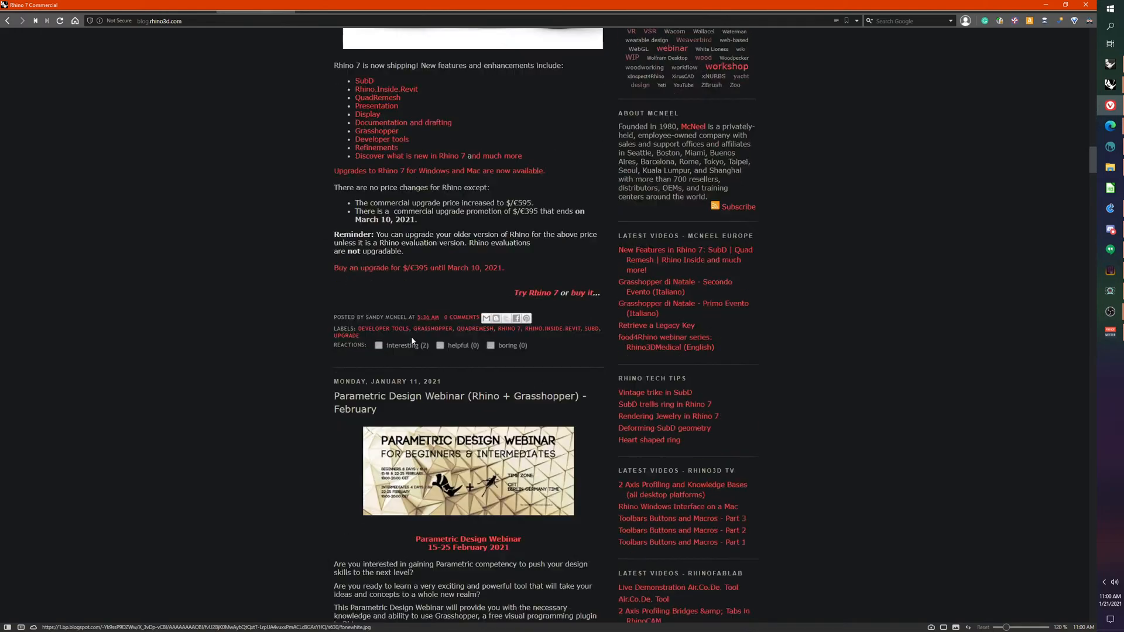
{"action": "scroll", "coordinate": [412, 341], "scroll_direction": "down", "scroll_amount": 10}
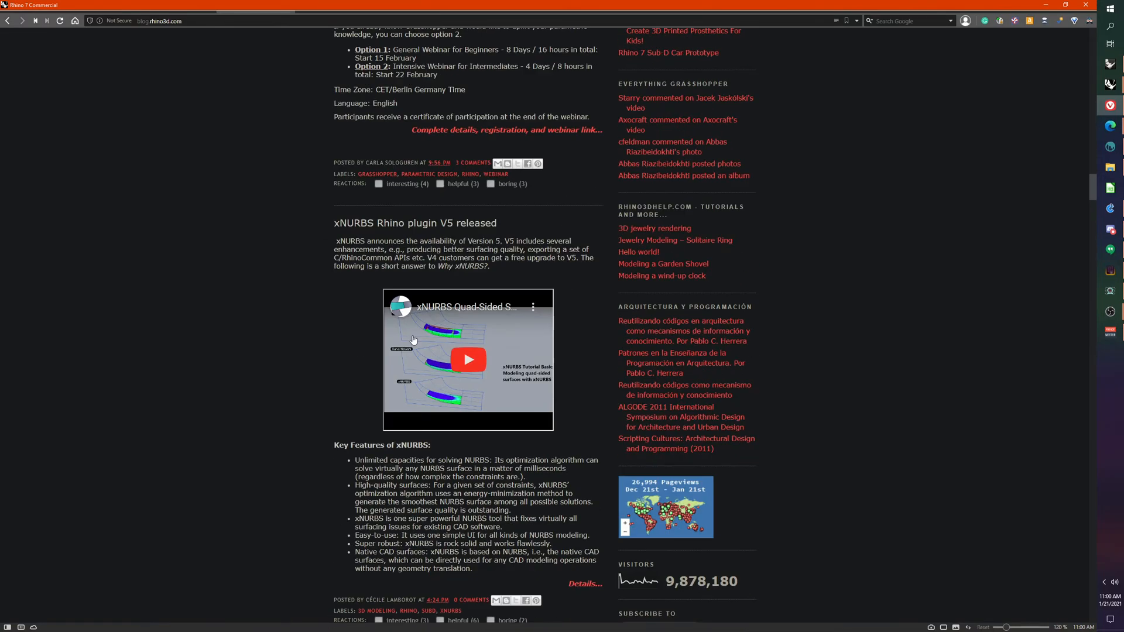
{"action": "scroll", "coordinate": [413, 338], "scroll_direction": "down", "scroll_amount": 6}
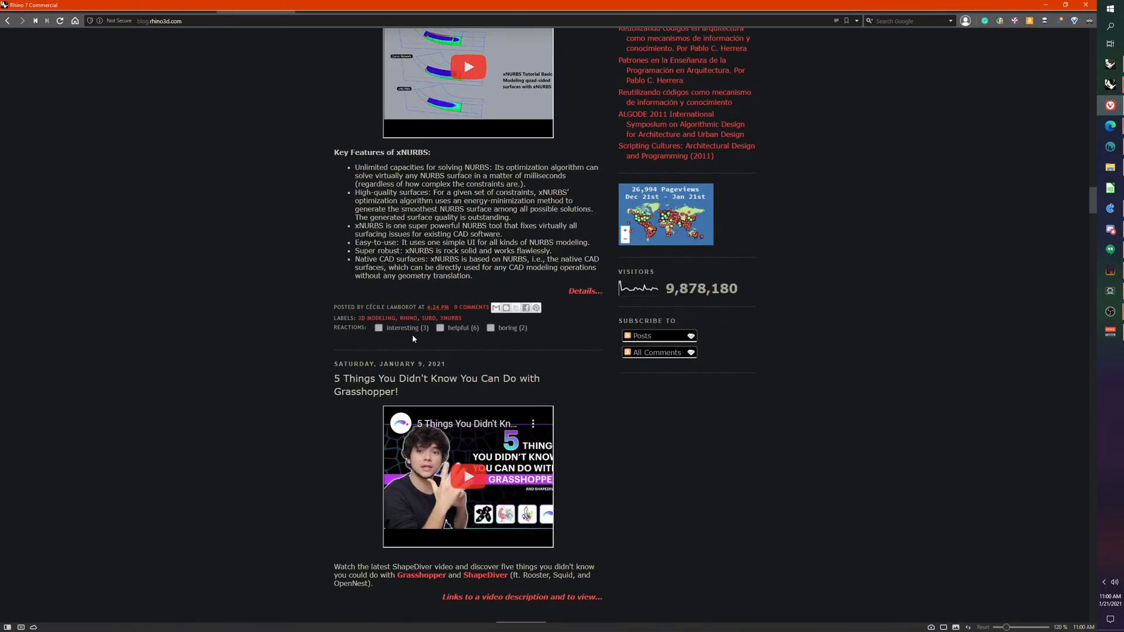
{"action": "scroll", "coordinate": [413, 338], "scroll_direction": "up", "scroll_amount": 4}
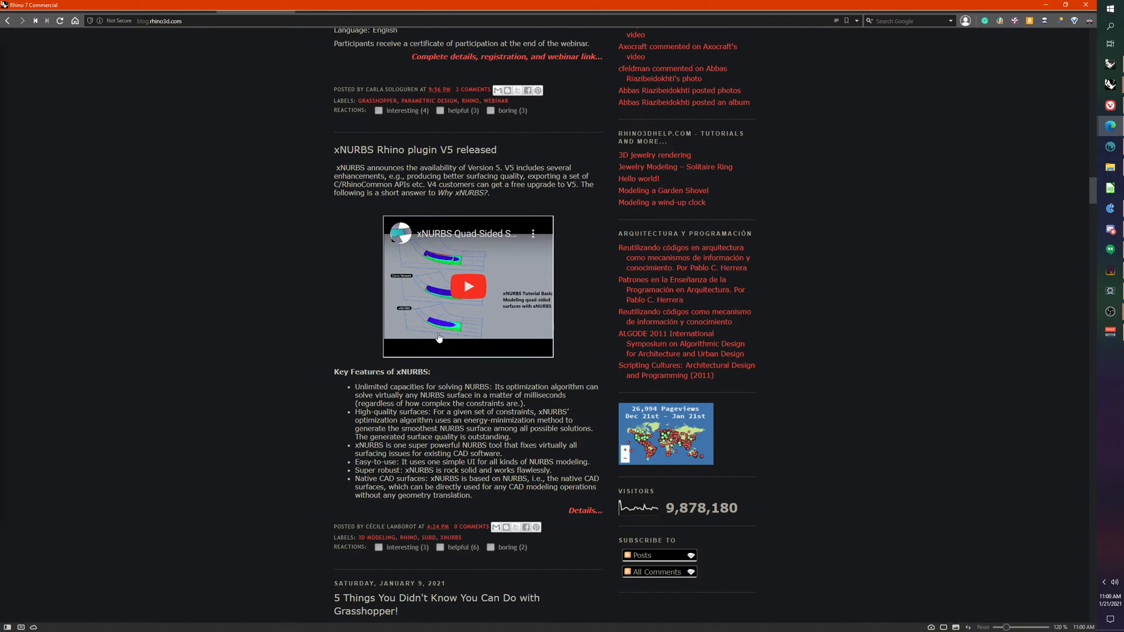
{"action": "scroll", "coordinate": [380, 344], "scroll_direction": "down", "scroll_amount": 3}
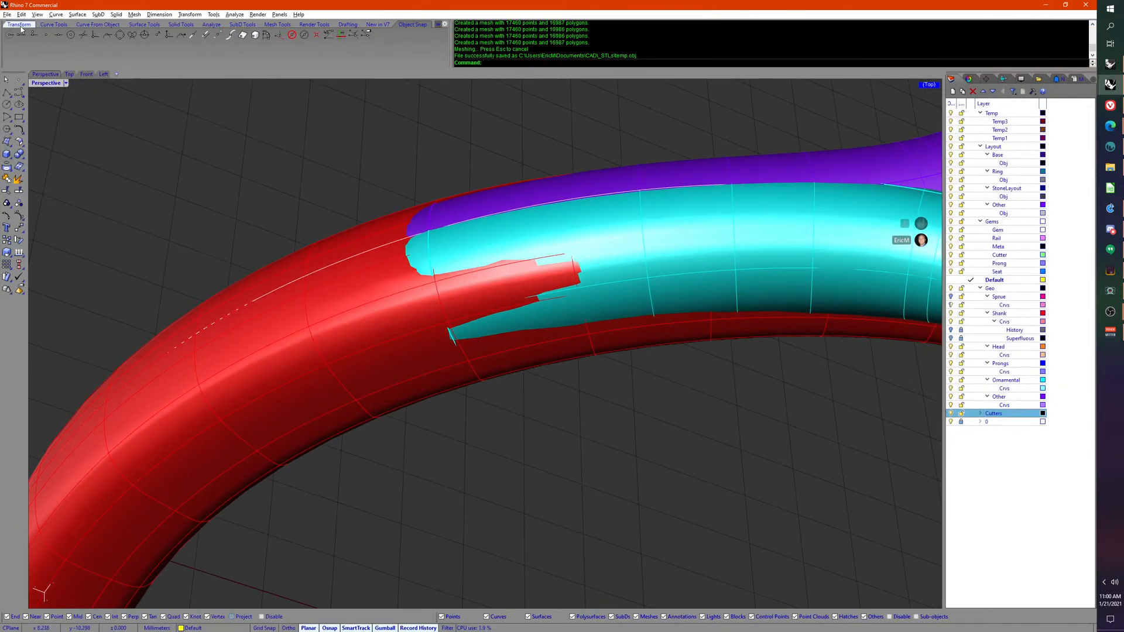
Step: Switch back to Rhino and start a new model from the Jewelry R6.3dm template, discarding unsaved changes to the solitaire file
{"action": "left_click", "coordinate": [7, 14]}
{"action": "left_click", "coordinate": [21, 24]}
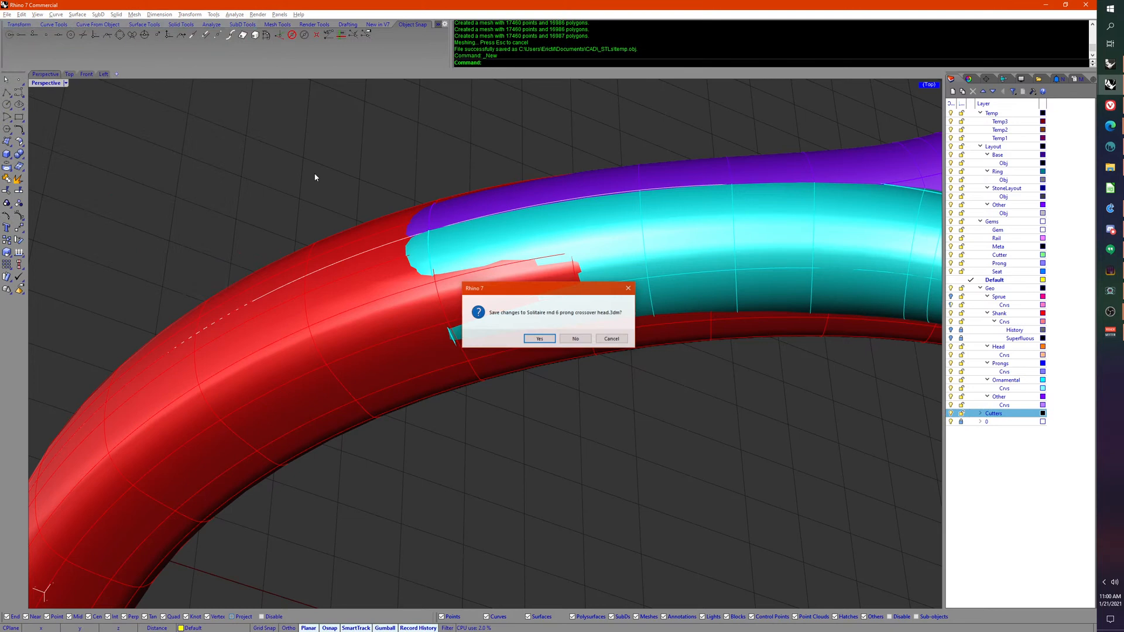
{"action": "left_click", "coordinate": [578, 336]}
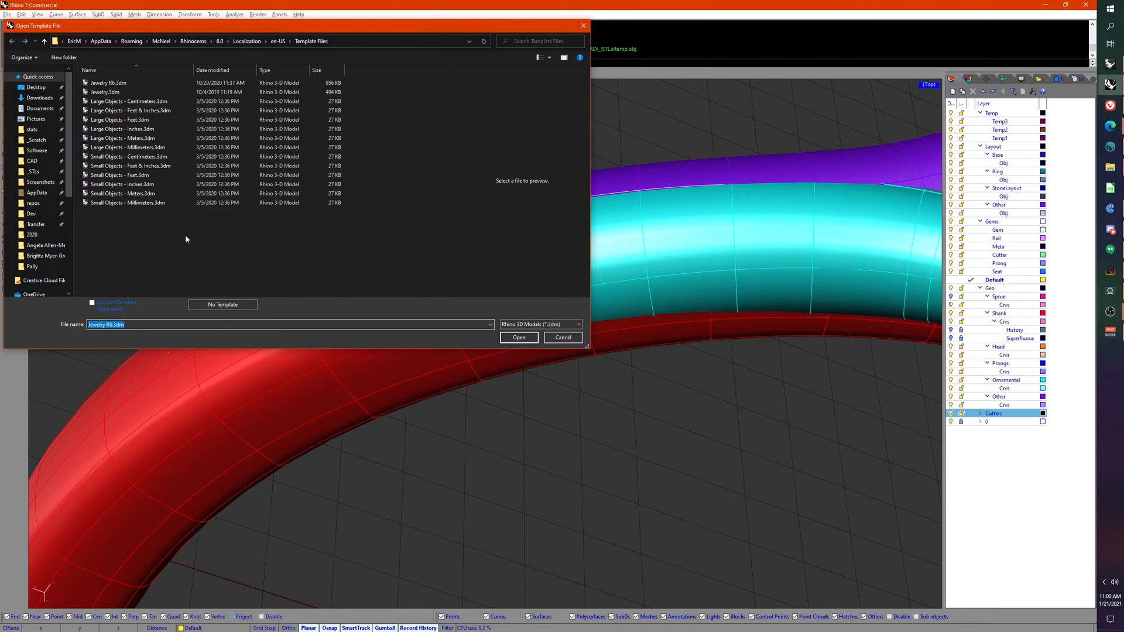
{"action": "left_click", "coordinate": [525, 336]}
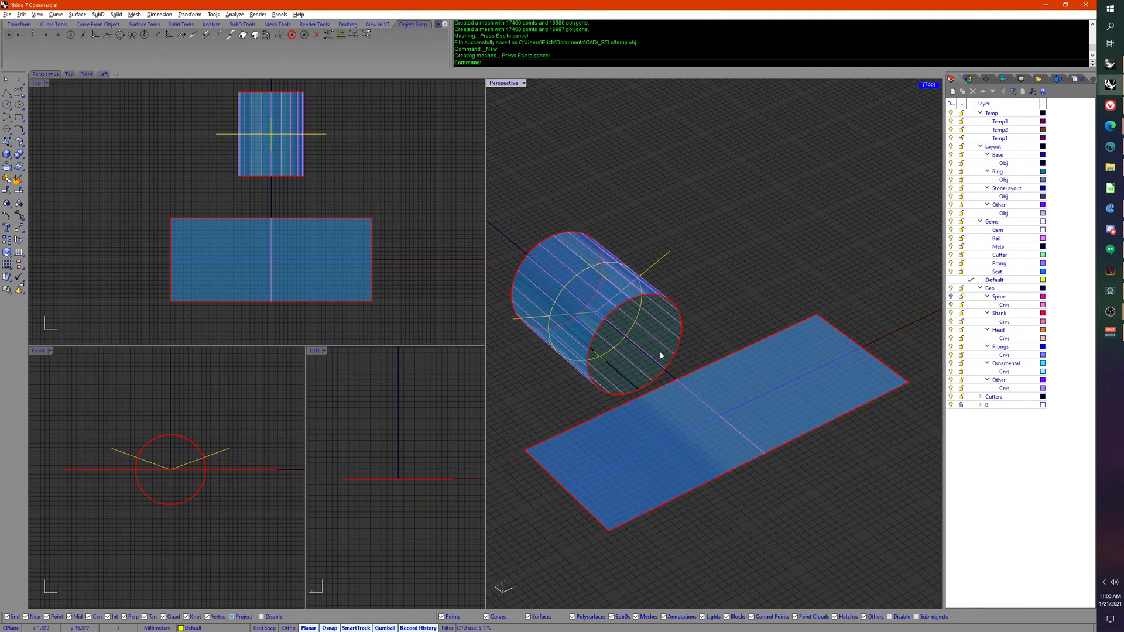
{"action": "right_click_drag", "start_coordinate": [711, 366], "coordinate": [688, 387]}
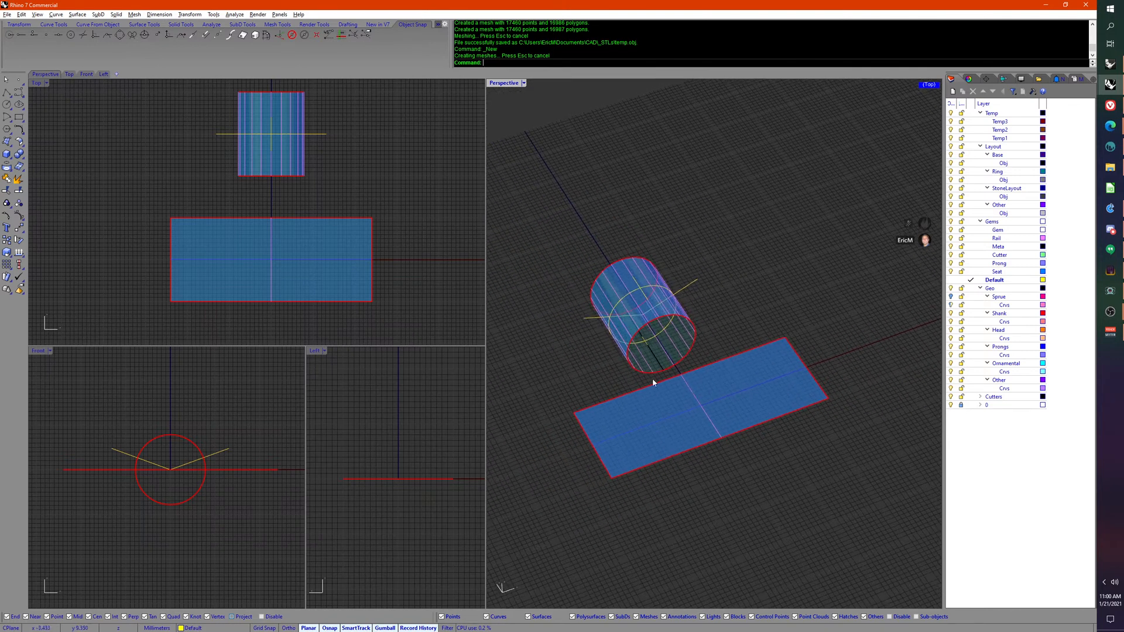
{"action": "middle_click", "coordinate": [619, 375]}
{"action": "left_click", "coordinate": [610, 371]}
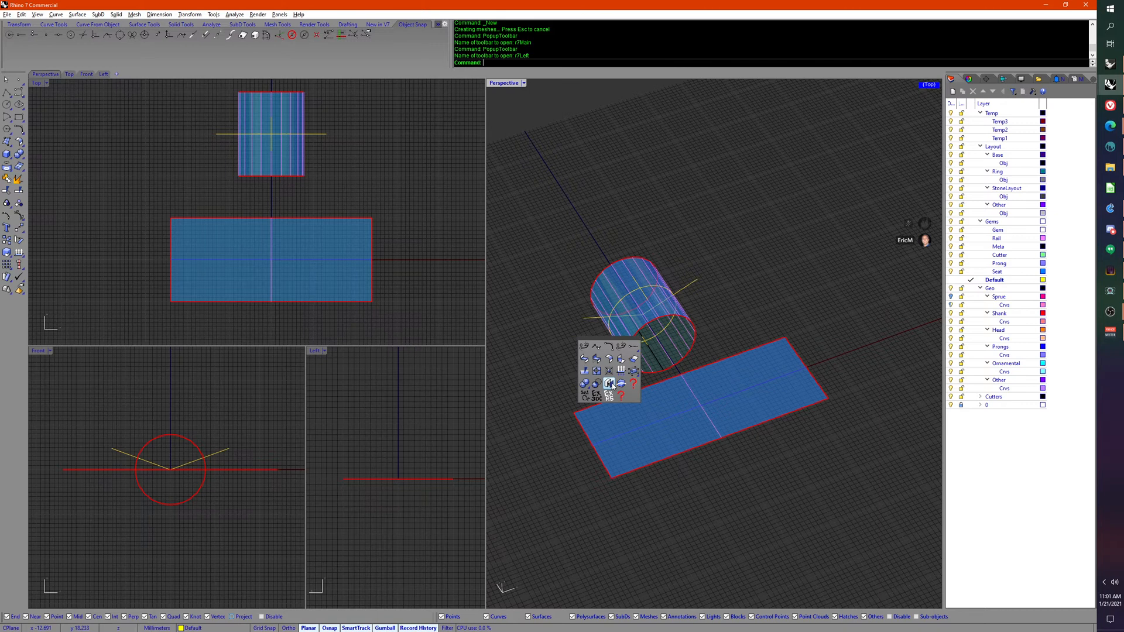
{"action": "left_click", "coordinate": [544, 393]}
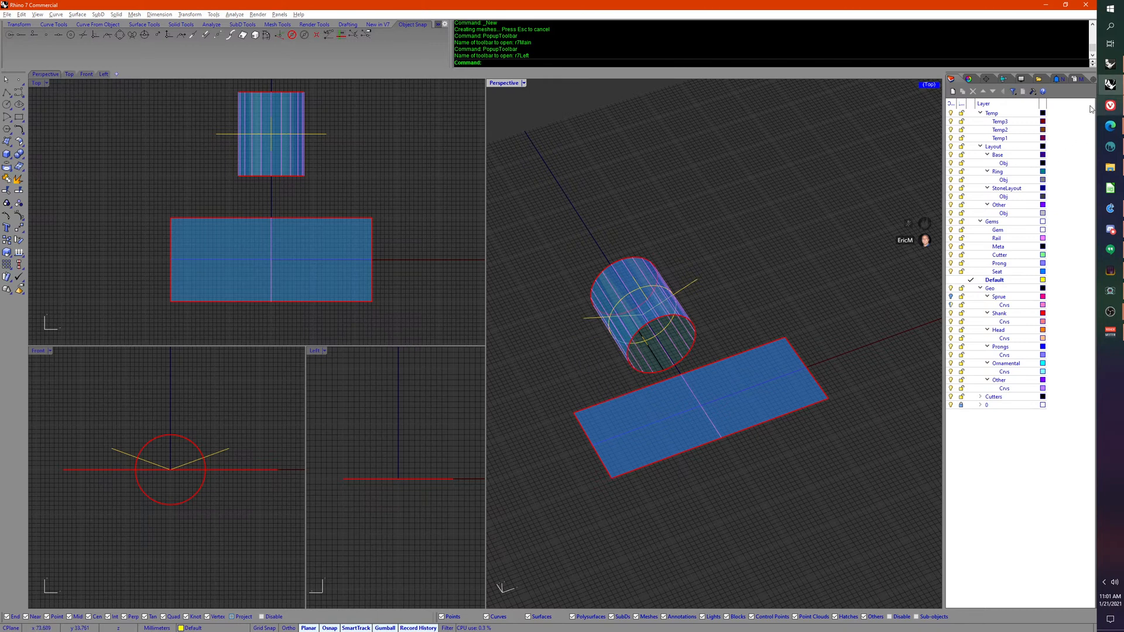
Step: Open another Rhino 7 window for the source model and paste the copied set of six prongs into the new jewelry model
{"action": "right_click", "coordinate": [1110, 84]}
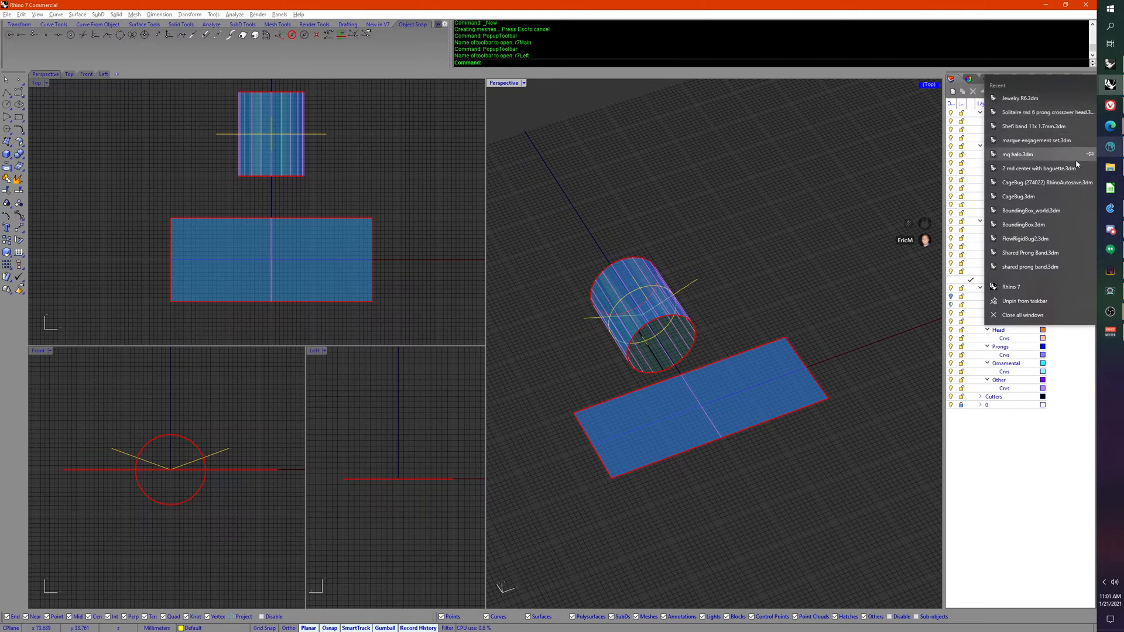
{"action": "left_click", "coordinate": [1034, 284]}
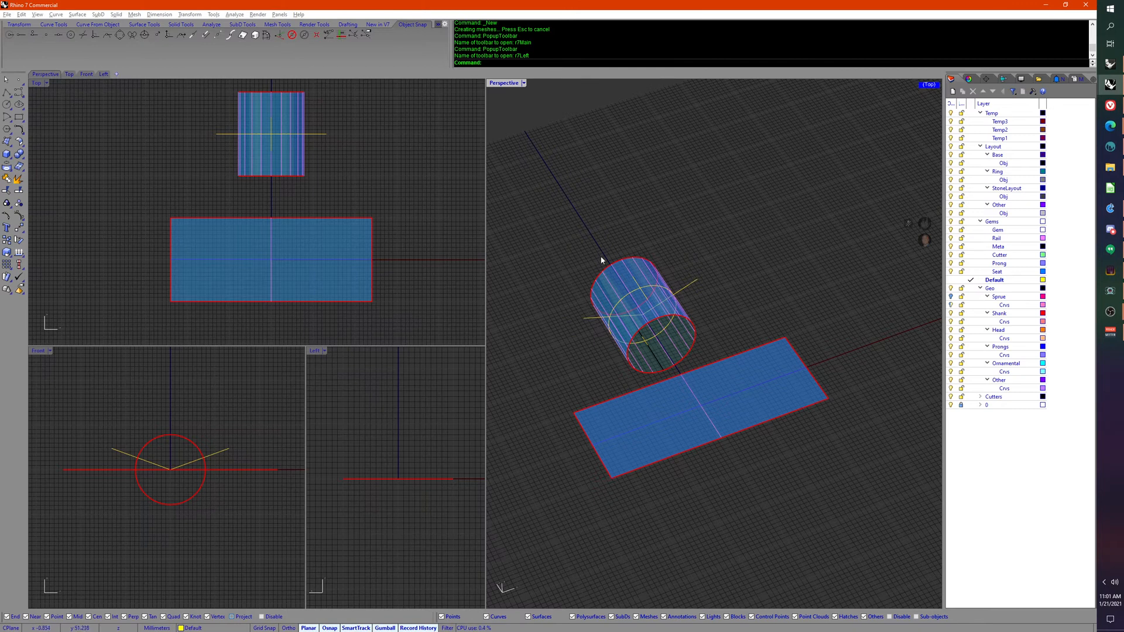
{"action": "key", "text": "ctrl+v"}
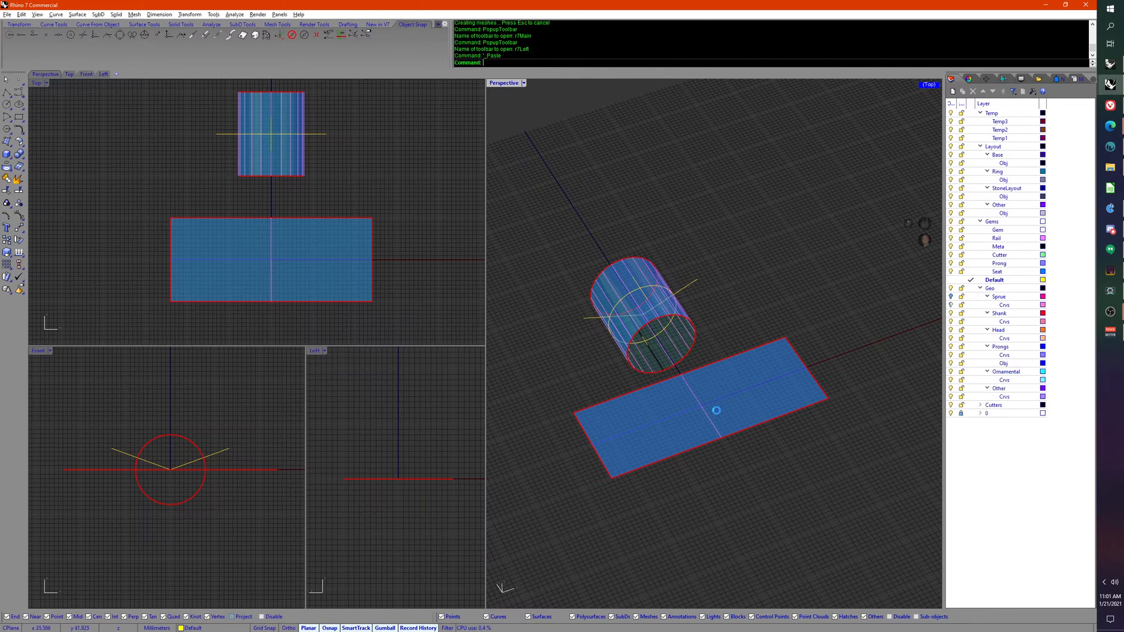
{"action": "mouse_move", "coordinate": [610, 421]}
{"action": "right_mouse_down"}
{"action": "mouse_move", "coordinate": [613, 381]}
{"action": "mouse_move", "coordinate": [644, 373]}
{"action": "mouse_move", "coordinate": [574, 445]}
{"action": "mouse_move", "coordinate": [596, 413]}
{"action": "right_mouse_up"}
{"action": "scroll", "coordinate": [673, 285], "scroll_direction": "up", "scroll_amount": 6}
{"action": "left_click", "coordinate": [637, 386]}
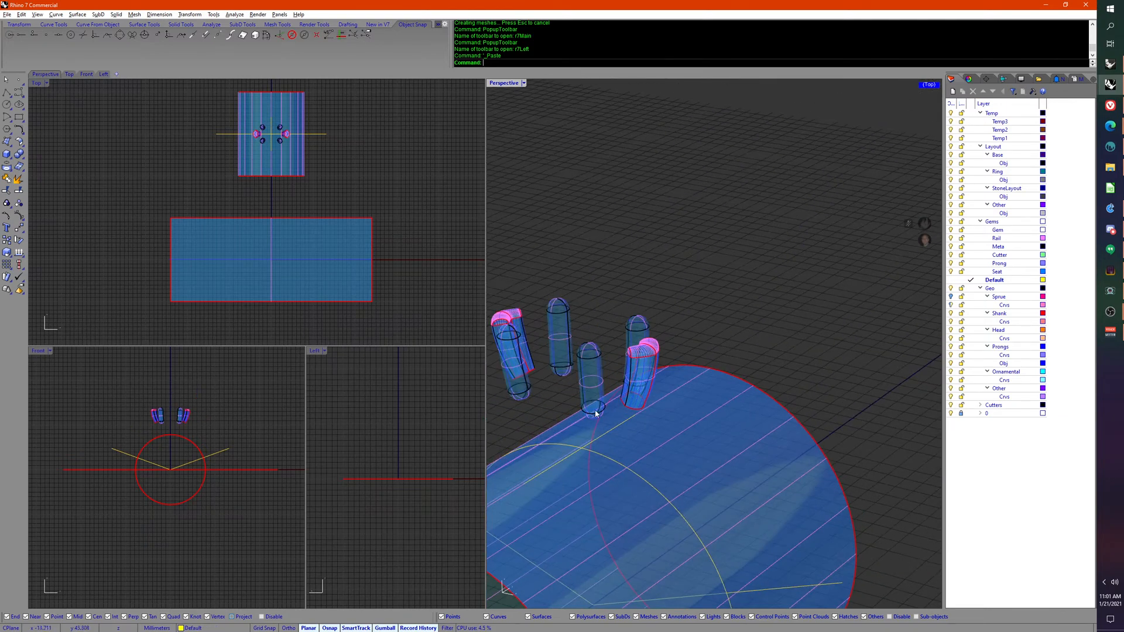
Step: Ungroup the pasted prongs, select one V-shaped end prong and inspect its shape up close
{"action": "left_click", "coordinate": [596, 413]}
{"action": "middle_click", "coordinate": [589, 358]}
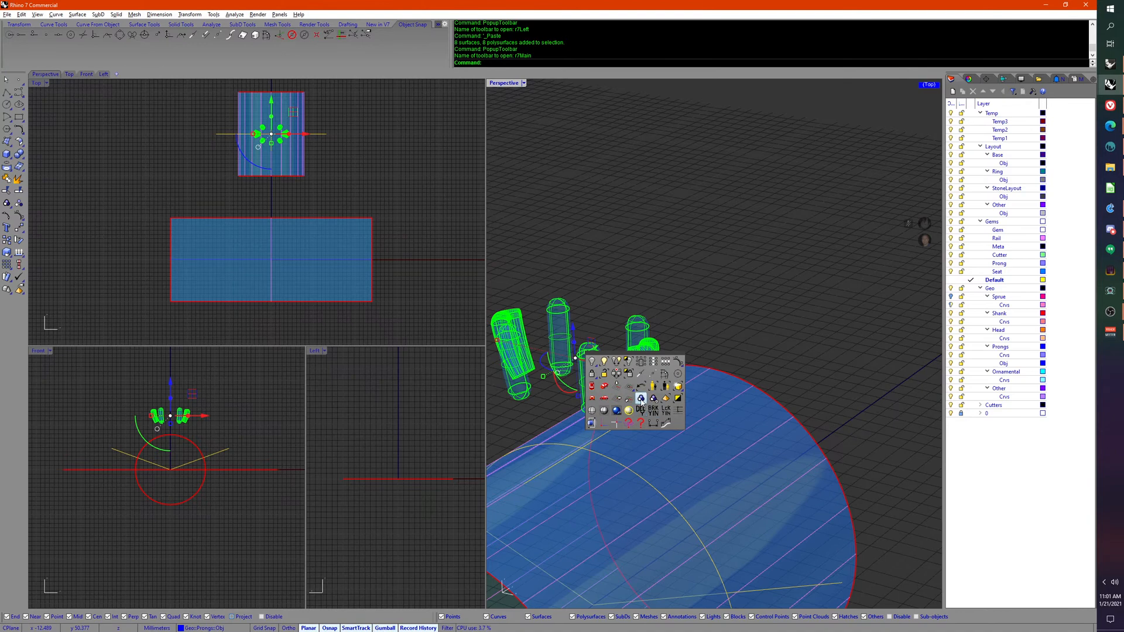
{"action": "left_click", "coordinate": [640, 399]}
{"action": "left_click", "coordinate": [642, 364]}
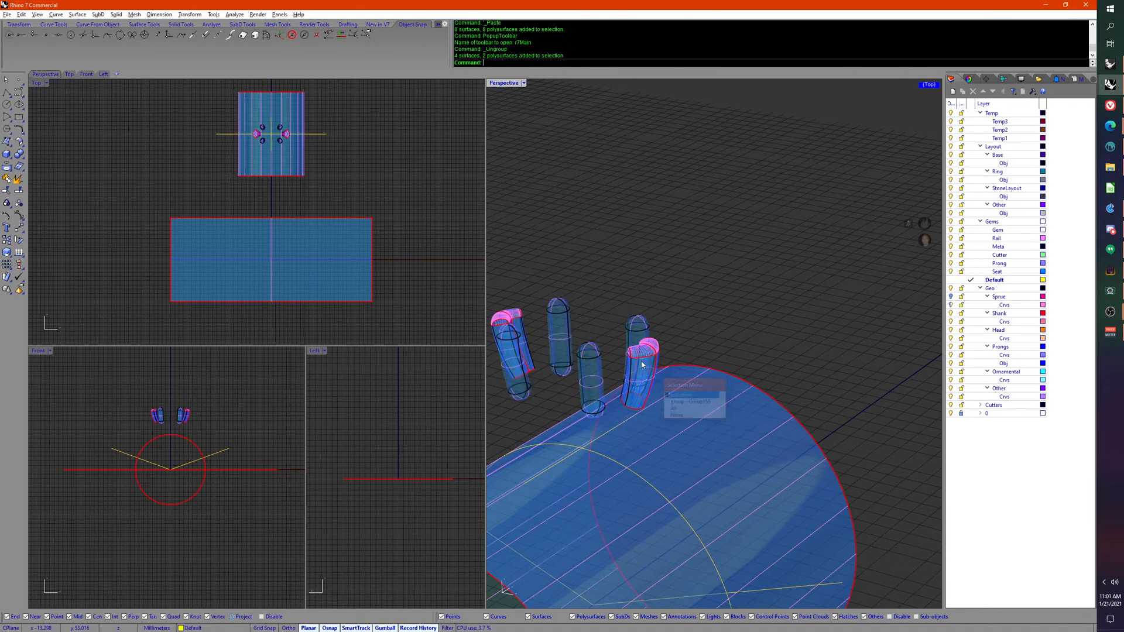
{"action": "right_click_drag", "start_coordinate": [718, 334], "coordinate": [620, 375]}
{"action": "scroll", "coordinate": [662, 371], "scroll_direction": "up", "scroll_amount": 7}
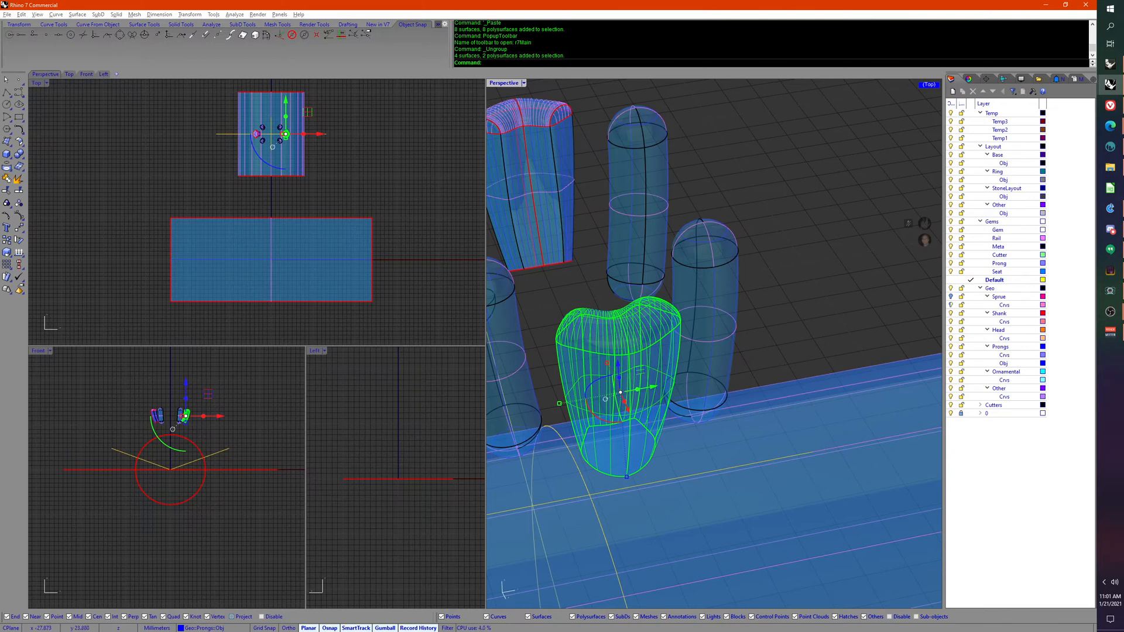
{"action": "left_click", "coordinate": [802, 199]}
Step: Paste the copied marquise gem and its setting between the prongs, resolving the LeoMarqueeCut block name conflict, and view the assembled head
{"action": "key", "text": "ctrl+v"}
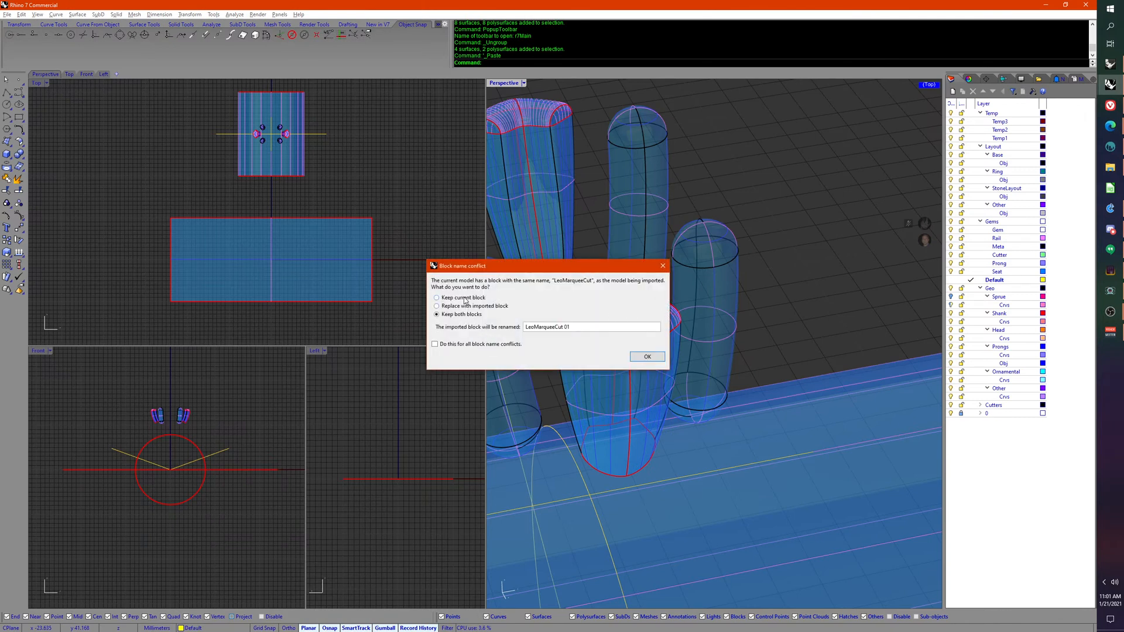
{"action": "left_click", "coordinate": [646, 359]}
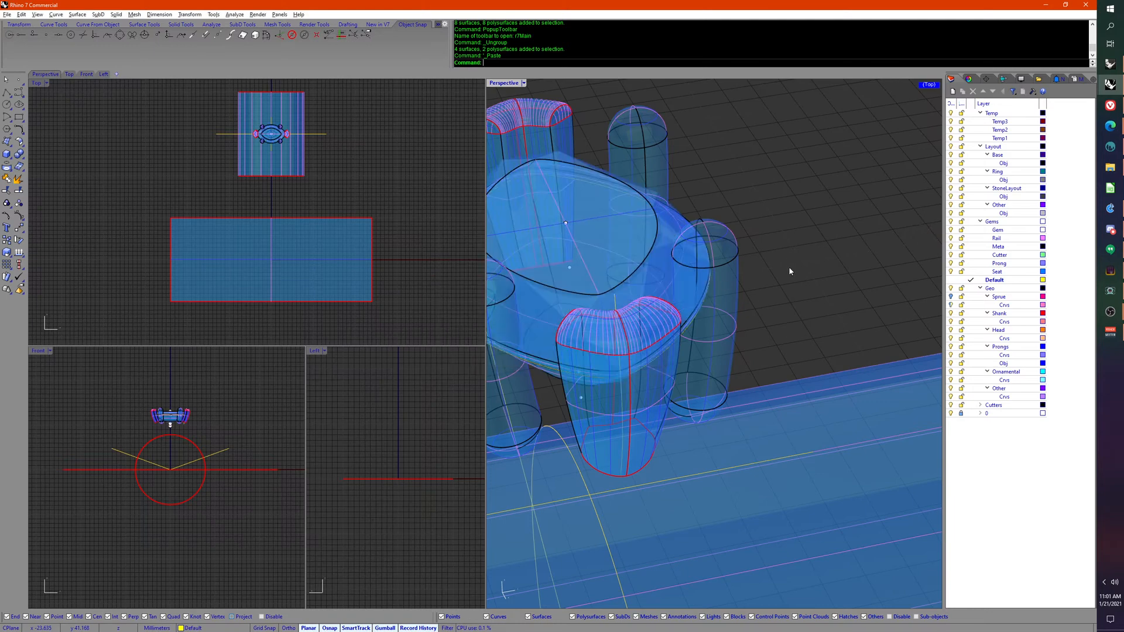
{"action": "right_click_drag", "start_coordinate": [794, 286], "coordinate": [806, 216]}
{"action": "left_click", "coordinate": [807, 216]}
{"action": "right_click_drag", "start_coordinate": [760, 264], "coordinate": [757, 393]}
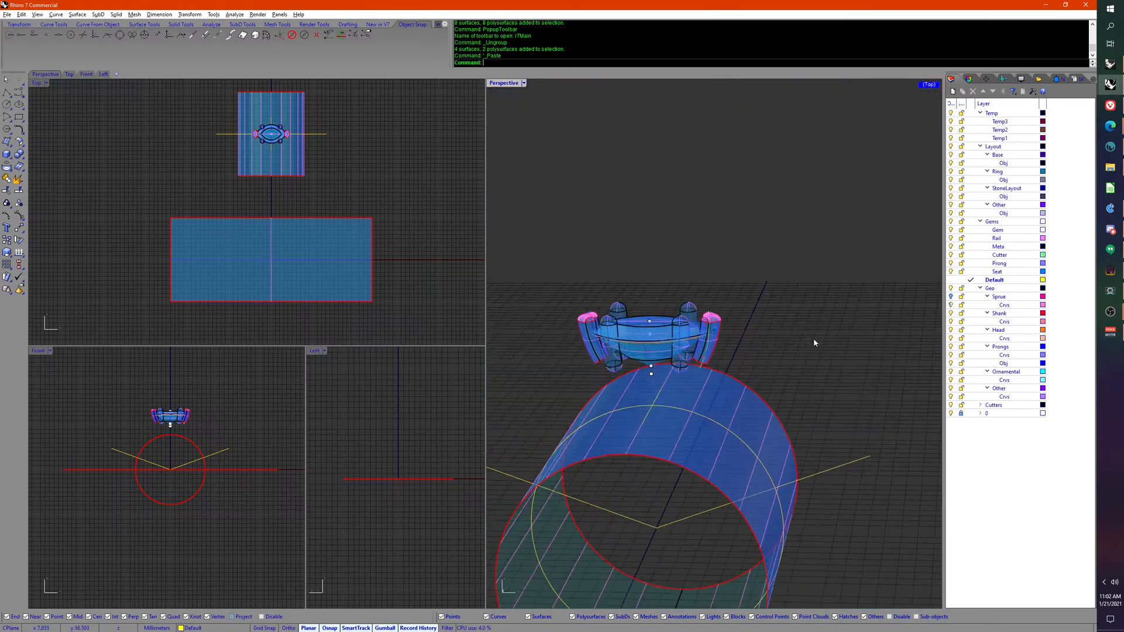
Step: Select the whole gem and prong assembly above the finger cylinder and run the history lock macro on it
{"action": "left_click", "coordinate": [715, 392]}
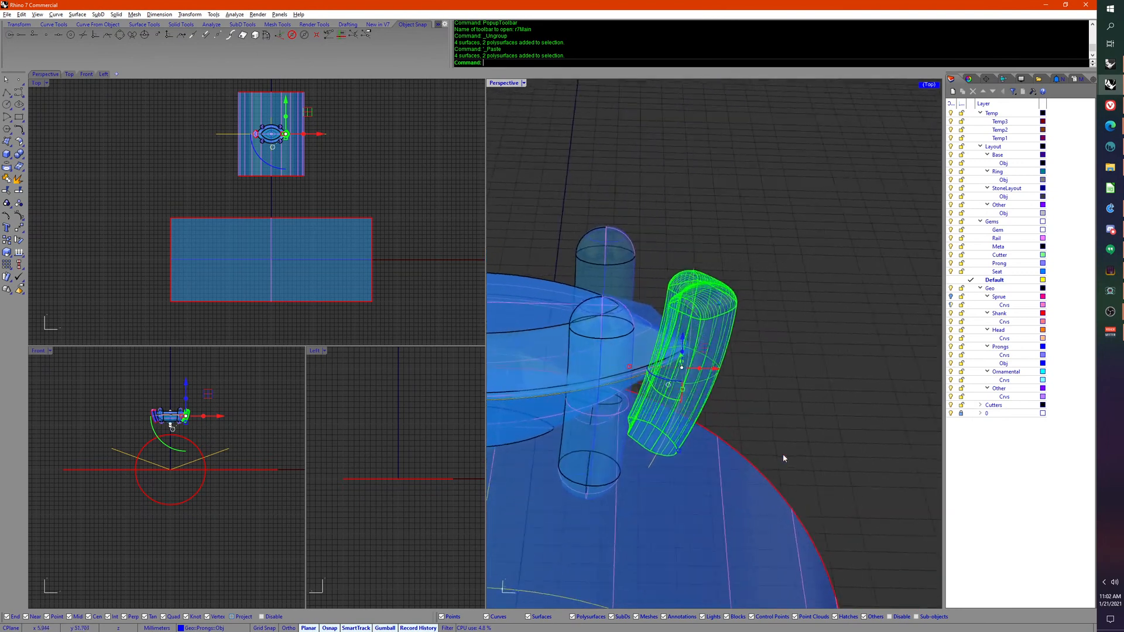
{"action": "middle_click", "coordinate": [799, 436]}
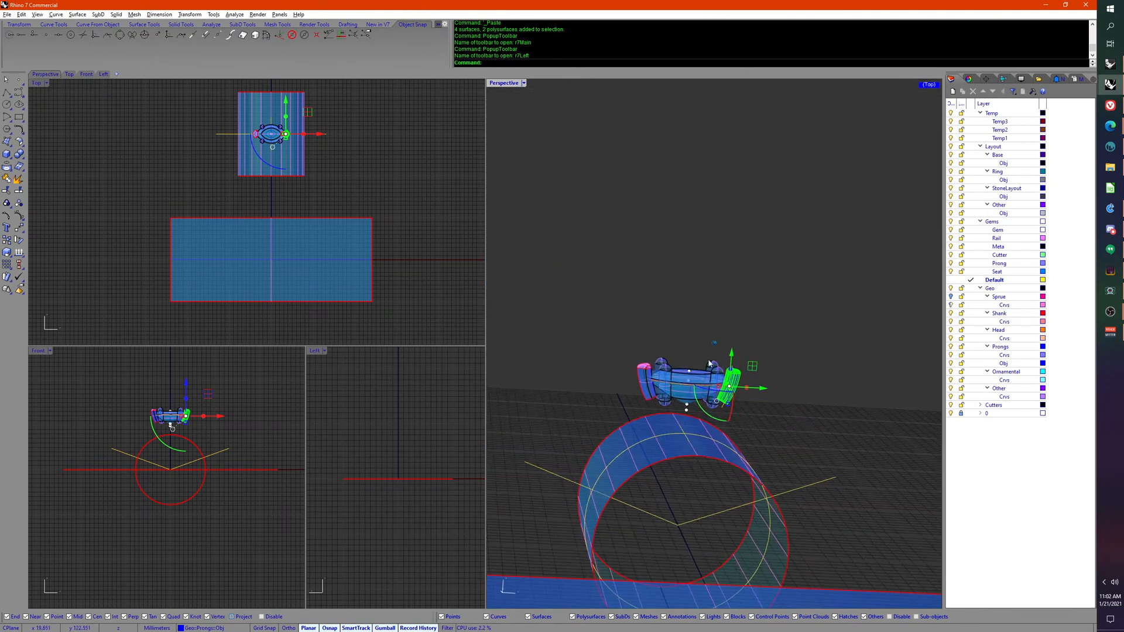
{"action": "left_click_drag", "start_coordinate": [573, 312], "coordinate": [788, 455]}
{"action": "middle_click", "coordinate": [789, 455]}
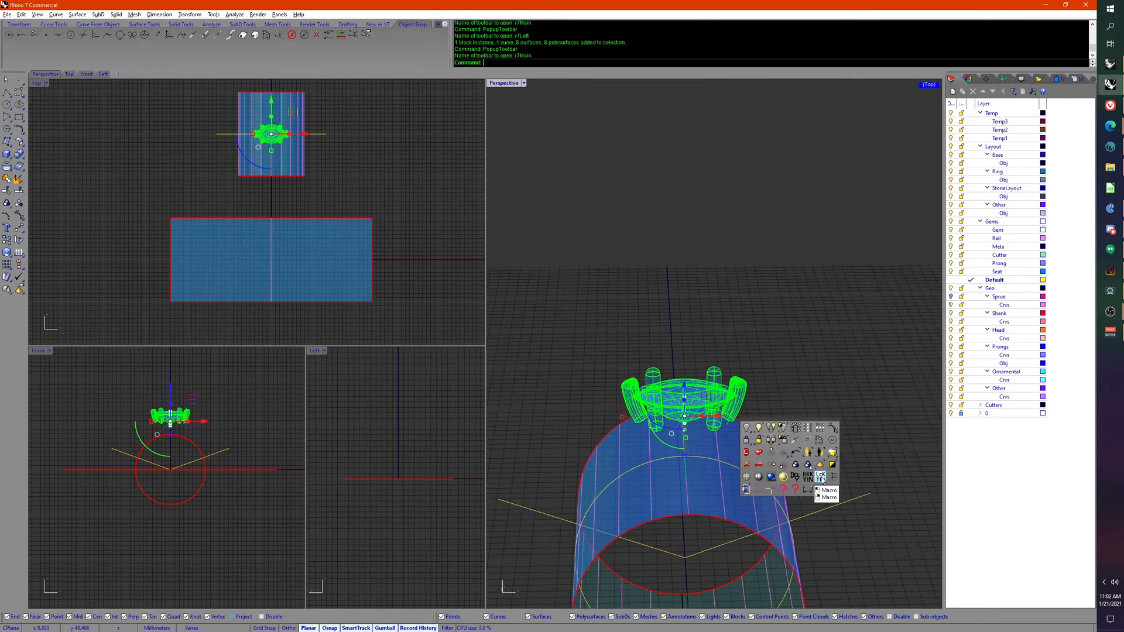
{"action": "left_click", "coordinate": [821, 478]}
Step: Select all open surfaces and open polysurfaces, including the V-shaped end prongs and finger cylinder, join them and cap them into solids
{"action": "right_click_drag", "start_coordinate": [810, 443], "coordinate": [786, 408]}
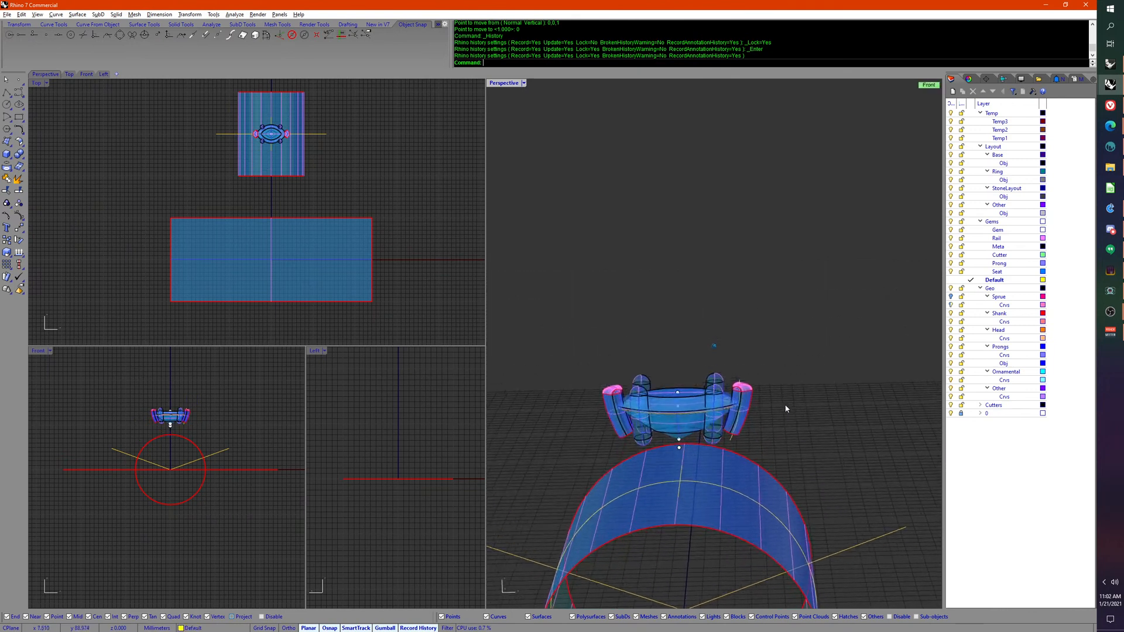
{"action": "scroll", "coordinate": [786, 408], "scroll_direction": "up", "scroll_amount": 2}
{"action": "left_click", "coordinate": [765, 427]}
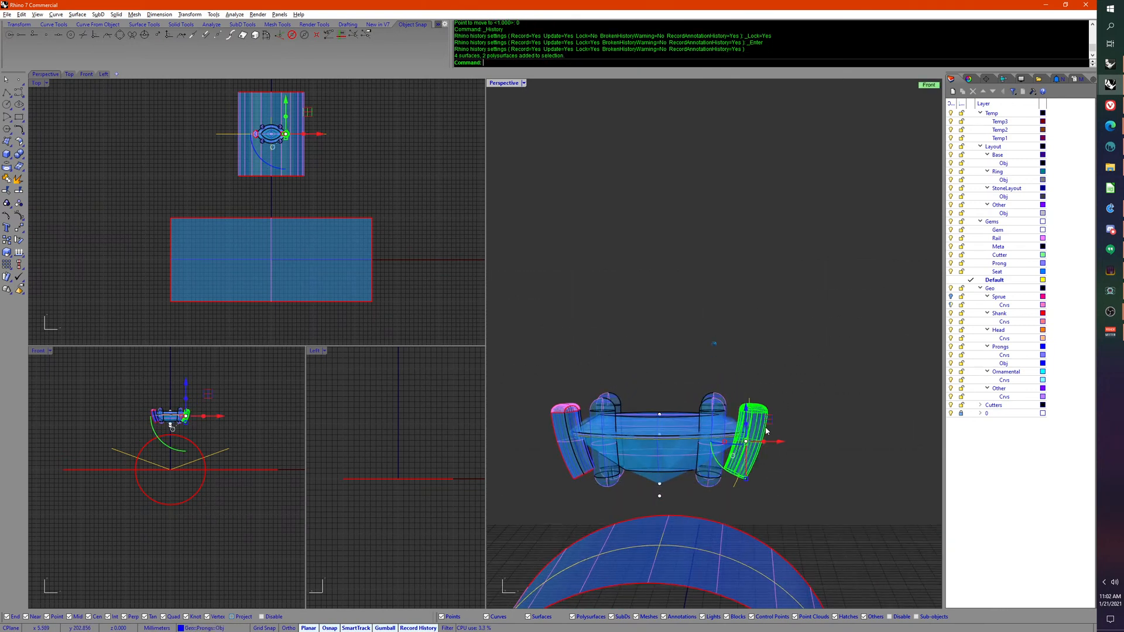
{"action": "middle_click", "coordinate": [850, 429]}
{"action": "left_click", "coordinate": [862, 457]}
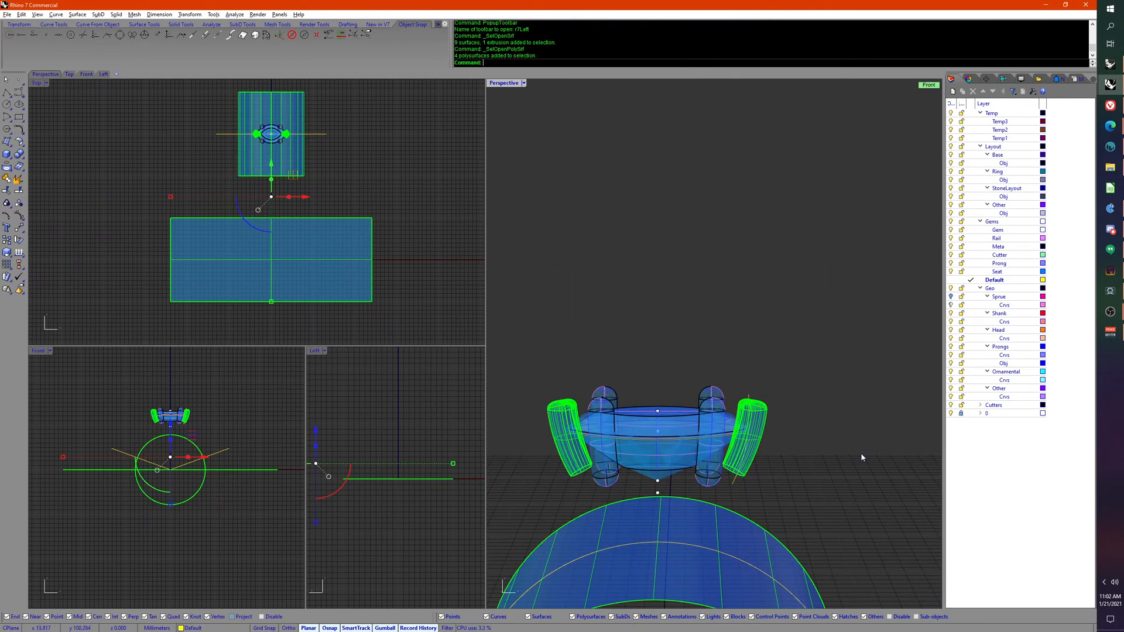
{"action": "middle_click", "coordinate": [862, 457]}
{"action": "left_click", "coordinate": [886, 432]}
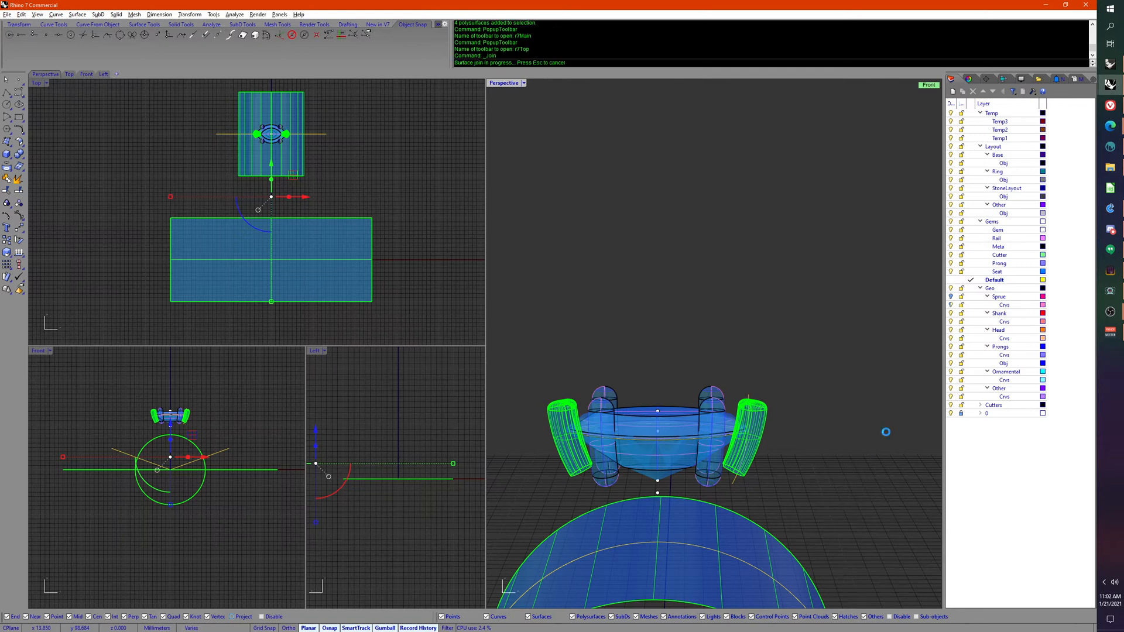
{"action": "middle_click", "coordinate": [869, 447]}
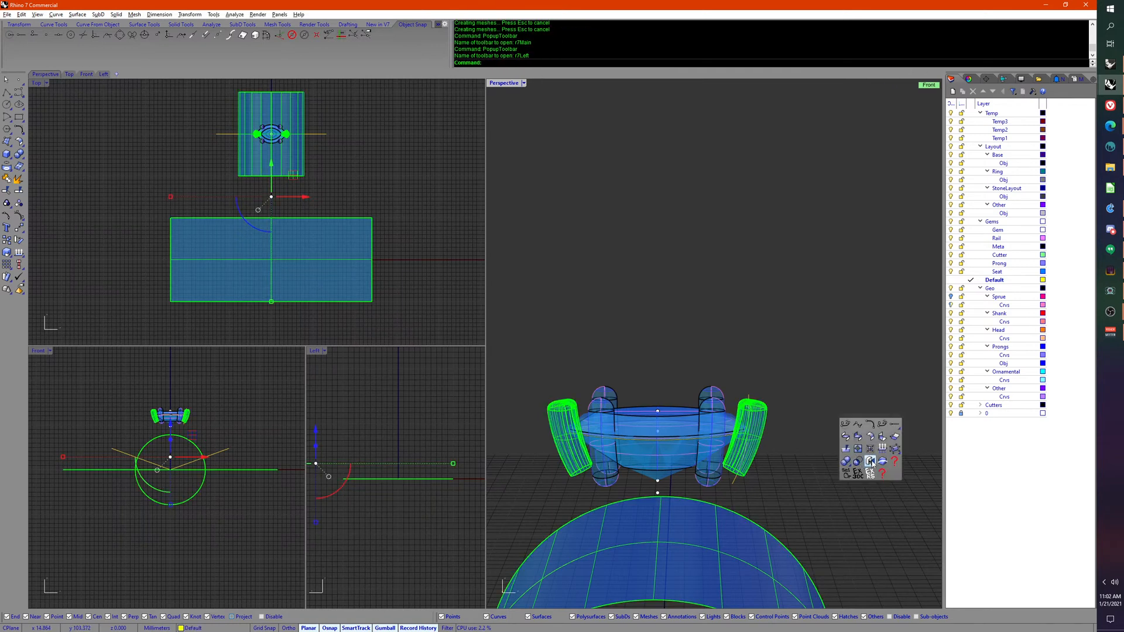
{"action": "left_click", "coordinate": [870, 461]}
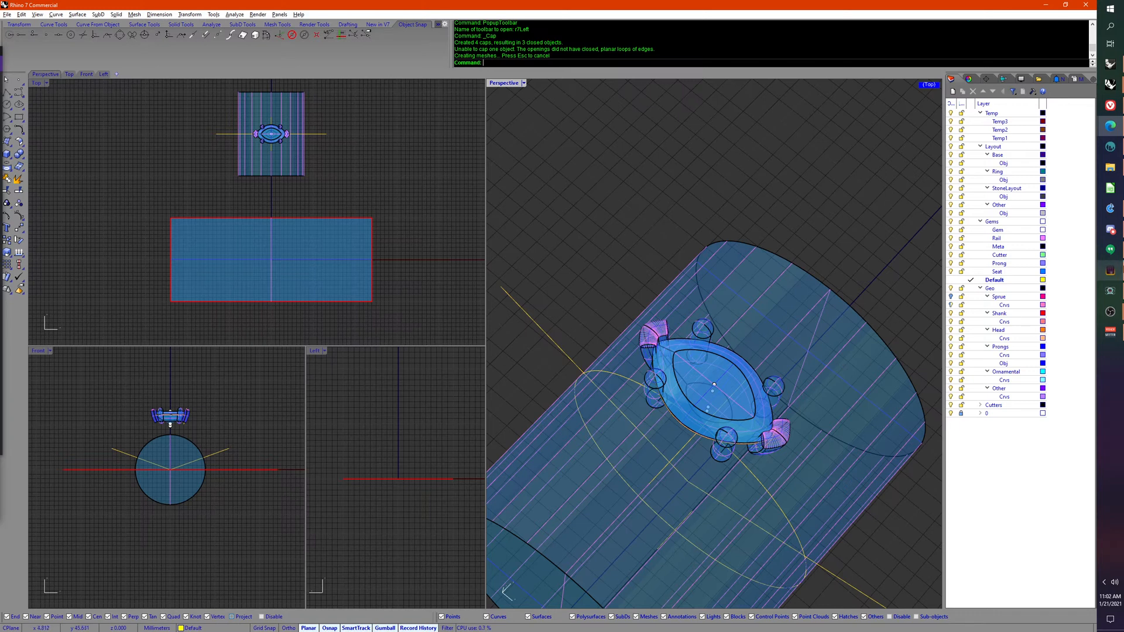
Step: Switch to VoiceMeeter Potato and set Hardware Input 1 to WDM: Microphone (Yeti Stereo Microphone)
{"action": "mouse_move", "coordinate": [1116, 298]}
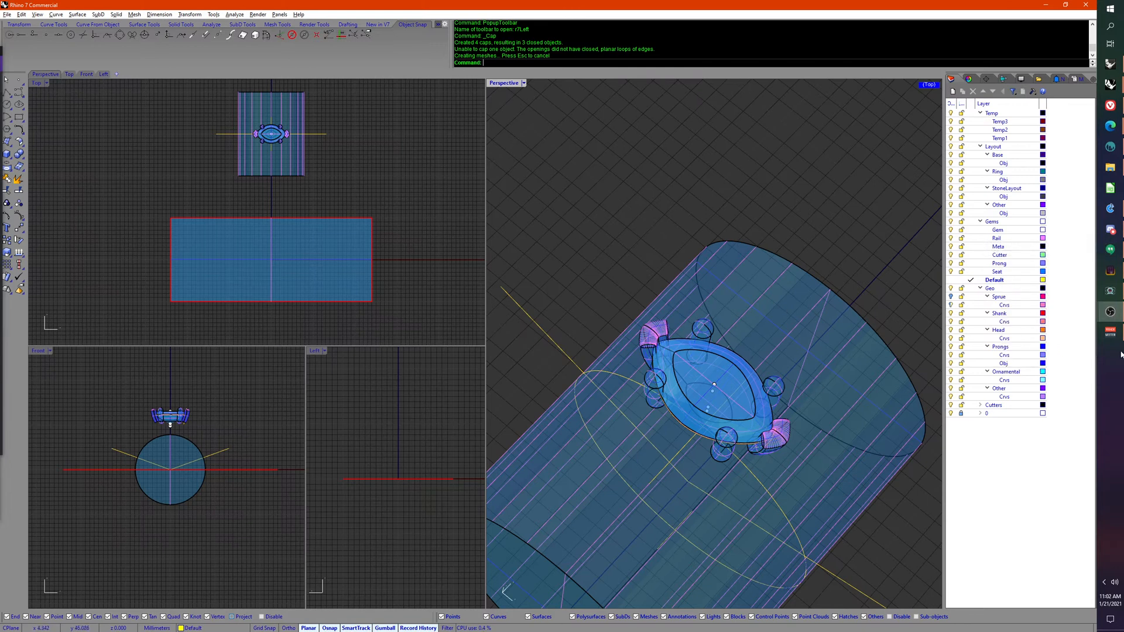
{"action": "left_click", "coordinate": [1109, 331]}
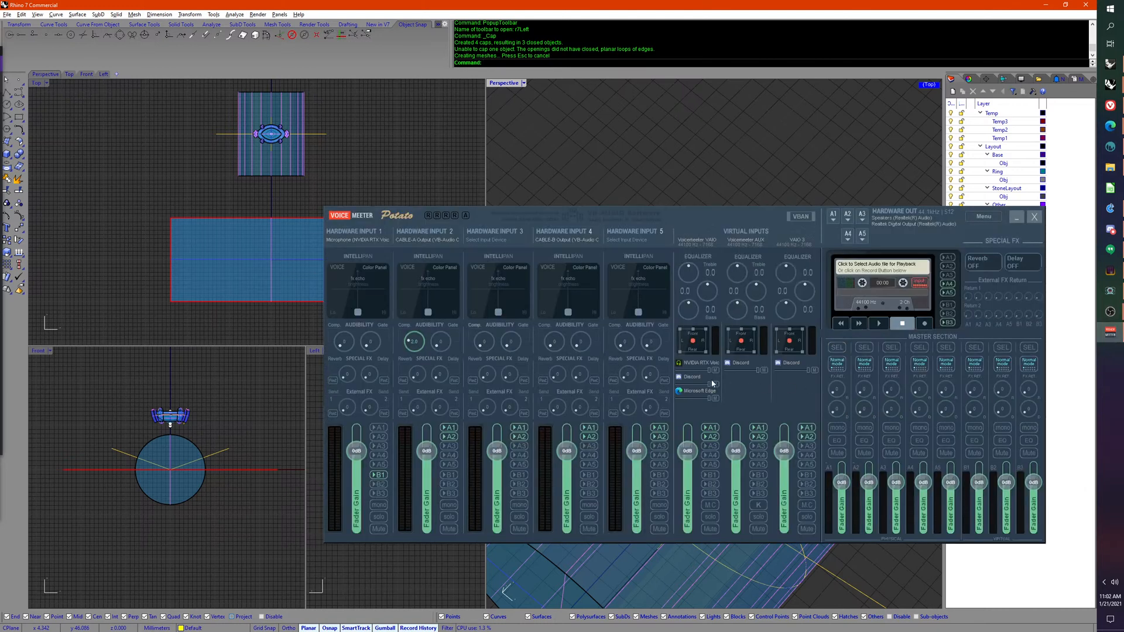
{"action": "left_click", "coordinate": [367, 240]}
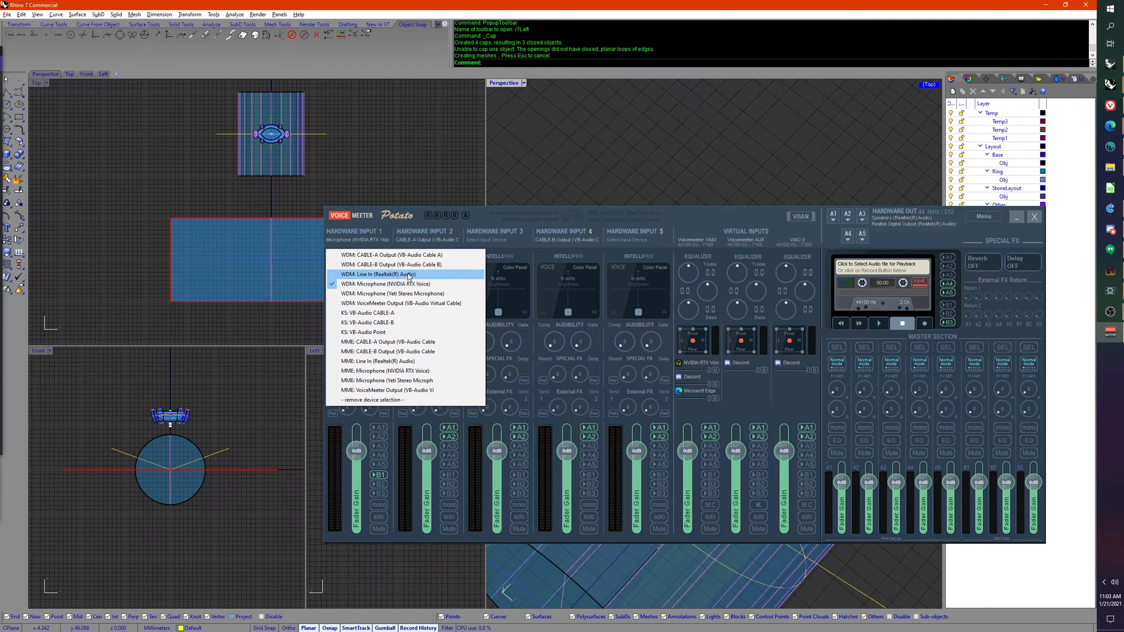
{"action": "left_click", "coordinate": [414, 293]}
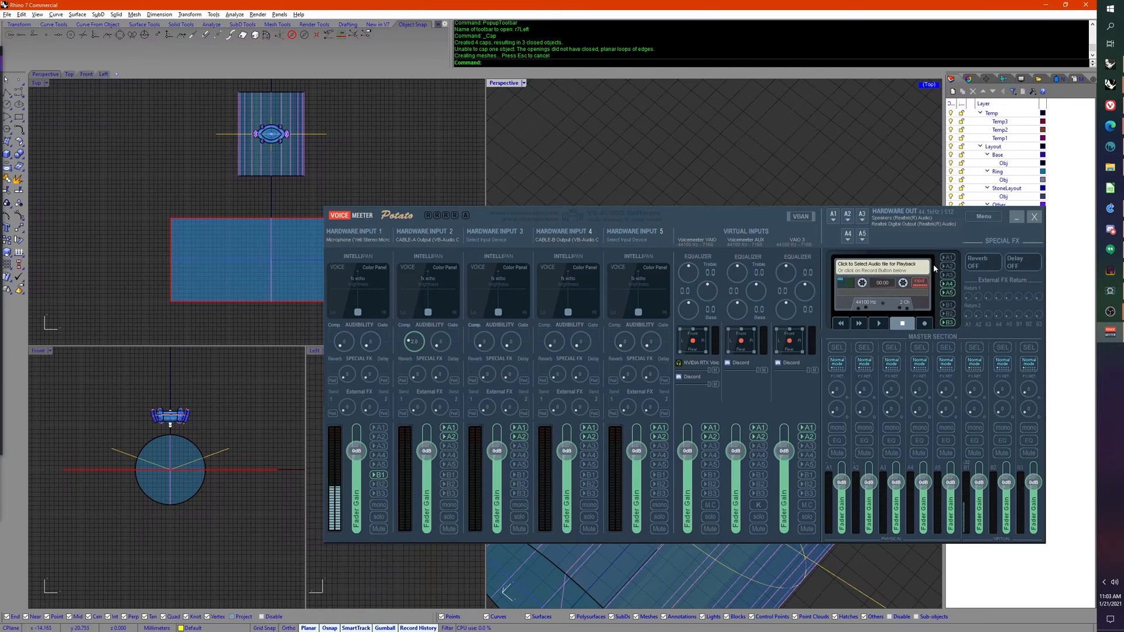
Step: End the NVIDIA RTX Voice.exe process in Task Manager, close Task Manager and put VoiceMeeter away to return to Rhino
{"action": "right_click", "coordinate": [1118, 364]}
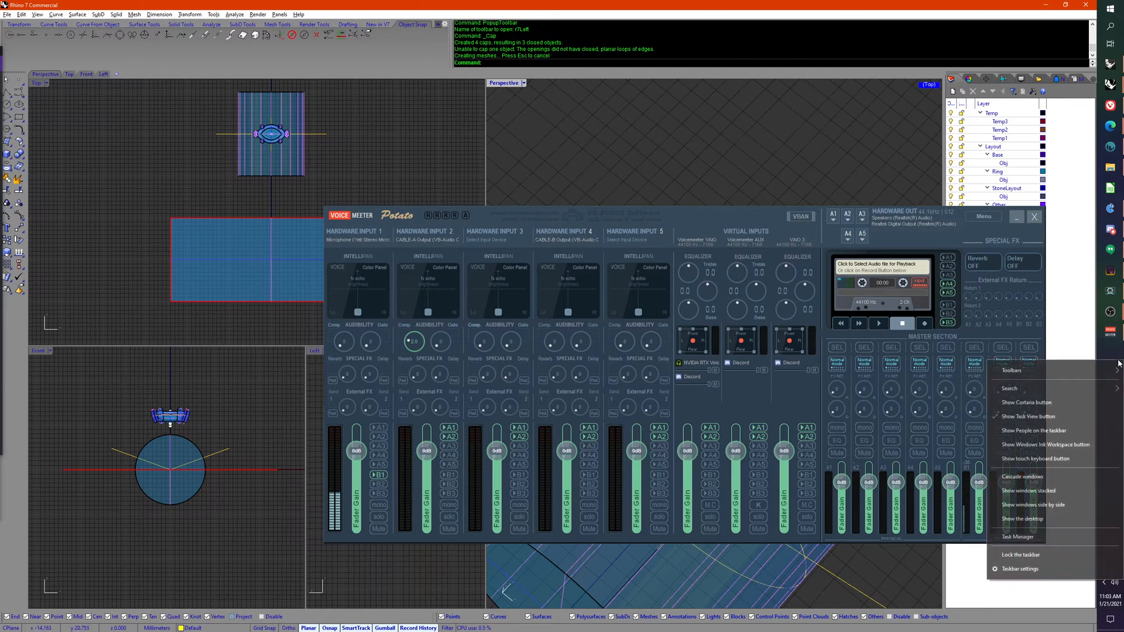
{"action": "left_click", "coordinate": [1041, 537]}
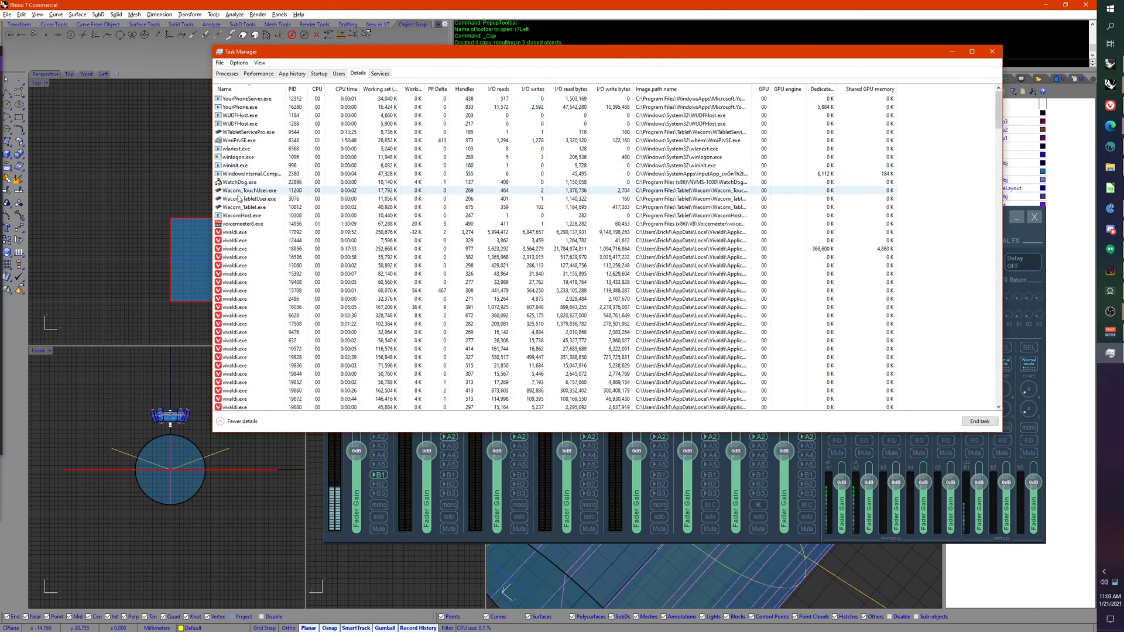
{"action": "scroll", "coordinate": [240, 223], "scroll_direction": "down", "scroll_amount": 20}
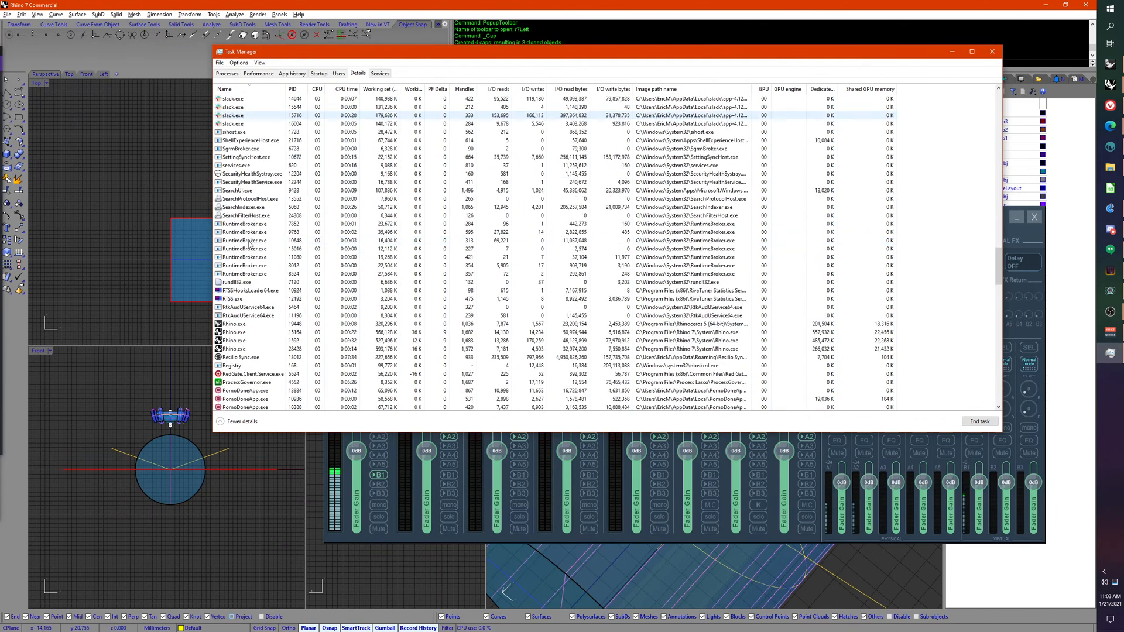
{"action": "scroll", "coordinate": [249, 244], "scroll_direction": "down", "scroll_amount": 8}
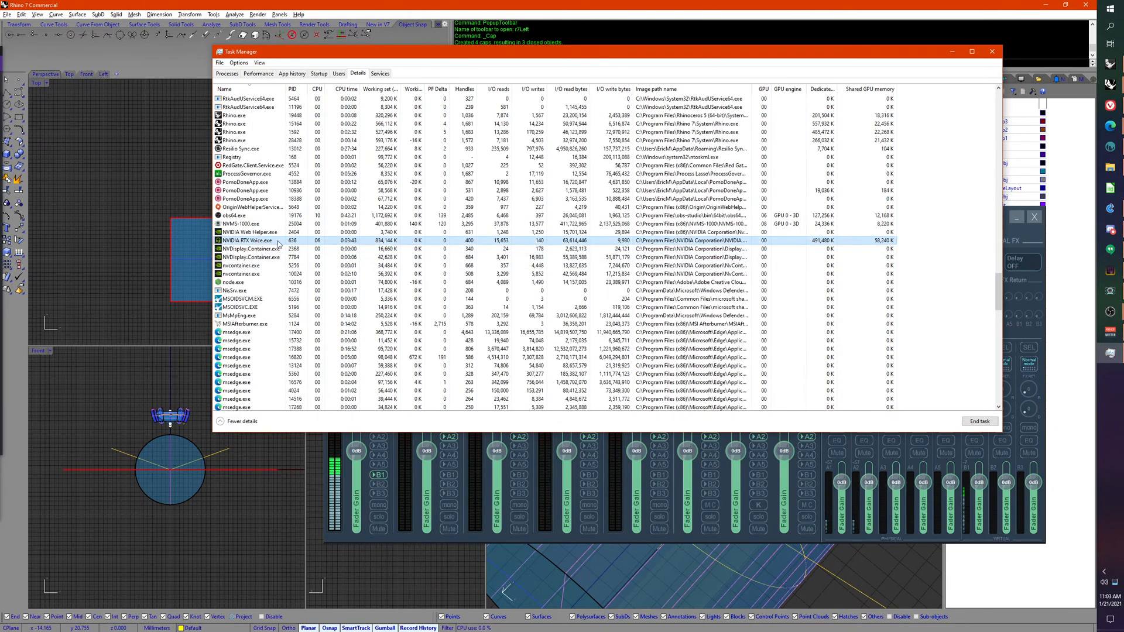
{"action": "right_click", "coordinate": [262, 241]}
{"action": "left_click", "coordinate": [289, 249]}
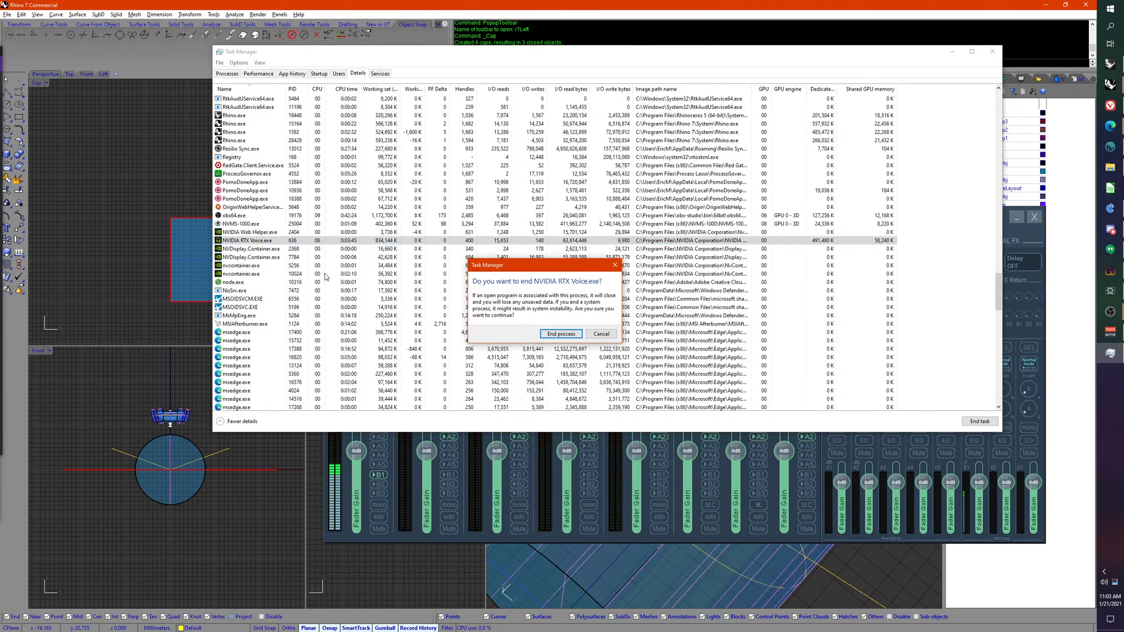
{"action": "left_click", "coordinate": [561, 334]}
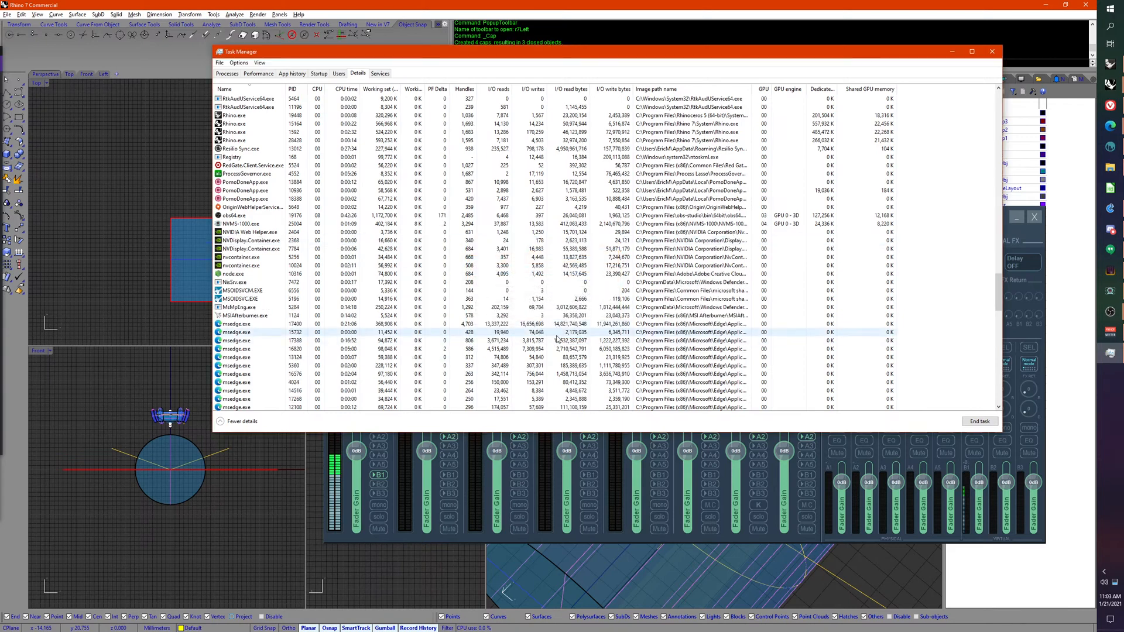
{"action": "left_click", "coordinate": [991, 52]}
{"action": "left_click", "coordinate": [1017, 217]}
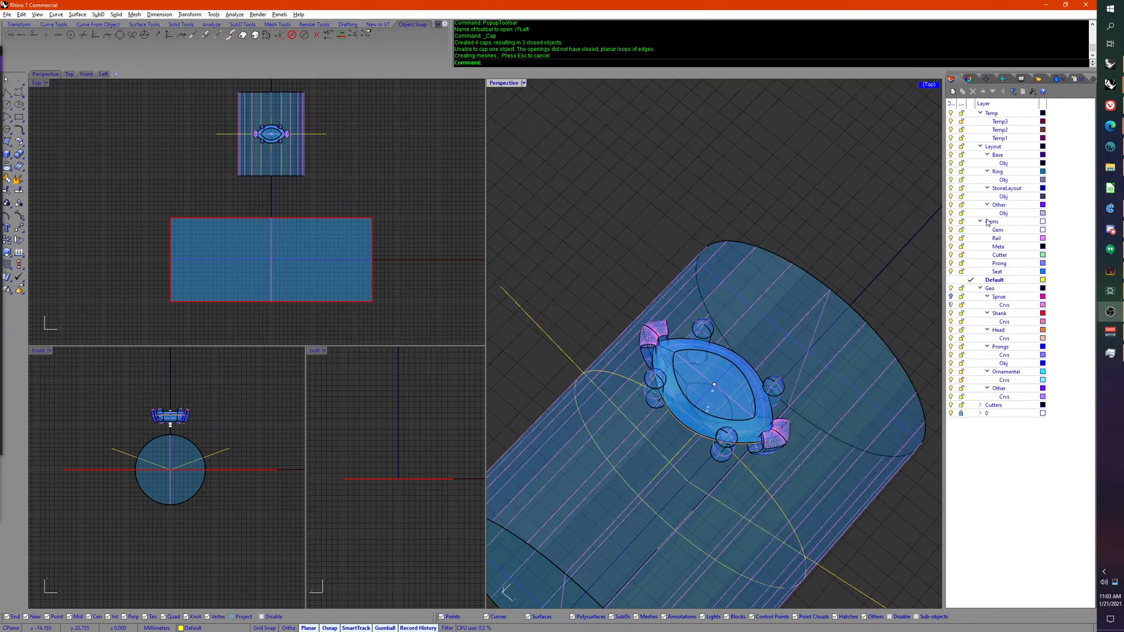
Step: Examine the prongs, marquise gem and finger cylinder from several angles, checking selections of one end prong and the whole head
{"action": "right_click_drag", "start_coordinate": [618, 283], "coordinate": [739, 209]}
{"action": "scroll", "coordinate": [626, 252], "scroll_direction": "up", "scroll_amount": 3}
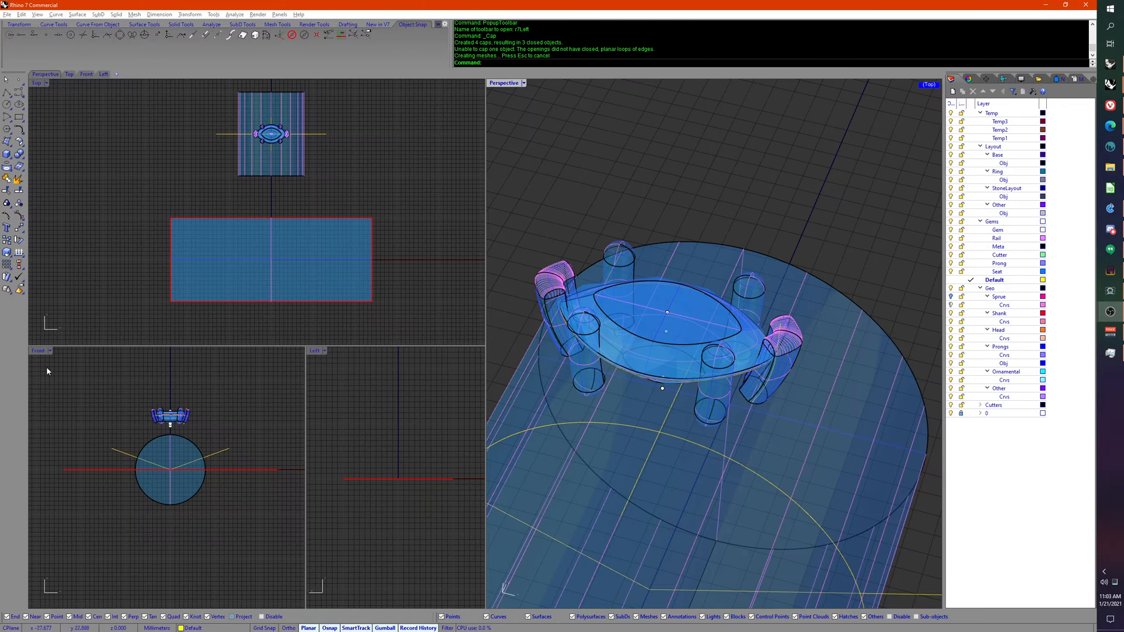
{"action": "right_click_drag", "start_coordinate": [793, 230], "coordinate": [681, 356]}
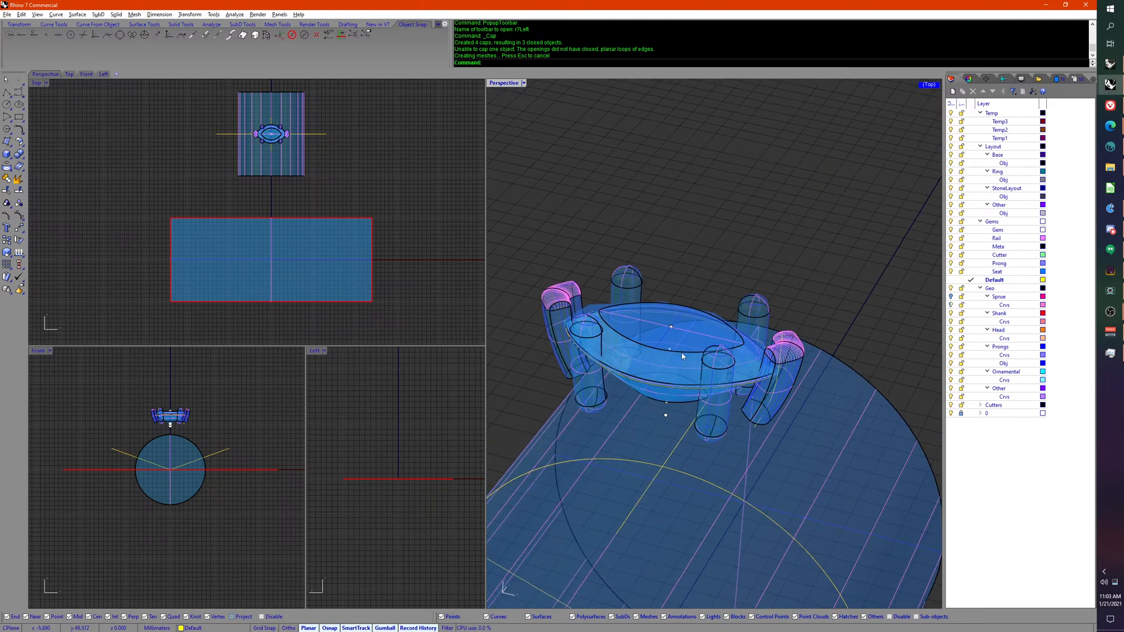
{"action": "left_click", "coordinate": [791, 346]}
{"action": "right_click_drag", "start_coordinate": [817, 329], "coordinate": [571, 371]}
{"action": "key", "text": "Escape"}
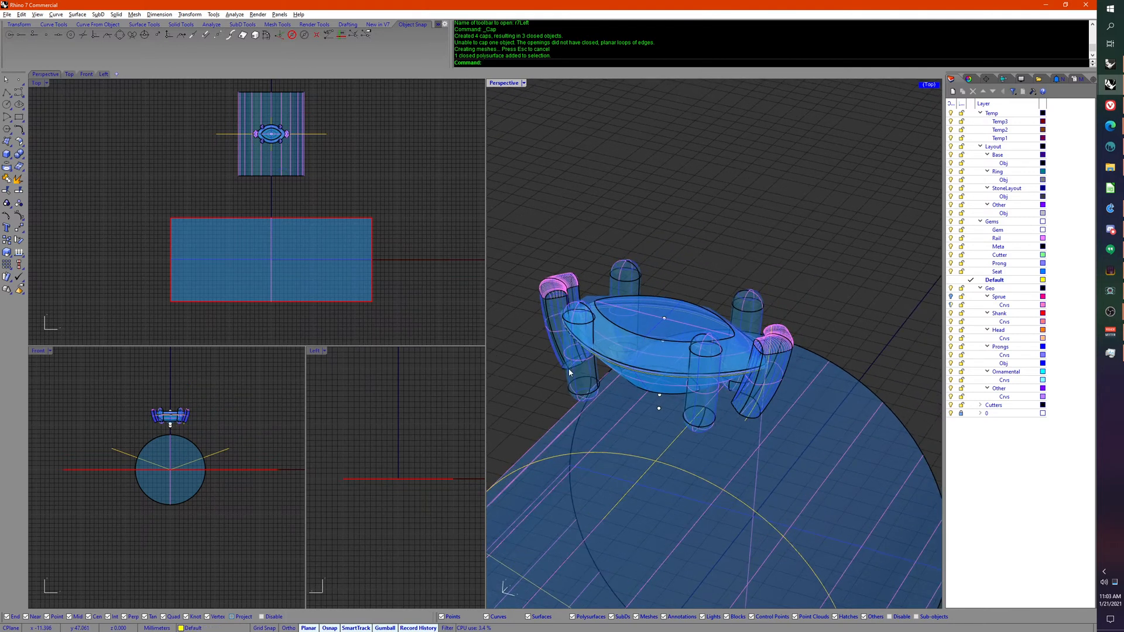
{"action": "scroll", "coordinate": [569, 372], "scroll_direction": "down", "scroll_amount": 4}
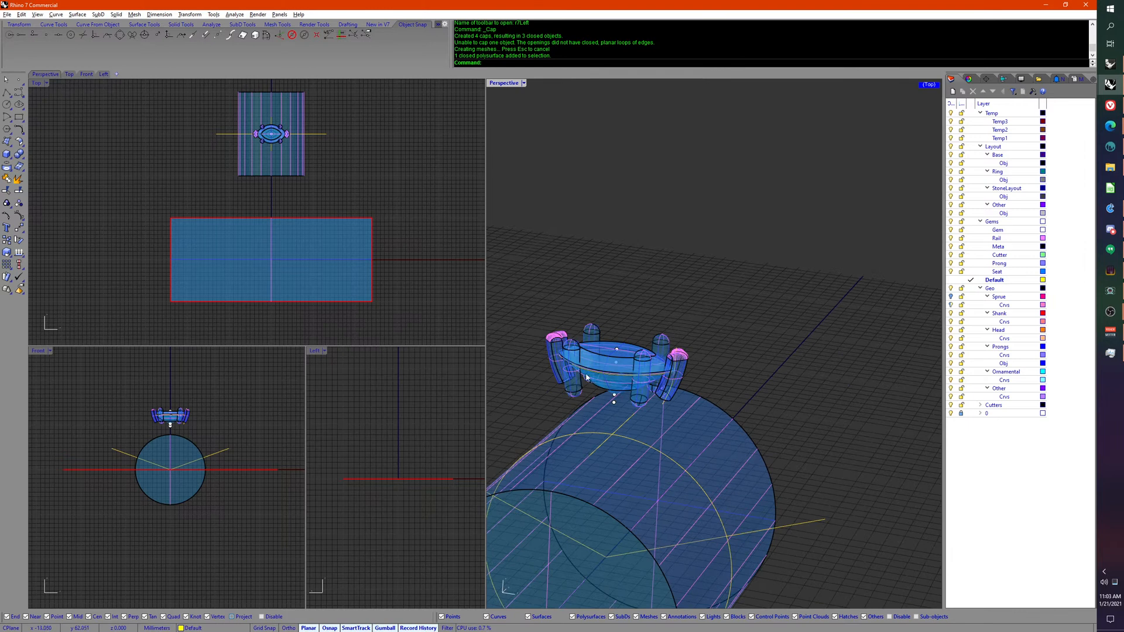
{"action": "right_click_drag", "start_coordinate": [587, 377], "coordinate": [611, 410]}
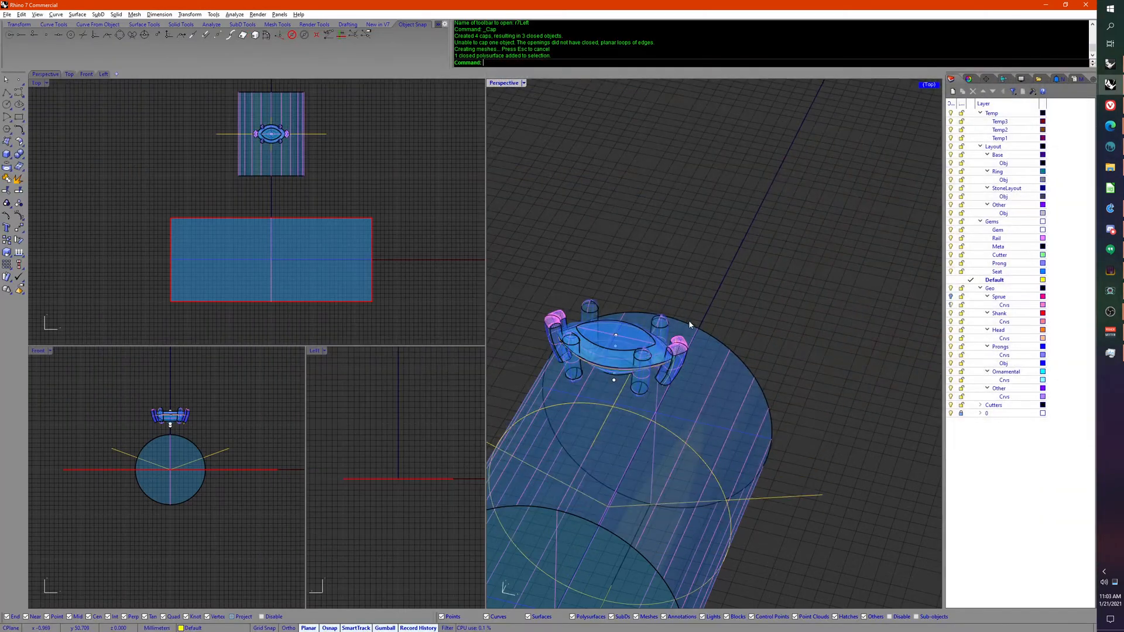
{"action": "right_click_drag", "start_coordinate": [689, 325], "coordinate": [688, 355]}
{"action": "scroll", "coordinate": [673, 404], "scroll_direction": "down", "scroll_amount": 4}
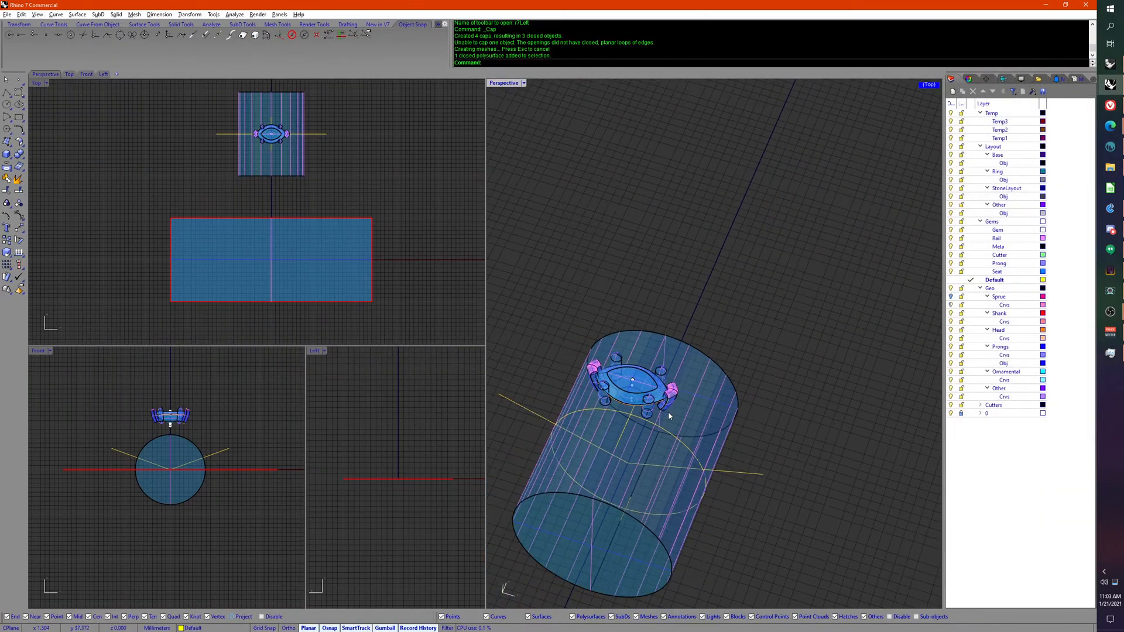
{"action": "right_click_drag", "start_coordinate": [668, 433], "coordinate": [663, 415]}
{"action": "scroll", "coordinate": [650, 434], "scroll_direction": "up", "scroll_amount": 6}
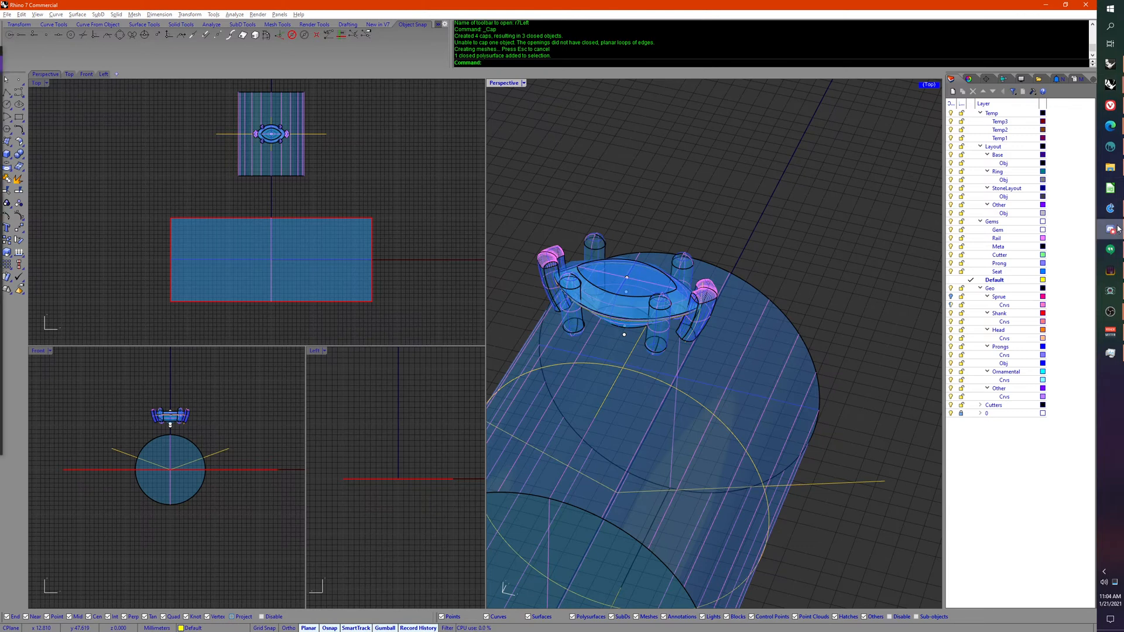
{"action": "right_click_drag", "start_coordinate": [825, 336], "coordinate": [787, 343]}
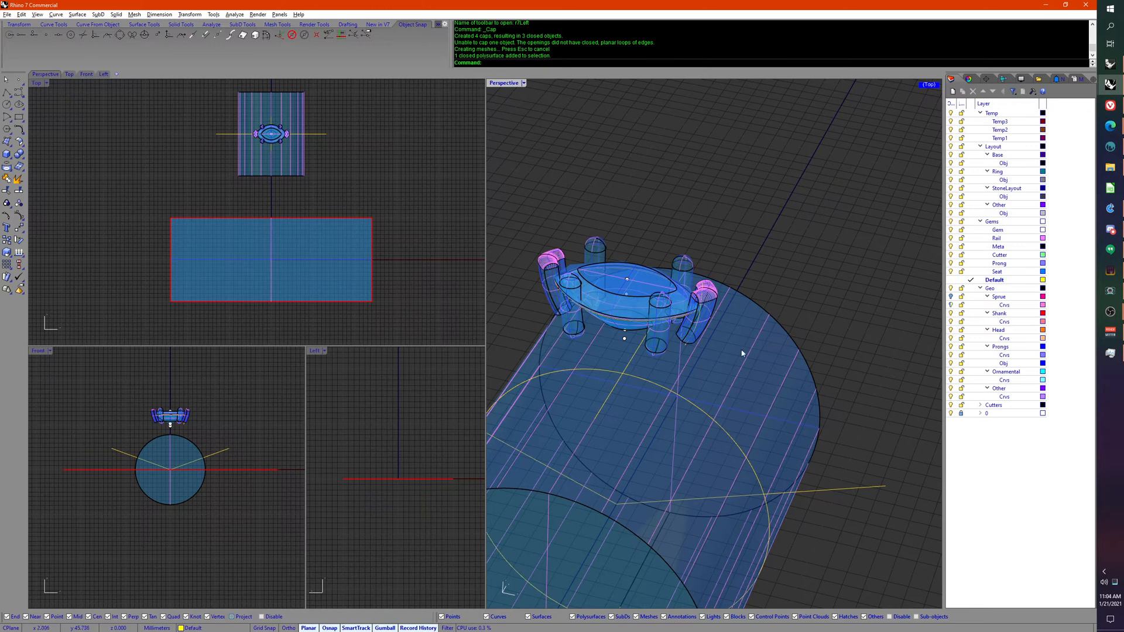
{"action": "right_click_drag", "start_coordinate": [711, 353], "coordinate": [706, 345]}
{"action": "left_click", "coordinate": [710, 299]}
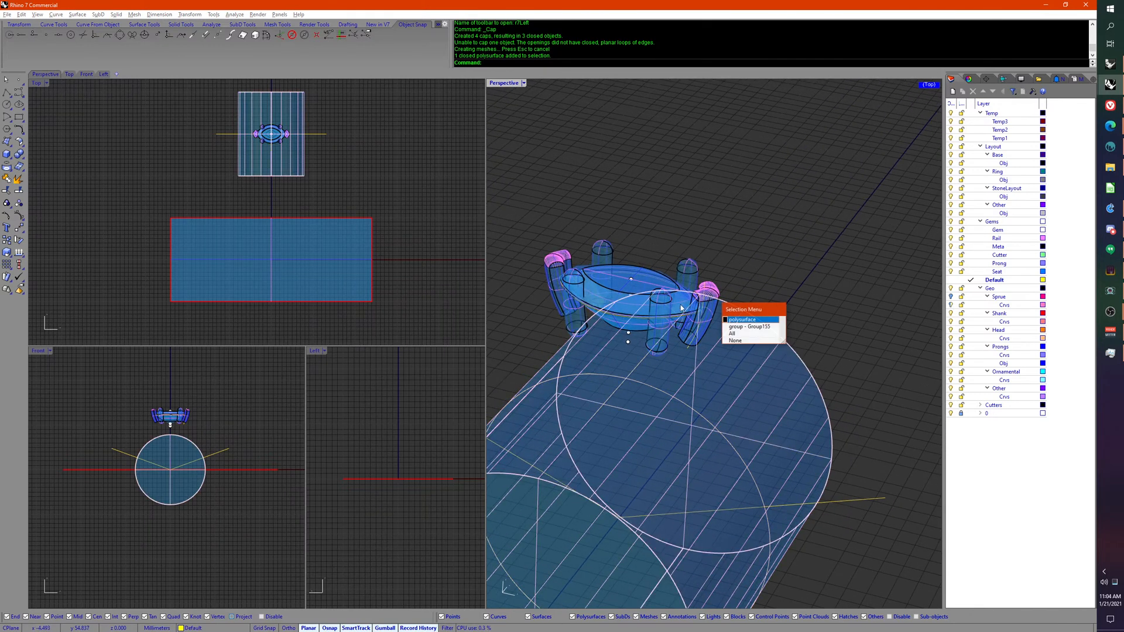
{"action": "right_click_drag", "start_coordinate": [704, 265], "coordinate": [621, 264]}
{"action": "left_click_drag", "start_coordinate": [525, 230], "coordinate": [783, 411]}
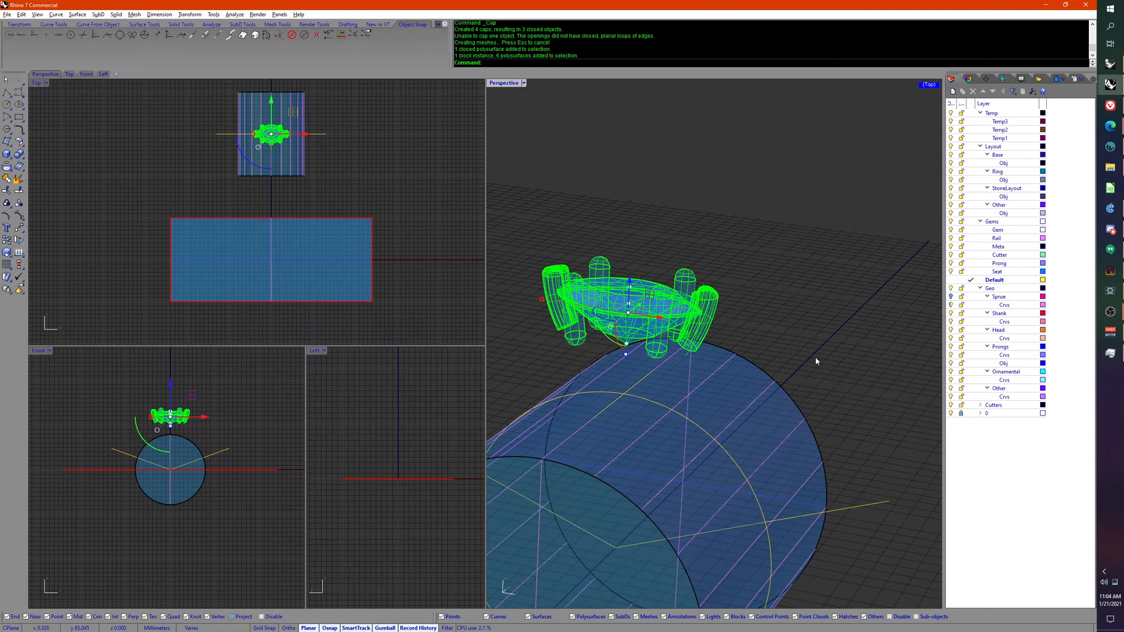
{"action": "key", "text": "Escape"}
Step: Undo the cap, join and move operations back through the gem paste, and redo the paste to restore the marquise gem
{"action": "key", "text": "ctrl+z"}
{"action": "key", "text": "ctrl+z"}
{"action": "key", "text": "ctrl+z"}
{"action": "key", "text": "ctrl+z"}
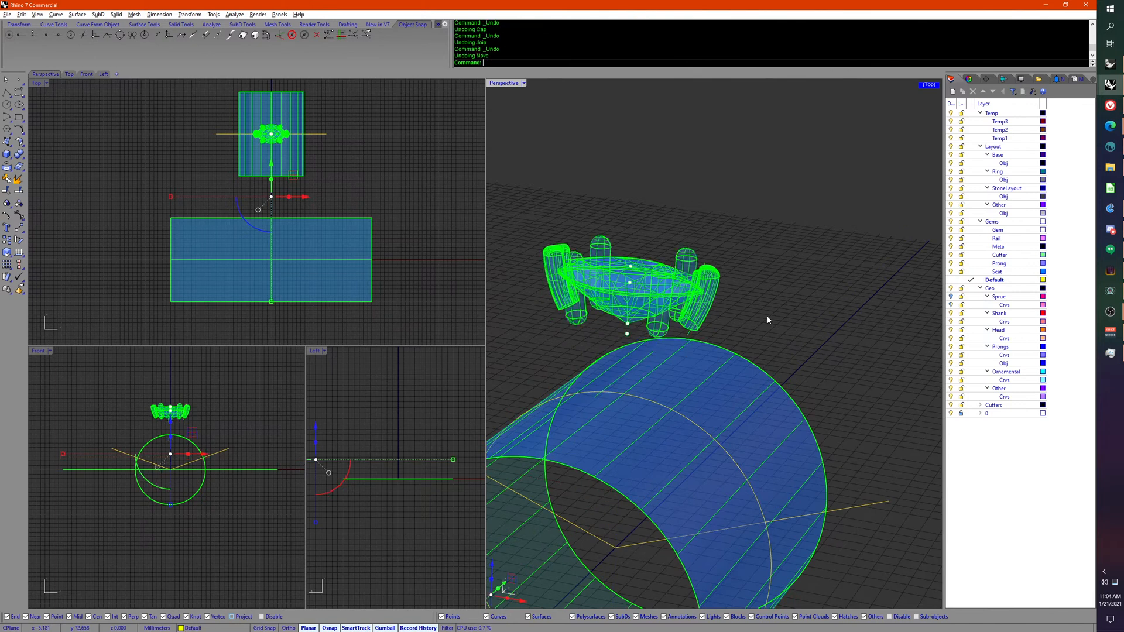
{"action": "key", "text": "Escape"}
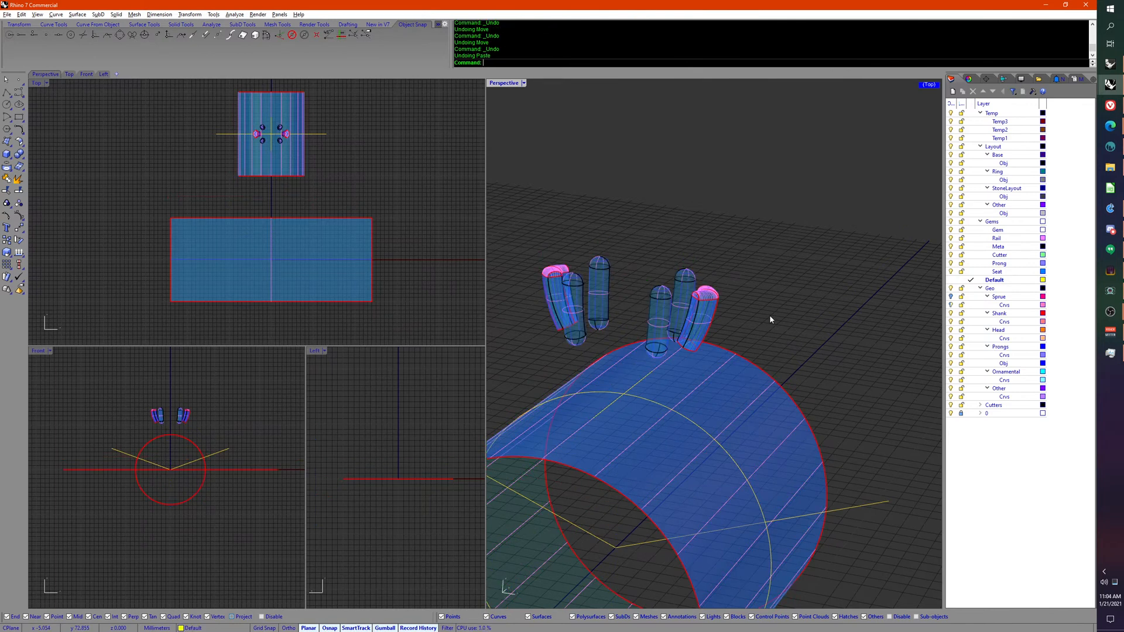
{"action": "key", "text": "ctrl+y"}
{"action": "key", "text": "Escape"}
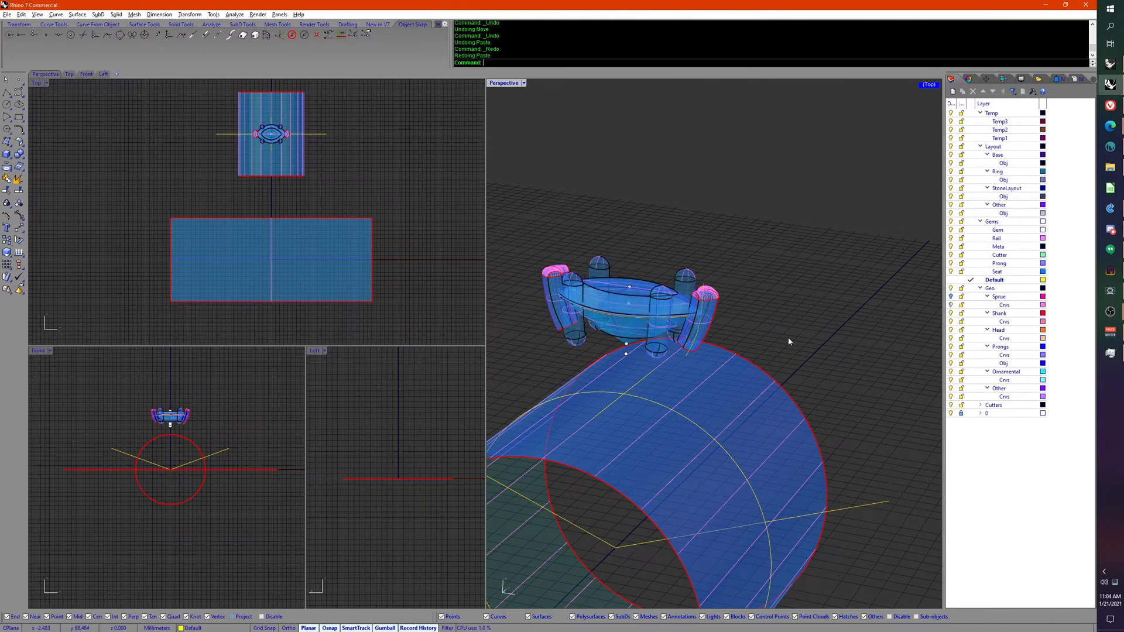
Step: Inspect one V-shaped end prong up close from above and from the front, checking its rounded tip, open base and selection
{"action": "right_click_drag", "start_coordinate": [788, 337], "coordinate": [751, 384]}
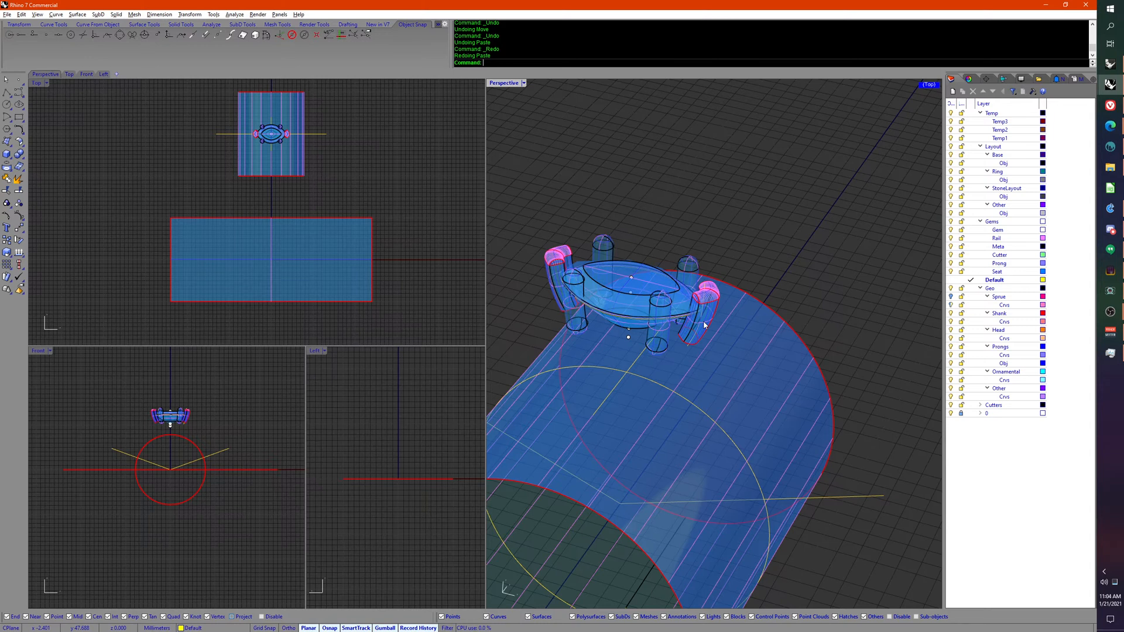
{"action": "right_click_drag", "start_coordinate": [747, 444], "coordinate": [737, 422]}
{"action": "scroll", "coordinate": [803, 388], "scroll_direction": "up", "scroll_amount": 4}
{"action": "left_click", "coordinate": [824, 347]}
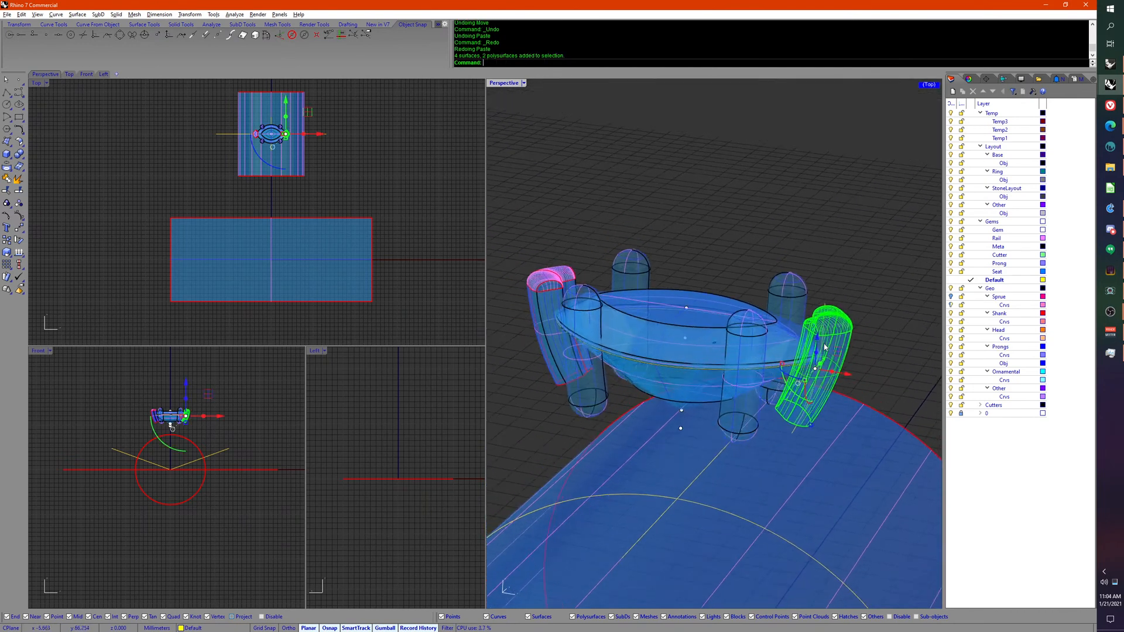
{"action": "right_click_drag", "start_coordinate": [824, 347], "coordinate": [890, 289]}
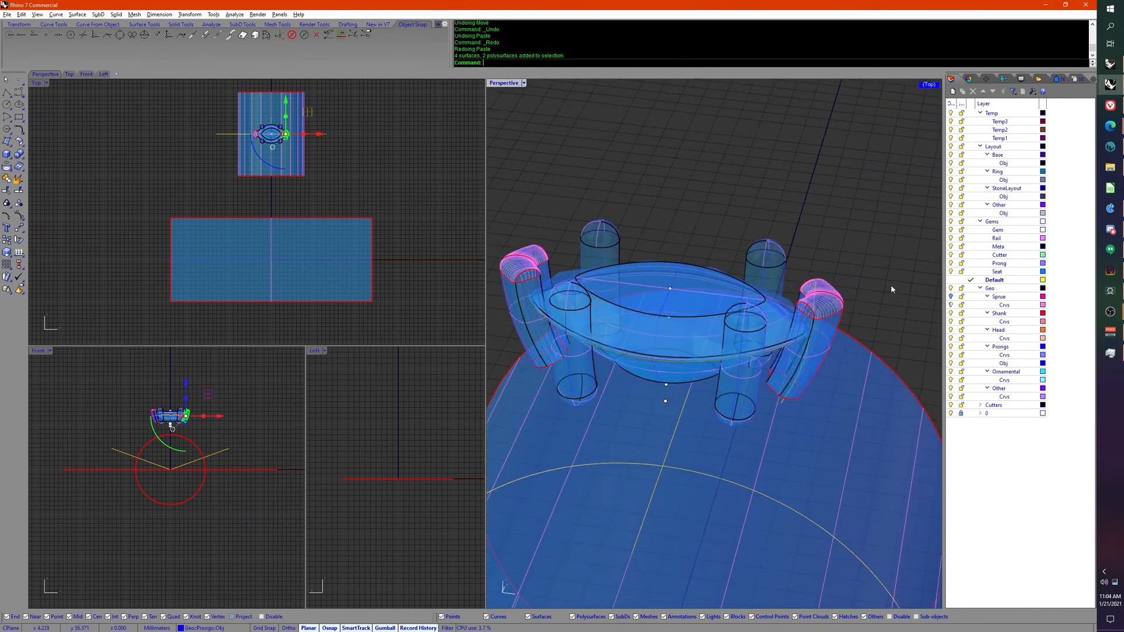
{"action": "key", "text": "Escape"}
{"action": "scroll", "coordinate": [829, 339], "scroll_direction": "up", "scroll_amount": 8}
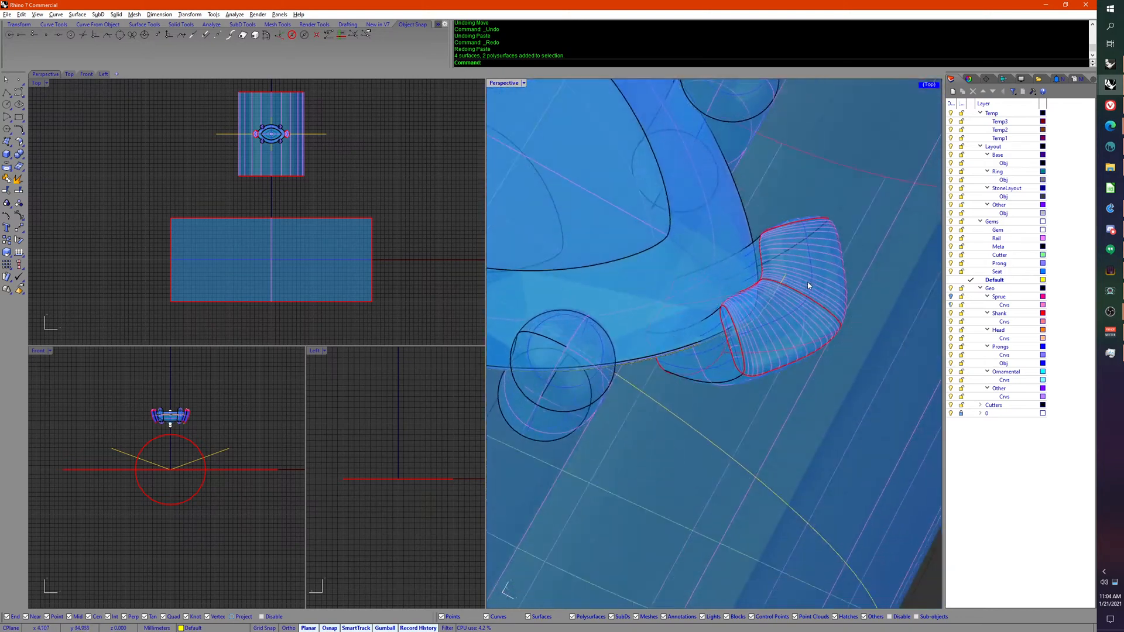
{"action": "right_click_drag", "start_coordinate": [808, 286], "coordinate": [770, 372]}
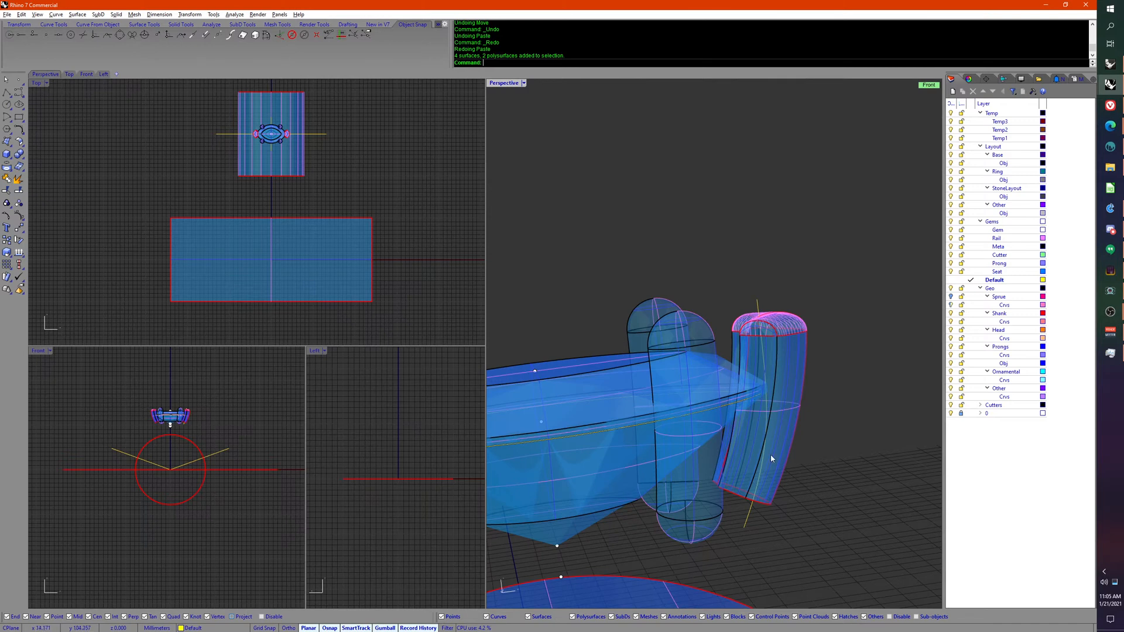
Step: Inspect the V-shaped end prong from above and from the front, selecting the prong and the whole head
{"action": "right_click_drag", "start_coordinate": [770, 454], "coordinate": [743, 316]}
{"action": "left_click", "coordinate": [743, 306]}
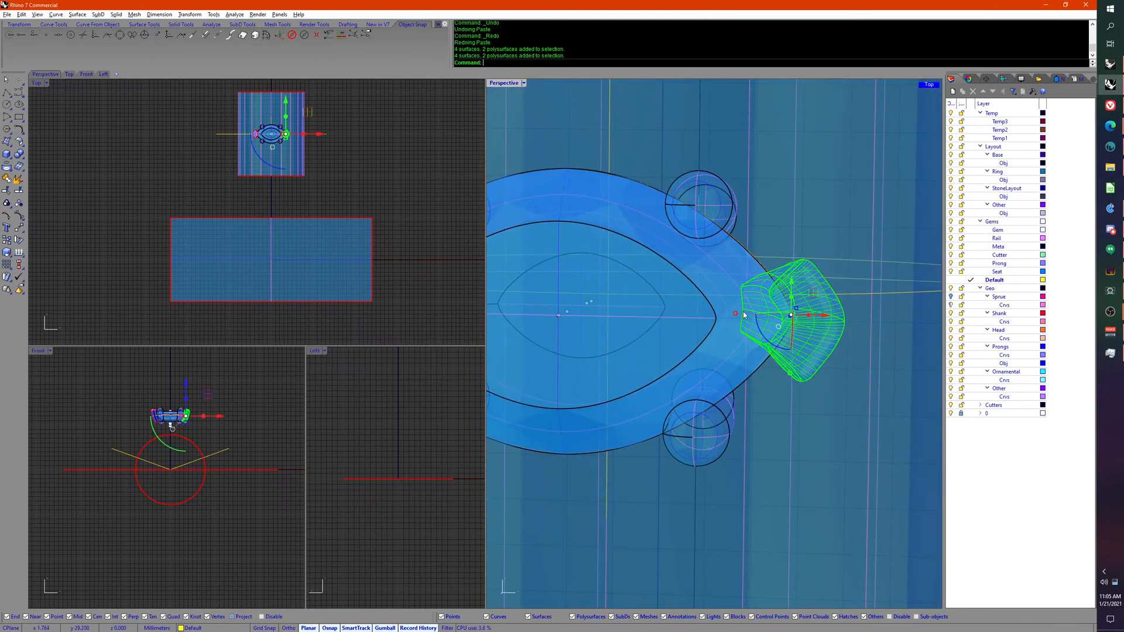
{"action": "left_click_drag", "start_coordinate": [746, 309], "coordinate": [831, 268]}
{"action": "right_click_drag", "start_coordinate": [831, 268], "coordinate": [808, 366]}
{"action": "key", "text": "Escape"}
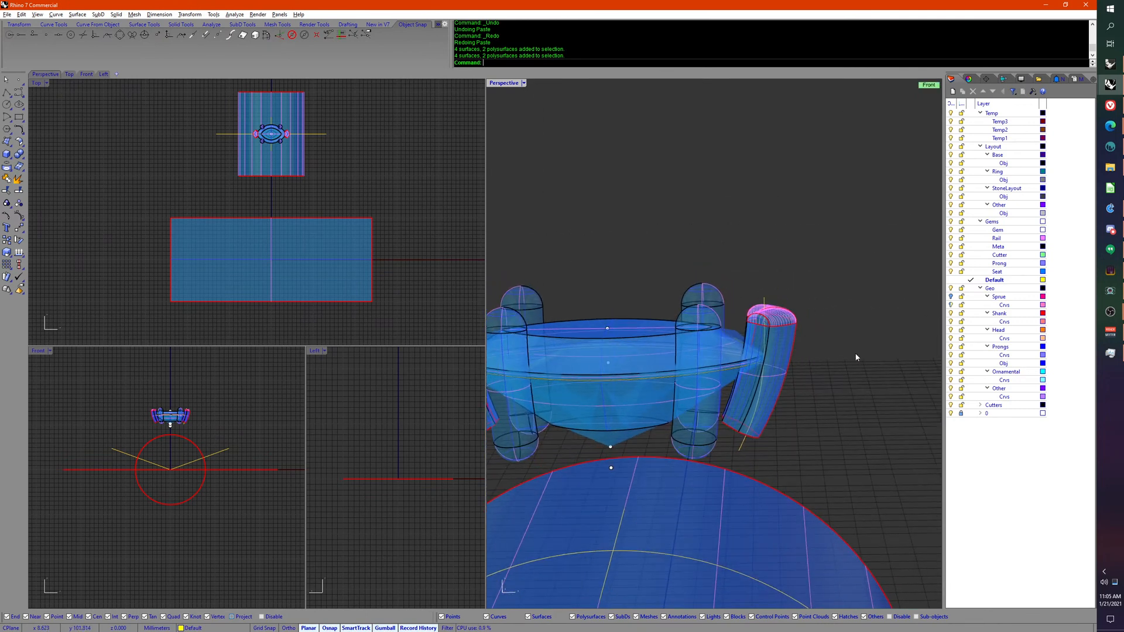
{"action": "scroll", "coordinate": [859, 353], "scroll_direction": "down", "scroll_amount": 4}
{"action": "left_click_drag", "start_coordinate": [752, 394], "coordinate": [535, 319]}
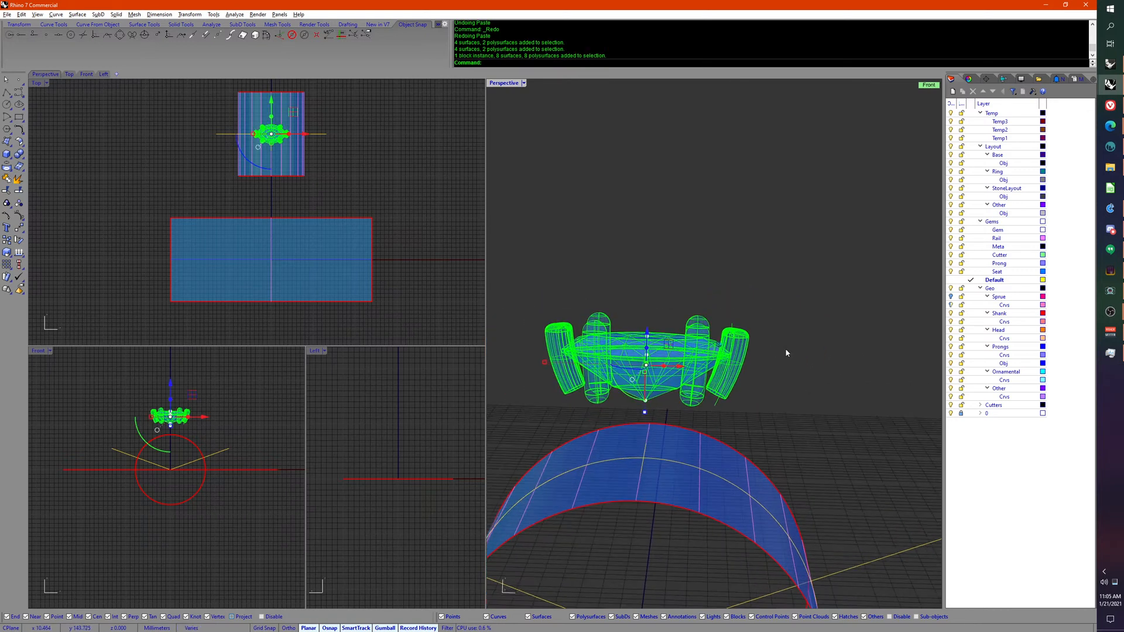
Step: Open the r7Left toolbar and keep it floating beside the marquise head
{"action": "middle_click", "coordinate": [785, 347]}
{"action": "left_click", "coordinate": [811, 371]}
{"action": "left_click", "coordinate": [801, 368]}
{"action": "right_click_drag", "start_coordinate": [787, 358], "coordinate": [799, 383]}
{"action": "middle_click", "coordinate": [815, 356]}
{"action": "left_click", "coordinate": [814, 356]}
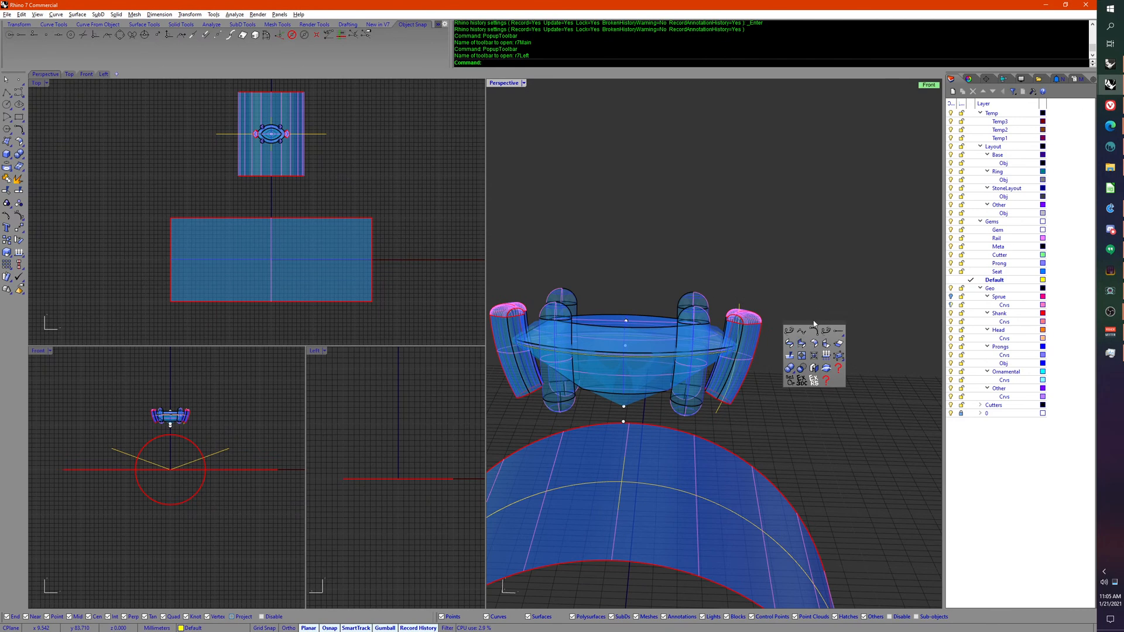
{"action": "left_click_drag", "start_coordinate": [819, 315], "coordinate": [844, 256]}
{"action": "right_click_drag", "start_coordinate": [787, 326], "coordinate": [792, 327]}
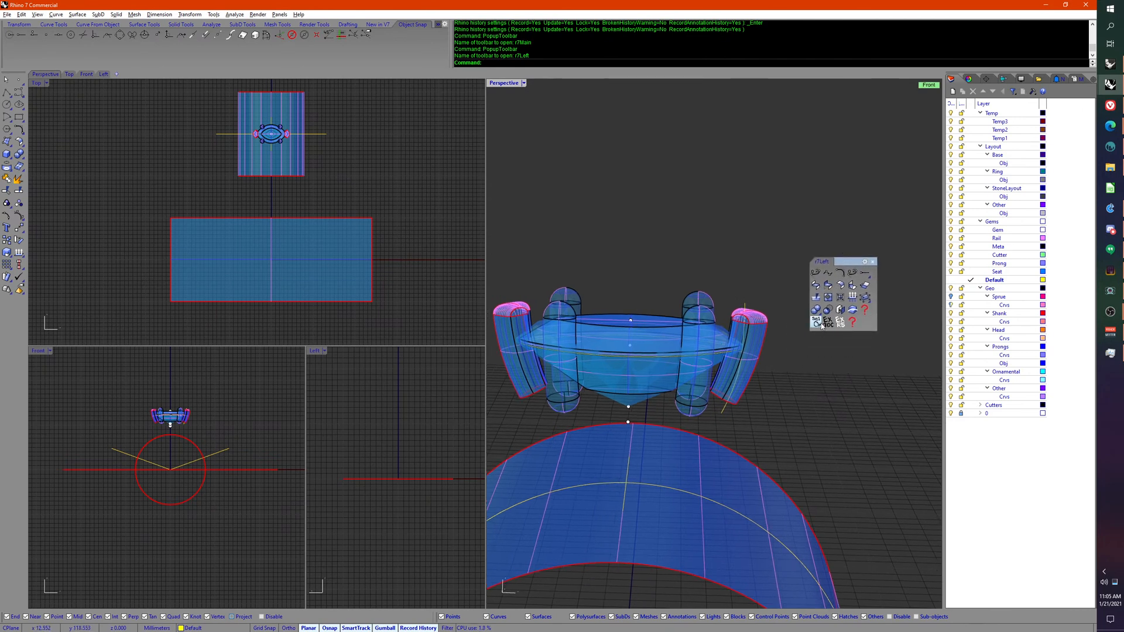
Step: Select all open surfaces and polysurfaces in the model and join them
{"action": "left_click", "coordinate": [816, 323]}
{"action": "middle_click", "coordinate": [789, 388]}
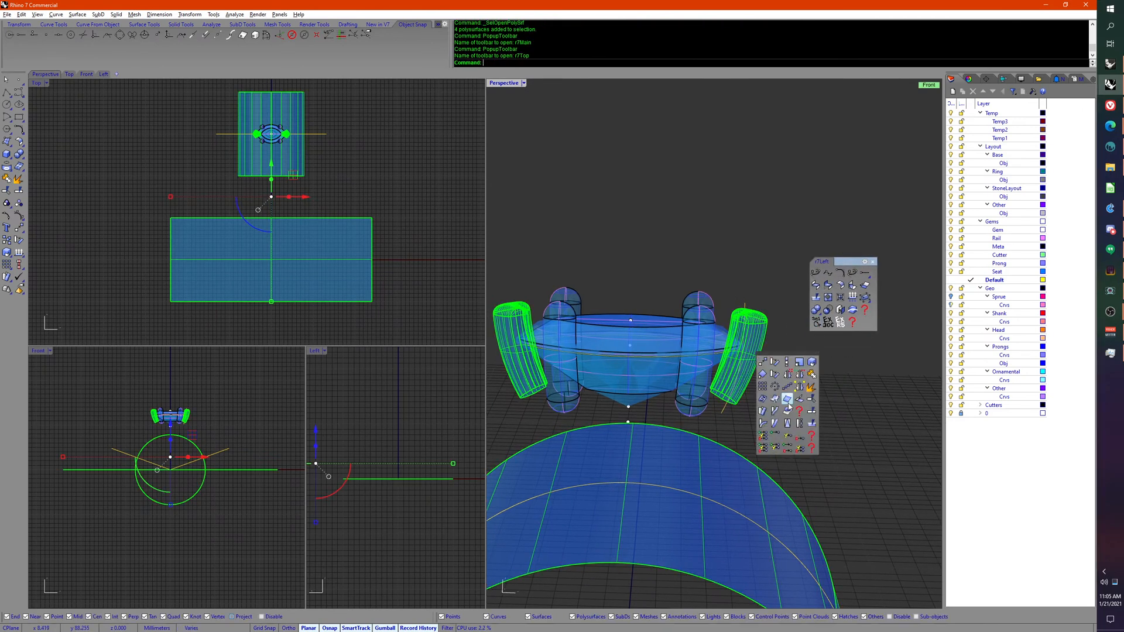
{"action": "left_click", "coordinate": [818, 425]}
{"action": "left_click", "coordinate": [802, 423]}
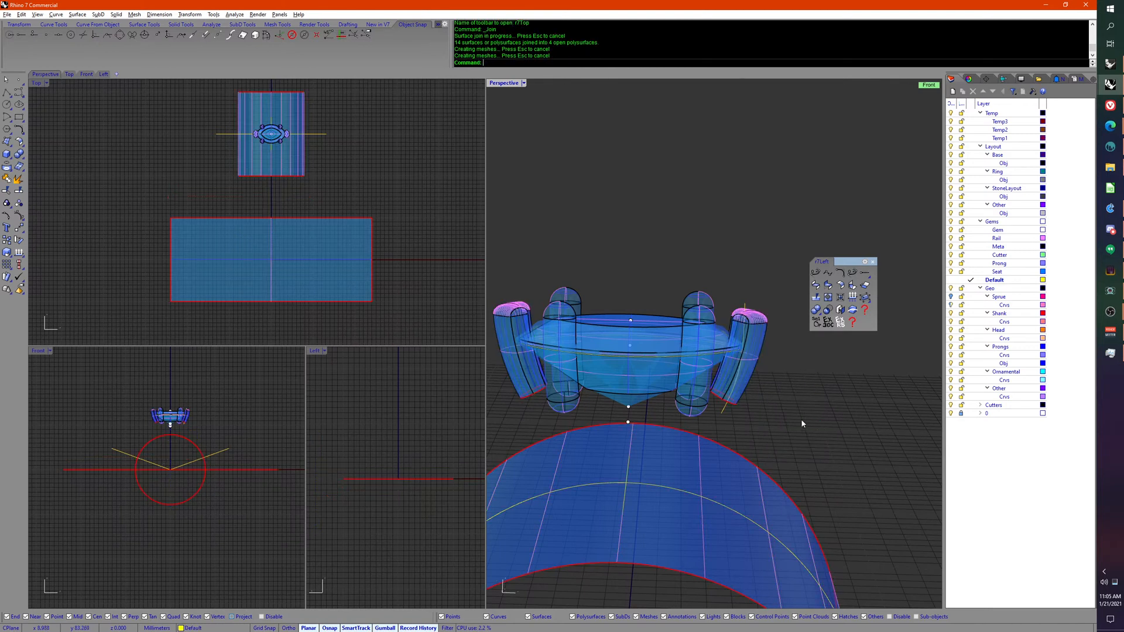
Step: Cap the planar openings of all open surfaces and polysurfaces, and select any objects still open
{"action": "left_click", "coordinate": [816, 322]}
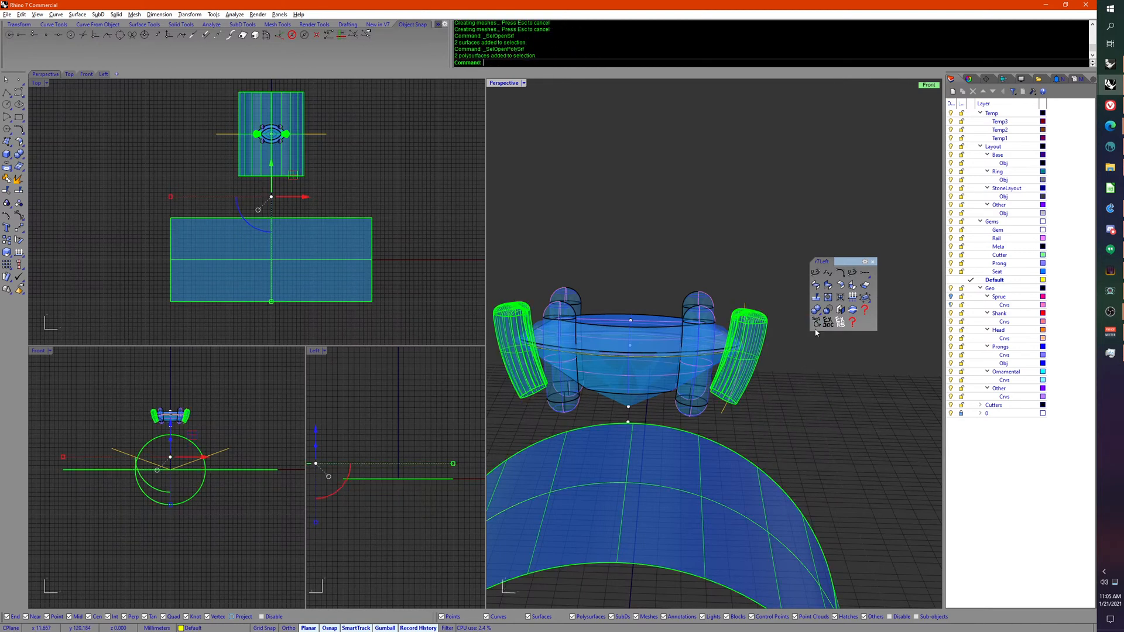
{"action": "left_click", "coordinate": [827, 311]}
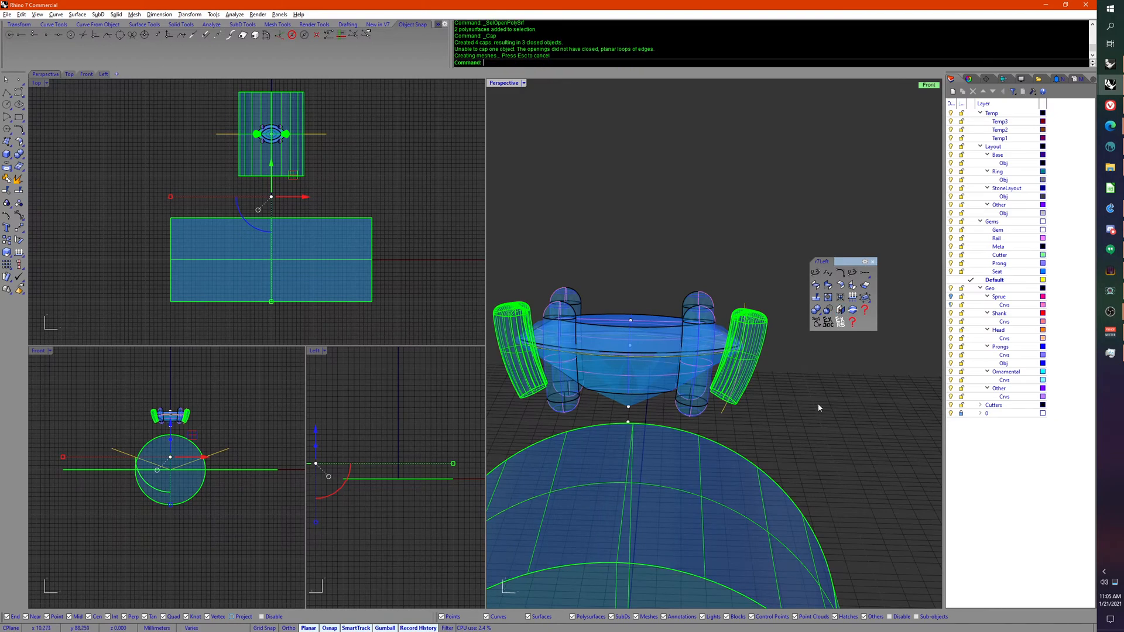
{"action": "left_click", "coordinate": [816, 322]}
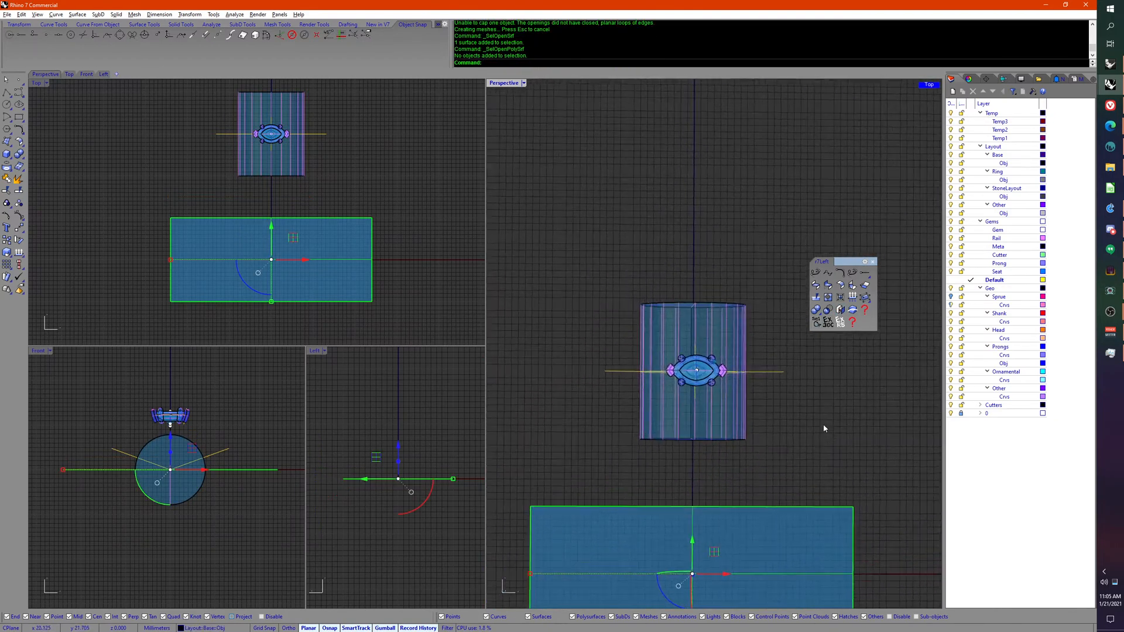
Step: Examine the gem, prongs and finger cylinder from above, the front and the side, checking the selection of the whole head
{"action": "left_click_drag", "start_coordinate": [552, 339], "coordinate": [842, 547]}
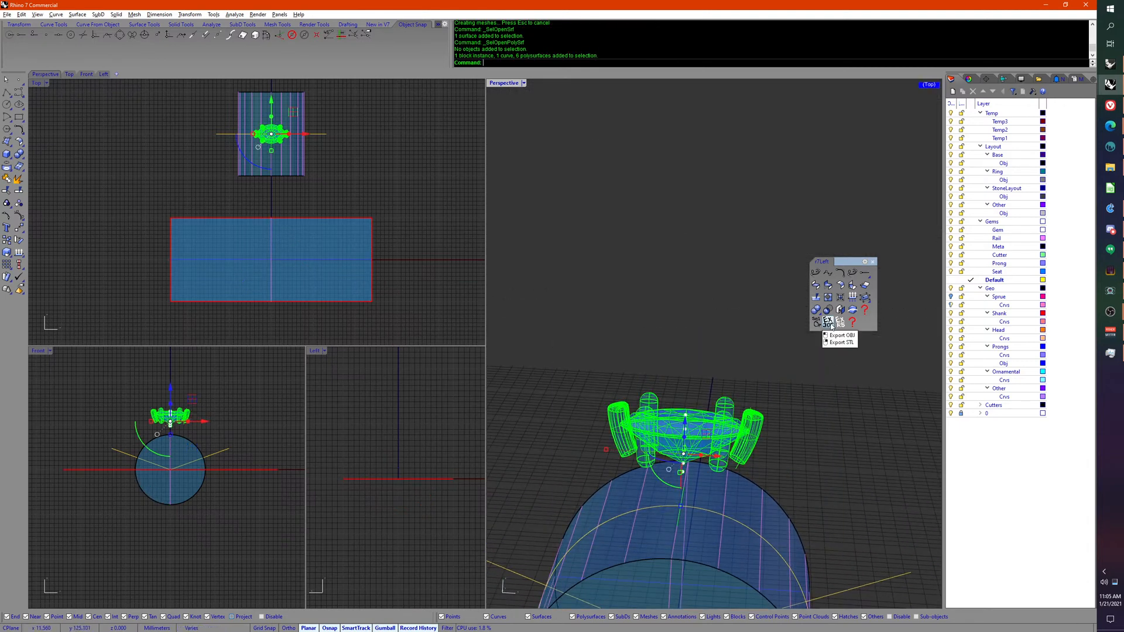
{"action": "left_click", "coordinate": [833, 465]}
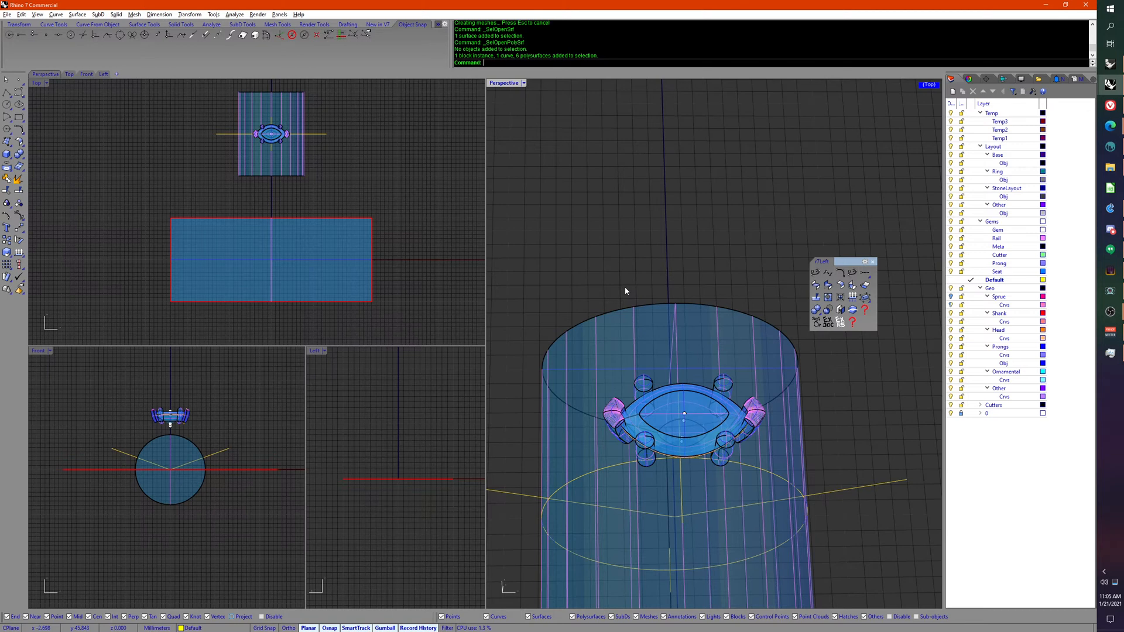
{"action": "right_click_drag", "start_coordinate": [639, 414], "coordinate": [669, 389]}
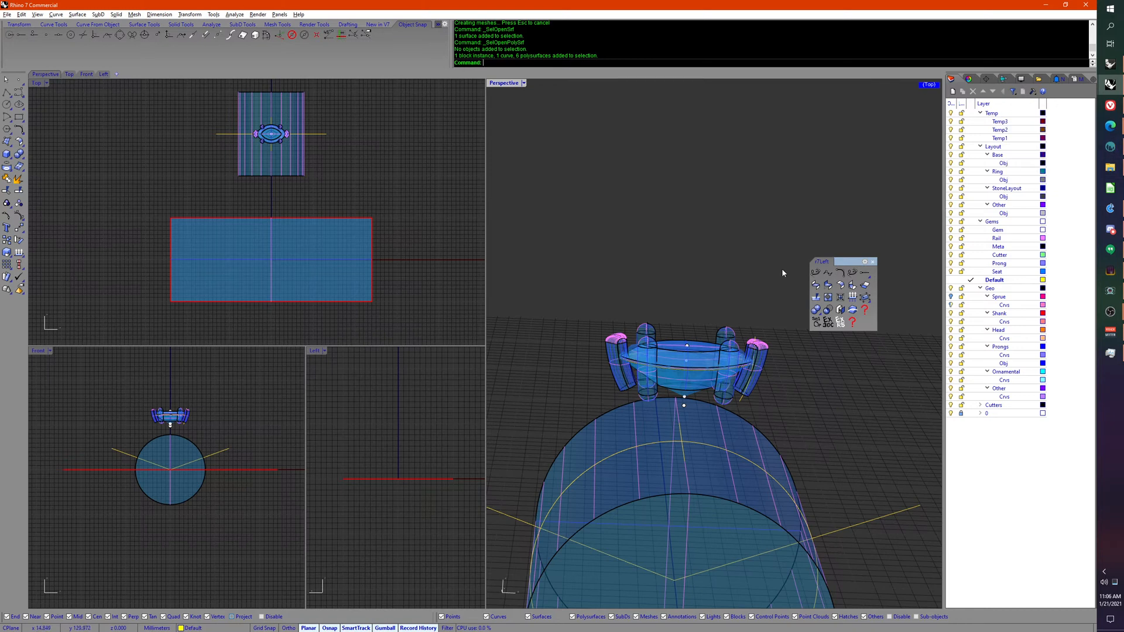
{"action": "right_click_drag", "start_coordinate": [776, 276], "coordinate": [780, 292]}
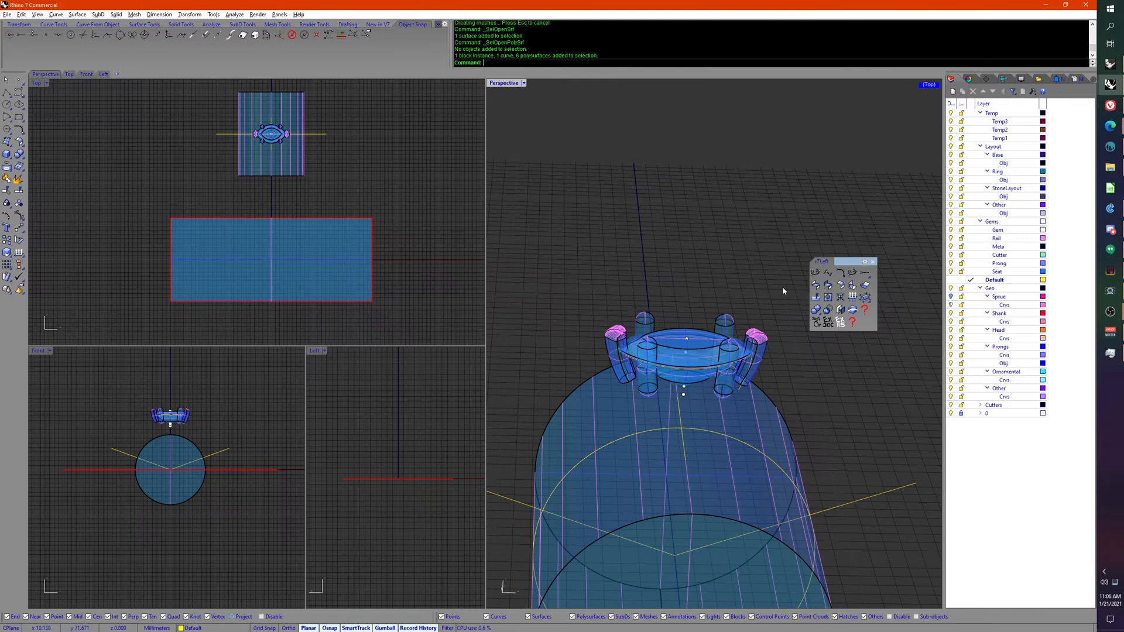
{"action": "mouse_move", "coordinate": [782, 286]}
{"action": "right_mouse_down"}
{"action": "mouse_move", "coordinate": [784, 320]}
{"action": "mouse_move", "coordinate": [790, 296]}
{"action": "right_mouse_up"}
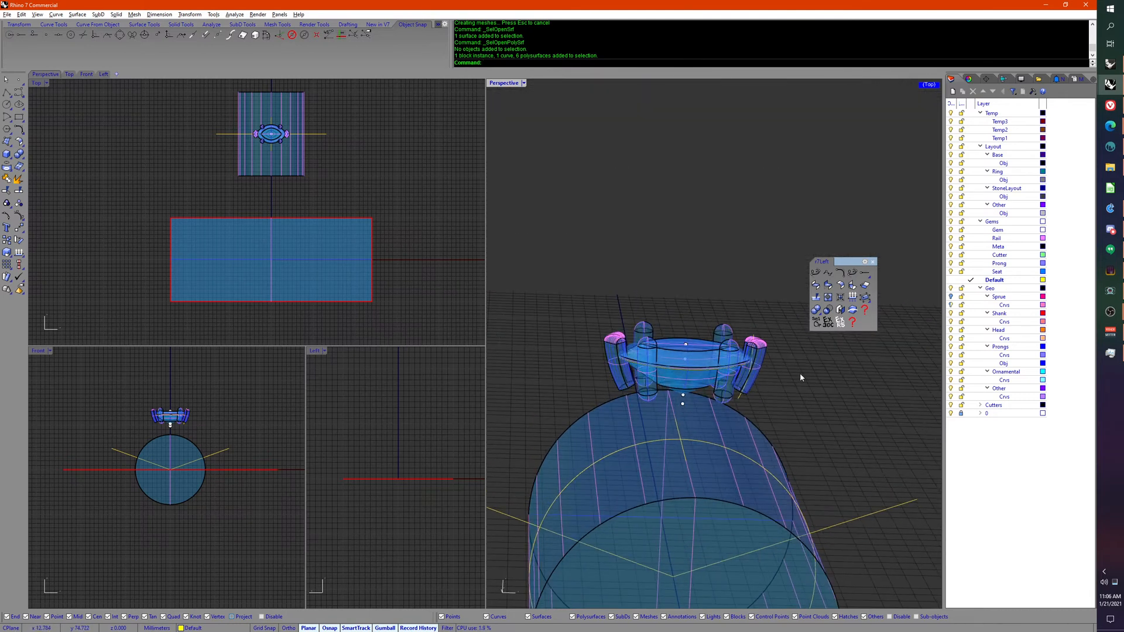
{"action": "scroll", "coordinate": [800, 373], "scroll_direction": "up", "scroll_amount": 6}
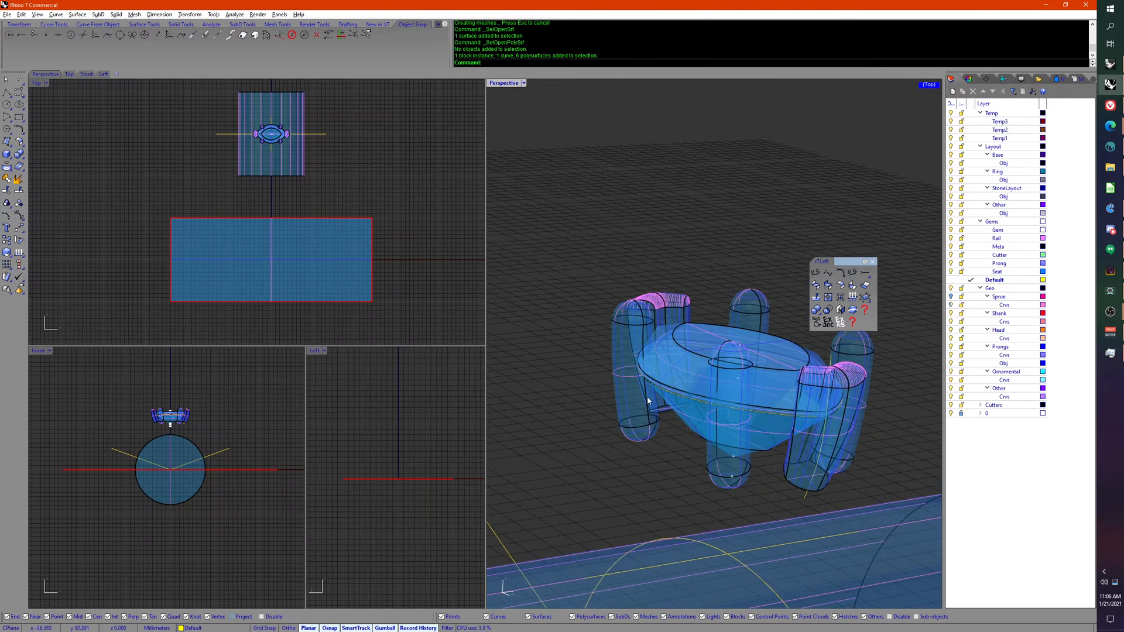
{"action": "right_click_drag", "start_coordinate": [648, 400], "coordinate": [788, 428]}
{"action": "scroll", "coordinate": [771, 374], "scroll_direction": "up", "scroll_amount": 6}
{"action": "right_click_drag", "start_coordinate": [772, 364], "coordinate": [803, 446]}
{"action": "scroll", "coordinate": [738, 405], "scroll_direction": "down", "scroll_amount": 7}
Step: Delete the whole marquise head, including its gem and all prongs, from above the finger cylinder
{"action": "left_click_drag", "start_coordinate": [798, 444], "coordinate": [549, 342]}
{"action": "middle_click", "coordinate": [638, 381]}
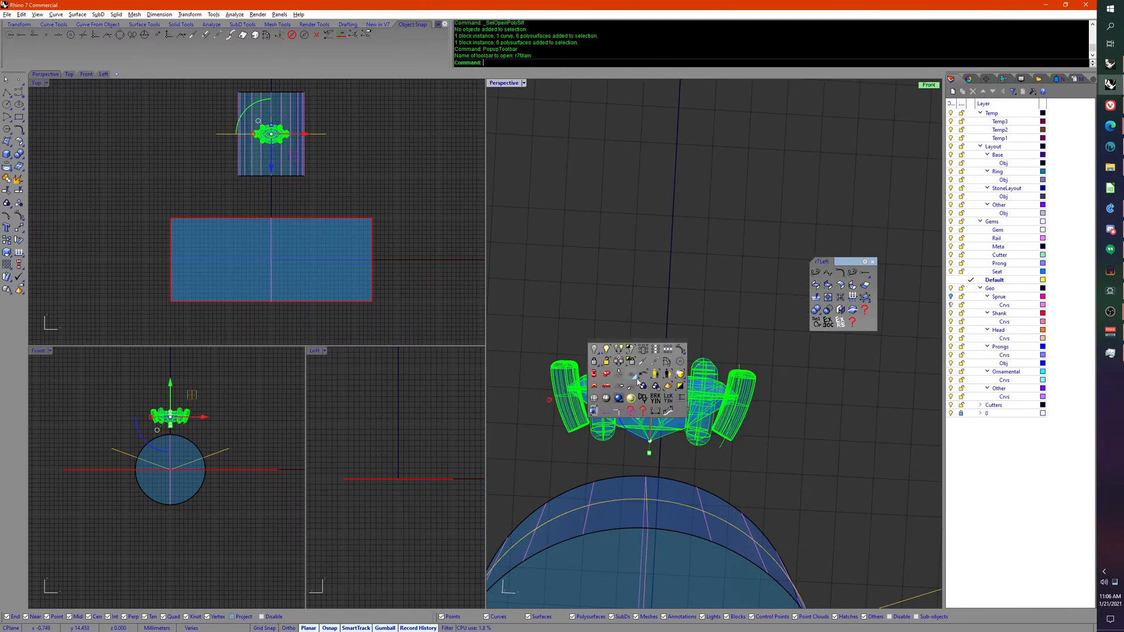
{"action": "left_click", "coordinate": [648, 397]}
{"action": "scroll", "coordinate": [679, 398], "scroll_direction": "down", "scroll_amount": 5}
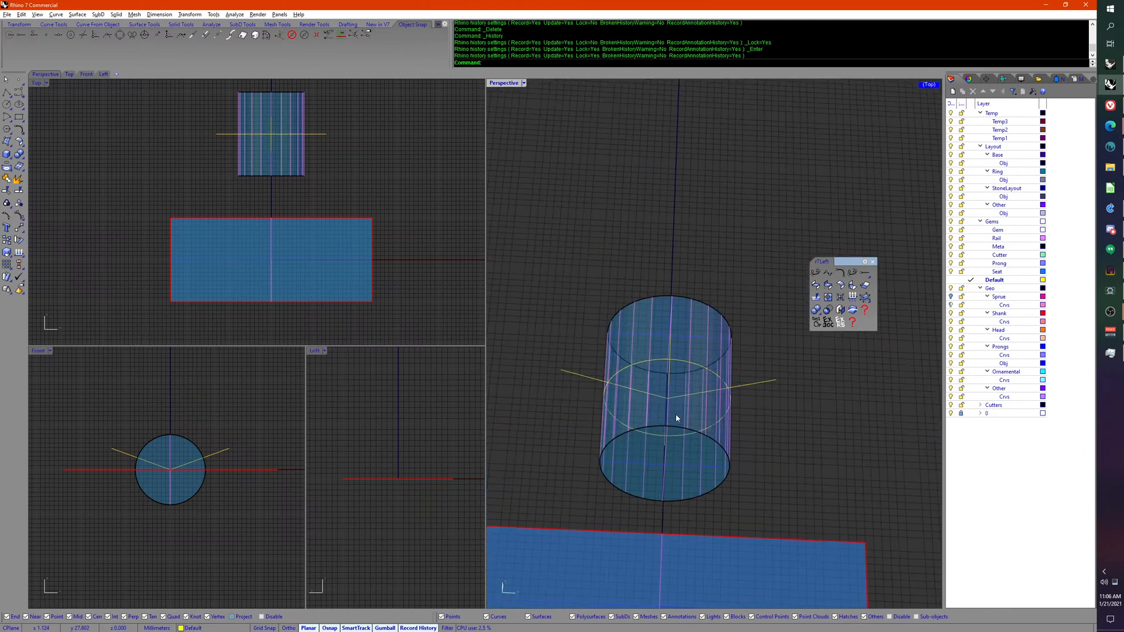
{"action": "right_click_drag", "start_coordinate": [676, 413], "coordinate": [652, 431]}
Step: Undo the head's deletion and the earlier cap, join, move and ungroup operations back through the first prong paste
{"action": "key", "text": "ctrl+z"}
{"action": "key", "text": "ctrl+z"}
{"action": "key", "text": "ctrl+z"}
{"action": "key", "text": "ctrl+z"}
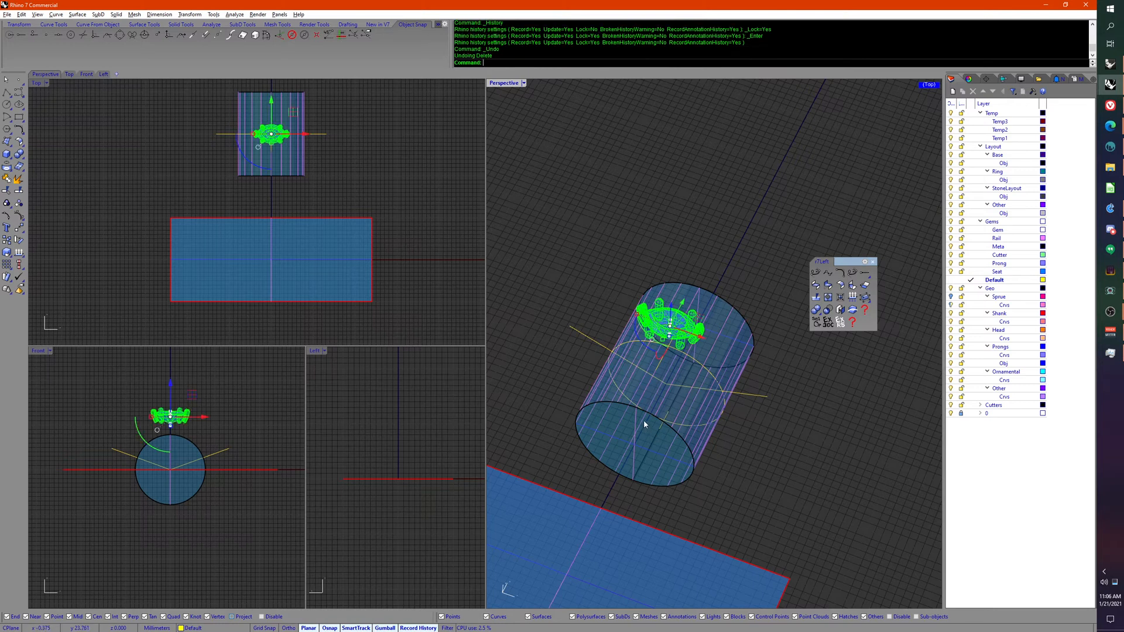
{"action": "key", "text": "ctrl+z"}
{"action": "key", "text": "ctrl+z"}
{"action": "key", "text": "ctrl+z"}
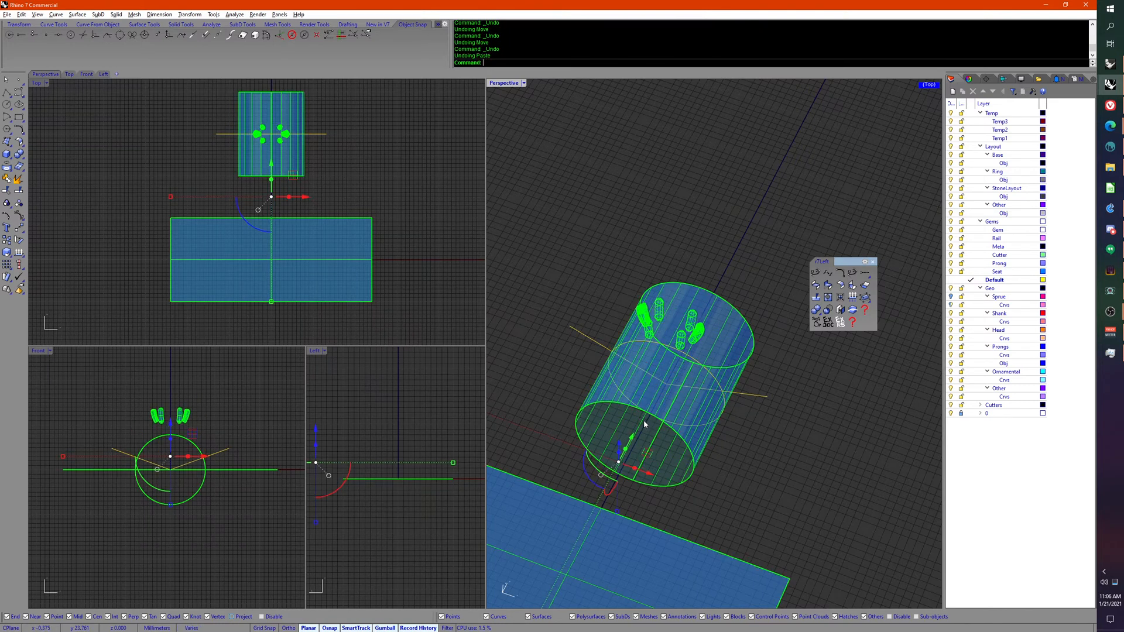
{"action": "left_click", "coordinate": [761, 469]}
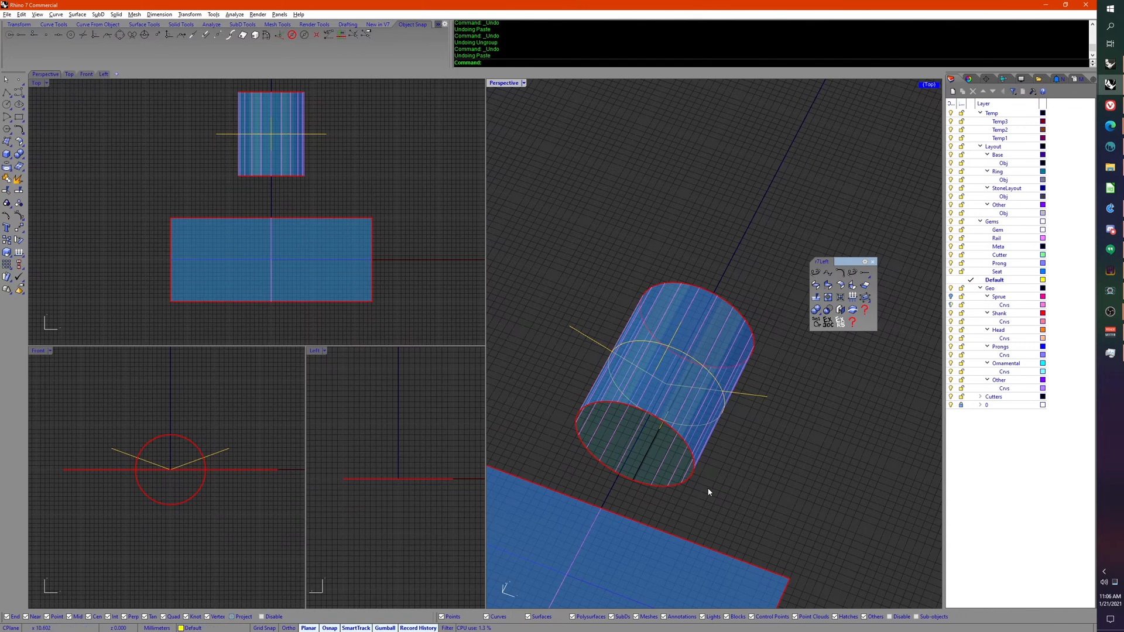
{"action": "right_click_drag", "start_coordinate": [708, 493], "coordinate": [860, 489]}
{"action": "scroll", "coordinate": [815, 507], "scroll_direction": "down", "scroll_amount": 6}
{"action": "right_click_drag", "start_coordinate": [754, 505], "coordinate": [647, 441], "text": "shift"}
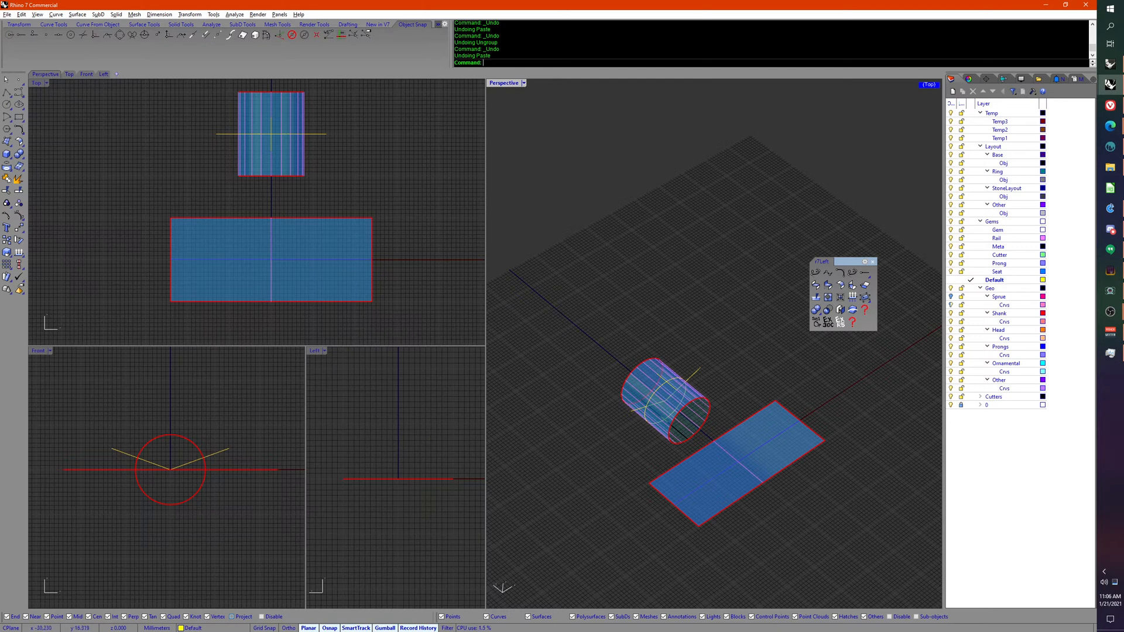
Step: Switch to the web browser and look through the January 2021 and December 2020 posts on blog.rhino3d.com
{"action": "key", "text": "alt+Tab"}
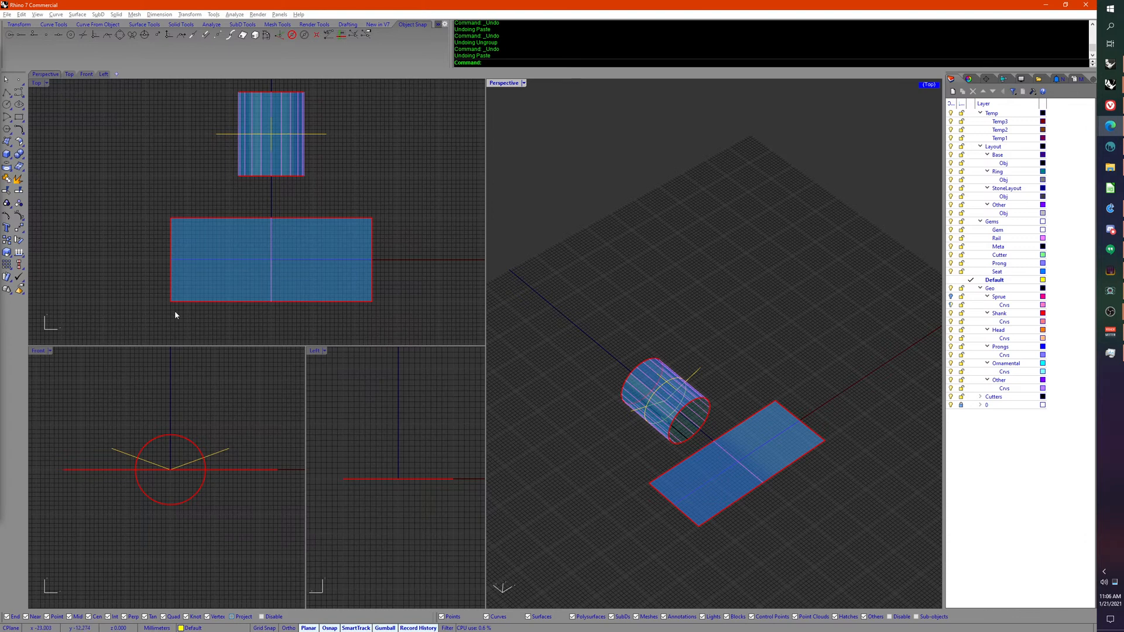
{"action": "right_click_drag", "start_coordinate": [546, 361], "coordinate": [600, 361]}
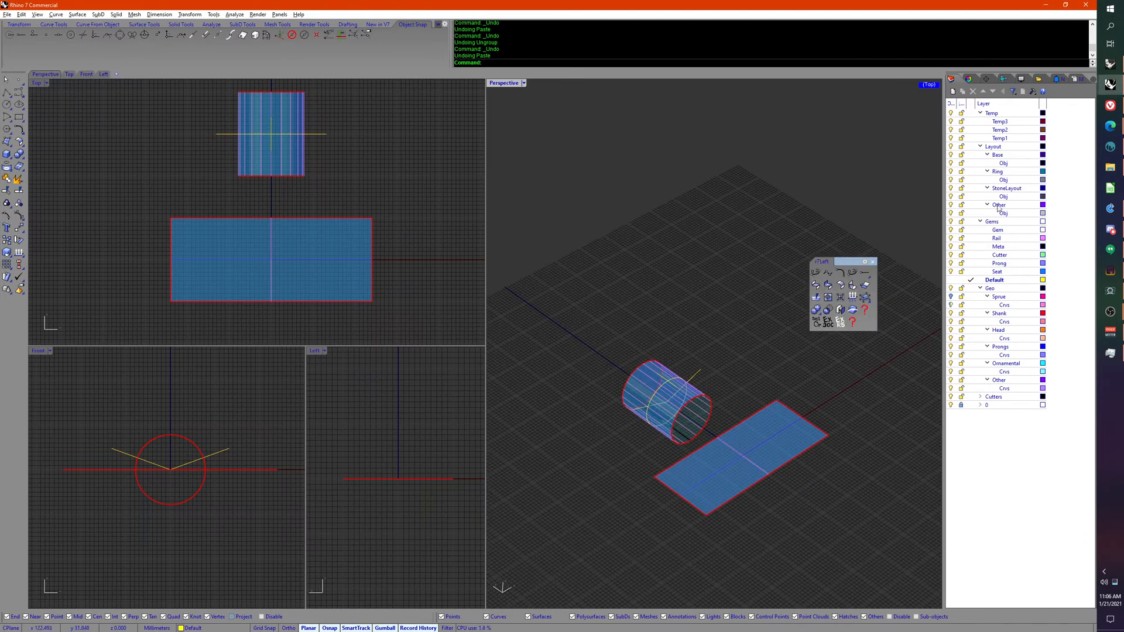
{"action": "left_click", "coordinate": [1110, 107]}
{"action": "scroll", "coordinate": [455, 335], "scroll_direction": "down", "scroll_amount": 5}
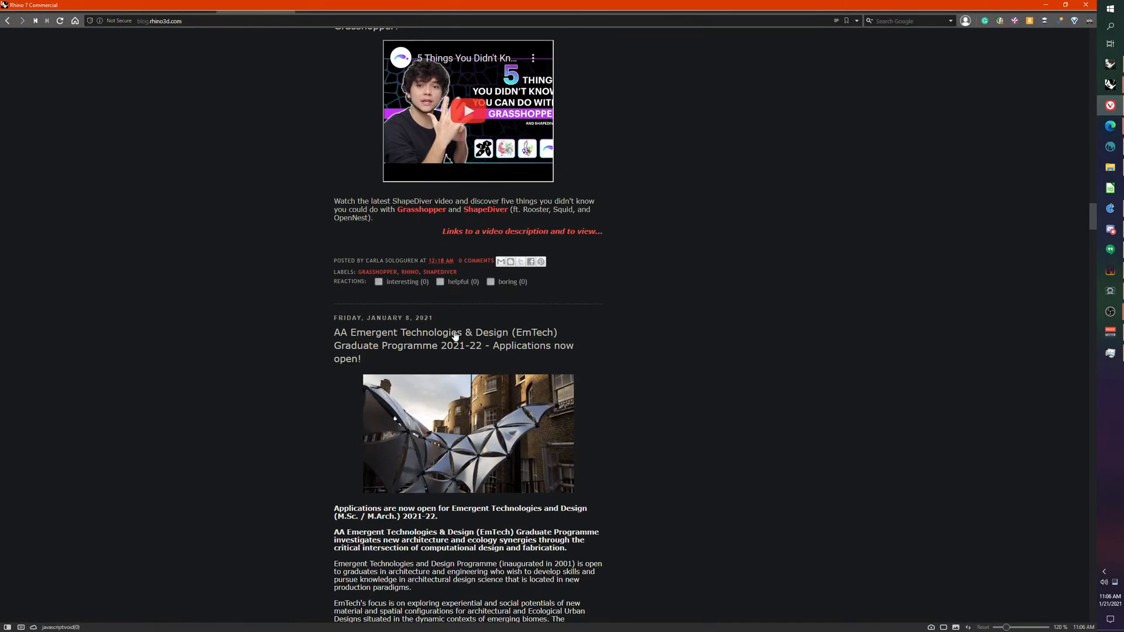
{"action": "scroll", "coordinate": [455, 335], "scroll_direction": "down", "scroll_amount": 14}
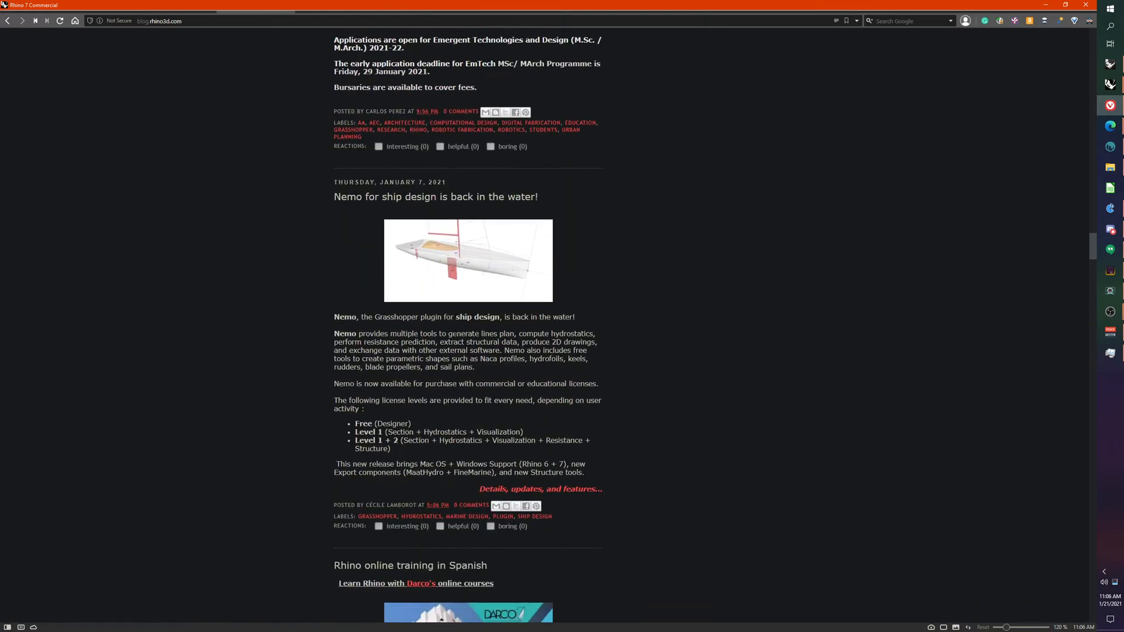
{"action": "scroll", "coordinate": [455, 335], "scroll_direction": "down", "scroll_amount": 11}
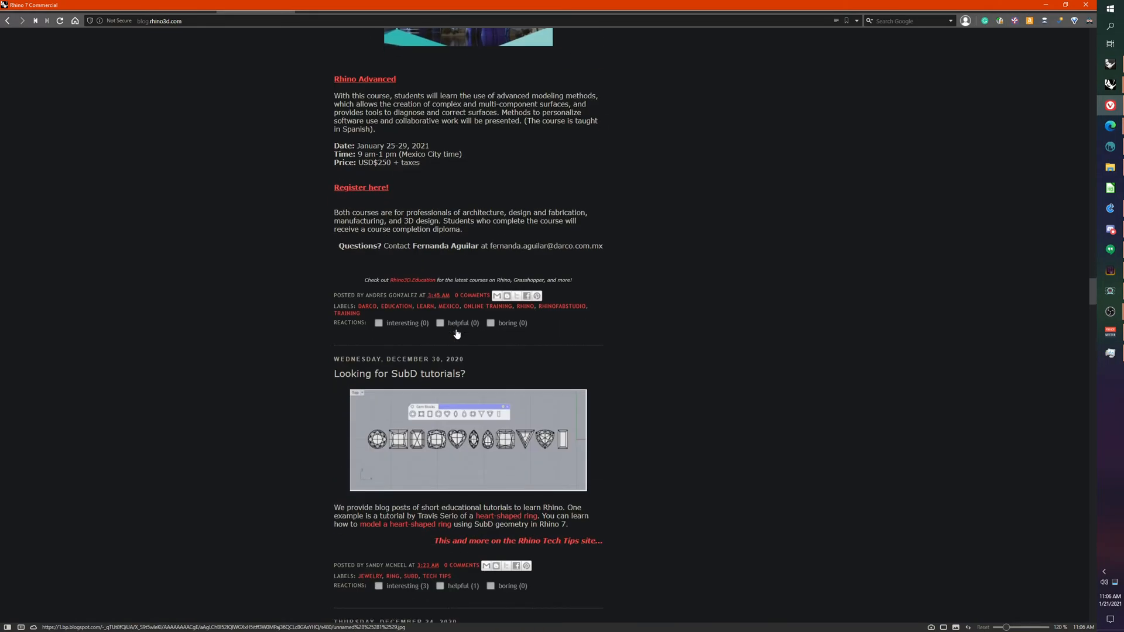
{"action": "scroll", "coordinate": [458, 333], "scroll_direction": "down", "scroll_amount": 13}
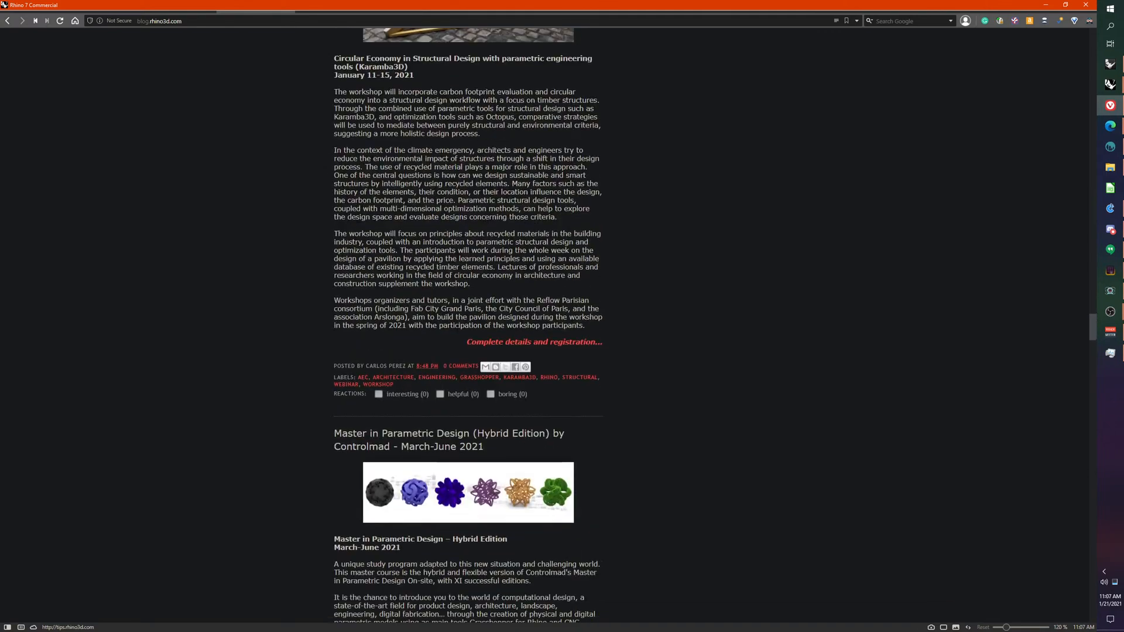
{"action": "scroll", "coordinate": [458, 332], "scroll_direction": "down", "scroll_amount": 12}
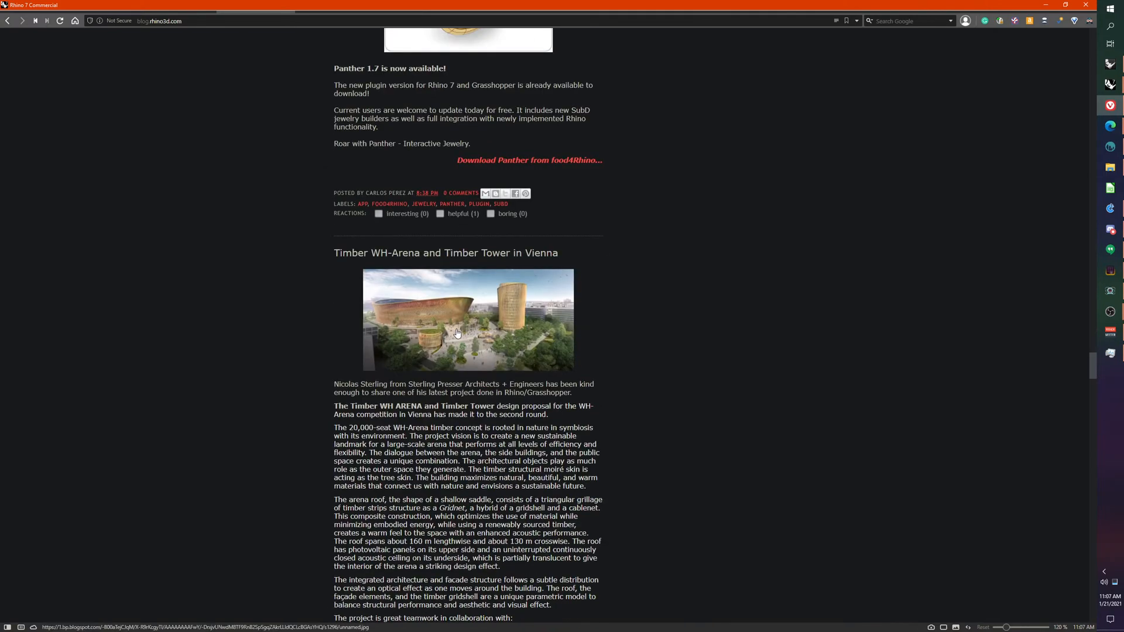
{"action": "scroll", "coordinate": [458, 332], "scroll_direction": "down", "scroll_amount": 9}
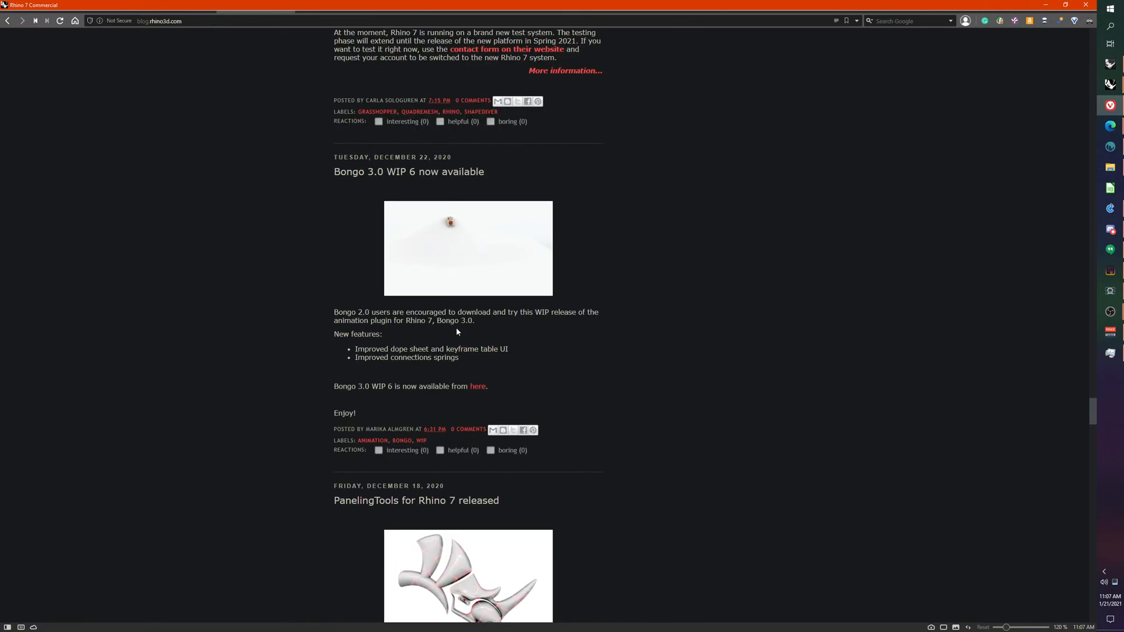
{"action": "scroll", "coordinate": [457, 332], "scroll_direction": "down", "scroll_amount": 11}
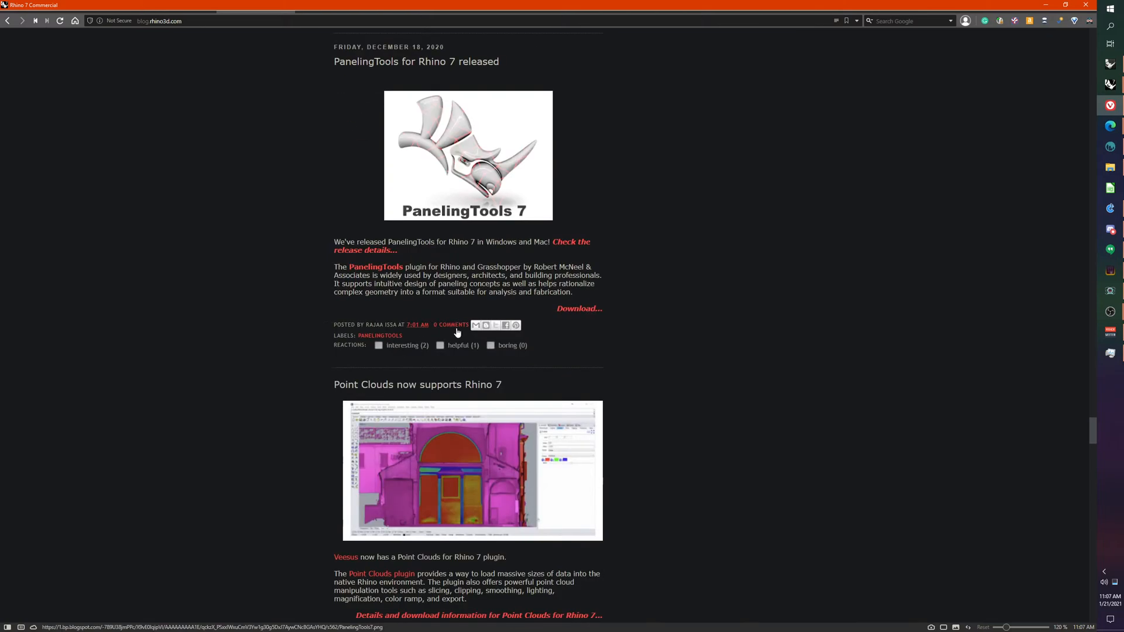
{"action": "scroll", "coordinate": [455, 327], "scroll_direction": "down", "scroll_amount": 10}
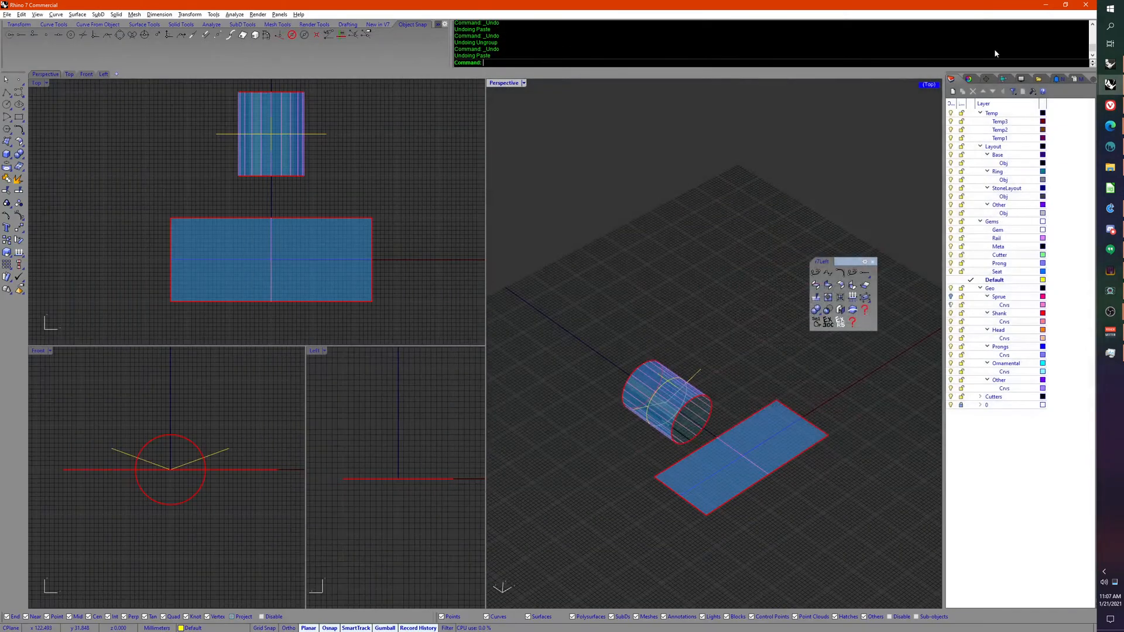
Step: Close the floating toolbar covering the perspective view
{"action": "right_click_drag", "start_coordinate": [802, 287], "coordinate": [776, 292]}
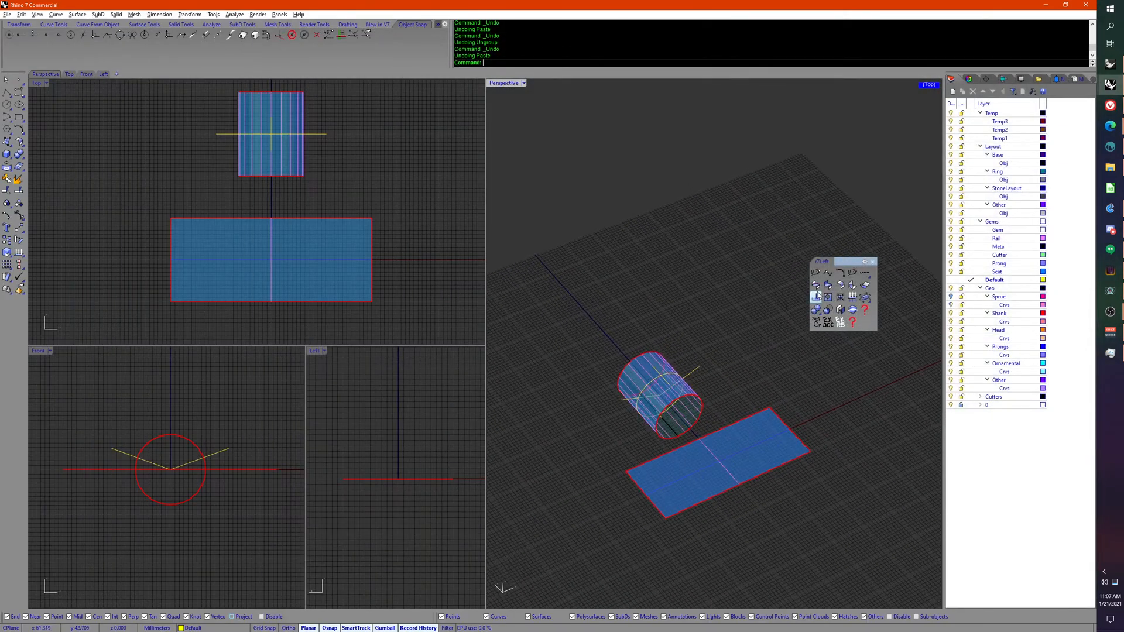
{"action": "left_click", "coordinate": [873, 262]}
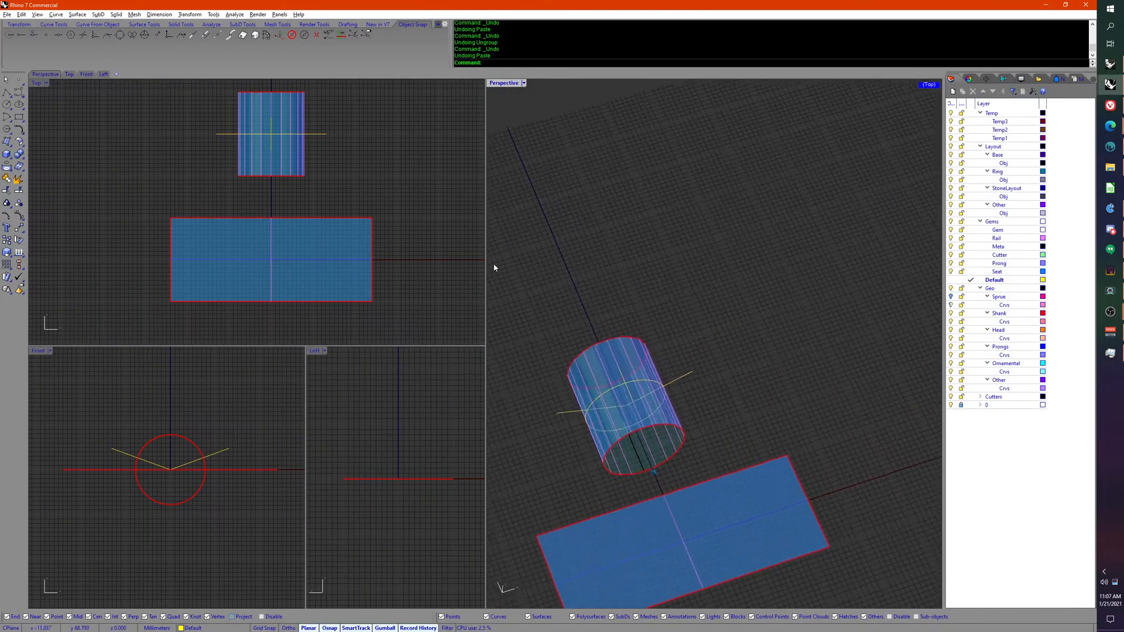
{"action": "left_click", "coordinate": [19, 93]}
{"action": "left_click", "coordinate": [664, 288]}
{"action": "left_click", "coordinate": [698, 249]}
{"action": "left_click", "coordinate": [751, 296]}
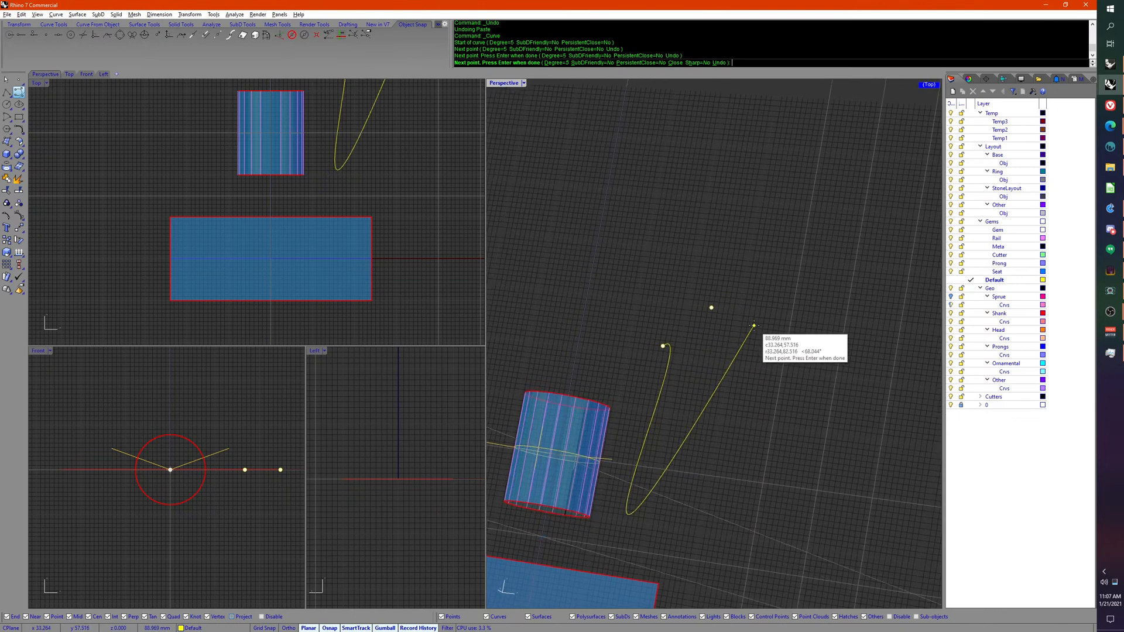
{"action": "key", "text": "Escape"}
Step: Draw an open S-shaped control point curve with four points on the ground plane beside the finger cylinder
{"action": "right_click", "coordinate": [709, 317]}
{"action": "left_click", "coordinate": [657, 324]}
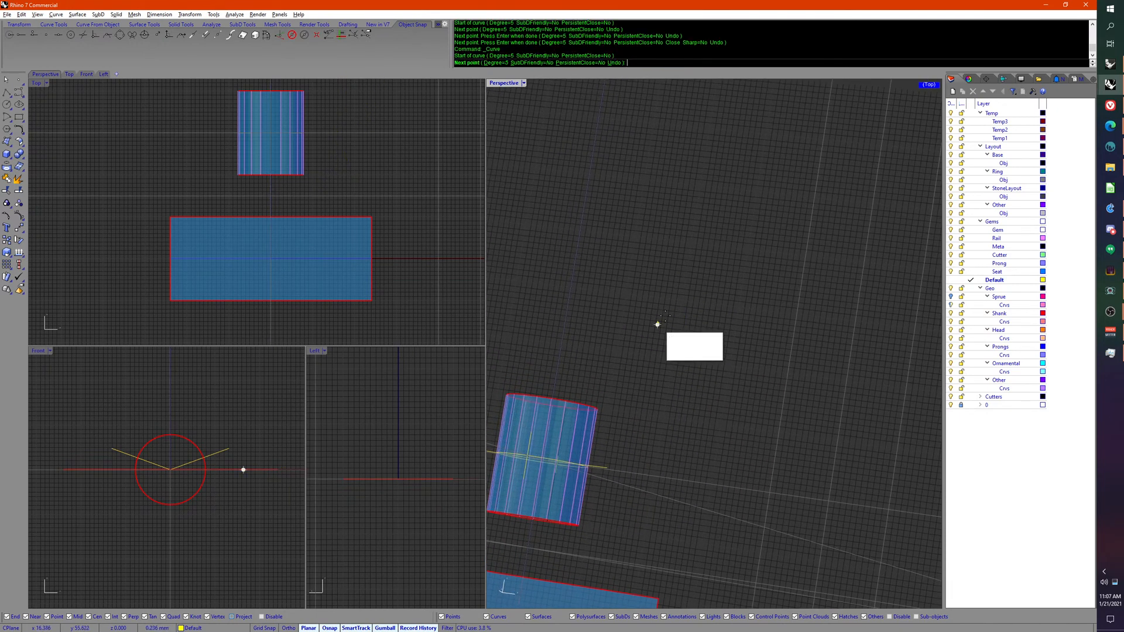
{"action": "left_click", "coordinate": [694, 296]}
{"action": "left_click", "coordinate": [725, 338]}
{"action": "left_click", "coordinate": [756, 316]}
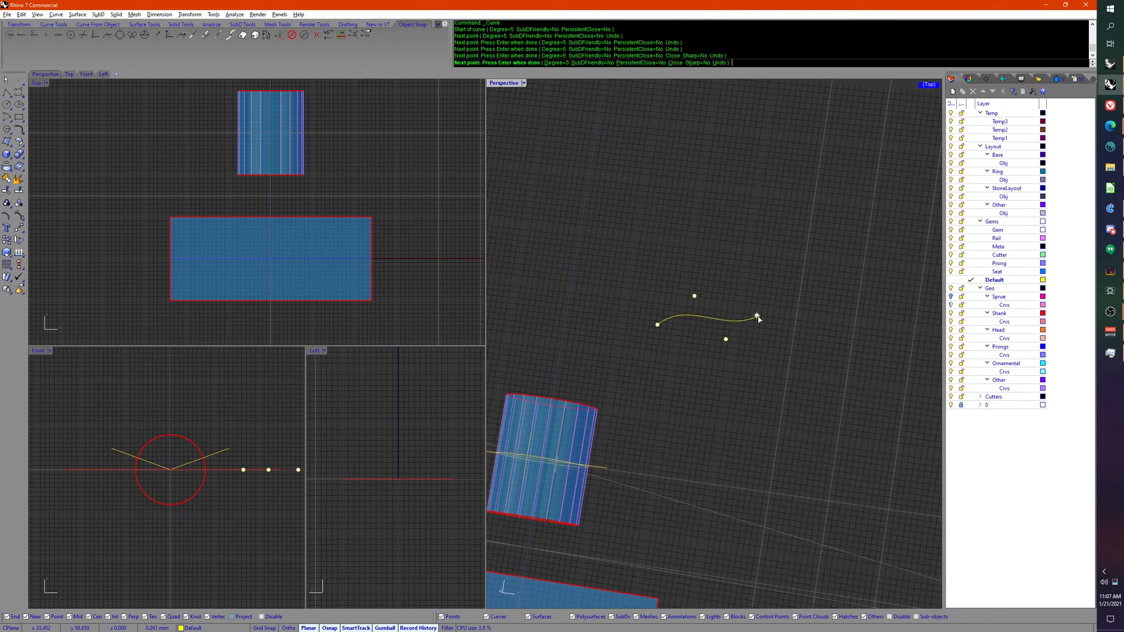
{"action": "right_click", "coordinate": [758, 319]}
Step: Polar array the S-shaped curve around its end point as 3 items over 360 degrees
{"action": "middle_click", "coordinate": [770, 353]}
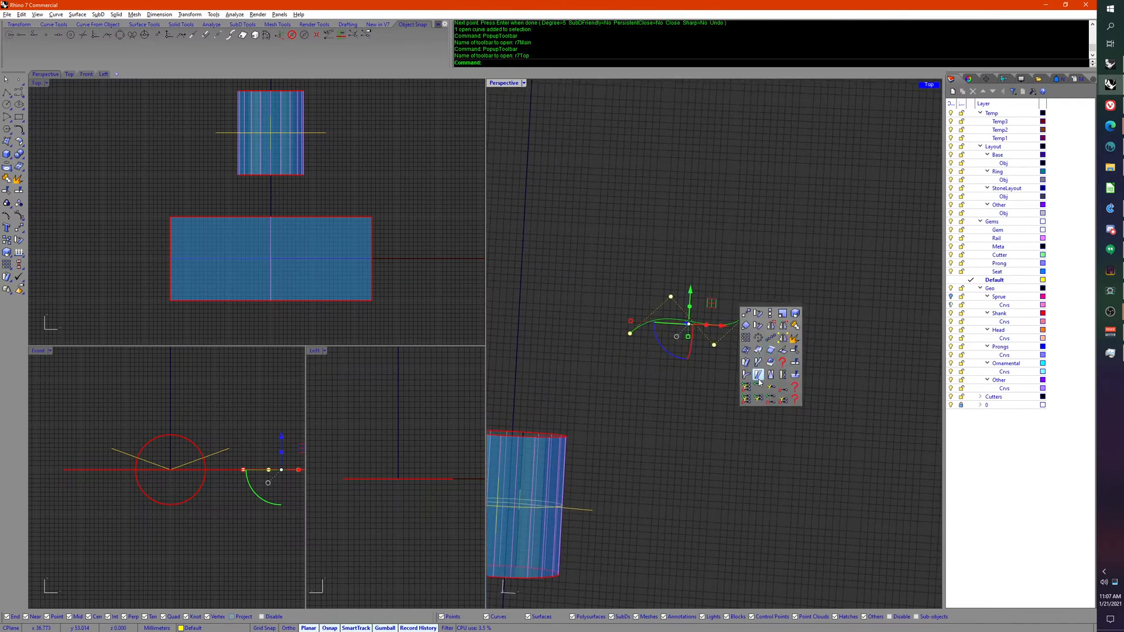
{"action": "left_click", "coordinate": [760, 341]}
{"action": "left_click", "coordinate": [750, 314]}
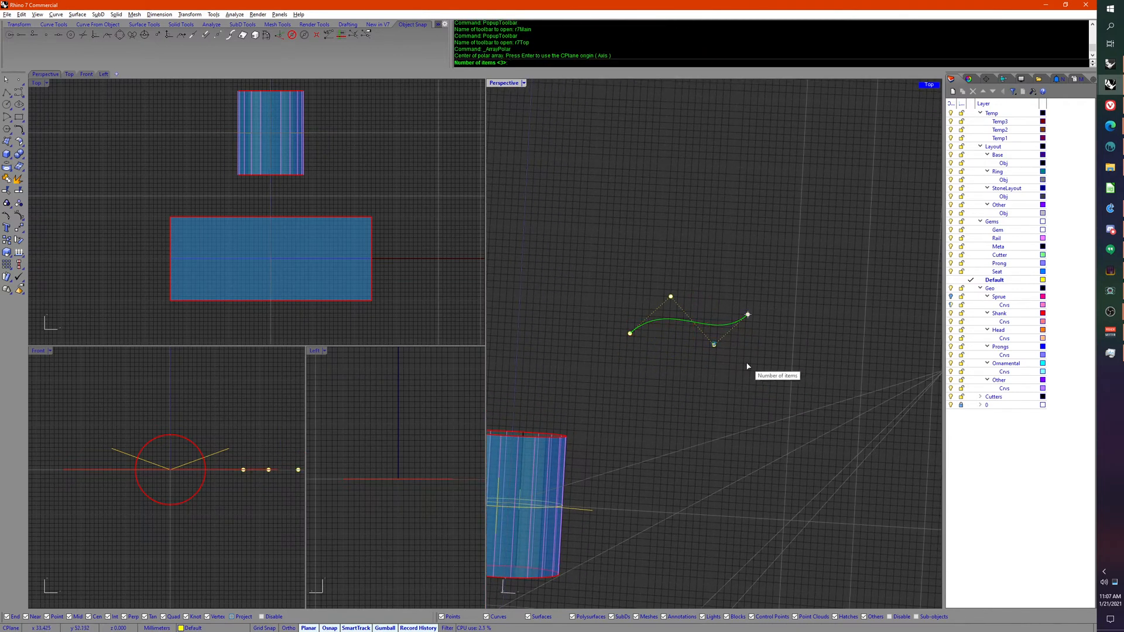
{"action": "key", "text": "Return"}
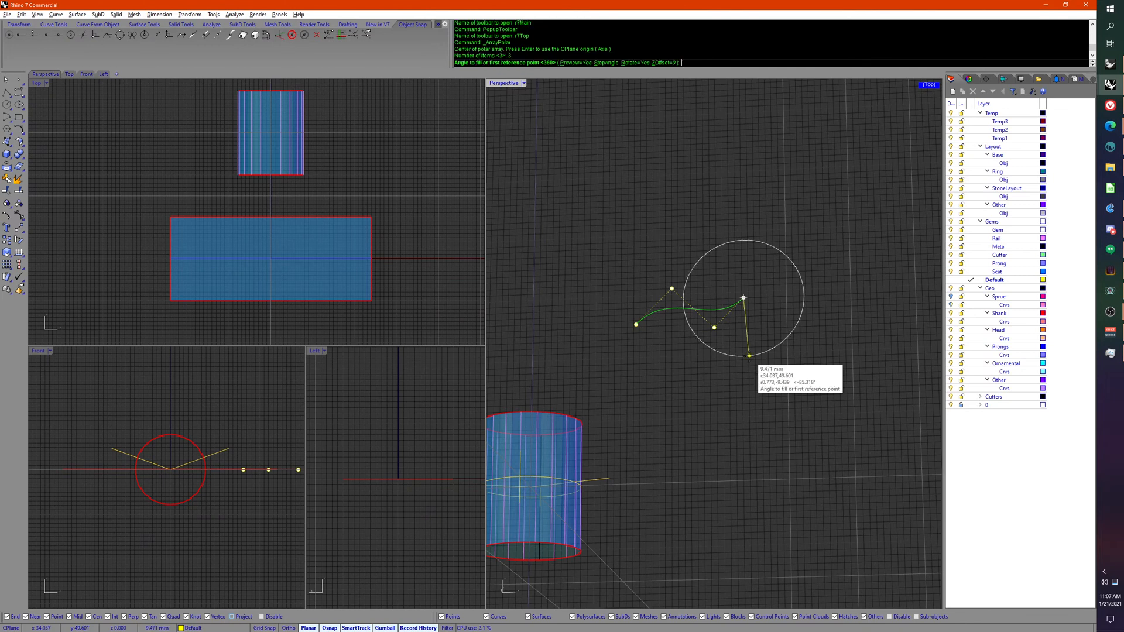
{"action": "key", "text": "Return"}
{"action": "key", "text": "Return"}
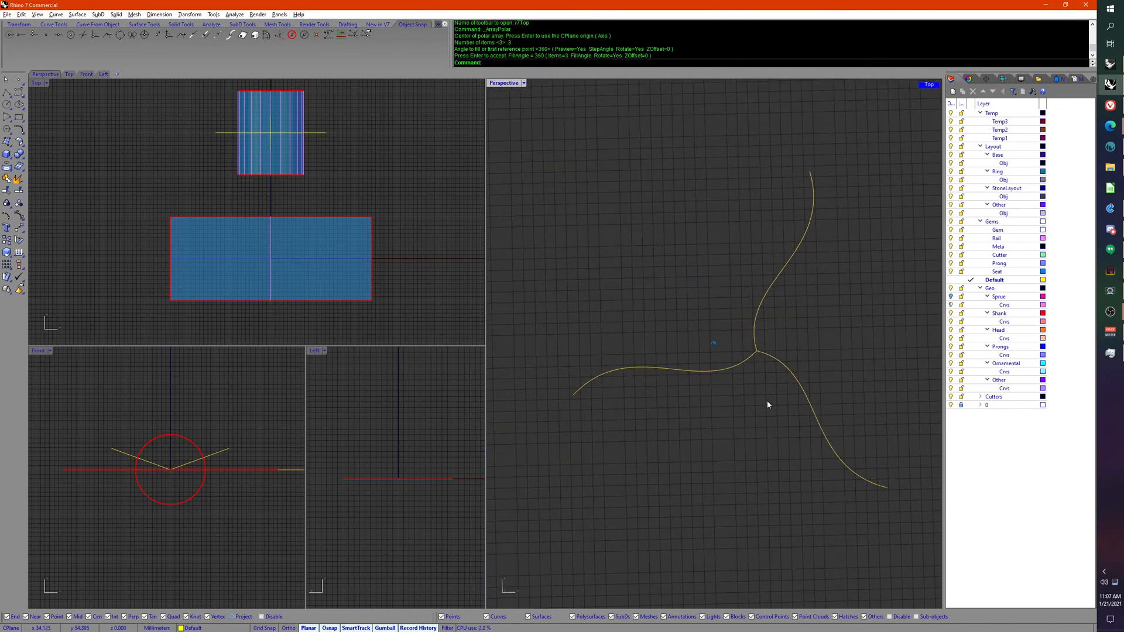
Step: Run MultiPipe on the three arrayed curves with cap ends on and strut divisions set to 0
{"action": "left_click_drag", "start_coordinate": [776, 401], "coordinate": [715, 341]}
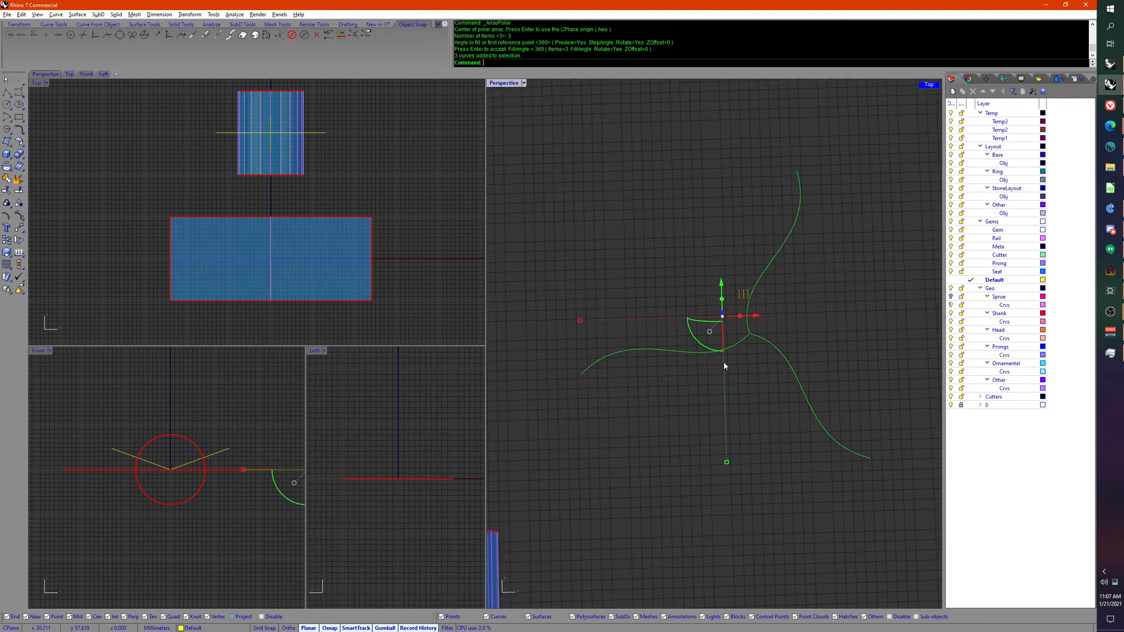
{"action": "type", "text": "MultiP"}
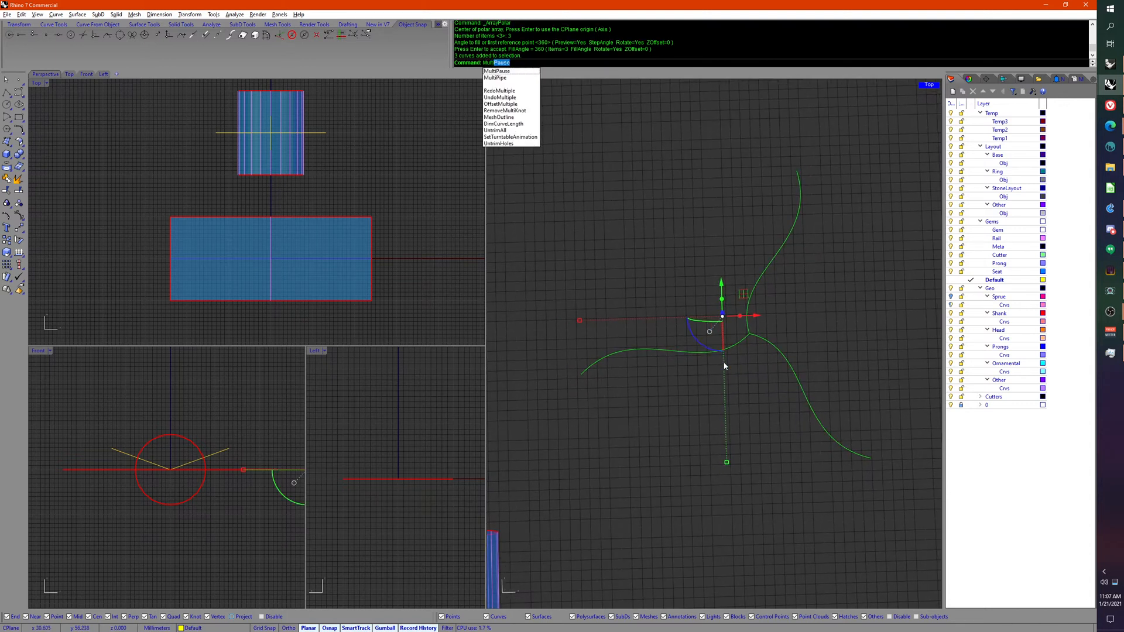
{"action": "type", "text": "ipe"}
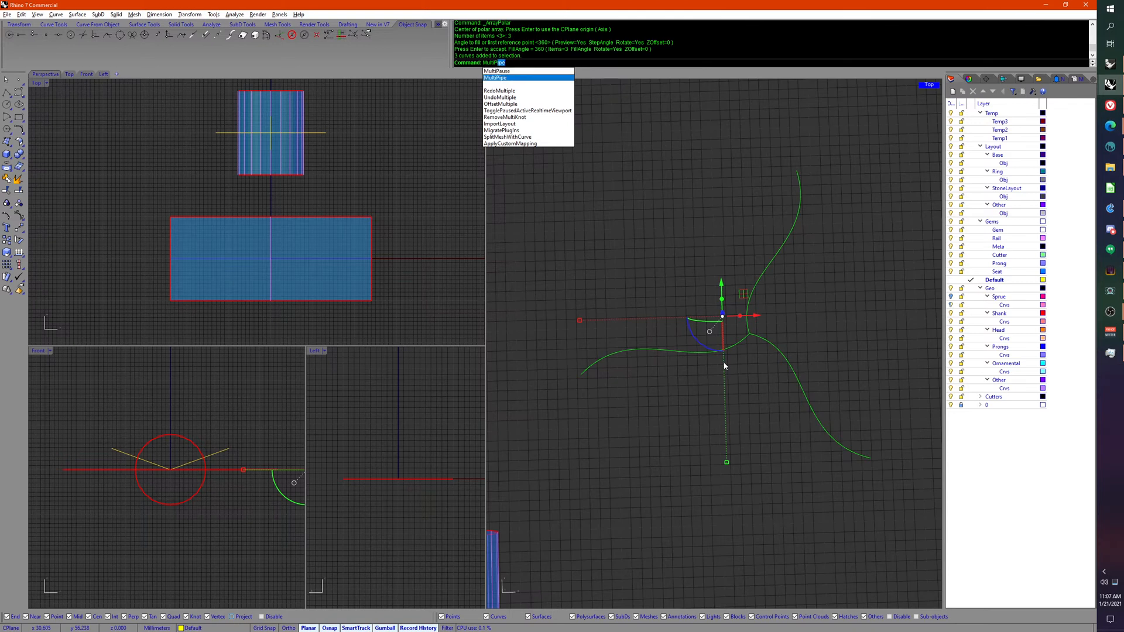
{"action": "key", "text": "Return"}
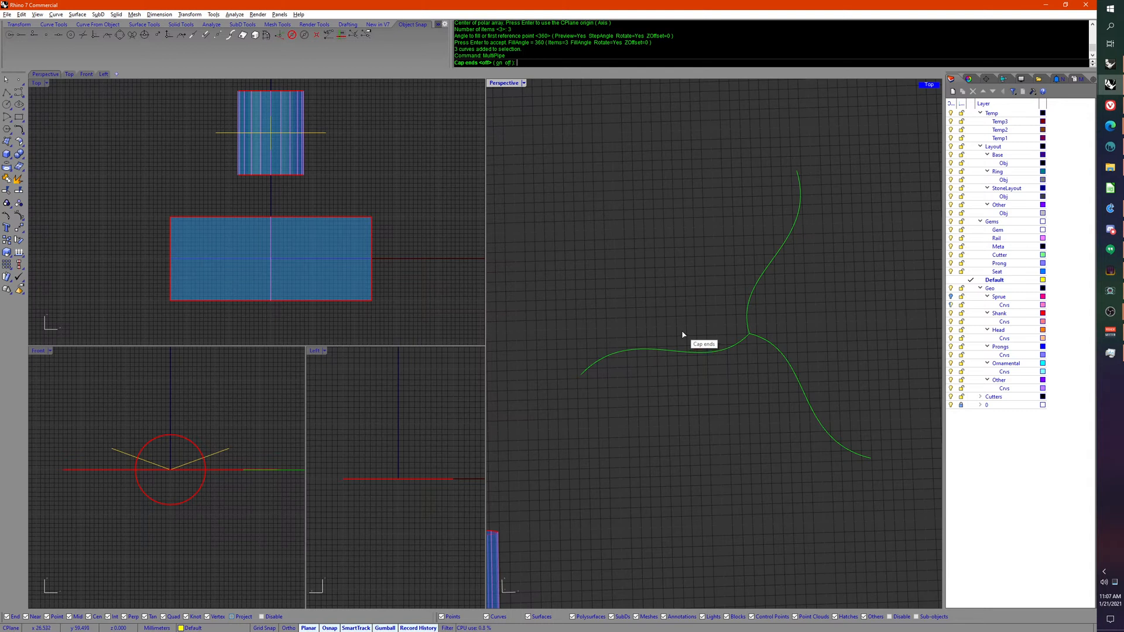
{"action": "left_click", "coordinate": [499, 63]}
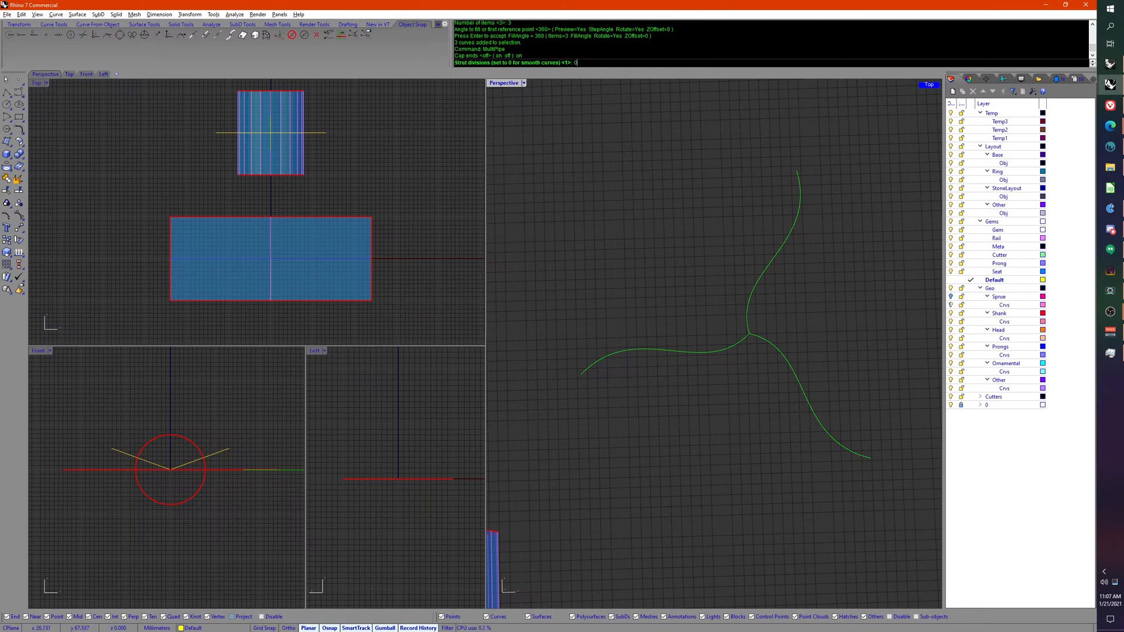
{"action": "key", "text": "Return"}
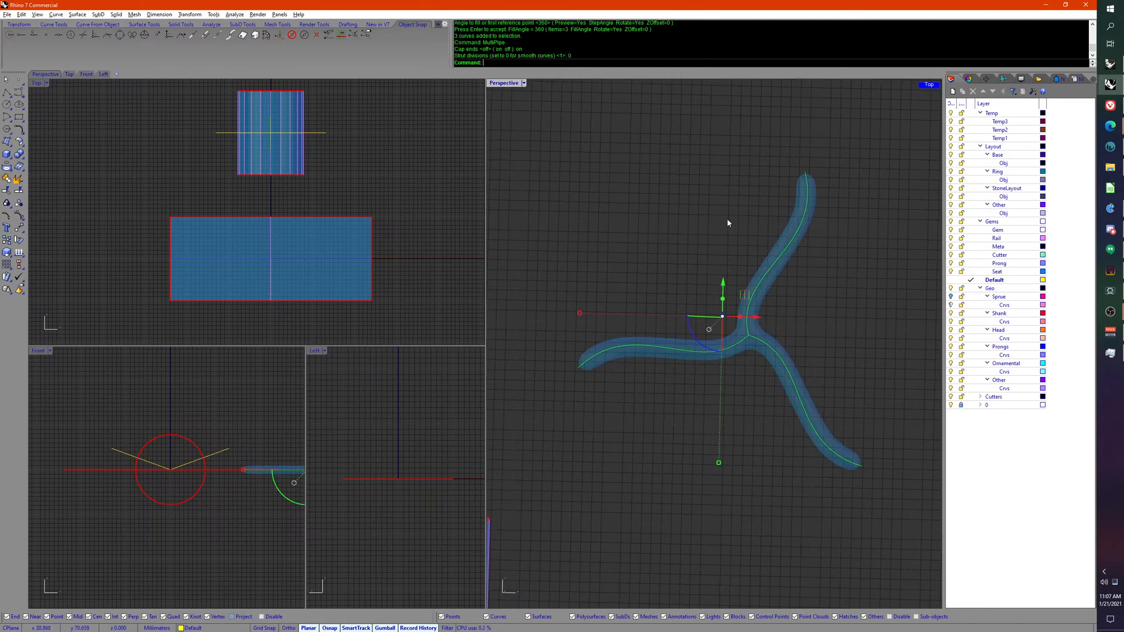
Step: Deselect everything, set the perspective viewport to Shaded display and maximize it
{"action": "key", "text": "Escape"}
{"action": "scroll", "coordinate": [769, 419], "scroll_direction": "up", "scroll_amount": 6}
{"action": "middle_click", "coordinate": [752, 410]}
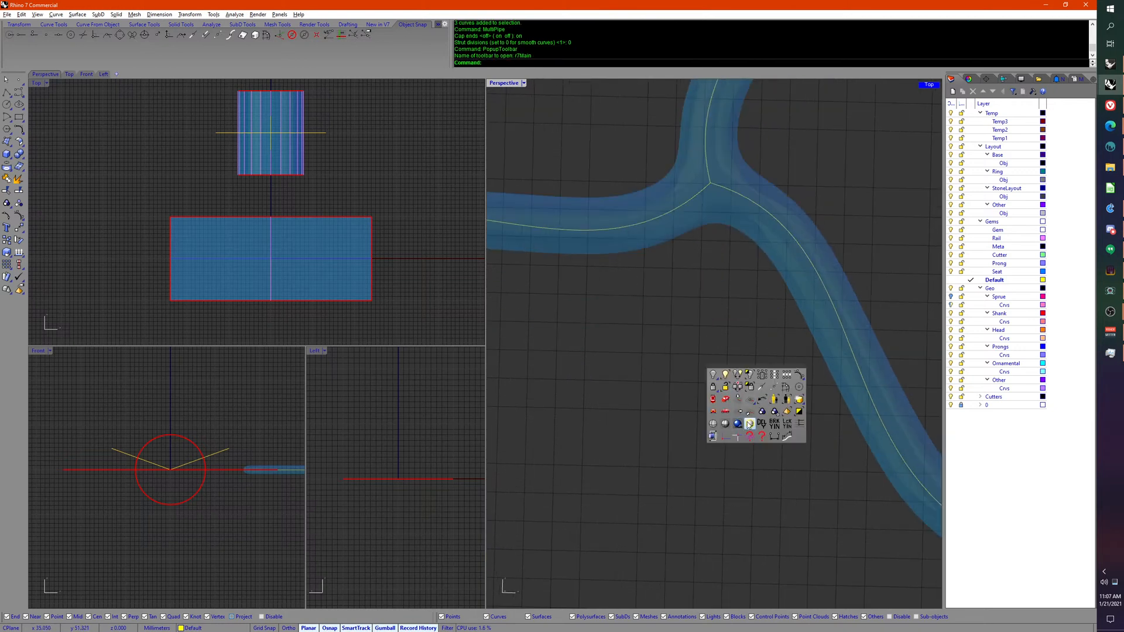
{"action": "left_click", "coordinate": [749, 423]}
{"action": "double_click", "coordinate": [505, 83]}
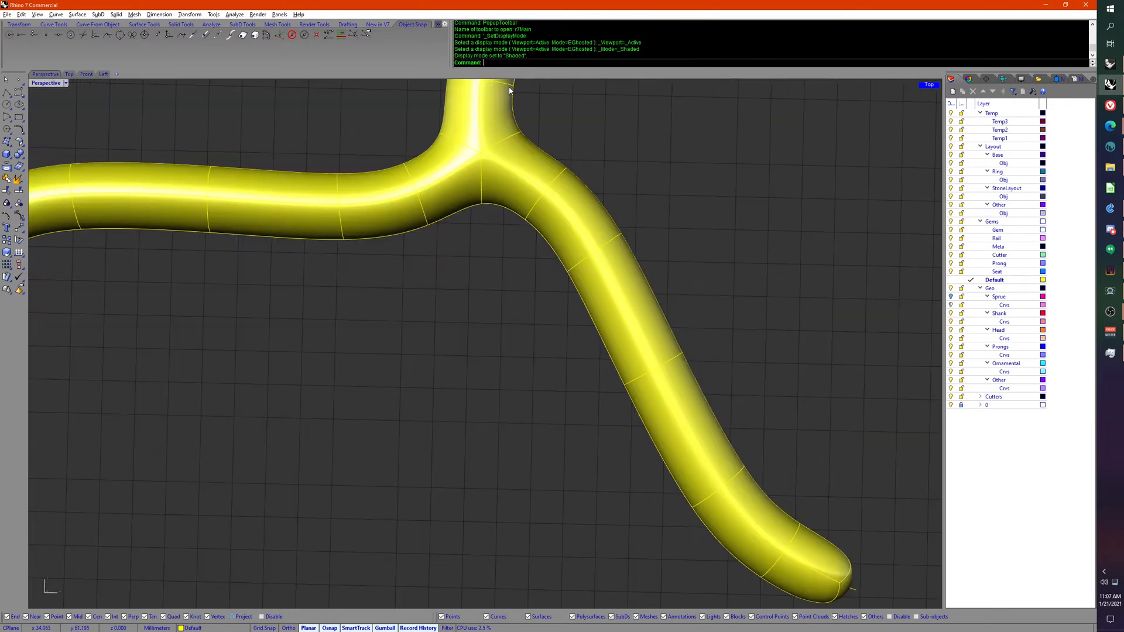
Step: Examine the three-armed pipe's central junction and capped ends from several angles
{"action": "right_click_drag", "start_coordinate": [515, 88], "coordinate": [660, 396]}
{"action": "scroll", "coordinate": [661, 394], "scroll_direction": "down", "scroll_amount": 3}
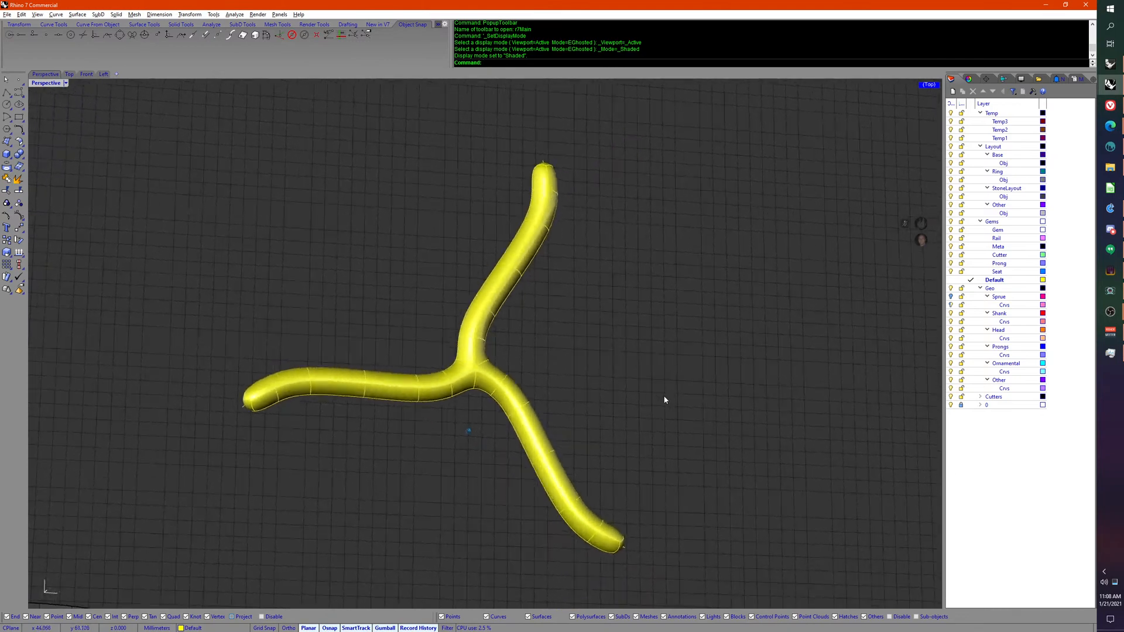
{"action": "scroll", "coordinate": [661, 393], "scroll_direction": "up", "scroll_amount": 6}
{"action": "scroll", "coordinate": [661, 394], "scroll_direction": "down", "scroll_amount": 4}
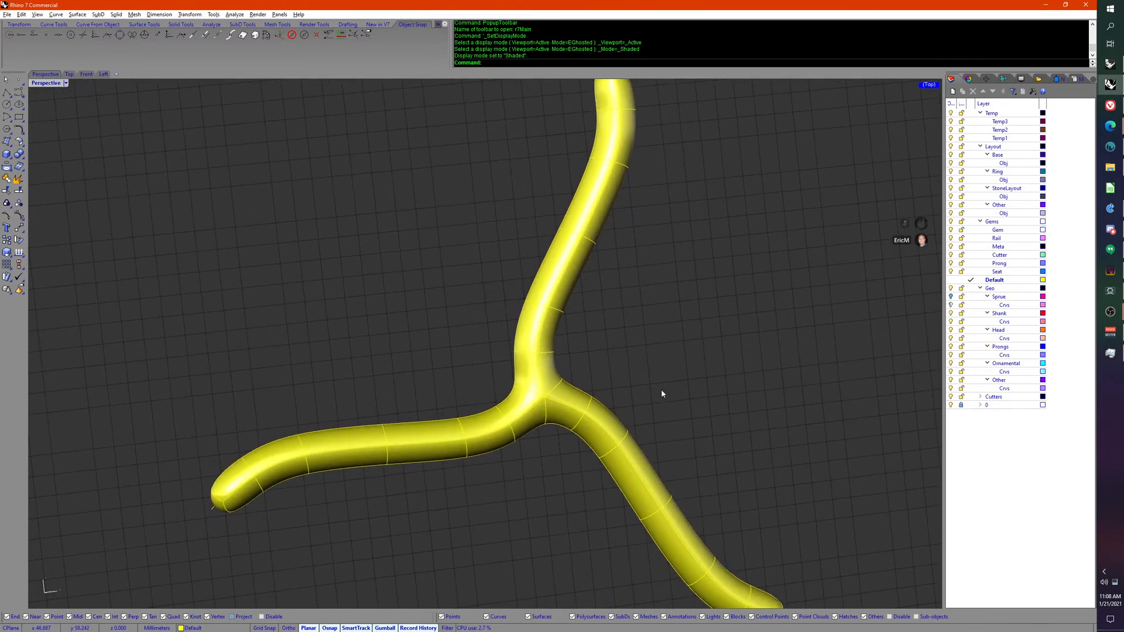
{"action": "right_click_drag", "start_coordinate": [662, 392], "coordinate": [680, 402]}
{"action": "scroll", "coordinate": [680, 404], "scroll_direction": "down", "scroll_amount": 1}
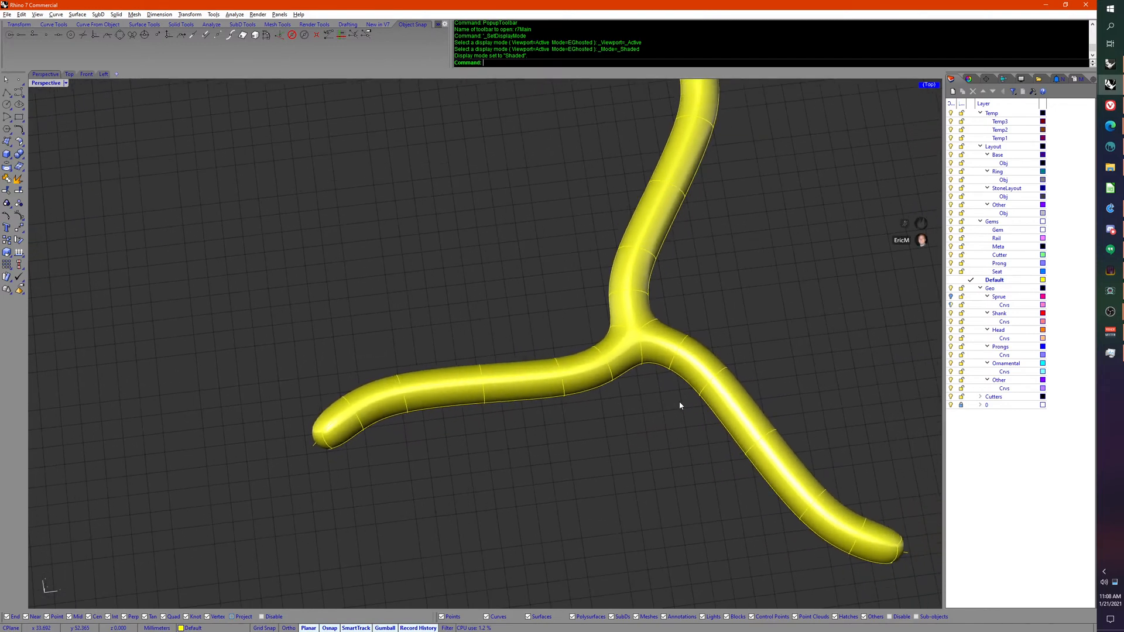
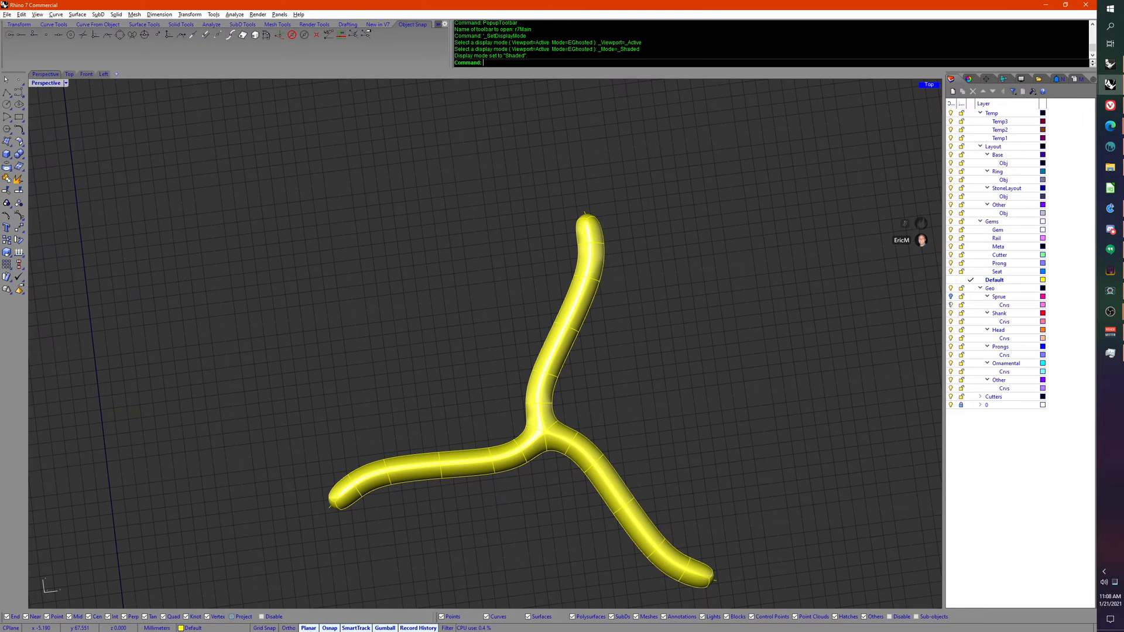
{"action": "right_click_drag", "start_coordinate": [237, 434], "coordinate": [318, 482]}
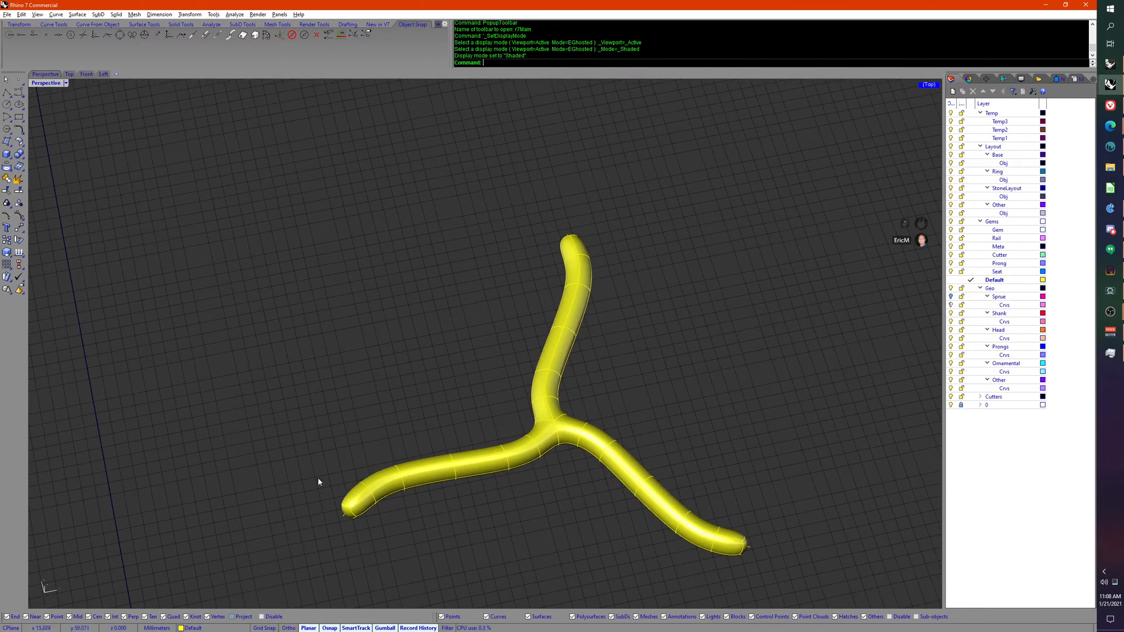
Step: Try to reshape the pipe by moving the outer end point of its source curve, and undo the move
{"action": "left_click", "coordinate": [343, 517]}
{"action": "right_click_drag", "start_coordinate": [339, 523], "coordinate": [278, 487]}
{"action": "left_click_drag", "start_coordinate": [277, 486], "coordinate": [307, 493]}
{"action": "scroll", "coordinate": [343, 543], "scroll_direction": "up", "scroll_amount": 2}
{"action": "scroll", "coordinate": [384, 584], "scroll_direction": "down", "scroll_amount": 1}
{"action": "right_click_drag", "start_coordinate": [384, 585], "coordinate": [427, 547]}
{"action": "scroll", "coordinate": [388, 547], "scroll_direction": "down", "scroll_amount": 2}
{"action": "key", "text": "ctrl+z"}
{"action": "key", "text": "Escape"}
Step: Undo the MultiPipe so only the three source curves are left
{"action": "scroll", "coordinate": [442, 528], "scroll_direction": "up", "scroll_amount": 4}
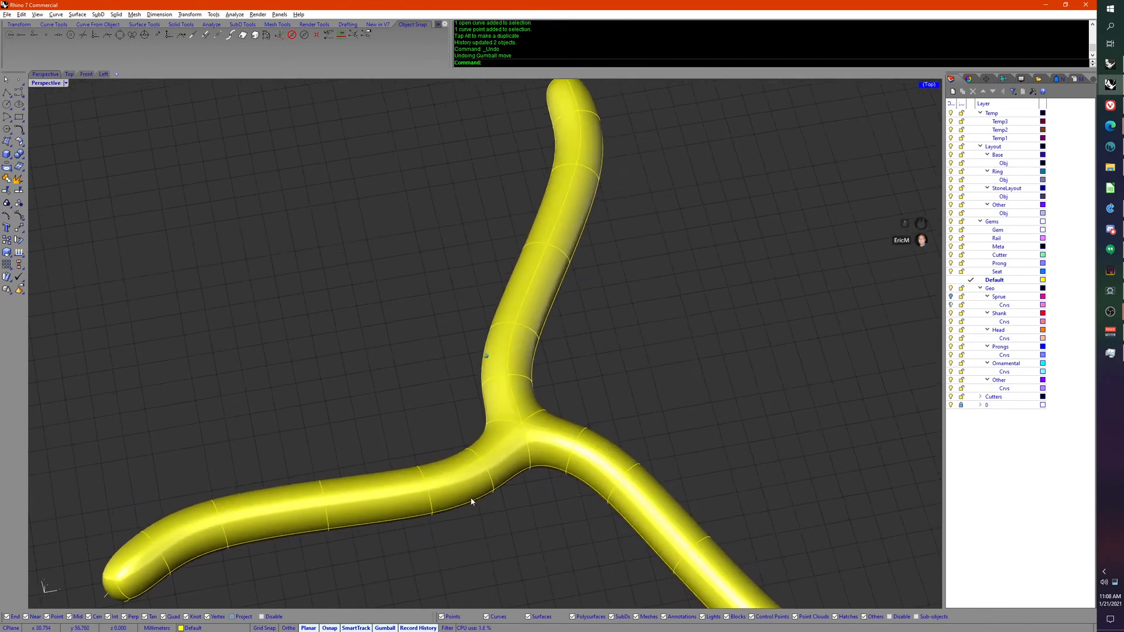
{"action": "left_click", "coordinate": [471, 502]}
{"action": "scroll", "coordinate": [480, 495], "scroll_direction": "down", "scroll_amount": 4}
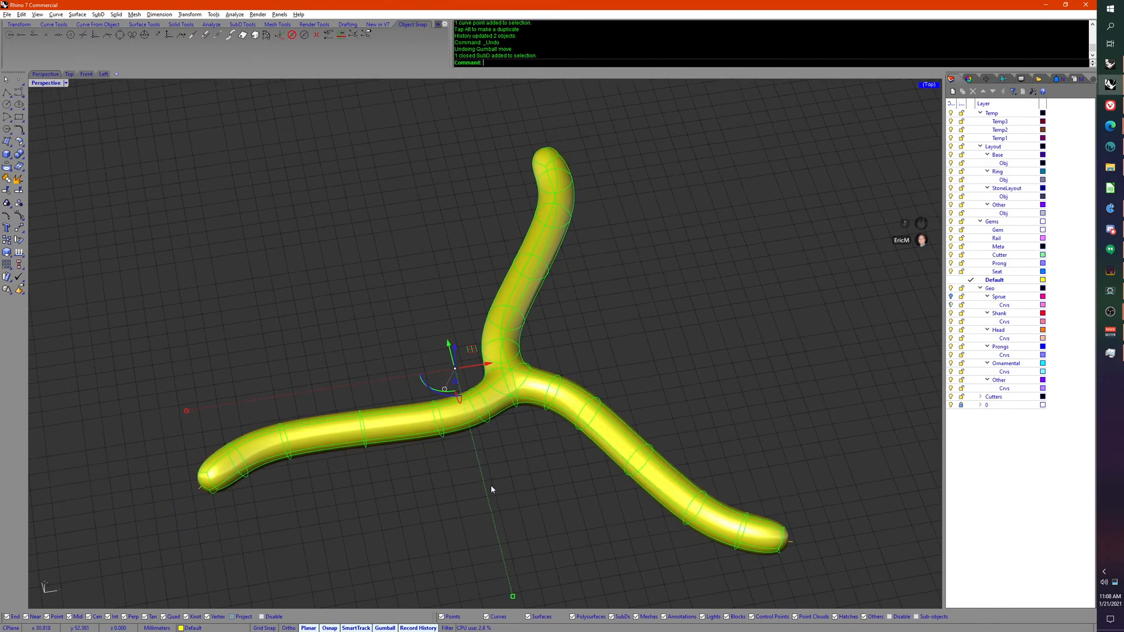
{"action": "key", "text": "ctrl+z"}
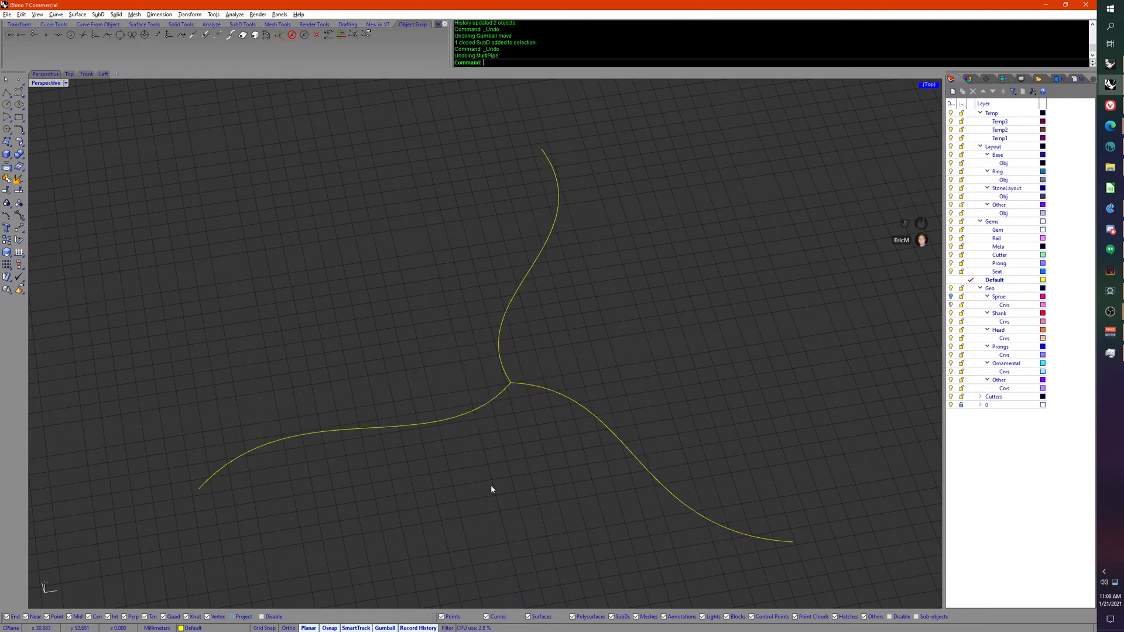
Step: Select all three curves and run MultiPipe with radius 1, cap ends on and 0 strut divisions
{"action": "left_click", "coordinate": [476, 417]}
{"action": "left_click", "coordinate": [507, 386], "text": "shift"}
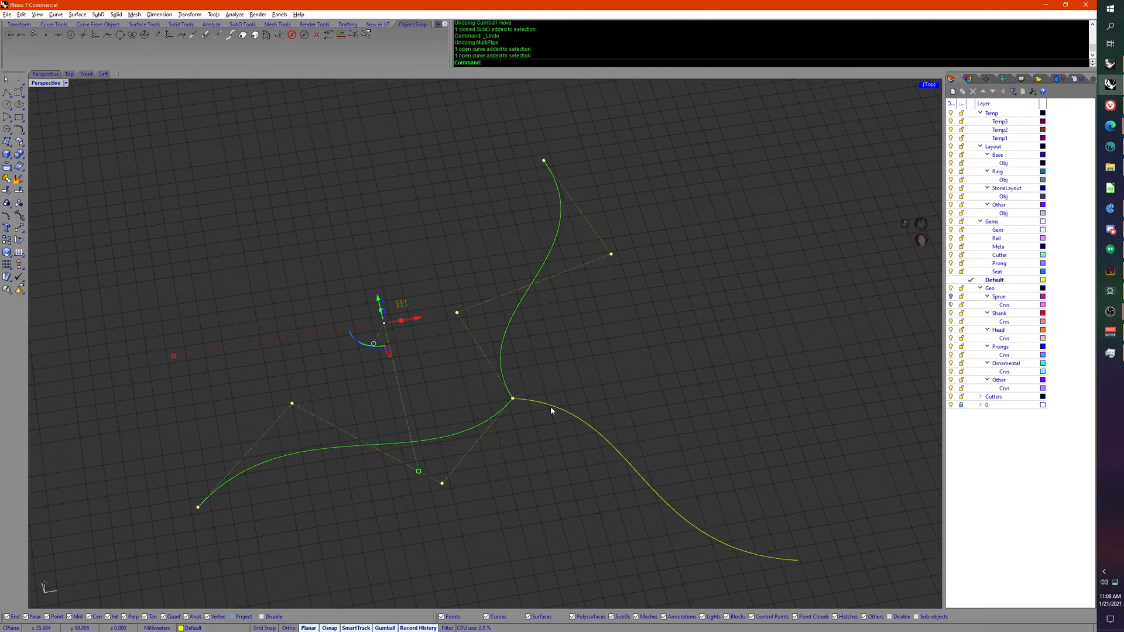
{"action": "left_click", "coordinate": [551, 406], "text": "shift"}
{"action": "middle_click", "coordinate": [514, 442]}
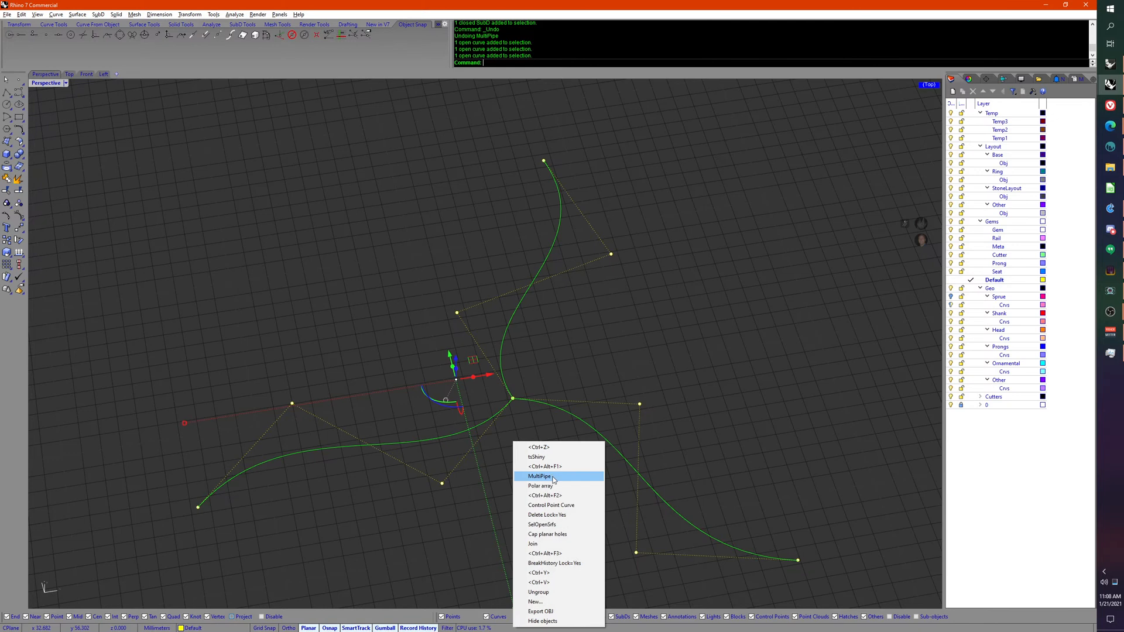
{"action": "left_click", "coordinate": [554, 476]}
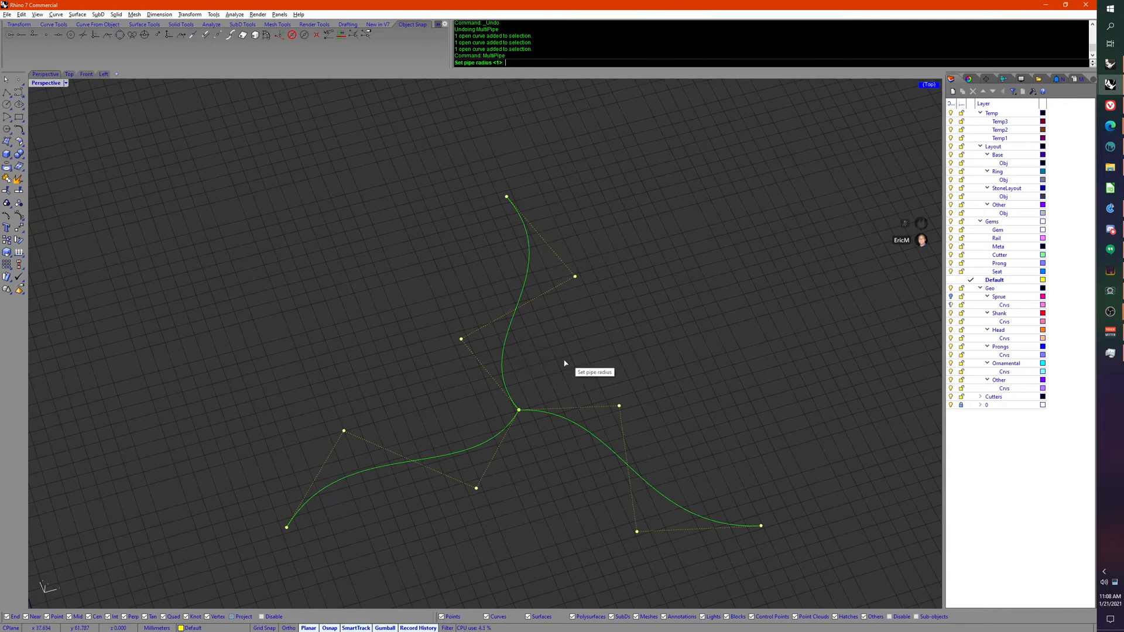
{"action": "key", "text": "Return"}
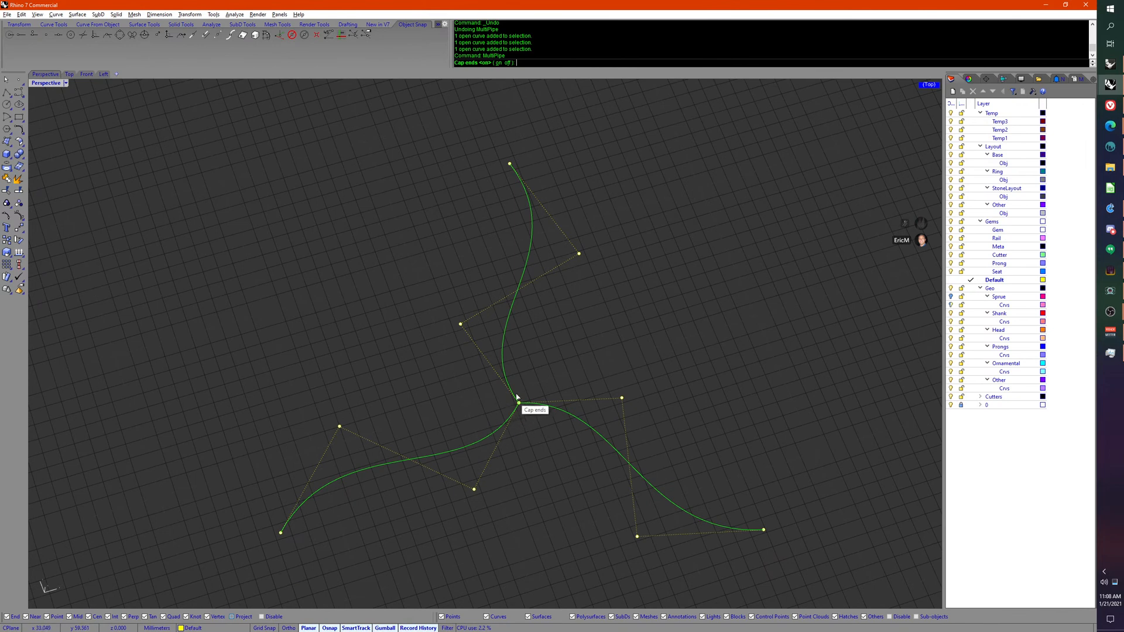
{"action": "key", "text": "Return"}
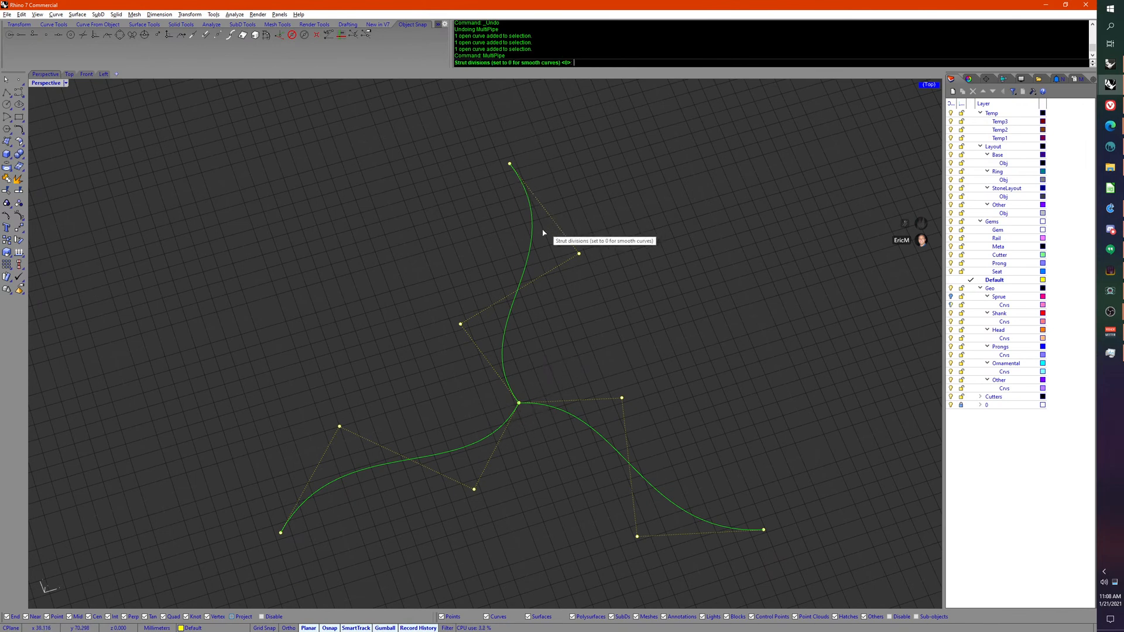
{"action": "key", "text": "Return"}
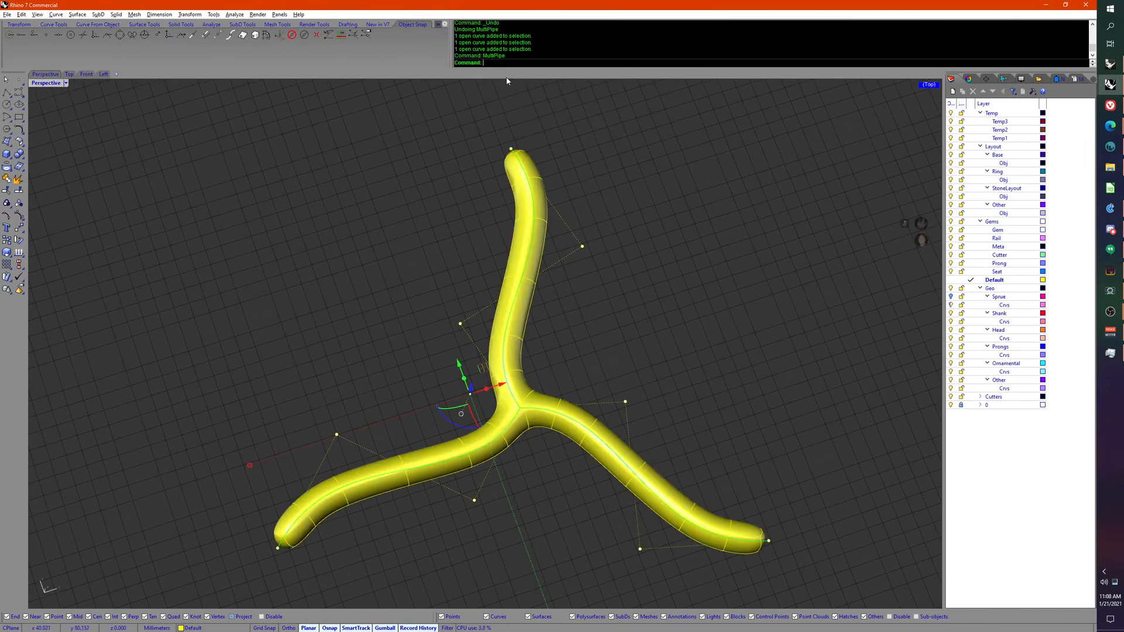
Step: Deselect the curves and inspect the new pipe's smooth junction from above and at an angle
{"action": "right_click_drag", "start_coordinate": [529, 439], "coordinate": [532, 402]}
{"action": "left_click", "coordinate": [532, 399]}
{"action": "scroll", "coordinate": [529, 377], "scroll_direction": "up", "scroll_amount": 7}
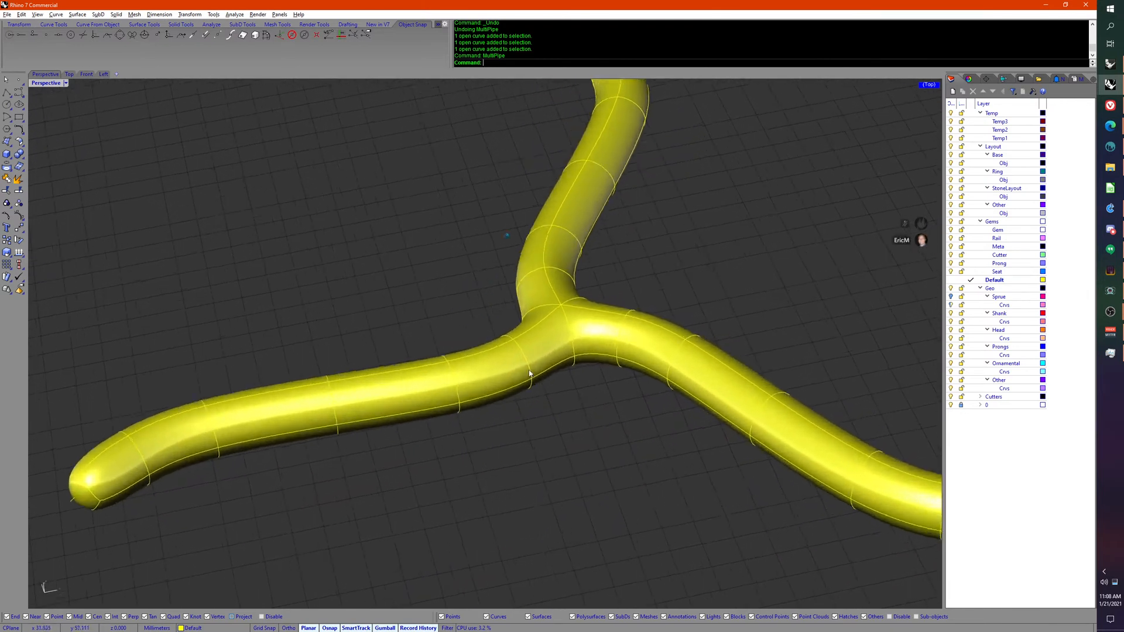
{"action": "mouse_move", "coordinate": [592, 287]}
{"action": "right_mouse_down"}
{"action": "mouse_move", "coordinate": [573, 359]}
{"action": "mouse_move", "coordinate": [576, 293]}
{"action": "right_mouse_up"}
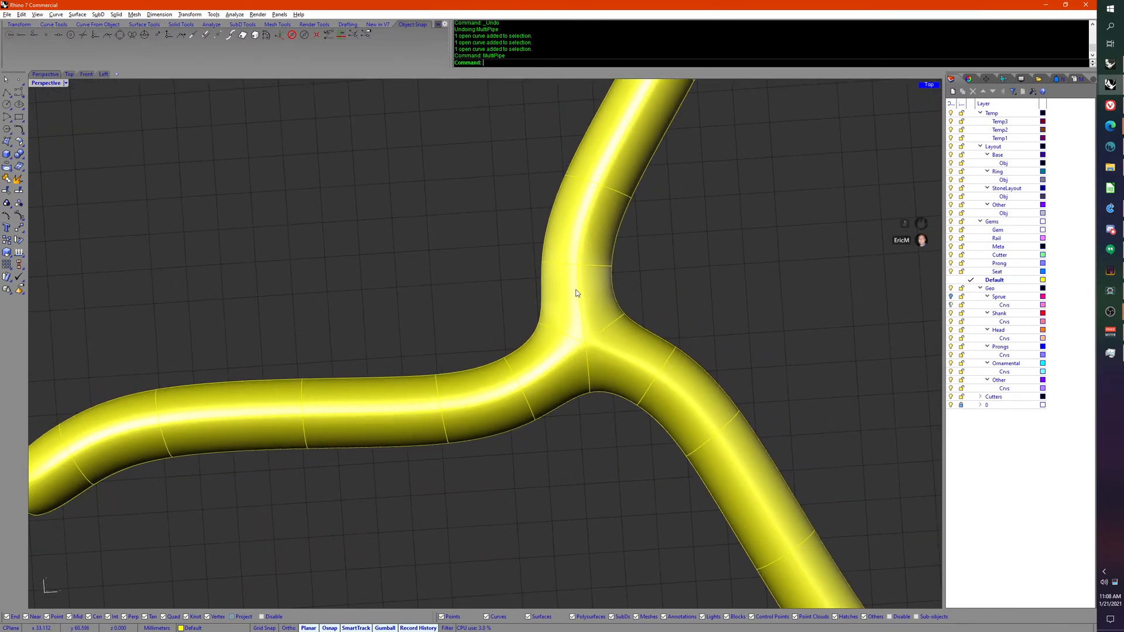
{"action": "right_click_drag", "start_coordinate": [566, 379], "coordinate": [607, 347]}
{"action": "scroll", "coordinate": [595, 394], "scroll_direction": "down", "scroll_amount": 2}
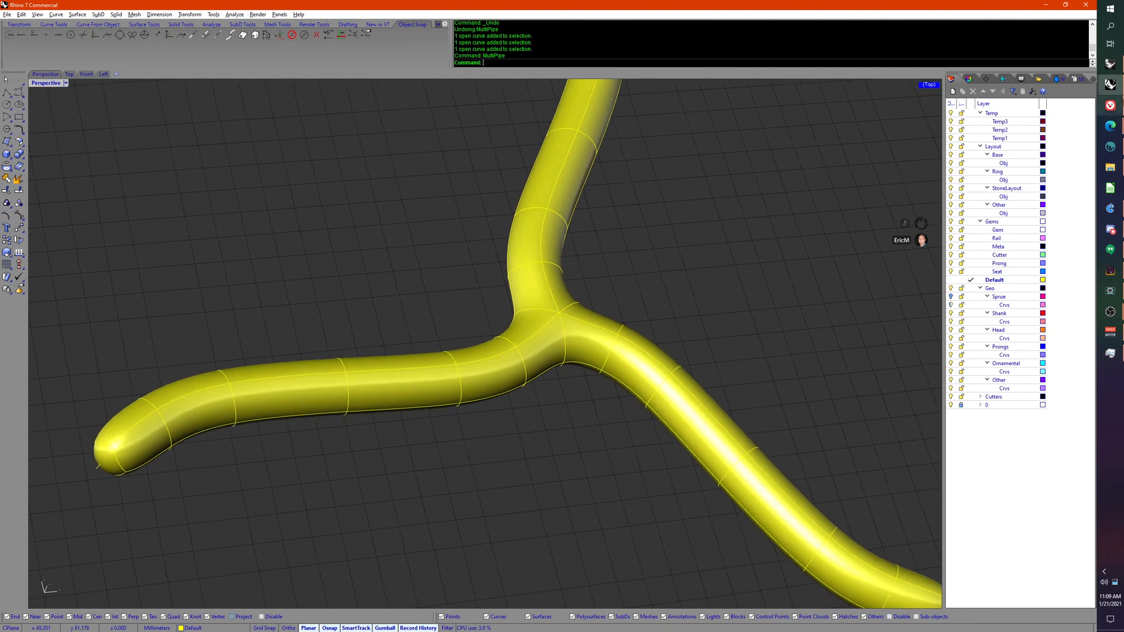
Step: Switch to the Rhino 5 window and view its jewelry template in perspective
{"action": "left_click", "coordinate": [1110, 64]}
{"action": "right_click_drag", "start_coordinate": [658, 271], "coordinate": [632, 343]}
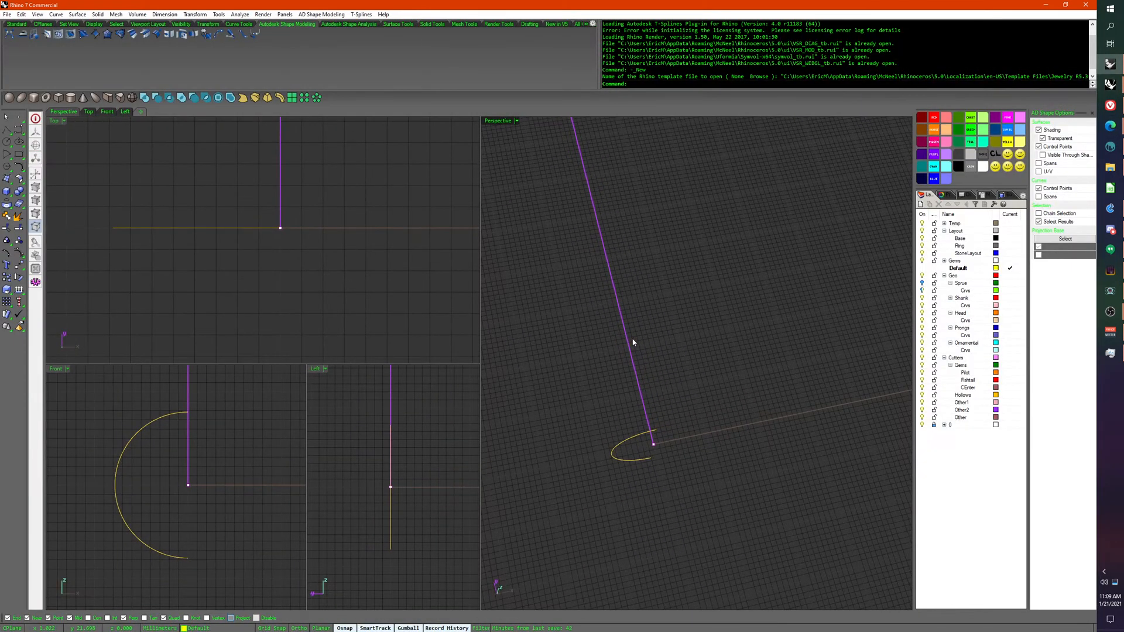
Step: Draw a degree 5 control-point curve with four points in an S-shape beside the purple vertical line in the perspective view
{"action": "key", "text": "Escape"}
{"action": "type", "text": "Curve"}
{"action": "key", "text": "Return"}
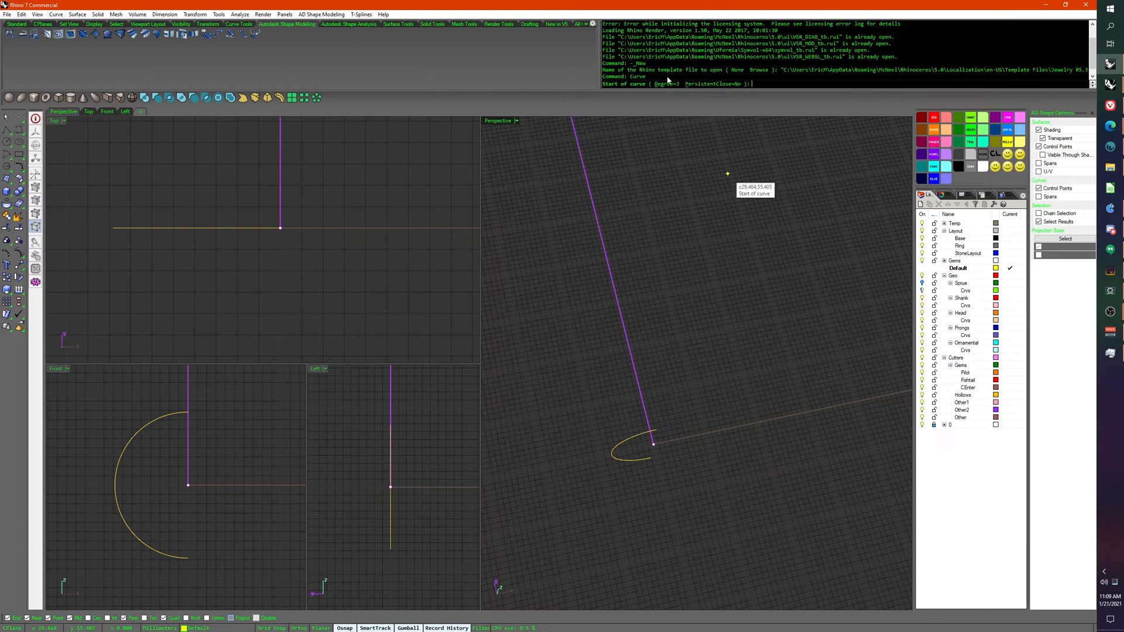
{"action": "left_click", "coordinate": [667, 84]}
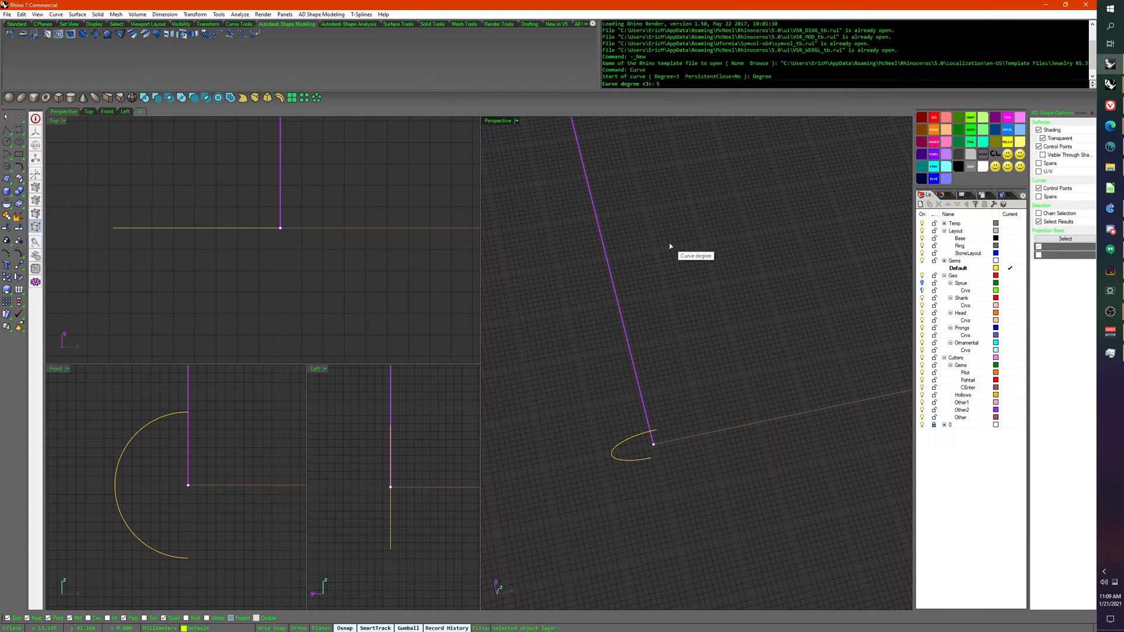
{"action": "type", "text": "5"}
{"action": "key", "text": "Return"}
{"action": "left_click", "coordinate": [641, 336]}
{"action": "left_click", "coordinate": [687, 299]}
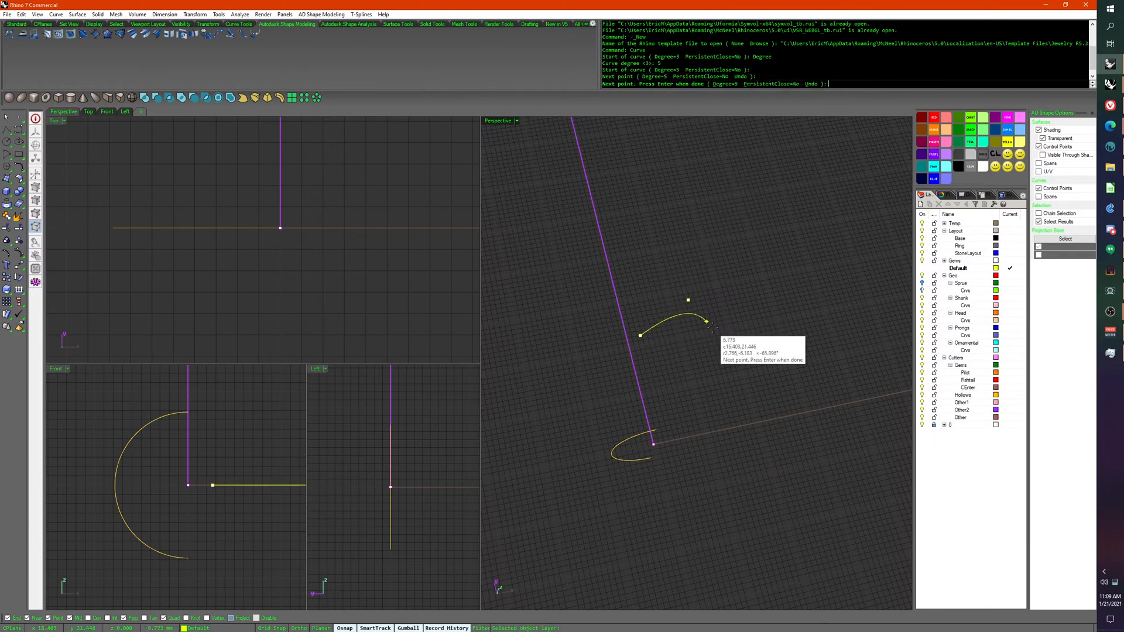
{"action": "left_click", "coordinate": [720, 340]}
{"action": "left_click", "coordinate": [747, 317]}
{"action": "key", "text": "Return"}
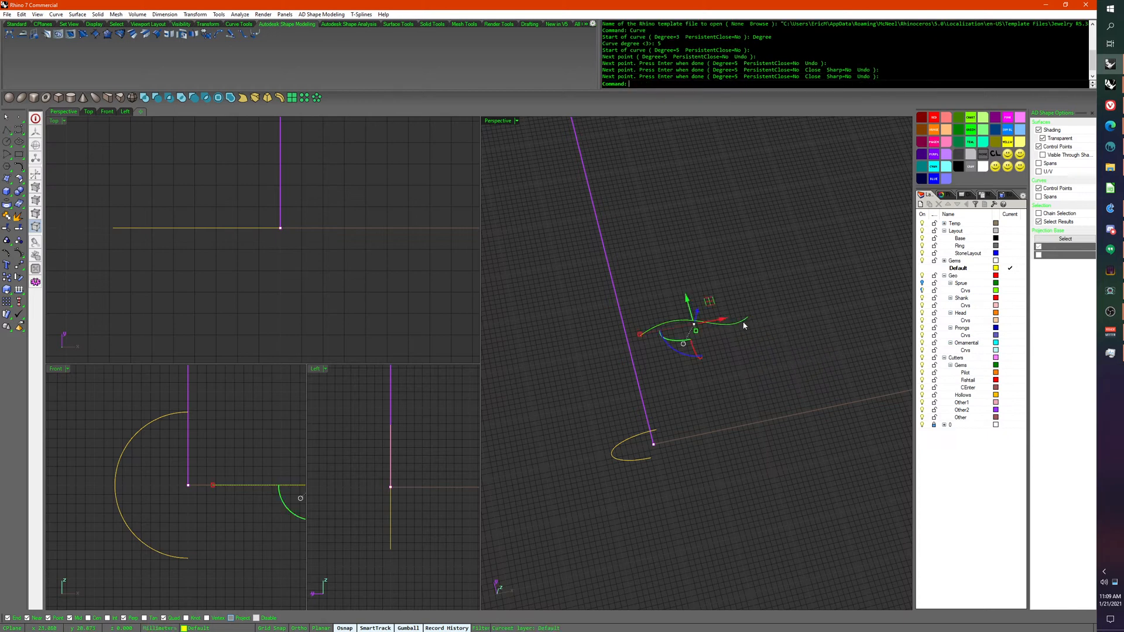
Step: Polar-array the new curve about its end point farthest from the purple line, with 3 items filling 360 degrees
{"action": "type", "text": "A"}
{"action": "key", "text": "Down"}
{"action": "key", "text": "Down"}
{"action": "key", "text": "Down"}
{"action": "key", "text": "Down"}
{"action": "key", "text": "Down"}
{"action": "key", "text": "Down"}
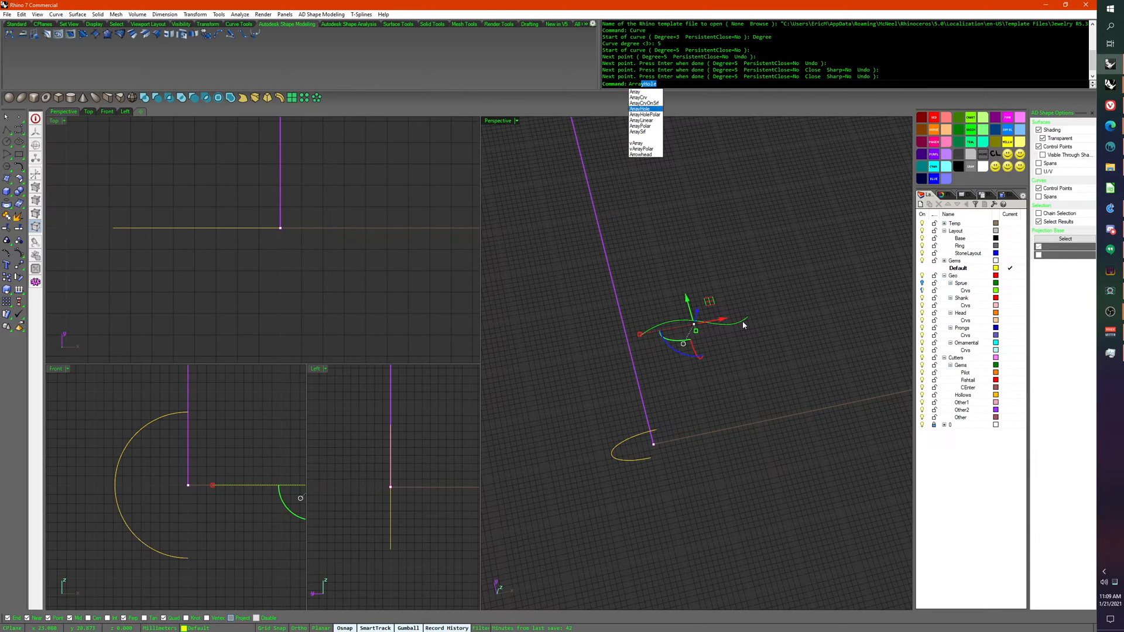
{"action": "key", "text": "Return"}
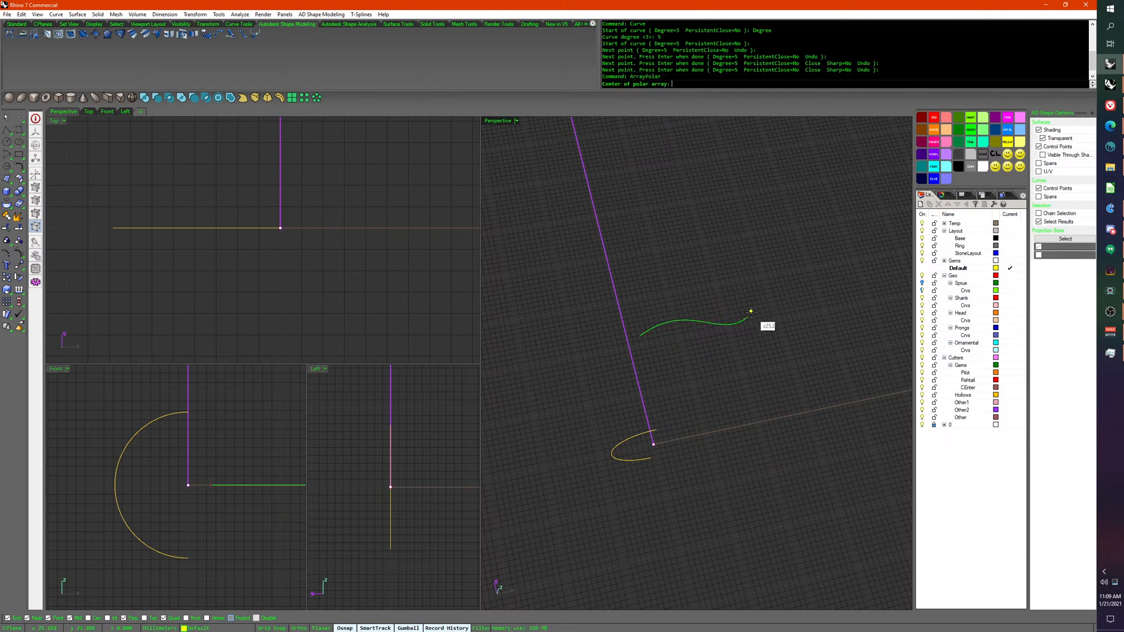
{"action": "left_click", "coordinate": [749, 318]}
{"action": "type", "text": "3"}
{"action": "key", "text": "Return"}
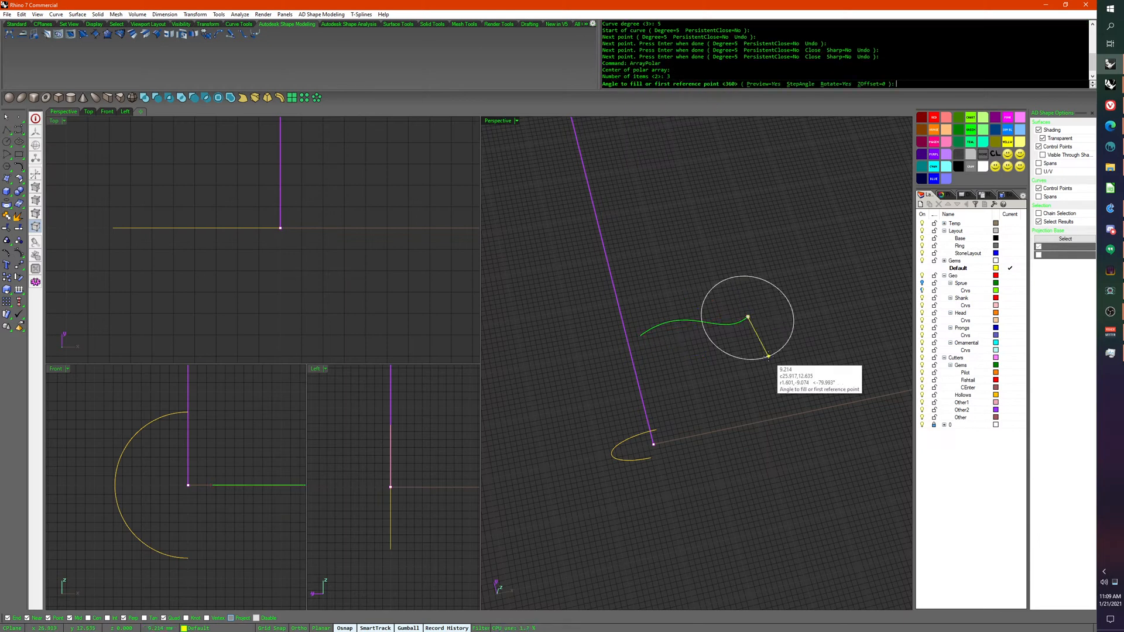
{"action": "key", "text": "Return"}
{"action": "right_click_drag", "start_coordinate": [768, 356], "coordinate": [800, 370]}
{"action": "key", "text": "Return"}
Step: Select all three arrayed curves and start the T-Splines pipe with a default radius of 2
{"action": "left_click_drag", "start_coordinate": [785, 346], "coordinate": [742, 326]}
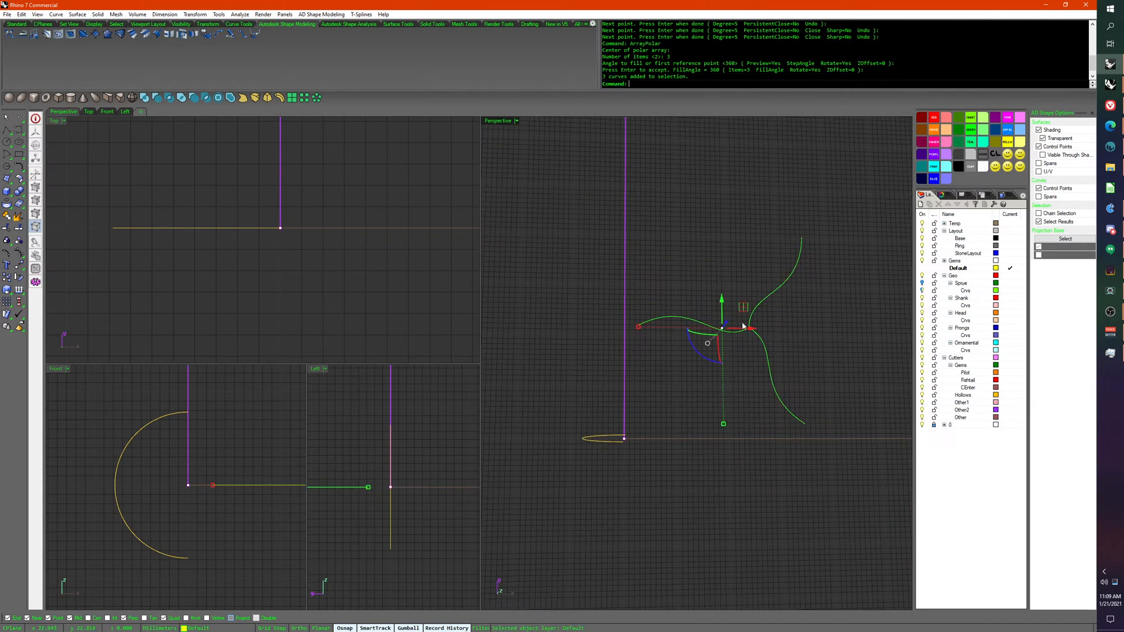
{"action": "key", "text": "Return"}
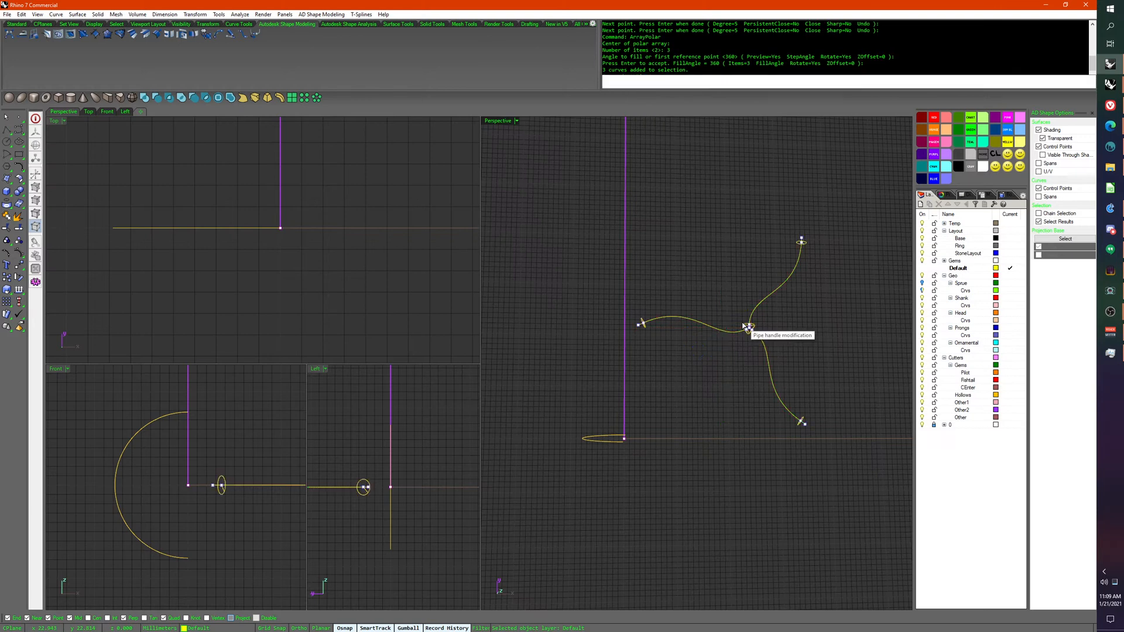
{"action": "scroll", "coordinate": [819, 361], "scroll_direction": "up", "scroll_amount": 5}
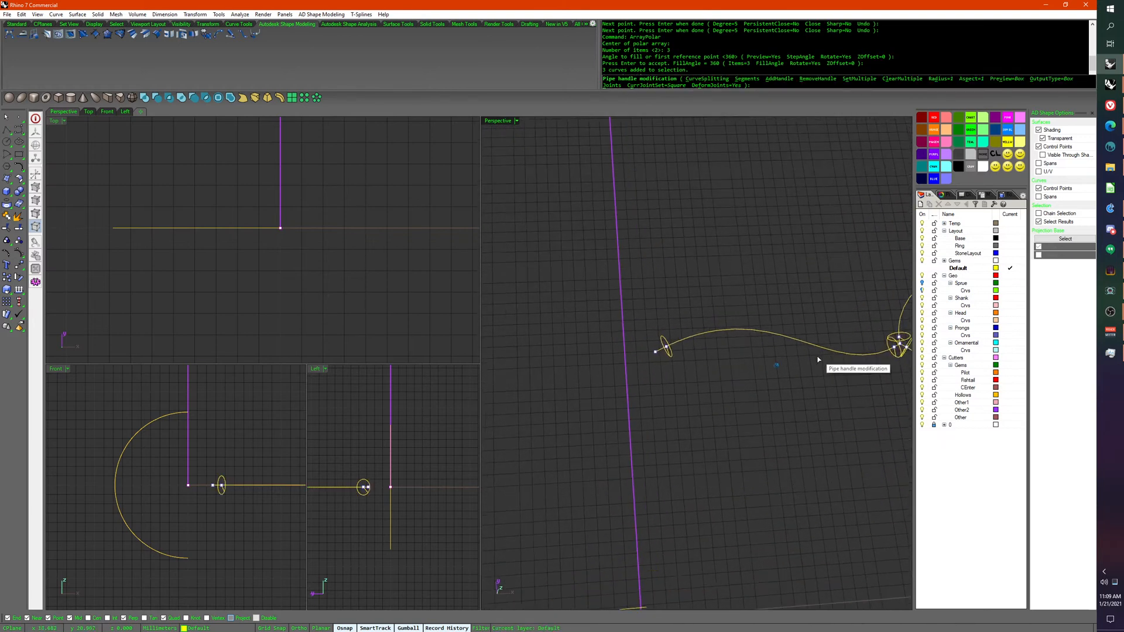
{"action": "right_click_drag", "start_coordinate": [757, 350], "coordinate": [823, 156]}
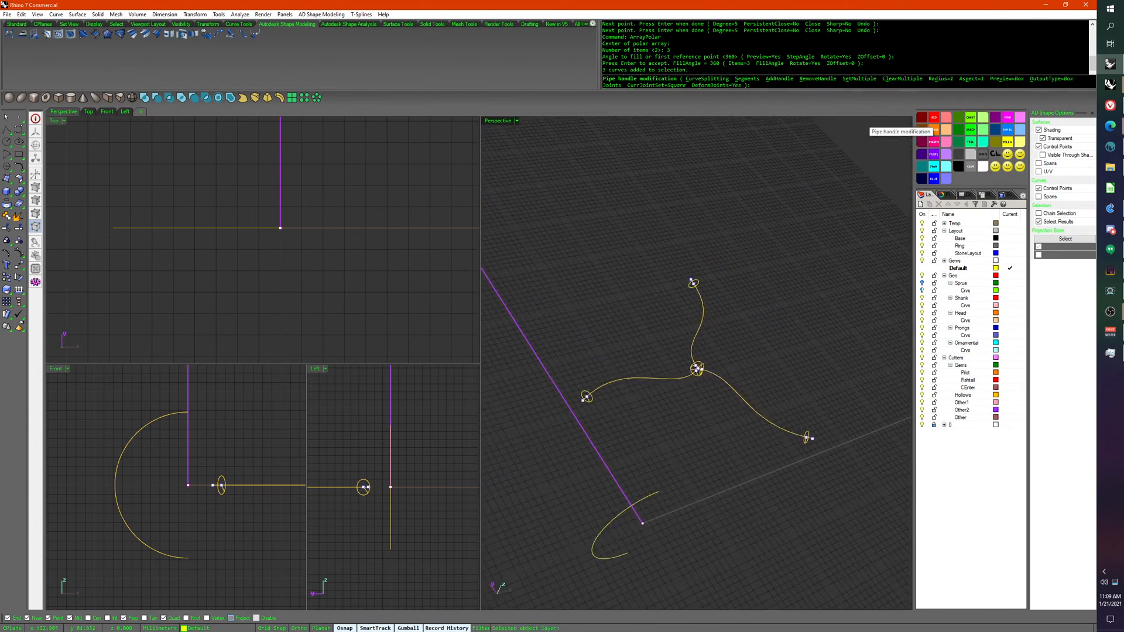
{"action": "left_click", "coordinate": [937, 80]}
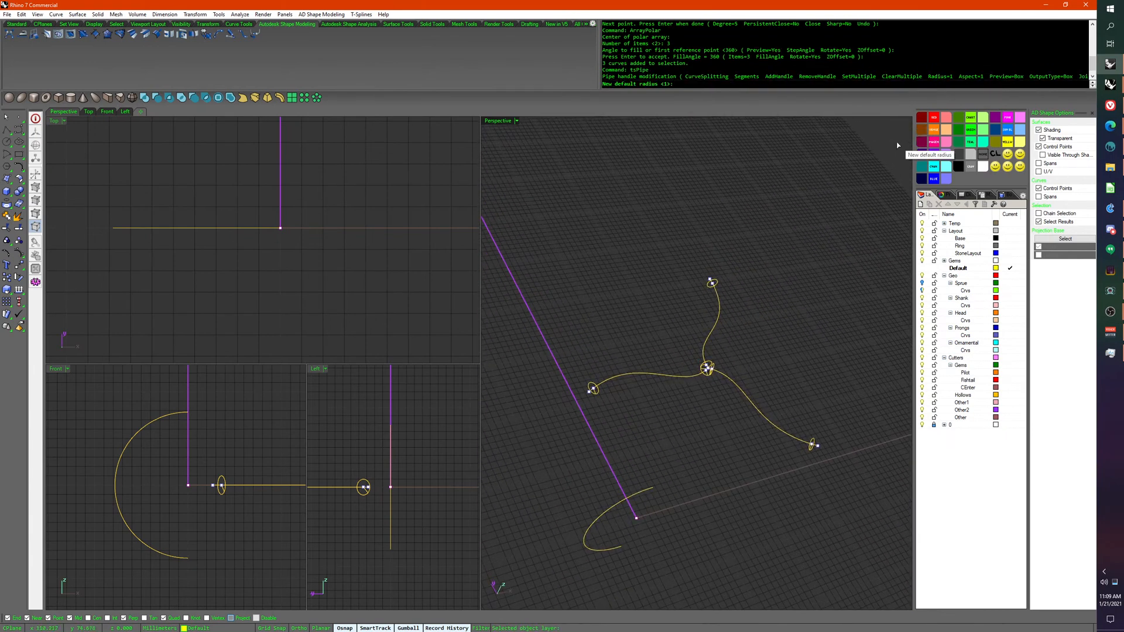
{"action": "type", "text": "2"}
{"action": "key", "text": "Return"}
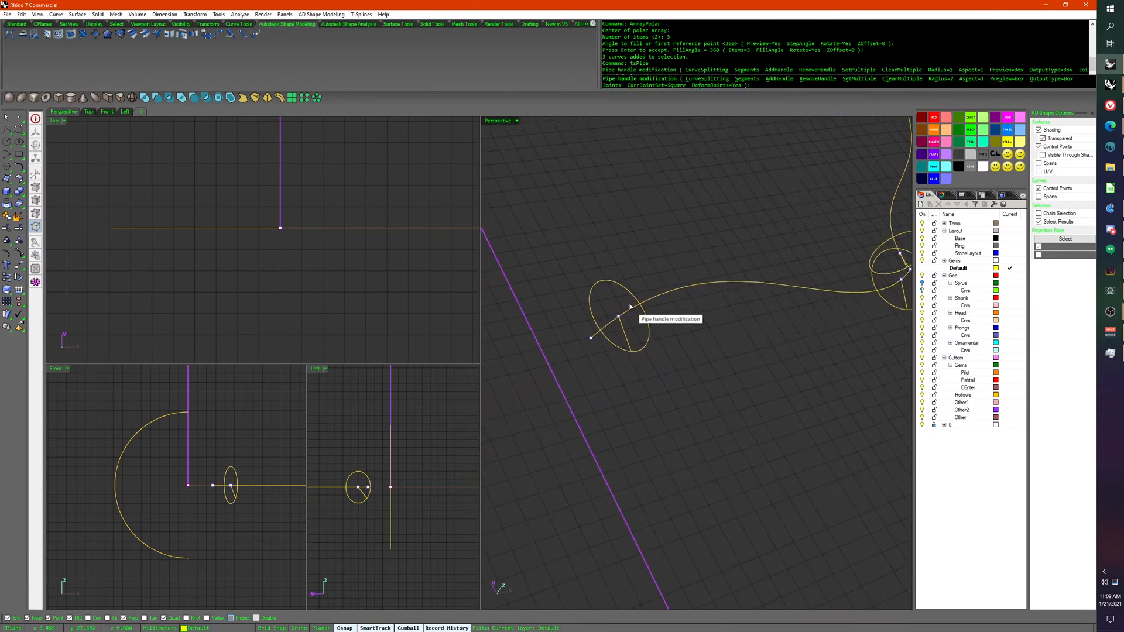
Step: Set the pipe radius to 1 at the outer end handle of each of the three curves
{"action": "left_click", "coordinate": [626, 293]}
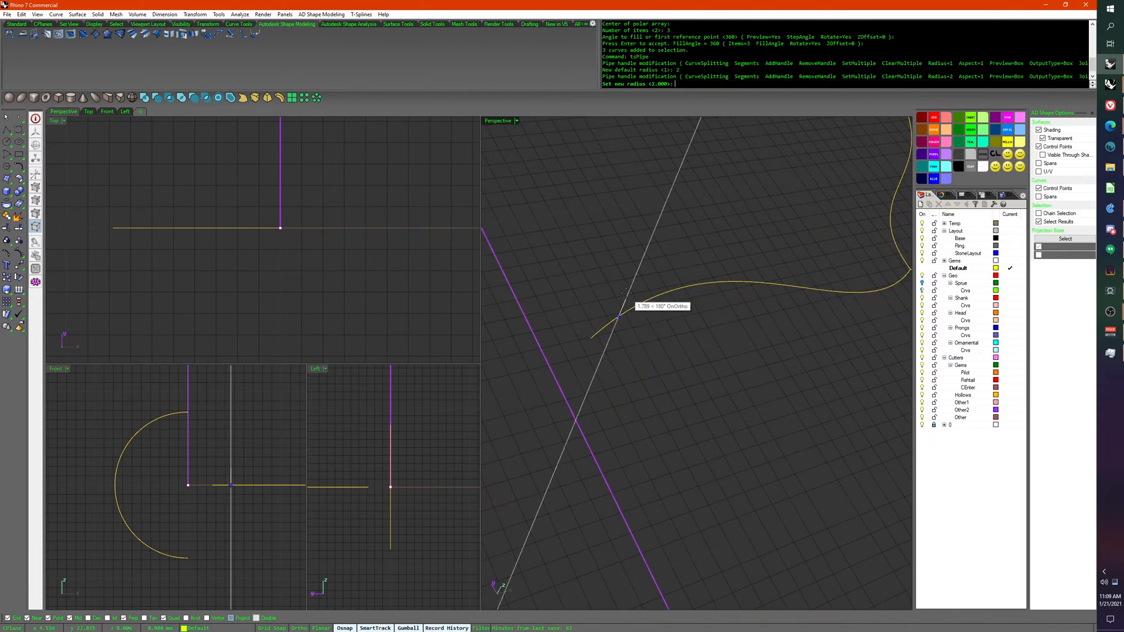
{"action": "type", "text": "1"}
{"action": "key", "text": "Return"}
{"action": "right_click_drag", "start_coordinate": [626, 292], "coordinate": [709, 234]}
{"action": "left_click", "coordinate": [687, 188]}
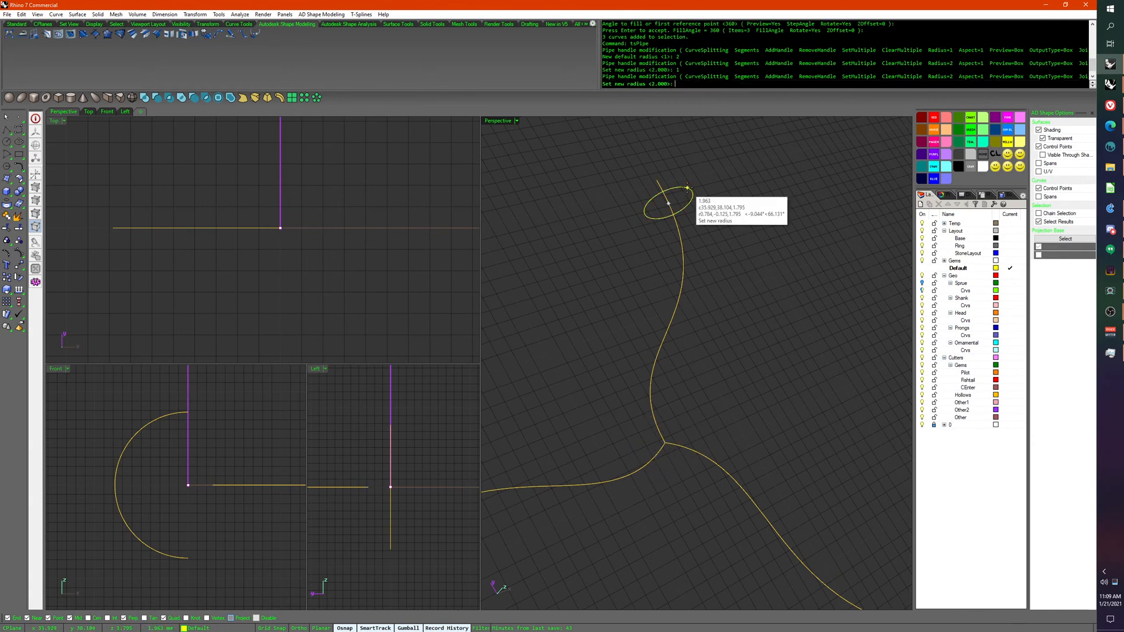
{"action": "type", "text": "1"}
{"action": "key", "text": "Return"}
{"action": "right_click_drag", "start_coordinate": [690, 188], "coordinate": [532, 7], "text": "shift"}
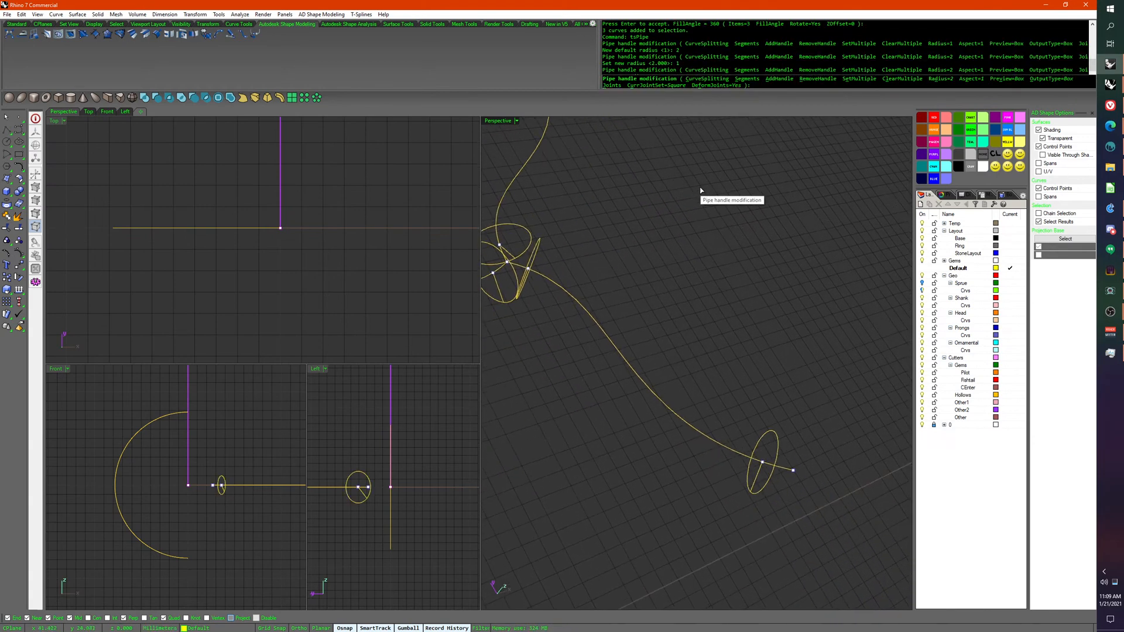
{"action": "left_click", "coordinate": [780, 452]}
{"action": "type", "text": "1"}
{"action": "key", "text": "Return"}
{"action": "right_click_drag", "start_coordinate": [781, 452], "coordinate": [684, 362]}
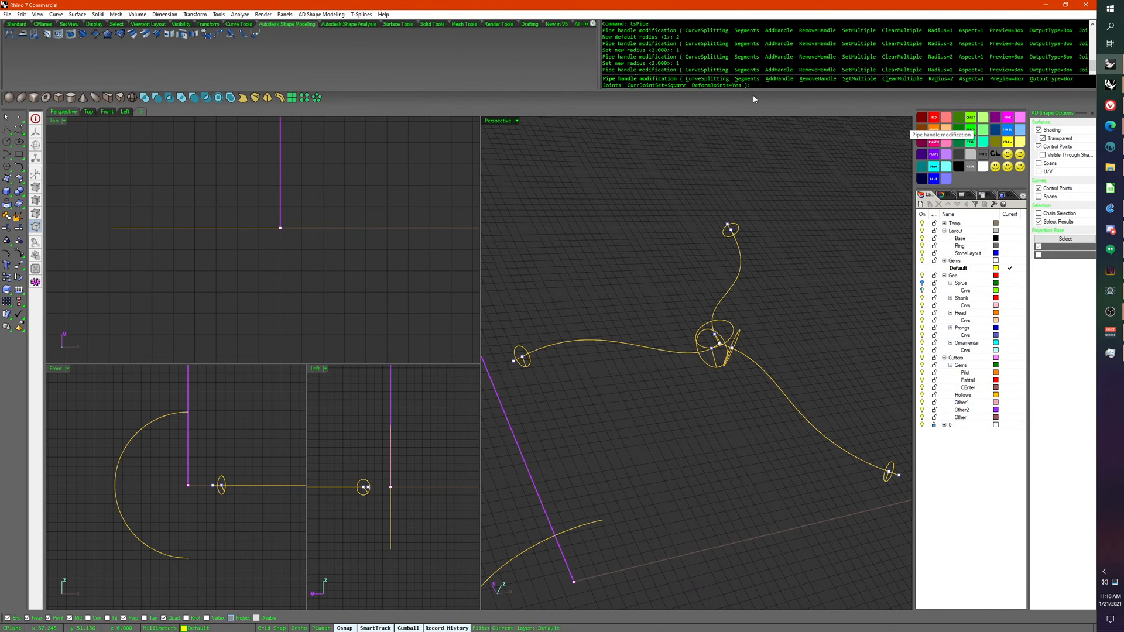
Step: Show the pipe preview as BoxShaded and set the perspective view's display mode to tsShiny
{"action": "left_click", "coordinate": [1006, 79]}
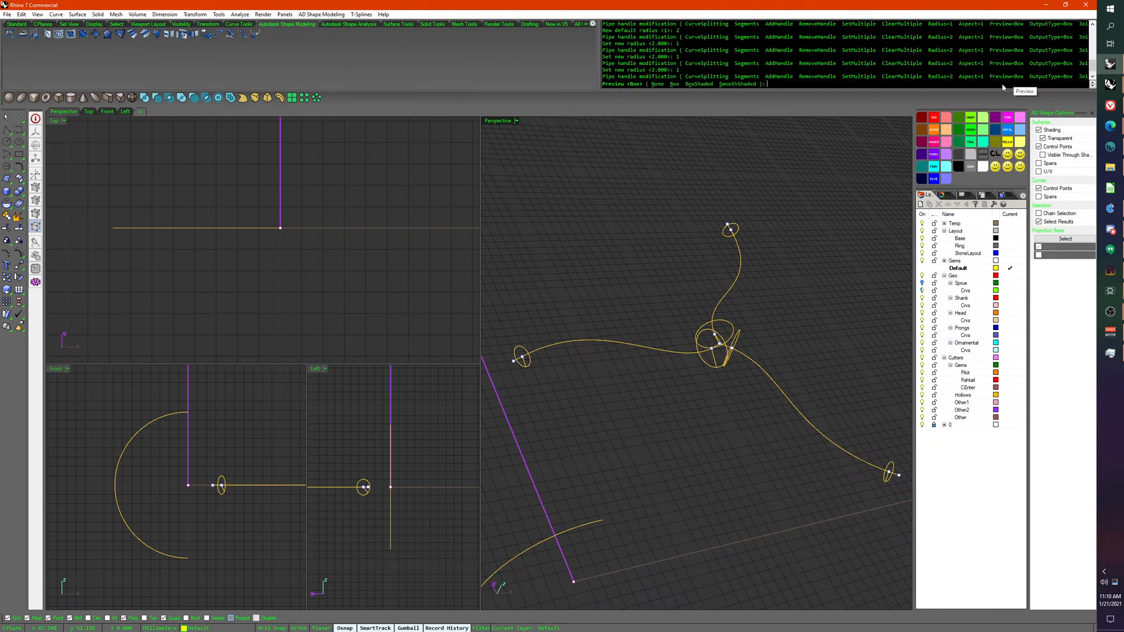
{"action": "left_click", "coordinate": [699, 83]}
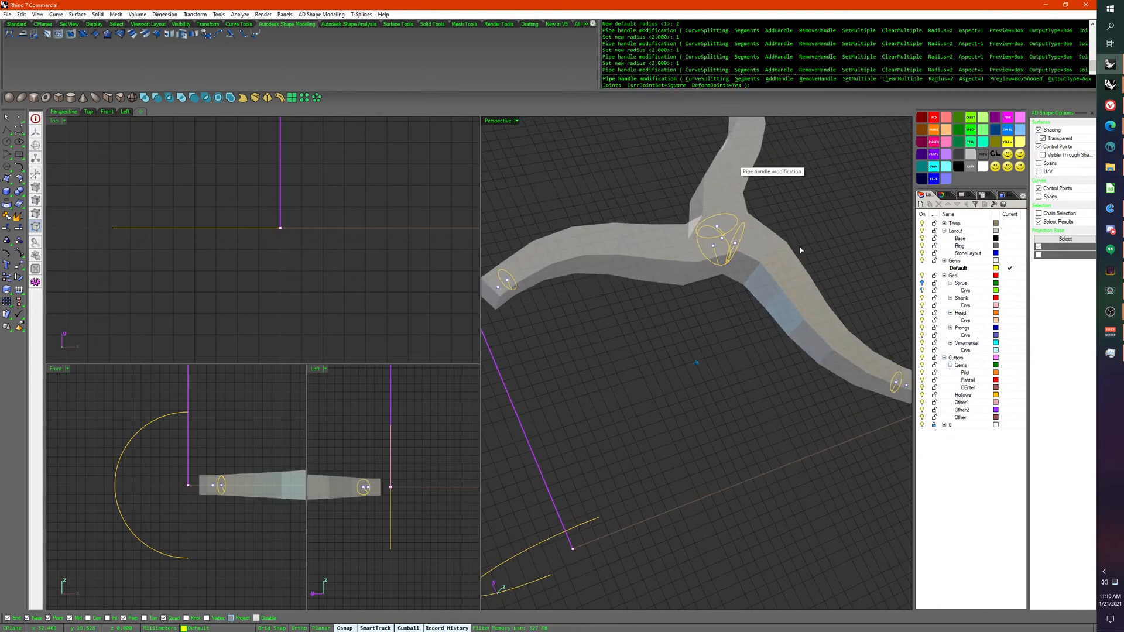
{"action": "left_click", "coordinate": [517, 122]}
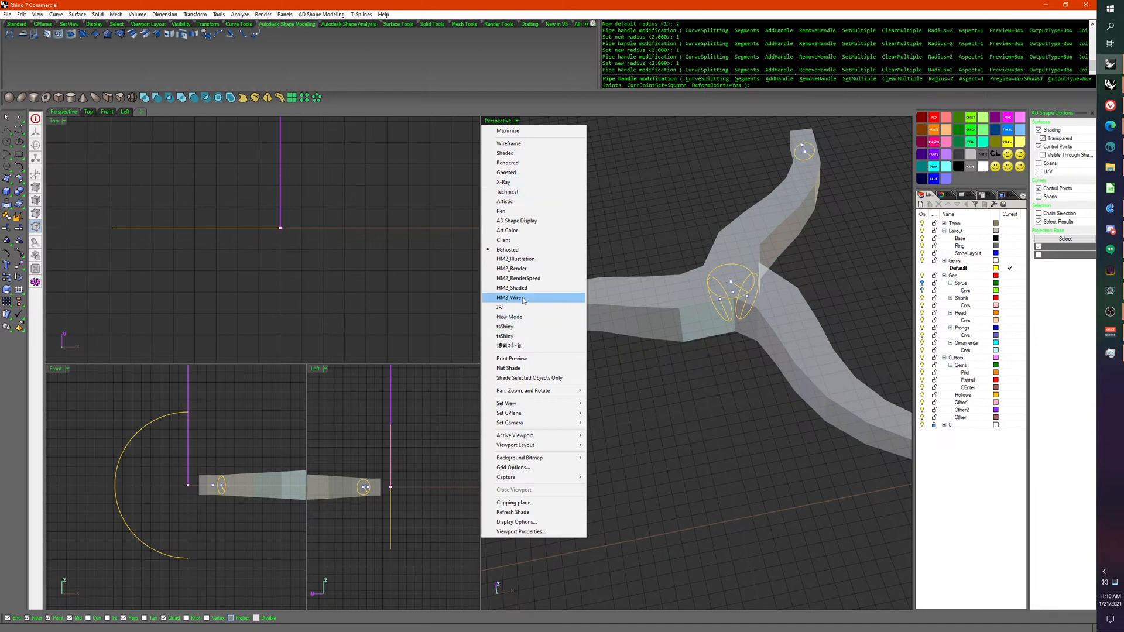
{"action": "left_click", "coordinate": [506, 327]}
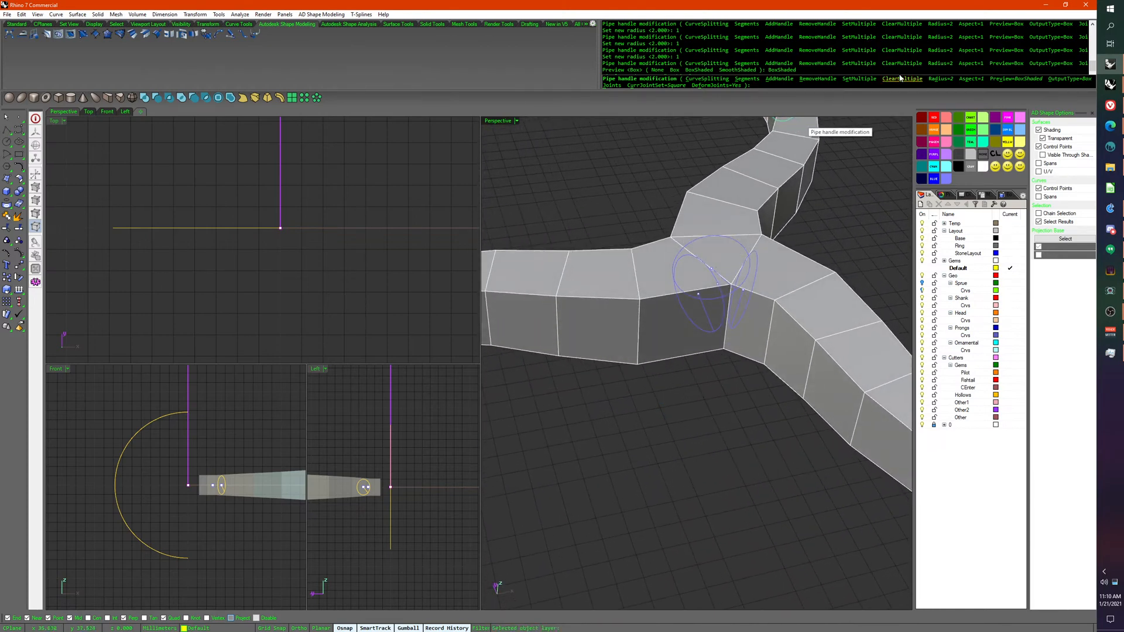
Step: Set the pipe's output type to Smooth
{"action": "left_click", "coordinate": [1069, 79]}
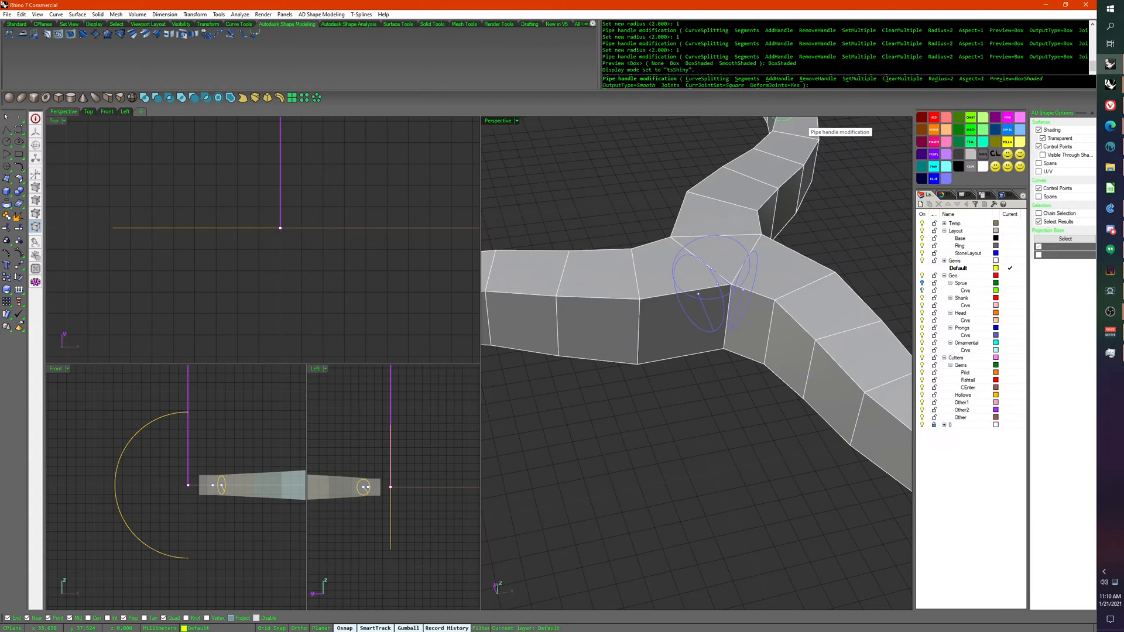
{"action": "left_click", "coordinate": [644, 86]}
{"action": "left_click", "coordinate": [1070, 79]}
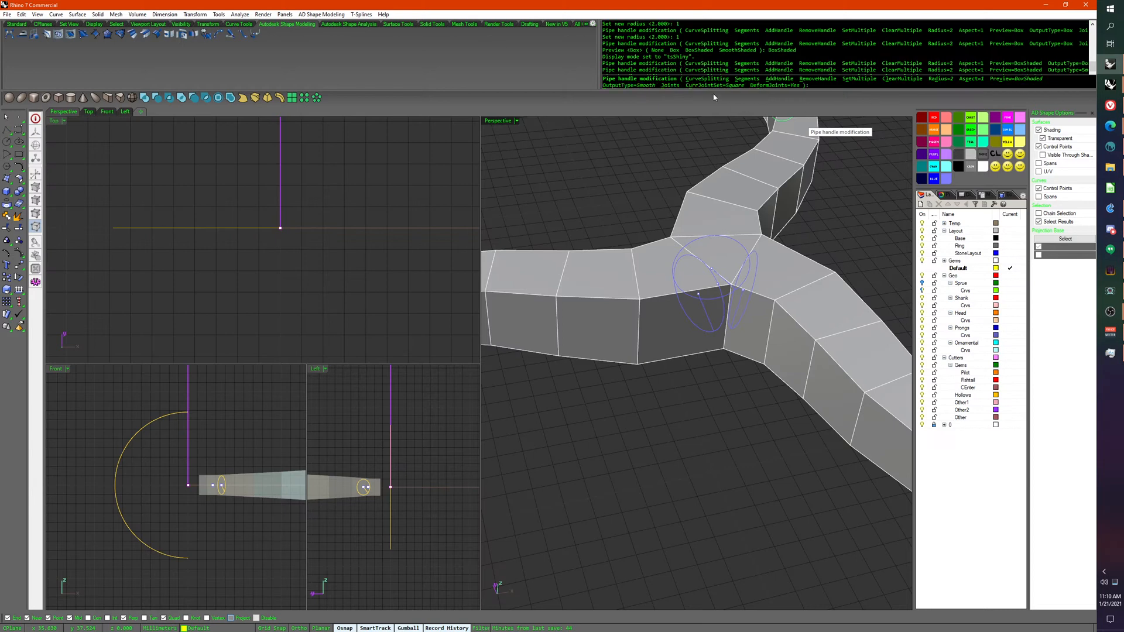
Step: Try the Diamond joint set and the Spikes joint set on the pipe
{"action": "left_click", "coordinate": [670, 86]}
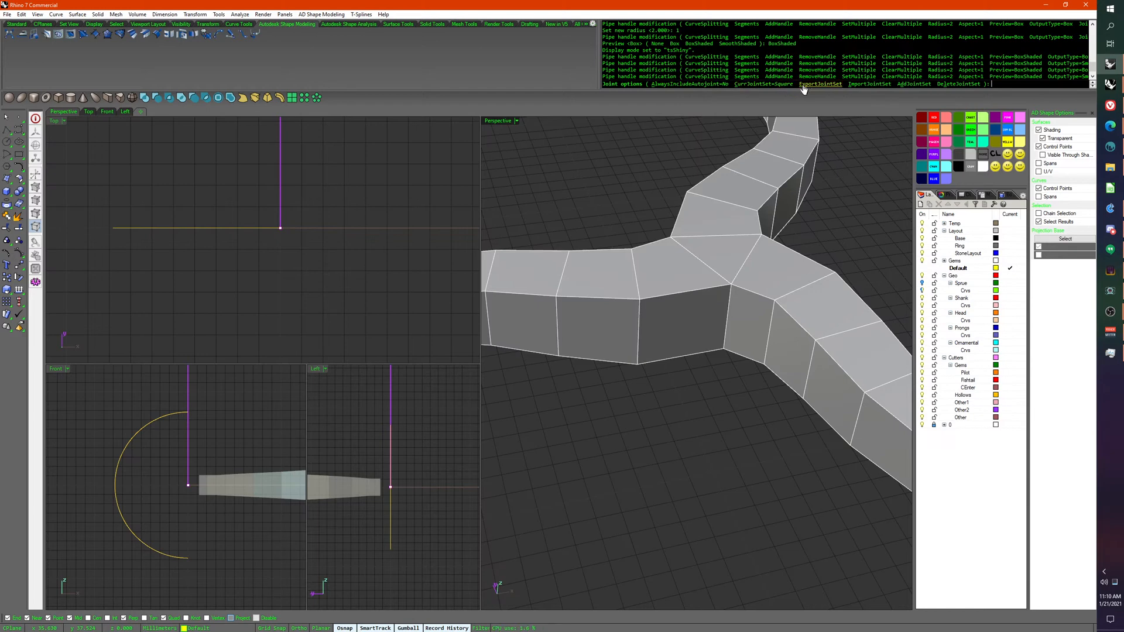
{"action": "left_click", "coordinate": [774, 86]}
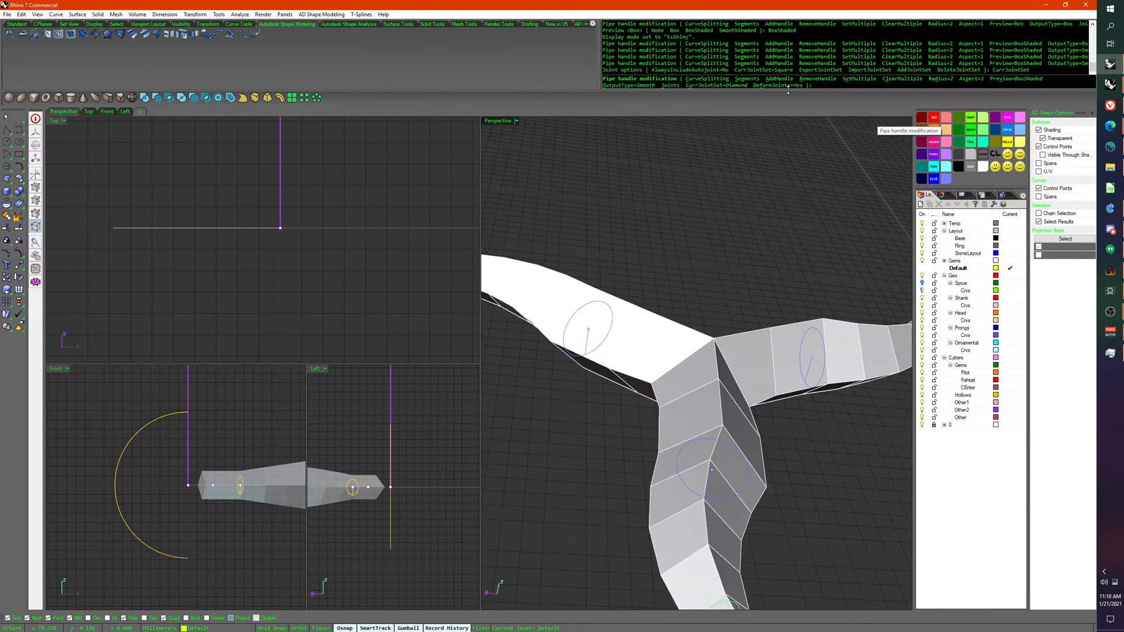
{"action": "left_click", "coordinate": [724, 86]}
{"action": "left_click", "coordinate": [731, 84]}
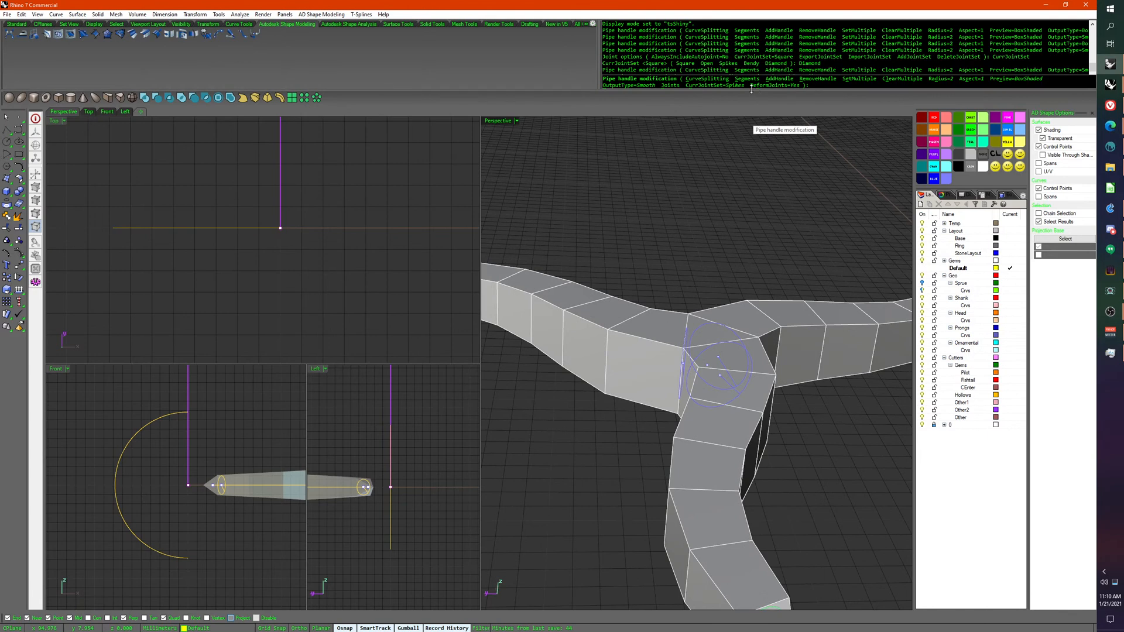
Step: Switch the pipe's joint set to Square and to Diamond again to compare the junction and end caps
{"action": "left_click", "coordinate": [728, 87]}
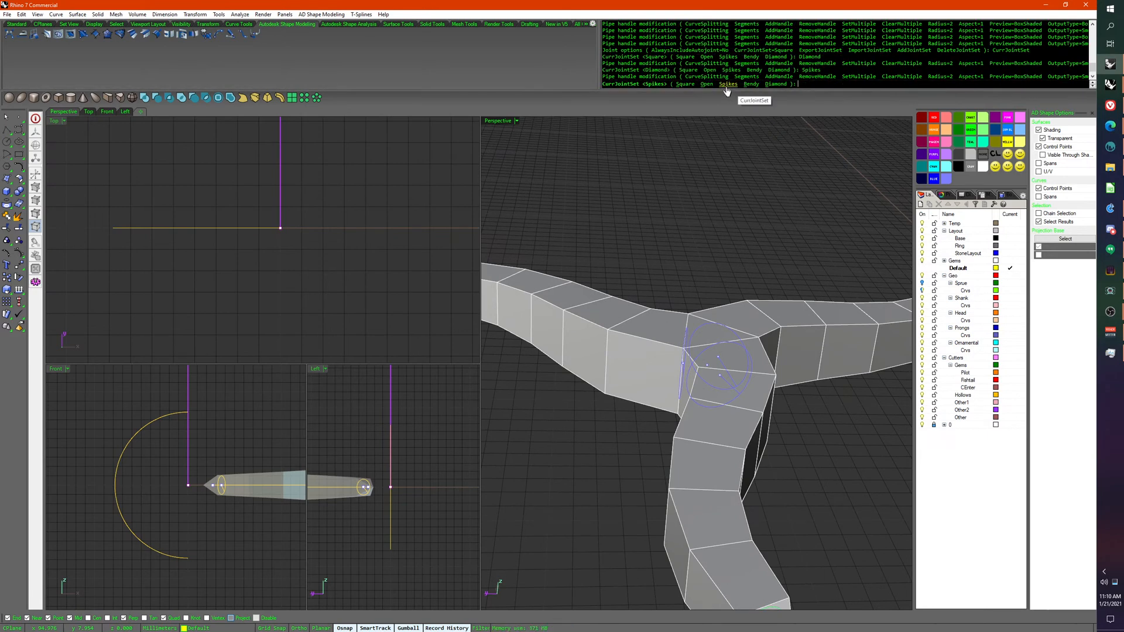
{"action": "left_click", "coordinate": [685, 84]}
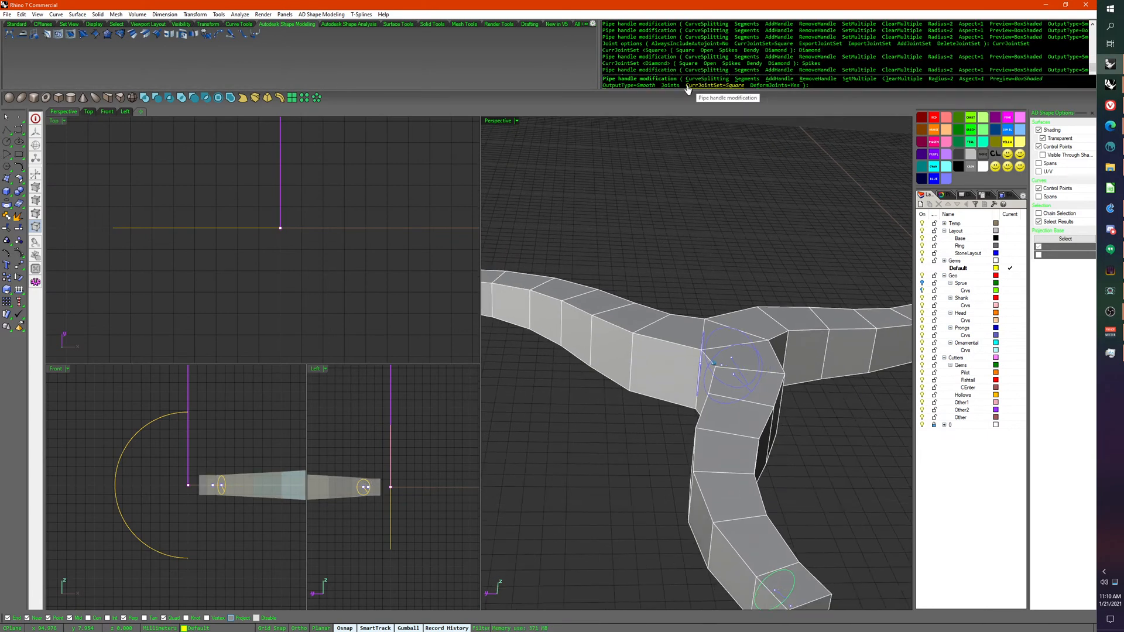
{"action": "left_click", "coordinate": [732, 86]}
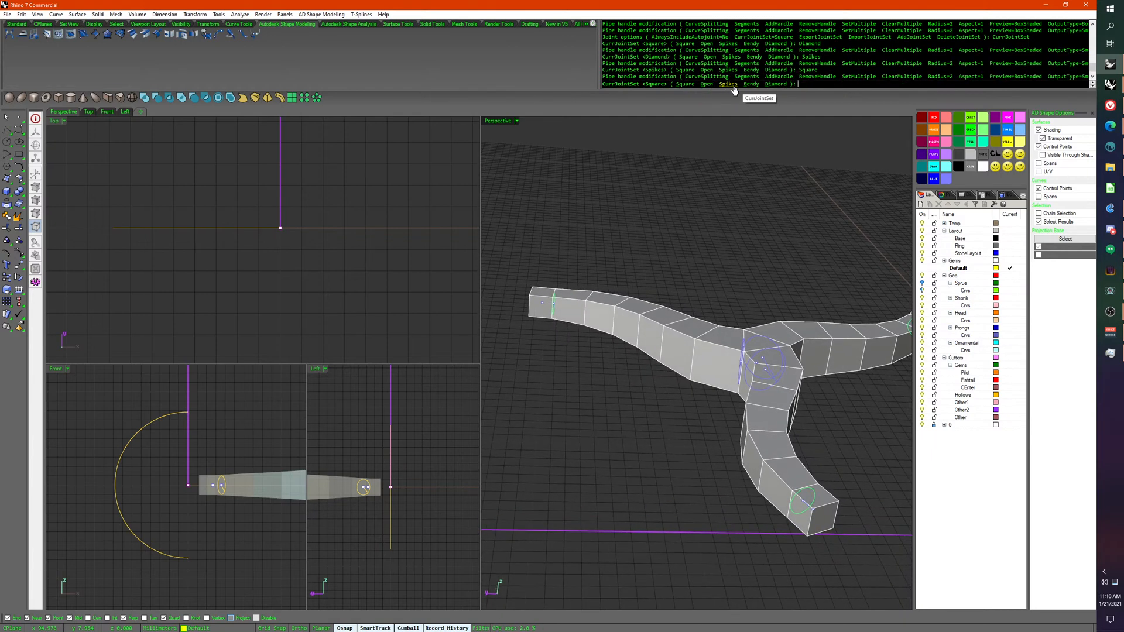
{"action": "left_click", "coordinate": [774, 85]}
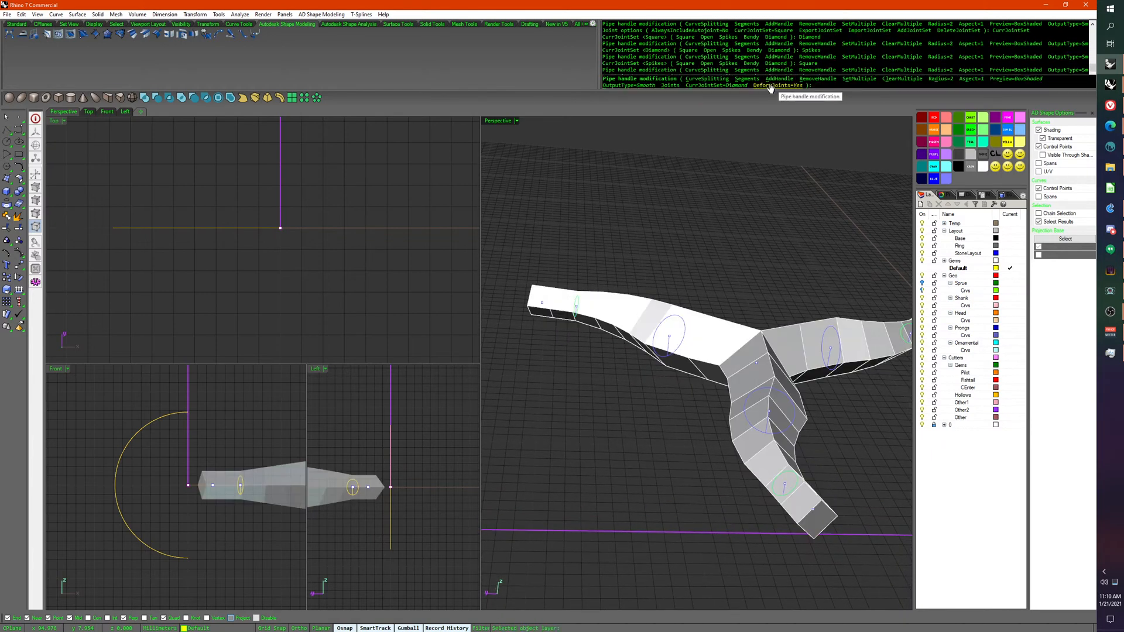
Step: Try the Spikes, Square and Diamond joint sets on the pipe to compare the junction and end caps
{"action": "left_click", "coordinate": [736, 86]}
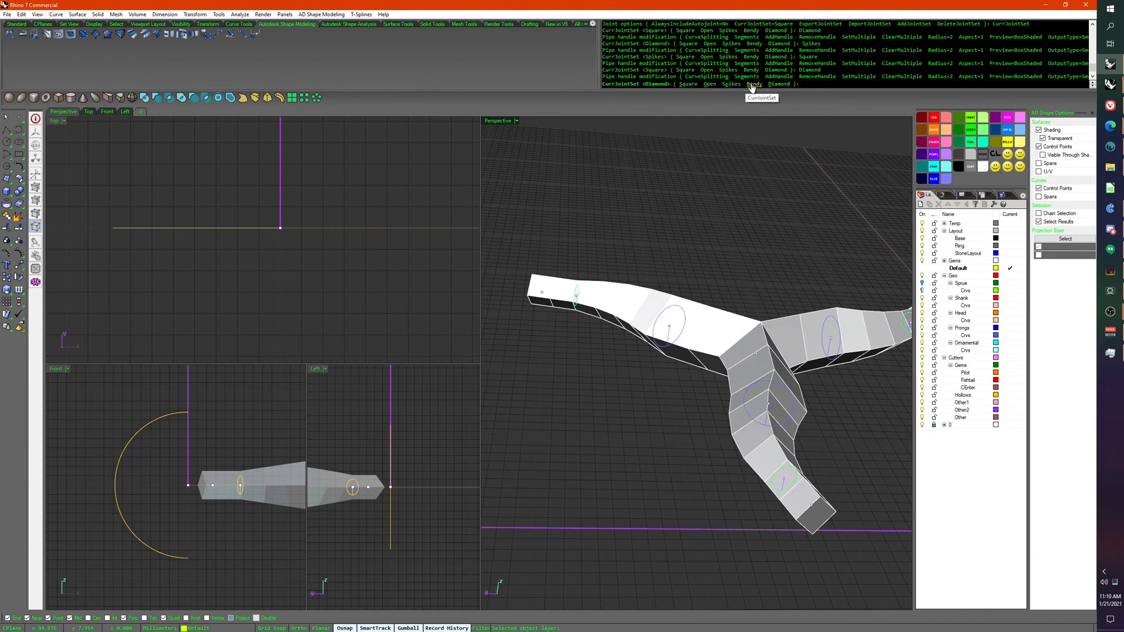
{"action": "left_click", "coordinate": [731, 86]}
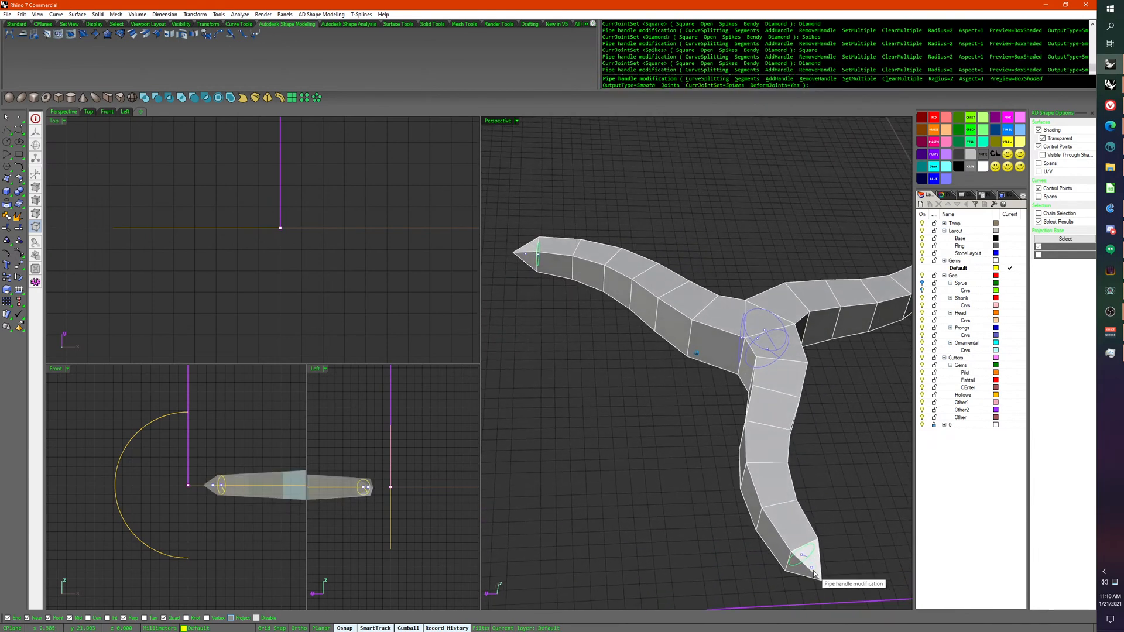
{"action": "left_click", "coordinate": [729, 85]}
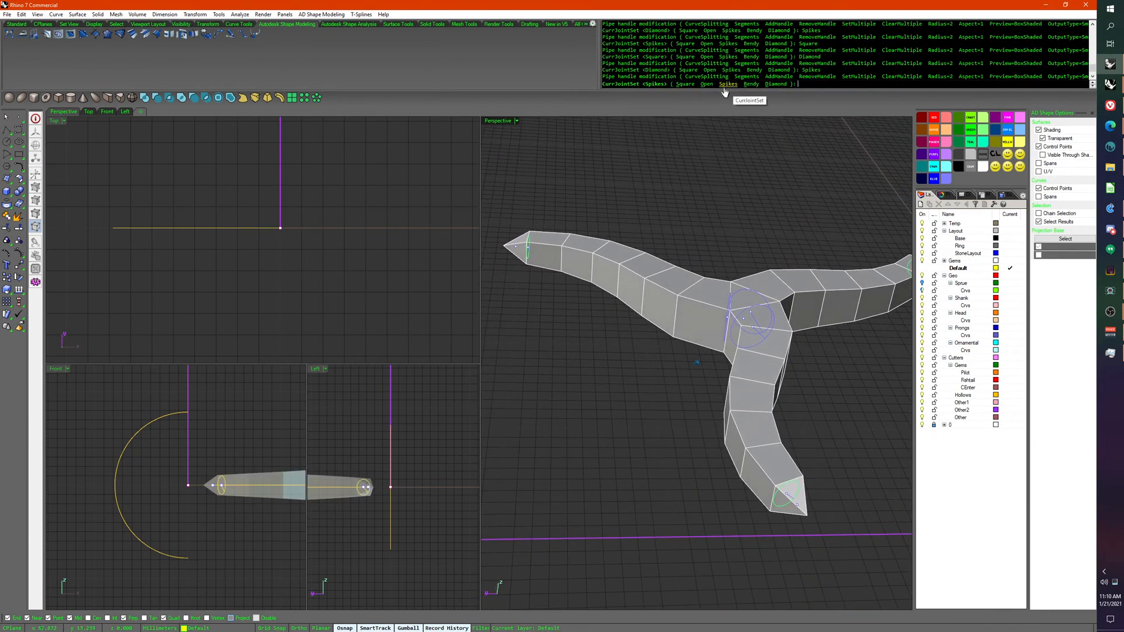
{"action": "left_click", "coordinate": [685, 84]}
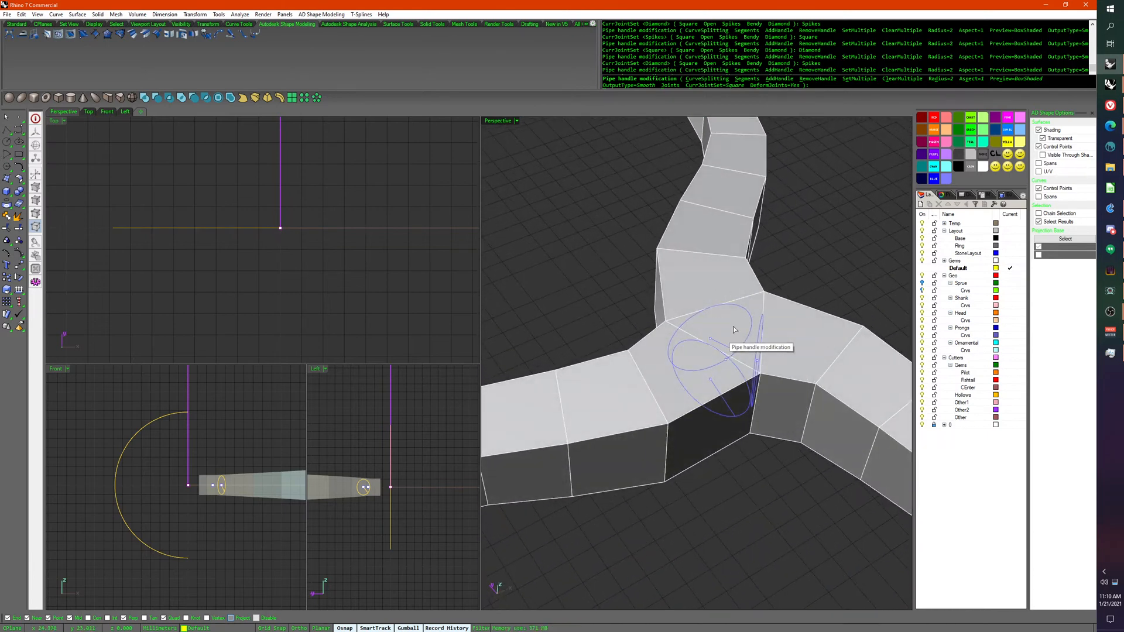
{"action": "left_click", "coordinate": [707, 85]}
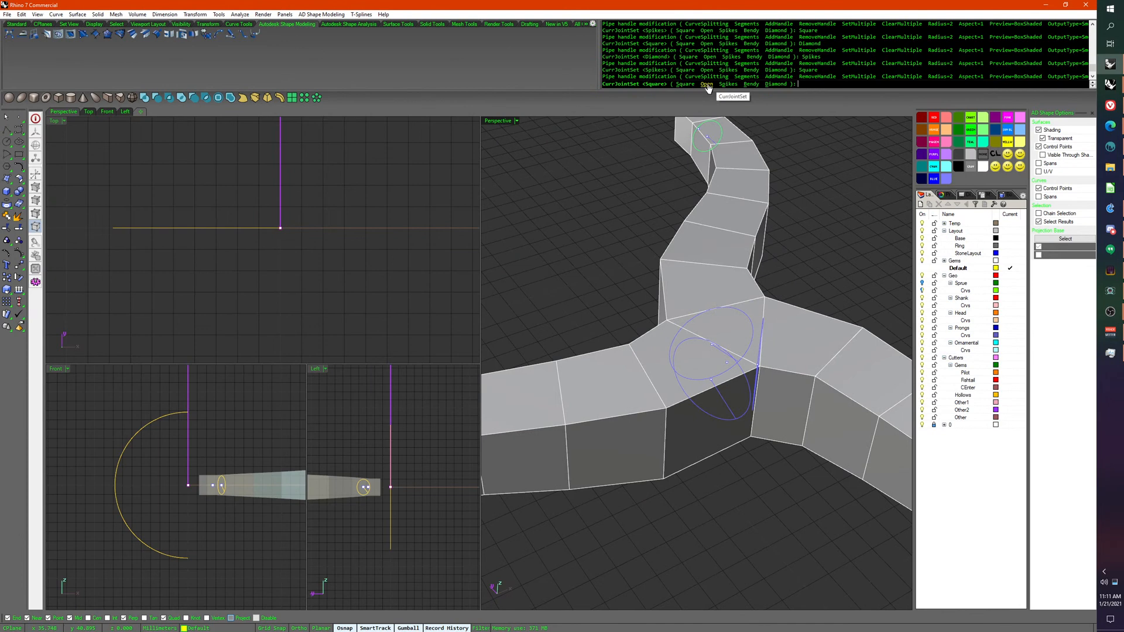
{"action": "left_click", "coordinate": [777, 85]}
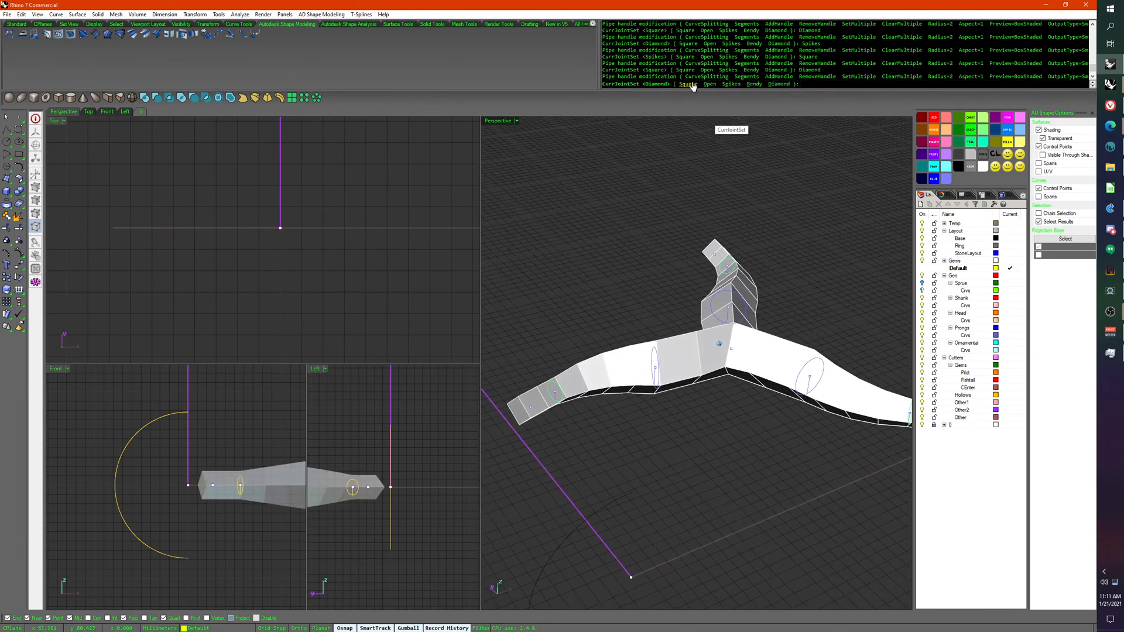
Step: Set the joint set to Square, finish the T-Splines pipe and check its rounded arm end
{"action": "left_click", "coordinate": [690, 85]}
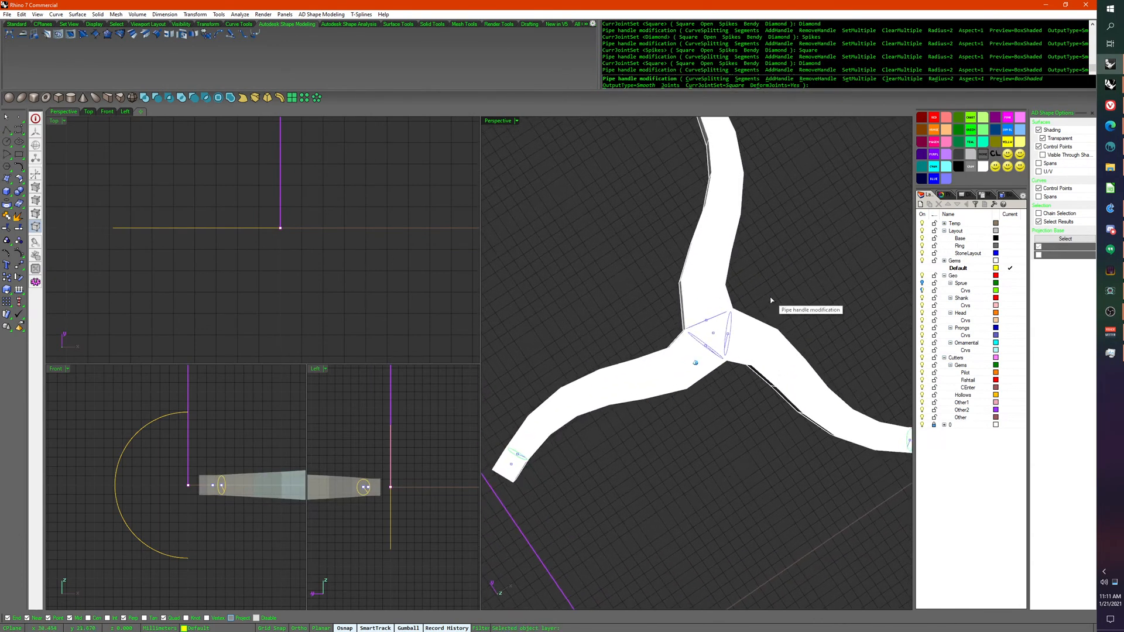
{"action": "key", "text": "Return"}
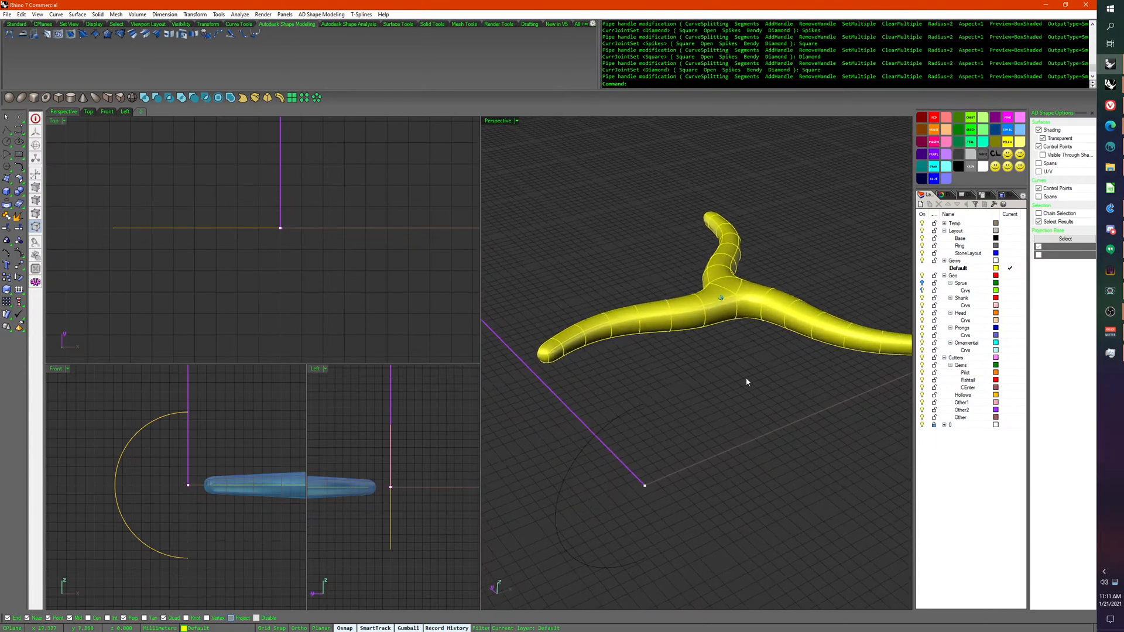
{"action": "scroll", "coordinate": [743, 375], "scroll_direction": "up", "scroll_amount": 5}
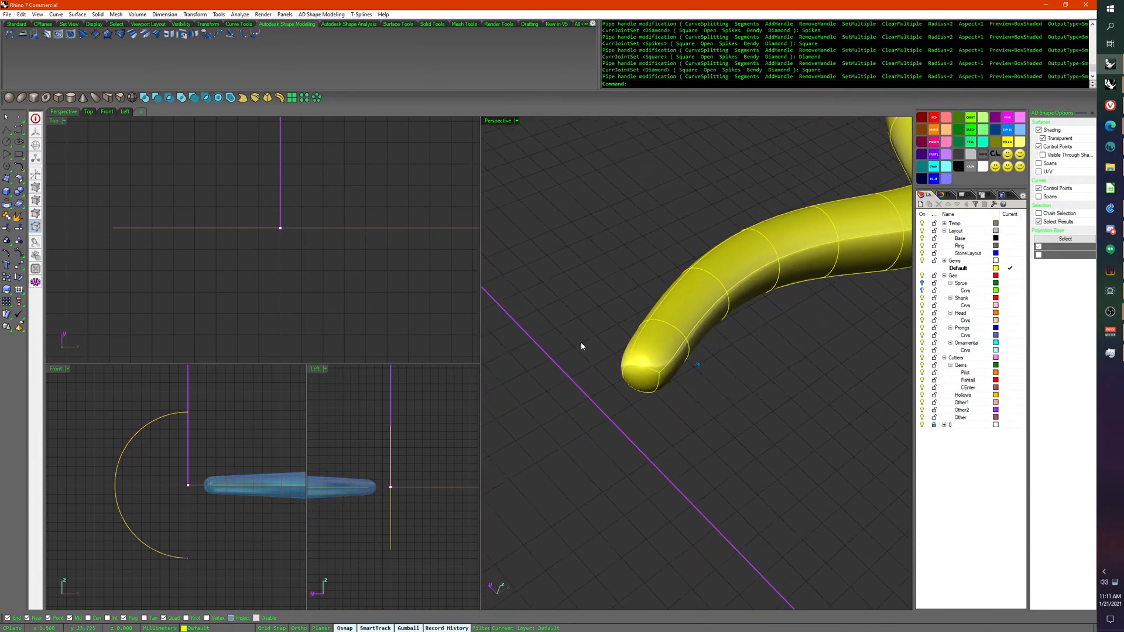
{"action": "scroll", "coordinate": [143, 289], "scroll_direction": "down", "scroll_amount": 5}
{"action": "scroll", "coordinate": [230, 283], "scroll_direction": "up", "scroll_amount": 5}
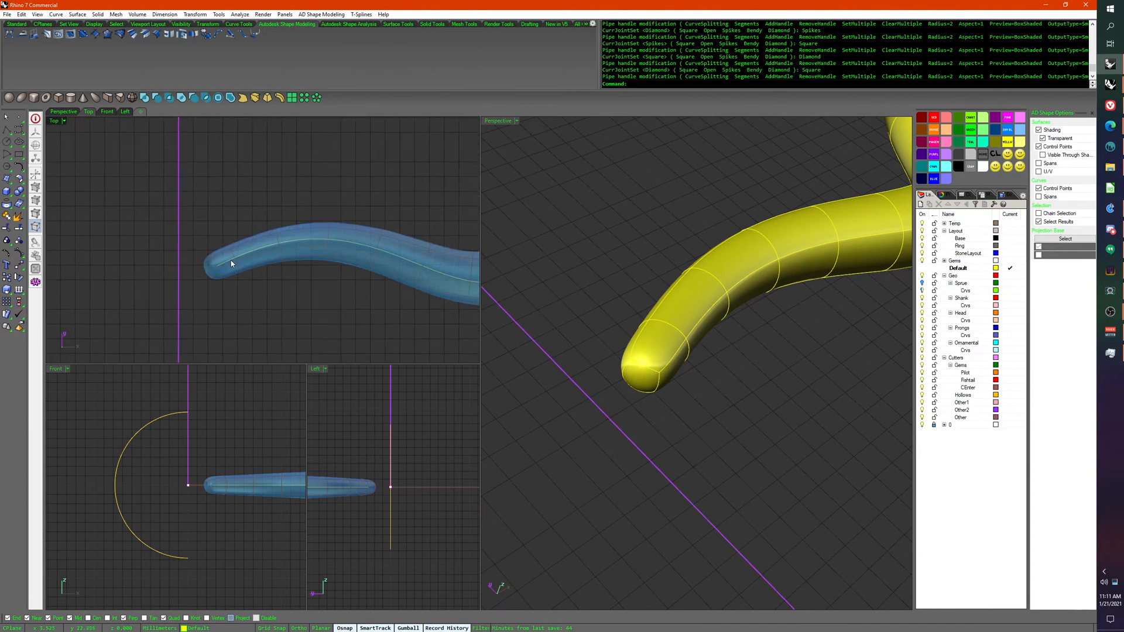
Step: Select the source curve inside the pipe's left arm in the Top view and show its control points with PointsOn
{"action": "left_click", "coordinate": [229, 263]}
{"action": "left_click", "coordinate": [190, 239]}
{"action": "left_click_drag", "start_coordinate": [190, 235], "coordinate": [232, 288]}
{"action": "left_click", "coordinate": [229, 261]}
{"action": "right_click", "coordinate": [229, 261]}
{"action": "key", "text": "BackSpace"}
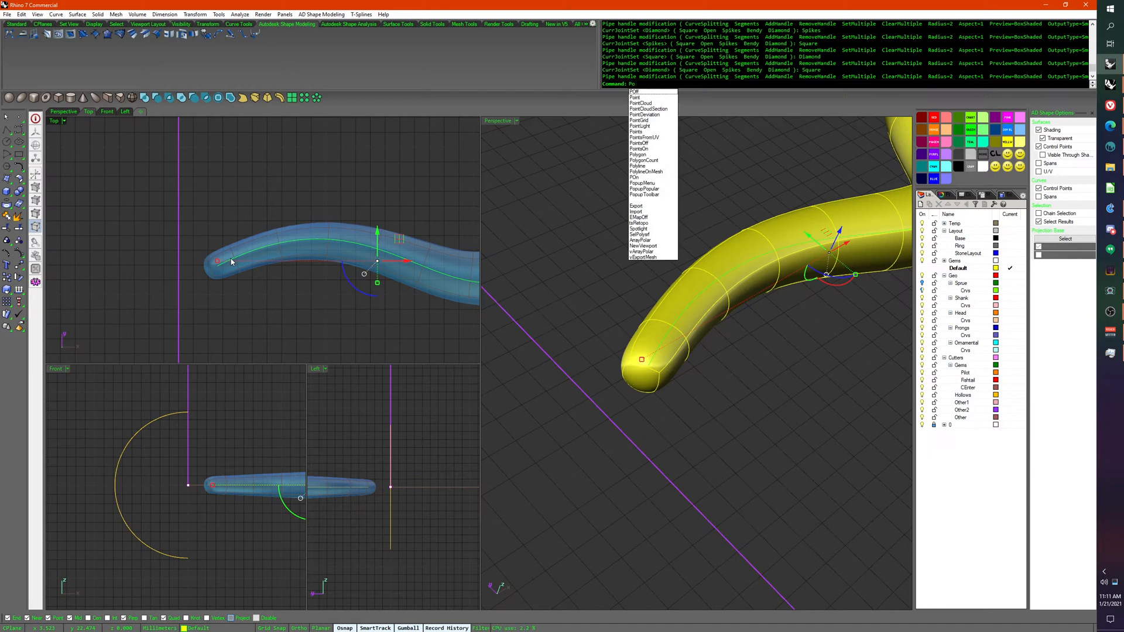
{"action": "type", "text": "int"}
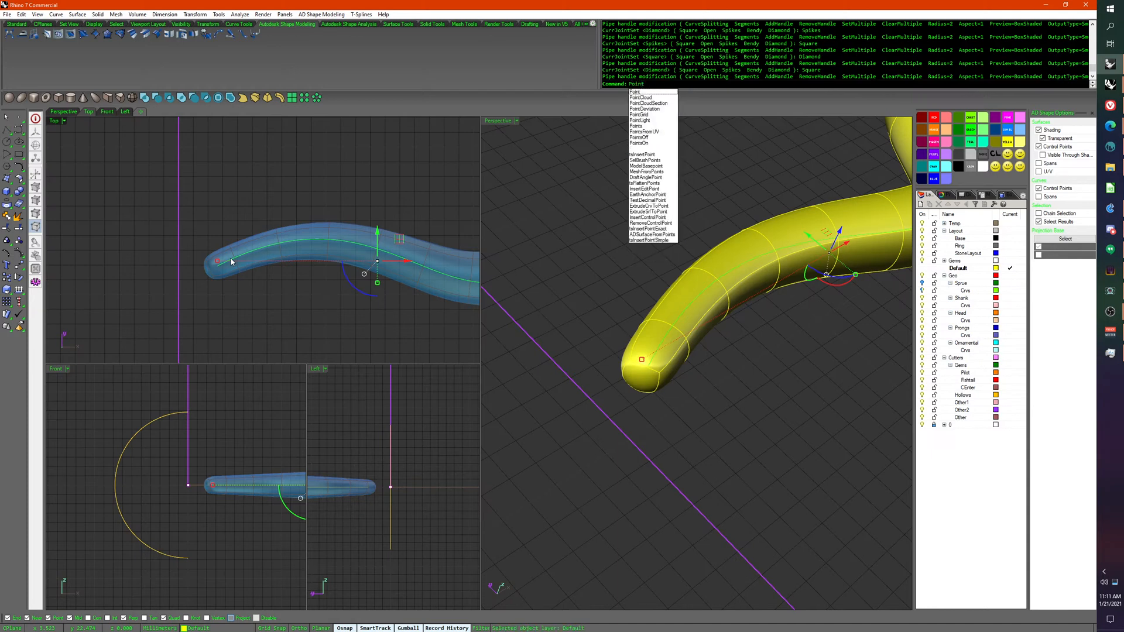
{"action": "type", "text": "sOn"}
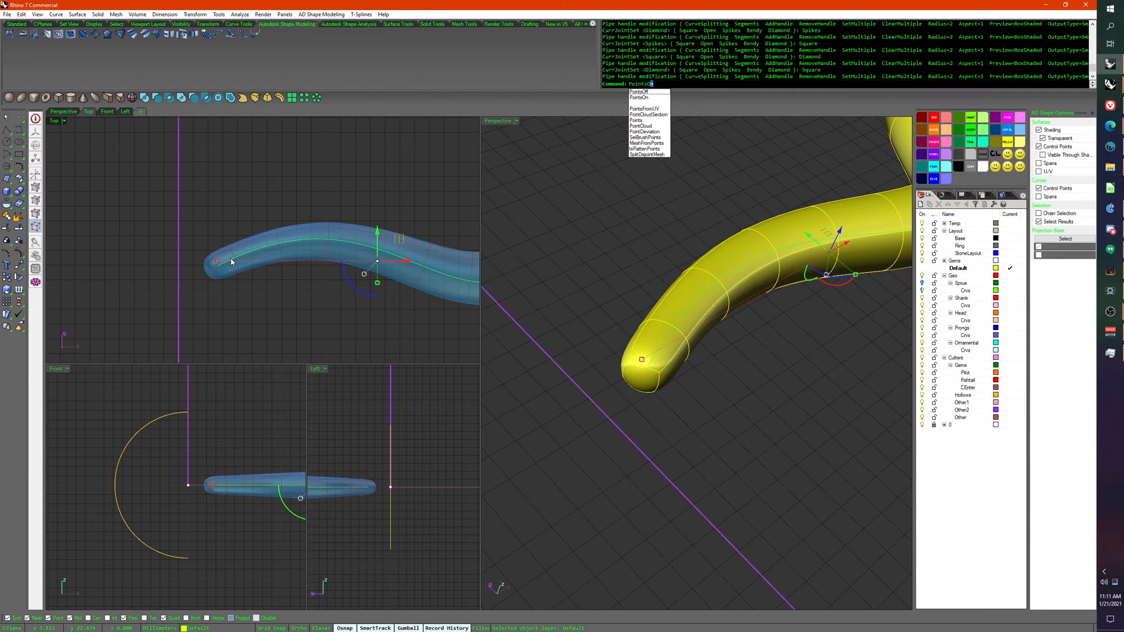
{"action": "key", "text": "Return"}
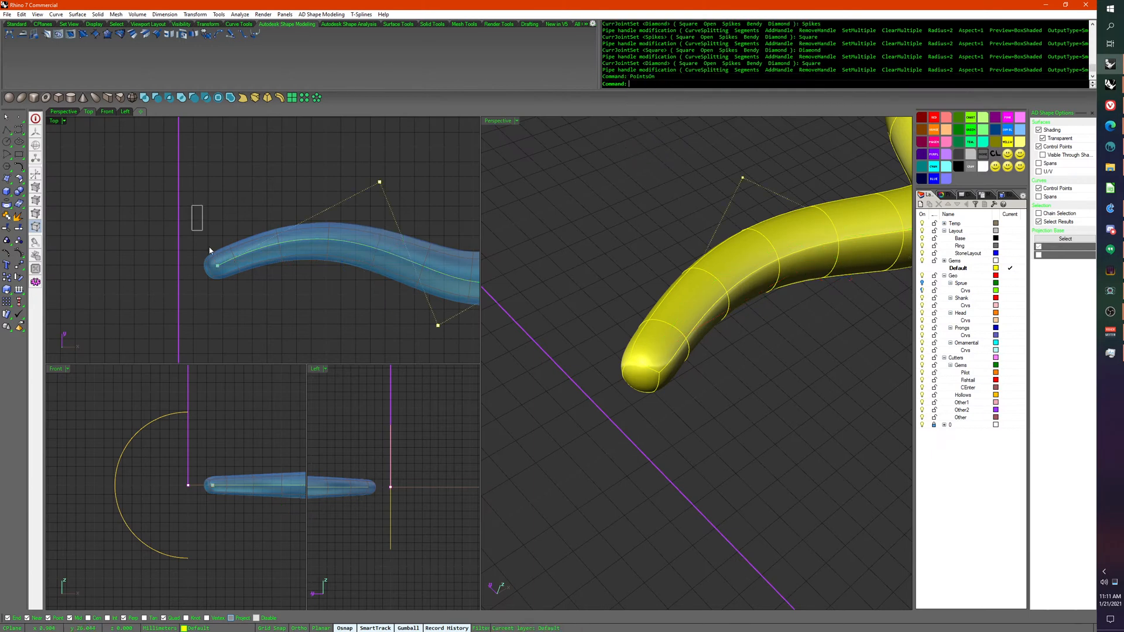
Step: Move the end control point of the left arm's curve upward in two short moves in the Top view, then deselect it
{"action": "left_click", "coordinate": [218, 251]}
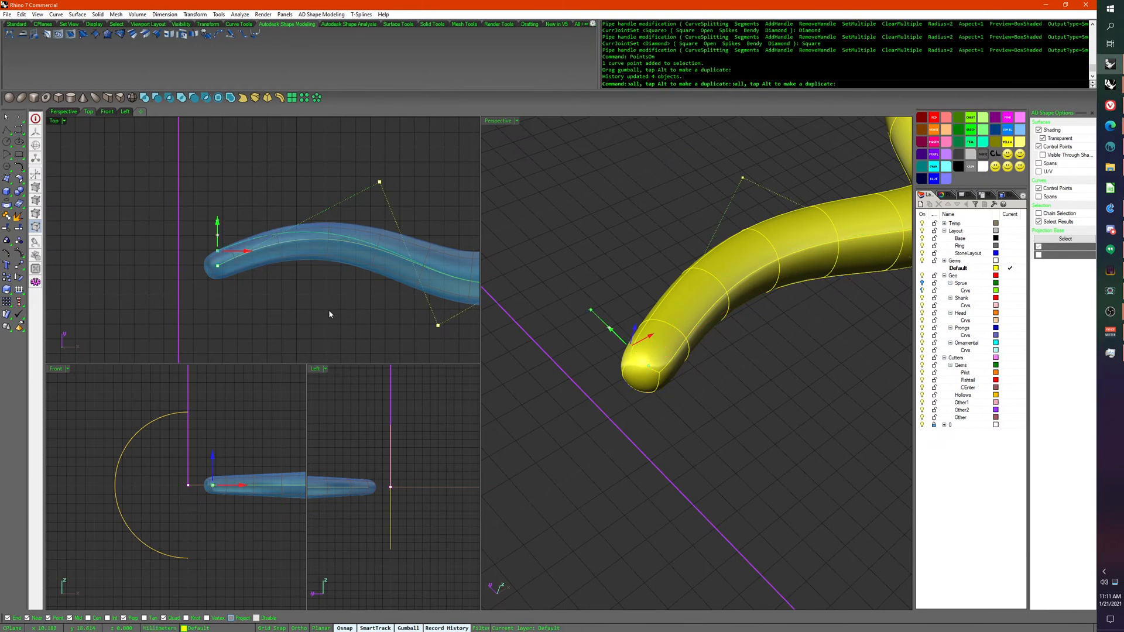
{"action": "right_click_drag", "start_coordinate": [353, 318], "coordinate": [285, 312]}
{"action": "scroll", "coordinate": [288, 311], "scroll_direction": "down", "scroll_amount": 8}
{"action": "scroll", "coordinate": [288, 311], "scroll_direction": "up", "scroll_amount": 3}
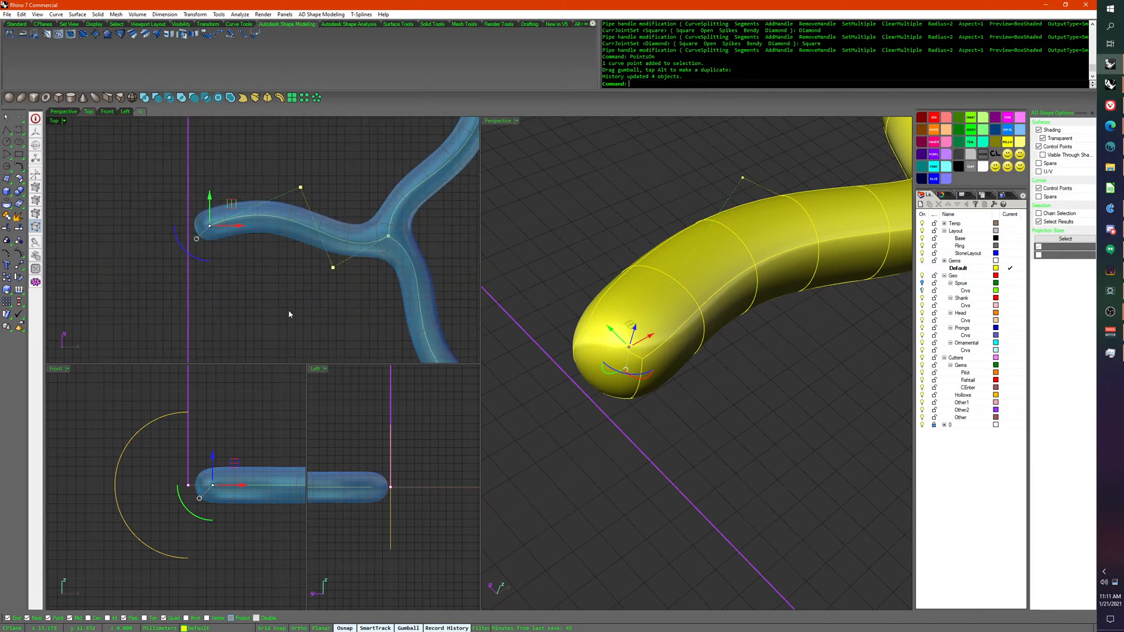
{"action": "scroll", "coordinate": [245, 251], "scroll_direction": "up", "scroll_amount": 3}
{"action": "left_click_drag", "start_coordinate": [218, 210], "coordinate": [218, 197]}
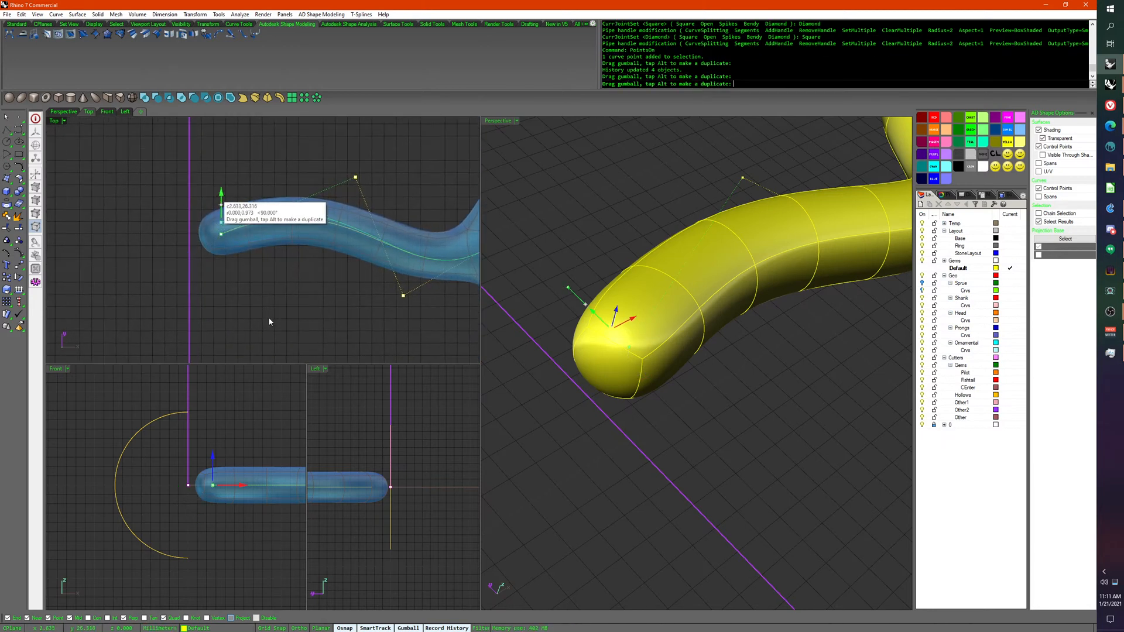
{"action": "scroll", "coordinate": [271, 319], "scroll_direction": "up", "scroll_amount": 1}
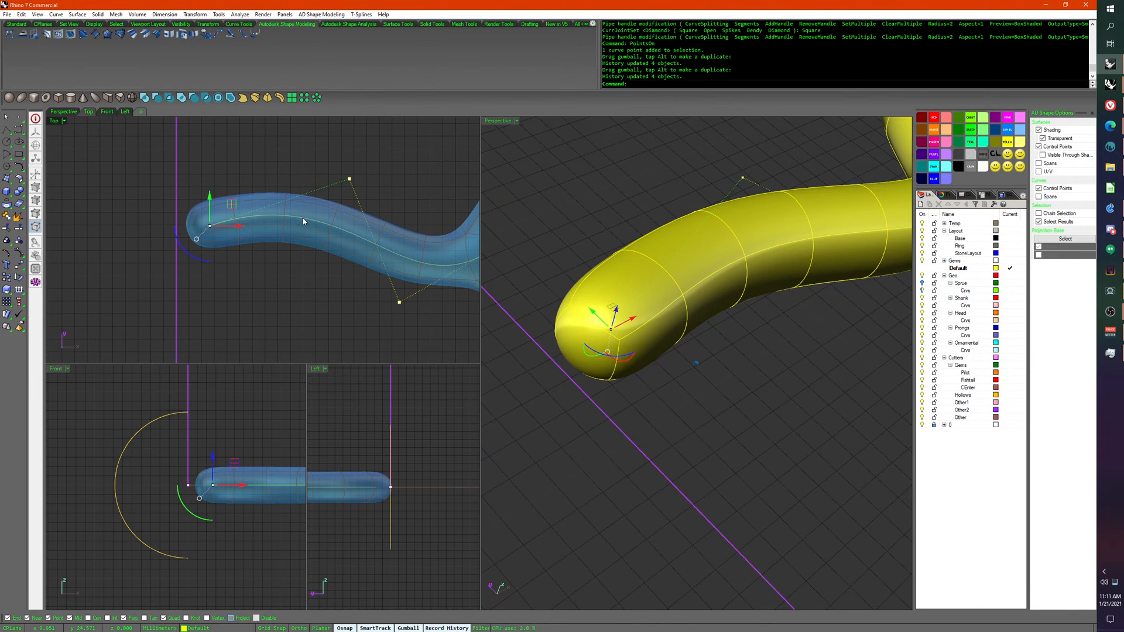
{"action": "left_click", "coordinate": [293, 258]}
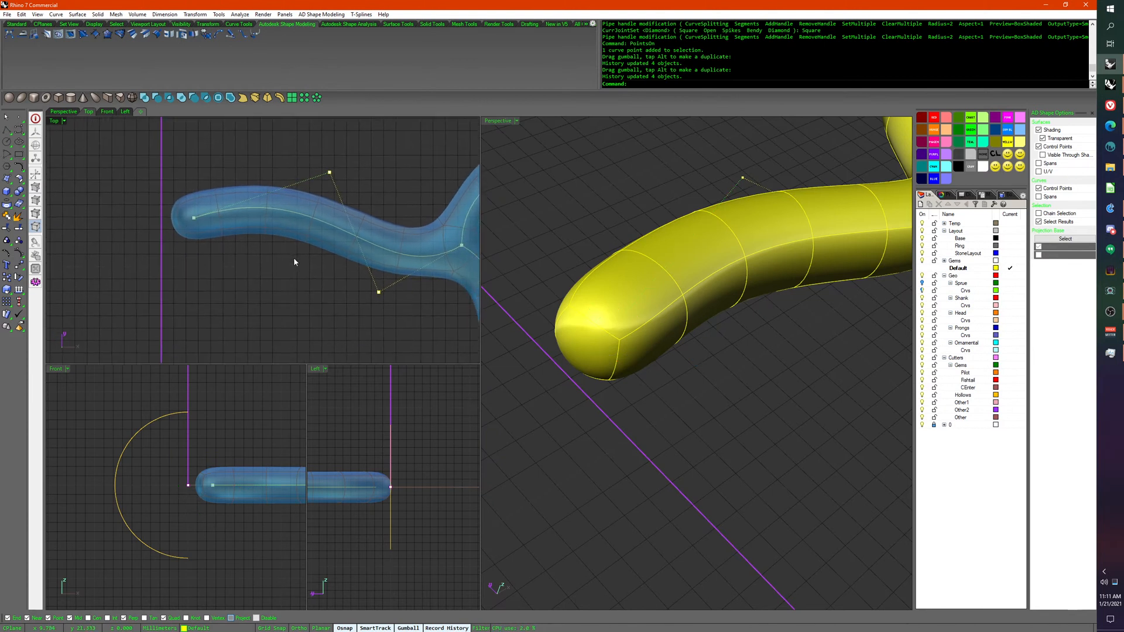
Step: Run tsPipe again on the existing pipe and accept its handles with the Smooth output type and Square joint set
{"action": "key", "text": "Return"}
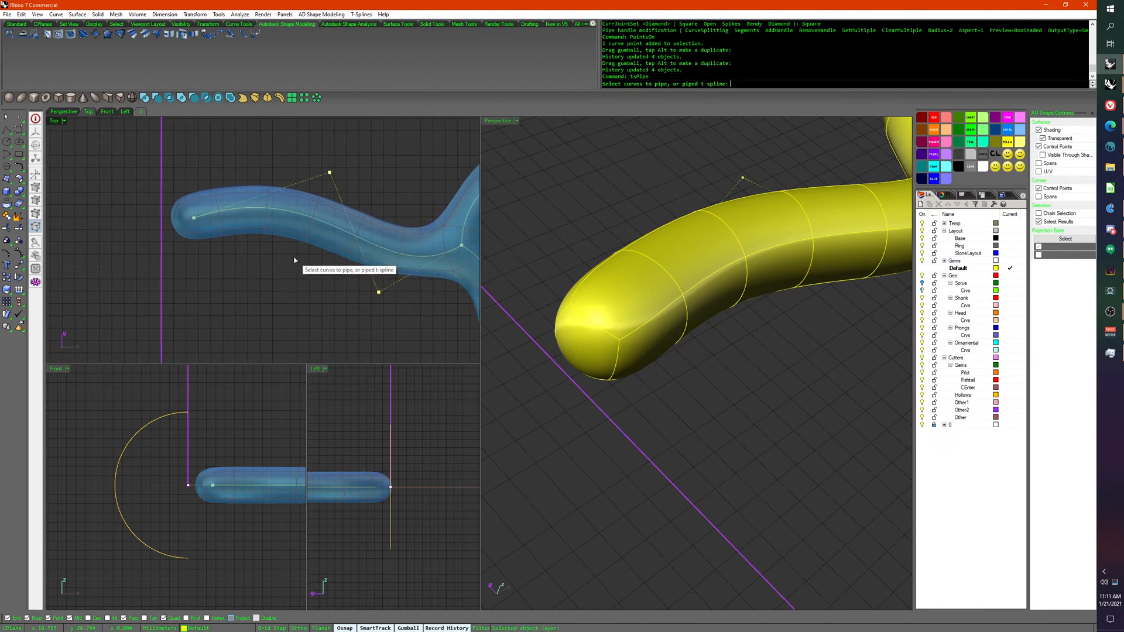
{"action": "key", "text": "Return"}
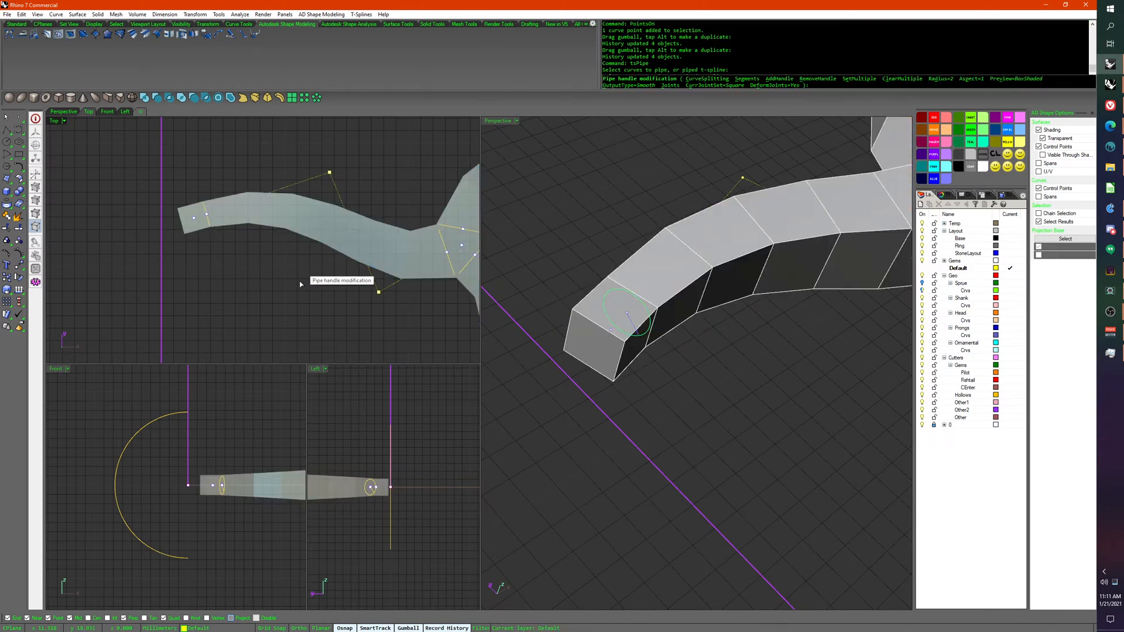
{"action": "right_click_drag", "start_coordinate": [316, 309], "coordinate": [264, 249]}
{"action": "key", "text": "Return"}
Step: Examine the rebuilt three-armed pipe, its tapered ends and its central junction in the Top and Perspective views
{"action": "scroll", "coordinate": [230, 285], "scroll_direction": "down", "scroll_amount": 8}
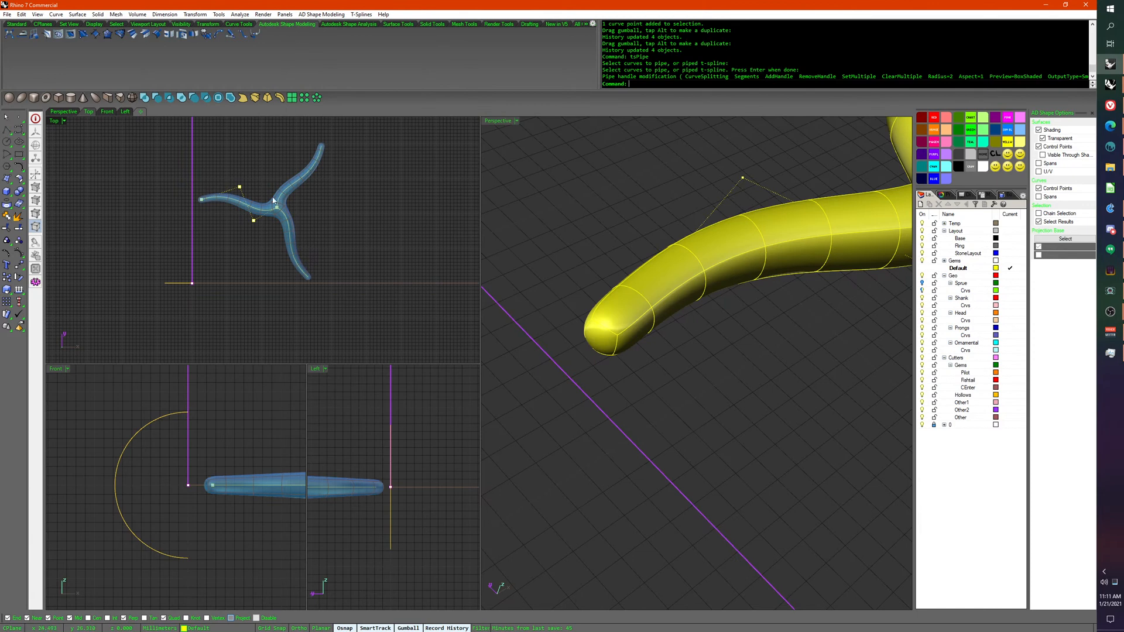
{"action": "right_click_drag", "start_coordinate": [272, 197], "coordinate": [269, 255]}
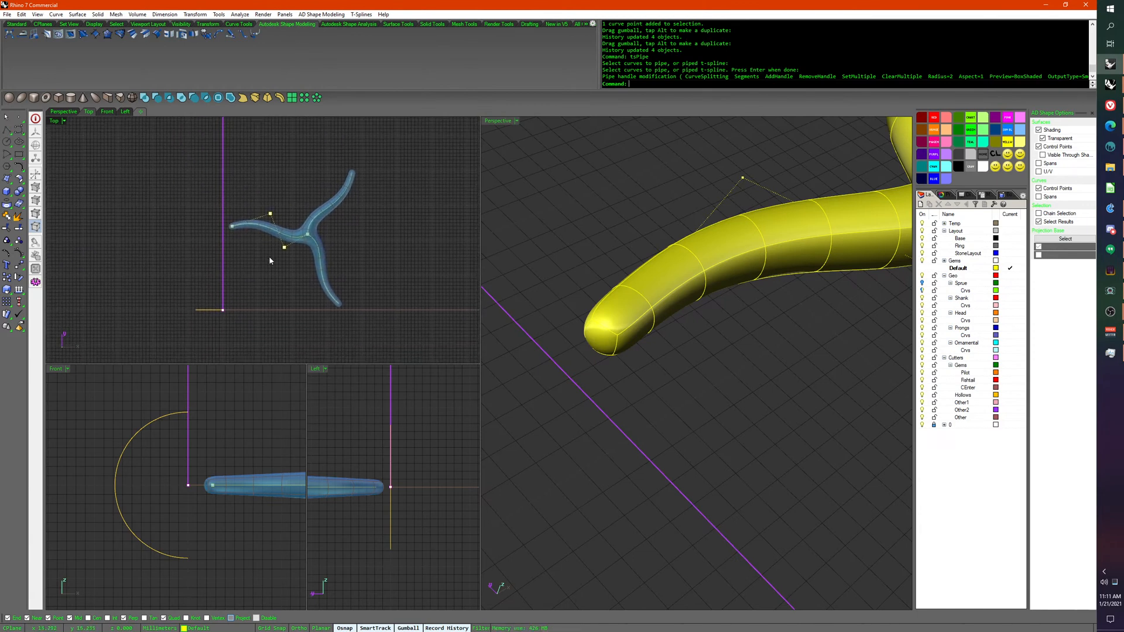
{"action": "scroll", "coordinate": [233, 233], "scroll_direction": "up", "scroll_amount": 4}
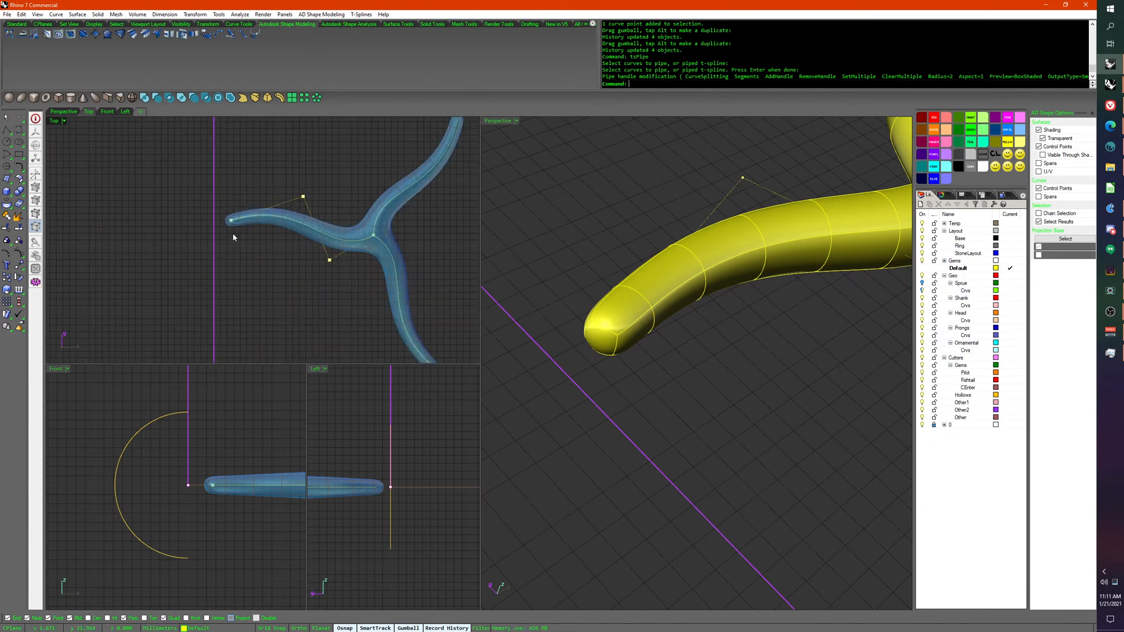
{"action": "right_click_drag", "start_coordinate": [248, 258], "coordinate": [250, 282]}
{"action": "scroll", "coordinate": [251, 275], "scroll_direction": "up", "scroll_amount": 2}
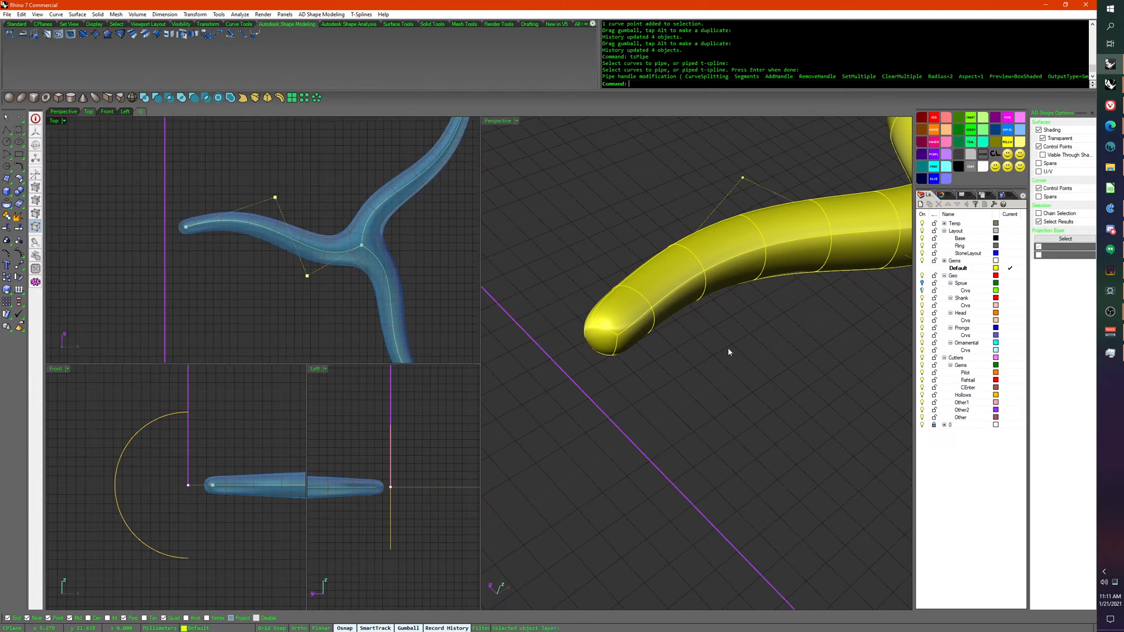
{"action": "right_click_drag", "start_coordinate": [728, 346], "coordinate": [672, 340]}
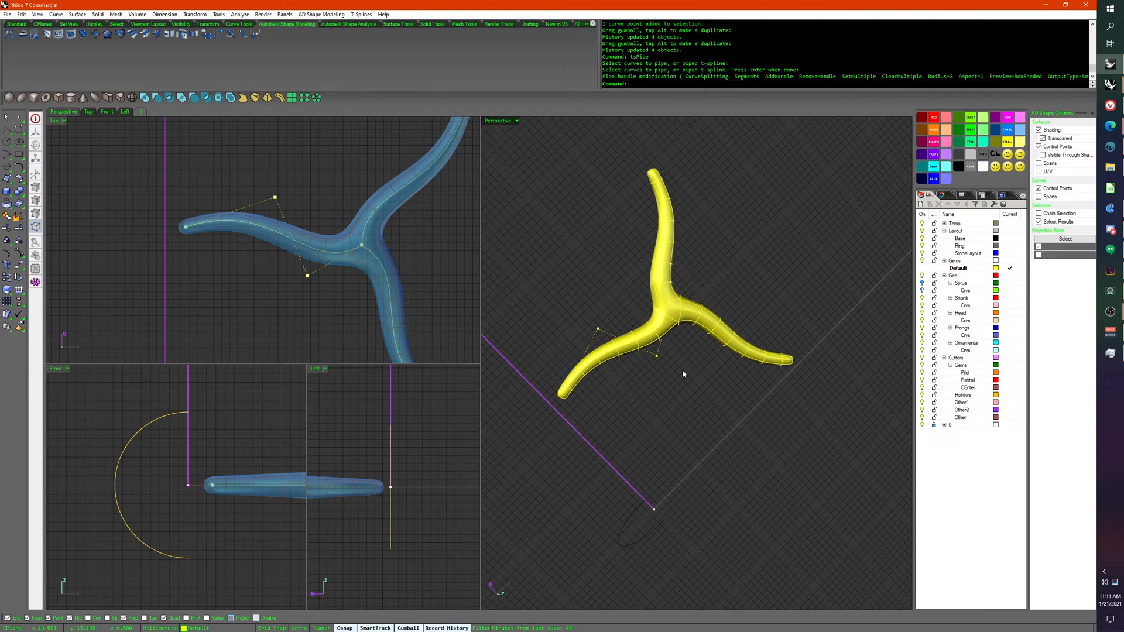
{"action": "right_click_drag", "start_coordinate": [665, 415], "coordinate": [663, 387]}
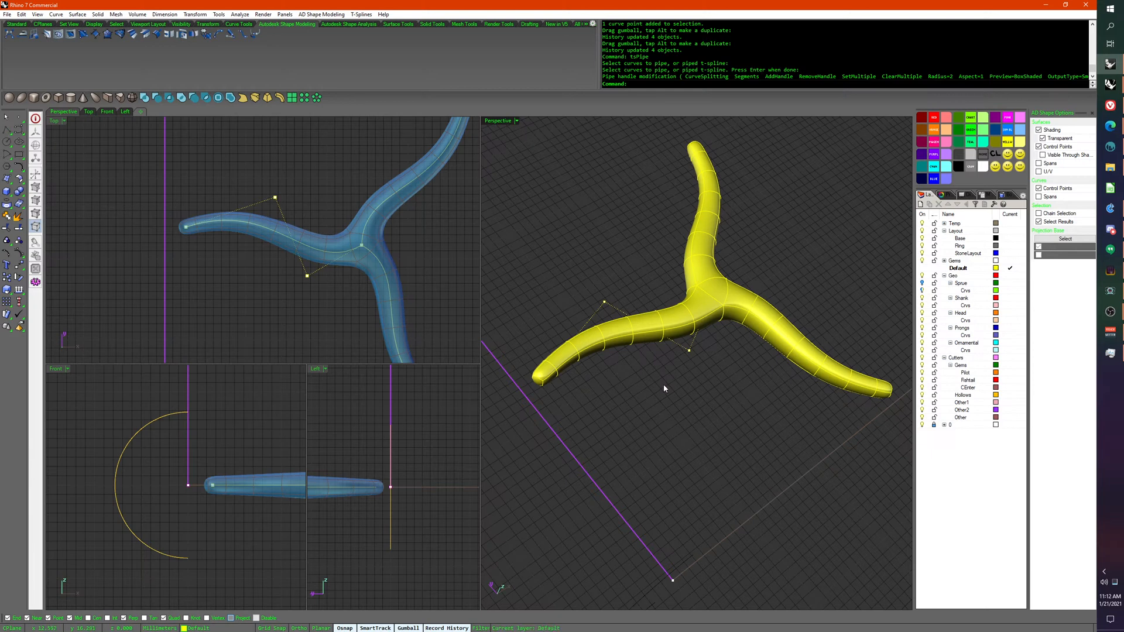
{"action": "right_click_drag", "start_coordinate": [664, 385], "coordinate": [673, 395]}
{"action": "scroll", "coordinate": [674, 395], "scroll_direction": "down", "scroll_amount": 4}
{"action": "scroll", "coordinate": [696, 320], "scroll_direction": "up", "scroll_amount": 6}
{"action": "right_click_drag", "start_coordinate": [718, 332], "coordinate": [648, 399]}
{"action": "scroll", "coordinate": [669, 409], "scroll_direction": "down", "scroll_amount": 2}
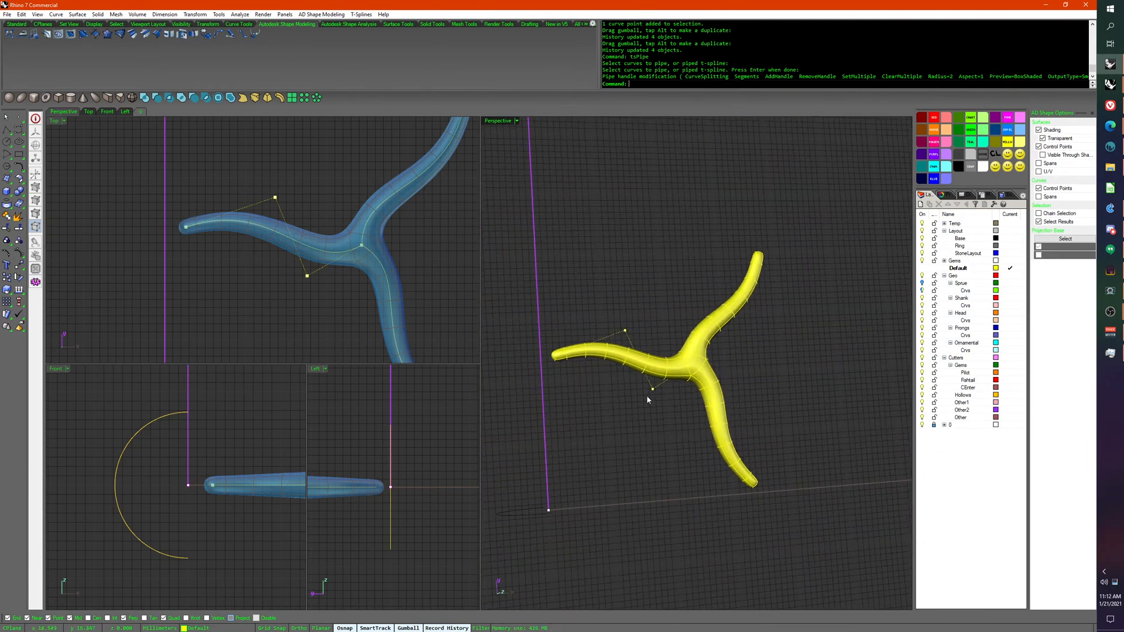
Step: Select the upper inner control point of the left arm's curve in the Perspective view and inspect it against the pipe
{"action": "left_click", "coordinate": [626, 330]}
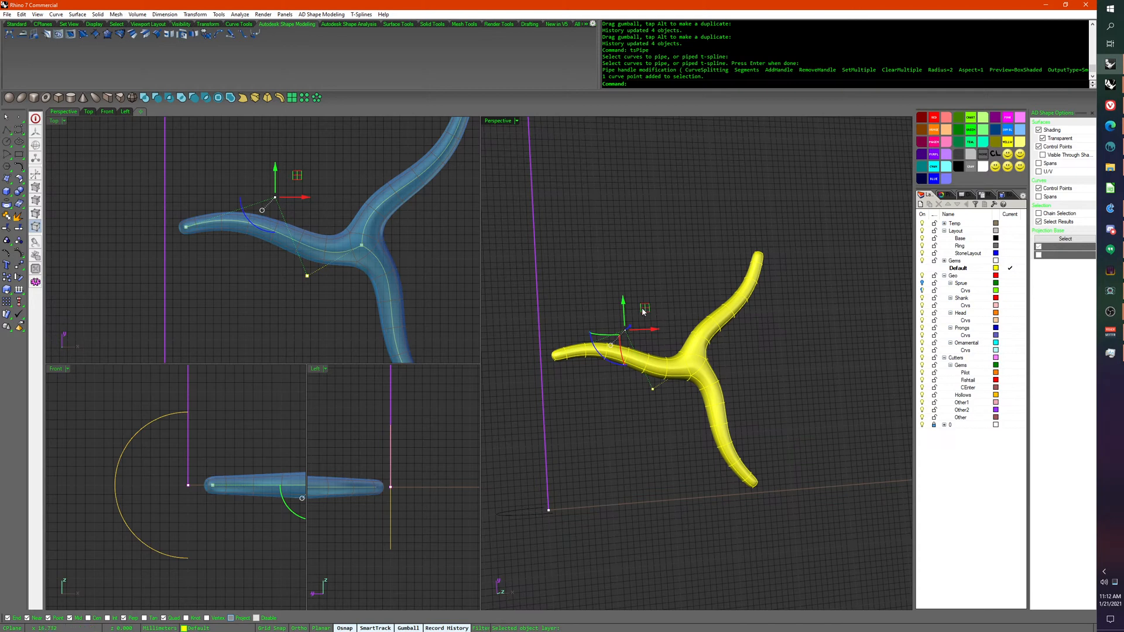
{"action": "right_click_drag", "start_coordinate": [580, 431], "coordinate": [620, 405]}
{"action": "scroll", "coordinate": [620, 405], "scroll_direction": "up", "scroll_amount": 5}
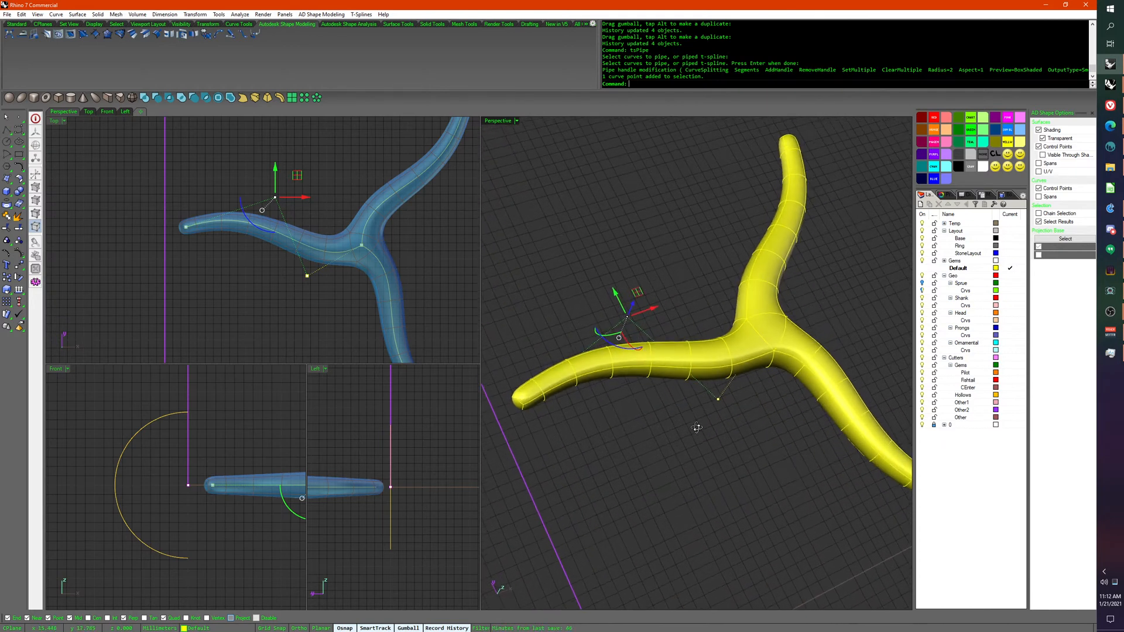
{"action": "scroll", "coordinate": [704, 436], "scroll_direction": "down", "scroll_amount": 2}
{"action": "right_click_drag", "start_coordinate": [705, 435], "coordinate": [644, 382]}
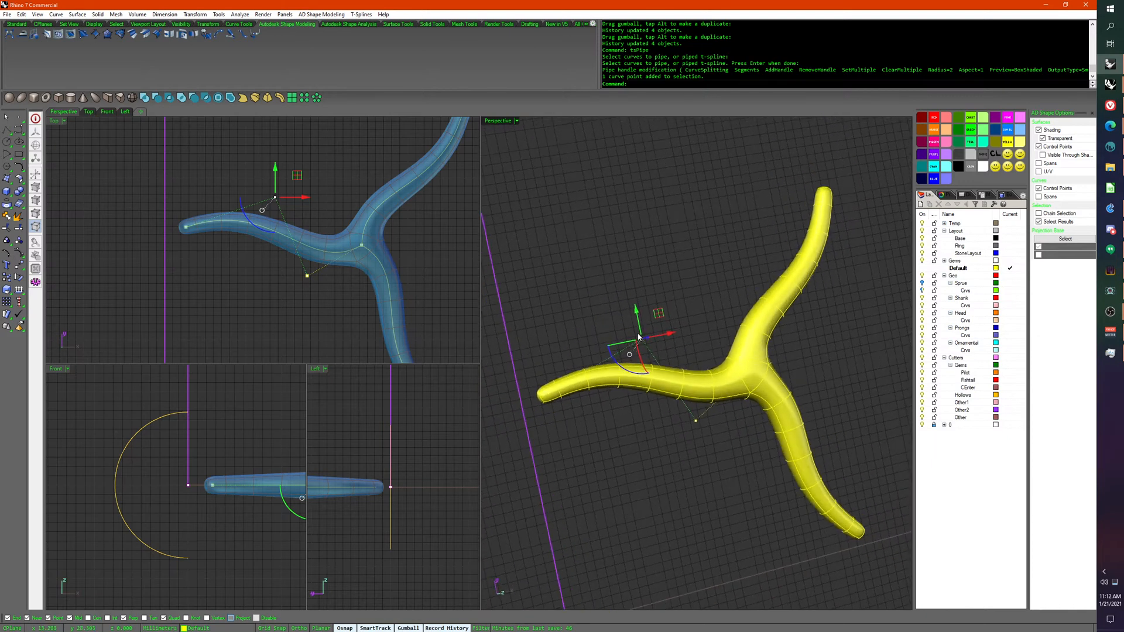
{"action": "right_click_drag", "start_coordinate": [649, 334], "coordinate": [746, 345]}
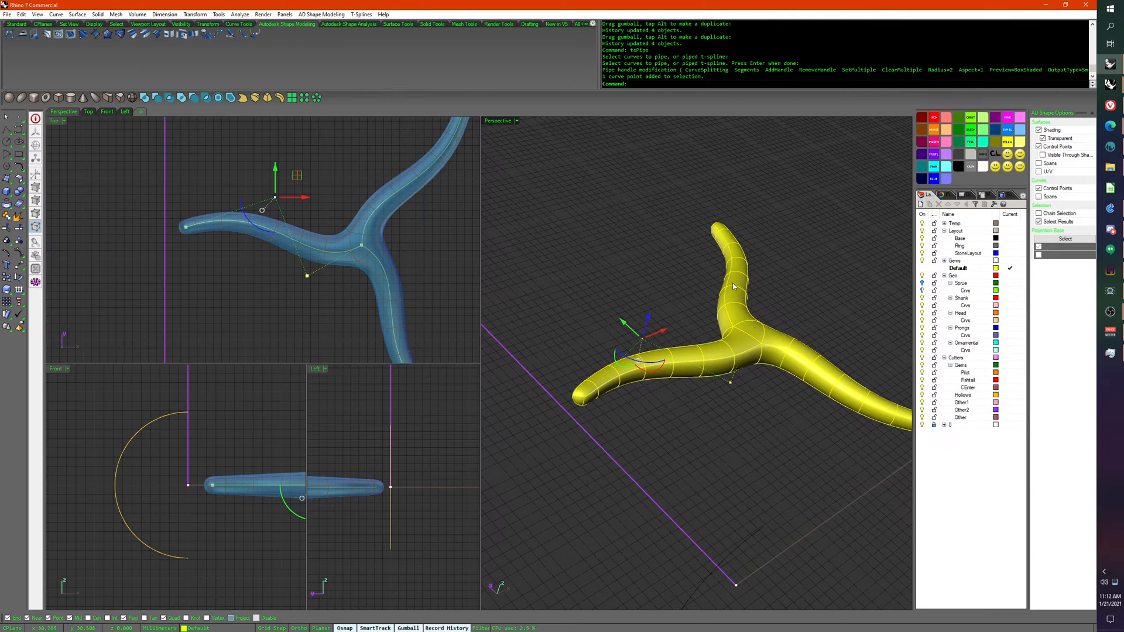
{"action": "right_click_drag", "start_coordinate": [720, 226], "coordinate": [755, 205]}
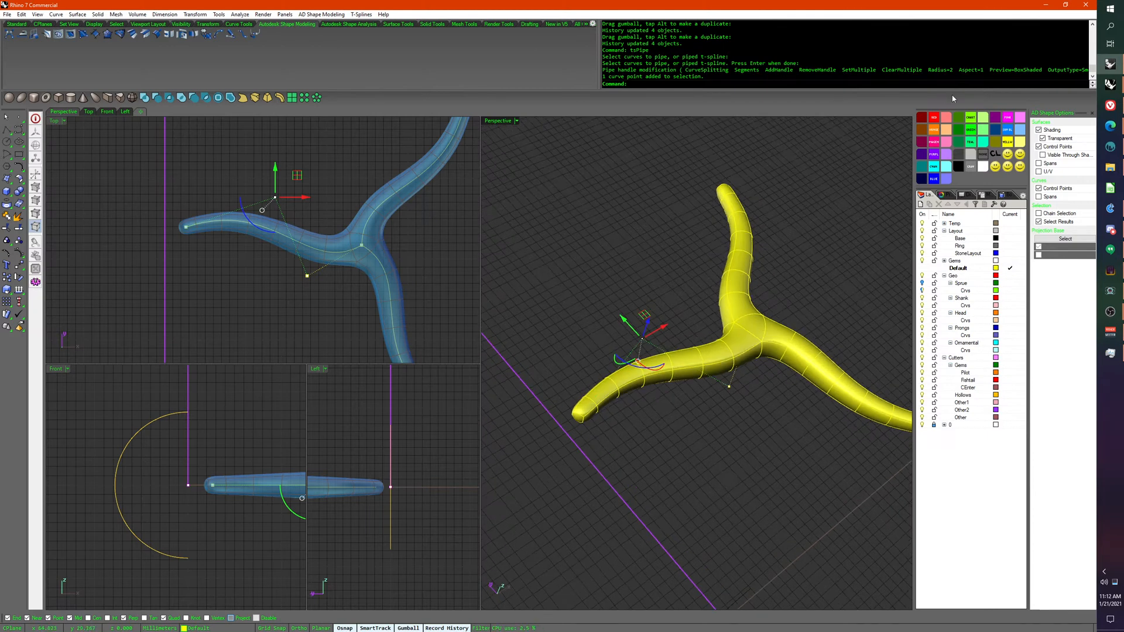
Step: Inspect the three-way joint of the T-Splines pipe, briefly selecting the curve point at the junction and clearing the selection
{"action": "scroll", "coordinate": [767, 348], "scroll_direction": "up", "scroll_amount": 6}
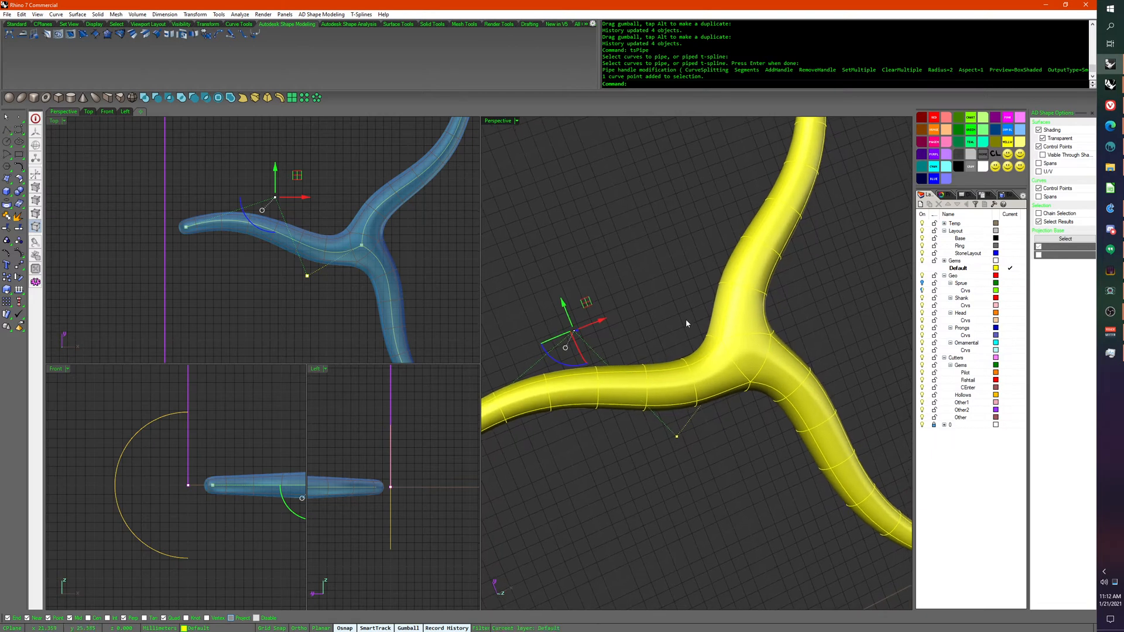
{"action": "left_click", "coordinate": [741, 352]}
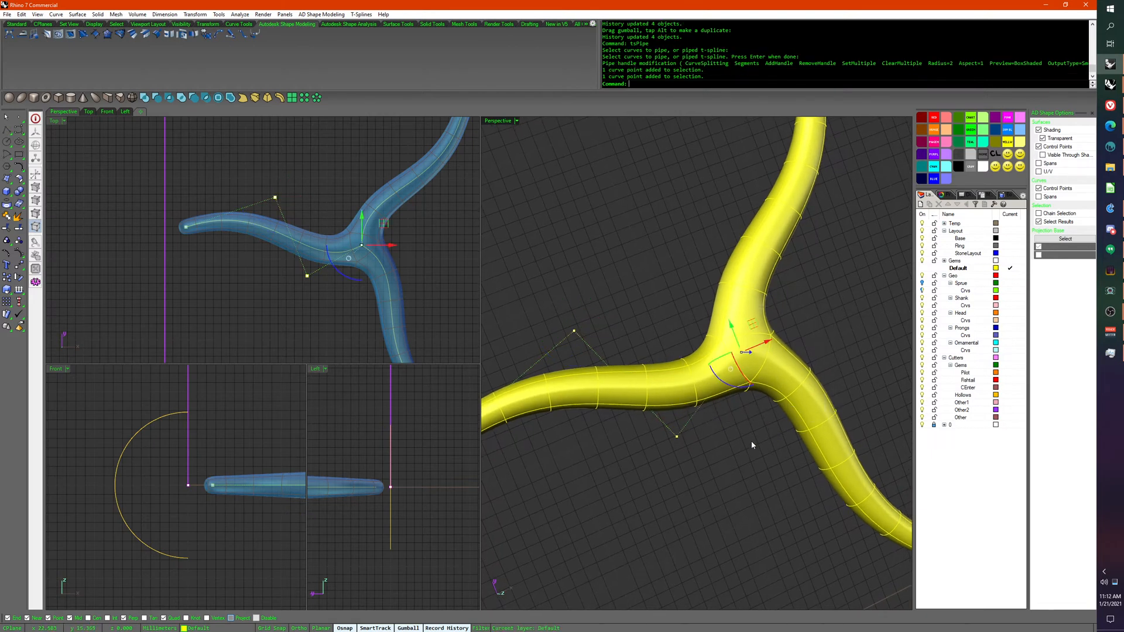
{"action": "right_click_drag", "start_coordinate": [752, 442], "coordinate": [750, 424]}
{"action": "left_click", "coordinate": [750, 423]}
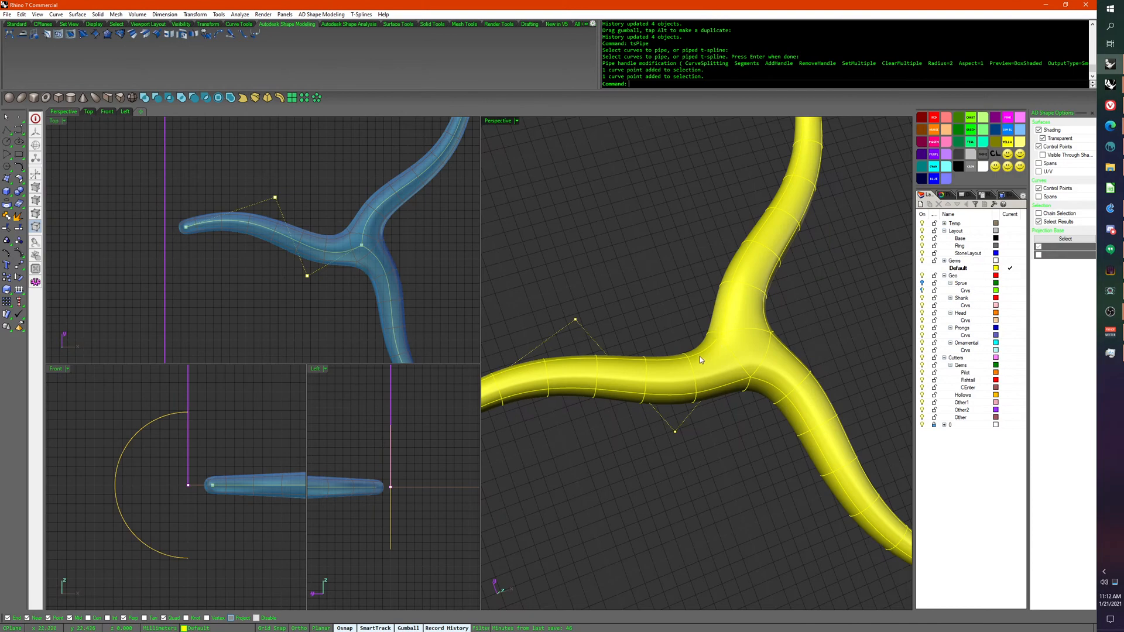
Step: Switch to the other Rhino window and examine the three-way joint of the MultiPipe SubD from several angles
{"action": "mouse_move", "coordinate": [1114, 87]}
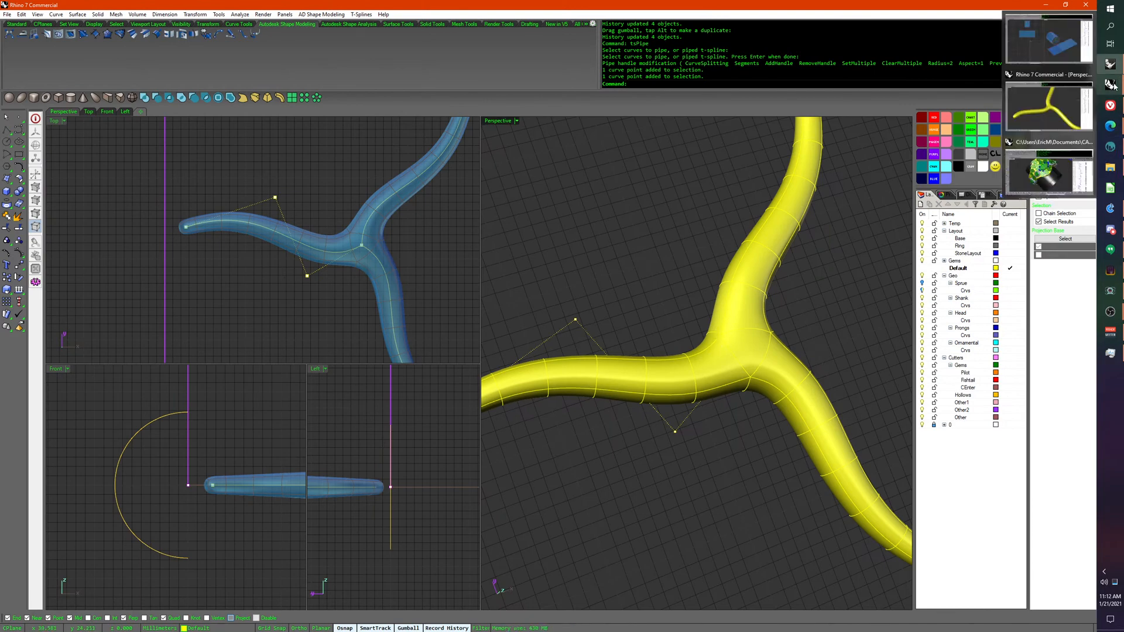
{"action": "left_click", "coordinate": [1077, 99]}
{"action": "scroll", "coordinate": [689, 333], "scroll_direction": "down", "scroll_amount": 10}
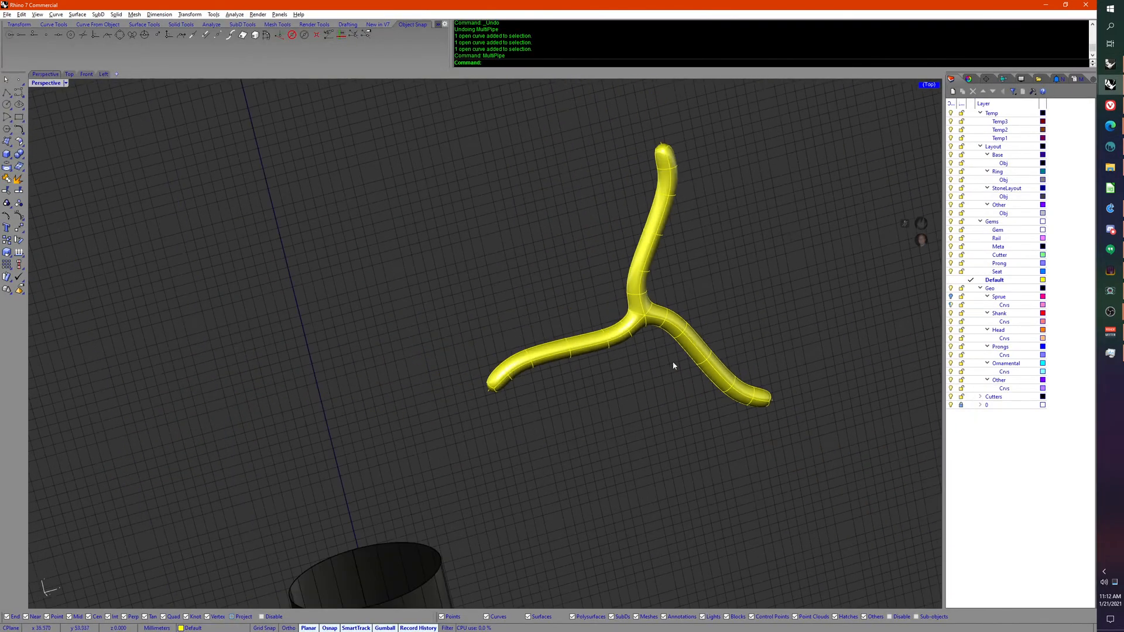
{"action": "right_click_drag", "start_coordinate": [673, 367], "coordinate": [659, 326]}
{"action": "scroll", "coordinate": [648, 372], "scroll_direction": "up", "scroll_amount": 8}
{"action": "scroll", "coordinate": [636, 405], "scroll_direction": "down", "scroll_amount": 3}
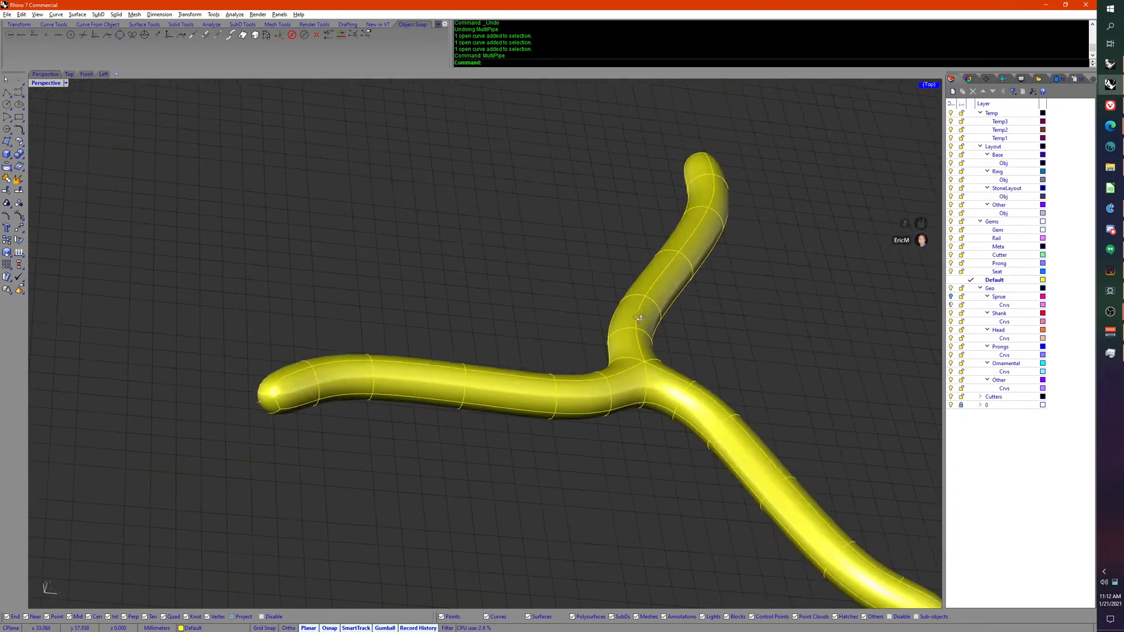
{"action": "right_click_drag", "start_coordinate": [636, 405], "coordinate": [649, 354]}
{"action": "scroll", "coordinate": [641, 396], "scroll_direction": "up", "scroll_amount": 4}
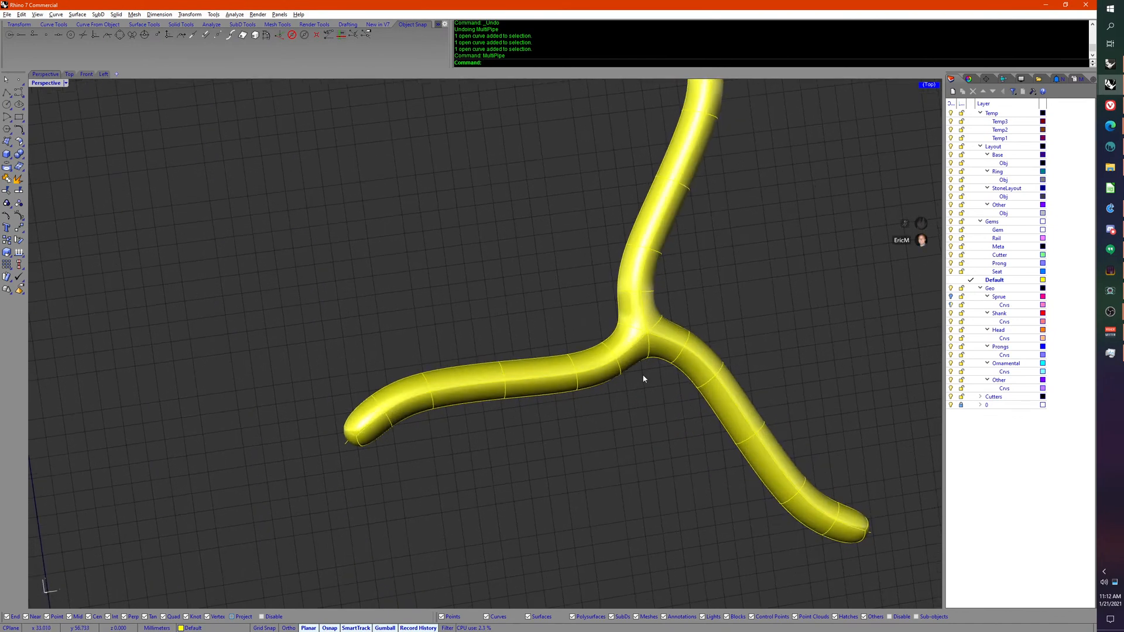
{"action": "right_click_drag", "start_coordinate": [639, 408], "coordinate": [642, 371]}
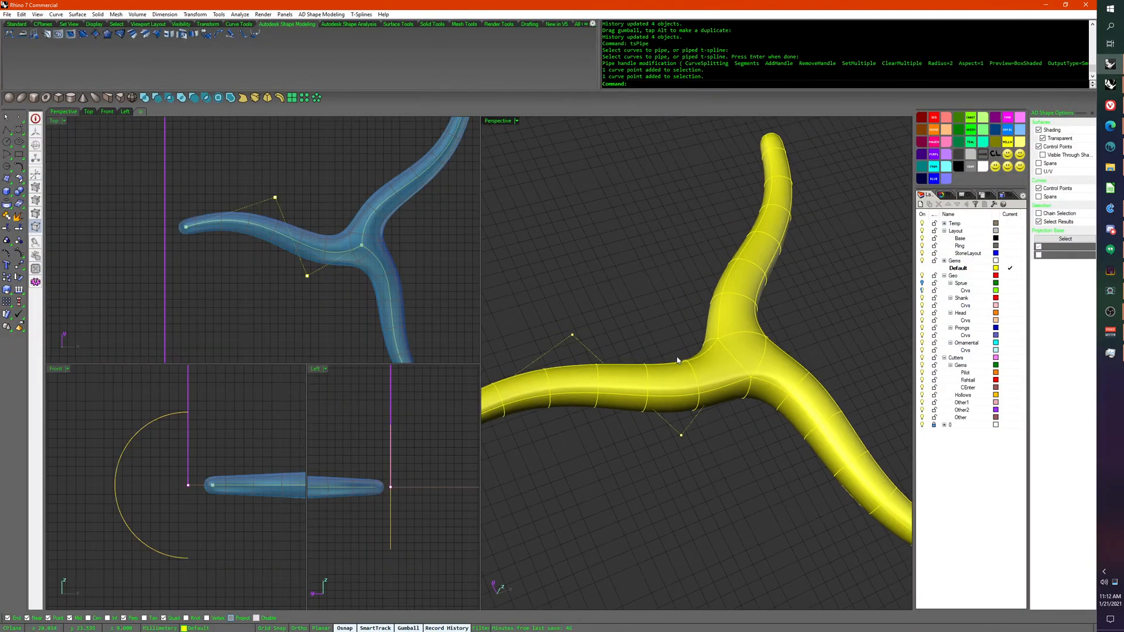
Step: Return to the T-Splines window and compare its pipe junction up close, selecting and deselecting the pipe
{"action": "scroll", "coordinate": [678, 360], "scroll_direction": "down", "scroll_amount": 5}
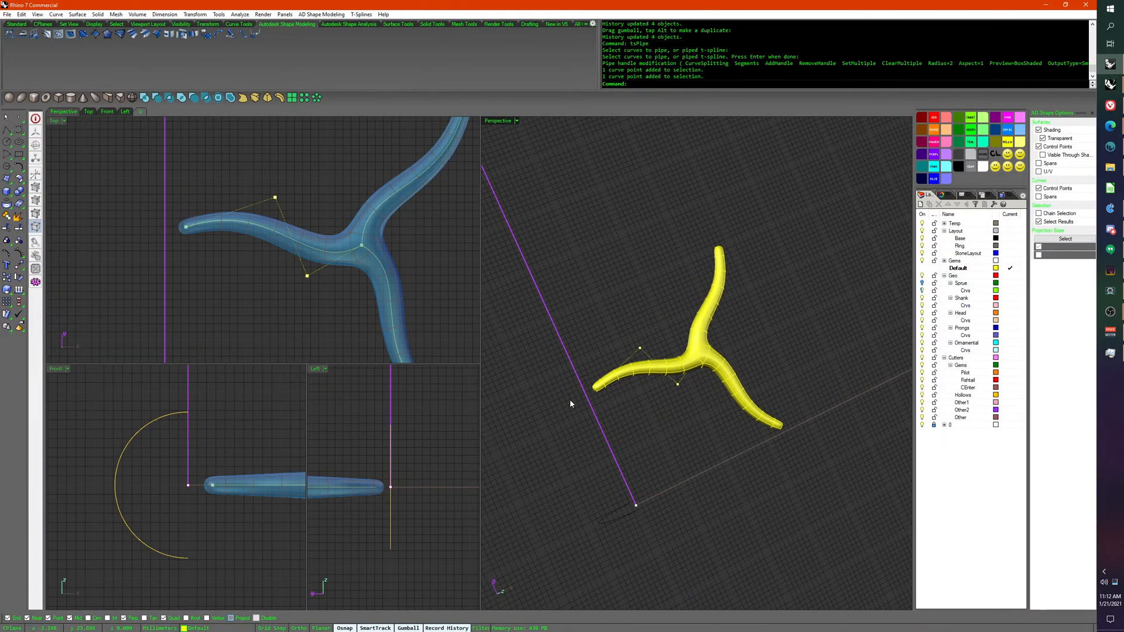
{"action": "right_click_drag", "start_coordinate": [573, 401], "coordinate": [592, 418]}
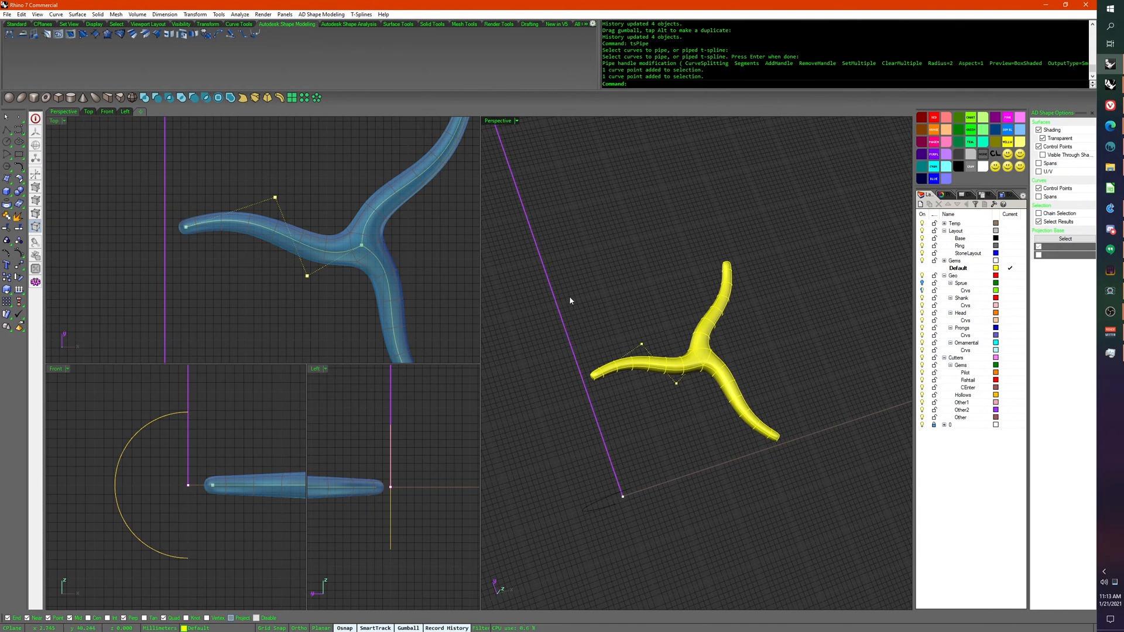
{"action": "right_click_drag", "start_coordinate": [569, 299], "coordinate": [515, 318]}
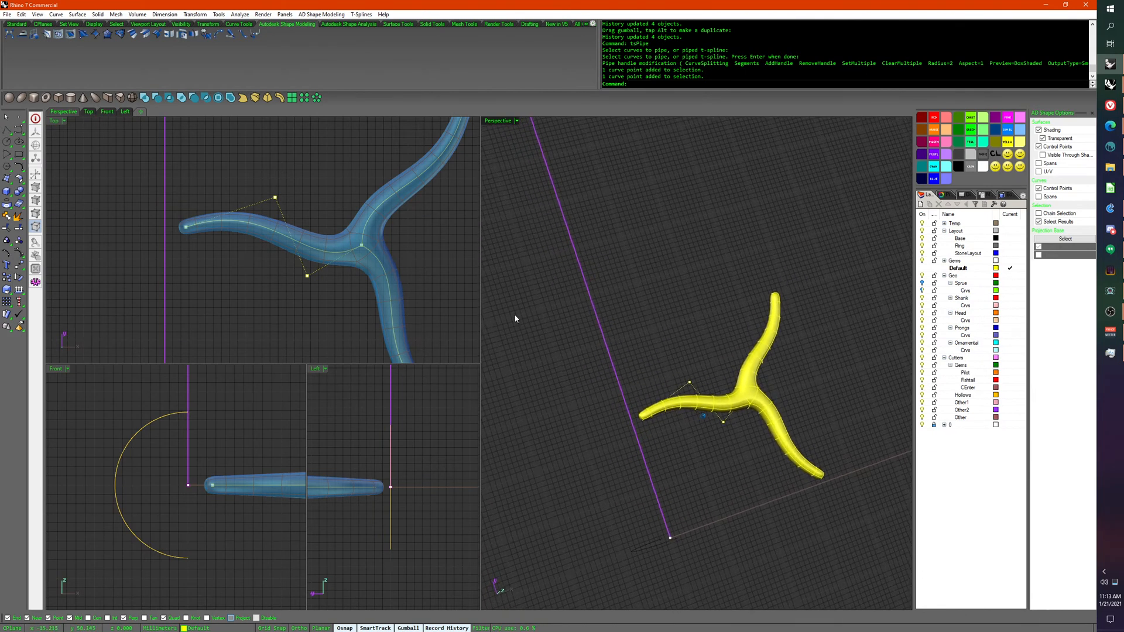
{"action": "scroll", "coordinate": [708, 406], "scroll_direction": "up", "scroll_amount": 8}
{"action": "left_click", "coordinate": [694, 427]}
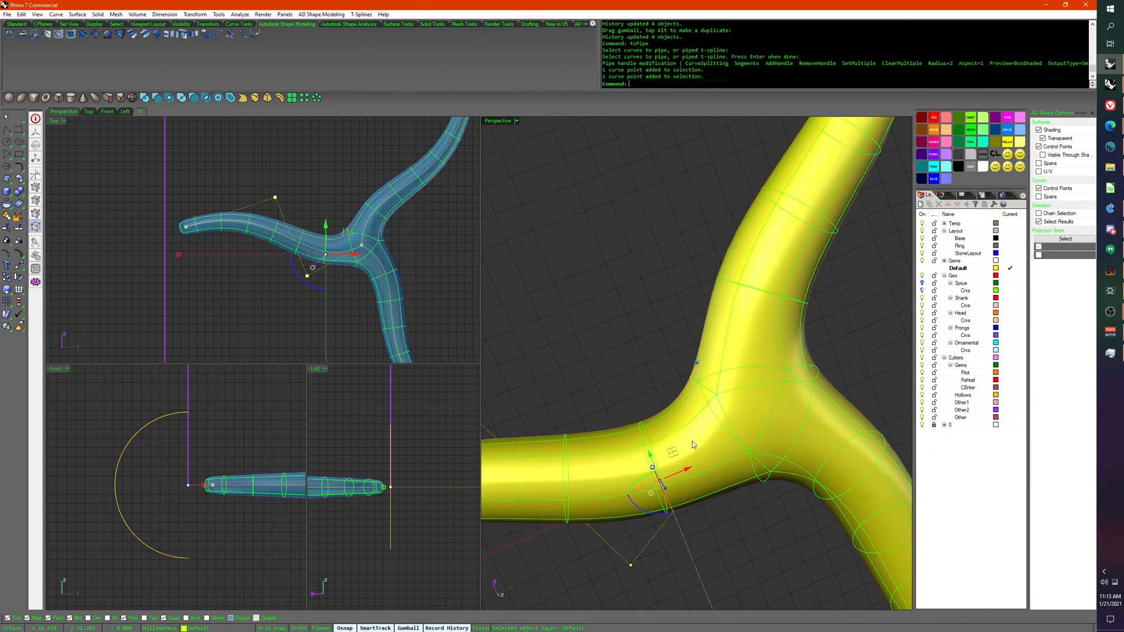
{"action": "right_click_drag", "start_coordinate": [693, 442], "coordinate": [707, 420]}
{"action": "left_click", "coordinate": [746, 485]}
{"action": "right_click_drag", "start_coordinate": [746, 485], "coordinate": [732, 440]}
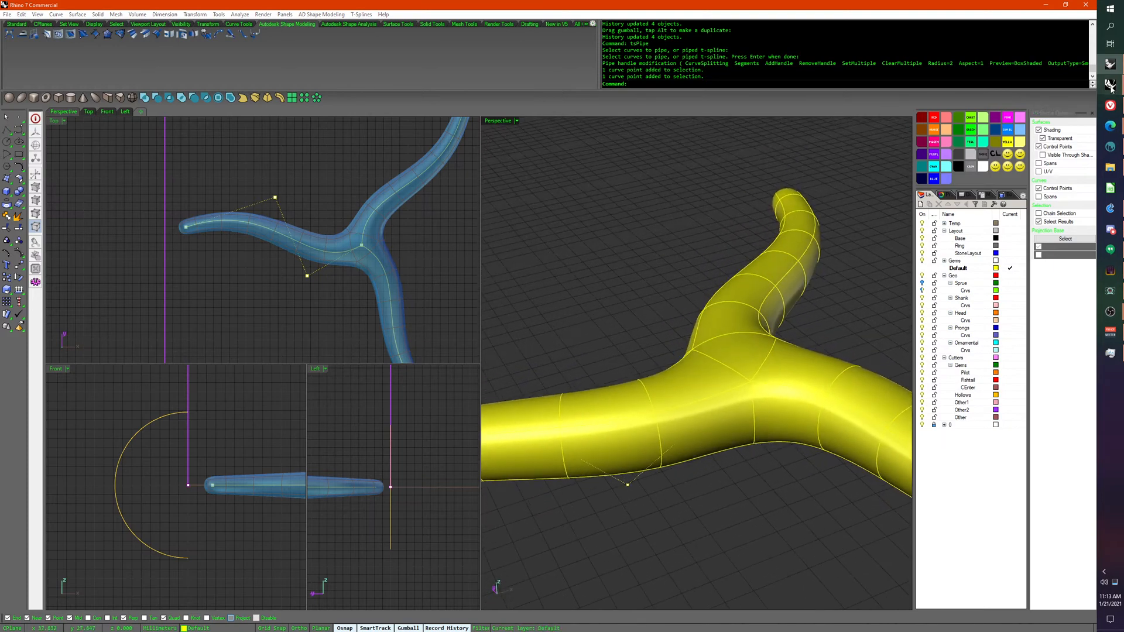
Step: Switch to the MultiPipe SubD window and turn on the control points of the branching pipe
{"action": "left_click", "coordinate": [1054, 109]}
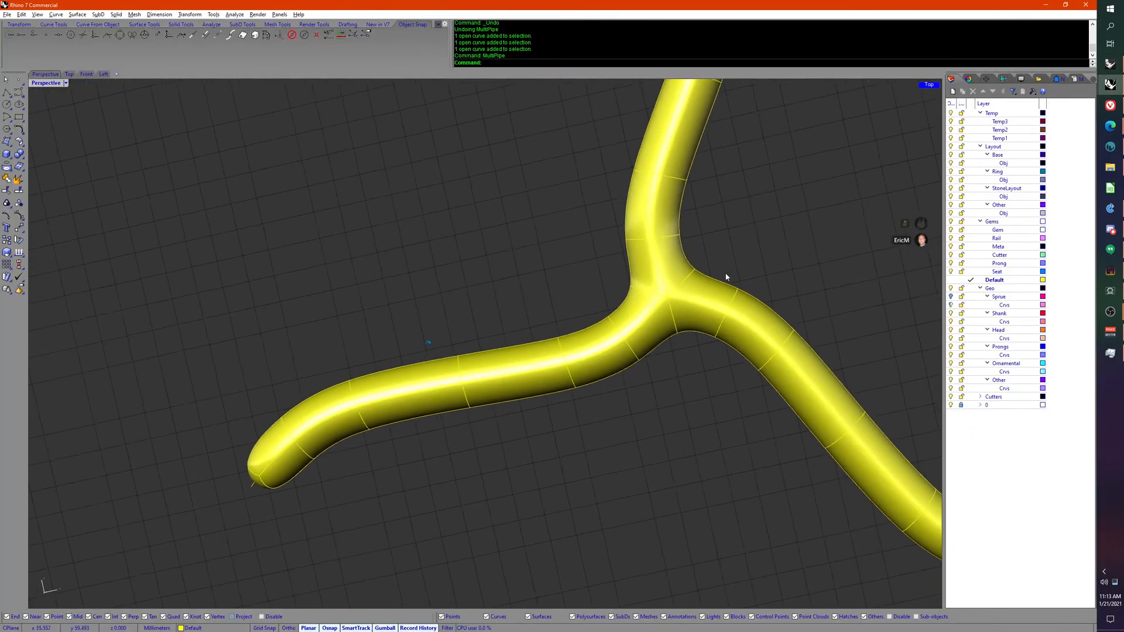
{"action": "left_click", "coordinate": [650, 253]}
{"action": "middle_click", "coordinate": [676, 256]}
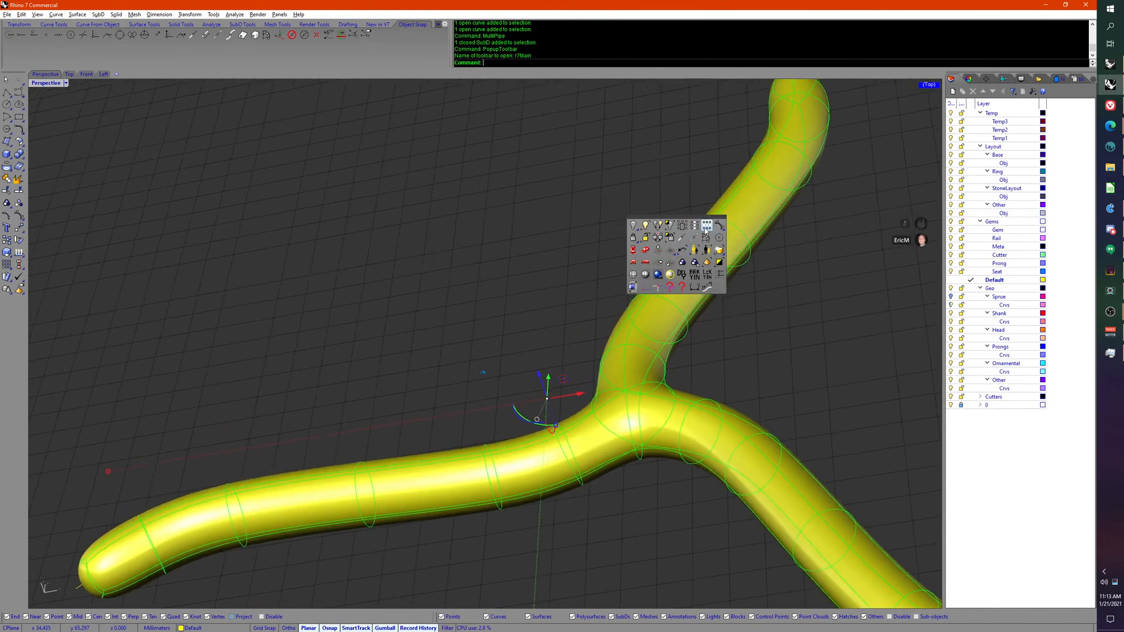
{"action": "left_click", "coordinate": [706, 227]}
{"action": "right_click_drag", "start_coordinate": [720, 231], "coordinate": [548, 395]}
Step: Select the lengthwise edge loop on the SubD pipe's upper arm, examine the edge and point layout, and clear the selection
{"action": "double_click", "coordinate": [608, 300]}
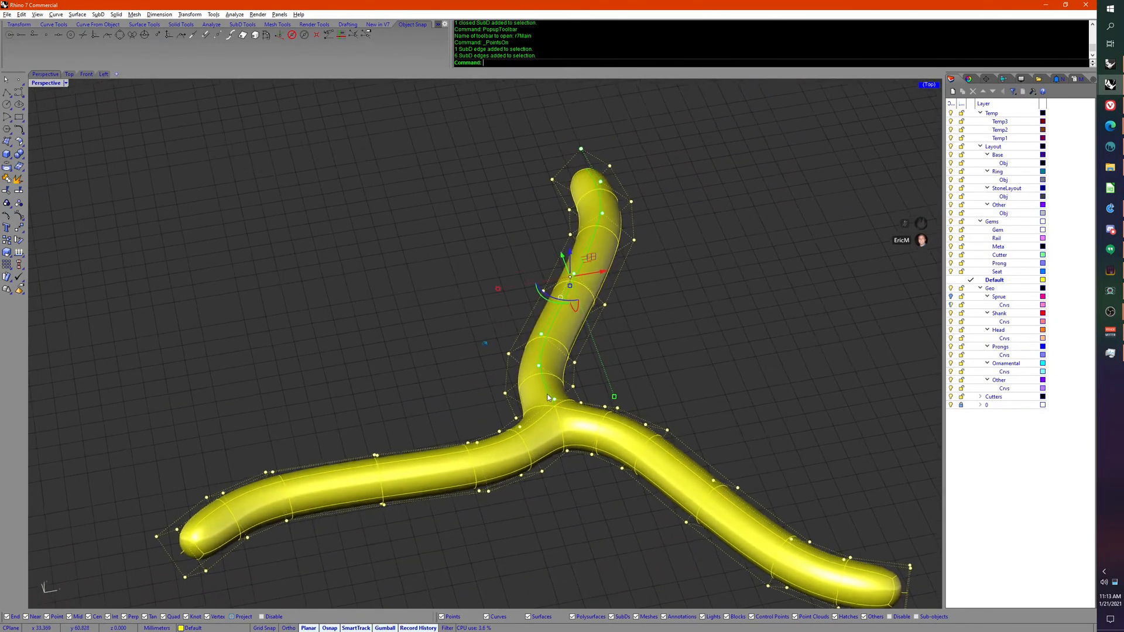
{"action": "scroll", "coordinate": [545, 389], "scroll_direction": "up", "scroll_amount": 3}
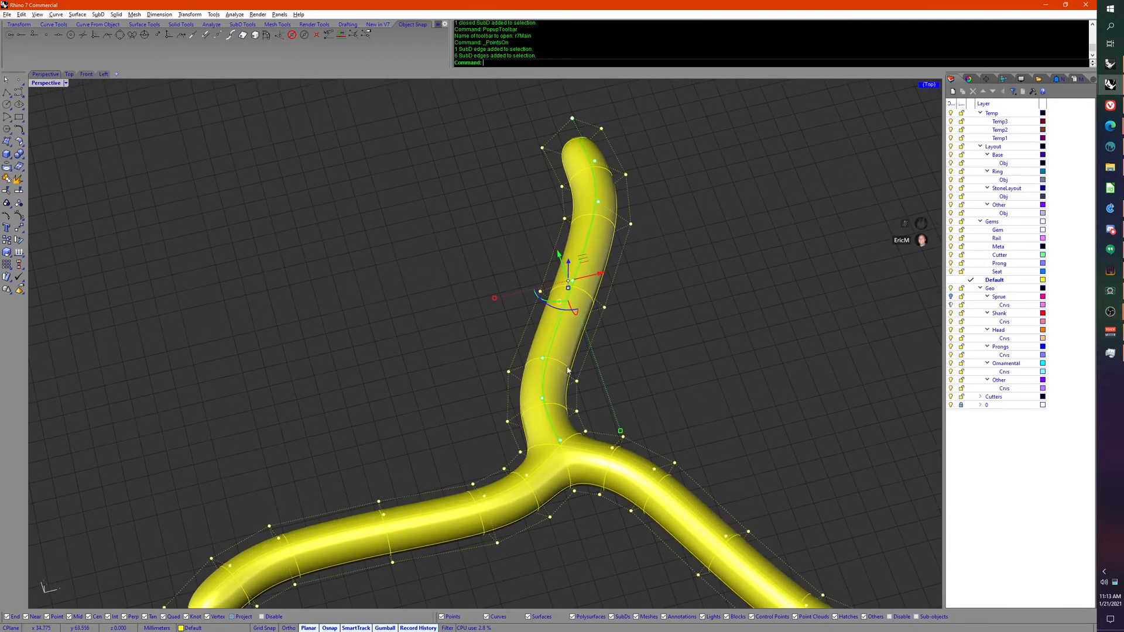
{"action": "scroll", "coordinate": [567, 370], "scroll_direction": "down", "scroll_amount": 10}
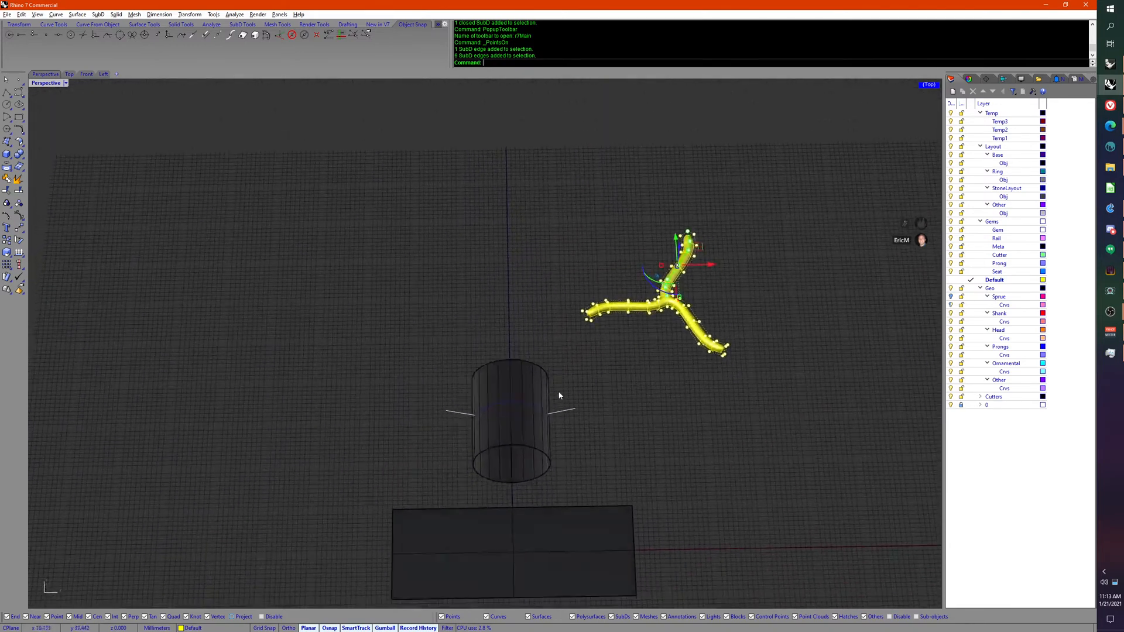
{"action": "right_click_drag", "start_coordinate": [559, 395], "coordinate": [519, 415]}
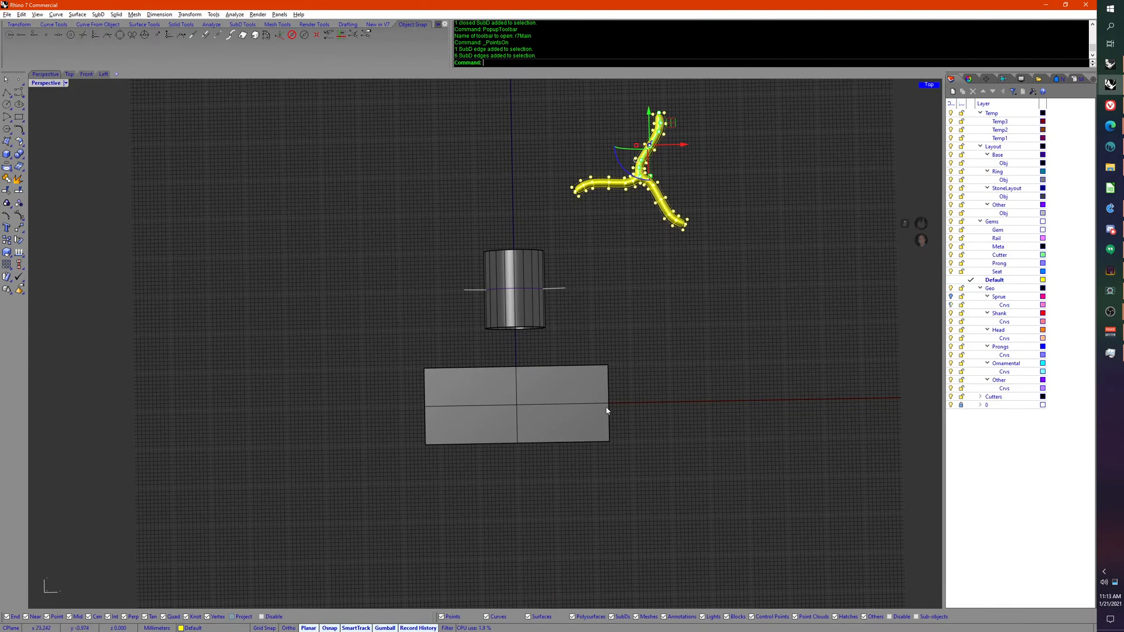
{"action": "scroll", "coordinate": [606, 411], "scroll_direction": "up", "scroll_amount": 10}
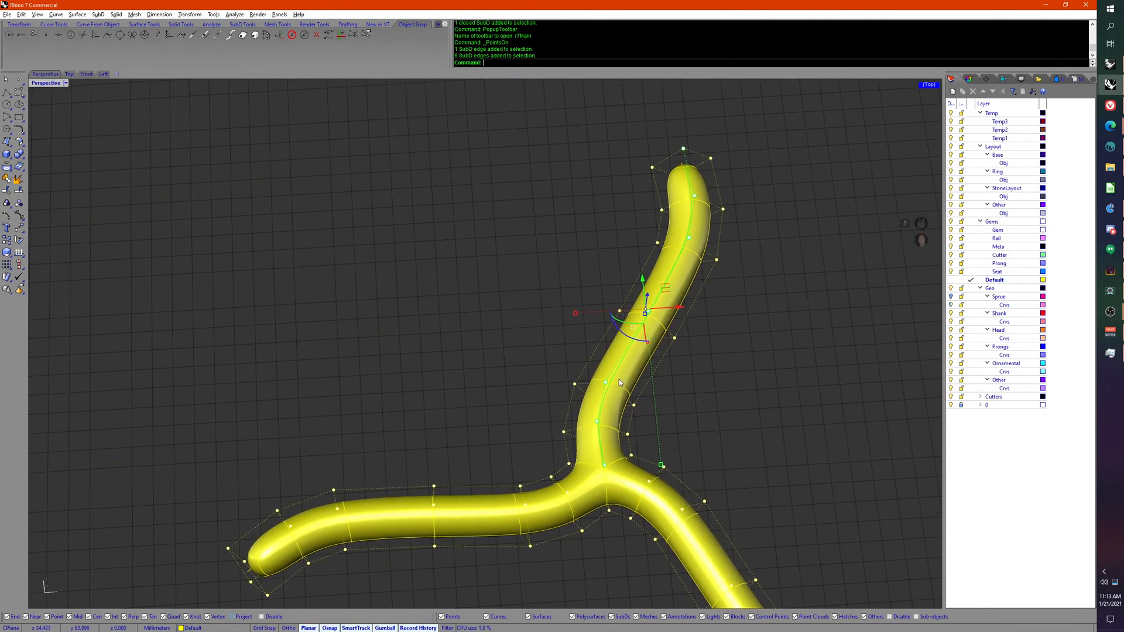
{"action": "right_click_drag", "start_coordinate": [633, 381], "coordinate": [684, 280]}
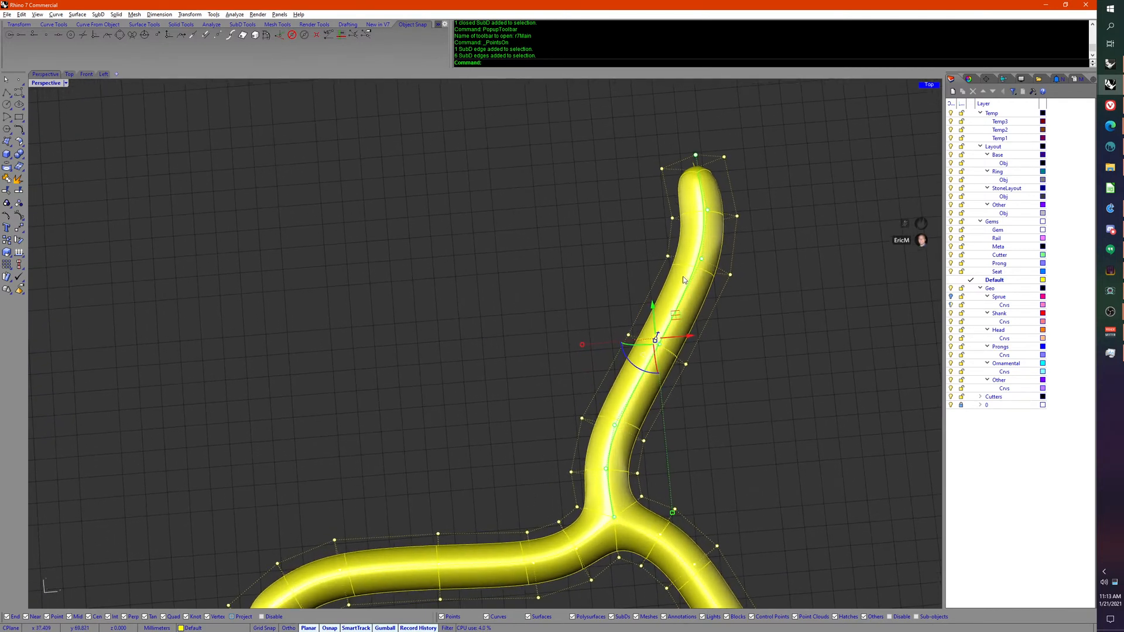
{"action": "scroll", "coordinate": [746, 328], "scroll_direction": "down", "scroll_amount": 5}
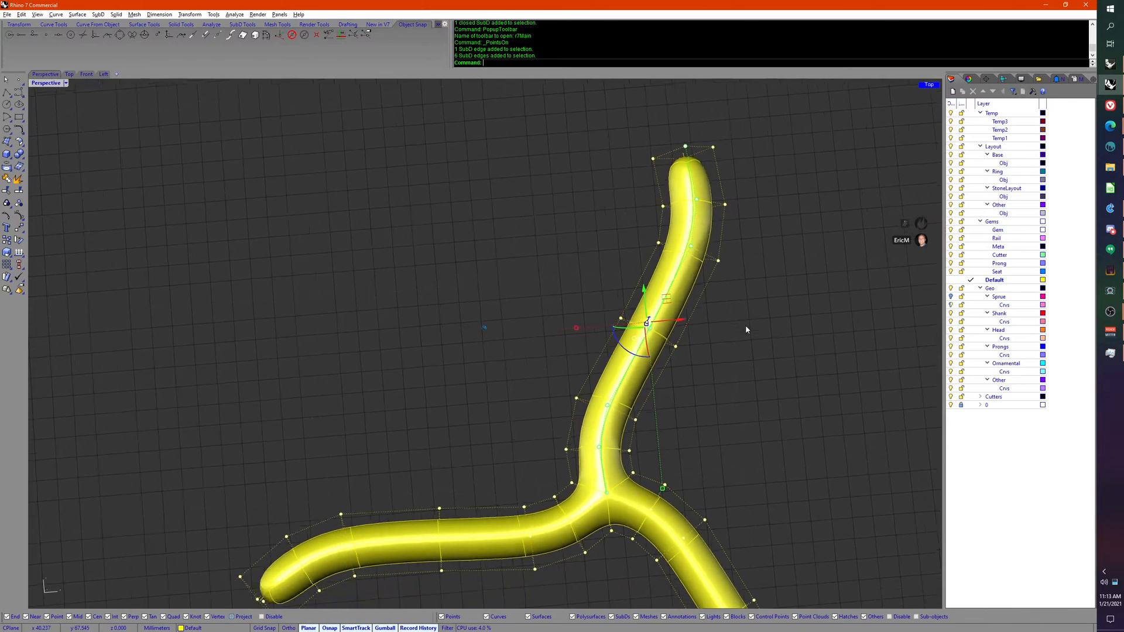
{"action": "left_click", "coordinate": [746, 336]}
{"action": "right_click_drag", "start_coordinate": [746, 335], "coordinate": [639, 371]}
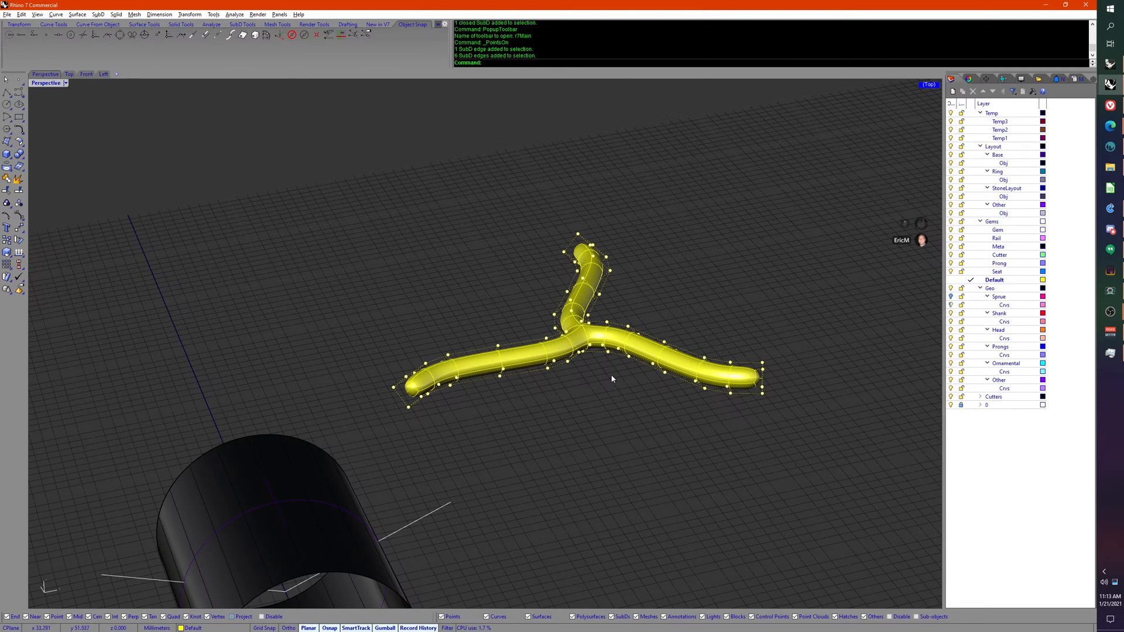
{"action": "mouse_move", "coordinate": [611, 376]}
{"action": "right_mouse_down"}
{"action": "mouse_move", "coordinate": [619, 384]}
{"action": "mouse_move", "coordinate": [607, 400]}
{"action": "mouse_move", "coordinate": [590, 400]}
{"action": "mouse_move", "coordinate": [609, 367]}
{"action": "right_mouse_up"}
{"action": "scroll", "coordinate": [598, 356], "scroll_direction": "up", "scroll_amount": 5}
{"action": "scroll", "coordinate": [592, 381], "scroll_direction": "down", "scroll_amount": 4}
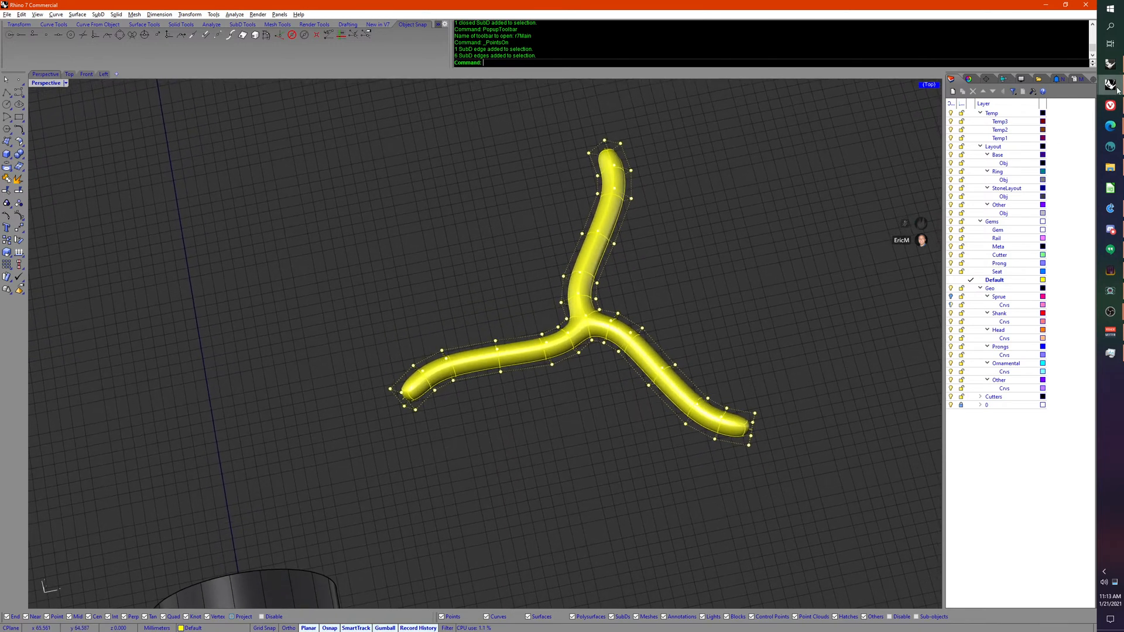
Step: Switch to the T-Splines window, review the whole branching pipe, and select the upper control point of the left arm's curve
{"action": "mouse_move", "coordinate": [1115, 87]}
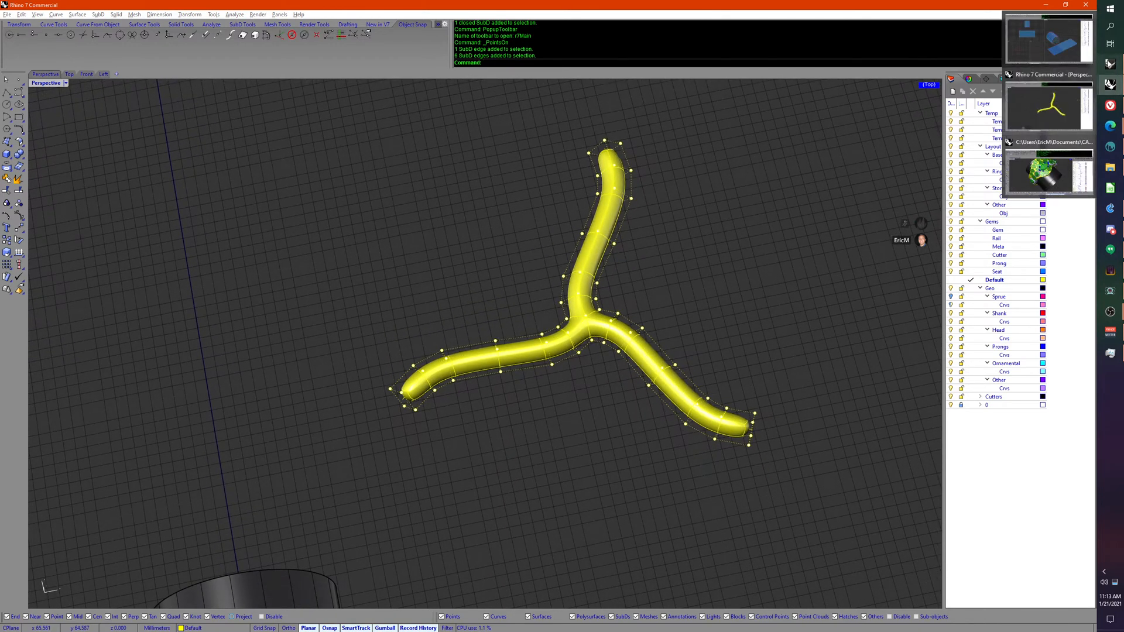
{"action": "left_click", "coordinate": [1110, 64]}
{"action": "right_click_drag", "start_coordinate": [750, 261], "coordinate": [739, 355]}
{"action": "scroll", "coordinate": [751, 351], "scroll_direction": "down", "scroll_amount": 6}
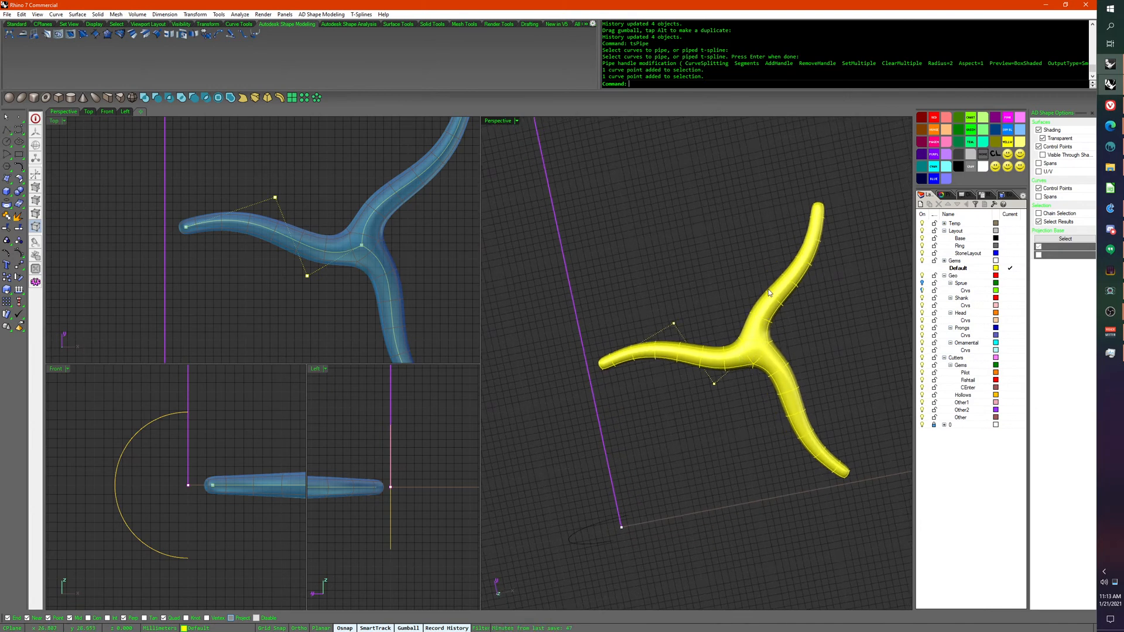
{"action": "right_click_drag", "start_coordinate": [821, 380], "coordinate": [790, 342]}
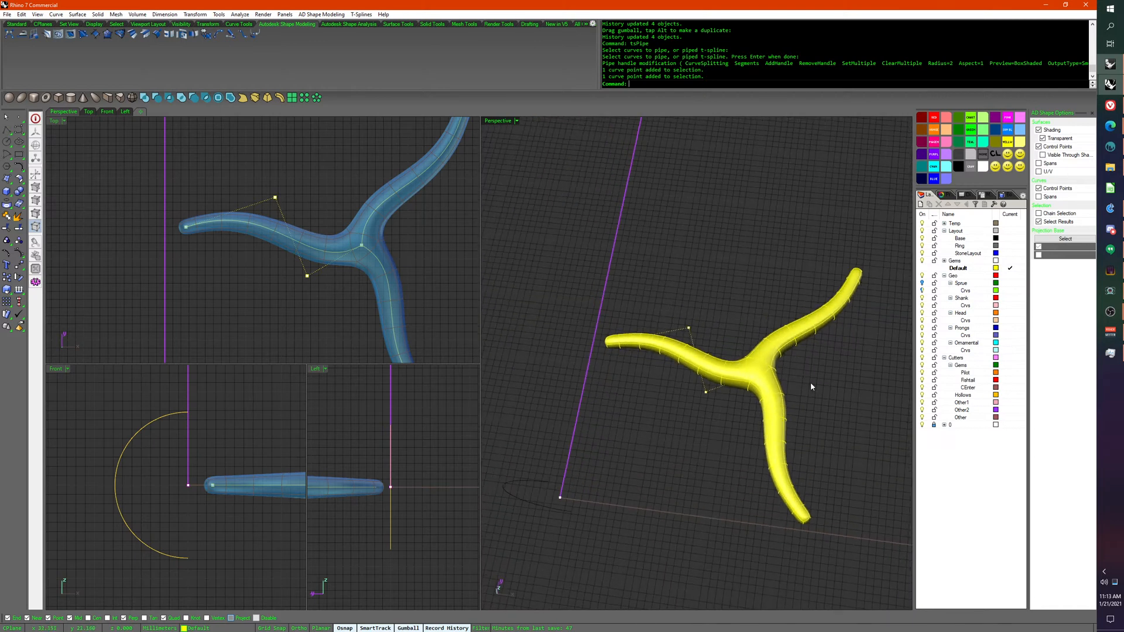
{"action": "right_click_drag", "start_coordinate": [810, 381], "coordinate": [727, 386]}
{"action": "left_click", "coordinate": [673, 332]}
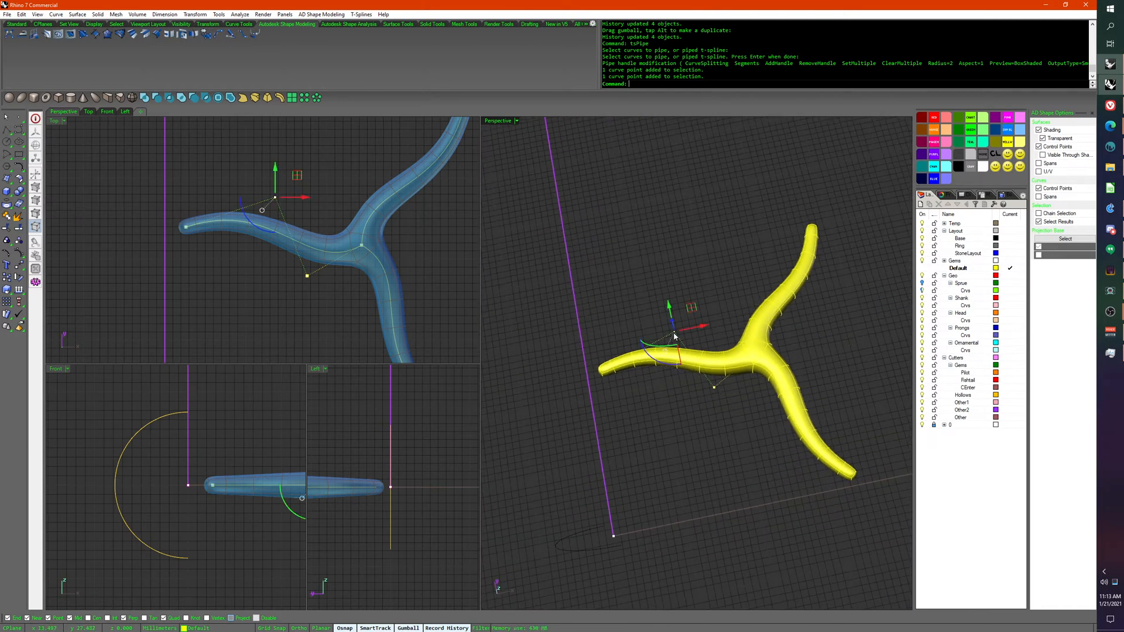
Step: Switch back to the SubD window and examine the branching pipe alongside the ring cylinder and base plane
{"action": "mouse_move", "coordinate": [1115, 89]}
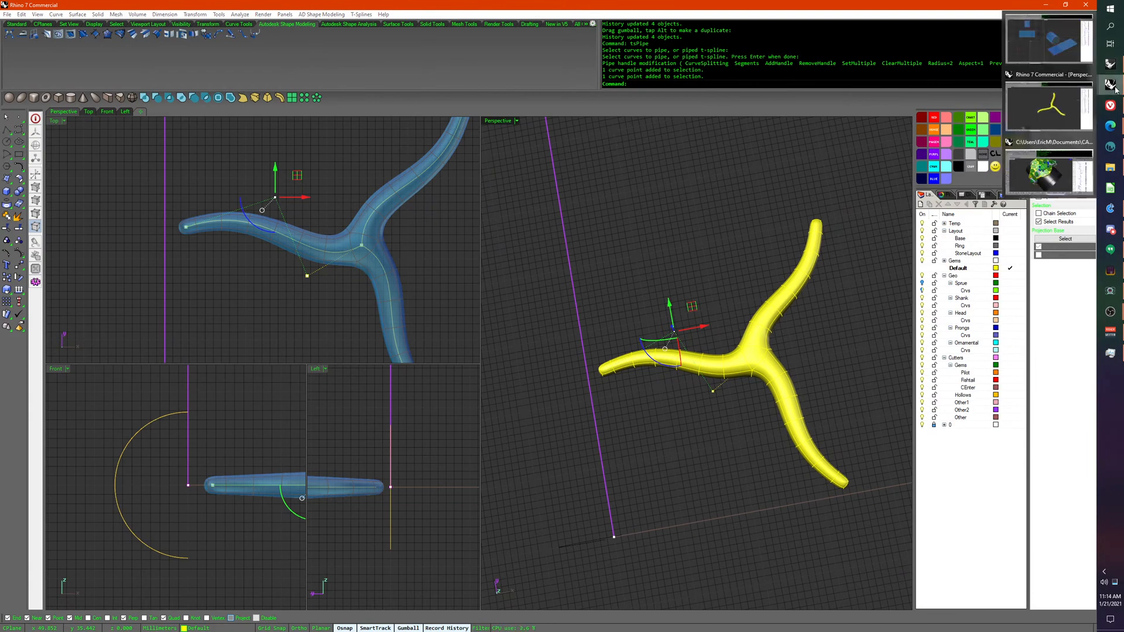
{"action": "left_click", "coordinate": [1048, 105]}
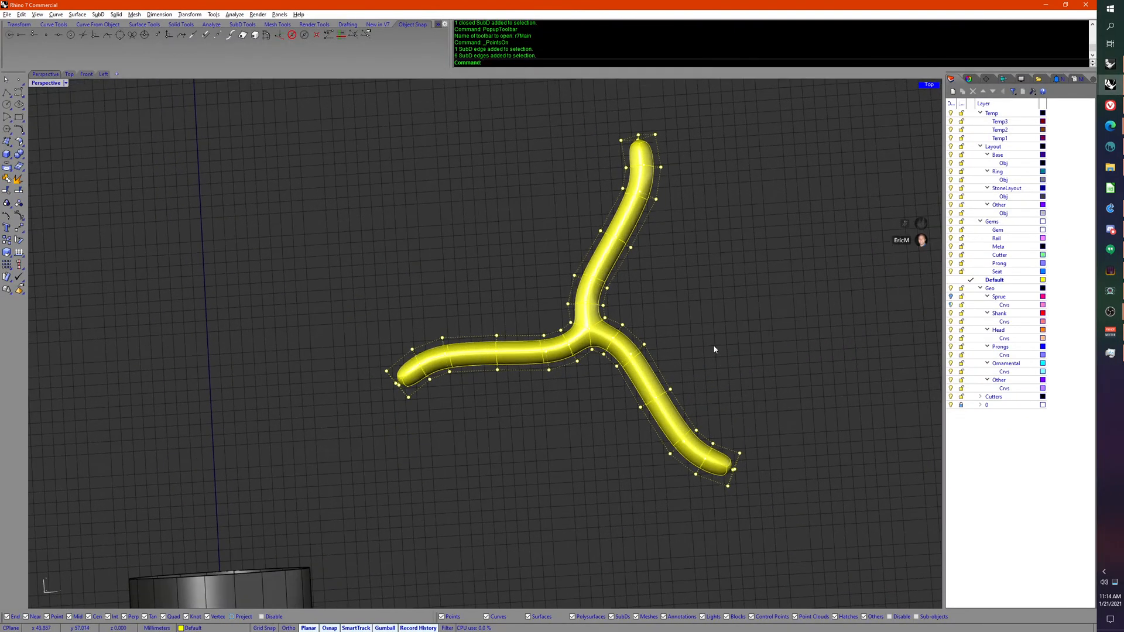
{"action": "right_click_drag", "start_coordinate": [715, 345], "coordinate": [707, 341]}
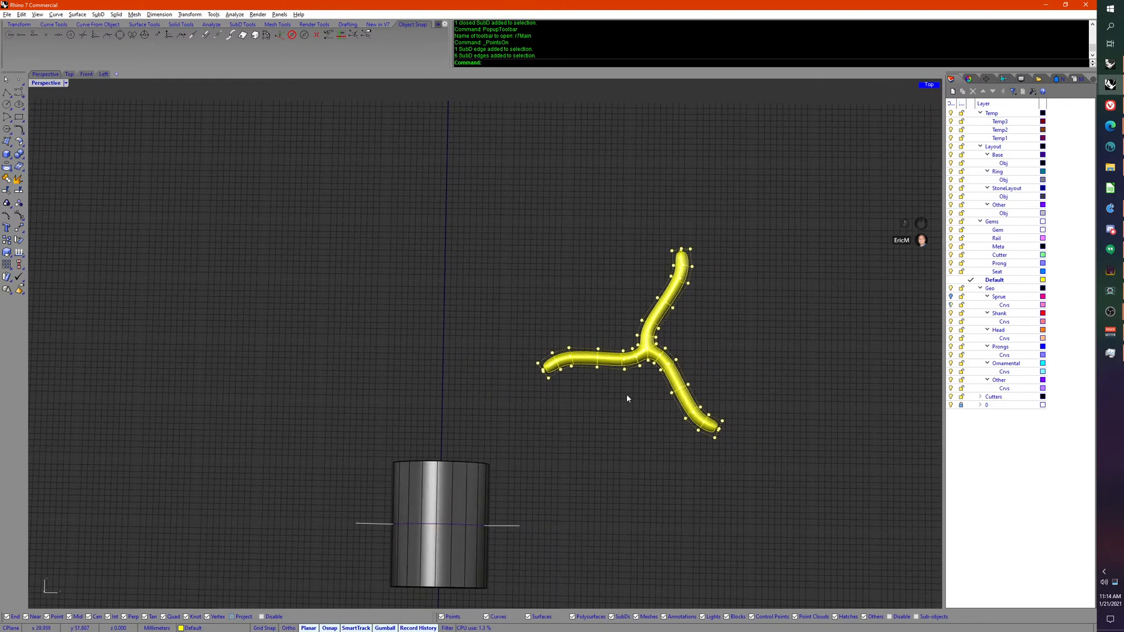
{"action": "scroll", "coordinate": [626, 395], "scroll_direction": "up", "scroll_amount": 7}
{"action": "mouse_move", "coordinate": [626, 395]}
{"action": "right_mouse_down"}
{"action": "mouse_move", "coordinate": [645, 336]}
{"action": "mouse_move", "coordinate": [623, 389]}
{"action": "right_mouse_up"}
{"action": "scroll", "coordinate": [645, 335], "scroll_direction": "down", "scroll_amount": 5}
{"action": "scroll", "coordinate": [622, 389], "scroll_direction": "down", "scroll_amount": 2}
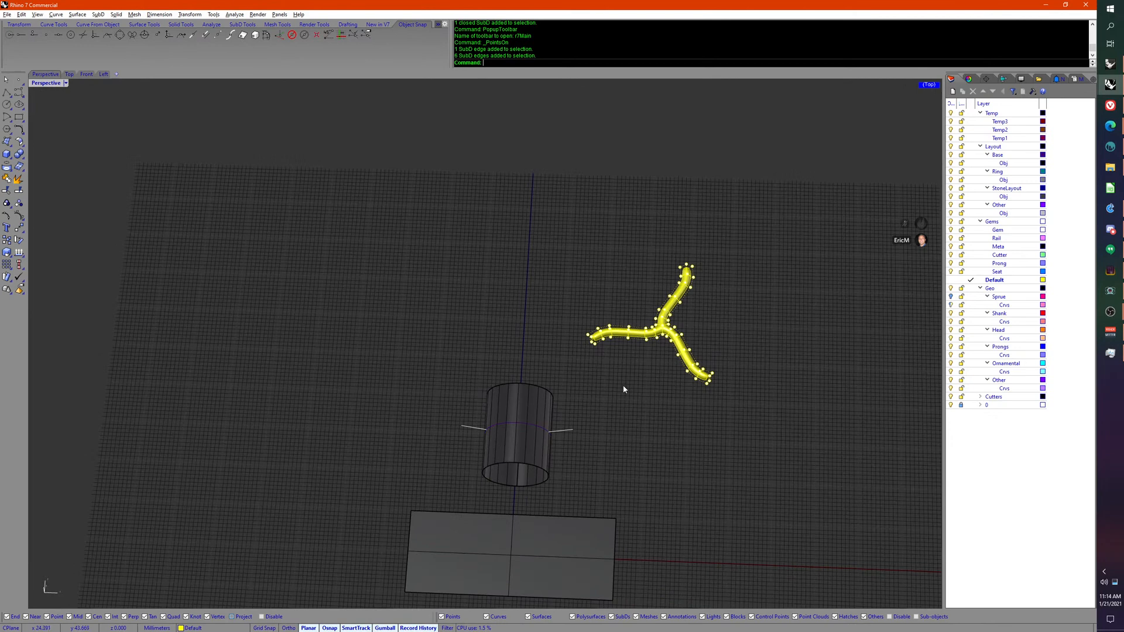
{"action": "right_click_drag", "start_coordinate": [510, 493], "coordinate": [652, 495]}
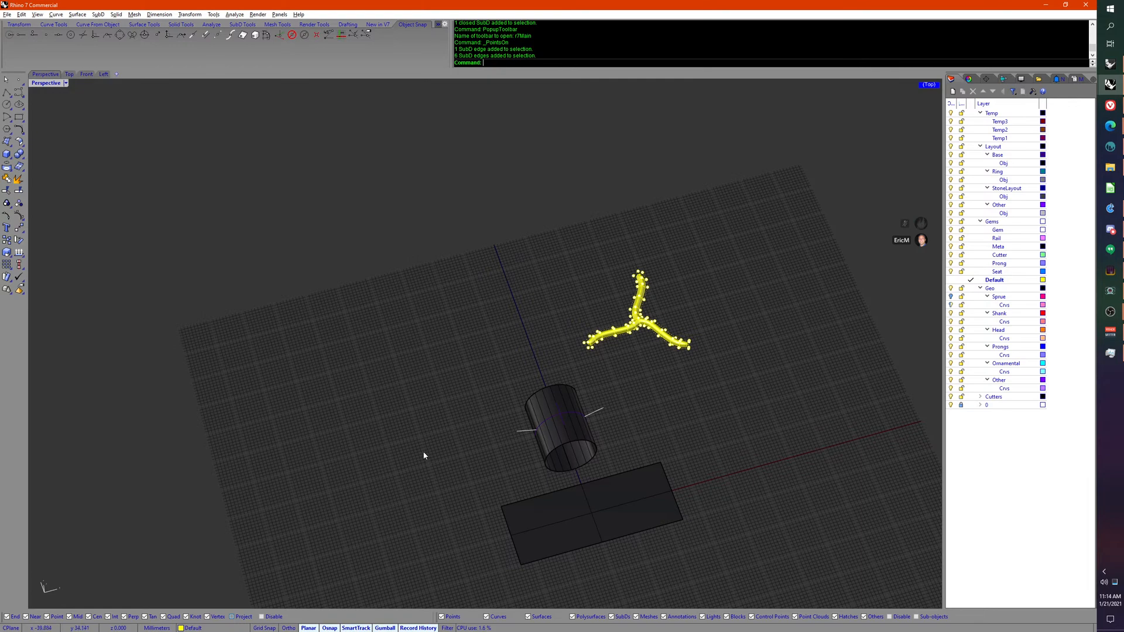
{"action": "right_click_drag", "start_coordinate": [321, 387], "coordinate": [474, 409]}
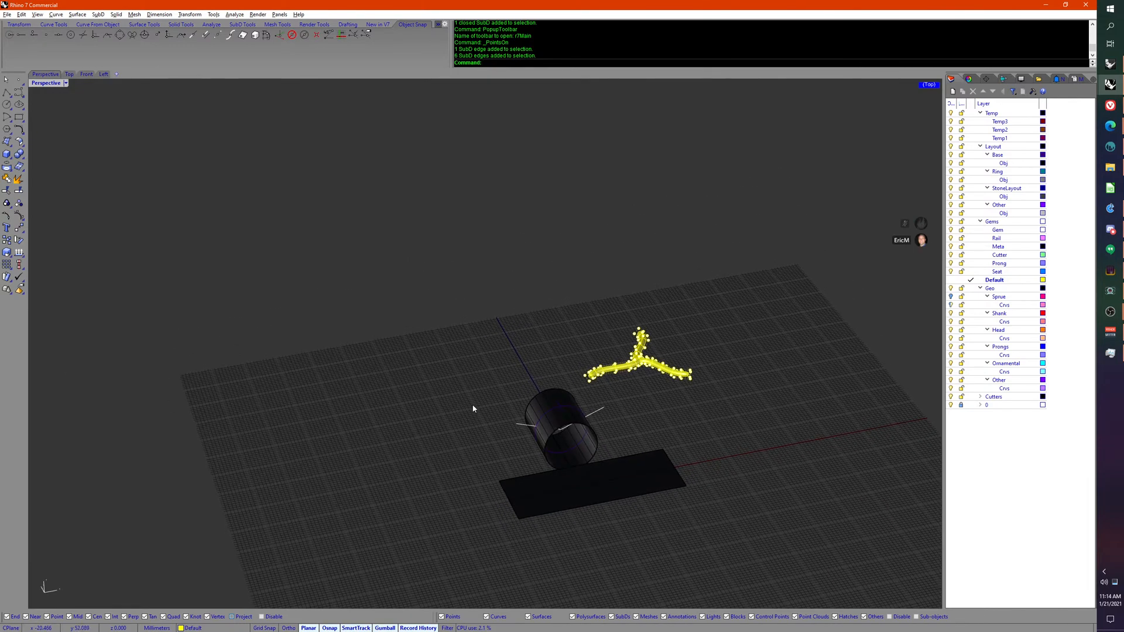
Step: Delete the branching SubD pipe's control points, body and three guide curves
{"action": "scroll", "coordinate": [605, 388], "scroll_direction": "up", "scroll_amount": 7}
{"action": "right_click_drag", "start_coordinate": [650, 379], "coordinate": [653, 413]}
{"action": "scroll", "coordinate": [653, 412], "scroll_direction": "down", "scroll_amount": 6}
{"action": "left_click_drag", "start_coordinate": [702, 380], "coordinate": [612, 263]}
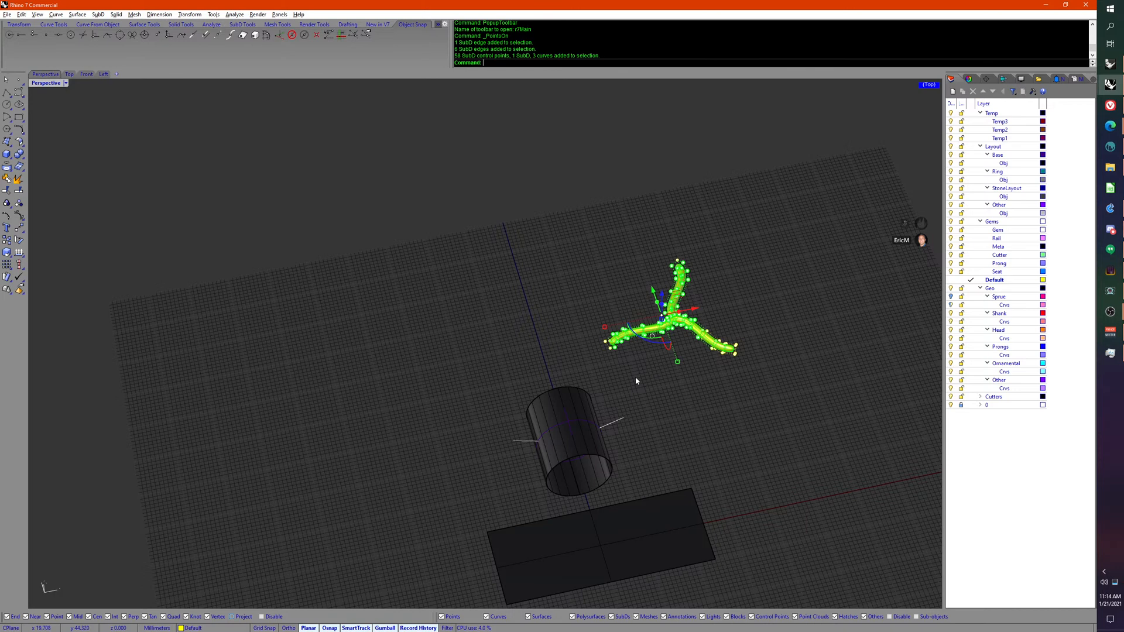
{"action": "right_click_drag", "start_coordinate": [658, 402], "coordinate": [657, 406]}
{"action": "middle_click", "coordinate": [657, 406]}
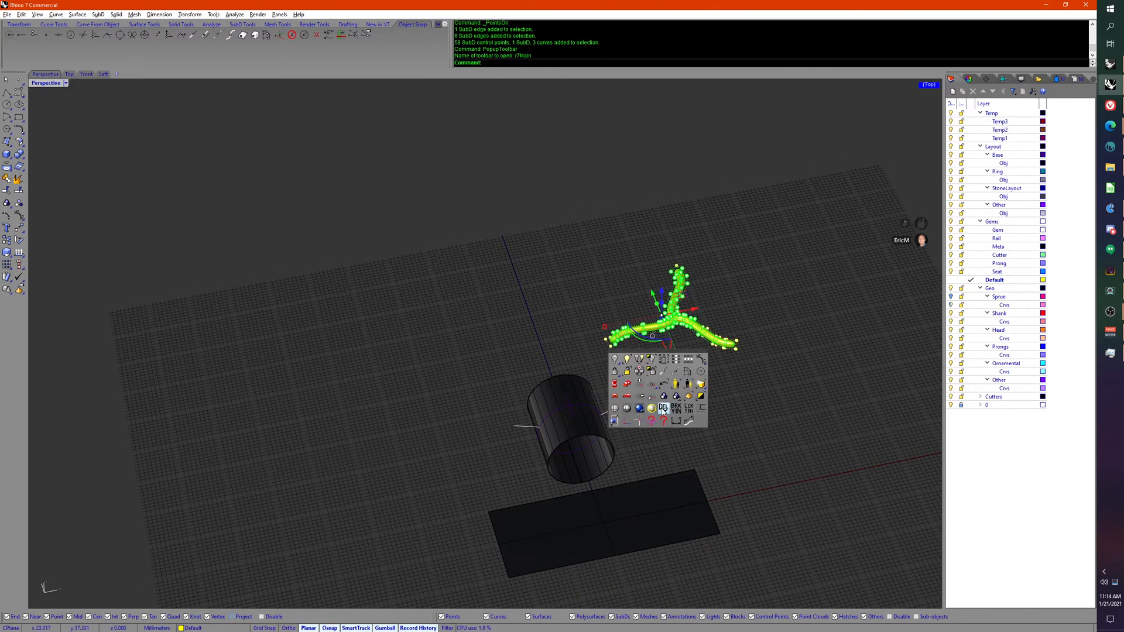
{"action": "left_click", "coordinate": [663, 409]}
Step: Select only the leftover SubD piece beside the ring cylinder and delete it
{"action": "left_click_drag", "start_coordinate": [732, 373], "coordinate": [598, 300]}
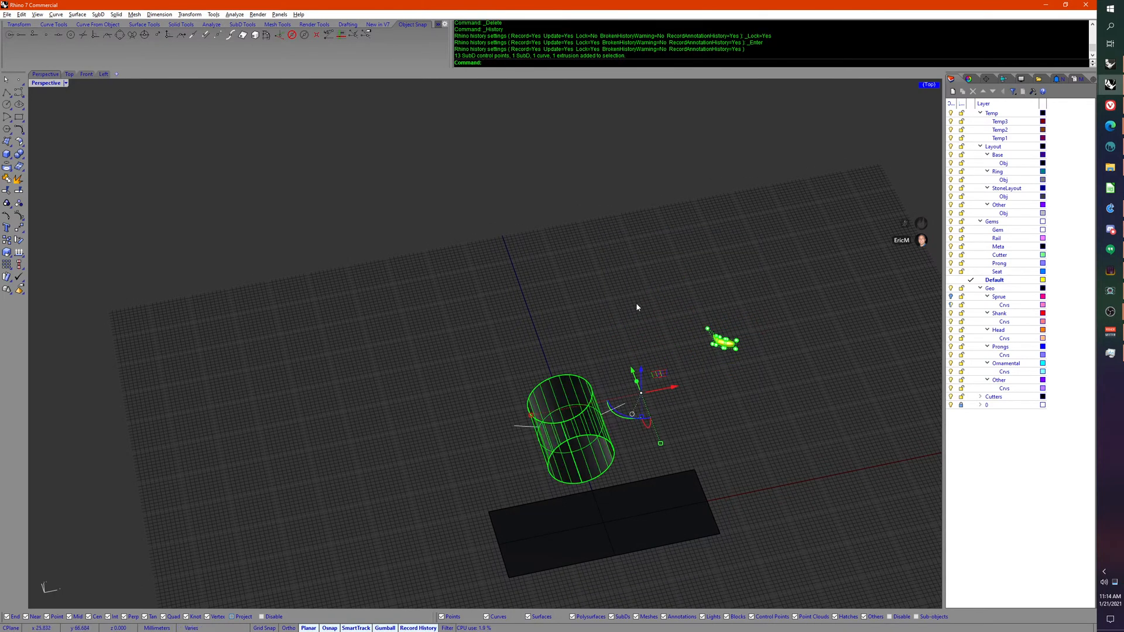
{"action": "left_click", "coordinate": [666, 312]}
{"action": "left_click_drag", "start_coordinate": [755, 373], "coordinate": [697, 286]}
{"action": "middle_click", "coordinate": [702, 311]}
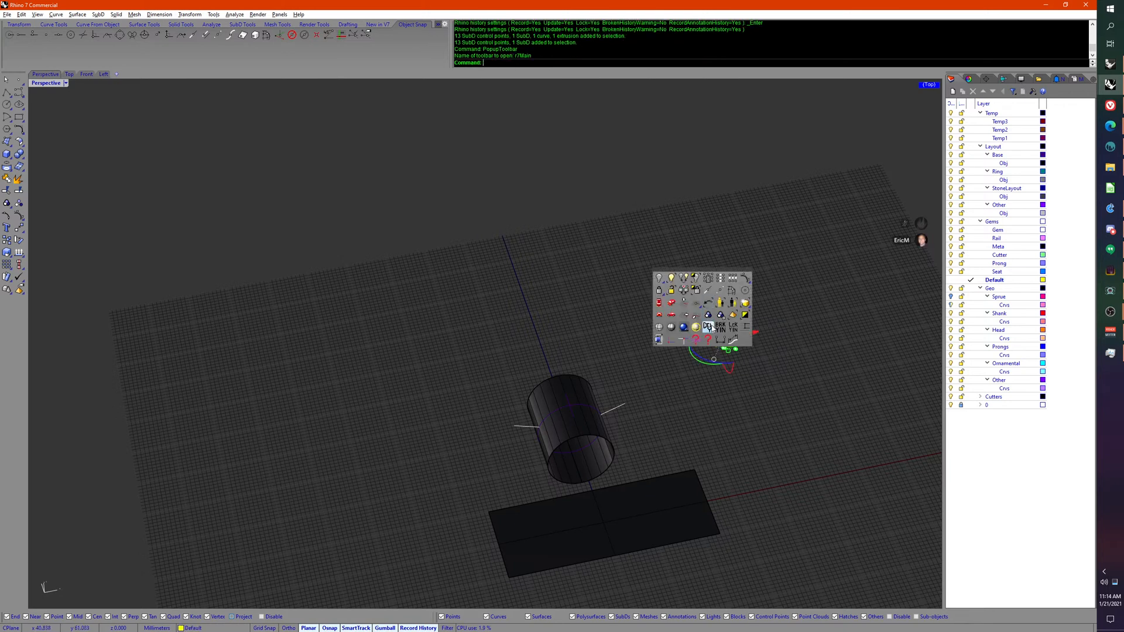
{"action": "left_click", "coordinate": [712, 330]}
Step: Import Shank-Loft-XMirror.3dm from the _Common library folder into the model
{"action": "right_click_drag", "start_coordinate": [843, 329], "coordinate": [783, 353]}
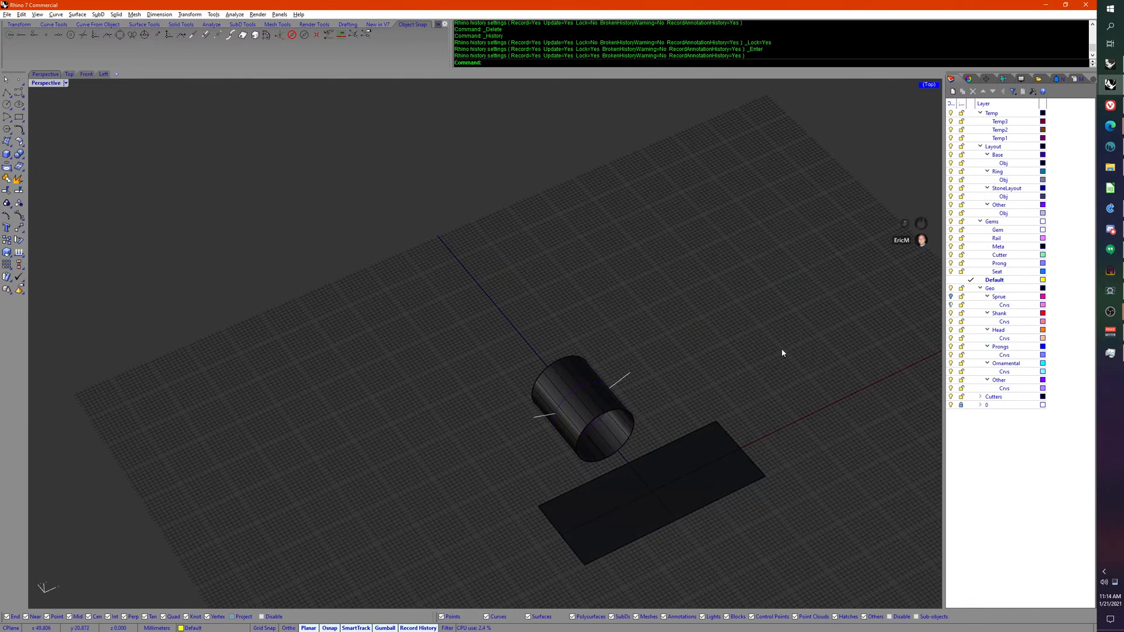
{"action": "left_click", "coordinate": [970, 79]}
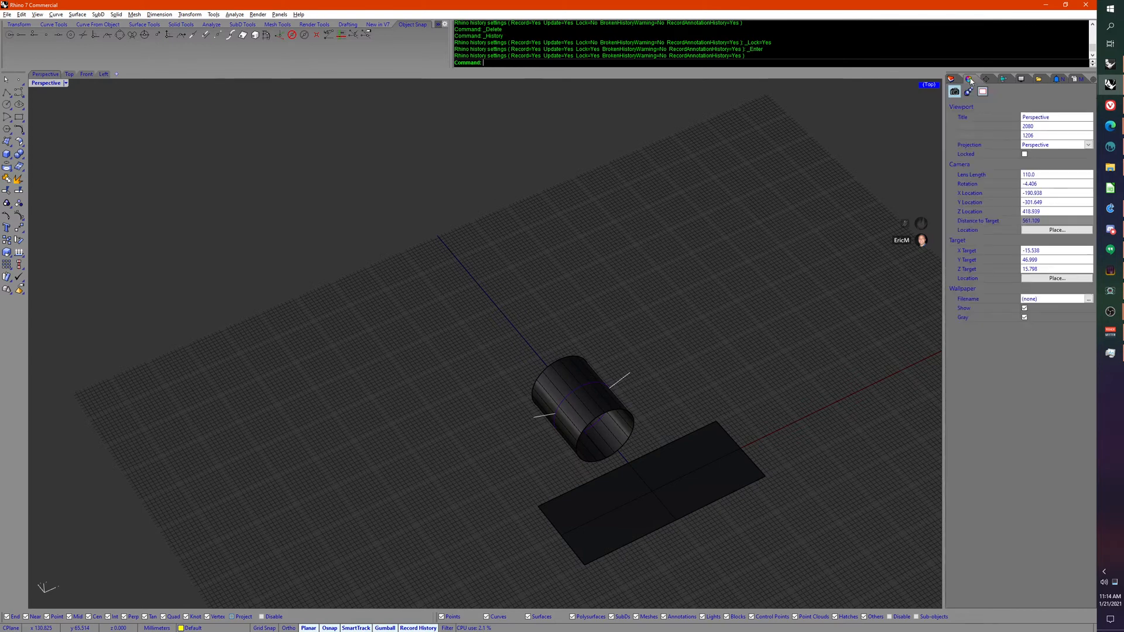
{"action": "left_click", "coordinate": [1037, 79]}
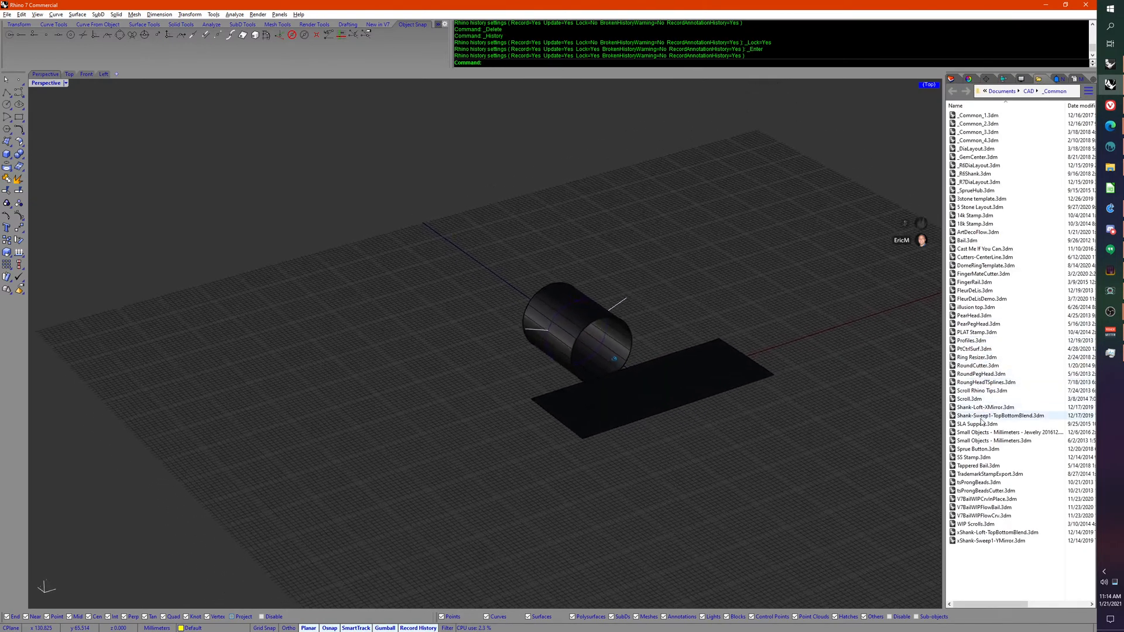
{"action": "left_click_drag", "start_coordinate": [908, 403], "coordinate": [908, 404]}
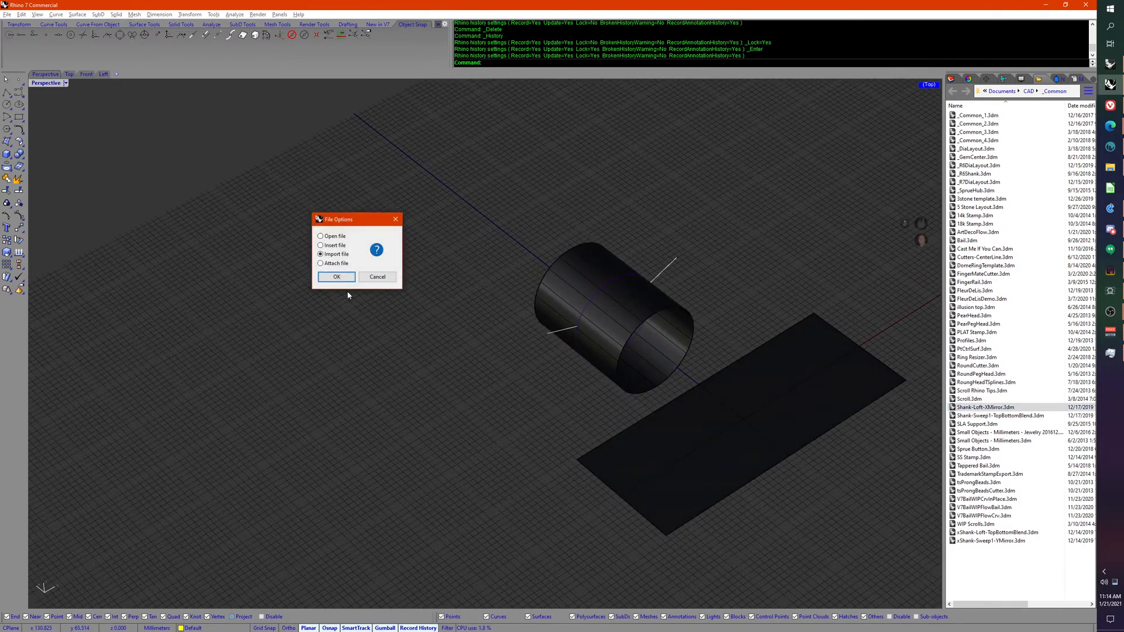
{"action": "left_click", "coordinate": [336, 280]}
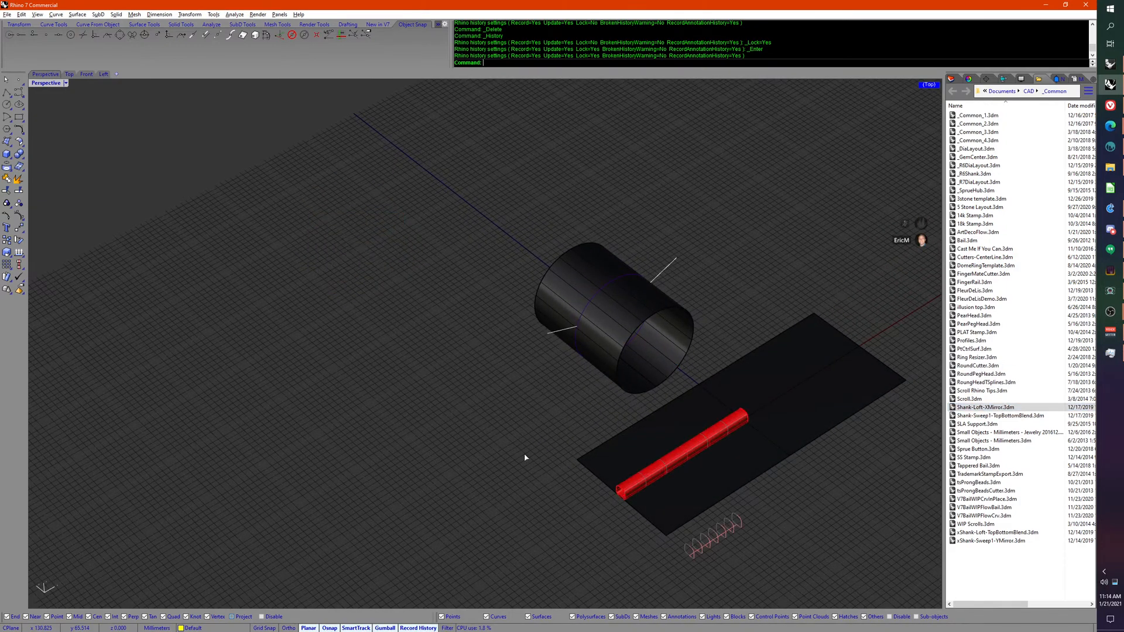
Step: Flow the red lofted shank from the flat base plane onto the ring cylinder with Flow Along Surface, keeping Rigid=No
{"action": "right_click_drag", "start_coordinate": [524, 458], "coordinate": [644, 441]}
{"action": "scroll", "coordinate": [585, 436], "scroll_direction": "up", "scroll_amount": 6}
{"action": "left_click", "coordinate": [630, 528]}
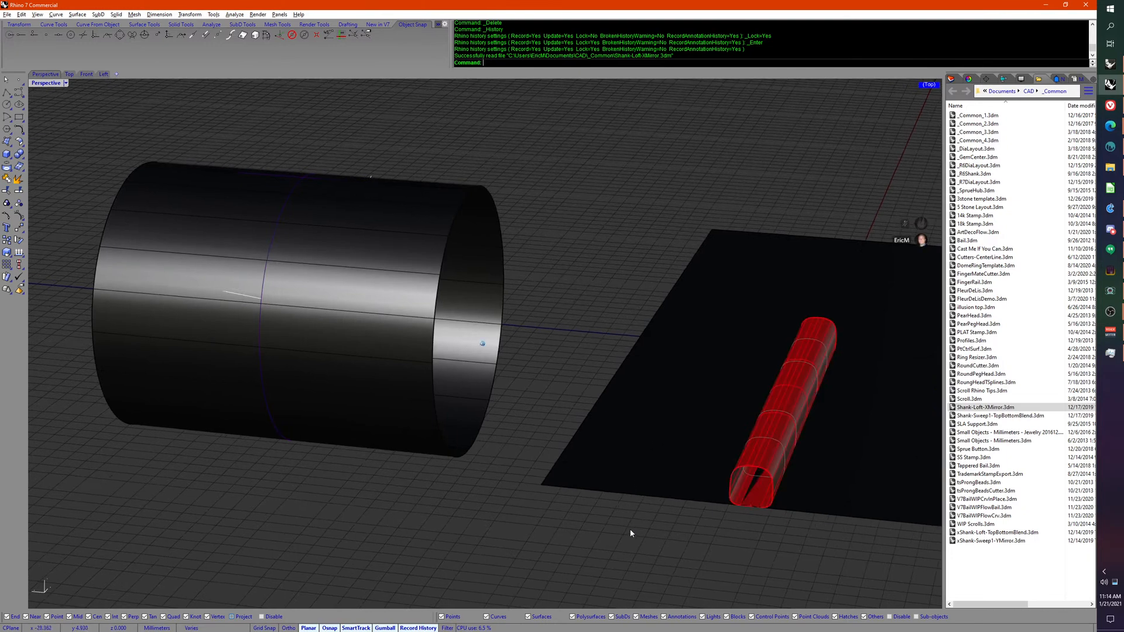
{"action": "right_click_drag", "start_coordinate": [630, 529], "coordinate": [623, 531]}
{"action": "left_click", "coordinate": [752, 456]}
{"action": "right_click_drag", "start_coordinate": [751, 457], "coordinate": [664, 544]}
{"action": "middle_click", "coordinate": [662, 549]}
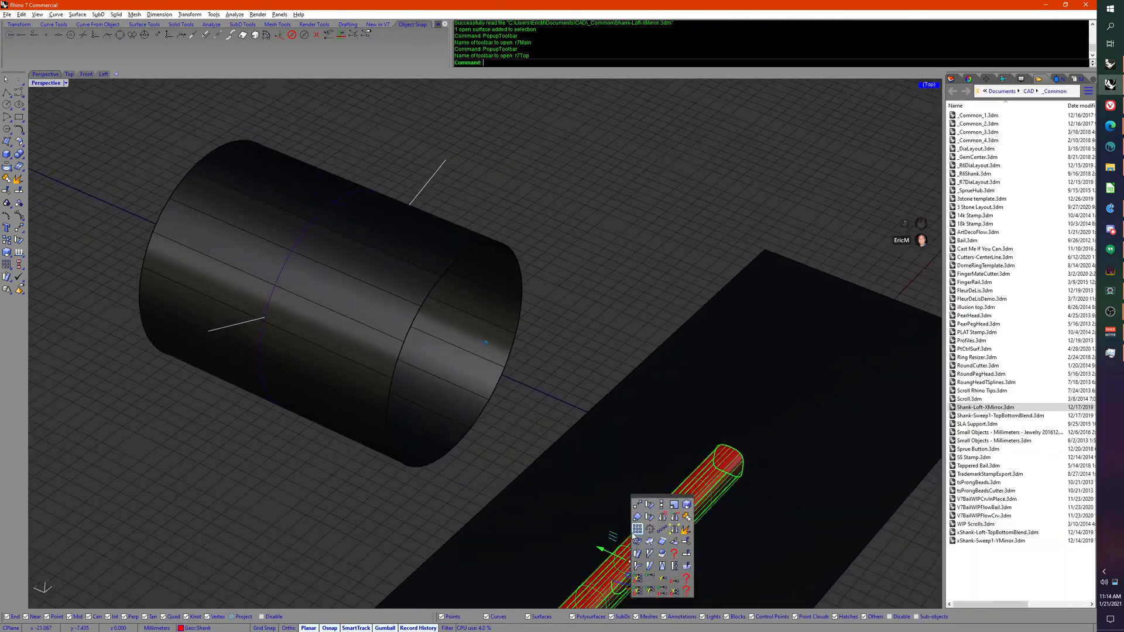
{"action": "left_click", "coordinate": [637, 549]}
{"action": "left_click", "coordinate": [522, 454]}
{"action": "right_click_drag", "start_coordinate": [523, 454], "coordinate": [434, 326]}
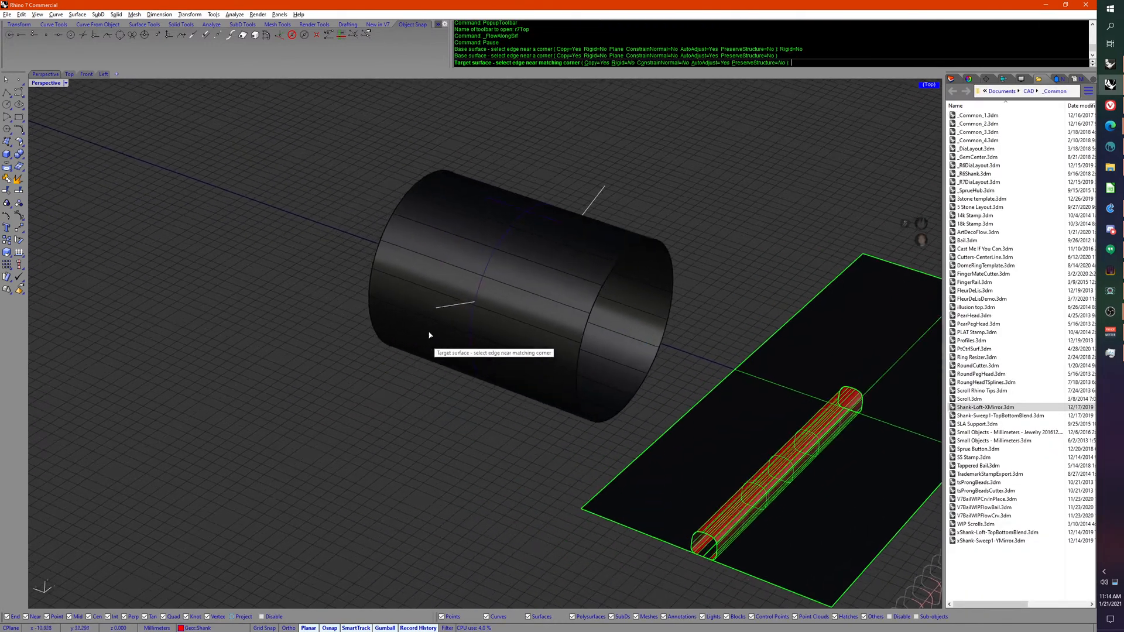
{"action": "left_click", "coordinate": [440, 322]}
Step: Move the base plane, its centre line and the flat shank 60 mm along the Y axis
{"action": "scroll", "coordinate": [816, 585], "scroll_direction": "down", "scroll_amount": 4}
{"action": "mouse_move", "coordinate": [816, 586]}
{"action": "right_mouse_down"}
{"action": "mouse_move", "coordinate": [807, 543]}
{"action": "mouse_move", "coordinate": [788, 524]}
{"action": "mouse_move", "coordinate": [816, 567]}
{"action": "right_mouse_up"}
{"action": "left_click_drag", "start_coordinate": [820, 572], "coordinate": [597, 270]}
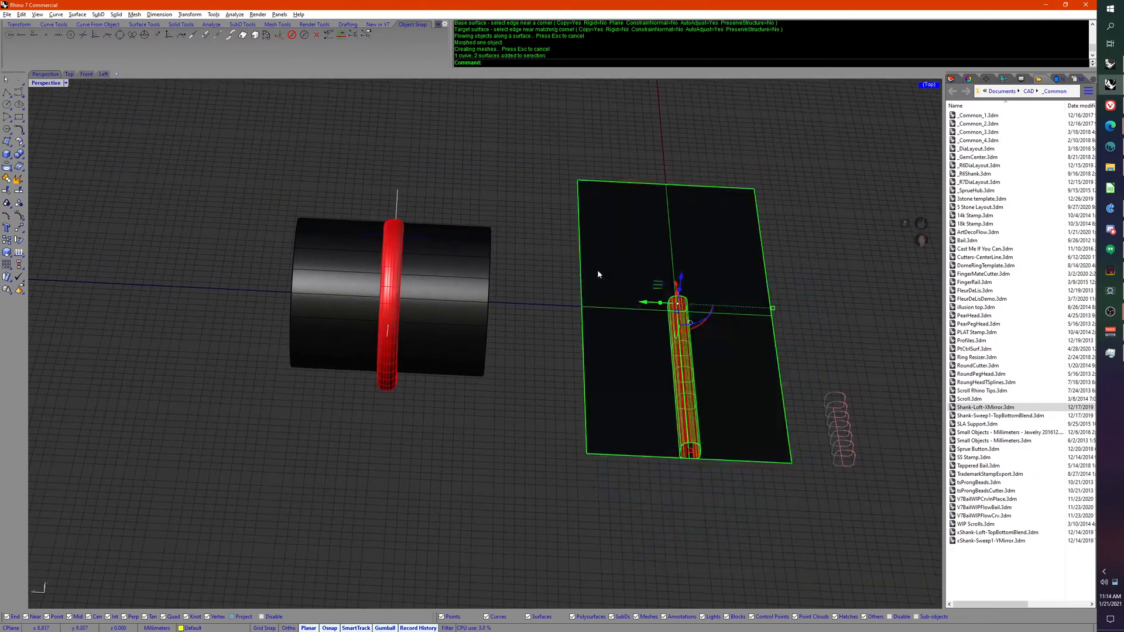
{"action": "right_click_drag", "start_coordinate": [597, 269], "coordinate": [669, 350]}
{"action": "left_click", "coordinate": [657, 300]}
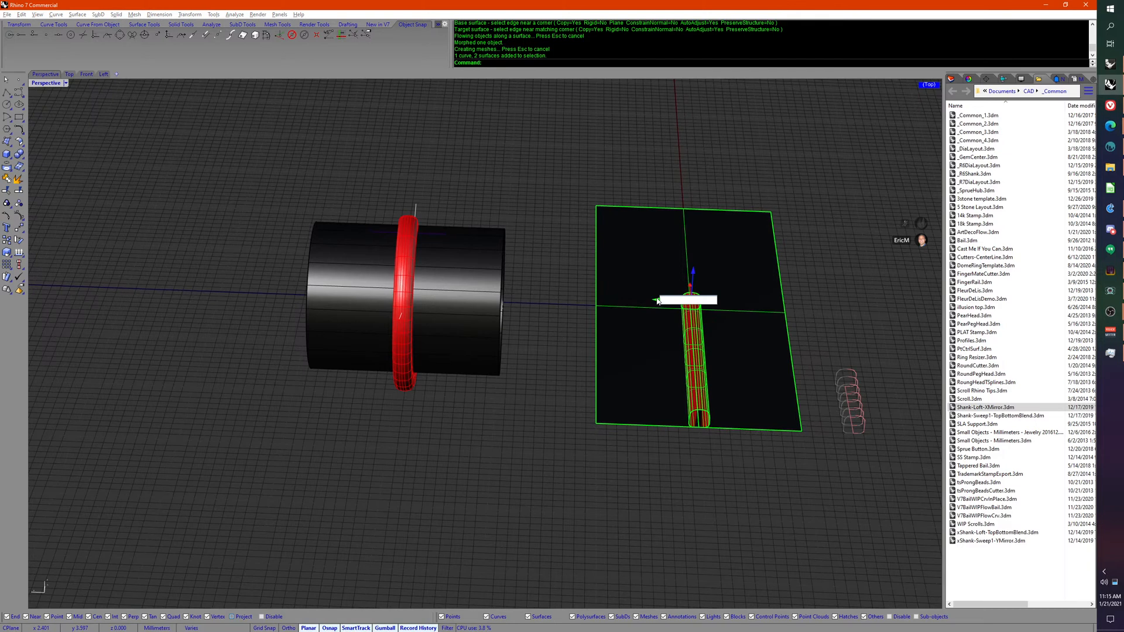
{"action": "type", "text": "60"}
{"action": "key", "text": "Return"}
Step: Move the base plane, ring cylinder and both shanks together back along Y so the cylinder is centred on the origin
{"action": "right_click_drag", "start_coordinate": [657, 300], "coordinate": [748, 297], "text": "shift"}
{"action": "scroll", "coordinate": [672, 404], "scroll_direction": "down", "scroll_amount": 1}
{"action": "left_click_drag", "start_coordinate": [673, 489], "coordinate": [181, 196]}
{"action": "left_click", "coordinate": [365, 300]}
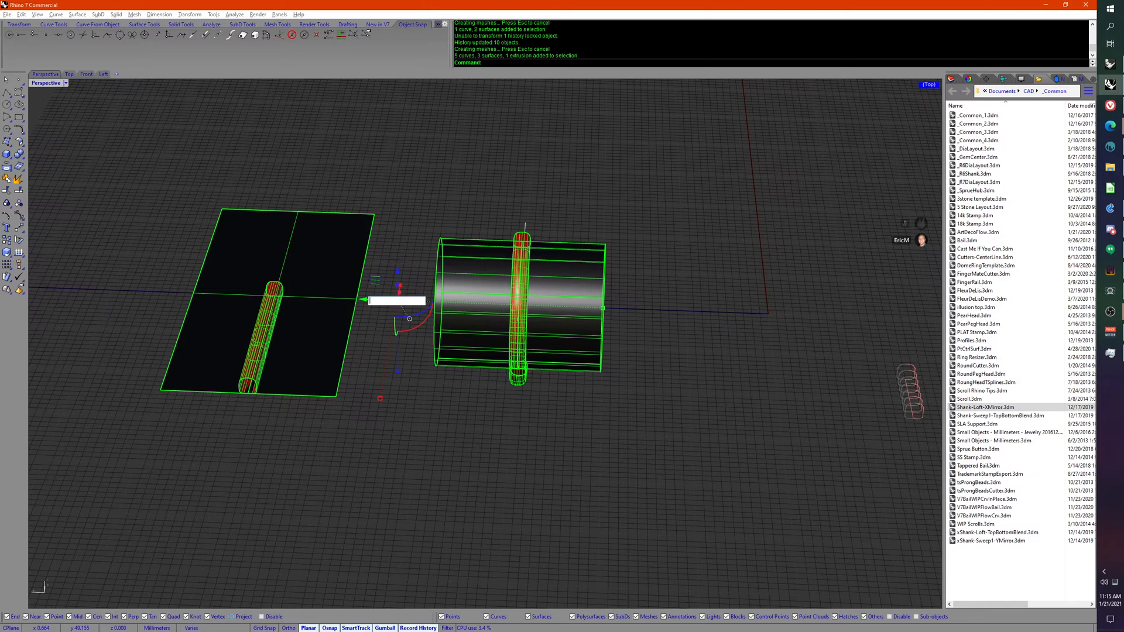
{"action": "key", "text": "Return"}
{"action": "right_click_drag", "start_coordinate": [365, 295], "coordinate": [465, 297], "text": "shift"}
{"action": "key", "text": "ctrl+z"}
{"action": "left_click", "coordinate": [467, 304]}
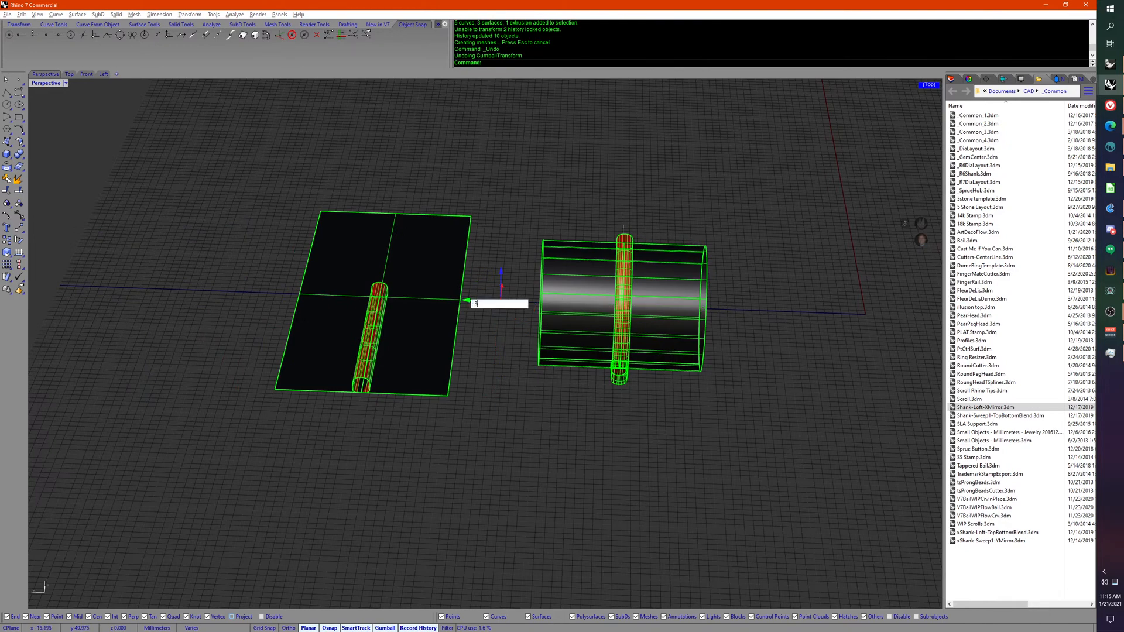
{"action": "type", "text": "-3"}
{"action": "key", "text": "Return"}
{"action": "key", "text": "Escape"}
Step: Try to move the flat lofted shank upward off the base plane with the gumball
{"action": "mouse_move", "coordinate": [454, 363]}
{"action": "right_mouse_down"}
{"action": "mouse_move", "coordinate": [686, 497]}
{"action": "mouse_move", "coordinate": [534, 334]}
{"action": "mouse_move", "coordinate": [504, 346]}
{"action": "right_mouse_up"}
{"action": "left_click", "coordinate": [535, 335]}
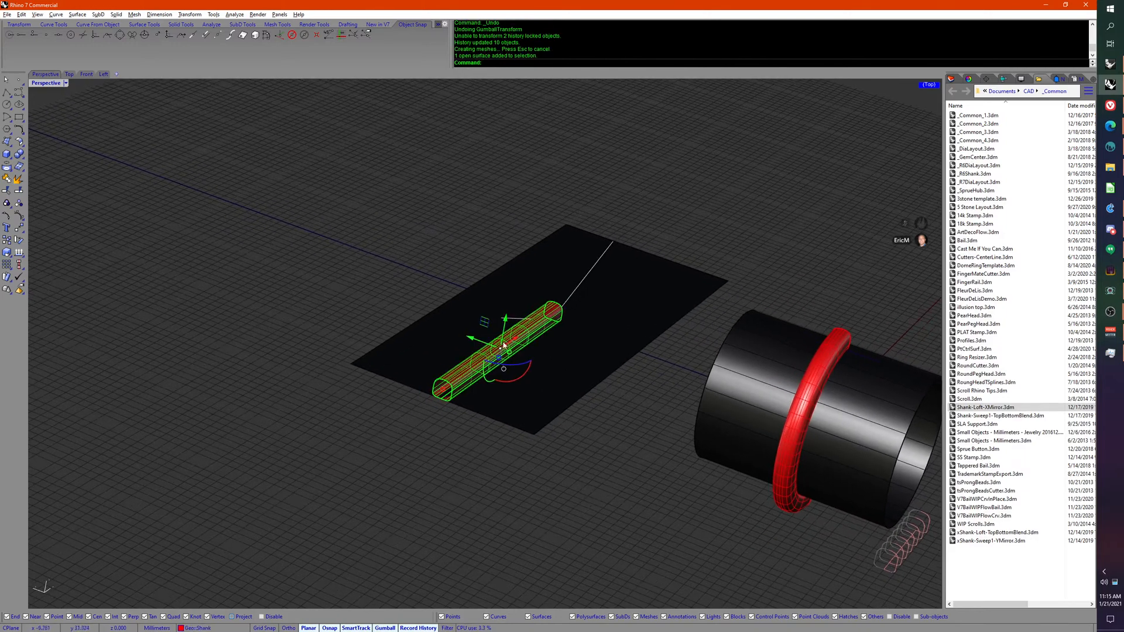
{"action": "left_click_drag", "start_coordinate": [505, 322], "coordinate": [508, 297]}
{"action": "right_click_drag", "start_coordinate": [550, 453], "coordinate": [563, 419]}
{"action": "left_click_drag", "start_coordinate": [509, 309], "coordinate": [525, 246]}
{"action": "right_click_drag", "start_coordinate": [530, 280], "coordinate": [534, 298]}
{"action": "right_click", "coordinate": [422, 628]}
Step: Shift the control points of the end half-profile curve sideways to reshape the shank, and undo the move
{"action": "right_click_drag", "start_coordinate": [550, 357], "coordinate": [820, 504]}
{"action": "scroll", "coordinate": [862, 510], "scroll_direction": "up", "scroll_amount": 4}
{"action": "left_click", "coordinate": [863, 510]}
{"action": "left_click", "coordinate": [854, 434]}
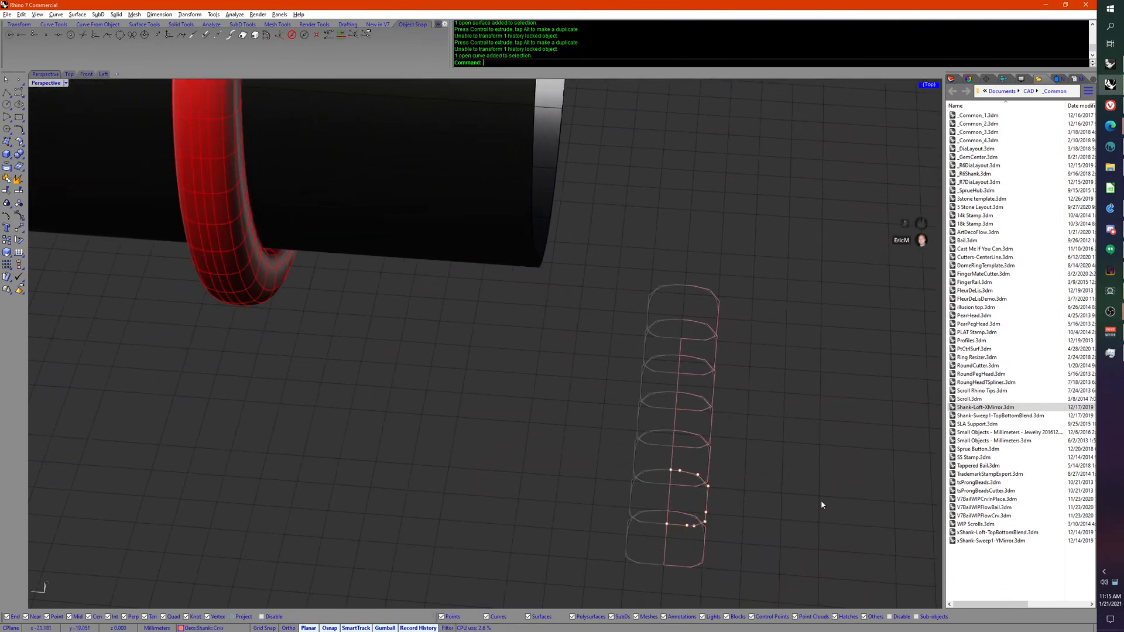
{"action": "right_click_drag", "start_coordinate": [709, 548], "coordinate": [410, 237]}
{"action": "left_click", "coordinate": [701, 572]}
{"action": "scroll", "coordinate": [604, 525], "scroll_direction": "down", "scroll_amount": 5}
{"action": "right_click_drag", "start_coordinate": [518, 204], "coordinate": [554, 532]}
{"action": "left_click_drag", "start_coordinate": [555, 532], "coordinate": [602, 447]}
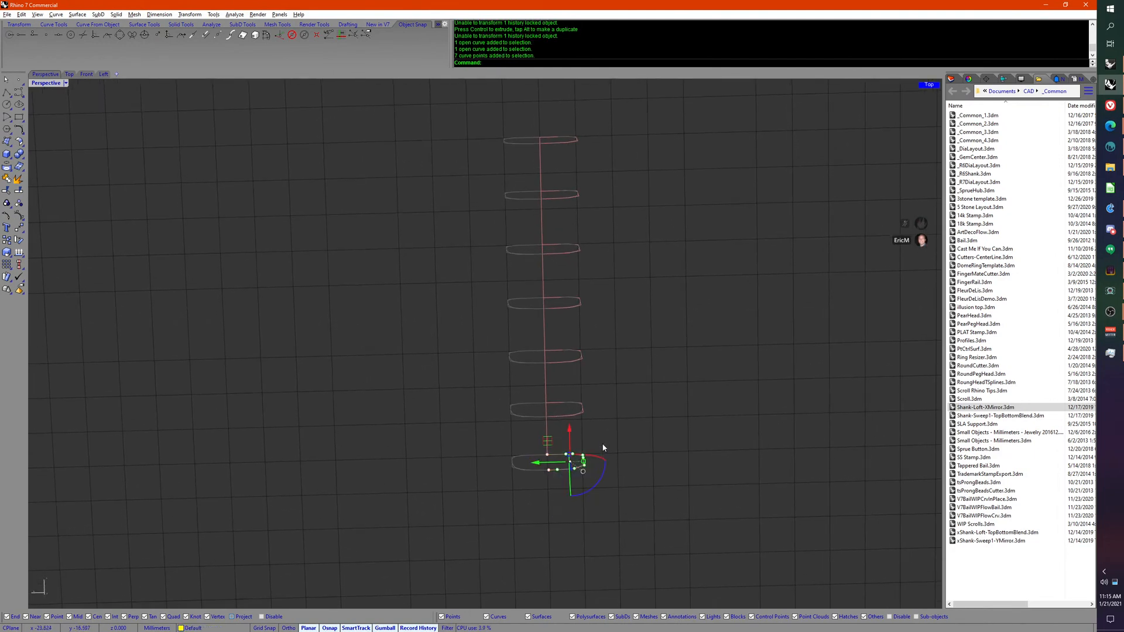
{"action": "left_click_drag", "start_coordinate": [535, 464], "coordinate": [553, 463]}
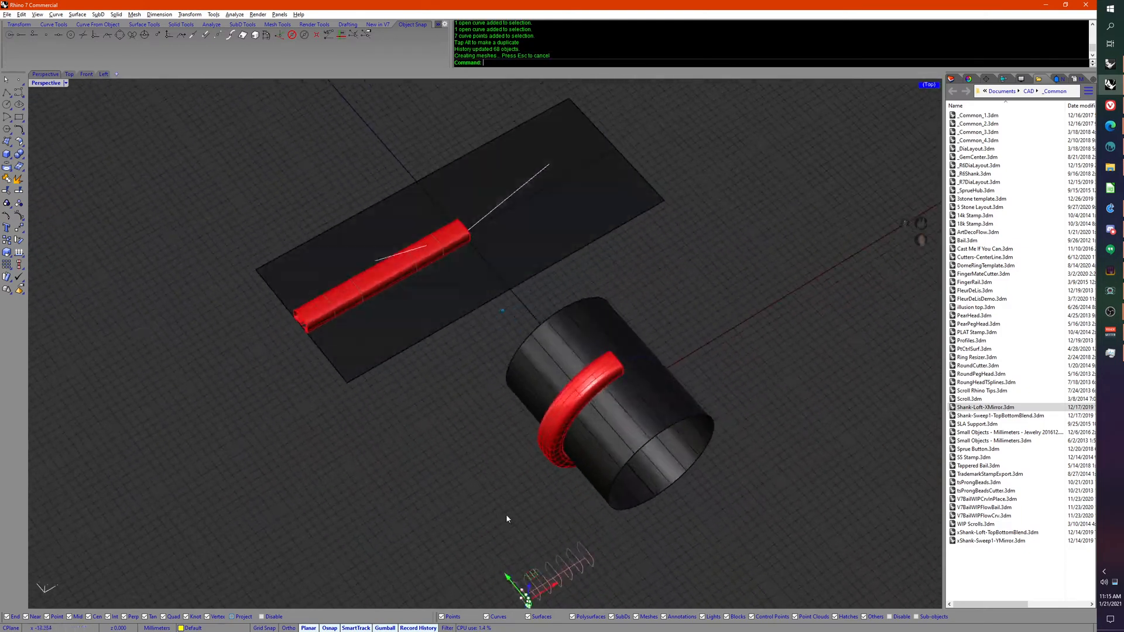
{"action": "key", "text": "ctrl+z"}
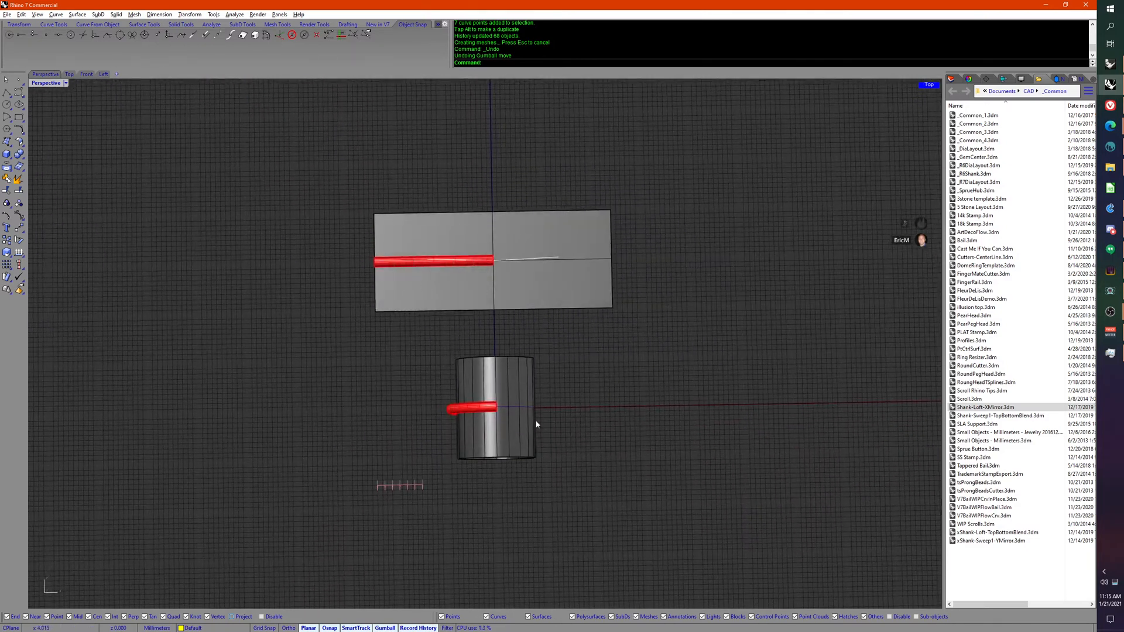
Step: Hide the Layout layer and the Shank layer along with their sublayers
{"action": "left_click_drag", "start_coordinate": [584, 455], "coordinate": [335, 179]}
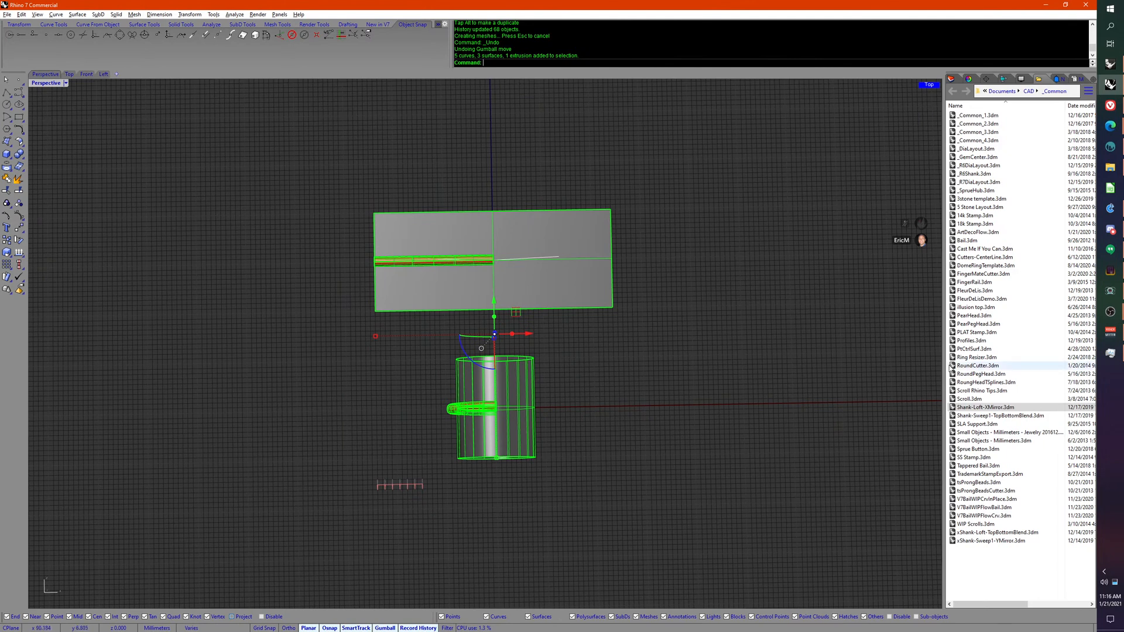
{"action": "left_click", "coordinate": [951, 78]}
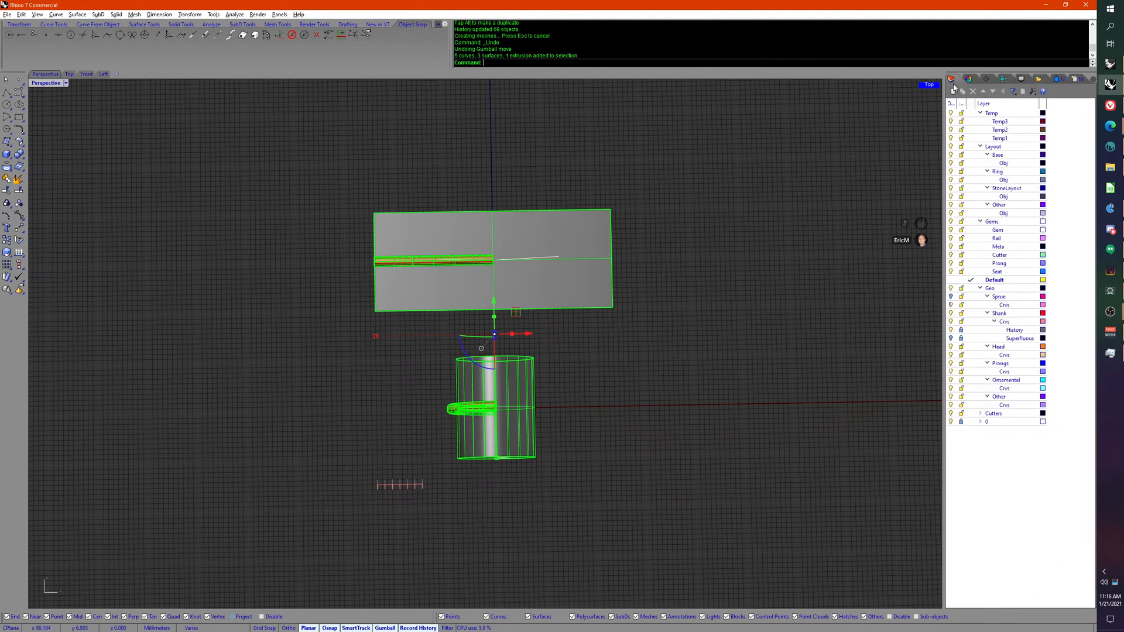
{"action": "left_click", "coordinate": [951, 147]}
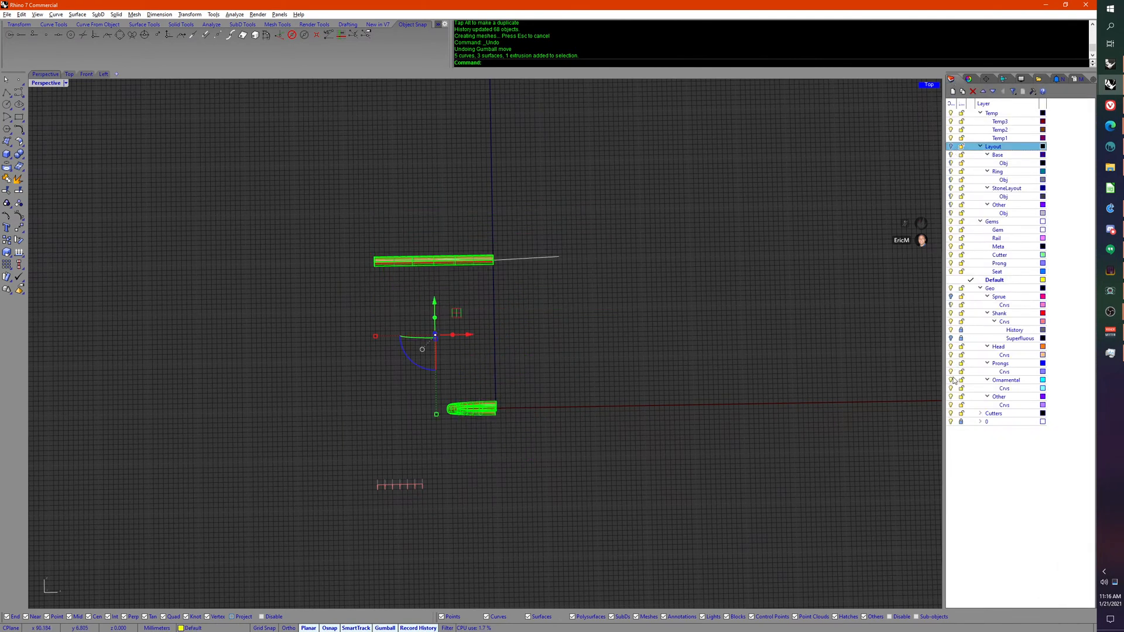
{"action": "left_click", "coordinate": [951, 314]}
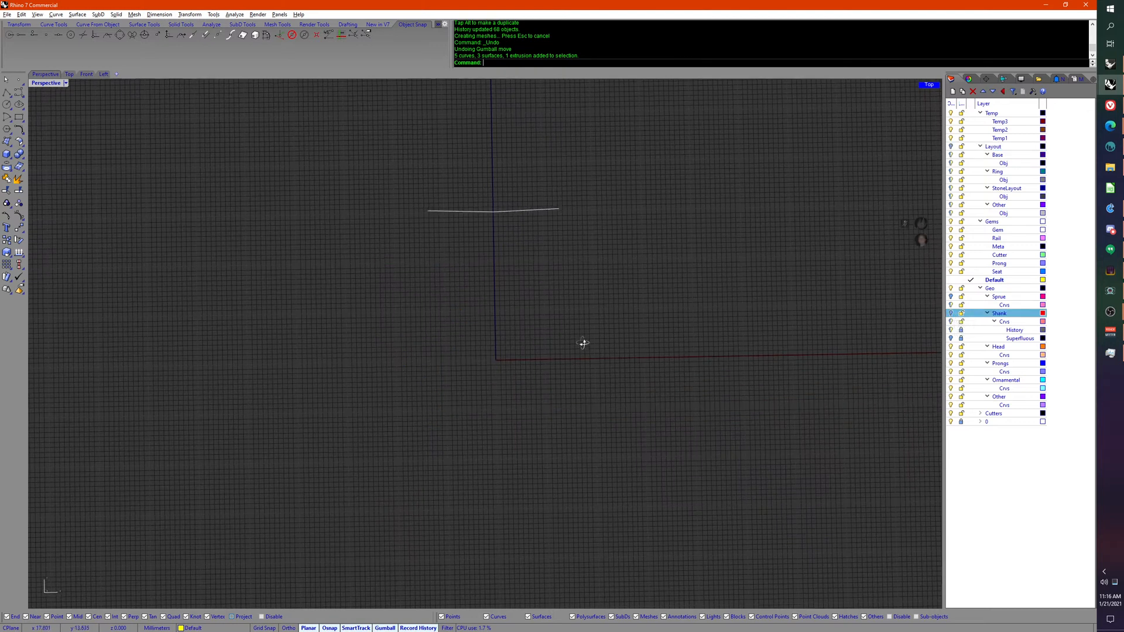
{"action": "right_click_drag", "start_coordinate": [566, 351], "coordinate": [507, 307]}
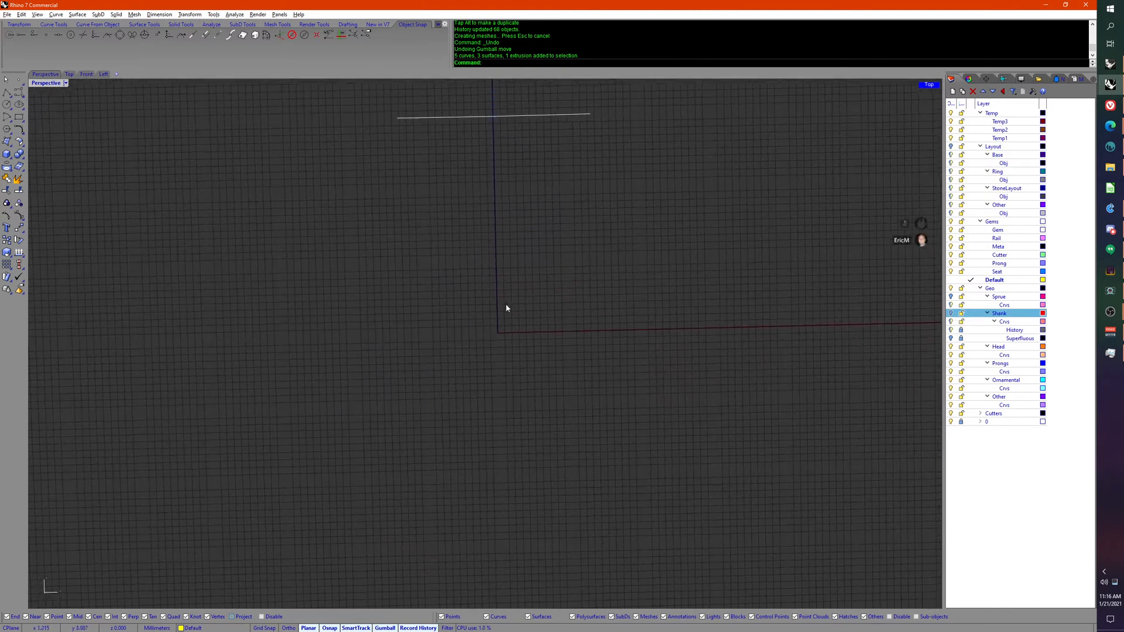
Step: Insert the LeoBrilliantProngSet block as a block instance with uniform scale at the origin
{"action": "middle_click", "coordinate": [467, 337]}
{"action": "right_click", "coordinate": [467, 337]}
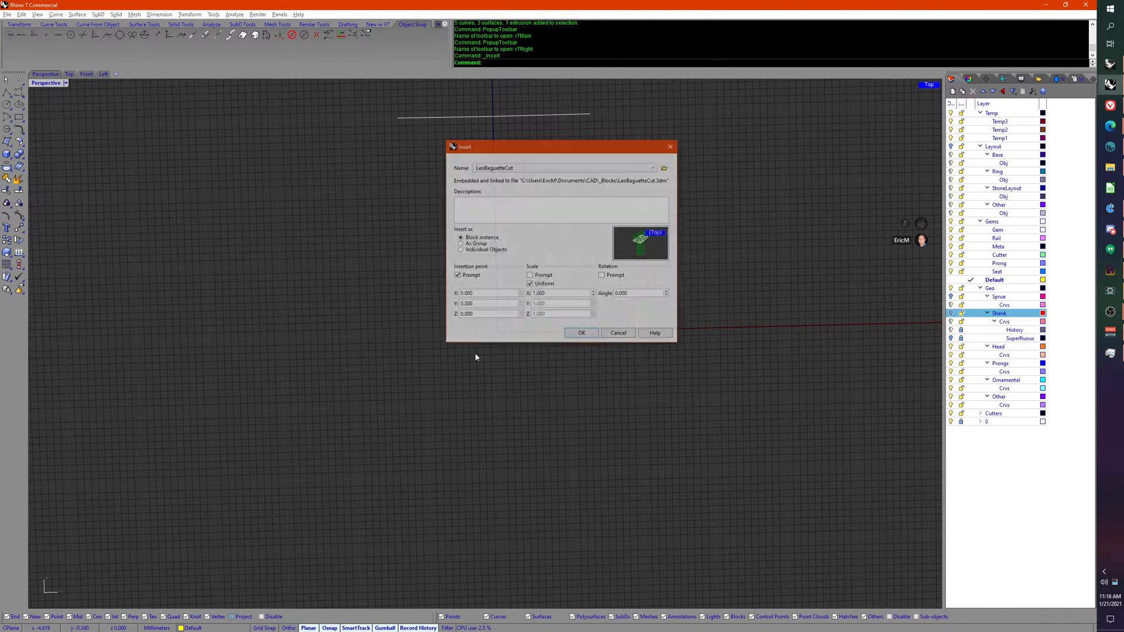
{"action": "left_click", "coordinate": [551, 167]}
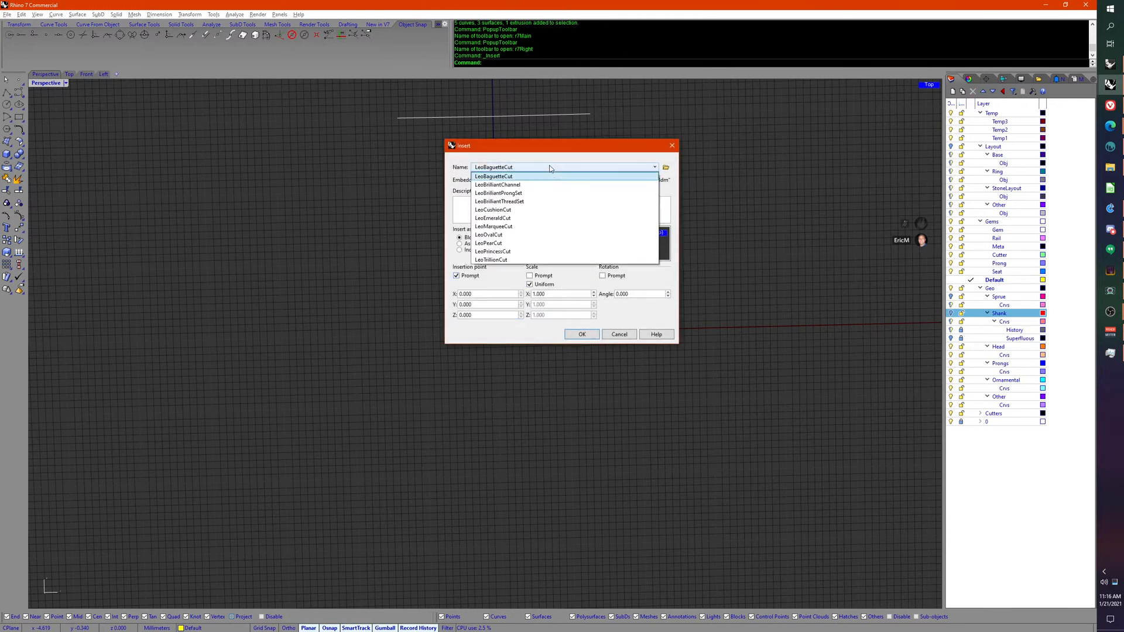
{"action": "left_click", "coordinate": [523, 193]}
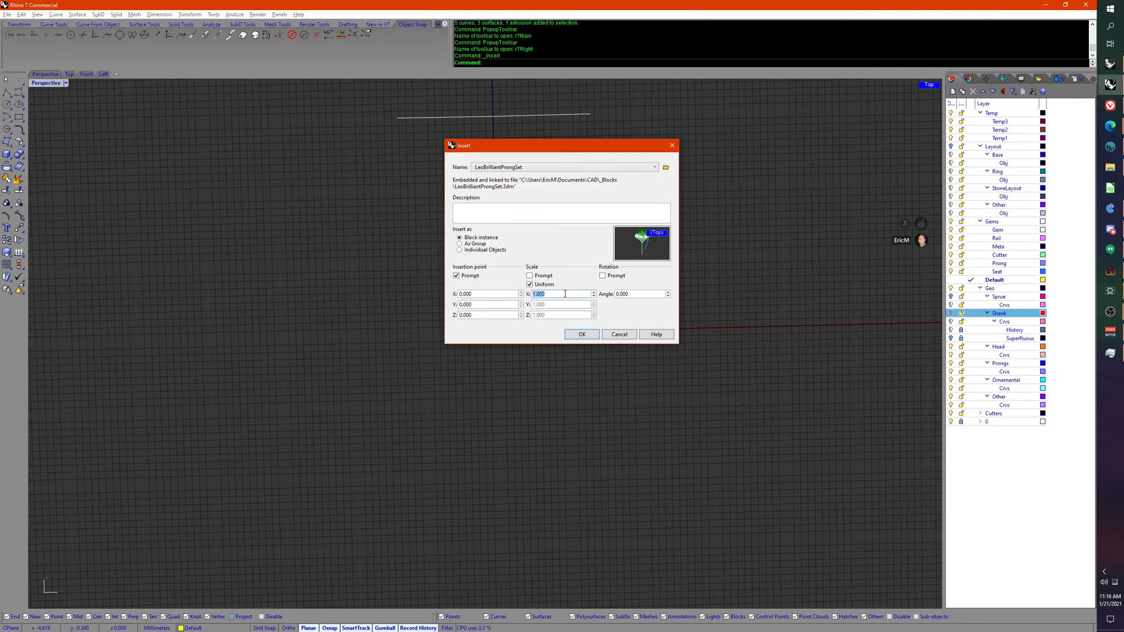
{"action": "key", "text": "Return"}
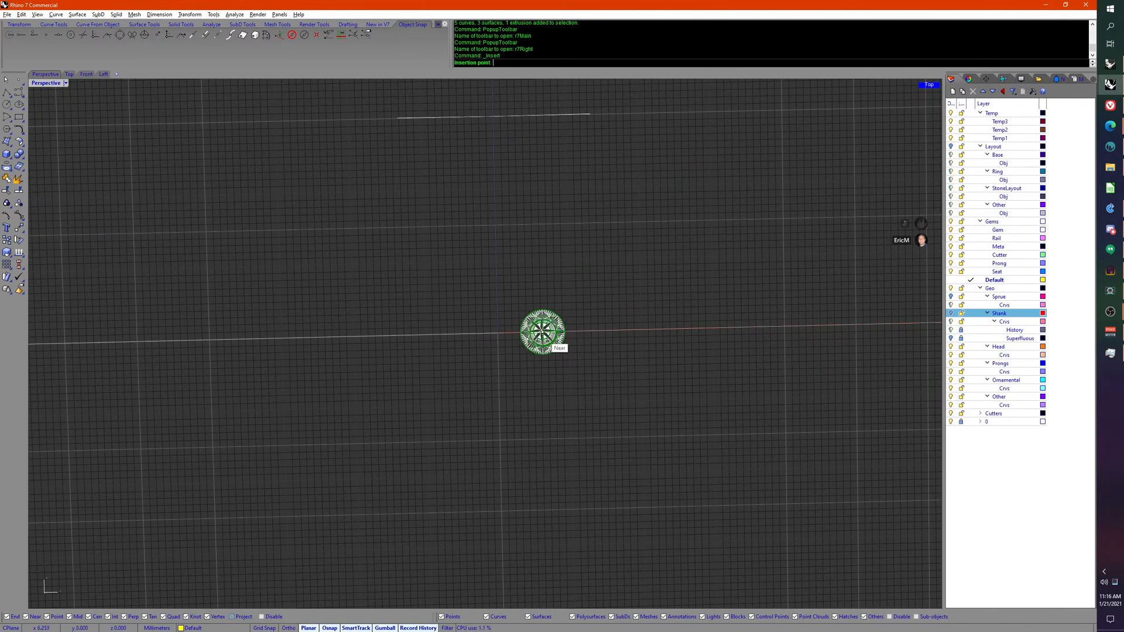
{"action": "middle_click", "coordinate": [534, 340]}
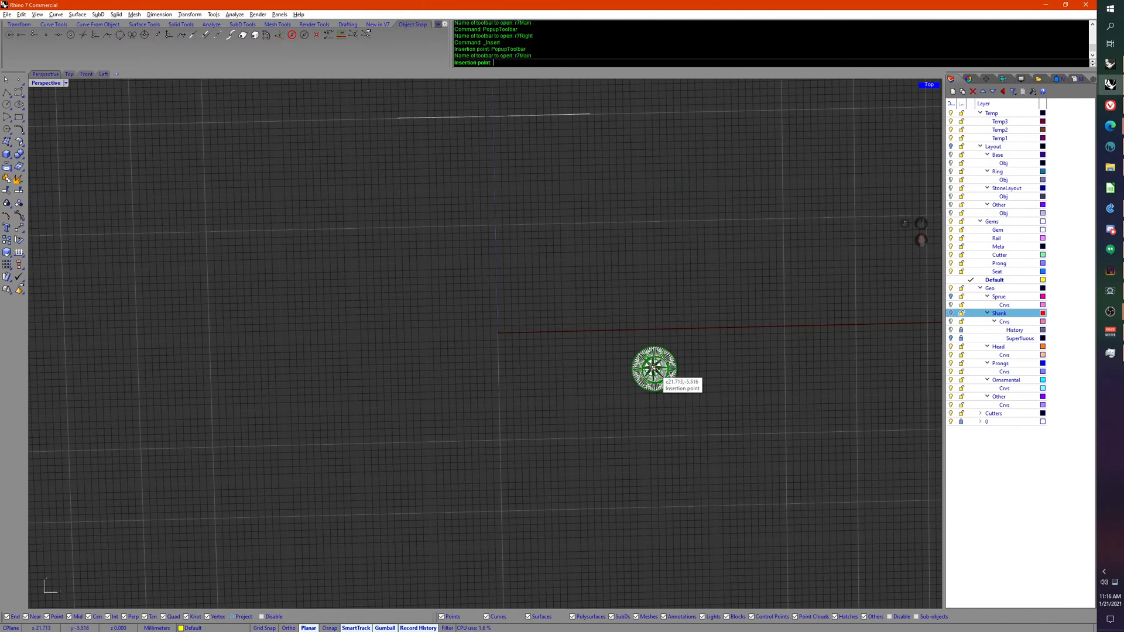
{"action": "type", "text": "0"}
{"action": "key", "text": "Return"}
Step: Check the inserted gem block and show it centred in the Top view
{"action": "right_click_drag", "start_coordinate": [556, 346], "coordinate": [438, 430]}
{"action": "left_click", "coordinate": [437, 468]}
{"action": "left_click", "coordinate": [532, 470]}
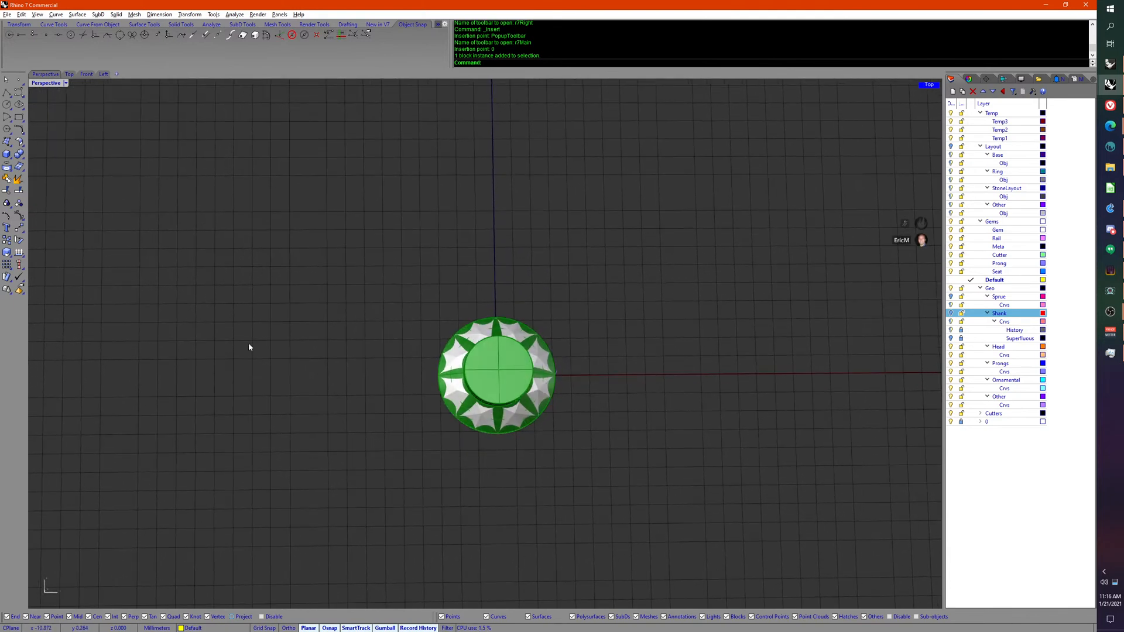
{"action": "left_click", "coordinate": [69, 73]}
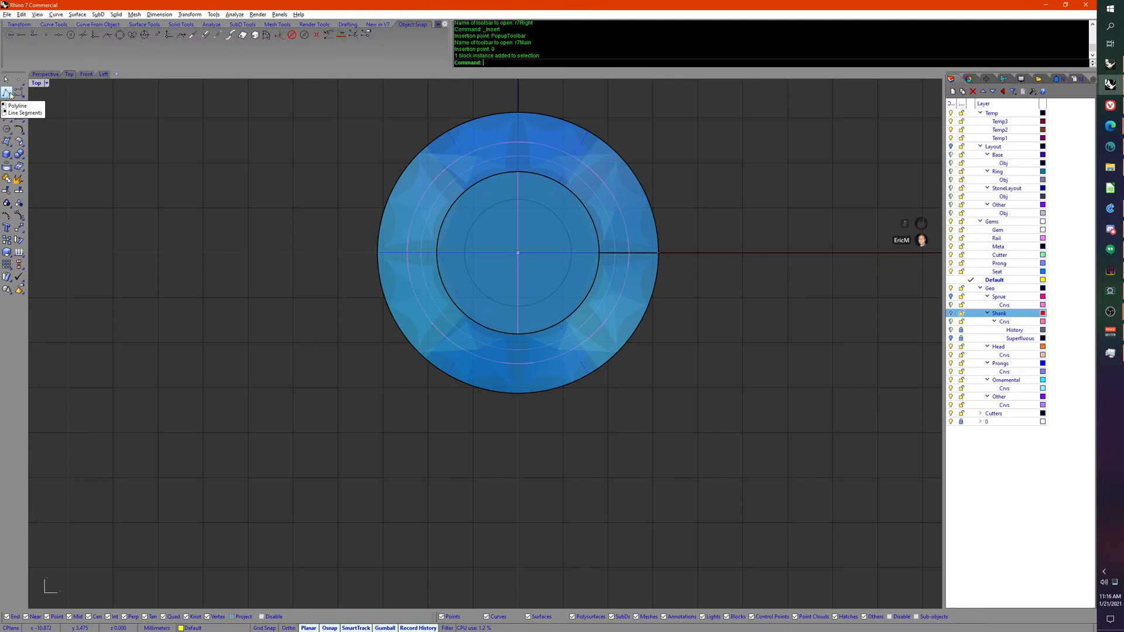
{"action": "scroll", "coordinate": [150, 178], "scroll_direction": "down", "scroll_amount": 5}
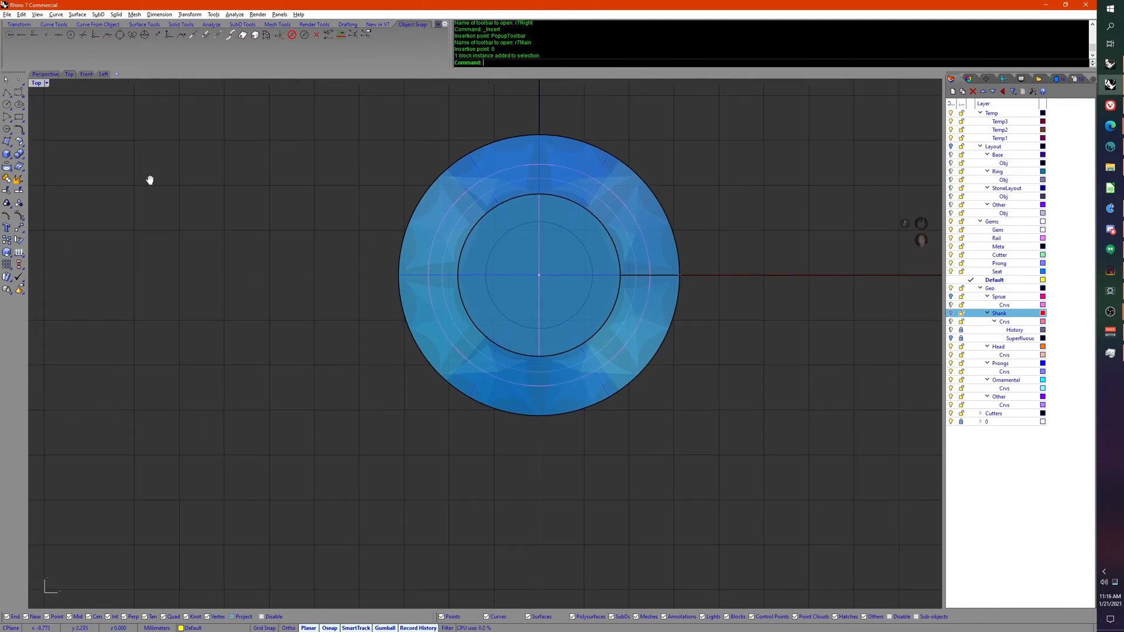
{"action": "right_click_drag", "start_coordinate": [172, 201], "coordinate": [206, 225]}
{"action": "scroll", "coordinate": [193, 218], "scroll_direction": "up", "scroll_amount": 3}
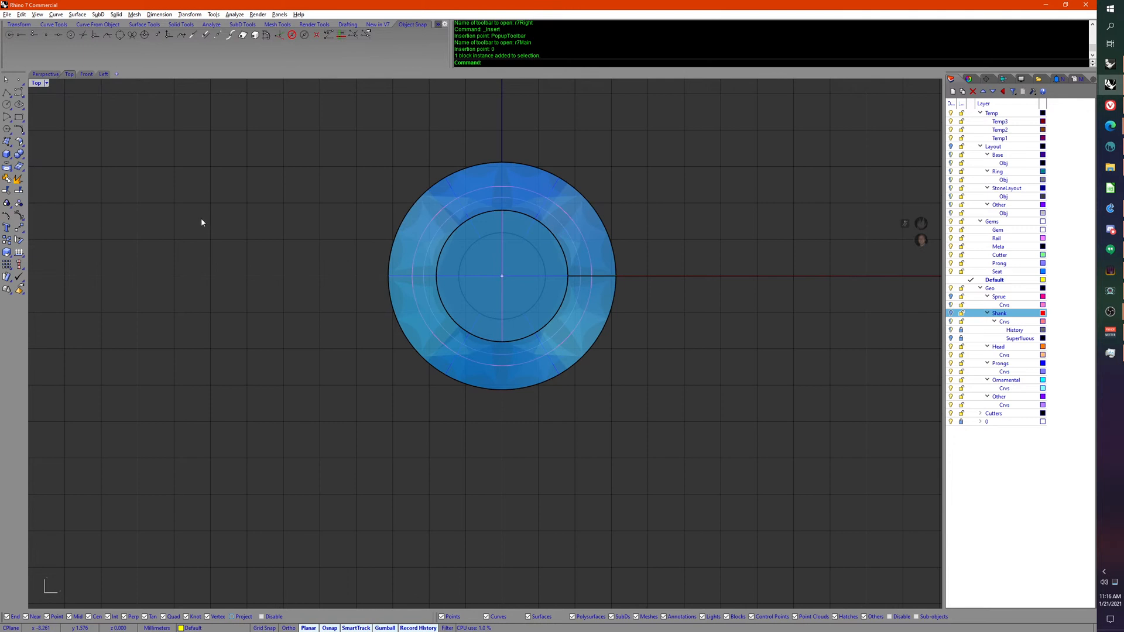
Step: Draw an L-shaped two-segment polyline around the gem's lower-left quarter, from the vertical axis below it to its left quadrant
{"action": "left_click", "coordinate": [6, 94]}
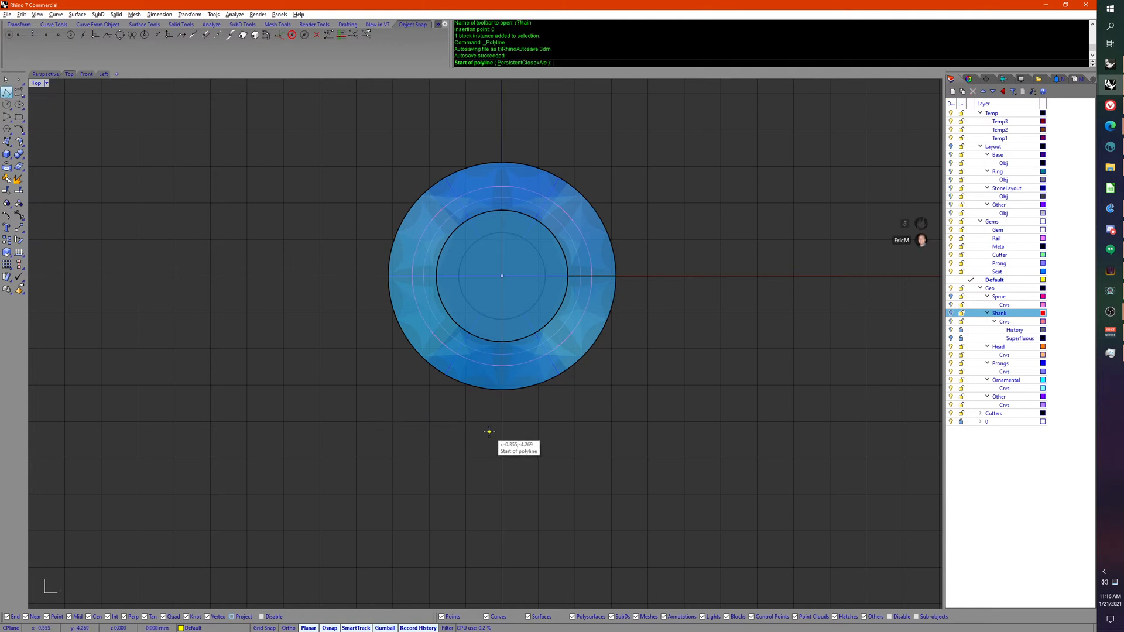
{"action": "left_click", "coordinate": [502, 404]}
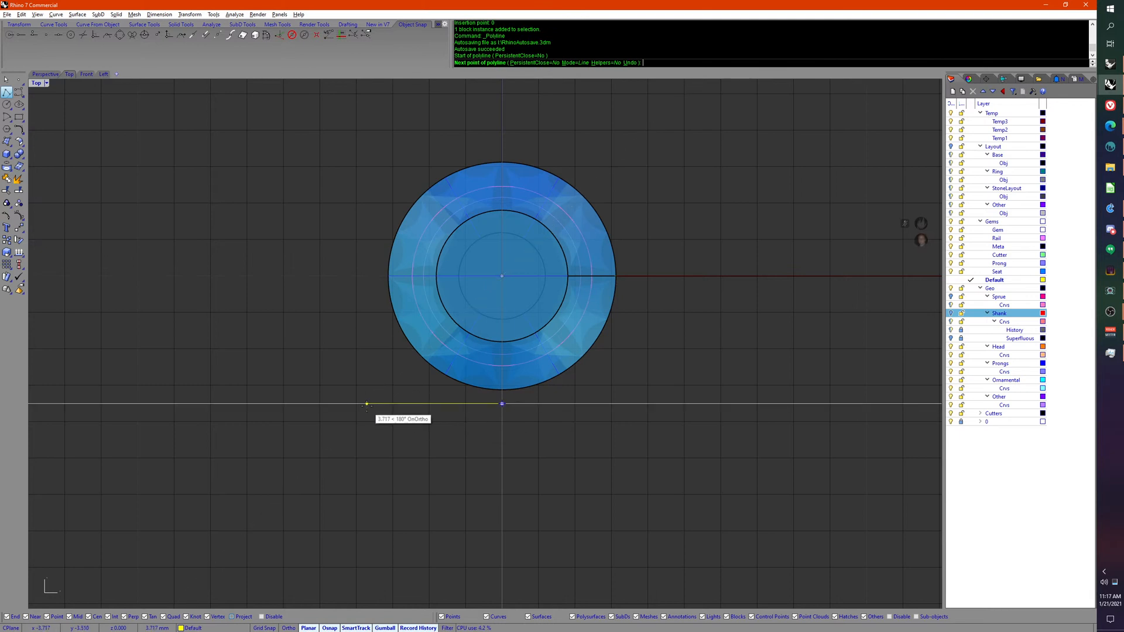
{"action": "left_click", "coordinate": [386, 276]}
{"action": "left_click", "coordinate": [388, 275]}
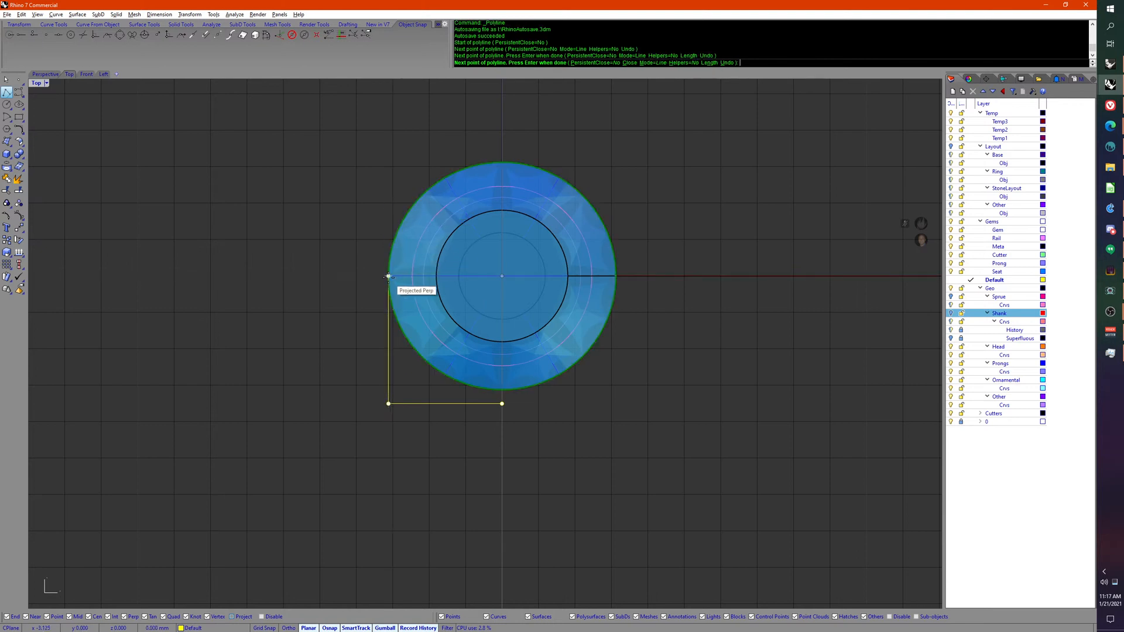
{"action": "key", "text": "Return"}
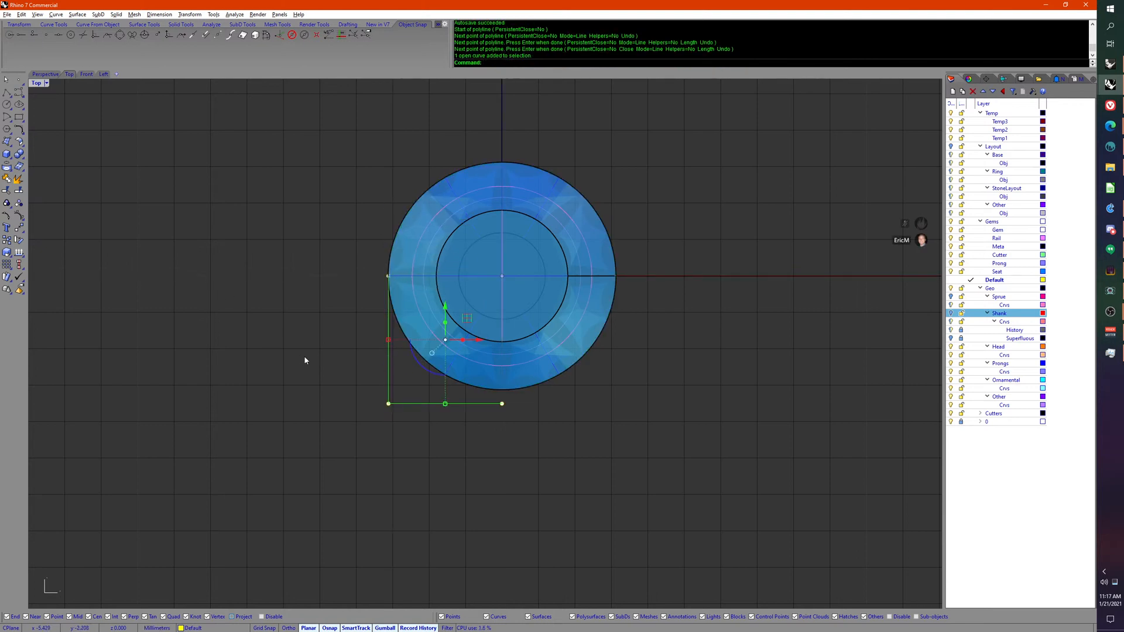
Step: Align the two points of the polyline's horizontal segment vertically with the gem's bottom edge
{"action": "left_click_drag", "start_coordinate": [319, 370], "coordinate": [566, 483]}
{"action": "middle_click", "coordinate": [538, 484]}
{"action": "left_click", "coordinate": [538, 477]}
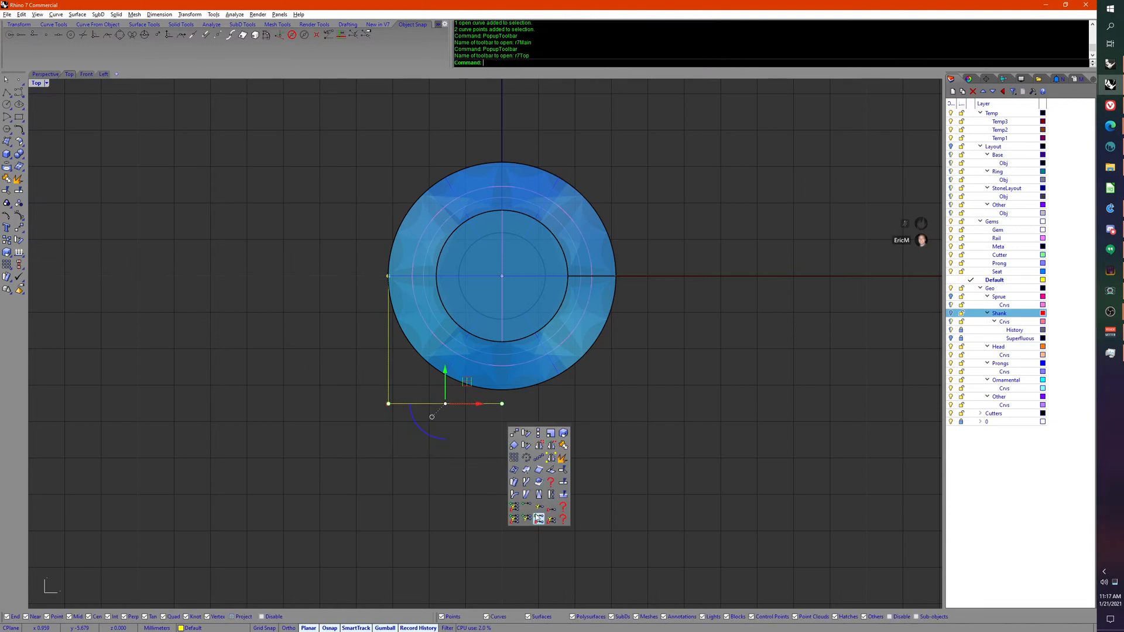
{"action": "left_click", "coordinate": [538, 508]}
{"action": "left_click", "coordinate": [502, 389]}
{"action": "right_click_drag", "start_coordinate": [492, 433], "coordinate": [511, 472]}
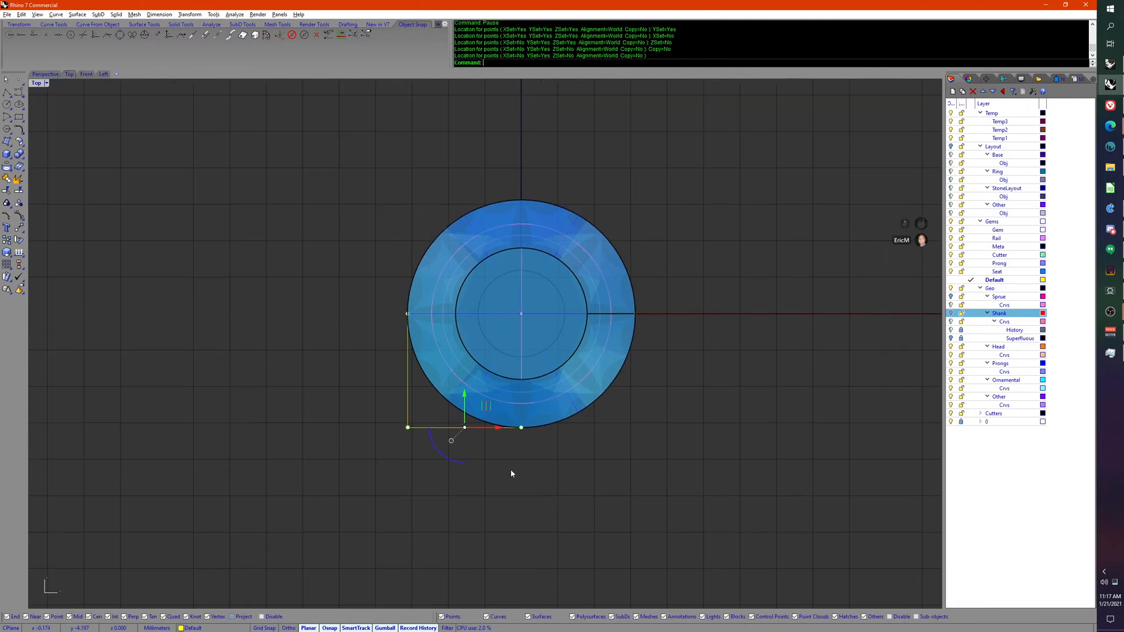
Step: Try to offset the L-shaped polyline outward by 1.8 mm with the Loose option on
{"action": "left_click", "coordinate": [448, 427]}
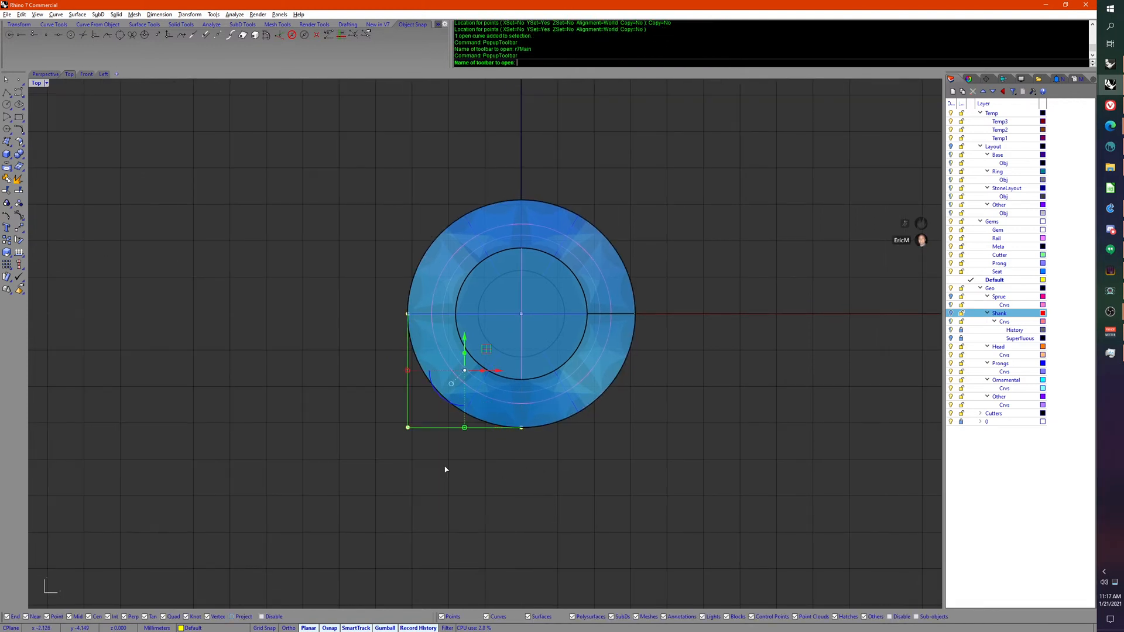
{"action": "middle_click", "coordinate": [439, 465]}
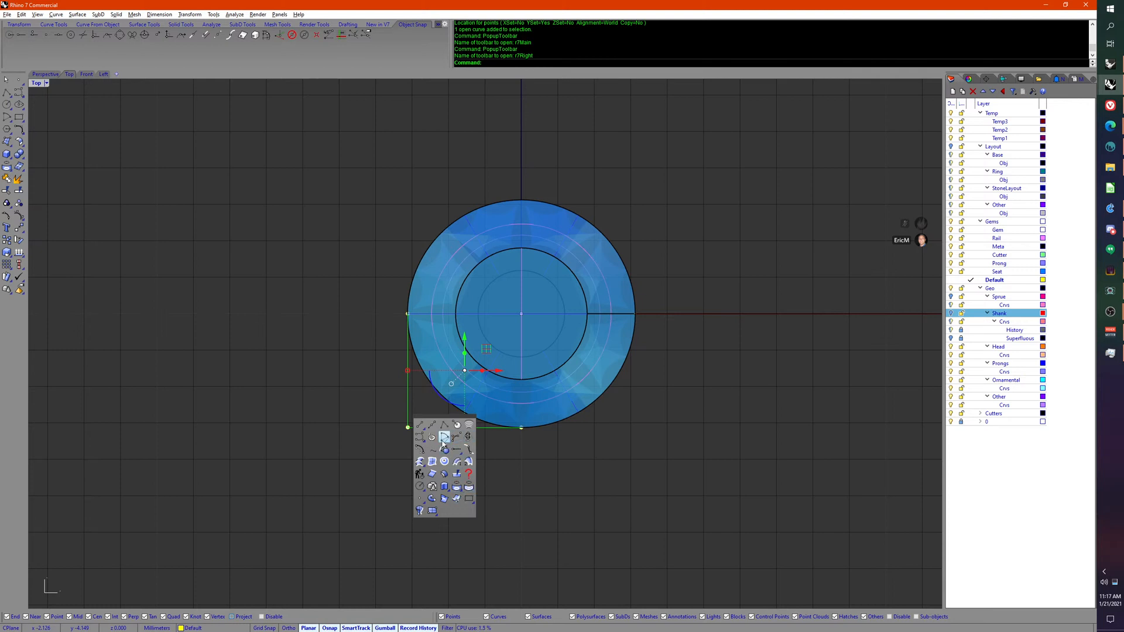
{"action": "right_click", "coordinate": [420, 450]}
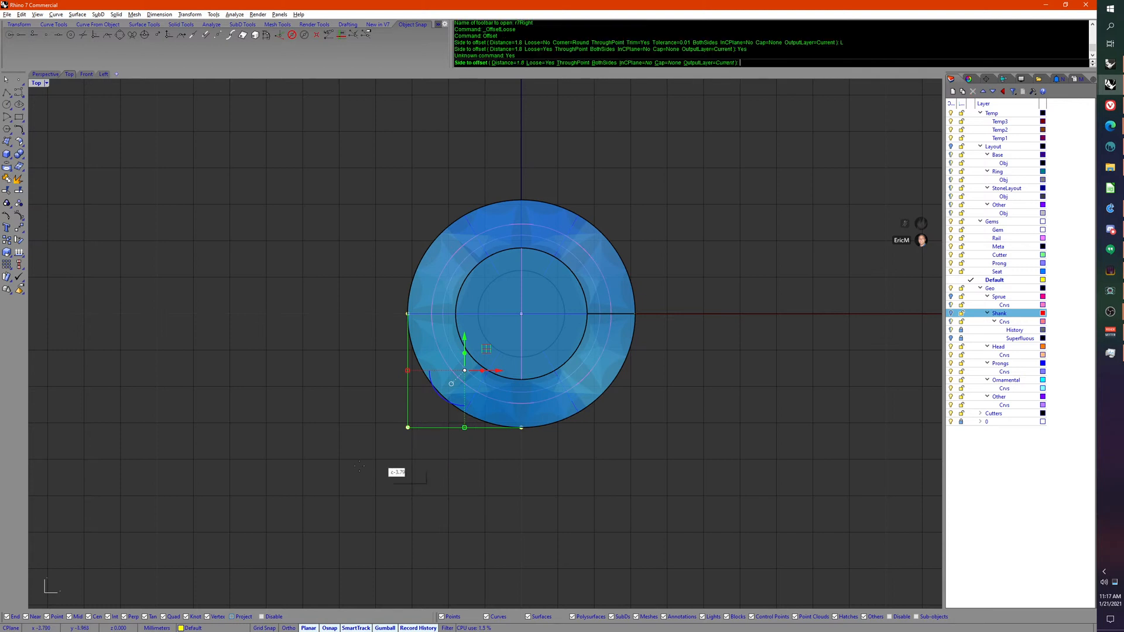
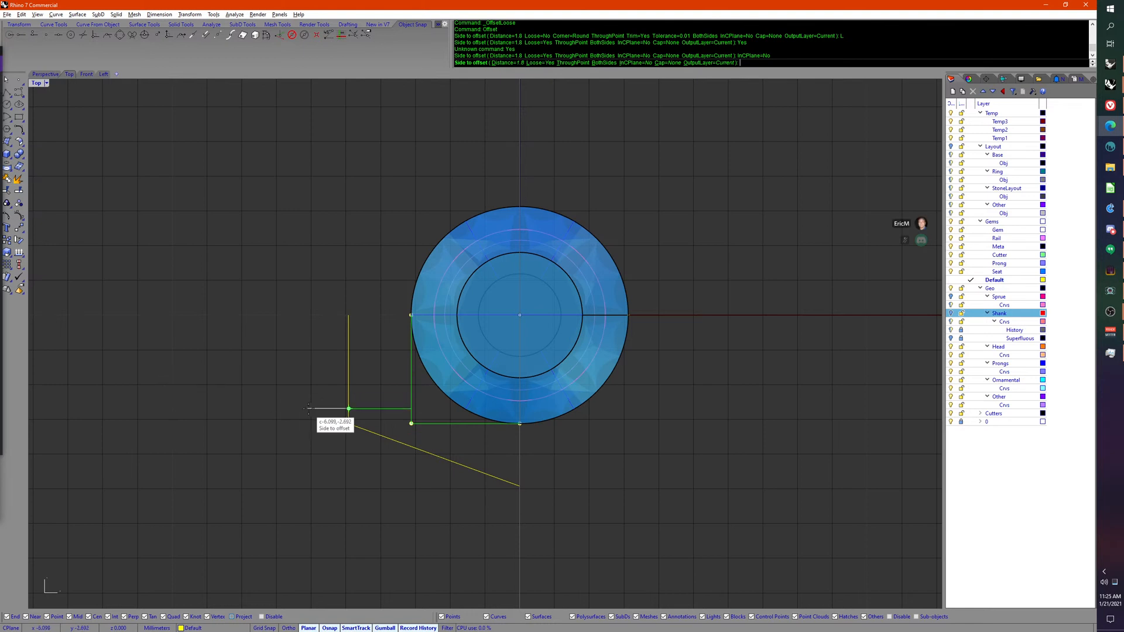
{"action": "right_click_drag", "start_coordinate": [306, 409], "coordinate": [273, 359]}
{"action": "scroll", "coordinate": [273, 358], "scroll_direction": "down", "scroll_amount": 2}
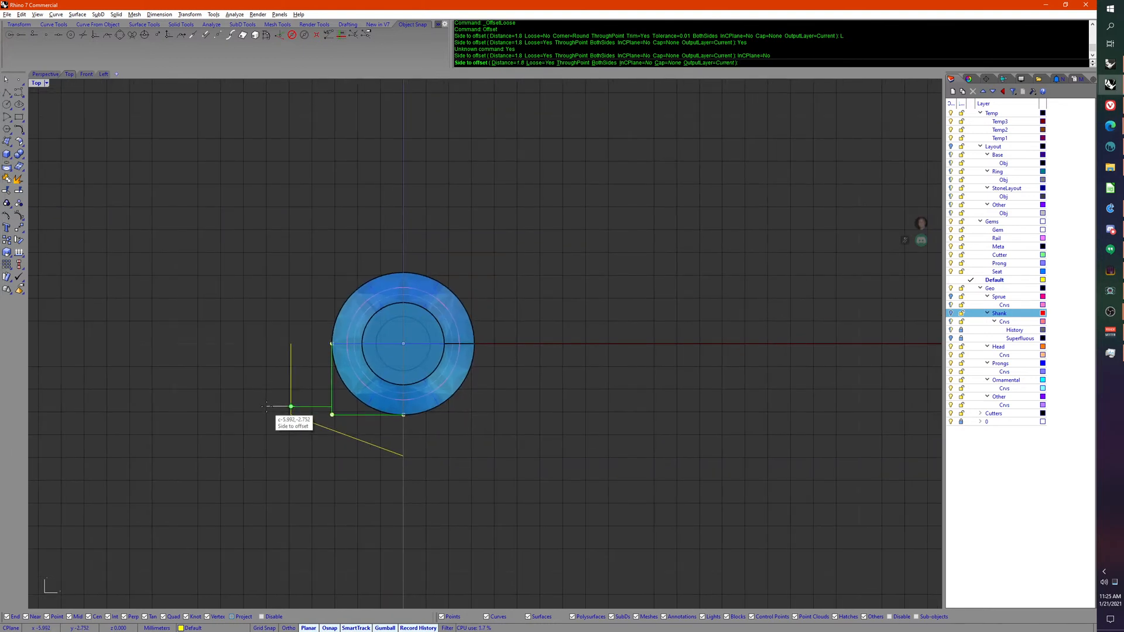
{"action": "left_click", "coordinate": [318, 436]}
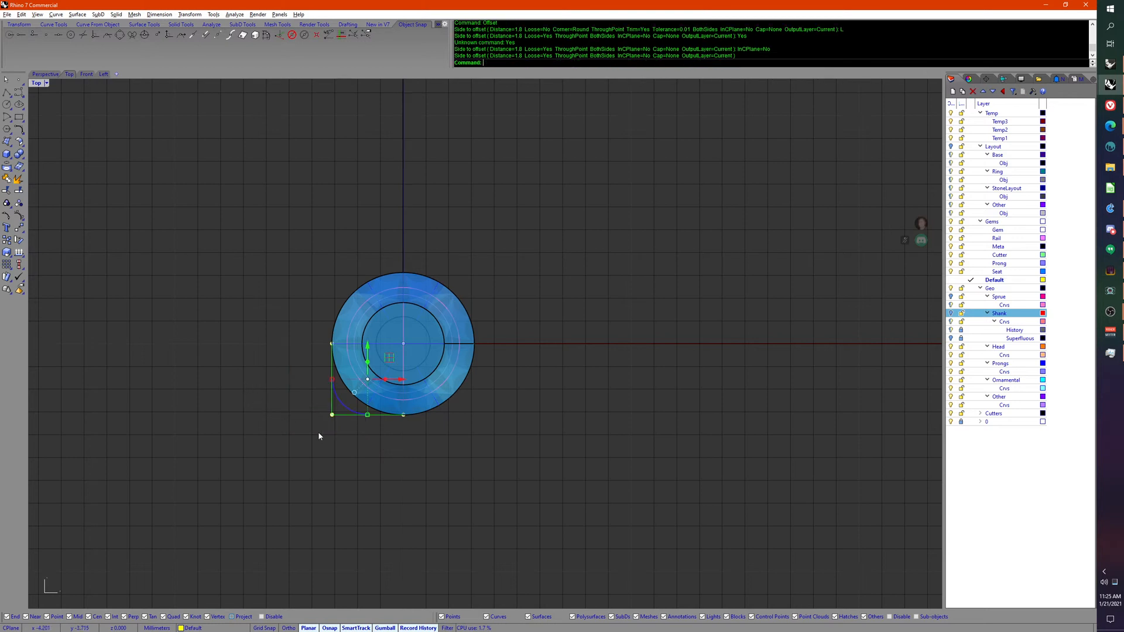
Step: Rebuild the L-shaped polyline with a point count of 4 and degree 3
{"action": "scroll", "coordinate": [319, 433], "scroll_direction": "up", "scroll_amount": 8}
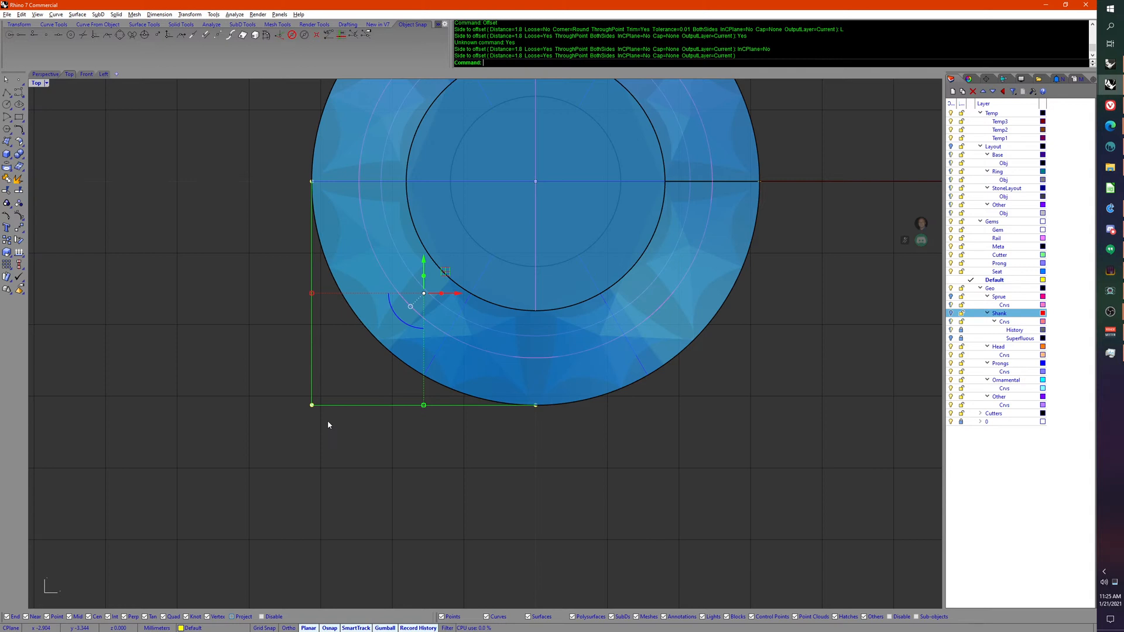
{"action": "type", "text": "Rebuild"}
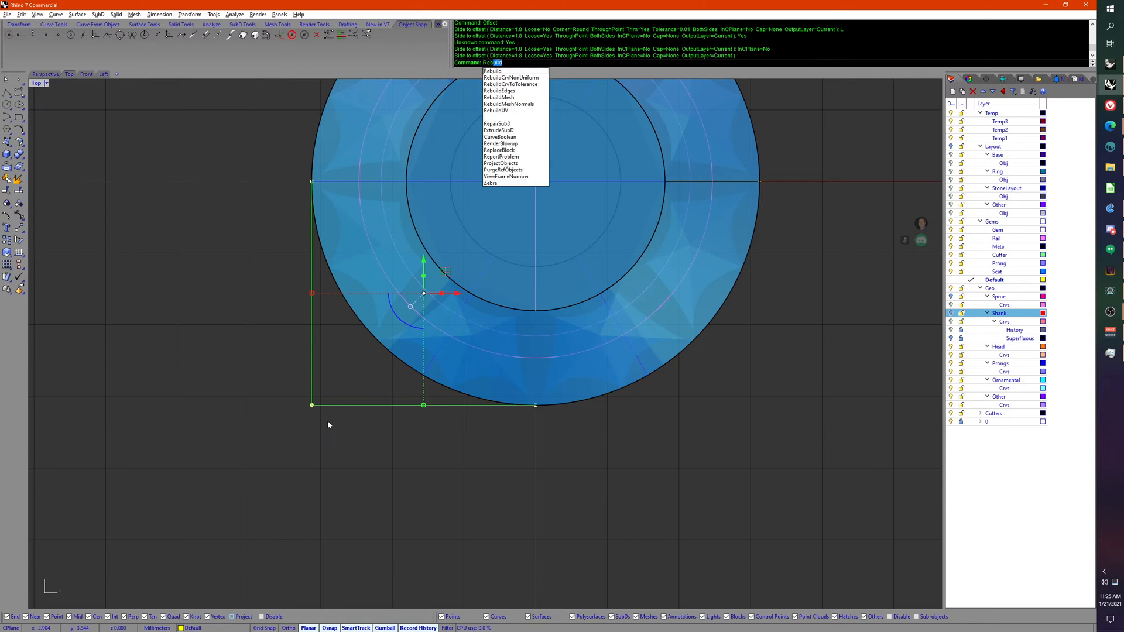
{"action": "key", "text": "Return"}
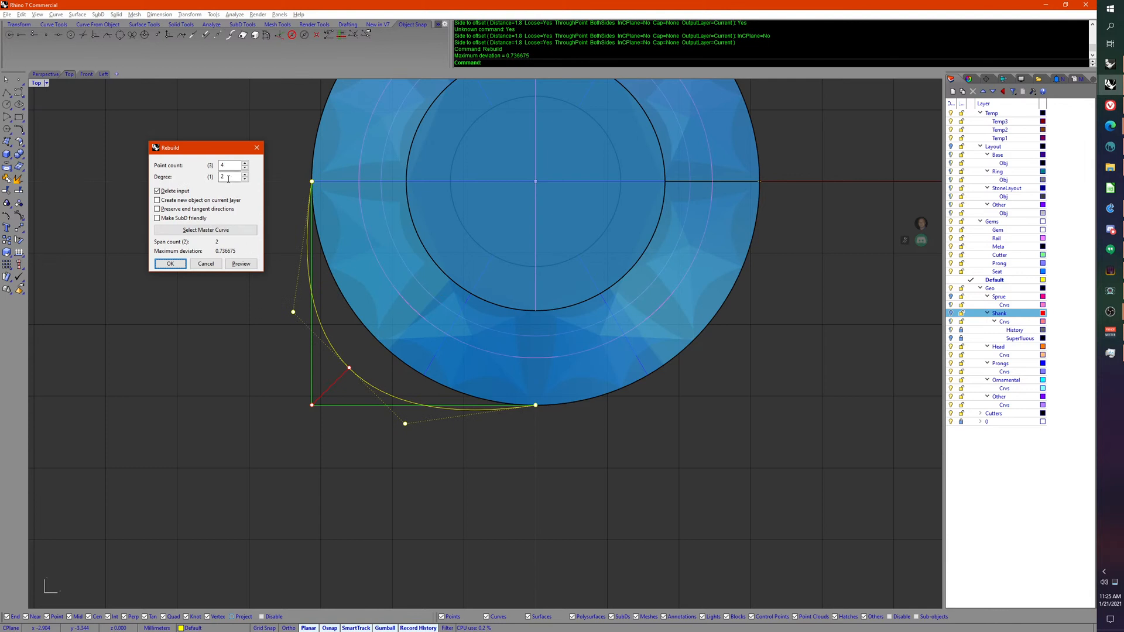
{"action": "left_click", "coordinate": [244, 174]}
{"action": "left_click", "coordinate": [169, 264]}
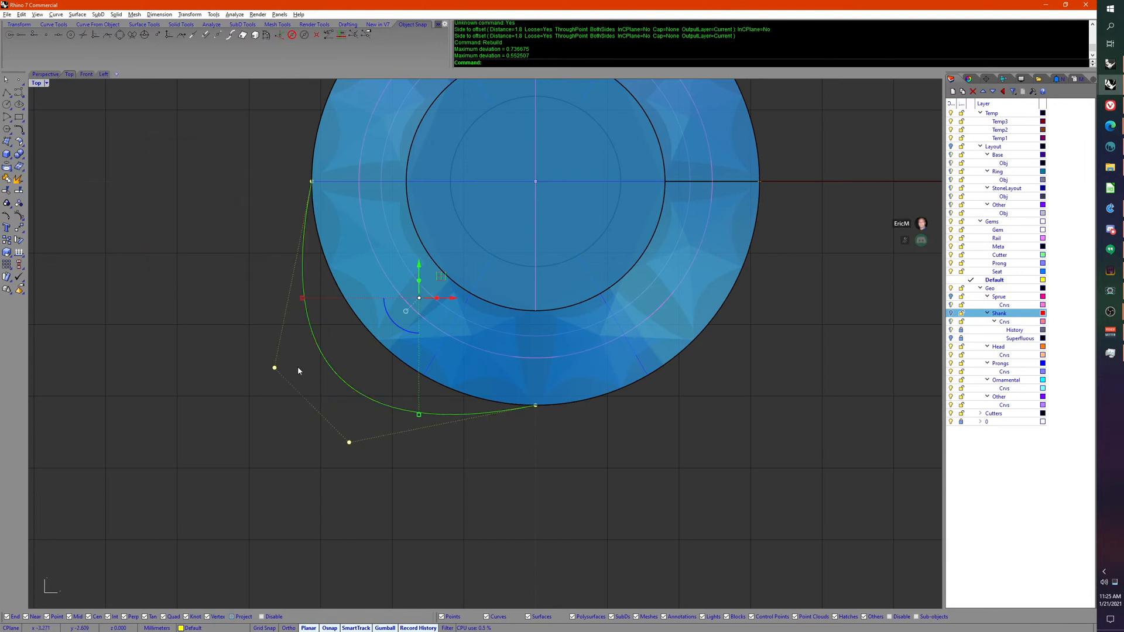
Step: Align the rebuilt curve's left middle control point horizontally with the gem's left quadrant
{"action": "left_click_drag", "start_coordinate": [255, 346], "coordinate": [315, 410]}
{"action": "middle_click", "coordinate": [312, 413]}
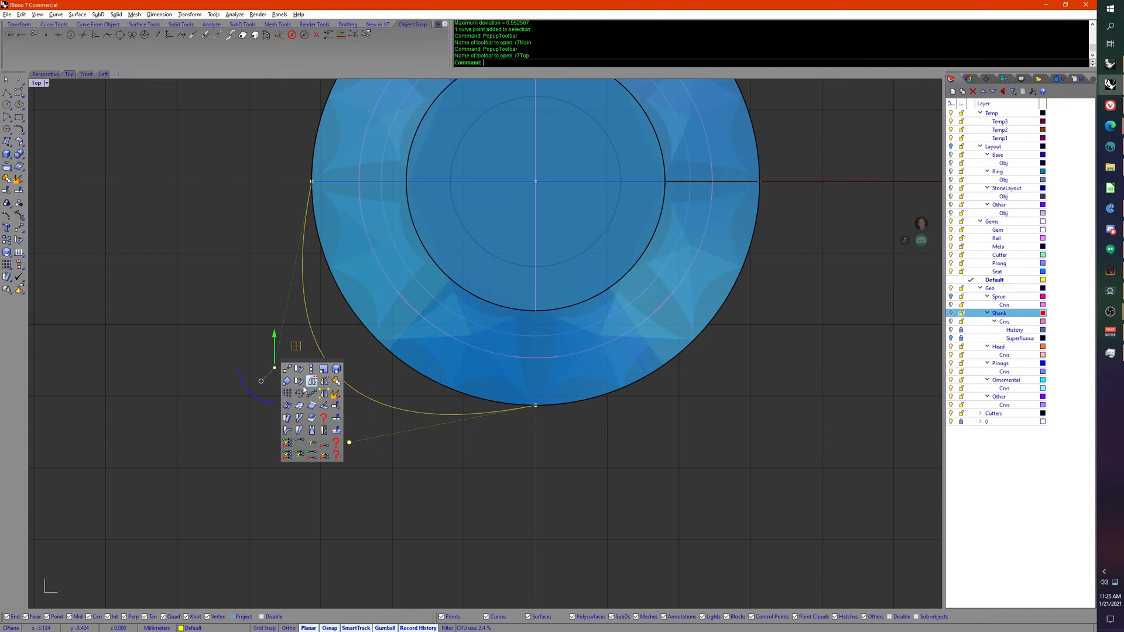
{"action": "left_click", "coordinate": [311, 442]}
{"action": "left_click", "coordinate": [310, 181]}
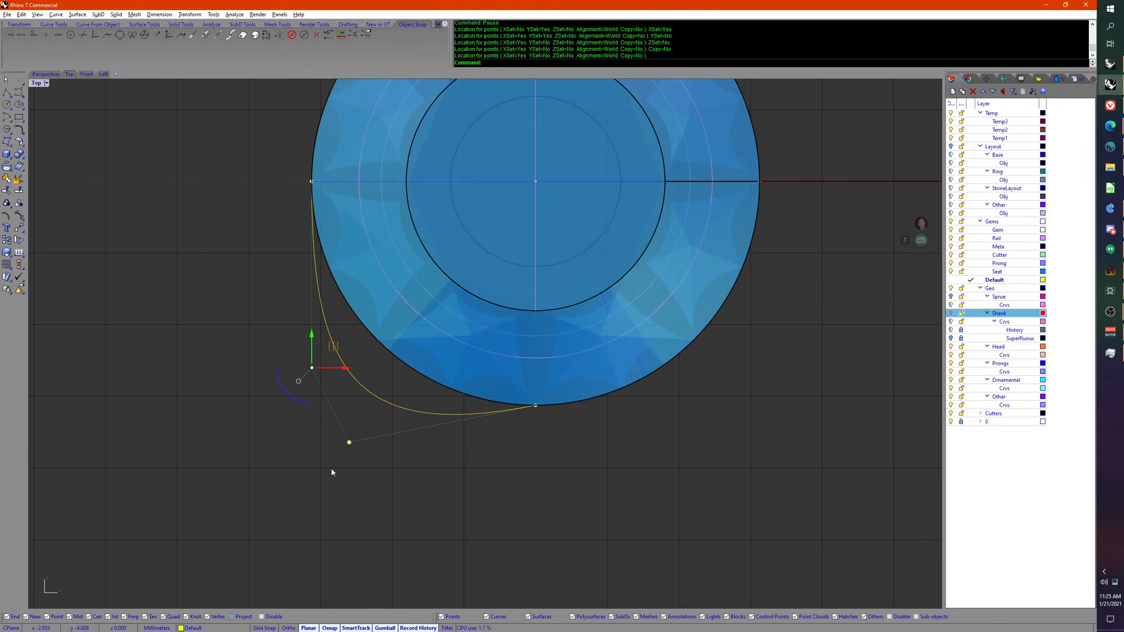
Step: Delete the rebuilt curve around the gem's lower-left quarter
{"action": "left_click", "coordinate": [349, 442]}
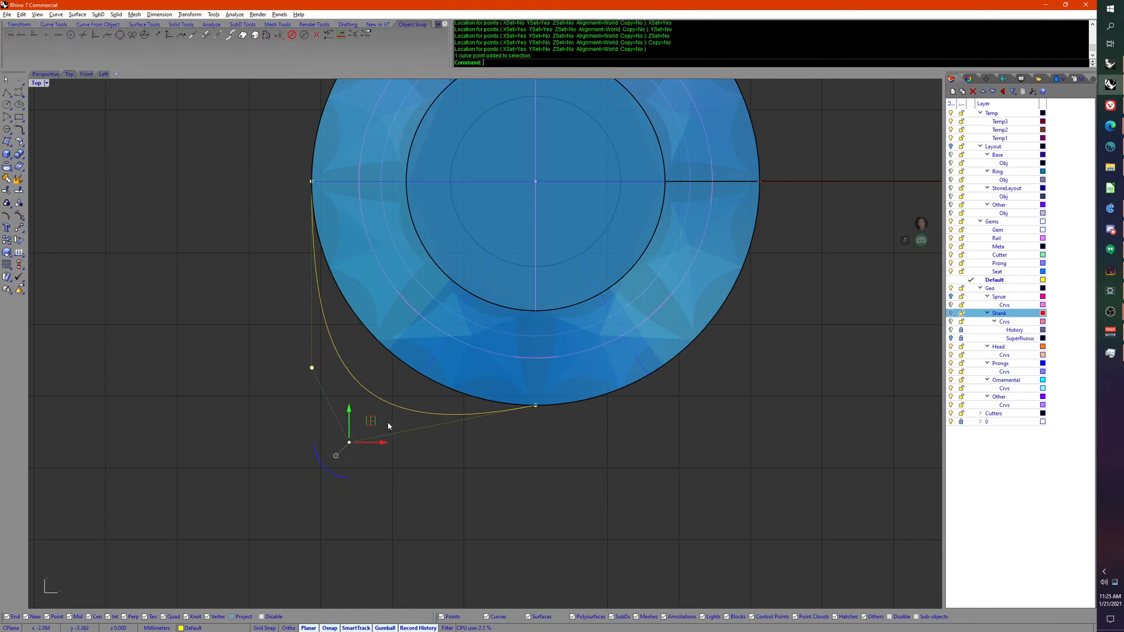
{"action": "left_click", "coordinate": [437, 453]}
{"action": "left_click", "coordinate": [417, 413]}
{"action": "right_click_drag", "start_coordinate": [406, 451], "coordinate": [373, 461]}
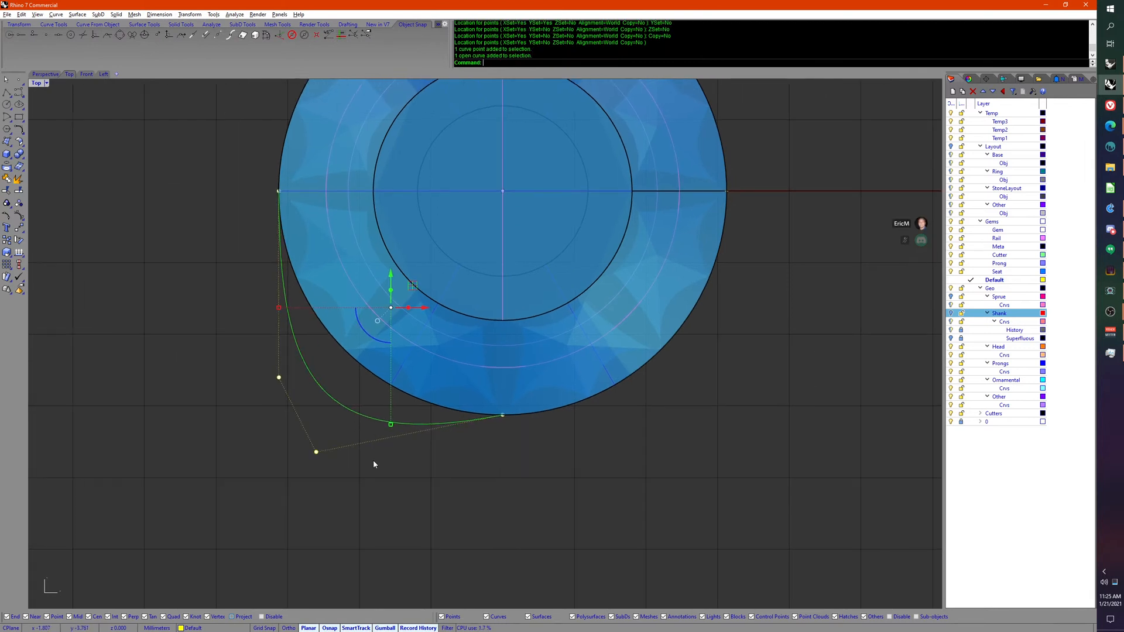
{"action": "middle_click", "coordinate": [373, 463]}
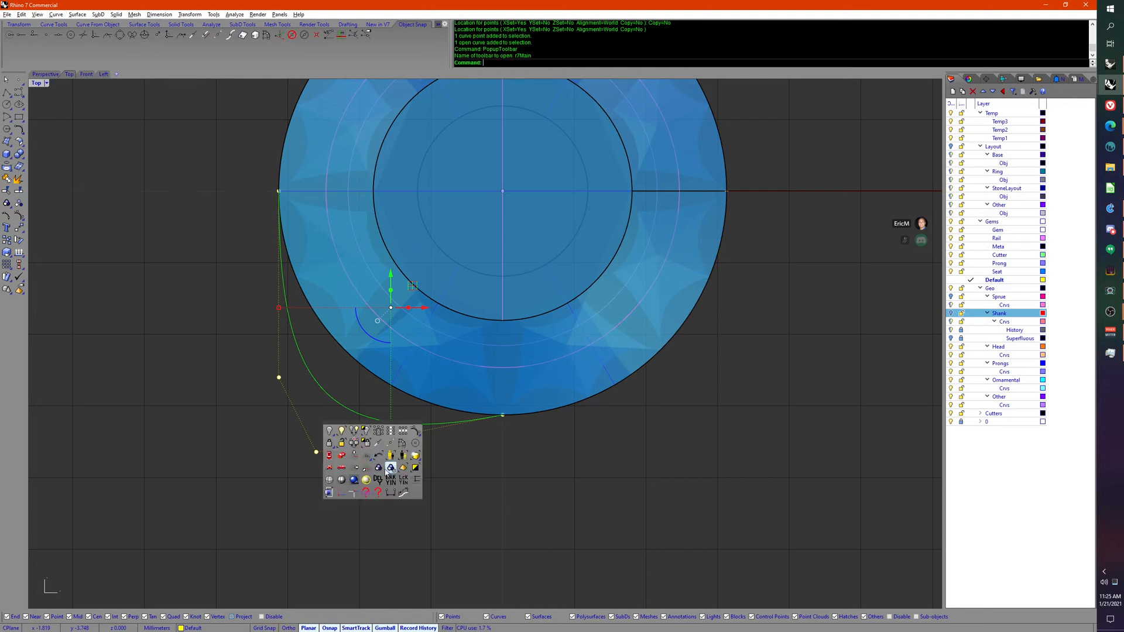
{"action": "left_click", "coordinate": [377, 481]}
Step: Draw a line about 1.55 mm long straight down from the gem's left quadrant
{"action": "middle_click", "coordinate": [374, 469]}
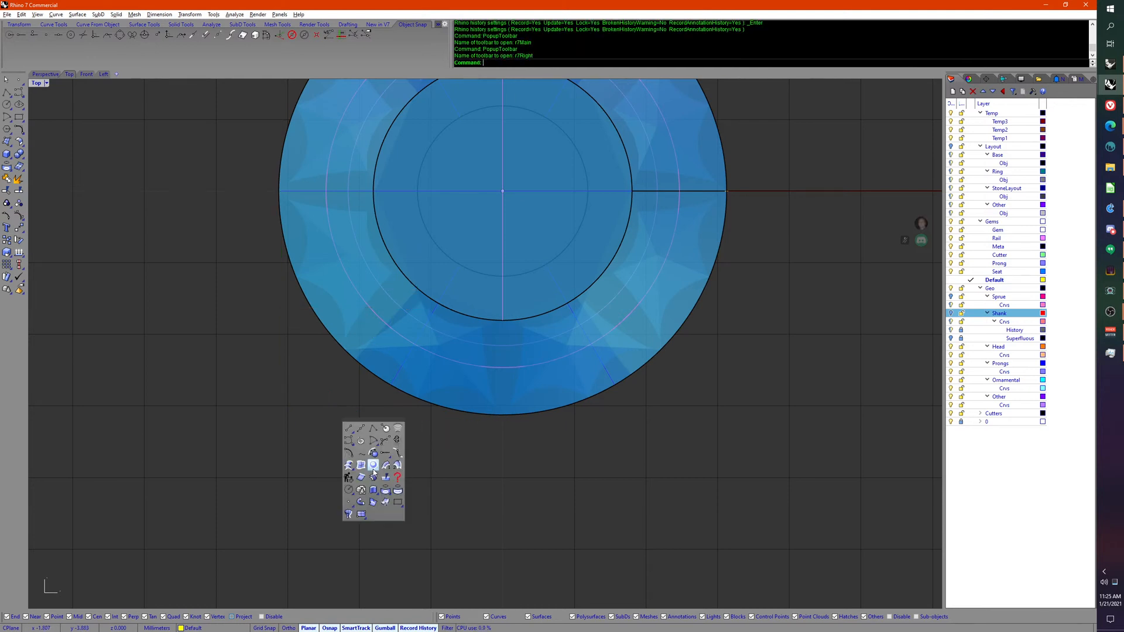
{"action": "left_click", "coordinate": [348, 431]}
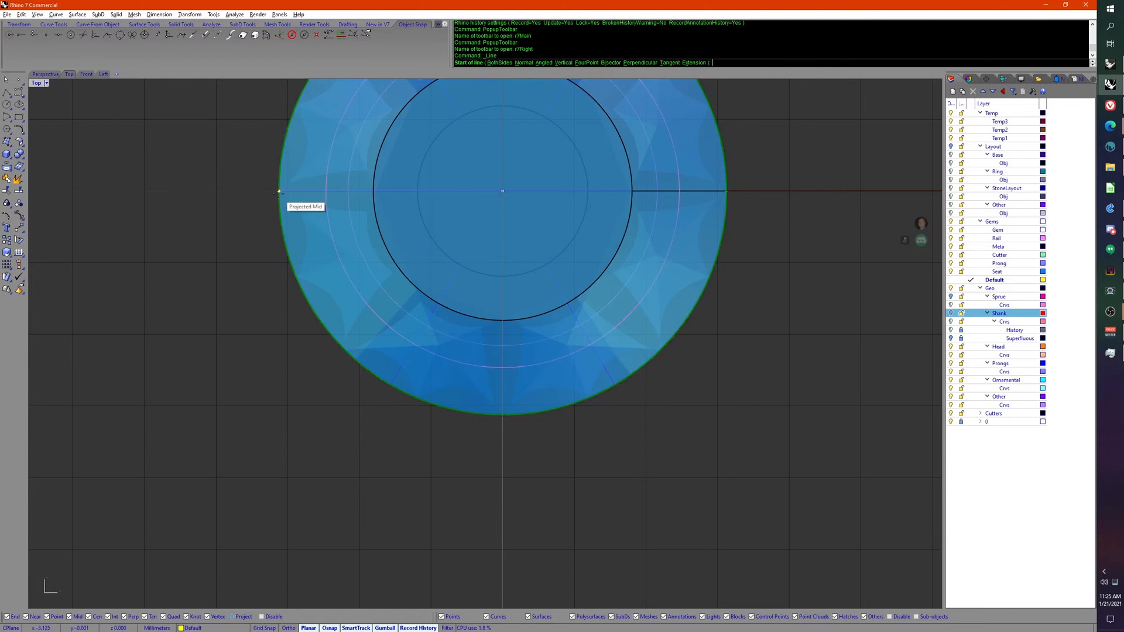
{"action": "left_click", "coordinate": [278, 192]}
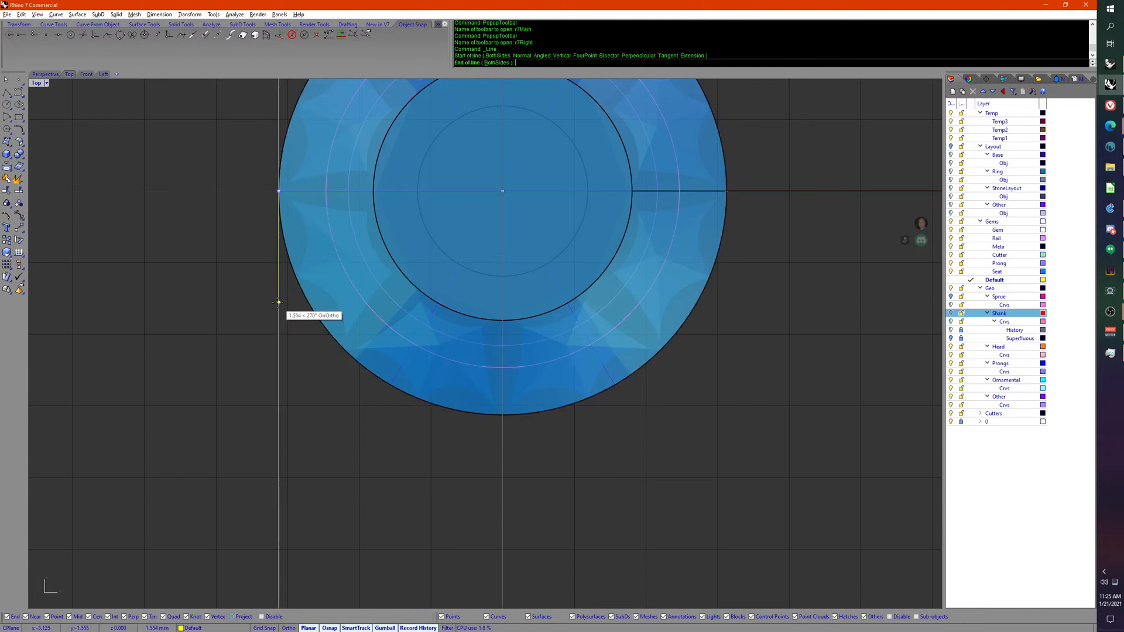
{"action": "left_click", "coordinate": [278, 302]}
Step: Mirror the vertical line across the 45° diagonal through the gem's centre to get a matching horizontal line at its bottom
{"action": "middle_click", "coordinate": [337, 426]}
{"action": "left_click", "coordinate": [341, 427]}
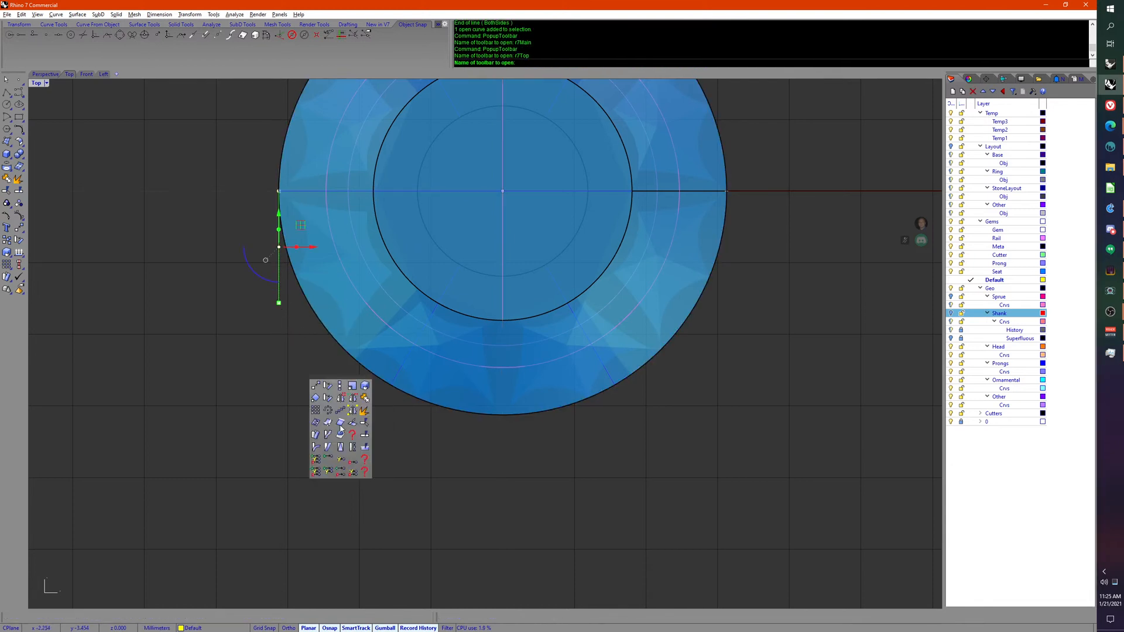
{"action": "left_click", "coordinate": [340, 398]}
{"action": "left_click", "coordinate": [502, 191]}
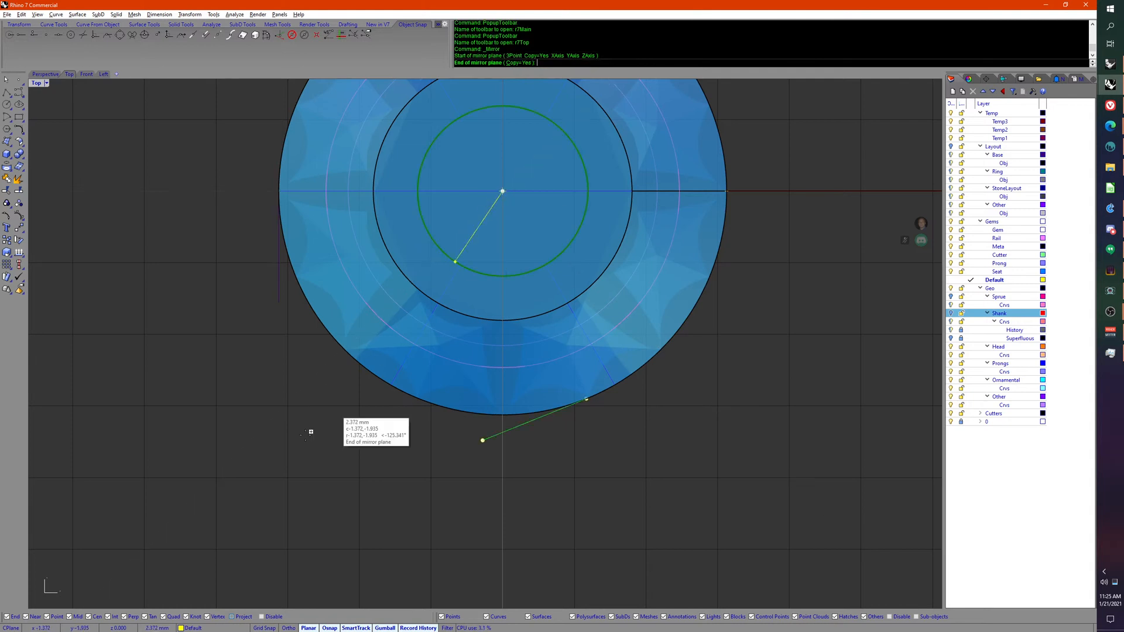
{"action": "left_click", "coordinate": [221, 467]}
{"action": "key", "text": "Escape"}
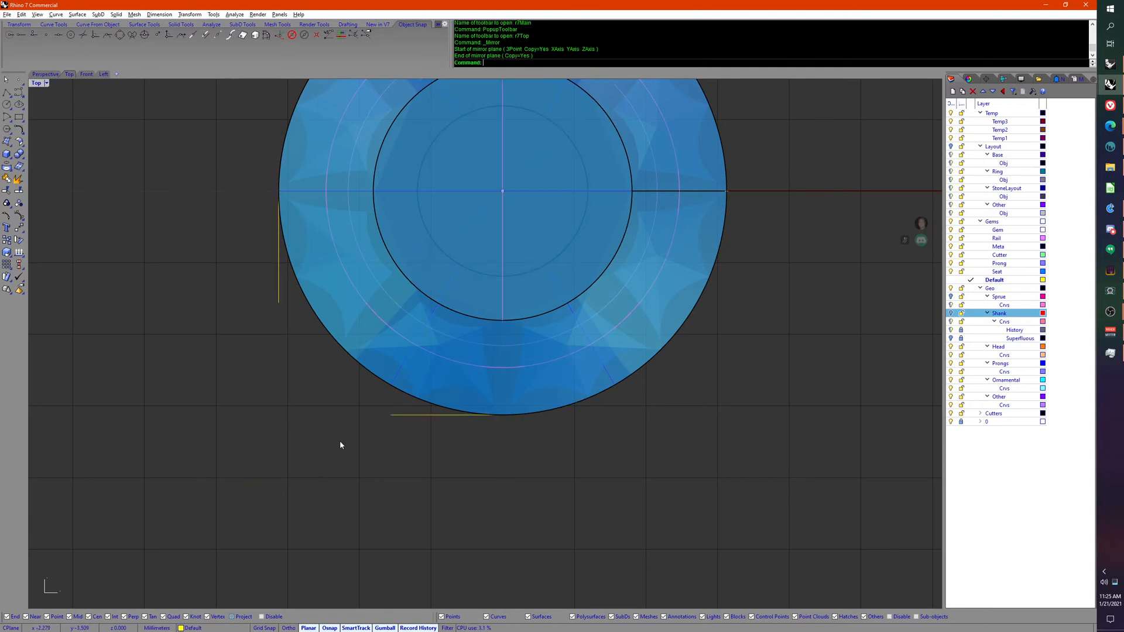
Step: Draw a diagonal line connecting the free ends of the vertical and horizontal lines
{"action": "middle_click", "coordinate": [309, 432]}
{"action": "left_click", "coordinate": [282, 391]}
{"action": "left_click", "coordinate": [283, 387]}
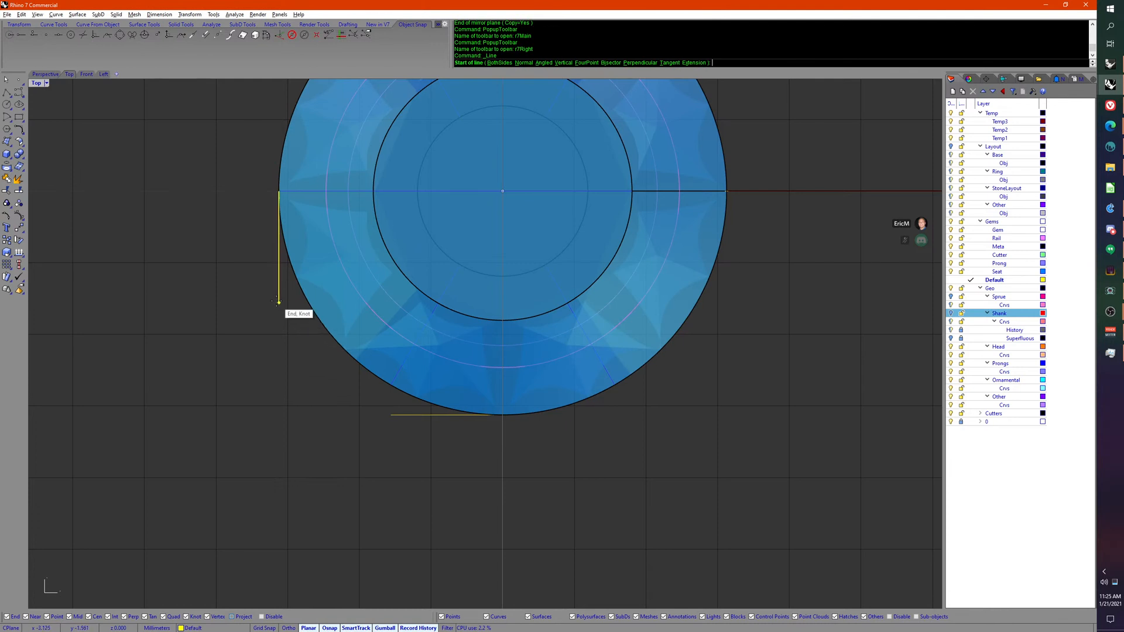
{"action": "left_click", "coordinate": [279, 303]}
{"action": "left_click", "coordinate": [392, 419]}
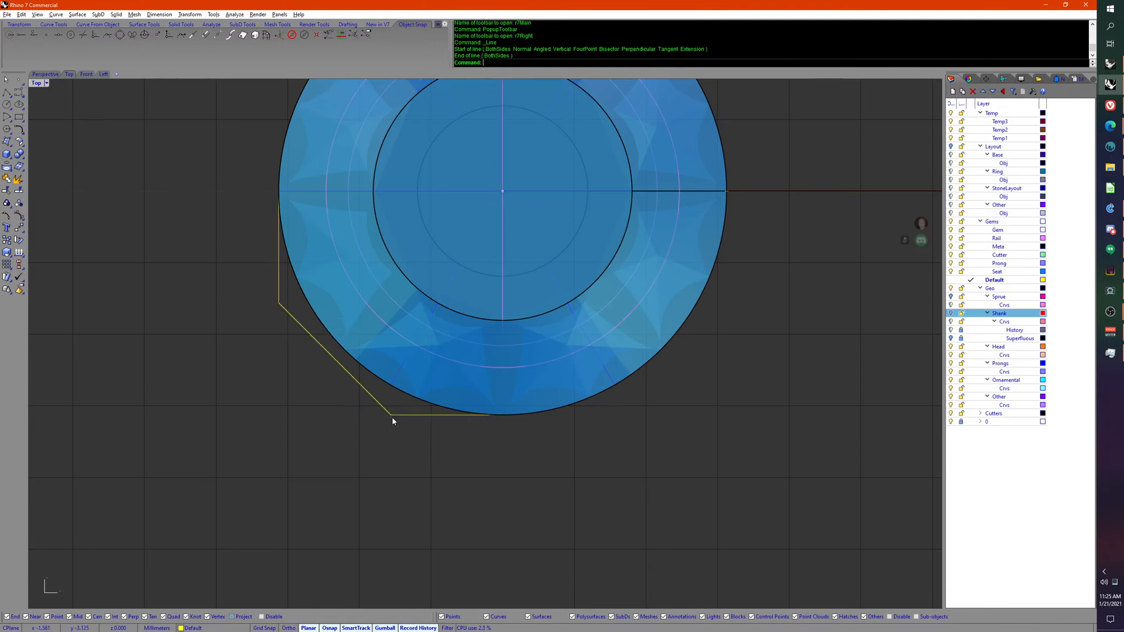
Step: Join the three lines around the gem's lower-left quarter into one curve, and undo the join
{"action": "left_click_drag", "start_coordinate": [388, 423], "coordinate": [375, 403]}
{"action": "left_click", "coordinate": [279, 297], "text": "shift"}
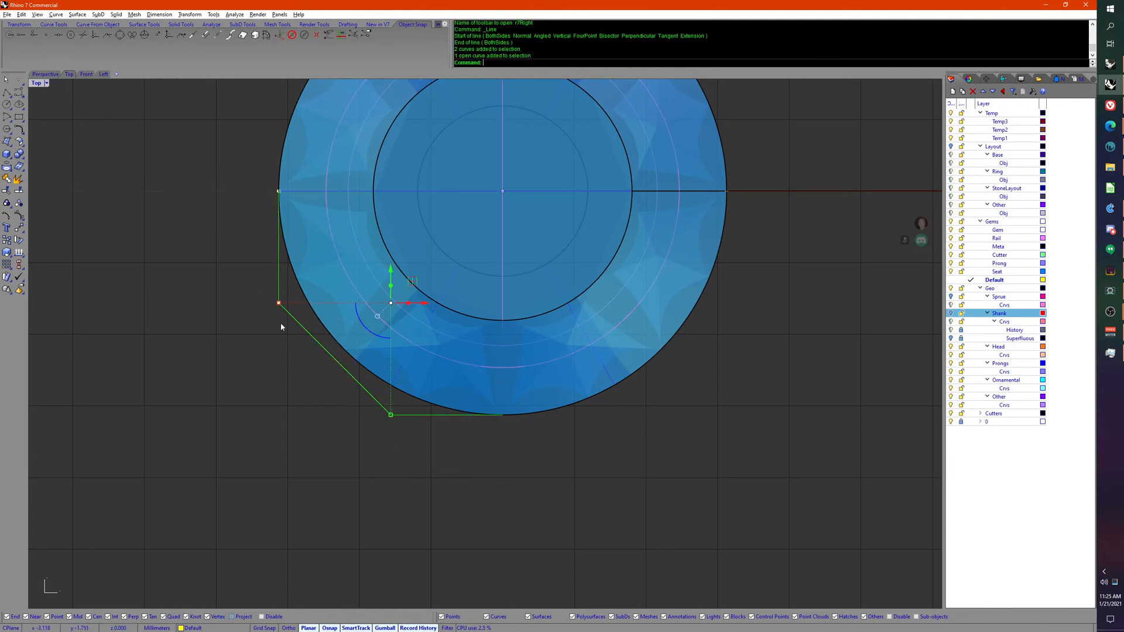
{"action": "middle_click", "coordinate": [275, 476]}
{"action": "left_click", "coordinate": [300, 449]}
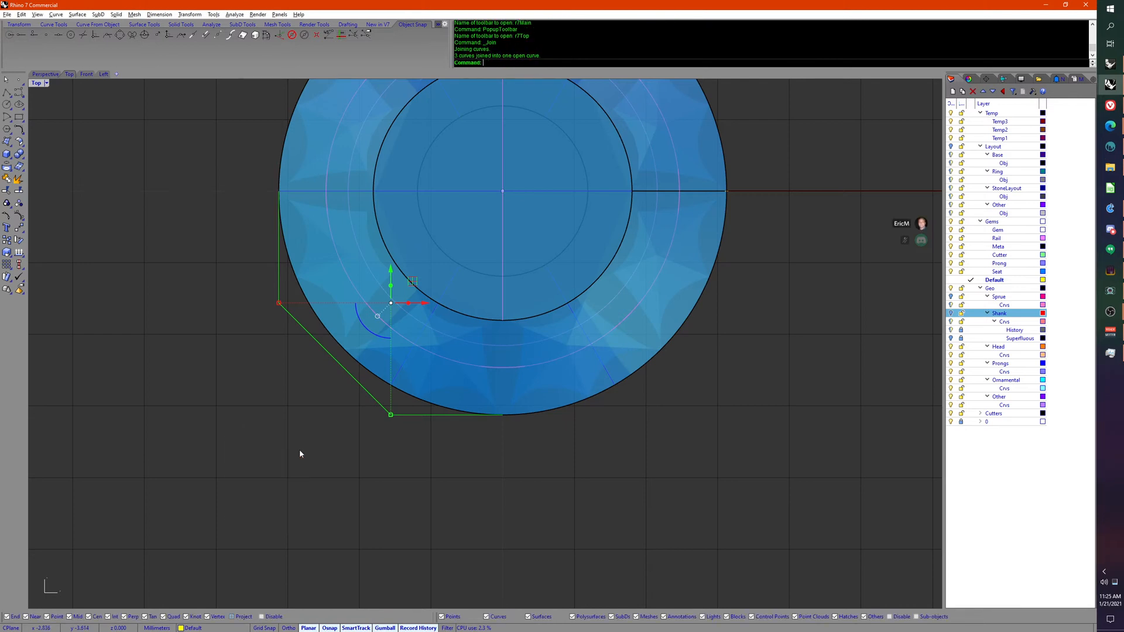
{"action": "key", "text": "ctrl+z"}
Step: Turn off the history lock and join the three selected lines into one open curve
{"action": "middle_click", "coordinate": [302, 456]}
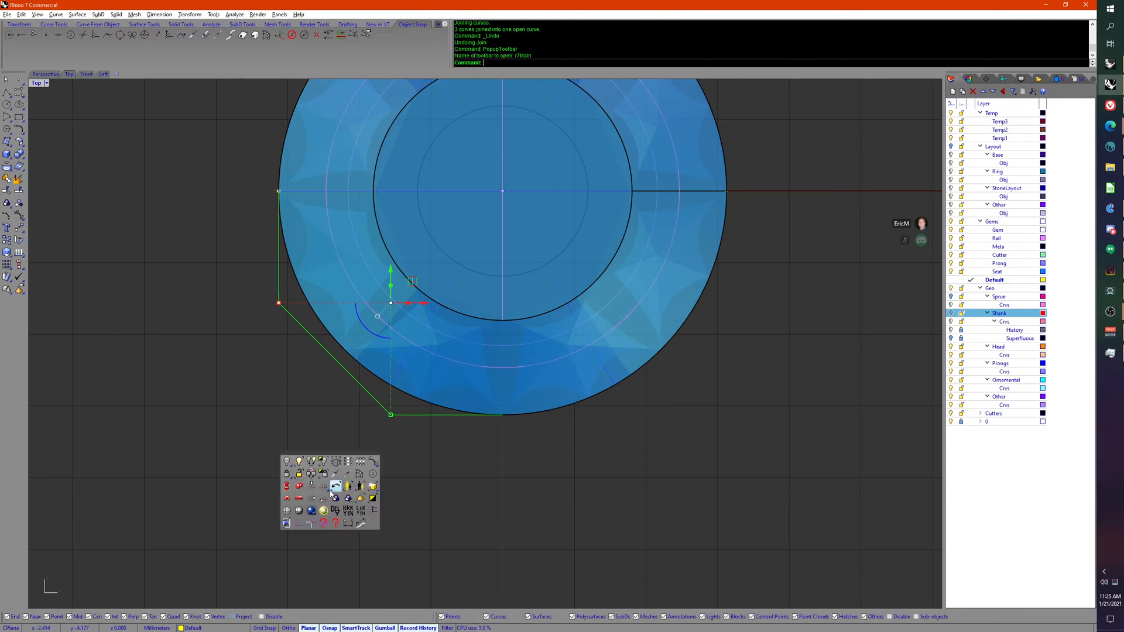
{"action": "right_click", "coordinate": [349, 511]}
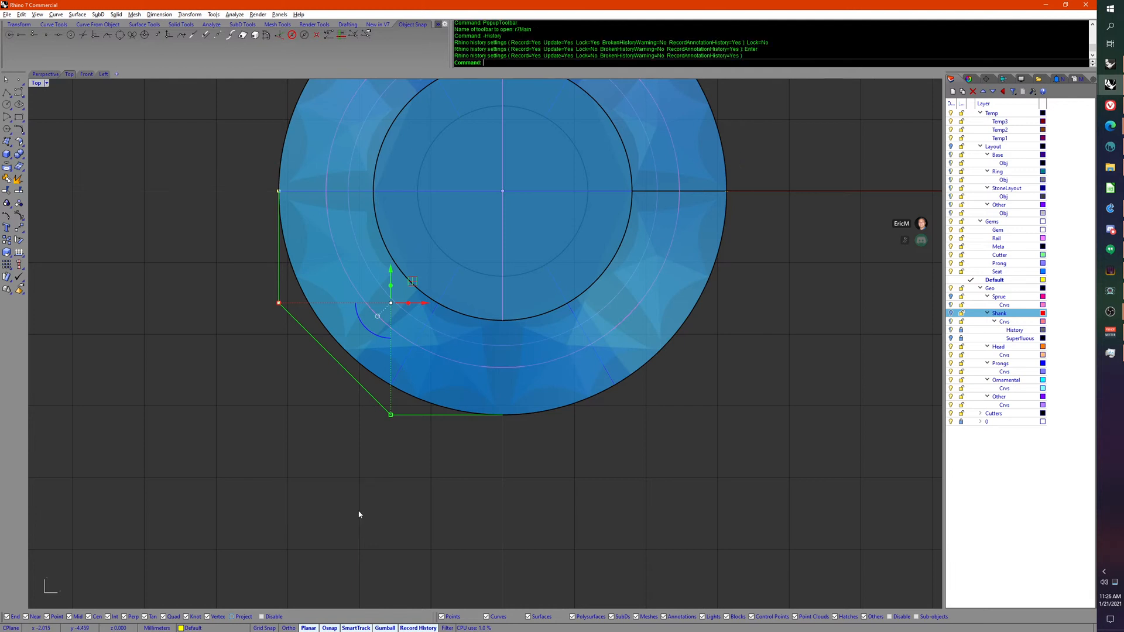
{"action": "middle_click", "coordinate": [357, 532]}
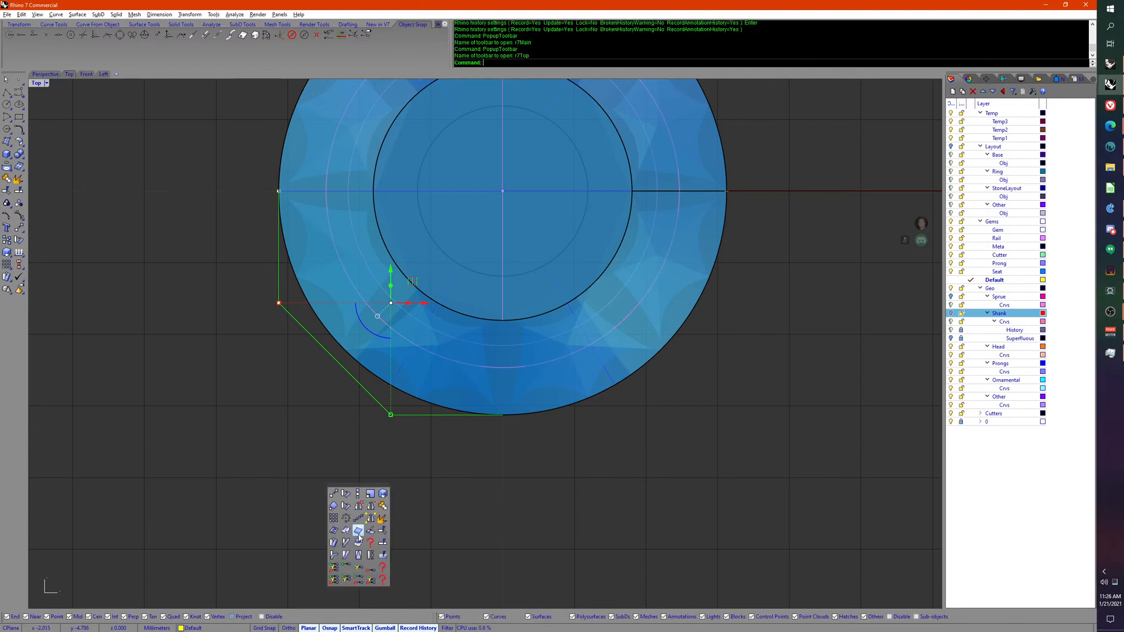
{"action": "left_click", "coordinate": [381, 506]}
{"action": "right_click_drag", "start_coordinate": [343, 479], "coordinate": [346, 504]}
{"action": "middle_click", "coordinate": [338, 506]}
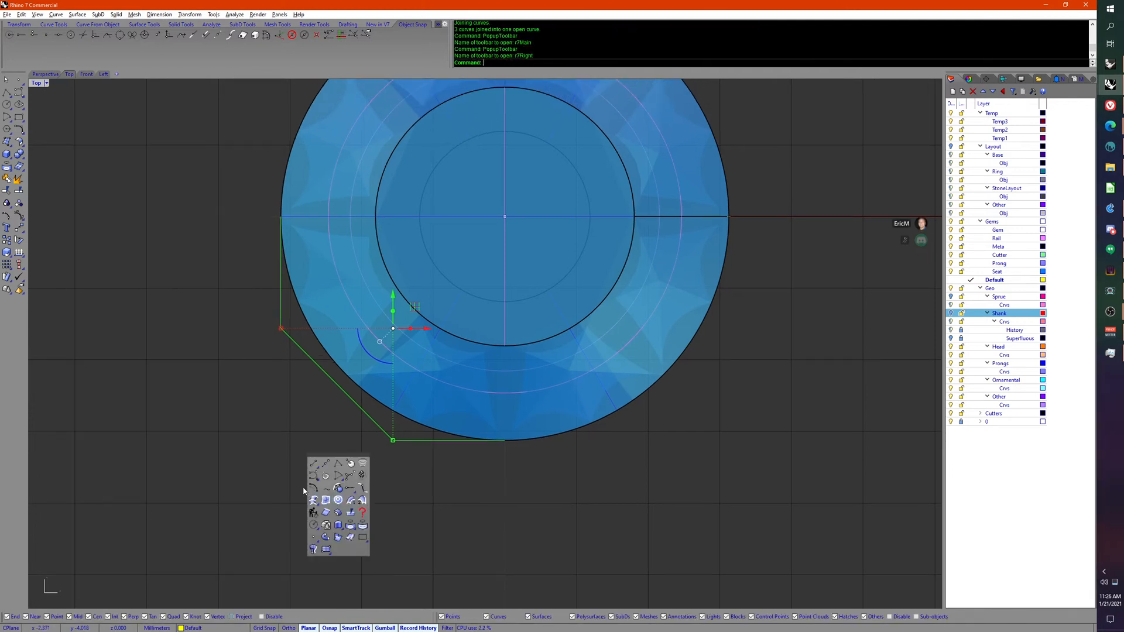
{"action": "left_click", "coordinate": [315, 503]}
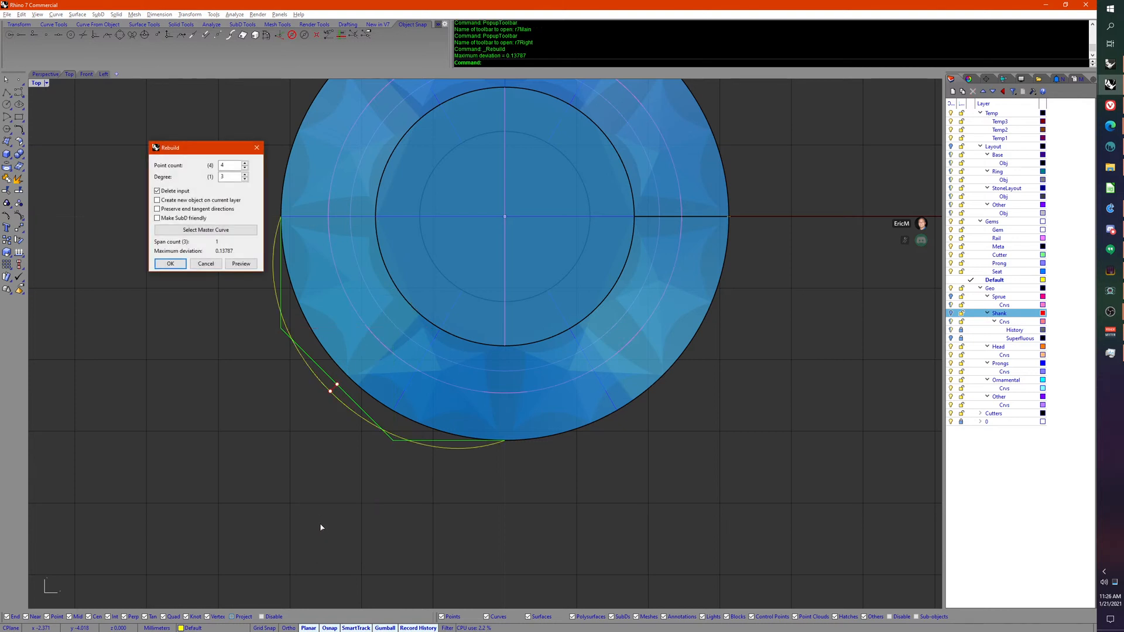
{"action": "key", "text": "Return"}
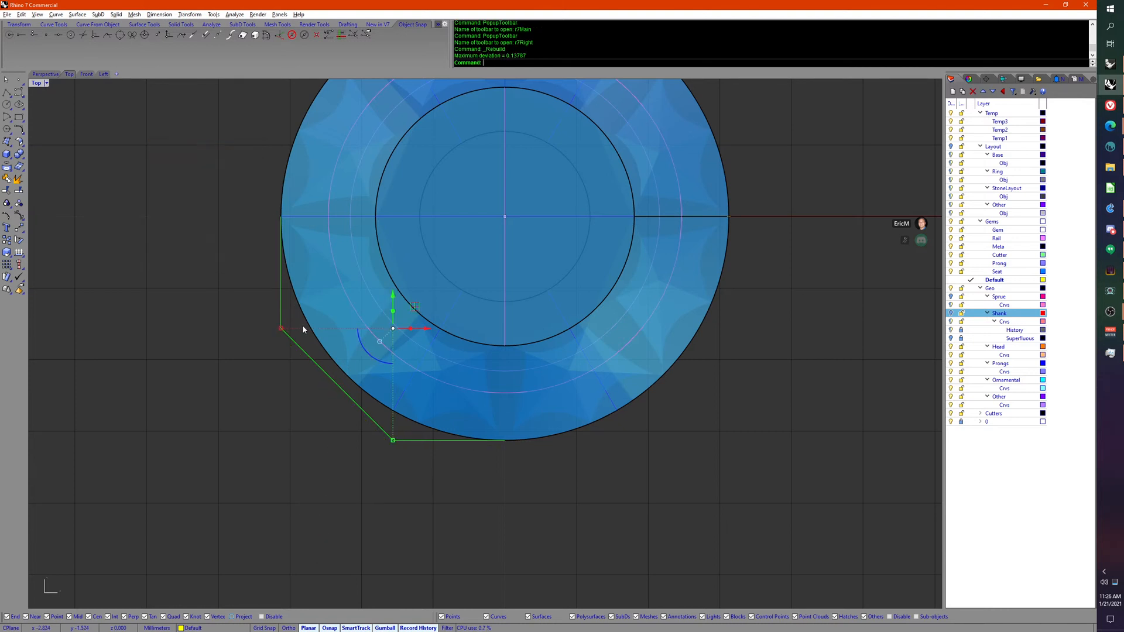
Step: Change the joined curve's degree to 3 and undo the degree change
{"action": "type", "text": "ChangeDegree"}
{"action": "key", "text": "Return"}
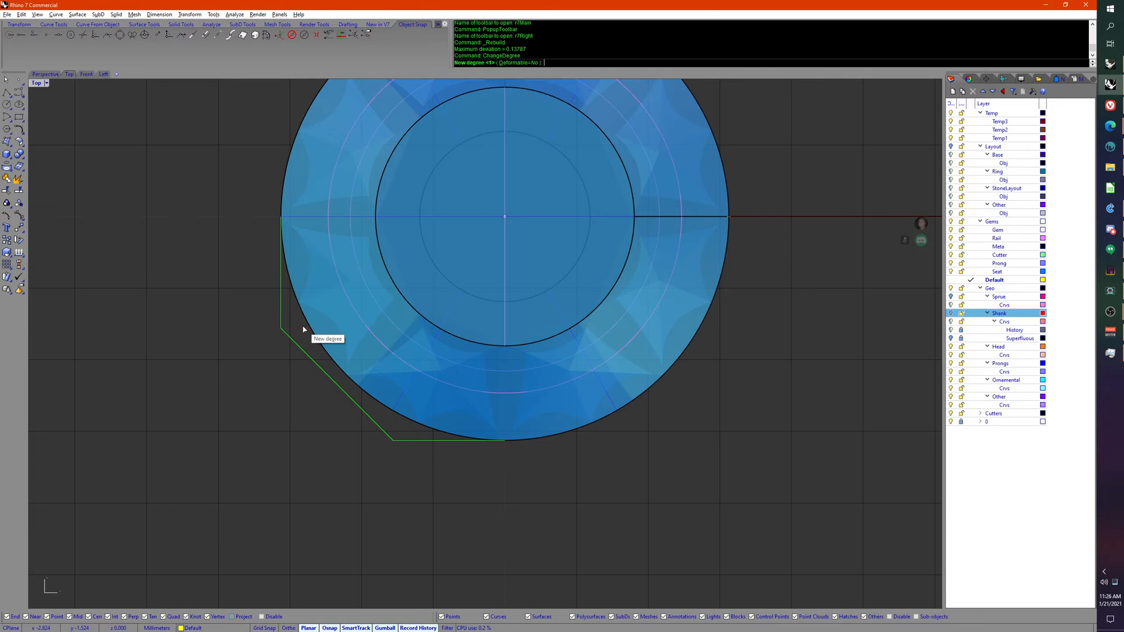
{"action": "type", "text": "3"}
{"action": "key", "text": "Return"}
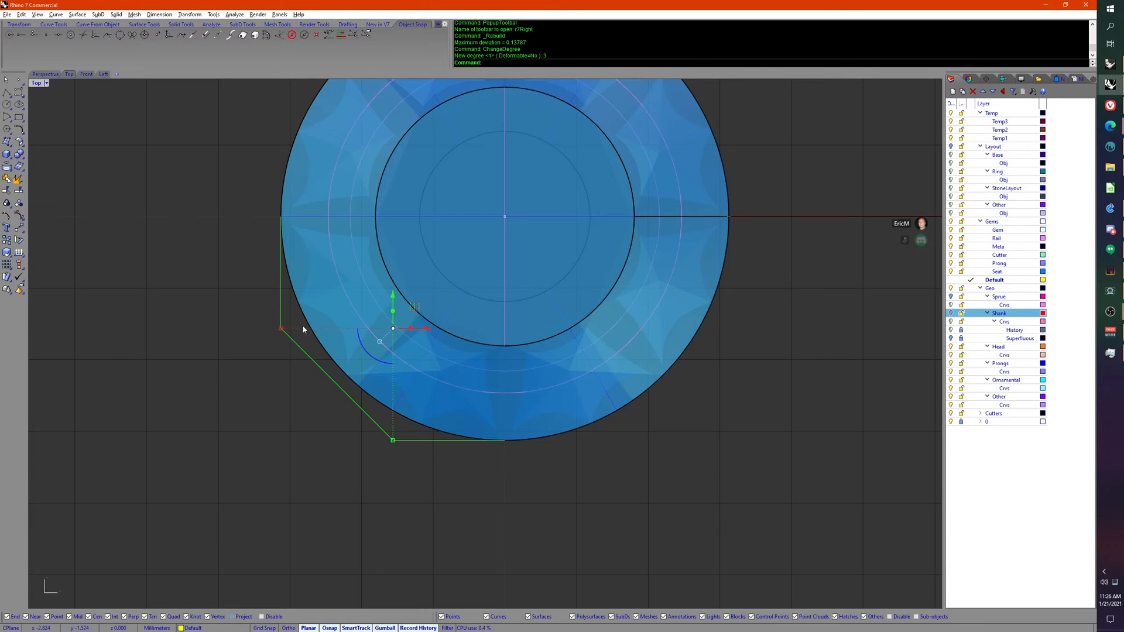
{"action": "left_click", "coordinate": [326, 431]}
{"action": "left_click", "coordinate": [343, 392]}
{"action": "right_click_drag", "start_coordinate": [319, 412], "coordinate": [321, 420]}
{"action": "key", "text": "ctrl+z"}
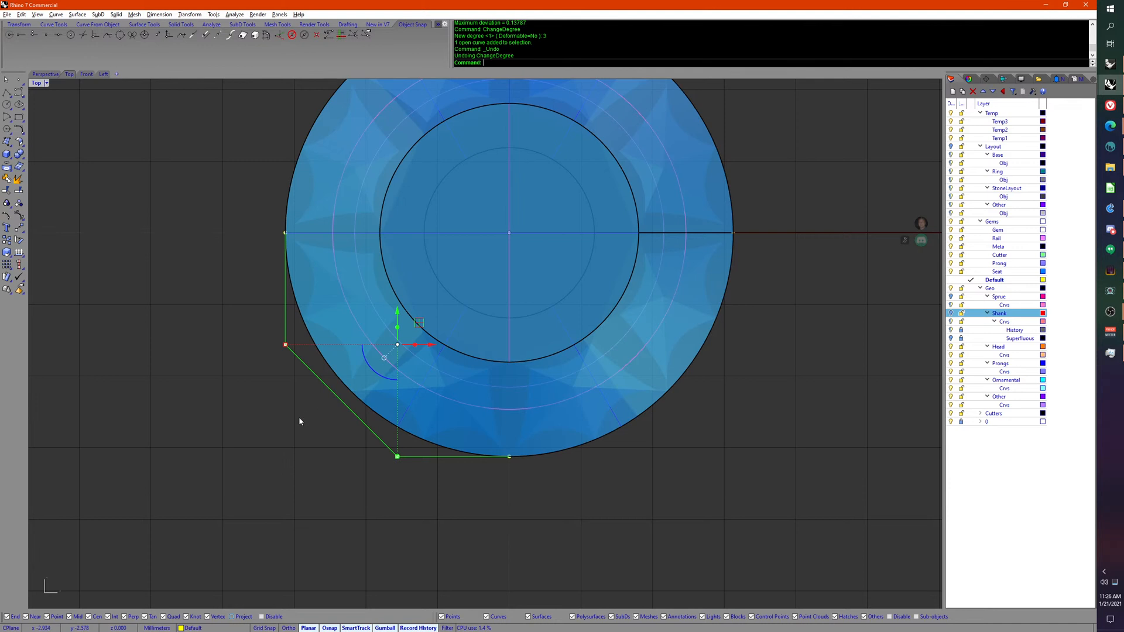
Step: Create a smooth control-point curve from the joined polyline with CurveThroughPolyline, keeping the original polyline
{"action": "middle_click", "coordinate": [298, 416]}
{"action": "left_click", "coordinate": [298, 391]}
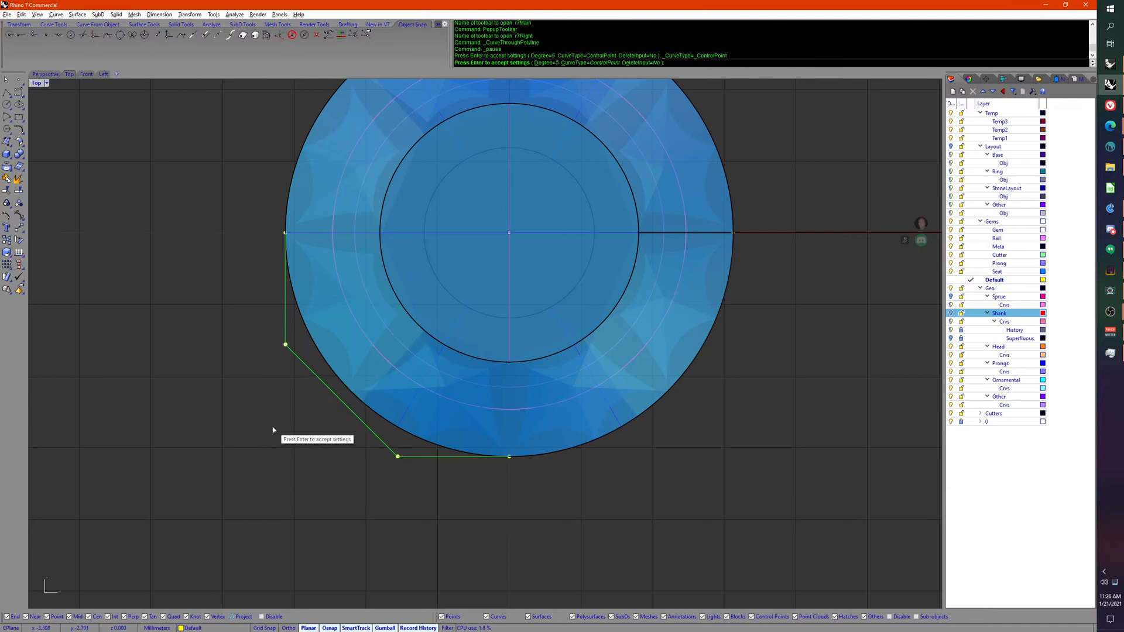
{"action": "key", "text": "Return"}
{"action": "left_click", "coordinate": [311, 429]}
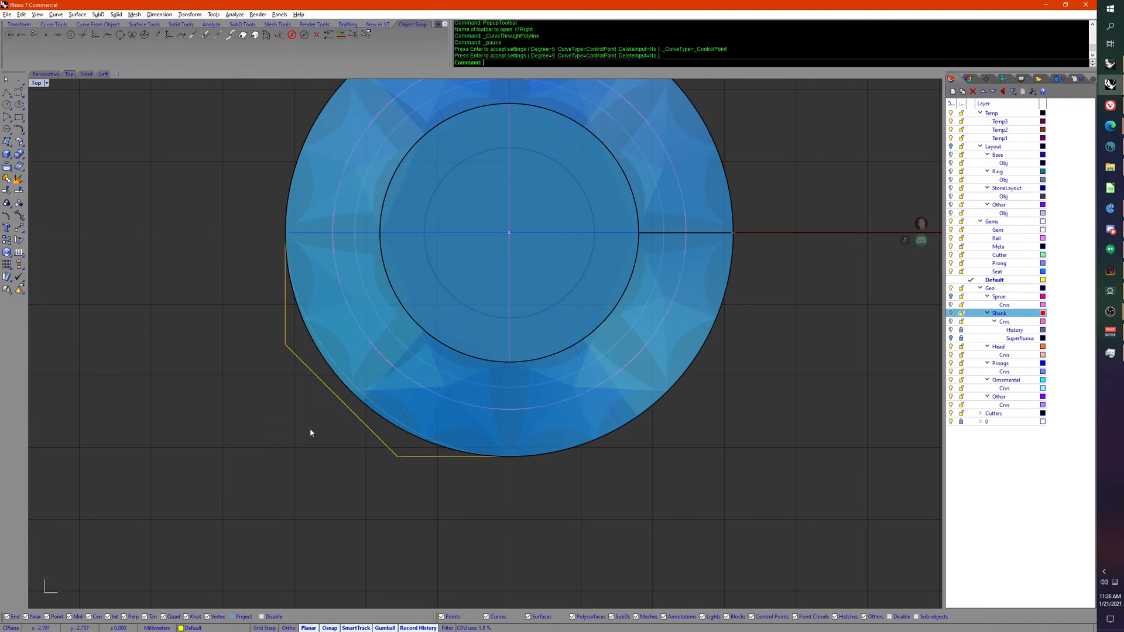
Step: Select the two control points at the ends of the polyline's diagonal segment
{"action": "left_click", "coordinate": [367, 428]}
{"action": "left_click_drag", "start_coordinate": [256, 329], "coordinate": [309, 386]}
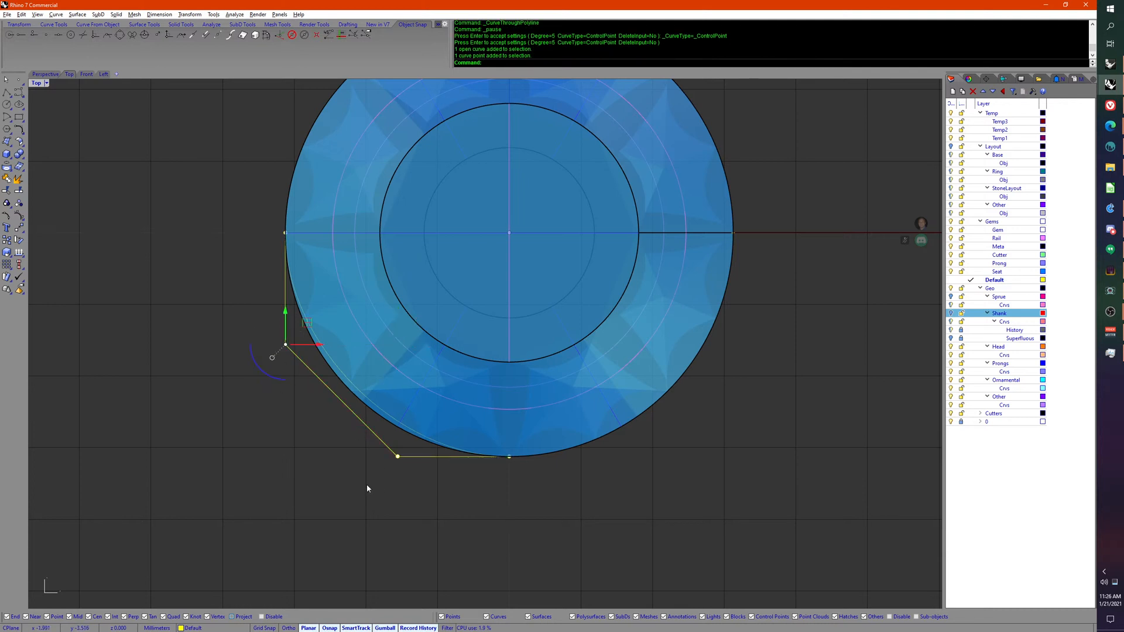
{"action": "left_click_drag", "start_coordinate": [415, 450], "coordinate": [415, 451]}
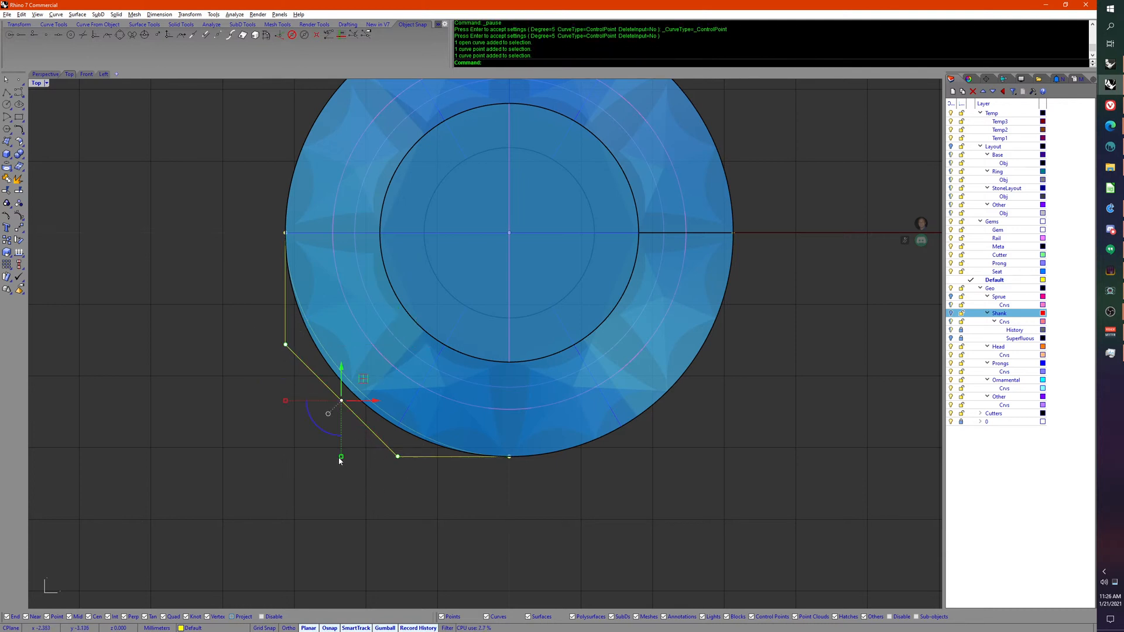
{"action": "key", "text": "Escape"}
{"action": "left_click", "coordinate": [370, 431]}
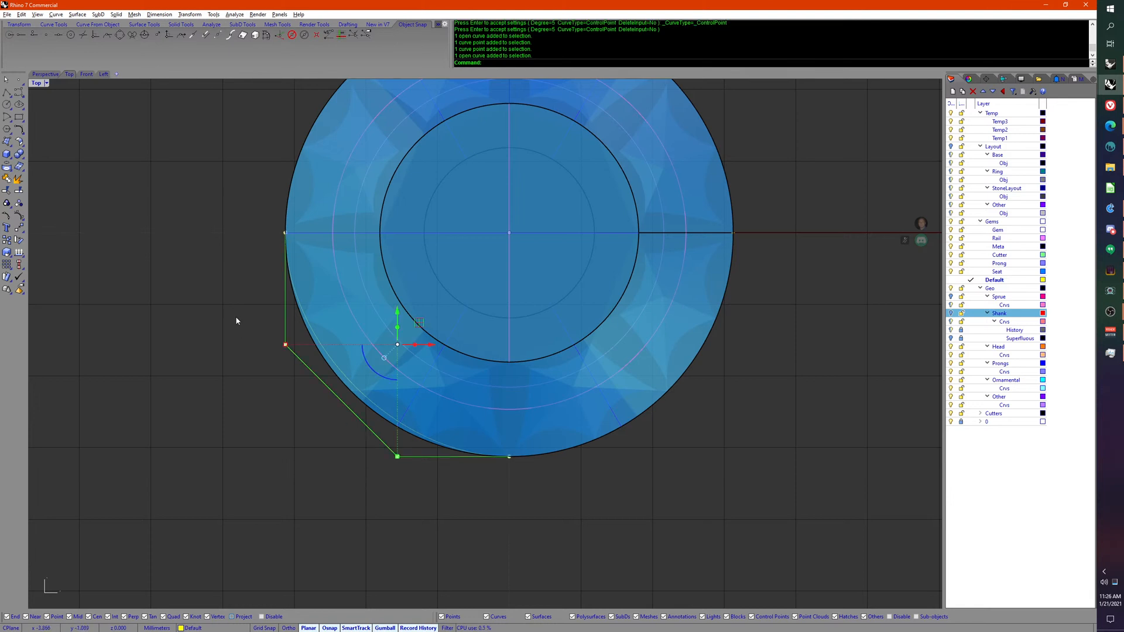
{"action": "left_click_drag", "start_coordinate": [234, 312], "coordinate": [409, 508]}
{"action": "middle_click", "coordinate": [364, 510]}
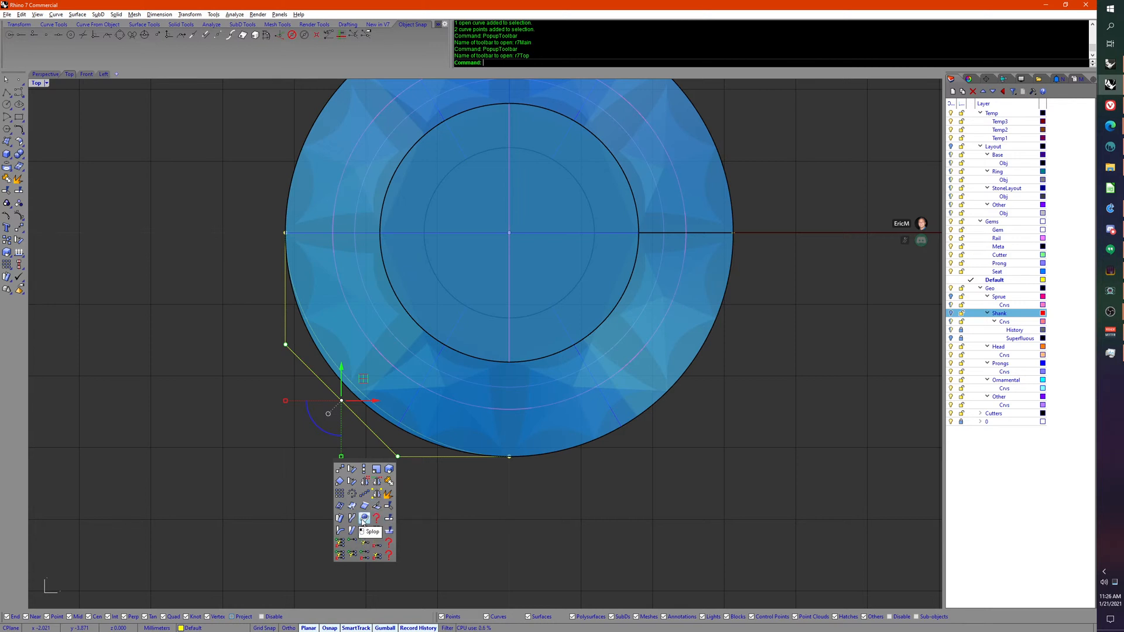
Step: Draw a centred square from the gem's centre so that its sides touch the gem's outer edge
{"action": "middle_click", "coordinate": [389, 511]}
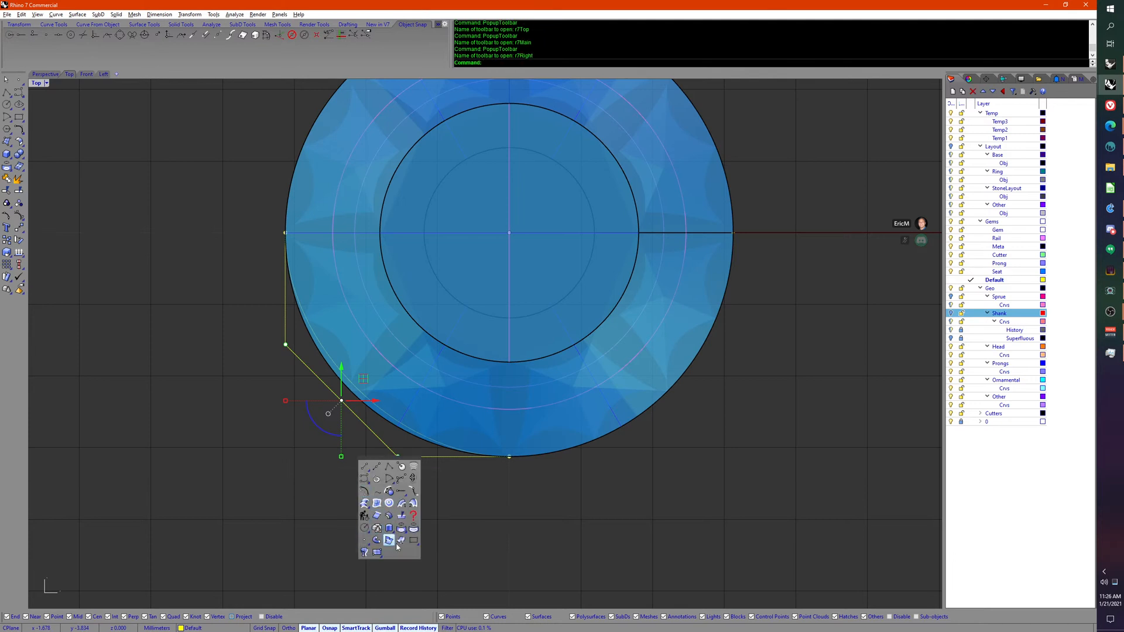
{"action": "left_click", "coordinate": [414, 540]}
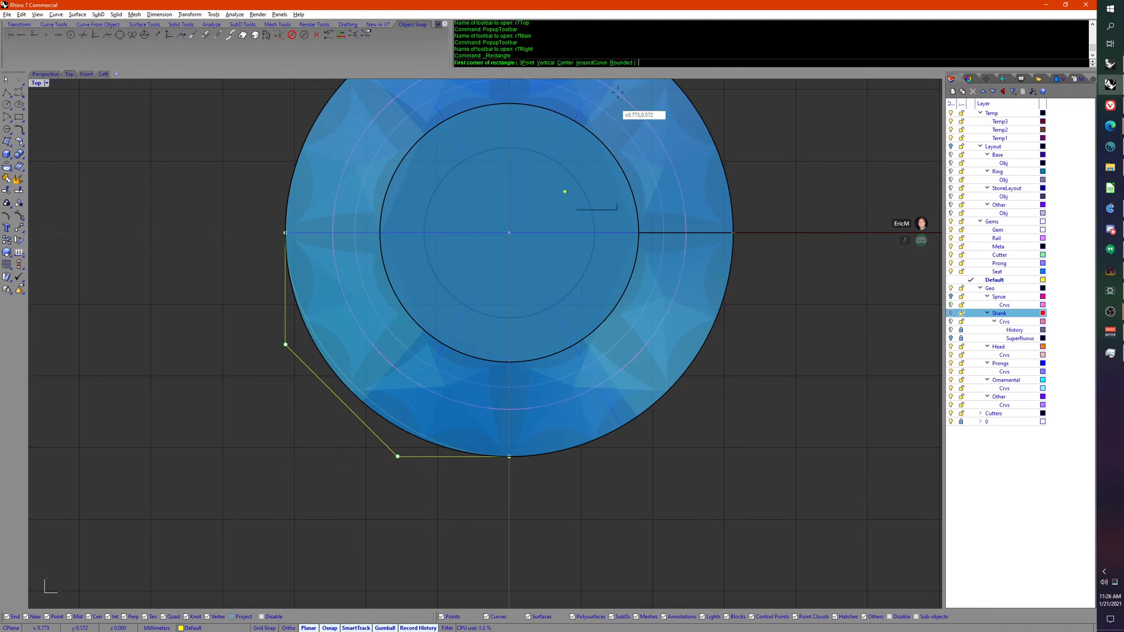
{"action": "left_click", "coordinate": [571, 63]}
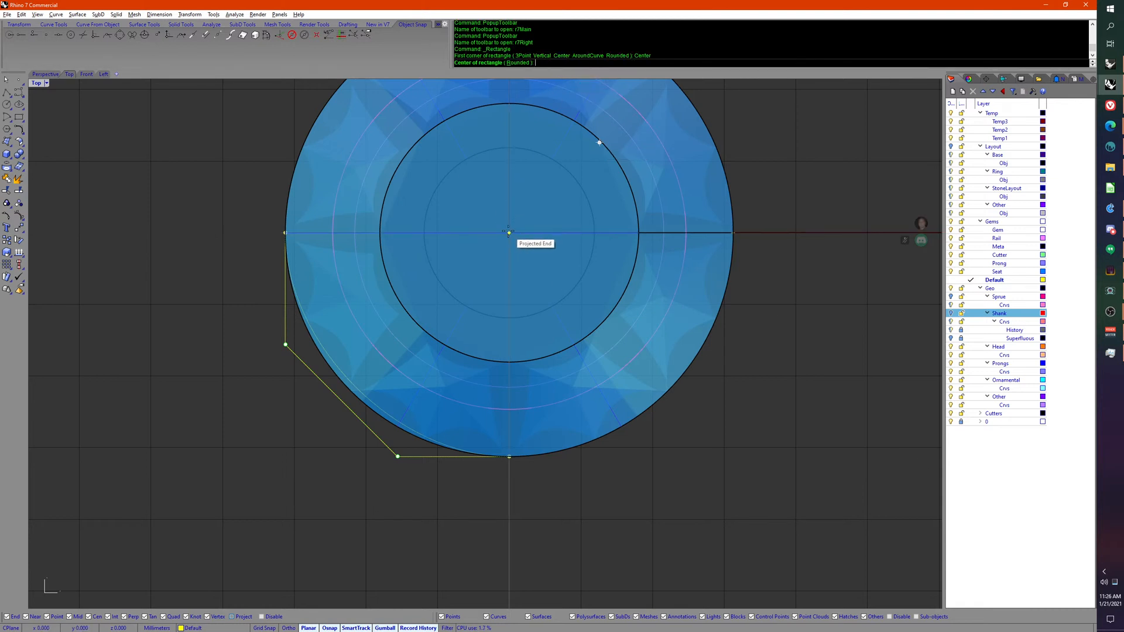
{"action": "left_click", "coordinate": [509, 234]}
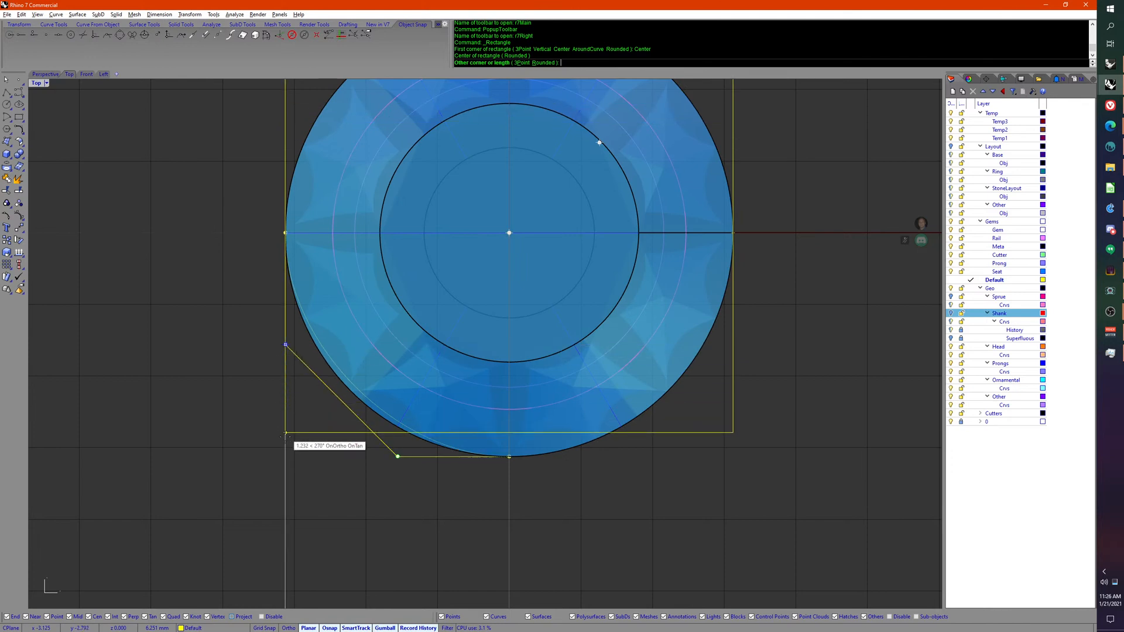
{"action": "left_click", "coordinate": [285, 457]}
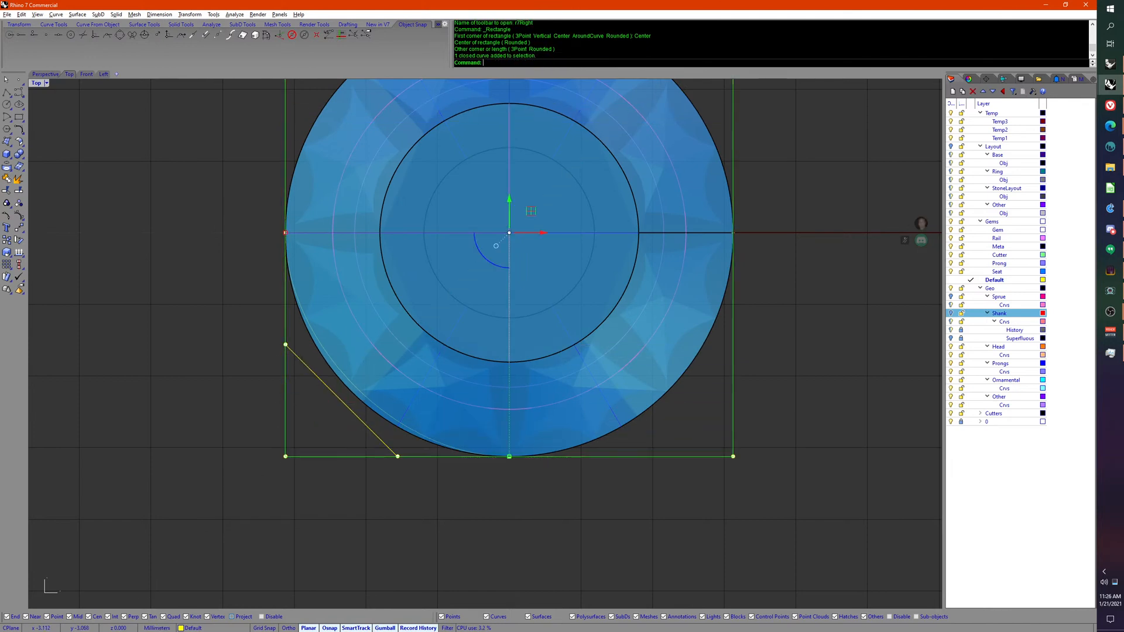
Step: Offset the square around the gem outward by 1.8 mm with sharp corners
{"action": "scroll", "coordinate": [289, 454], "scroll_direction": "down", "scroll_amount": 5}
{"action": "middle_click", "coordinate": [268, 422]}
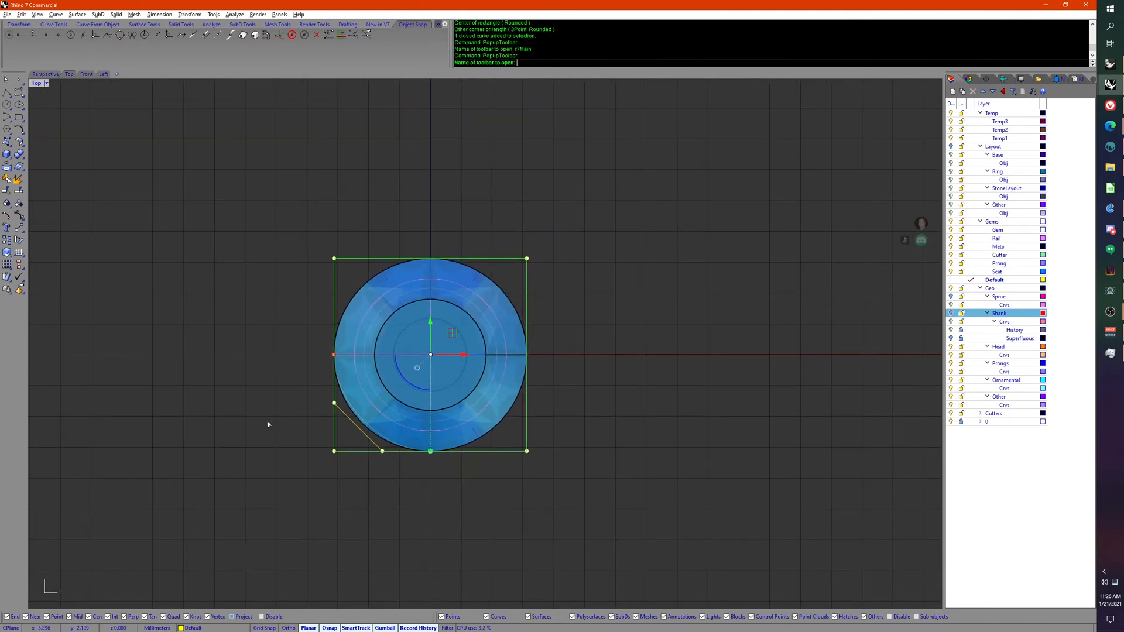
{"action": "left_click", "coordinate": [243, 405]}
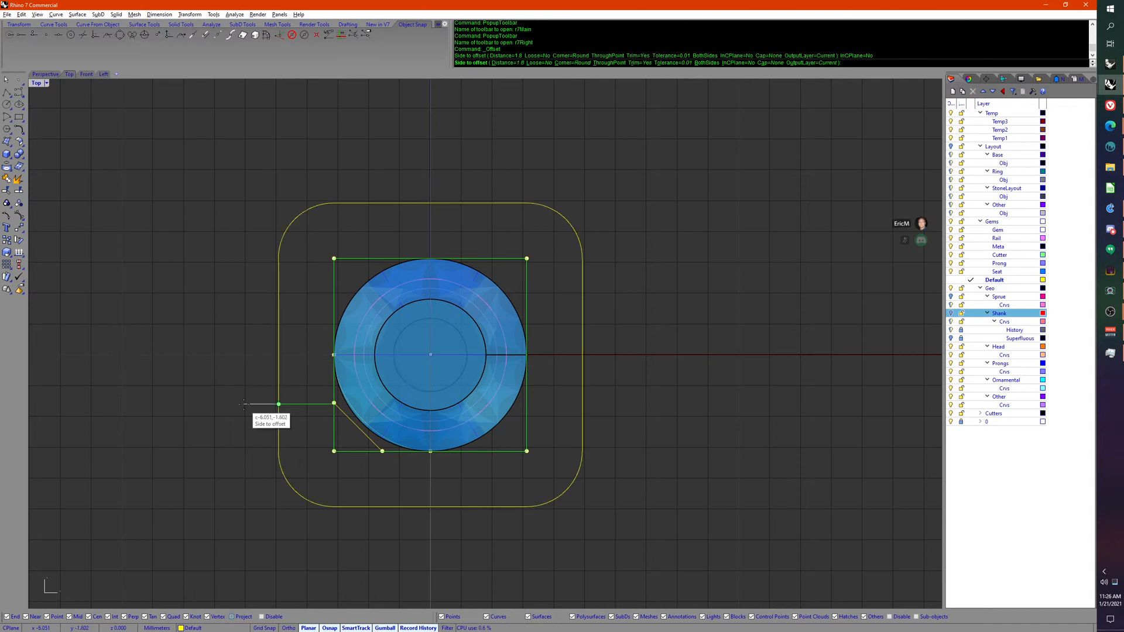
{"action": "left_click", "coordinate": [571, 63]}
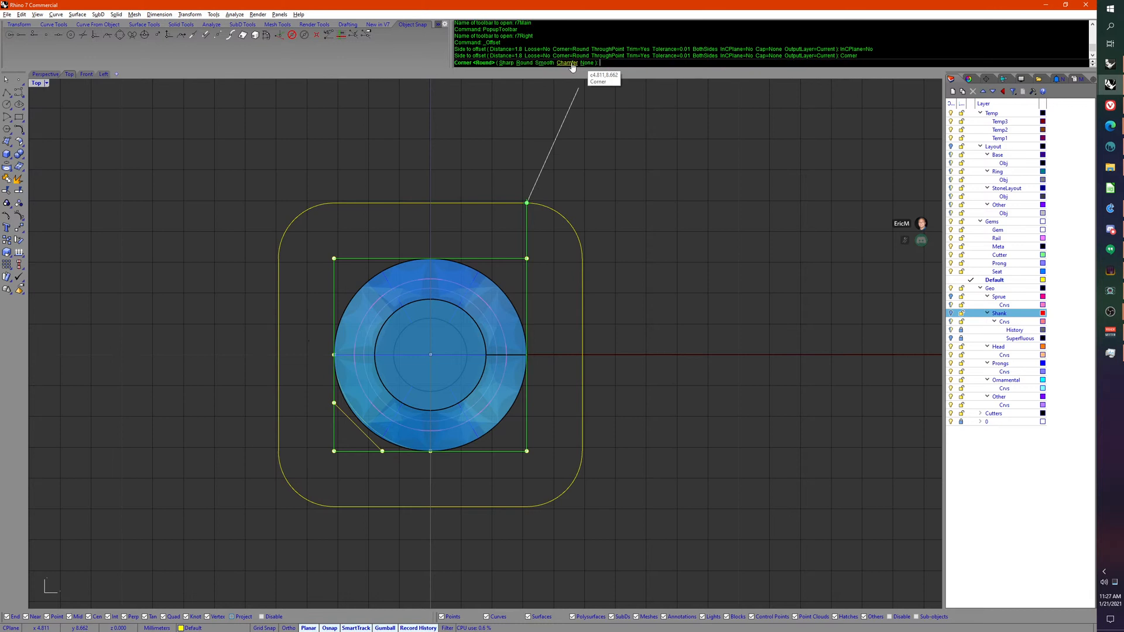
{"action": "left_click", "coordinate": [506, 62]}
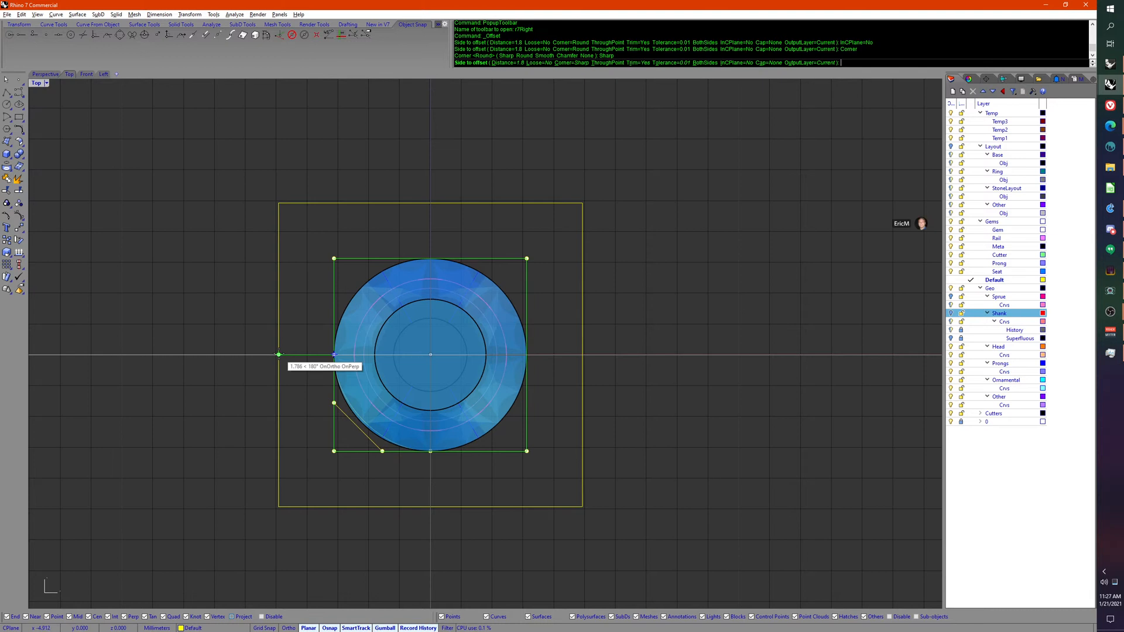
{"action": "type", "text": "1.8"}
{"action": "key", "text": "Return"}
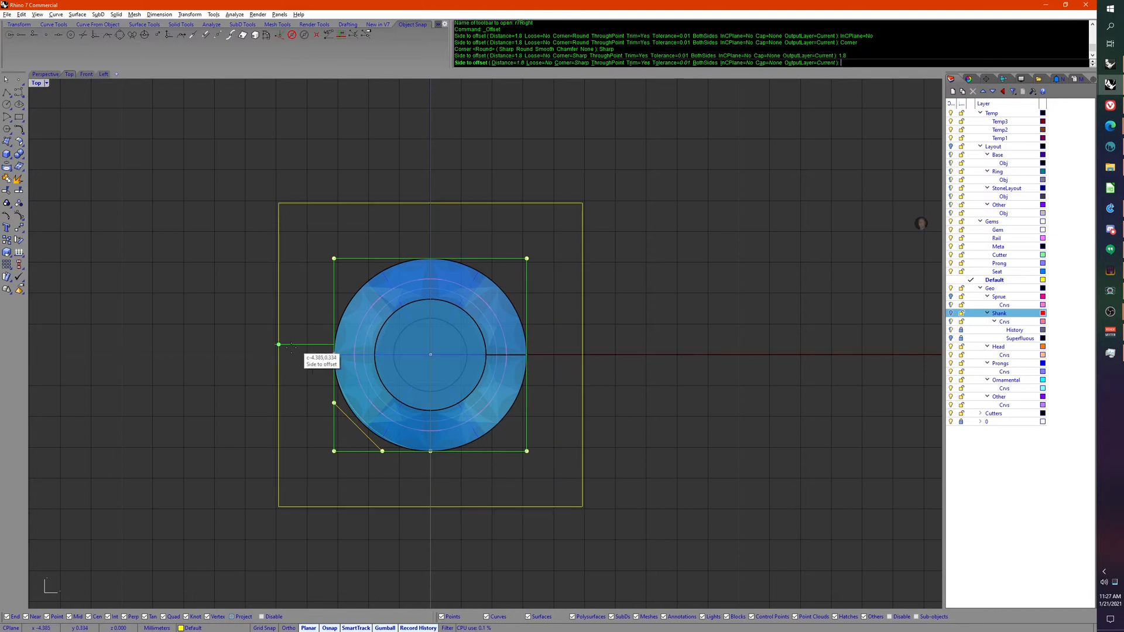
{"action": "left_click", "coordinate": [287, 356]}
{"action": "key", "text": "Escape"}
Step: Try to scale the whole corner polyline in 2D about the inner square's lower-left corner
{"action": "scroll", "coordinate": [326, 370], "scroll_direction": "up", "scroll_amount": 5}
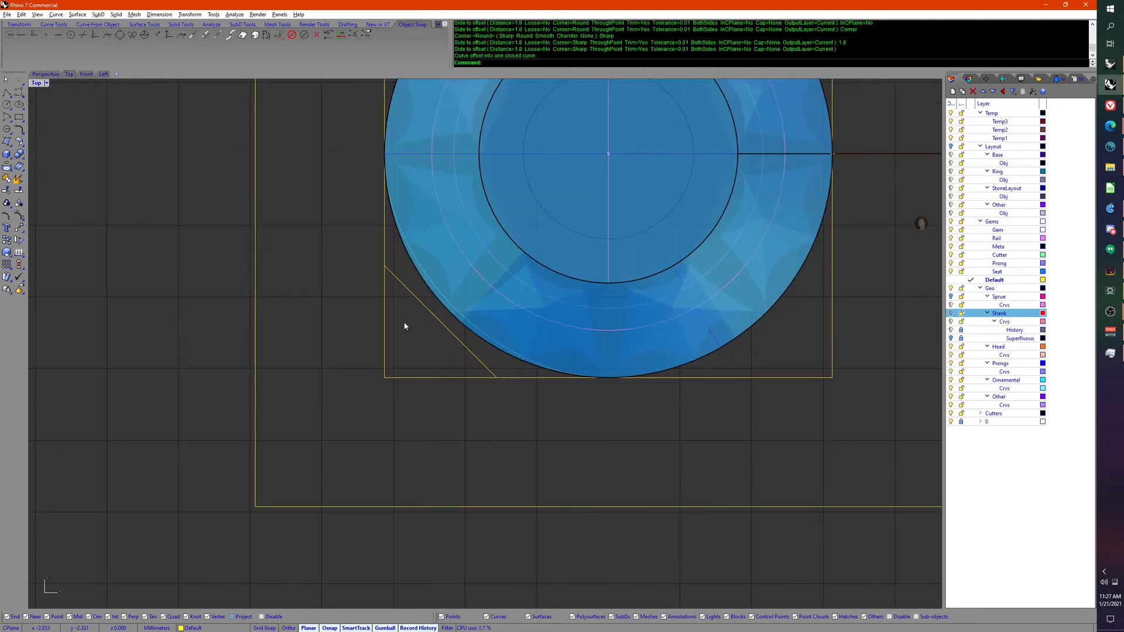
{"action": "left_click", "coordinate": [434, 316]}
{"action": "right_click_drag", "start_coordinate": [406, 344], "coordinate": [393, 373]}
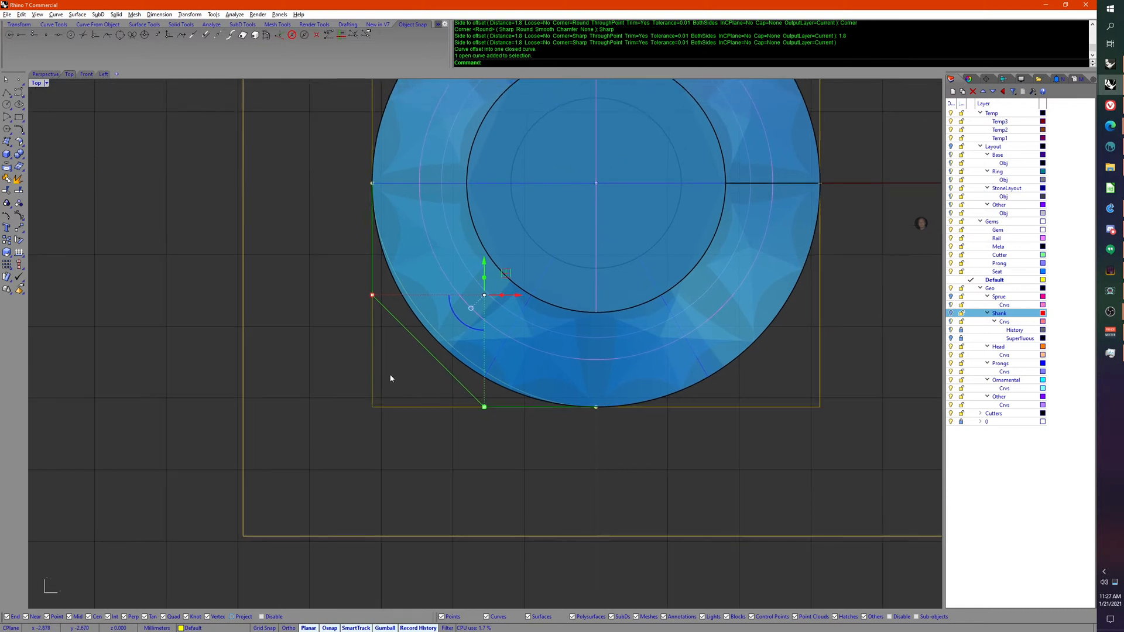
{"action": "middle_click", "coordinate": [391, 378]}
{"action": "left_click", "coordinate": [400, 340]}
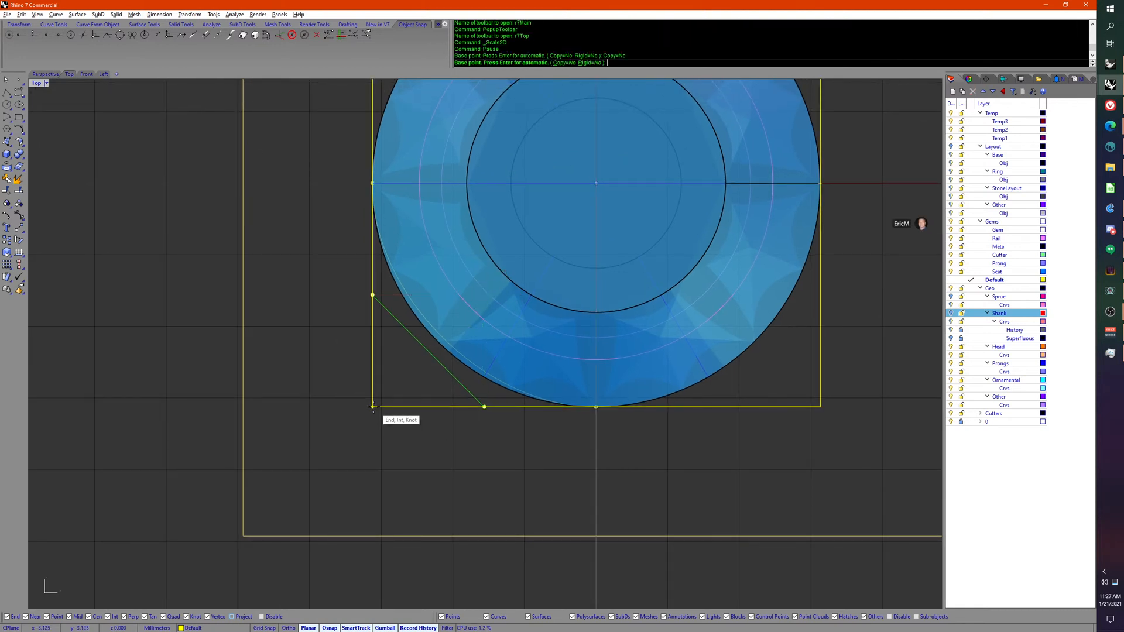
{"action": "left_click", "coordinate": [372, 406]}
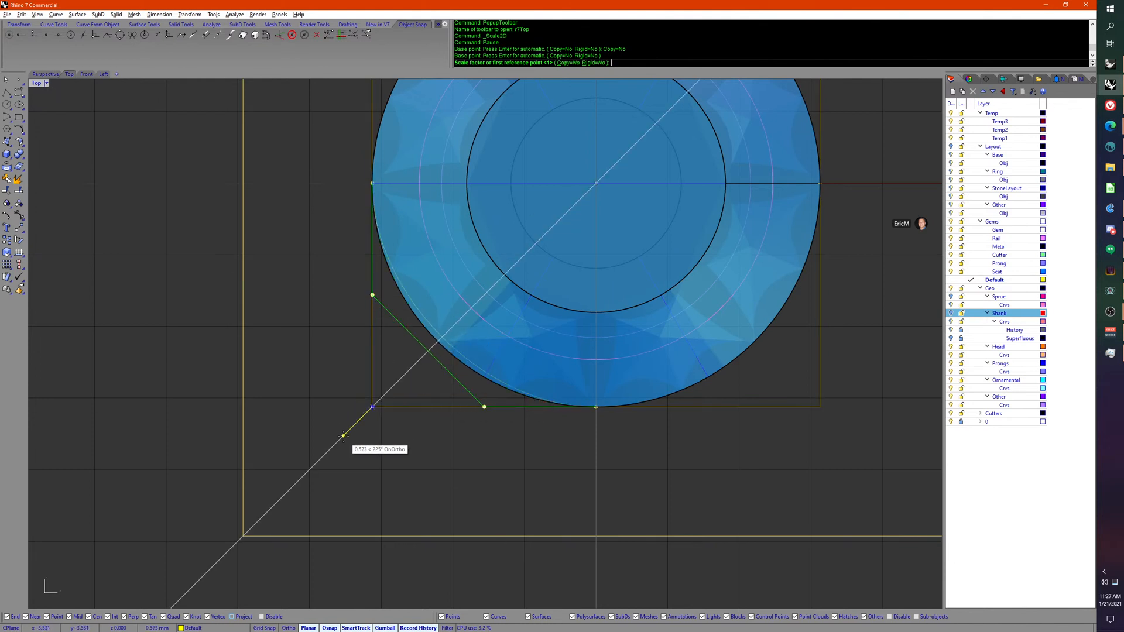
{"action": "left_click", "coordinate": [294, 484]}
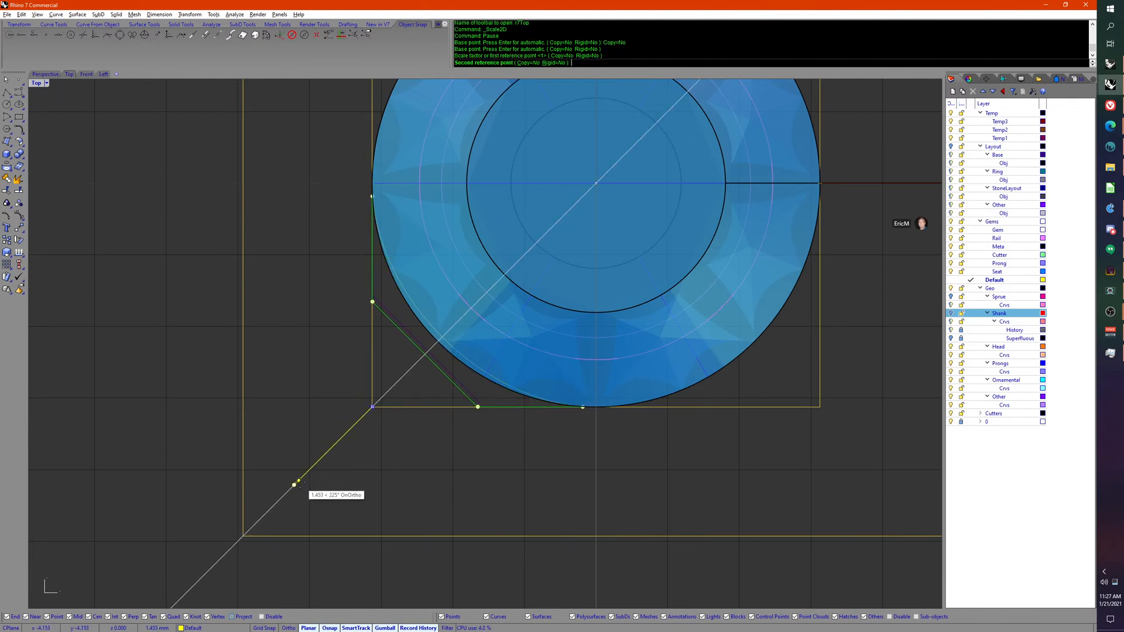
{"action": "key", "text": "ctrl+z"}
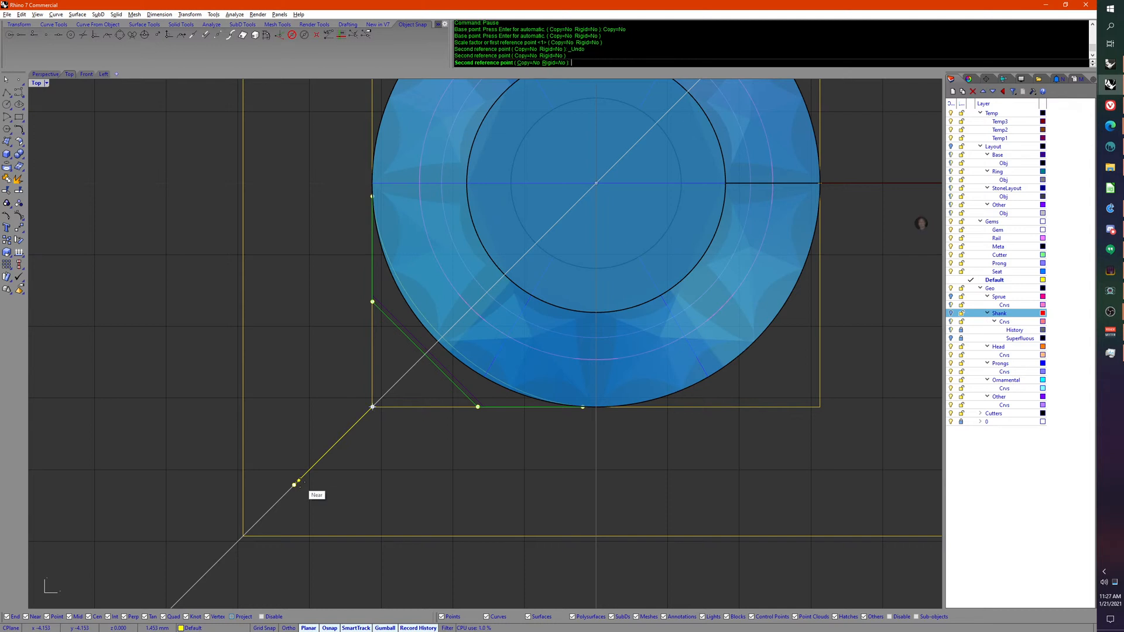
{"action": "left_click", "coordinate": [296, 483]}
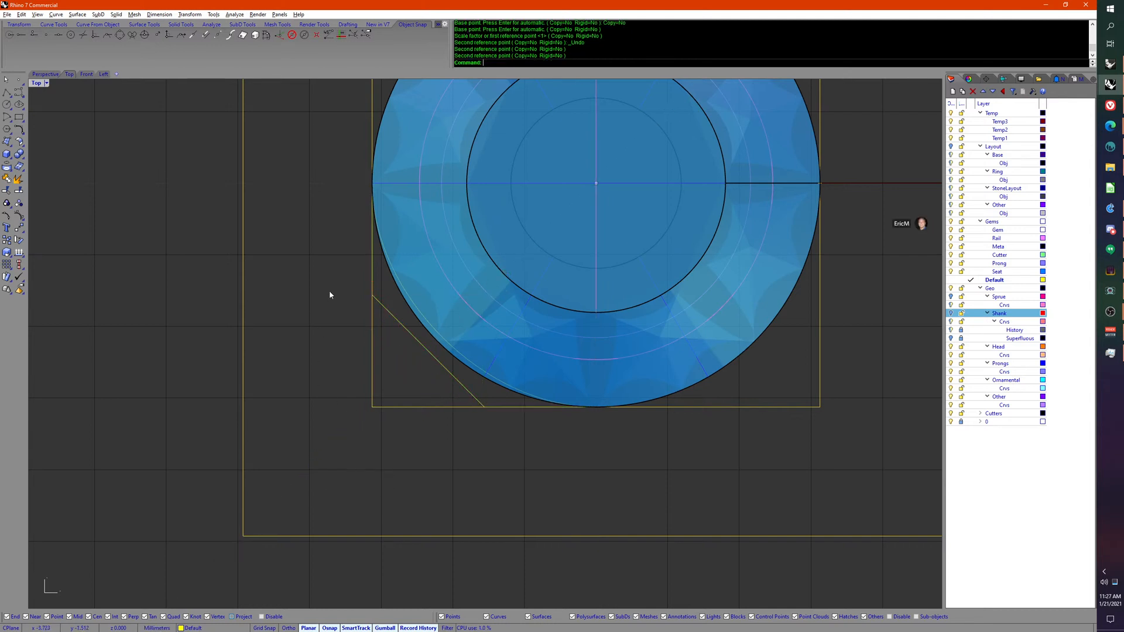
Step: Scale the polyline's two diagonal-segment control points in 2D slightly toward the inner square's lower-left corner
{"action": "left_click_drag", "start_coordinate": [328, 278], "coordinate": [503, 454]}
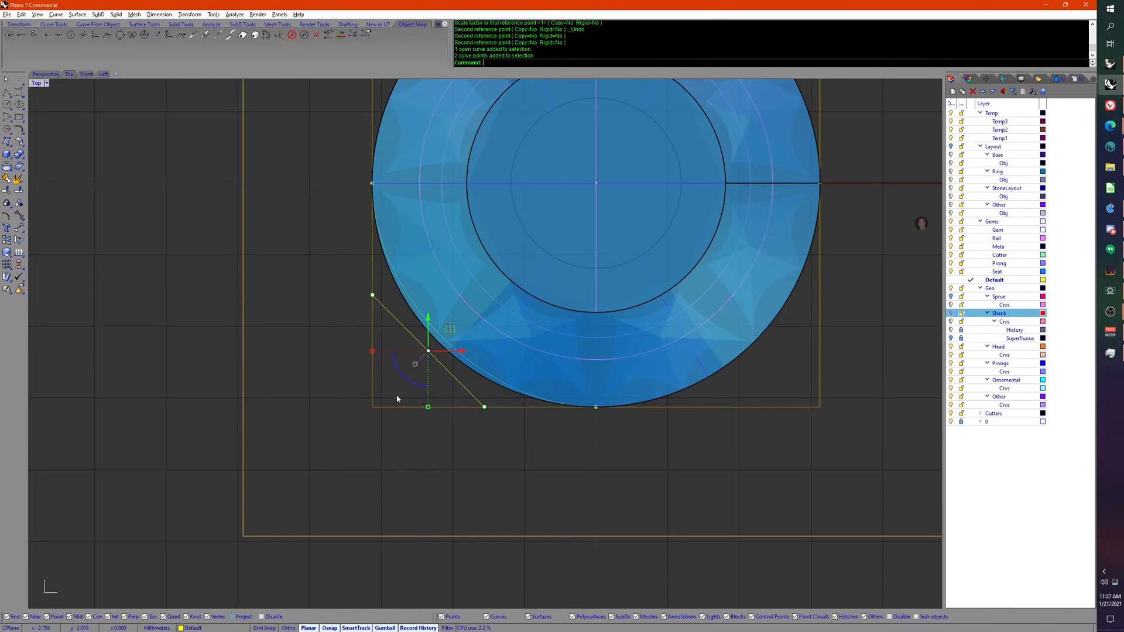
{"action": "key", "text": "Return"}
{"action": "left_click", "coordinate": [372, 406]}
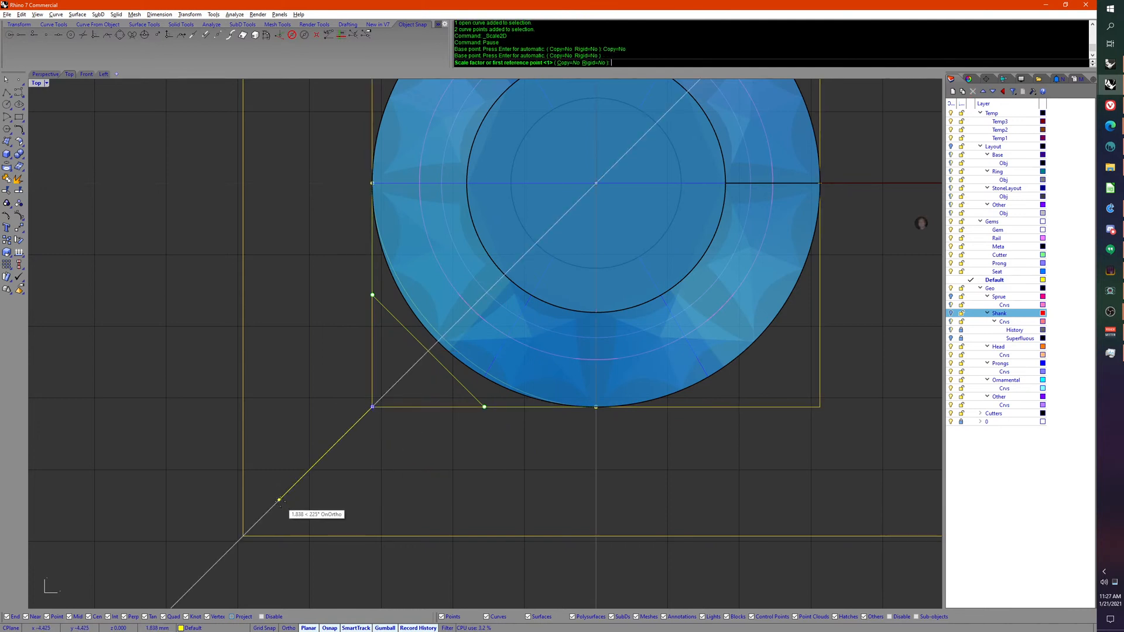
{"action": "left_click", "coordinate": [278, 500]}
{"action": "left_click", "coordinate": [290, 495]}
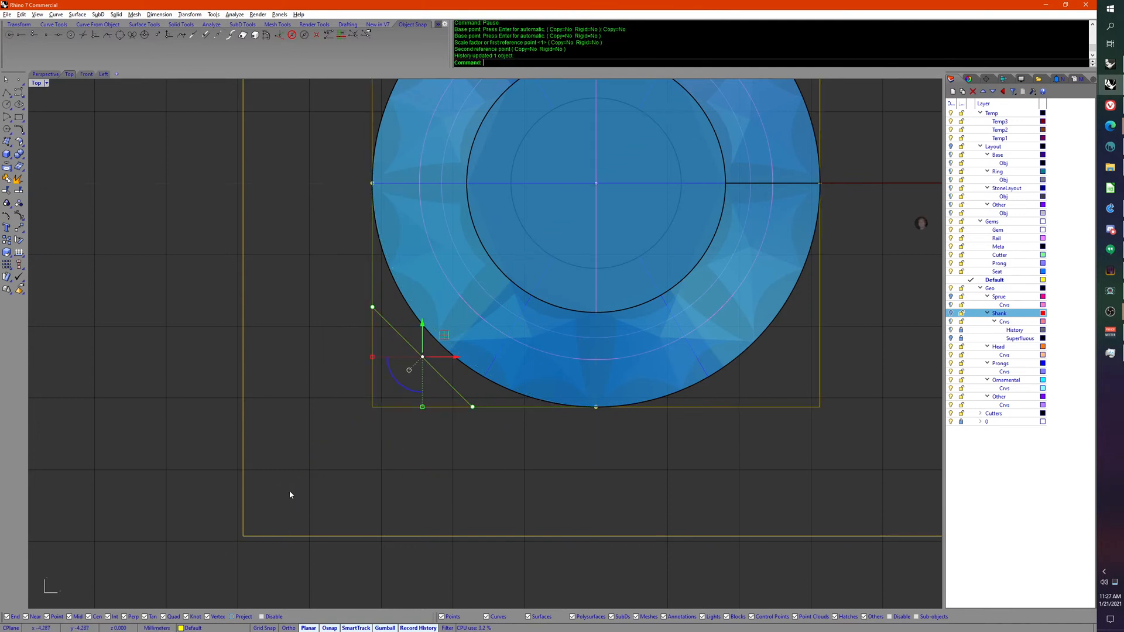
{"action": "left_click", "coordinate": [486, 441]}
Step: Scale a 2D copy of the corner polyline from the gem's centre so the inner square's corner reaches the outer square's corner
{"action": "left_click", "coordinate": [476, 372]}
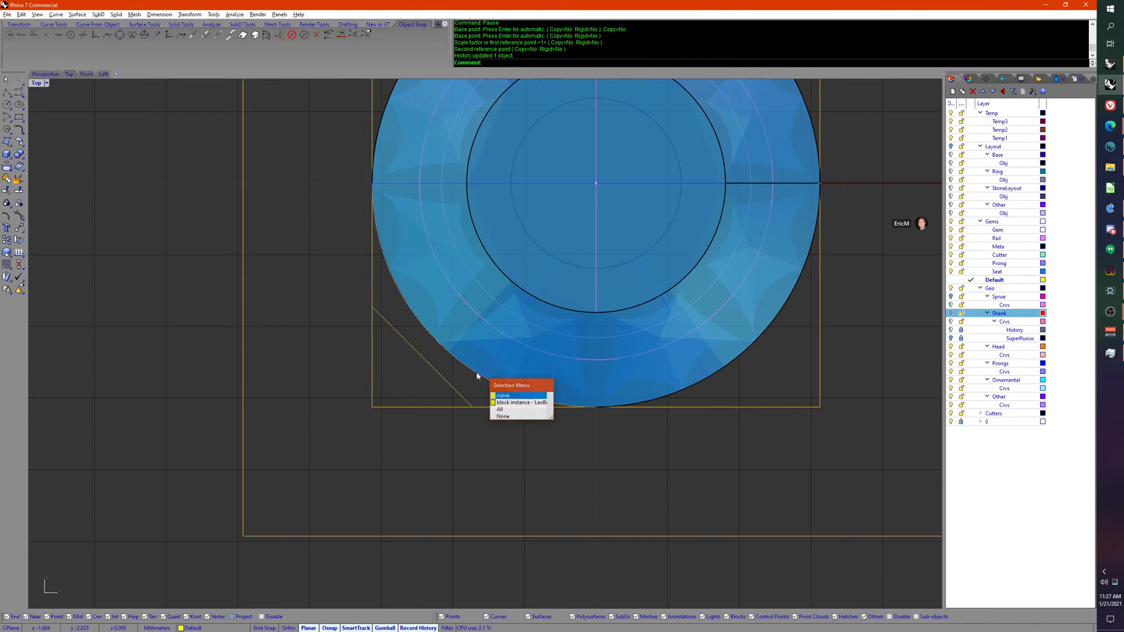
{"action": "right_click", "coordinate": [476, 373]}
{"action": "right_click_drag", "start_coordinate": [406, 398], "coordinate": [407, 392]}
{"action": "left_click", "coordinate": [393, 449]}
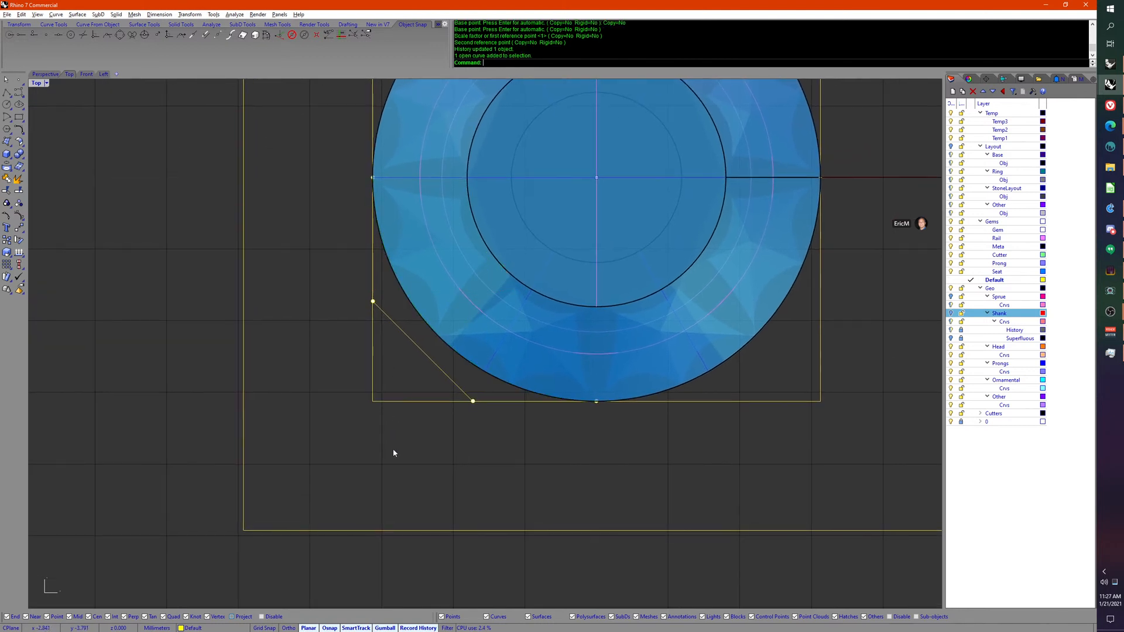
{"action": "left_click", "coordinate": [426, 354]}
{"action": "middle_click", "coordinate": [443, 474]}
{"action": "middle_click", "coordinate": [446, 487]}
{"action": "left_click", "coordinate": [457, 443]}
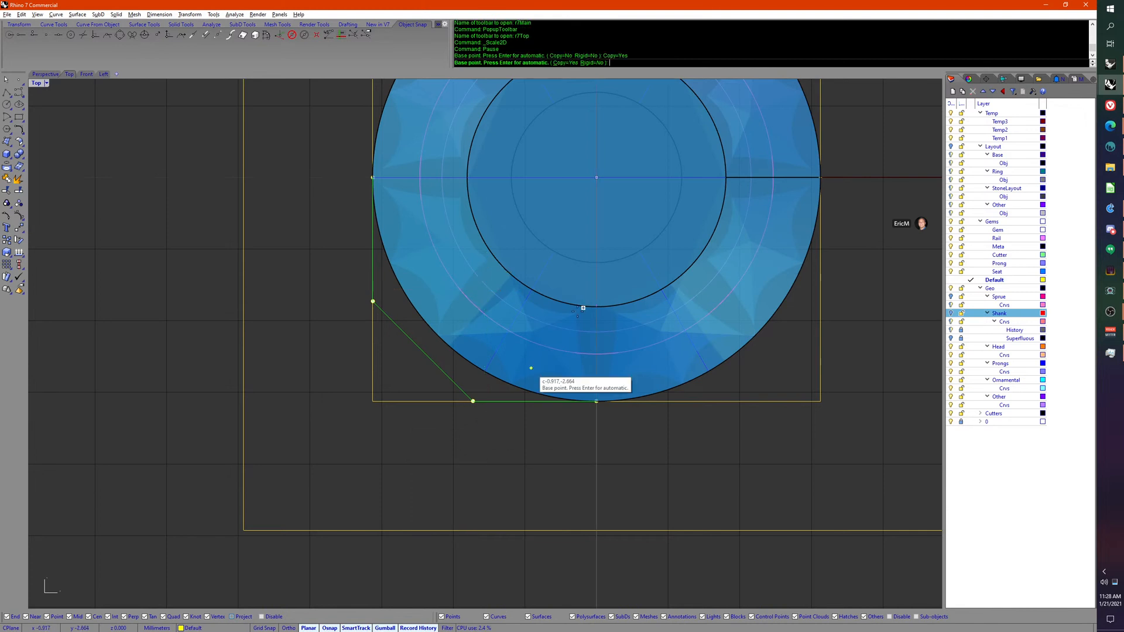
{"action": "left_click", "coordinate": [596, 177]}
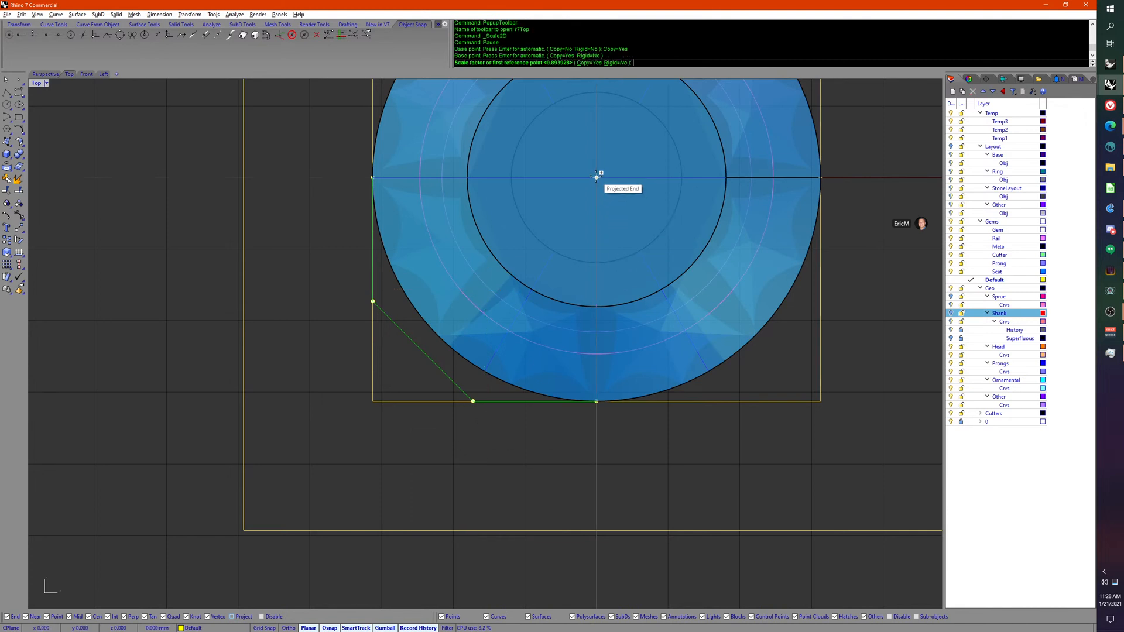
{"action": "left_click", "coordinate": [372, 401]}
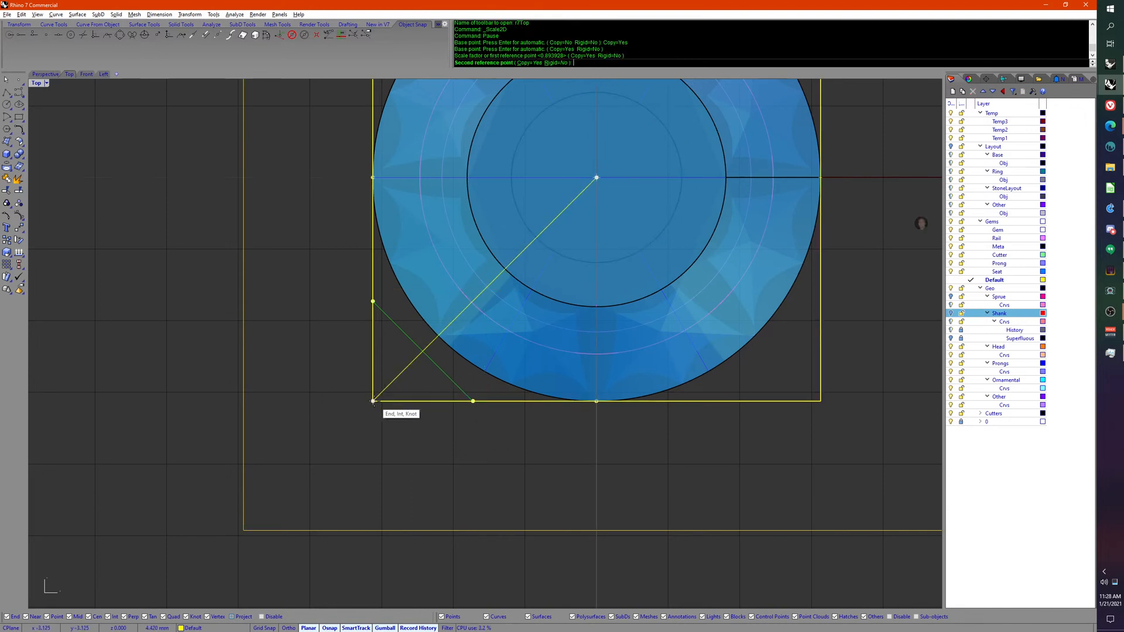
{"action": "left_click", "coordinate": [243, 530]}
{"action": "key", "text": "Return"}
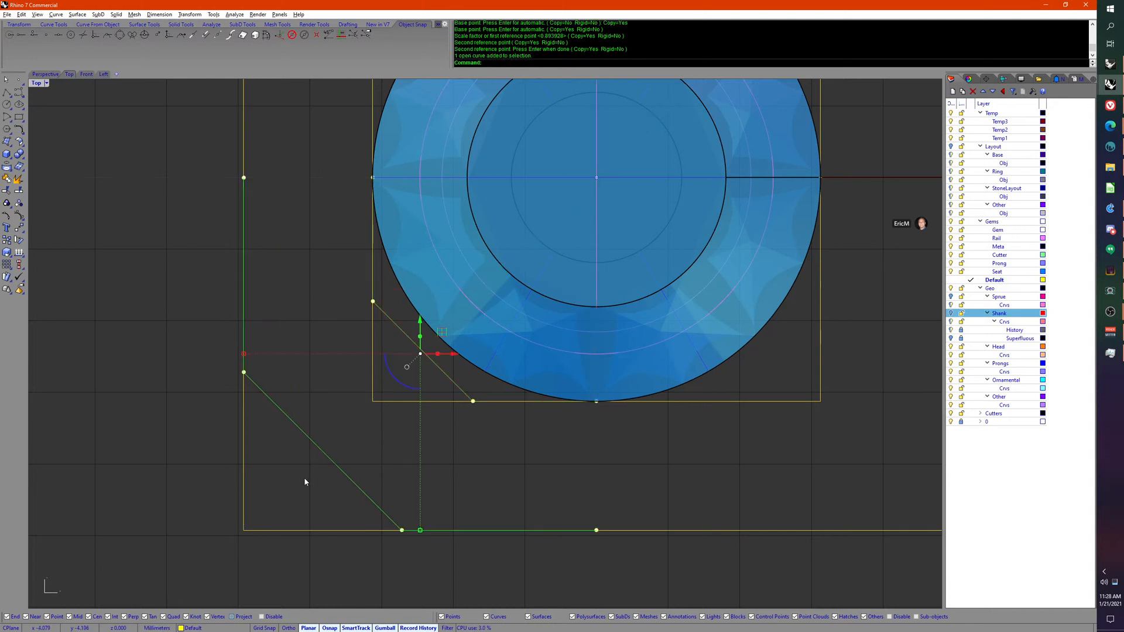
Step: Create a degree-5 control-point curve from the outer corner polyline, keeping the input polyline
{"action": "middle_click", "coordinate": [304, 479]}
{"action": "left_click", "coordinate": [303, 455]}
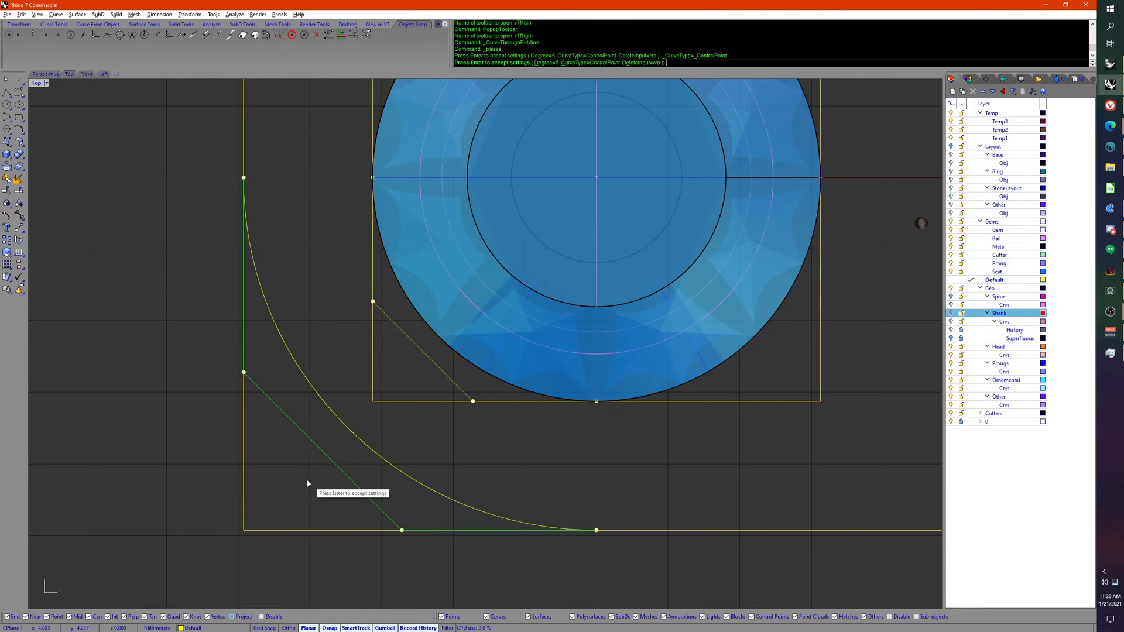
{"action": "right_click", "coordinate": [303, 484]}
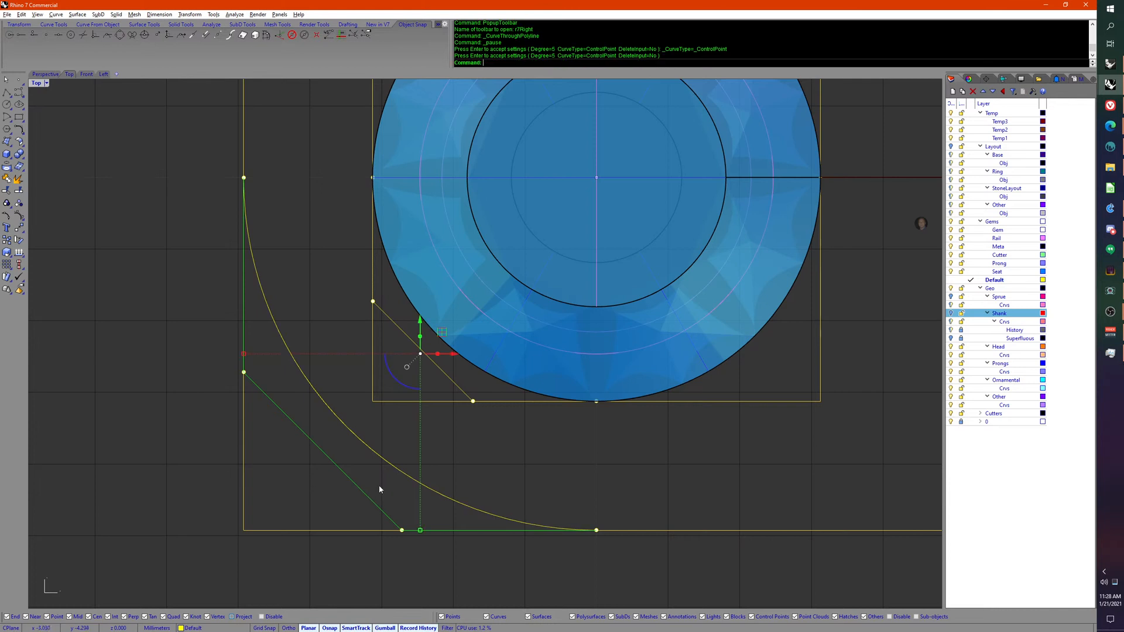
{"action": "right_click_drag", "start_coordinate": [465, 485], "coordinate": [357, 481]}
{"action": "key", "text": "Escape"}
{"action": "key", "text": "Escape"}
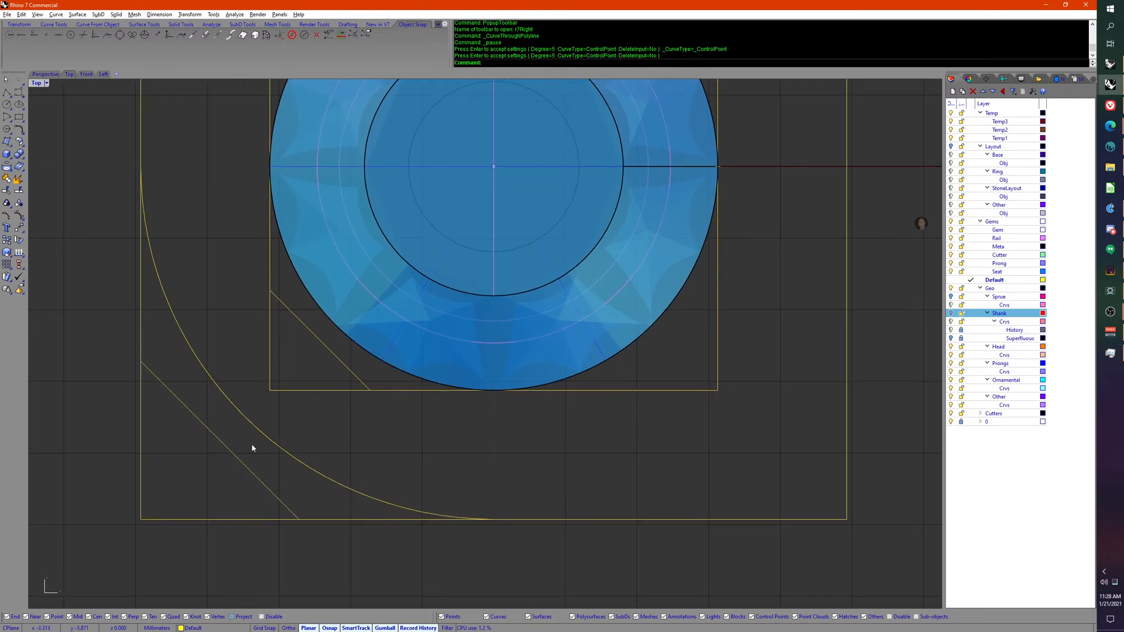
Step: Move the inner and outer squares around the gem to the Temp1 layer
{"action": "left_click", "coordinate": [296, 394]}
{"action": "left_click", "coordinate": [201, 518], "text": "shift"}
{"action": "right_click_drag", "start_coordinate": [202, 515], "coordinate": [338, 500]}
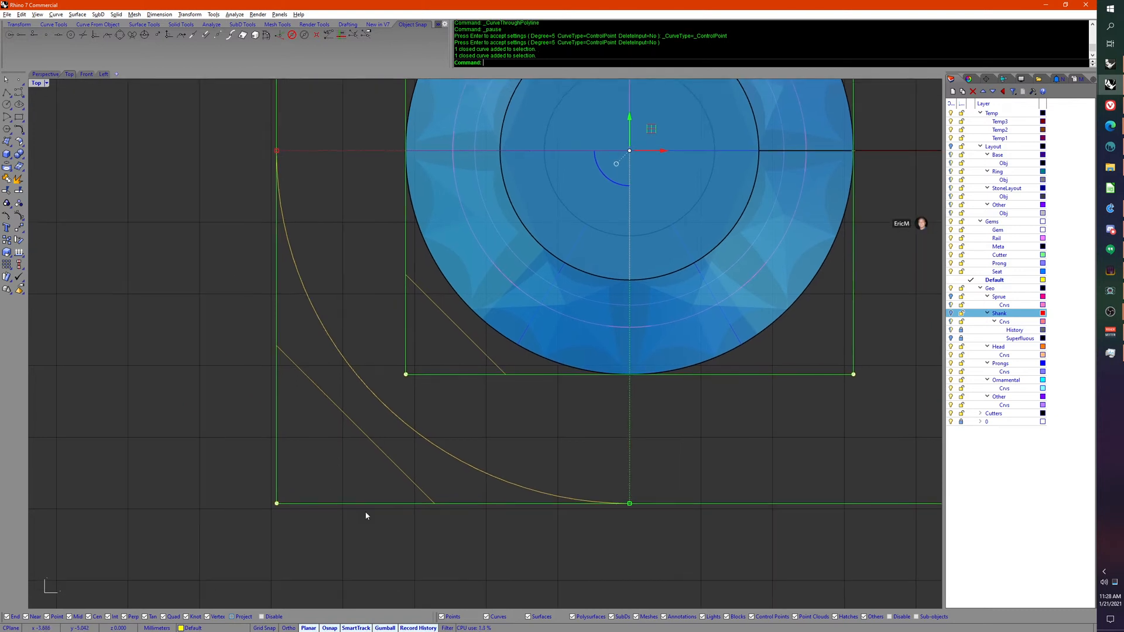
{"action": "right_click", "coordinate": [1006, 142]}
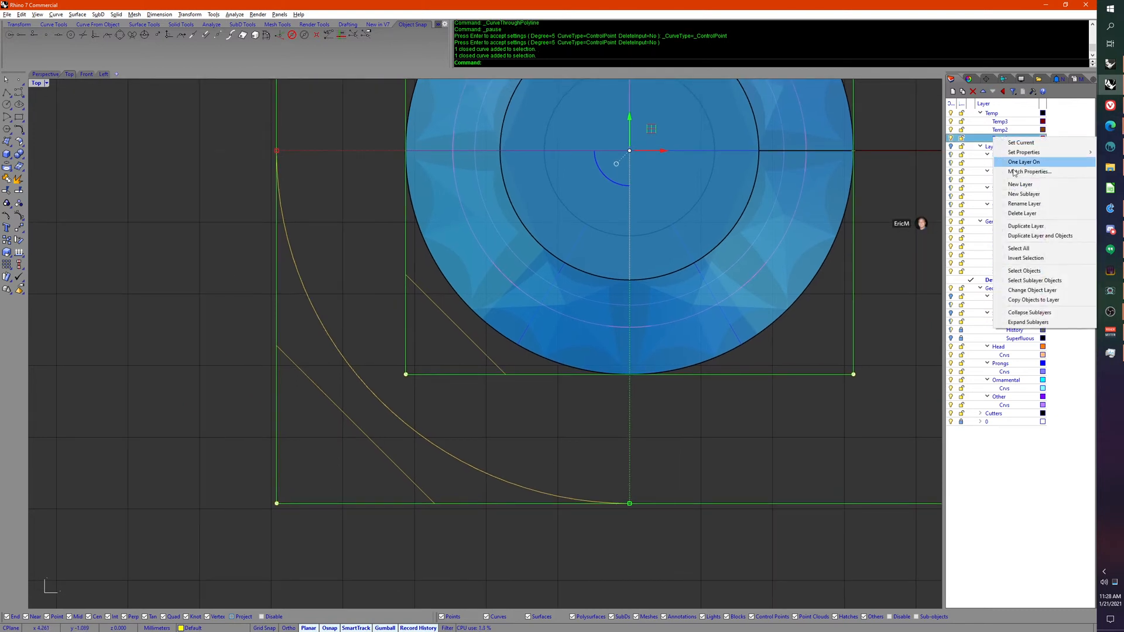
{"action": "left_click", "coordinate": [1031, 290]}
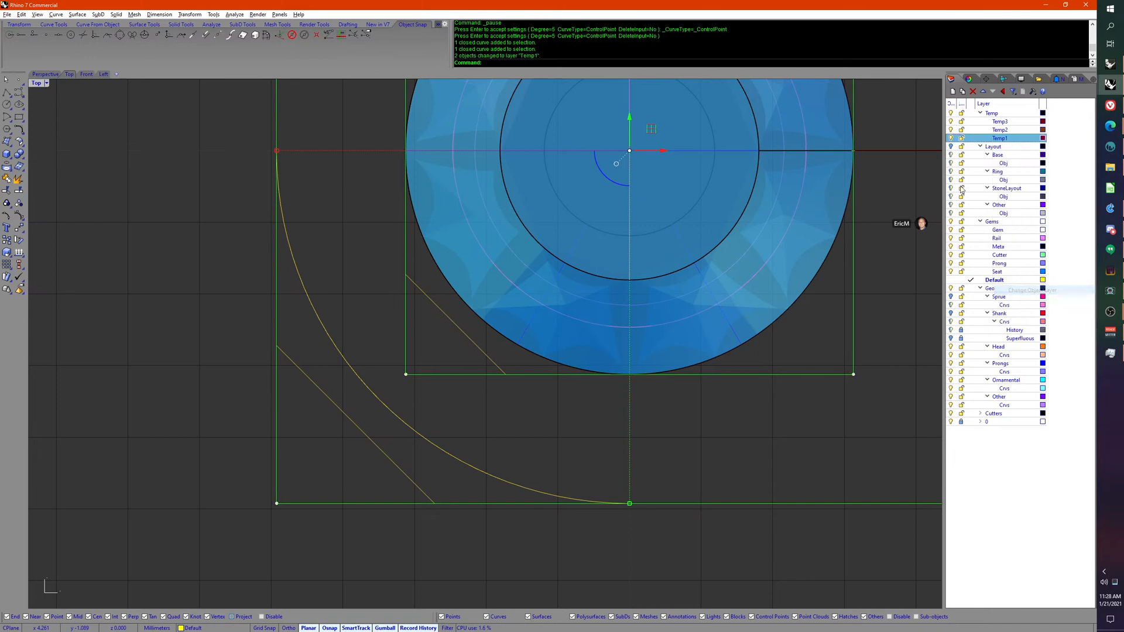
{"action": "right_click_drag", "start_coordinate": [581, 327], "coordinate": [499, 372]}
{"action": "scroll", "coordinate": [498, 372], "scroll_direction": "down", "scroll_amount": 3}
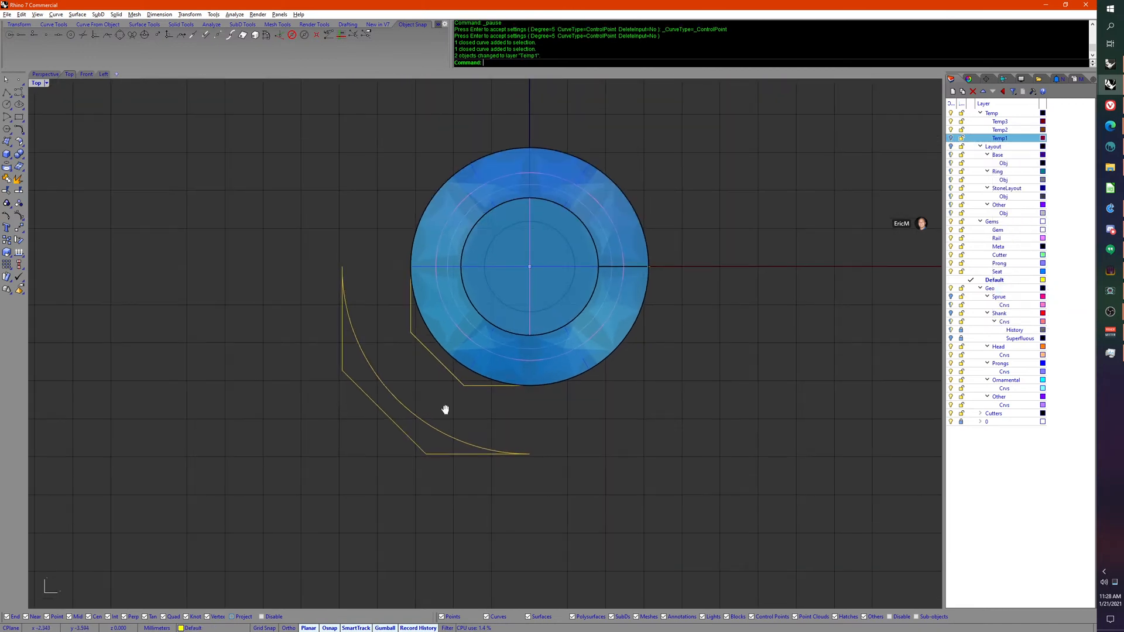
Step: Hide the gem so that only the corner polylines and their curves remain in view
{"action": "scroll", "coordinate": [446, 406], "scroll_direction": "up", "scroll_amount": 5}
{"action": "left_click", "coordinate": [547, 313]}
{"action": "middle_click", "coordinate": [554, 307]}
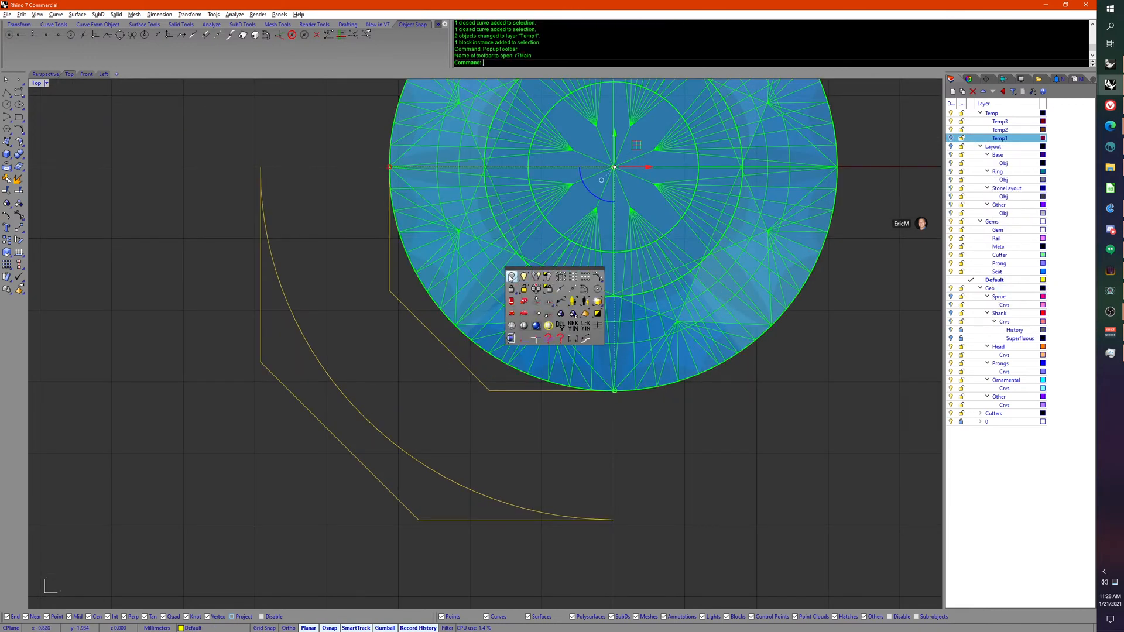
{"action": "left_click", "coordinate": [512, 277]}
{"action": "right_click_drag", "start_coordinate": [490, 380], "coordinate": [445, 403]}
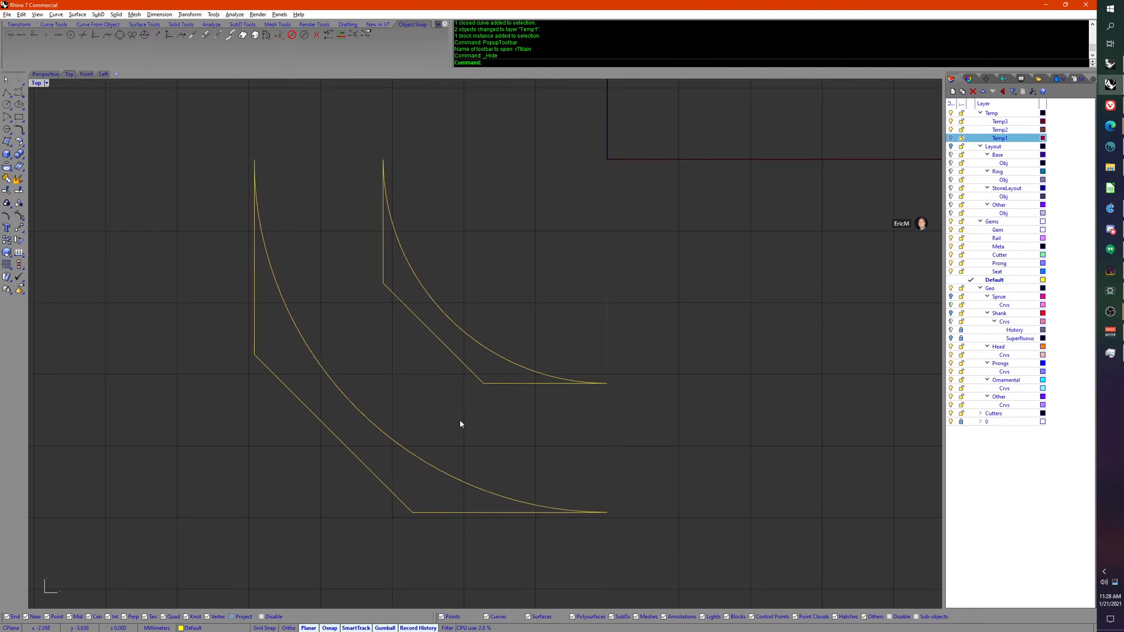
Step: Examine in perspective how the two smooth curves relate to their inner and outer control polylines
{"action": "left_click", "coordinate": [49, 75]}
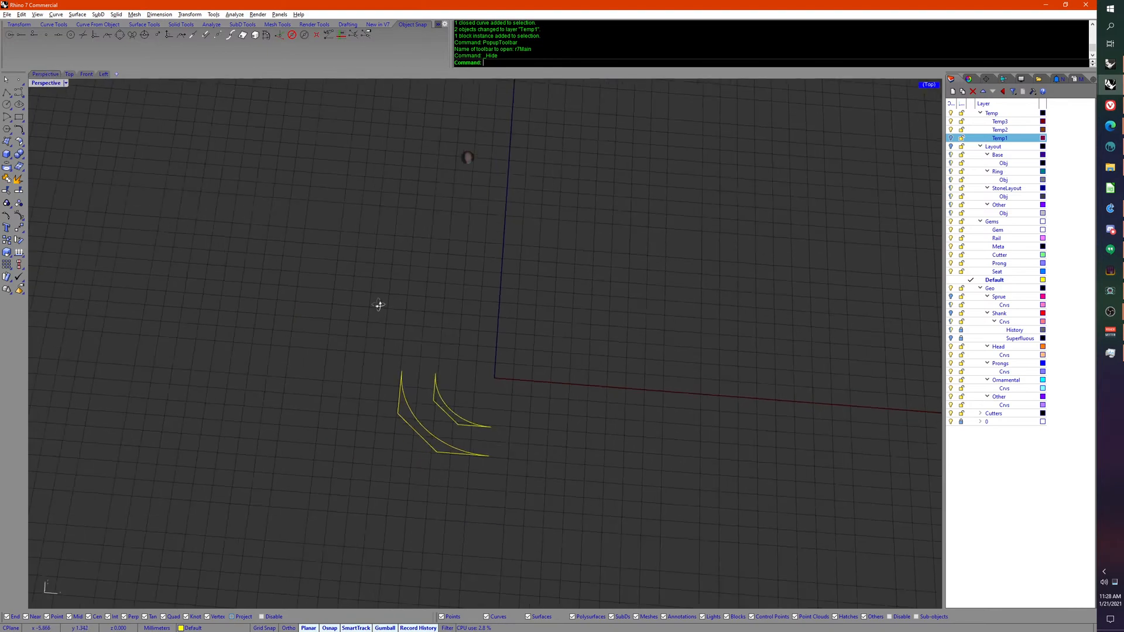
{"action": "left_click", "coordinate": [405, 292]}
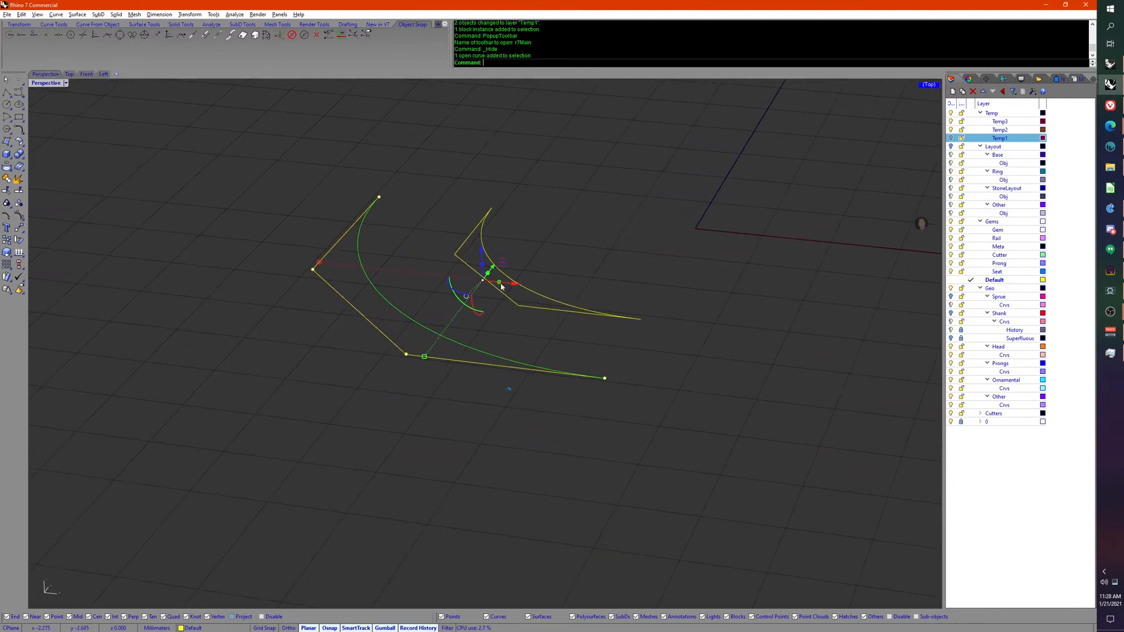
{"action": "left_click", "coordinate": [524, 284], "text": "shift"}
{"action": "right_click_drag", "start_coordinate": [541, 304], "coordinate": [507, 291]}
{"action": "left_click", "coordinate": [496, 287]}
{"action": "right_click_drag", "start_coordinate": [616, 306], "coordinate": [616, 305]}
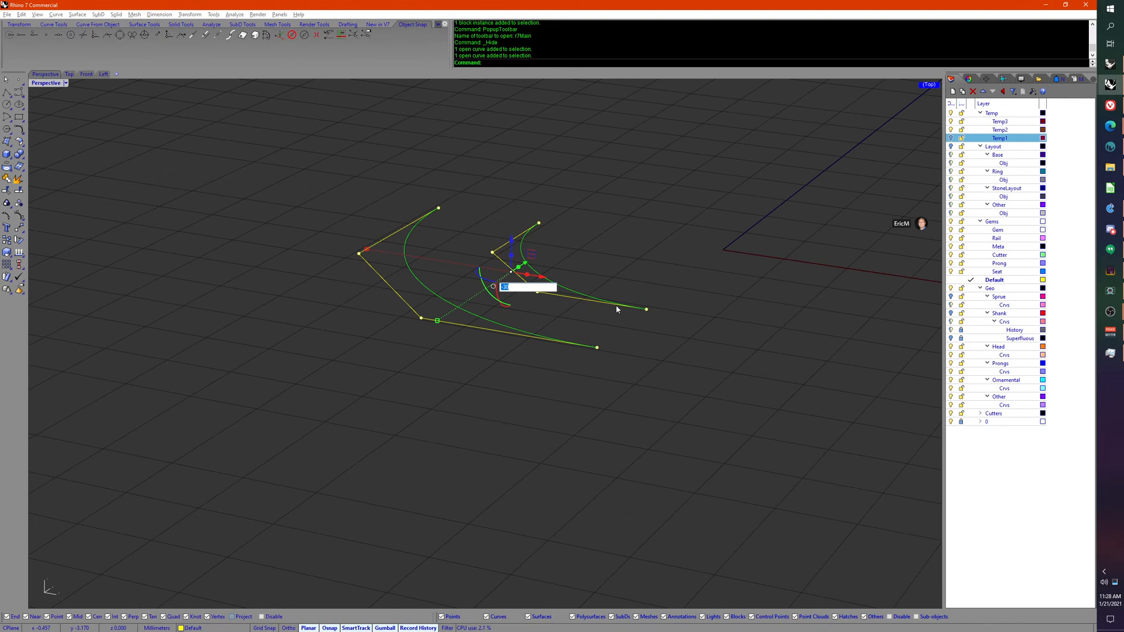
{"action": "left_click", "coordinate": [623, 256]}
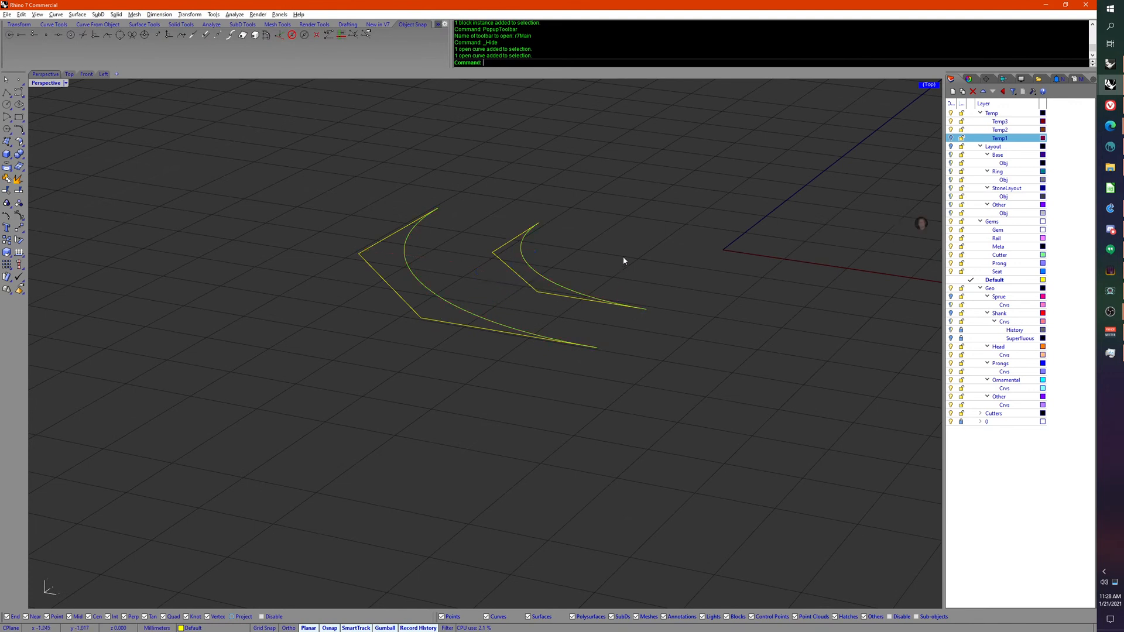
{"action": "left_click", "coordinate": [519, 276]}
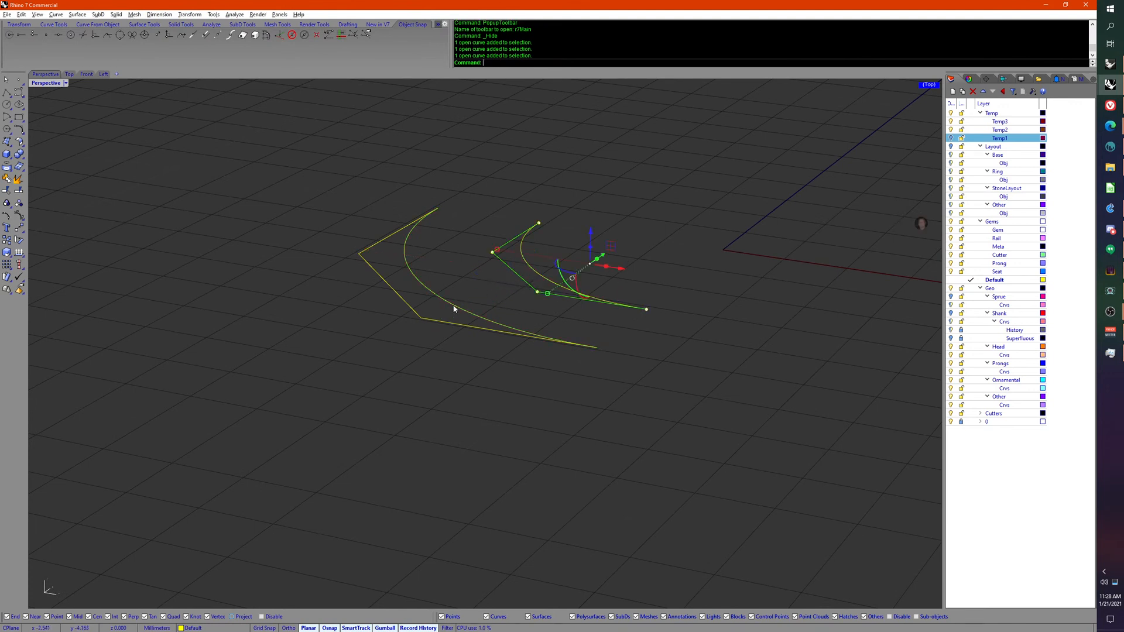
{"action": "left_click", "coordinate": [408, 306], "text": "shift"}
{"action": "right_click_drag", "start_coordinate": [407, 307], "coordinate": [448, 328]}
{"action": "left_click", "coordinate": [391, 346]}
{"action": "scroll", "coordinate": [391, 345], "scroll_direction": "down", "scroll_amount": 10}
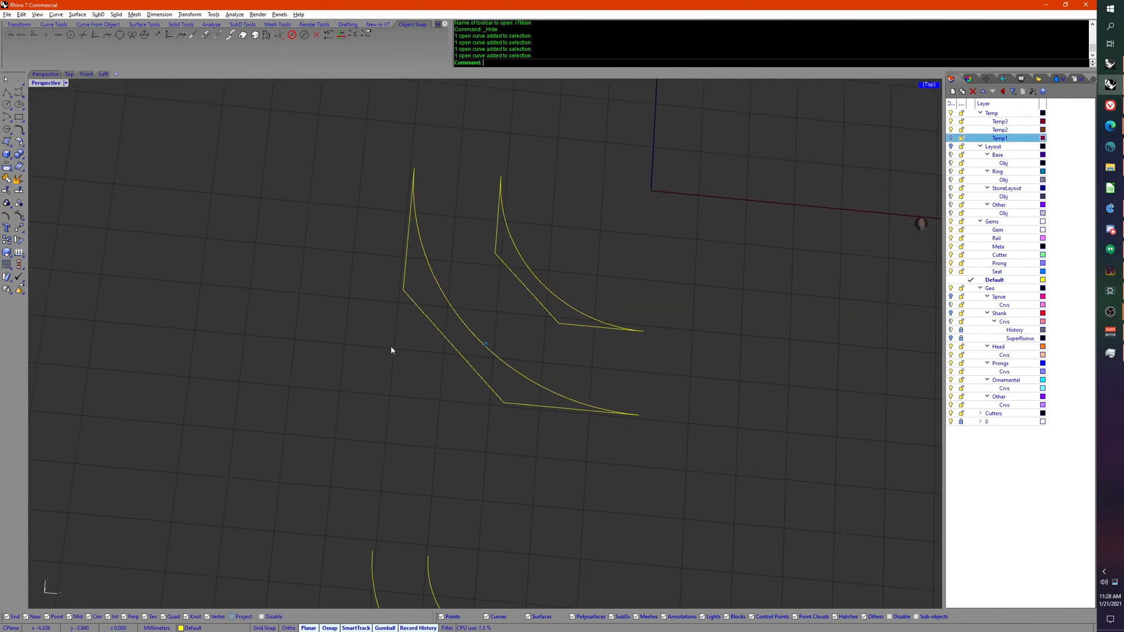
Step: Delete the pair of stray curves lying away from the corner polylines
{"action": "left_click_drag", "start_coordinate": [533, 422], "coordinate": [465, 404]}
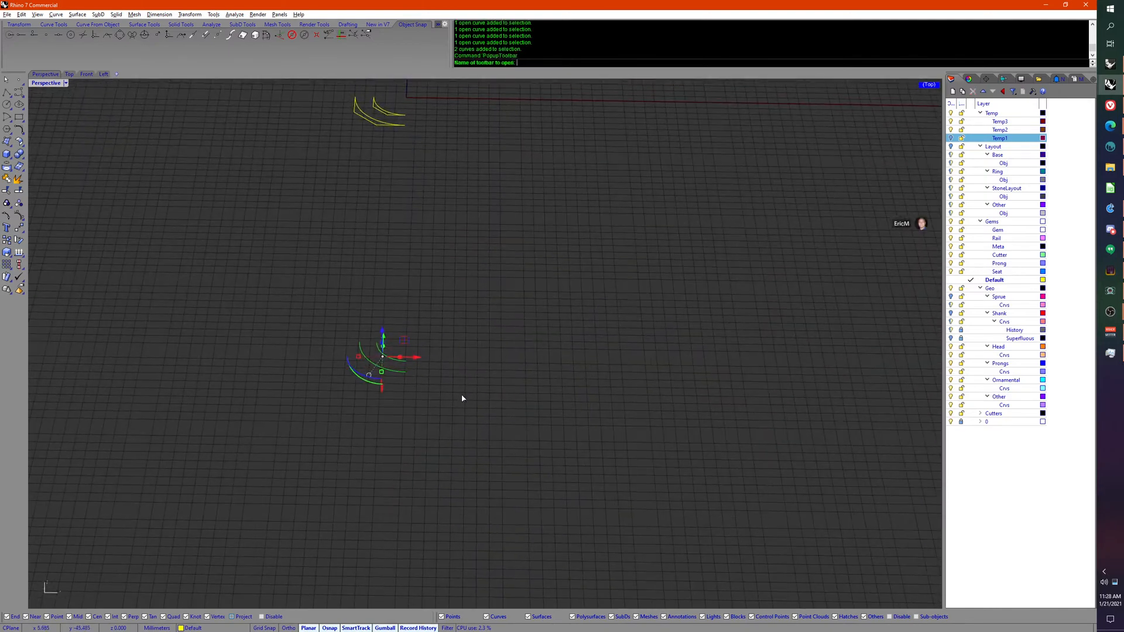
{"action": "middle_click", "coordinate": [465, 402]}
{"action": "left_click", "coordinate": [467, 414]}
{"action": "scroll", "coordinate": [476, 378], "scroll_direction": "up", "scroll_amount": 5}
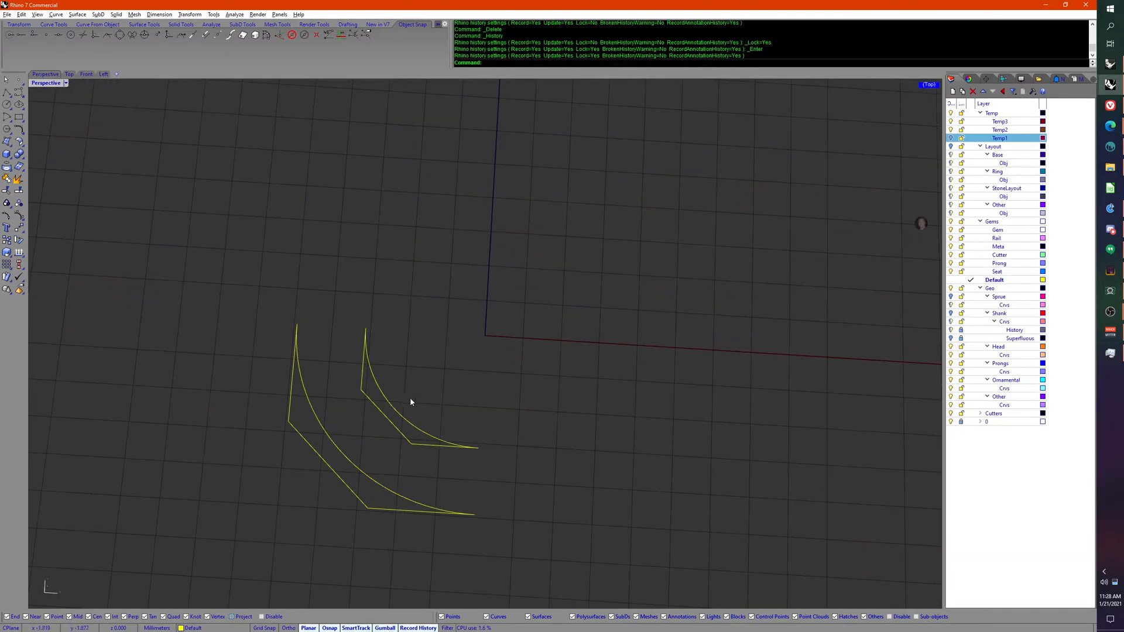
Step: Delete the two smooth curves and leave only the inner and outer corner polylines
{"action": "left_click", "coordinate": [395, 406]}
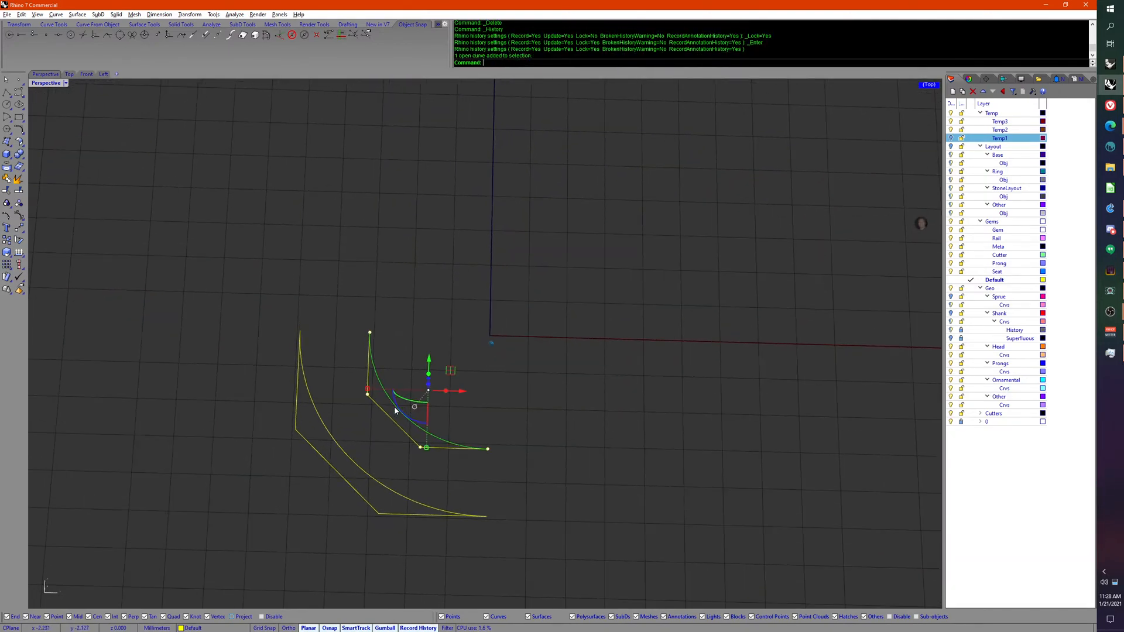
{"action": "left_click", "coordinate": [368, 428]}
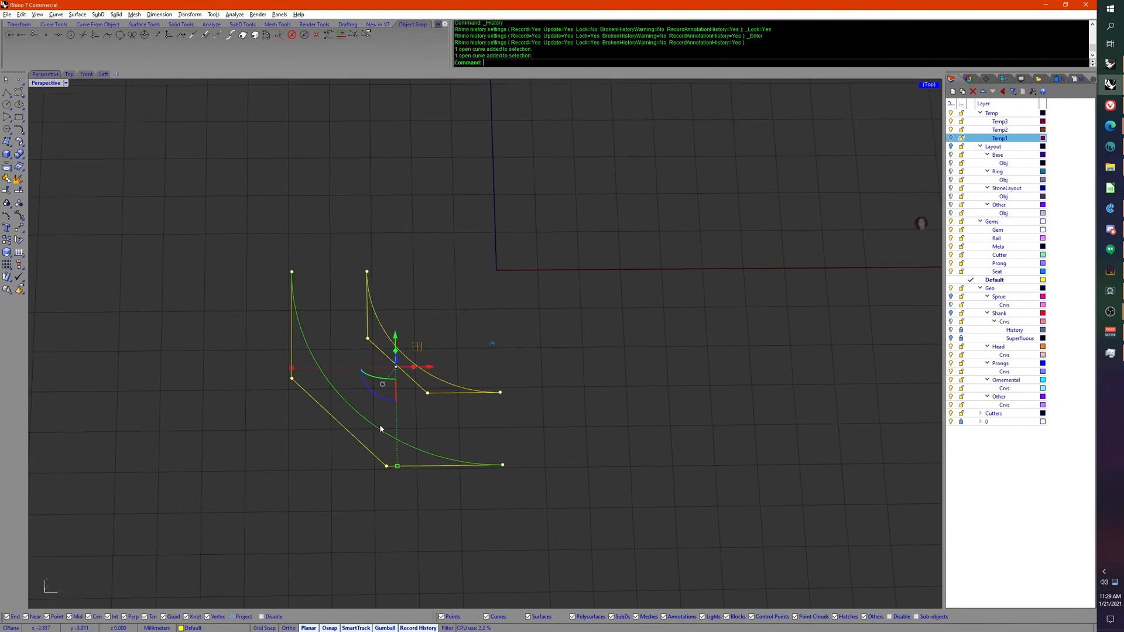
{"action": "left_click", "coordinate": [460, 433]}
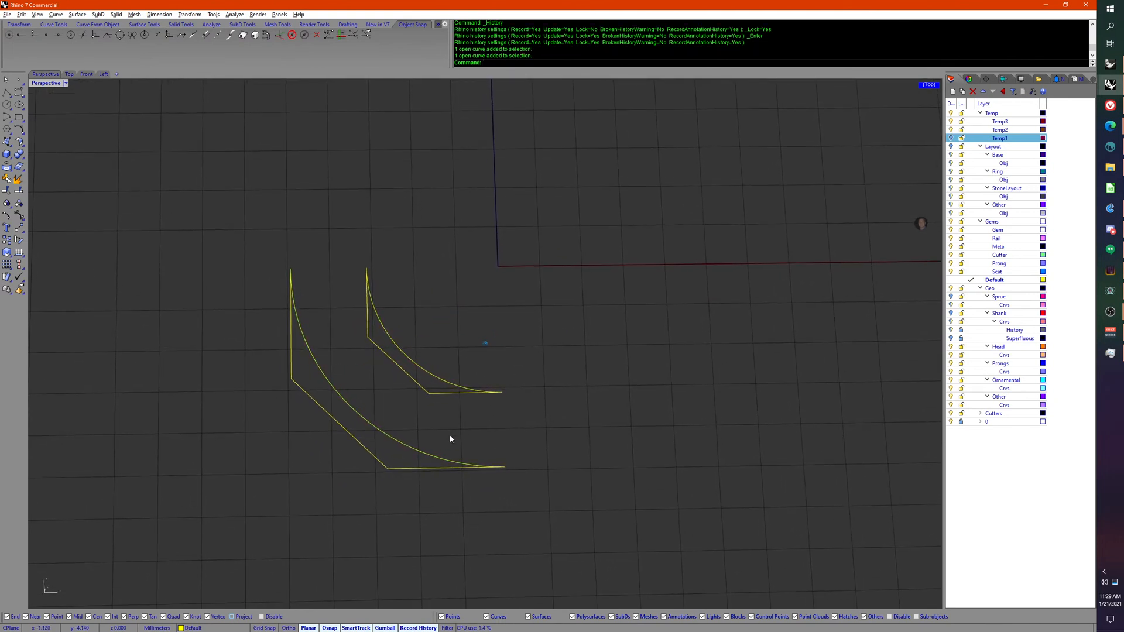
{"action": "left_click", "coordinate": [381, 428]}
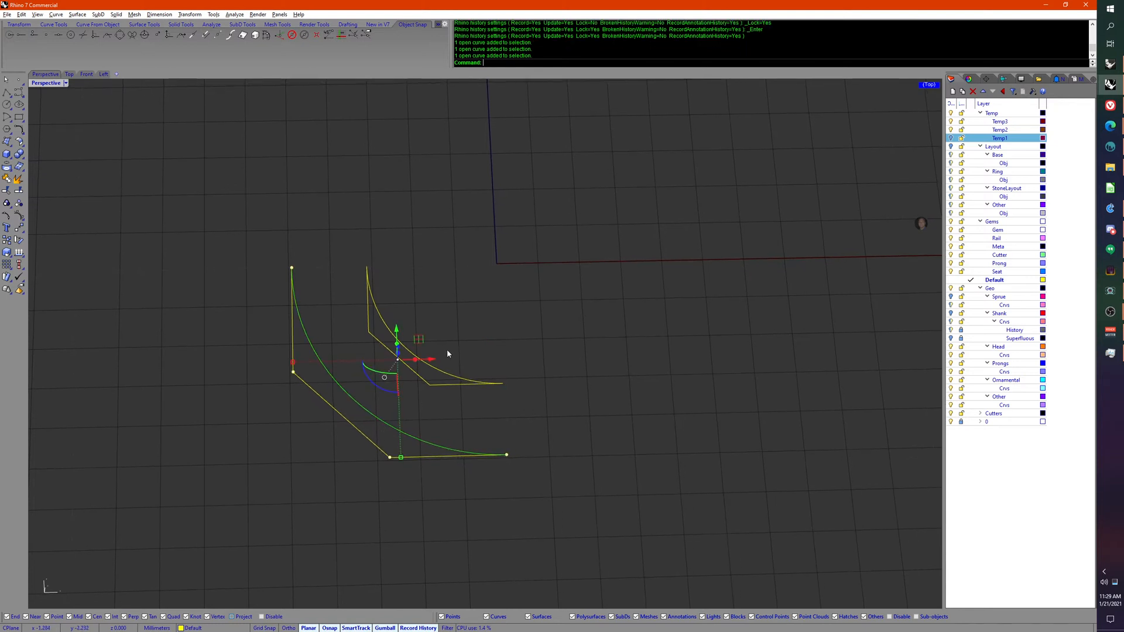
{"action": "left_click", "coordinate": [421, 360]}
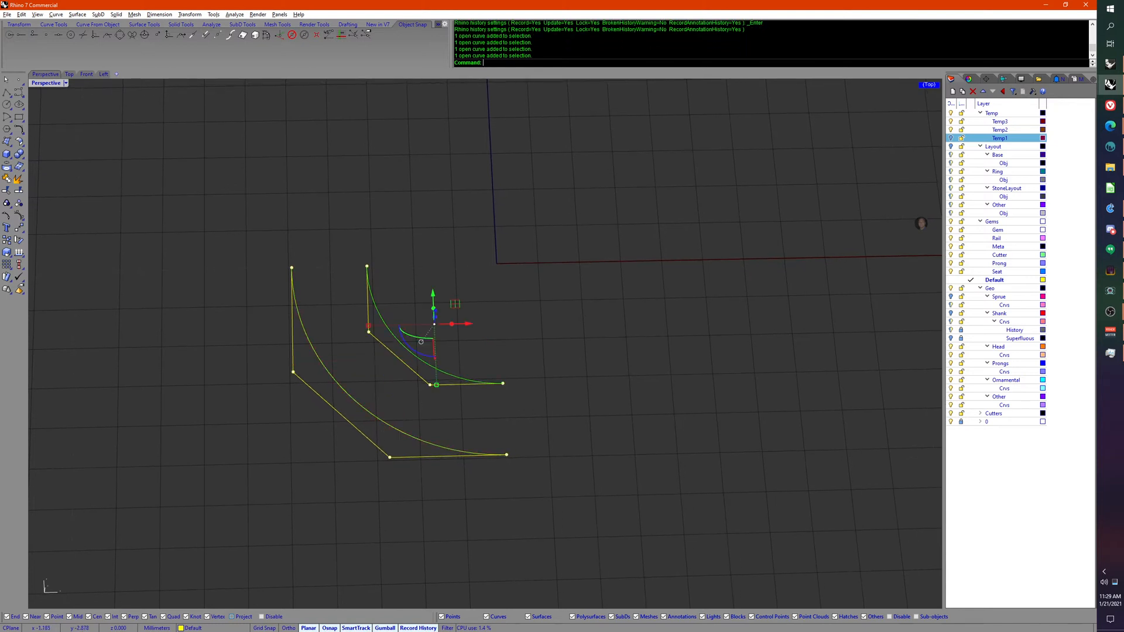
{"action": "left_click", "coordinate": [374, 414], "text": "shift"}
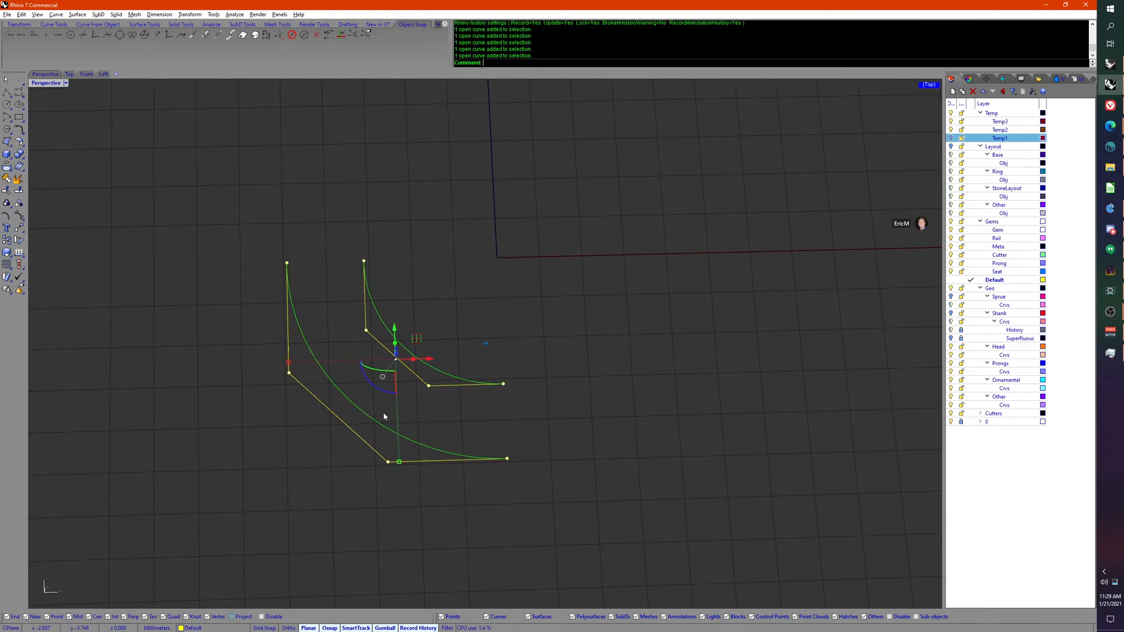
{"action": "middle_click", "coordinate": [448, 421]}
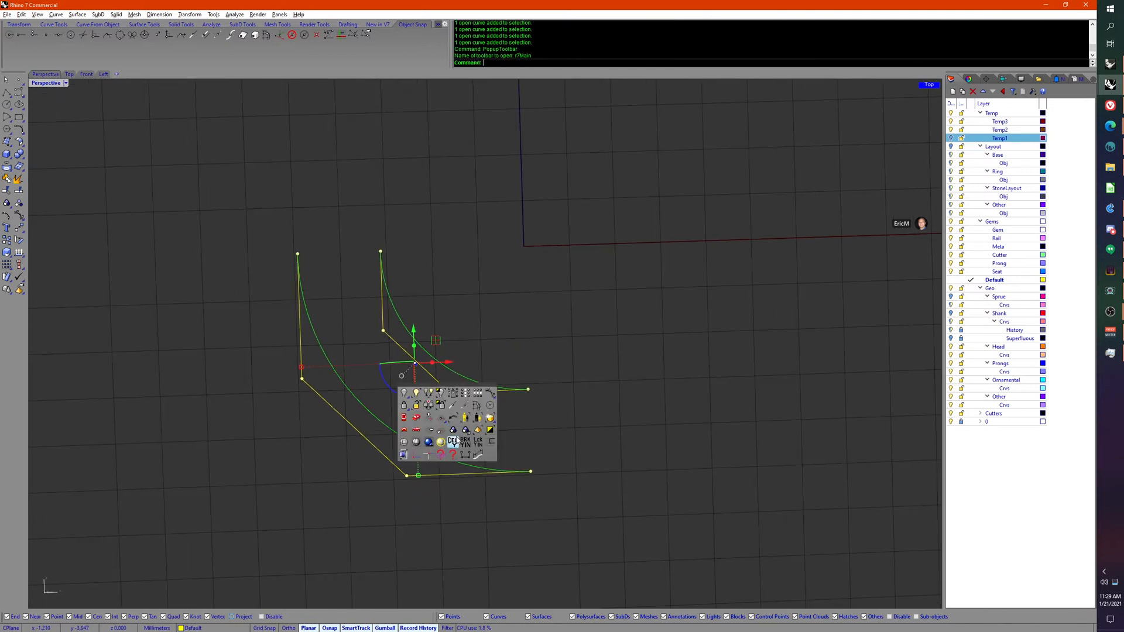
{"action": "left_click", "coordinate": [458, 439]}
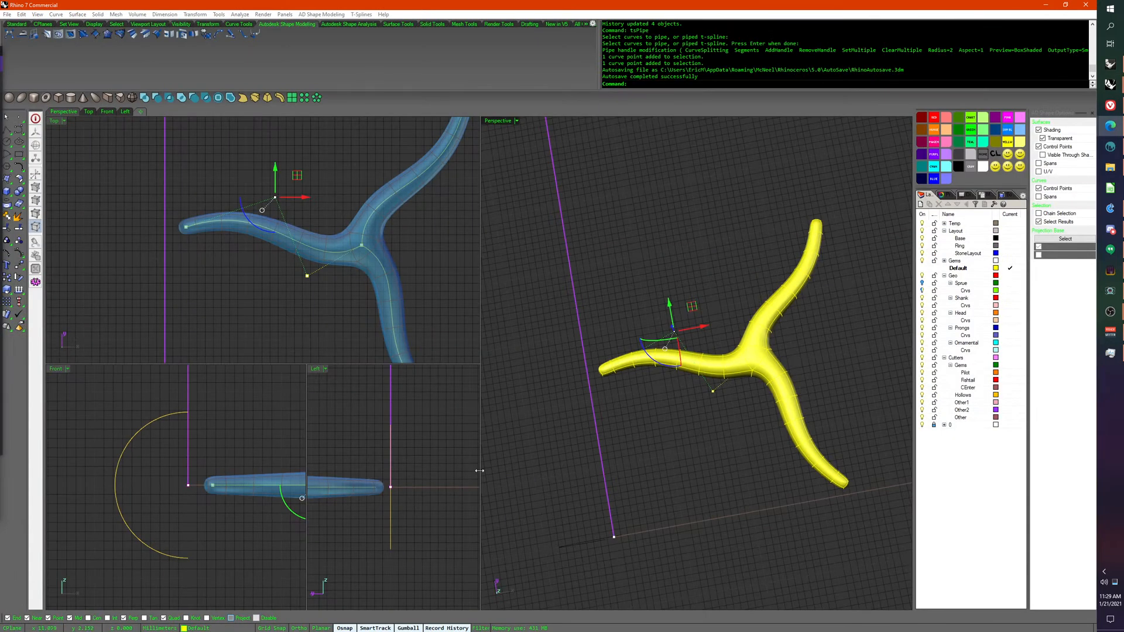
Step: Return from the Rhino 5 T-Splines model to the Rhino 7 setting file and explode both corner polylines into segments
{"action": "scroll", "coordinate": [595, 520], "scroll_direction": "down", "scroll_amount": 2}
{"action": "mouse_move", "coordinate": [1109, 84]}
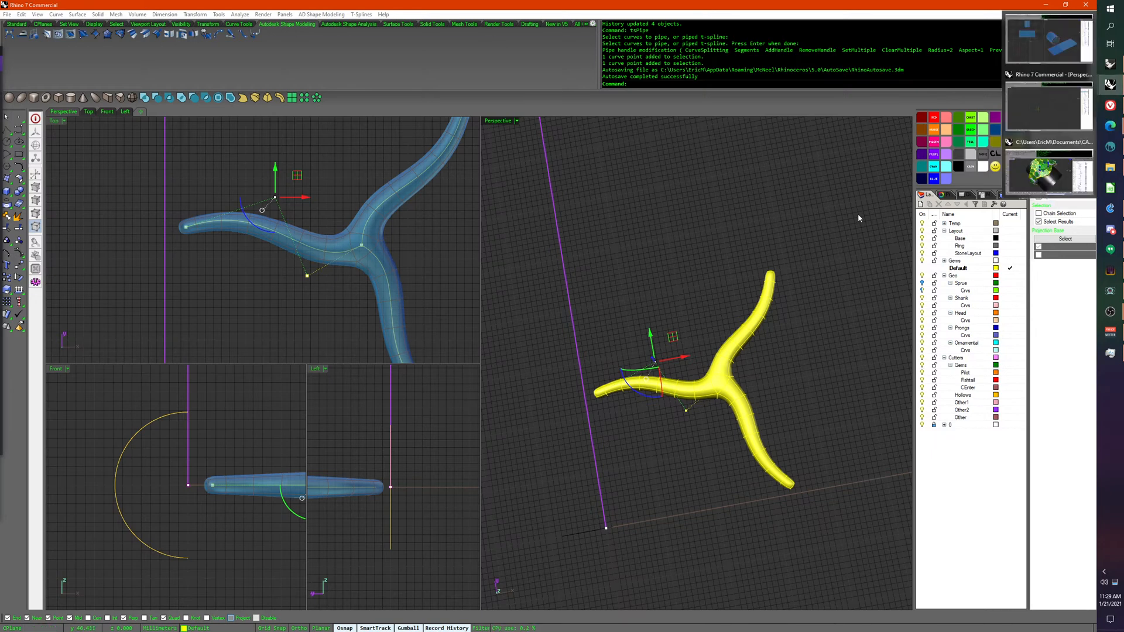
{"action": "left_click", "coordinate": [1054, 107]}
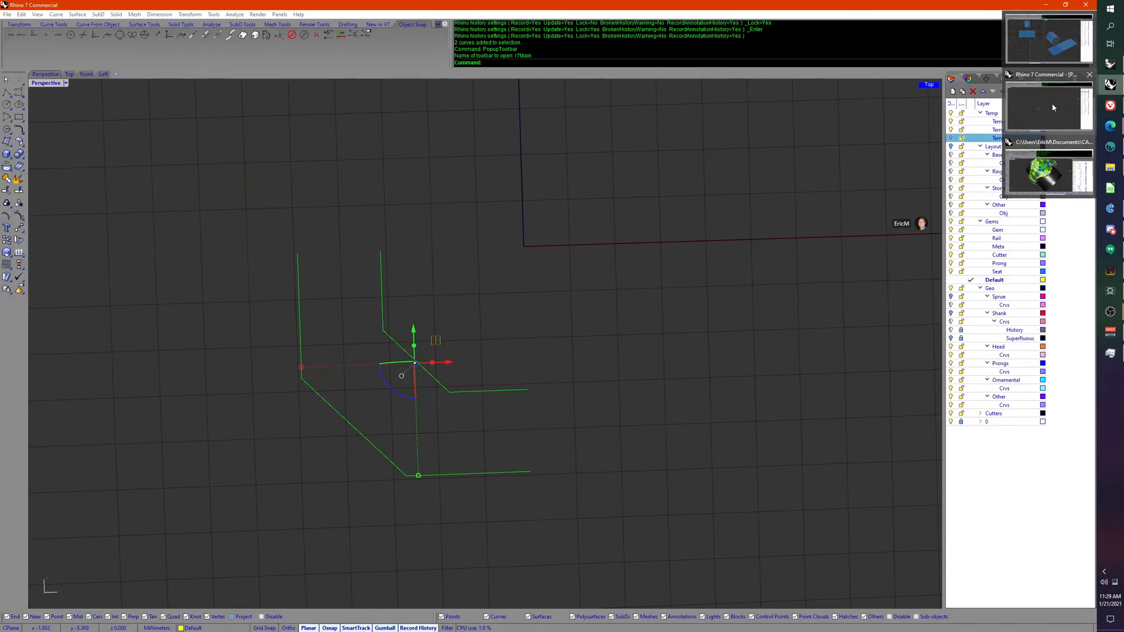
{"action": "middle_click", "coordinate": [580, 436]}
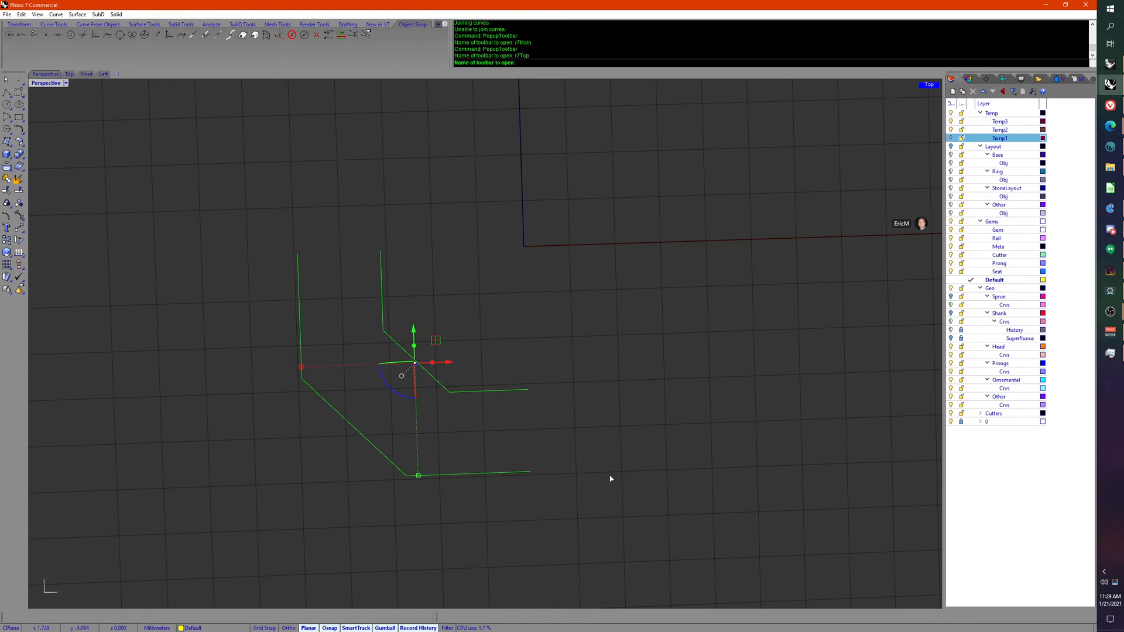
{"action": "middle_click", "coordinate": [610, 479]}
{"action": "left_click", "coordinate": [634, 462]}
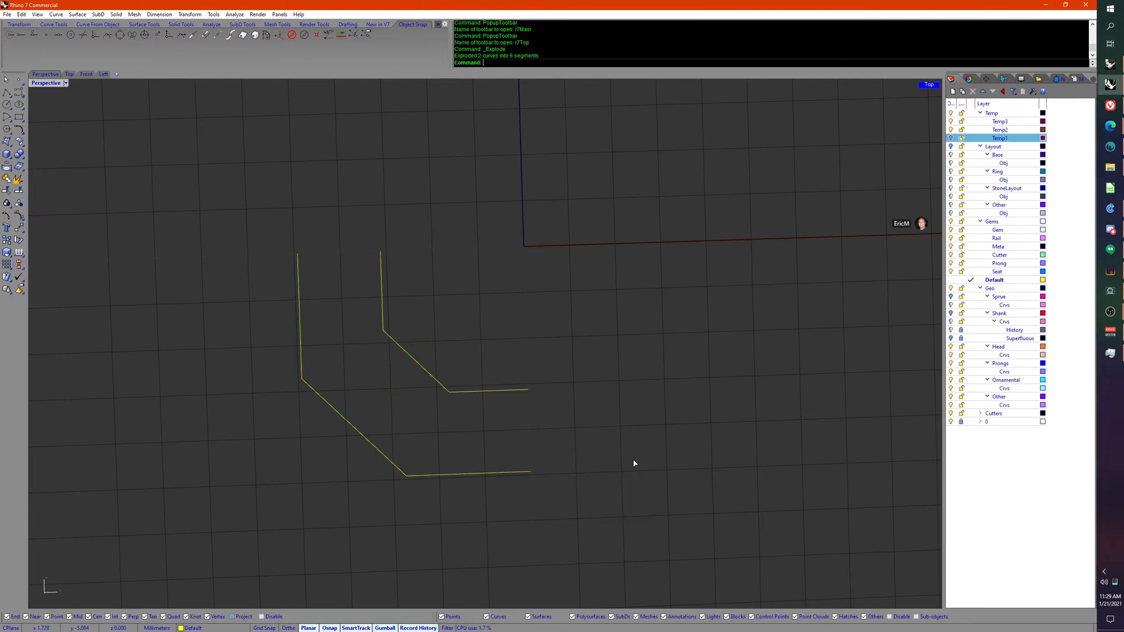
Step: Delete the horizontal segments of the inner and outer corner polylines
{"action": "left_click", "coordinate": [598, 470]}
{"action": "left_click", "coordinate": [498, 349]}
{"action": "left_click", "coordinate": [454, 422], "text": "shift"}
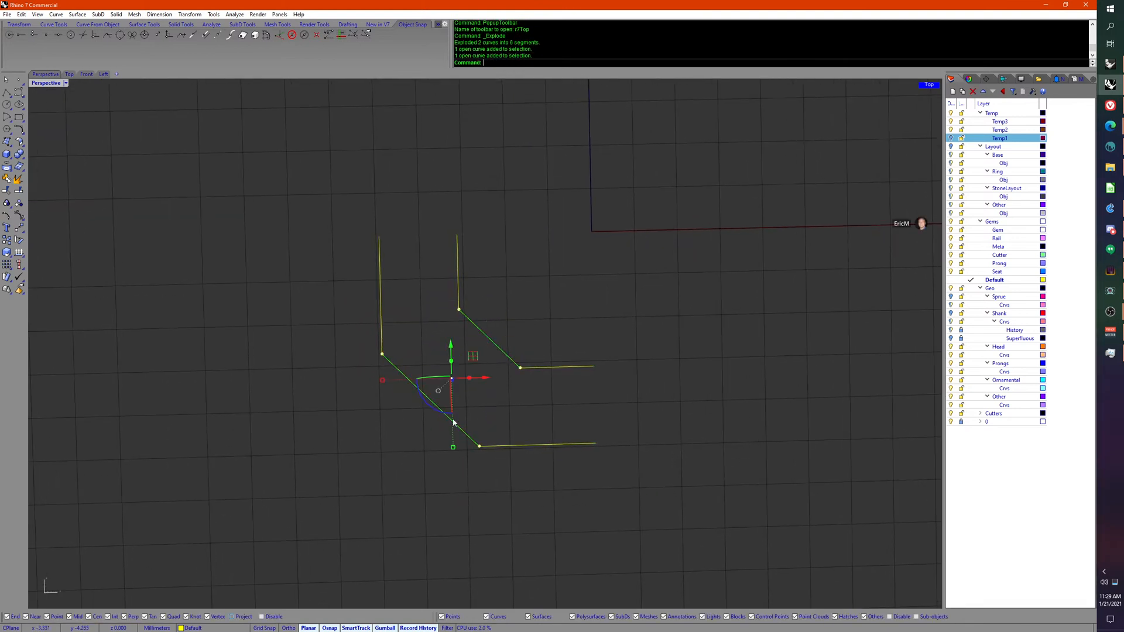
{"action": "left_click", "coordinate": [508, 418]}
{"action": "left_click", "coordinate": [549, 367]}
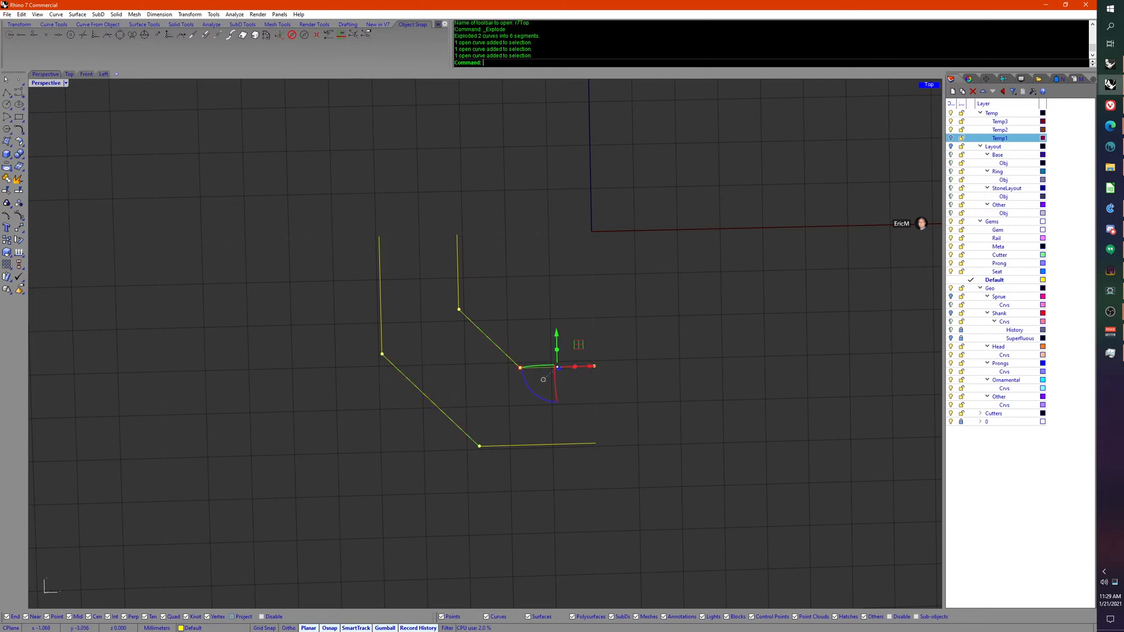
{"action": "left_click", "coordinate": [551, 445], "text": "shift"}
{"action": "middle_click", "coordinate": [539, 474]}
{"action": "left_click", "coordinate": [543, 491]}
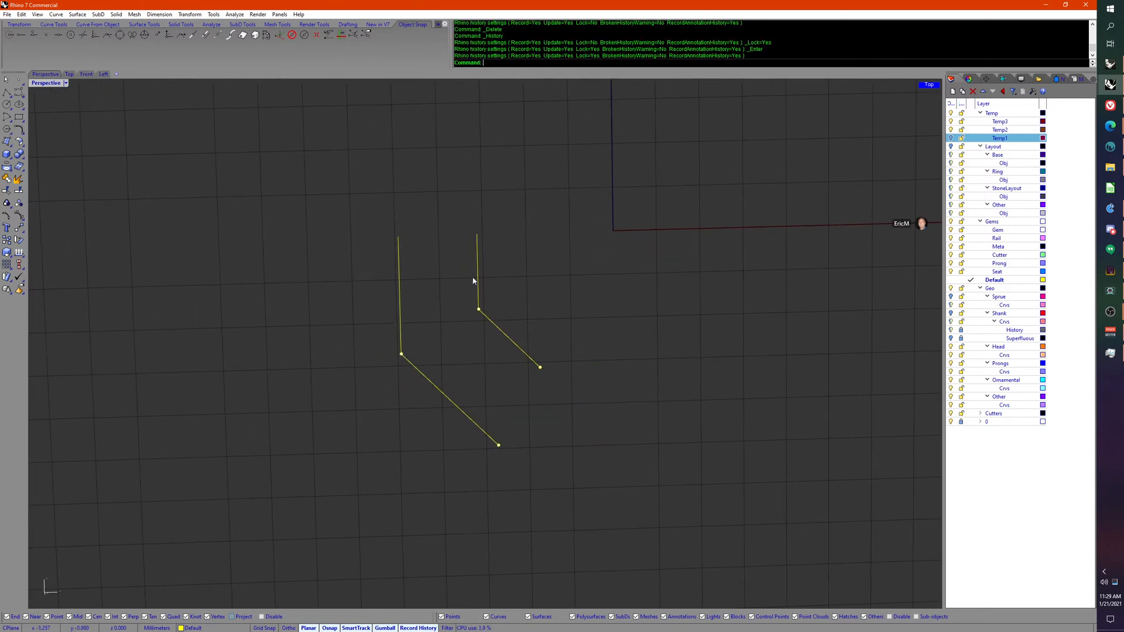
Step: Mirror the two vertical segments across the diagonal plane through the origin to recreate the horizontal segments with history
{"action": "left_click", "coordinate": [477, 282]}
{"action": "left_click", "coordinate": [400, 287], "text": "shift"}
{"action": "scroll", "coordinate": [520, 392], "scroll_direction": "down", "scroll_amount": 2}
{"action": "middle_click", "coordinate": [522, 406]}
{"action": "left_click", "coordinate": [527, 418]}
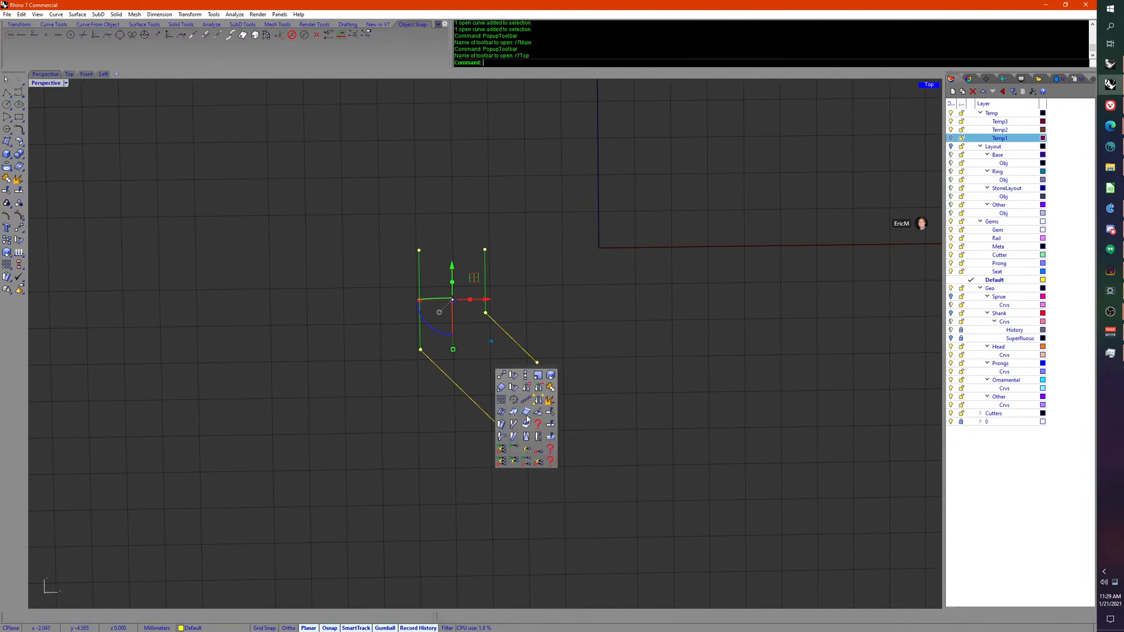
{"action": "left_click", "coordinate": [526, 387]}
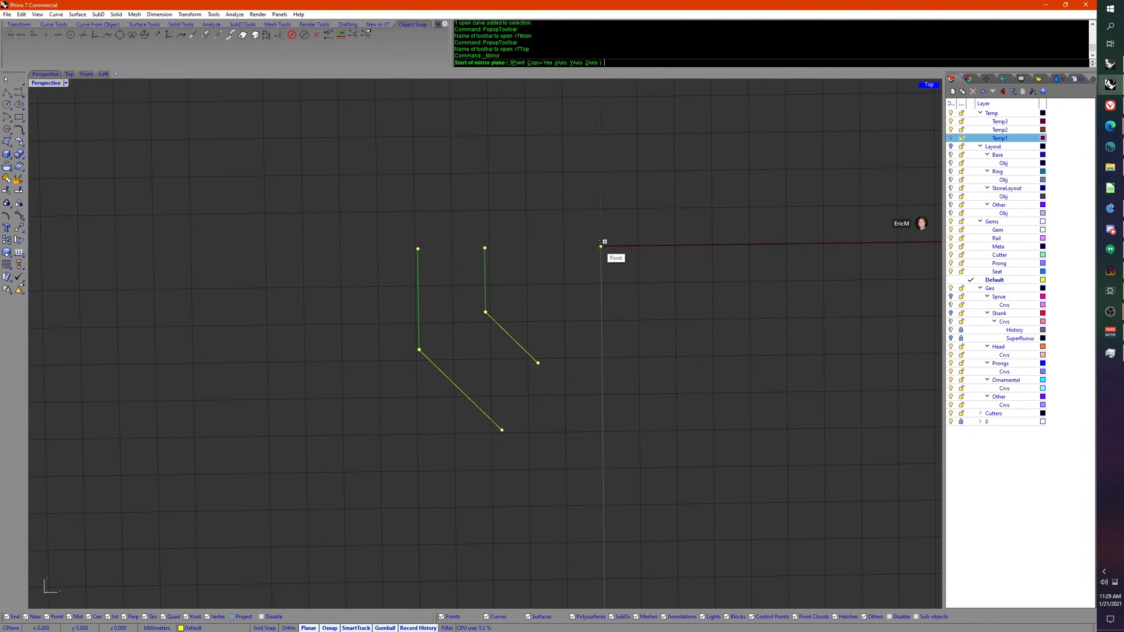
{"action": "left_click", "coordinate": [601, 246]}
{"action": "left_click", "coordinate": [429, 432]}
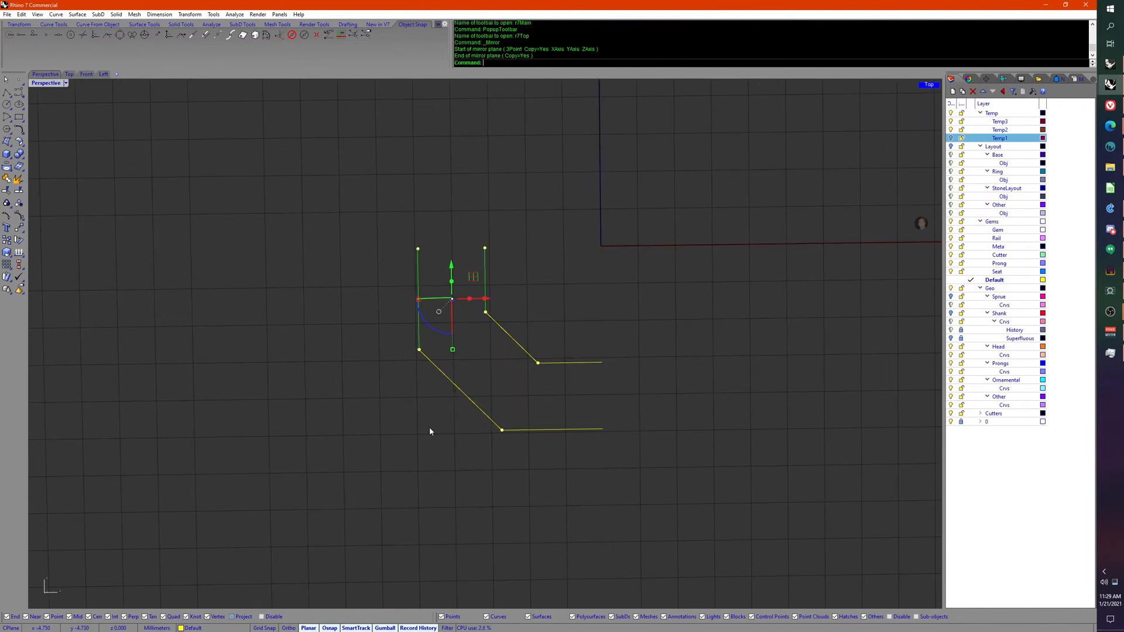
{"action": "middle_click", "coordinate": [419, 443]}
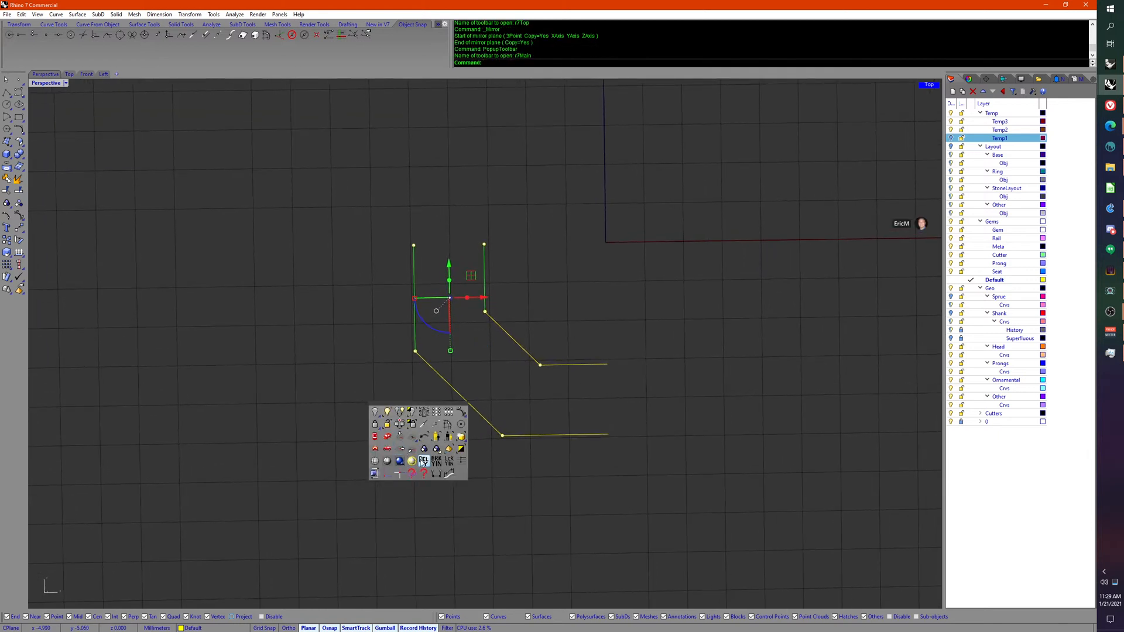
{"action": "middle_click", "coordinate": [391, 448]}
{"action": "left_click", "coordinate": [390, 447]}
{"action": "left_click", "coordinate": [401, 480]}
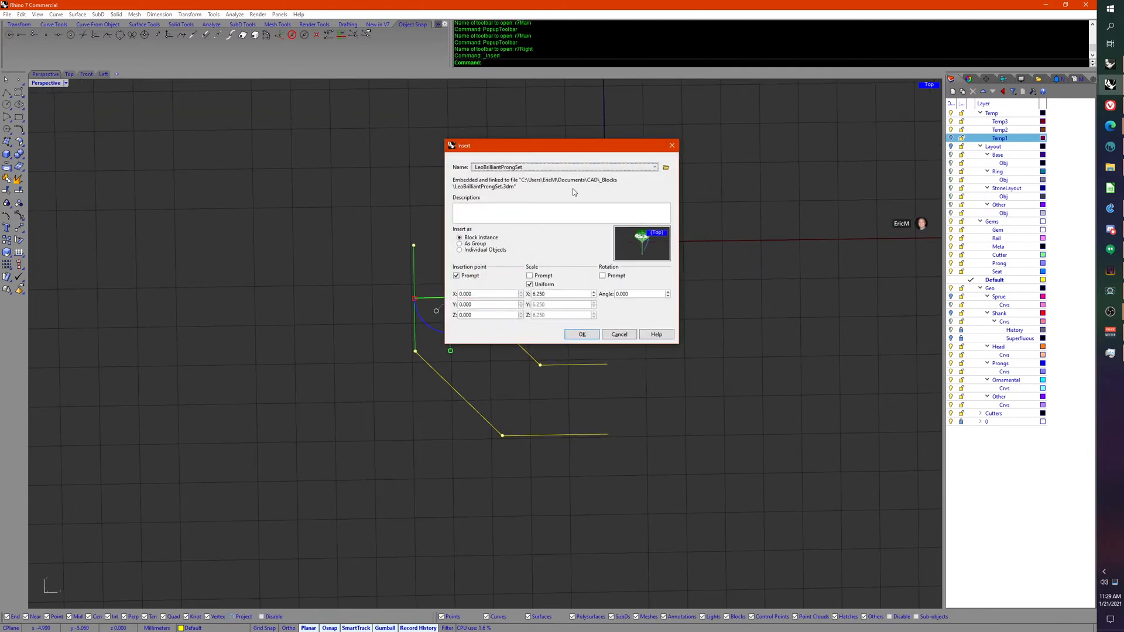
{"action": "left_click", "coordinate": [593, 168]}
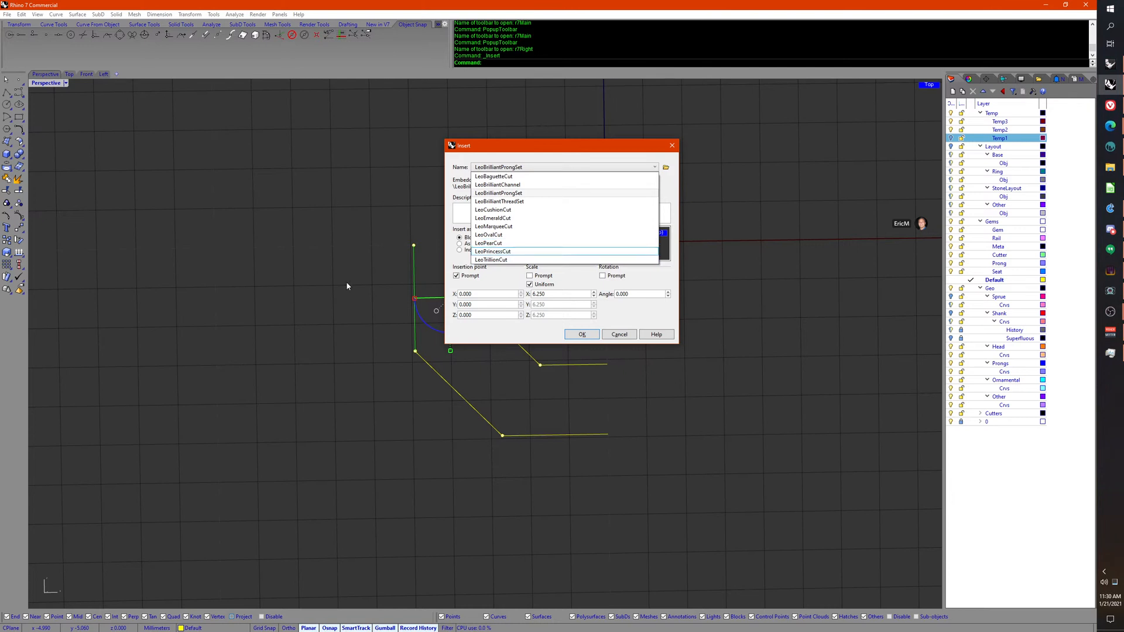
{"action": "left_click", "coordinate": [349, 295]}
{"action": "left_click", "coordinate": [619, 334]}
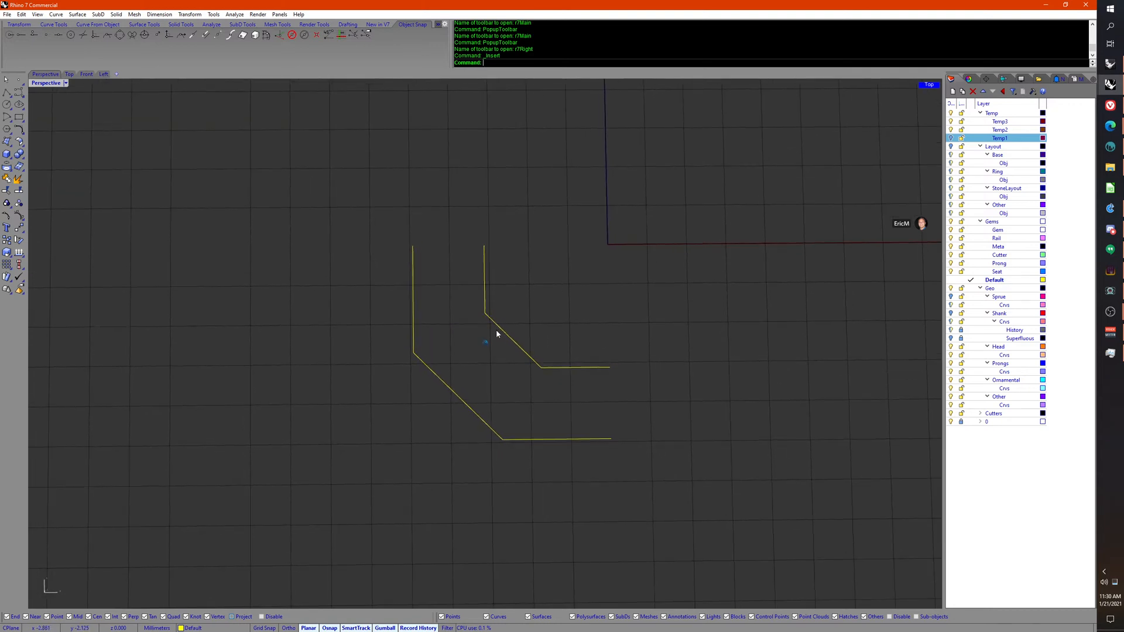
Step: Try to move the shared corner points of the inner vertical and diagonal segments downward to test the mirror history
{"action": "left_click", "coordinate": [496, 329]}
{"action": "left_click", "coordinate": [491, 295], "text": "shift"}
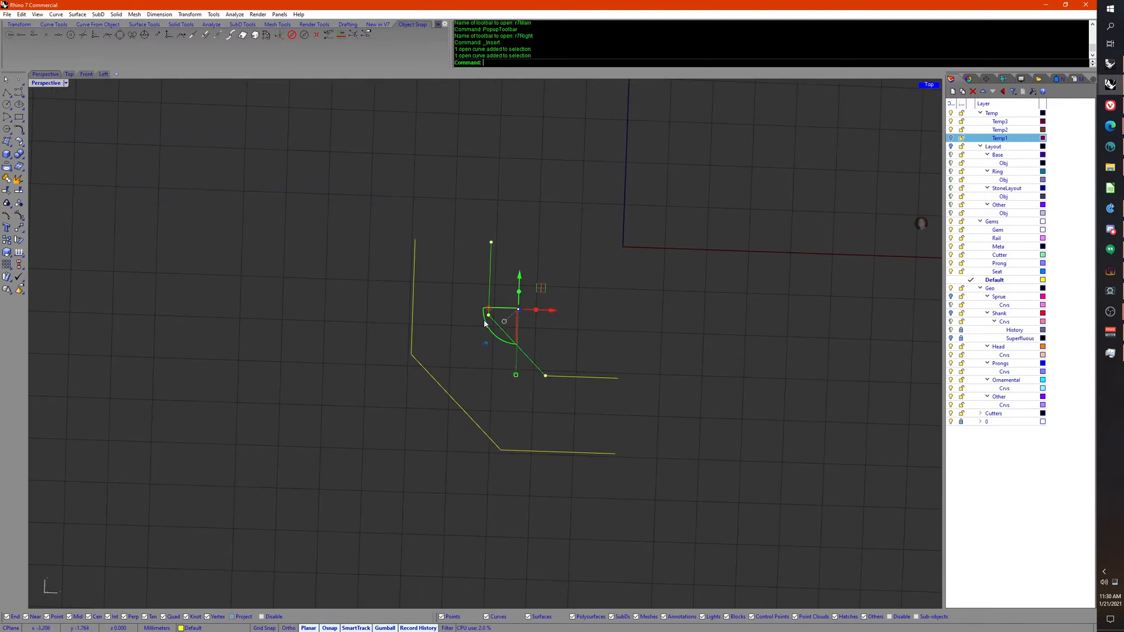
{"action": "right_click_drag", "start_coordinate": [486, 315], "coordinate": [475, 306]}
{"action": "left_click_drag", "start_coordinate": [460, 298], "coordinate": [508, 334]}
{"action": "left_click_drag", "start_coordinate": [489, 285], "coordinate": [492, 299]}
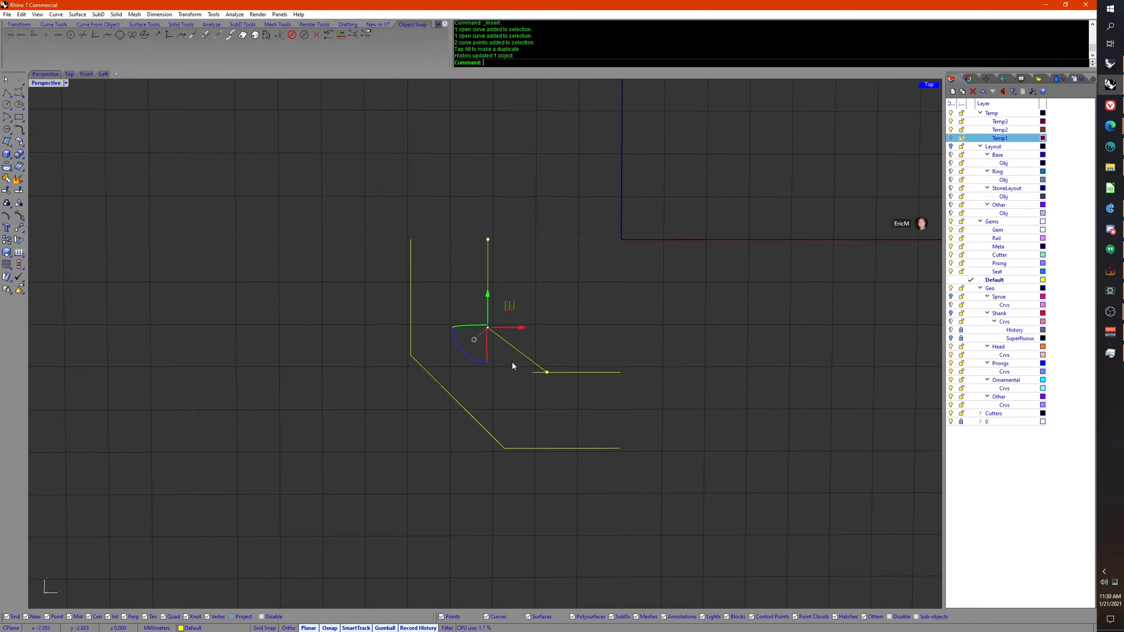
{"action": "right_click_drag", "start_coordinate": [513, 364], "coordinate": [507, 393]}
{"action": "scroll", "coordinate": [509, 376], "scroll_direction": "up", "scroll_amount": 6}
{"action": "scroll", "coordinate": [507, 387], "scroll_direction": "down", "scroll_amount": 4}
{"action": "key", "text": "Escape"}
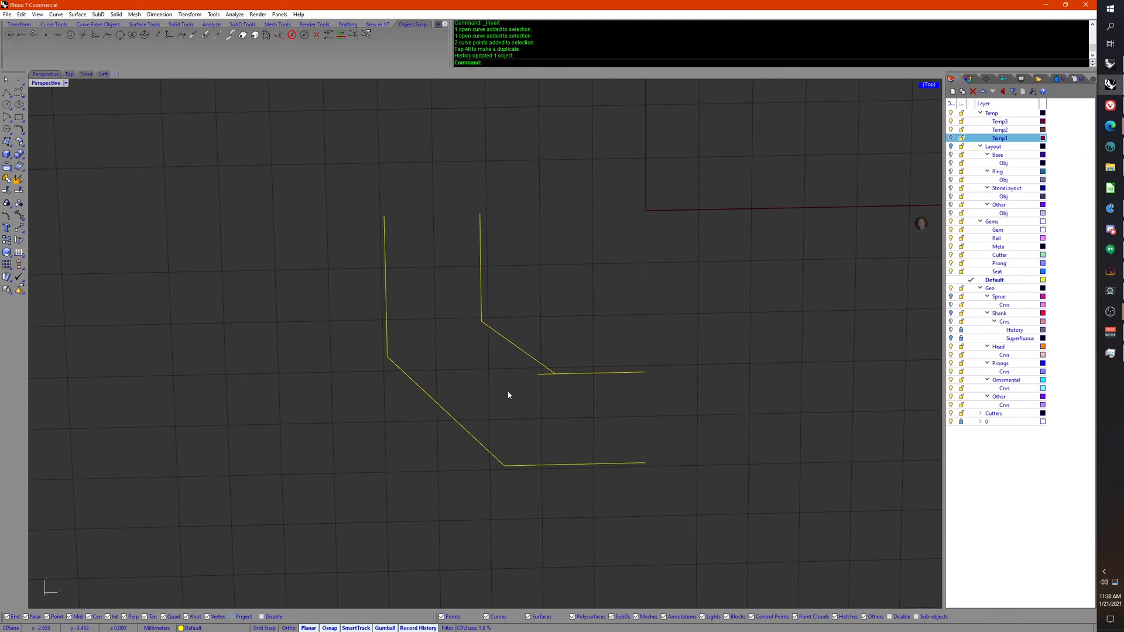
Step: Undo the corner point move and the mirroring of the vertical segments
{"action": "key", "text": "ctrl+z"}
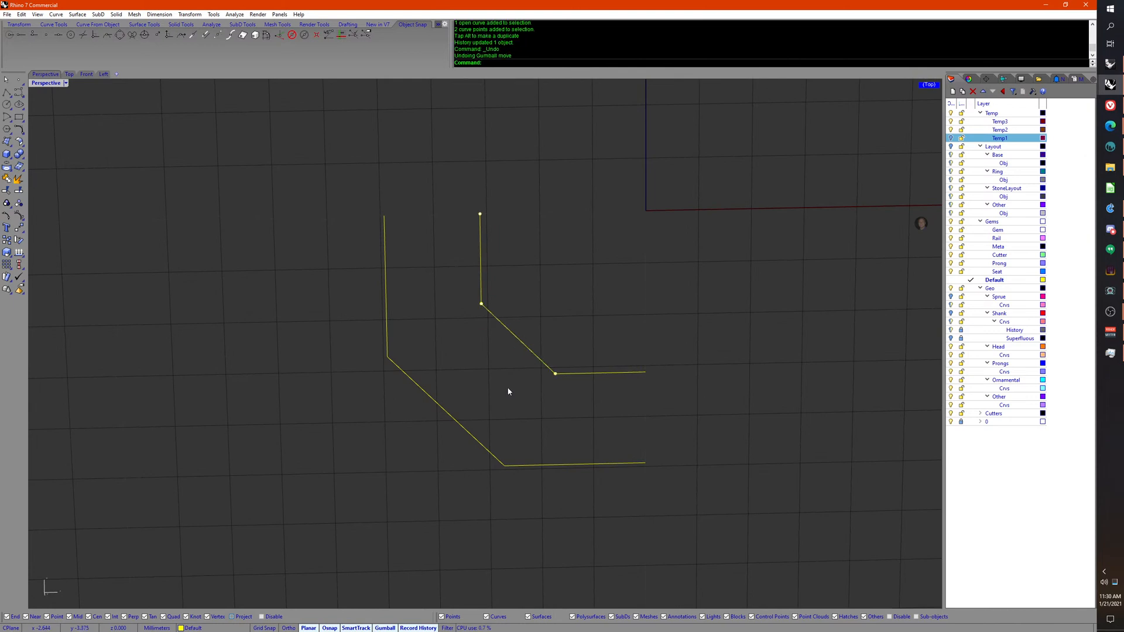
{"action": "key", "text": "ctrl+z"}
{"action": "right_click_drag", "start_coordinate": [510, 398], "coordinate": [512, 381]}
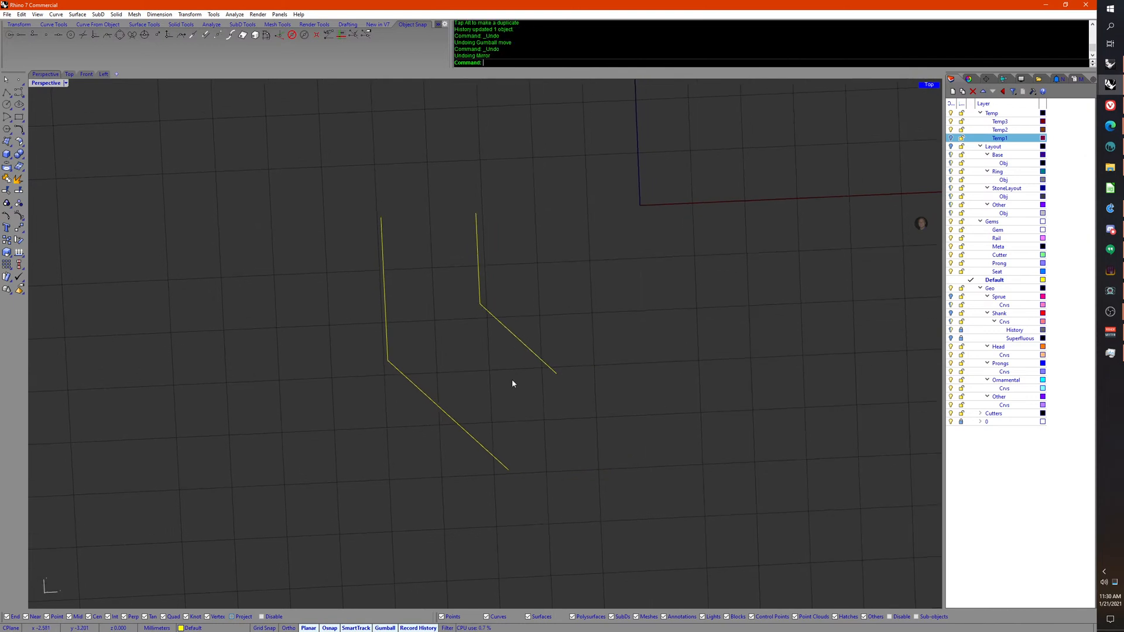
Step: Place point objects at both ends of the inner and outer vertical segments
{"action": "middle_click", "coordinate": [509, 384]}
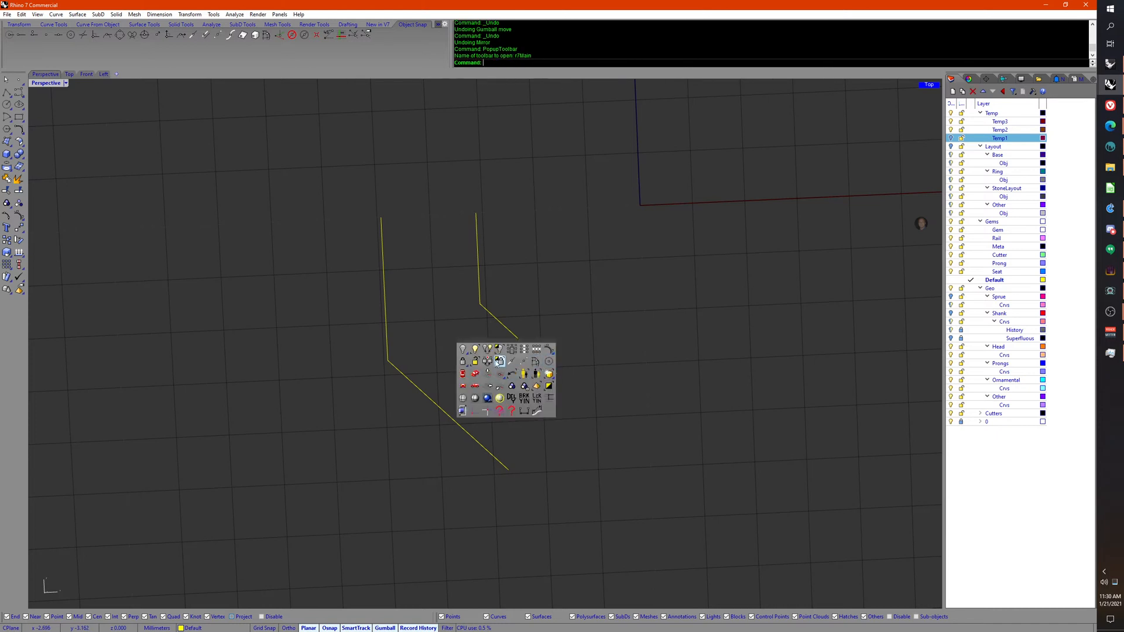
{"action": "middle_click", "coordinate": [475, 364]}
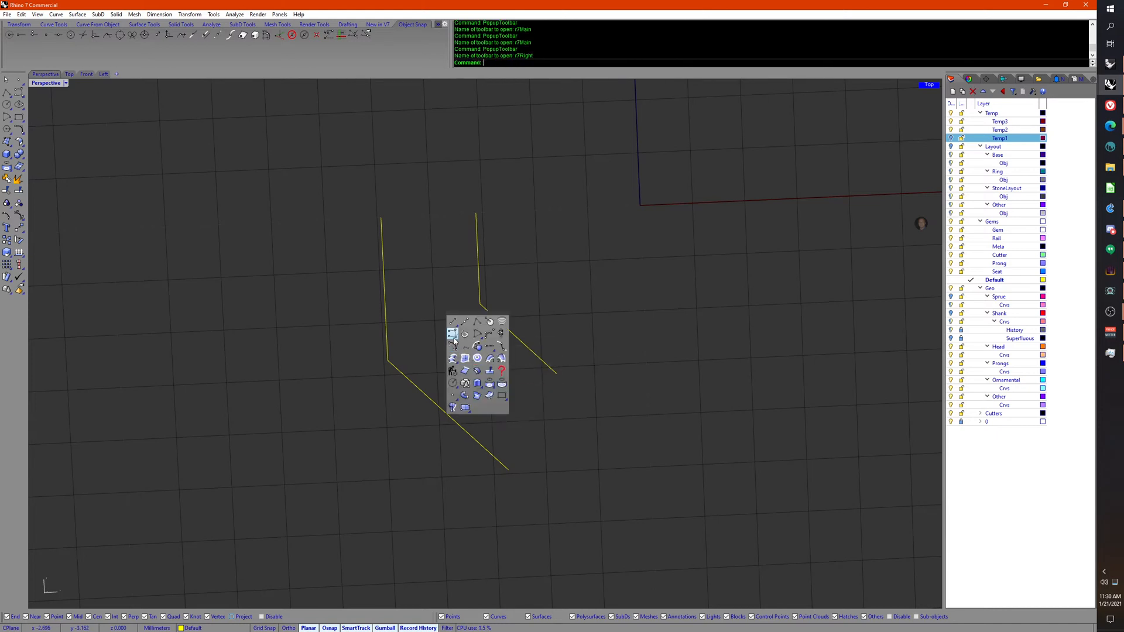
{"action": "left_click", "coordinate": [452, 396]}
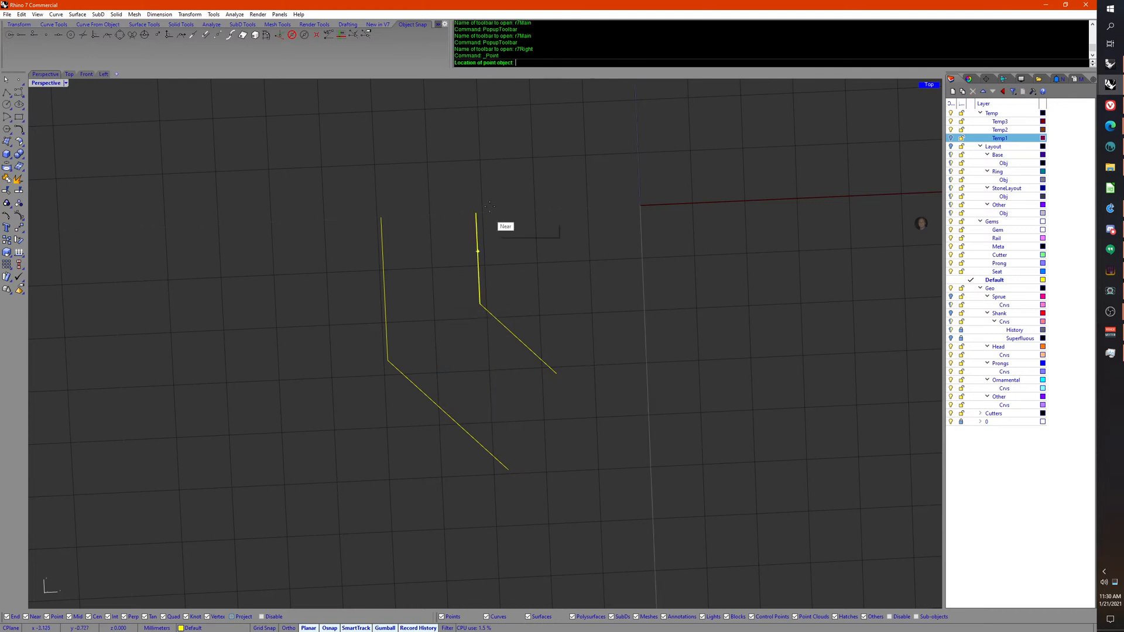
{"action": "left_click", "coordinate": [476, 215]}
{"action": "right_click", "coordinate": [480, 310]}
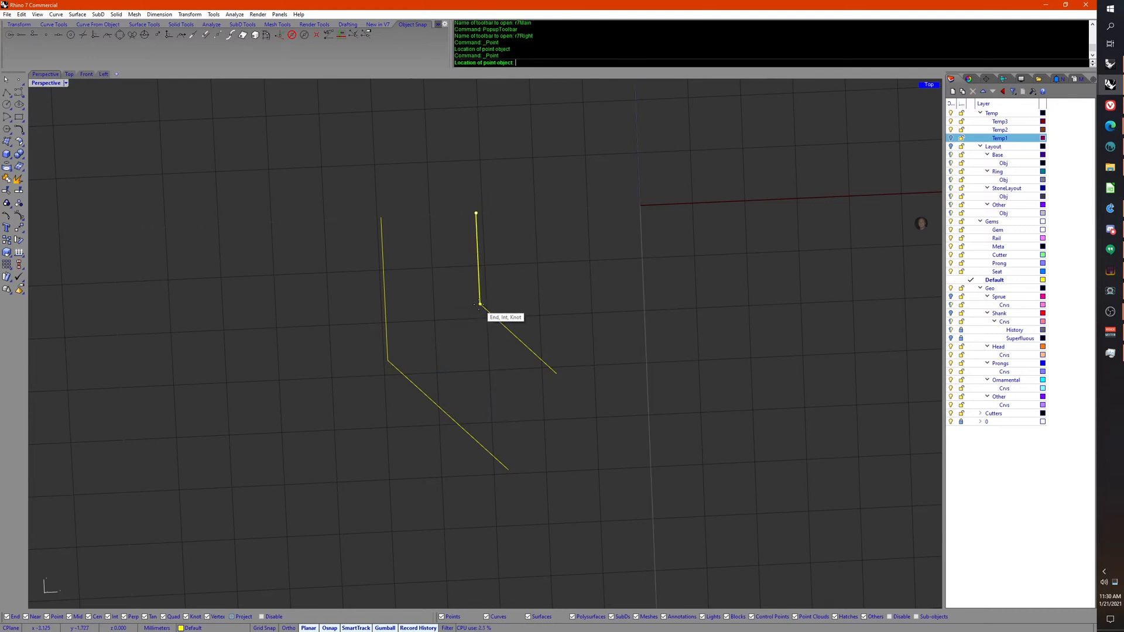
{"action": "left_click", "coordinate": [480, 304]}
{"action": "right_click", "coordinate": [468, 322]}
{"action": "left_click", "coordinate": [381, 218]}
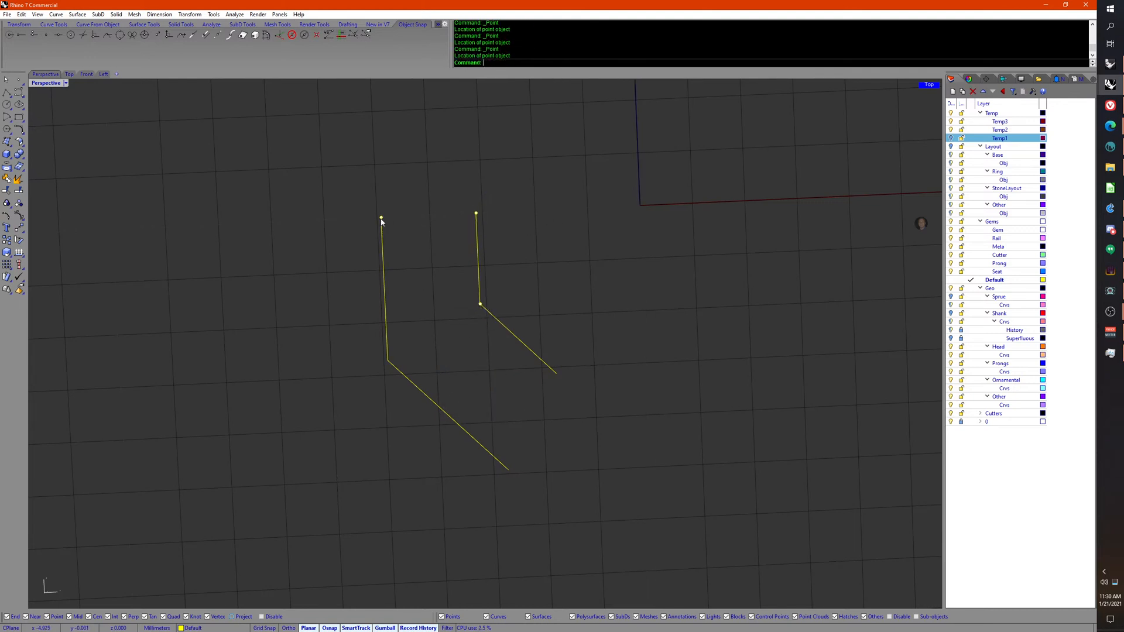
{"action": "right_click", "coordinate": [389, 361]}
{"action": "left_click", "coordinate": [388, 361]}
Step: Delete the four remaining vertical and diagonal segments, leaving only the point objects
{"action": "left_click", "coordinate": [414, 383]}
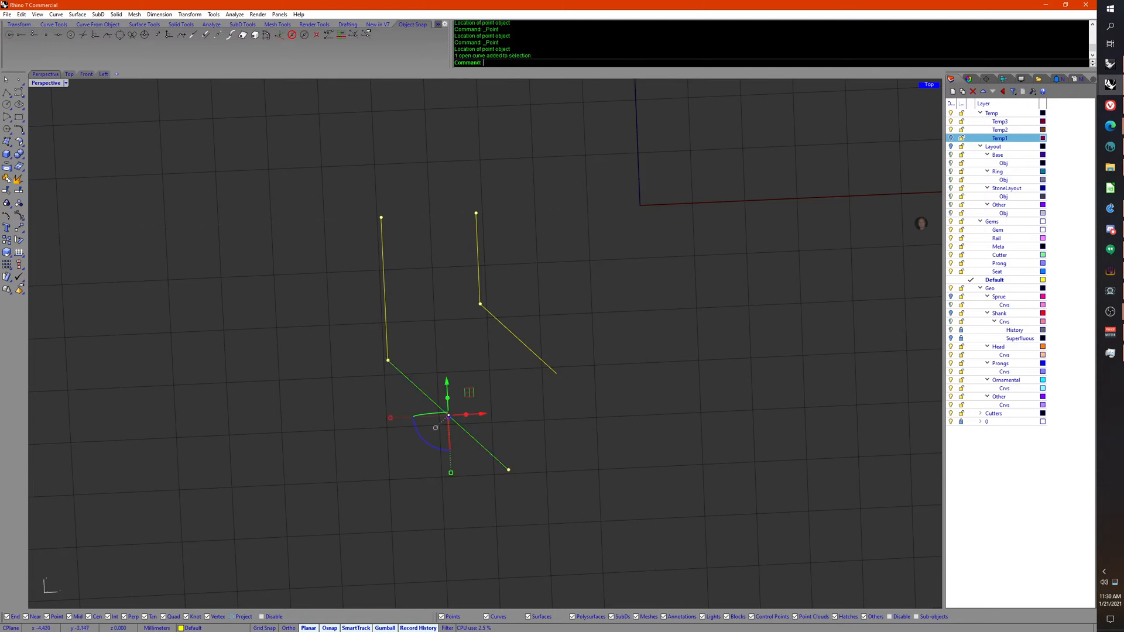
{"action": "left_click", "coordinate": [390, 319], "text": "shift"}
{"action": "left_click", "coordinate": [480, 277], "text": "shift"}
{"action": "left_click", "coordinate": [511, 334], "text": "shift"}
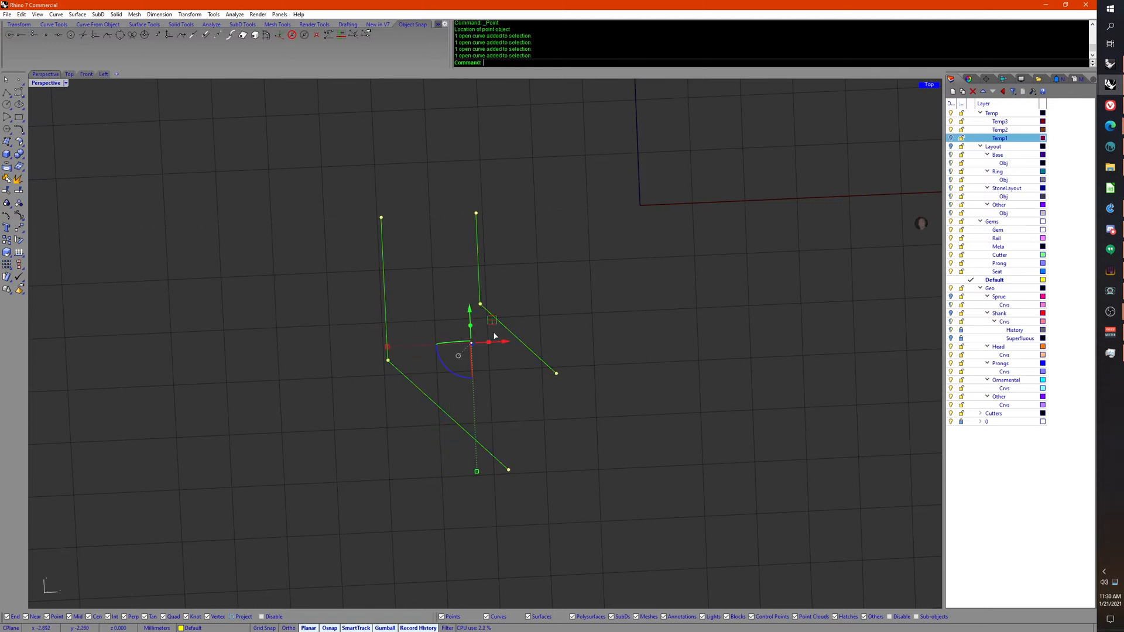
{"action": "middle_click", "coordinate": [510, 335]}
{"action": "left_click", "coordinate": [502, 356]}
{"action": "right_click_drag", "start_coordinate": [502, 356], "coordinate": [497, 336]}
Step: Mirror the four points with history across a diagonal plane through the origin
{"action": "left_click_drag", "start_coordinate": [339, 167], "coordinate": [585, 457]}
{"action": "middle_click", "coordinate": [570, 467]}
{"action": "left_click", "coordinate": [570, 469]}
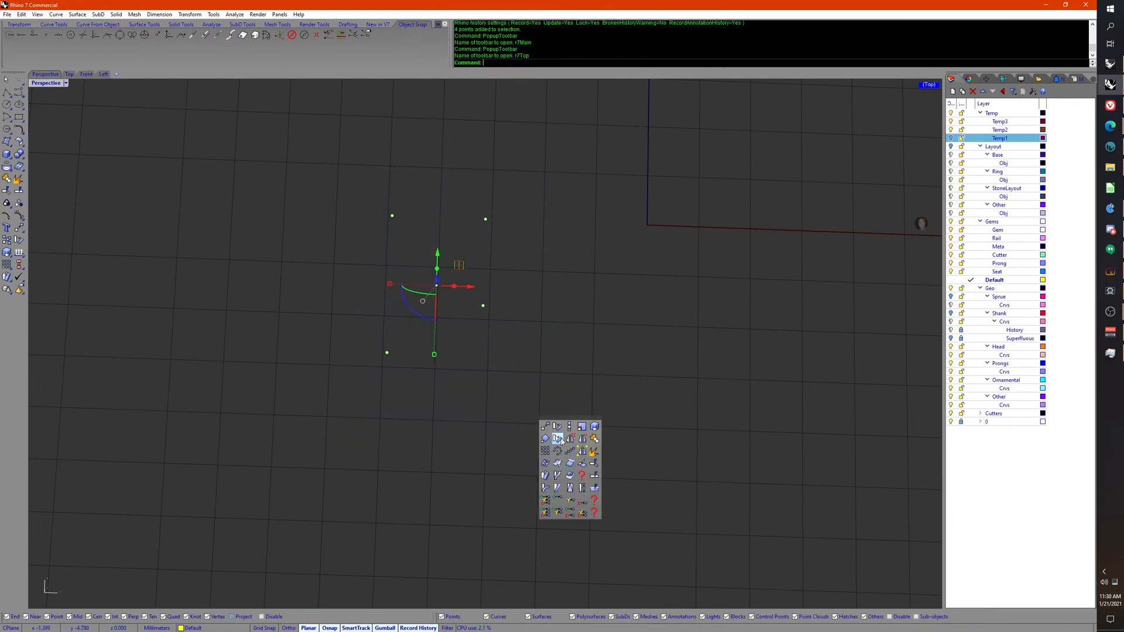
{"action": "left_click", "coordinate": [569, 439]}
{"action": "left_click", "coordinate": [652, 225]}
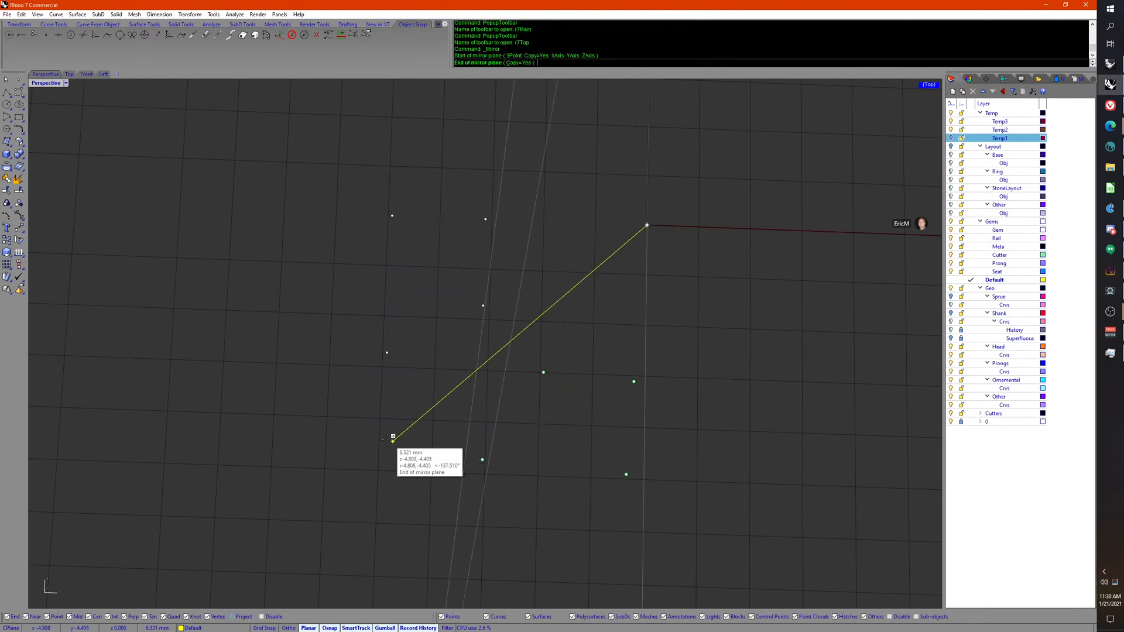
{"action": "left_click", "coordinate": [379, 455]}
{"action": "right_click_drag", "start_coordinate": [377, 458], "coordinate": [414, 462]}
{"action": "key", "text": "Escape"}
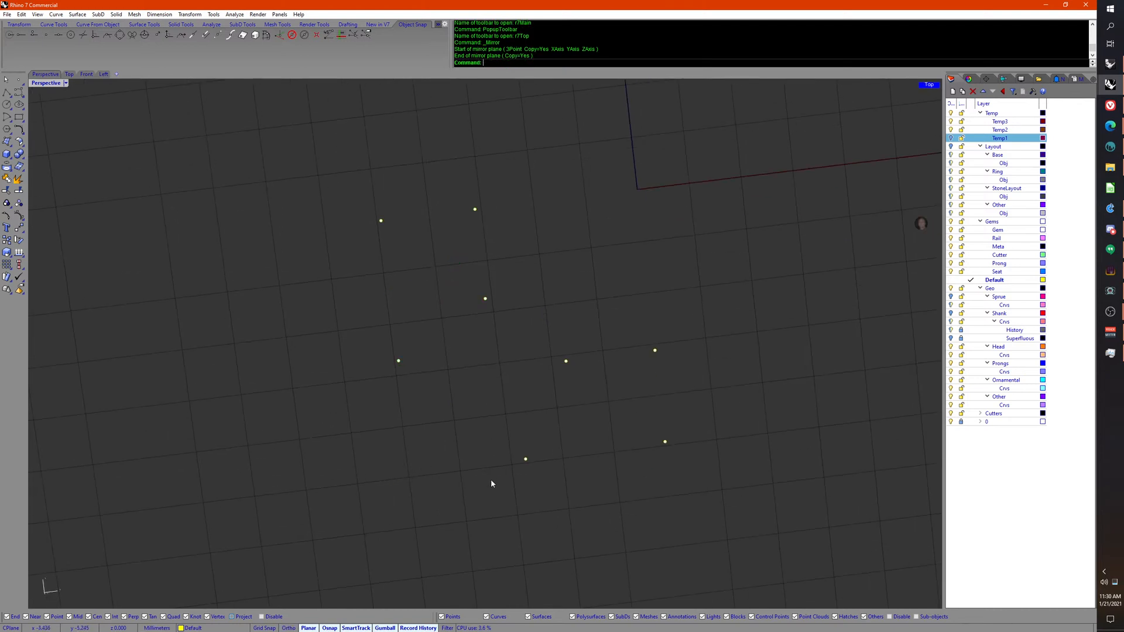
{"action": "middle_click", "coordinate": [459, 451]}
{"action": "left_click", "coordinate": [458, 452]}
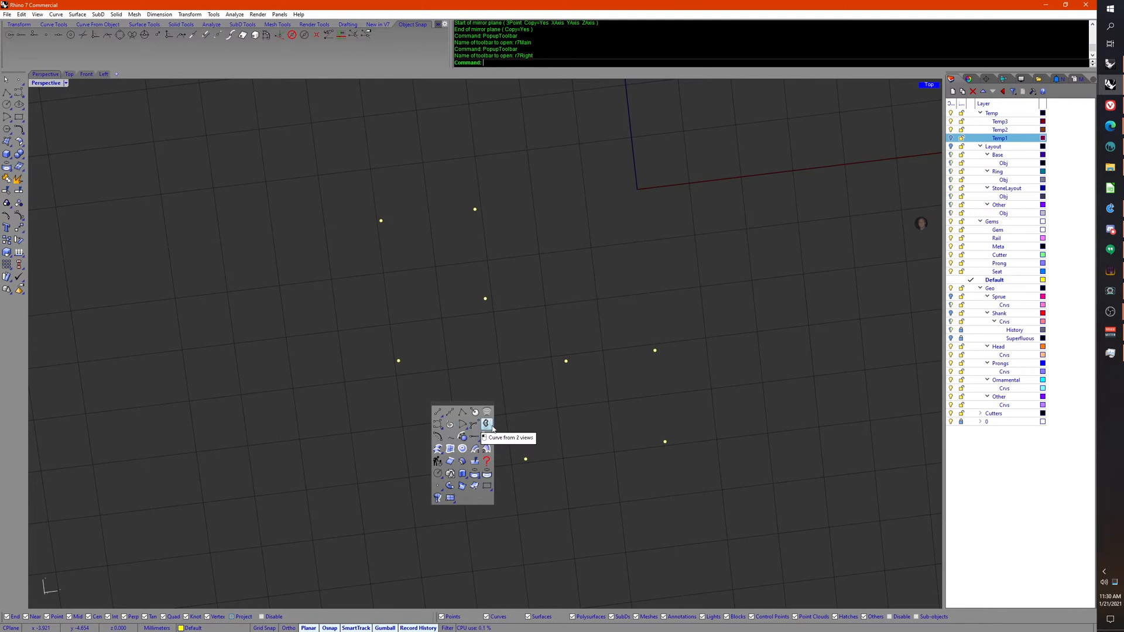
{"action": "left_click", "coordinate": [248, 377]}
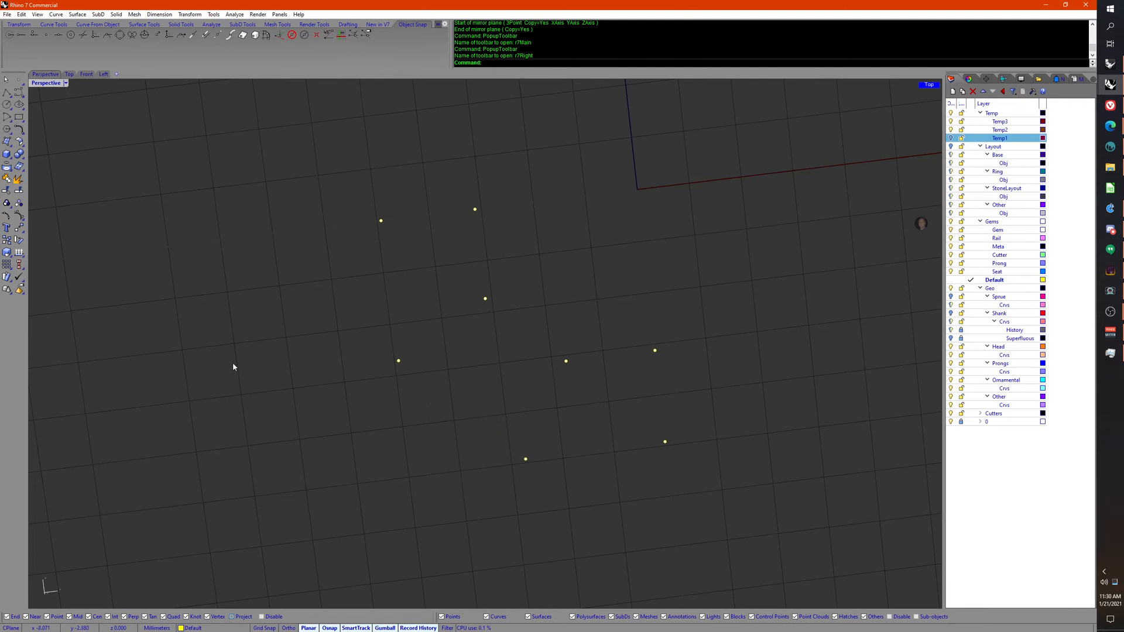
Step: Build a degree 1 open control-point curve through the four inner points in order with Curve Through Points
{"action": "left_click", "coordinate": [24, 96]}
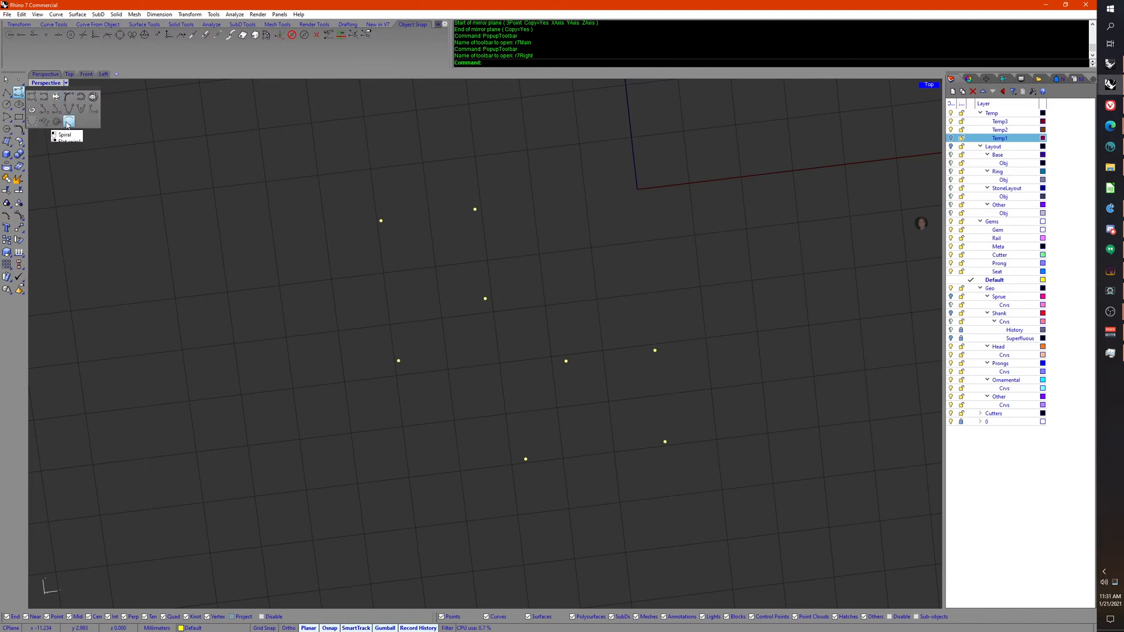
{"action": "right_click", "coordinate": [34, 99]}
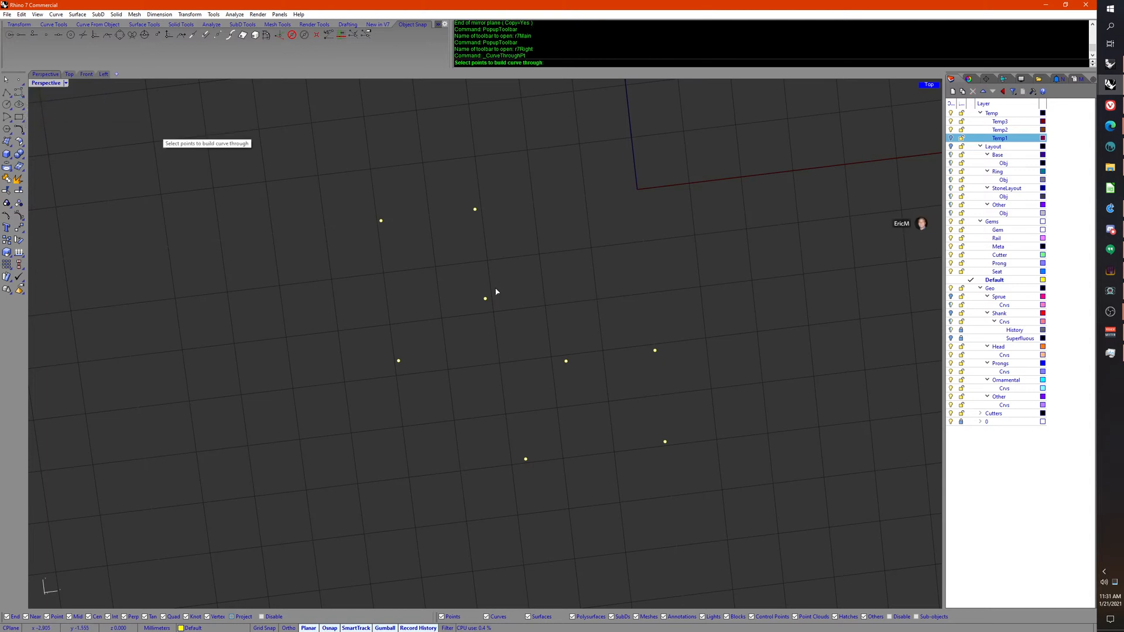
{"action": "left_click", "coordinate": [485, 299]}
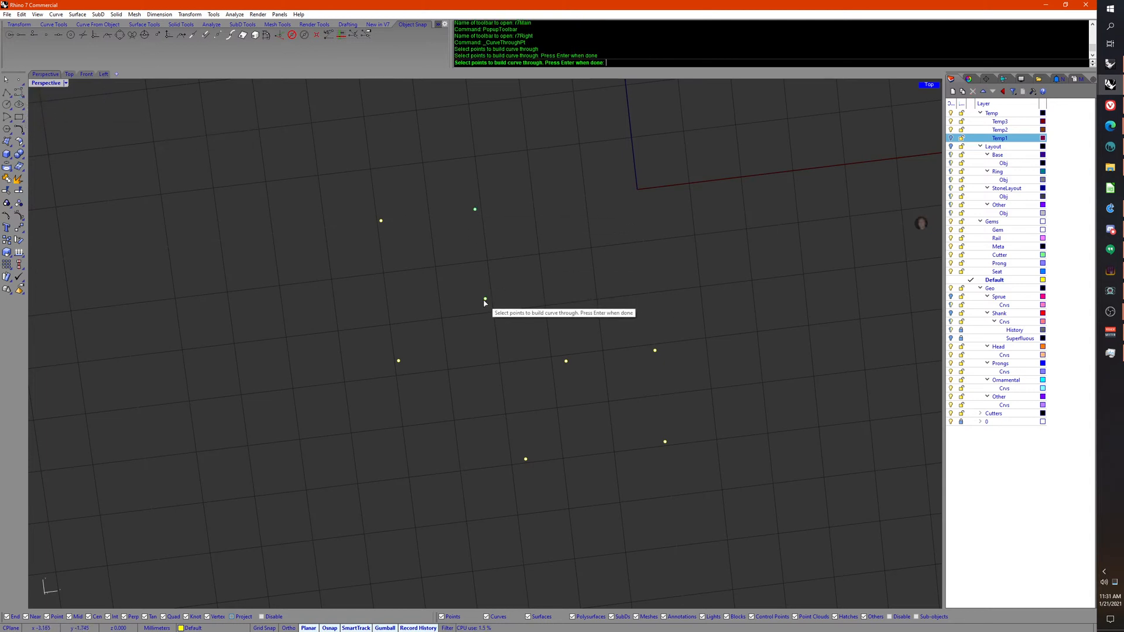
{"action": "left_click", "coordinate": [566, 361]}
{"action": "left_click", "coordinate": [655, 351]}
{"action": "key", "text": "Return"}
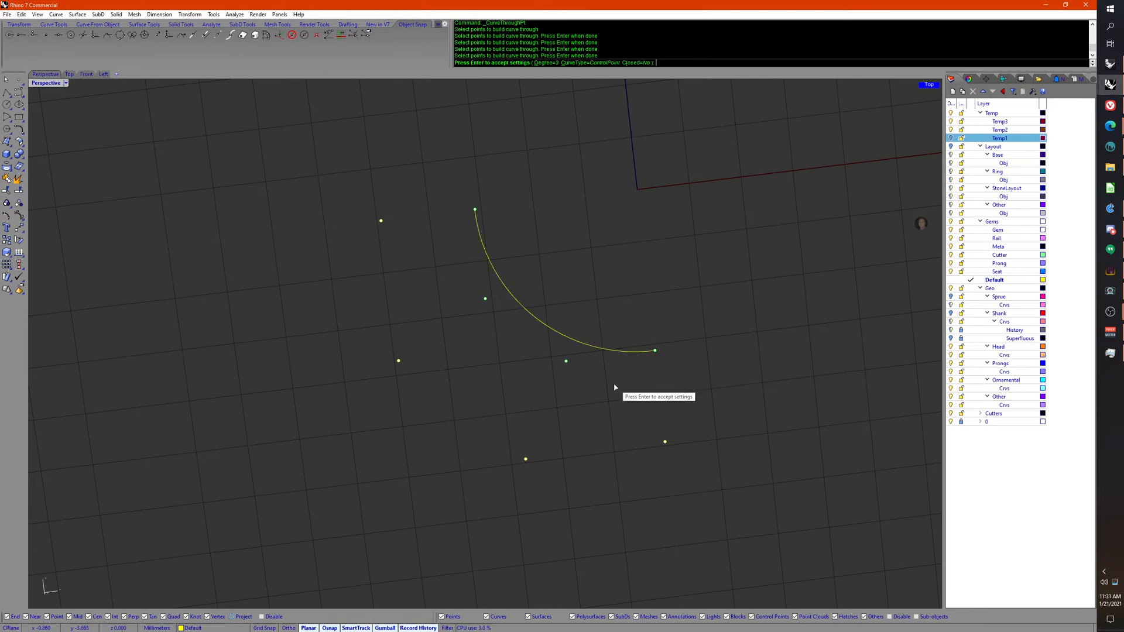
{"action": "mouse_move", "coordinate": [578, 376]}
{"action": "right_mouse_down"}
{"action": "mouse_move", "coordinate": [575, 353]}
{"action": "mouse_move", "coordinate": [574, 367]}
{"action": "right_mouse_up"}
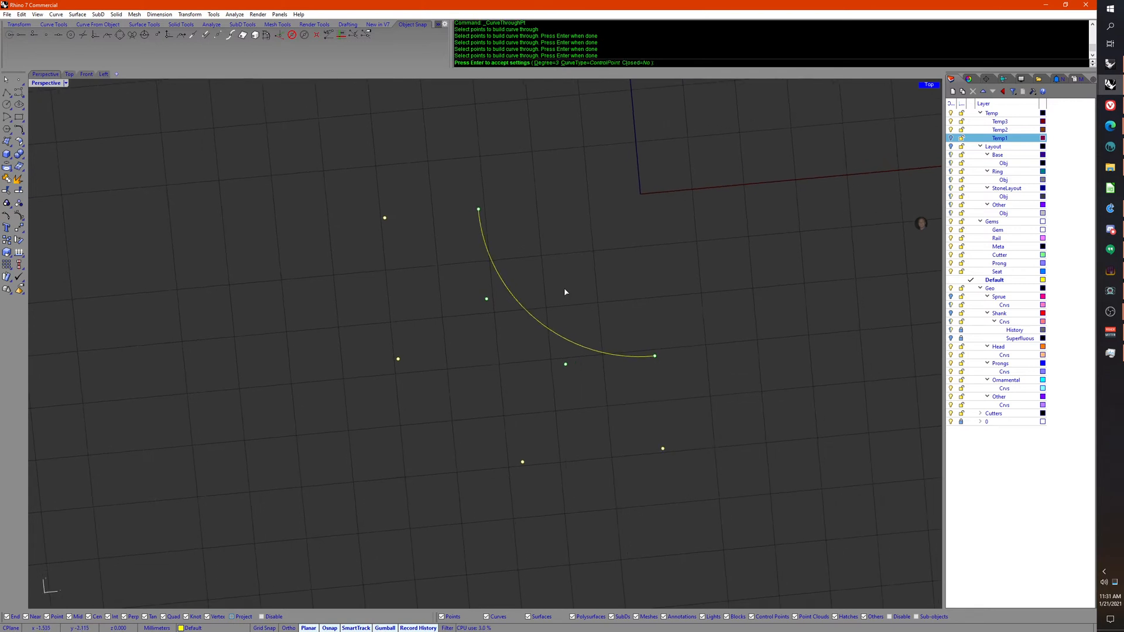
{"action": "left_click", "coordinate": [545, 63]}
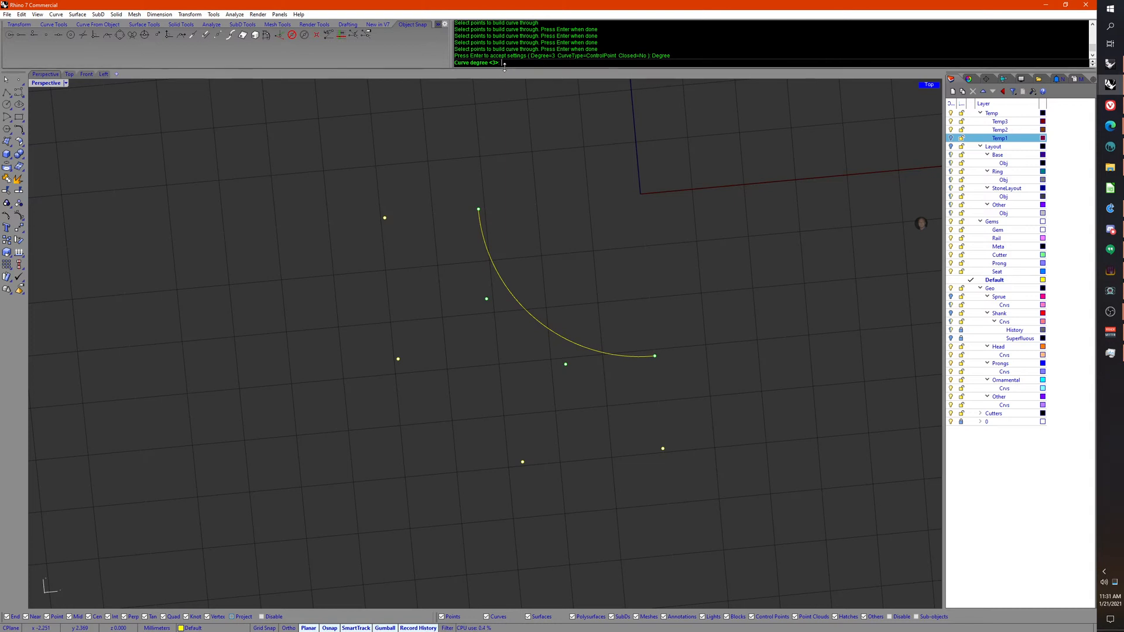
{"action": "type", "text": "1"}
{"action": "key", "text": "Return"}
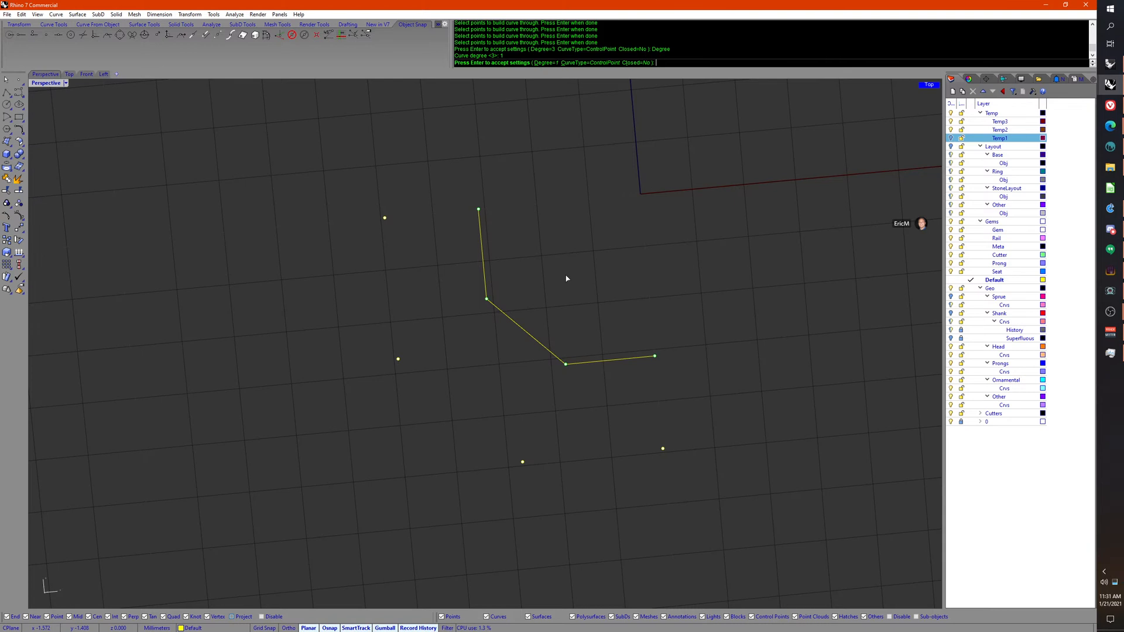
{"action": "key", "text": "Return"}
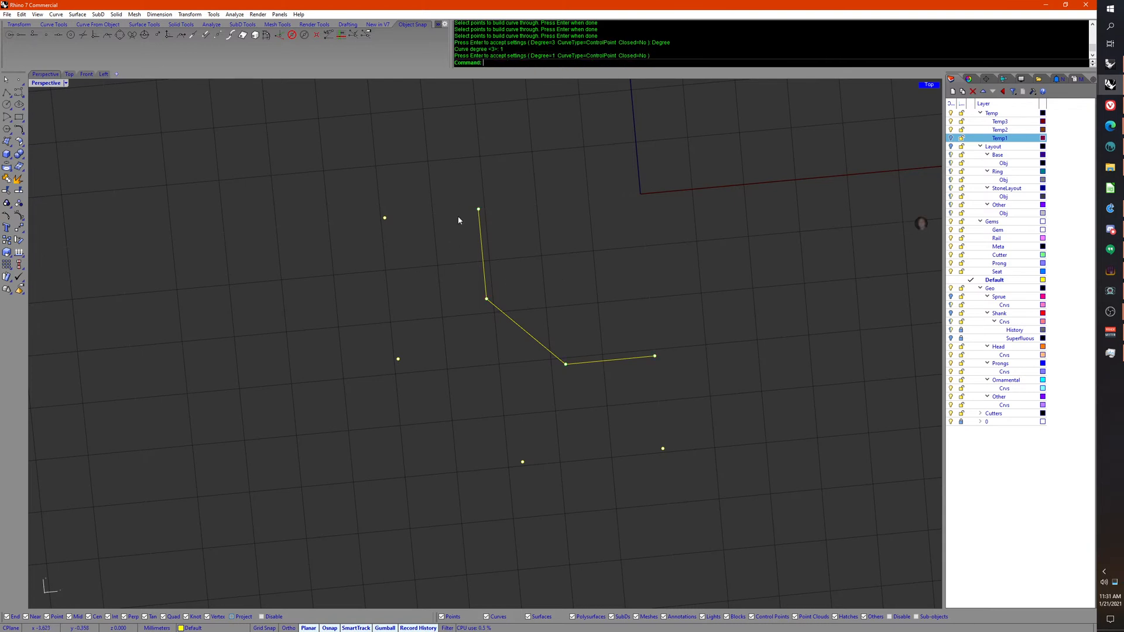
Step: Move the uppermost inner point sideways to test the inner polyline's history link, and undo the move
{"action": "left_click", "coordinate": [479, 209]}
{"action": "left_click_drag", "start_coordinate": [509, 212], "coordinate": [526, 213]}
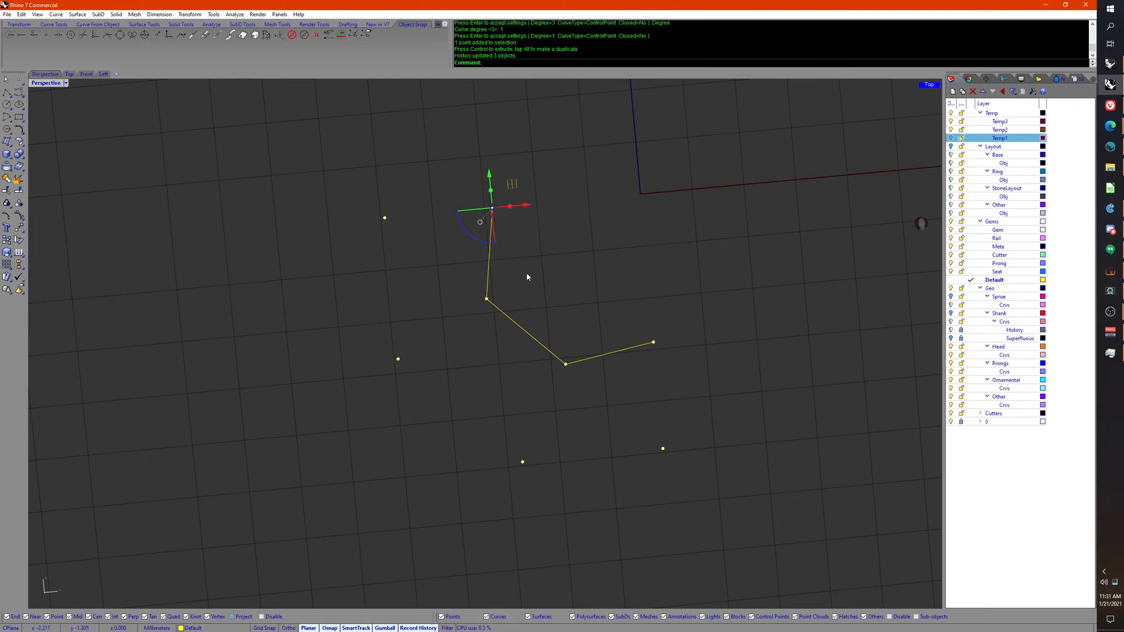
{"action": "key", "text": "ctrl+z"}
{"action": "scroll", "coordinate": [535, 286], "scroll_direction": "down", "scroll_amount": 6}
{"action": "left_click", "coordinate": [503, 324]}
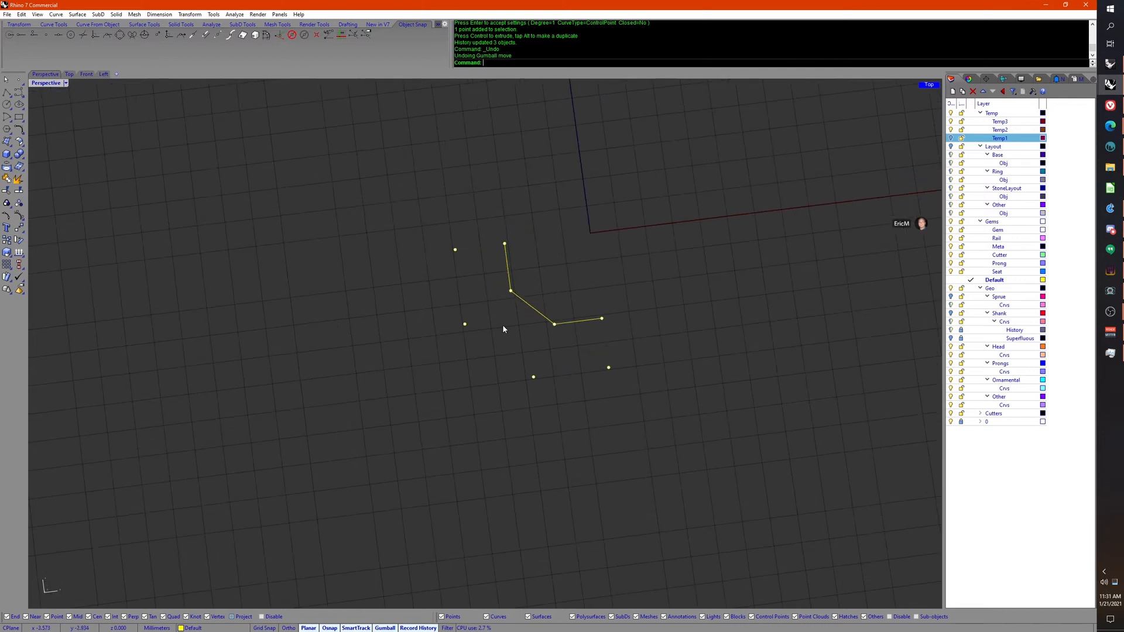
Step: Build a degree 1 open control-point curve through the four outer points in order with Curve Through Points
{"action": "right_click_drag", "start_coordinate": [502, 324], "coordinate": [483, 345]}
{"action": "right_click", "coordinate": [474, 248]}
{"action": "left_click", "coordinate": [474, 247]}
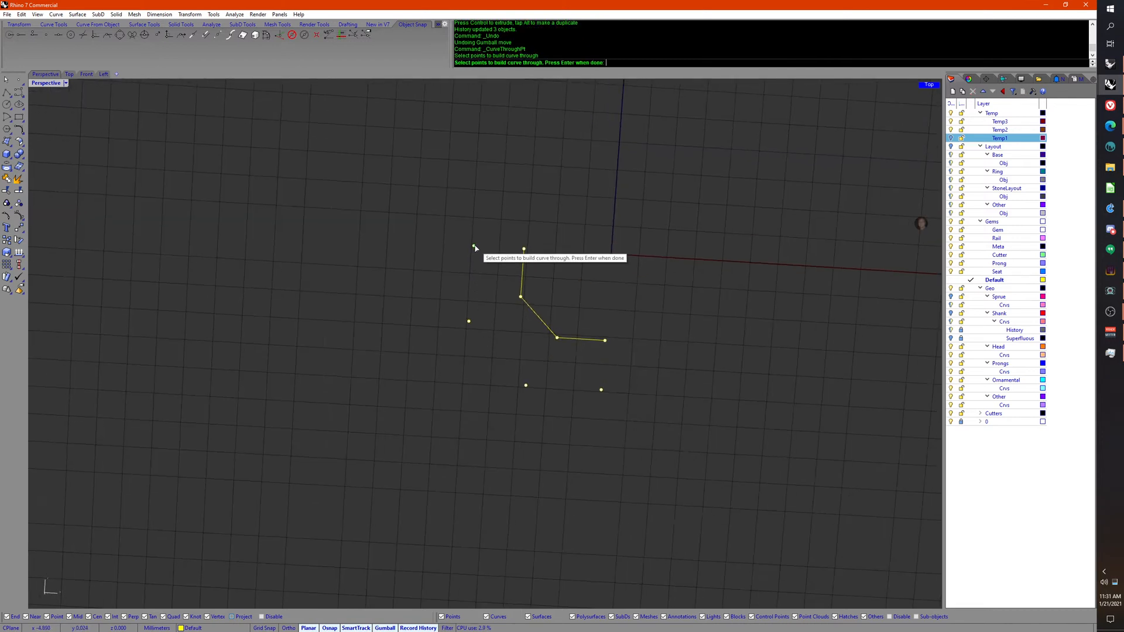
{"action": "left_click", "coordinate": [469, 321]}
{"action": "left_click", "coordinate": [525, 387]}
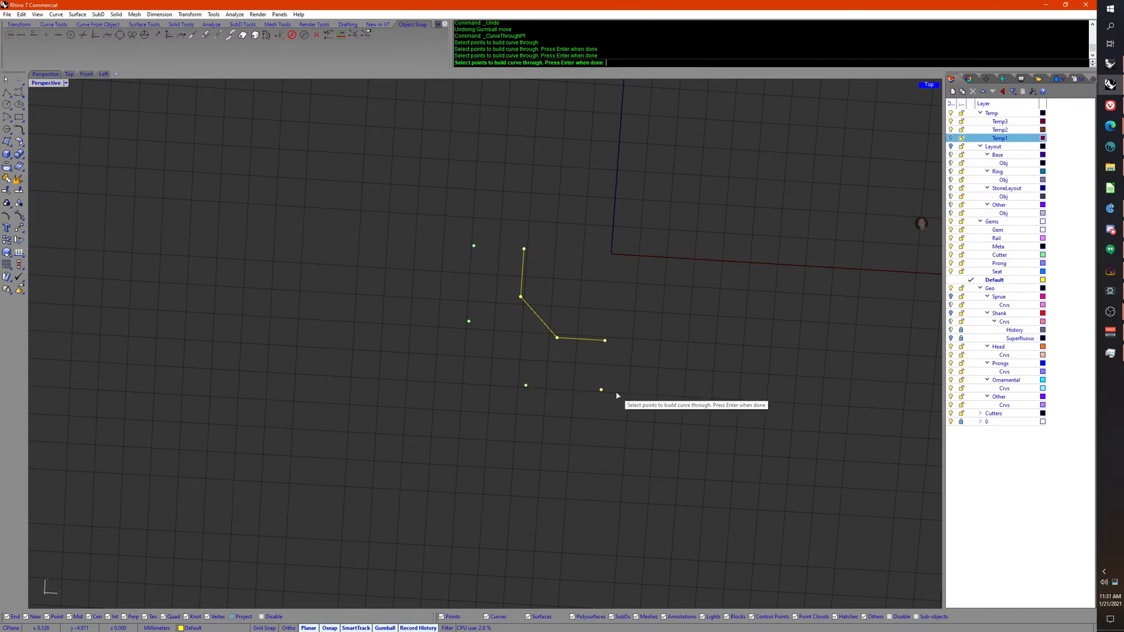
{"action": "left_click", "coordinate": [602, 390]}
{"action": "key", "text": "Return"}
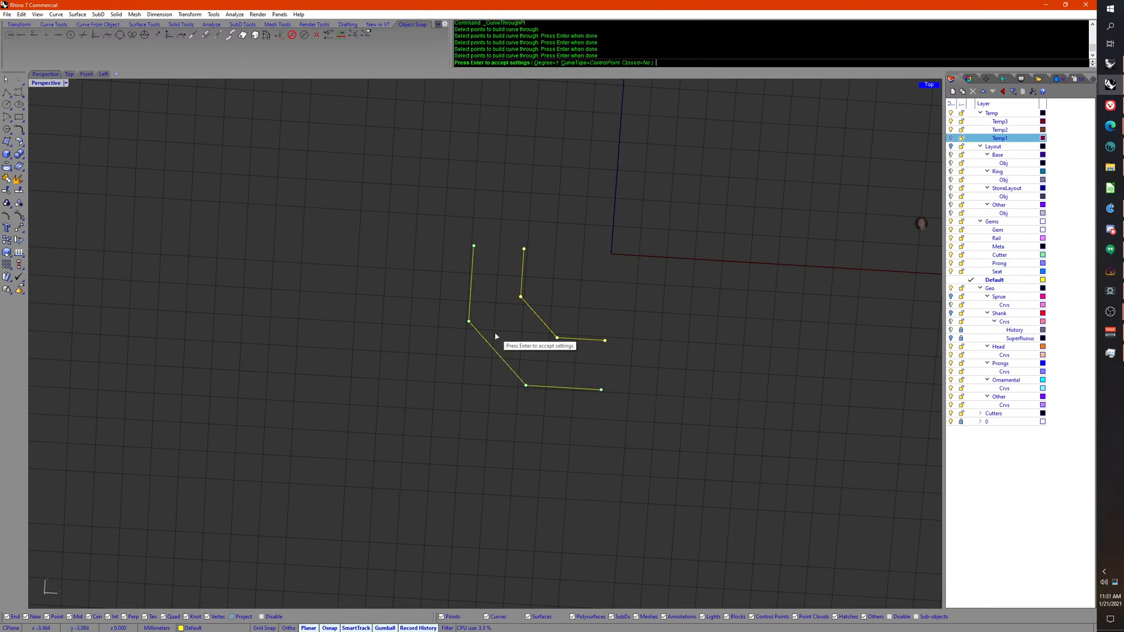
{"action": "key", "text": "Return"}
Step: Try moving the outer end point and outer corner point to test the outer polyline's history, undoing the moves
{"action": "left_click", "coordinate": [474, 246]}
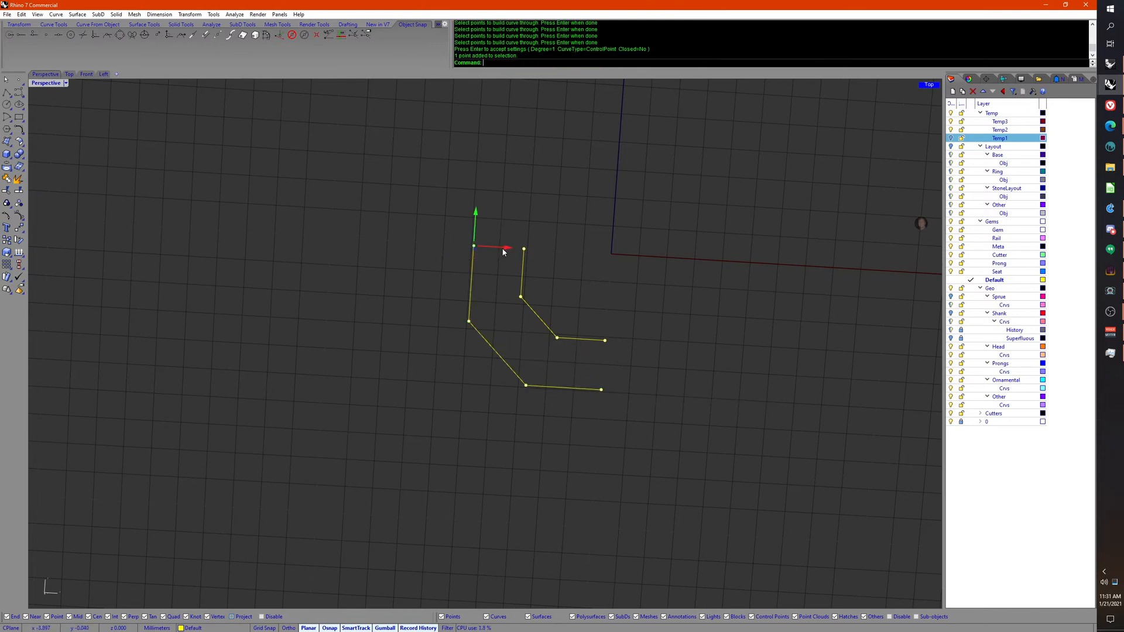
{"action": "left_click_drag", "start_coordinate": [503, 251], "coordinate": [508, 256]}
{"action": "key", "text": "ctrl+z"}
{"action": "right_click_drag", "start_coordinate": [501, 315], "coordinate": [523, 333]}
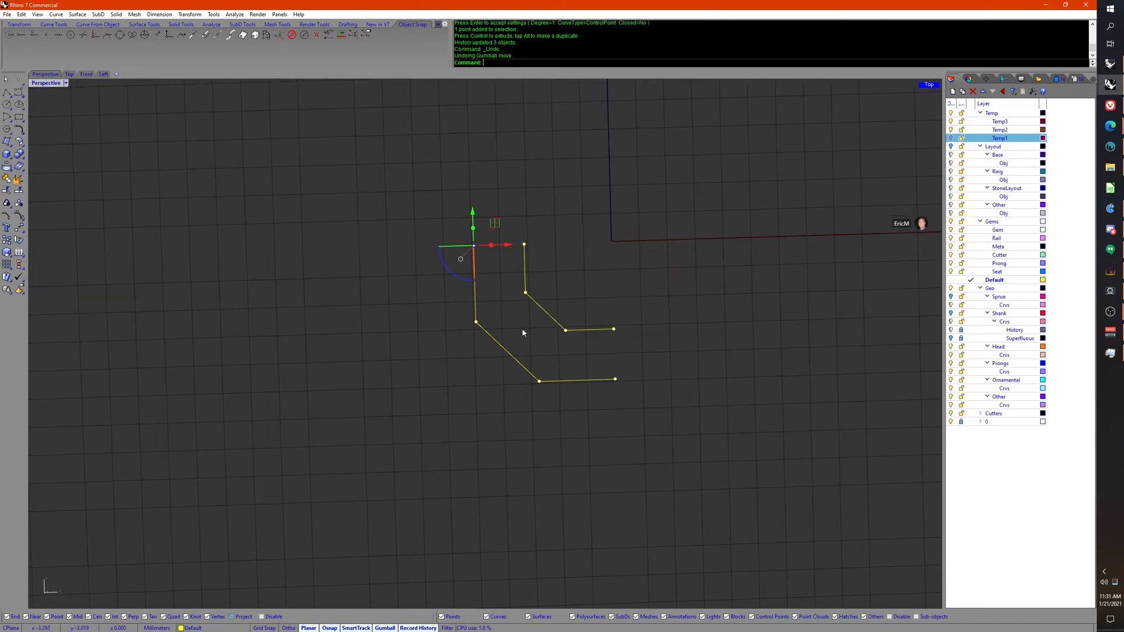
{"action": "left_click", "coordinate": [476, 322]}
{"action": "left_click_drag", "start_coordinate": [497, 300], "coordinate": [505, 304]}
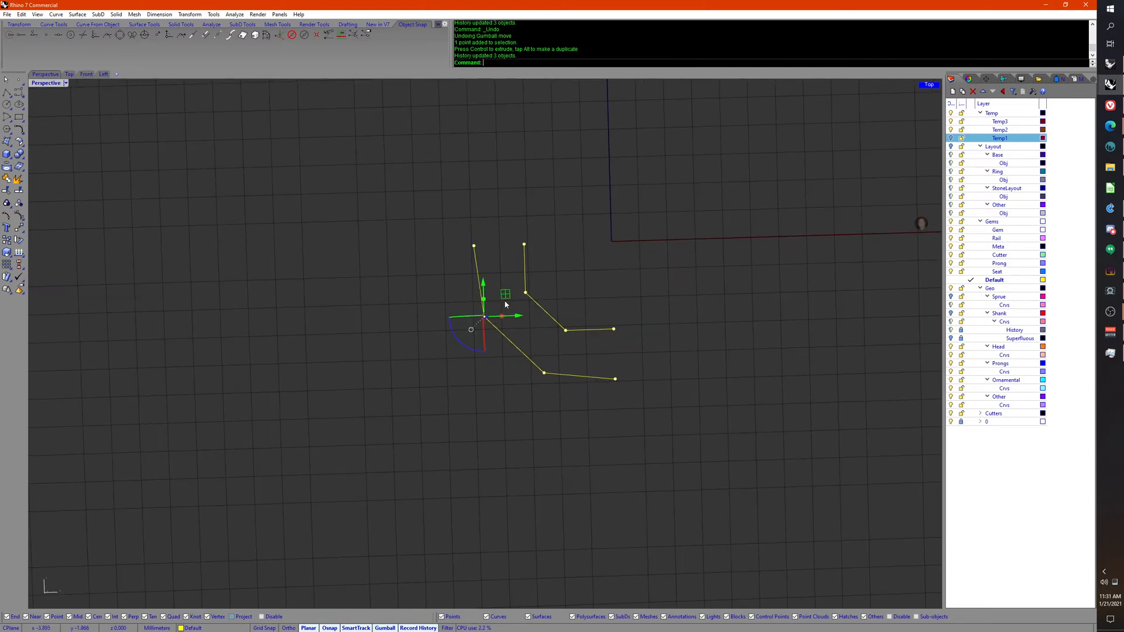
{"action": "right_click_drag", "start_coordinate": [502, 321], "coordinate": [496, 302]}
{"action": "left_click_drag", "start_coordinate": [506, 294], "coordinate": [498, 302]}
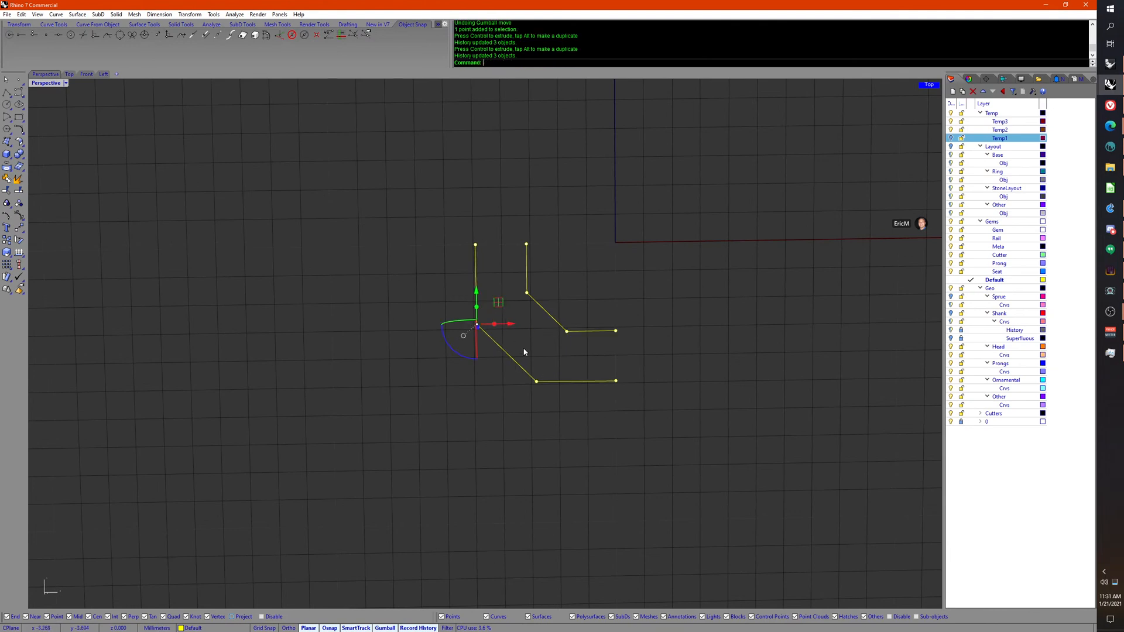
{"action": "key", "text": "ctrl+z"}
{"action": "key", "text": "ctrl+z"}
Step: Select all eight control points and add a sublayer named Ctrl under Head
{"action": "left_click", "coordinate": [543, 348]}
{"action": "right_click_drag", "start_coordinate": [542, 348], "coordinate": [597, 368]}
{"action": "left_click", "coordinate": [597, 344]}
{"action": "left_click", "coordinate": [597, 367]}
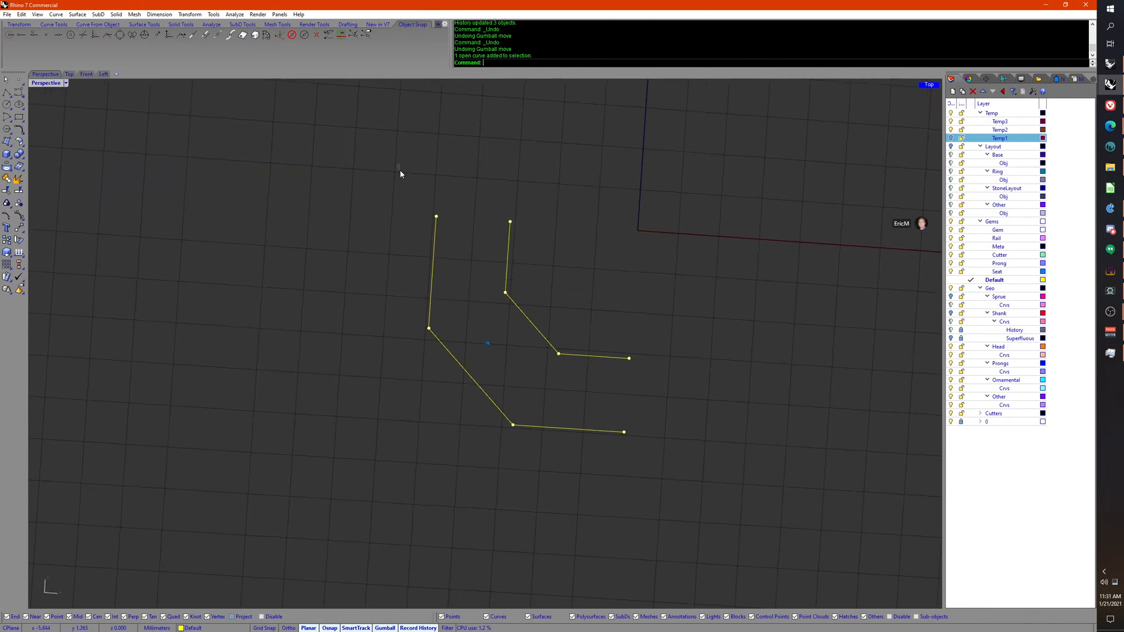
{"action": "left_click_drag", "start_coordinate": [398, 165], "coordinate": [521, 342]}
{"action": "right_click_drag", "start_coordinate": [521, 343], "coordinate": [535, 270]}
{"action": "left_click_drag", "start_coordinate": [521, 244], "coordinate": [705, 430], "text": "shift"}
{"action": "left_click", "coordinate": [1008, 349]}
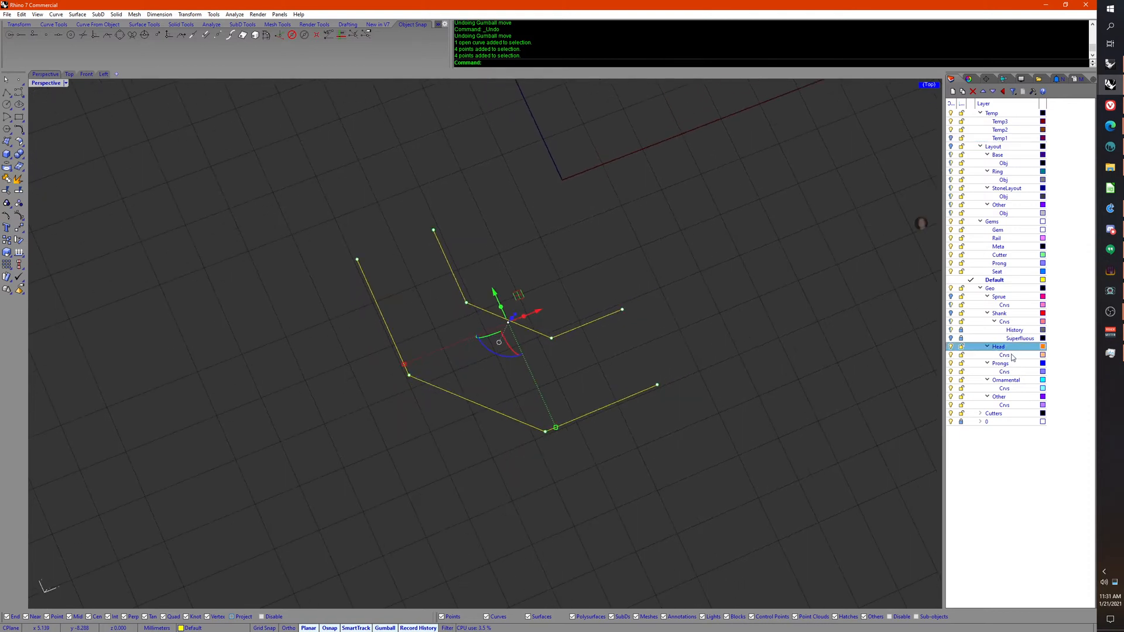
{"action": "left_click", "coordinate": [1011, 356]}
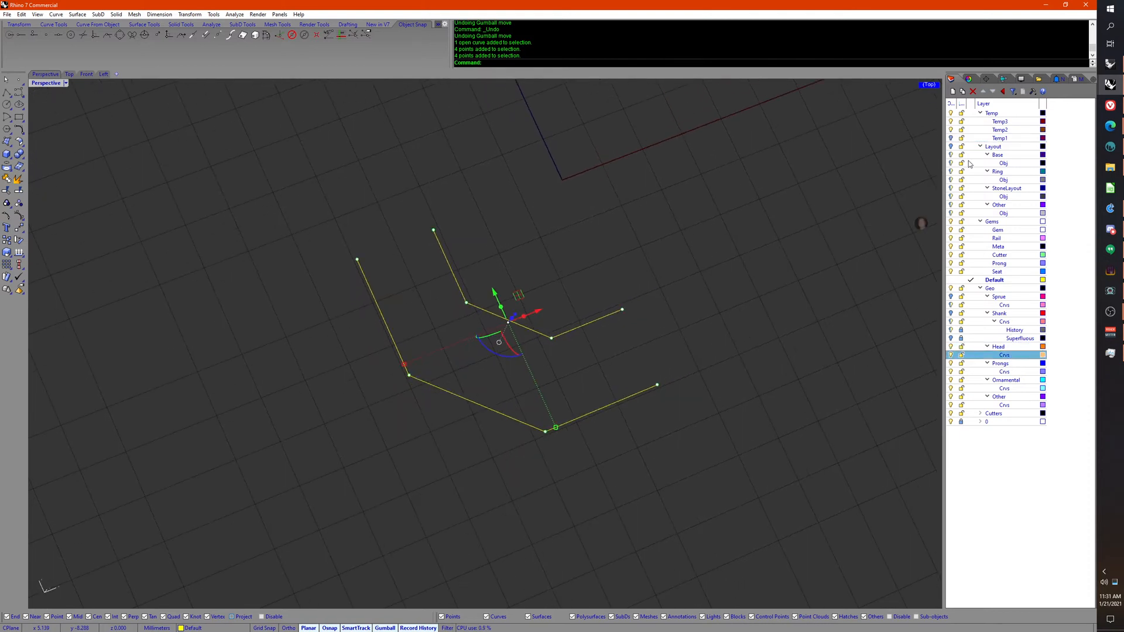
{"action": "left_click", "coordinate": [952, 92]}
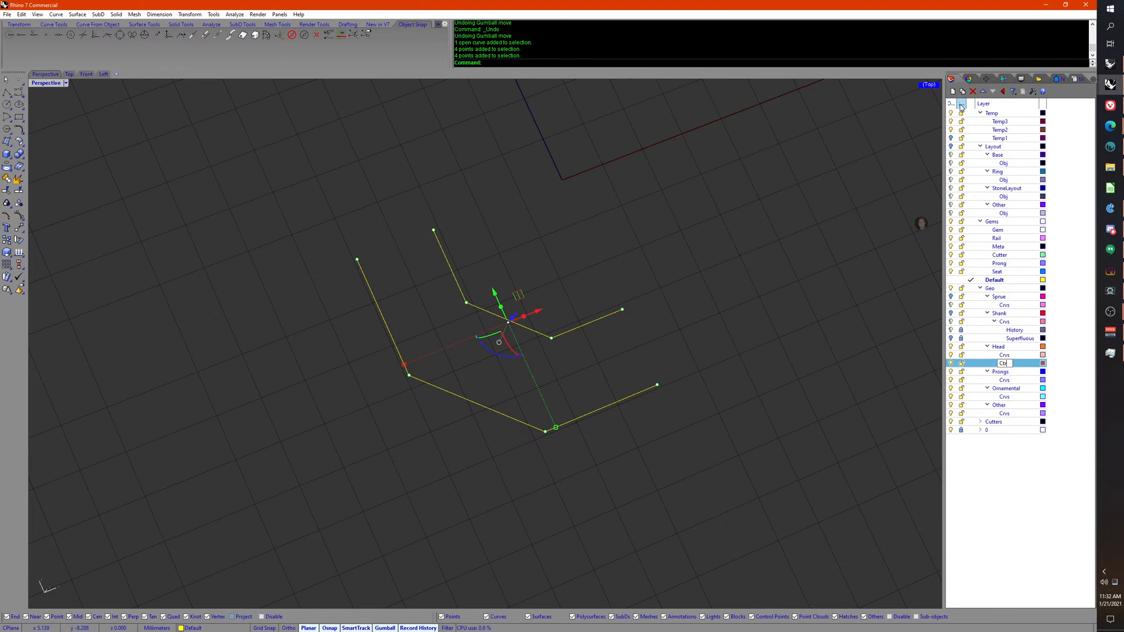
Step: Change the eight selected points to the Ctrl layer and hide that layer
{"action": "right_click", "coordinate": [1016, 362]}
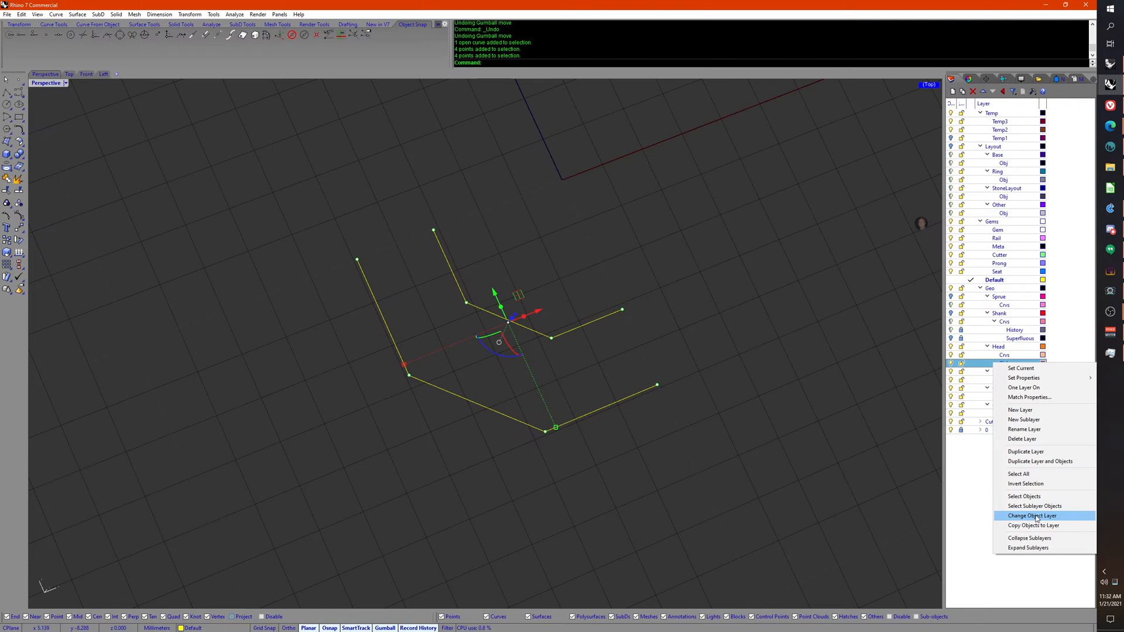
{"action": "left_click", "coordinate": [1036, 517]}
{"action": "right_click_drag", "start_coordinate": [798, 416], "coordinate": [787, 400]}
{"action": "left_click", "coordinate": [951, 364]}
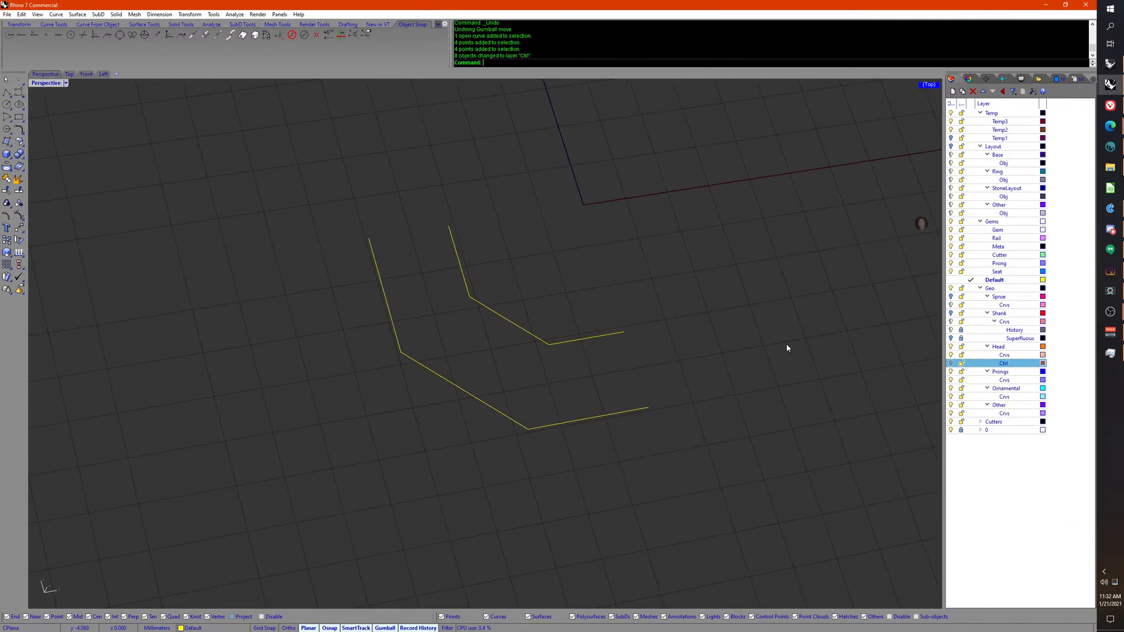
Step: Select both corner polylines, add a Junk sublayer under Head, and move the polylines onto it
{"action": "right_click_drag", "start_coordinate": [787, 345], "coordinate": [773, 355]}
{"action": "left_click_drag", "start_coordinate": [533, 306], "coordinate": [471, 429]}
{"action": "right_click_drag", "start_coordinate": [470, 428], "coordinate": [455, 405]}
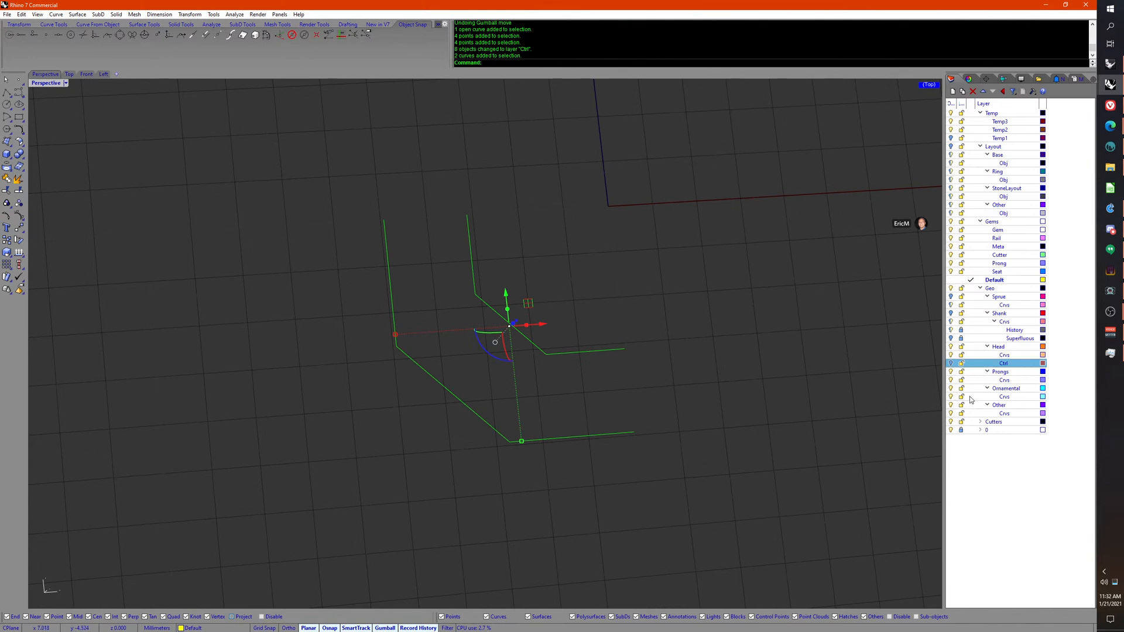
{"action": "left_click", "coordinate": [953, 92]}
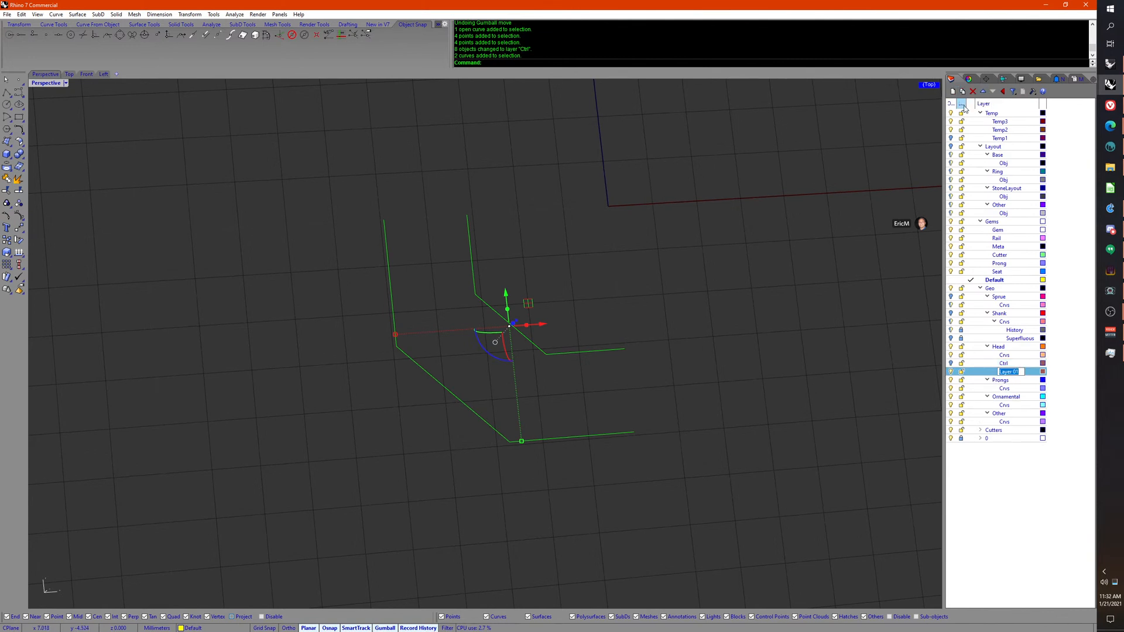
{"action": "key", "text": "Return"}
{"action": "right_click", "coordinate": [1002, 375]}
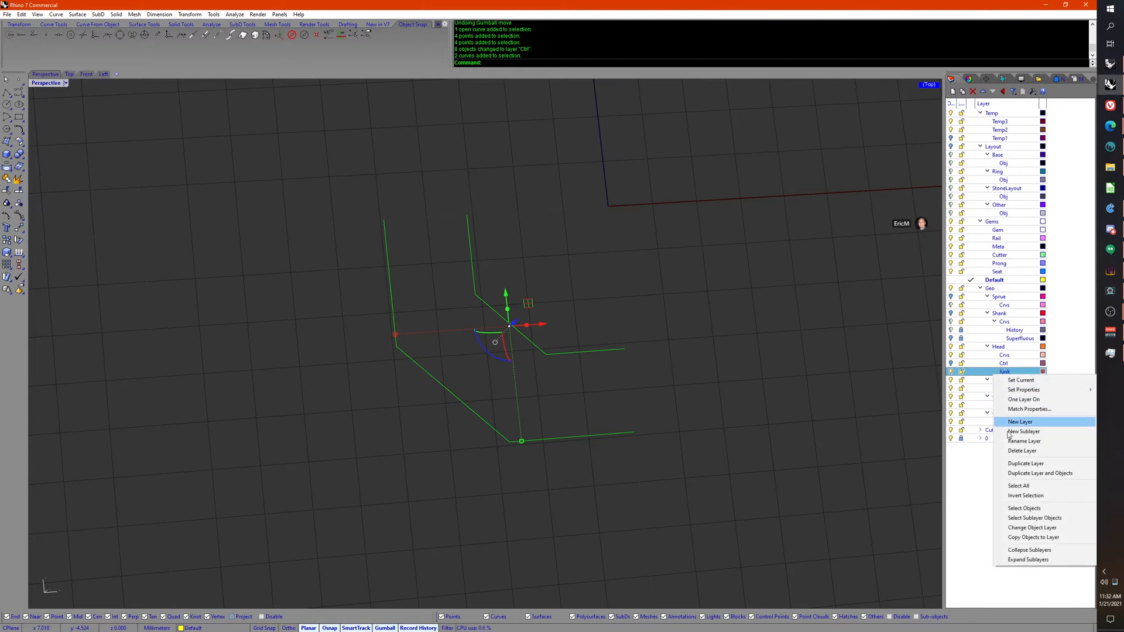
{"action": "left_click", "coordinate": [1022, 527]}
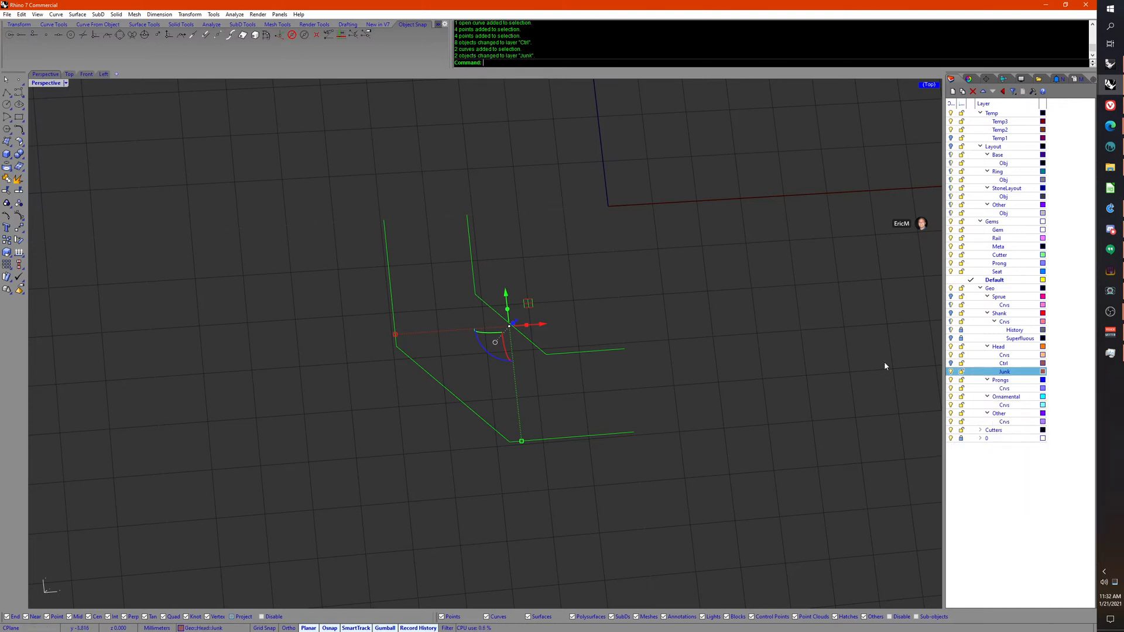
{"action": "left_click", "coordinate": [951, 372]}
Step: Reorder the Head sublayers so that Crvs sits below Ctrl and Junk
{"action": "right_click_drag", "start_coordinate": [575, 389], "coordinate": [521, 343]}
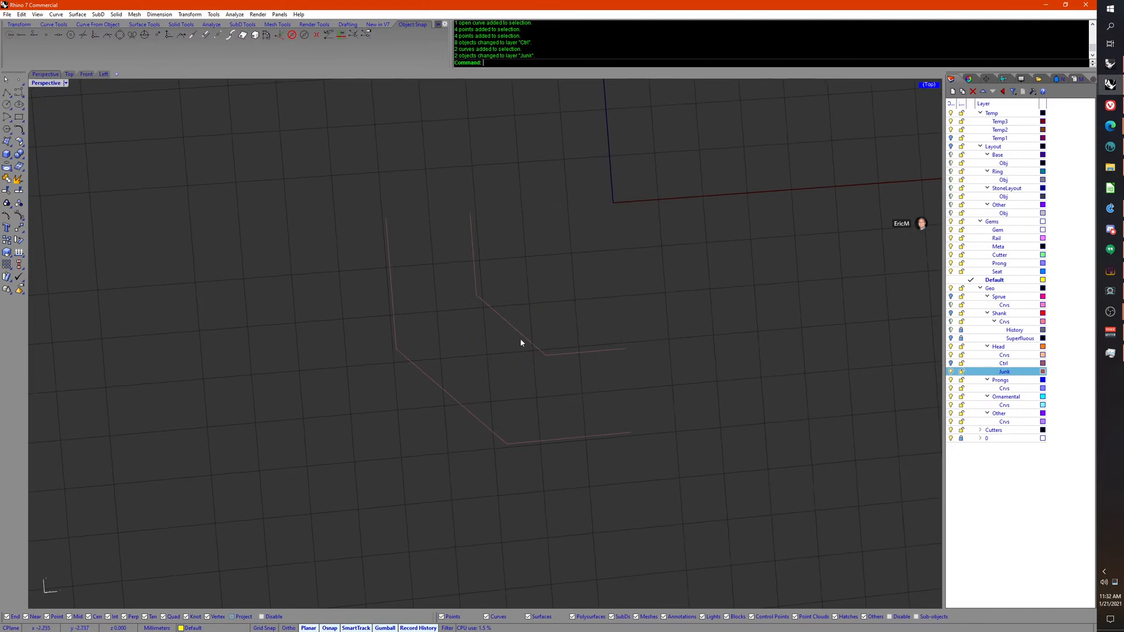
{"action": "left_click", "coordinate": [519, 333]}
{"action": "left_click", "coordinate": [465, 409], "text": "shift"}
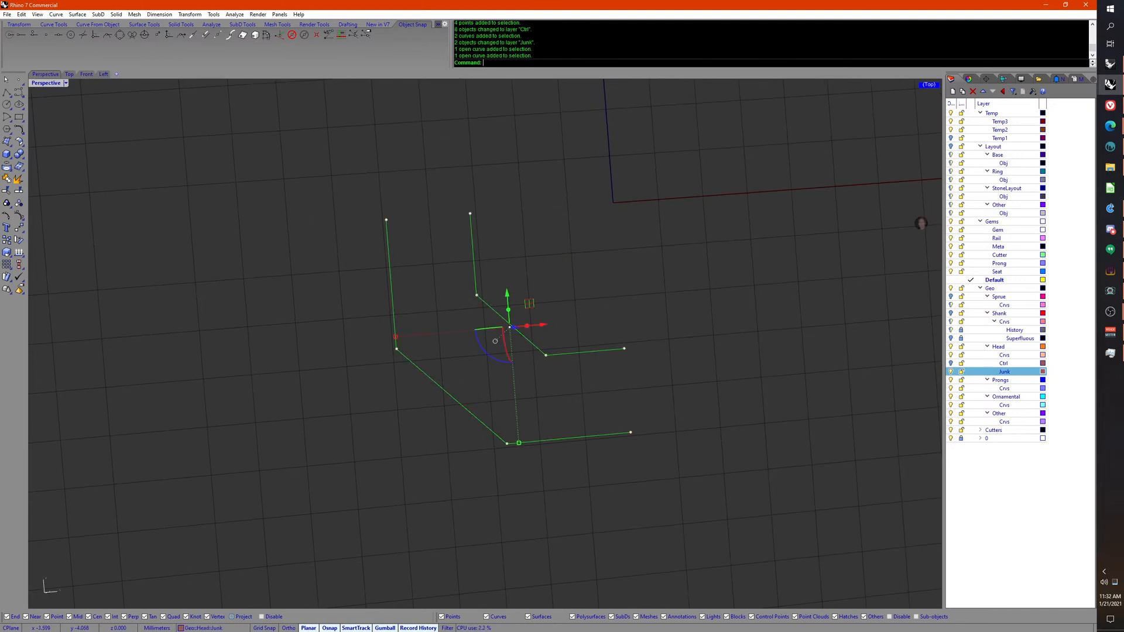
{"action": "left_click", "coordinate": [1019, 356]}
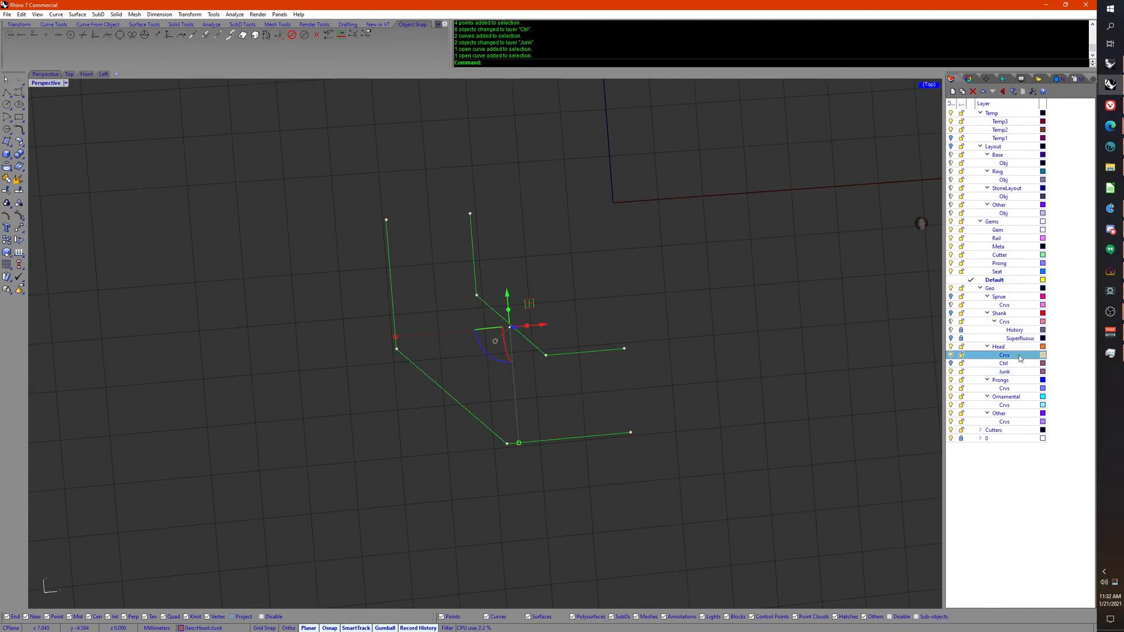
{"action": "left_click", "coordinate": [993, 93]}
{"action": "left_click", "coordinate": [994, 93]}
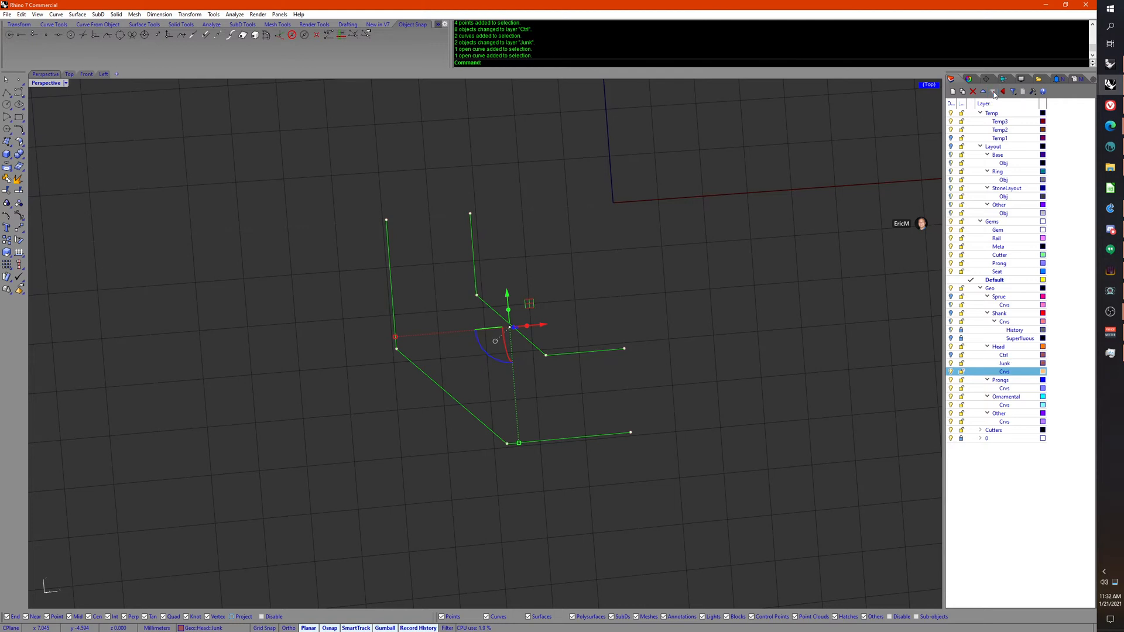
Step: Create control-point curves from the inner and outer polylines with Curve Through Polyline, keeping the input polylines
{"action": "left_click", "coordinate": [720, 293]}
{"action": "left_click", "coordinate": [498, 318]}
{"action": "left_click", "coordinate": [448, 399], "text": "shift"}
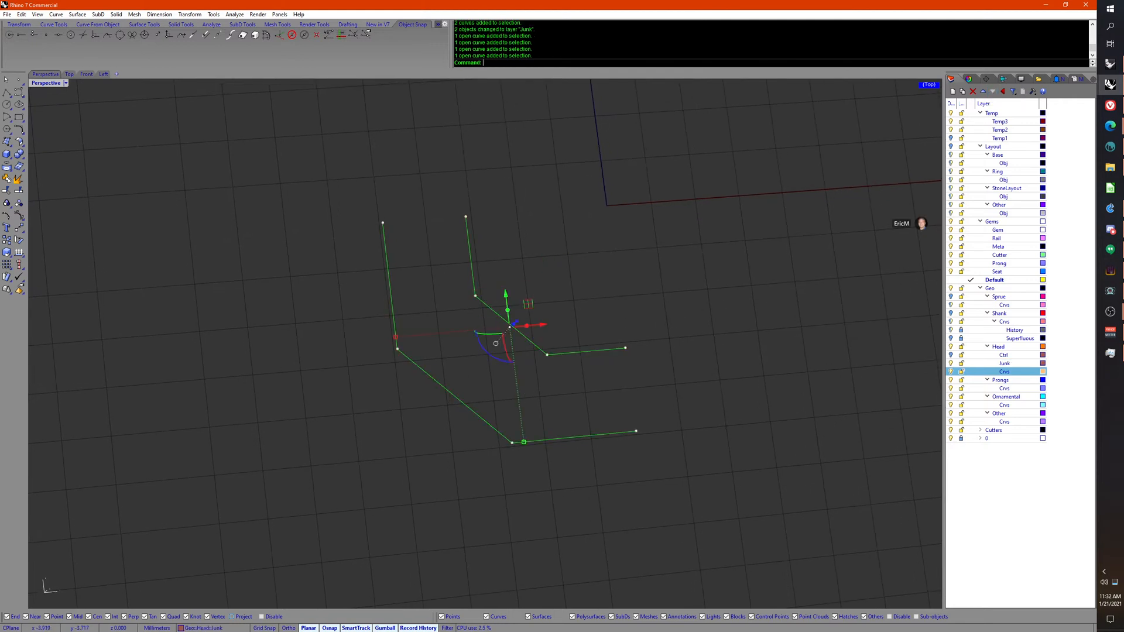
{"action": "middle_click", "coordinate": [411, 338]}
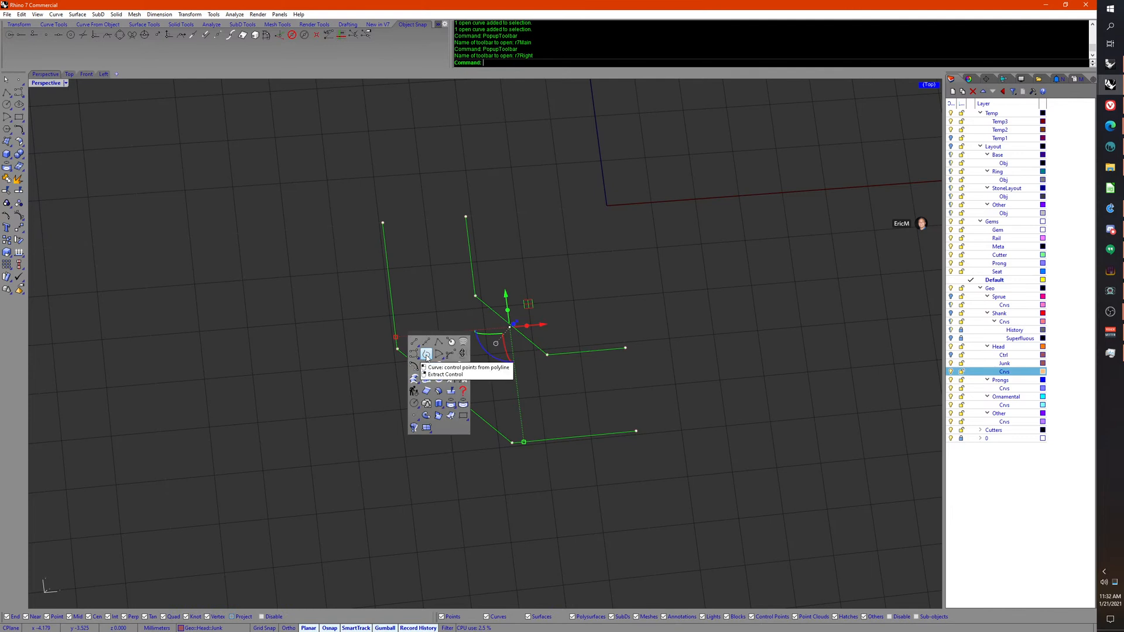
{"action": "left_click", "coordinate": [426, 355]}
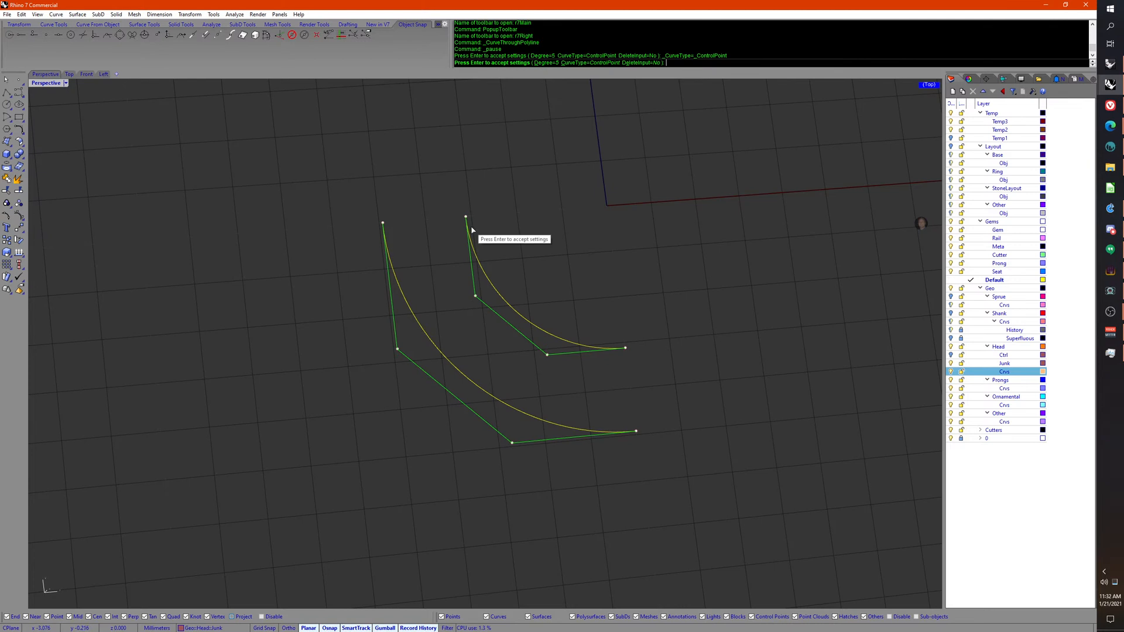
{"action": "key", "text": "Return"}
Step: Place a duplicate of the inner curve near the origin and extract its control polygon with ExtractControlPolygon
{"action": "left_click", "coordinate": [536, 293]}
{"action": "left_click_drag", "start_coordinate": [500, 302], "coordinate": [745, 248]}
{"action": "mouse_move", "coordinate": [746, 248]}
{"action": "right_mouse_down"}
{"action": "mouse_move", "coordinate": [742, 284]}
{"action": "mouse_move", "coordinate": [745, 251]}
{"action": "right_mouse_up"}
{"action": "type", "text": "ExtractControlPolygon"}
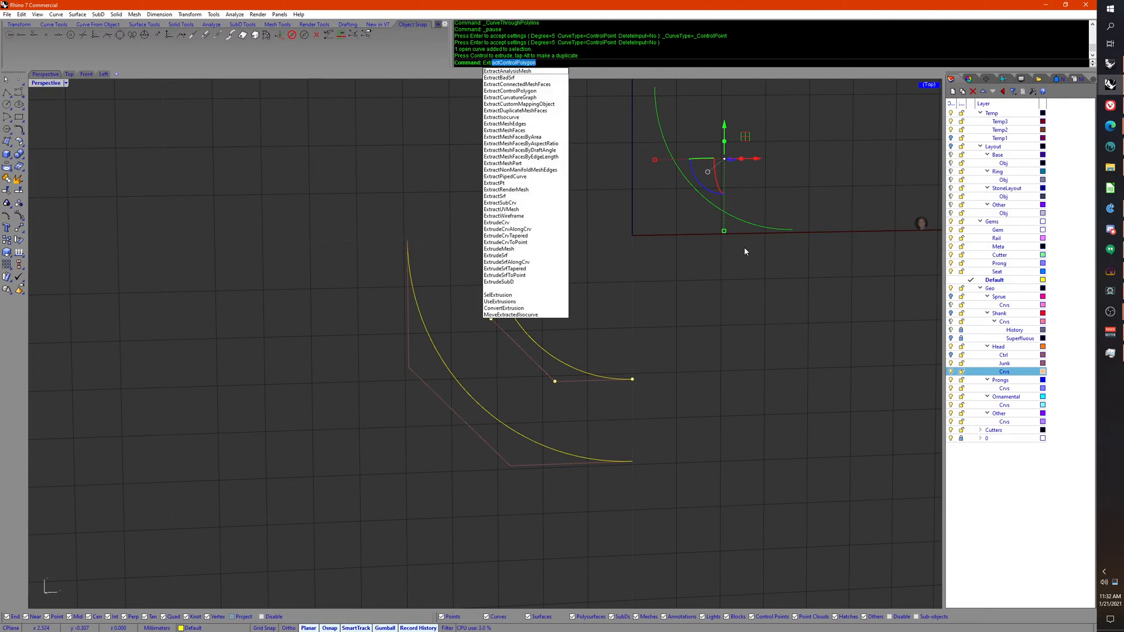
{"action": "key", "text": "Return"}
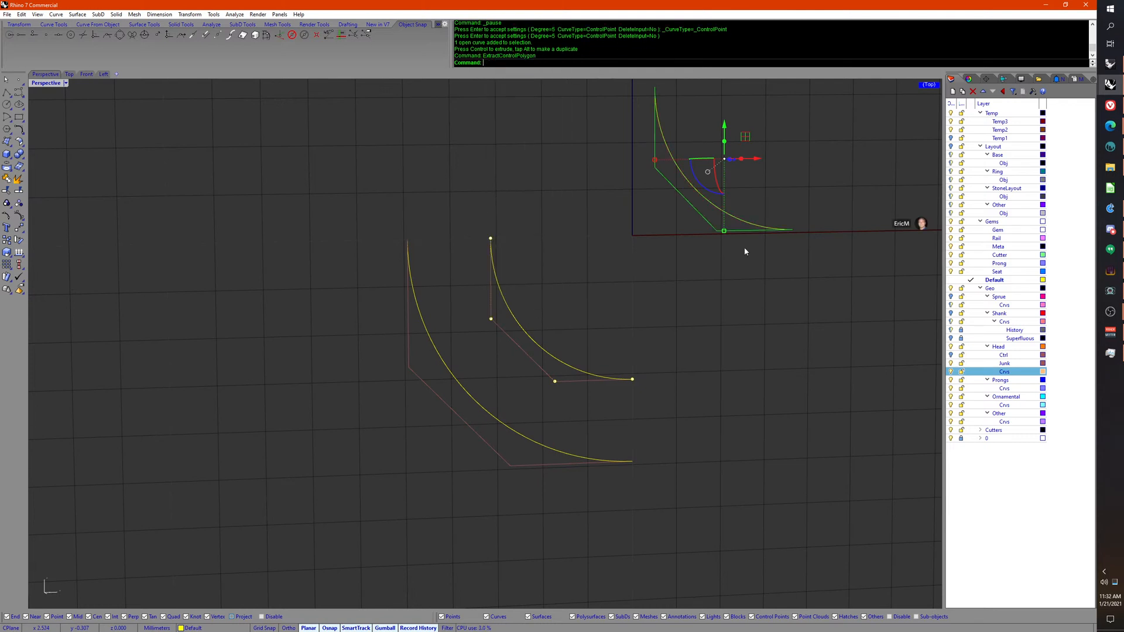
Step: Shift the extracted control polygon away from its curve and build a control-point curve from it with Curve Through Polyline
{"action": "left_click", "coordinate": [689, 201]}
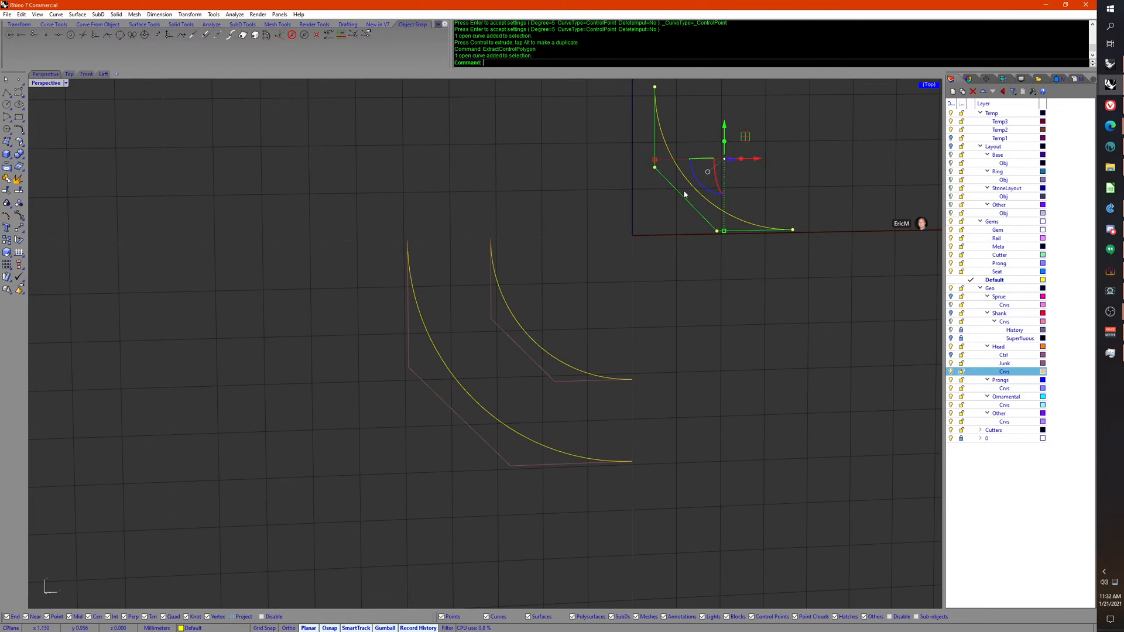
{"action": "right_click_drag", "start_coordinate": [685, 194], "coordinate": [675, 218]}
{"action": "left_click_drag", "start_coordinate": [747, 139], "coordinate": [582, 133], "text": "shift"}
{"action": "key", "text": "ctrl+z"}
{"action": "middle_click", "coordinate": [585, 179]}
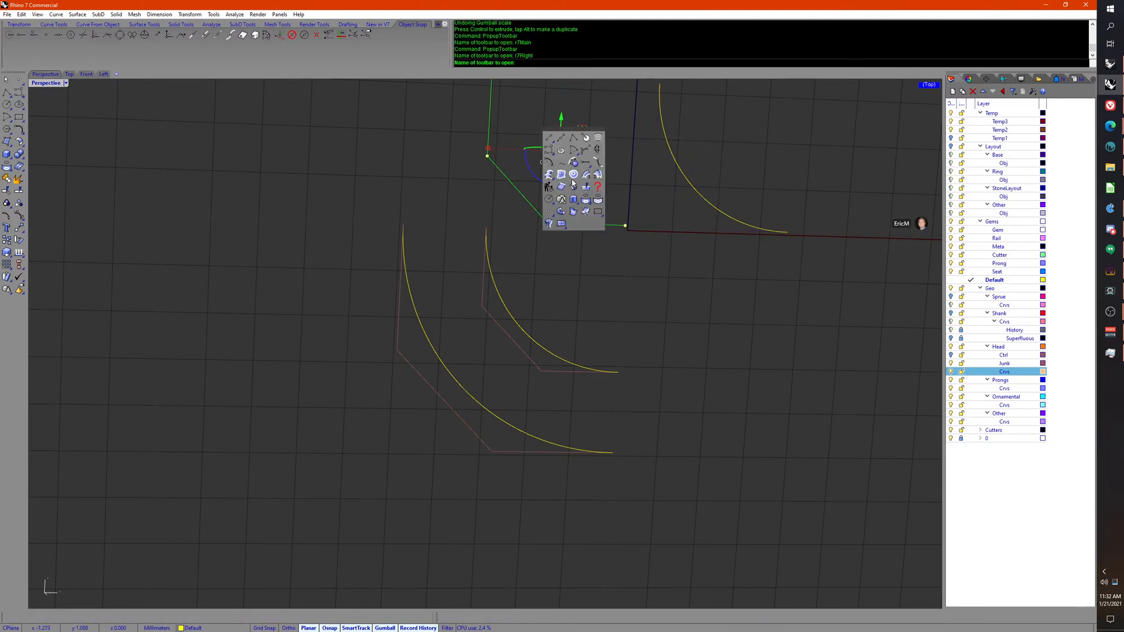
{"action": "left_click", "coordinate": [560, 158]}
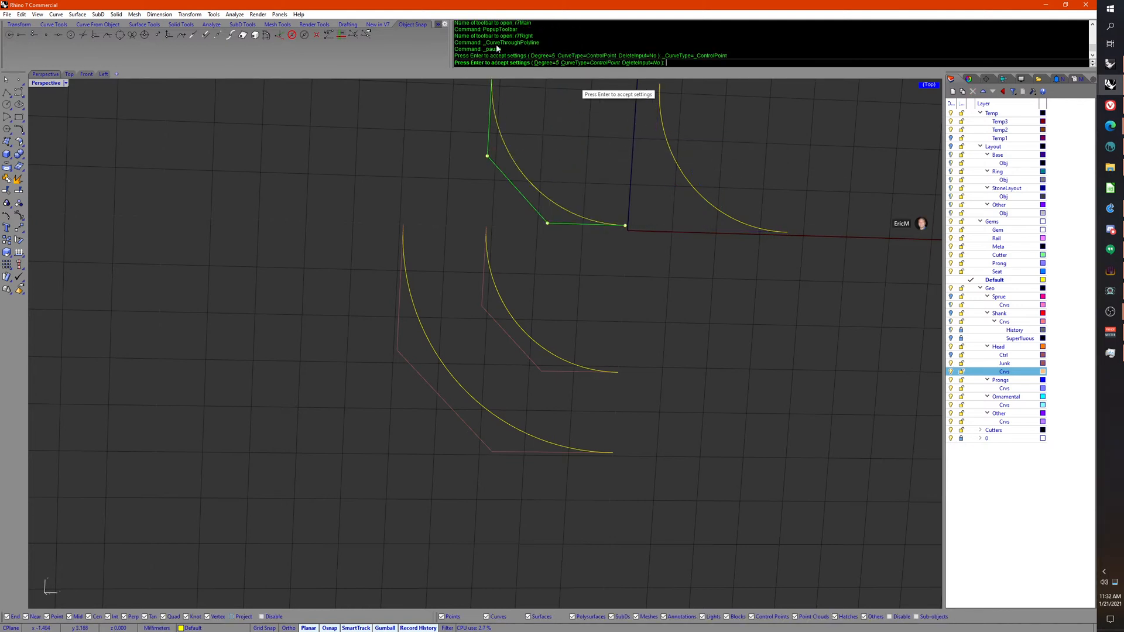
{"action": "right_click", "coordinate": [517, 170]}
Step: Delete the duplicated curve, the extracted polygon and the curve built from it
{"action": "left_click", "coordinate": [482, 170]}
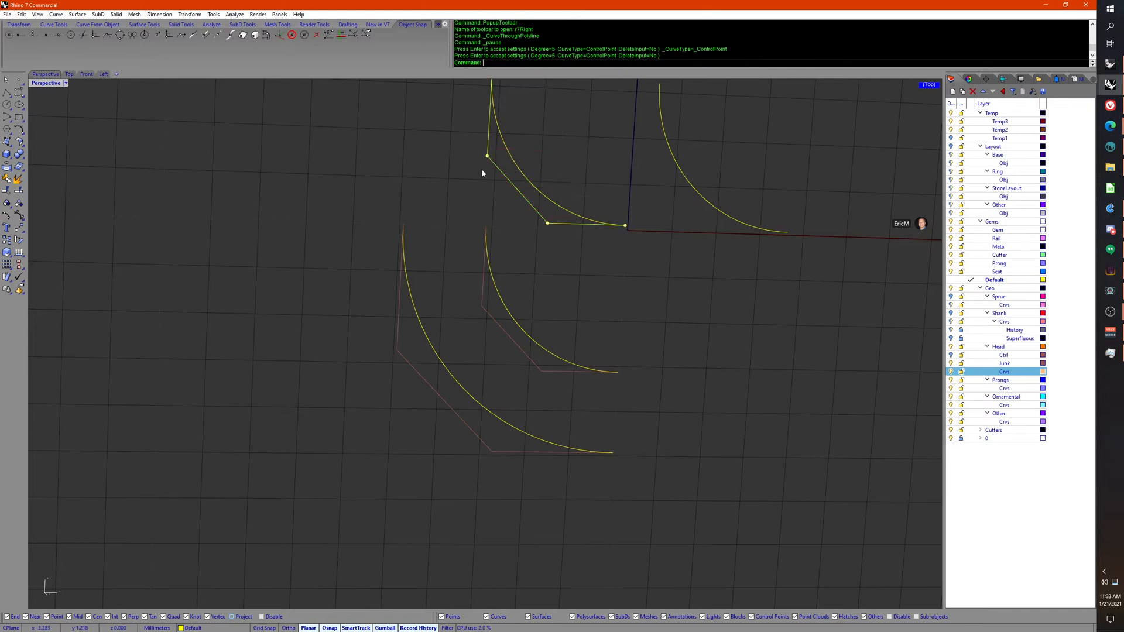
{"action": "left_click", "coordinate": [507, 313]}
{"action": "left_click", "coordinate": [496, 319]}
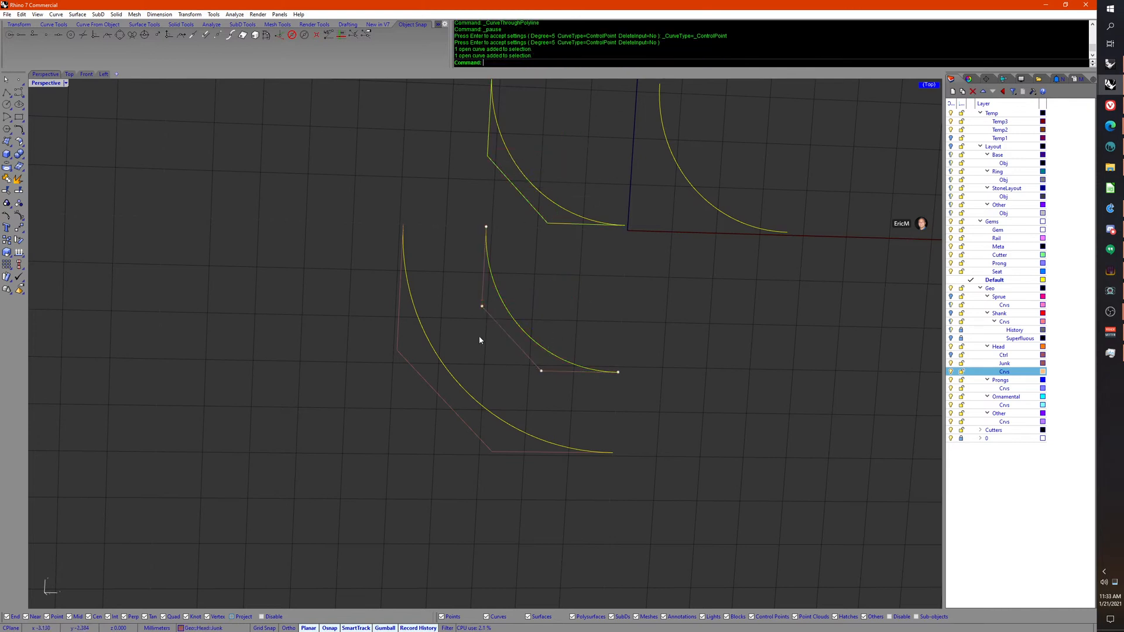
{"action": "left_click_drag", "start_coordinate": [743, 261], "coordinate": [568, 149]}
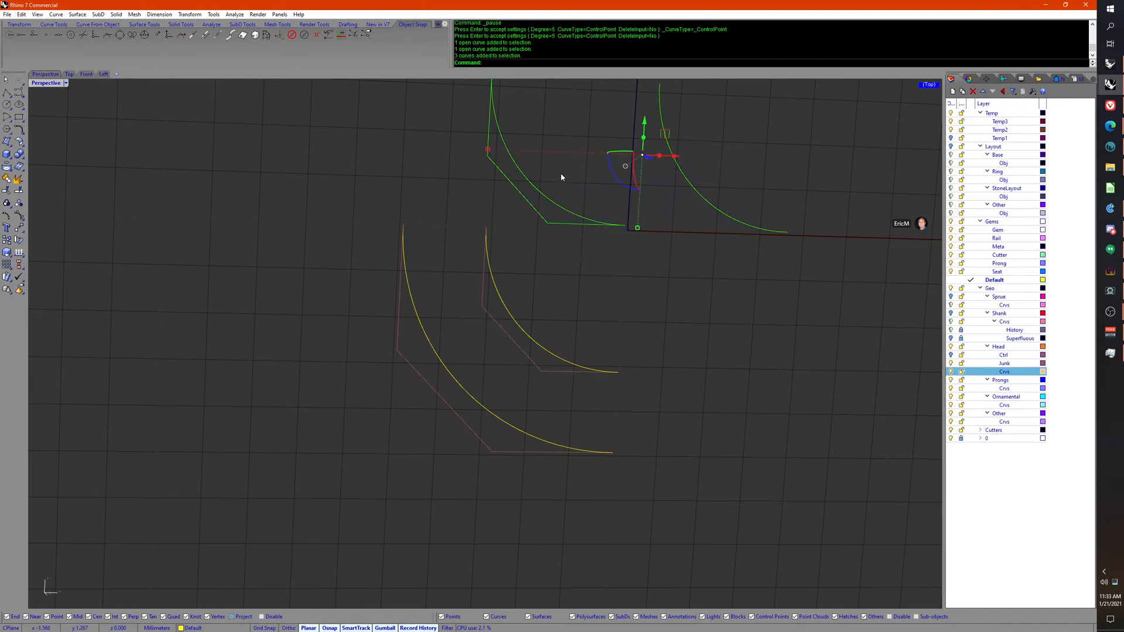
{"action": "middle_click", "coordinate": [562, 175]}
{"action": "left_click", "coordinate": [578, 206]}
{"action": "key", "text": "Return"}
{"action": "key", "text": "Delete"}
{"action": "mouse_move", "coordinate": [582, 301]}
{"action": "right_mouse_down"}
{"action": "mouse_move", "coordinate": [567, 336]}
{"action": "mouse_move", "coordinate": [602, 342]}
{"action": "mouse_move", "coordinate": [585, 319]}
{"action": "right_mouse_up"}
{"action": "scroll", "coordinate": [602, 339], "scroll_direction": "up", "scroll_amount": 2}
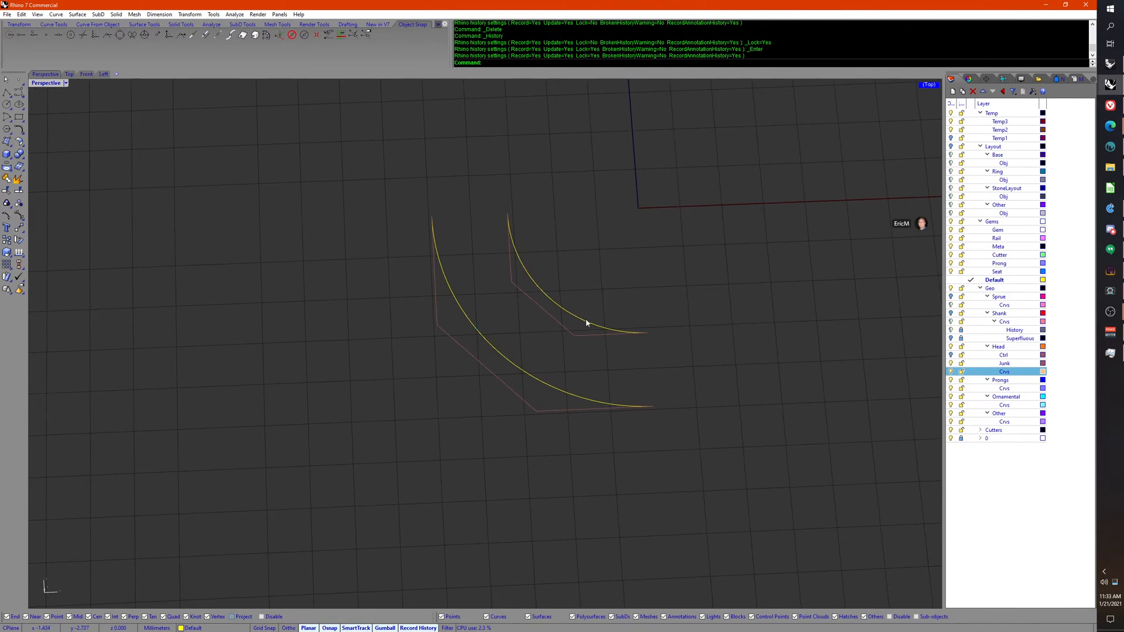
Step: Move the inner and outer curves to the Crvs sublayer of Head and check them by toggling that layer's visibility
{"action": "left_click", "coordinate": [586, 321]}
{"action": "left_click", "coordinate": [519, 374]}
{"action": "right_click_drag", "start_coordinate": [520, 373], "coordinate": [530, 366]}
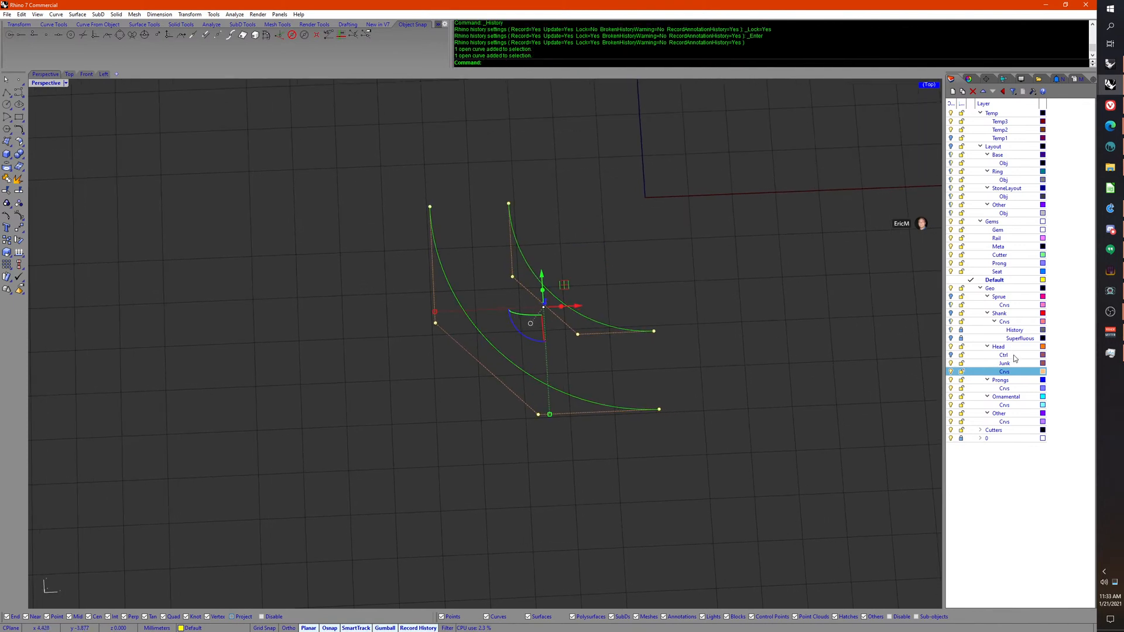
{"action": "right_click", "coordinate": [1014, 369]}
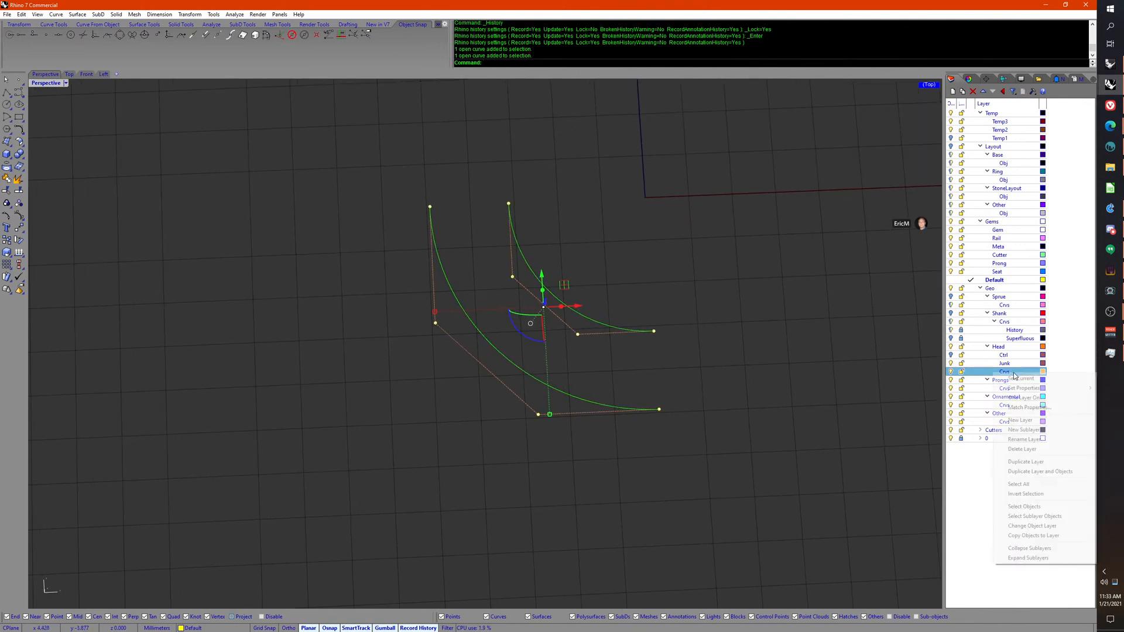
{"action": "left_click", "coordinate": [1041, 525]}
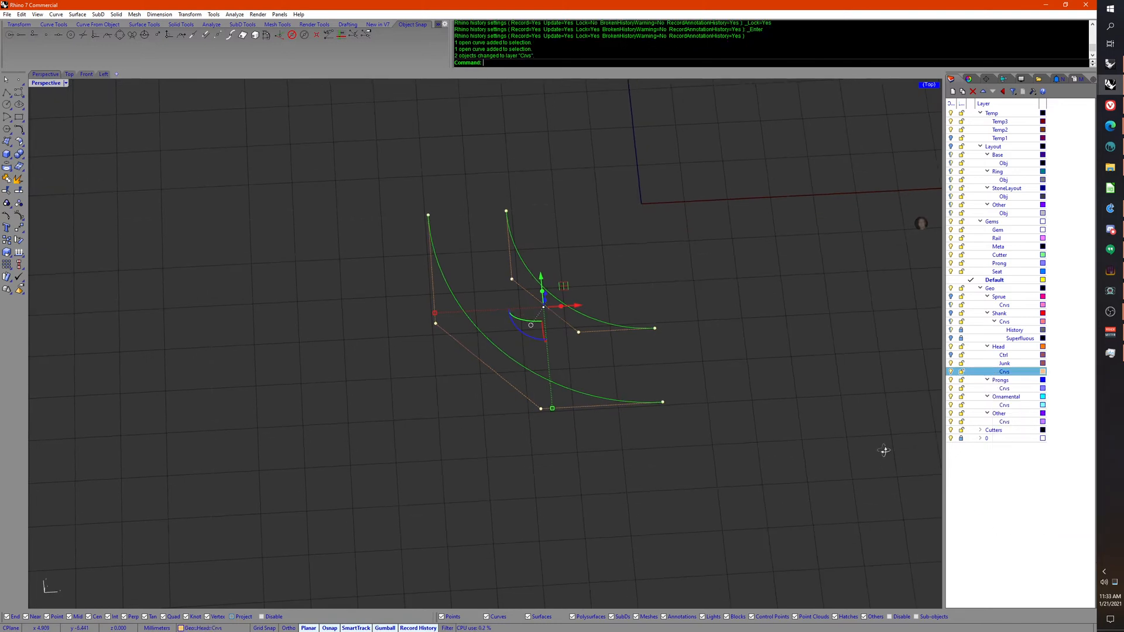
{"action": "left_click", "coordinate": [951, 373]}
{"action": "left_click", "coordinate": [951, 373]}
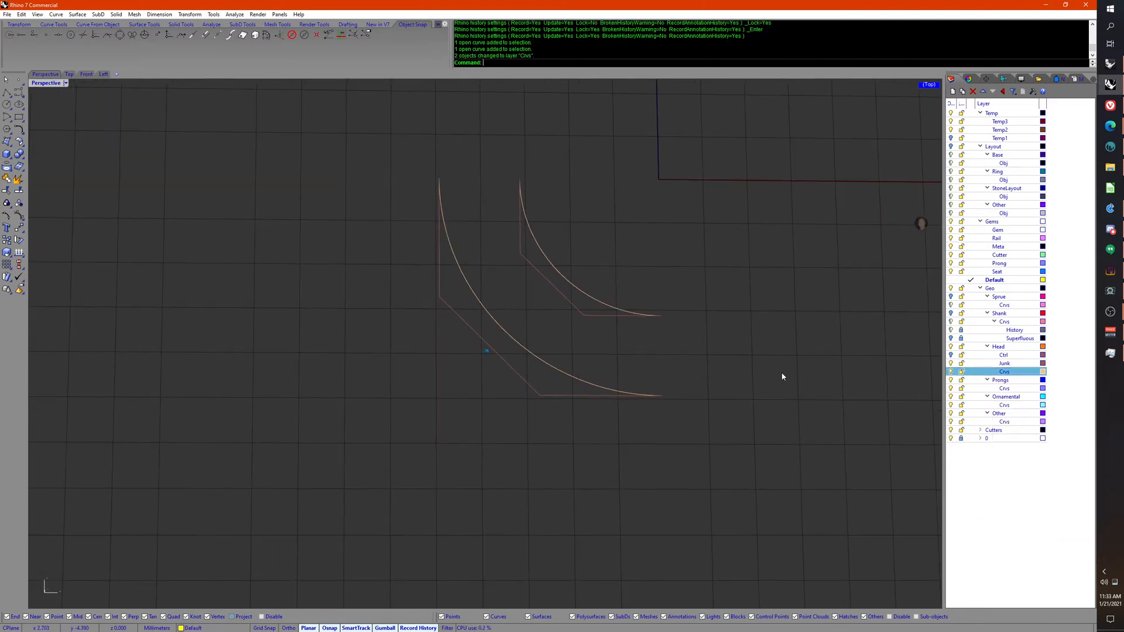
{"action": "left_click", "coordinate": [523, 381]}
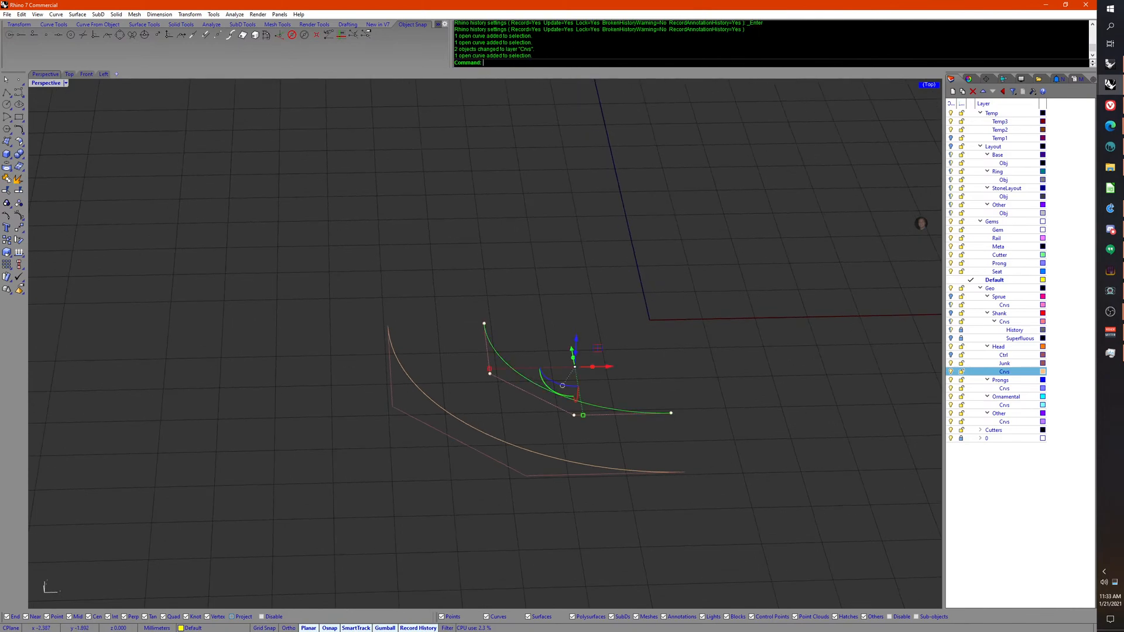
{"action": "left_click", "coordinate": [474, 397], "text": "shift"}
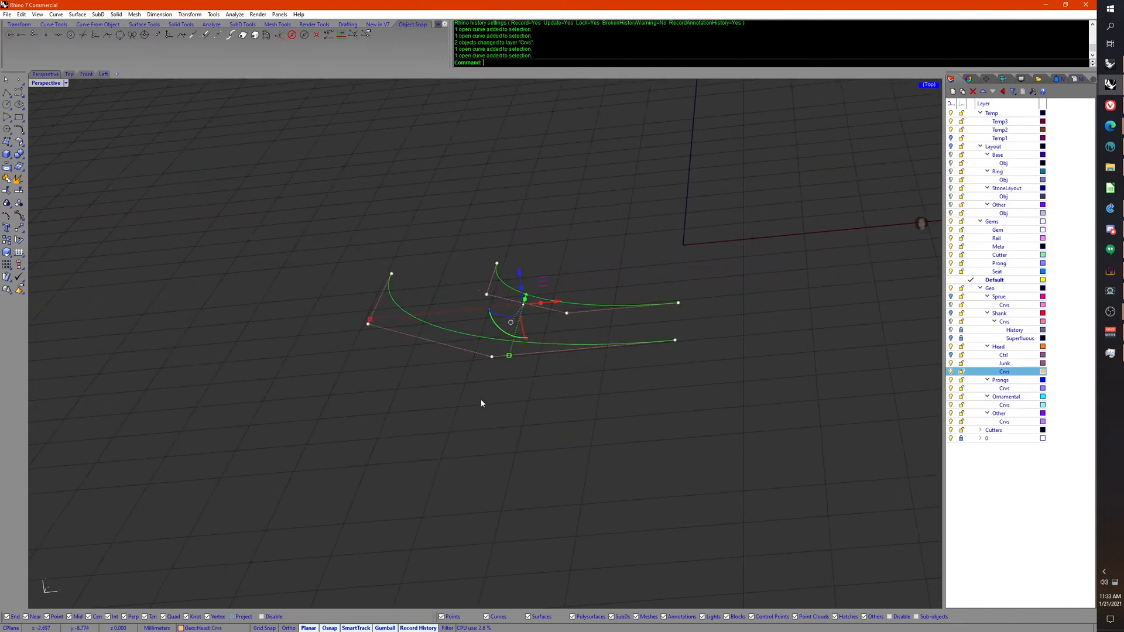
{"action": "left_click", "coordinate": [485, 405]}
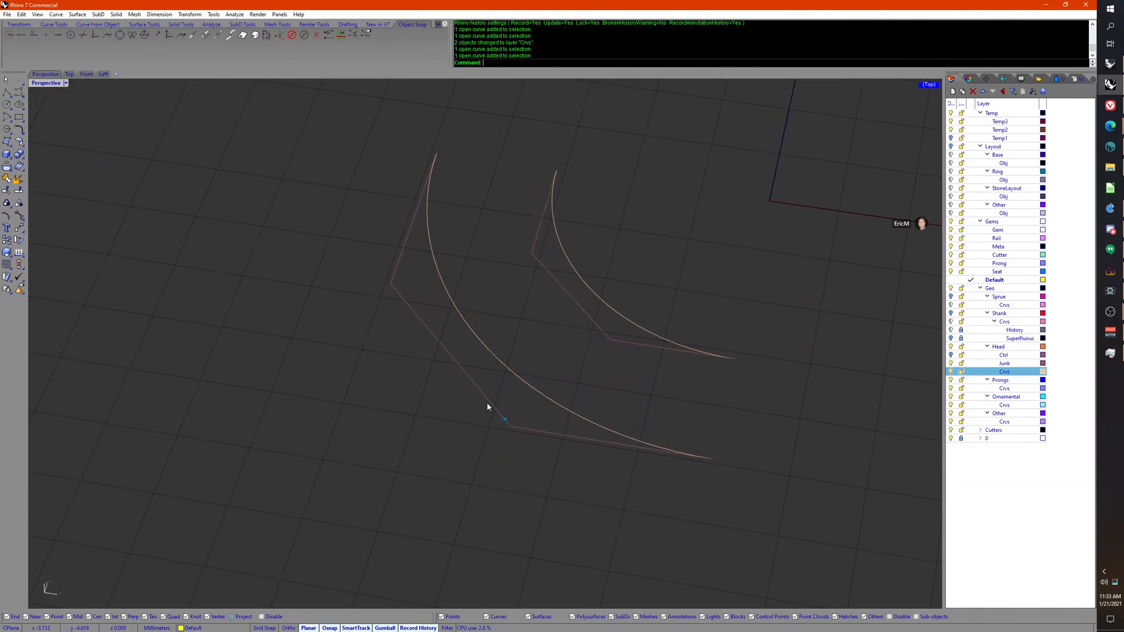
{"action": "left_click", "coordinate": [488, 391]}
{"action": "right_click_drag", "start_coordinate": [488, 393], "coordinate": [607, 367]}
{"action": "left_click", "coordinate": [607, 367]}
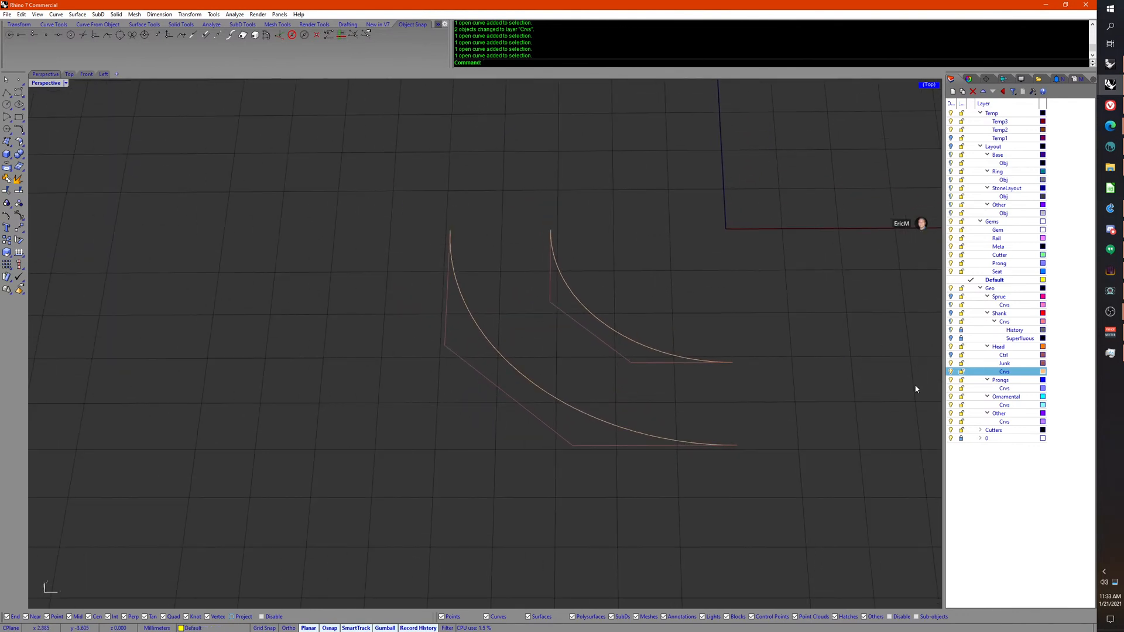
Step: Show the Ctrl sublayer of Head and select all its control points
{"action": "left_click", "coordinate": [963, 355]}
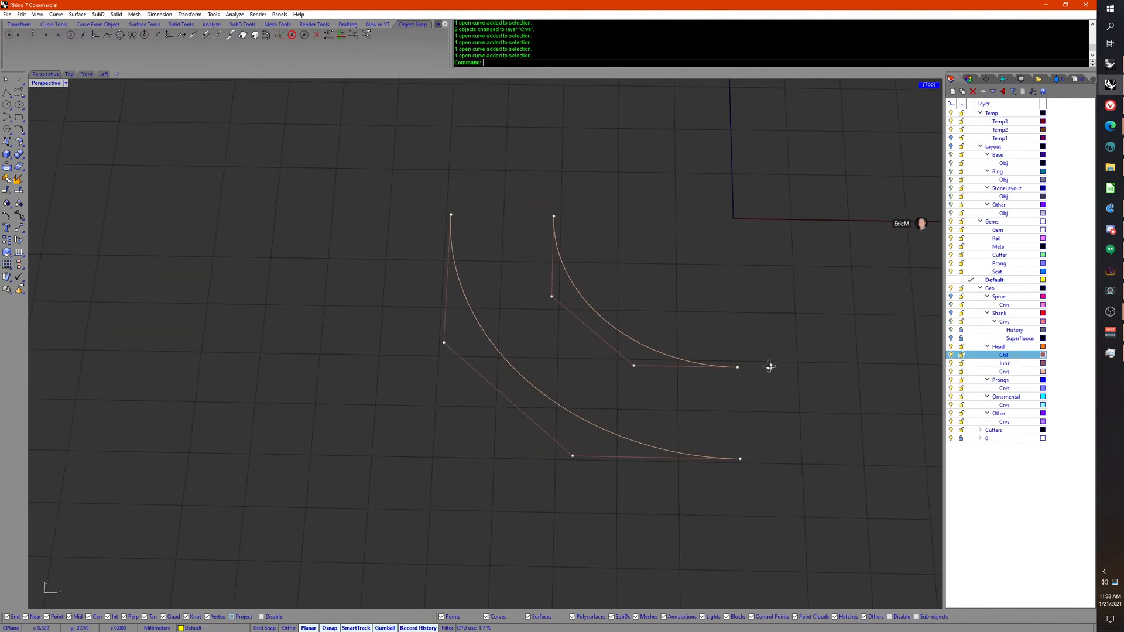
{"action": "right_click", "coordinate": [997, 359]}
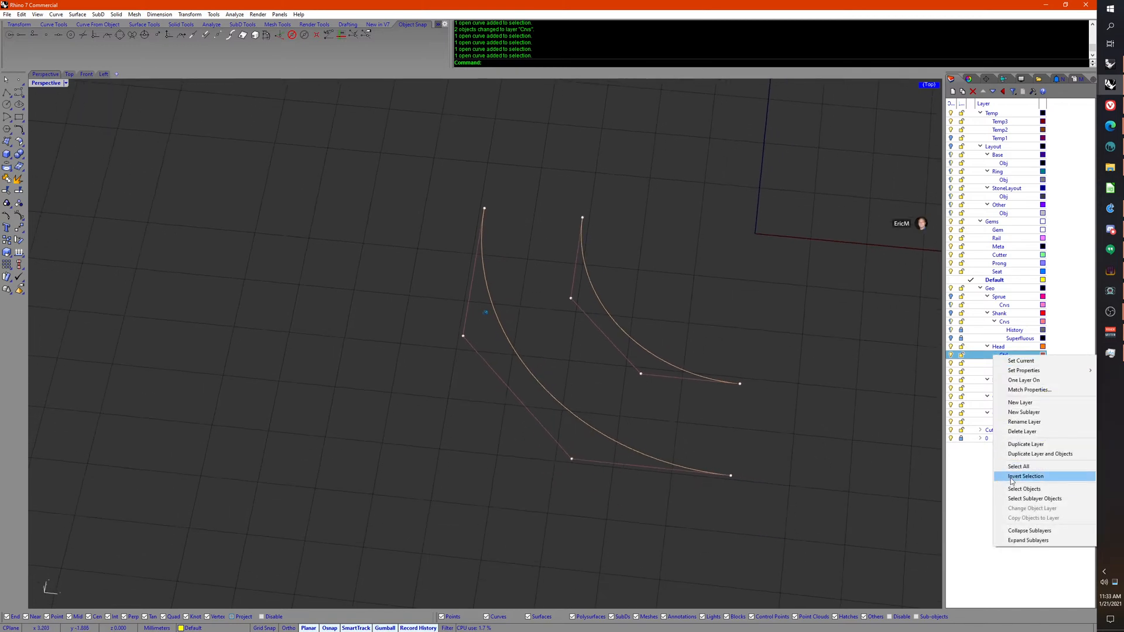
{"action": "left_click", "coordinate": [999, 490]}
{"action": "right_click_drag", "start_coordinate": [746, 524], "coordinate": [624, 319]}
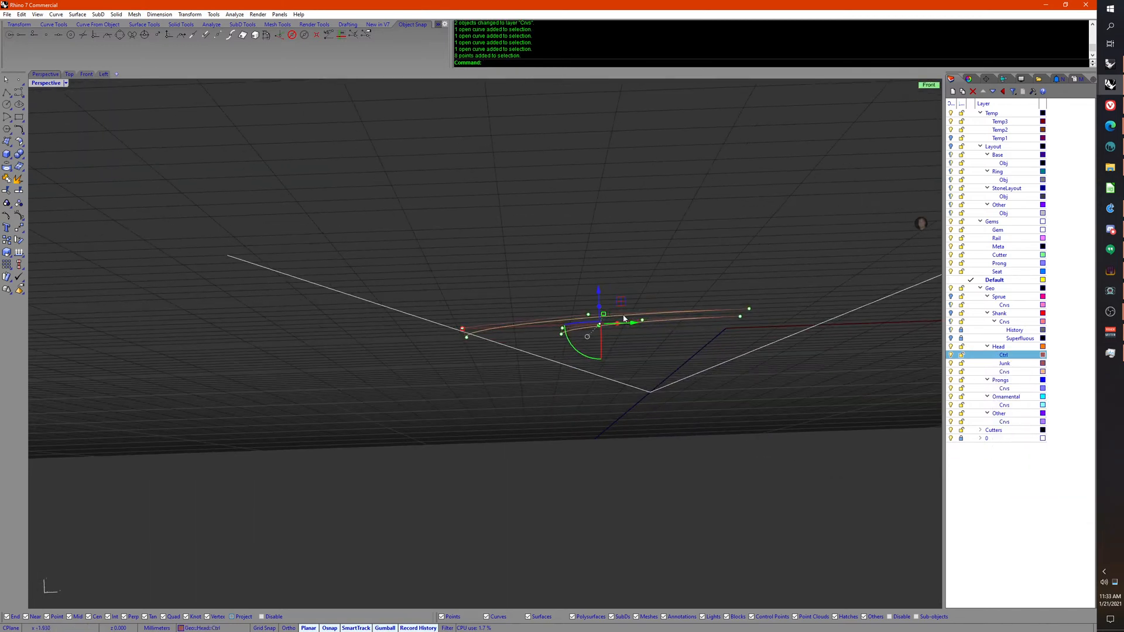
Step: Try to shift the selected control points 1.5 mm vertically, and undo the transform
{"action": "left_click", "coordinate": [600, 290]}
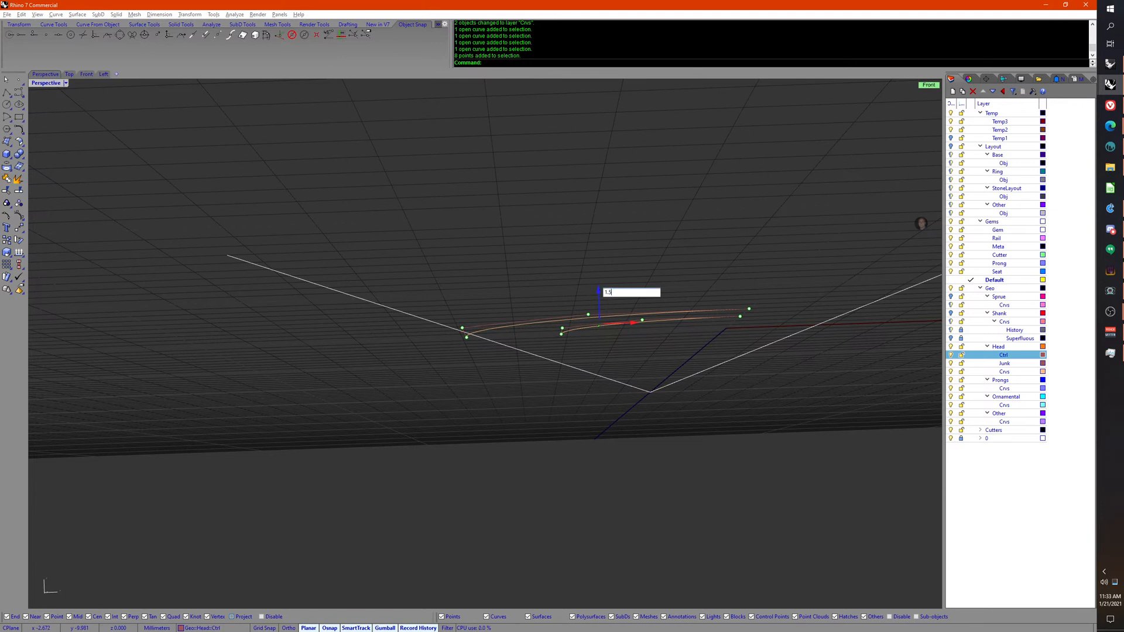
{"action": "type", "text": "1.5"}
{"action": "key", "text": "Return"}
{"action": "right_click_drag", "start_coordinate": [599, 289], "coordinate": [556, 295]}
{"action": "key", "text": "ctrl+z"}
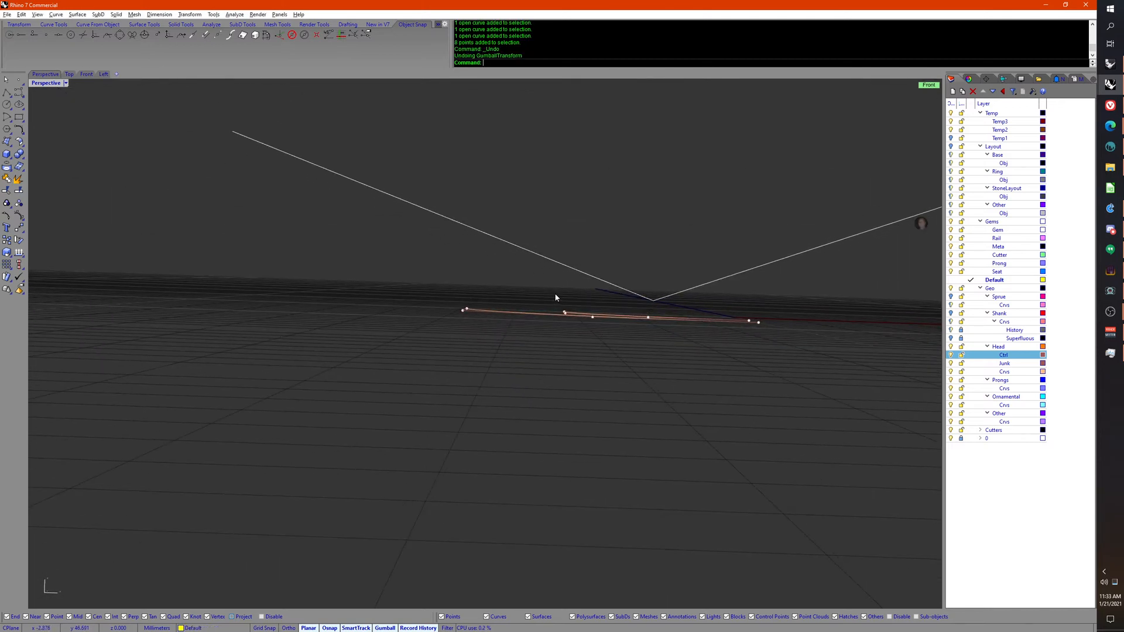
Step: Reselect the previous control points and copy them 1.5 mm straight down
{"action": "middle_click", "coordinate": [554, 294]}
{"action": "left_click", "coordinate": [565, 290]}
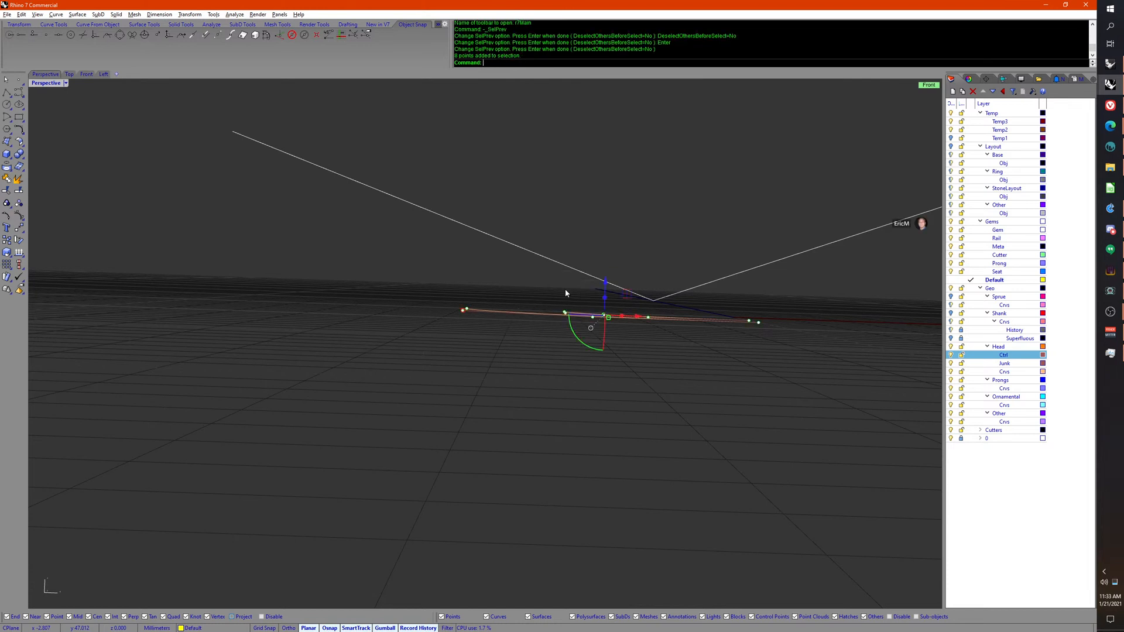
{"action": "left_click", "coordinate": [605, 284]}
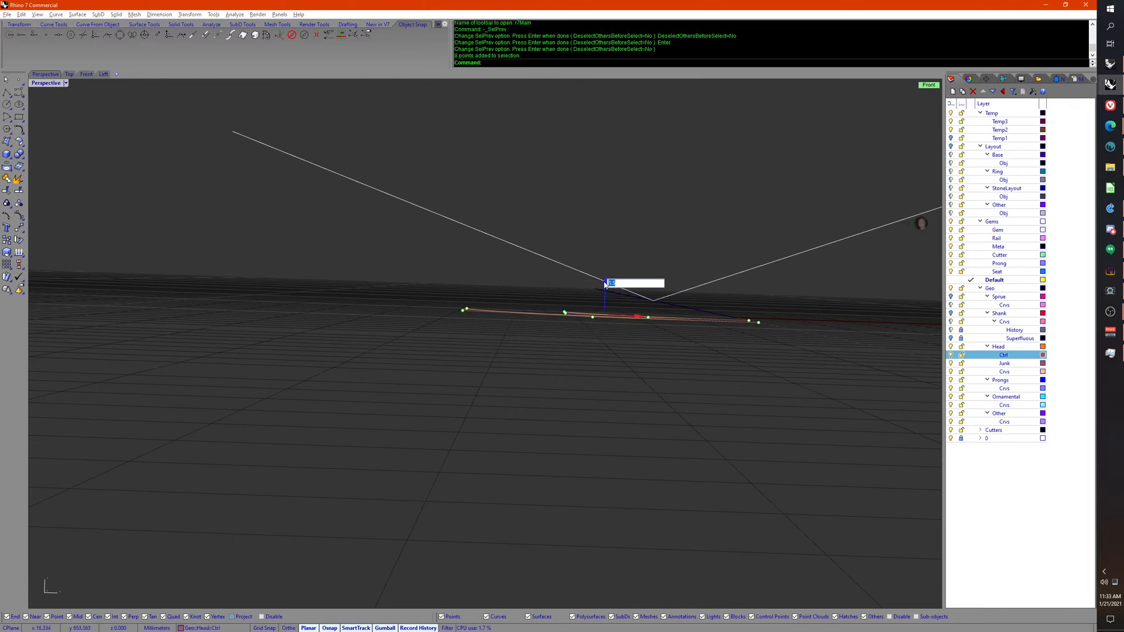
{"action": "type", "text": "-1.5"}
{"action": "key", "text": "Return"}
{"action": "right_click_drag", "start_coordinate": [731, 296], "coordinate": [640, 369]}
{"action": "left_click", "coordinate": [754, 376]}
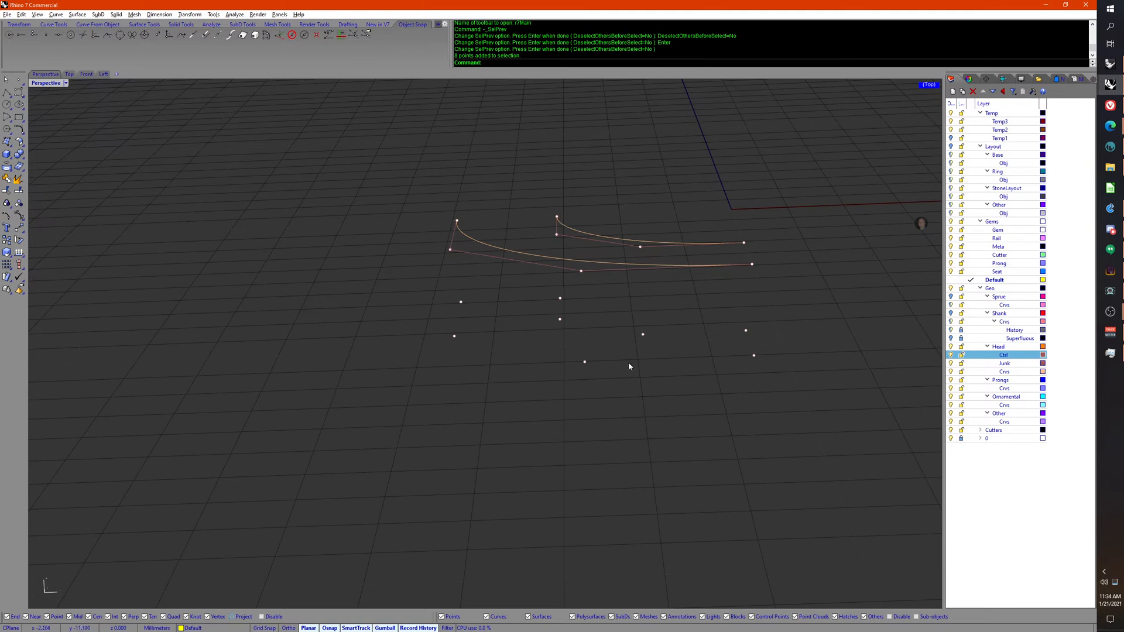
Step: Examine the copied control points in relation to the original points and curves above them
{"action": "right_click_drag", "start_coordinate": [607, 384], "coordinate": [594, 371]}
{"action": "left_click_drag", "start_coordinate": [418, 291], "coordinate": [766, 416]}
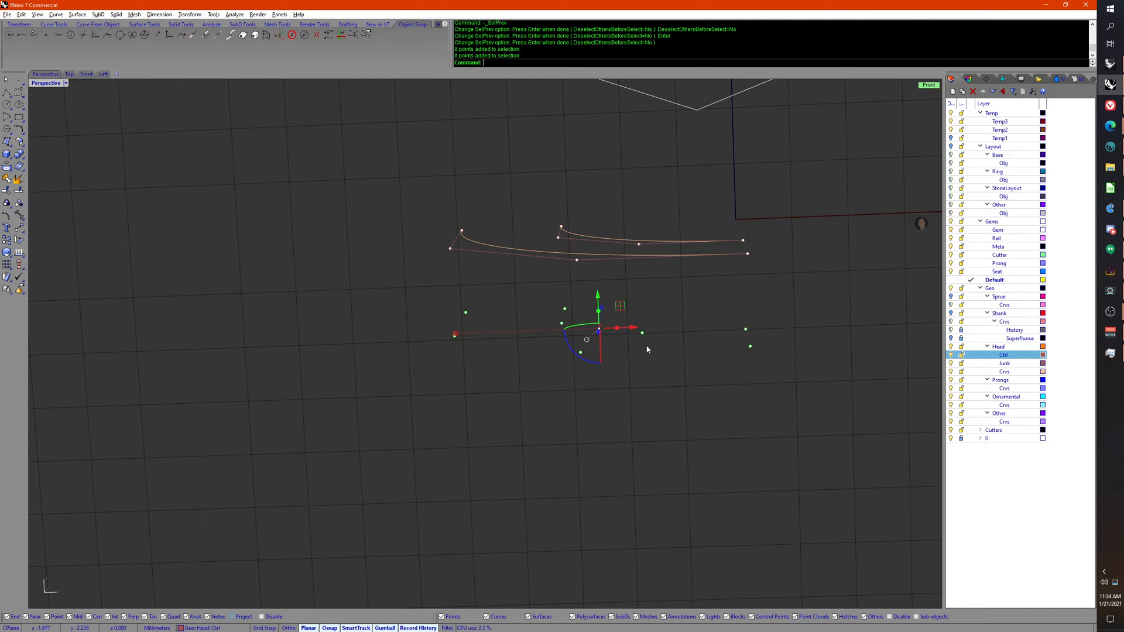
{"action": "right_click_drag", "start_coordinate": [647, 349], "coordinate": [474, 301]}
{"action": "scroll", "coordinate": [684, 380], "scroll_direction": "down", "scroll_amount": 4}
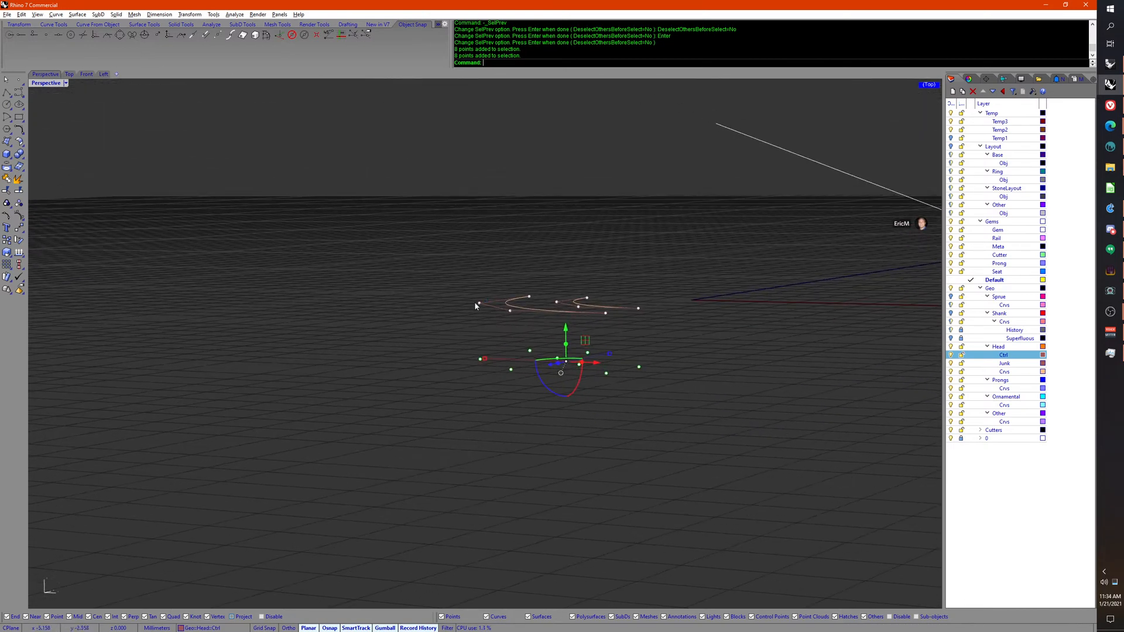
{"action": "right_click_drag", "start_coordinate": [484, 353], "coordinate": [509, 402]}
{"action": "left_click", "coordinate": [510, 399]}
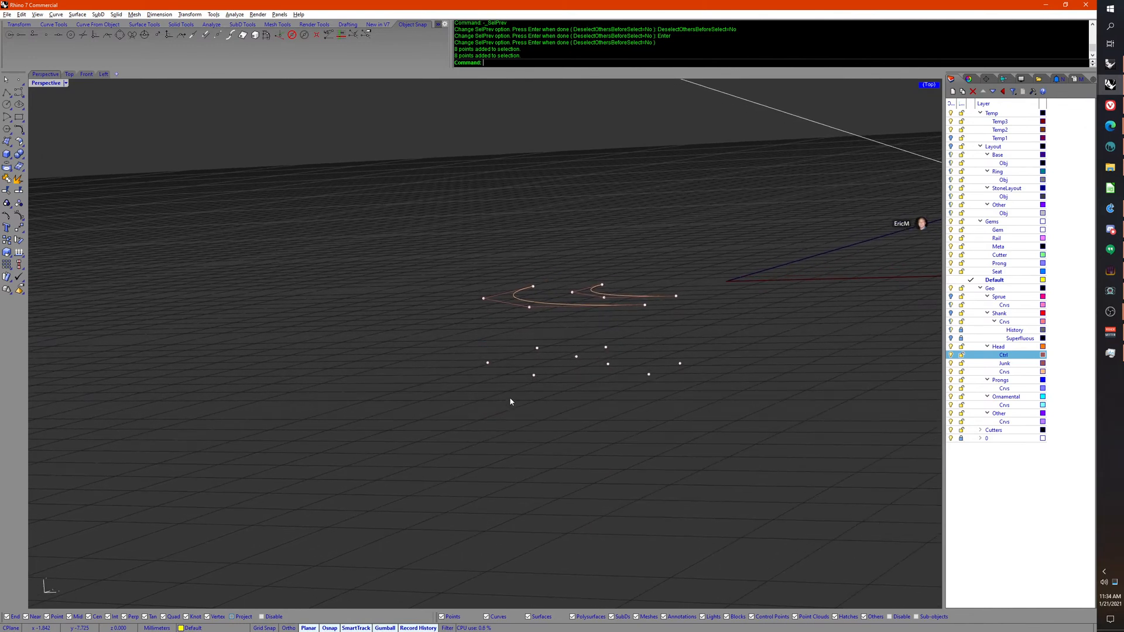
{"action": "right_click_drag", "start_coordinate": [509, 397], "coordinate": [510, 395]}
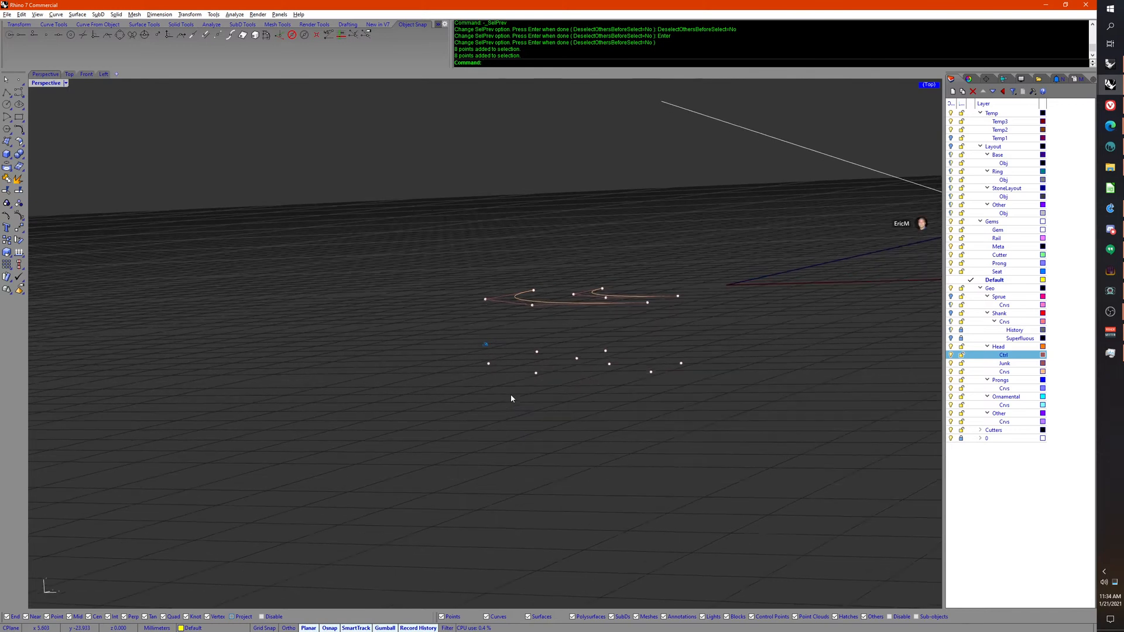
{"action": "mouse_move", "coordinate": [514, 394]}
{"action": "right_mouse_down"}
{"action": "mouse_move", "coordinate": [513, 380]}
{"action": "mouse_move", "coordinate": [514, 391]}
{"action": "right_mouse_up"}
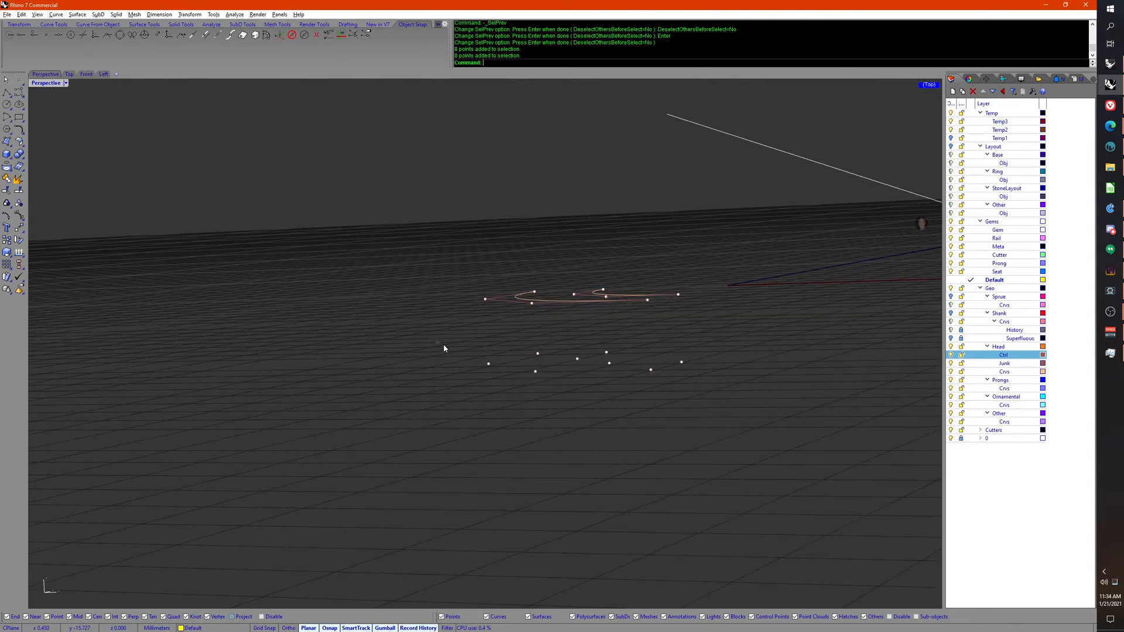
Step: Delete the copied points and copy the inner and outer curves 1.5 mm straight down
{"action": "middle_click", "coordinate": [667, 391]}
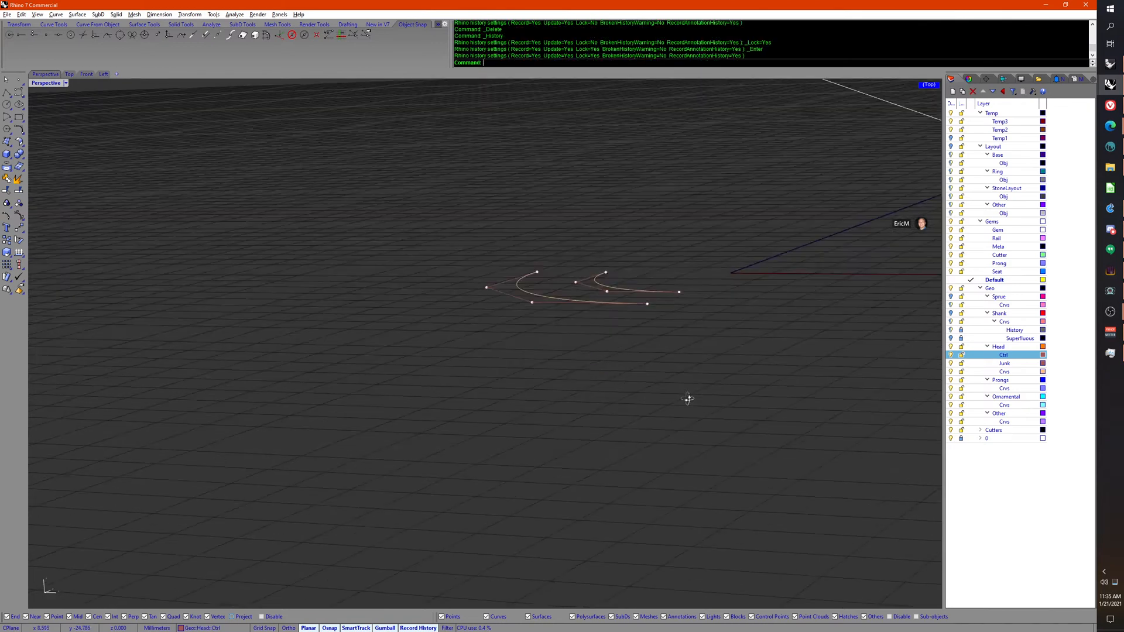
{"action": "right_click_drag", "start_coordinate": [688, 398], "coordinate": [619, 357]}
{"action": "left_click", "coordinate": [618, 357]}
{"action": "right_click_drag", "start_coordinate": [690, 358], "coordinate": [639, 353]}
{"action": "left_click", "coordinate": [740, 362], "text": "shift"}
{"action": "left_click", "coordinate": [673, 259]}
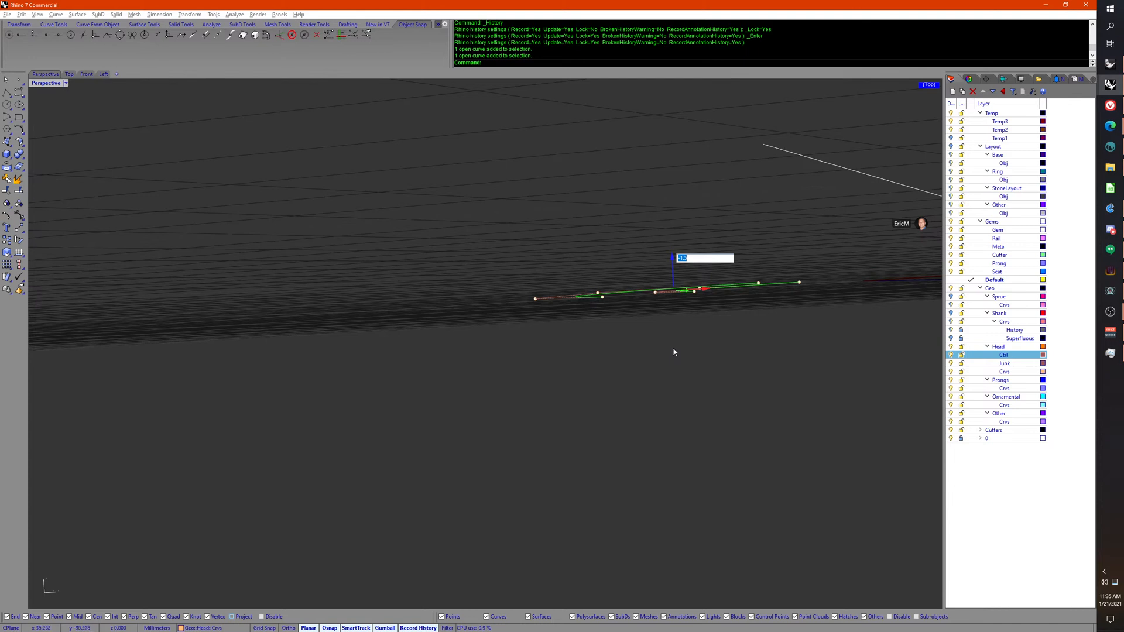
{"action": "key", "text": "Return"}
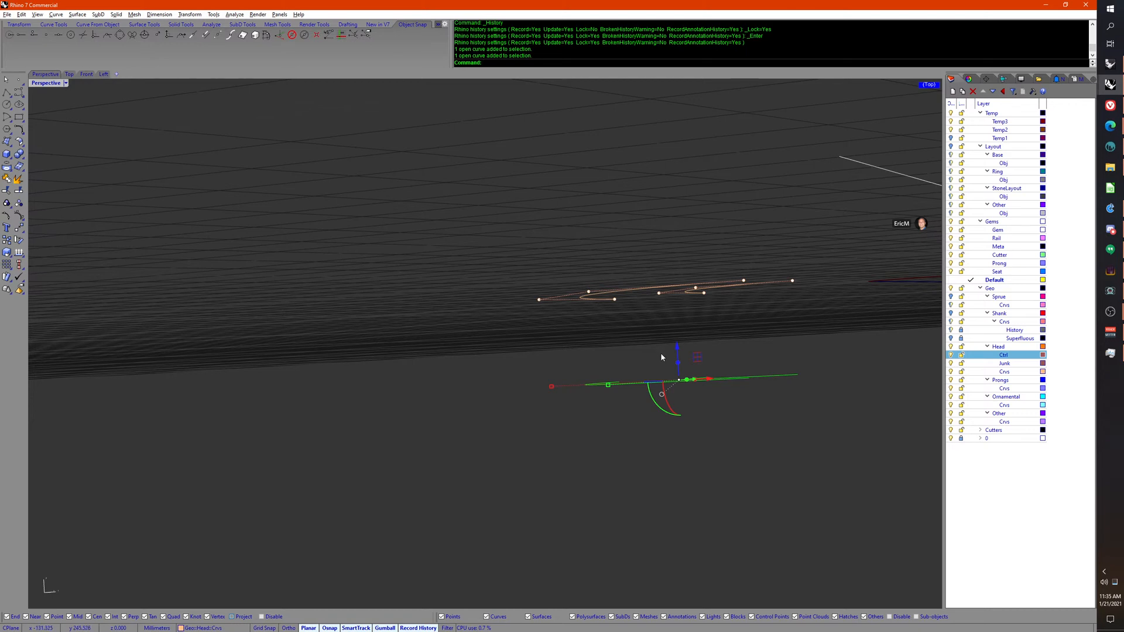
{"action": "right_click_drag", "start_coordinate": [659, 354], "coordinate": [681, 408]}
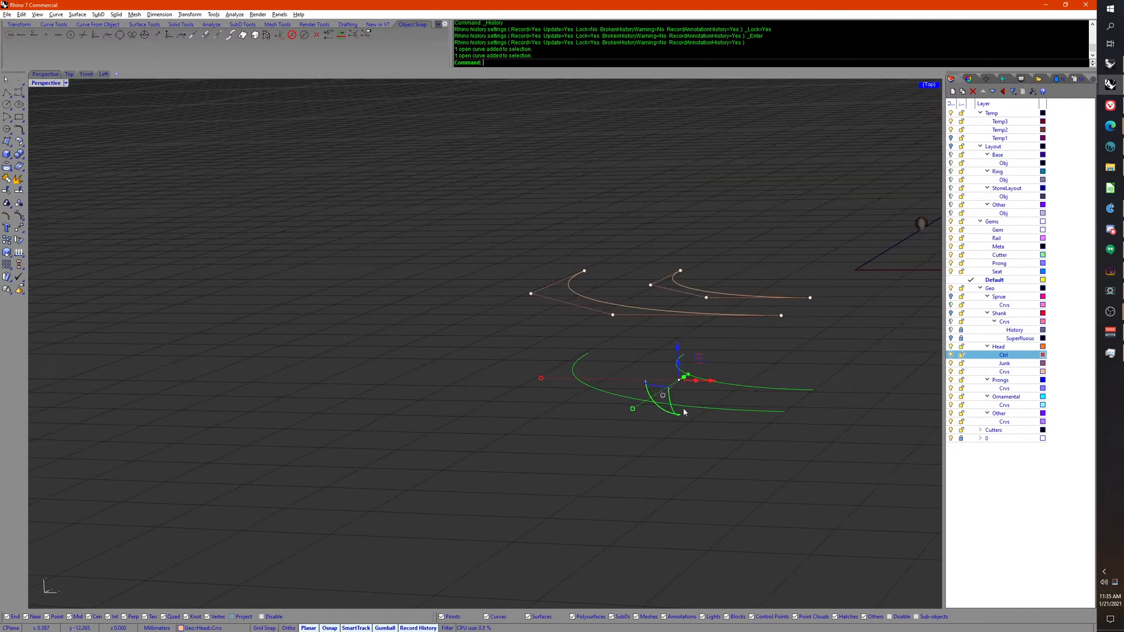
Step: Open Round Halo Fishtail.3dm and maximize its Perspective view
{"action": "mouse_move", "coordinate": [1115, 171]}
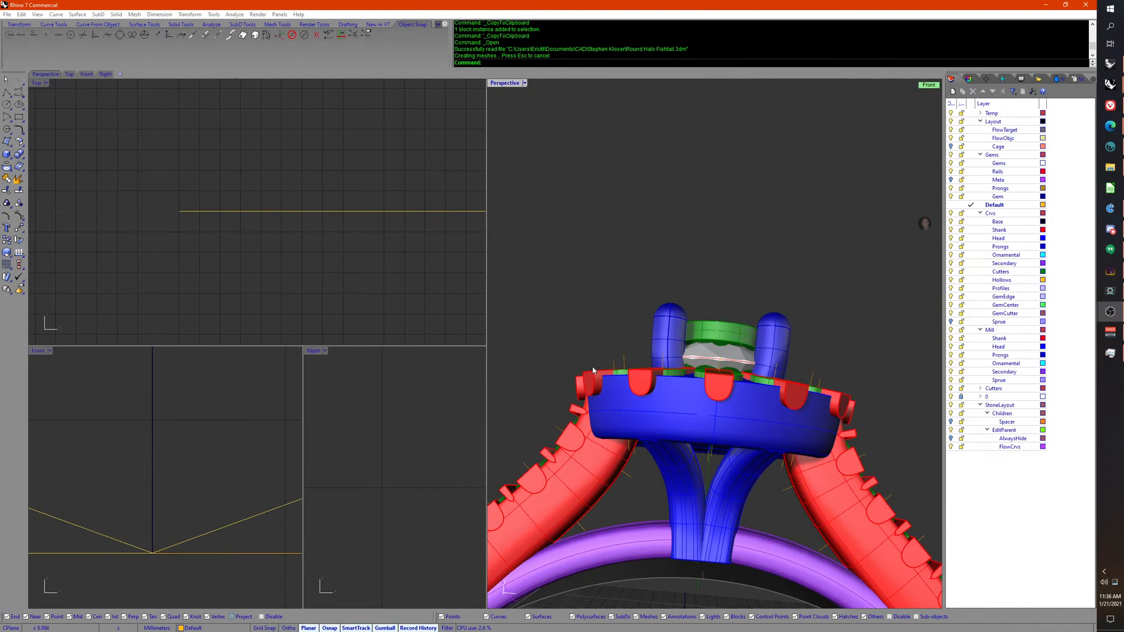
{"action": "mouse_move", "coordinate": [591, 347]}
{"action": "right_mouse_down"}
{"action": "mouse_move", "coordinate": [613, 347]}
{"action": "mouse_move", "coordinate": [612, 365]}
{"action": "mouse_move", "coordinate": [602, 362]}
{"action": "right_mouse_up"}
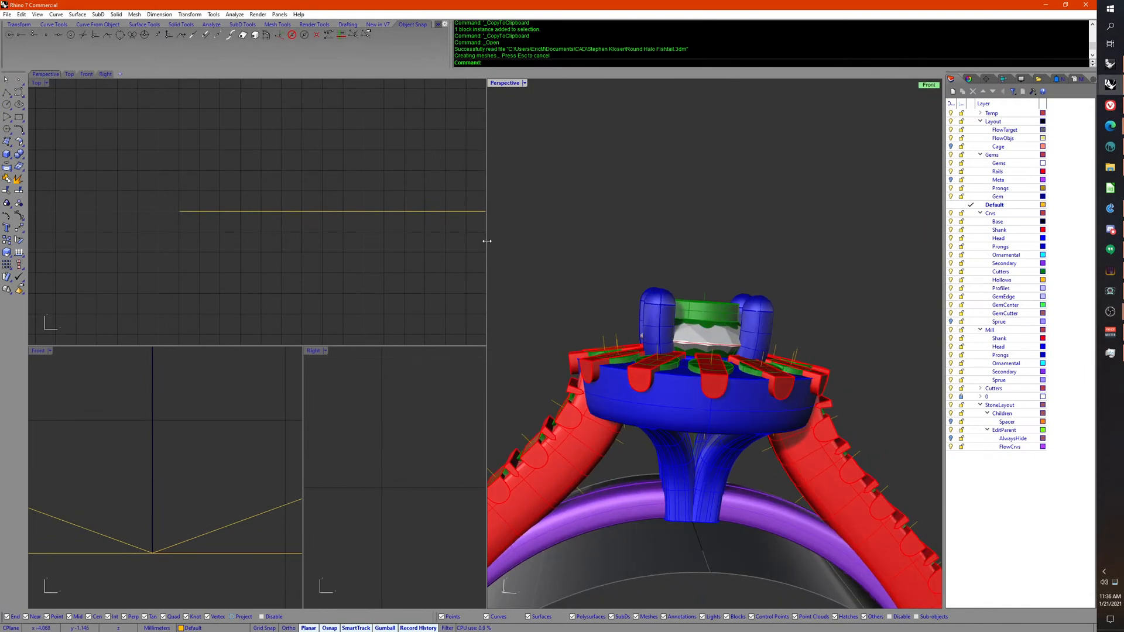
{"action": "left_click_drag", "start_coordinate": [487, 240], "coordinate": [461, 240]}
{"action": "double_click", "coordinate": [480, 83]}
Step: Isolate the halo base parts of the ring head and examine their cross-section in the Front view
{"action": "mouse_move", "coordinate": [527, 386]}
{"action": "right_mouse_down"}
{"action": "mouse_move", "coordinate": [627, 309]}
{"action": "mouse_move", "coordinate": [516, 397]}
{"action": "mouse_move", "coordinate": [514, 375]}
{"action": "right_mouse_up"}
{"action": "left_click", "coordinate": [516, 396]}
{"action": "middle_click", "coordinate": [471, 353]}
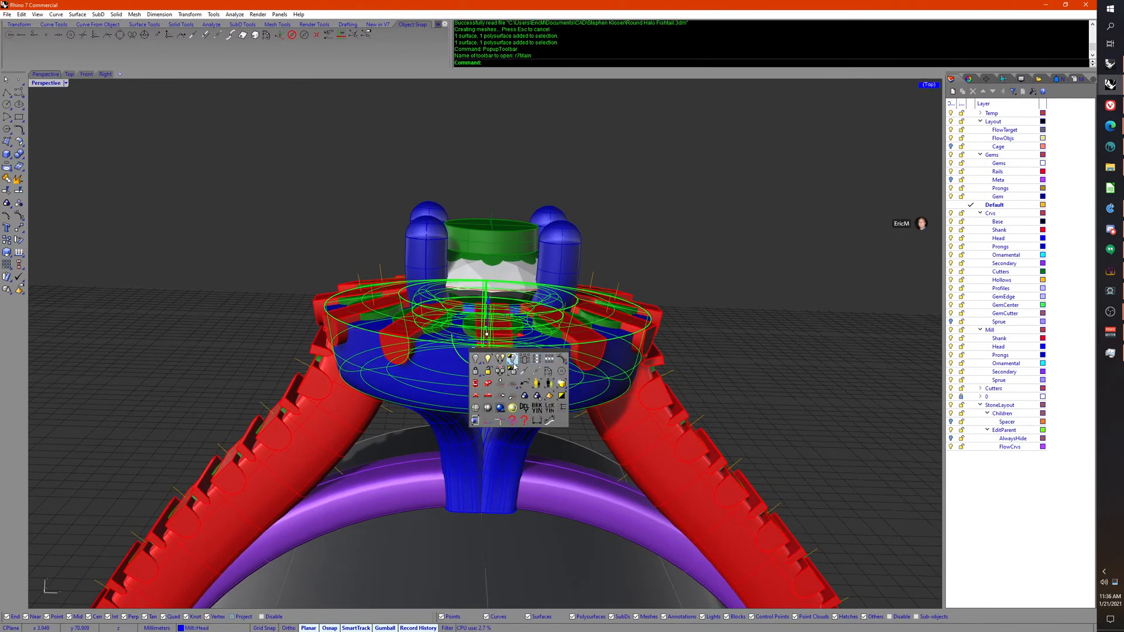
{"action": "left_click", "coordinate": [511, 368]}
{"action": "right_click_drag", "start_coordinate": [324, 357], "coordinate": [318, 355]}
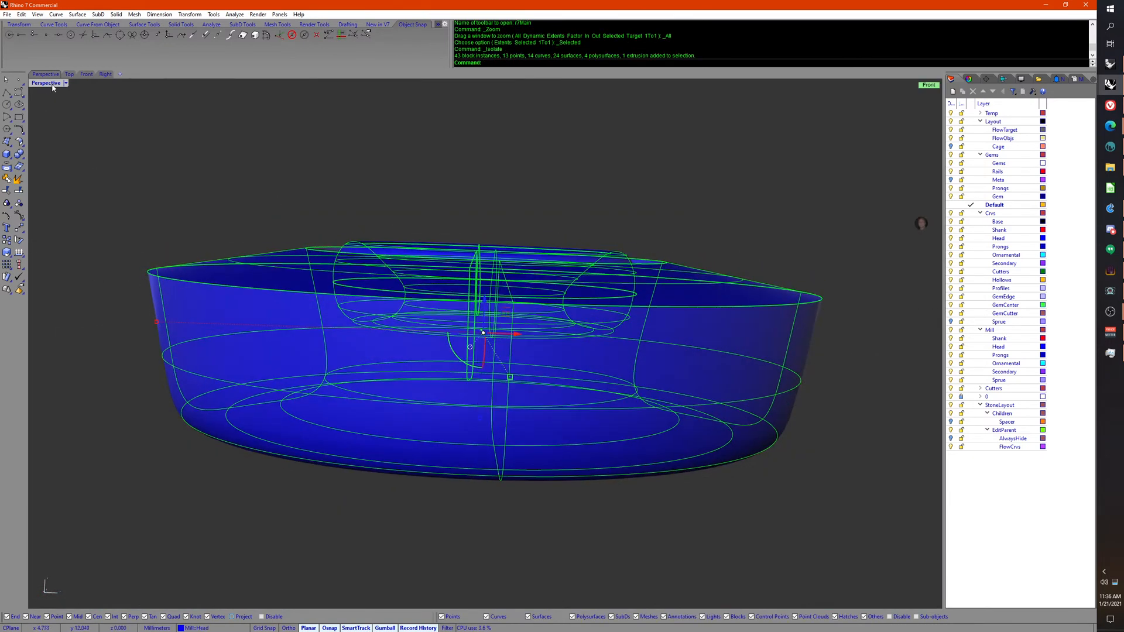
{"action": "left_click", "coordinate": [86, 74]}
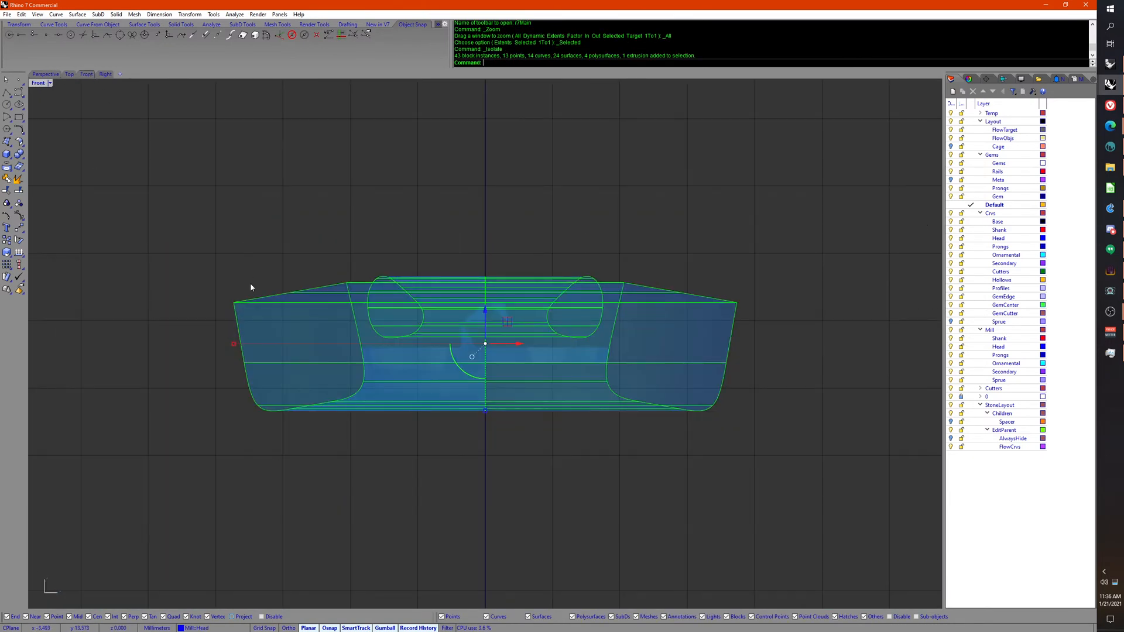
{"action": "left_click", "coordinate": [229, 367]}
{"action": "scroll", "coordinate": [229, 367], "scroll_direction": "up", "scroll_amount": 1}
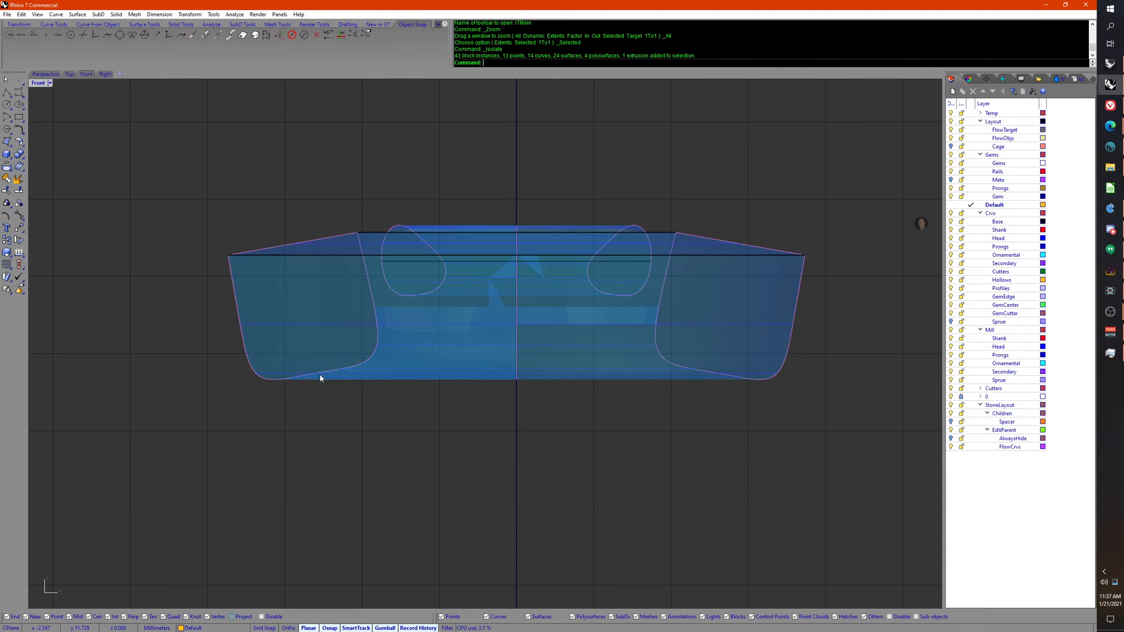
{"action": "right_click_drag", "start_coordinate": [321, 408], "coordinate": [276, 355]}
Step: Unhide the branching support legs beneath the isolated halo base
{"action": "middle_click", "coordinate": [276, 355]}
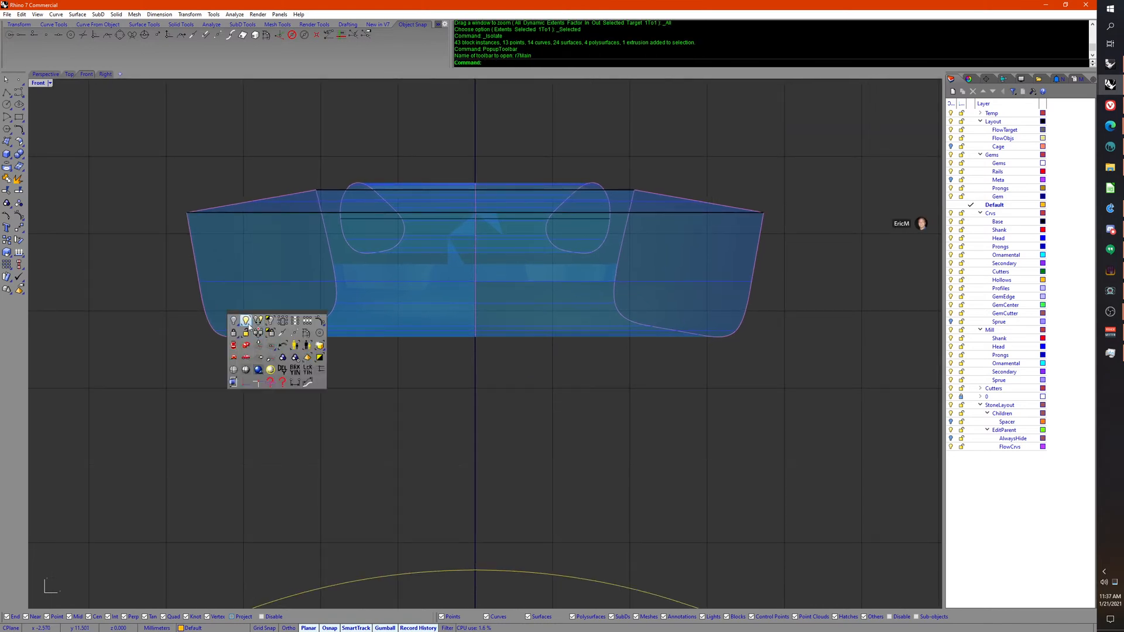
{"action": "left_click", "coordinate": [246, 321]}
{"action": "left_click", "coordinate": [402, 377]}
{"action": "key", "text": "Return"}
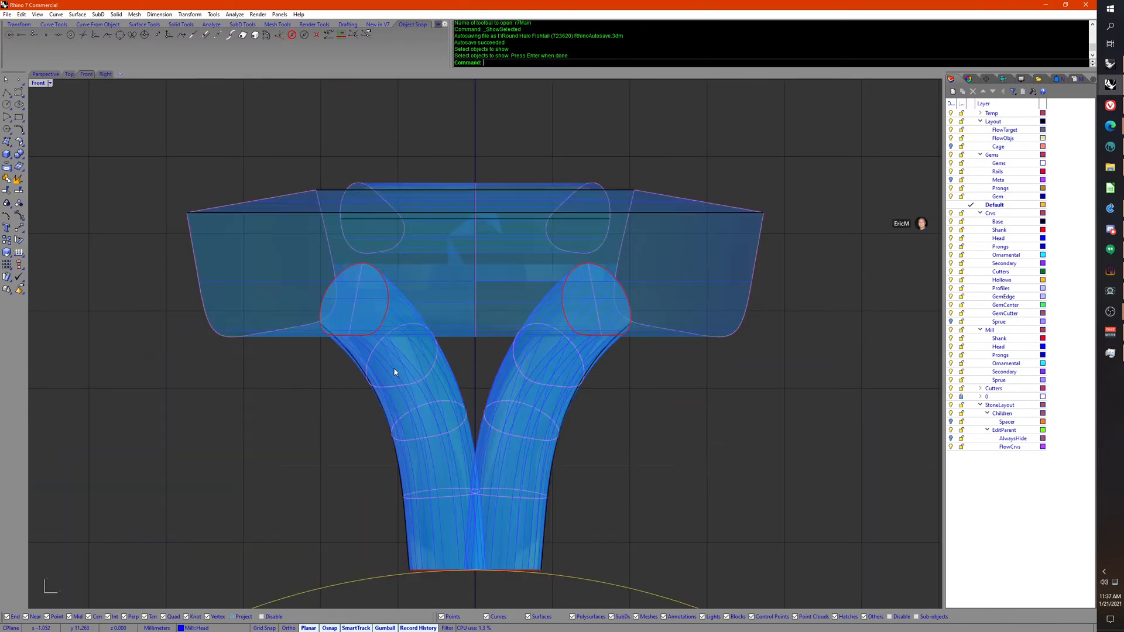
Step: Examine how the support legs join the halo base from below in Perspective and from the Front view
{"action": "mouse_move", "coordinate": [322, 380]}
{"action": "right_mouse_down"}
{"action": "mouse_move", "coordinate": [310, 373]}
{"action": "mouse_move", "coordinate": [332, 246]}
{"action": "mouse_move", "coordinate": [346, 354]}
{"action": "mouse_move", "coordinate": [394, 358]}
{"action": "mouse_move", "coordinate": [422, 339]}
{"action": "mouse_move", "coordinate": [418, 291]}
{"action": "mouse_move", "coordinate": [421, 318]}
{"action": "mouse_move", "coordinate": [361, 326]}
{"action": "mouse_move", "coordinate": [509, 293]}
{"action": "mouse_move", "coordinate": [549, 301]}
{"action": "mouse_move", "coordinate": [381, 387]}
{"action": "right_mouse_up"}
{"action": "left_click", "coordinate": [45, 74]}
{"action": "middle_click", "coordinate": [372, 382]}
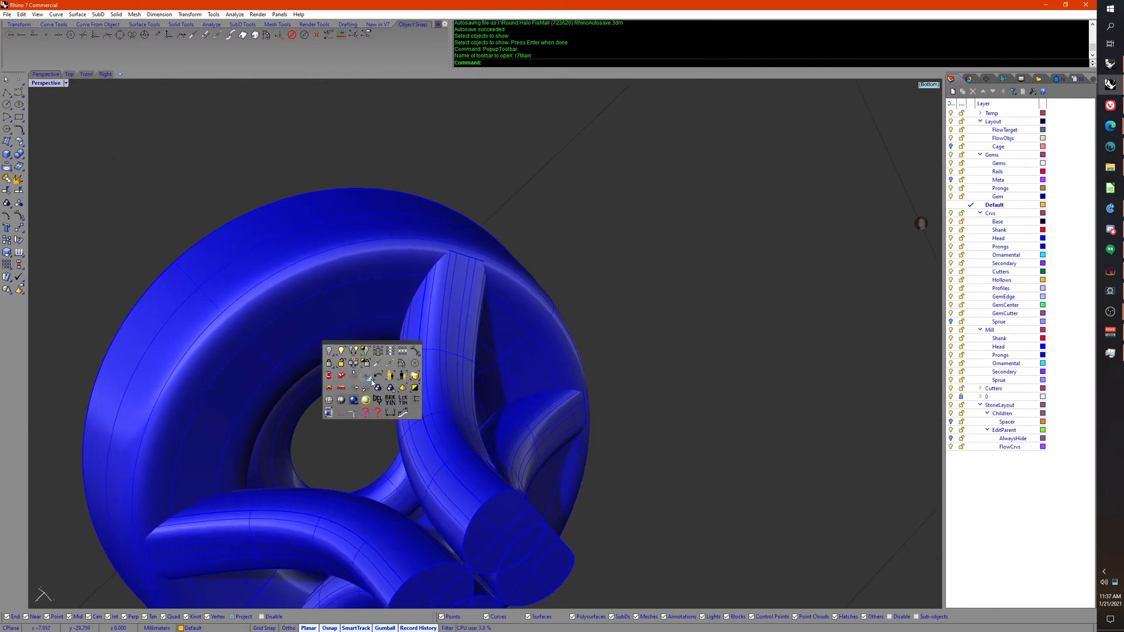
{"action": "left_click", "coordinate": [210, 229]}
{"action": "left_click", "coordinate": [86, 73]}
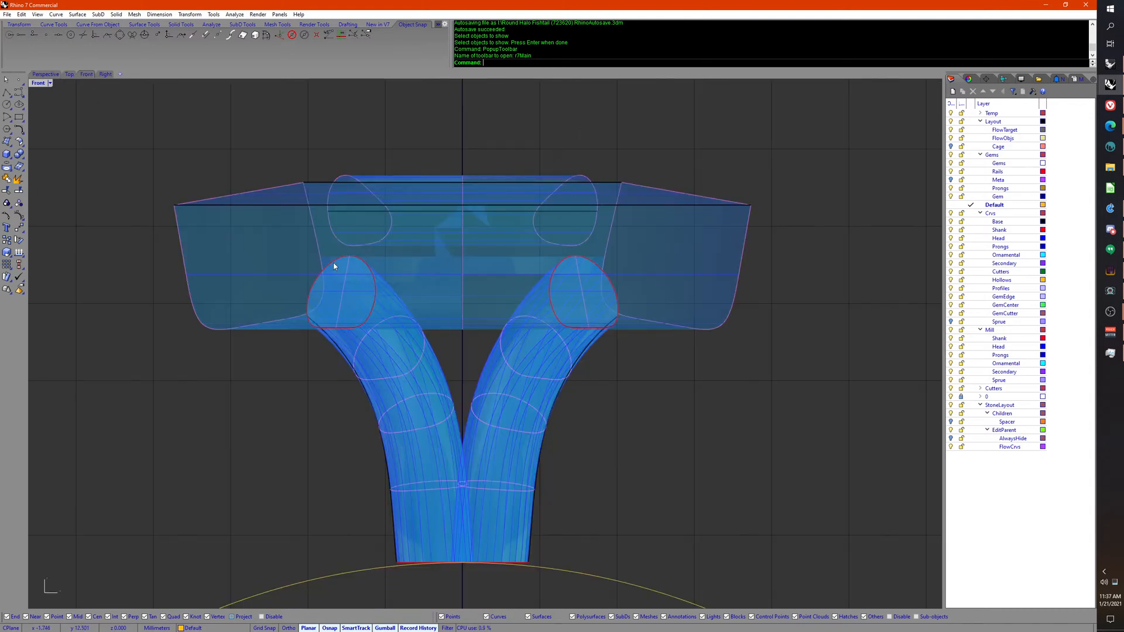
Step: Draw a vertical guide line straight down from the halo cross-section's upper outer corner to below its base
{"action": "scroll", "coordinate": [293, 275], "scroll_direction": "up", "scroll_amount": 3}
{"action": "middle_click", "coordinate": [234, 316]}
{"action": "middle_click", "coordinate": [233, 317]}
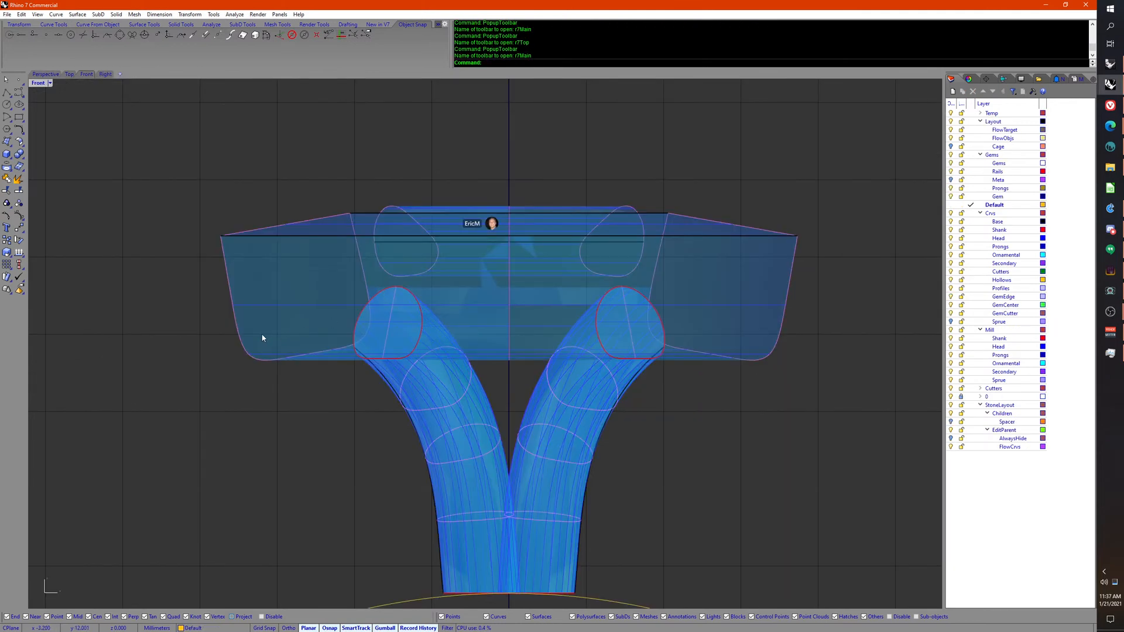
{"action": "middle_click", "coordinate": [274, 326]}
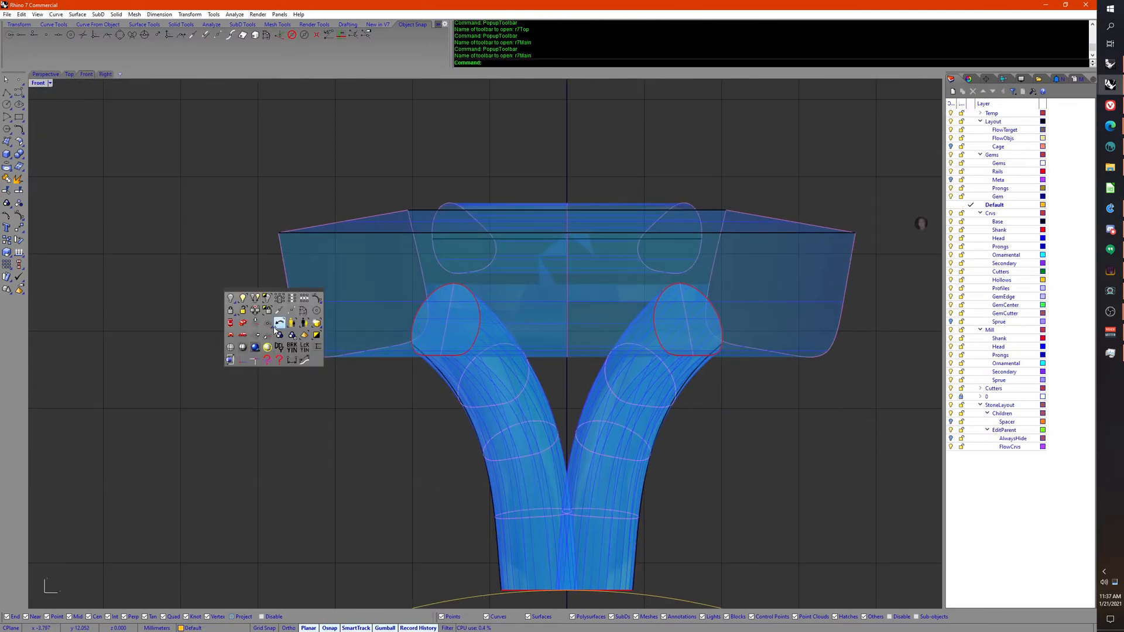
{"action": "middle_click", "coordinate": [278, 326]}
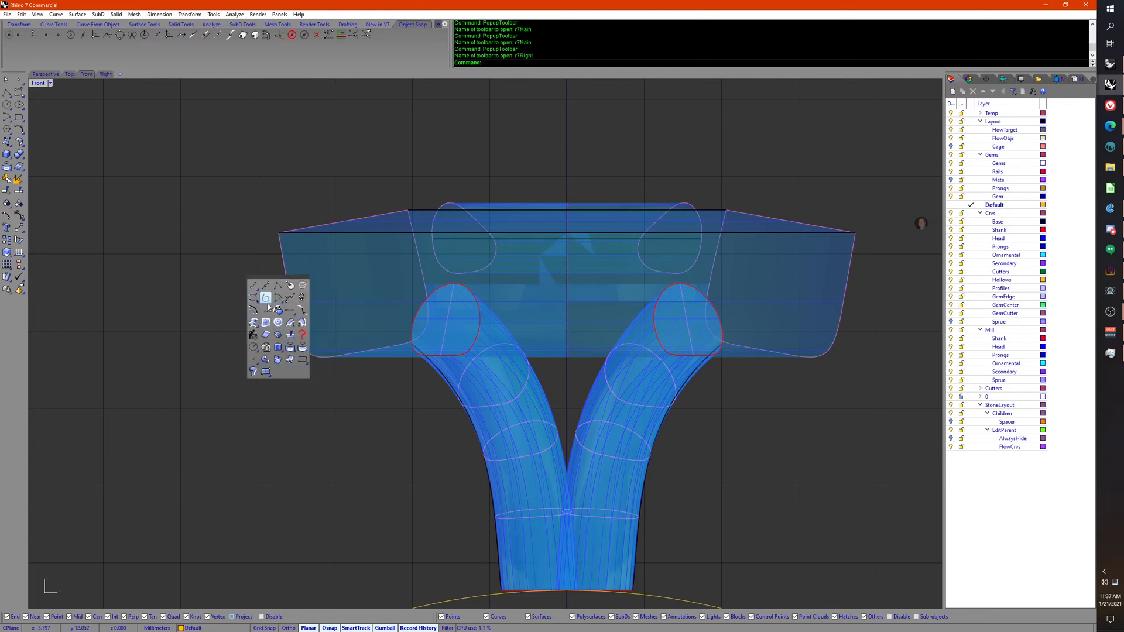
{"action": "left_click", "coordinate": [278, 281]}
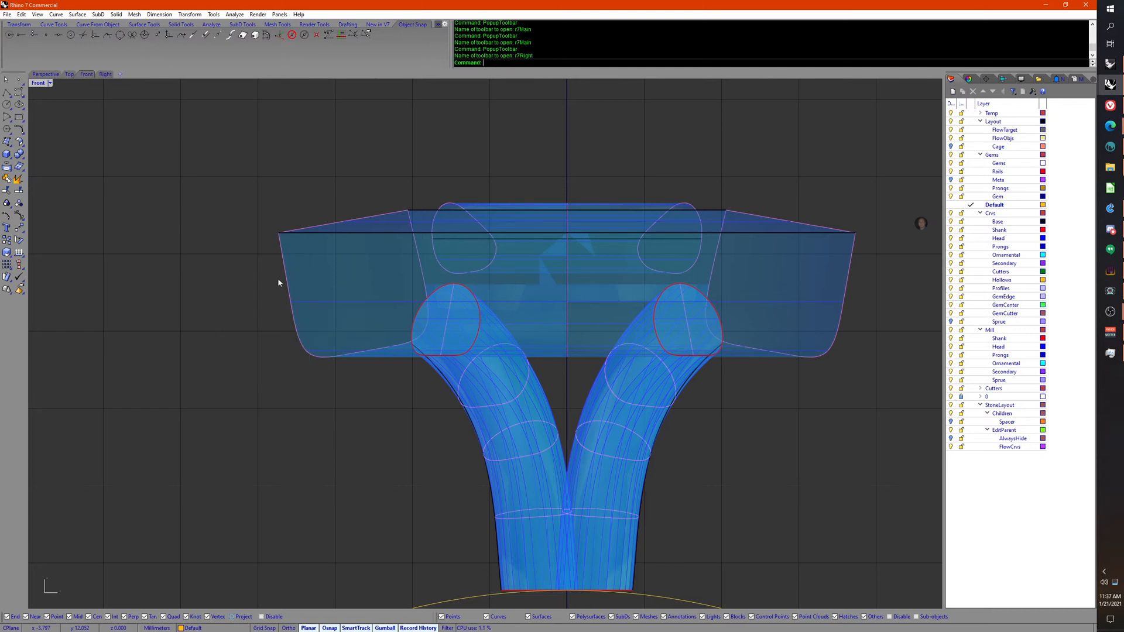
{"action": "left_click", "coordinate": [278, 233]}
{"action": "left_click", "coordinate": [279, 401]}
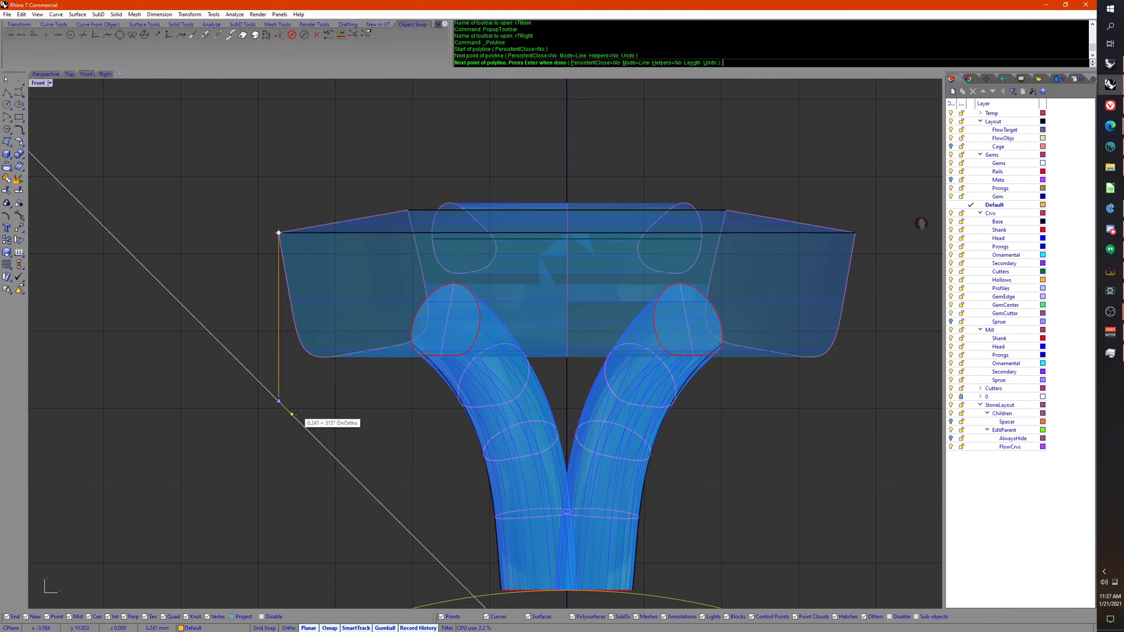
{"action": "key", "text": "Return"}
Step: Draw a horizontal guide line about 1.6 mm long inward from the vertical guide at the halo's base level
{"action": "key", "text": "Return"}
{"action": "left_click", "coordinate": [278, 356]}
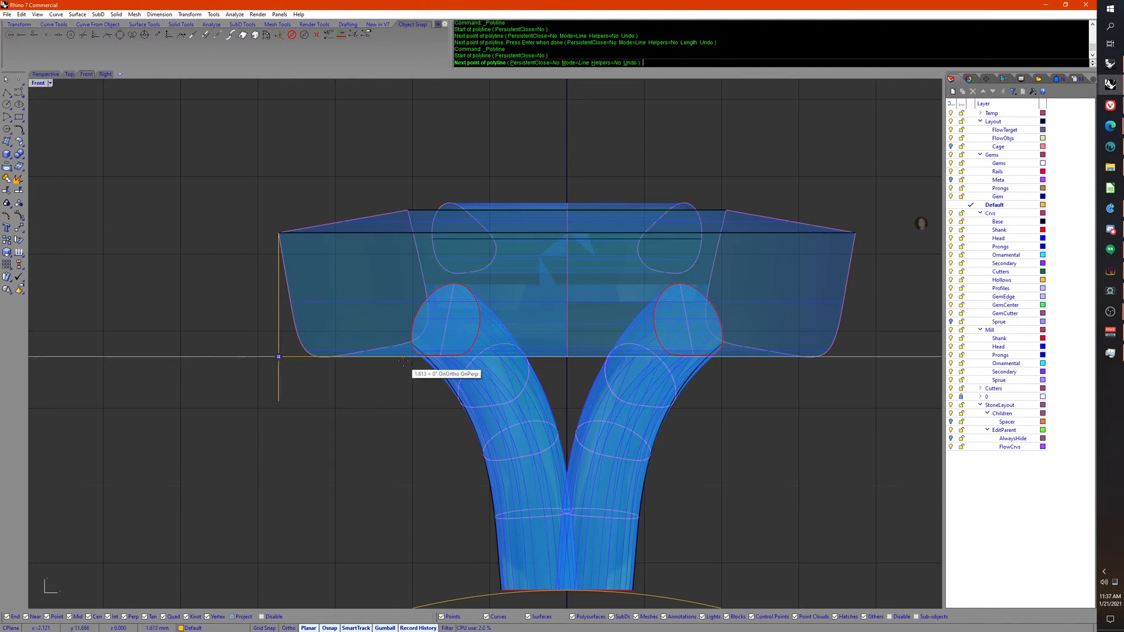
{"action": "left_click", "coordinate": [403, 357]}
{"action": "key", "text": "Return"}
Step: Rotate both guide lines about the halo's upper outer corner so the vertical one follows the slanted outer wall
{"action": "left_click", "coordinate": [298, 357]}
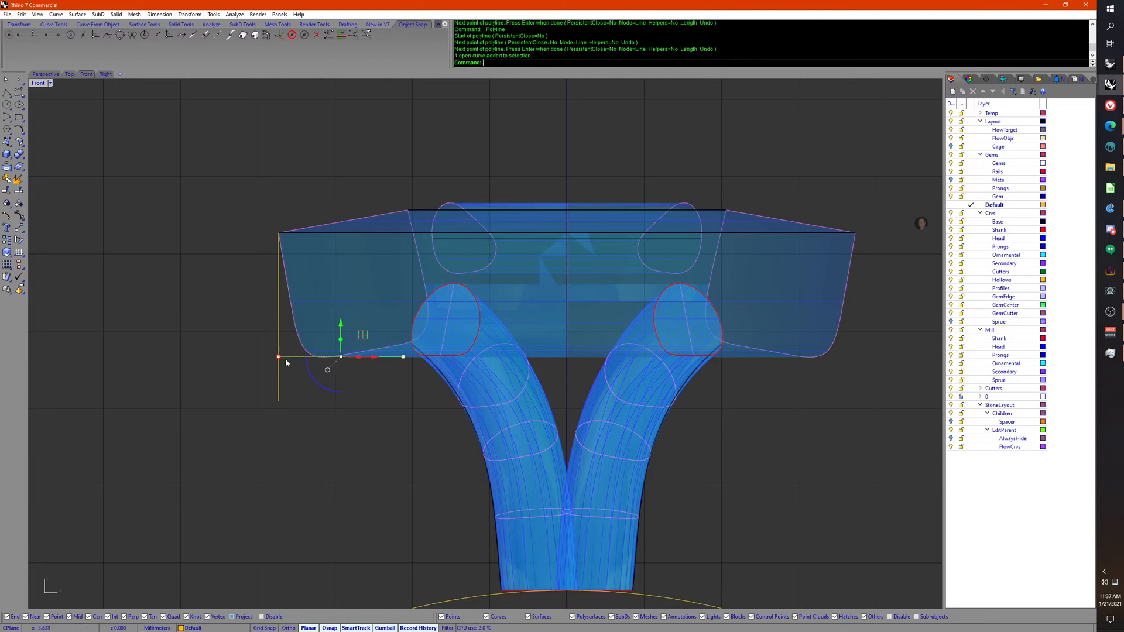
{"action": "left_click", "coordinate": [278, 336], "text": "shift"}
{"action": "right_click_drag", "start_coordinate": [300, 371], "coordinate": [341, 434]}
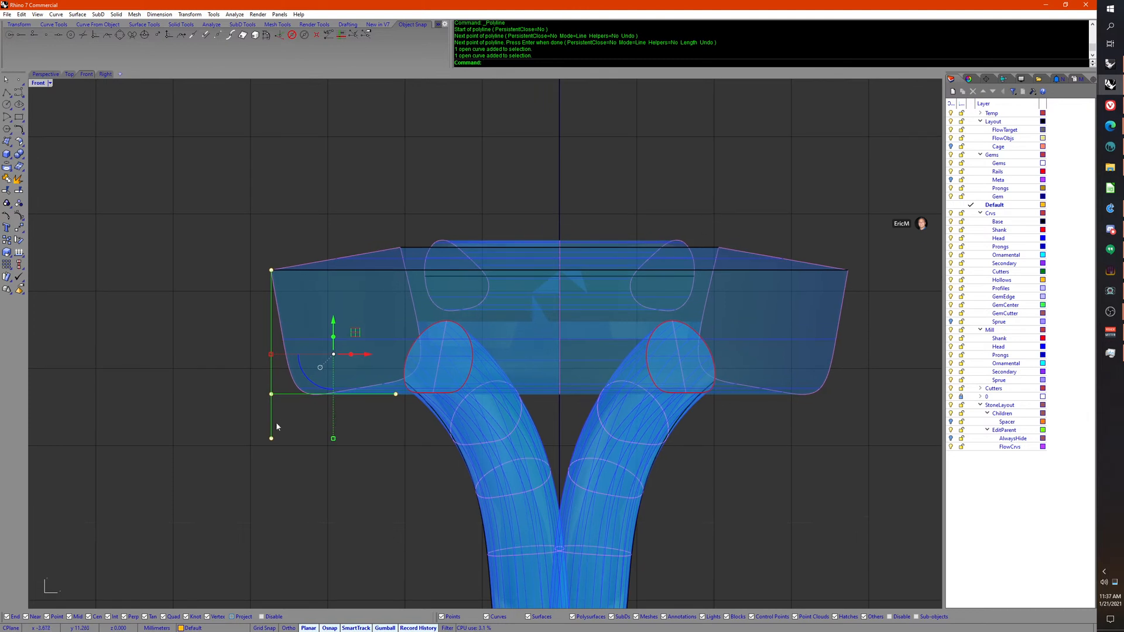
{"action": "middle_click", "coordinate": [290, 393]}
{"action": "left_click", "coordinate": [278, 349]}
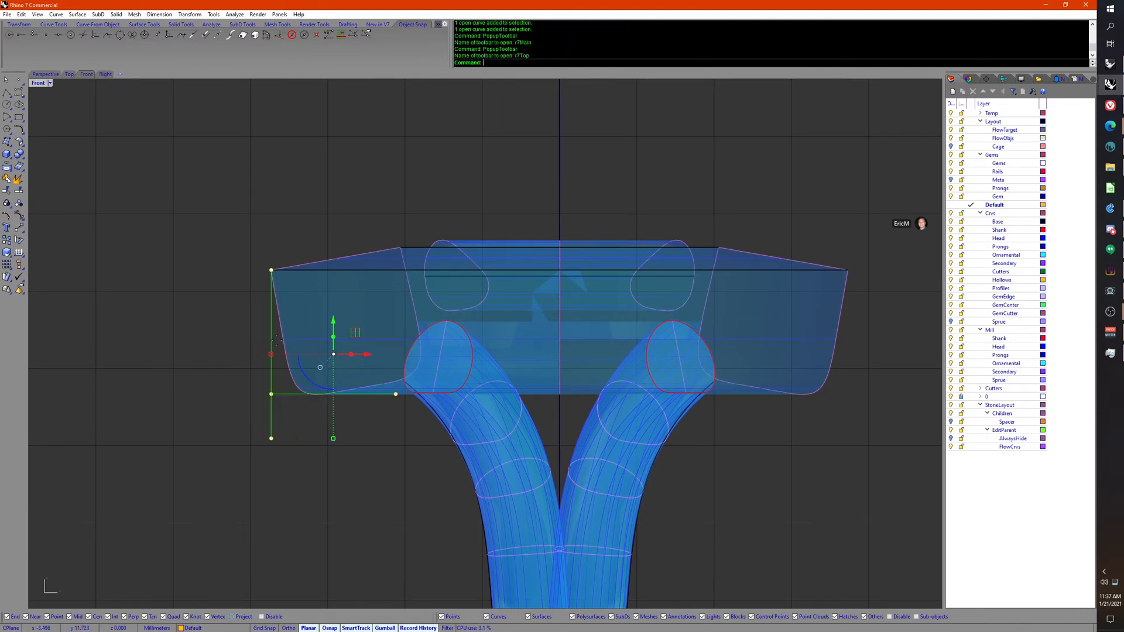
{"action": "left_click", "coordinate": [271, 270]}
{"action": "left_click", "coordinate": [275, 506]}
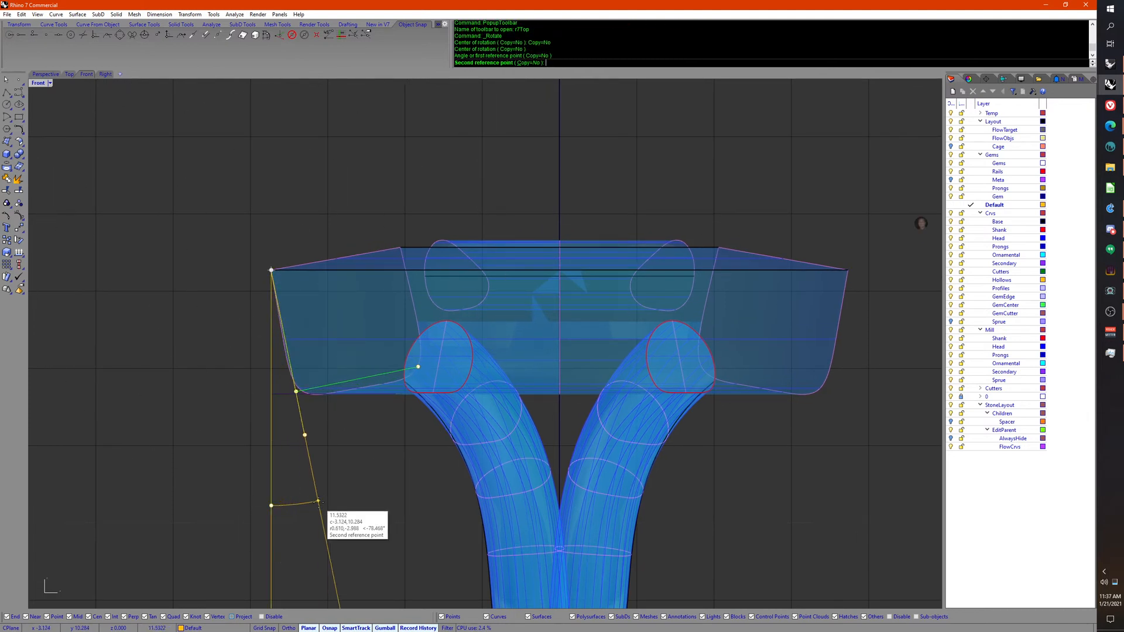
{"action": "left_click", "coordinate": [312, 508]}
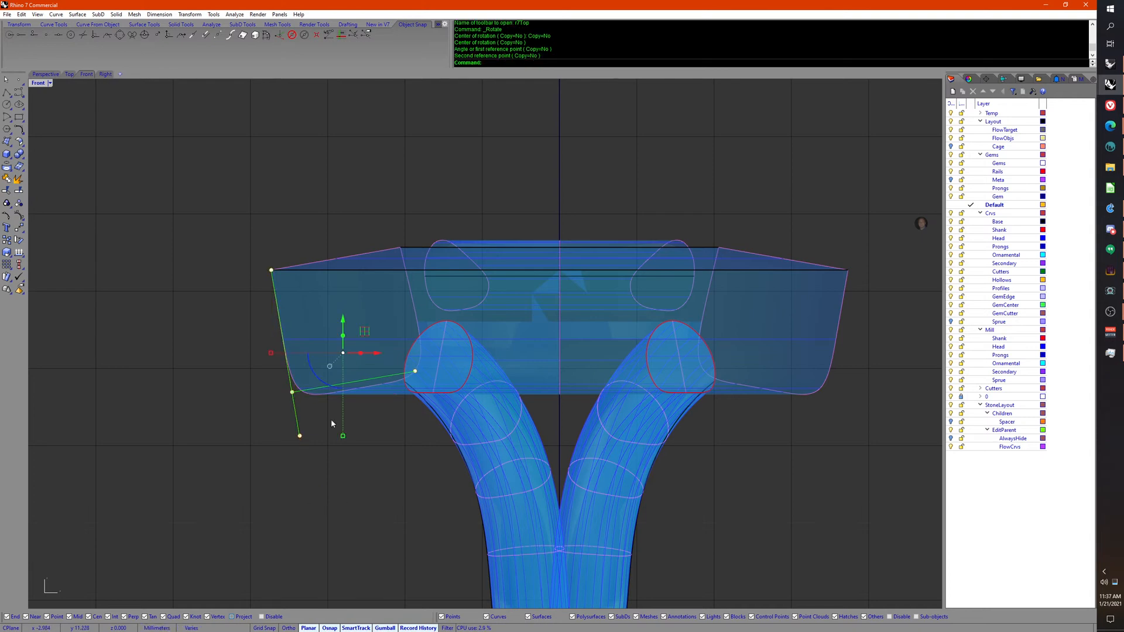
Step: Move the rotated guide lines down along the outer wall so the cross guide lies along the halo's sloping underside
{"action": "scroll", "coordinate": [341, 401], "scroll_direction": "up", "scroll_amount": 3}
{"action": "scroll", "coordinate": [342, 400], "scroll_direction": "up", "scroll_amount": 3}
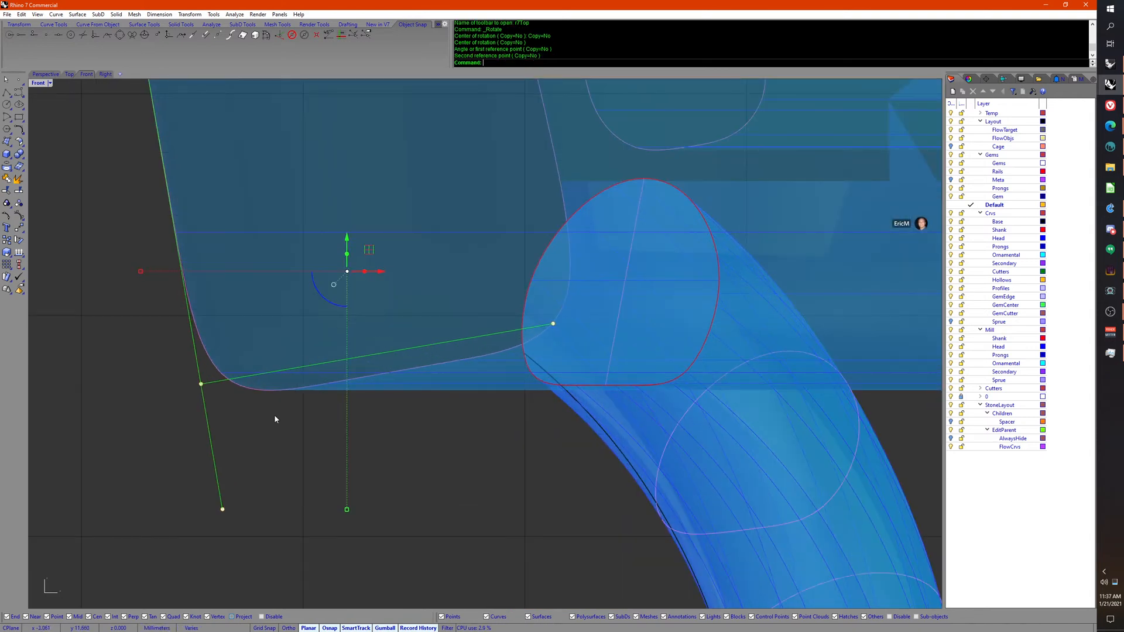
{"action": "middle_click", "coordinate": [223, 410]}
{"action": "left_click_drag", "start_coordinate": [202, 384], "coordinate": [205, 405]}
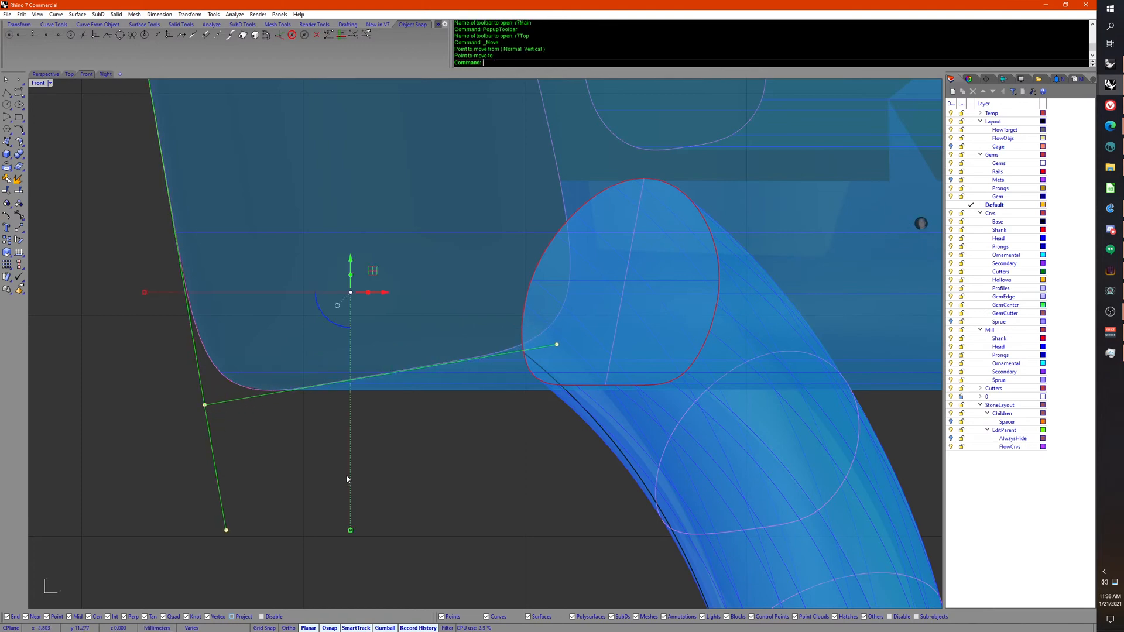
{"action": "scroll", "coordinate": [428, 510], "scroll_direction": "down", "scroll_amount": 4}
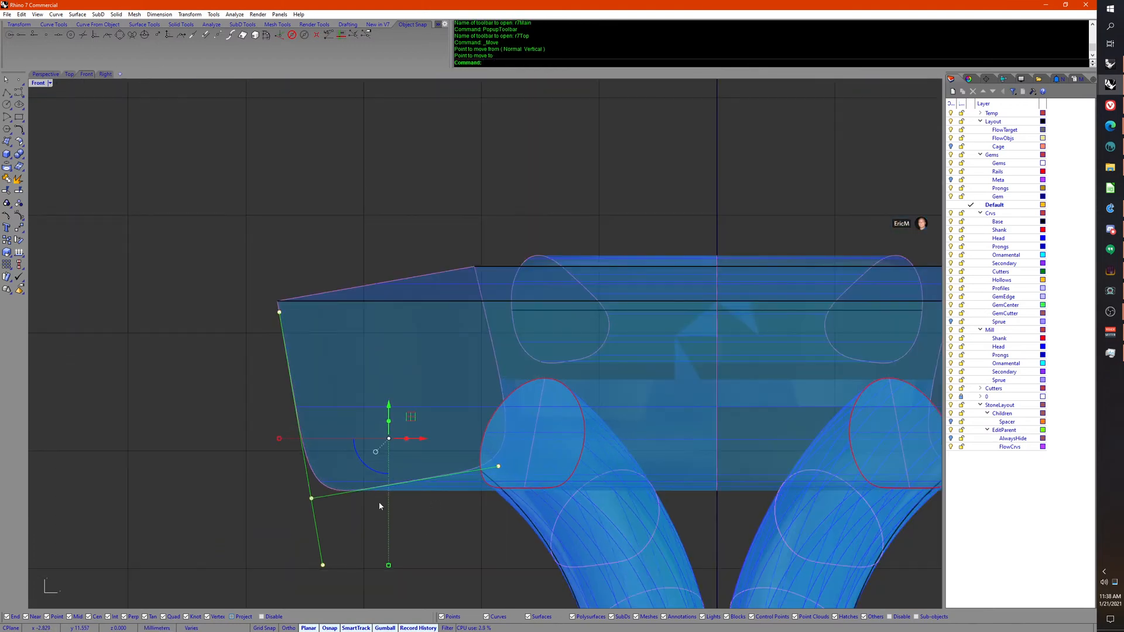
Step: Draw a 3Point rectangle from the halo's upper outer corner, along the slanted outer wall and across the sloping top
{"action": "scroll", "coordinate": [368, 502], "scroll_direction": "up", "scroll_amount": 5}
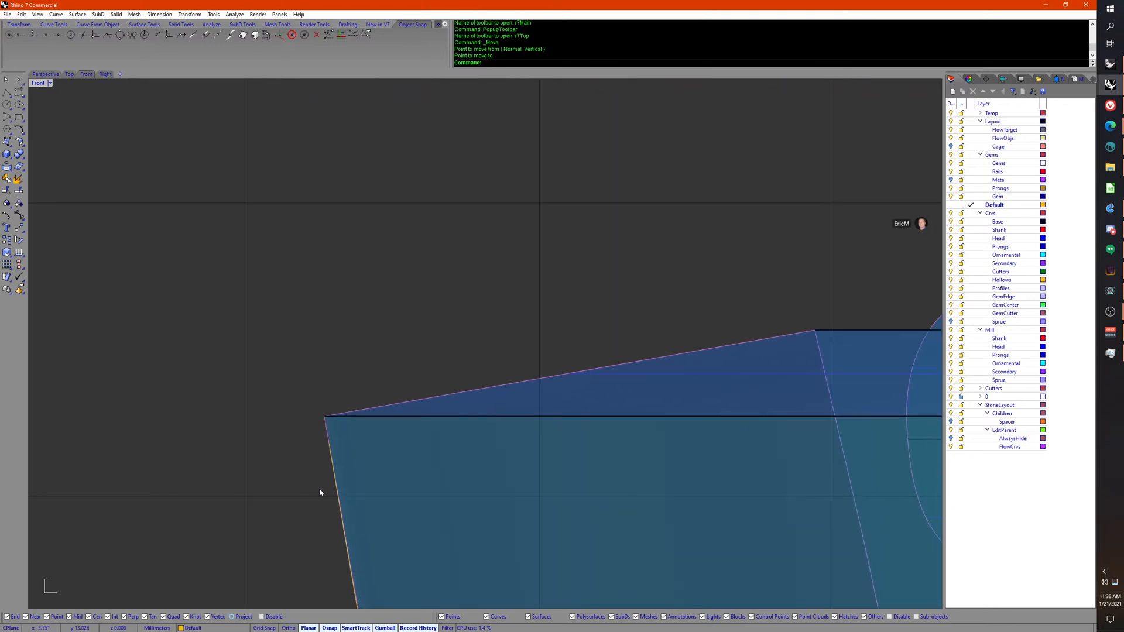
{"action": "middle_click", "coordinate": [317, 491]}
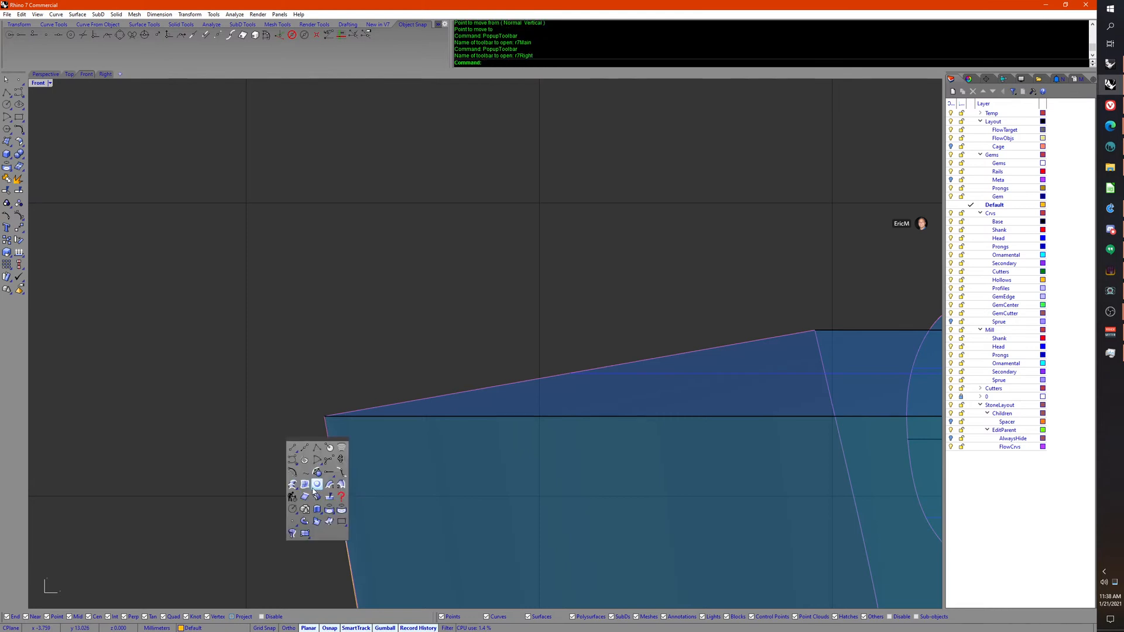
{"action": "left_click", "coordinate": [342, 522]}
{"action": "left_click", "coordinate": [324, 417]}
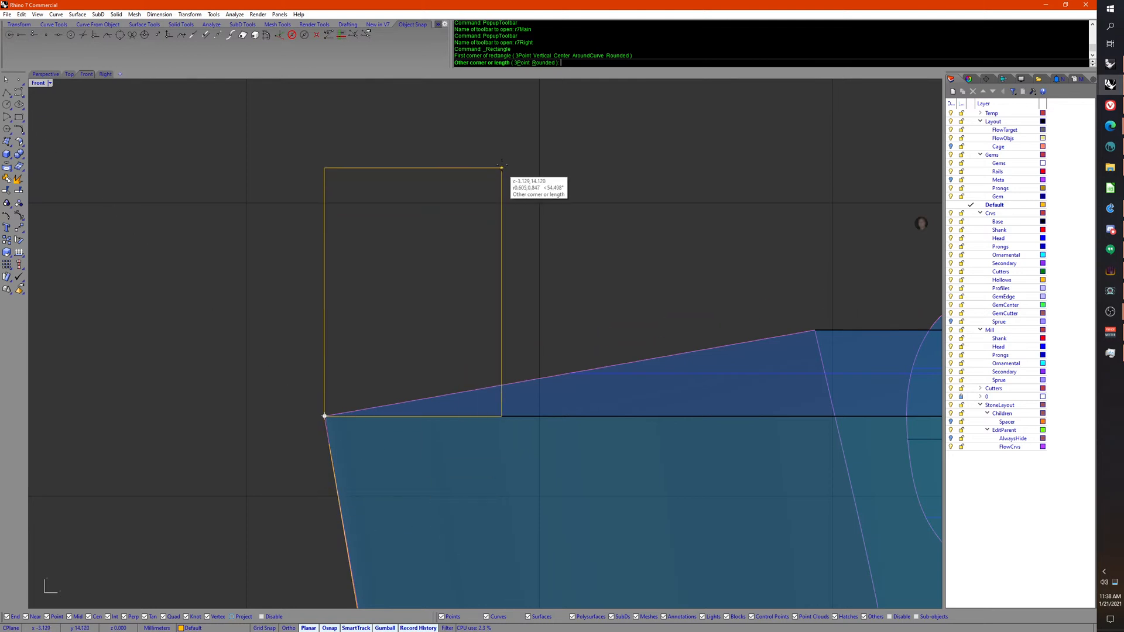
{"action": "left_click", "coordinate": [522, 62]}
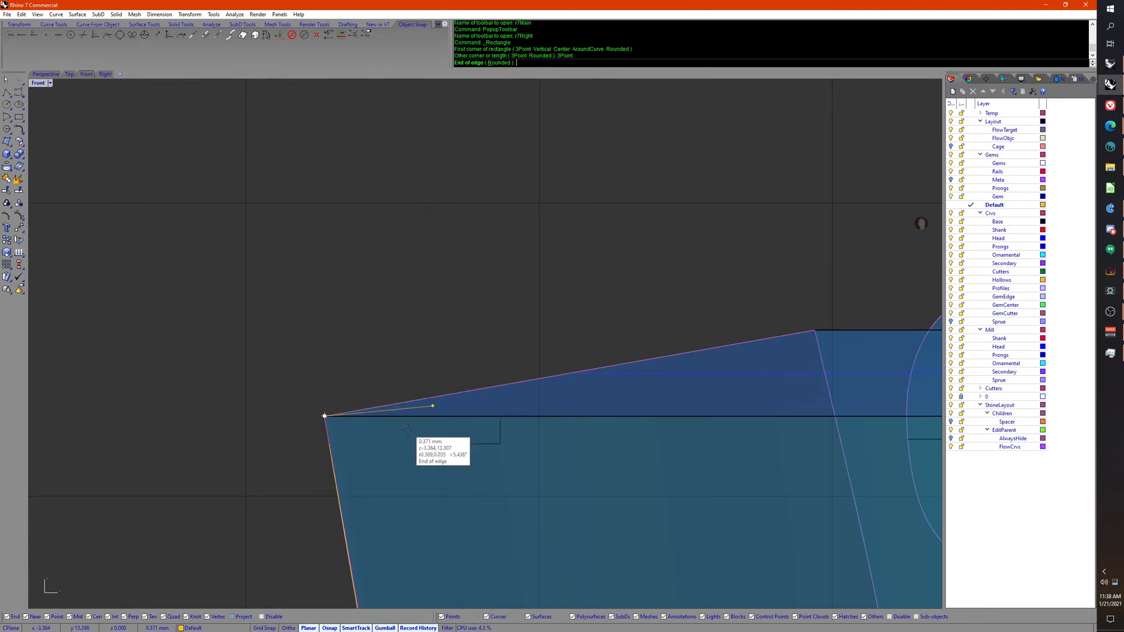
{"action": "left_click", "coordinate": [307, 531]}
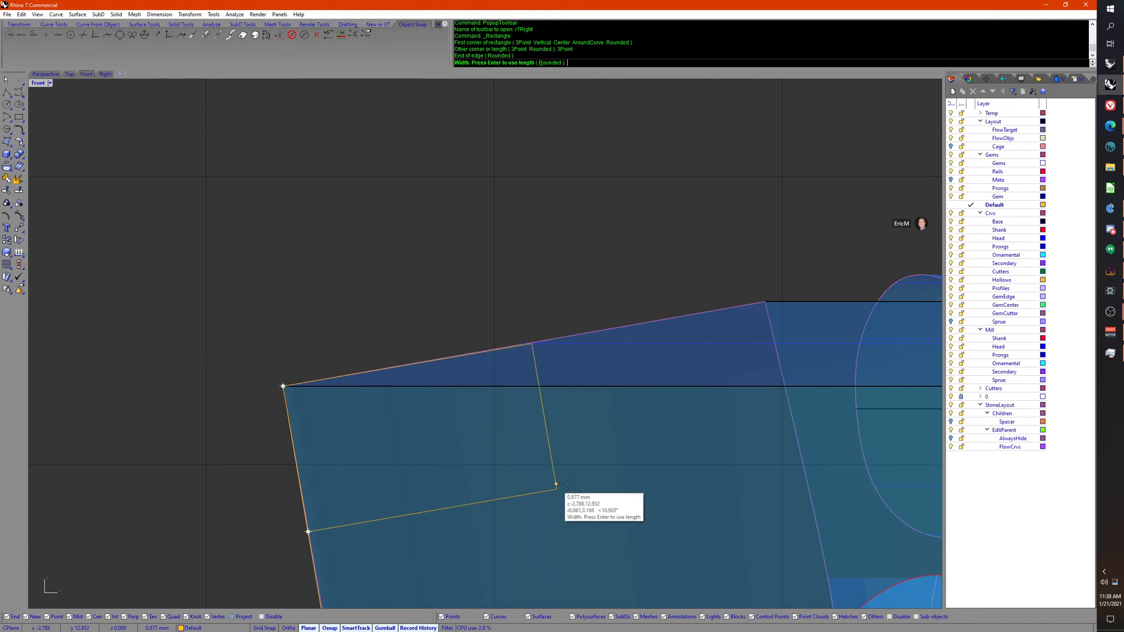
{"action": "left_click", "coordinate": [825, 449]}
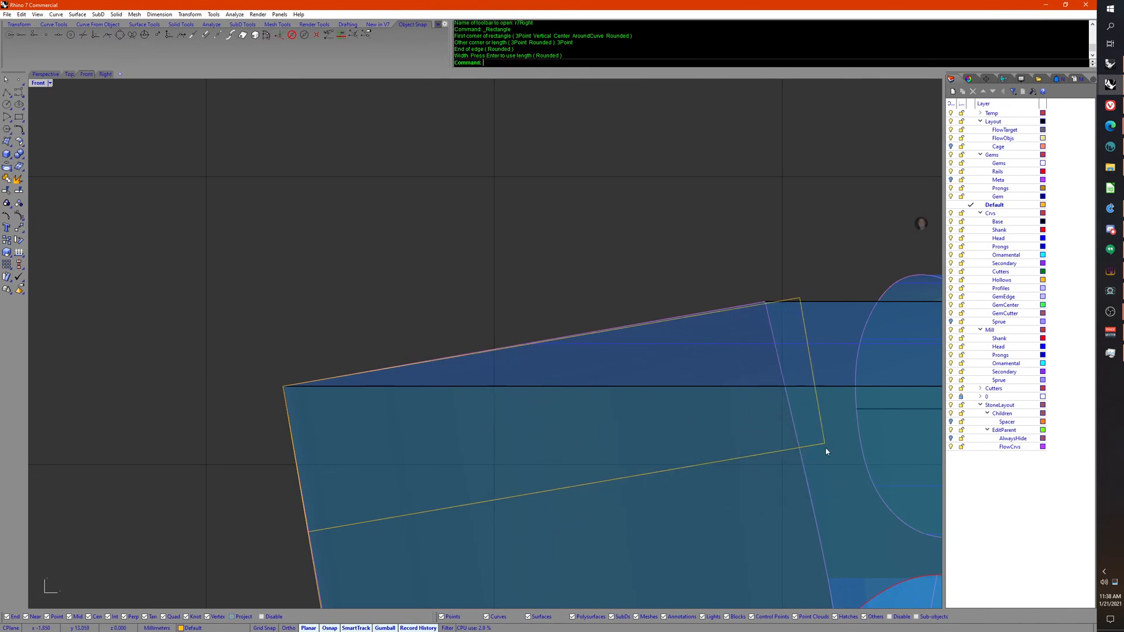
{"action": "scroll", "coordinate": [794, 311], "scroll_direction": "up", "scroll_amount": 3}
{"action": "scroll", "coordinate": [582, 364], "scroll_direction": "down", "scroll_amount": 5}
{"action": "right_click_drag", "start_coordinate": [528, 405], "coordinate": [631, 345]}
{"action": "scroll", "coordinate": [680, 272], "scroll_direction": "down", "scroll_amount": 4}
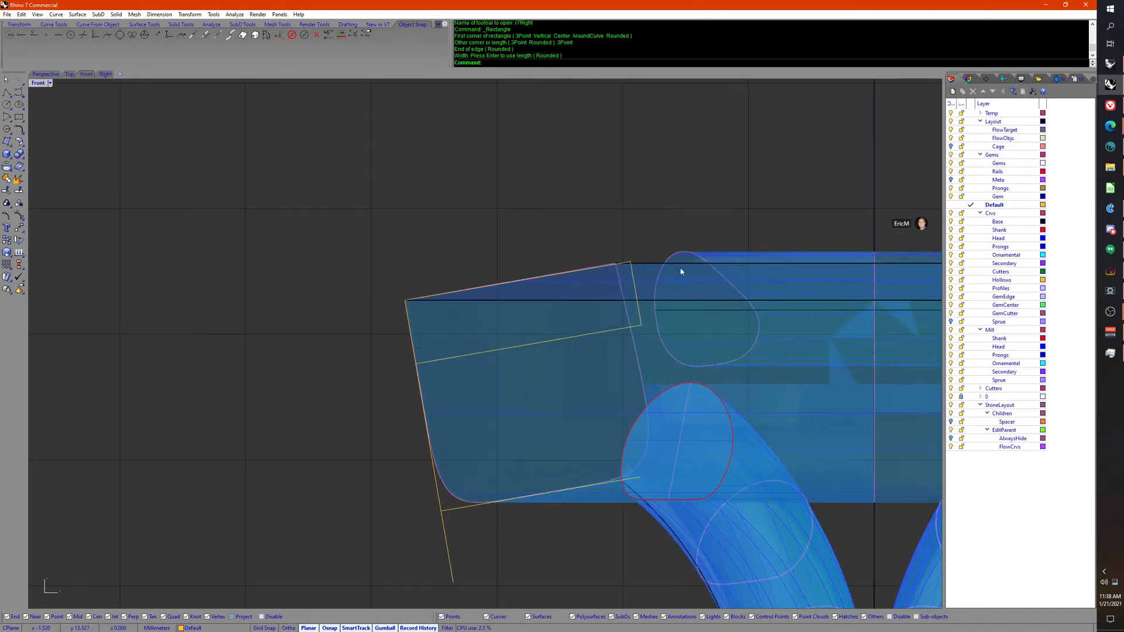
Step: Delete the rectangle and both guide lines, and set the history Lock option to Yes
{"action": "left_click", "coordinate": [634, 264]}
{"action": "scroll", "coordinate": [468, 409], "scroll_direction": "down", "scroll_amount": 1}
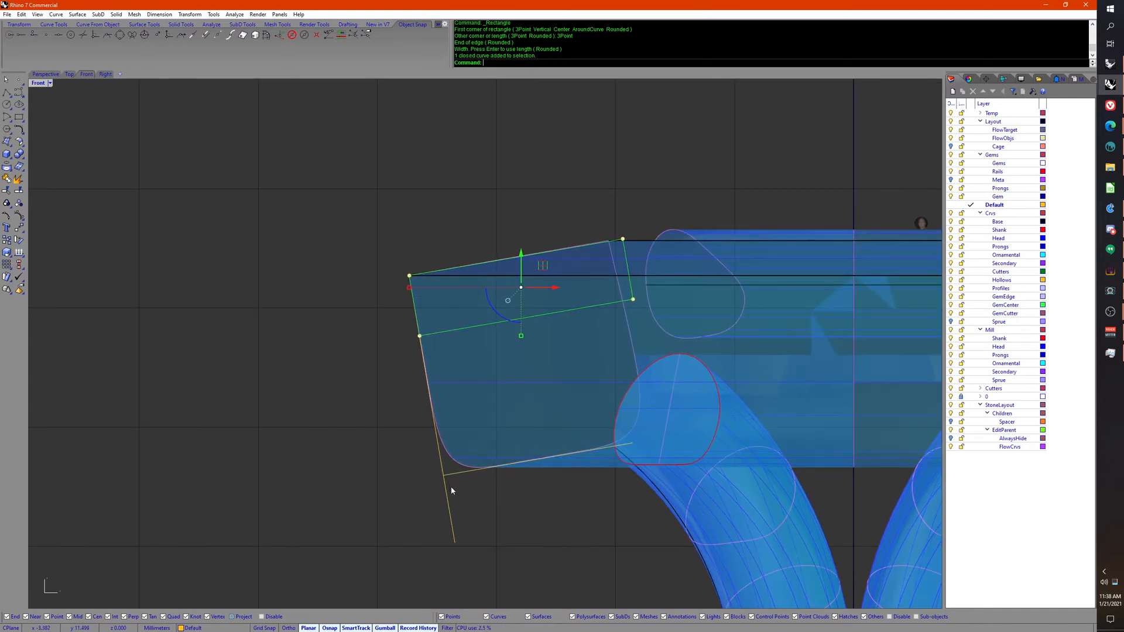
{"action": "left_click", "coordinate": [441, 475], "text": "shift"}
{"action": "left_click", "coordinate": [477, 472], "text": "shift"}
{"action": "middle_click", "coordinate": [479, 473]}
{"action": "left_click", "coordinate": [480, 489]}
Step: Try to raise the halo's inner top edge as a sub-object, then clear the selection
{"action": "scroll", "coordinate": [444, 281], "scroll_direction": "up", "scroll_amount": 1}
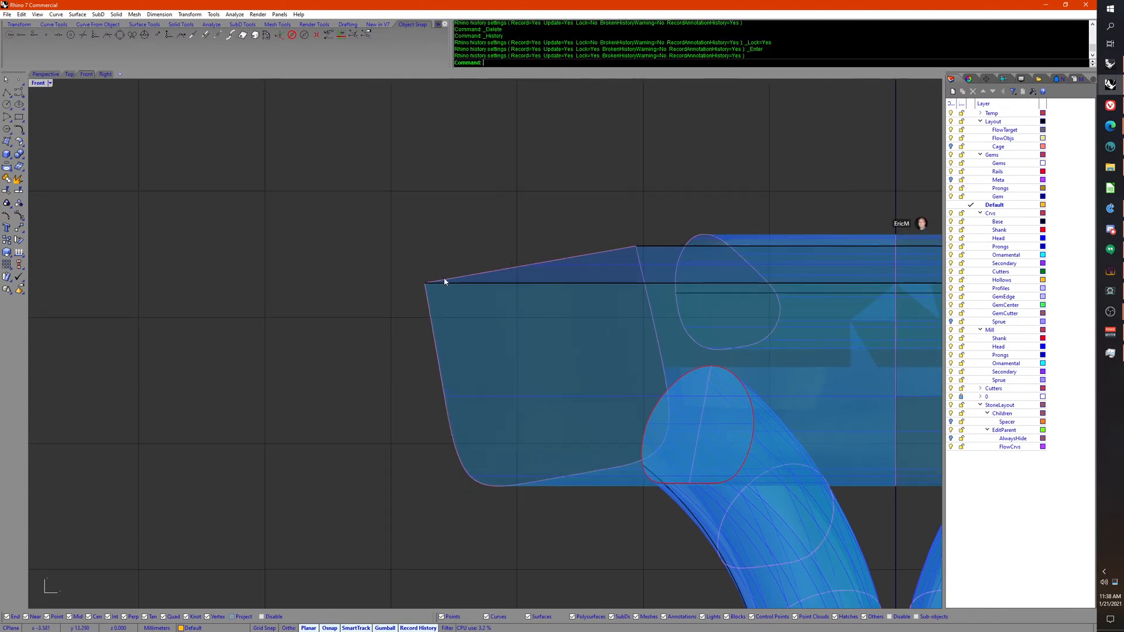
{"action": "scroll", "coordinate": [407, 185], "scroll_direction": "up", "scroll_amount": 1}
{"action": "left_click", "coordinate": [684, 254]}
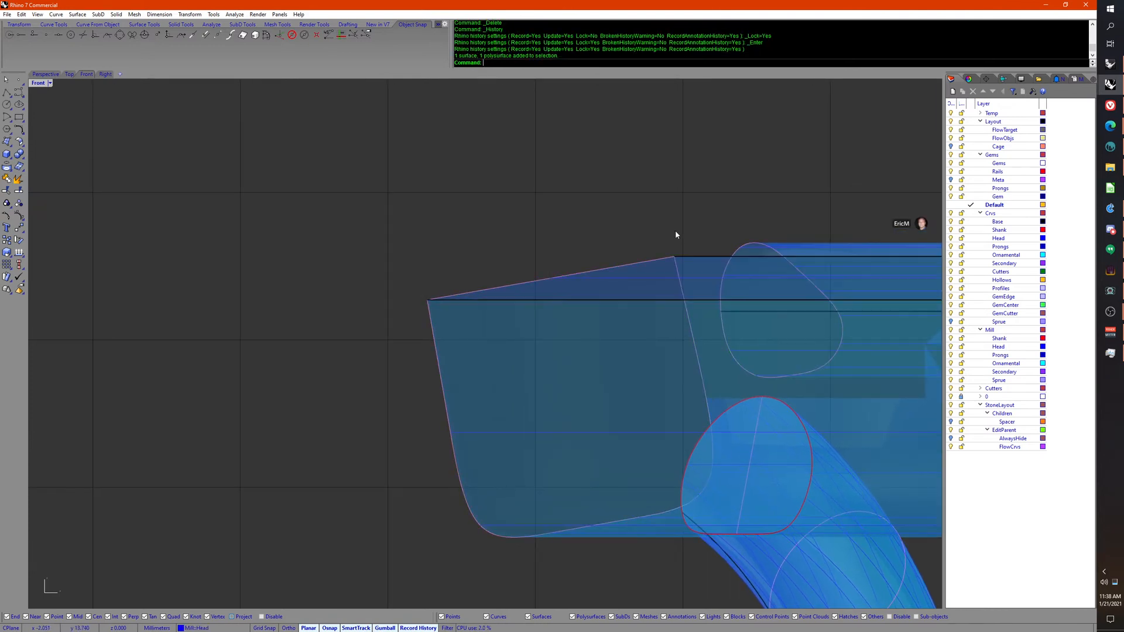
{"action": "left_click", "coordinate": [696, 255], "text": "ctrl+shift"}
{"action": "left_click", "coordinate": [753, 286]}
{"action": "scroll", "coordinate": [756, 286], "scroll_direction": "down", "scroll_amount": 1}
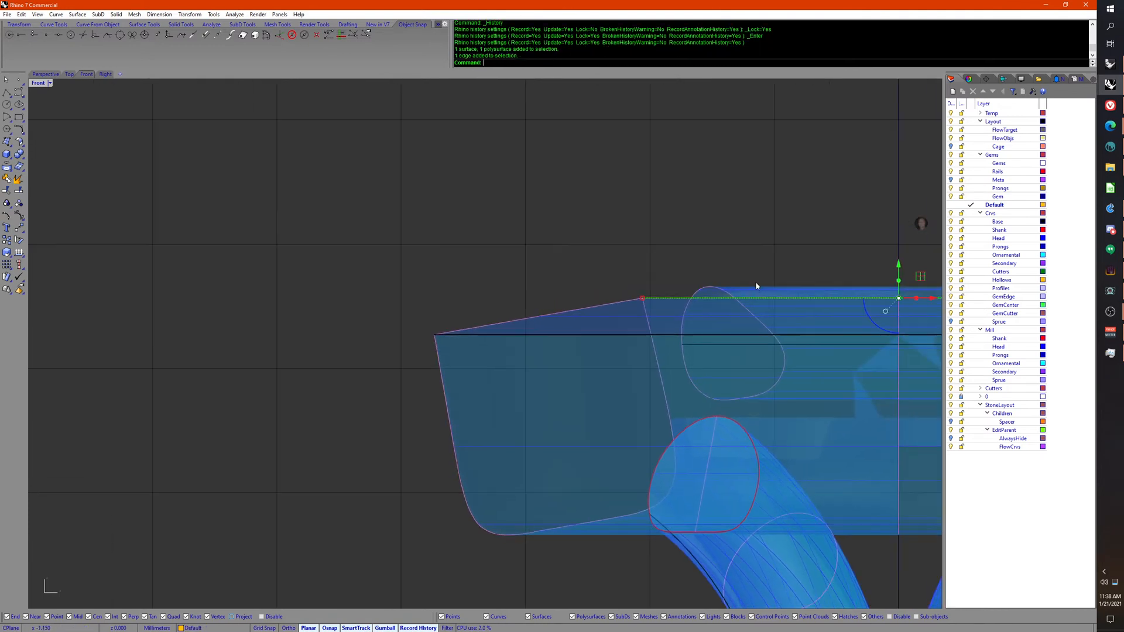
{"action": "scroll", "coordinate": [755, 284], "scroll_direction": "down", "scroll_amount": 1}
{"action": "right_click_drag", "start_coordinate": [755, 284], "coordinate": [694, 319]}
{"action": "left_click_drag", "start_coordinate": [825, 298], "coordinate": [825, 256]}
{"action": "key", "text": "Escape"}
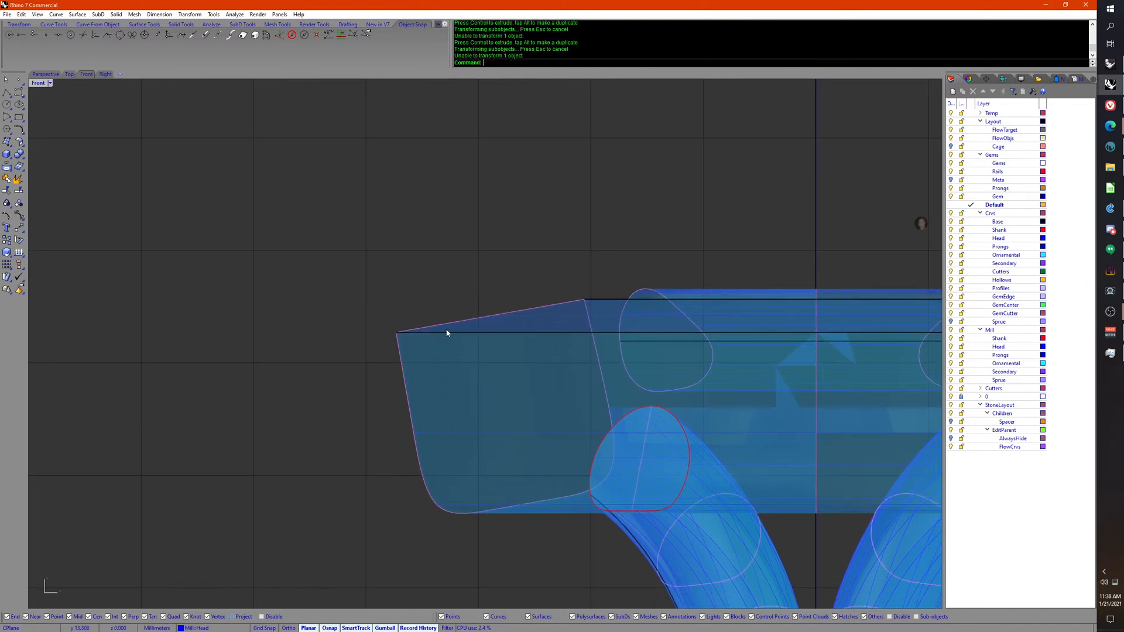
Step: Select the halo's outer top edge as a sub-object and try to move it vertically in the Front view
{"action": "left_click", "coordinate": [446, 333], "text": "ctrl+shift"}
{"action": "left_click", "coordinate": [477, 366]}
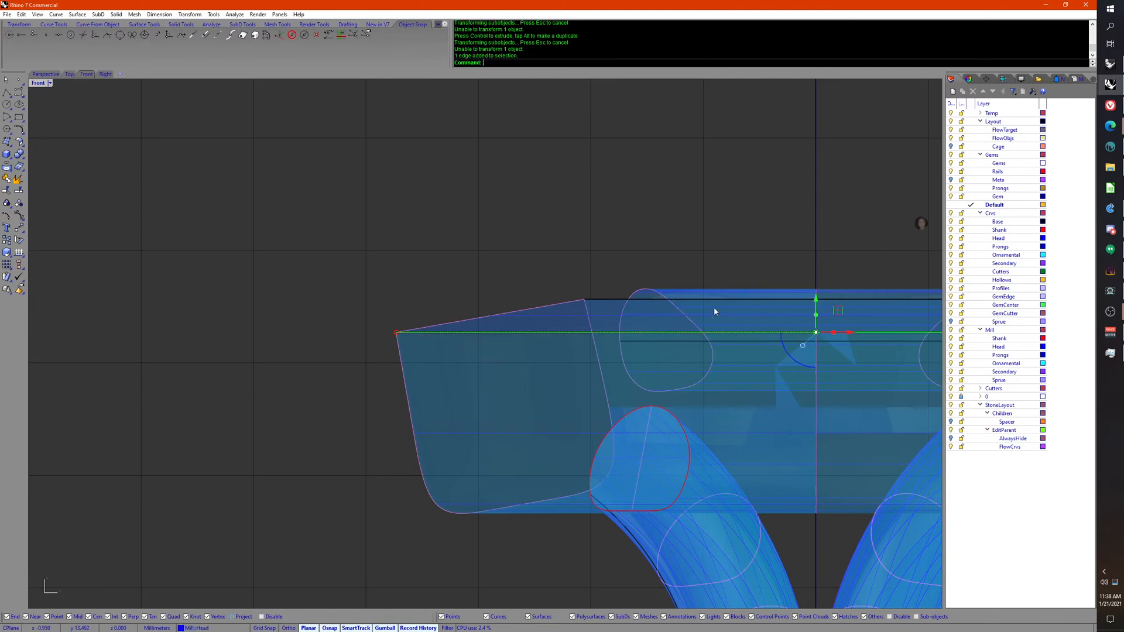
{"action": "left_click_drag", "start_coordinate": [809, 303], "coordinate": [811, 324]}
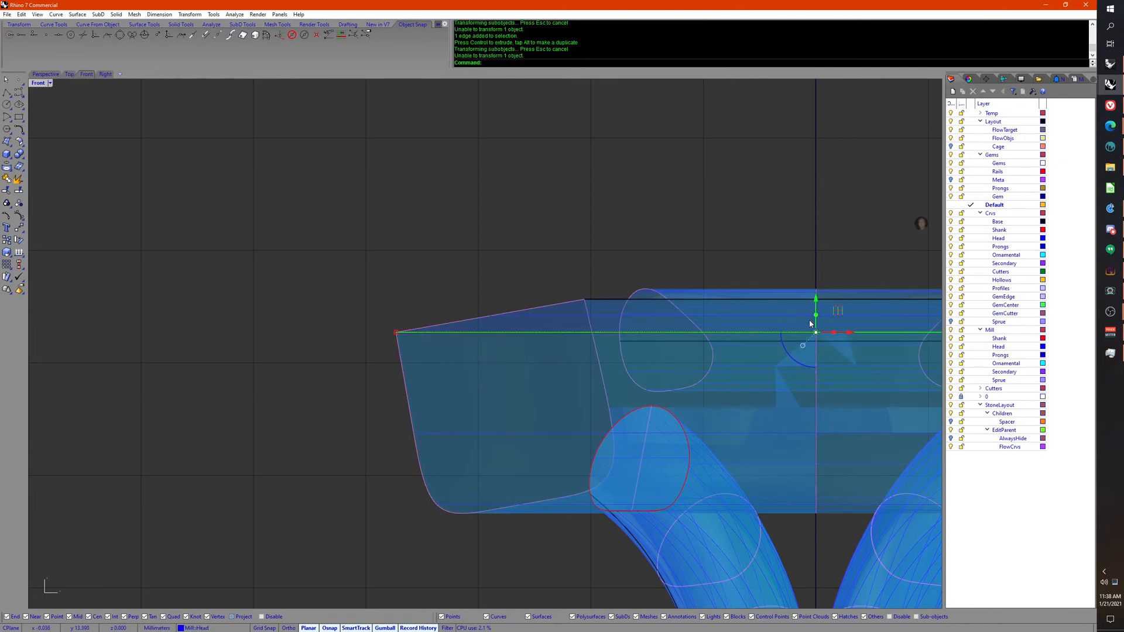
Step: Switch to the Perspective view and try to move the halo's outer top edge downward
{"action": "scroll", "coordinate": [543, 335], "scroll_direction": "down", "scroll_amount": 3}
{"action": "middle_click", "coordinate": [380, 293]}
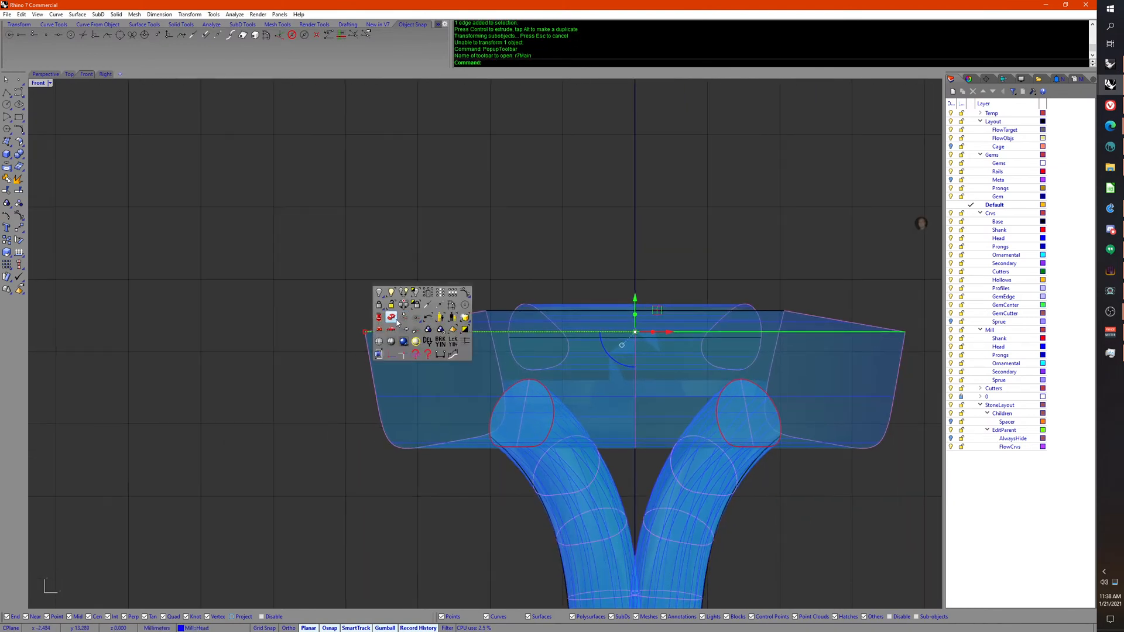
{"action": "left_click", "coordinate": [394, 315]}
{"action": "right_click_drag", "start_coordinate": [394, 316], "coordinate": [404, 375]}
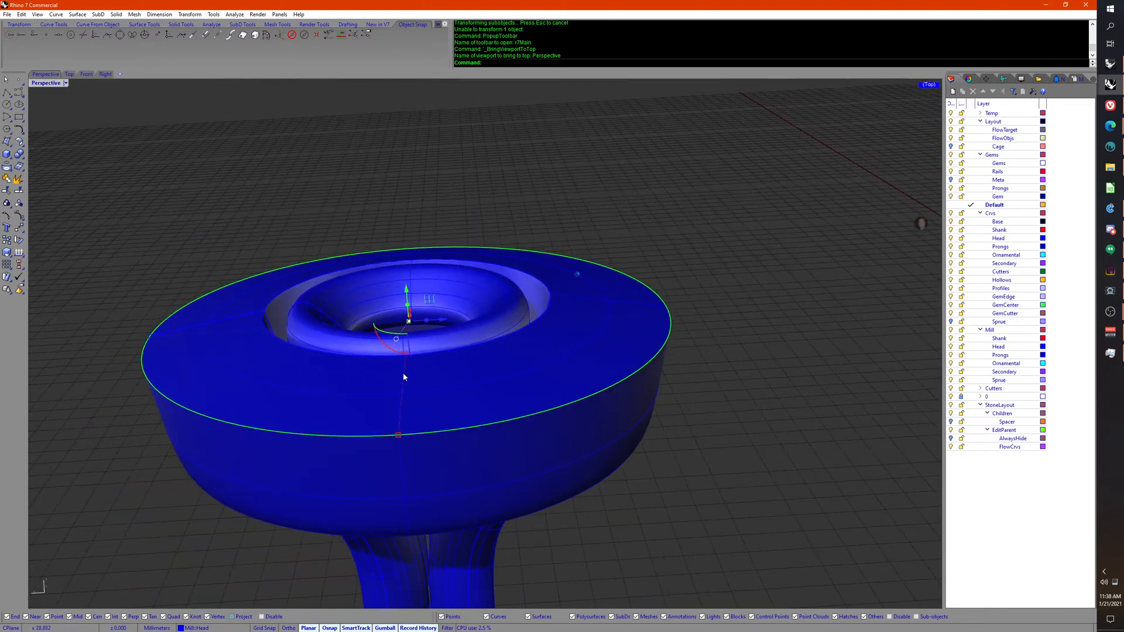
{"action": "left_click_drag", "start_coordinate": [408, 291], "coordinate": [414, 342]}
{"action": "right_click_drag", "start_coordinate": [413, 342], "coordinate": [411, 295]}
{"action": "left_click_drag", "start_coordinate": [407, 289], "coordinate": [417, 343]}
Step: Set the history Lock option to No and lower the halo's outer top edge
{"action": "right_click_drag", "start_coordinate": [417, 344], "coordinate": [433, 244]}
{"action": "middle_click", "coordinate": [447, 394]}
{"action": "left_click", "coordinate": [486, 411]}
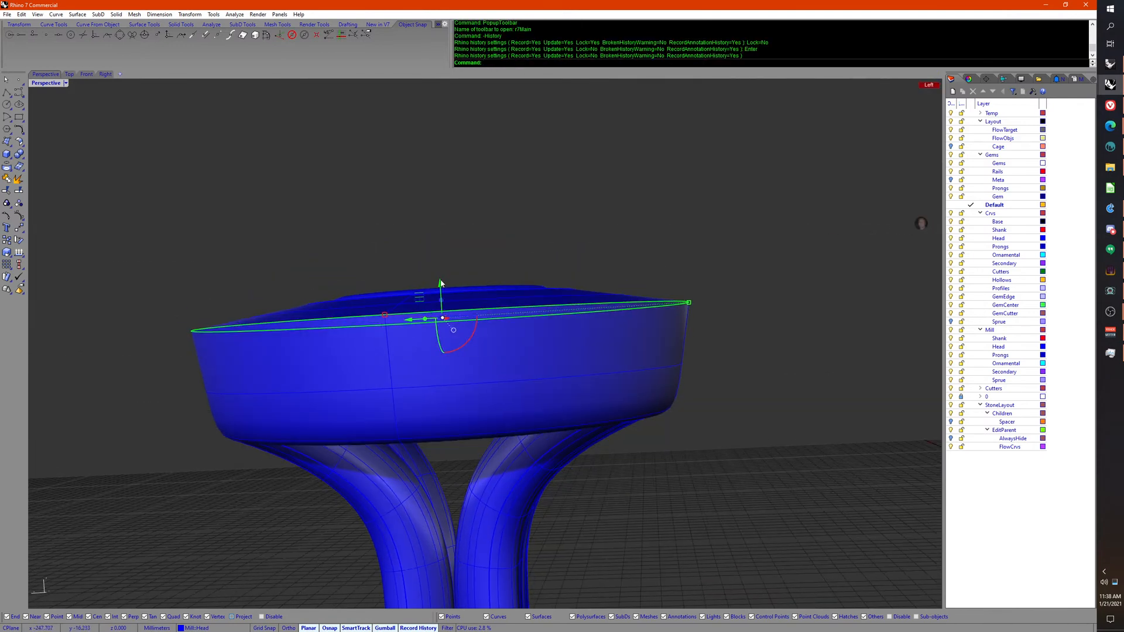
{"action": "left_click_drag", "start_coordinate": [441, 293], "coordinate": [443, 302]}
{"action": "right_click_drag", "start_coordinate": [444, 302], "coordinate": [416, 345]}
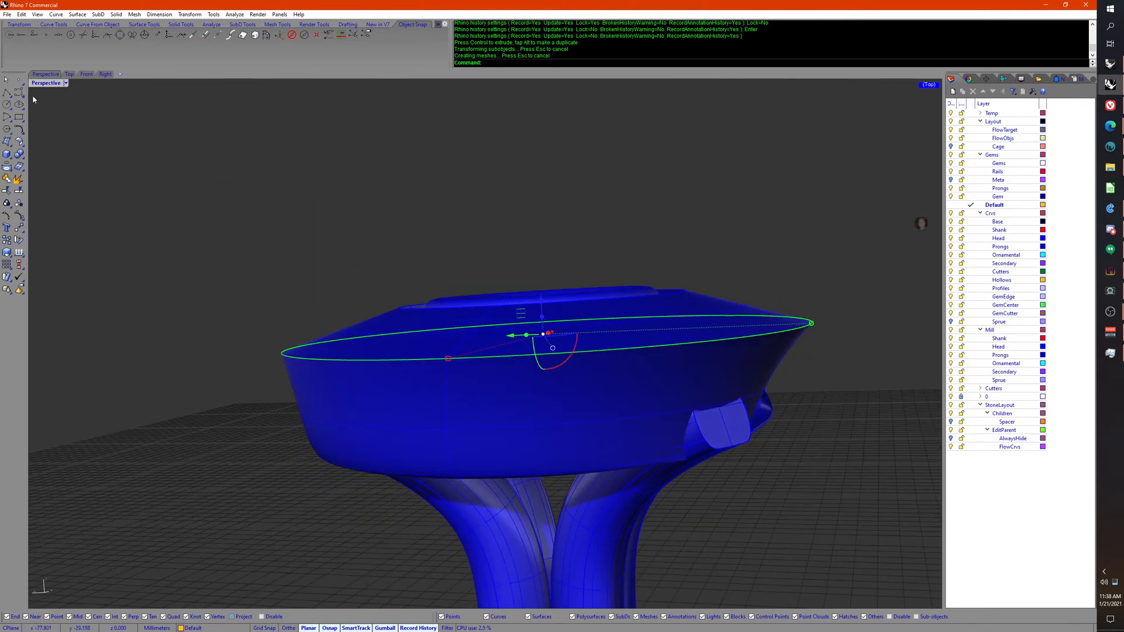
Step: In the Front view, raise the halo's outer top edge level with the inner top edge to flatten the top
{"action": "left_click", "coordinate": [85, 74]}
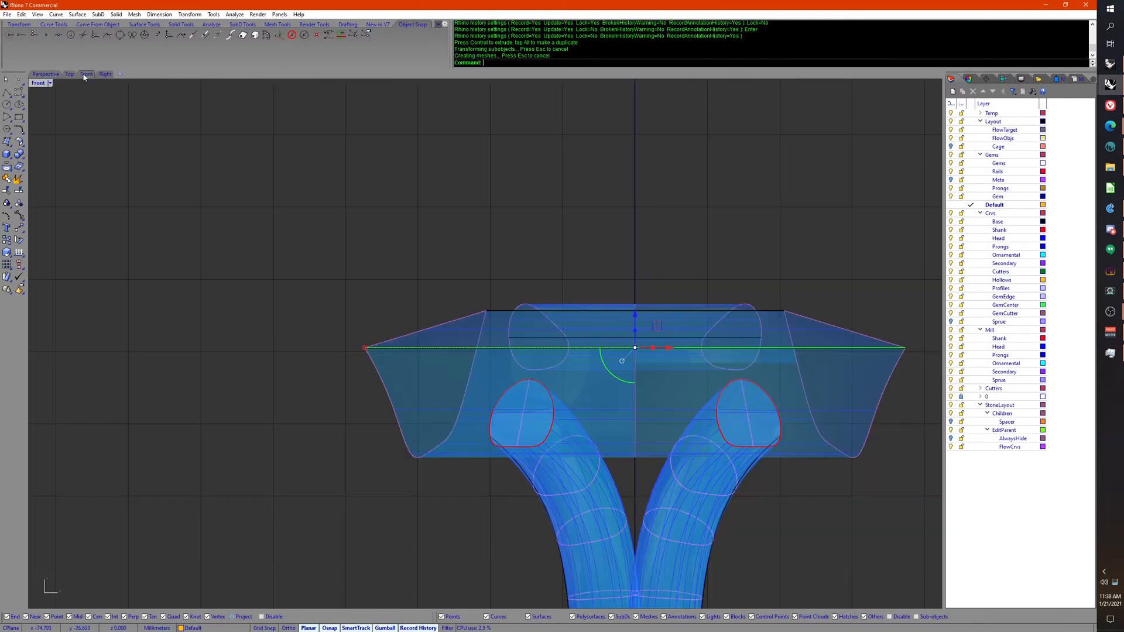
{"action": "right_click_drag", "start_coordinate": [362, 334], "coordinate": [297, 317]}
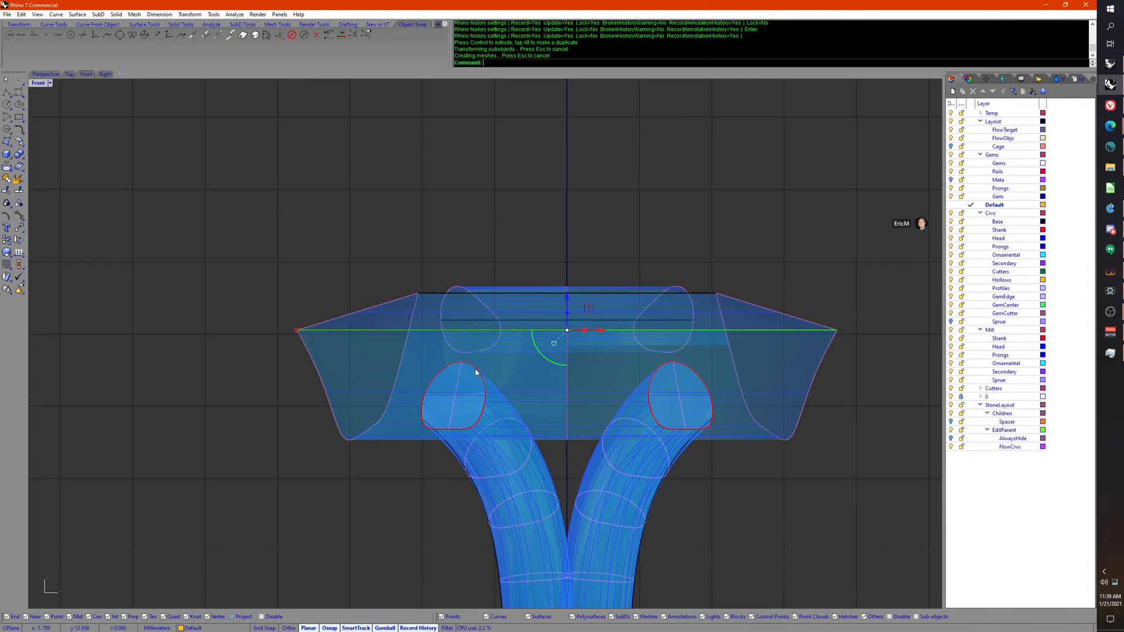
{"action": "left_click_drag", "start_coordinate": [571, 298], "coordinate": [597, 265]}
{"action": "scroll", "coordinate": [575, 280], "scroll_direction": "up", "scroll_amount": 1}
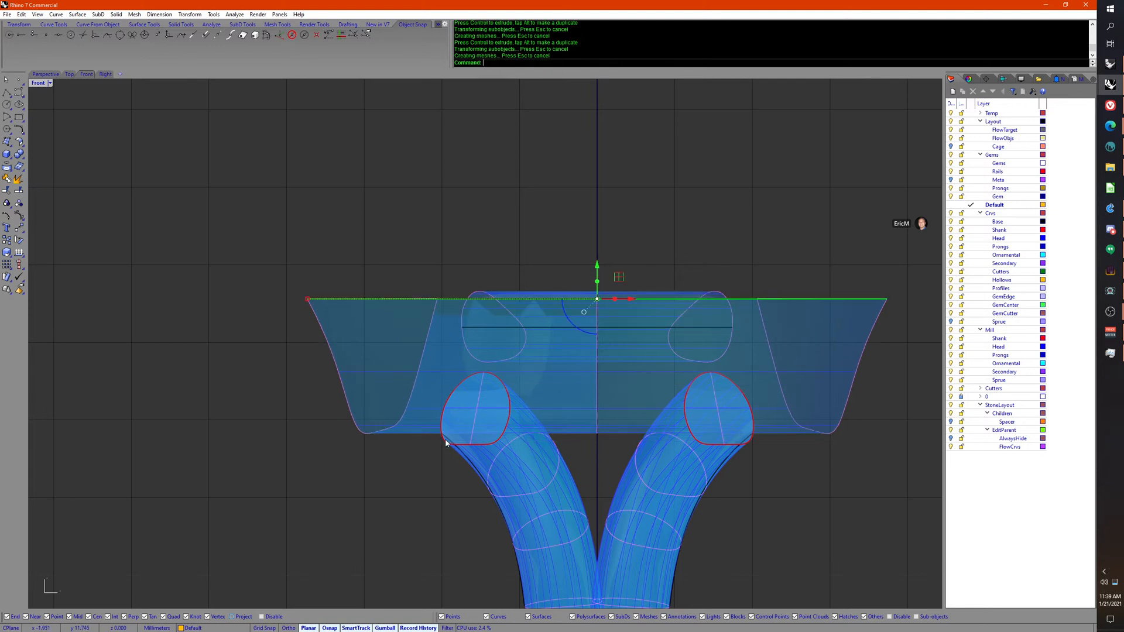
Step: Lower the halo's outer top edge in the Front view to slope the top face, and raise it level with the inner edge again
{"action": "right_click_drag", "start_coordinate": [333, 430], "coordinate": [300, 398]}
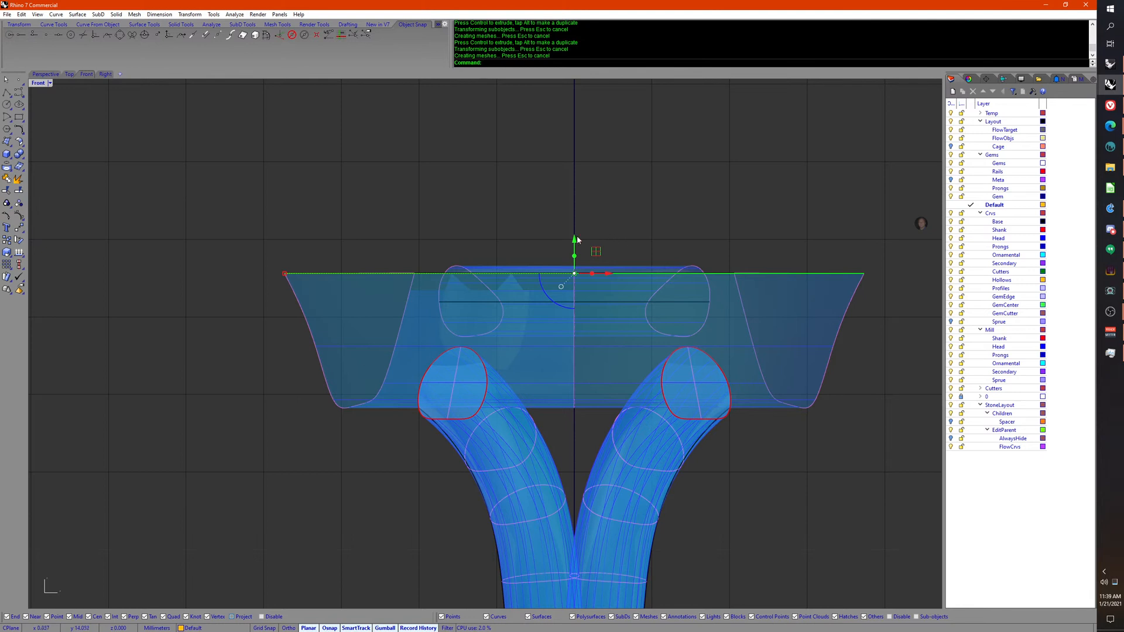
{"action": "left_click_drag", "start_coordinate": [577, 240], "coordinate": [576, 265]}
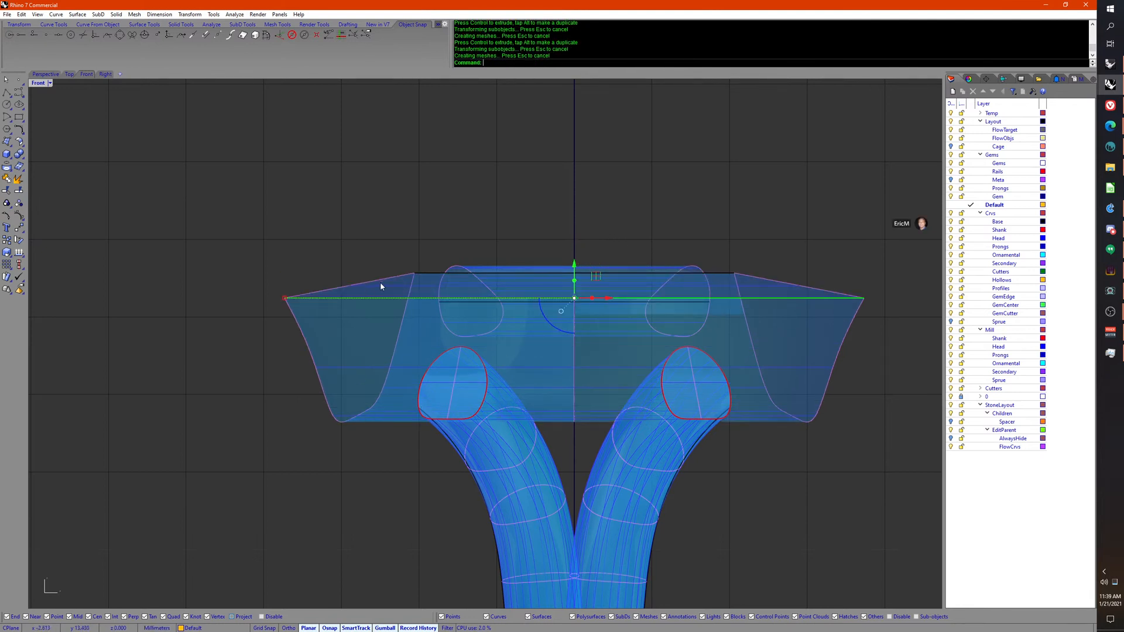
{"action": "left_click_drag", "start_coordinate": [573, 267], "coordinate": [573, 240]}
{"action": "right_click_drag", "start_coordinate": [192, 187], "coordinate": [190, 214]}
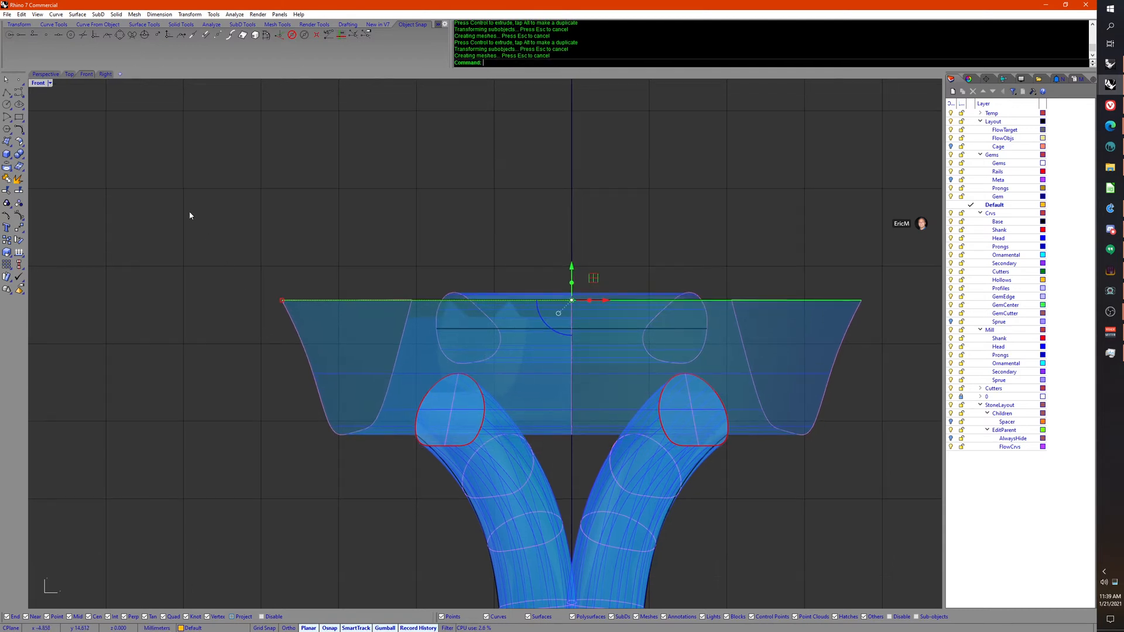
Step: Switch to the Perspective view and restore the hidden red blocks and green pieces around the halo with ShowSelected
{"action": "left_click", "coordinate": [38, 76]}
{"action": "right_click_drag", "start_coordinate": [434, 256], "coordinate": [441, 333]}
{"action": "middle_click", "coordinate": [441, 334]}
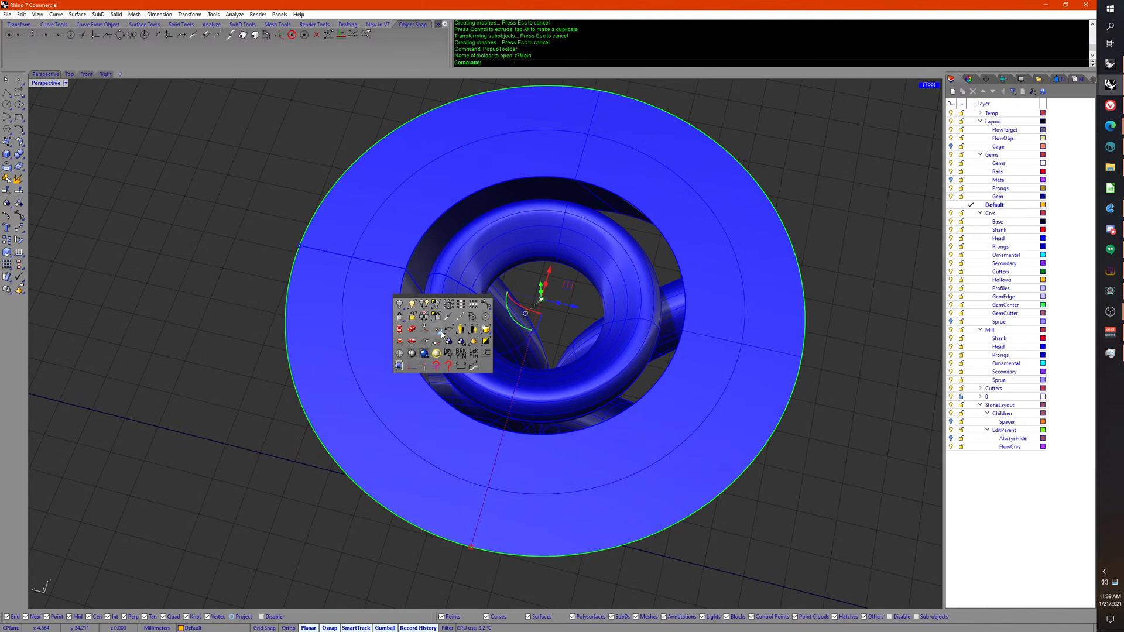
{"action": "left_click", "coordinate": [414, 309]}
{"action": "left_click", "coordinate": [362, 343]}
{"action": "right_click", "coordinate": [358, 344]}
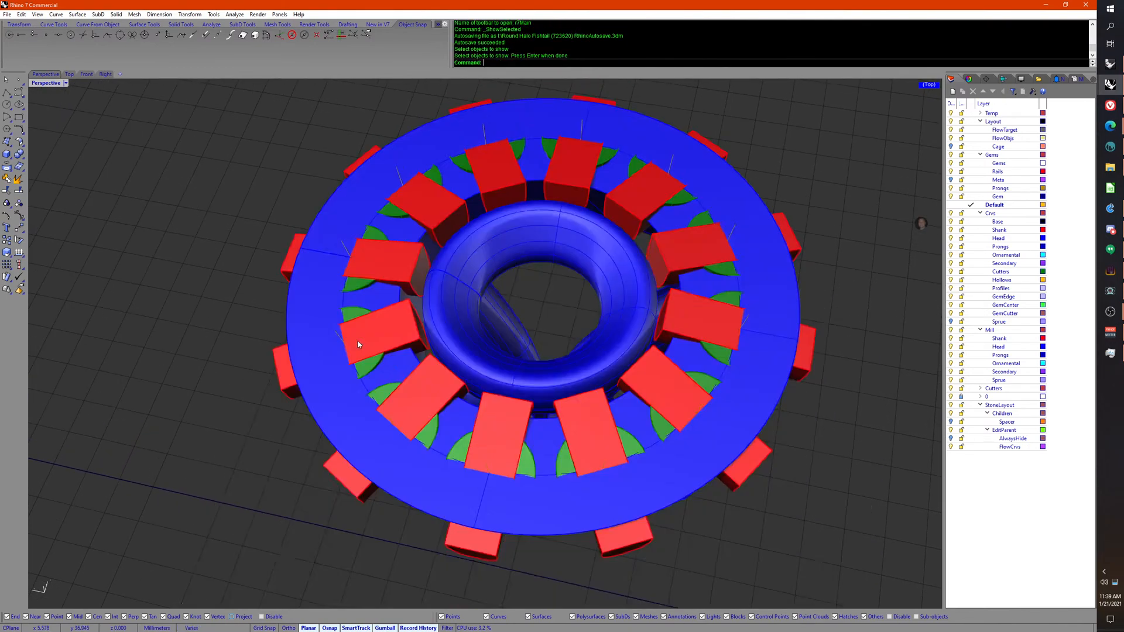
{"action": "right_click_drag", "start_coordinate": [358, 344], "coordinate": [451, 371]}
{"action": "scroll", "coordinate": [451, 371], "scroll_direction": "down", "scroll_amount": 5}
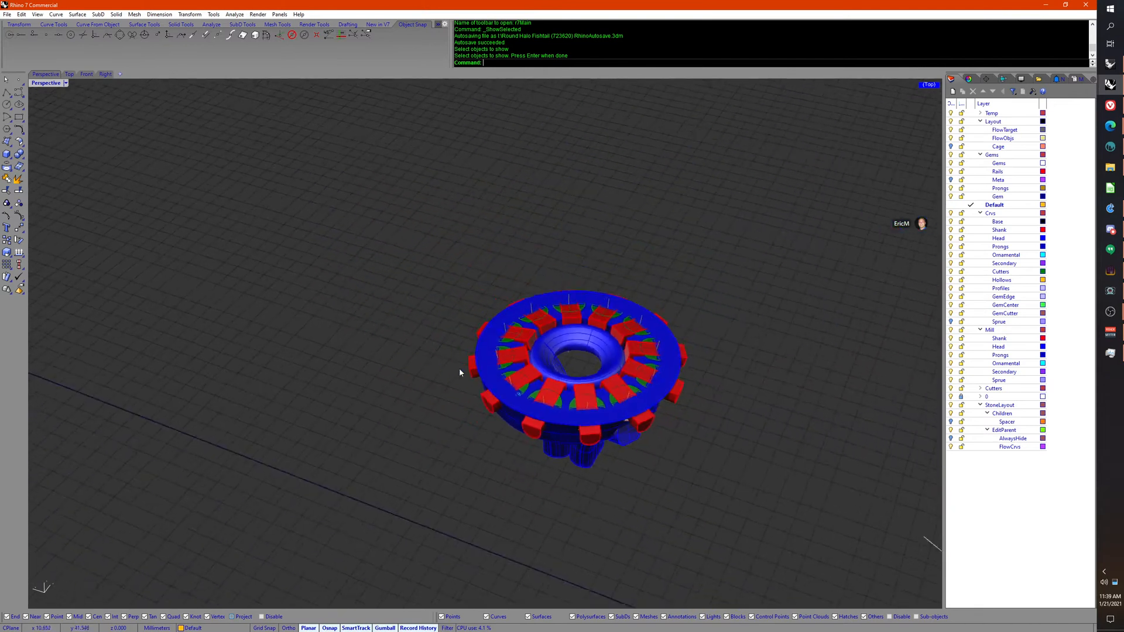
{"action": "right_click_drag", "start_coordinate": [185, 122], "coordinate": [152, 109]}
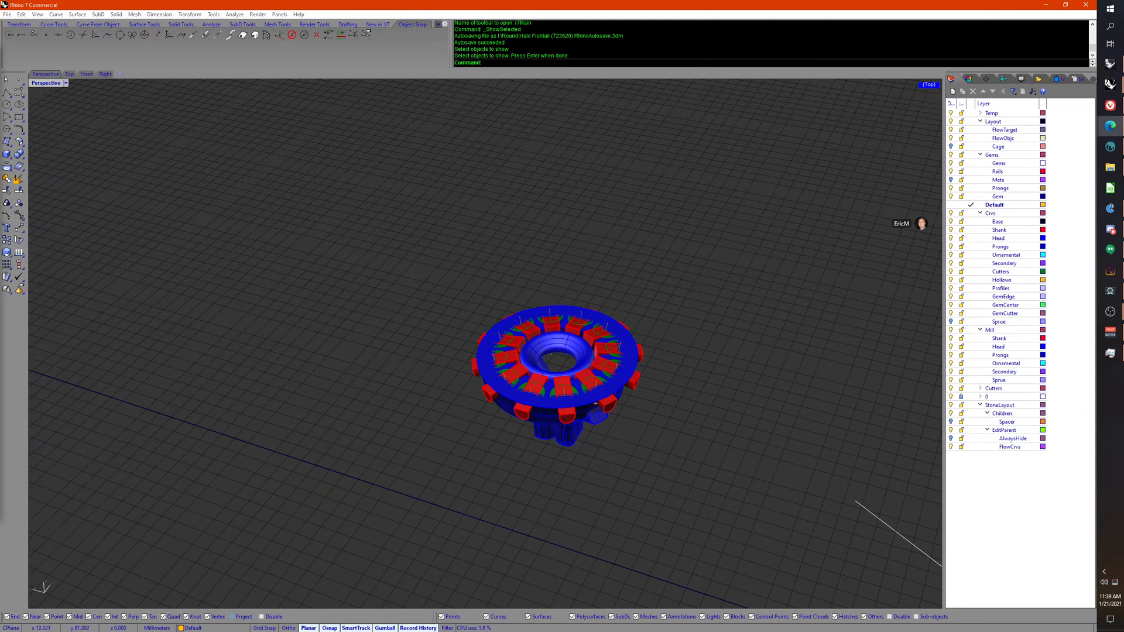
Step: Switch to the Vivaldi browser and run a Google image search for "engagement rings" in a new tab
{"action": "left_click", "coordinate": [1110, 104]}
{"action": "key", "text": "ctrl+t"}
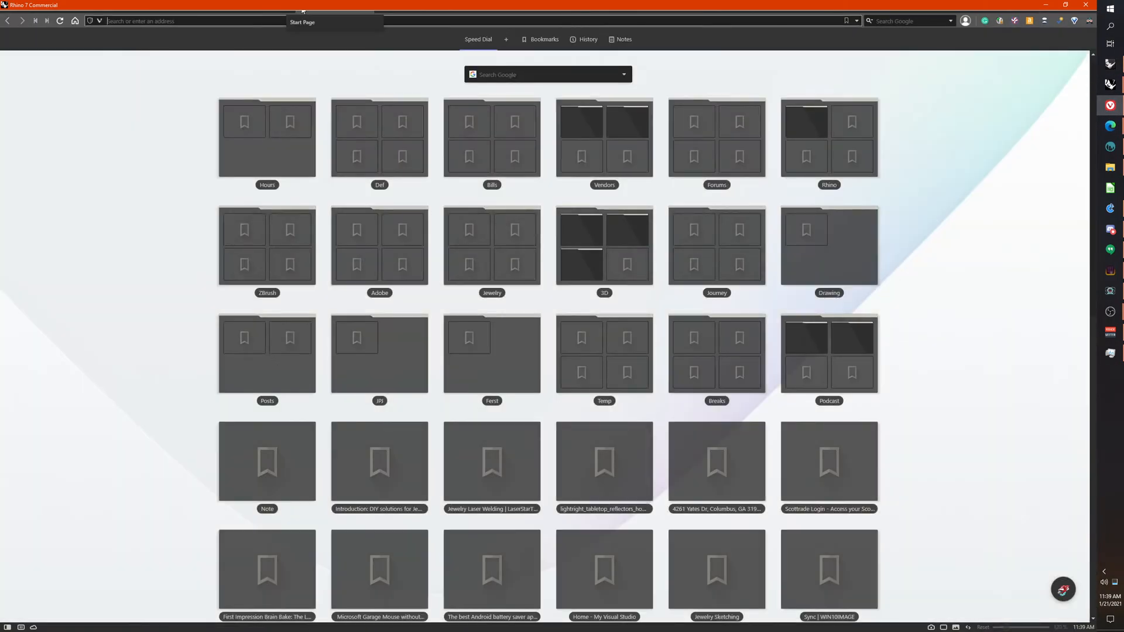
{"action": "type", "text": "engagement"}
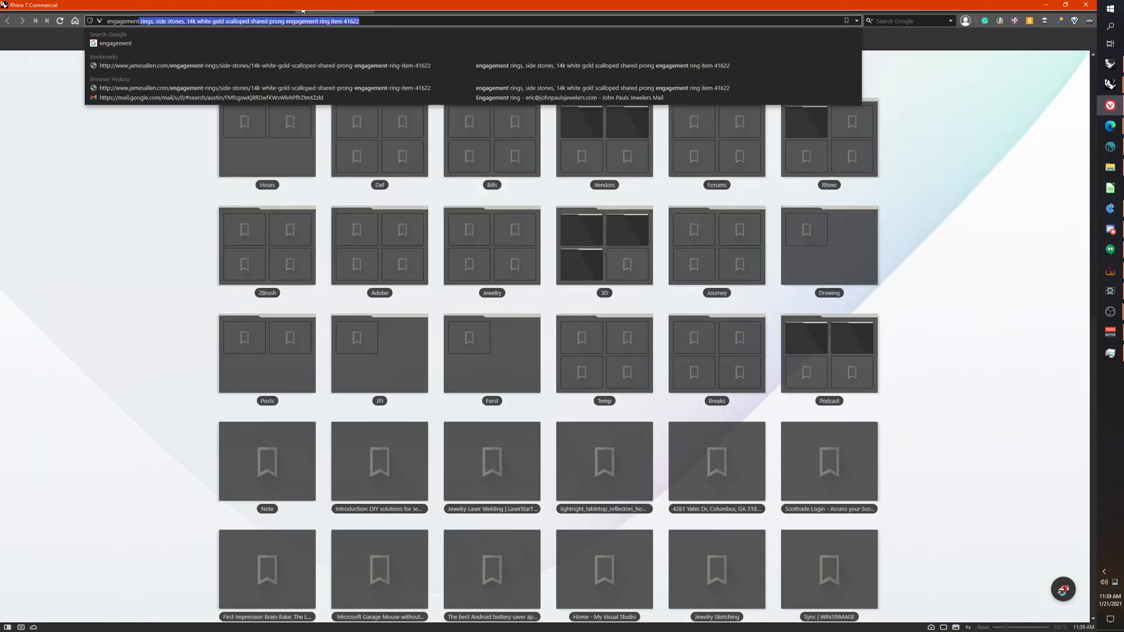
{"action": "type", "text": " rig"}
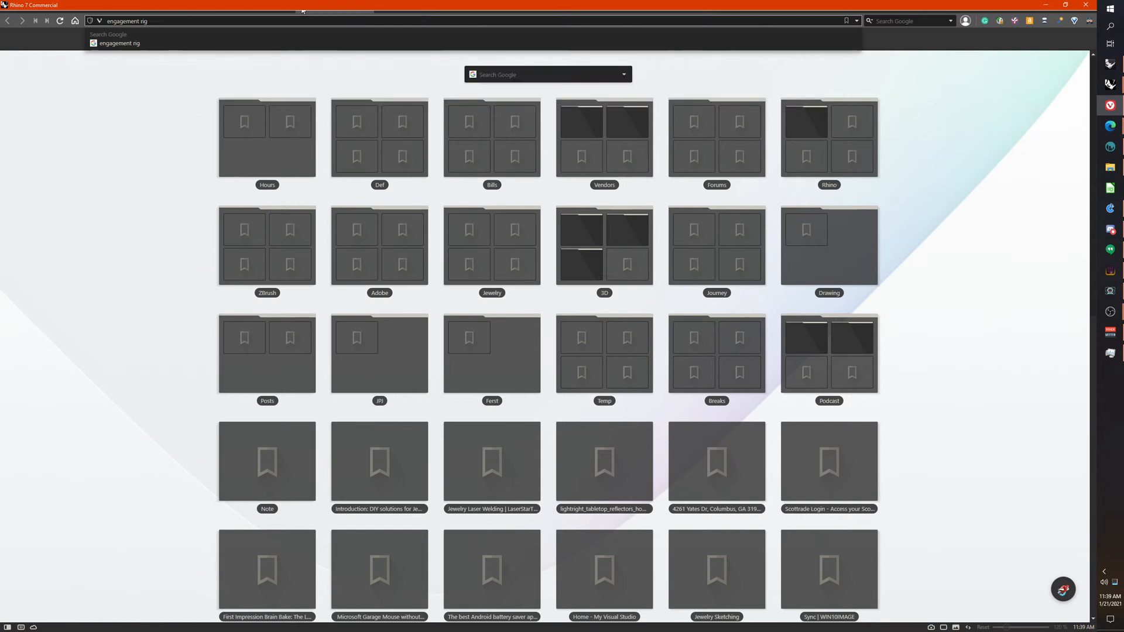
{"action": "type", "text": "nngs"}
{"action": "key", "text": "Return"}
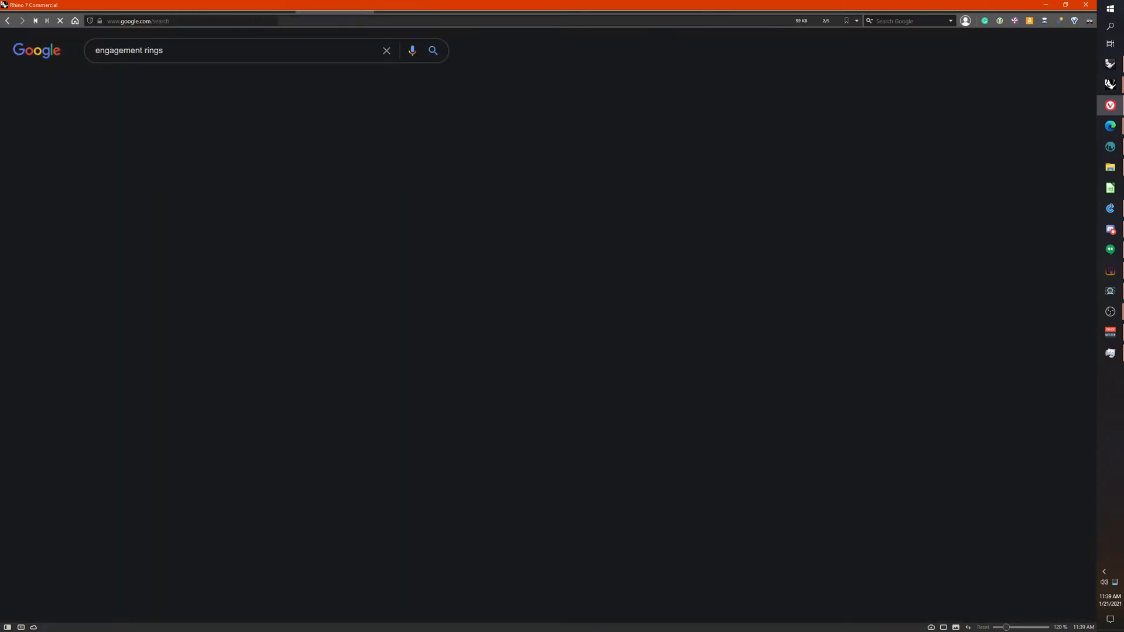
{"action": "left_click", "coordinate": [199, 79]}
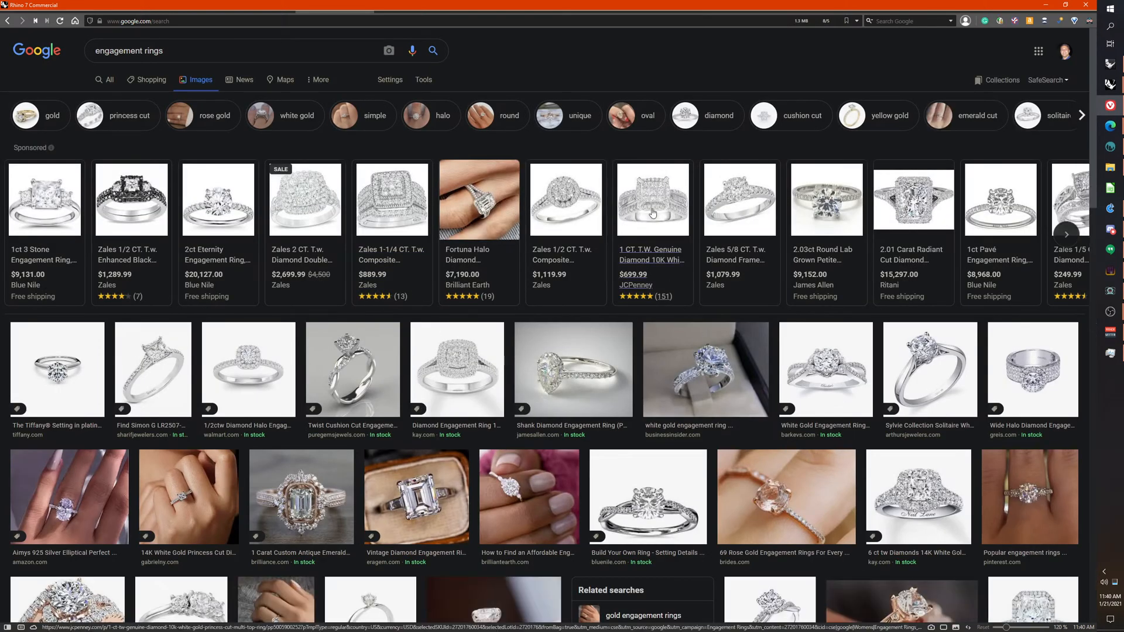
Step: Preview the Inara Diamonds 1/2ctw halo ring and the High Polish Spiral ring from Sylvie Collection in the image results
{"action": "left_click", "coordinate": [251, 366]}
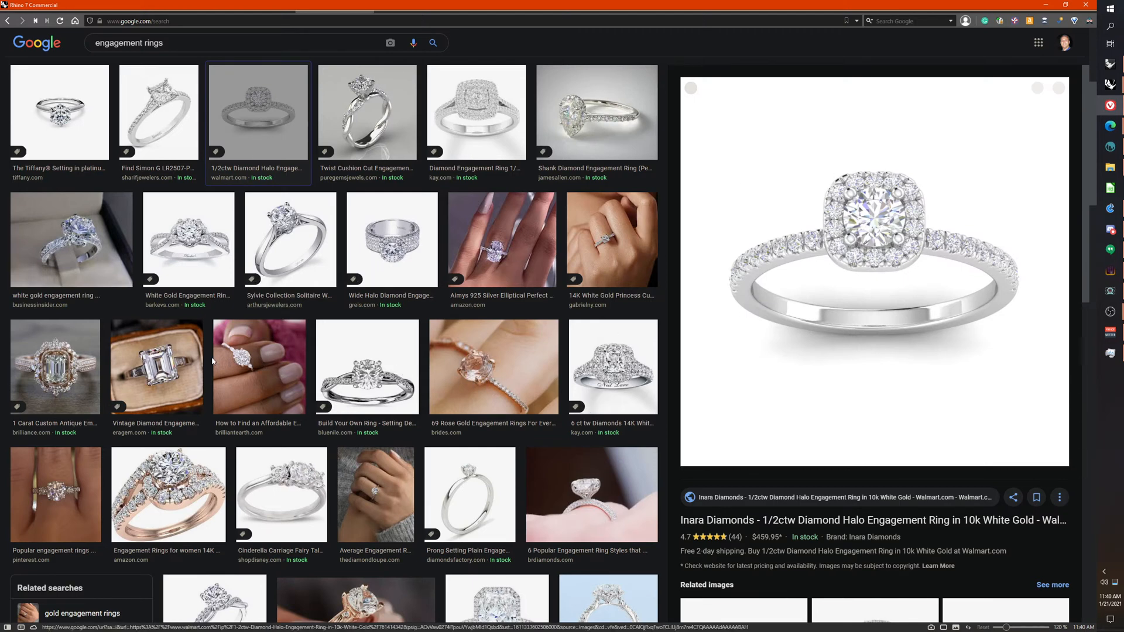
{"action": "scroll", "coordinate": [149, 396], "scroll_direction": "down", "scroll_amount": 1}
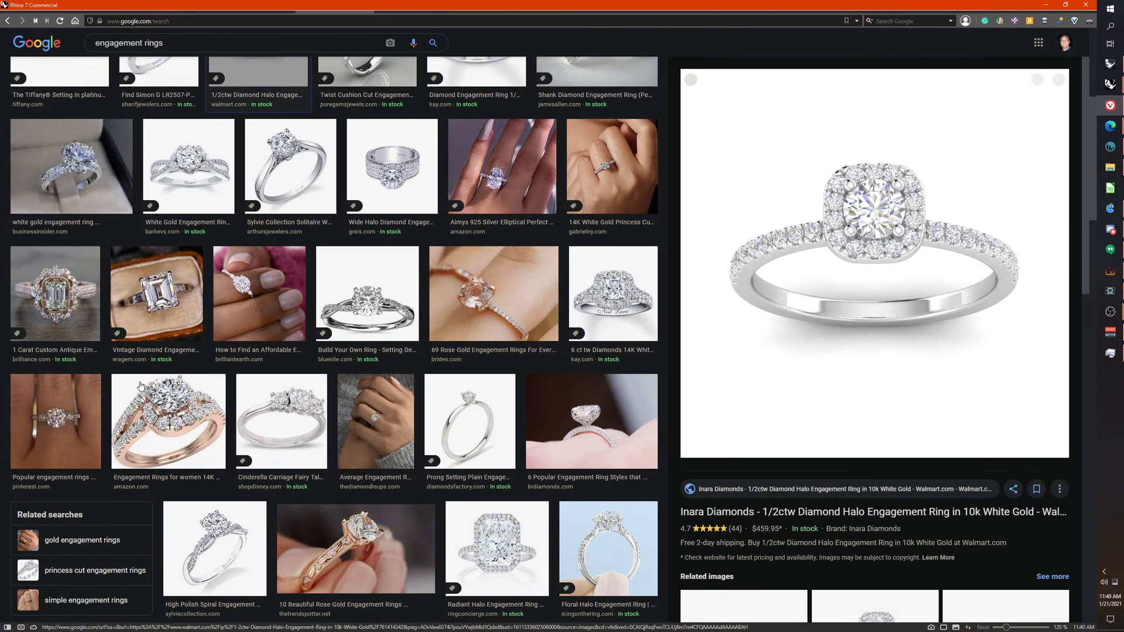
{"action": "scroll", "coordinate": [141, 386], "scroll_direction": "down", "scroll_amount": 2}
{"action": "scroll", "coordinate": [200, 402], "scroll_direction": "down", "scroll_amount": 1}
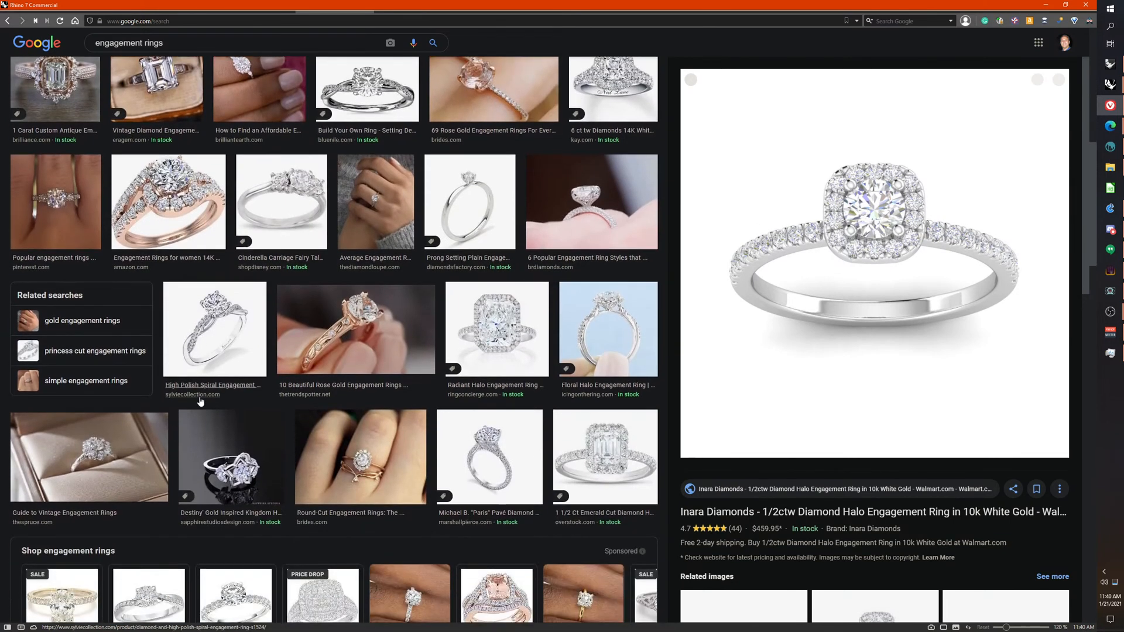
{"action": "left_click", "coordinate": [211, 335]}
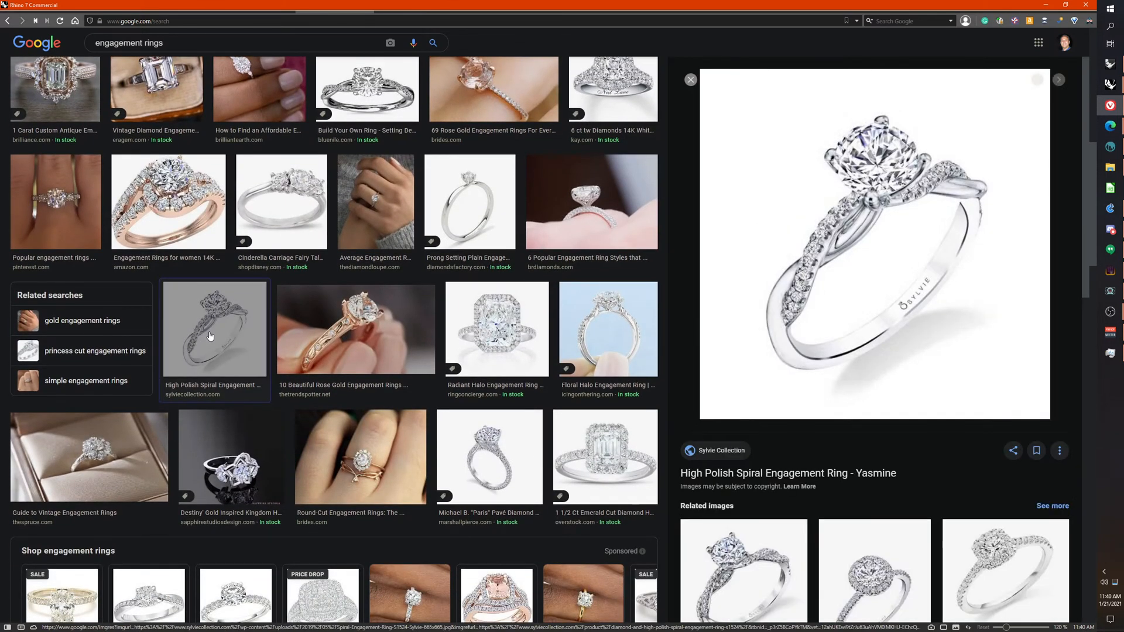
Step: Browse further through the engagement ring images and examine the range of halo, twist and pavé setting styles
{"action": "scroll", "coordinate": [211, 336], "scroll_direction": "down", "scroll_amount": 2}
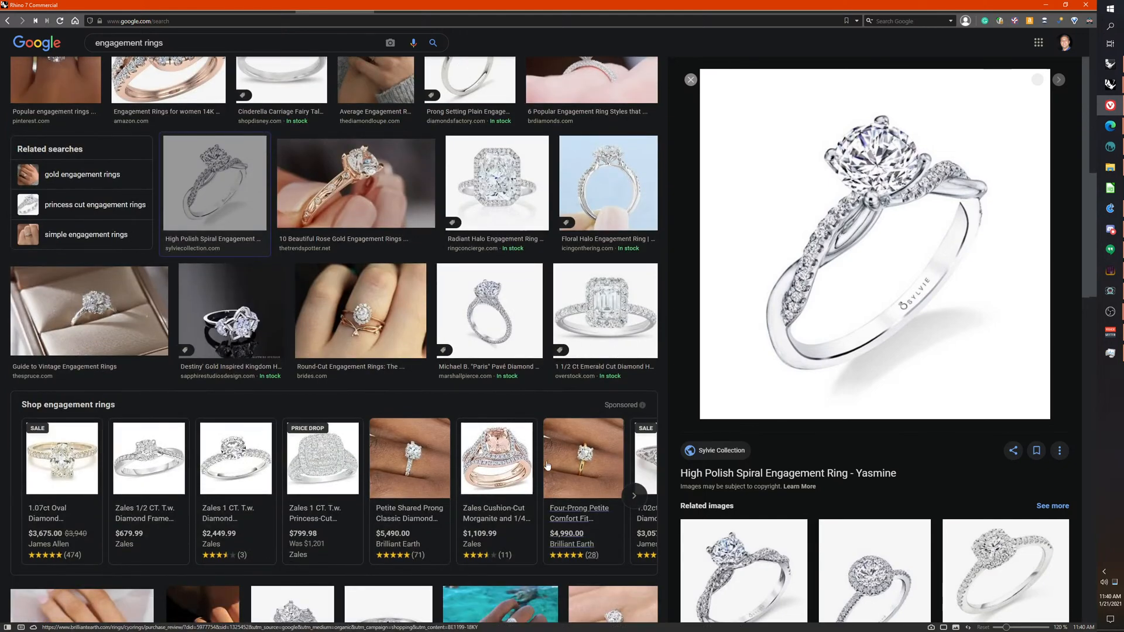
{"action": "mouse_move", "coordinate": [502, 467]}
{"action": "scroll", "coordinate": [503, 467], "scroll_direction": "down", "scroll_amount": 6}
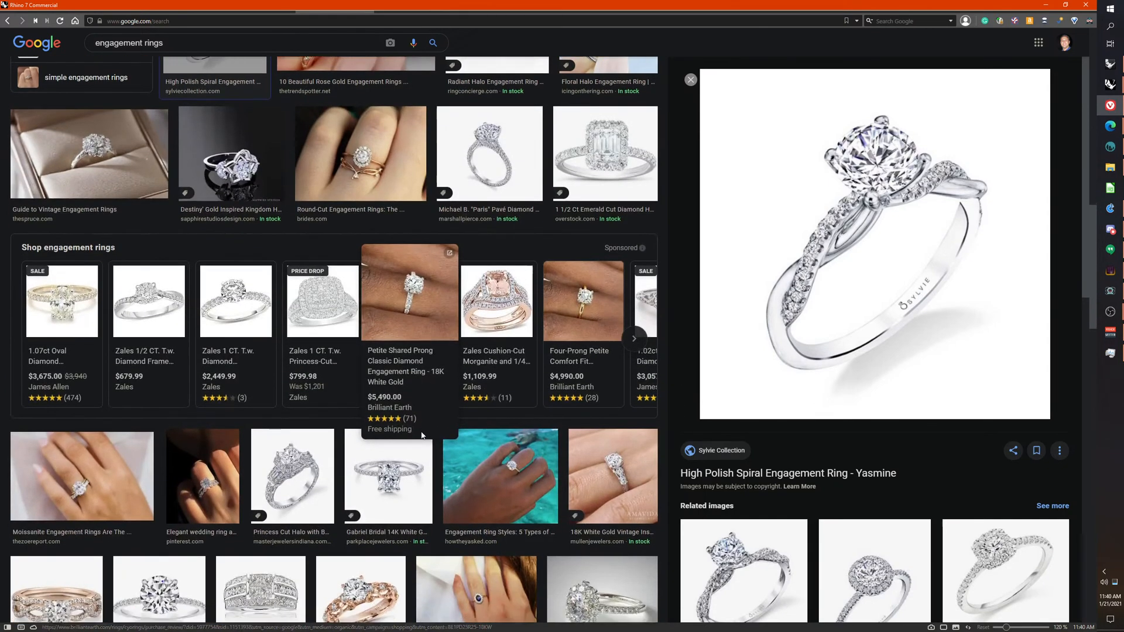
{"action": "scroll", "coordinate": [403, 420], "scroll_direction": "down", "scroll_amount": 5}
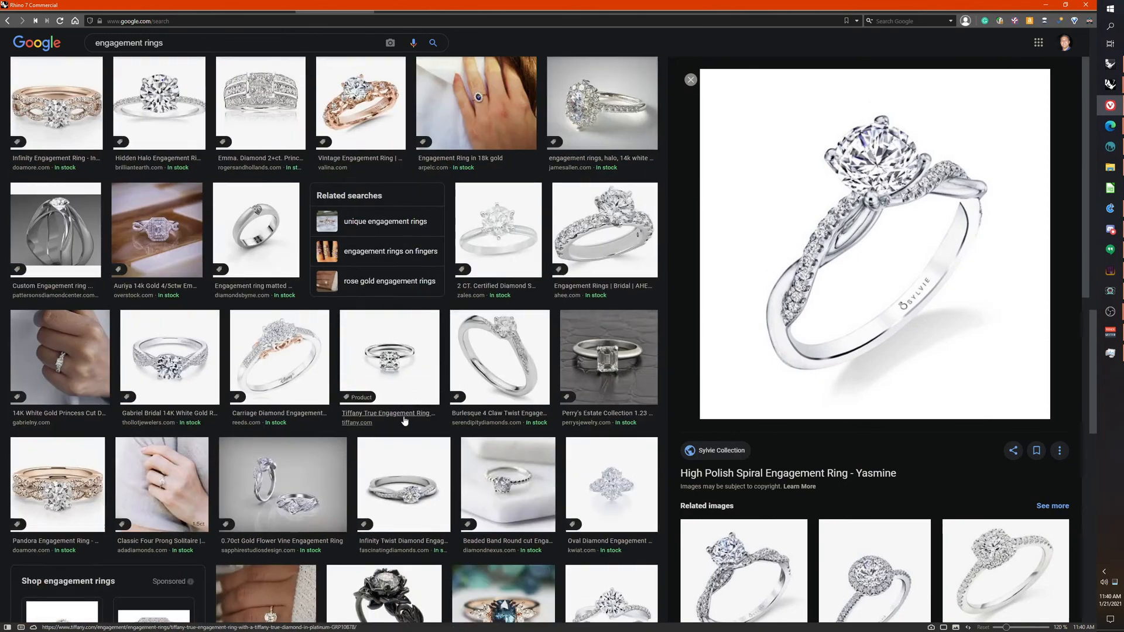
{"action": "scroll", "coordinate": [404, 419], "scroll_direction": "down", "scroll_amount": 2}
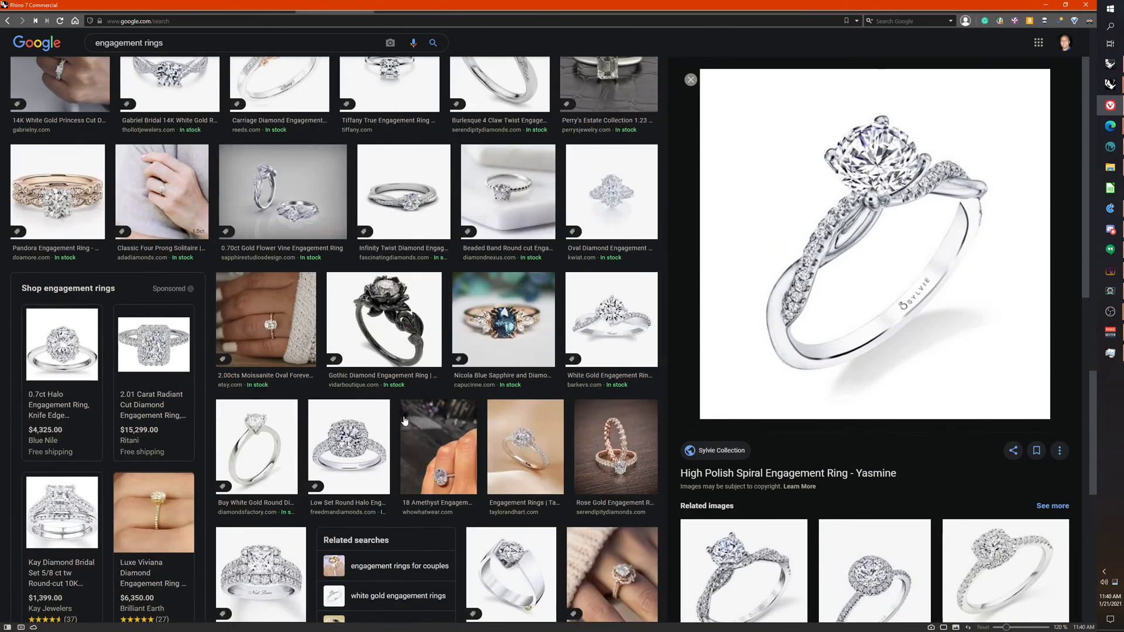
{"action": "scroll", "coordinate": [404, 419], "scroll_direction": "down", "scroll_amount": 4}
{"action": "scroll", "coordinate": [404, 417], "scroll_direction": "down", "scroll_amount": 3}
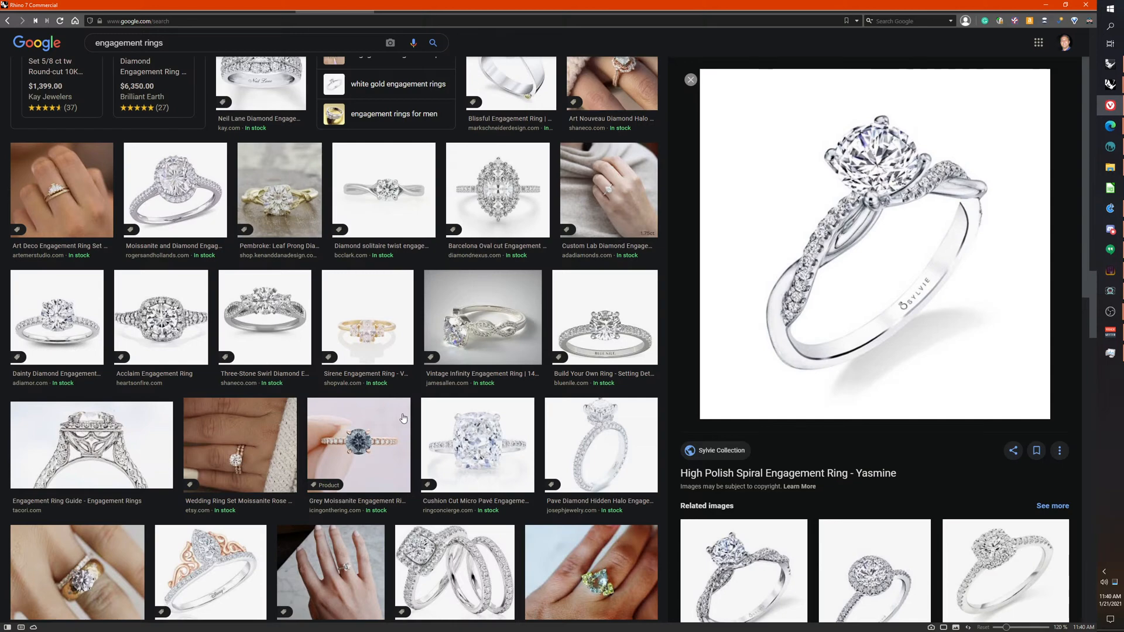
{"action": "scroll", "coordinate": [403, 417], "scroll_direction": "down", "scroll_amount": 1}
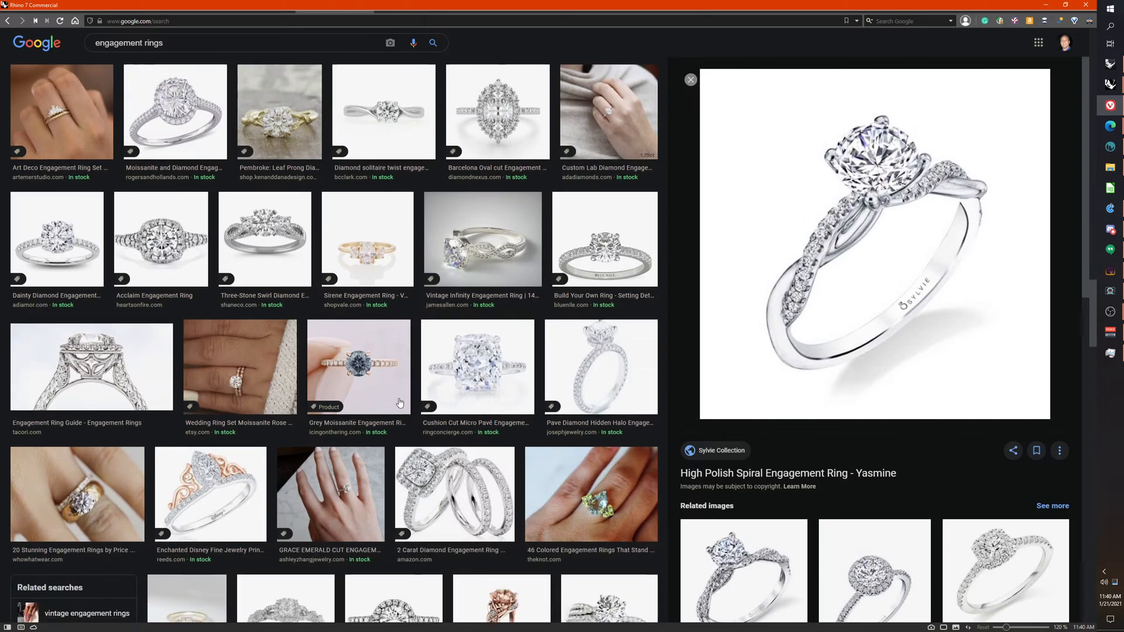
{"action": "scroll", "coordinate": [400, 403], "scroll_direction": "down", "scroll_amount": 3}
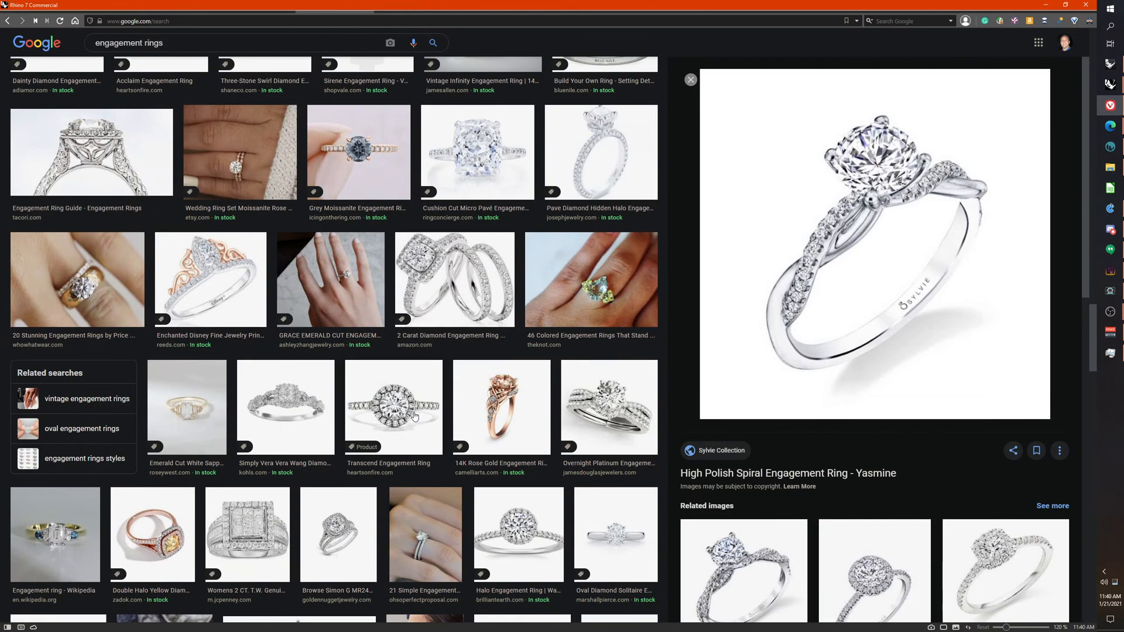
{"action": "scroll", "coordinate": [413, 416], "scroll_direction": "down", "scroll_amount": 3}
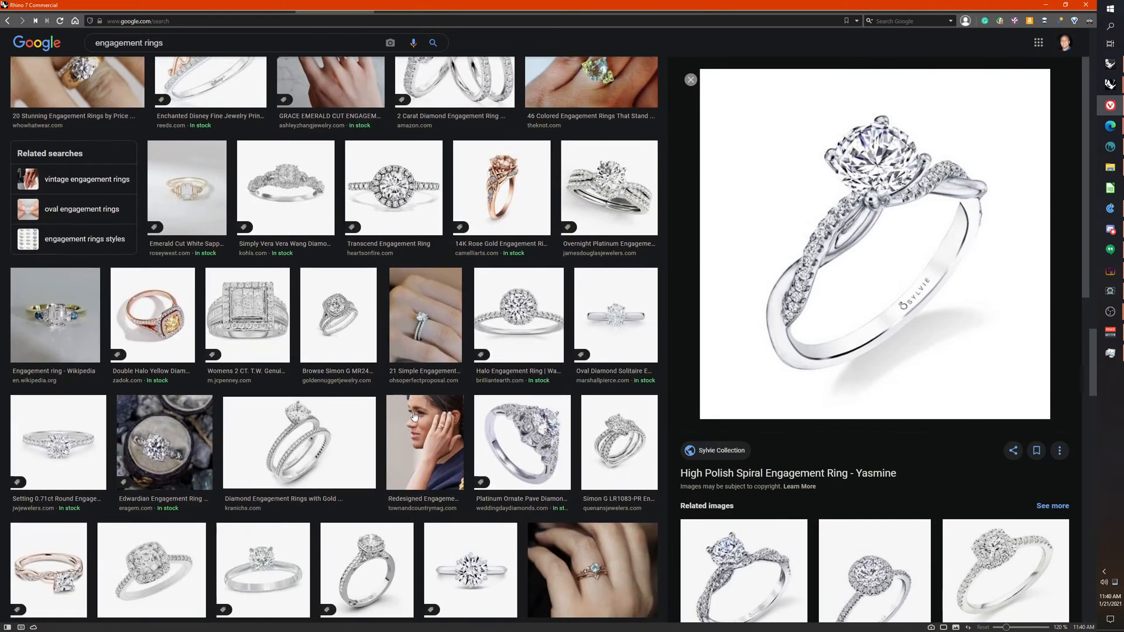
{"action": "scroll", "coordinate": [414, 416], "scroll_direction": "down", "scroll_amount": 2}
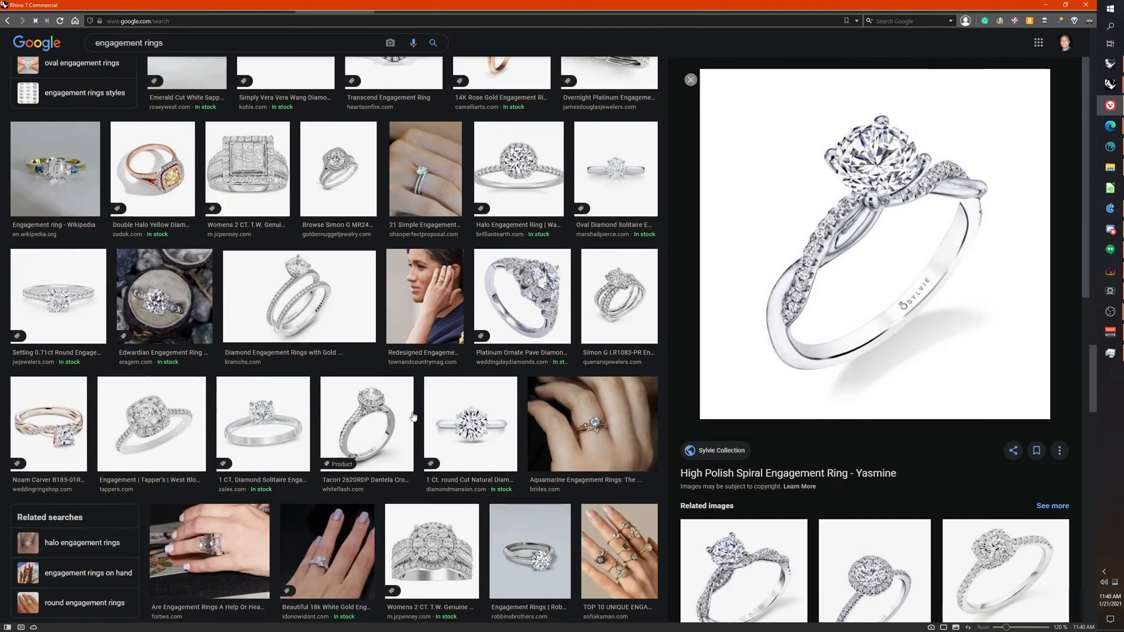
Step: Preview the Tacori 2620RDP Dantela Crown ring and the JCPenney Womens 2 CT. T.W. white gold ring
{"action": "left_click", "coordinate": [400, 414]}
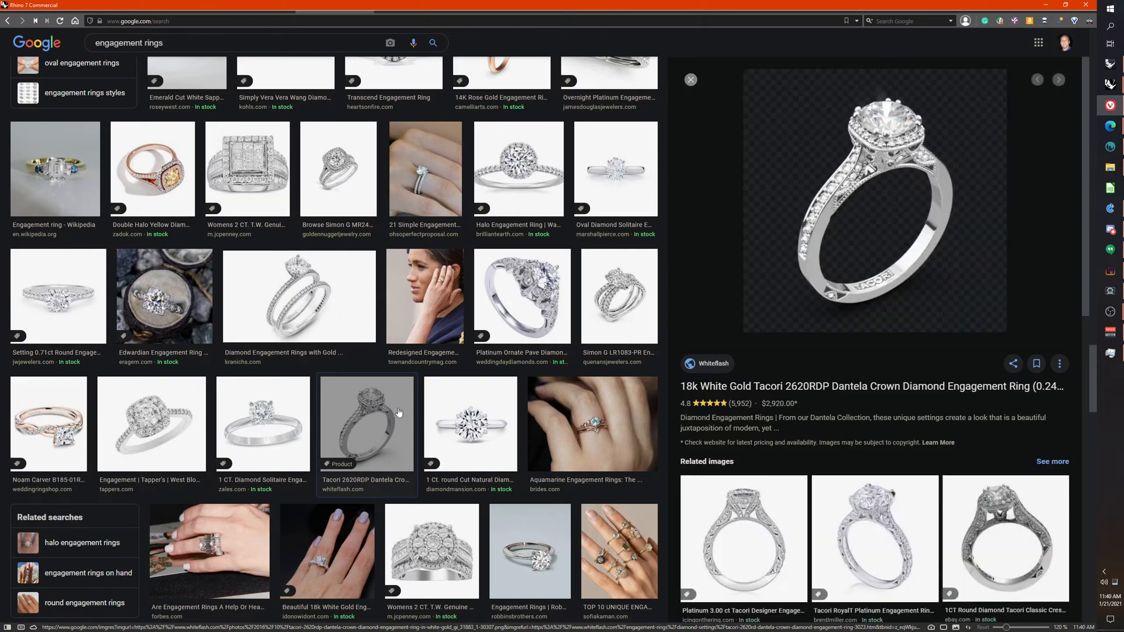
{"action": "scroll", "coordinate": [398, 413], "scroll_direction": "down", "scroll_amount": 3}
{"action": "left_click", "coordinate": [436, 331]}
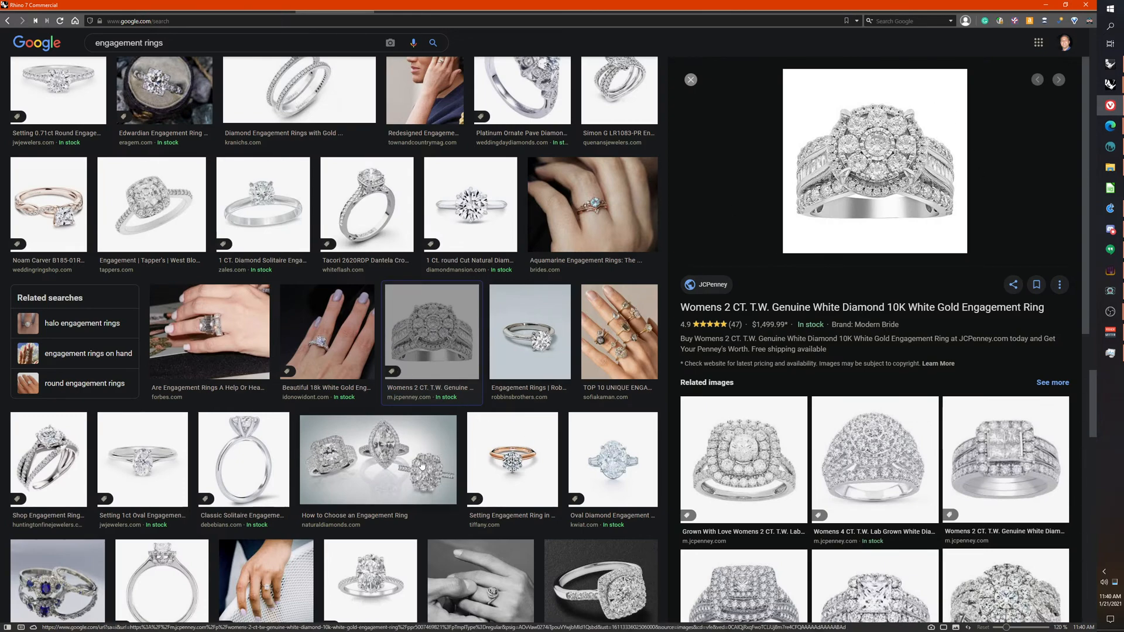
Step: Browse the engagement ring image results and preview the two-stone gold ring from Royal Coster Diamonds
{"action": "scroll", "coordinate": [396, 484], "scroll_direction": "down", "scroll_amount": 2}
{"action": "scroll", "coordinate": [397, 483], "scroll_direction": "down", "scroll_amount": 2}
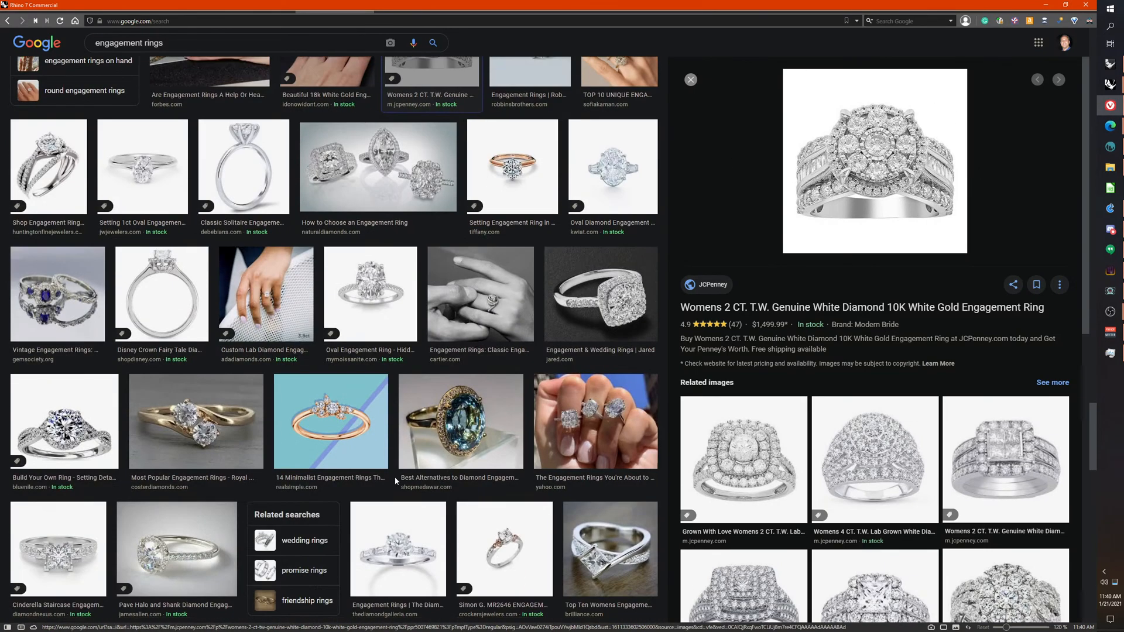
{"action": "left_click", "coordinate": [176, 426]}
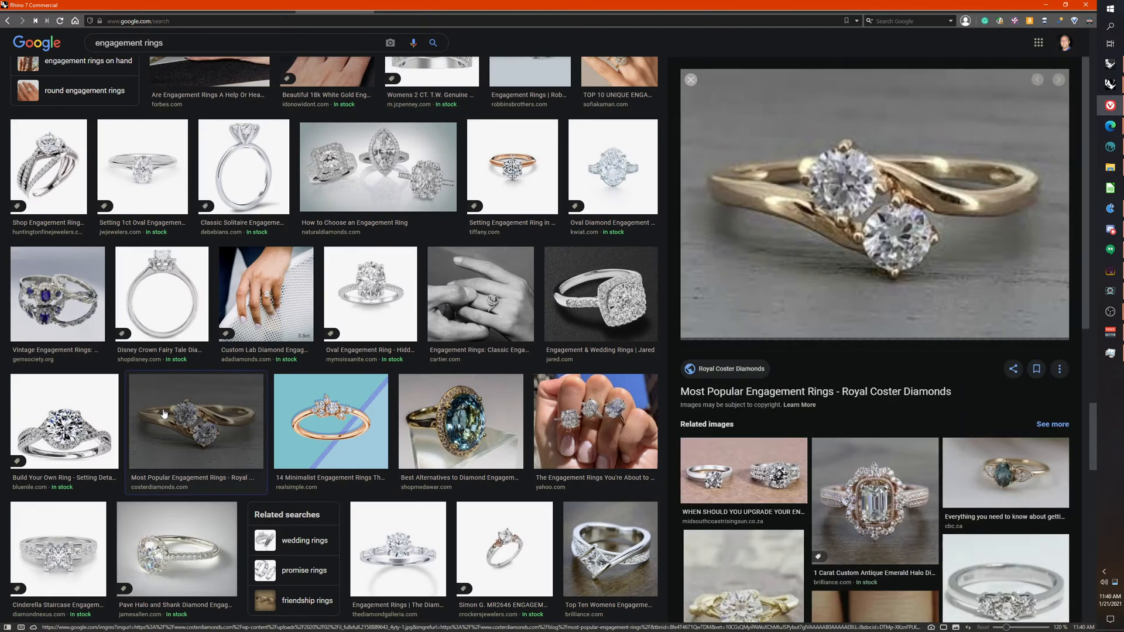
{"action": "scroll", "coordinate": [286, 454], "scroll_direction": "down", "scroll_amount": 3}
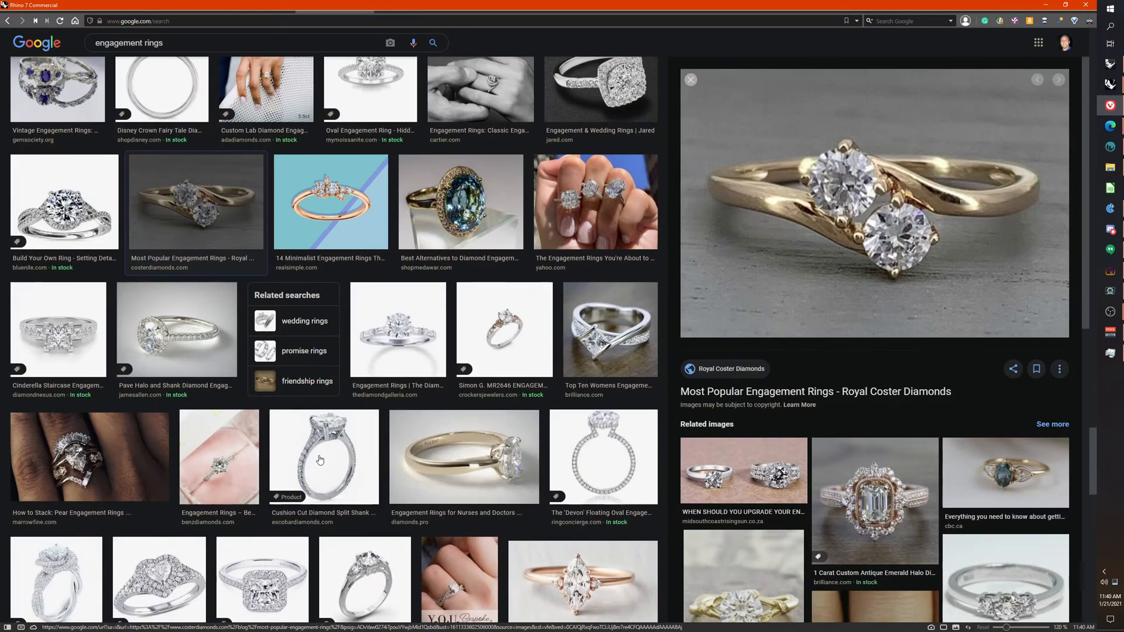
{"action": "scroll", "coordinate": [320, 459], "scroll_direction": "down", "scroll_amount": 3}
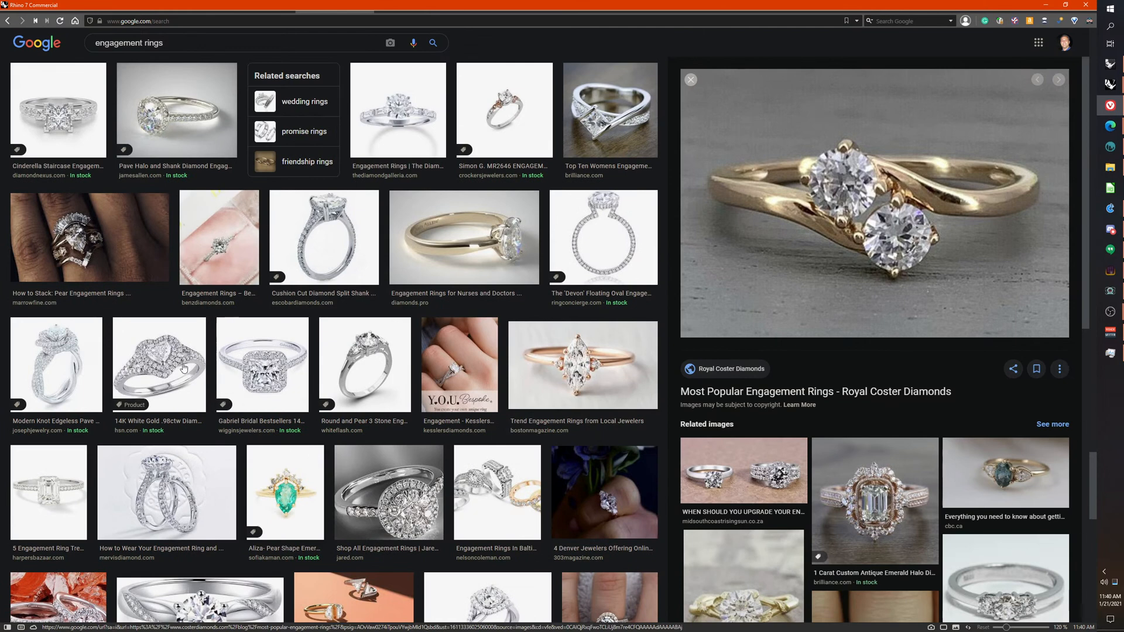
Step: Open the product page of the 14K White Gold .98ctw Diamond Heart Engagement Ring and magnify its photo
{"action": "left_click", "coordinate": [159, 364]}
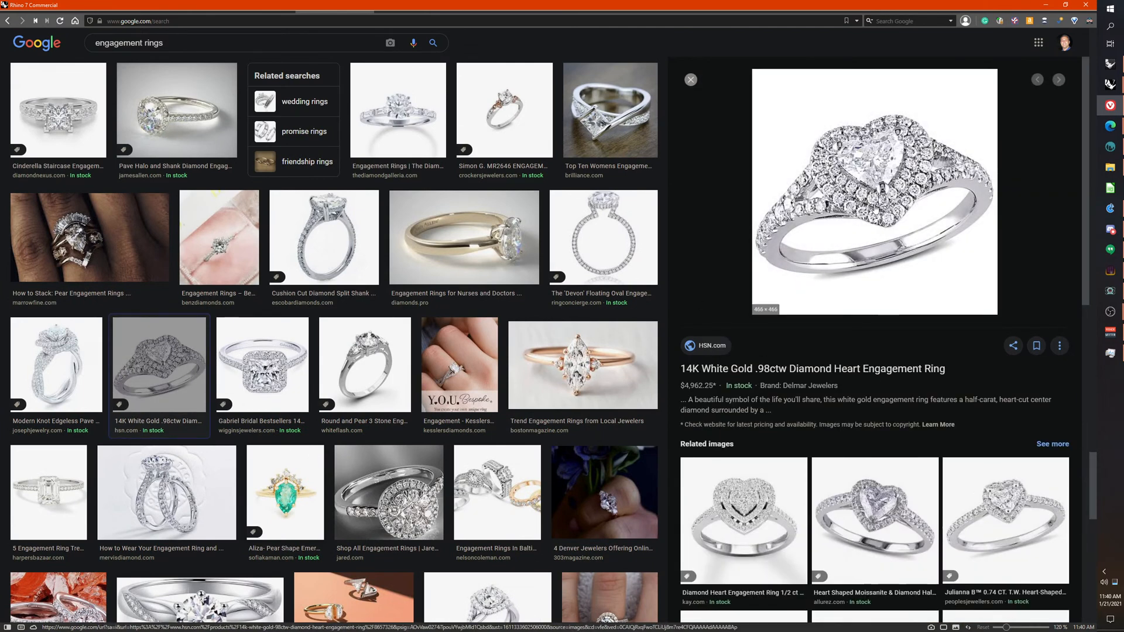
{"action": "left_click", "coordinate": [788, 211]}
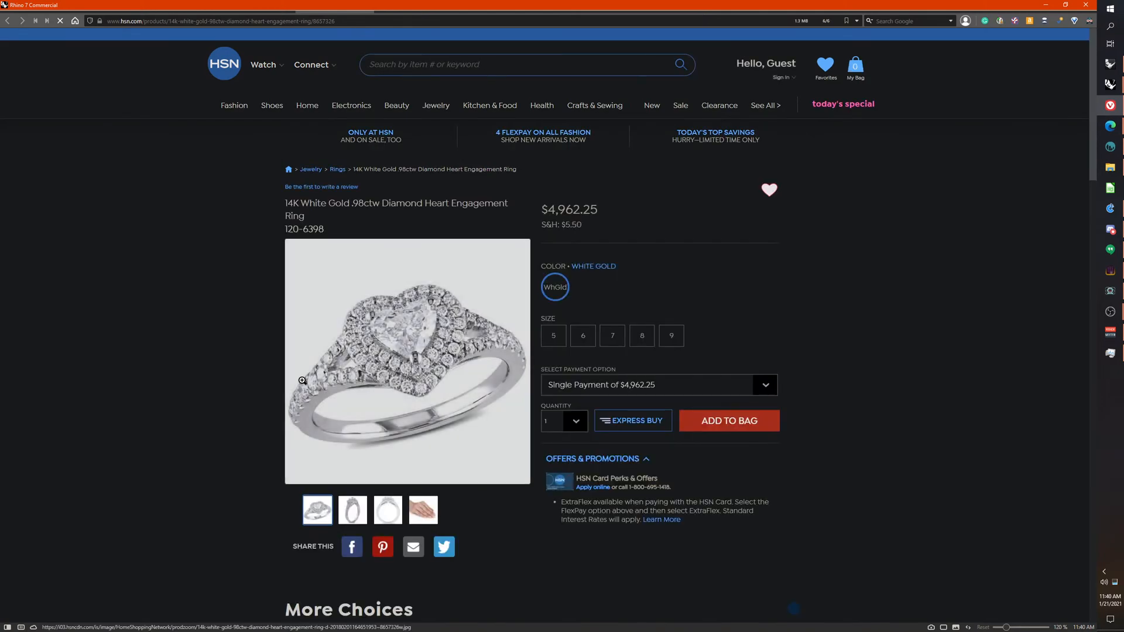
{"action": "left_click", "coordinate": [302, 381]}
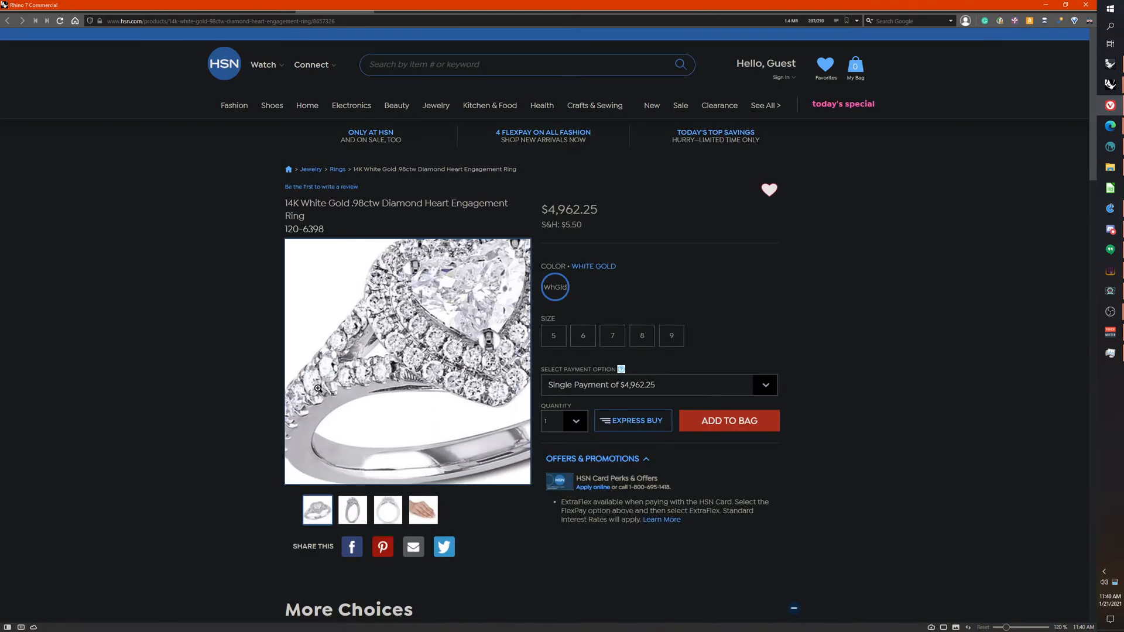
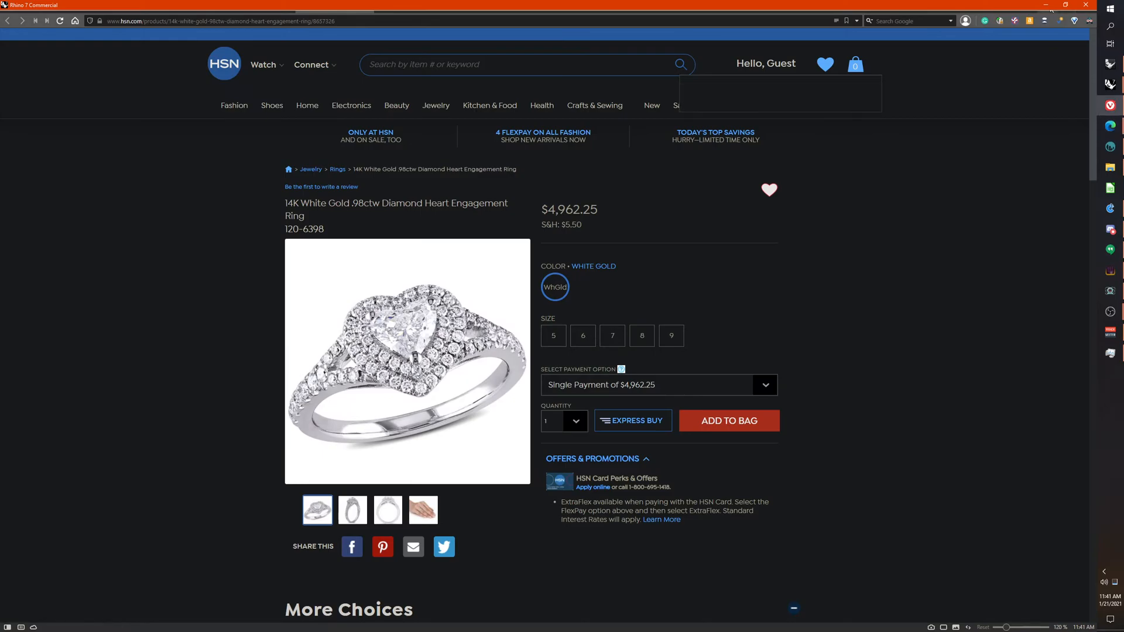
Step: Switch to Rhino and examine the gem and cutter blocks around the blue halo head from above and from the side
{"action": "left_click", "coordinate": [1110, 106]}
{"action": "mouse_move", "coordinate": [493, 350]}
{"action": "right_mouse_down"}
{"action": "mouse_move", "coordinate": [459, 336]}
{"action": "mouse_move", "coordinate": [496, 339]}
{"action": "right_mouse_up"}
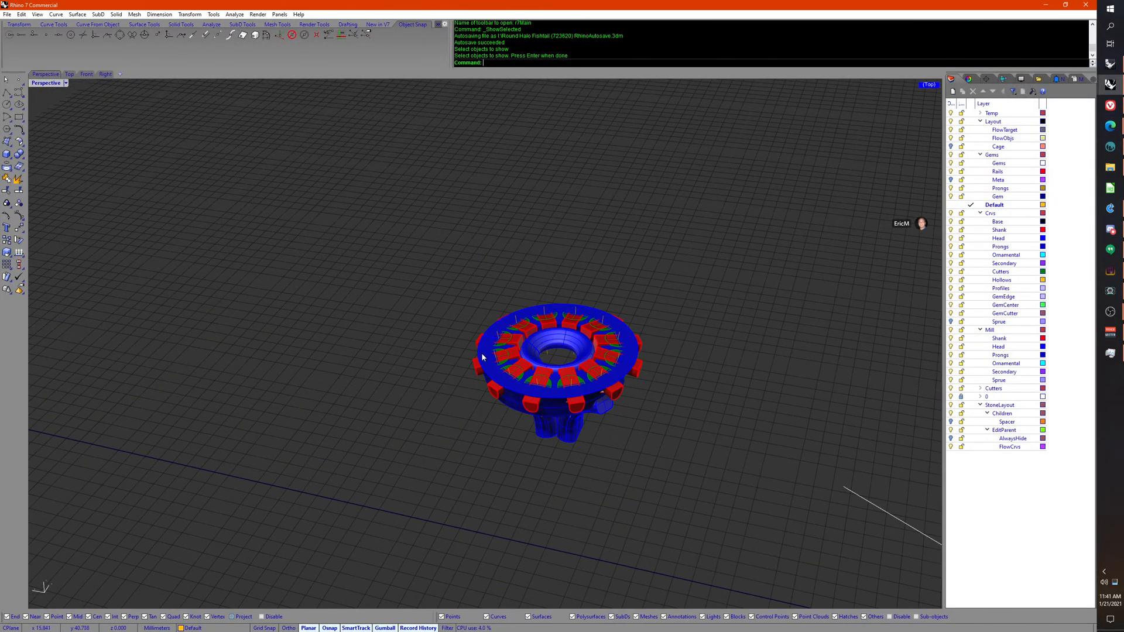
{"action": "scroll", "coordinate": [483, 357], "scroll_direction": "up", "scroll_amount": 10}
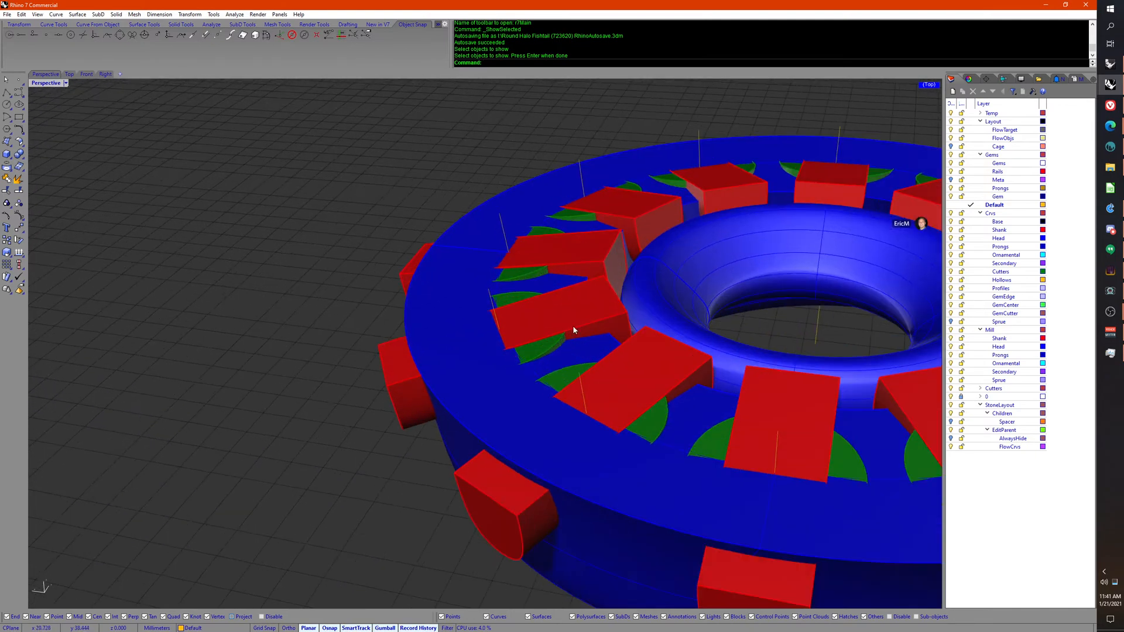
{"action": "left_click", "coordinate": [573, 327]}
{"action": "right_click_drag", "start_coordinate": [347, 358], "coordinate": [326, 335]}
{"action": "left_click", "coordinate": [325, 334]}
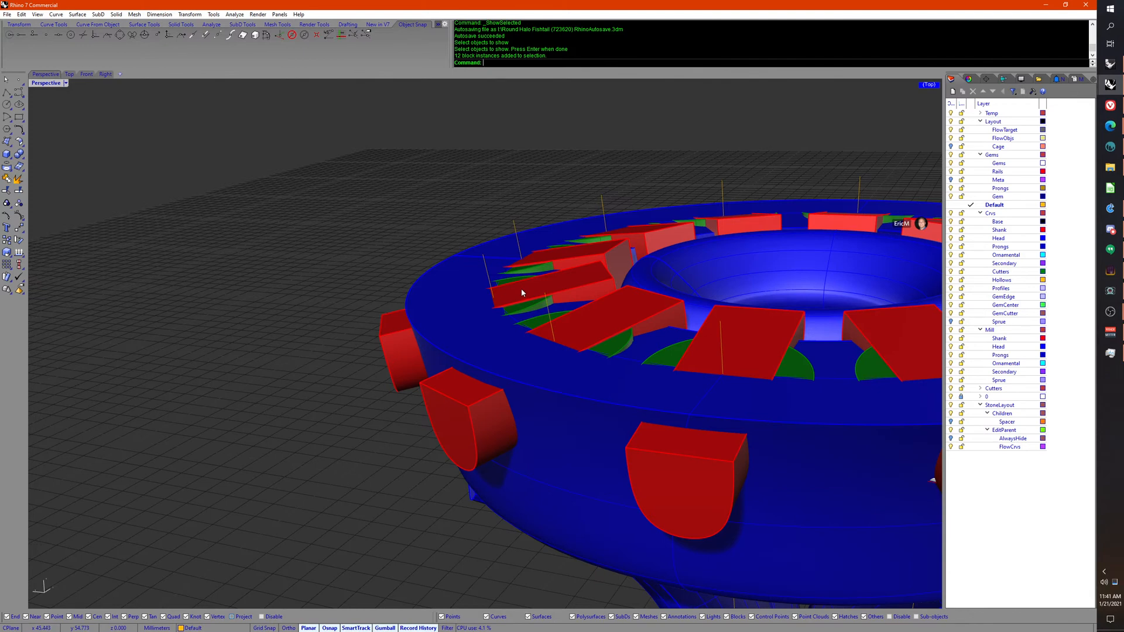
{"action": "right_click_drag", "start_coordinate": [521, 290], "coordinate": [549, 326]}
{"action": "scroll", "coordinate": [549, 325], "scroll_direction": "down", "scroll_amount": 9}
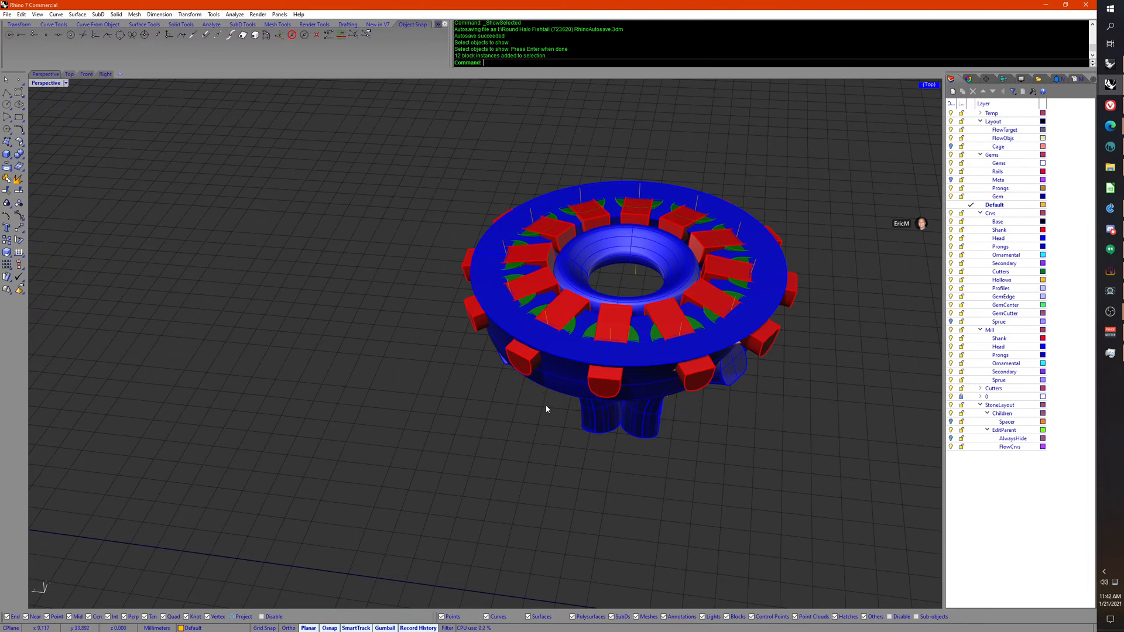
{"action": "scroll", "coordinate": [545, 408], "scroll_direction": "up", "scroll_amount": 6}
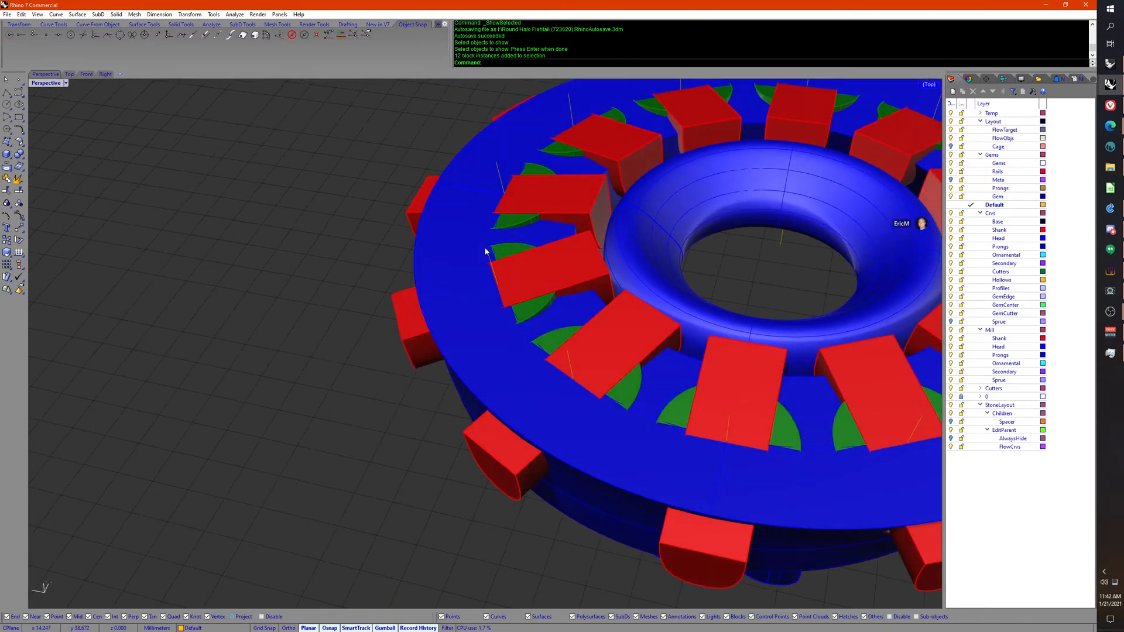
{"action": "right_click_drag", "start_coordinate": [563, 428], "coordinate": [576, 386]}
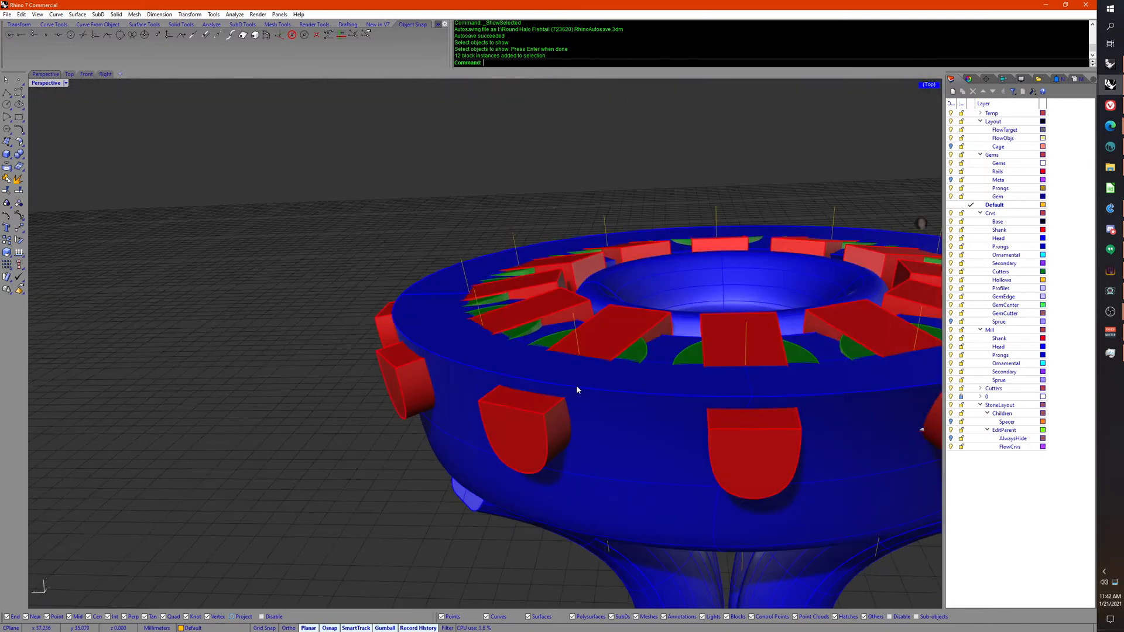
{"action": "scroll", "coordinate": [576, 386], "scroll_direction": "down", "scroll_amount": 7}
{"action": "right_click_drag", "start_coordinate": [807, 298], "coordinate": [577, 347]}
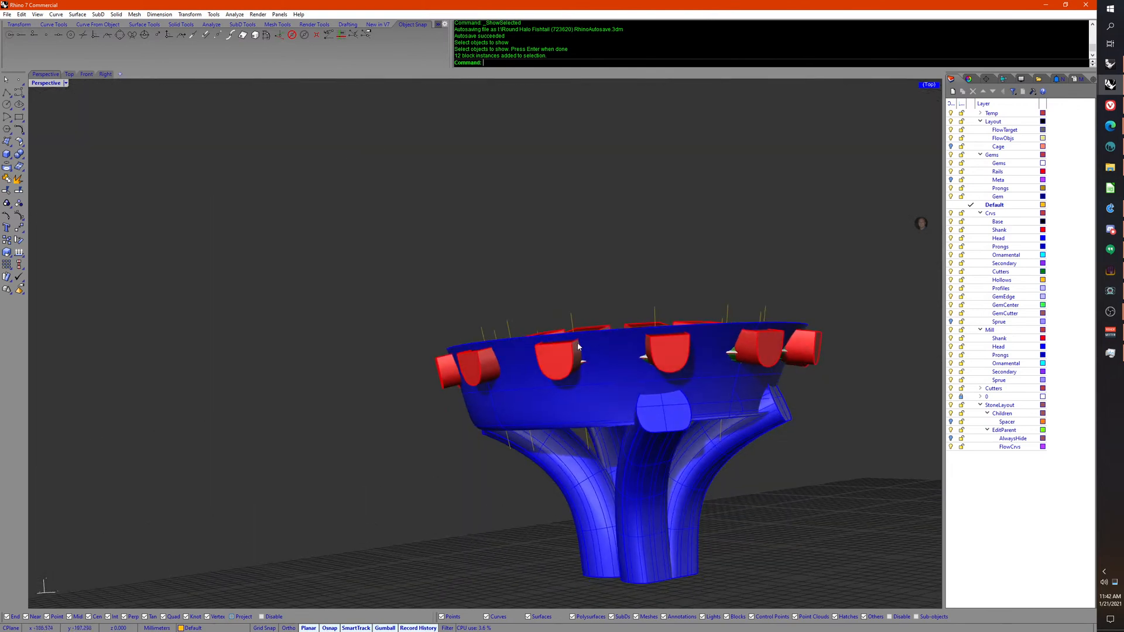
Step: Undo the unhiding of the halo's gem and cutter blocks and the gumball moves made before it
{"action": "key", "text": "ctrl+z"}
{"action": "key", "text": "ctrl+z"}
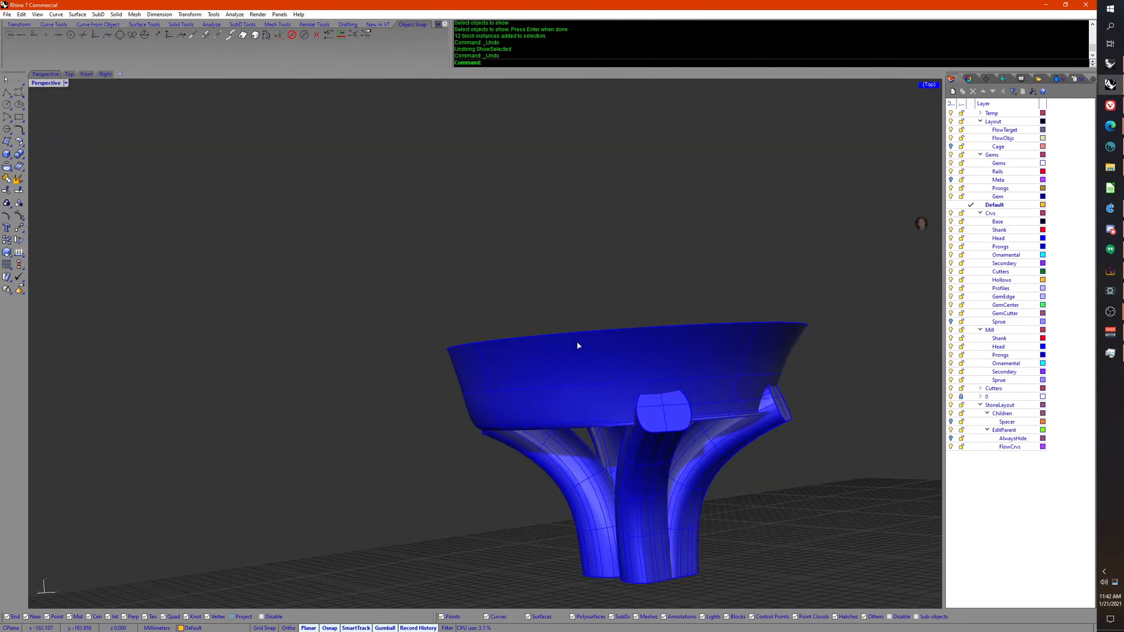
{"action": "key", "text": "ctrl+z"}
{"action": "key", "text": "ctrl+z"}
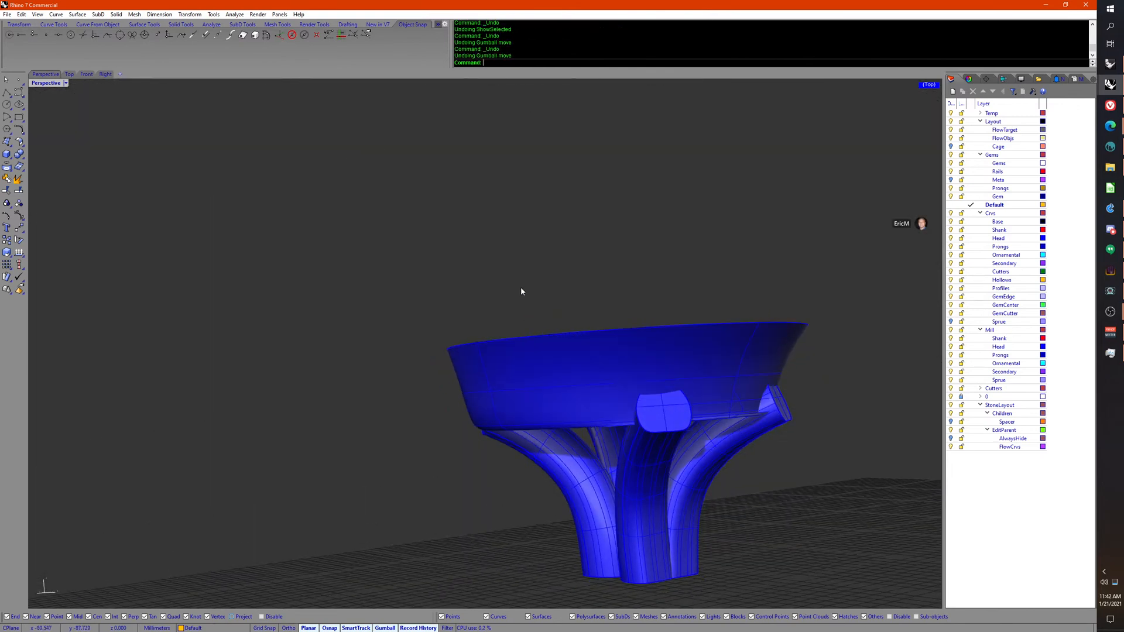
Step: Unhide one gem and cutter block on the shank, plus the red shank itself, using Show Selected
{"action": "right_click_drag", "start_coordinate": [522, 291], "coordinate": [512, 464]}
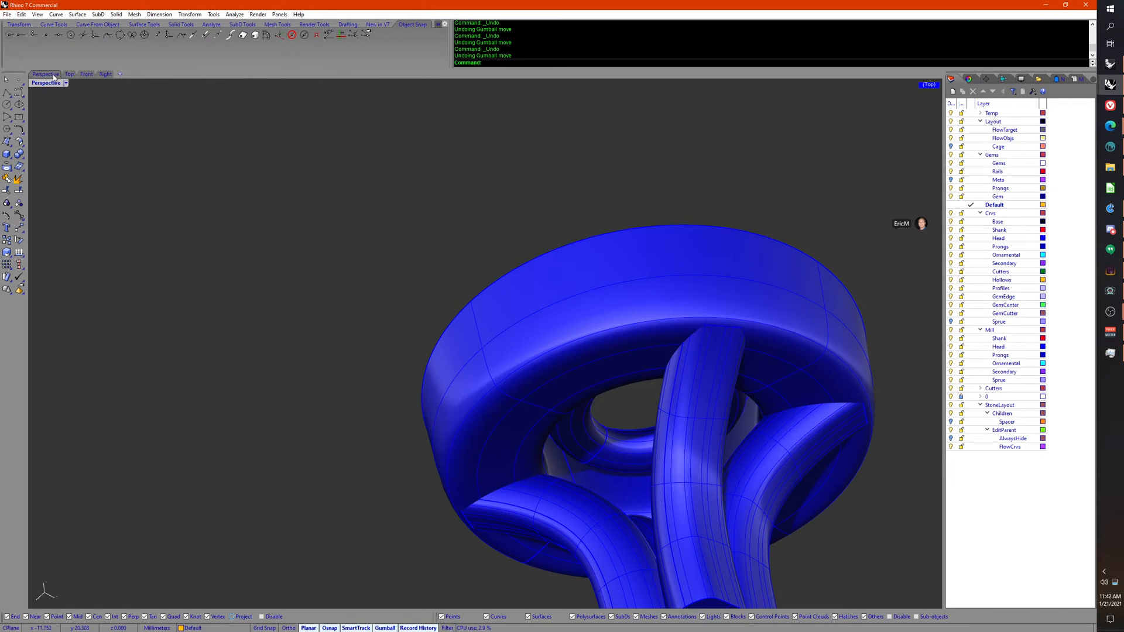
{"action": "left_click", "coordinate": [82, 75]}
{"action": "right_click_drag", "start_coordinate": [321, 397], "coordinate": [293, 285]}
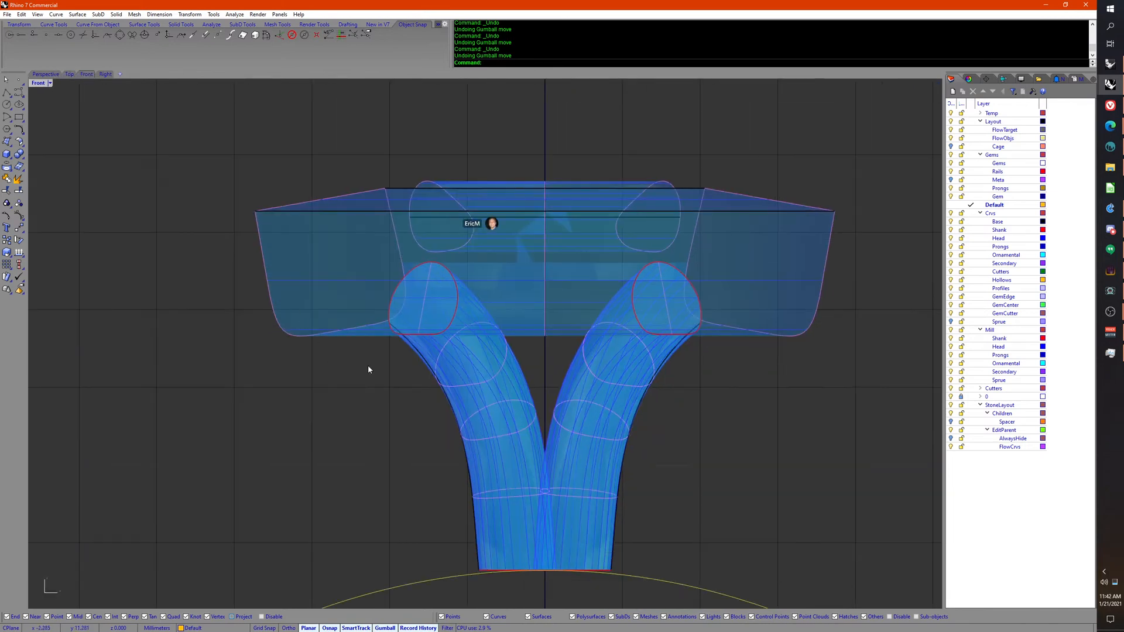
{"action": "left_click", "coordinate": [47, 74]}
{"action": "right_click_drag", "start_coordinate": [198, 175], "coordinate": [712, 318]}
{"action": "middle_click", "coordinate": [553, 288]}
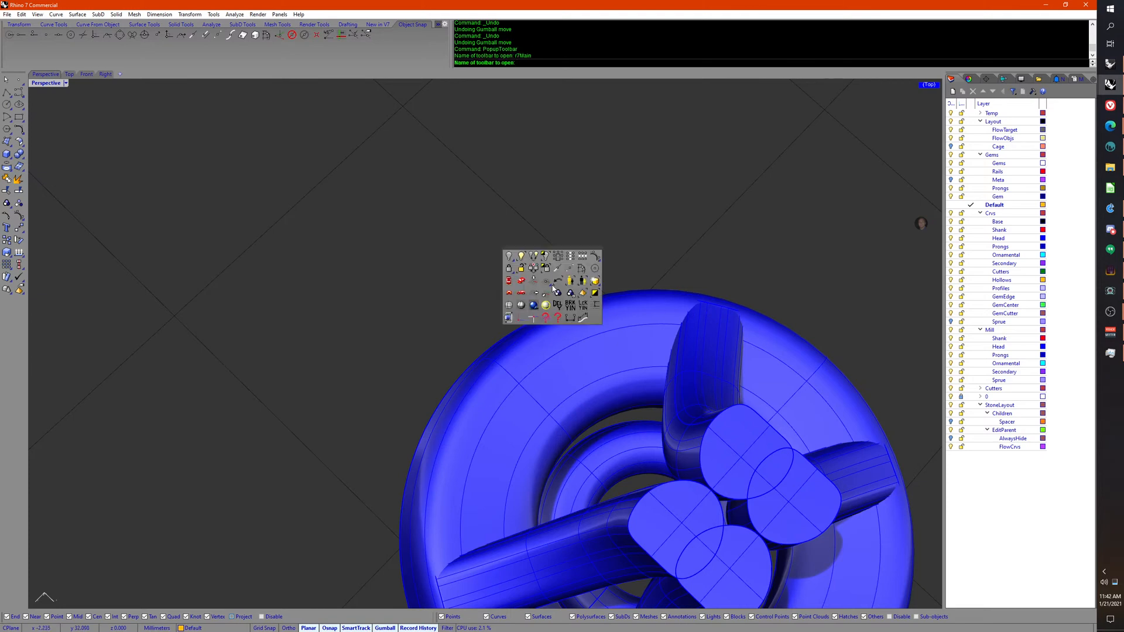
{"action": "left_click", "coordinate": [520, 256]}
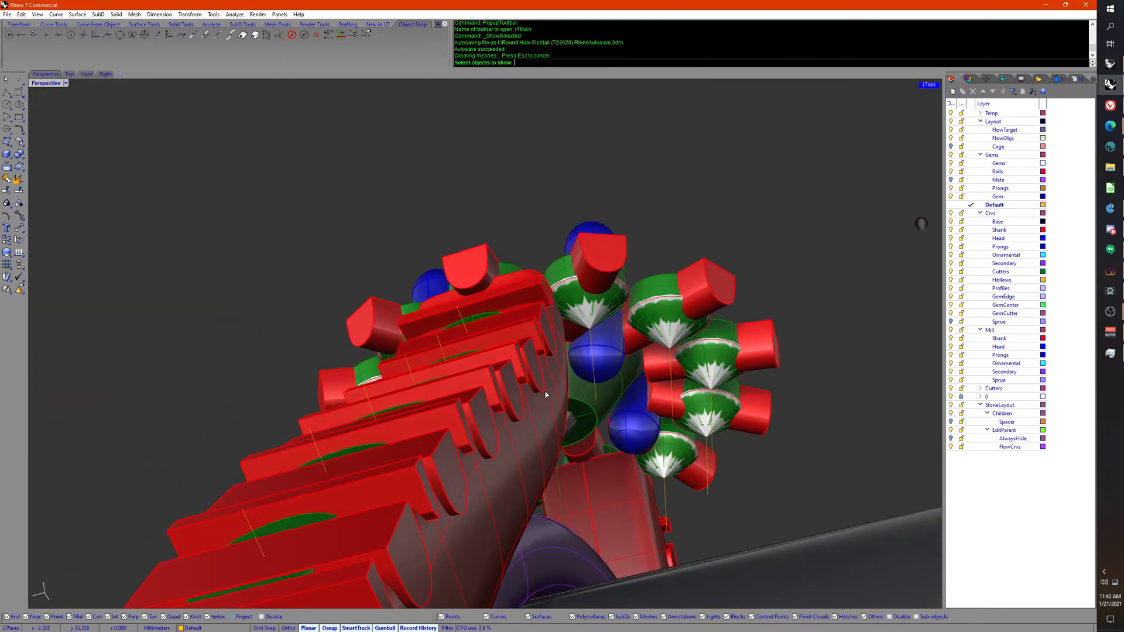
{"action": "left_click", "coordinate": [545, 389]}
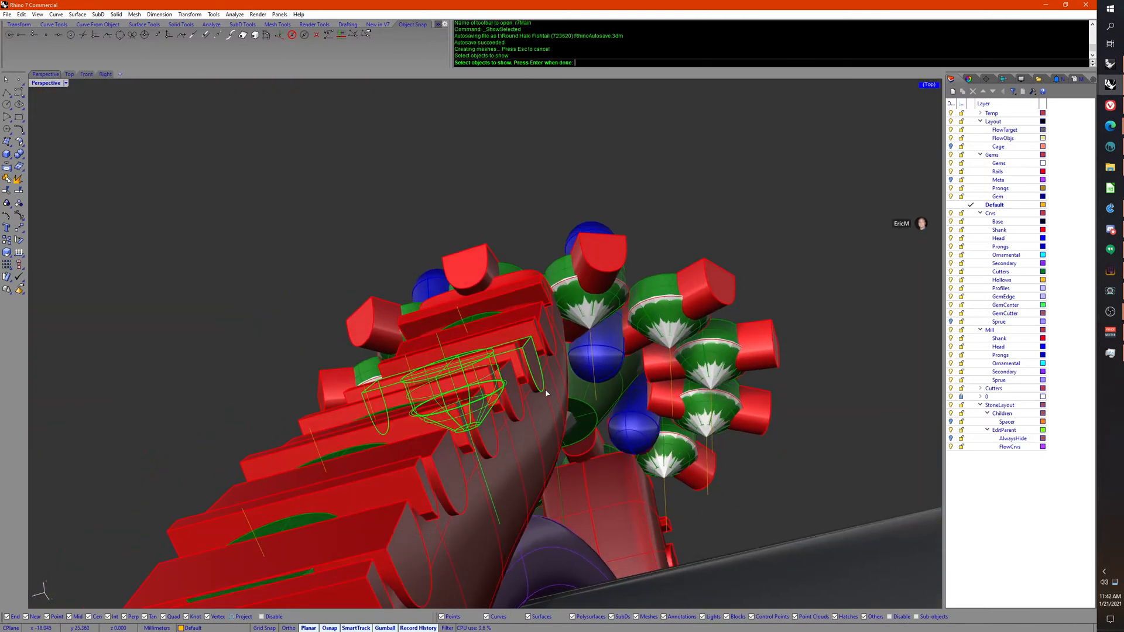
{"action": "key", "text": "Return"}
{"action": "right_click", "coordinate": [545, 389]}
{"action": "left_click", "coordinate": [552, 406]}
{"action": "right_click", "coordinate": [553, 406]}
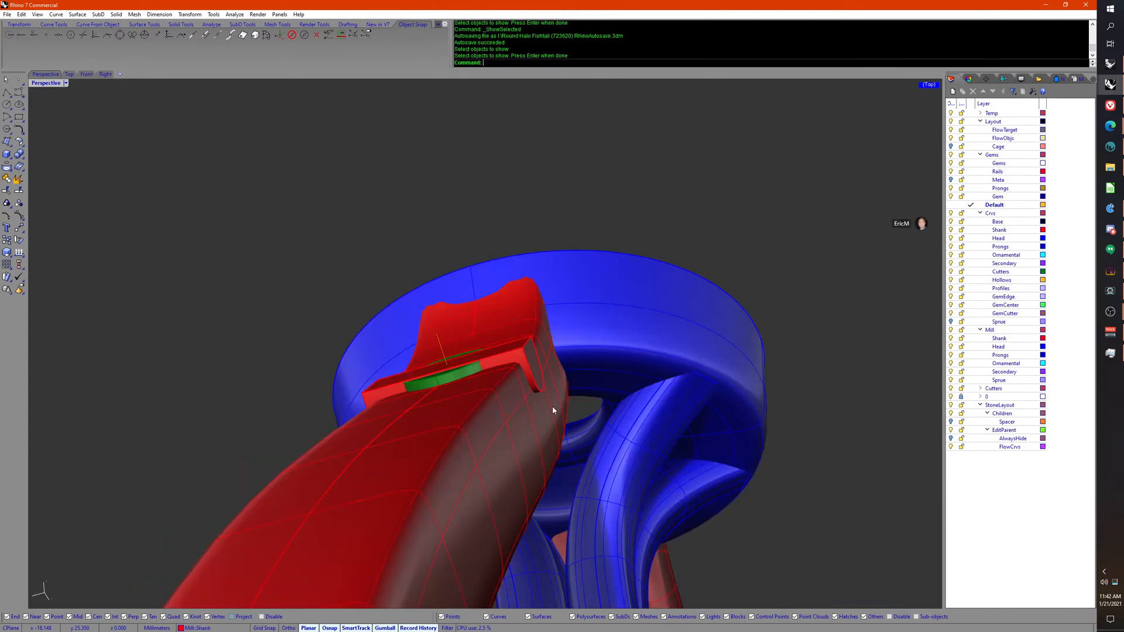
Step: Show all hidden objects of the ring model and view the complete ring assembly
{"action": "right_click_drag", "start_coordinate": [552, 406], "coordinate": [469, 305]}
{"action": "scroll", "coordinate": [469, 308], "scroll_direction": "down", "scroll_amount": 10}
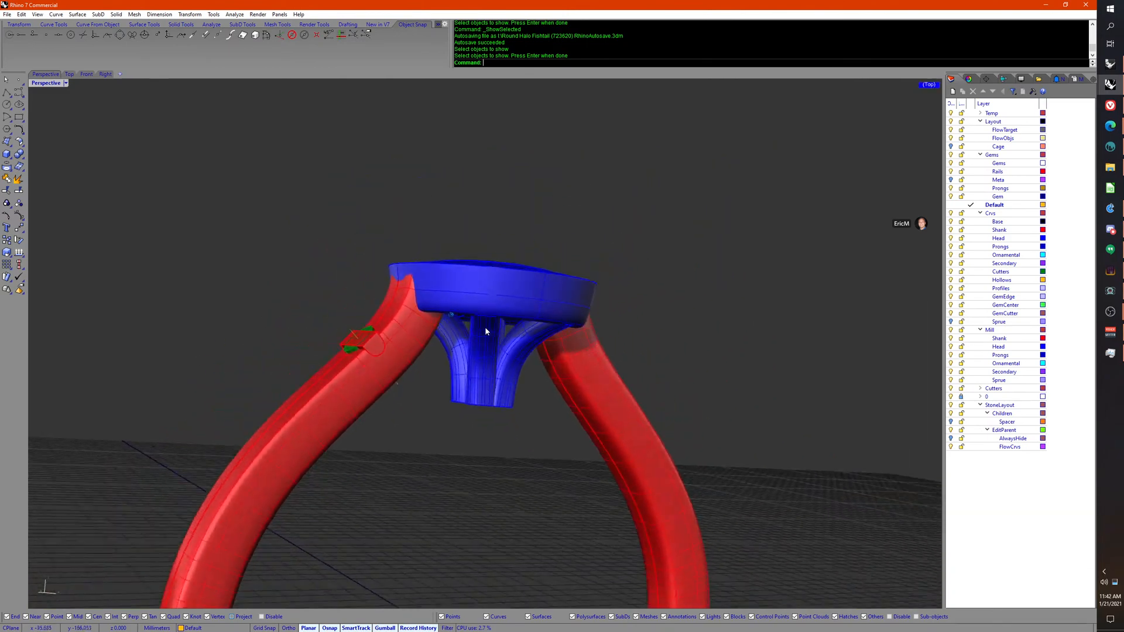
{"action": "middle_click", "coordinate": [489, 338]}
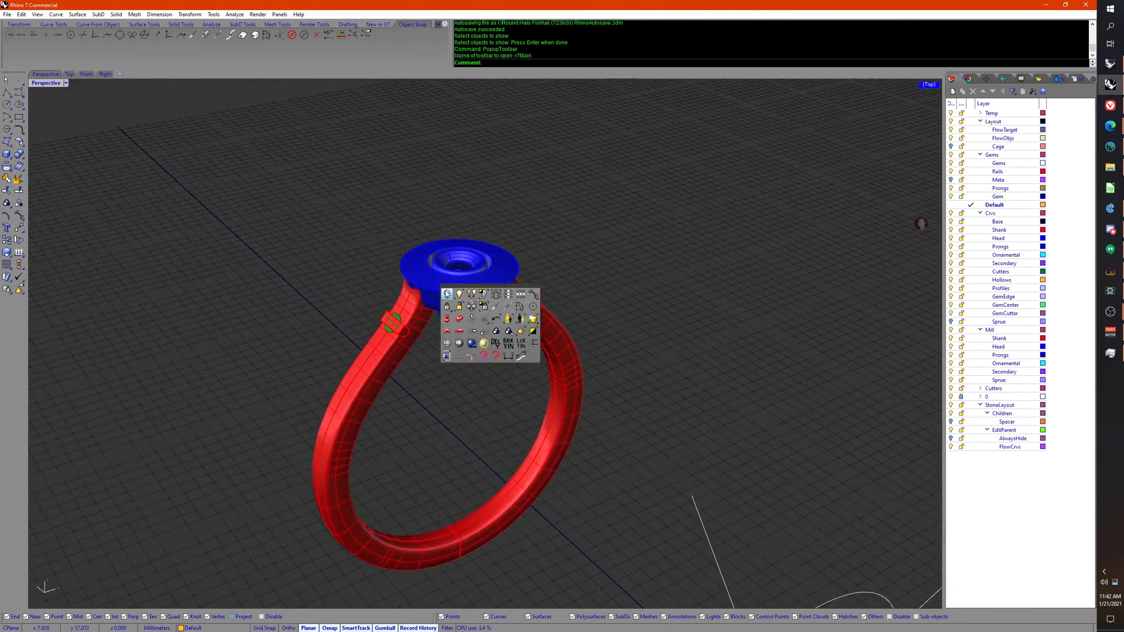
{"action": "left_click", "coordinate": [479, 338]}
{"action": "right_click_drag", "start_coordinate": [479, 340], "coordinate": [915, 308]}
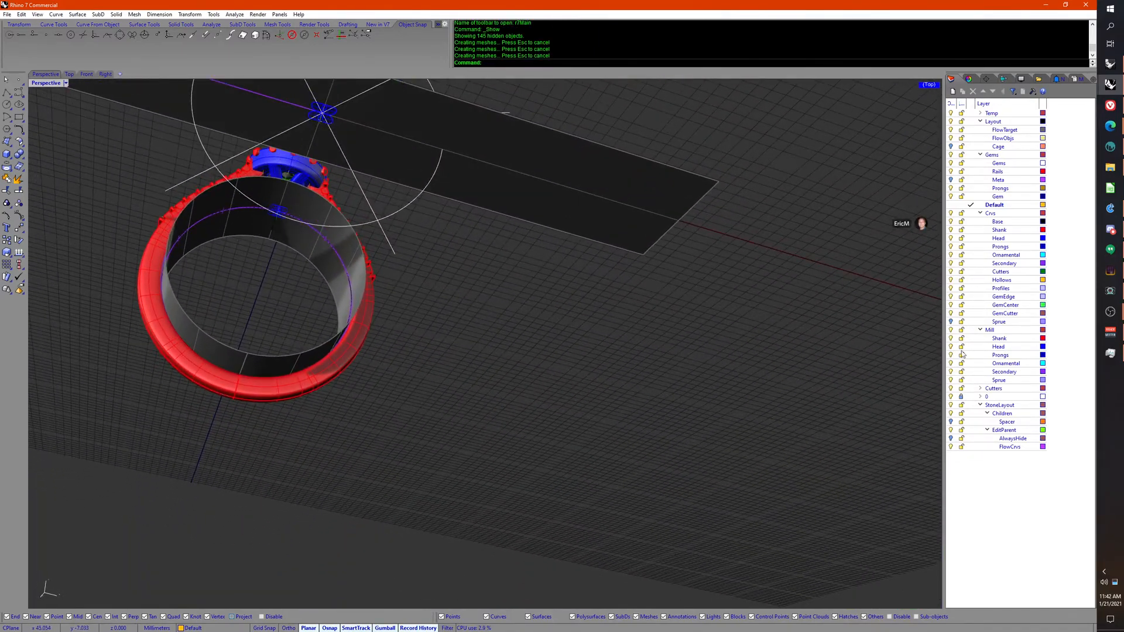
{"action": "mouse_move", "coordinate": [698, 312]}
{"action": "right_mouse_down"}
{"action": "mouse_move", "coordinate": [695, 338]}
{"action": "mouse_move", "coordinate": [696, 328]}
{"action": "right_mouse_up"}
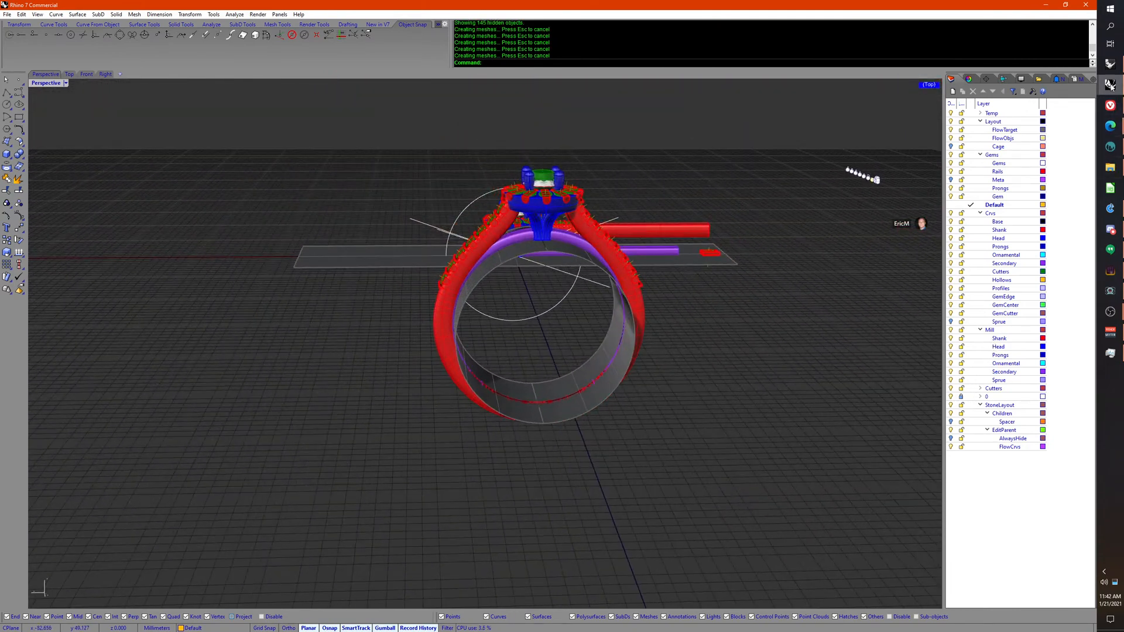
Step: Switch to the other Rhino file, turn on its Sprue layer and copy all the sprue geometry to the clipboard
{"action": "mouse_move", "coordinate": [1111, 88]}
{"action": "left_click", "coordinate": [1047, 106]}
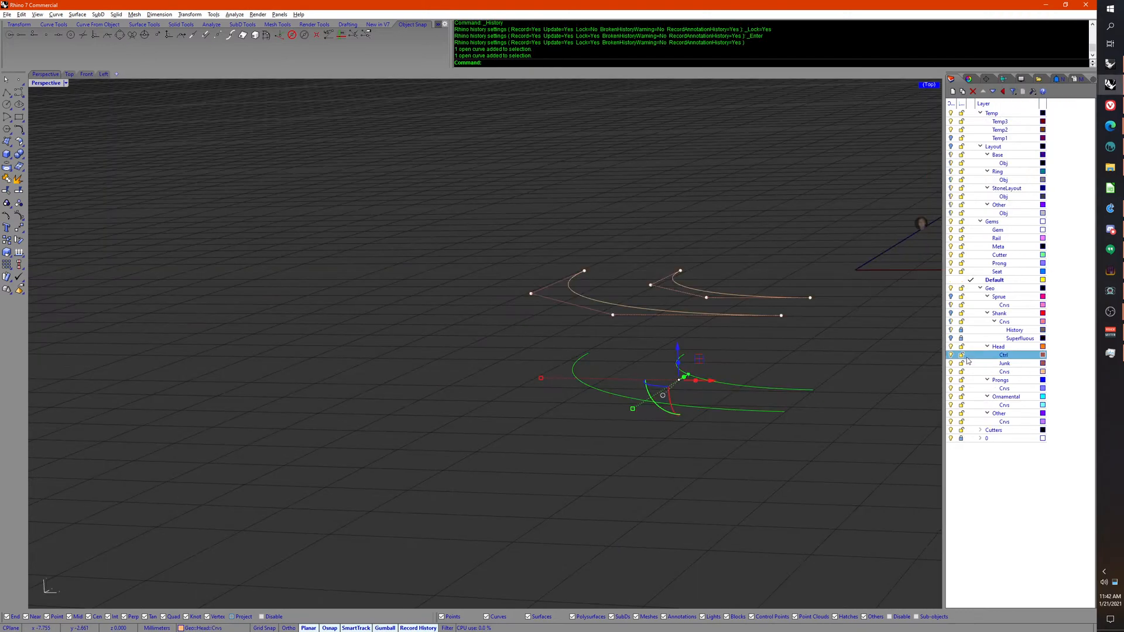
{"action": "left_click", "coordinate": [951, 297]}
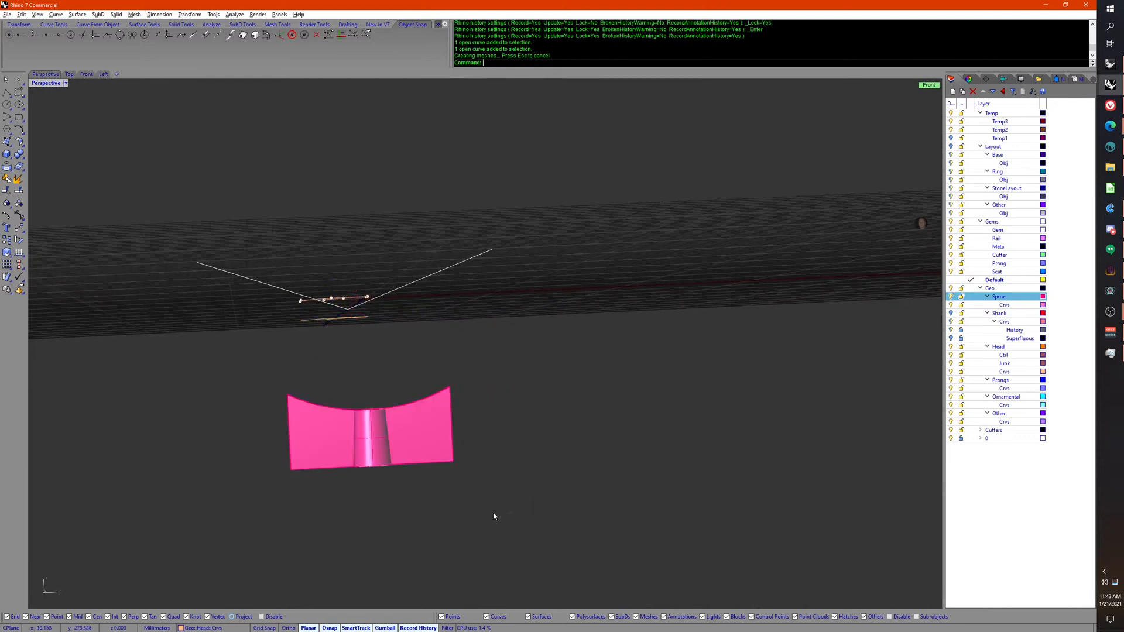
{"action": "left_click_drag", "start_coordinate": [493, 516], "coordinate": [343, 424]}
{"action": "key", "text": "ctrl+c"}
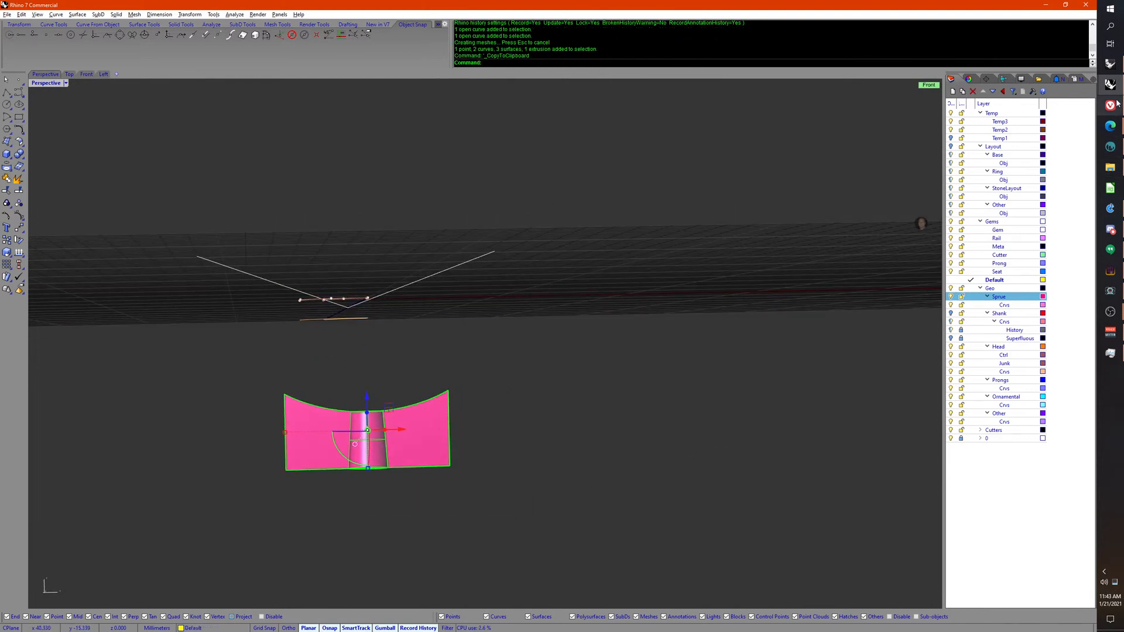
Step: Return to the ring file and paste the copied sprue geometry into it
{"action": "mouse_move", "coordinate": [1110, 84]}
{"action": "left_click", "coordinate": [1066, 171]}
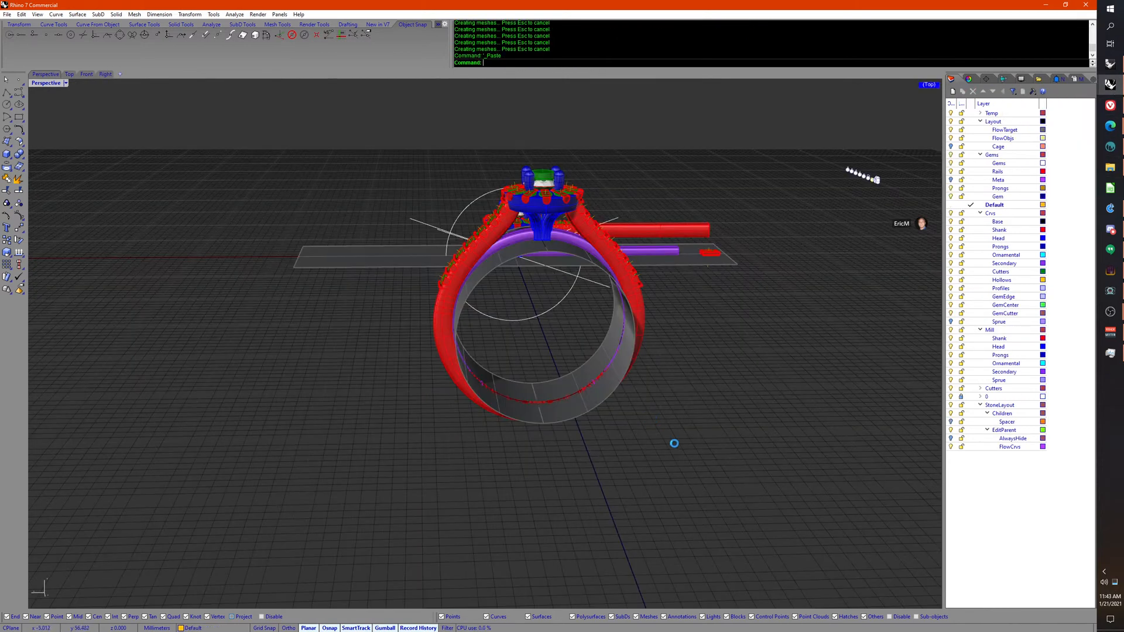
{"action": "key", "text": "ctrl+v"}
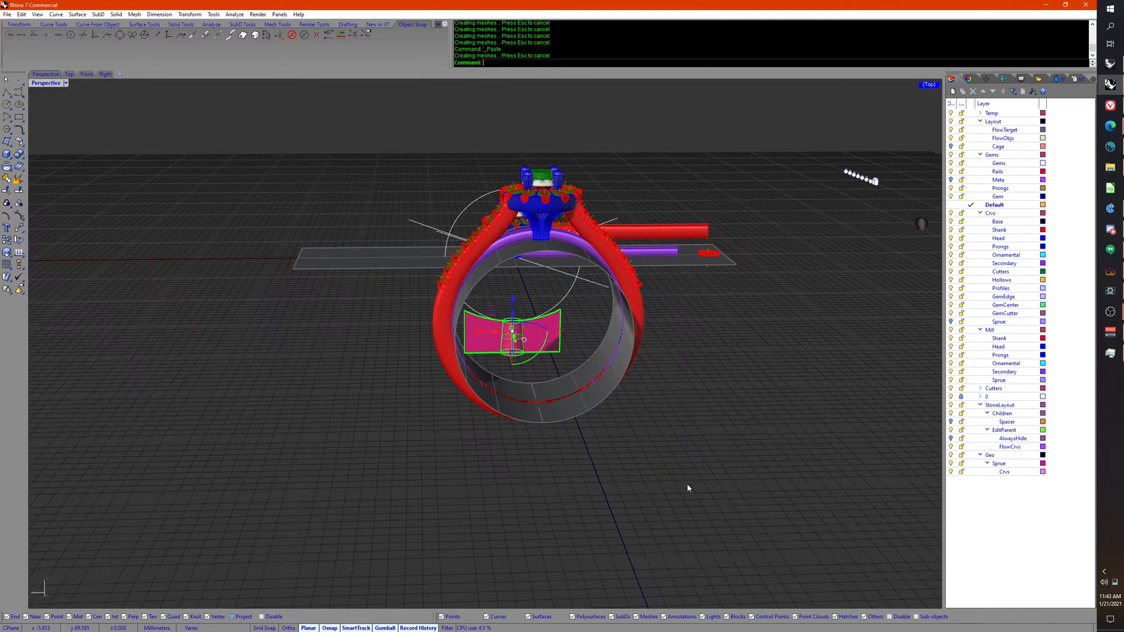
{"action": "right_click_drag", "start_coordinate": [687, 485], "coordinate": [801, 467]}
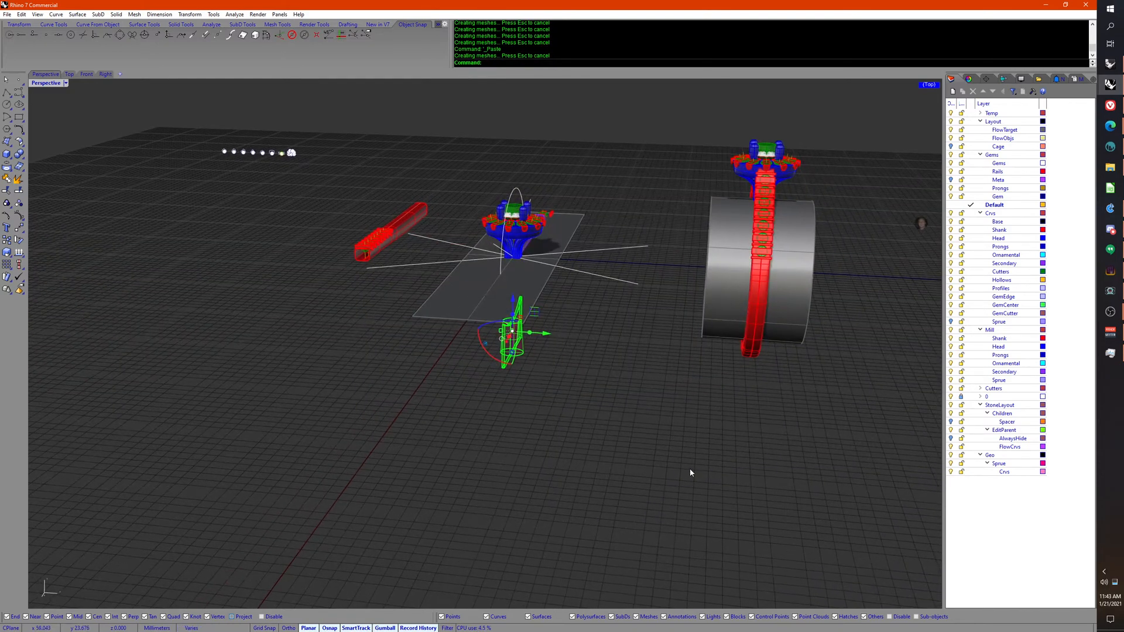
Step: In the Front view, move the pasted sprue down from its reference point to the outer bottom quadrant of the shank
{"action": "left_click", "coordinate": [86, 74]}
{"action": "right_click_drag", "start_coordinate": [510, 448], "coordinate": [385, 167]}
{"action": "scroll", "coordinate": [385, 167], "scroll_direction": "down", "scroll_amount": 10}
{"action": "right_click_drag", "start_coordinate": [579, 586], "coordinate": [464, 363]}
{"action": "scroll", "coordinate": [464, 373], "scroll_direction": "up", "scroll_amount": 2}
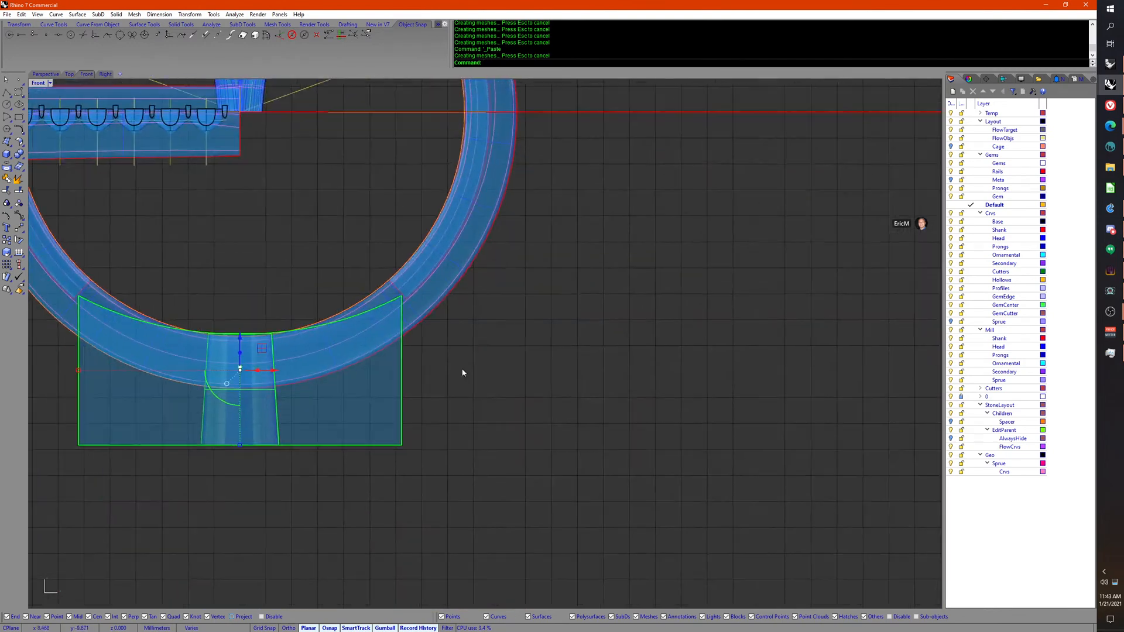
{"action": "right_click_drag", "start_coordinate": [193, 424], "coordinate": [359, 291]}
{"action": "scroll", "coordinate": [358, 291], "scroll_direction": "up", "scroll_amount": 3}
{"action": "scroll", "coordinate": [432, 221], "scroll_direction": "up", "scroll_amount": 1}
{"action": "scroll", "coordinate": [465, 279], "scroll_direction": "up", "scroll_amount": 5}
{"action": "middle_click", "coordinate": [483, 349]}
{"action": "left_click", "coordinate": [487, 348]}
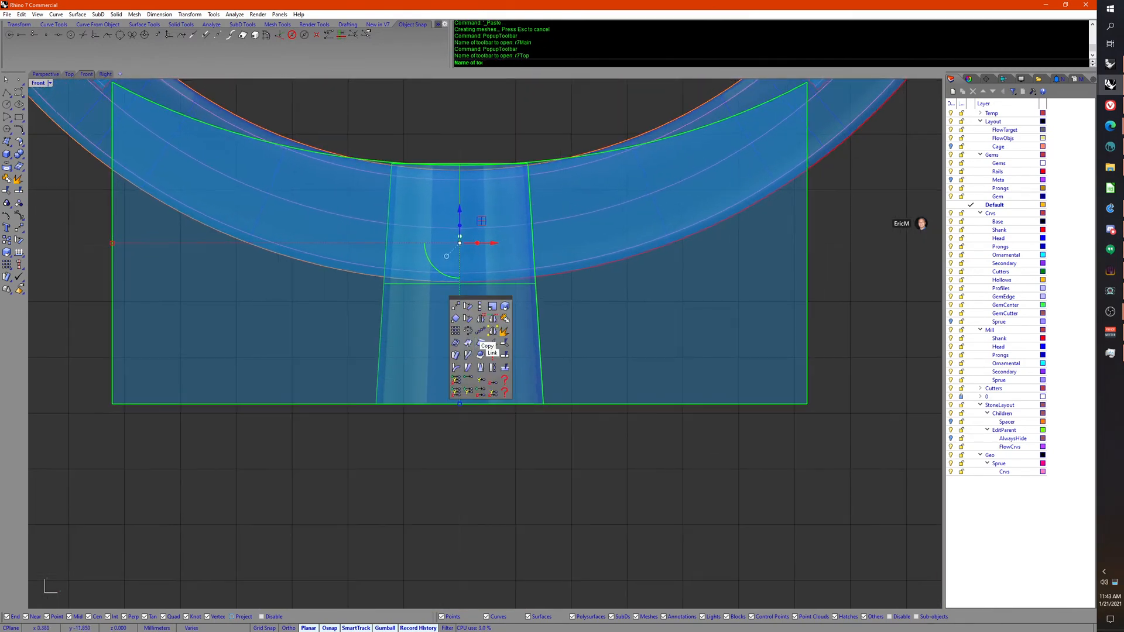
{"action": "left_click", "coordinate": [463, 307]}
{"action": "left_click", "coordinate": [477, 291]}
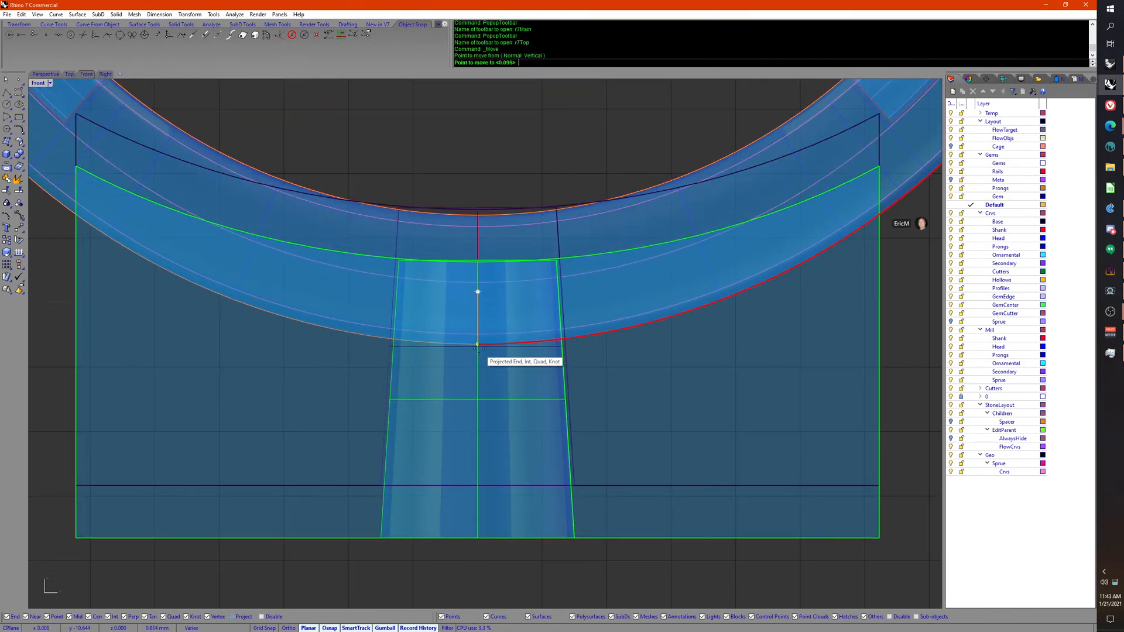
{"action": "left_click", "coordinate": [477, 346]}
{"action": "scroll", "coordinate": [647, 394], "scroll_direction": "down", "scroll_amount": 6}
{"action": "scroll", "coordinate": [549, 419], "scroll_direction": "down", "scroll_amount": 8}
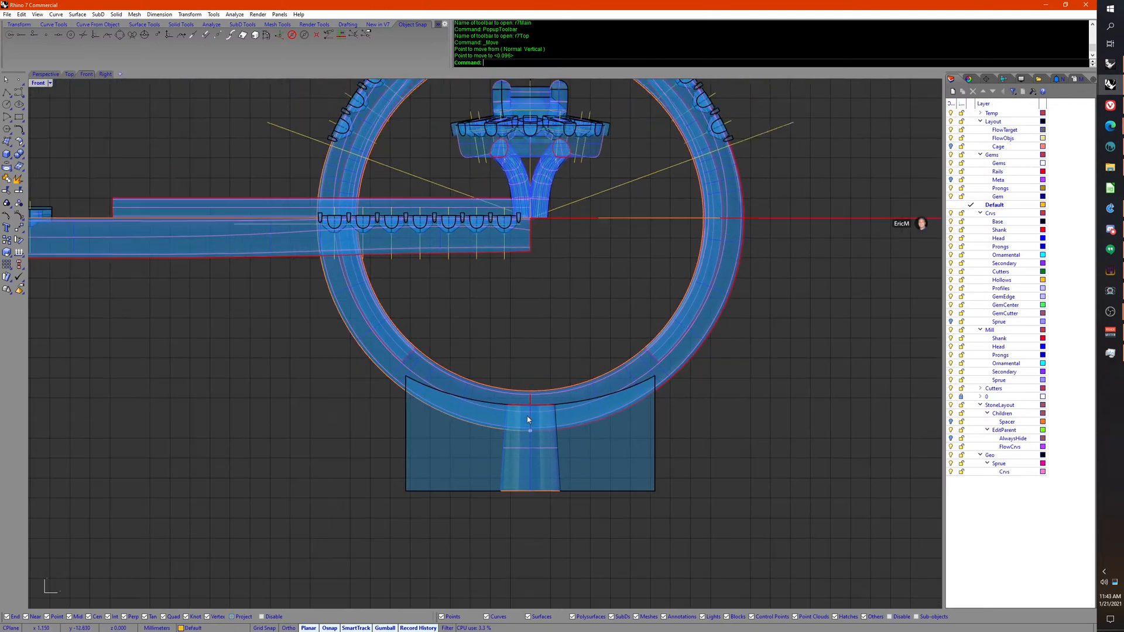
Step: In the Perspective view, select all the sprue geometry and move it 30 mm along the green axis onto the ring's shank
{"action": "left_click", "coordinate": [45, 74]}
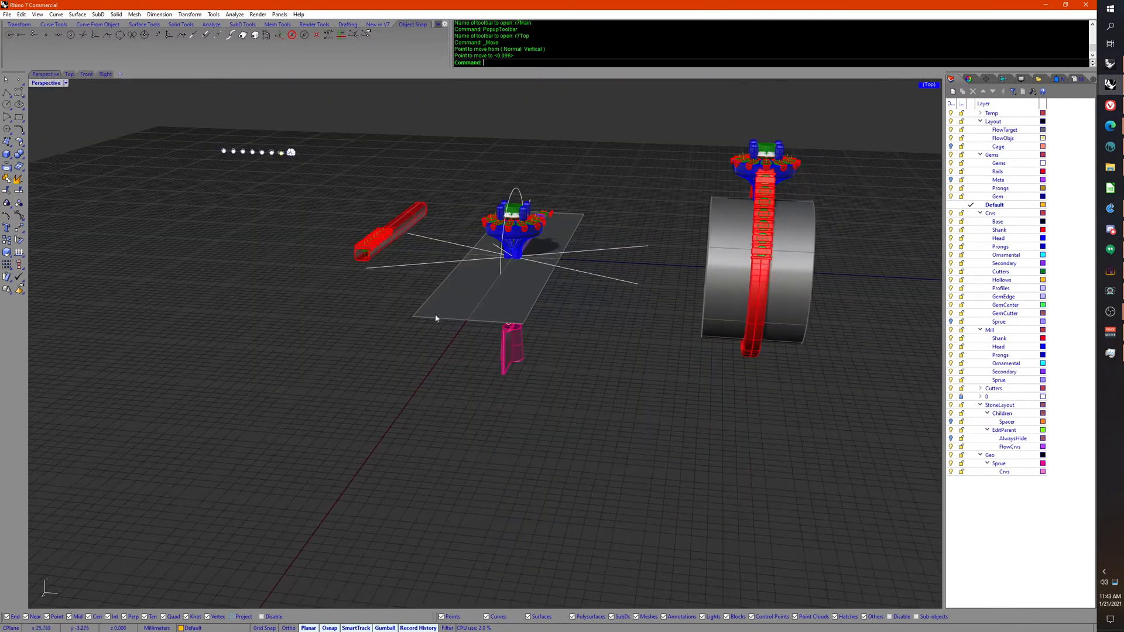
{"action": "right_click_drag", "start_coordinate": [442, 321], "coordinate": [427, 512]}
{"action": "left_click_drag", "start_coordinate": [258, 431], "coordinate": [430, 495]}
{"action": "right_click_drag", "start_coordinate": [430, 499], "coordinate": [426, 468]}
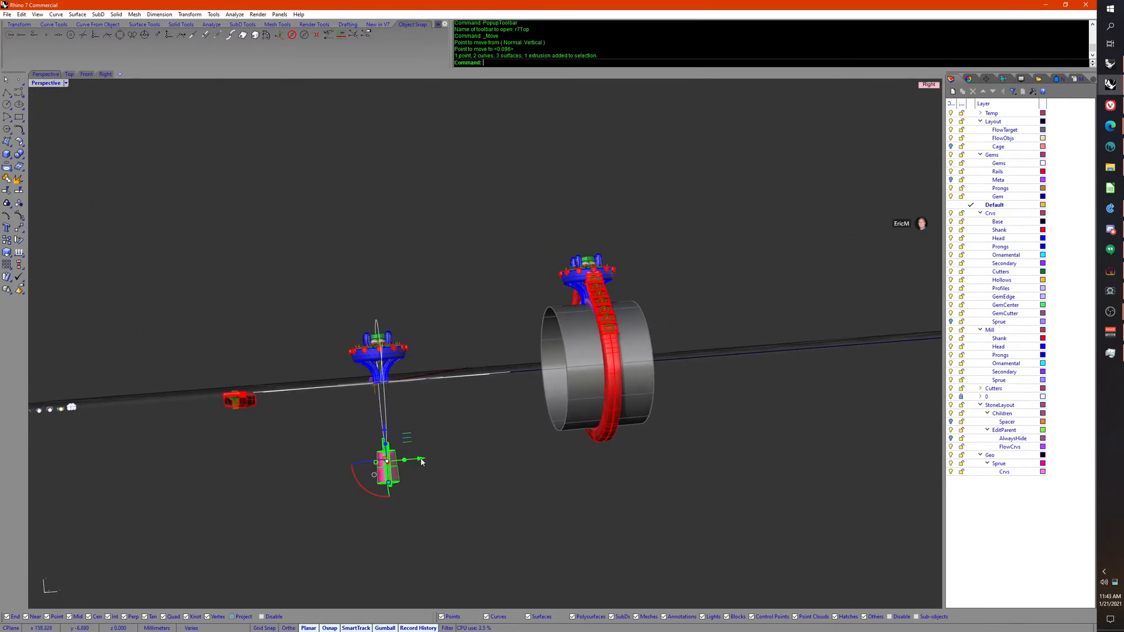
{"action": "left_click", "coordinate": [424, 460]}
{"action": "type", "text": "3"}
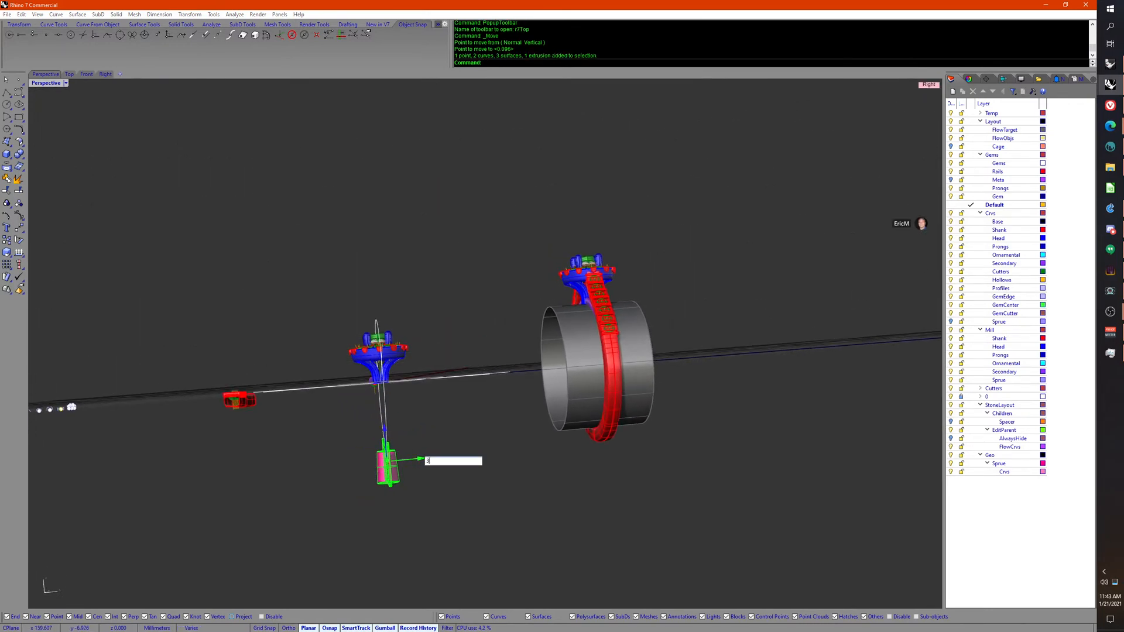
{"action": "type", "text": "0"}
{"action": "key", "text": "Return"}
{"action": "right_click_drag", "start_coordinate": [422, 455], "coordinate": [348, 389]}
{"action": "key", "text": "Escape"}
Step: Select the grouped sprue parts and join their surfaces into one closed polysurface
{"action": "scroll", "coordinate": [448, 501], "scroll_direction": "up", "scroll_amount": 5}
{"action": "scroll", "coordinate": [392, 310], "scroll_direction": "up", "scroll_amount": 3}
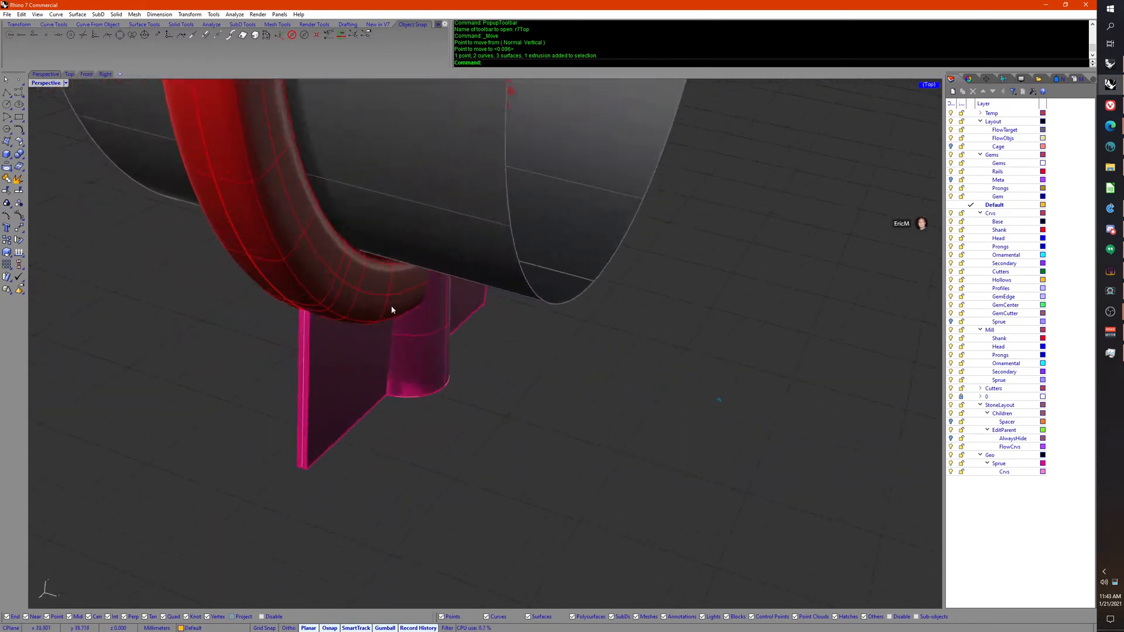
{"action": "scroll", "coordinate": [410, 304], "scroll_direction": "up", "scroll_amount": 2}
{"action": "left_click", "coordinate": [421, 301], "text": "ctrl+shift"}
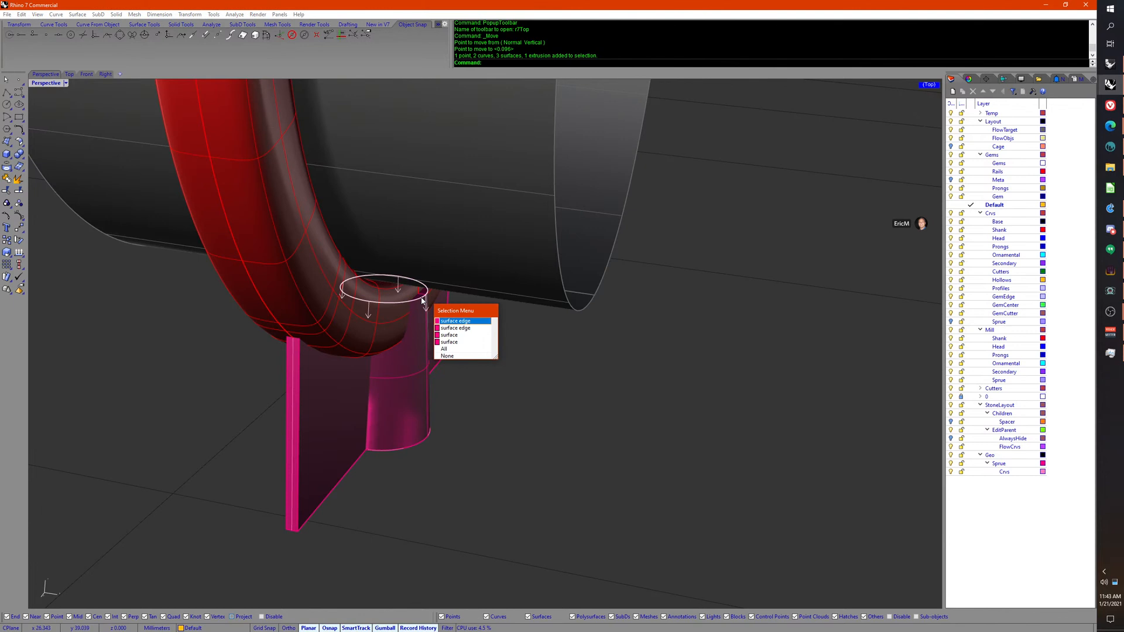
{"action": "left_click", "coordinate": [666, 401]}
{"action": "right_click_drag", "start_coordinate": [666, 400], "coordinate": [635, 381]}
{"action": "scroll", "coordinate": [468, 433], "scroll_direction": "down", "scroll_amount": 1}
{"action": "left_click", "coordinate": [389, 435]}
{"action": "middle_click", "coordinate": [534, 530]}
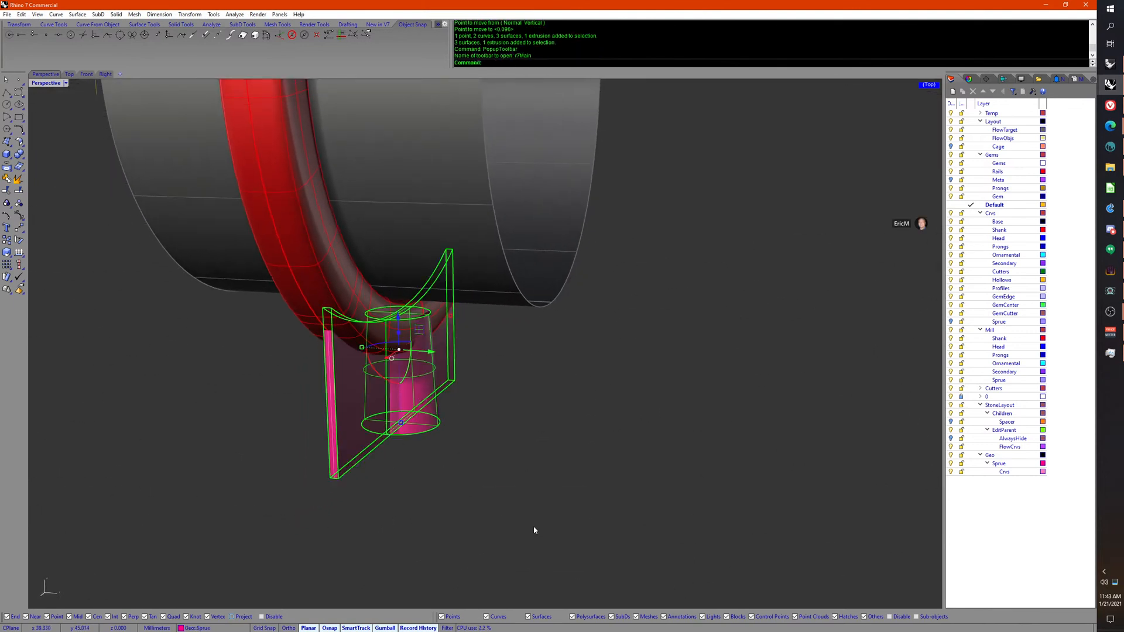
{"action": "left_click", "coordinate": [557, 483]}
Step: Select the upper circular edge of the sprue's round post and scale it down uniformly so the post tapers into the shank
{"action": "scroll", "coordinate": [488, 399], "scroll_direction": "up", "scroll_amount": 2}
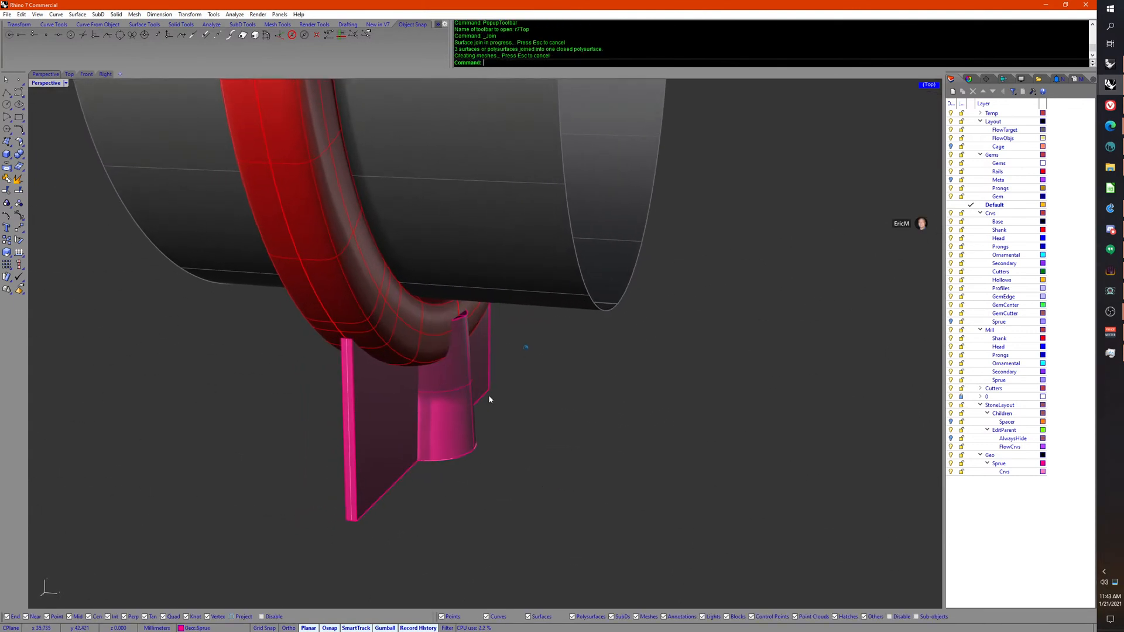
{"action": "left_click", "coordinate": [468, 319], "text": "ctrl+shift"}
{"action": "left_click", "coordinate": [507, 349]}
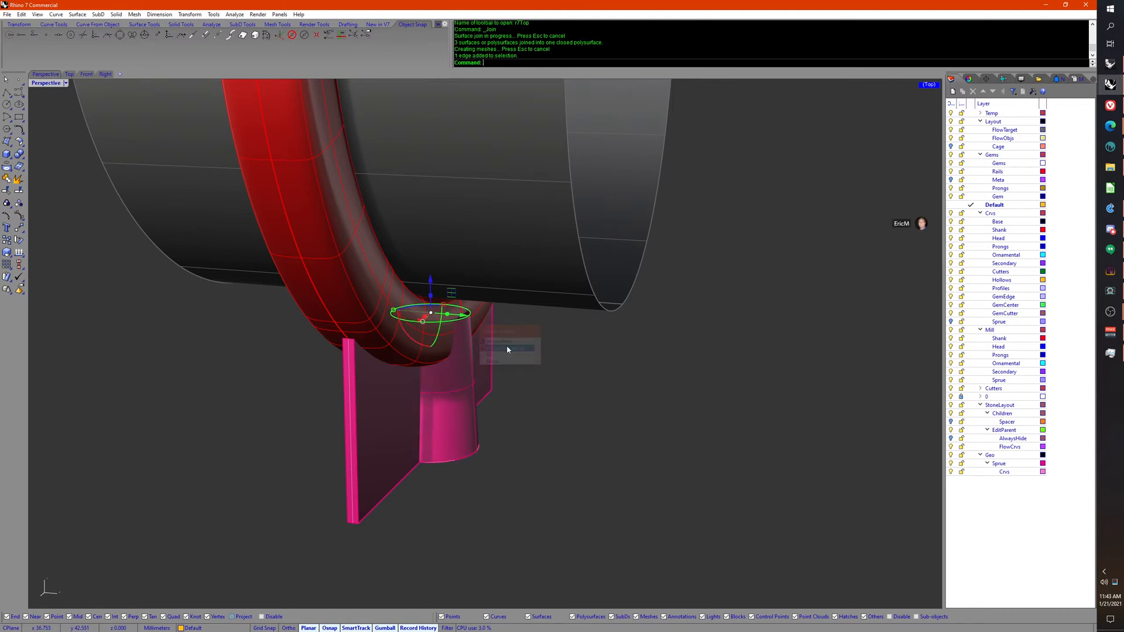
{"action": "right_click_drag", "start_coordinate": [507, 350], "coordinate": [463, 339]}
{"action": "left_click_drag", "start_coordinate": [409, 323], "coordinate": [419, 326], "text": "shift"}
{"action": "right_click_drag", "start_coordinate": [478, 371], "coordinate": [467, 341]}
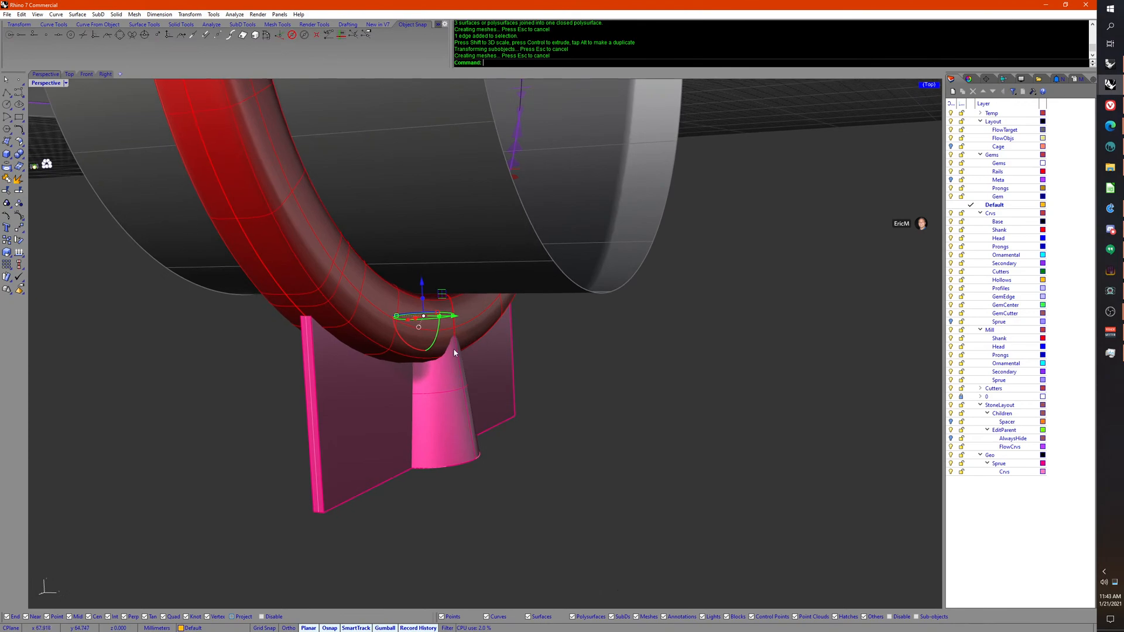
{"action": "left_click", "coordinate": [589, 418]}
Step: Examine the underside of the ring's head, where the curved prong supports meet the halo base
{"action": "scroll", "coordinate": [589, 418], "scroll_direction": "down", "scroll_amount": 4}
{"action": "right_click_drag", "start_coordinate": [589, 418], "coordinate": [576, 384]}
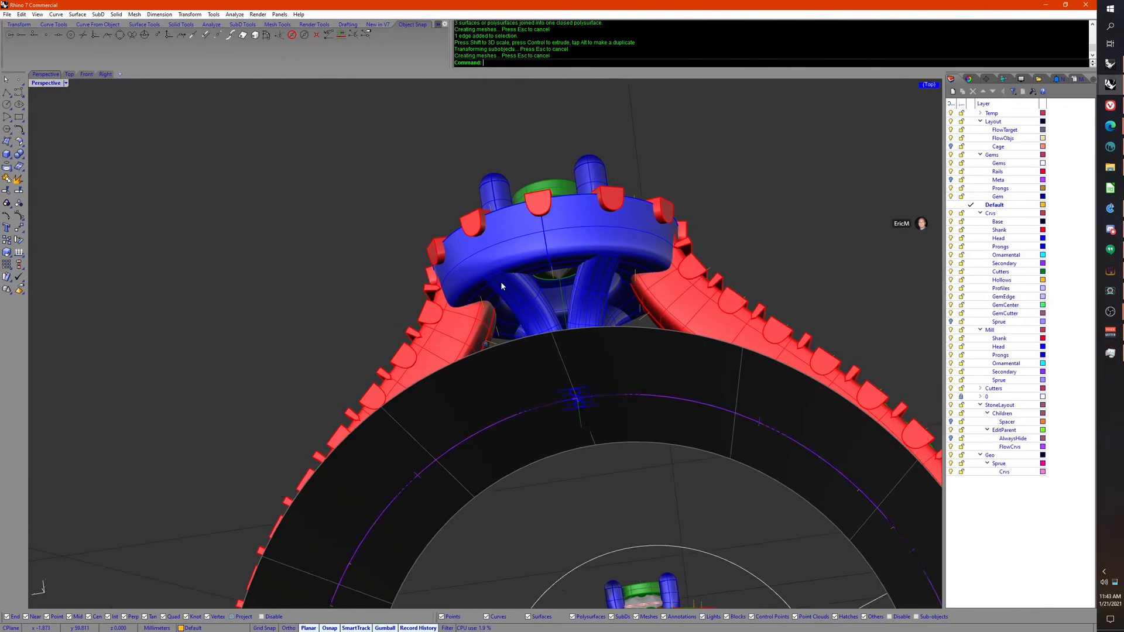
{"action": "scroll", "coordinate": [515, 296], "scroll_direction": "up", "scroll_amount": 3}
{"action": "right_click_drag", "start_coordinate": [538, 314], "coordinate": [574, 305]}
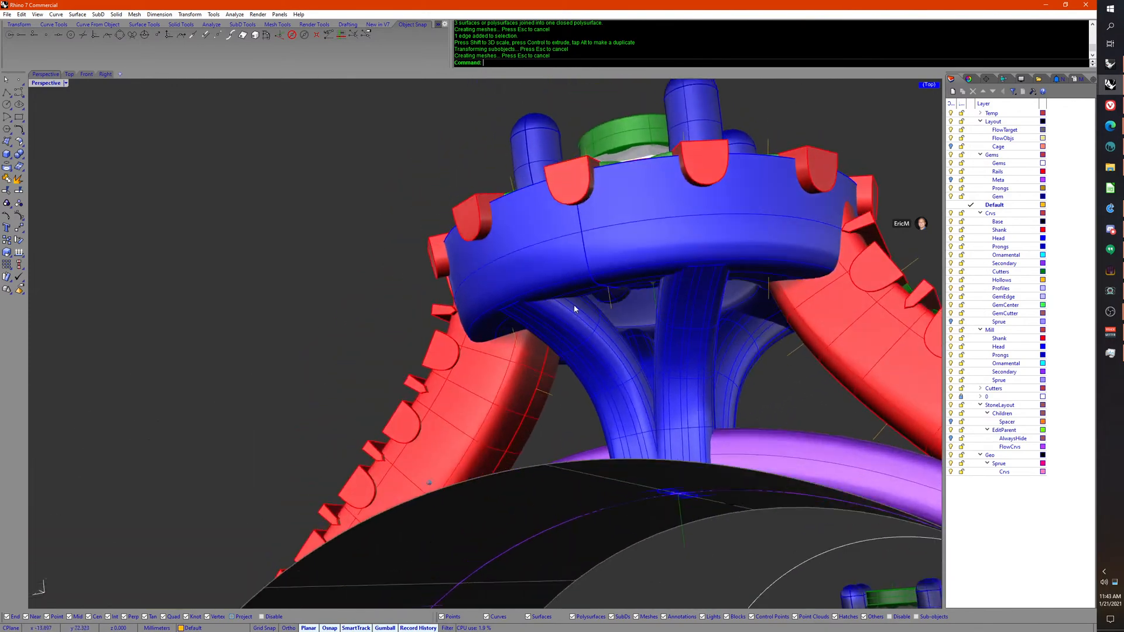
{"action": "scroll", "coordinate": [604, 329], "scroll_direction": "up", "scroll_amount": 3}
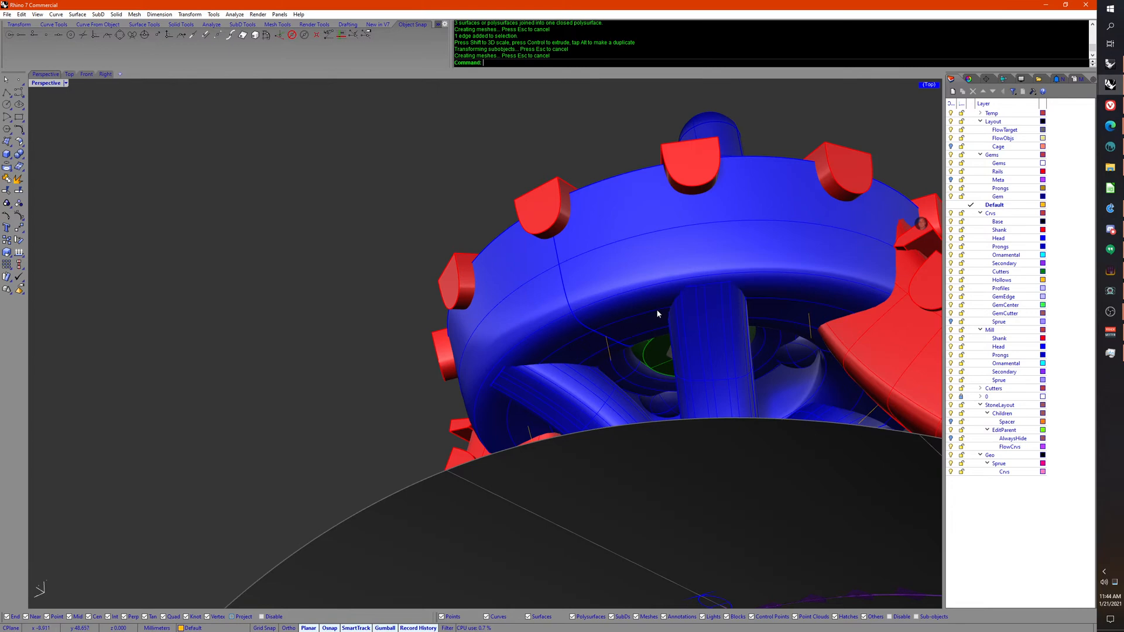
{"action": "right_click_drag", "start_coordinate": [631, 335], "coordinate": [605, 354]}
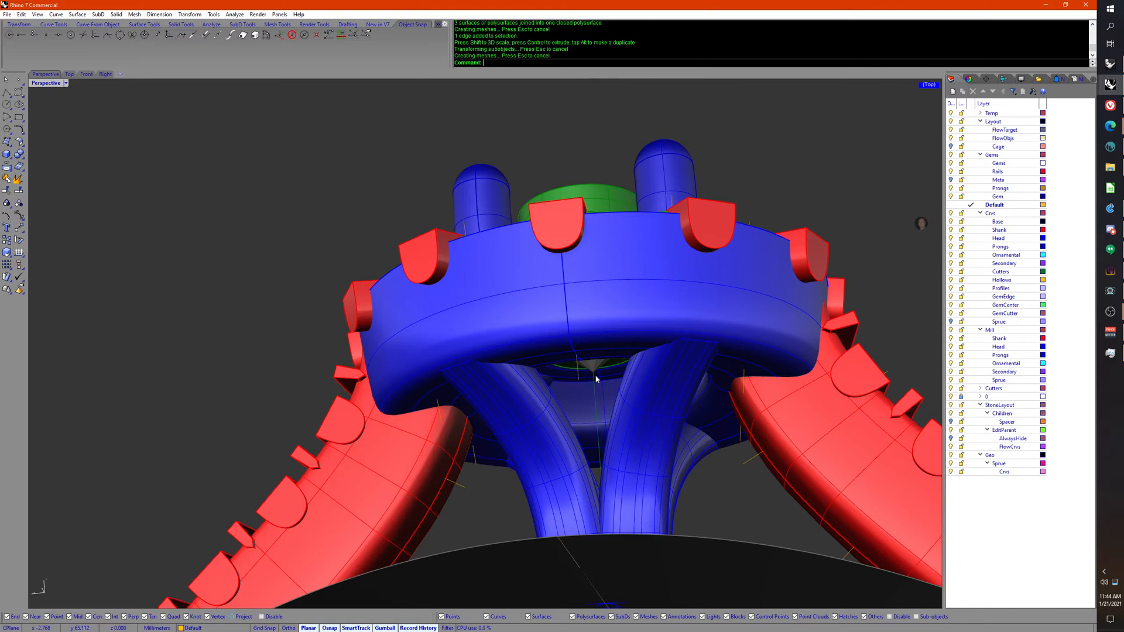
{"action": "right_click_drag", "start_coordinate": [565, 372], "coordinate": [524, 417]}
Step: In the Front view, draw a four-point, degree 5 curve from the halo base's lower edge down along the left prong support
{"action": "left_click", "coordinate": [86, 75]}
{"action": "right_click_drag", "start_coordinate": [454, 373], "coordinate": [394, 339]}
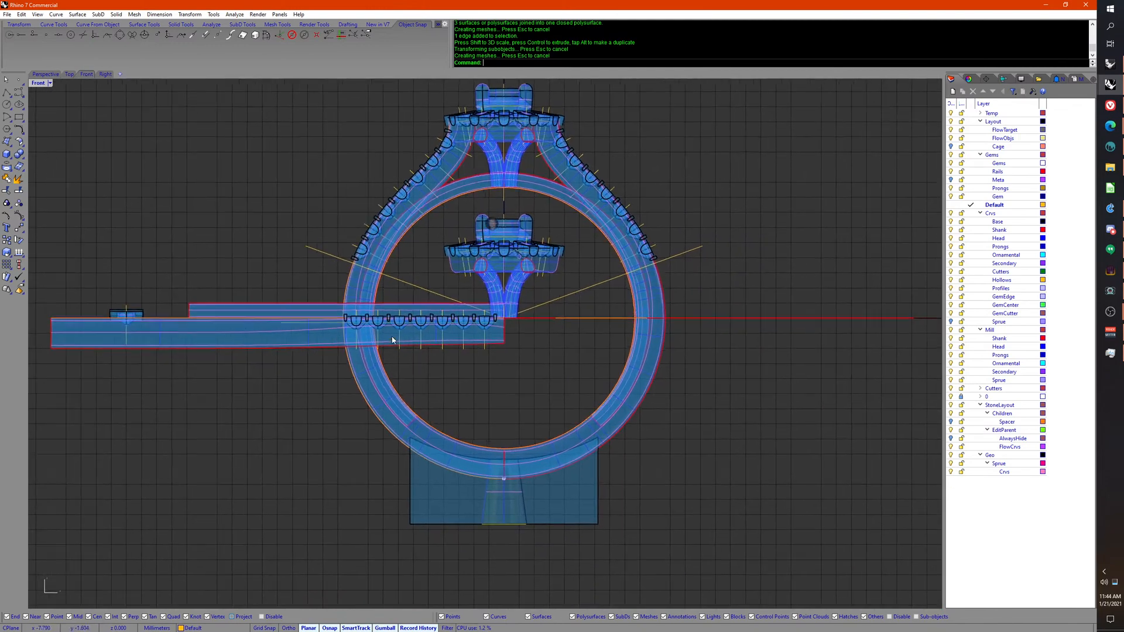
{"action": "scroll", "coordinate": [481, 169], "scroll_direction": "up", "scroll_amount": 10}
{"action": "right_click_drag", "start_coordinate": [481, 170], "coordinate": [447, 352]}
{"action": "scroll", "coordinate": [447, 352], "scroll_direction": "up", "scroll_amount": 5}
{"action": "middle_click", "coordinate": [438, 324]}
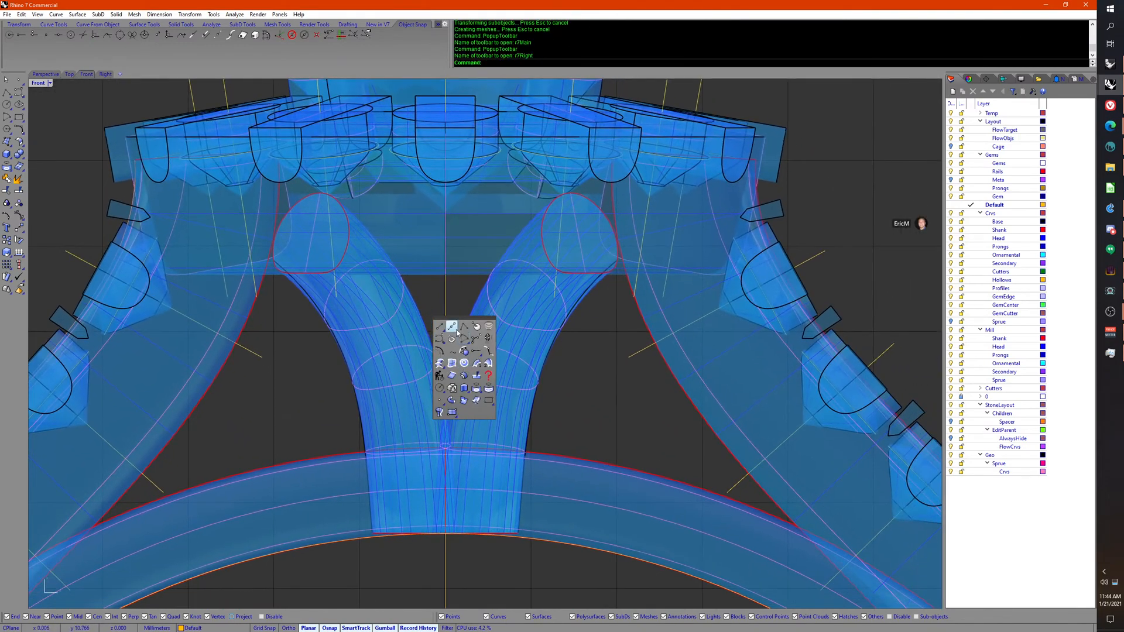
{"action": "left_click", "coordinate": [464, 327]}
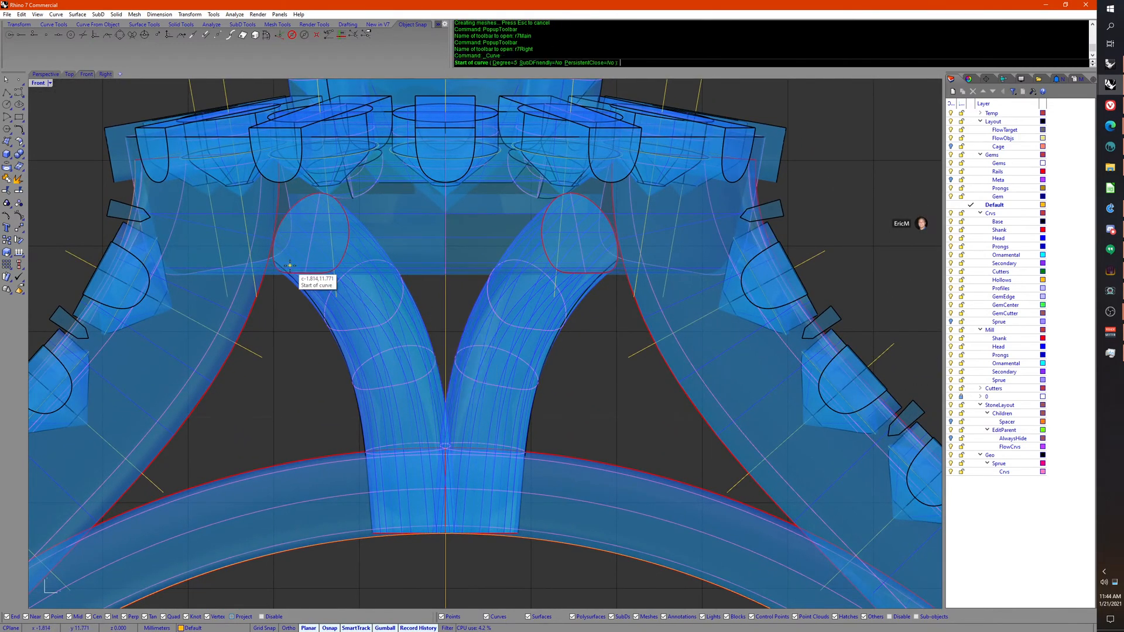
{"action": "left_click", "coordinate": [287, 274]}
{"action": "left_click", "coordinate": [418, 286]}
{"action": "left_click", "coordinate": [445, 342]}
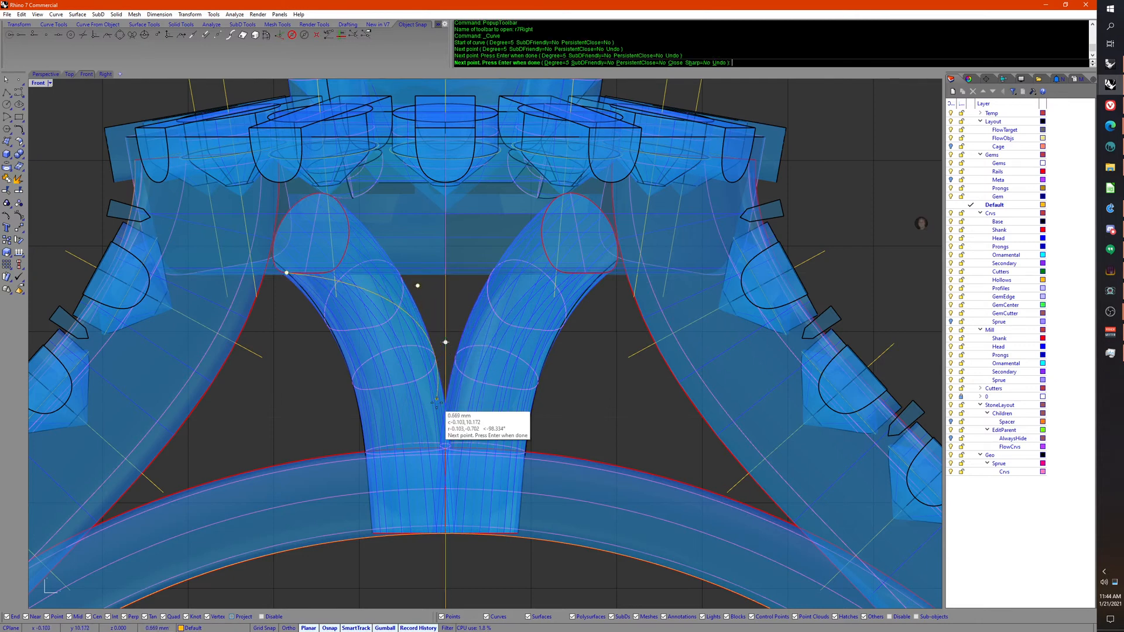
{"action": "left_click", "coordinate": [437, 391]}
{"action": "right_click", "coordinate": [439, 390]}
Step: Make two copies of the new curve, spaced vertically below the original along the left prong support
{"action": "scroll", "coordinate": [435, 357], "scroll_direction": "up", "scroll_amount": 1}
{"action": "left_click", "coordinate": [431, 344]}
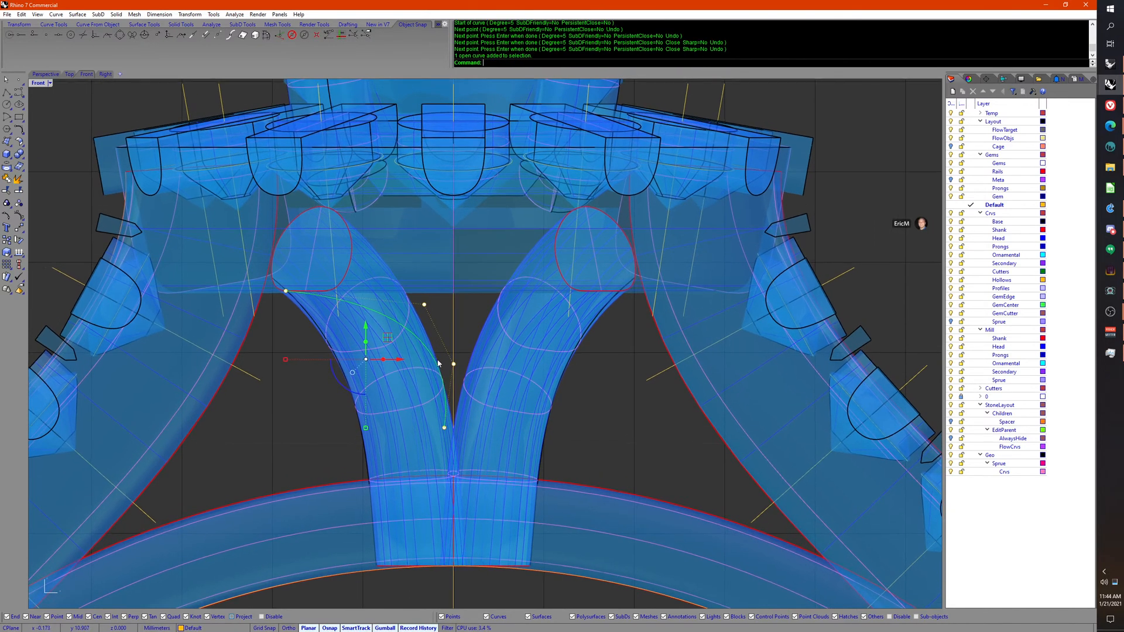
{"action": "key", "text": "alt"}
{"action": "left_click_drag", "start_coordinate": [367, 348], "coordinate": [366, 348], "text": "alt"}
{"action": "left_click_drag", "start_coordinate": [367, 347], "coordinate": [367, 374], "text": "alt"}
{"action": "key", "text": "Escape"}
{"action": "key", "text": "Escape"}
Step: Select the three sketched curves over the left prong support and delete them
{"action": "left_click", "coordinate": [371, 356]}
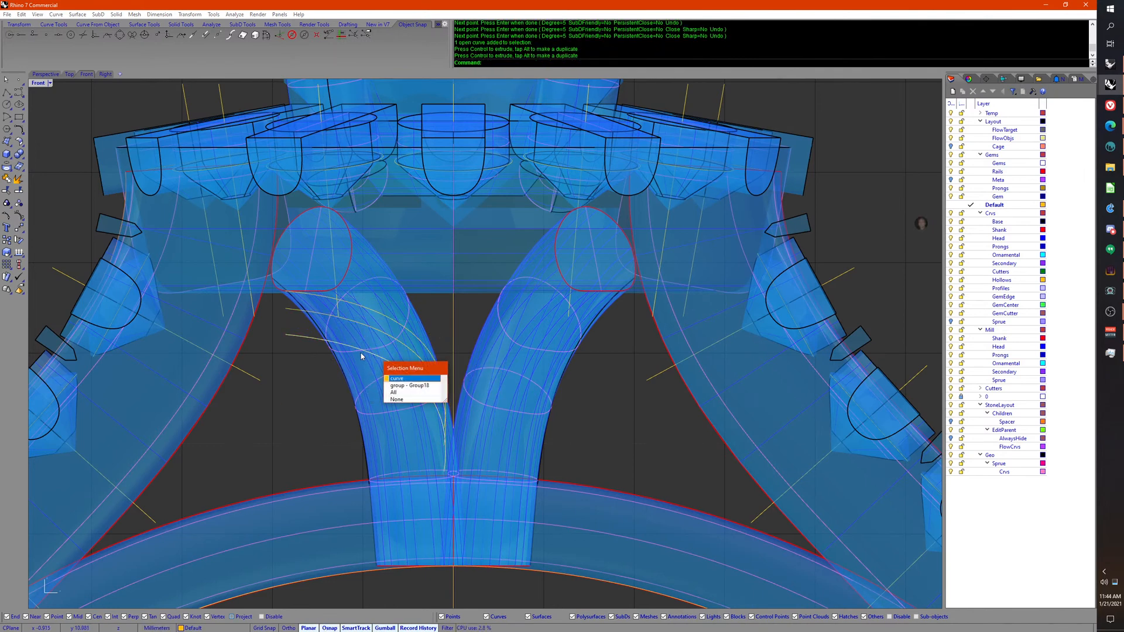
{"action": "left_click", "coordinate": [398, 378]}
{"action": "right_click_drag", "start_coordinate": [398, 378], "coordinate": [419, 390]}
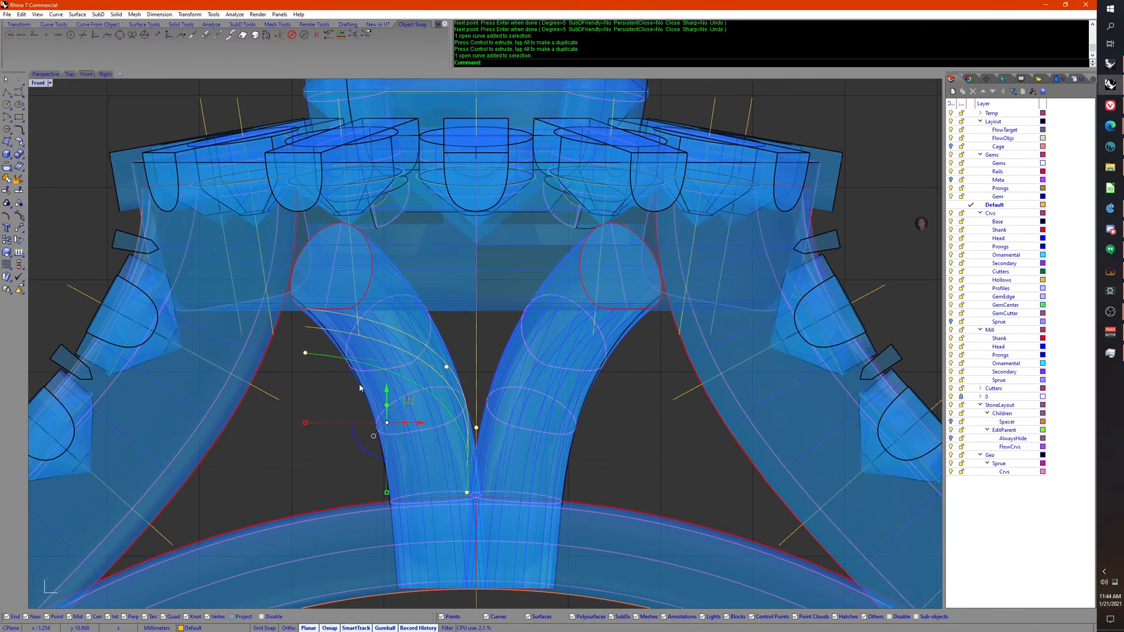
{"action": "right_click_drag", "start_coordinate": [320, 388], "coordinate": [285, 388]}
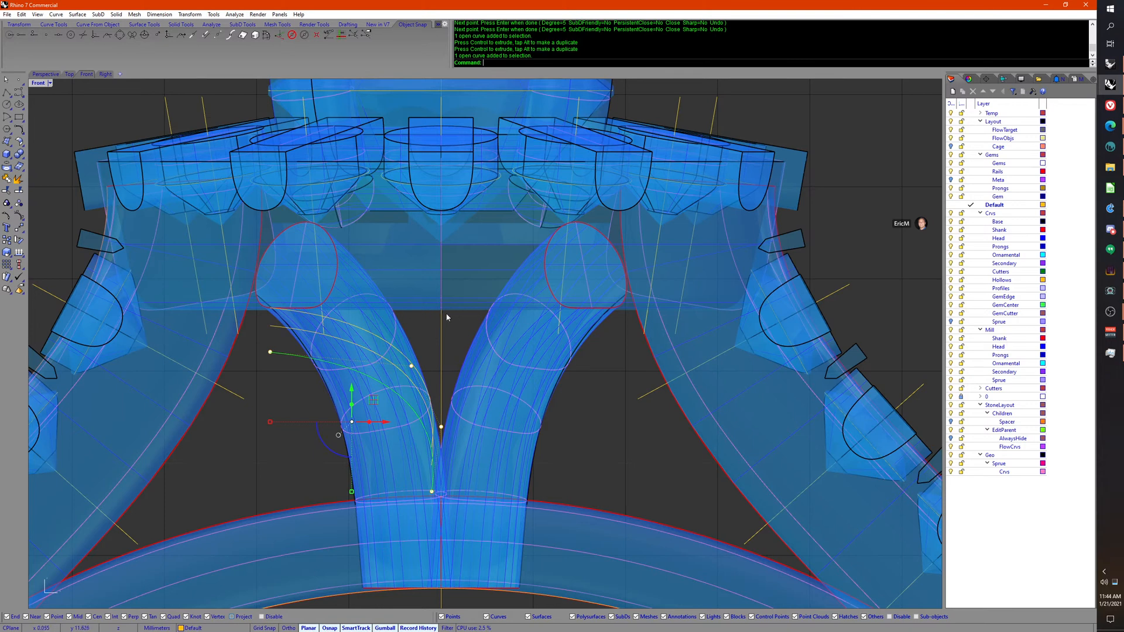
{"action": "right_click_drag", "start_coordinate": [448, 317], "coordinate": [423, 301]}
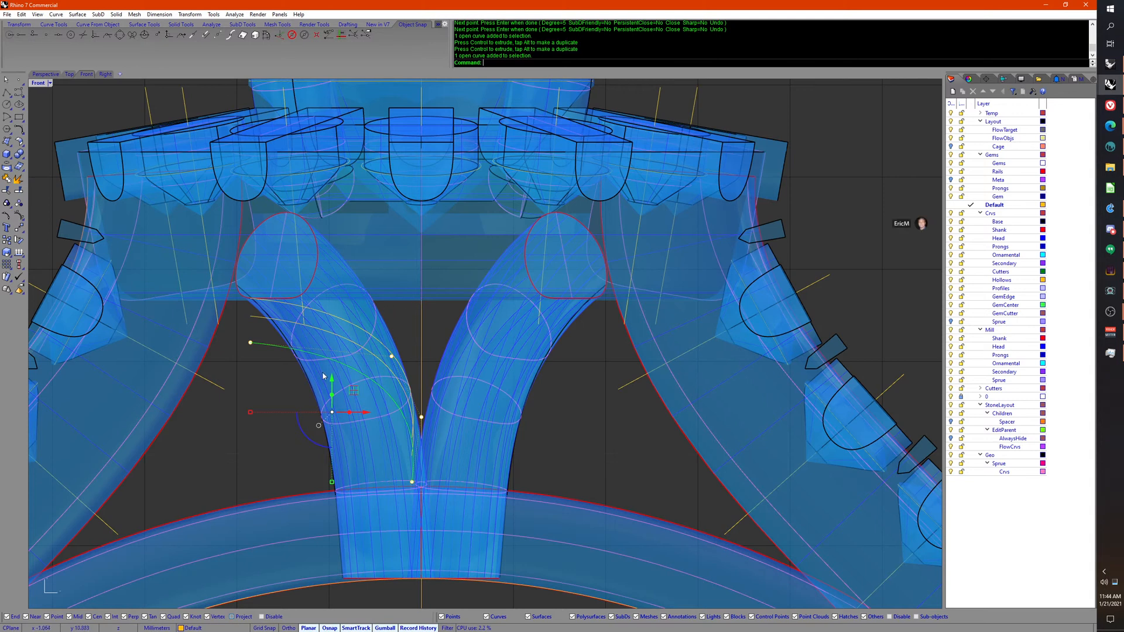
{"action": "left_click", "coordinate": [335, 337]}
{"action": "left_click", "coordinate": [250, 343]}
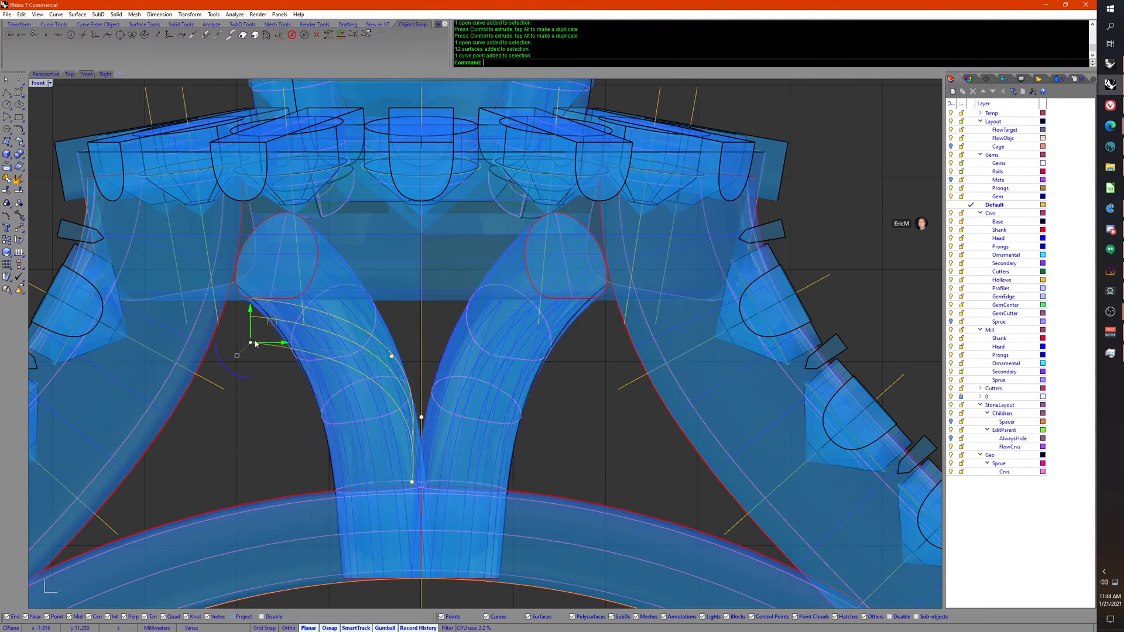
{"action": "left_click", "coordinate": [260, 366]}
{"action": "left_click", "coordinate": [269, 344]}
{"action": "left_click", "coordinate": [256, 318], "text": "shift"}
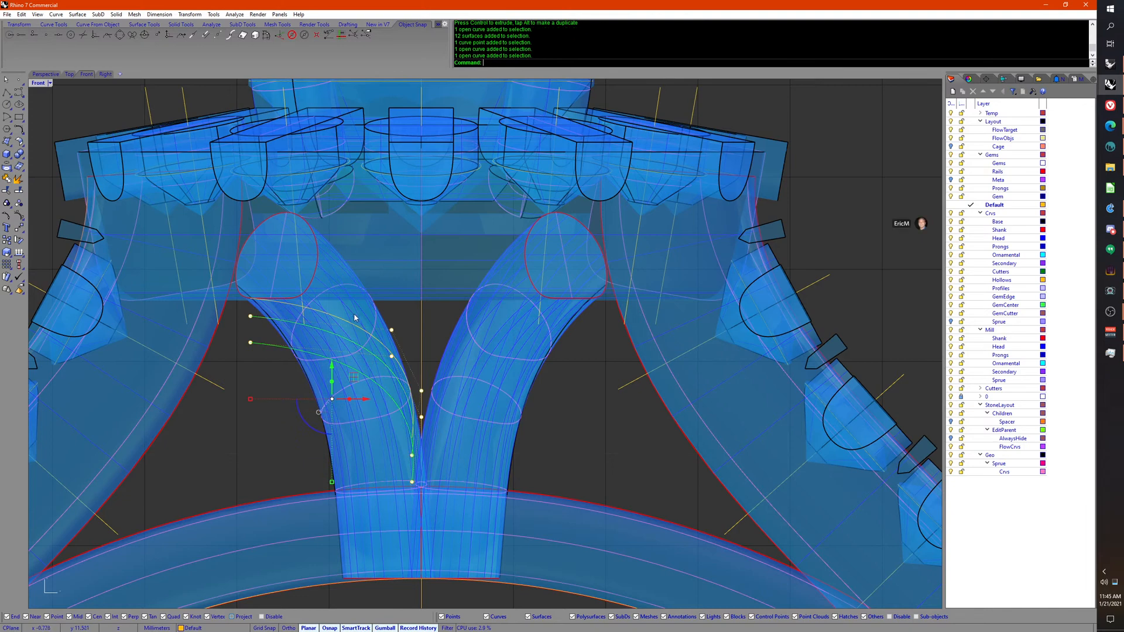
{"action": "left_click", "coordinate": [275, 302], "text": "shift"}
{"action": "middle_click", "coordinate": [338, 319]}
{"action": "left_click", "coordinate": [344, 343]}
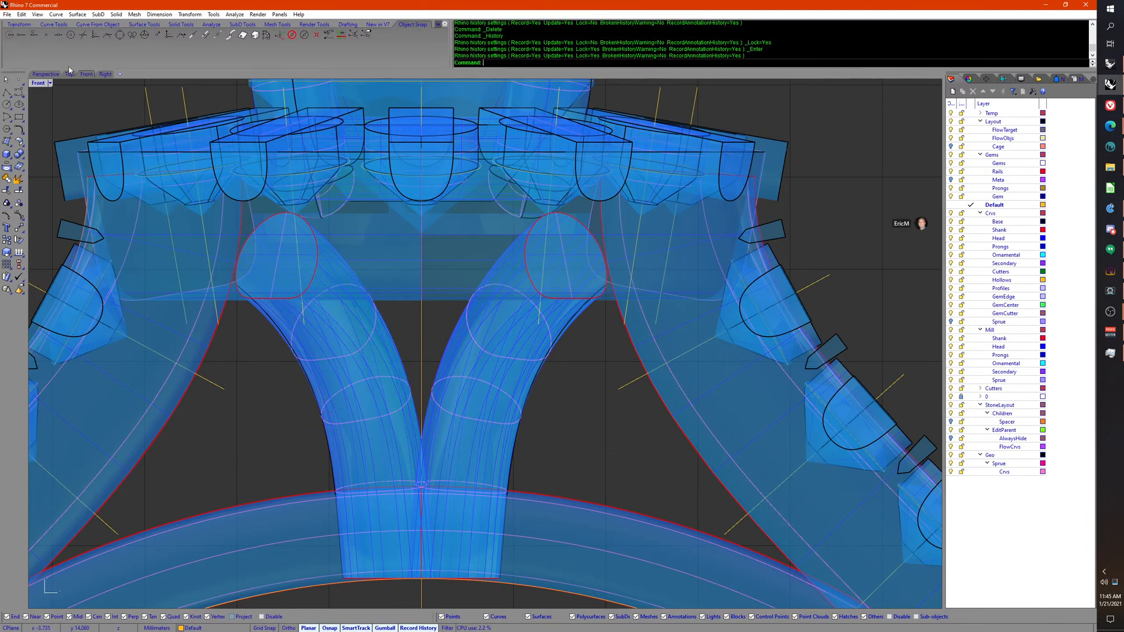
Step: In the Perspective view, select the halo base, its prong supports and the red shank, and isolate them
{"action": "left_click", "coordinate": [45, 74]}
{"action": "right_click_drag", "start_coordinate": [520, 440], "coordinate": [455, 388]}
{"action": "left_click", "coordinate": [533, 333]}
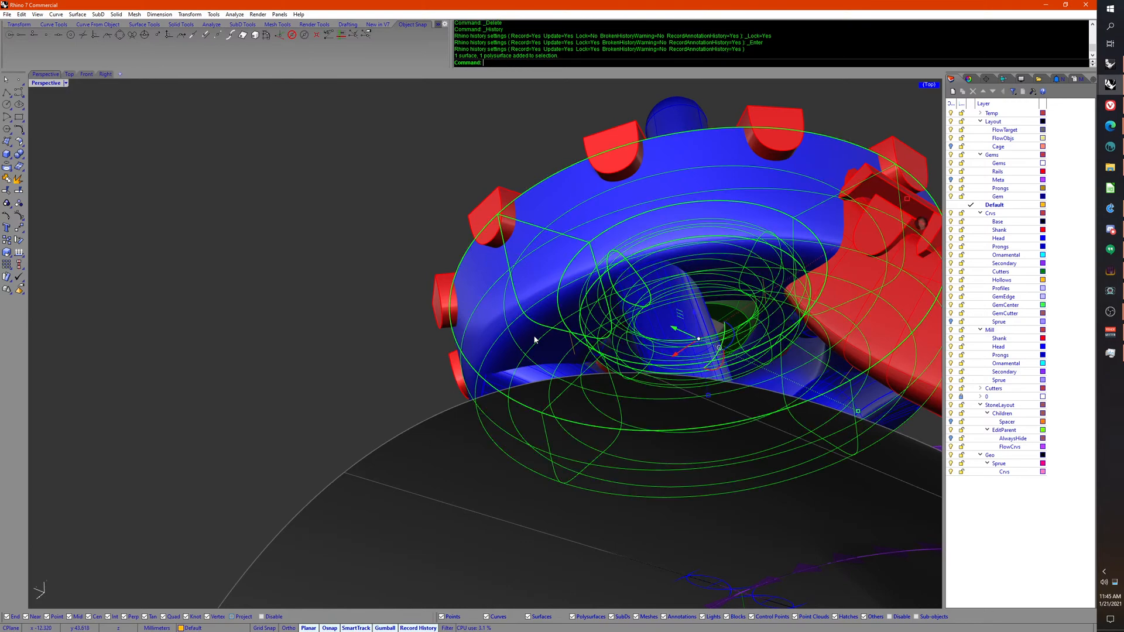
{"action": "left_click", "coordinate": [674, 306], "text": "shift"}
{"action": "left_click", "coordinate": [851, 332], "text": "shift"}
{"action": "middle_click", "coordinate": [850, 329]}
{"action": "left_click", "coordinate": [844, 301]}
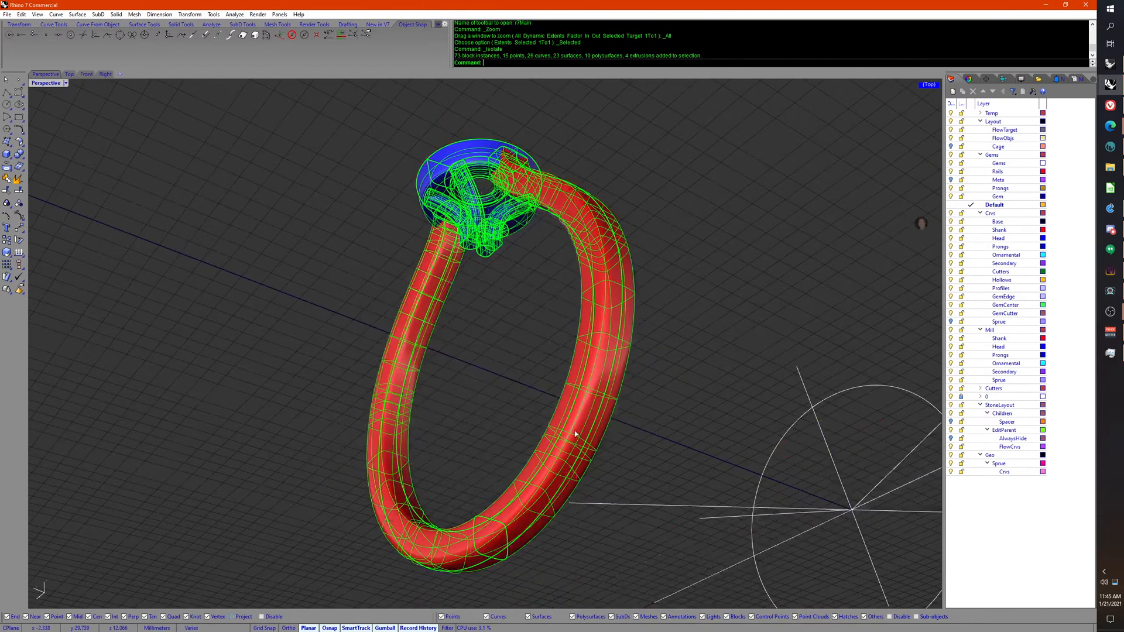
Step: Deselect everything and examine up close how the prong supports join the underside of the halo base
{"action": "right_click_drag", "start_coordinate": [574, 434], "coordinate": [542, 320]}
{"action": "scroll", "coordinate": [497, 383], "scroll_direction": "up", "scroll_amount": 6}
{"action": "right_click_drag", "start_coordinate": [496, 383], "coordinate": [404, 380]}
{"action": "left_click", "coordinate": [215, 373]}
{"action": "right_click_drag", "start_coordinate": [215, 372], "coordinate": [407, 259]}
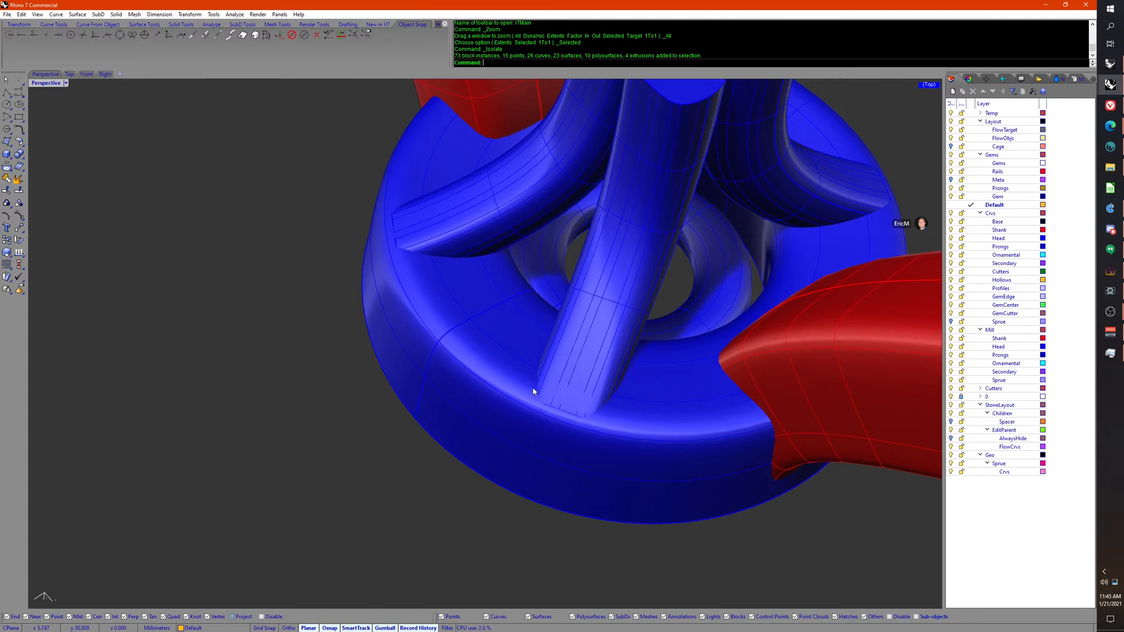
{"action": "right_click_drag", "start_coordinate": [533, 391], "coordinate": [533, 392]}
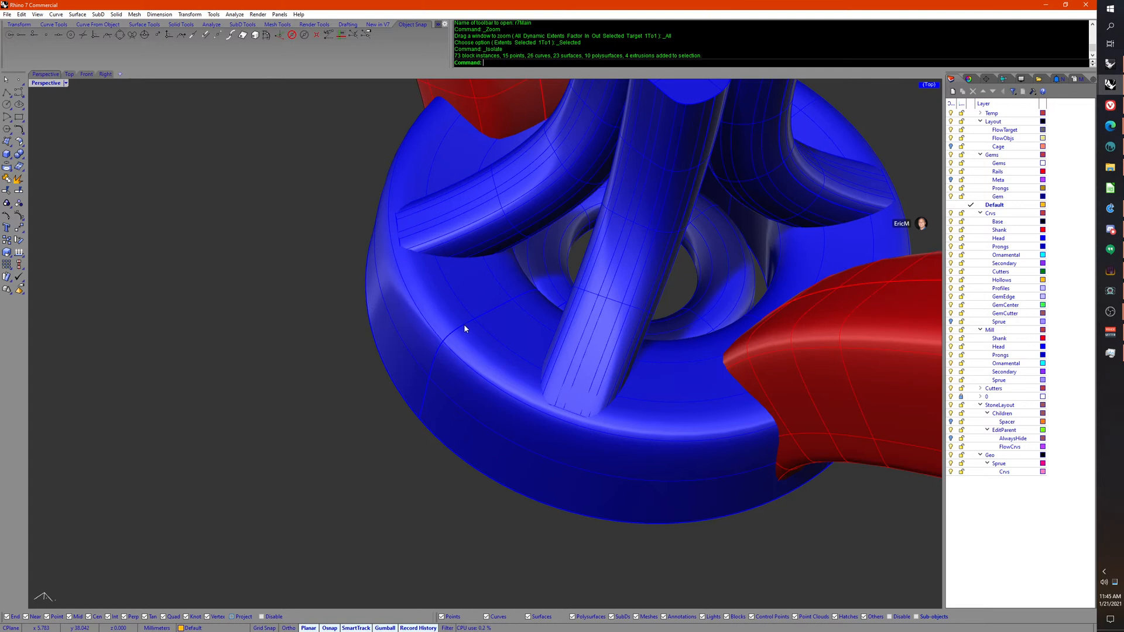
{"action": "right_click_drag", "start_coordinate": [455, 355], "coordinate": [454, 342]}
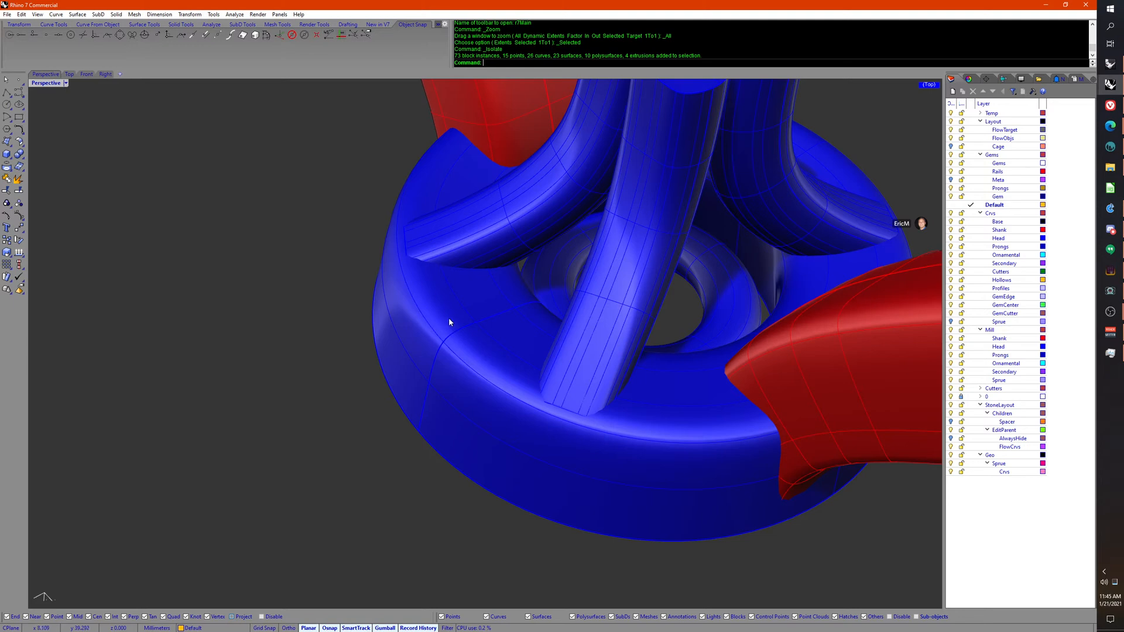
{"action": "right_click_drag", "start_coordinate": [449, 322], "coordinate": [453, 333]}
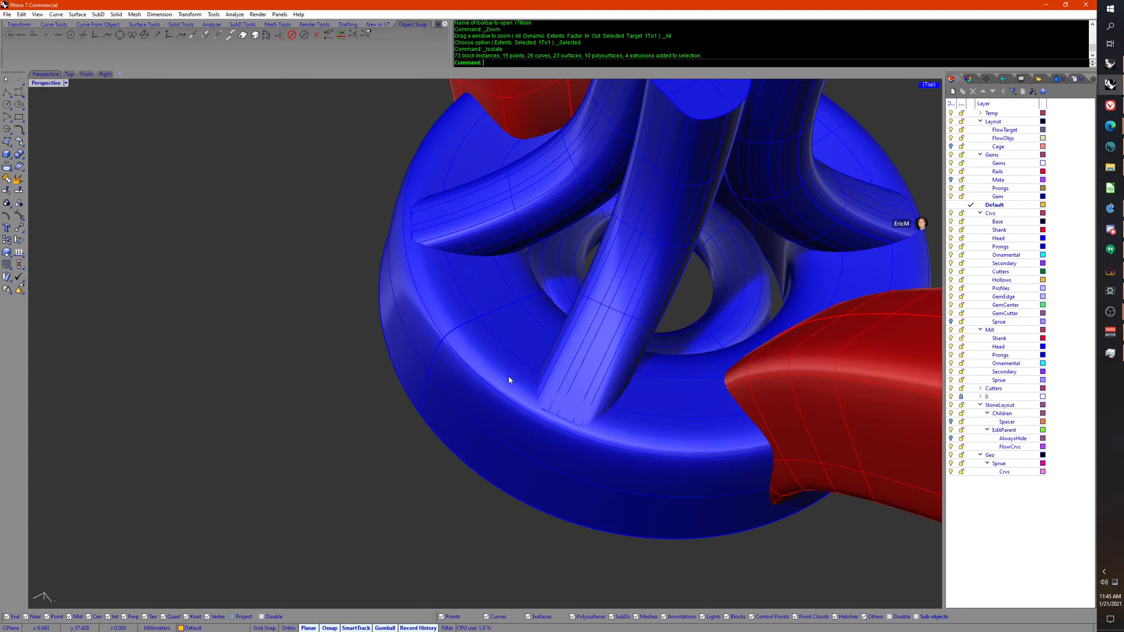
Step: Examine the halo base, its prong supports and the shank from below, from the front and as a whole ring
{"action": "right_click_drag", "start_coordinate": [508, 374], "coordinate": [493, 365]}
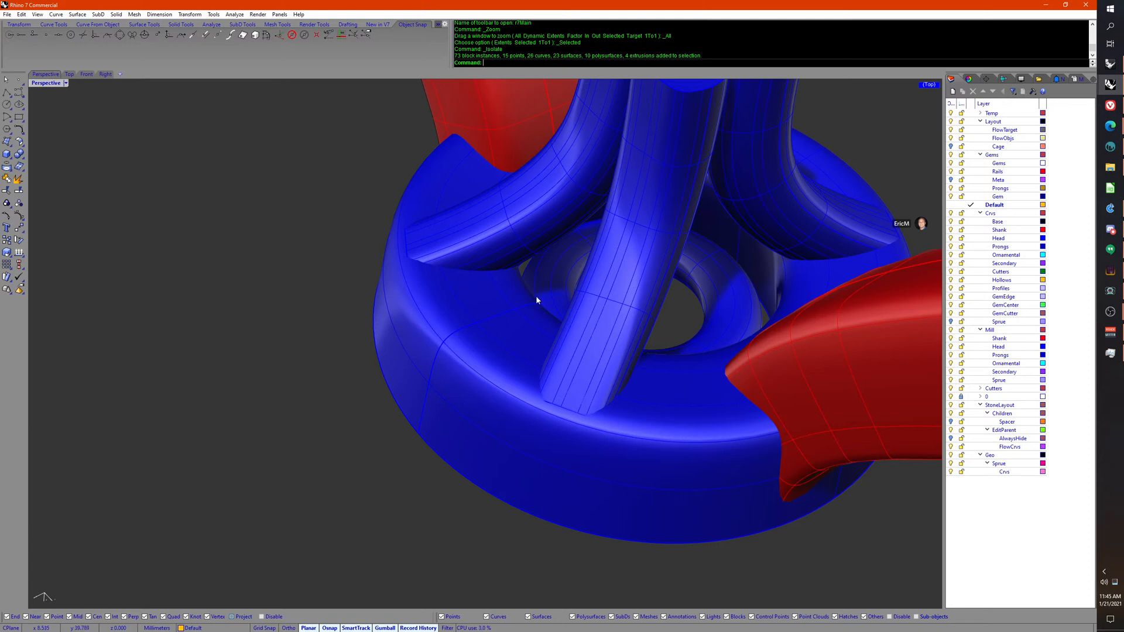
{"action": "right_click_drag", "start_coordinate": [529, 349], "coordinate": [494, 321]}
{"action": "right_click_drag", "start_coordinate": [490, 379], "coordinate": [509, 343]}
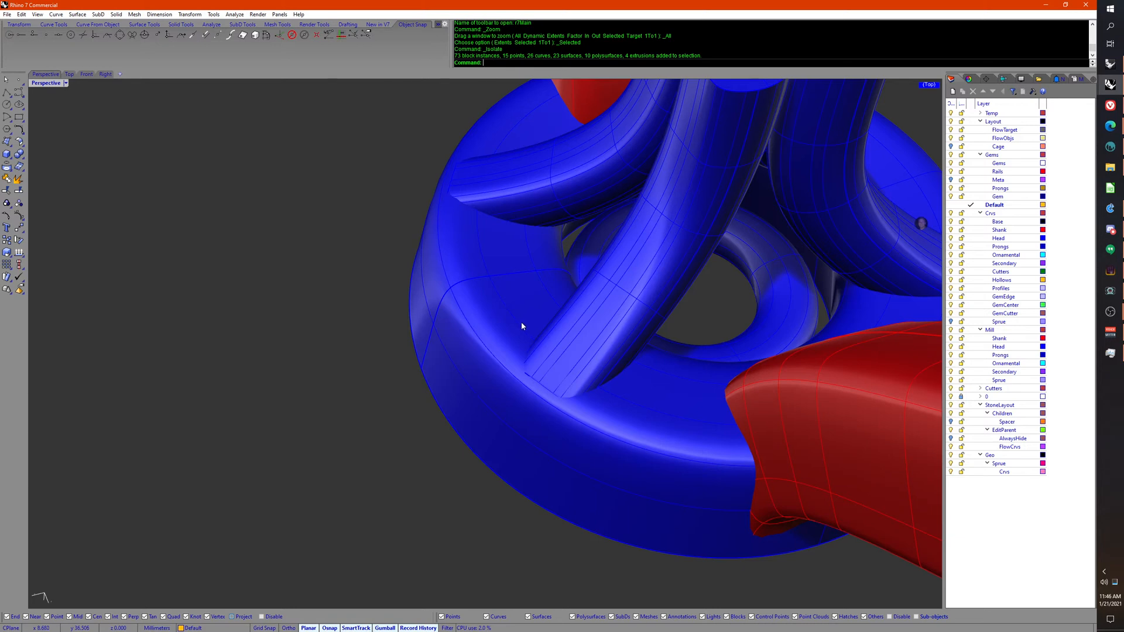
{"action": "right_click_drag", "start_coordinate": [521, 324], "coordinate": [548, 385]}
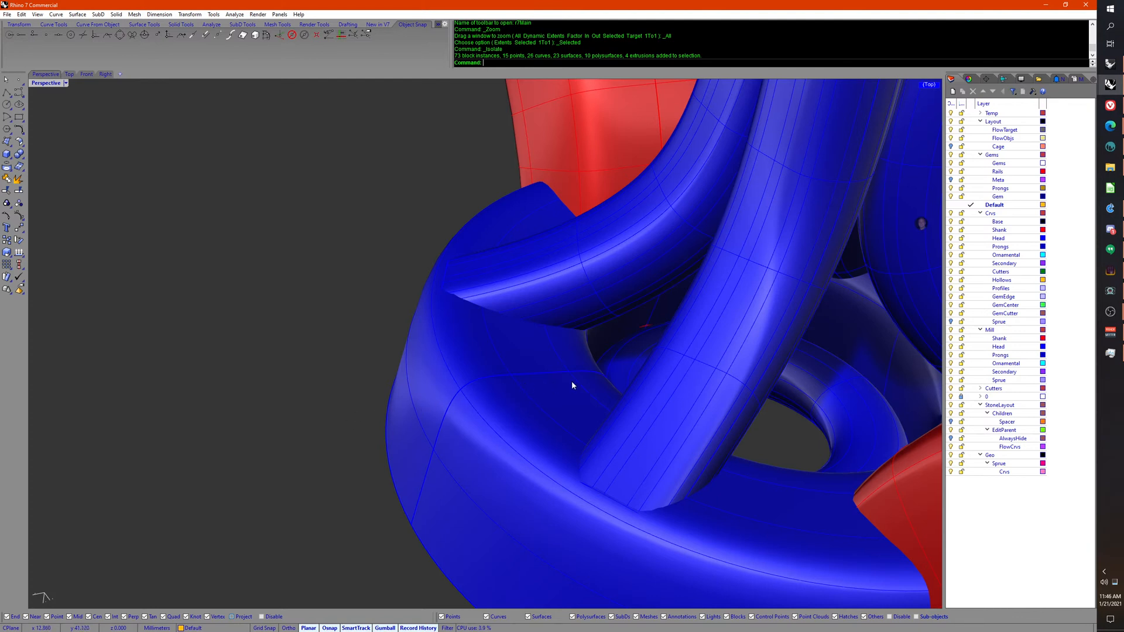
{"action": "right_click_drag", "start_coordinate": [480, 472], "coordinate": [429, 472]}
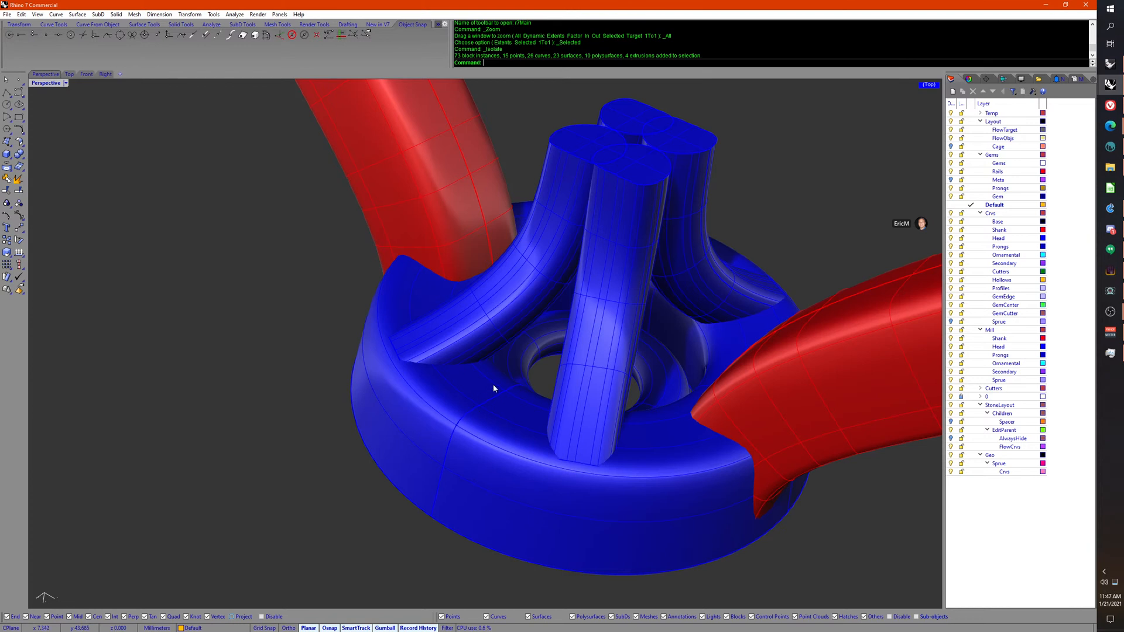
{"action": "right_click_drag", "start_coordinate": [457, 462], "coordinate": [410, 86]}
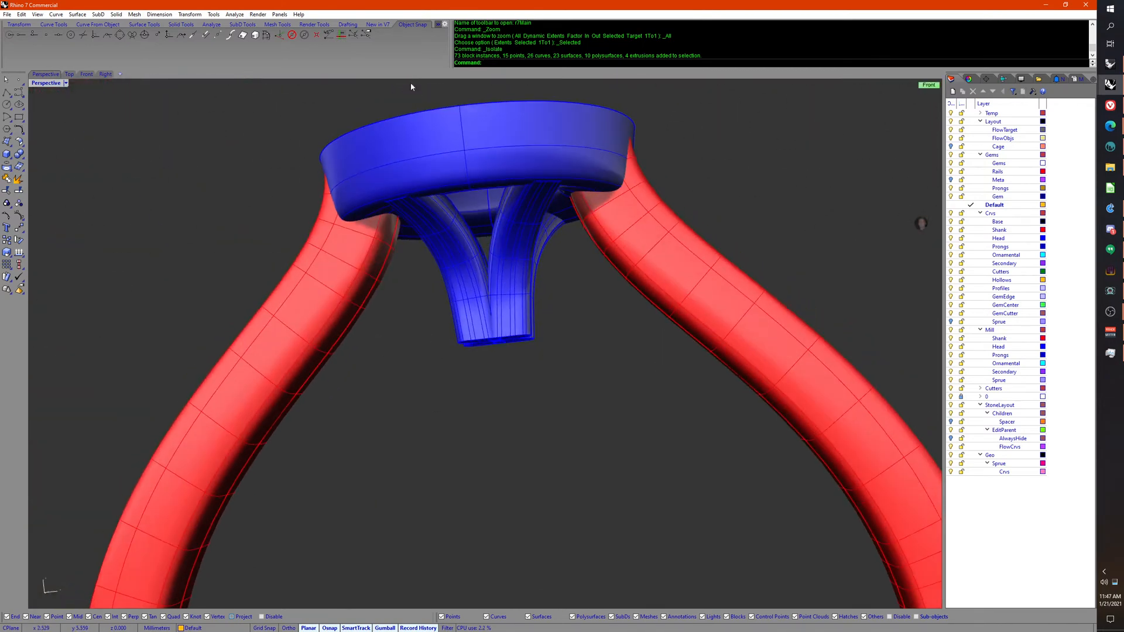
{"action": "right_click_drag", "start_coordinate": [460, 147], "coordinate": [468, 260]}
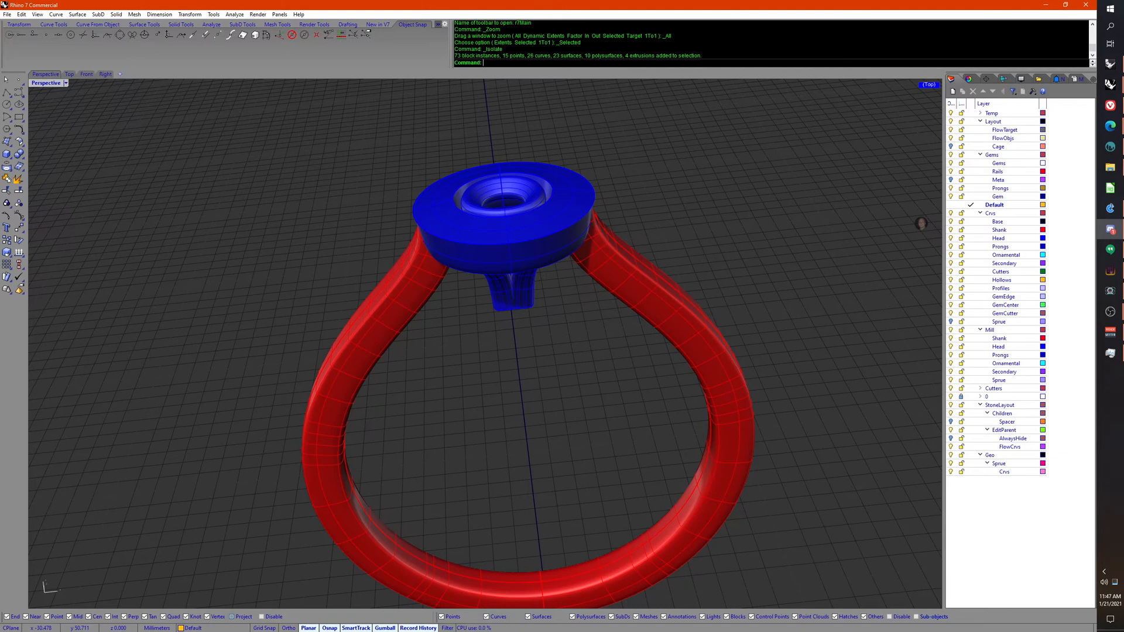
{"action": "right_click_drag", "start_coordinate": [424, 427], "coordinate": [458, 447]}
{"action": "scroll", "coordinate": [442, 424], "scroll_direction": "down", "scroll_amount": 5}
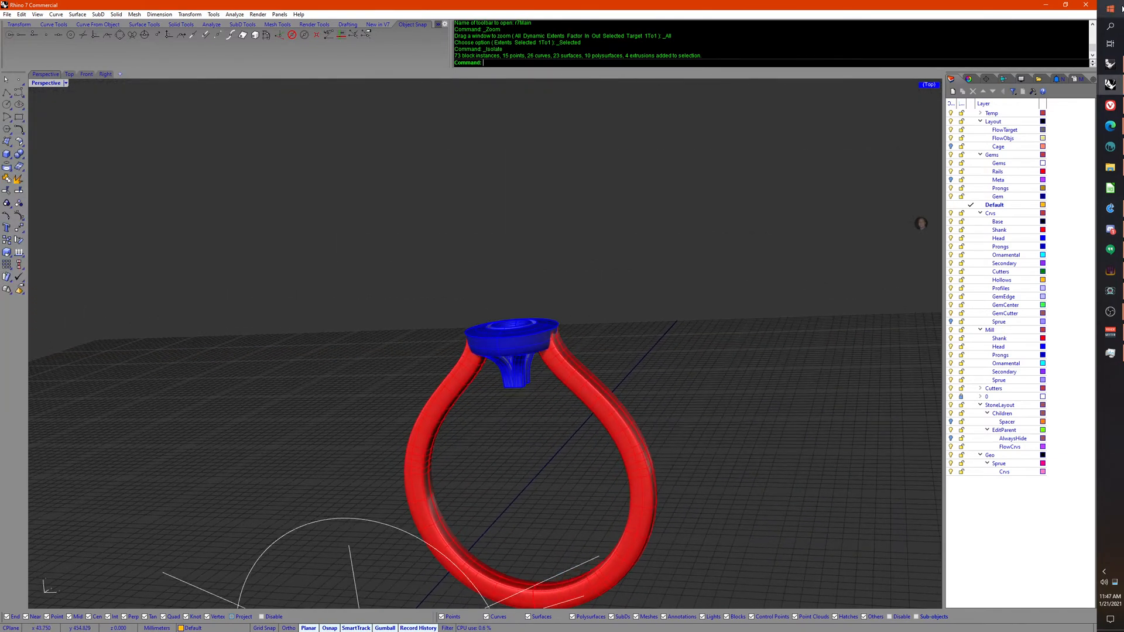
Step: Switch to the other Rhino document containing the pink sprue and hide the Sprue layer, leaving the curves in view
{"action": "mouse_move", "coordinate": [1115, 85]}
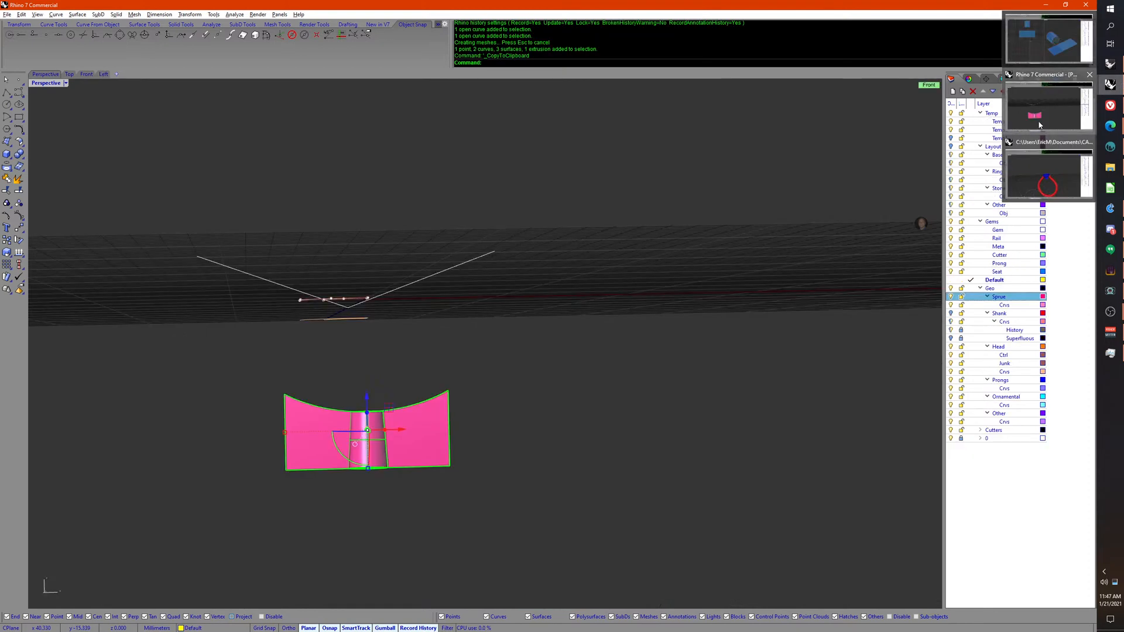
{"action": "left_click", "coordinate": [1039, 125]}
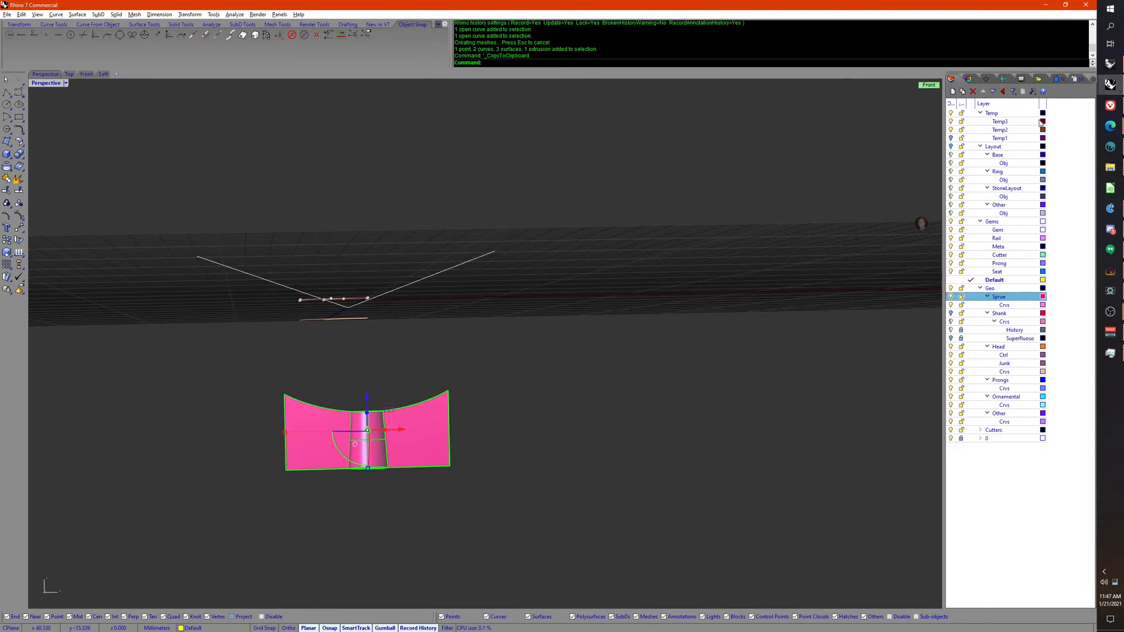
{"action": "left_click", "coordinate": [951, 297]}
{"action": "right_click_drag", "start_coordinate": [629, 245], "coordinate": [623, 265]}
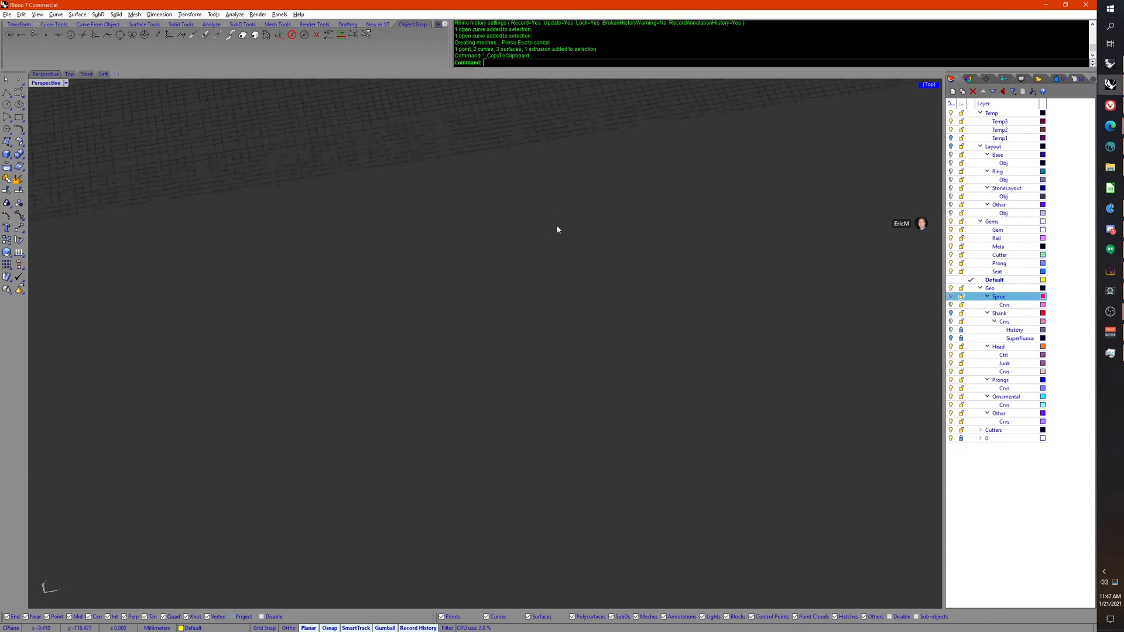
{"action": "right_click_drag", "start_coordinate": [557, 230], "coordinate": [627, 345]}
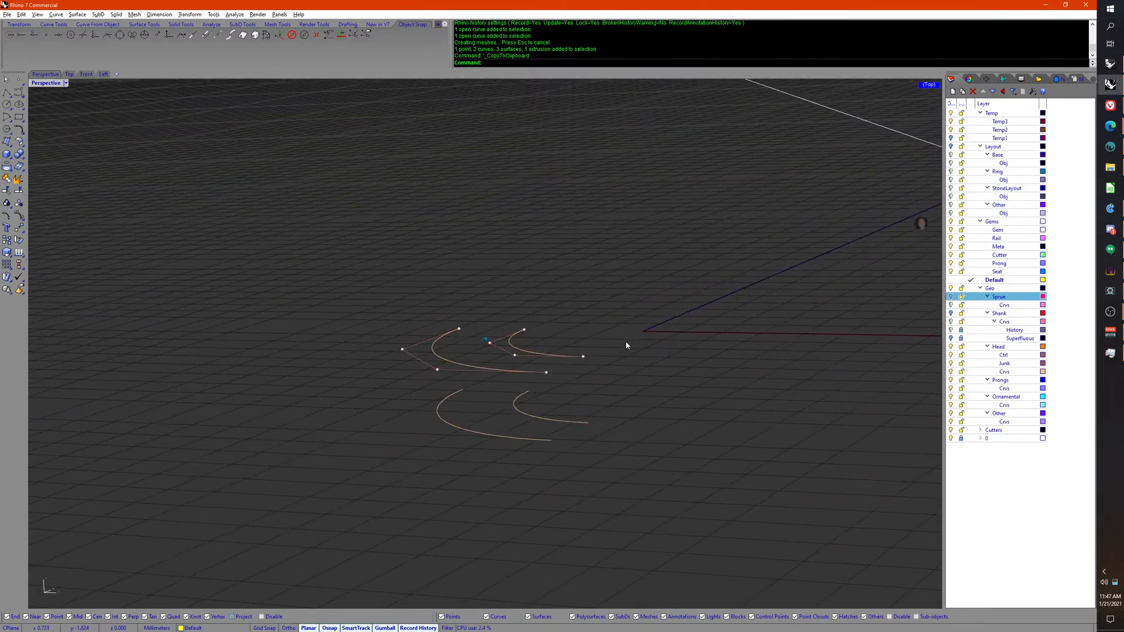
{"action": "right_click_drag", "start_coordinate": [624, 359], "coordinate": [633, 379]}
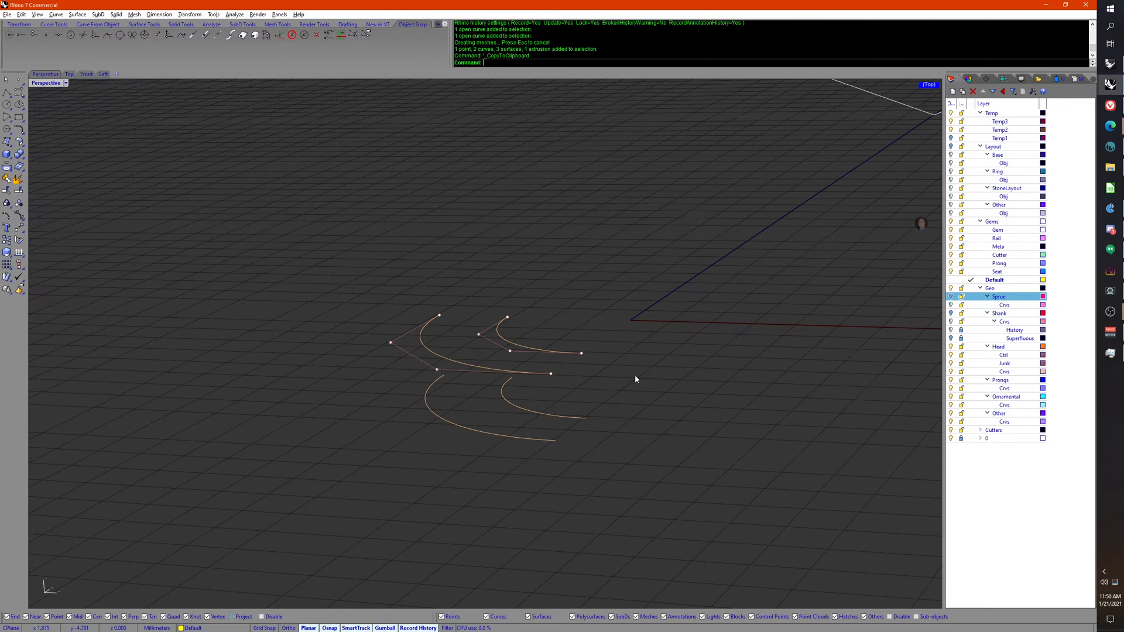
{"action": "right_click_drag", "start_coordinate": [634, 378], "coordinate": [455, 398]}
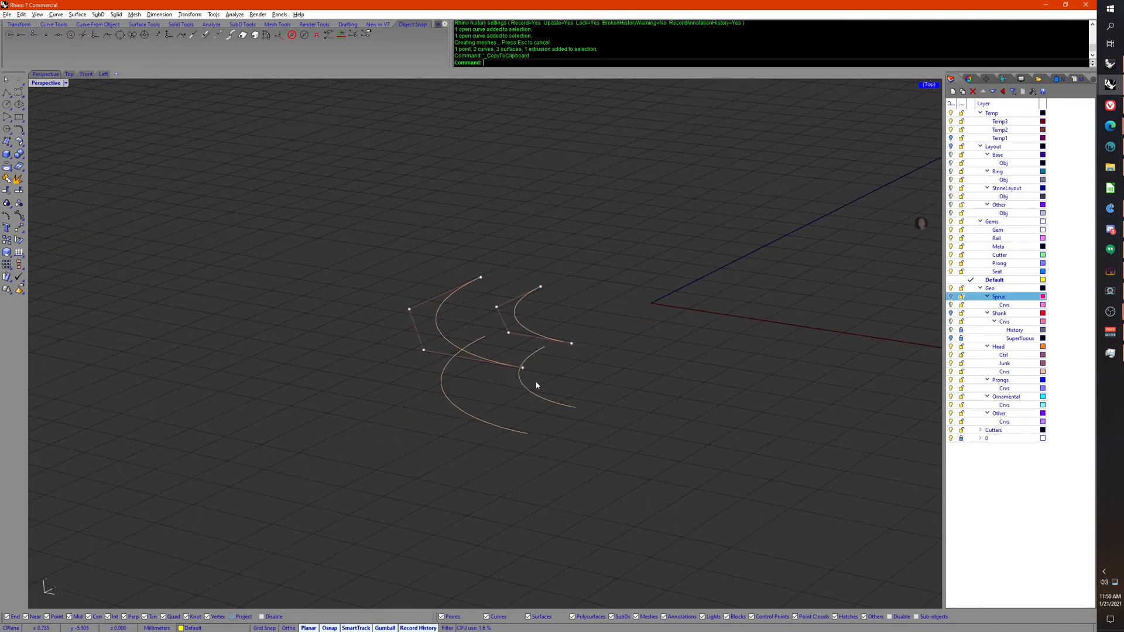
{"action": "right_click_drag", "start_coordinate": [542, 389], "coordinate": [519, 354]}
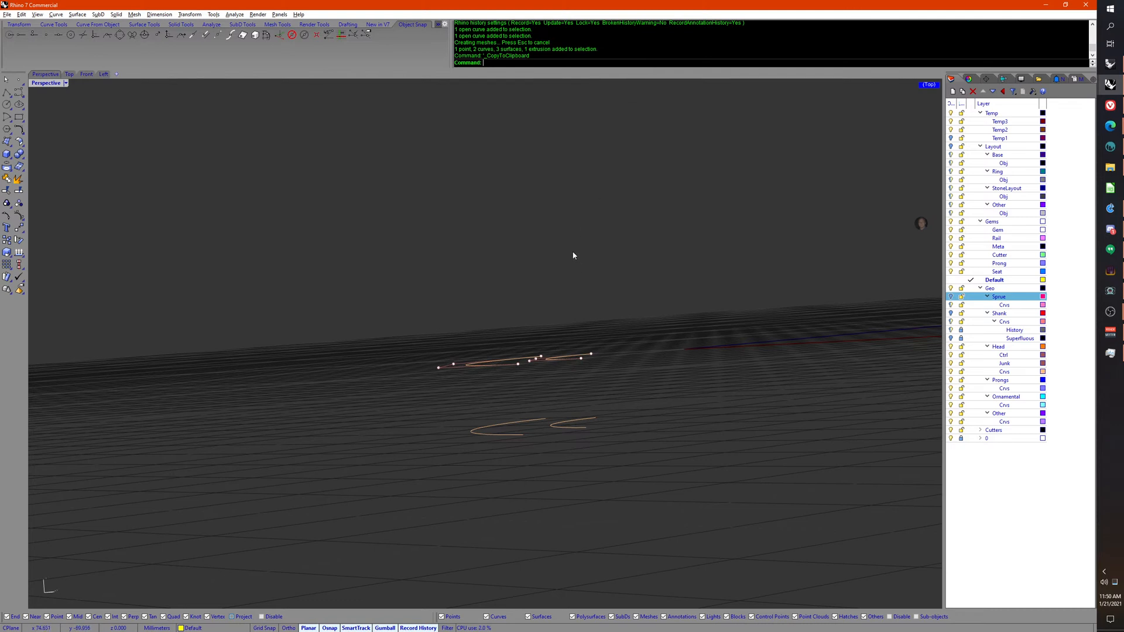
{"action": "left_click", "coordinate": [213, 15]}
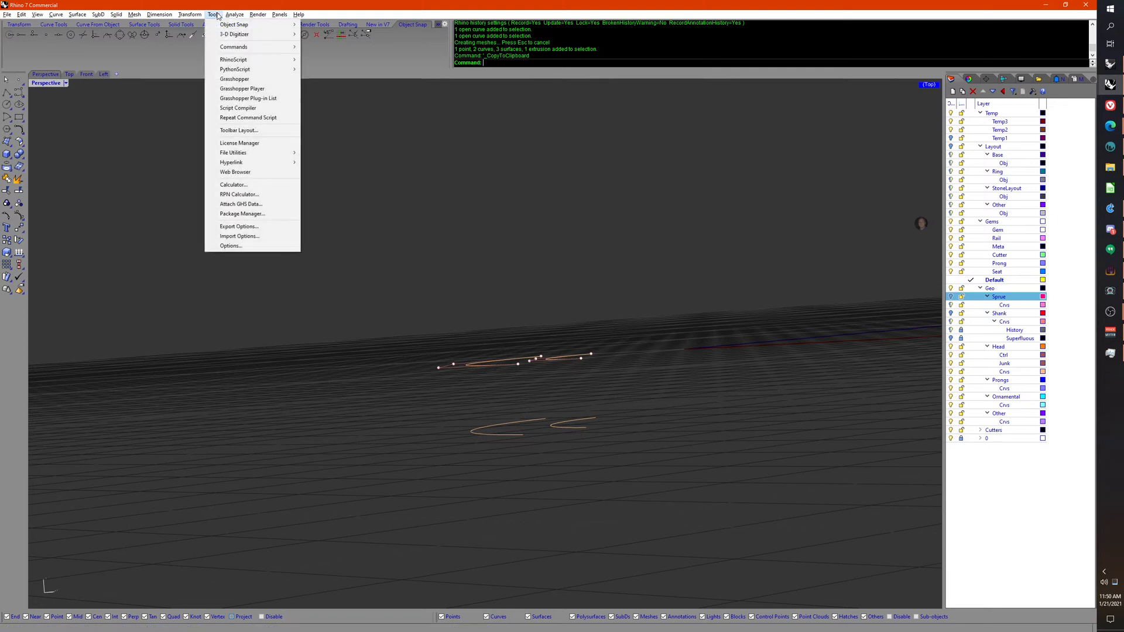
{"action": "left_click", "coordinate": [246, 237]}
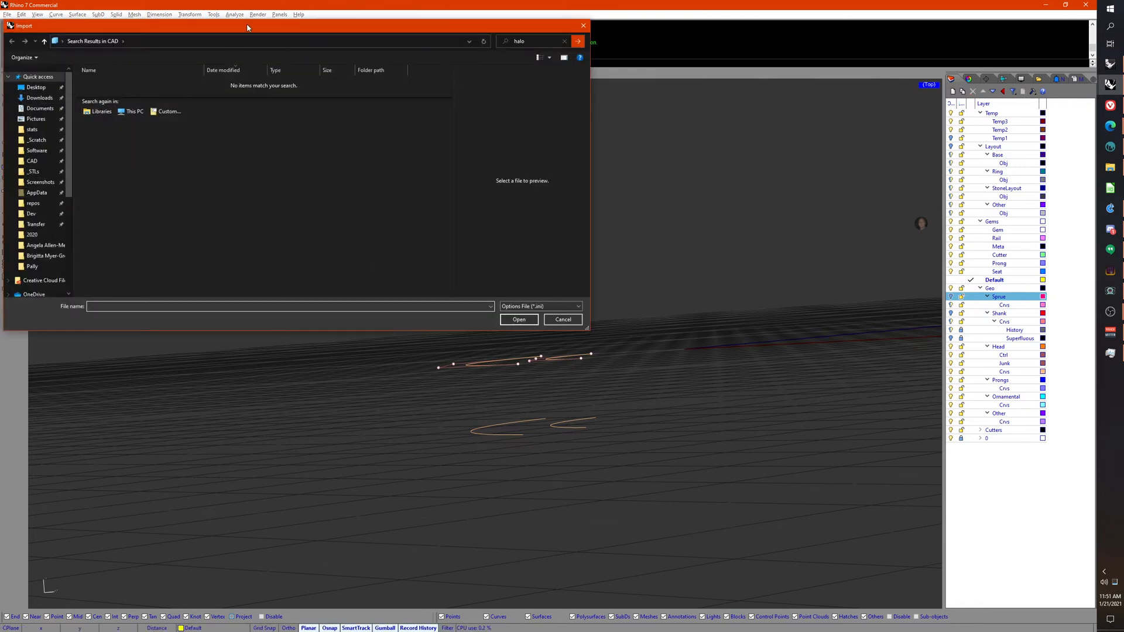
{"action": "key", "text": "Escape"}
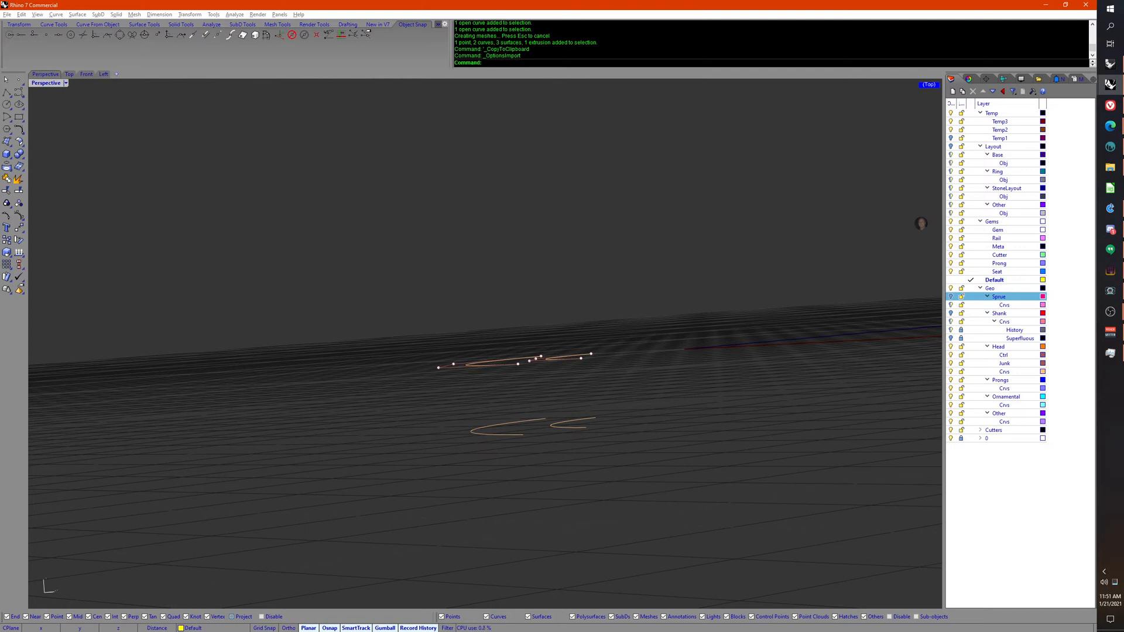
{"action": "left_click", "coordinate": [214, 15]}
{"action": "left_click", "coordinate": [231, 246]}
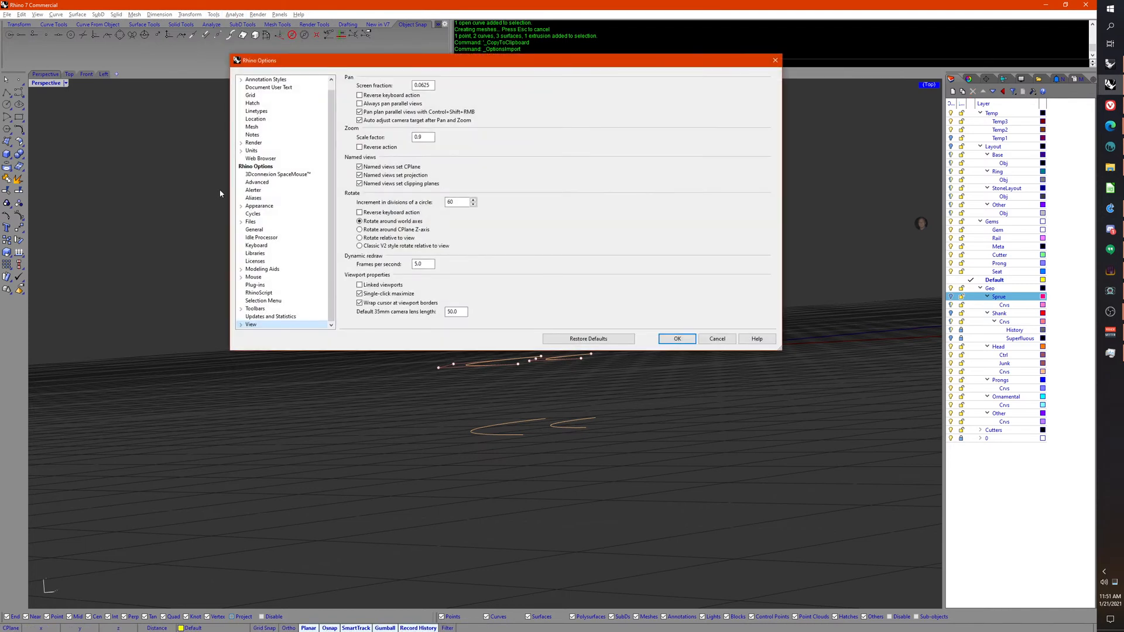
{"action": "left_click", "coordinate": [261, 206]}
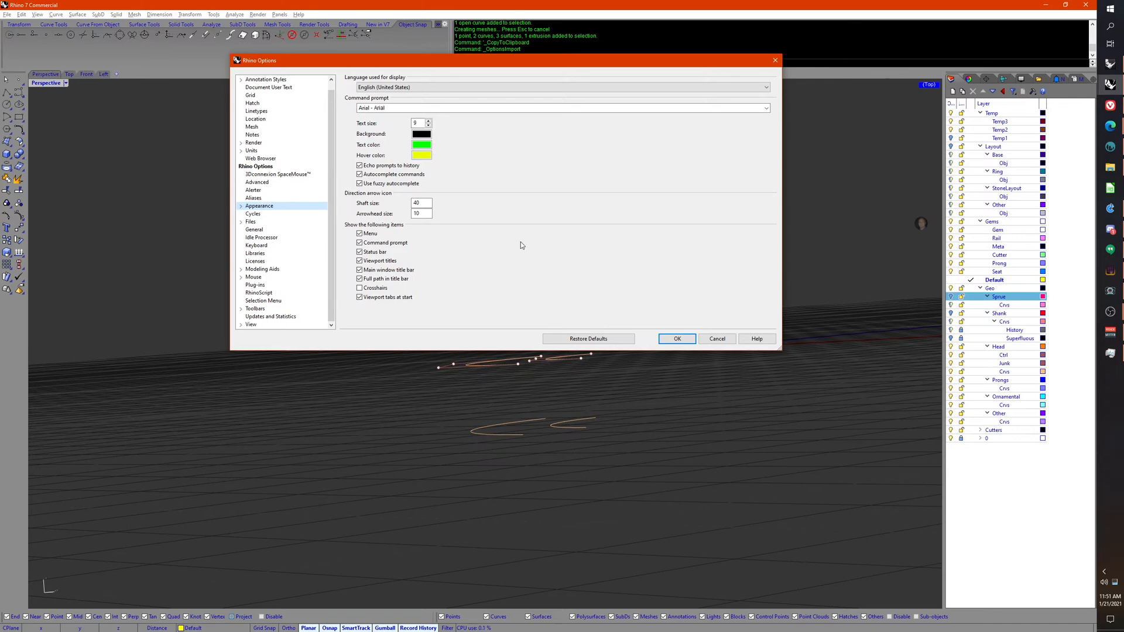
{"action": "left_click", "coordinate": [724, 338]}
{"action": "right_click_drag", "start_coordinate": [402, 209], "coordinate": [262, 138]}
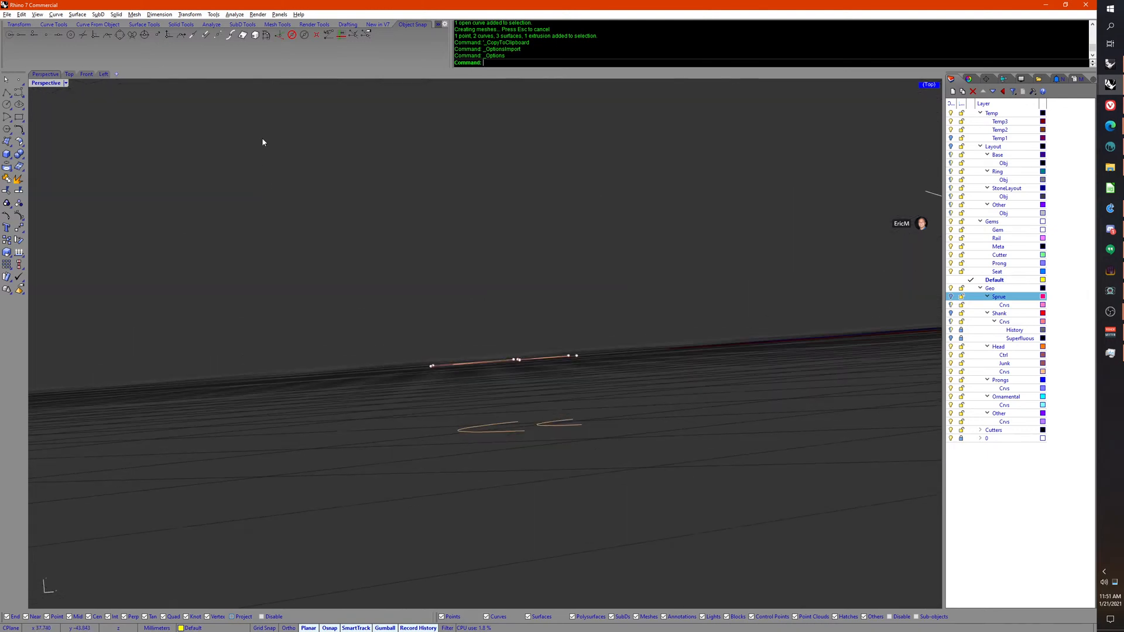
Step: Review the keyboard shortcut command macros in the Rhino Options and close the dialog without making changes
{"action": "left_click", "coordinate": [213, 15]}
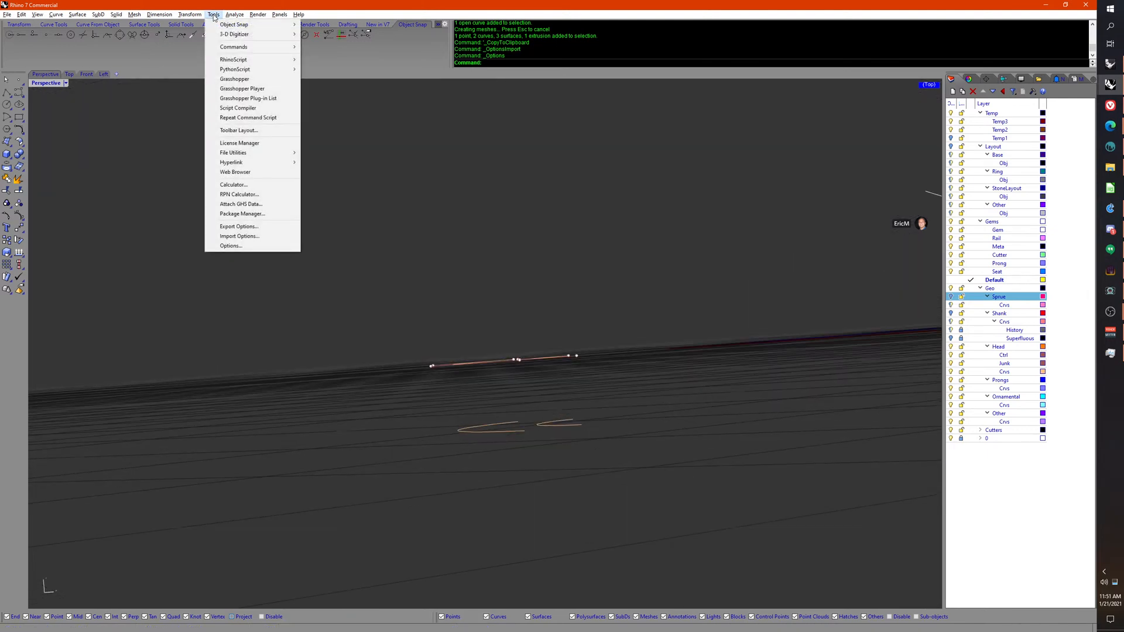
{"action": "left_click", "coordinate": [234, 246]}
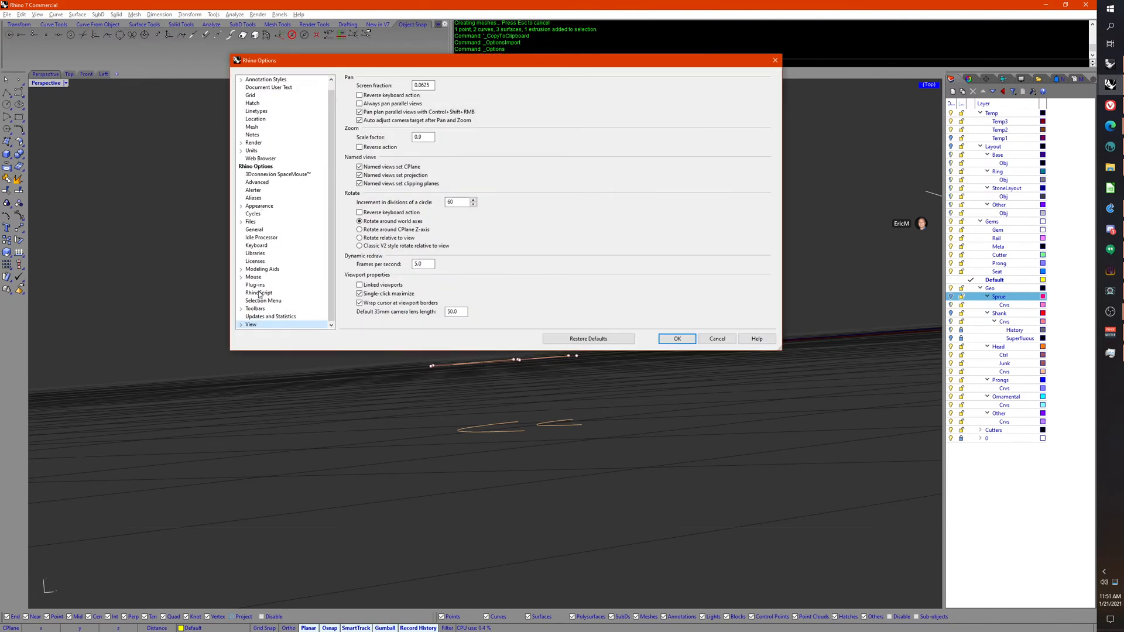
{"action": "left_click", "coordinate": [258, 245]}
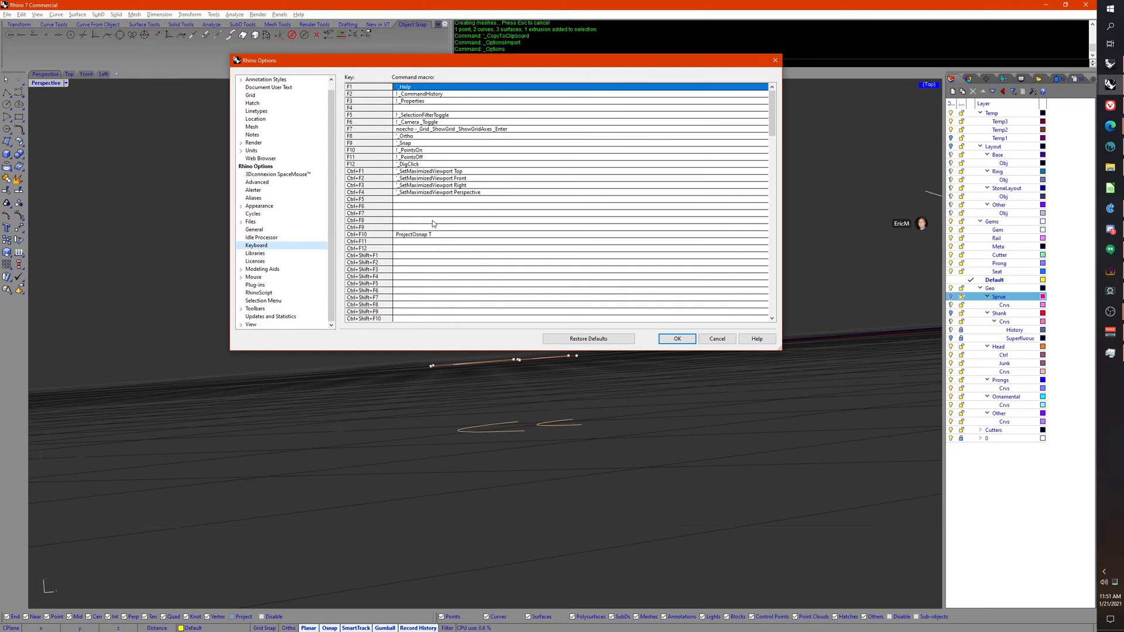
{"action": "scroll", "coordinate": [433, 224], "scroll_direction": "down", "scroll_amount": 20}
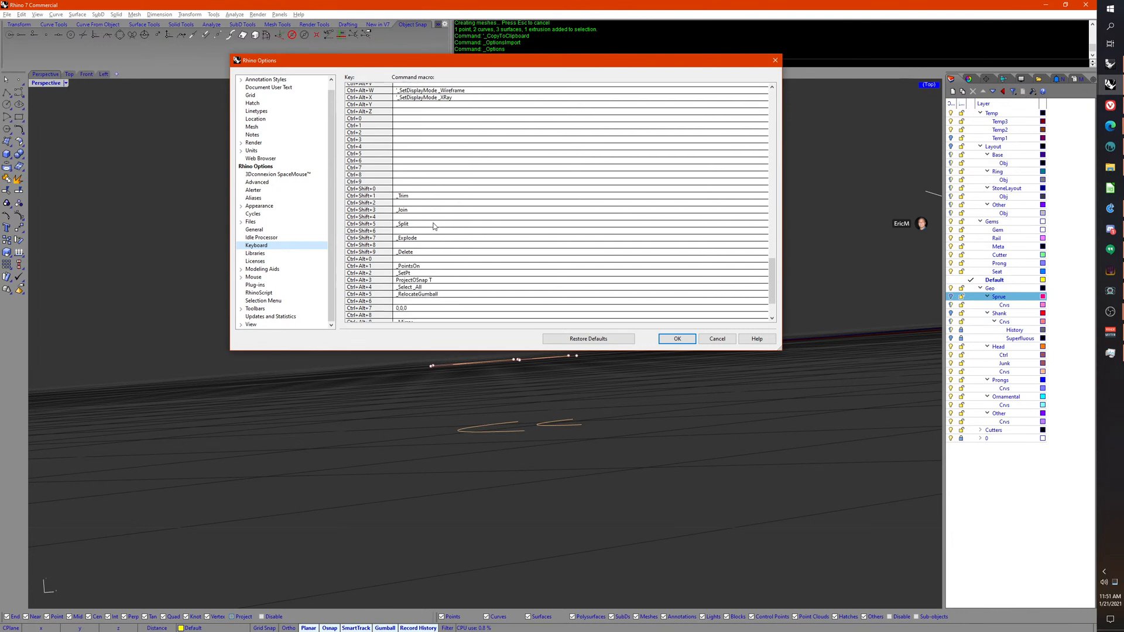
{"action": "scroll", "coordinate": [433, 225], "scroll_direction": "down", "scroll_amount": 5}
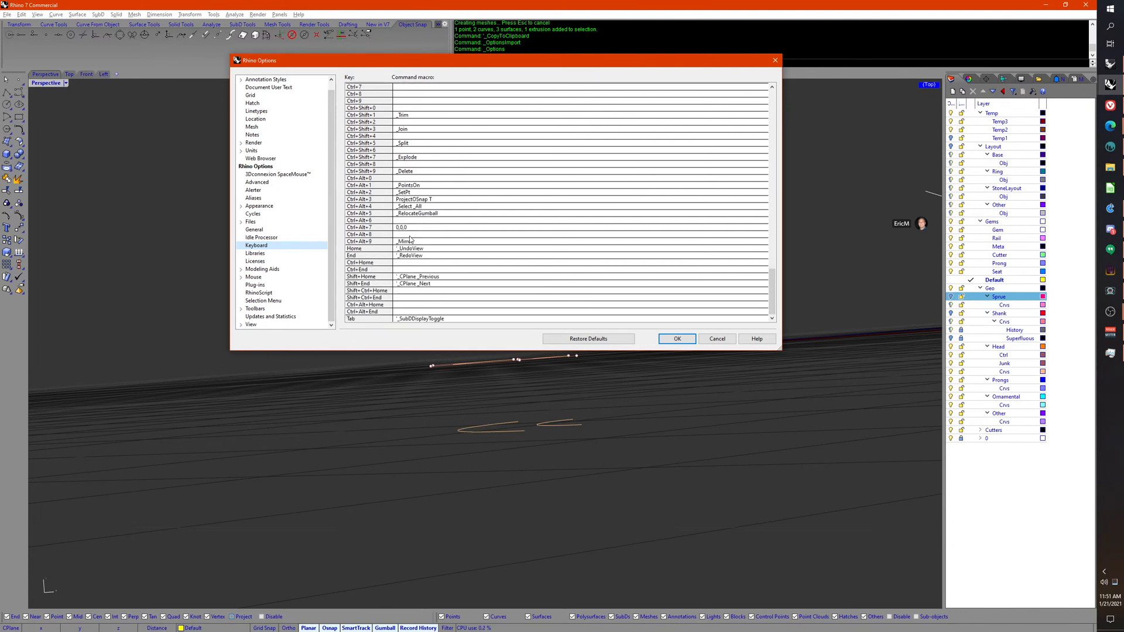
{"action": "scroll", "coordinate": [430, 271], "scroll_direction": "up", "scroll_amount": 10}
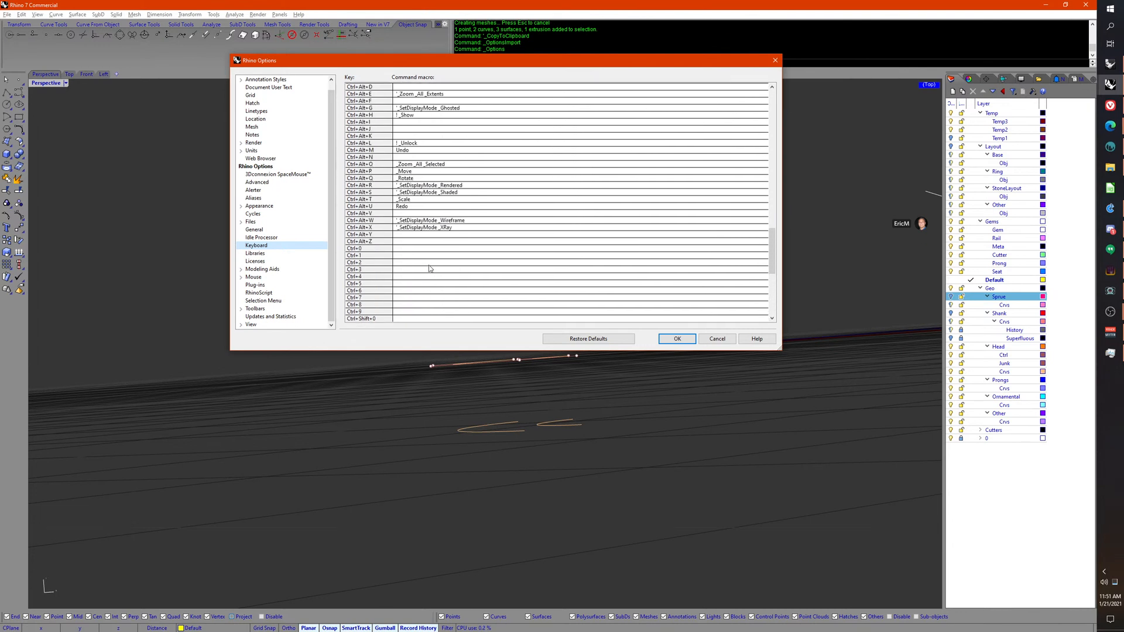
{"action": "scroll", "coordinate": [431, 269], "scroll_direction": "down", "scroll_amount": 15}
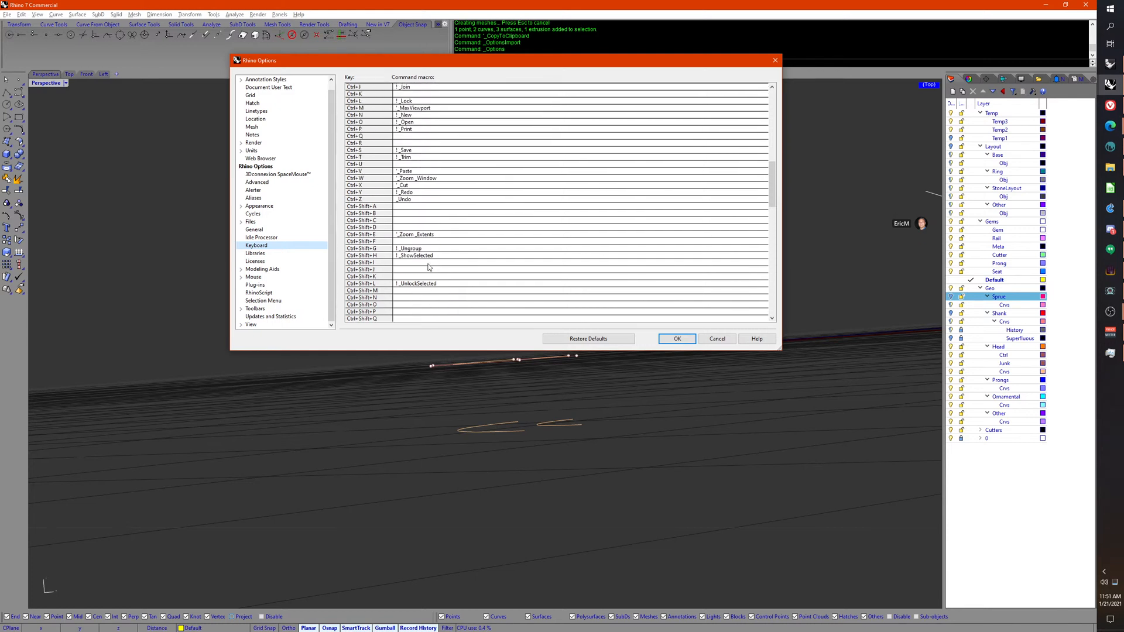
{"action": "scroll", "coordinate": [430, 268], "scroll_direction": "up", "scroll_amount": 13}
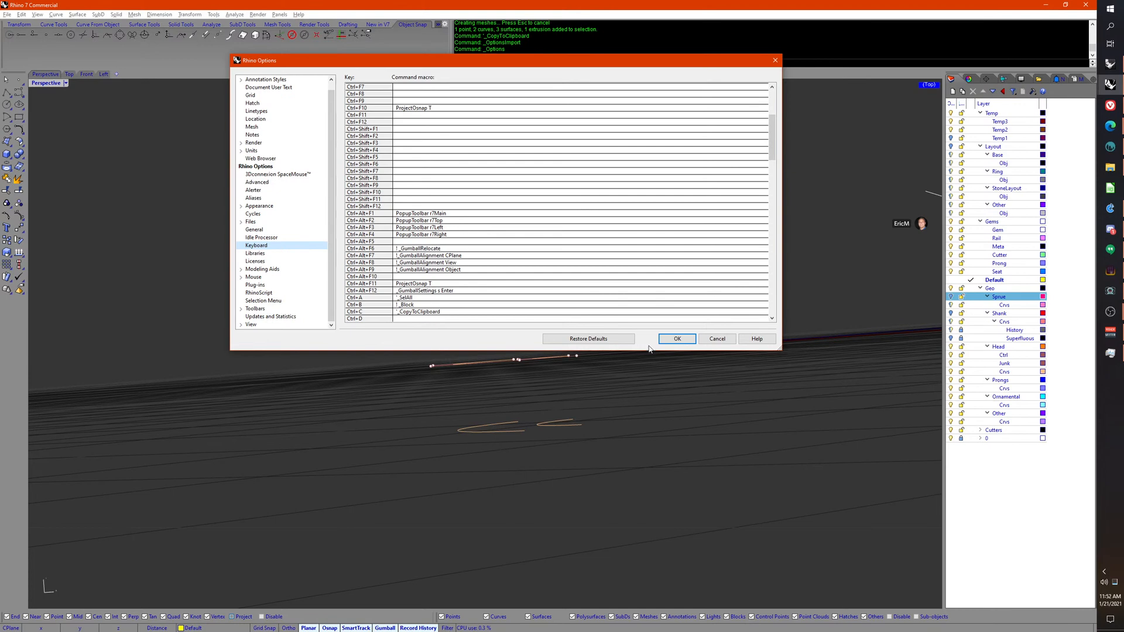
{"action": "left_click", "coordinate": [716, 341]}
Step: Show the custom popup toolbars r7Main, r7Top, r7Right and r7Left in turn, and dismiss the last one
{"action": "key", "text": "ctrl+alt+F1"}
{"action": "key", "text": "ctrl+alt+F2"}
{"action": "key", "text": "ctrl+alt+F4"}
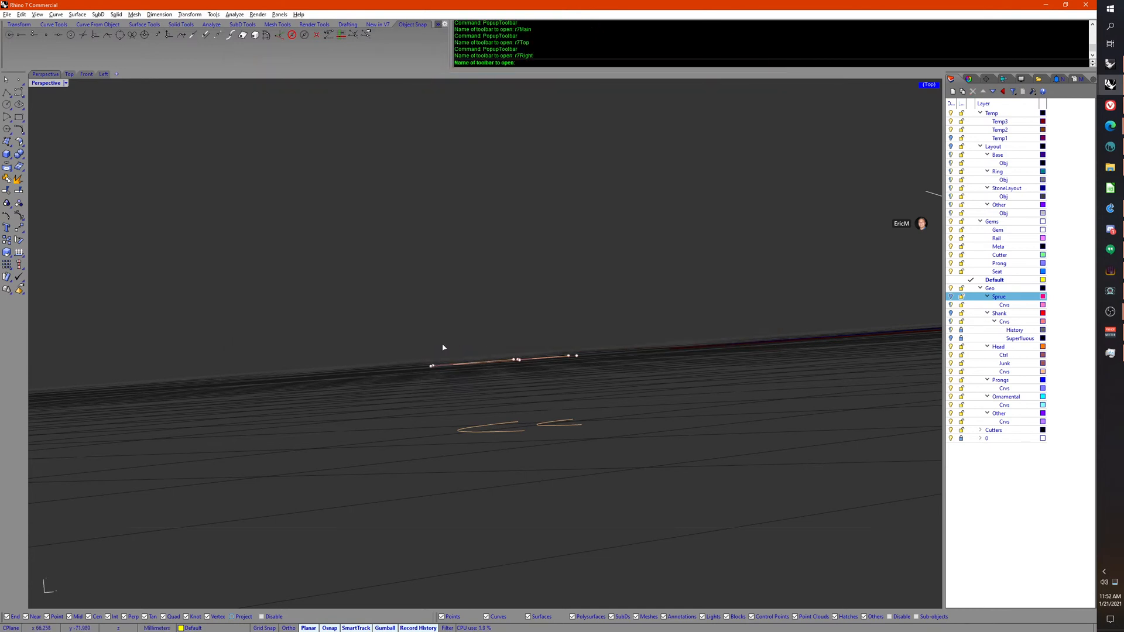
{"action": "key", "text": "ctrl+alt+F3"}
{"action": "key", "text": "ctrl+alt+F1"}
{"action": "key", "text": "ctrl+alt+F2"}
{"action": "key", "text": "ctrl+alt+F4"}
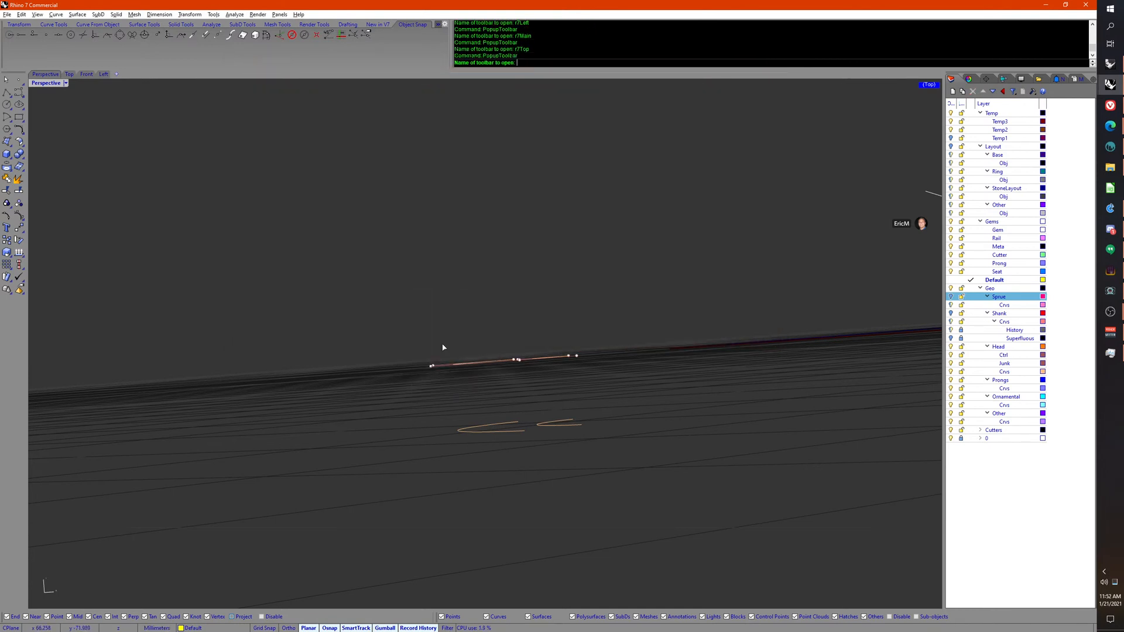
{"action": "key", "text": "ctrl+alt+F3"}
{"action": "key", "text": "ctrl+alt+F3"}
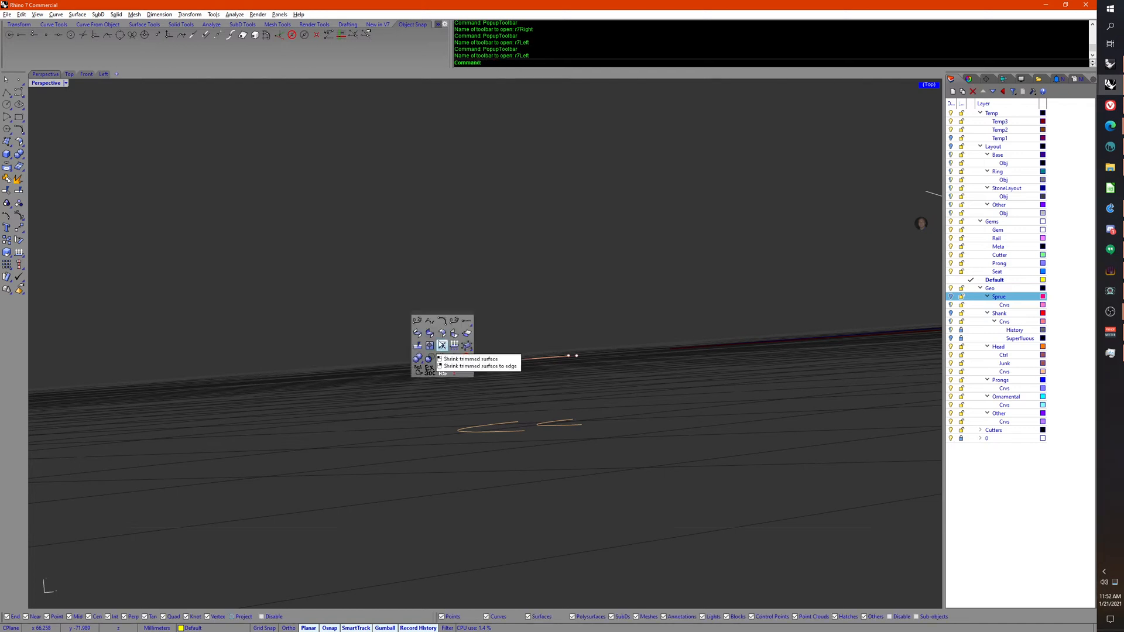
{"action": "left_click", "coordinate": [326, 367]}
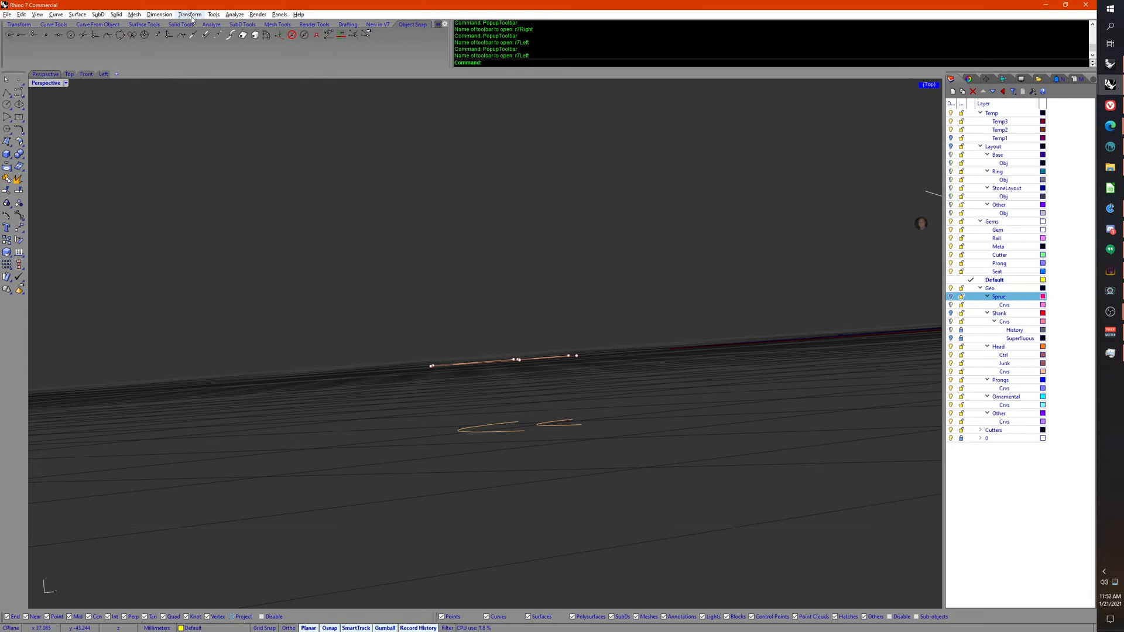
{"action": "right_click_drag", "start_coordinate": [389, 254], "coordinate": [421, 321]}
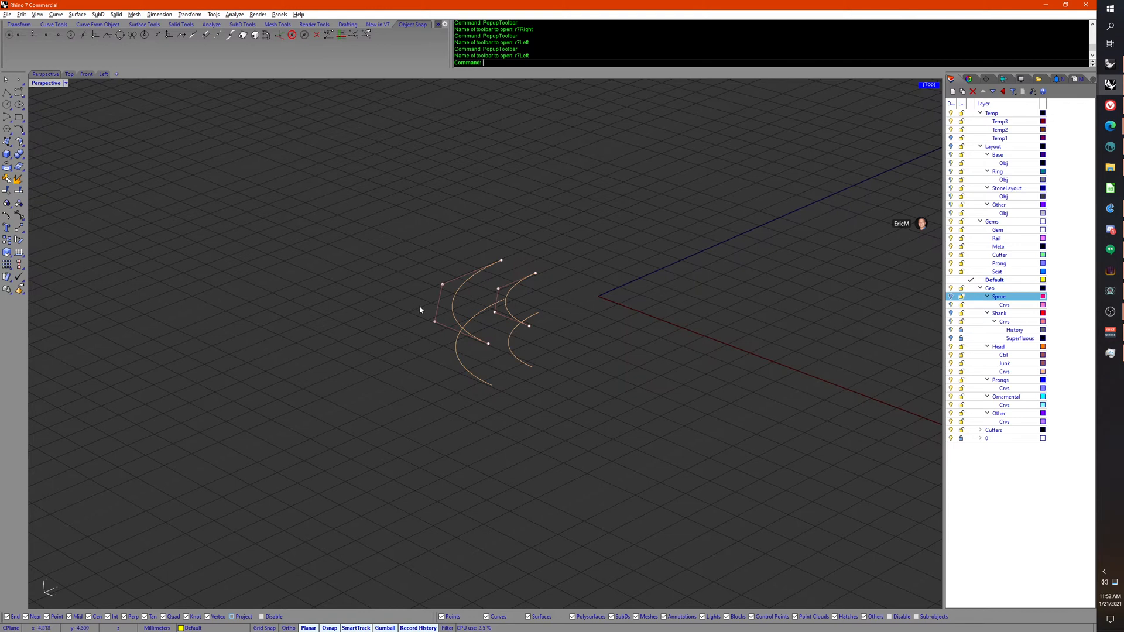
{"action": "right_click_drag", "start_coordinate": [424, 298], "coordinate": [480, 379]}
{"action": "key", "text": "Home"}
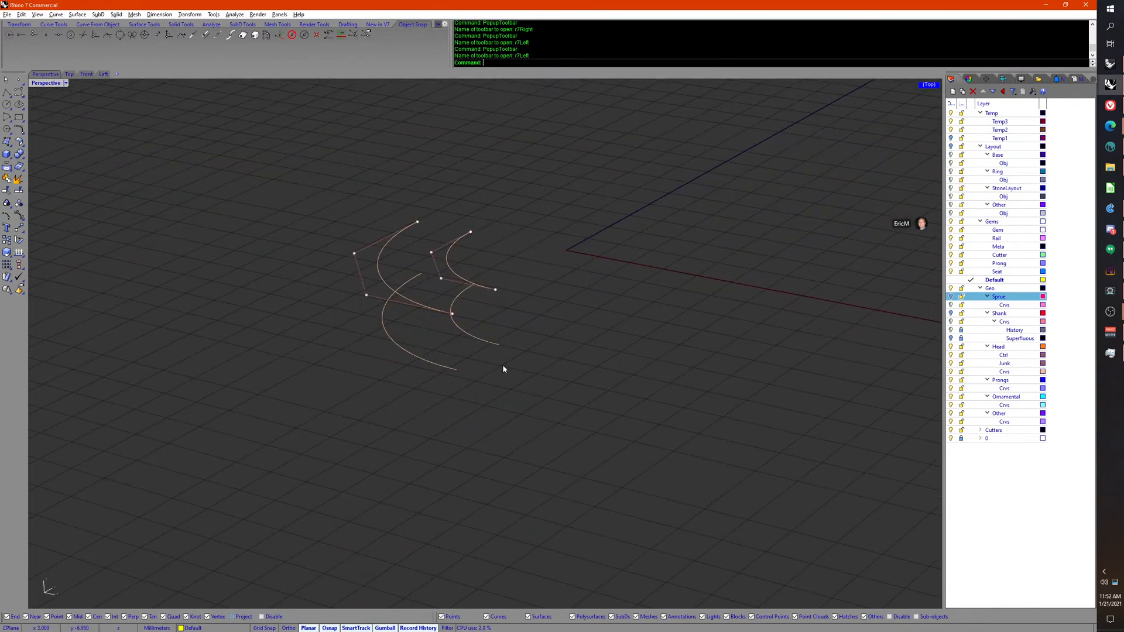
{"action": "mouse_move", "coordinate": [501, 388]}
{"action": "right_mouse_down"}
{"action": "mouse_move", "coordinate": [472, 369]}
{"action": "mouse_move", "coordinate": [493, 386]}
{"action": "right_mouse_up"}
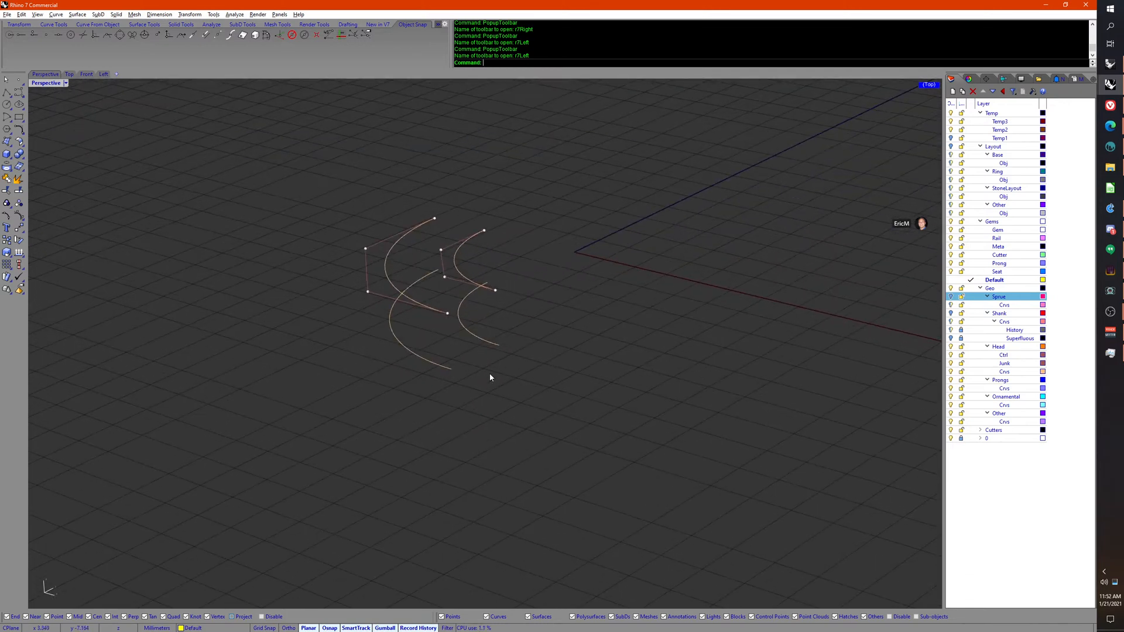
Step: Show the custom popup toolbars r7Main, r7Top and r7Right and look over their commands
{"action": "middle_click", "coordinate": [490, 377]}
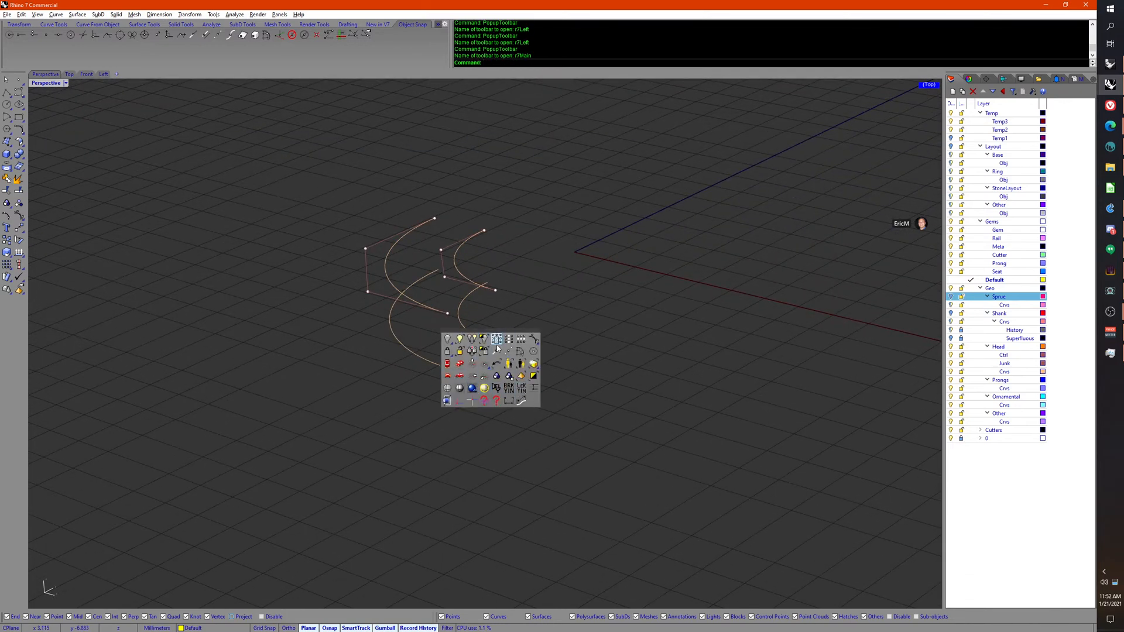
{"action": "middle_click", "coordinate": [495, 349]}
{"action": "middle_click", "coordinate": [483, 364]}
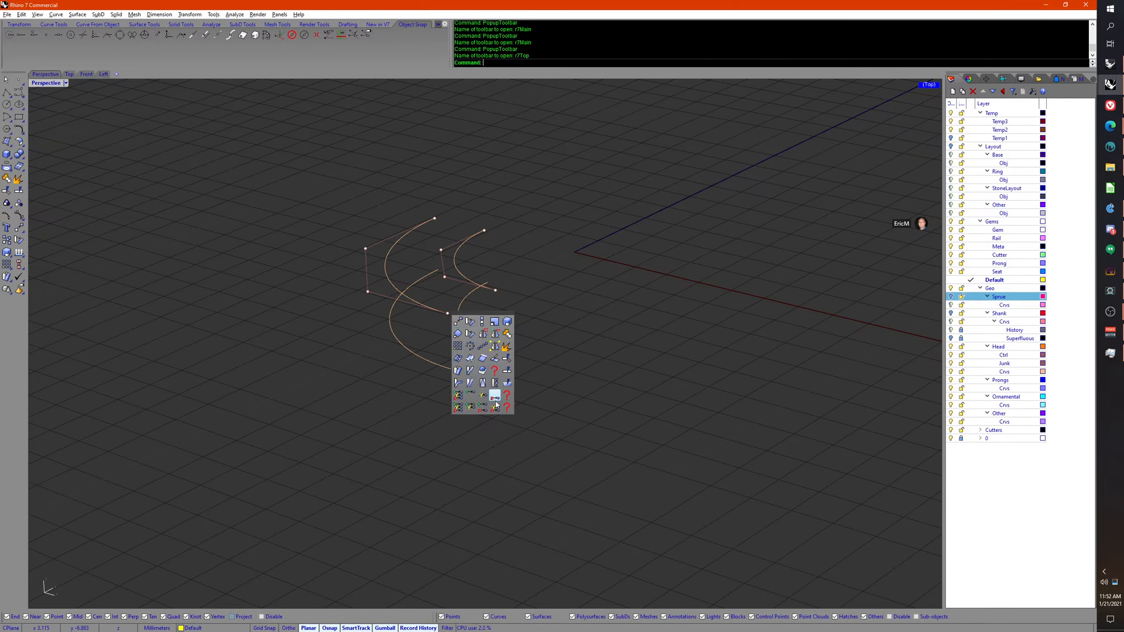
{"action": "middle_click", "coordinate": [483, 358]}
{"action": "left_click", "coordinate": [477, 358]}
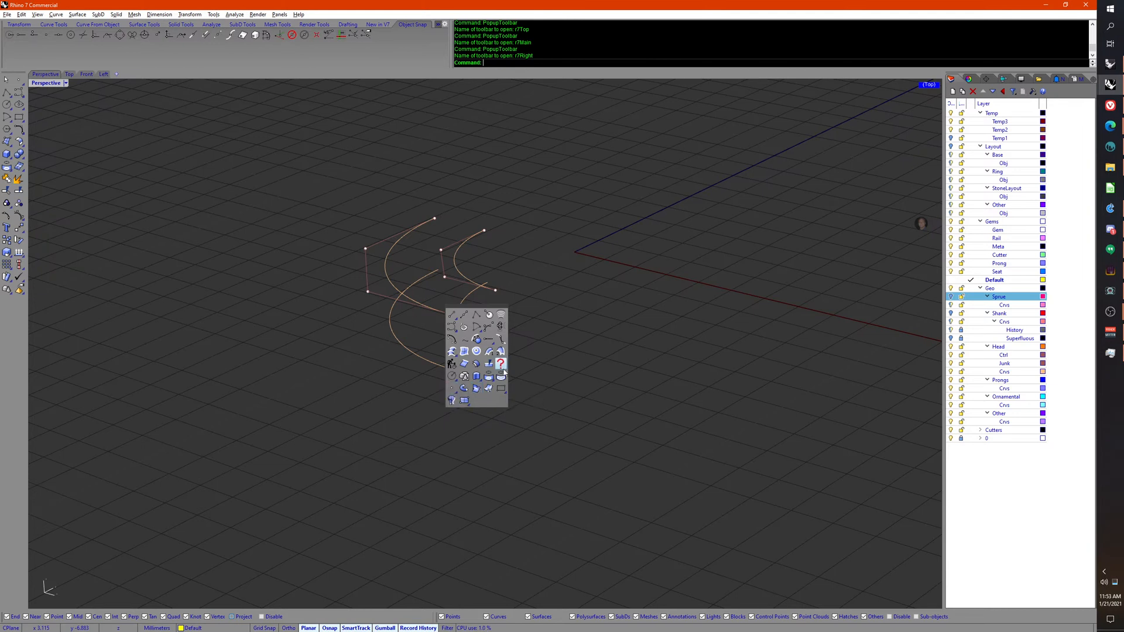
Step: Show the r7Left popup toolbar, open its unassigned Macro 91 button in the Button Editor and cancel without changes
{"action": "left_click", "coordinate": [501, 365]}
{"action": "left_click", "coordinate": [502, 370]}
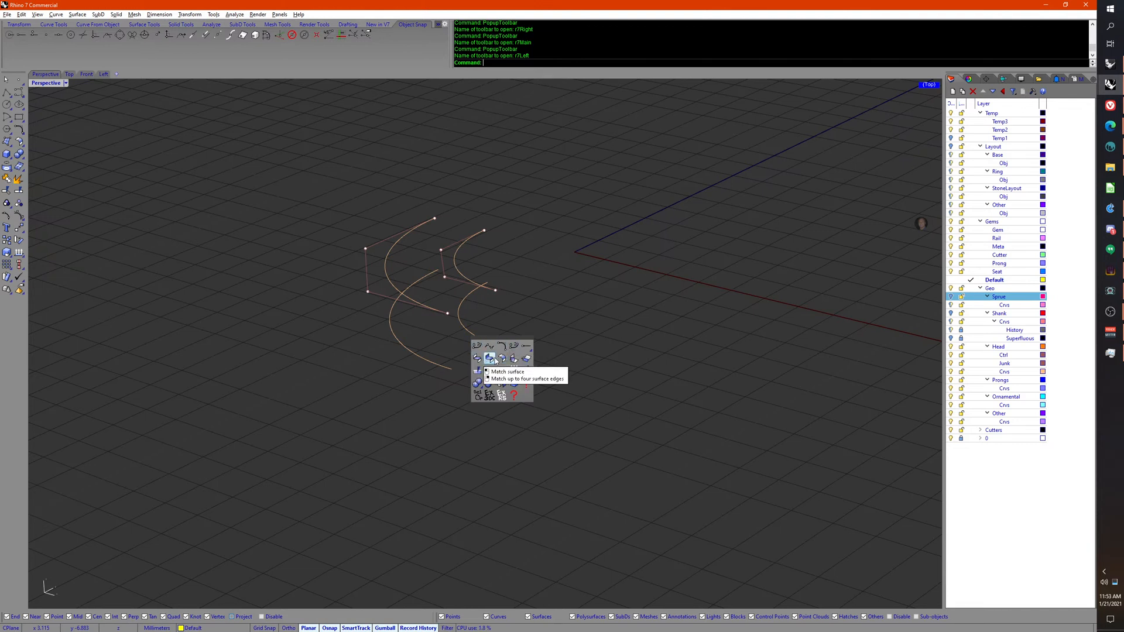
{"action": "middle_click", "coordinate": [496, 360]}
{"action": "right_click", "coordinate": [496, 359]}
{"action": "middle_click", "coordinate": [472, 370]}
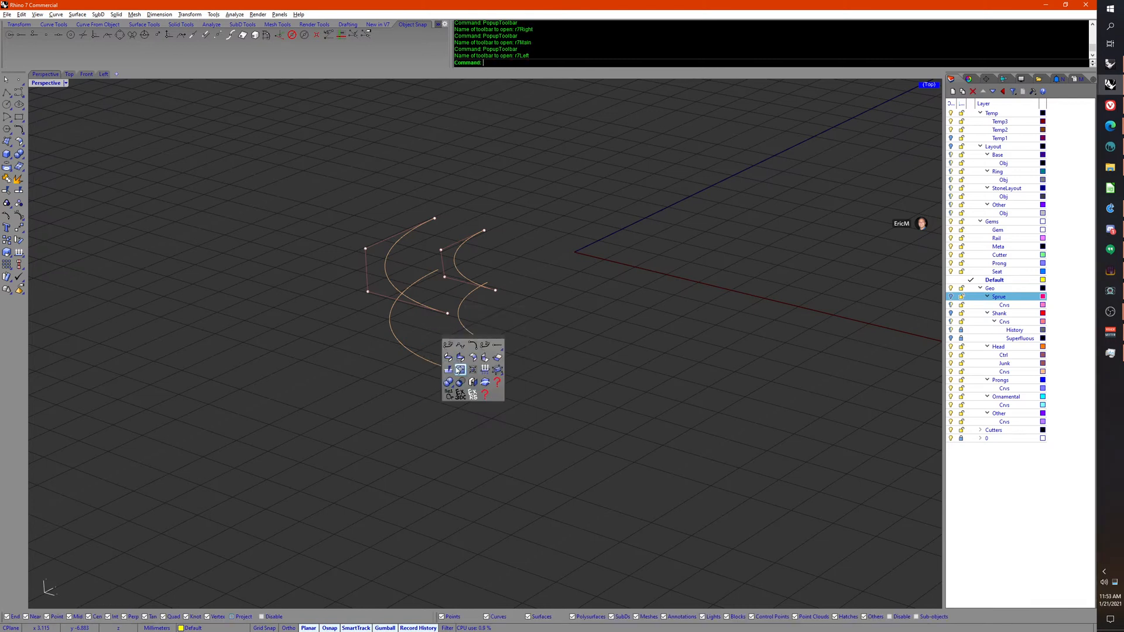
{"action": "right_click", "coordinate": [486, 395], "text": "shift"}
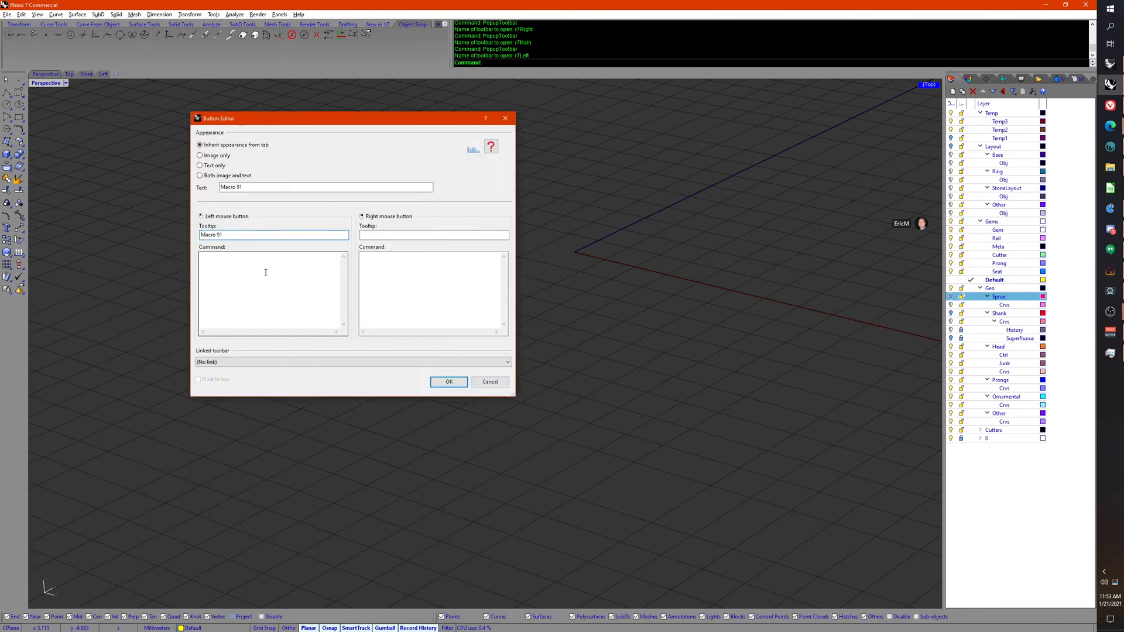
{"action": "left_click", "coordinate": [490, 382]}
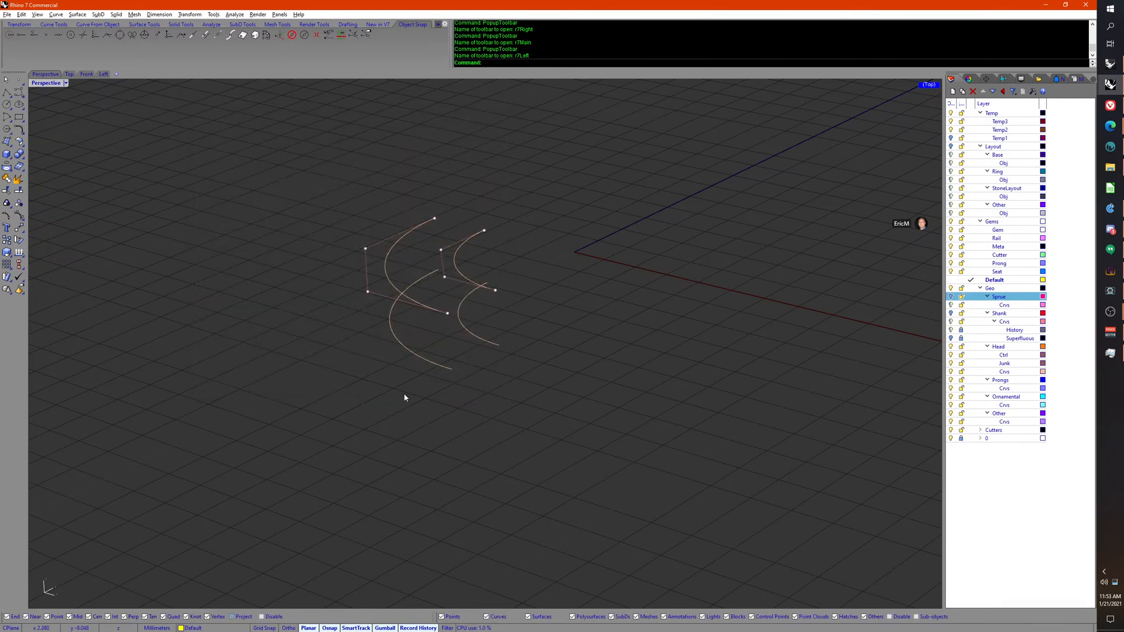
Step: Examine the four arc curves and their control points from several angles, briefly selecting the two lower curves
{"action": "right_click_drag", "start_coordinate": [404, 397], "coordinate": [426, 409]}
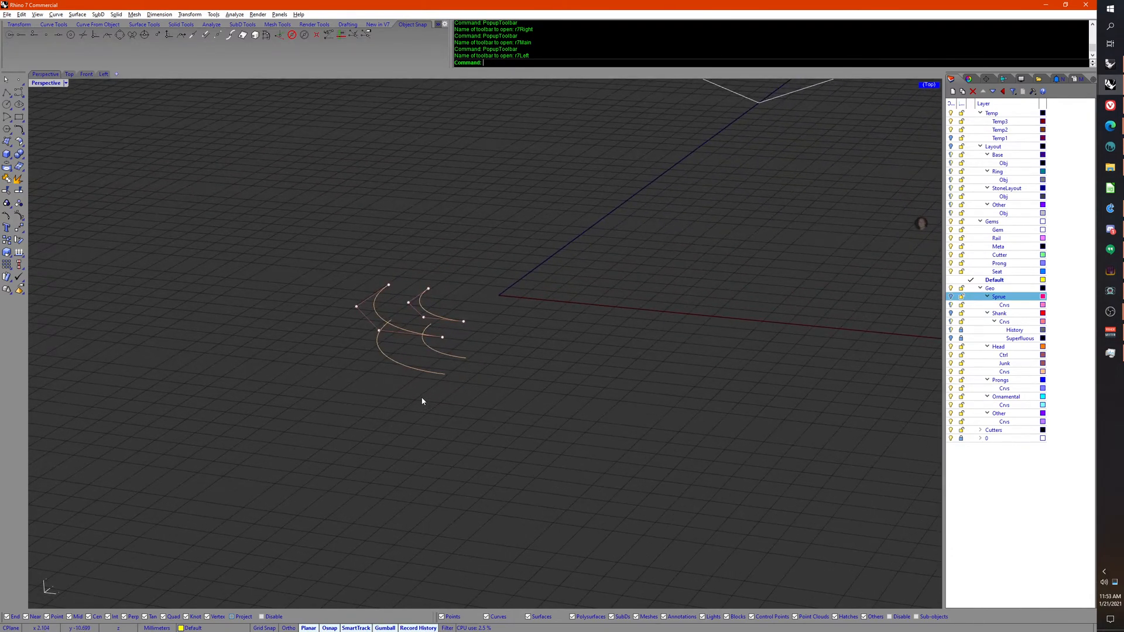
{"action": "right_click_drag", "start_coordinate": [420, 402], "coordinate": [408, 355]}
{"action": "scroll", "coordinate": [407, 355], "scroll_direction": "up", "scroll_amount": 2}
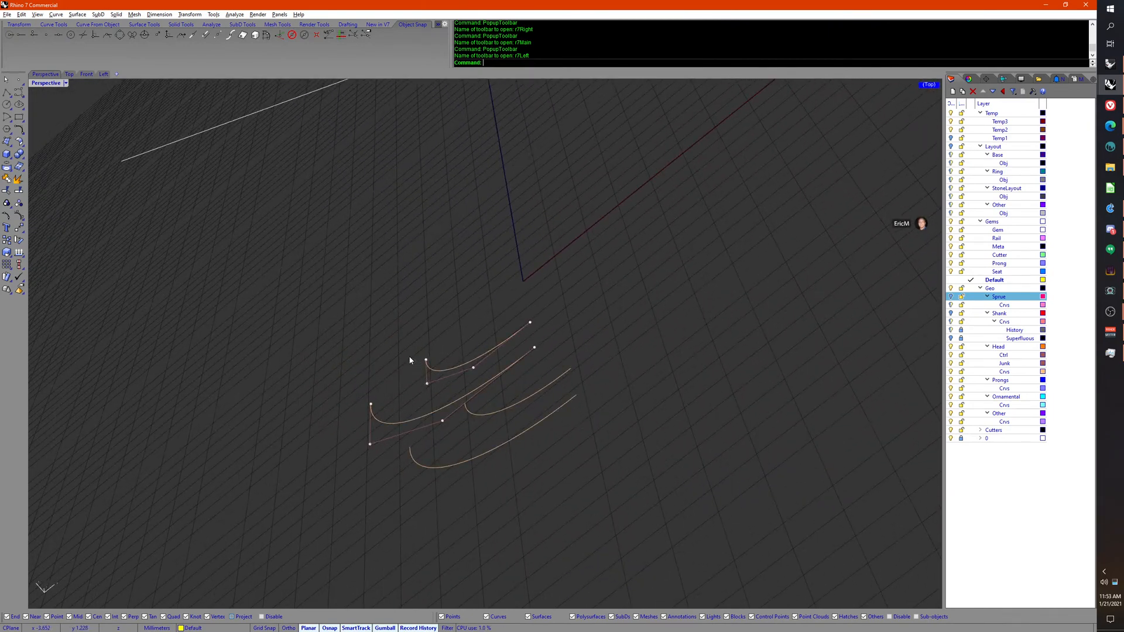
{"action": "right_click_drag", "start_coordinate": [508, 443], "coordinate": [515, 471]}
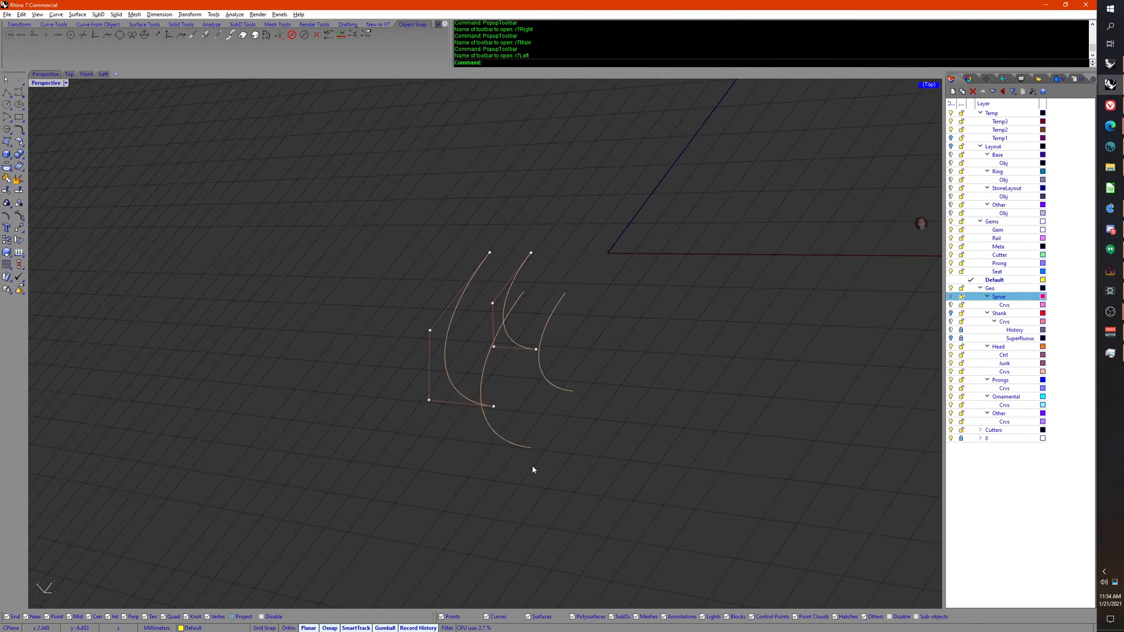
{"action": "mouse_move", "coordinate": [532, 470]}
{"action": "right_mouse_down"}
{"action": "mouse_move", "coordinate": [537, 459]}
{"action": "mouse_move", "coordinate": [553, 473]}
{"action": "right_mouse_up"}
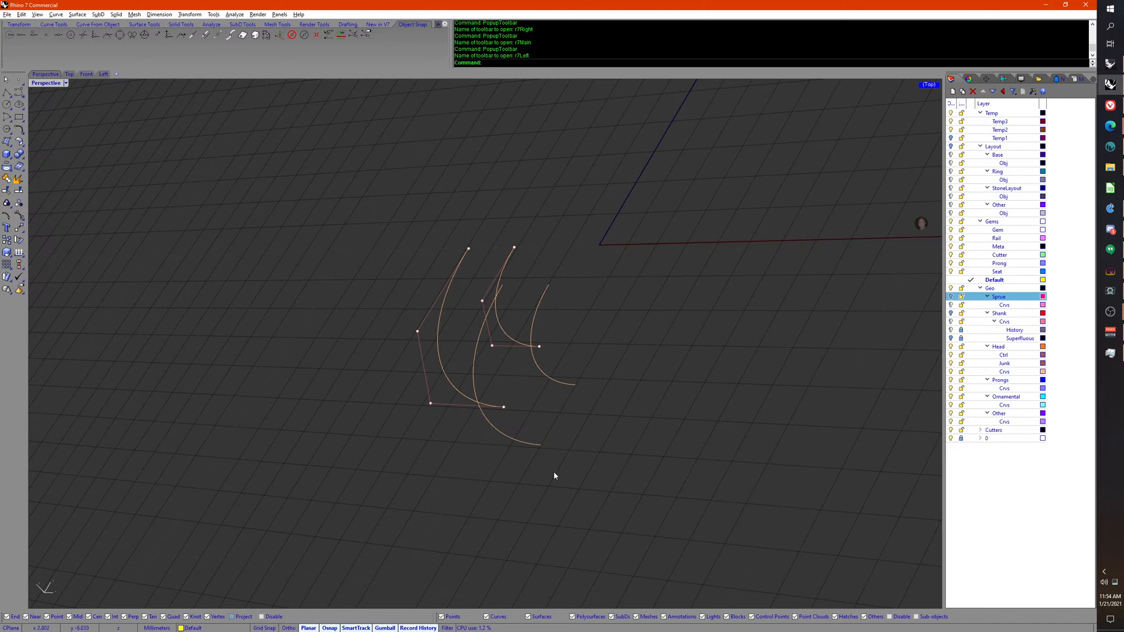
{"action": "right_click_drag", "start_coordinate": [567, 484], "coordinate": [567, 444]}
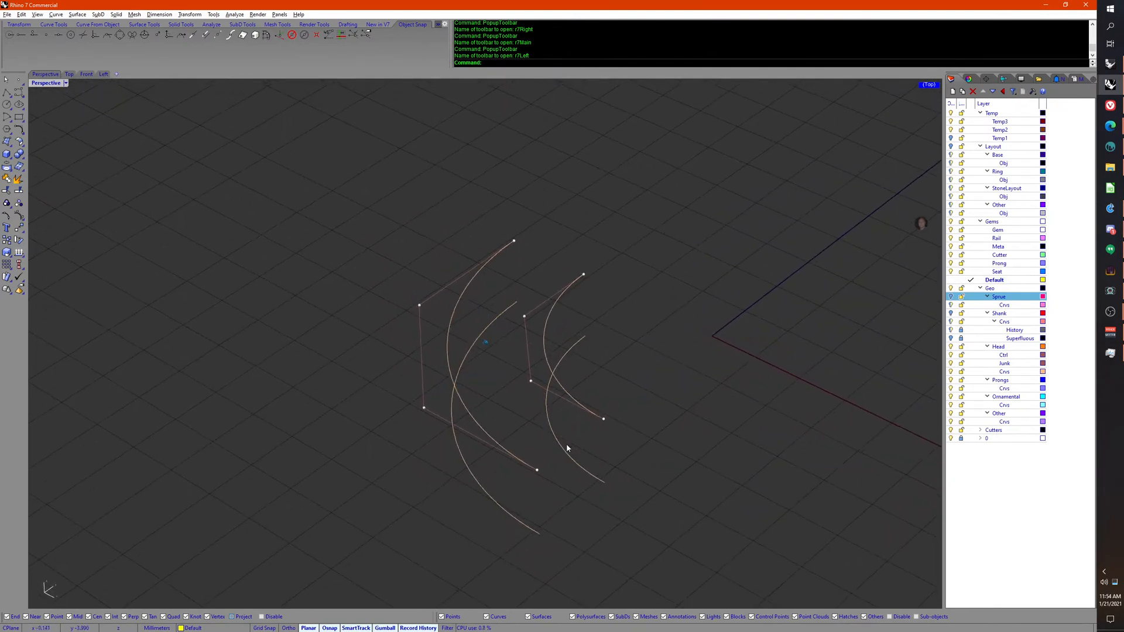
{"action": "left_click", "coordinate": [503, 432]}
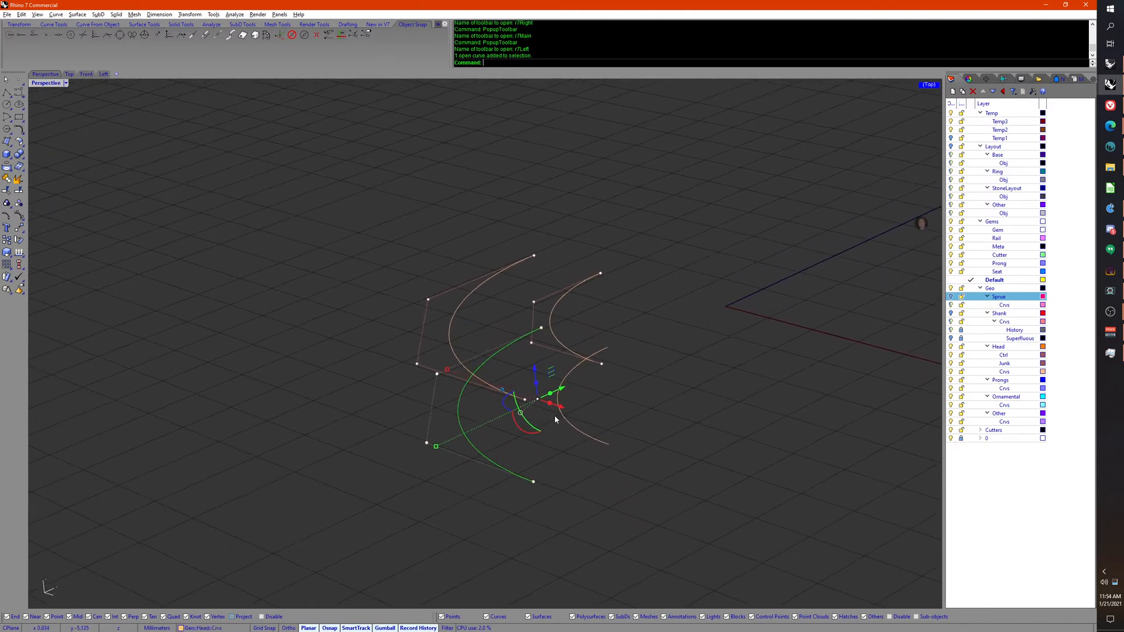
{"action": "left_click", "coordinate": [555, 416], "text": "shift"}
{"action": "left_click", "coordinate": [601, 489]}
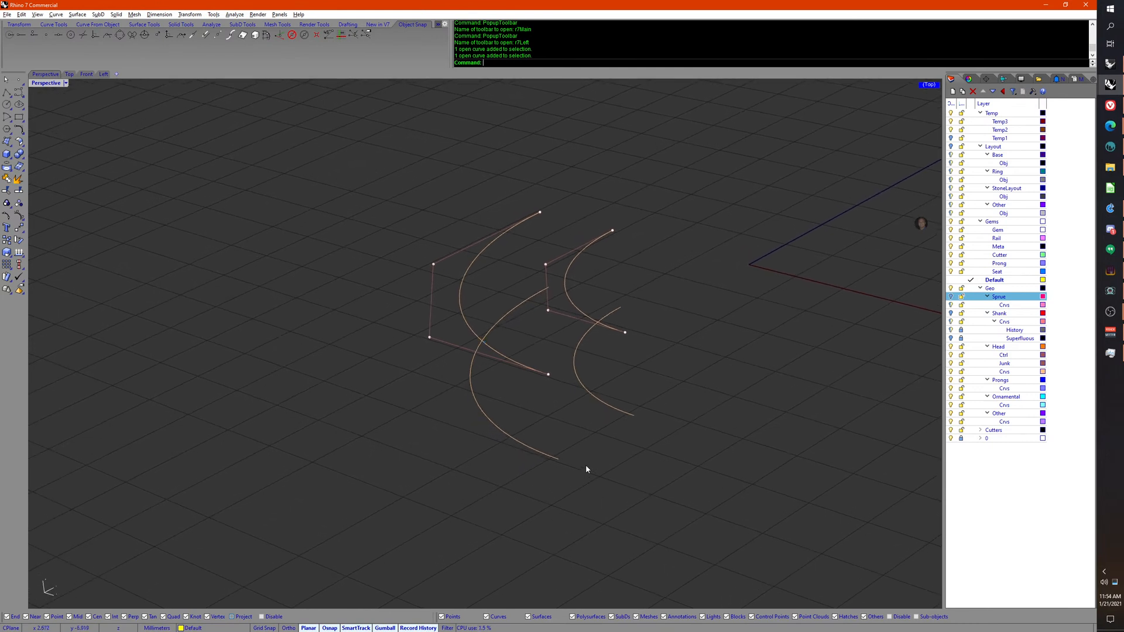
Step: Loft the four arc curves in sequence around the profile as a closed loft with the Straight sections style
{"action": "middle_click", "coordinate": [581, 463]}
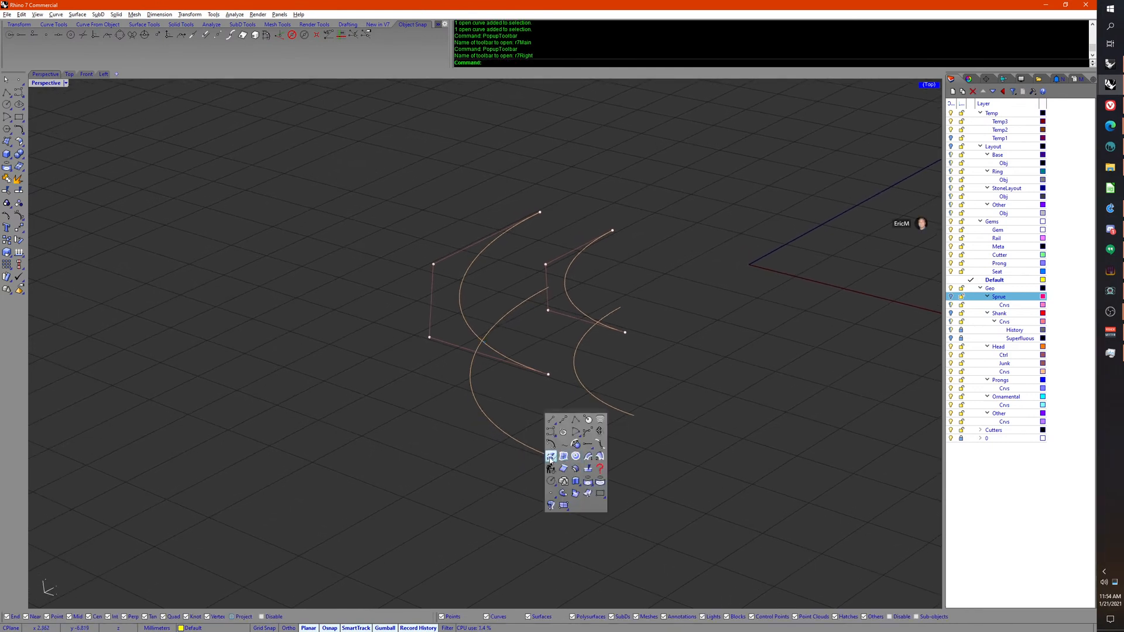
{"action": "left_click", "coordinate": [551, 459]}
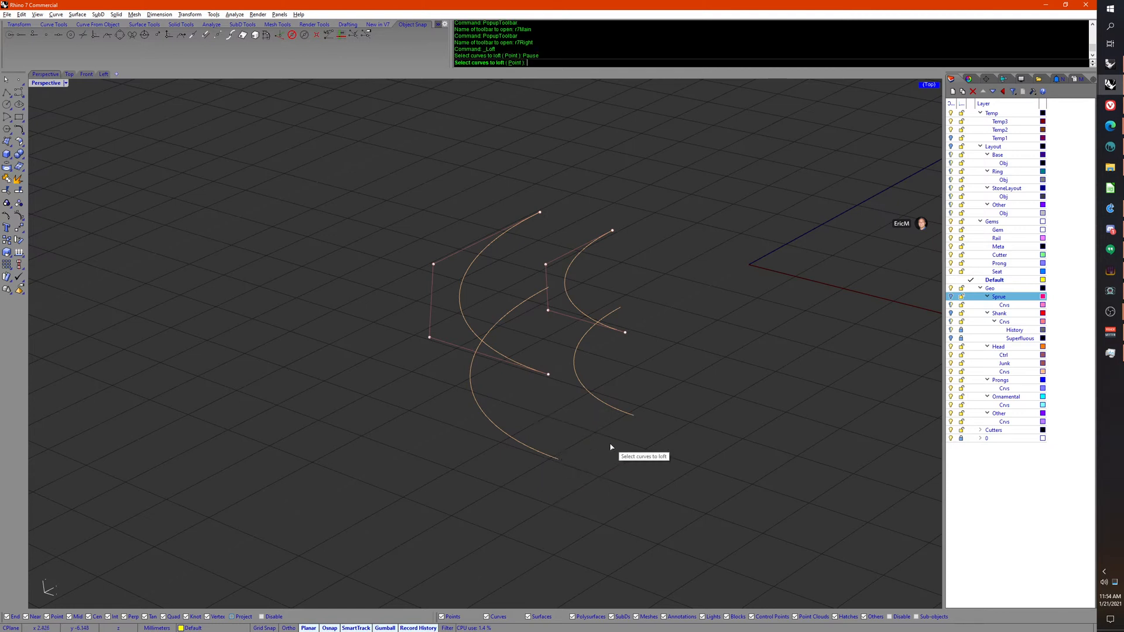
{"action": "left_click", "coordinate": [621, 412]}
{"action": "left_click", "coordinate": [581, 315]}
{"action": "left_click", "coordinate": [513, 361]}
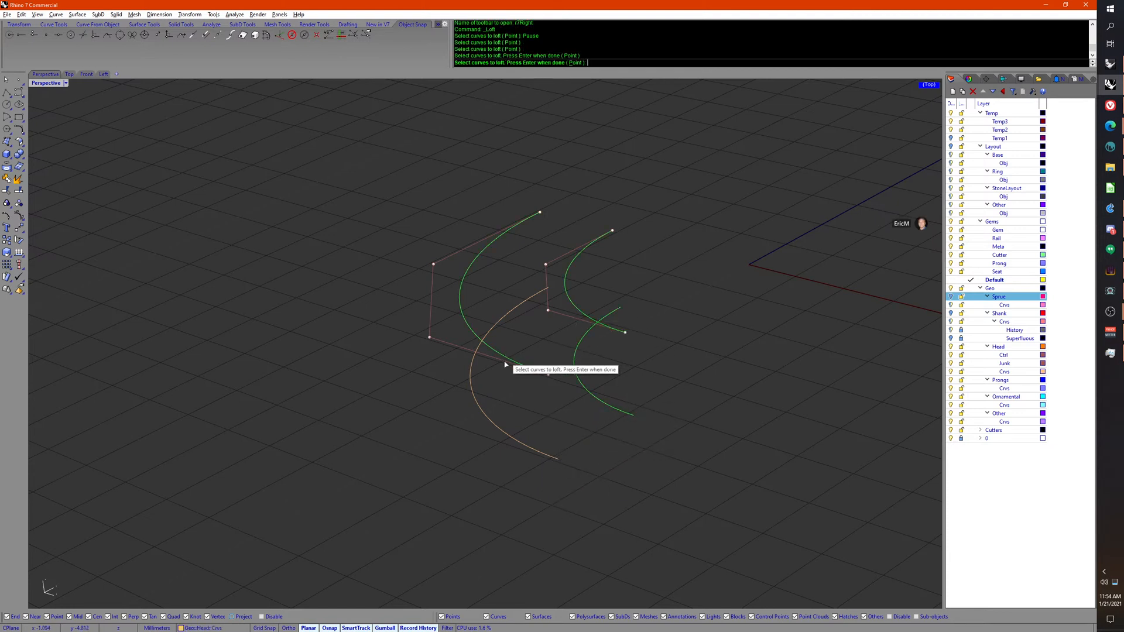
{"action": "left_click", "coordinate": [529, 452]}
{"action": "right_click_drag", "start_coordinate": [610, 456], "coordinate": [609, 437]}
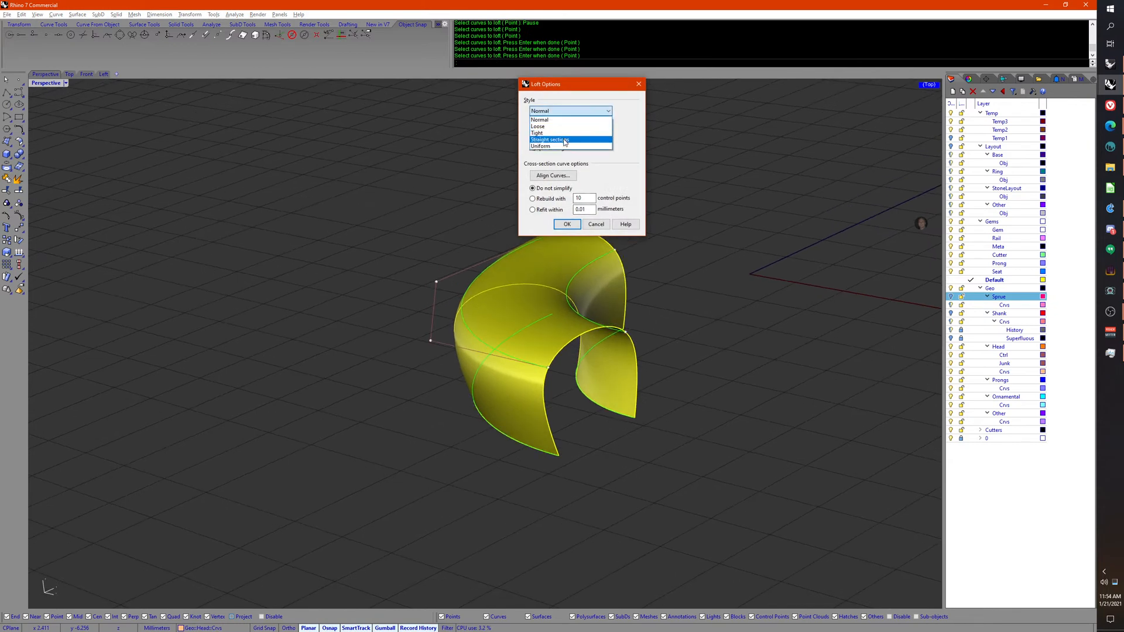
{"action": "left_click", "coordinate": [564, 140]}
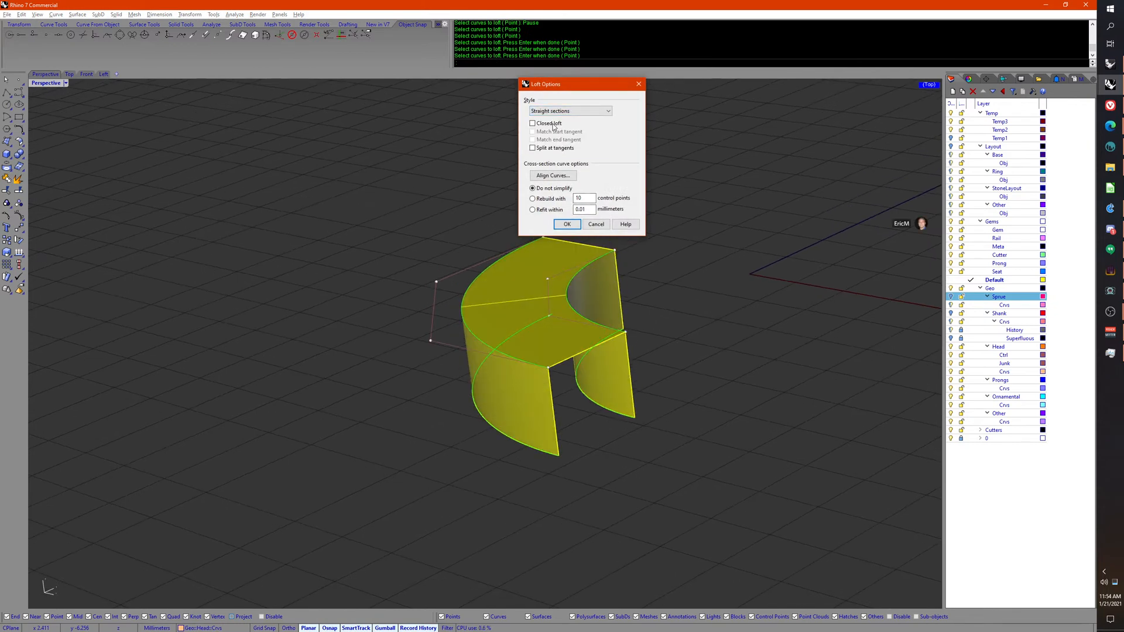
{"action": "left_click", "coordinate": [574, 227]}
Step: Set the object display mode of the lofted polysurface to Wireframe
{"action": "left_click", "coordinate": [553, 296]}
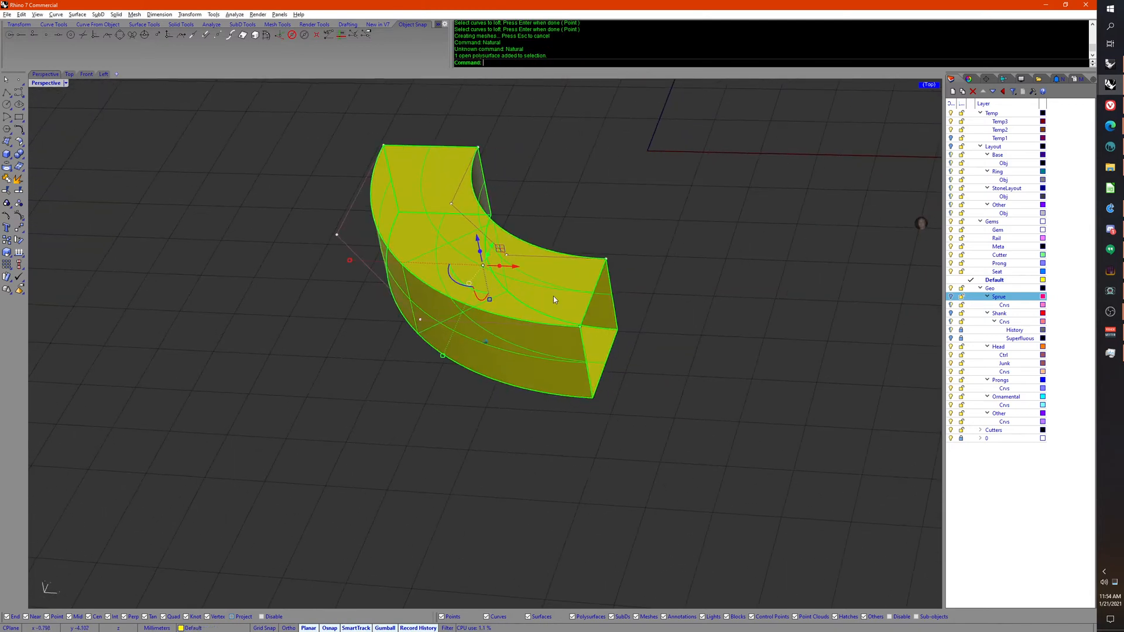
{"action": "right_click_drag", "start_coordinate": [553, 296], "coordinate": [563, 302]}
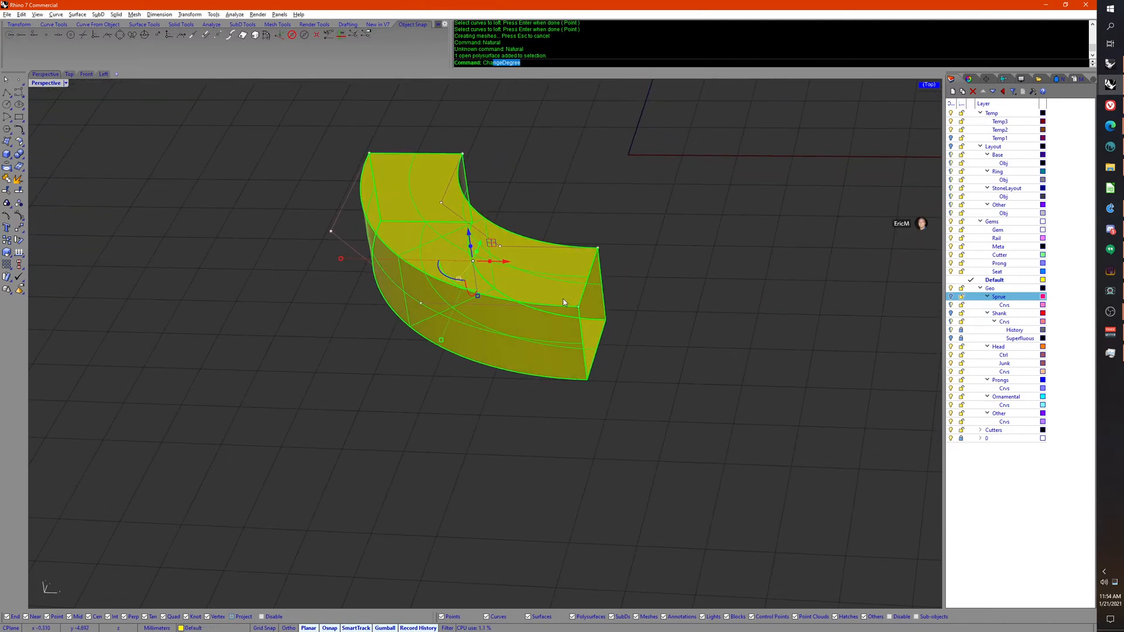
{"action": "key", "text": "Escape"}
{"action": "key", "text": "Return"}
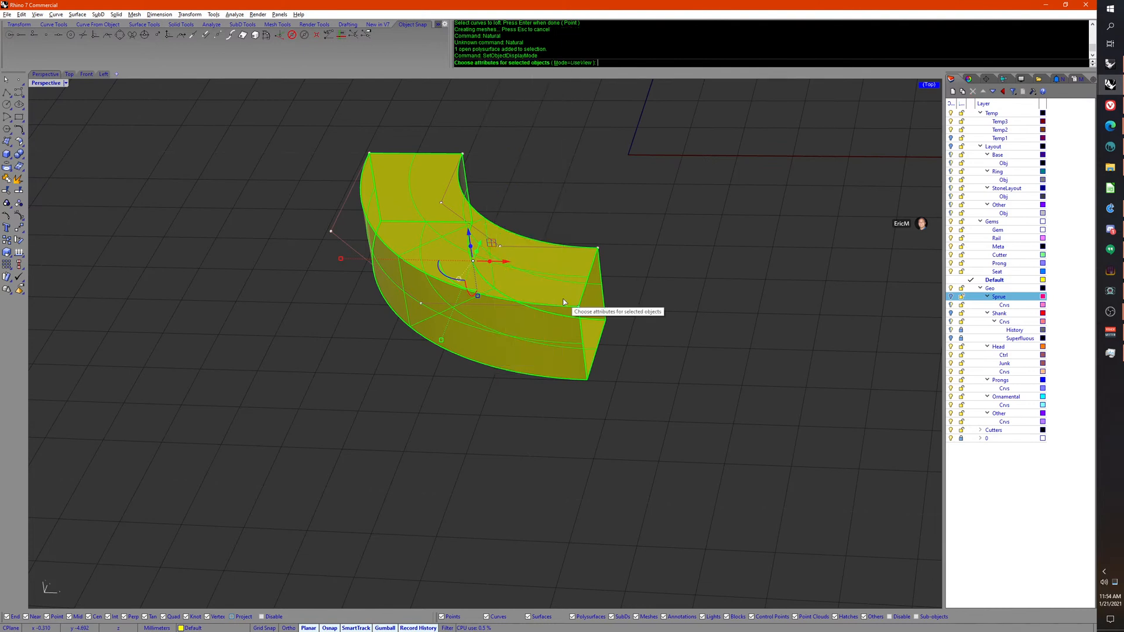
{"action": "type", "text": "m"}
{"action": "key", "text": "Return"}
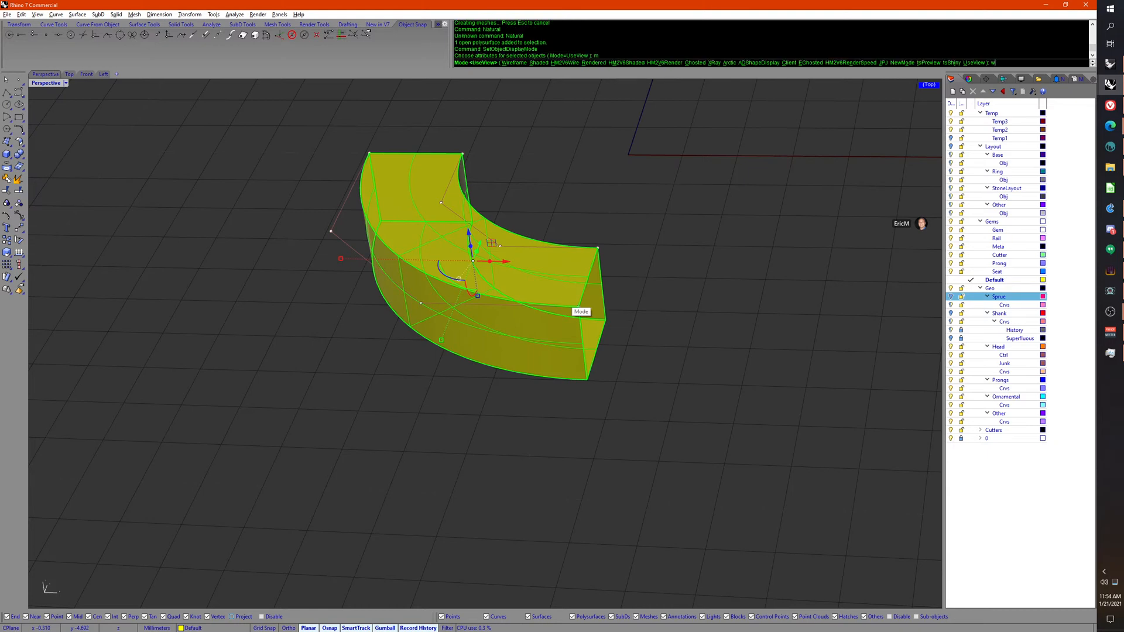
{"action": "type", "text": "w"}
{"action": "key", "text": "Return"}
{"action": "right_click_drag", "start_coordinate": [563, 300], "coordinate": [597, 310]}
{"action": "left_click", "coordinate": [669, 325]}
{"action": "left_click", "coordinate": [571, 335]}
{"action": "left_click", "coordinate": [697, 351]}
Step: Select the four loft input curves, excluding the polysurface, change them to the Junk layer under Head and hide that layer
{"action": "left_click", "coordinate": [594, 263]}
{"action": "right_click", "coordinate": [598, 310]}
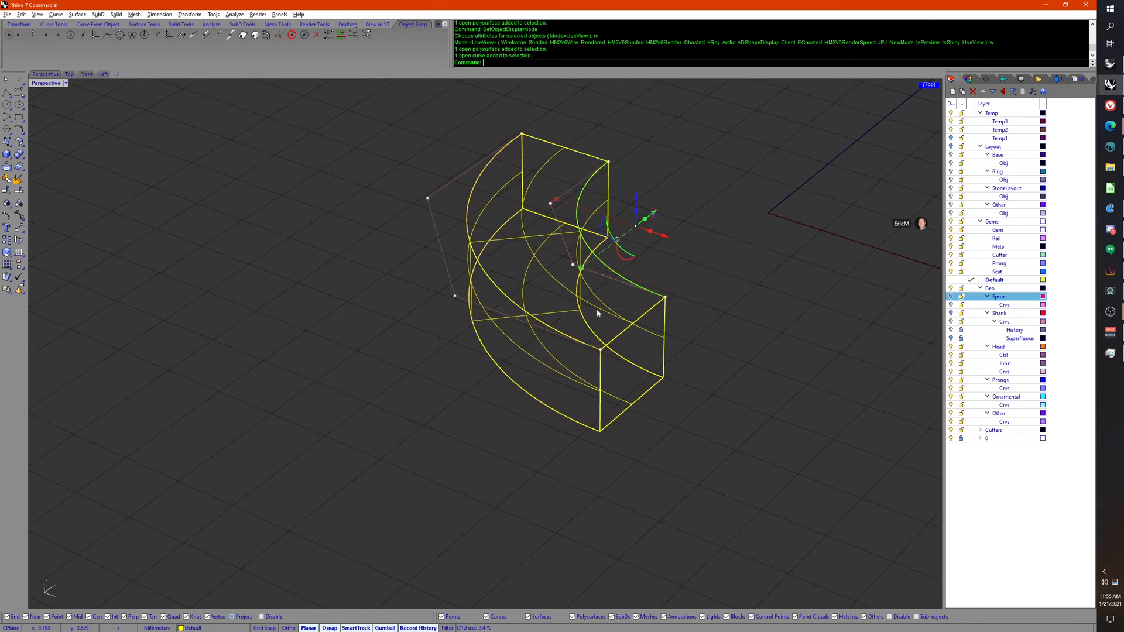
{"action": "left_click", "coordinate": [588, 327], "text": "shift"}
{"action": "right_click", "coordinate": [588, 327]}
{"action": "left_click", "coordinate": [517, 387], "text": "shift"}
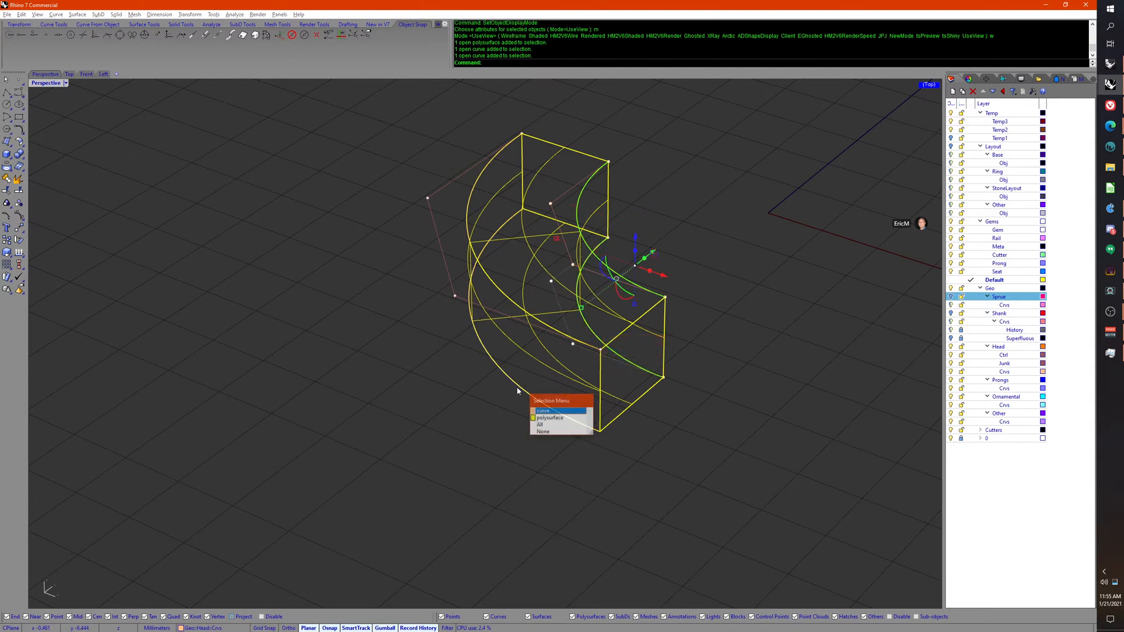
{"action": "right_click", "coordinate": [517, 387]}
{"action": "left_click", "coordinate": [490, 281], "text": "shift"}
{"action": "right_click", "coordinate": [489, 281]}
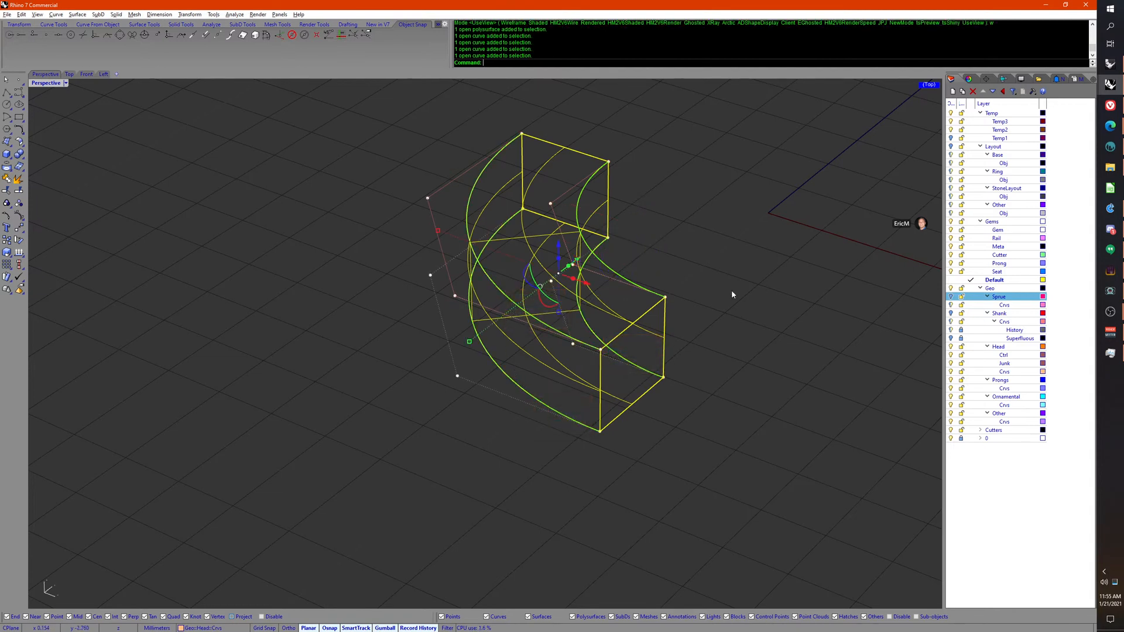
{"action": "right_click_drag", "start_coordinate": [732, 294], "coordinate": [751, 280]}
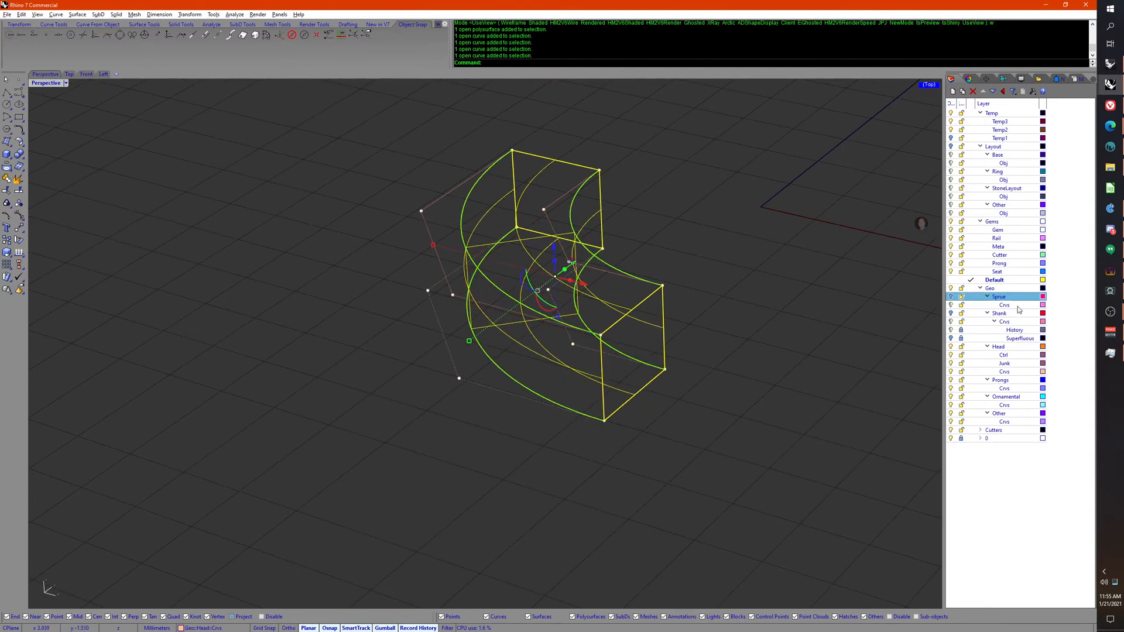
{"action": "right_click", "coordinate": [1004, 366]}
{"action": "left_click", "coordinate": [1030, 517]}
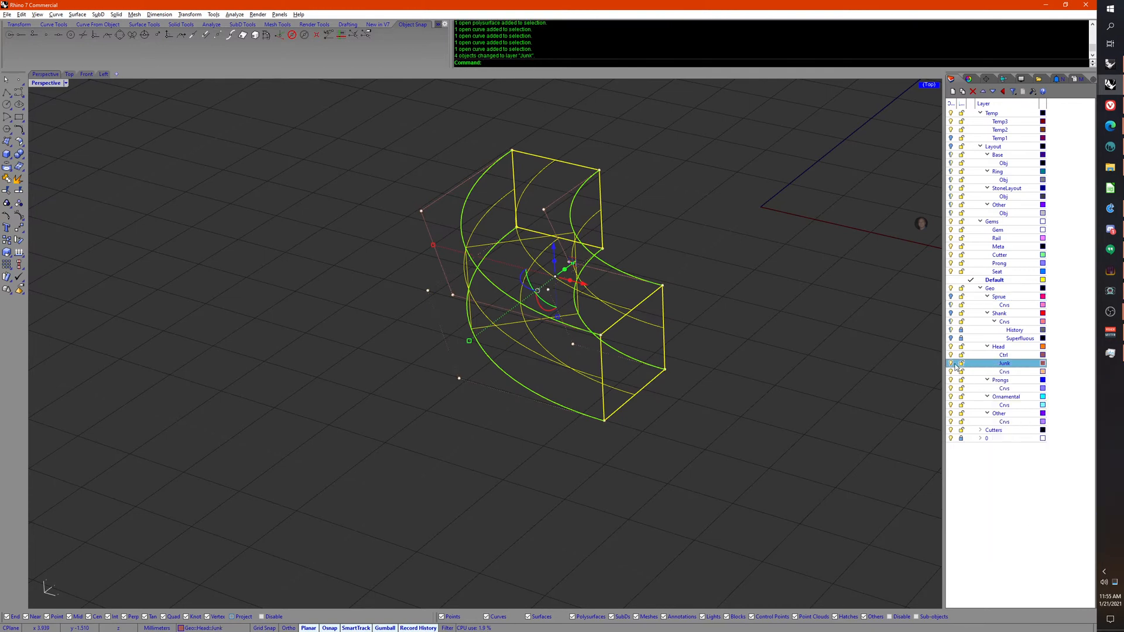
Step: Try moving the outer corner control point at one end of the loft with the gumball and undo the moves
{"action": "right_click_drag", "start_coordinate": [931, 367], "coordinate": [756, 386]}
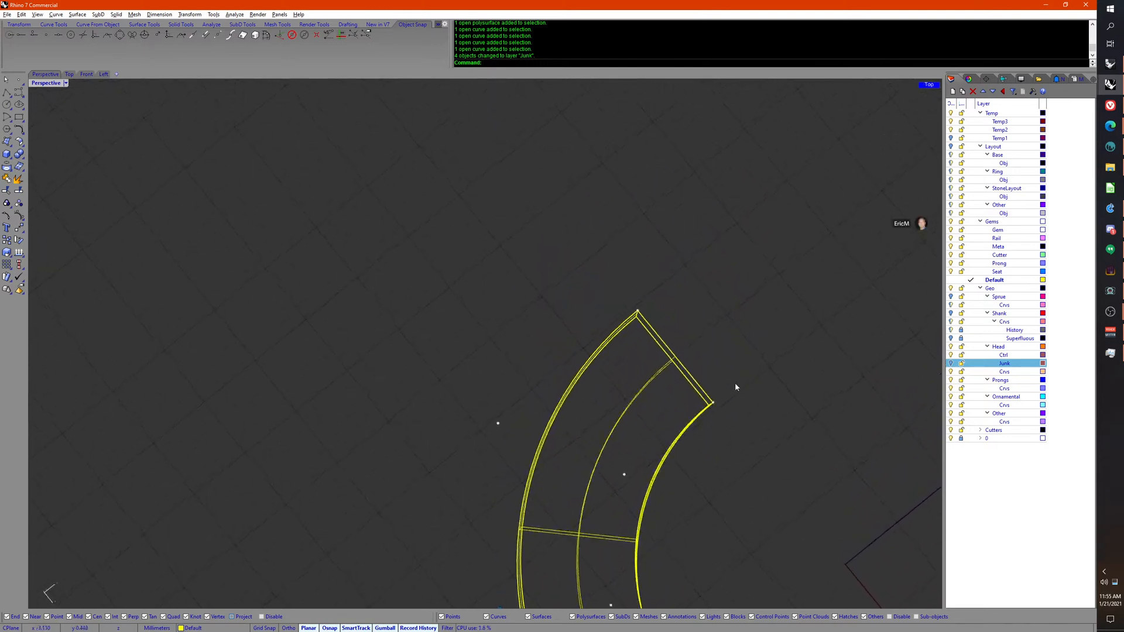
{"action": "mouse_move", "coordinate": [606, 285]}
{"action": "left_mouse_down"}
{"action": "mouse_move", "coordinate": [644, 324]}
{"action": "mouse_move", "coordinate": [615, 294]}
{"action": "left_mouse_up"}
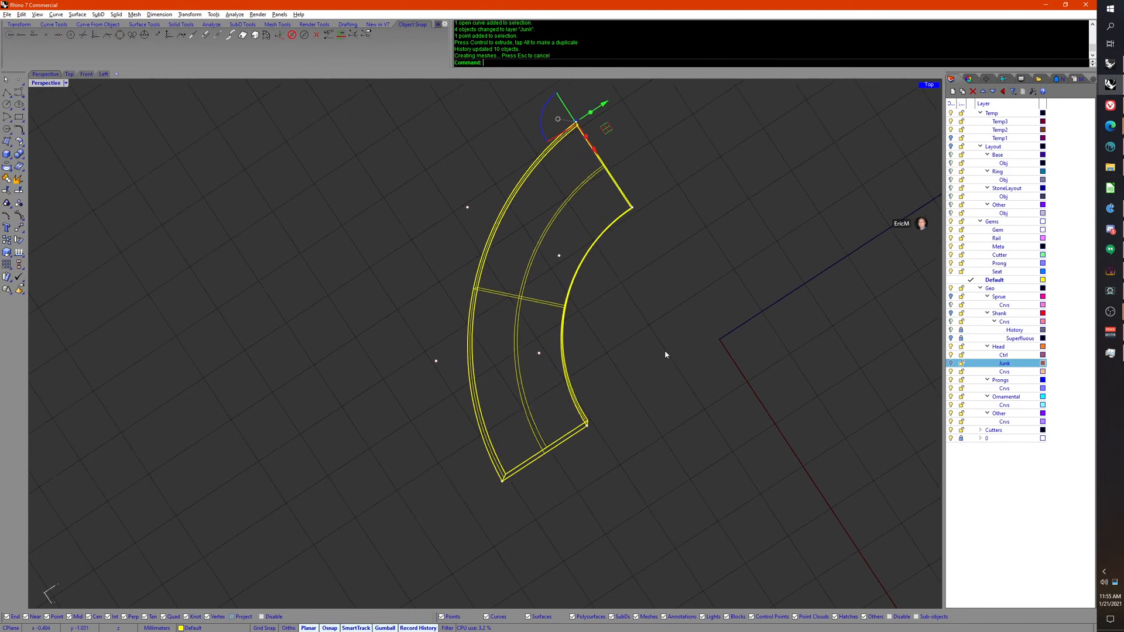
{"action": "key", "text": "ctrl+z"}
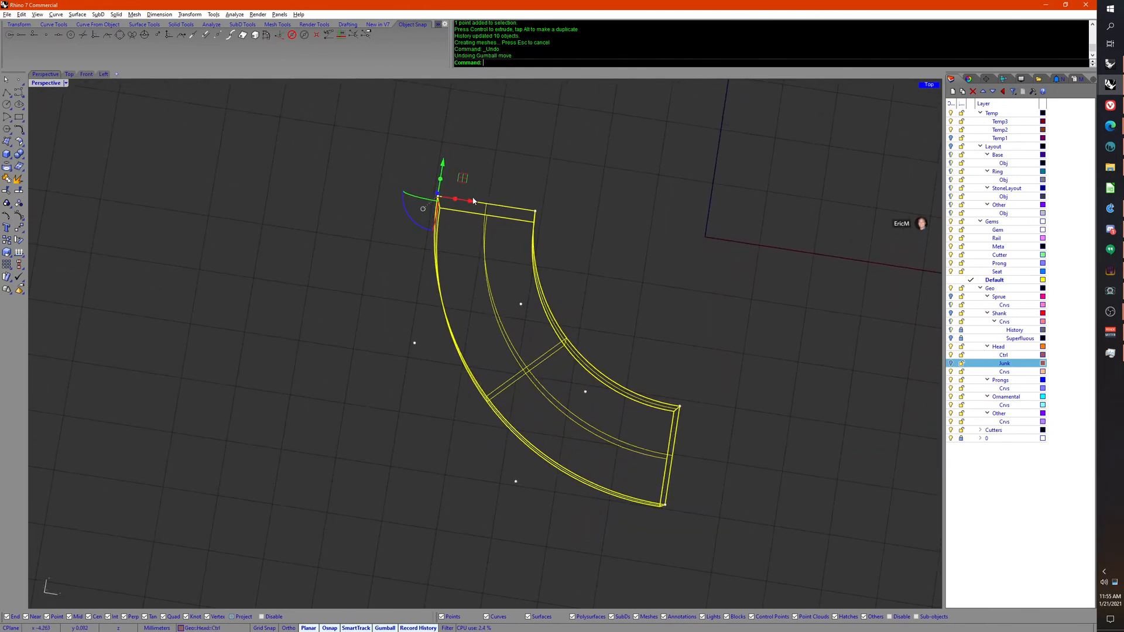
{"action": "left_click_drag", "start_coordinate": [476, 203], "coordinate": [477, 204]}
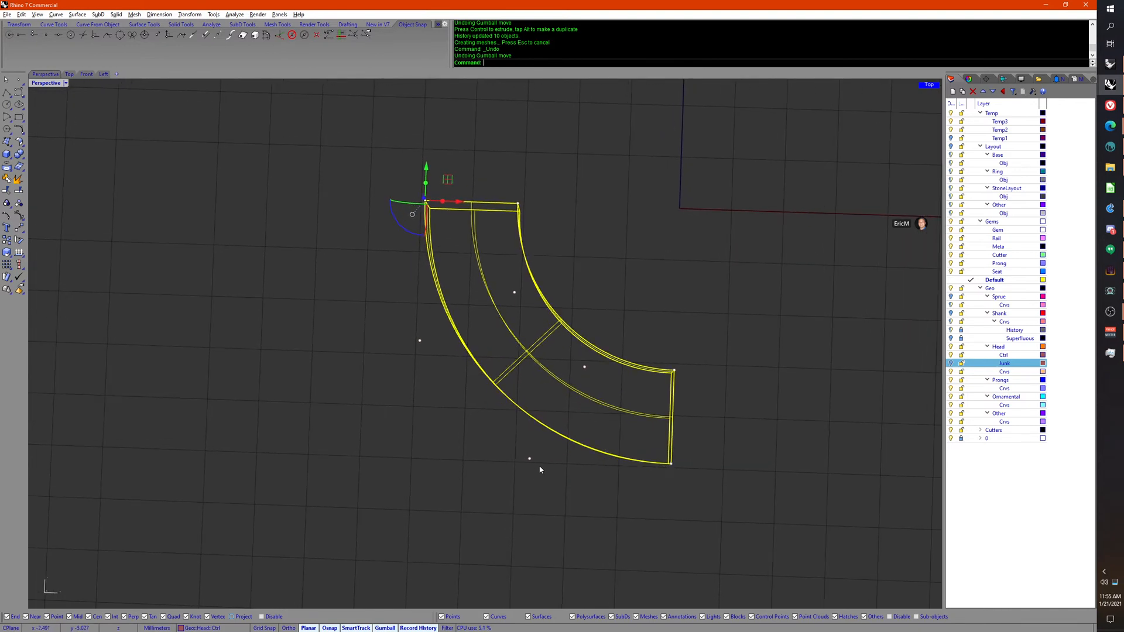
Step: Select the four control points nearest the lower end of the loft and move them along negative Y to lengthen it
{"action": "left_click_drag", "start_coordinate": [569, 475], "coordinate": [731, 347]}
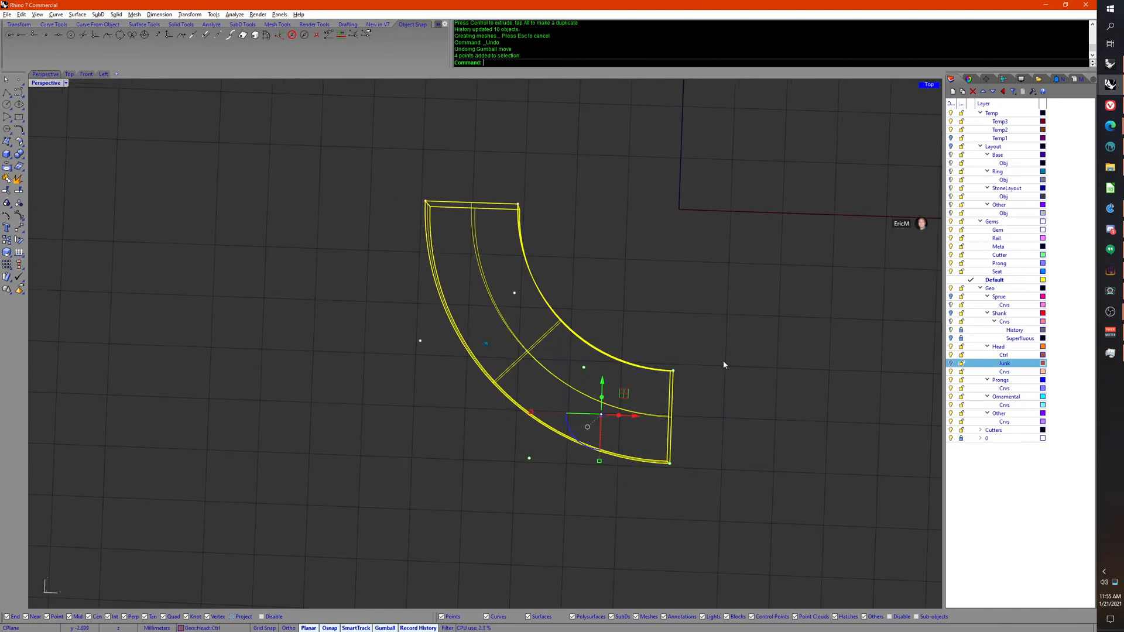
{"action": "middle_click", "coordinate": [721, 373]}
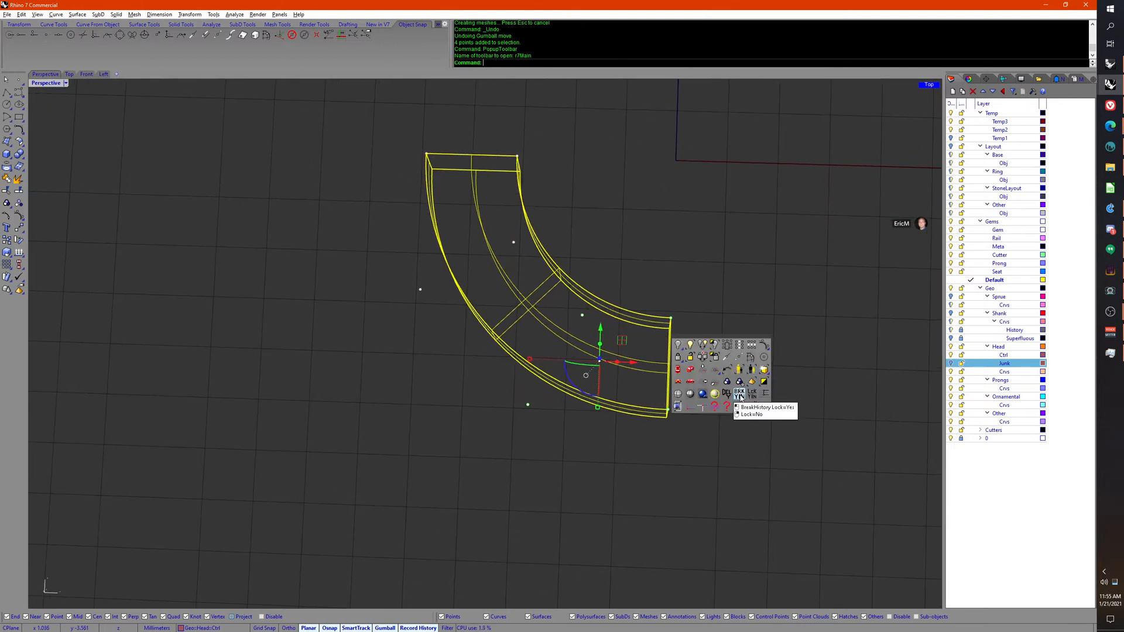
{"action": "left_click", "coordinate": [739, 395]}
{"action": "left_click_drag", "start_coordinate": [601, 330], "coordinate": [598, 401]}
Step: Try reshaping the loft by moving groups of its control points with the gumball and undo the moves
{"action": "left_click_drag", "start_coordinate": [482, 484], "coordinate": [592, 343]}
{"action": "left_click_drag", "start_coordinate": [581, 410], "coordinate": [602, 412]}
{"action": "right_click_drag", "start_coordinate": [785, 415], "coordinate": [726, 404]}
{"action": "left_click_drag", "start_coordinate": [369, 223], "coordinate": [576, 344]}
{"action": "right_click_drag", "start_coordinate": [576, 344], "coordinate": [556, 328]}
{"action": "left_click_drag", "start_coordinate": [492, 240], "coordinate": [490, 274]}
{"action": "right_click_drag", "start_coordinate": [555, 386], "coordinate": [623, 383]}
{"action": "key", "text": "ctrl+z"}
{"action": "key", "text": "ctrl+z"}
{"action": "key", "text": "ctrl+z"}
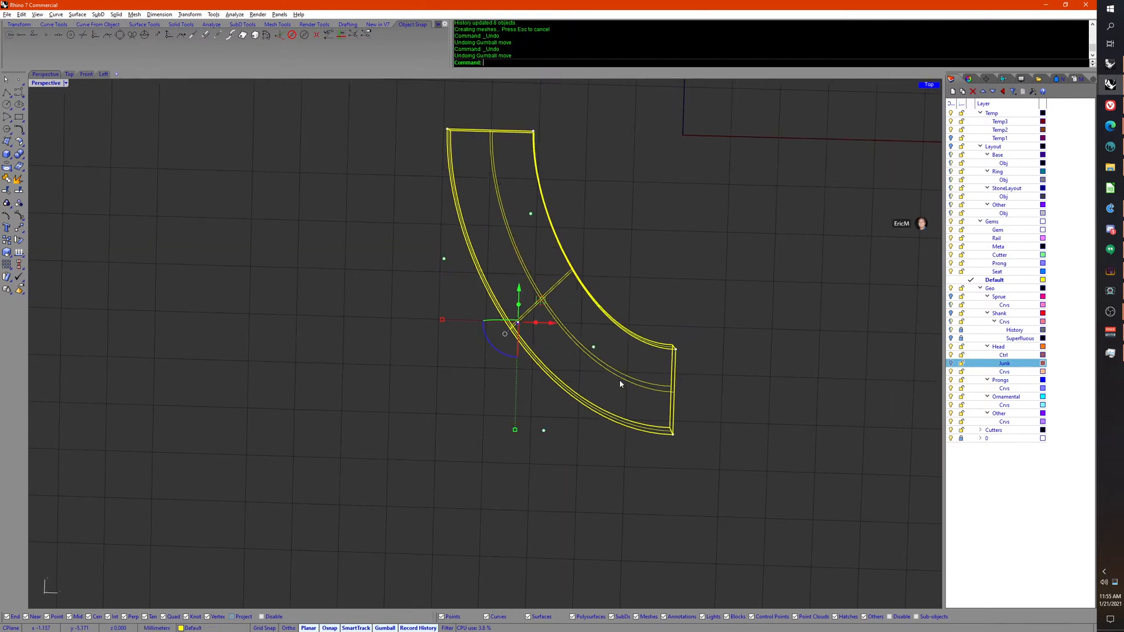
Step: Undo the earlier control point moves on the loft, keeping the Junk layer hidden
{"action": "right_click_drag", "start_coordinate": [508, 380], "coordinate": [477, 347]}
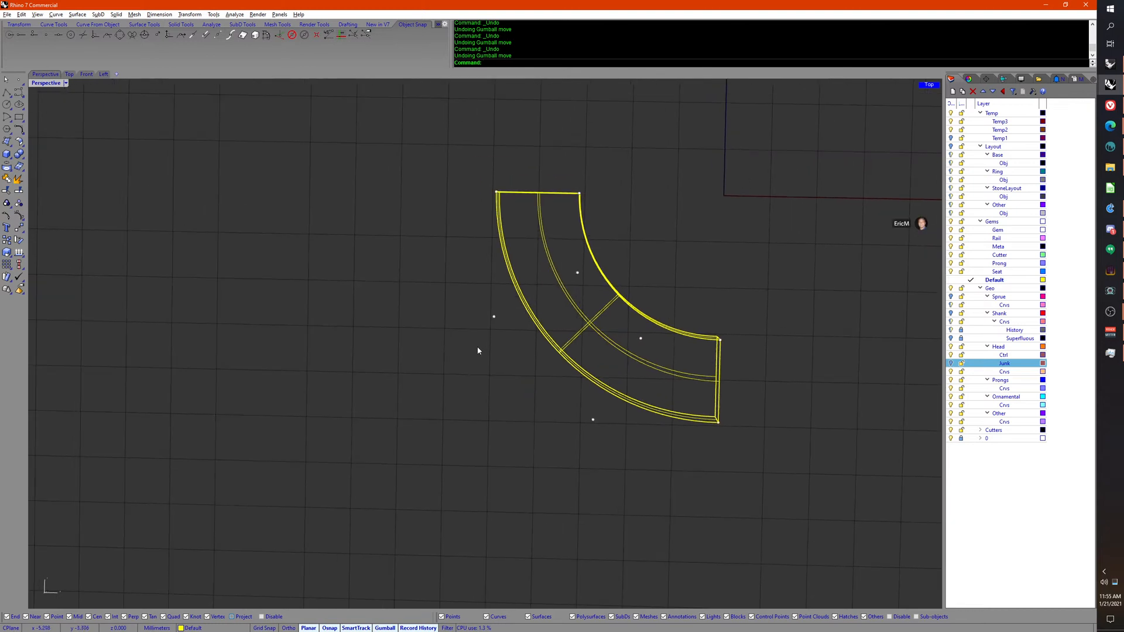
{"action": "key", "text": "ctrl+z"}
{"action": "key", "text": "ctrl+z"}
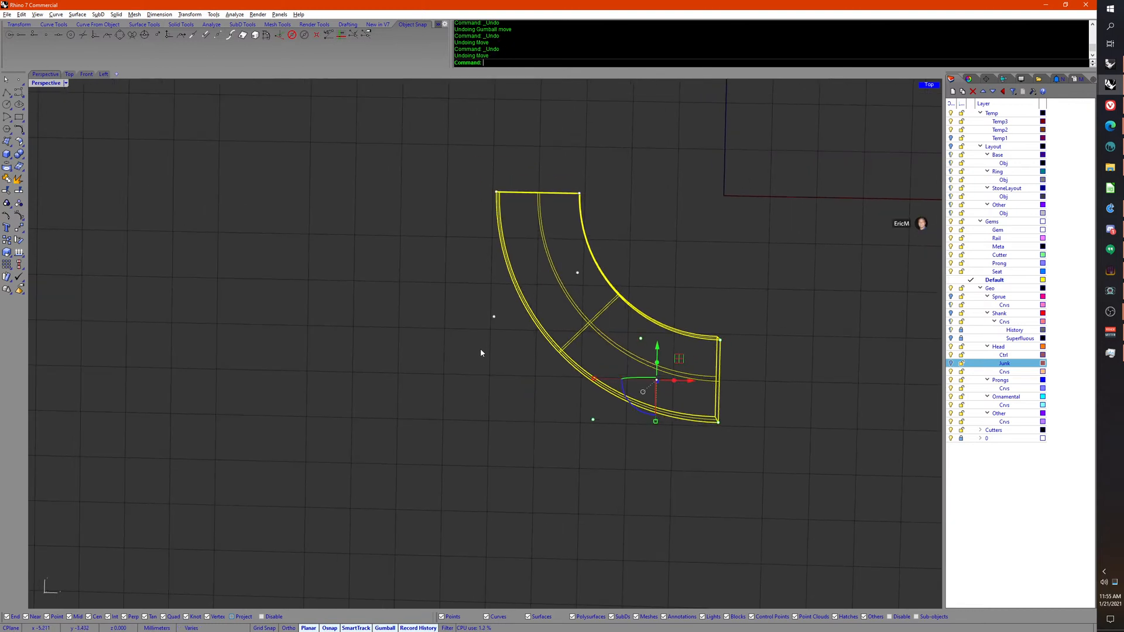
{"action": "key", "text": "ctrl+z"}
{"action": "key", "text": "ctrl+y"}
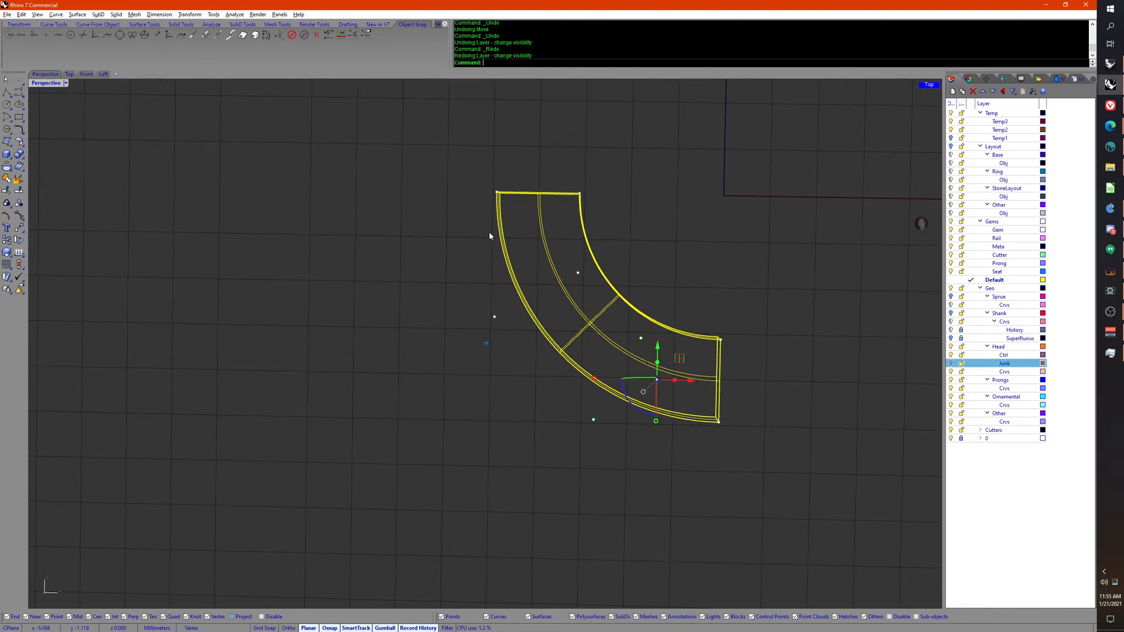
Step: Try moving the control points at the loft's upper end and its outer bend with the gumball and undo the moves
{"action": "left_click_drag", "start_coordinate": [445, 162], "coordinate": [528, 195]}
{"action": "left_click_drag", "start_coordinate": [460, 272], "coordinate": [591, 363]}
{"action": "left_click_drag", "start_coordinate": [576, 305], "coordinate": [553, 305]}
{"action": "key", "text": "ctrl+z"}
{"action": "key", "text": "ctrl+z"}
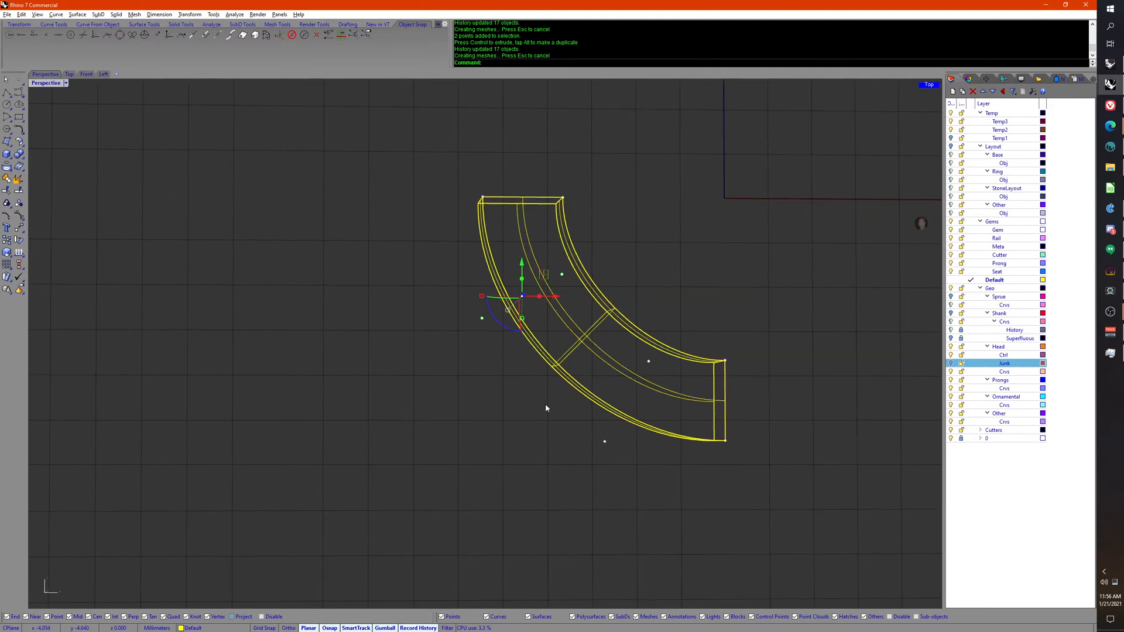
Step: Try shifting groups of control points on the upper half of the loft along negative X with the gumball
{"action": "left_click_drag", "start_coordinate": [467, 136], "coordinate": [604, 330]}
{"action": "left_click_drag", "start_coordinate": [580, 256], "coordinate": [541, 255]}
{"action": "left_click_drag", "start_coordinate": [409, 325], "coordinate": [508, 252]}
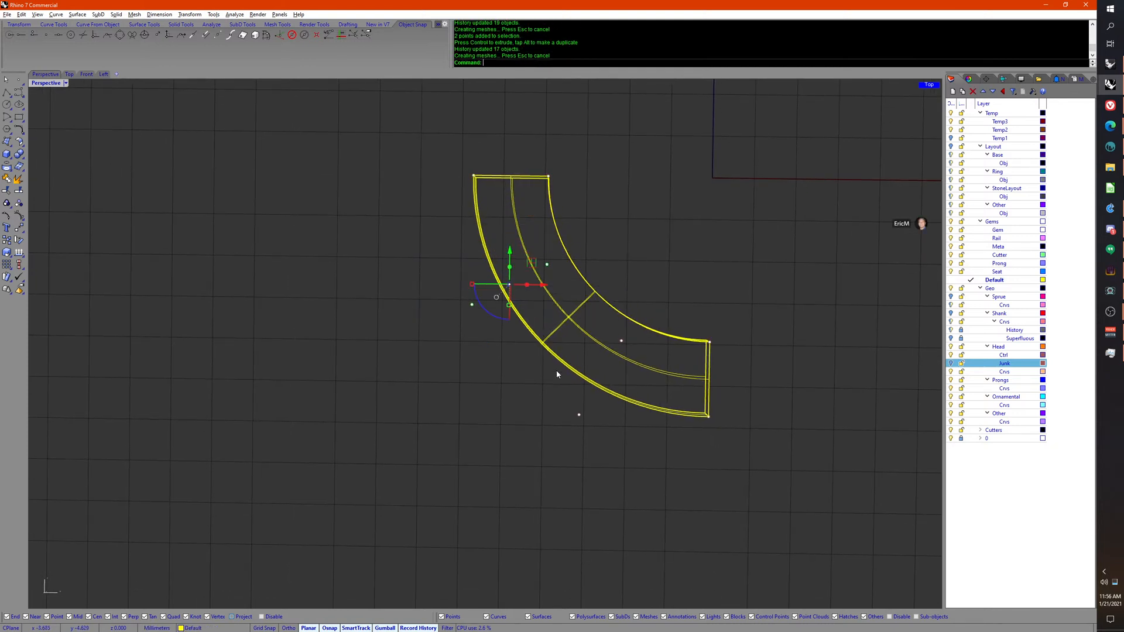
{"action": "right_click_drag", "start_coordinate": [556, 371], "coordinate": [562, 257]}
{"action": "left_click", "coordinate": [554, 395]}
{"action": "left_click_drag", "start_coordinate": [464, 110], "coordinate": [509, 331]}
{"action": "left_click_drag", "start_coordinate": [532, 211], "coordinate": [495, 215]}
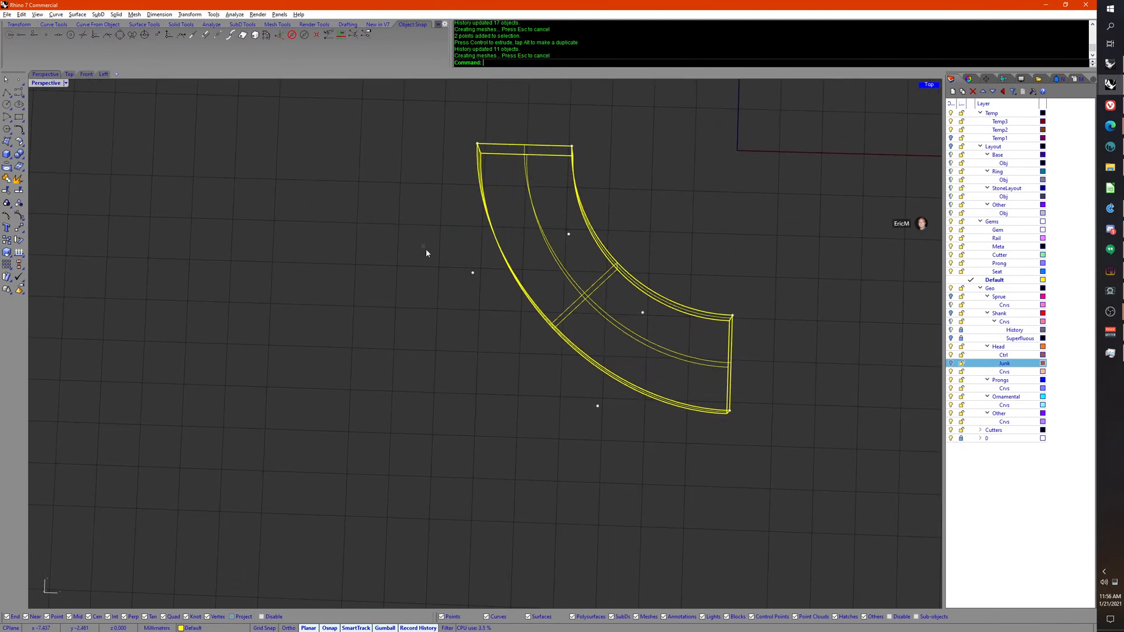
Step: Try moving the outer middle control point along Y with the gumball and undo all the recent control point moves
{"action": "left_click_drag", "start_coordinate": [426, 250], "coordinate": [501, 299]}
{"action": "left_click_drag", "start_coordinate": [472, 246], "coordinate": [472, 264]}
{"action": "right_click_drag", "start_coordinate": [504, 440], "coordinate": [508, 412]}
{"action": "key", "text": "ctrl+z"}
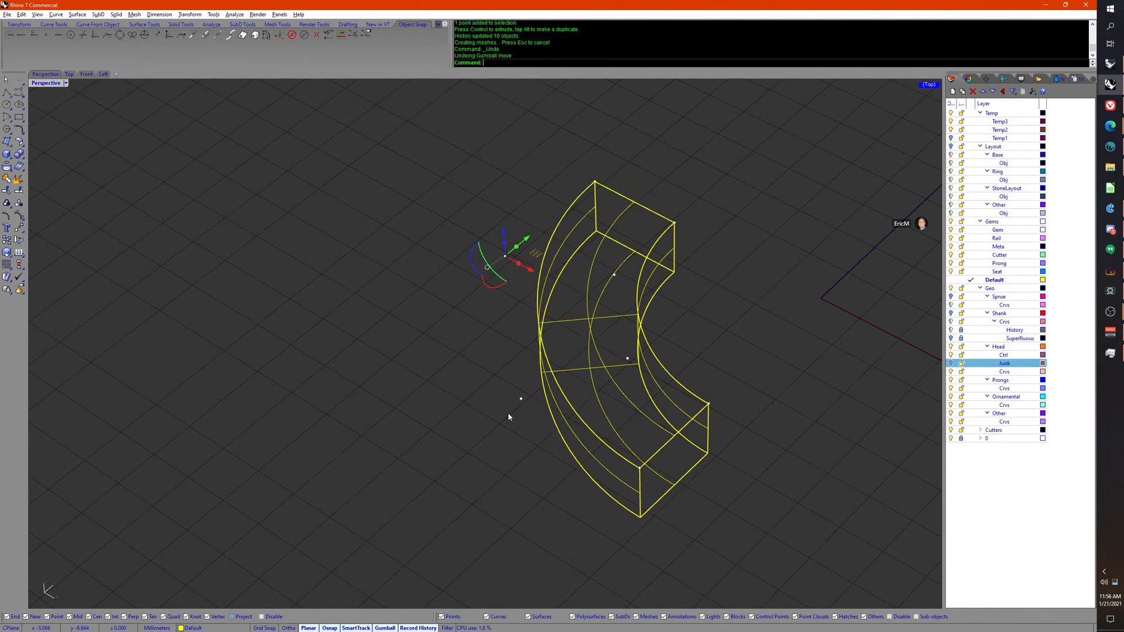
{"action": "key", "text": "ctrl+z"}
{"action": "key", "text": "ctrl+z"}
{"action": "key", "text": "ctrl+z"}
{"action": "key", "text": "ctrl+z"}
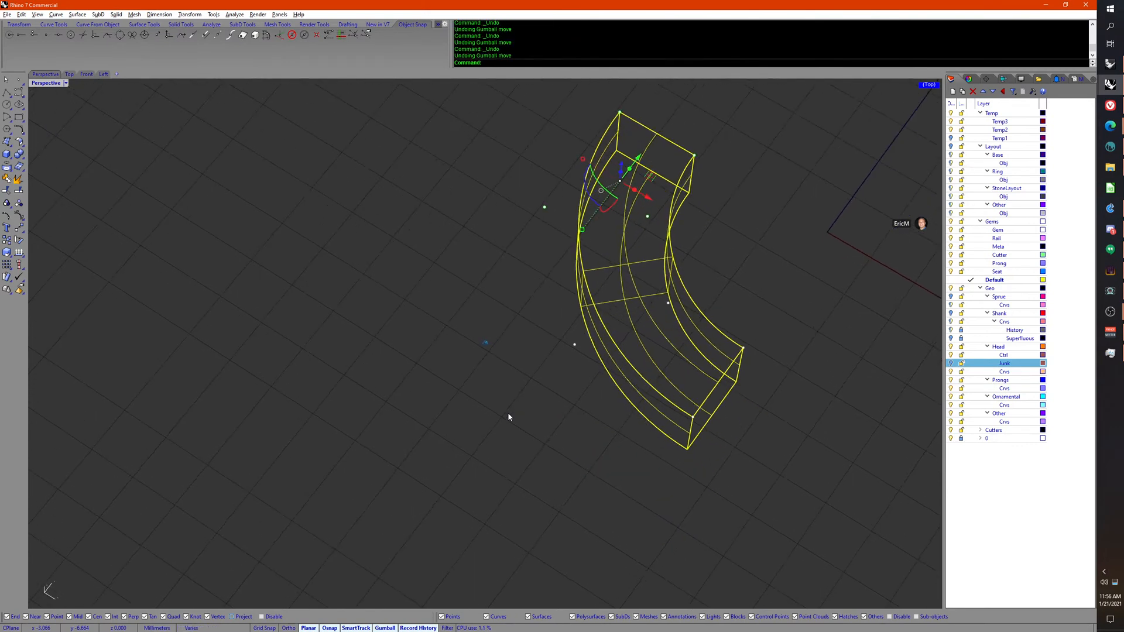
{"action": "right_click_drag", "start_coordinate": [508, 412], "coordinate": [474, 241]}
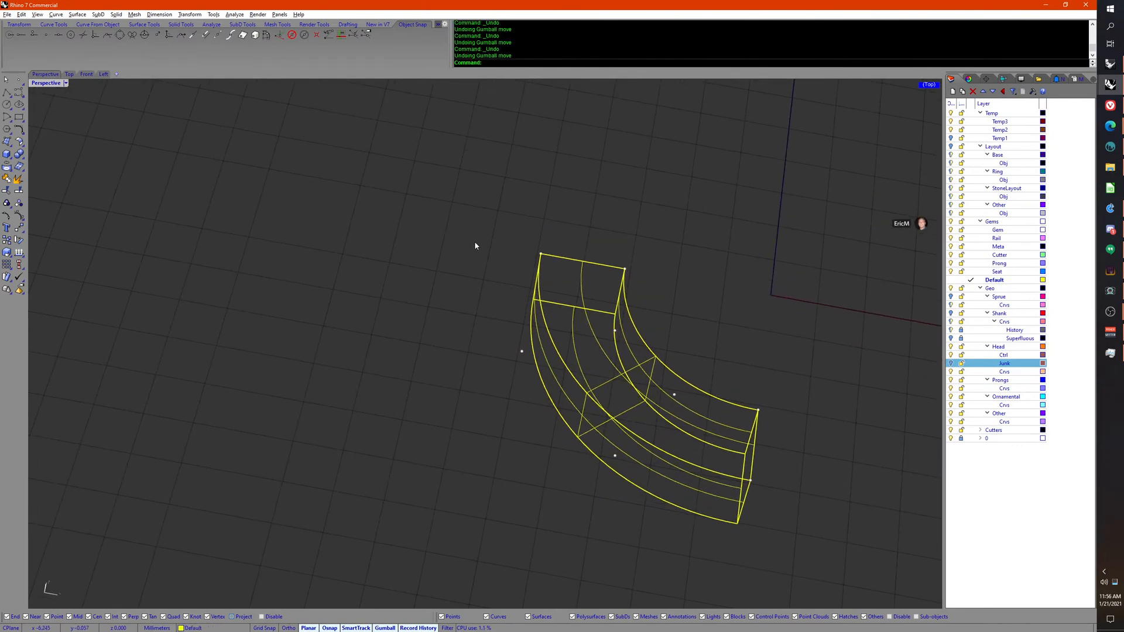
{"action": "left_click_drag", "start_coordinate": [475, 245], "coordinate": [629, 393]}
{"action": "right_click_drag", "start_coordinate": [630, 393], "coordinate": [612, 484]}
{"action": "left_click_drag", "start_coordinate": [612, 484], "coordinate": [827, 292]}
{"action": "right_click_drag", "start_coordinate": [828, 292], "coordinate": [650, 227]}
{"action": "mouse_move", "coordinate": [718, 288]}
{"action": "right_mouse_down"}
{"action": "mouse_move", "coordinate": [563, 451]}
{"action": "mouse_move", "coordinate": [572, 293]}
{"action": "mouse_move", "coordinate": [588, 306]}
{"action": "right_mouse_up"}
{"action": "left_click", "coordinate": [587, 306]}
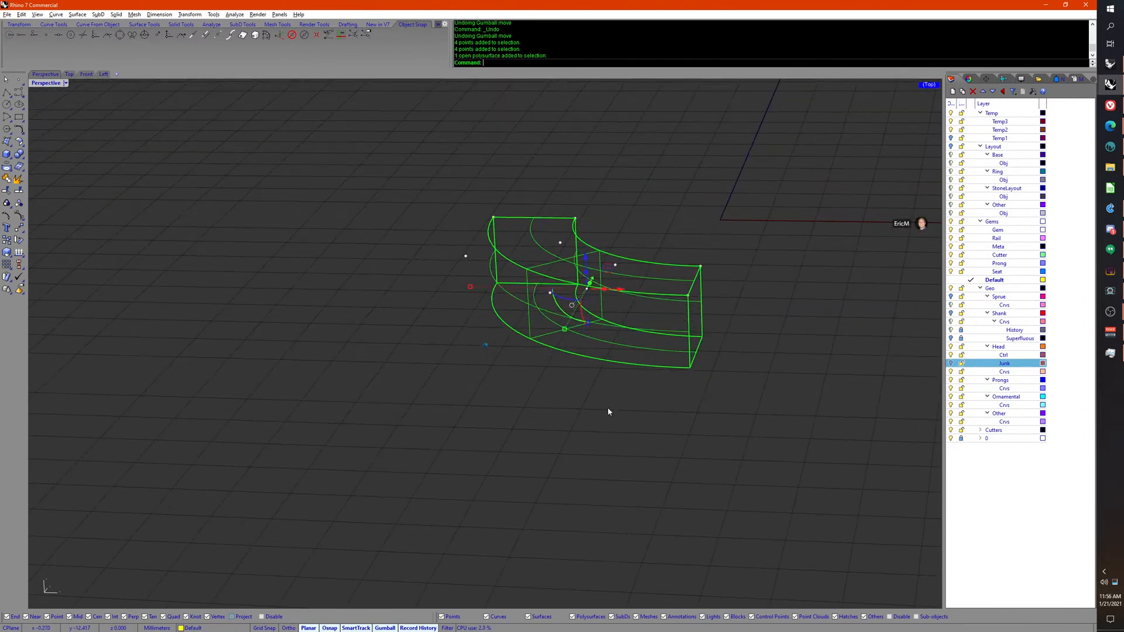
{"action": "left_click", "coordinate": [600, 424]}
Step: Extract two V-direction isocurves from the loft's outer side face, one near its upper edge and one around mid-height
{"action": "middle_click", "coordinate": [572, 392]}
{"action": "right_click", "coordinate": [572, 392]}
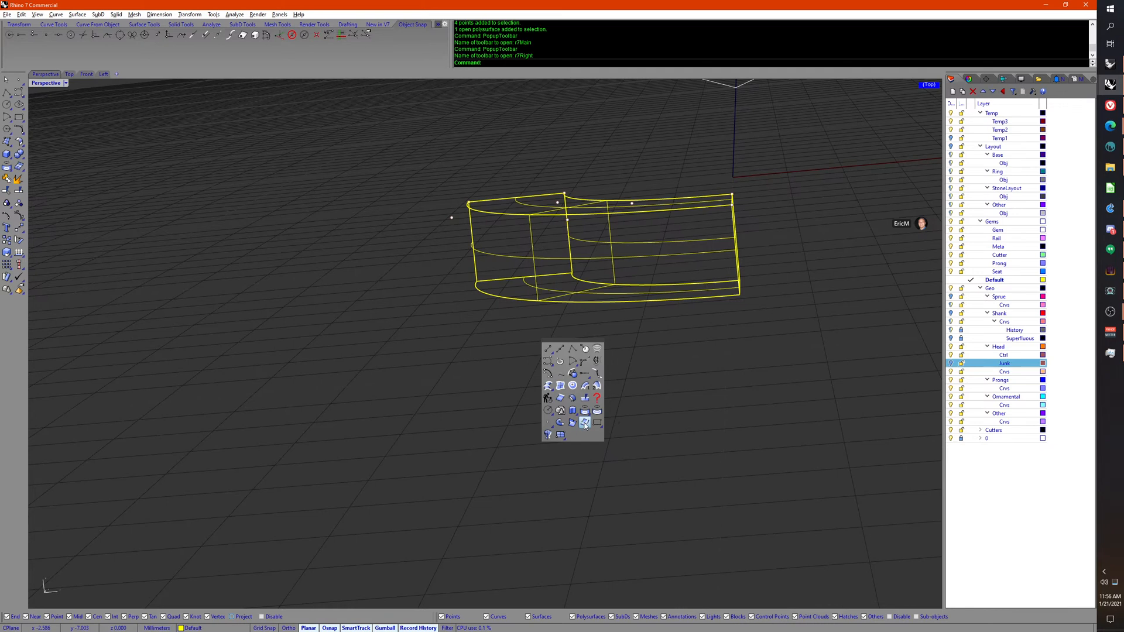
{"action": "left_click", "coordinate": [584, 425]}
{"action": "left_click", "coordinate": [556, 290]}
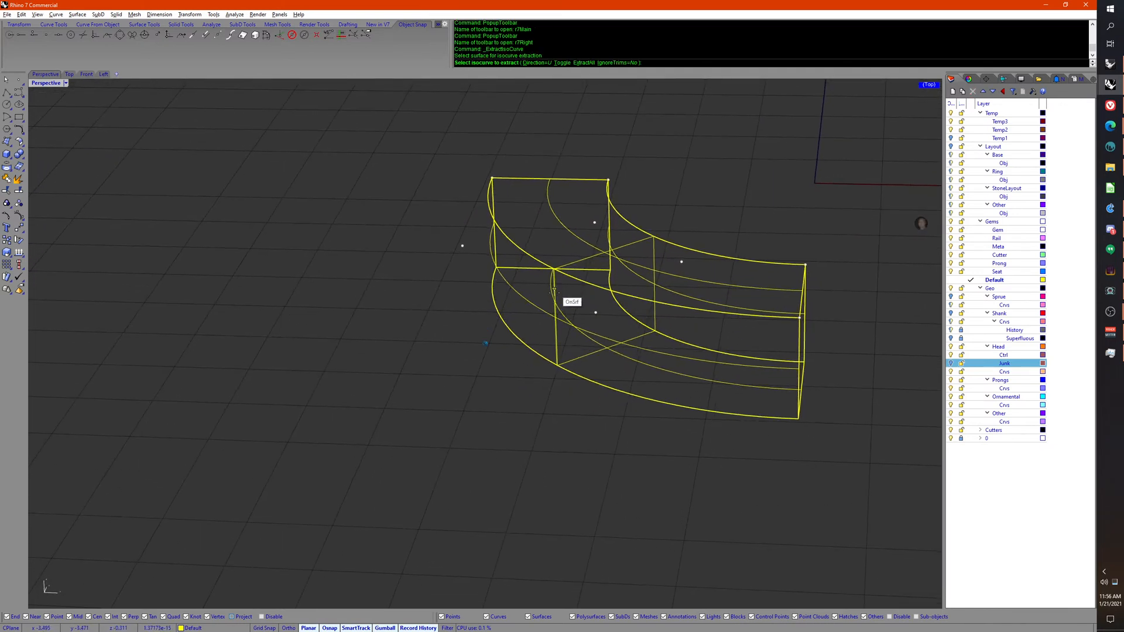
{"action": "type", "text": "t"}
{"action": "key", "text": "Return"}
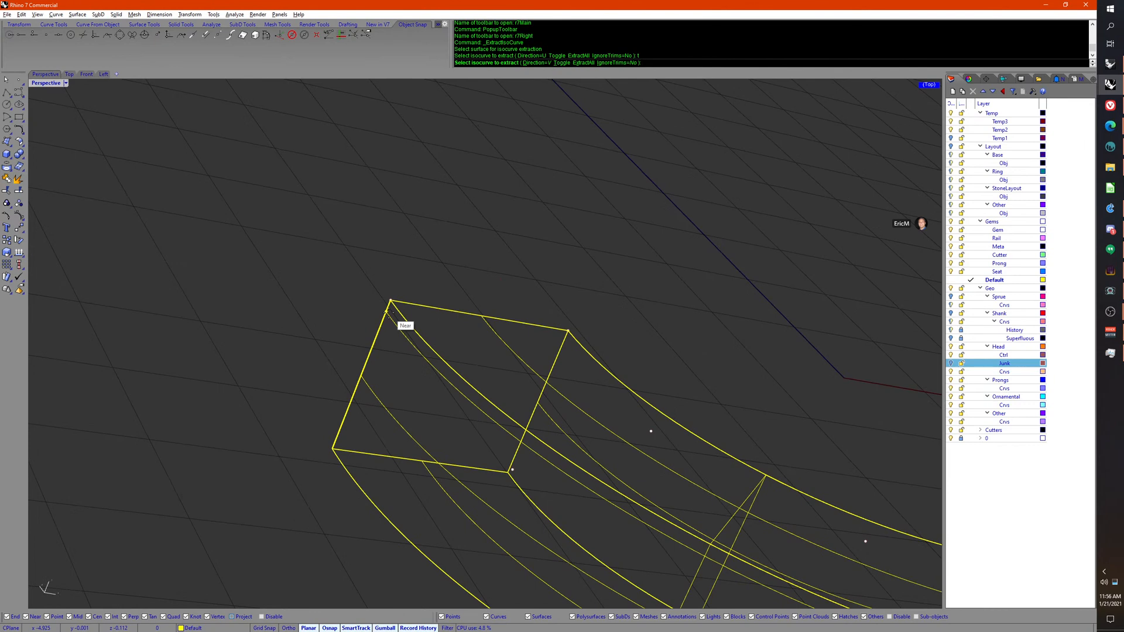
{"action": "left_click", "coordinate": [387, 311]}
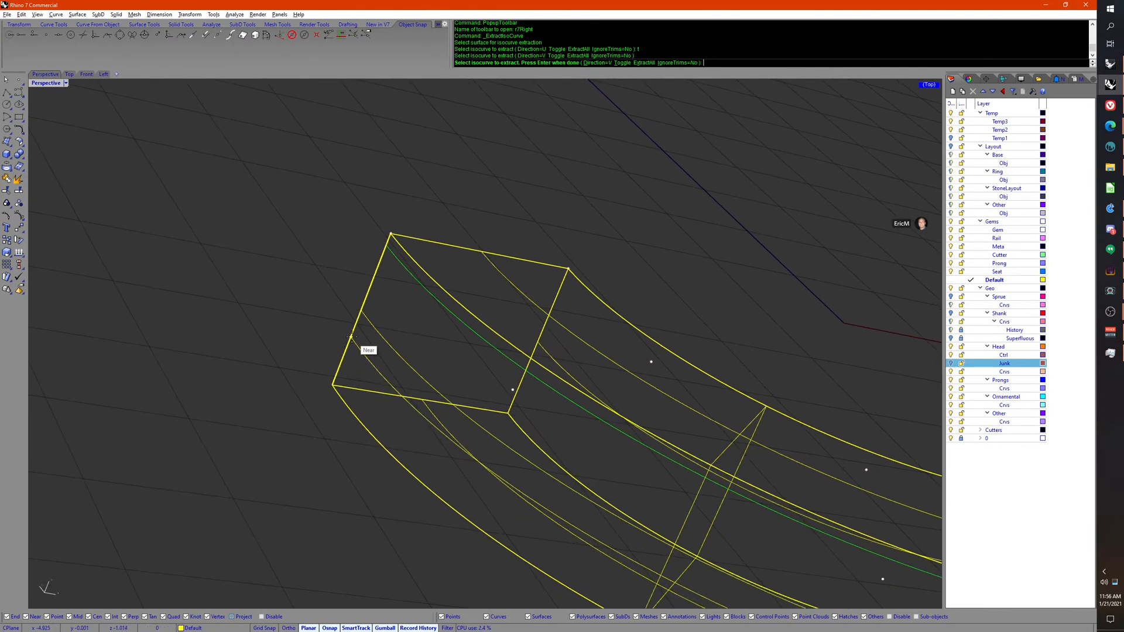
{"action": "key", "text": "Return"}
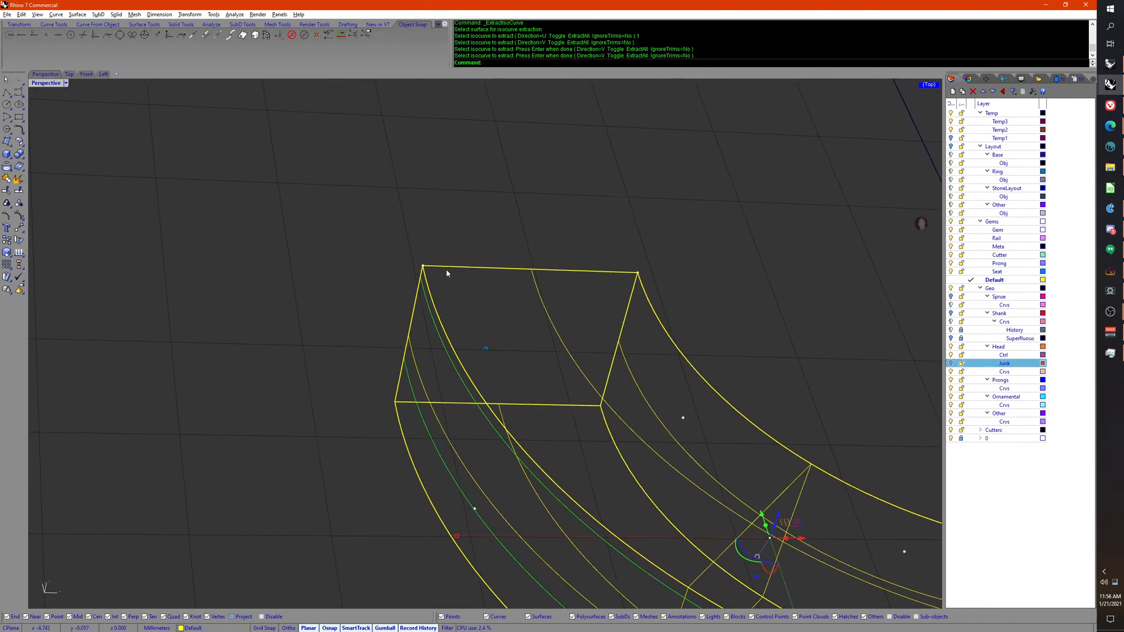
Step: Extract V-direction isocurves from the loft's top face, near its outer edge, around the middle and near its inner edge
{"action": "key", "text": "Return"}
{"action": "left_click", "coordinate": [436, 264]}
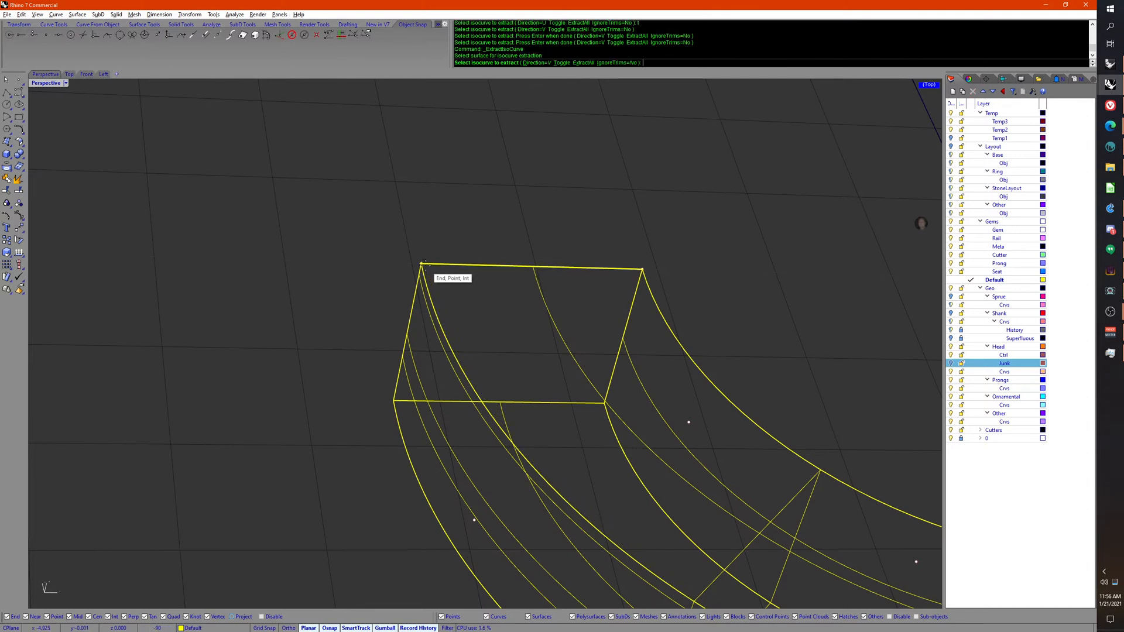
{"action": "left_click", "coordinate": [427, 263]}
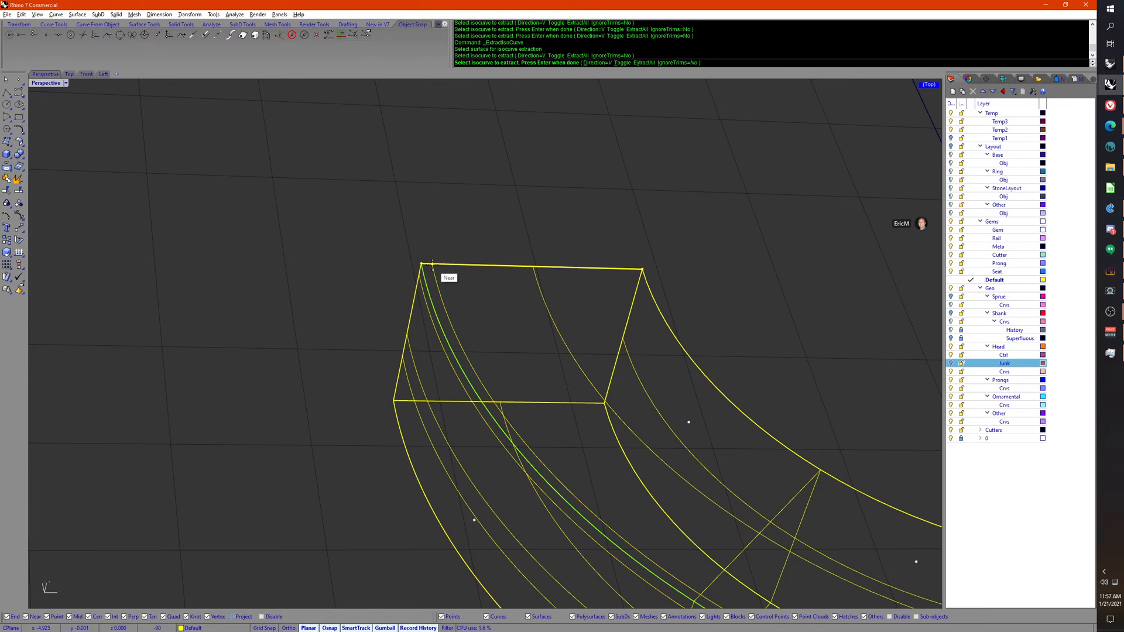
{"action": "left_click", "coordinate": [432, 263]}
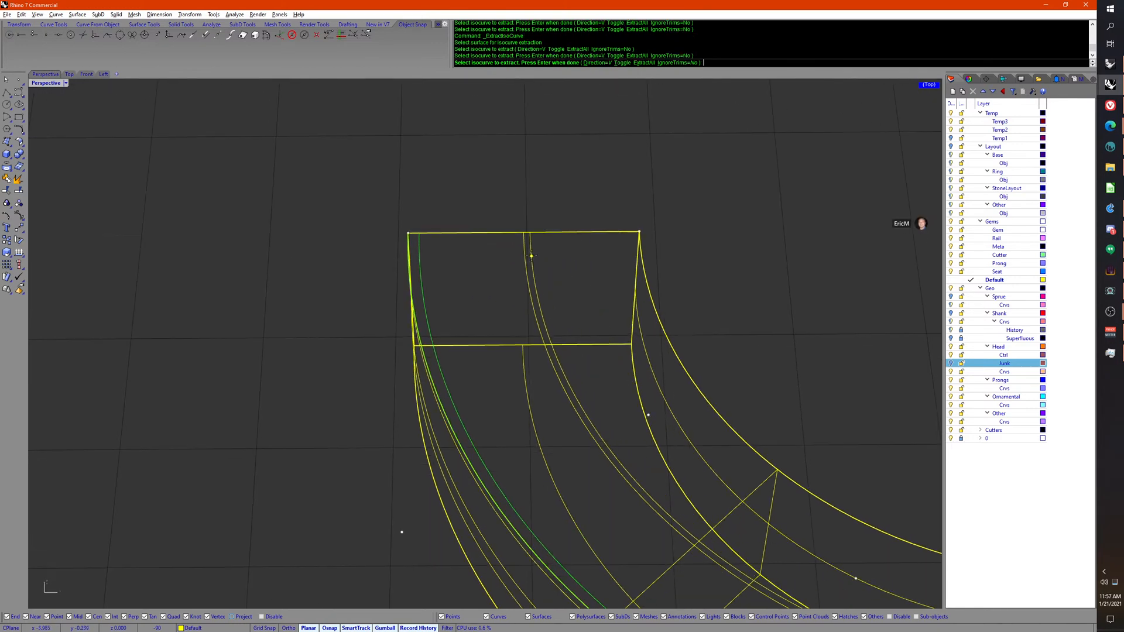
{"action": "left_click", "coordinate": [544, 246]}
{"action": "right_click_drag", "start_coordinate": [557, 251], "coordinate": [715, 331]}
{"action": "left_click", "coordinate": [590, 226]}
{"action": "right_click", "coordinate": [623, 270]}
{"action": "key", "text": "Escape"}
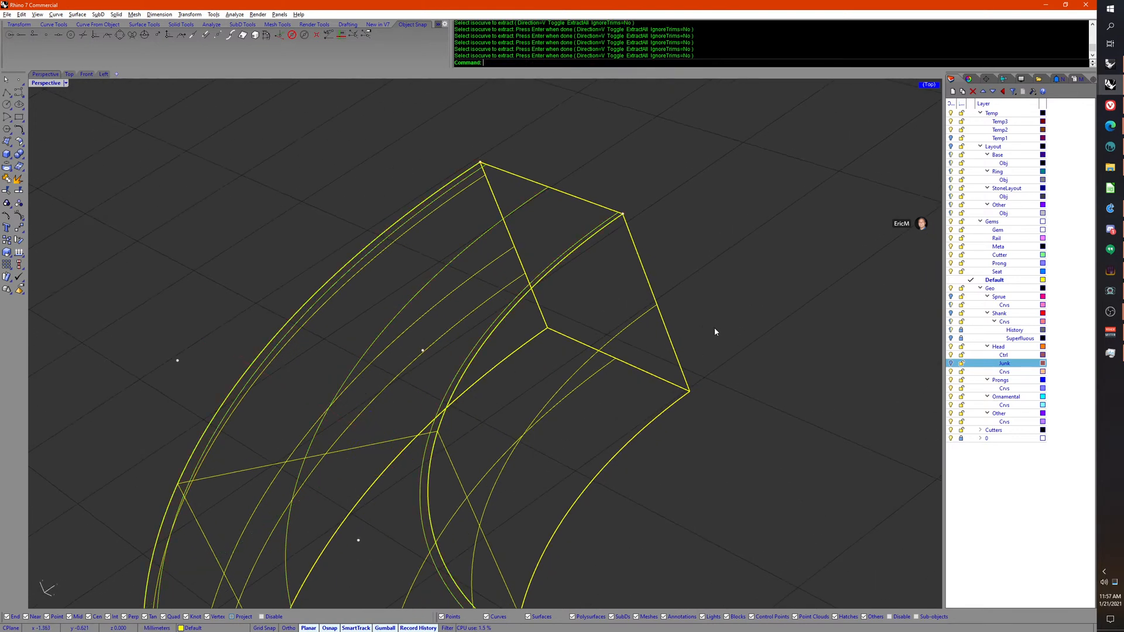
Step: Extract two V-direction isocurves from the loft's inner side face, one near its upper edge and one around mid-height
{"action": "left_click", "coordinate": [631, 314]}
{"action": "right_click", "coordinate": [649, 263]}
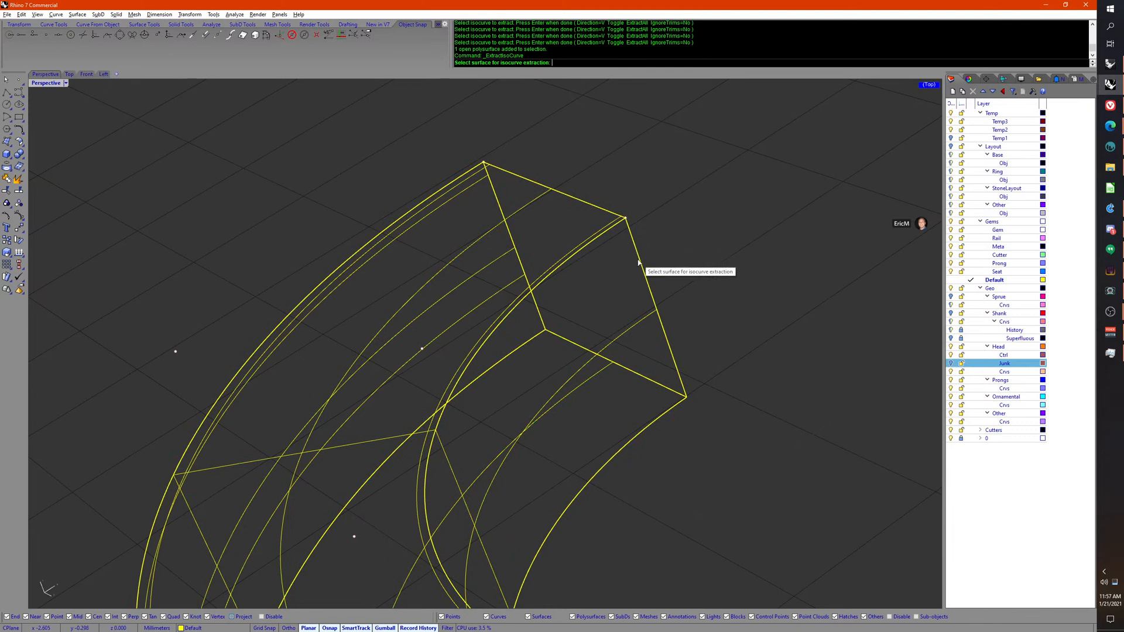
{"action": "left_click", "coordinate": [645, 314]}
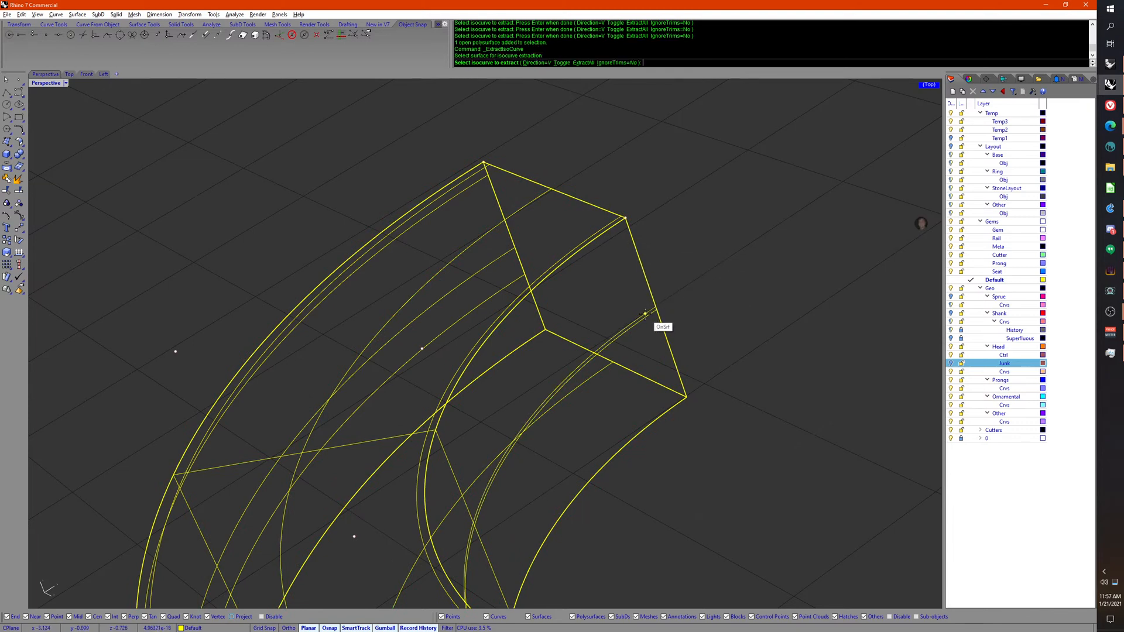
{"action": "left_click", "coordinate": [626, 226]}
{"action": "right_click_drag", "start_coordinate": [627, 228], "coordinate": [606, 148], "text": "shift"}
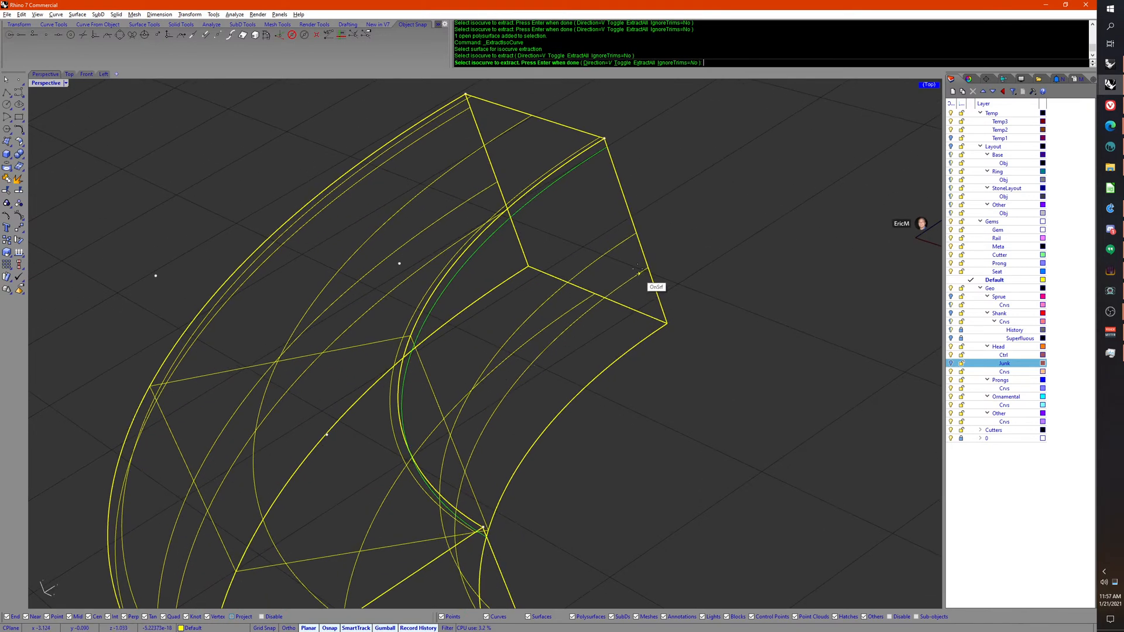
{"action": "left_click", "coordinate": [635, 233]}
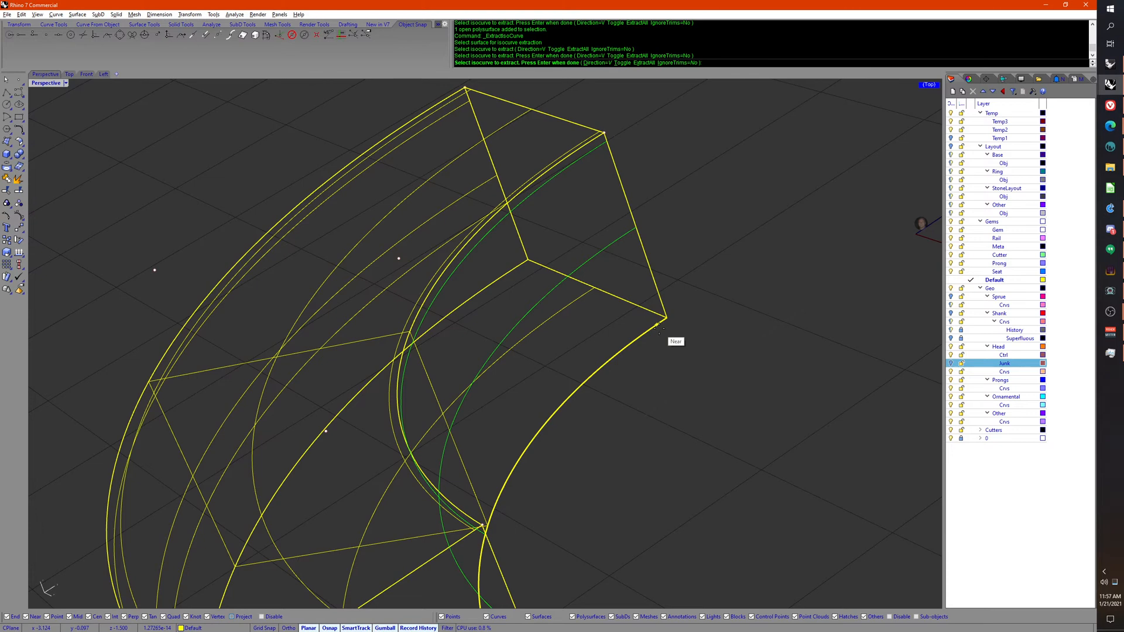
{"action": "key", "text": "Return"}
Step: Change the loft polysurface to the Junk layer under Head and turn that layer's visibility on
{"action": "right_click_drag", "start_coordinate": [658, 327], "coordinate": [352, 419]}
{"action": "left_click", "coordinate": [419, 321]}
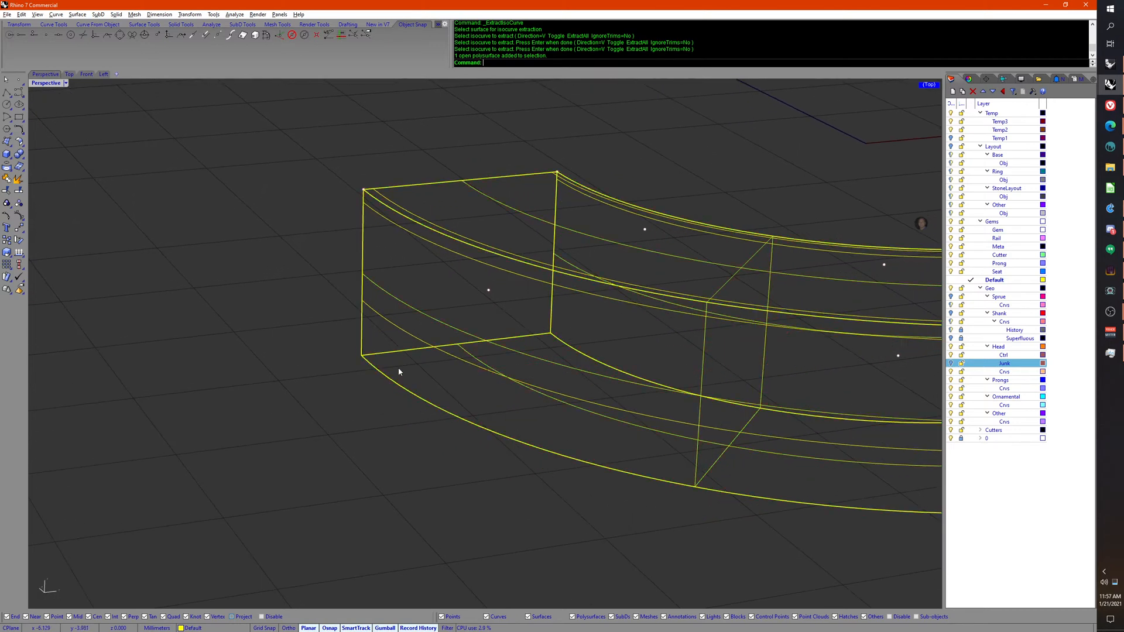
{"action": "left_click", "coordinate": [407, 391]}
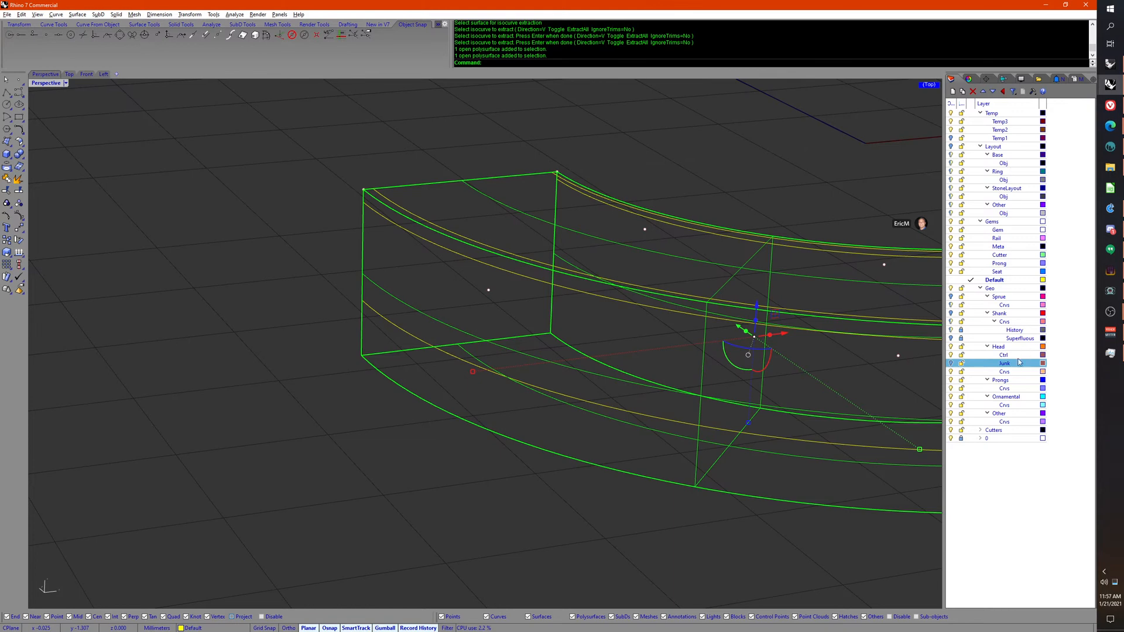
{"action": "right_click", "coordinate": [1014, 367]}
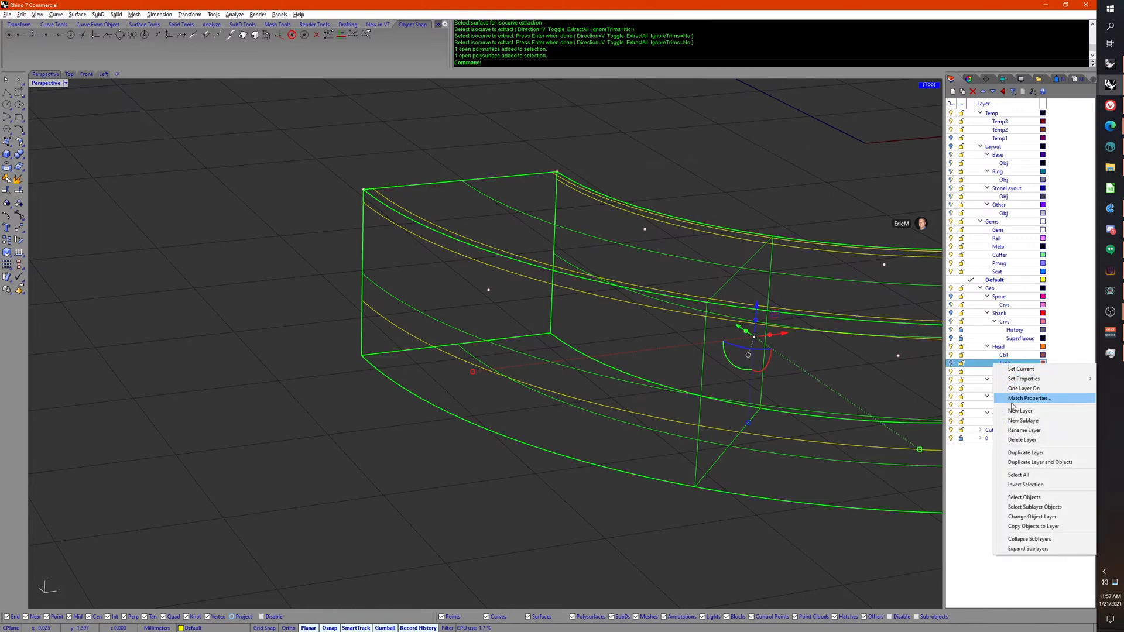
{"action": "left_click", "coordinate": [1041, 518]}
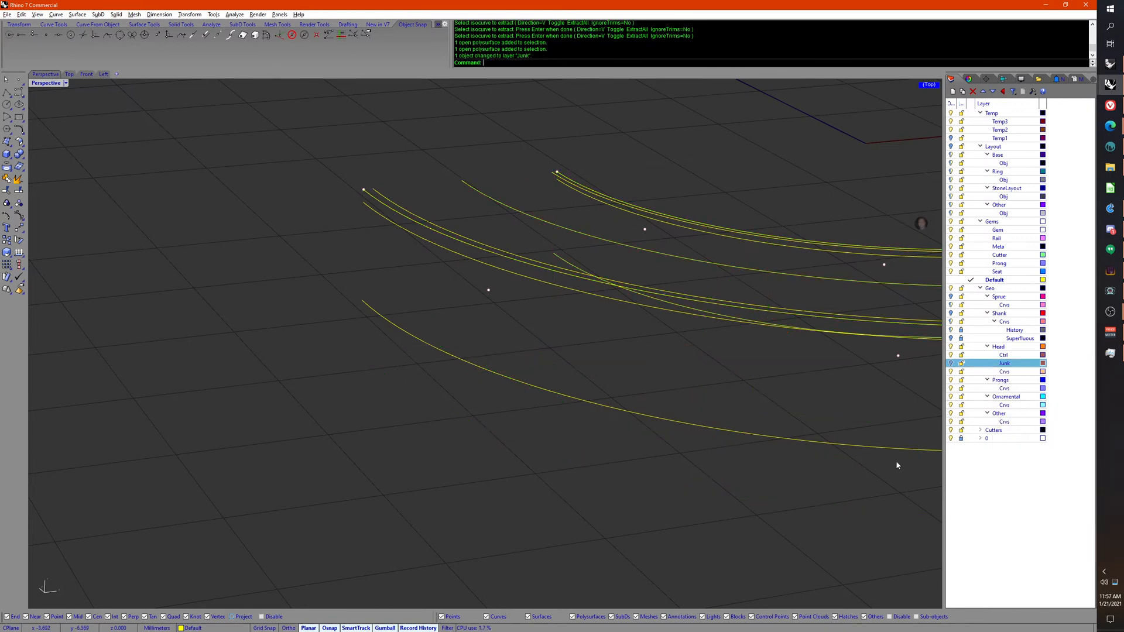
{"action": "left_click", "coordinate": [951, 364]}
Step: Create a layer named BoxMode under Junk and change the loft polysurface to it
{"action": "left_click", "coordinate": [519, 348]}
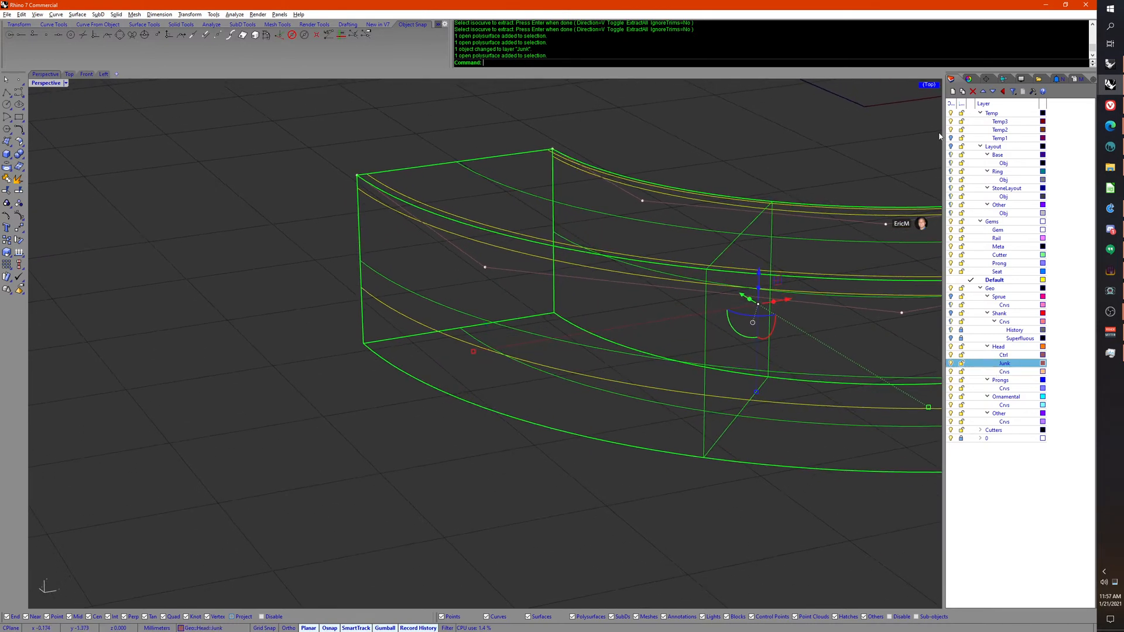
{"action": "left_click", "coordinate": [954, 92]}
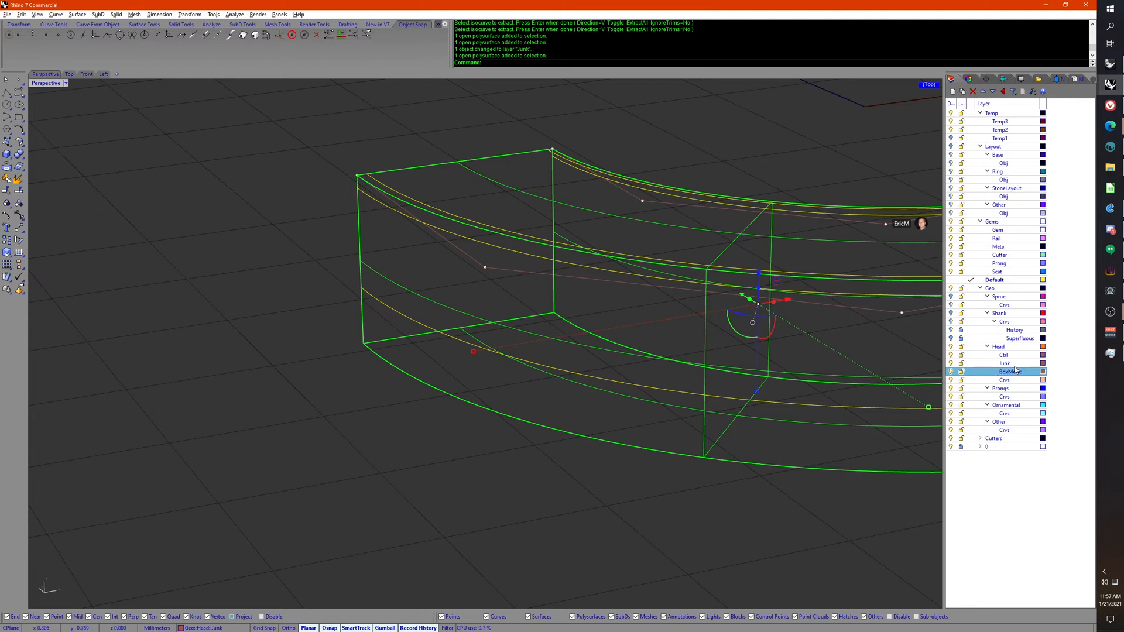
{"action": "right_click", "coordinate": [1002, 375]}
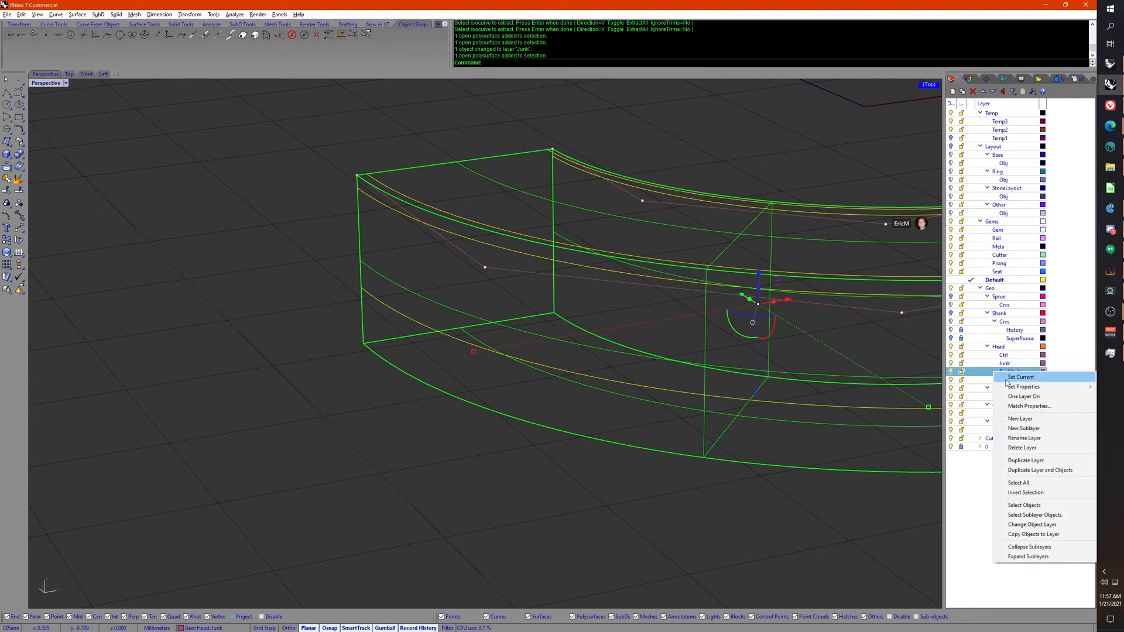
{"action": "left_click", "coordinate": [1019, 525]}
Step: Set the BoxMode layer's color to Red and deselect the polysurface
{"action": "left_click", "coordinate": [1042, 372]}
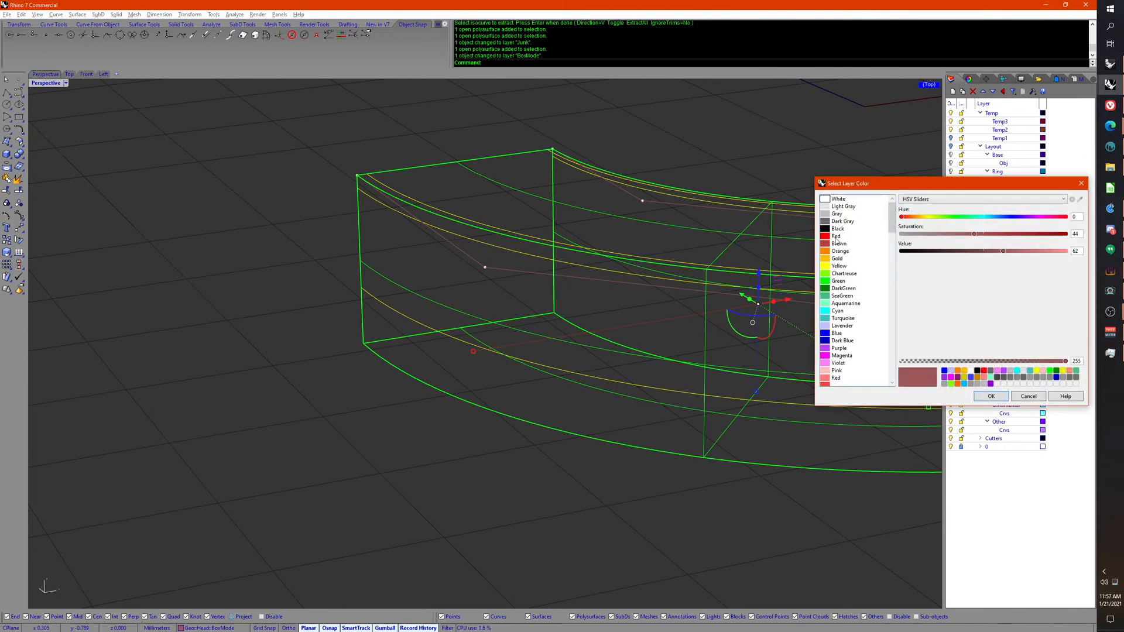
{"action": "left_click", "coordinate": [836, 236]}
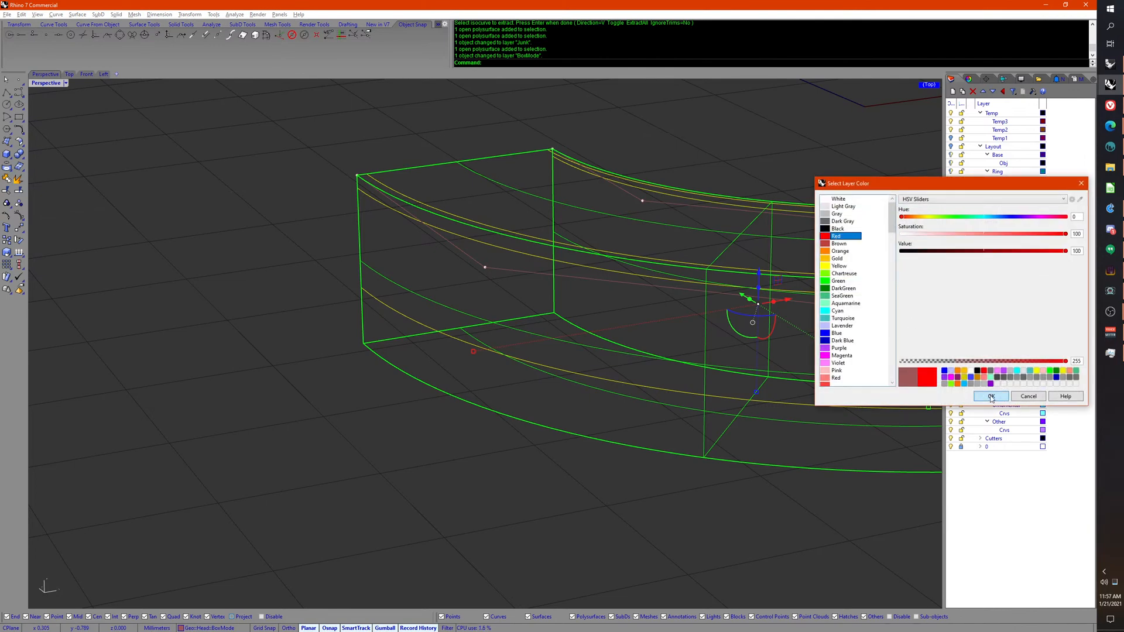
{"action": "left_click", "coordinate": [991, 397]}
{"action": "left_click", "coordinate": [788, 475]}
Step: Extract three V-direction isocurves from the loft's bottom face, one near each side edge and one between them
{"action": "right_click_drag", "start_coordinate": [787, 477], "coordinate": [657, 389]}
{"action": "middle_click", "coordinate": [672, 421]}
{"action": "left_click", "coordinate": [682, 453]}
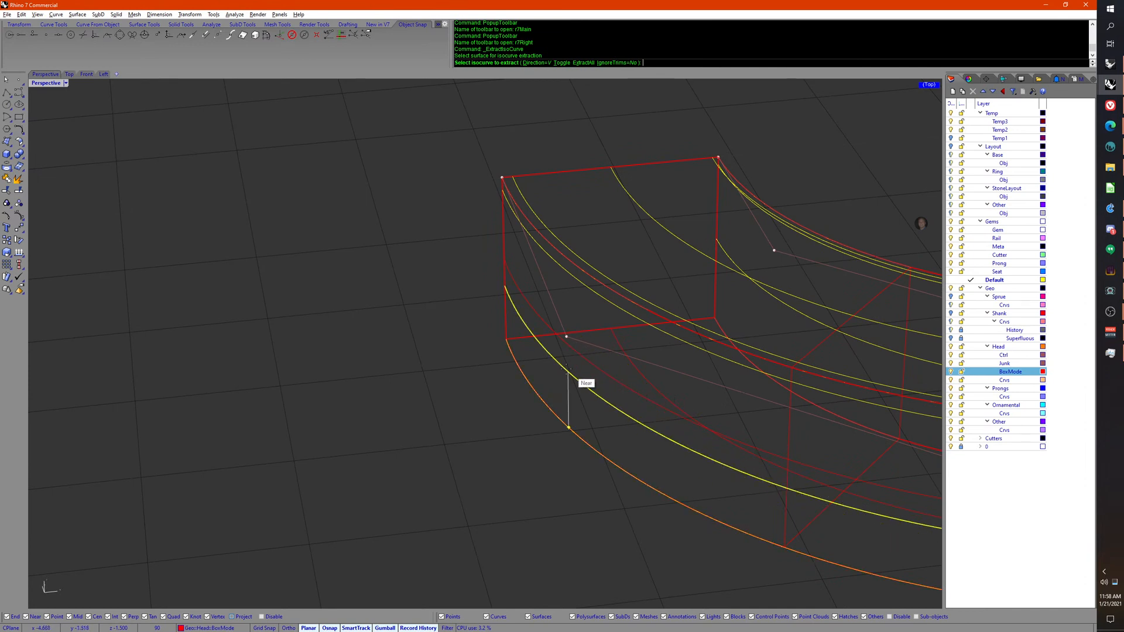
{"action": "right_click_drag", "start_coordinate": [571, 346], "coordinate": [521, 396]}
{"action": "left_click", "coordinate": [514, 393]}
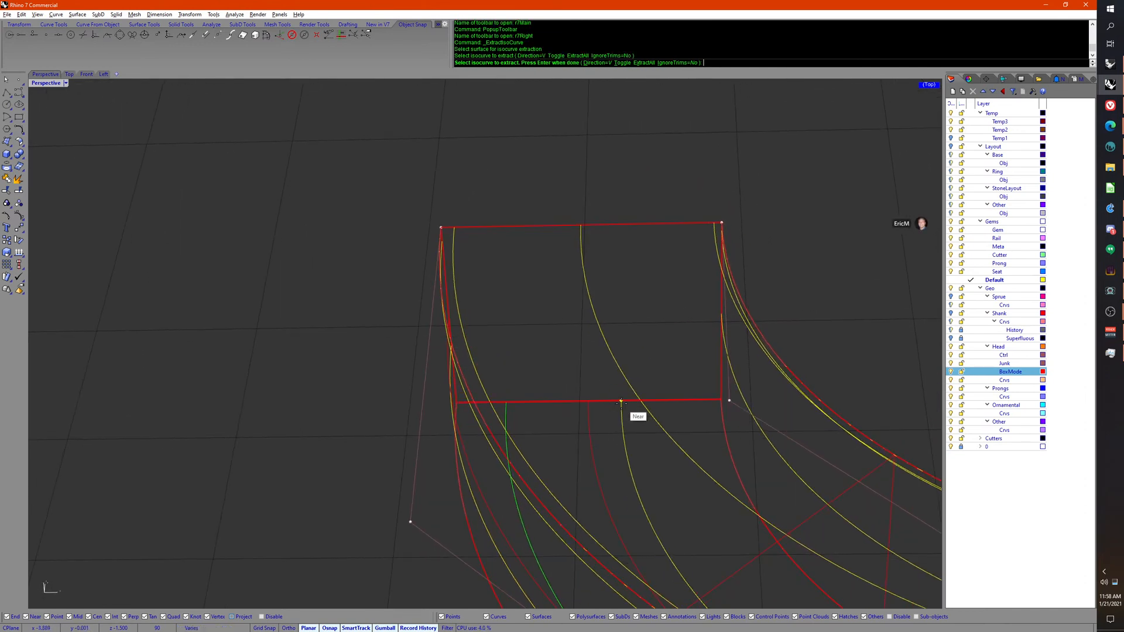
{"action": "left_click", "coordinate": [540, 402]}
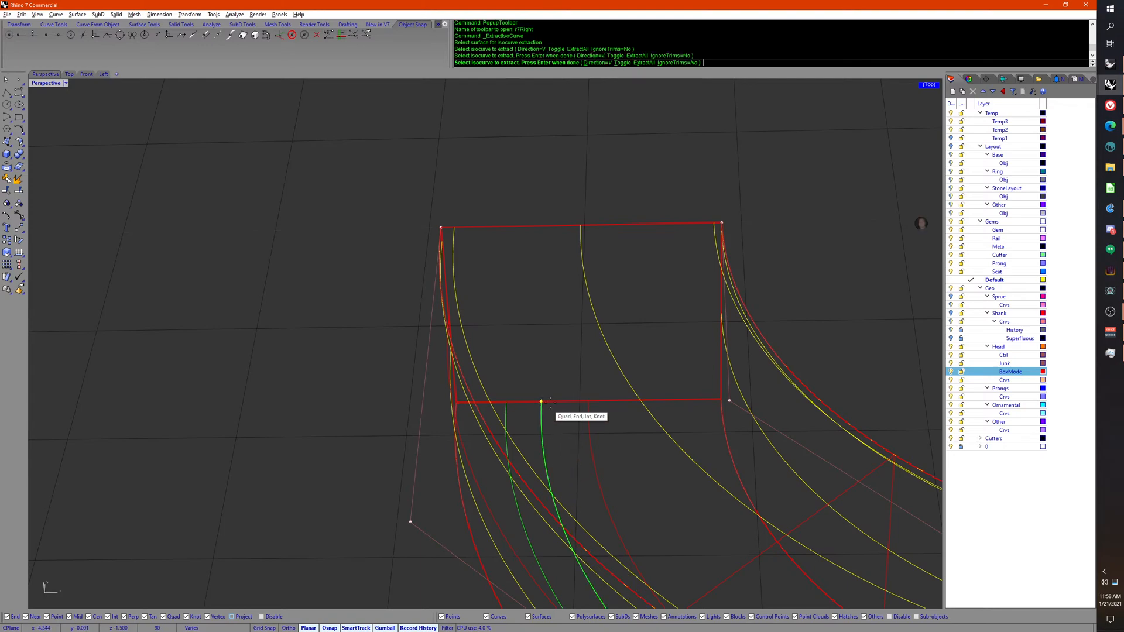
{"action": "left_click", "coordinate": [610, 401]}
{"action": "right_click", "coordinate": [609, 403]}
Step: Start a Loft and select the isocurves in order from the inner side's mid-height across the bottom and up the outer side to the top
{"action": "right_click_drag", "start_coordinate": [610, 403], "coordinate": [637, 267]}
{"action": "left_click", "coordinate": [609, 438]}
{"action": "middle_click", "coordinate": [567, 438]}
{"action": "left_click", "coordinate": [568, 437]}
{"action": "left_click", "coordinate": [543, 432]}
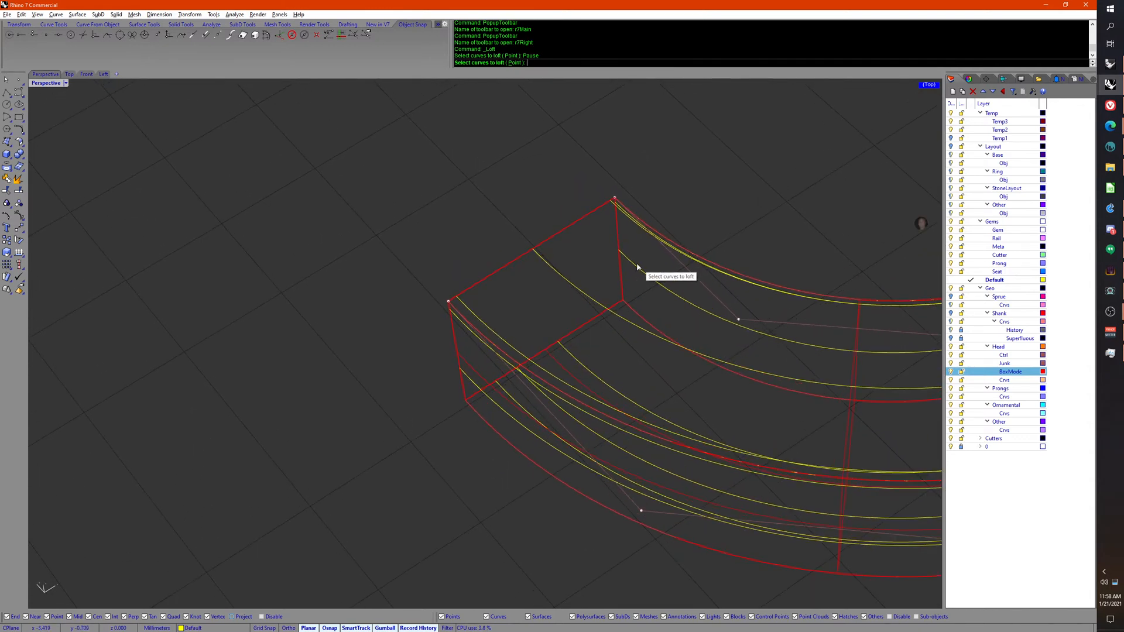
{"action": "right_click_drag", "start_coordinate": [572, 309], "coordinate": [469, 307]}
{"action": "left_click", "coordinate": [553, 293]}
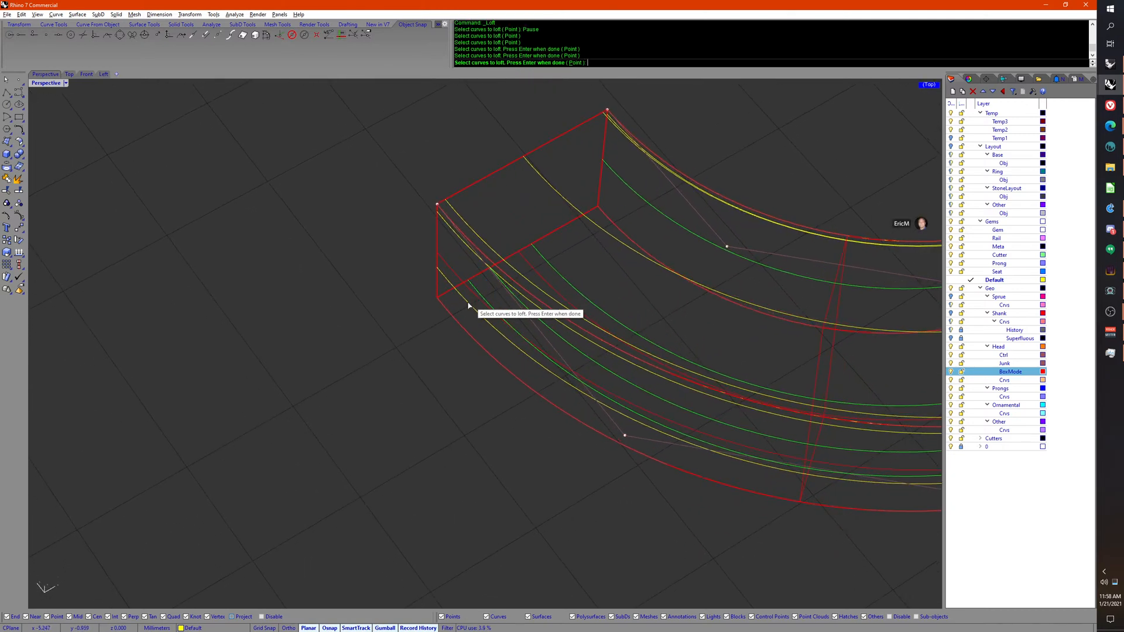
{"action": "right_click_drag", "start_coordinate": [459, 249], "coordinate": [456, 235]}
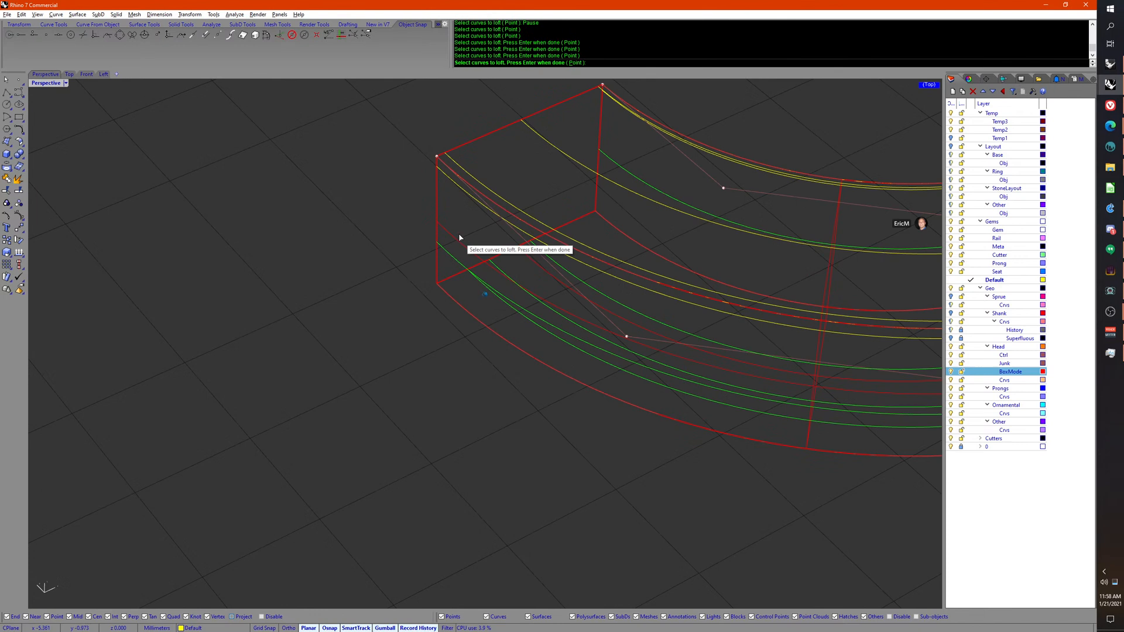
{"action": "left_click", "coordinate": [453, 173]}
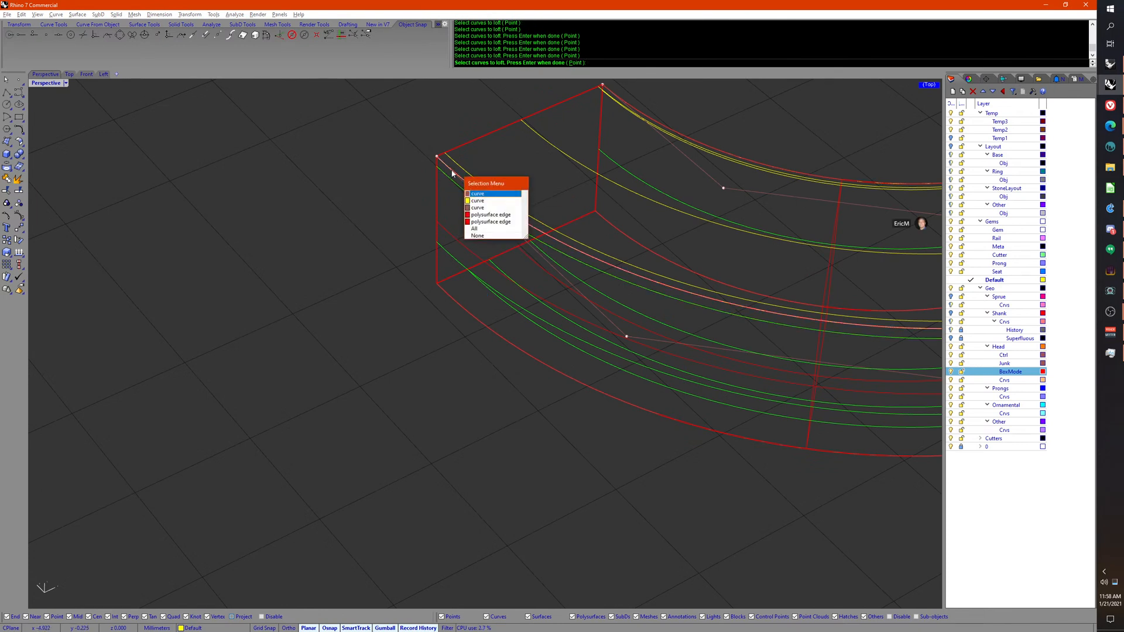
{"action": "left_click", "coordinate": [484, 201]}
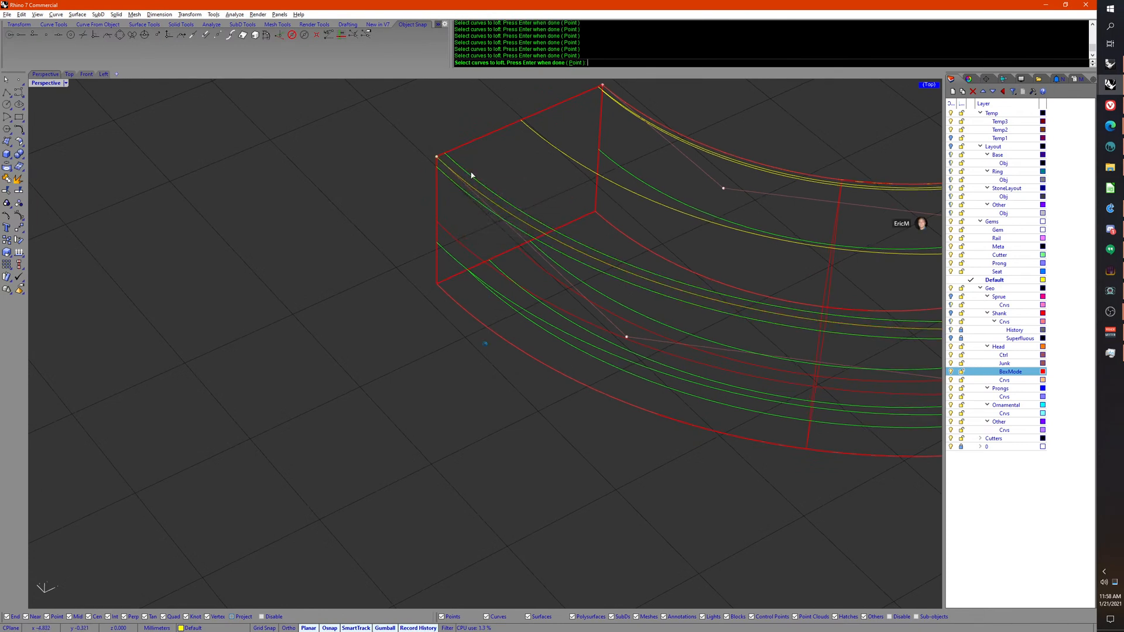
Step: Add the remaining top-face and upper inner-side isocurves to the loft selection, turning off the Junk layer to isolate the last one
{"action": "right_click_drag", "start_coordinate": [470, 174], "coordinate": [457, 218]}
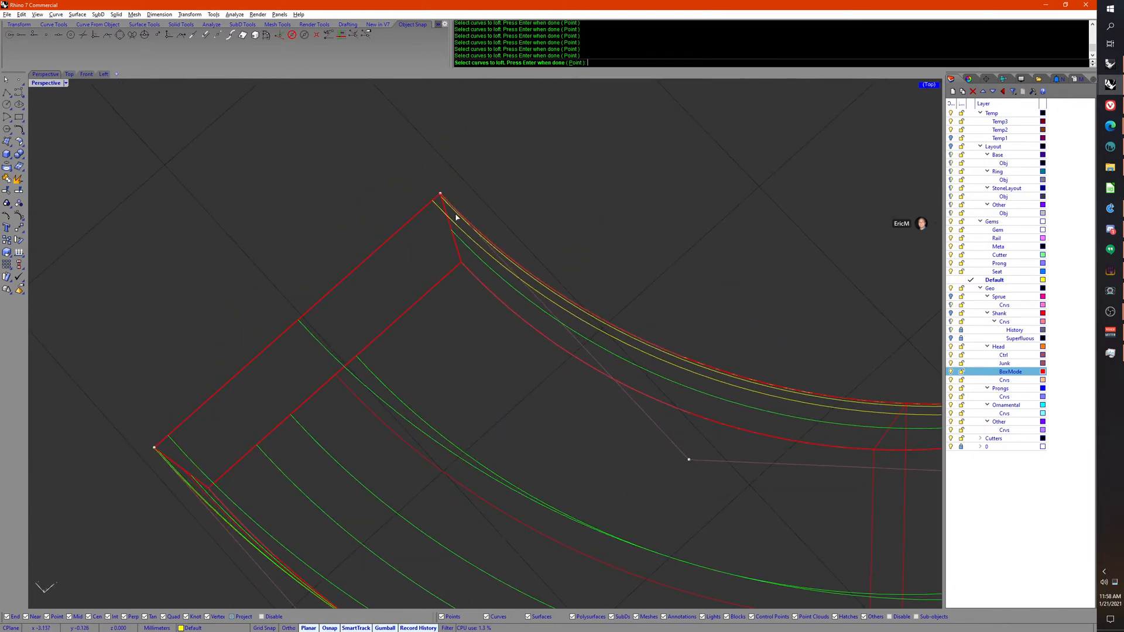
{"action": "left_click", "coordinate": [458, 217]}
{"action": "right_click_drag", "start_coordinate": [457, 217], "coordinate": [542, 296]}
{"action": "left_click", "coordinate": [544, 338], "text": "ctrl"}
{"action": "left_click", "coordinate": [541, 296]}
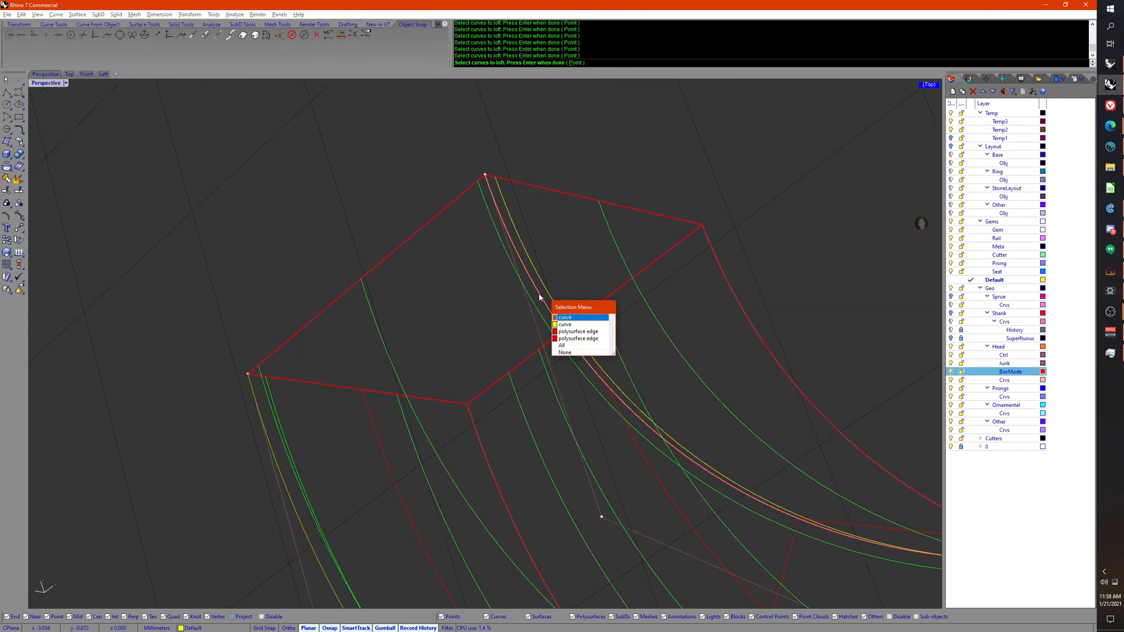
{"action": "key", "text": "Return"}
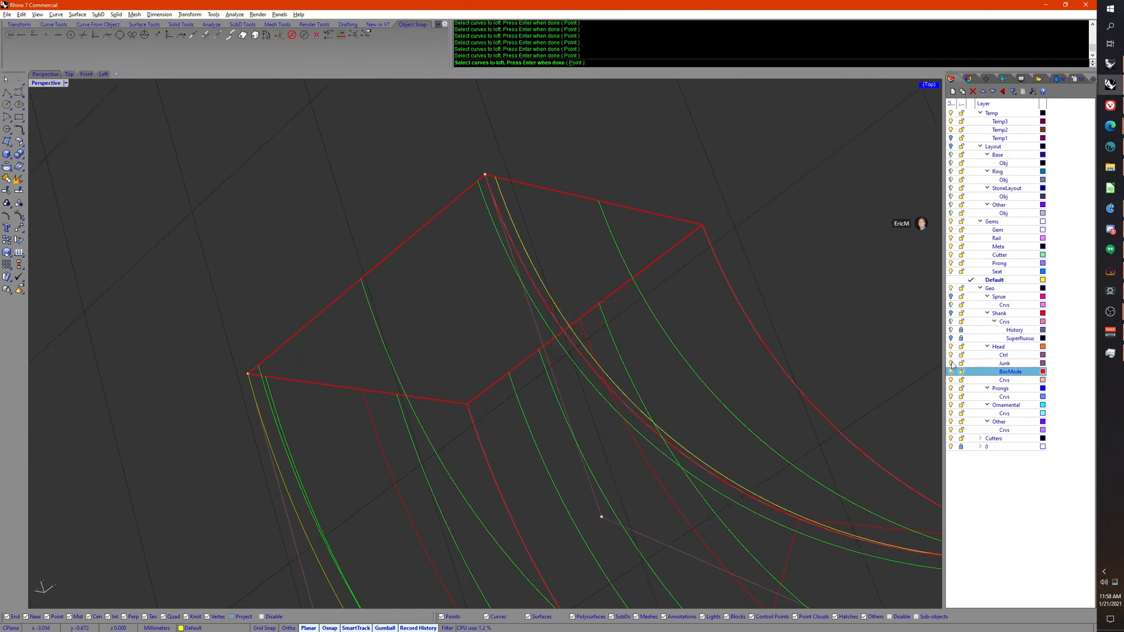
{"action": "left_click", "coordinate": [522, 246]}
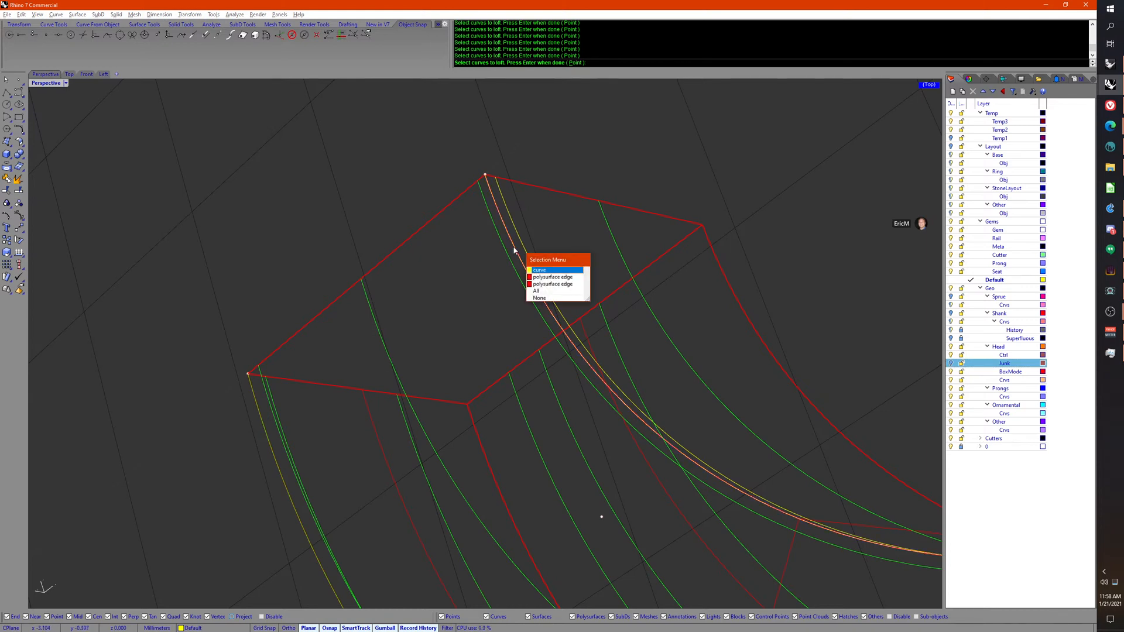
{"action": "key", "text": "Return"}
Step: Create the loft with the Loose style and as a closed loft, without simplifying the curves
{"action": "right_click", "coordinate": [638, 263]}
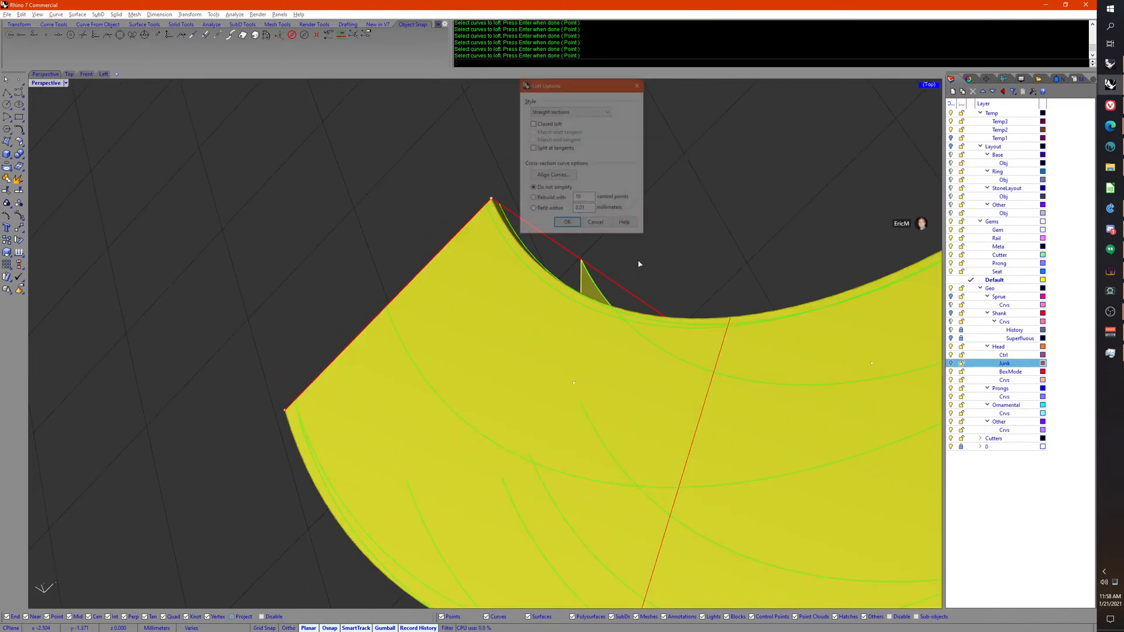
{"action": "left_click", "coordinate": [558, 111]}
{"action": "left_click", "coordinate": [550, 127]}
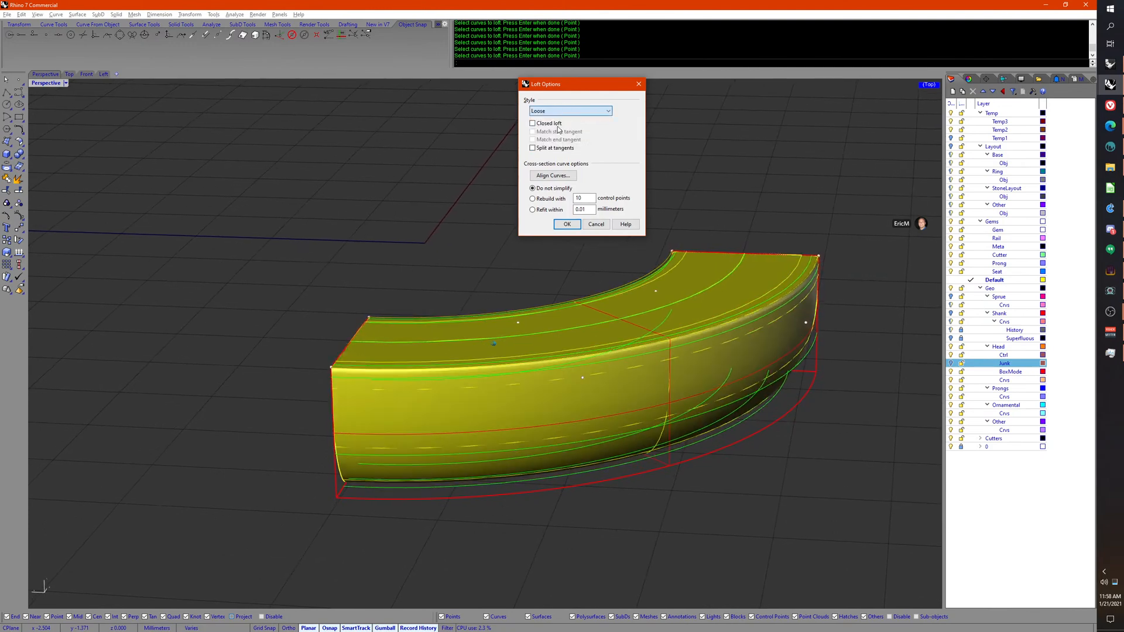
{"action": "left_click", "coordinate": [532, 123]}
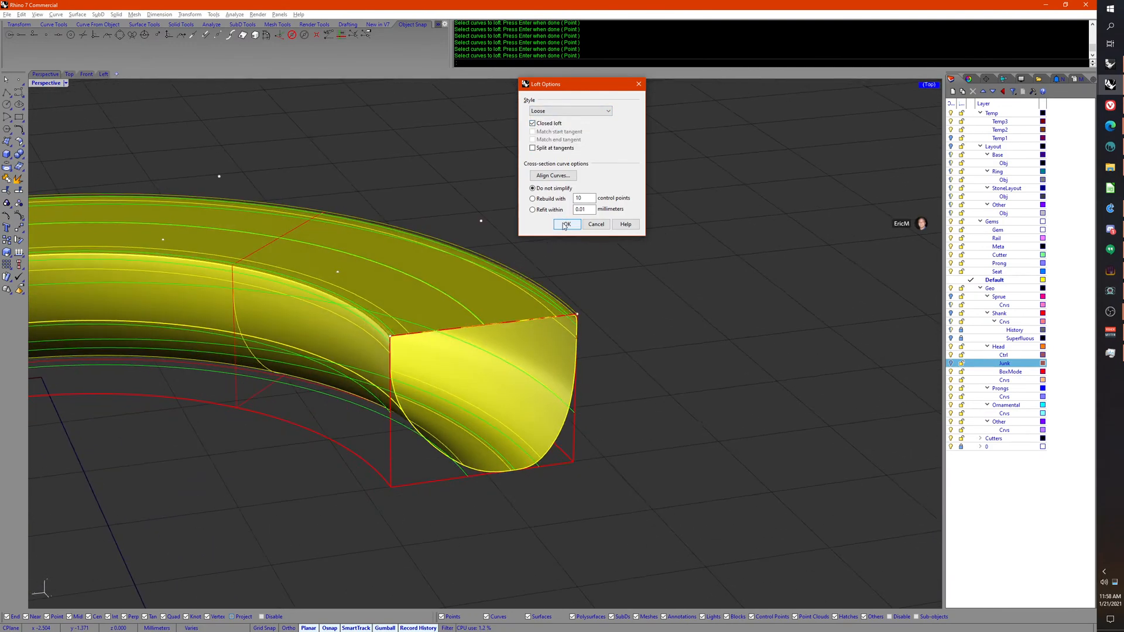
{"action": "left_click", "coordinate": [565, 224]}
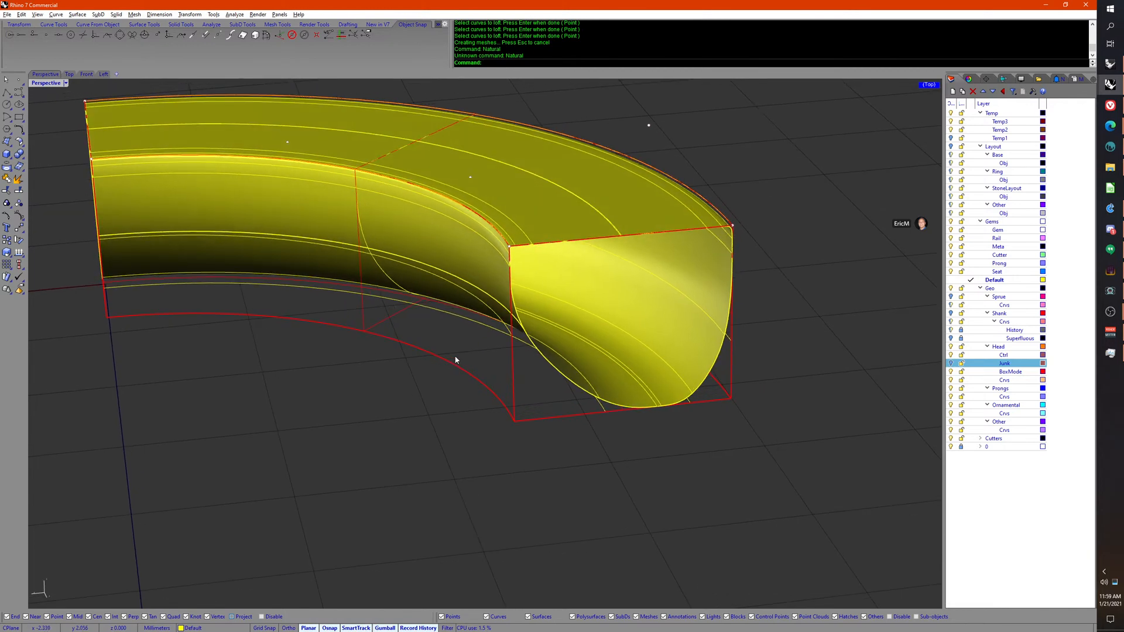
{"action": "middle_click", "coordinate": [456, 359]}
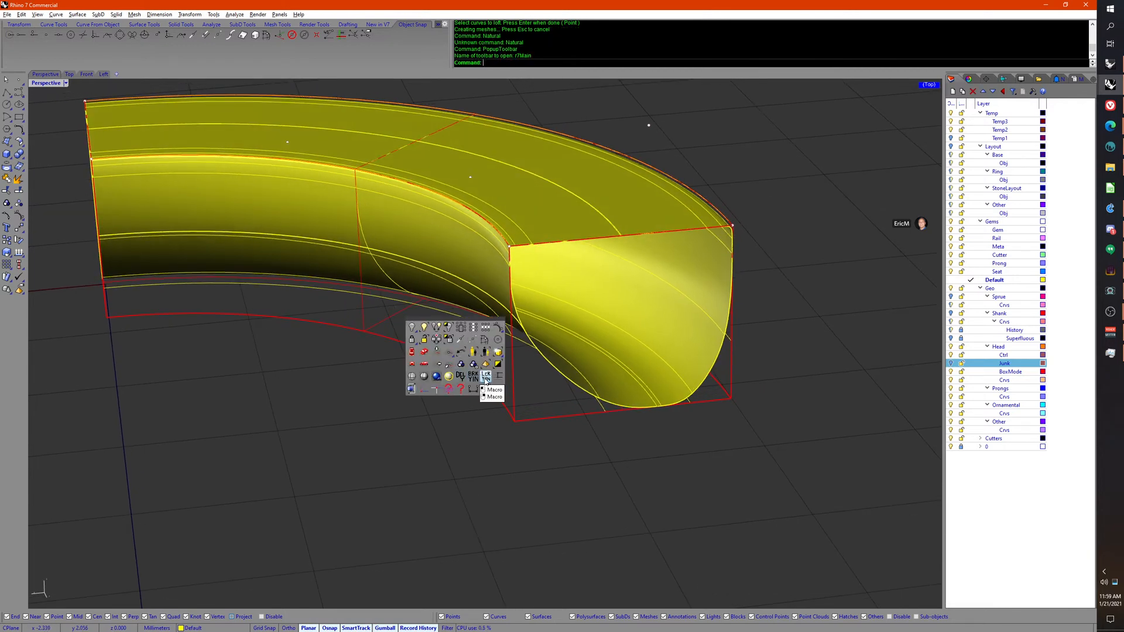
{"action": "left_click", "coordinate": [467, 427]}
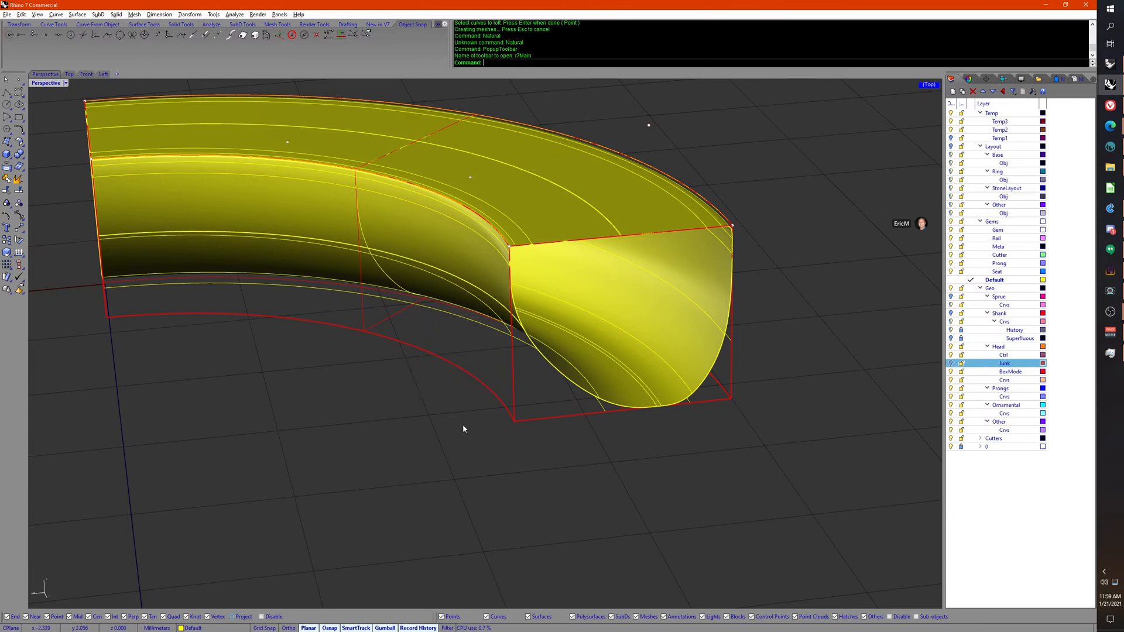
Step: Switch to the web browser's YouTrack page of starred issues and include resolved issues in the list
{"action": "left_click", "coordinate": [1109, 106]}
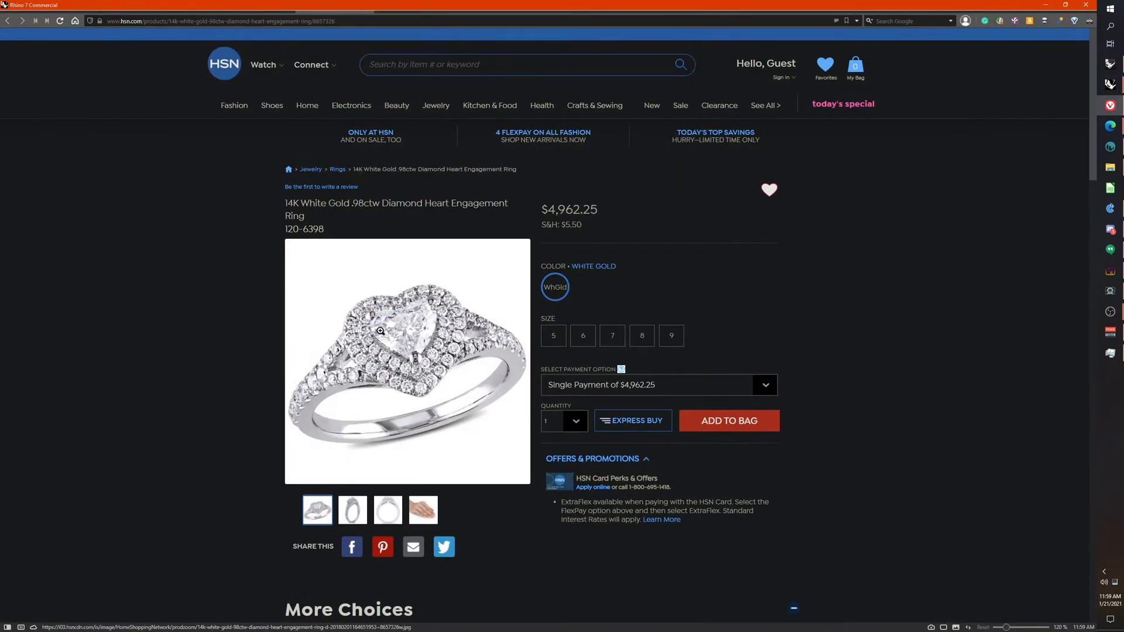
{"action": "mouse_move", "coordinate": [42, 10]}
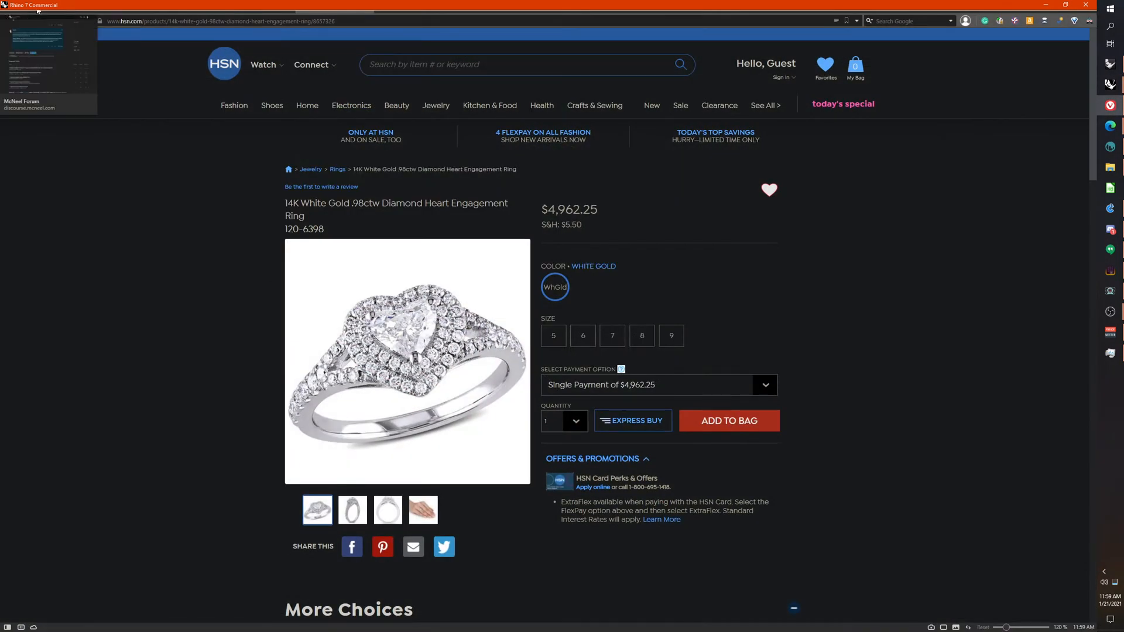
{"action": "left_click", "coordinate": [176, 11]}
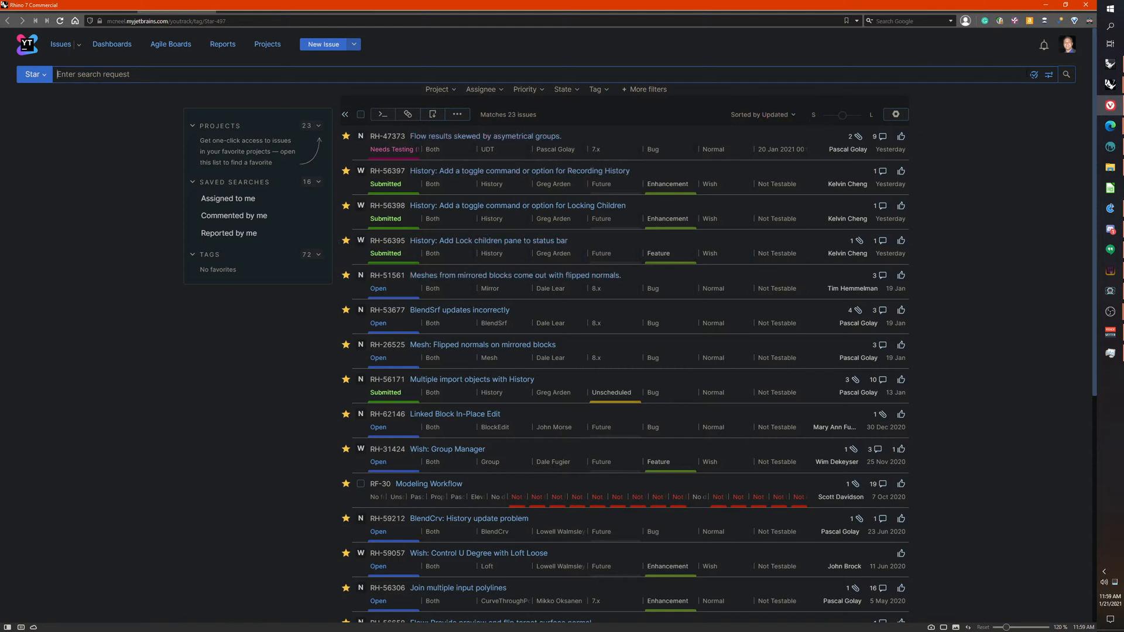
{"action": "left_click", "coordinate": [1033, 74]}
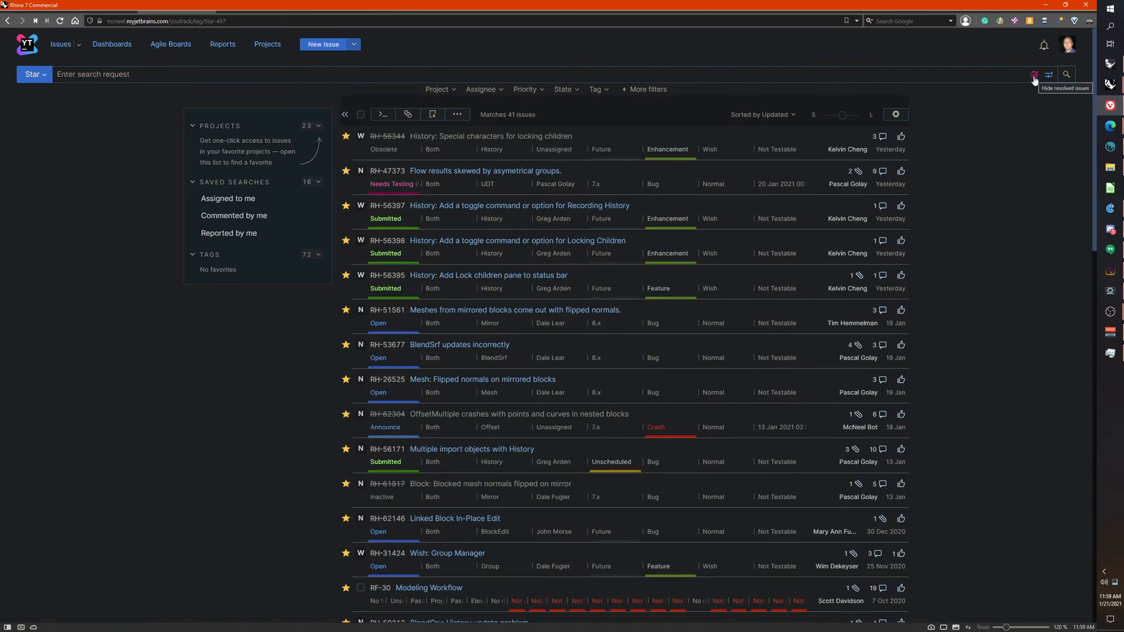
Step: Look through the starred issues and open "History: Special characters for locking children"
{"action": "scroll", "coordinate": [936, 203], "scroll_direction": "down", "scroll_amount": 9}
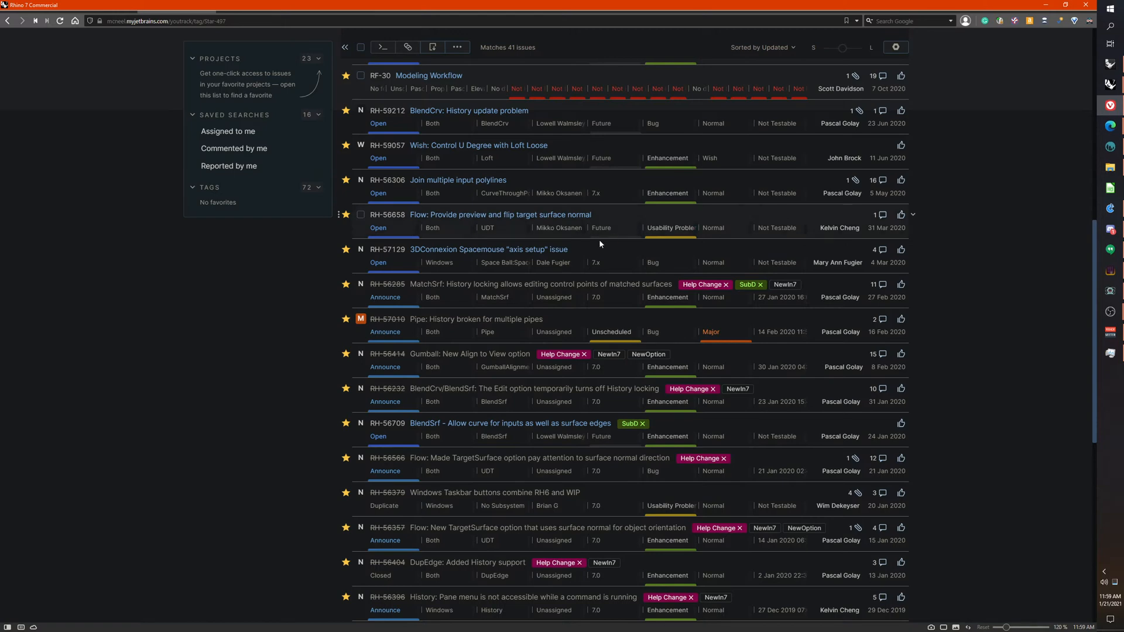
{"action": "scroll", "coordinate": [521, 307], "scroll_direction": "up", "scroll_amount": 5}
{"action": "scroll", "coordinate": [469, 273], "scroll_direction": "up", "scroll_amount": 2}
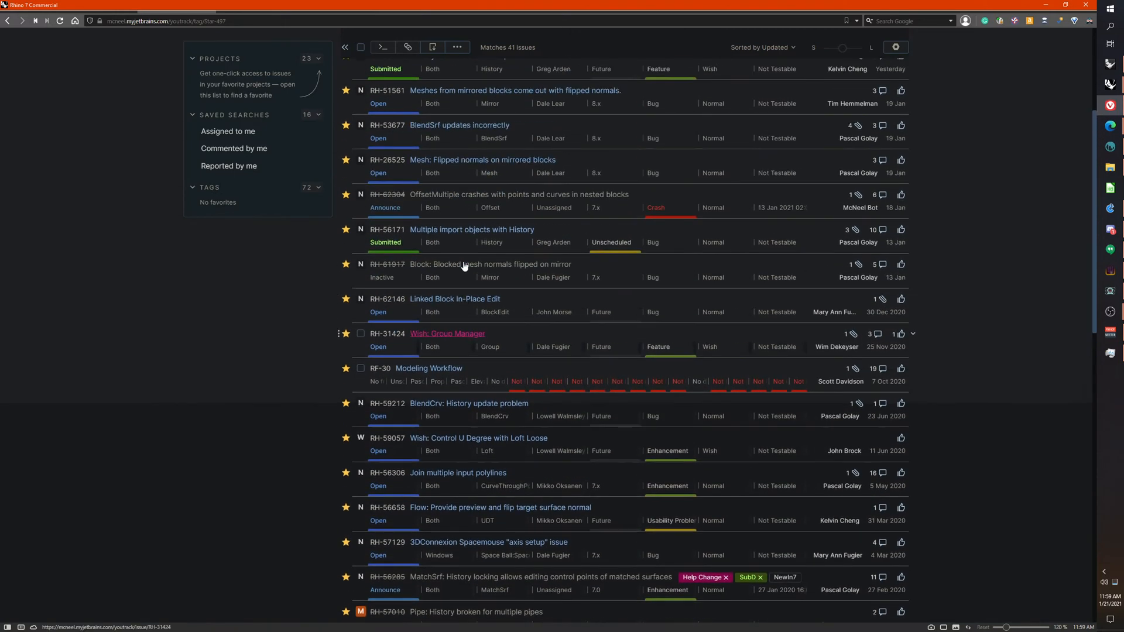
{"action": "scroll", "coordinate": [457, 249], "scroll_direction": "up", "scroll_amount": 2}
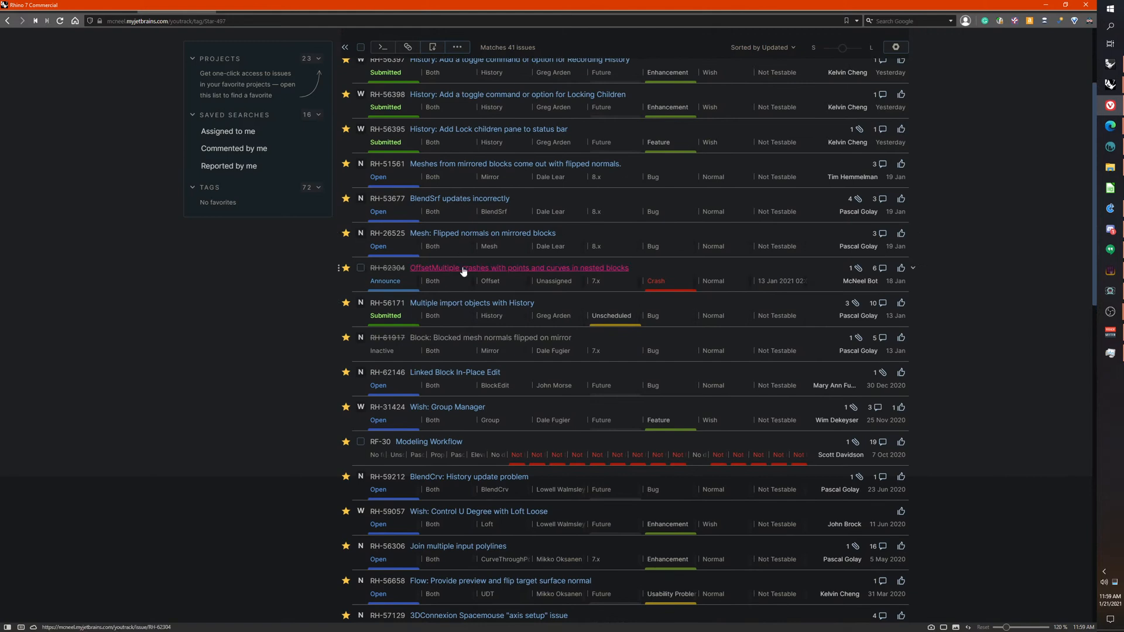
{"action": "scroll", "coordinate": [458, 247], "scroll_direction": "up", "scroll_amount": 3}
{"action": "scroll", "coordinate": [443, 176], "scroll_direction": "up", "scroll_amount": 1}
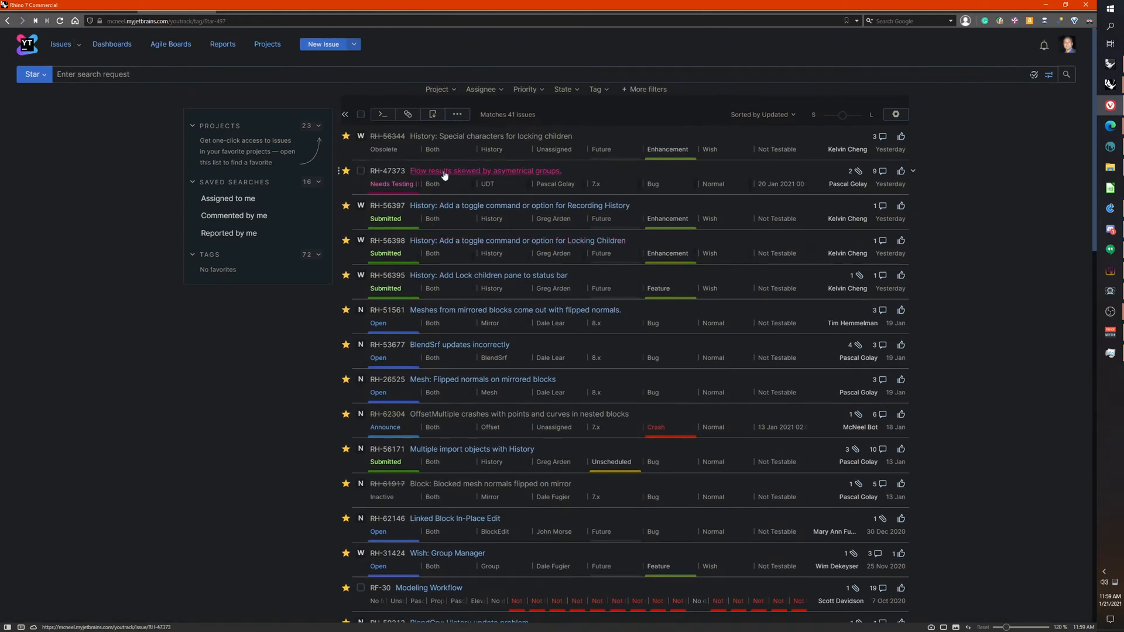
{"action": "left_click", "coordinate": [453, 139]}
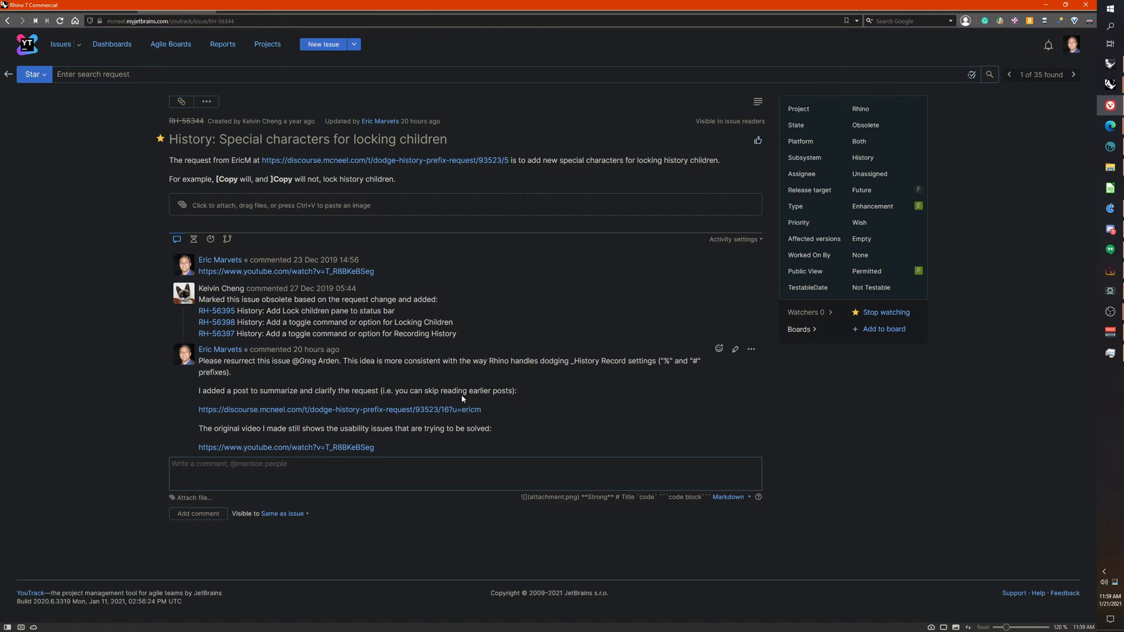
Step: Open the issue's linked forum thread "Dodge History Prefix Request" and find the table of special prefix characters
{"action": "left_click", "coordinate": [429, 163]}
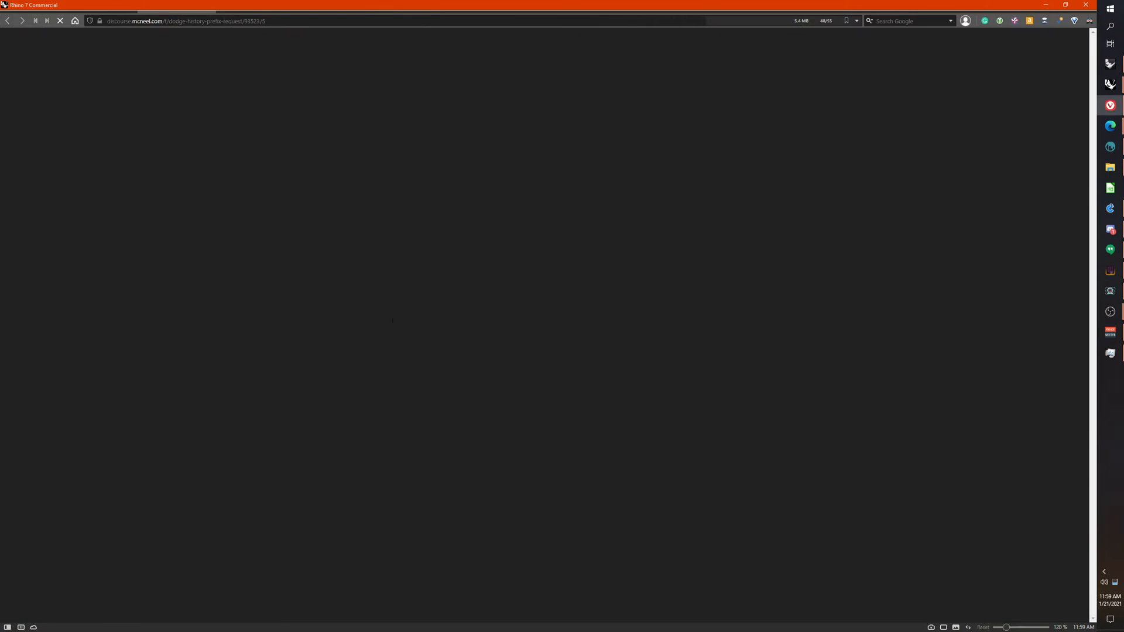
{"action": "scroll", "coordinate": [275, 262], "scroll_direction": "down", "scroll_amount": 10}
{"action": "scroll", "coordinate": [412, 342], "scroll_direction": "down", "scroll_amount": 20}
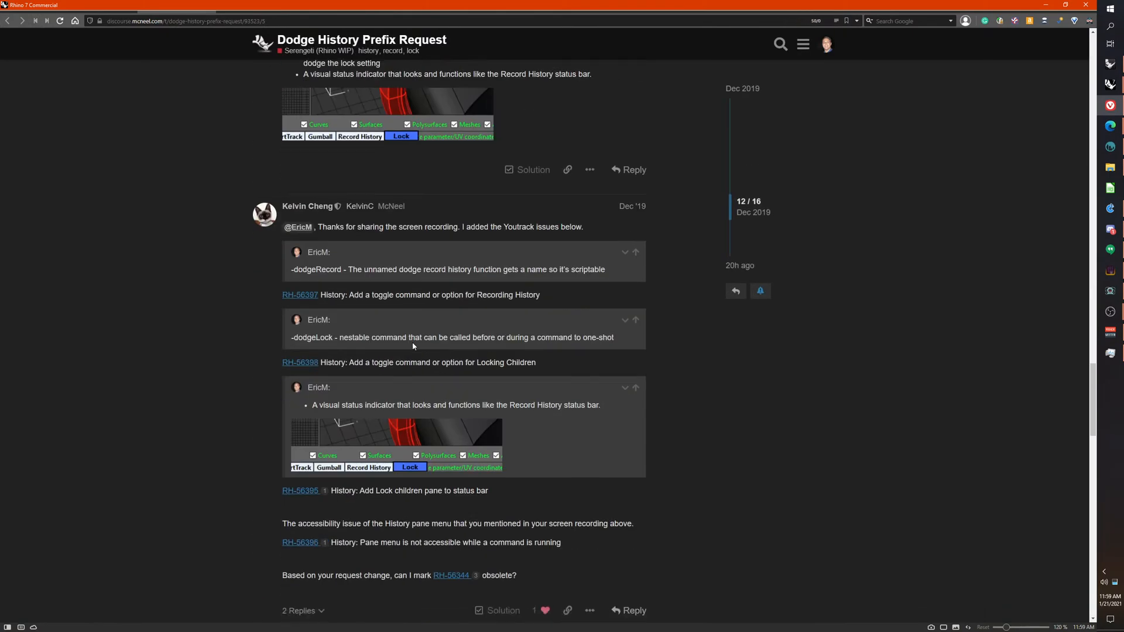
{"action": "scroll", "coordinate": [412, 339], "scroll_direction": "up", "scroll_amount": 15}
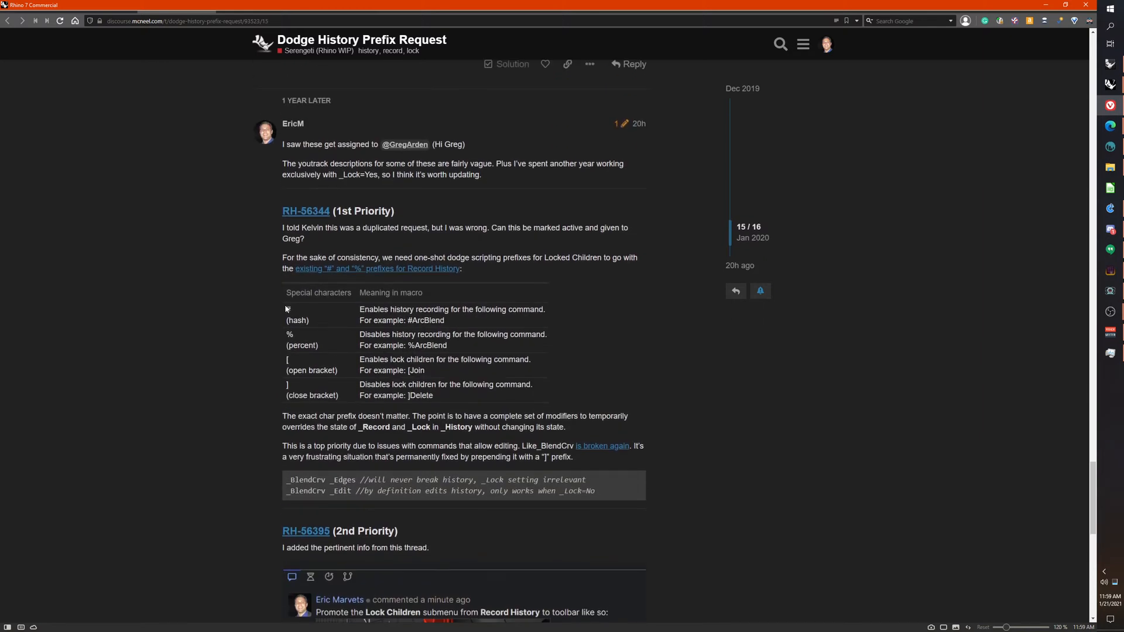
Step: Highlight the # and % prefix entries for history recording, including the #ArcBlend and %ArcBlend examples
{"action": "left_click_drag", "start_coordinate": [287, 309], "coordinate": [457, 319]}
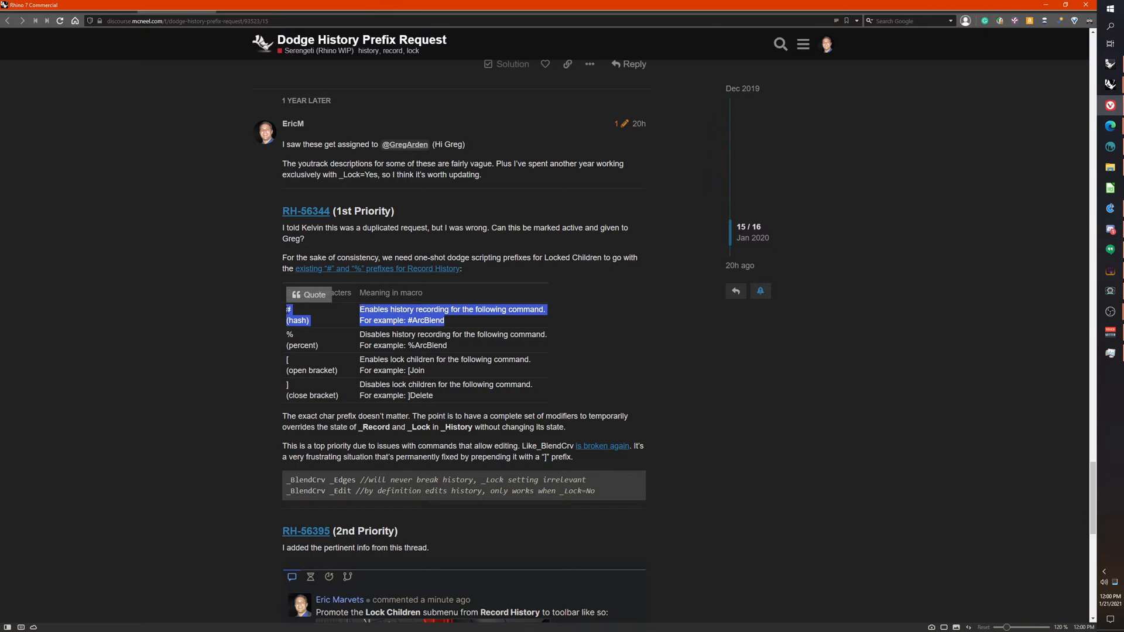
{"action": "left_click", "coordinate": [353, 317]}
{"action": "left_click_drag", "start_coordinate": [358, 309], "coordinate": [446, 326]}
{"action": "left_click", "coordinate": [445, 321]}
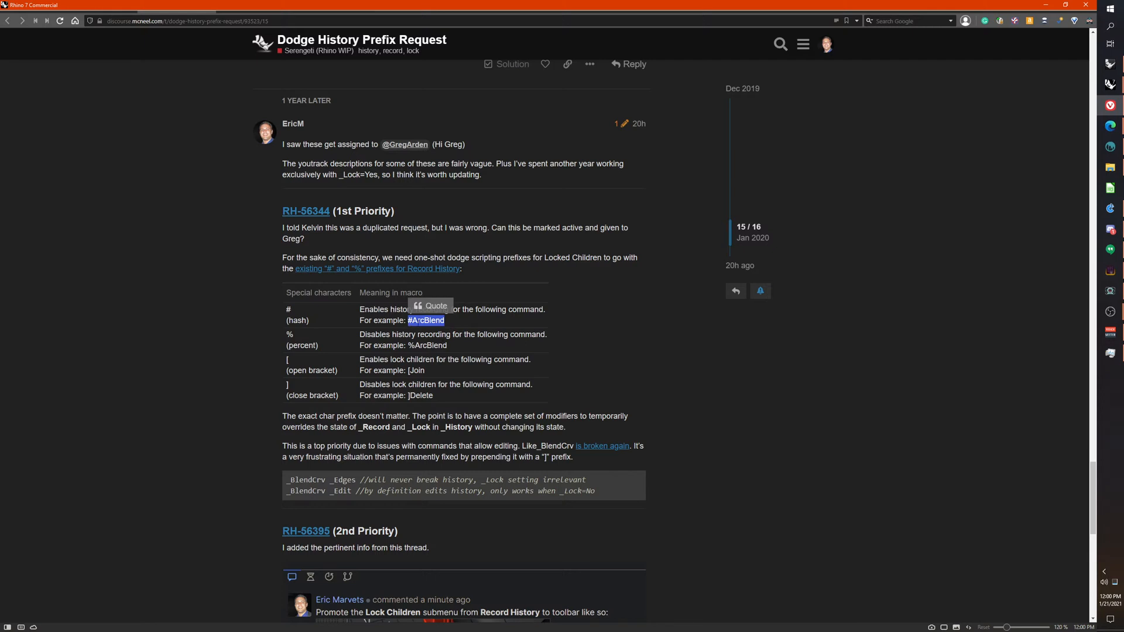
{"action": "left_click_drag", "start_coordinate": [445, 321], "coordinate": [369, 309]}
{"action": "left_click_drag", "start_coordinate": [408, 345], "coordinate": [415, 346]}
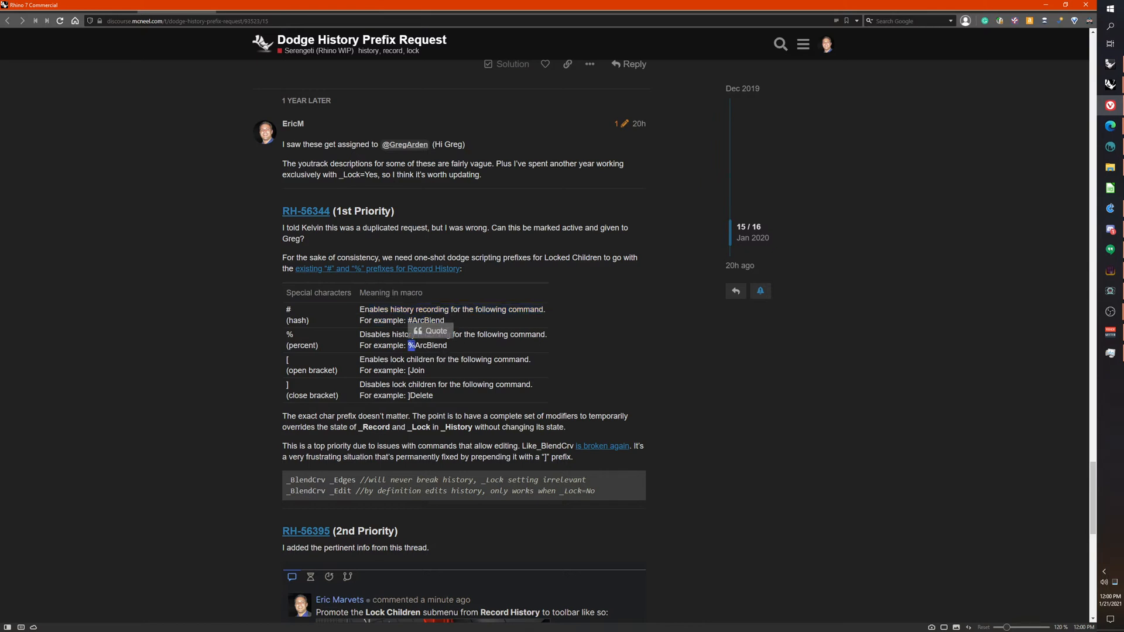
{"action": "left_click_drag", "start_coordinate": [447, 346], "coordinate": [408, 345]}
Step: Highlight the [ and ] prefix entries for enabling and disabling lock children, including the ]Delete example
{"action": "left_click", "coordinate": [435, 375]}
{"action": "left_click_drag", "start_coordinate": [333, 357], "coordinate": [483, 392]}
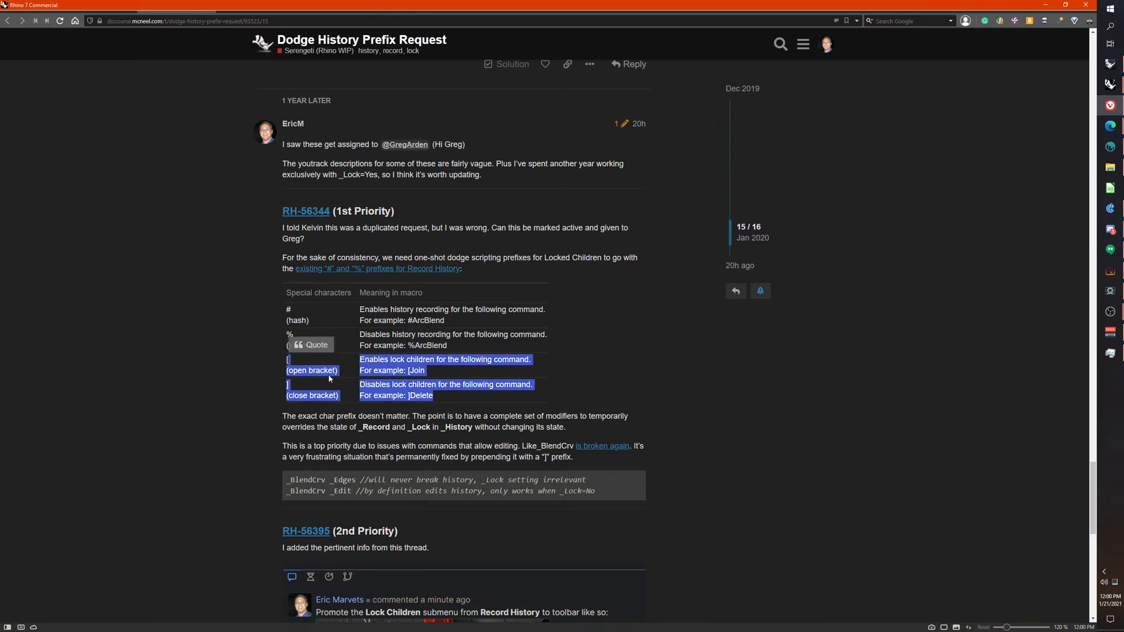
{"action": "left_click", "coordinate": [356, 375]}
{"action": "left_click_drag", "start_coordinate": [286, 357], "coordinate": [298, 394]}
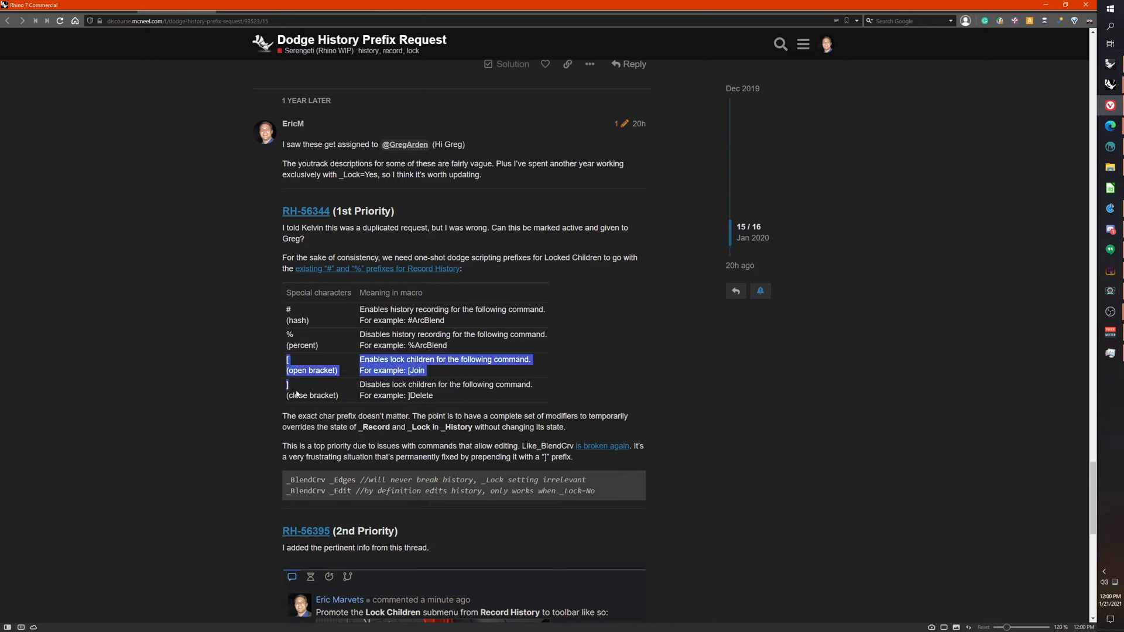
{"action": "left_click", "coordinate": [299, 394]}
{"action": "left_click_drag", "start_coordinate": [408, 371], "coordinate": [436, 403]}
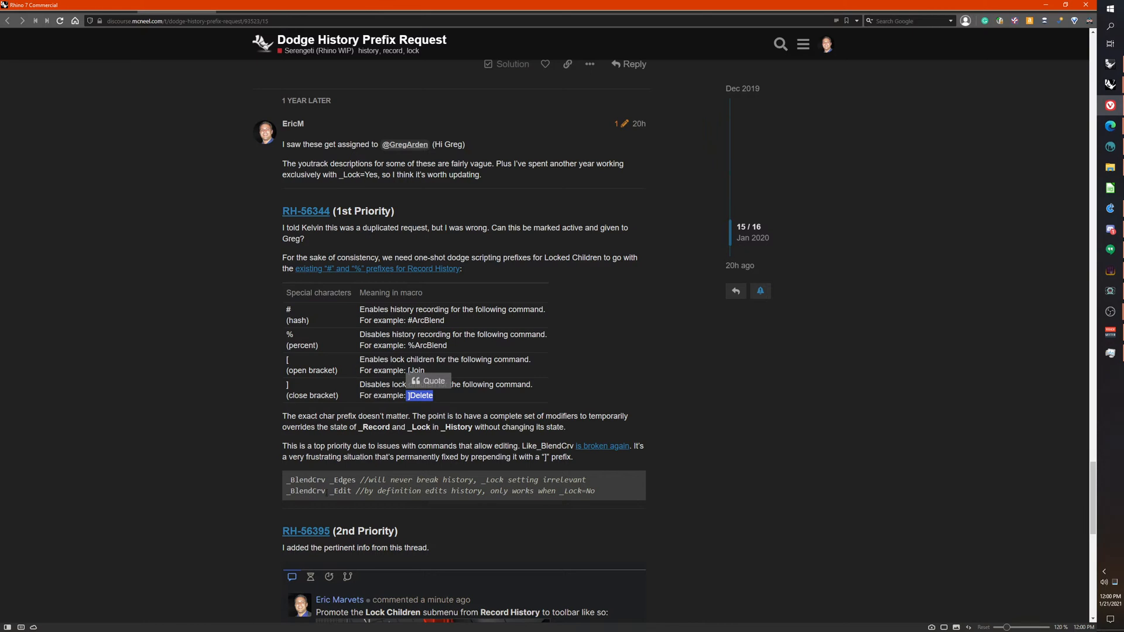
Step: Highlight the _BlendCrv _Edges and _Edit code examples, relating the _Edit command to the ] prefix in the table
{"action": "left_click_drag", "start_coordinate": [286, 479], "coordinate": [595, 494]}
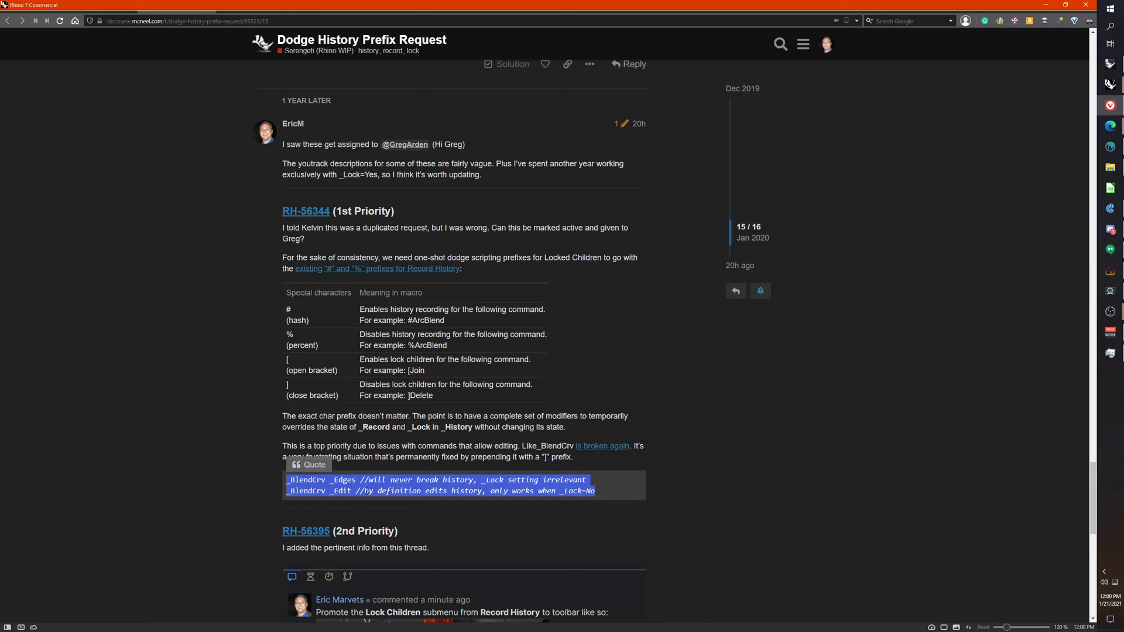
{"action": "left_click_drag", "start_coordinate": [364, 491], "coordinate": [483, 493]}
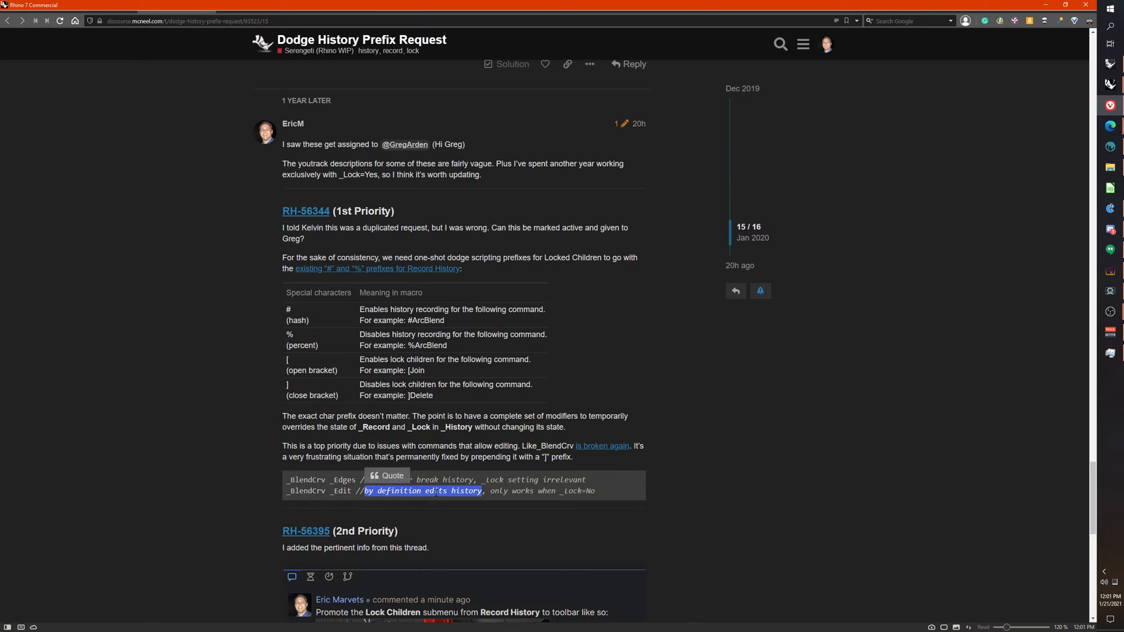
{"action": "left_click", "coordinate": [283, 494]}
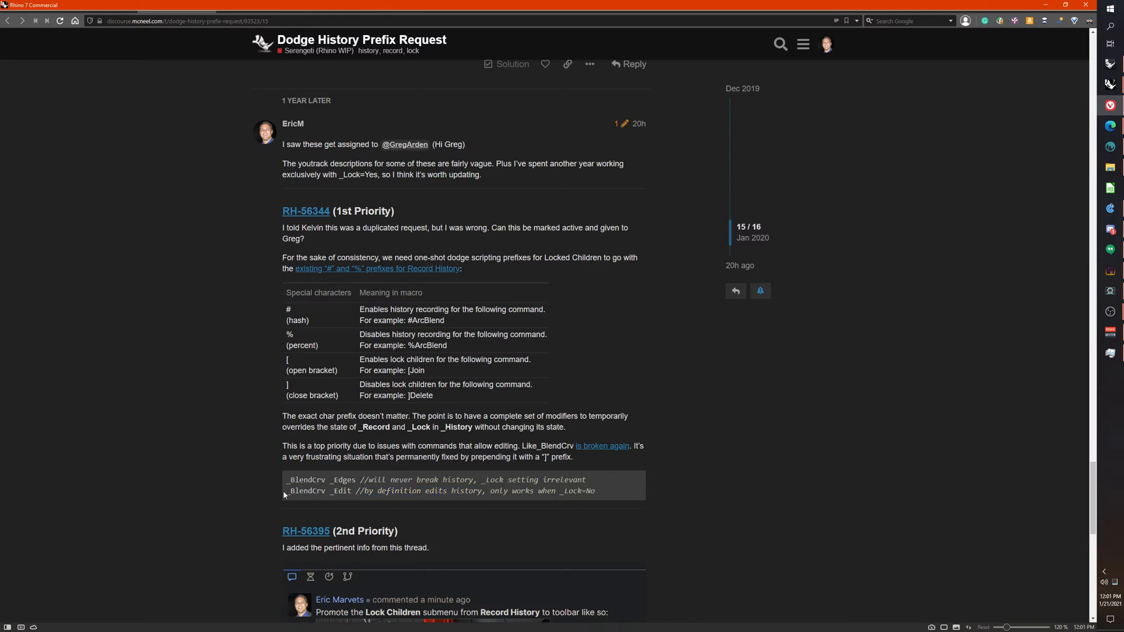
{"action": "left_click_drag", "start_coordinate": [286, 495], "coordinate": [328, 495]}
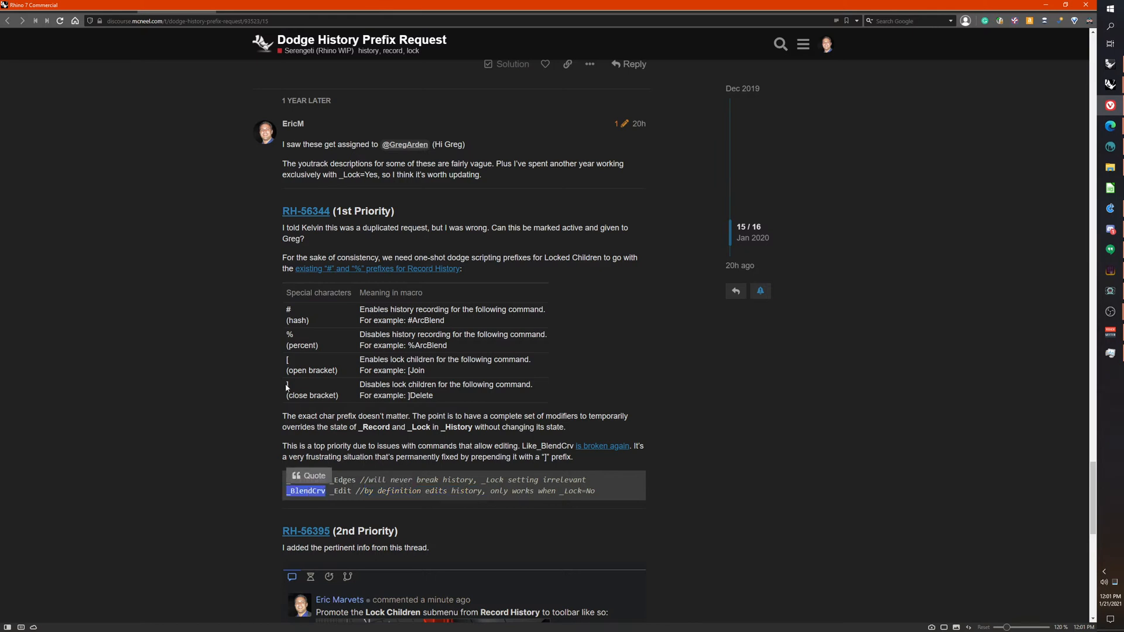
{"action": "left_click_drag", "start_coordinate": [285, 384], "coordinate": [291, 388]}
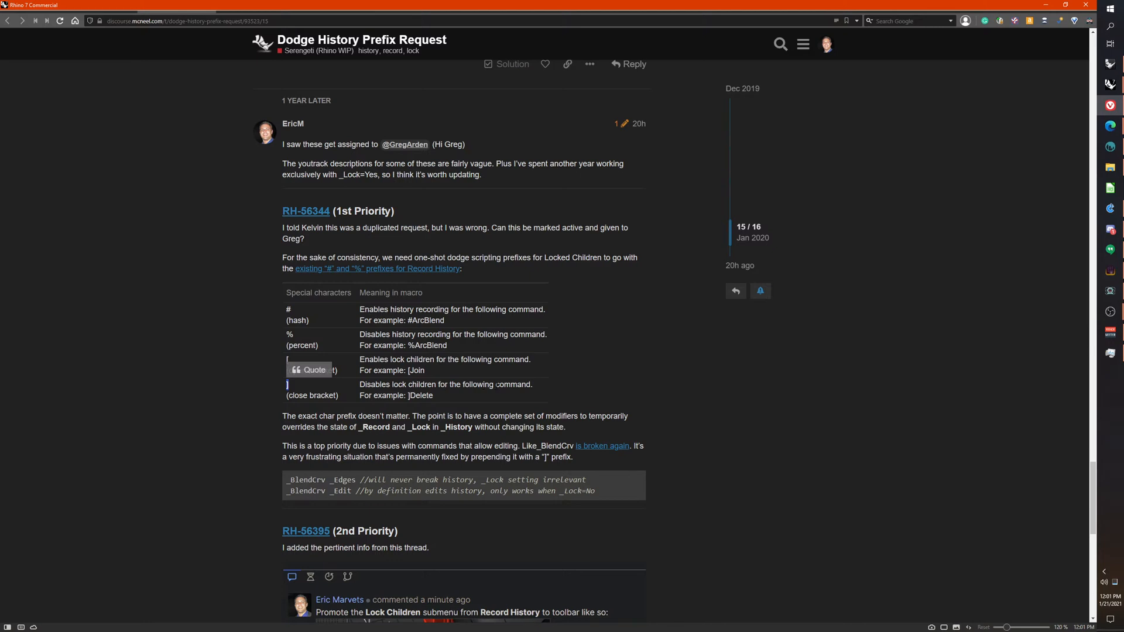
{"action": "left_click_drag", "start_coordinate": [287, 495], "coordinate": [326, 494]}
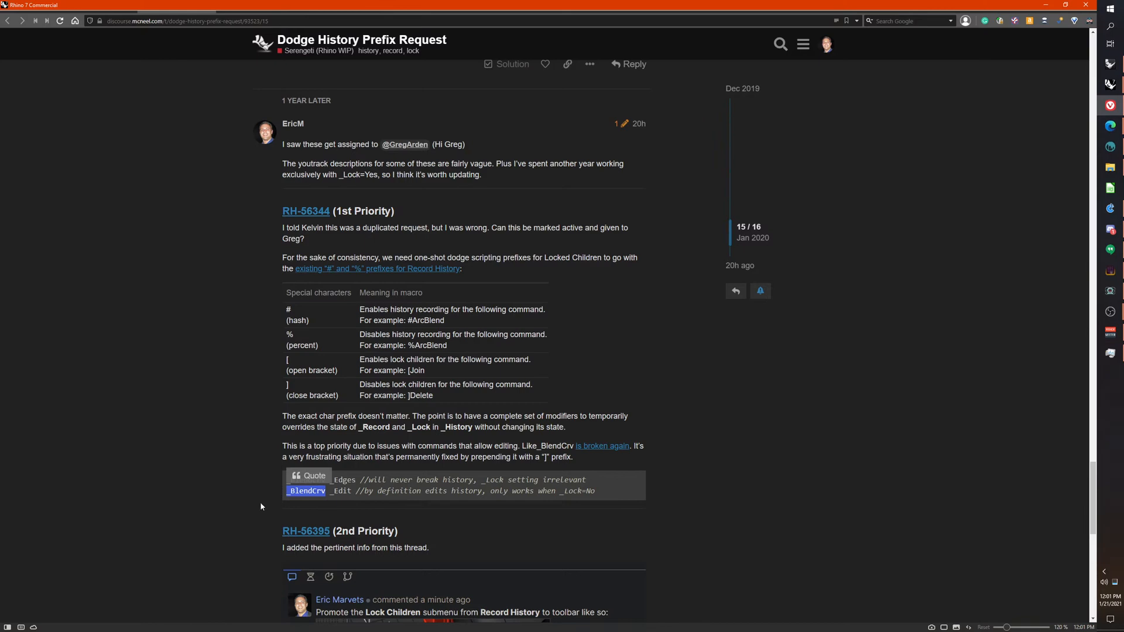
{"action": "left_click", "coordinate": [416, 501]}
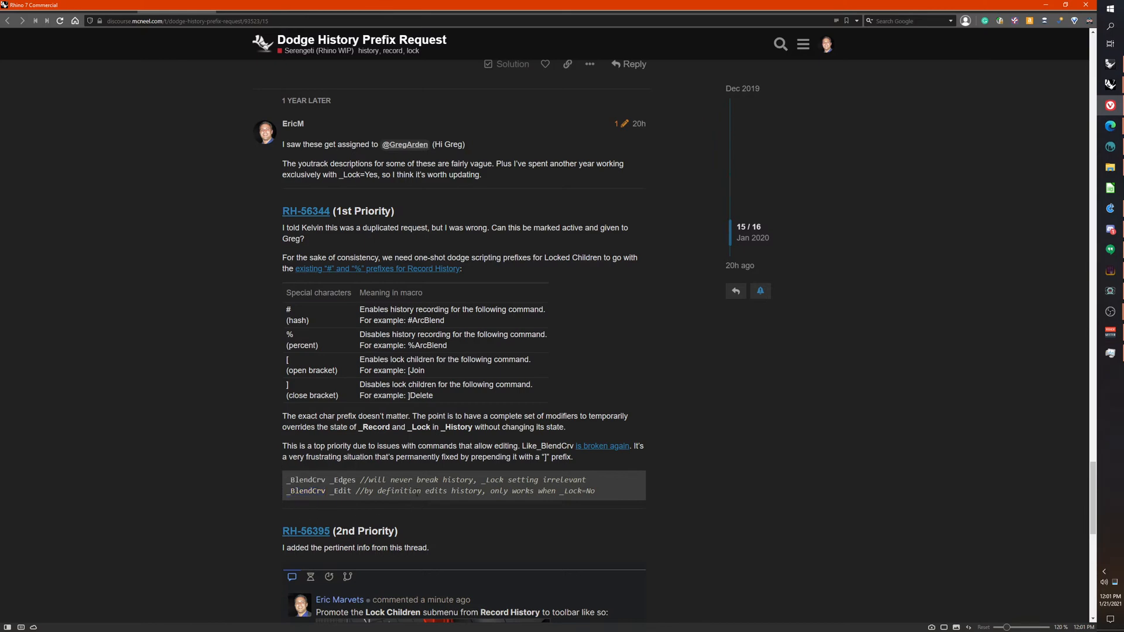
Step: Switch back to Rhino and use MoveExtractedIsocurve to shift the isocurve on the box's inner side slightly downward
{"action": "left_click", "coordinate": [1045, 5]}
{"action": "right_click_drag", "start_coordinate": [445, 328], "coordinate": [386, 387]}
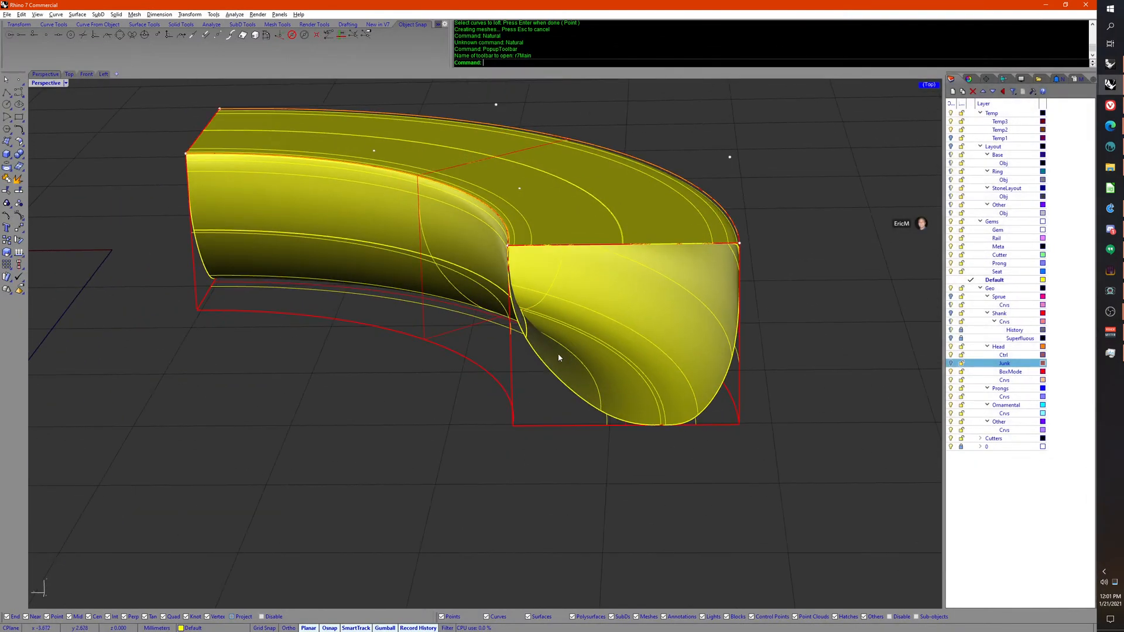
{"action": "middle_click", "coordinate": [385, 388]}
{"action": "left_click", "coordinate": [412, 405]}
{"action": "mouse_move", "coordinate": [394, 427]}
{"action": "right_mouse_down"}
{"action": "mouse_move", "coordinate": [426, 439]}
{"action": "mouse_move", "coordinate": [410, 421]}
{"action": "right_mouse_up"}
{"action": "middle_click", "coordinate": [407, 422]}
{"action": "left_click", "coordinate": [422, 453]}
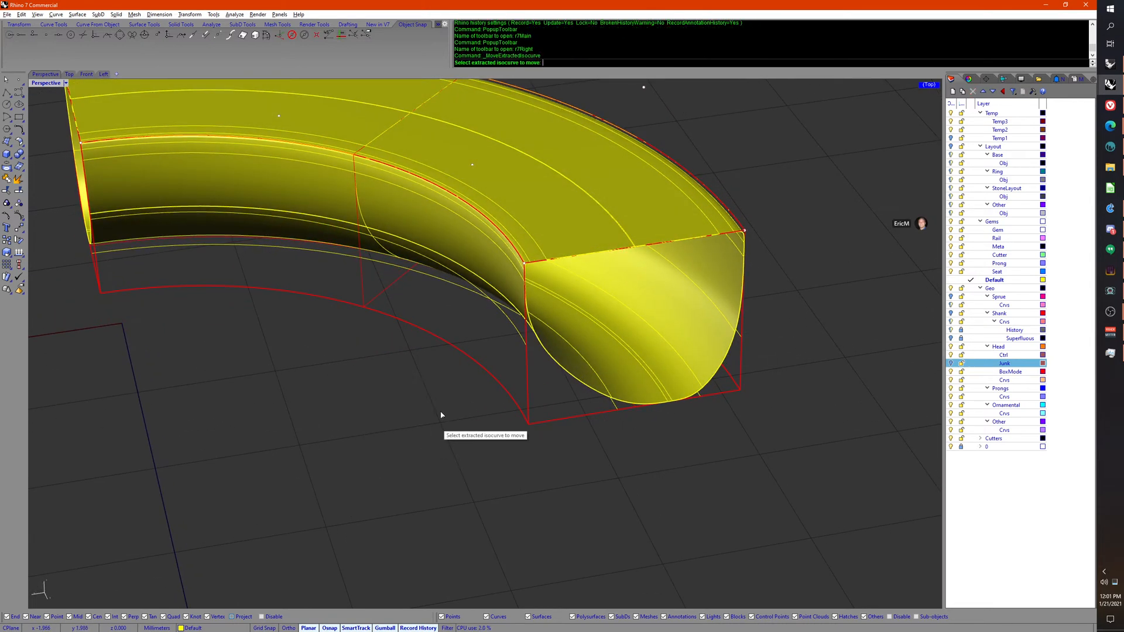
{"action": "left_click", "coordinate": [523, 335]}
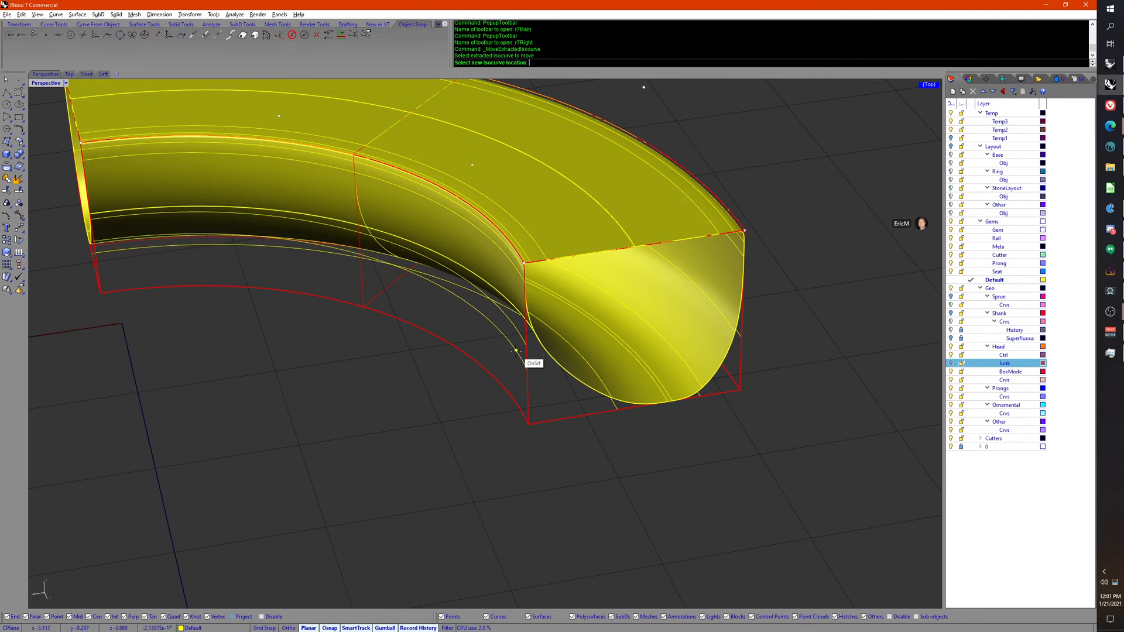
{"action": "left_click", "coordinate": [514, 347]}
Step: Move the inner-side extracted isocurve further down, close to the box's bottom edge
{"action": "right_click_drag", "start_coordinate": [435, 446], "coordinate": [436, 432]}
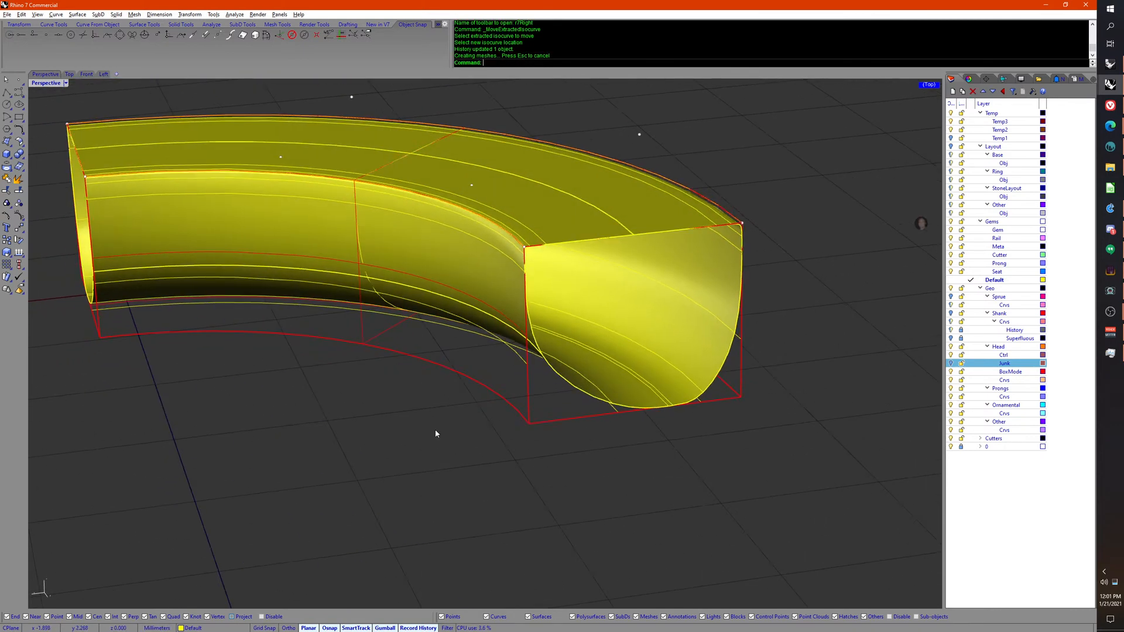
{"action": "right_click", "coordinate": [511, 361]}
{"action": "left_click", "coordinate": [519, 357]}
{"action": "left_click", "coordinate": [525, 393]}
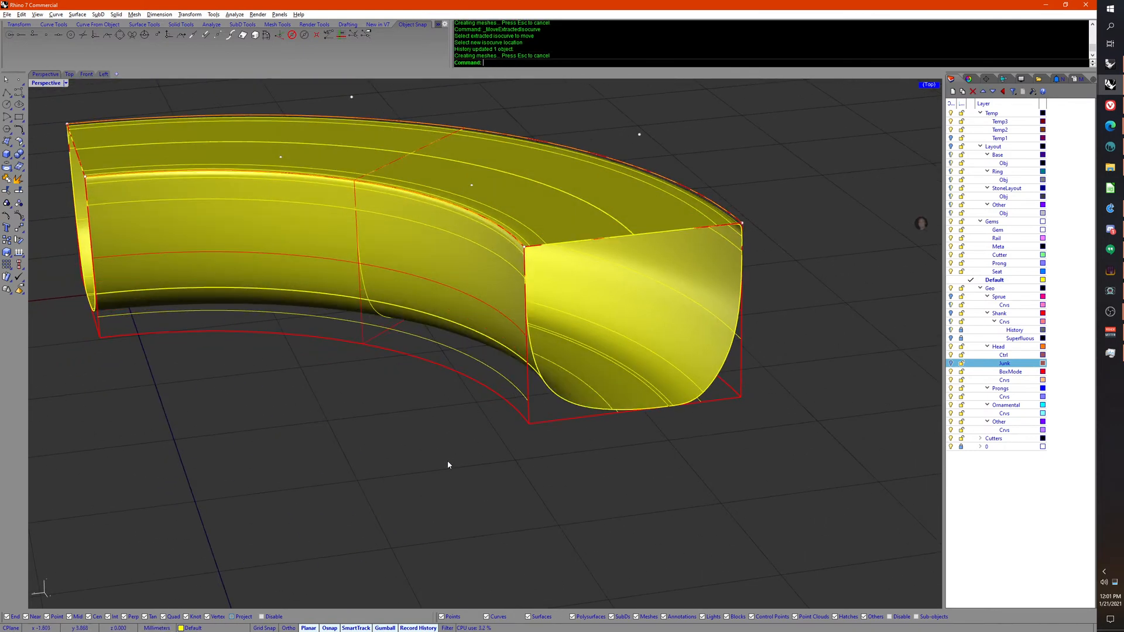
Step: Move the extracted isocurve on the box's underside closer to the inner edge
{"action": "right_click_drag", "start_coordinate": [452, 464], "coordinate": [418, 464]}
{"action": "right_click", "coordinate": [614, 417]}
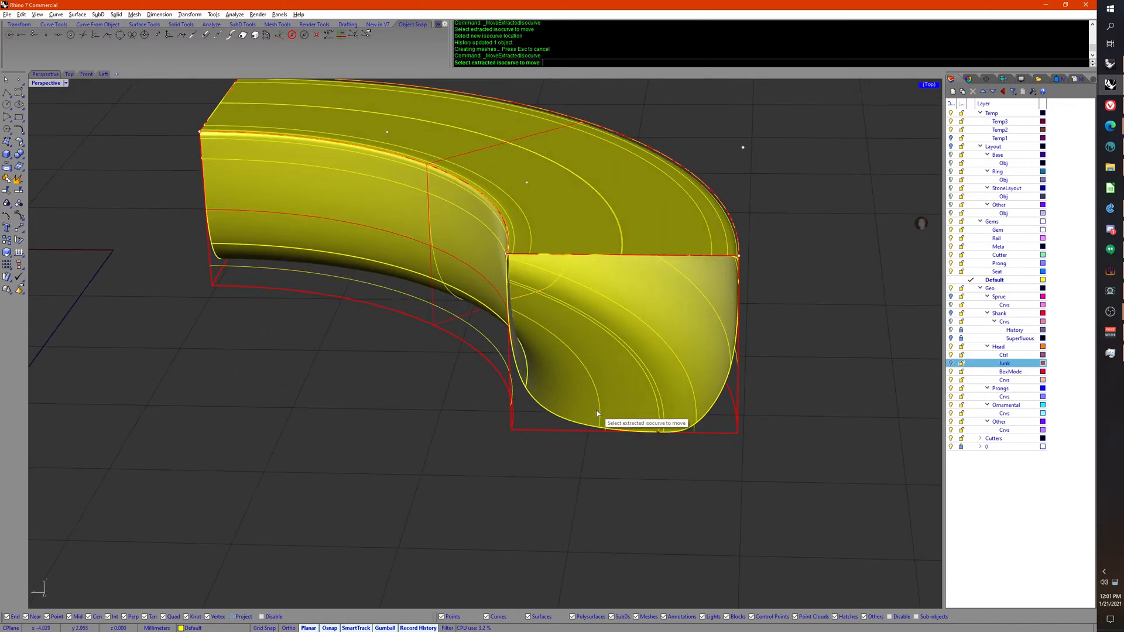
{"action": "left_click", "coordinate": [605, 430]}
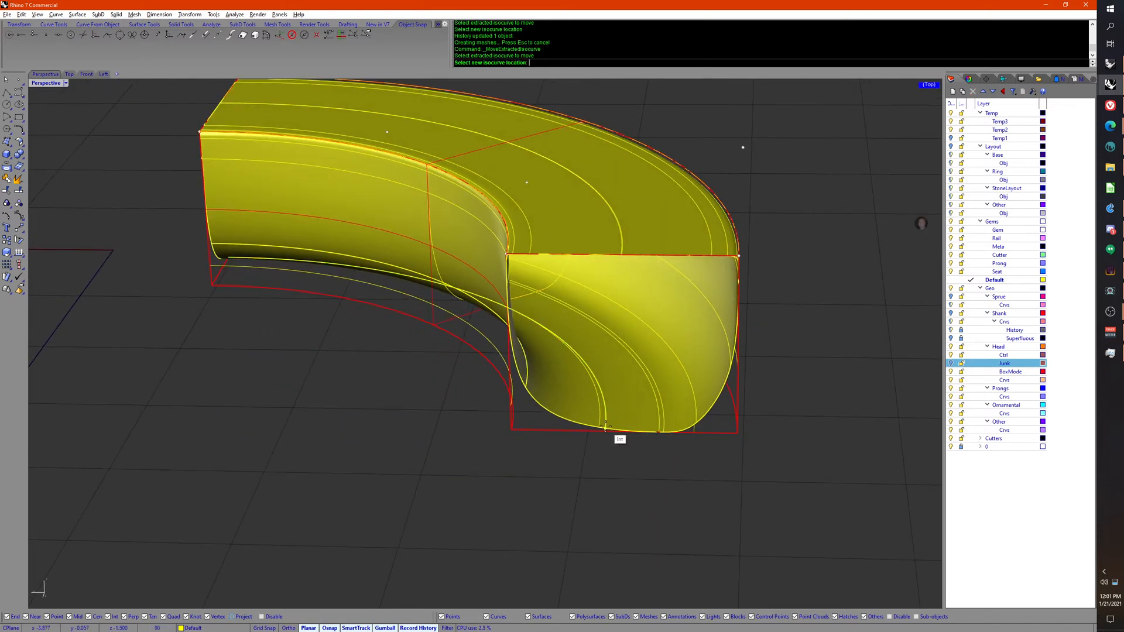
{"action": "key", "text": "Escape"}
{"action": "right_click", "coordinate": [604, 430]}
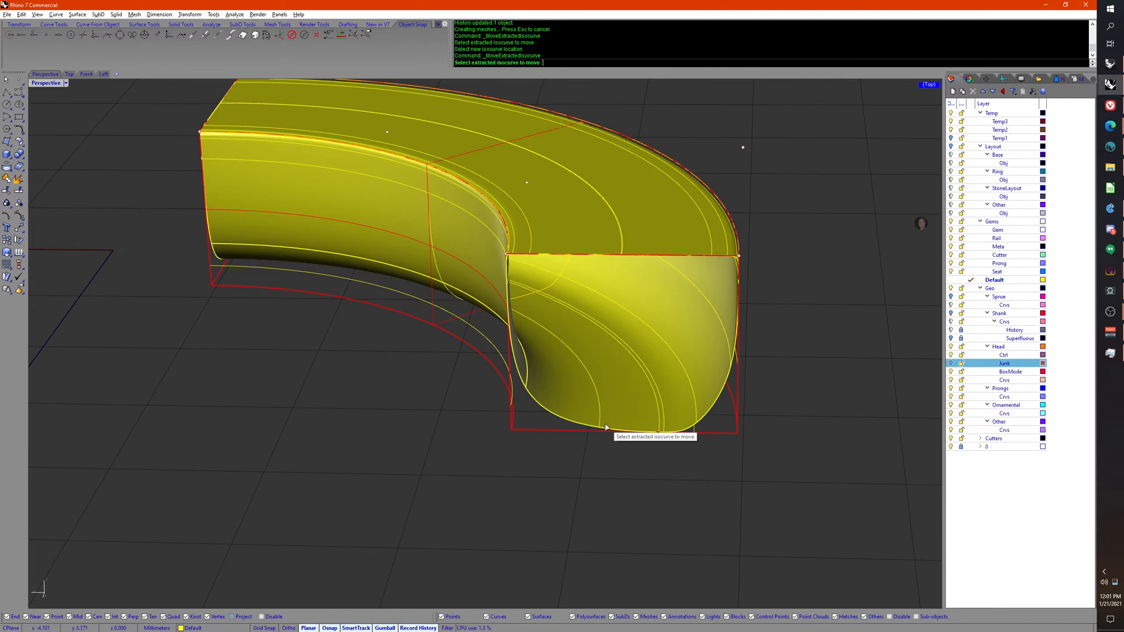
{"action": "right_click_drag", "start_coordinate": [605, 436], "coordinate": [664, 475]}
{"action": "left_click", "coordinate": [610, 436]}
{"action": "left_click", "coordinate": [586, 438]}
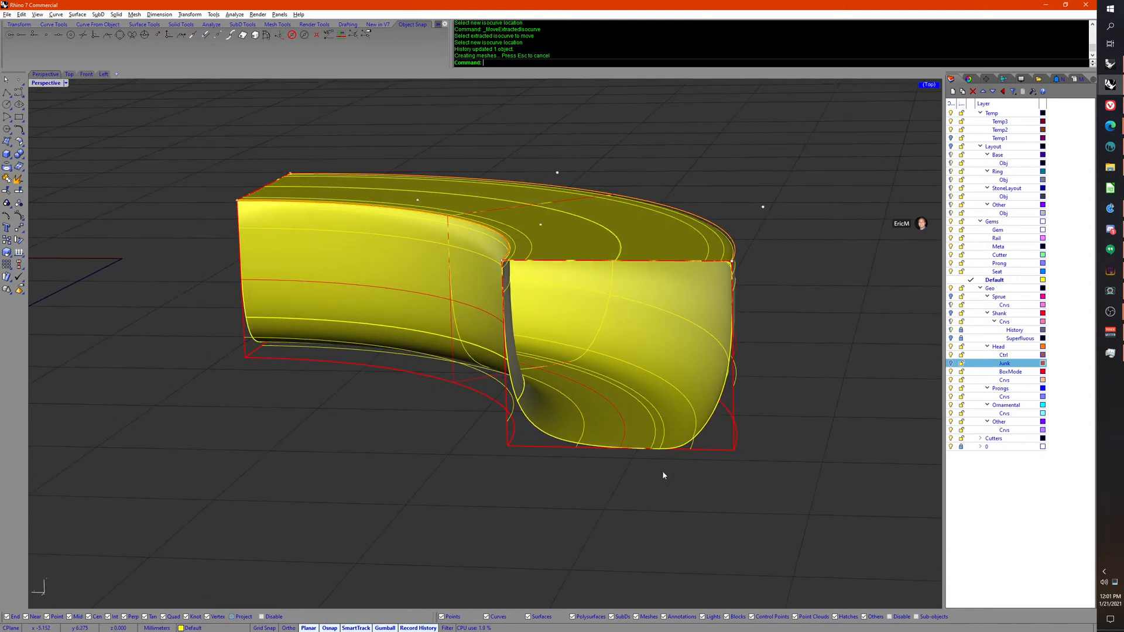
Step: Reposition the extracted isocurve near the underside's outer edge and move the outer-side isocurve further down
{"action": "left_click", "coordinate": [692, 448]}
{"action": "right_click_drag", "start_coordinate": [705, 454], "coordinate": [725, 451]}
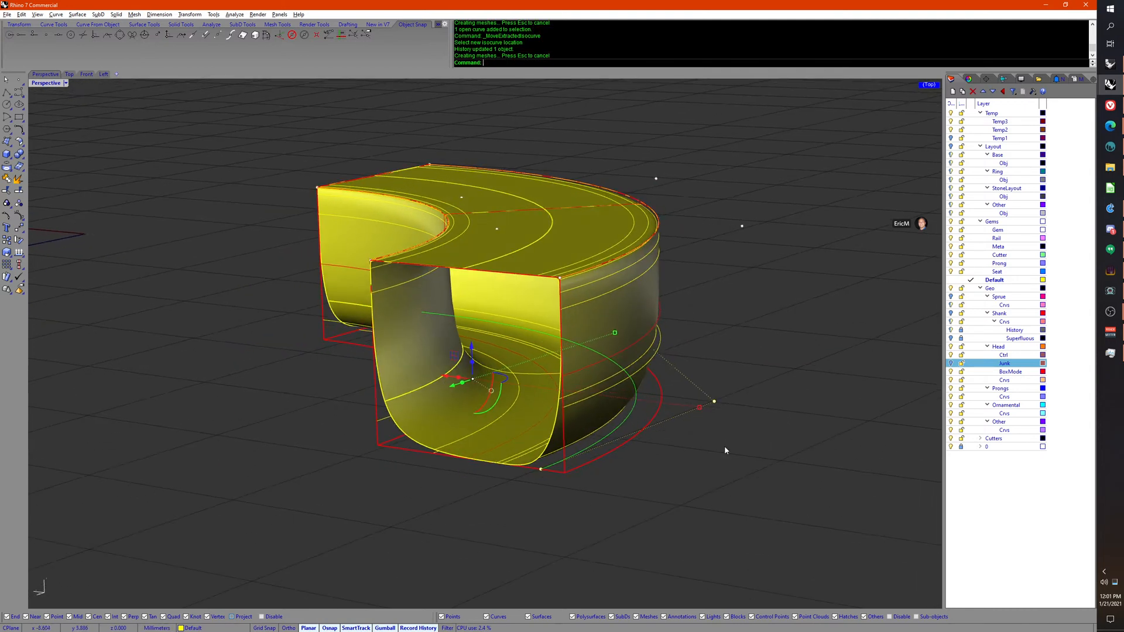
{"action": "left_click", "coordinate": [609, 380]}
{"action": "left_click", "coordinate": [610, 387]}
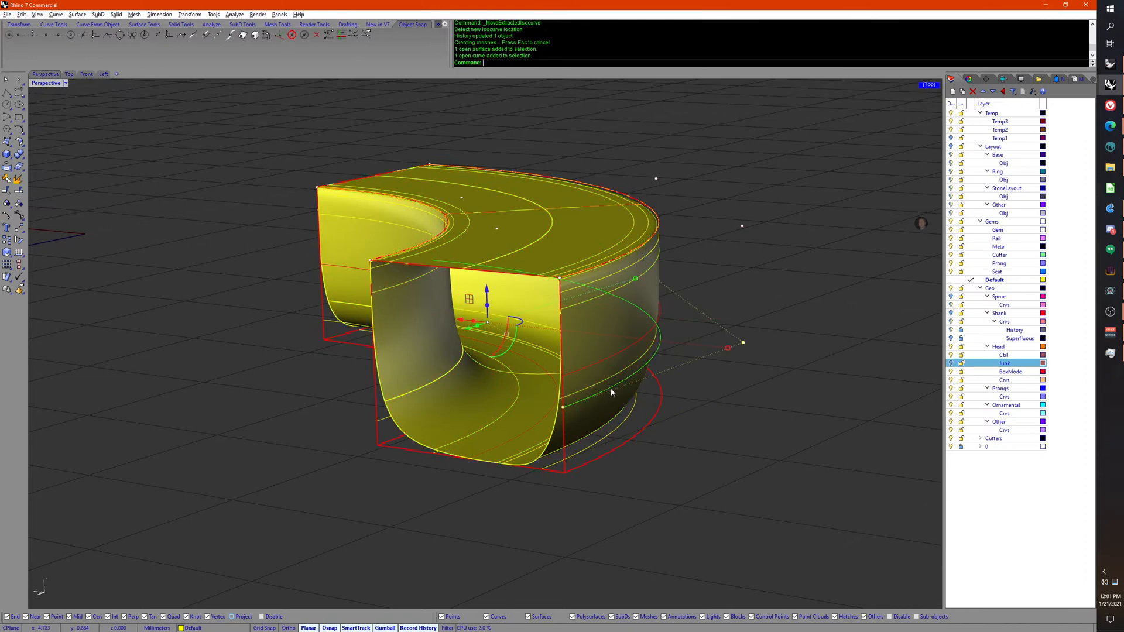
{"action": "right_click", "coordinate": [611, 389]}
{"action": "left_click", "coordinate": [604, 419]}
{"action": "right_click_drag", "start_coordinate": [605, 423], "coordinate": [657, 446]}
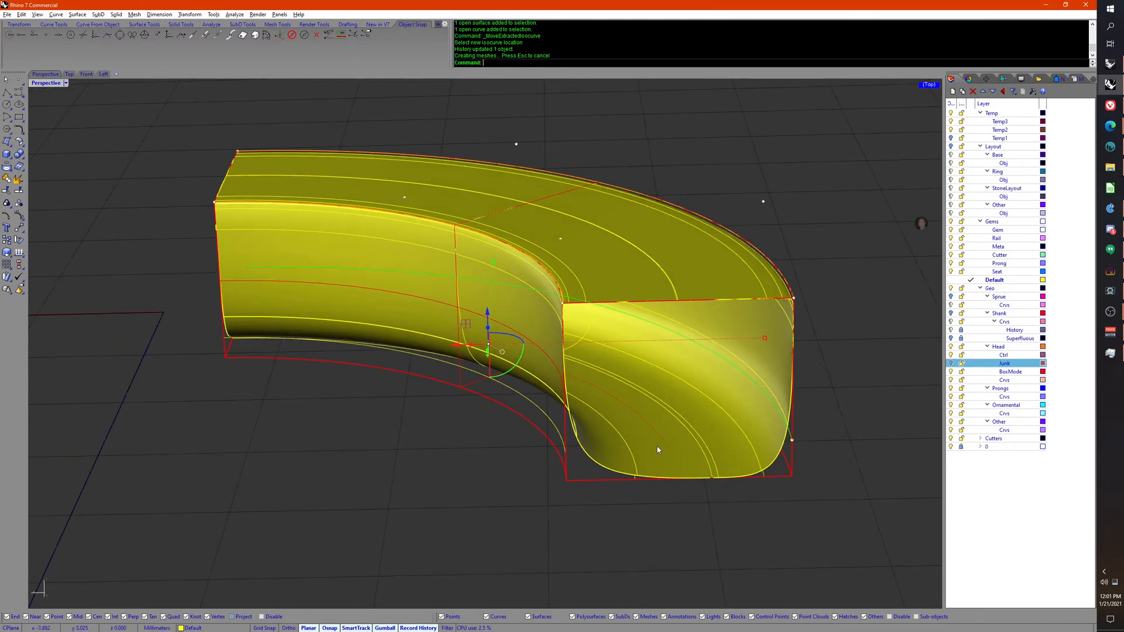
Step: Examine the rounded loft's end profile and underside from the opposite end of the form
{"action": "left_click", "coordinate": [716, 483]}
{"action": "scroll", "coordinate": [719, 493], "scroll_direction": "down", "scroll_amount": 4}
{"action": "right_click_drag", "start_coordinate": [724, 497], "coordinate": [344, 469]}
{"action": "scroll", "coordinate": [394, 417], "scroll_direction": "up", "scroll_amount": 3}
{"action": "scroll", "coordinate": [394, 417], "scroll_direction": "up", "scroll_amount": 5}
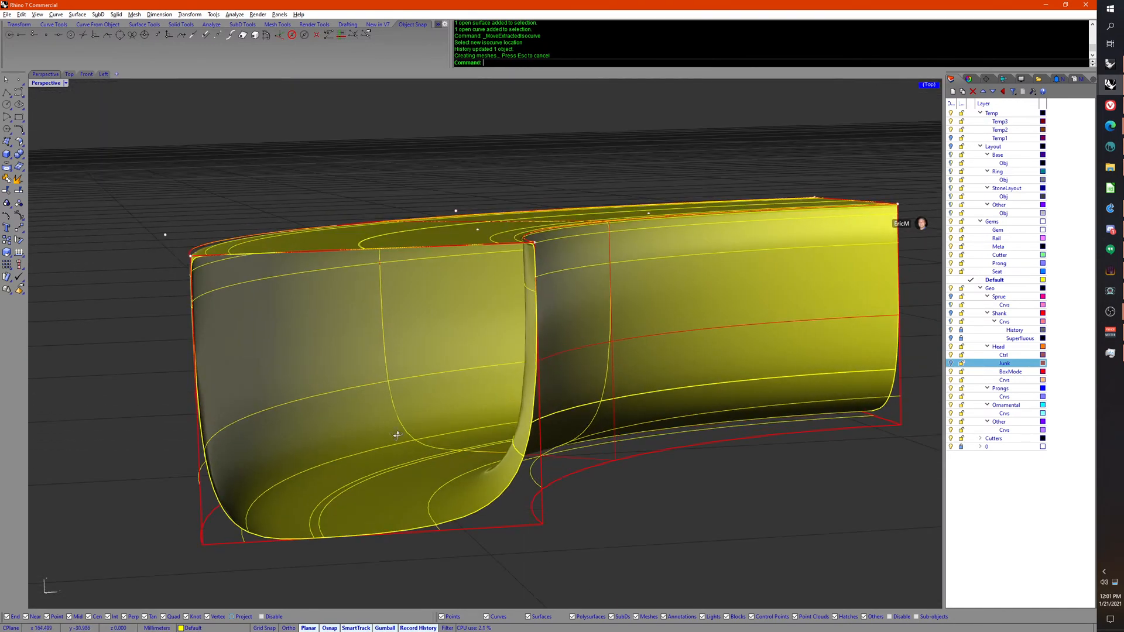
{"action": "right_click_drag", "start_coordinate": [307, 460], "coordinate": [417, 494]}
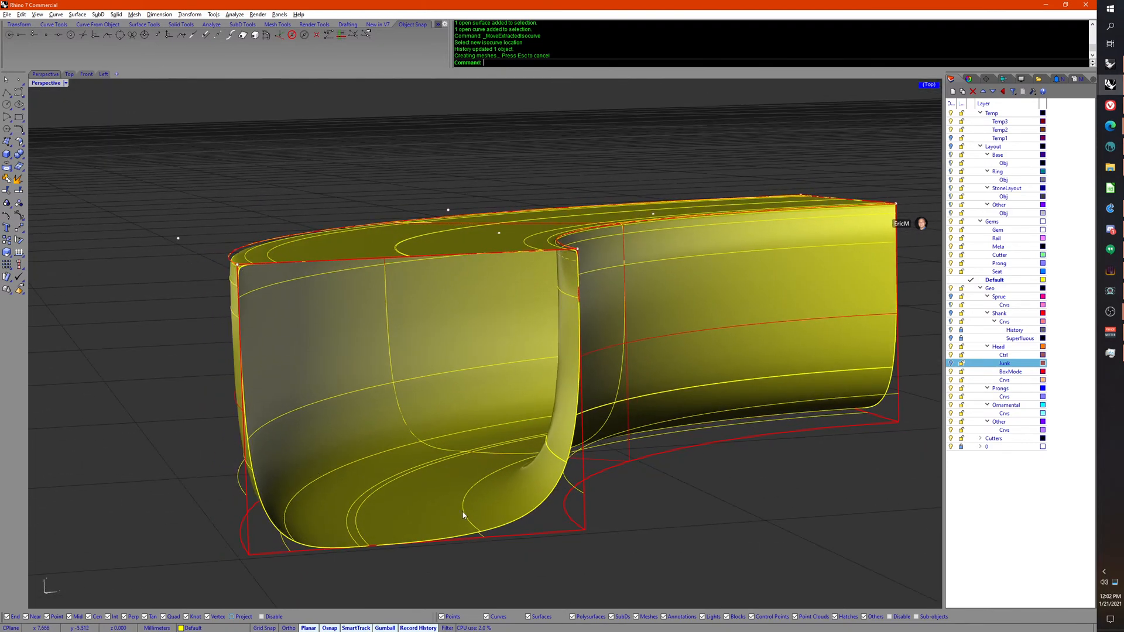
{"action": "left_click", "coordinate": [487, 537]}
{"action": "right_click_drag", "start_coordinate": [479, 541], "coordinate": [462, 330]}
Step: Create an Obj sublayer under the Head layer and move the lofted surface onto it
{"action": "left_click", "coordinate": [683, 197]}
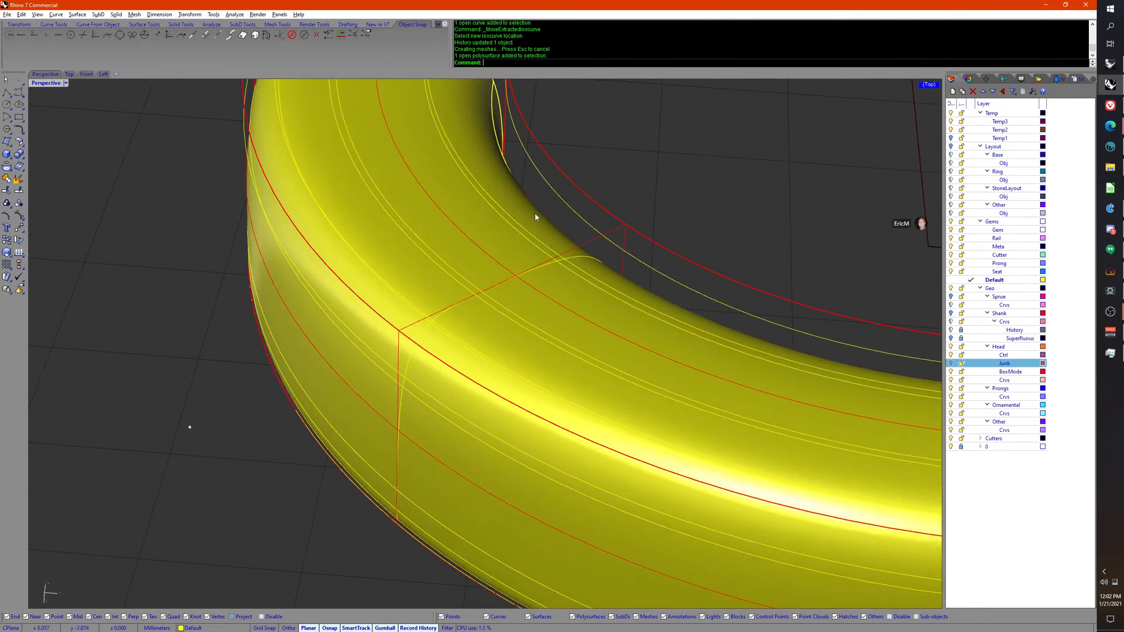
{"action": "left_click", "coordinate": [535, 216]}
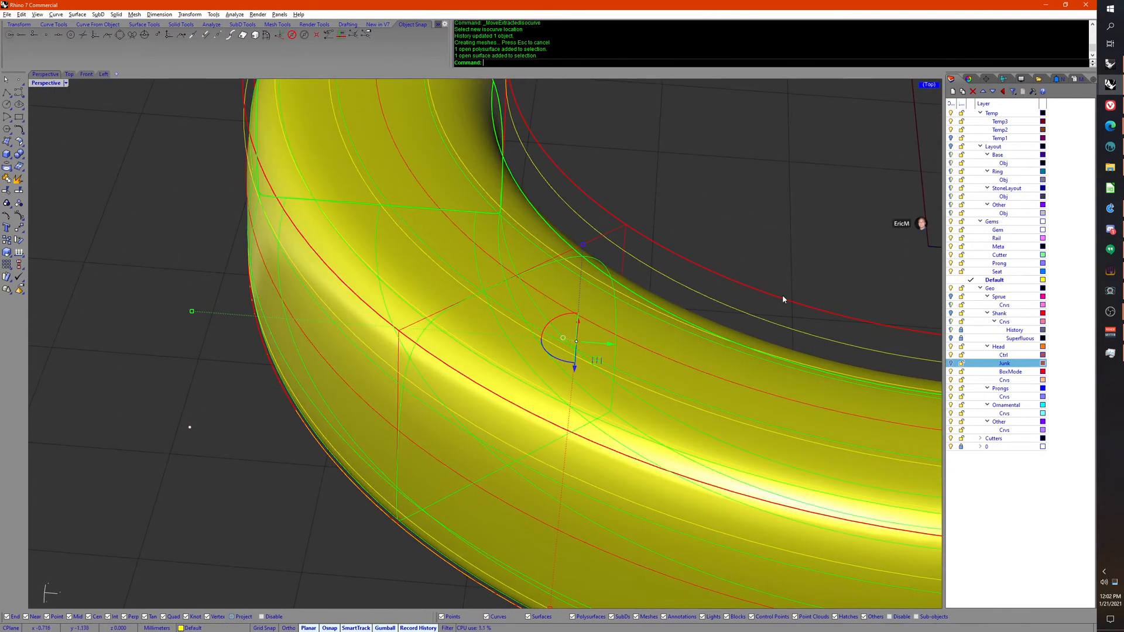
{"action": "right_click", "coordinate": [1001, 346]}
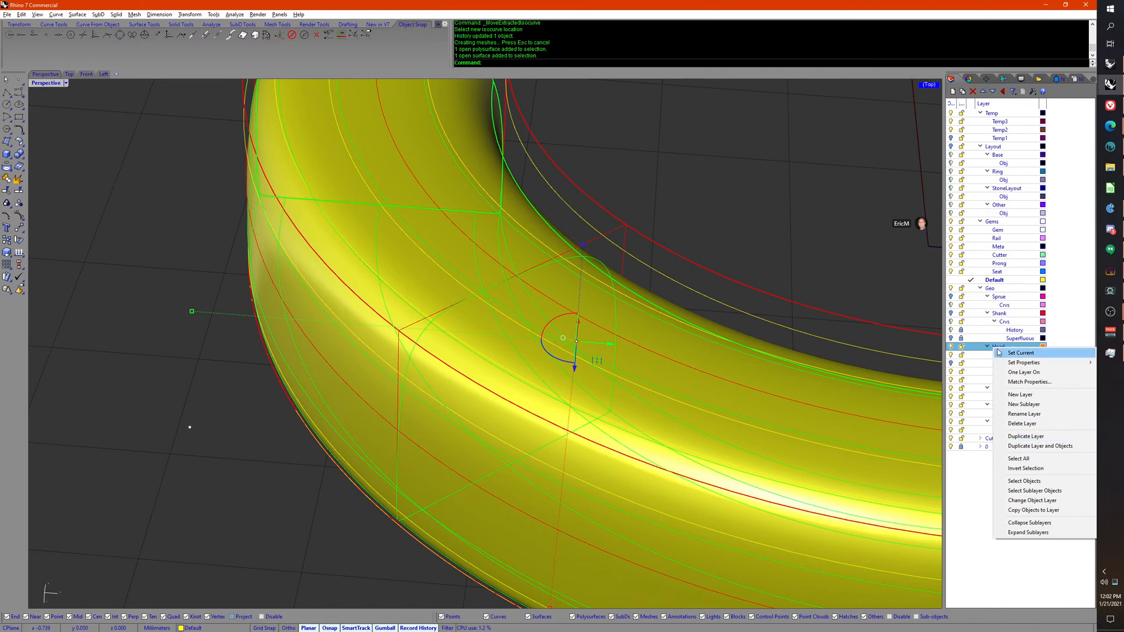
{"action": "left_click", "coordinate": [978, 357]}
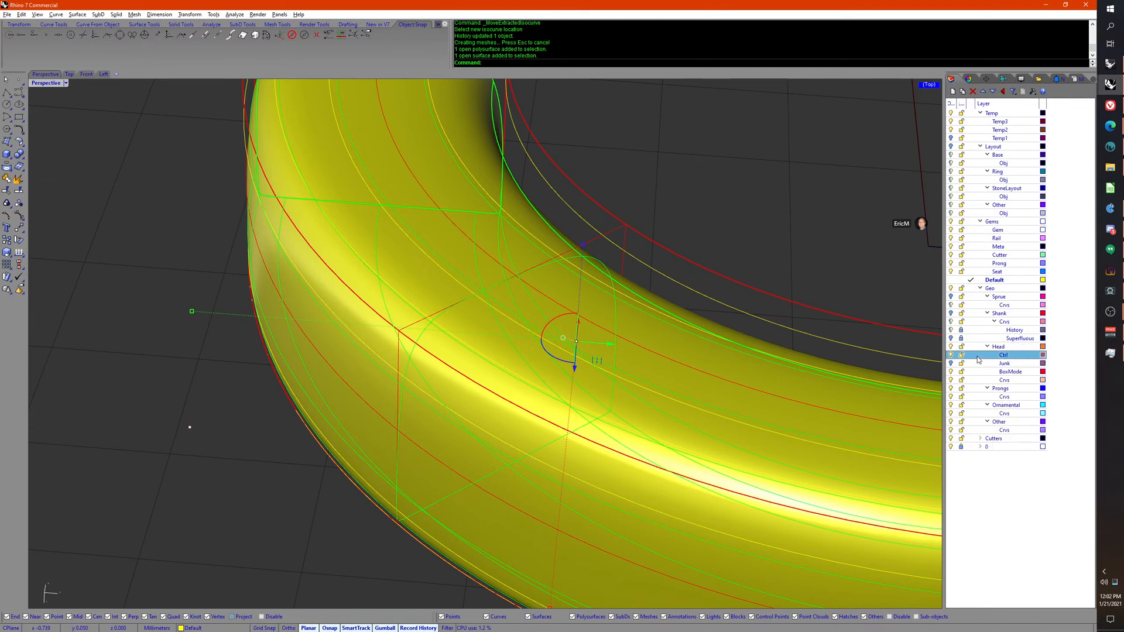
{"action": "left_click", "coordinate": [1008, 381]}
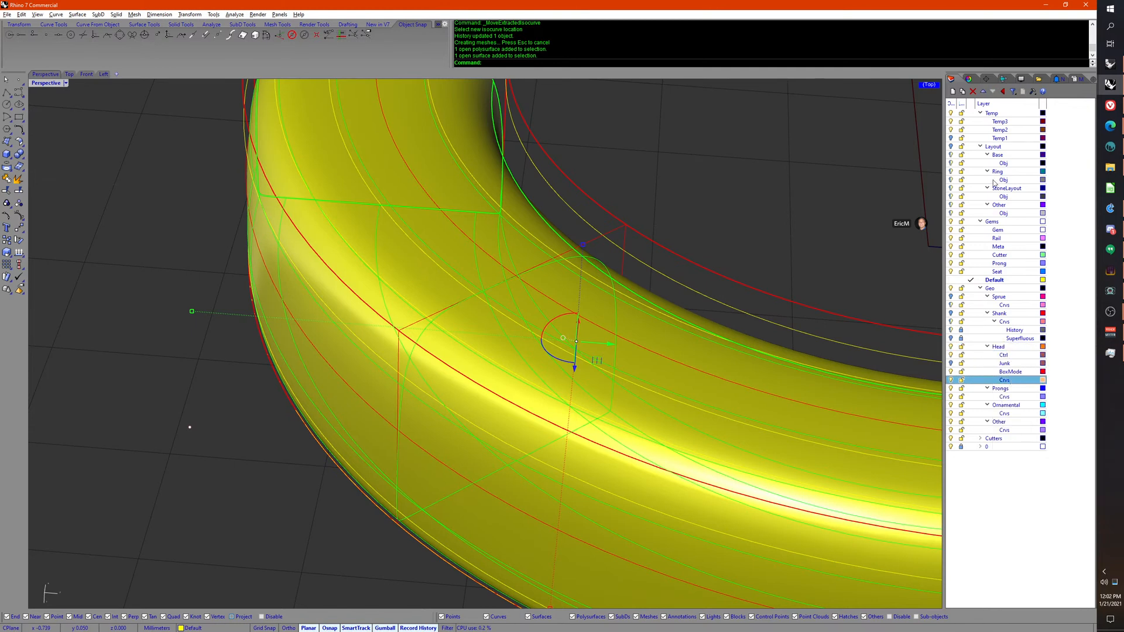
{"action": "left_click", "coordinate": [953, 92]}
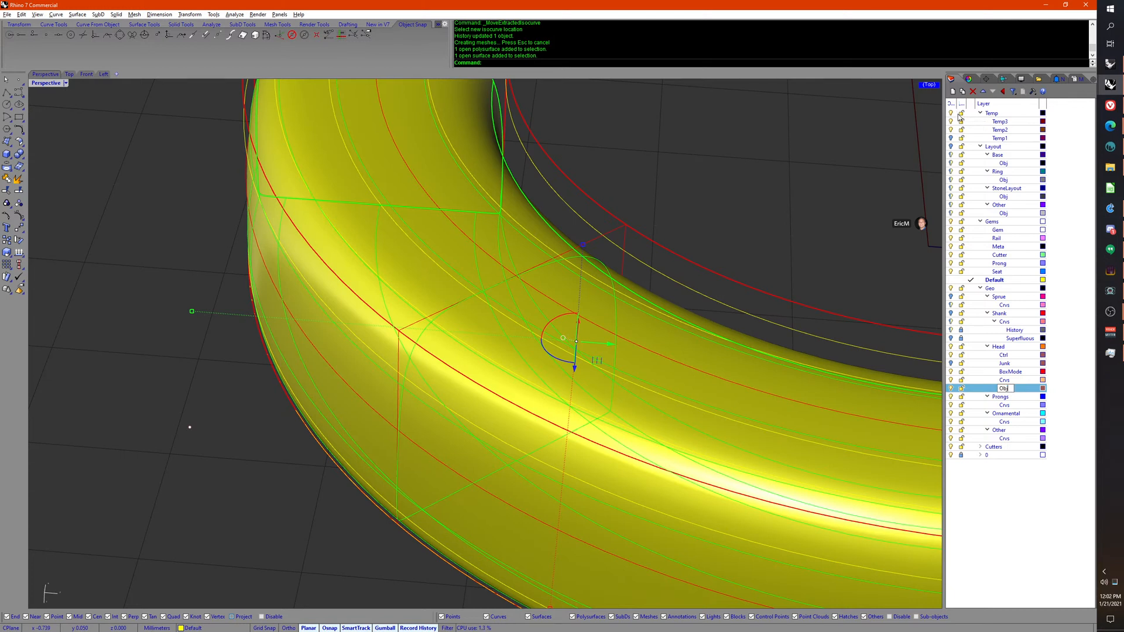
{"action": "right_click", "coordinate": [1011, 393]}
{"action": "left_click", "coordinate": [1022, 537]}
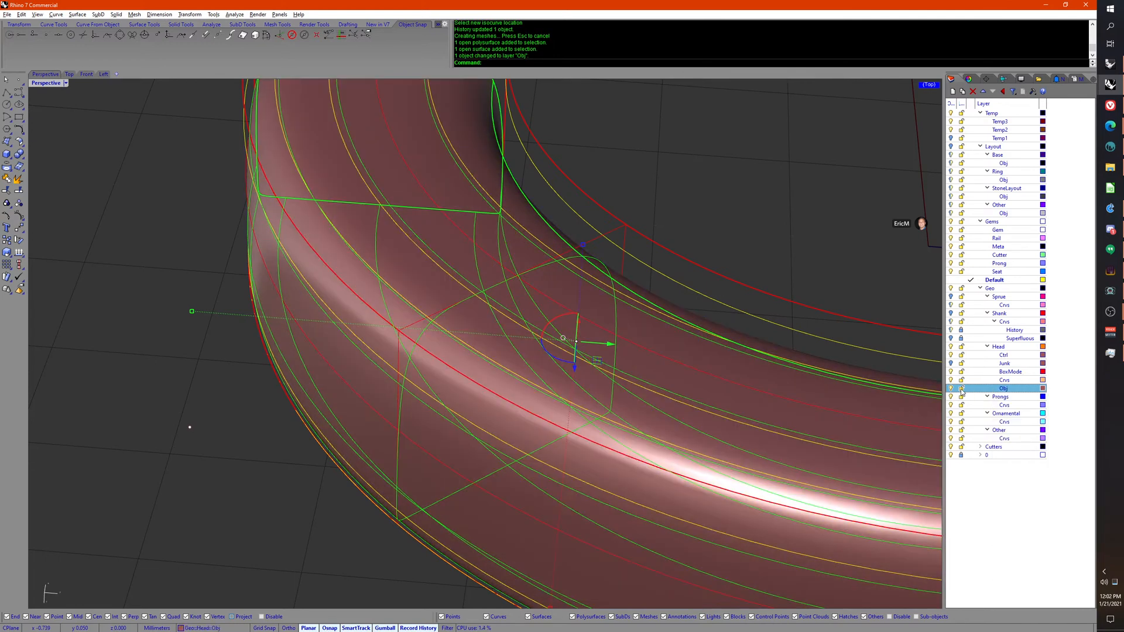
Step: Deselect the lofted surface and set the Obj layer's colour to Orange
{"action": "key", "text": "Escape"}
{"action": "left_click", "coordinate": [1042, 389]}
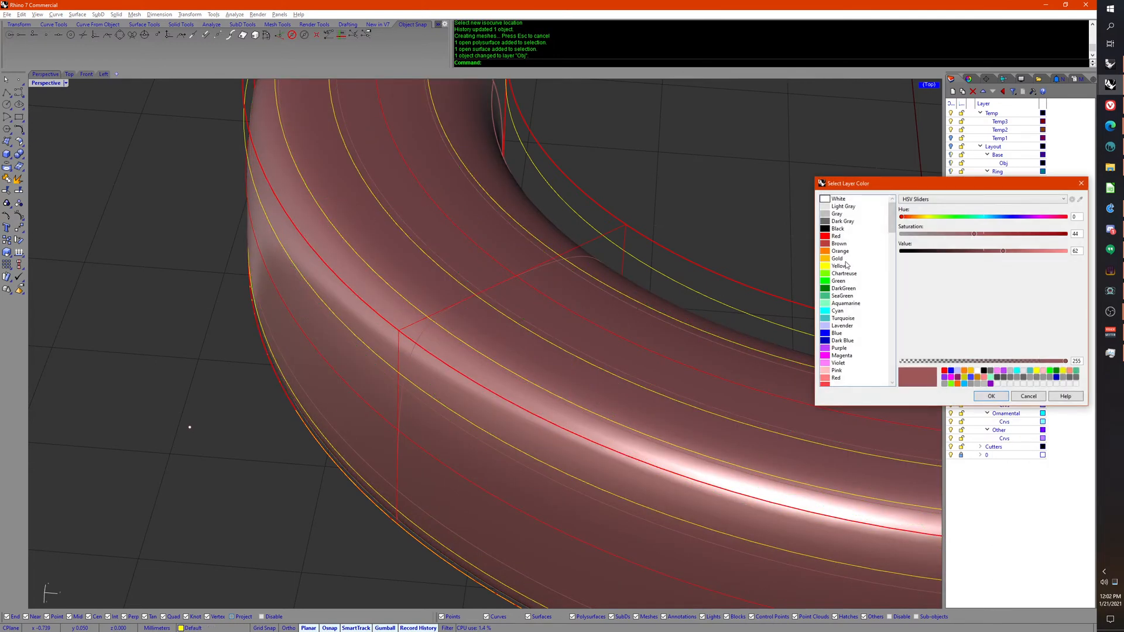
{"action": "left_click", "coordinate": [833, 251]}
{"action": "left_click", "coordinate": [989, 397]}
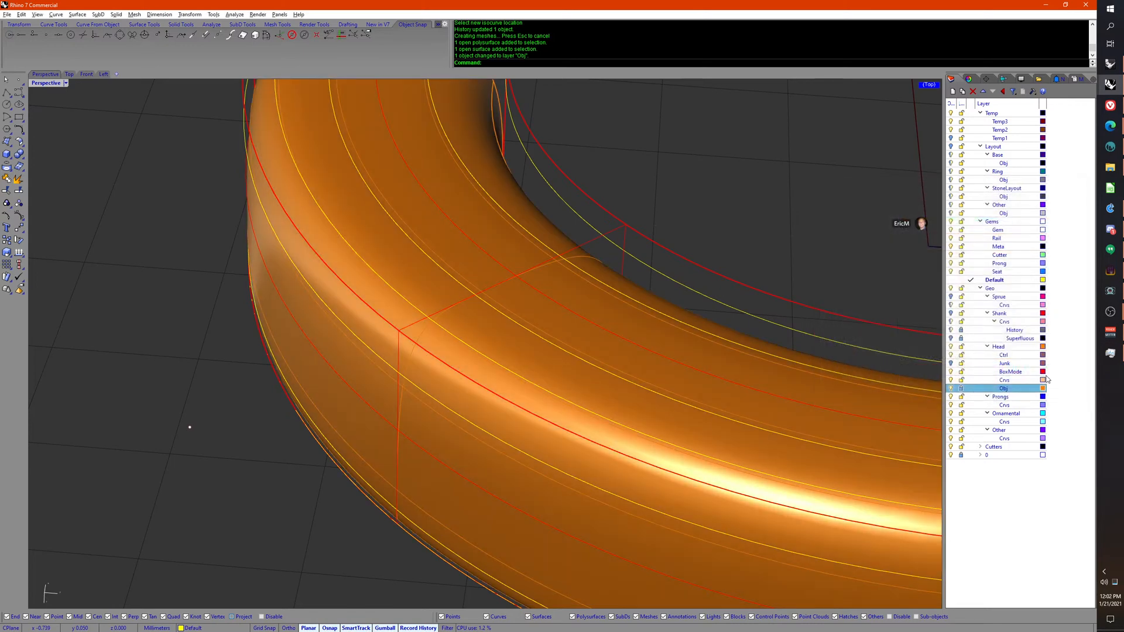
{"action": "right_click_drag", "start_coordinate": [651, 271], "coordinate": [670, 311]}
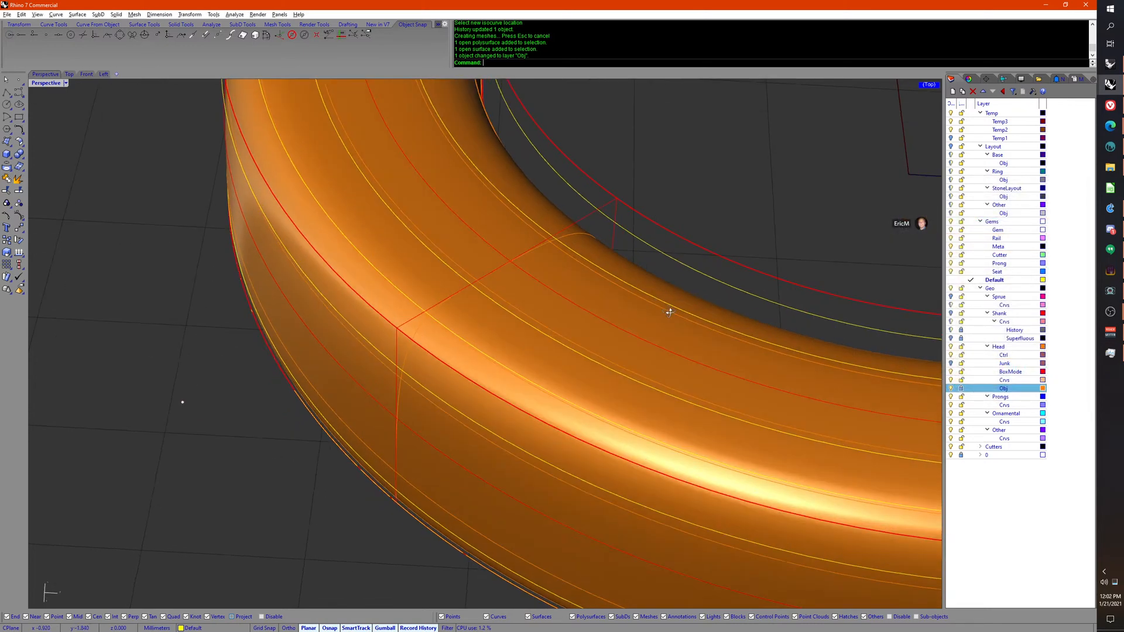
{"action": "left_click", "coordinate": [636, 343]}
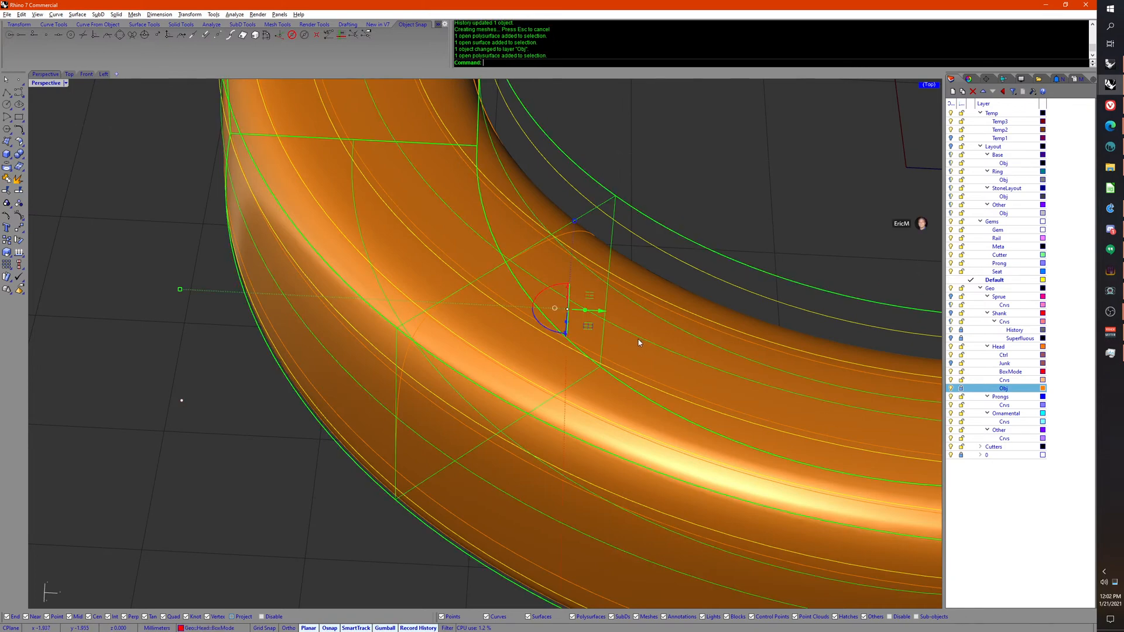
{"action": "right_click", "coordinate": [638, 341]}
{"action": "key", "text": "Escape"}
{"action": "right_click_drag", "start_coordinate": [627, 336], "coordinate": [573, 350]}
{"action": "left_click", "coordinate": [533, 332]}
{"action": "left_click", "coordinate": [534, 314]}
Step: Hide the Head layer's contents, select the twelve remaining isocurves and move them onto the Crvs sublayer under Head
{"action": "left_click_drag", "start_coordinate": [572, 347], "coordinate": [548, 271]}
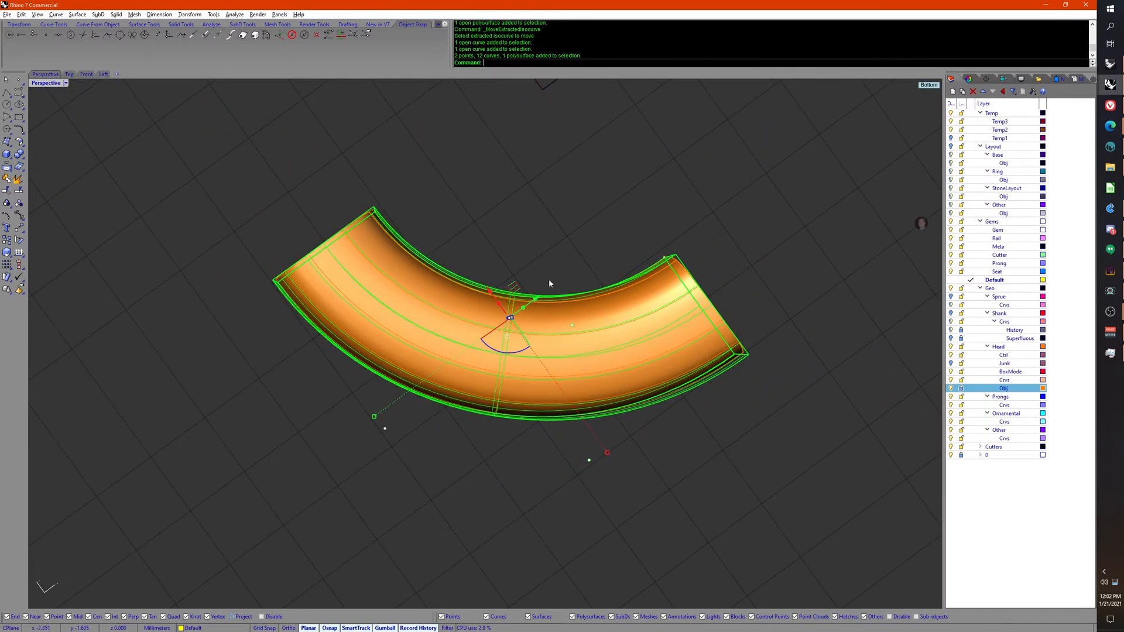
{"action": "left_click", "coordinate": [950, 354]}
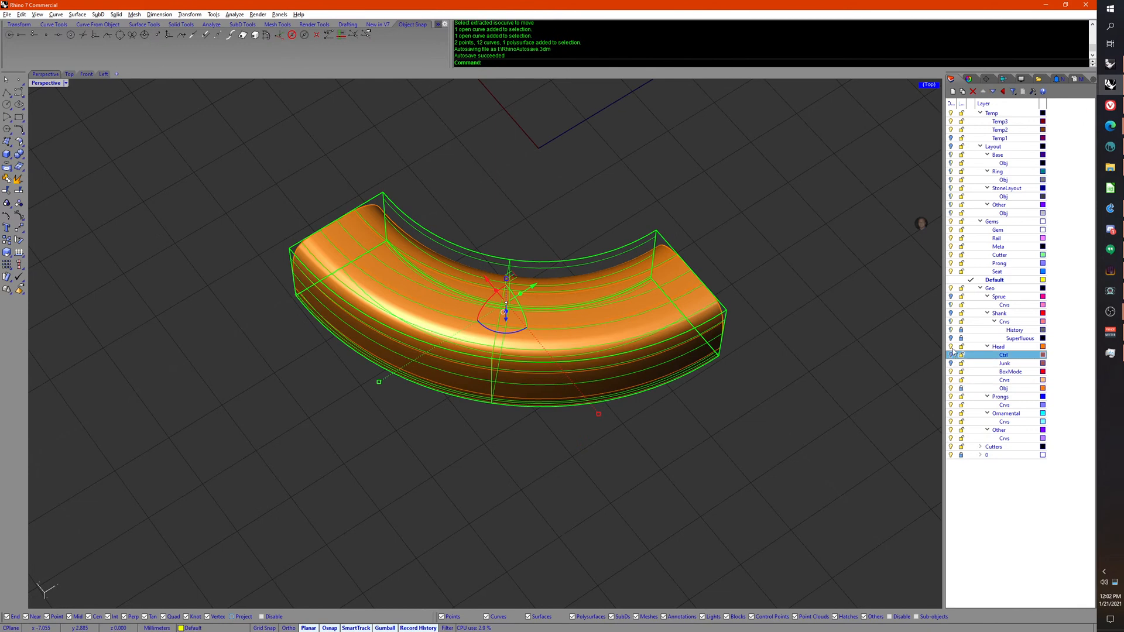
{"action": "left_click", "coordinate": [951, 347]}
{"action": "left_click", "coordinate": [734, 414]}
{"action": "right_click_drag", "start_coordinate": [761, 392], "coordinate": [642, 433]}
{"action": "left_click_drag", "start_coordinate": [635, 471], "coordinate": [550, 243]}
{"action": "right_click_drag", "start_coordinate": [820, 305], "coordinate": [786, 328]}
{"action": "left_click", "coordinate": [1010, 381]}
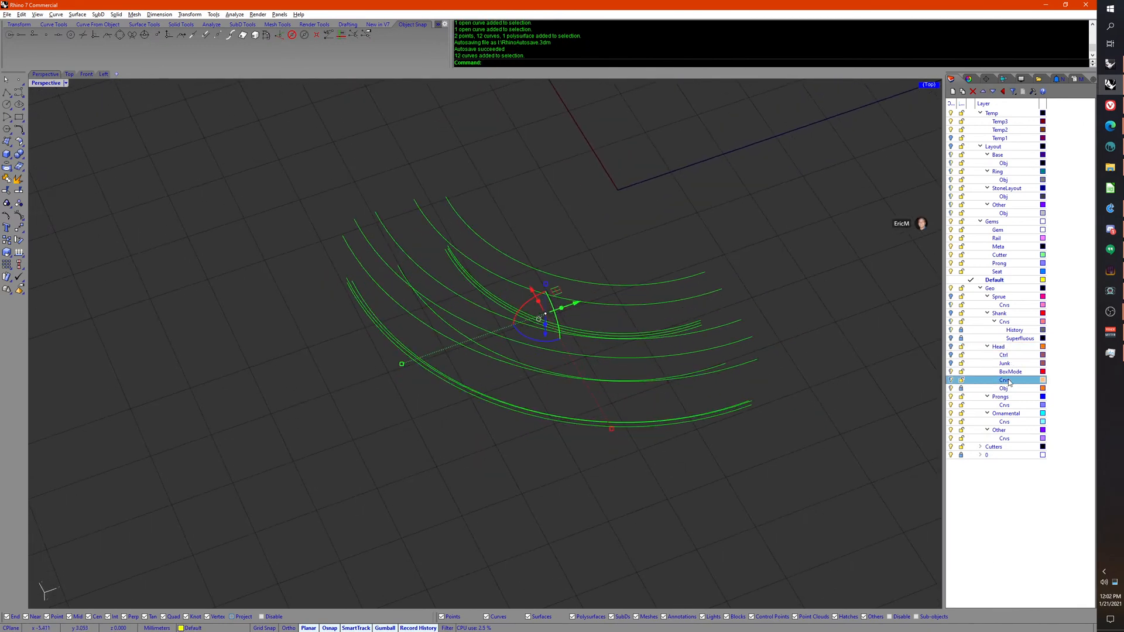
{"action": "right_click", "coordinate": [1011, 381]}
{"action": "left_click", "coordinate": [1035, 533]}
Step: Turn the Head layer back on and toggle its Ctrl, Junk, BoxMode and Crvs sublayers to review what each one holds
{"action": "right_click_drag", "start_coordinate": [737, 458], "coordinate": [890, 364]}
{"action": "left_click", "coordinate": [951, 347]}
{"action": "scroll", "coordinate": [889, 365], "scroll_direction": "down", "scroll_amount": 4}
{"action": "left_click", "coordinate": [951, 356]}
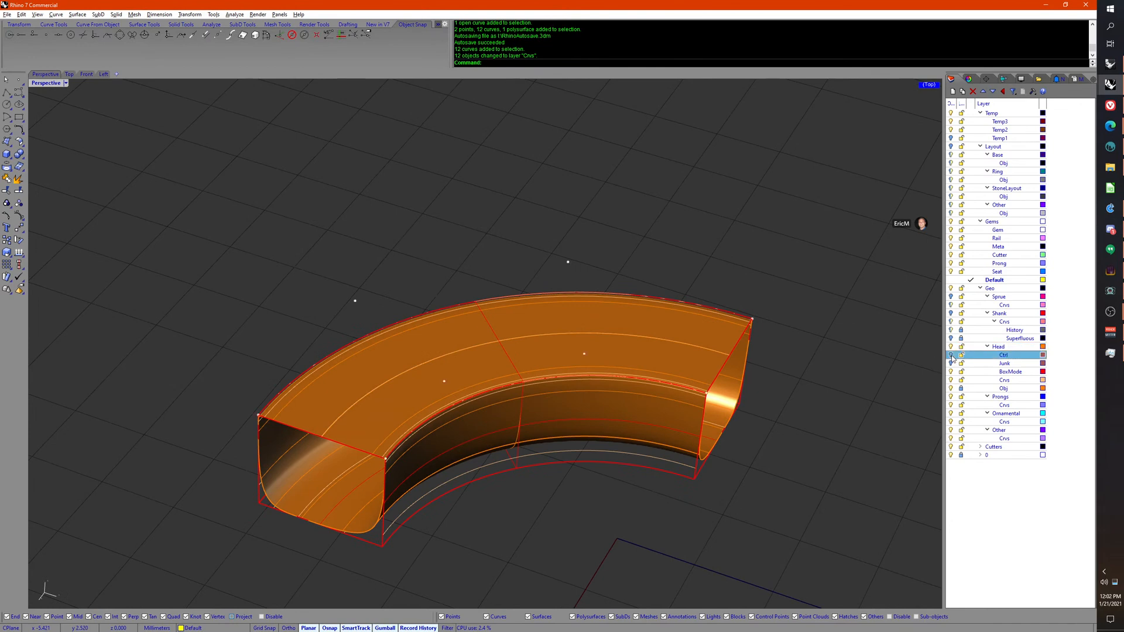
{"action": "left_click", "coordinate": [951, 364]}
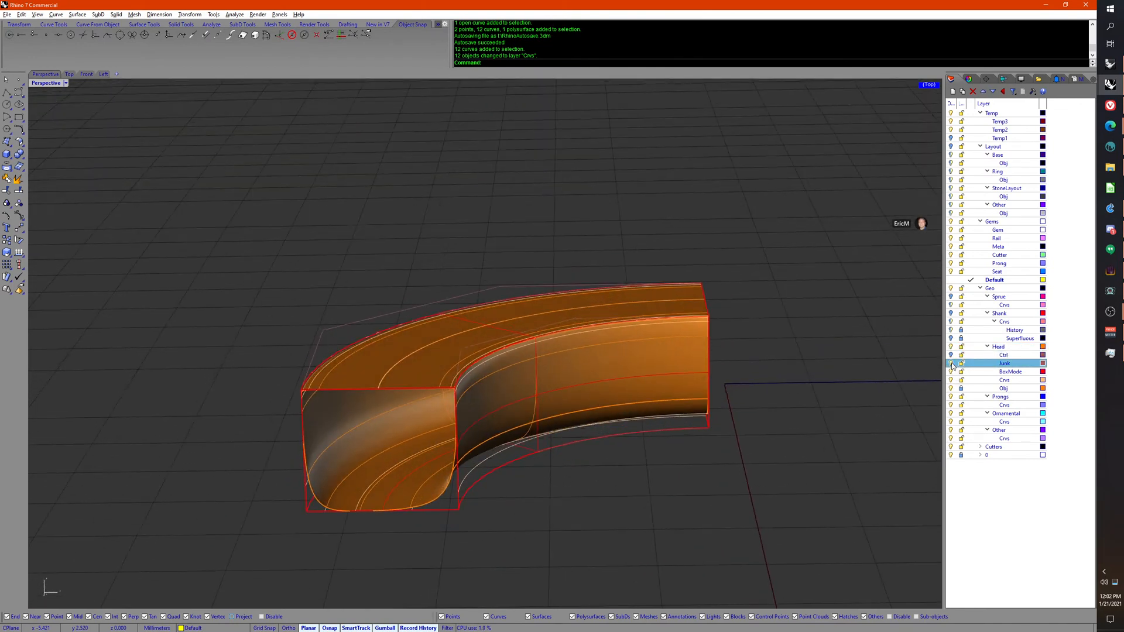
{"action": "left_click", "coordinate": [951, 372]}
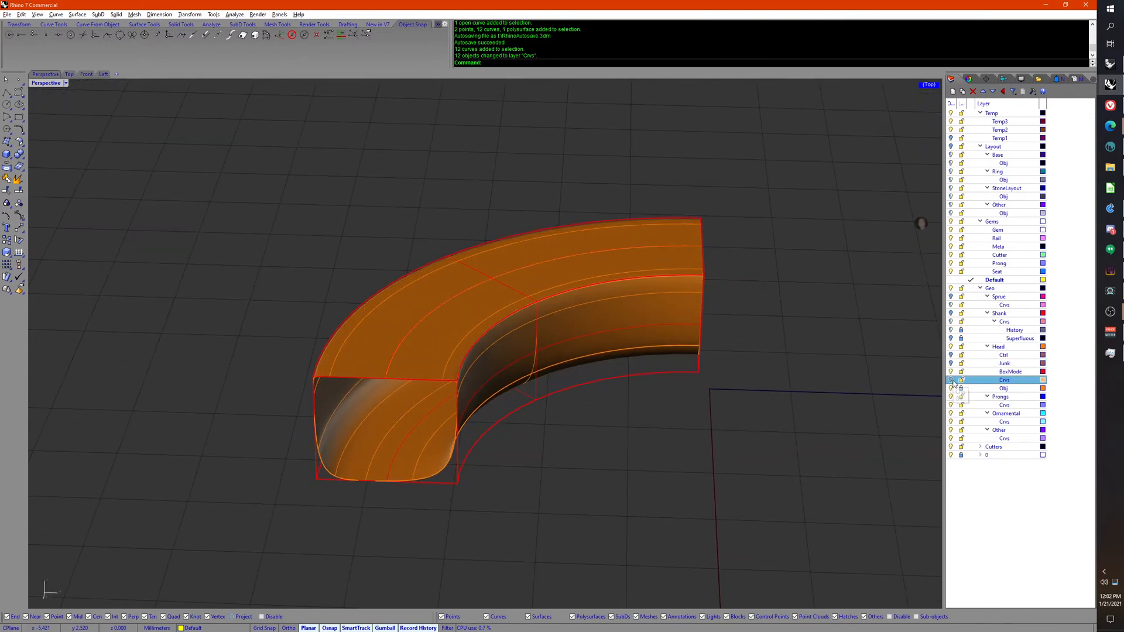
{"action": "left_click", "coordinate": [998, 389]}
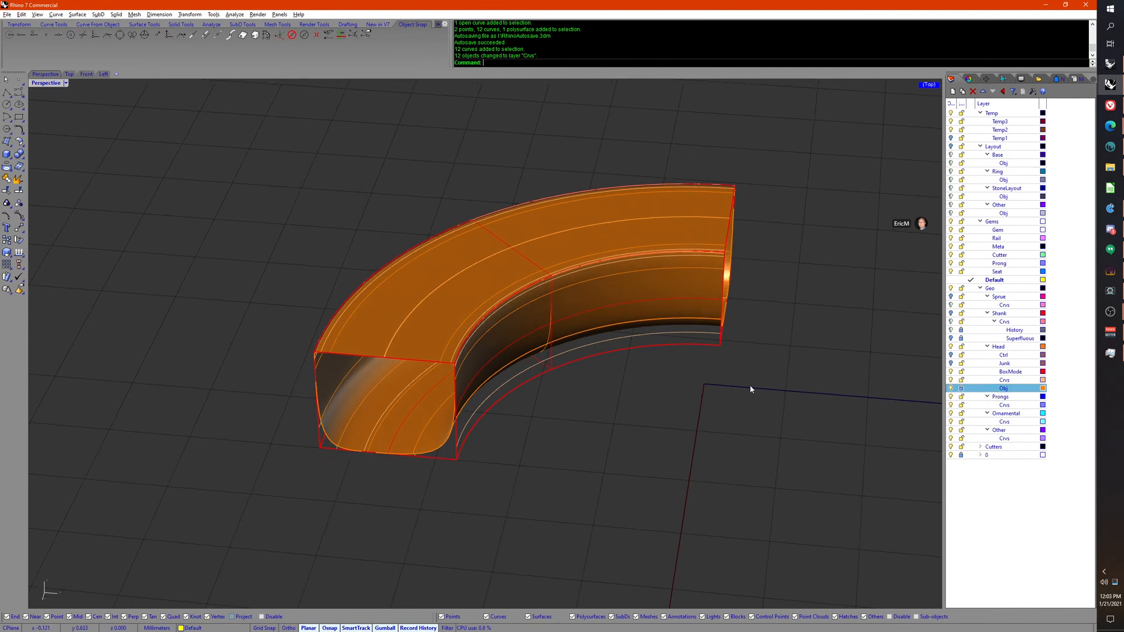
Step: Try to shift the selected isocurve beneath the inner wall directly and check the Record History options
{"action": "left_click", "coordinate": [641, 347]}
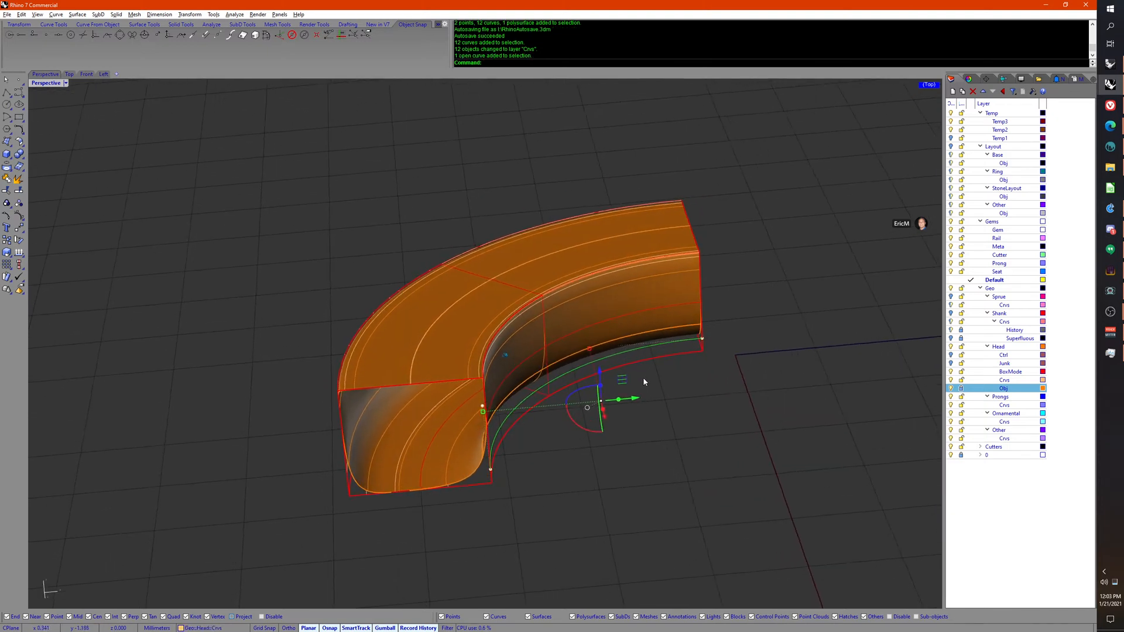
{"action": "left_click_drag", "start_coordinate": [629, 359], "coordinate": [712, 429]}
{"action": "key", "text": "Escape"}
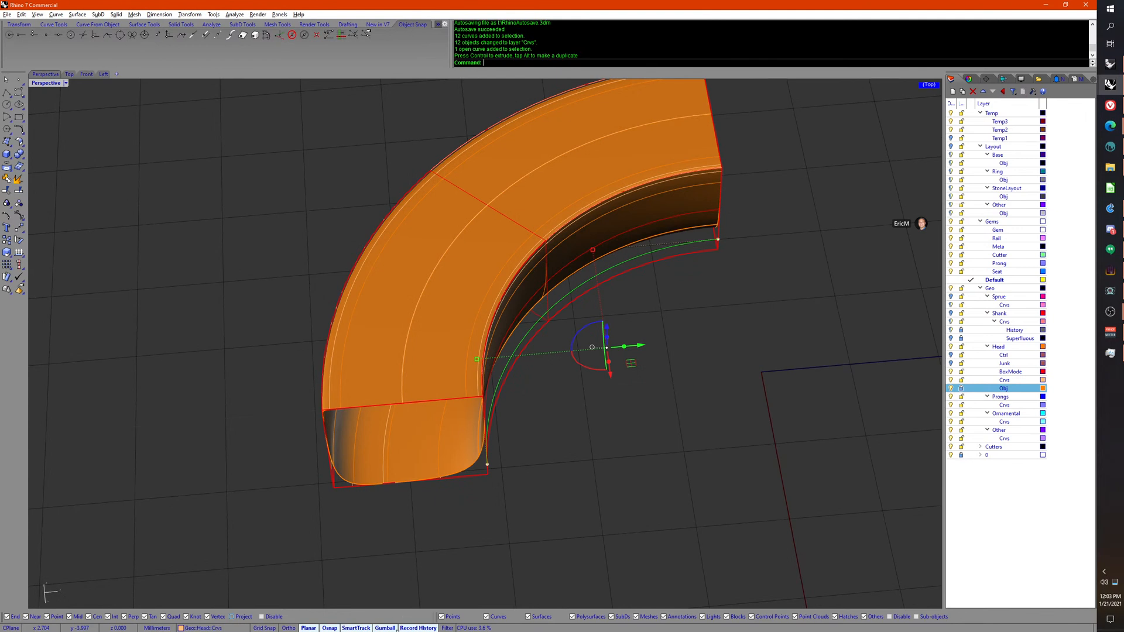
{"action": "right_click", "coordinate": [415, 627]}
{"action": "left_click", "coordinate": [440, 619]}
{"action": "right_click_drag", "start_coordinate": [615, 484], "coordinate": [561, 461]}
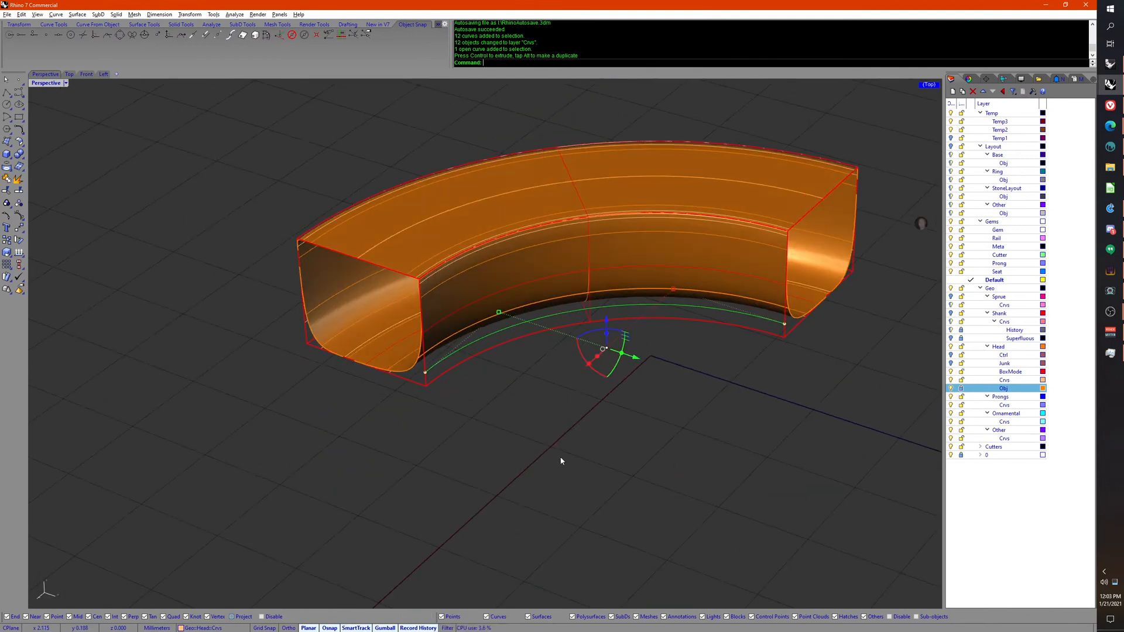
Step: Bring up the curve tools and locate the Extract isocurve / Move extracted isocurve command
{"action": "middle_click", "coordinate": [561, 461]}
{"action": "middle_click", "coordinate": [591, 469]}
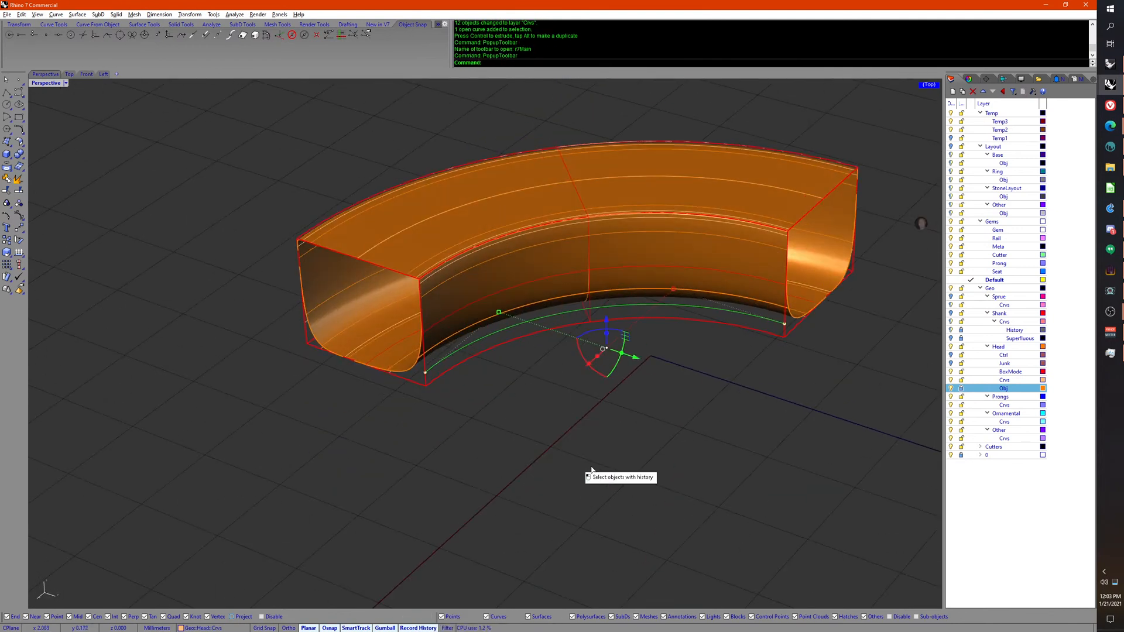
{"action": "middle_click", "coordinate": [591, 470]}
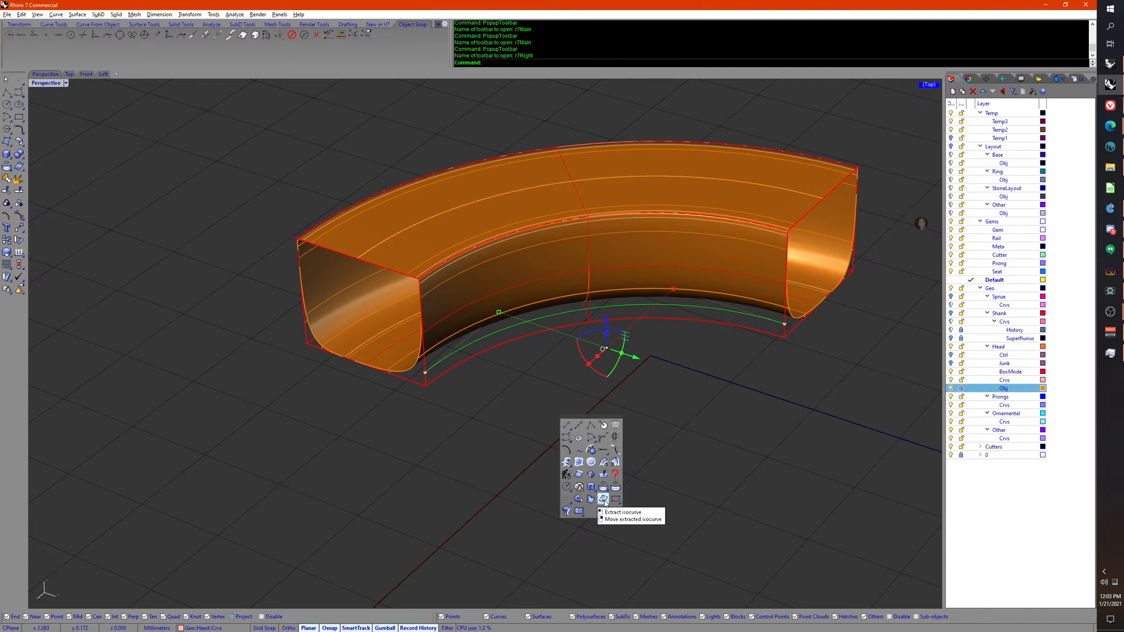
{"action": "left_click", "coordinate": [603, 499]}
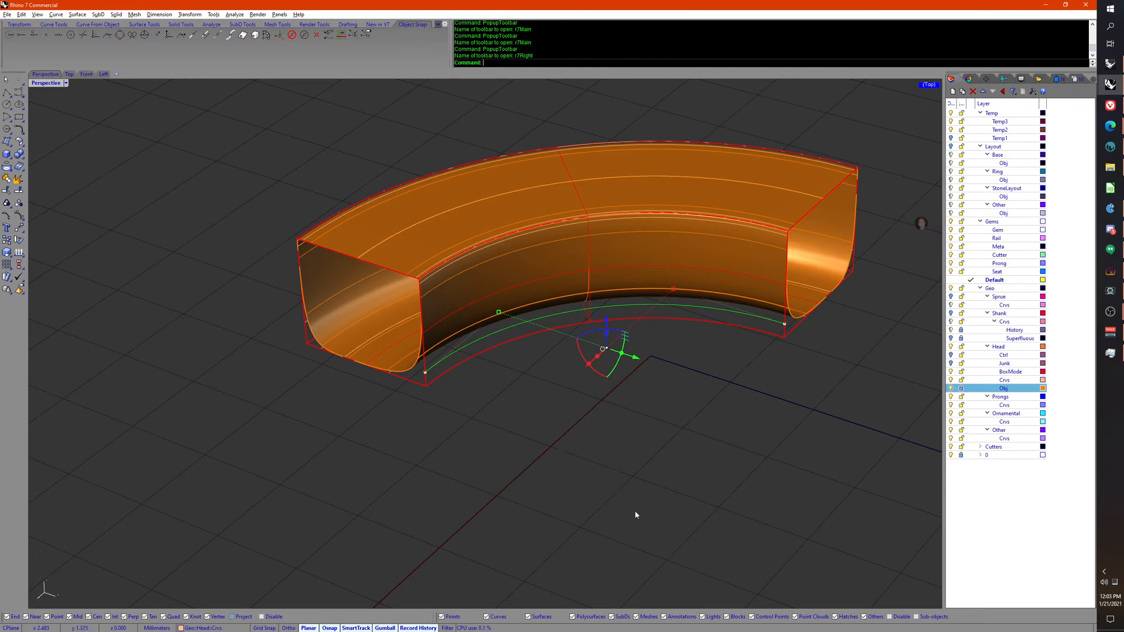
Step: Move the extracted isocurve below the inner wall up to near the wall's upper edge with MoveExtractedIsocurve
{"action": "right_click_drag", "start_coordinate": [636, 515], "coordinate": [690, 480]}
{"action": "scroll", "coordinate": [379, 464], "scroll_direction": "up", "scroll_amount": 5}
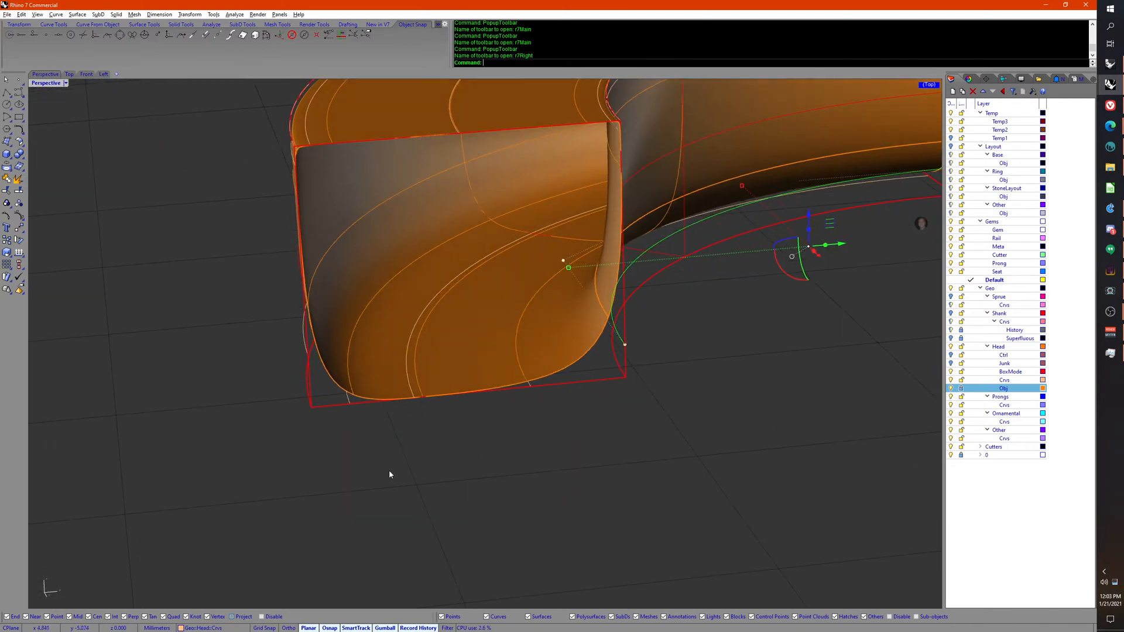
{"action": "left_click", "coordinate": [370, 447]}
{"action": "right_click_drag", "start_coordinate": [537, 395], "coordinate": [482, 392]}
{"action": "left_click", "coordinate": [606, 353]}
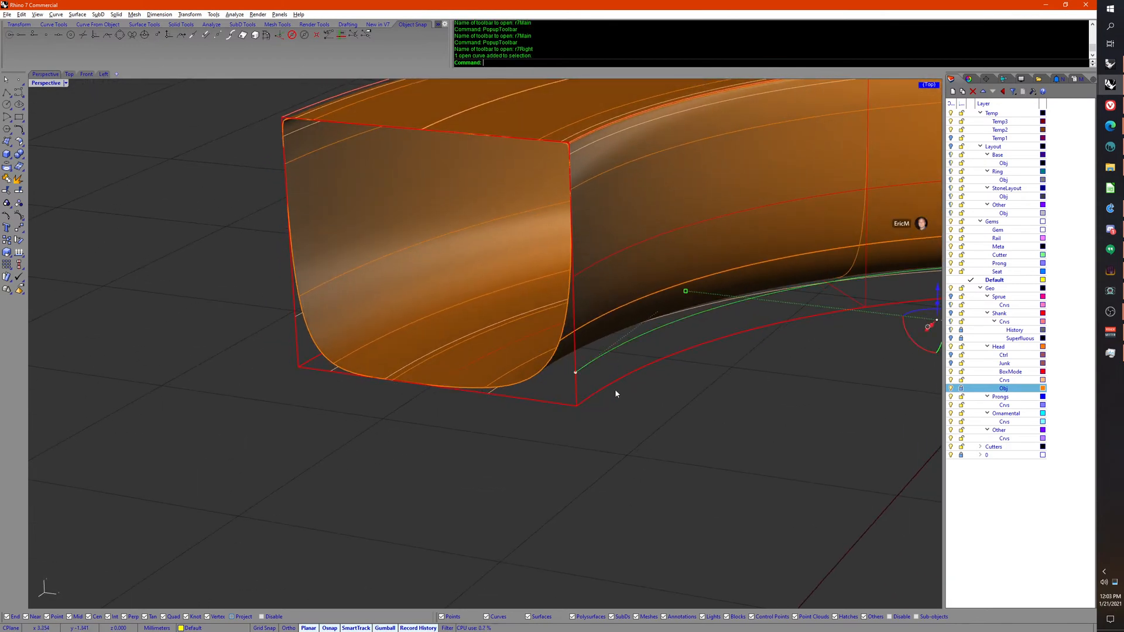
{"action": "right_click", "coordinate": [613, 387]}
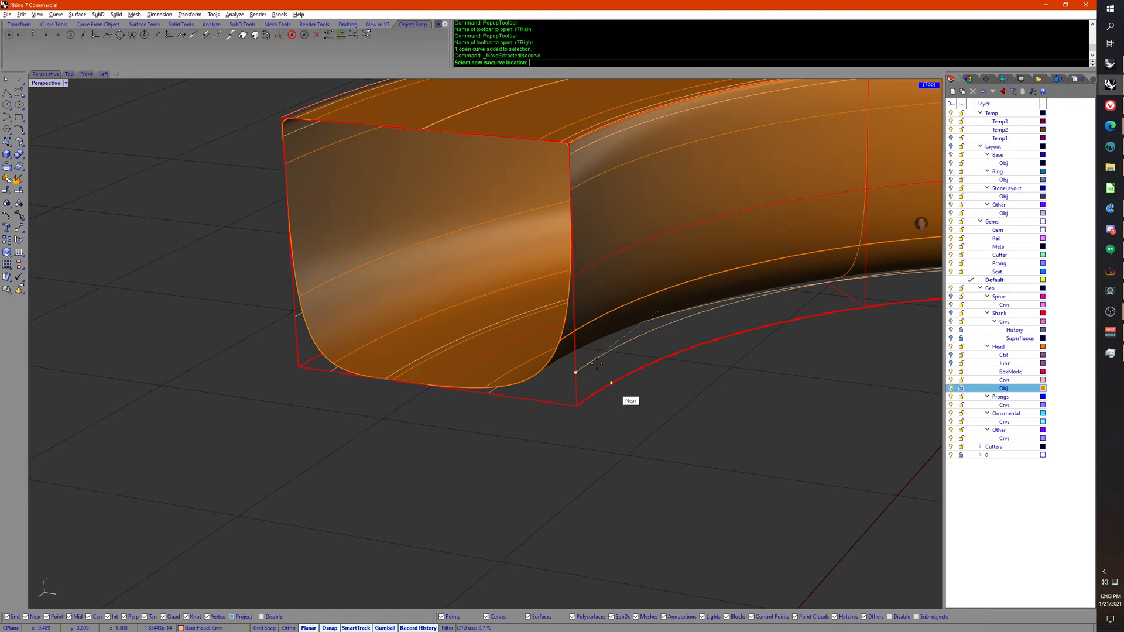
{"action": "left_click", "coordinate": [570, 209]}
Step: Move the isocurve on the underside out to the box's lower inner corner to round the loft profile
{"action": "right_click_drag", "start_coordinate": [574, 319], "coordinate": [608, 302]}
{"action": "left_click", "coordinate": [546, 422]}
{"action": "right_click", "coordinate": [553, 421]}
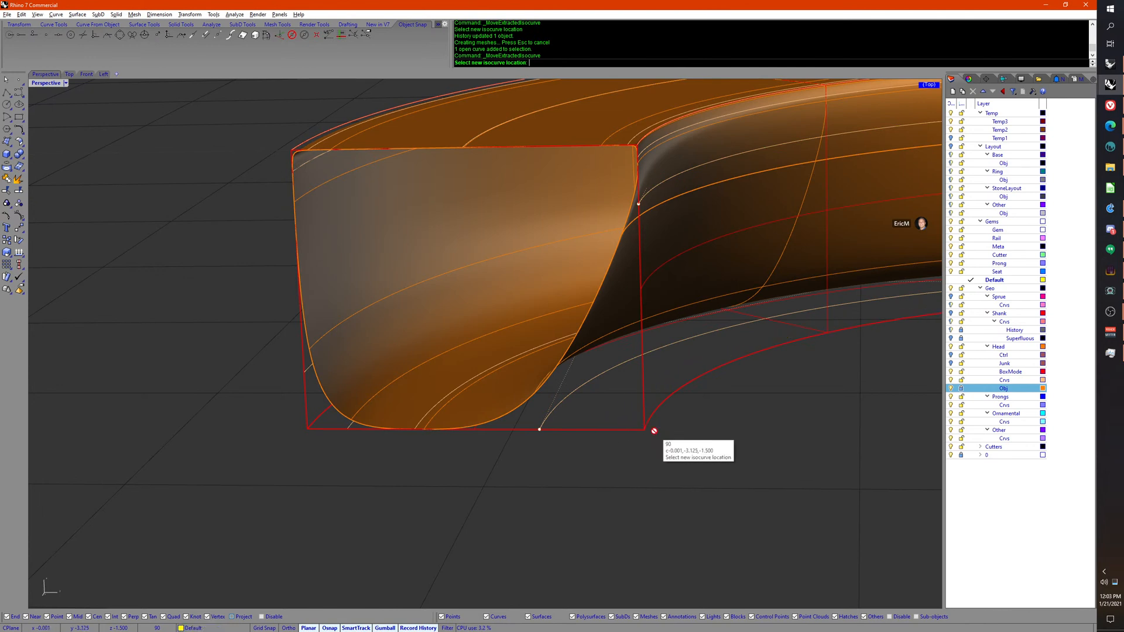
{"action": "left_click", "coordinate": [647, 424]}
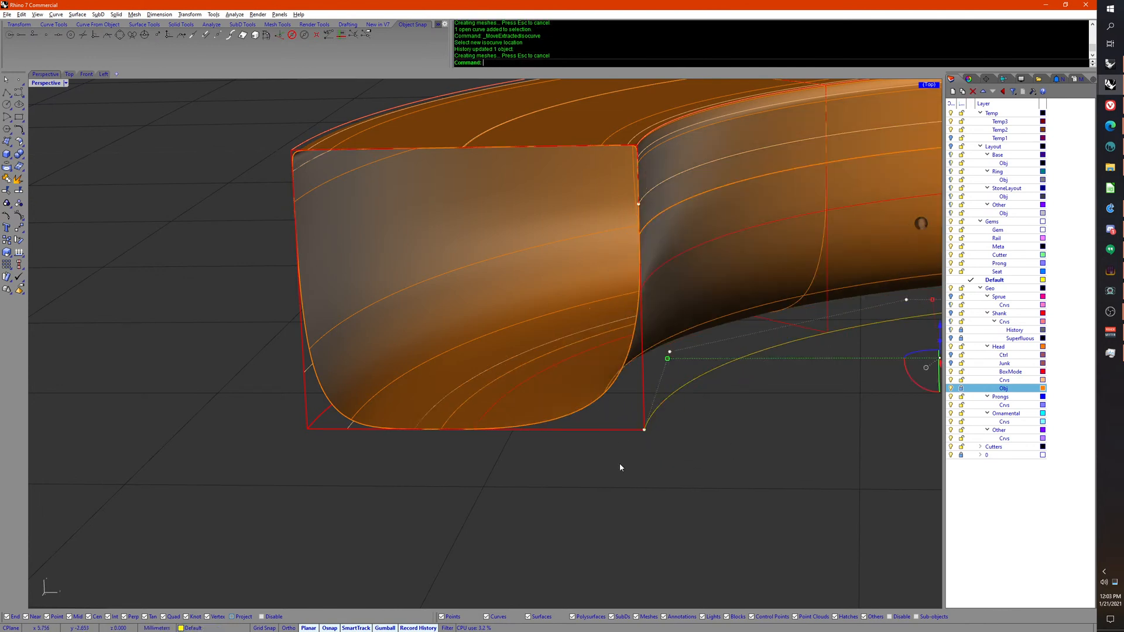
Step: Move the outer side's extracted isocurve higher up the outer wall and clear the selection
{"action": "right_click_drag", "start_coordinate": [620, 464], "coordinate": [525, 370]}
{"action": "left_click_drag", "start_coordinate": [482, 322], "coordinate": [446, 330]}
{"action": "right_click_drag", "start_coordinate": [446, 330], "coordinate": [447, 360]}
{"action": "left_click", "coordinate": [478, 482]}
{"action": "scroll", "coordinate": [484, 503], "scroll_direction": "down", "scroll_amount": 9}
{"action": "right_click_drag", "start_coordinate": [478, 482], "coordinate": [514, 497]}
{"action": "scroll", "coordinate": [490, 460], "scroll_direction": "up", "scroll_amount": 8}
{"action": "left_click", "coordinate": [491, 456]}
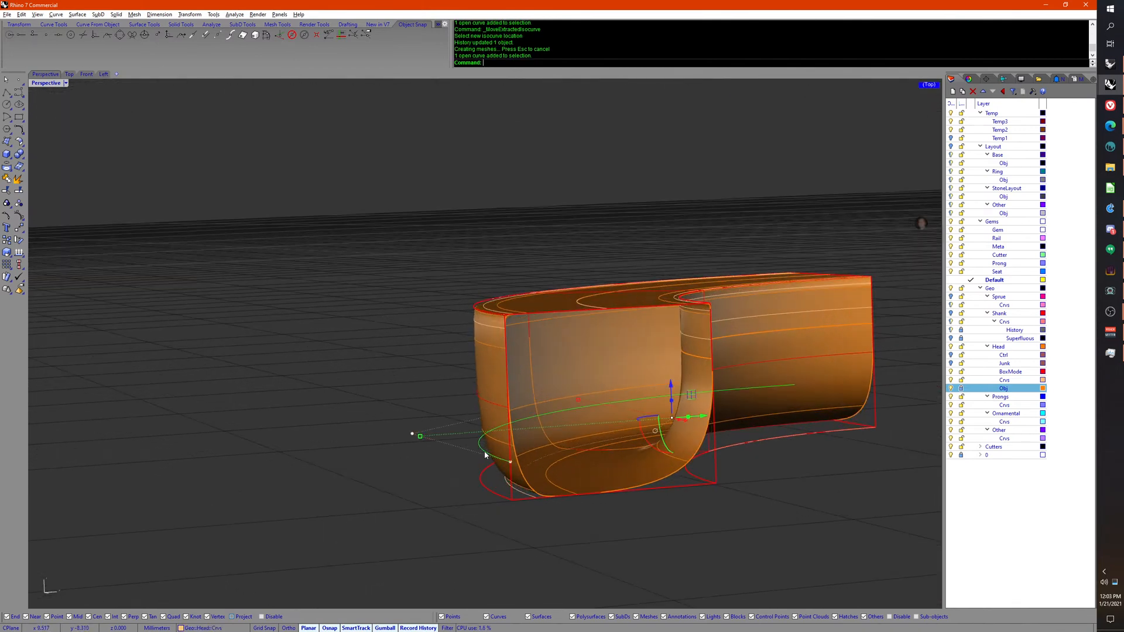
{"action": "right_click", "coordinate": [486, 453]}
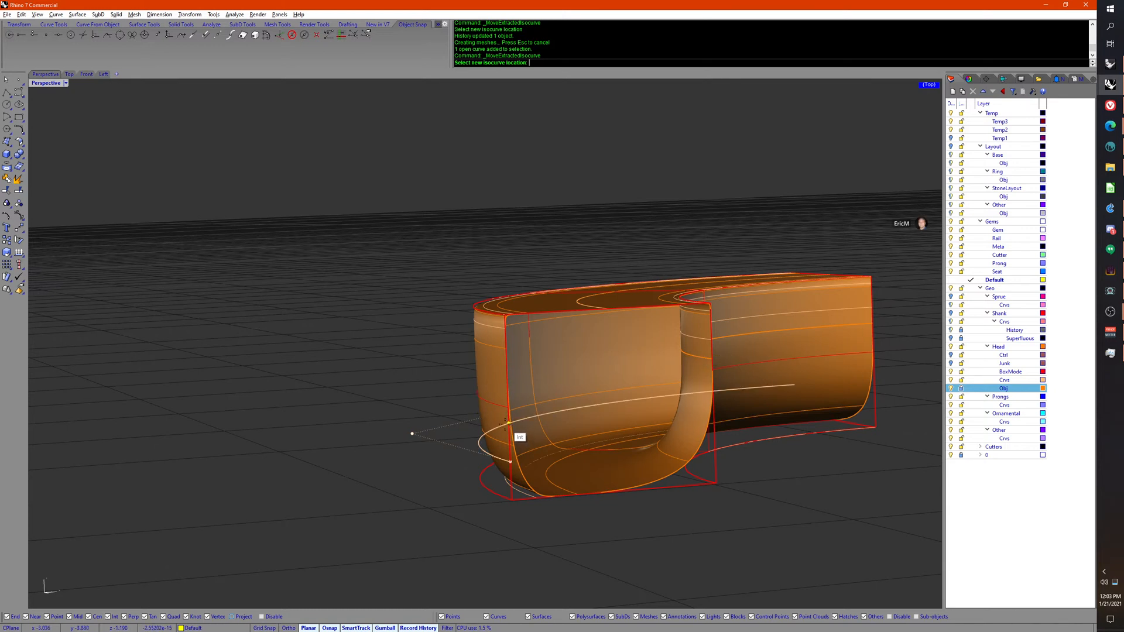
{"action": "left_click", "coordinate": [502, 419]}
{"action": "right_click_drag", "start_coordinate": [500, 417], "coordinate": [507, 521]}
{"action": "key", "text": "Escape"}
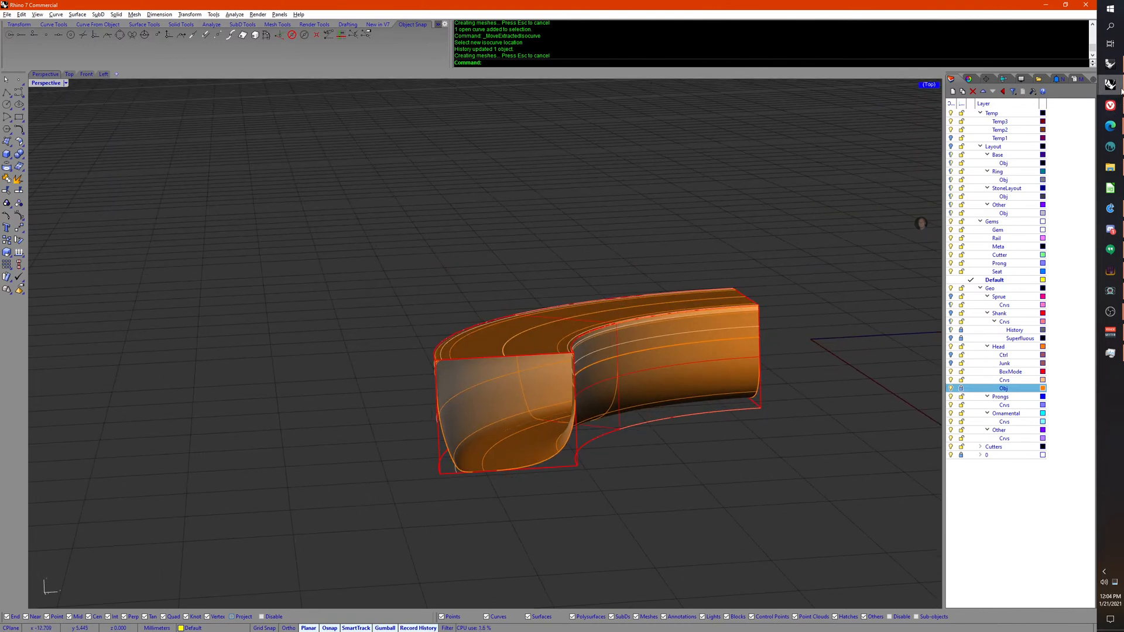
Step: Switch to the other Rhino window with the halo ring model and undo the Isolate and the edits before it
{"action": "mouse_move", "coordinate": [1112, 88]}
{"action": "left_click", "coordinate": [1049, 170]}
{"action": "left_click", "coordinate": [531, 347]}
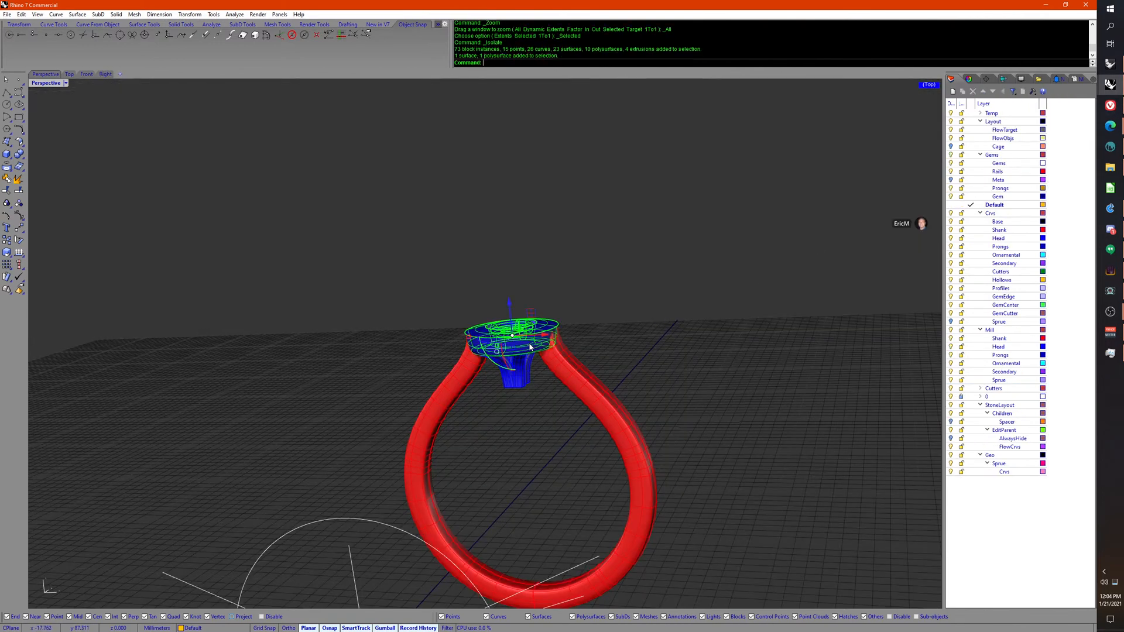
{"action": "key", "text": "Escape"}
{"action": "key", "text": "ctrl+z"}
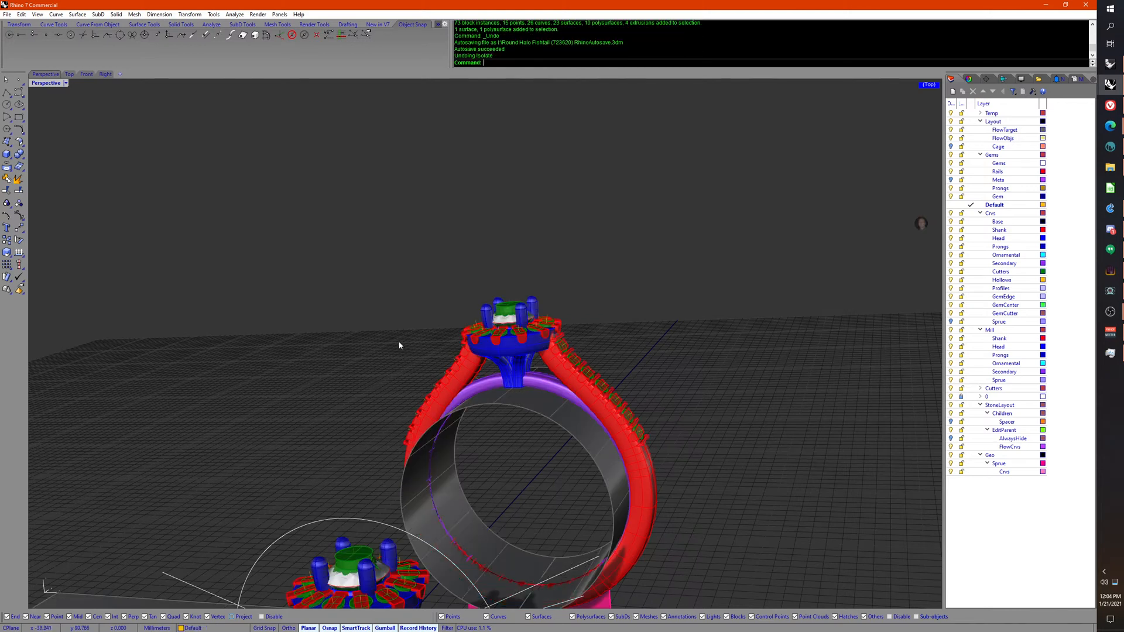
{"action": "key", "text": "ctrl+z"}
{"action": "key", "text": "ctrl+z"}
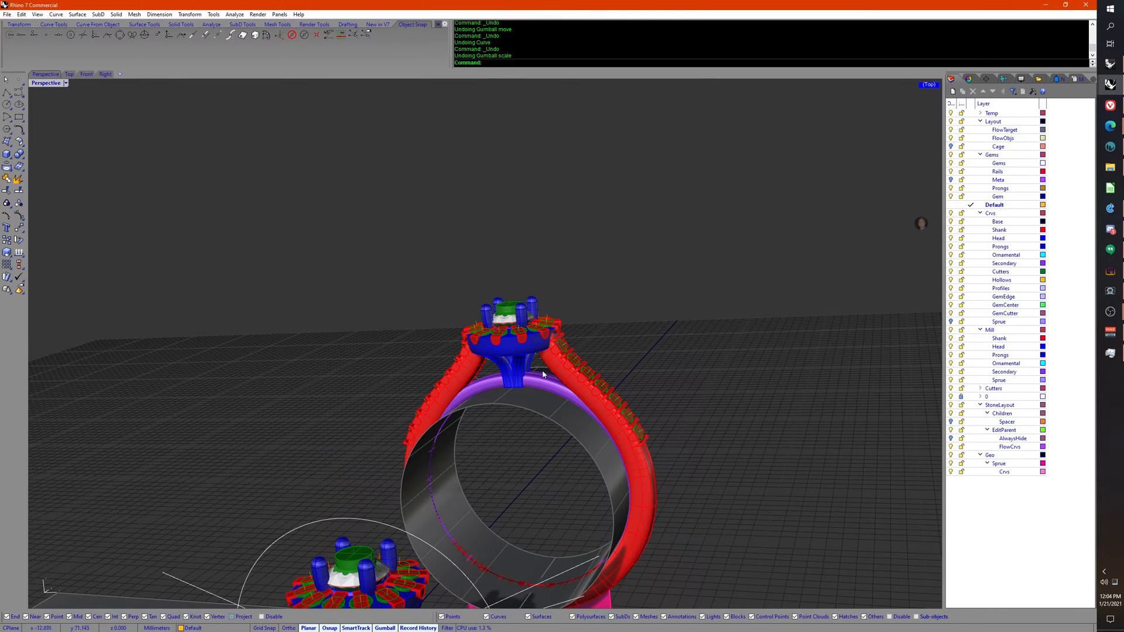
Step: Copy the blue halo head from the ring model and paste it into the prong support file
{"action": "left_click", "coordinate": [531, 352]}
{"action": "key", "text": "ctrl+c"}
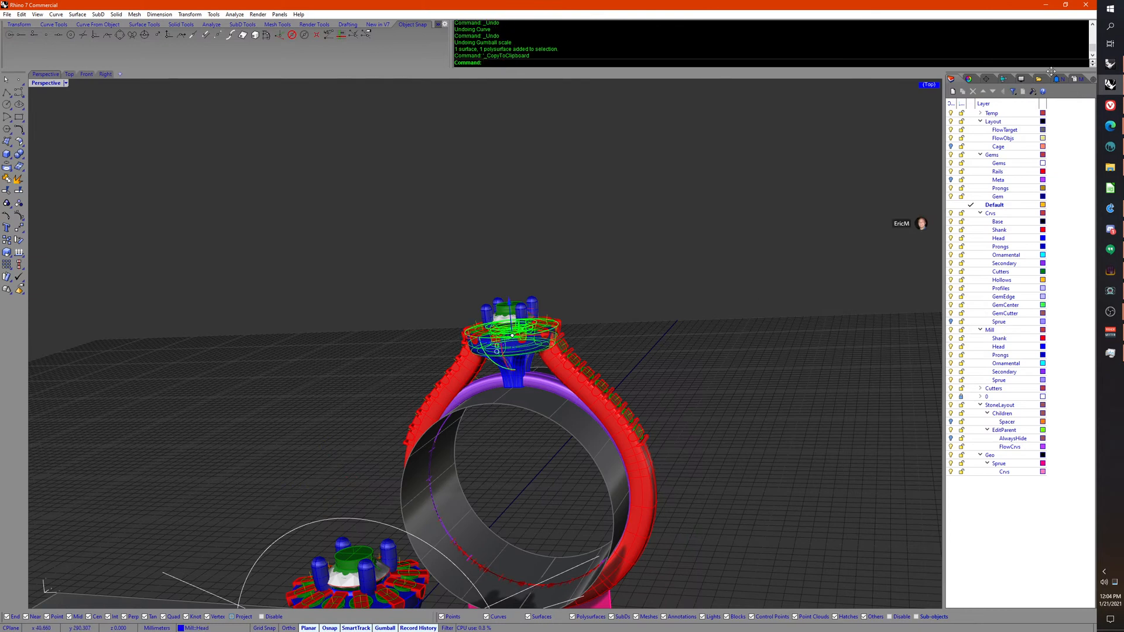
{"action": "left_click", "coordinate": [1046, 5]}
{"action": "right_click_drag", "start_coordinate": [774, 277], "coordinate": [730, 276]}
{"action": "key", "text": "ctrl+v"}
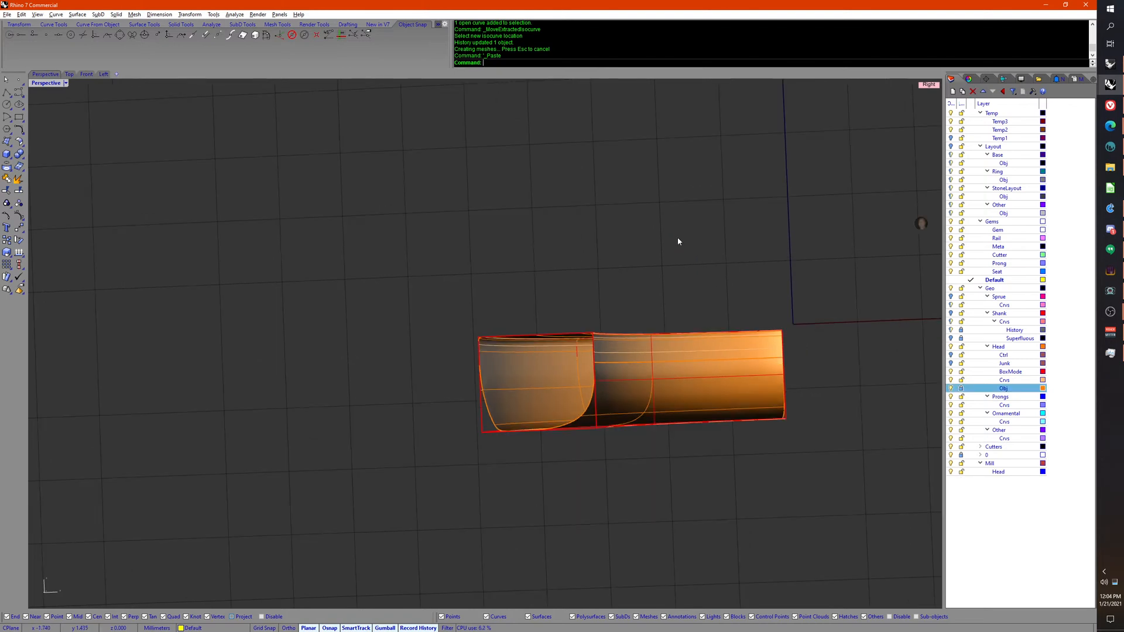
Step: Move the pasted halo head by -30 along the red gumball axis toward the origin
{"action": "right_click_drag", "start_coordinate": [677, 237], "coordinate": [683, 339]}
{"action": "scroll", "coordinate": [686, 254], "scroll_direction": "down", "scroll_amount": 6}
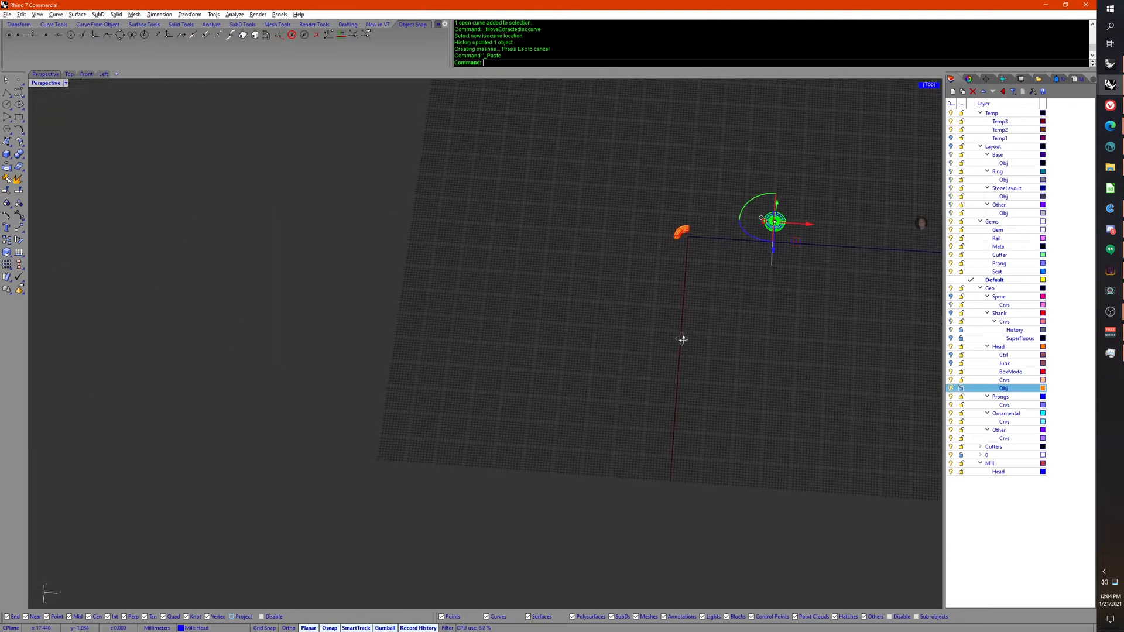
{"action": "left_click", "coordinate": [814, 229]}
{"action": "type", "text": "-"}
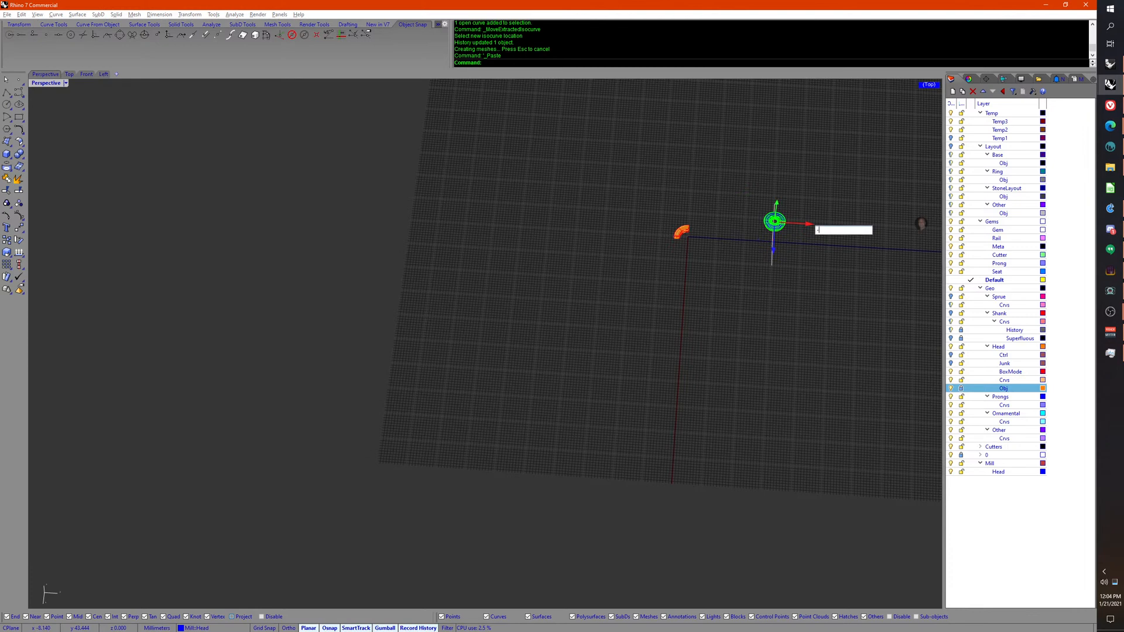
{"action": "type", "text": "30"}
{"action": "key", "text": "Return"}
Step: Lower the halo head in the Front view to the same height as the lofted support
{"action": "right_click_drag", "start_coordinate": [732, 352], "coordinate": [724, 256]}
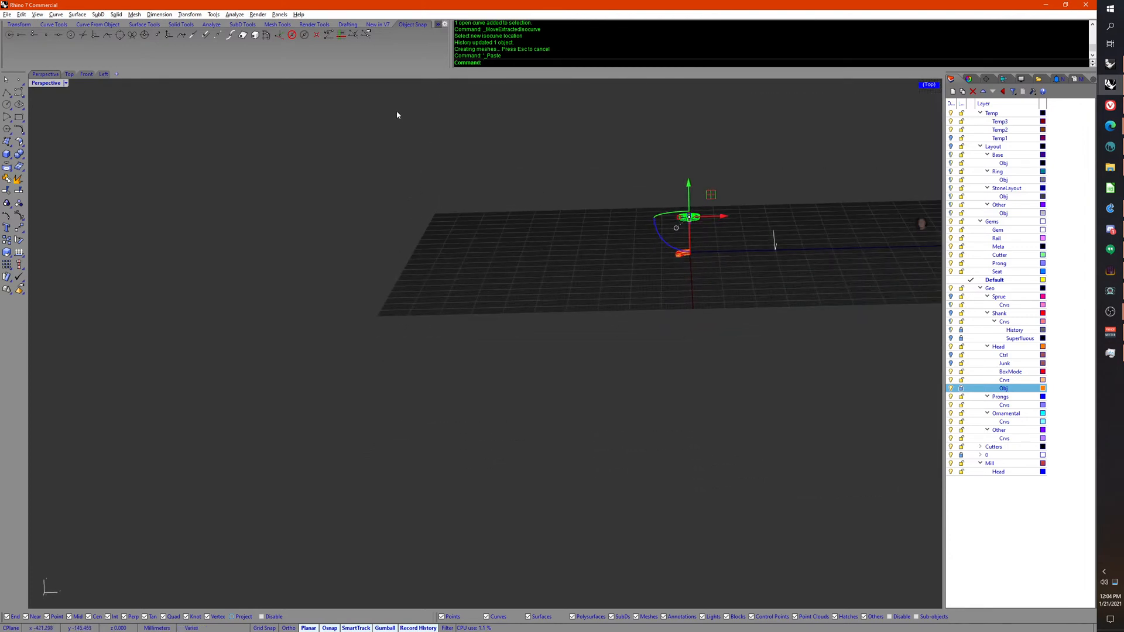
{"action": "left_click", "coordinate": [83, 75]}
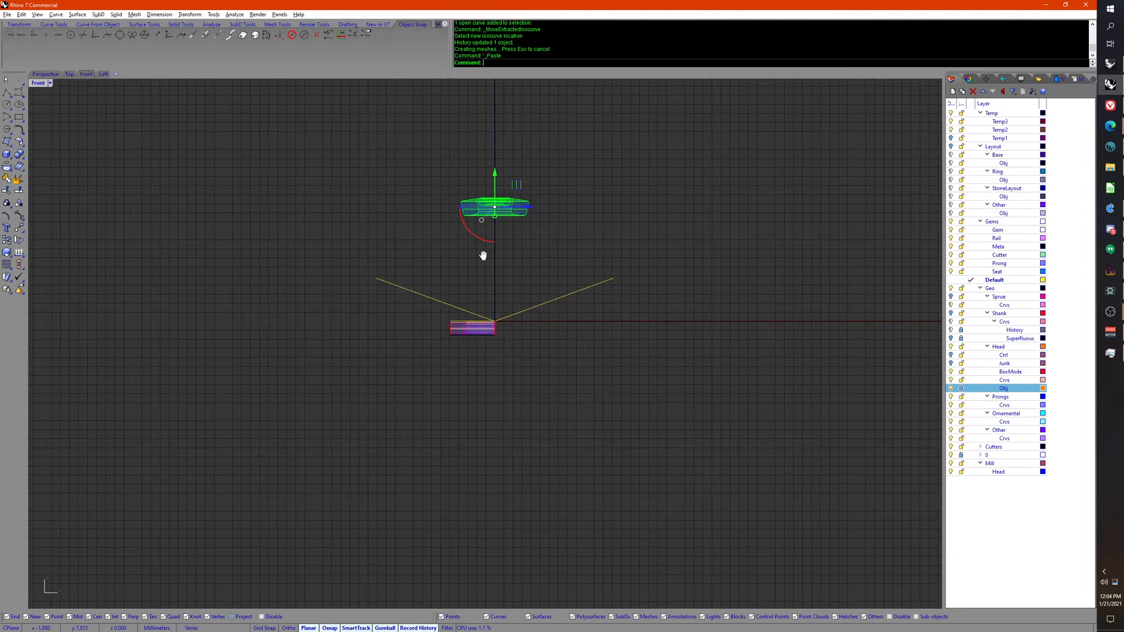
{"action": "left_click_drag", "start_coordinate": [504, 155], "coordinate": [504, 275]}
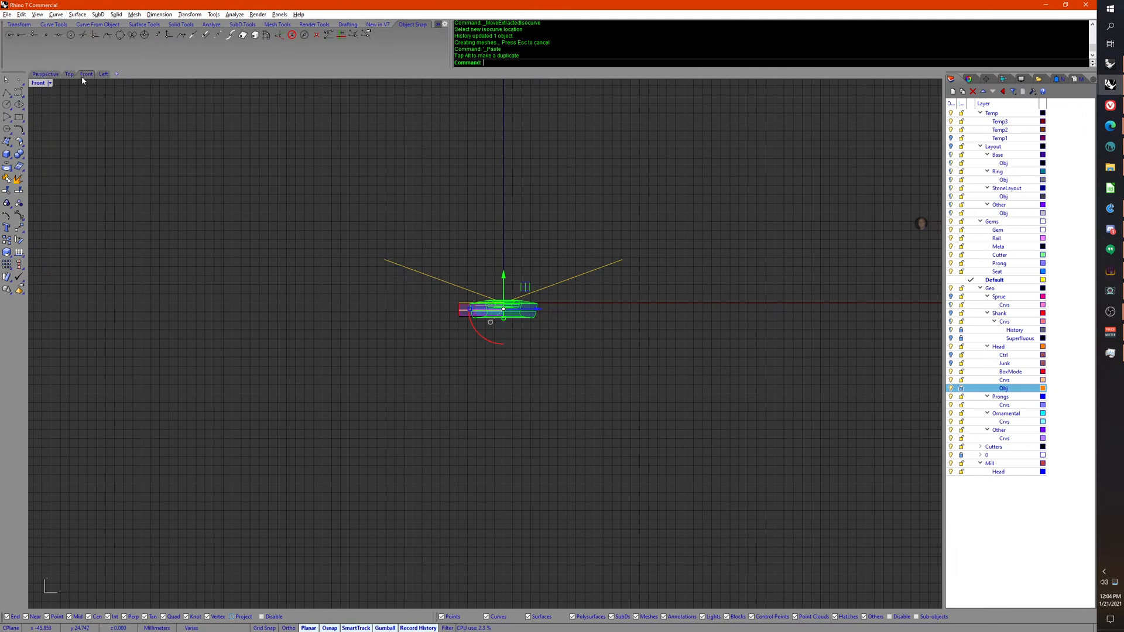
Step: Draw a rectangular clipping plane in the Left view, enclosing the blue halo head and the lofted support
{"action": "left_click", "coordinate": [103, 74]}
{"action": "left_click", "coordinate": [284, 242]}
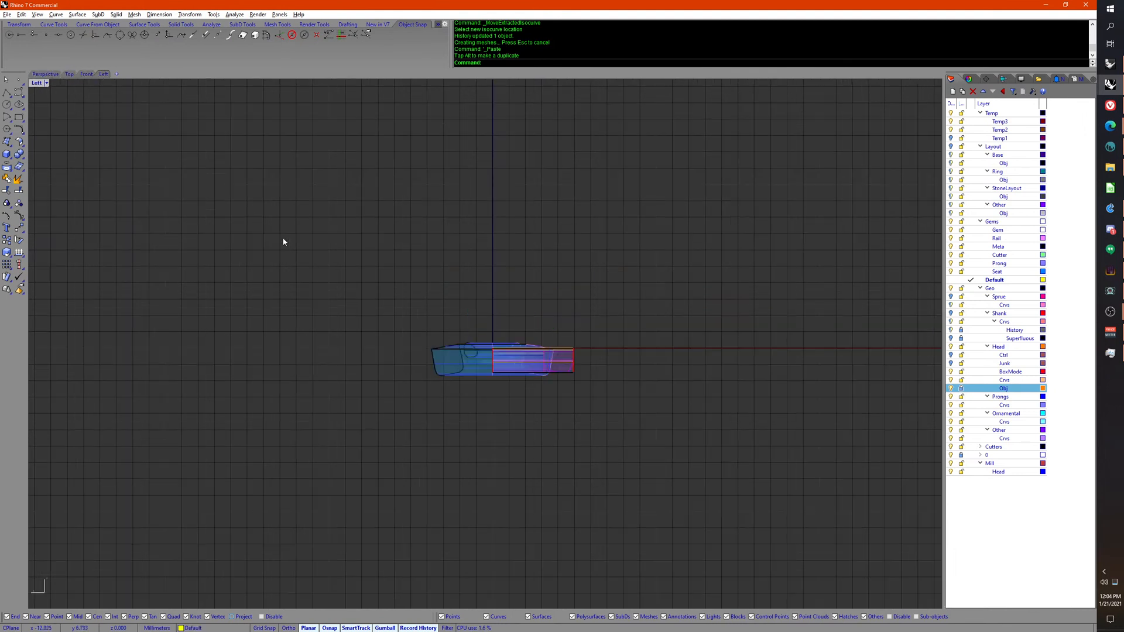
{"action": "type", "text": "Clipp"}
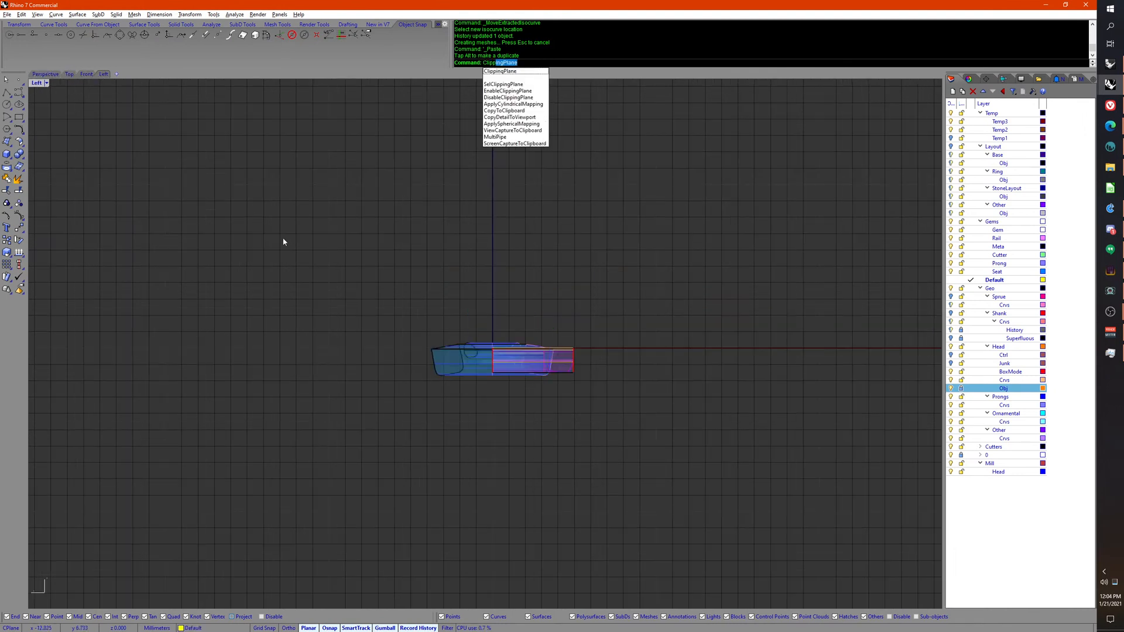
{"action": "key", "text": "Return"}
{"action": "left_click", "coordinate": [346, 276]}
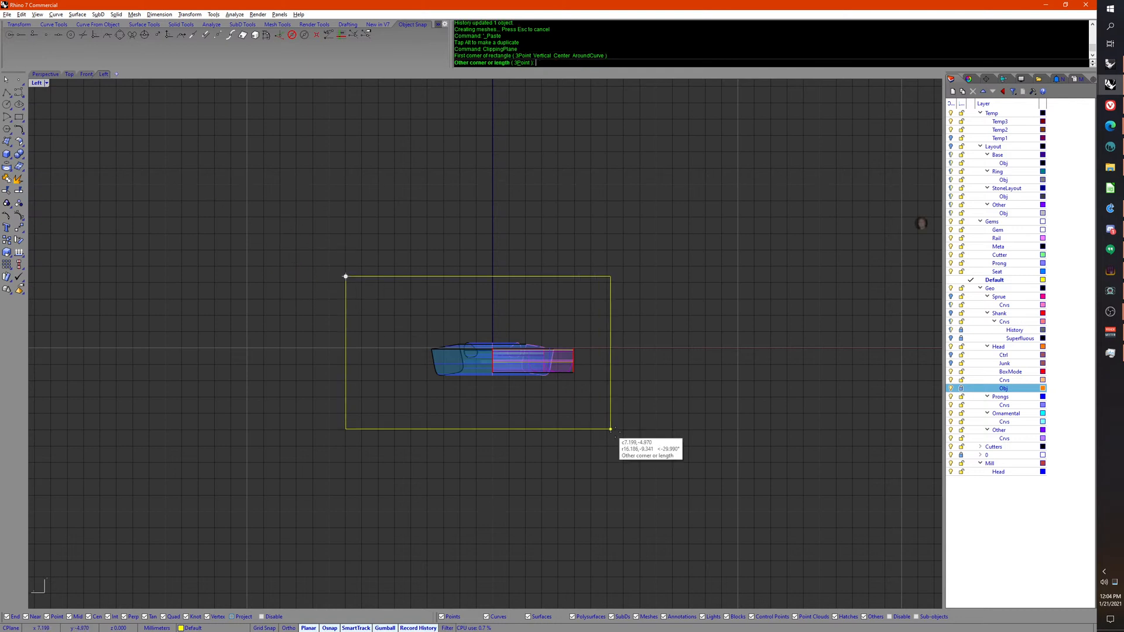
{"action": "left_click", "coordinate": [630, 445]}
Step: Set the Left viewport's display mode to Shaded to show the sectioned halo head
{"action": "middle_click", "coordinate": [582, 419]}
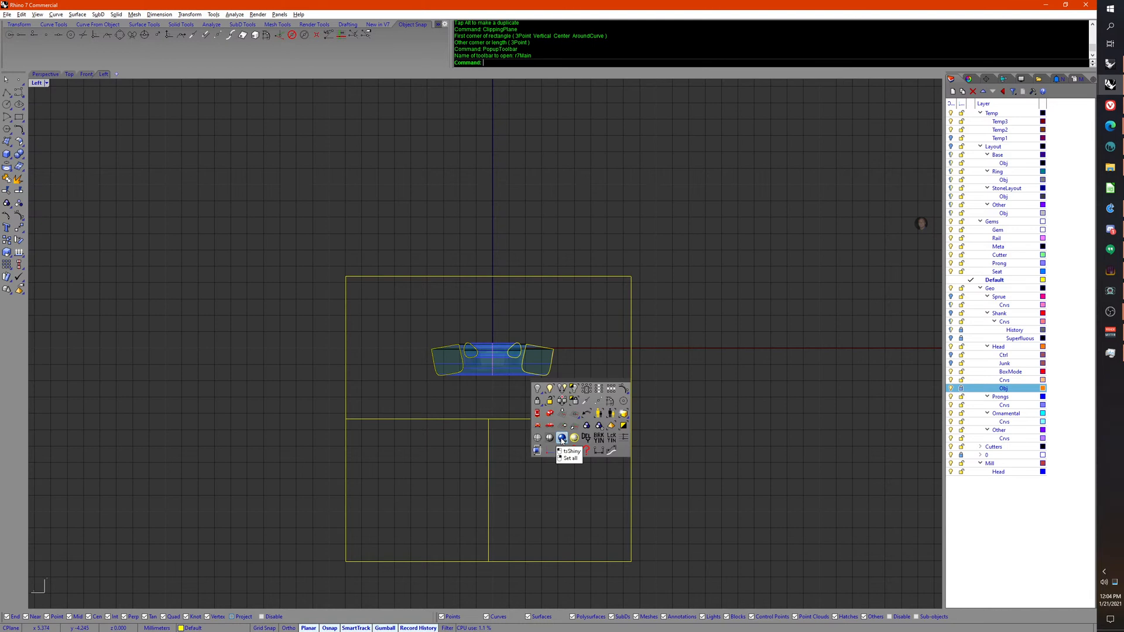
{"action": "left_click", "coordinate": [561, 438]}
{"action": "right_click_drag", "start_coordinate": [540, 400], "coordinate": [529, 413]}
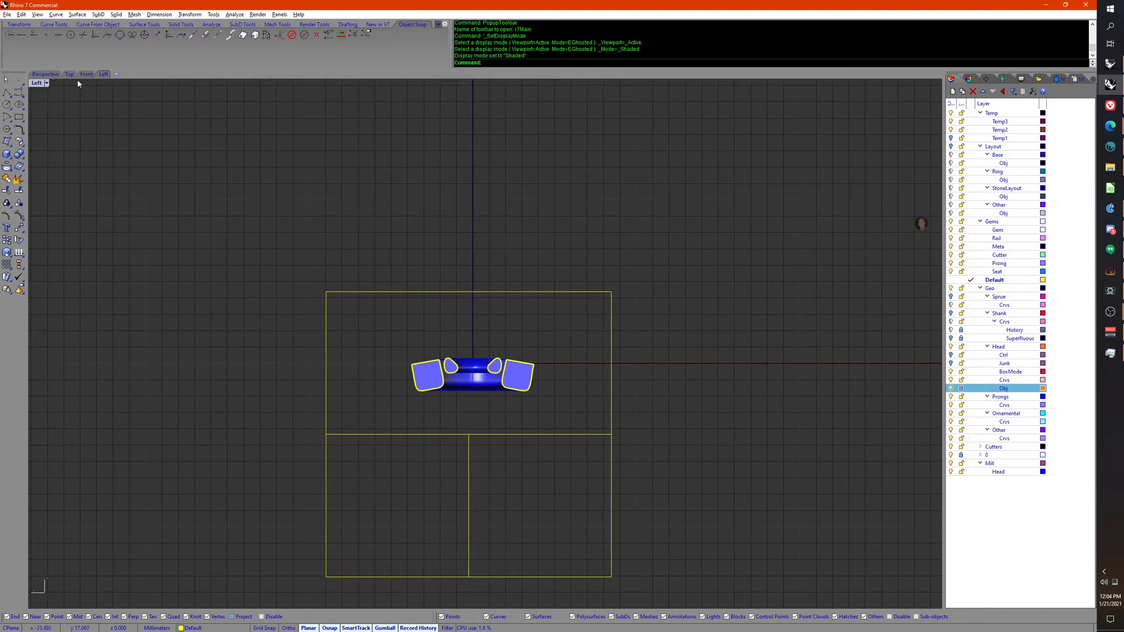
Step: Rotate the clipping plane with the gumball in the Perspective view so that it clips the opposite side
{"action": "left_click", "coordinate": [56, 77]}
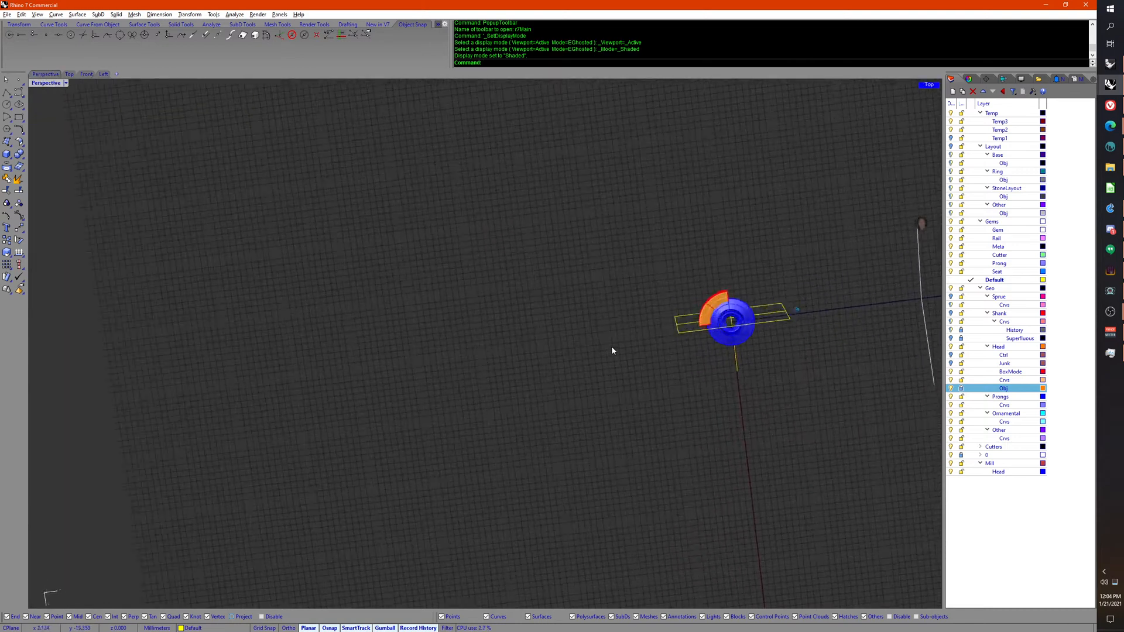
{"action": "left_click", "coordinate": [595, 300]}
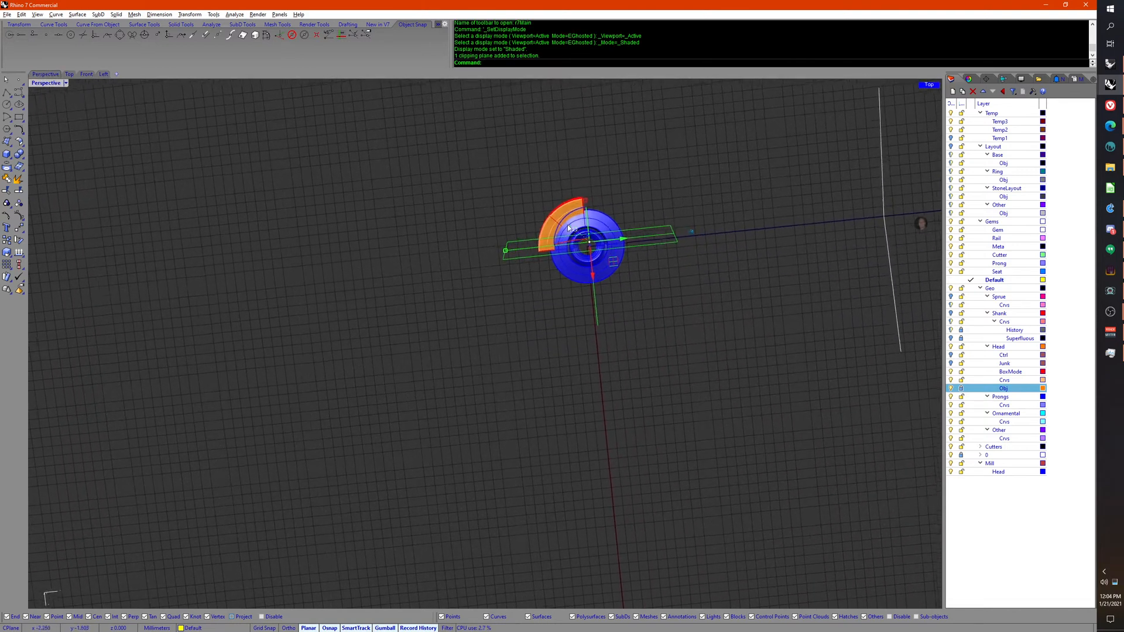
{"action": "left_click", "coordinate": [560, 223]}
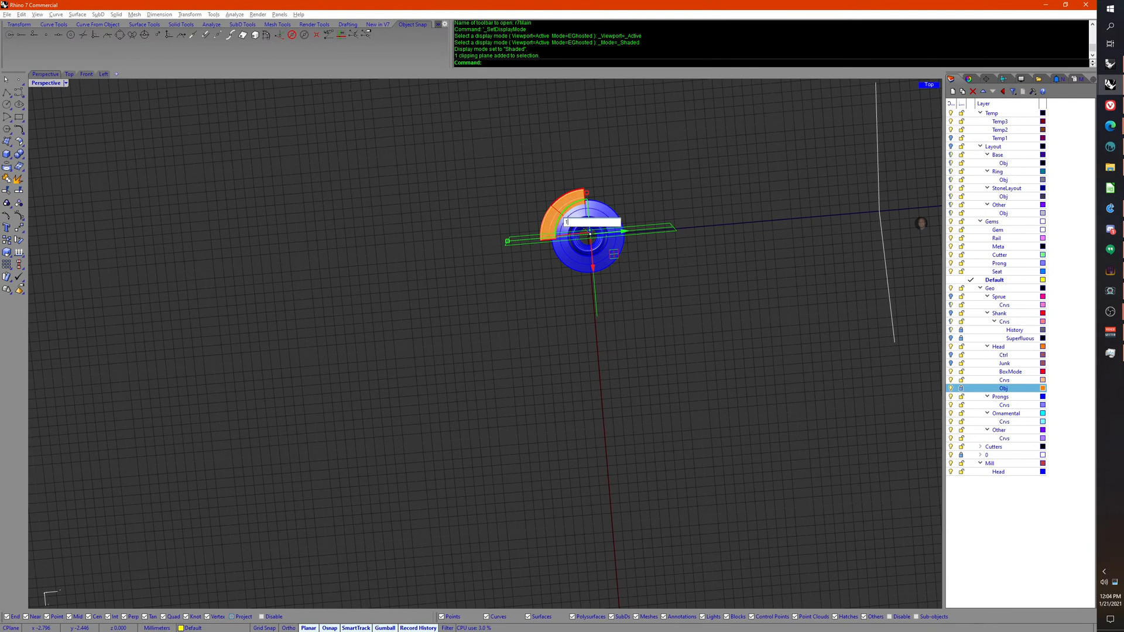
{"action": "left_click", "coordinate": [567, 335]}
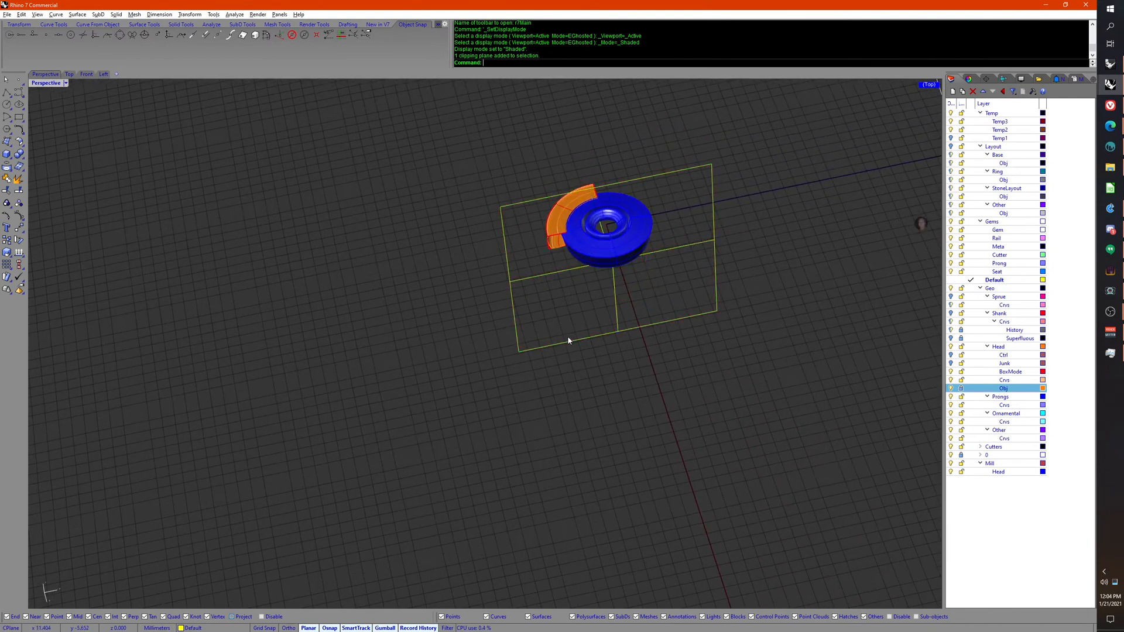
Step: Change the Left viewport to the Right view so it faces the cut sections of the halo head
{"action": "left_click", "coordinate": [85, 75]}
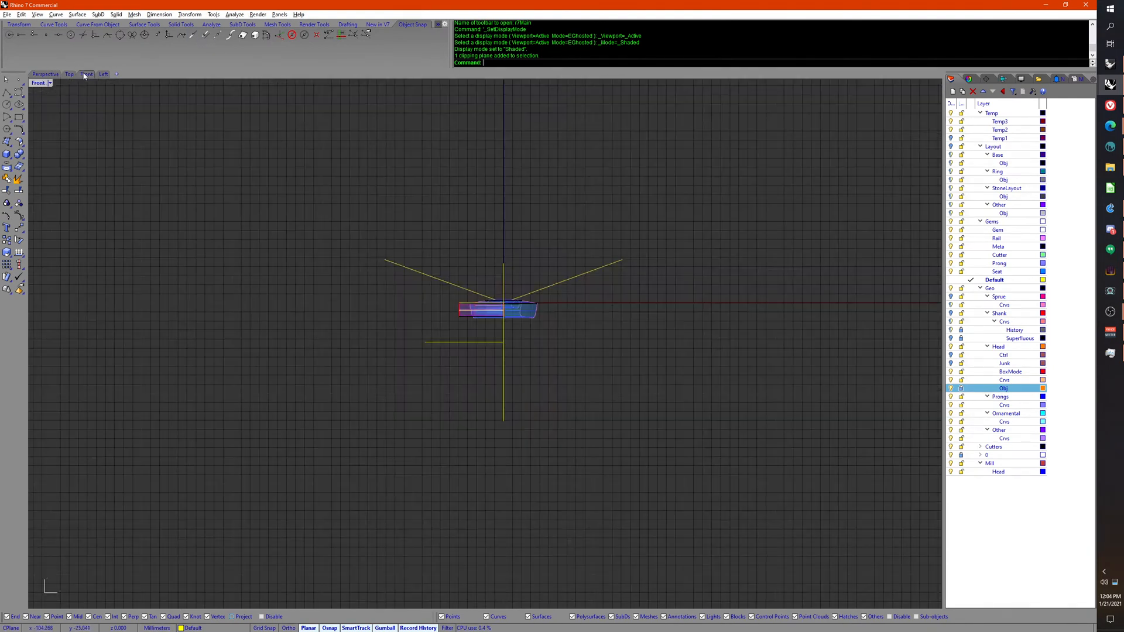
{"action": "left_click", "coordinate": [104, 74]}
{"action": "scroll", "coordinate": [343, 246], "scroll_direction": "up", "scroll_amount": 5}
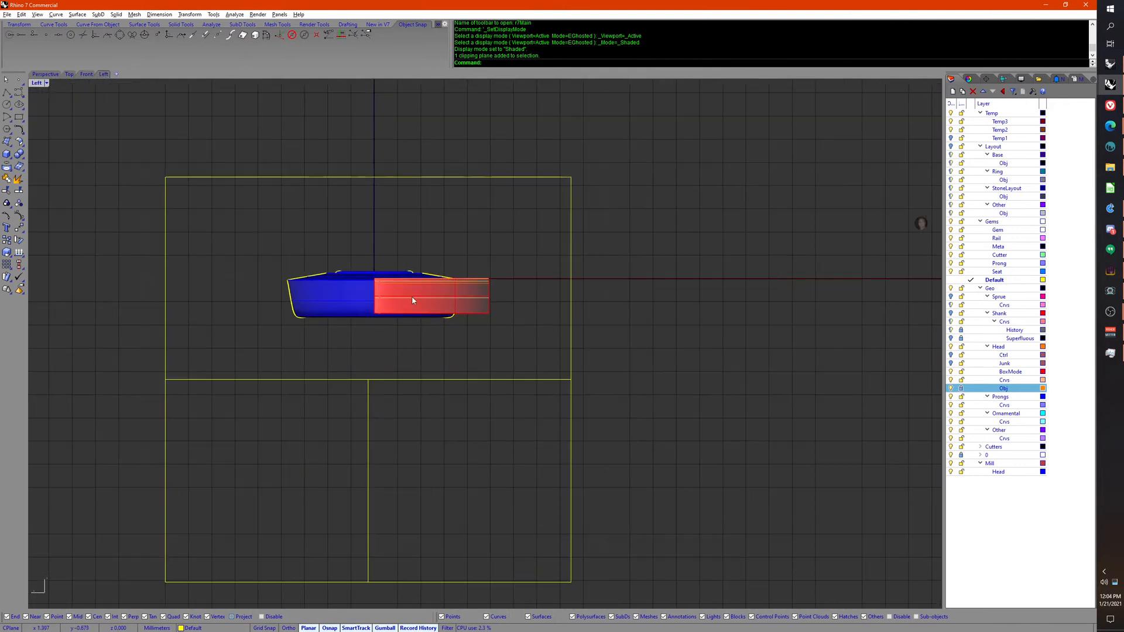
{"action": "left_click", "coordinate": [46, 83]}
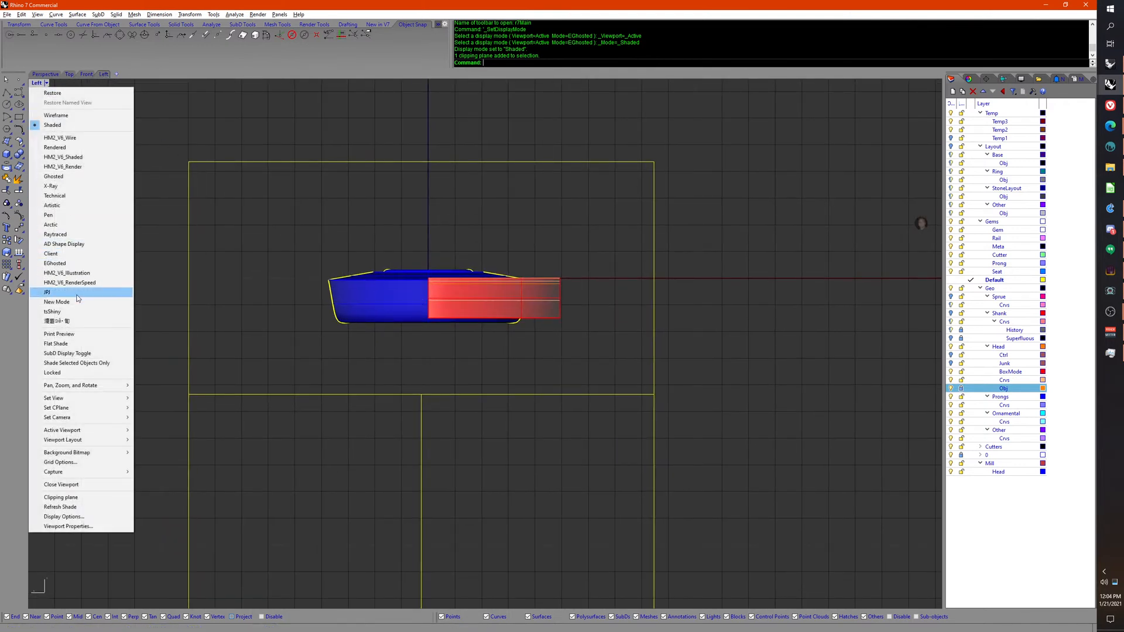
{"action": "mouse_move", "coordinate": [89, 400]}
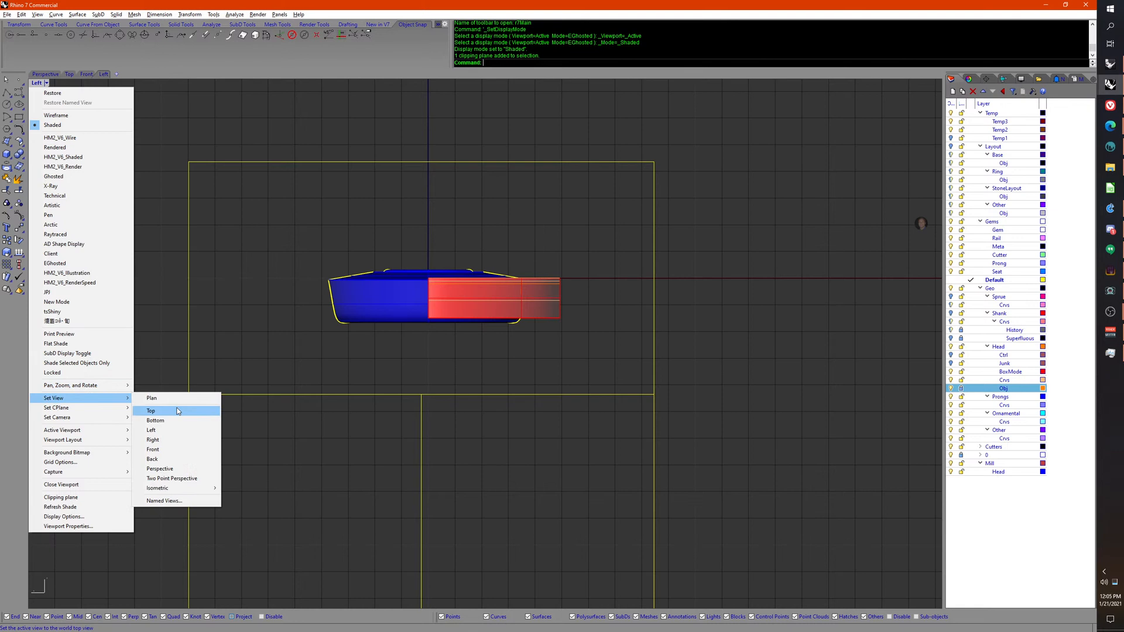
{"action": "left_click", "coordinate": [151, 436]}
{"action": "scroll", "coordinate": [377, 309], "scroll_direction": "up", "scroll_amount": 4}
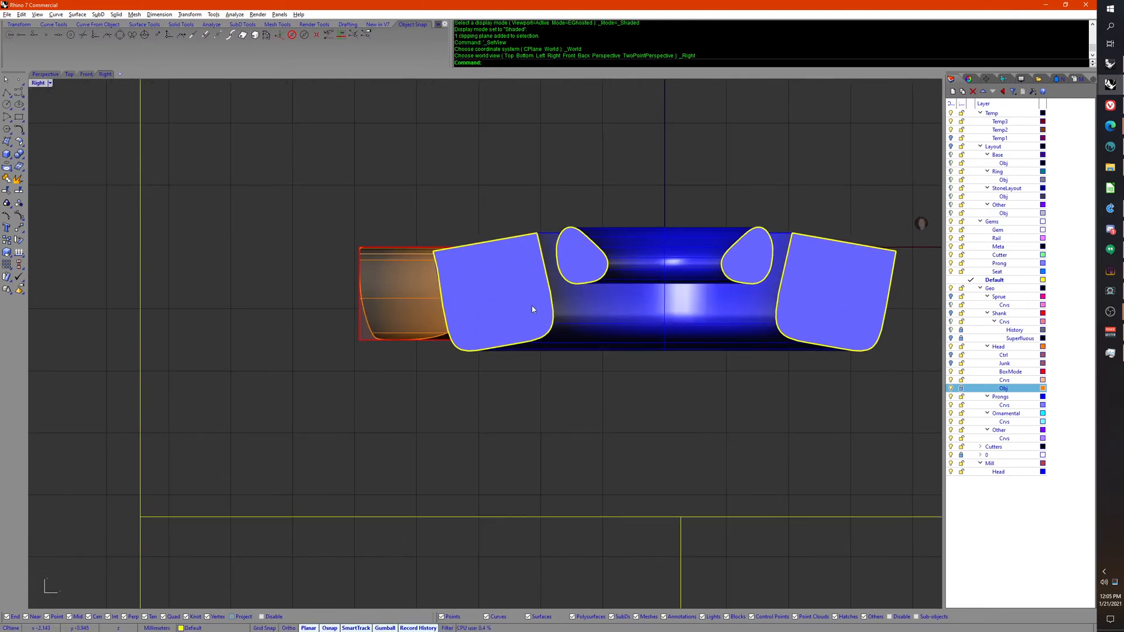
Step: Move the outer halo ring sideways in the Right view to expose the support's end profile, and compare the two cross-sections
{"action": "left_click", "coordinate": [579, 251]}
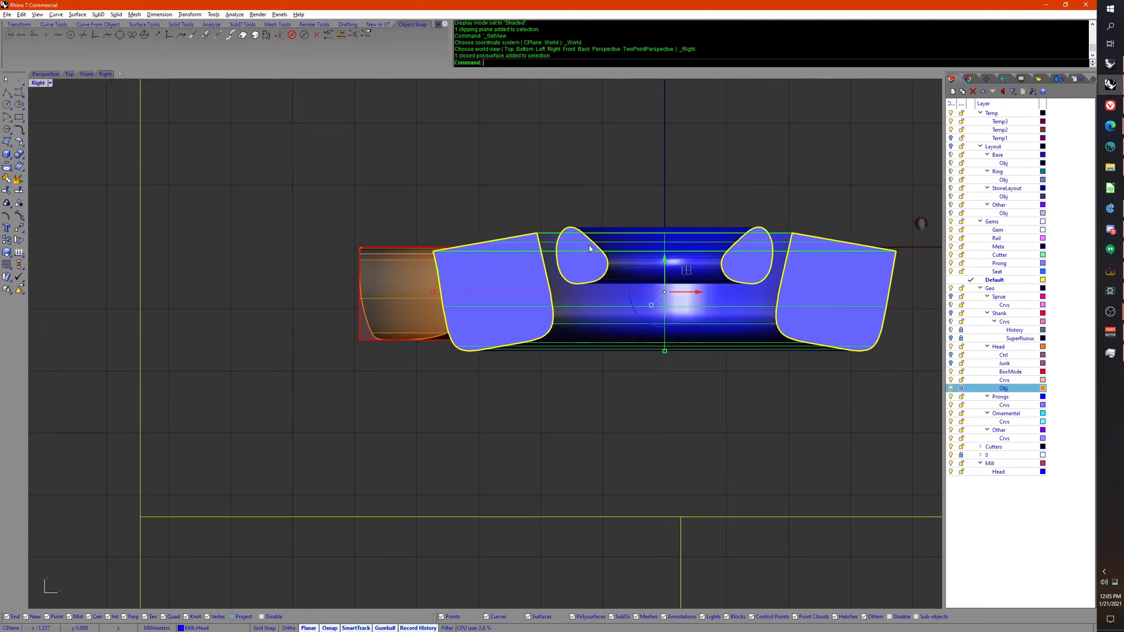
{"action": "left_click_drag", "start_coordinate": [701, 292], "coordinate": [754, 293]}
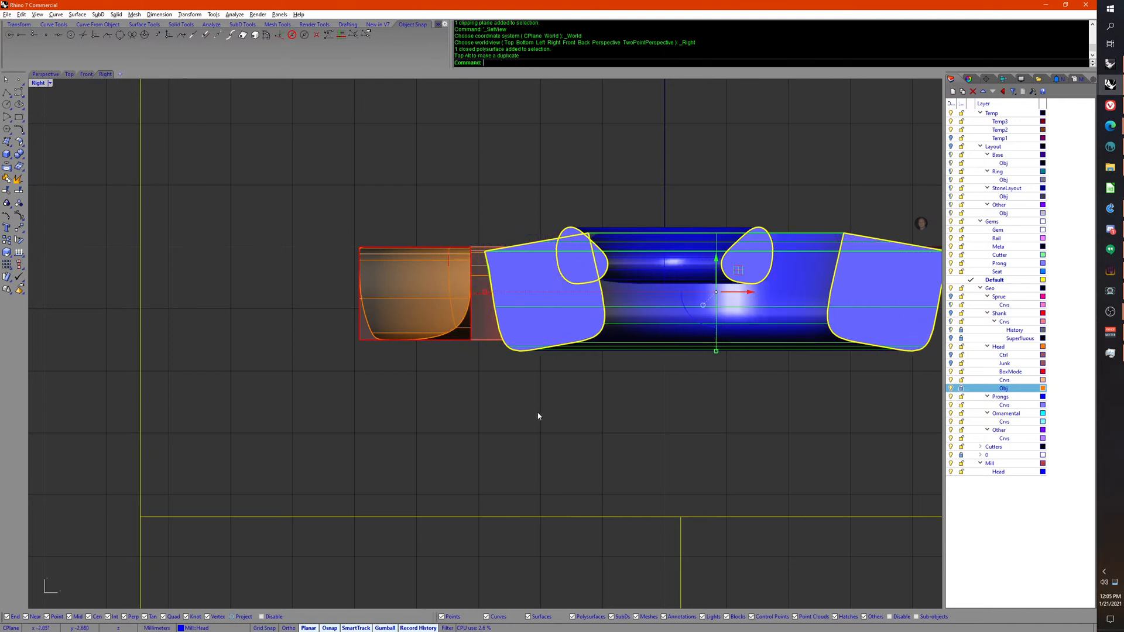
{"action": "left_click", "coordinate": [535, 412]}
{"action": "scroll", "coordinate": [534, 409], "scroll_direction": "up", "scroll_amount": 2}
{"action": "scroll", "coordinate": [528, 410], "scroll_direction": "up", "scroll_amount": 2}
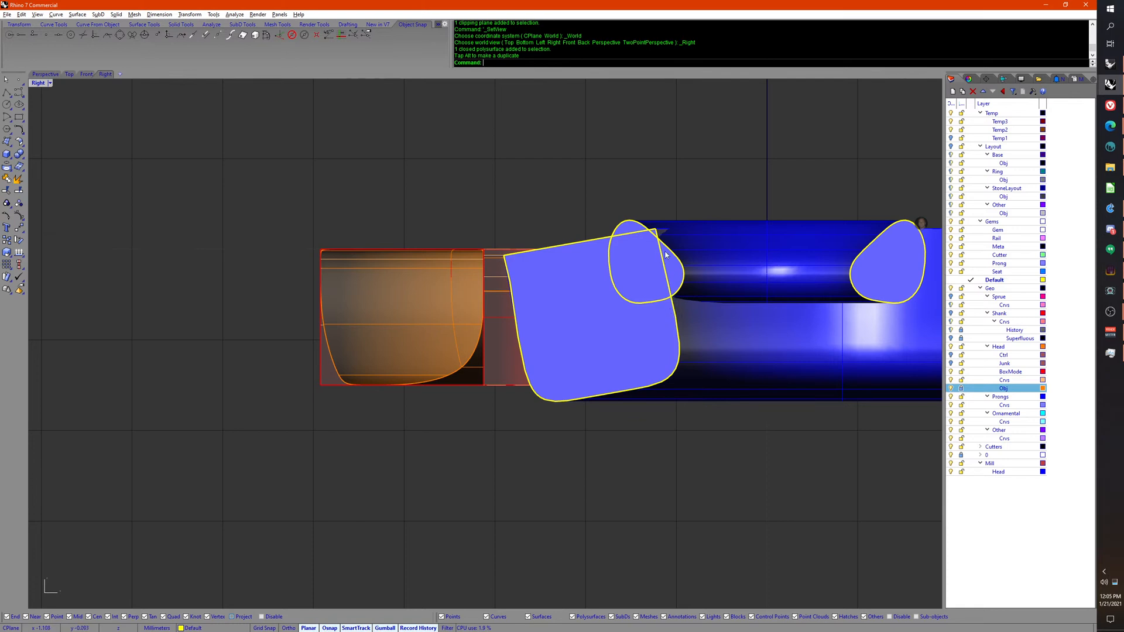
{"action": "right_click_drag", "start_coordinate": [508, 335], "coordinate": [421, 338]}
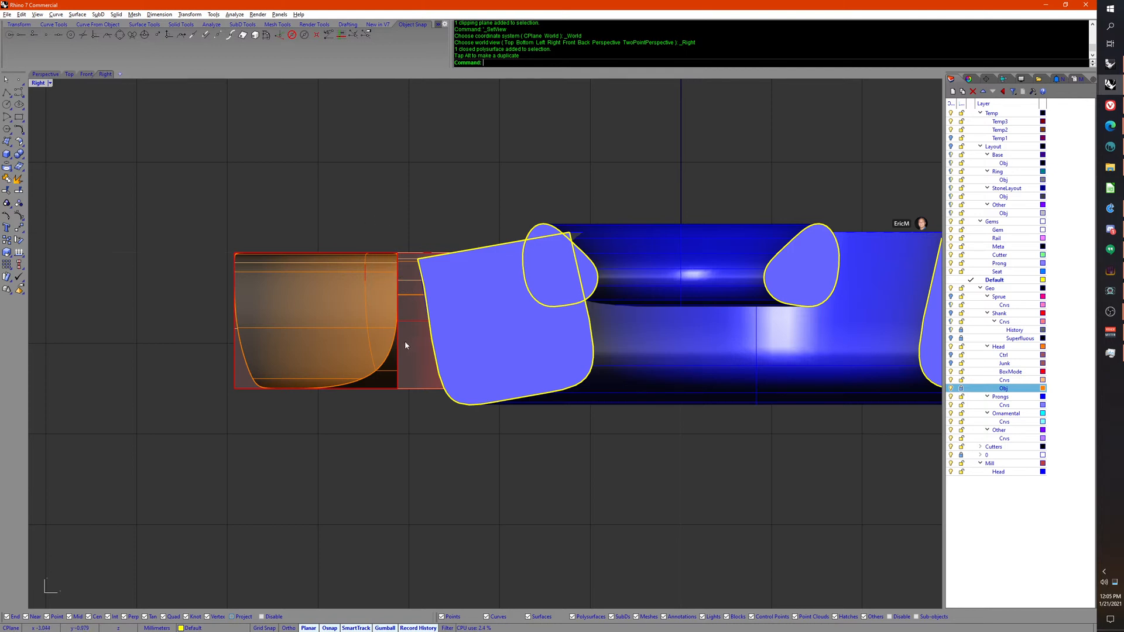
{"action": "right_click_drag", "start_coordinate": [405, 345], "coordinate": [421, 366]}
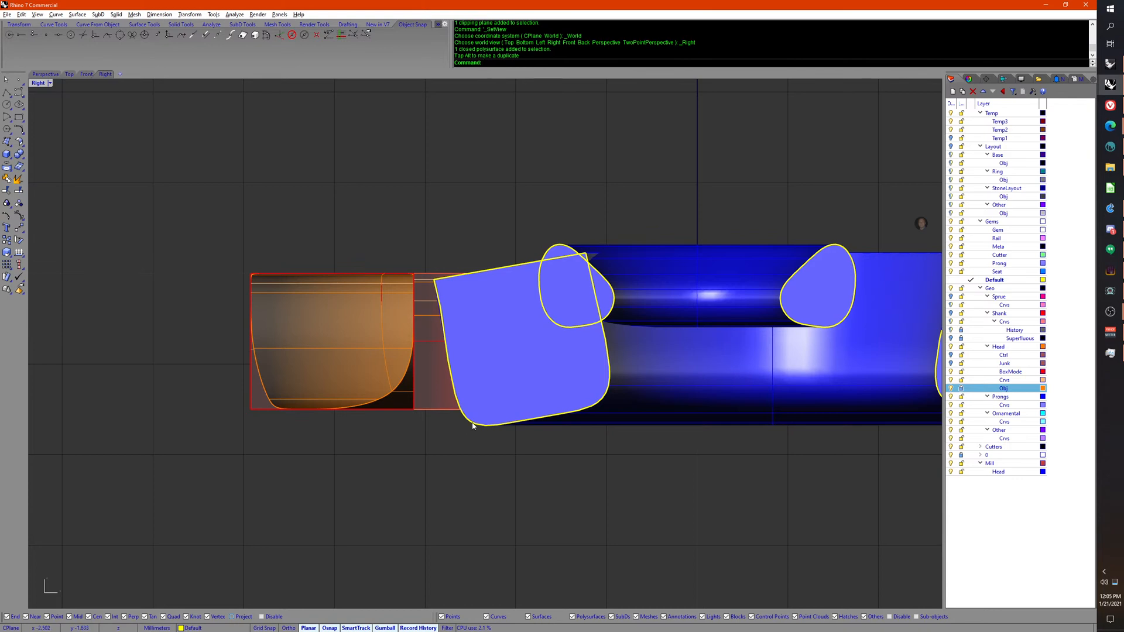
{"action": "left_click", "coordinate": [276, 405]}
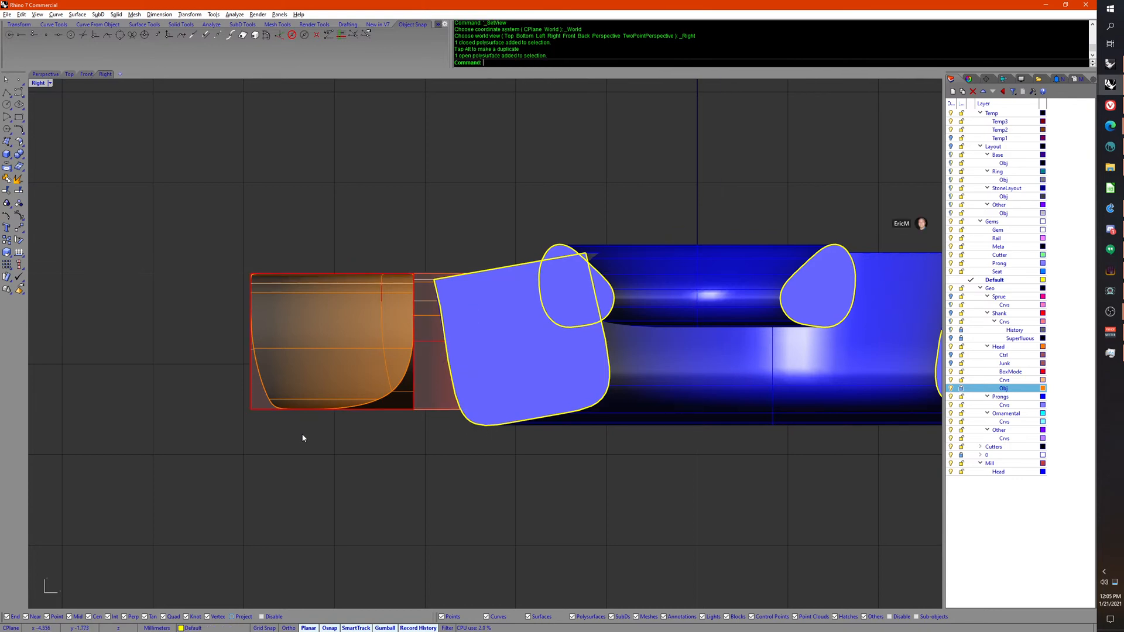
Step: Move the extracted isocurve on the underside of the support with MoveExtractedIsocurve, closer to the middle of the surface
{"action": "left_click", "coordinate": [56, 76]}
{"action": "right_click_drag", "start_coordinate": [273, 370], "coordinate": [509, 394]}
{"action": "scroll", "coordinate": [490, 363], "scroll_direction": "up", "scroll_amount": 9}
{"action": "left_click", "coordinate": [509, 394]}
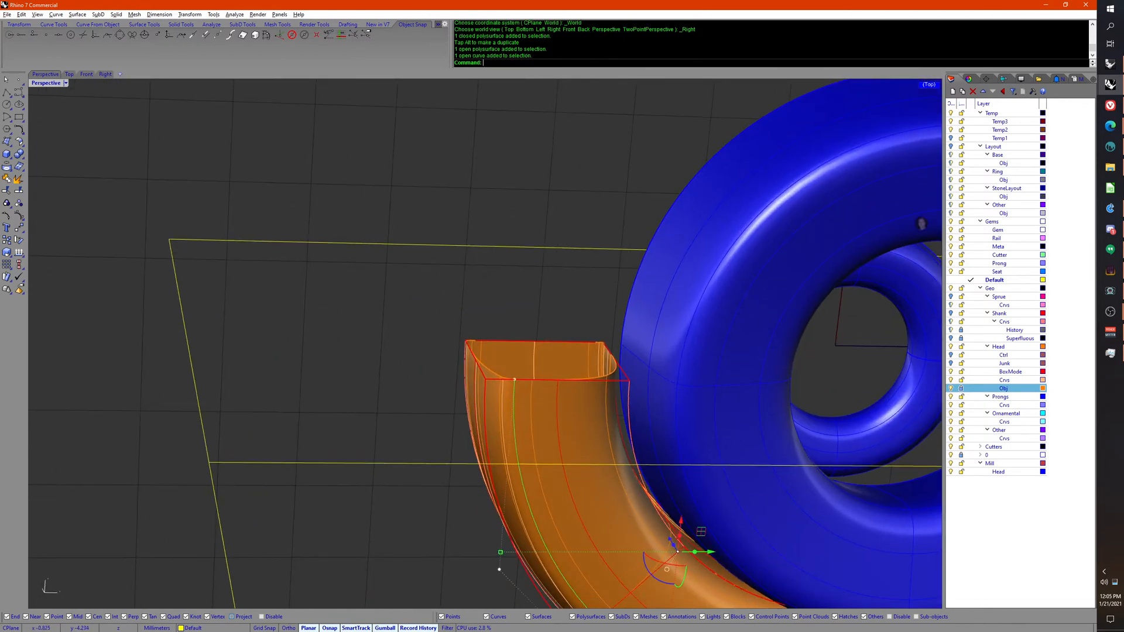
{"action": "scroll", "coordinate": [508, 396], "scroll_direction": "up", "scroll_amount": 5}
{"action": "middle_click", "coordinate": [507, 395]}
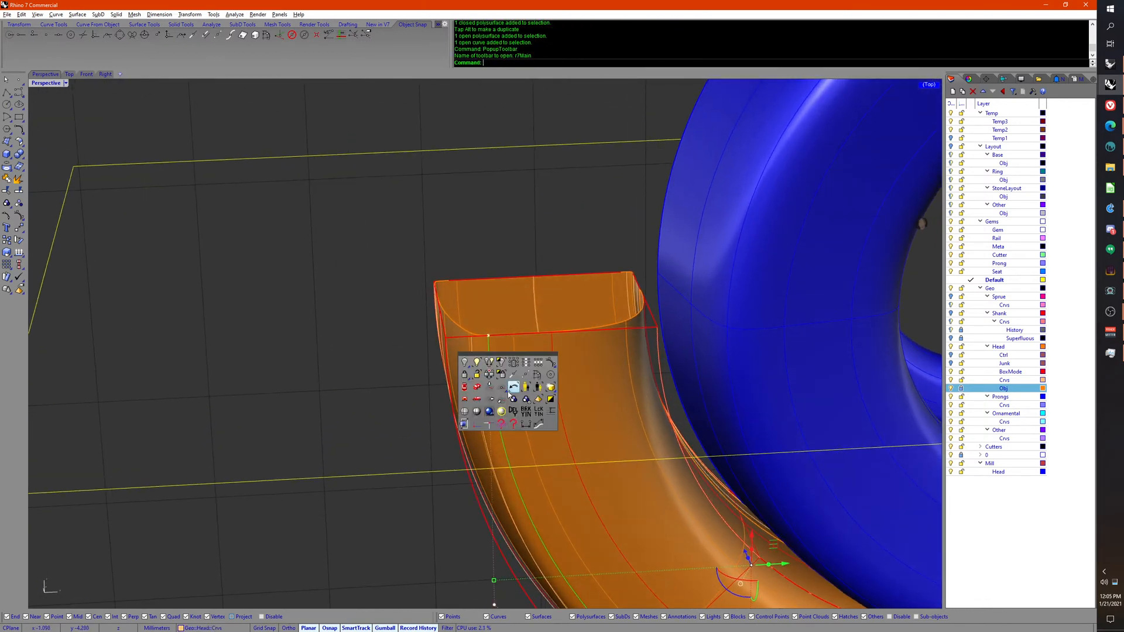
{"action": "left_click", "coordinate": [534, 410]}
{"action": "middle_click", "coordinate": [533, 409]}
{"action": "middle_click", "coordinate": [534, 414]}
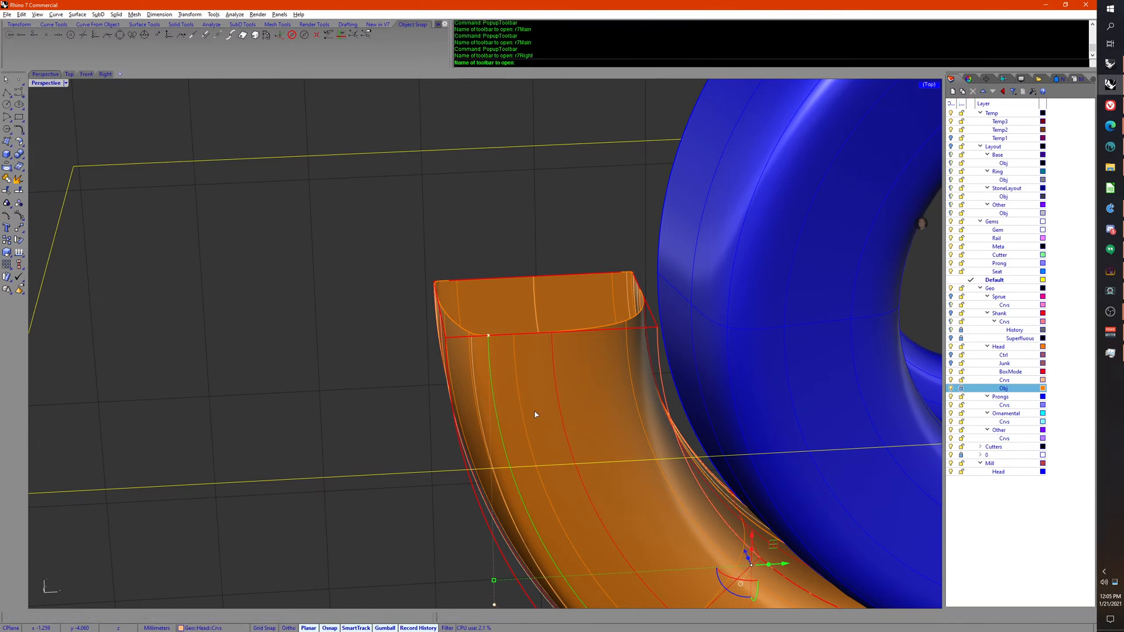
{"action": "middle_click", "coordinate": [534, 412]}
{"action": "left_click", "coordinate": [538, 439]}
{"action": "right_click_drag", "start_coordinate": [516, 372], "coordinate": [514, 376]}
{"action": "left_click", "coordinate": [522, 381]}
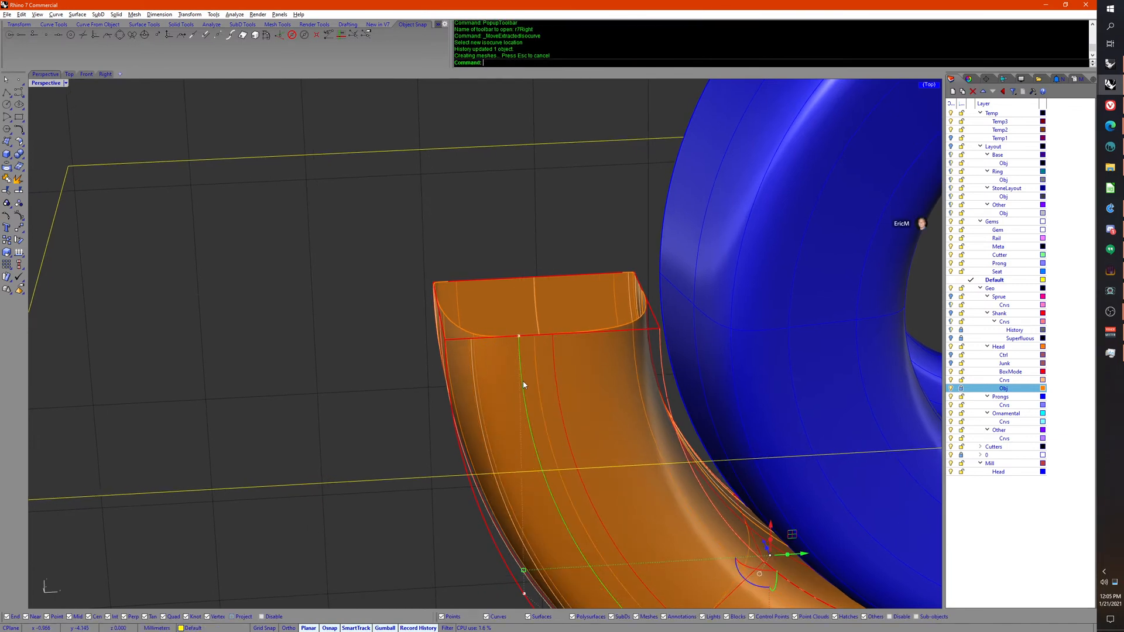
{"action": "right_click_drag", "start_coordinate": [519, 447], "coordinate": [565, 420]}
{"action": "left_click", "coordinate": [506, 347]}
{"action": "left_click", "coordinate": [479, 369]}
Step: Assign the blue halo head objects to the Temp2 layer and hide that layer
{"action": "right_click_drag", "start_coordinate": [480, 368], "coordinate": [505, 364]}
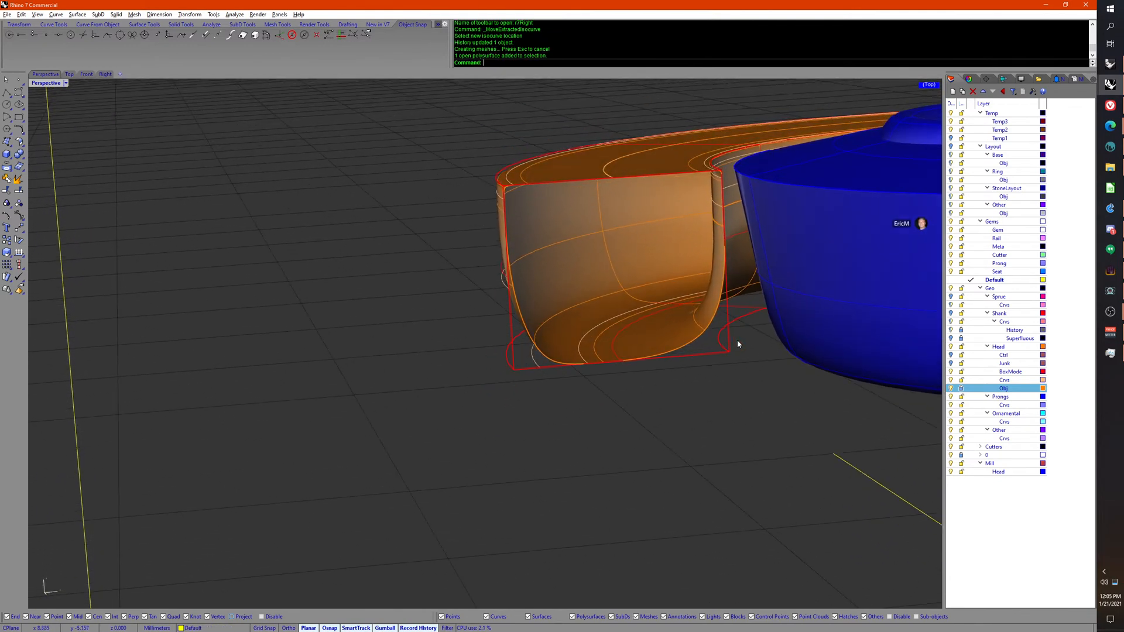
{"action": "right_click_drag", "start_coordinate": [738, 345], "coordinate": [761, 336]}
{"action": "left_click", "coordinate": [761, 336]}
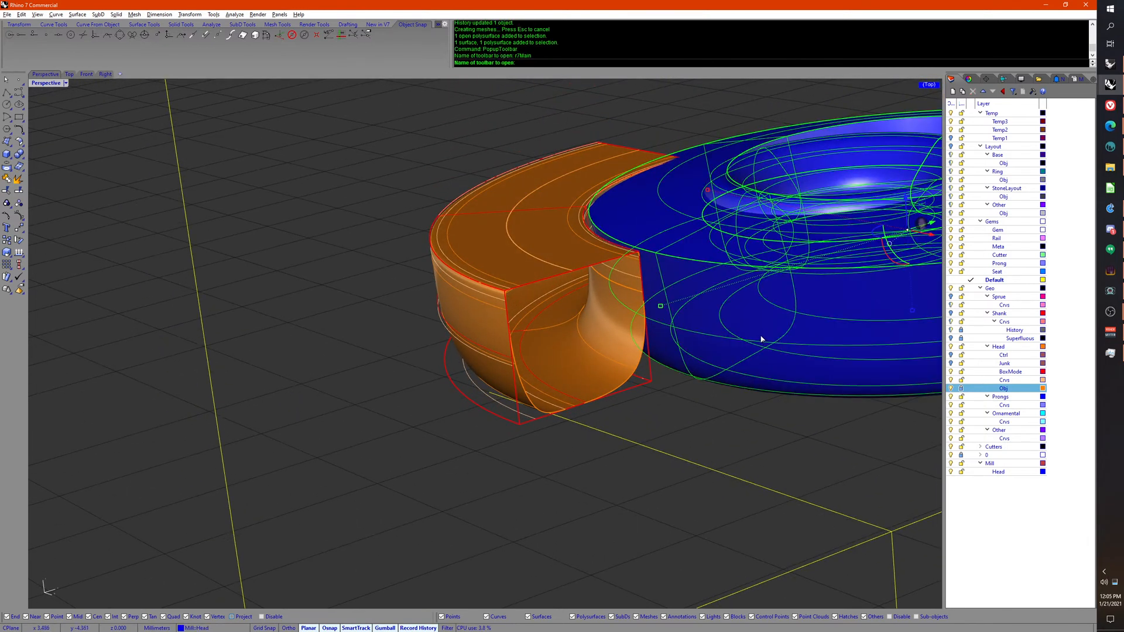
{"action": "middle_click", "coordinate": [760, 336]}
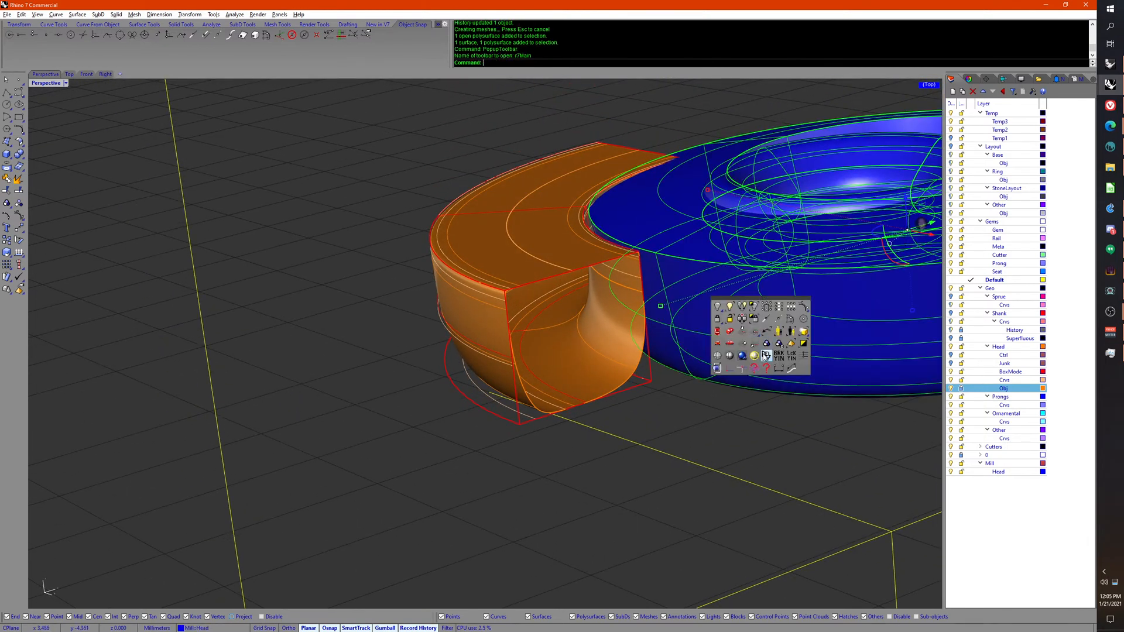
{"action": "right_click", "coordinate": [1008, 130]}
{"action": "left_click", "coordinate": [1030, 281]}
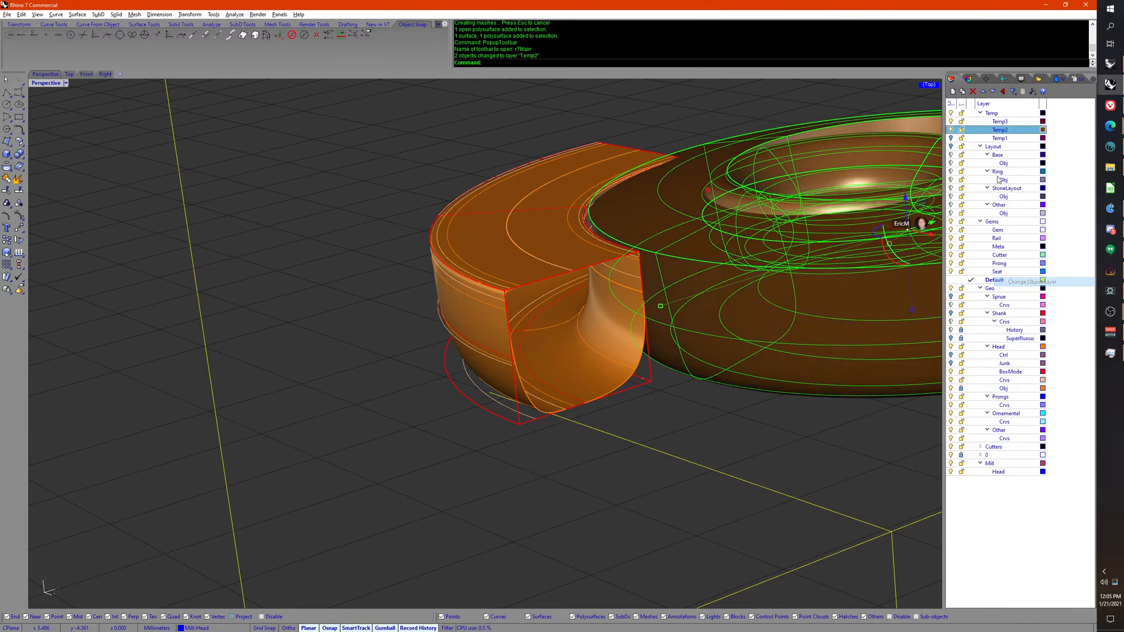
{"action": "left_click", "coordinate": [950, 129]}
Step: Hide the clipping plane so only the lofted support and its frame stay in view
{"action": "right_click_drag", "start_coordinate": [860, 269], "coordinate": [679, 394]}
{"action": "left_click", "coordinate": [746, 485]}
{"action": "middle_click", "coordinate": [679, 343]}
{"action": "left_click", "coordinate": [683, 348]}
{"action": "scroll", "coordinate": [673, 393], "scroll_direction": "up", "scroll_amount": 8}
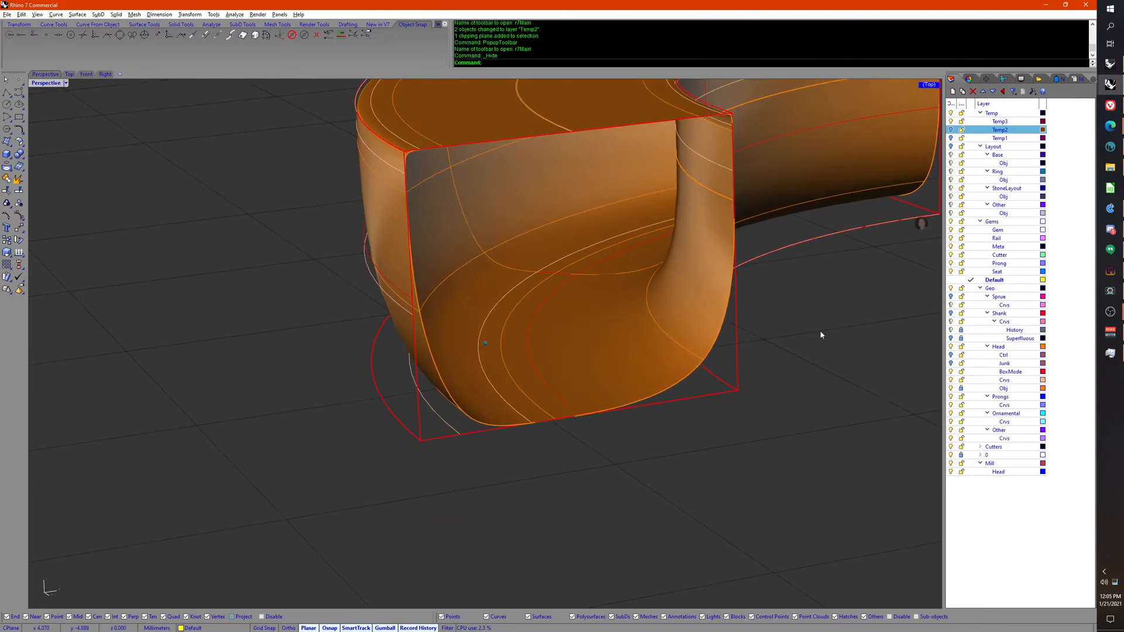
Step: Turn off the Obj and Crvs layers under Head to inspect the red BoxMode frame on its own
{"action": "right_click_drag", "start_coordinate": [821, 335], "coordinate": [930, 371]}
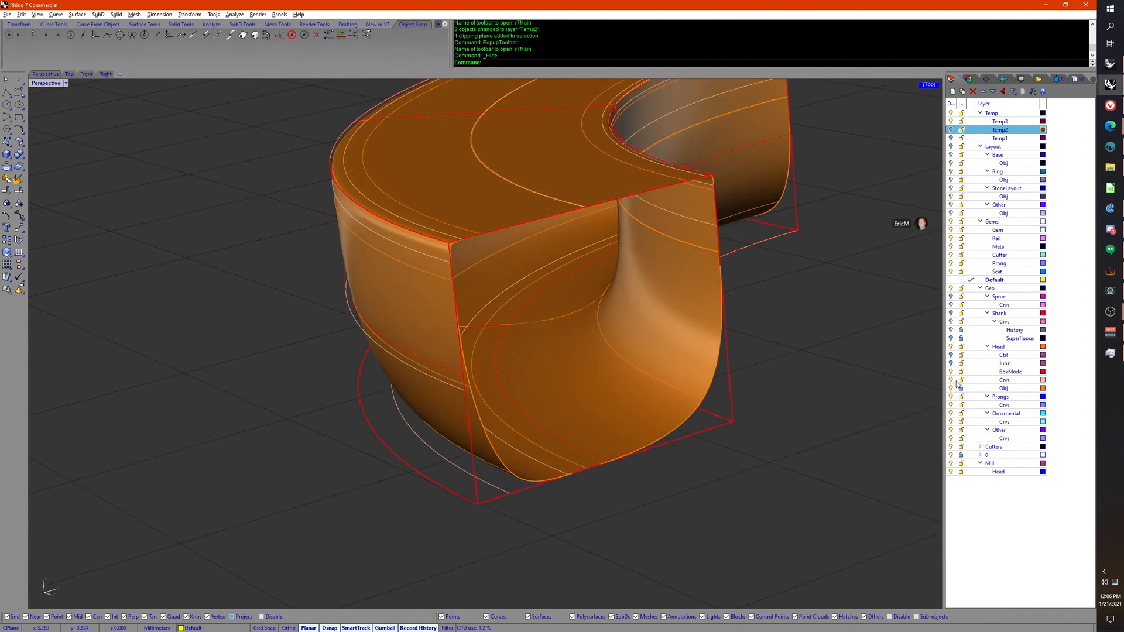
{"action": "left_click", "coordinate": [951, 389]}
{"action": "left_click", "coordinate": [951, 380]}
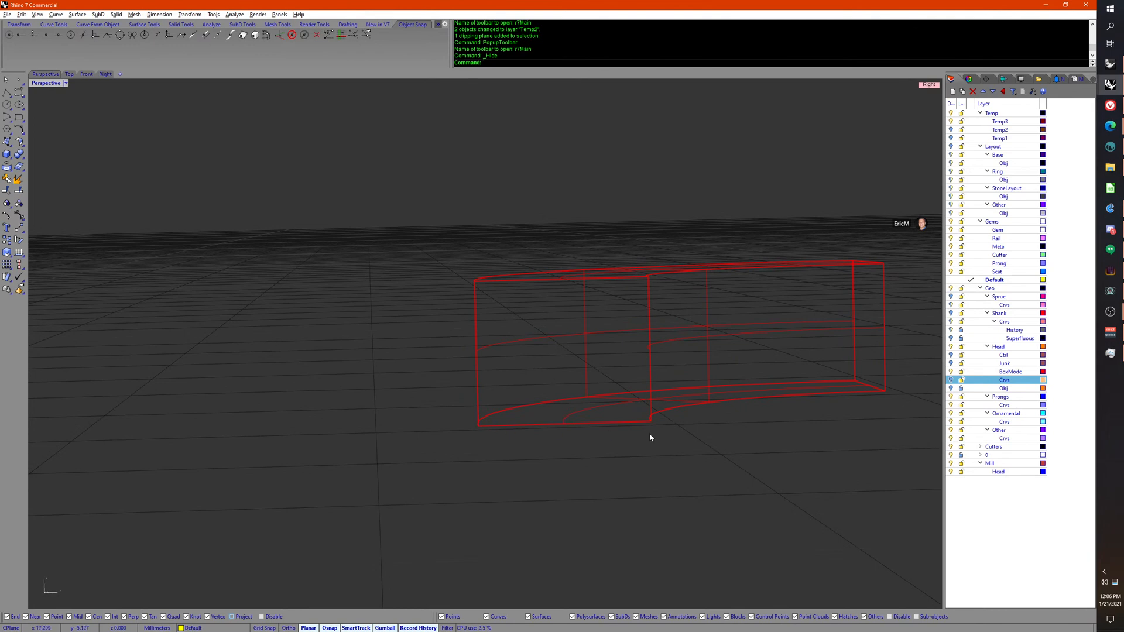
{"action": "right_click_drag", "start_coordinate": [639, 279], "coordinate": [630, 416]}
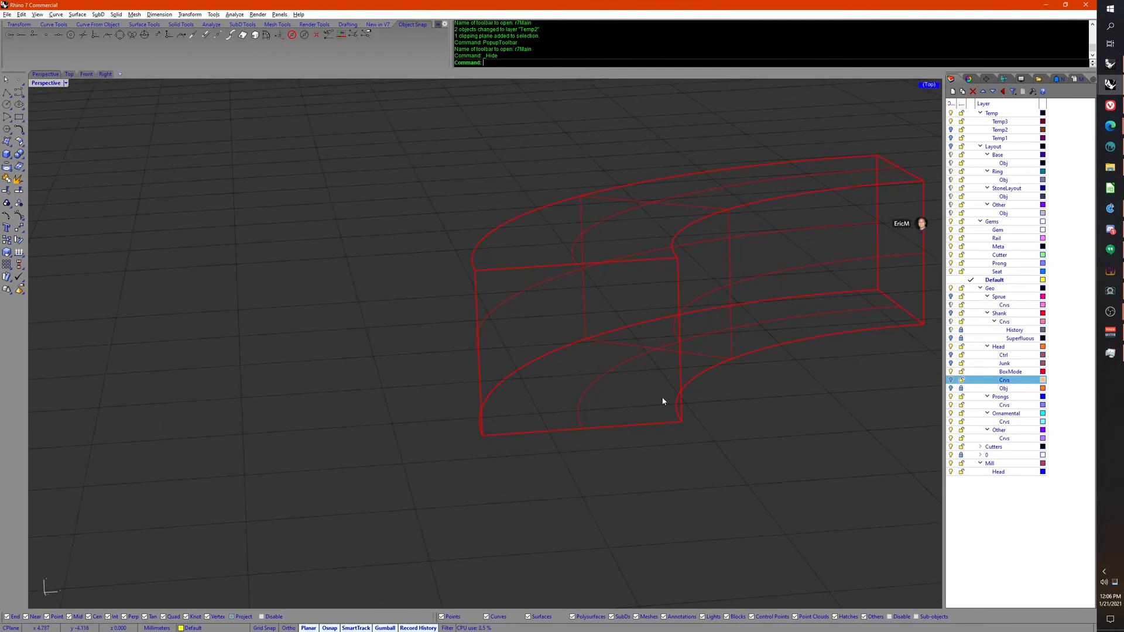
Step: Show the Obj and Ctrl layers under Head to view the lofted support with its control points
{"action": "left_click", "coordinate": [950, 387]}
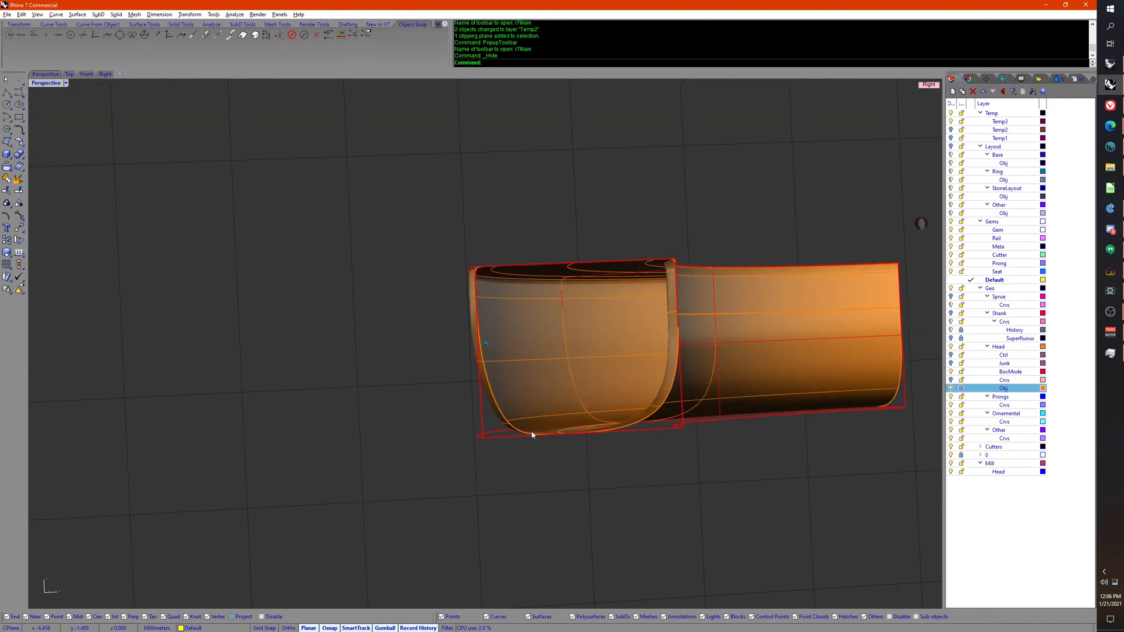
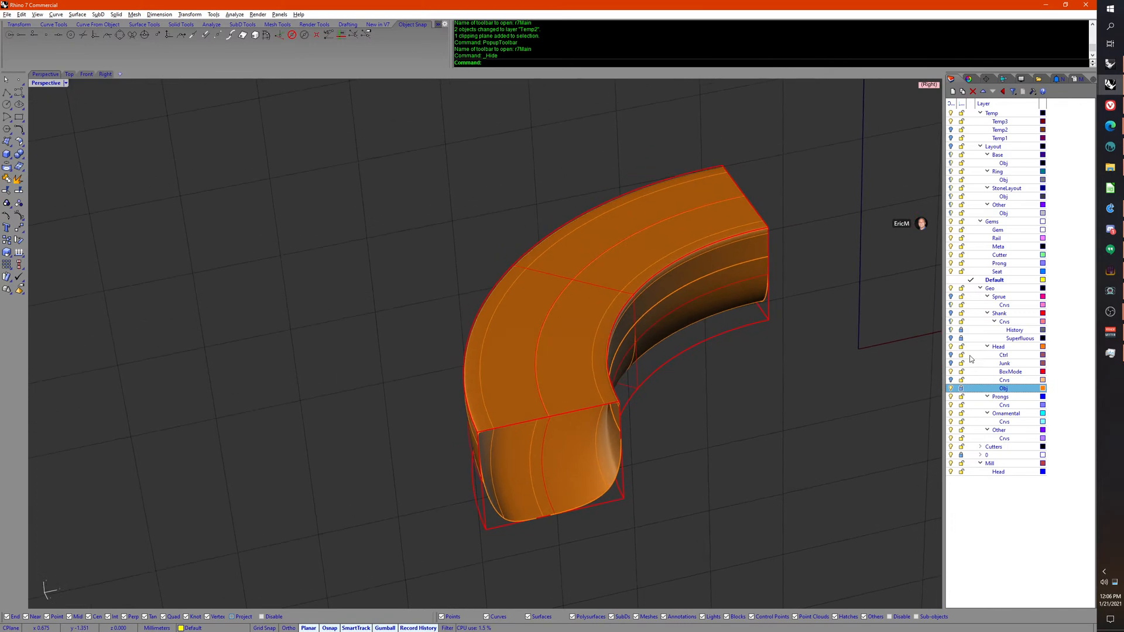
{"action": "left_click", "coordinate": [951, 356]}
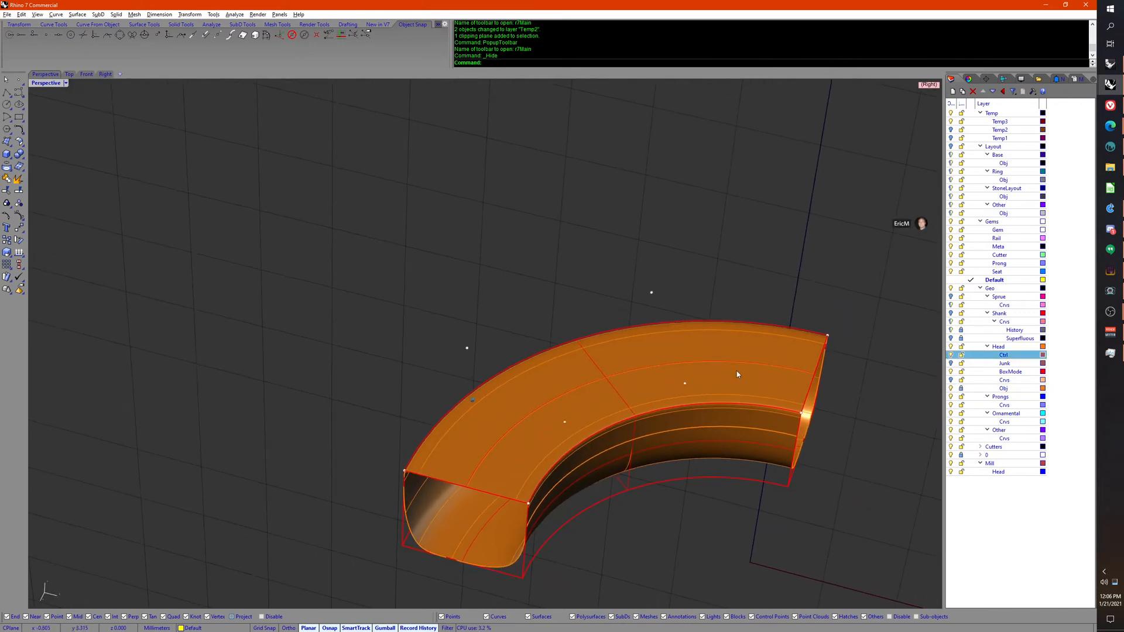
Step: Scale four of the support's upper control points outward in two dimensions about the world origin with Scale2D
{"action": "left_click_drag", "start_coordinate": [843, 468], "coordinate": [843, 468]}
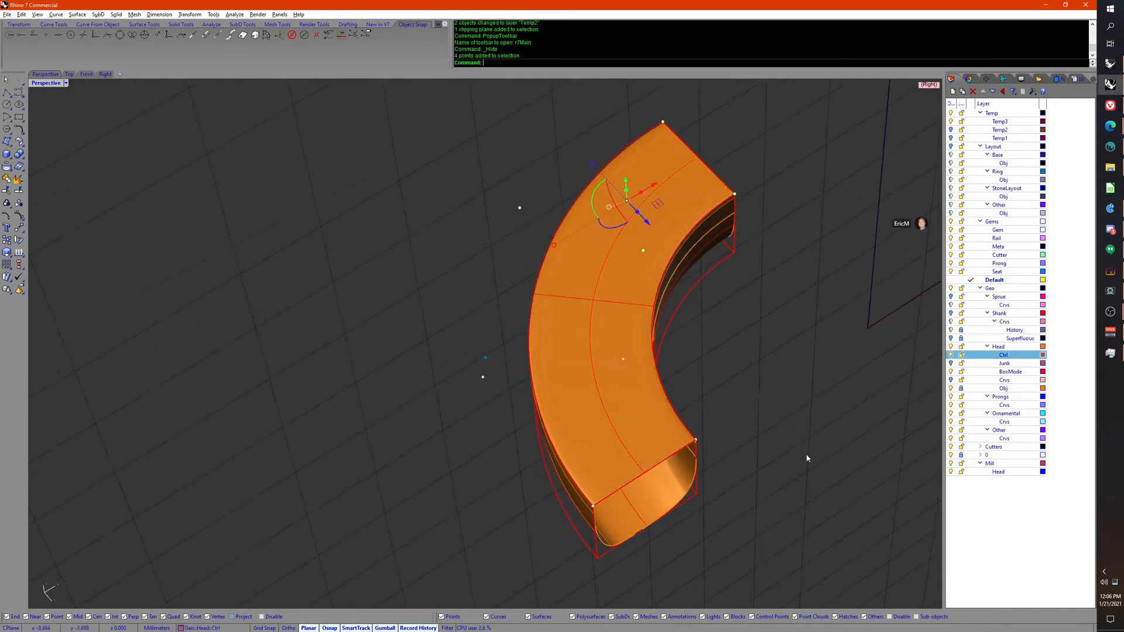
{"action": "middle_click", "coordinate": [805, 530]}
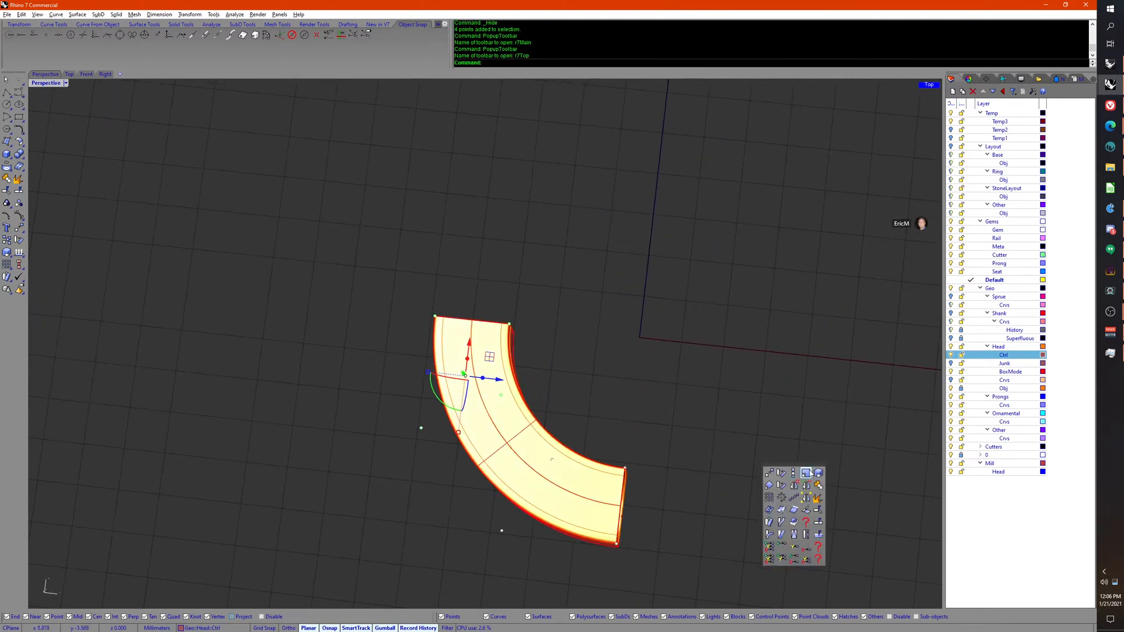
{"action": "left_click", "coordinate": [792, 508]}
{"action": "left_click", "coordinate": [639, 338]}
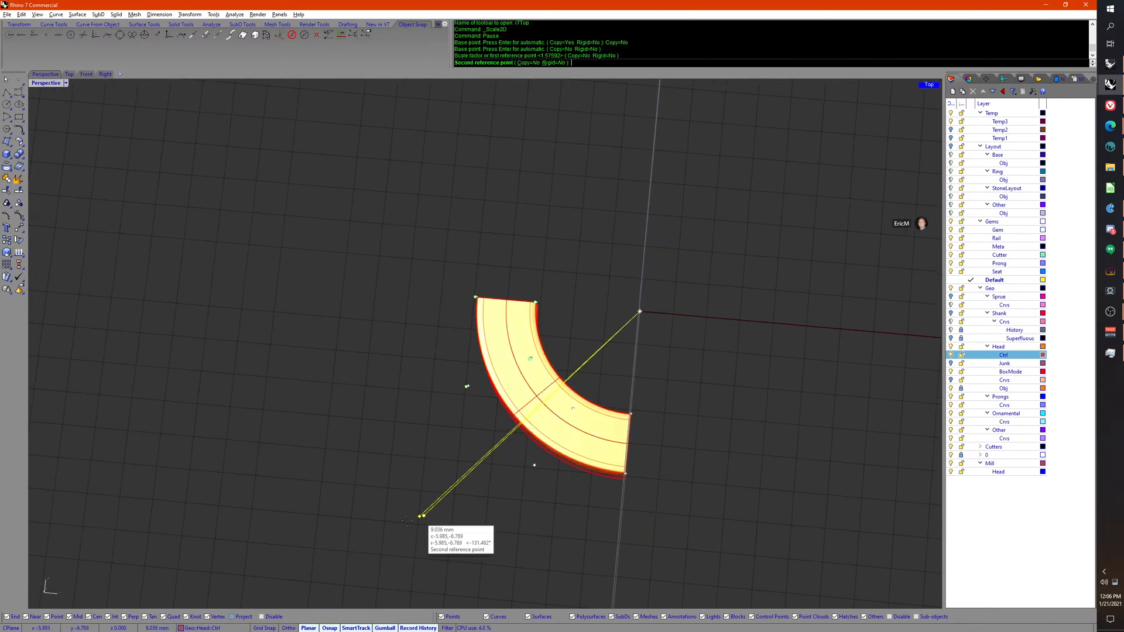
{"action": "left_click", "coordinate": [423, 516]}
{"action": "left_click", "coordinate": [367, 533]}
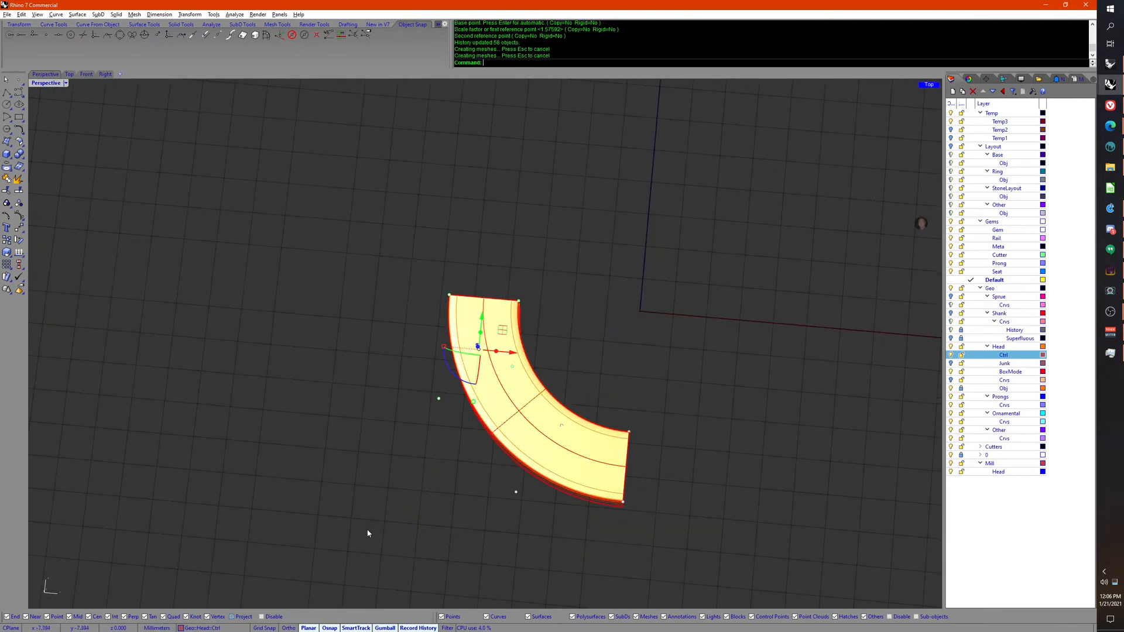
{"action": "left_click", "coordinate": [689, 556]}
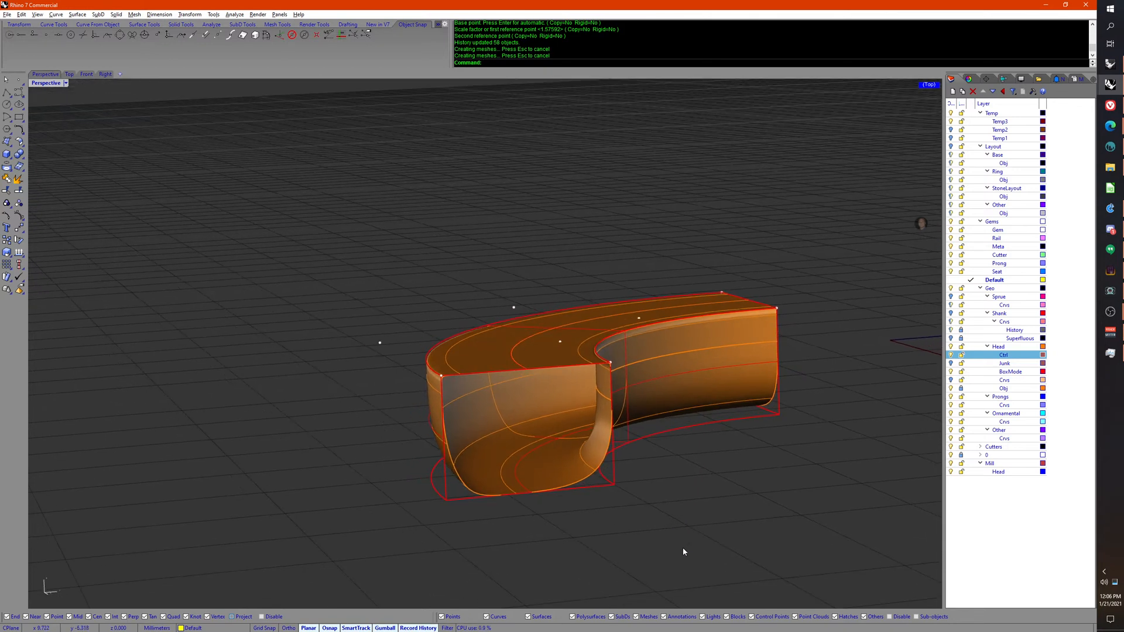
Step: Inspect how the rounded support sits inside its red BoxMode frame from the side and from above
{"action": "right_click_drag", "start_coordinate": [603, 541], "coordinate": [502, 513]}
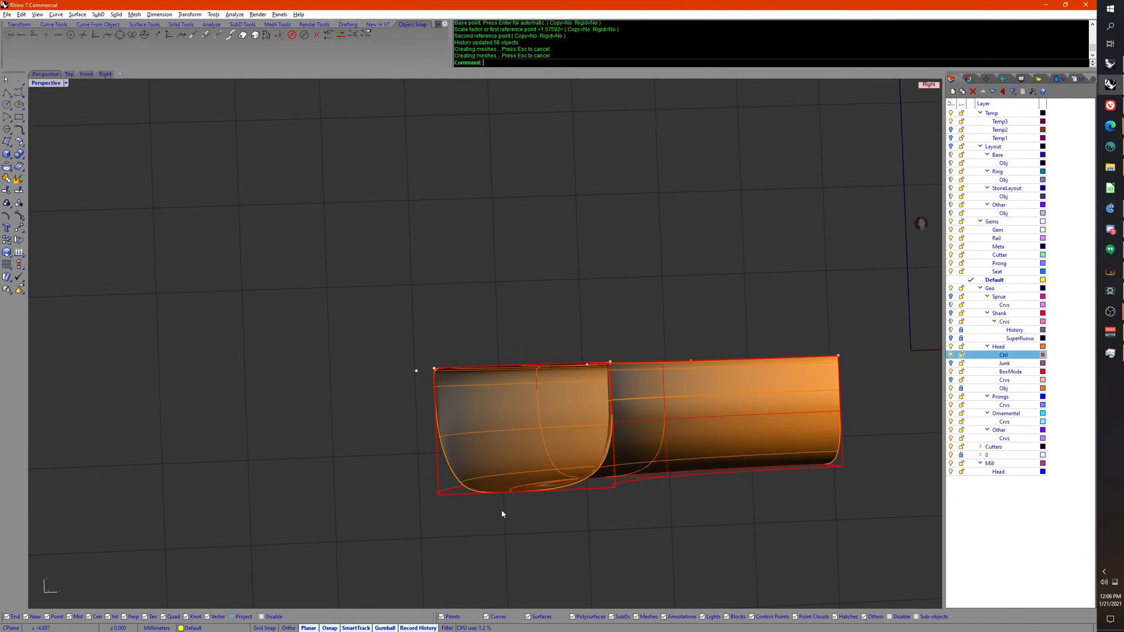
{"action": "right_click_drag", "start_coordinate": [450, 473], "coordinate": [577, 505]}
{"action": "left_click", "coordinate": [438, 491]}
{"action": "left_click", "coordinate": [563, 505]}
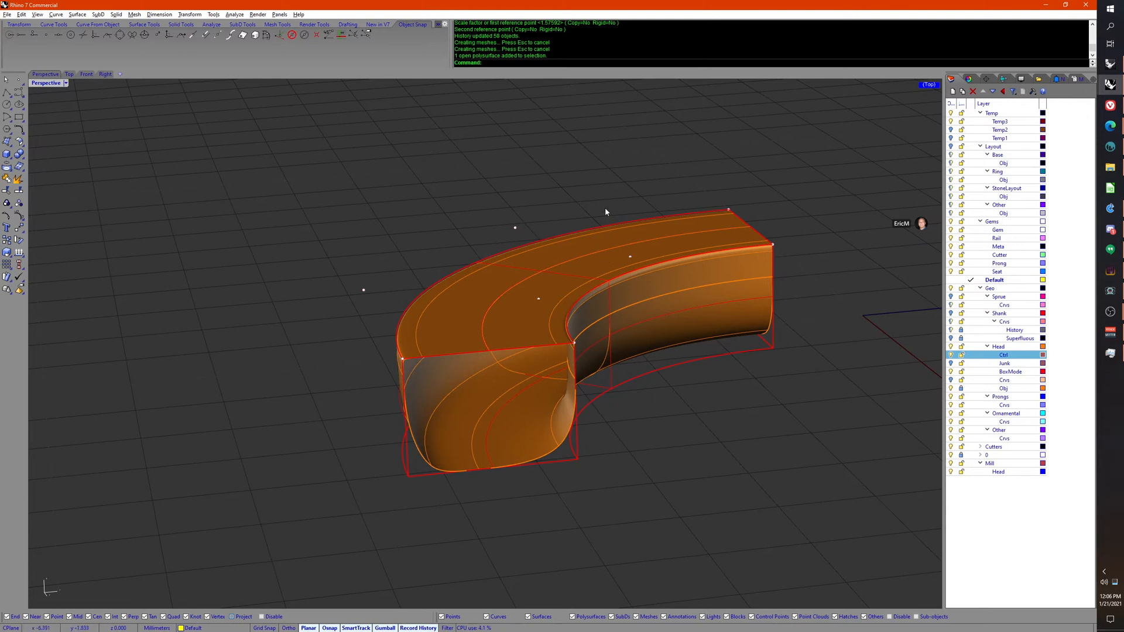
{"action": "right_click_drag", "start_coordinate": [663, 397], "coordinate": [610, 428]}
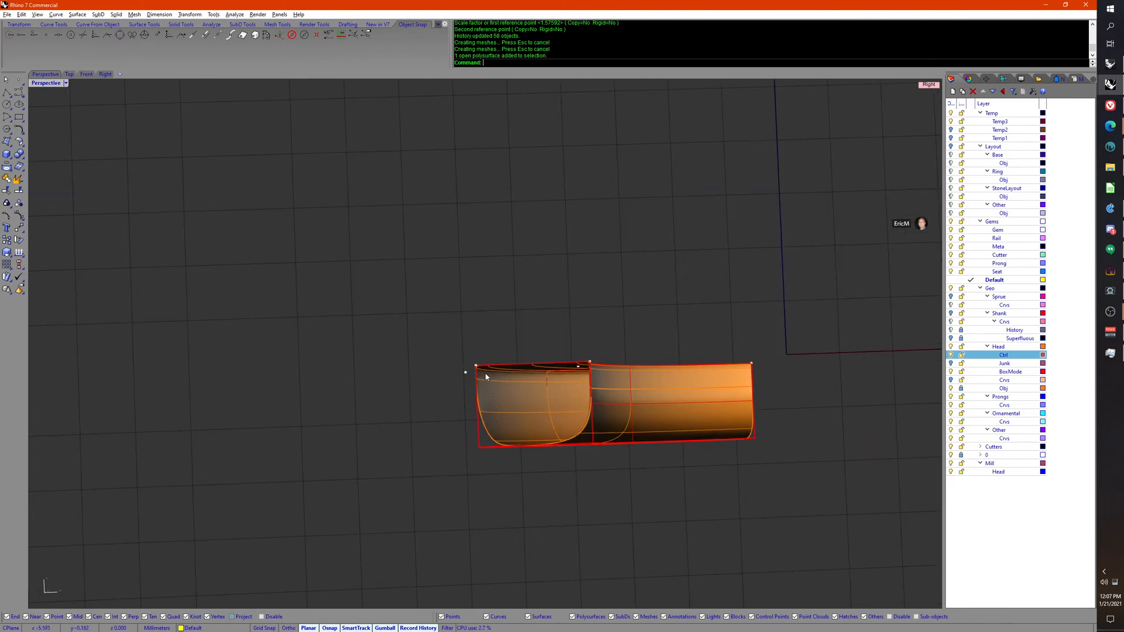
{"action": "right_click_drag", "start_coordinate": [486, 376], "coordinate": [575, 454]}
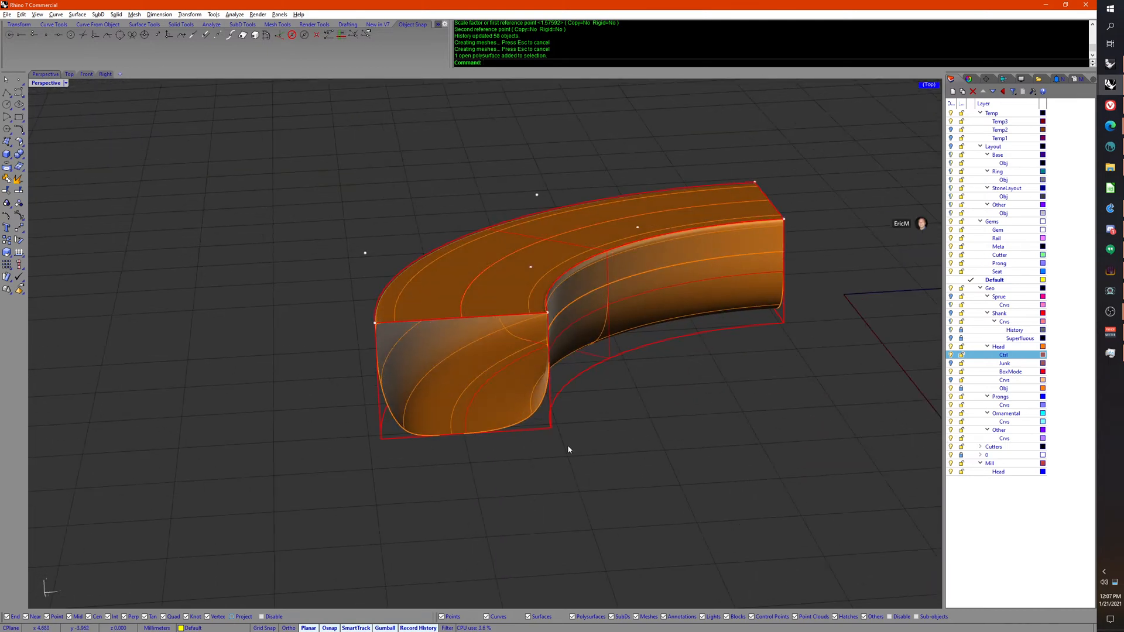
Step: Show the Junk layer under Head and reassign the frame's two lower edge curves to the Ctrl layer
{"action": "left_click", "coordinate": [957, 364]}
{"action": "right_click_drag", "start_coordinate": [819, 433], "coordinate": [652, 363]}
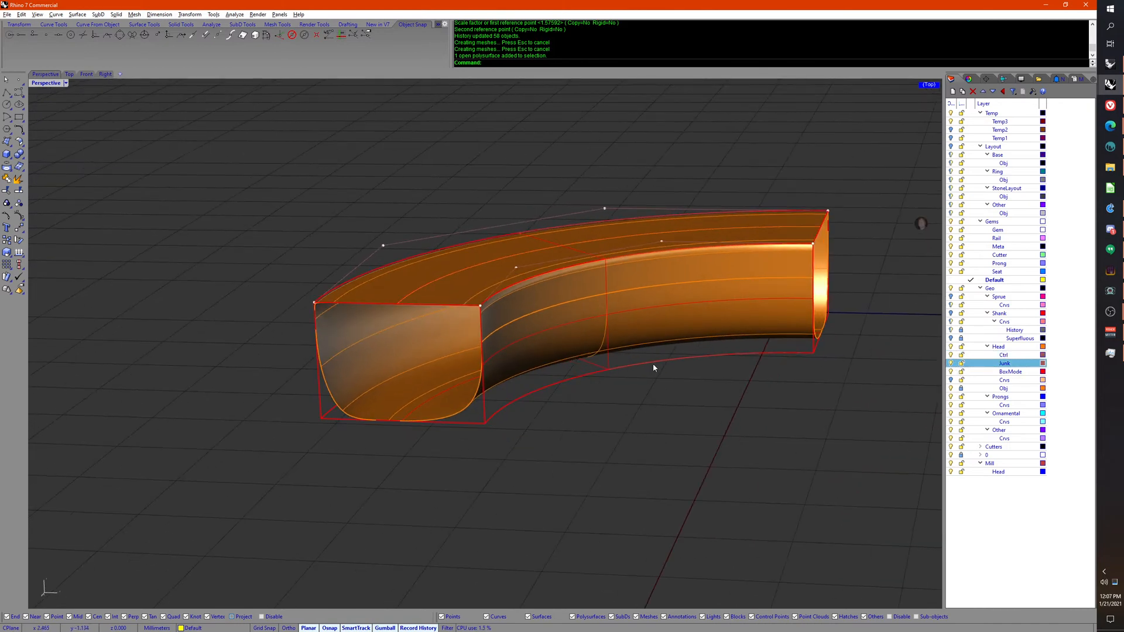
{"action": "left_click", "coordinate": [652, 363]}
{"action": "right_click", "coordinate": [652, 363]}
{"action": "right_click_drag", "start_coordinate": [432, 422], "coordinate": [550, 445]}
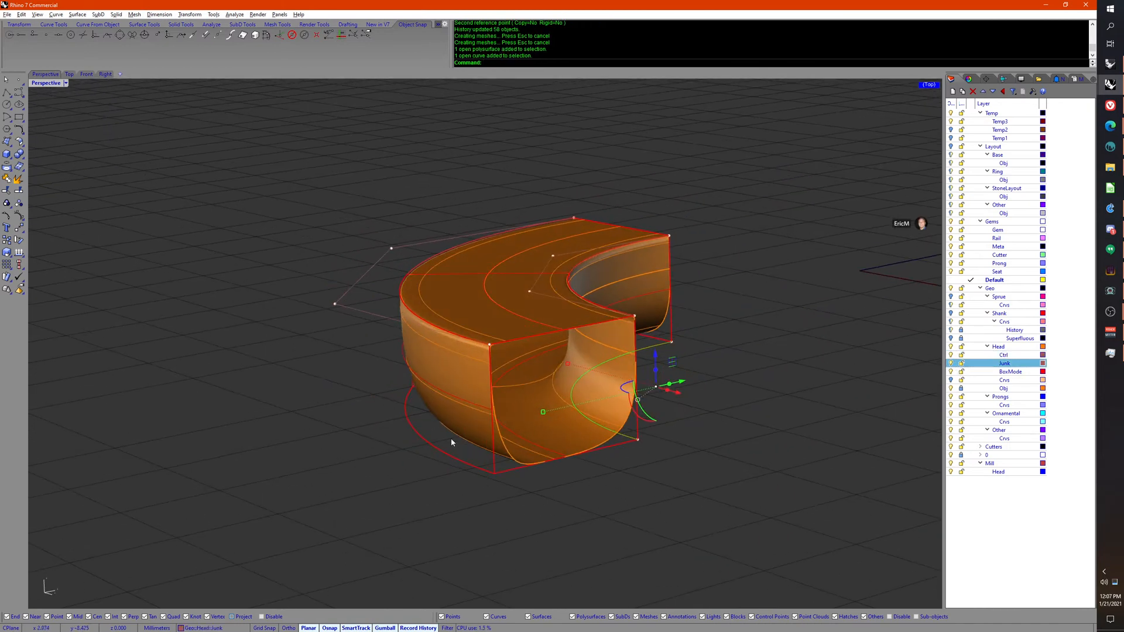
{"action": "left_click", "coordinate": [441, 455]}
{"action": "left_click", "coordinate": [468, 467]}
{"action": "right_click_drag", "start_coordinate": [469, 447], "coordinate": [722, 451]}
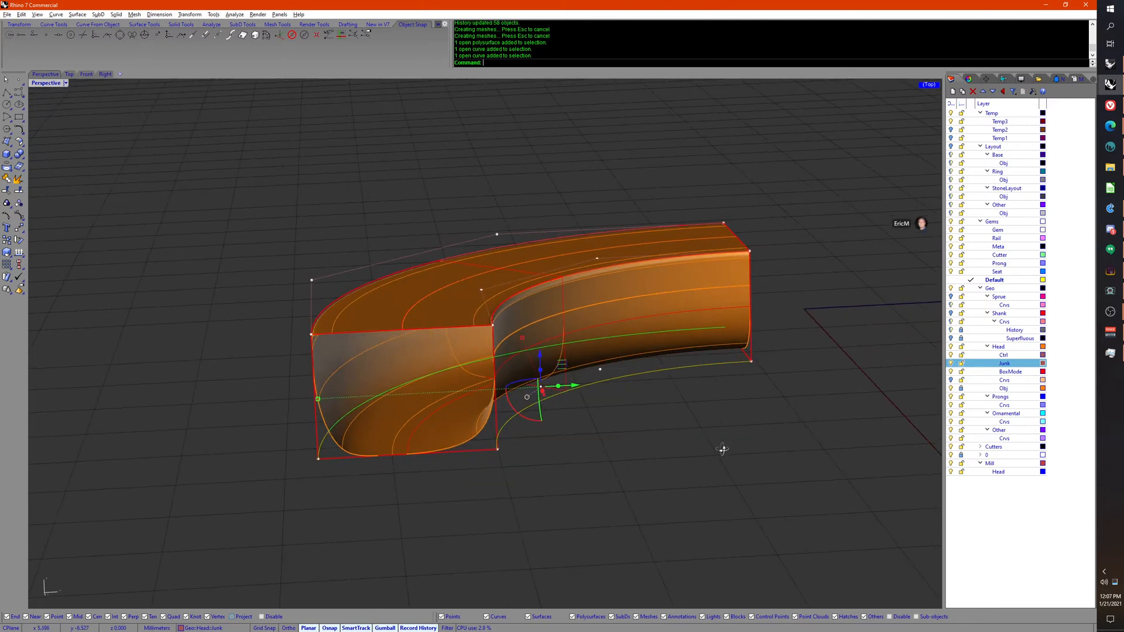
{"action": "right_click", "coordinate": [1015, 358]}
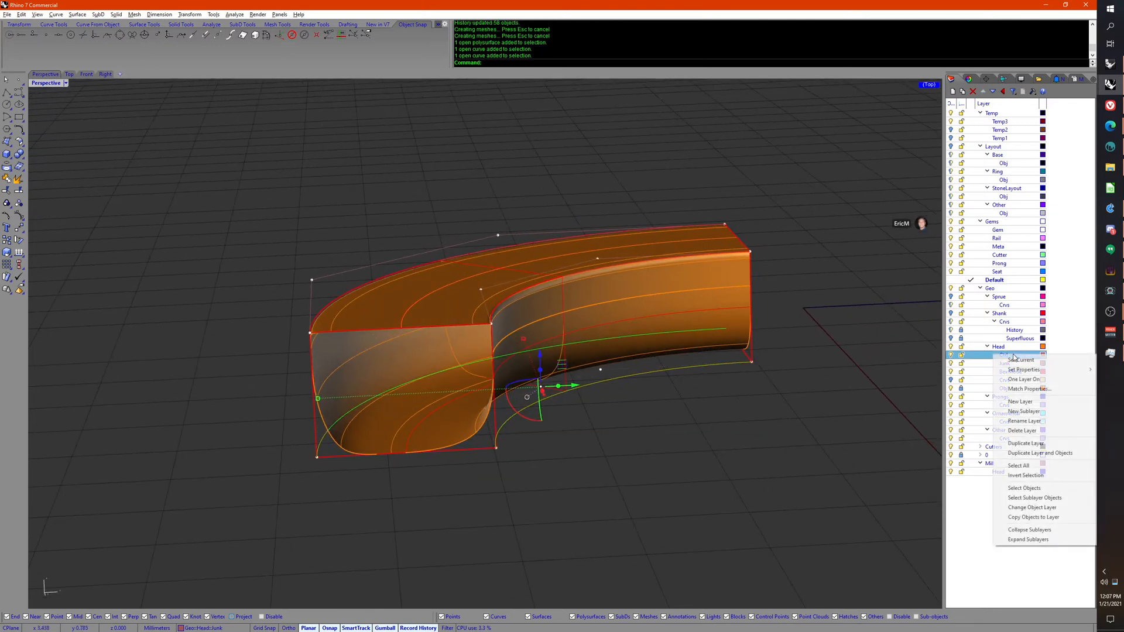
{"action": "left_click", "coordinate": [1034, 508]}
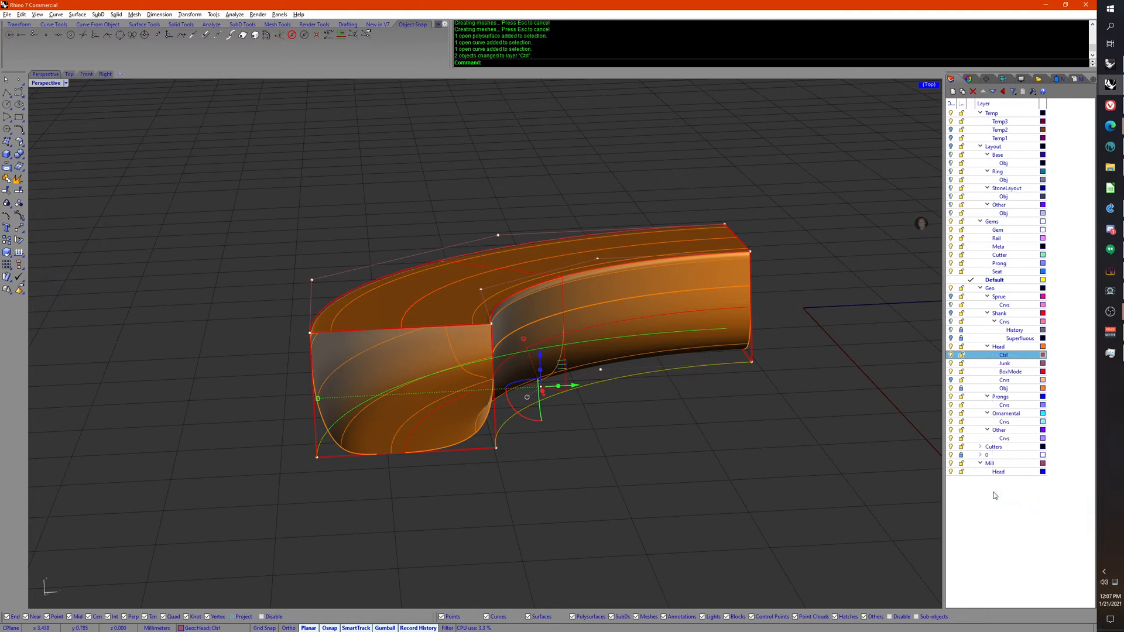
Step: Select the frame's lower inner edge curve and hide the Junk layer under Head
{"action": "right_click_drag", "start_coordinate": [796, 445], "coordinate": [777, 429]}
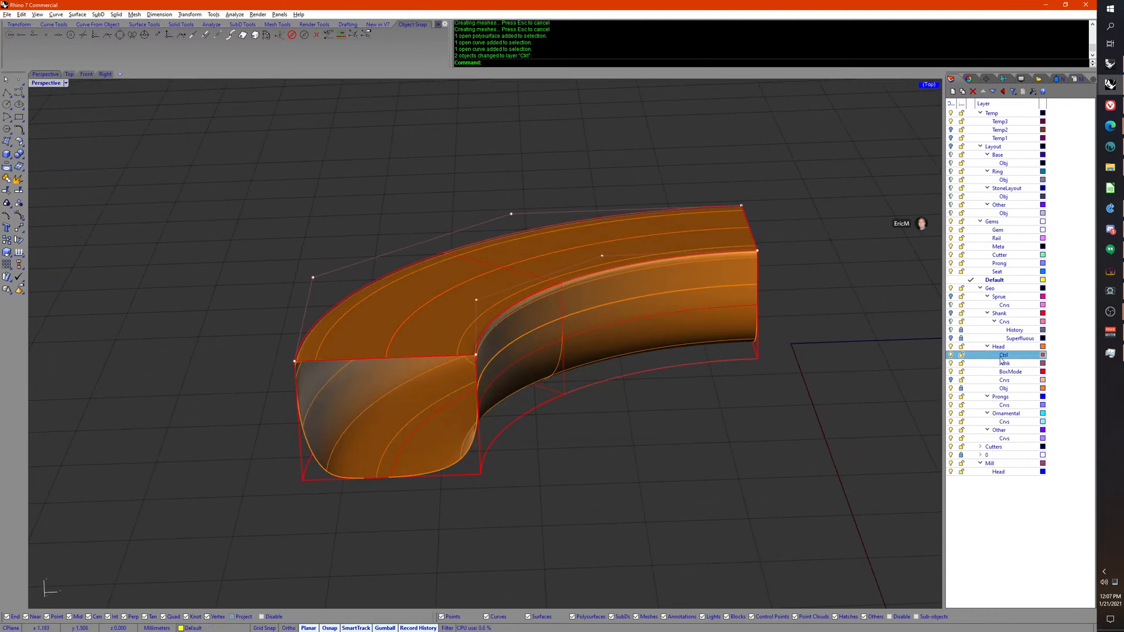
{"action": "left_click", "coordinate": [627, 377]}
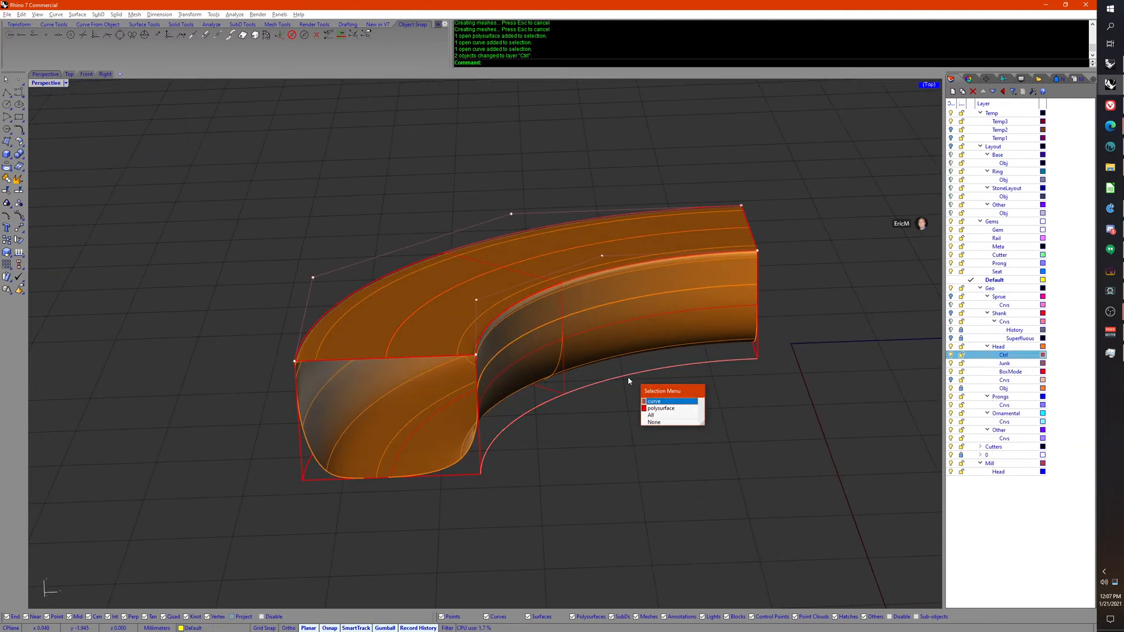
{"action": "left_click", "coordinate": [655, 409]}
{"action": "left_click", "coordinate": [966, 364]}
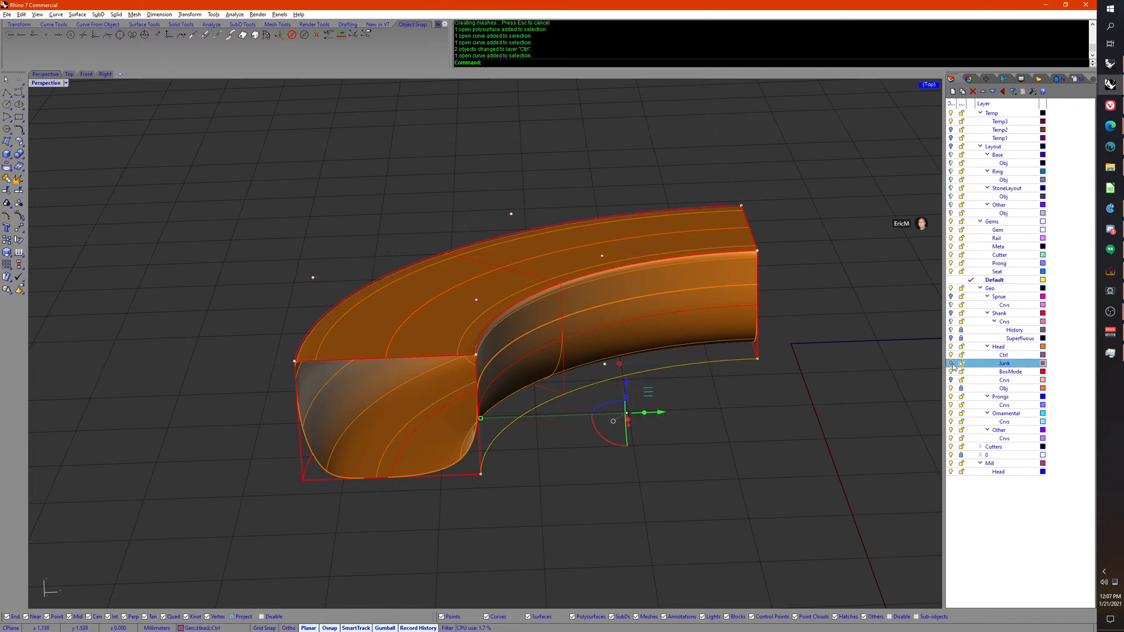
Step: Select both lower frame curves, turn on history locking and try raising the curves by 1 mm
{"action": "left_click", "coordinate": [691, 367]}
{"action": "right_click_drag", "start_coordinate": [670, 387], "coordinate": [682, 403]}
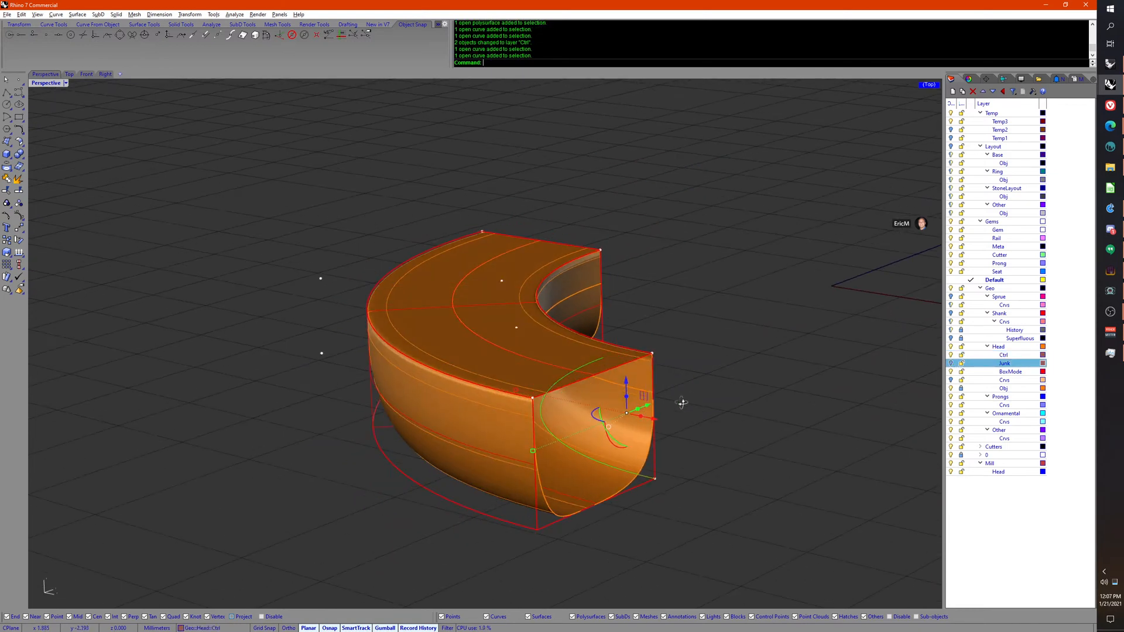
{"action": "left_click", "coordinate": [404, 478]}
{"action": "left_click", "coordinate": [434, 490]}
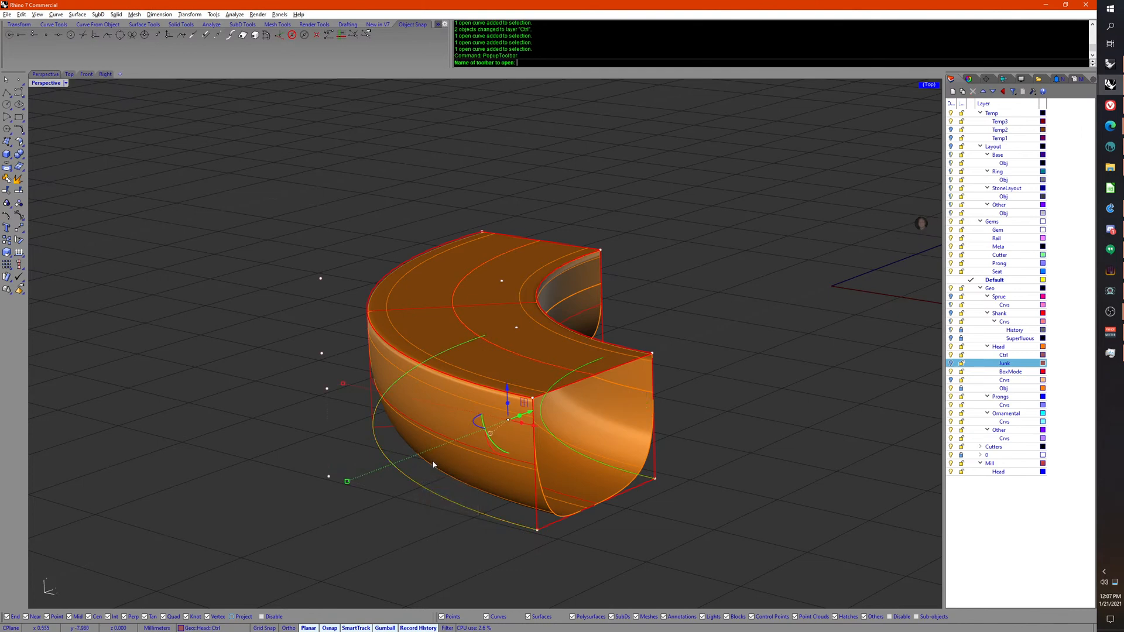
{"action": "middle_click", "coordinate": [432, 460]}
{"action": "left_click", "coordinate": [456, 481]}
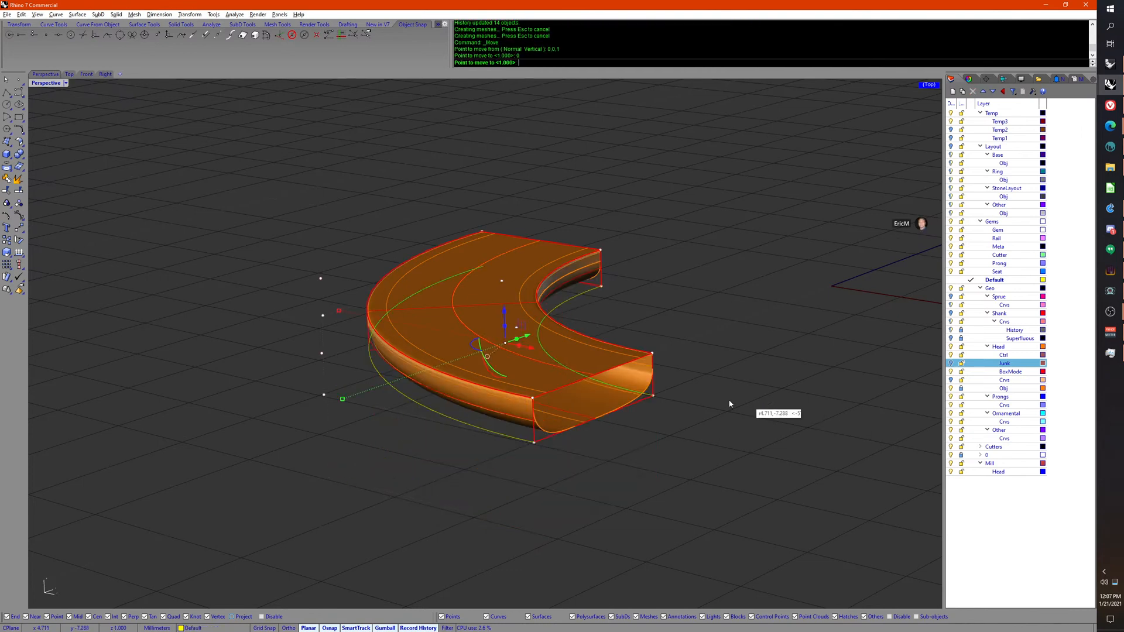
{"action": "right_click_drag", "start_coordinate": [749, 412], "coordinate": [752, 451]}
Step: Scale the frame's two lower curves inward in two dimensions about the world origin and clear the selection
{"action": "middle_click", "coordinate": [751, 451]}
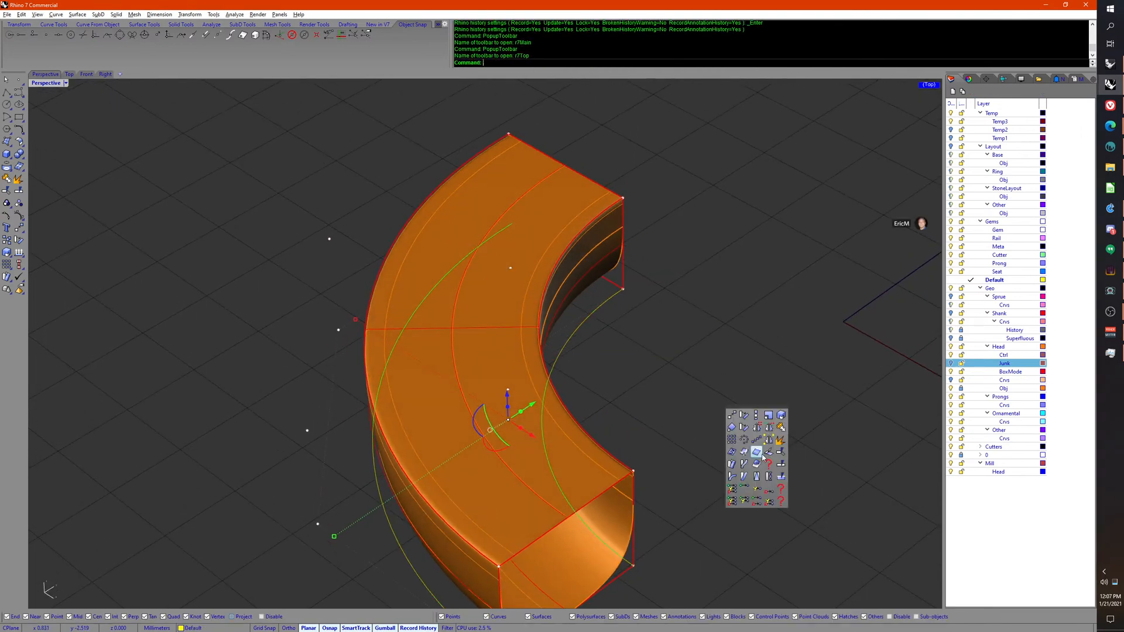
{"action": "left_click", "coordinate": [767, 417]}
{"action": "left_click", "coordinate": [843, 322]}
{"action": "left_click", "coordinate": [719, 528]}
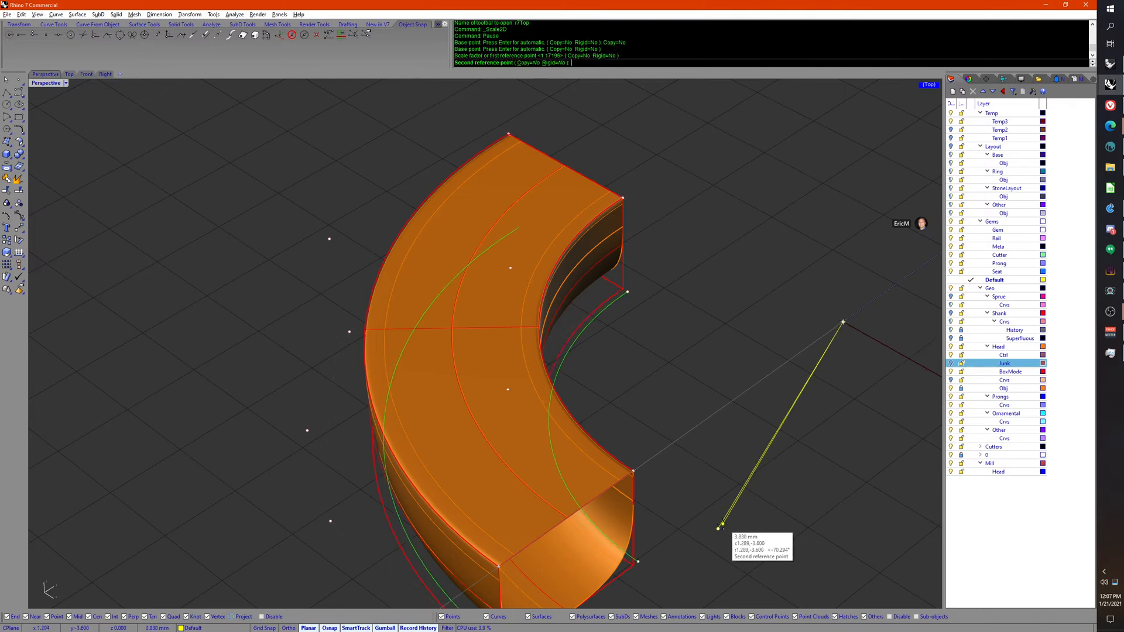
{"action": "left_click", "coordinate": [722, 525]}
{"action": "right_click_drag", "start_coordinate": [722, 525], "coordinate": [739, 514]}
{"action": "right_click_drag", "start_coordinate": [427, 502], "coordinate": [430, 473]}
{"action": "left_click", "coordinate": [434, 552]}
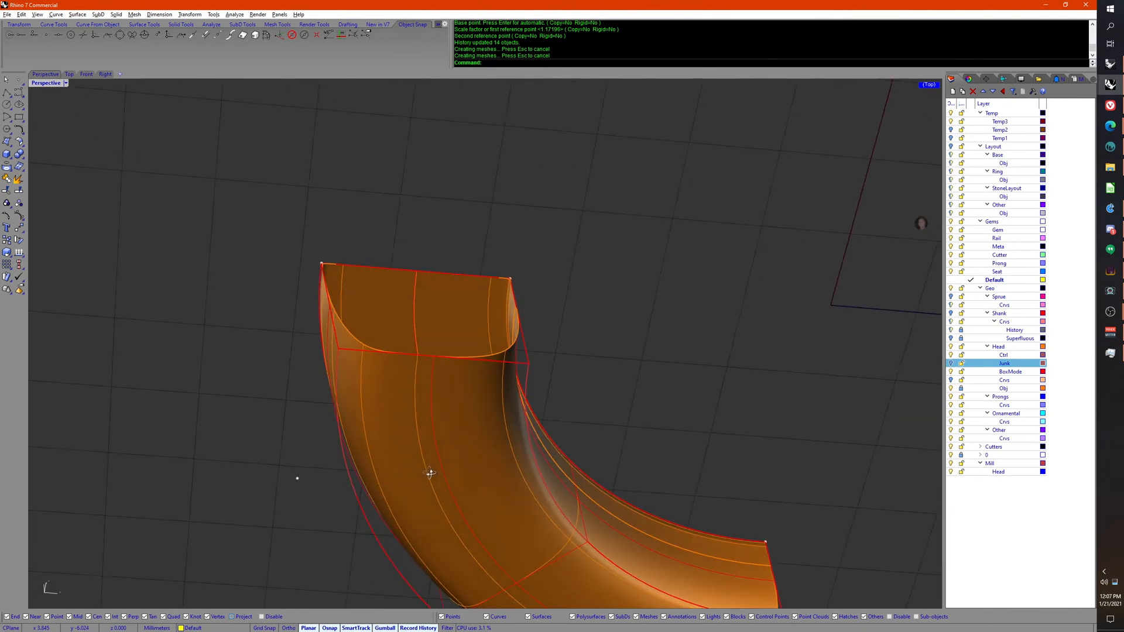
Step: Show the Crvs layer under Head and select an extracted isocurve on the support's outer side
{"action": "left_click", "coordinate": [951, 380]}
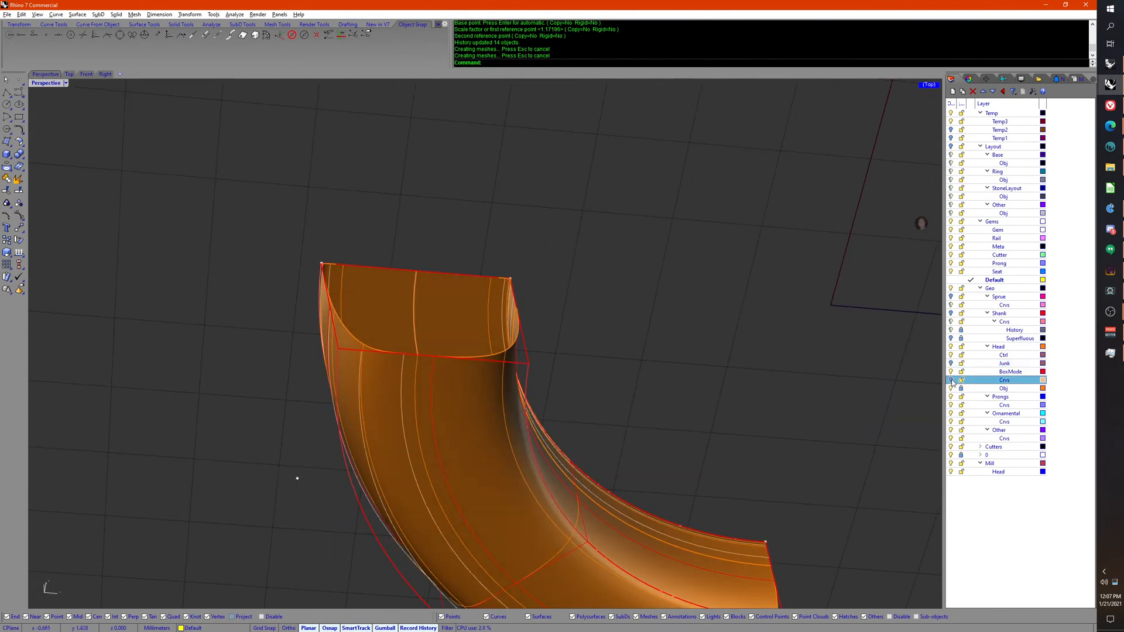
{"action": "left_click", "coordinate": [351, 385]}
{"action": "right_click_drag", "start_coordinate": [371, 378], "coordinate": [356, 522]}
{"action": "left_click", "coordinate": [332, 479]}
{"action": "middle_click", "coordinate": [357, 522]}
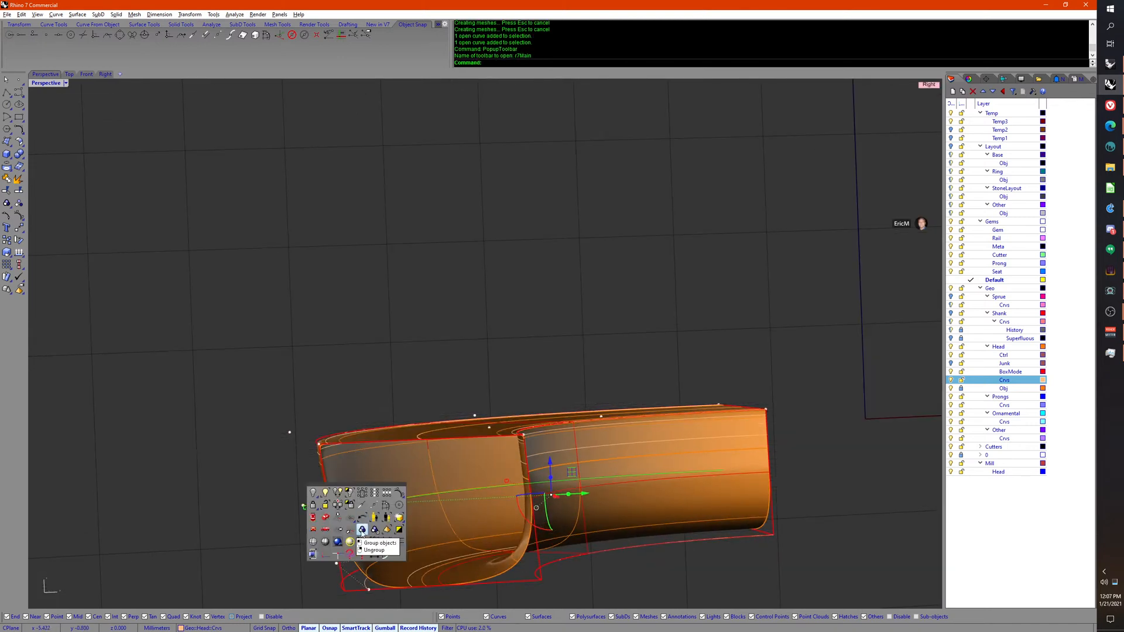
{"action": "middle_click", "coordinate": [364, 532]}
{"action": "middle_click", "coordinate": [364, 532]}
{"action": "left_click", "coordinate": [377, 563]}
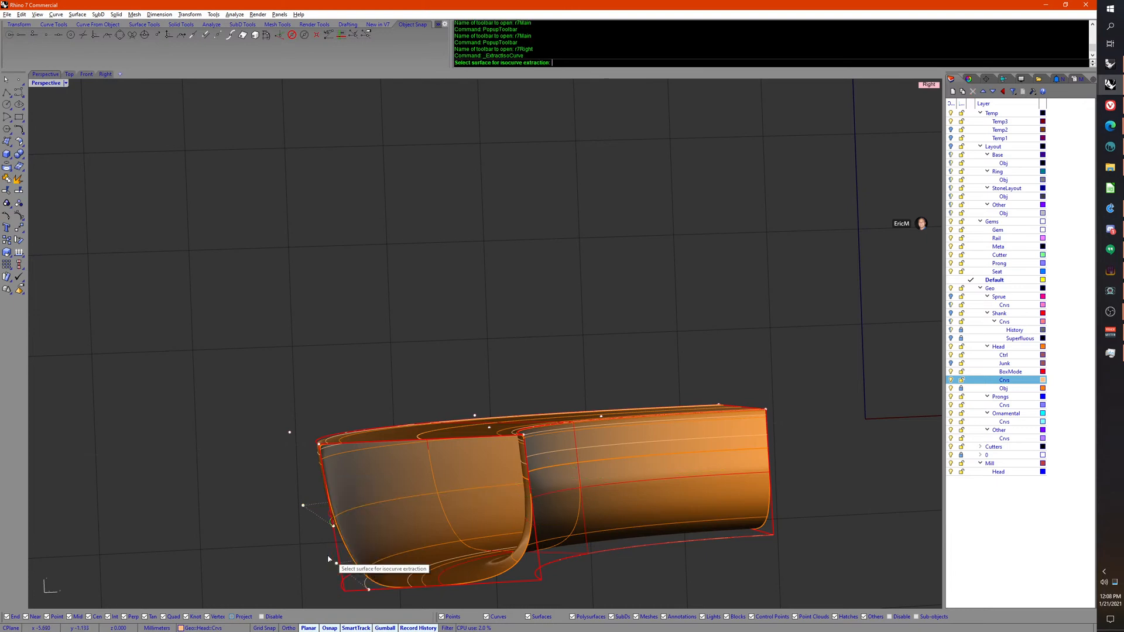
{"action": "right_click_drag", "start_coordinate": [330, 559], "coordinate": [345, 548]}
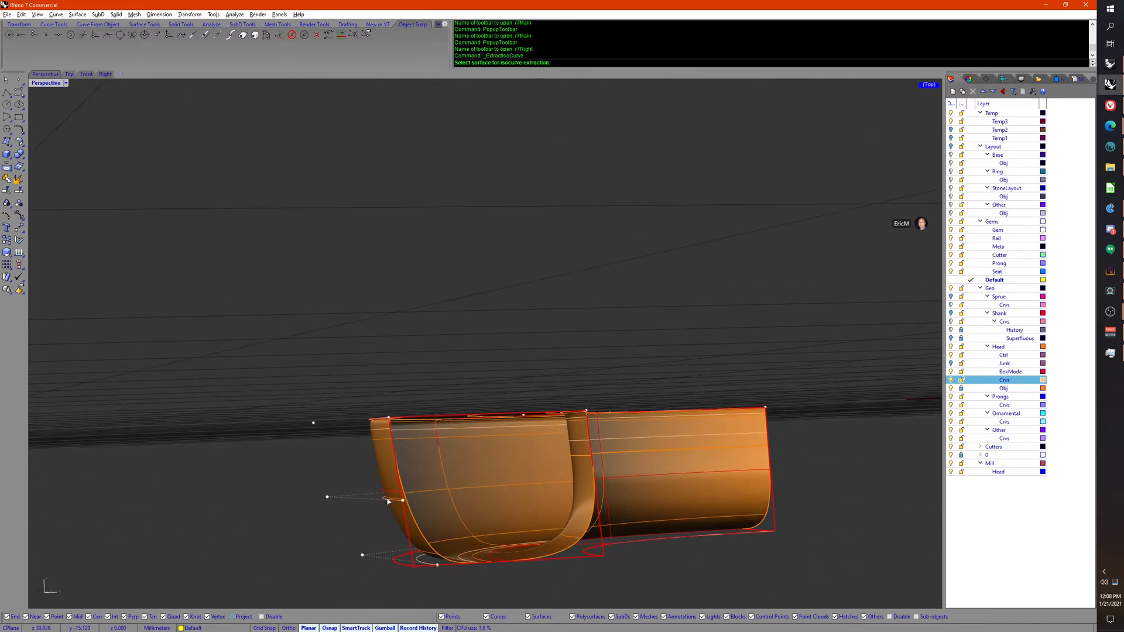
{"action": "key", "text": "Escape"}
Step: Turn off history locking and move the extracted isocurve on the outer side farther down with MoveExtractedIsocurve
{"action": "right_click_drag", "start_coordinate": [337, 505], "coordinate": [353, 527]}
{"action": "middle_click", "coordinate": [353, 526]}
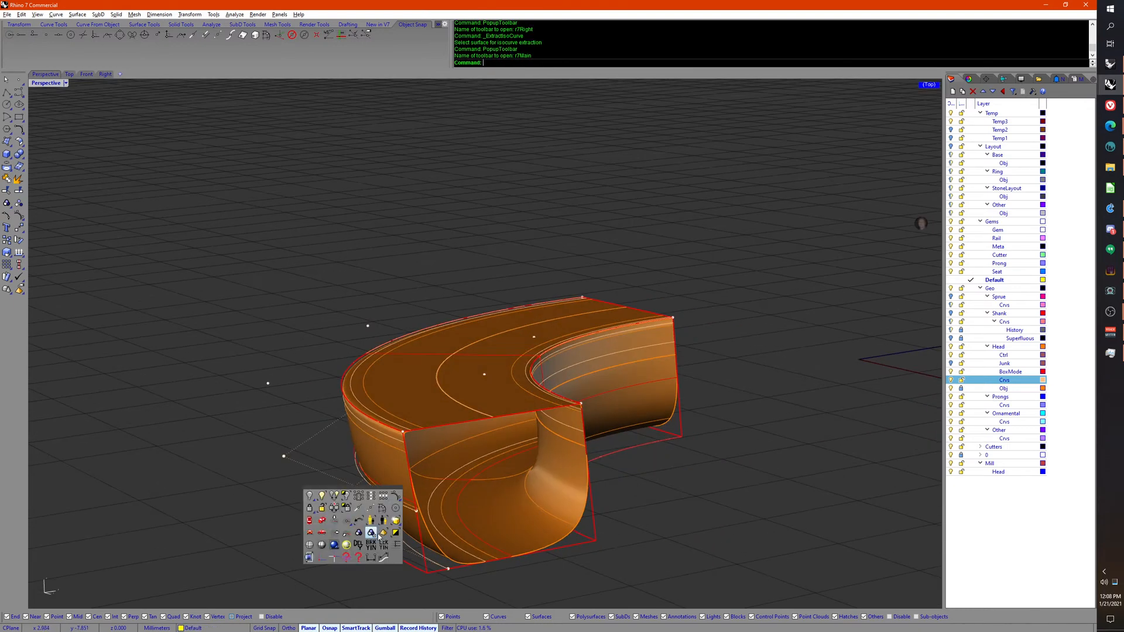
{"action": "left_click", "coordinate": [384, 544]}
{"action": "middle_click", "coordinate": [376, 537]}
{"action": "middle_click", "coordinate": [388, 543]}
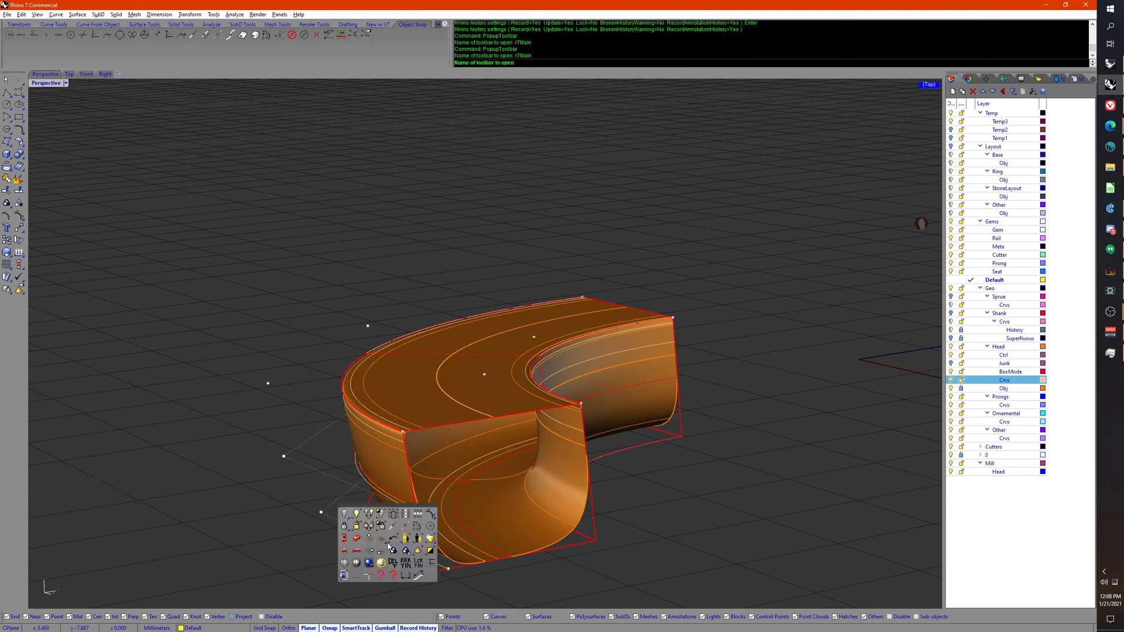
{"action": "middle_click", "coordinate": [389, 543]}
{"action": "left_click", "coordinate": [412, 563]}
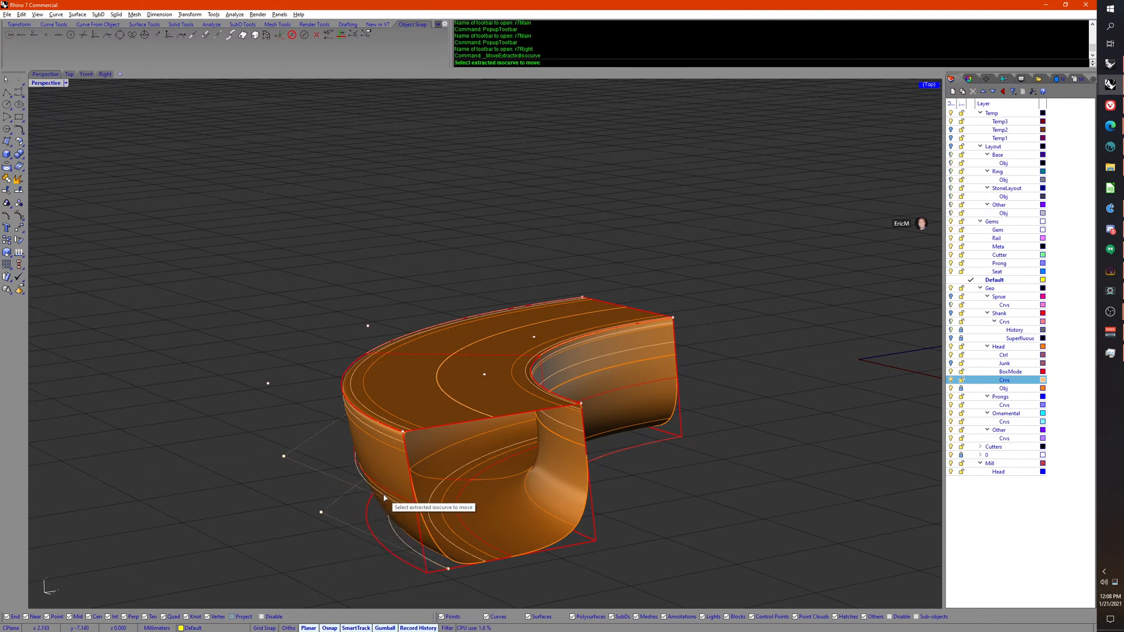
{"action": "left_click", "coordinate": [383, 497]}
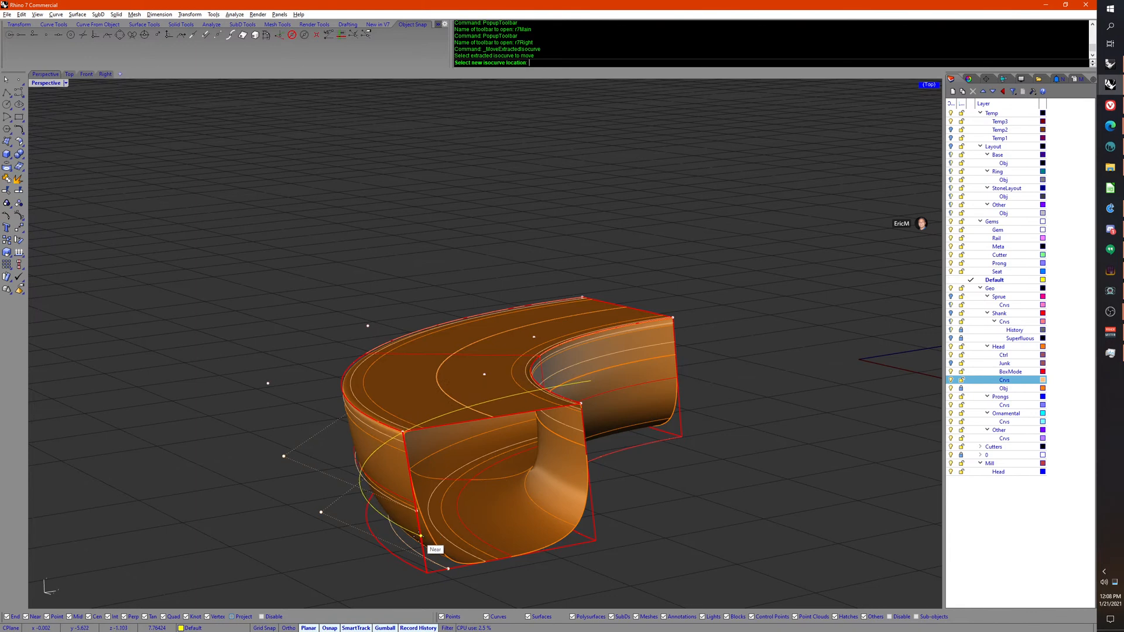
{"action": "left_click", "coordinate": [421, 537]}
Step: Select the frame's lower inner curve on the Ctrl layer from the overlapping objects
{"action": "right_click_drag", "start_coordinate": [420, 542], "coordinate": [511, 537]}
{"action": "left_click", "coordinate": [514, 519]}
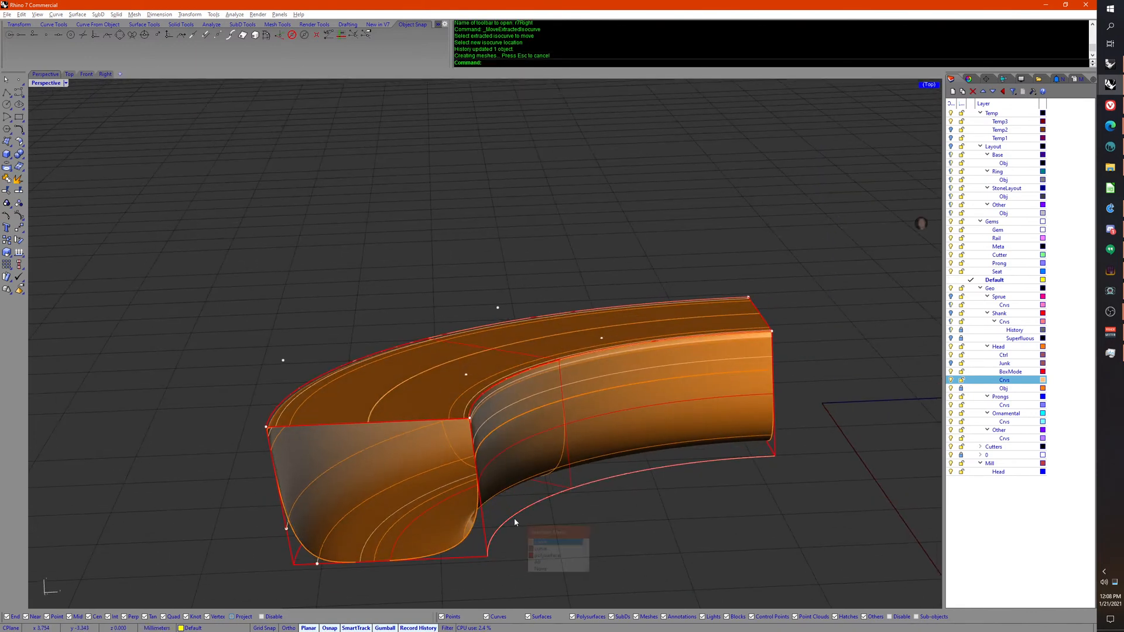
{"action": "left_click", "coordinate": [514, 543]}
{"action": "left_click", "coordinate": [503, 525]}
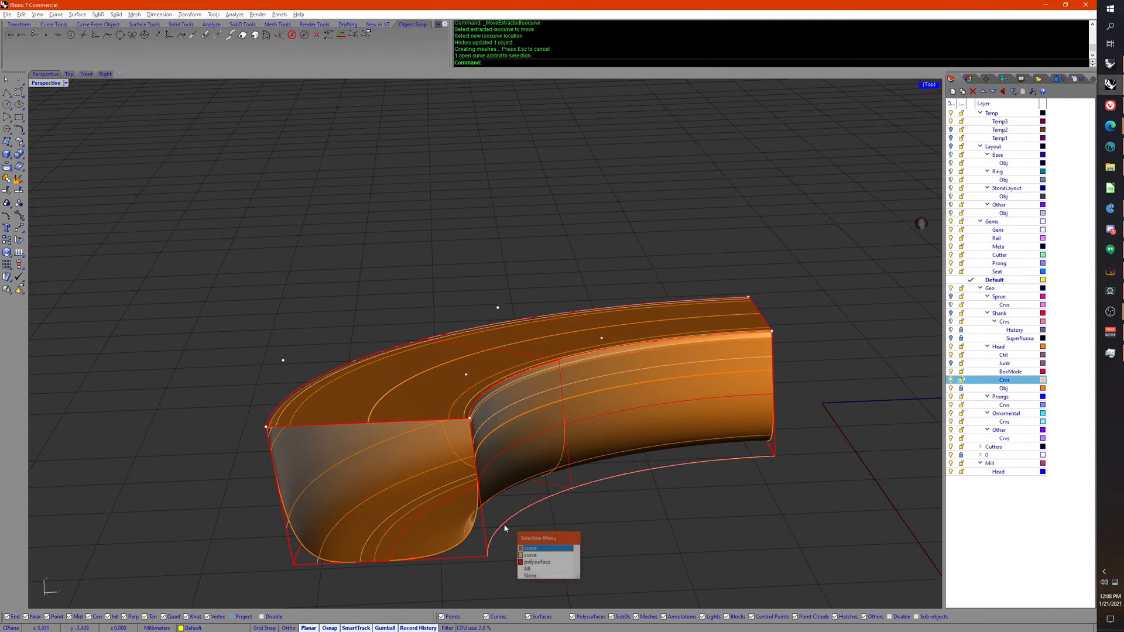
{"action": "left_click", "coordinate": [547, 551]}
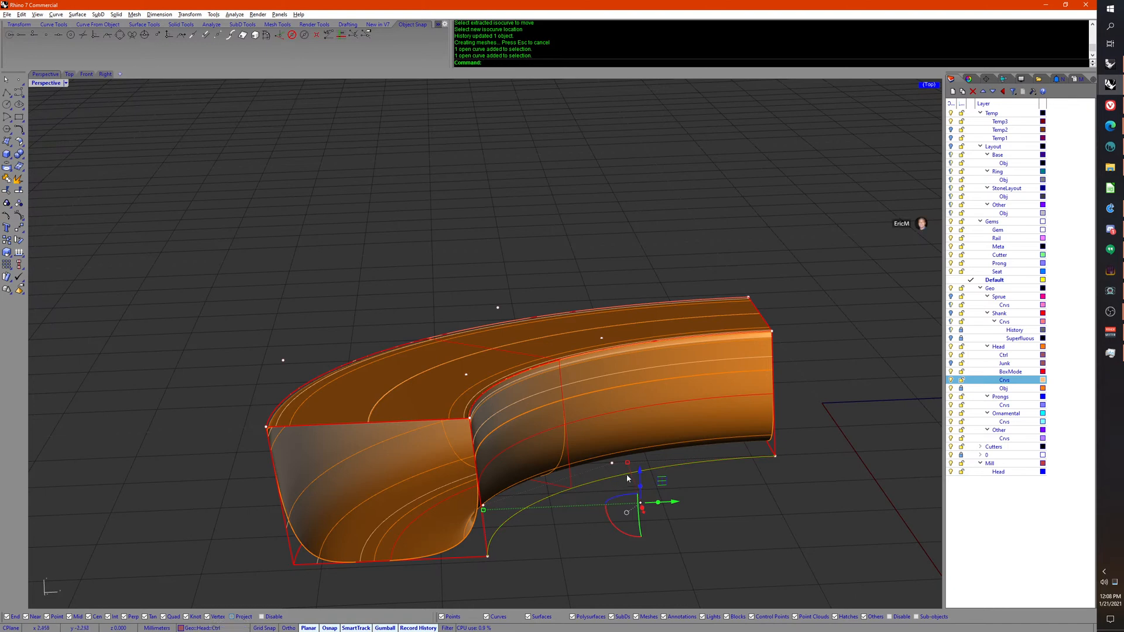
Step: Raise the selected curve along the section's lower inner edge slightly
{"action": "left_click_drag", "start_coordinate": [640, 476], "coordinate": [639, 464]}
{"action": "right_click_drag", "start_coordinate": [553, 585], "coordinate": [438, 544]}
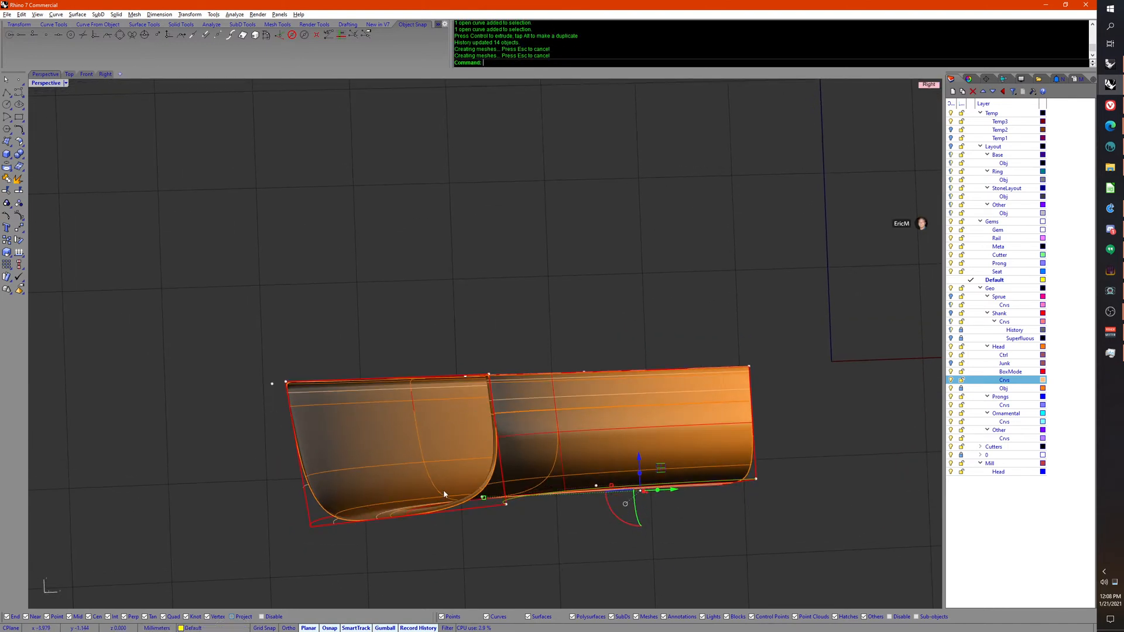
{"action": "right_click_drag", "start_coordinate": [331, 525], "coordinate": [355, 527]}
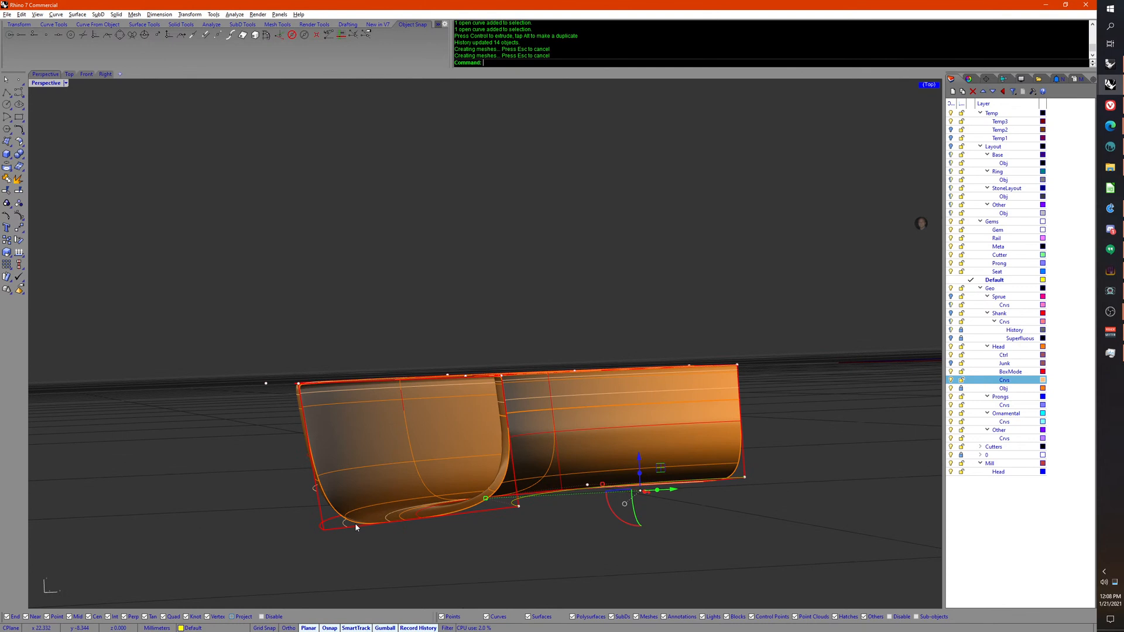
Step: Use MoveExtractedIsocurve to relocate the lower outer isocurve closer to the section's bottom edge
{"action": "left_click", "coordinate": [314, 490]}
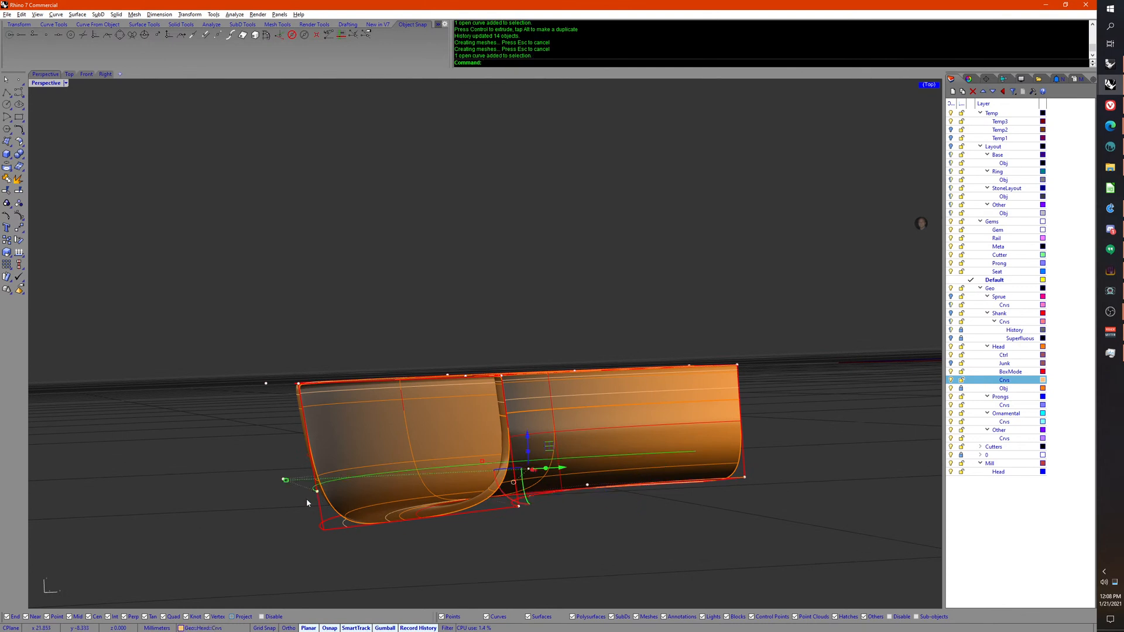
{"action": "right_click", "coordinate": [306, 500]}
{"action": "left_click", "coordinate": [321, 509]}
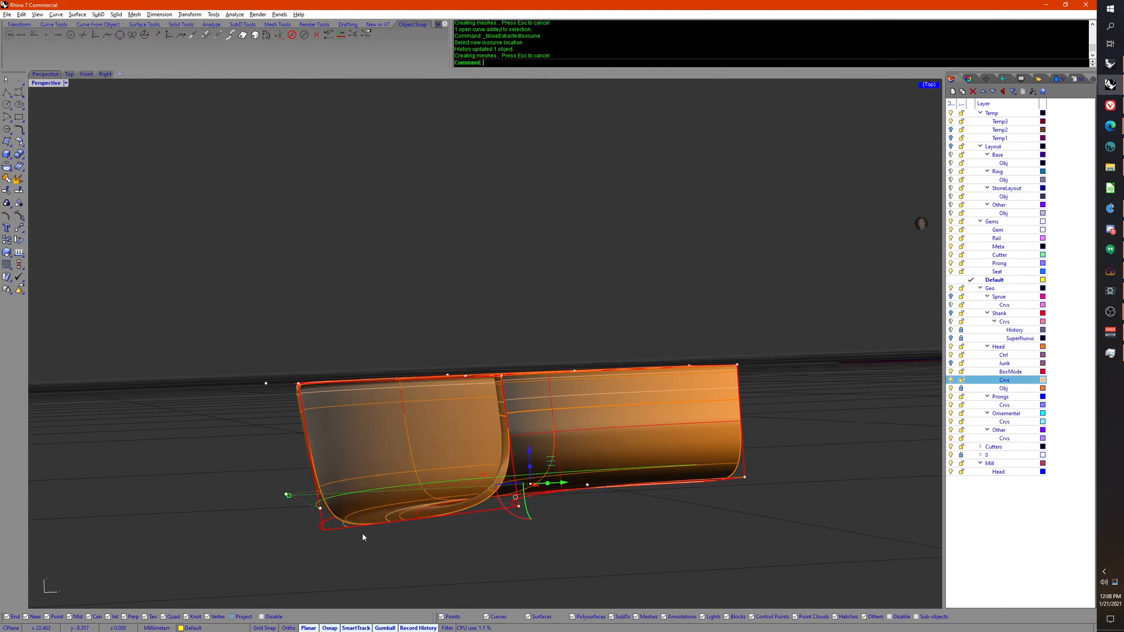
{"action": "right_click_drag", "start_coordinate": [363, 536], "coordinate": [362, 530]}
Step: Slide the remaining extracted isocurves inward along the underside of the section with MoveExtractedIsocurve
{"action": "left_click", "coordinate": [332, 525]}
{"action": "left_click", "coordinate": [356, 556]}
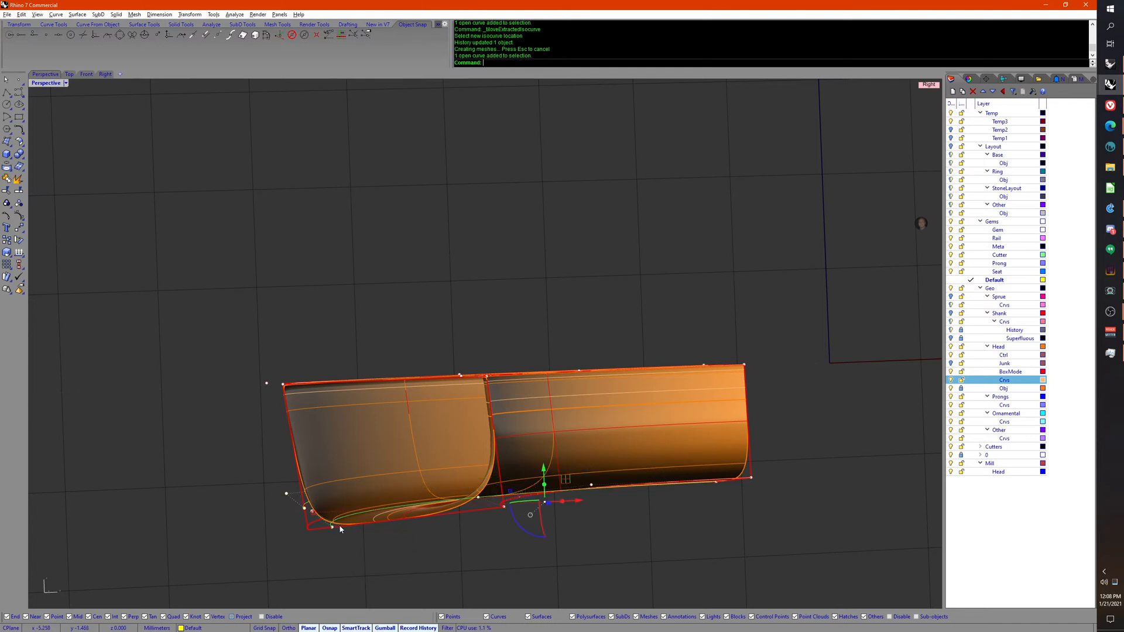
{"action": "right_click", "coordinate": [339, 525]}
{"action": "left_click", "coordinate": [352, 525]}
{"action": "left_click", "coordinate": [376, 520]}
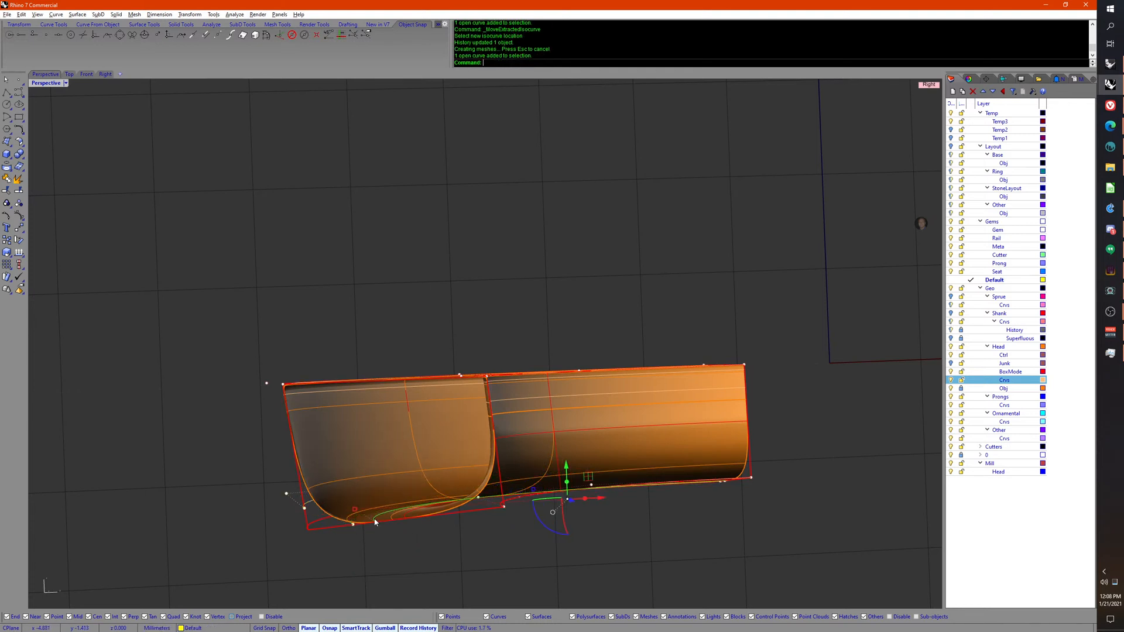
{"action": "right_click", "coordinate": [376, 521]}
{"action": "left_click", "coordinate": [420, 516]}
{"action": "right_click_drag", "start_coordinate": [429, 519], "coordinate": [485, 485]}
{"action": "left_click", "coordinate": [493, 548]}
{"action": "right_click_drag", "start_coordinate": [492, 548], "coordinate": [397, 528]}
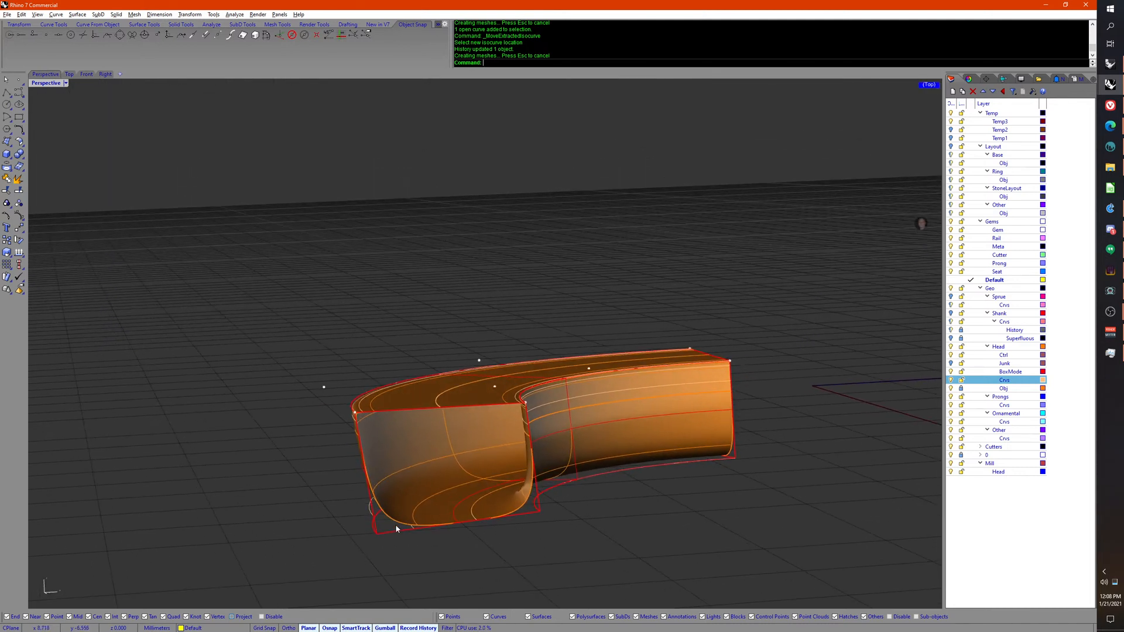
Step: Select the outer control points on the section's top face and lower them slightly
{"action": "left_click_drag", "start_coordinate": [443, 312], "coordinate": [708, 358]}
{"action": "right_click", "coordinate": [776, 332]}
{"action": "key", "text": "Escape"}
{"action": "right_click_drag", "start_coordinate": [792, 339], "coordinate": [783, 362]}
{"action": "left_click_drag", "start_coordinate": [447, 282], "coordinate": [726, 360]}
{"action": "right_click_drag", "start_coordinate": [726, 360], "coordinate": [620, 321]}
{"action": "left_click_drag", "start_coordinate": [612, 311], "coordinate": [614, 323]}
{"action": "mouse_move", "coordinate": [446, 522]}
{"action": "right_mouse_down"}
{"action": "mouse_move", "coordinate": [450, 536]}
{"action": "mouse_move", "coordinate": [455, 528]}
{"action": "right_mouse_up"}
Step: In the Front view, adjust the height of the selected outer control points to slope the section's top edge downward
{"action": "left_click", "coordinate": [86, 73]}
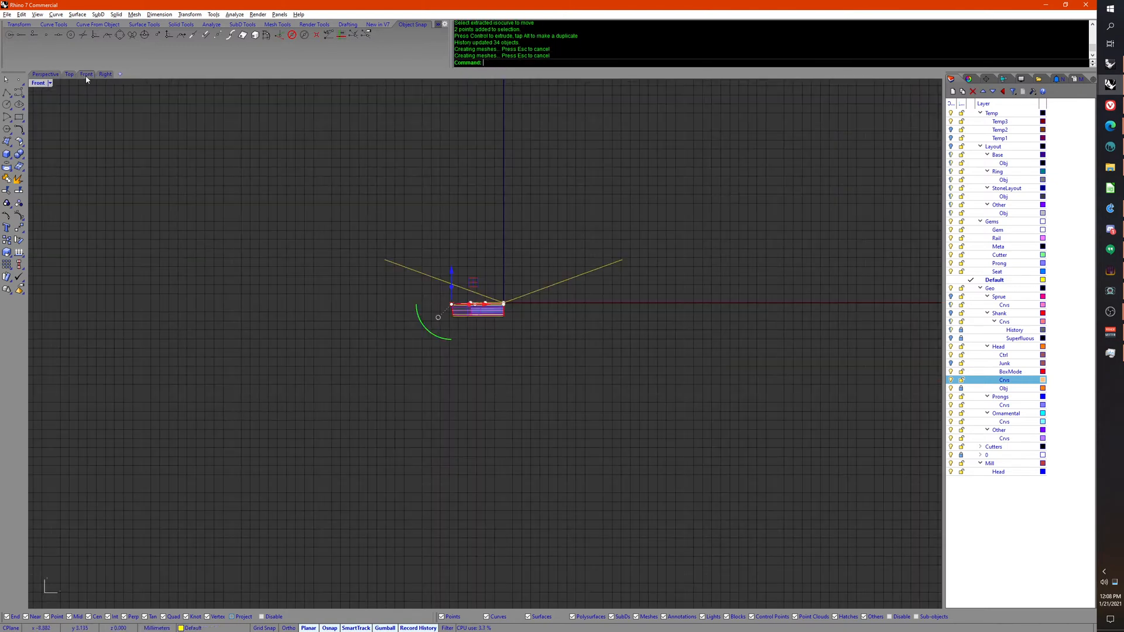
{"action": "scroll", "coordinate": [450, 305], "scroll_direction": "up", "scroll_amount": 6}
{"action": "right_click_drag", "start_coordinate": [514, 350], "coordinate": [427, 374]}
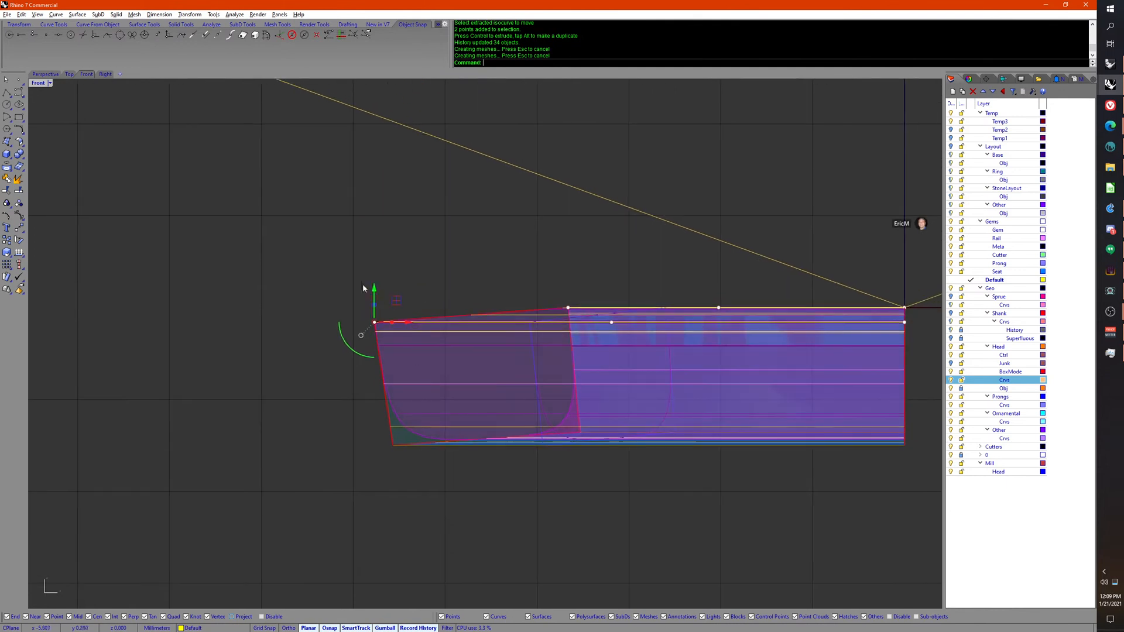
{"action": "left_click_drag", "start_coordinate": [375, 288], "coordinate": [375, 338]}
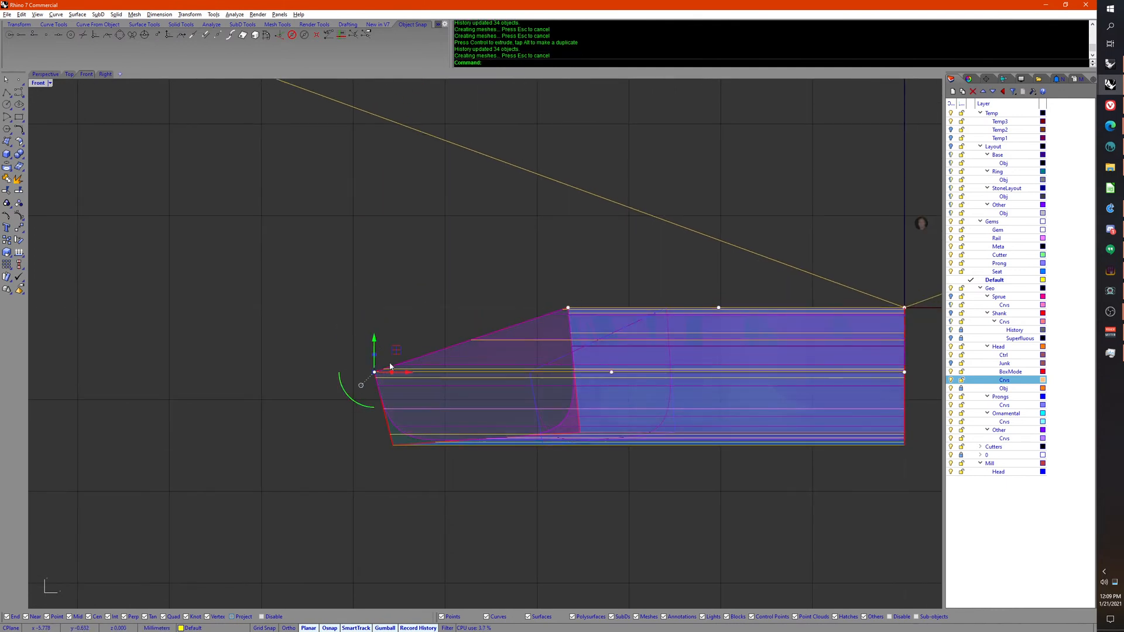
{"action": "left_click_drag", "start_coordinate": [375, 346], "coordinate": [377, 313]}
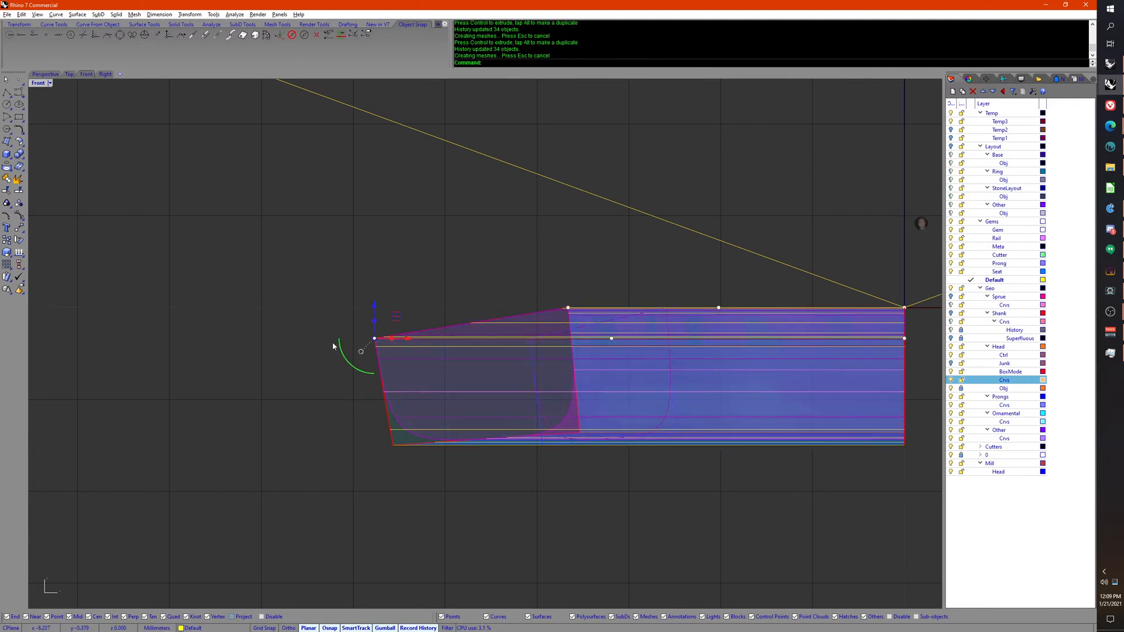
Step: Undo the control point and isocurve moves, the 2D scale and the preceding moves to restore the section's straight sides
{"action": "key", "text": "ctrl+z"}
{"action": "key", "text": "ctrl+z"}
{"action": "key", "text": "ctrl+z"}
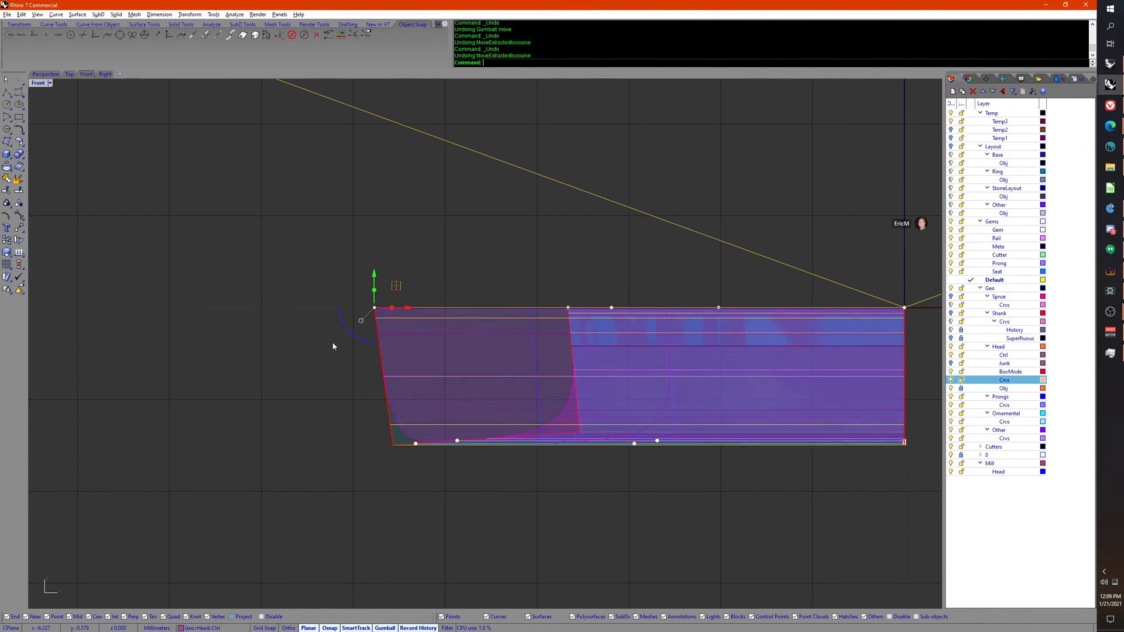
{"action": "key", "text": "ctrl+z"}
{"action": "key", "text": "ctrl+z"}
{"action": "key", "text": "ctrl+z"}
{"action": "key", "text": "ctrl+z"}
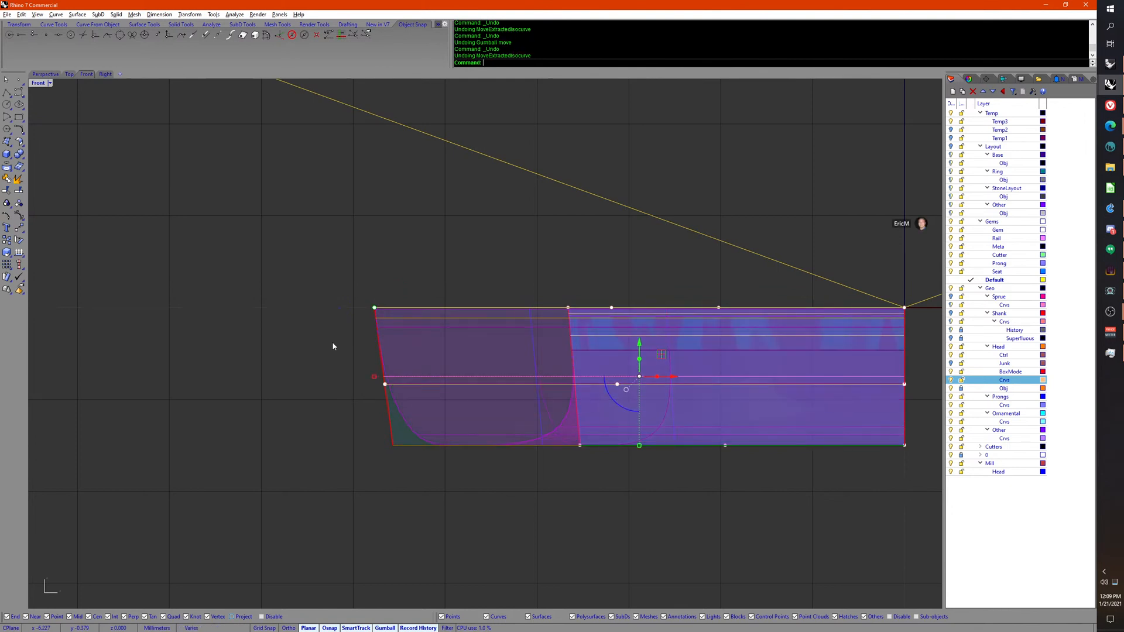
{"action": "key", "text": "ctrl+z"}
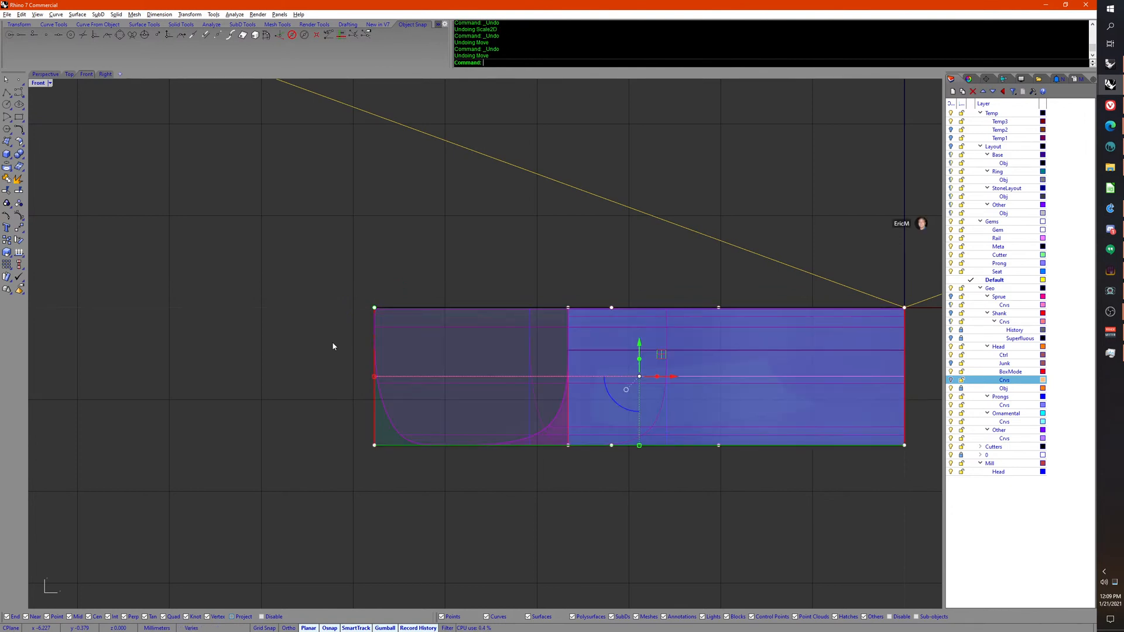
Step: Lower the two outer top control points in the Front view so the section slopes down toward its outer edge
{"action": "key", "text": "Escape"}
{"action": "left_click_drag", "start_coordinate": [334, 275], "coordinate": [417, 339]}
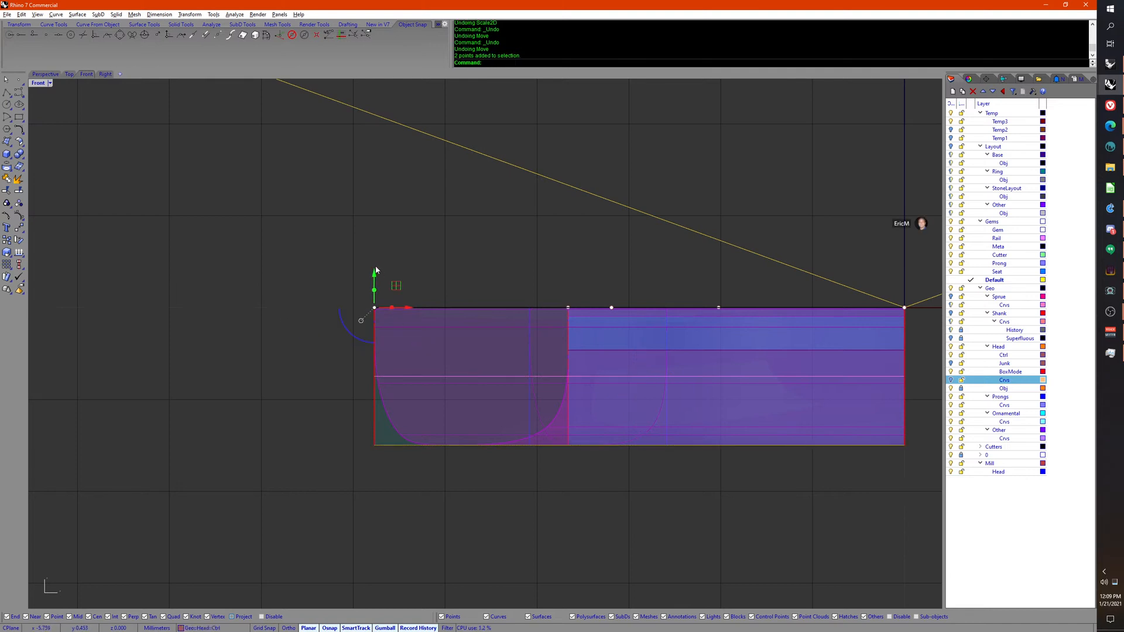
{"action": "left_click_drag", "start_coordinate": [374, 274], "coordinate": [374, 315]}
{"action": "right_click_drag", "start_coordinate": [425, 511], "coordinate": [375, 514]}
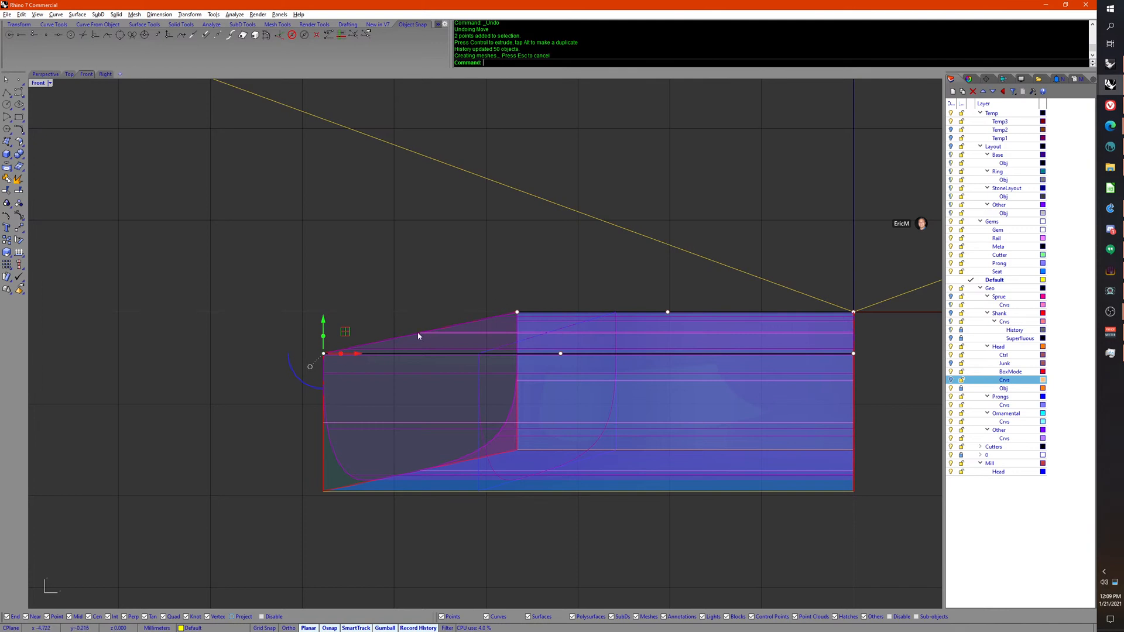
{"action": "left_click_drag", "start_coordinate": [323, 337], "coordinate": [284, 479]}
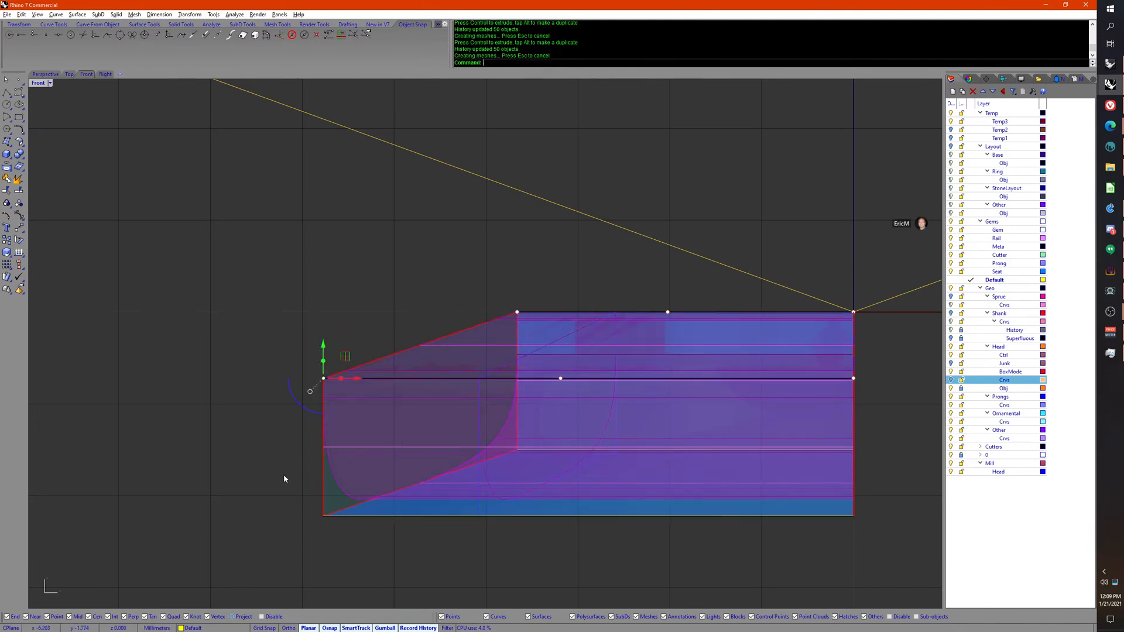
{"action": "mouse_move", "coordinate": [452, 489]}
{"action": "right_mouse_down"}
{"action": "mouse_move", "coordinate": [383, 484]}
{"action": "mouse_move", "coordinate": [451, 490]}
{"action": "right_mouse_up"}
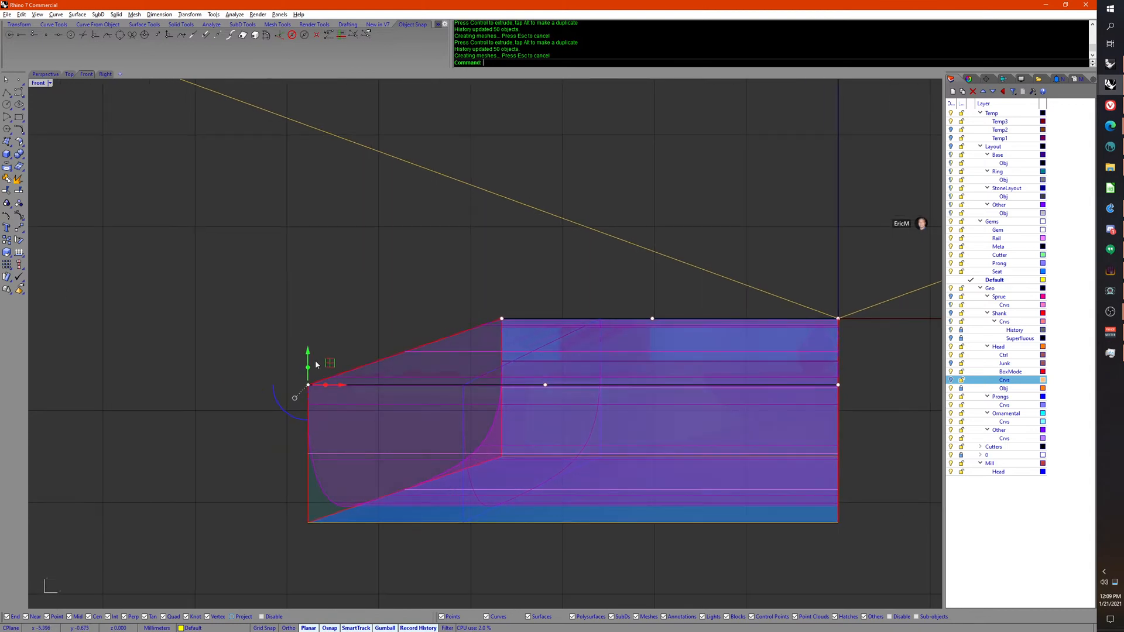
Step: Examine the sloped section's underside, end profile and top face from several angles in the Perspective view
{"action": "left_click", "coordinate": [45, 73]}
{"action": "right_click_drag", "start_coordinate": [324, 299], "coordinate": [479, 412]}
{"action": "scroll", "coordinate": [378, 357], "scroll_direction": "down", "scroll_amount": 4}
{"action": "scroll", "coordinate": [523, 391], "scroll_direction": "up", "scroll_amount": 6}
{"action": "mouse_move", "coordinate": [381, 484]}
{"action": "right_mouse_down"}
{"action": "mouse_move", "coordinate": [401, 468]}
{"action": "mouse_move", "coordinate": [395, 483]}
{"action": "right_mouse_up"}
{"action": "right_click_drag", "start_coordinate": [294, 513], "coordinate": [287, 527]}
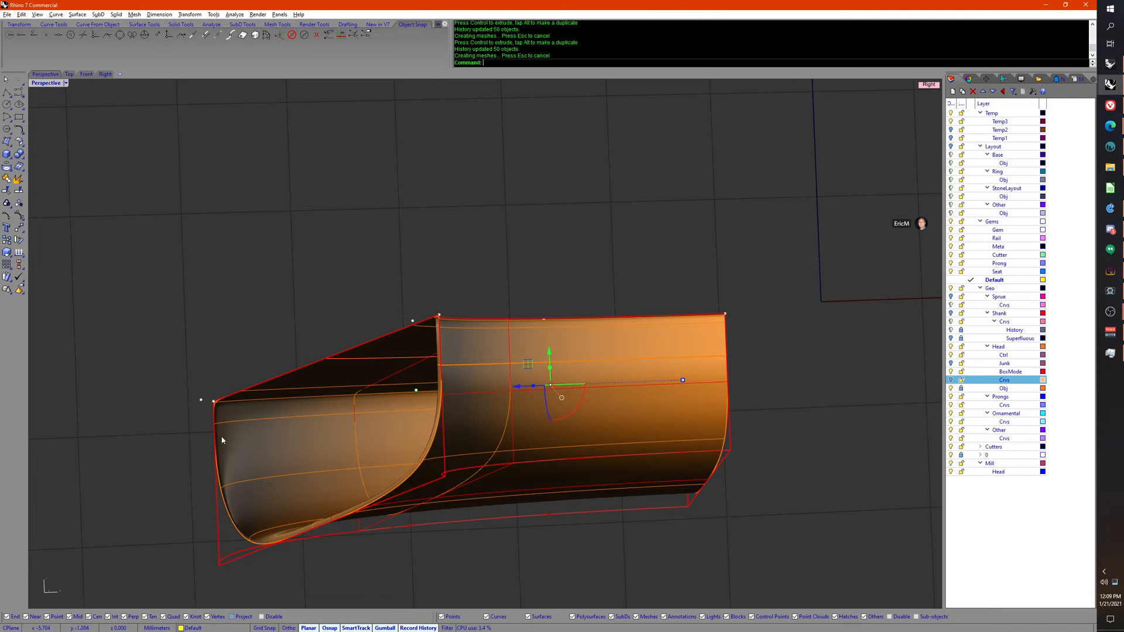
{"action": "right_click_drag", "start_coordinate": [293, 541], "coordinate": [322, 545]}
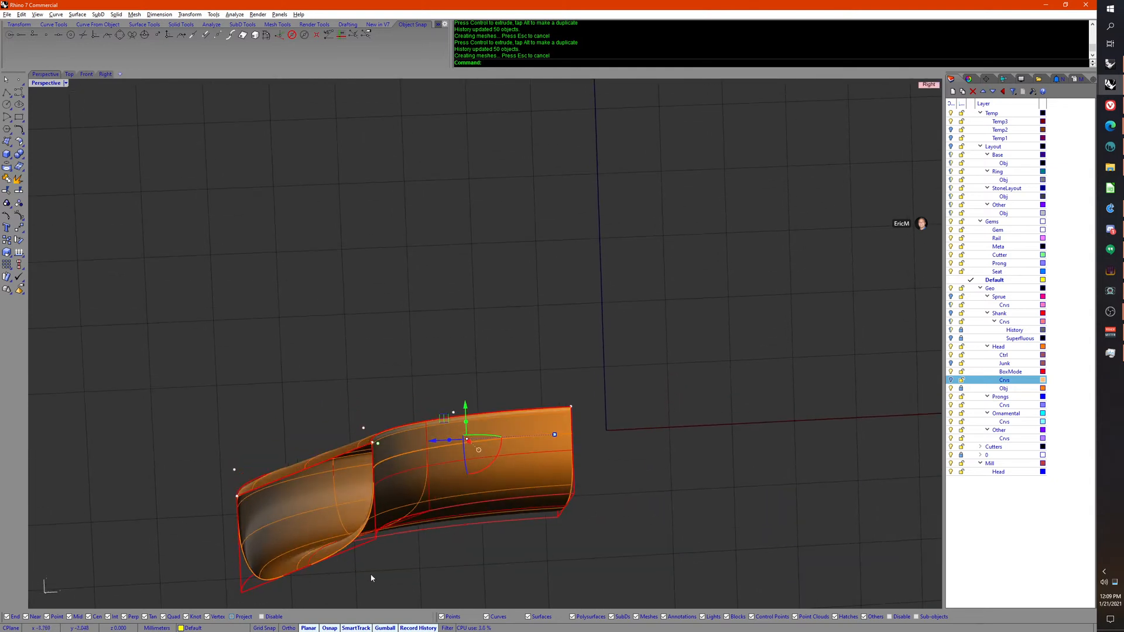
{"action": "right_click_drag", "start_coordinate": [371, 579], "coordinate": [377, 474]}
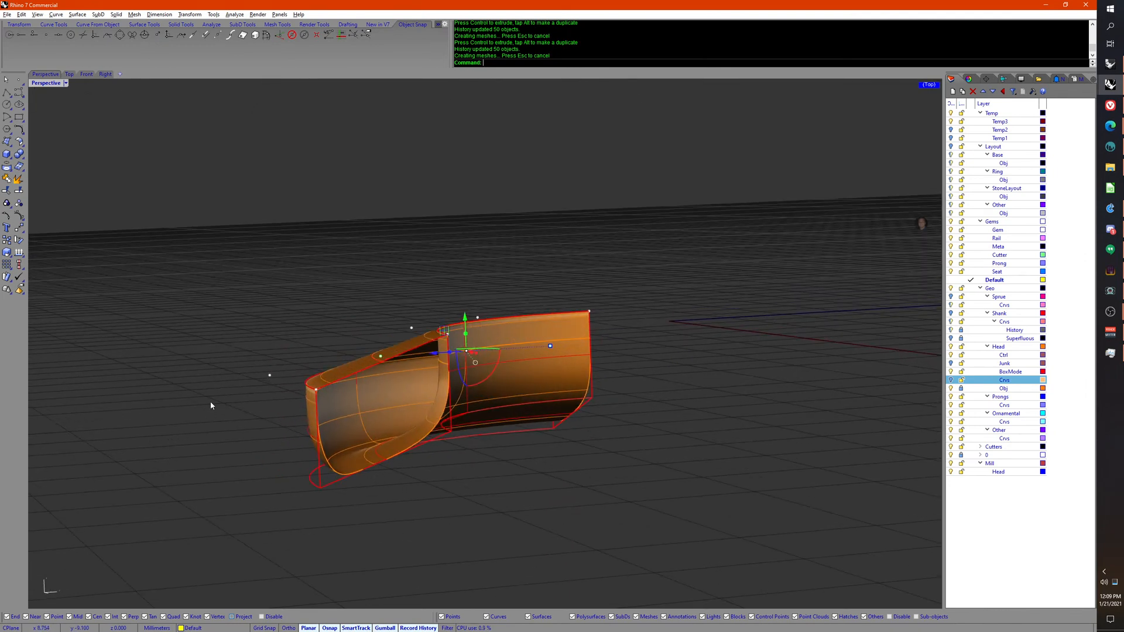
{"action": "right_click_drag", "start_coordinate": [211, 401], "coordinate": [219, 431]}
{"action": "scroll", "coordinate": [214, 424], "scroll_direction": "down", "scroll_amount": 4}
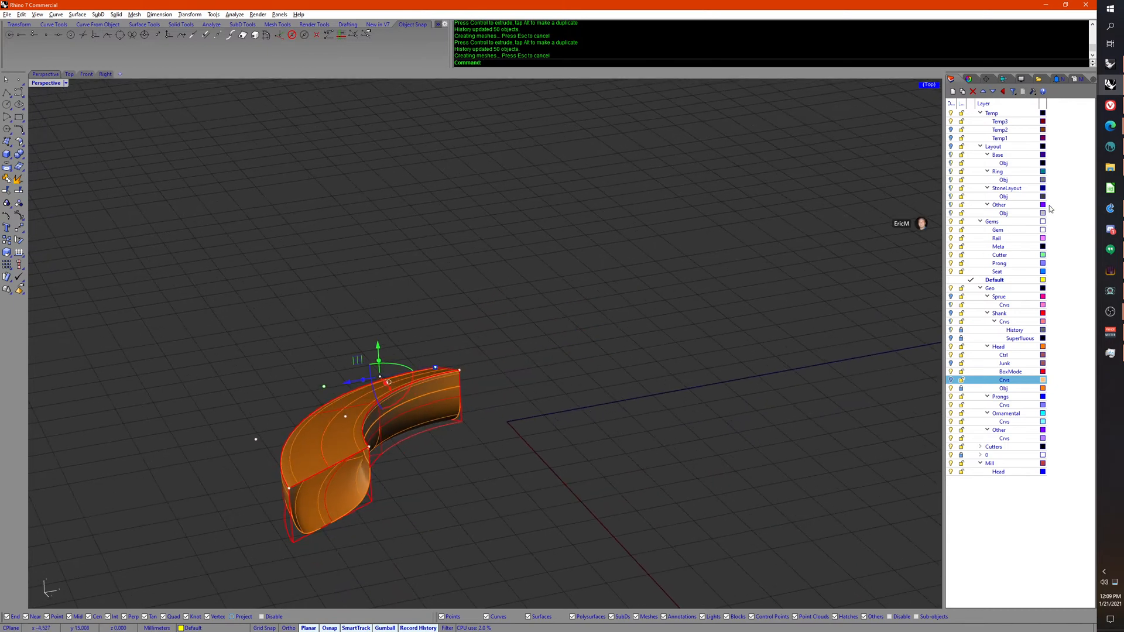
{"action": "right_click_drag", "start_coordinate": [634, 280], "coordinate": [614, 279]}
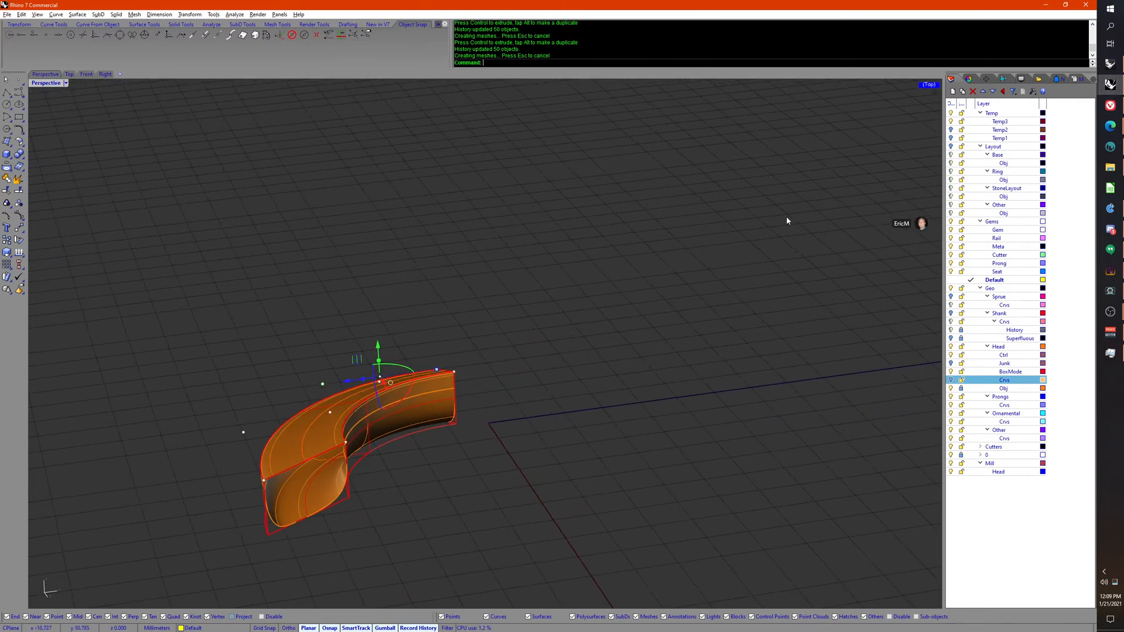
Step: Turn on the Temp2 layer and ungroup its ring-shaped surface and polysurface
{"action": "left_click", "coordinate": [951, 129]}
{"action": "right_click_drag", "start_coordinate": [723, 301], "coordinate": [567, 391]}
{"action": "left_click", "coordinate": [547, 317]}
{"action": "right_click_drag", "start_coordinate": [548, 316], "coordinate": [596, 436]}
{"action": "left_click", "coordinate": [603, 280]}
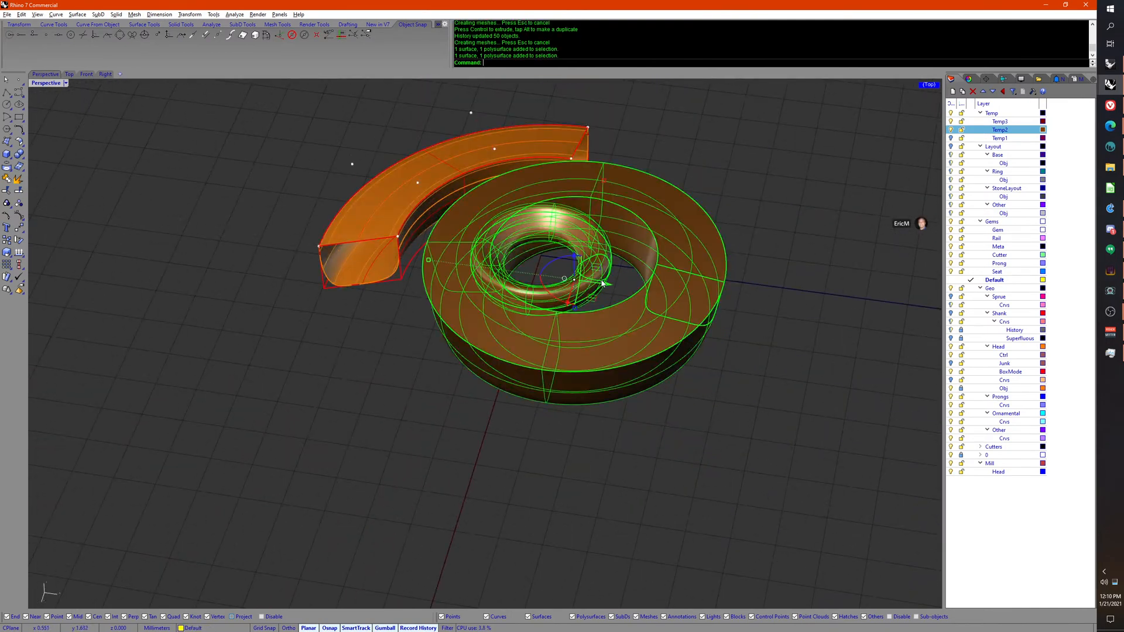
{"action": "middle_click", "coordinate": [602, 280]}
{"action": "middle_click", "coordinate": [644, 357]}
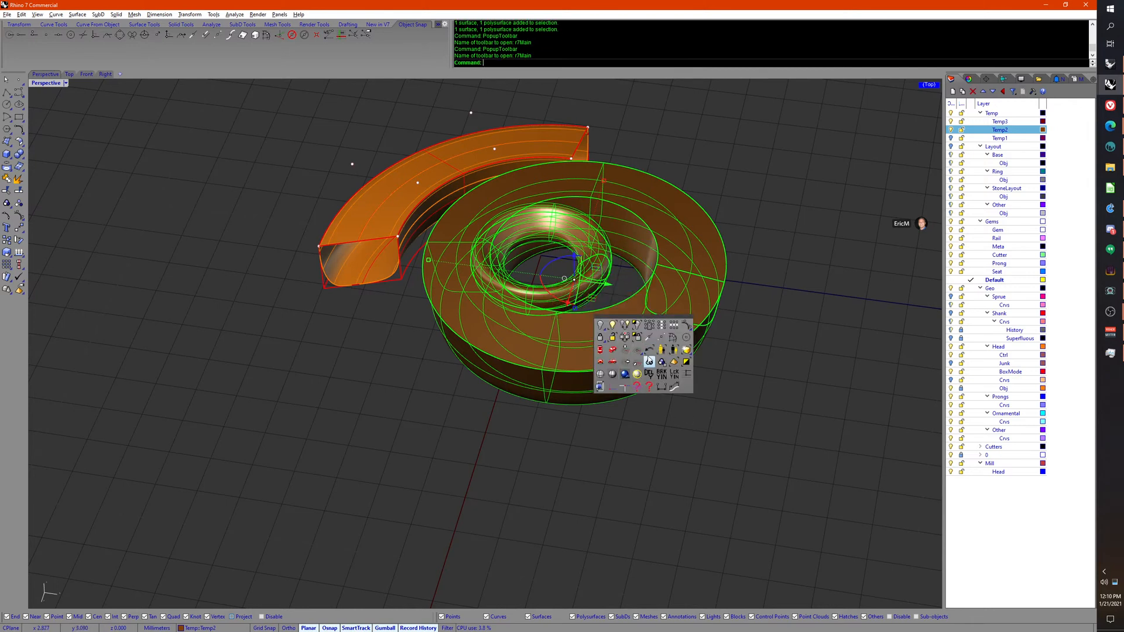
{"action": "left_click", "coordinate": [653, 363]}
Step: Delete the small inner torus surface from the ungrouped Temp2 objects
{"action": "left_click", "coordinate": [601, 273]}
{"action": "middle_click", "coordinate": [600, 274]}
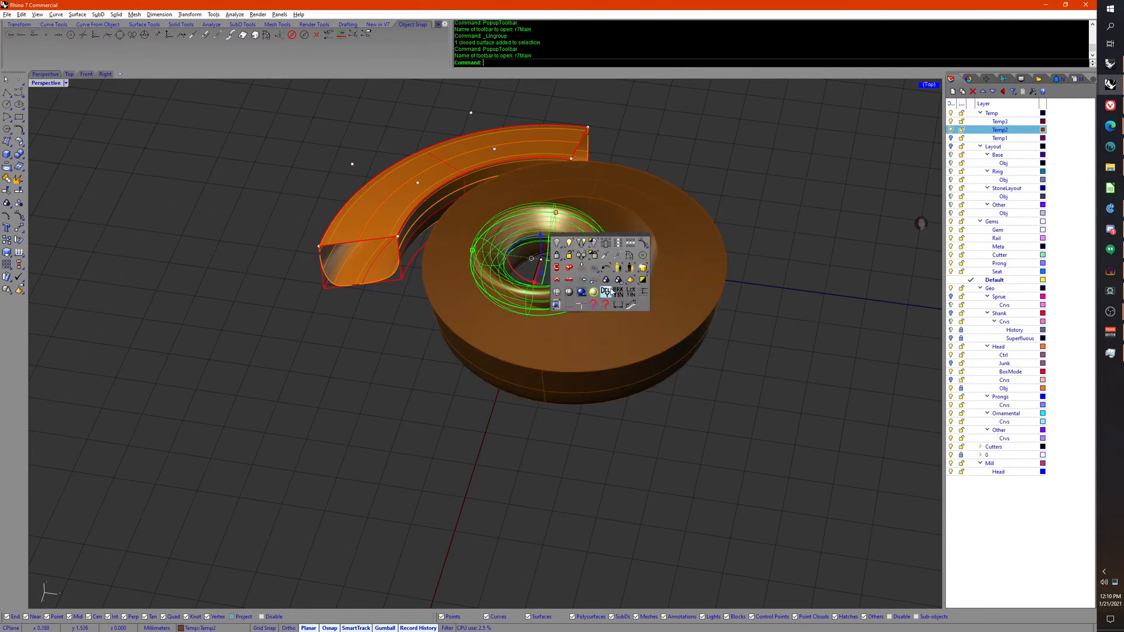
{"action": "left_click", "coordinate": [602, 289]}
{"action": "right_click_drag", "start_coordinate": [557, 369], "coordinate": [567, 297]}
{"action": "right_click_drag", "start_coordinate": [457, 353], "coordinate": [499, 438]}
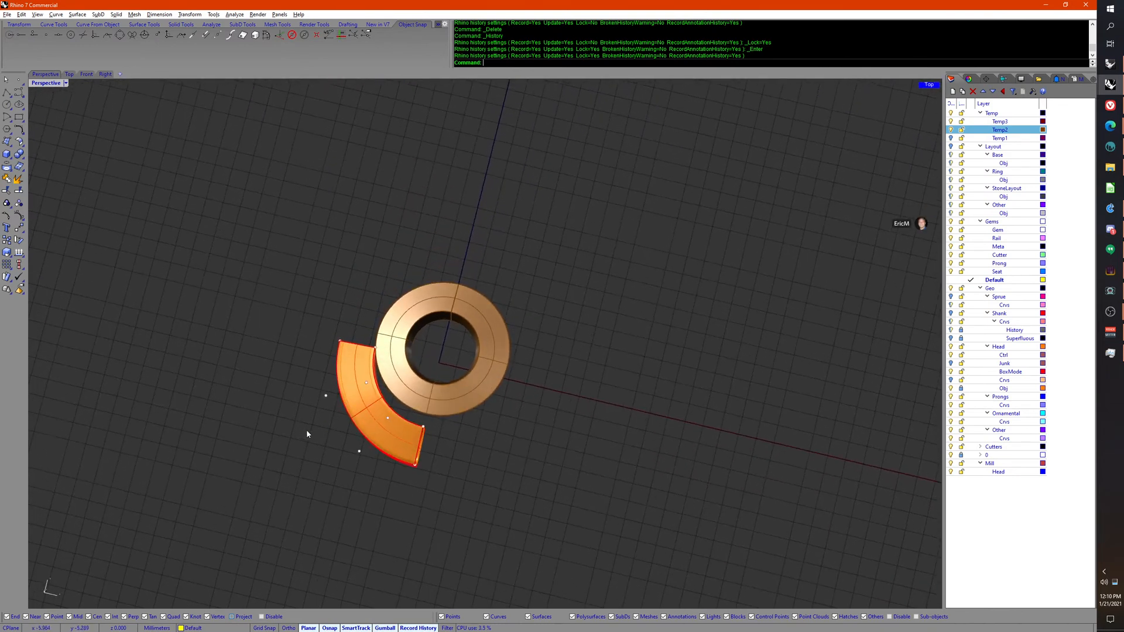
Step: Select the four control points at one end of the curved section and compare its shape with the neighbouring ring
{"action": "right_click_drag", "start_coordinate": [381, 466], "coordinate": [414, 494]}
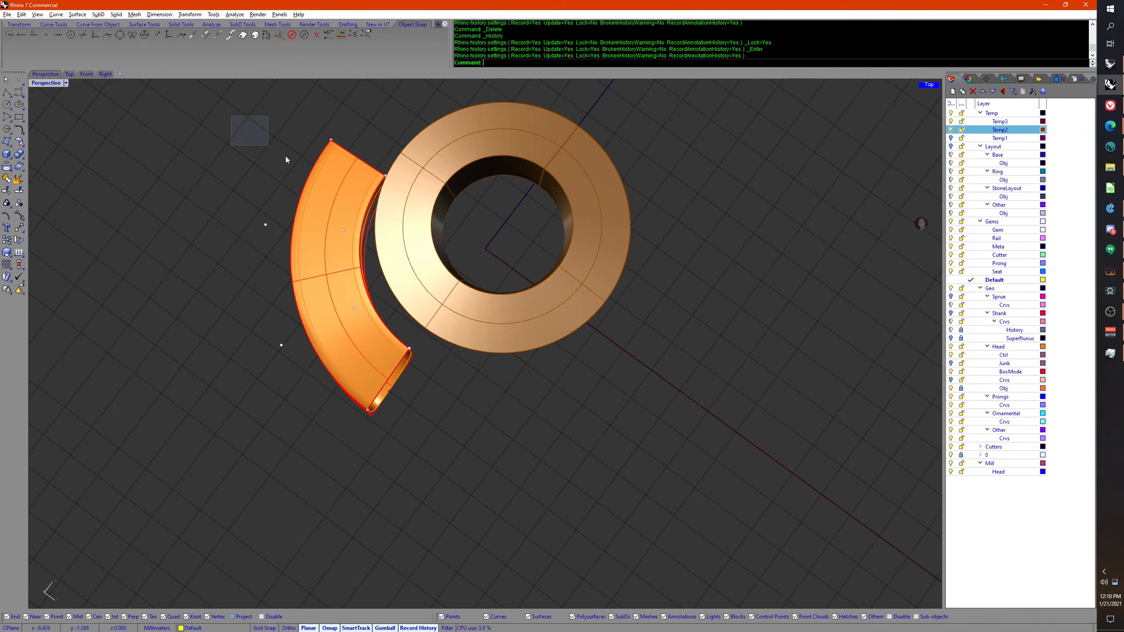
{"action": "left_click_drag", "start_coordinate": [285, 159], "coordinate": [417, 241]}
{"action": "right_click_drag", "start_coordinate": [445, 375], "coordinate": [410, 355]}
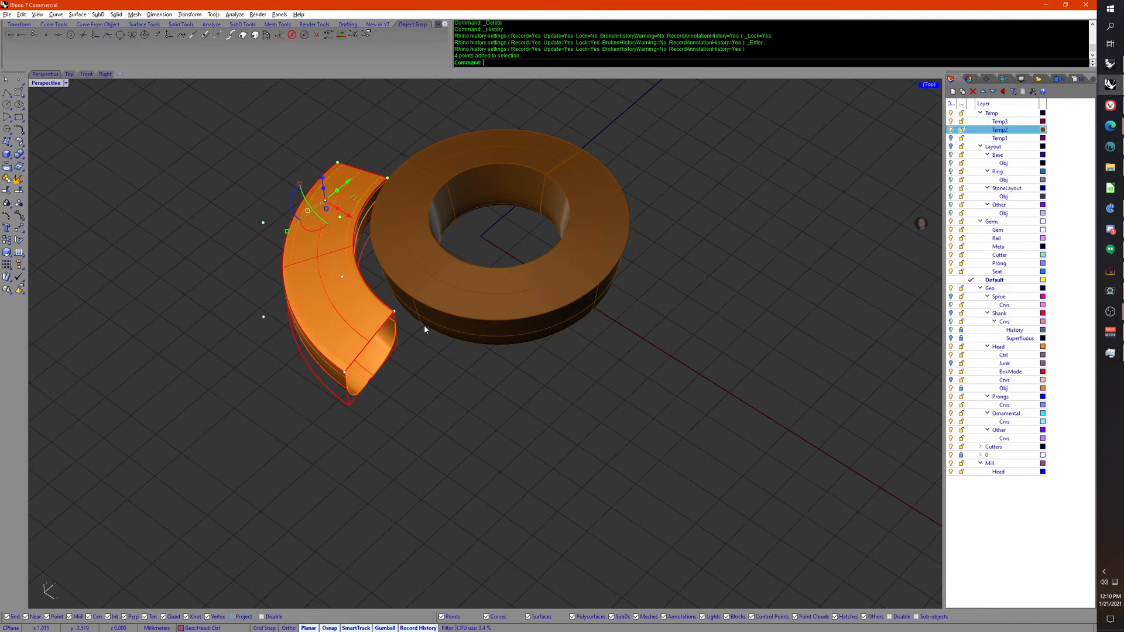
{"action": "right_click_drag", "start_coordinate": [519, 379], "coordinate": [513, 364]}
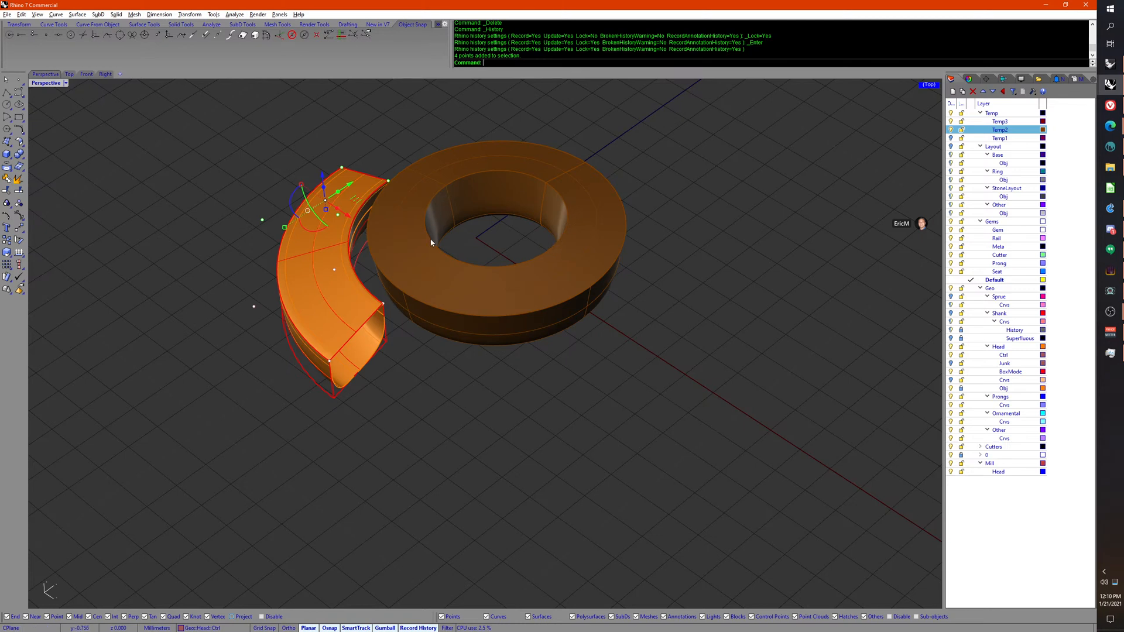
{"action": "right_click_drag", "start_coordinate": [450, 282], "coordinate": [477, 298]}
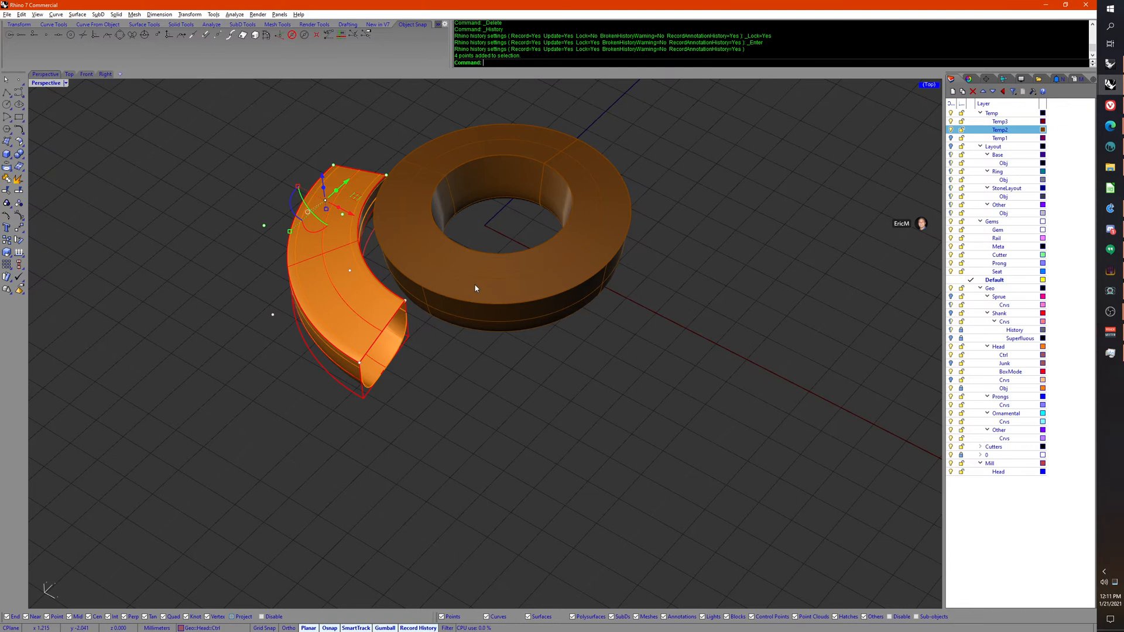
{"action": "right_click_drag", "start_coordinate": [476, 286], "coordinate": [625, 383]}
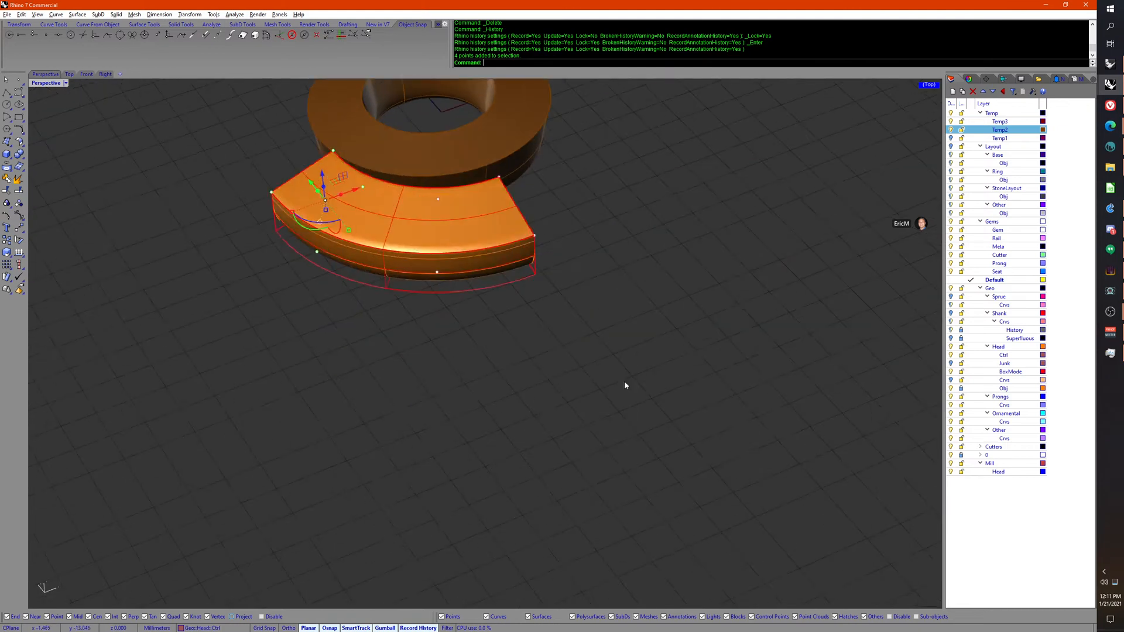
Step: Show all hidden objects and turn on the Shank layer to view the section together with the gem and shank
{"action": "scroll", "coordinate": [567, 396], "scroll_direction": "down", "scroll_amount": 5}
{"action": "middle_click", "coordinate": [500, 364]}
{"action": "left_click", "coordinate": [503, 368]}
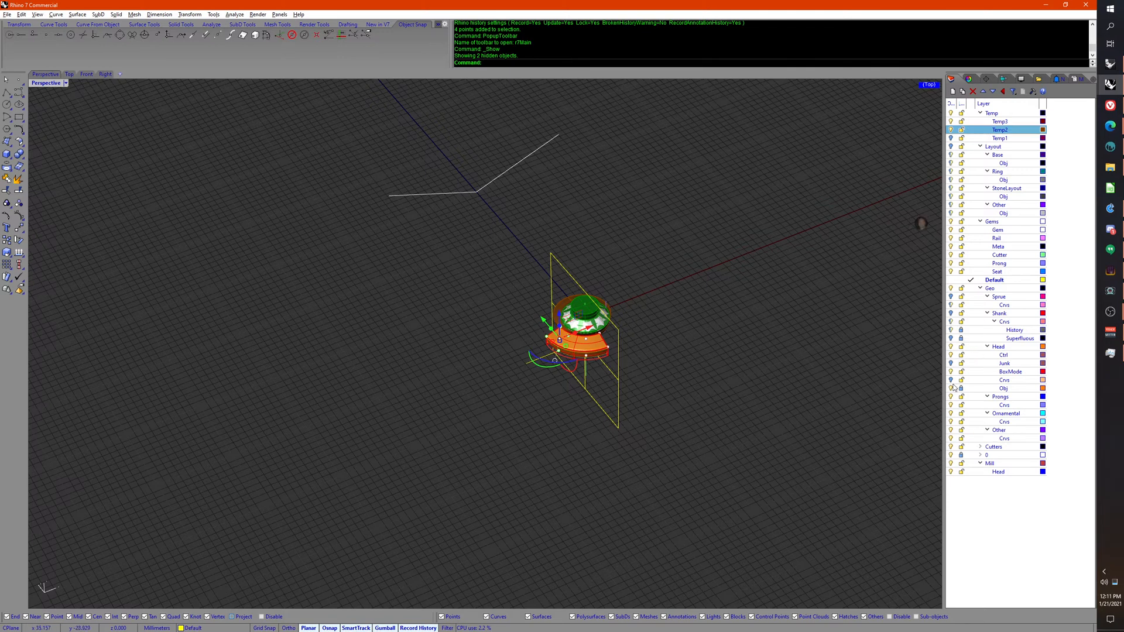
{"action": "left_click", "coordinate": [951, 313]}
{"action": "right_click_drag", "start_coordinate": [503, 424], "coordinate": [612, 406]}
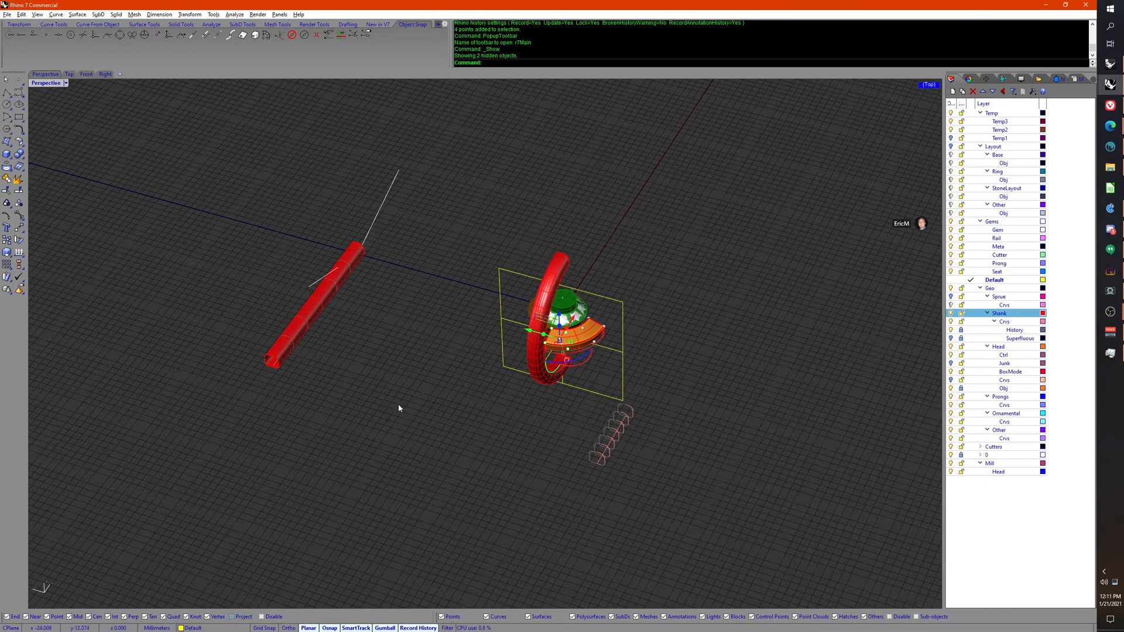
{"action": "right_click_drag", "start_coordinate": [437, 425], "coordinate": [392, 420]}
{"action": "scroll", "coordinate": [410, 417], "scroll_direction": "up", "scroll_amount": 4}
{"action": "right_click_drag", "start_coordinate": [447, 334], "coordinate": [372, 366]}
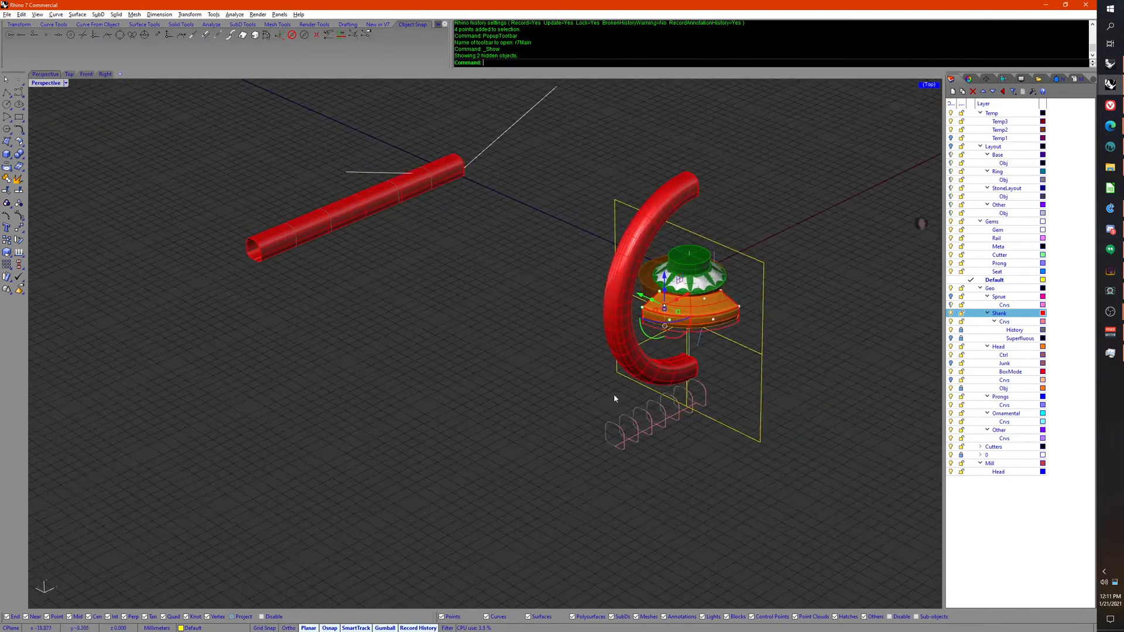
Step: Move six control points of the end cross-section curve in the row of shank profiles to reshape that end of the shank
{"action": "left_click", "coordinate": [623, 433]}
{"action": "right_click_drag", "start_coordinate": [592, 407], "coordinate": [556, 486]}
{"action": "scroll", "coordinate": [597, 483], "scroll_direction": "up", "scroll_amount": 6}
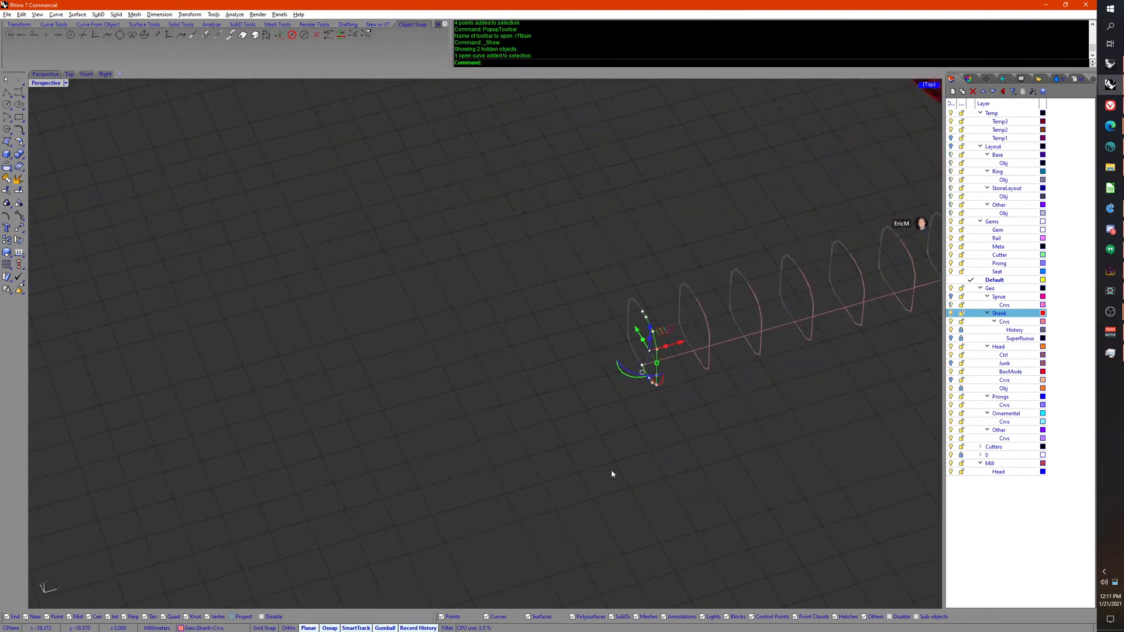
{"action": "right_click_drag", "start_coordinate": [644, 417], "coordinate": [655, 437]}
{"action": "left_click", "coordinate": [569, 344]}
{"action": "left_click_drag", "start_coordinate": [666, 412], "coordinate": [666, 411]}
{"action": "right_click_drag", "start_coordinate": [682, 391], "coordinate": [654, 393]}
{"action": "left_click_drag", "start_coordinate": [548, 346], "coordinate": [683, 412]}
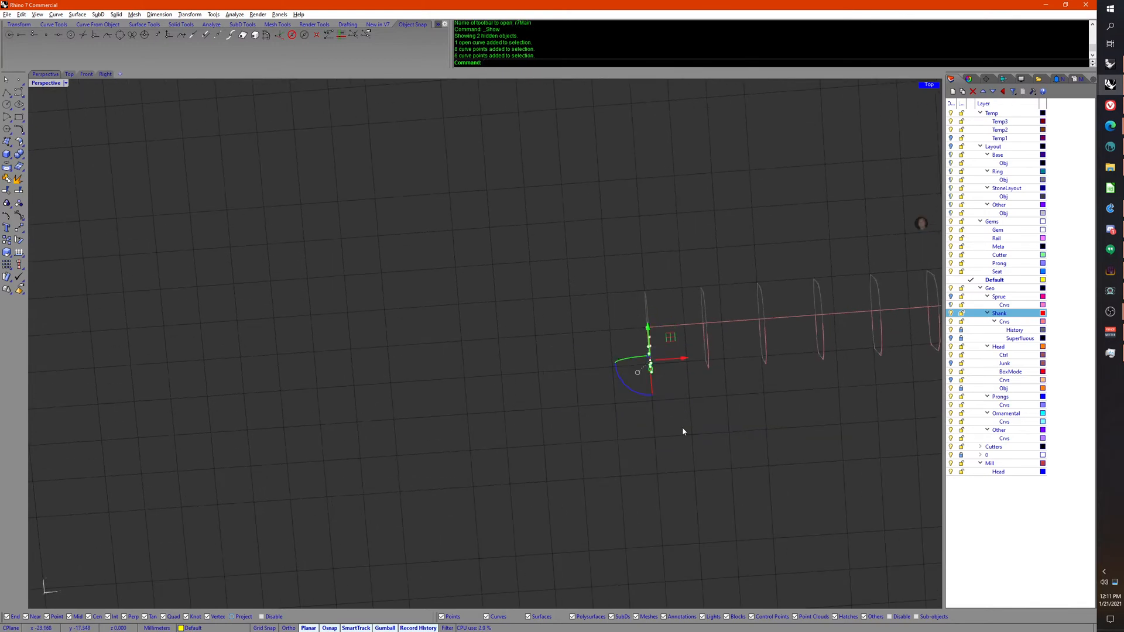
{"action": "right_click_drag", "start_coordinate": [683, 432], "coordinate": [803, 384]}
{"action": "left_click_drag", "start_coordinate": [616, 362], "coordinate": [658, 362]}
{"action": "scroll", "coordinate": [605, 455], "scroll_direction": "down", "scroll_amount": 7}
{"action": "mouse_move", "coordinate": [603, 450]}
{"action": "right_mouse_down"}
{"action": "mouse_move", "coordinate": [473, 439]}
{"action": "mouse_move", "coordinate": [770, 449]}
{"action": "mouse_move", "coordinate": [787, 405]}
{"action": "mouse_move", "coordinate": [877, 311]}
{"action": "mouse_move", "coordinate": [884, 321]}
{"action": "mouse_move", "coordinate": [770, 357]}
{"action": "mouse_move", "coordinate": [743, 282]}
{"action": "right_mouse_up"}
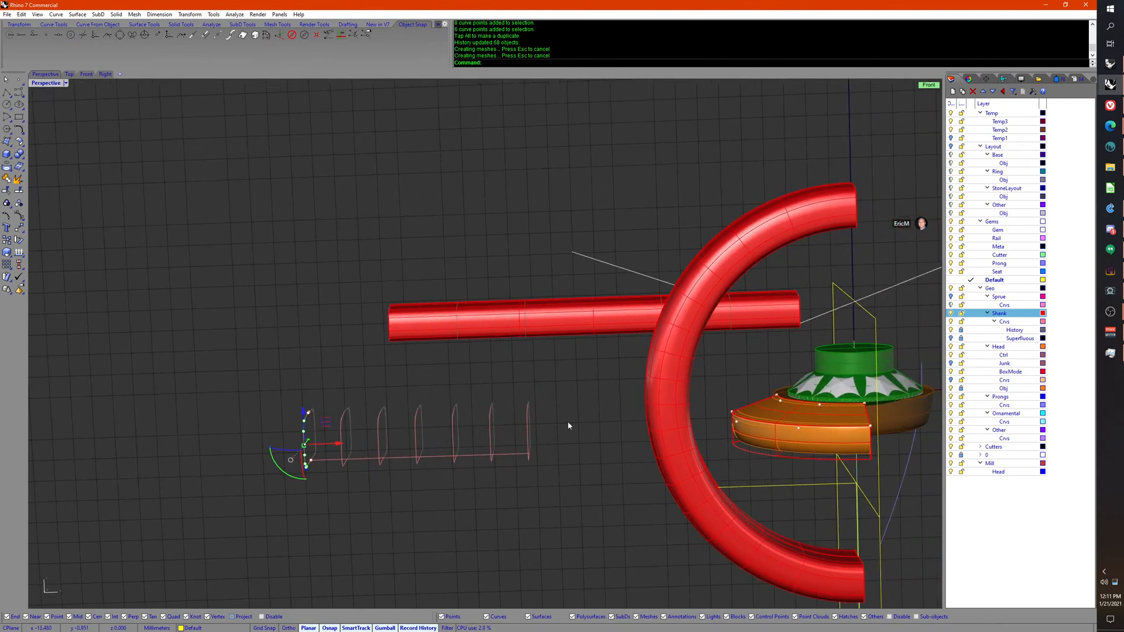
Step: Lock history children and raise the four upper control points of the cross-section curve at the row's opposite end
{"action": "mouse_move", "coordinate": [567, 427]}
{"action": "right_mouse_down"}
{"action": "mouse_move", "coordinate": [555, 424]}
{"action": "mouse_move", "coordinate": [558, 440]}
{"action": "right_mouse_up"}
{"action": "left_click", "coordinate": [528, 429]}
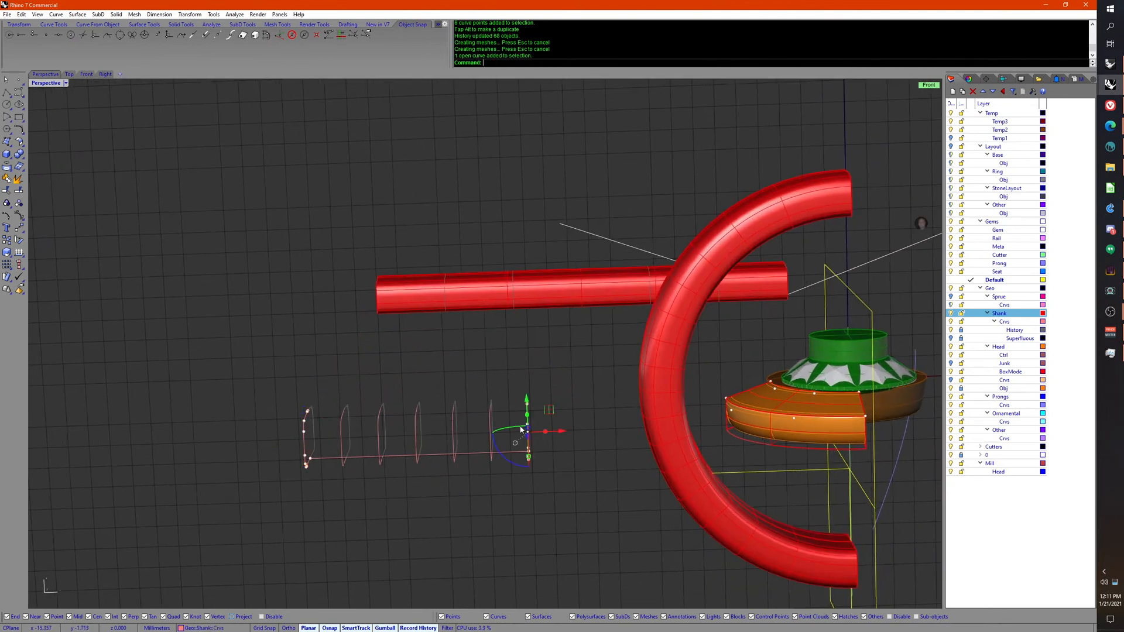
{"action": "middle_click", "coordinate": [503, 411]}
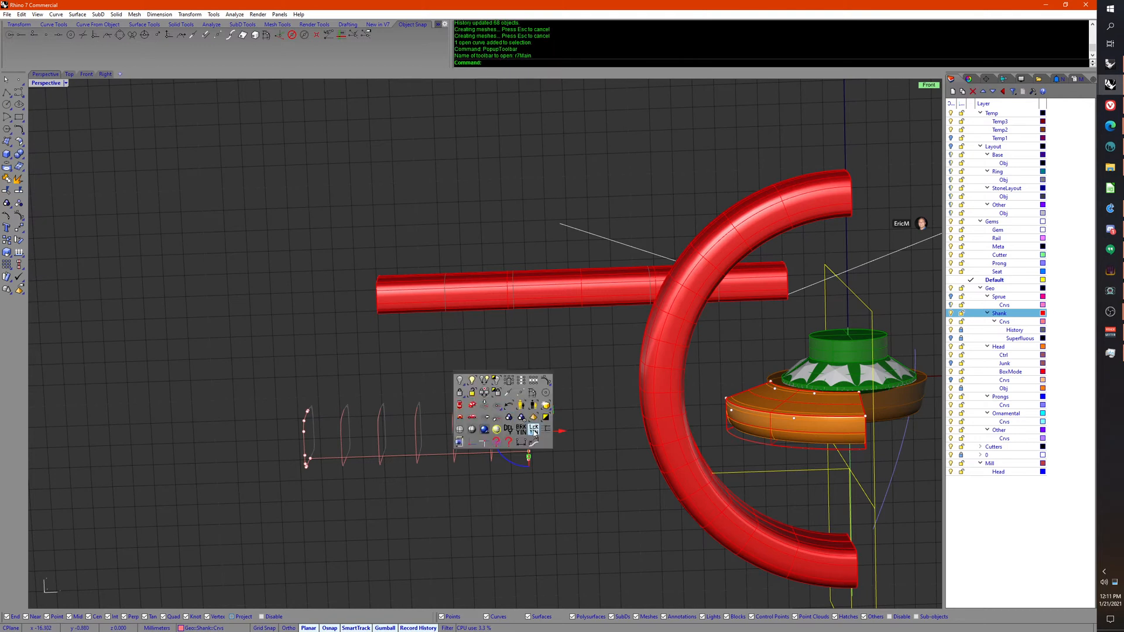
{"action": "left_click", "coordinate": [521, 430]}
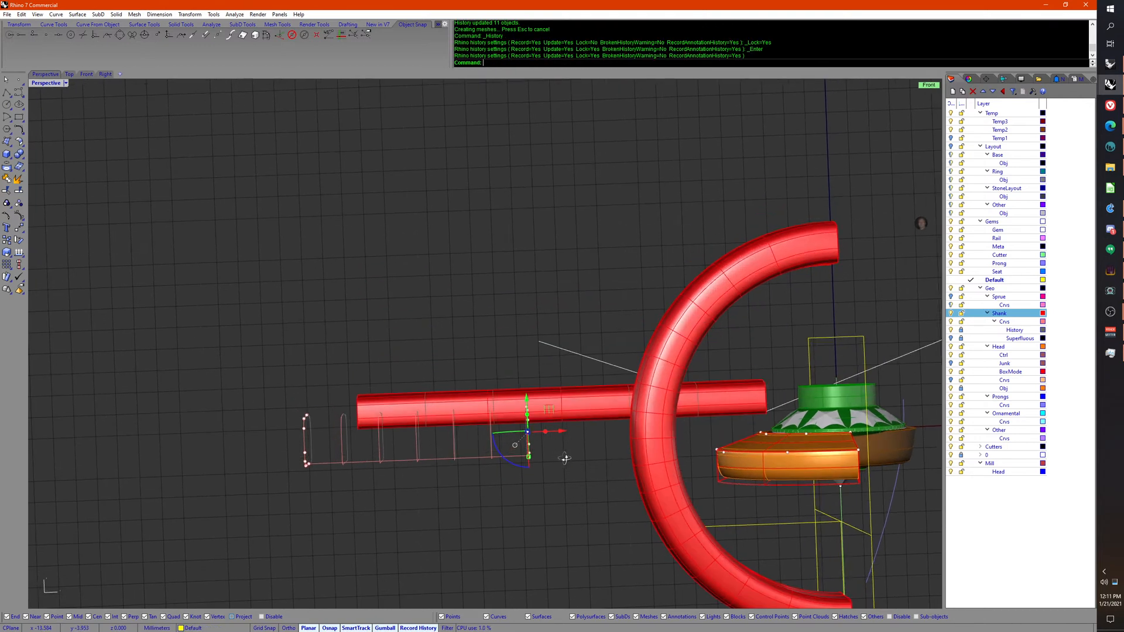
{"action": "left_click_drag", "start_coordinate": [500, 349], "coordinate": [546, 433]}
{"action": "left_click_drag", "start_coordinate": [526, 381], "coordinate": [525, 358]}
Step: Shift the raised end cross-section curve inward along the rail and check the shortened shank beside the gem and head section
{"action": "left_click", "coordinate": [550, 445]}
{"action": "left_click", "coordinate": [528, 442]}
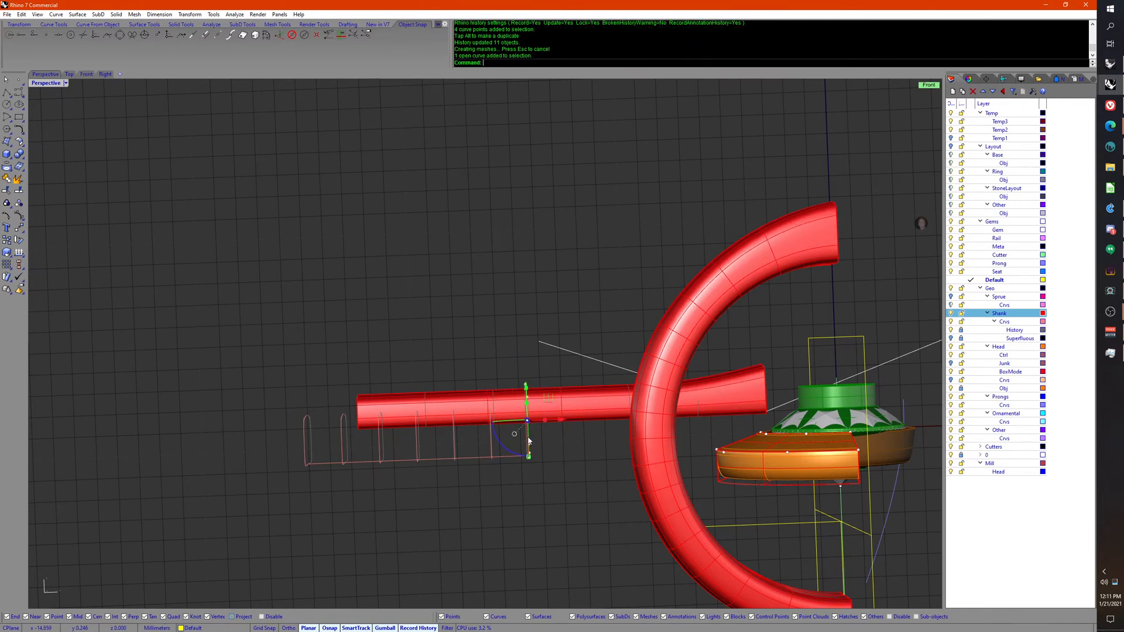
{"action": "left_click_drag", "start_coordinate": [559, 420], "coordinate": [538, 422]}
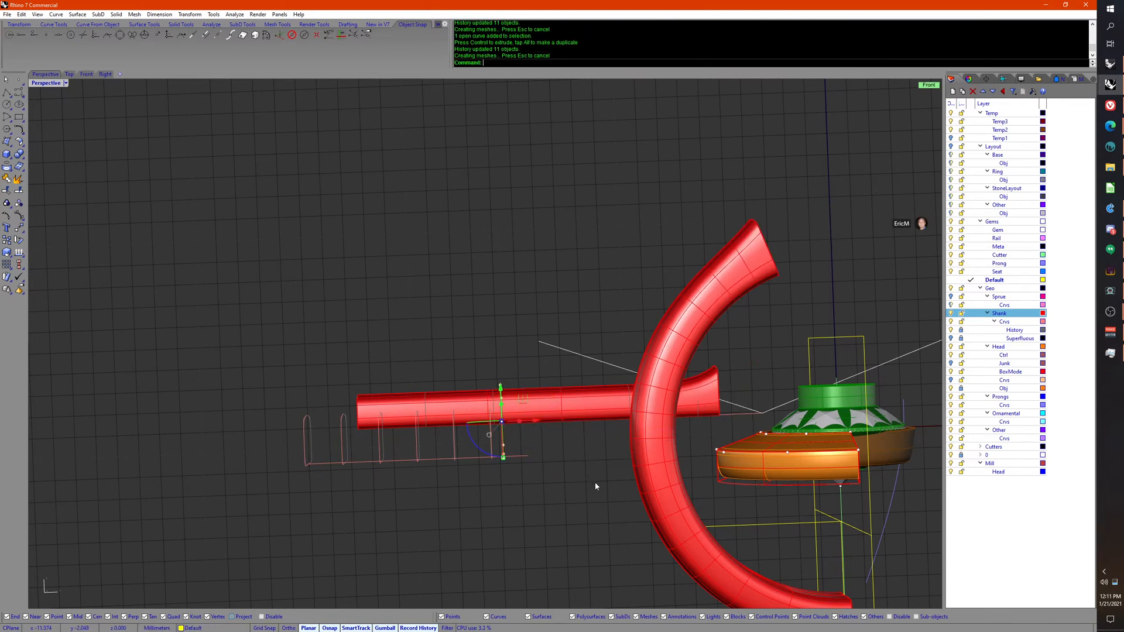
{"action": "right_click_drag", "start_coordinate": [594, 484], "coordinate": [658, 272]}
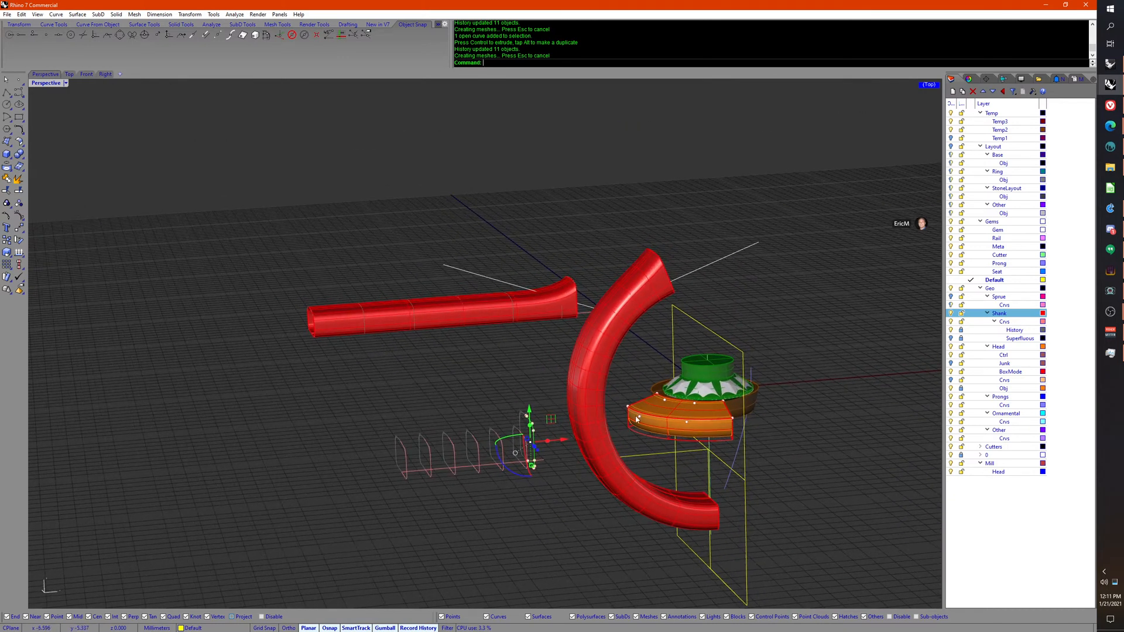
{"action": "right_click_drag", "start_coordinate": [637, 431], "coordinate": [585, 467]}
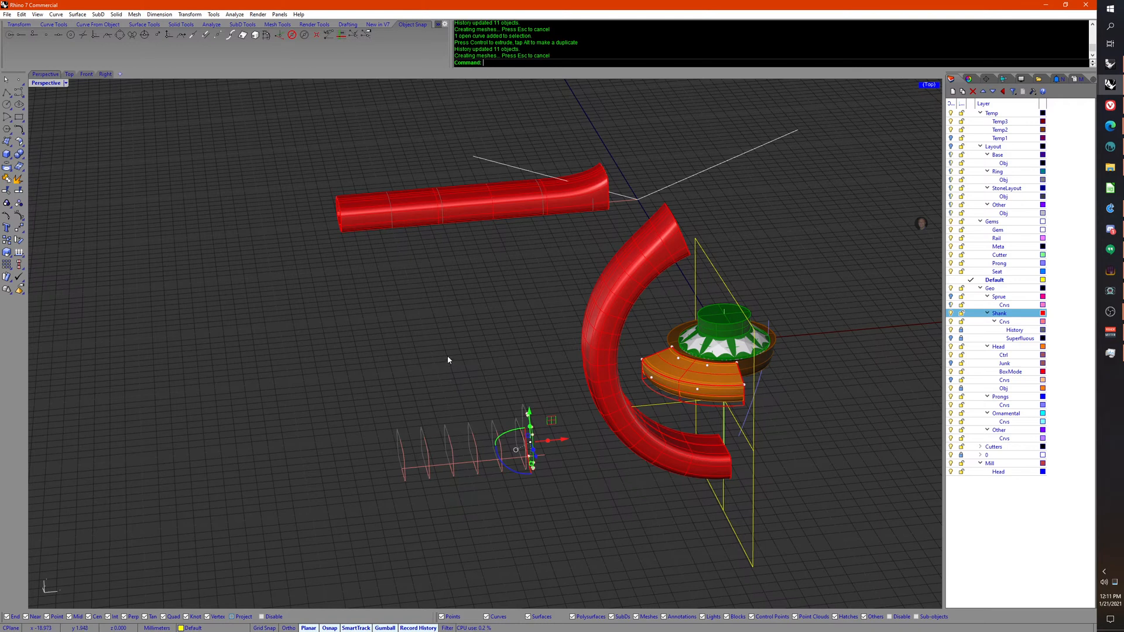
{"action": "right_click_drag", "start_coordinate": [447, 359], "coordinate": [466, 365]}
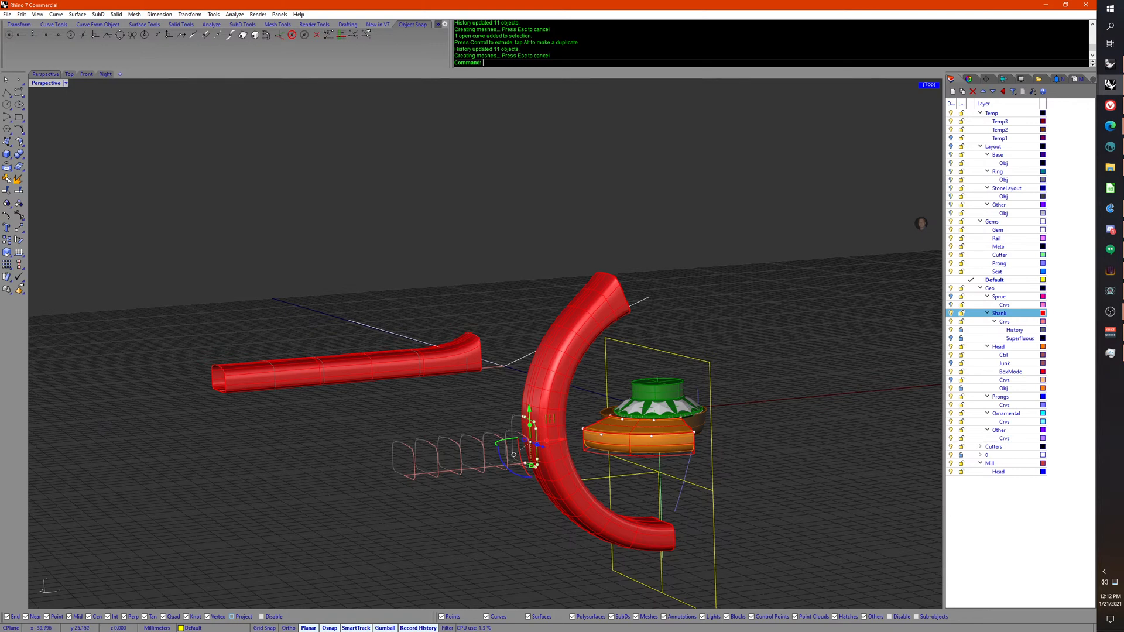
{"action": "left_click", "coordinate": [1111, 231]}
Step: Pull the middle control points of the orange head section outward to turn its round arc into a squarer corner
{"action": "right_click_drag", "start_coordinate": [344, 479], "coordinate": [605, 403]}
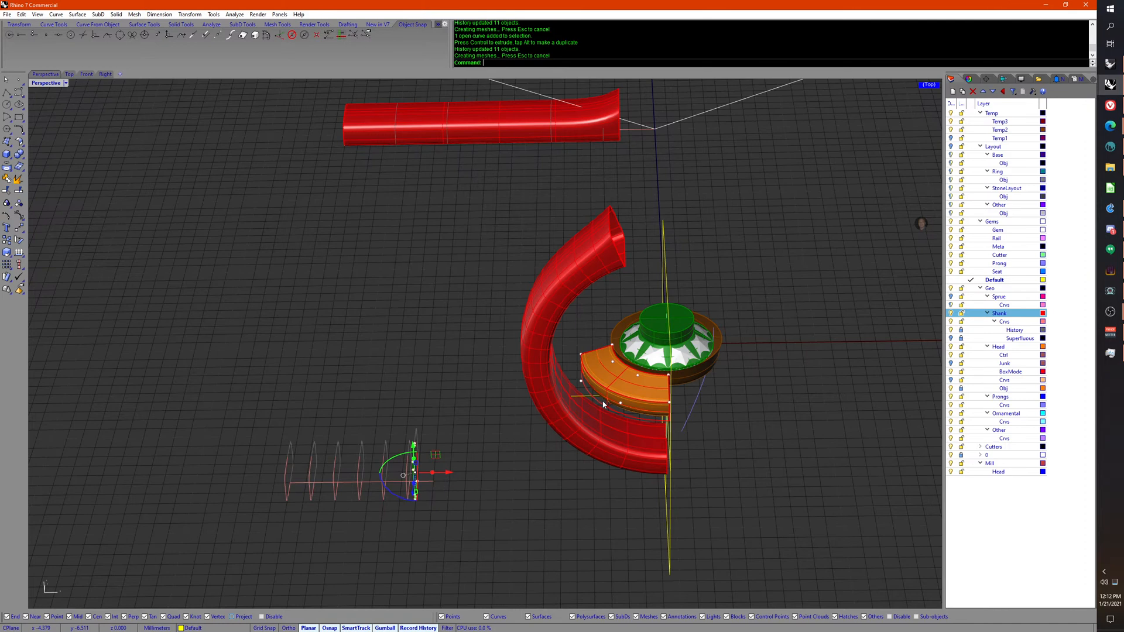
{"action": "right_click_drag", "start_coordinate": [679, 442], "coordinate": [584, 360]}
{"action": "scroll", "coordinate": [813, 407], "scroll_direction": "up", "scroll_amount": 6}
{"action": "left_click", "coordinate": [890, 528]}
{"action": "left_click", "coordinate": [822, 488]}
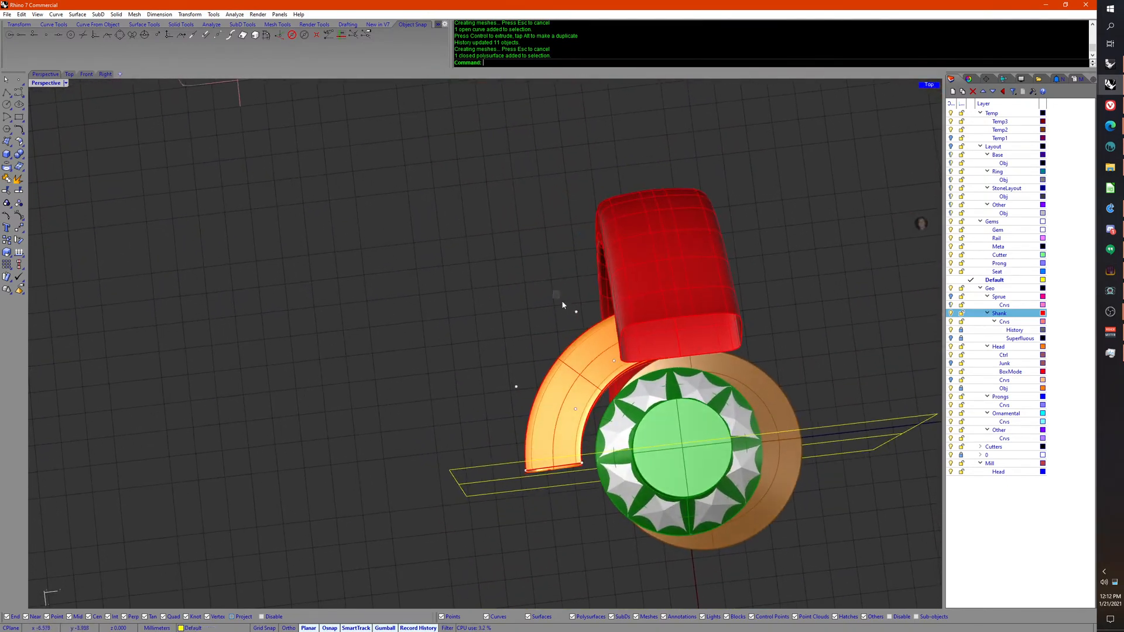
{"action": "left_click_drag", "start_coordinate": [553, 291], "coordinate": [626, 379]}
{"action": "right_click_drag", "start_coordinate": [626, 379], "coordinate": [631, 407]}
{"action": "left_click_drag", "start_coordinate": [633, 338], "coordinate": [597, 344]}
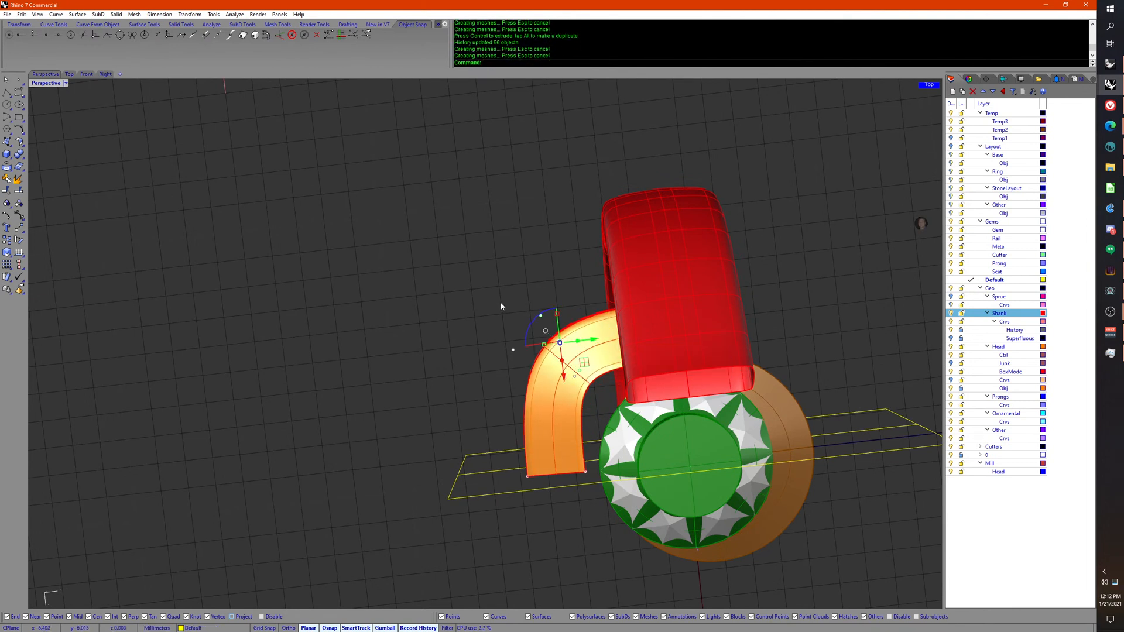
{"action": "left_click_drag", "start_coordinate": [501, 304], "coordinate": [546, 316]}
{"action": "right_click_drag", "start_coordinate": [556, 357], "coordinate": [881, 353]}
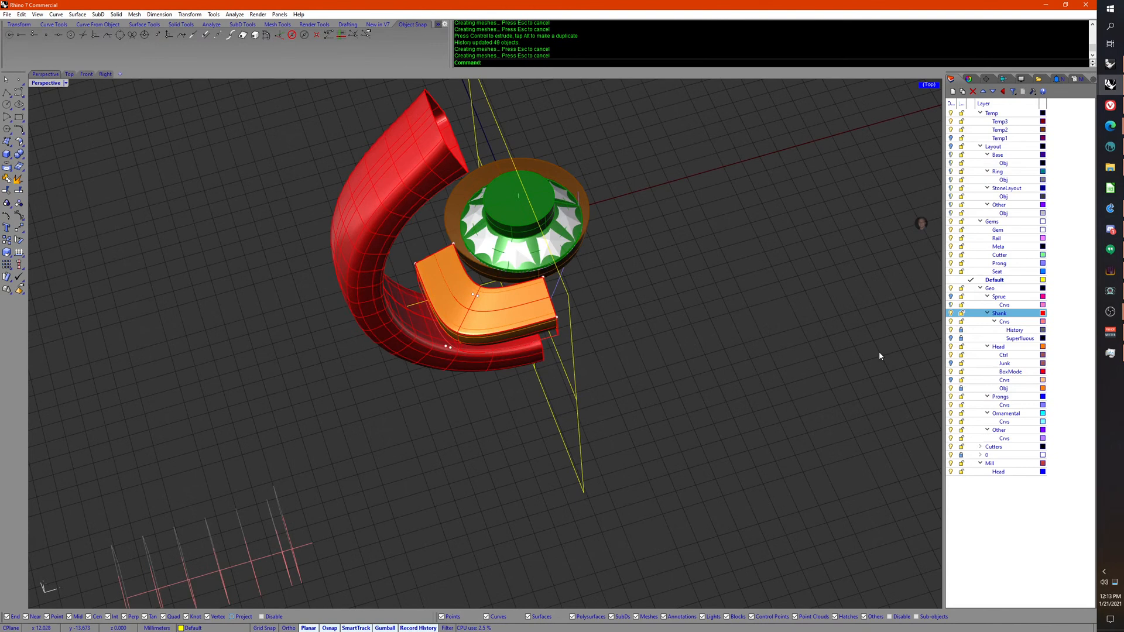
Step: Turn off the Shank and Temp layers to isolate the head section and gem
{"action": "left_click", "coordinate": [951, 313]}
{"action": "right_click_drag", "start_coordinate": [685, 325], "coordinate": [696, 375]}
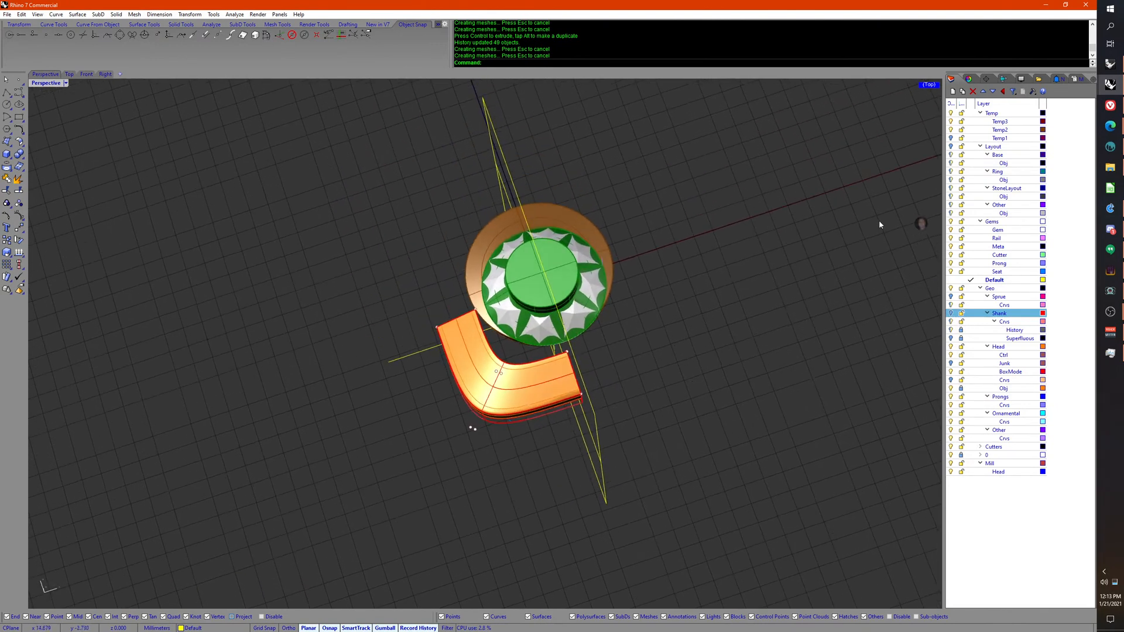
{"action": "right_click_drag", "start_coordinate": [879, 225], "coordinate": [877, 226]}
{"action": "left_click", "coordinate": [950, 113]}
{"action": "right_click_drag", "start_coordinate": [763, 261], "coordinate": [694, 326]}
Step: Fine-tune one outer and one inner corner control point of the head section, viewed from above
{"action": "scroll", "coordinate": [693, 327], "scroll_direction": "up", "scroll_amount": 7}
{"action": "right_click_drag", "start_coordinate": [489, 397], "coordinate": [495, 404]}
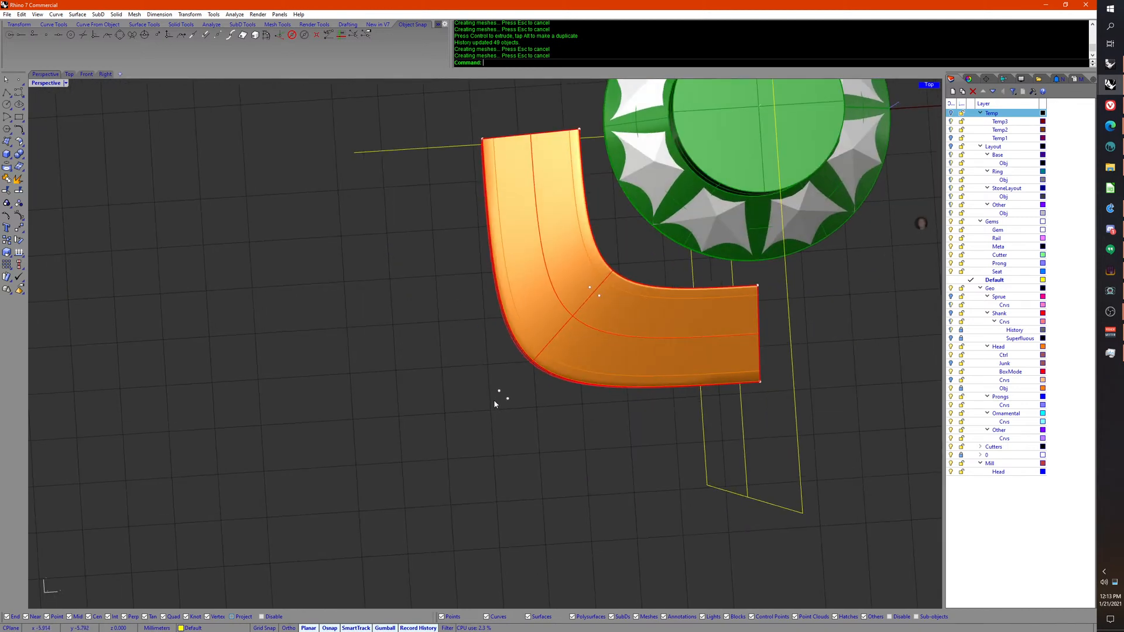
{"action": "left_click", "coordinate": [499, 391]}
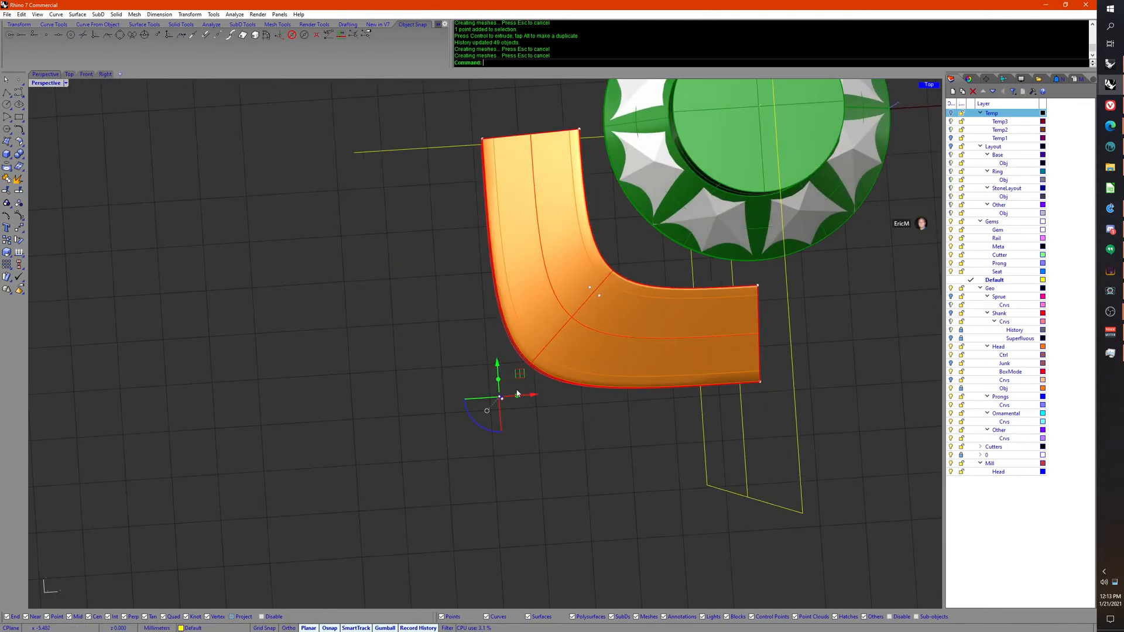
{"action": "left_click", "coordinate": [589, 287]}
{"action": "left_click_drag", "start_coordinate": [586, 250], "coordinate": [589, 259]}
Step: Select the outer lower control curve beneath the head section and examine its position against the swept surface from the side
{"action": "right_click_drag", "start_coordinate": [613, 423], "coordinate": [396, 333]}
{"action": "scroll", "coordinate": [612, 433], "scroll_direction": "up", "scroll_amount": 5}
{"action": "scroll", "coordinate": [533, 419], "scroll_direction": "up", "scroll_amount": 3}
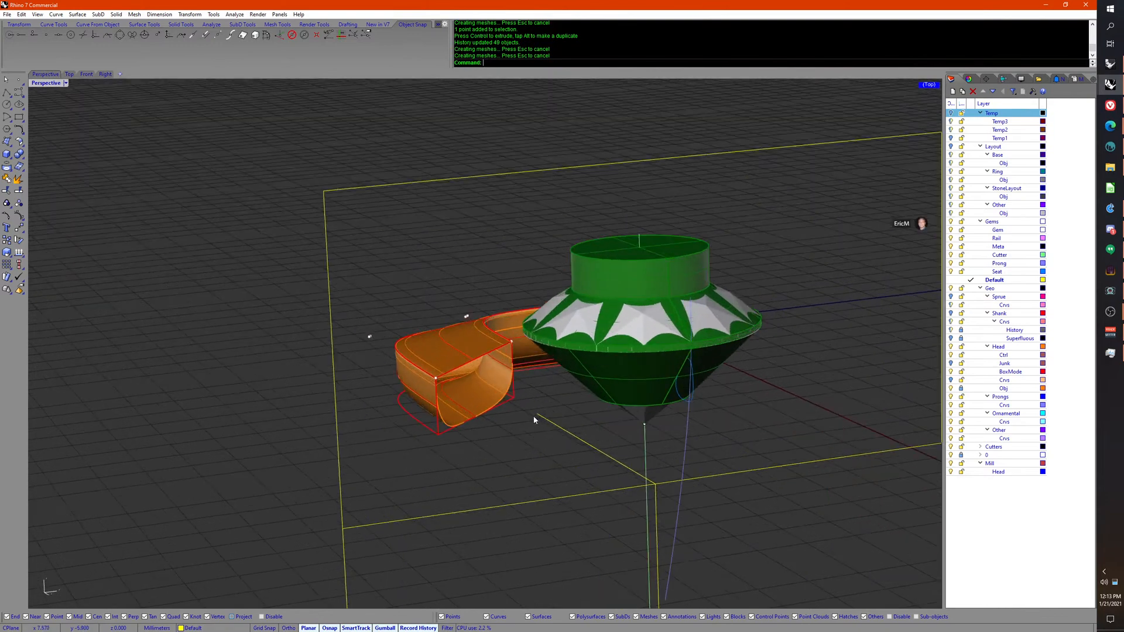
{"action": "right_click_drag", "start_coordinate": [534, 419], "coordinate": [502, 416]}
{"action": "scroll", "coordinate": [521, 393], "scroll_direction": "up", "scroll_amount": 5}
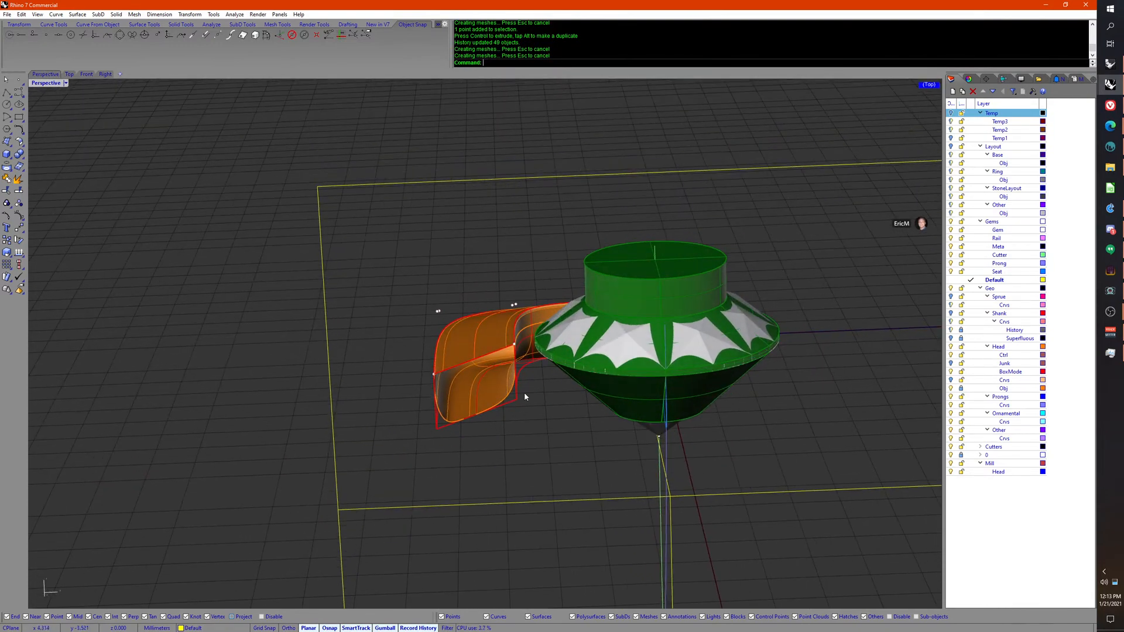
{"action": "left_click", "coordinate": [524, 374]}
{"action": "right_click", "coordinate": [345, 469]}
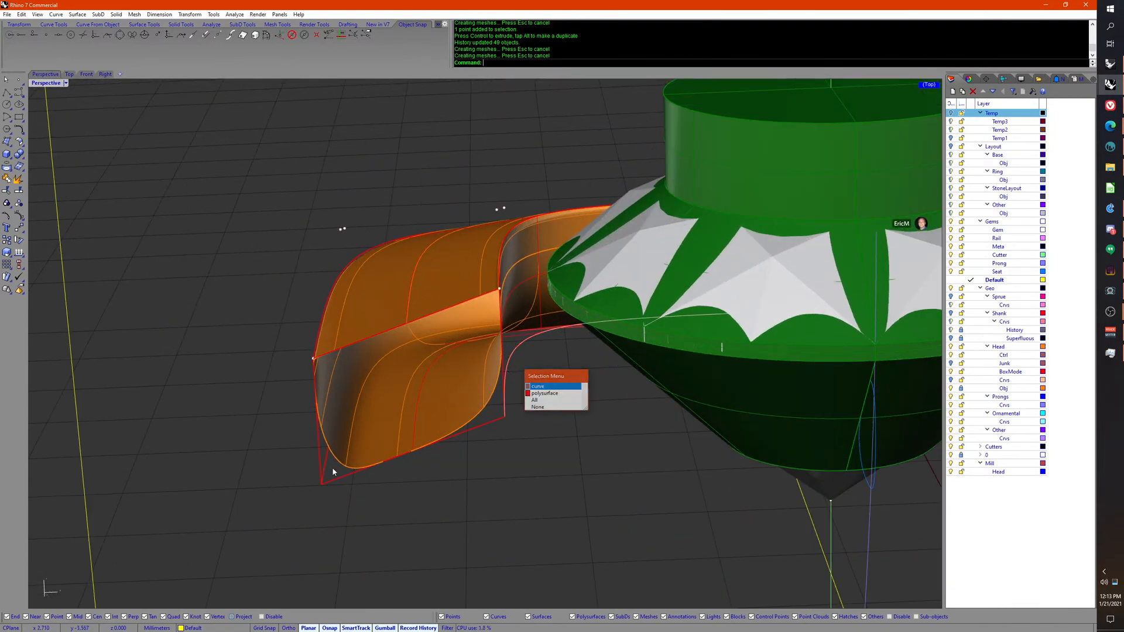
{"action": "right_click_drag", "start_coordinate": [429, 459], "coordinate": [365, 452]}
{"action": "left_click", "coordinate": [337, 446]}
{"action": "left_click", "coordinate": [370, 464]}
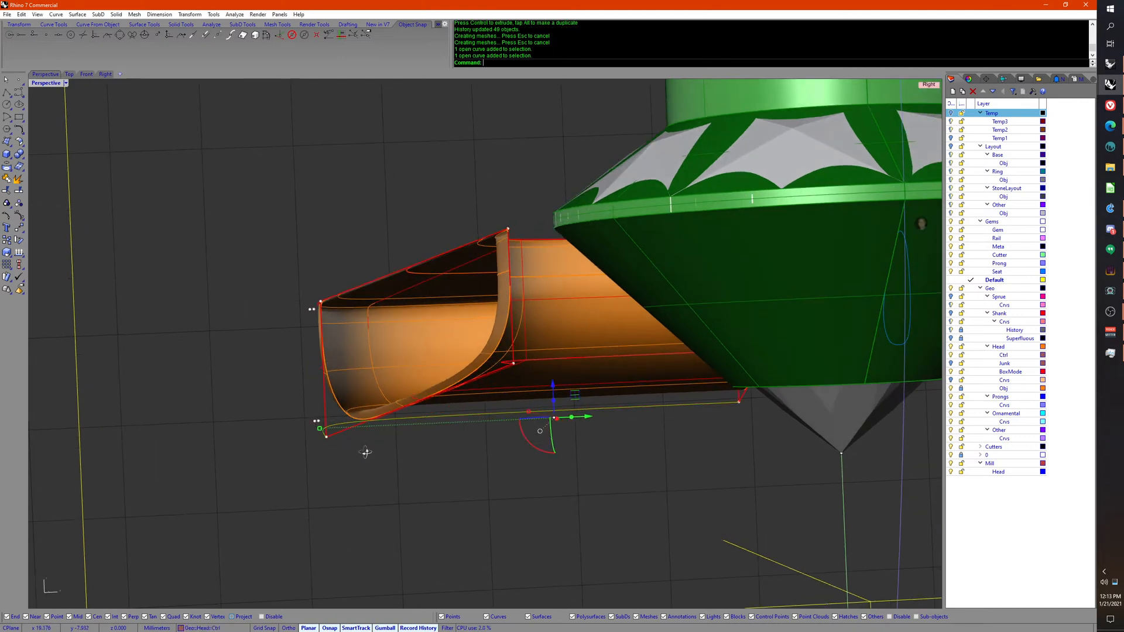
{"action": "right_click_drag", "start_coordinate": [406, 315], "coordinate": [452, 428]}
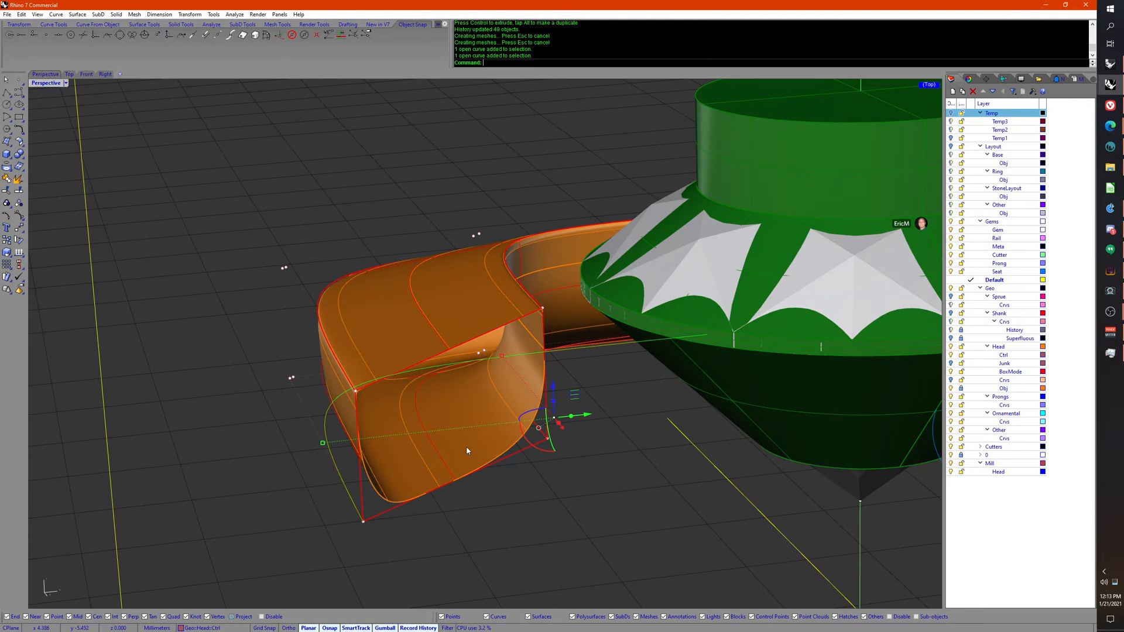
{"action": "right_click_drag", "start_coordinate": [491, 462], "coordinate": [478, 443]}
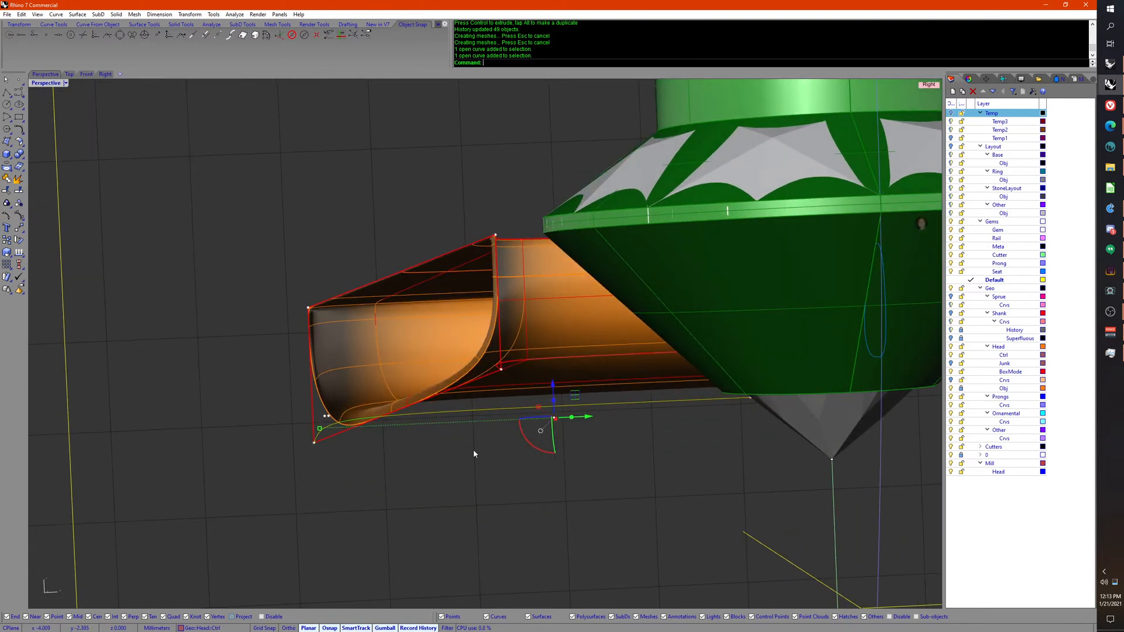
Step: Add the inner lower control curve to the selection, try to move both curves down, and clear the selection
{"action": "left_click", "coordinate": [559, 363]}
{"action": "right_click", "coordinate": [559, 363]}
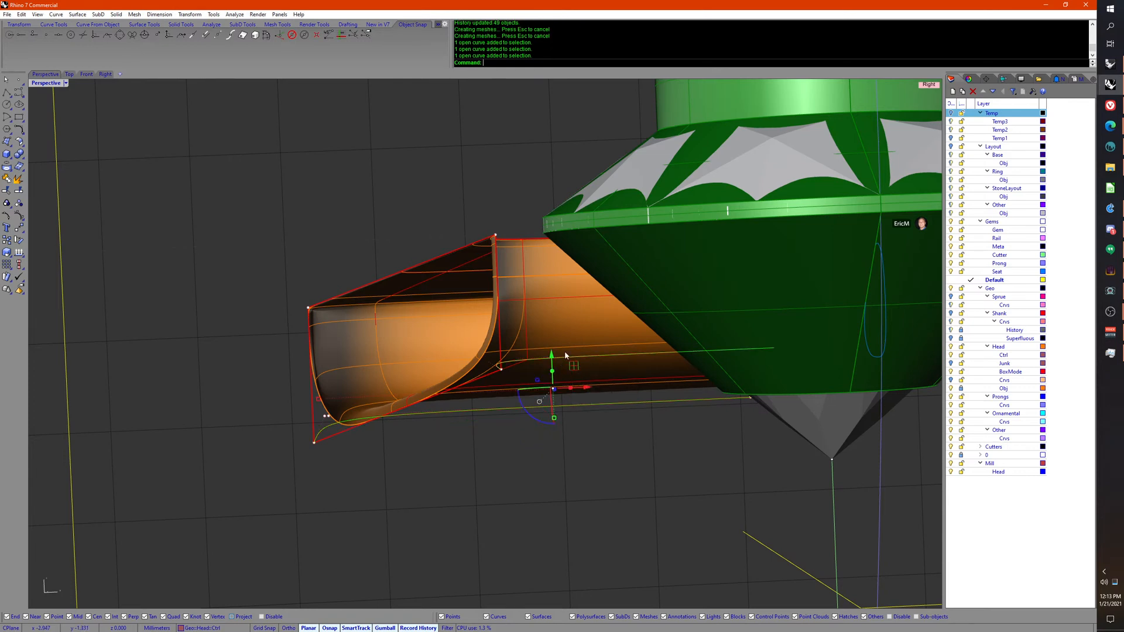
{"action": "left_click_drag", "start_coordinate": [552, 356], "coordinate": [552, 458]}
{"action": "left_click_drag", "start_coordinate": [553, 372], "coordinate": [521, 448]}
{"action": "right_click_drag", "start_coordinate": [521, 448], "coordinate": [514, 456]}
{"action": "key", "text": "Escape"}
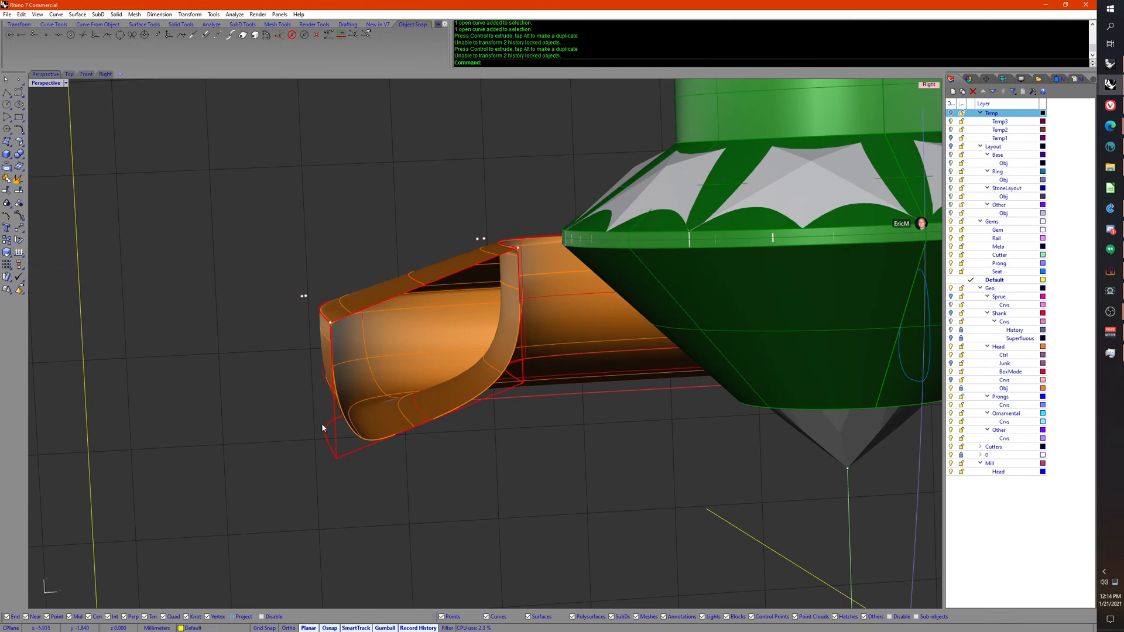
Step: Examine the squared head section from several angles around the gem
{"action": "mouse_move", "coordinate": [507, 464]}
{"action": "right_mouse_down"}
{"action": "mouse_move", "coordinate": [494, 466]}
{"action": "mouse_move", "coordinate": [498, 456]}
{"action": "mouse_move", "coordinate": [515, 481]}
{"action": "right_mouse_up"}
{"action": "scroll", "coordinate": [496, 468], "scroll_direction": "down", "scroll_amount": 4}
{"action": "right_click_drag", "start_coordinate": [462, 331], "coordinate": [403, 326]}
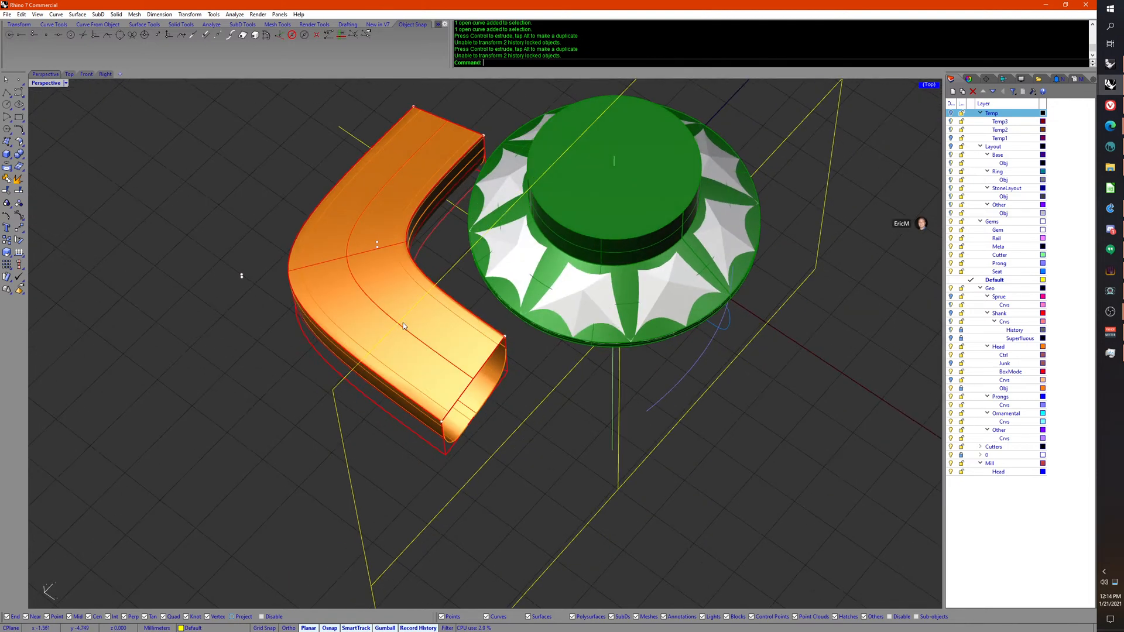
{"action": "right_click_drag", "start_coordinate": [394, 234], "coordinate": [483, 354]}
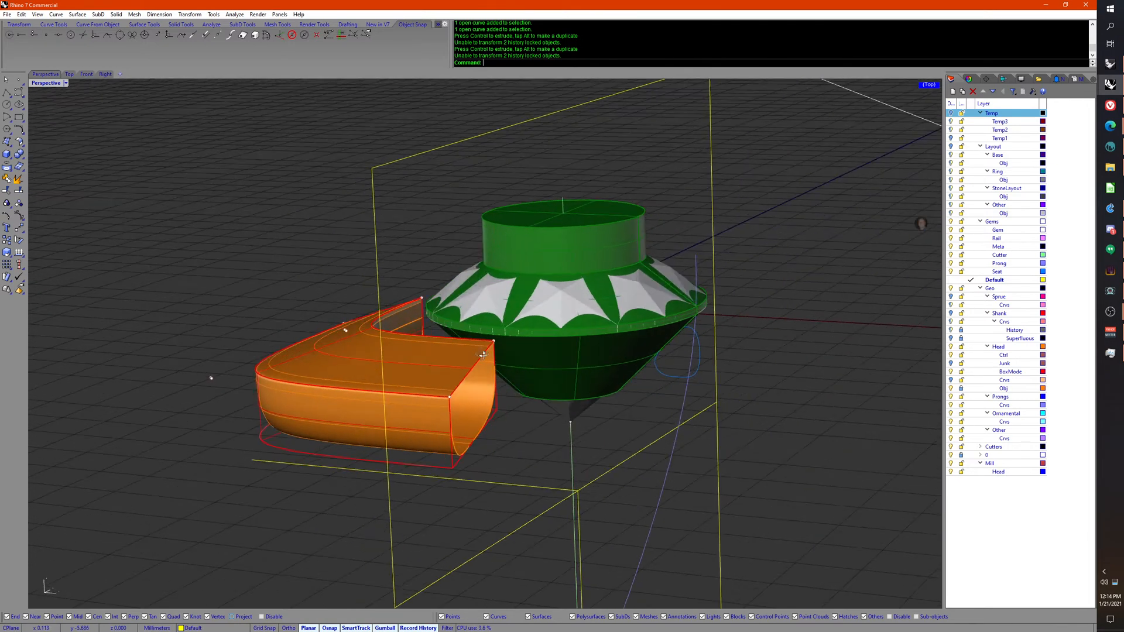
{"action": "right_click_drag", "start_coordinate": [339, 418], "coordinate": [316, 401]}
{"action": "right_click_drag", "start_coordinate": [324, 456], "coordinate": [354, 402]}
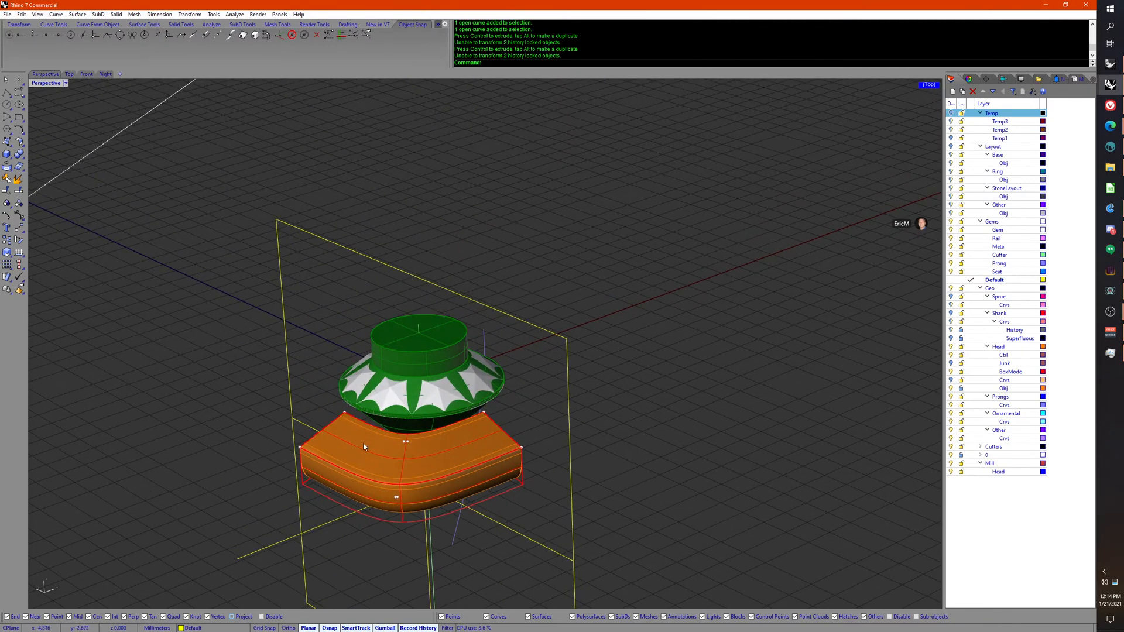
{"action": "right_click_drag", "start_coordinate": [363, 447], "coordinate": [333, 503]}
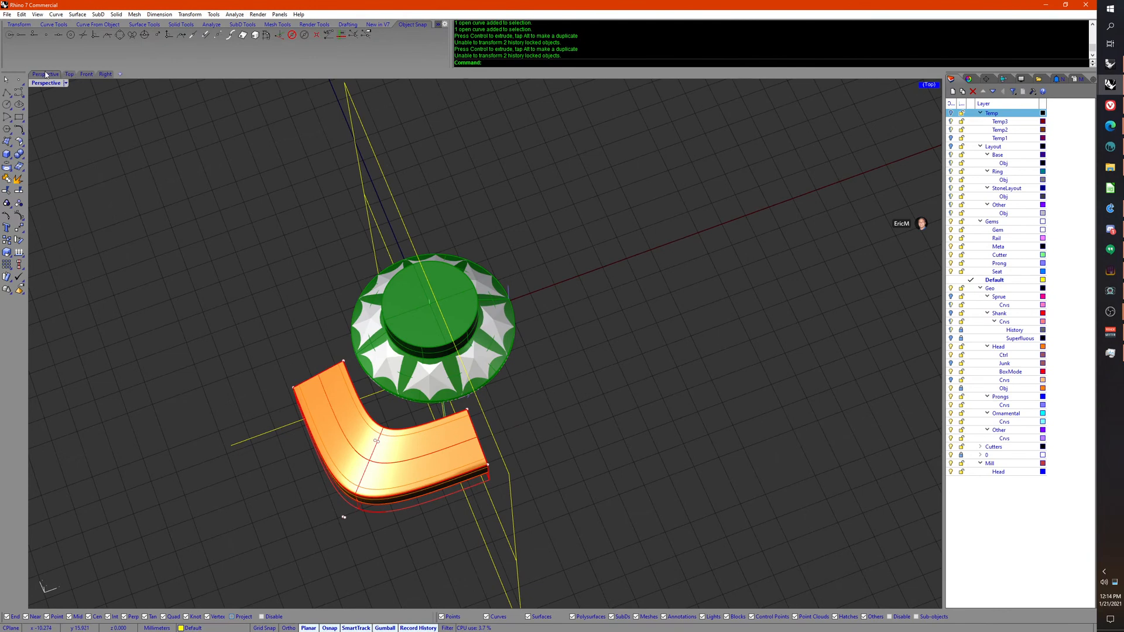
Step: In the Top view, spread the paired outer and inner corner control points apart along both sides to soften the head section's corner
{"action": "left_click", "coordinate": [69, 74]}
{"action": "middle_click", "coordinate": [294, 263]}
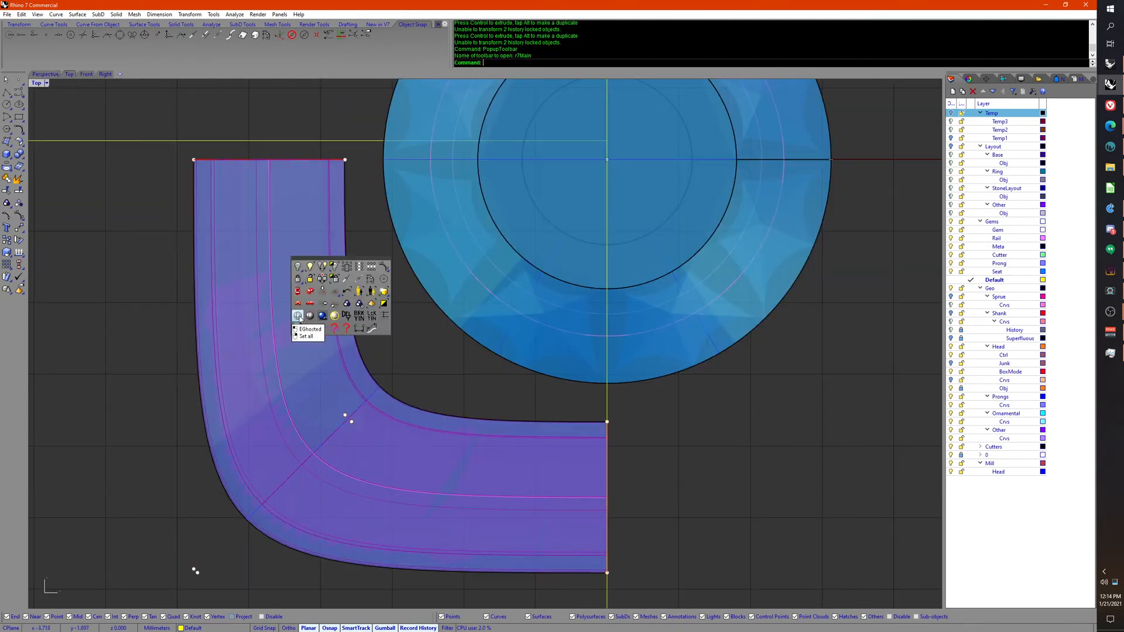
{"action": "right_click_drag", "start_coordinate": [127, 319], "coordinate": [202, 284]}
{"action": "scroll", "coordinate": [205, 295], "scroll_direction": "down", "scroll_amount": 2}
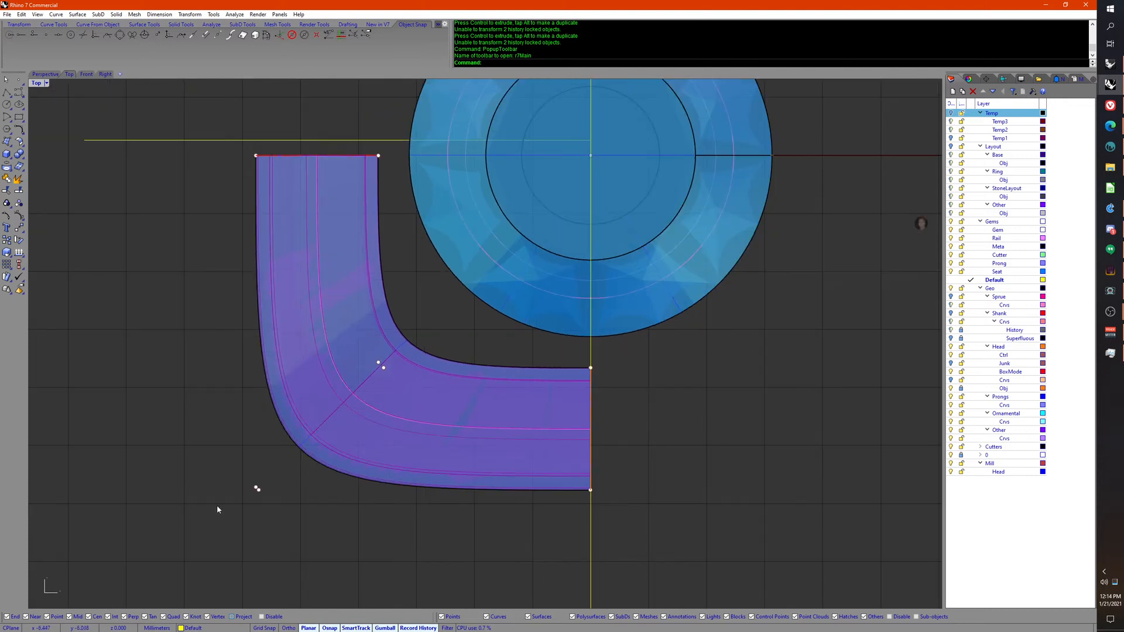
{"action": "left_click", "coordinate": [256, 488]}
{"action": "left_click", "coordinate": [287, 493]}
{"action": "left_click_drag", "start_coordinate": [256, 447], "coordinate": [255, 408]}
{"action": "left_click", "coordinate": [378, 362]}
{"action": "left_click_drag", "start_coordinate": [378, 328], "coordinate": [378, 292]}
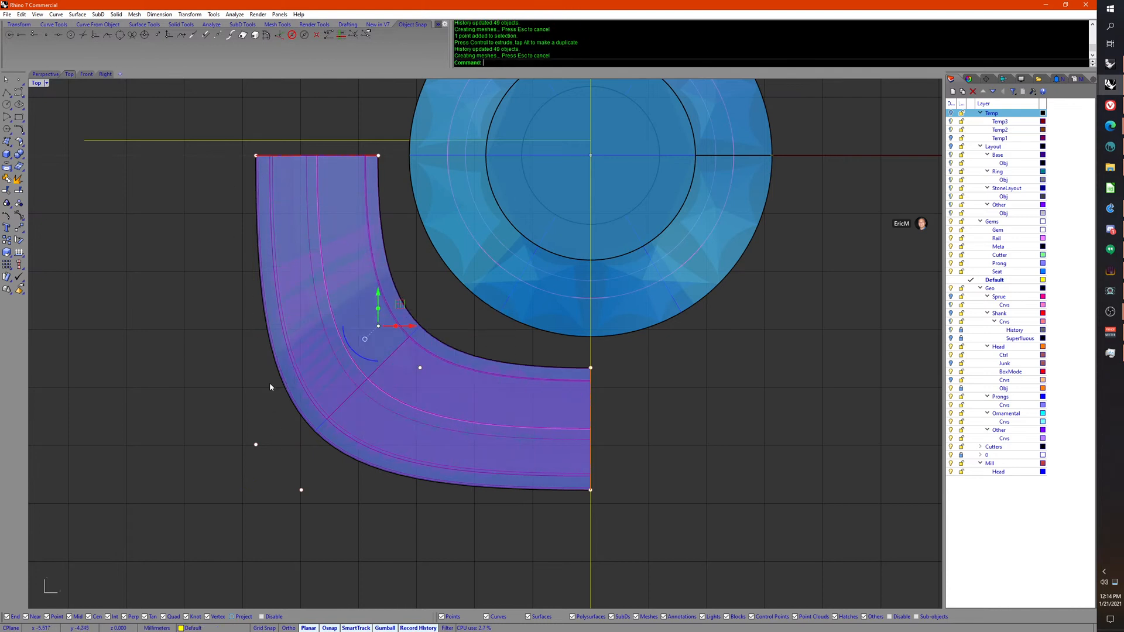
Step: Select the outer corner control points along the head section's side and examine the section around the gem in the Perspective view
{"action": "left_click_drag", "start_coordinate": [223, 114], "coordinate": [281, 469]}
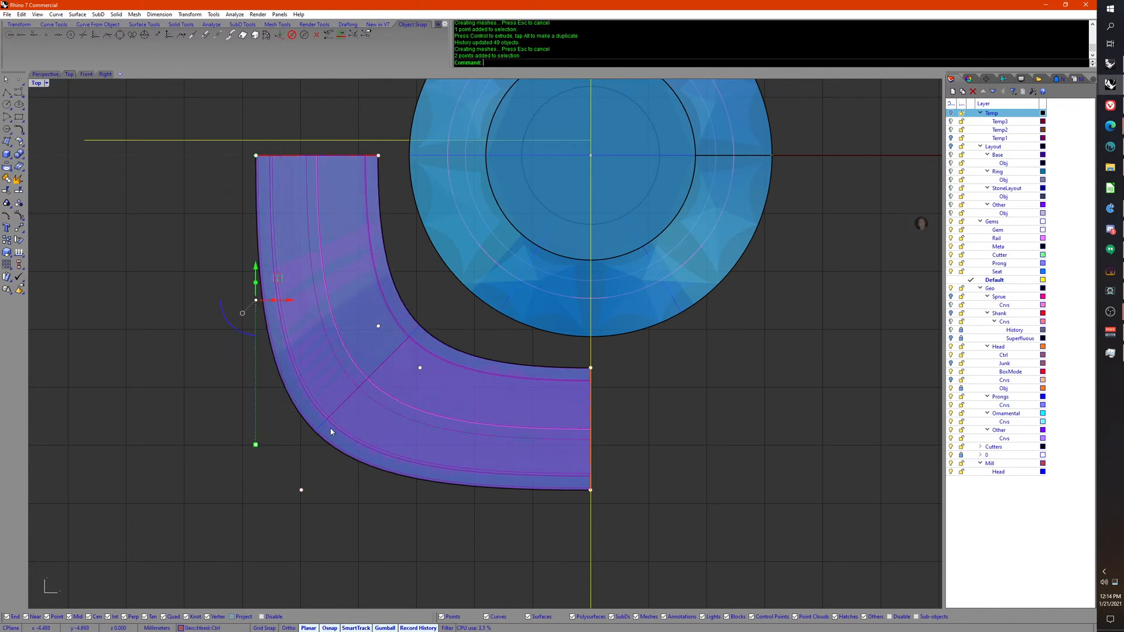
{"action": "right_click_drag", "start_coordinate": [344, 404], "coordinate": [315, 432]}
{"action": "right_click_drag", "start_coordinate": [344, 518], "coordinate": [328, 497]}
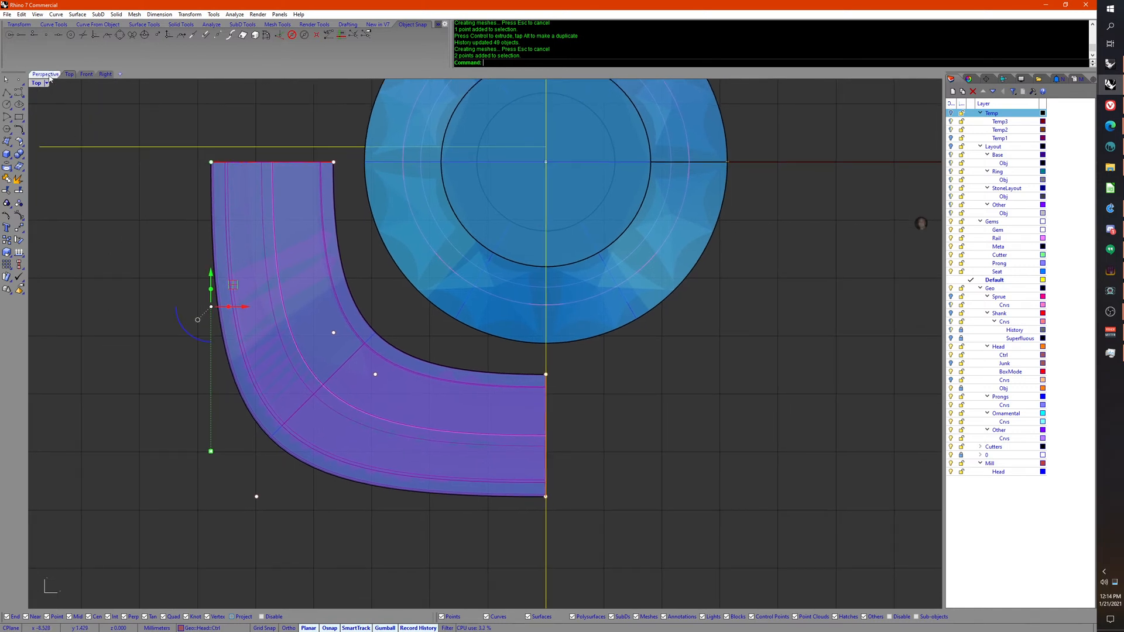
{"action": "right_click_drag", "start_coordinate": [209, 249], "coordinate": [237, 267]}
{"action": "left_click", "coordinate": [46, 74]}
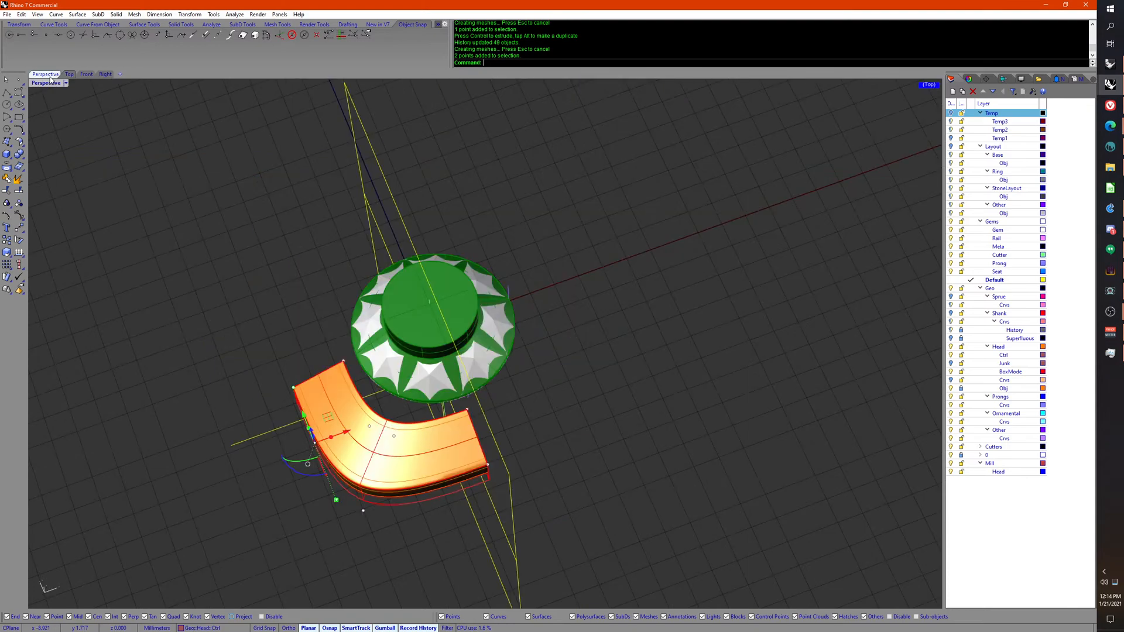
{"action": "right_click_drag", "start_coordinate": [504, 293], "coordinate": [467, 158]}
{"action": "right_click_drag", "start_coordinate": [380, 509], "coordinate": [276, 504]}
{"action": "scroll", "coordinate": [324, 511], "scroll_direction": "up", "scroll_amount": 6}
{"action": "scroll", "coordinate": [317, 508], "scroll_direction": "down", "scroll_amount": 1}
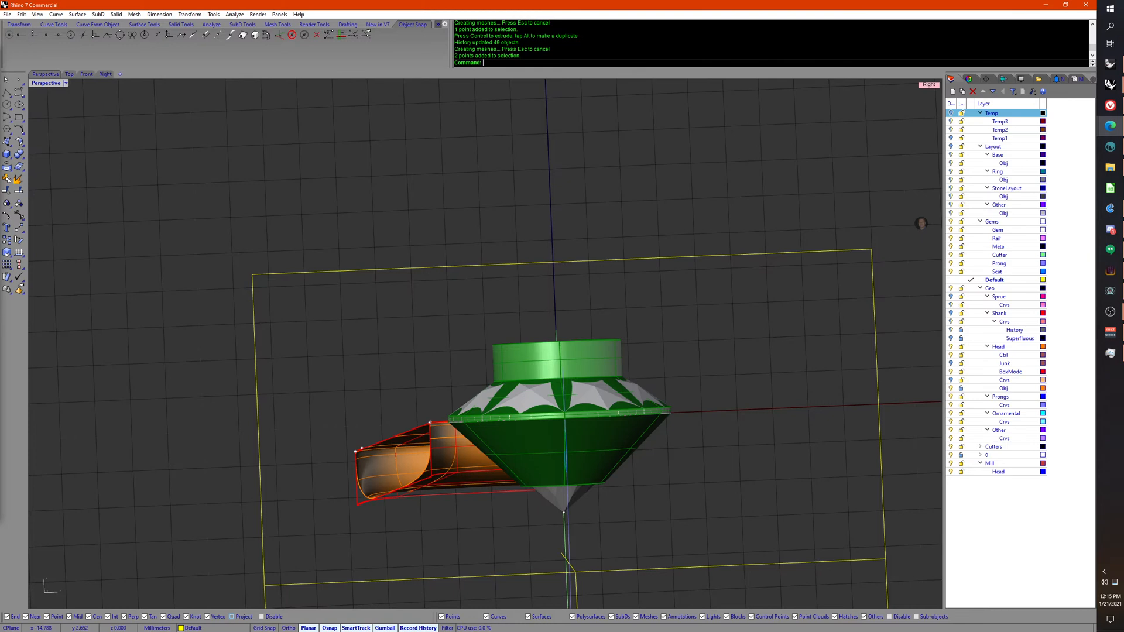
Step: Clear the selection of the box-mode polysurface and unlock the Head group's Obj layer
{"action": "right_click_drag", "start_coordinate": [296, 380], "coordinate": [377, 462]}
{"action": "left_click", "coordinate": [399, 461]}
{"action": "key", "text": "Escape"}
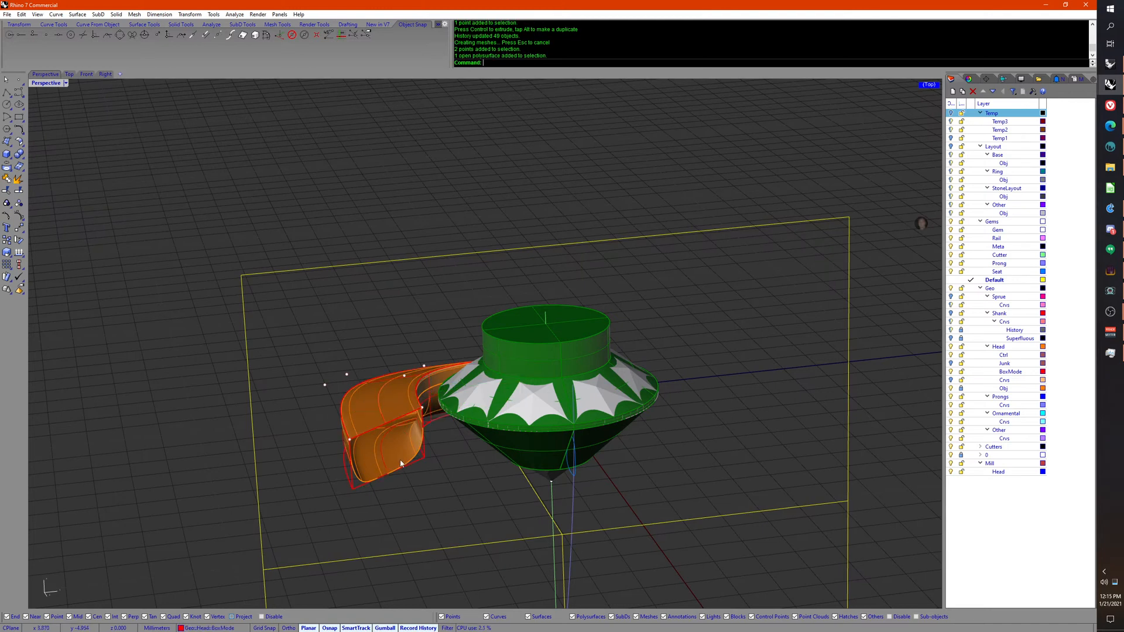
{"action": "left_click", "coordinate": [951, 388]}
{"action": "left_click", "coordinate": [951, 389]}
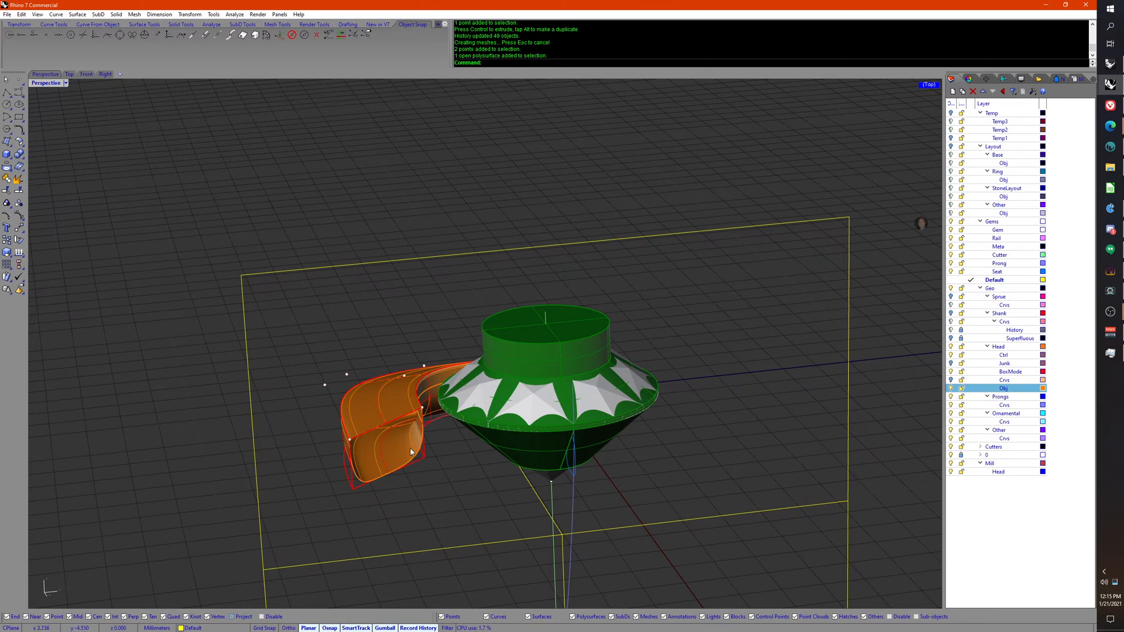
Step: Mirror the swept head surface into all four quadrants around the gem as a group, and lock the Head Obj layer again
{"action": "left_click", "coordinate": [410, 452]}
{"action": "right_click_drag", "start_coordinate": [410, 451], "coordinate": [479, 536]}
{"action": "middle_click", "coordinate": [478, 536]}
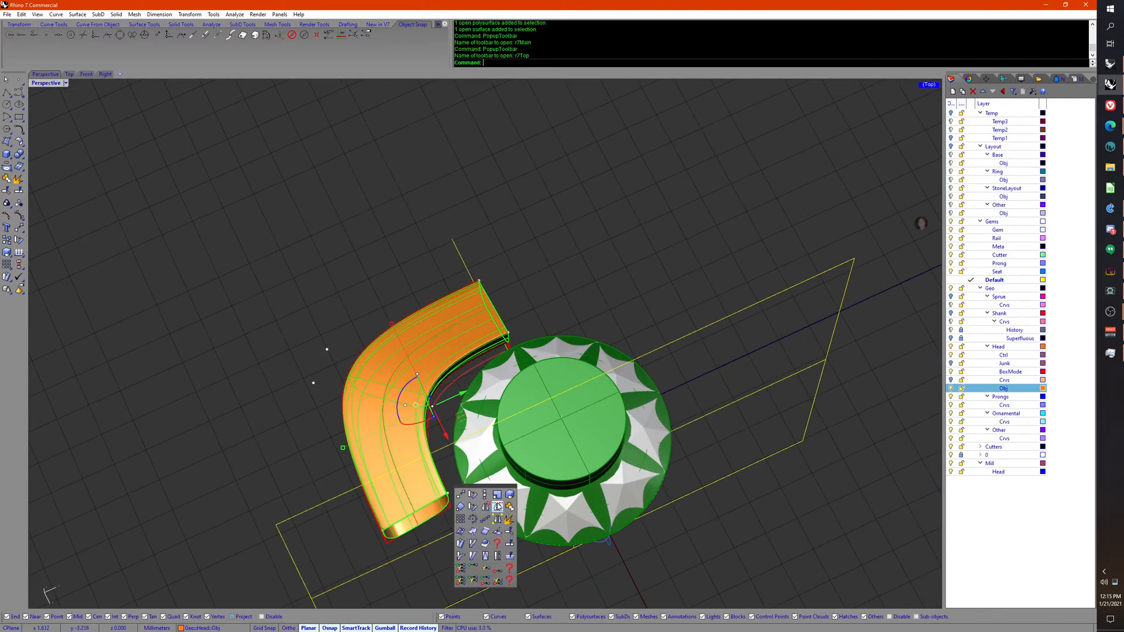
{"action": "left_click", "coordinate": [482, 507]}
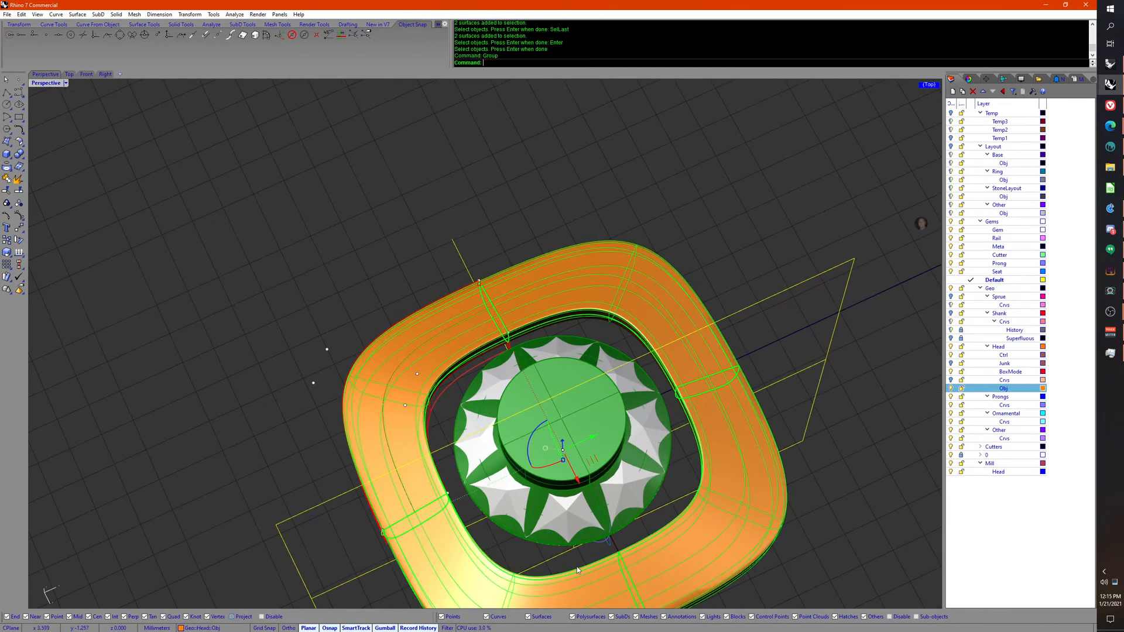
{"action": "right_click_drag", "start_coordinate": [576, 571], "coordinate": [727, 561]}
{"action": "left_click", "coordinate": [828, 530]}
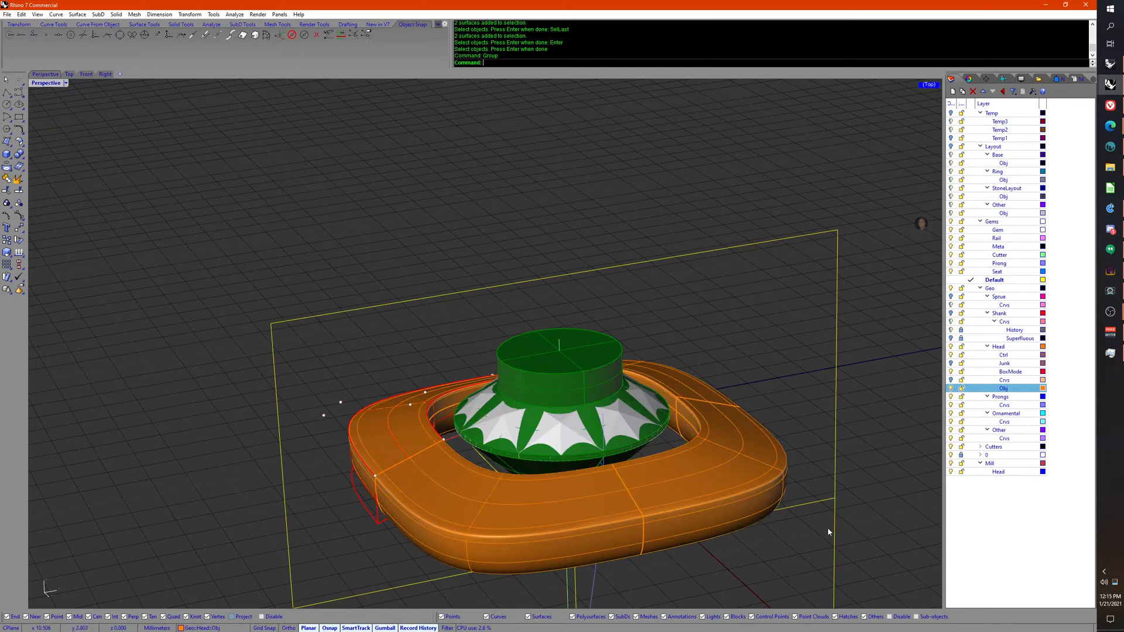
{"action": "left_click", "coordinate": [950, 388]}
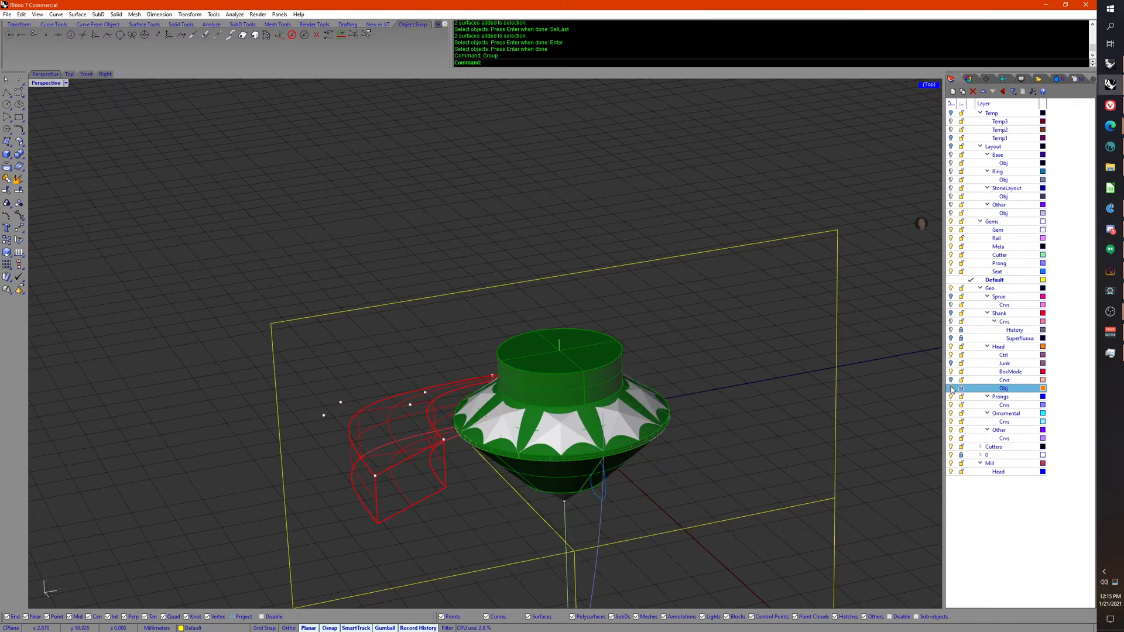
{"action": "left_click", "coordinate": [951, 389]}
Step: Move the paired outer and inner side control points toward the horizontal axis to turn the squared head into a round one
{"action": "right_click_drag", "start_coordinate": [697, 493], "coordinate": [298, 488]}
{"action": "left_click", "coordinate": [292, 402]}
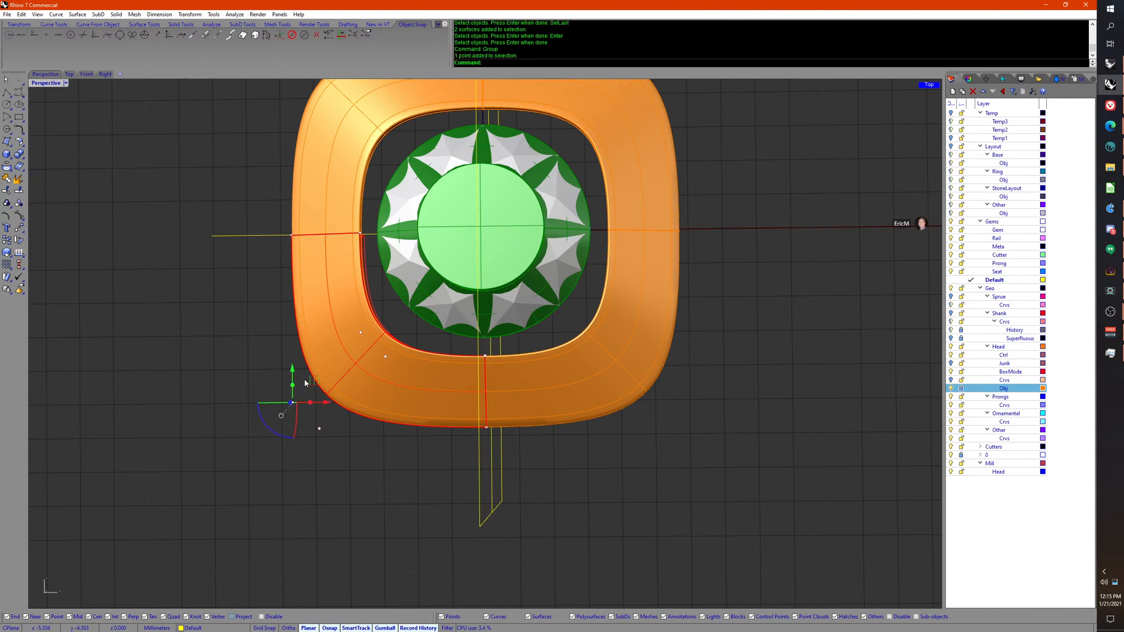
{"action": "left_click", "coordinate": [360, 333], "text": "shift"}
{"action": "left_click_drag", "start_coordinate": [326, 335], "coordinate": [326, 283]}
{"action": "mouse_move", "coordinate": [327, 352]}
{"action": "left_mouse_down"}
{"action": "mouse_move", "coordinate": [326, 334]}
{"action": "mouse_move", "coordinate": [327, 347]}
{"action": "left_mouse_up"}
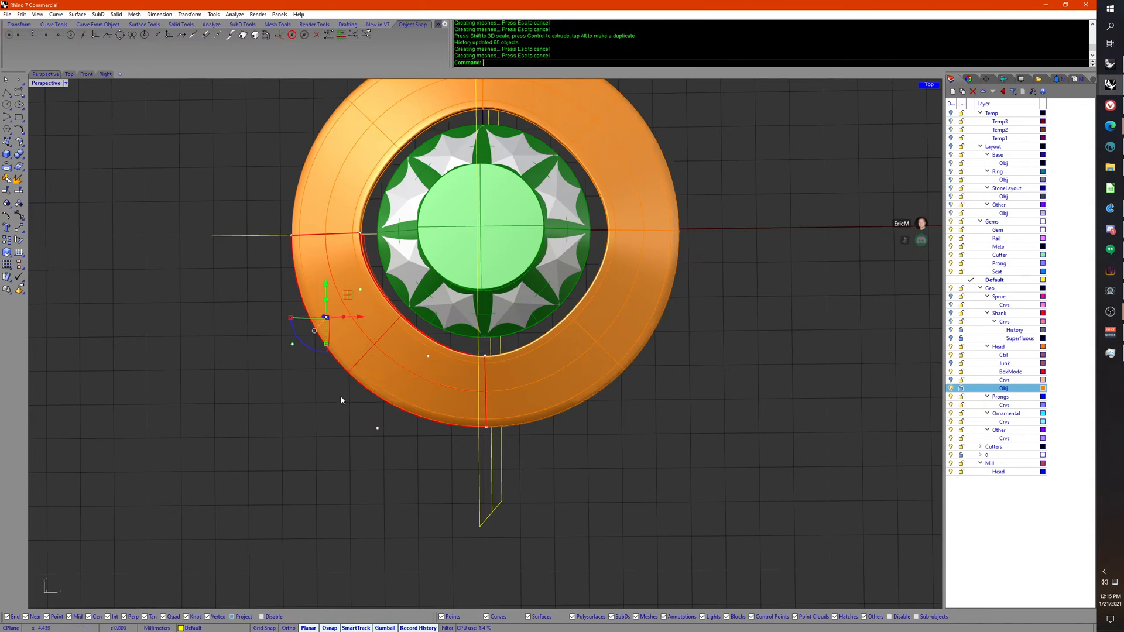
Step: Examine the rounded head's outer wall and underside against the box-mode outline from low side angles
{"action": "right_click_drag", "start_coordinate": [342, 399], "coordinate": [348, 429]}
{"action": "left_click", "coordinate": [342, 441]}
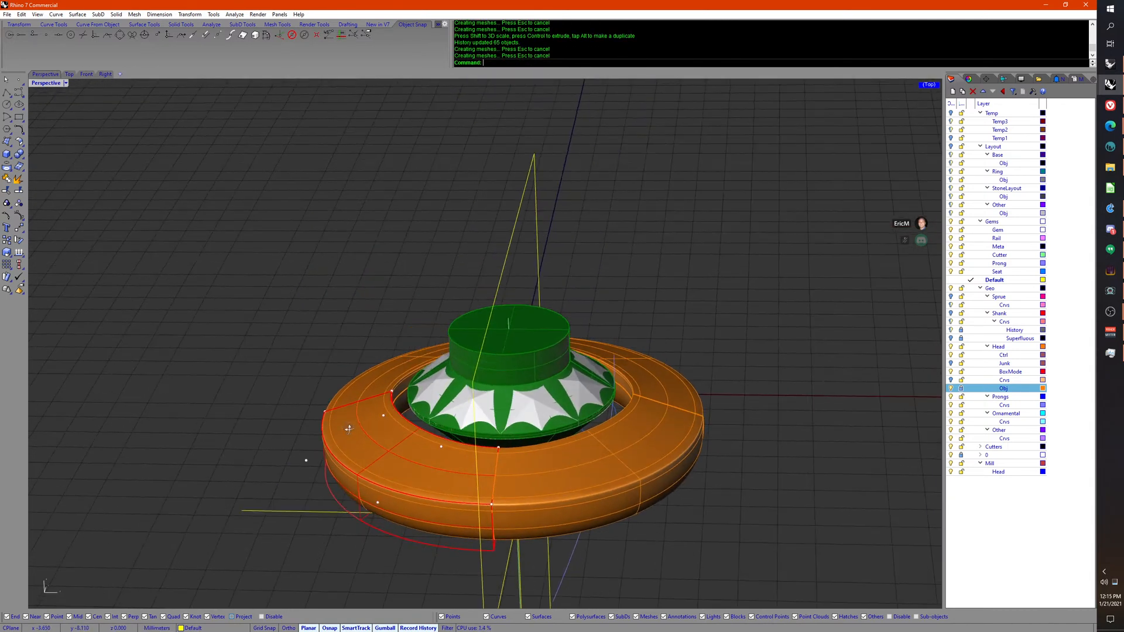
{"action": "scroll", "coordinate": [359, 475], "scroll_direction": "down", "scroll_amount": 2}
{"action": "right_click_drag", "start_coordinate": [401, 550], "coordinate": [417, 448], "text": "shift"}
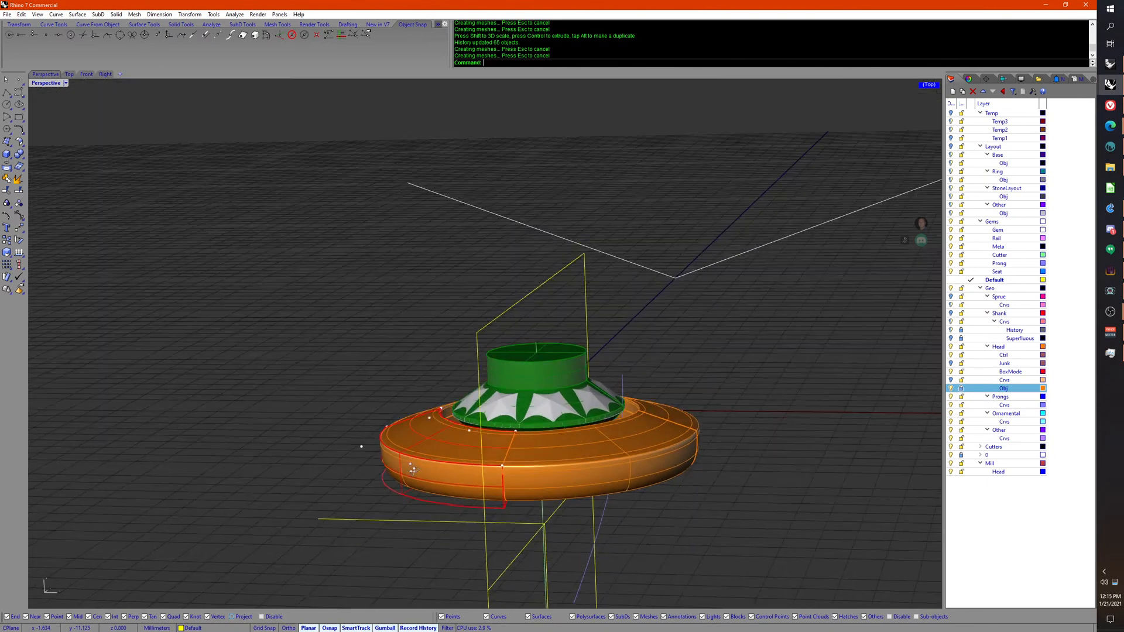
{"action": "scroll", "coordinate": [418, 493], "scroll_direction": "up", "scroll_amount": 9}
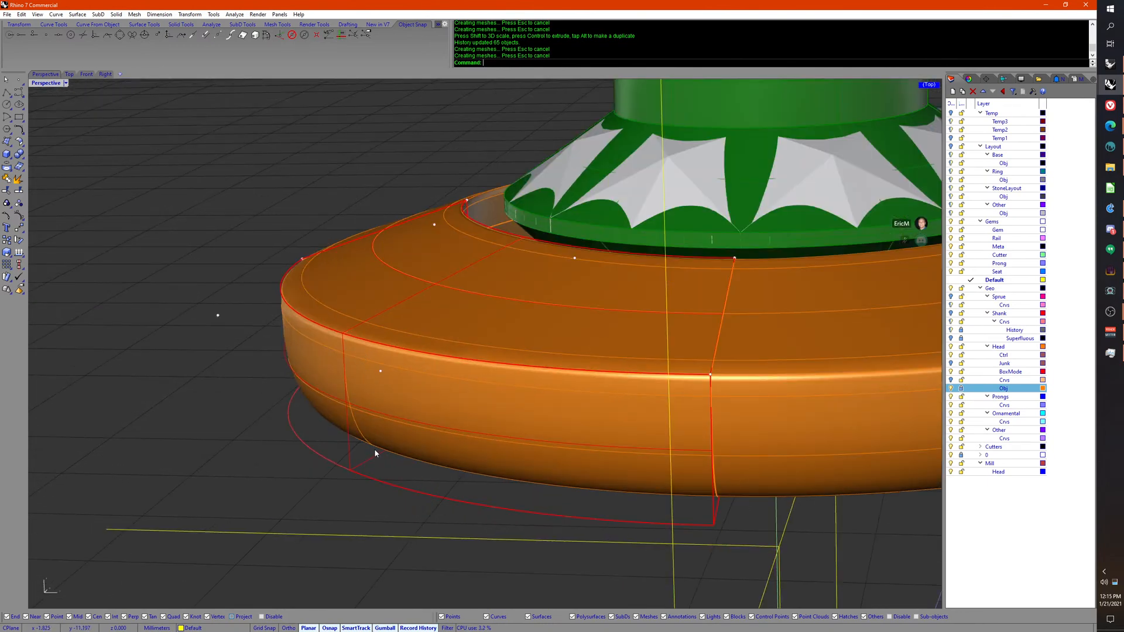
{"action": "right_click_drag", "start_coordinate": [376, 451], "coordinate": [418, 417]}
{"action": "scroll", "coordinate": [429, 451], "scroll_direction": "down", "scroll_amount": 5}
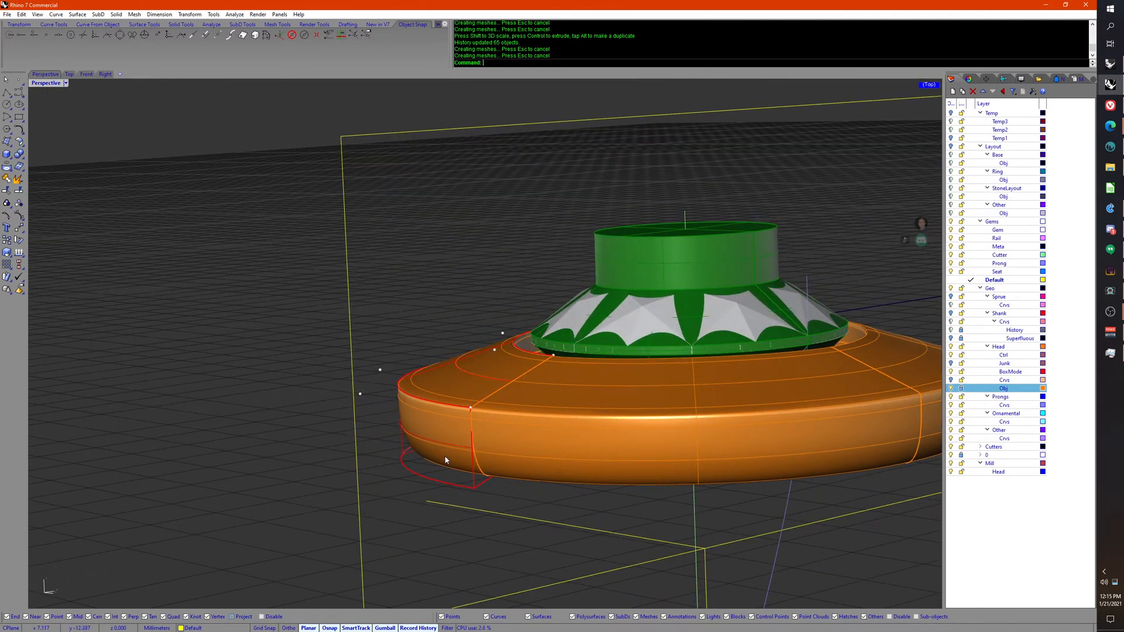
Step: Move the head's side control points inward toward the gem, and shift the inner corner point slightly away from the horizontal axis
{"action": "right_click_drag", "start_coordinate": [445, 458], "coordinate": [498, 537]}
{"action": "left_click_drag", "start_coordinate": [222, 306], "coordinate": [329, 438]}
{"action": "left_click_drag", "start_coordinate": [329, 367], "coordinate": [337, 364]}
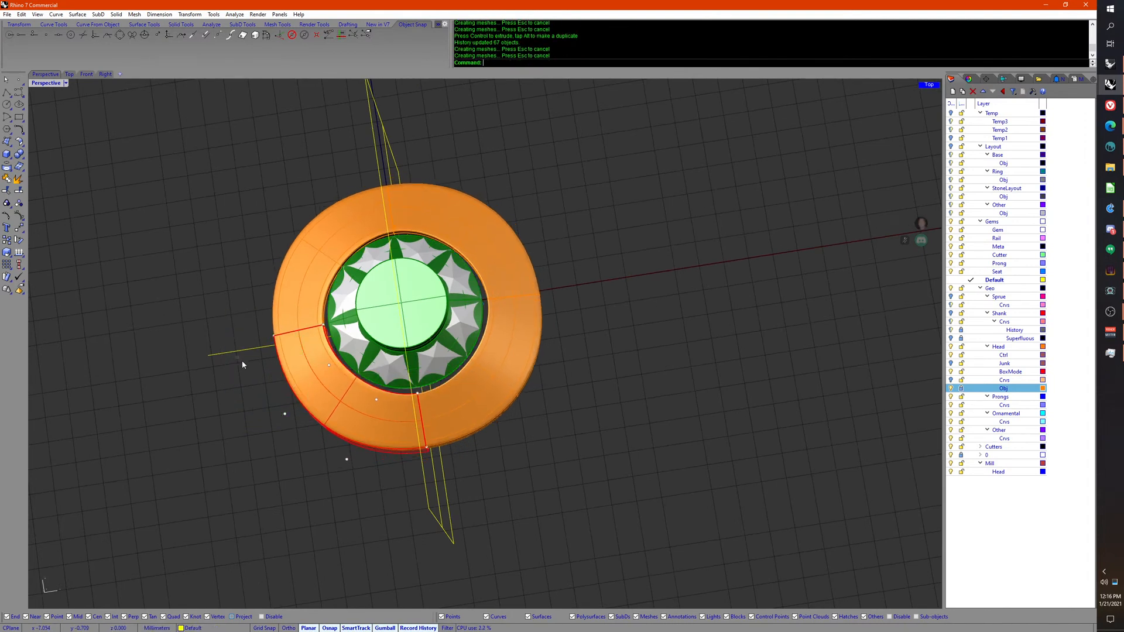
{"action": "left_click_drag", "start_coordinate": [236, 355], "coordinate": [335, 390]}
{"action": "left_click_drag", "start_coordinate": [324, 335], "coordinate": [326, 344]}
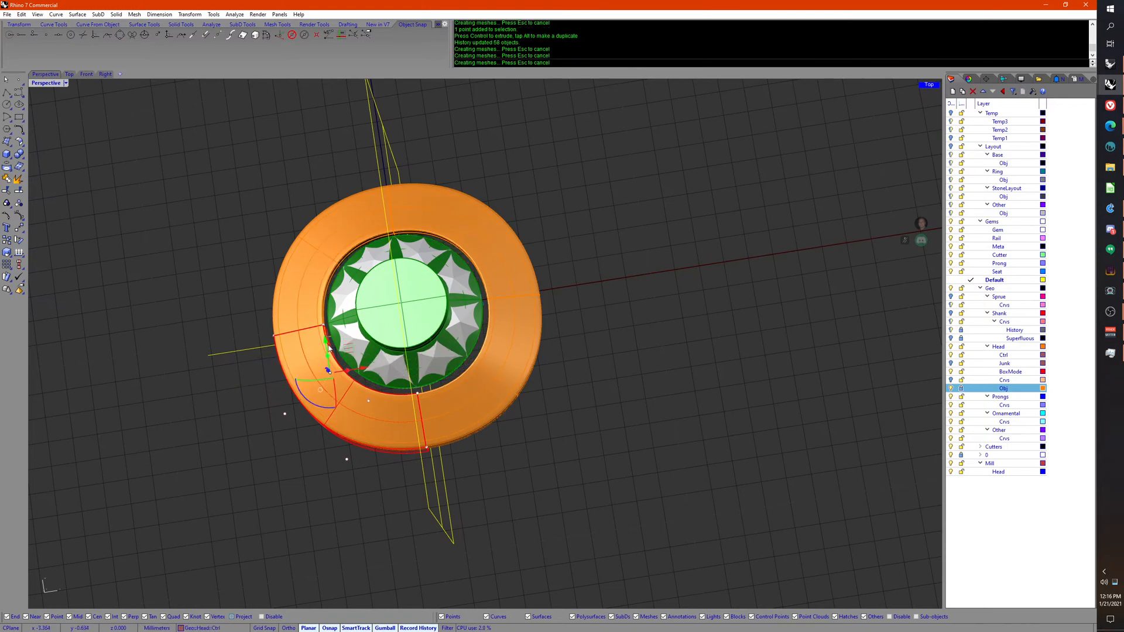
Step: Examine the tightened round head around the gem from above, up close and from the side
{"action": "left_click", "coordinate": [296, 469]}
{"action": "right_click_drag", "start_coordinate": [296, 469], "coordinate": [359, 468]}
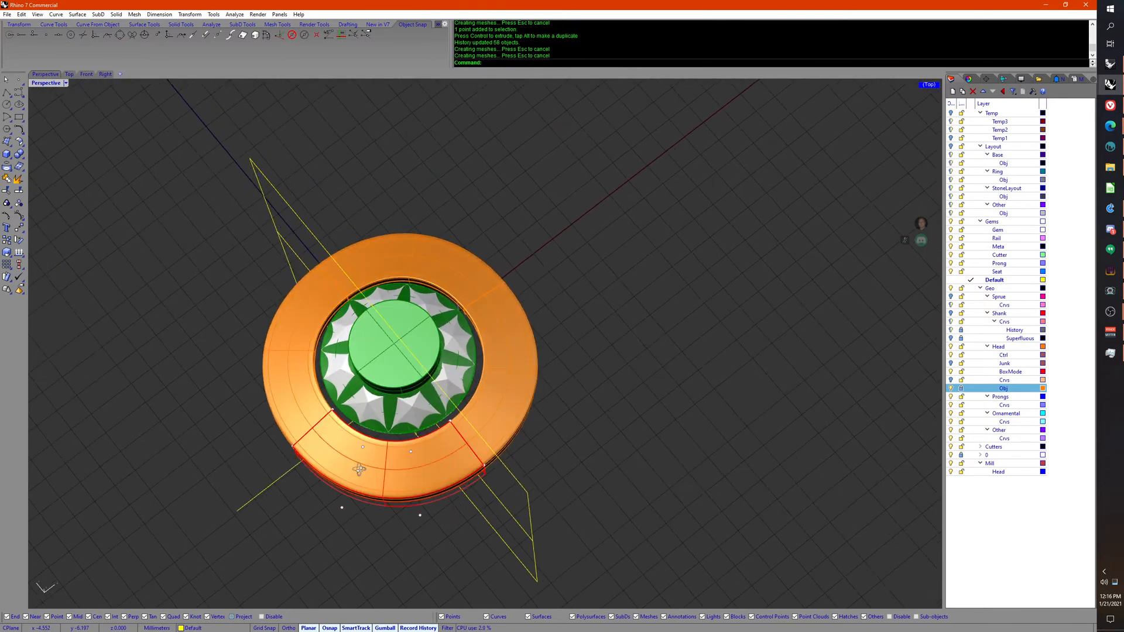
{"action": "scroll", "coordinate": [365, 515], "scroll_direction": "up", "scroll_amount": 7}
{"action": "right_click_drag", "start_coordinate": [365, 515], "coordinate": [337, 449]}
{"action": "scroll", "coordinate": [357, 476], "scroll_direction": "down", "scroll_amount": 4}
{"action": "right_click_drag", "start_coordinate": [425, 305], "coordinate": [326, 388]}
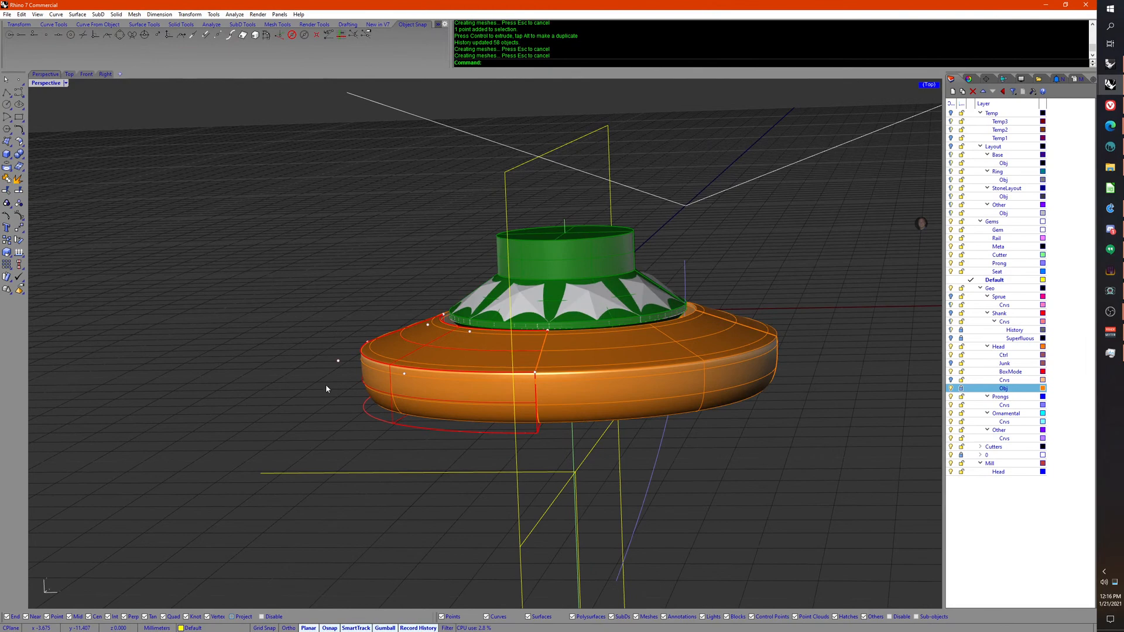
{"action": "left_click", "coordinate": [402, 429]}
{"action": "left_click", "coordinate": [379, 430]}
{"action": "right_click_drag", "start_coordinate": [375, 440], "coordinate": [445, 454]}
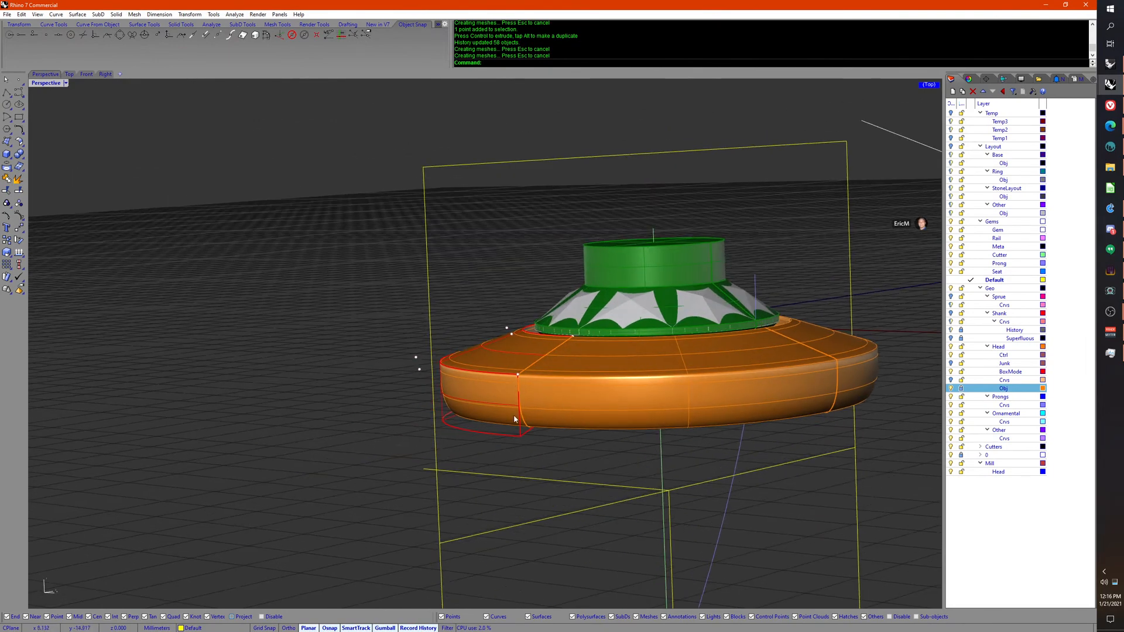
Step: Shift the paired side control points toward the horizontal axis, and move all four side points slightly inward toward the gem
{"action": "right_click_drag", "start_coordinate": [516, 440], "coordinate": [294, 507]}
{"action": "left_click_drag", "start_coordinate": [207, 484], "coordinate": [233, 397]}
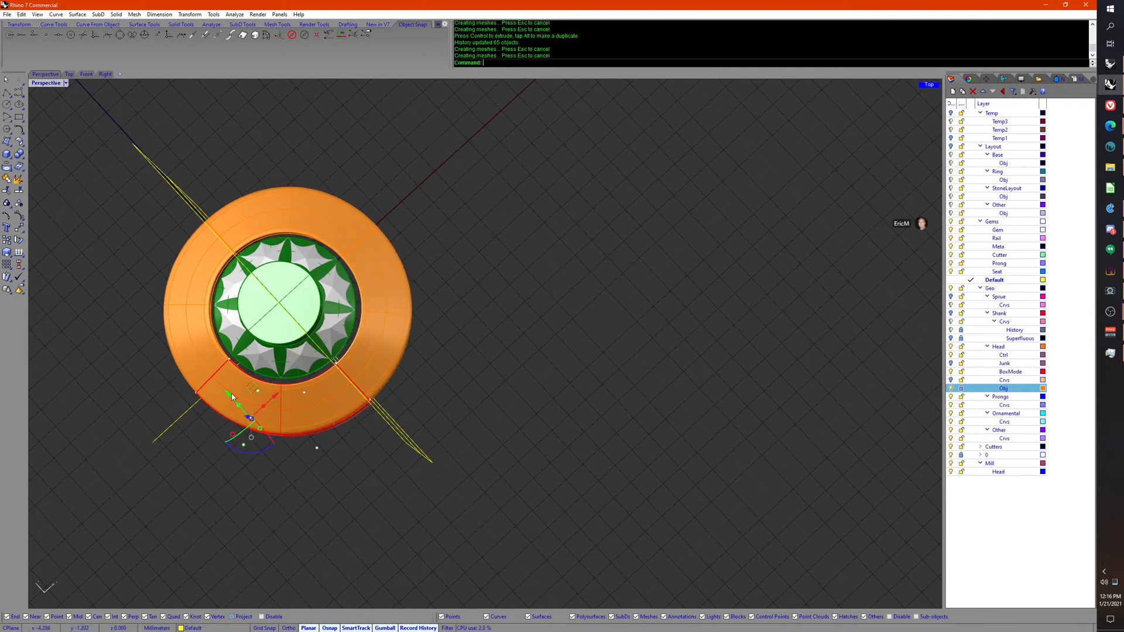
{"action": "left_click", "coordinate": [324, 473]}
{"action": "left_click_drag", "start_coordinate": [138, 349], "coordinate": [267, 490]}
{"action": "left_click_drag", "start_coordinate": [260, 384], "coordinate": [264, 381]}
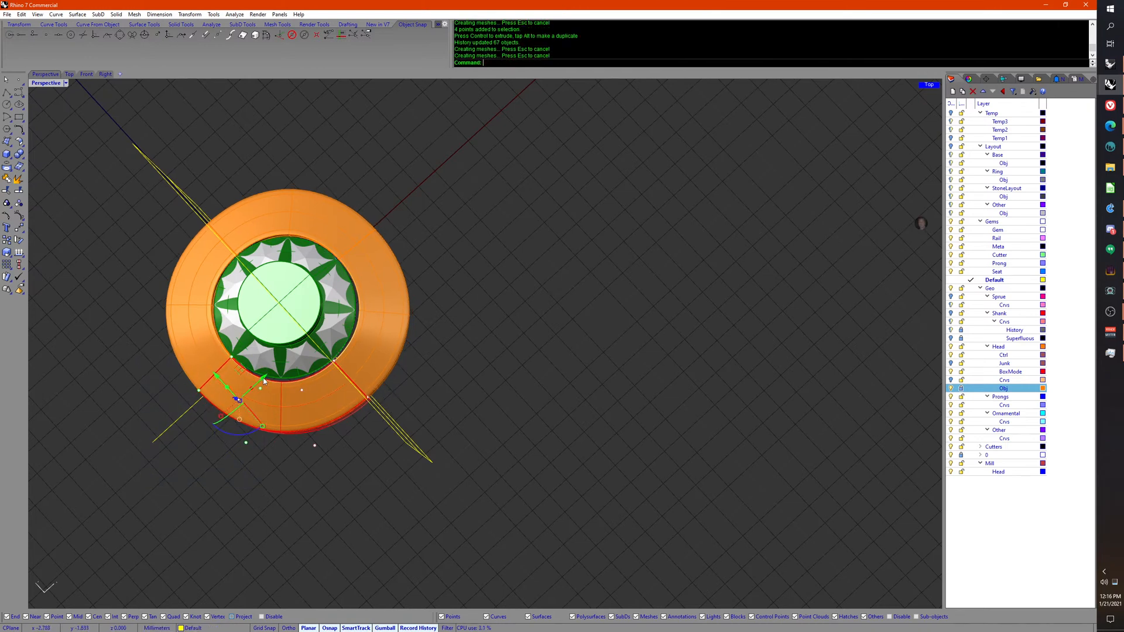
Step: In the Top view, move the paired outer and inner side control points slightly up toward the horizontal axis
{"action": "left_click", "coordinate": [69, 74]}
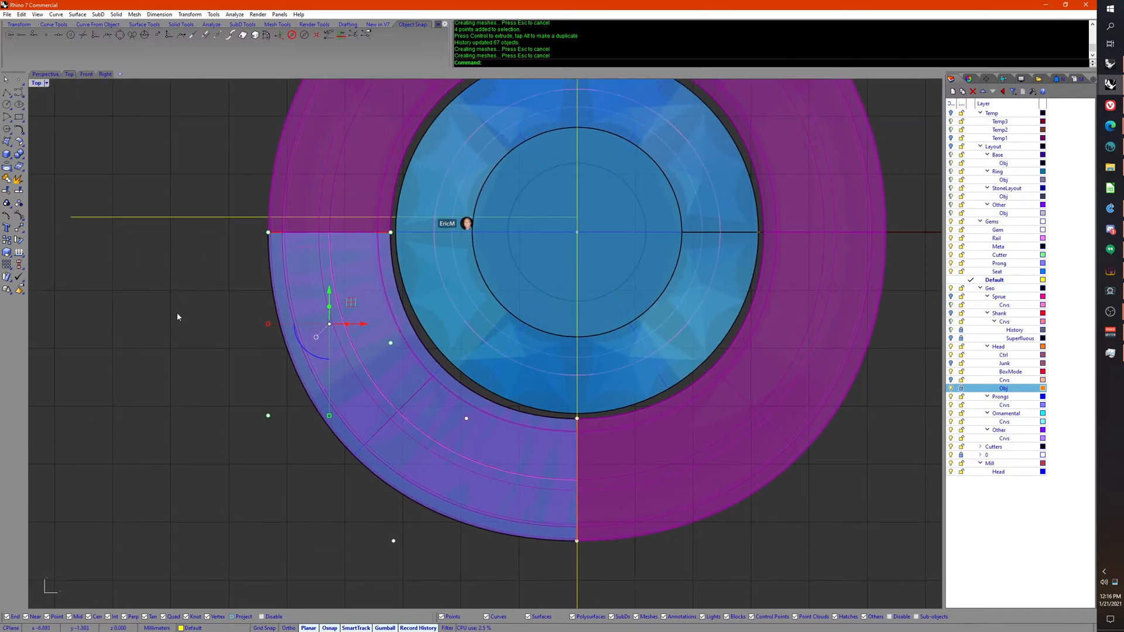
{"action": "left_click_drag", "start_coordinate": [177, 317], "coordinate": [352, 453]}
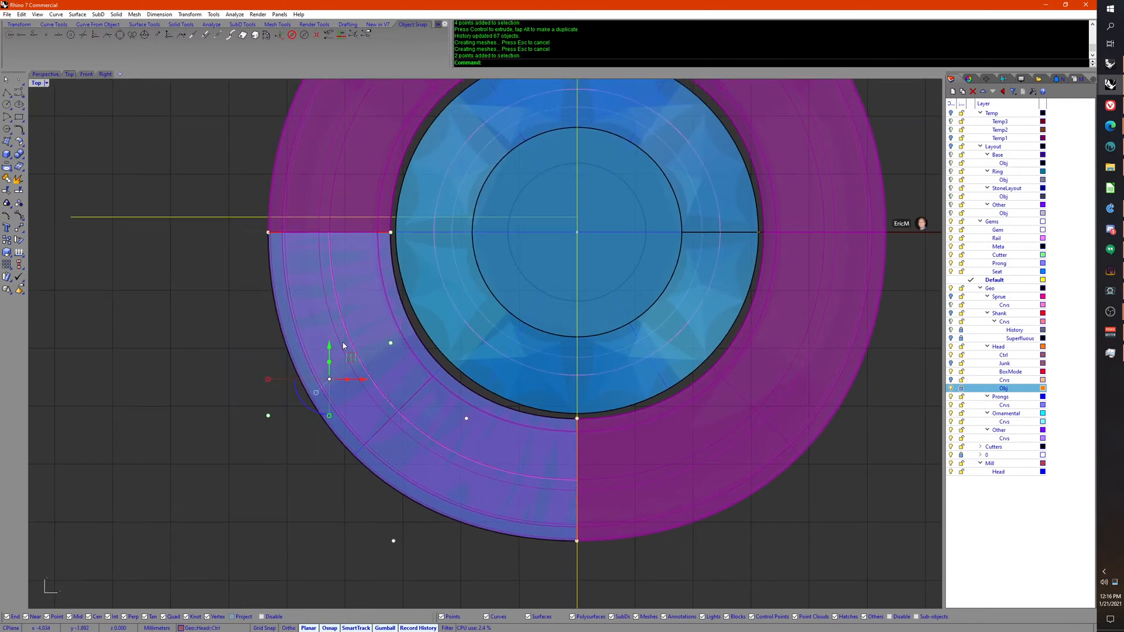
{"action": "left_click_drag", "start_coordinate": [330, 347], "coordinate": [330, 341]}
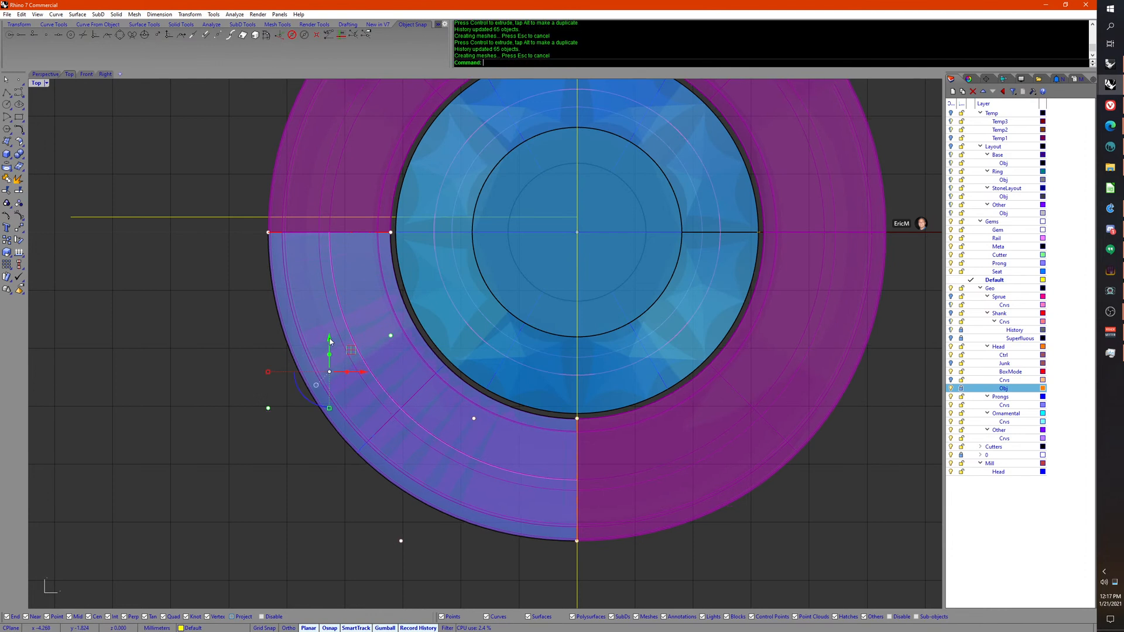
{"action": "key", "text": "Escape"}
Step: Move only the outer side control point slightly down, away from the horizontal axis, to even out the outer curve
{"action": "right_click_drag", "start_coordinate": [322, 374], "coordinate": [310, 336]}
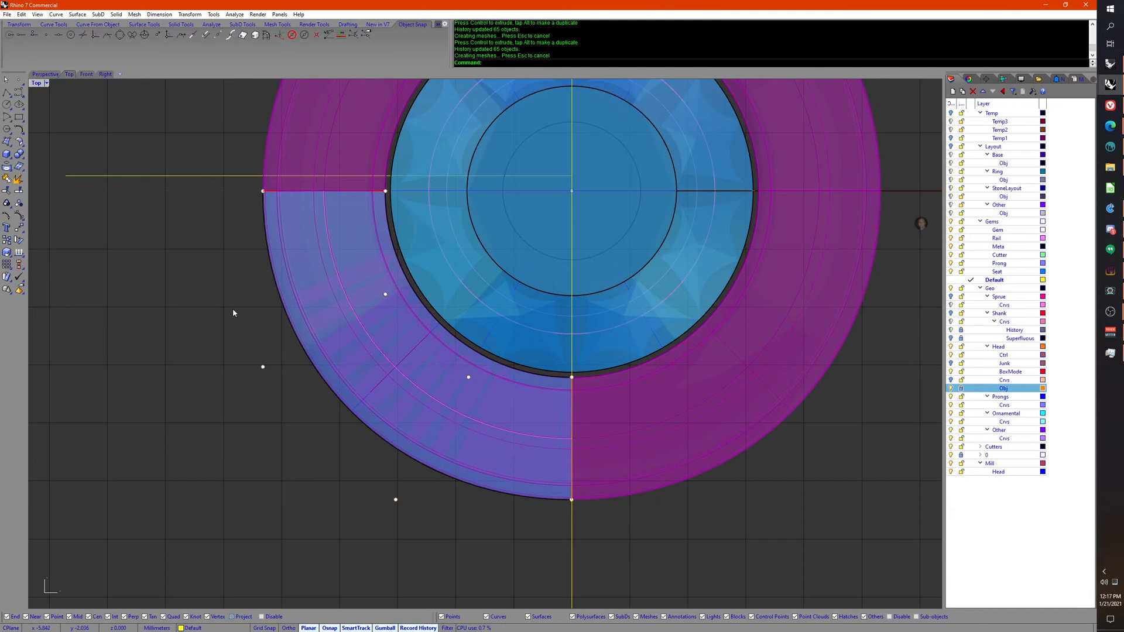
{"action": "left_click_drag", "start_coordinate": [236, 304], "coordinate": [272, 401]}
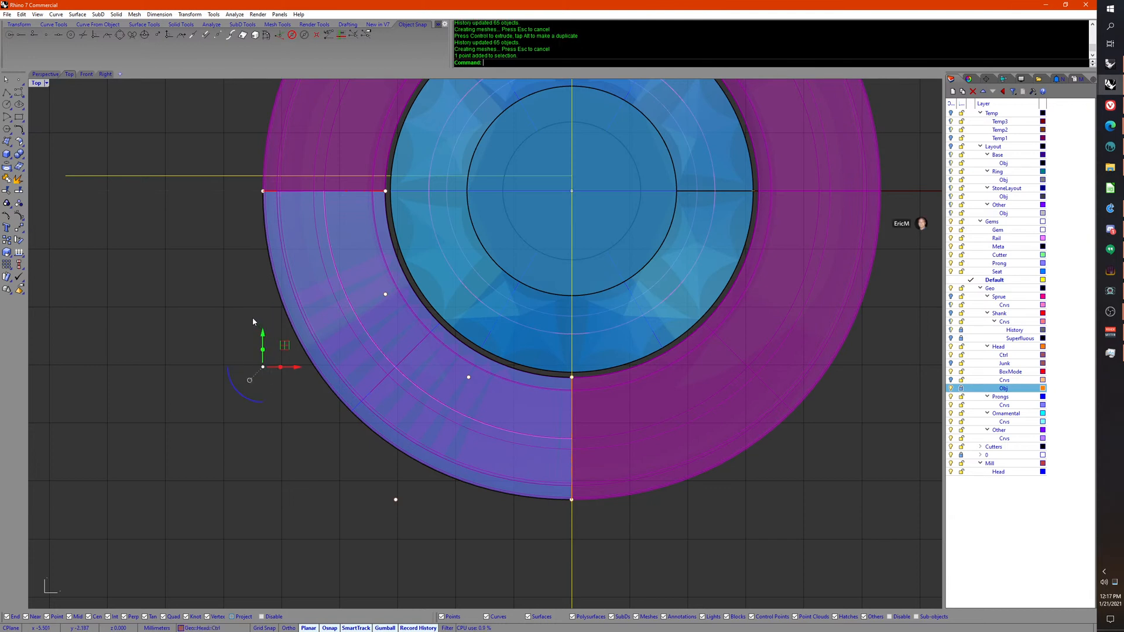
{"action": "left_click_drag", "start_coordinate": [263, 333], "coordinate": [263, 341]}
{"action": "right_click_drag", "start_coordinate": [302, 431], "coordinate": [325, 429]}
{"action": "key", "text": "Escape"}
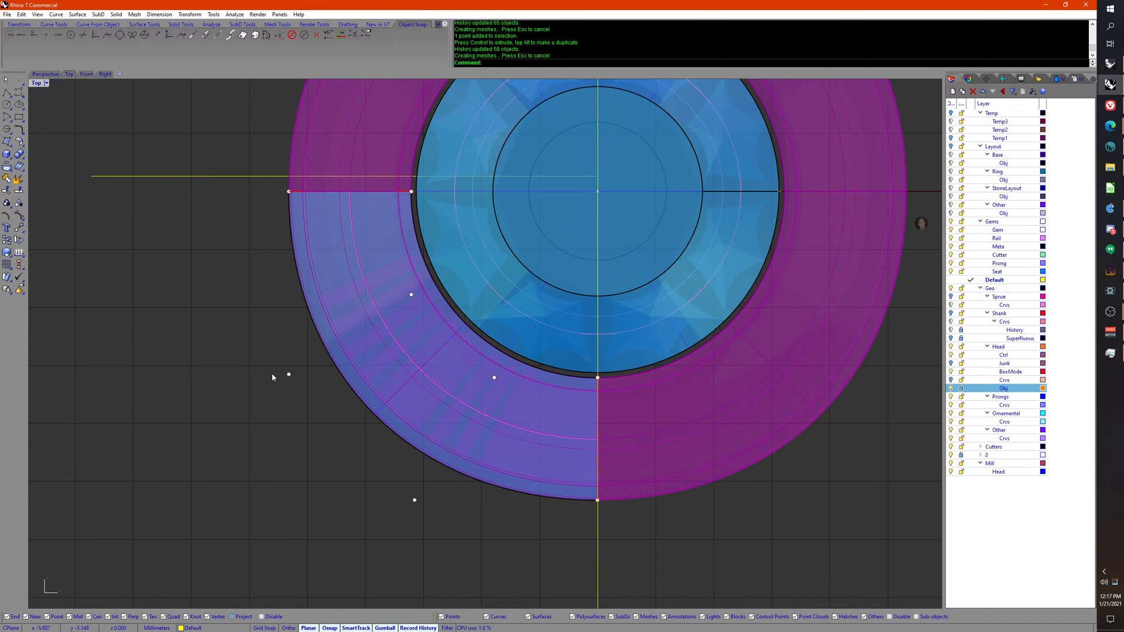
Step: Align the outer side control point in X with the outer curve's end point using SetPt
{"action": "right_click_drag", "start_coordinate": [404, 248], "coordinate": [389, 354]}
{"action": "scroll", "coordinate": [390, 354], "scroll_direction": "down", "scroll_amount": 6}
{"action": "right_click_drag", "start_coordinate": [406, 403], "coordinate": [373, 398]}
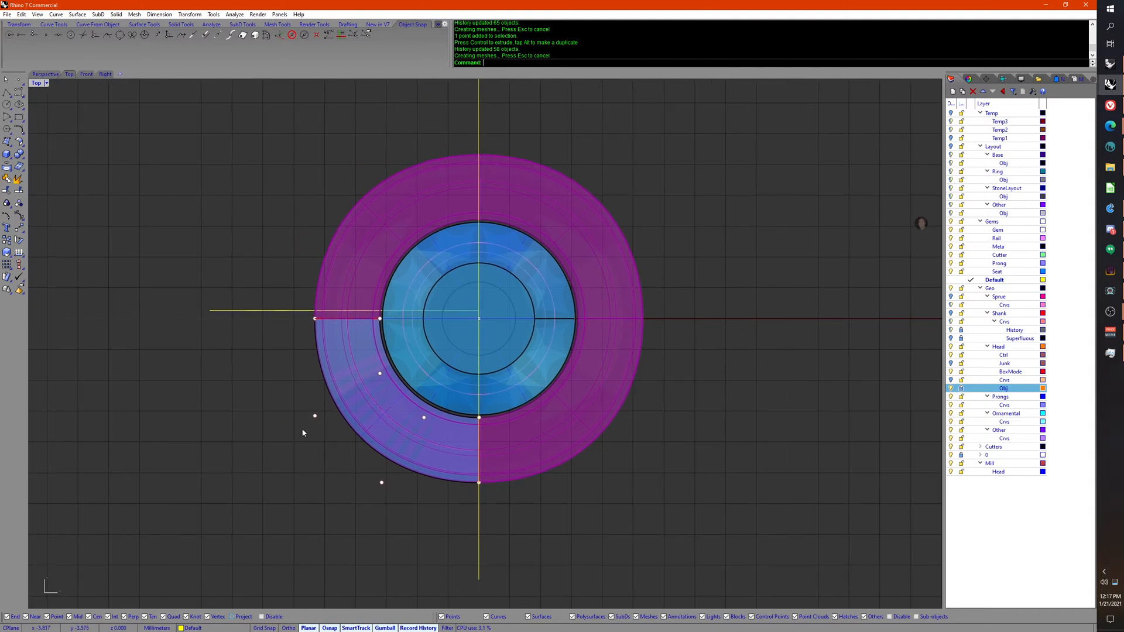
{"action": "left_click", "coordinate": [314, 416]}
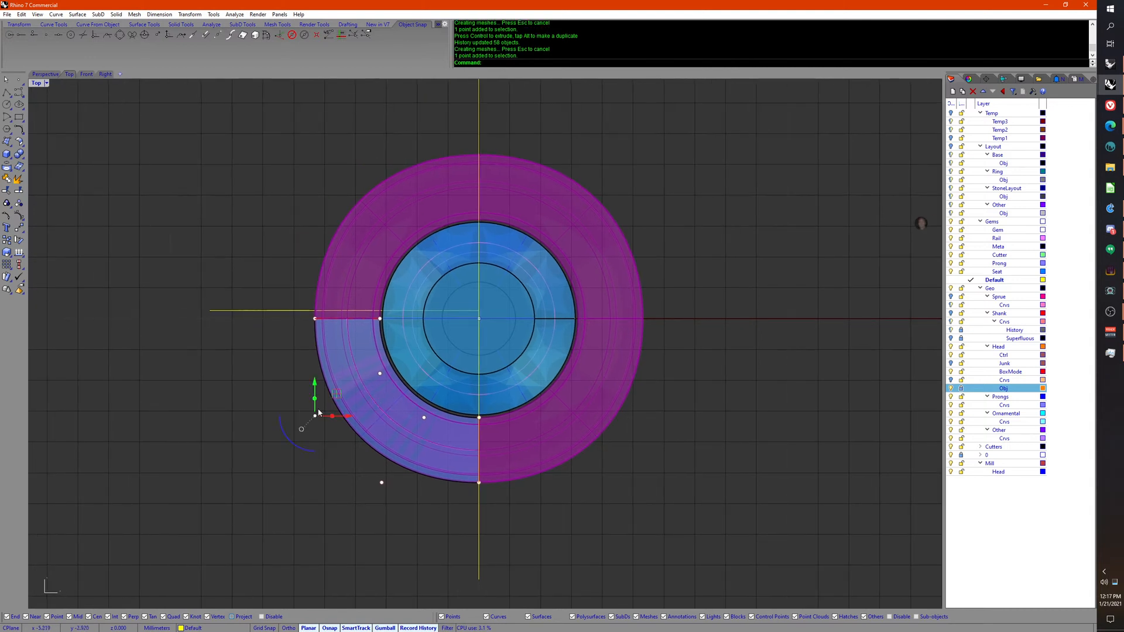
{"action": "middle_click", "coordinate": [325, 466]}
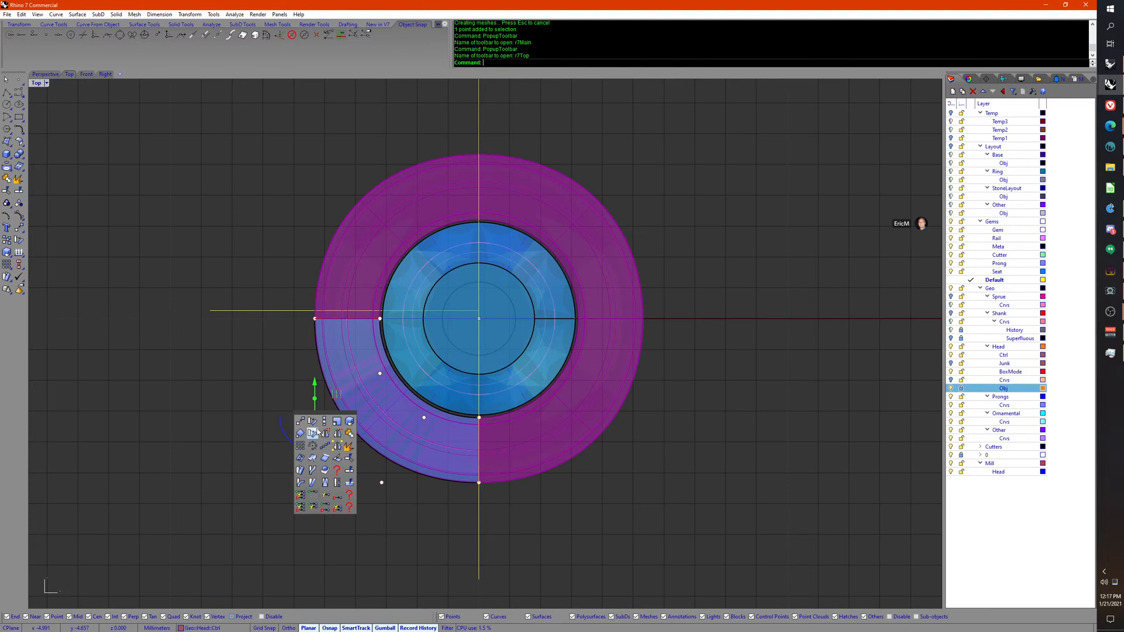
{"action": "left_click", "coordinate": [312, 494]}
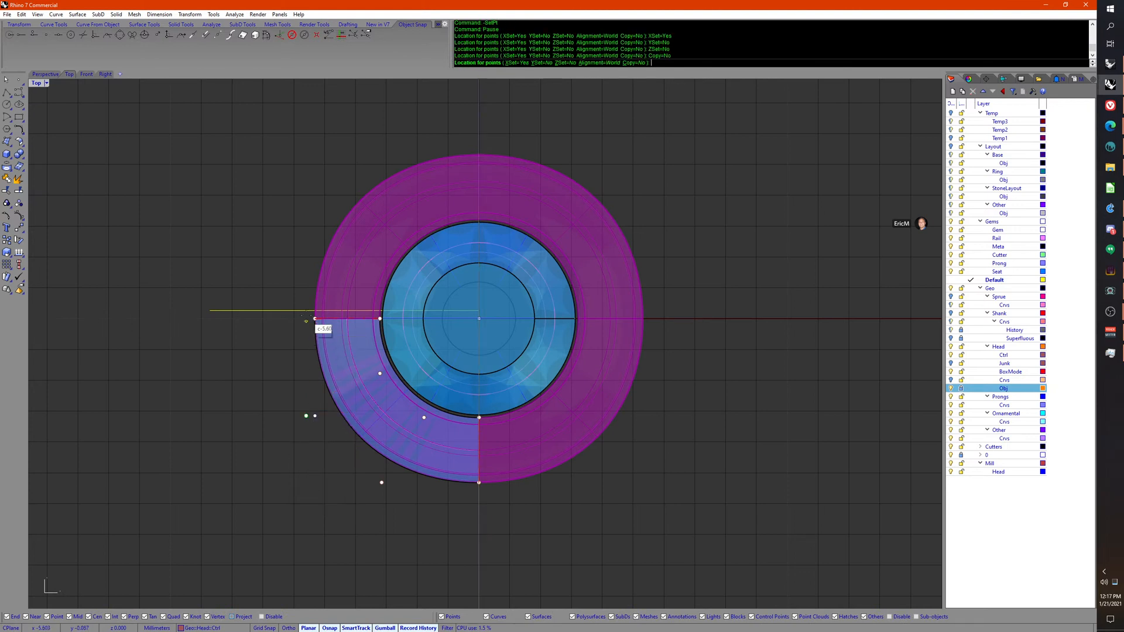
{"action": "left_click", "coordinate": [315, 318]}
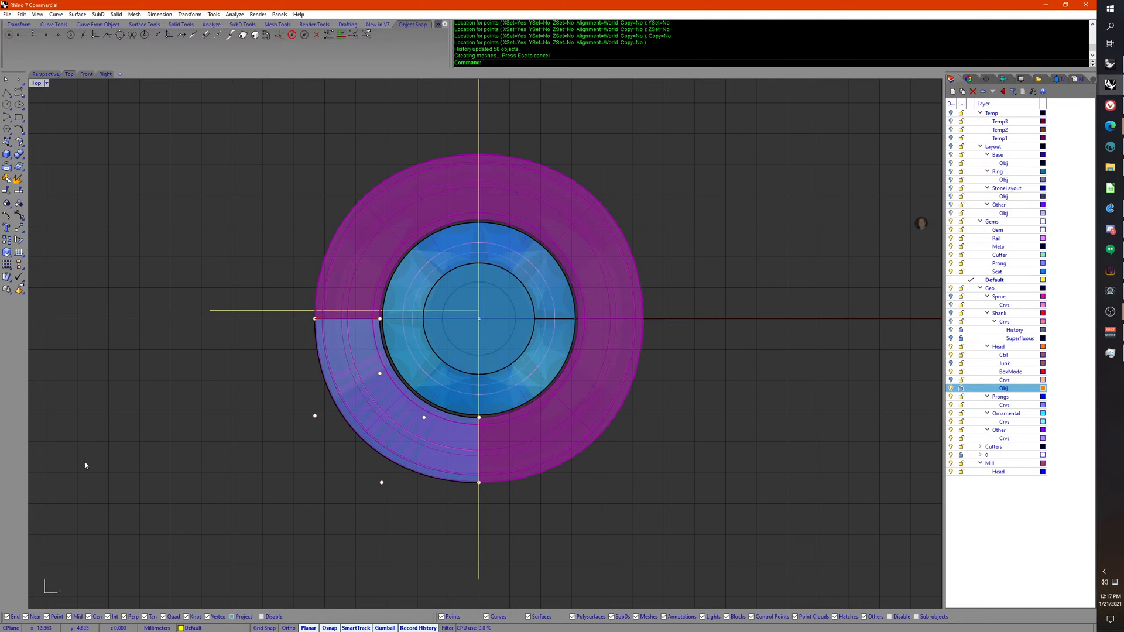
{"action": "right_click_drag", "start_coordinate": [215, 456], "coordinate": [298, 429]}
{"action": "scroll", "coordinate": [297, 429], "scroll_direction": "down", "scroll_amount": 2}
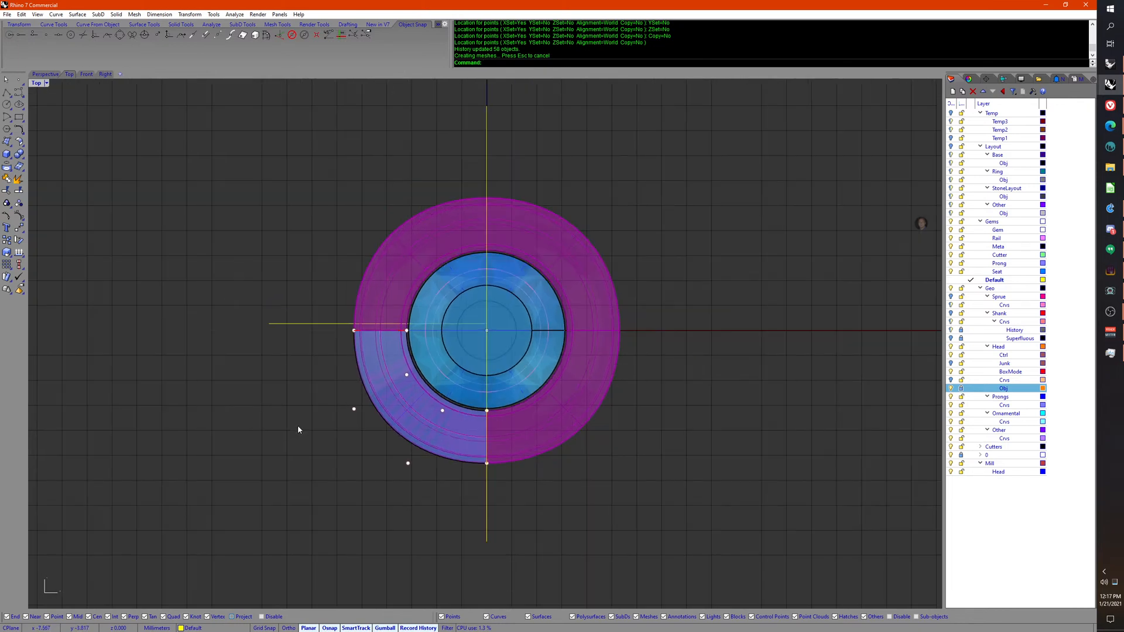
Step: Examine the head's inner and outer control points against its rounded outline in the Top view
{"action": "scroll", "coordinate": [307, 392], "scroll_direction": "up", "scroll_amount": 4}
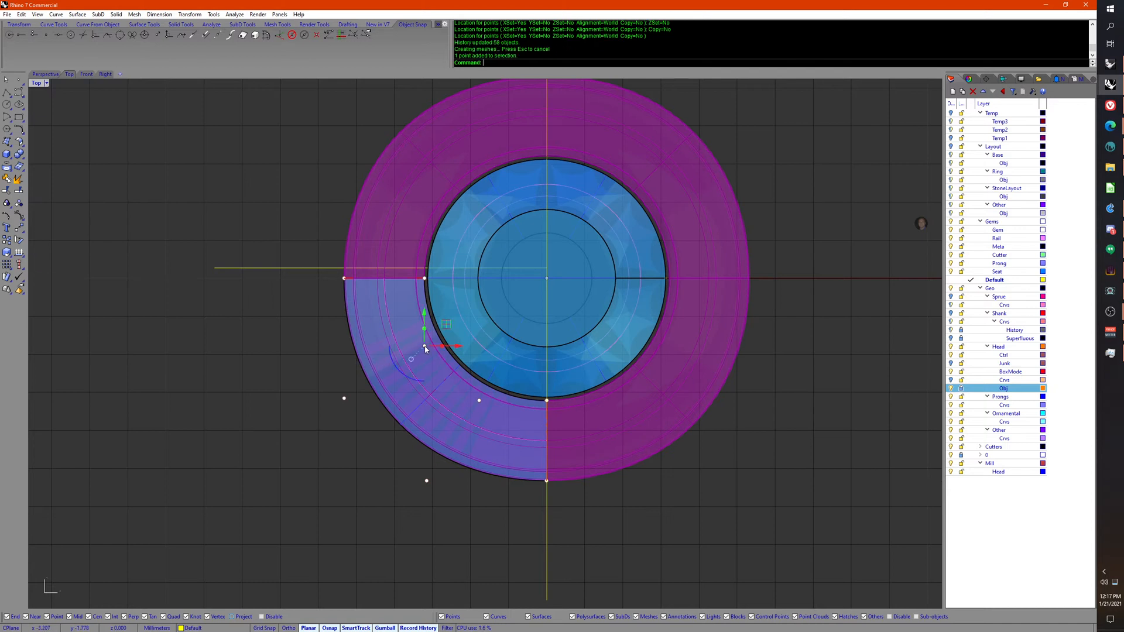
{"action": "left_click", "coordinate": [425, 278]}
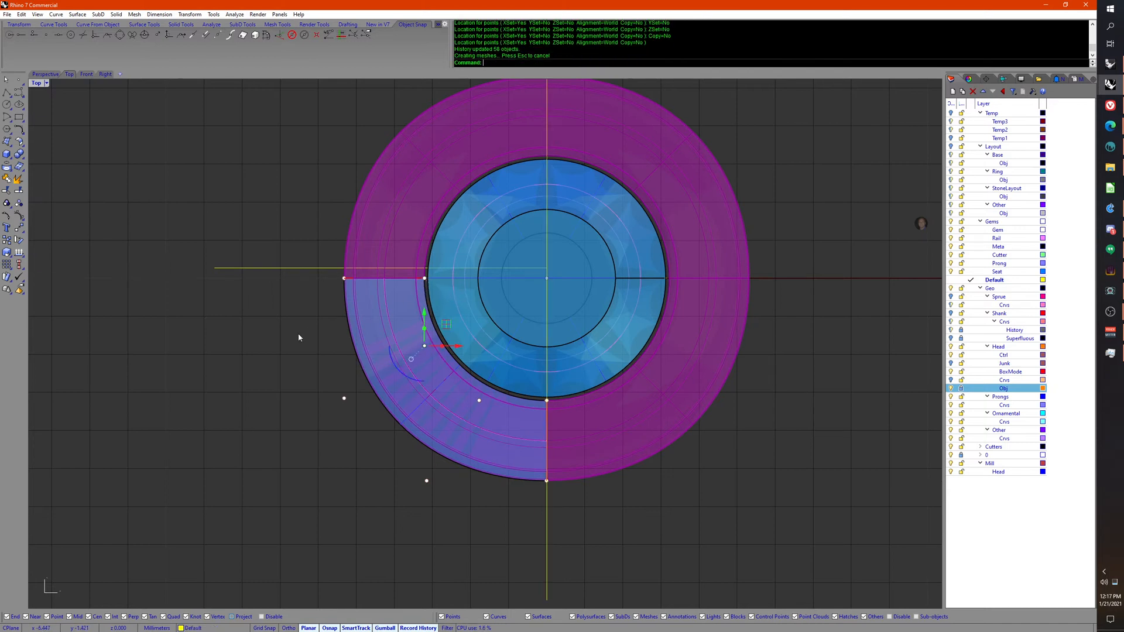
{"action": "right_click_drag", "start_coordinate": [297, 341], "coordinate": [301, 358]}
{"action": "left_click", "coordinate": [295, 359]}
{"action": "right_click_drag", "start_coordinate": [315, 406], "coordinate": [296, 356]}
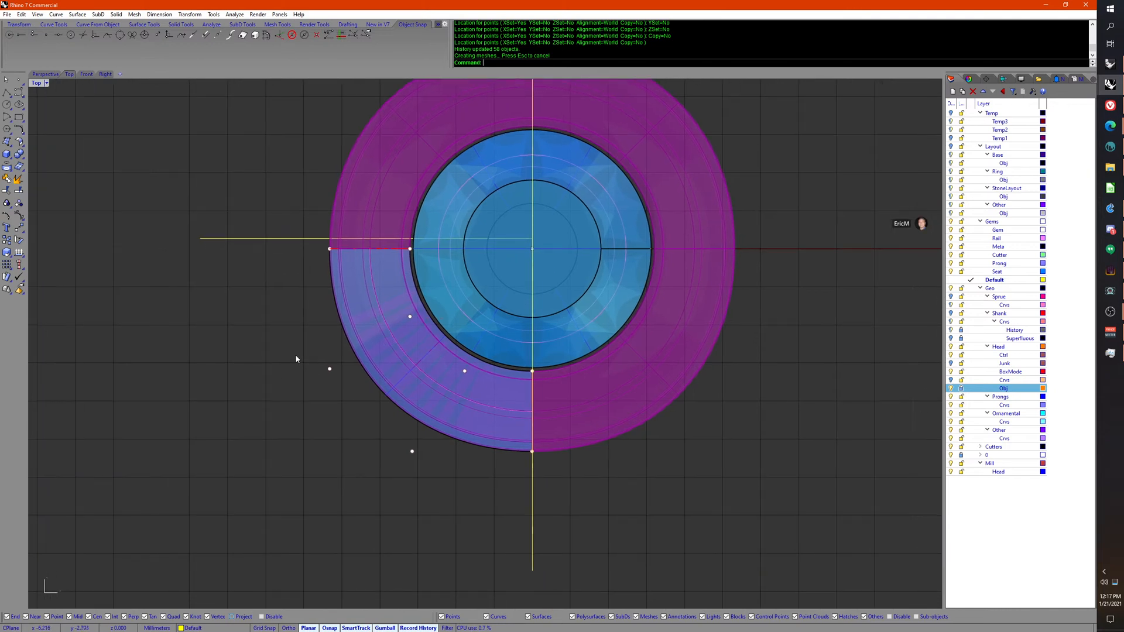
{"action": "scroll", "coordinate": [314, 402], "scroll_direction": "down", "scroll_amount": 3}
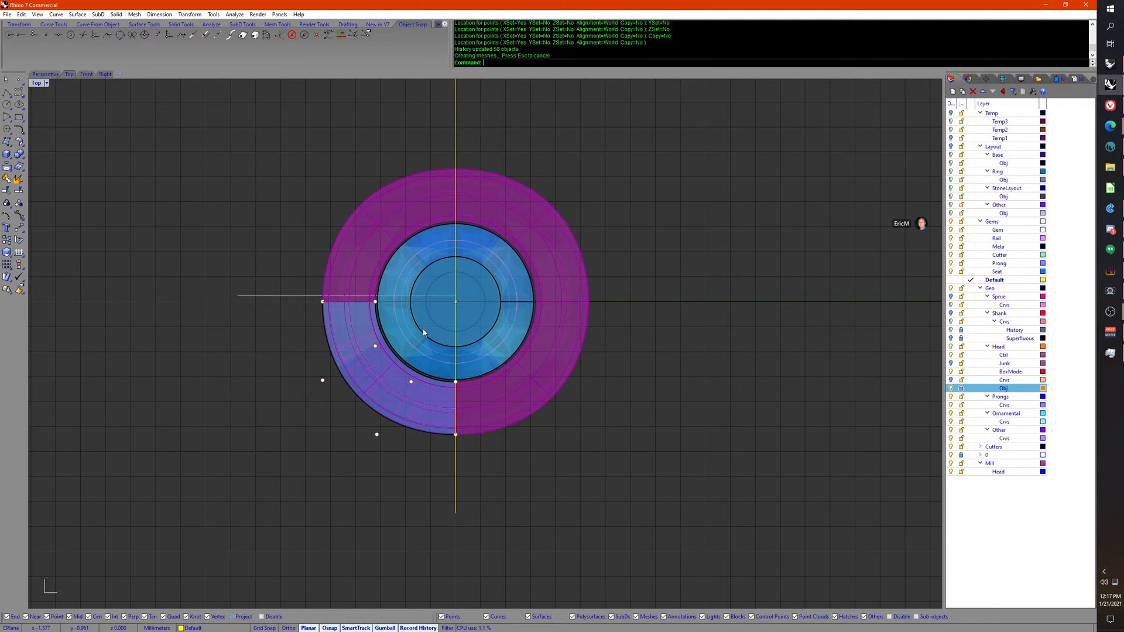
{"action": "scroll", "coordinate": [419, 333], "scroll_direction": "up", "scroll_amount": 2}
{"action": "right_click_drag", "start_coordinate": [381, 406], "coordinate": [374, 382]}
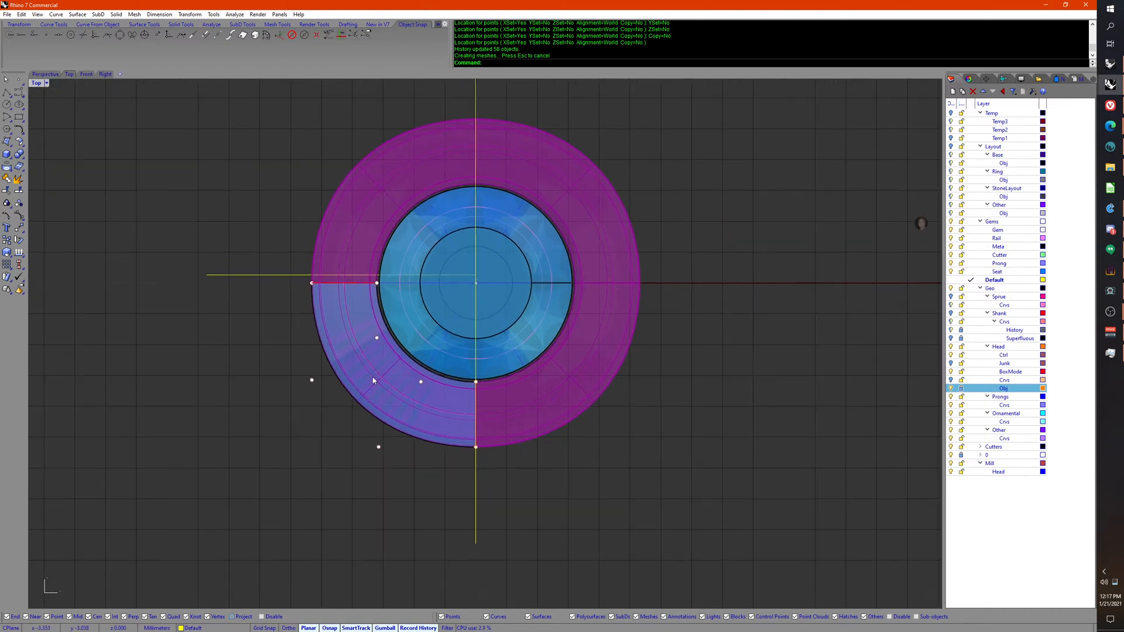
{"action": "left_click", "coordinate": [269, 275]}
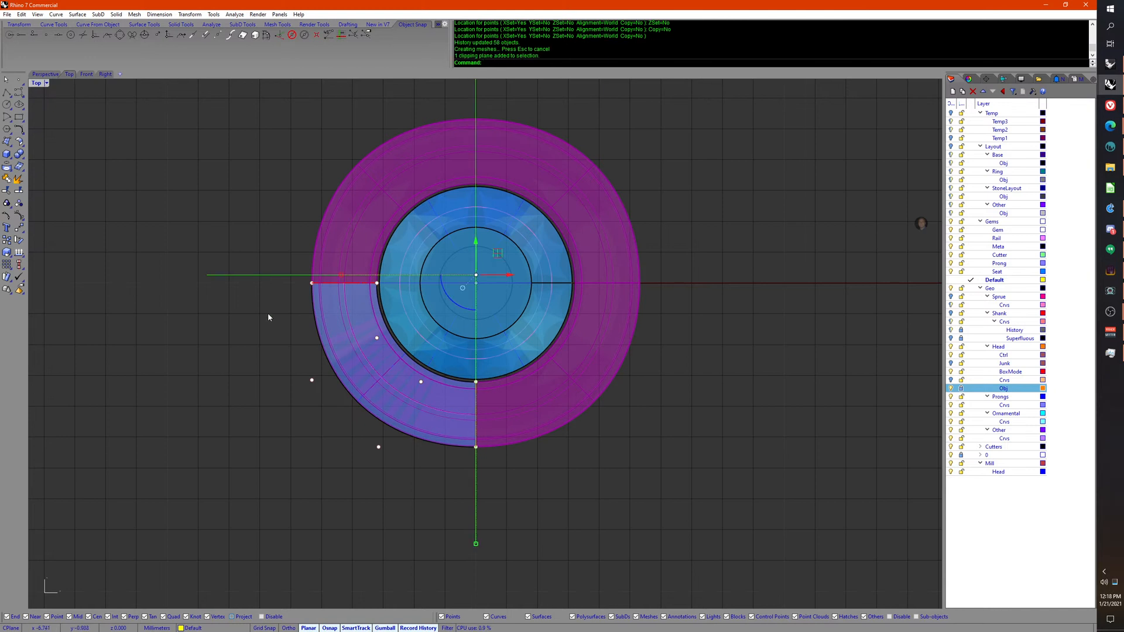
{"action": "right_click_drag", "start_coordinate": [269, 313], "coordinate": [274, 338]}
{"action": "left_click", "coordinate": [274, 339]}
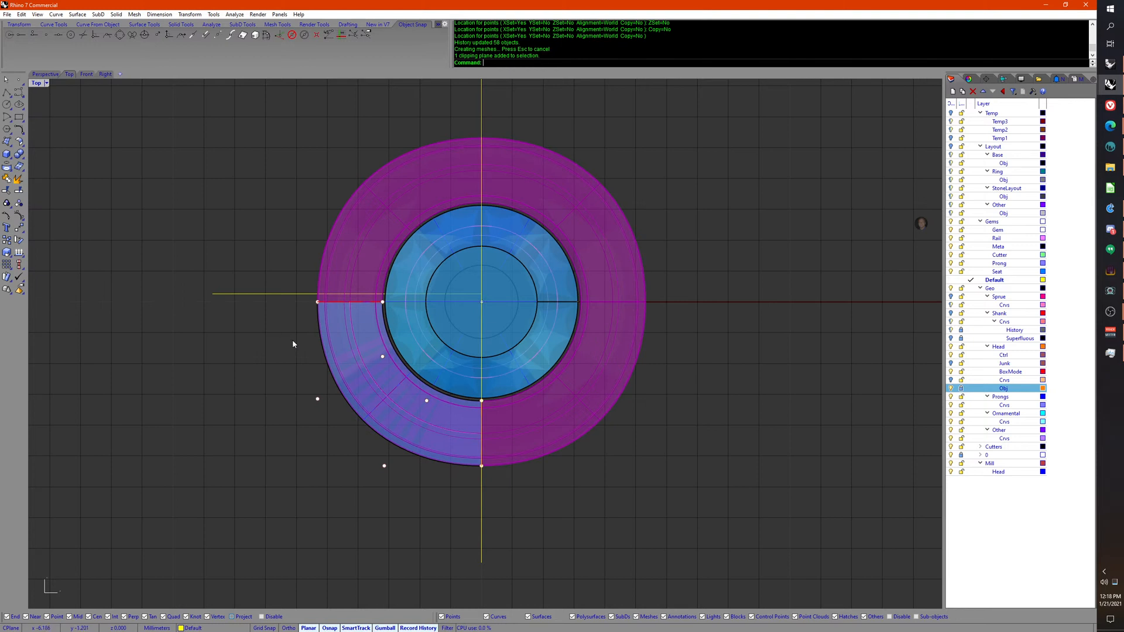
{"action": "right_click_drag", "start_coordinate": [294, 341], "coordinate": [293, 359]}
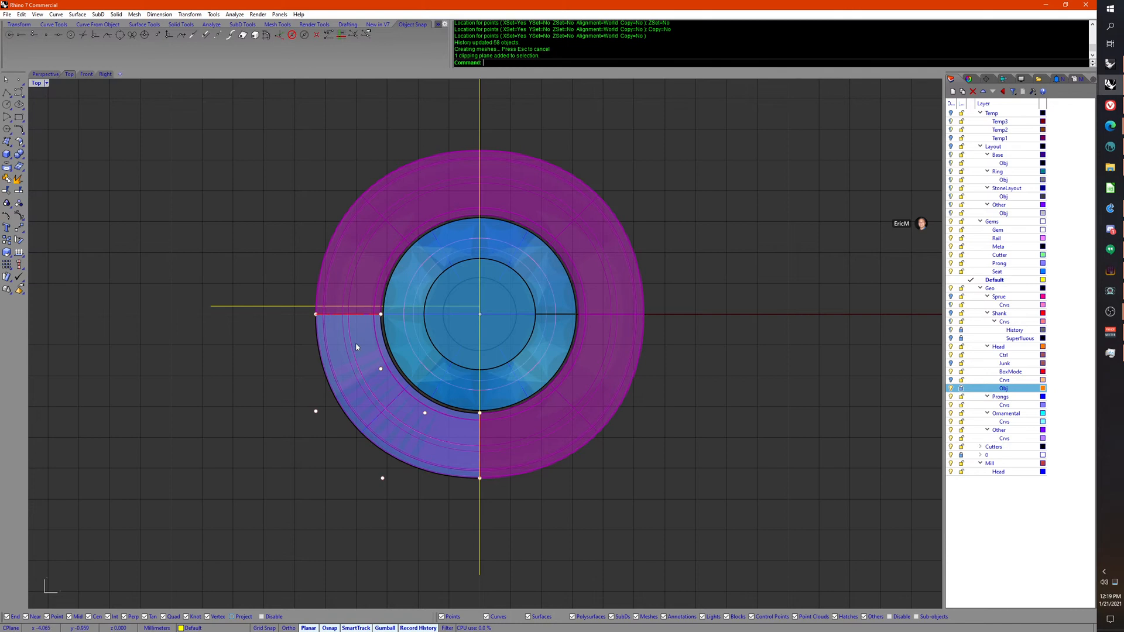
{"action": "scroll", "coordinate": [316, 429], "scroll_direction": "down", "scroll_amount": 3}
{"action": "right_click_drag", "start_coordinate": [292, 451], "coordinate": [291, 429]}
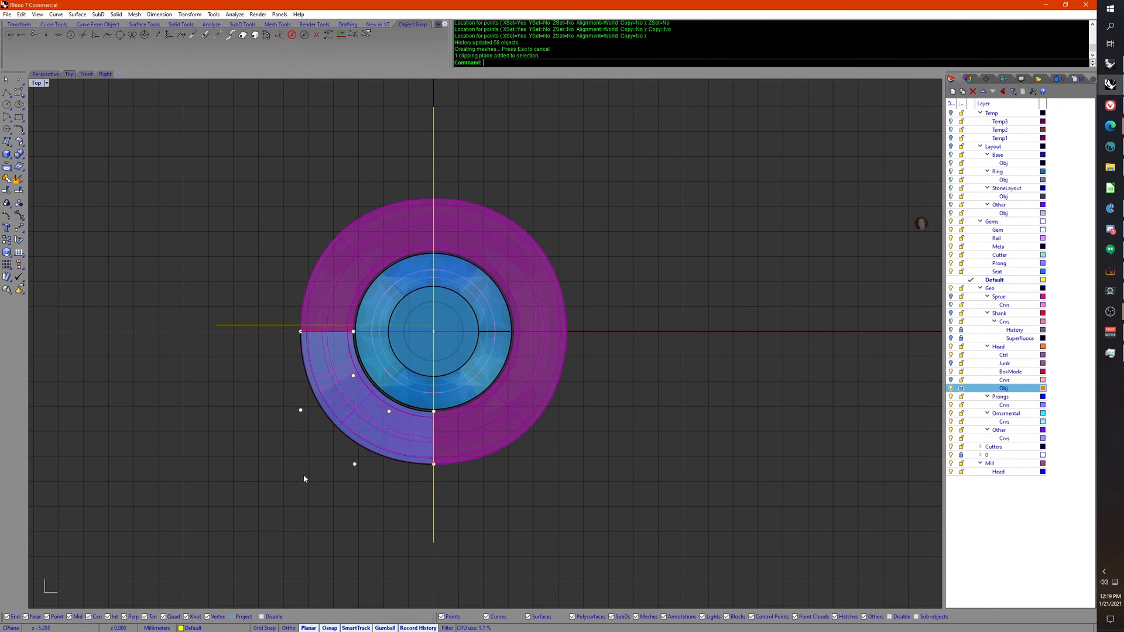
{"action": "mouse_move", "coordinate": [304, 475]}
{"action": "right_mouse_down"}
{"action": "mouse_move", "coordinate": [285, 442]}
{"action": "mouse_move", "coordinate": [341, 277]}
{"action": "right_mouse_up"}
Step: In the Perspective view, pick out one inner and outer control point pair on the head's quarter section and examine it
{"action": "left_click", "coordinate": [47, 75]}
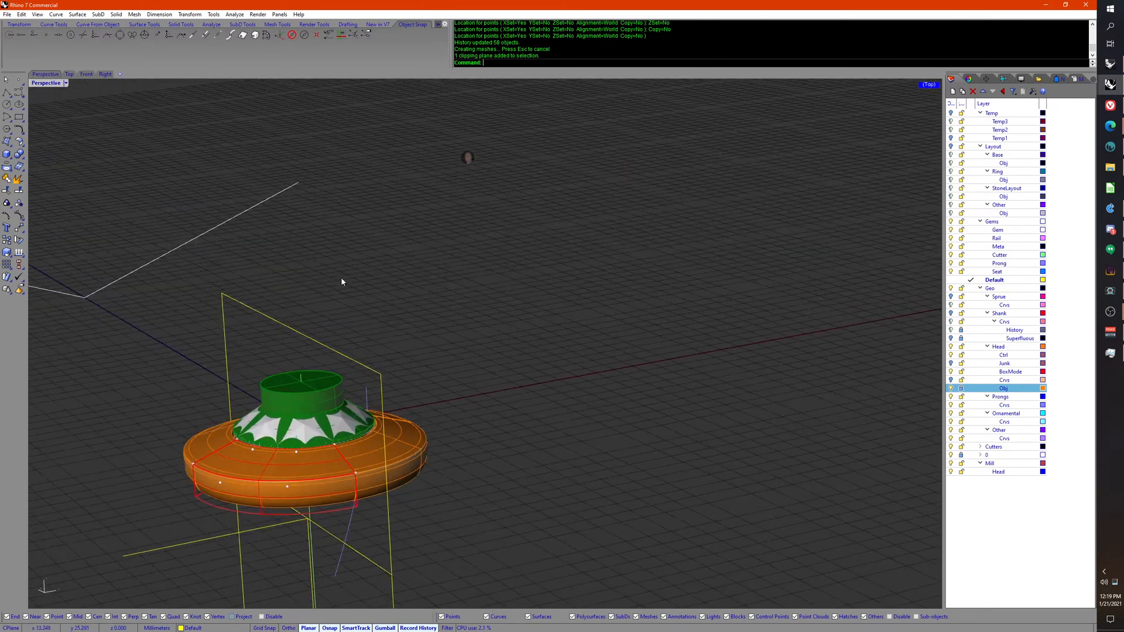
{"action": "right_click_drag", "start_coordinate": [357, 461], "coordinate": [222, 471]}
{"action": "scroll", "coordinate": [358, 480], "scroll_direction": "up", "scroll_amount": 5}
{"action": "right_click_drag", "start_coordinate": [375, 486], "coordinate": [469, 497]}
{"action": "scroll", "coordinate": [356, 500], "scroll_direction": "up", "scroll_amount": 2}
{"action": "right_click_drag", "start_coordinate": [356, 500], "coordinate": [310, 524]}
{"action": "left_click_drag", "start_coordinate": [203, 469], "coordinate": [264, 332]}
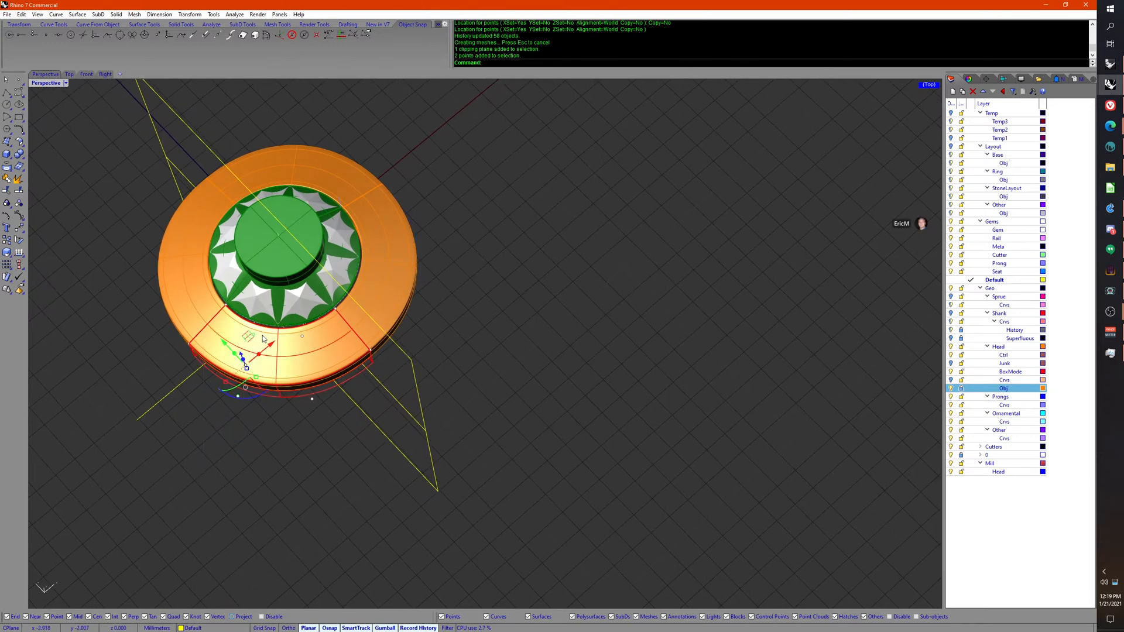
{"action": "right_click_drag", "start_coordinate": [280, 468], "coordinate": [261, 395]}
{"action": "scroll", "coordinate": [257, 347], "scroll_direction": "up", "scroll_amount": 4}
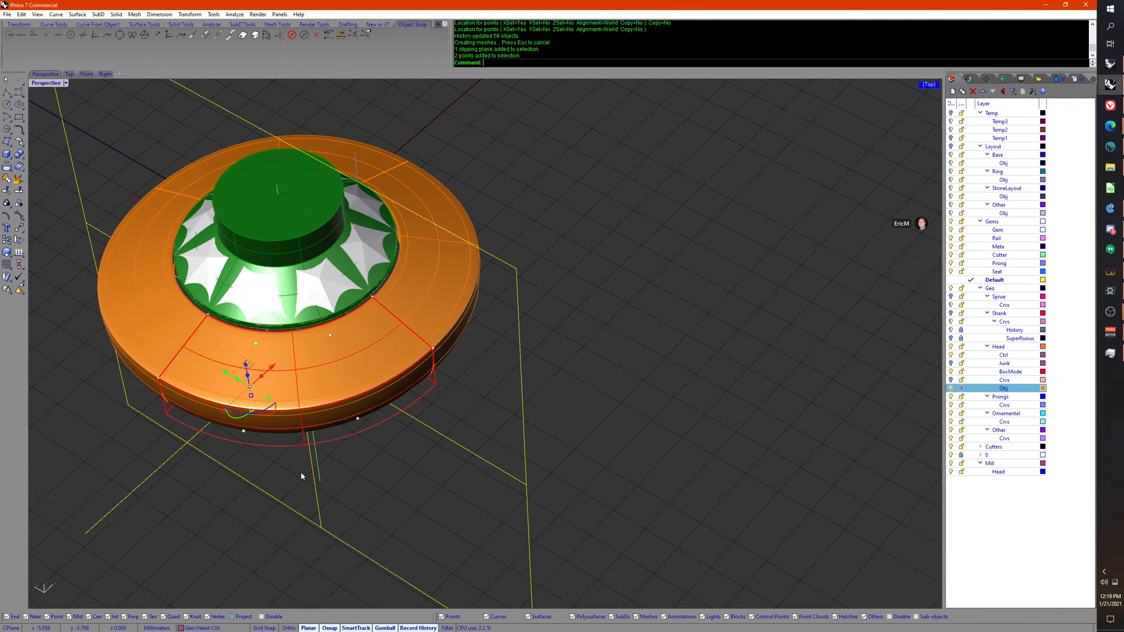
{"action": "right_click_drag", "start_coordinate": [302, 476], "coordinate": [244, 500]}
{"action": "left_click", "coordinate": [301, 490]}
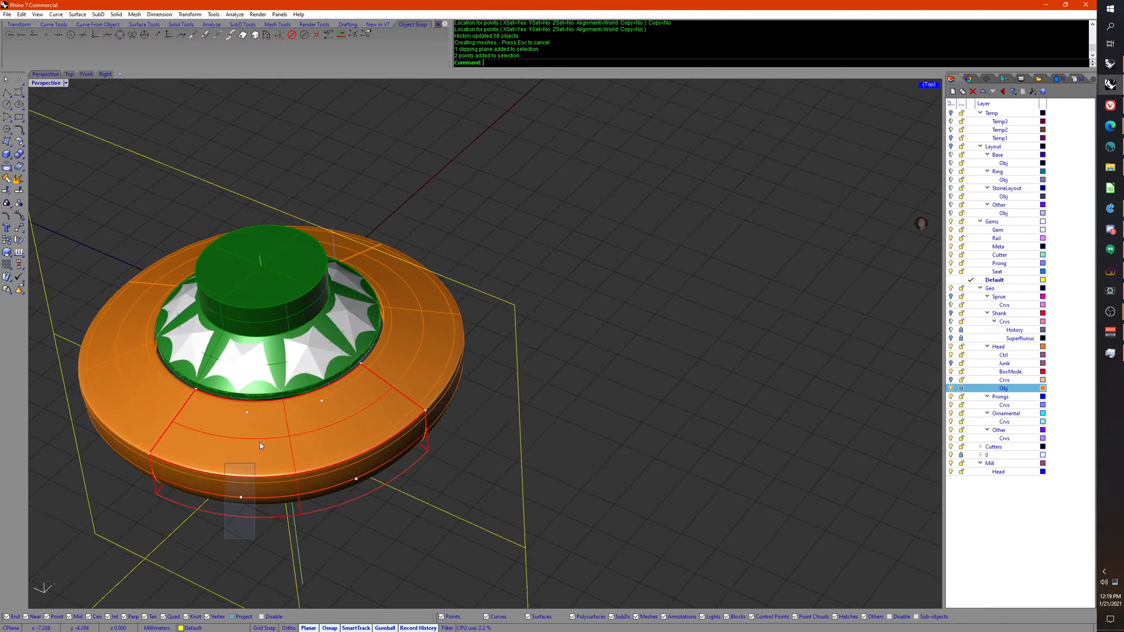
{"action": "left_click_drag", "start_coordinate": [261, 446], "coordinate": [261, 410]}
{"action": "right_click_drag", "start_coordinate": [261, 410], "coordinate": [320, 512]}
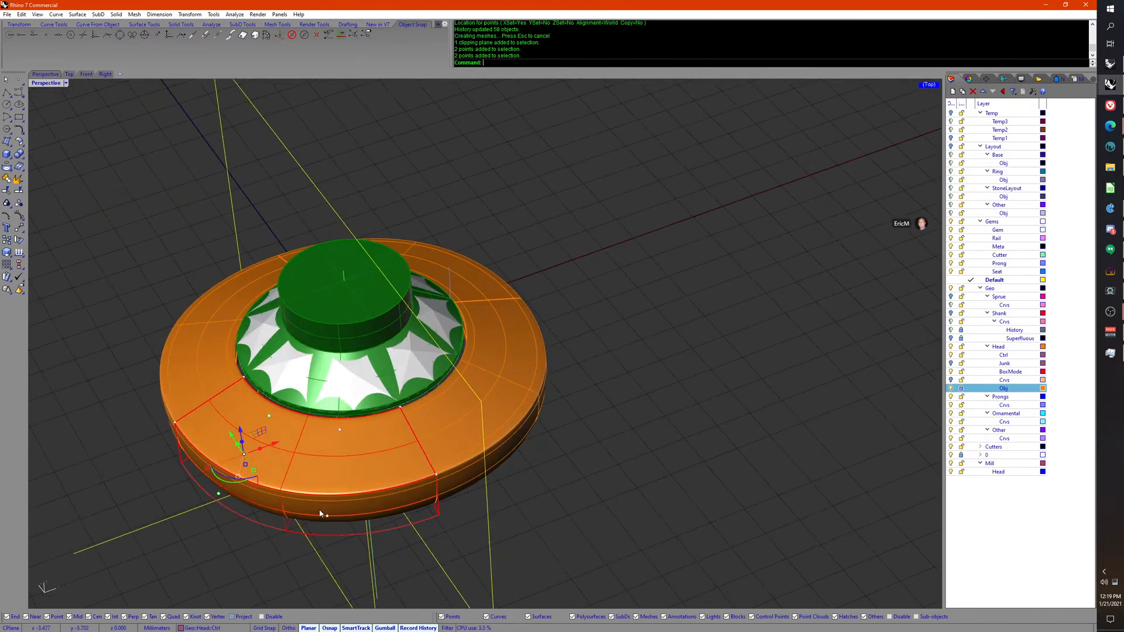
Step: Pick out the neighbouring inner and outer control point pair and examine the head from several angles
{"action": "left_click_drag", "start_coordinate": [294, 562], "coordinate": [357, 419]}
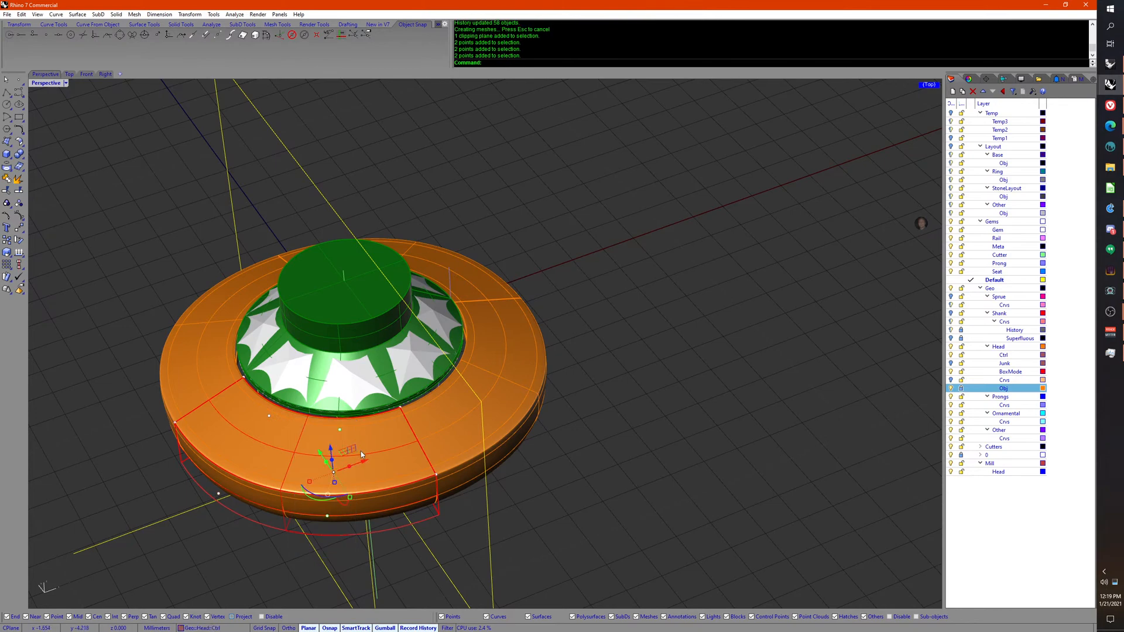
{"action": "right_click_drag", "start_coordinate": [388, 454], "coordinate": [419, 444]}
{"action": "right_click_drag", "start_coordinate": [361, 476], "coordinate": [240, 512]}
{"action": "left_click", "coordinate": [205, 535]}
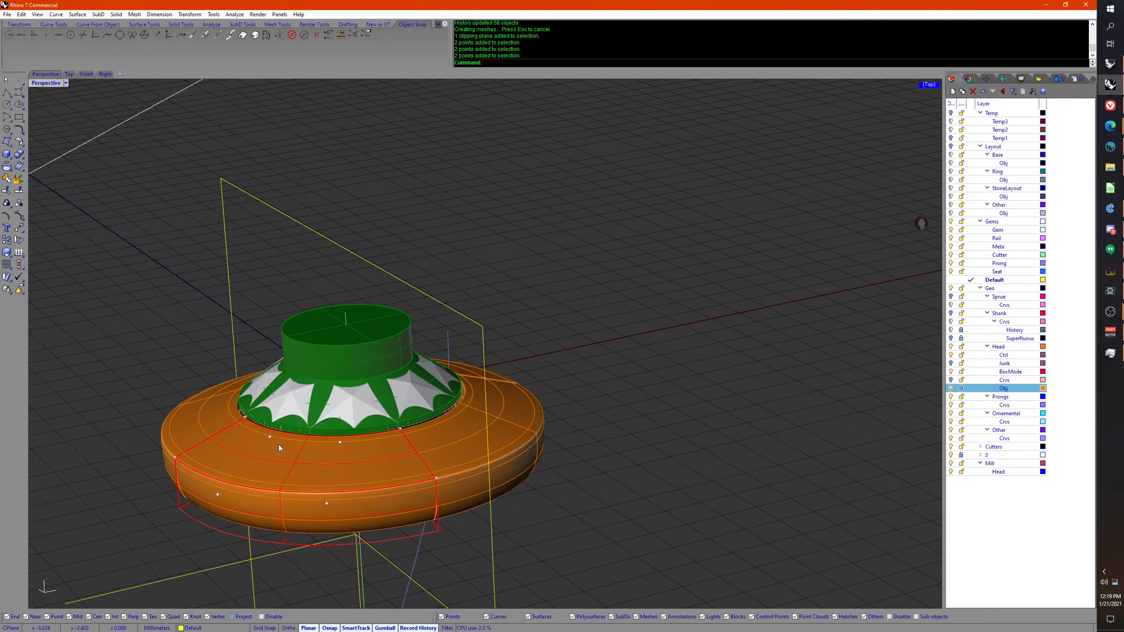
{"action": "right_click_drag", "start_coordinate": [278, 444], "coordinate": [377, 454]}
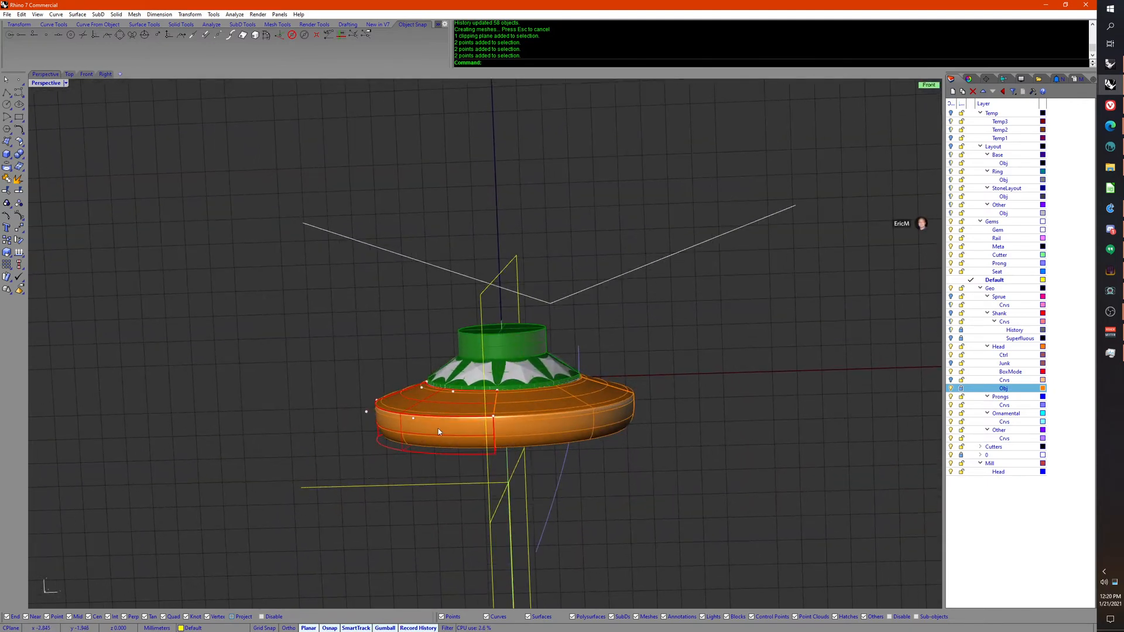
{"action": "right_click_drag", "start_coordinate": [382, 453], "coordinate": [490, 509]}
{"action": "scroll", "coordinate": [387, 510], "scroll_direction": "up", "scroll_amount": 3}
{"action": "scroll", "coordinate": [360, 480], "scroll_direction": "down", "scroll_amount": 5}
Step: Delete the clipping plane and hide the gem block in the middle of the head
{"action": "left_click", "coordinate": [561, 464]}
{"action": "middle_click", "coordinate": [562, 461]}
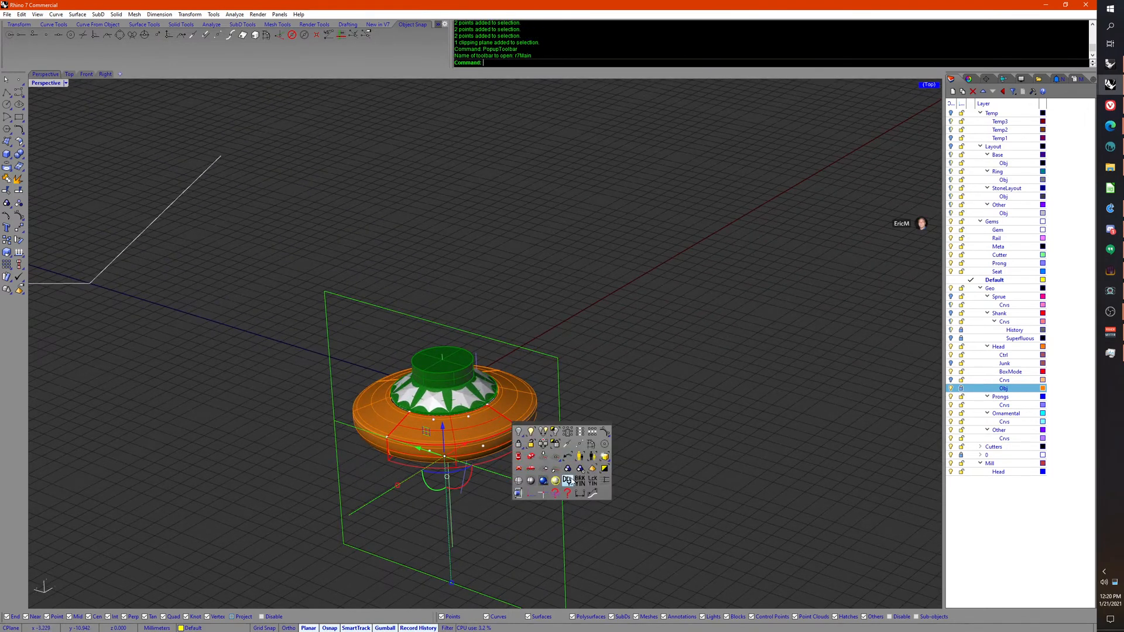
{"action": "left_click", "coordinate": [568, 481]}
{"action": "left_click", "coordinate": [463, 365]}
{"action": "middle_click", "coordinate": [536, 377]}
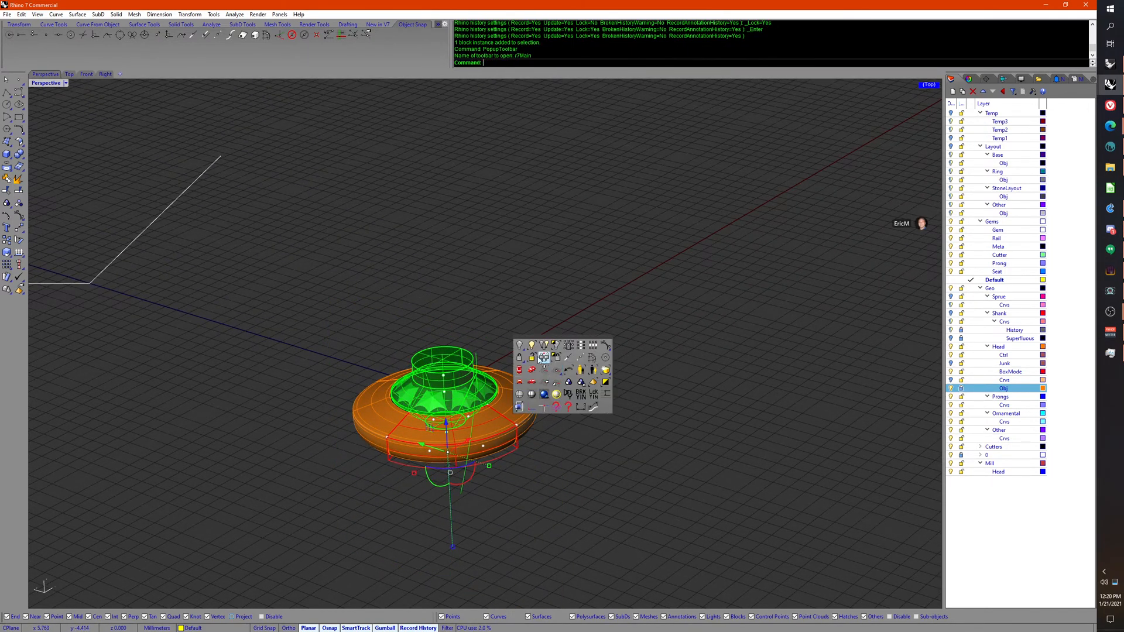
{"action": "left_click", "coordinate": [522, 349]}
{"action": "right_click_drag", "start_coordinate": [616, 469], "coordinate": [546, 464]}
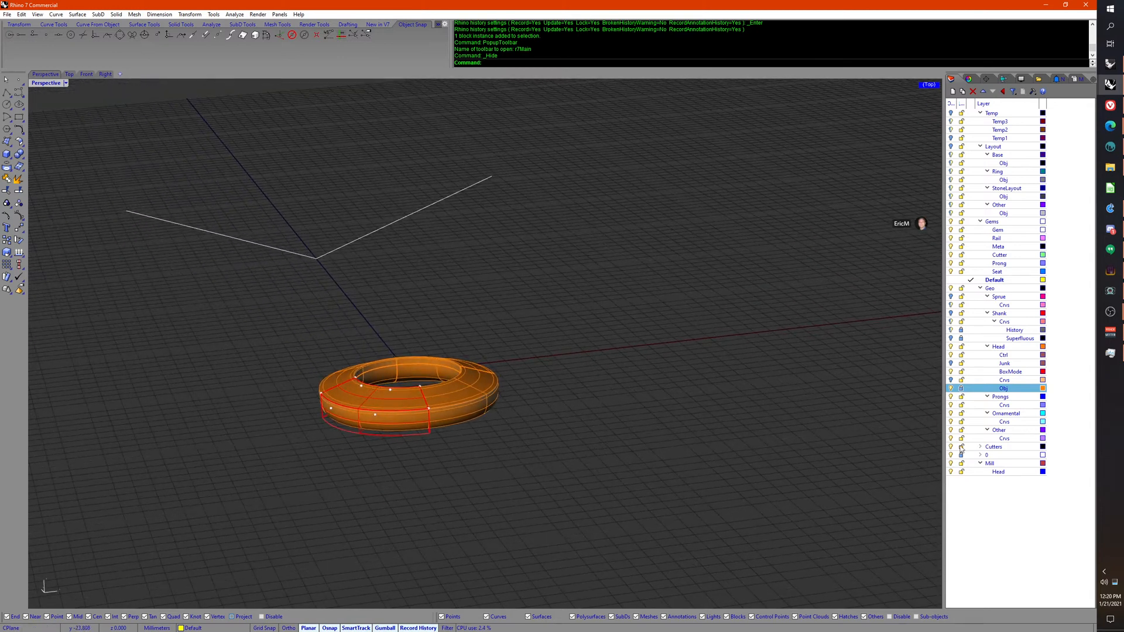
Step: Unlock the Head's Obj layer and delete all of the head's visible surfaces, curves and points
{"action": "left_click", "coordinate": [955, 363]}
{"action": "left_click", "coordinate": [952, 381]}
{"action": "left_click", "coordinate": [961, 389]}
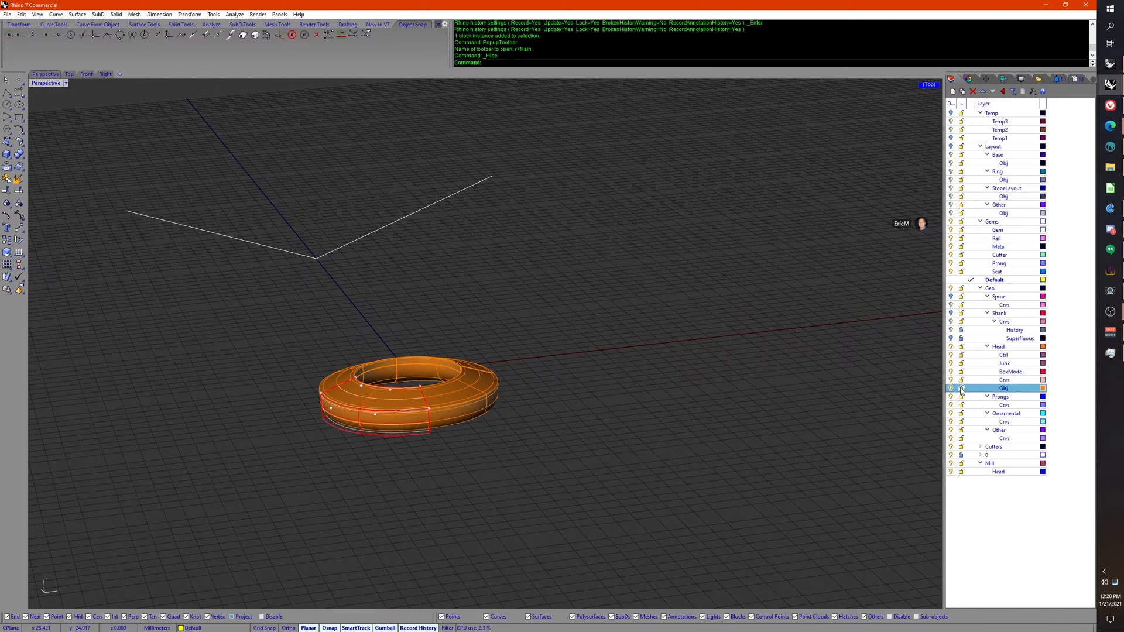
{"action": "middle_click", "coordinate": [615, 439]}
{"action": "right_click", "coordinate": [584, 410]}
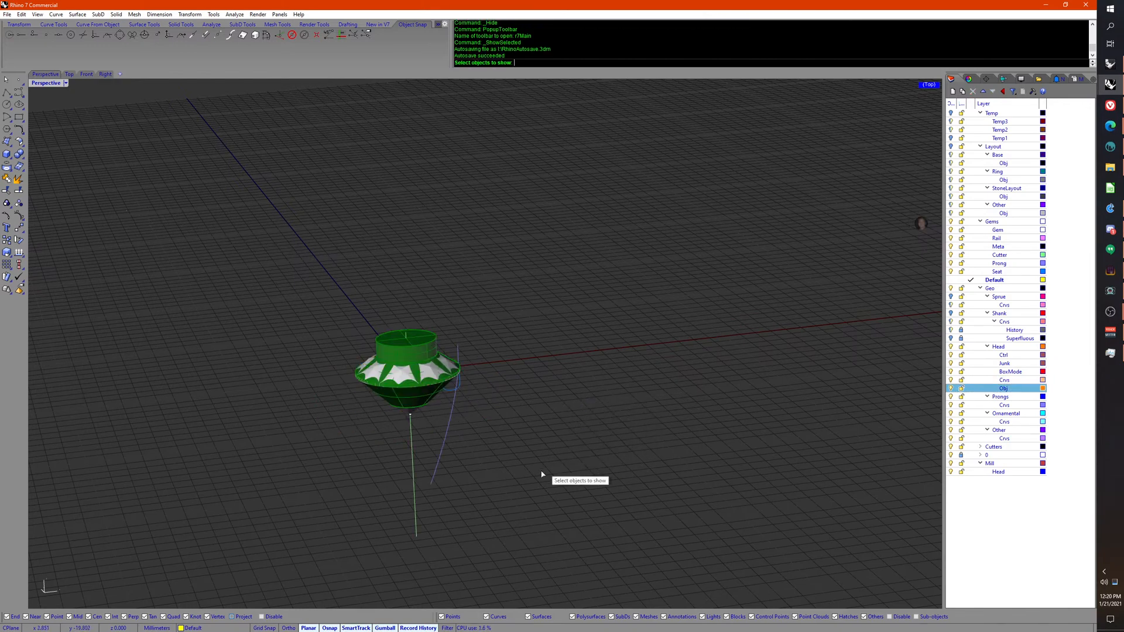
{"action": "right_click_drag", "start_coordinate": [544, 476], "coordinate": [521, 508]}
{"action": "key", "text": "ctrl+a"}
{"action": "key", "text": "Return"}
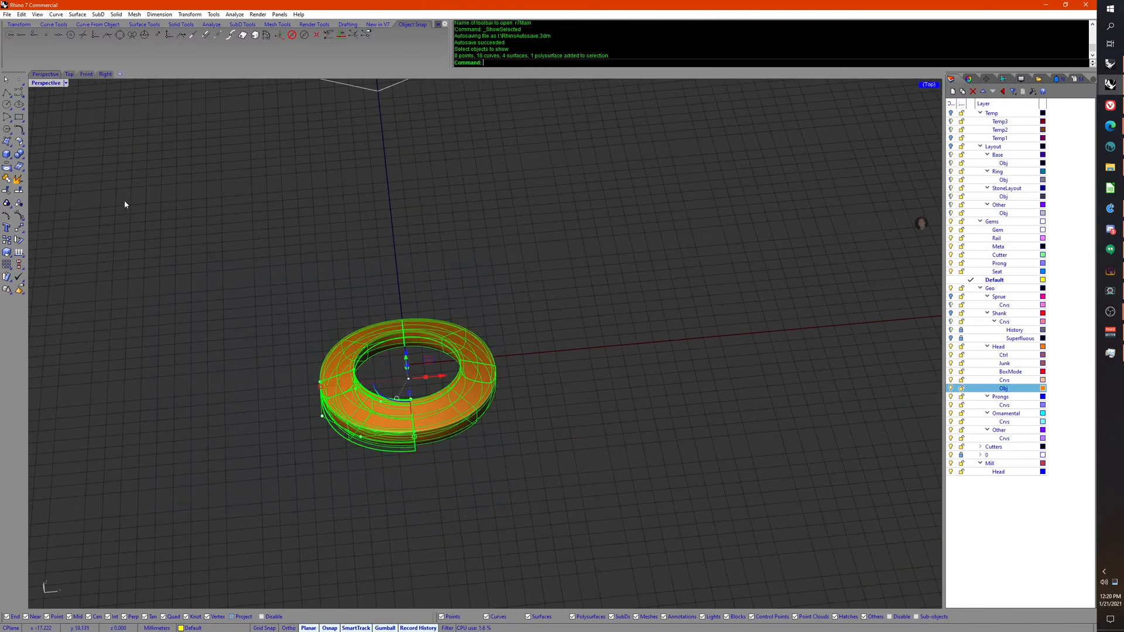
{"action": "middle_click", "coordinate": [327, 374]}
{"action": "left_click", "coordinate": [331, 391]}
Step: Turn on the Shank layer and bring its surfaces and row of section curves into view
{"action": "scroll", "coordinate": [381, 363], "scroll_direction": "up", "scroll_amount": 5}
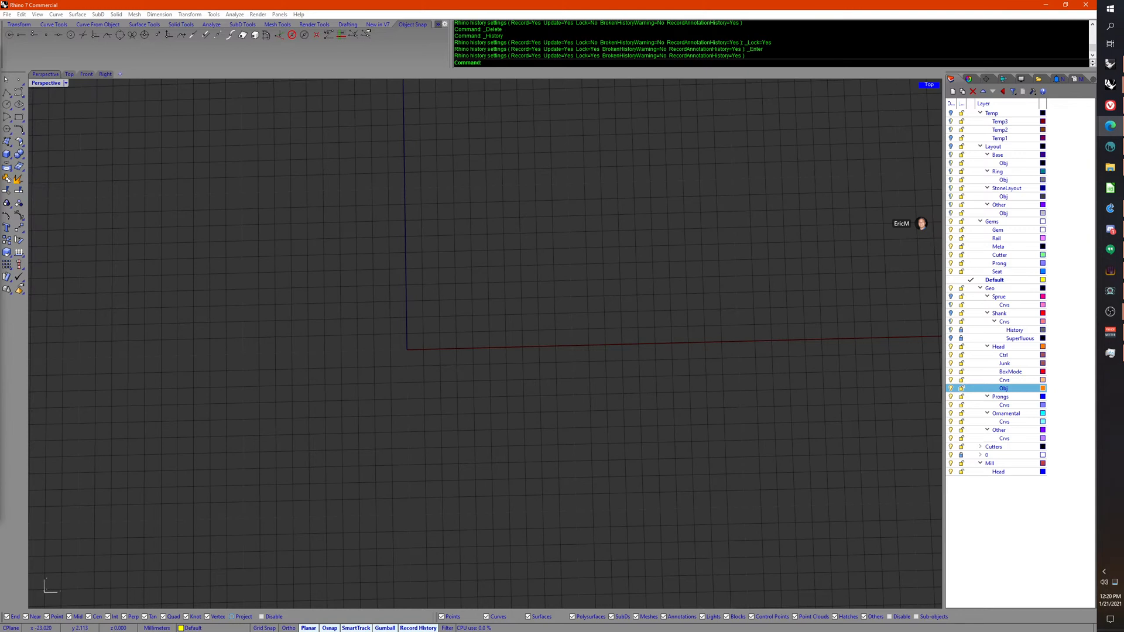
{"action": "right_click_drag", "start_coordinate": [338, 315], "coordinate": [477, 326]}
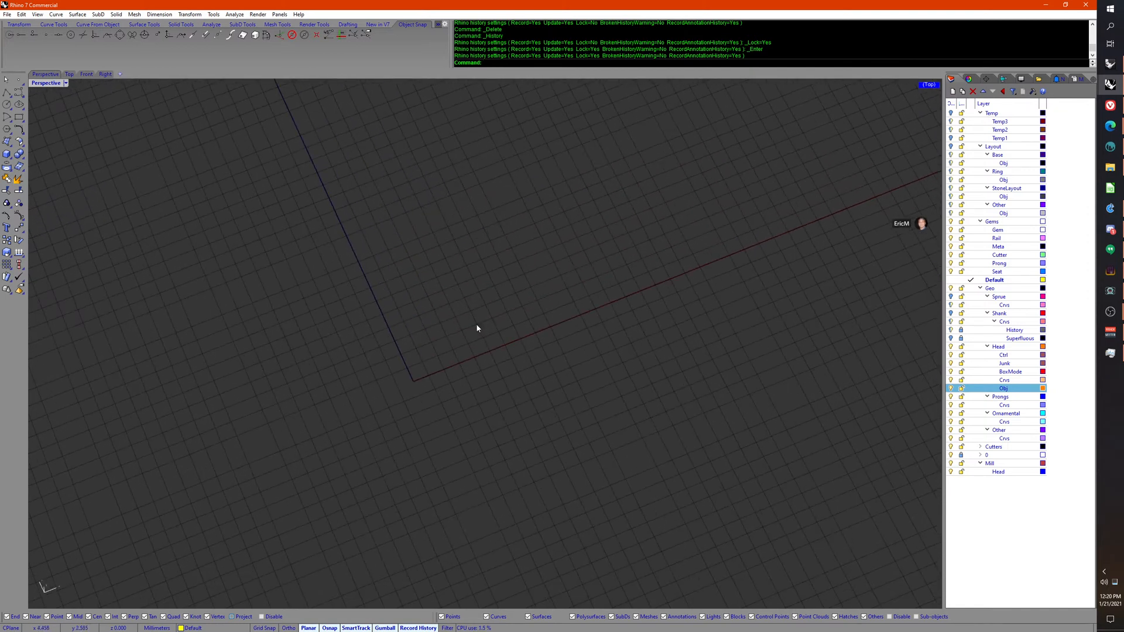
{"action": "left_click", "coordinate": [950, 313]}
{"action": "scroll", "coordinate": [549, 440], "scroll_direction": "down", "scroll_amount": 5}
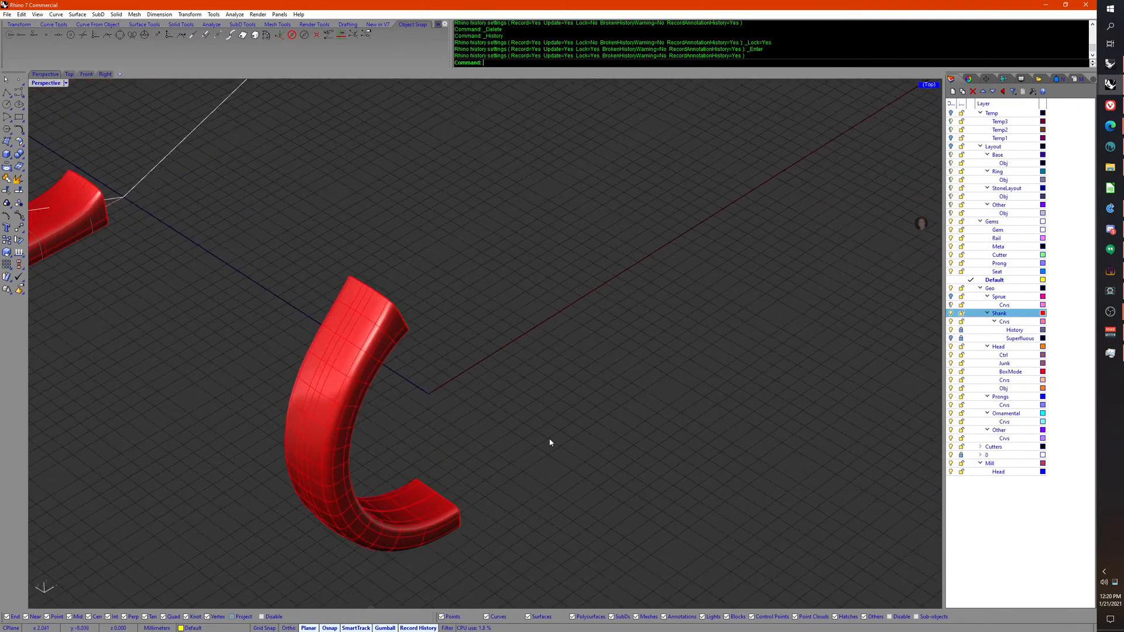
{"action": "scroll", "coordinate": [468, 521], "scroll_direction": "up", "scroll_amount": 5}
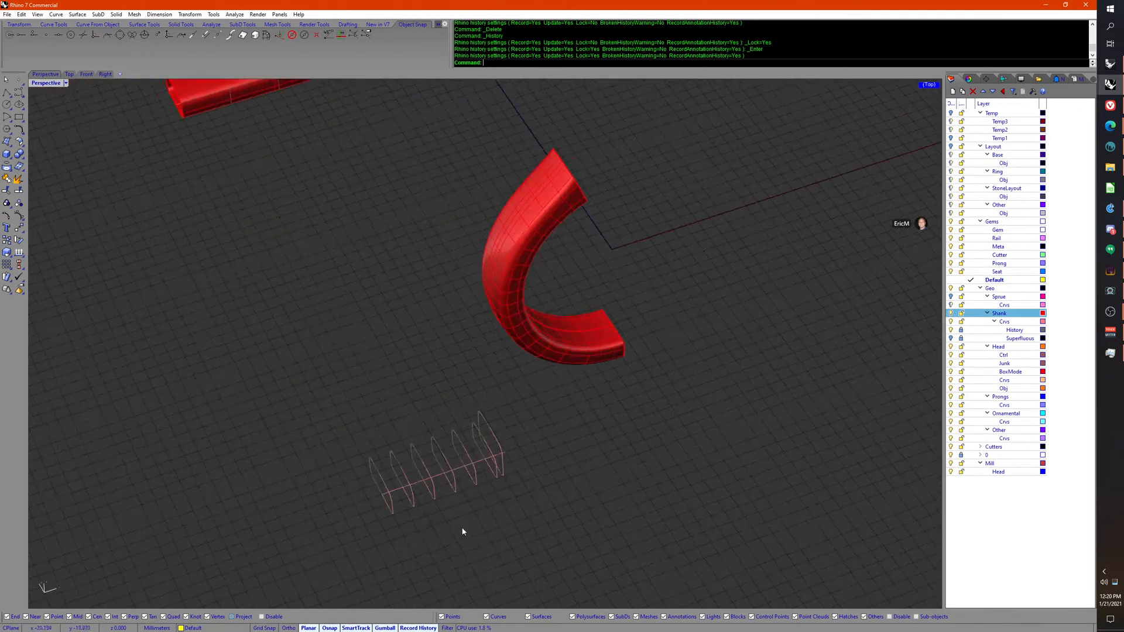
Step: Select the fifth section curve in the shank's profile row and update the dependent shank geometry with history locked
{"action": "left_click", "coordinate": [431, 493]}
{"action": "right_click_drag", "start_coordinate": [471, 403], "coordinate": [419, 354]}
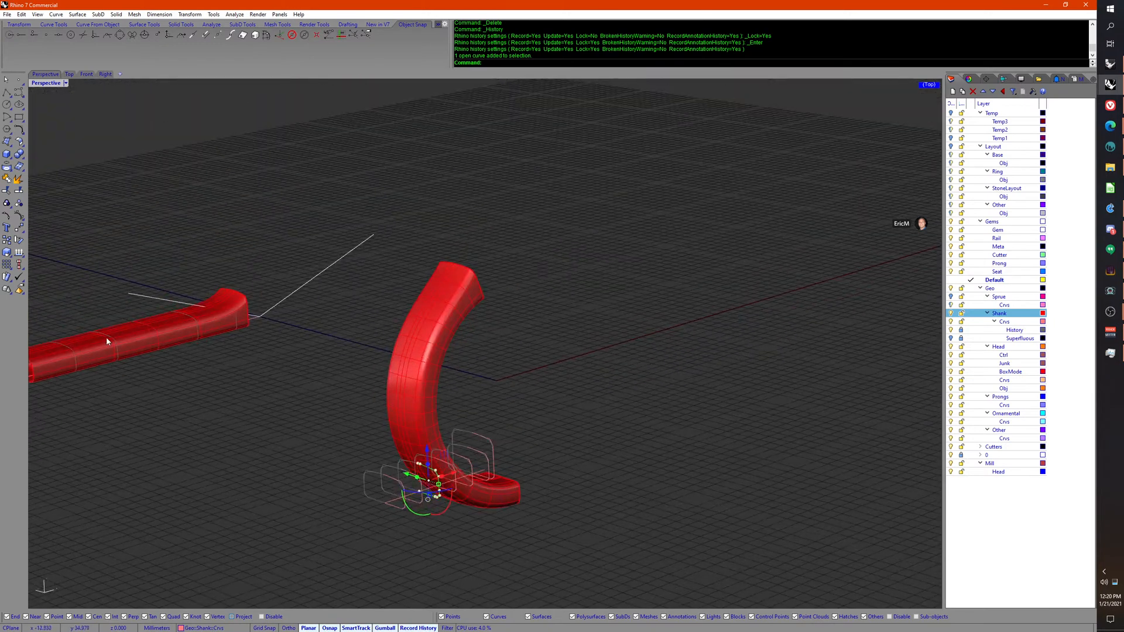
{"action": "right_click_drag", "start_coordinate": [219, 352], "coordinate": [347, 486]}
{"action": "scroll", "coordinate": [451, 521], "scroll_direction": "up", "scroll_amount": 2}
{"action": "right_click_drag", "start_coordinate": [451, 523], "coordinate": [436, 493]}
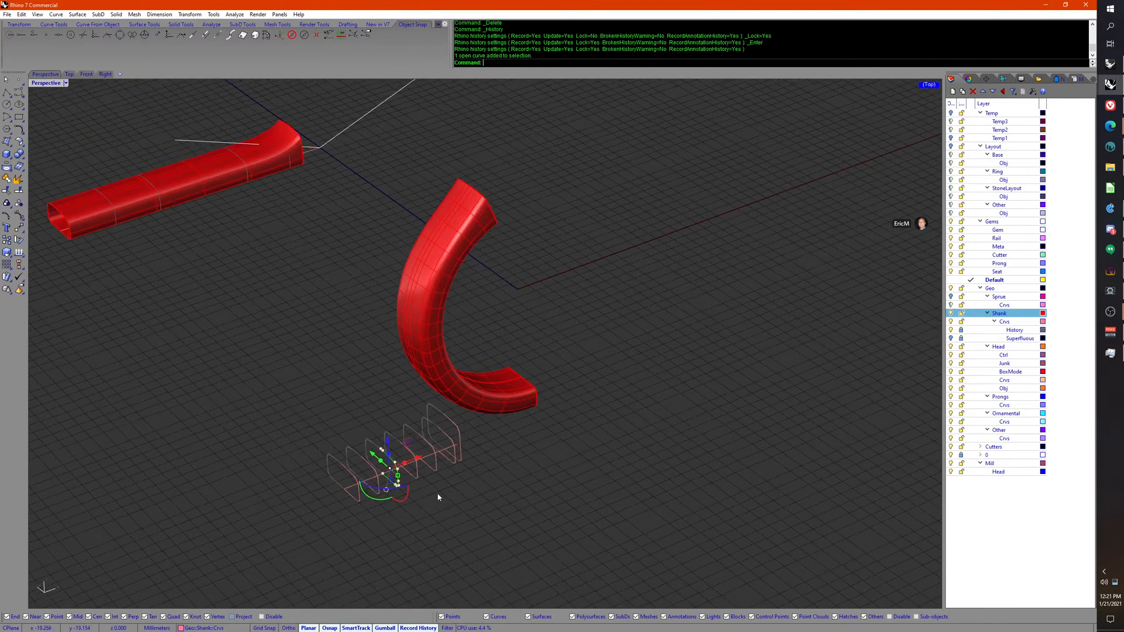
{"action": "scroll", "coordinate": [436, 491], "scroll_direction": "up", "scroll_amount": 6}
{"action": "left_click", "coordinate": [436, 491]}
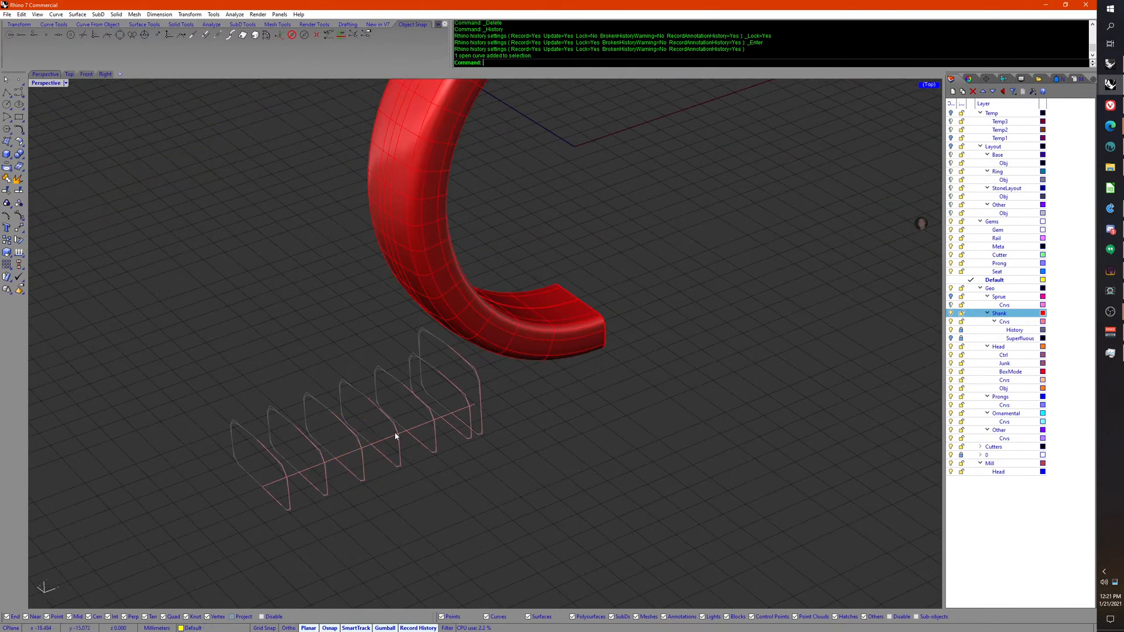
{"action": "left_click", "coordinate": [424, 405]}
{"action": "right_click_drag", "start_coordinate": [500, 491], "coordinate": [476, 475]}
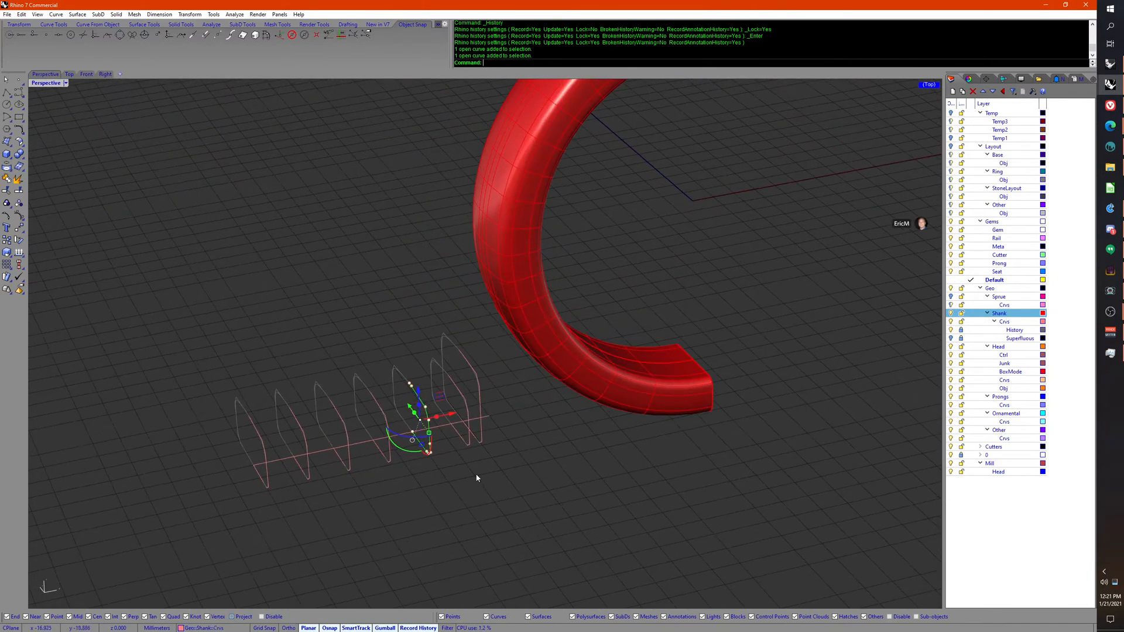
{"action": "middle_click", "coordinate": [477, 475]}
{"action": "left_click", "coordinate": [494, 493]}
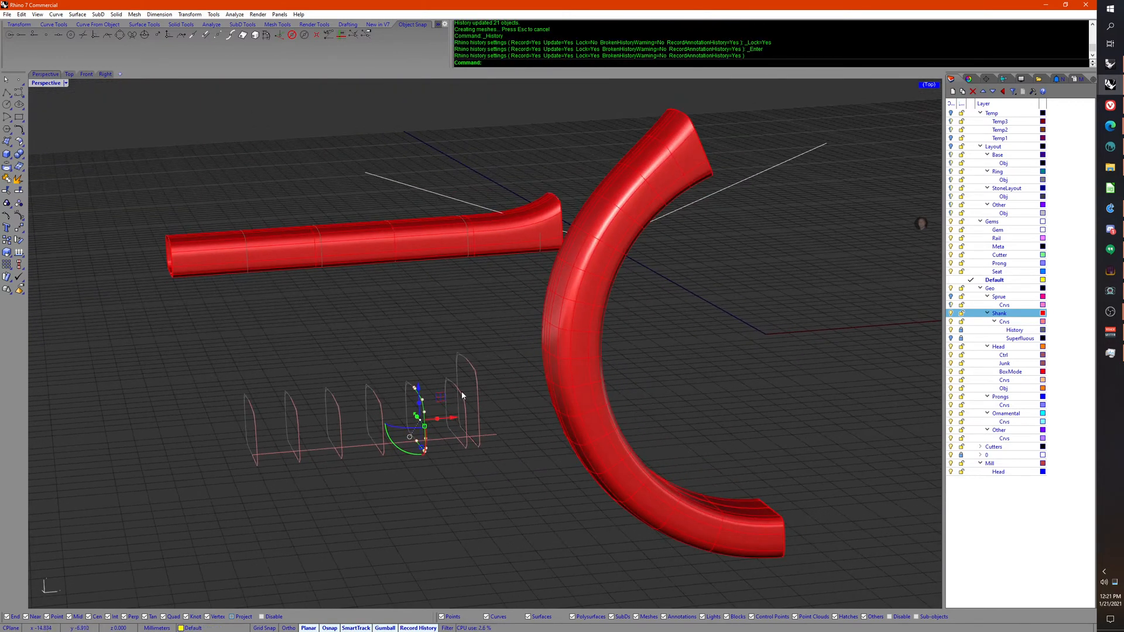
Step: Show the selected section curve's object properties and change the Right viewport to the Left world view
{"action": "left_click", "coordinate": [969, 78]}
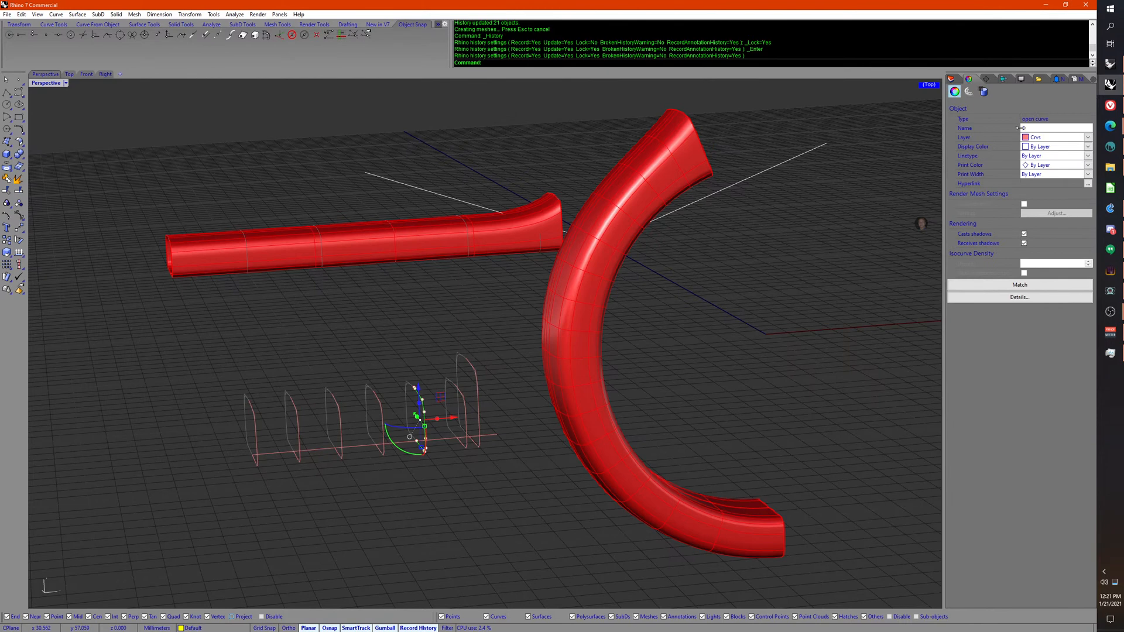
{"action": "left_click", "coordinate": [87, 74]}
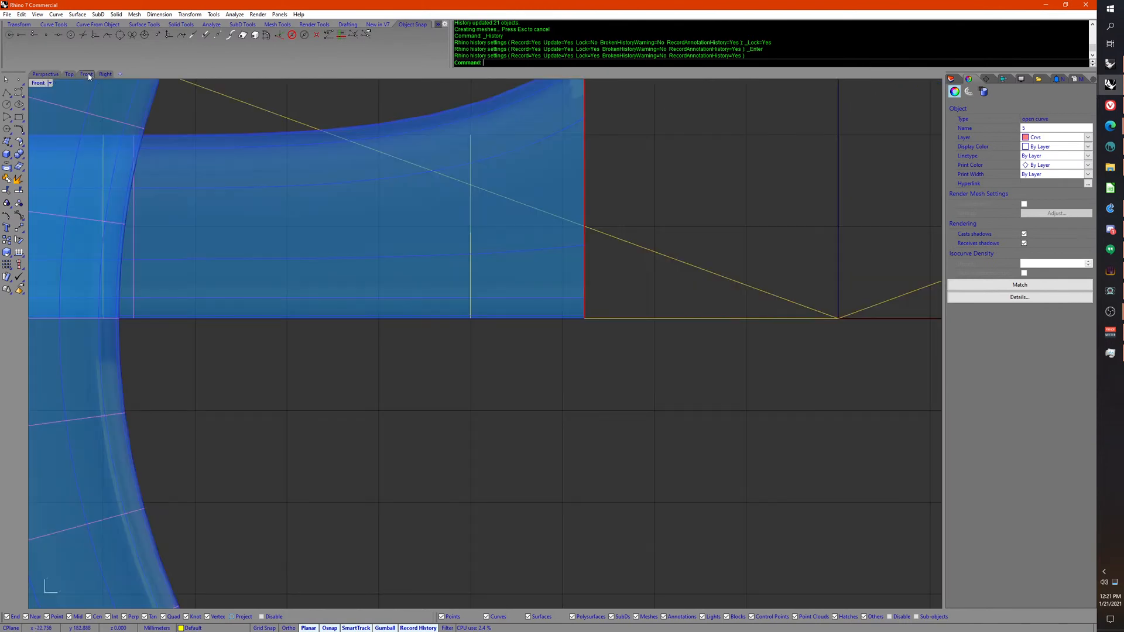
{"action": "left_click", "coordinate": [107, 74]}
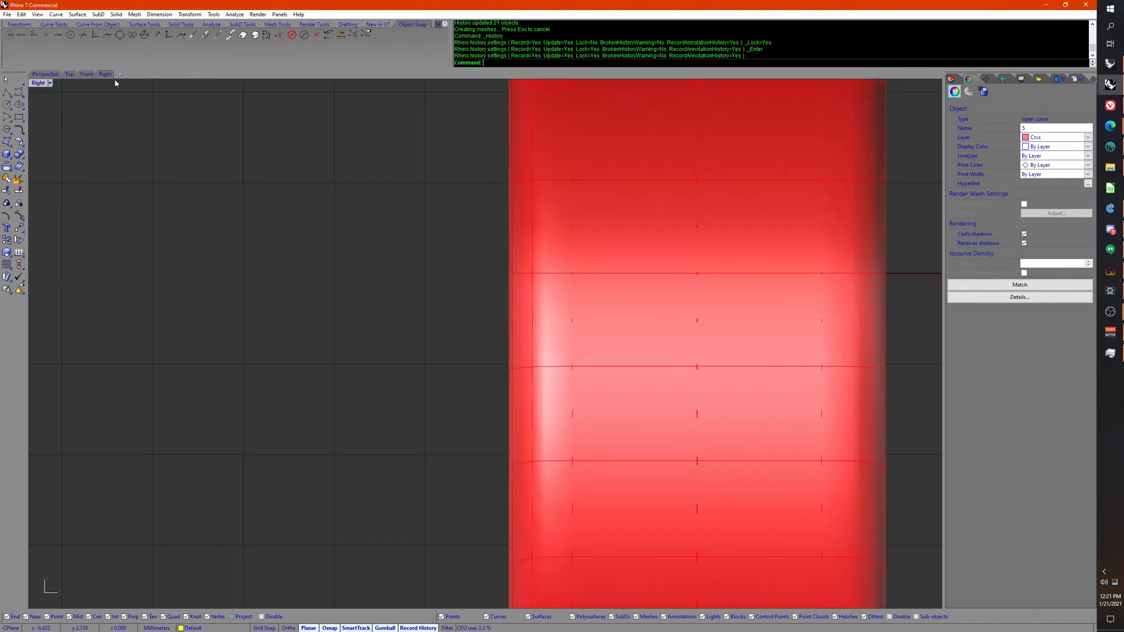
{"action": "left_click", "coordinate": [39, 82]}
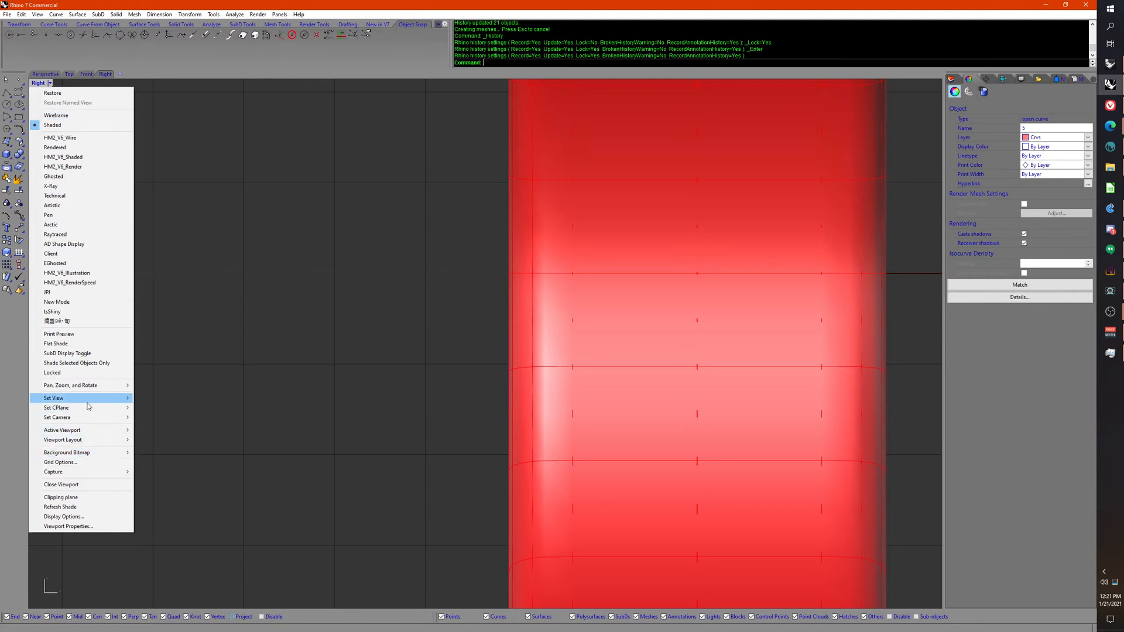
{"action": "mouse_move", "coordinate": [86, 399]}
{"action": "left_click", "coordinate": [168, 433]}
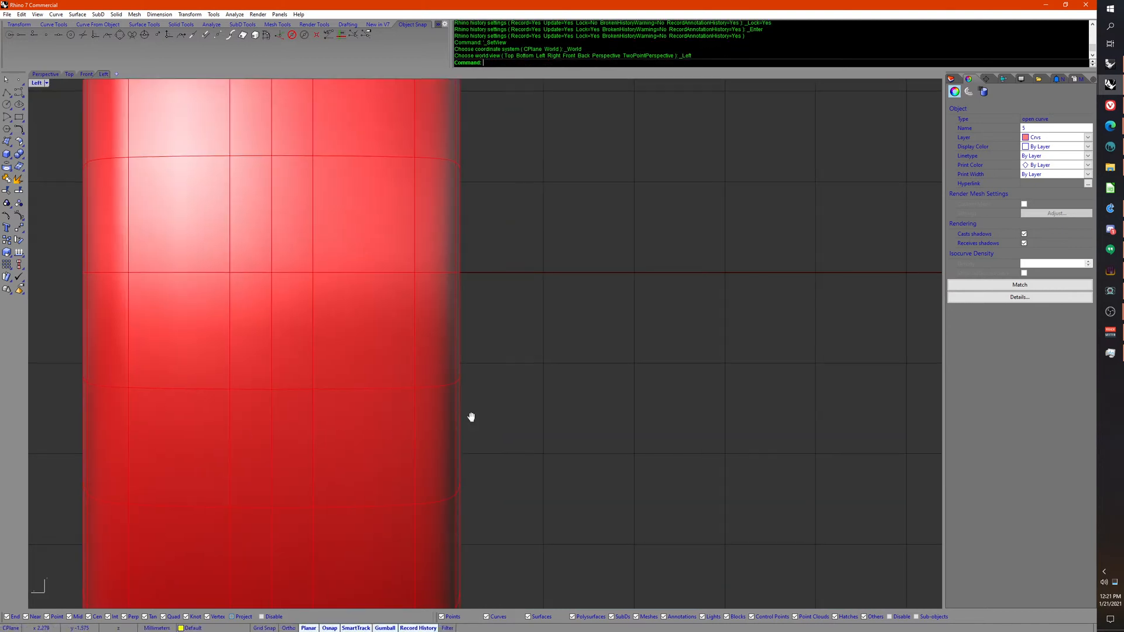
Step: Select a lower and an upper section curve among the overlapping shank profiles in the Left view to examine their properties
{"action": "right_click_drag", "start_coordinate": [472, 416], "coordinate": [302, 379]}
{"action": "scroll", "coordinate": [302, 379], "scroll_direction": "down", "scroll_amount": 14}
{"action": "right_click_drag", "start_coordinate": [399, 385], "coordinate": [282, 395]}
{"action": "scroll", "coordinate": [467, 319], "scroll_direction": "up", "scroll_amount": 3}
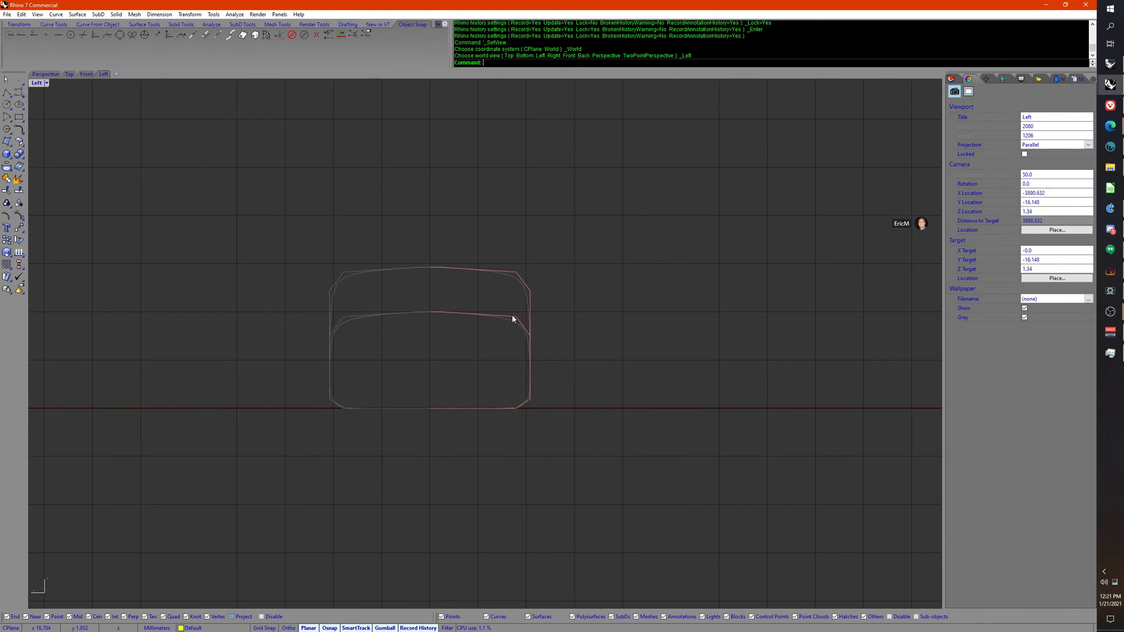
{"action": "left_click", "coordinate": [524, 322]}
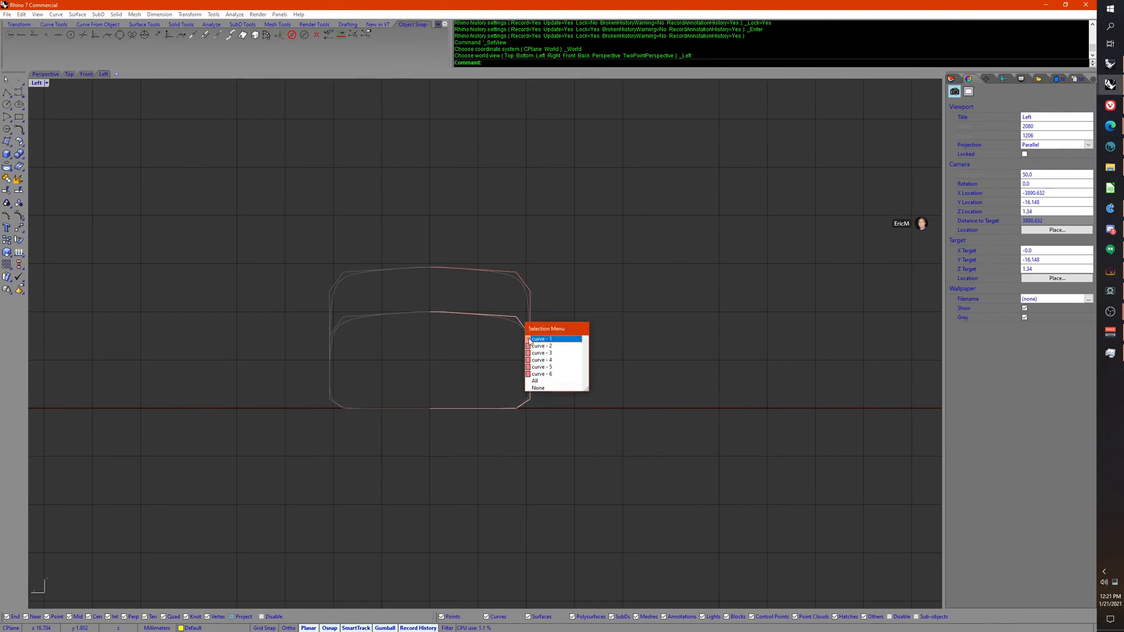
{"action": "left_click", "coordinate": [556, 374]}
{"action": "left_click", "coordinate": [521, 276]}
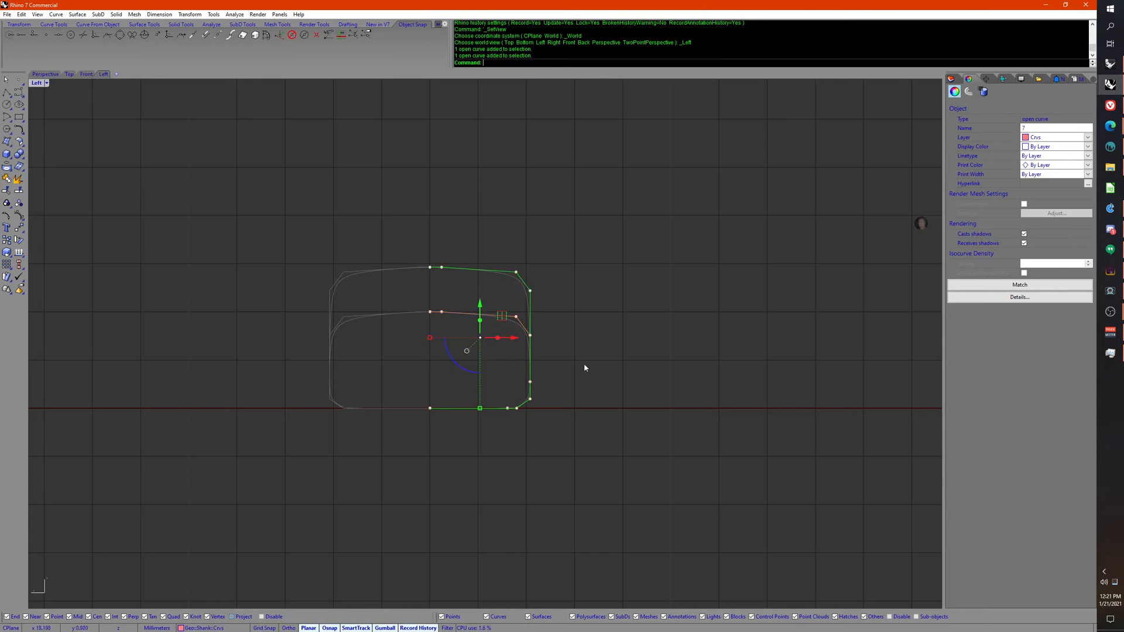
{"action": "scroll", "coordinate": [548, 360], "scroll_direction": "down", "scroll_amount": 5}
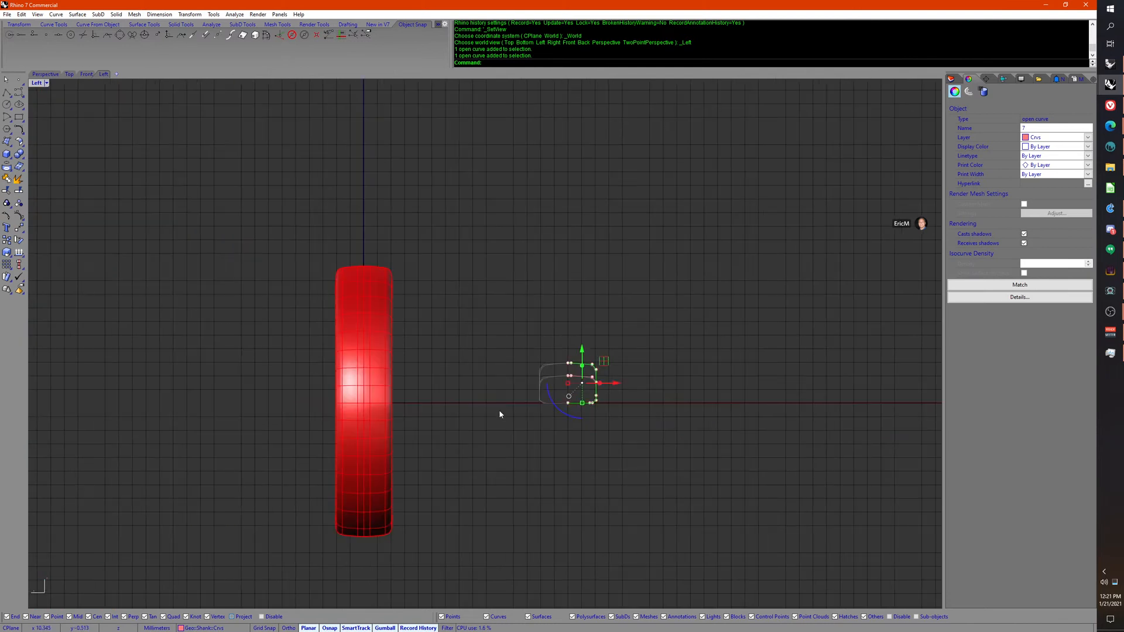
{"action": "right_click_drag", "start_coordinate": [515, 428], "coordinate": [460, 412]}
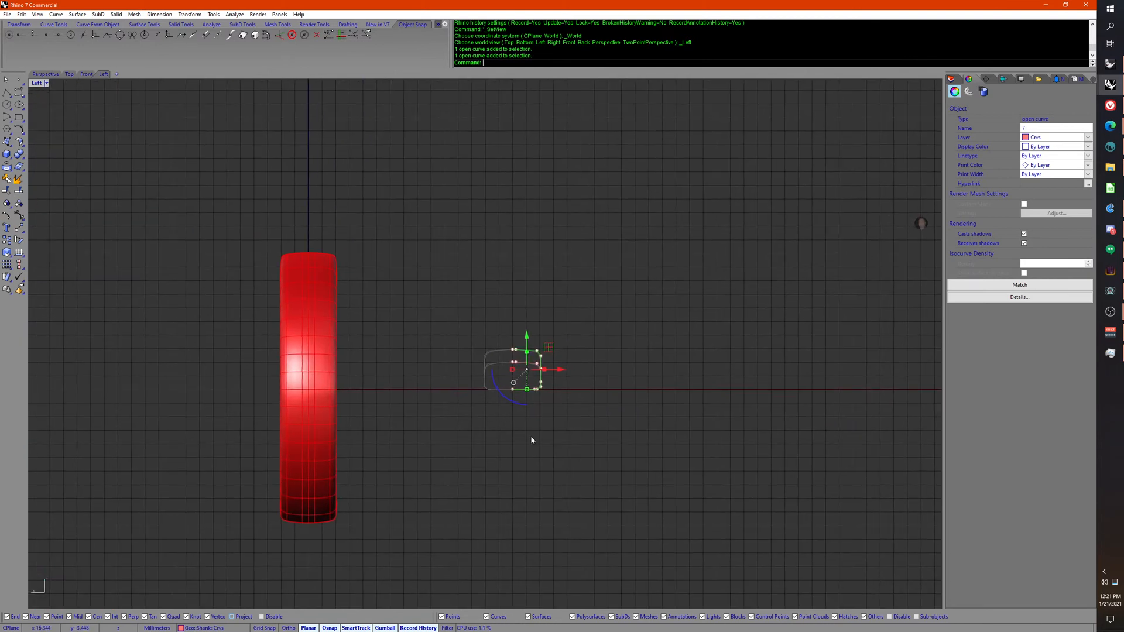
Step: Clear the selection and turn on control points for the group of shank section curves
{"action": "key", "text": "Escape"}
{"action": "key", "text": "Escape"}
{"action": "left_click_drag", "start_coordinate": [494, 327], "coordinate": [597, 449]}
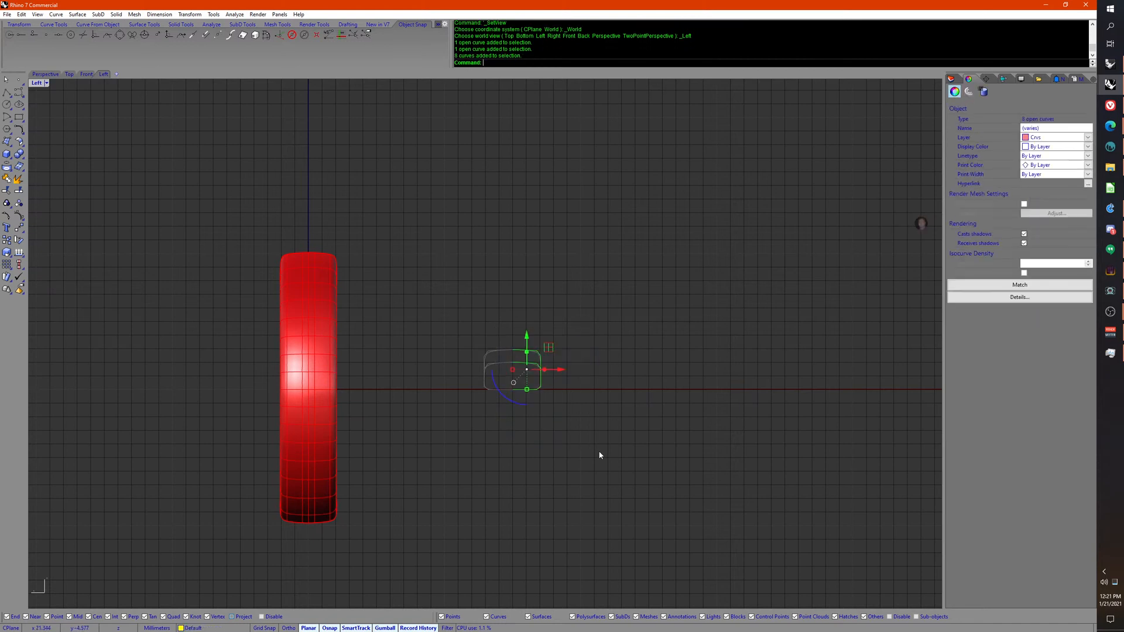
{"action": "middle_click", "coordinate": [599, 455]}
{"action": "left_click", "coordinate": [640, 421]}
Step: Move the outer side control points of all shank section curves inward together to narrow the shank
{"action": "middle_click", "coordinate": [568, 426]}
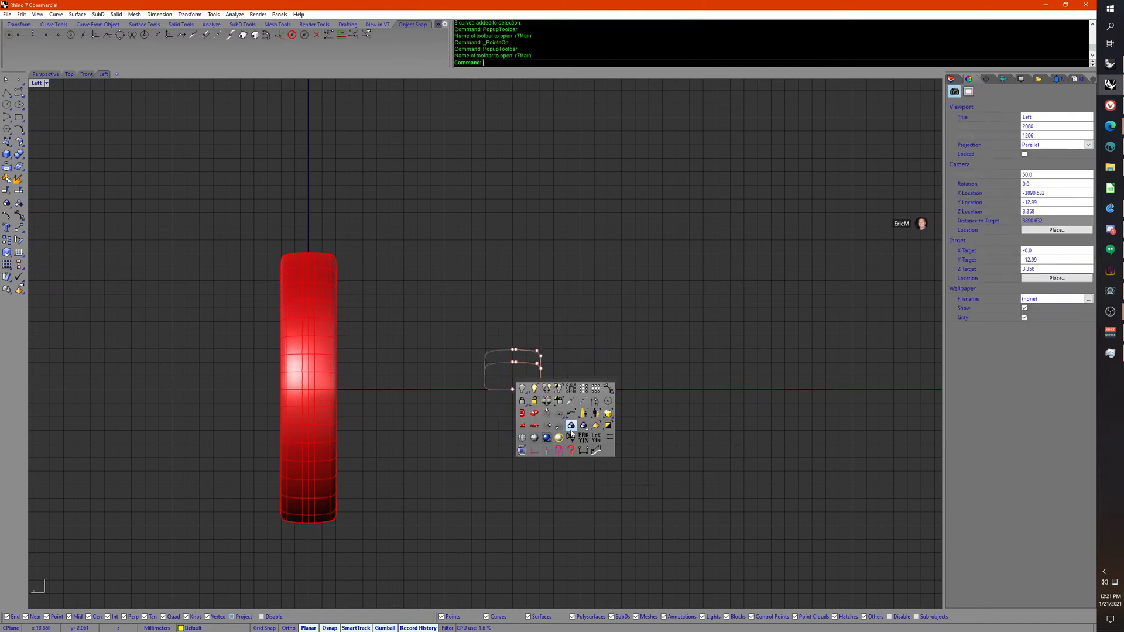
{"action": "left_click", "coordinate": [596, 437]}
{"action": "left_click_drag", "start_coordinate": [522, 325], "coordinate": [530, 389]}
{"action": "scroll", "coordinate": [528, 390], "scroll_direction": "up", "scroll_amount": 5}
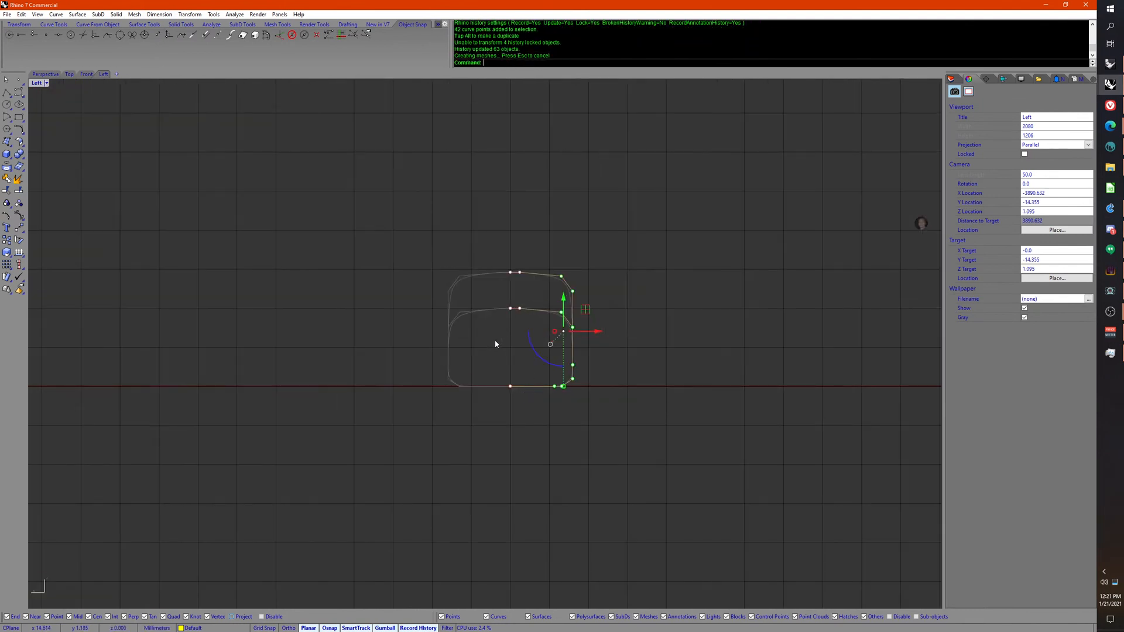
{"action": "right_click_drag", "start_coordinate": [494, 307], "coordinate": [477, 337]}
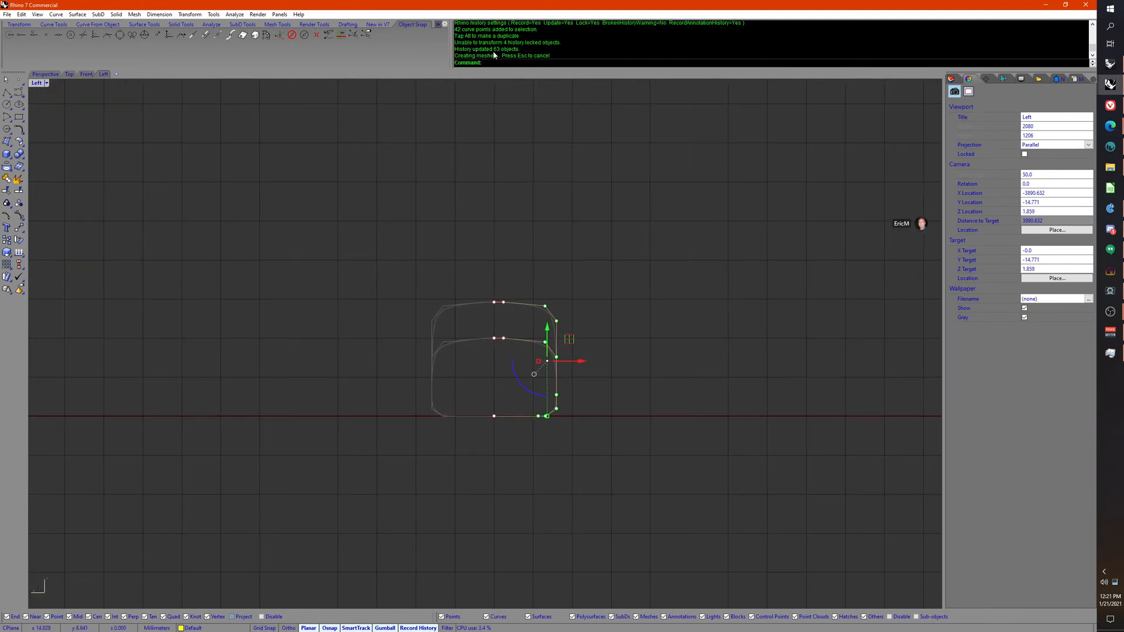
{"action": "right_click_drag", "start_coordinate": [481, 279], "coordinate": [499, 281]}
{"action": "right_click_drag", "start_coordinate": [392, 392], "coordinate": [378, 368]}
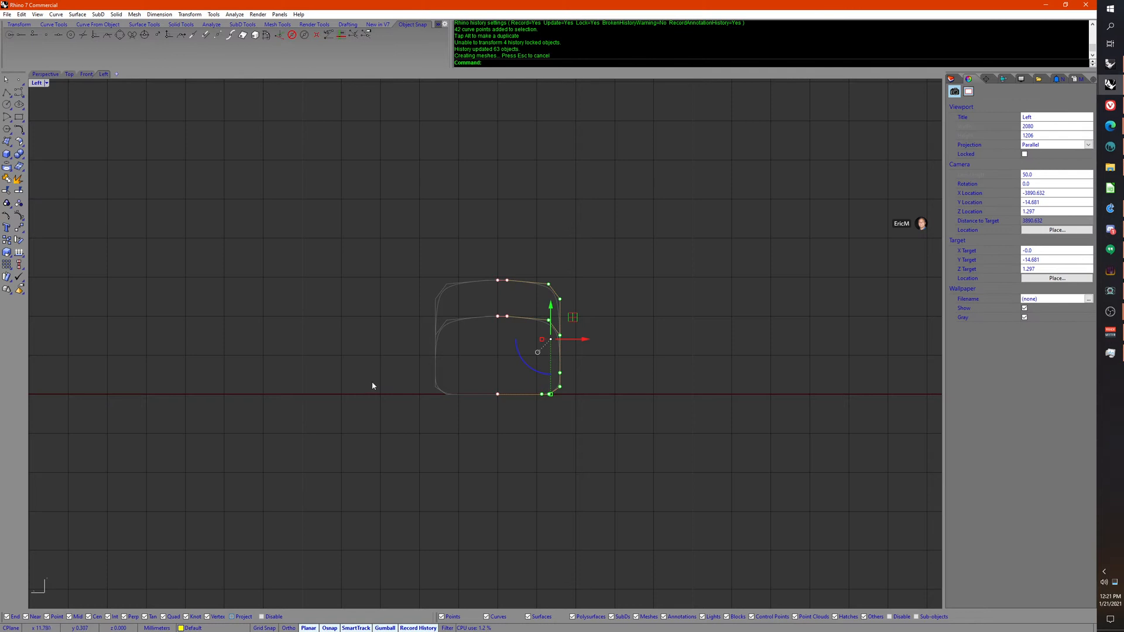
{"action": "right_click_drag", "start_coordinate": [377, 388], "coordinate": [366, 388]}
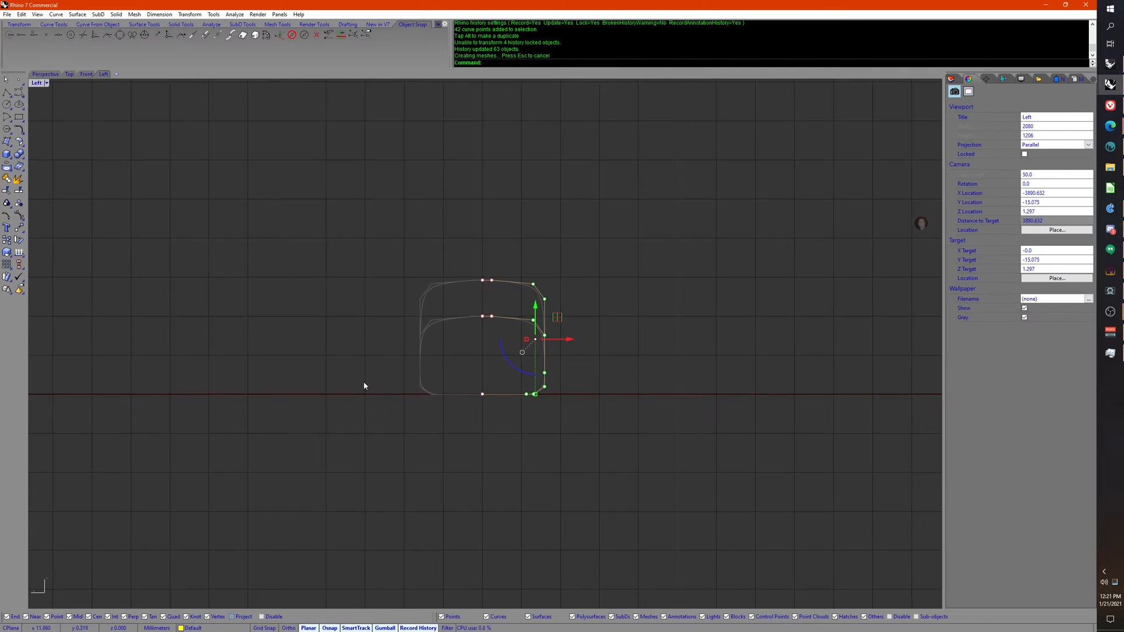
Step: In the Perspective view, raise the upper control points of the fifth section curve in the shank's profile row
{"action": "left_click", "coordinate": [58, 76]}
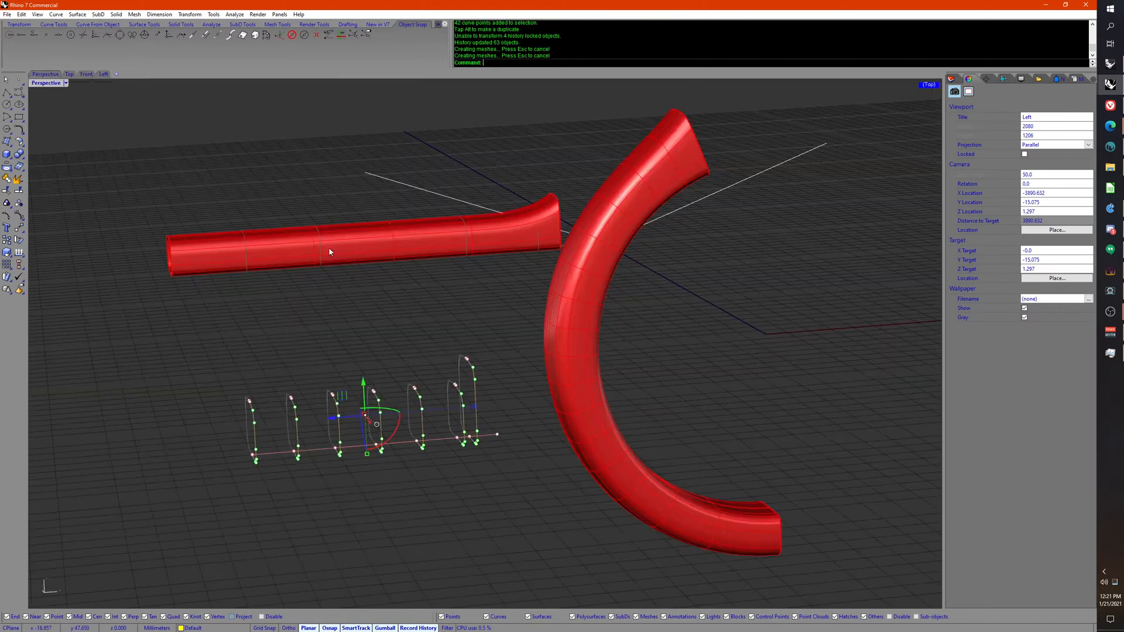
{"action": "right_click_drag", "start_coordinate": [667, 348], "coordinate": [652, 404]}
{"action": "left_click", "coordinate": [514, 468]}
{"action": "left_click", "coordinate": [457, 387]}
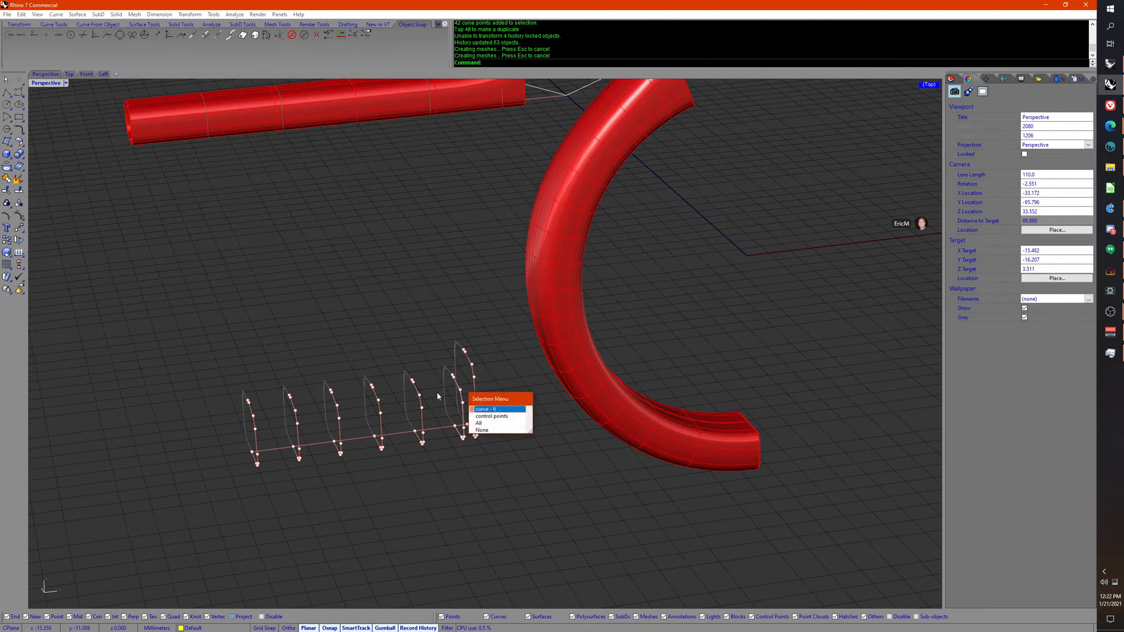
{"action": "left_click", "coordinate": [421, 392]}
{"action": "left_click", "coordinate": [442, 438]}
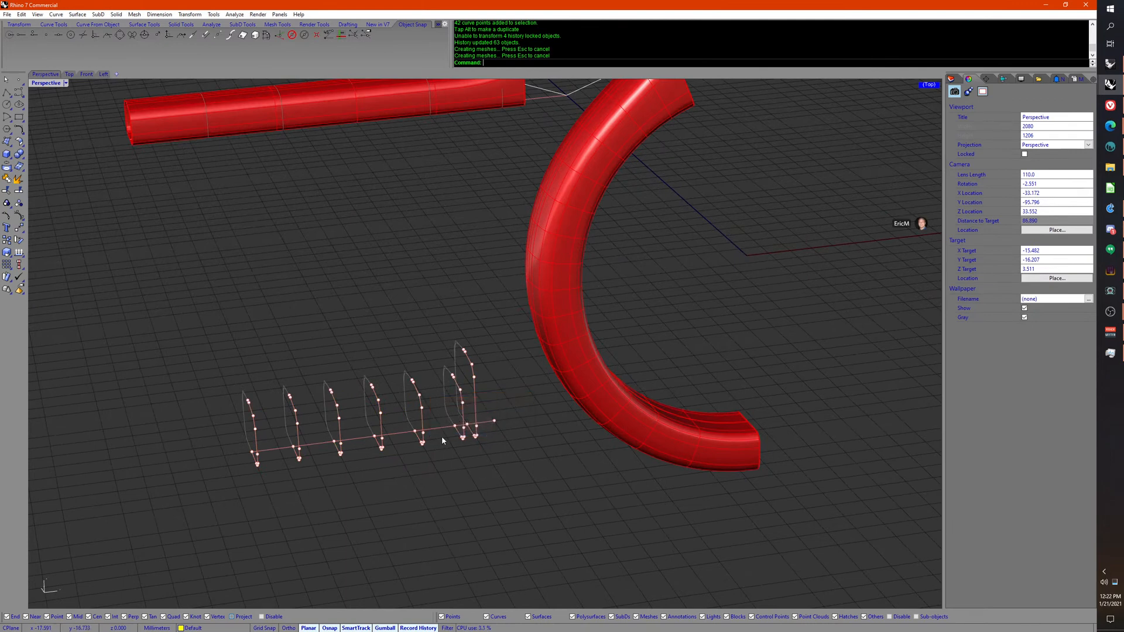
{"action": "left_click", "coordinate": [462, 391]}
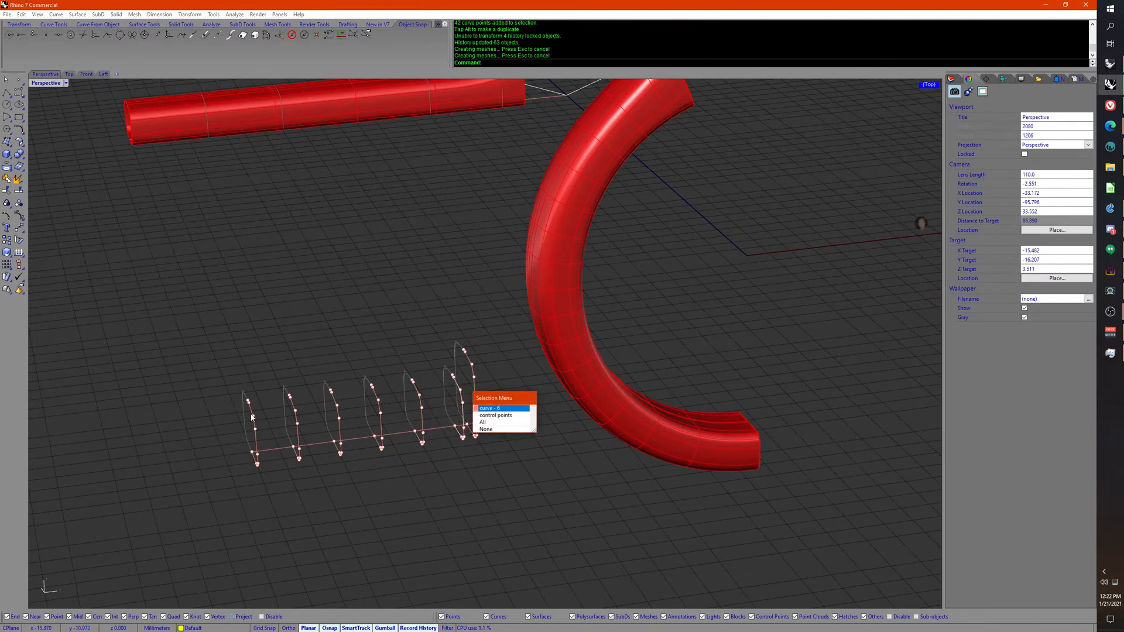
{"action": "left_click", "coordinate": [416, 398]}
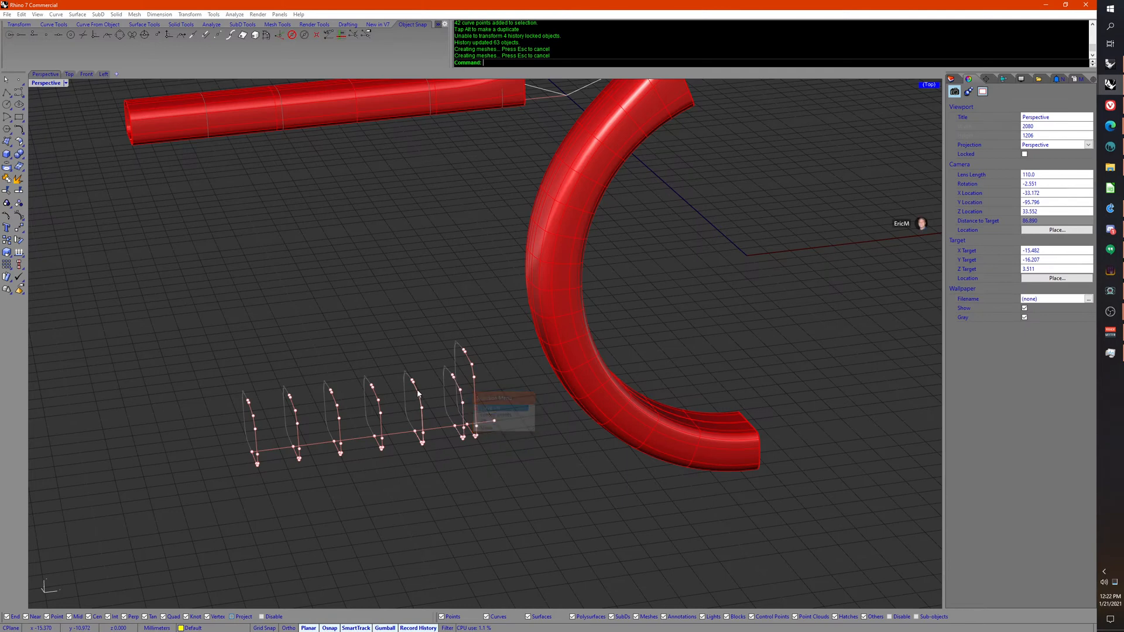
{"action": "left_click", "coordinate": [437, 487]}
{"action": "right_click_drag", "start_coordinate": [435, 485], "coordinate": [428, 469]}
{"action": "left_click_drag", "start_coordinate": [399, 375], "coordinate": [415, 357]}
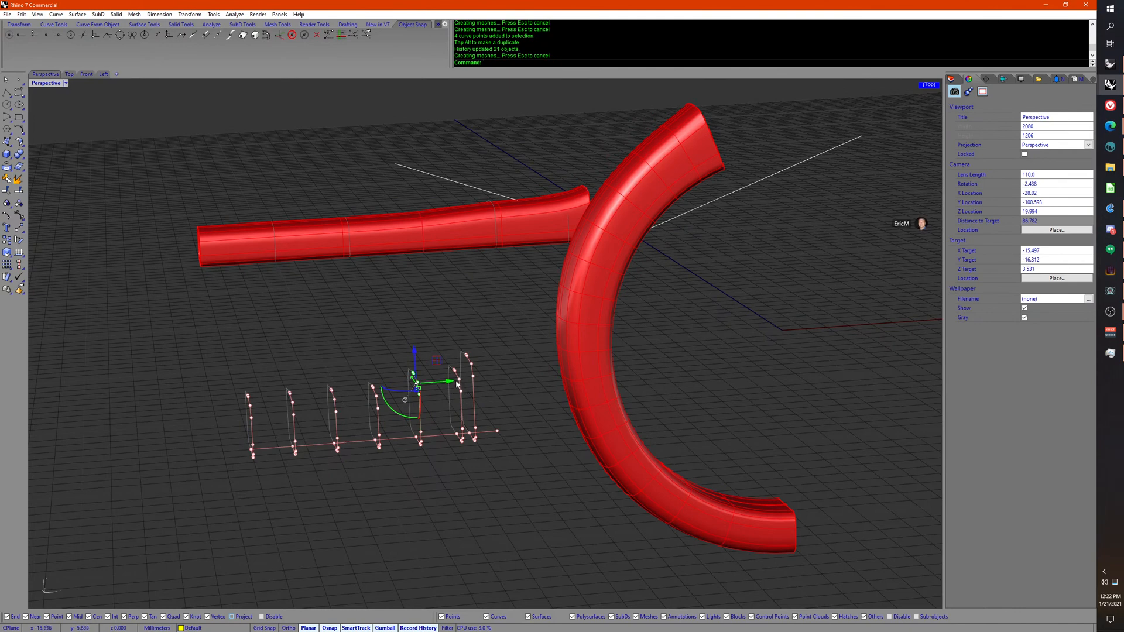
Step: Raise the upper control points of the first section curve to thicken that end of the shank
{"action": "right_click_drag", "start_coordinate": [435, 479], "coordinate": [461, 477]}
{"action": "left_click_drag", "start_coordinate": [239, 385], "coordinate": [272, 425]}
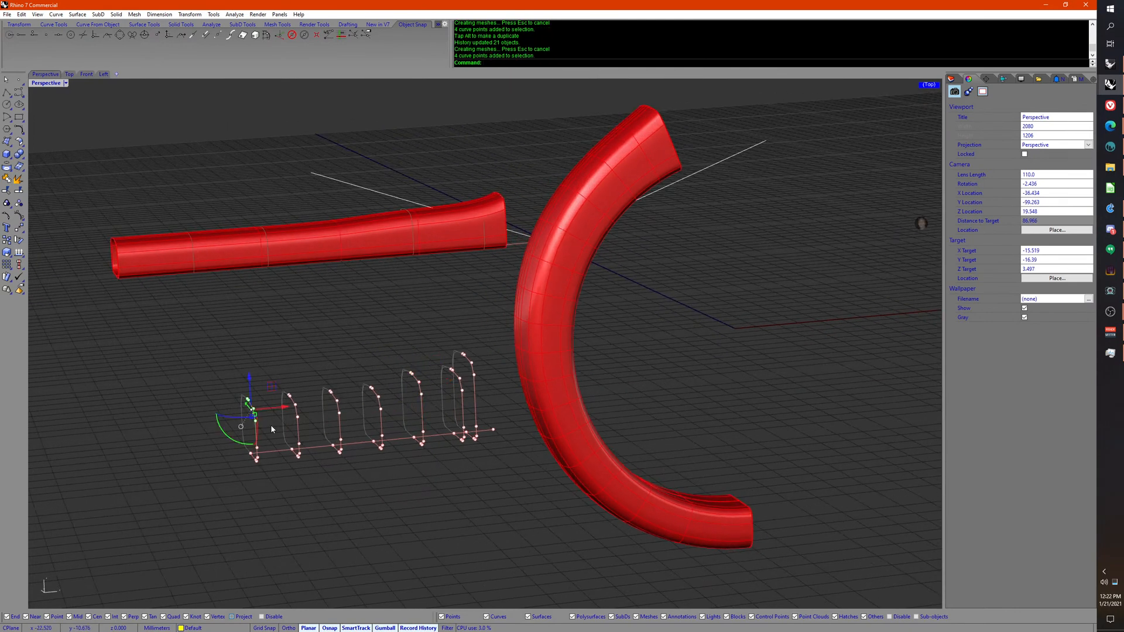
{"action": "left_click_drag", "start_coordinate": [251, 386], "coordinate": [251, 376]}
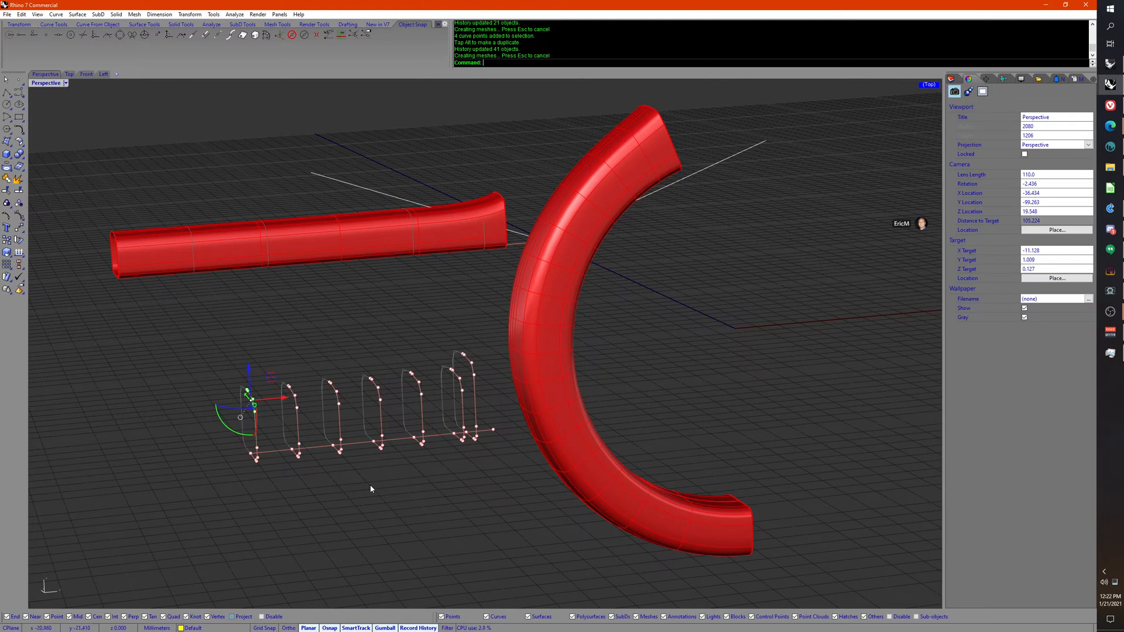
Step: Undo the control point edits on the section curves and the two moves made before them
{"action": "key", "text": "ctrl+z"}
{"action": "key", "text": "ctrl+z"}
{"action": "key", "text": "ctrl+z"}
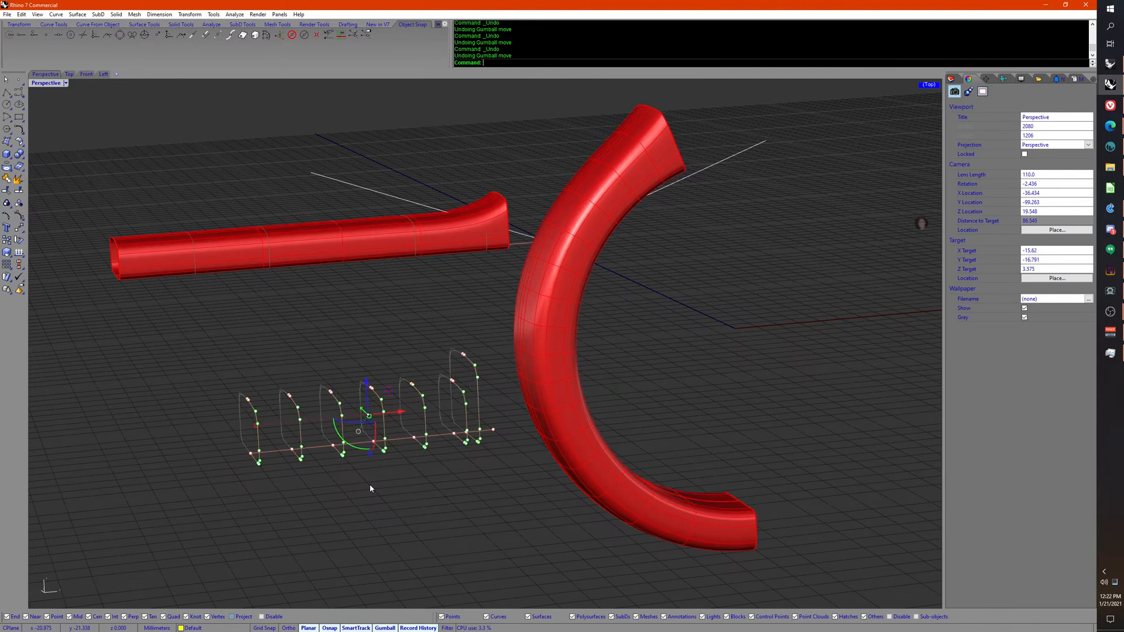
{"action": "key", "text": "ctrl+z"}
{"action": "key", "text": "ctrl+z"}
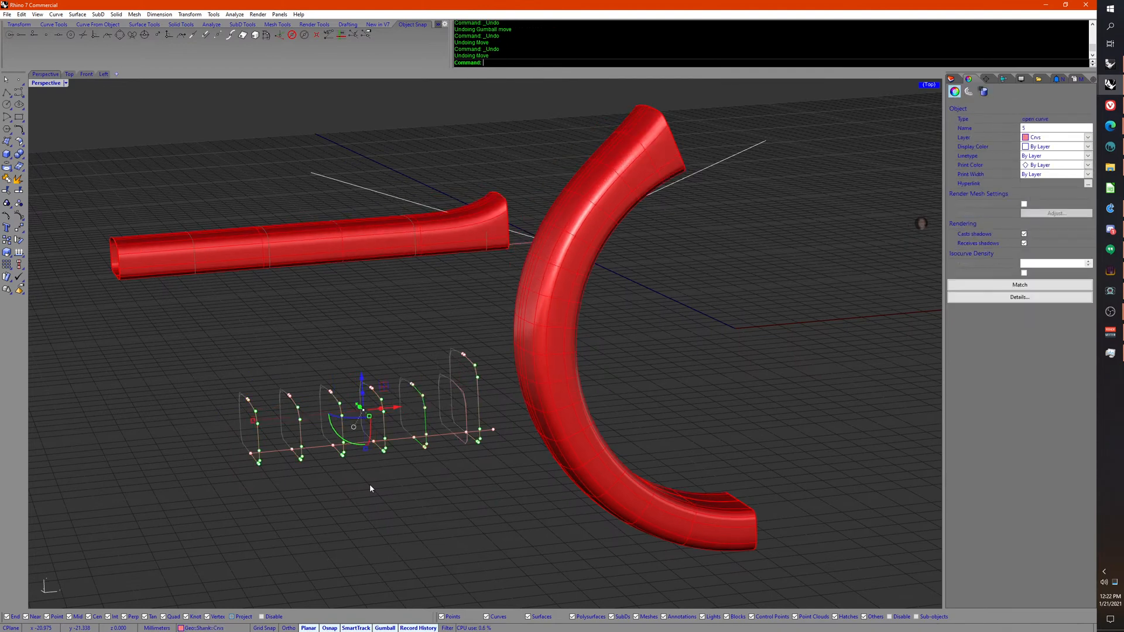
Step: Turn off the Shank layer to hide the shank surfaces and its section curves
{"action": "scroll", "coordinate": [372, 492], "scroll_direction": "down", "scroll_amount": 3}
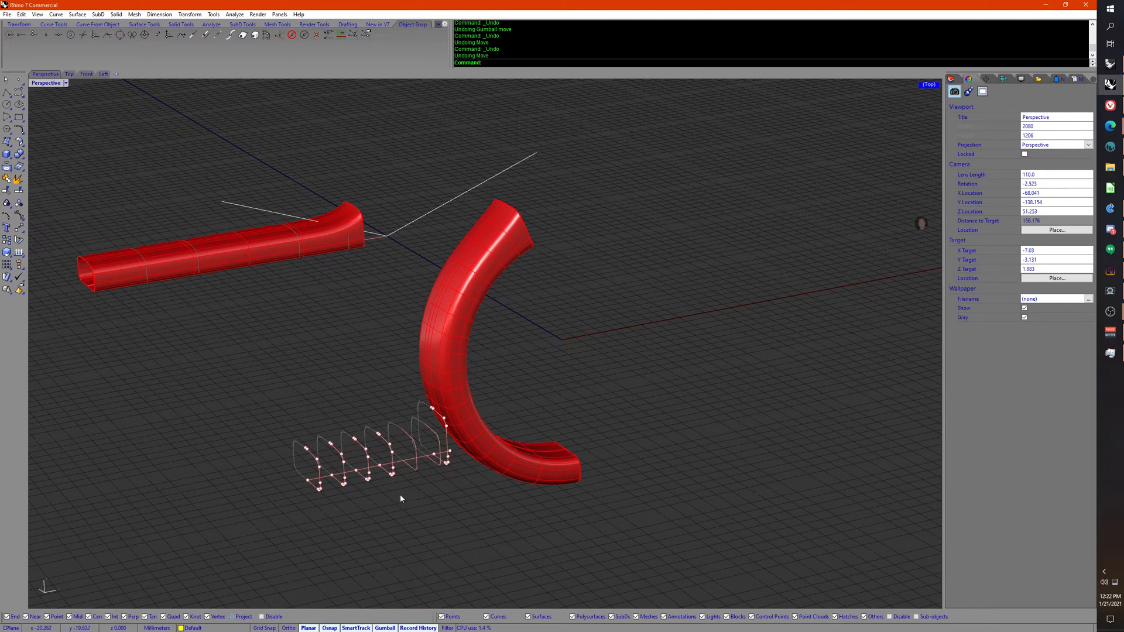
{"action": "right_click_drag", "start_coordinate": [399, 495], "coordinate": [442, 507]}
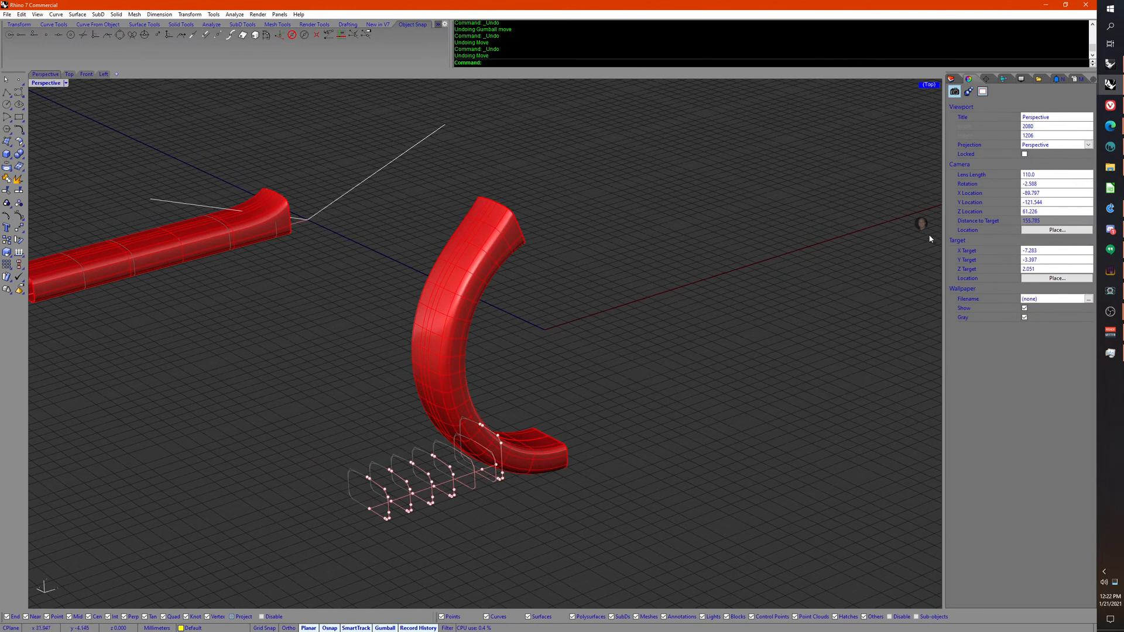
{"action": "left_click", "coordinate": [951, 79]}
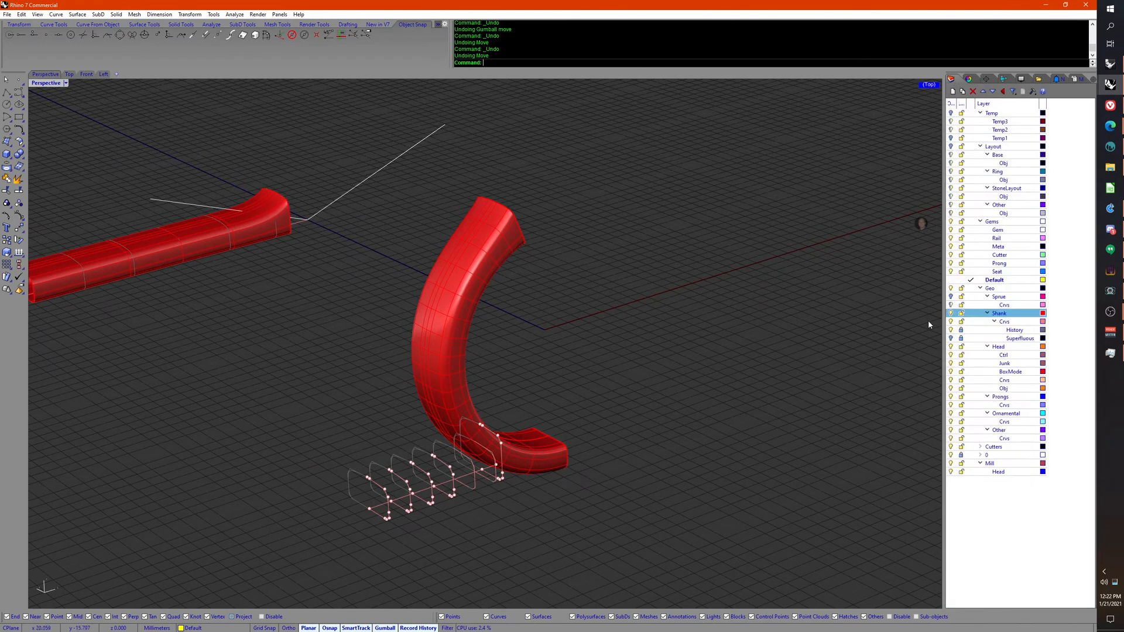
{"action": "left_click", "coordinate": [953, 315]}
Step: Show only the round gem from the hidden objects, seen from above
{"action": "right_click_drag", "start_coordinate": [819, 329], "coordinate": [661, 416]}
{"action": "scroll", "coordinate": [693, 354], "scroll_direction": "down", "scroll_amount": 5}
{"action": "scroll", "coordinate": [655, 404], "scroll_direction": "up", "scroll_amount": 6}
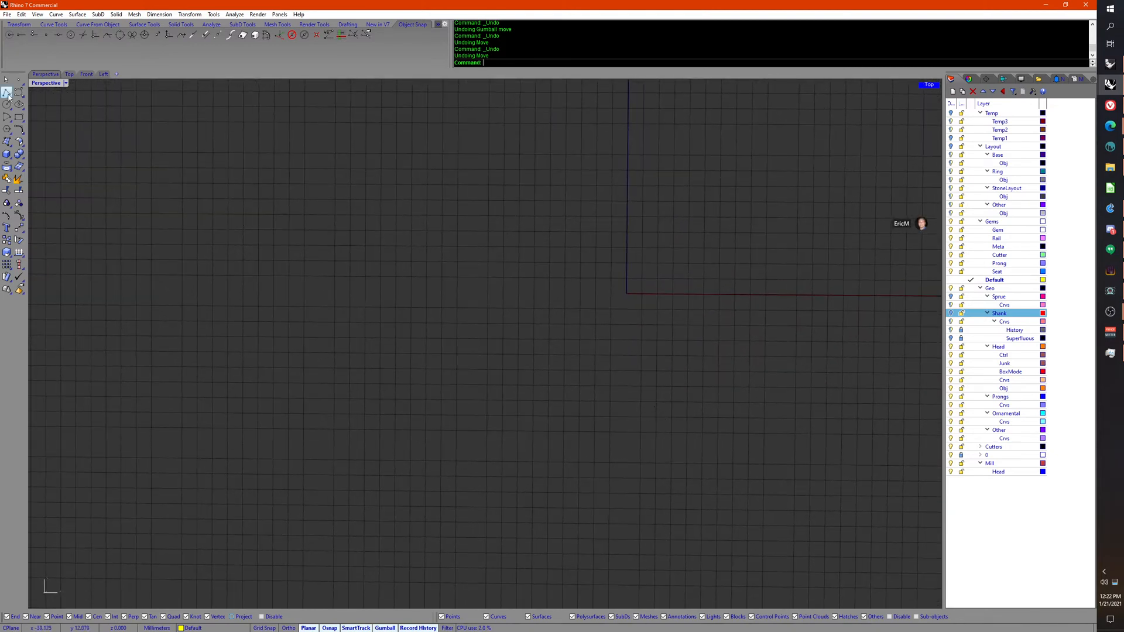
{"action": "middle_click", "coordinate": [459, 226]}
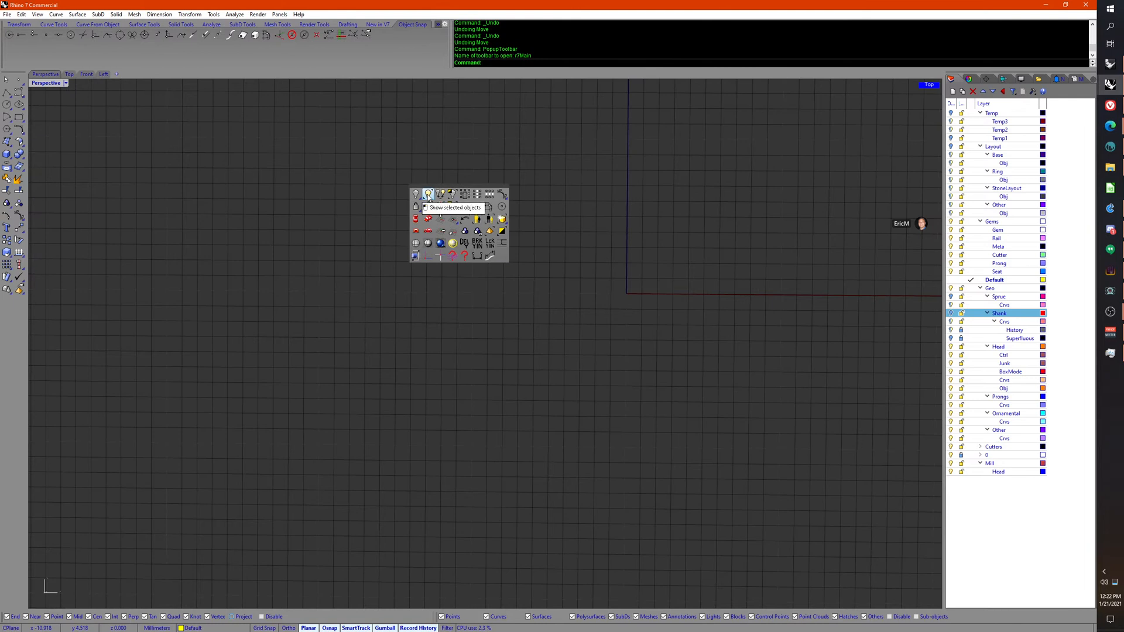
{"action": "left_click", "coordinate": [428, 196]}
{"action": "left_click", "coordinate": [639, 279]}
{"action": "right_click", "coordinate": [630, 280]}
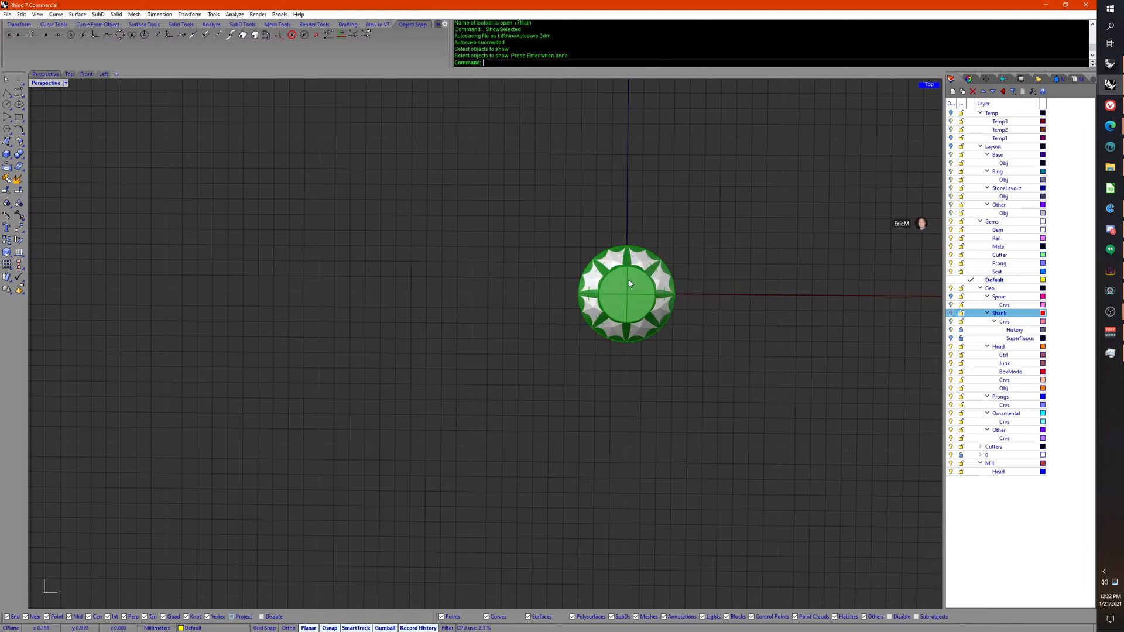
Step: Draw a three-point polyline from the gem girdle's -X midpoint, straight down past the girdle, then diagonally to meet the 45-degree line through the origin
{"action": "left_click", "coordinate": [18, 92]}
{"action": "right_click_drag", "start_coordinate": [447, 256], "coordinate": [539, 318]}
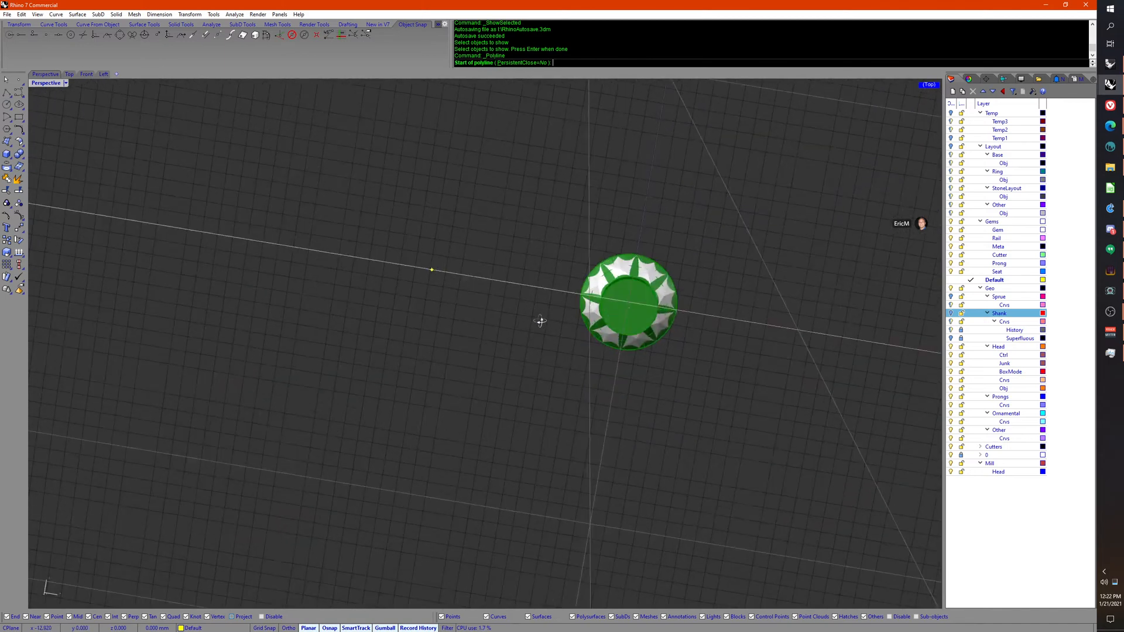
{"action": "left_click", "coordinate": [69, 73]}
{"action": "scroll", "coordinate": [384, 313], "scroll_direction": "up", "scroll_amount": 4}
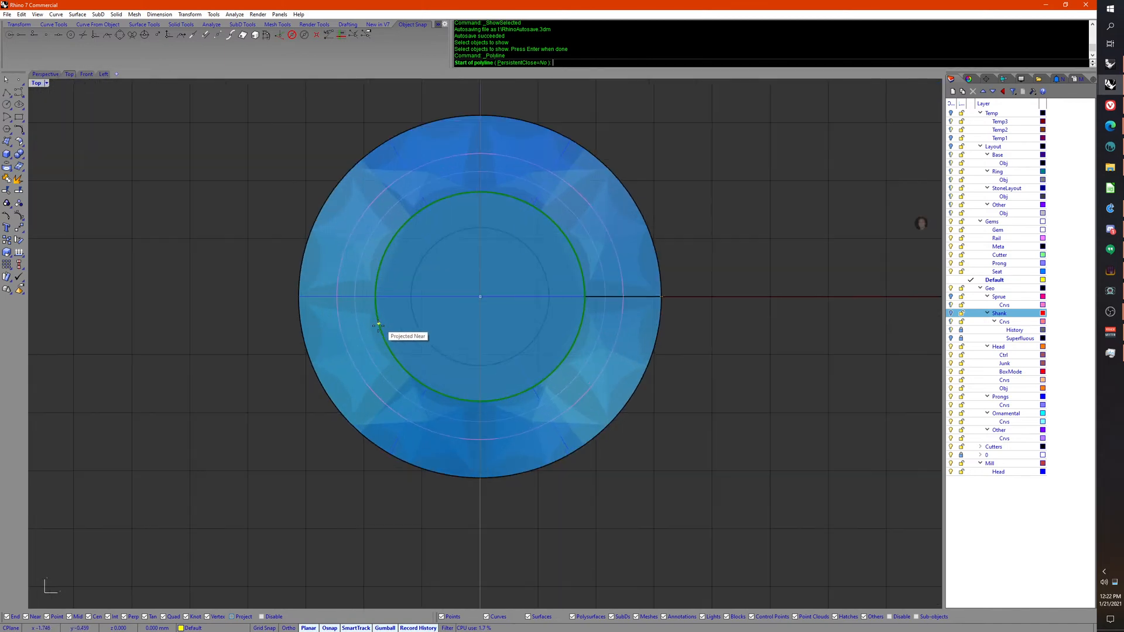
{"action": "left_click", "coordinate": [381, 326]}
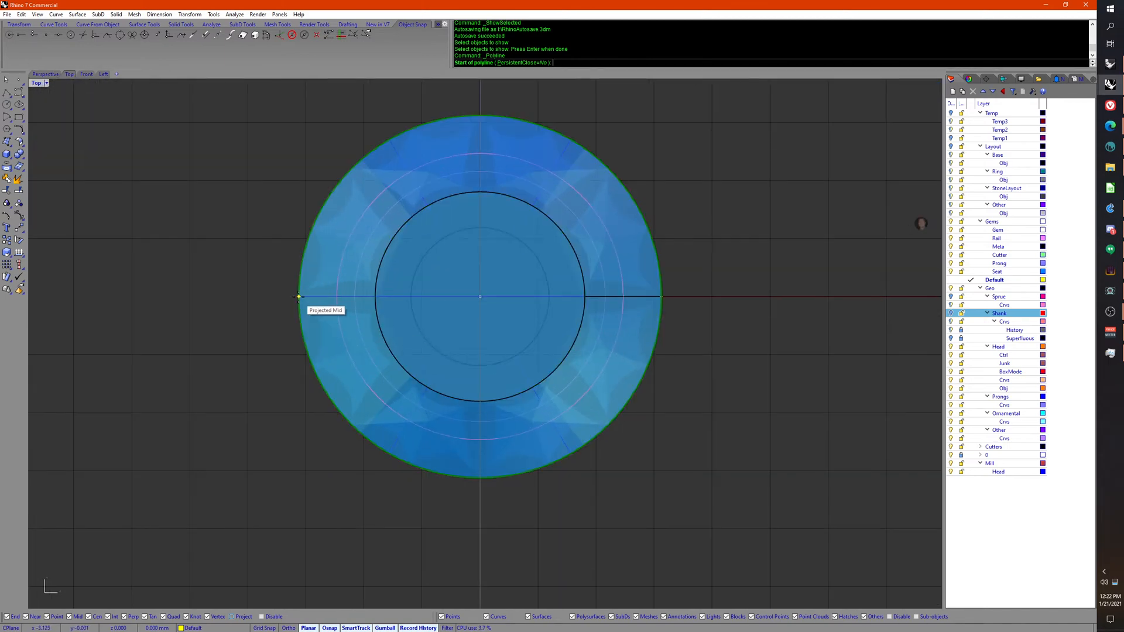
{"action": "left_click", "coordinate": [299, 401]}
{"action": "left_click", "coordinate": [341, 445]}
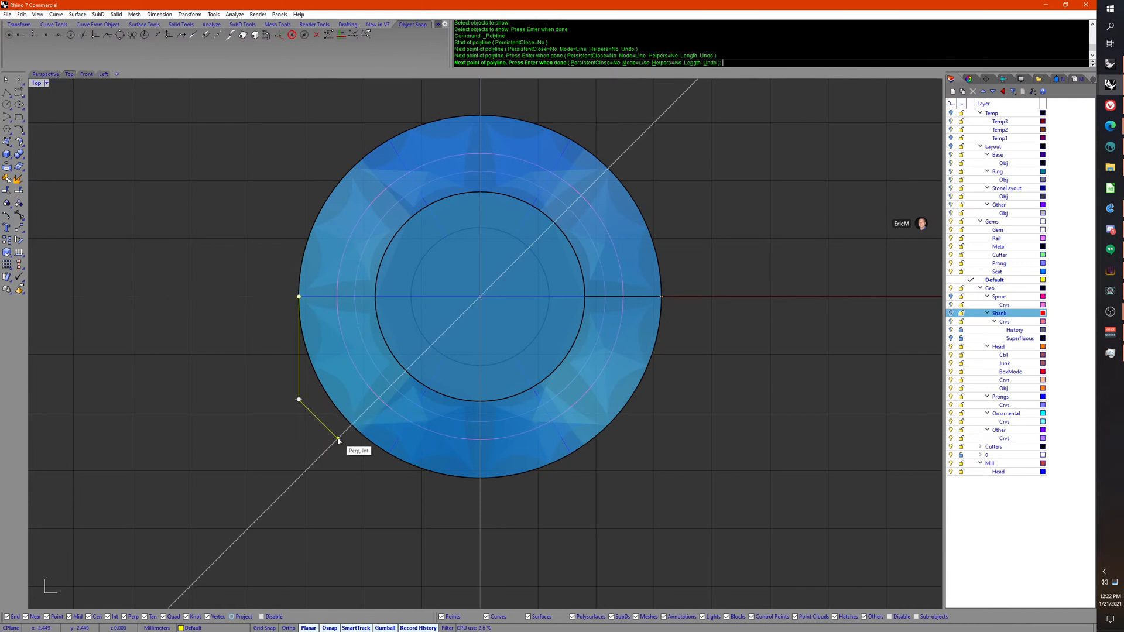
{"action": "key", "text": "Return"}
{"action": "right_click_drag", "start_coordinate": [328, 458], "coordinate": [340, 447]}
{"action": "scroll", "coordinate": [364, 404], "scroll_direction": "down", "scroll_amount": 5}
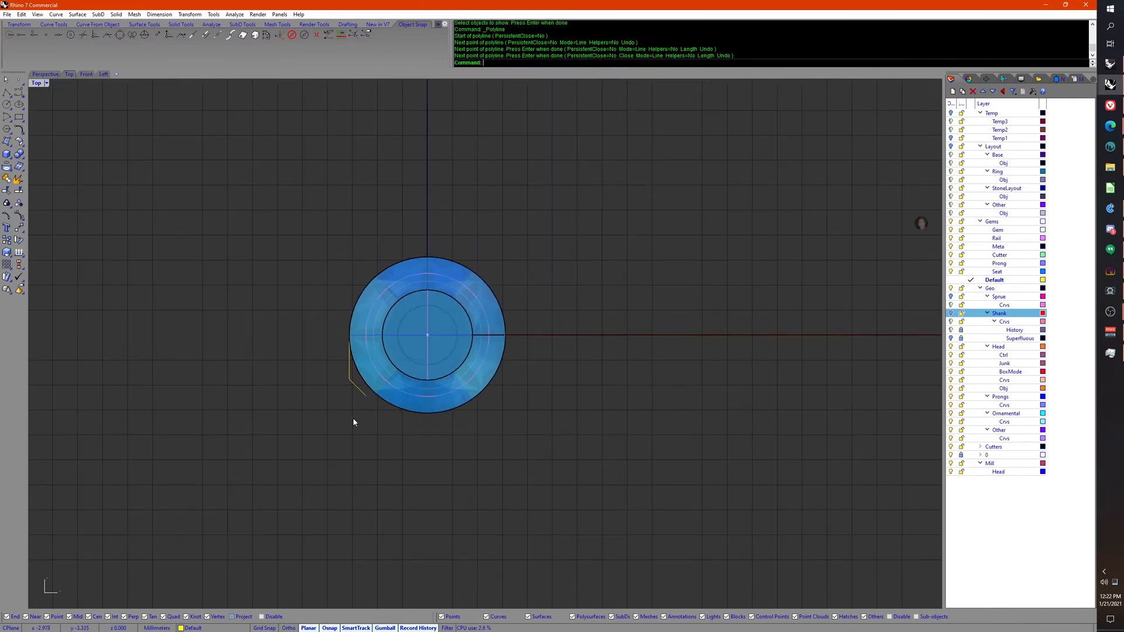
Step: Draw a long 45-degree construction line from the gem's centre through the polyline's end and change it to layer 0
{"action": "middle_click", "coordinate": [356, 422]}
{"action": "middle_click", "coordinate": [356, 422]}
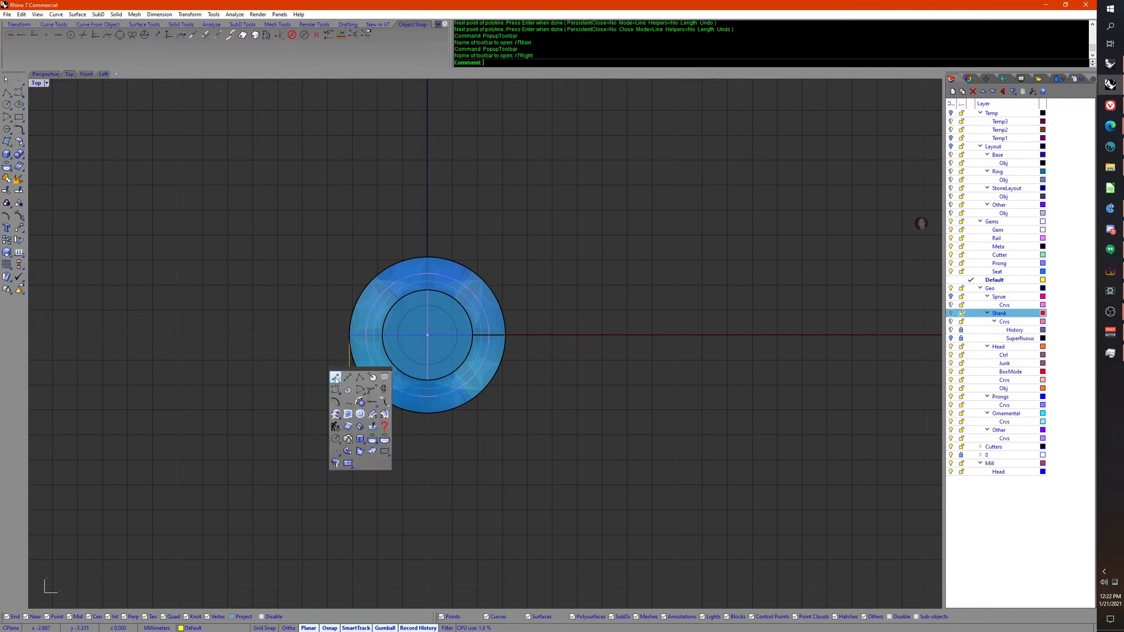
{"action": "left_click", "coordinate": [336, 375]}
{"action": "left_click", "coordinate": [426, 337]}
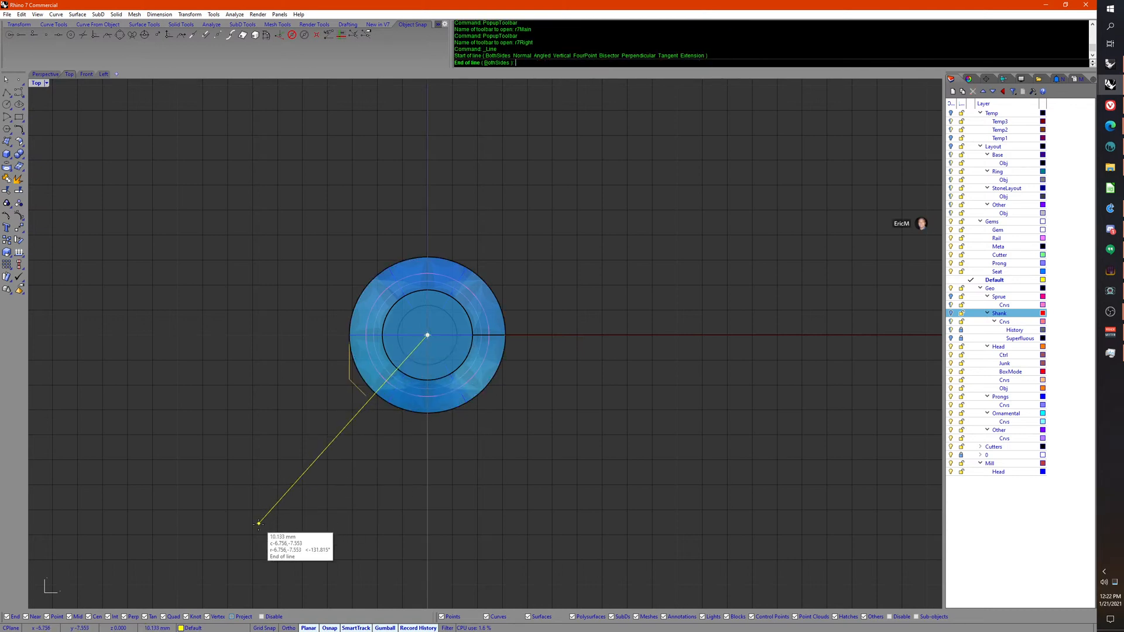
{"action": "left_click", "coordinate": [223, 539]}
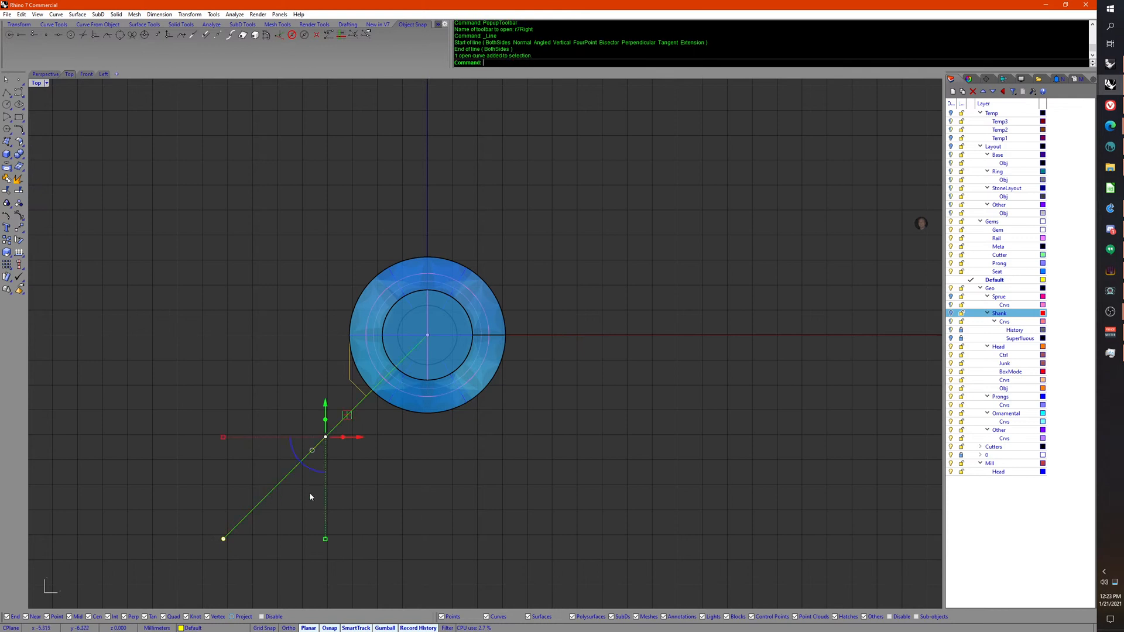
{"action": "left_click", "coordinate": [988, 455]}
{"action": "right_click", "coordinate": [989, 455]}
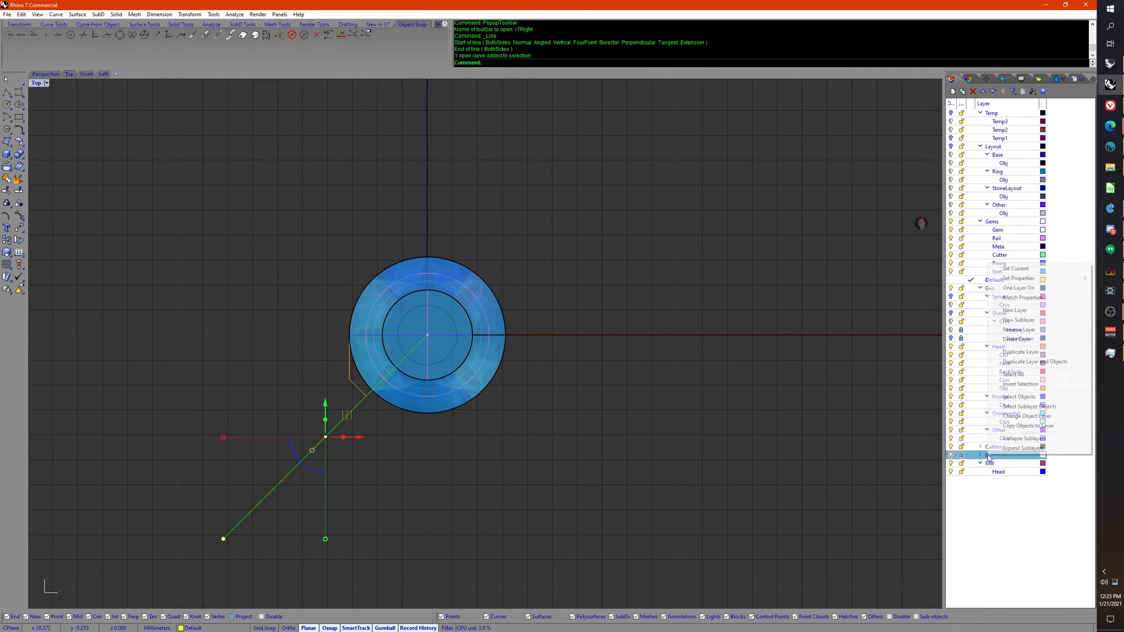
{"action": "left_click", "coordinate": [1026, 416]}
{"action": "scroll", "coordinate": [412, 425], "scroll_direction": "up", "scroll_amount": 5}
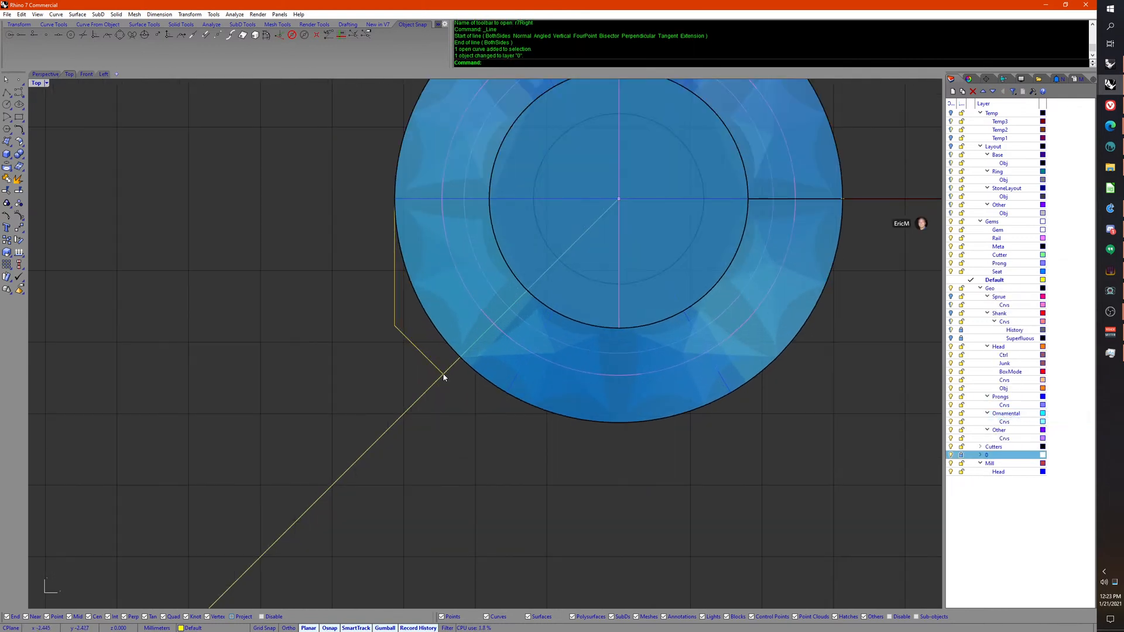
Step: Make an enlarged copy of the polyline with Scale2D from the gem's centre, using reference points along the diagonal line
{"action": "left_click", "coordinate": [434, 384]}
{"action": "scroll", "coordinate": [462, 421], "scroll_direction": "down", "scroll_amount": 4}
{"action": "middle_click", "coordinate": [462, 421]}
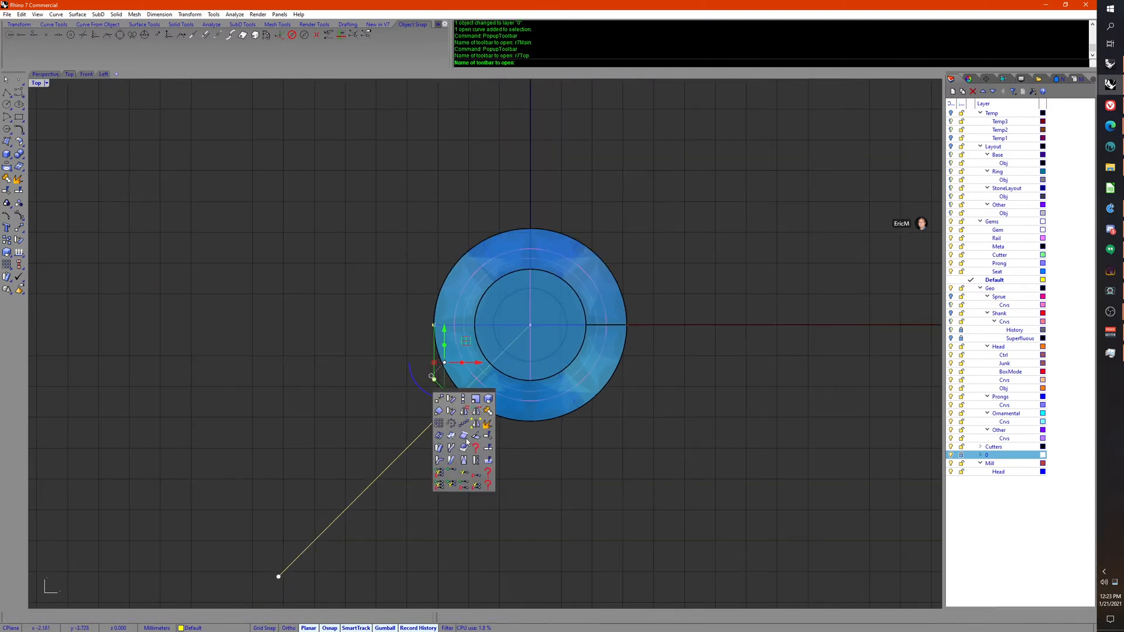
{"action": "left_click", "coordinate": [475, 398]}
{"action": "left_click", "coordinate": [531, 325]}
{"action": "left_click", "coordinate": [426, 429]}
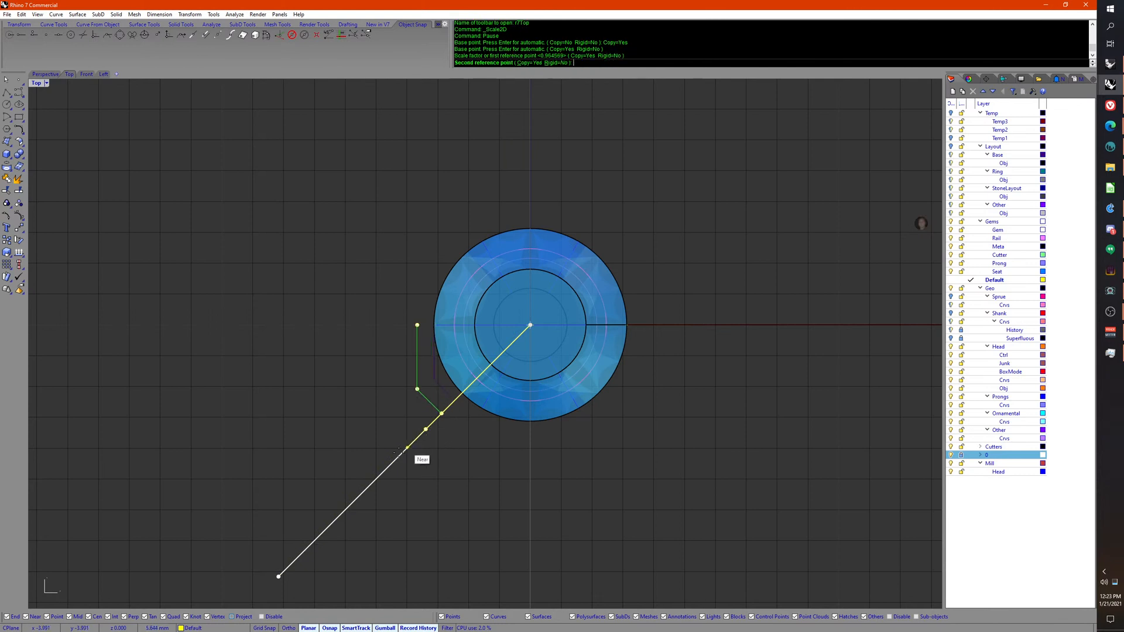
{"action": "left_click", "coordinate": [379, 464]}
{"action": "right_click", "coordinate": [427, 449]}
Step: Break the history link of the enlarged outer polyline with the move-and-return macro
{"action": "left_click", "coordinate": [420, 426]}
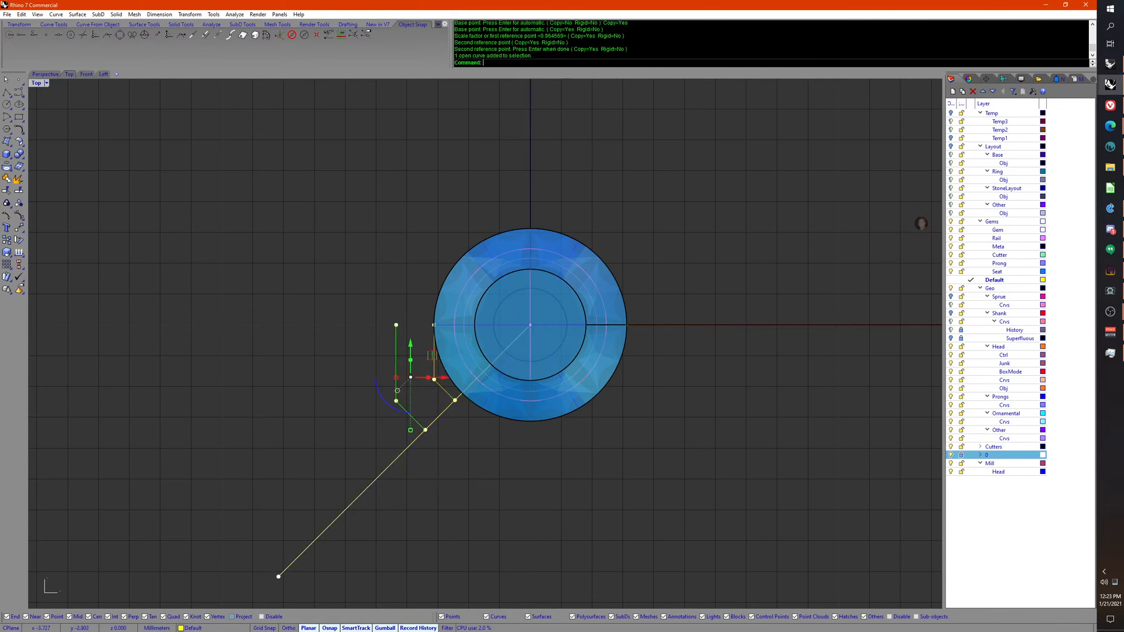
{"action": "middle_click", "coordinate": [435, 442]}
{"action": "left_click", "coordinate": [465, 449]}
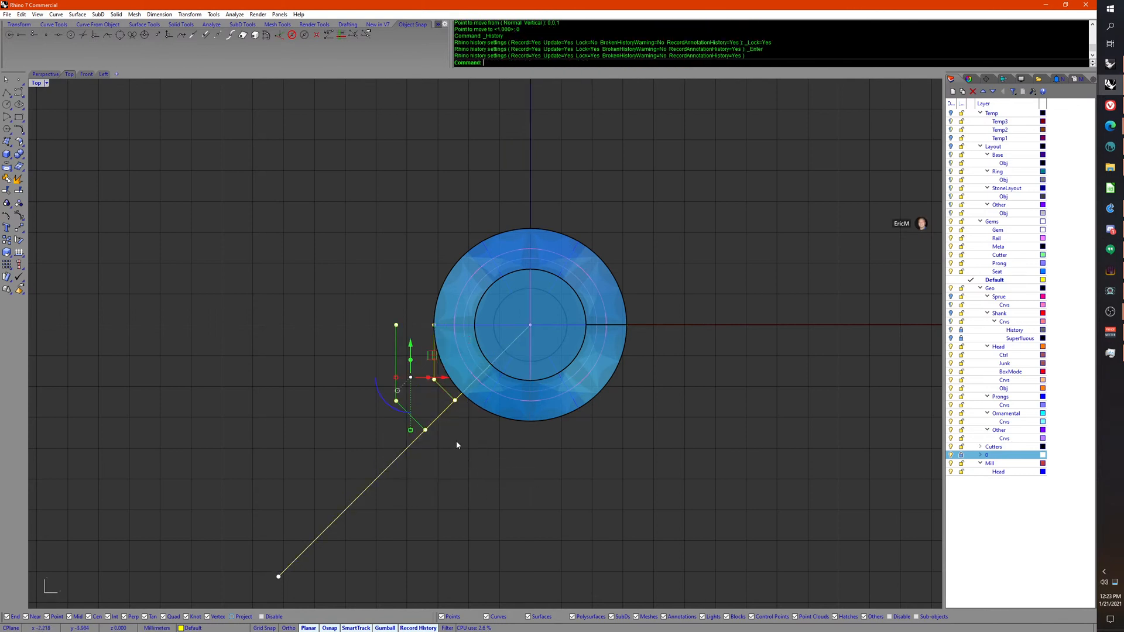
Step: Copy the inner and outer polylines together straight down along Z to form a lower pair
{"action": "left_click", "coordinate": [445, 397]}
{"action": "left_click", "coordinate": [471, 408]}
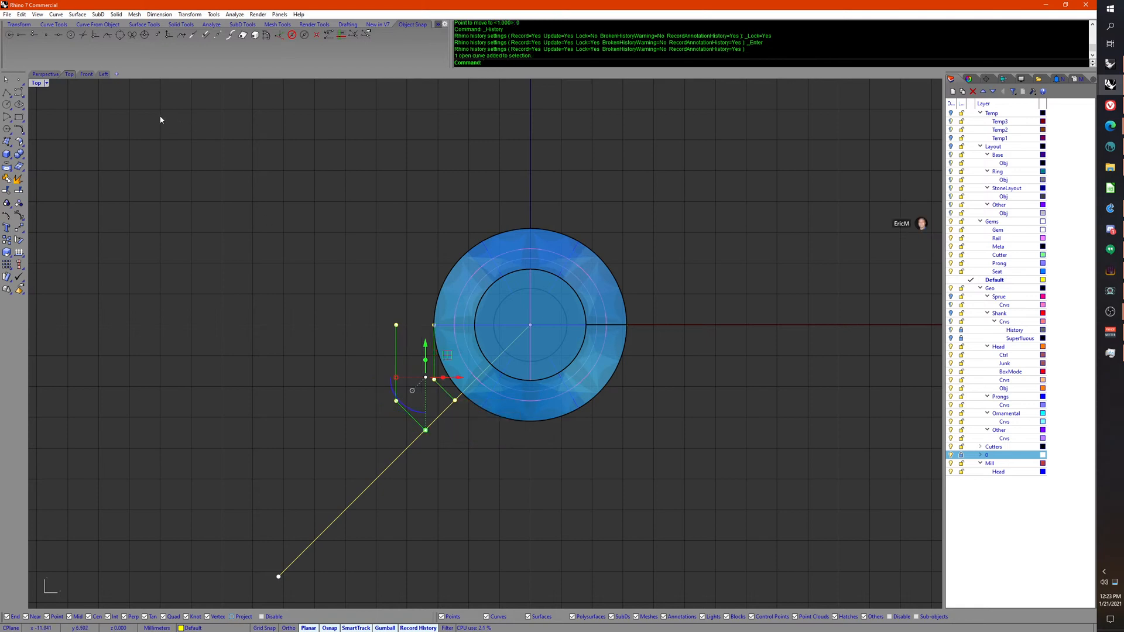
{"action": "left_click", "coordinate": [46, 74]}
{"action": "right_click_drag", "start_coordinate": [459, 361], "coordinate": [455, 260]}
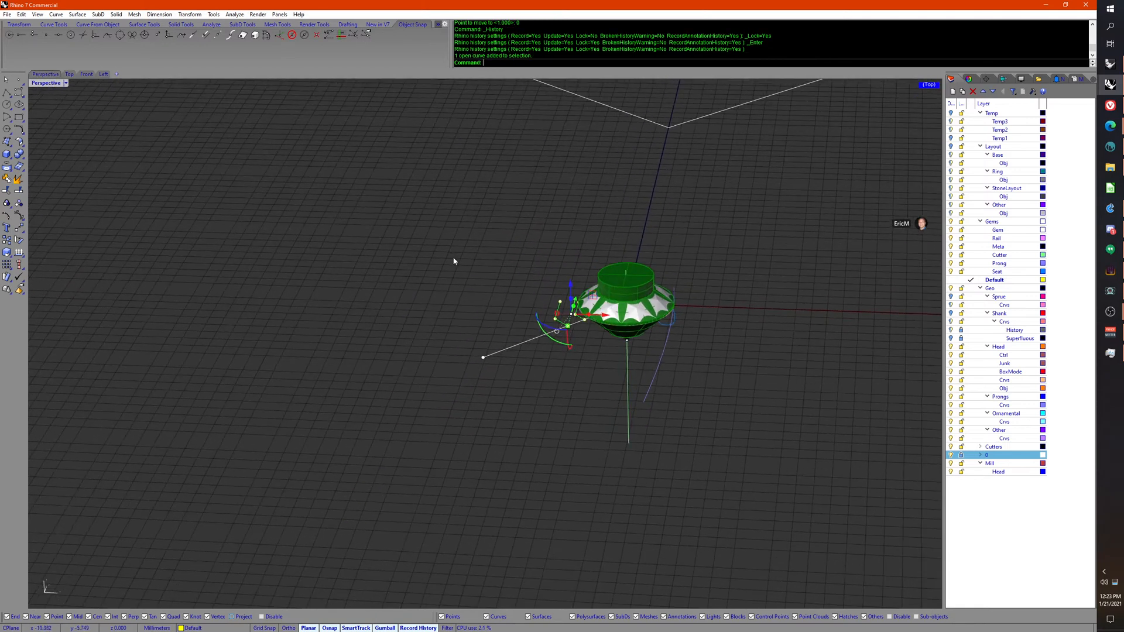
{"action": "left_click", "coordinate": [572, 284]}
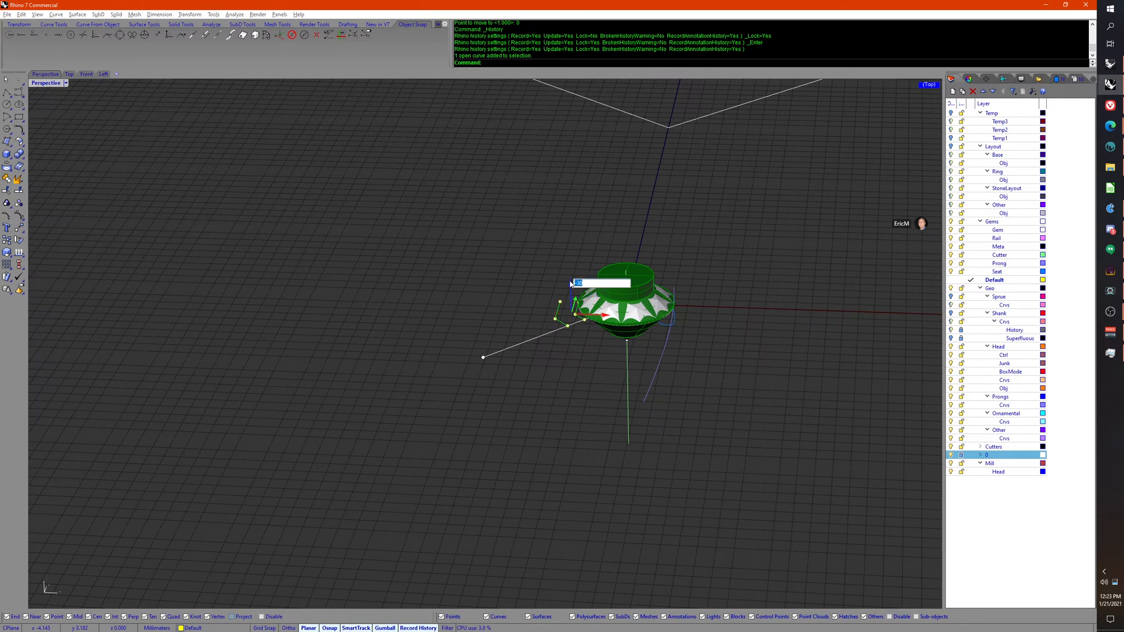
{"action": "type", "text": "1"}
{"action": "key", "text": "Return"}
Step: Select all four polylines, upper and lower, and break their history links with the same macro
{"action": "right_click_drag", "start_coordinate": [614, 404], "coordinate": [593, 381]}
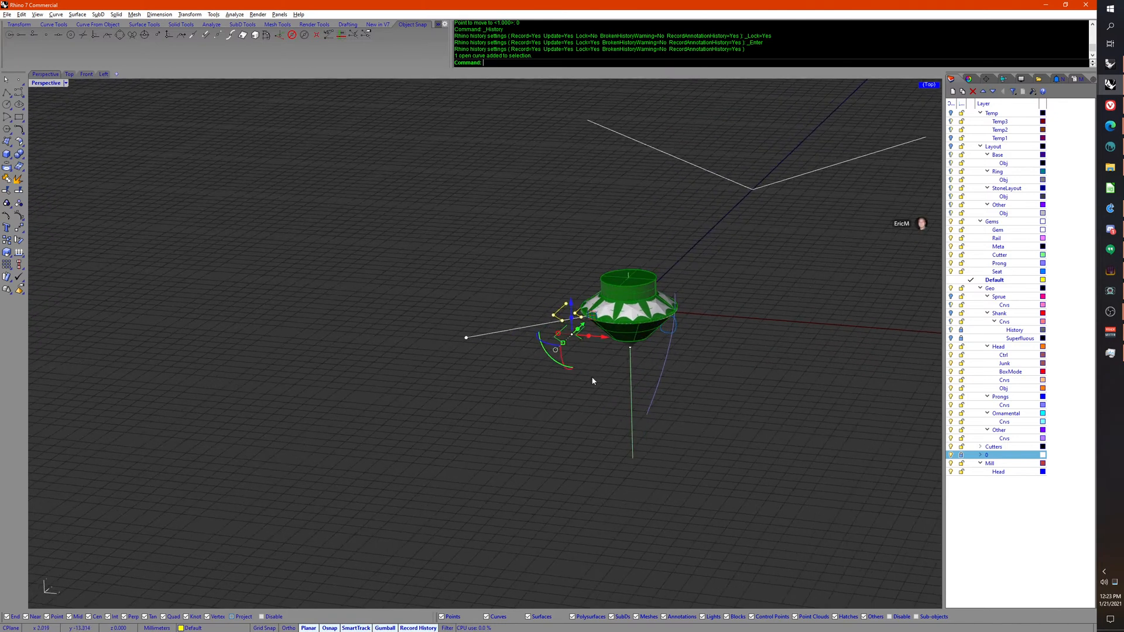
{"action": "scroll", "coordinate": [592, 381], "scroll_direction": "up", "scroll_amount": 5}
{"action": "left_click", "coordinate": [519, 349], "text": "shift"}
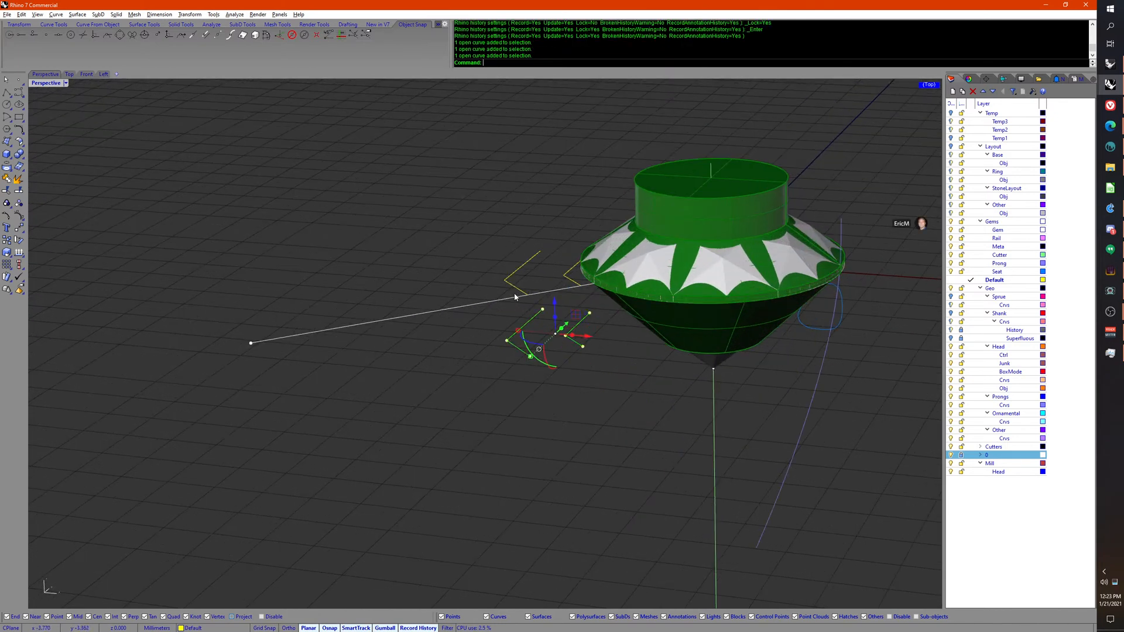
{"action": "left_click", "coordinate": [513, 285], "text": "shift"}
{"action": "left_click", "coordinate": [569, 279], "text": "shift"}
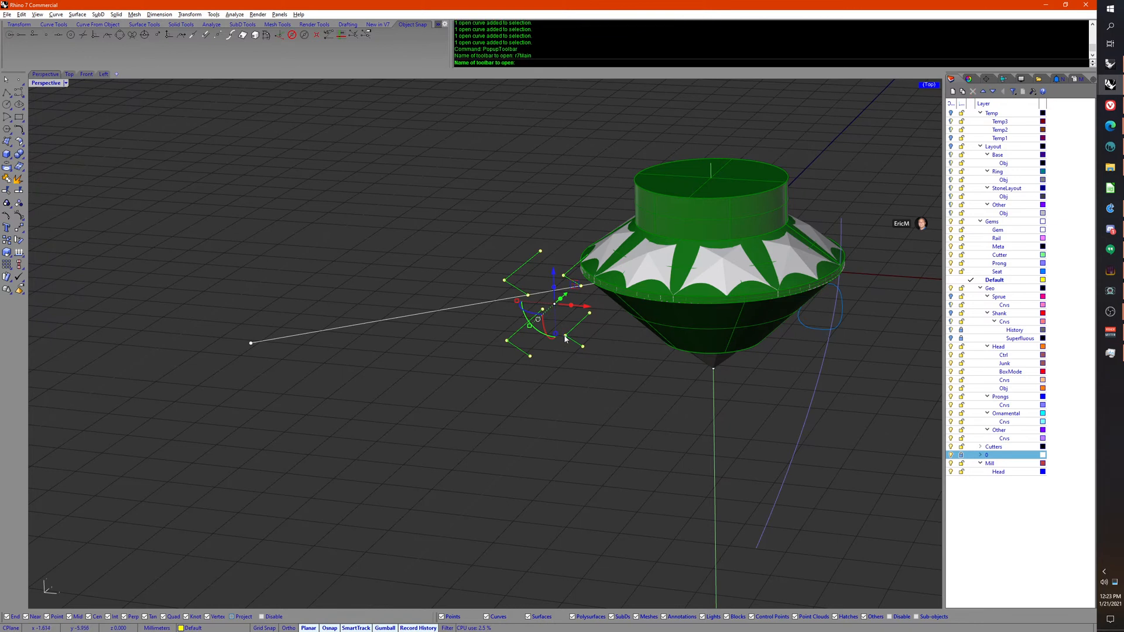
{"action": "middle_click", "coordinate": [517, 297]}
{"action": "left_click", "coordinate": [584, 354]}
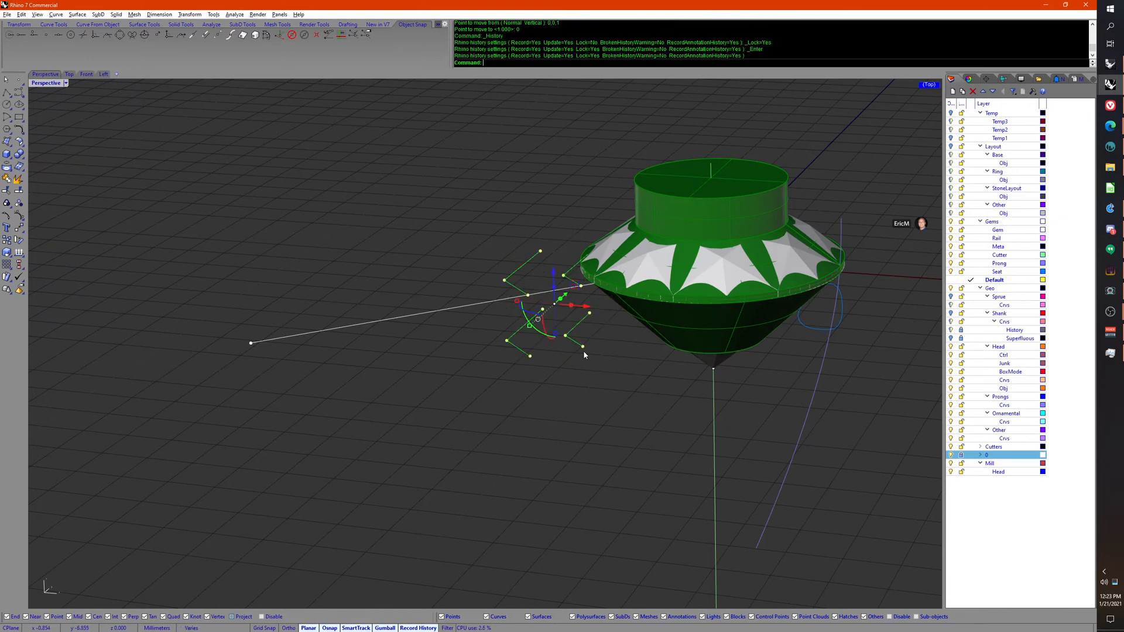
Step: Mirror the four polylines across the diagonal construction line, keeping the originals
{"action": "right_click_drag", "start_coordinate": [583, 350], "coordinate": [610, 472]}
{"action": "middle_click", "coordinate": [589, 484]}
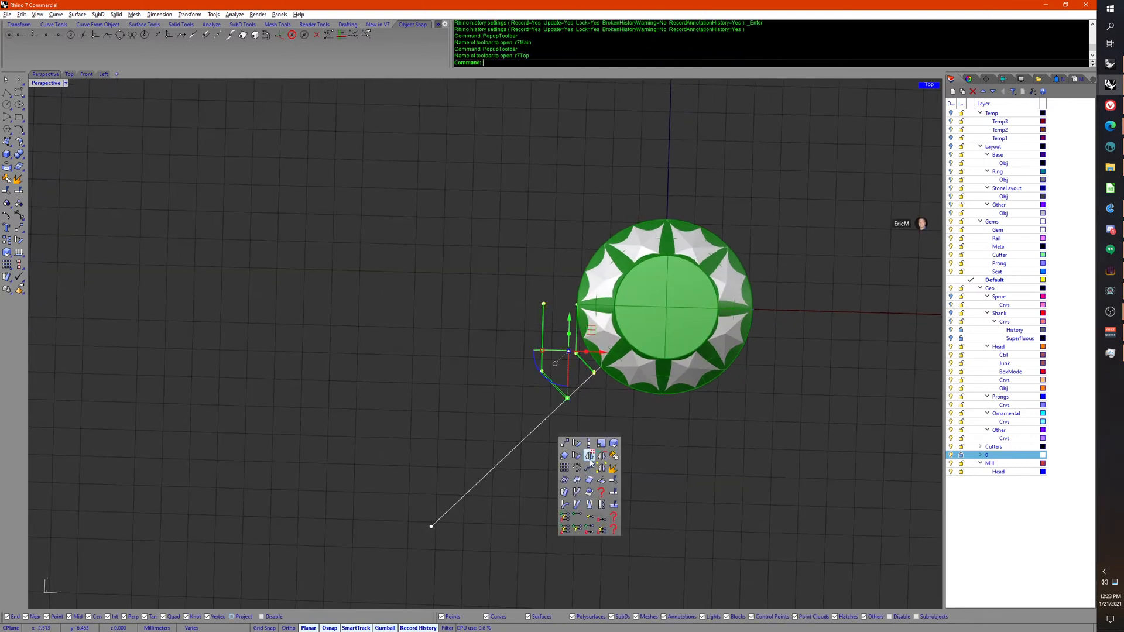
{"action": "left_click", "coordinate": [590, 458]}
{"action": "left_click", "coordinate": [508, 454]}
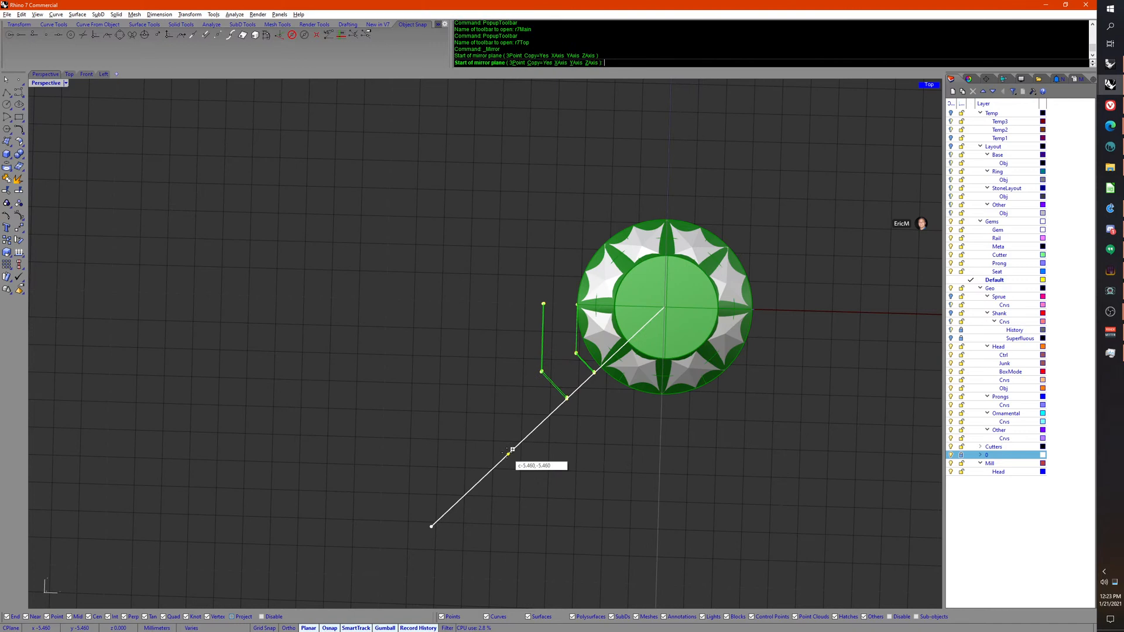
{"action": "left_click", "coordinate": [551, 419]}
{"action": "right_click_drag", "start_coordinate": [546, 419], "coordinate": [598, 468]}
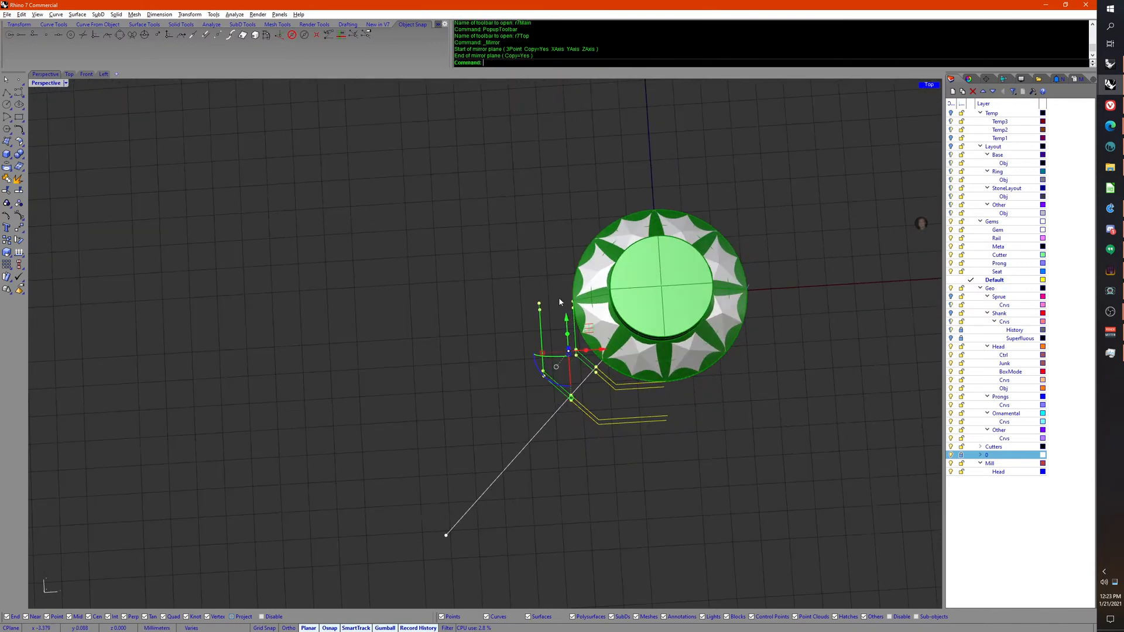
Step: Change the four original polylines to the Ctrl sublayer of Head
{"action": "right_click", "coordinate": [1008, 355]}
{"action": "left_click", "coordinate": [1027, 507]}
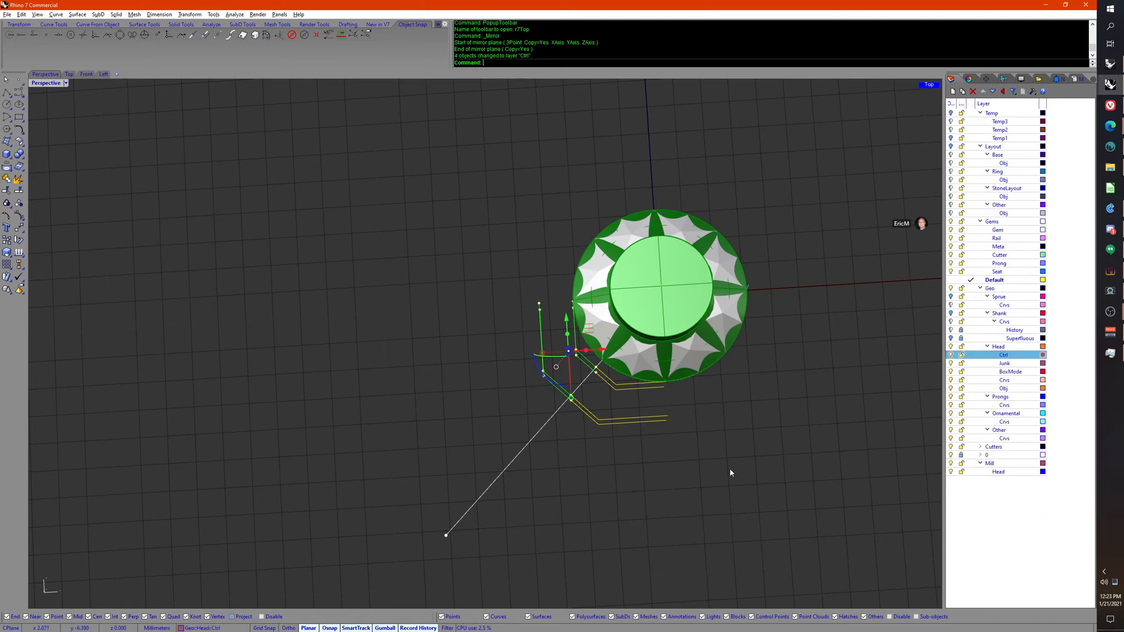
{"action": "right_click_drag", "start_coordinate": [730, 472], "coordinate": [753, 435]}
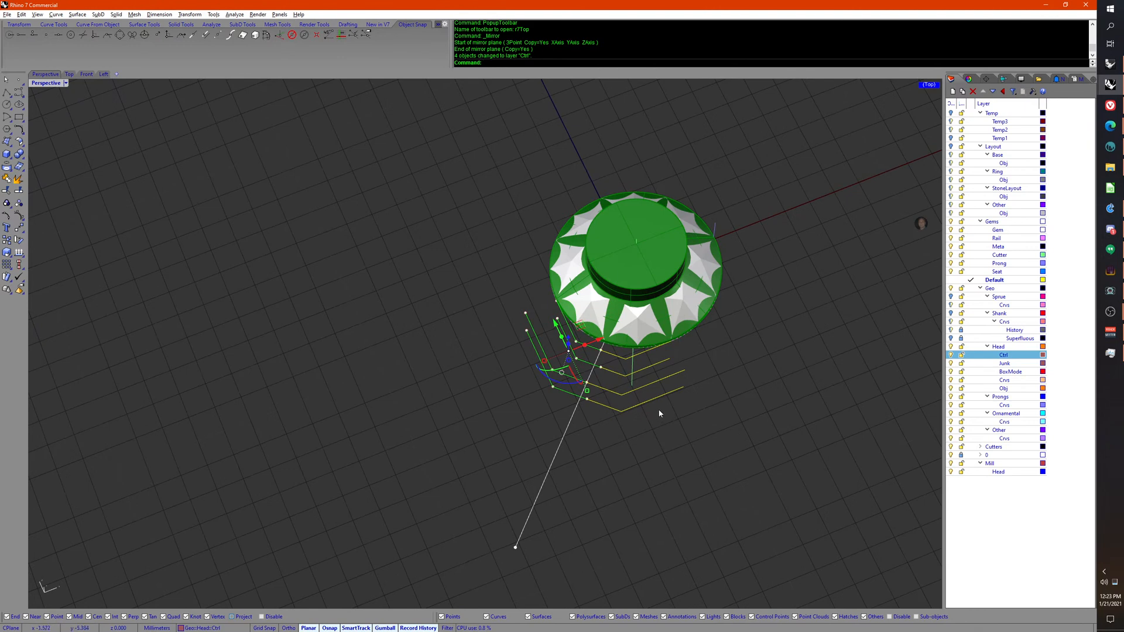
{"action": "right_click_drag", "start_coordinate": [659, 413], "coordinate": [643, 436]}
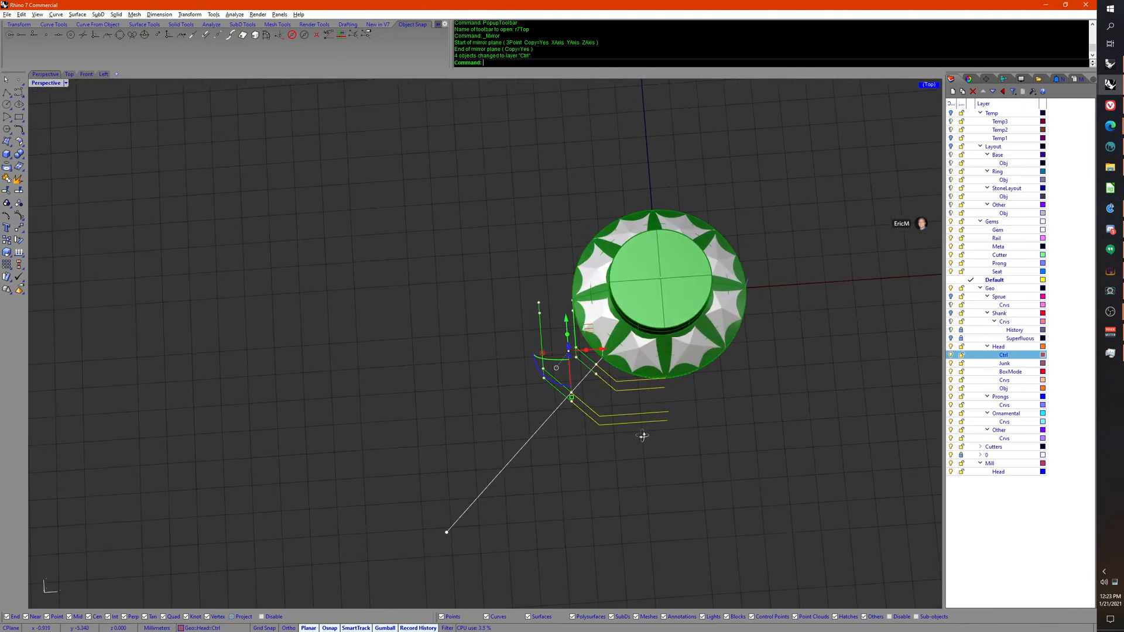
Step: Add the four mirrored polylines to the selection of originals
{"action": "left_click_drag", "start_coordinate": [633, 443], "coordinate": [605, 380]}
{"action": "right_click_drag", "start_coordinate": [644, 433], "coordinate": [681, 446]}
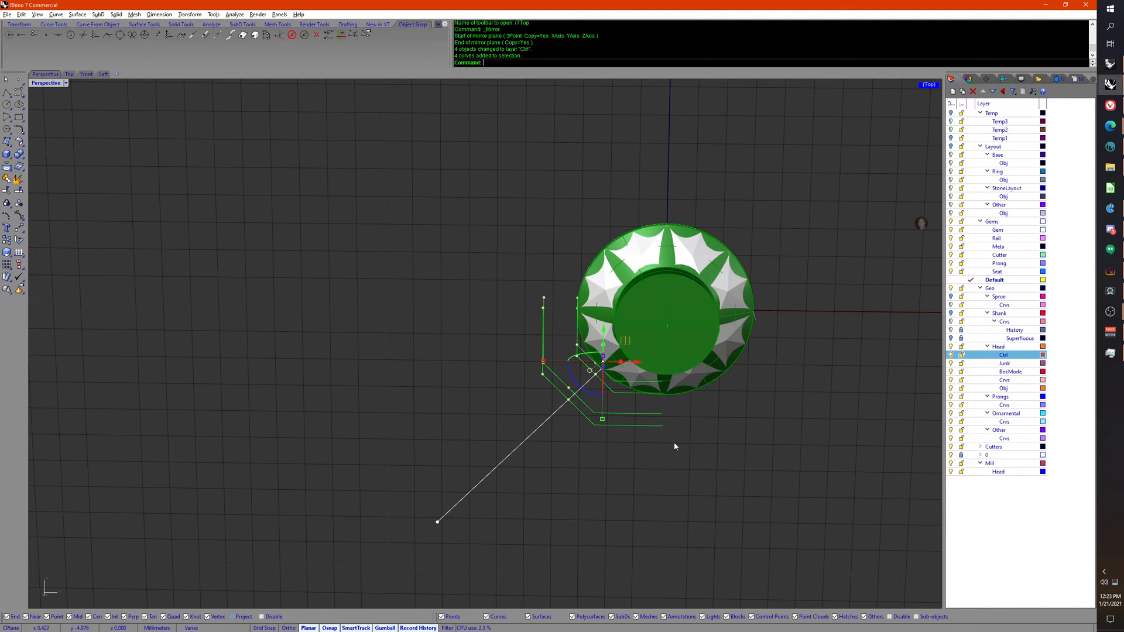
{"action": "right_click_drag", "start_coordinate": [673, 446], "coordinate": [678, 423]}
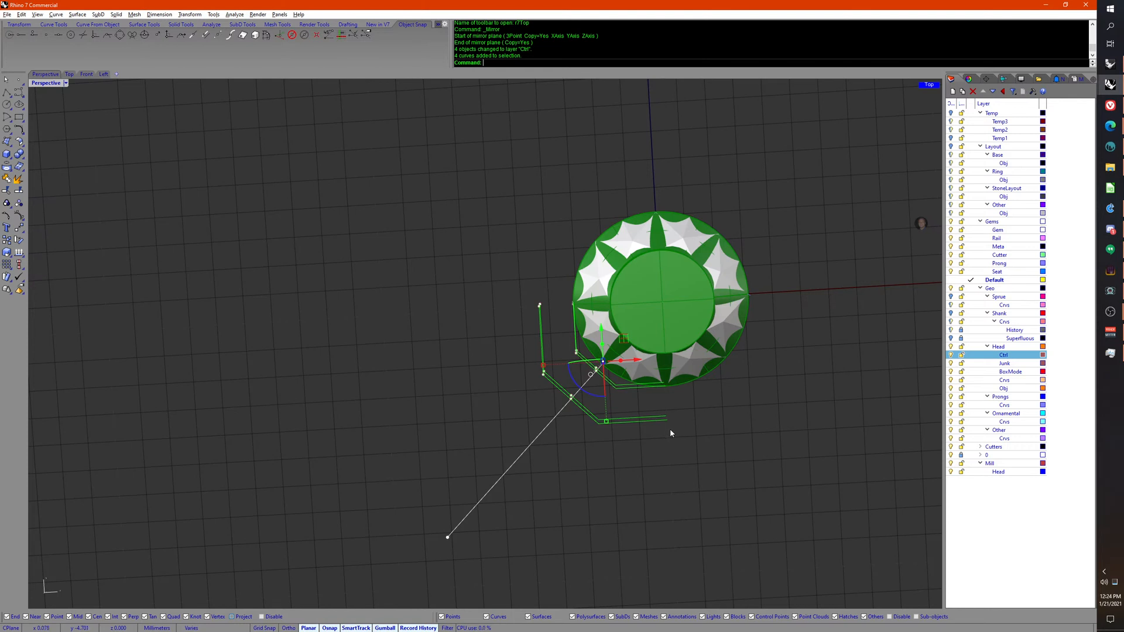
{"action": "right_click_drag", "start_coordinate": [671, 432], "coordinate": [655, 431]}
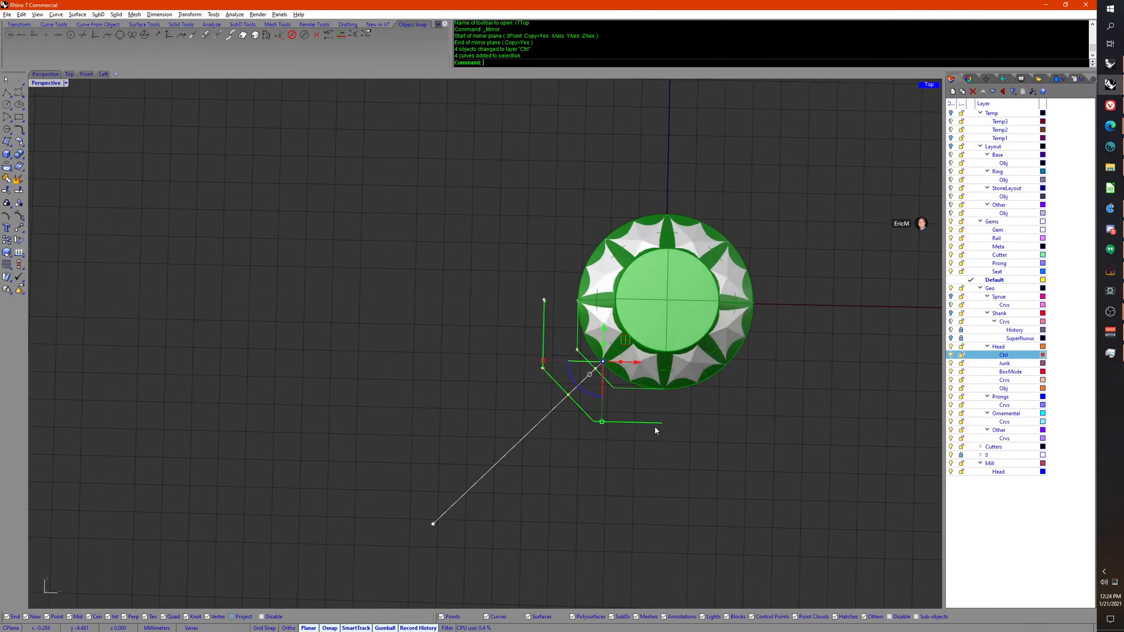
Step: Examine the Mirror XY macro in the Mirror tool's button settings without changing it
{"action": "middle_click", "coordinate": [654, 484]}
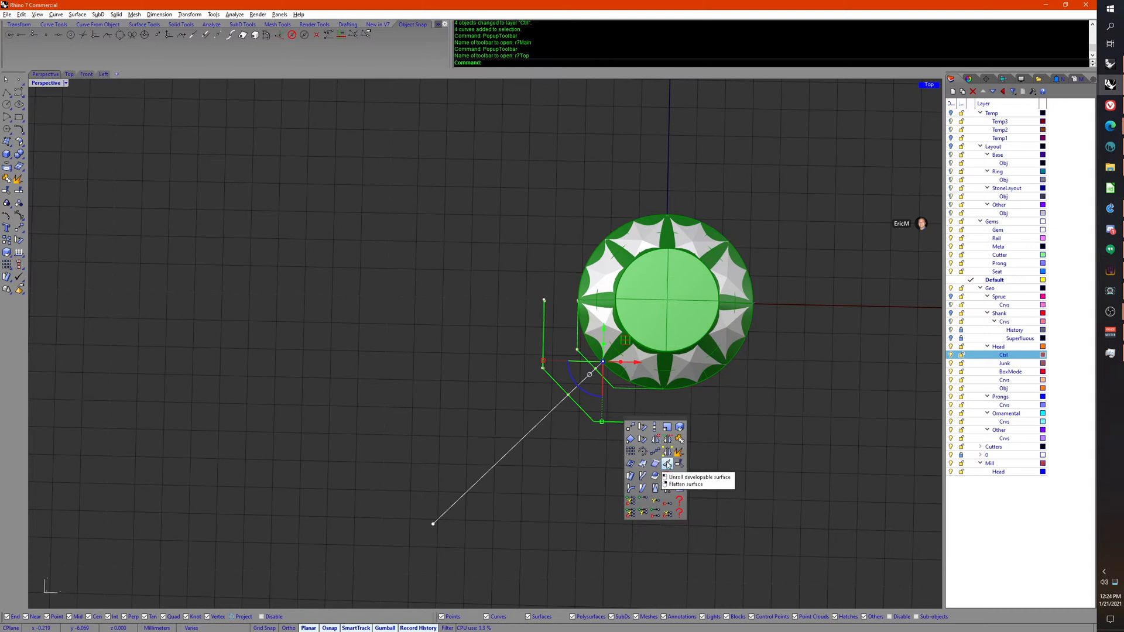
{"action": "right_click", "coordinate": [655, 439], "text": "shift"}
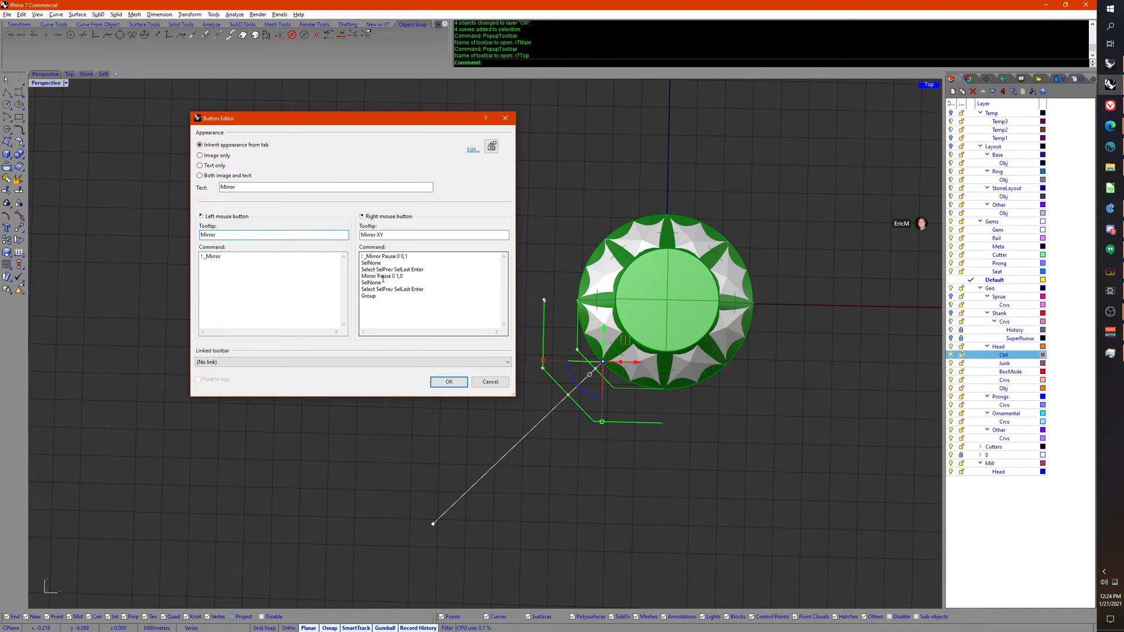
{"action": "left_click", "coordinate": [490, 383]}
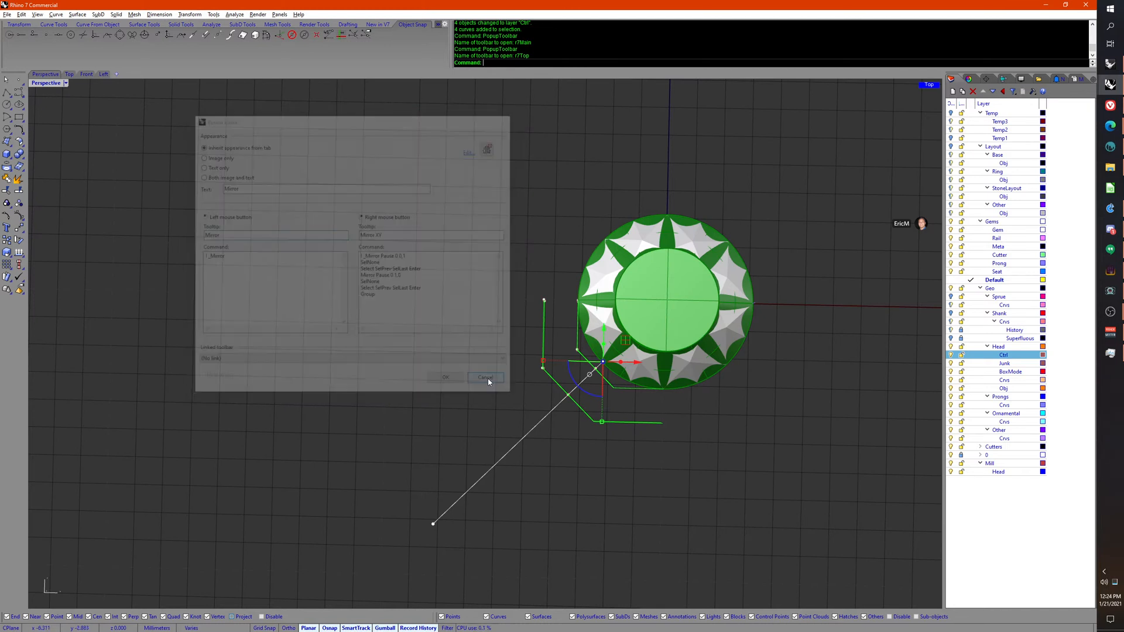
Step: Run Mirror XY on the eight selected polylines to complete the faceted outlines around the gem and group the curves
{"action": "middle_click", "coordinate": [597, 398]}
{"action": "left_click", "coordinate": [607, 390]}
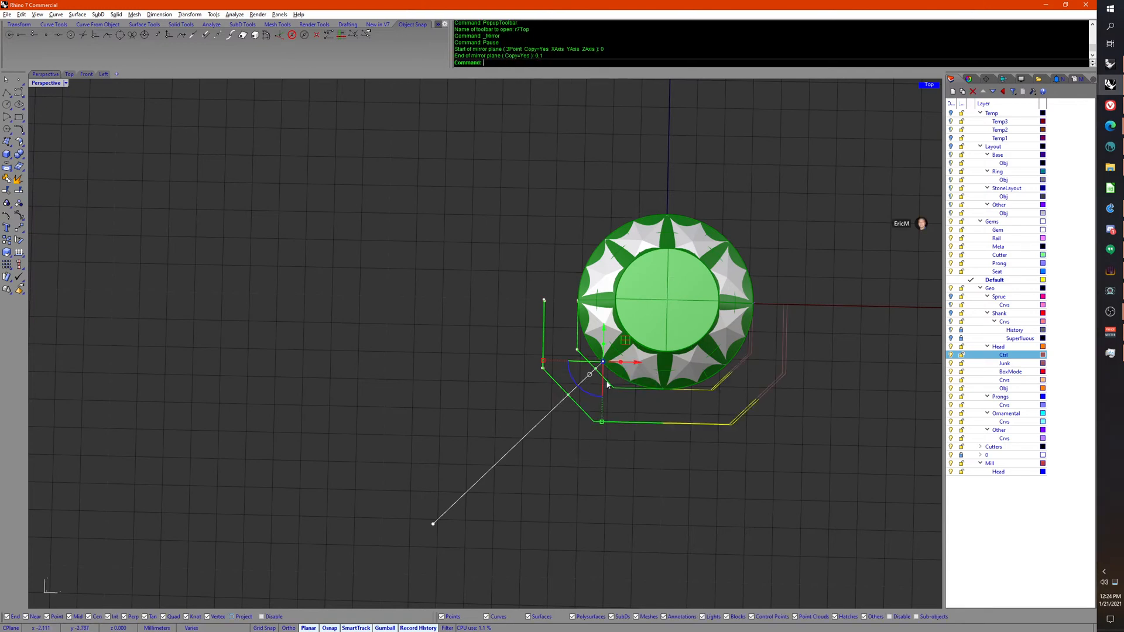
{"action": "right_click_drag", "start_coordinate": [606, 391], "coordinate": [638, 371]}
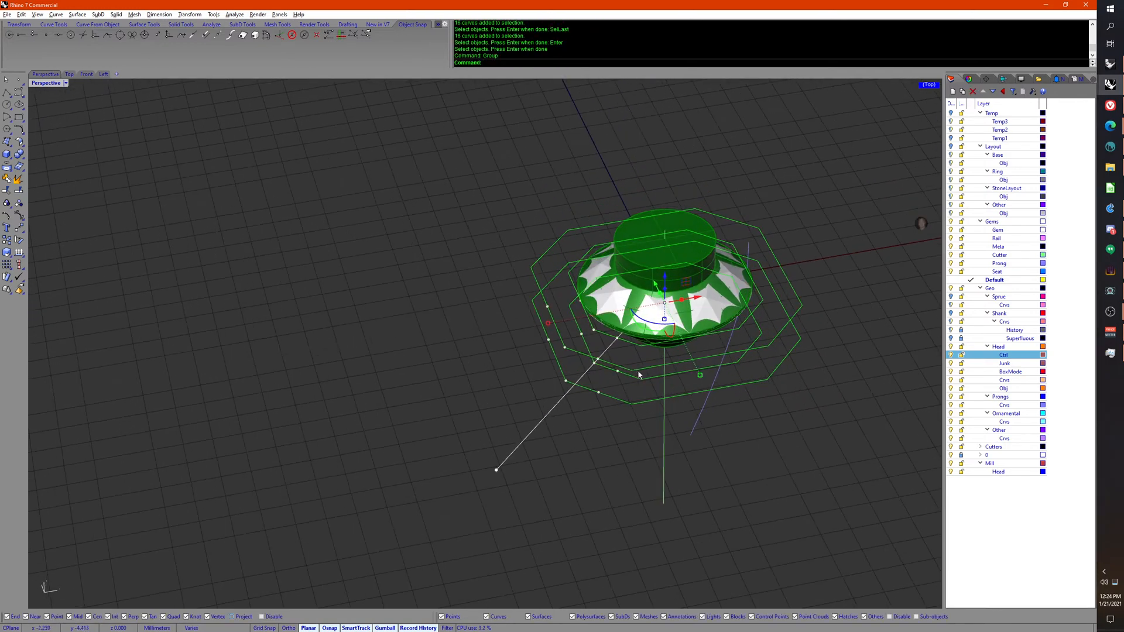
Step: Undo the grouping of the outline curves so each segment can be selected individually
{"action": "key", "text": "ctrl+z"}
{"action": "right_click_drag", "start_coordinate": [663, 452], "coordinate": [556, 325]}
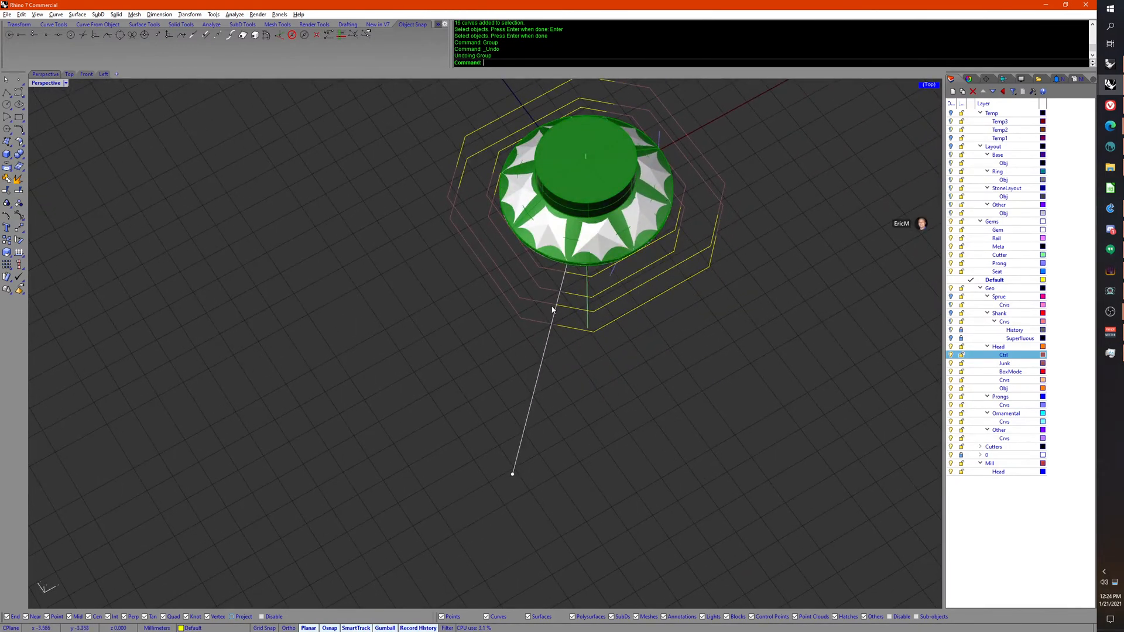
{"action": "left_click", "coordinate": [605, 310]}
{"action": "key", "text": "Escape"}
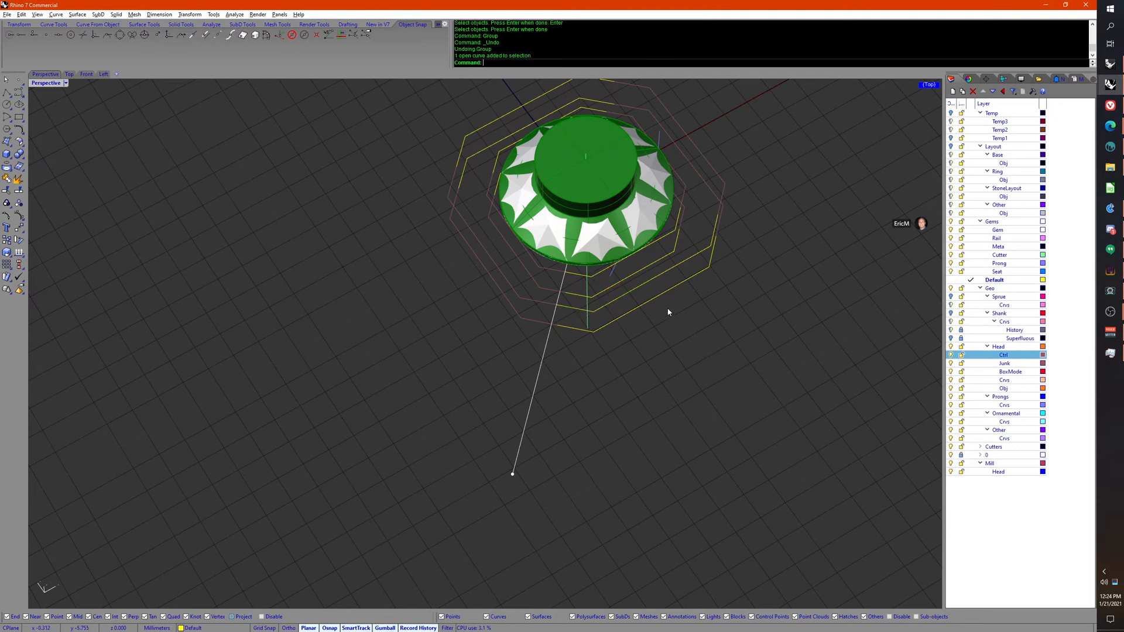
Step: Hide the gem block so only the faceted outline curves remain around the origin
{"action": "right_click_drag", "start_coordinate": [672, 293], "coordinate": [647, 244]}
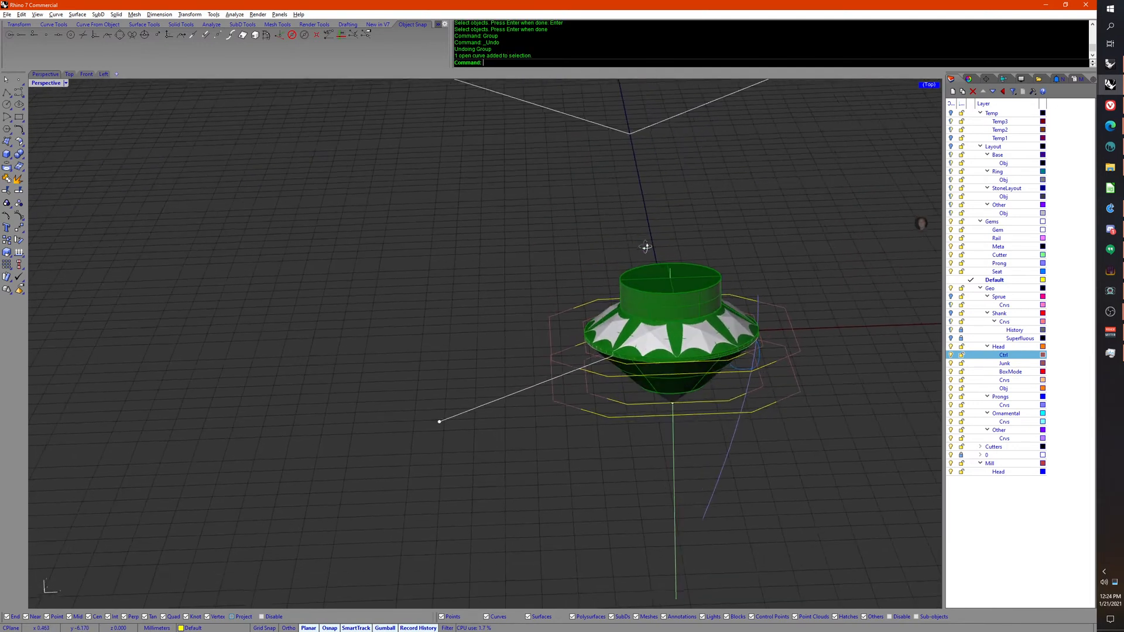
{"action": "left_click", "coordinate": [685, 298]}
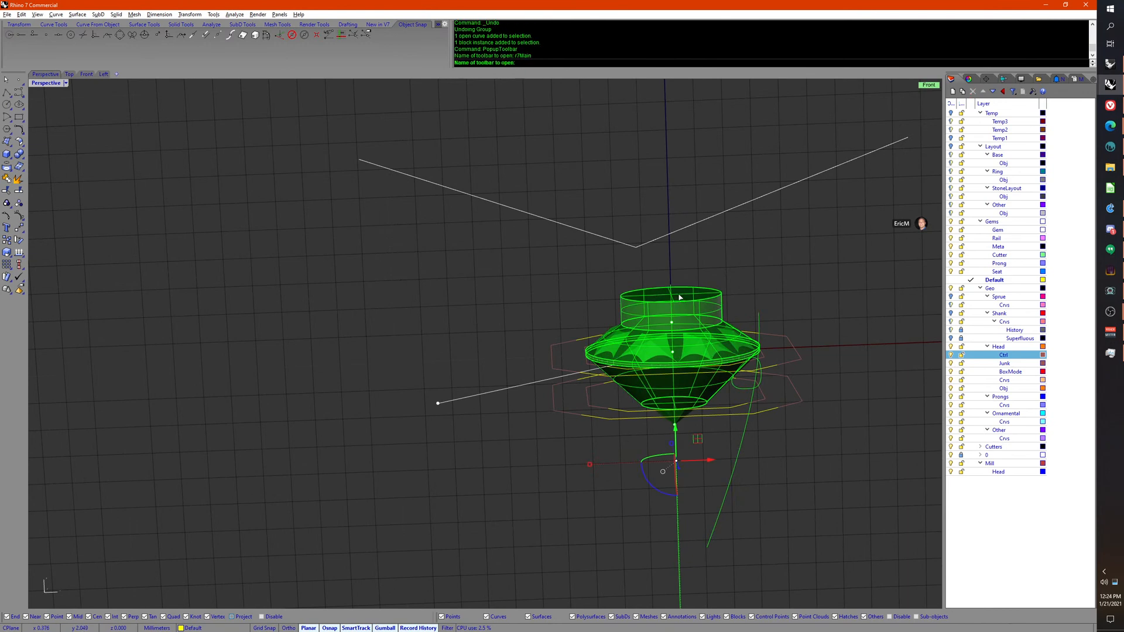
{"action": "middle_click", "coordinate": [684, 298]}
{"action": "left_click", "coordinate": [638, 272]}
Step: Select all the outline segments and run Joincopy to create closed polyline copies while keeping the originals
{"action": "left_click_drag", "start_coordinate": [525, 271], "coordinate": [827, 461]}
{"action": "right_click_drag", "start_coordinate": [818, 401], "coordinate": [797, 501]}
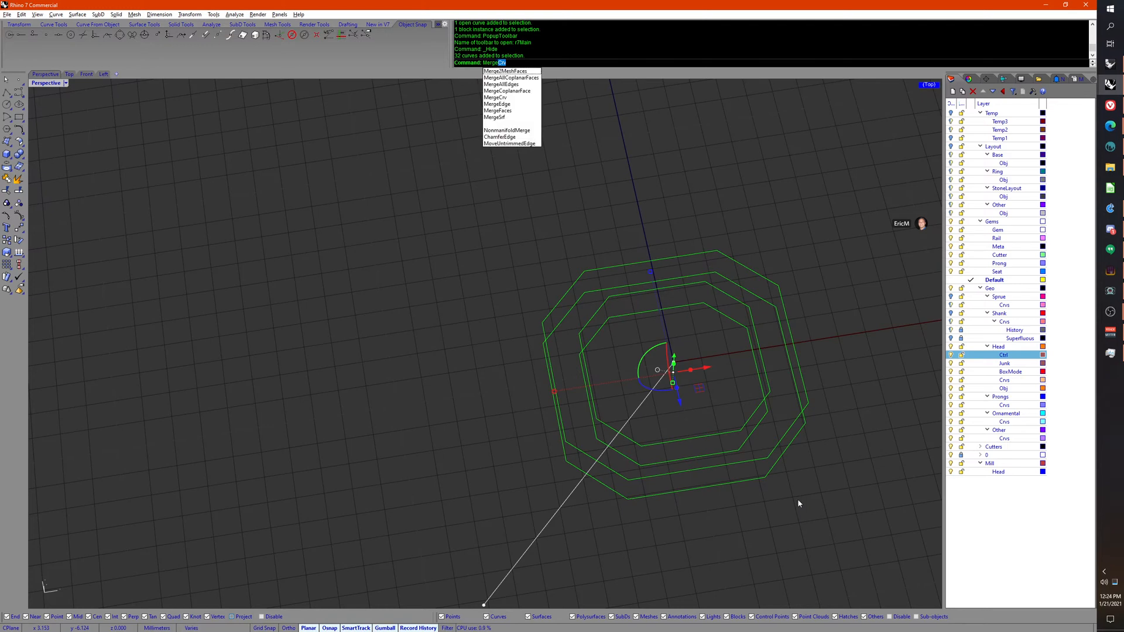
{"action": "key", "text": "BackSpace"}
{"action": "key", "text": "BackSpace"}
{"action": "key", "text": "BackSpace"}
{"action": "key", "text": "BackSpace"}
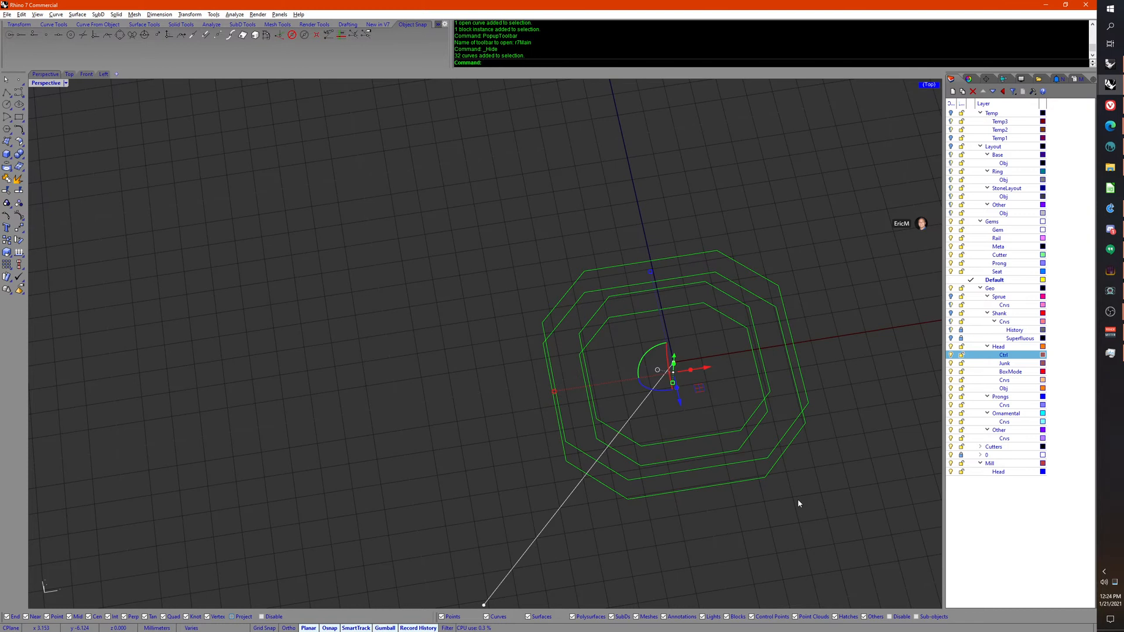
{"action": "type", "text": "opy"}
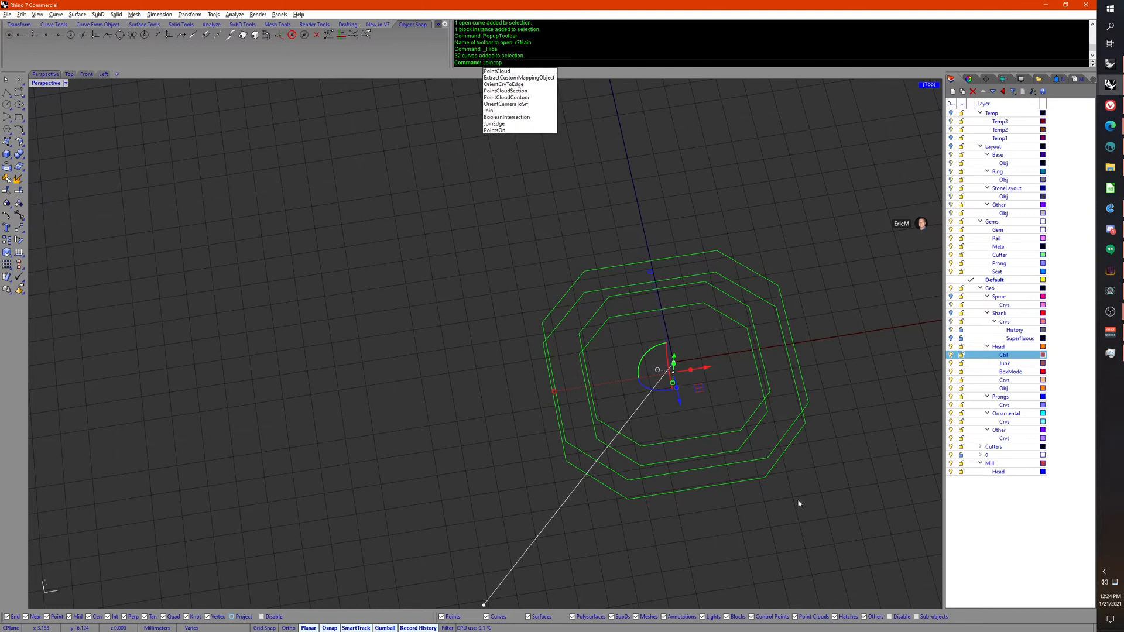
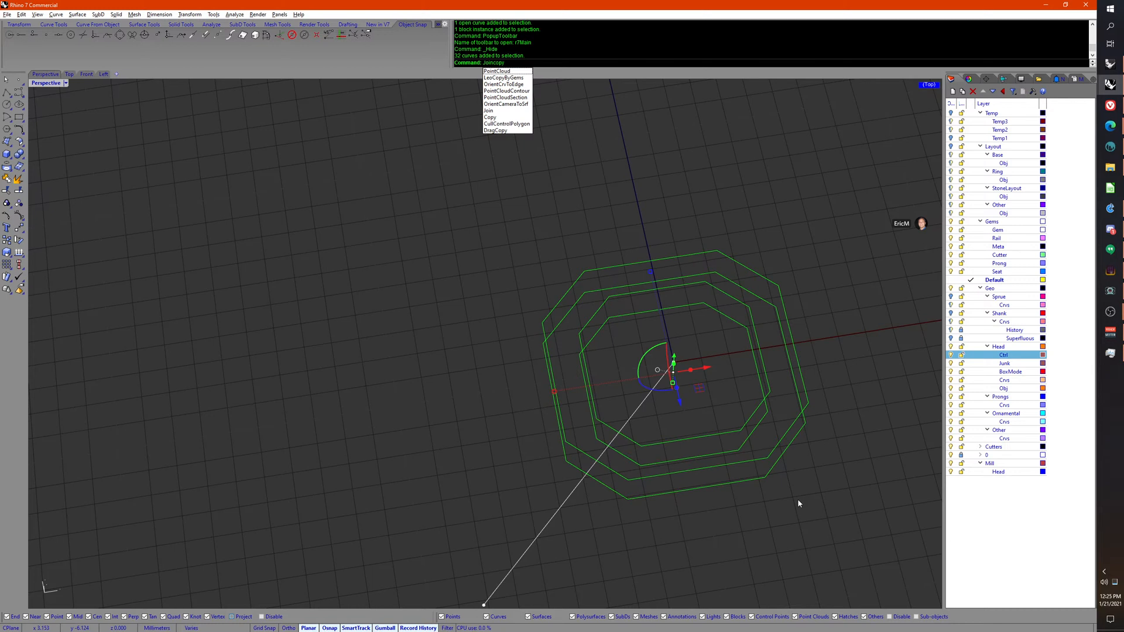
{"action": "key", "text": "Return"}
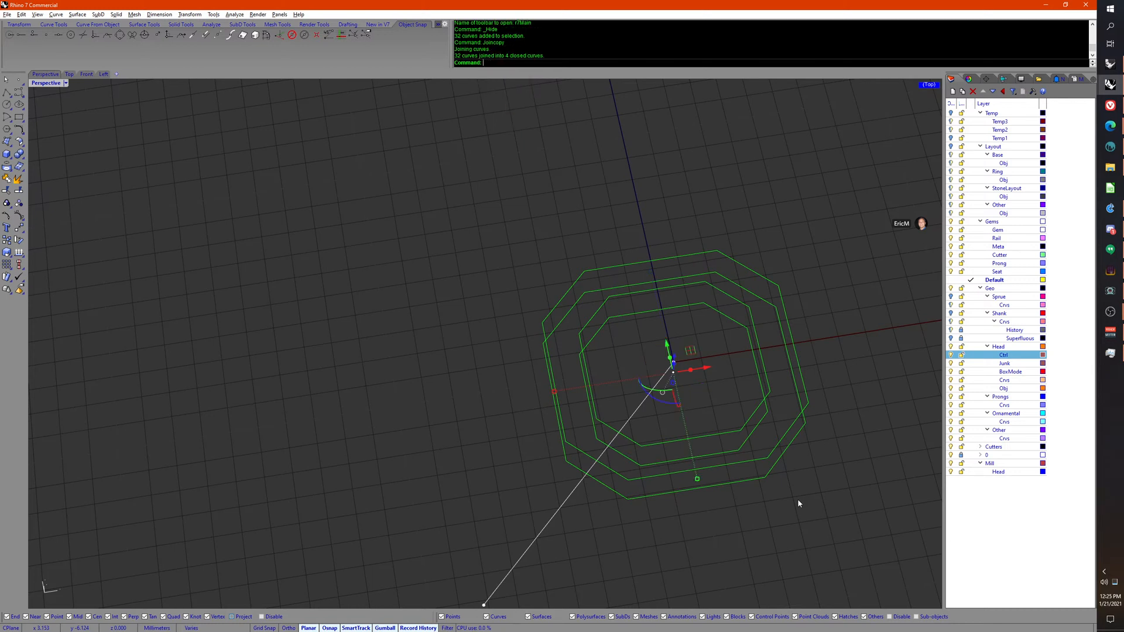
Step: Check the joined copies by selecting individual outlines around the origin
{"action": "left_click", "coordinate": [834, 514]}
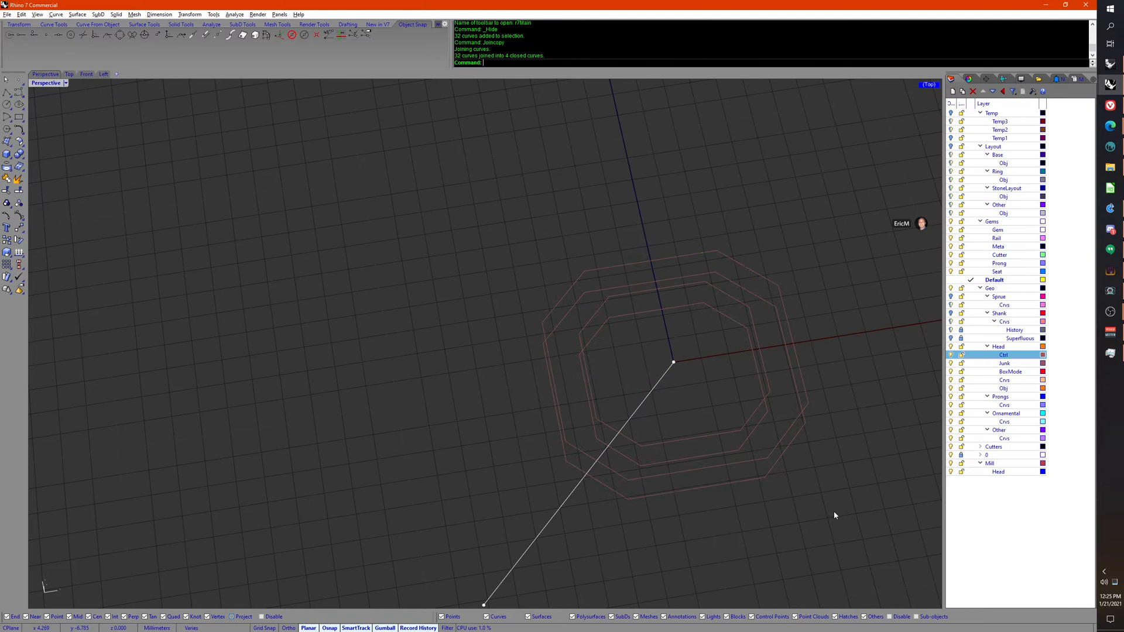
{"action": "left_click", "coordinate": [756, 418]}
{"action": "left_click", "coordinate": [786, 445]}
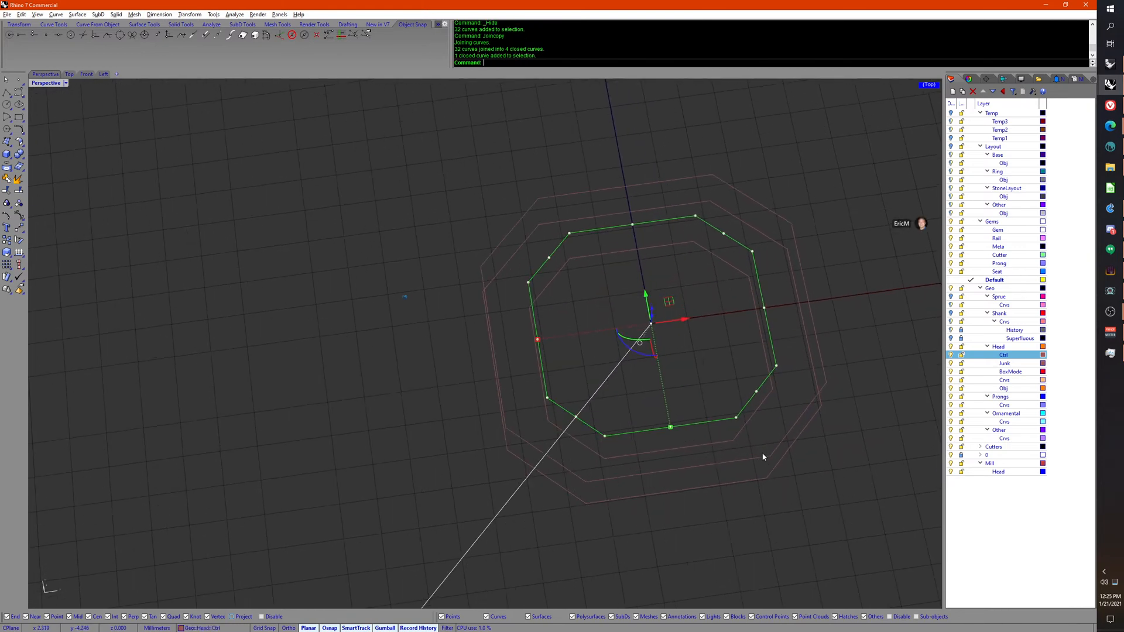
{"action": "left_click", "coordinate": [749, 450]}
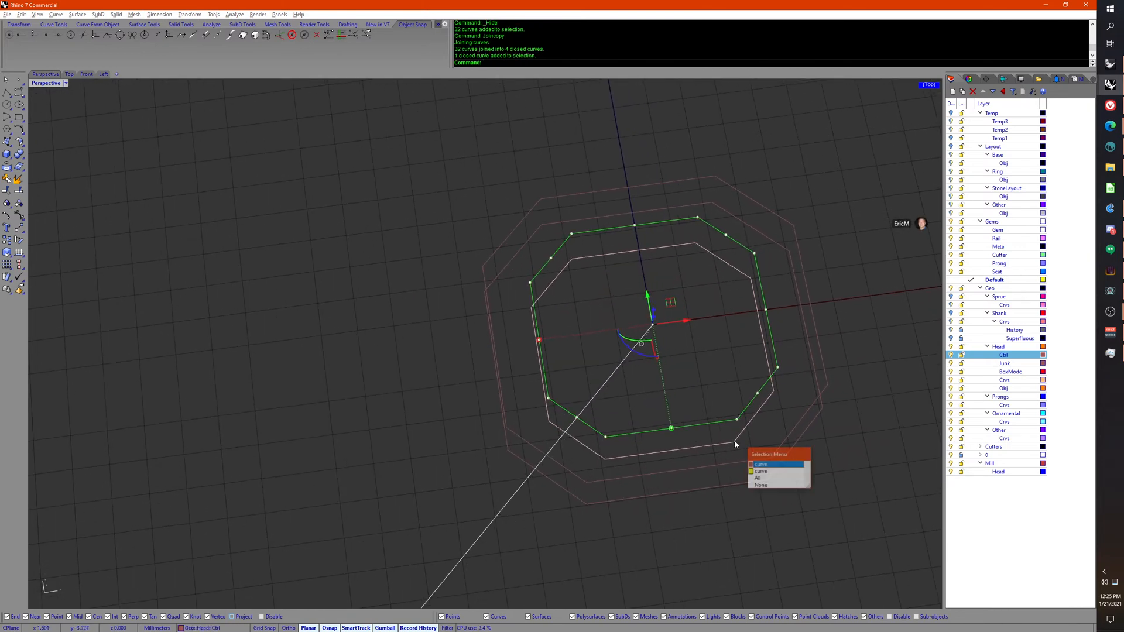
{"action": "left_click", "coordinate": [763, 466], "text": "shift"}
{"action": "left_click", "coordinate": [760, 460], "text": "shift"}
{"action": "left_click", "coordinate": [718, 544]}
Step: Select the last-created closed polylines and generate degree 5 control-point curves from them without deleting the input
{"action": "middle_click", "coordinate": [720, 502]}
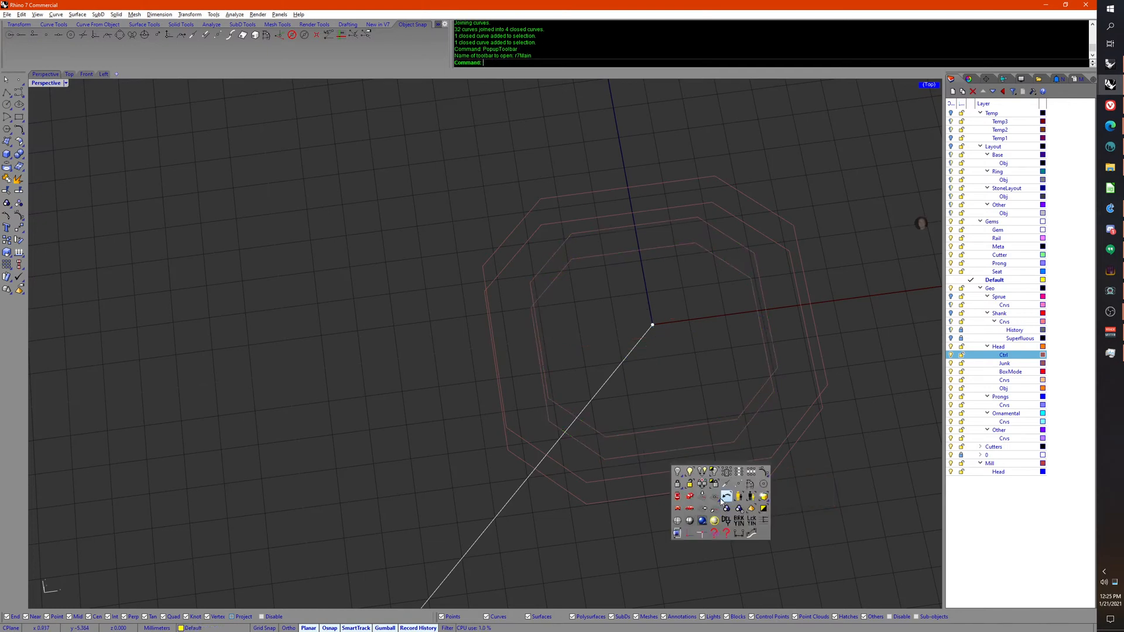
{"action": "left_click", "coordinate": [763, 497]}
{"action": "right_click_drag", "start_coordinate": [765, 556], "coordinate": [719, 521]}
{"action": "middle_click", "coordinate": [715, 519]}
{"action": "right_click", "coordinate": [714, 518]}
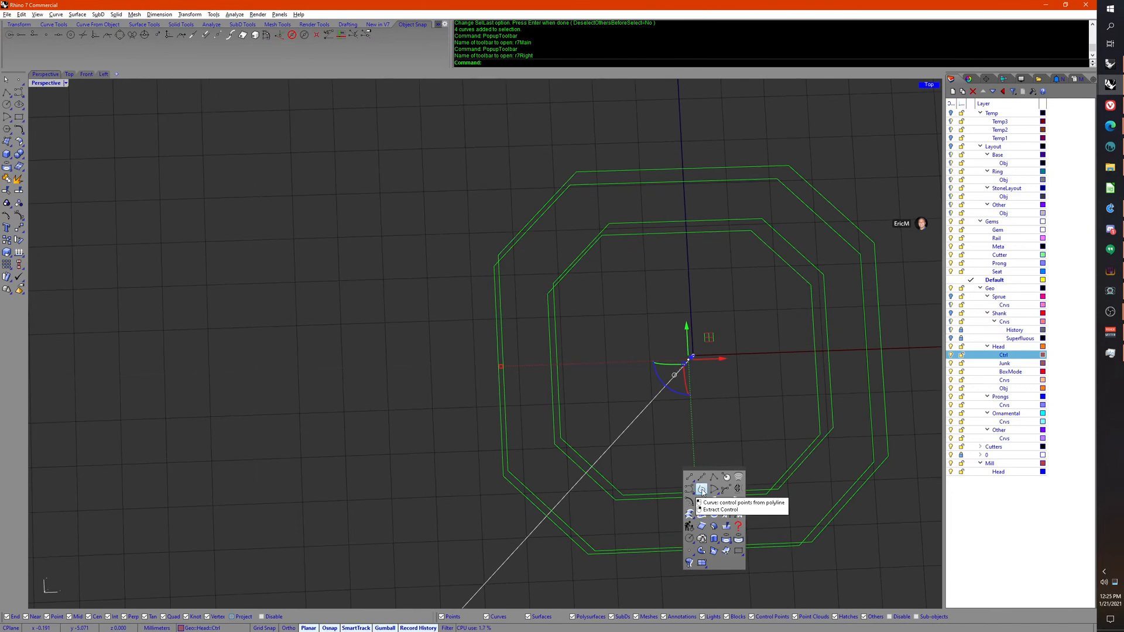
{"action": "left_click", "coordinate": [702, 490]}
{"action": "right_click_drag", "start_coordinate": [679, 533], "coordinate": [681, 482]}
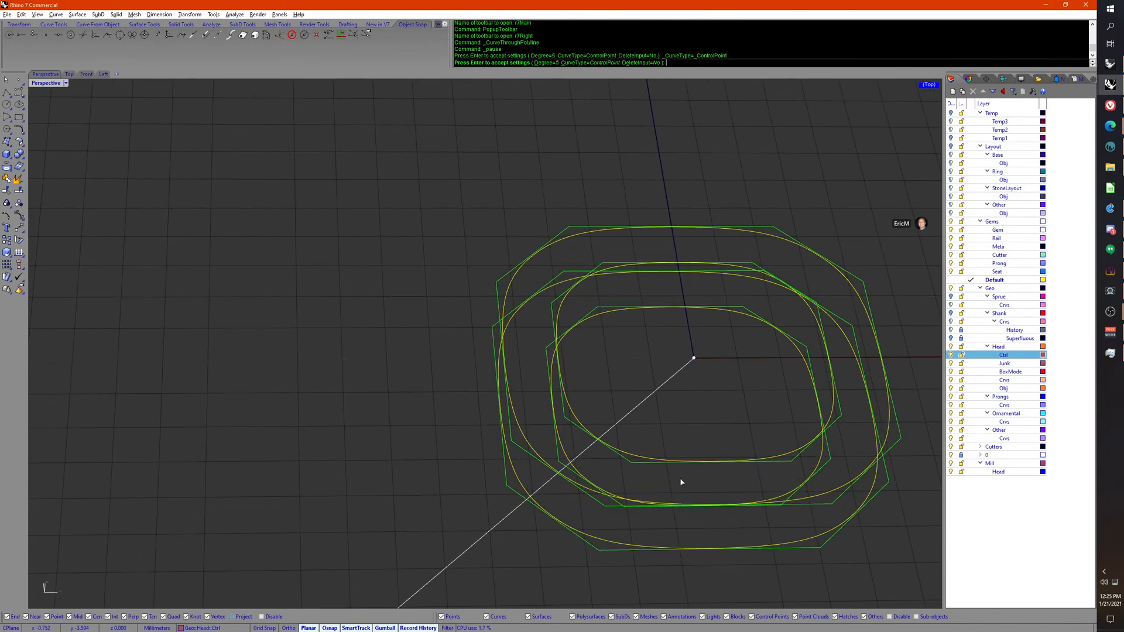
{"action": "right_click", "coordinate": [680, 478]}
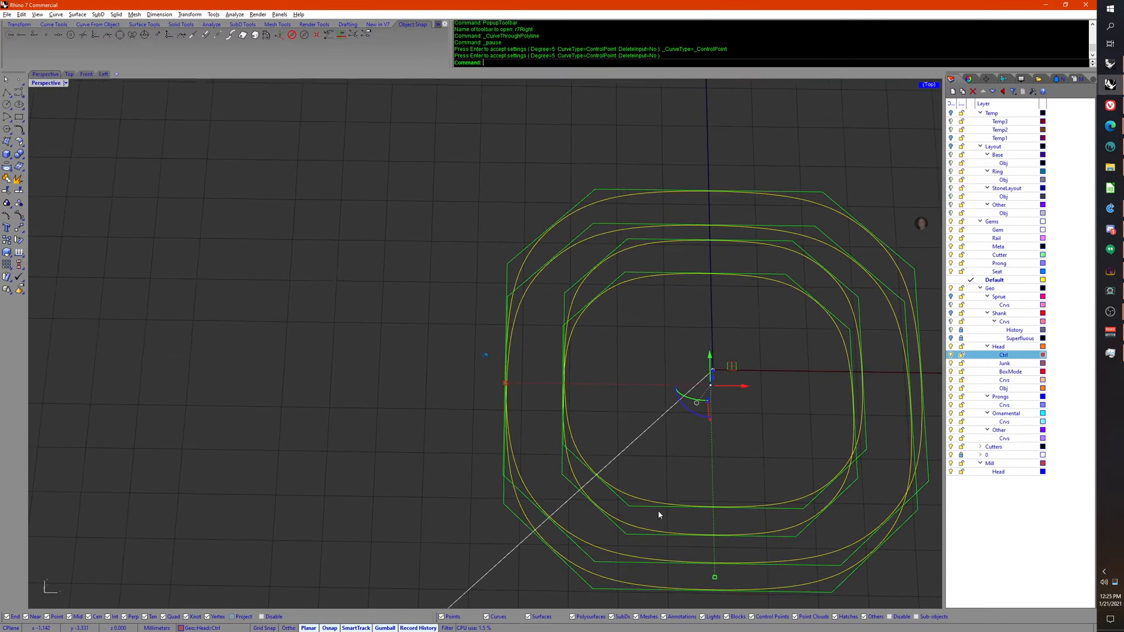
{"action": "mouse_move", "coordinate": [658, 511]}
{"action": "right_mouse_down"}
{"action": "mouse_move", "coordinate": [646, 549]}
{"action": "mouse_move", "coordinate": [651, 521]}
{"action": "right_mouse_up"}
{"action": "key", "text": "Escape"}
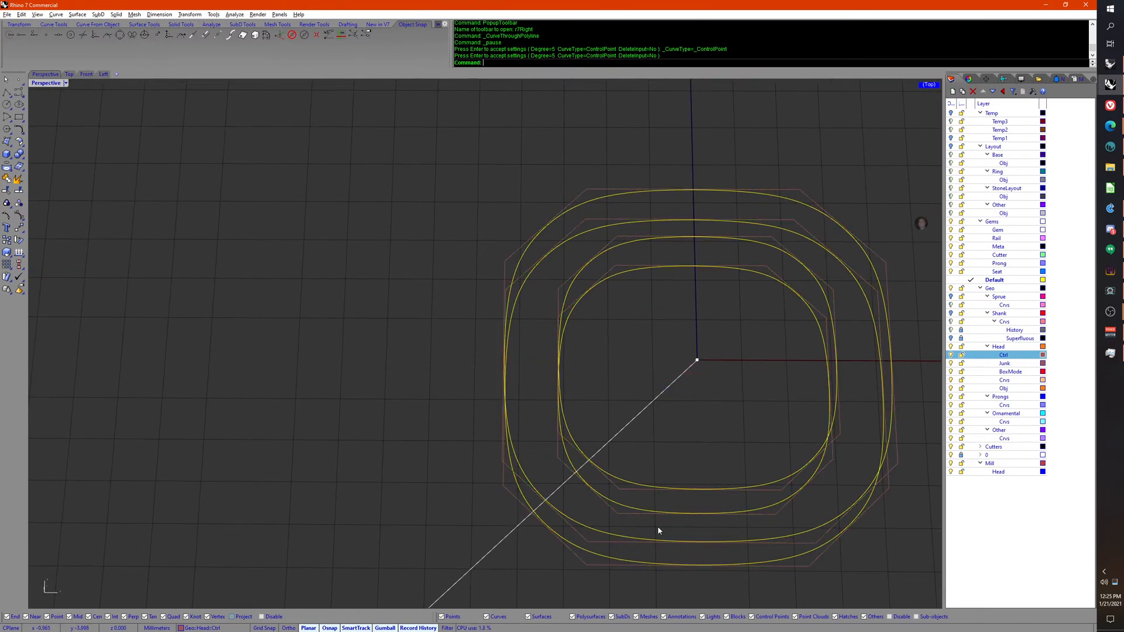
Step: Reselect the closed polylines, move them to the Junk sublayer of Head and turn that sublayer off
{"action": "middle_click", "coordinate": [658, 526]}
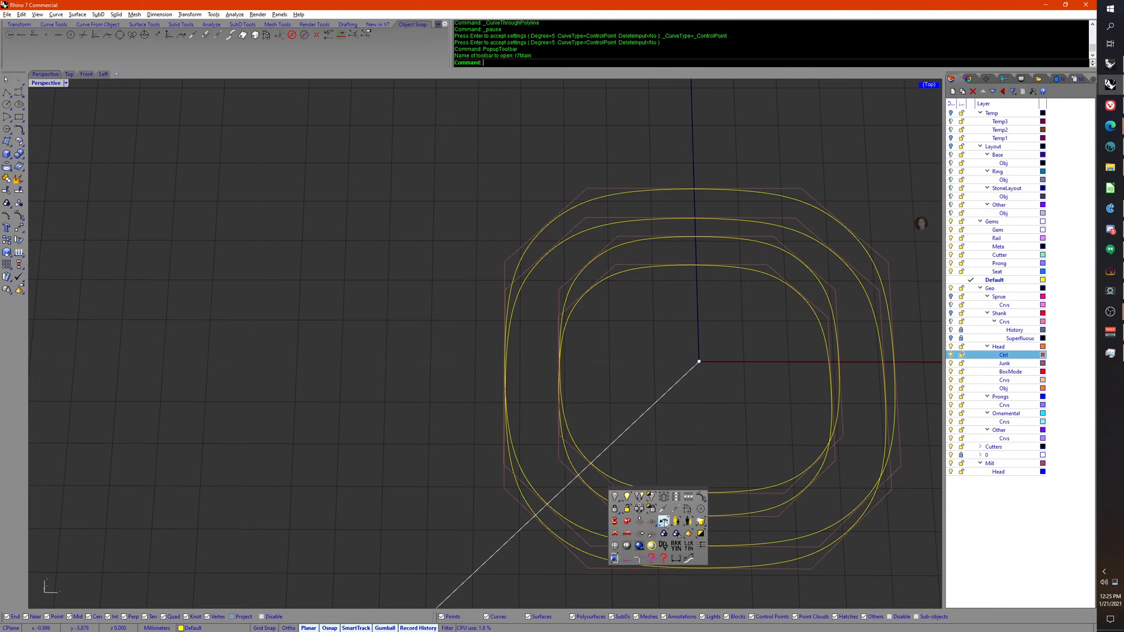
{"action": "left_click", "coordinate": [664, 522]}
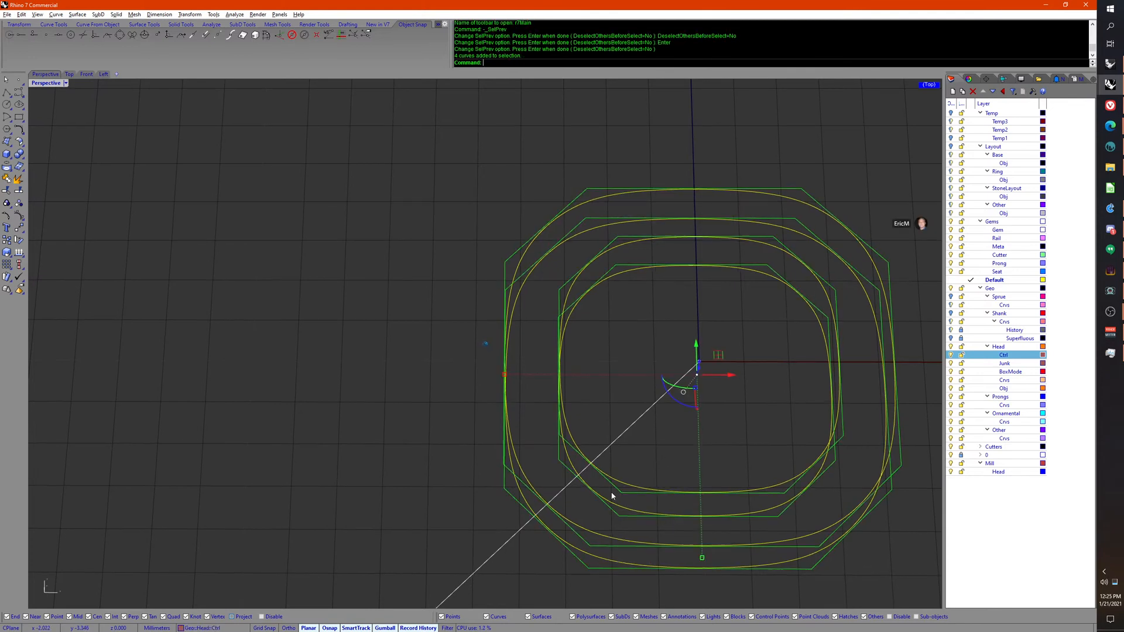
{"action": "right_click", "coordinate": [1006, 365]}
{"action": "left_click", "coordinate": [1024, 519]}
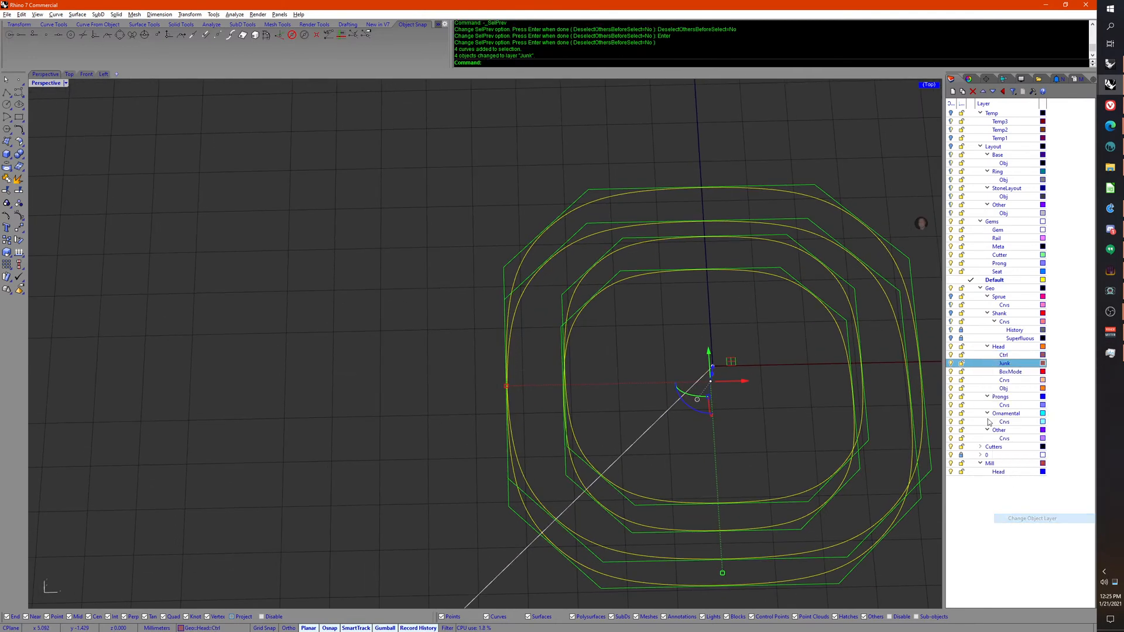
{"action": "left_click", "coordinate": [951, 364]}
Step: Select the four smooth closed curves and hide them
{"action": "middle_click", "coordinate": [808, 428]}
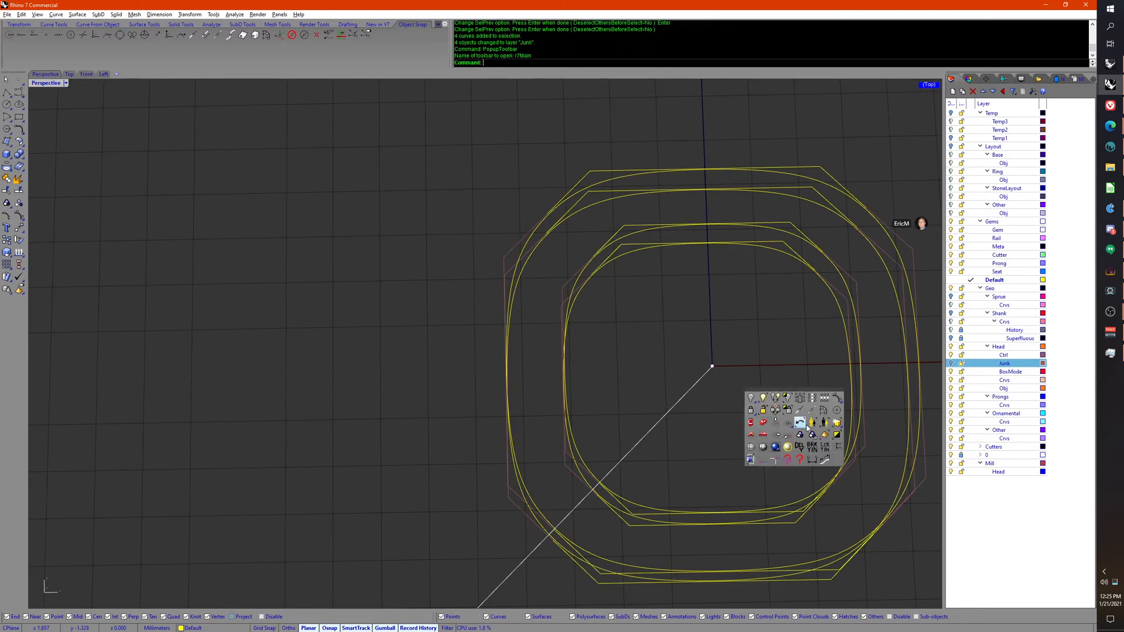
{"action": "left_click", "coordinate": [837, 423]}
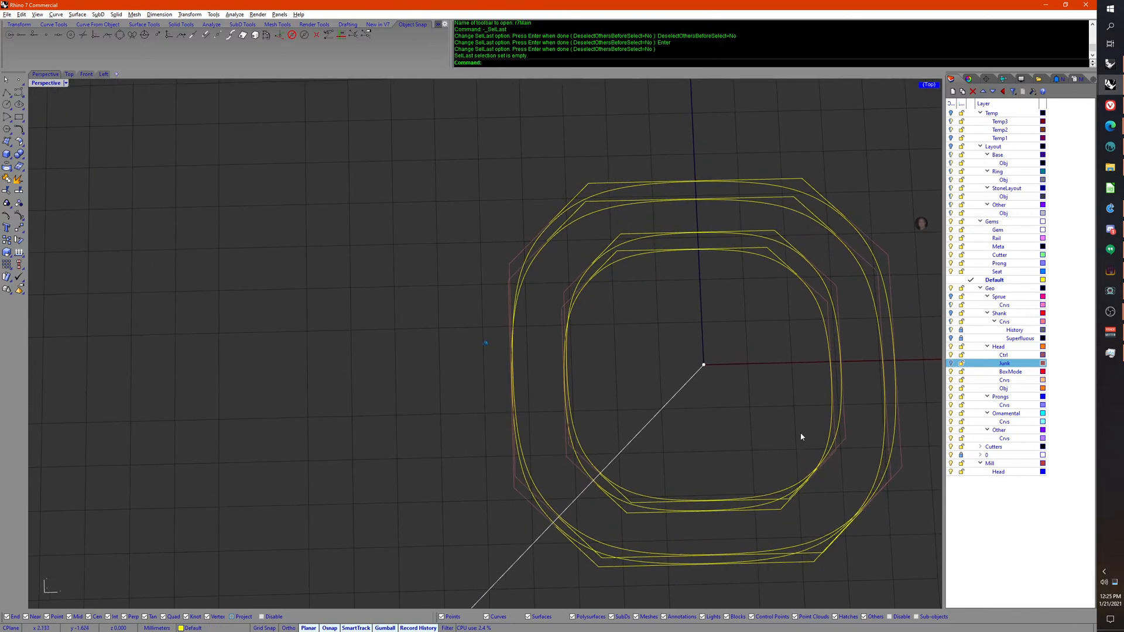
{"action": "left_click", "coordinate": [631, 466]}
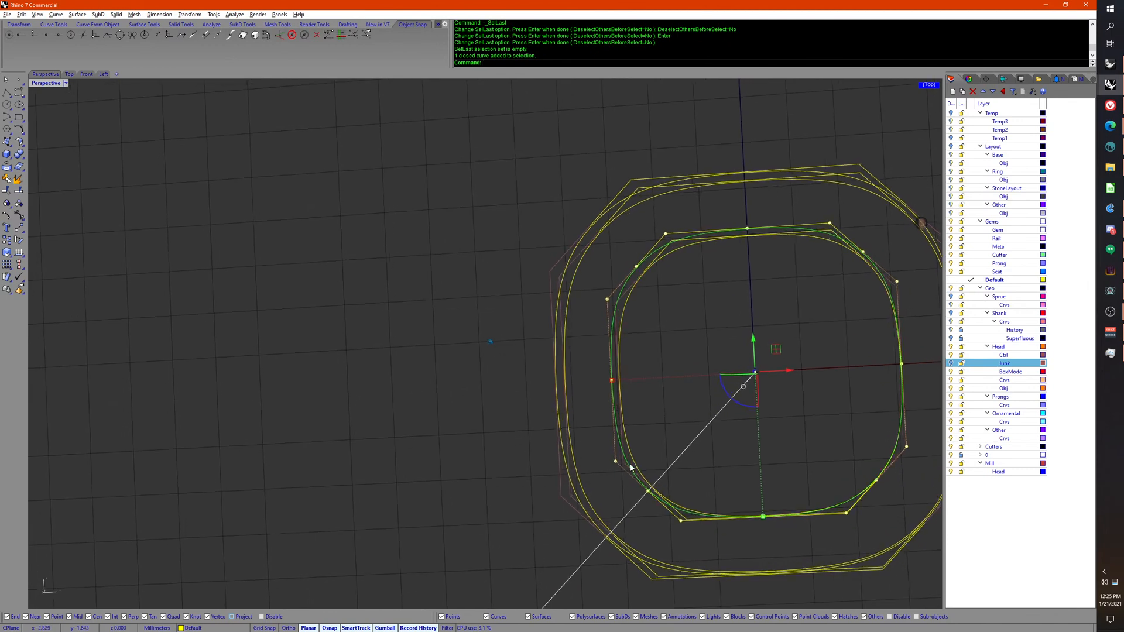
{"action": "left_click", "coordinate": [634, 460], "text": "shift"}
{"action": "left_click", "coordinate": [594, 489], "text": "shift"}
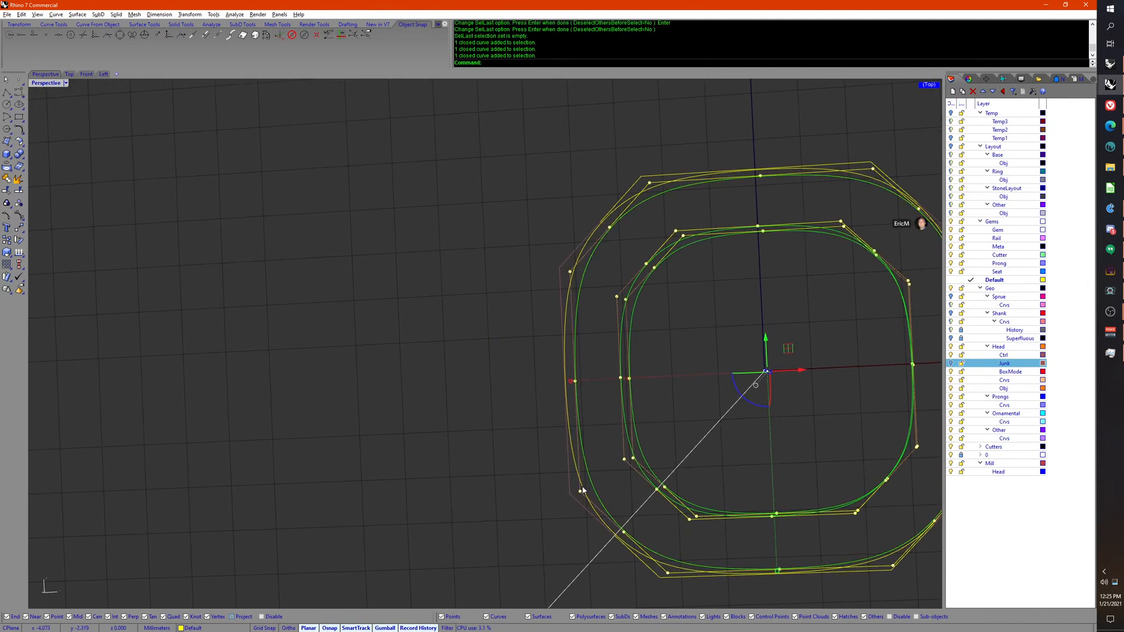
{"action": "left_click", "coordinate": [582, 486], "text": "shift"}
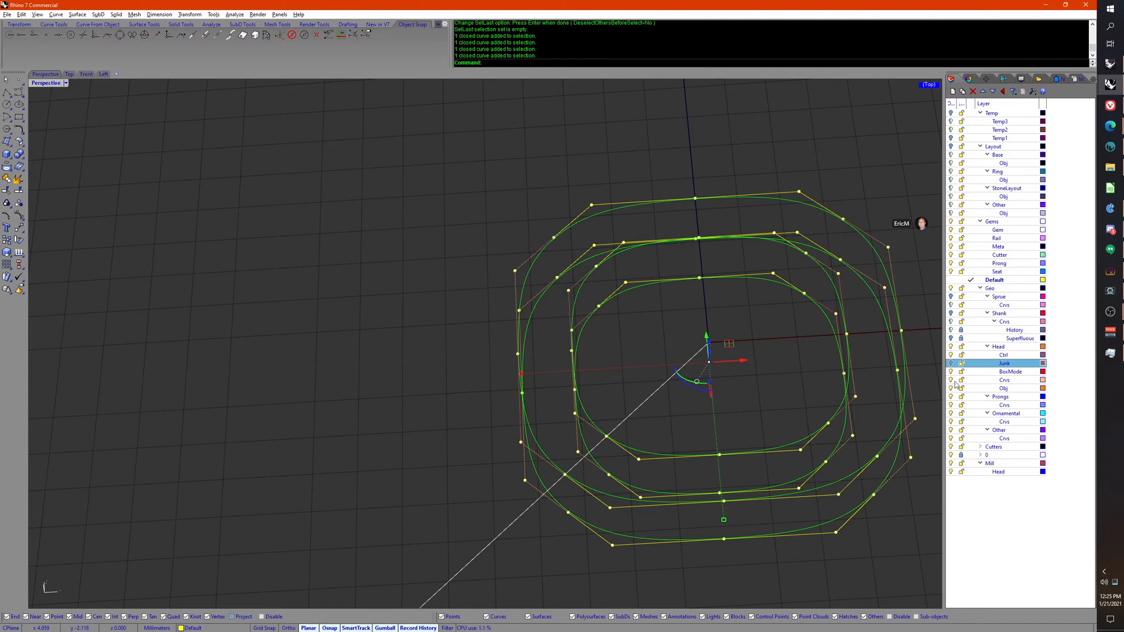
{"action": "middle_click", "coordinate": [730, 387]}
{"action": "left_click", "coordinate": [697, 364]}
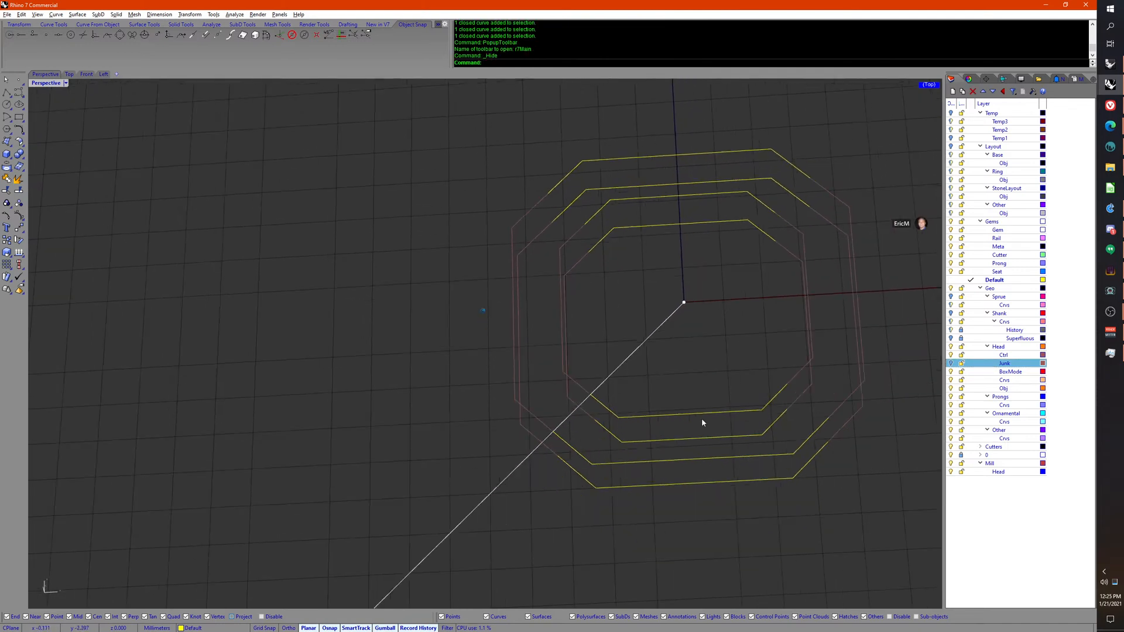
Step: Move all mirrored outline segments to the Junk sublayer, leaving out the four original corner polylines
{"action": "left_click", "coordinate": [953, 356]}
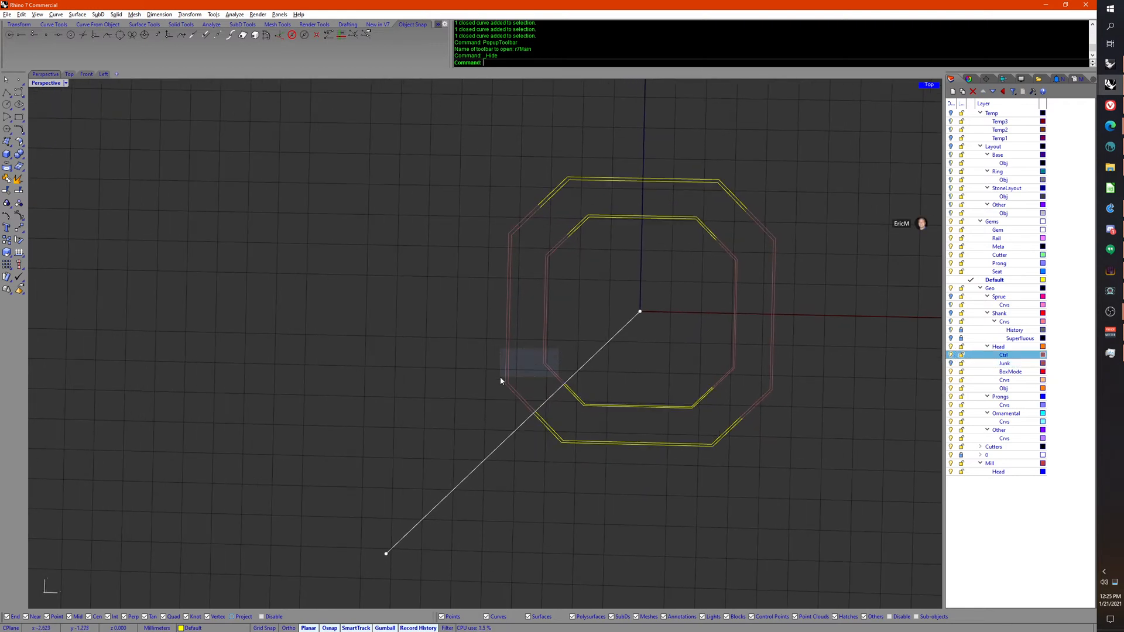
{"action": "left_click_drag", "start_coordinate": [501, 379], "coordinate": [500, 381]}
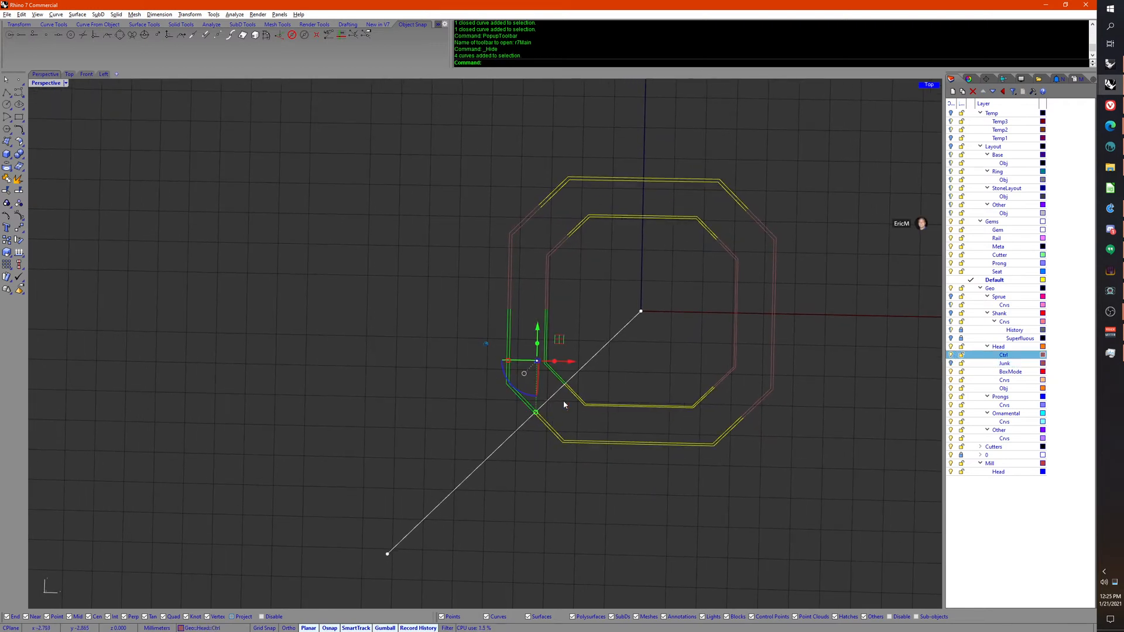
{"action": "left_click", "coordinate": [634, 440]}
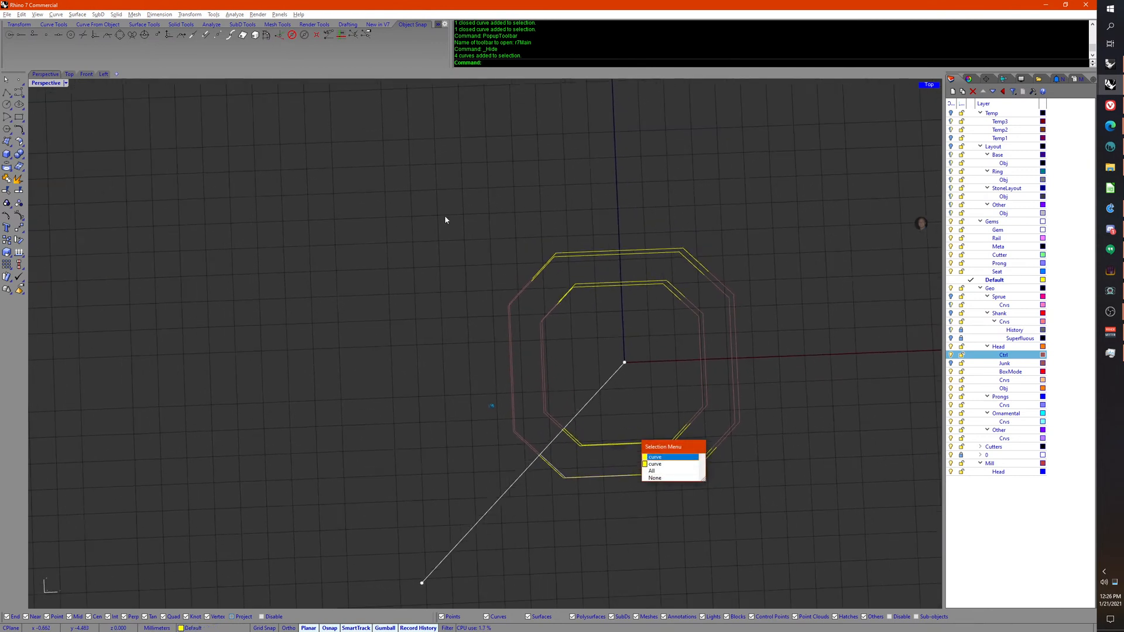
{"action": "left_click_drag", "start_coordinate": [440, 206], "coordinate": [837, 525]}
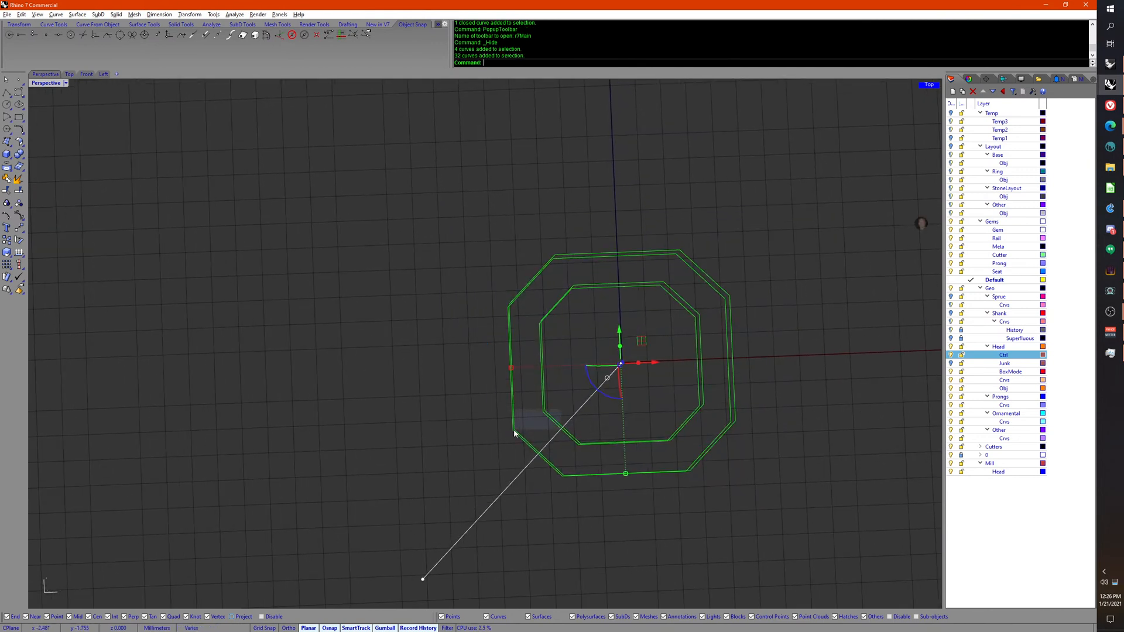
{"action": "left_click_drag", "start_coordinate": [513, 434], "coordinate": [503, 433], "text": "ctrl"}
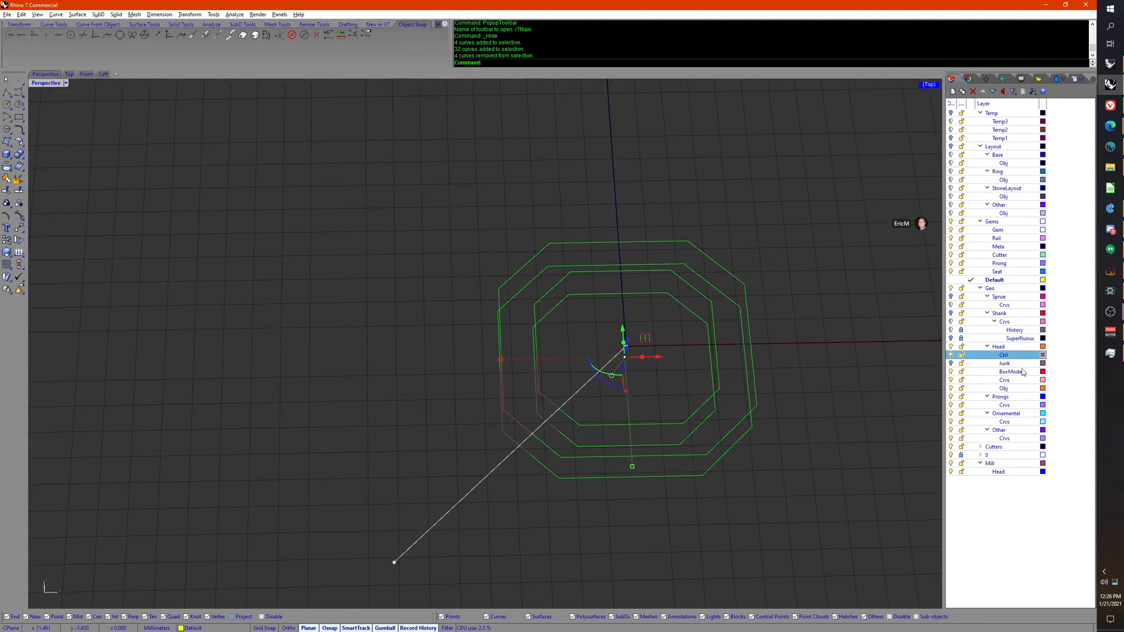
{"action": "right_click", "coordinate": [995, 364]}
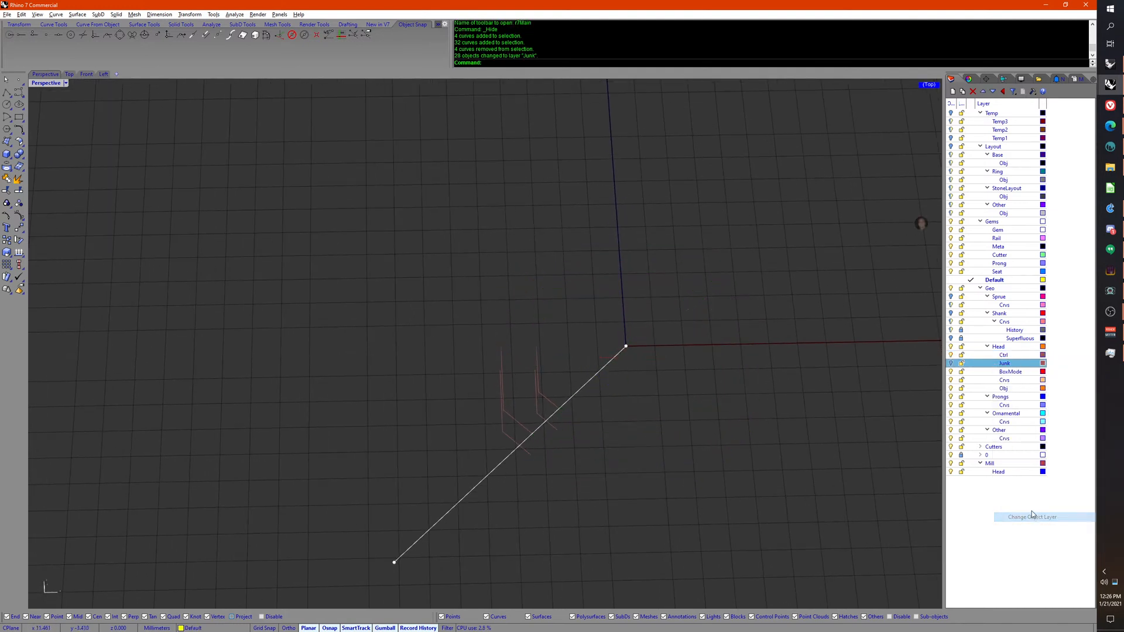
{"action": "left_click", "coordinate": [1032, 517]}
{"action": "right_click_drag", "start_coordinate": [857, 430], "coordinate": [697, 404]}
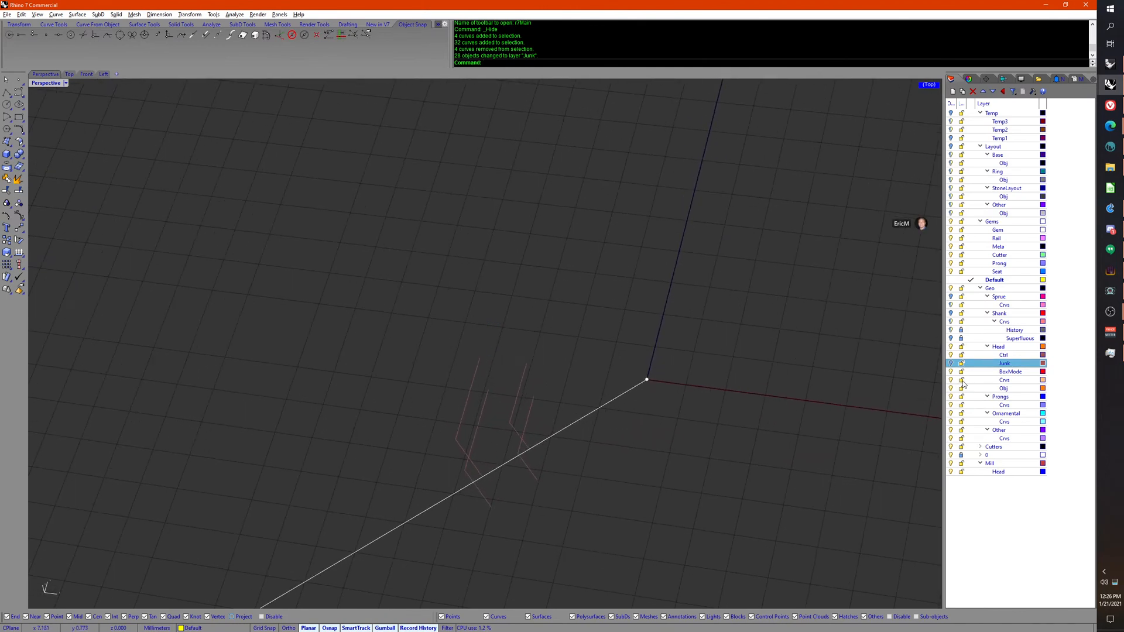
Step: Use ShowSelected to bring back only the four smooth closed curves, keeping the gem hidden
{"action": "middle_click", "coordinate": [764, 456]}
{"action": "left_click", "coordinate": [733, 427]}
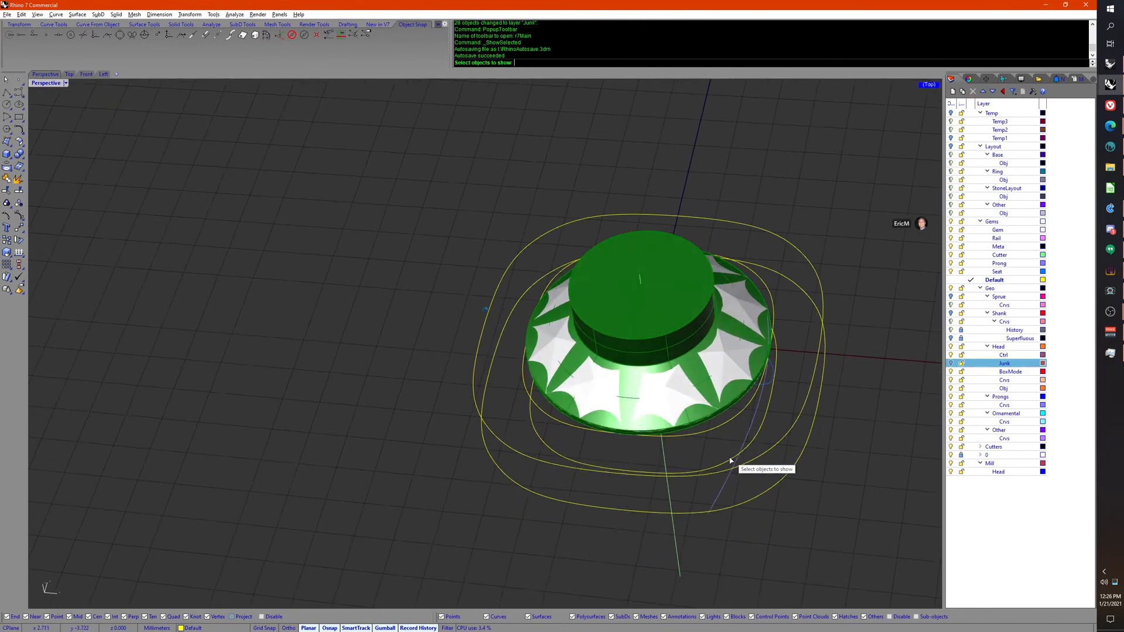
{"action": "right_click", "coordinate": [755, 486]}
{"action": "right_click", "coordinate": [755, 486]}
{"action": "right_click_drag", "start_coordinate": [787, 484], "coordinate": [802, 572]}
Step: Start a Loft through the four smooth closed curves, picked in sequence around the head's cross-section, and accept their Natural seam alignment
{"action": "middle_click", "coordinate": [761, 496]}
{"action": "right_click_drag", "start_coordinate": [752, 494], "coordinate": [709, 487]}
{"action": "middle_click", "coordinate": [711, 485]}
{"action": "left_click", "coordinate": [686, 480]}
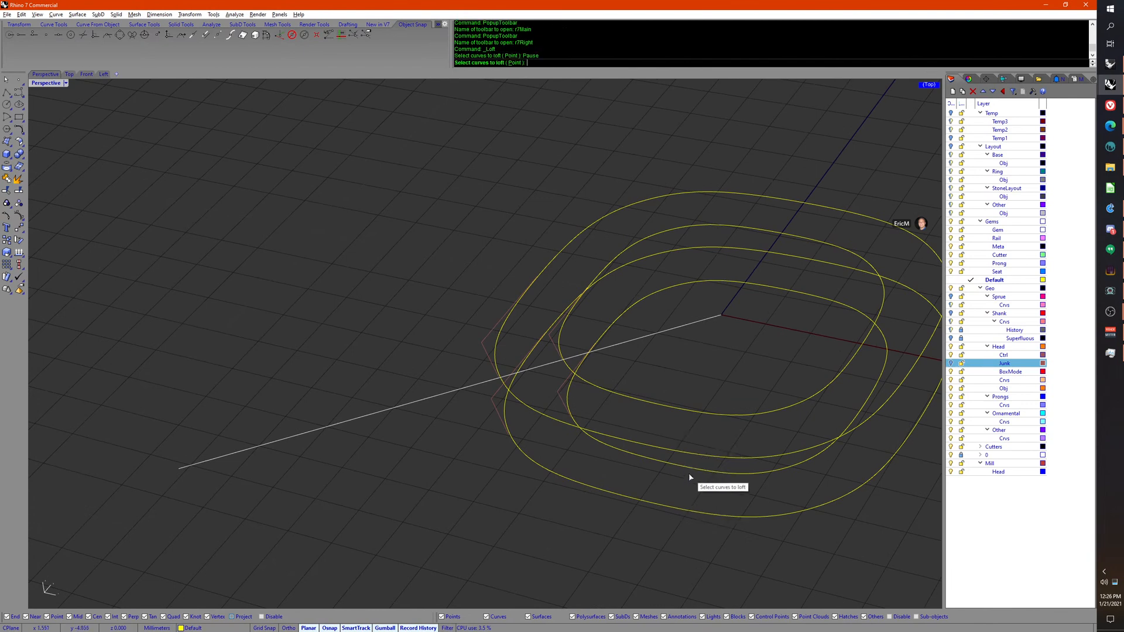
{"action": "left_click", "coordinate": [692, 464]}
{"action": "left_click", "coordinate": [673, 404]}
{"action": "left_click", "coordinate": [636, 453]}
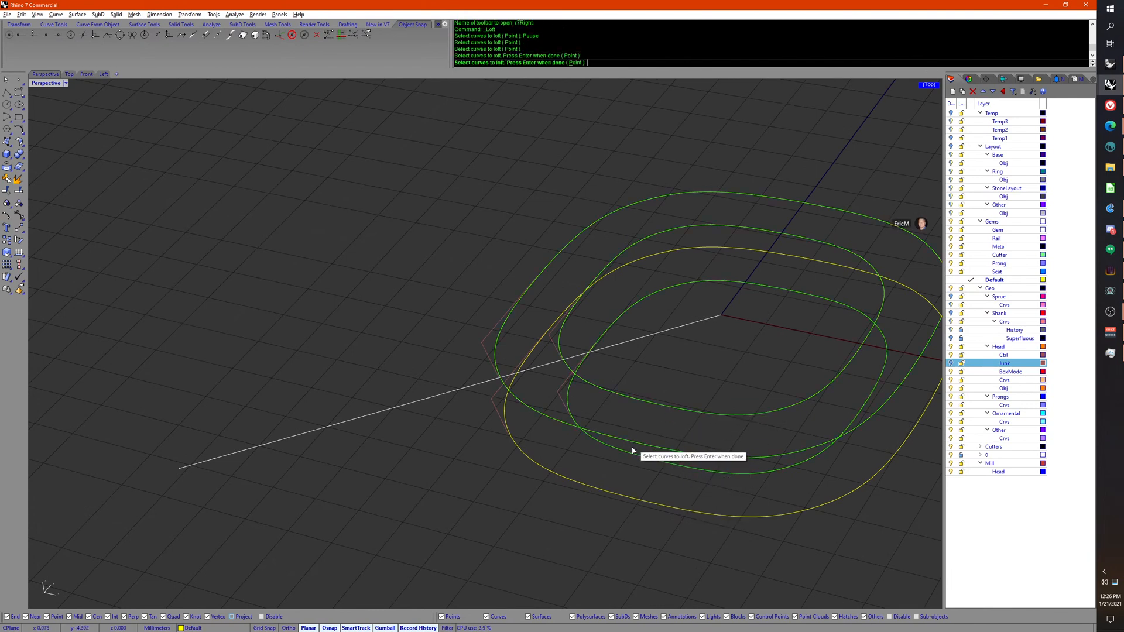
{"action": "left_click", "coordinate": [630, 498]}
{"action": "key", "text": "Return"}
{"action": "right_click_drag", "start_coordinate": [636, 513], "coordinate": [673, 264]}
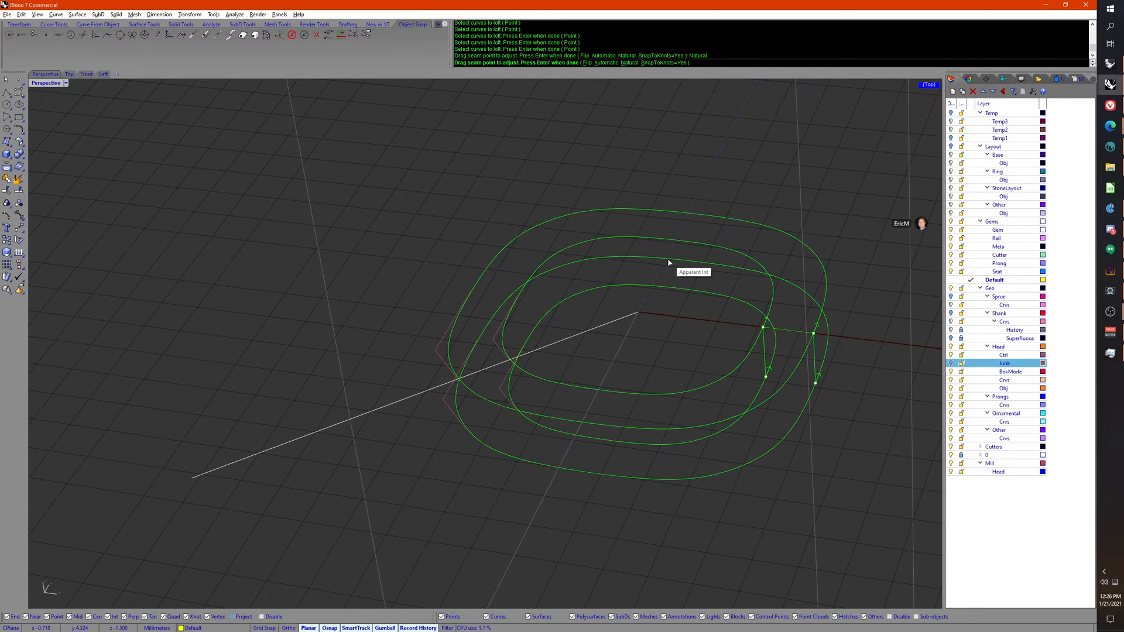
{"action": "right_click_drag", "start_coordinate": [673, 303], "coordinate": [629, 329]}
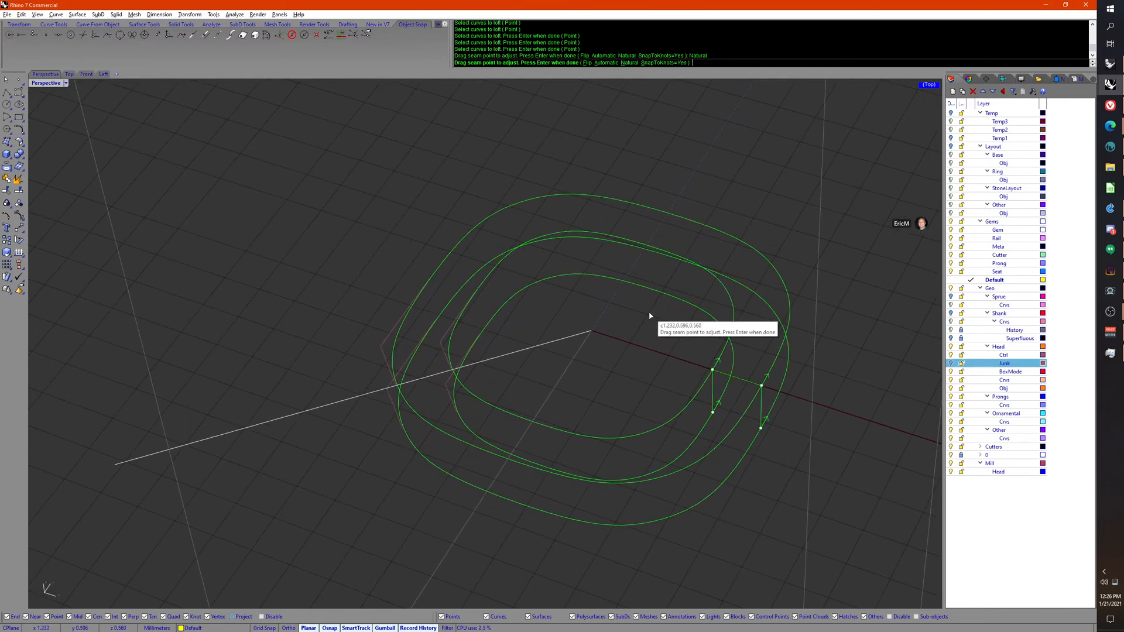
{"action": "key", "text": "Return"}
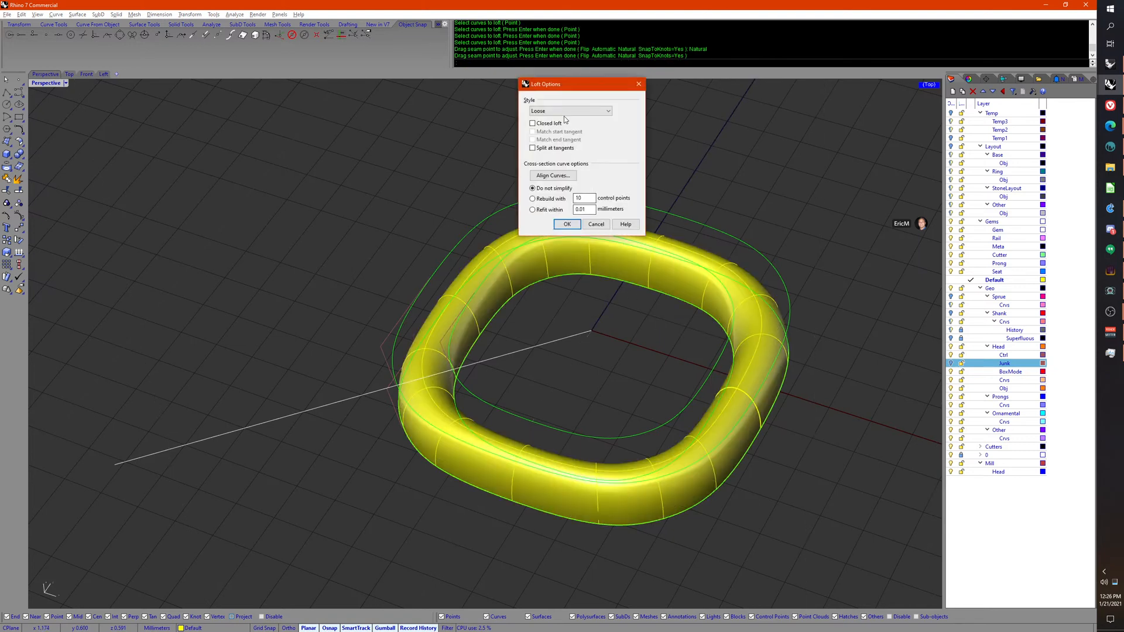
Step: Create the loft with the Straight sections style and as a closed loft
{"action": "left_click", "coordinate": [564, 113]}
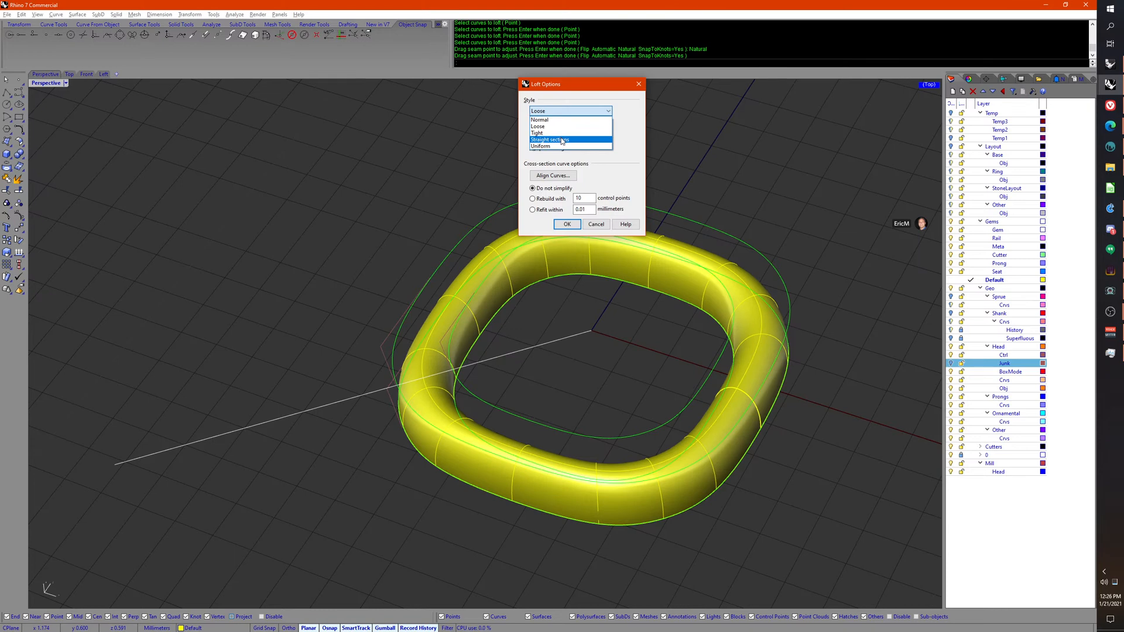
{"action": "left_click", "coordinate": [563, 141]}
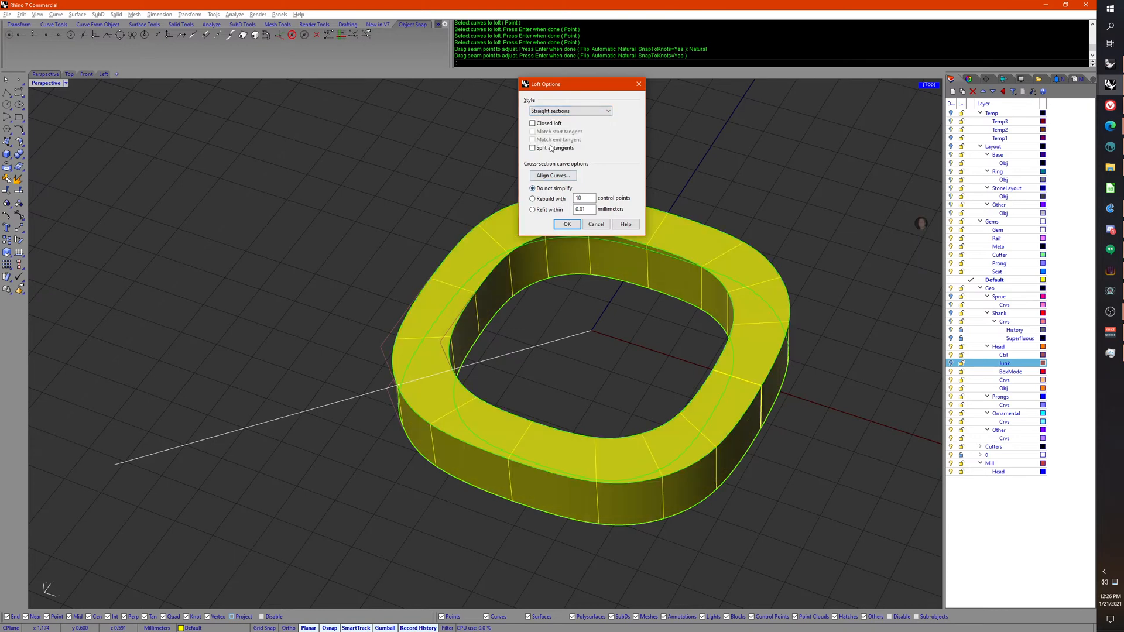
{"action": "left_click", "coordinate": [532, 123]}
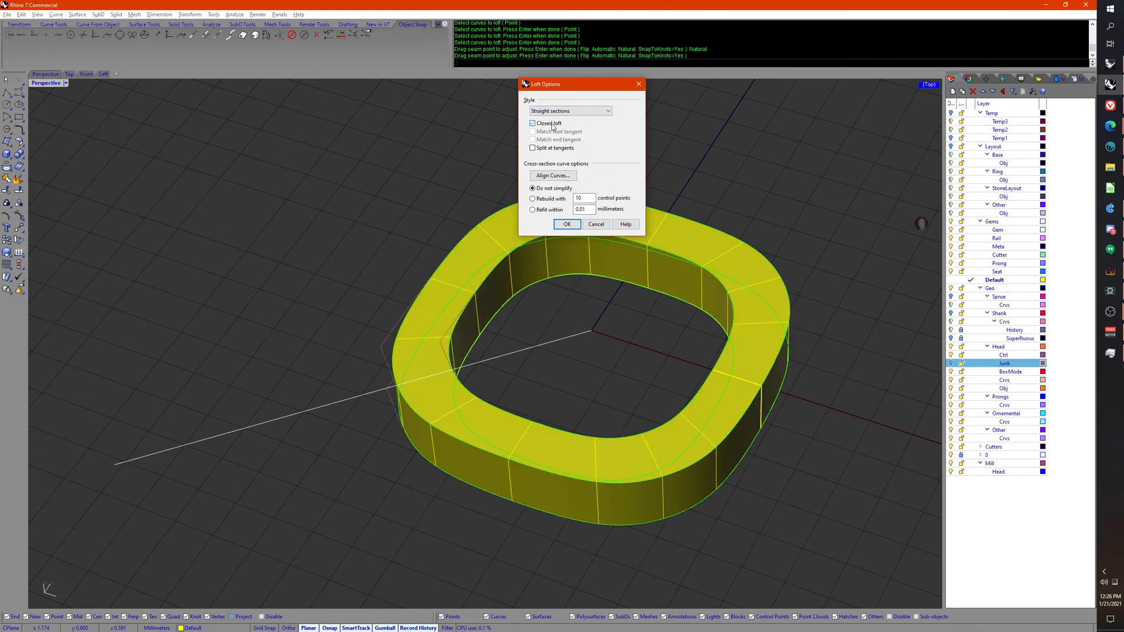
{"action": "left_click", "coordinate": [566, 225]}
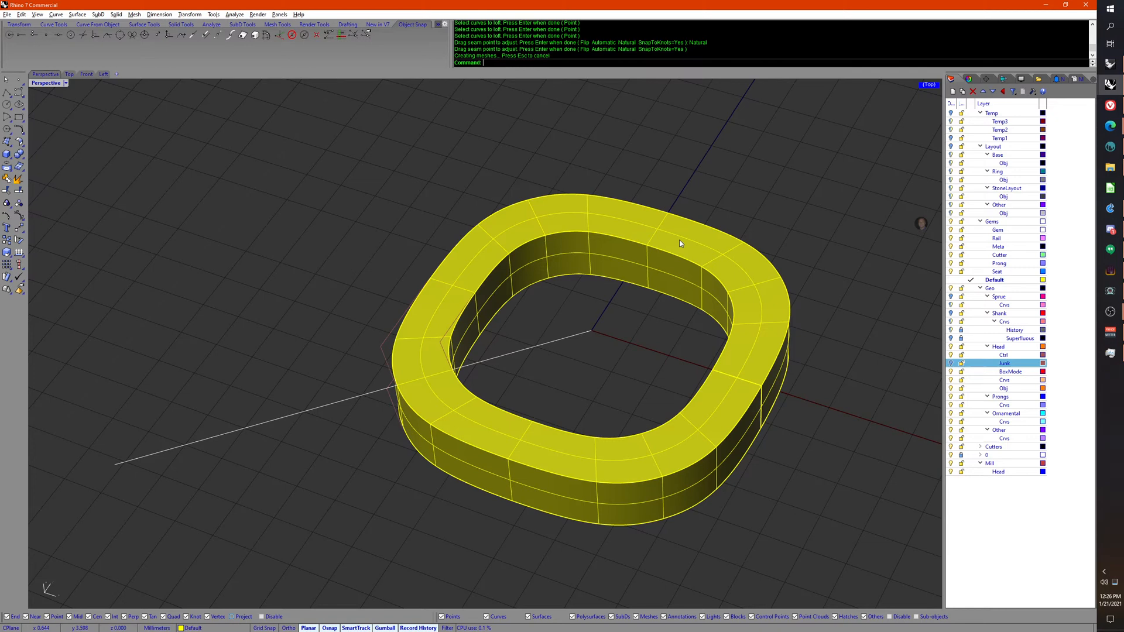
Step: Move the lofted head to the BoxMode sublayer of Head and set its object display mode to Wireframe
{"action": "right_click", "coordinate": [1008, 372]}
{"action": "left_click", "coordinate": [1031, 526]}
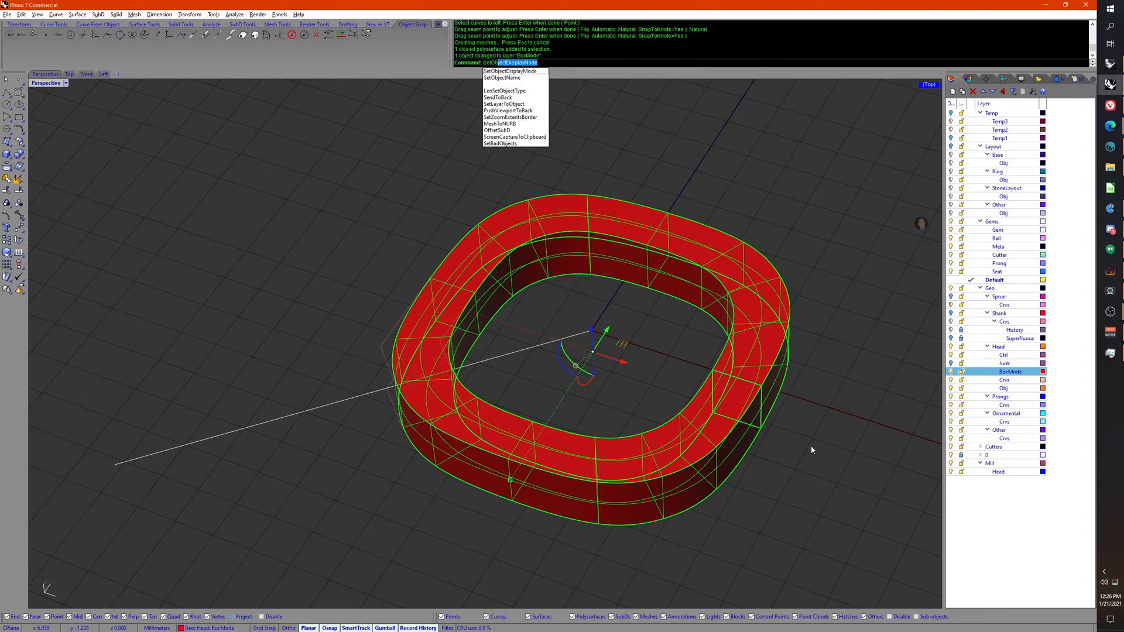
{"action": "key", "text": "Return"}
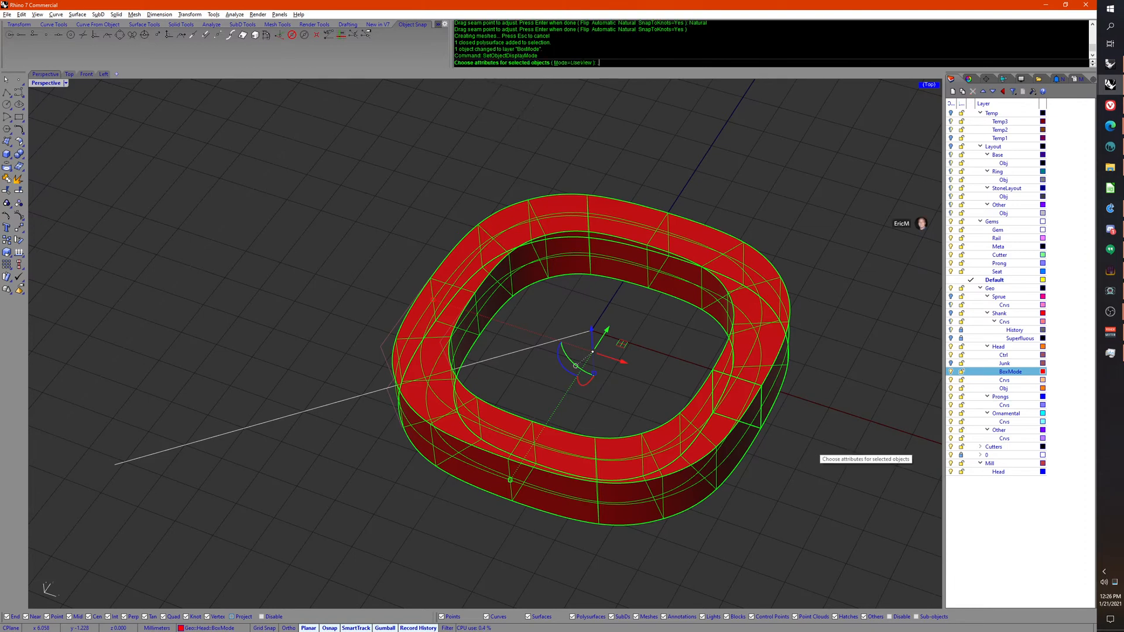
{"action": "key", "text": "Return"}
{"action": "key", "text": "Return"}
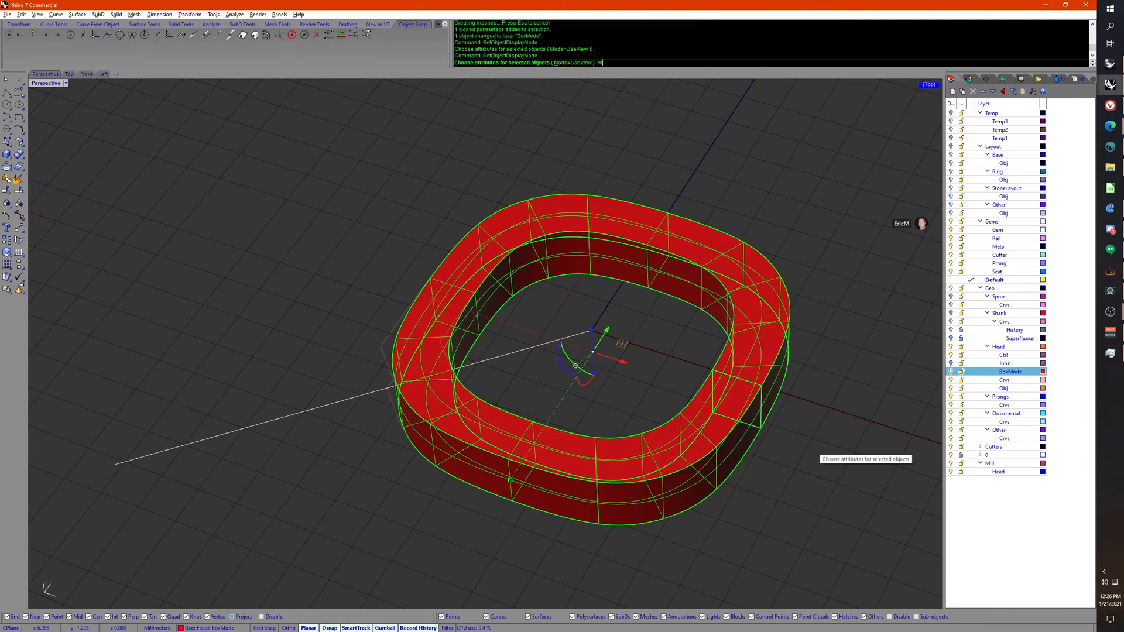
{"action": "type", "text": "m"}
{"action": "key", "text": "Return"}
{"action": "type", "text": "w"}
{"action": "key", "text": "Return"}
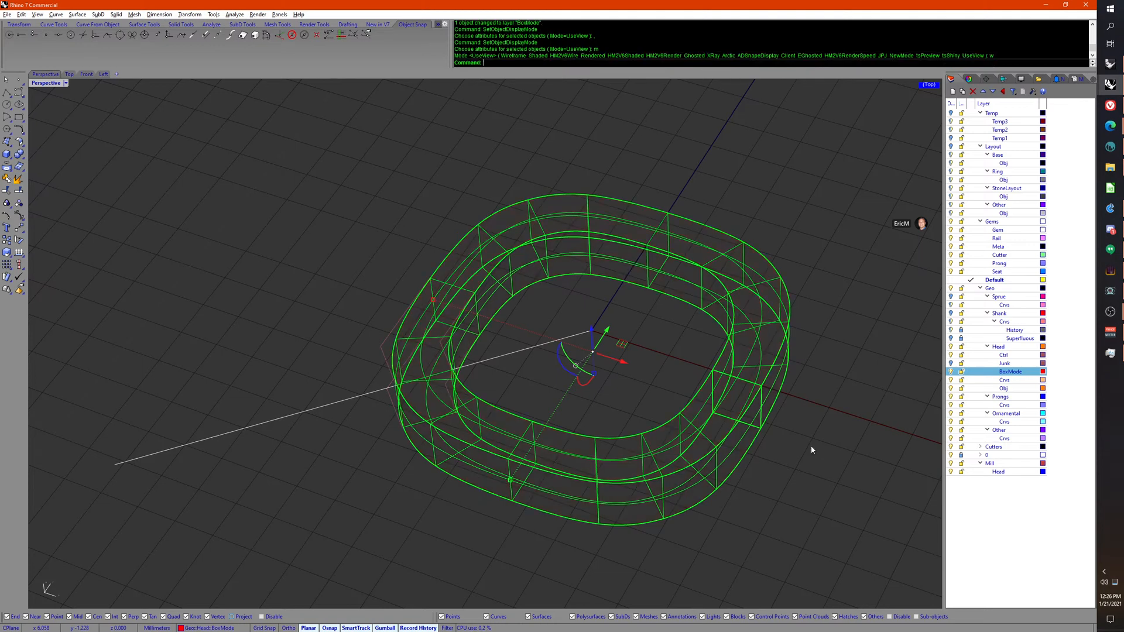
{"action": "left_click", "coordinate": [855, 496]}
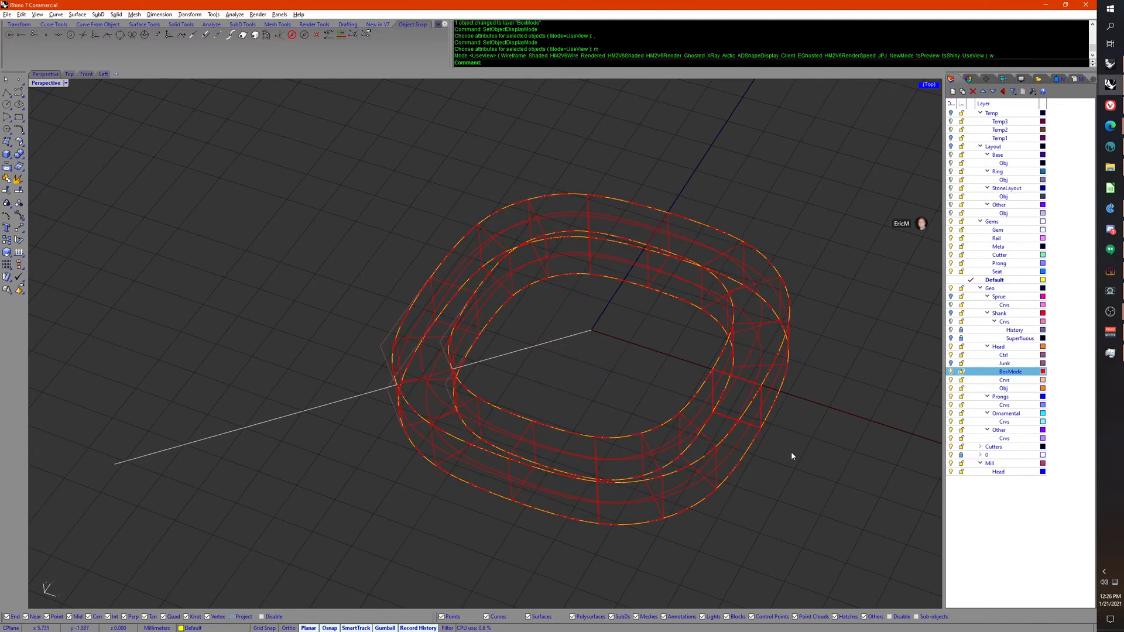
Step: Select the lofted head's parent curves with SelParents and move them to the Junk sublayer of Head
{"action": "right_click_drag", "start_coordinate": [791, 455], "coordinate": [714, 391]}
{"action": "left_click", "coordinate": [718, 396]}
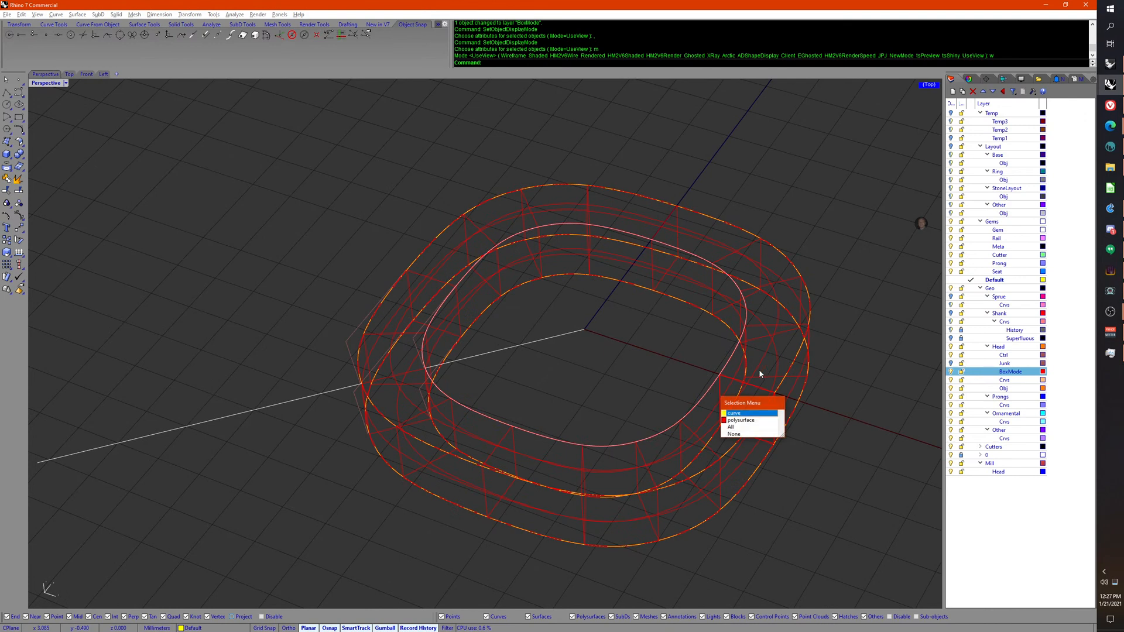
{"action": "left_click", "coordinate": [740, 421]}
{"action": "middle_click", "coordinate": [755, 403]}
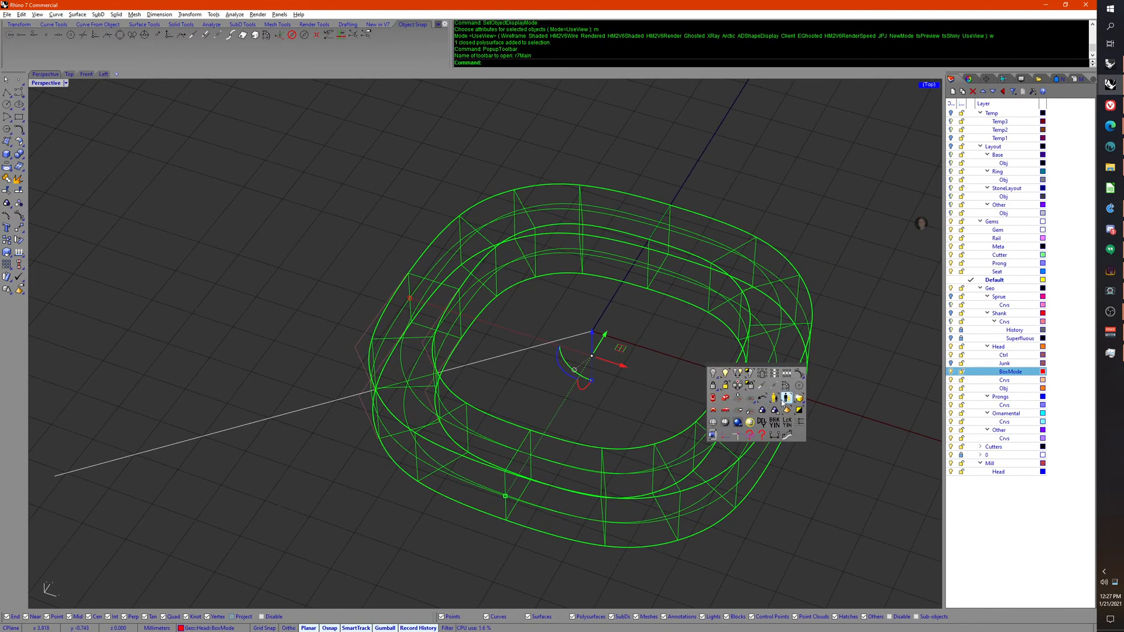
{"action": "left_click", "coordinate": [774, 397]}
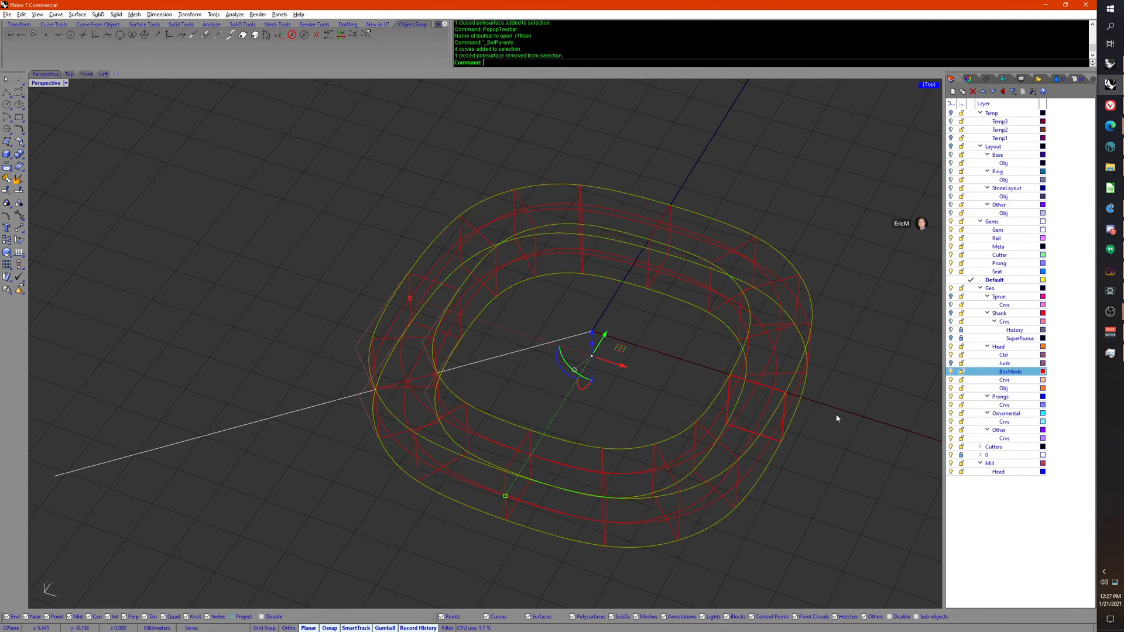
{"action": "right_click_drag", "start_coordinate": [765, 388], "coordinate": [995, 386]}
{"action": "right_click", "coordinate": [1012, 364]}
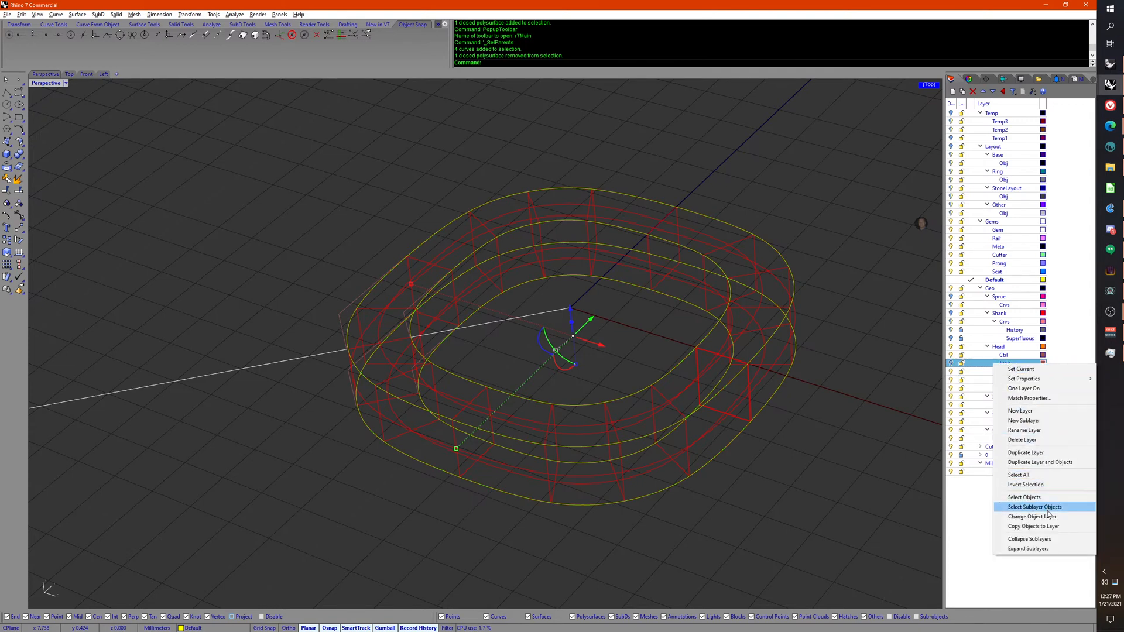
{"action": "left_click", "coordinate": [1003, 501]}
{"action": "right_click_drag", "start_coordinate": [862, 481], "coordinate": [848, 477]}
Step: Set the colour of Head's Ctrl sublayer to Purple
{"action": "left_click", "coordinate": [1042, 361]}
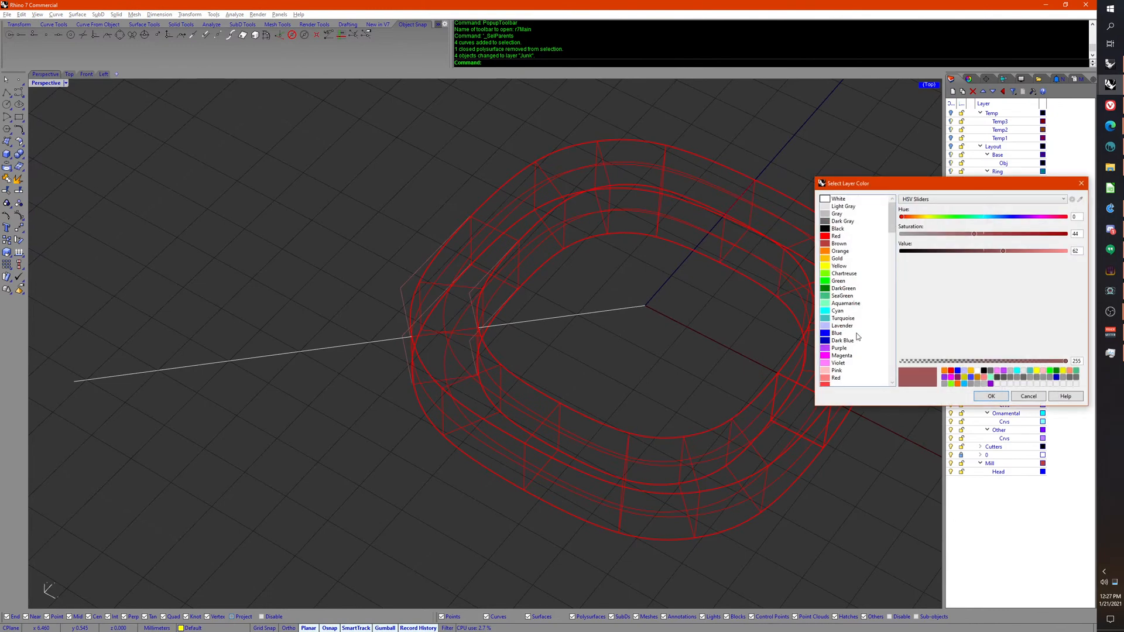
{"action": "left_click", "coordinate": [828, 350]}
{"action": "left_click", "coordinate": [979, 399]}
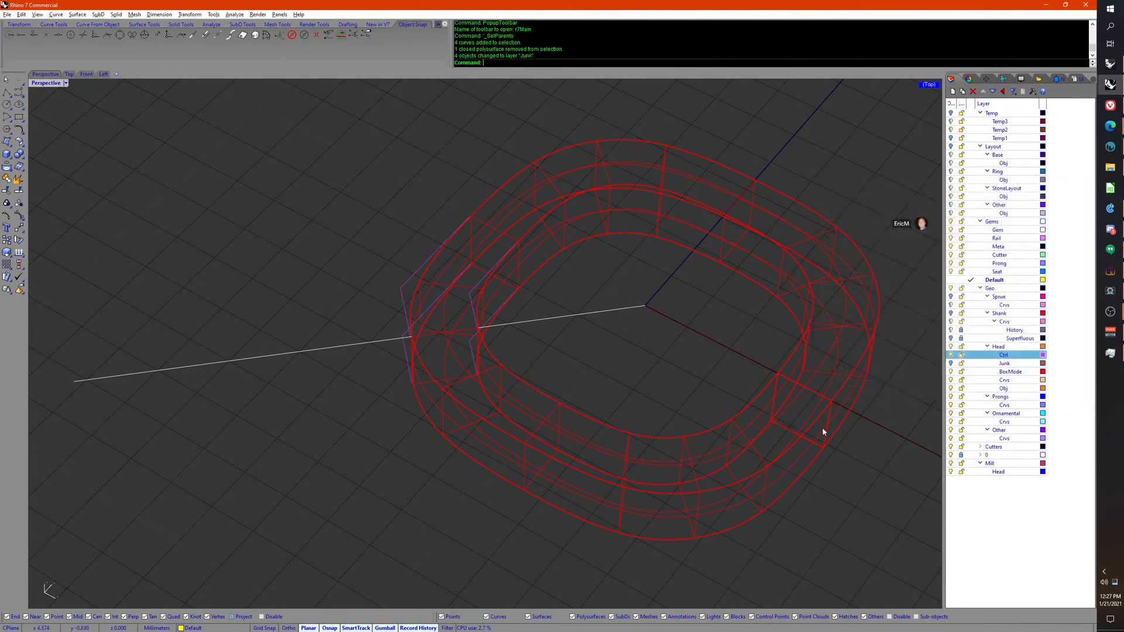
Step: Set the colour of Head's Ctrl sublayer to Cyan
{"action": "right_click_drag", "start_coordinate": [823, 432], "coordinate": [811, 471]}
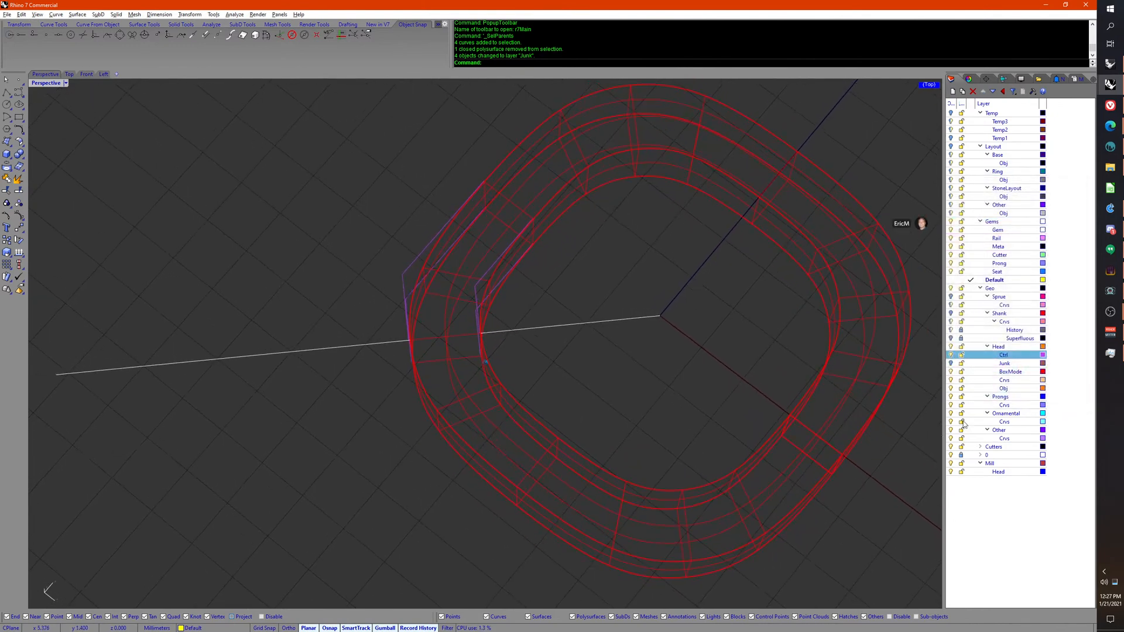
{"action": "left_click", "coordinate": [1043, 355]}
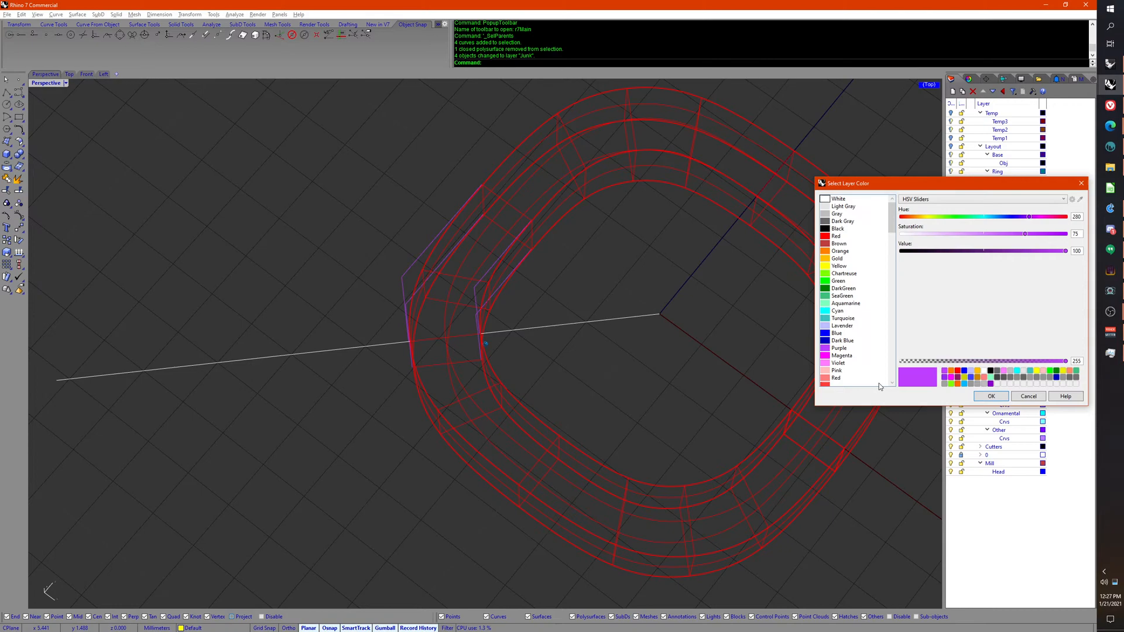
{"action": "left_click", "coordinate": [833, 311]}
{"action": "left_click", "coordinate": [990, 397]}
{"action": "right_click_drag", "start_coordinate": [915, 402], "coordinate": [669, 445]}
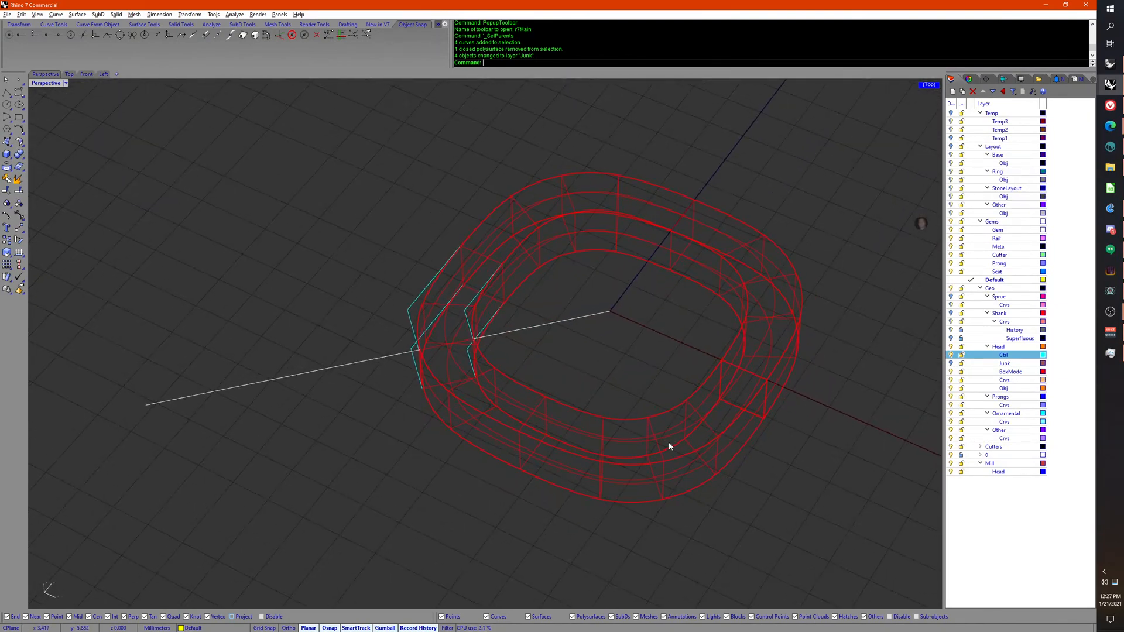
Step: Scale the lower outer and lower inner control polylines slightly inward in 2D about the head's centre
{"action": "right_click_drag", "start_coordinate": [741, 390], "coordinate": [673, 464]}
{"action": "left_click", "coordinate": [522, 409]}
{"action": "left_click", "coordinate": [598, 426], "text": "shift"}
{"action": "middle_click", "coordinate": [674, 465]}
{"action": "left_click", "coordinate": [678, 468]}
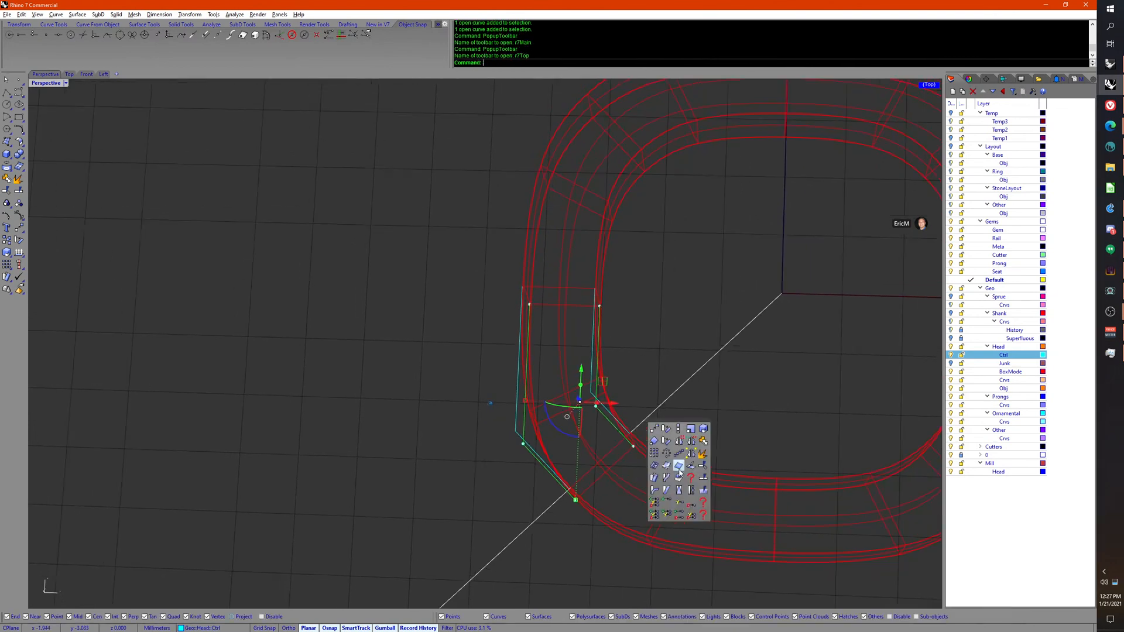
{"action": "left_click", "coordinate": [692, 432]}
{"action": "left_click", "coordinate": [736, 381]}
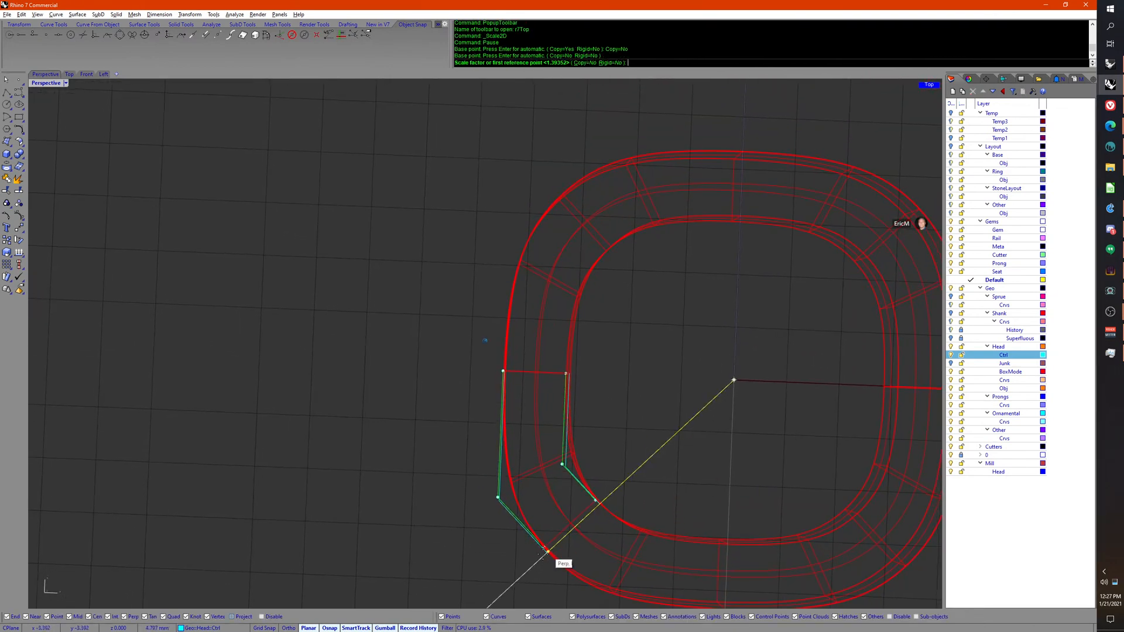
{"action": "left_click", "coordinate": [524, 578]}
{"action": "left_click", "coordinate": [523, 573]}
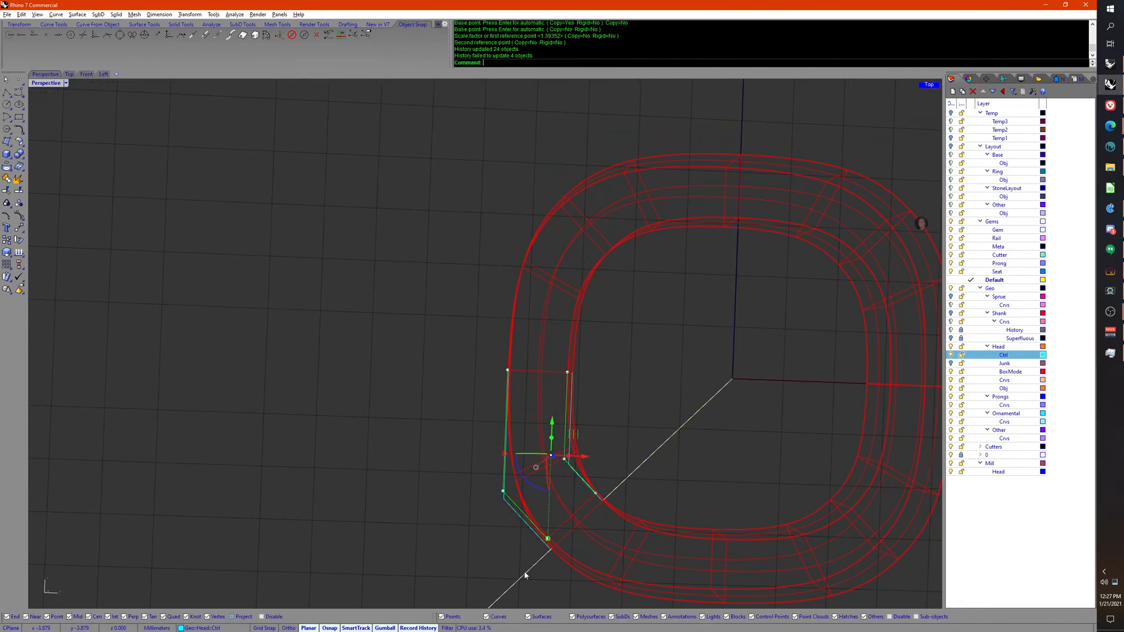
{"action": "right_click_drag", "start_coordinate": [523, 573], "coordinate": [546, 506]}
{"action": "key", "text": "Escape"}
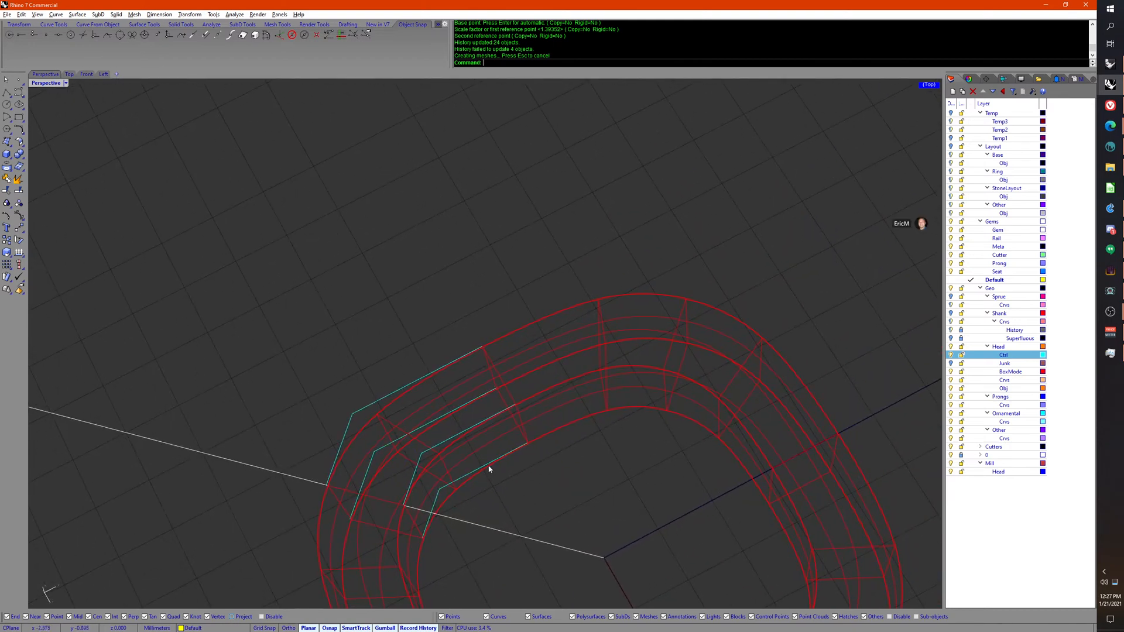
Step: Raise the lower inner control polyline slightly towards the upper one
{"action": "left_click", "coordinate": [487, 468]}
{"action": "right_click_drag", "start_coordinate": [486, 469], "coordinate": [445, 468]}
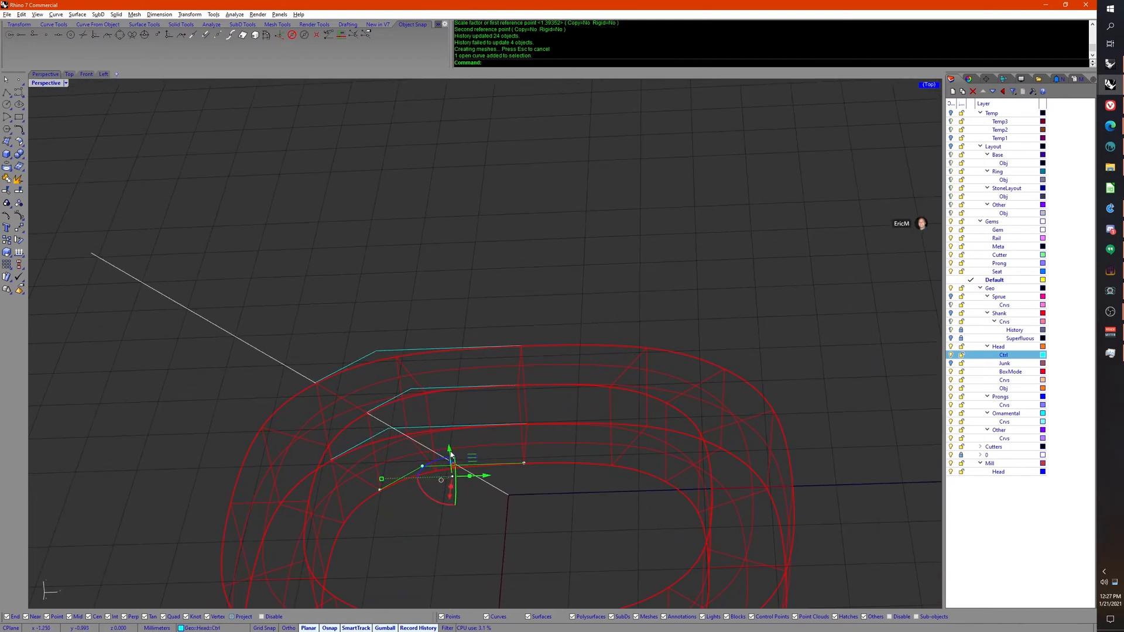
{"action": "left_click_drag", "start_coordinate": [451, 454], "coordinate": [448, 456]}
{"action": "right_click_drag", "start_coordinate": [430, 521], "coordinate": [436, 470]}
{"action": "left_click_drag", "start_coordinate": [454, 443], "coordinate": [446, 432]}
{"action": "right_click_drag", "start_coordinate": [389, 505], "coordinate": [410, 328]}
Step: Turn on the control points of all four control polylines and bring the hidden gem back with ShowSelected
{"action": "left_click_drag", "start_coordinate": [373, 284], "coordinate": [581, 461]}
{"action": "middle_click", "coordinate": [591, 490]}
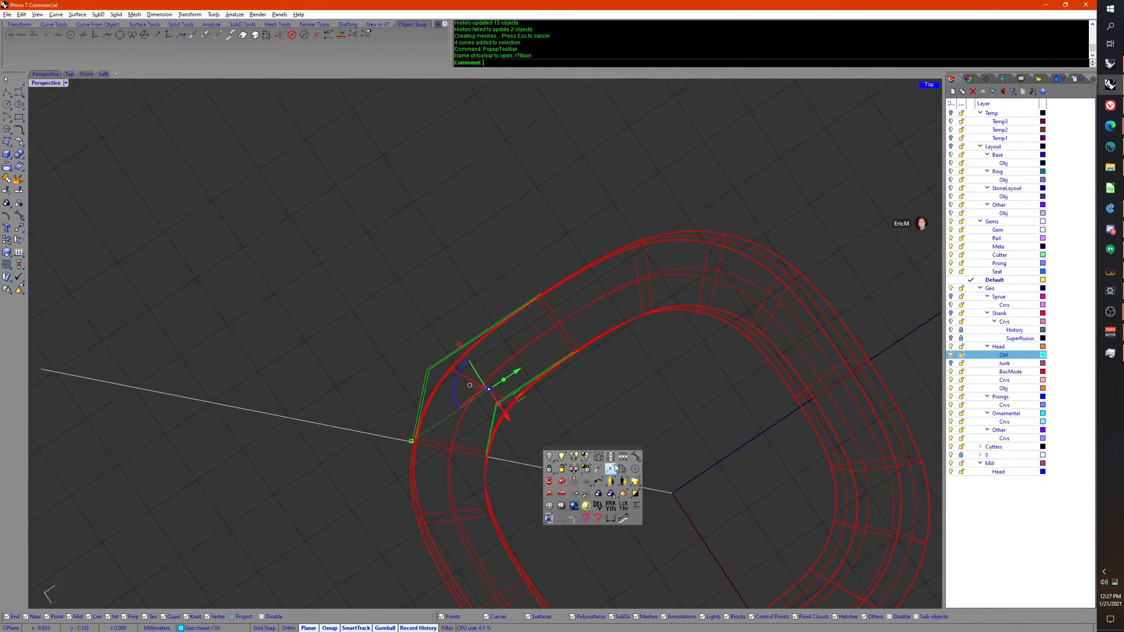
{"action": "left_click", "coordinate": [632, 462]}
{"action": "right_click_drag", "start_coordinate": [612, 526], "coordinate": [650, 495]}
{"action": "middle_click", "coordinate": [649, 495]}
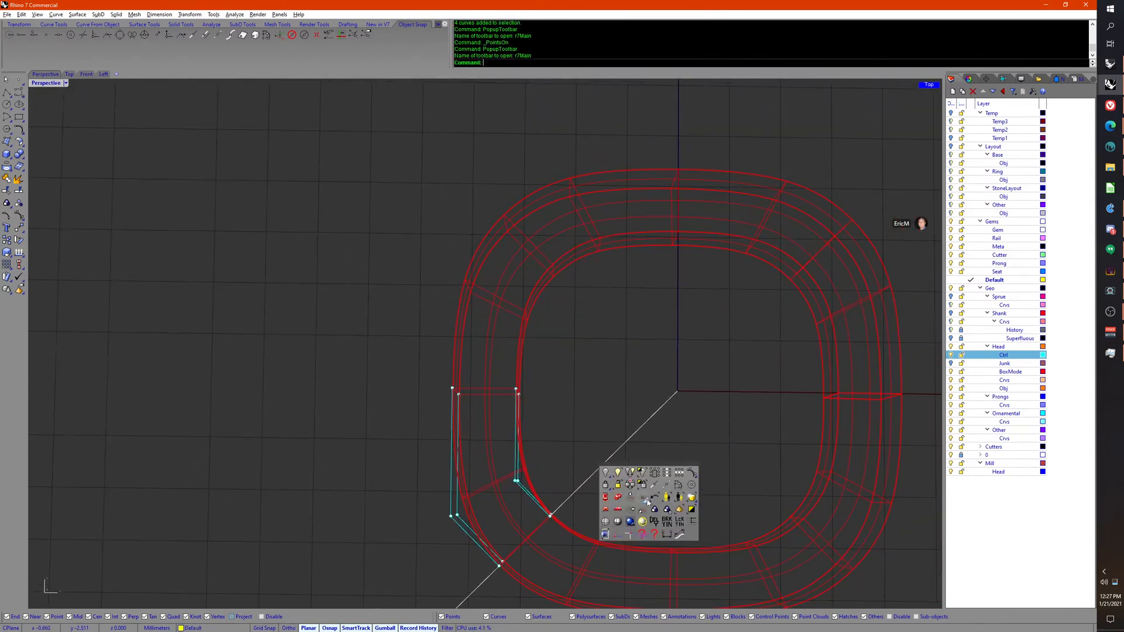
{"action": "left_click", "coordinate": [632, 469]}
{"action": "key", "text": "Return"}
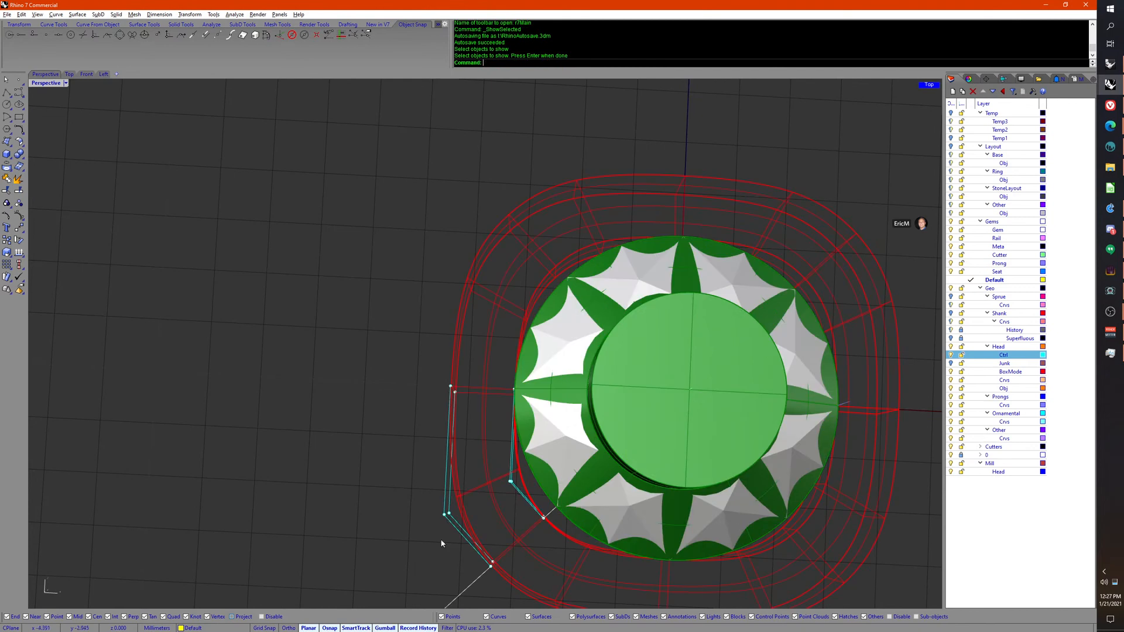
Step: In the Top view, move the middle control points of the two inner polylines slightly in positive Y
{"action": "left_click", "coordinate": [68, 74]}
{"action": "scroll", "coordinate": [353, 356], "scroll_direction": "up", "scroll_amount": 6}
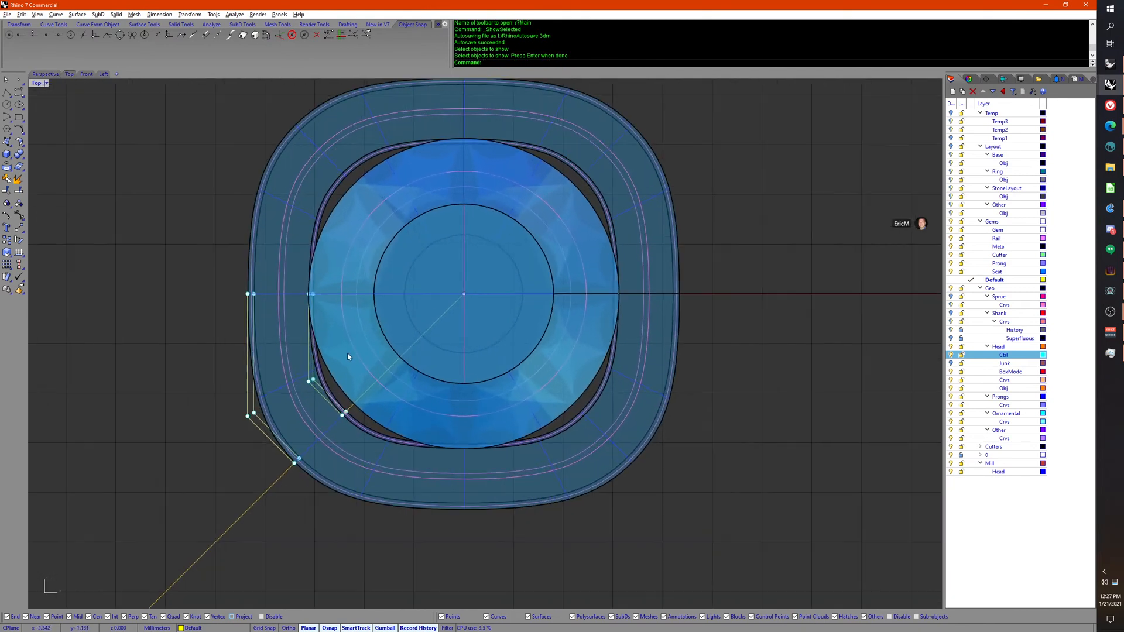
{"action": "left_click_drag", "start_coordinate": [312, 416], "coordinate": [438, 441]}
{"action": "left_click_drag", "start_coordinate": [416, 393], "coordinate": [416, 363]}
{"action": "scroll", "coordinate": [446, 456], "scroll_direction": "down", "scroll_amount": 5}
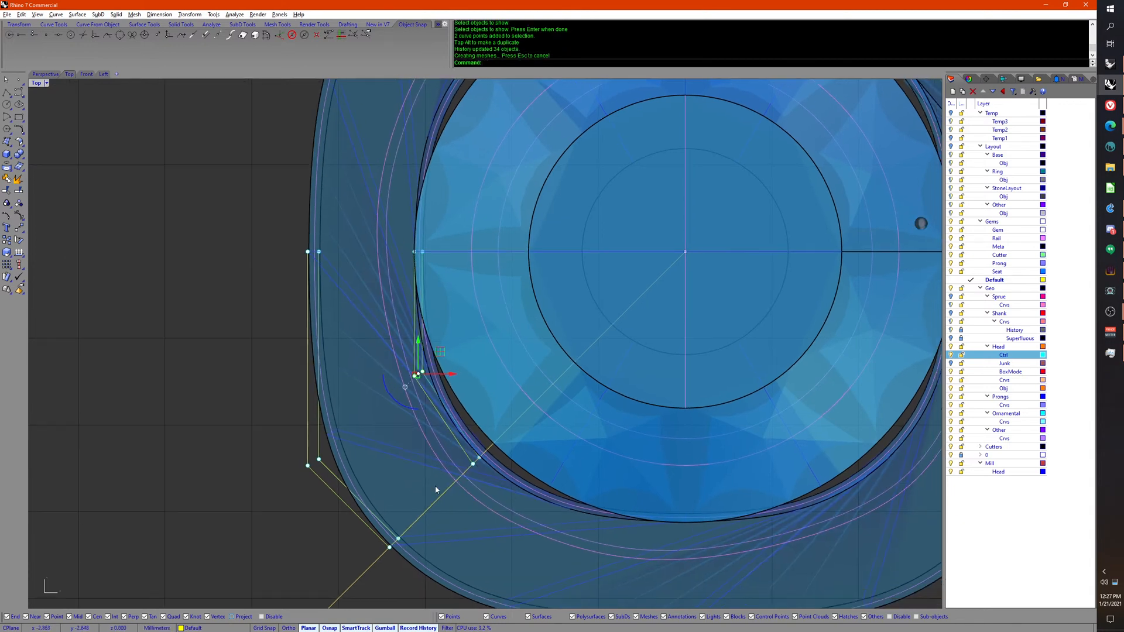
Step: Scale the diagonal end control points of the two inner polylines slightly inward in 2D about the head's centre
{"action": "right_click_drag", "start_coordinate": [394, 523], "coordinate": [348, 521]}
{"action": "left_click_drag", "start_coordinate": [389, 524], "coordinate": [451, 388]}
{"action": "scroll", "coordinate": [451, 388], "scroll_direction": "up", "scroll_amount": 4}
{"action": "right_click_drag", "start_coordinate": [451, 388], "coordinate": [431, 470]}
{"action": "middle_click", "coordinate": [433, 506]}
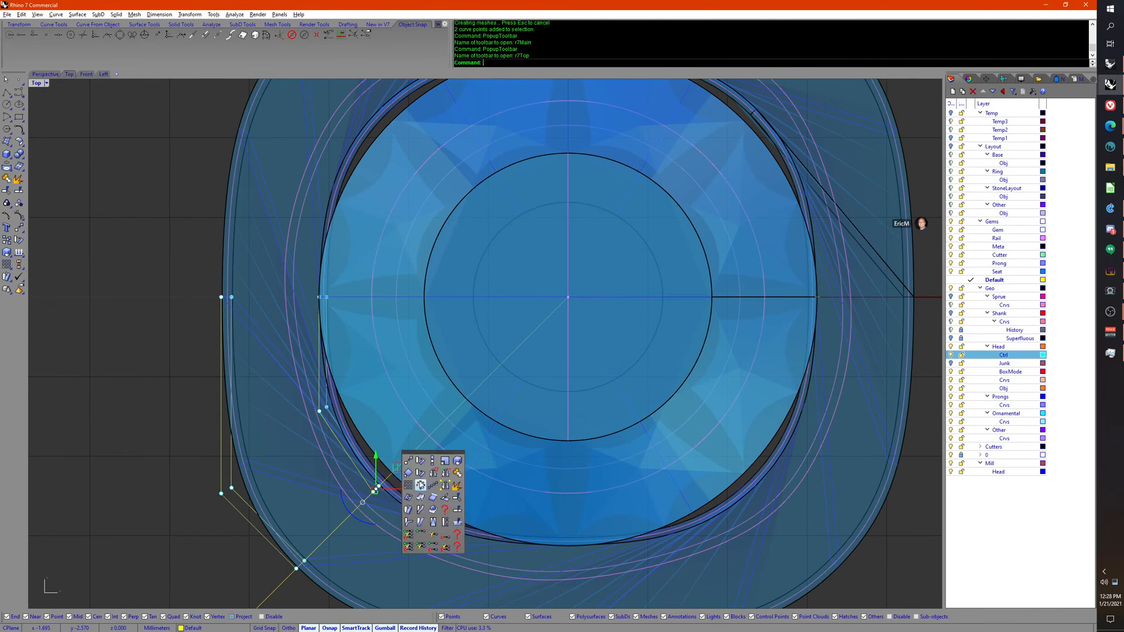
{"action": "left_click", "coordinate": [444, 462]}
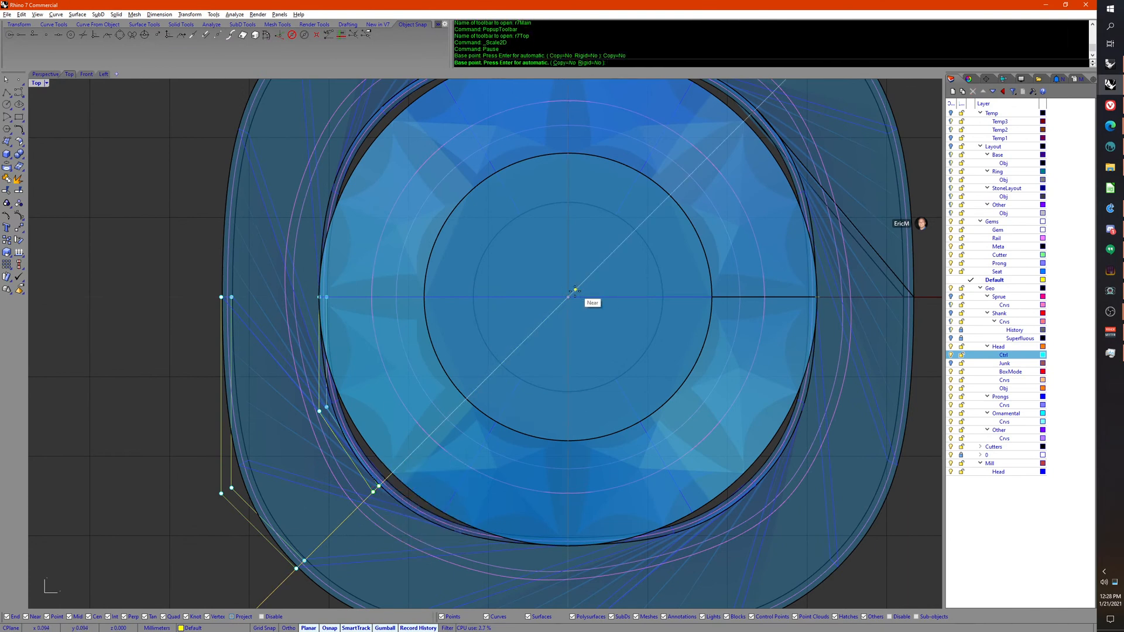
{"action": "left_click", "coordinate": [568, 297]}
{"action": "scroll", "coordinate": [285, 518], "scroll_direction": "down", "scroll_amount": 1}
{"action": "left_click", "coordinate": [244, 502]}
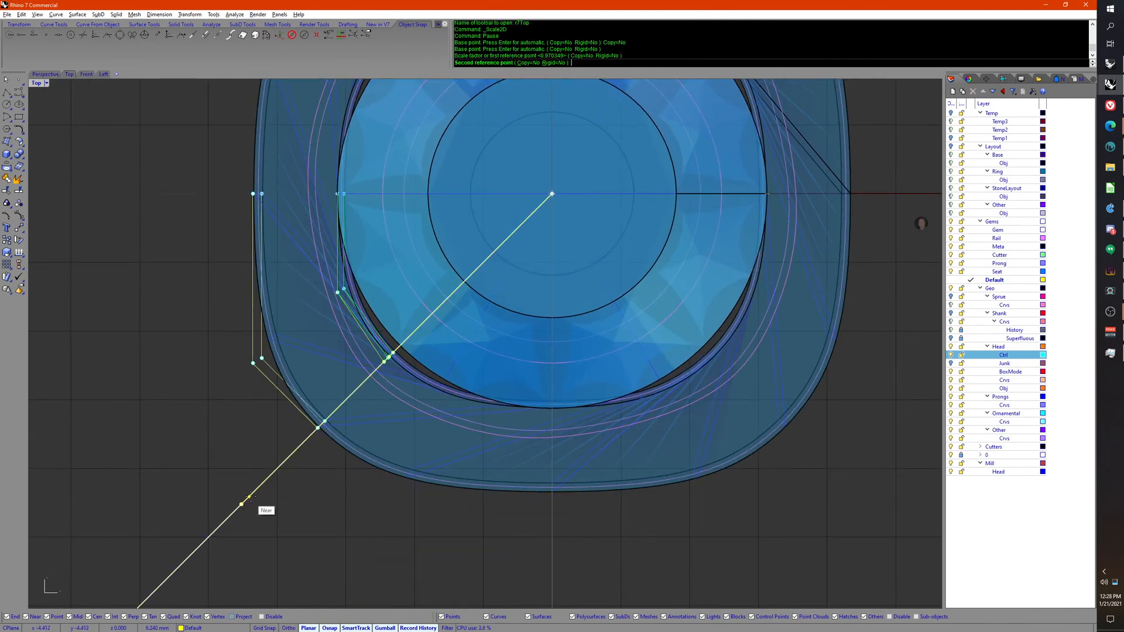
{"action": "left_click", "coordinate": [268, 490]}
{"action": "scroll", "coordinate": [558, 205], "scroll_direction": "up", "scroll_amount": 1}
{"action": "right_click_drag", "start_coordinate": [557, 205], "coordinate": [576, 356]}
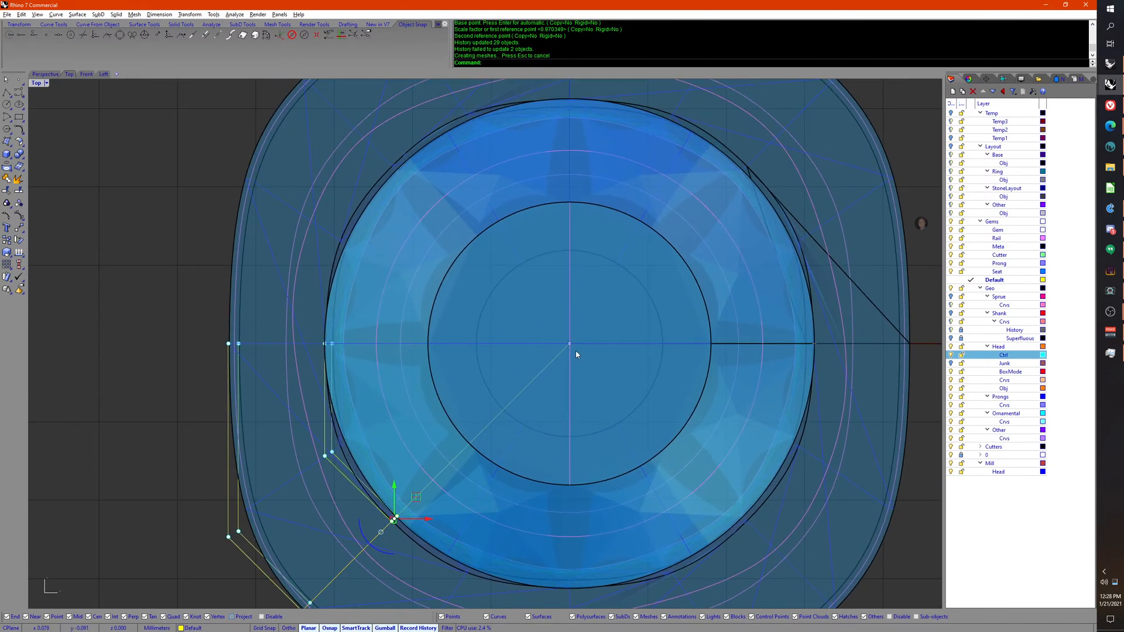
{"action": "right_click", "coordinate": [573, 349]}
{"action": "left_click", "coordinate": [570, 344]}
{"action": "right_click_drag", "start_coordinate": [343, 549], "coordinate": [341, 530]}
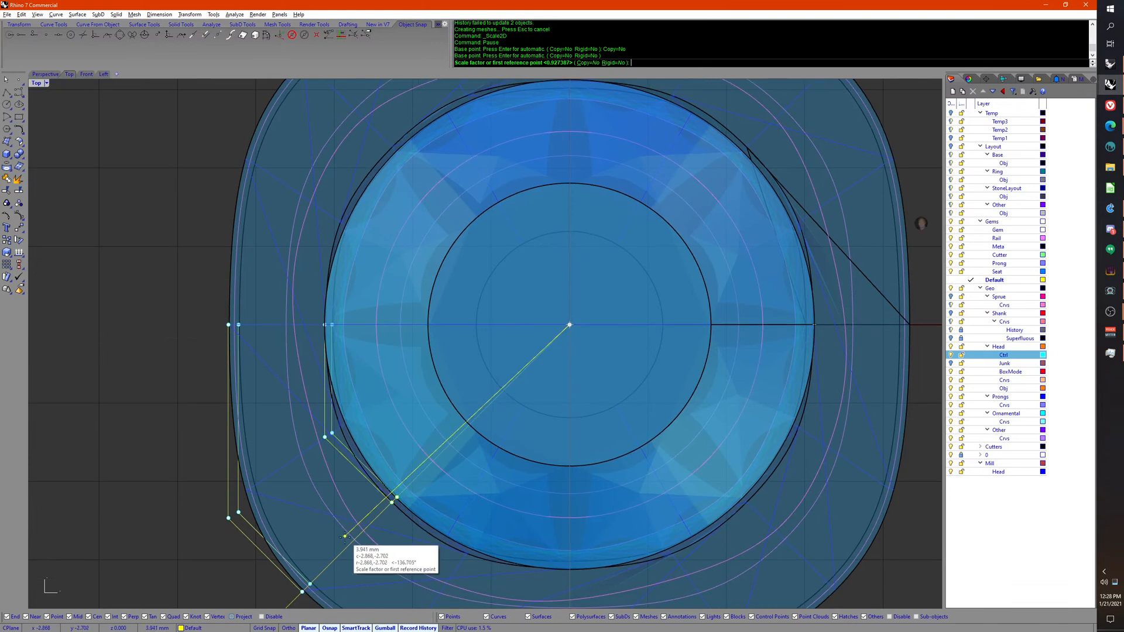
{"action": "key", "text": "Escape"}
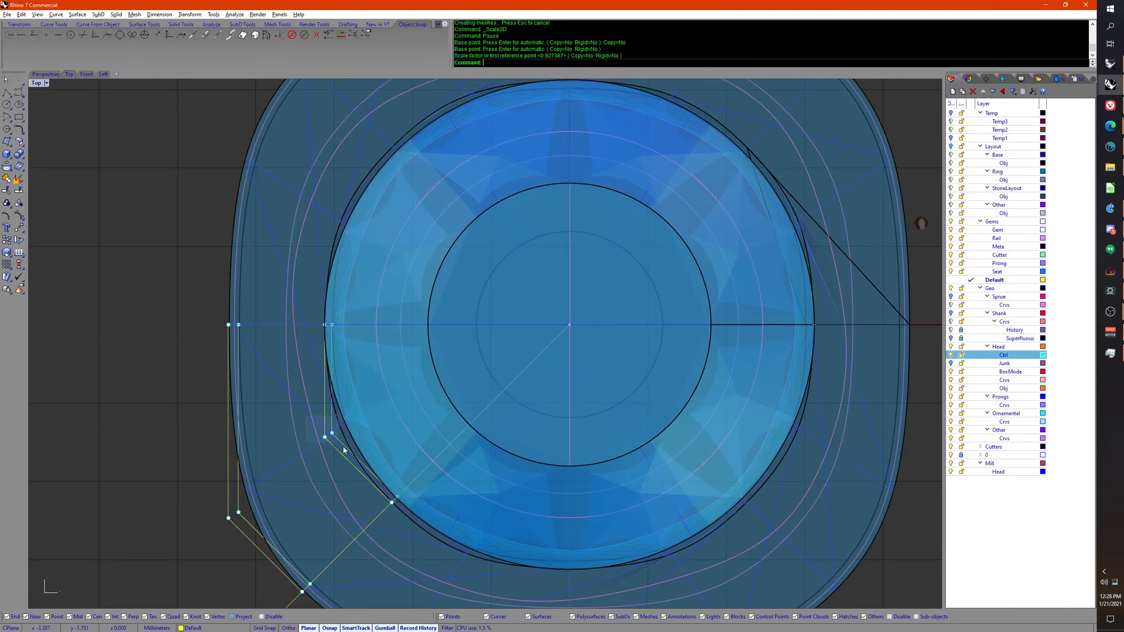
Step: Move the middle control points of the two inner polylines slightly further in positive Y and set the Top view to Shaded display
{"action": "left_click_drag", "start_coordinate": [344, 450], "coordinate": [345, 451]}
{"action": "left_click_drag", "start_coordinate": [329, 413], "coordinate": [330, 398]}
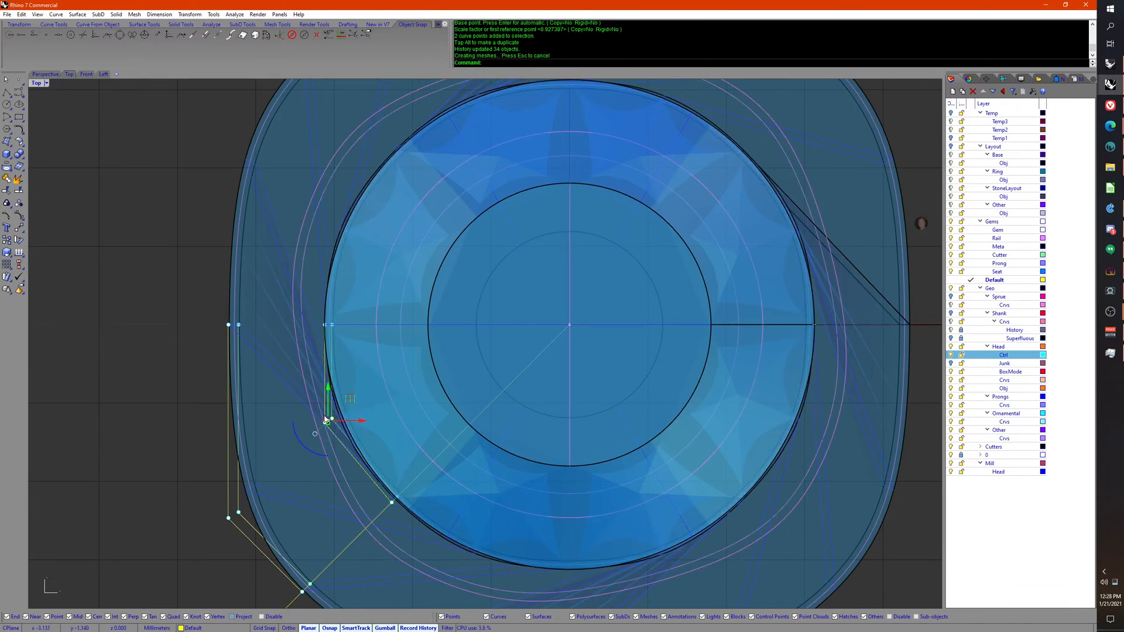
{"action": "right_click_drag", "start_coordinate": [326, 420], "coordinate": [283, 356]}
{"action": "middle_click", "coordinate": [293, 430]}
{"action": "left_click", "coordinate": [273, 446]}
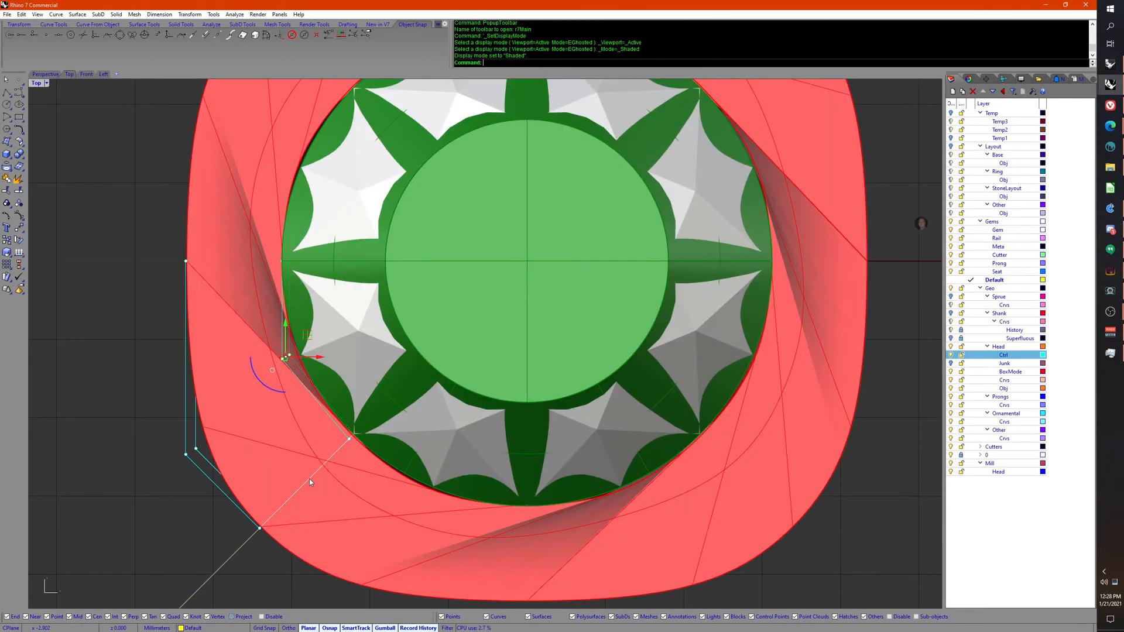
{"action": "right_click_drag", "start_coordinate": [309, 479], "coordinate": [286, 404]}
Step: Bring the Perspective view forward and select the closed head polysurface around the gem
{"action": "middle_click", "coordinate": [368, 454]}
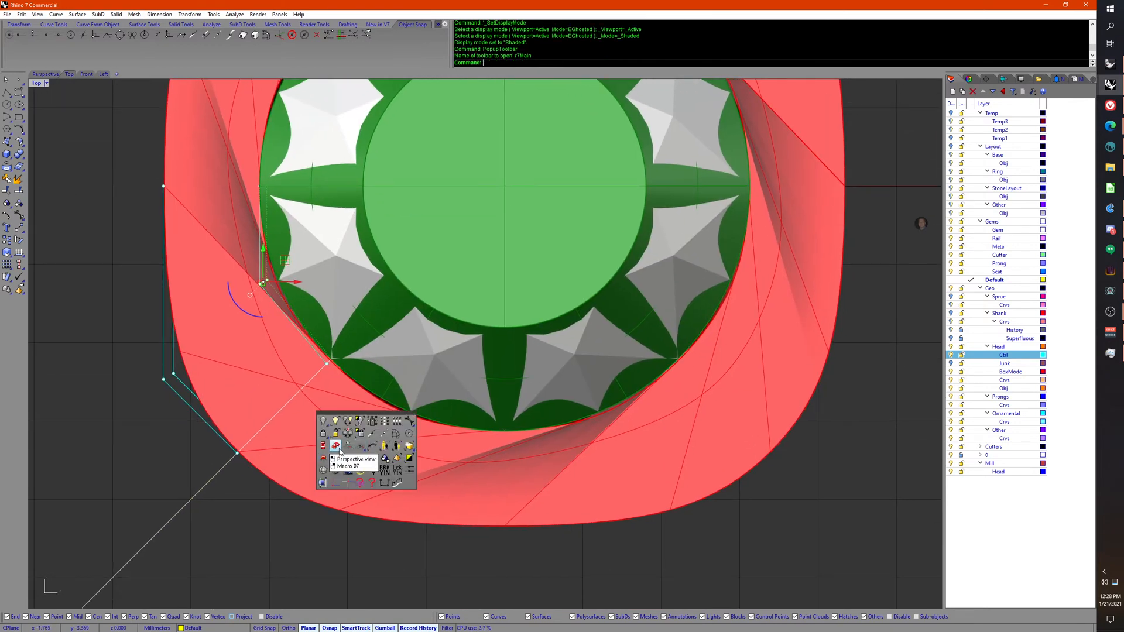
{"action": "left_click", "coordinate": [335, 446]}
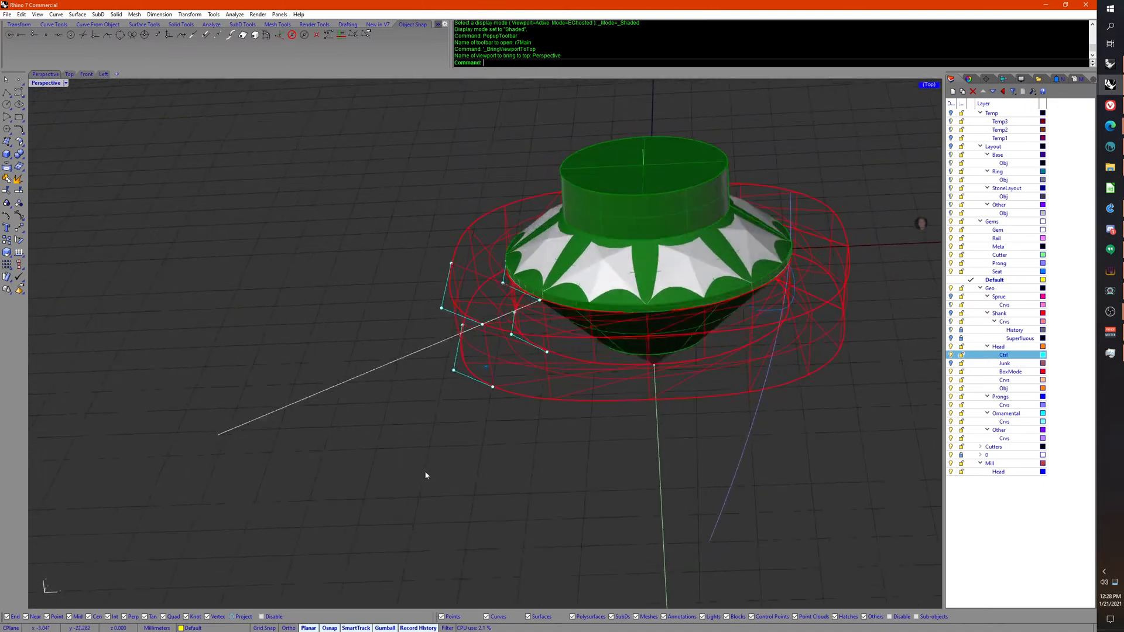
{"action": "scroll", "coordinate": [419, 475], "scroll_direction": "up", "scroll_amount": 3}
{"action": "right_click_drag", "start_coordinate": [419, 472], "coordinate": [614, 519]}
{"action": "left_click", "coordinate": [432, 485]}
{"action": "left_click", "coordinate": [623, 563]}
{"action": "left_click", "coordinate": [661, 408]}
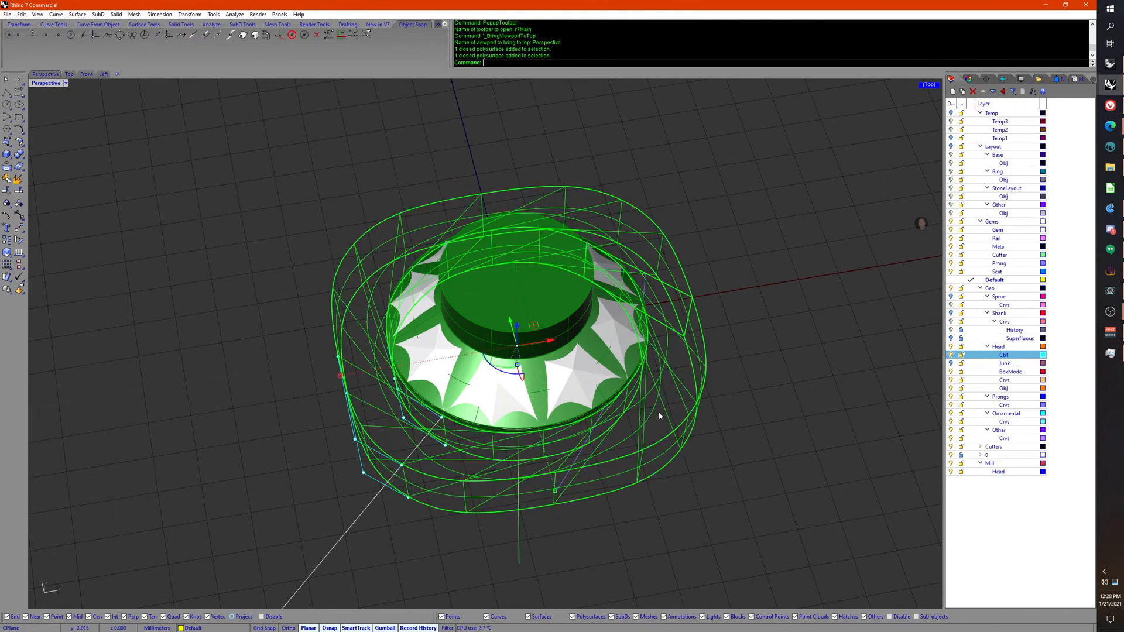
{"action": "right_click_drag", "start_coordinate": [661, 408], "coordinate": [639, 501]}
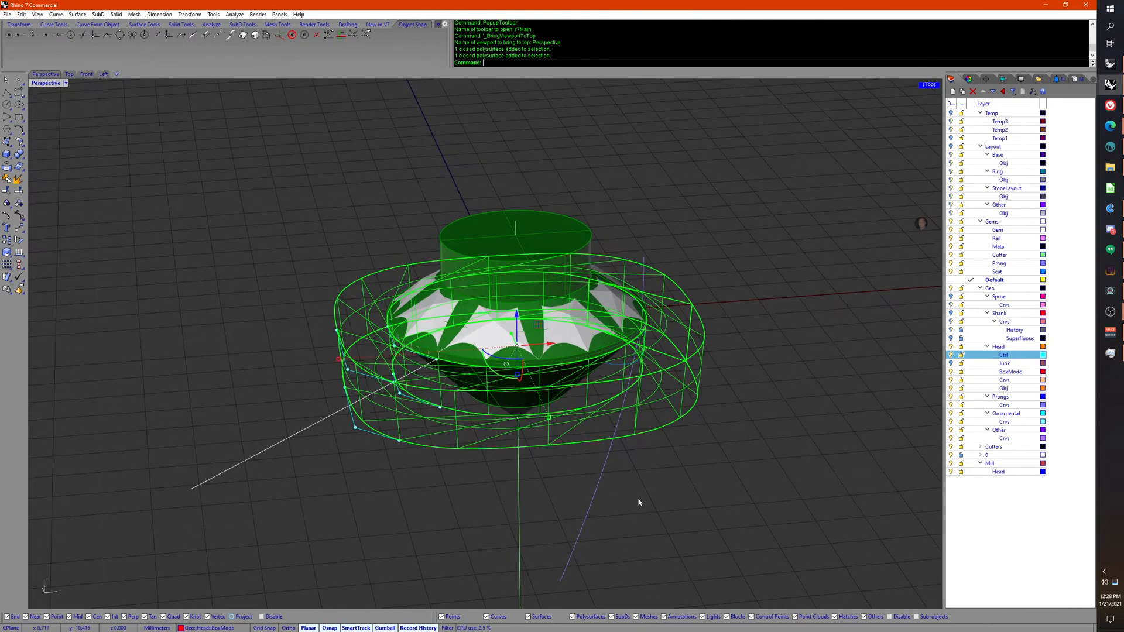
Step: Switch to the browser and show the YouTrack issue "History: Special characters for locking children"
{"action": "left_click", "coordinate": [1111, 108]}
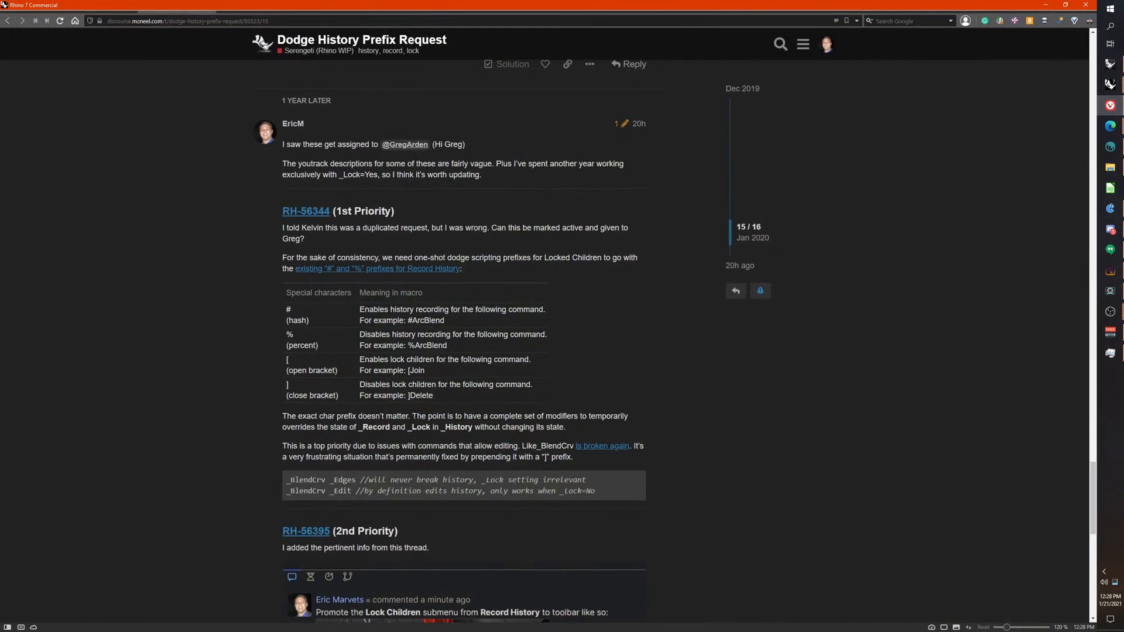
{"action": "mouse_move", "coordinate": [181, 12]}
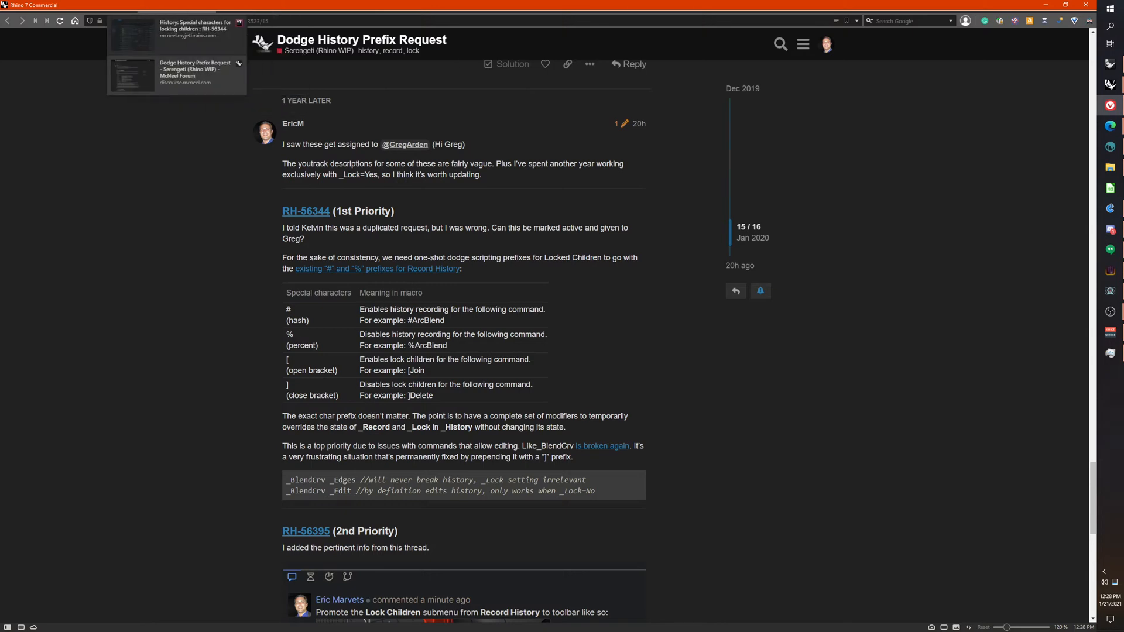
{"action": "left_click", "coordinate": [192, 34]}
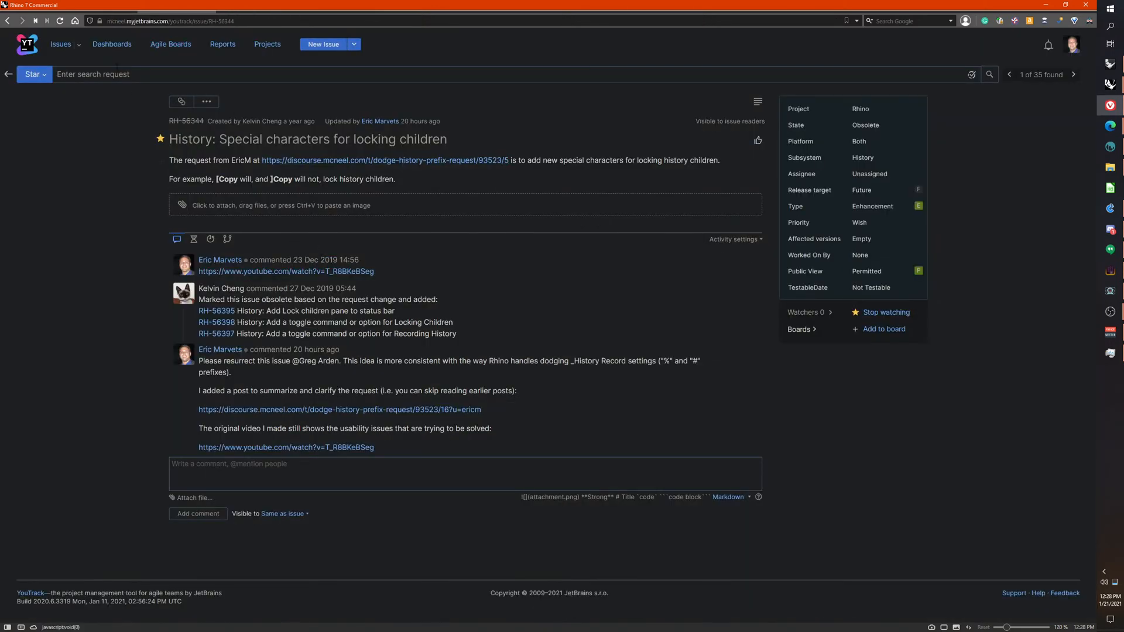
Step: Open the starred issue "Join multiple input polylines" from the issue list and review its comments and description
{"action": "left_click", "coordinate": [9, 75]}
{"action": "scroll", "coordinate": [430, 322], "scroll_direction": "down", "scroll_amount": 5}
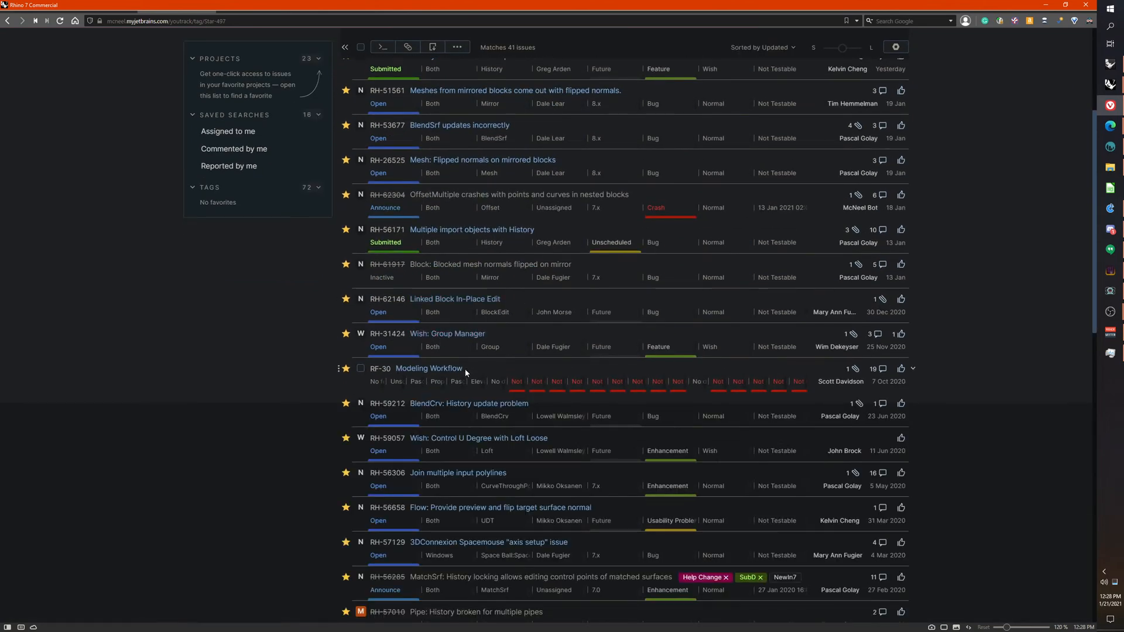
{"action": "scroll", "coordinate": [465, 367], "scroll_direction": "down", "scroll_amount": 3}
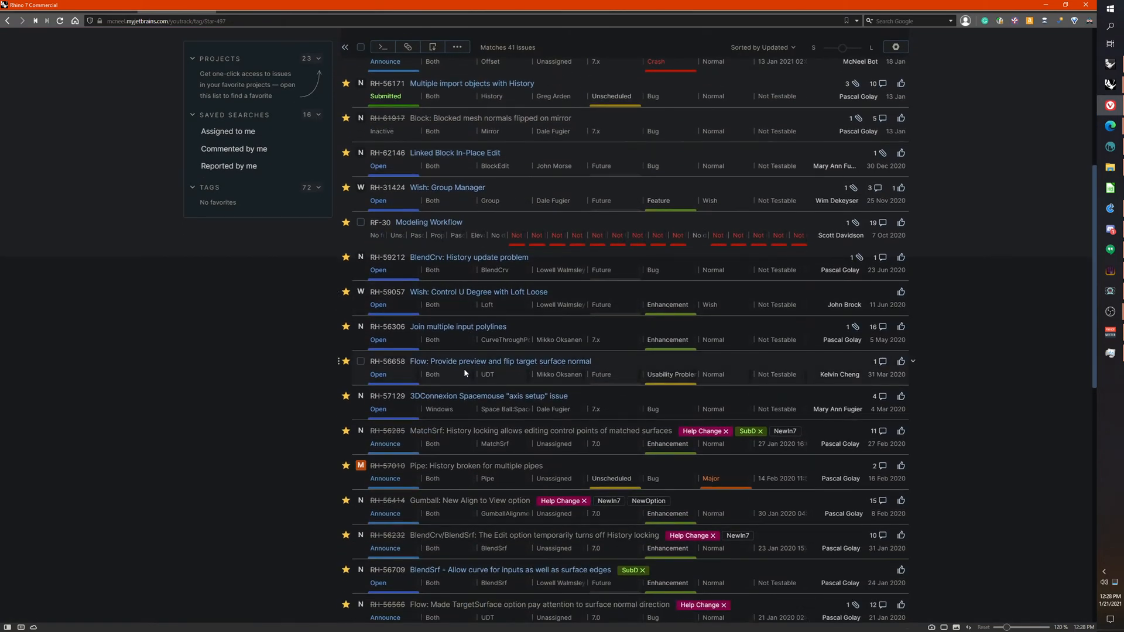
{"action": "left_click", "coordinate": [463, 327]}
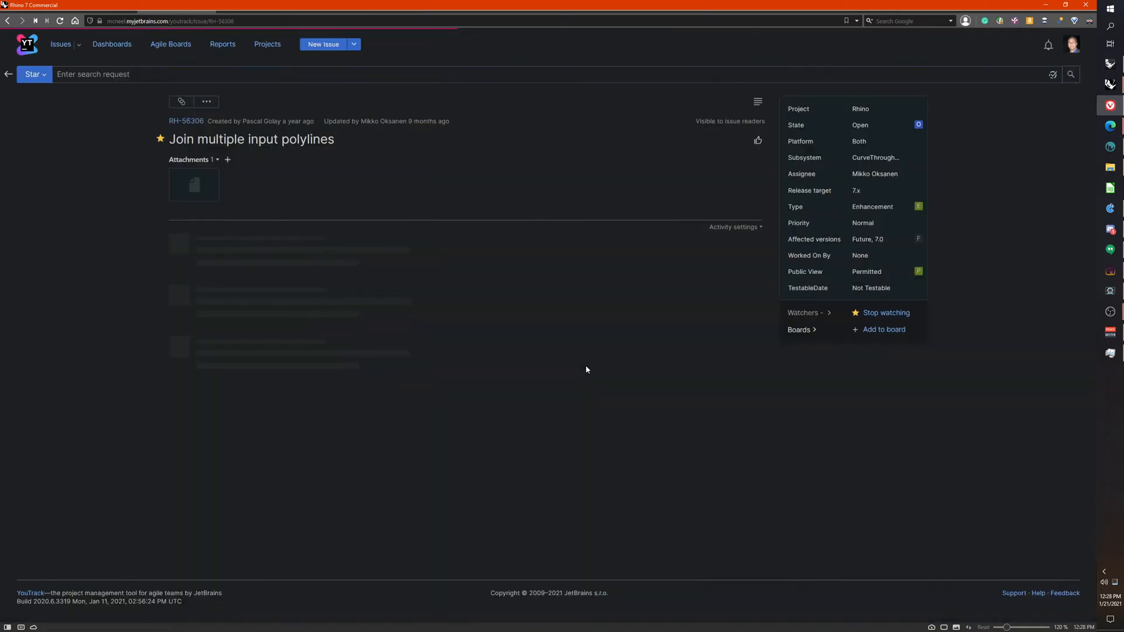
{"action": "scroll", "coordinate": [562, 377], "scroll_direction": "down", "scroll_amount": 10}
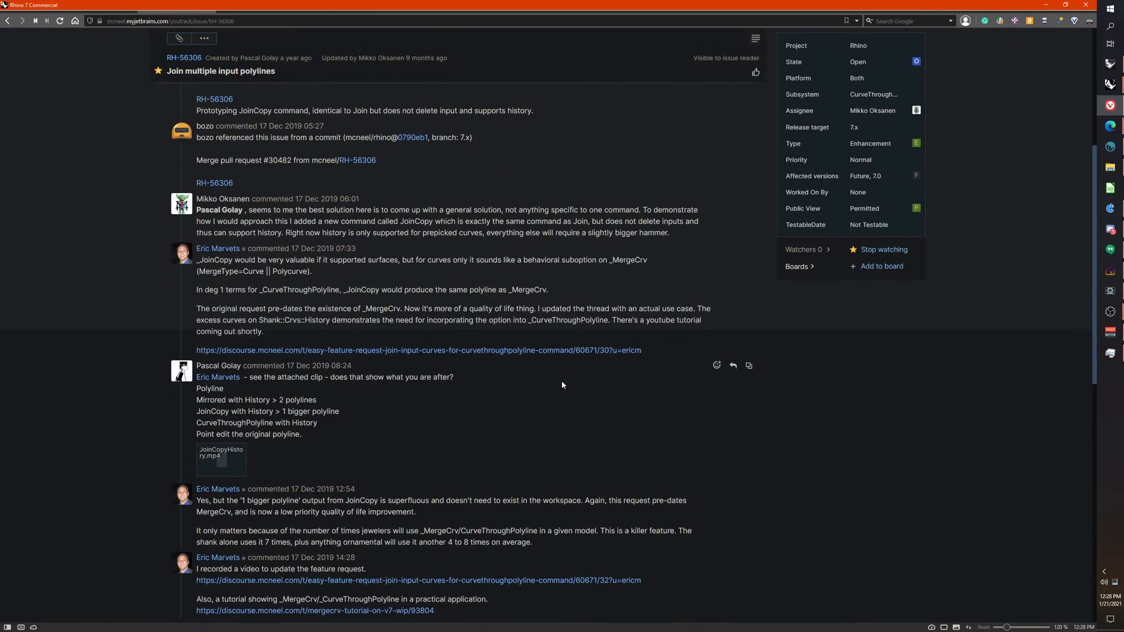
{"action": "scroll", "coordinate": [562, 385], "scroll_direction": "down", "scroll_amount": 5}
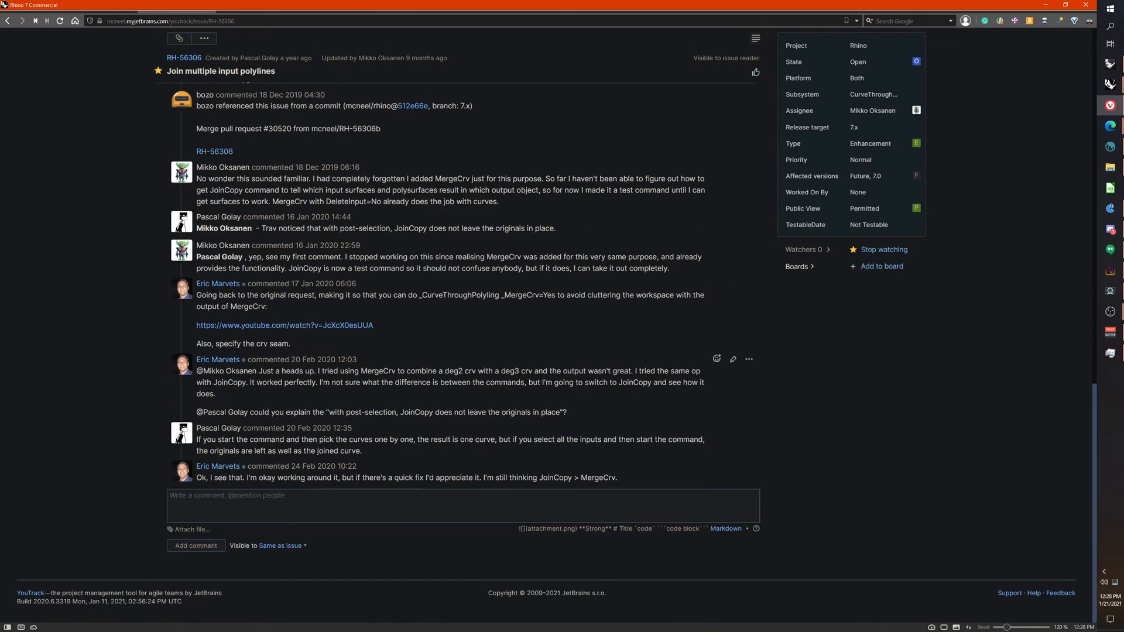
{"action": "scroll", "coordinate": [563, 387], "scroll_direction": "up", "scroll_amount": 1}
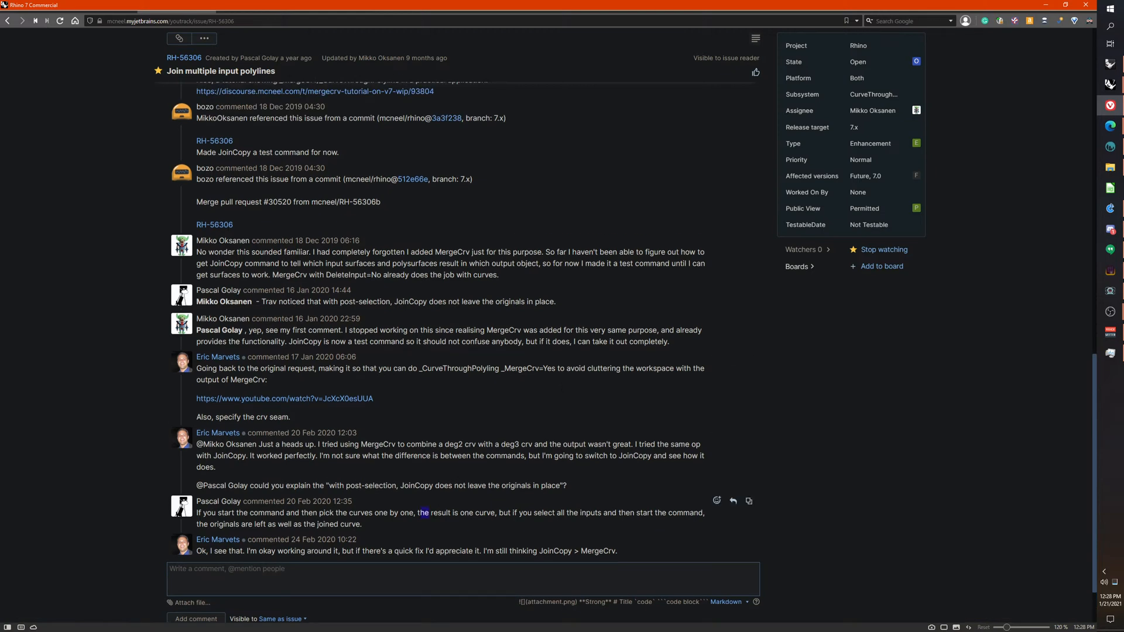
{"action": "scroll", "coordinate": [561, 533], "scroll_direction": "up", "scroll_amount": 4}
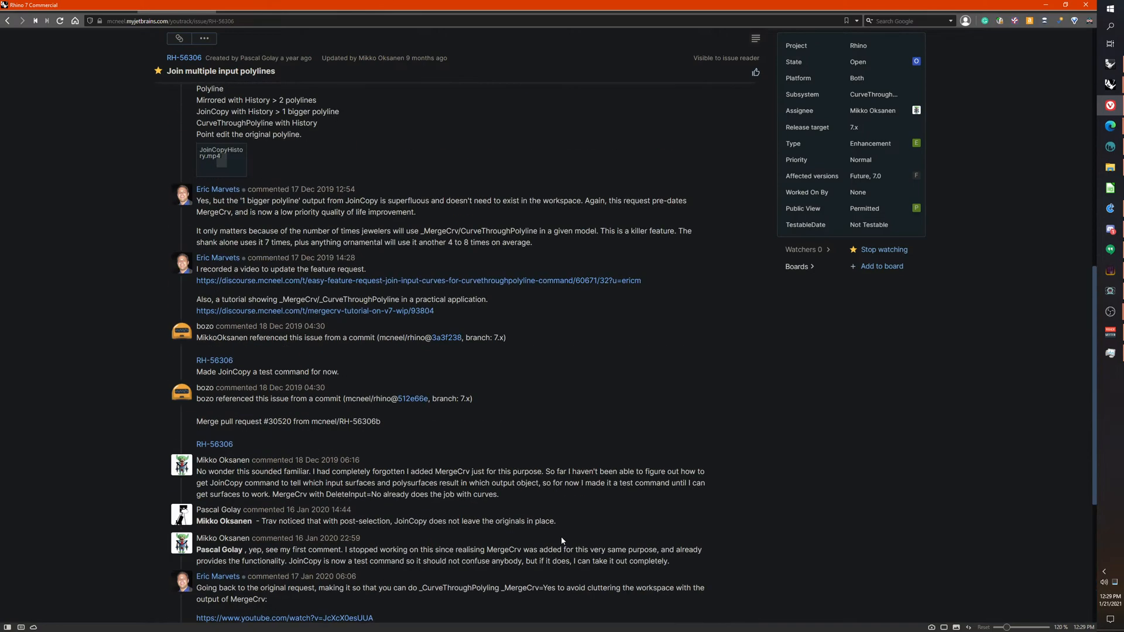
{"action": "scroll", "coordinate": [561, 538], "scroll_direction": "up", "scroll_amount": 10}
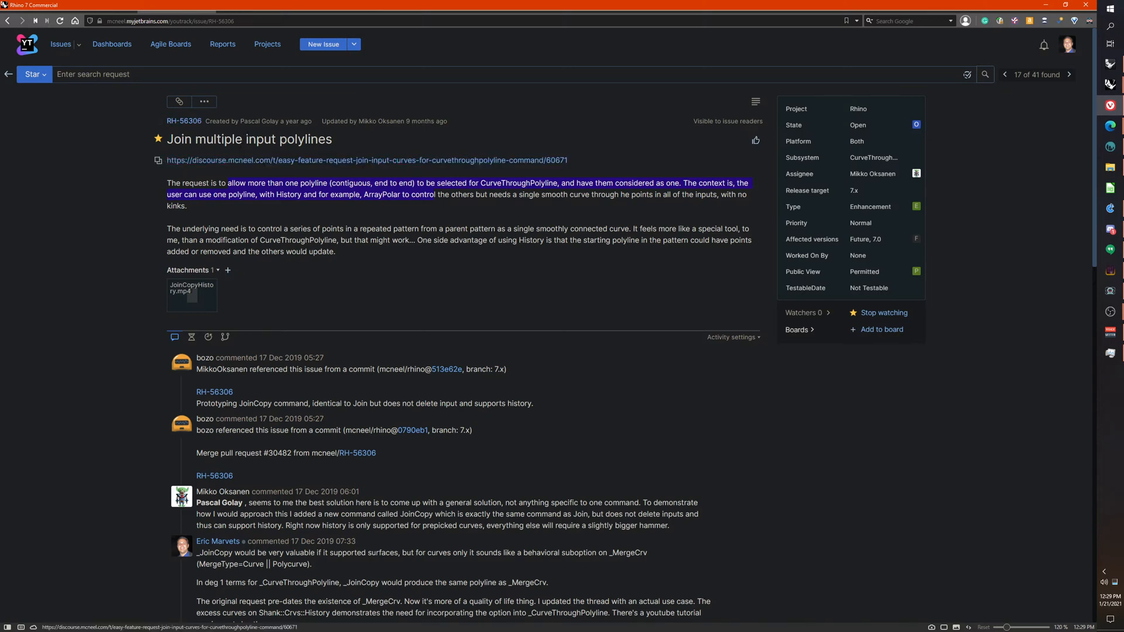
Step: Go back to the starred issue list and limit it to unresolved issues
{"action": "left_click", "coordinate": [9, 75]}
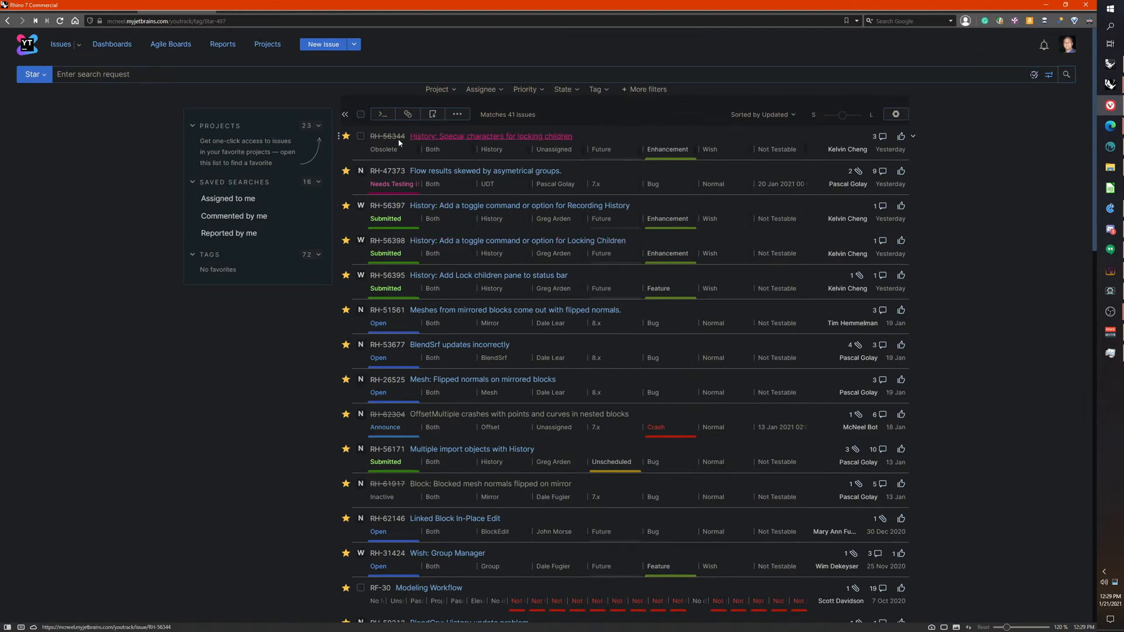
{"action": "scroll", "coordinate": [435, 262], "scroll_direction": "down", "scroll_amount": 10}
{"action": "scroll", "coordinate": [436, 265], "scroll_direction": "up", "scroll_amount": 10}
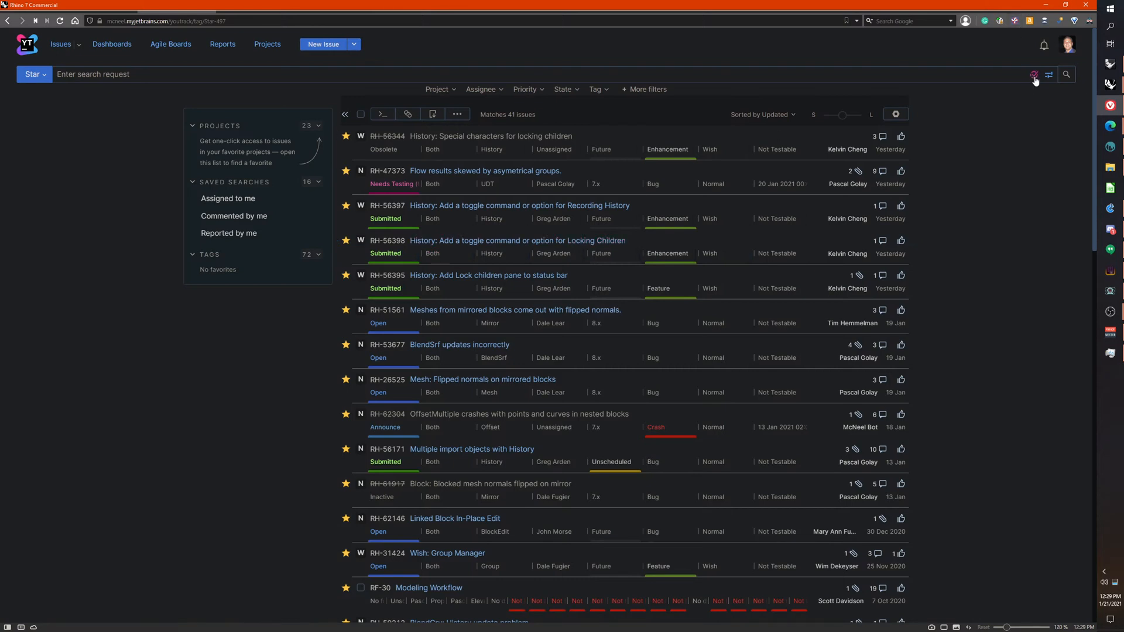
{"action": "left_click", "coordinate": [1034, 75]}
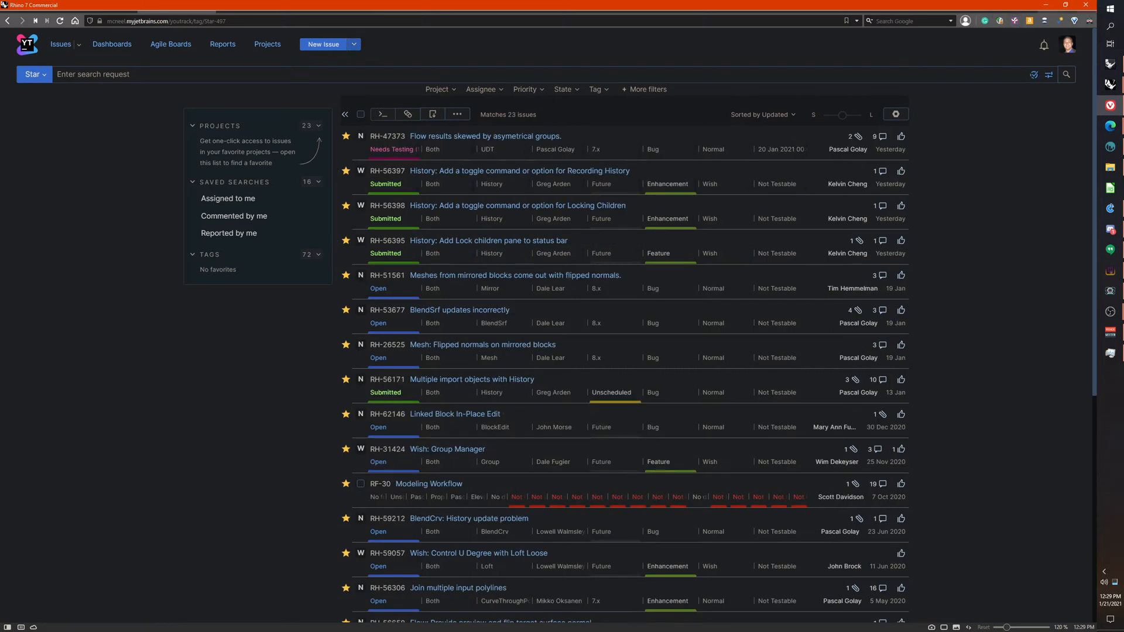
Step: Return to Rhino and delete the closed head polysurface using the macro that temporarily unlocks history children
{"action": "left_click", "coordinate": [1047, 6]}
{"action": "right_click_drag", "start_coordinate": [731, 242], "coordinate": [698, 378]}
{"action": "left_click", "coordinate": [738, 311]}
{"action": "left_click", "coordinate": [671, 225]}
{"action": "right_click_drag", "start_coordinate": [668, 311], "coordinate": [659, 243]}
{"action": "middle_click", "coordinate": [662, 240]}
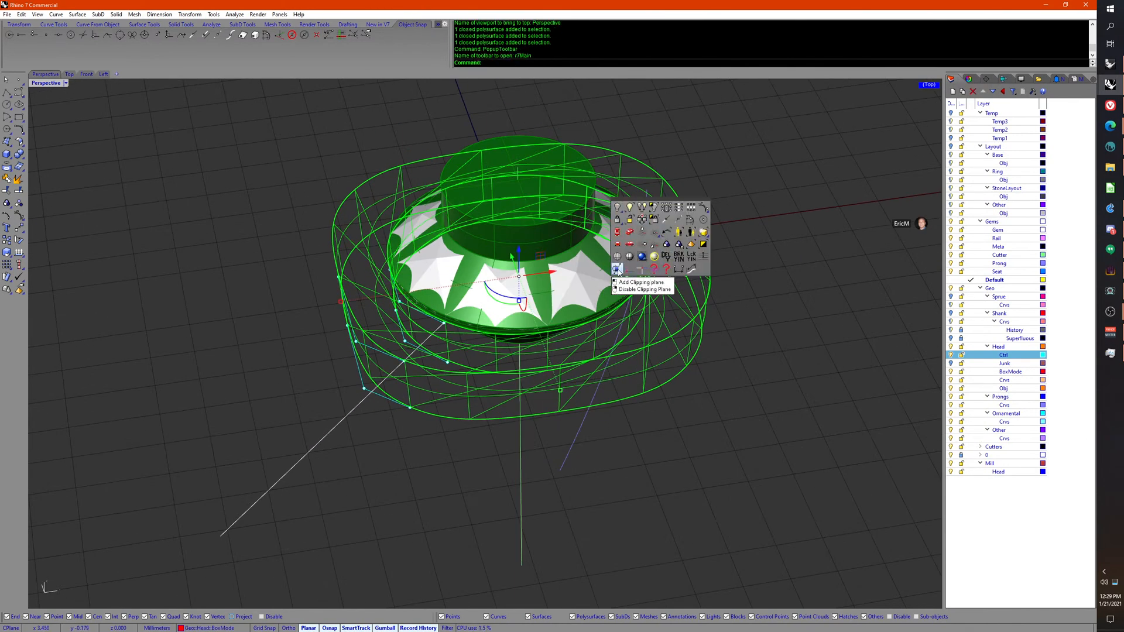
{"action": "left_click", "coordinate": [667, 257]}
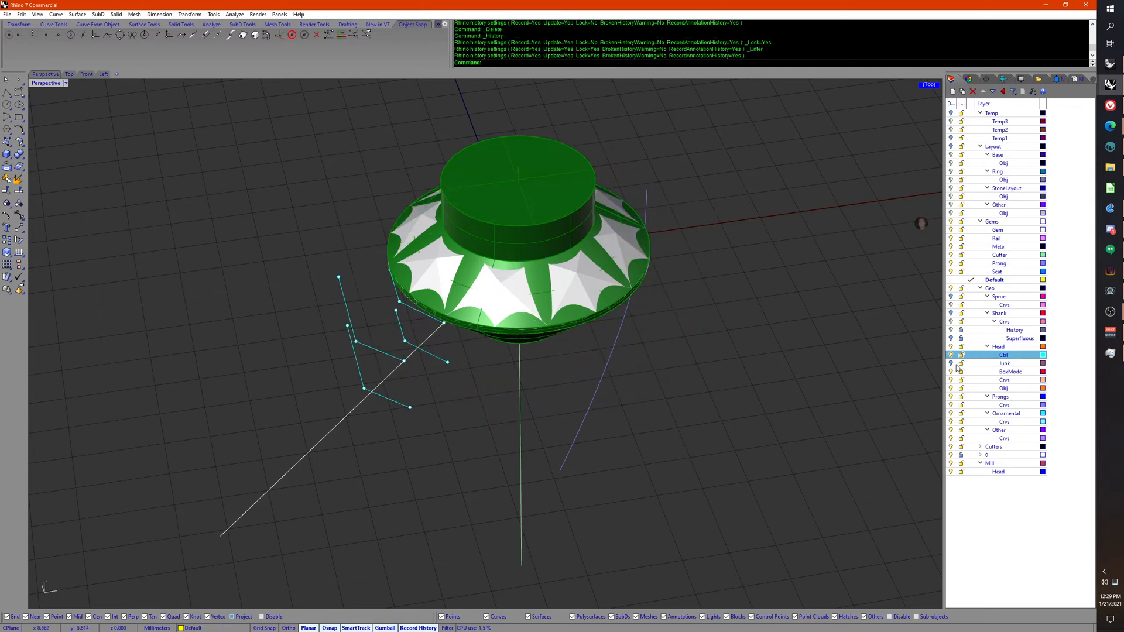
Step: Turn on the Junk layer and select its four closed head curves, leaving the gem out of the selection
{"action": "left_click", "coordinate": [951, 364]}
{"action": "right_click_drag", "start_coordinate": [822, 310], "coordinate": [779, 331]}
{"action": "left_click", "coordinate": [716, 299]}
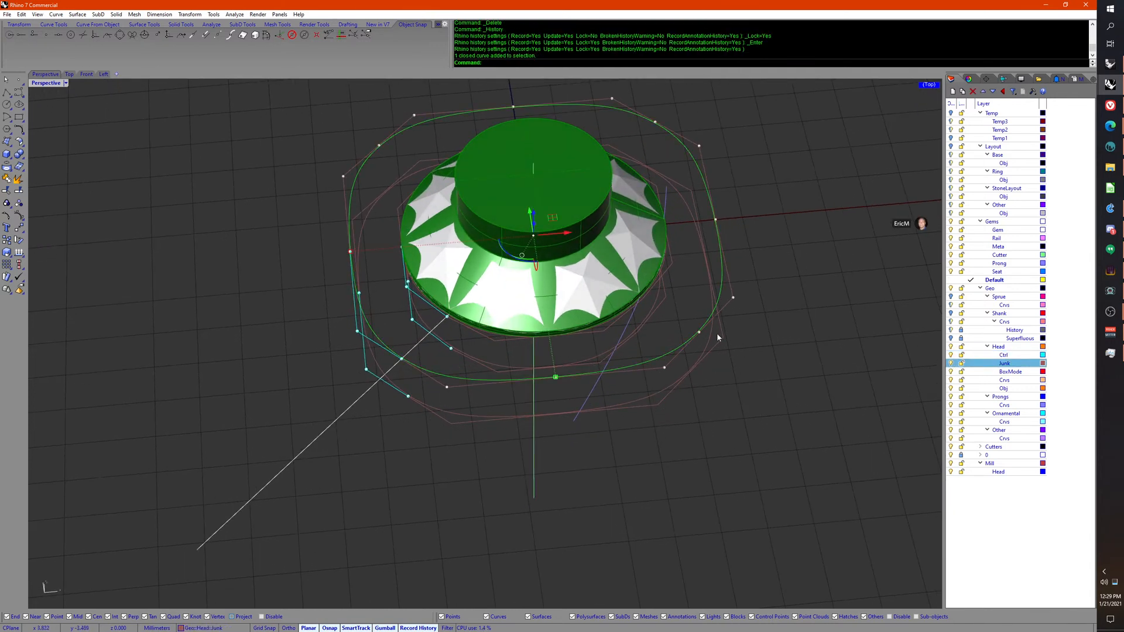
{"action": "left_click", "coordinate": [702, 339], "text": "shift"}
{"action": "left_click", "coordinate": [659, 298], "text": "shift"}
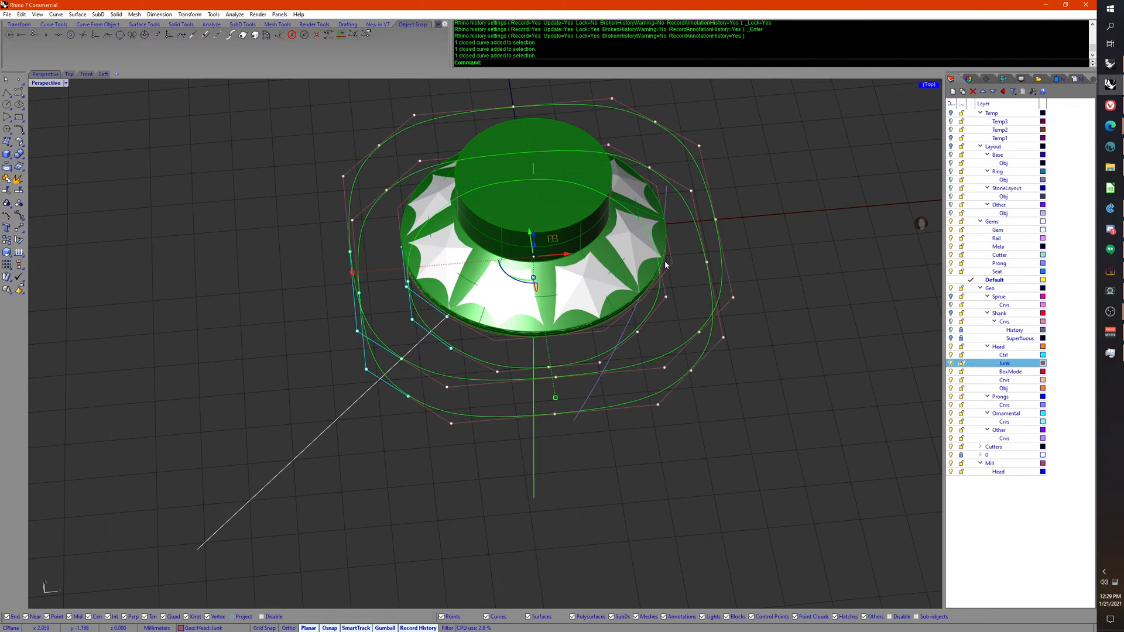
{"action": "left_click", "coordinate": [667, 264], "text": "shift"}
{"action": "left_click", "coordinate": [674, 272], "text": "shift"}
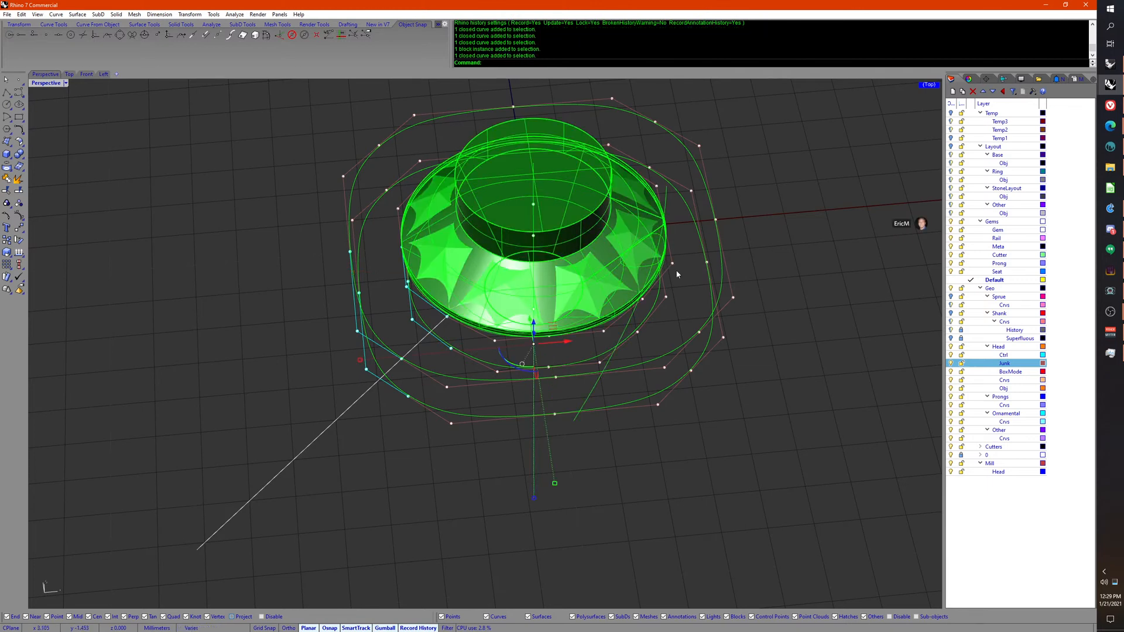
{"action": "left_click", "coordinate": [601, 244], "text": "ctrl"}
Step: Inspect the seam points of the four selected head curves with CrvSeam and accept them unchanged
{"action": "right_click_drag", "start_coordinate": [759, 336], "coordinate": [729, 459]}
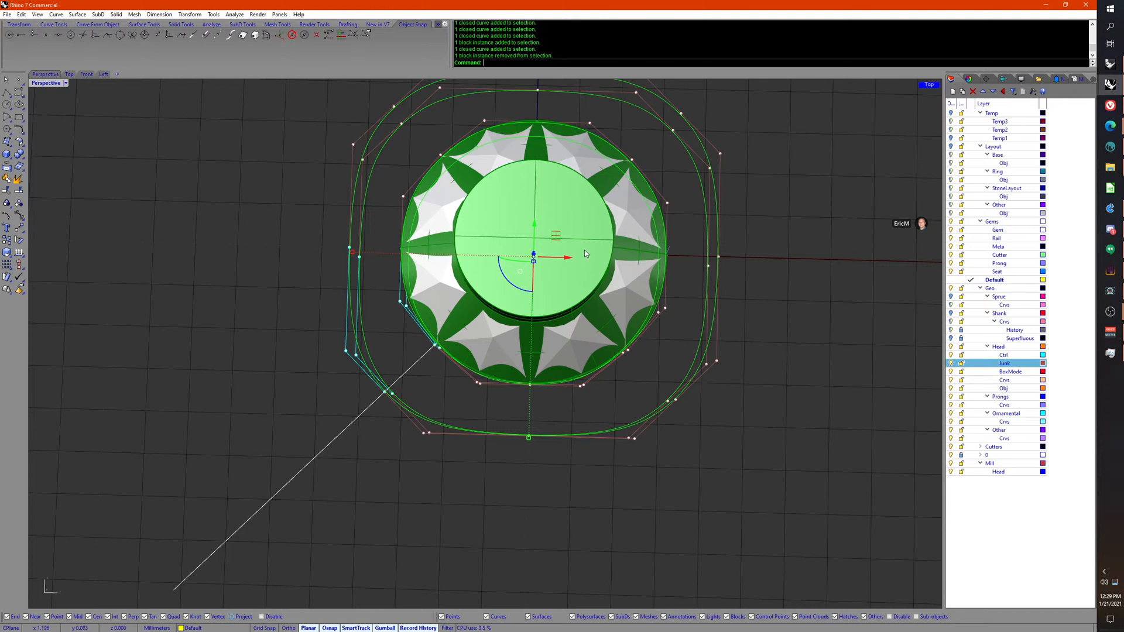
{"action": "key", "text": "ctrl+F4"}
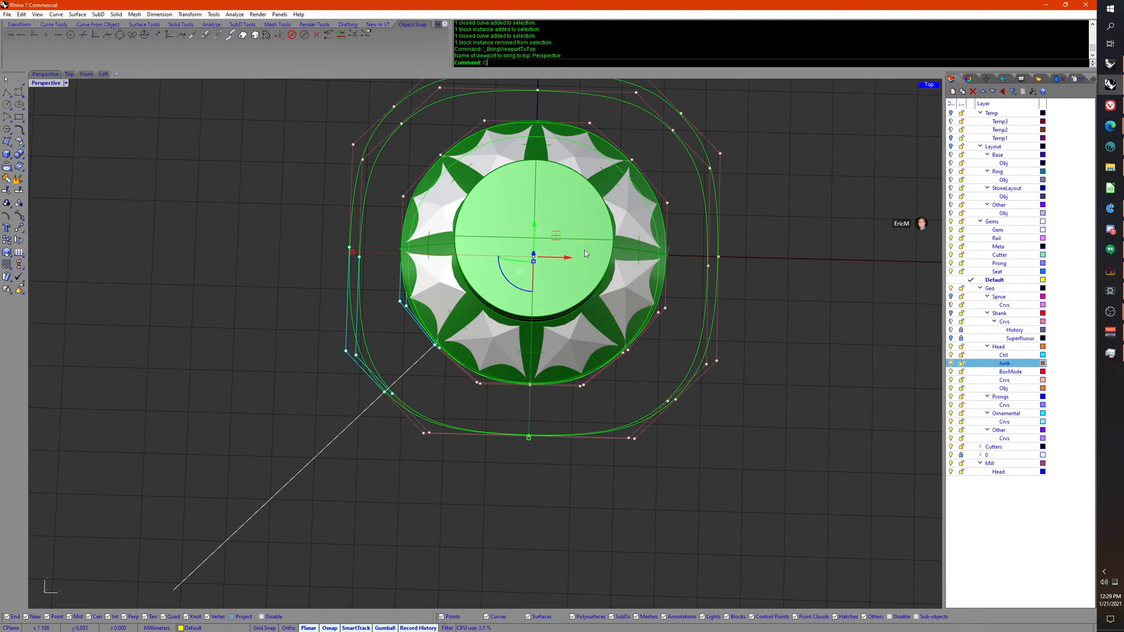
{"action": "type", "text": "CrvSeam"}
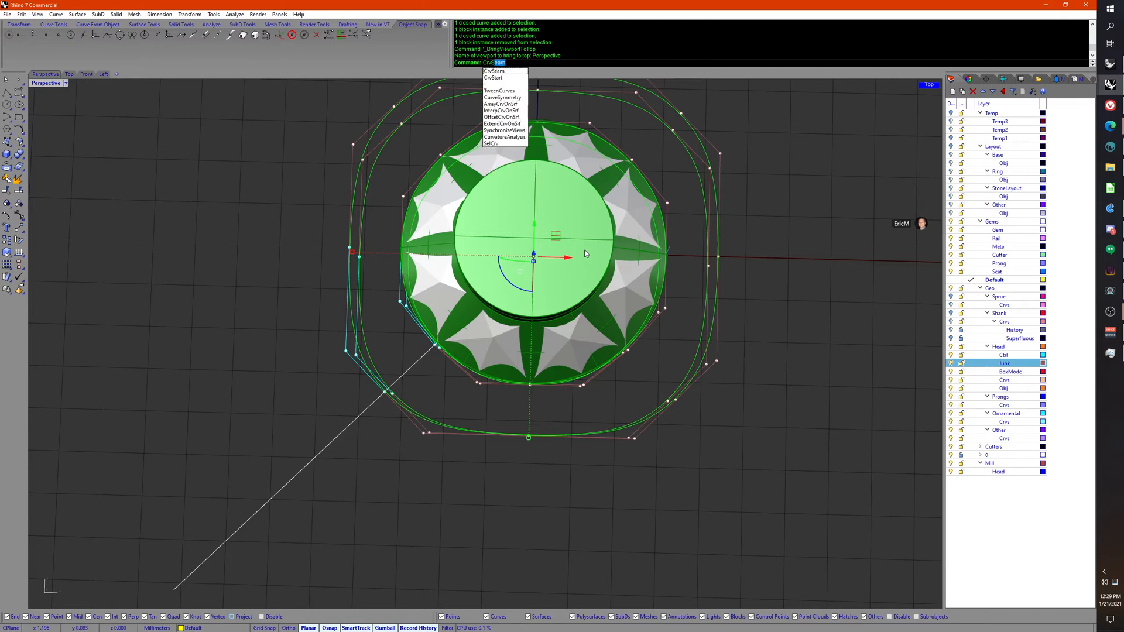
{"action": "key", "text": "Return"}
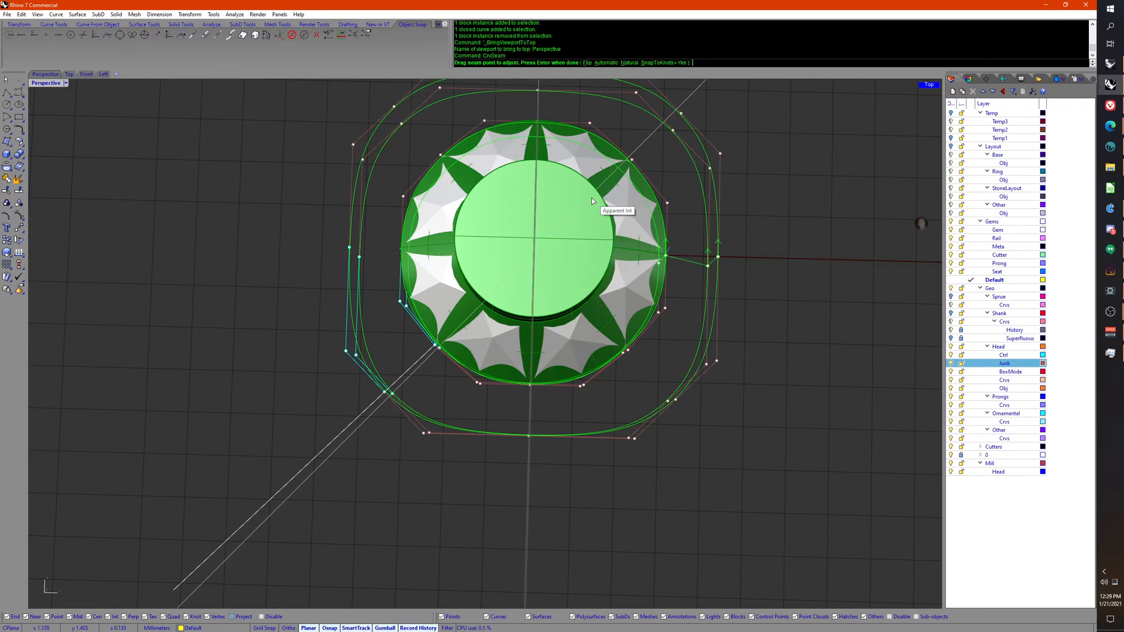
{"action": "right_click_drag", "start_coordinate": [758, 338], "coordinate": [747, 304]}
{"action": "scroll", "coordinate": [656, 305], "scroll_direction": "up", "scroll_amount": 4}
{"action": "right_click_drag", "start_coordinate": [717, 351], "coordinate": [687, 402]}
{"action": "scroll", "coordinate": [680, 393], "scroll_direction": "down", "scroll_amount": 1}
{"action": "scroll", "coordinate": [682, 404], "scroll_direction": "down", "scroll_amount": 1}
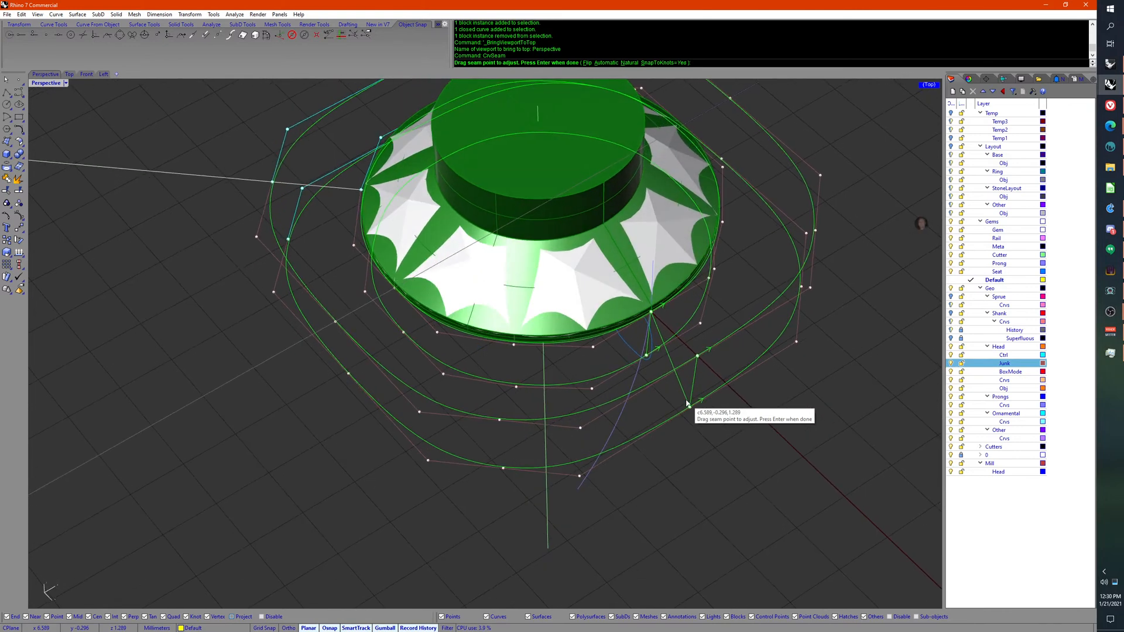
{"action": "right_click", "coordinate": [687, 403]}
Step: Check the seam points of individual closed head curves one at a time with CrvSeam, starting with the lower outer curve
{"action": "left_click", "coordinate": [713, 409]}
{"action": "left_click", "coordinate": [750, 366]}
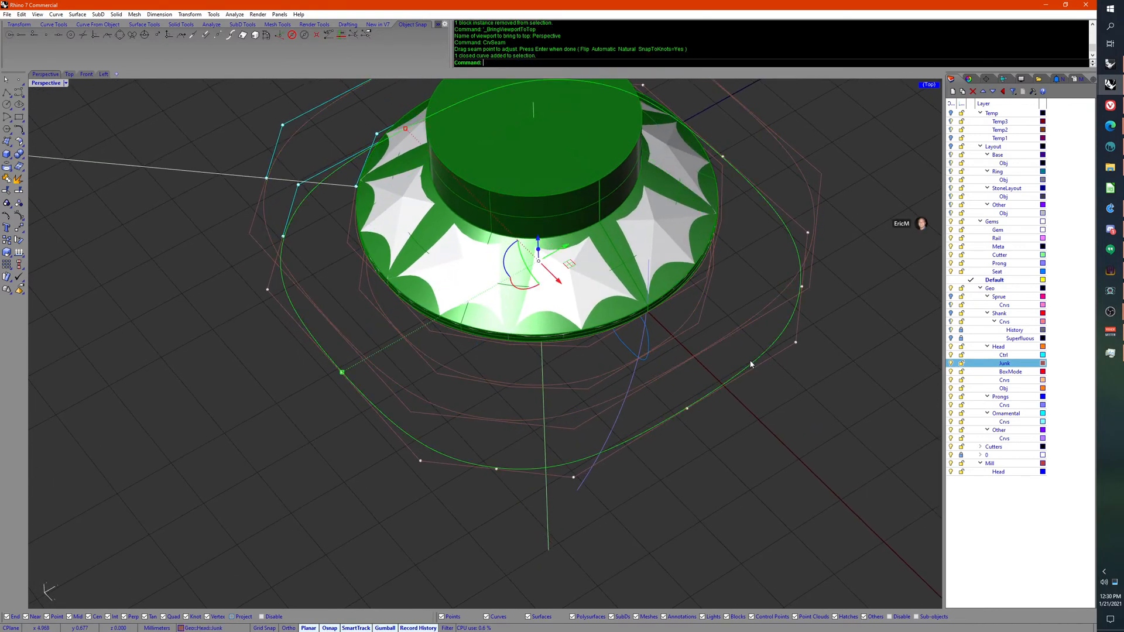
{"action": "right_click", "coordinate": [751, 364]}
{"action": "right_click", "coordinate": [750, 360]}
{"action": "left_click", "coordinate": [760, 312]}
{"action": "right_click", "coordinate": [761, 311]}
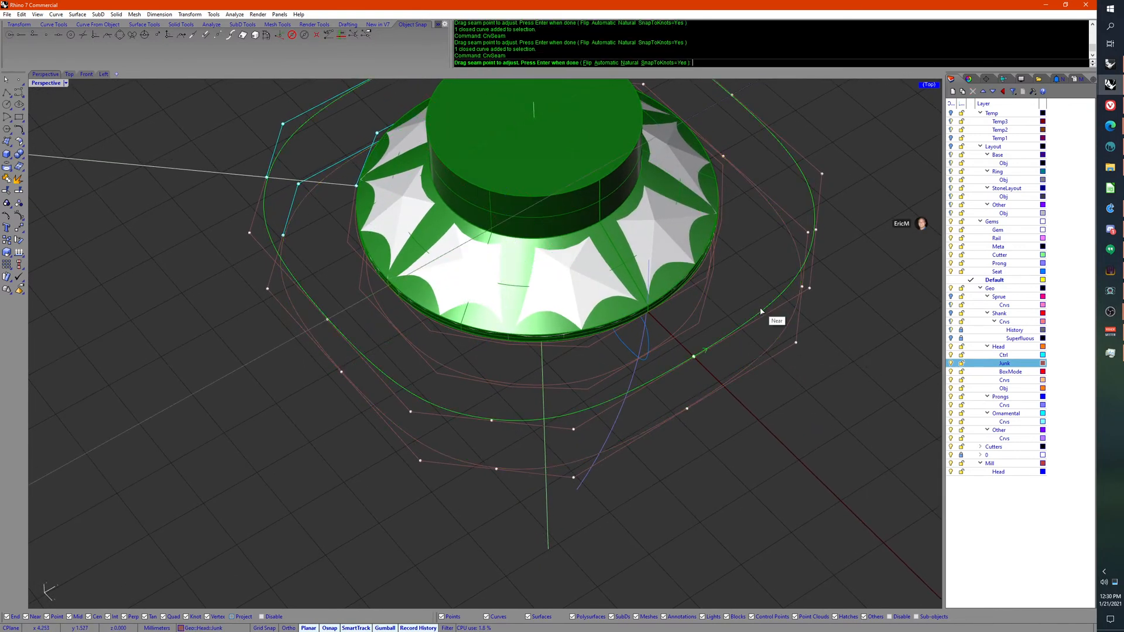
{"action": "right_click", "coordinate": [759, 310]}
{"action": "right_click_drag", "start_coordinate": [739, 299], "coordinate": [627, 359]}
{"action": "left_click", "coordinate": [724, 308]}
{"action": "right_click", "coordinate": [723, 308]}
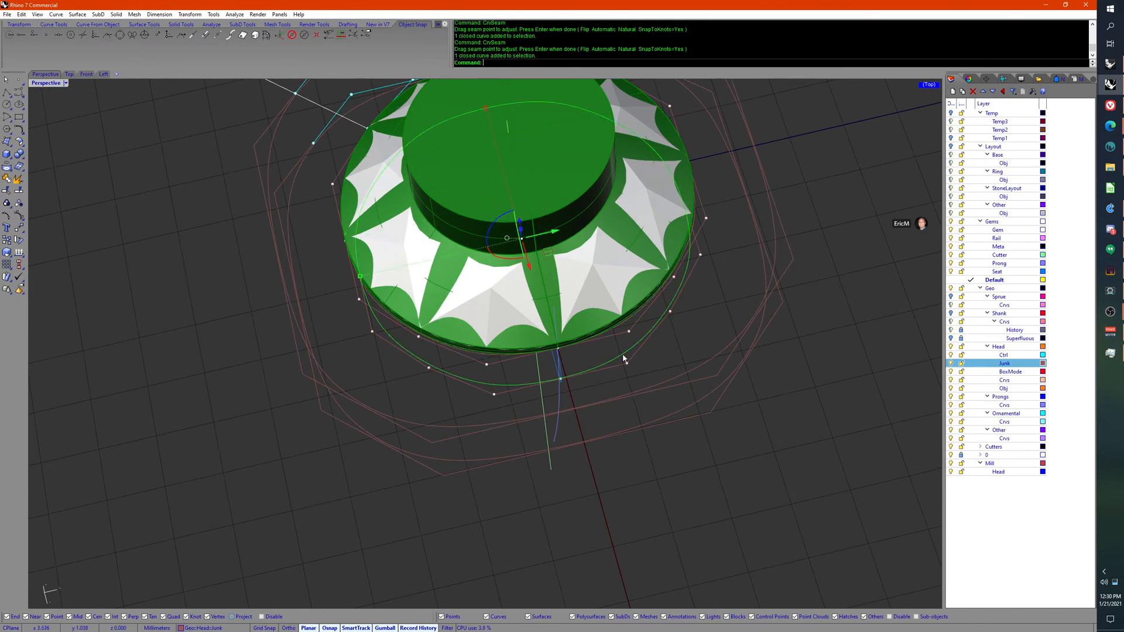
{"action": "right_click_drag", "start_coordinate": [664, 315], "coordinate": [683, 312]}
{"action": "right_click", "coordinate": [686, 313]}
Step: Check the seam points of the two outer head curves together with CrvSeam
{"action": "scroll", "coordinate": [749, 332], "scroll_direction": "down", "scroll_amount": 4}
{"action": "right_click_drag", "start_coordinate": [752, 333], "coordinate": [643, 333]}
{"action": "left_click", "coordinate": [630, 327]}
{"action": "left_click", "coordinate": [619, 356], "text": "shift"}
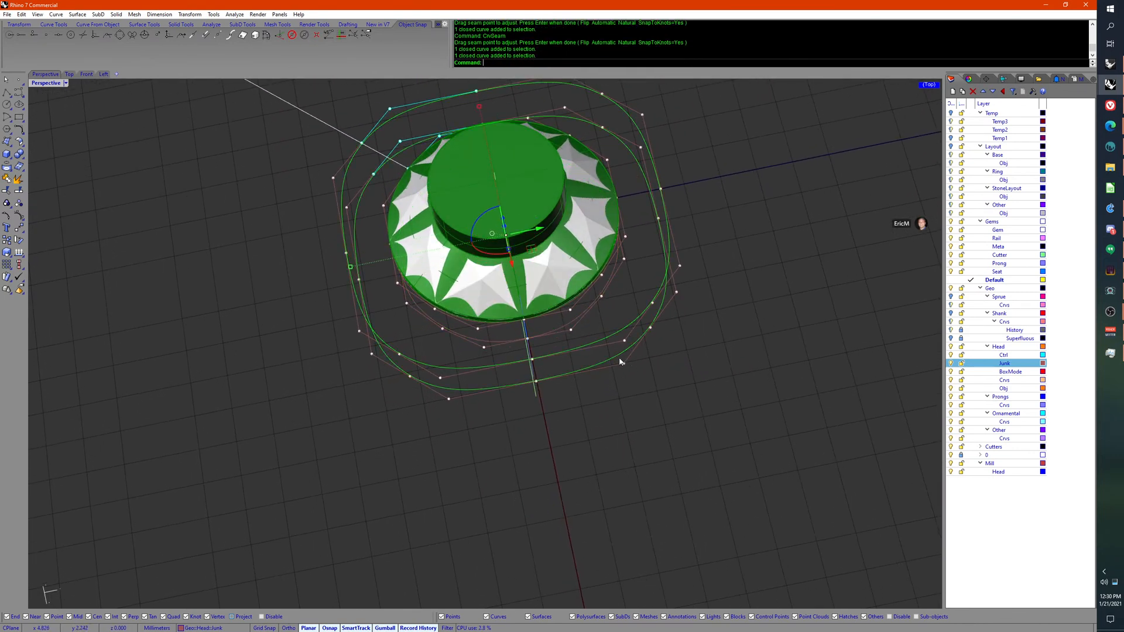
{"action": "right_click", "coordinate": [619, 357]}
{"action": "right_click_drag", "start_coordinate": [605, 393], "coordinate": [576, 357]}
{"action": "right_click", "coordinate": [576, 357]}
{"action": "scroll", "coordinate": [603, 321], "scroll_direction": "up", "scroll_amount": 2}
{"action": "scroll", "coordinate": [602, 321], "scroll_direction": "up", "scroll_amount": 1}
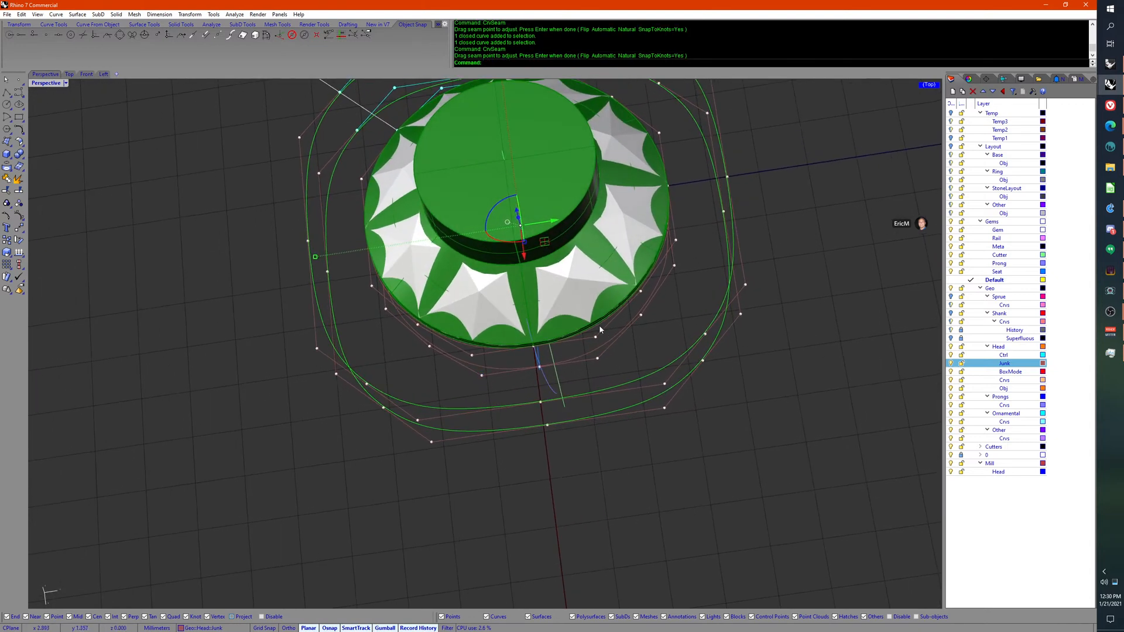
Step: Check the seam points of the two inner head curves together with CrvSeam
{"action": "left_click", "coordinate": [600, 325]}
{"action": "left_click", "coordinate": [606, 335]}
{"action": "left_click", "coordinate": [603, 344], "text": "shift"}
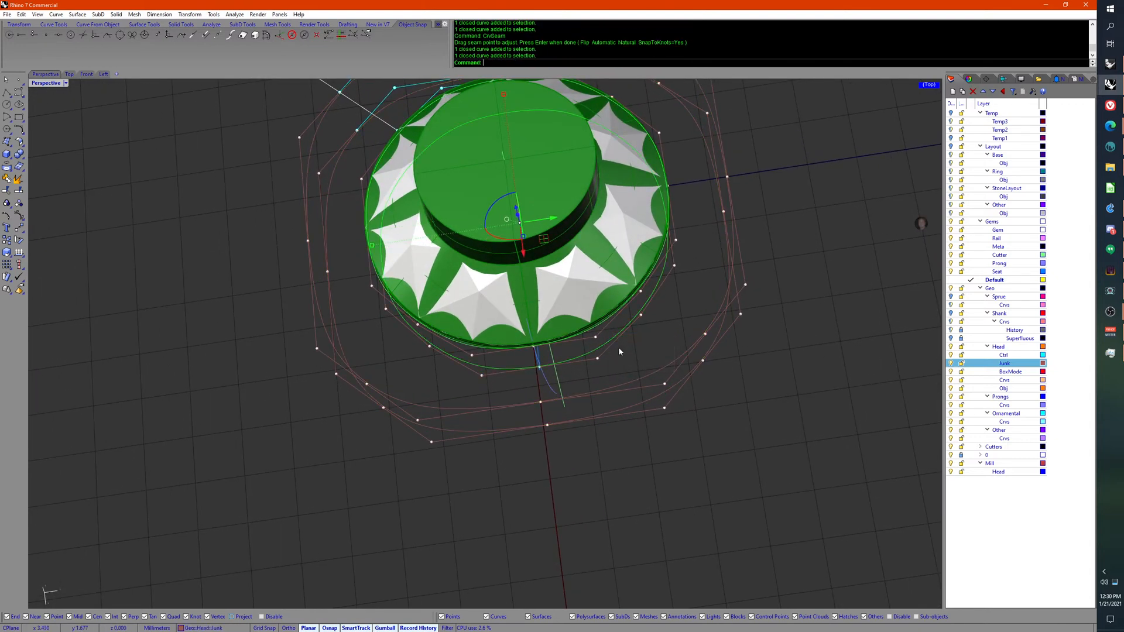
{"action": "right_click", "coordinate": [620, 351]}
{"action": "right_click_drag", "start_coordinate": [620, 354], "coordinate": [685, 338]}
{"action": "scroll", "coordinate": [644, 284], "scroll_direction": "down", "scroll_amount": 4}
{"action": "right_click", "coordinate": [685, 338]}
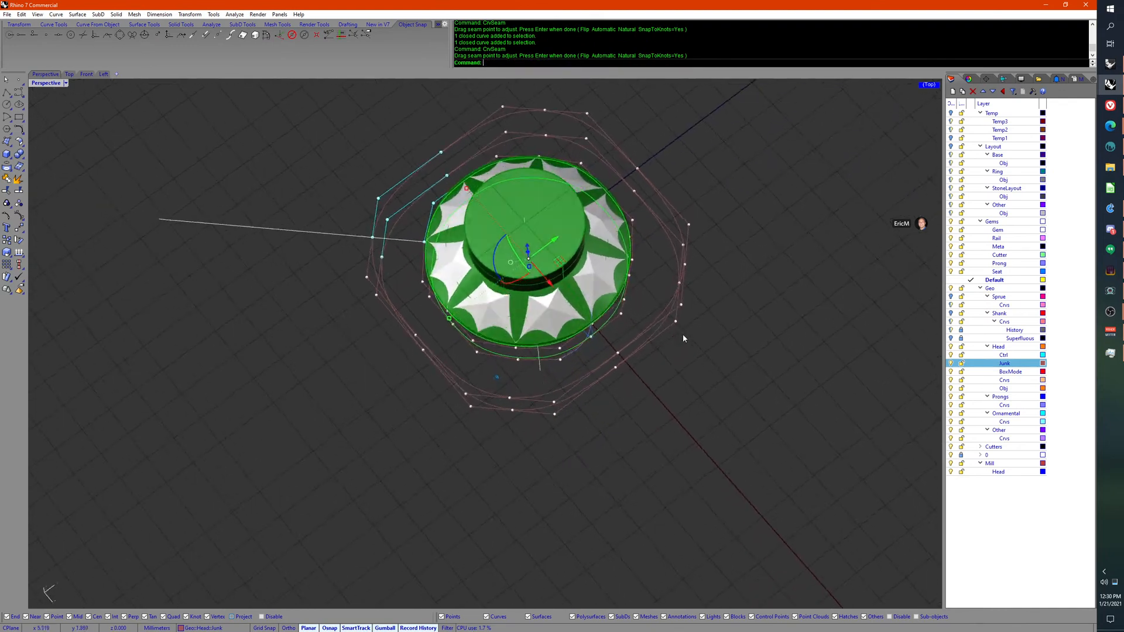
Step: Undo the Junk layer visibility change, the head deletion and the latest Scale2D and gumball moves of the control polylines
{"action": "key", "text": "ctrl+z"}
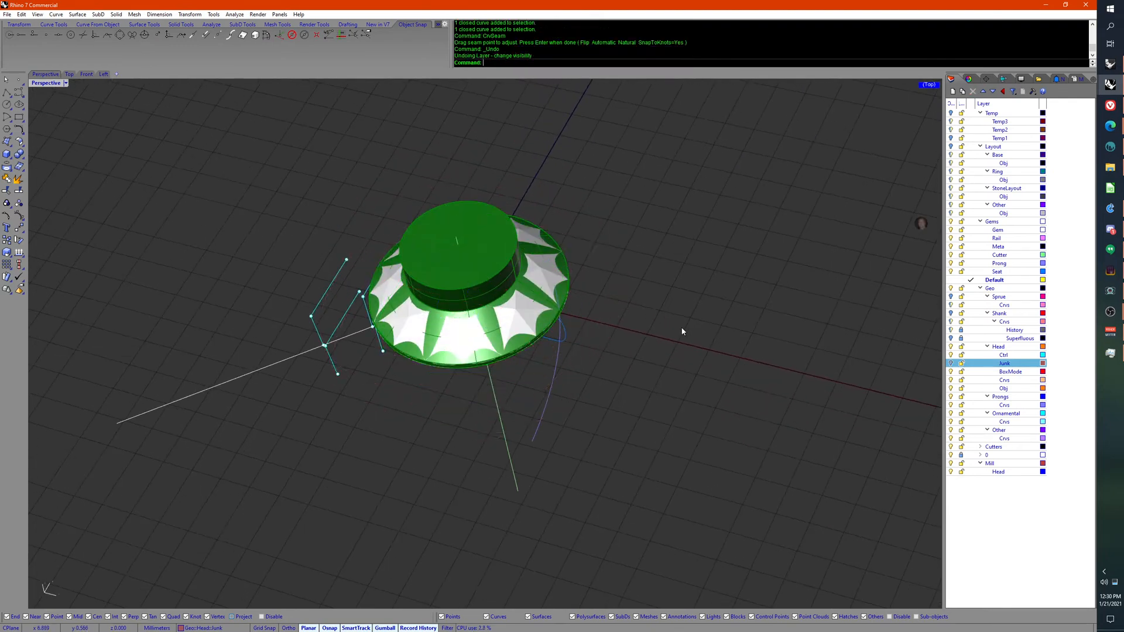
{"action": "key", "text": "ctrl+z"}
{"action": "right_click_drag", "start_coordinate": [682, 329], "coordinate": [613, 349]}
{"action": "key", "text": "ctrl+z"}
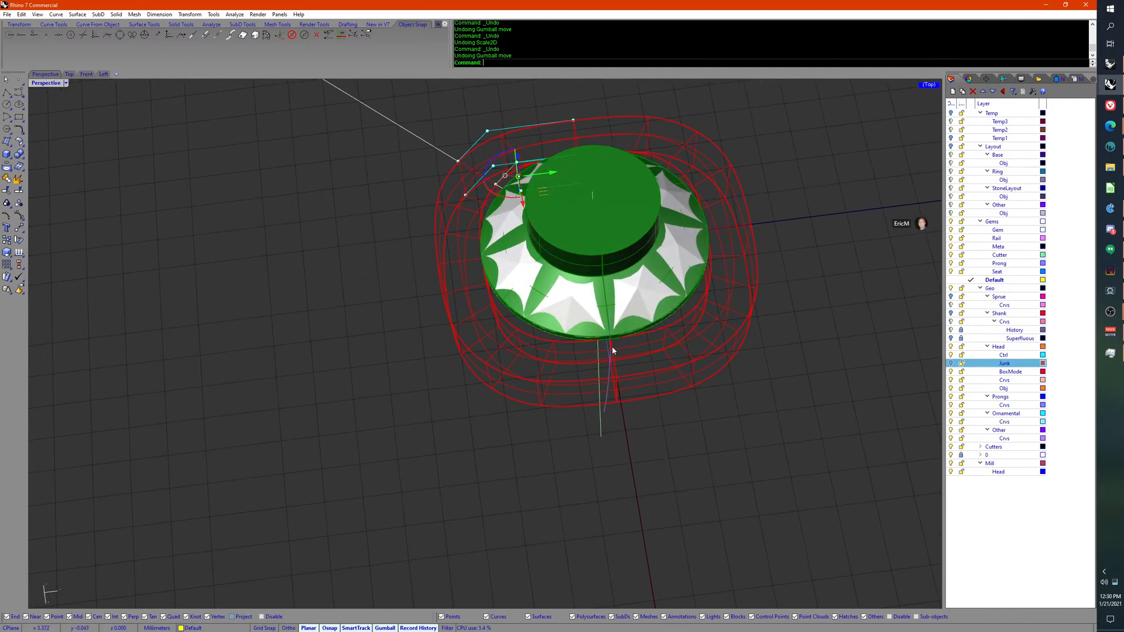
Step: Delete the restored head polysurface using the macro that temporarily unlocks history children, and turn on the Junk layer
{"action": "right_click_drag", "start_coordinate": [703, 311], "coordinate": [607, 399]}
{"action": "scroll", "coordinate": [562, 392], "scroll_direction": "up", "scroll_amount": 5}
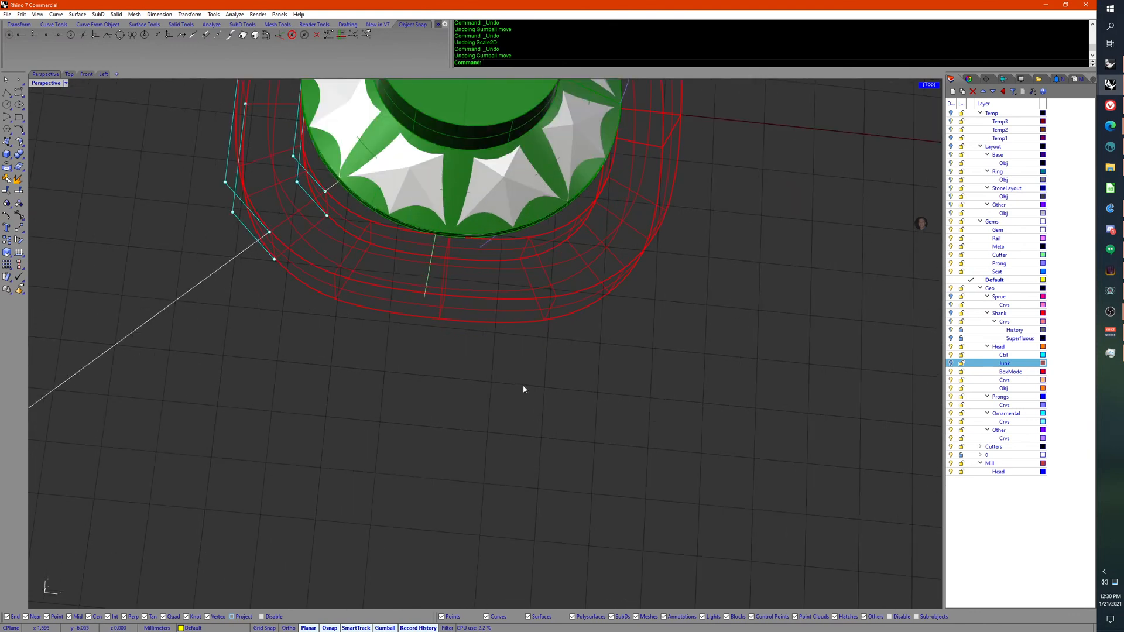
{"action": "scroll", "coordinate": [523, 401], "scroll_direction": "down", "scroll_amount": 5}
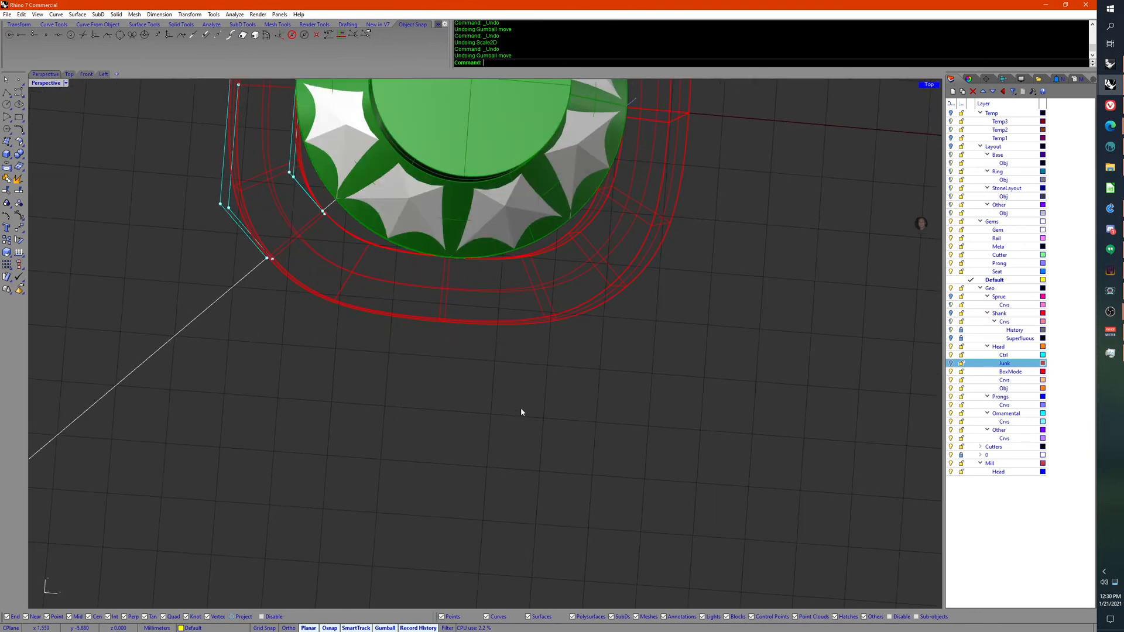
{"action": "left_click", "coordinate": [537, 332]}
{"action": "middle_click", "coordinate": [536, 332]}
{"action": "left_click", "coordinate": [540, 354]}
{"action": "right_click_drag", "start_coordinate": [521, 361], "coordinate": [533, 392]}
{"action": "left_click", "coordinate": [950, 364]}
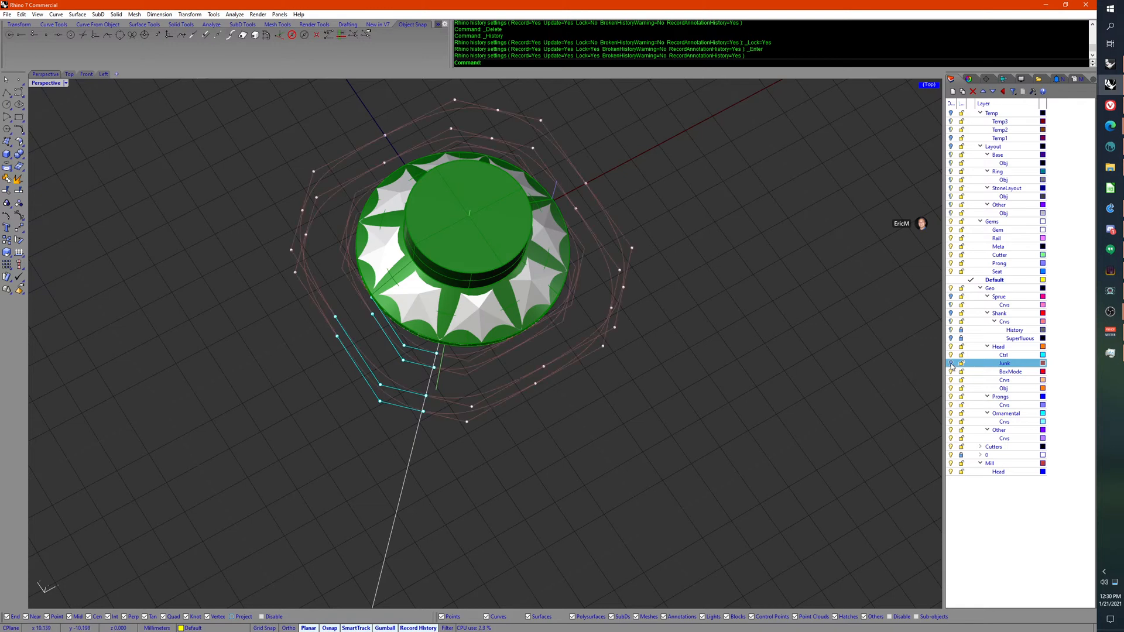
Step: Delete the surplus head curves in two passes with the history-unlocking macro, keeping the control polylines and their adjacent mirrored copies
{"action": "right_click_drag", "start_coordinate": [761, 383], "coordinate": [660, 431]}
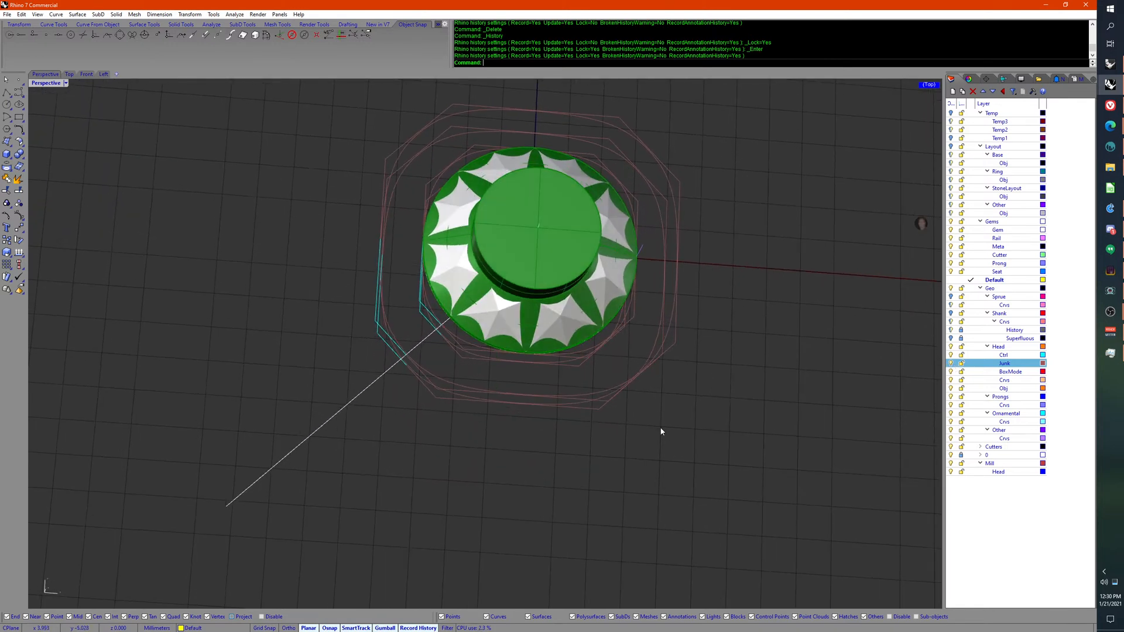
{"action": "left_click_drag", "start_coordinate": [651, 418], "coordinate": [596, 338]}
{"action": "right_click_drag", "start_coordinate": [605, 354], "coordinate": [533, 227]}
{"action": "middle_click", "coordinate": [630, 348]}
{"action": "left_click", "coordinate": [631, 360]}
{"action": "left_click_drag", "start_coordinate": [515, 204], "coordinate": [848, 605]}
{"action": "right_click_drag", "start_coordinate": [793, 542], "coordinate": [730, 541]}
{"action": "middle_click", "coordinate": [793, 529]}
{"action": "left_click", "coordinate": [800, 549]}
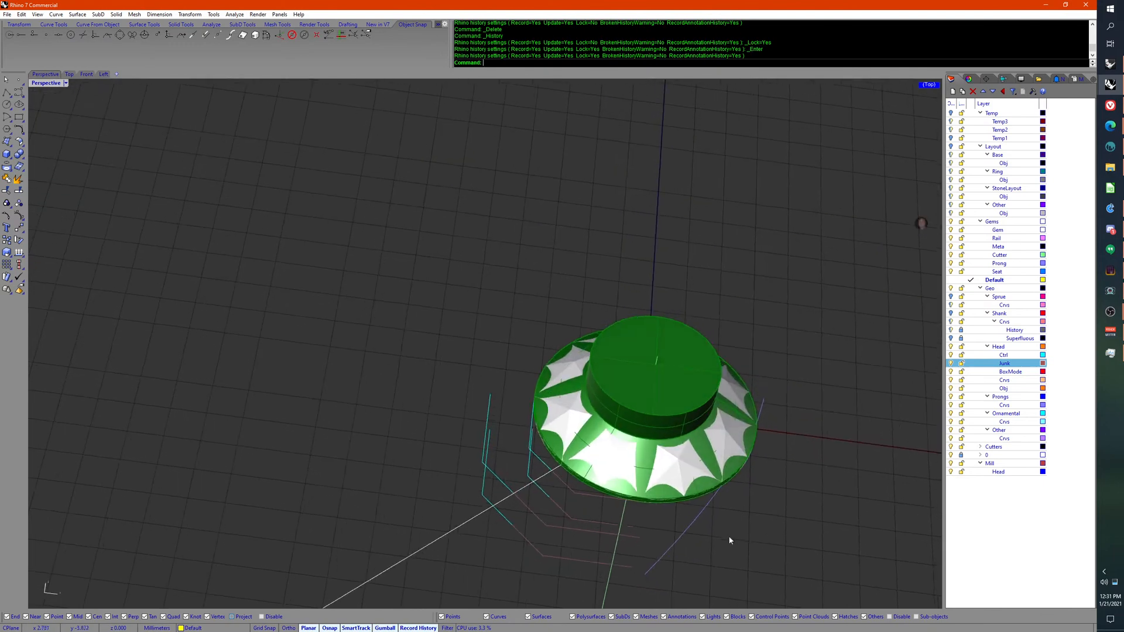
Step: Select the remaining control polylines with their mirrored copies and join them using Joincopy
{"action": "right_click_drag", "start_coordinate": [581, 511], "coordinate": [365, 377]}
{"action": "left_click_drag", "start_coordinate": [365, 378], "coordinate": [520, 561]}
{"action": "right_click_drag", "start_coordinate": [464, 564], "coordinate": [537, 21]}
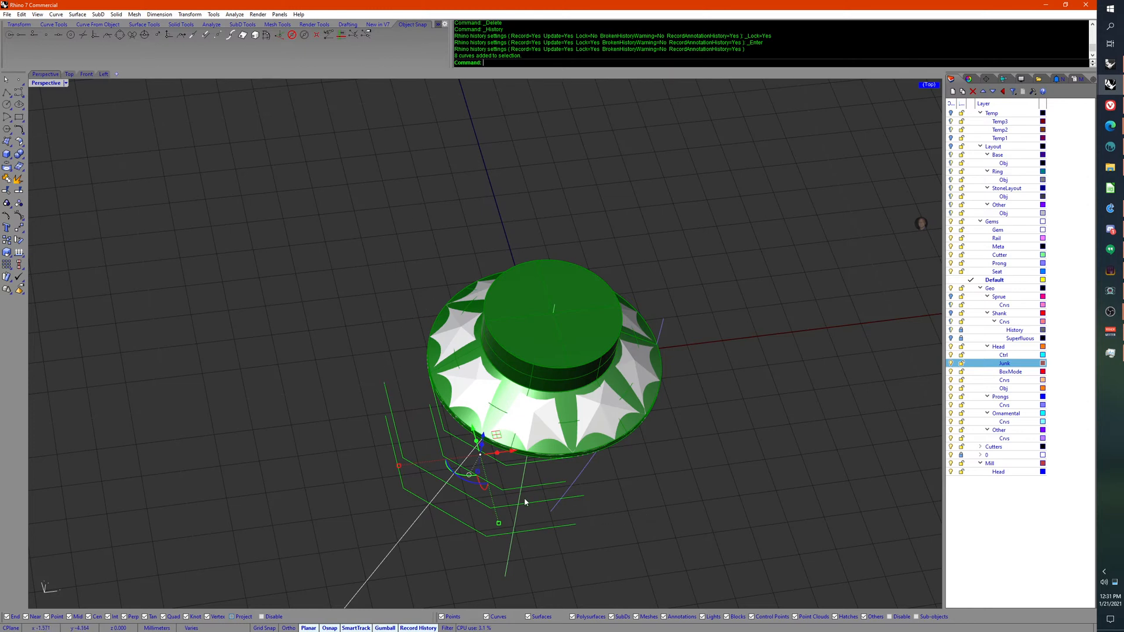
{"action": "scroll", "coordinate": [634, 481], "scroll_direction": "down", "scroll_amount": 5}
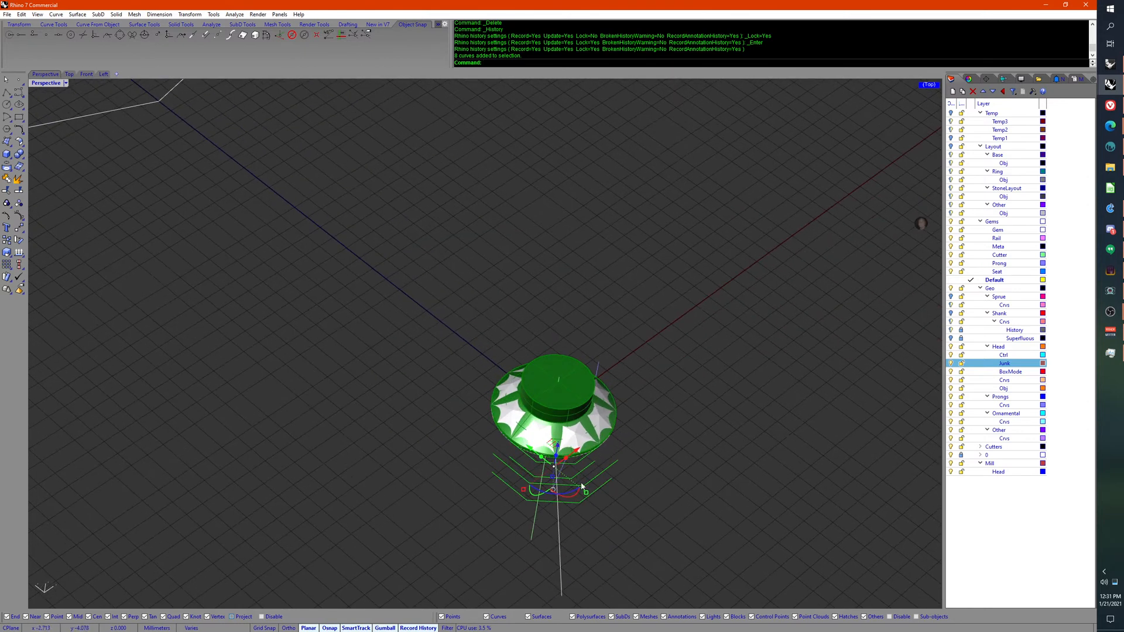
{"action": "right_click_drag", "start_coordinate": [591, 489], "coordinate": [581, 519]}
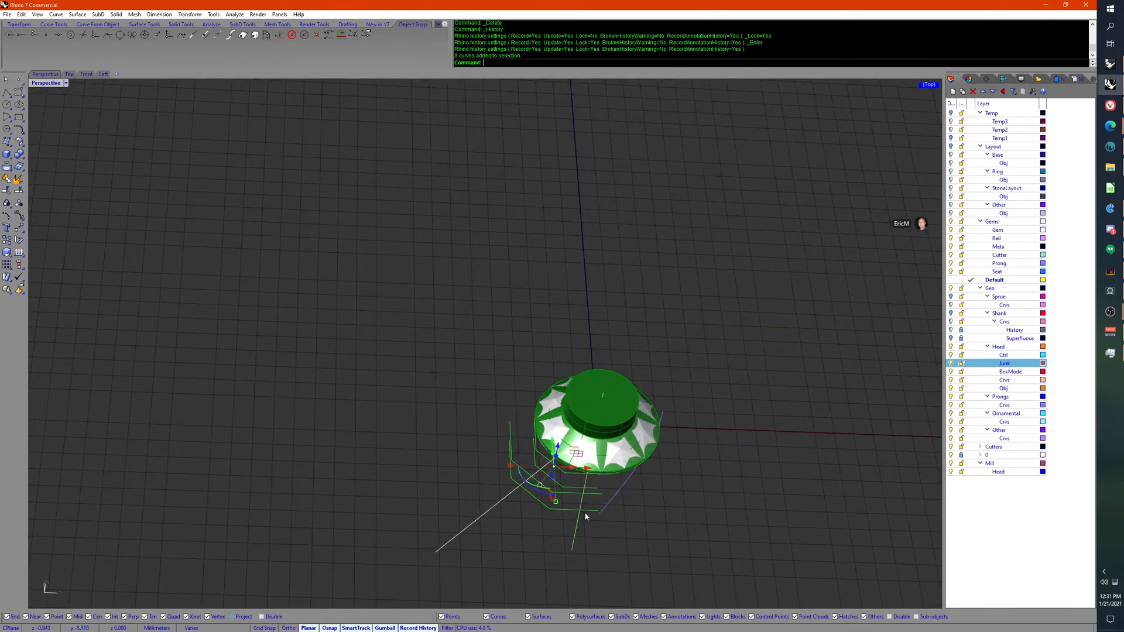
{"action": "scroll", "coordinate": [582, 518], "scroll_direction": "up", "scroll_amount": 5}
{"action": "middle_click", "coordinate": [560, 504]}
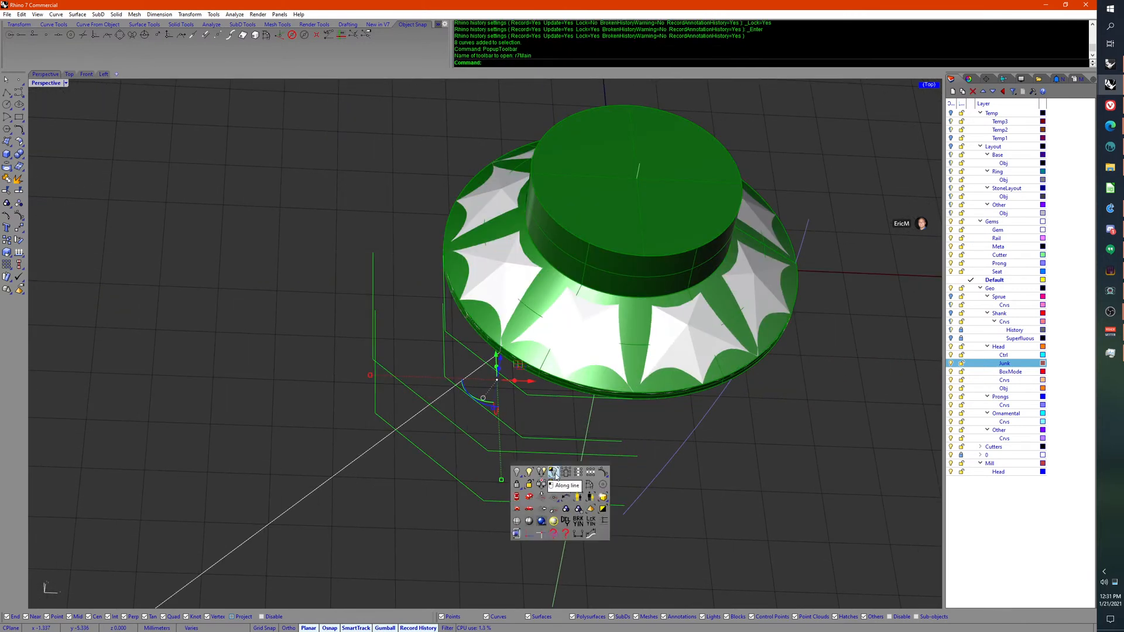
{"action": "right_click", "coordinate": [683, 461]}
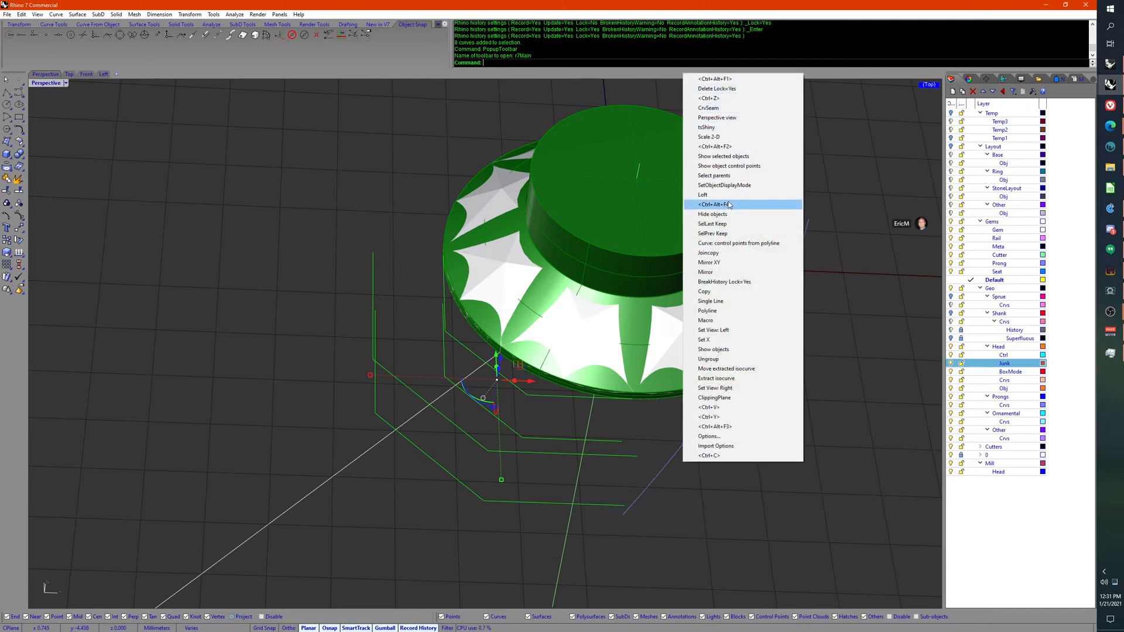
{"action": "left_click", "coordinate": [724, 253]}
Step: Select the newly joined polylines and create degree 5 control-point curves from them, keeping the input polylines
{"action": "right_click_drag", "start_coordinate": [724, 258], "coordinate": [722, 398]}
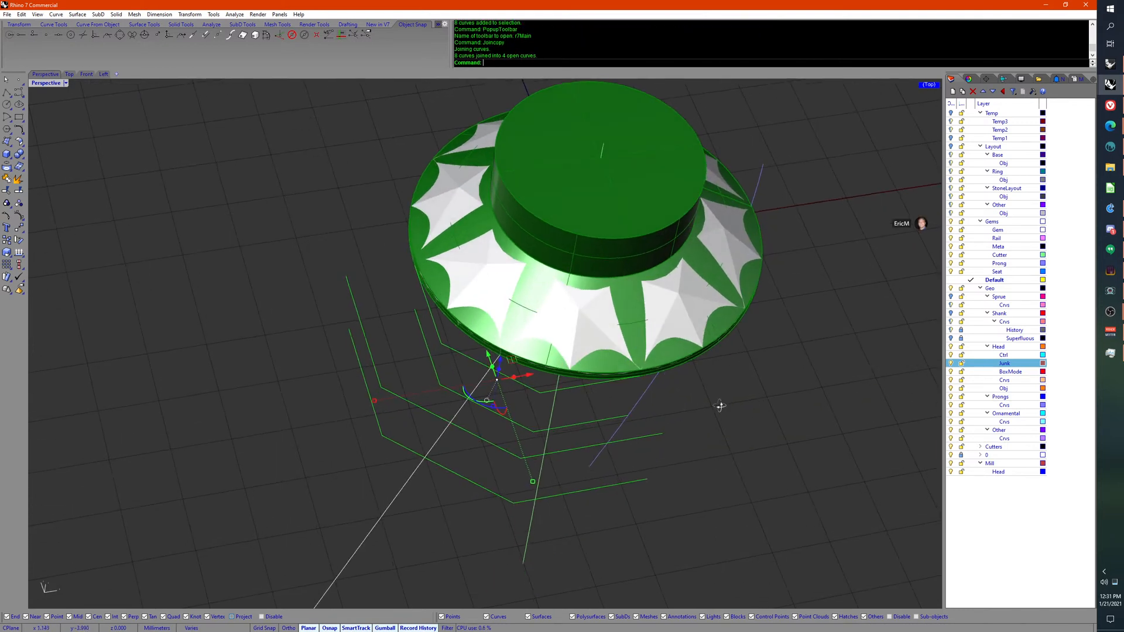
{"action": "scroll", "coordinate": [719, 421], "scroll_direction": "up", "scroll_amount": 3}
{"action": "middle_click", "coordinate": [686, 417]}
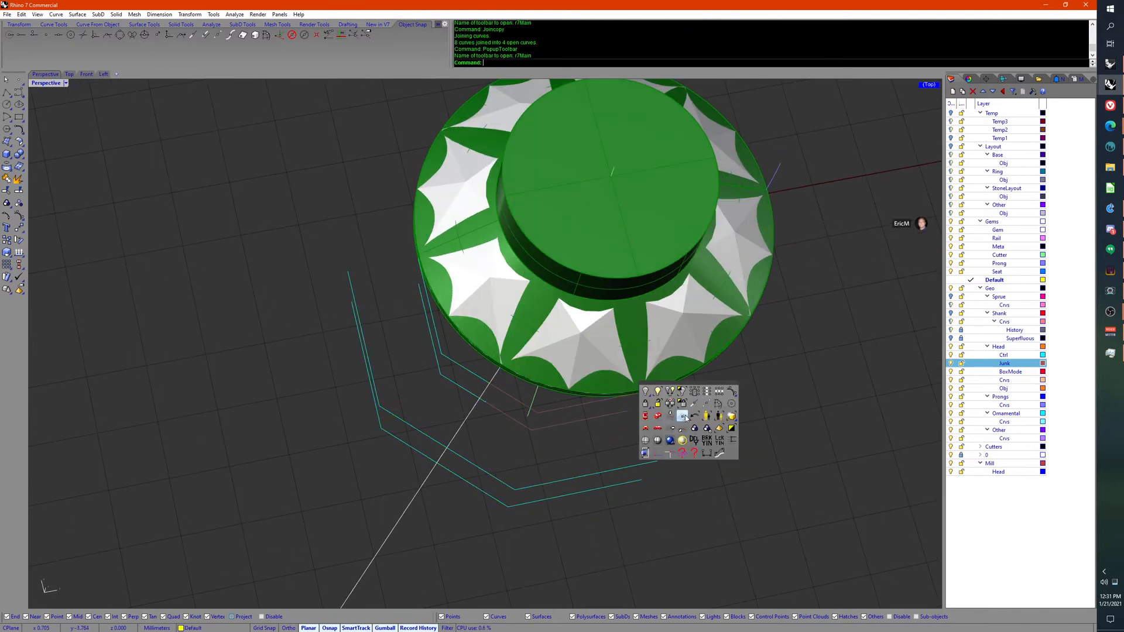
{"action": "left_click", "coordinate": [719, 416]}
{"action": "right_click_drag", "start_coordinate": [728, 418], "coordinate": [682, 409]}
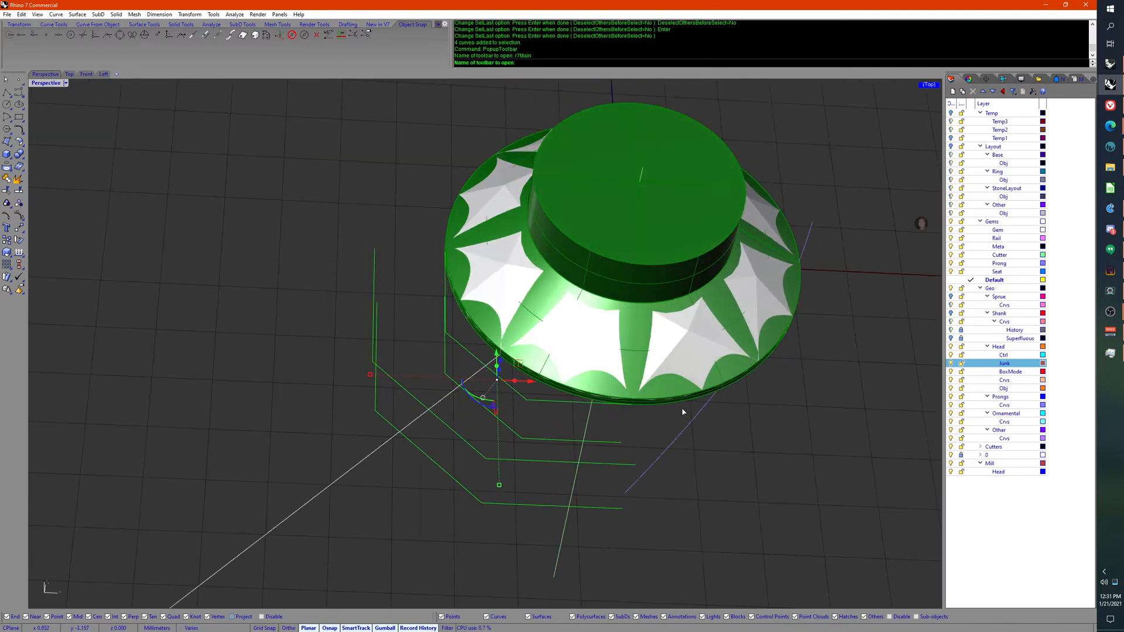
{"action": "middle_click", "coordinate": [682, 408]}
{"action": "left_click", "coordinate": [670, 380]}
{"action": "right_click_drag", "start_coordinate": [602, 394], "coordinate": [557, 452]}
{"action": "right_click", "coordinate": [594, 457]}
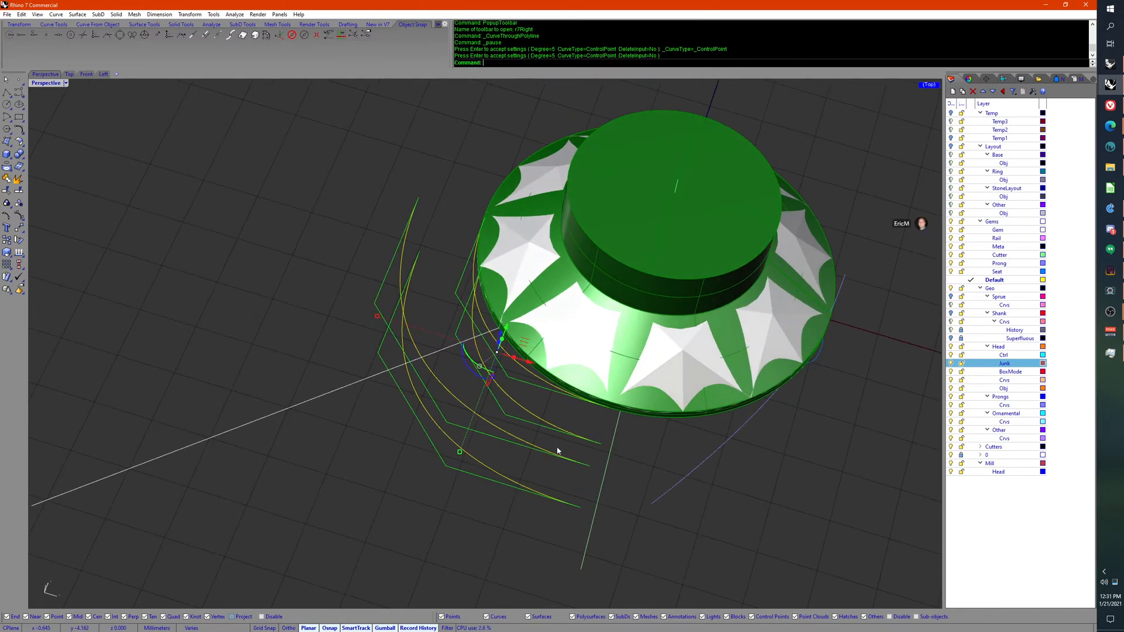
Step: Loft the four new open curves beside the gem using straight sections without simplifying
{"action": "left_click", "coordinate": [559, 454]}
{"action": "left_click", "coordinate": [527, 418]}
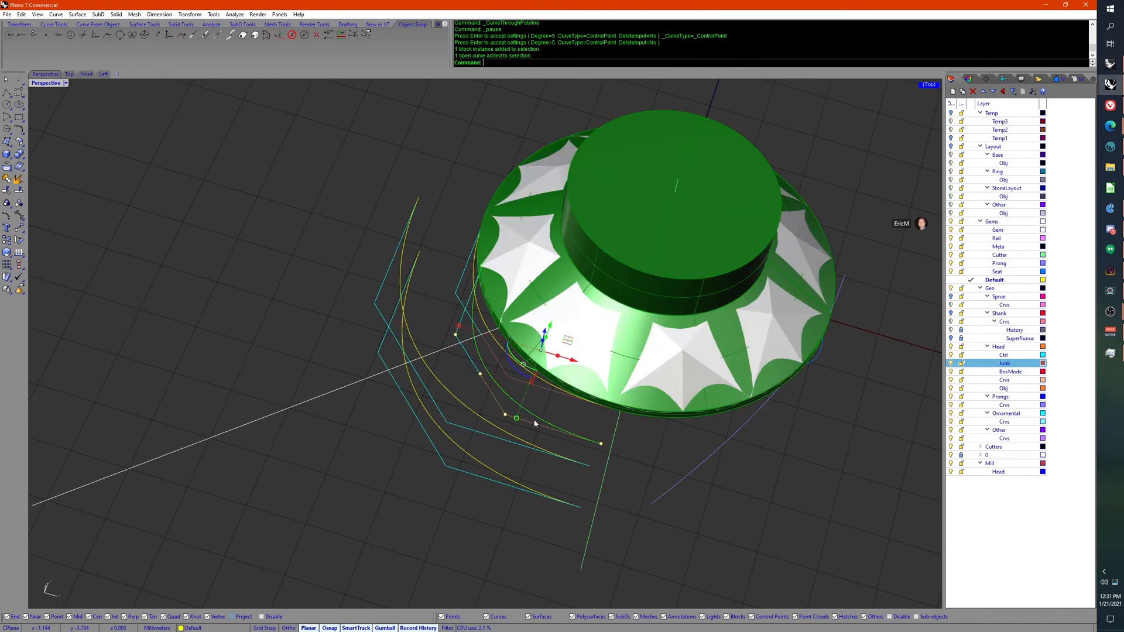
{"action": "middle_click", "coordinate": [665, 486]}
{"action": "left_click", "coordinate": [619, 488]}
{"action": "left_click", "coordinate": [606, 465]}
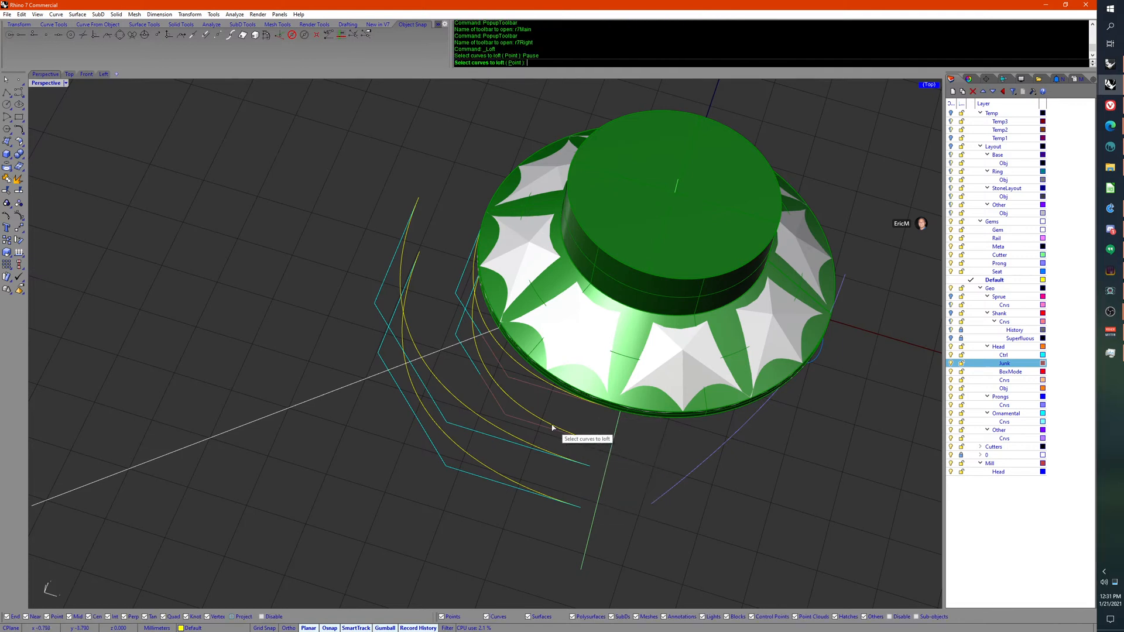
{"action": "left_click", "coordinate": [530, 426]}
{"action": "left_click", "coordinate": [487, 428]}
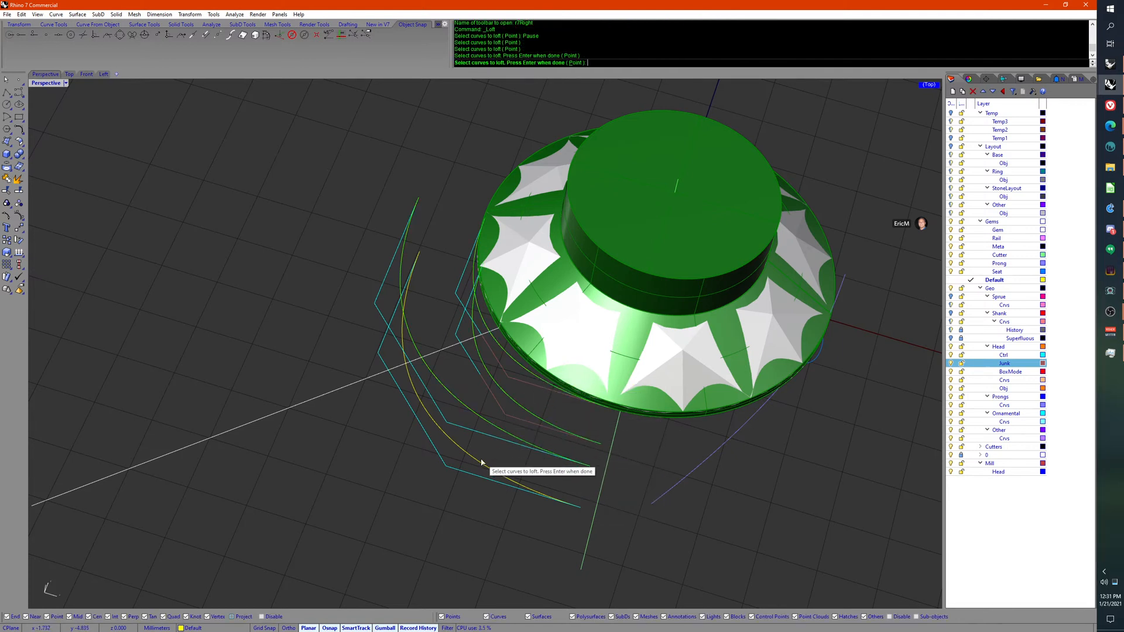
{"action": "left_click", "coordinate": [482, 466]}
{"action": "key", "text": "Return"}
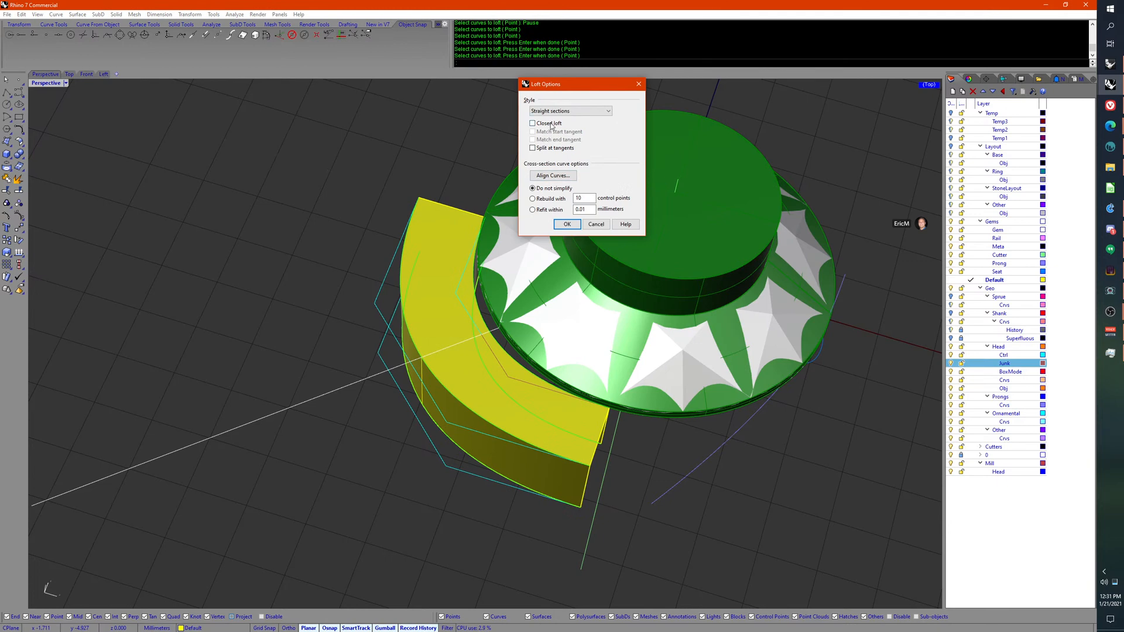
{"action": "left_click", "coordinate": [567, 224]}
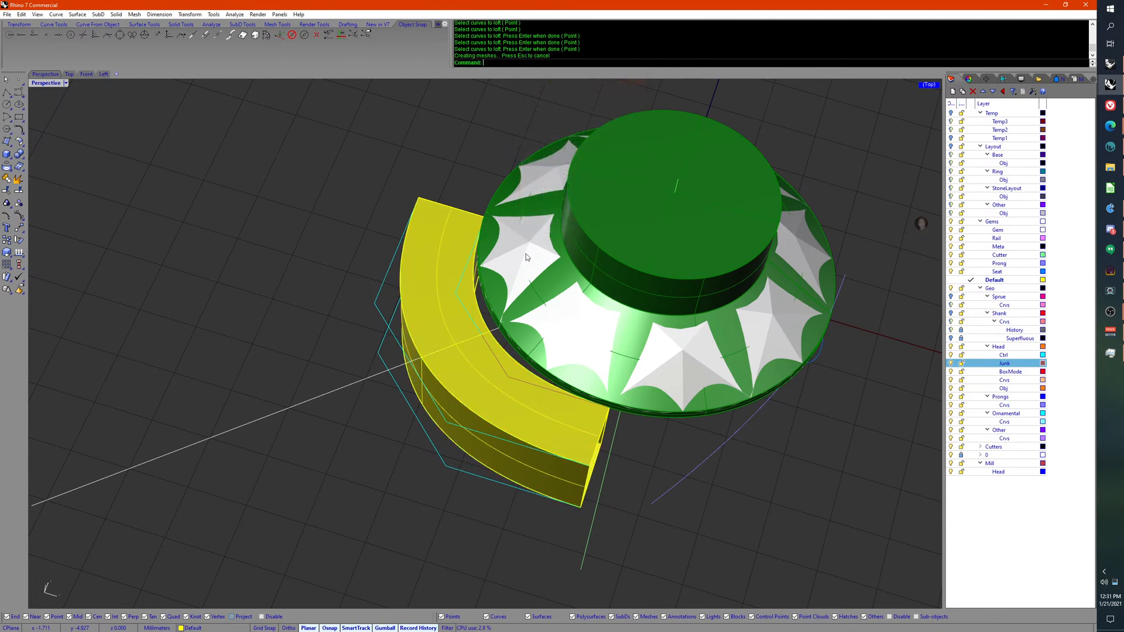
Step: Move the lofted polysurface to the BoxMode layer and start setting its object display mode
{"action": "right_click_drag", "start_coordinate": [526, 254], "coordinate": [424, 309]}
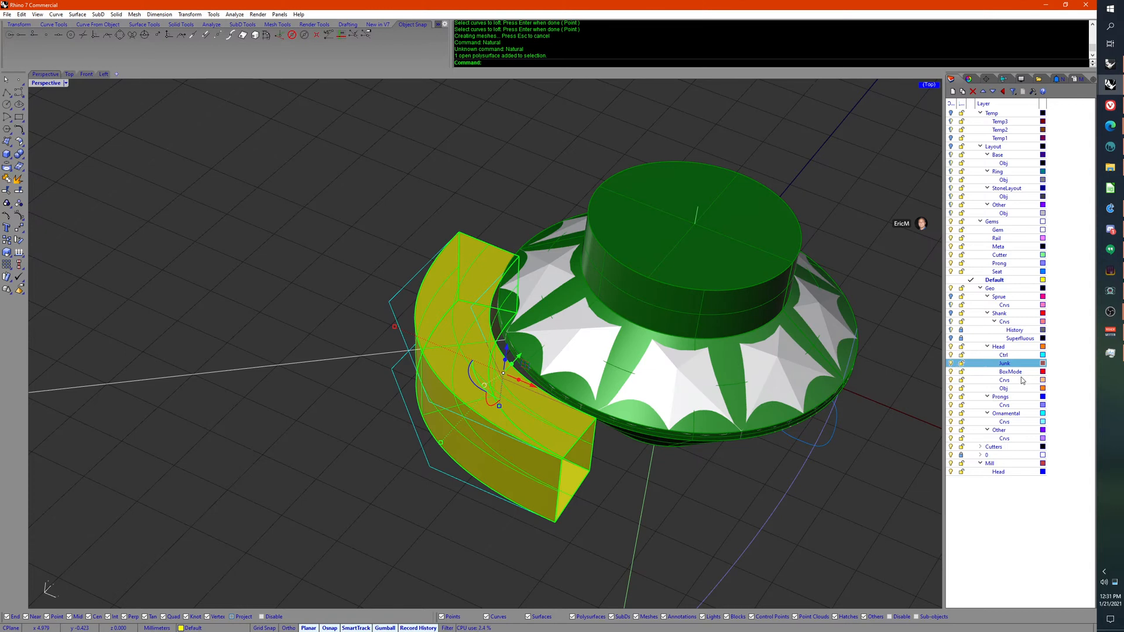
{"action": "right_click", "coordinate": [1012, 374]}
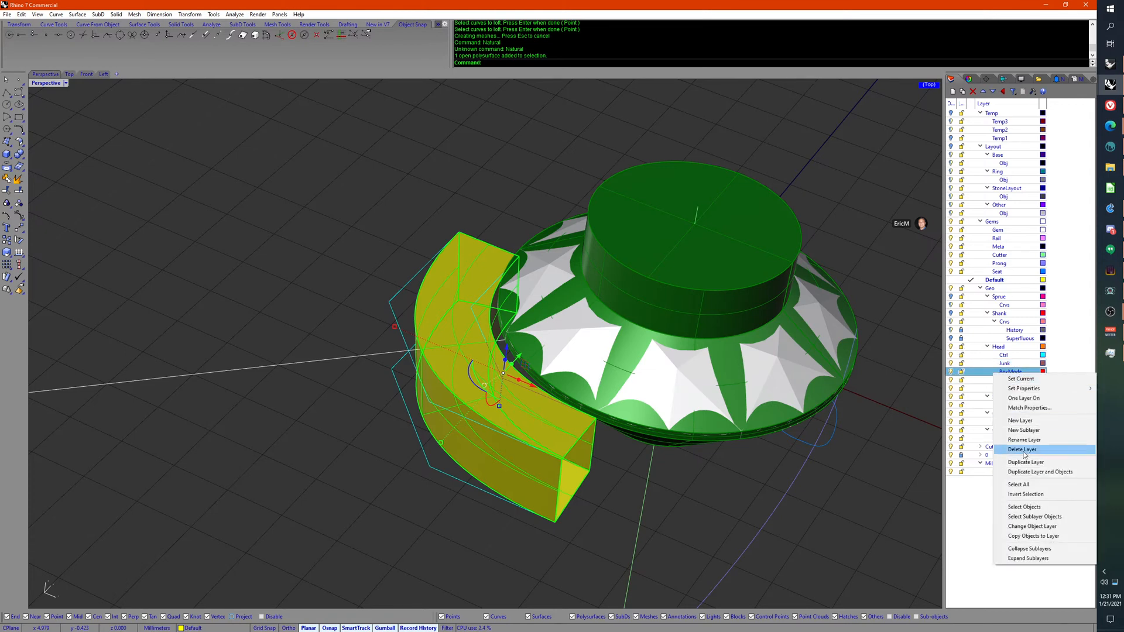
{"action": "left_click", "coordinate": [1026, 527]}
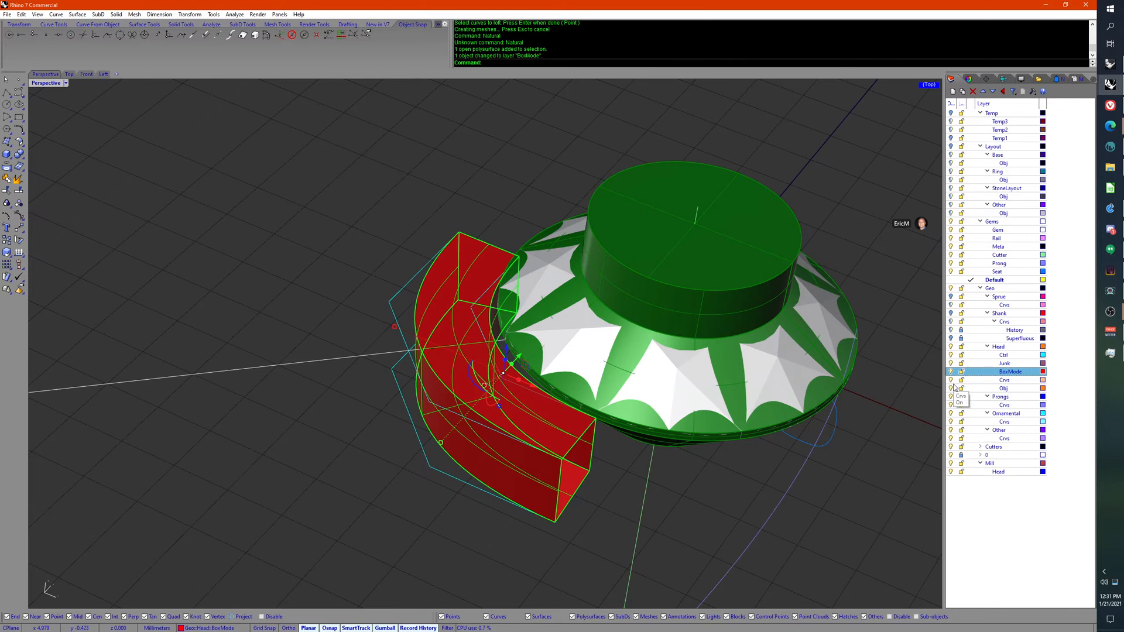
{"action": "key", "text": "Return"}
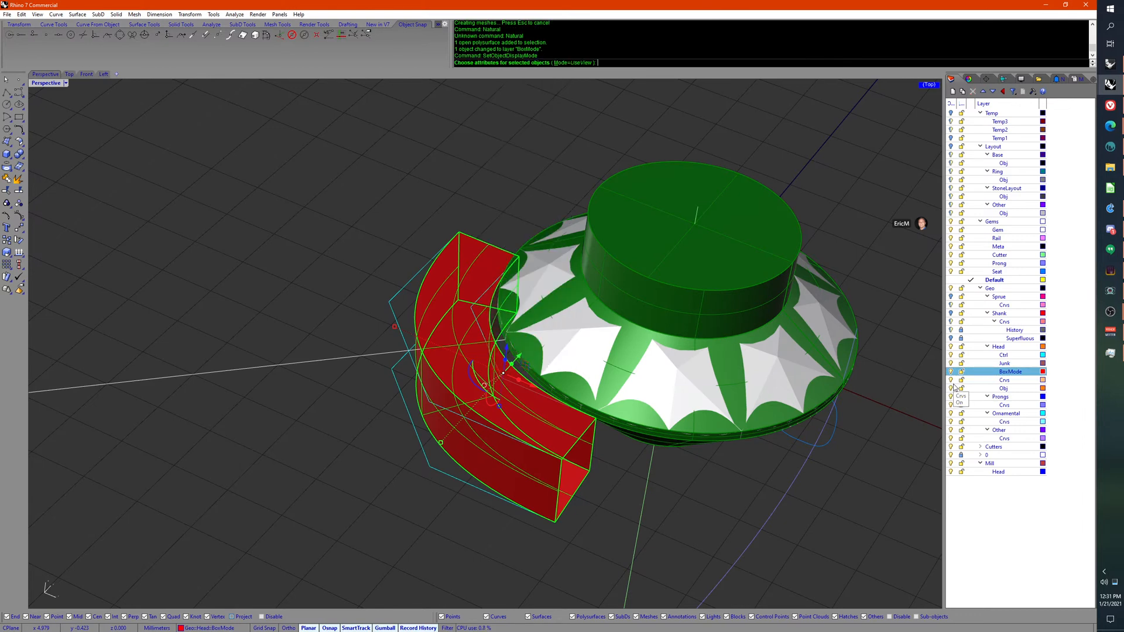
Step: Set the selected box polysurface's object display mode to Wireframe
{"action": "left_click", "coordinate": [559, 63]}
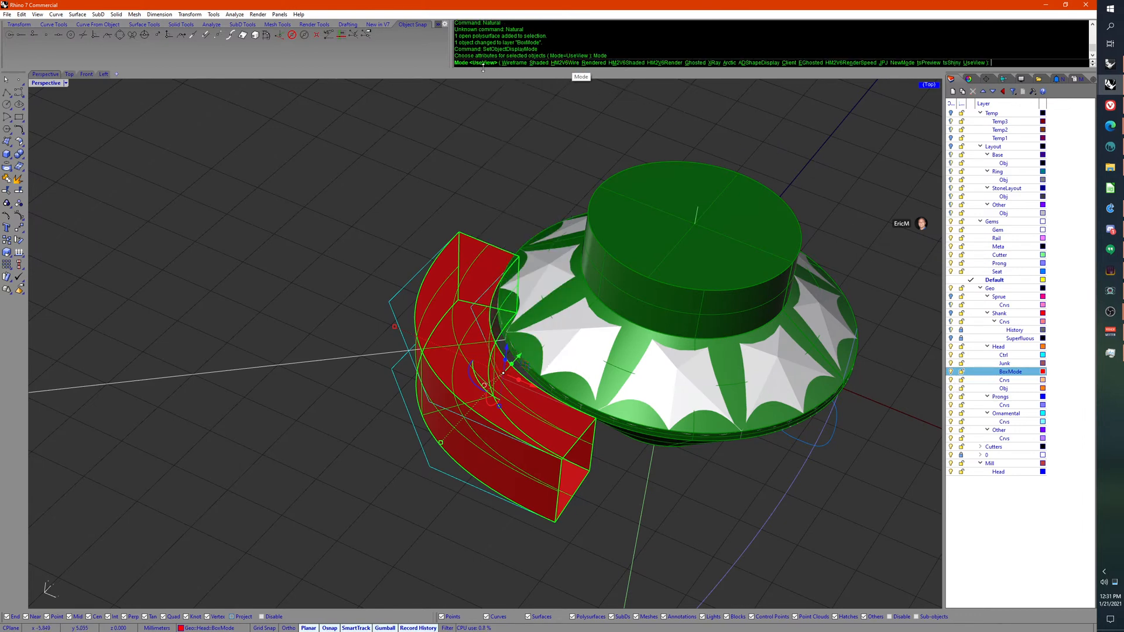
{"action": "left_click", "coordinate": [515, 63]}
{"action": "right_click_drag", "start_coordinate": [451, 328], "coordinate": [444, 291]}
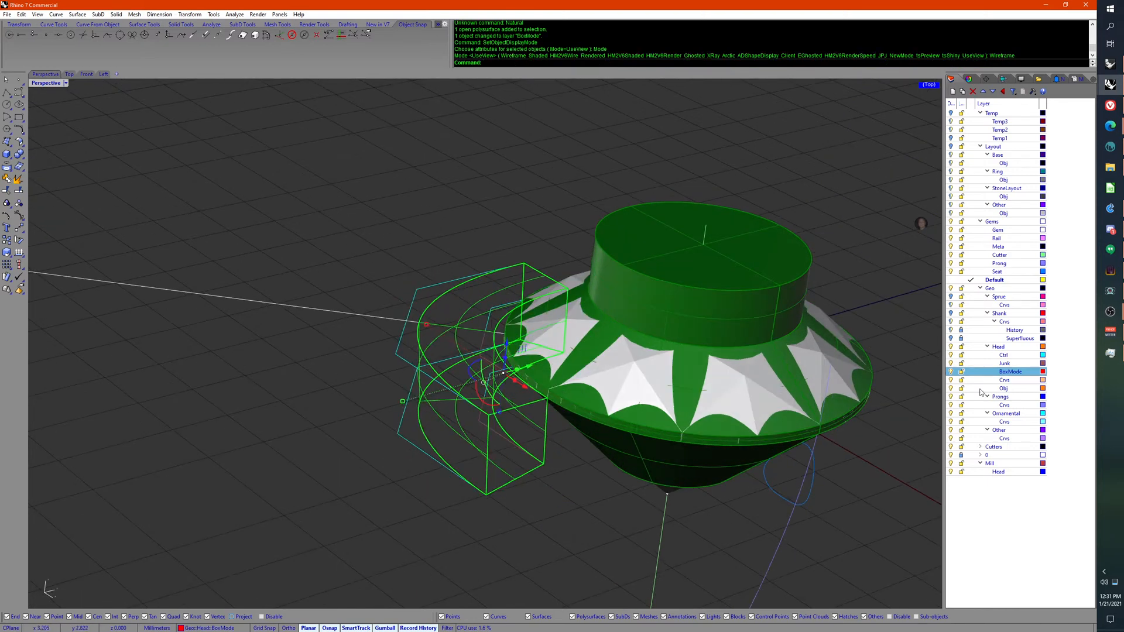
Step: Turn off the BoxMode layer and hide the green block instance
{"action": "left_click", "coordinate": [952, 372]}
{"action": "right_click_drag", "start_coordinate": [929, 396], "coordinate": [933, 401]}
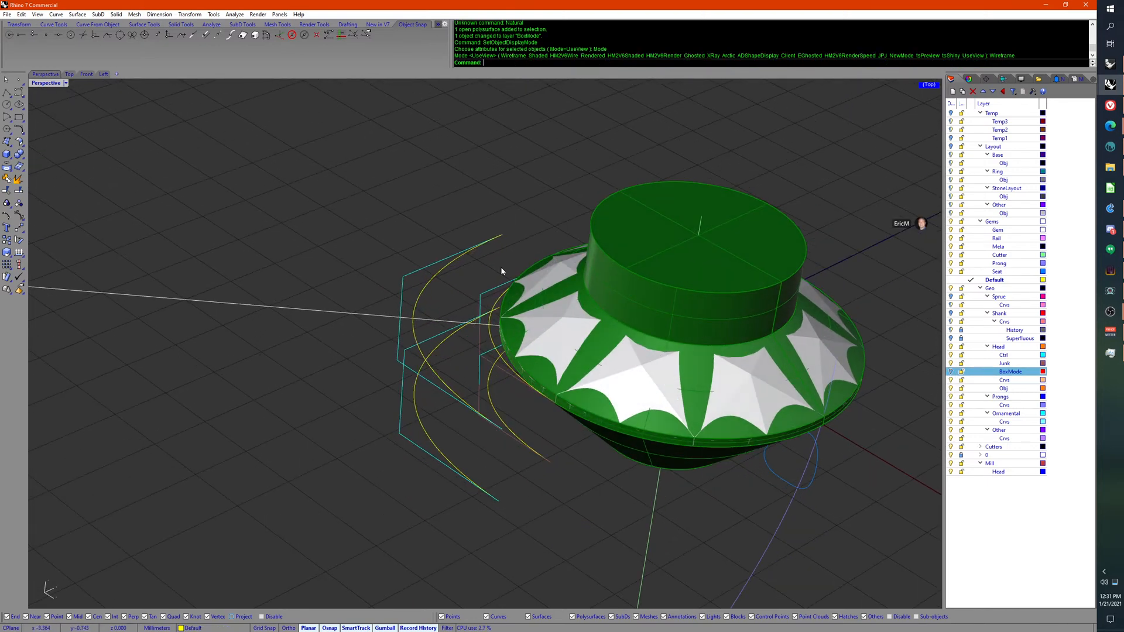
{"action": "right_click_drag", "start_coordinate": [502, 271], "coordinate": [469, 284]}
{"action": "left_click", "coordinate": [458, 296]}
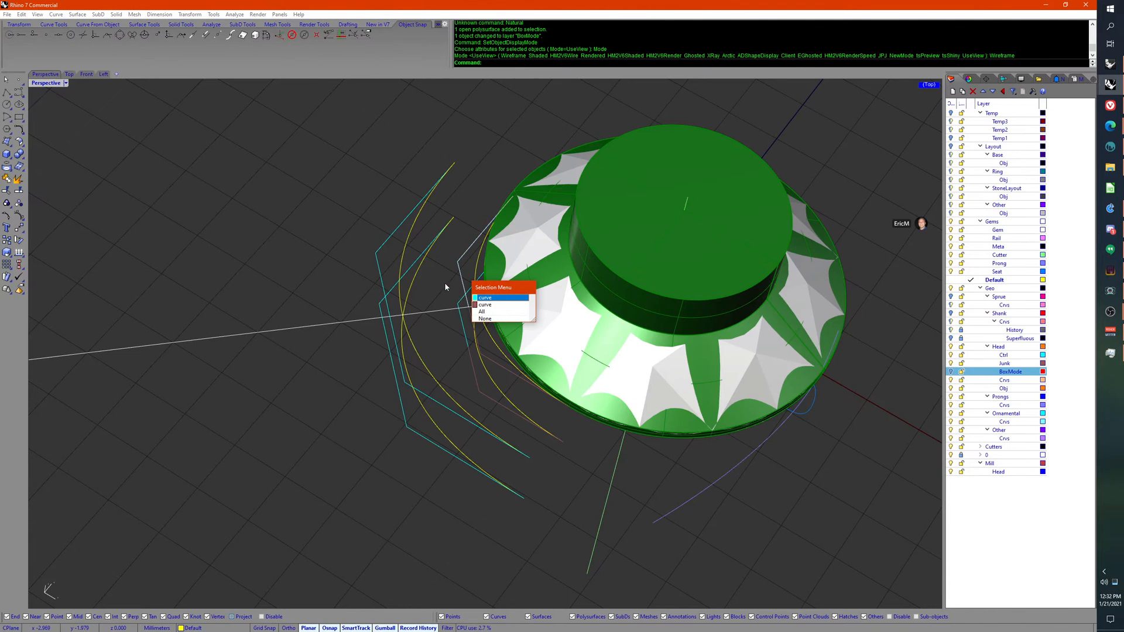
{"action": "key", "text": "Escape"}
{"action": "right_click_drag", "start_coordinate": [479, 354], "coordinate": [530, 472]}
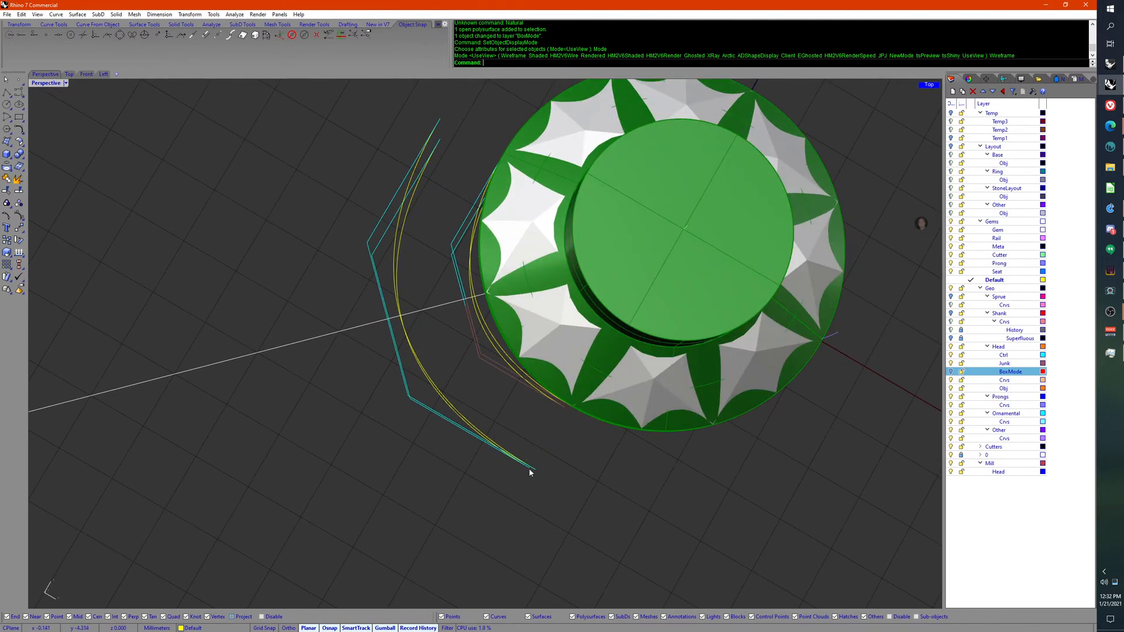
{"action": "left_click", "coordinate": [618, 388]}
{"action": "middle_click", "coordinate": [664, 303]}
{"action": "left_click", "coordinate": [625, 275]}
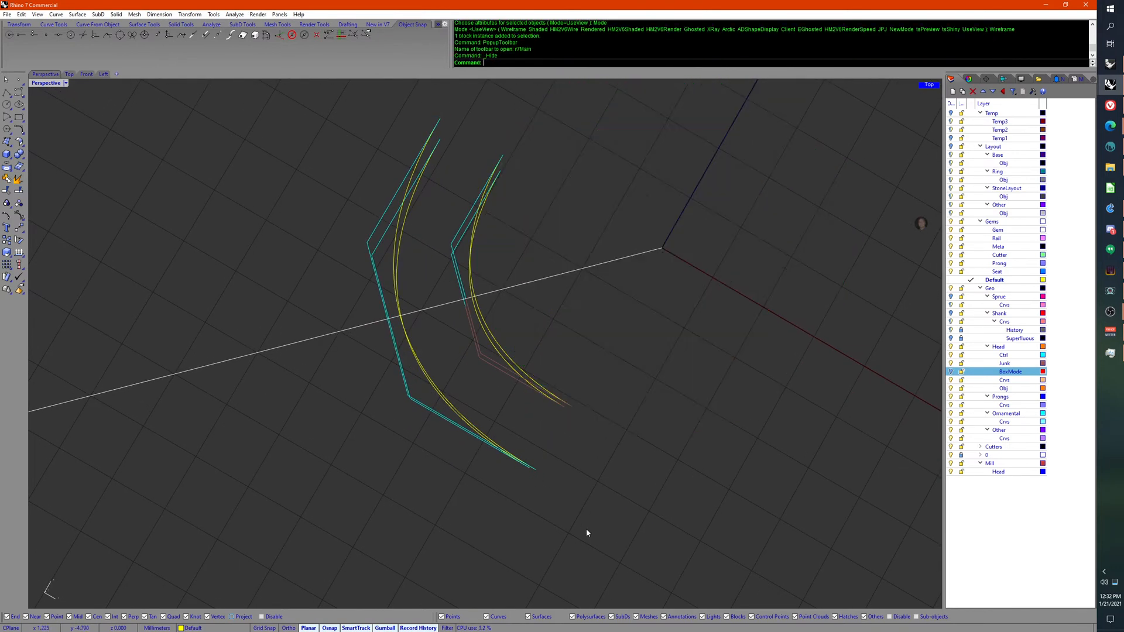
Step: Select the remaining curves with a crossing selection, change them to the Junk layer and turn that layer off
{"action": "left_click_drag", "start_coordinate": [586, 528], "coordinate": [486, 372]}
{"action": "right_click_drag", "start_coordinate": [561, 466], "coordinate": [598, 420]}
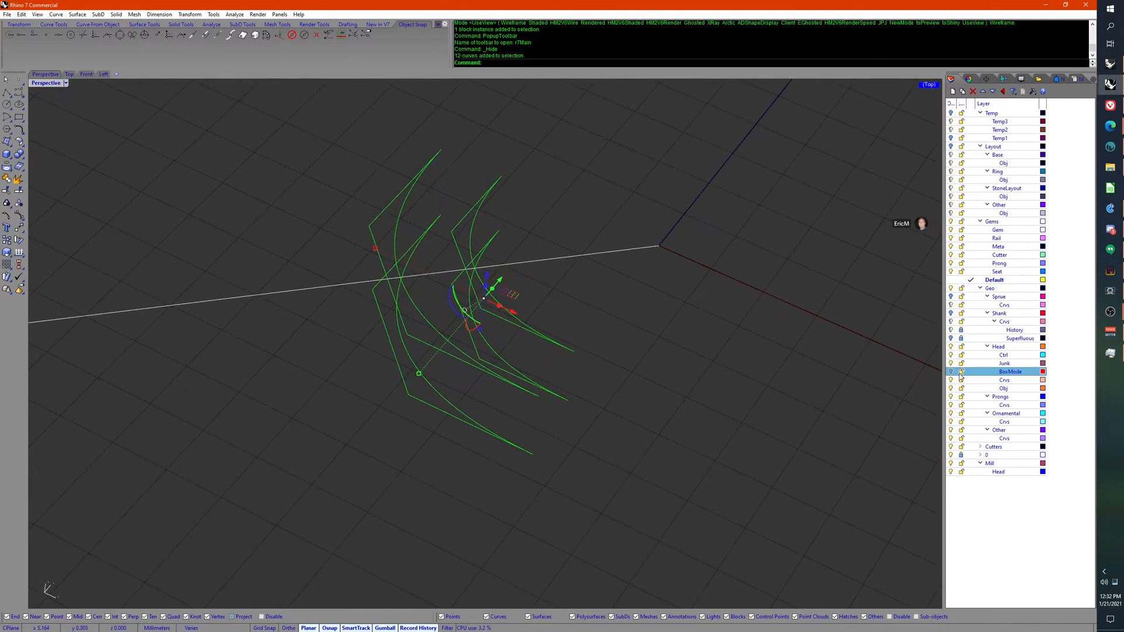
{"action": "right_click", "coordinate": [1009, 364]}
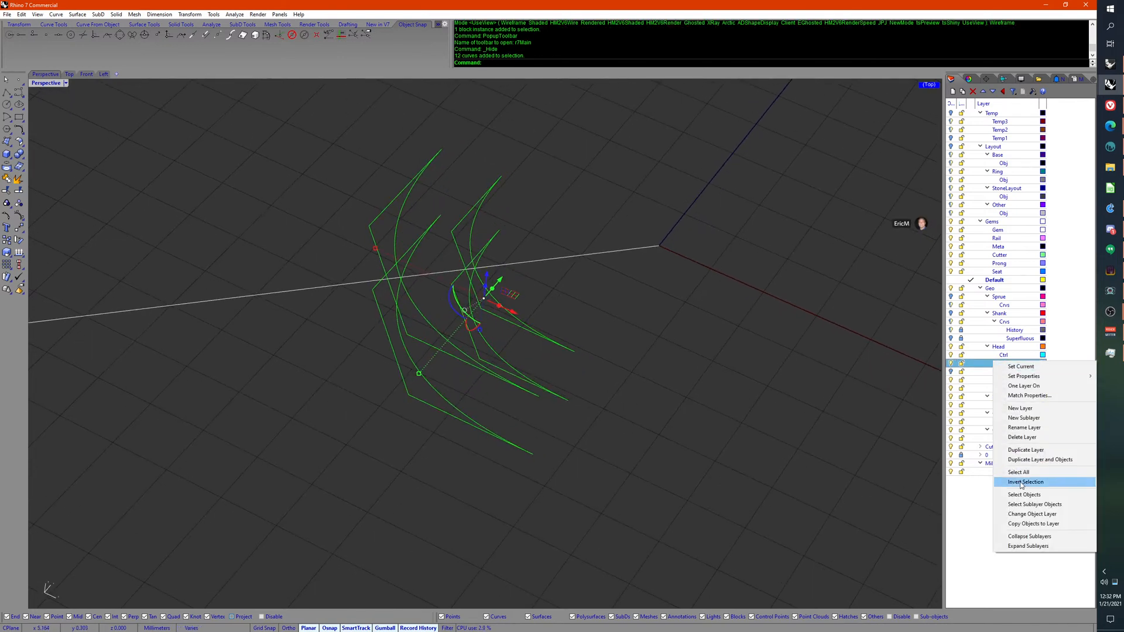
{"action": "left_click", "coordinate": [1028, 514]}
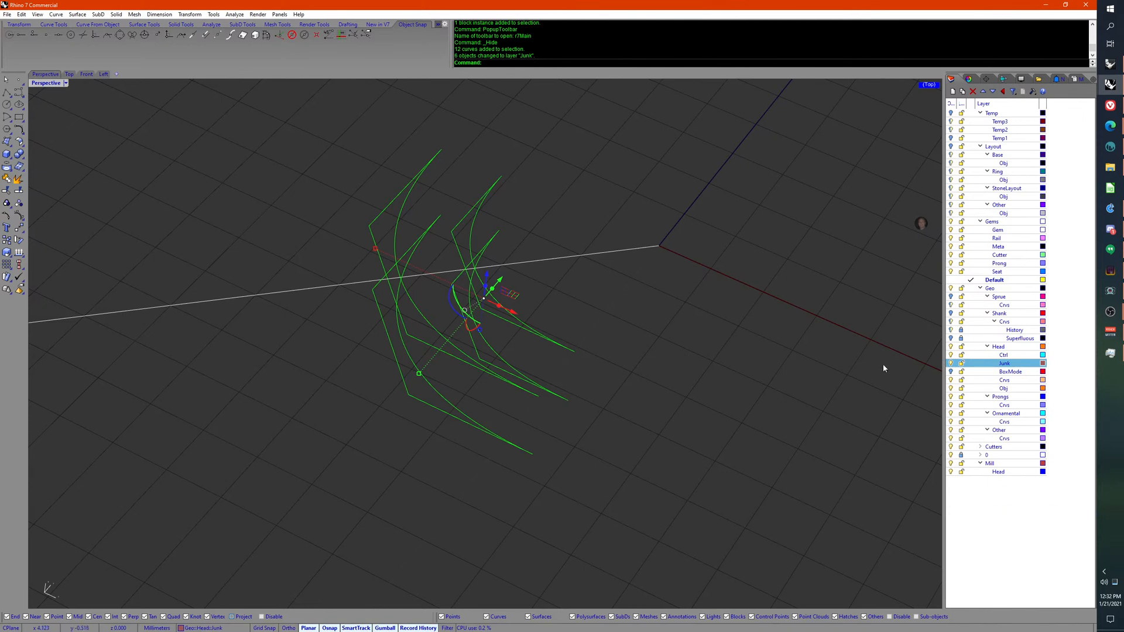
{"action": "left_click", "coordinate": [952, 364]}
Step: Turn the BoxMode layer back on to show the wireframe box
{"action": "right_click_drag", "start_coordinate": [773, 333], "coordinate": [722, 341]}
{"action": "scroll", "coordinate": [708, 396], "scroll_direction": "down", "scroll_amount": 5}
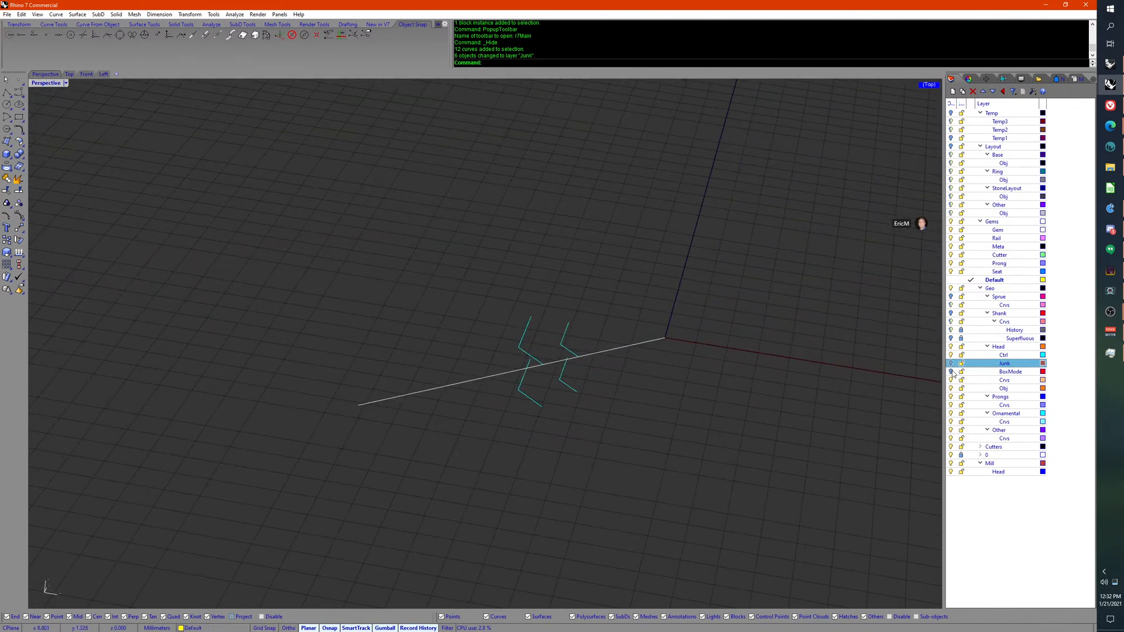
{"action": "right_click_drag", "start_coordinate": [730, 467], "coordinate": [539, 416]}
{"action": "scroll", "coordinate": [553, 456], "scroll_direction": "down", "scroll_amount": 5}
{"action": "scroll", "coordinate": [534, 420], "scroll_direction": "down", "scroll_amount": 3}
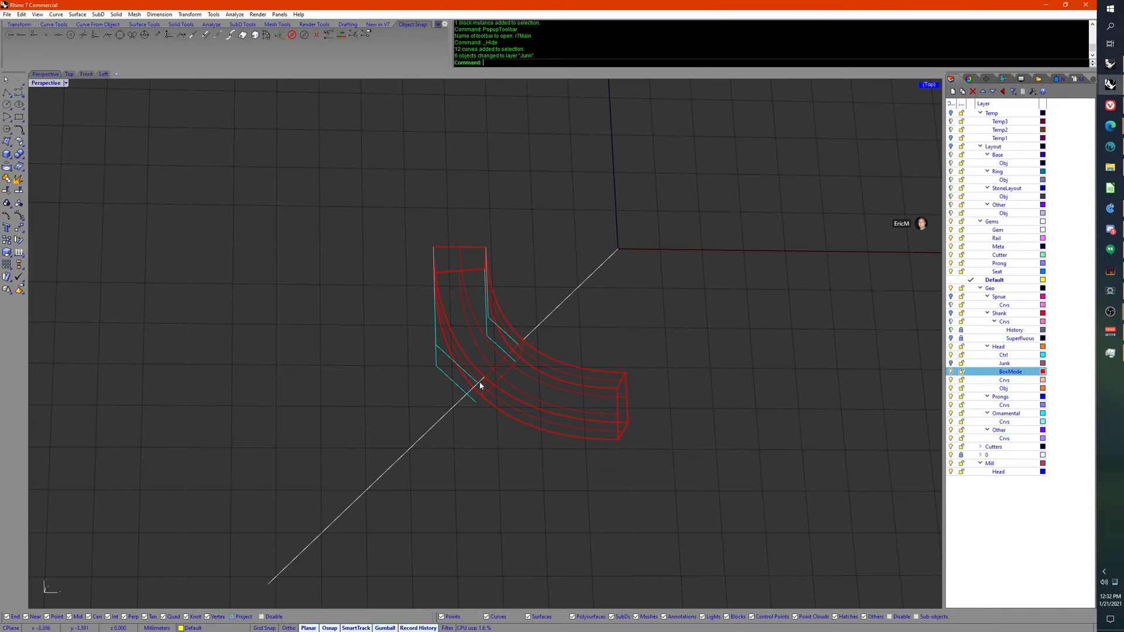
{"action": "mouse_move", "coordinate": [480, 386]}
{"action": "right_mouse_down"}
{"action": "mouse_move", "coordinate": [469, 384]}
{"action": "mouse_move", "coordinate": [492, 371]}
{"action": "mouse_move", "coordinate": [474, 379]}
{"action": "mouse_move", "coordinate": [473, 403]}
{"action": "mouse_move", "coordinate": [470, 389]}
{"action": "mouse_move", "coordinate": [484, 381]}
{"action": "mouse_move", "coordinate": [459, 304]}
{"action": "mouse_move", "coordinate": [469, 409]}
{"action": "mouse_move", "coordinate": [466, 384]}
{"action": "mouse_move", "coordinate": [472, 391]}
{"action": "right_mouse_up"}
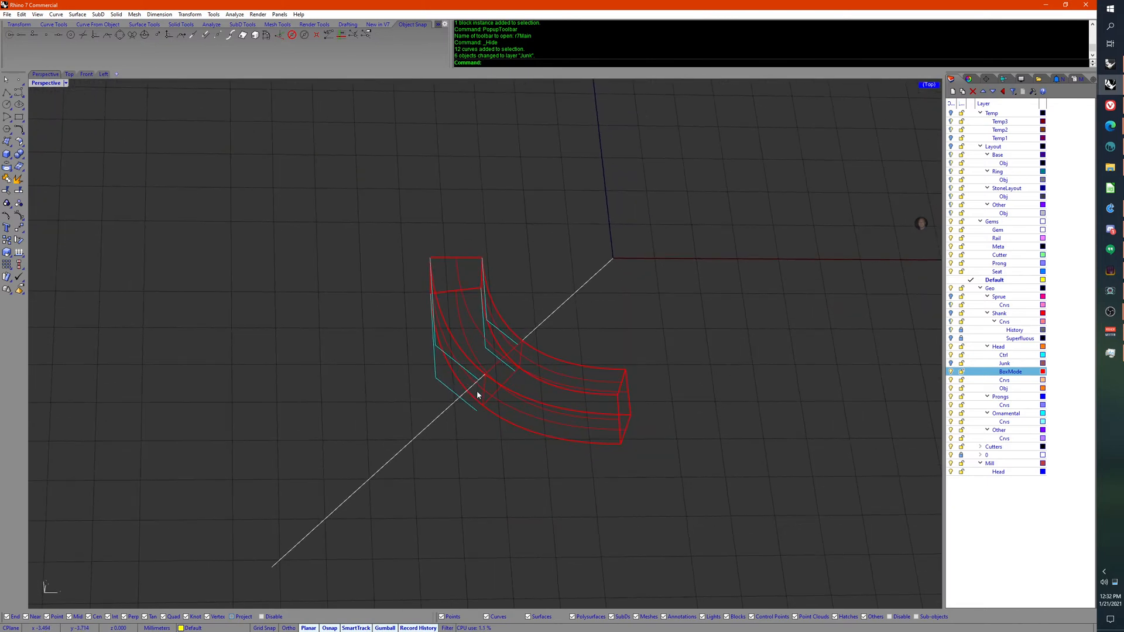
Step: Extract five lengthwise isocurves from the box's upper face: at the middle, along both edges and just inside each edge
{"action": "middle_click", "coordinate": [465, 436]}
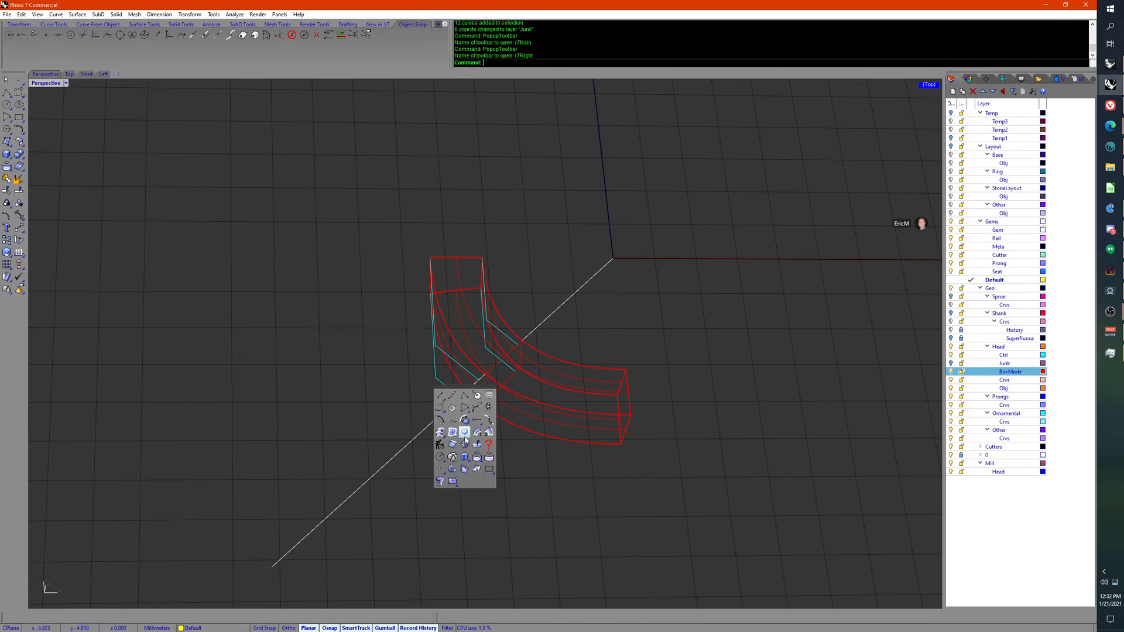
{"action": "left_click", "coordinate": [477, 468]}
{"action": "scroll", "coordinate": [472, 321], "scroll_direction": "up", "scroll_amount": 6}
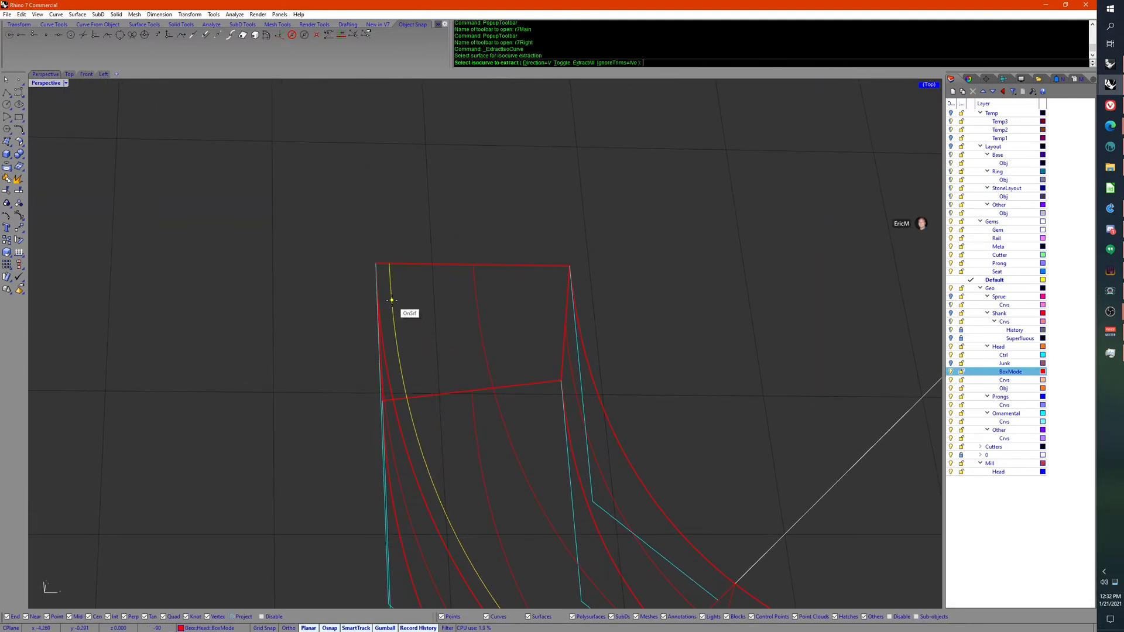
{"action": "left_click", "coordinate": [473, 264]}
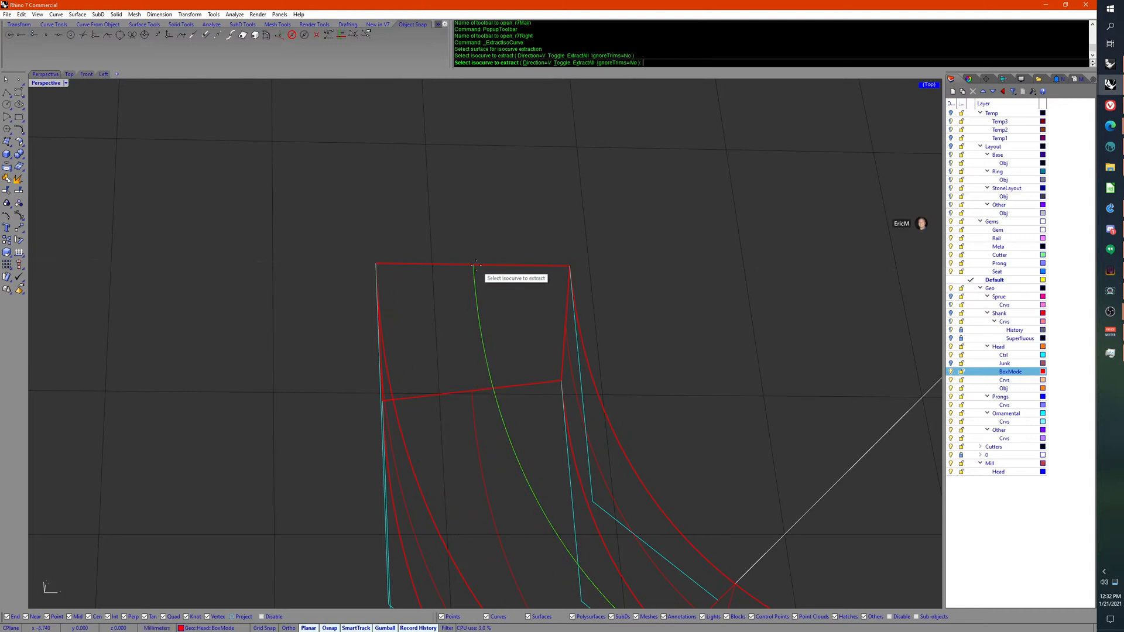
{"action": "left_click", "coordinate": [397, 265]}
{"action": "left_click", "coordinate": [384, 265]}
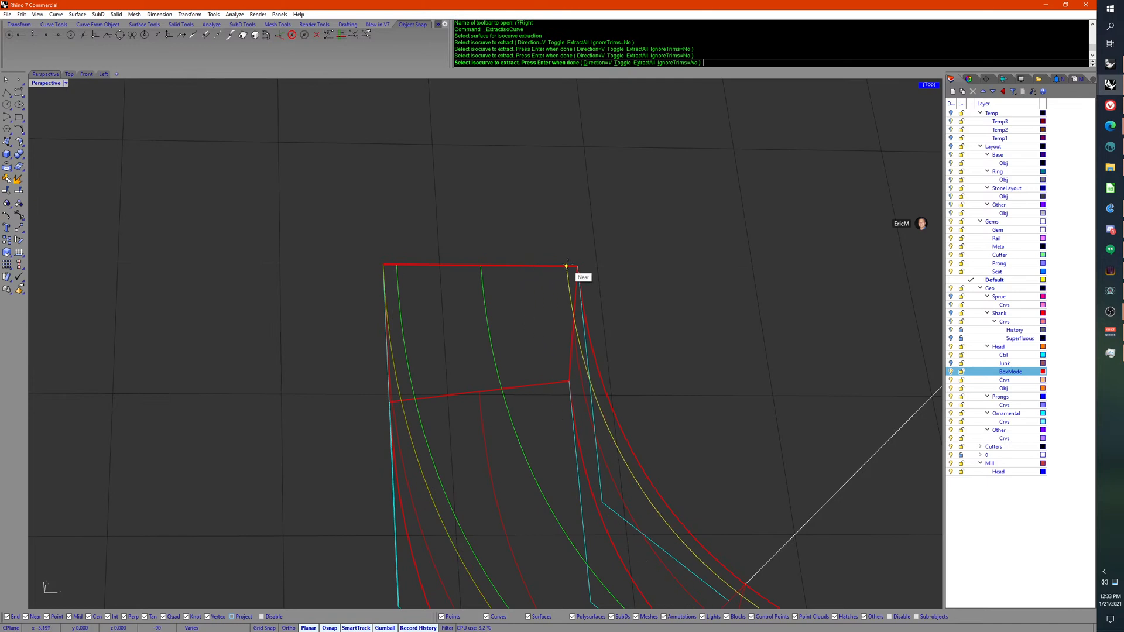
{"action": "left_click", "coordinate": [569, 266]}
{"action": "left_click", "coordinate": [578, 267]}
{"action": "right_click", "coordinate": [579, 269]}
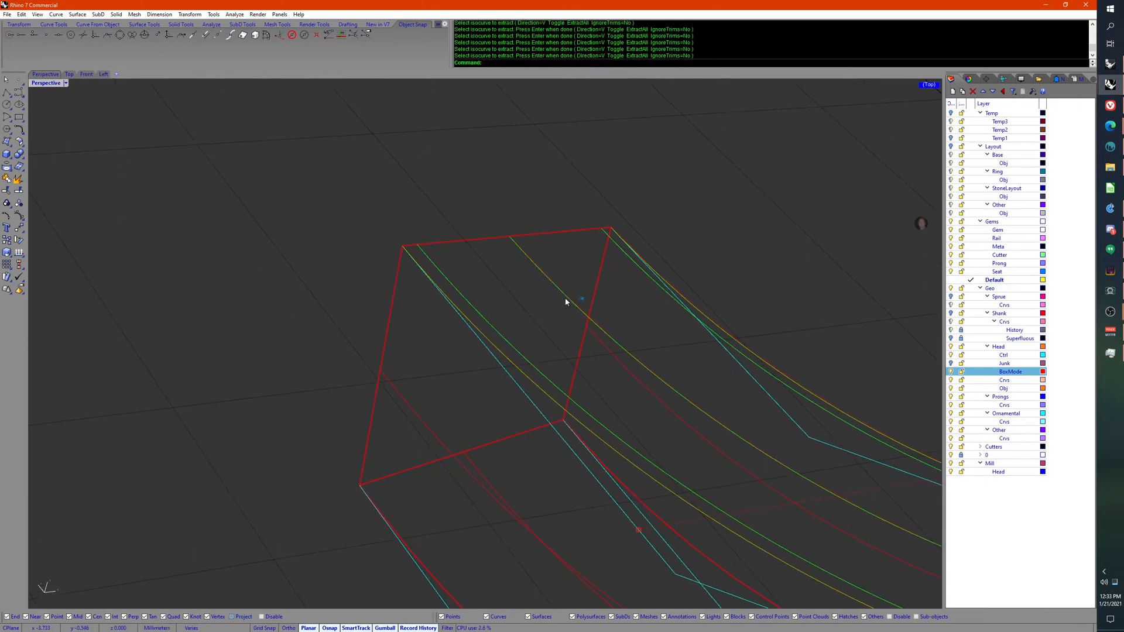
Step: Extract lengthwise isocurves from the box's outer side face: just below the upper edge, at mid-height and along the lower edge
{"action": "right_click_drag", "start_coordinate": [565, 301], "coordinate": [412, 437]}
{"action": "right_click", "coordinate": [414, 305]}
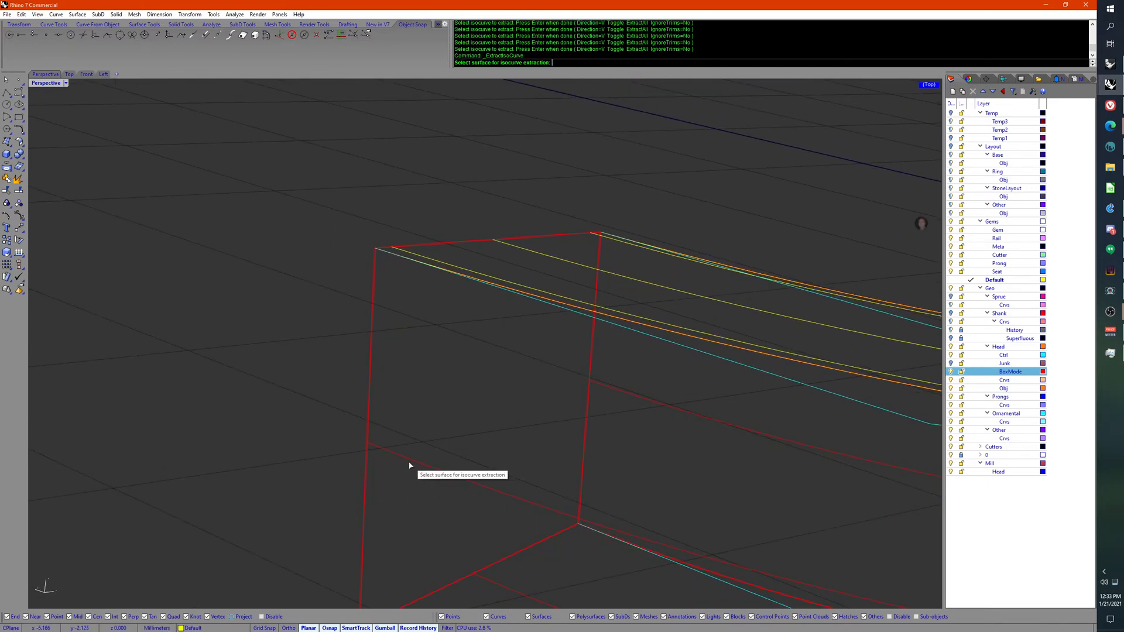
{"action": "left_click", "coordinate": [410, 466]}
{"action": "left_click", "coordinate": [385, 266]}
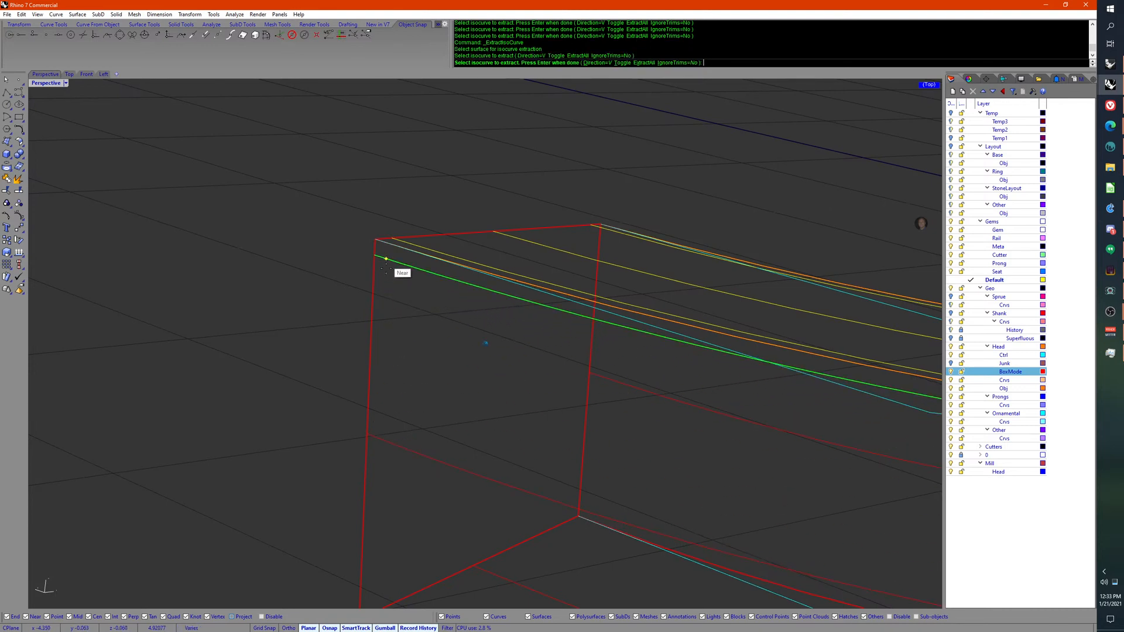
{"action": "right_click_drag", "start_coordinate": [386, 269], "coordinate": [387, 258]}
{"action": "left_click", "coordinate": [375, 347]}
{"action": "right_click_drag", "start_coordinate": [375, 348], "coordinate": [374, 343]}
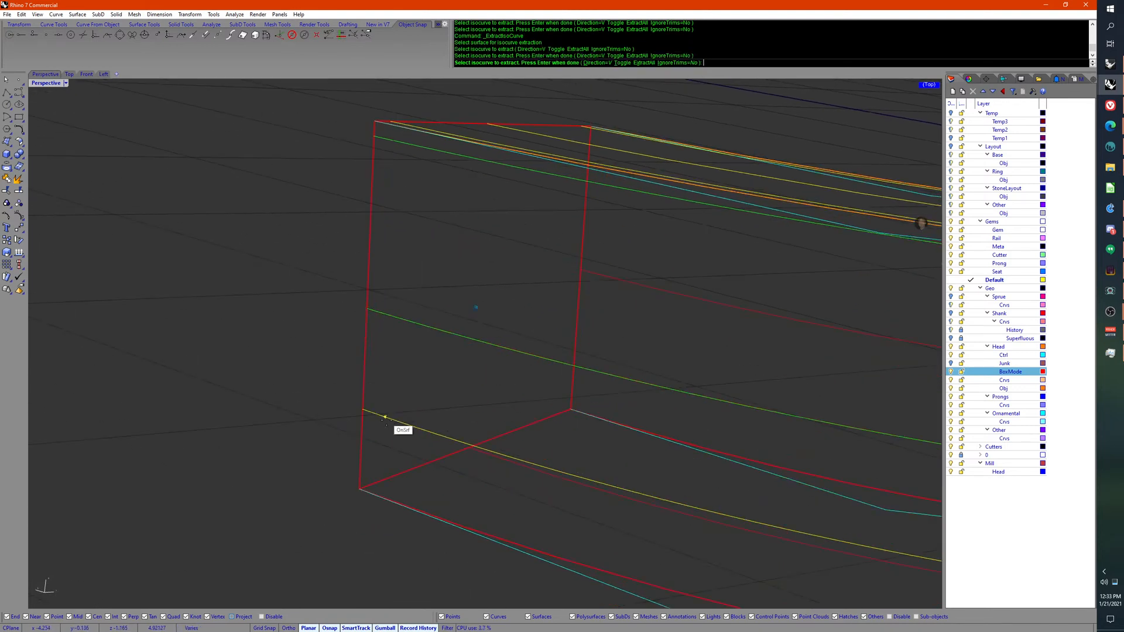
{"action": "right_click_drag", "start_coordinate": [385, 416], "coordinate": [415, 412]}
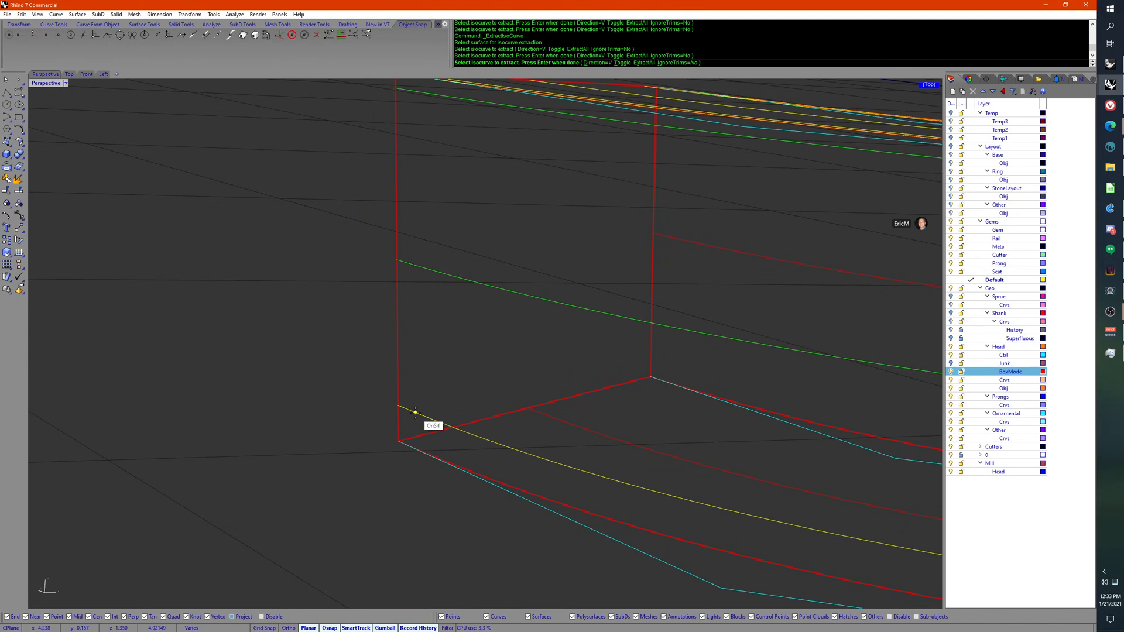
{"action": "left_click", "coordinate": [421, 452]}
{"action": "right_click", "coordinate": [421, 452]}
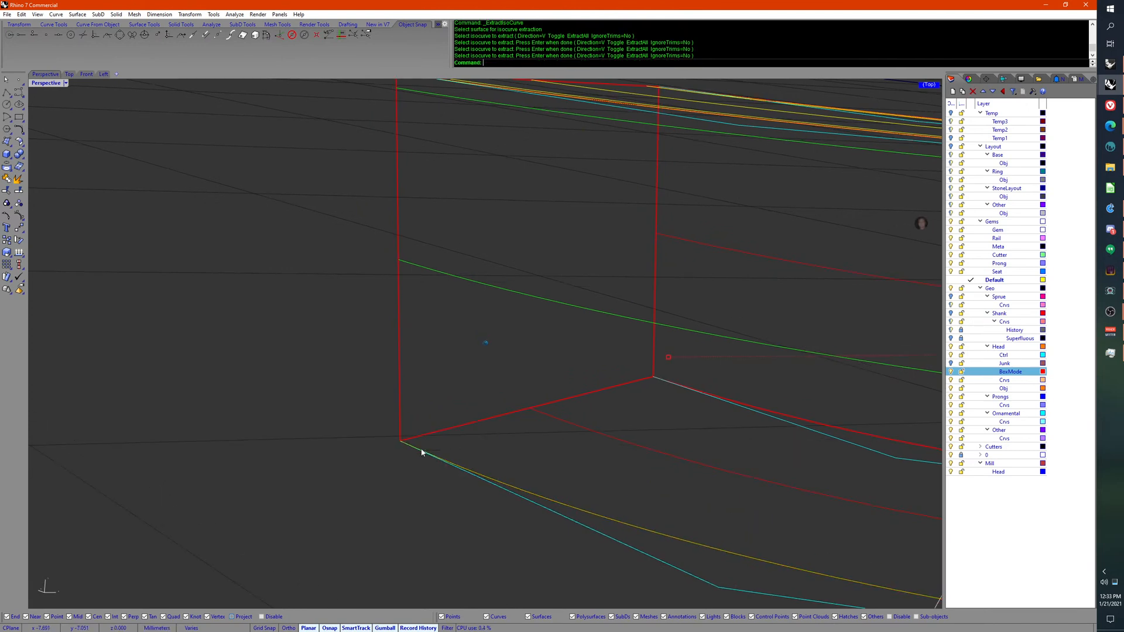
Step: Extract two lengthwise isocurves from the box's bottom face, one near the outer edge and one nearer the inner edge
{"action": "right_click_drag", "start_coordinate": [421, 452], "coordinate": [358, 470]}
{"action": "left_click", "coordinate": [599, 434]}
{"action": "left_click", "coordinate": [617, 421]}
{"action": "right_click", "coordinate": [615, 420]}
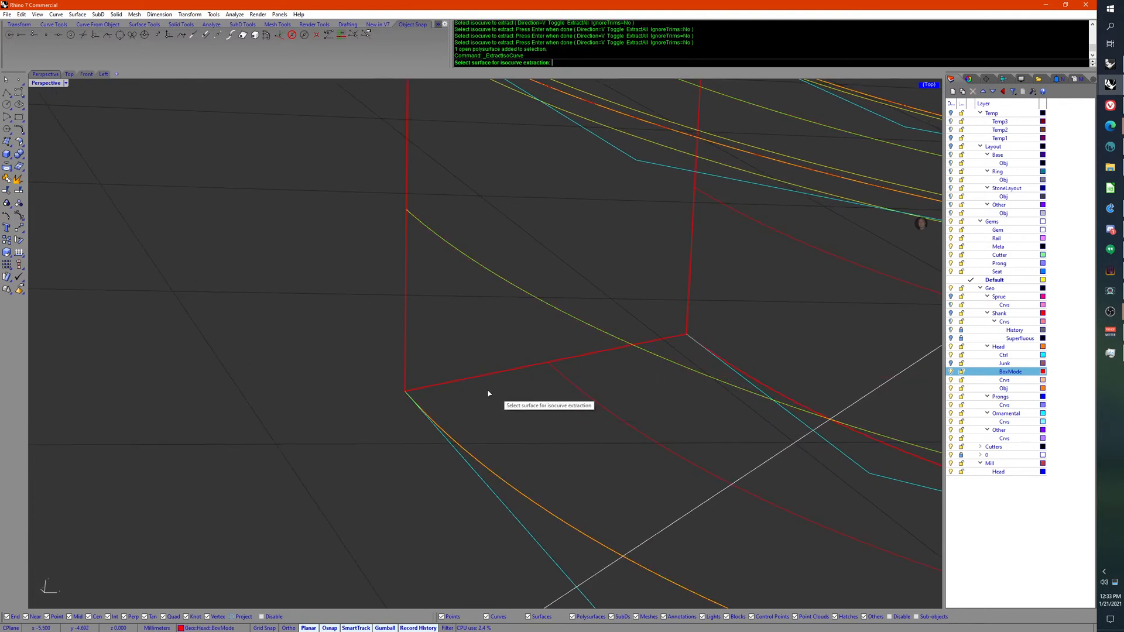
{"action": "left_click", "coordinate": [603, 394]}
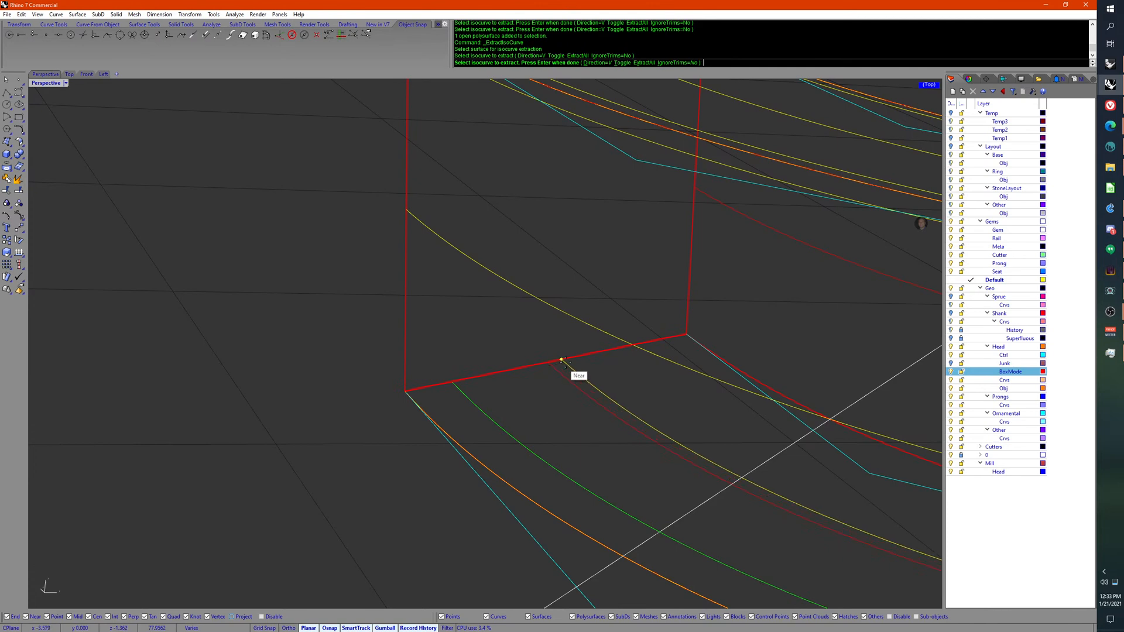
{"action": "left_click", "coordinate": [608, 352]}
{"action": "right_click", "coordinate": [609, 352]}
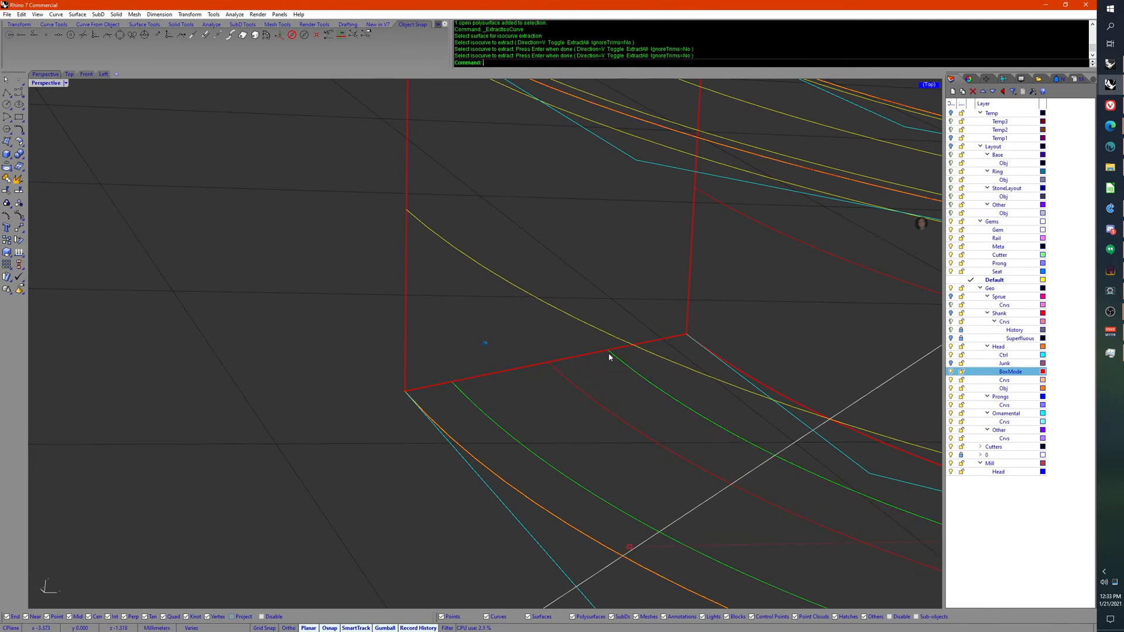
Step: Extract two lengthwise isocurves from the box's inner side face, just below the upper edge and at mid-height
{"action": "right_click_drag", "start_coordinate": [609, 352], "coordinate": [564, 382]}
{"action": "right_click", "coordinate": [612, 416]}
{"action": "left_click", "coordinate": [613, 416]}
{"action": "left_click", "coordinate": [664, 333]}
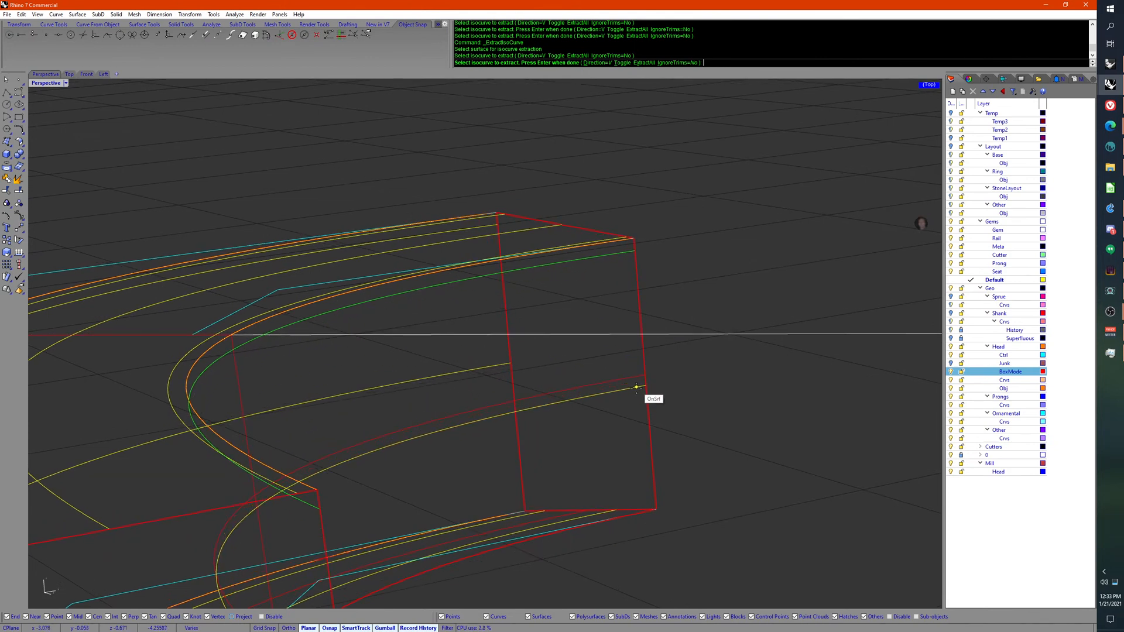
{"action": "left_click", "coordinate": [643, 374]}
{"action": "key", "text": "Return"}
Step: Turn off the Head layer so only the extracted isocurves are displayed
{"action": "right_click_drag", "start_coordinate": [644, 374], "coordinate": [376, 396]}
{"action": "left_click", "coordinate": [376, 396]}
{"action": "right_click_drag", "start_coordinate": [556, 400], "coordinate": [831, 383]}
{"action": "left_click", "coordinate": [950, 347]}
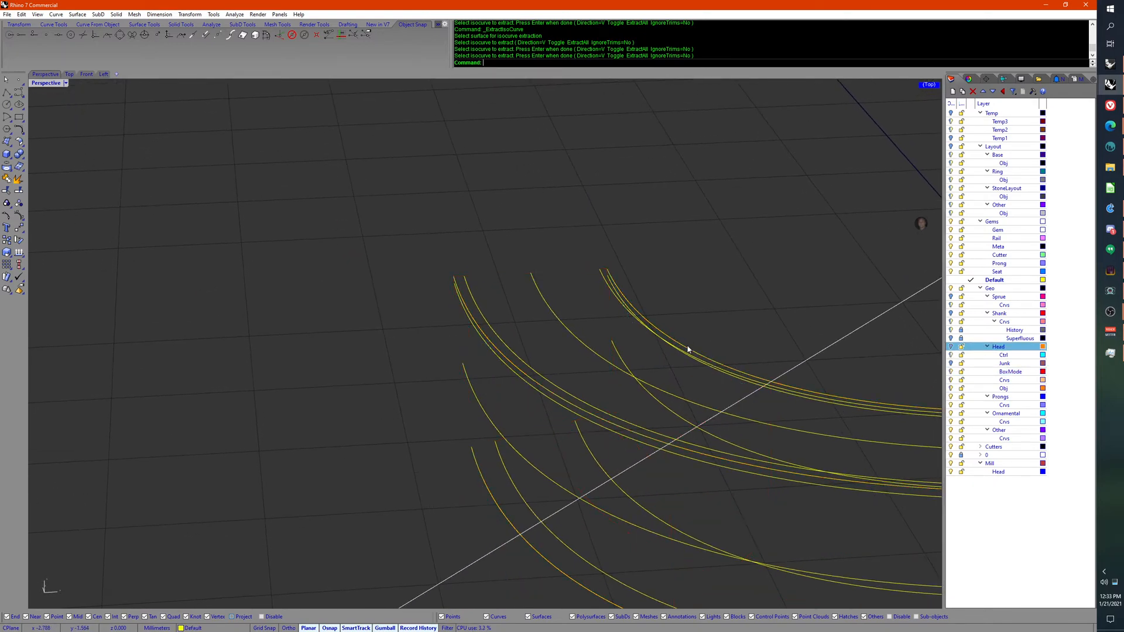
{"action": "right_click_drag", "start_coordinate": [686, 349], "coordinate": [457, 383]}
{"action": "middle_click", "coordinate": [587, 456]}
{"action": "left_click", "coordinate": [537, 447]}
{"action": "right_click_drag", "start_coordinate": [312, 309], "coordinate": [532, 266]}
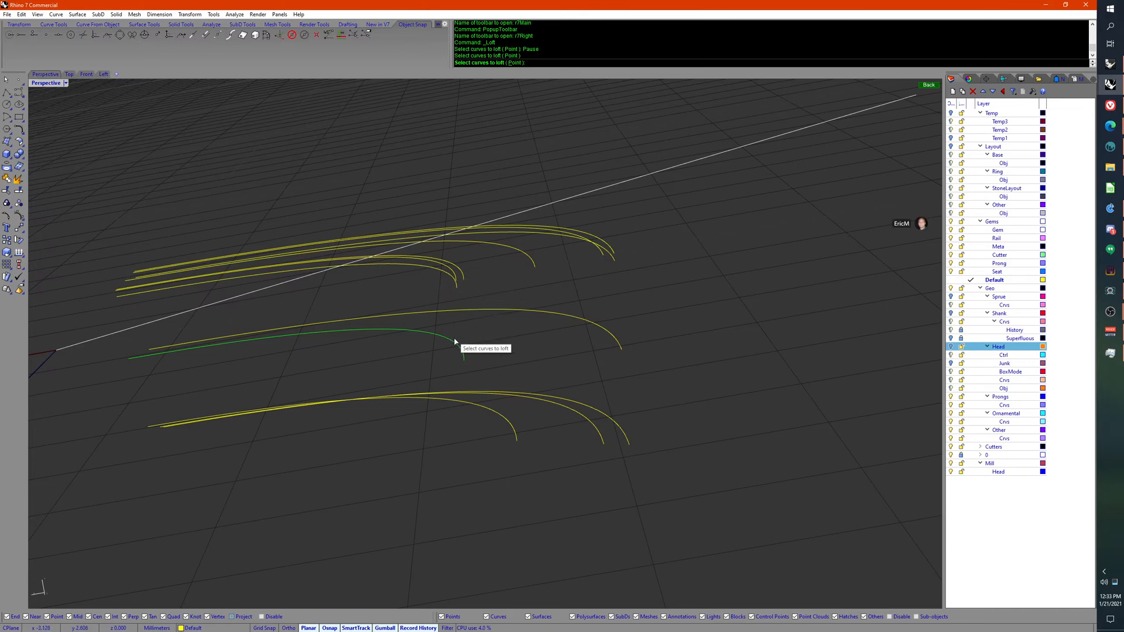
{"action": "right_click_drag", "start_coordinate": [476, 351], "coordinate": [744, 322]}
{"action": "key", "text": "Escape"}
Step: Start a Loft and pick the extracted curves in order around the profile, beginning with the outer face's middle curve
{"action": "left_click", "coordinate": [626, 335]}
{"action": "right_click", "coordinate": [777, 326]}
{"action": "left_click", "coordinate": [738, 348]}
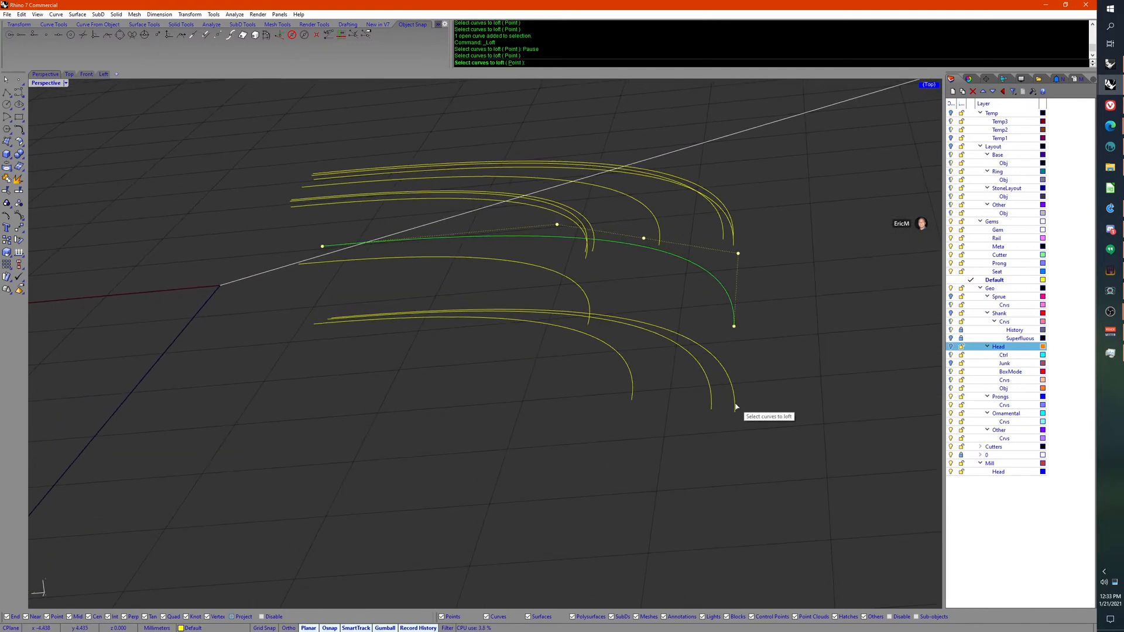
{"action": "left_click", "coordinate": [733, 404]}
{"action": "left_click", "coordinate": [712, 400]}
{"action": "left_click", "coordinate": [632, 392]}
{"action": "left_click", "coordinate": [588, 323]}
{"action": "right_click_drag", "start_coordinate": [589, 324], "coordinate": [648, 289]}
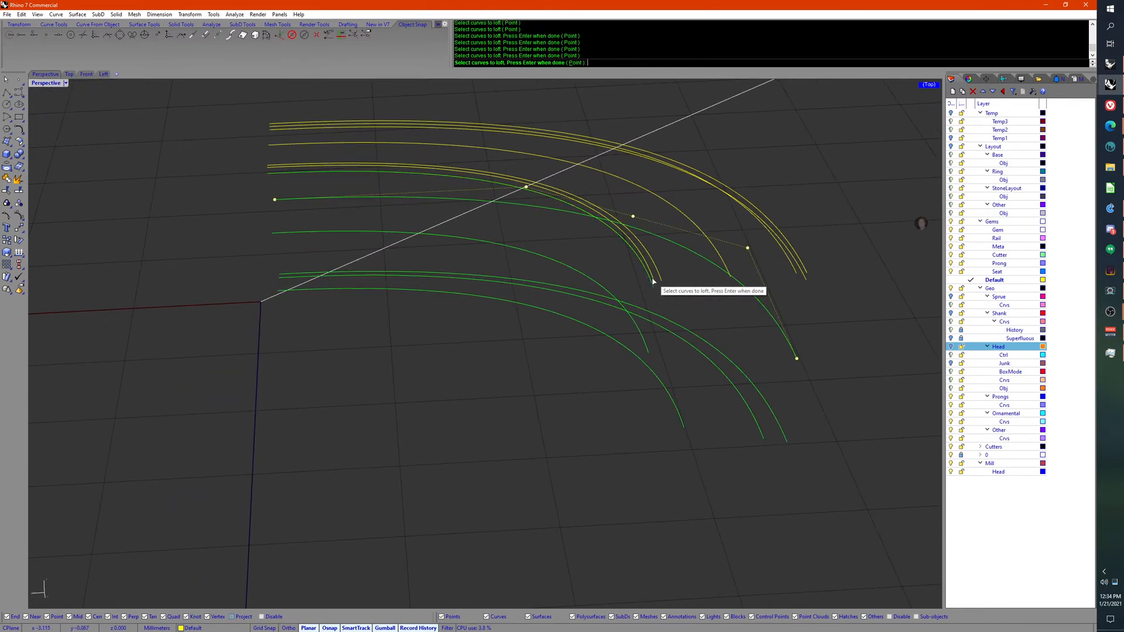
{"action": "right_click_drag", "start_coordinate": [728, 270], "coordinate": [655, 289]}
{"action": "key", "text": "Return"}
Step: Create the loft through the picked curves with the Loose style and the Closed loft option
{"action": "right_click_drag", "start_coordinate": [767, 310], "coordinate": [758, 316]}
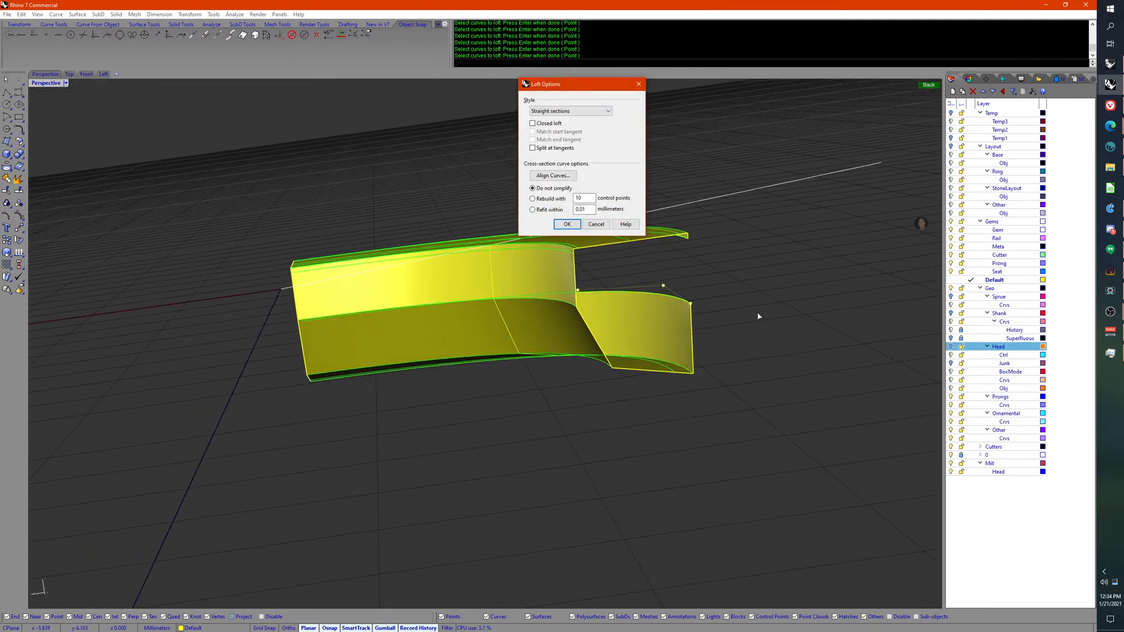
{"action": "left_click", "coordinate": [577, 112]}
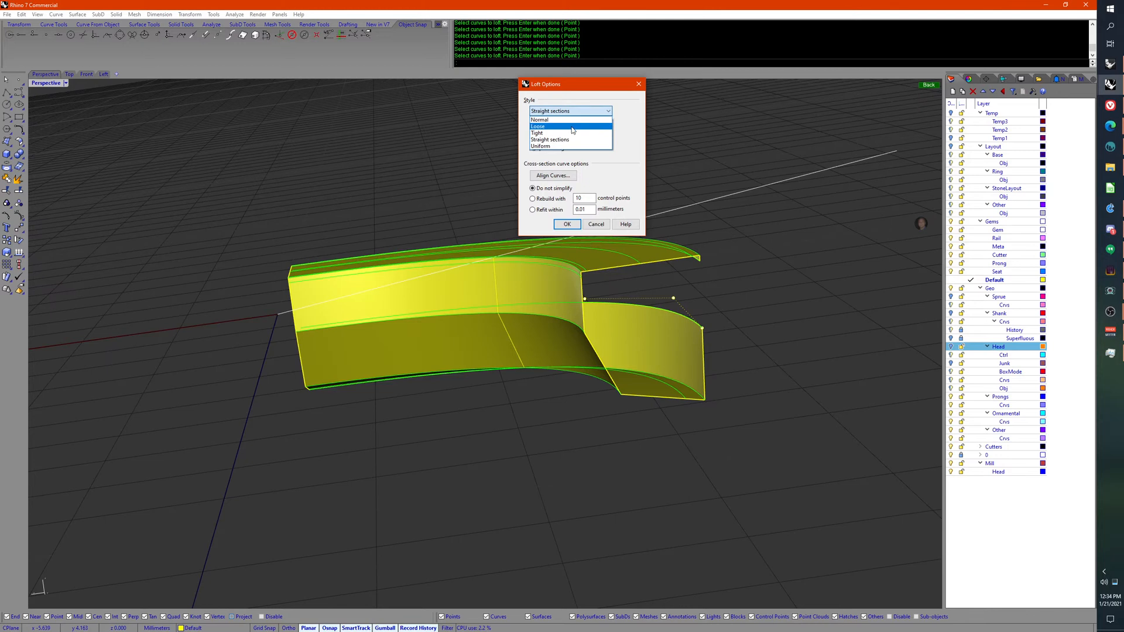
{"action": "left_click", "coordinate": [573, 127]}
{"action": "left_click", "coordinate": [548, 124]}
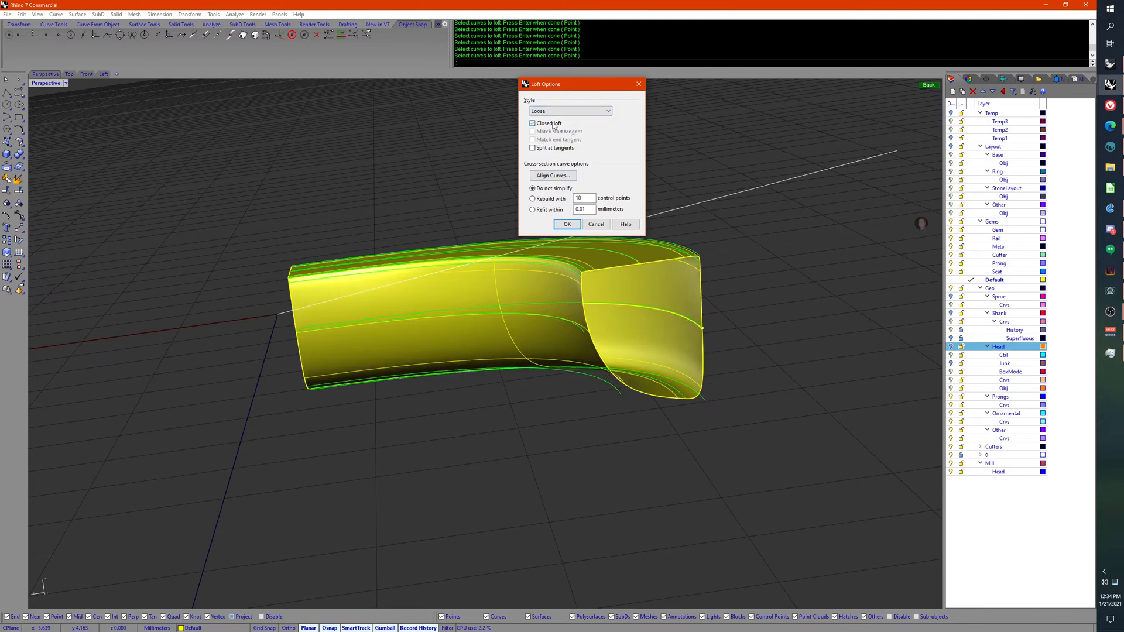
{"action": "left_click", "coordinate": [567, 225]}
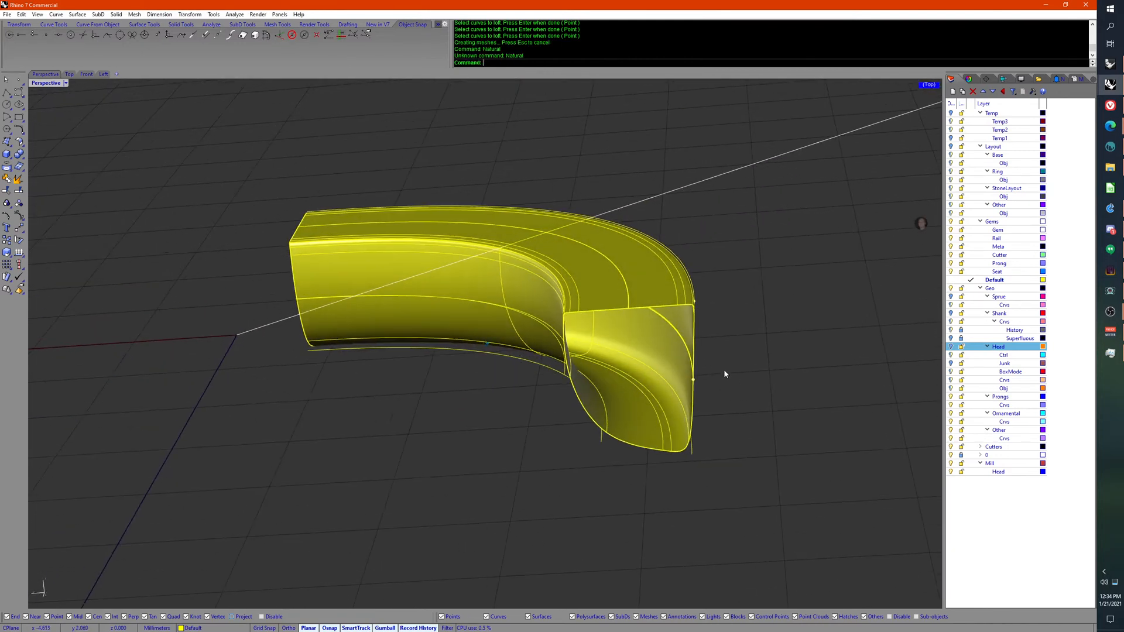
{"action": "right_click_drag", "start_coordinate": [681, 350], "coordinate": [1026, 345]}
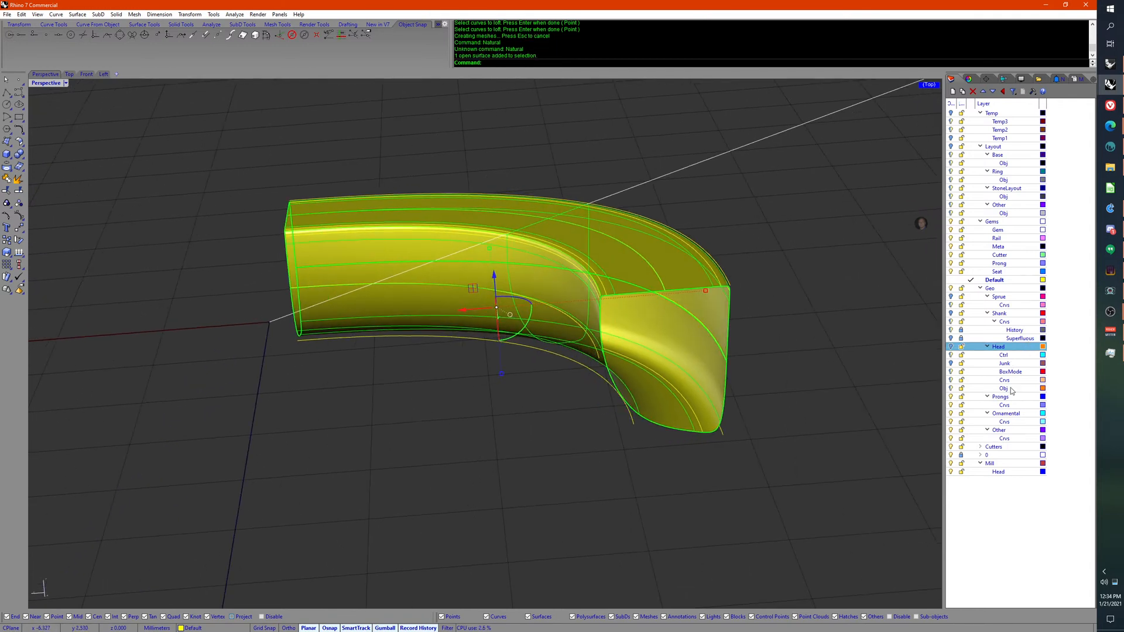
Step: Move the selected lofted surface to the Obj sublayer of Head
{"action": "right_click", "coordinate": [1003, 389]}
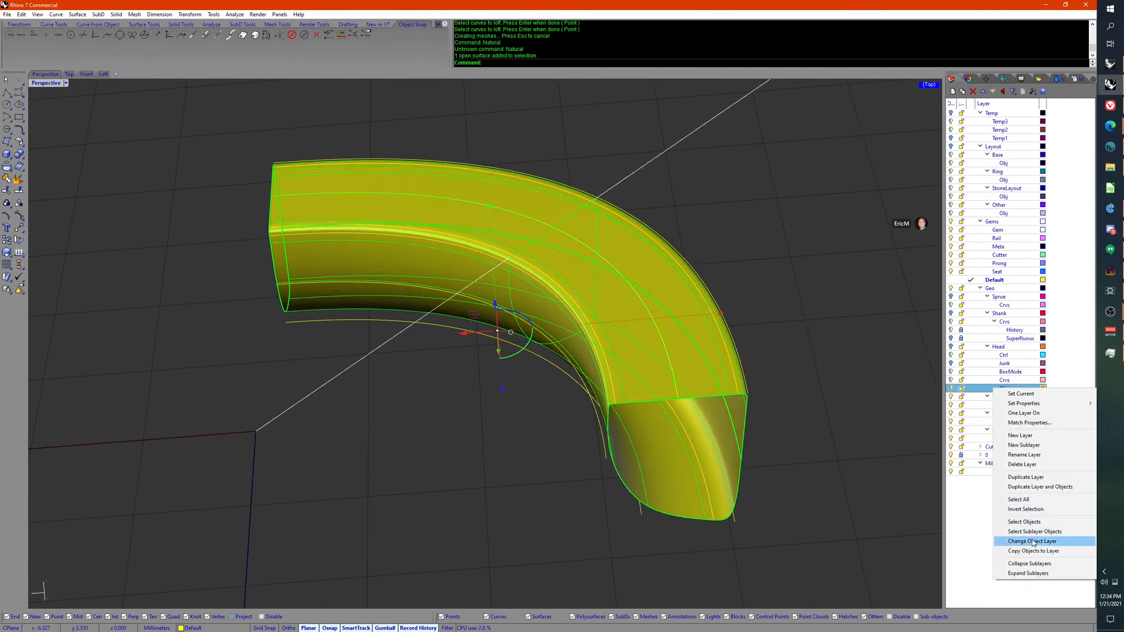
{"action": "left_click", "coordinate": [1033, 542]}
{"action": "right_click_drag", "start_coordinate": [819, 445], "coordinate": [952, 387]}
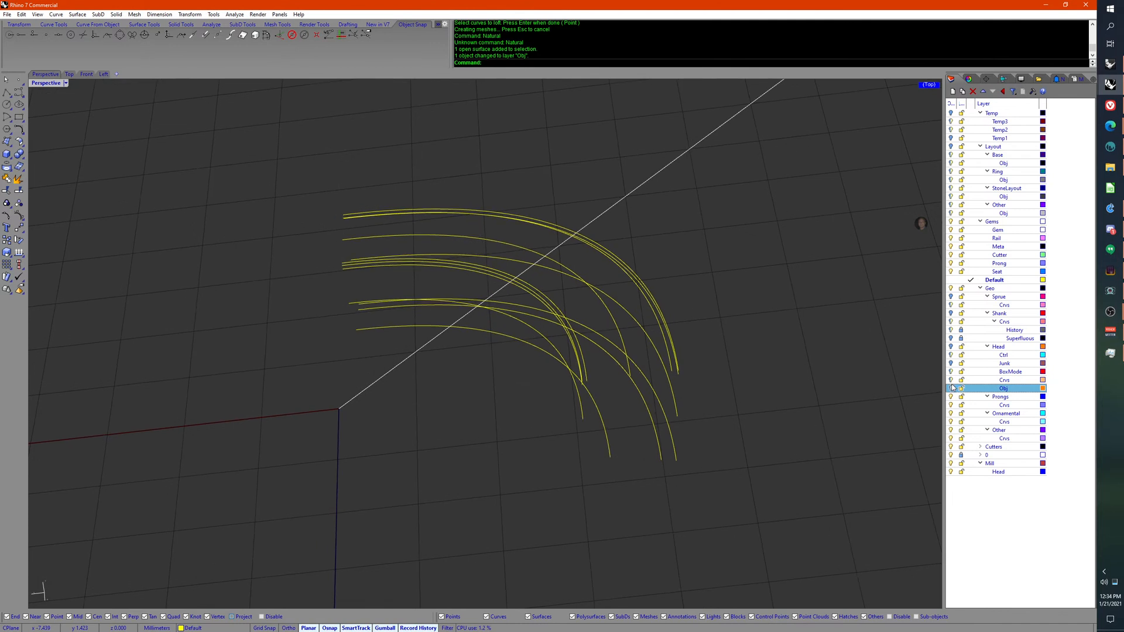
Step: Select all the extracted isocurves and move them to the Crvs sublayer of Head
{"action": "left_click_drag", "start_coordinate": [721, 298], "coordinate": [487, 444]}
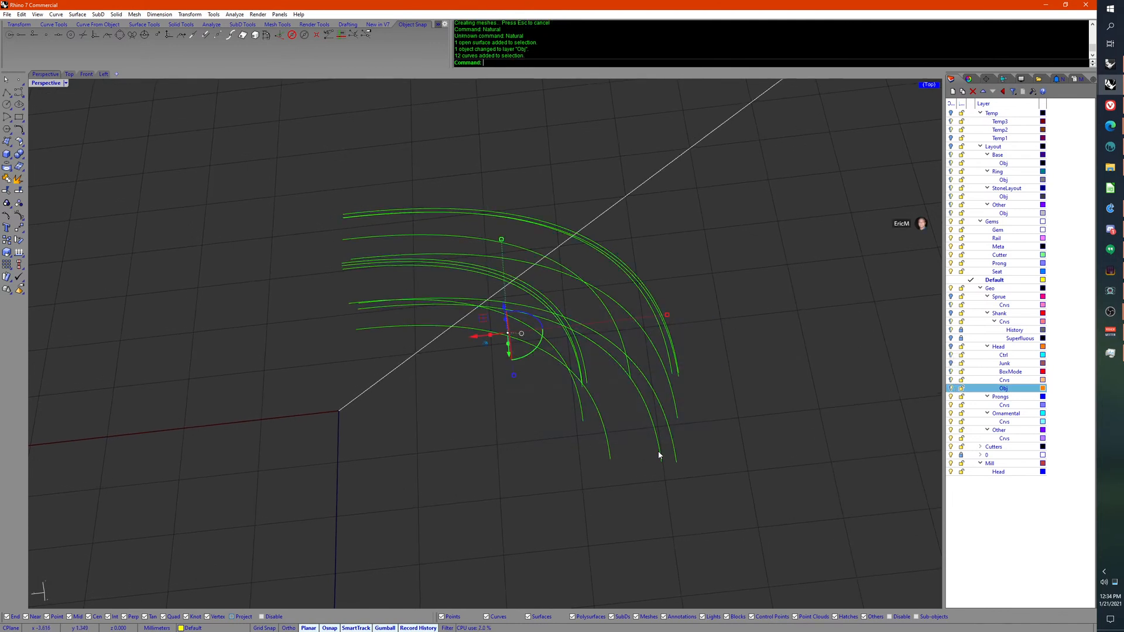
{"action": "right_click_drag", "start_coordinate": [660, 455], "coordinate": [685, 404]}
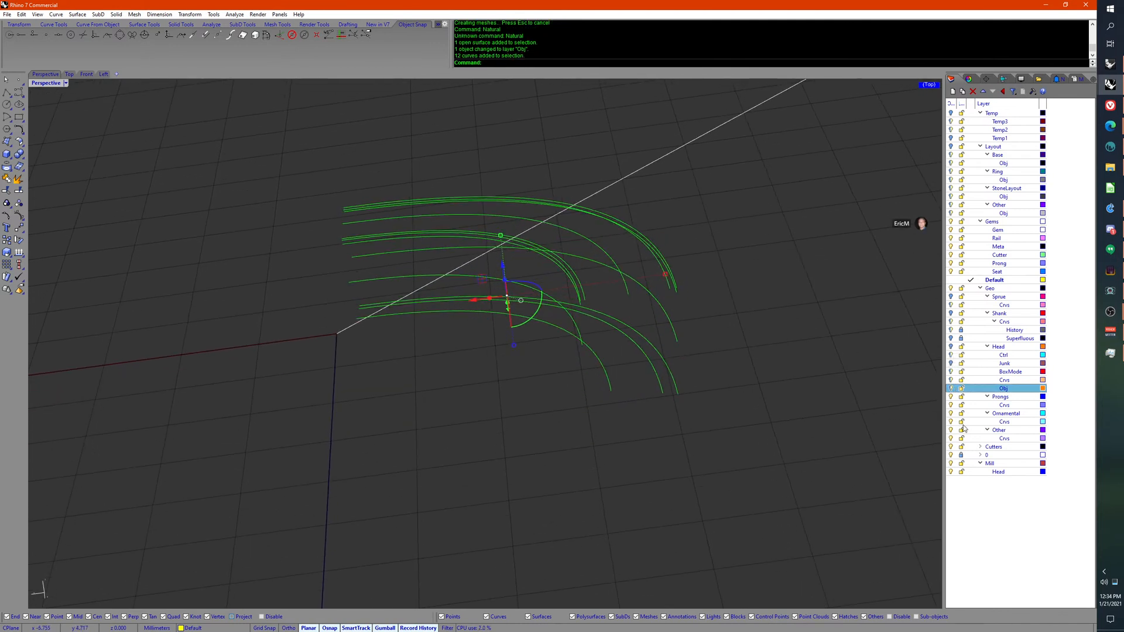
{"action": "right_click", "coordinate": [1004, 380]}
{"action": "left_click", "coordinate": [1031, 532]}
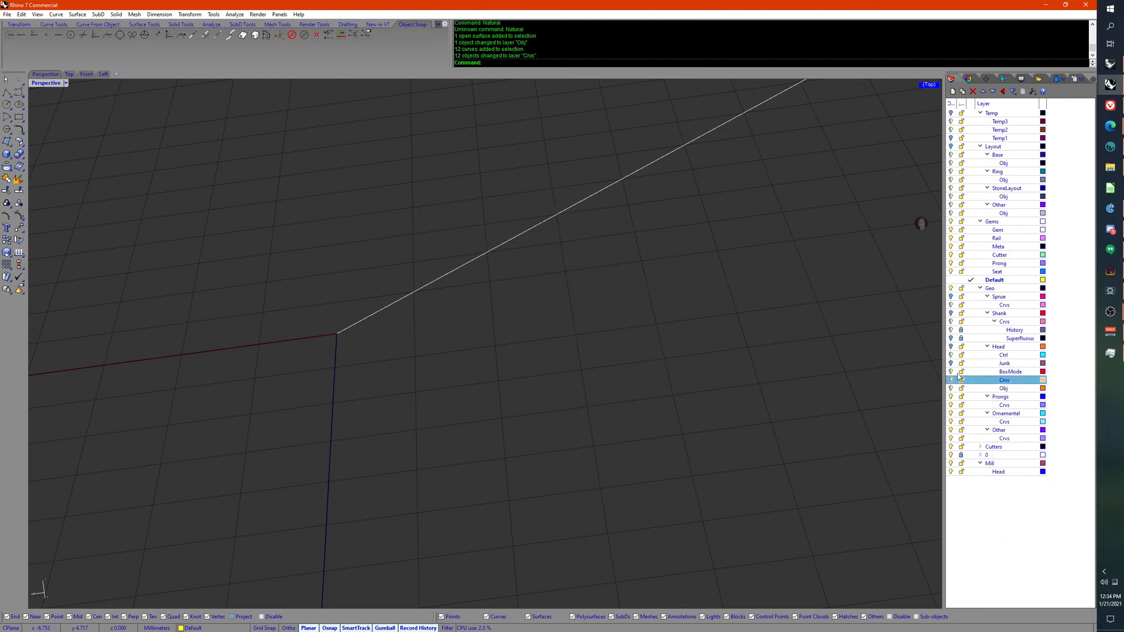
Step: Turn the Head layer back on and mirror the lofted quarter surface into a full ring grouped as one object
{"action": "left_click", "coordinate": [951, 347]}
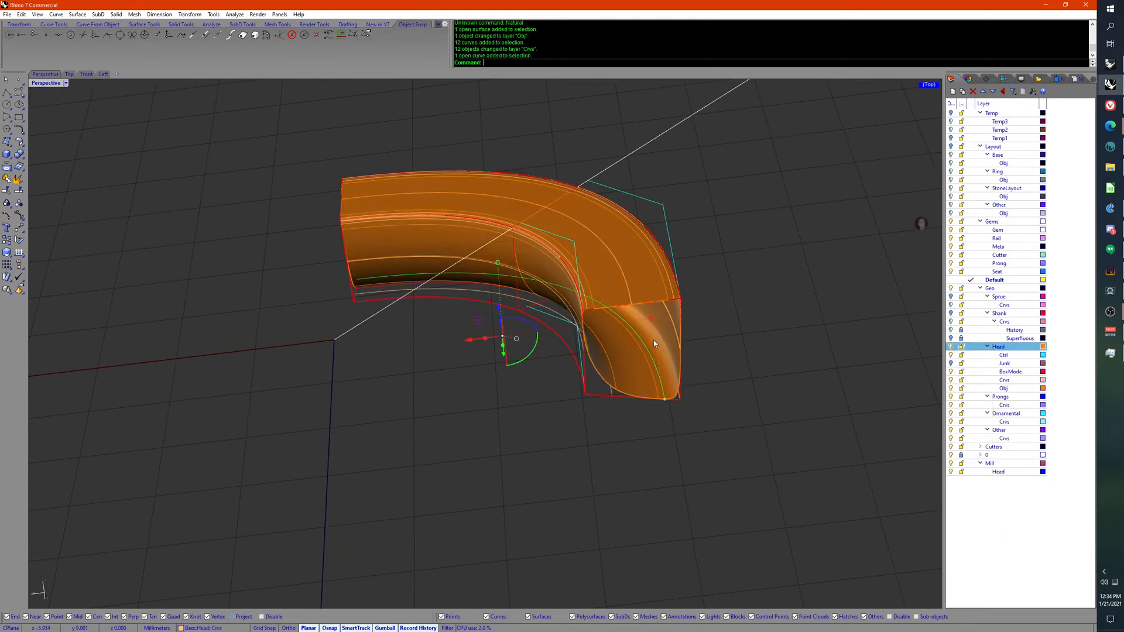
{"action": "left_click", "coordinate": [746, 375]}
{"action": "left_click", "coordinate": [665, 373]}
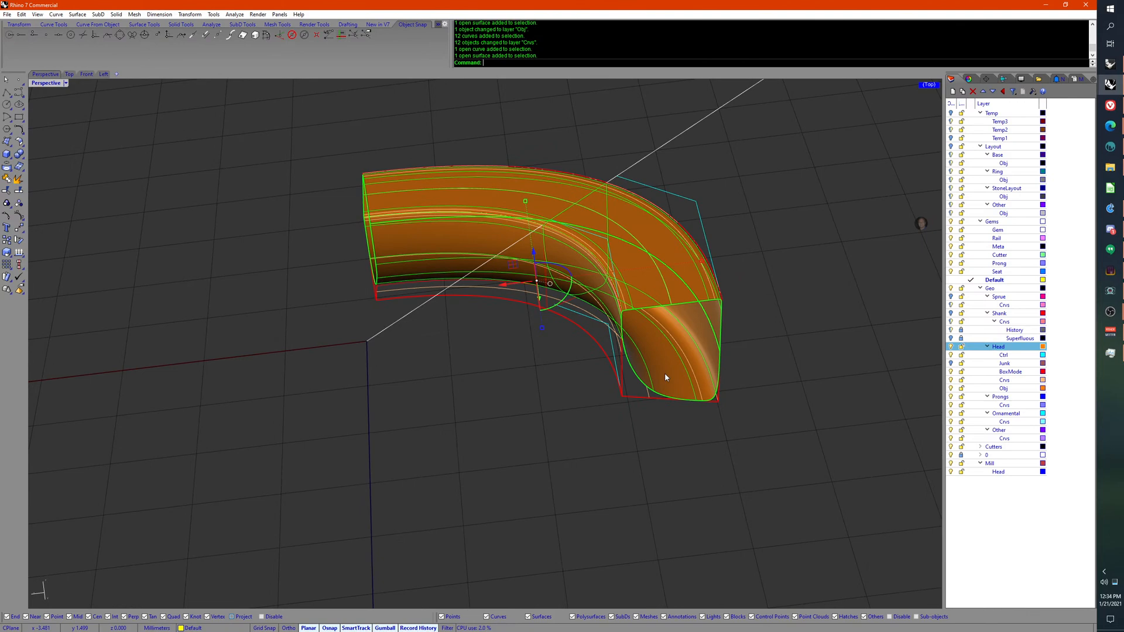
{"action": "middle_click", "coordinate": [686, 455]}
{"action": "left_click", "coordinate": [686, 455]}
{"action": "left_click", "coordinate": [686, 422]}
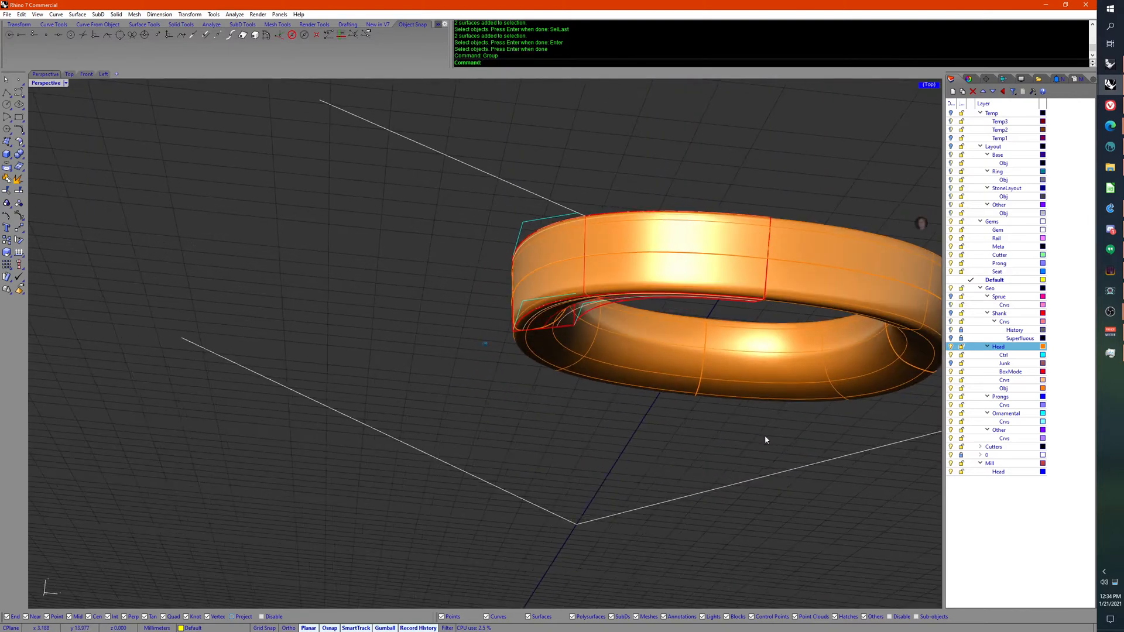
{"action": "middle_click", "coordinate": [721, 408]}
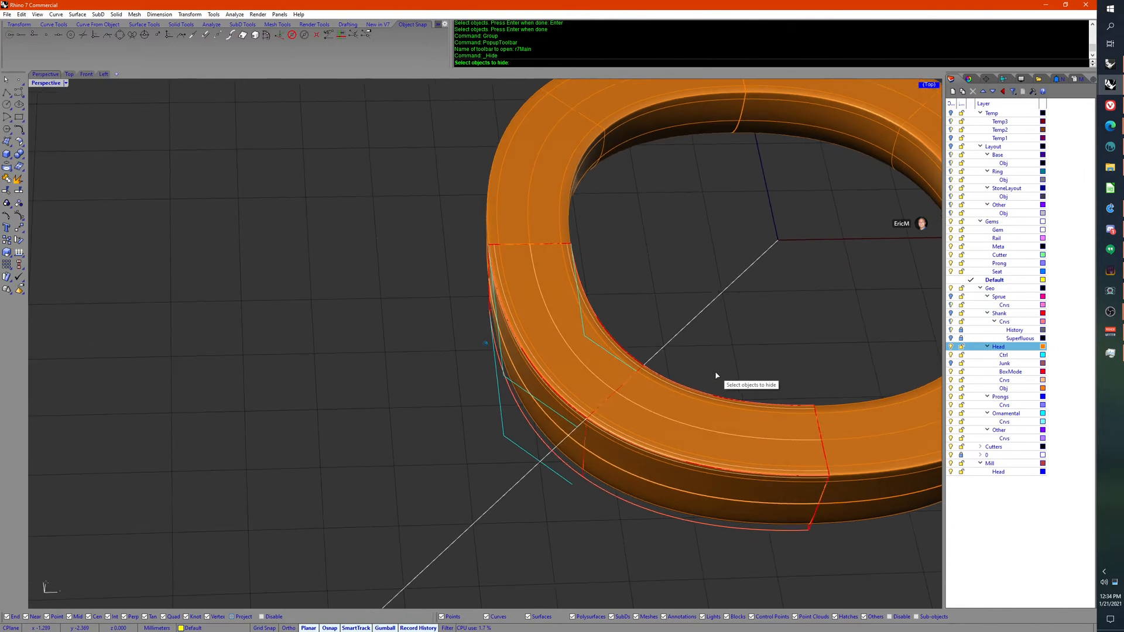
{"action": "middle_click", "coordinate": [717, 377]}
{"action": "left_click", "coordinate": [713, 347]}
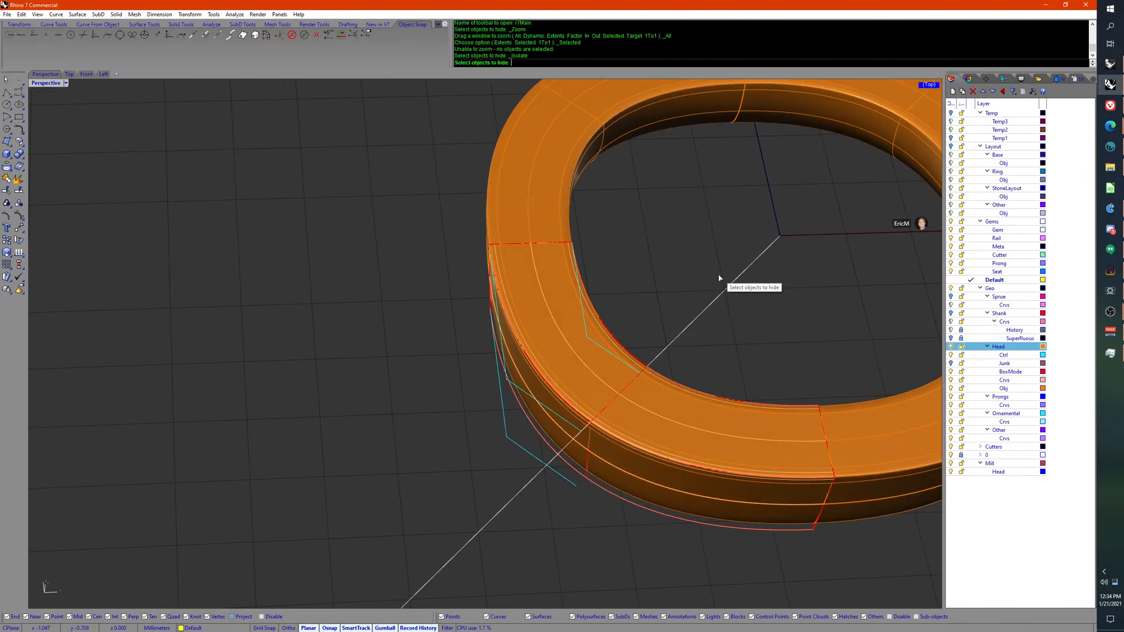
{"action": "right_click_drag", "start_coordinate": [718, 277], "coordinate": [721, 341]}
{"action": "key", "text": "Escape"}
Step: Use ShowSelected to bring back the hidden cutter in the center of the ring
{"action": "middle_click", "coordinate": [721, 343]}
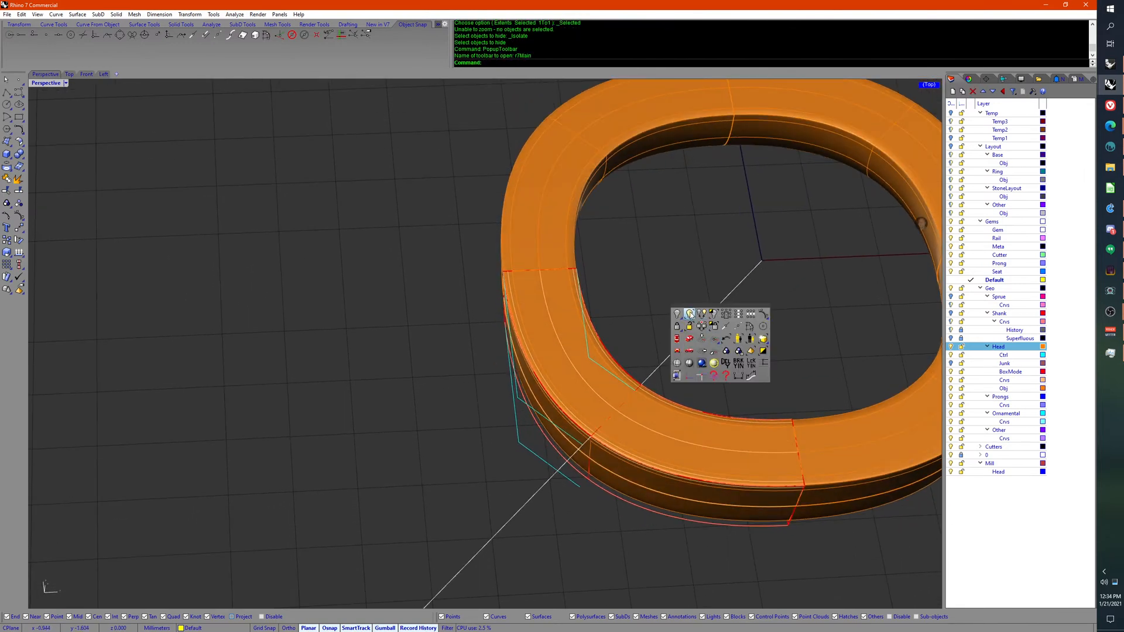
{"action": "left_click", "coordinate": [688, 315]}
{"action": "left_click", "coordinate": [737, 288]}
{"action": "right_click", "coordinate": [737, 288]}
{"action": "mouse_move", "coordinate": [650, 293]}
{"action": "right_mouse_down"}
{"action": "mouse_move", "coordinate": [627, 270]}
{"action": "mouse_move", "coordinate": [642, 293]}
{"action": "right_mouse_up"}
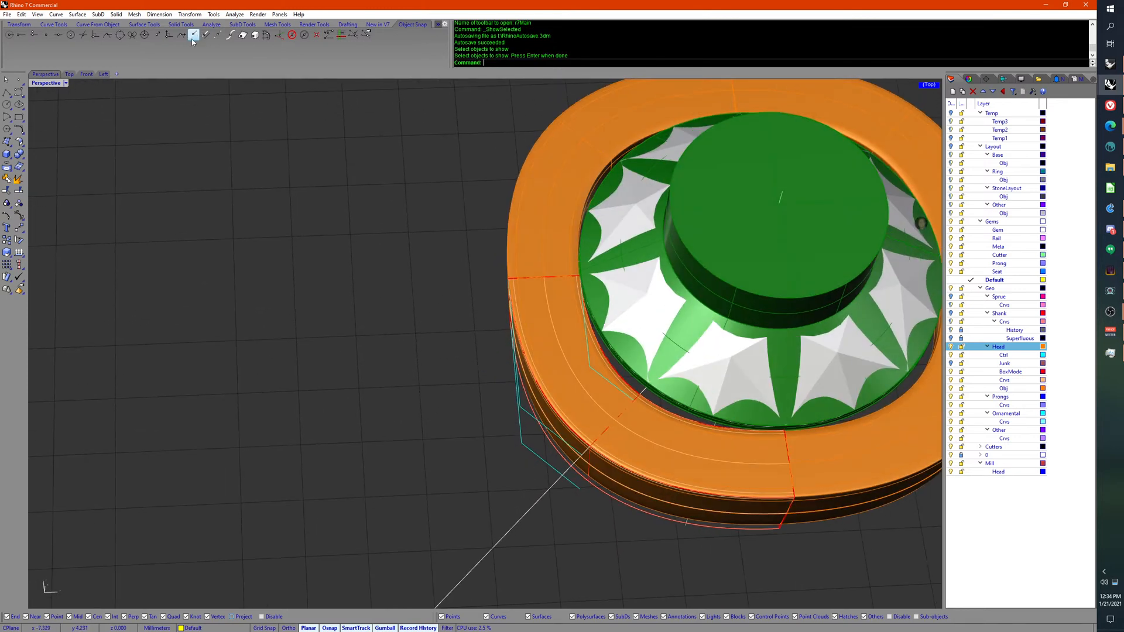
Step: Set all viewports to the EGhosted display mode while viewing the ring and cutter from the top
{"action": "left_click", "coordinate": [69, 74]}
{"action": "right_click_drag", "start_coordinate": [495, 218], "coordinate": [579, 259]}
{"action": "scroll", "coordinate": [569, 259], "scroll_direction": "down", "scroll_amount": 3}
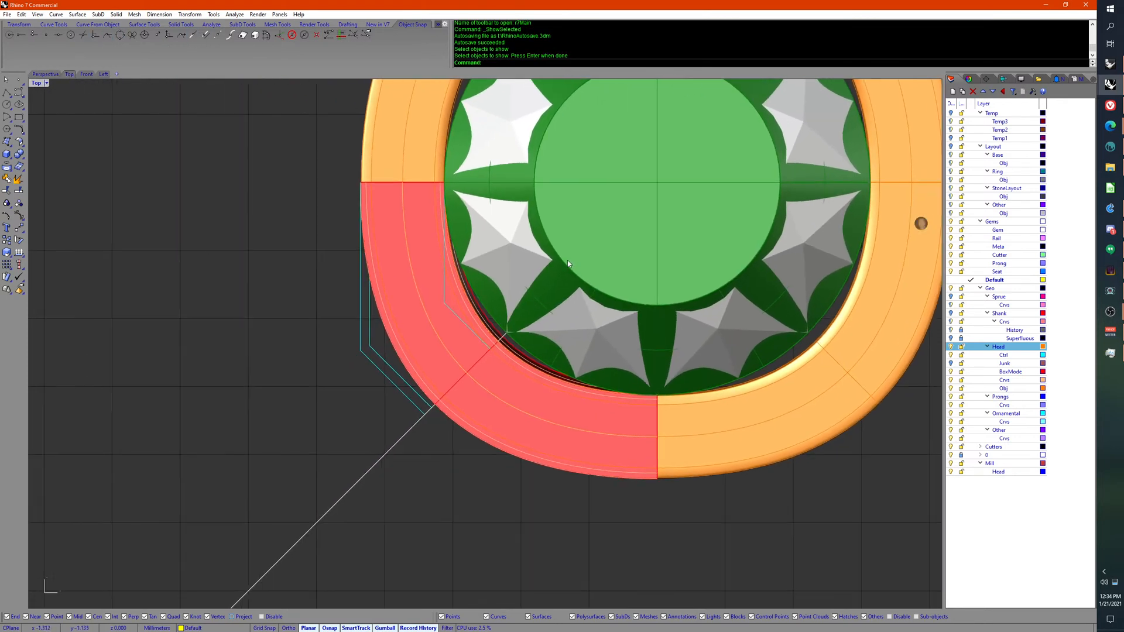
{"action": "middle_click", "coordinate": [560, 312]}
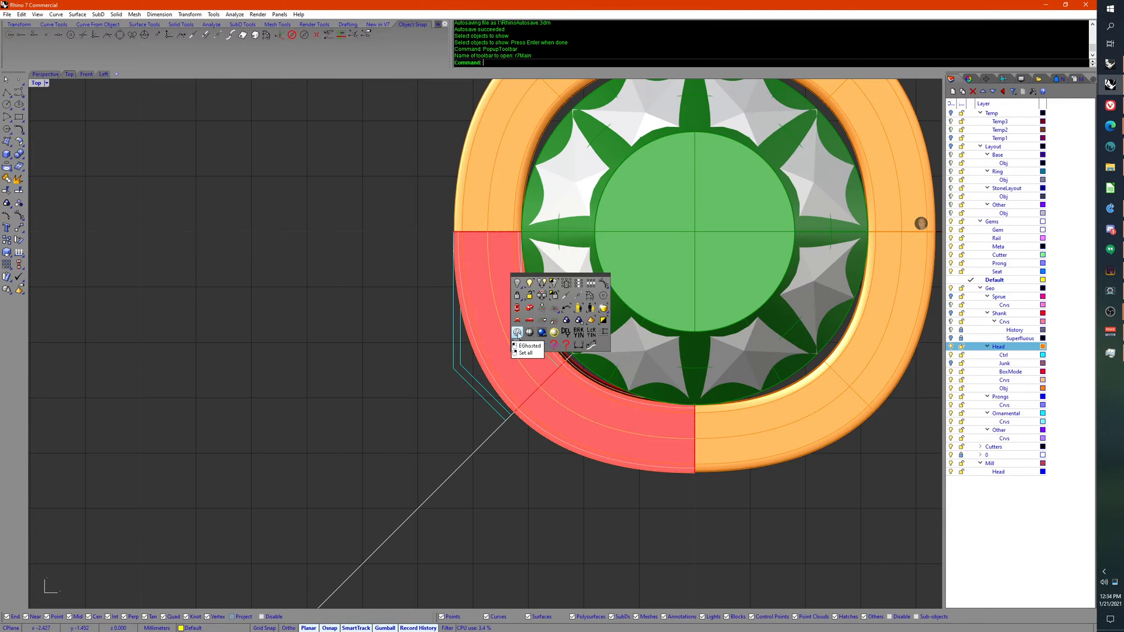
{"action": "left_click", "coordinate": [518, 333]}
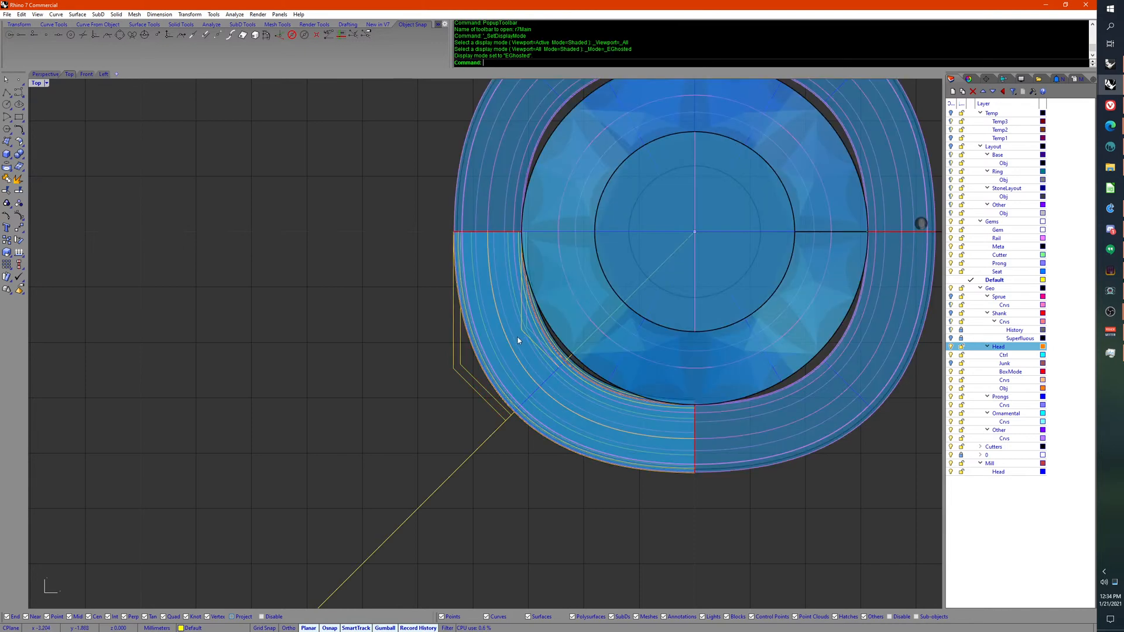
{"action": "left_click", "coordinate": [519, 350]}
{"action": "right_click_drag", "start_coordinate": [520, 350], "coordinate": [517, 325]}
{"action": "left_click", "coordinate": [396, 319]}
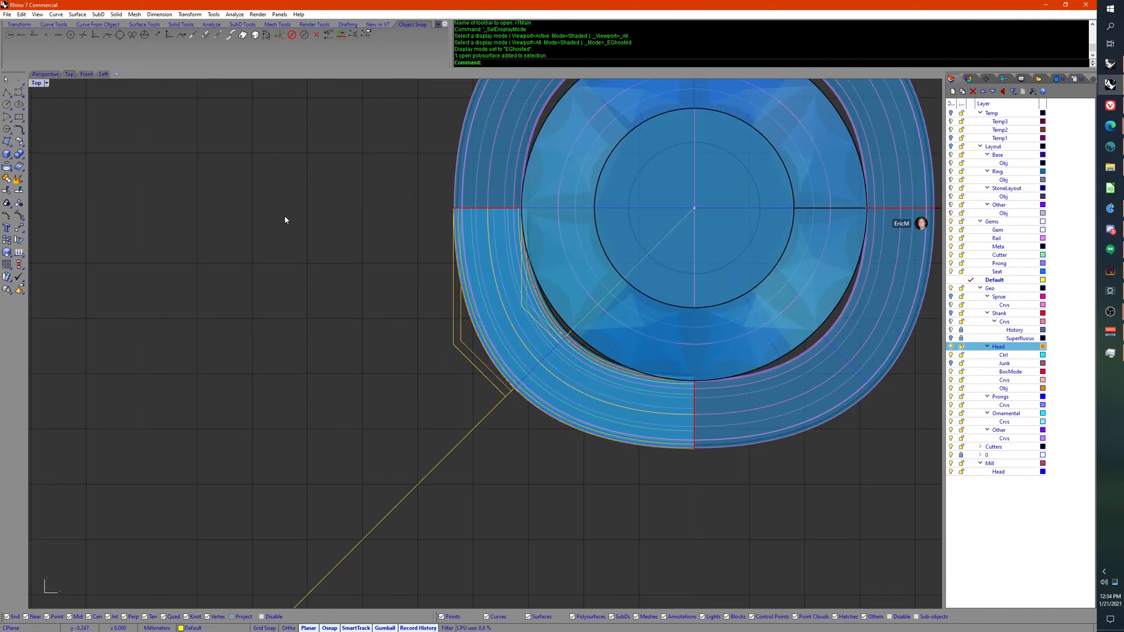
Step: Select the box polysurface rather than the overlapping group and set its object display mode to Wireframe with SetObjectDisplayMode
{"action": "left_click", "coordinate": [46, 74]}
{"action": "right_click_drag", "start_coordinate": [297, 229], "coordinate": [479, 377]}
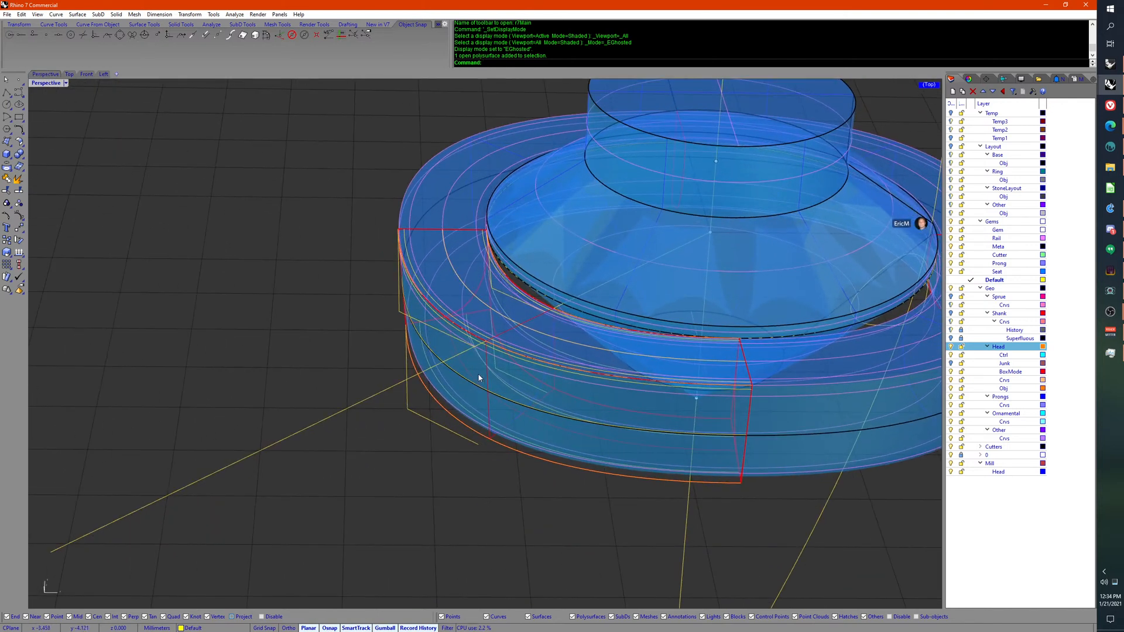
{"action": "left_click", "coordinate": [488, 376]}
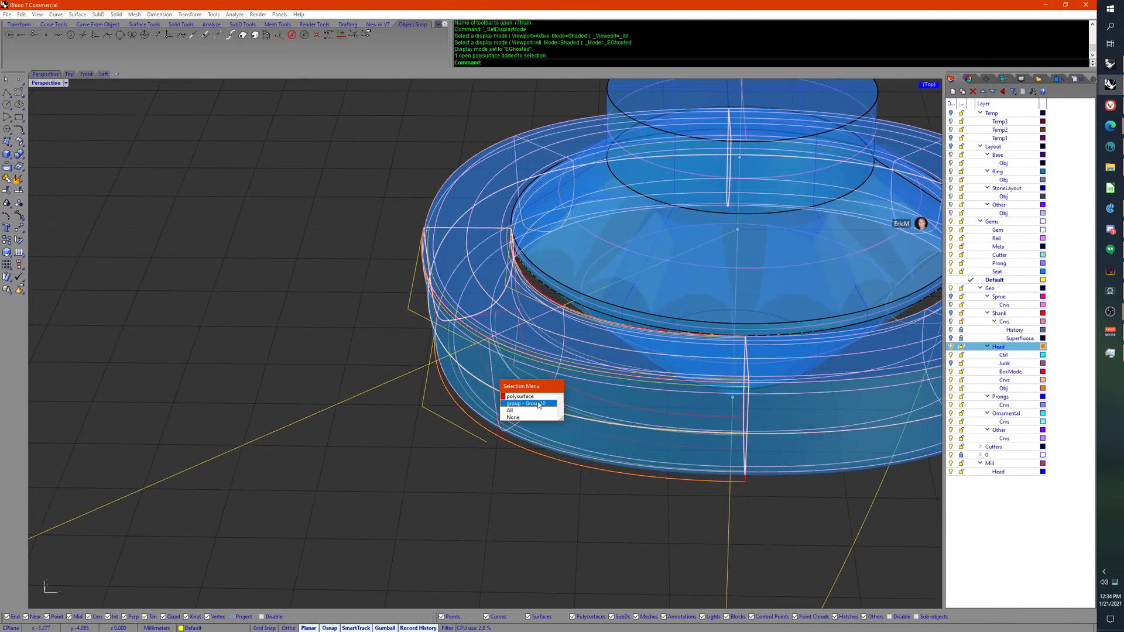
{"action": "left_click", "coordinate": [538, 398]}
{"action": "right_click_drag", "start_coordinate": [539, 400], "coordinate": [515, 372]}
{"action": "left_click", "coordinate": [70, 74]}
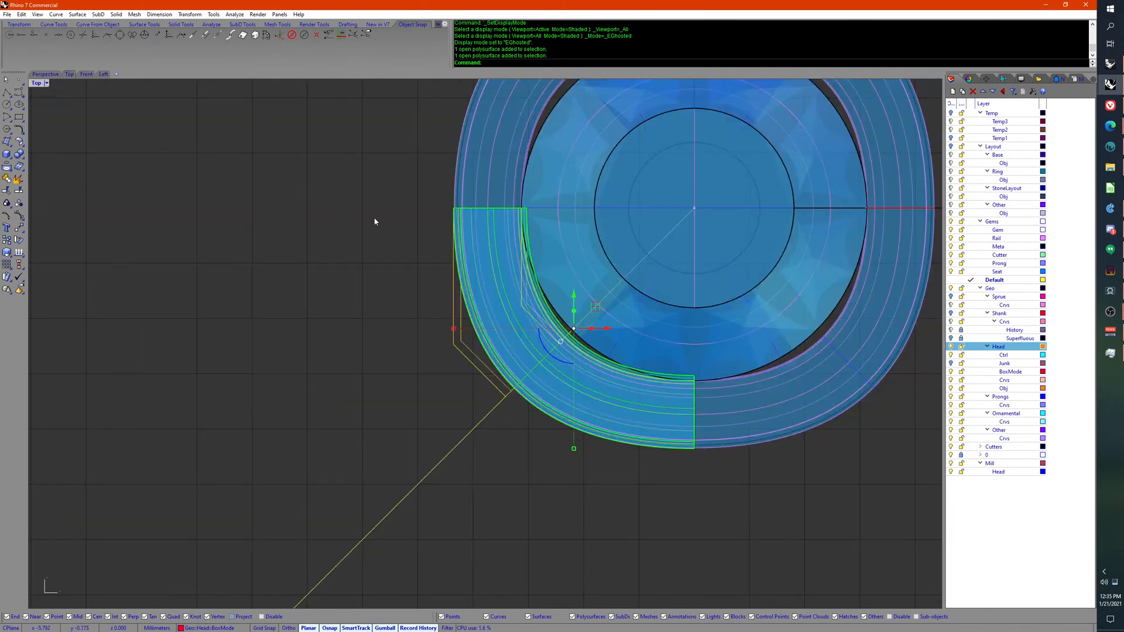
{"action": "type", "text": "etObjectDisplayMode"}
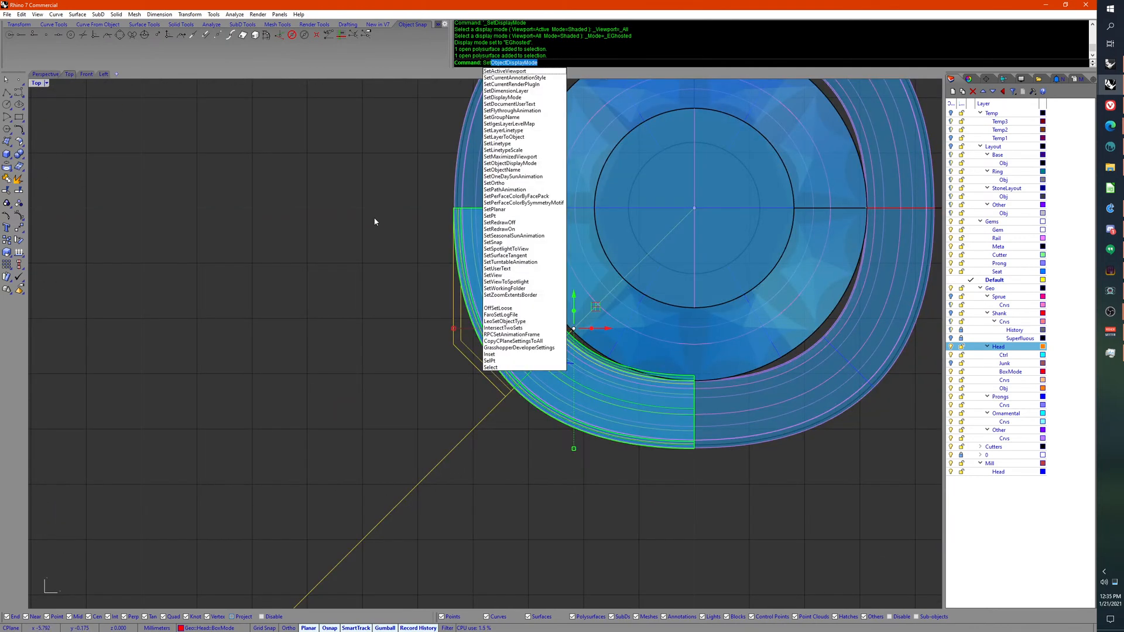
{"action": "key", "text": "Return"}
{"action": "type", "text": "m"}
{"action": "key", "text": "Return"}
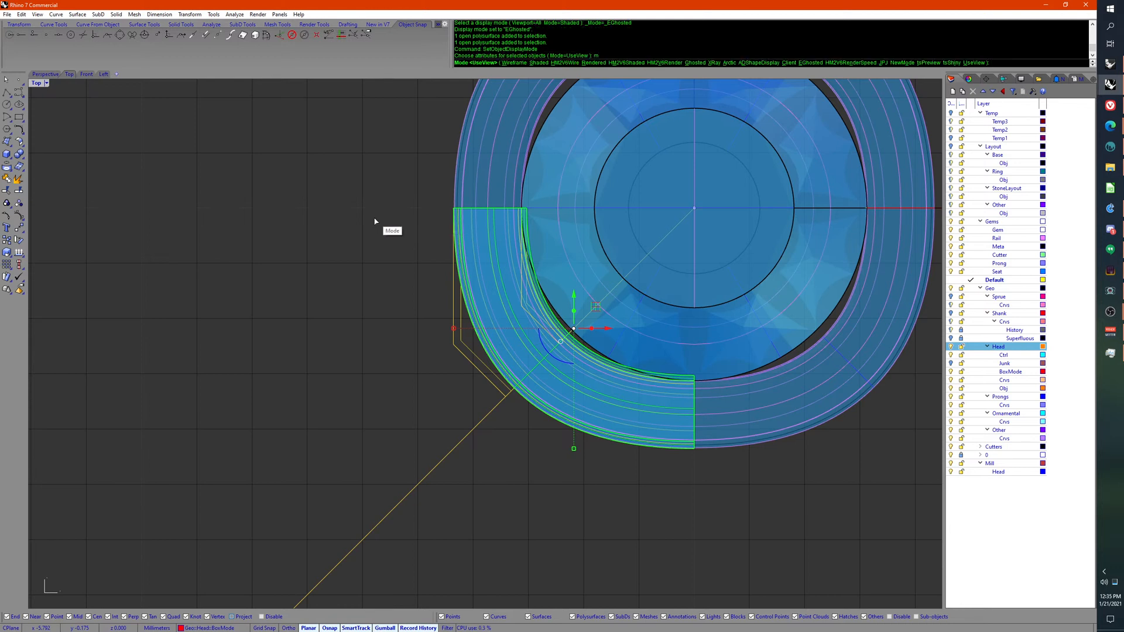
{"action": "type", "text": "w"}
{"action": "key", "text": "Return"}
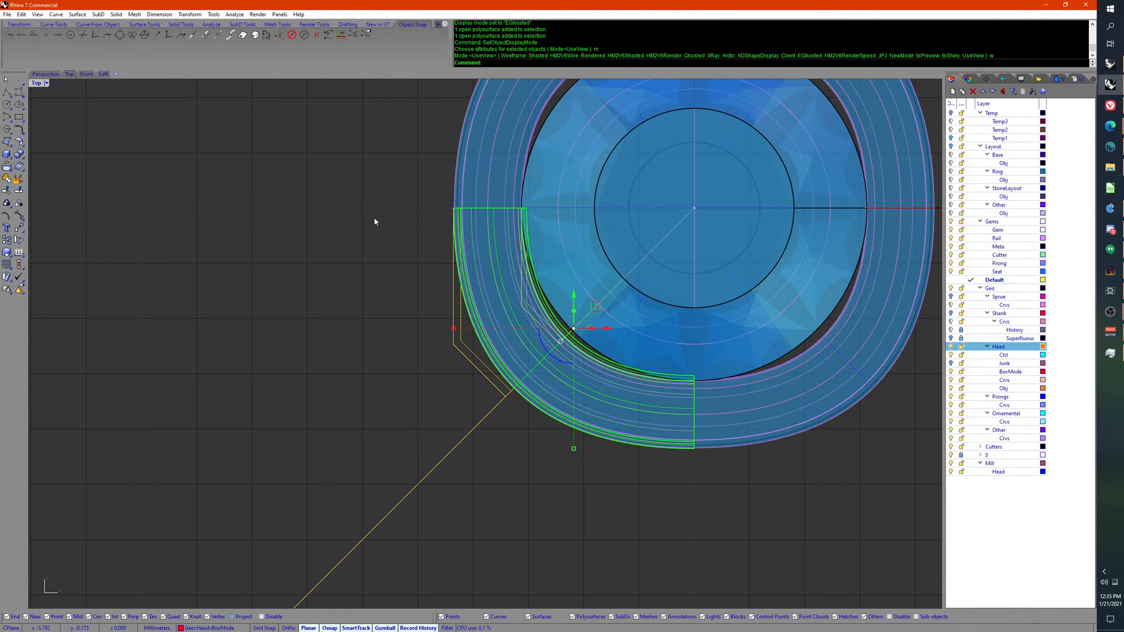
Step: Select the box polysurface in the Front view and set that viewport to Shaded display mode
{"action": "right_click_drag", "start_coordinate": [375, 218], "coordinate": [370, 255]}
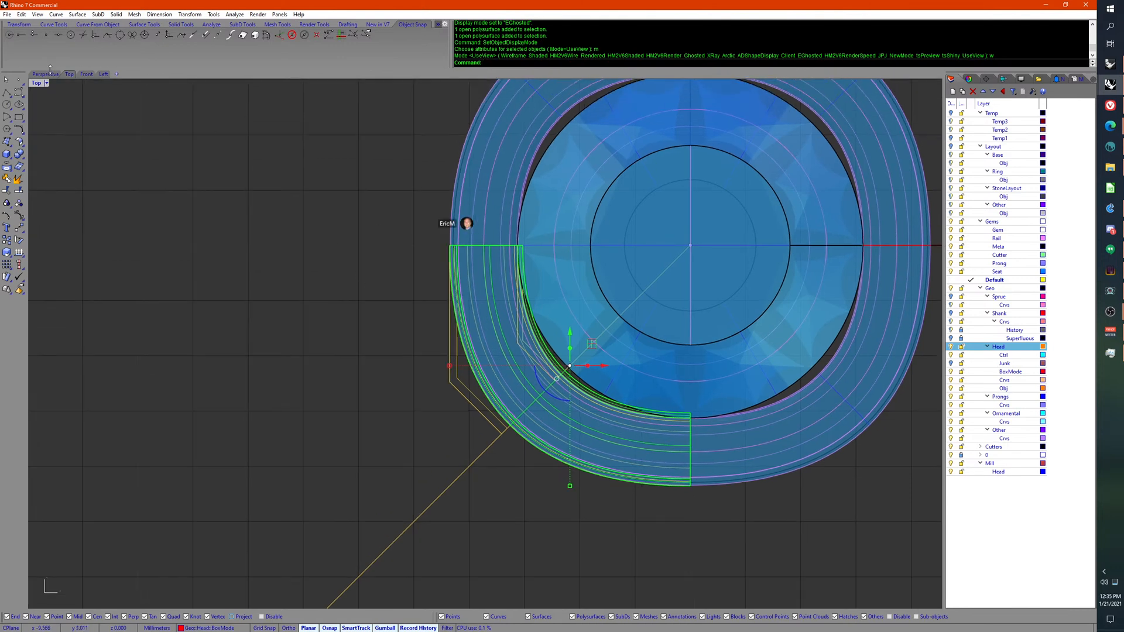
{"action": "left_click", "coordinate": [86, 74]}
{"action": "right_click_drag", "start_coordinate": [385, 304], "coordinate": [296, 256]}
{"action": "left_click", "coordinate": [296, 256]}
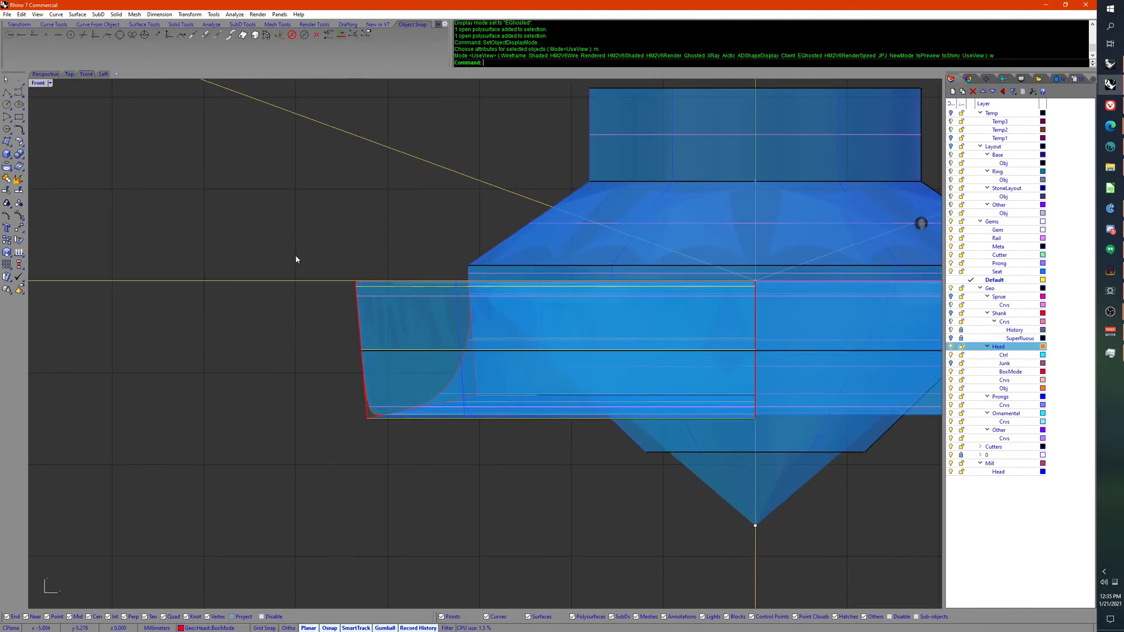
{"action": "left_click", "coordinate": [364, 417]}
{"action": "middle_click", "coordinate": [371, 449]}
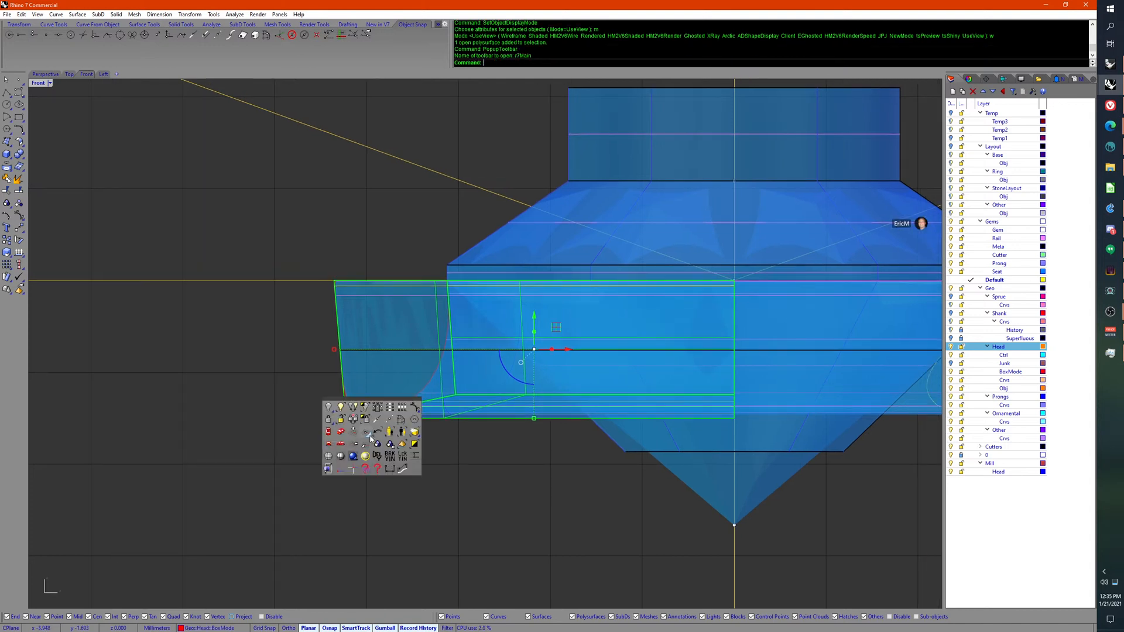
{"action": "left_click", "coordinate": [356, 459]}
{"action": "right_click_drag", "start_coordinate": [355, 459], "coordinate": [371, 473]}
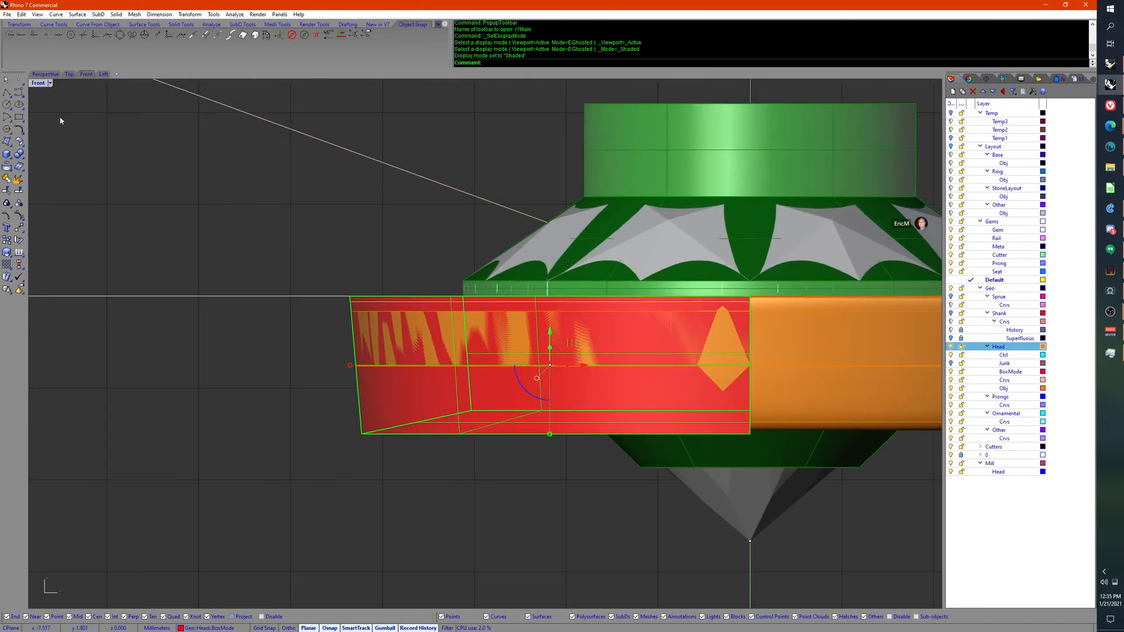
Step: Set the Top viewport to Shaded display mode and select the box polysurface to compare it with the ring and cutter
{"action": "left_click", "coordinate": [69, 75]}
{"action": "middle_click", "coordinate": [287, 302]}
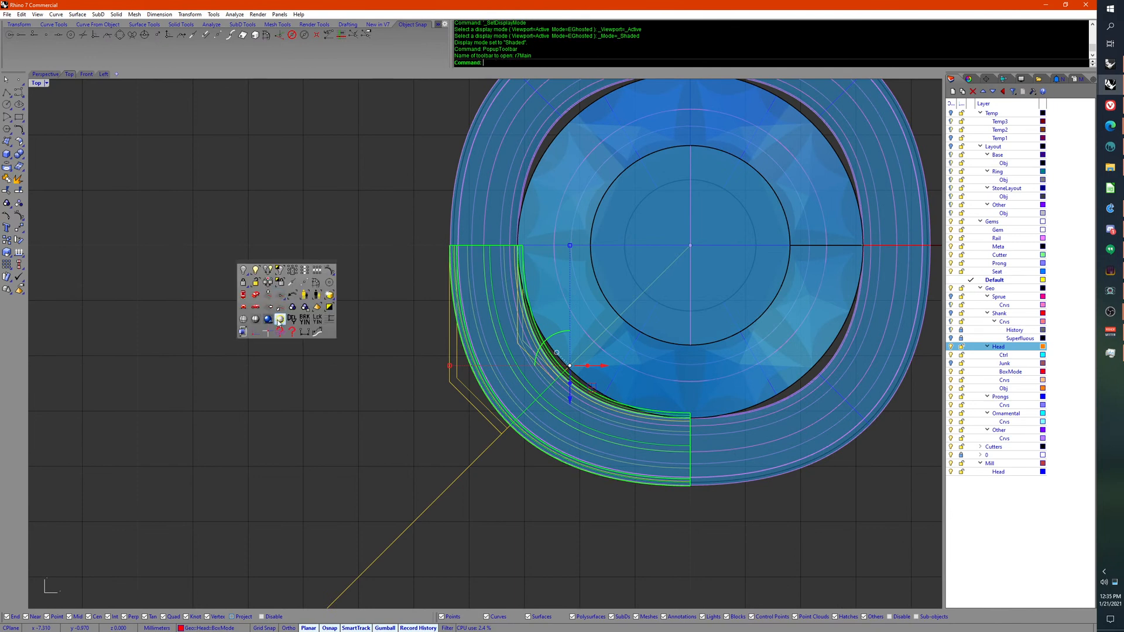
{"action": "left_click", "coordinate": [271, 313]}
{"action": "scroll", "coordinate": [427, 384], "scroll_direction": "up", "scroll_amount": 5}
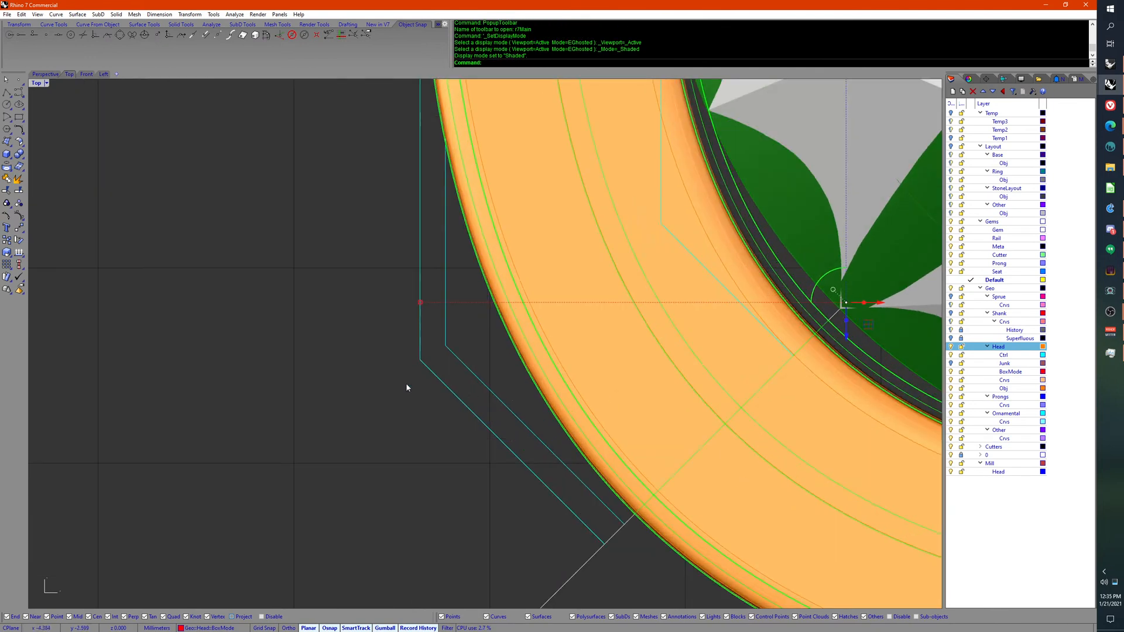
{"action": "left_click", "coordinate": [512, 360]}
{"action": "scroll", "coordinate": [518, 356], "scroll_direction": "down", "scroll_amount": 4}
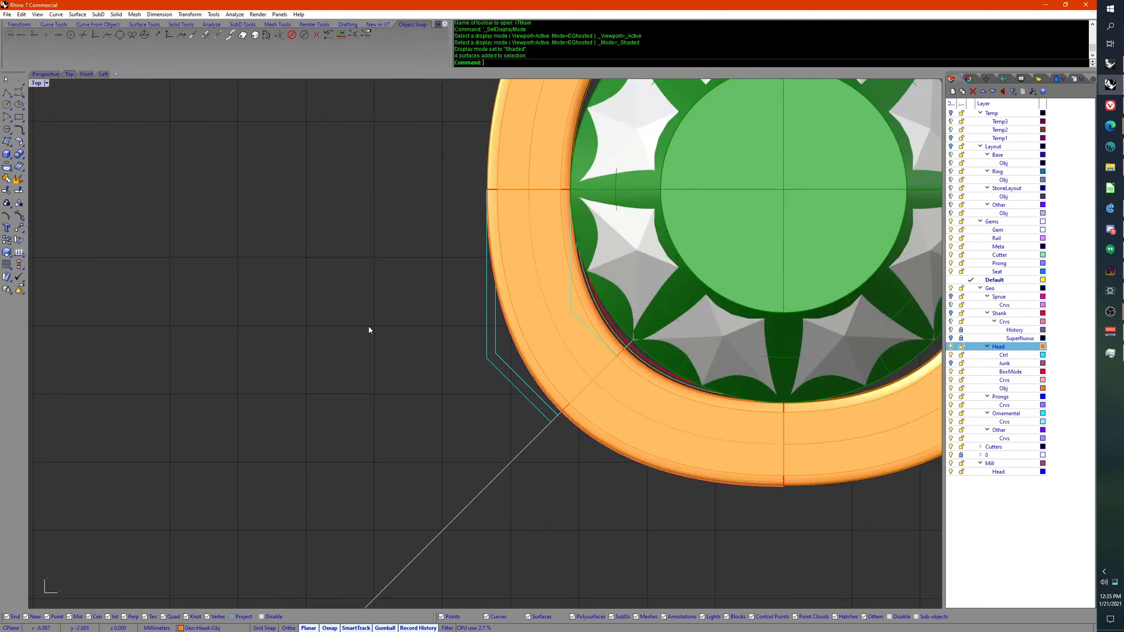
{"action": "scroll", "coordinate": [375, 328], "scroll_direction": "down", "scroll_amount": 2}
{"action": "scroll", "coordinate": [581, 334], "scroll_direction": "up", "scroll_amount": 4}
{"action": "left_click", "coordinate": [581, 334]}
{"action": "scroll", "coordinate": [574, 336], "scroll_direction": "down", "scroll_amount": 5}
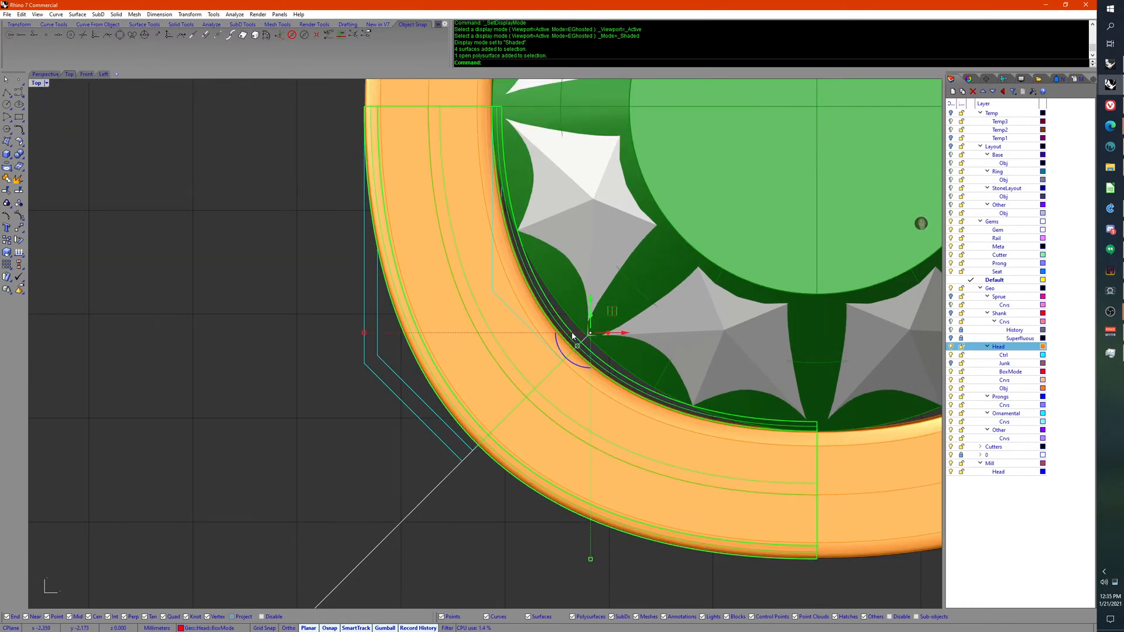
Step: Turn off Head's Obj sublayer in the Perspective view and select the box polysurface beside the cutter
{"action": "left_click", "coordinate": [32, 74]}
{"action": "right_click_drag", "start_coordinate": [547, 378], "coordinate": [493, 304]}
{"action": "left_click", "coordinate": [494, 305]}
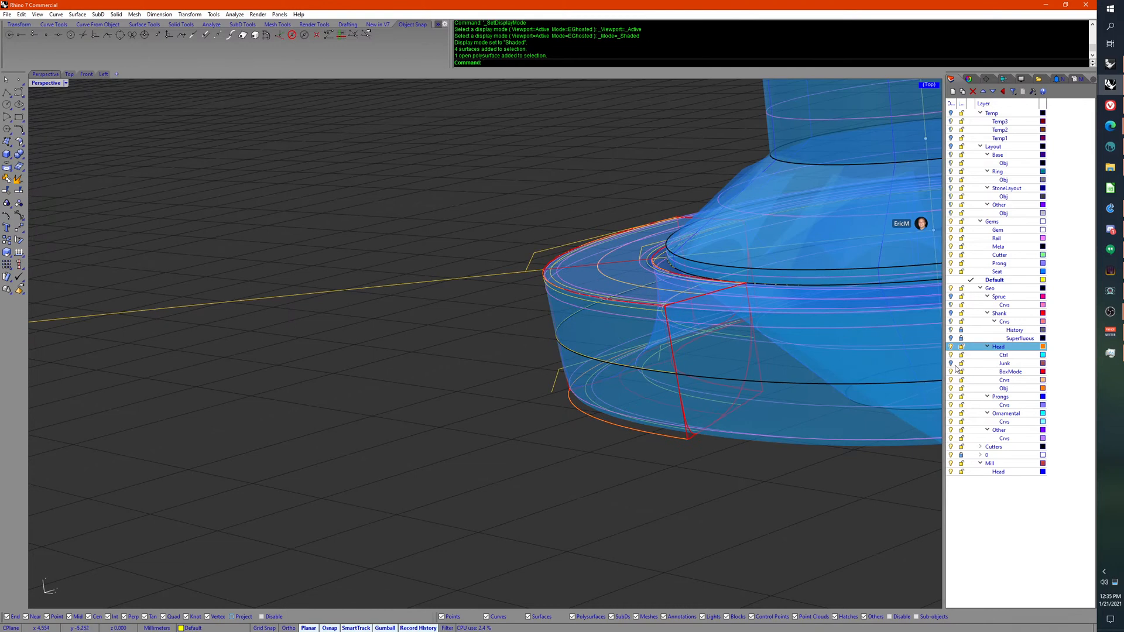
{"action": "left_click", "coordinate": [953, 389]}
{"action": "right_click_drag", "start_coordinate": [811, 353], "coordinate": [756, 408]}
{"action": "left_click", "coordinate": [715, 401]}
{"action": "right_click_drag", "start_coordinate": [928, 105], "coordinate": [640, 382]}
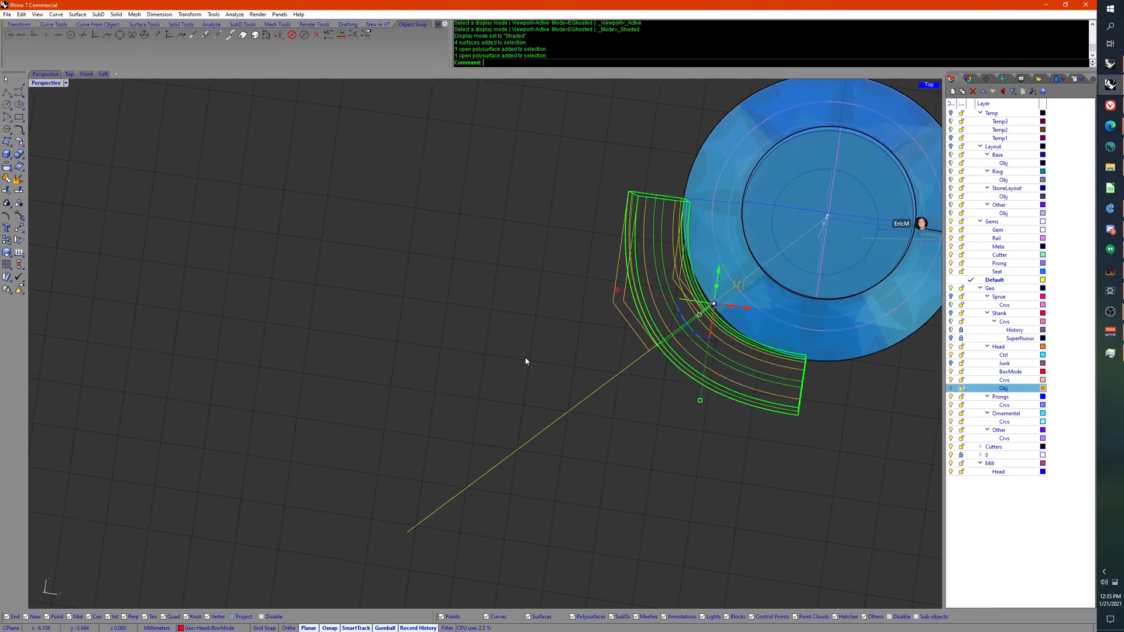
{"action": "right_click_drag", "start_coordinate": [526, 361], "coordinate": [555, 318]}
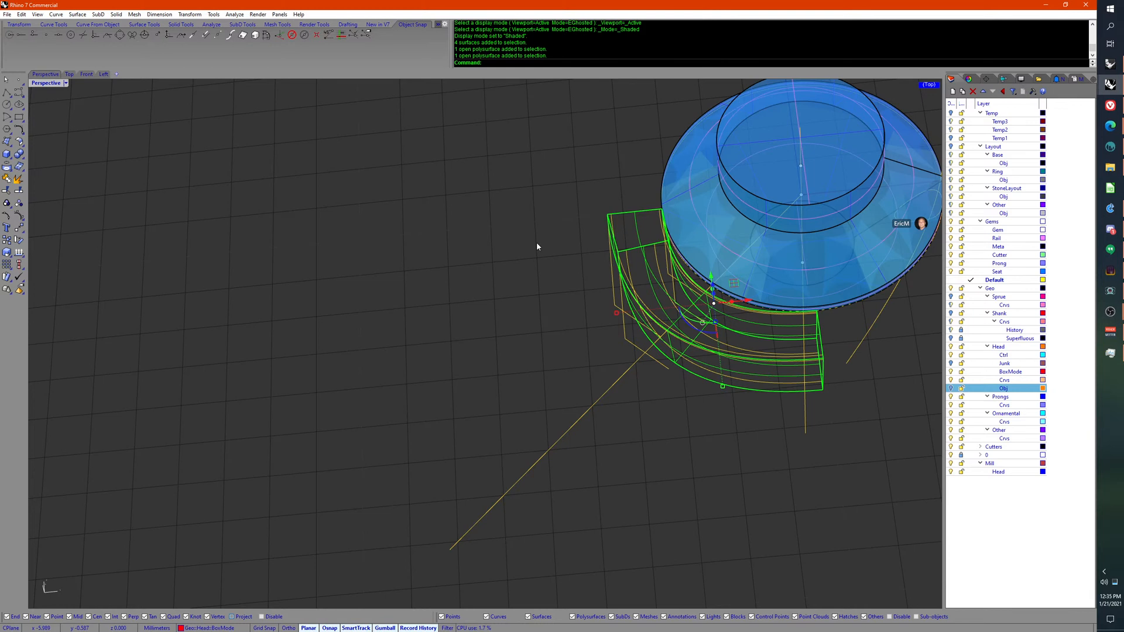
Step: Look for a display mode setting in the commands, then inspect the box polysurface's properties and full object details
{"action": "type", "text": "SetDi"}
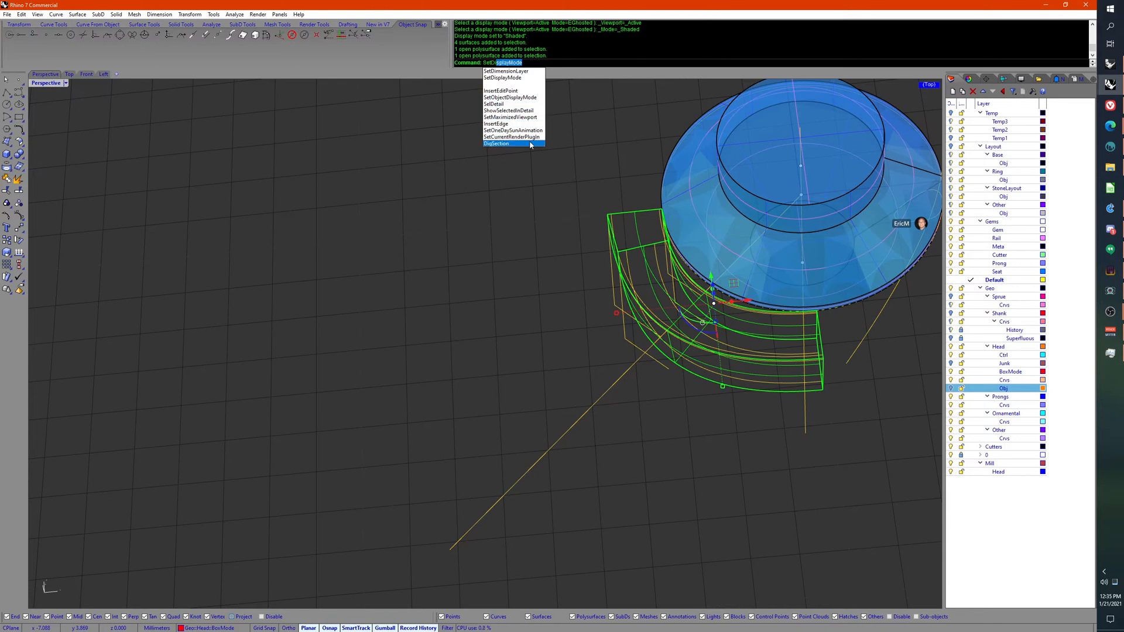
{"action": "right_click_drag", "start_coordinate": [639, 165], "coordinate": [623, 150]}
{"action": "left_click", "coordinate": [972, 80]}
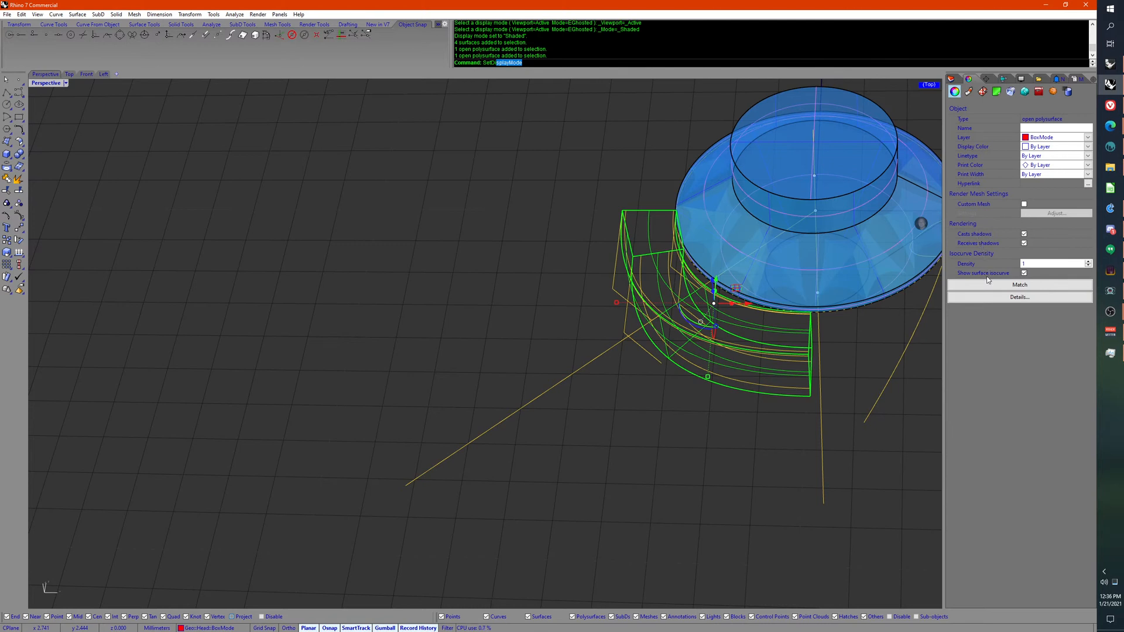
{"action": "left_click", "coordinate": [1008, 298]}
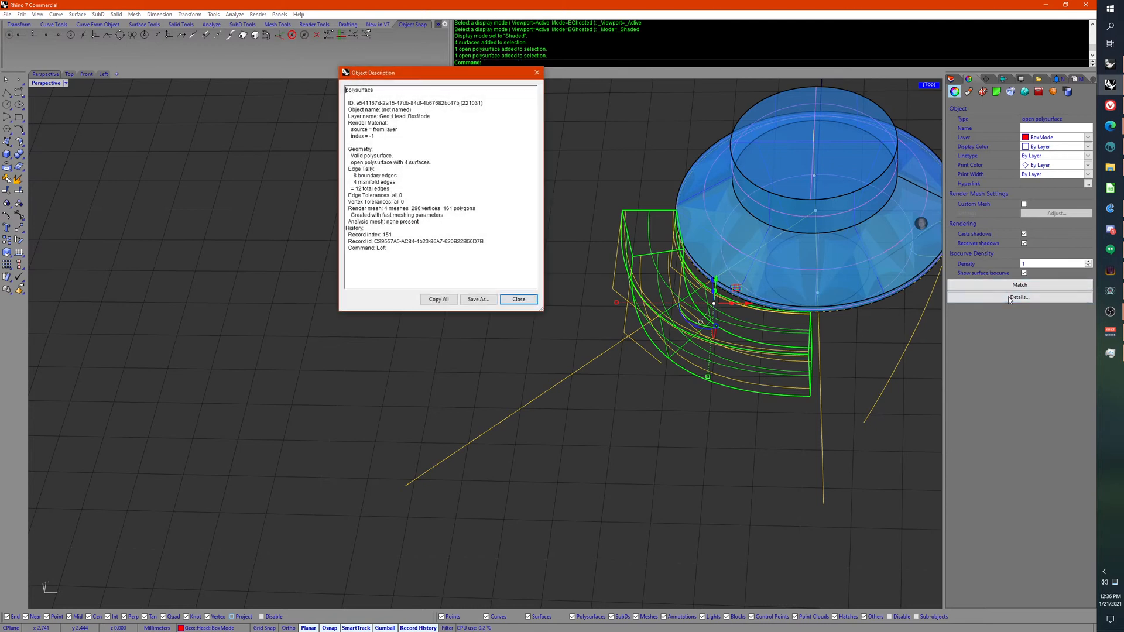
{"action": "key", "text": "Escape"}
Step: Try to match the box polysurface's properties to another object, then reselect the polysurface
{"action": "left_click", "coordinate": [1019, 285]}
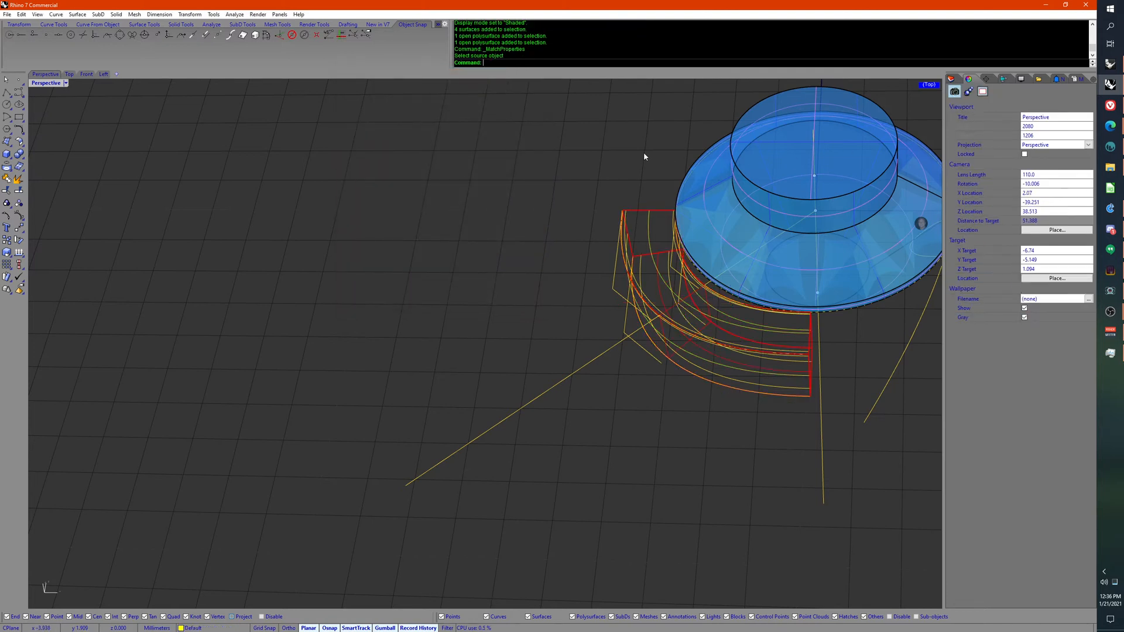
{"action": "left_click", "coordinate": [659, 211]}
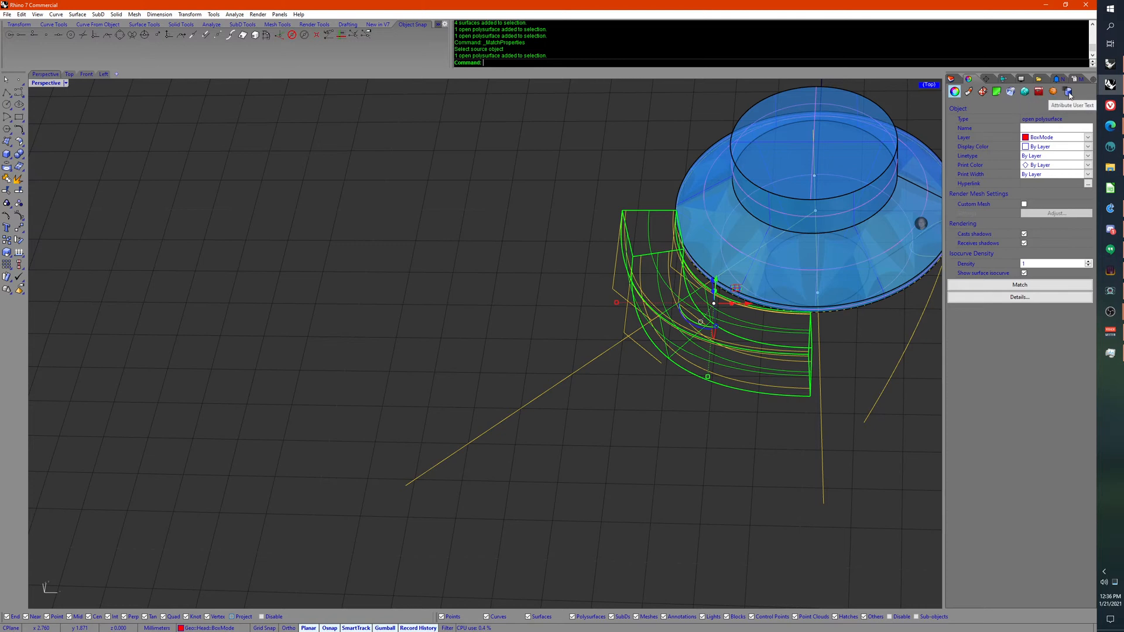
{"action": "right_click_drag", "start_coordinate": [932, 176], "coordinate": [814, 223]}
{"action": "scroll", "coordinate": [866, 227], "scroll_direction": "down", "scroll_amount": 6}
{"action": "left_click", "coordinate": [713, 223]}
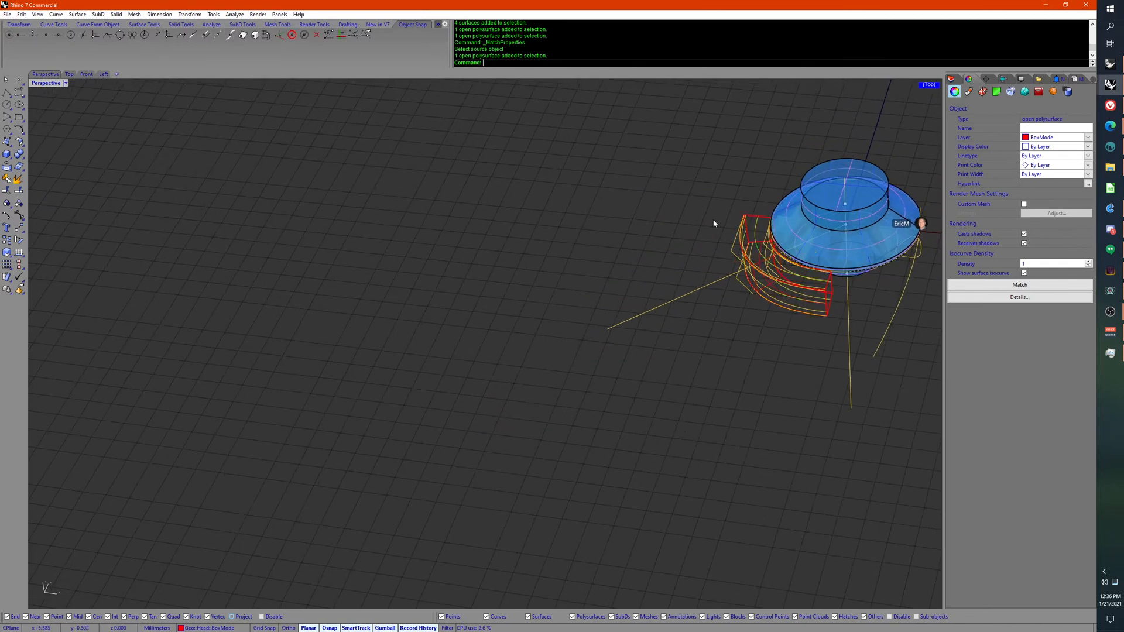
{"action": "left_click", "coordinate": [756, 223]}
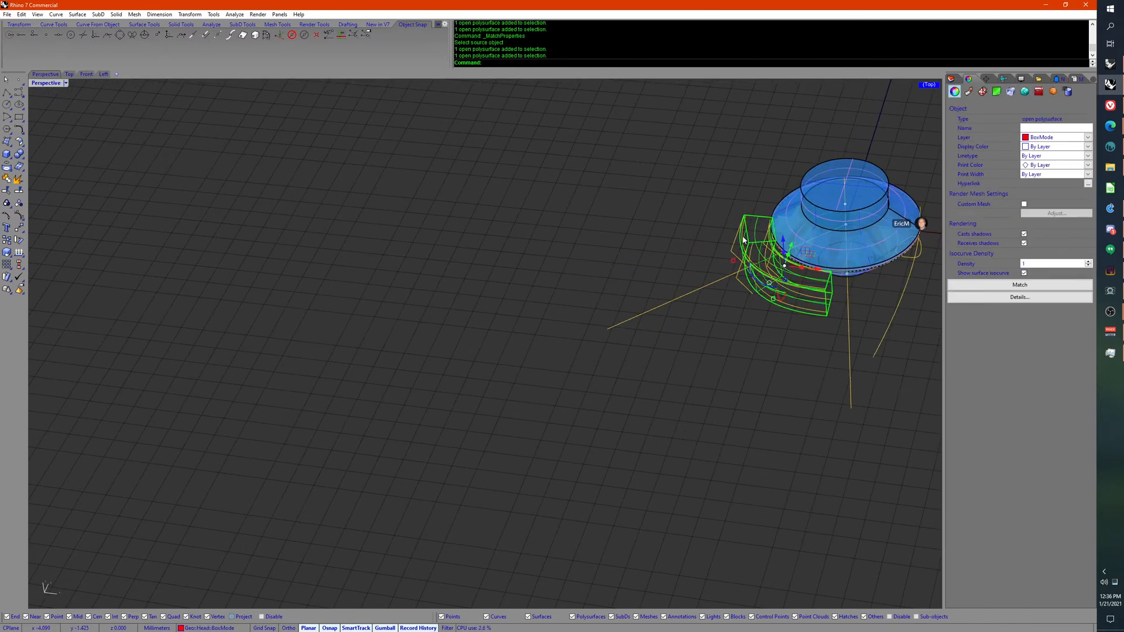
Step: Deselect the box polysurface, turn on Head's Obj sublayer and widen the viewport area
{"action": "right_click_drag", "start_coordinate": [743, 240], "coordinate": [750, 336]}
{"action": "scroll", "coordinate": [750, 336], "scroll_direction": "up", "scroll_amount": 8}
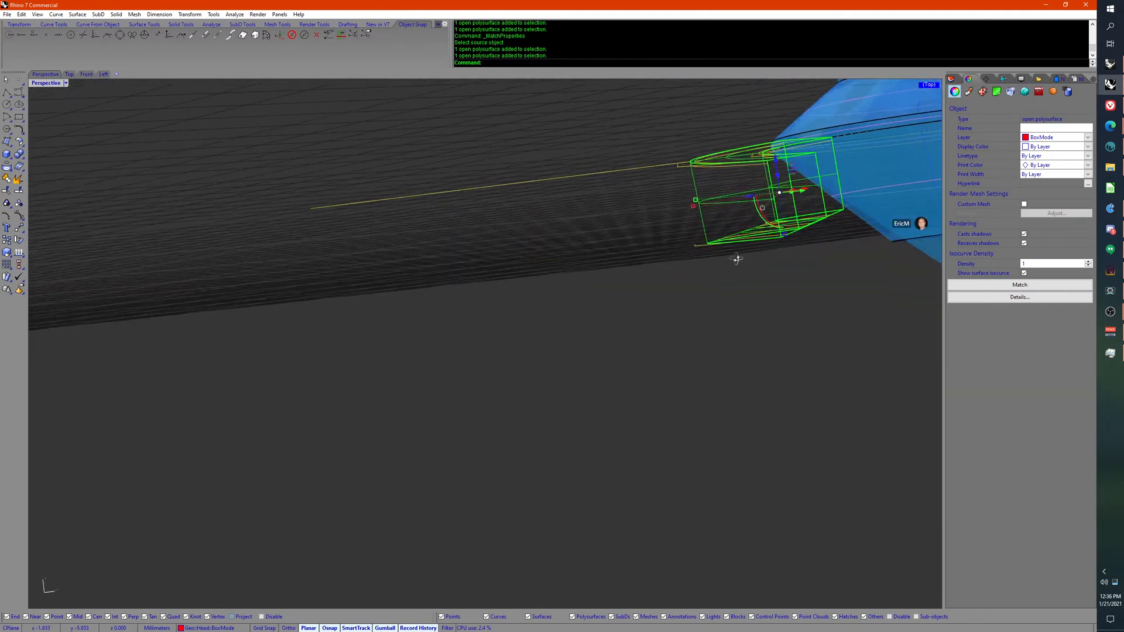
{"action": "scroll", "coordinate": [736, 259], "scroll_direction": "down", "scroll_amount": 4}
{"action": "left_click", "coordinate": [695, 261]}
{"action": "right_click_drag", "start_coordinate": [695, 261], "coordinate": [750, 348]}
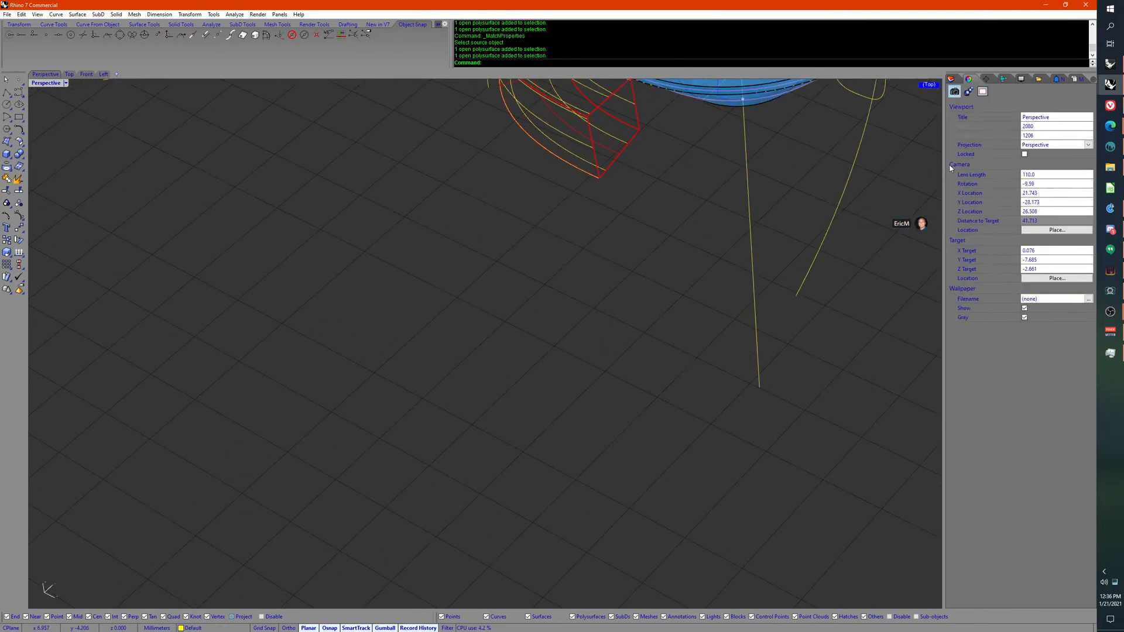
{"action": "left_click", "coordinate": [952, 79]}
{"action": "left_click", "coordinate": [950, 388]}
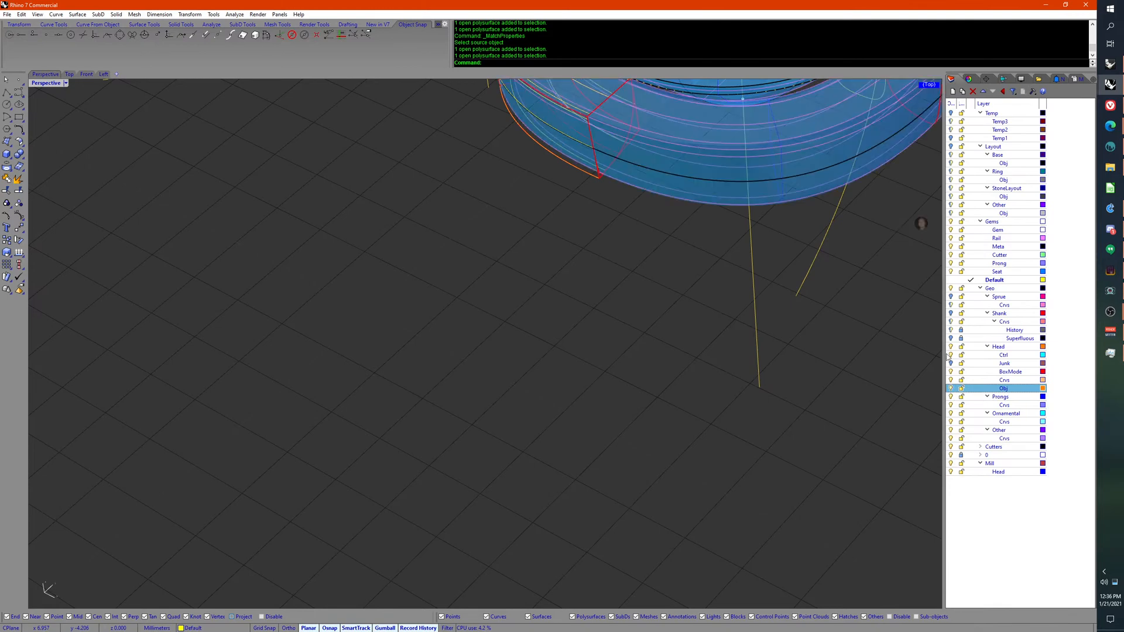
{"action": "left_click_drag", "start_coordinate": [943, 322], "coordinate": [967, 322]}
{"action": "right_click_drag", "start_coordinate": [832, 330], "coordinate": [666, 386]}
{"action": "right_click_drag", "start_coordinate": [597, 402], "coordinate": [742, 409]}
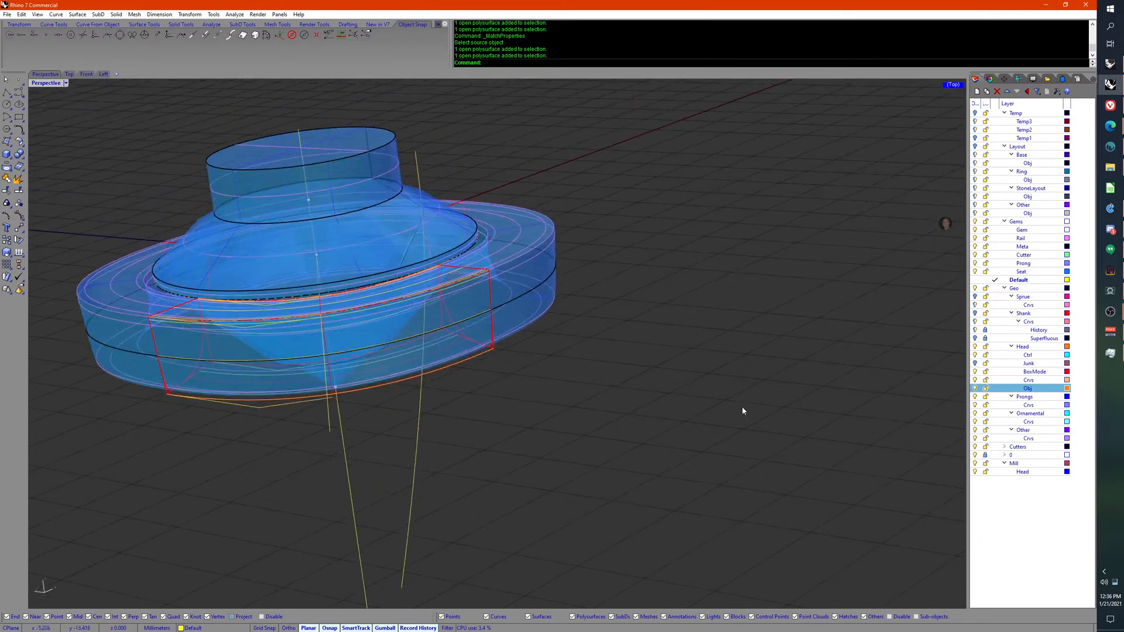
Step: Lock Head's Obj sublayer and compare the locked head with the box polysurface in the Perspective and Top views
{"action": "left_click", "coordinate": [985, 388]}
{"action": "right_click_drag", "start_coordinate": [827, 361], "coordinate": [866, 391]}
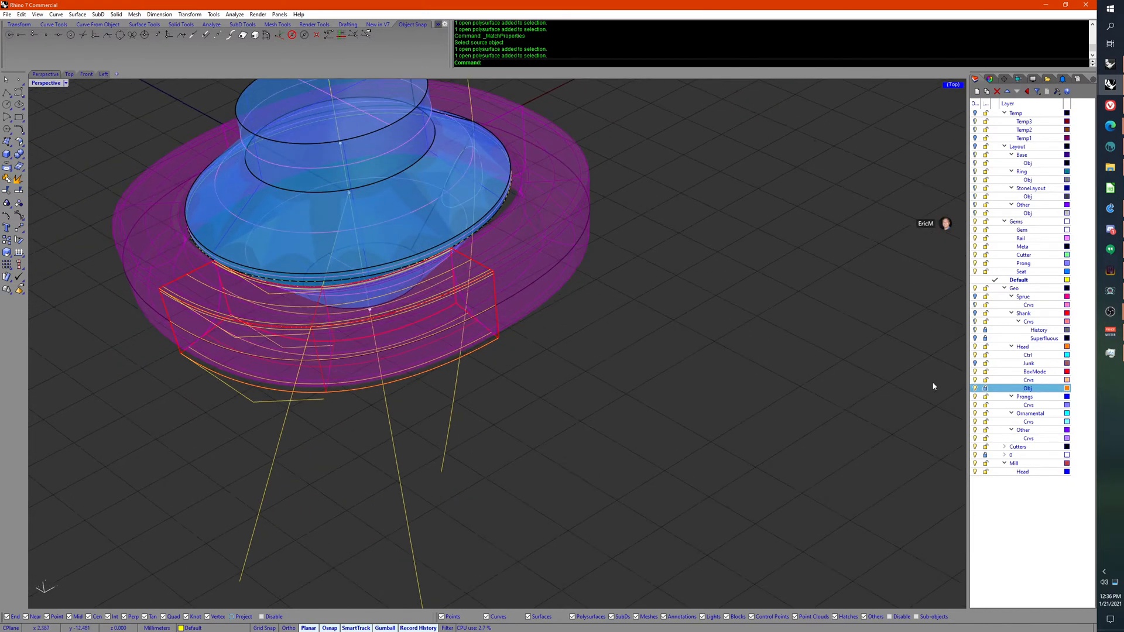
{"action": "left_click", "coordinate": [986, 372]}
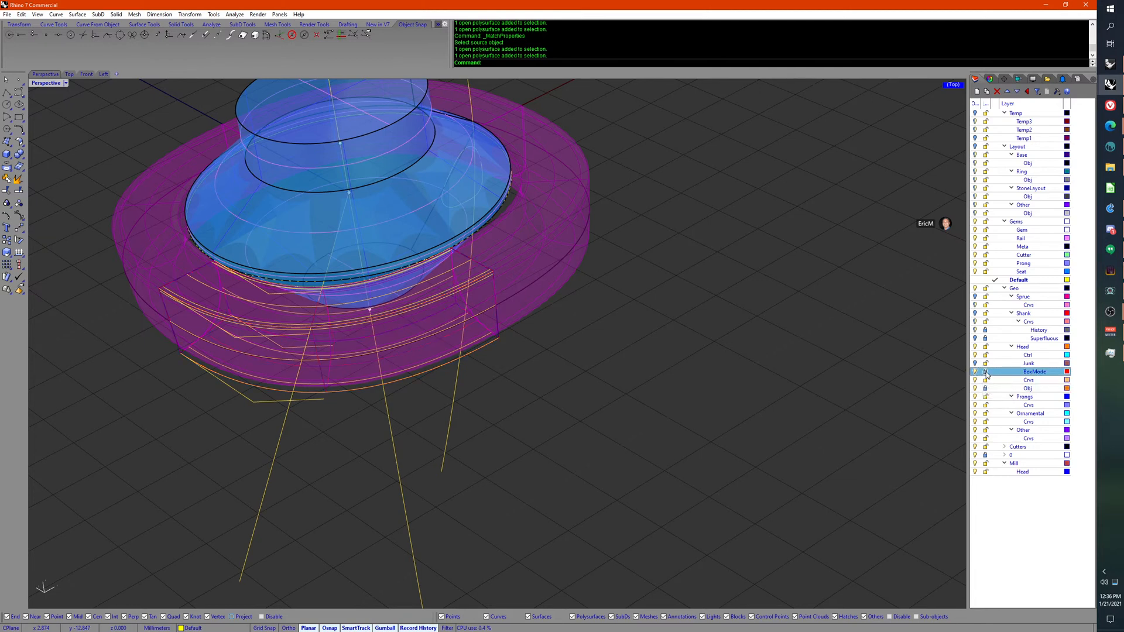
{"action": "left_click", "coordinate": [986, 372]}
{"action": "left_click", "coordinate": [1021, 355]}
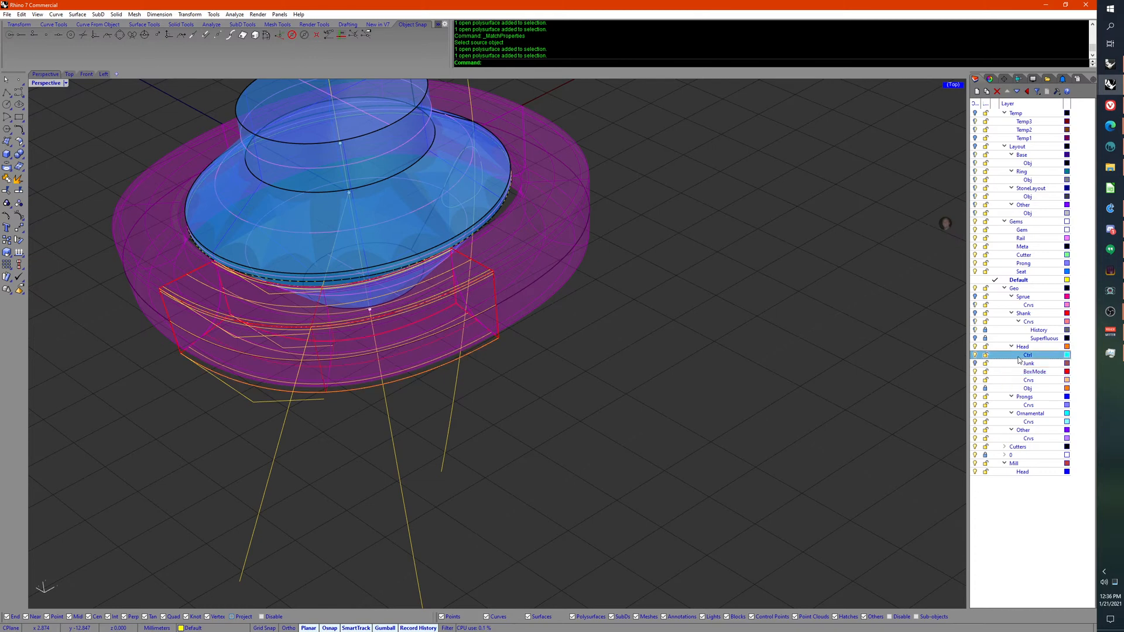
{"action": "right_click_drag", "start_coordinate": [802, 398], "coordinate": [765, 468]}
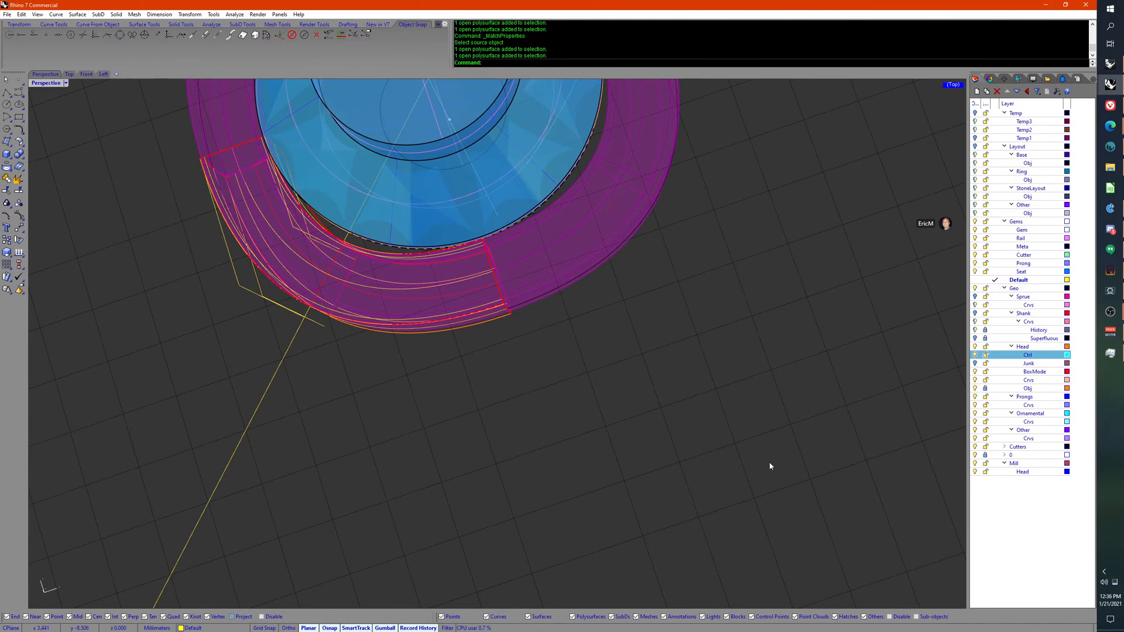
{"action": "left_click", "coordinate": [70, 74]}
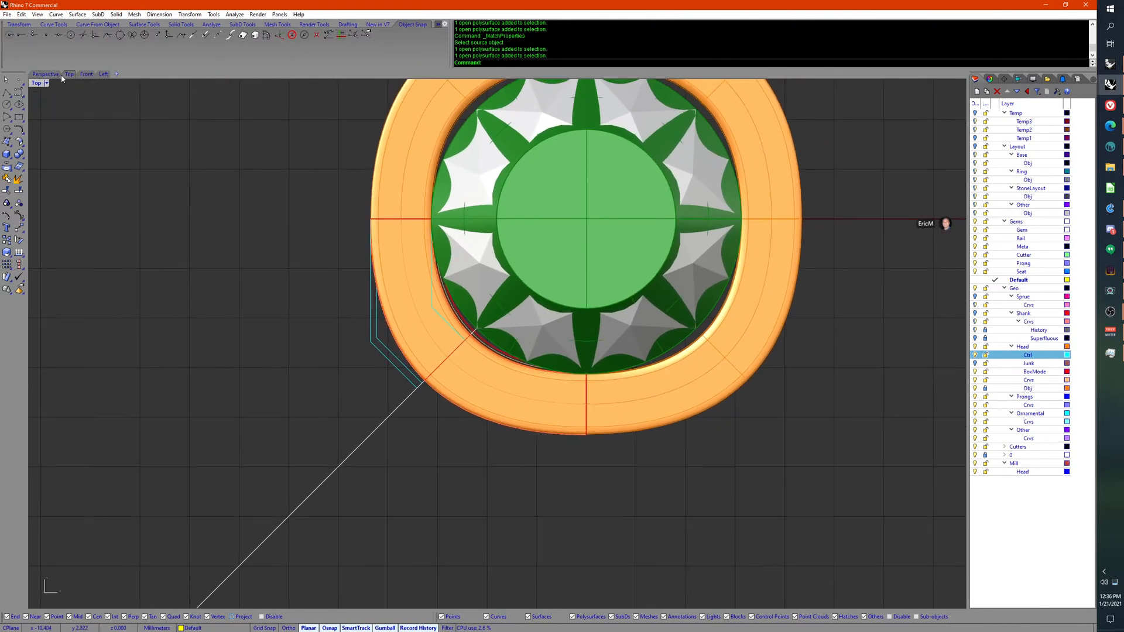
{"action": "left_click", "coordinate": [53, 74]}
Step: Select the stone's block instance in the Perspective view and hide it, after running Show for any hidden objects
{"action": "right_click_drag", "start_coordinate": [304, 264], "coordinate": [364, 216]}
{"action": "left_click", "coordinate": [365, 216]}
{"action": "scroll", "coordinate": [408, 203], "scroll_direction": "down", "scroll_amount": 6}
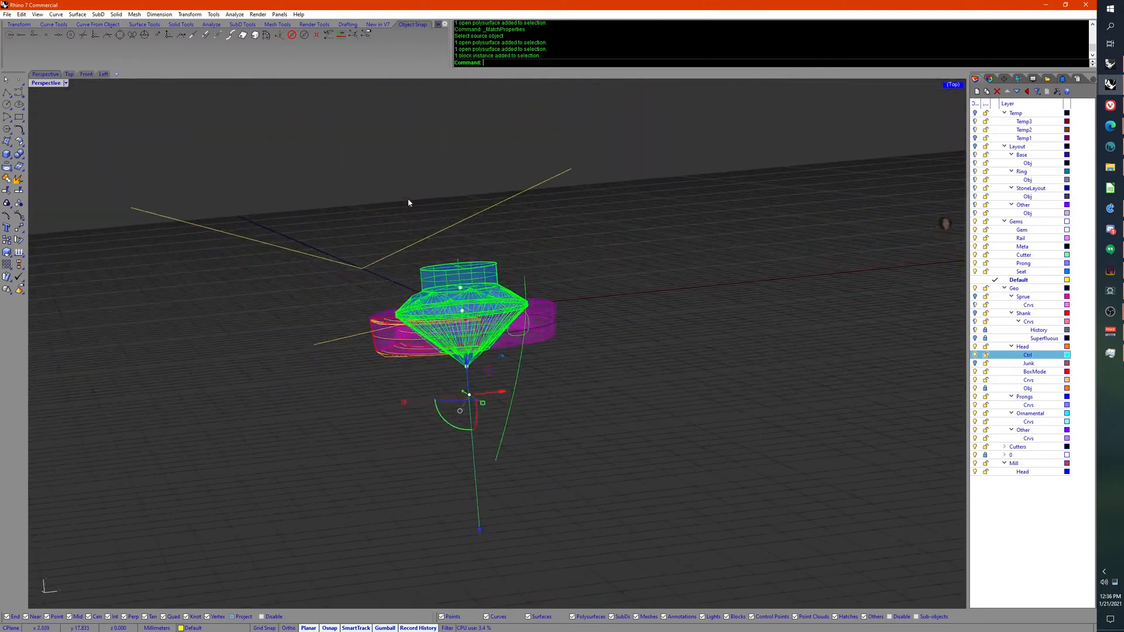
{"action": "scroll", "coordinate": [408, 201], "scroll_direction": "down", "scroll_amount": 5}
{"action": "middle_click", "coordinate": [408, 201]}
{"action": "left_click", "coordinate": [367, 173]}
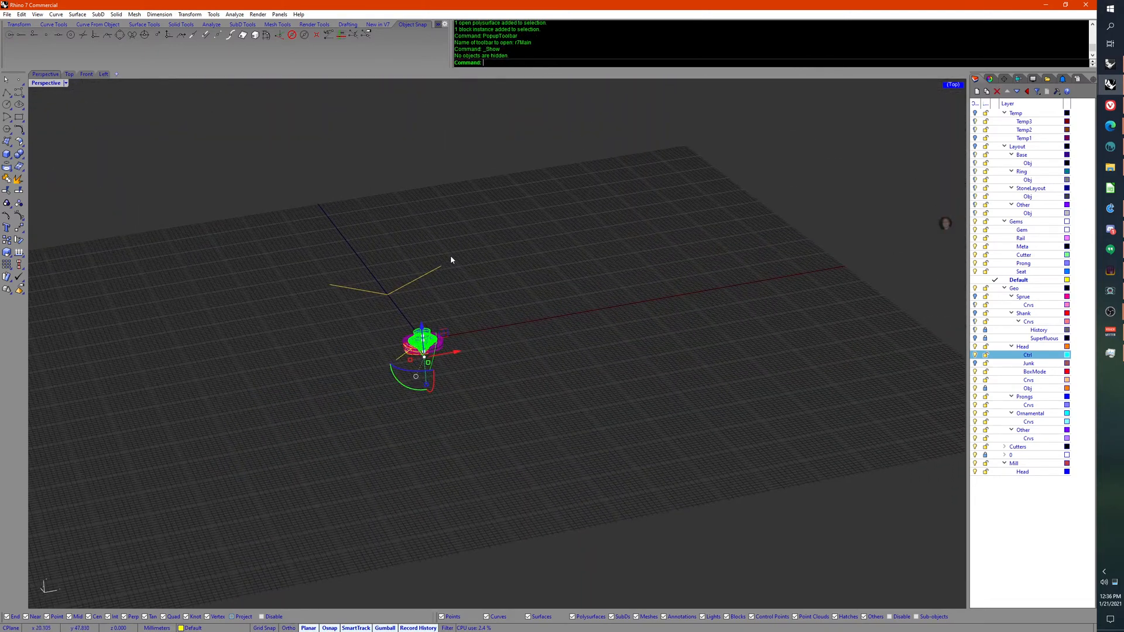
{"action": "scroll", "coordinate": [477, 279], "scroll_direction": "up", "scroll_amount": 8}
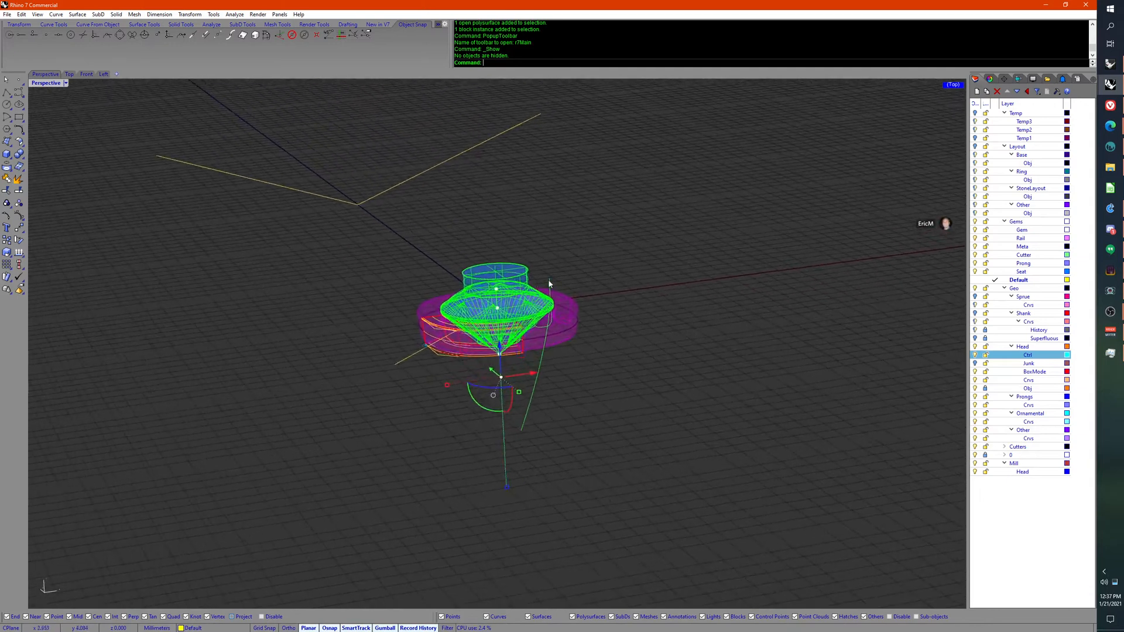
{"action": "scroll", "coordinate": [550, 284], "scroll_direction": "down", "scroll_amount": 1}
{"action": "middle_click", "coordinate": [549, 283]}
{"action": "left_click", "coordinate": [503, 249]}
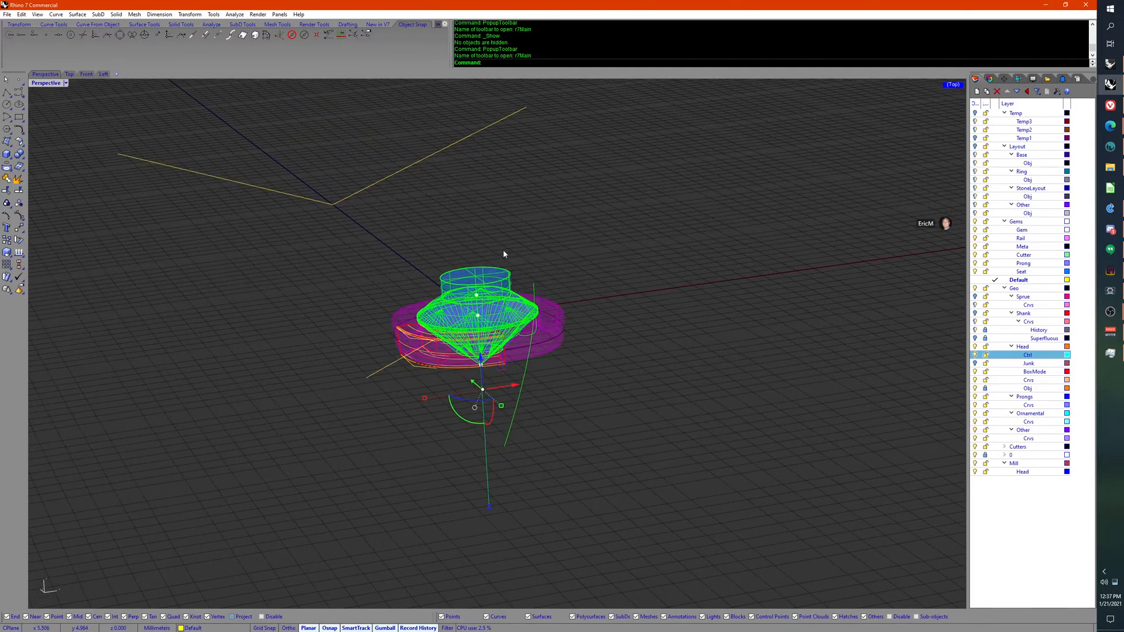
Step: Unlock Head's Obj sublayer and export all objects on the Head layer and its sublayers to the _Common folder as HaloV7.3dm
{"action": "left_click", "coordinate": [979, 363]}
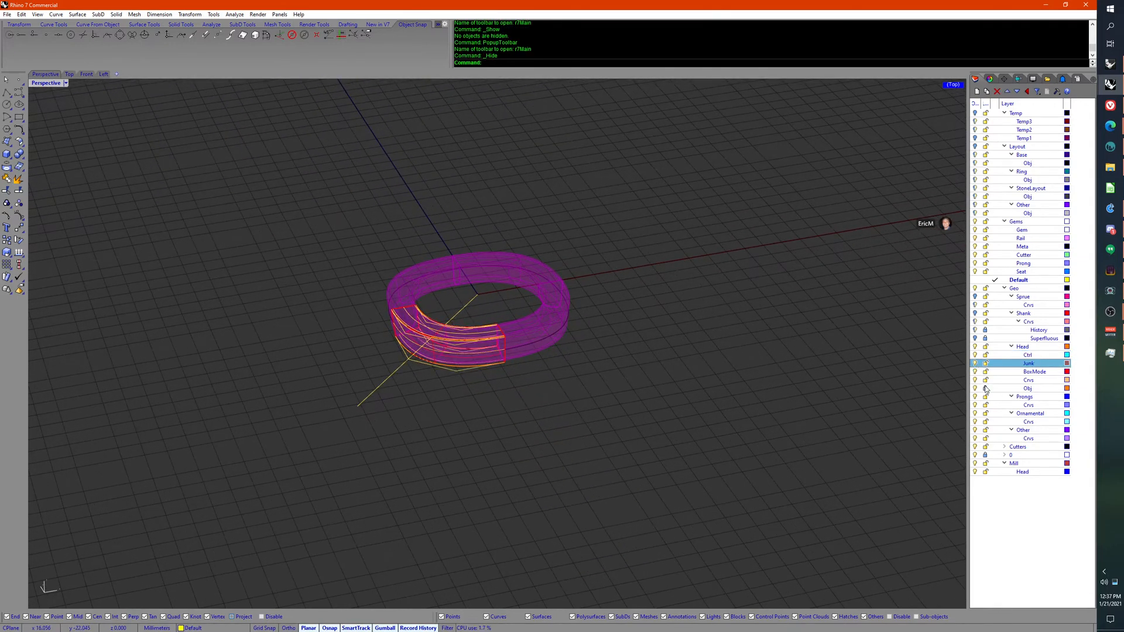
{"action": "left_click", "coordinate": [986, 388]}
{"action": "left_click", "coordinate": [1025, 350]}
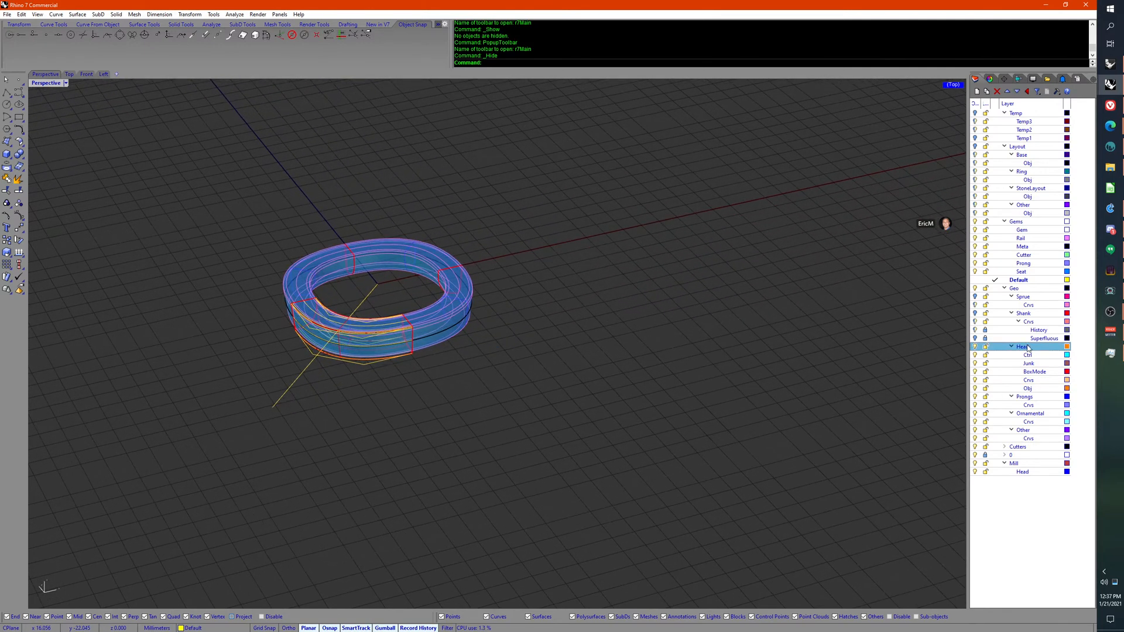
{"action": "right_click", "coordinate": [1027, 349]}
{"action": "left_click", "coordinate": [1043, 486]}
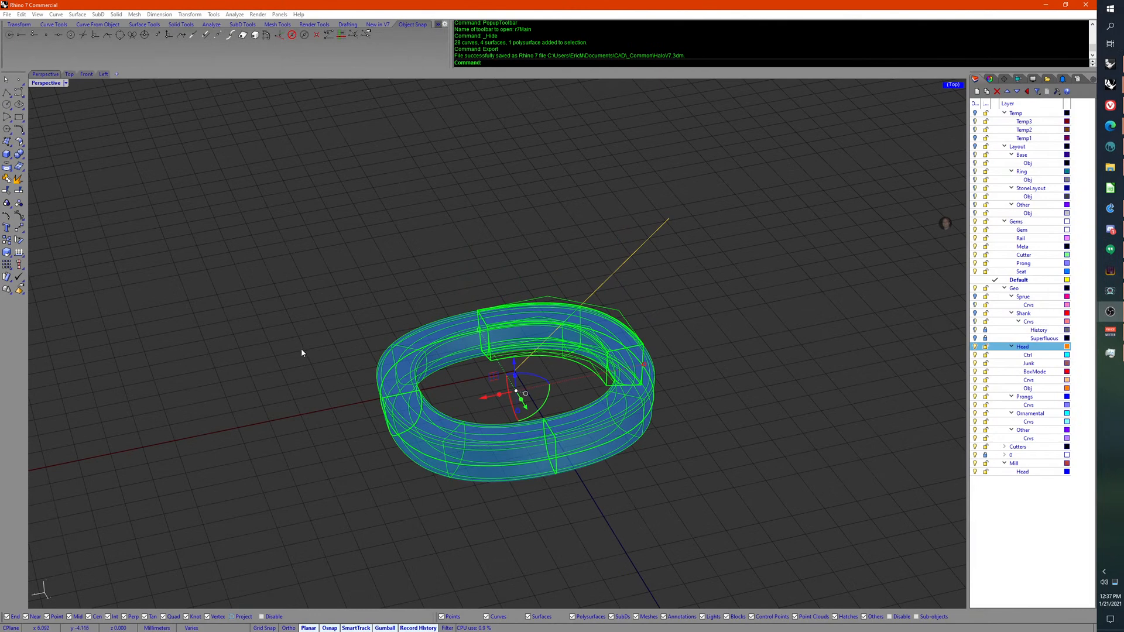
Step: Deselect the exported head objects and locate HaloV7.3dm in the _Common library folder
{"action": "right_click_drag", "start_coordinate": [326, 386], "coordinate": [357, 409]}
{"action": "left_click", "coordinate": [778, 208]}
{"action": "left_click", "coordinate": [1048, 79]}
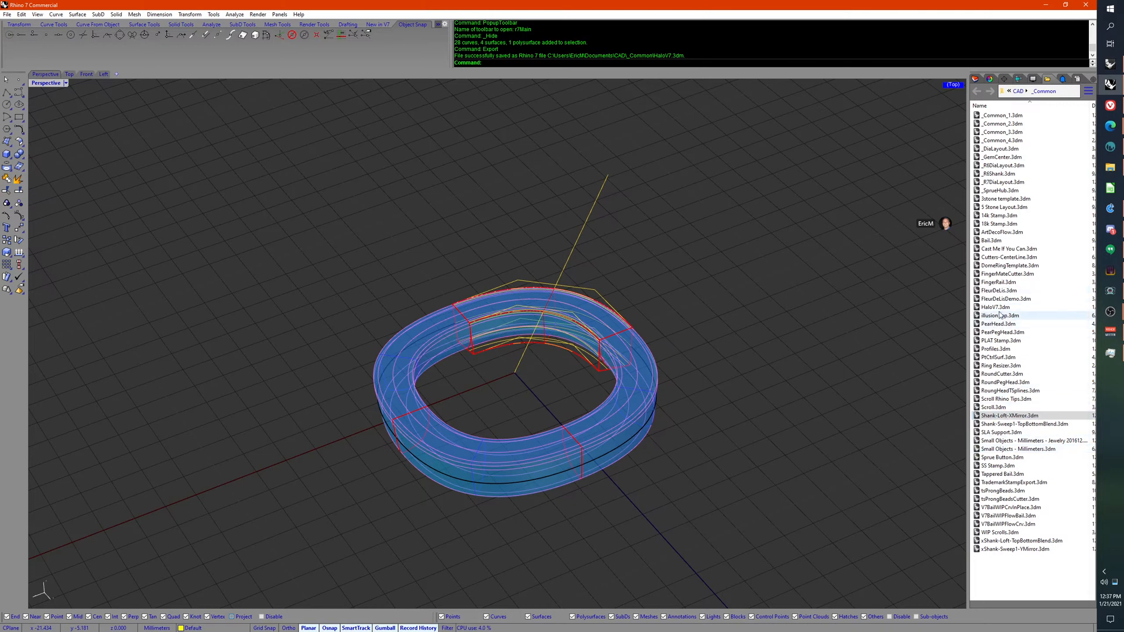
{"action": "left_click", "coordinate": [997, 309]}
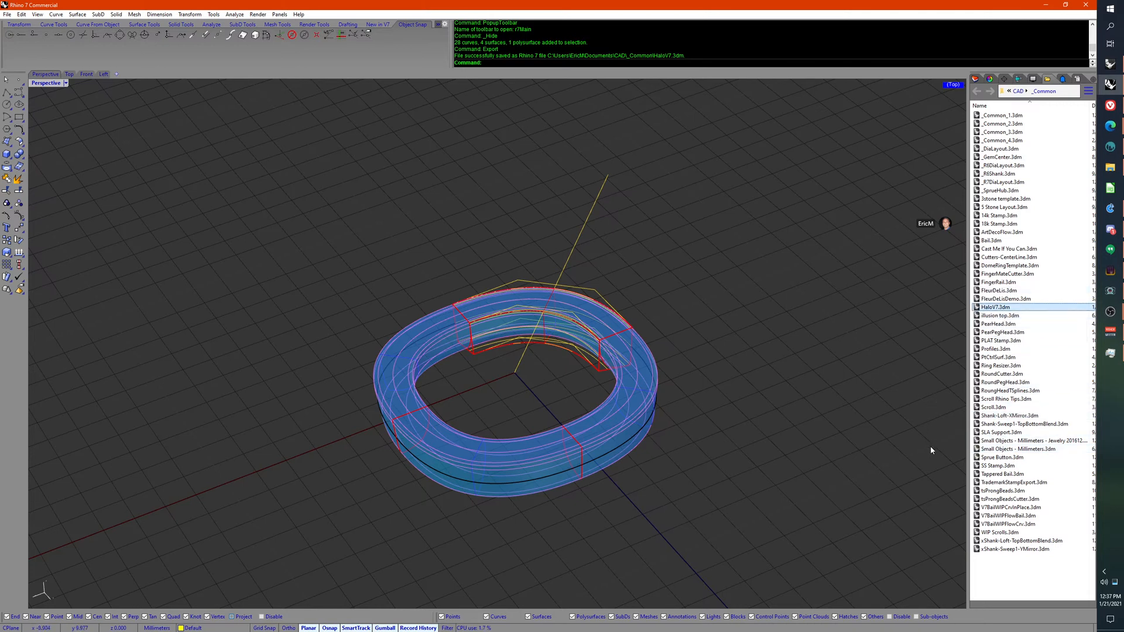
{"action": "right_click_drag", "start_coordinate": [916, 471], "coordinate": [778, 444]}
{"action": "right_click_drag", "start_coordinate": [956, 442], "coordinate": [1017, 252]}
{"action": "right_click_drag", "start_coordinate": [644, 357], "coordinate": [510, 414]}
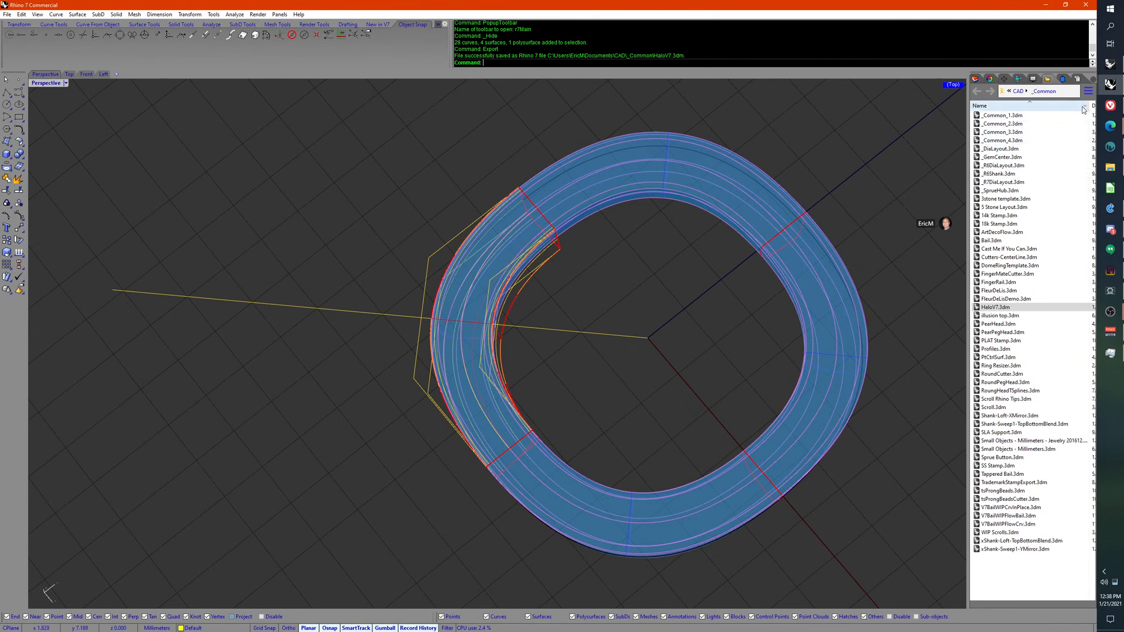
Step: Switch to YouTrack in the browser, read the issue "Multiple import objects with History" and its comments, and return to Rhino
{"action": "left_click", "coordinate": [1110, 106]}
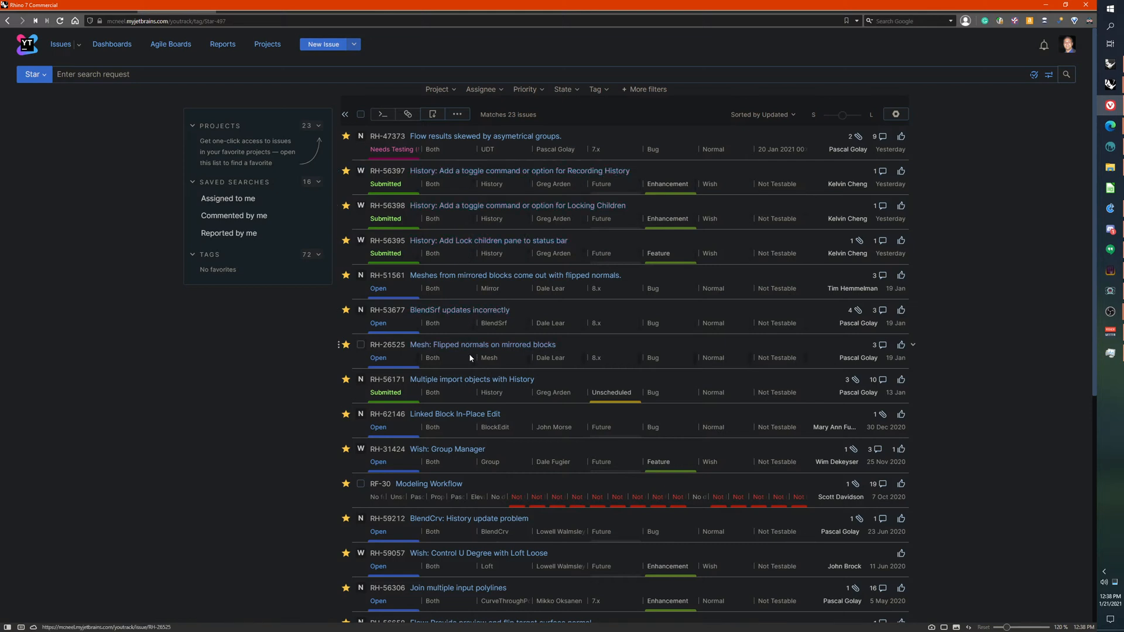
{"action": "left_click", "coordinate": [462, 380]}
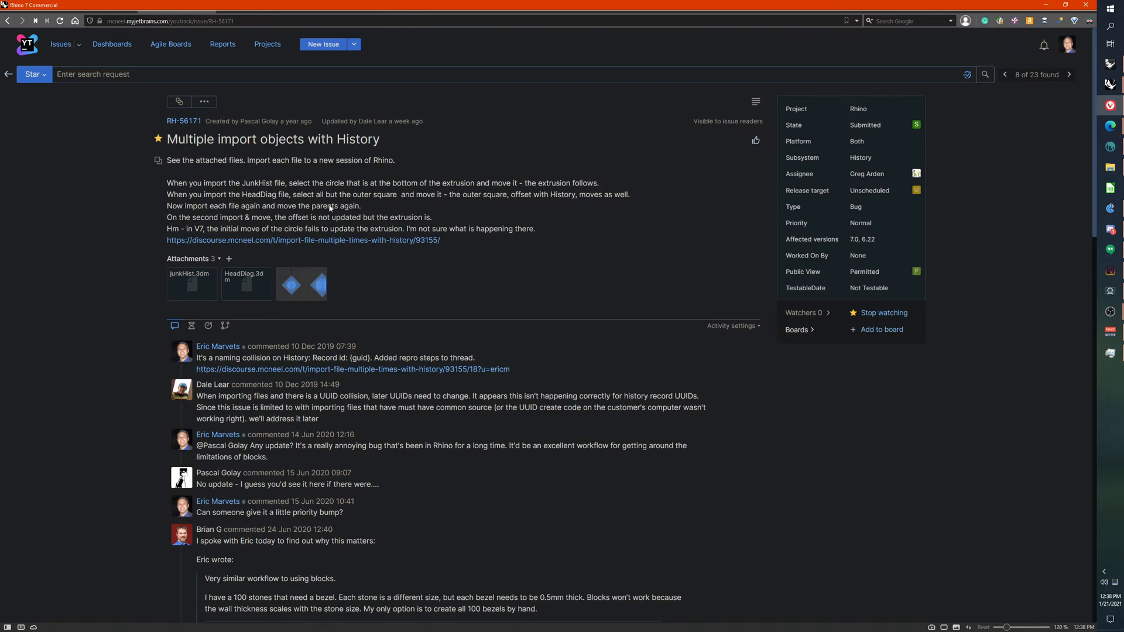
{"action": "scroll", "coordinate": [388, 331], "scroll_direction": "down", "scroll_amount": 8}
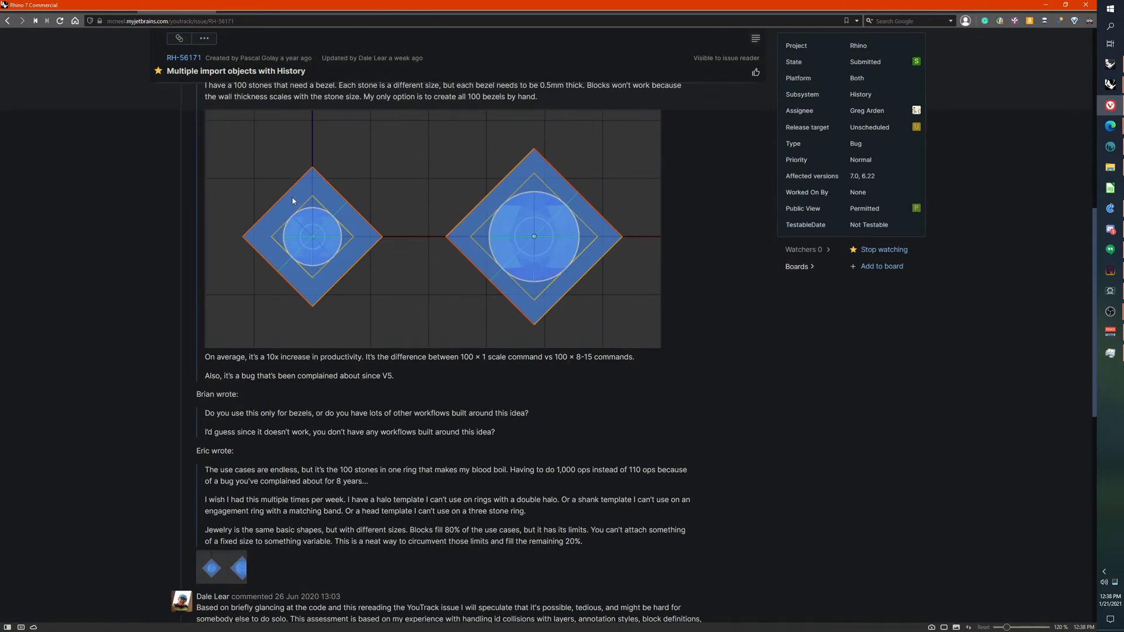
{"action": "scroll", "coordinate": [326, 268], "scroll_direction": "up", "scroll_amount": 1}
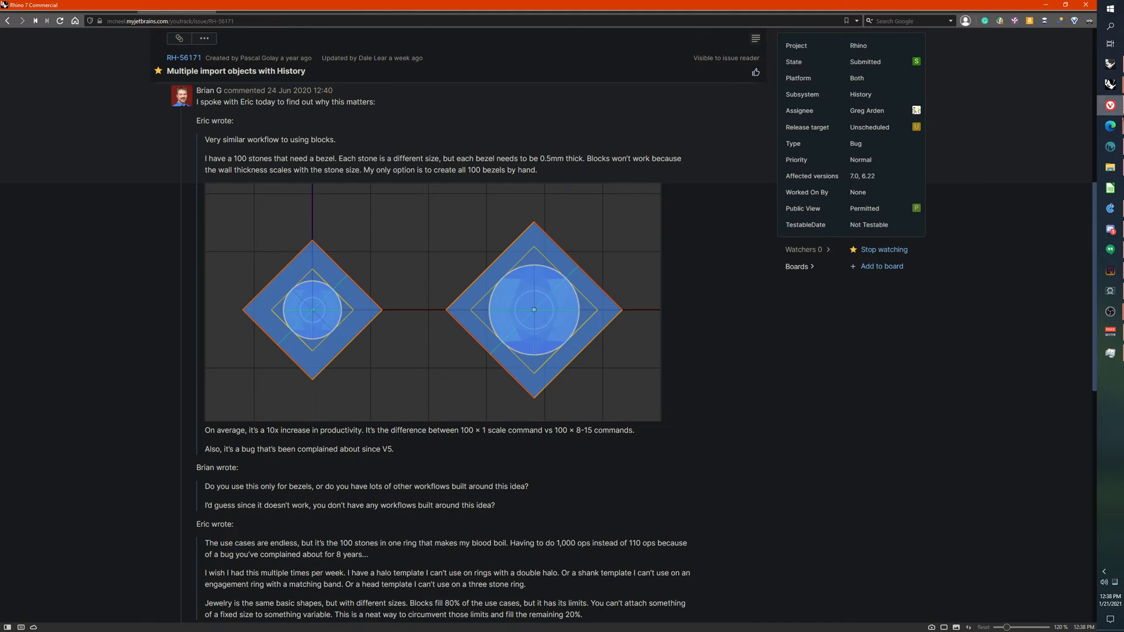
{"action": "mouse_move", "coordinate": [1121, 115]}
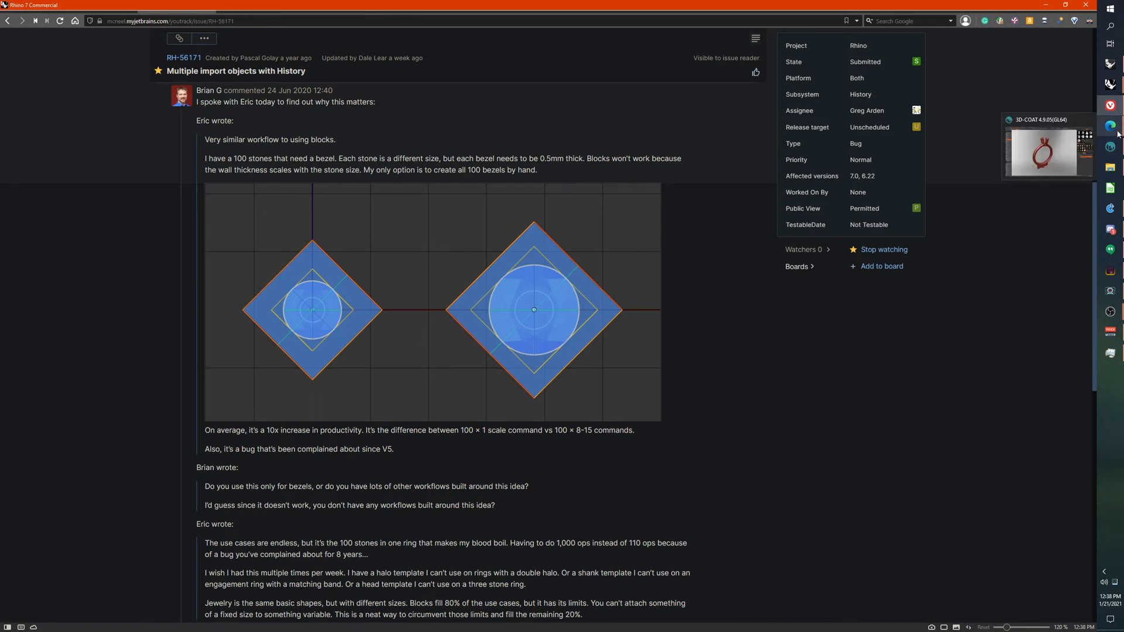
{"action": "left_click", "coordinate": [1055, 119]}
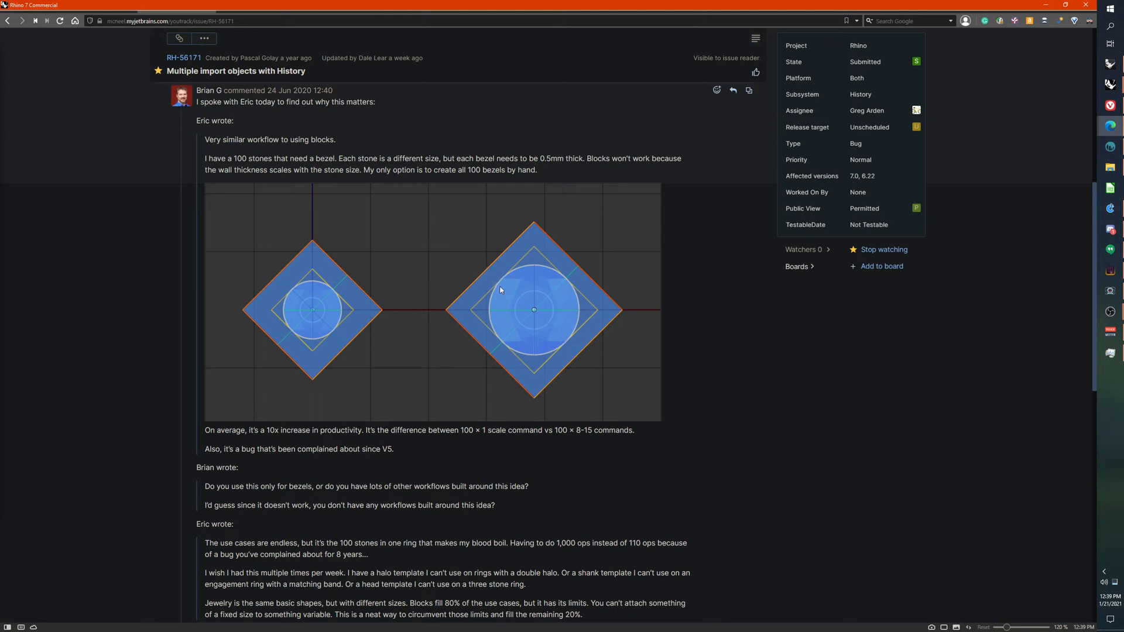
{"action": "scroll", "coordinate": [615, 383], "scroll_direction": "down", "scroll_amount": 1}
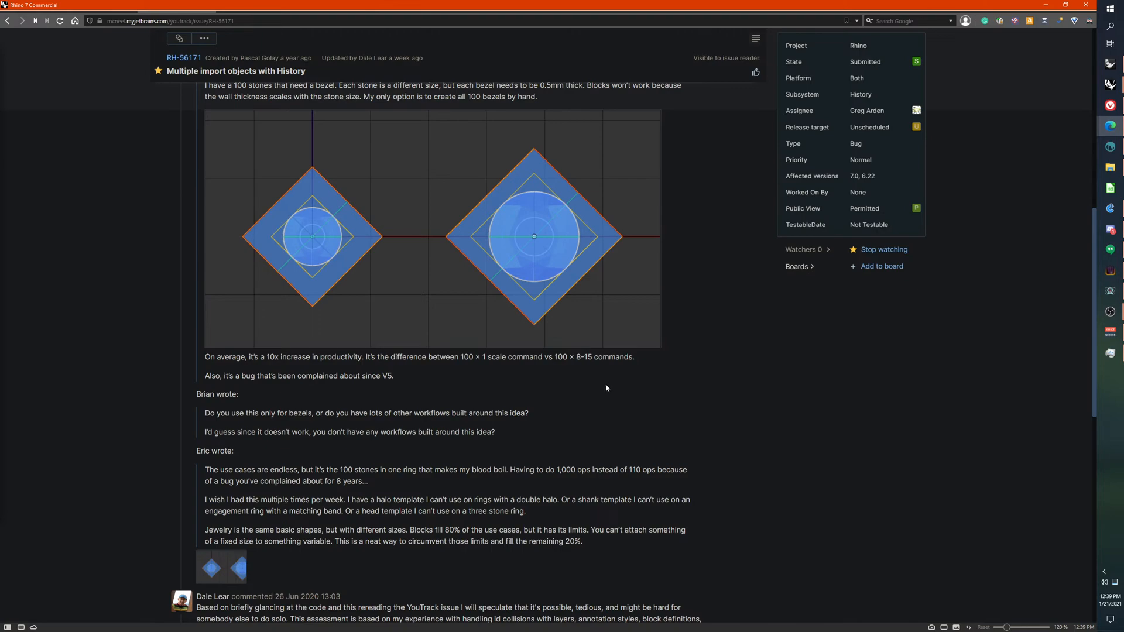
{"action": "scroll", "coordinate": [606, 388], "scroll_direction": "down", "scroll_amount": 5}
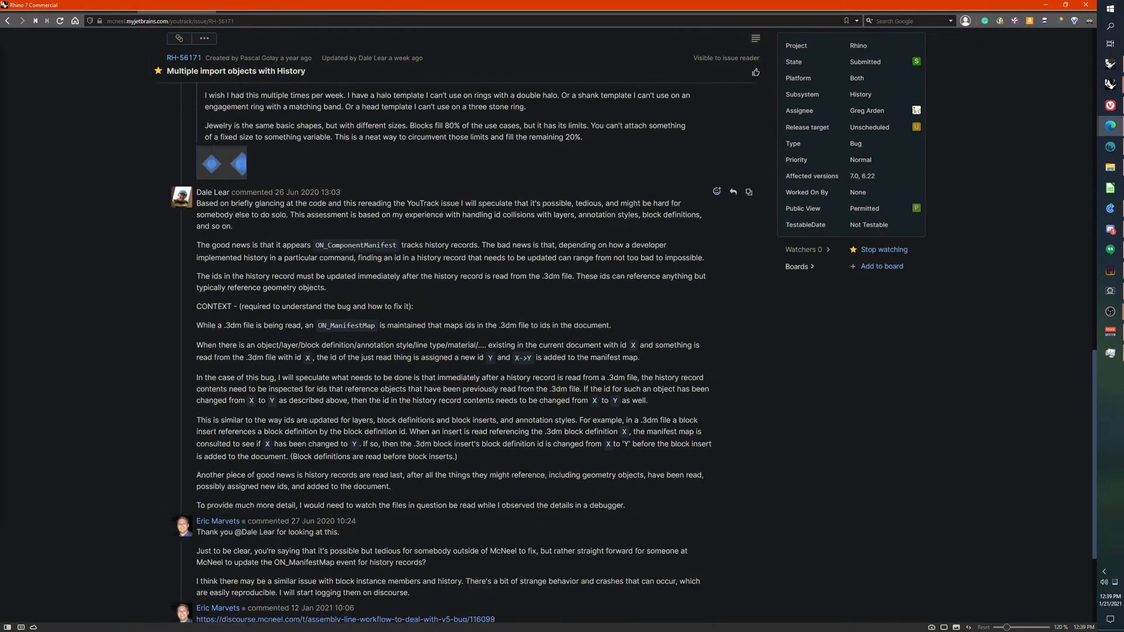
{"action": "scroll", "coordinate": [605, 388], "scroll_direction": "down", "scroll_amount": 5}
{"action": "key", "text": "alt+Tab"}
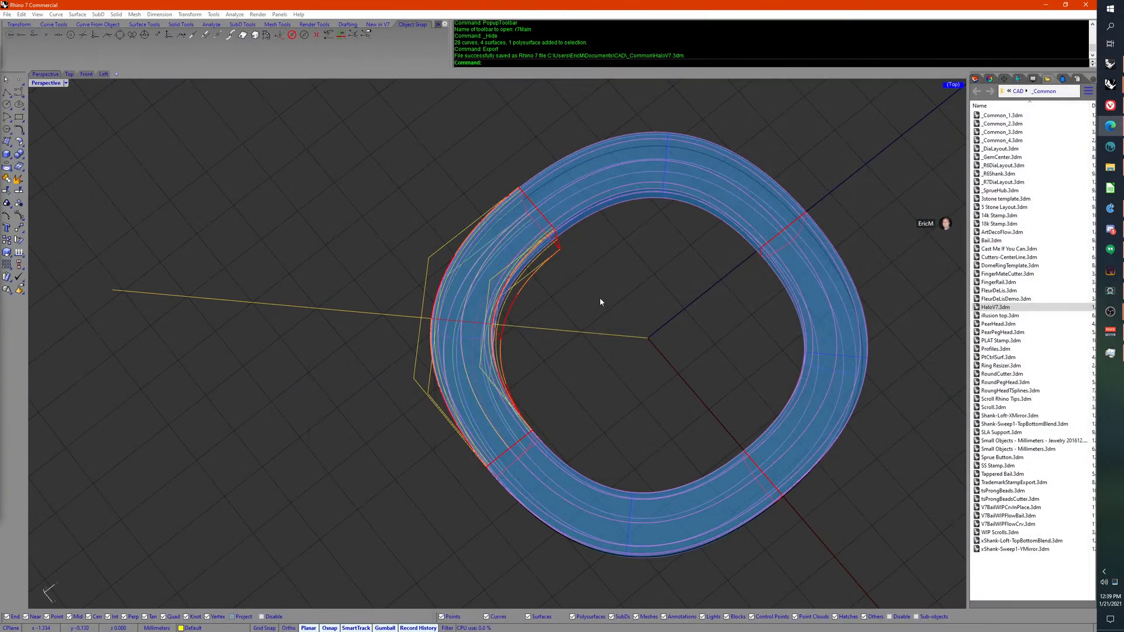
Step: Turn on the Shank layer to show the shank surfaces and profile curves alongside the head
{"action": "scroll", "coordinate": [600, 301], "scroll_direction": "down", "scroll_amount": 5}
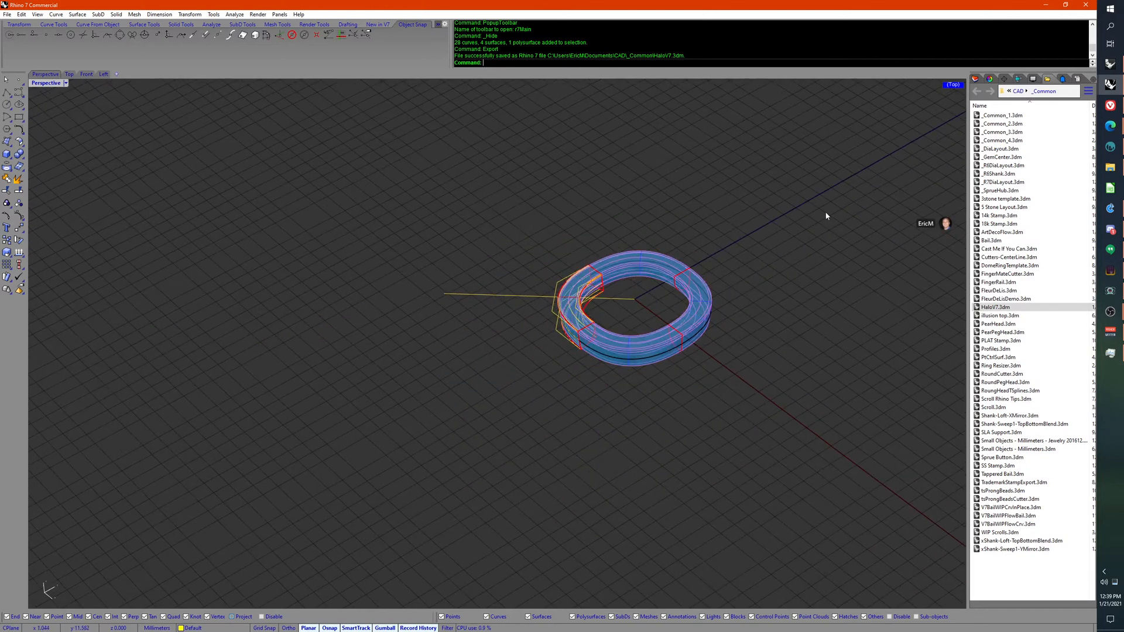
{"action": "left_click", "coordinate": [974, 78]}
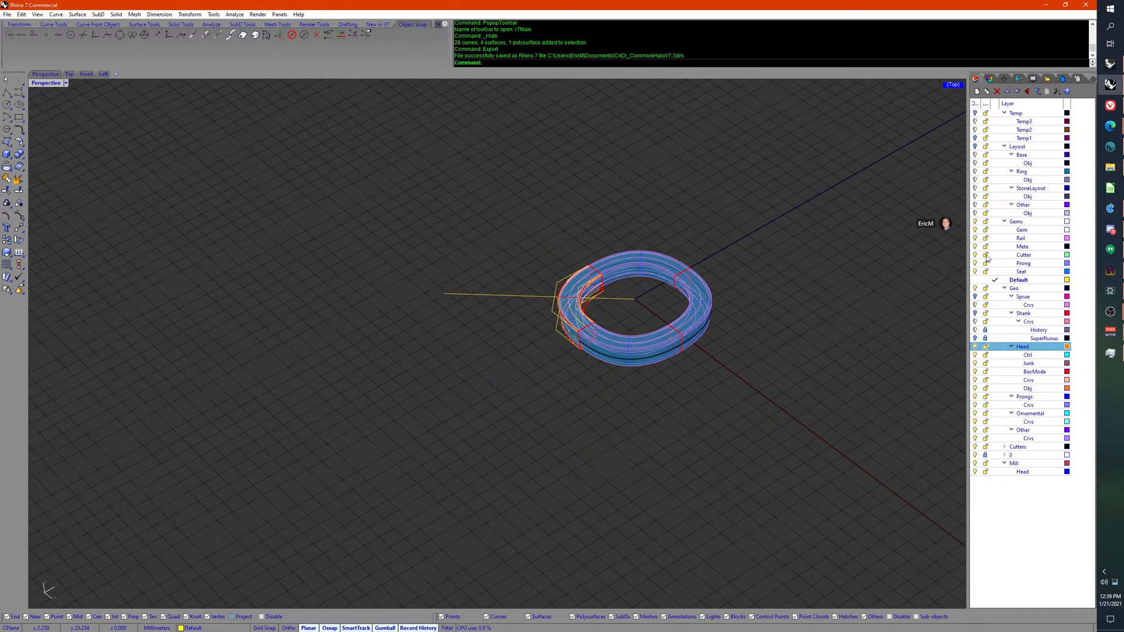
{"action": "left_click", "coordinate": [974, 313]}
{"action": "scroll", "coordinate": [673, 344], "scroll_direction": "up", "scroll_amount": 3}
{"action": "right_click_drag", "start_coordinate": [673, 344], "coordinate": [314, 171]}
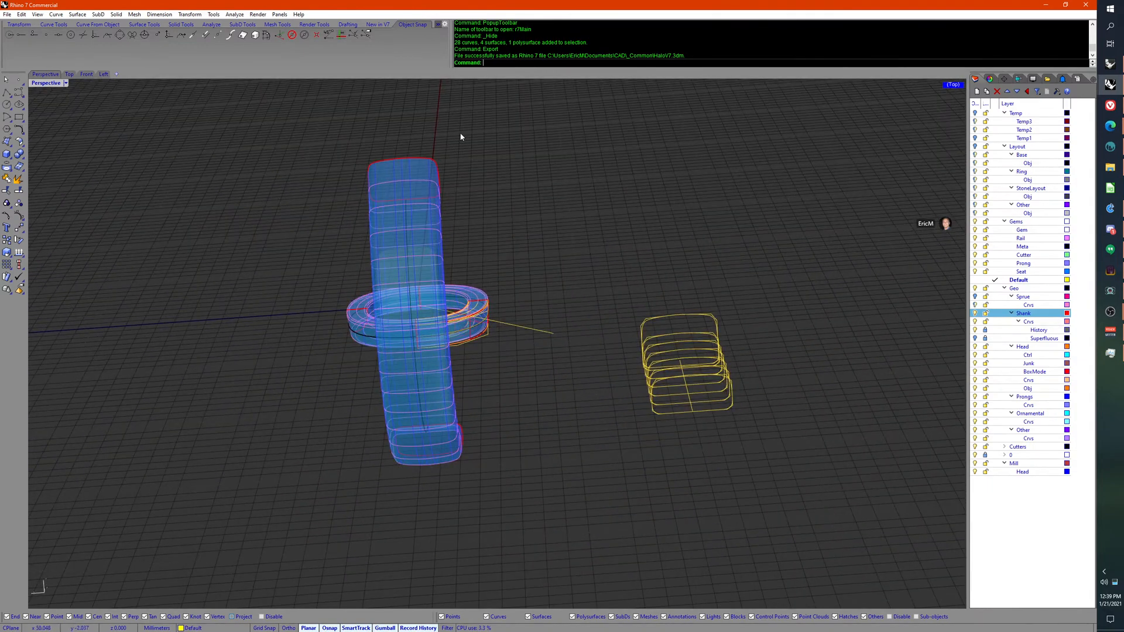
{"action": "right_click_drag", "start_coordinate": [437, 194], "coordinate": [446, 221]}
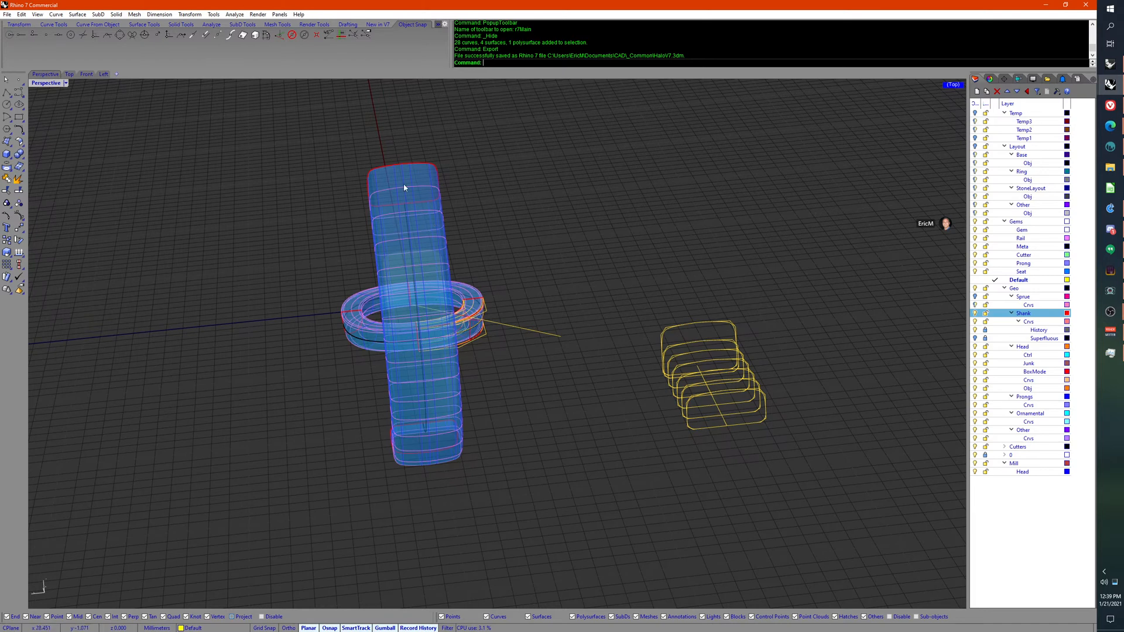
{"action": "right_click_drag", "start_coordinate": [422, 346], "coordinate": [435, 387]}
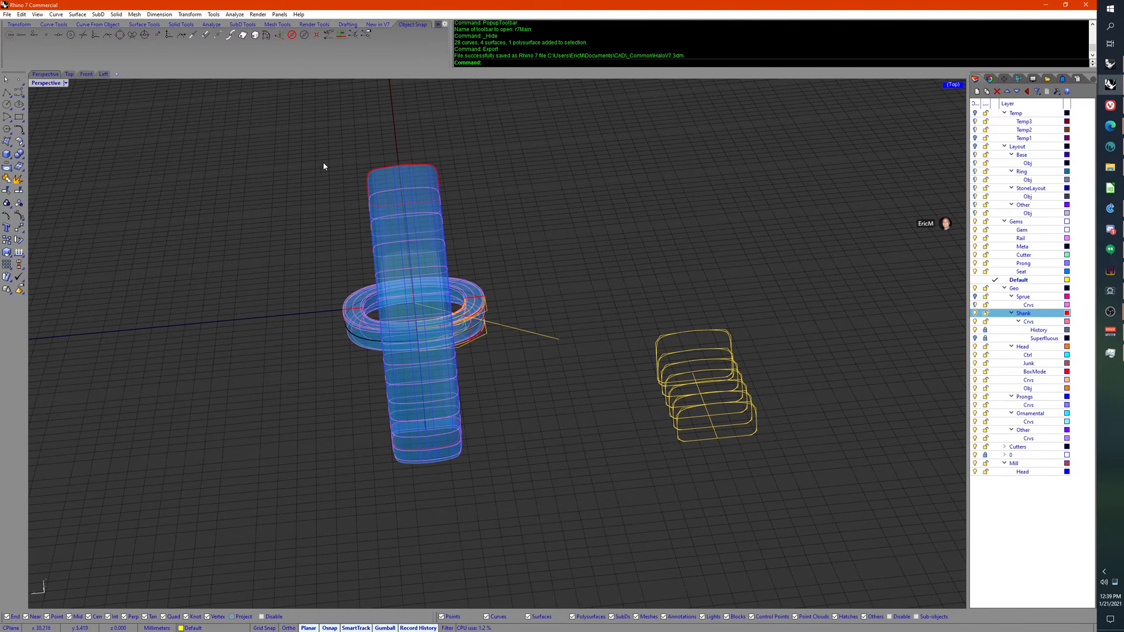
{"action": "right_click_drag", "start_coordinate": [463, 157], "coordinate": [466, 150]}
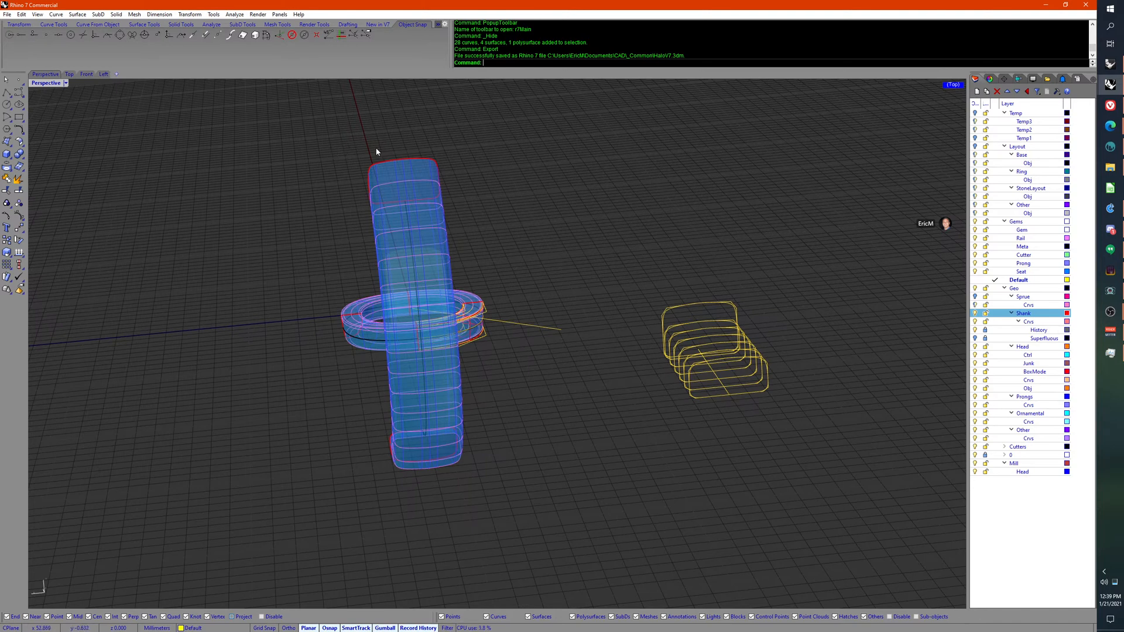
{"action": "right_click_drag", "start_coordinate": [434, 183], "coordinate": [861, 314]}
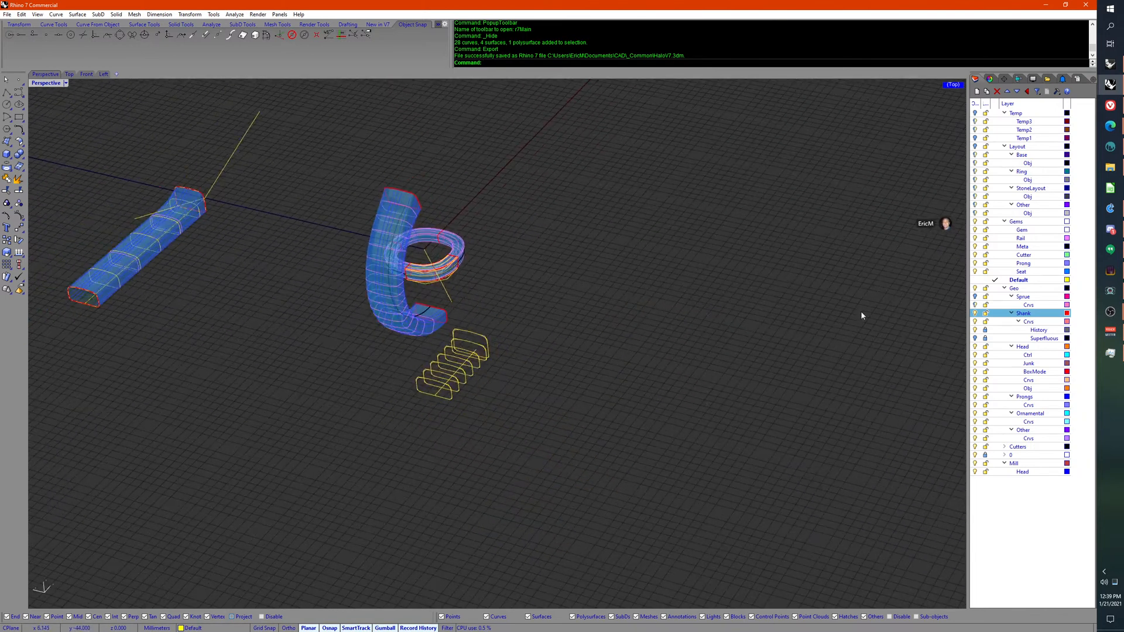
Step: Import Shank-Loft-XMirror.3dm from the _Common library folder into the current model
{"action": "left_click", "coordinate": [1047, 79]}
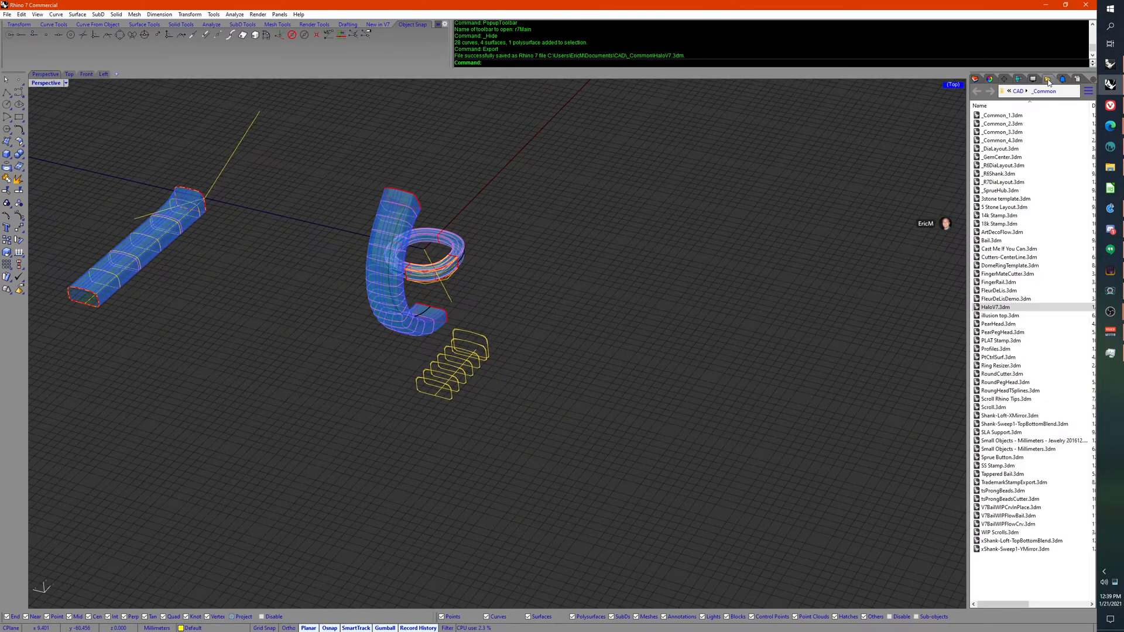
{"action": "left_click", "coordinate": [1010, 417]}
{"action": "left_click_drag", "start_coordinate": [1011, 418], "coordinate": [729, 386]}
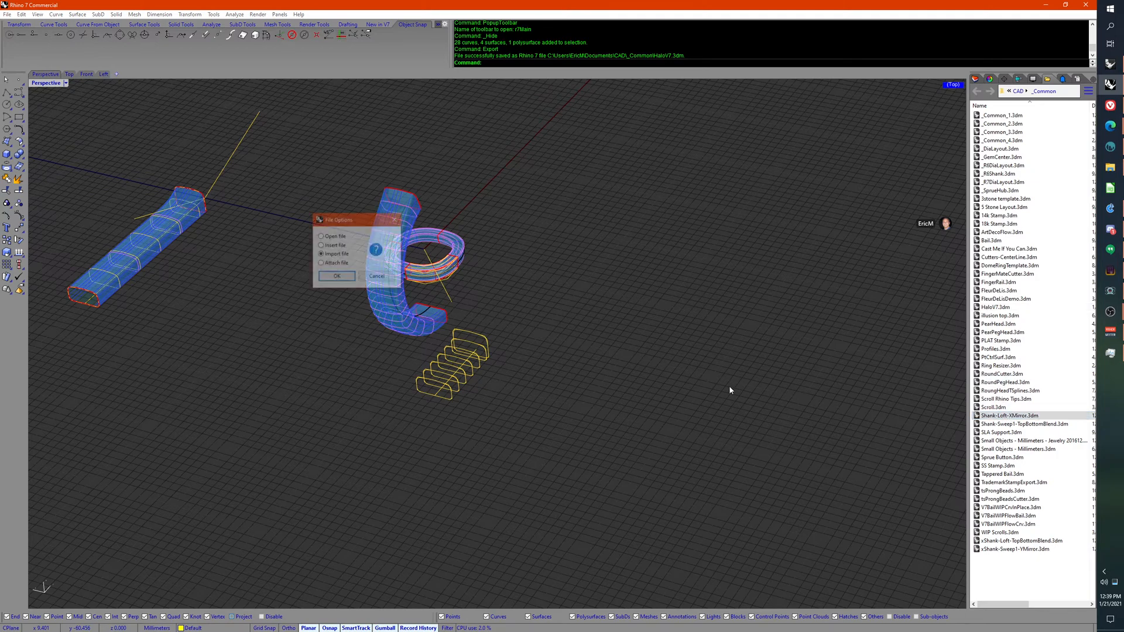
{"action": "left_click", "coordinate": [340, 275]}
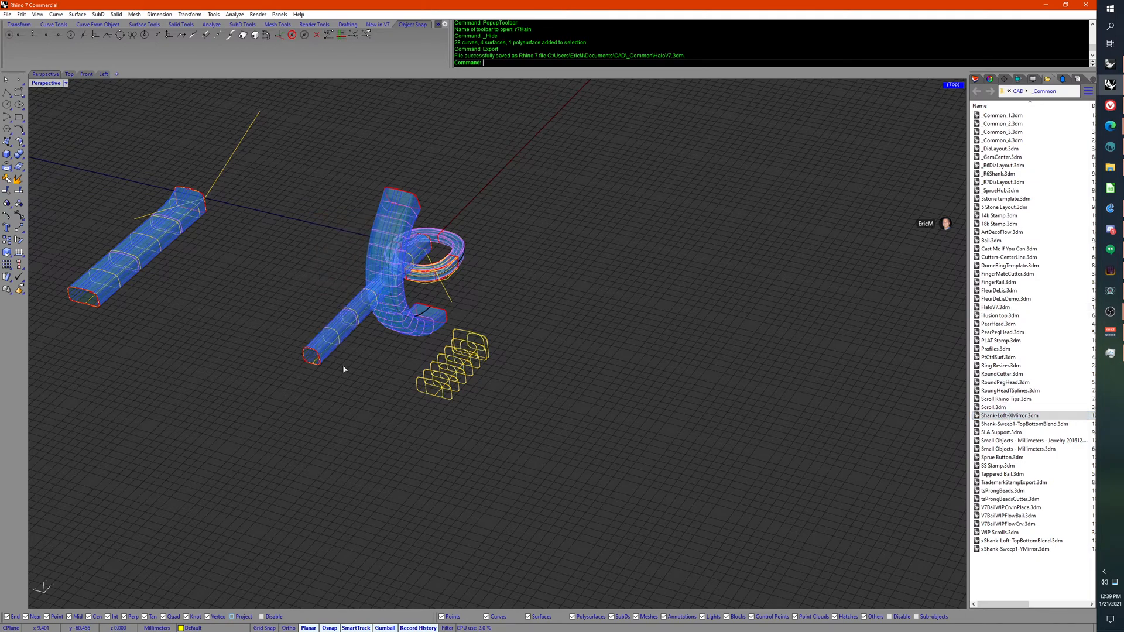
{"action": "left_click", "coordinate": [351, 385]}
{"action": "right_click_drag", "start_coordinate": [361, 385], "coordinate": [445, 404]}
{"action": "scroll", "coordinate": [402, 390], "scroll_direction": "up", "scroll_amount": 5}
{"action": "right_click_drag", "start_coordinate": [529, 414], "coordinate": [457, 439]}
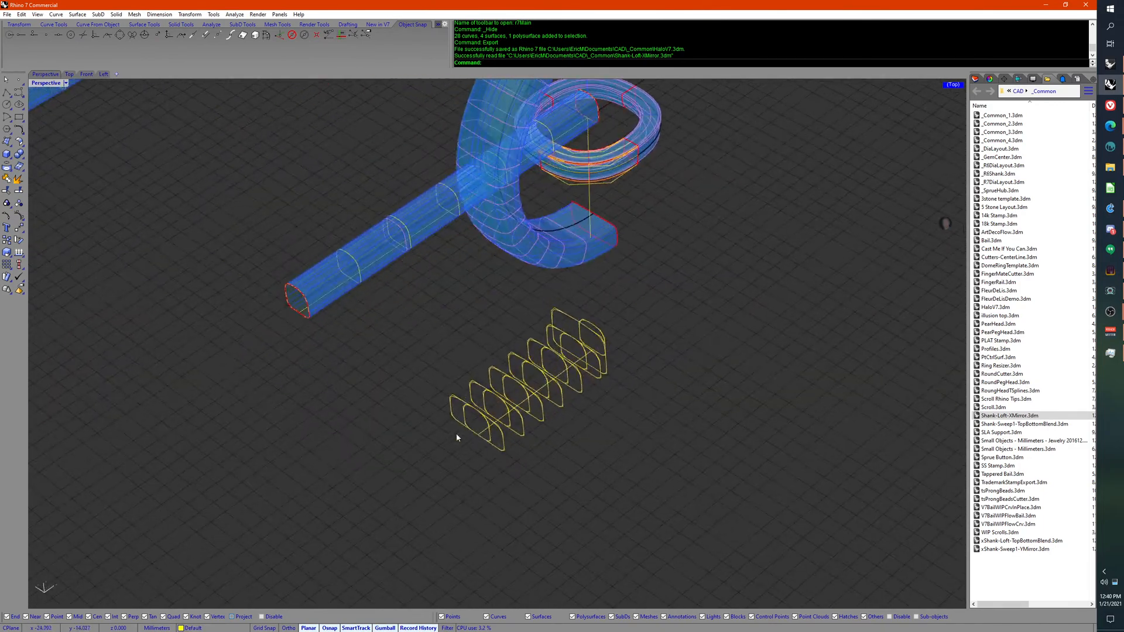
Step: Show the end shank profile curve's control points, try raising a group of them, undo that, and raise the points again
{"action": "scroll", "coordinate": [504, 406], "scroll_direction": "up", "scroll_amount": 5}
{"action": "left_click", "coordinate": [517, 404]}
{"action": "key", "text": "F10"}
{"action": "left_click_drag", "start_coordinate": [468, 341], "coordinate": [542, 423]}
{"action": "left_click_drag", "start_coordinate": [512, 379], "coordinate": [514, 353]}
{"action": "scroll", "coordinate": [404, 412], "scroll_direction": "down", "scroll_amount": 5}
{"action": "right_click_drag", "start_coordinate": [404, 412], "coordinate": [470, 371]}
{"action": "key", "text": "ctrl+z"}
{"action": "left_click_drag", "start_coordinate": [472, 371], "coordinate": [472, 351]}
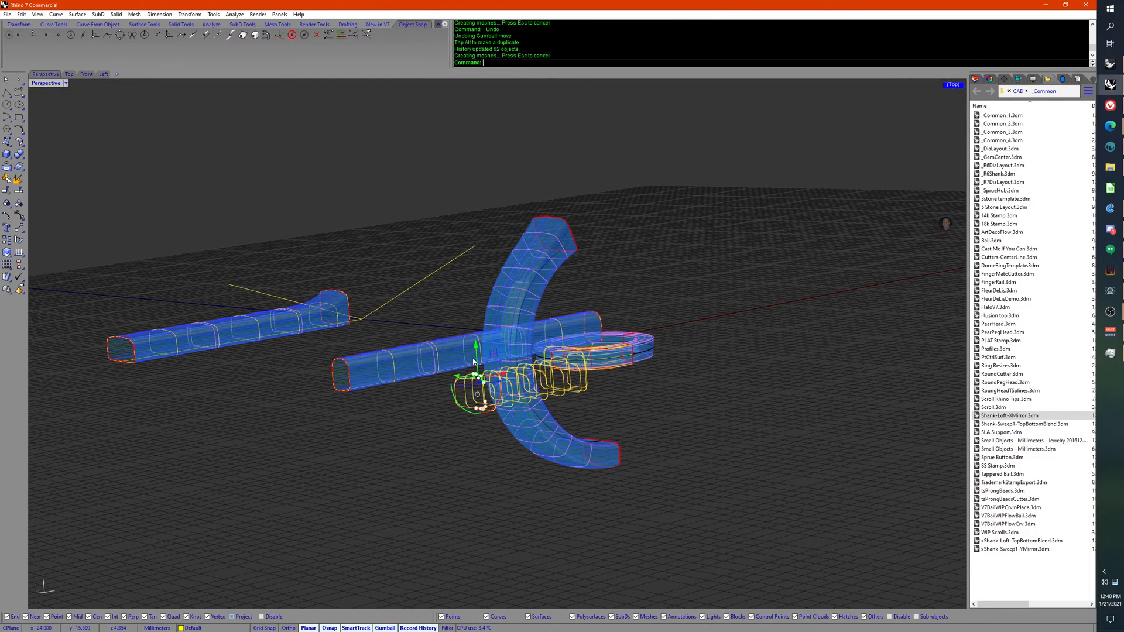
{"action": "mouse_move", "coordinate": [391, 452]}
{"action": "right_mouse_down"}
{"action": "mouse_move", "coordinate": [421, 460]}
{"action": "mouse_move", "coordinate": [388, 472]}
{"action": "right_mouse_up"}
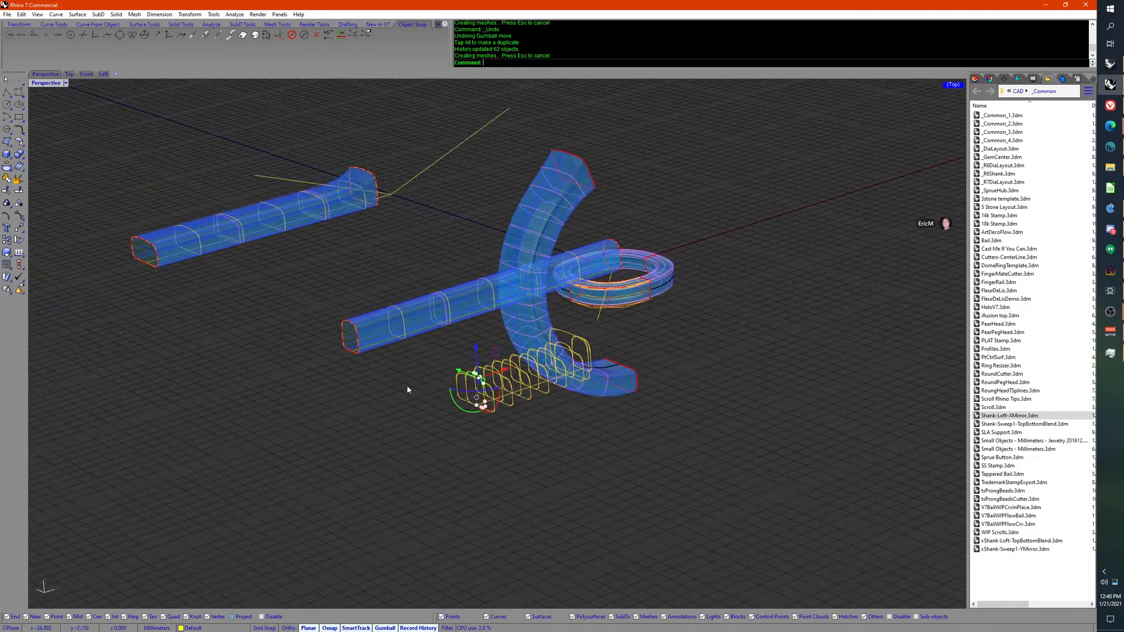
Step: Select six side control points on the overlapping profile curve at the shank's end and move them sideways, first outward, then inward
{"action": "scroll", "coordinate": [495, 392], "scroll_direction": "up", "scroll_amount": 5}
{"action": "left_click", "coordinate": [479, 382]}
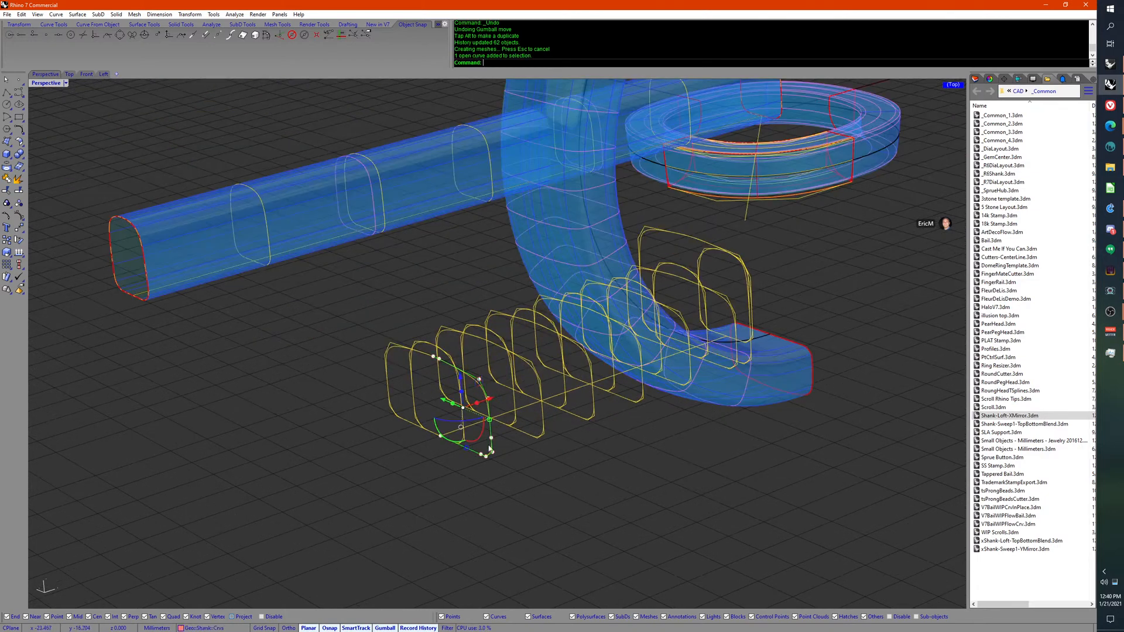
{"action": "right_click_drag", "start_coordinate": [481, 398], "coordinate": [518, 518]}
{"action": "left_click_drag", "start_coordinate": [485, 494], "coordinate": [525, 385]}
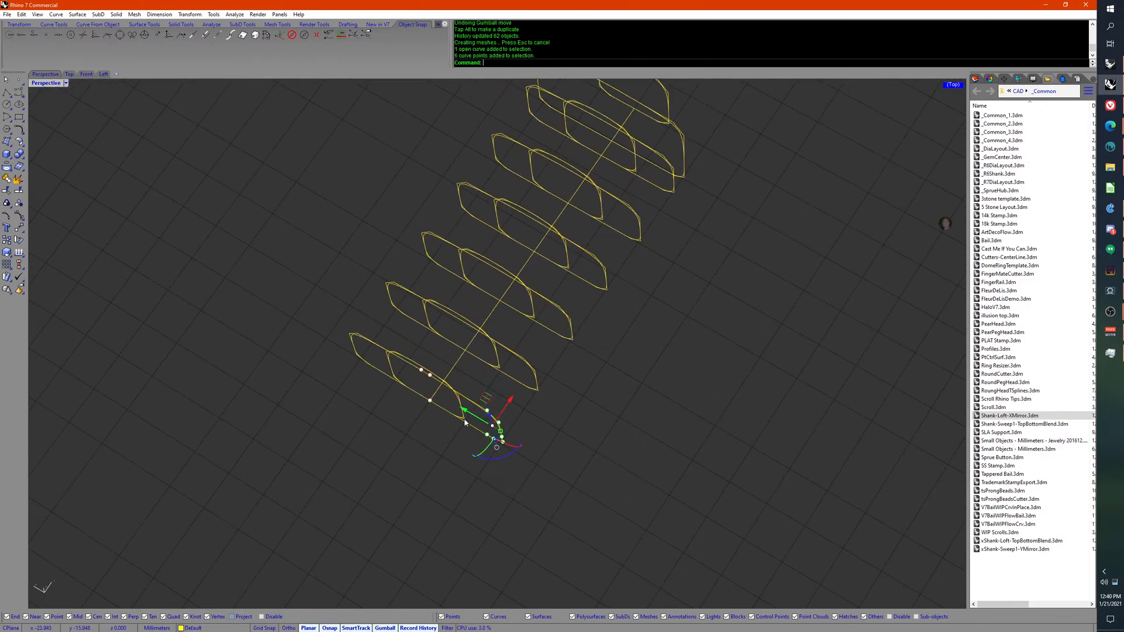
{"action": "left_click_drag", "start_coordinate": [464, 411], "coordinate": [468, 463]}
{"action": "right_click_drag", "start_coordinate": [467, 463], "coordinate": [436, 430]}
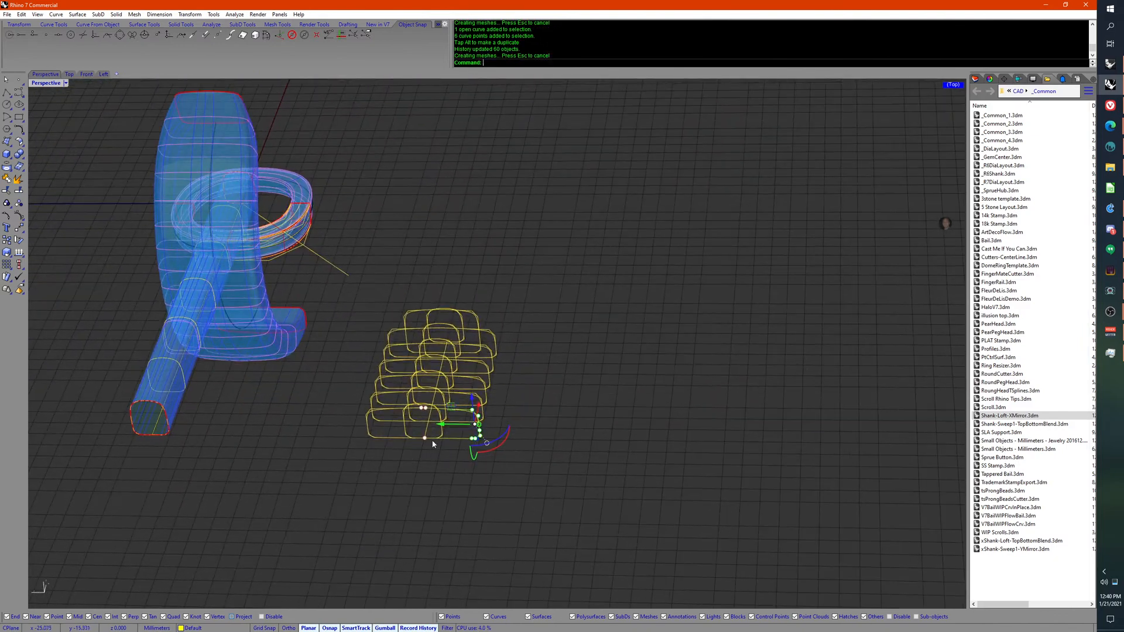
{"action": "left_click_drag", "start_coordinate": [438, 424], "coordinate": [421, 435]}
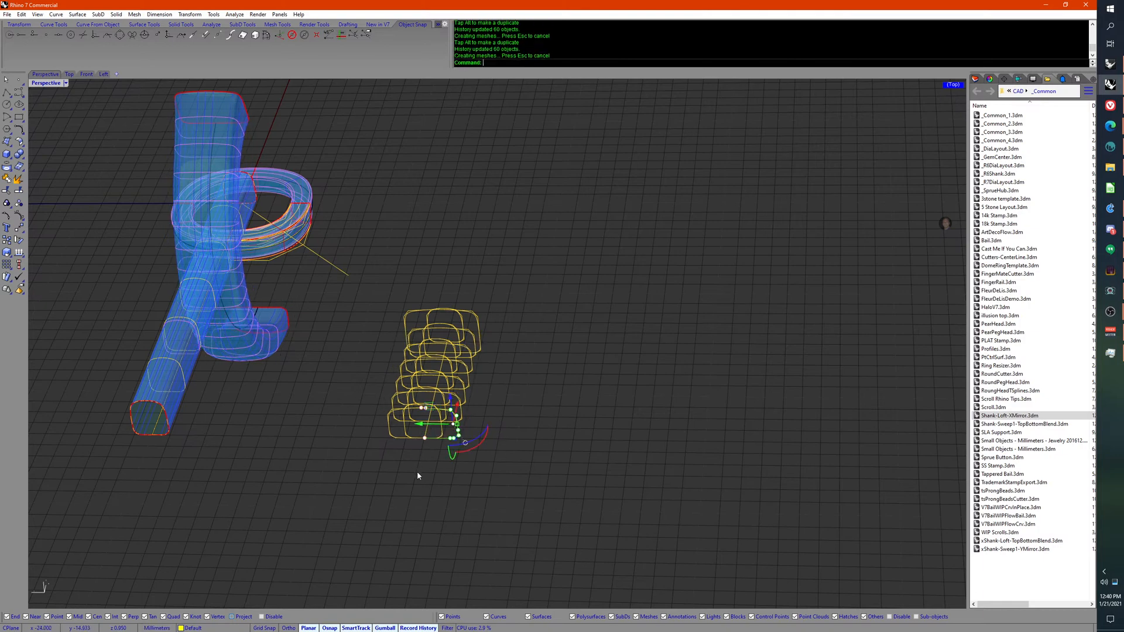
{"action": "mouse_move", "coordinate": [417, 471]}
{"action": "right_mouse_down"}
{"action": "mouse_move", "coordinate": [435, 369]}
{"action": "mouse_move", "coordinate": [404, 459]}
{"action": "right_mouse_up"}
Step: Select four control points on the other end profile curve, move them slightly, and clear the selection
{"action": "scroll", "coordinate": [435, 364], "scroll_direction": "up", "scroll_amount": 6}
{"action": "key", "text": "Escape"}
{"action": "key", "text": "Escape"}
{"action": "left_click", "coordinate": [451, 367]}
{"action": "left_click_drag", "start_coordinate": [375, 328], "coordinate": [470, 395]}
{"action": "left_click_drag", "start_coordinate": [451, 348], "coordinate": [442, 335]}
{"action": "scroll", "coordinate": [442, 335], "scroll_direction": "down", "scroll_amount": 5}
{"action": "right_click_drag", "start_coordinate": [442, 335], "coordinate": [306, 455]}
{"action": "left_click", "coordinate": [304, 454]}
{"action": "left_click", "coordinate": [311, 352]}
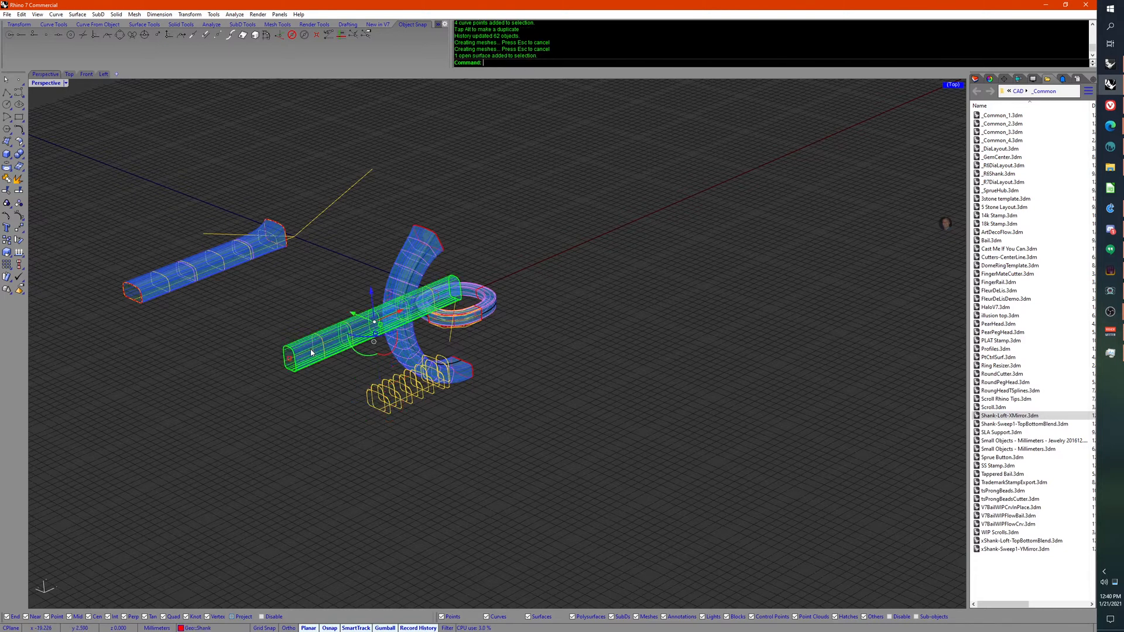
{"action": "left_click", "coordinate": [414, 351], "text": "shift"}
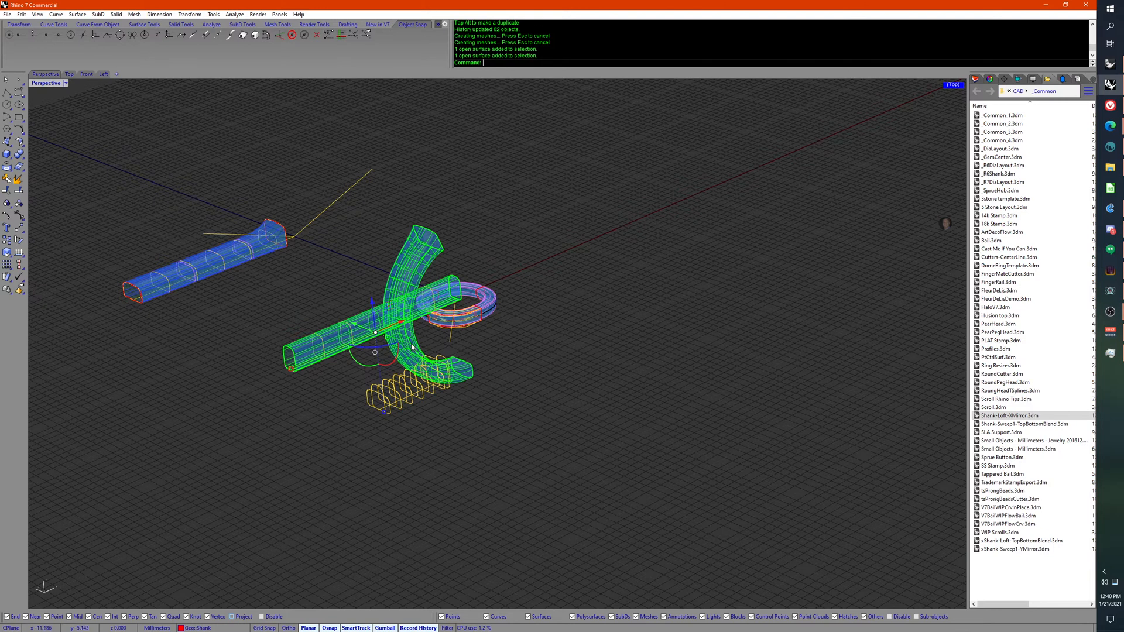
{"action": "scroll", "coordinate": [376, 451], "scroll_direction": "up", "scroll_amount": 5}
{"action": "key", "text": "Escape"}
Step: Select the two overlapping second profile curves and list their object descriptions with the What command
{"action": "left_click", "coordinate": [356, 449]}
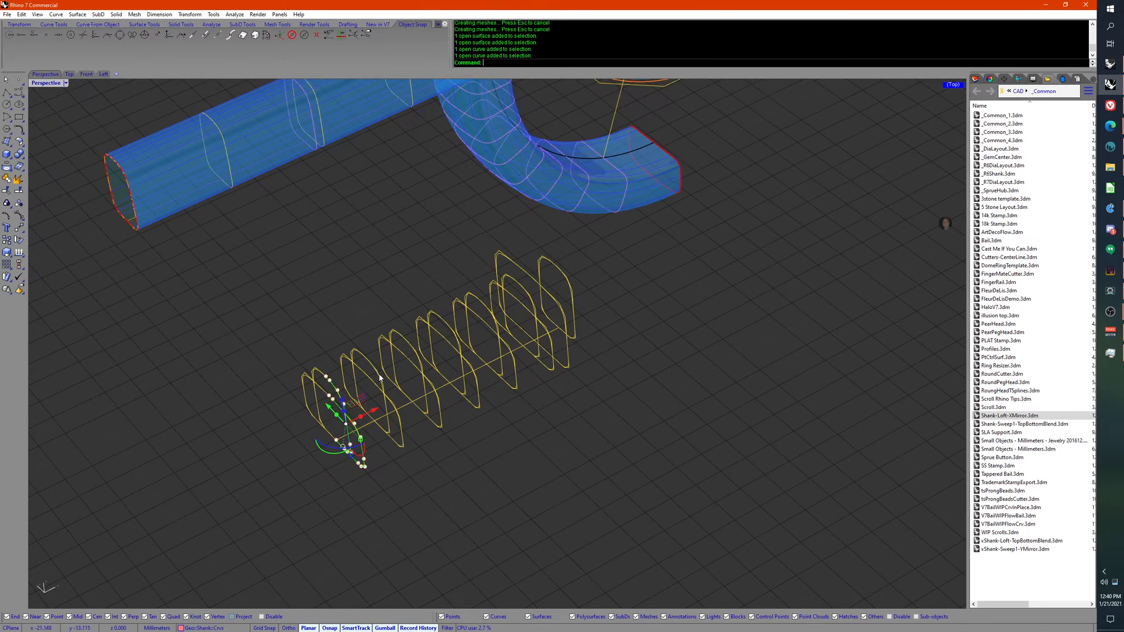
{"action": "left_click", "coordinate": [401, 436]}
{"action": "left_click", "coordinate": [420, 451]}
{"action": "left_click", "coordinate": [402, 444]}
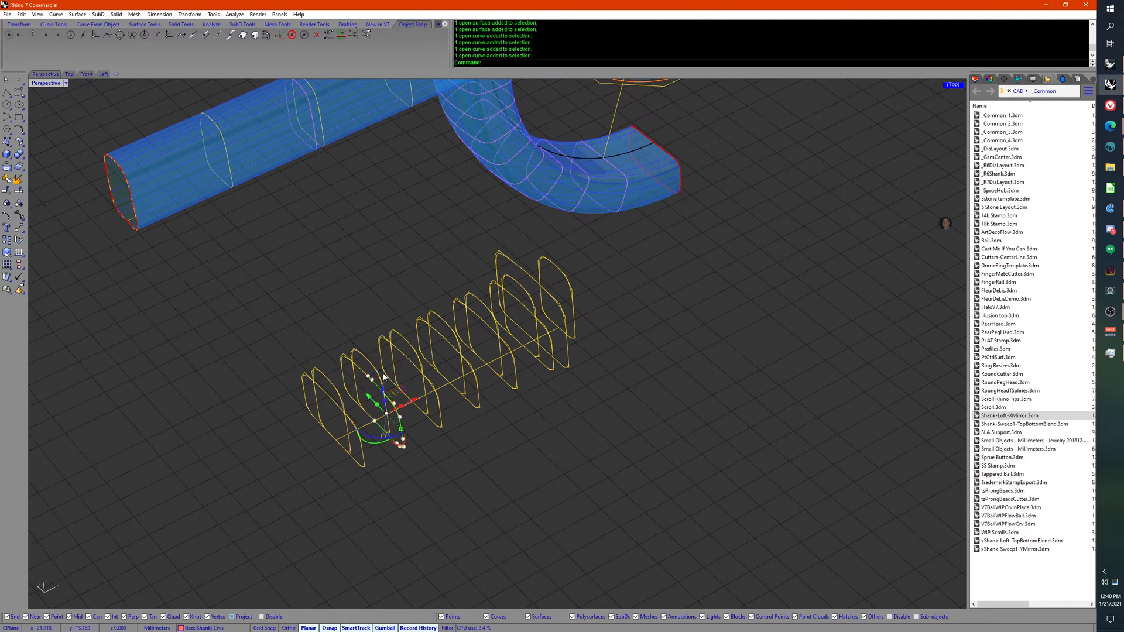
{"action": "right_click_drag", "start_coordinate": [403, 444], "coordinate": [410, 429]}
{"action": "type", "text": "hat"}
{"action": "key", "text": "Return"}
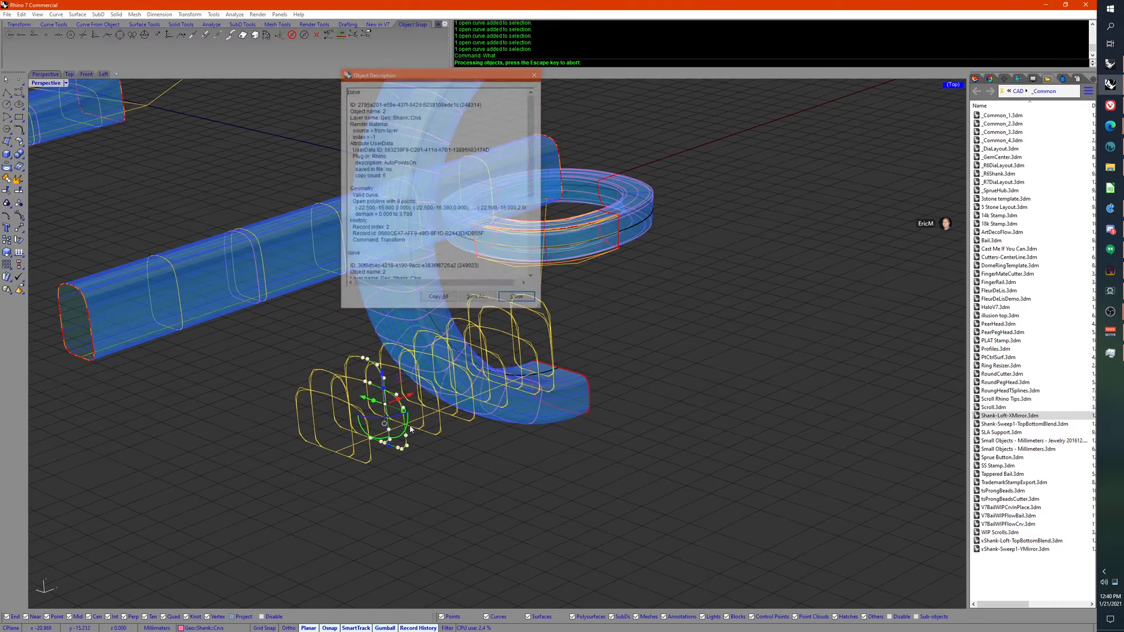
Step: Compare the history record index, record ID and command of the two curves in the object description, then close it
{"action": "left_click_drag", "start_coordinate": [357, 235], "coordinate": [449, 235]}
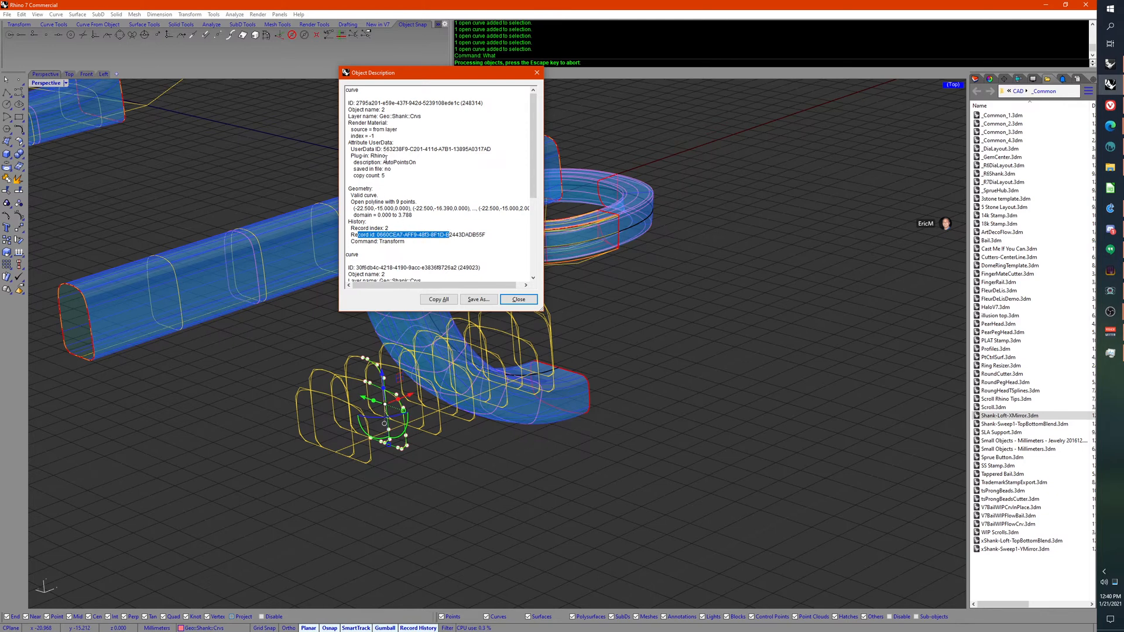
{"action": "scroll", "coordinate": [386, 158], "scroll_direction": "down", "scroll_amount": 7}
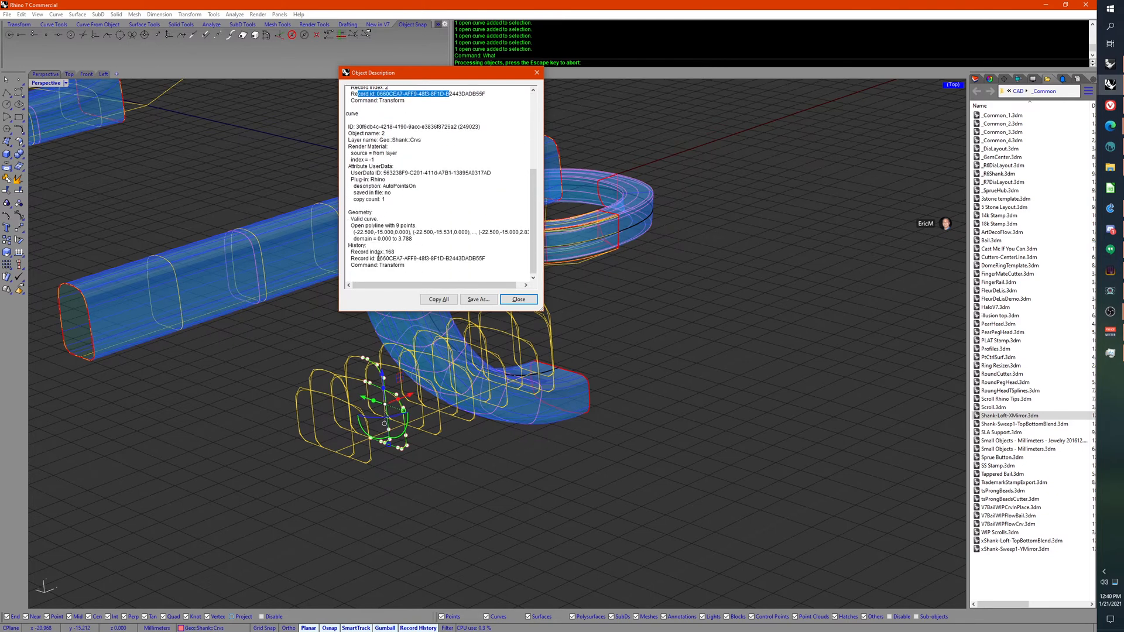
{"action": "left_click_drag", "start_coordinate": [378, 258], "coordinate": [346, 258]}
{"action": "left_click", "coordinate": [457, 257]}
{"action": "left_click_drag", "start_coordinate": [487, 258], "coordinate": [372, 281]}
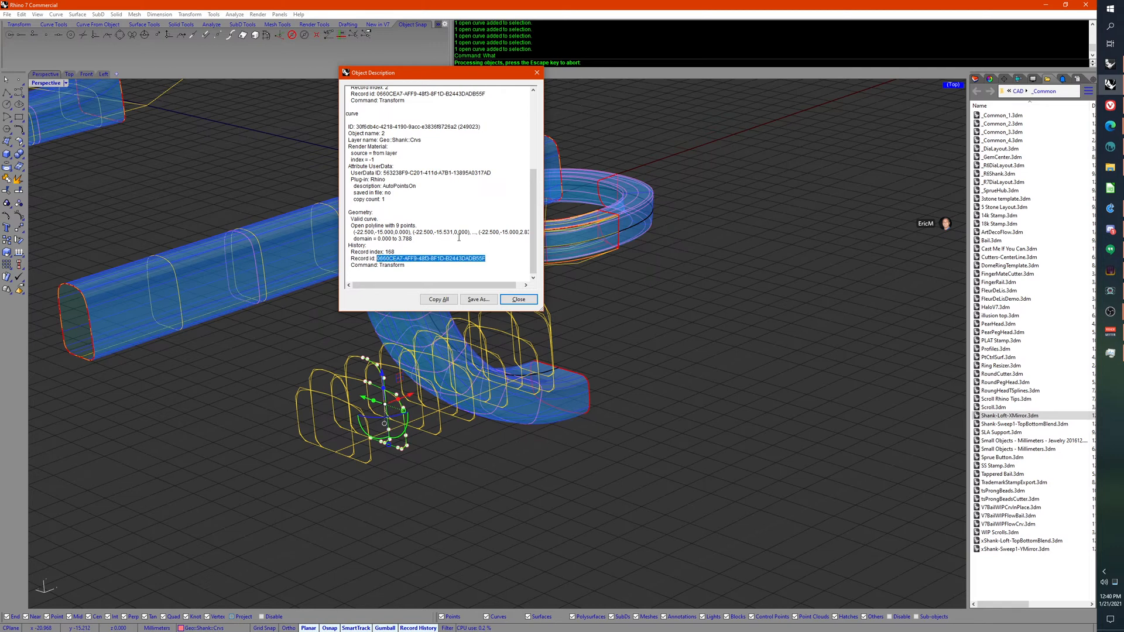
{"action": "left_click_drag", "start_coordinate": [531, 241], "coordinate": [533, 260]}
{"action": "scroll", "coordinate": [423, 260], "scroll_direction": "up", "scroll_amount": 7}
{"action": "scroll", "coordinate": [424, 258], "scroll_direction": "down", "scroll_amount": 7}
{"action": "left_click", "coordinate": [518, 299]}
Step: Run What on the curved shank surface and the straight imported loft, then close the report
{"action": "left_click", "coordinate": [381, 295]}
{"action": "left_click", "coordinate": [212, 282], "text": "shift"}
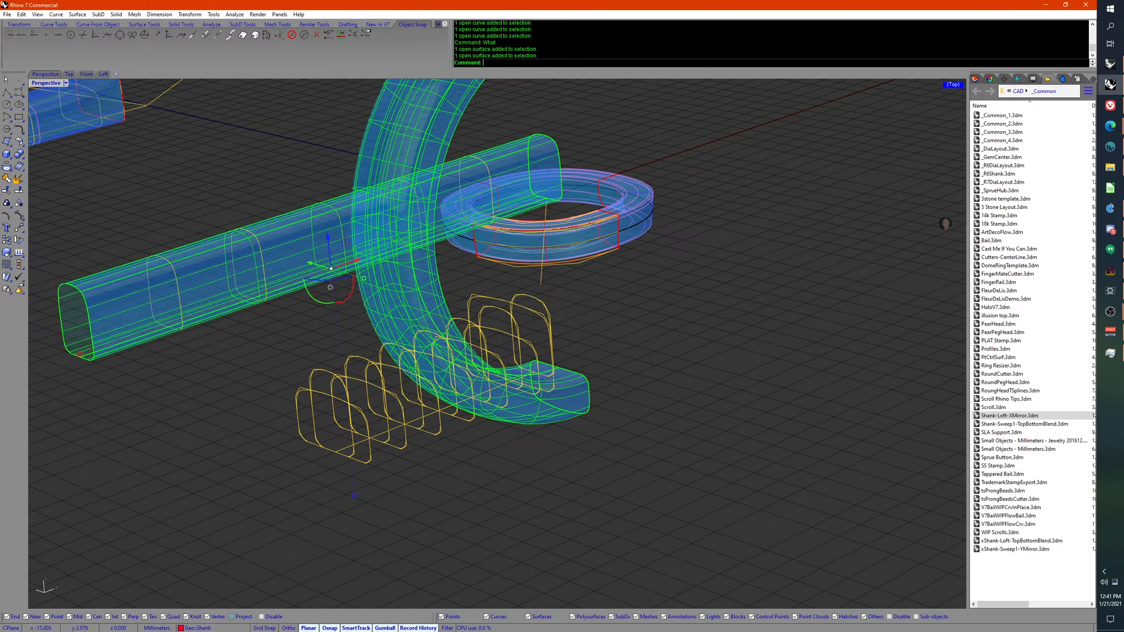
{"action": "key", "text": "Return"}
{"action": "key", "text": "Escape"}
Step: Select the two separate straight shank loft surfaces and list their object descriptions with What
{"action": "right_click_drag", "start_coordinate": [212, 282], "coordinate": [264, 322]}
{"action": "scroll", "coordinate": [263, 322], "scroll_direction": "down", "scroll_amount": 10}
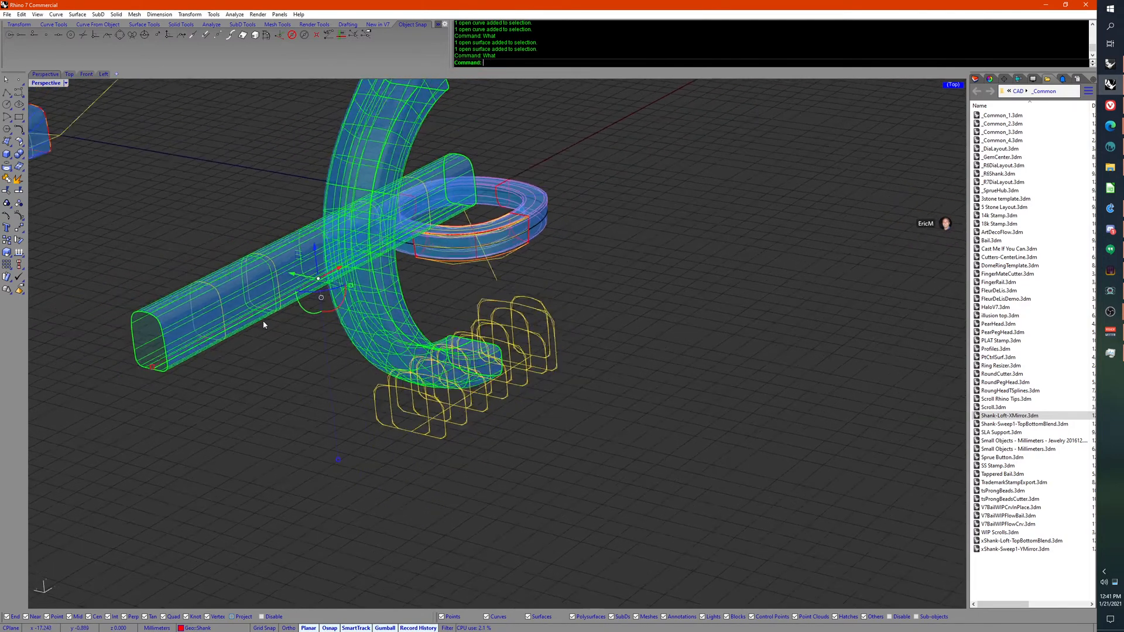
{"action": "left_click", "coordinate": [205, 383]}
{"action": "left_click", "coordinate": [246, 324]}
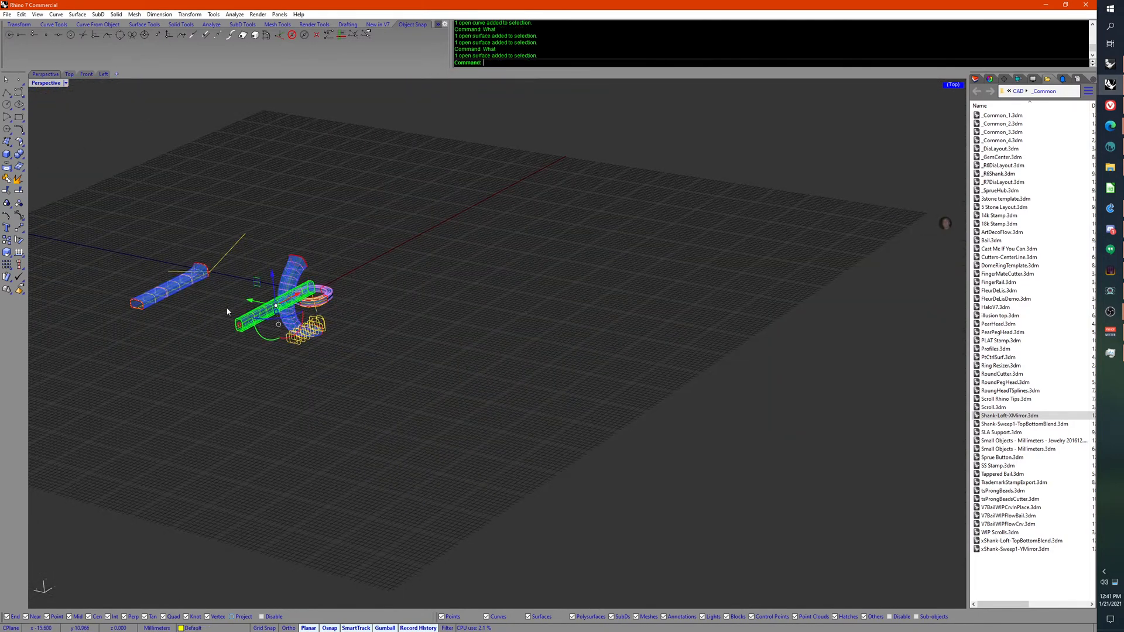
{"action": "left_click", "coordinate": [160, 295]}
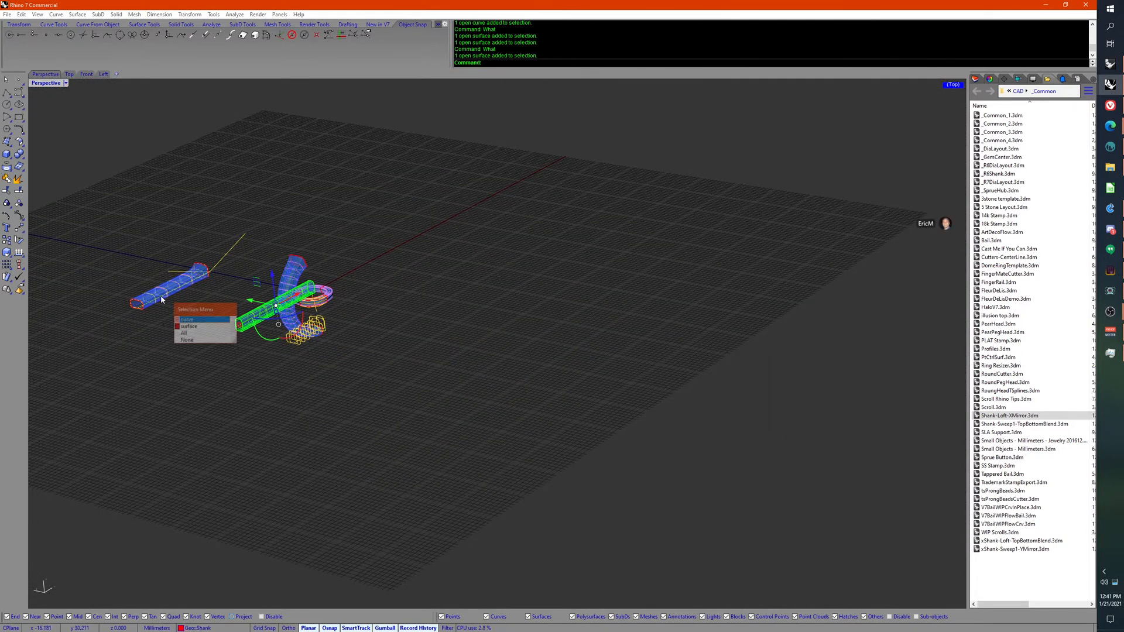
{"action": "left_click", "coordinate": [248, 319], "text": "shift"}
{"action": "key", "text": "Return"}
{"action": "scroll", "coordinate": [437, 256], "scroll_direction": "down", "scroll_amount": 5}
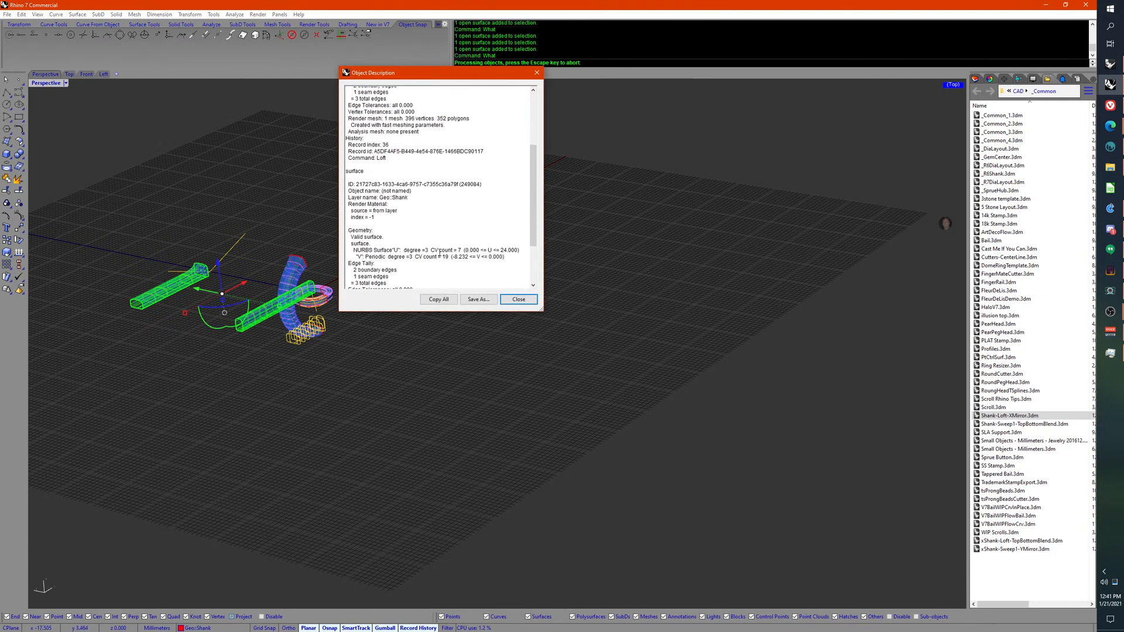
Step: Enlarge the object description window and compare the history record IDs of the two straight loft surfaces
{"action": "left_click_drag", "start_coordinate": [347, 253], "coordinate": [446, 273]}
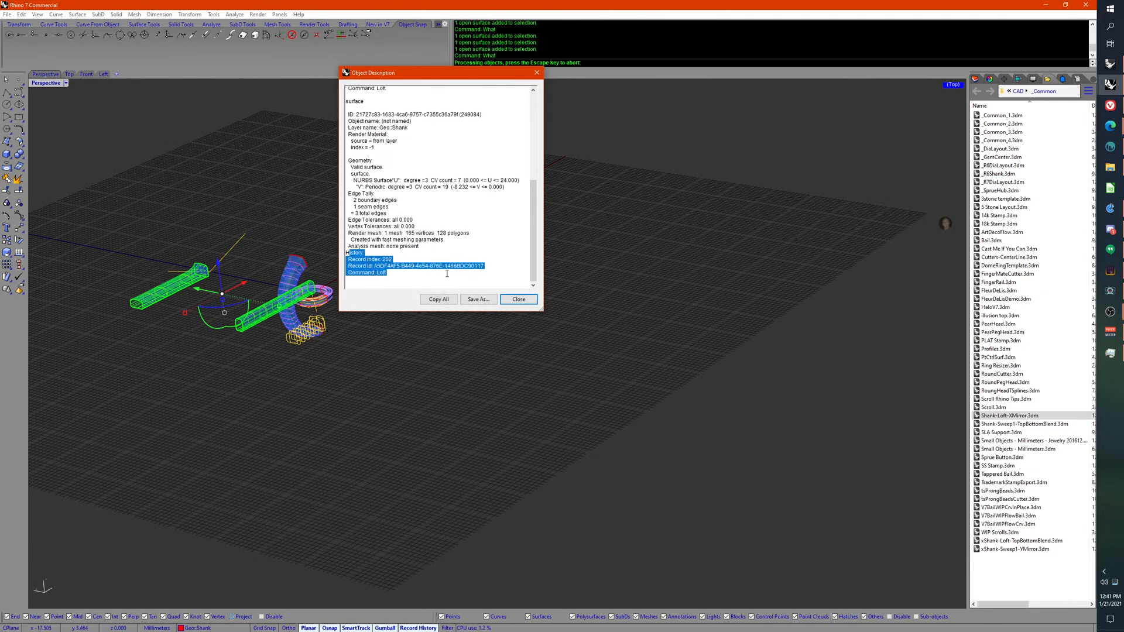
{"action": "scroll", "coordinate": [426, 235], "scroll_direction": "up", "scroll_amount": 3}
{"action": "scroll", "coordinate": [426, 235], "scroll_direction": "down", "scroll_amount": 3}
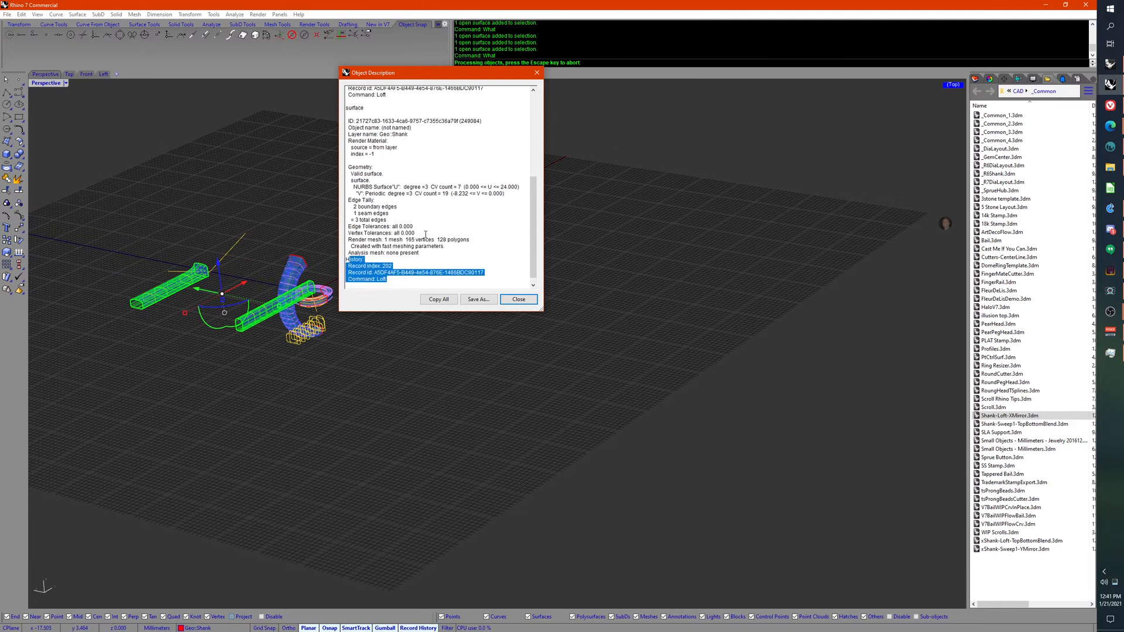
{"action": "scroll", "coordinate": [425, 235], "scroll_direction": "up", "scroll_amount": 2}
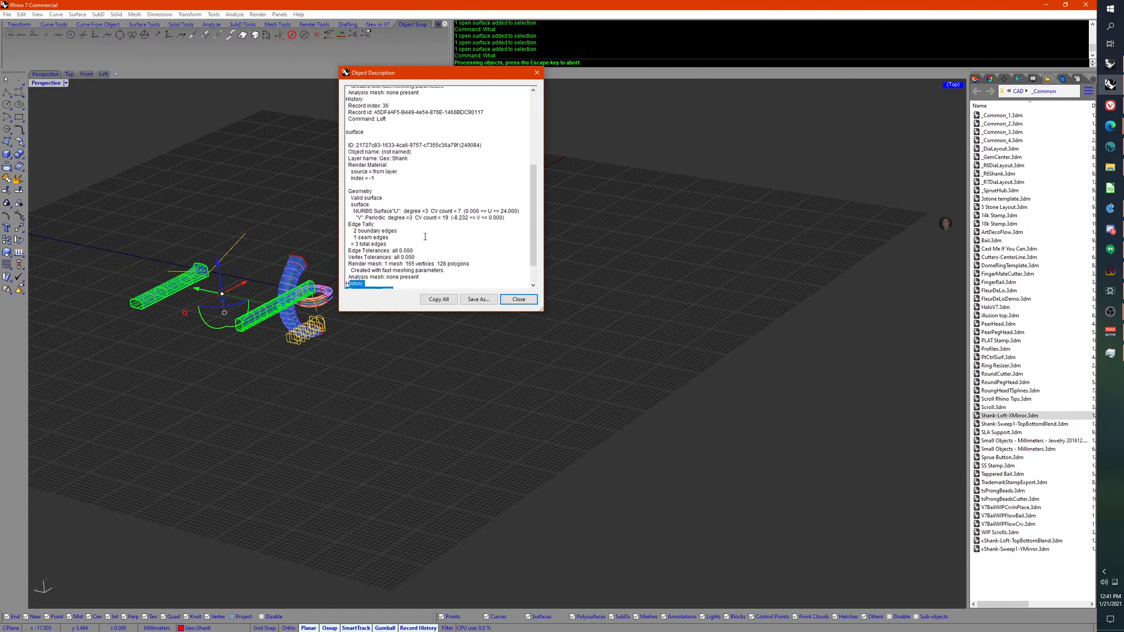
{"action": "left_click_drag", "start_coordinate": [424, 311], "coordinate": [428, 383]}
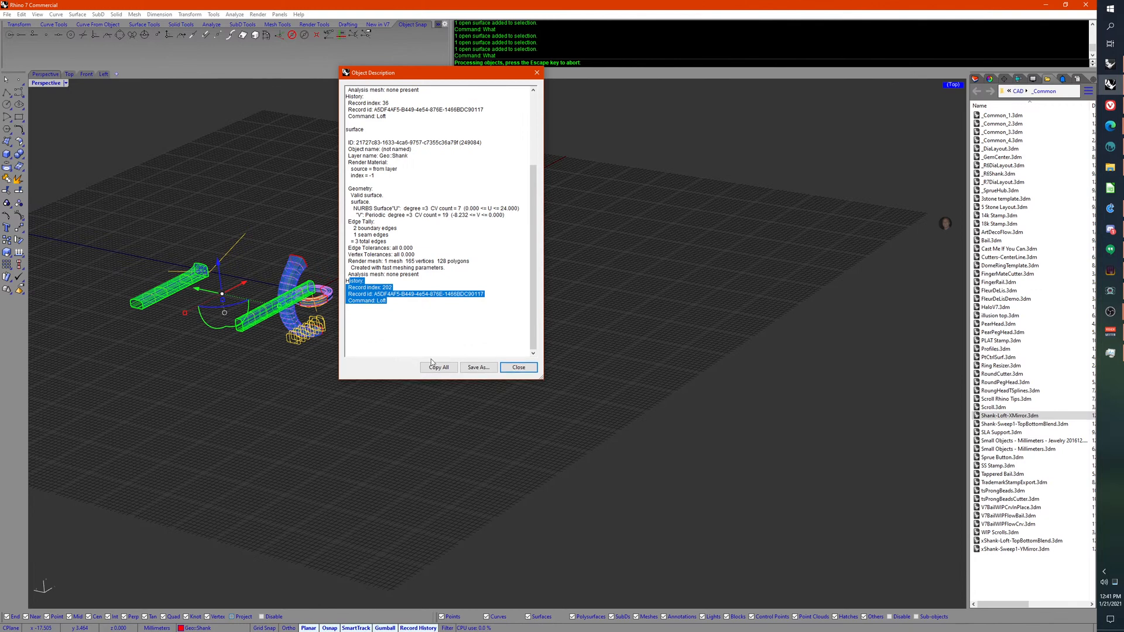
{"action": "left_click_drag", "start_coordinate": [485, 294], "coordinate": [374, 293]}
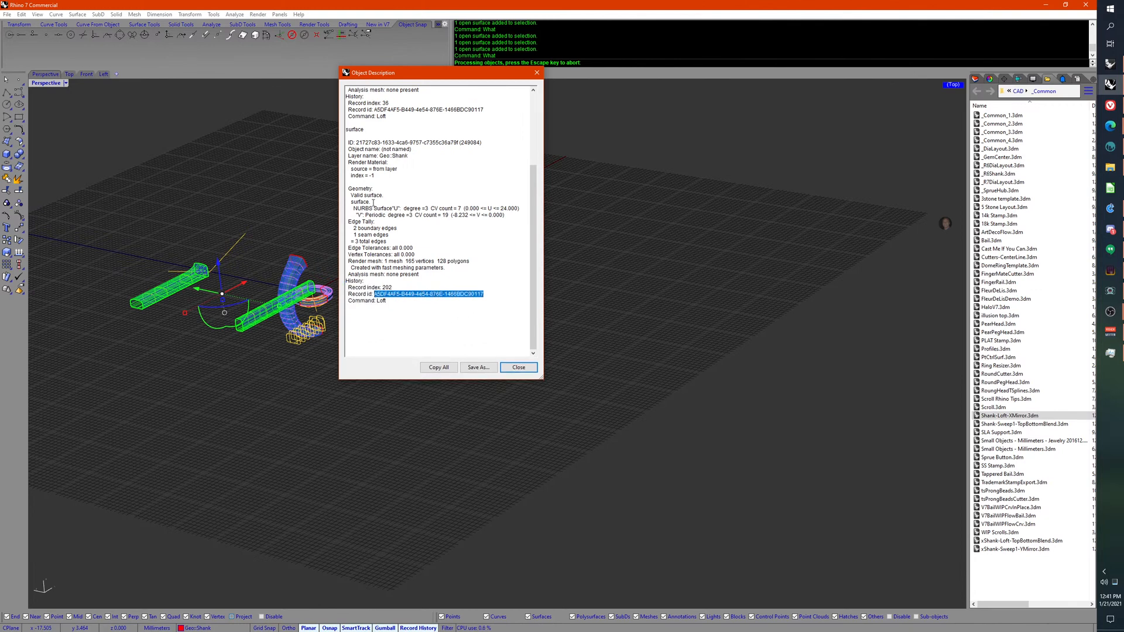
Step: Compare the history record IDs and record indexes of the two straight loft surfaces in the object description
{"action": "left_click_drag", "start_coordinate": [375, 109], "coordinate": [490, 110]}
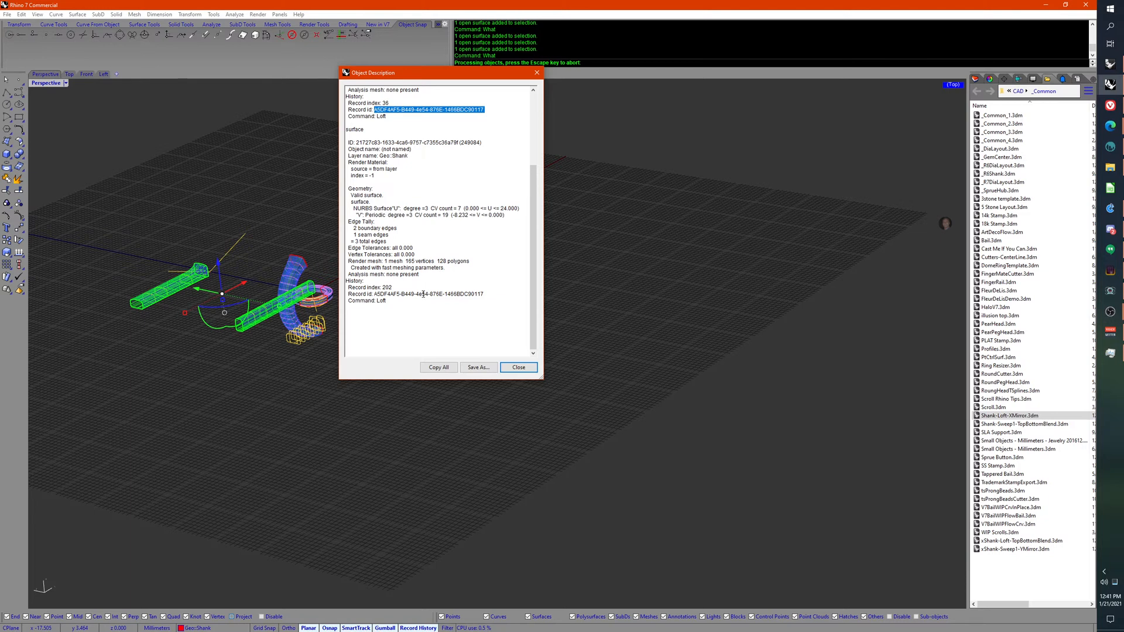
{"action": "left_click", "coordinate": [475, 295]}
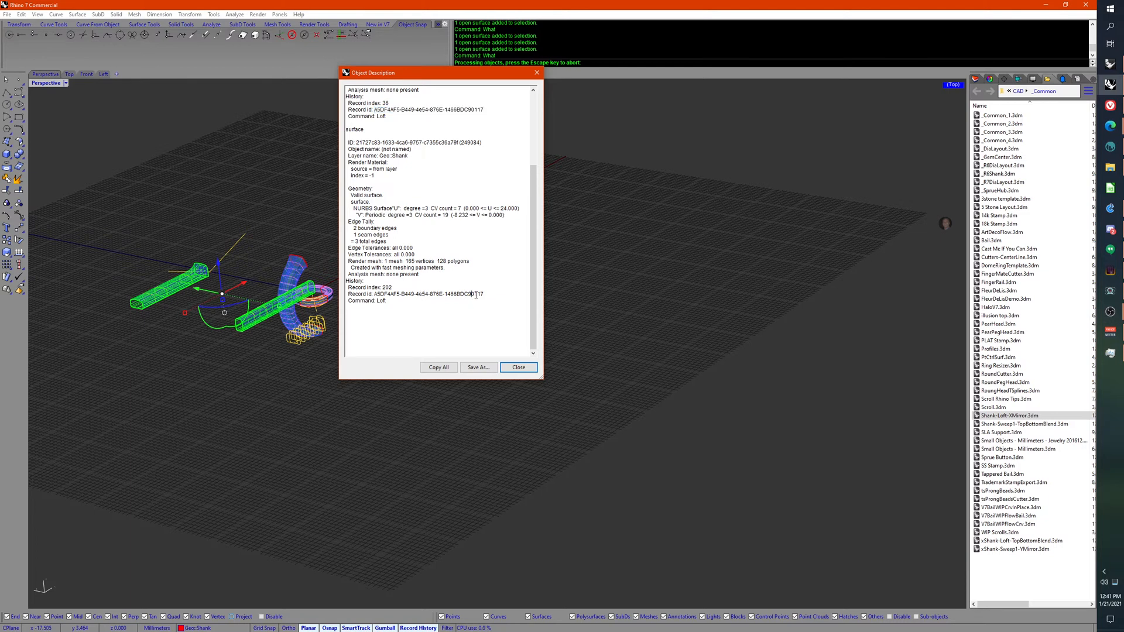
{"action": "mouse_move", "coordinate": [484, 294]}
{"action": "left_mouse_down"}
{"action": "mouse_move", "coordinate": [368, 295]}
{"action": "mouse_move", "coordinate": [489, 294]}
{"action": "left_mouse_up"}
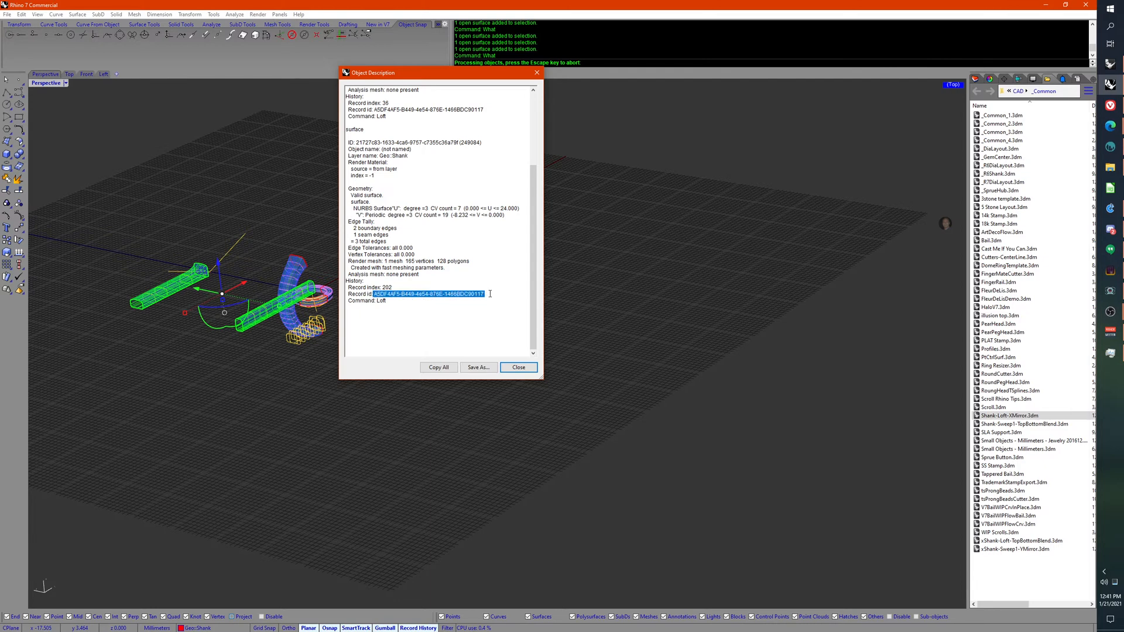
{"action": "left_click_drag", "start_coordinate": [349, 287], "coordinate": [486, 293]}
{"action": "left_click_drag", "start_coordinate": [375, 109], "coordinate": [489, 109]}
{"action": "left_click_drag", "start_coordinate": [383, 103], "coordinate": [390, 103]}
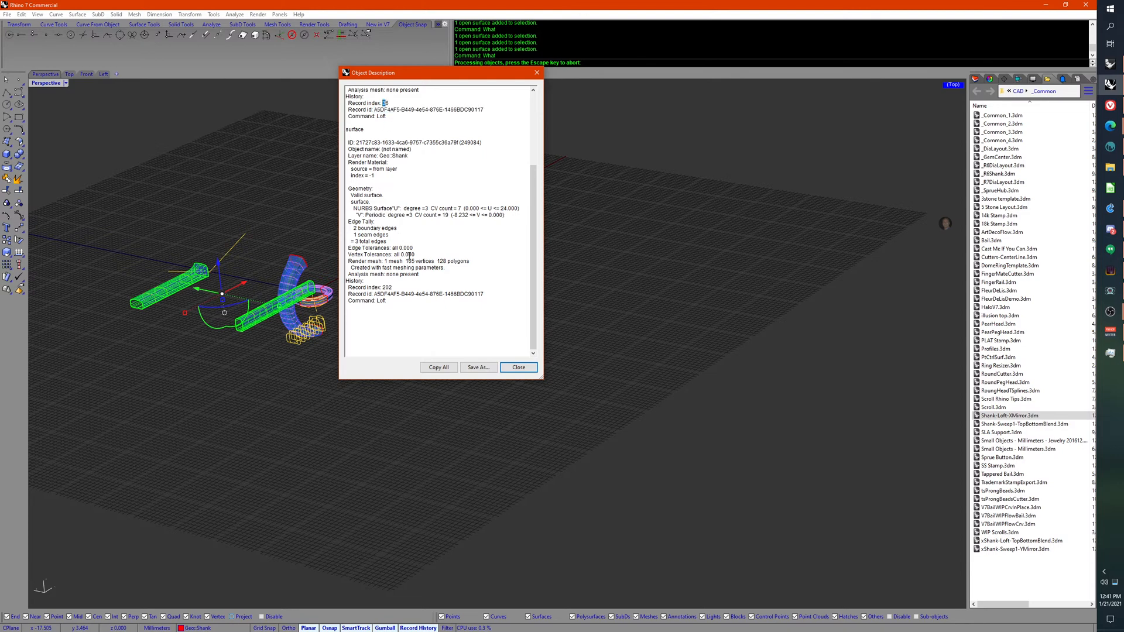
{"action": "left_click_drag", "start_coordinate": [374, 294], "coordinate": [432, 299]}
Step: Compare the object IDs of the two loft surfaces, and check the second surface's history record ID again
{"action": "scroll", "coordinate": [432, 298], "scroll_direction": "up", "scroll_amount": 8}
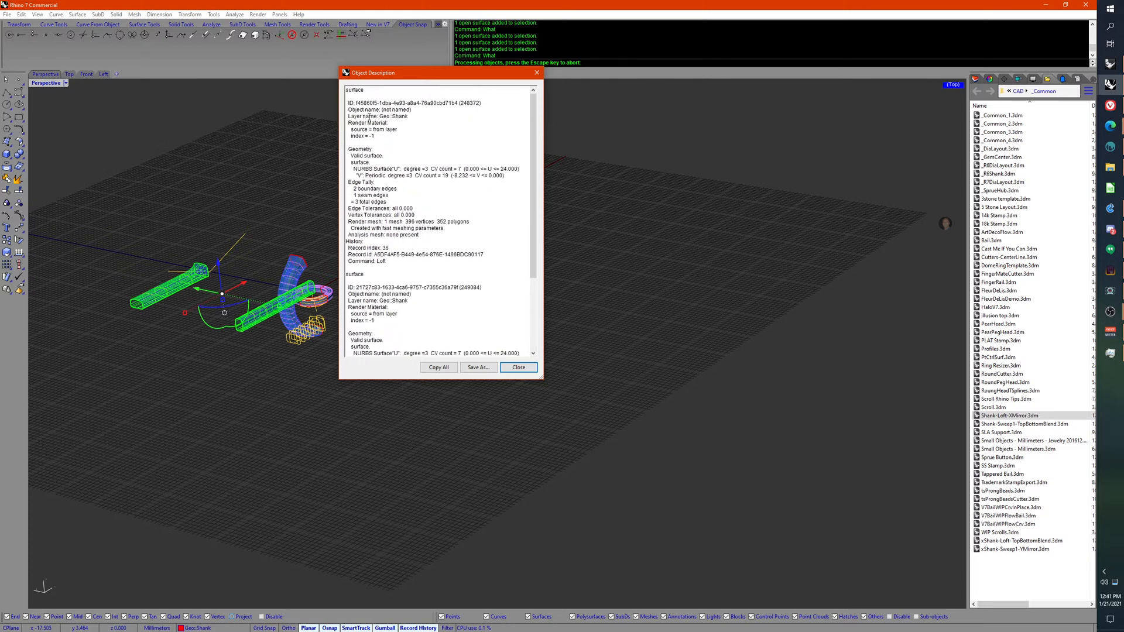
{"action": "mouse_move", "coordinate": [356, 104]}
{"action": "left_mouse_down"}
{"action": "mouse_move", "coordinate": [397, 103]}
{"action": "mouse_move", "coordinate": [378, 103]}
{"action": "left_mouse_up"}
{"action": "left_click_drag", "start_coordinate": [356, 287], "coordinate": [381, 288]}
{"action": "left_click_drag", "start_coordinate": [357, 103], "coordinate": [383, 103]}
{"action": "left_click_drag", "start_coordinate": [357, 287], "coordinate": [483, 294]}
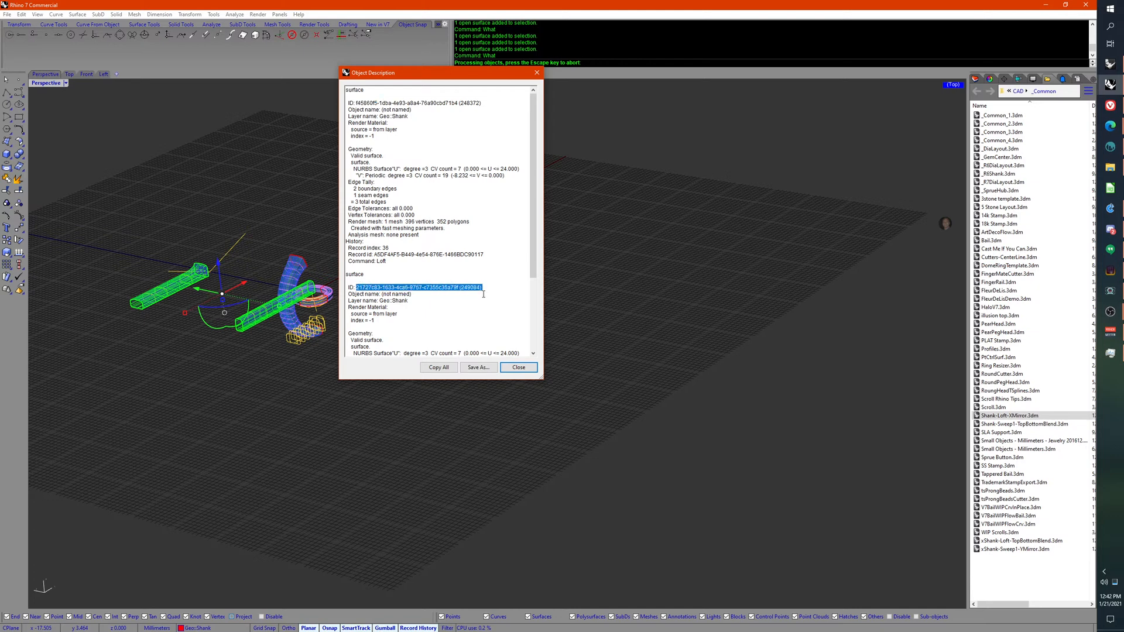
{"action": "scroll", "coordinate": [460, 310], "scroll_direction": "down", "scroll_amount": 5}
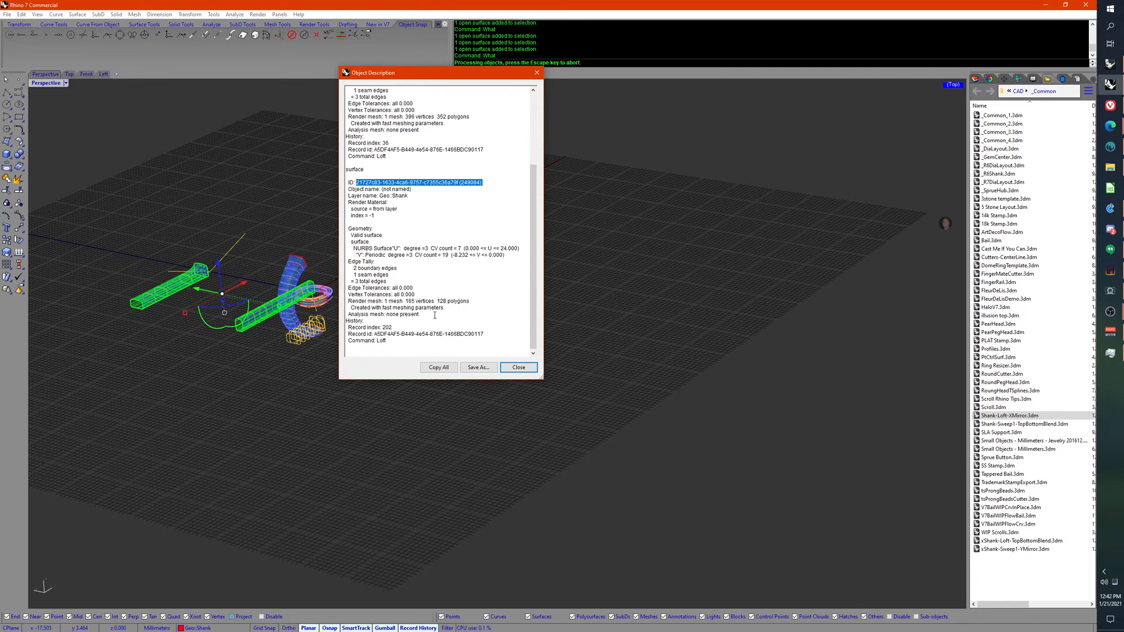
{"action": "left_click_drag", "start_coordinate": [374, 333], "coordinate": [476, 338]}
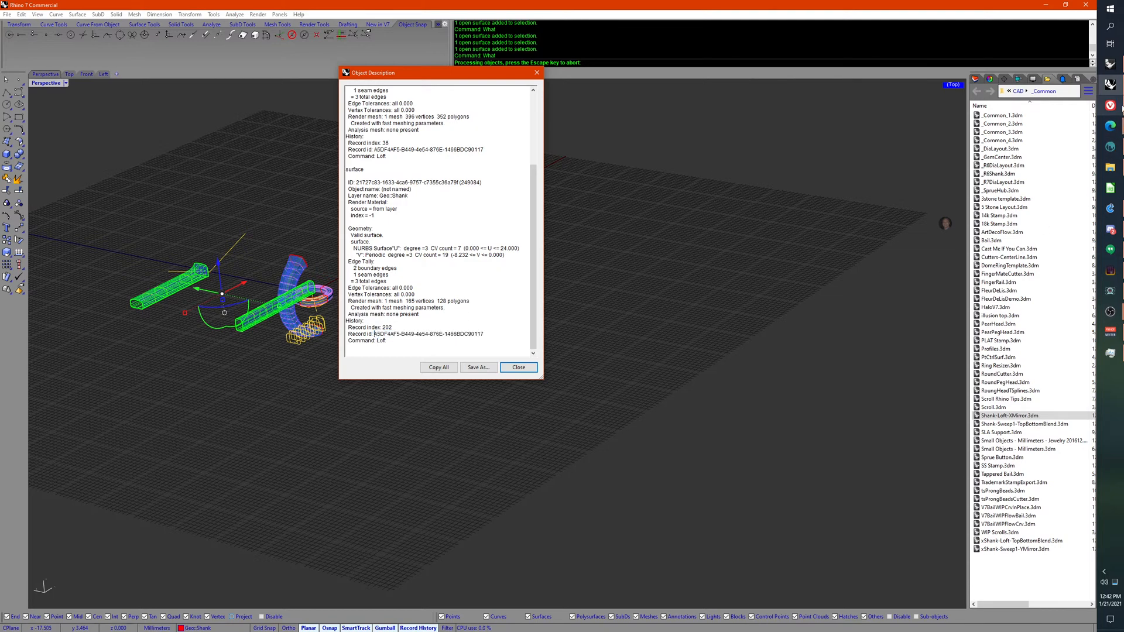
Step: Switch to the browser, read the RH-56171 comment on remapping IDs when a .3dm file is read, and return to Rhino
{"action": "left_click", "coordinate": [1110, 106]}
{"action": "scroll", "coordinate": [285, 309], "scroll_direction": "up", "scroll_amount": 4}
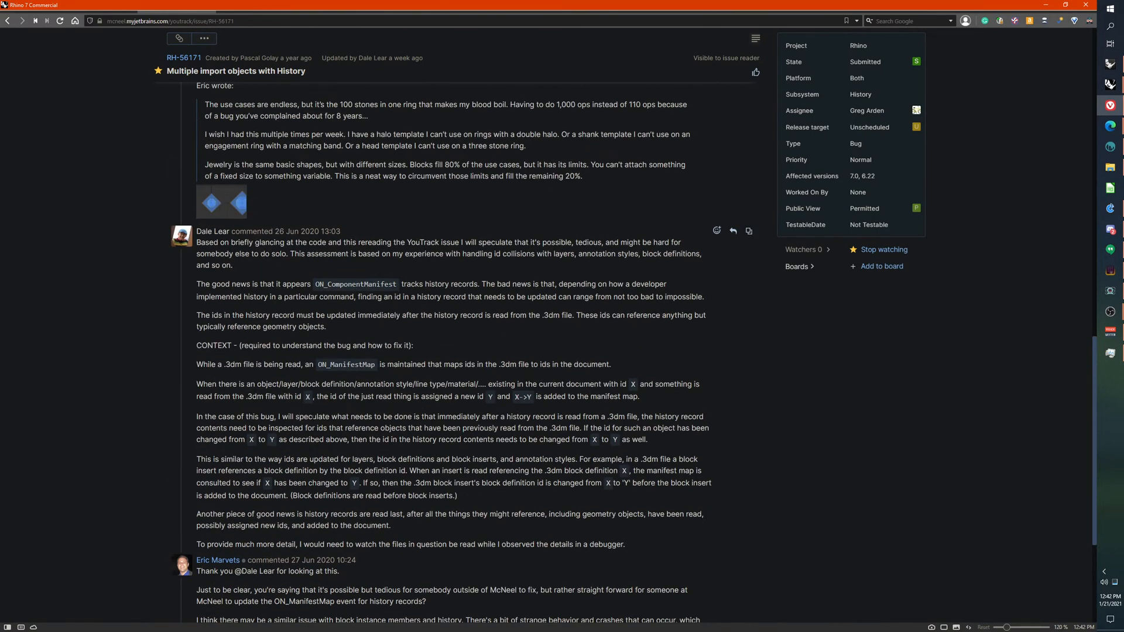
{"action": "scroll", "coordinate": [327, 435], "scroll_direction": "down", "scroll_amount": 1}
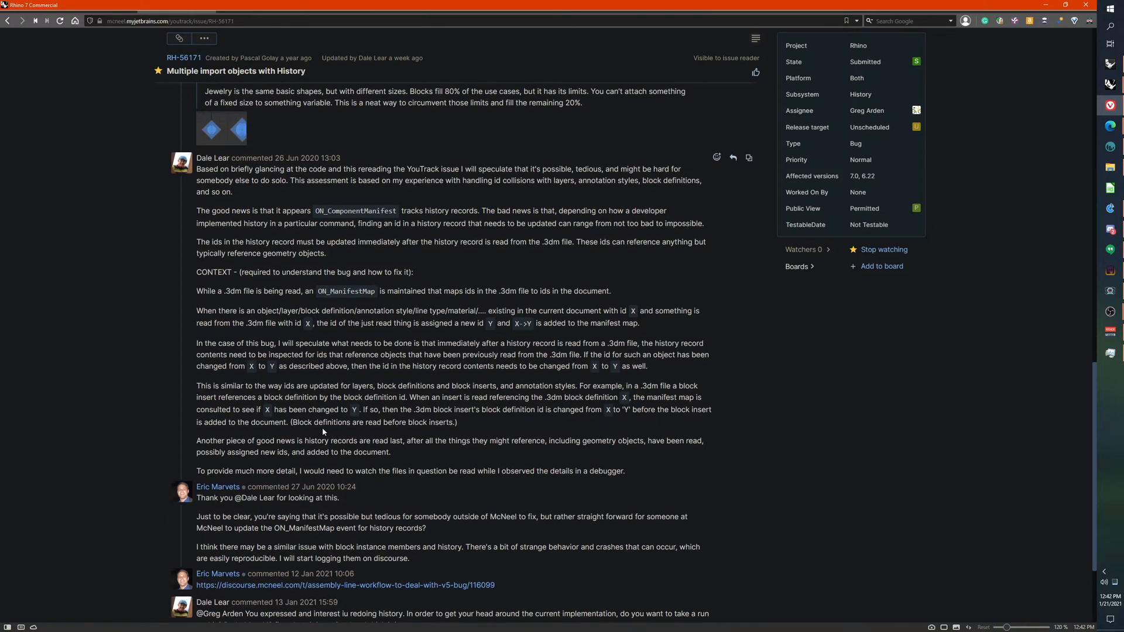
{"action": "left_click_drag", "start_coordinate": [298, 422], "coordinate": [509, 439]}
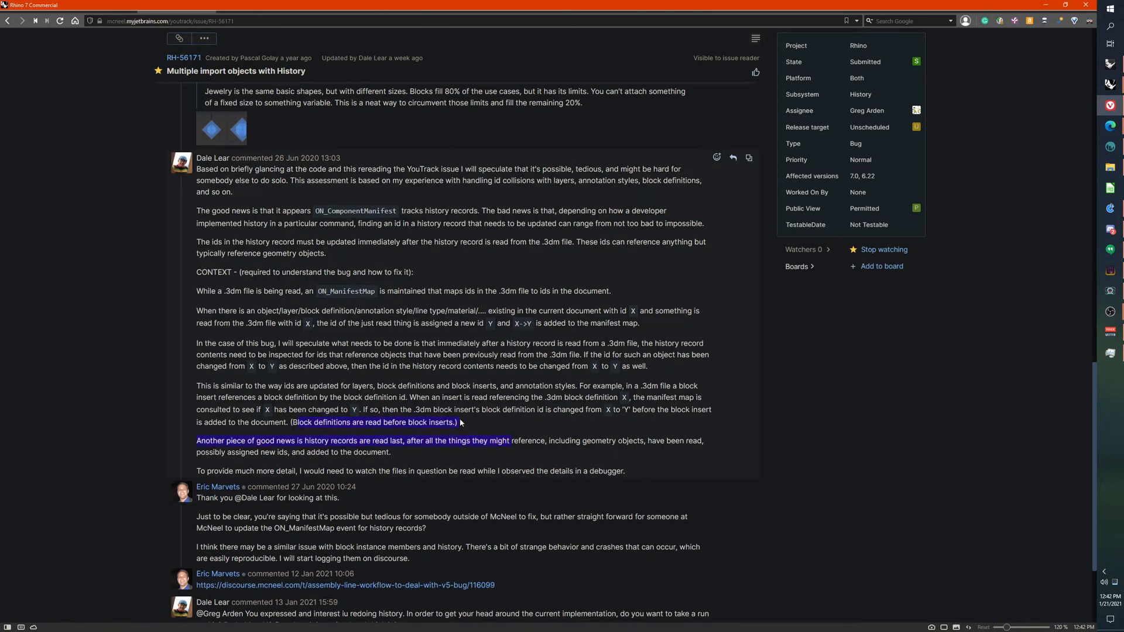
{"action": "left_click_drag", "start_coordinate": [321, 386], "coordinate": [503, 398]}
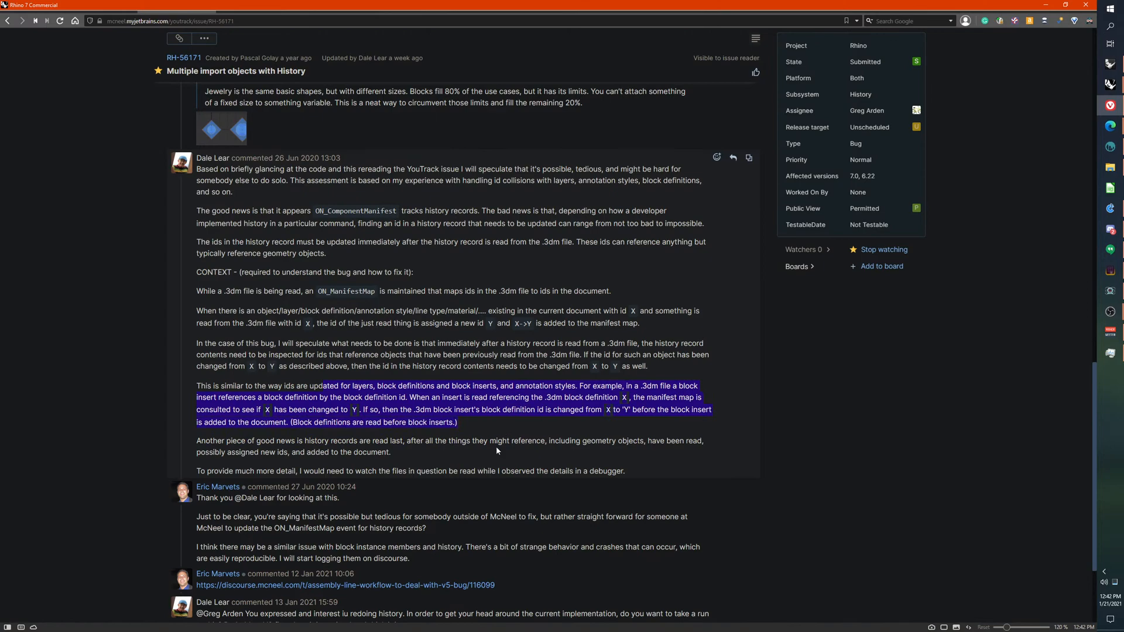
{"action": "scroll", "coordinate": [496, 450], "scroll_direction": "up", "scroll_amount": 2}
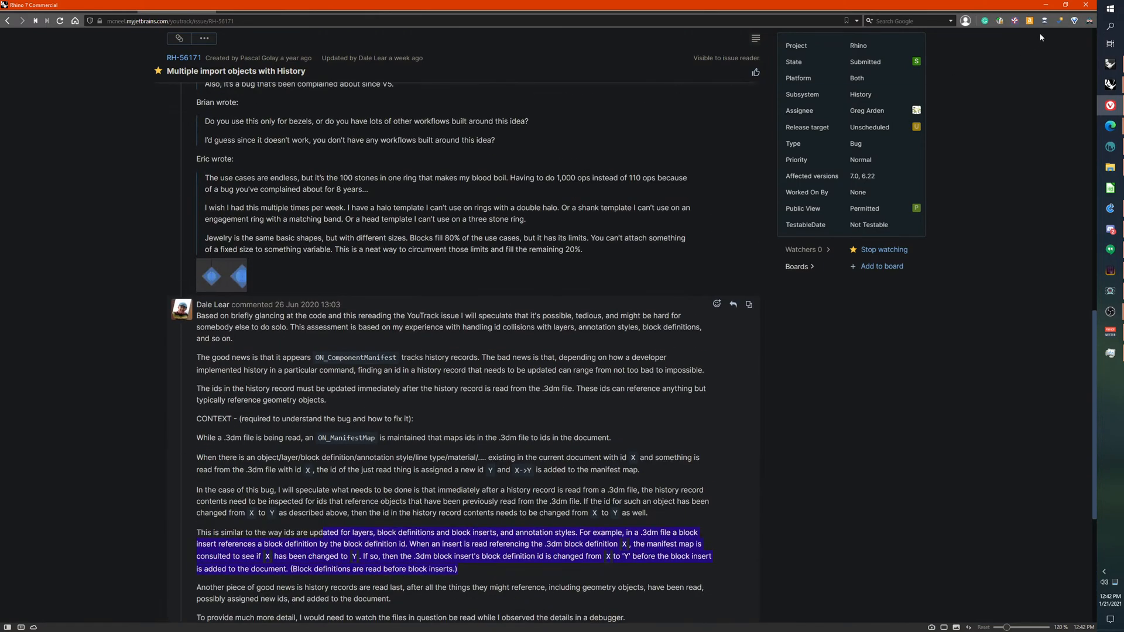
{"action": "left_click", "coordinate": [1046, 6]}
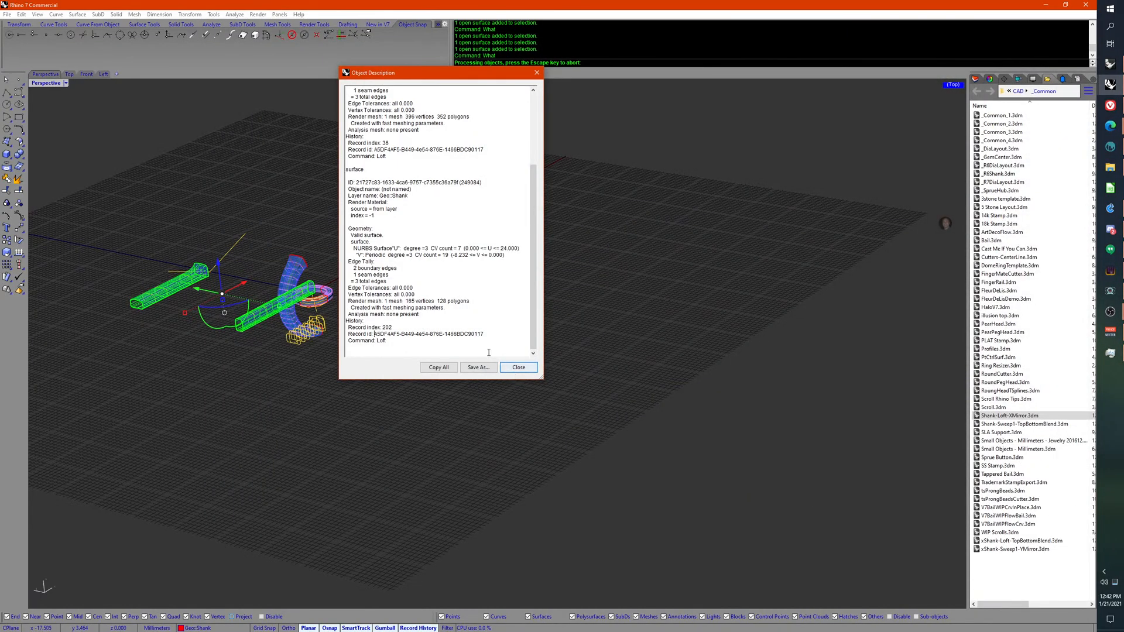
Step: Close the object description, then undo the last two gumball moves and the last dropped-in template import
{"action": "left_click_drag", "start_coordinate": [374, 333], "coordinate": [486, 333]}
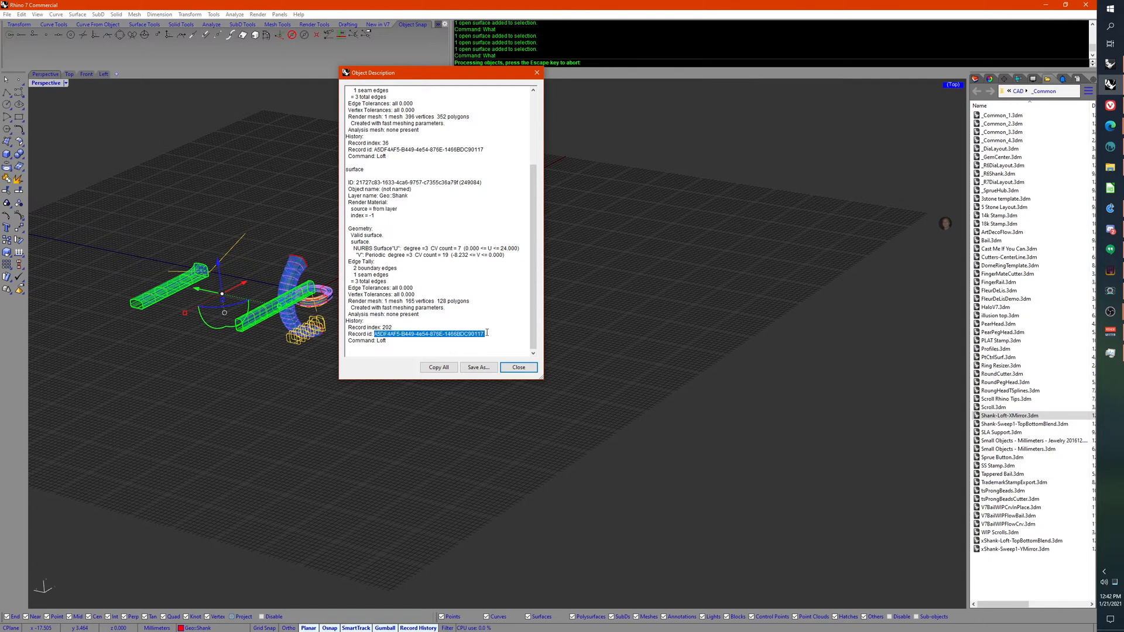
{"action": "left_click", "coordinate": [519, 367]}
{"action": "key", "text": "ctrl+z"}
{"action": "key", "text": "ctrl+z"}
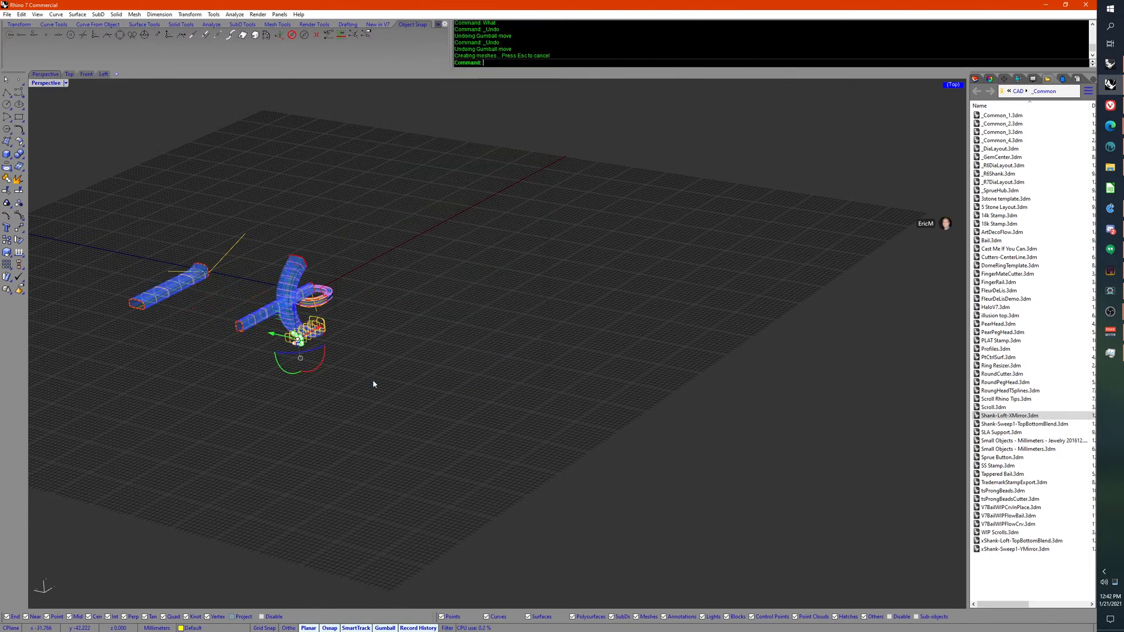
{"action": "key", "text": "ctrl+z"}
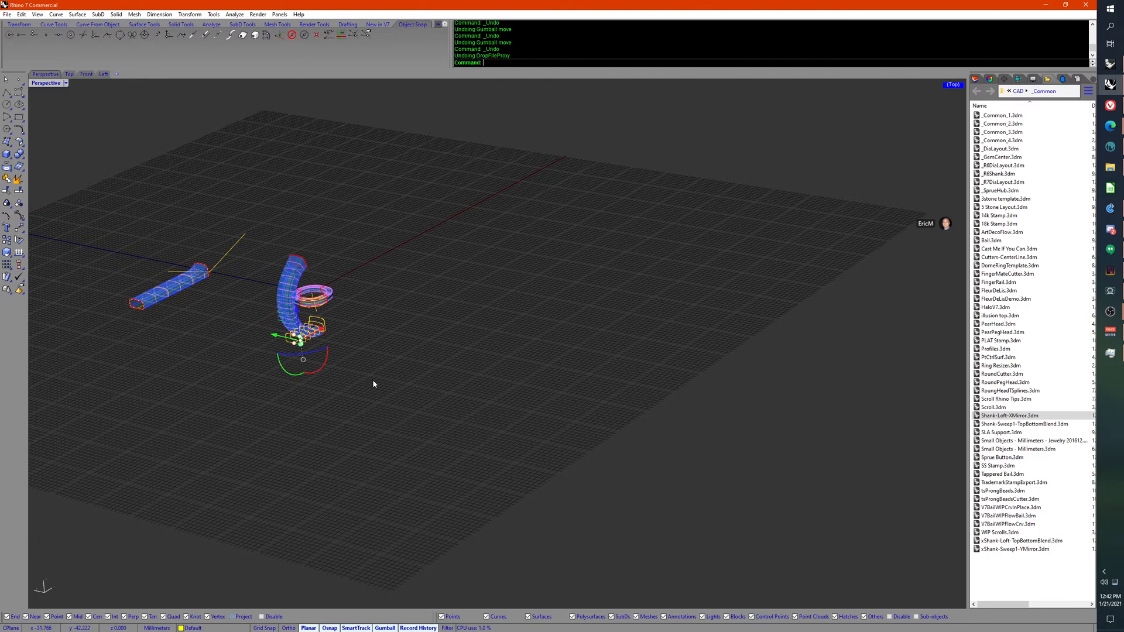
Step: Undo the last layer visibility change so that only the halo head geometry is shown
{"action": "key", "text": "ctrl+z"}
{"action": "key", "text": "ctrl+y"}
{"action": "right_click_drag", "start_coordinate": [372, 381], "coordinate": [321, 369]}
{"action": "scroll", "coordinate": [430, 416], "scroll_direction": "up", "scroll_amount": 5}
{"action": "left_click", "coordinate": [321, 296]}
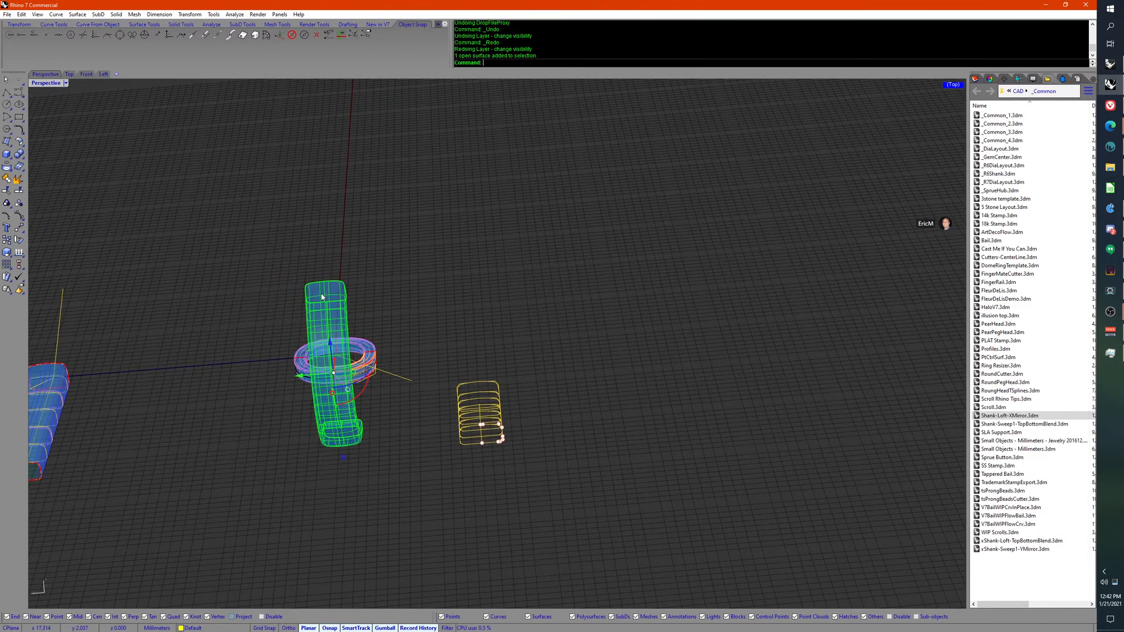
{"action": "key", "text": "ctrl+z"}
Step: Show the halo head in the Top view and set that view's display mode to EGhosted
{"action": "right_click_drag", "start_coordinate": [422, 396], "coordinate": [397, 457]}
{"action": "scroll", "coordinate": [464, 247], "scroll_direction": "up", "scroll_amount": 5}
{"action": "right_click_drag", "start_coordinate": [466, 251], "coordinate": [471, 296]}
{"action": "scroll", "coordinate": [506, 256], "scroll_direction": "up", "scroll_amount": 8}
{"action": "right_click_drag", "start_coordinate": [507, 257], "coordinate": [499, 300]}
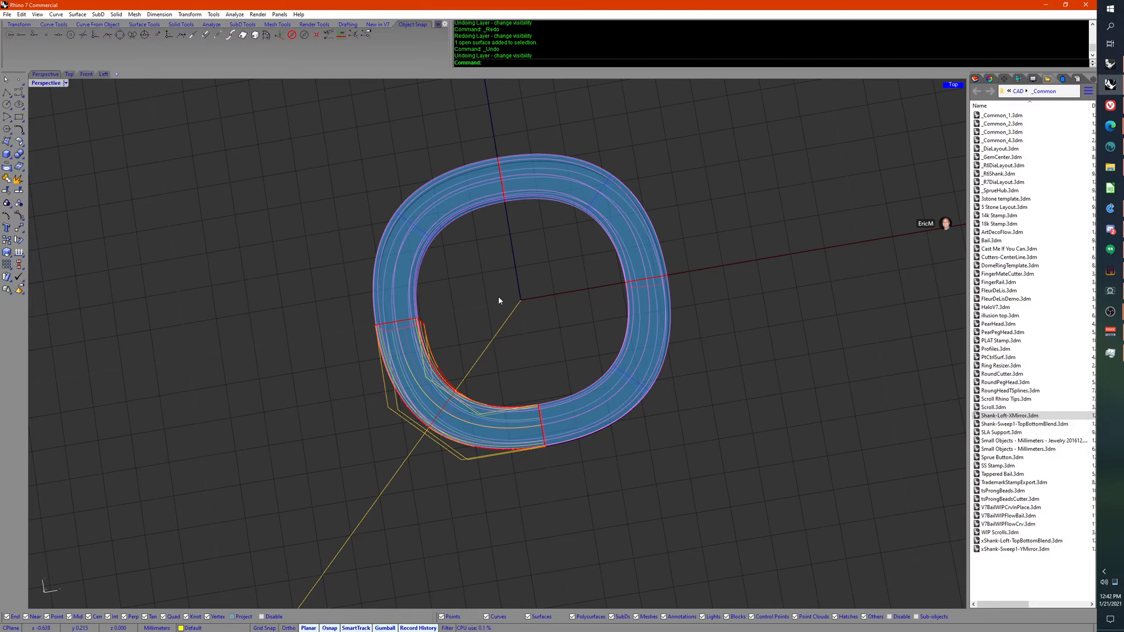
{"action": "right_click_drag", "start_coordinate": [498, 300], "coordinate": [492, 334]}
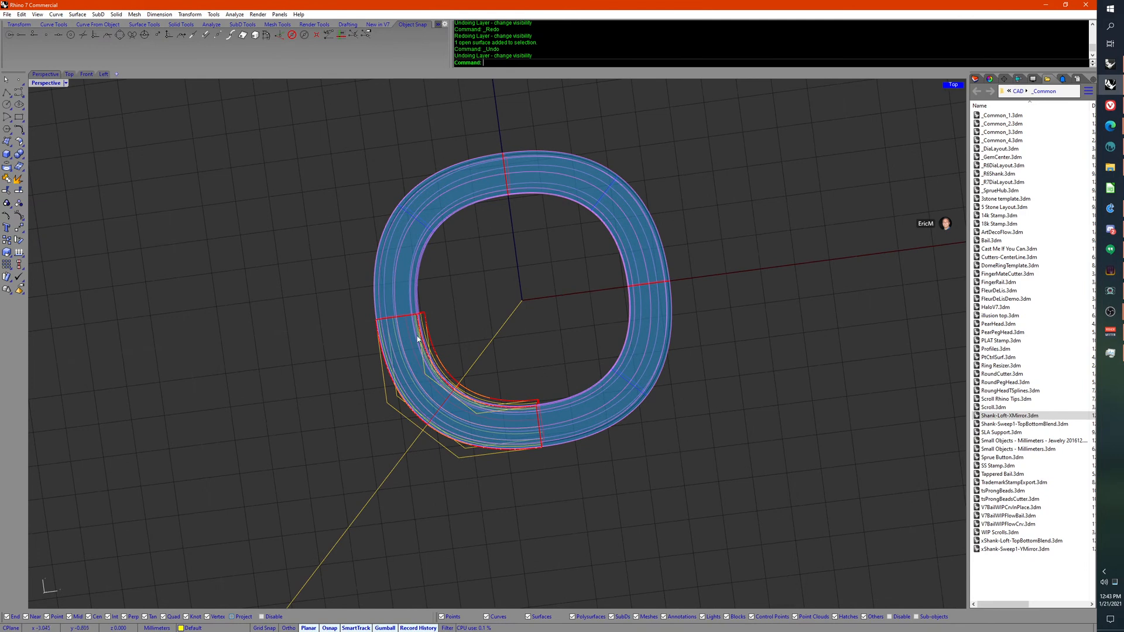
{"action": "right_click_drag", "start_coordinate": [410, 337], "coordinate": [405, 347]}
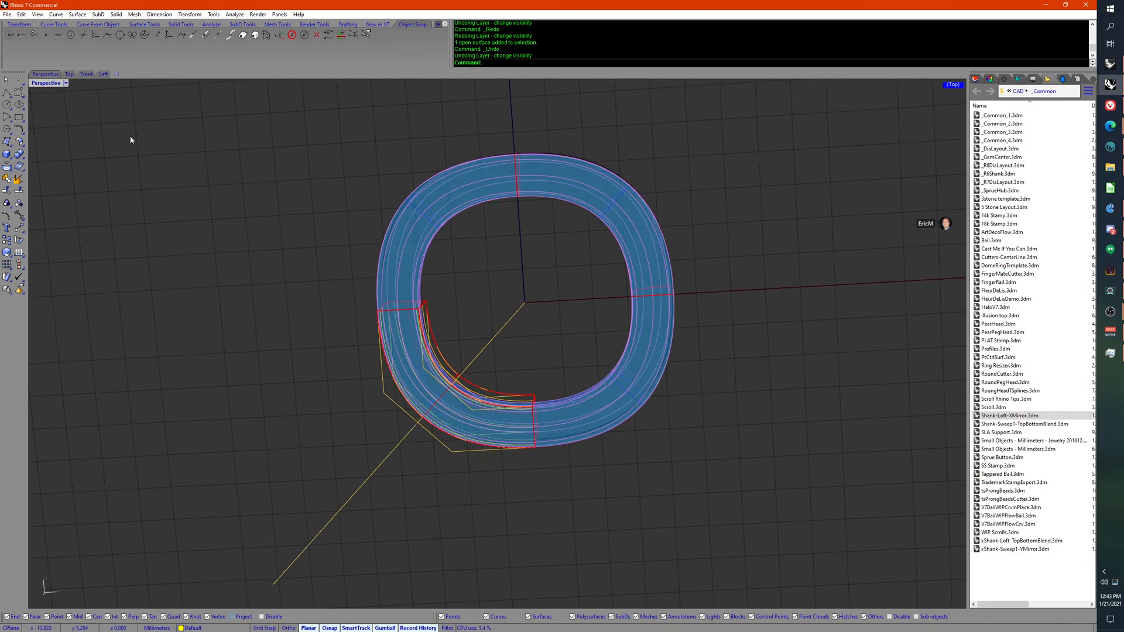
{"action": "left_click", "coordinate": [69, 74]}
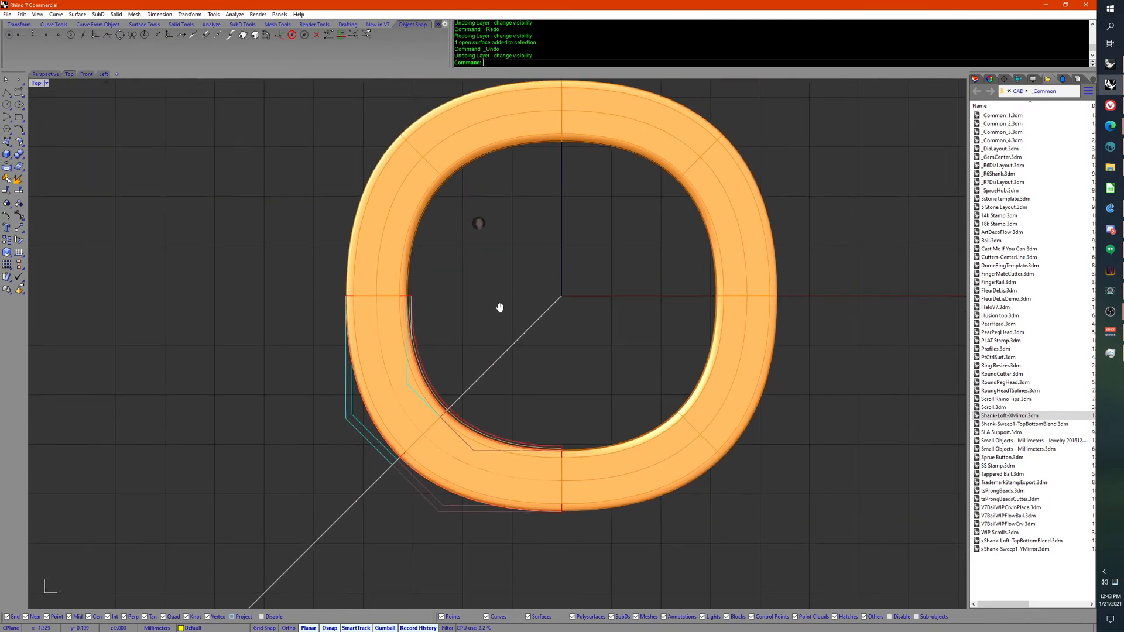
{"action": "middle_click", "coordinate": [481, 295]}
{"action": "left_click", "coordinate": [437, 313]}
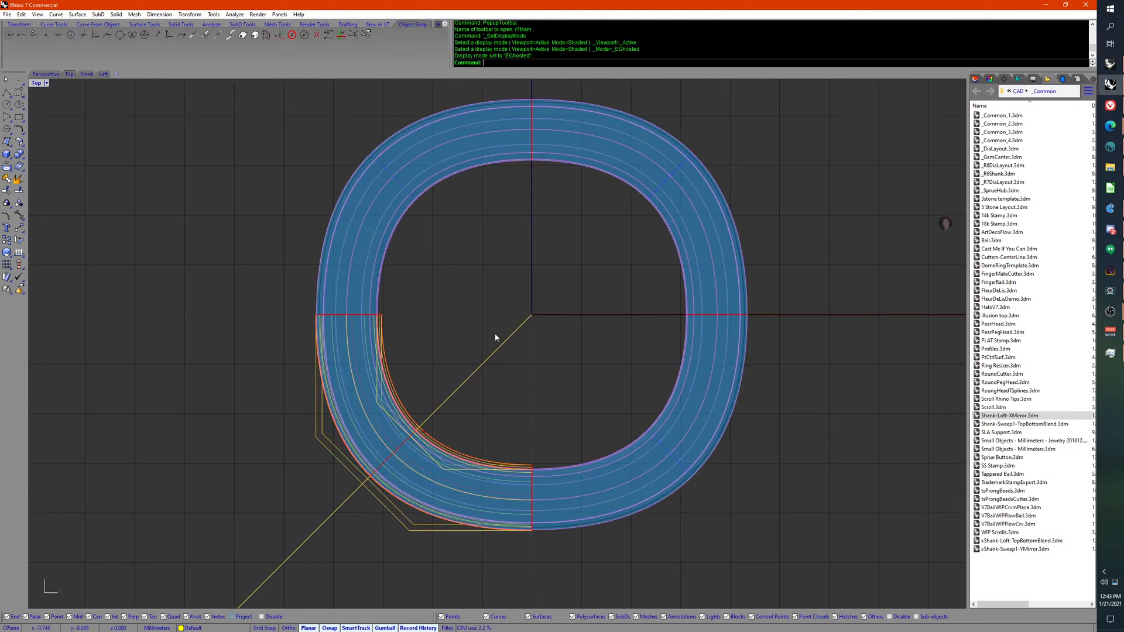
Step: Bring up the layer list and show the hidden round center gem inside the halo
{"action": "left_click", "coordinate": [974, 79]}
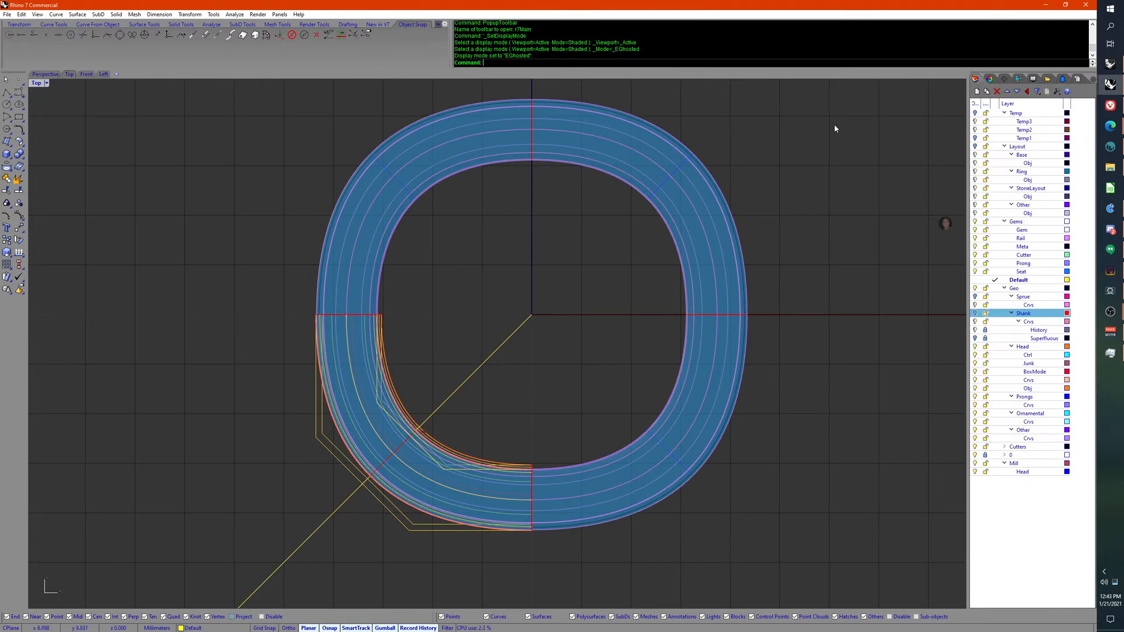
{"action": "middle_click", "coordinate": [779, 176]}
{"action": "left_click", "coordinate": [747, 146]}
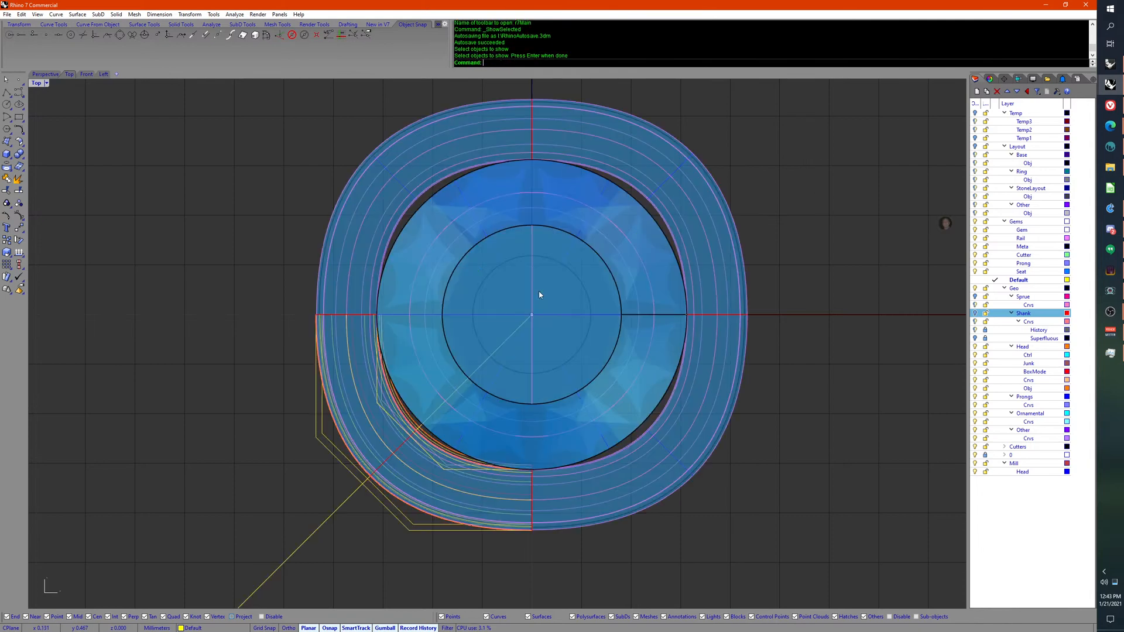
Step: Turn off the Junk, Crvs and BoxMode layers under Head and lock the Obj layer
{"action": "scroll", "coordinate": [384, 346], "scroll_direction": "up", "scroll_amount": 5}
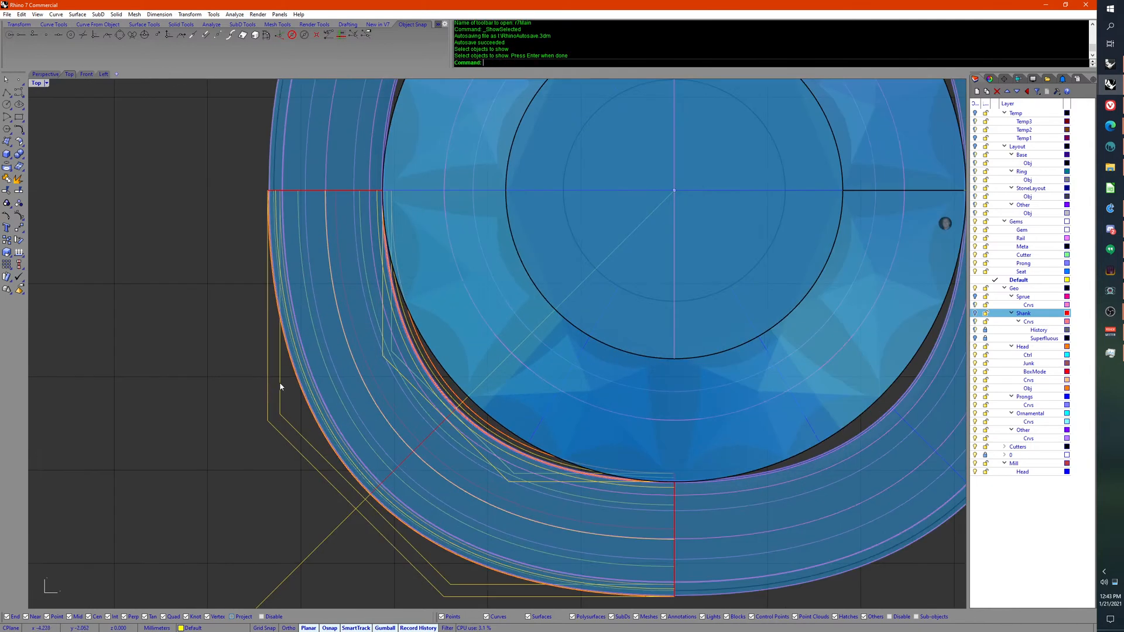
{"action": "left_click", "coordinate": [975, 364]}
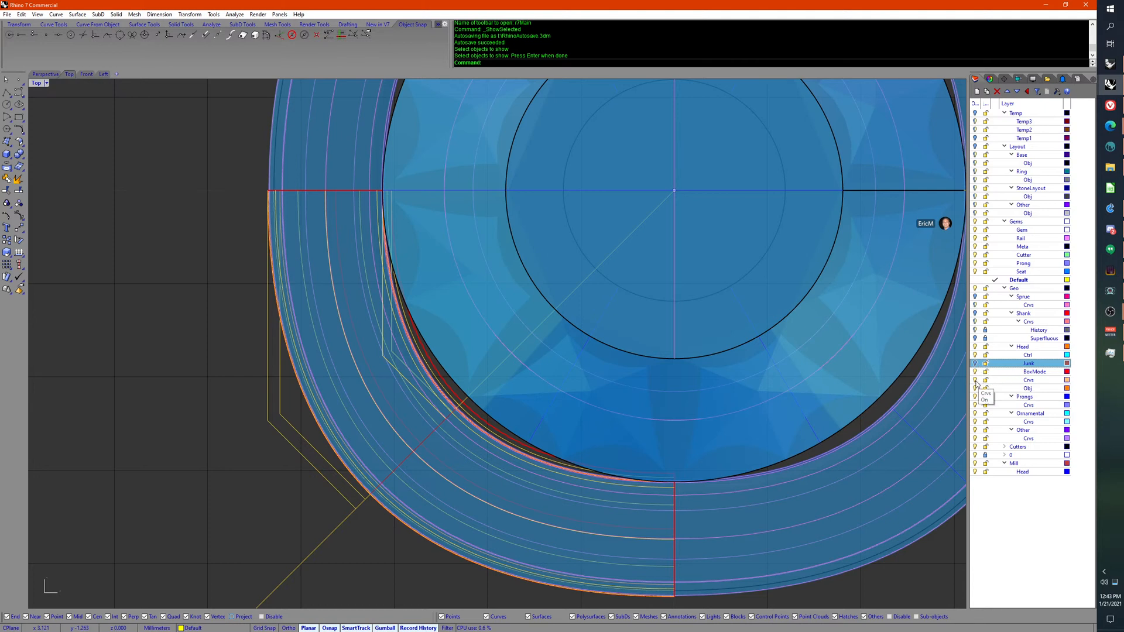
{"action": "left_click", "coordinate": [976, 381]}
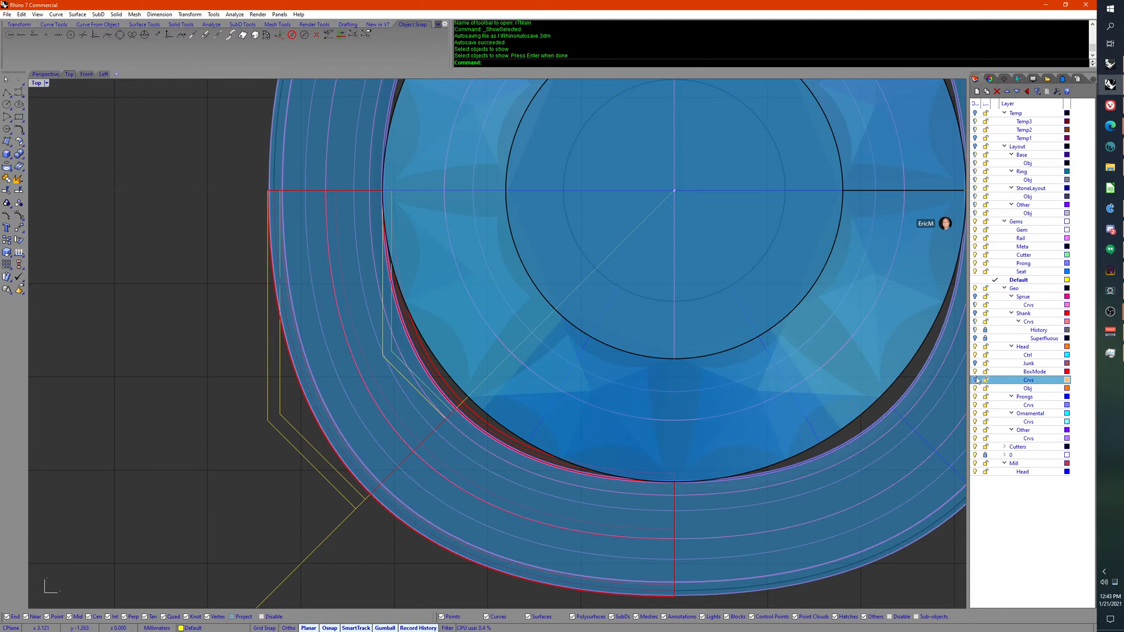
{"action": "left_click", "coordinate": [975, 373]}
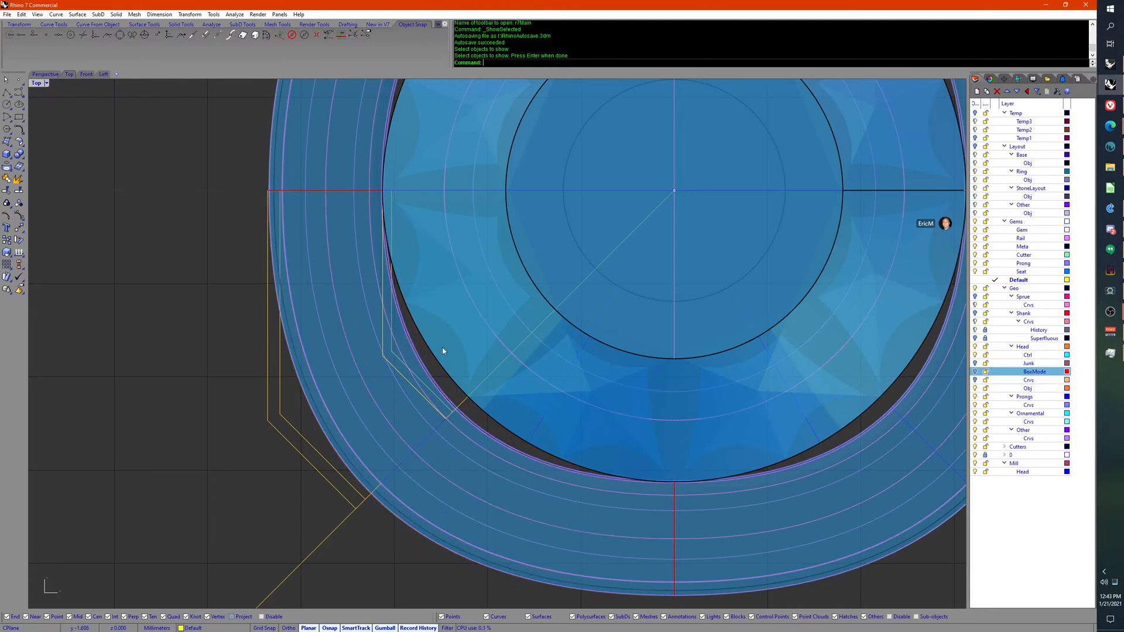
{"action": "left_click", "coordinate": [988, 389]}
{"action": "right_click_drag", "start_coordinate": [385, 335], "coordinate": [402, 371]}
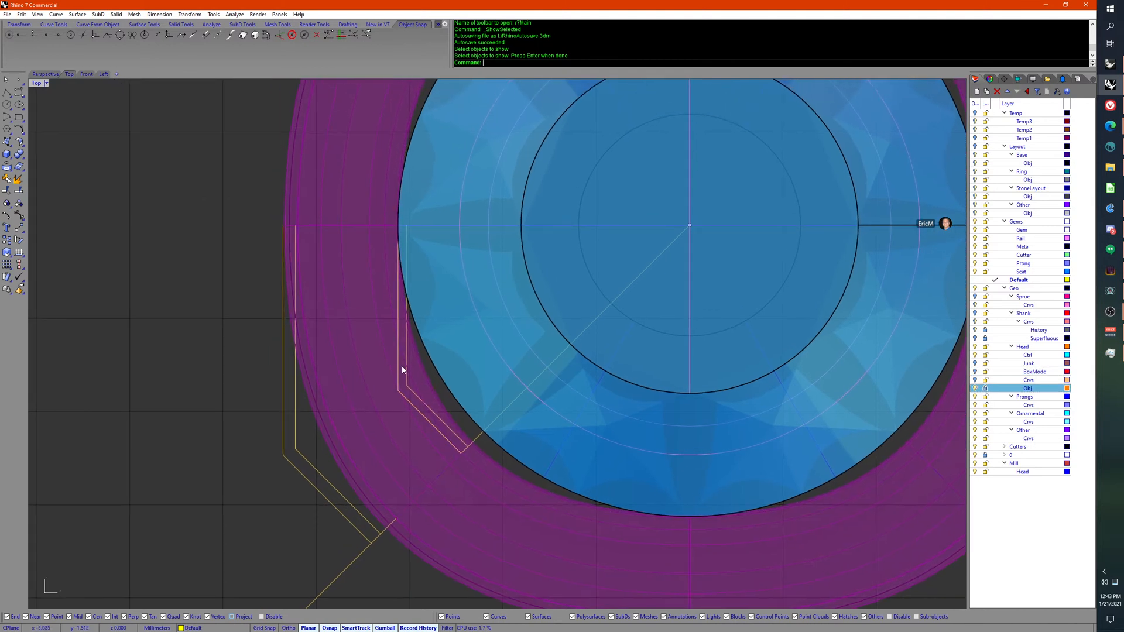
Step: Select the four inner and outer halo control curves and turn on their control points
{"action": "left_click", "coordinate": [403, 364]}
{"action": "left_click", "coordinate": [398, 363], "text": "shift"}
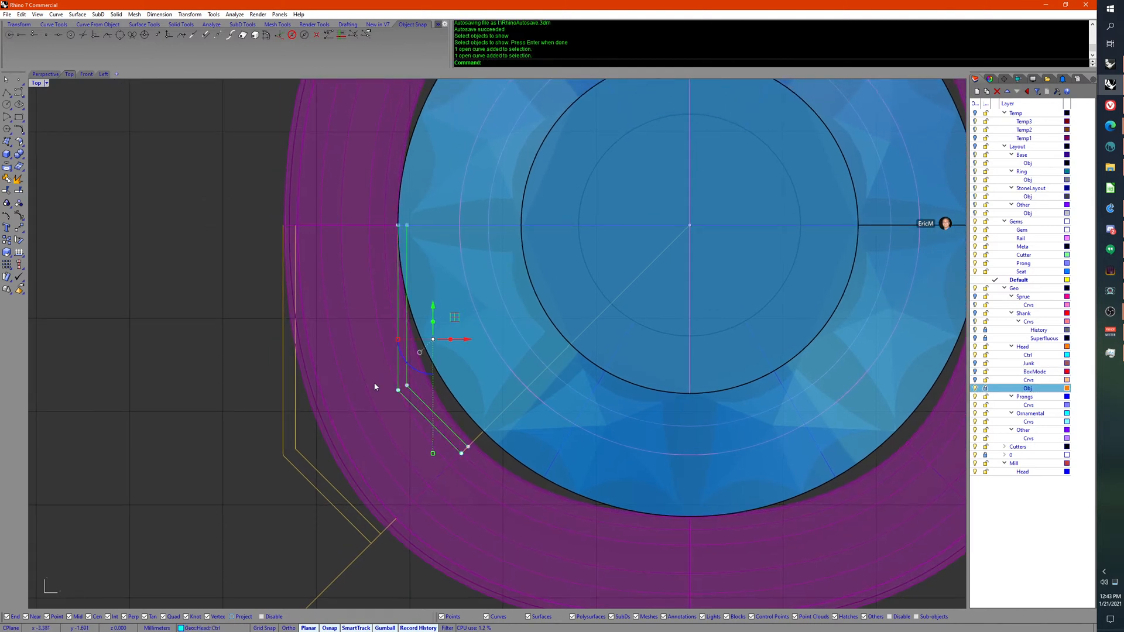
{"action": "left_click_drag", "start_coordinate": [299, 417], "coordinate": [259, 404], "text": "shift"}
{"action": "middle_click", "coordinate": [271, 405]}
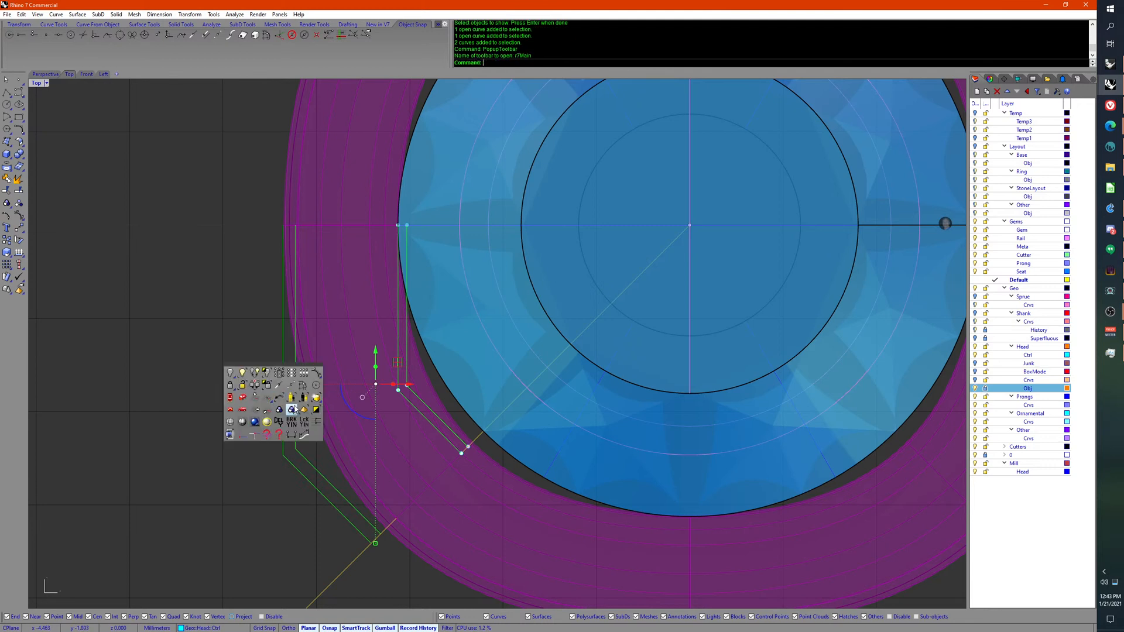
{"action": "left_click", "coordinate": [316, 374]}
Step: Move the inner curves' corner control points toward the horizontal axis, and their diagonal end points from the outer point to the inner point
{"action": "left_click_drag", "start_coordinate": [364, 373], "coordinate": [420, 404]}
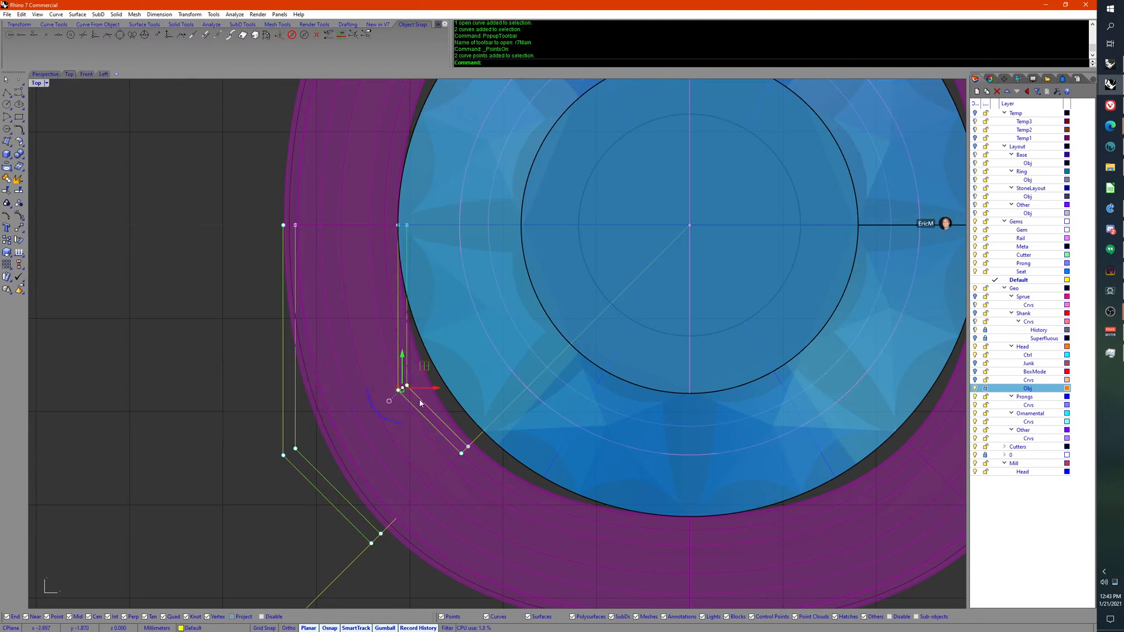
{"action": "left_click_drag", "start_coordinate": [405, 365], "coordinate": [403, 325]}
{"action": "left_click_drag", "start_coordinate": [436, 485], "coordinate": [498, 423]}
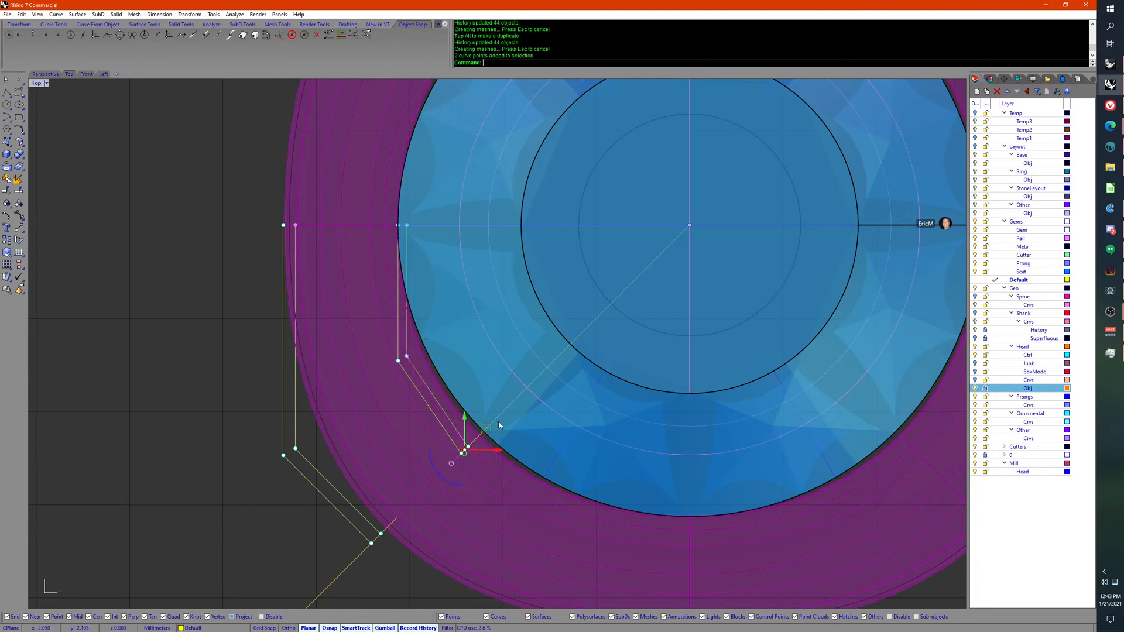
{"action": "middle_click", "coordinate": [474, 467]}
{"action": "left_click", "coordinate": [452, 447]}
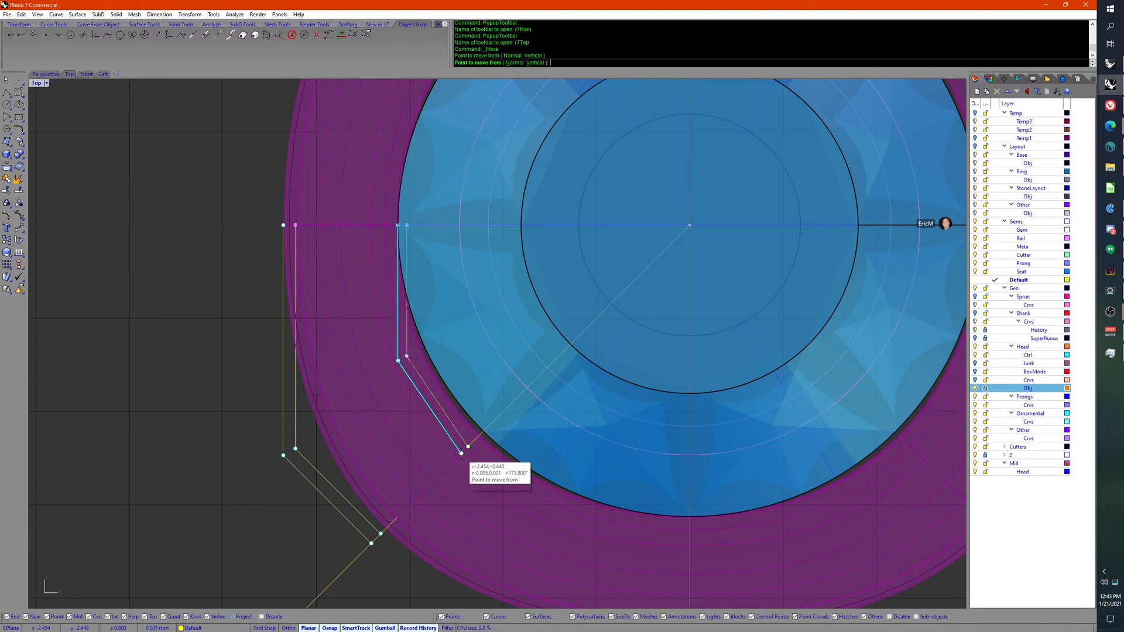
{"action": "left_click", "coordinate": [461, 453]}
{"action": "left_click", "coordinate": [468, 447]}
Step: Set the gumball to Snappy Dragging and move the inner curves' diagonal end points farther along the diagonal toward the gem edge
{"action": "right_click_drag", "start_coordinate": [501, 474], "coordinate": [494, 485]}
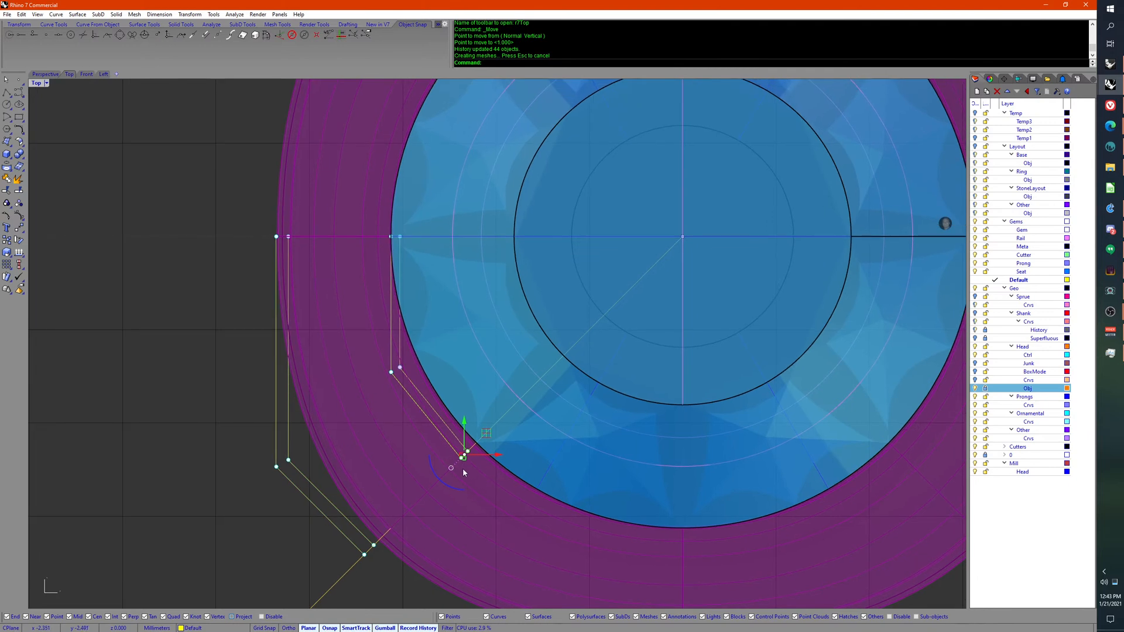
{"action": "left_click", "coordinate": [450, 467]}
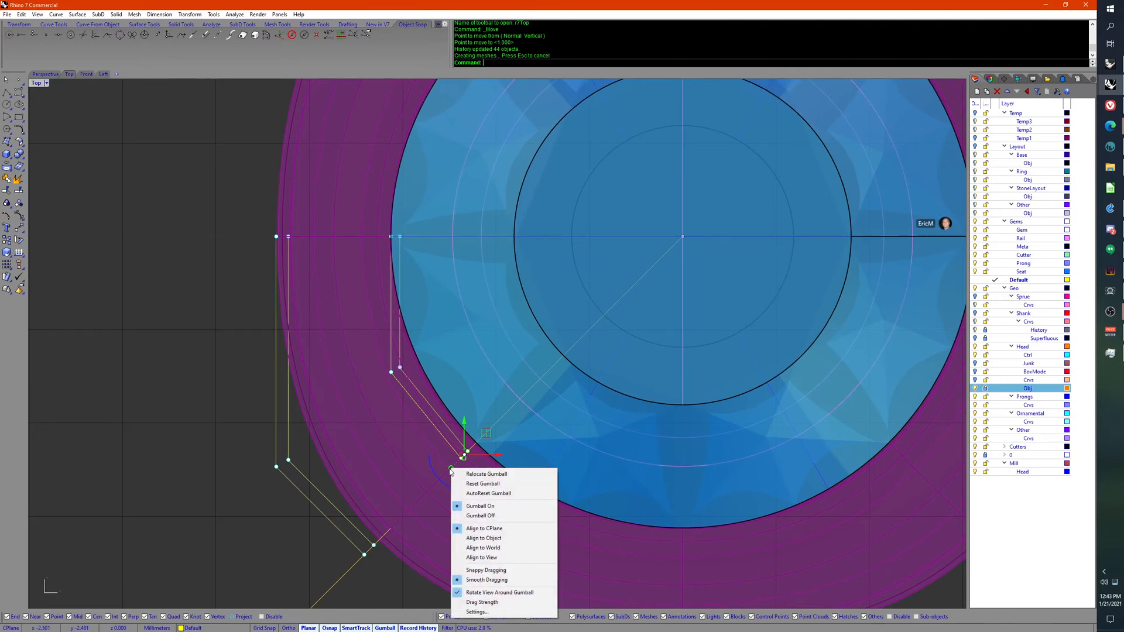
{"action": "left_click", "coordinate": [486, 570]}
{"action": "scroll", "coordinate": [476, 498], "scroll_direction": "up", "scroll_amount": 3}
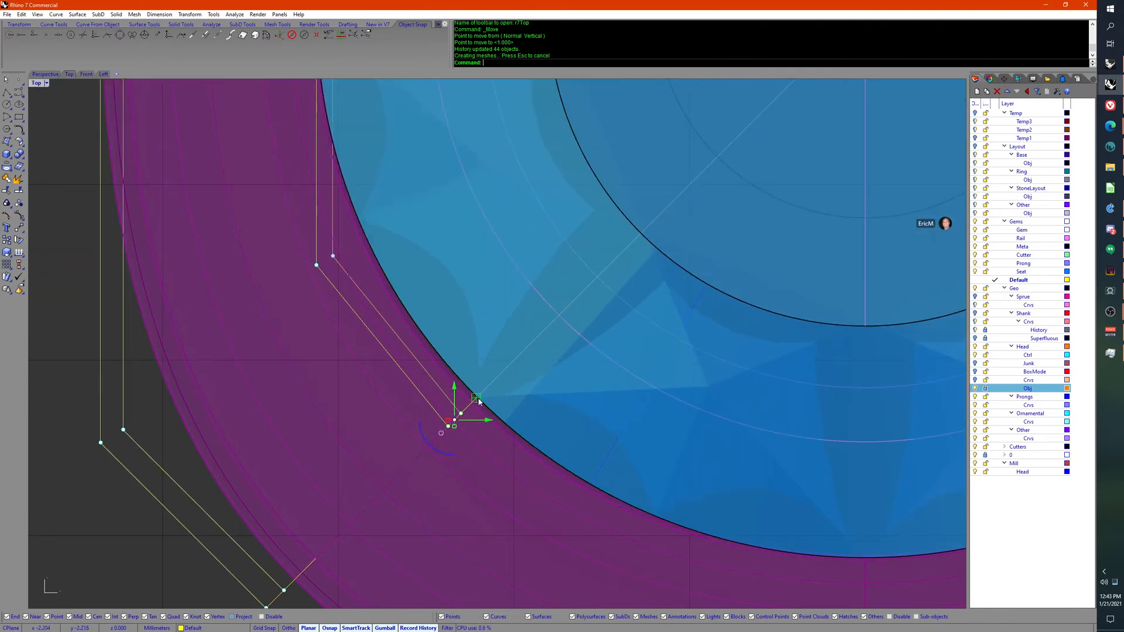
{"action": "left_click_drag", "start_coordinate": [477, 399], "coordinate": [475, 403]}
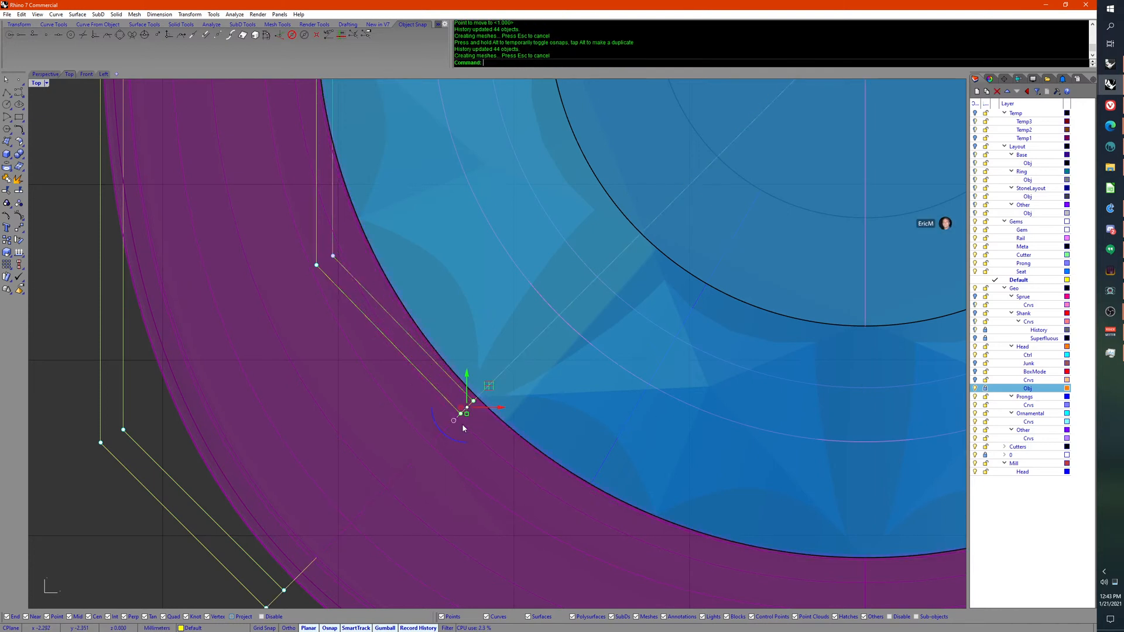
Step: Move the inner curves' two corner control points slightly back down, away from the horizontal axis
{"action": "right_click_drag", "start_coordinate": [471, 450], "coordinate": [510, 527]}
{"action": "left_click_drag", "start_coordinate": [306, 280], "coordinate": [376, 352]}
{"action": "left_click_drag", "start_coordinate": [361, 303], "coordinate": [363, 329]}
{"action": "right_click_drag", "start_coordinate": [307, 458], "coordinate": [321, 379]}
{"action": "scroll", "coordinate": [320, 379], "scroll_direction": "down", "scroll_amount": 5}
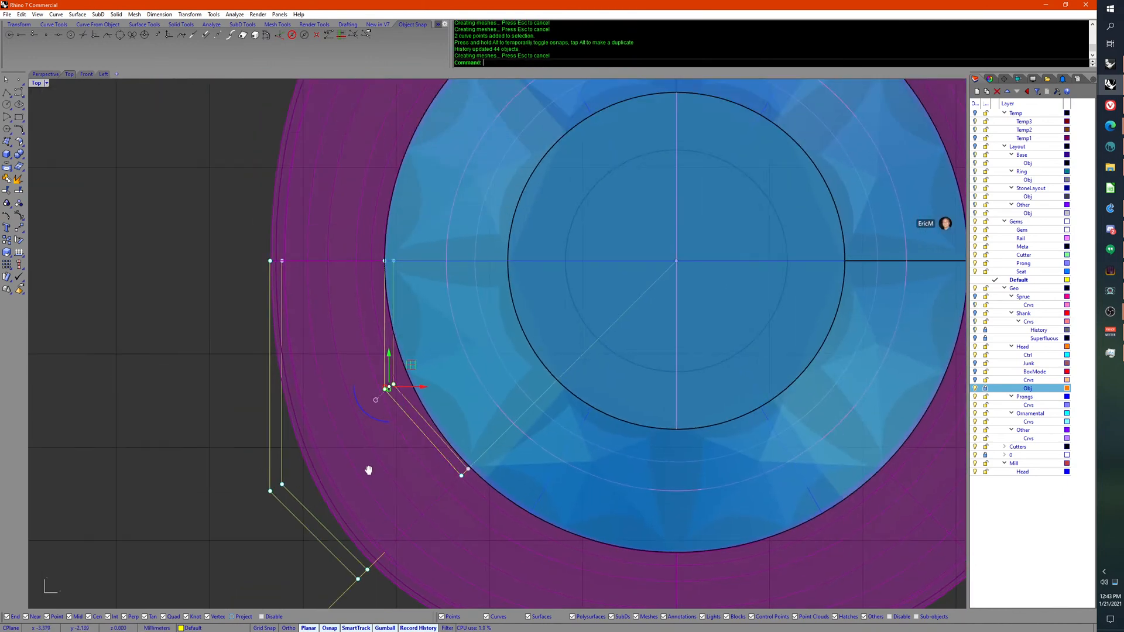
Step: Shift the four control points of the inner curves' vertical segments slightly outward, away from the gem's center
{"action": "scroll", "coordinate": [369, 466], "scroll_direction": "up", "scroll_amount": 5}
{"action": "left_click_drag", "start_coordinate": [322, 156], "coordinate": [416, 493]}
{"action": "left_click_drag", "start_coordinate": [424, 329], "coordinate": [388, 328]}
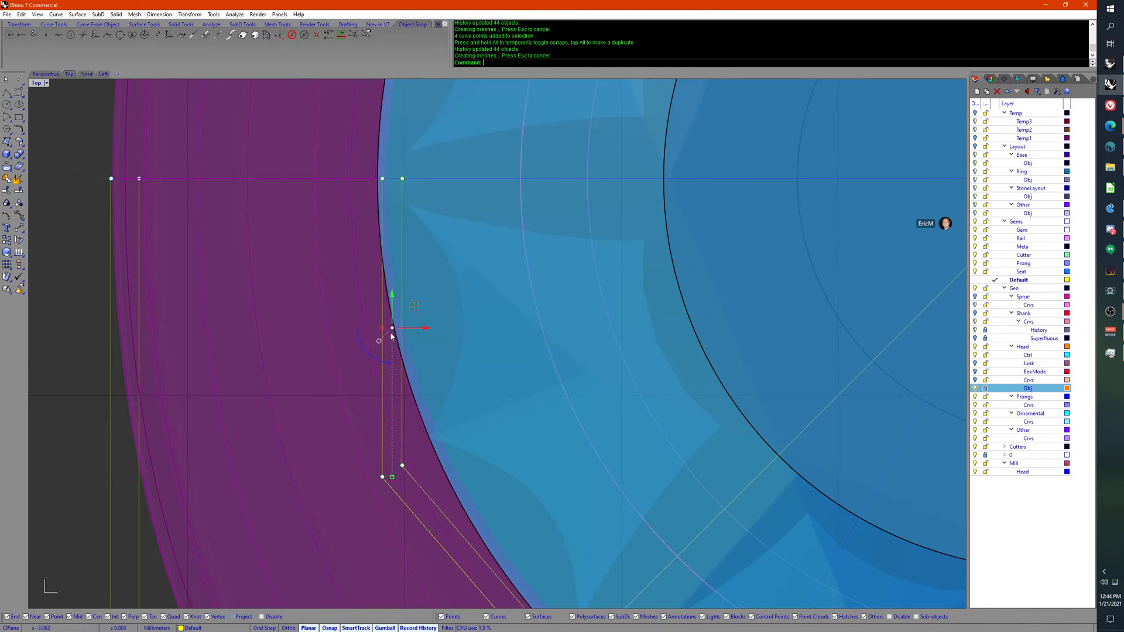
{"action": "right_click_drag", "start_coordinate": [304, 409], "coordinate": [342, 335]}
{"action": "scroll", "coordinate": [342, 336], "scroll_direction": "down", "scroll_amount": 3}
{"action": "key", "text": "Escape"}
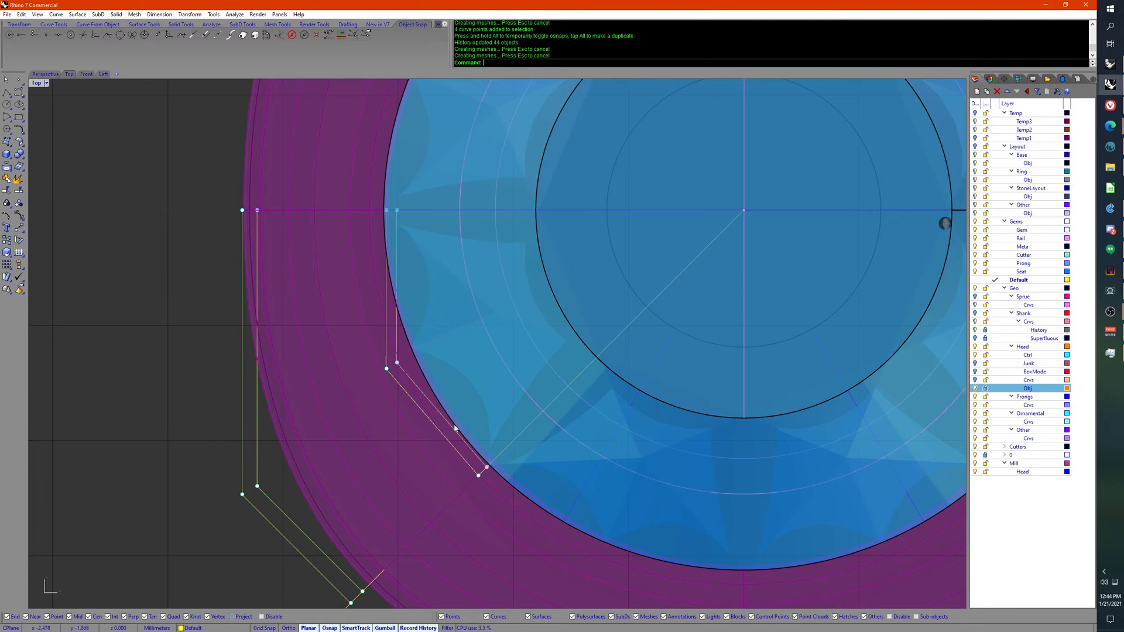
Step: Examine how the halo's inner wall fits around the gem's girdle and pavilion in the Perspective view
{"action": "right_click_drag", "start_coordinate": [404, 445], "coordinate": [368, 349]}
{"action": "left_click", "coordinate": [46, 74]}
{"action": "right_click_drag", "start_coordinate": [450, 464], "coordinate": [436, 346]}
{"action": "scroll", "coordinate": [429, 386], "scroll_direction": "up", "scroll_amount": 8}
{"action": "right_click_drag", "start_coordinate": [430, 498], "coordinate": [451, 455]}
{"action": "left_click", "coordinate": [703, 438]}
{"action": "right_click_drag", "start_coordinate": [704, 437], "coordinate": [708, 405]}
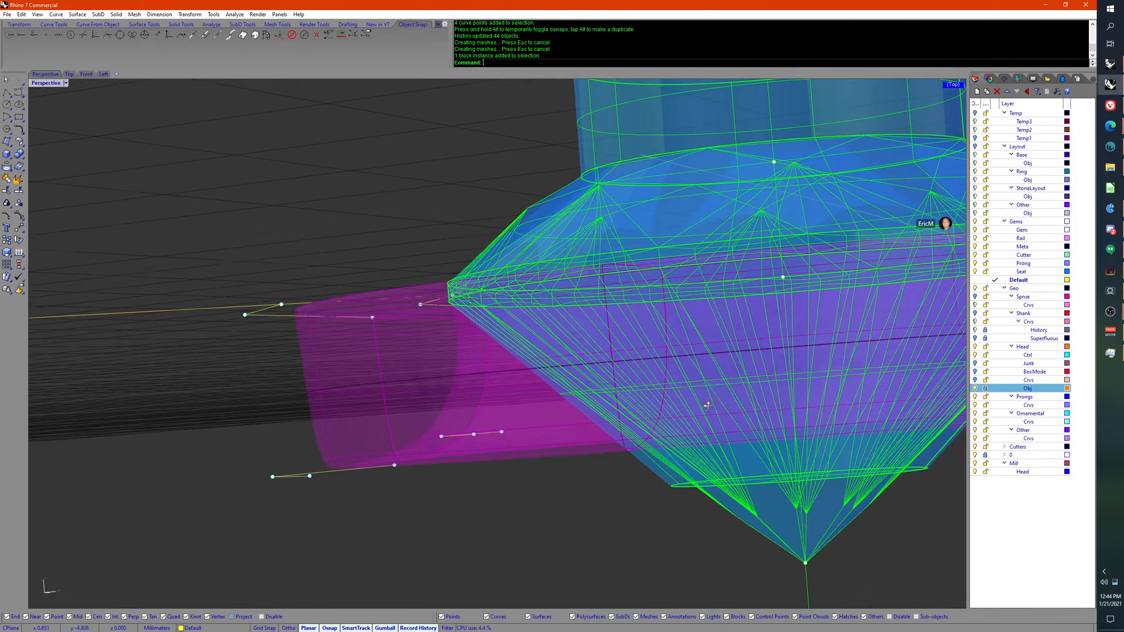
{"action": "scroll", "coordinate": [765, 516], "scroll_direction": "down", "scroll_amount": 5}
{"action": "left_click", "coordinate": [778, 535]}
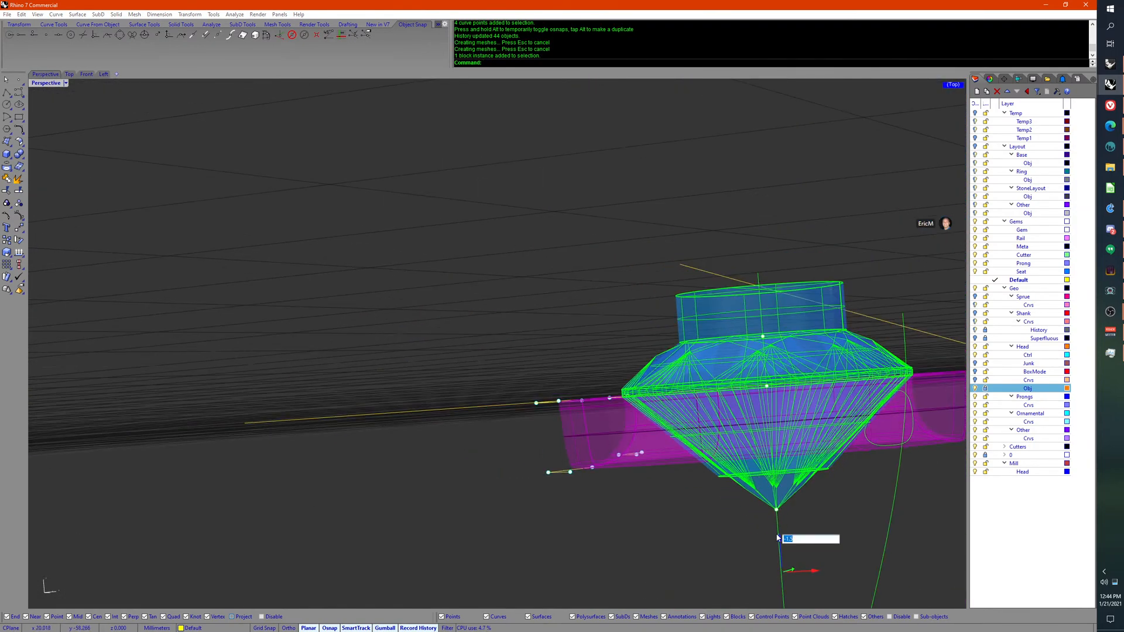
{"action": "key", "text": "Return"}
{"action": "right_click_drag", "start_coordinate": [686, 433], "coordinate": [583, 581]}
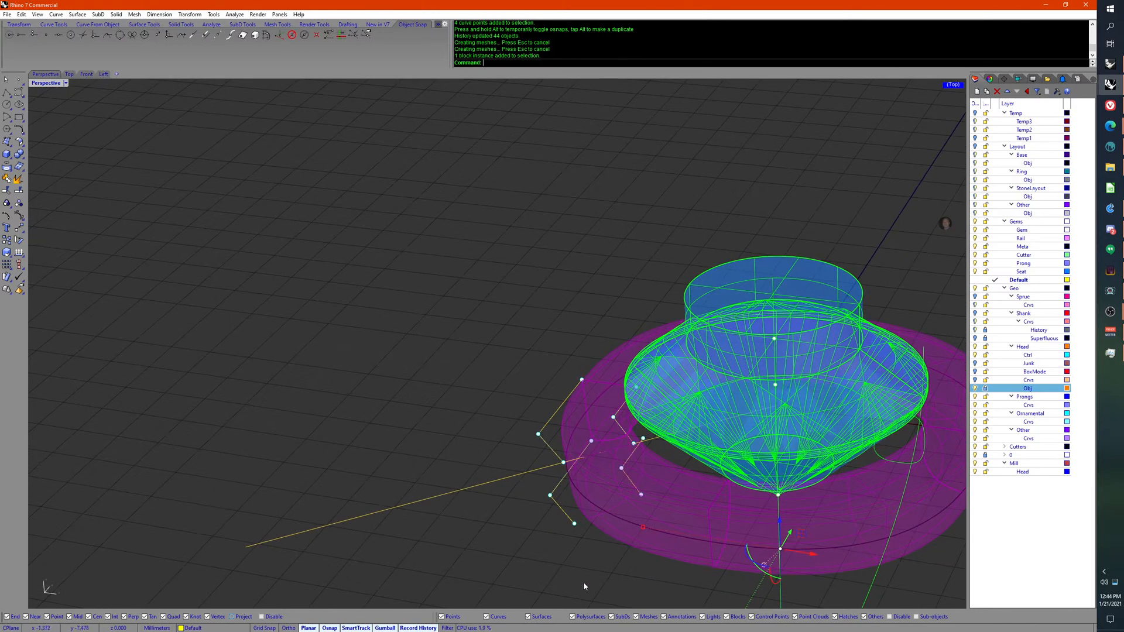
{"action": "key", "text": "Escape"}
{"action": "scroll", "coordinate": [640, 486], "scroll_direction": "up", "scroll_amount": 5}
{"action": "right_click_drag", "start_coordinate": [639, 486], "coordinate": [719, 378]}
{"action": "scroll", "coordinate": [600, 343], "scroll_direction": "up", "scroll_amount": 3}
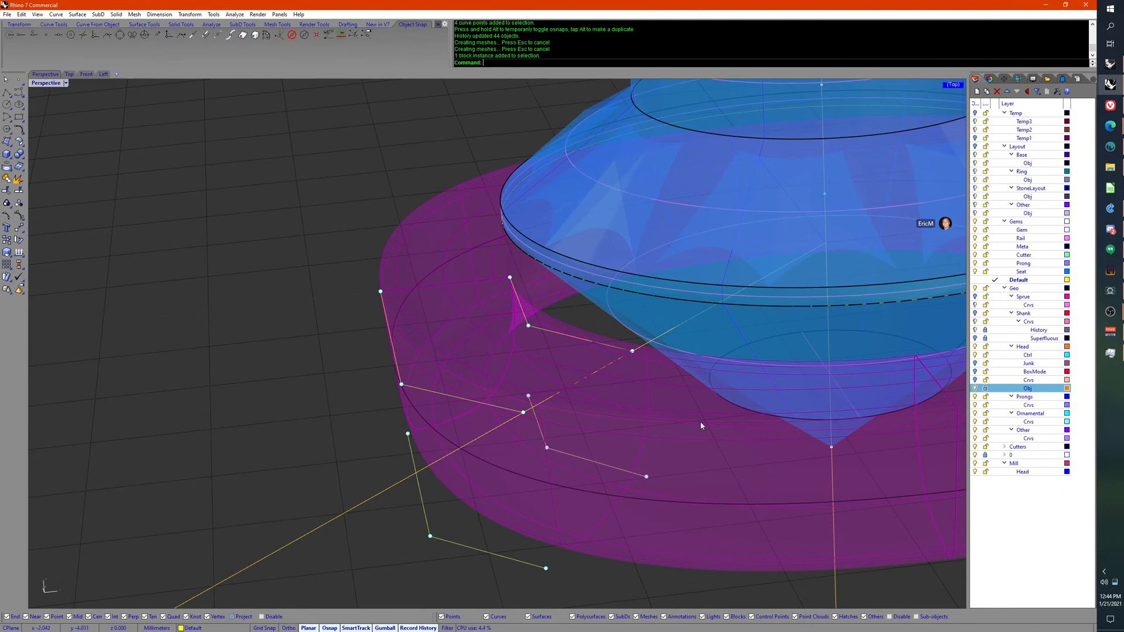
{"action": "right_click_drag", "start_coordinate": [700, 419], "coordinate": [678, 448]}
{"action": "scroll", "coordinate": [678, 455], "scroll_direction": "down", "scroll_amount": 1}
{"action": "scroll", "coordinate": [558, 309], "scroll_direction": "up", "scroll_amount": 1}
{"action": "right_click_drag", "start_coordinate": [558, 309], "coordinate": [585, 336]}
{"action": "scroll", "coordinate": [589, 289], "scroll_direction": "up", "scroll_amount": 2}
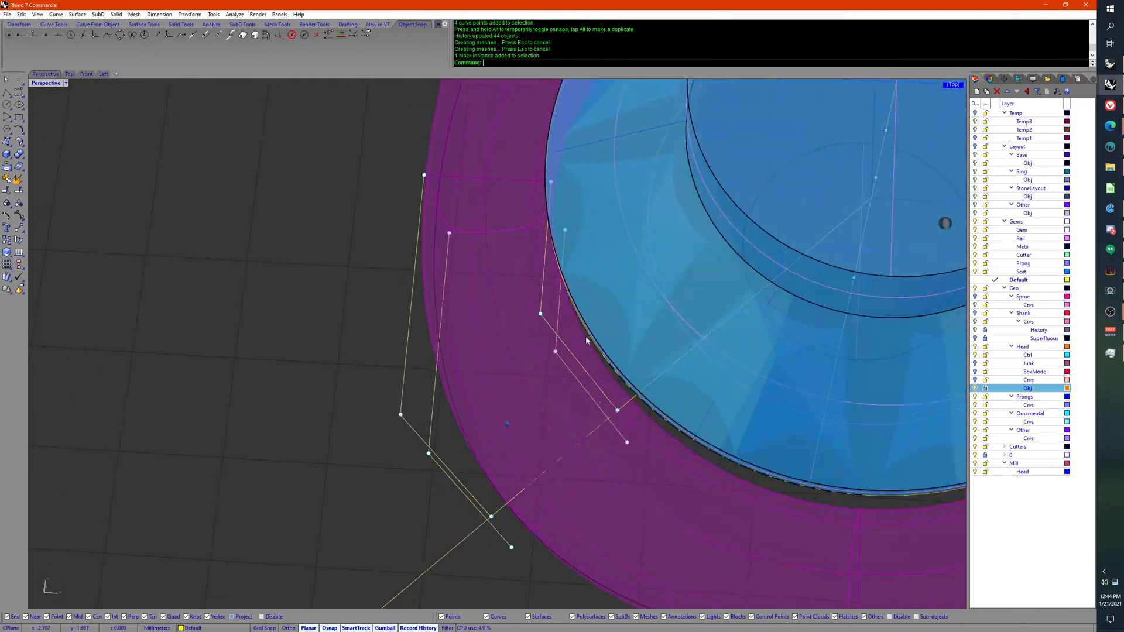
Step: Scale the two inner control curves in 2D from base point 0 so they shrink toward the gem's center
{"action": "left_click_drag", "start_coordinate": [504, 125], "coordinate": [657, 435]}
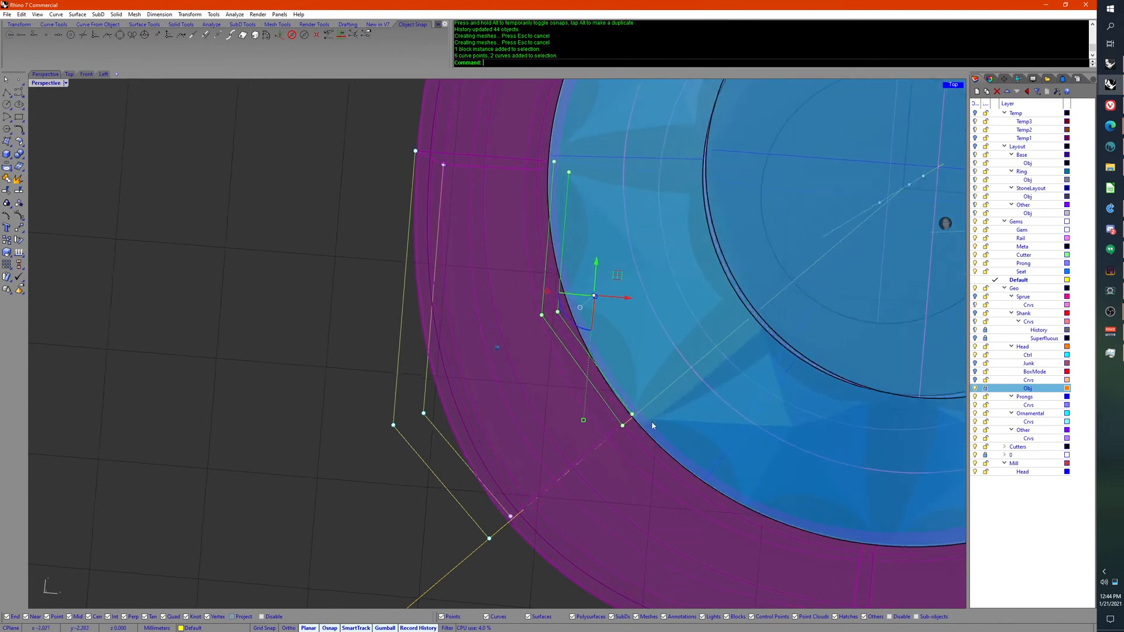
{"action": "right_click_drag", "start_coordinate": [629, 407], "coordinate": [405, 450]}
{"action": "middle_click", "coordinate": [638, 407]}
{"action": "left_click", "coordinate": [651, 383]}
{"action": "type", "text": "0"}
{"action": "key", "text": "Return"}
{"action": "left_click", "coordinate": [372, 484]}
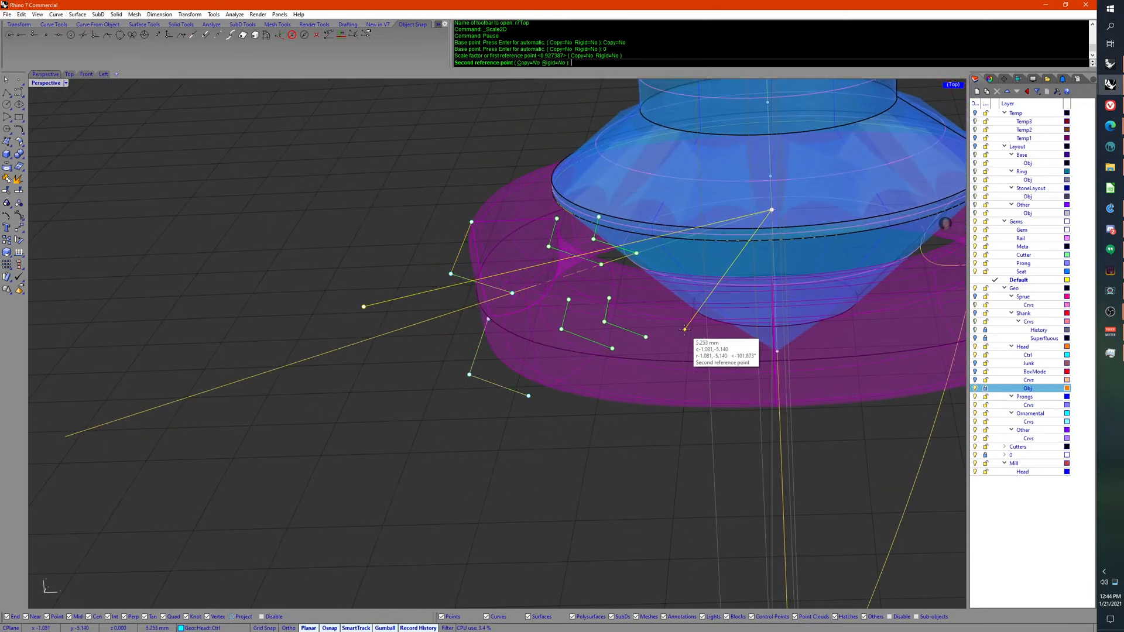
{"action": "right_click_drag", "start_coordinate": [687, 322], "coordinate": [795, 375]}
{"action": "scroll", "coordinate": [610, 399], "scroll_direction": "up", "scroll_amount": 5}
Step: Unlock the Obj layer under Head and set the Perspective view's display mode to Ghosted
{"action": "middle_click", "coordinate": [615, 404]}
{"action": "left_click", "coordinate": [977, 389]}
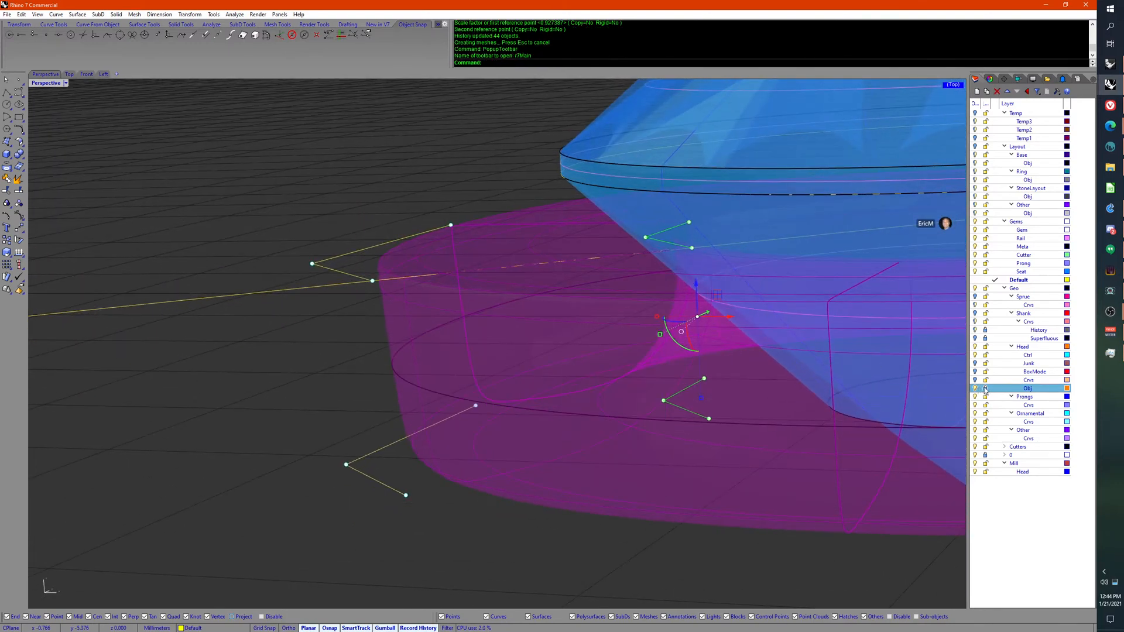
{"action": "left_click", "coordinate": [985, 389]}
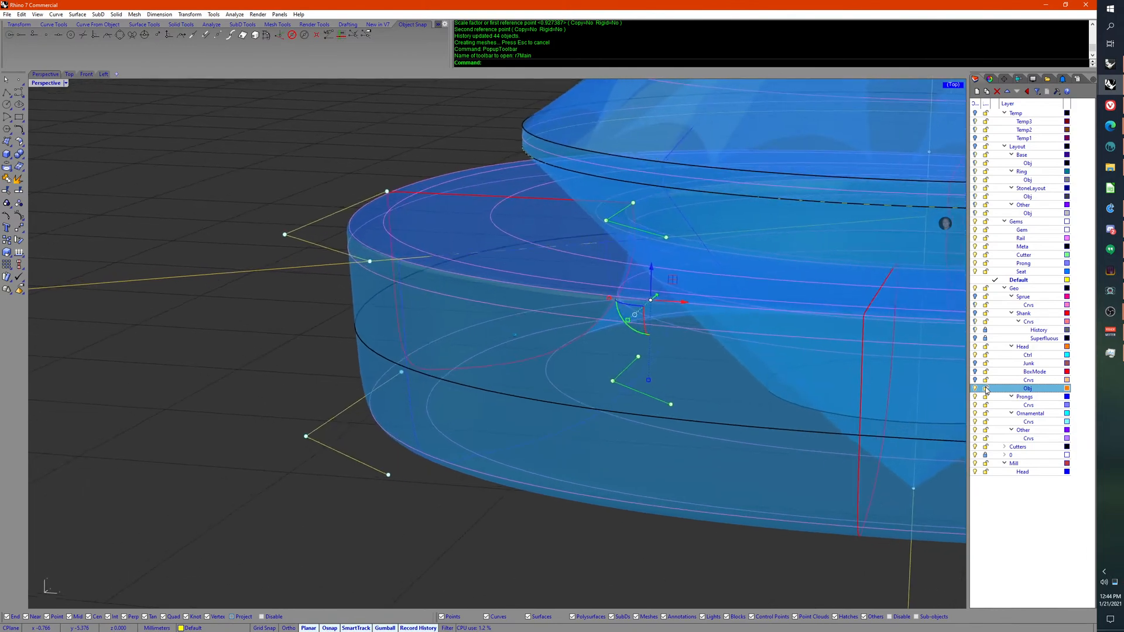
{"action": "middle_click", "coordinate": [764, 376]}
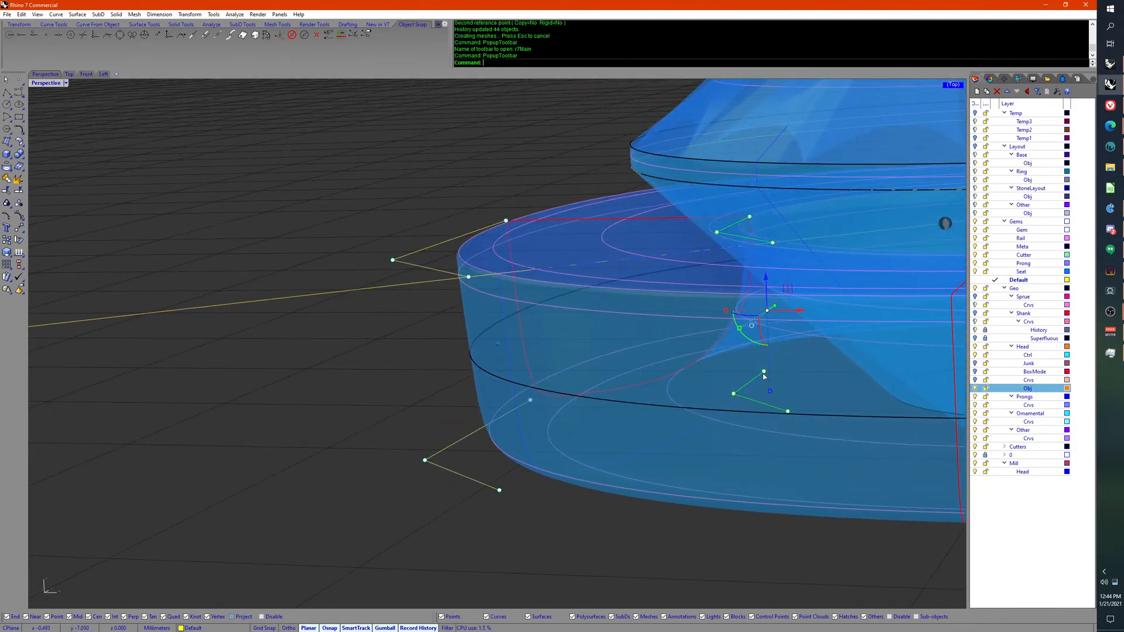
{"action": "left_click", "coordinate": [716, 403]}
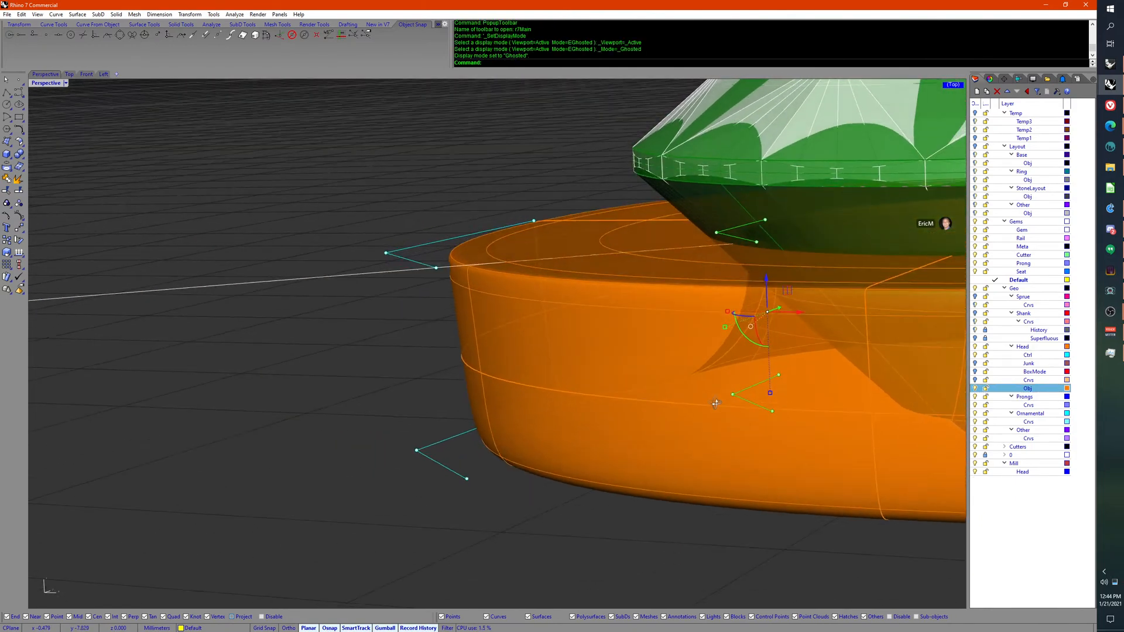
{"action": "right_click_drag", "start_coordinate": [716, 404], "coordinate": [695, 428]}
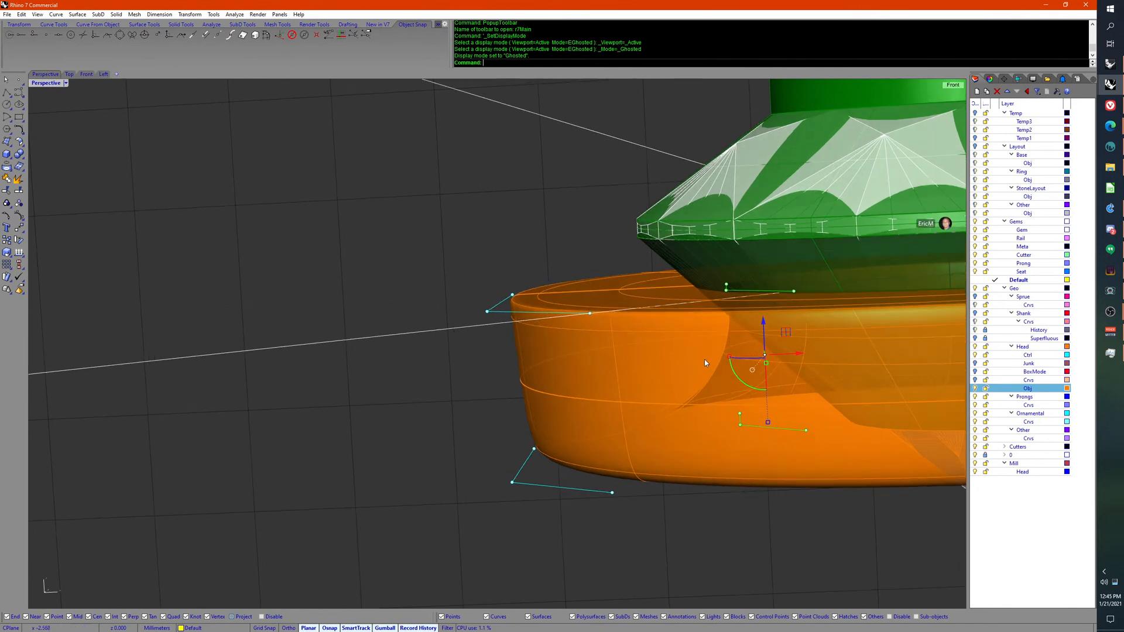
{"action": "right_click_drag", "start_coordinate": [448, 414], "coordinate": [416, 396]}
Step: Draw a freehand closed seven-sided polyline in the empty space beside the halo and select it
{"action": "middle_click", "coordinate": [415, 396]}
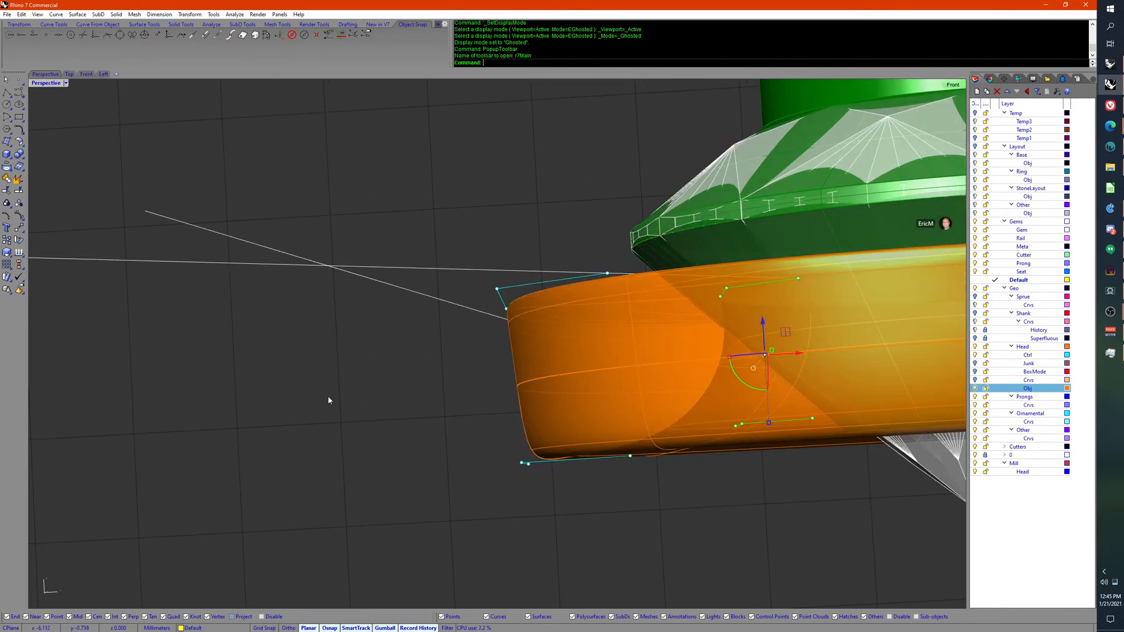
{"action": "scroll", "coordinate": [328, 397], "scroll_direction": "down", "scroll_amount": 5}
{"action": "right_click_drag", "start_coordinate": [328, 397], "coordinate": [348, 409]}
{"action": "middle_click", "coordinate": [348, 409]}
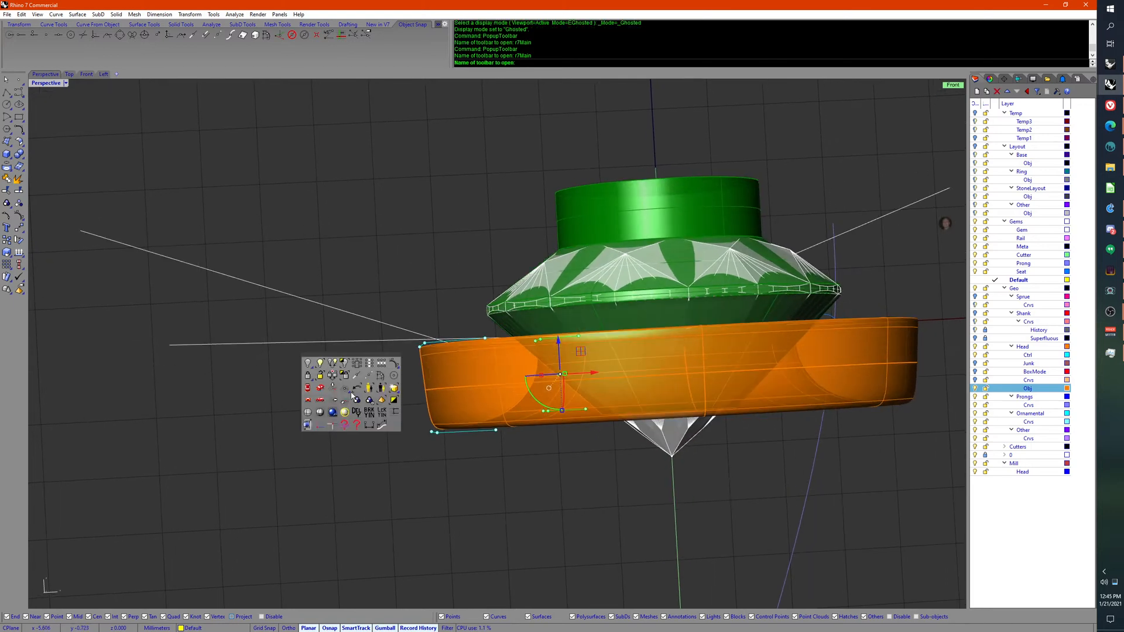
{"action": "left_click", "coordinate": [351, 354]}
{"action": "left_click", "coordinate": [373, 178]}
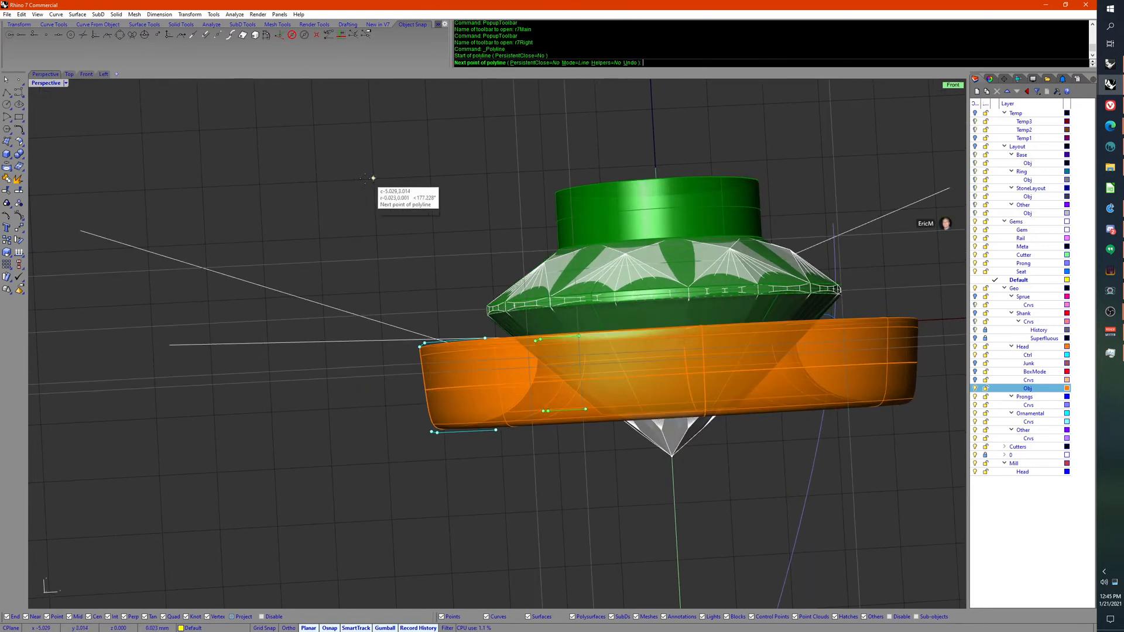
{"action": "left_click", "coordinate": [343, 180]}
{"action": "left_click", "coordinate": [249, 224]}
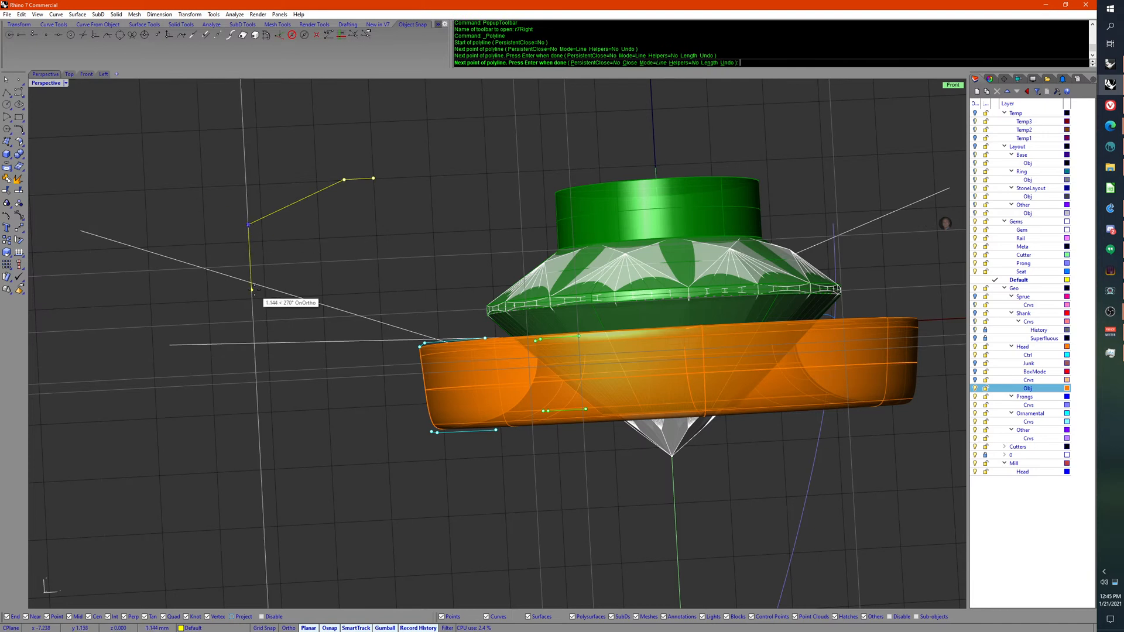
{"action": "left_click", "coordinate": [269, 303]}
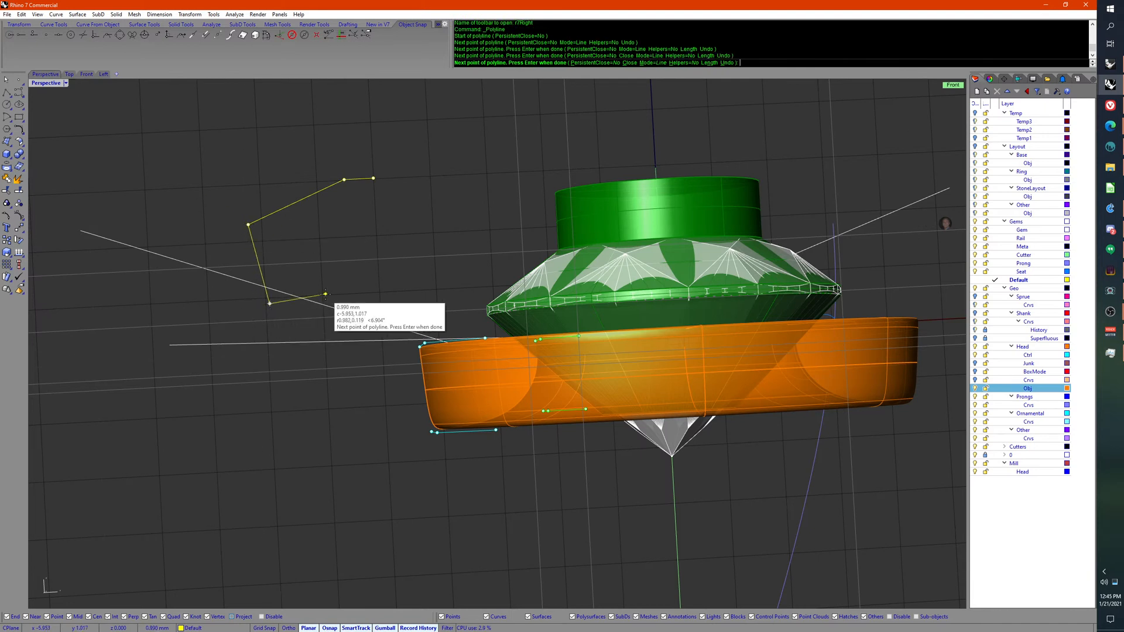
{"action": "left_click", "coordinate": [365, 278]}
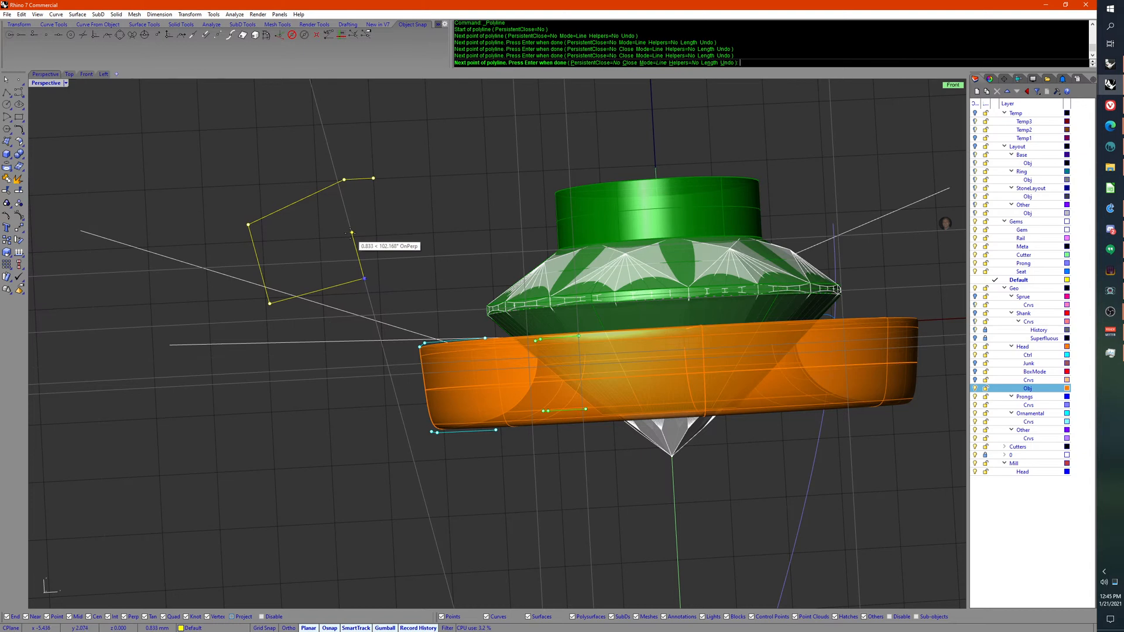
{"action": "left_click", "coordinate": [351, 233]}
{"action": "left_click", "coordinate": [376, 205]}
{"action": "left_click", "coordinate": [373, 177]}
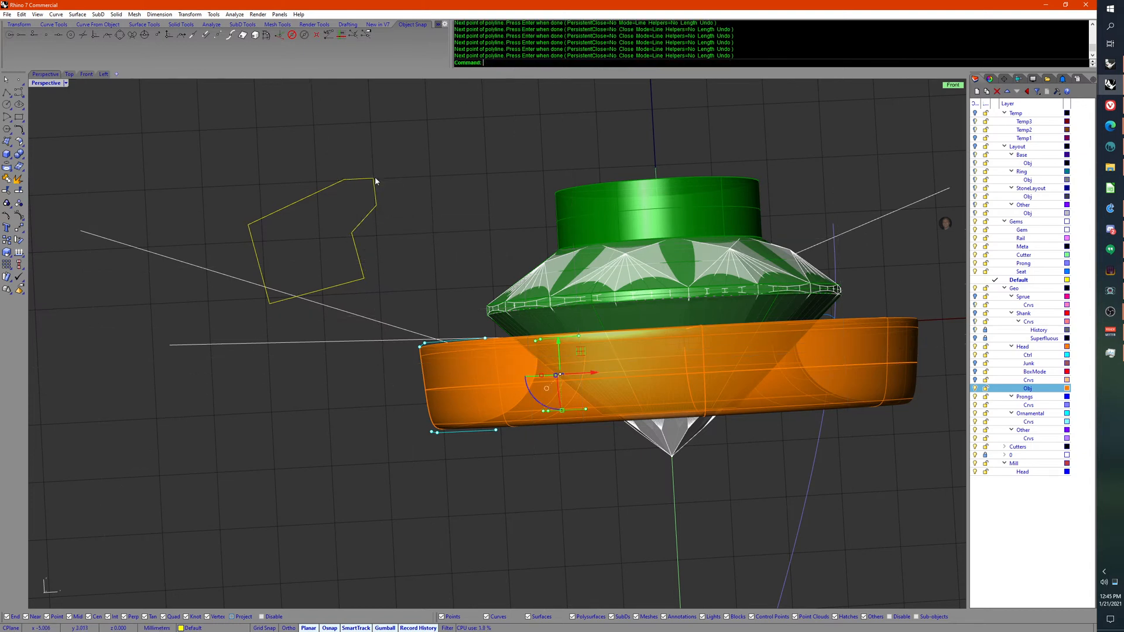
{"action": "right_click", "coordinate": [373, 176]}
{"action": "key", "text": "Escape"}
{"action": "left_click", "coordinate": [376, 195]}
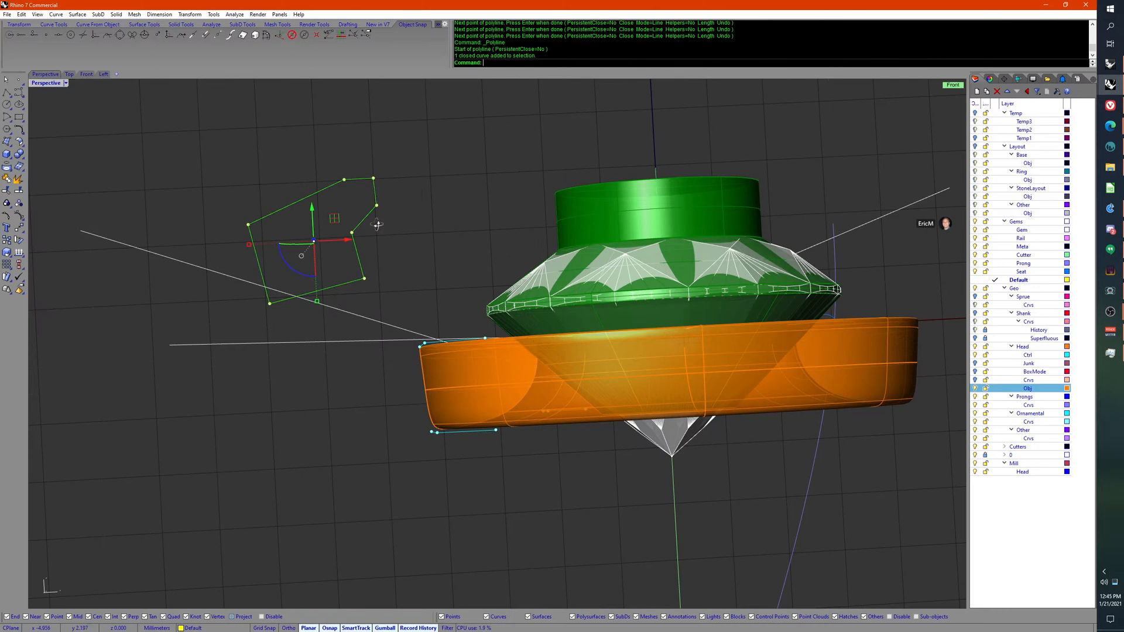
{"action": "right_click_drag", "start_coordinate": [377, 195], "coordinate": [383, 187]}
{"action": "right_click_drag", "start_coordinate": [391, 234], "coordinate": [389, 245]}
Step: Select the two outer control curves, turn off the gumball's snappy dragging and lower the curves relative to the gem
{"action": "right_click_drag", "start_coordinate": [486, 310], "coordinate": [498, 349]}
{"action": "left_click_drag", "start_coordinate": [429, 354], "coordinate": [496, 455]}
{"action": "right_click_drag", "start_coordinate": [495, 454], "coordinate": [467, 415]}
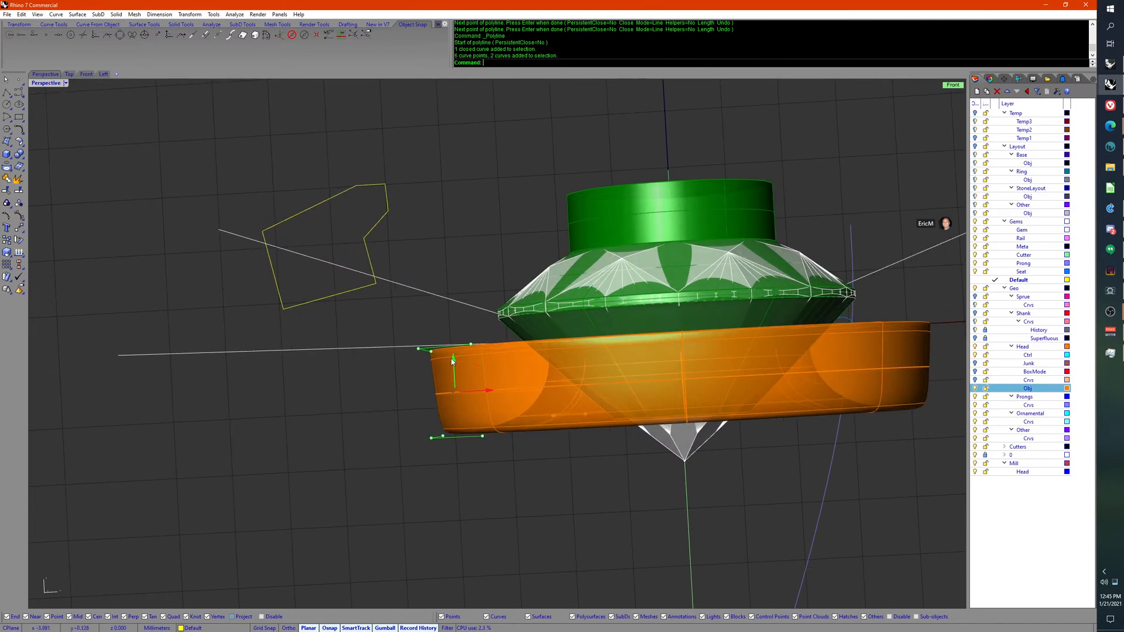
{"action": "left_click_drag", "start_coordinate": [452, 361], "coordinate": [455, 385]}
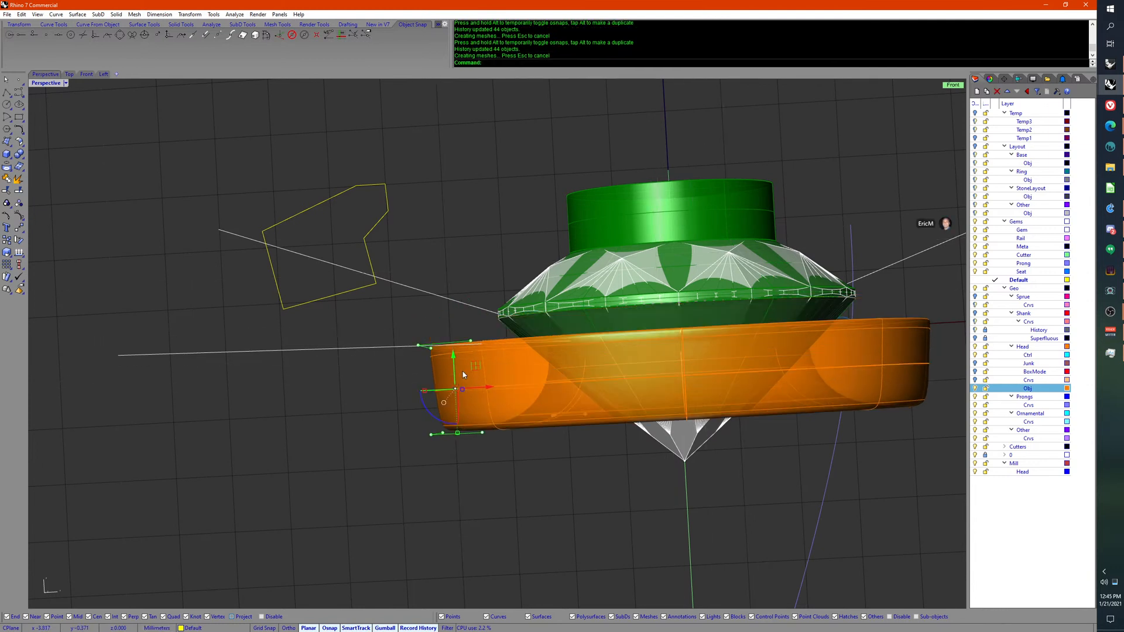
{"action": "type", "text": "0"}
{"action": "key", "text": "Return"}
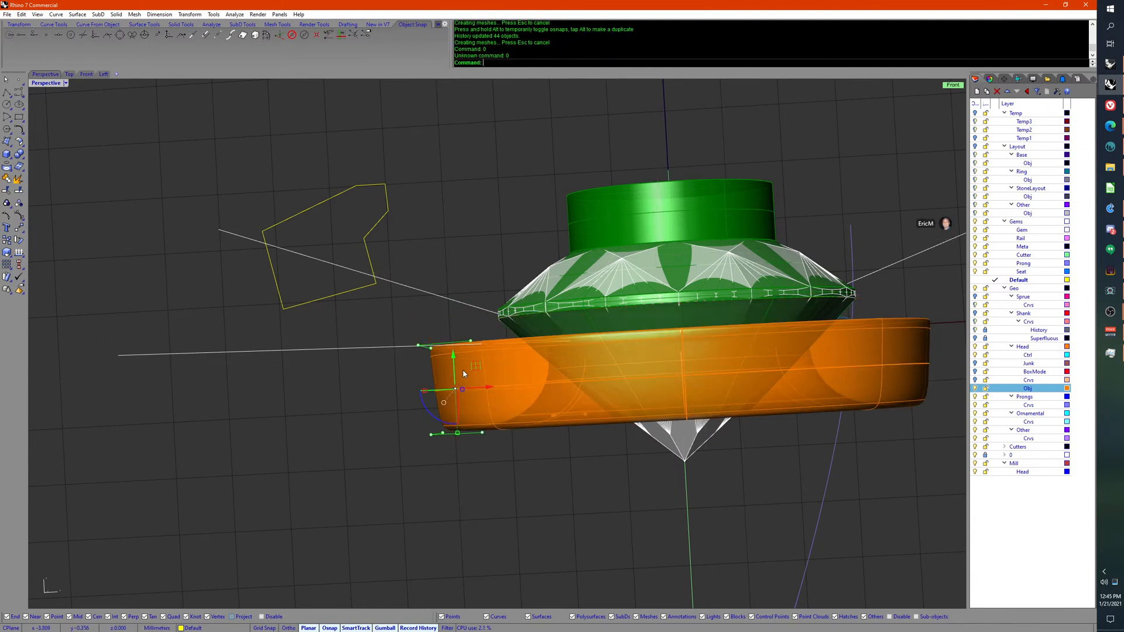
{"action": "key", "text": "ctrl+0"}
{"action": "mouse_move", "coordinate": [483, 358]}
{"action": "right_mouse_down"}
{"action": "mouse_move", "coordinate": [485, 372]}
{"action": "mouse_move", "coordinate": [462, 356]}
{"action": "right_mouse_up"}
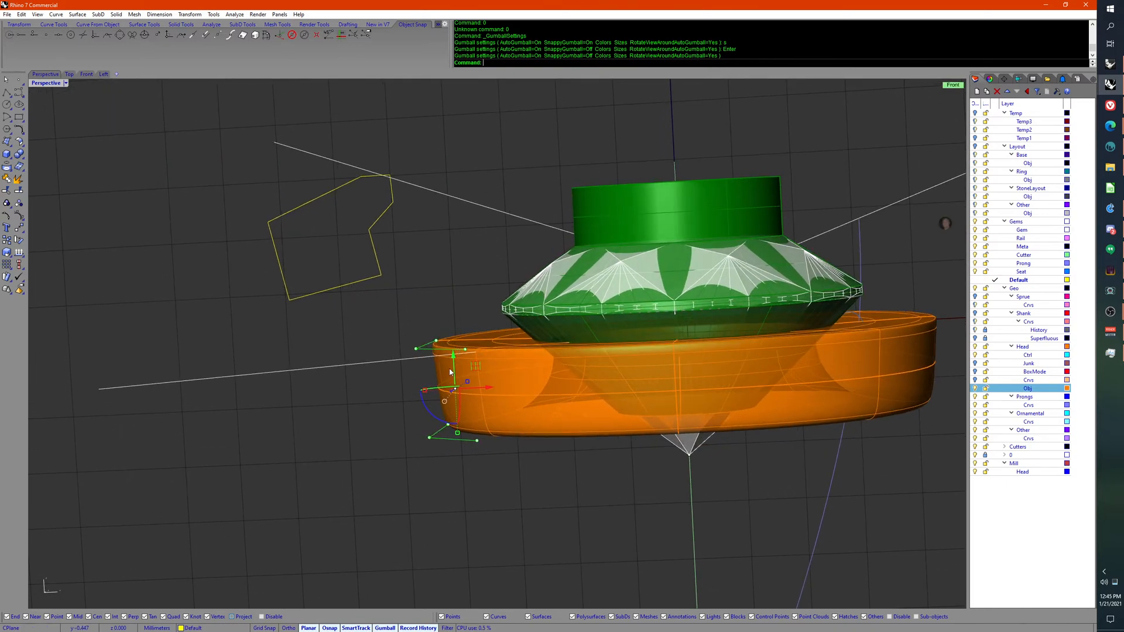
{"action": "left_click_drag", "start_coordinate": [453, 360], "coordinate": [456, 388]}
Step: Select all control points of the inner and outer control curves and raise them slightly toward the gem
{"action": "left_click_drag", "start_coordinate": [379, 293], "coordinate": [642, 523]}
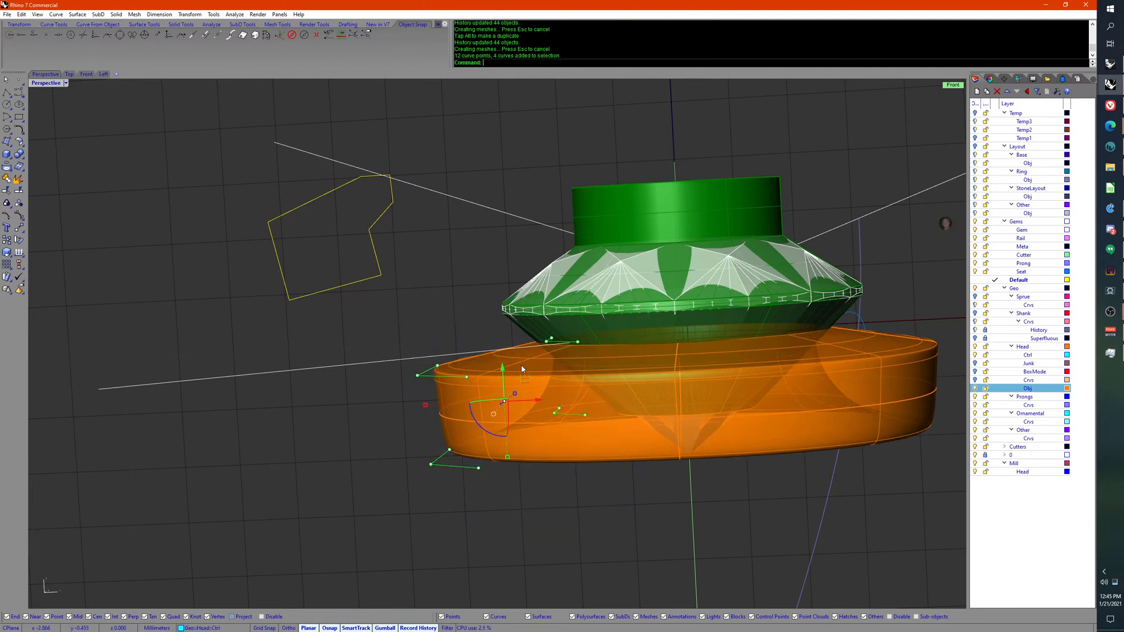
{"action": "left_click_drag", "start_coordinate": [501, 364], "coordinate": [501, 351]}
{"action": "right_click_drag", "start_coordinate": [544, 443], "coordinate": [398, 197]}
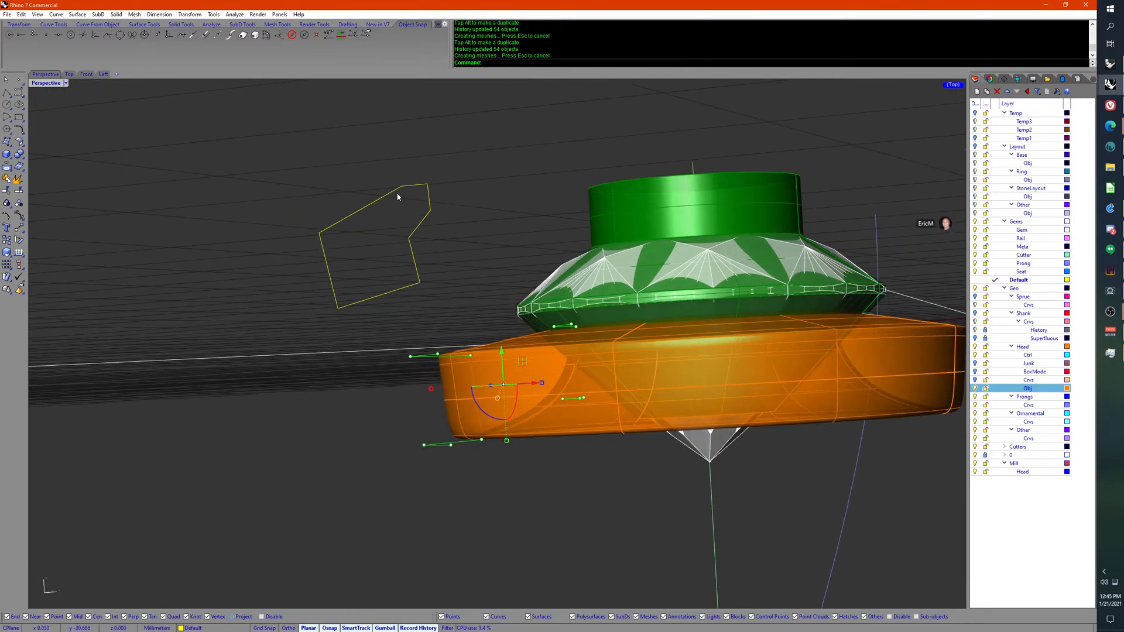
{"action": "mouse_move", "coordinate": [529, 334]}
{"action": "right_mouse_down"}
{"action": "mouse_move", "coordinate": [527, 246]}
{"action": "mouse_move", "coordinate": [526, 344]}
{"action": "right_mouse_up"}
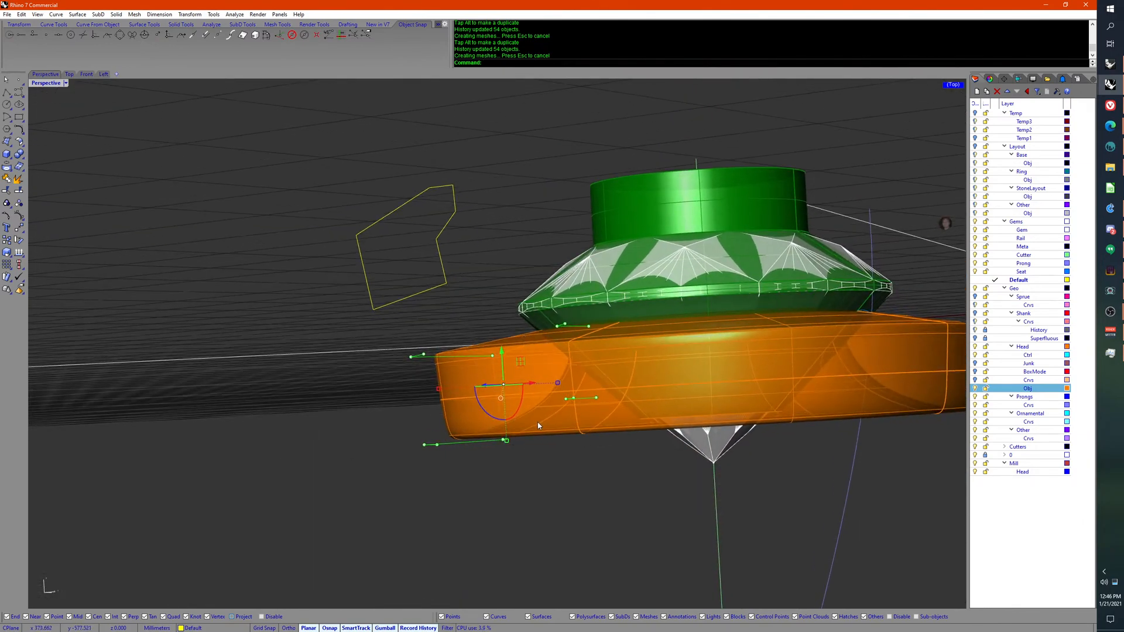
{"action": "right_click_drag", "start_coordinate": [538, 426], "coordinate": [577, 401]}
{"action": "left_click", "coordinate": [594, 466]}
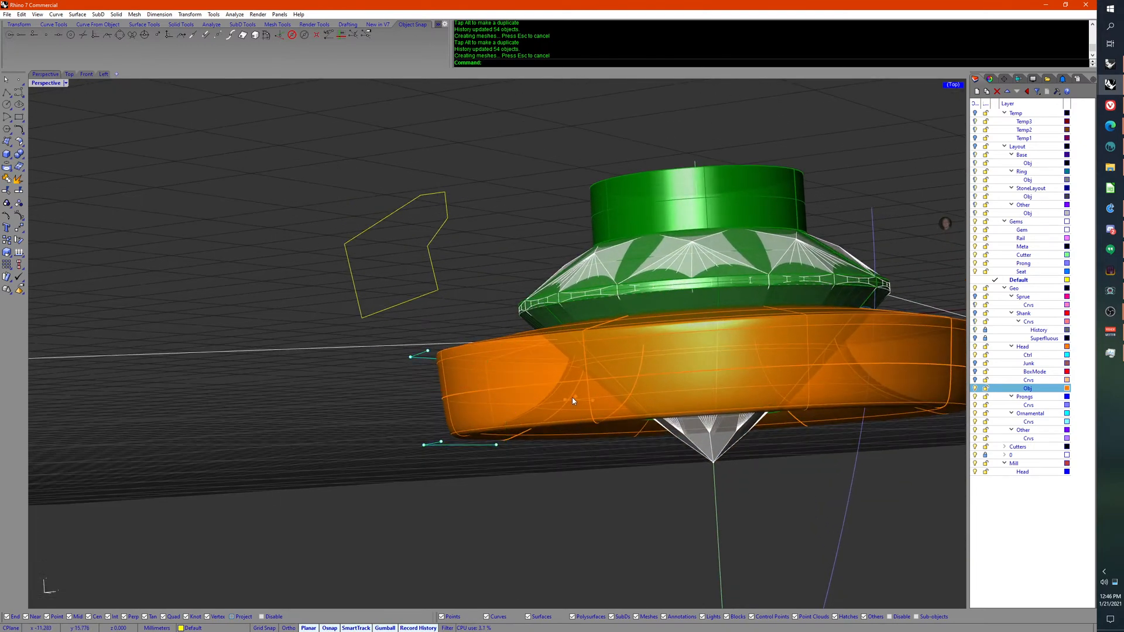
Step: Pick a single inner control curve and shift it slightly with the gumball, leaving nothing selected
{"action": "left_click", "coordinate": [573, 400]}
{"action": "left_click", "coordinate": [597, 411]}
{"action": "left_click_drag", "start_coordinate": [583, 367], "coordinate": [588, 374]}
{"action": "left_click", "coordinate": [588, 374]}
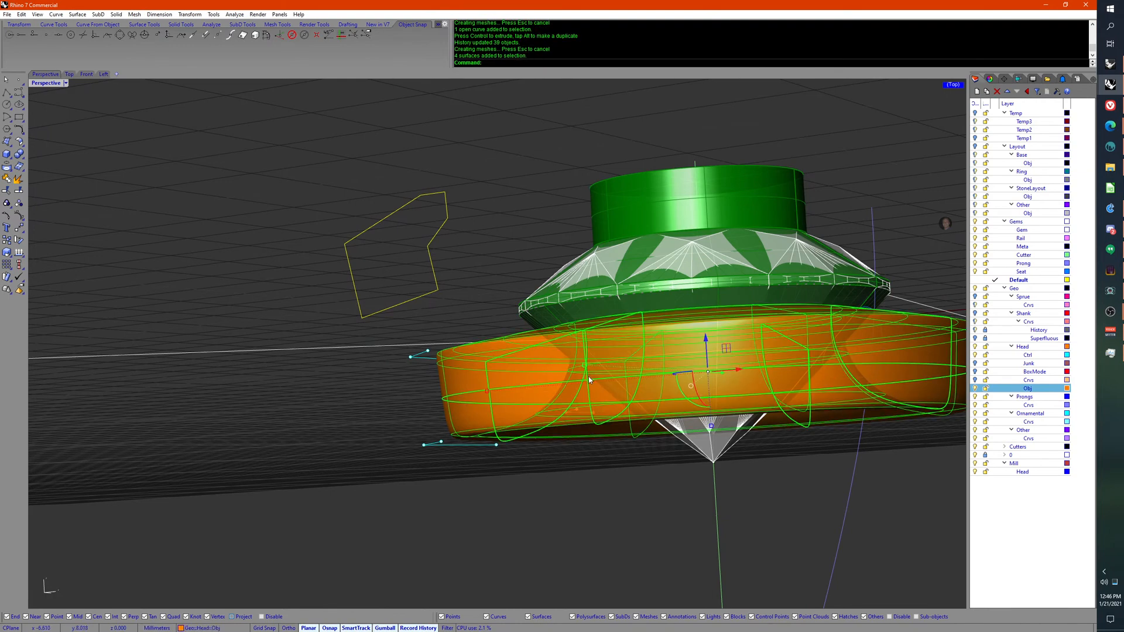
{"action": "left_click", "coordinate": [585, 471]}
Step: In the Top view, select the two middle control points of the outer curves and move them down along Y
{"action": "right_click_drag", "start_coordinate": [584, 465], "coordinate": [580, 520]}
{"action": "scroll", "coordinate": [597, 480], "scroll_direction": "down", "scroll_amount": 4}
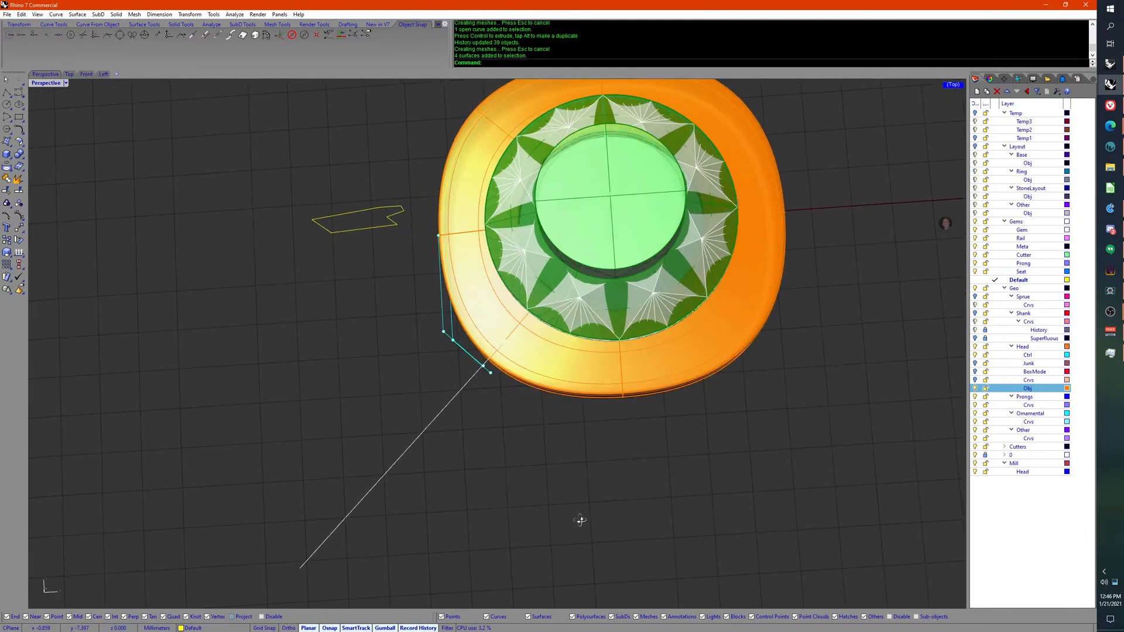
{"action": "left_click", "coordinate": [70, 74]}
{"action": "right_click_drag", "start_coordinate": [429, 319], "coordinate": [551, 333]}
{"action": "scroll", "coordinate": [568, 304], "scroll_direction": "down", "scroll_amount": 10}
{"action": "left_click_drag", "start_coordinate": [416, 333], "coordinate": [500, 377]}
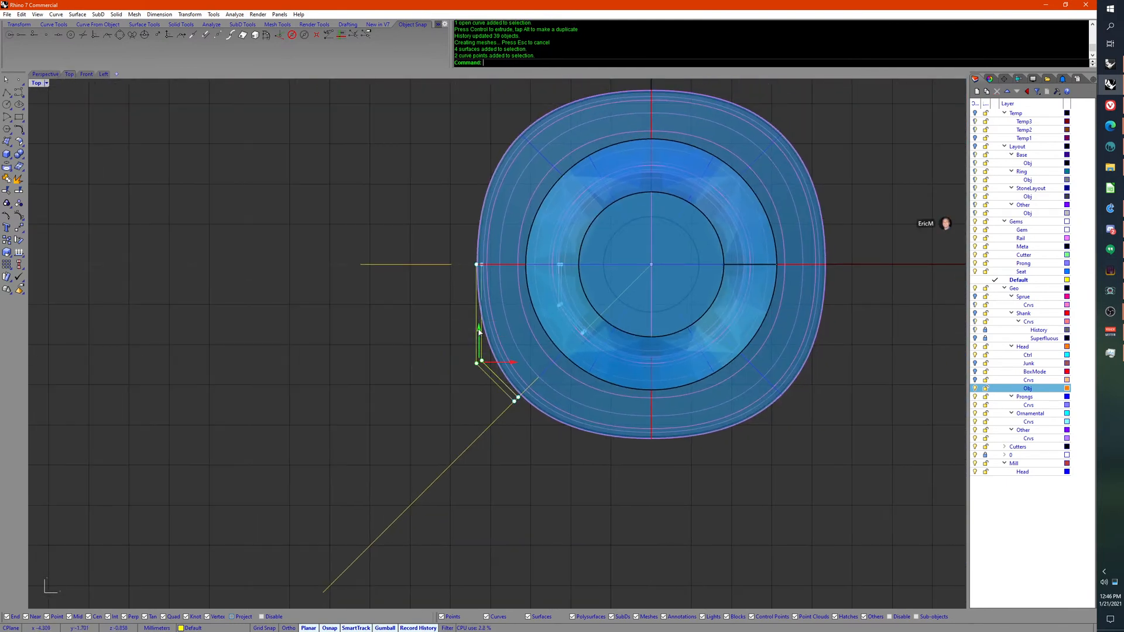
{"action": "mouse_move", "coordinate": [479, 331]}
{"action": "left_mouse_down"}
{"action": "mouse_move", "coordinate": [478, 311]}
{"action": "mouse_move", "coordinate": [480, 358]}
{"action": "mouse_move", "coordinate": [479, 343]}
{"action": "left_mouse_up"}
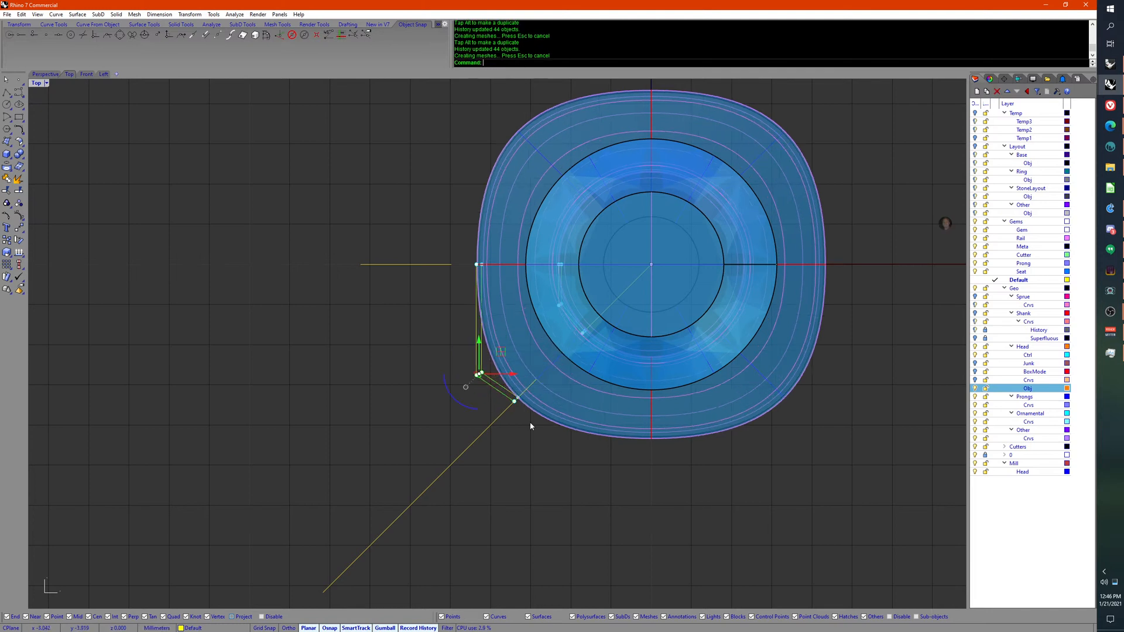
Step: Move the outer curves' middle points back up and reposition their diagonal end points with snappy dragging on, rounding the outline
{"action": "right_click_drag", "start_coordinate": [531, 426], "coordinate": [490, 443]}
{"action": "left_click_drag", "start_coordinate": [438, 370], "coordinate": [436, 343]}
{"action": "left_click_drag", "start_coordinate": [420, 409], "coordinate": [543, 448]}
{"action": "key", "text": "F4"}
{"action": "left_click_drag", "start_coordinate": [493, 395], "coordinate": [473, 413]}
{"action": "left_click", "coordinate": [451, 461]}
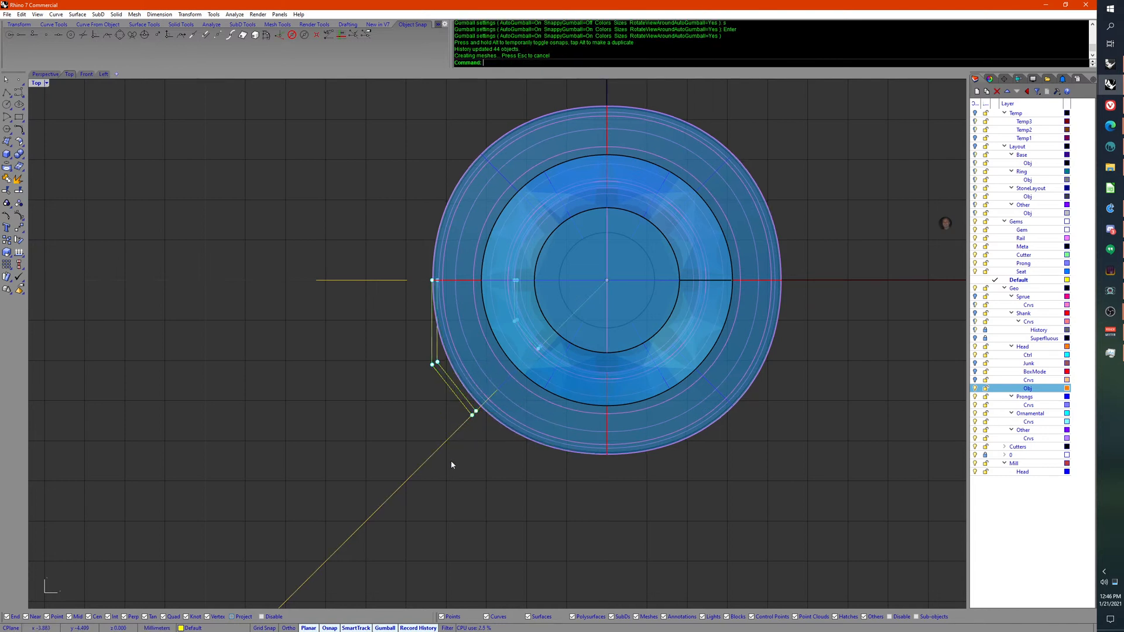
Step: Examine the control points where the curves meet the horizontal axis and the diagonal guide line
{"action": "left_click_drag", "start_coordinate": [434, 460], "coordinate": [490, 392]}
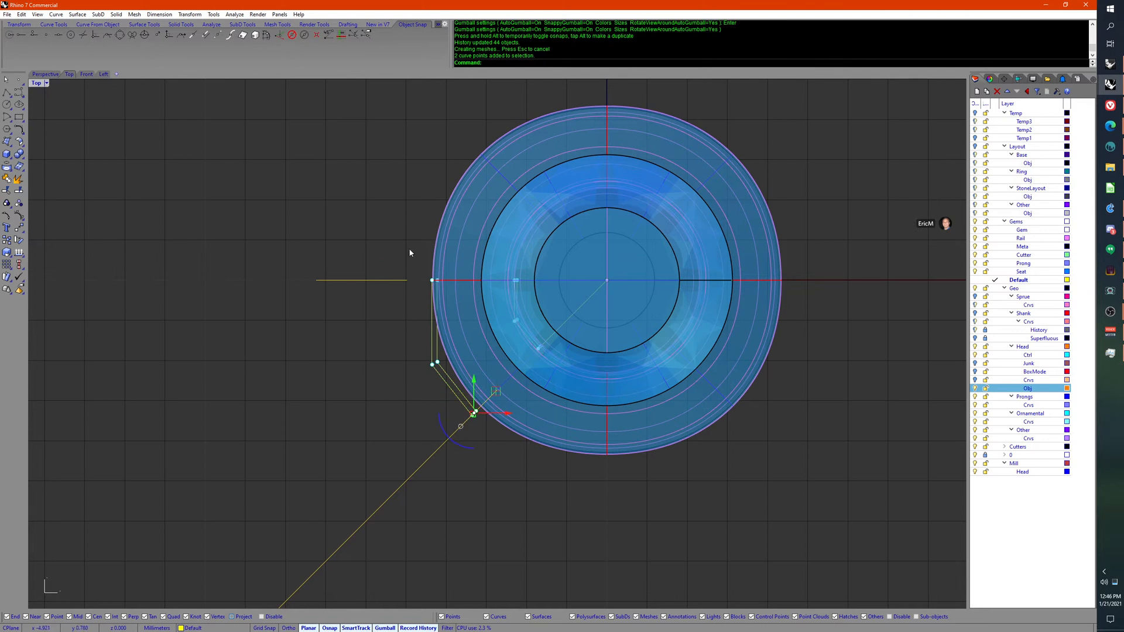
{"action": "left_click_drag", "start_coordinate": [410, 252], "coordinate": [543, 302]}
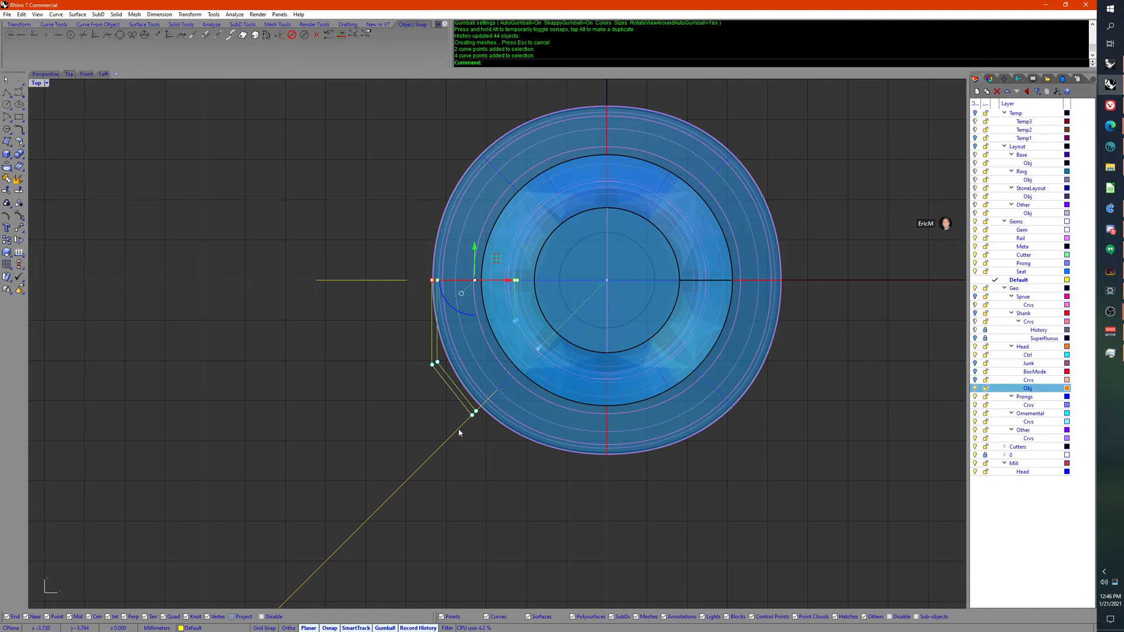
{"action": "left_click_drag", "start_coordinate": [462, 477], "coordinate": [549, 357]}
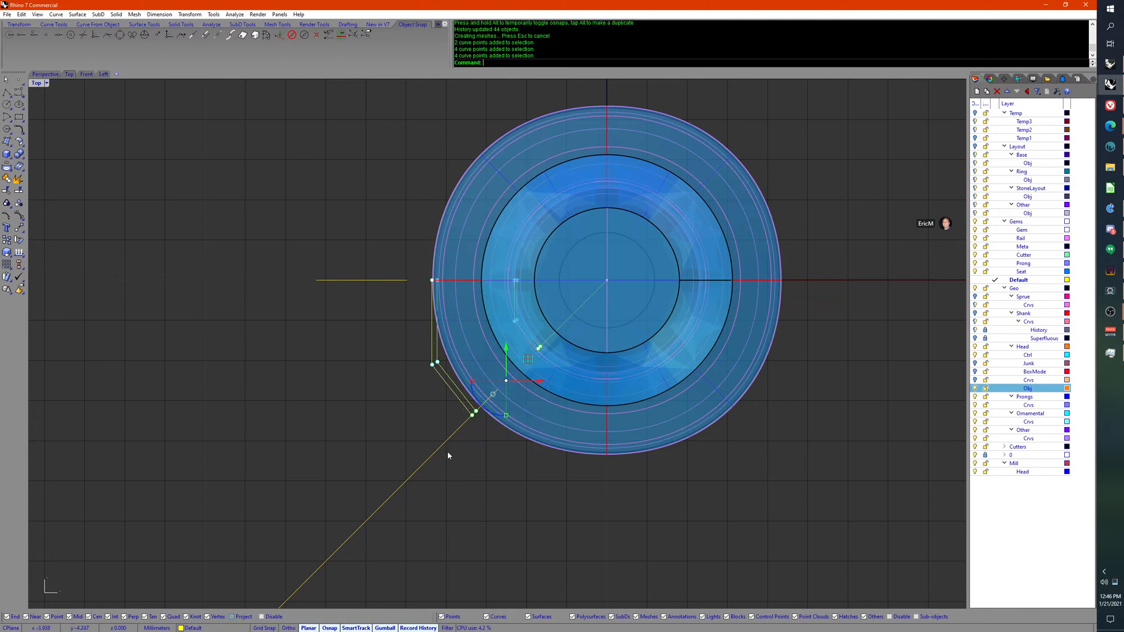
{"action": "mouse_move", "coordinate": [397, 491]}
{"action": "right_mouse_down"}
{"action": "mouse_move", "coordinate": [440, 415]}
{"action": "mouse_move", "coordinate": [461, 420]}
{"action": "mouse_move", "coordinate": [392, 480]}
{"action": "right_mouse_up"}
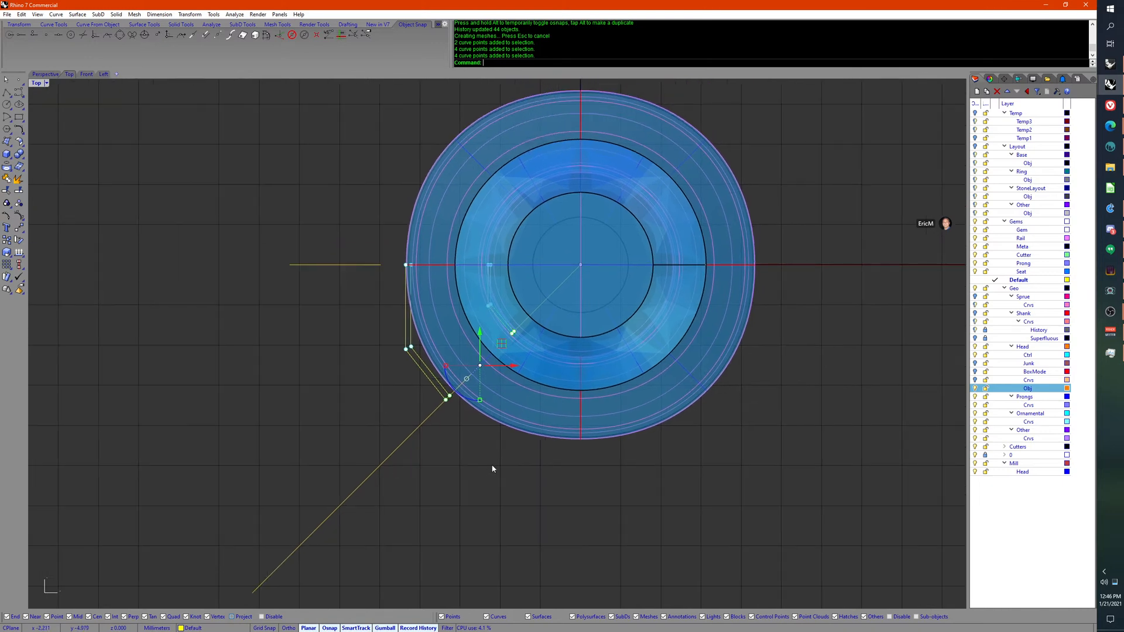
{"action": "scroll", "coordinate": [496, 439], "scroll_direction": "up", "scroll_amount": 6}
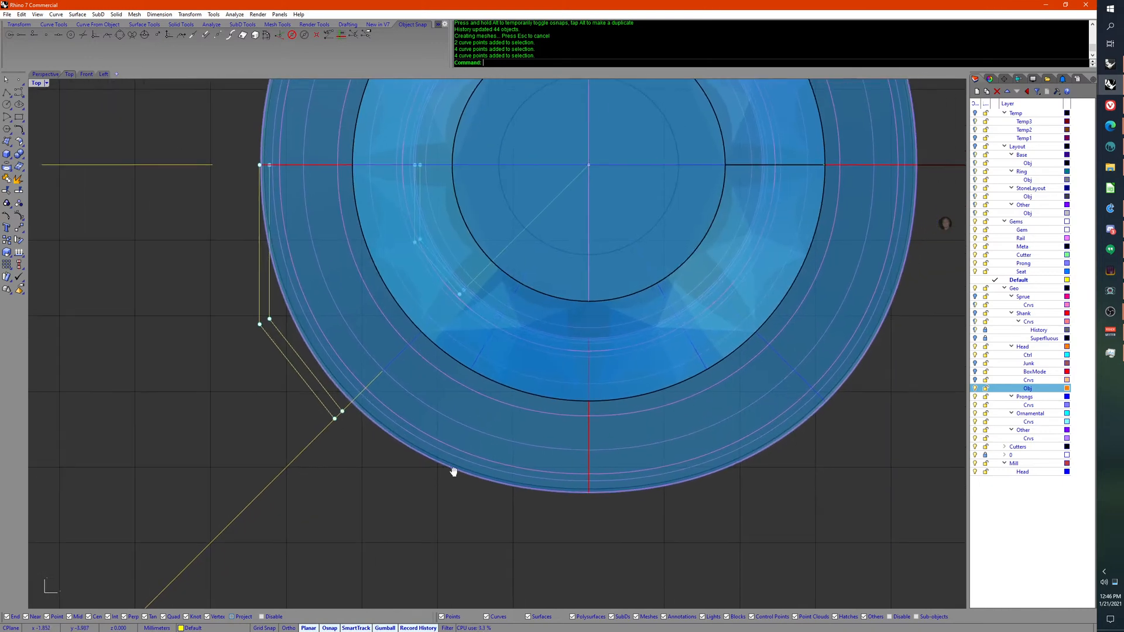
{"action": "right_click_drag", "start_coordinate": [451, 464], "coordinate": [496, 463]}
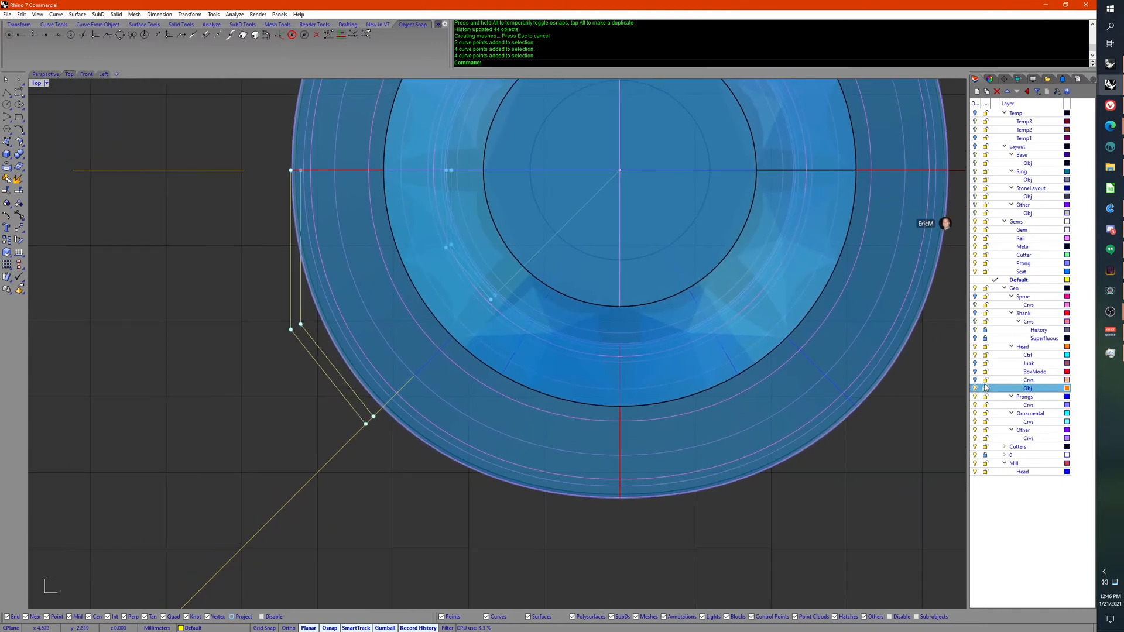
Step: Turn on the Junk layer under Head to show the mirrored curves, and turn off the control points
{"action": "left_click", "coordinate": [977, 364]}
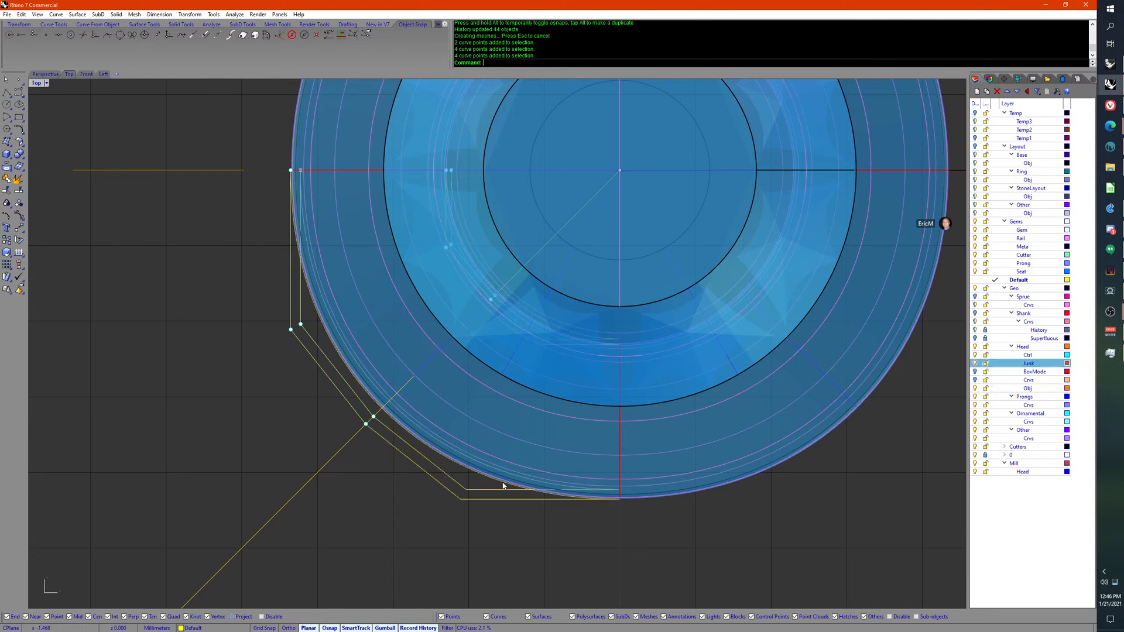
{"action": "left_click_drag", "start_coordinate": [459, 494], "coordinate": [426, 513]}
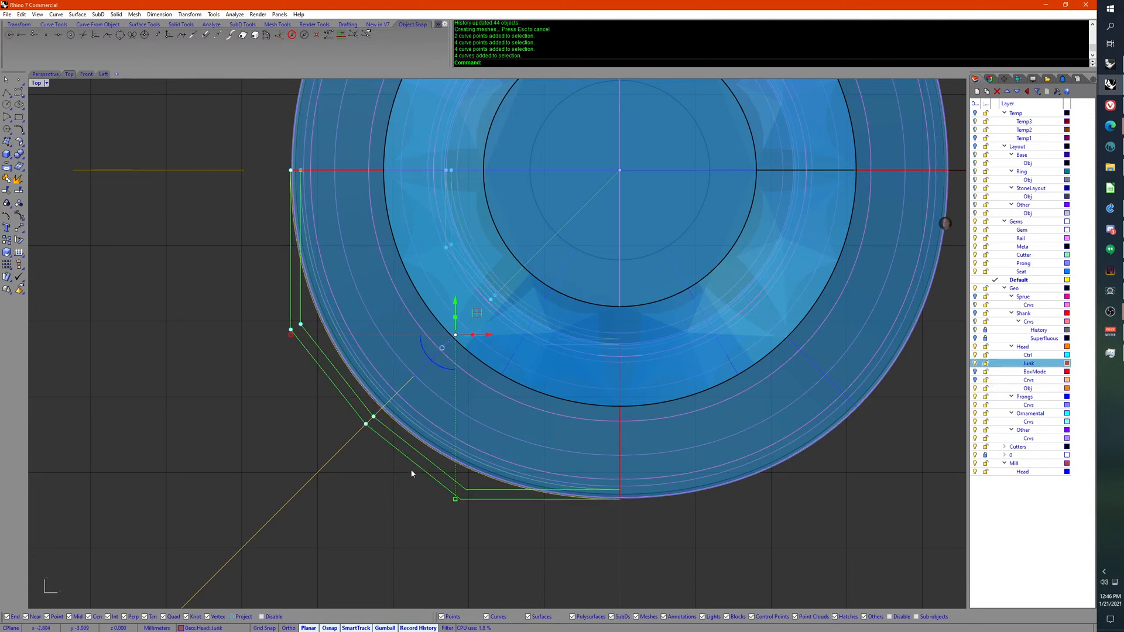
{"action": "left_click", "coordinate": [537, 344]}
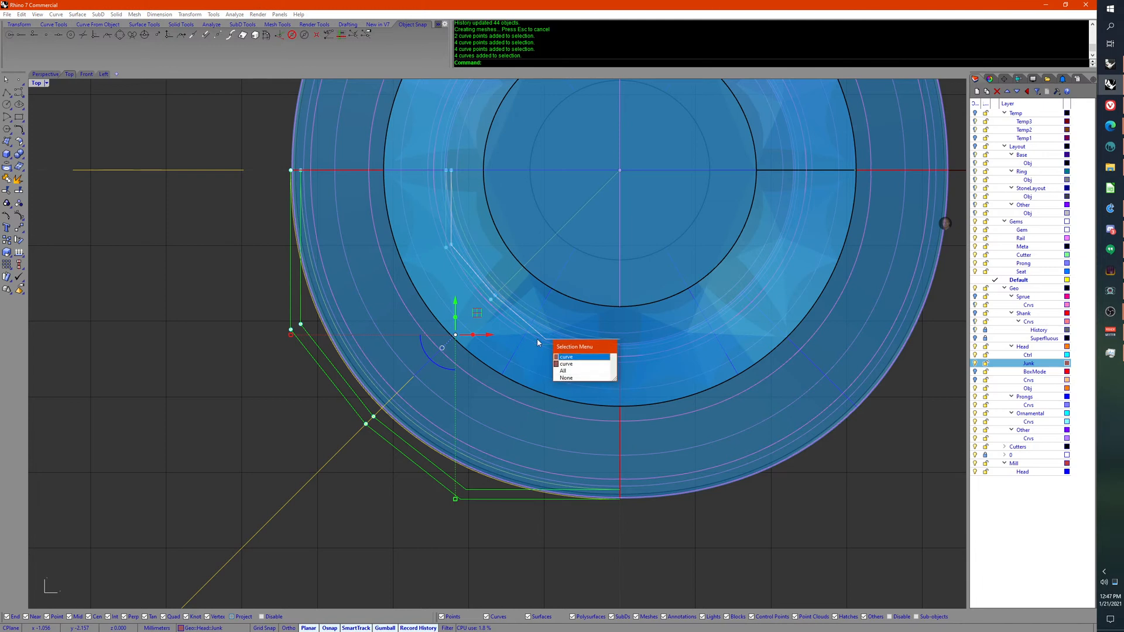
{"action": "left_click", "coordinate": [342, 478]}
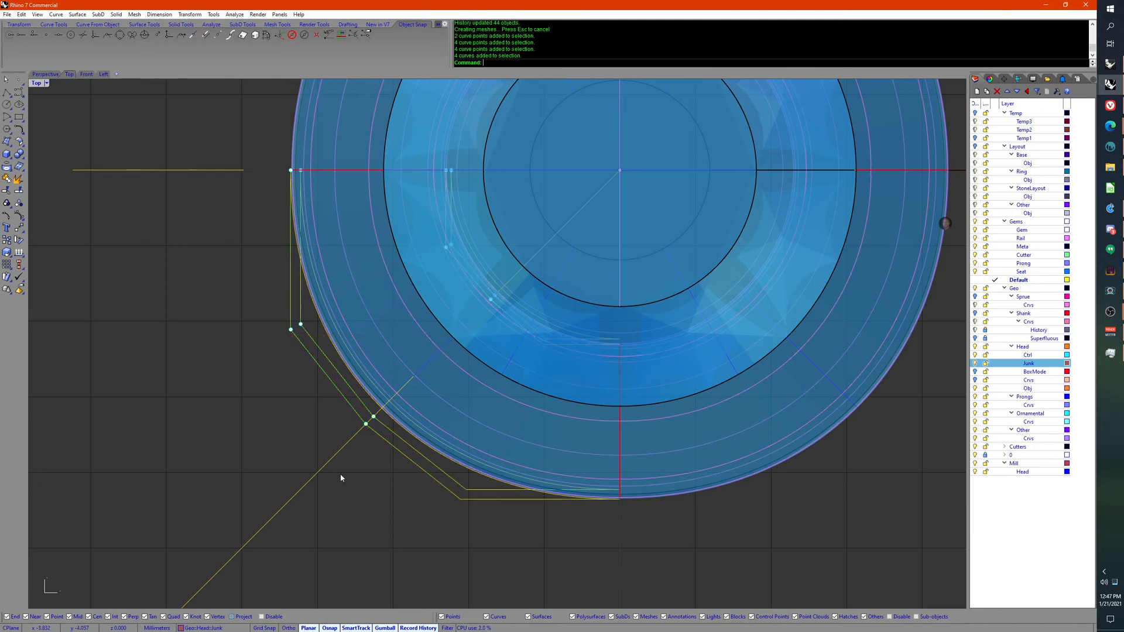
{"action": "left_click", "coordinate": [404, 447]}
{"action": "left_click", "coordinate": [373, 472]}
{"action": "scroll", "coordinate": [524, 423], "scroll_direction": "down", "scroll_amount": 8}
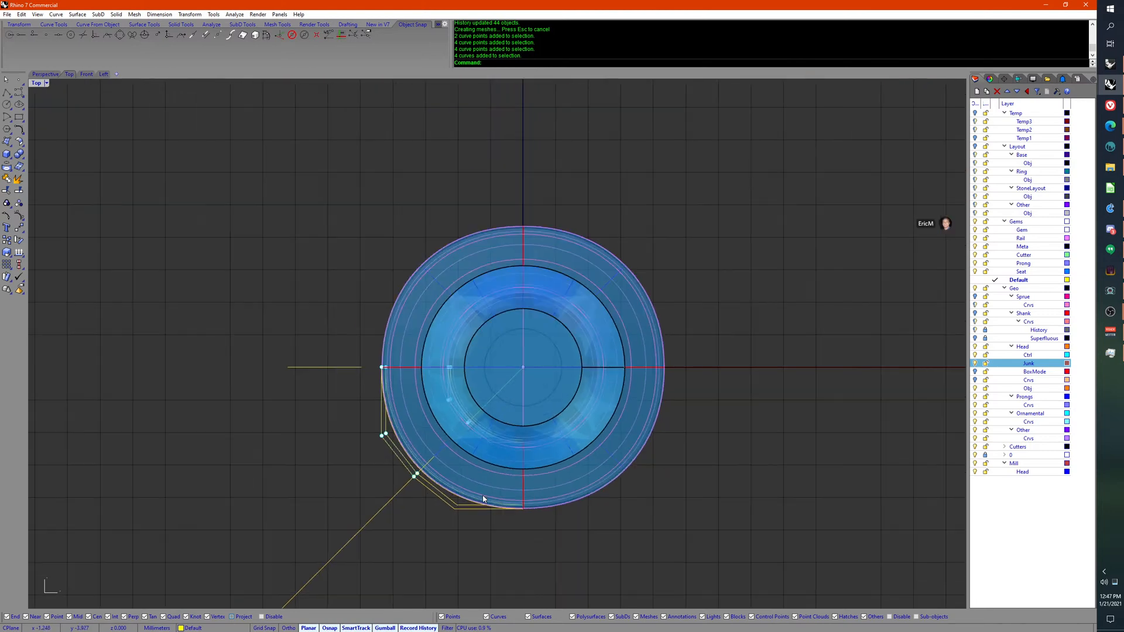
{"action": "key", "text": "Escape"}
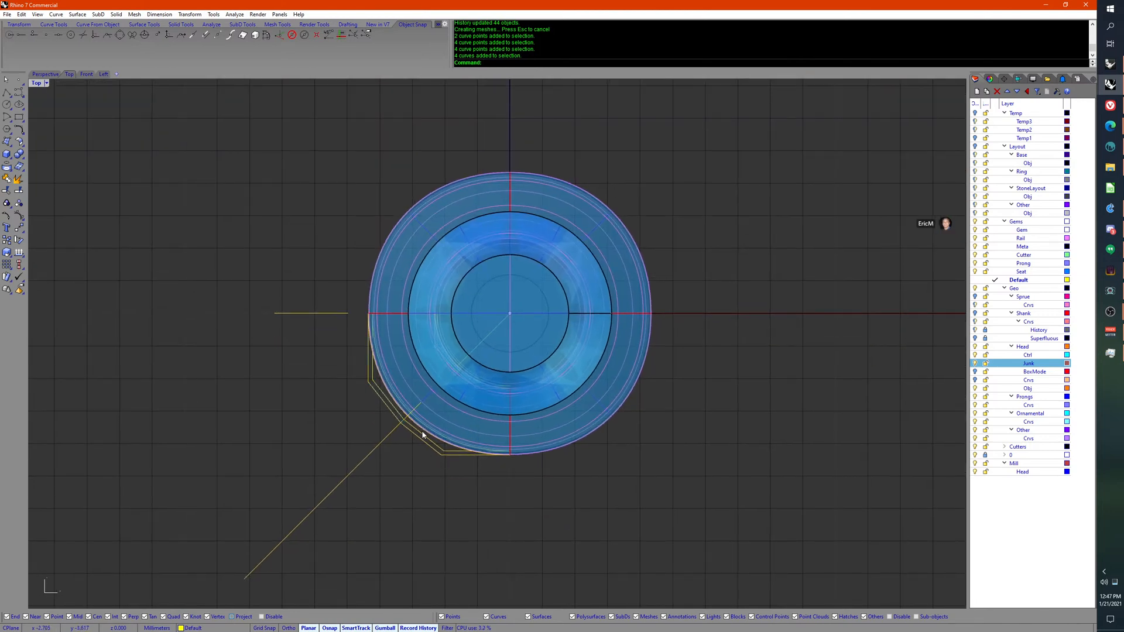
Step: Select the four mirrored control curves, two outer and two inner, and change them to the Ctrl layer under Head
{"action": "left_click", "coordinate": [422, 436]}
{"action": "left_click", "coordinate": [455, 461]}
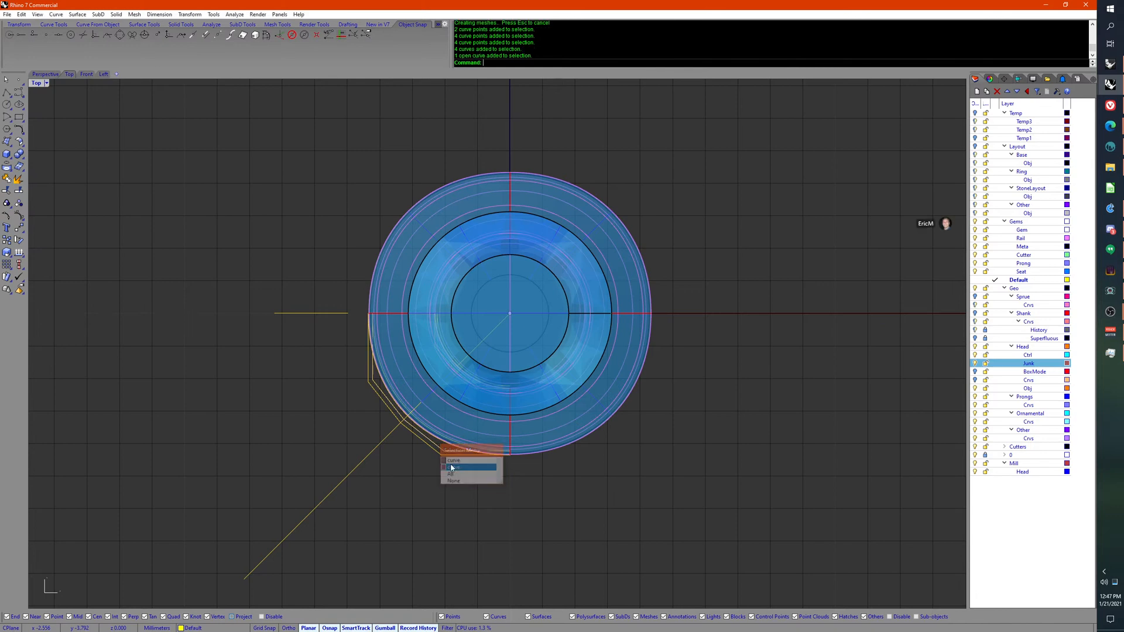
{"action": "left_click", "coordinate": [428, 445]}
{"action": "left_click", "coordinate": [453, 467]}
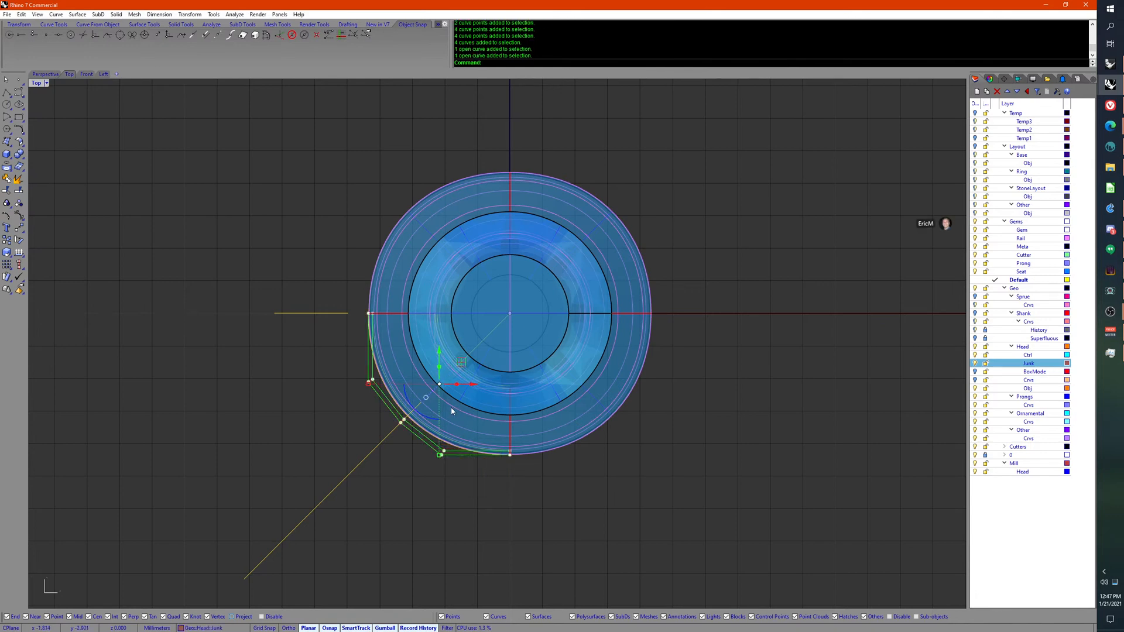
{"action": "scroll", "coordinate": [451, 410], "scroll_direction": "up", "scroll_amount": 5}
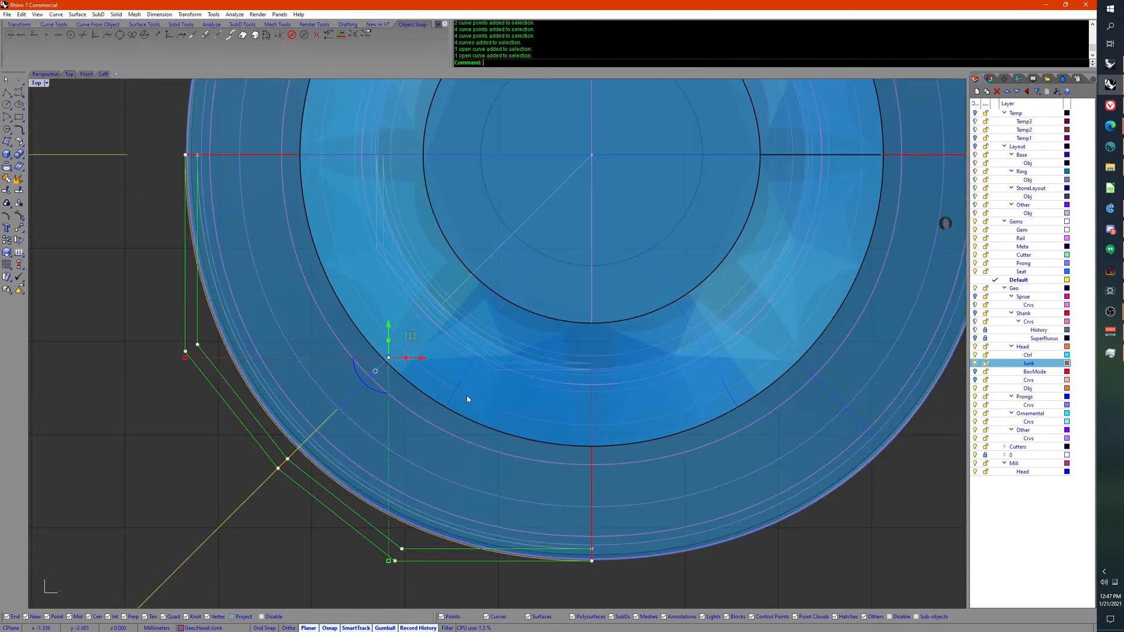
{"action": "left_click", "coordinate": [376, 242]}
{"action": "left_click", "coordinate": [410, 268]}
{"action": "left_click", "coordinate": [383, 237], "text": "shift"}
{"action": "right_click", "coordinate": [382, 237]}
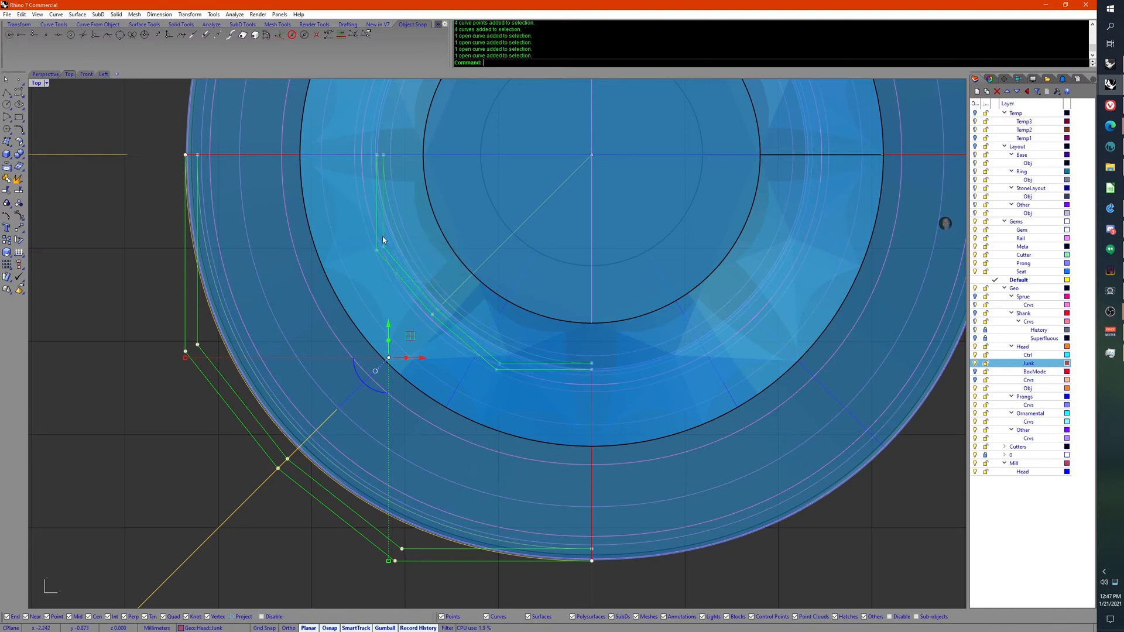
{"action": "right_click", "coordinate": [1042, 357]}
{"action": "left_click", "coordinate": [1030, 509]}
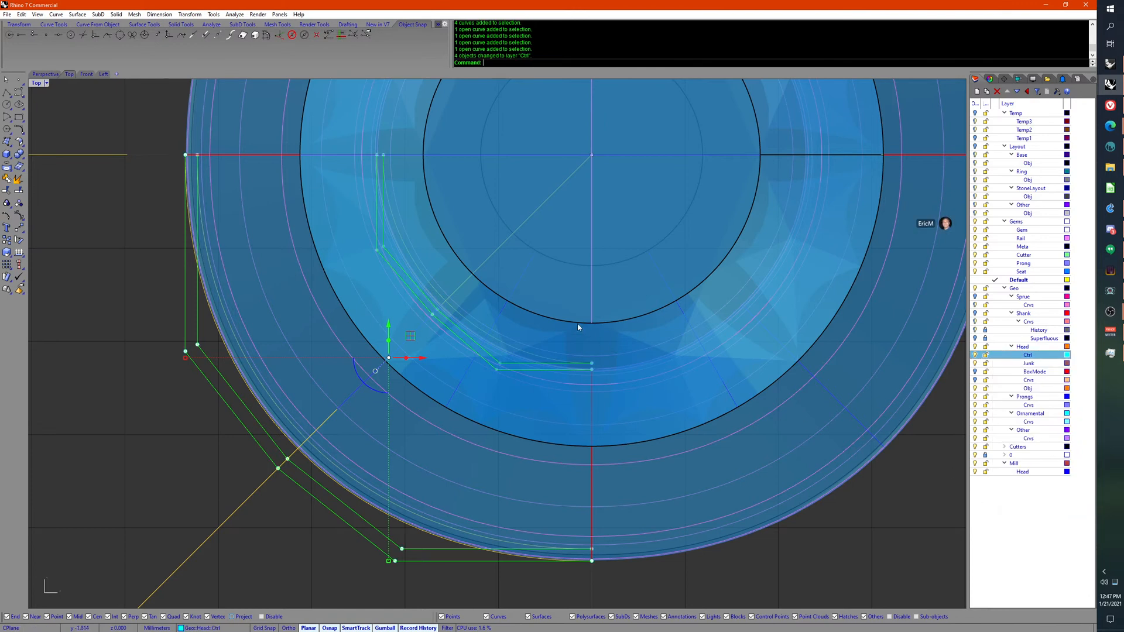
Step: Break the history of the four mirrored curves with the move macro, set history Lock to Yes, and deselect
{"action": "middle_click", "coordinate": [557, 322]}
{"action": "left_click", "coordinate": [587, 341]}
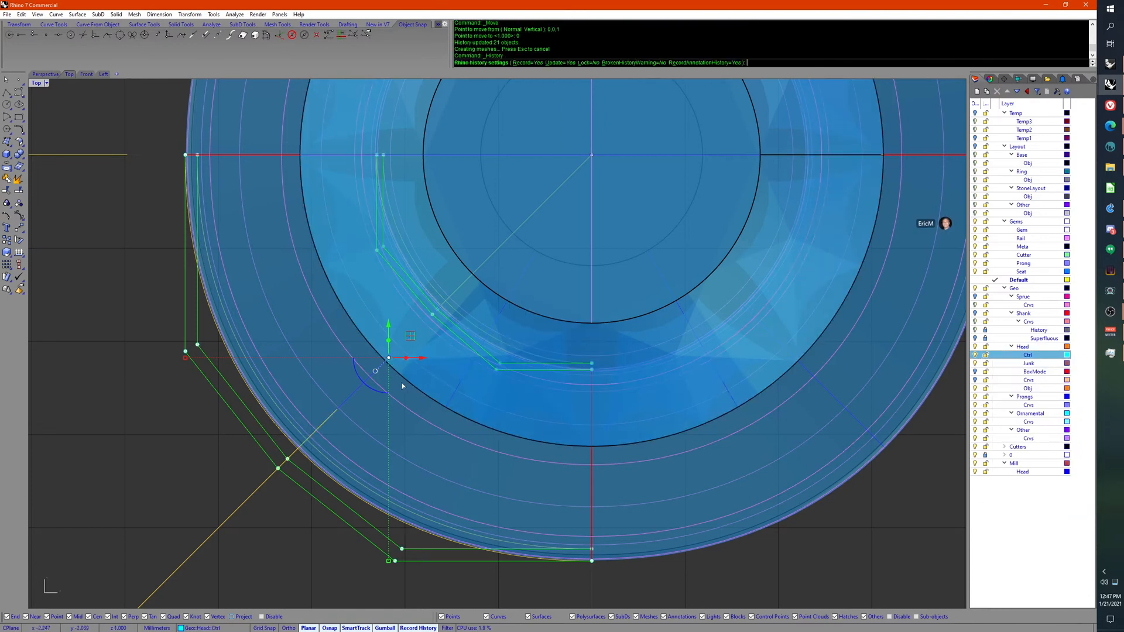
{"action": "right_click_drag", "start_coordinate": [519, 433], "coordinate": [477, 316]}
{"action": "left_click", "coordinate": [314, 519]}
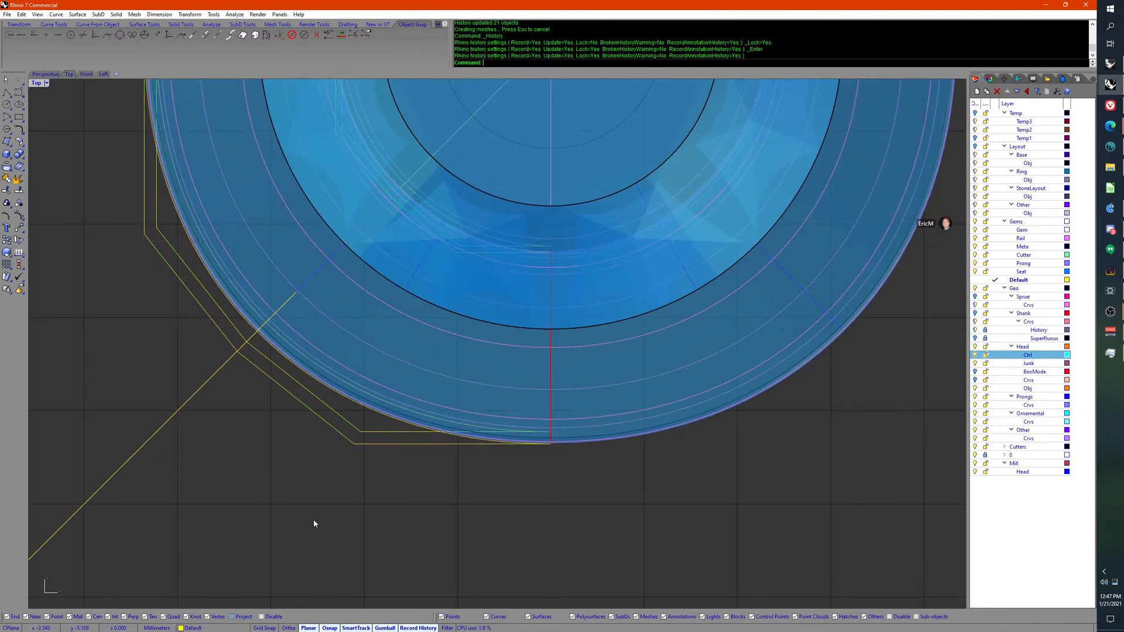
Step: Reselect the previous four curves and turn on their control points
{"action": "left_click_drag", "start_coordinate": [314, 518], "coordinate": [391, 448]}
{"action": "middle_click", "coordinate": [375, 444]}
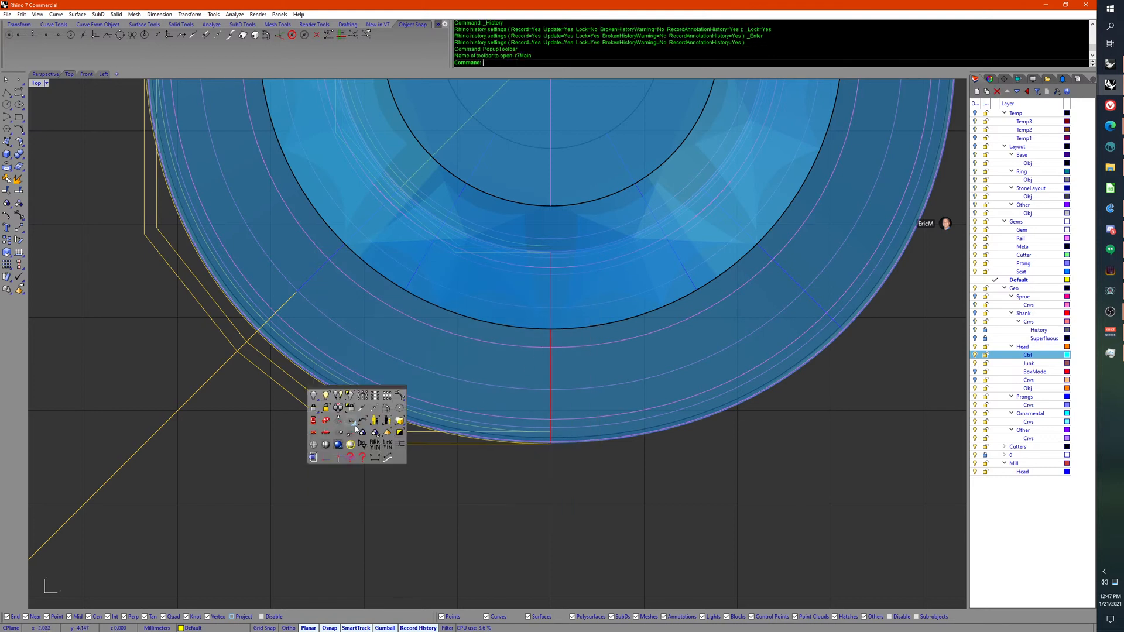
{"action": "left_click", "coordinate": [364, 424]}
{"action": "middle_click", "coordinate": [375, 417]}
{"action": "left_click", "coordinate": [374, 410]}
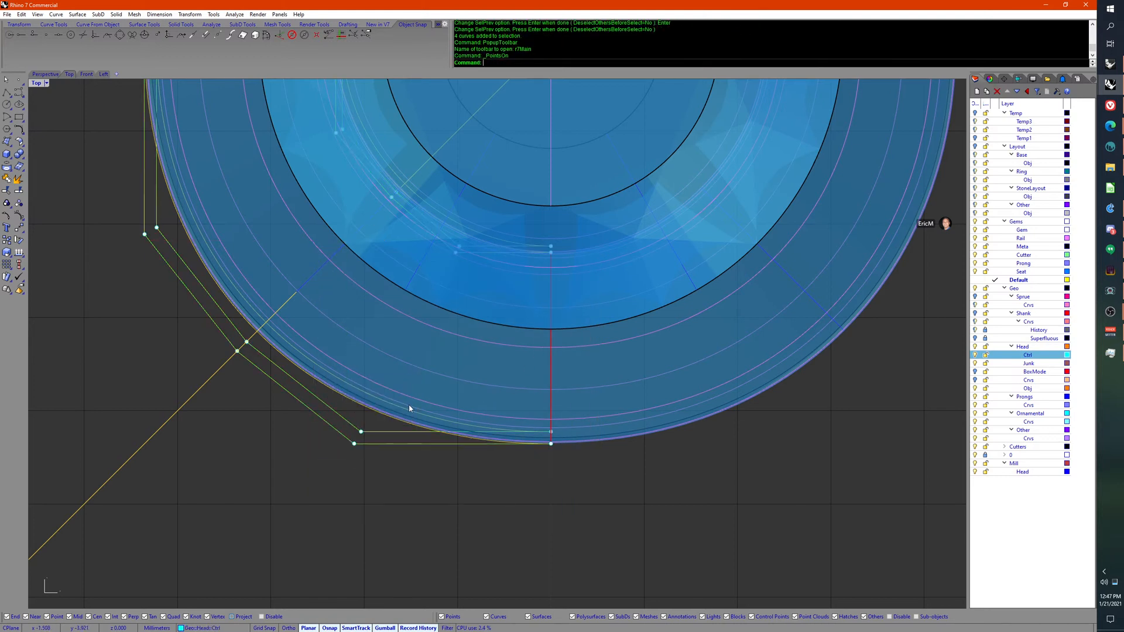
Step: Select the eight control points at the curves' lower ends and move them down with snappy dragging off, stretching the halo into an oval
{"action": "left_click_drag", "start_coordinate": [323, 532], "coordinate": [631, 238]}
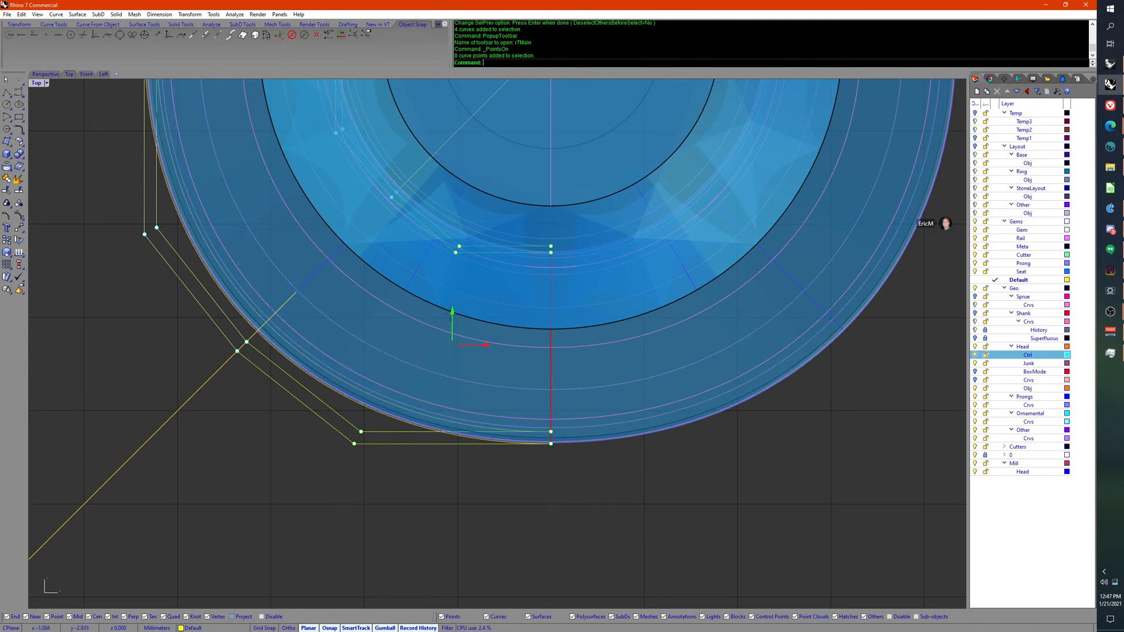
{"action": "left_click_drag", "start_coordinate": [451, 314], "coordinate": [448, 417]}
{"action": "key", "text": "F4"}
{"action": "scroll", "coordinate": [451, 409], "scroll_direction": "down", "scroll_amount": 4}
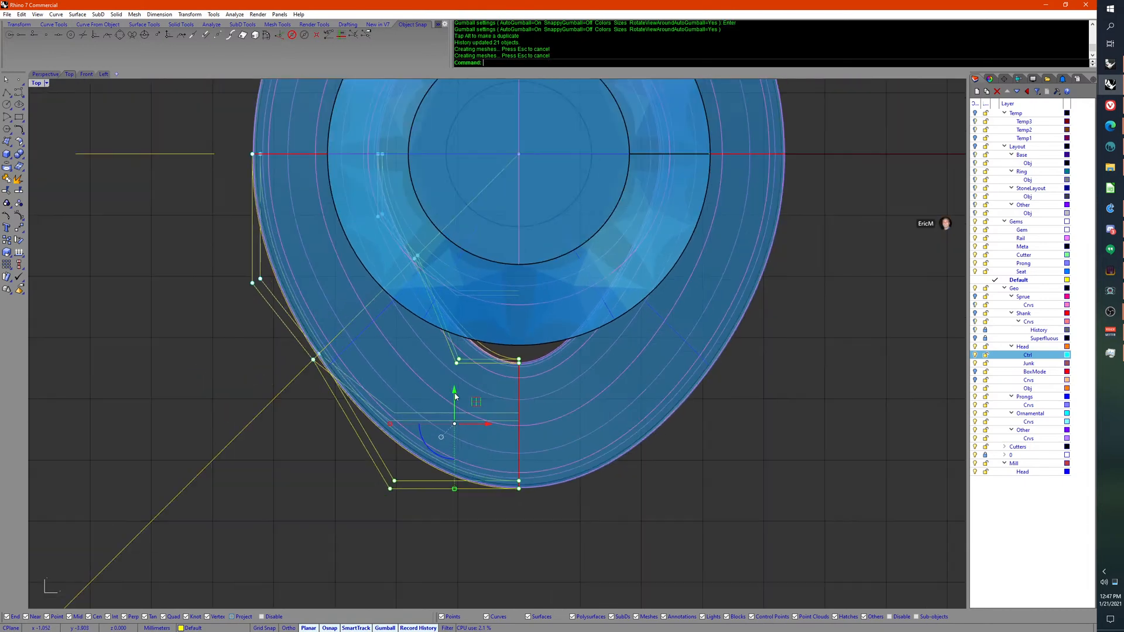
Step: Hide the gem and move the inner curves' two diagonal control points outward and down to smooth the oval opening
{"action": "left_click", "coordinate": [420, 325]}
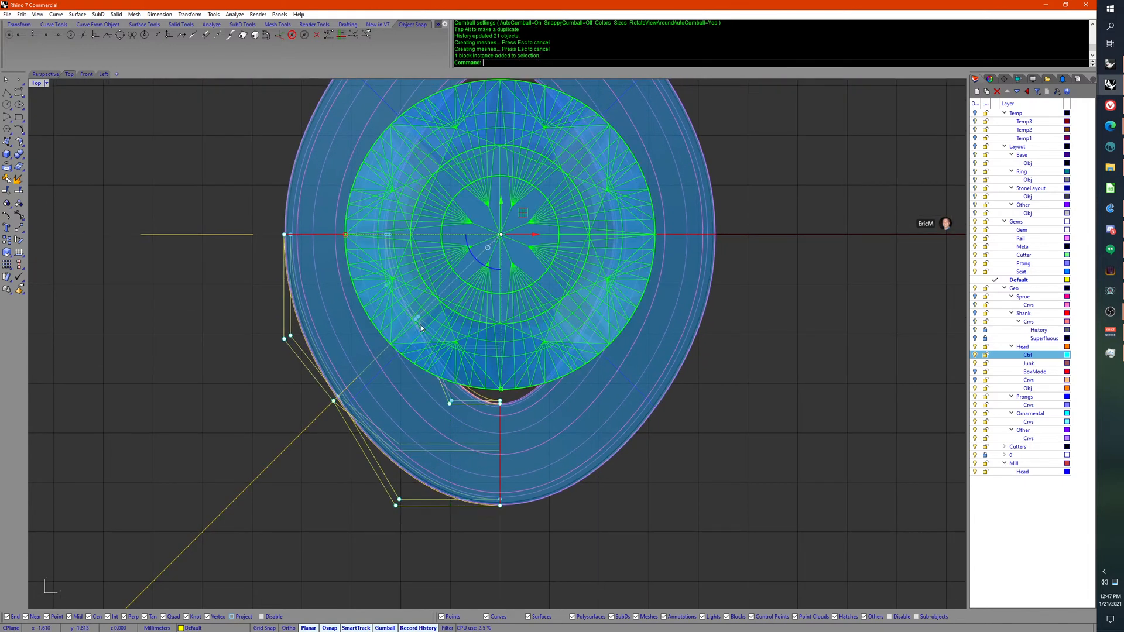
{"action": "middle_click", "coordinate": [487, 302]}
{"action": "left_click", "coordinate": [444, 268]}
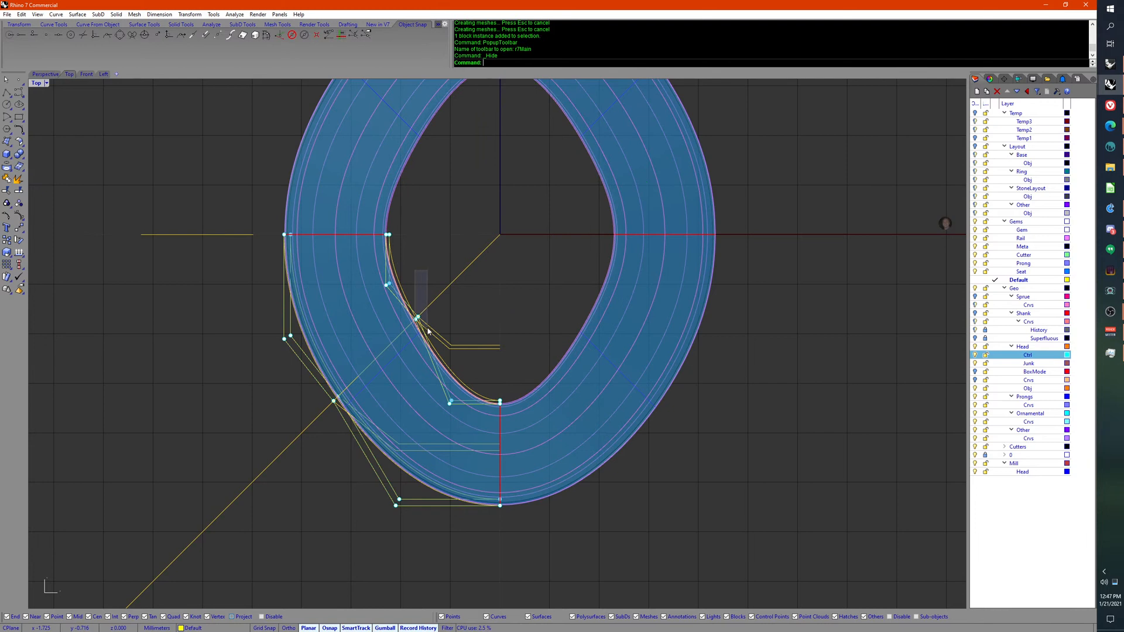
{"action": "left_click", "coordinate": [418, 318]}
{"action": "left_click_drag", "start_coordinate": [417, 318], "coordinate": [408, 351]}
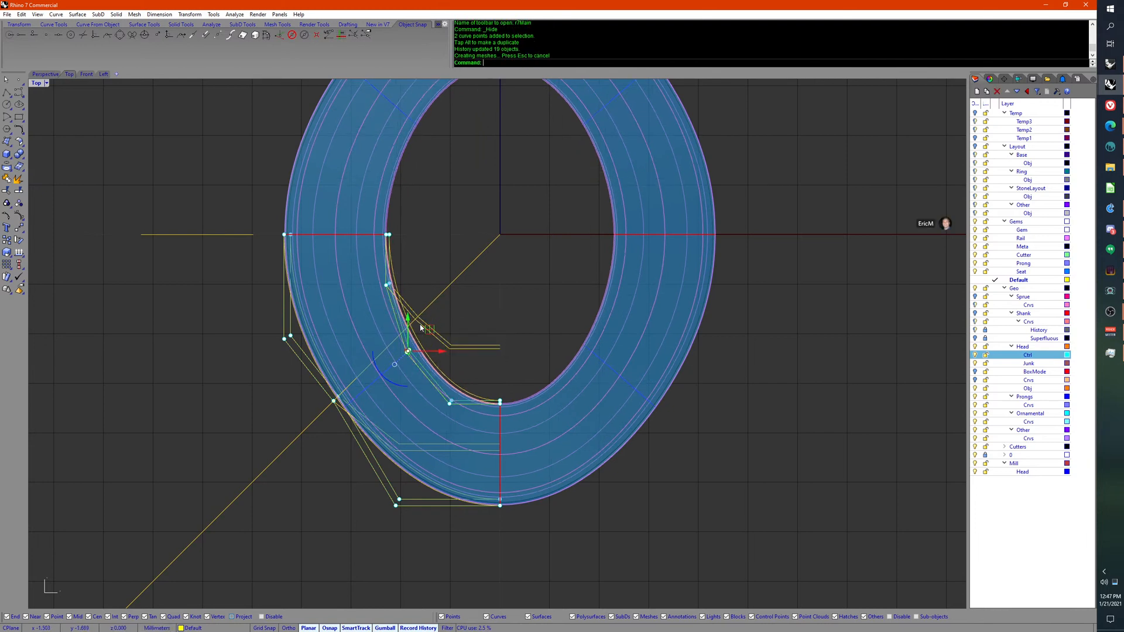
Step: Move the outer curves' two diagonal control points down and slightly outward to smooth the oval's outer edge
{"action": "left_click_drag", "start_coordinate": [274, 397], "coordinate": [363, 452]}
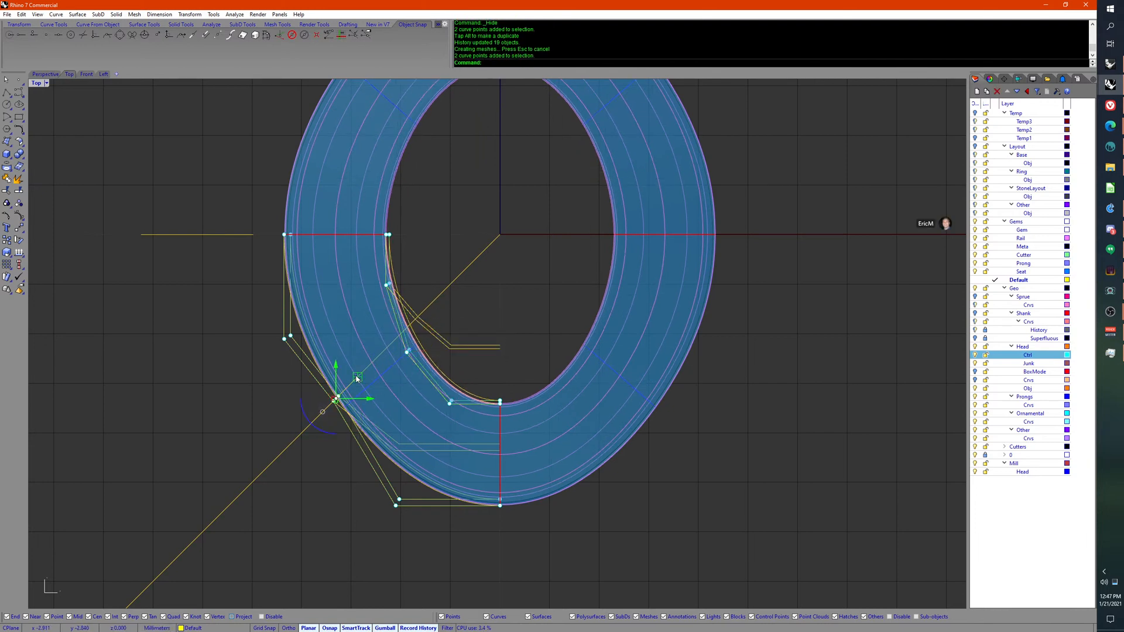
{"action": "left_click_drag", "start_coordinate": [356, 380], "coordinate": [343, 411]}
{"action": "left_click", "coordinate": [324, 514]}
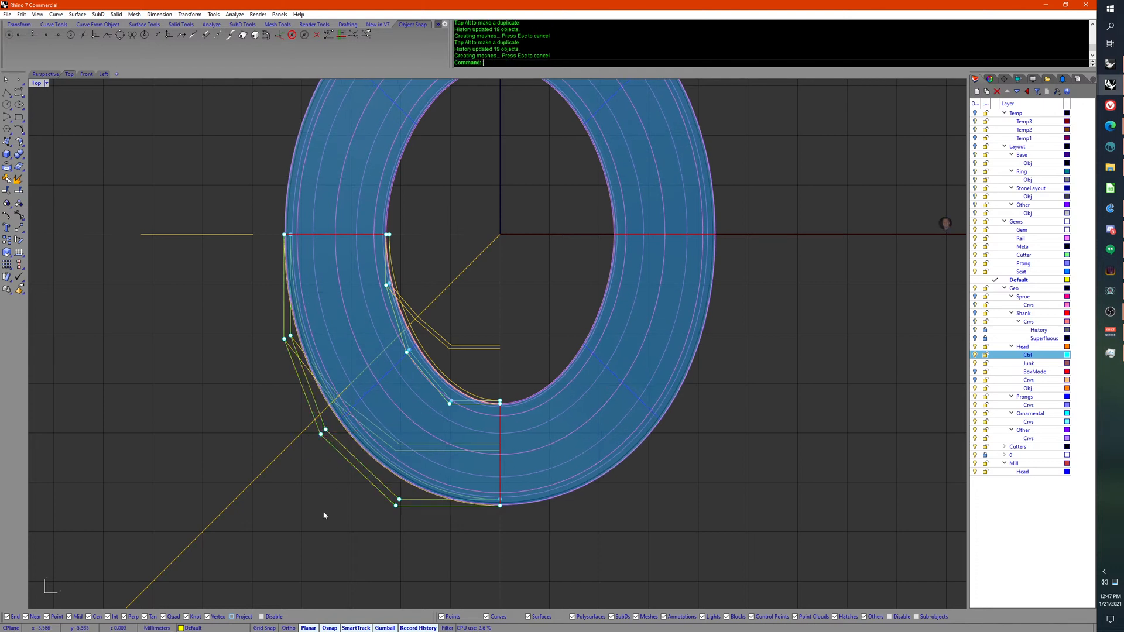
{"action": "right_click_drag", "start_coordinate": [351, 518], "coordinate": [347, 485]}
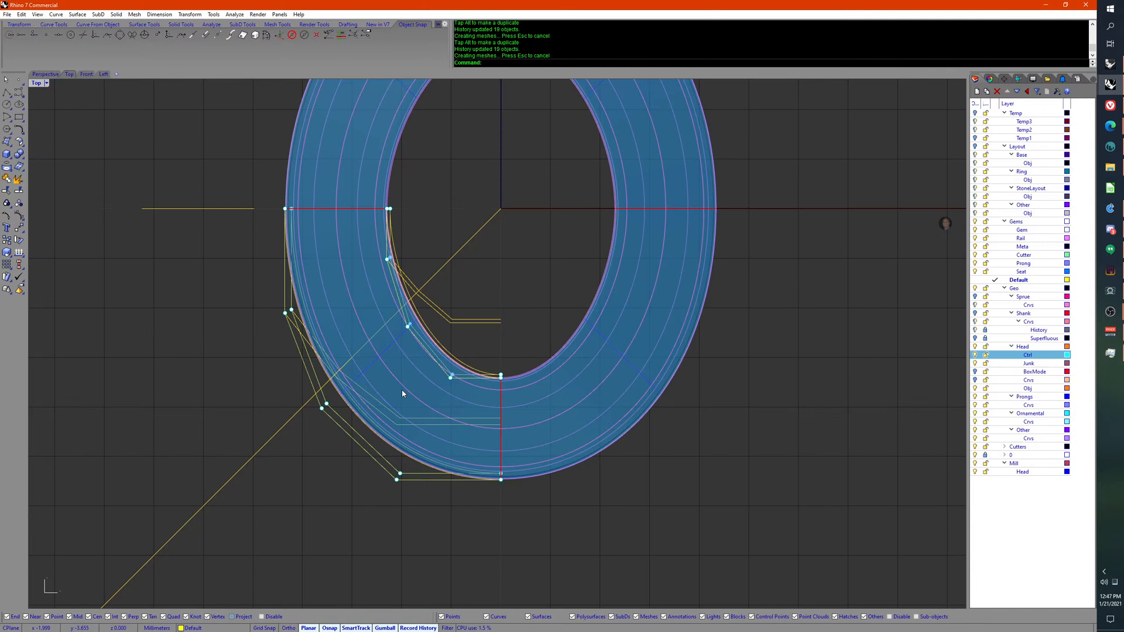
Step: Undo the oval reshaping, the gem hiding and the latest layer changes to restore the round halo
{"action": "key", "text": "ctrl+z"}
{"action": "key", "text": "ctrl+z"}
{"action": "key", "text": "ctrl+z"}
{"action": "key", "text": "ctrl+z"}
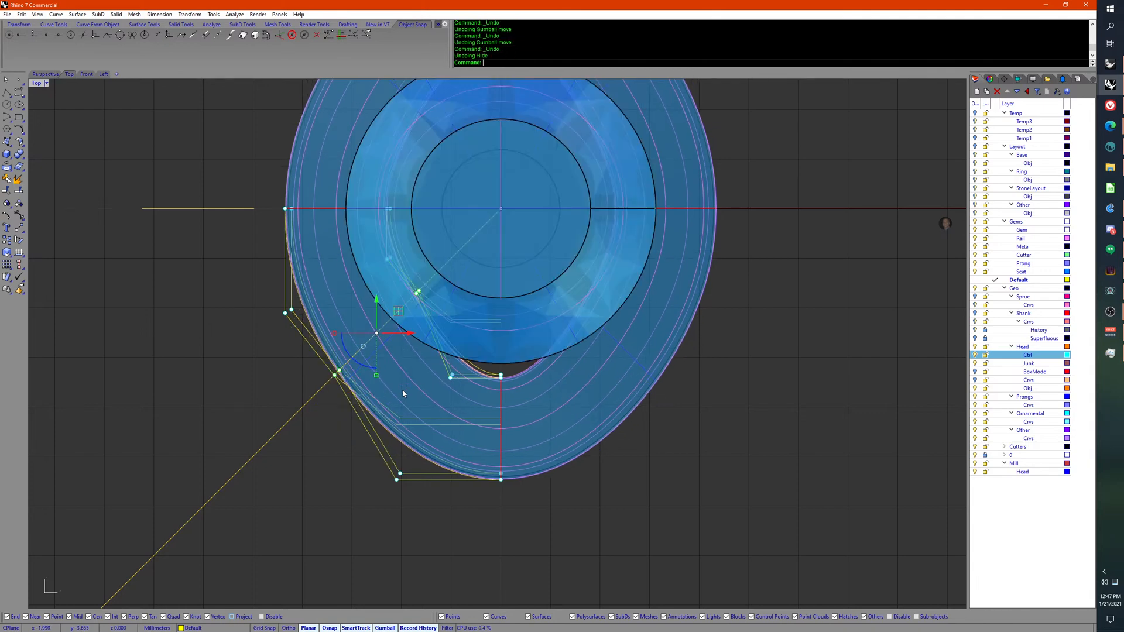
{"action": "key", "text": "ctrl+z"}
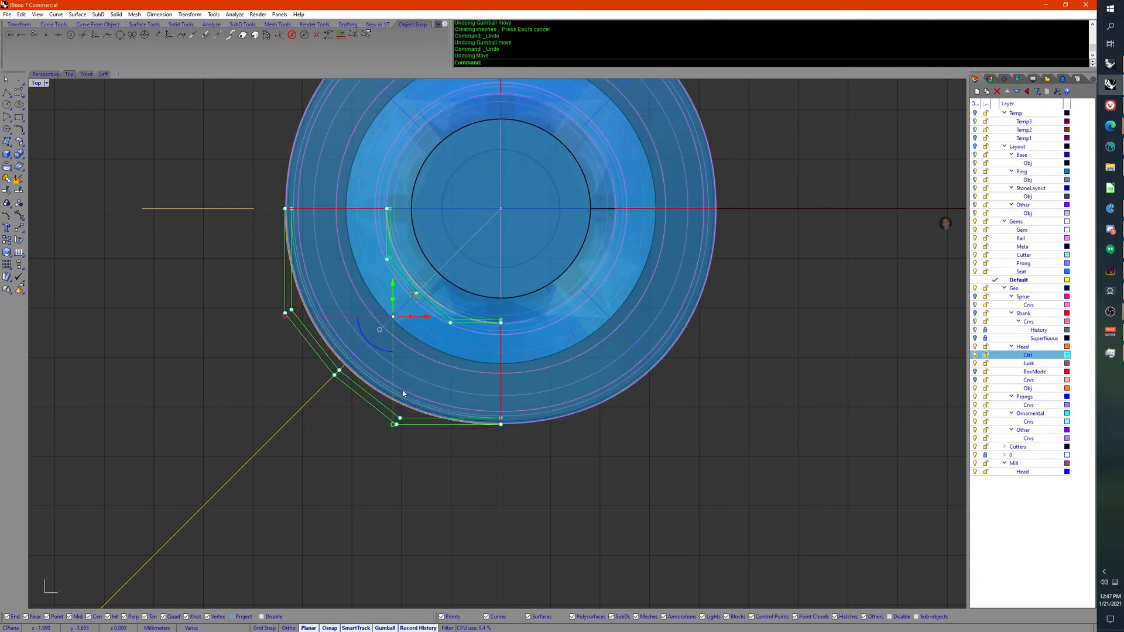
{"action": "key", "text": "ctrl+z"}
{"action": "key", "text": "ctrl+z"}
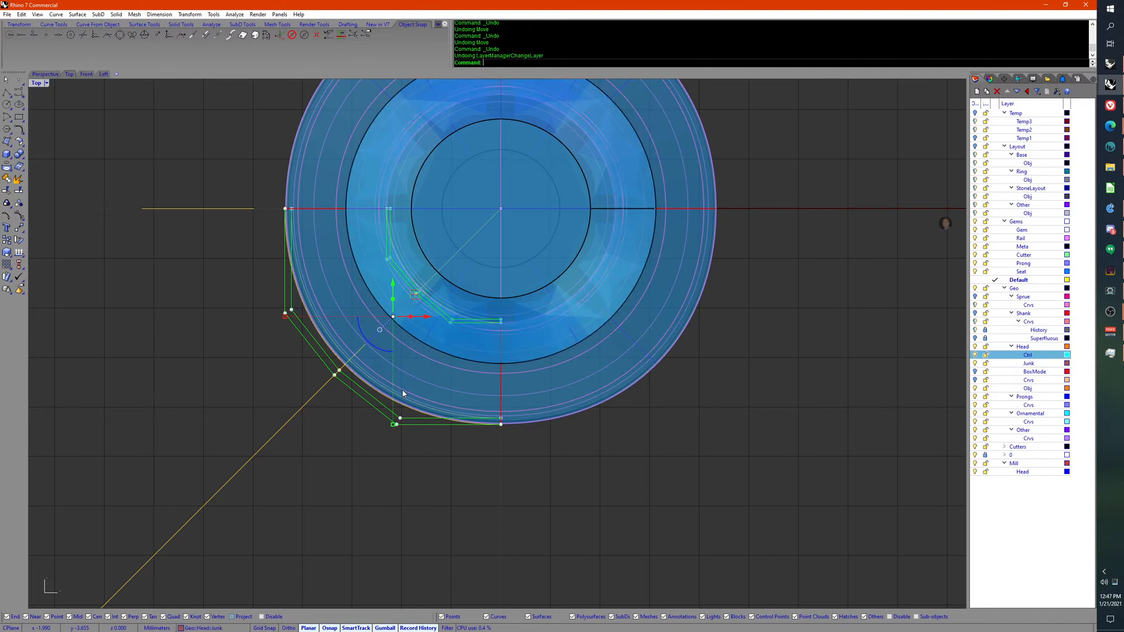
{"action": "key", "text": "ctrl+z"}
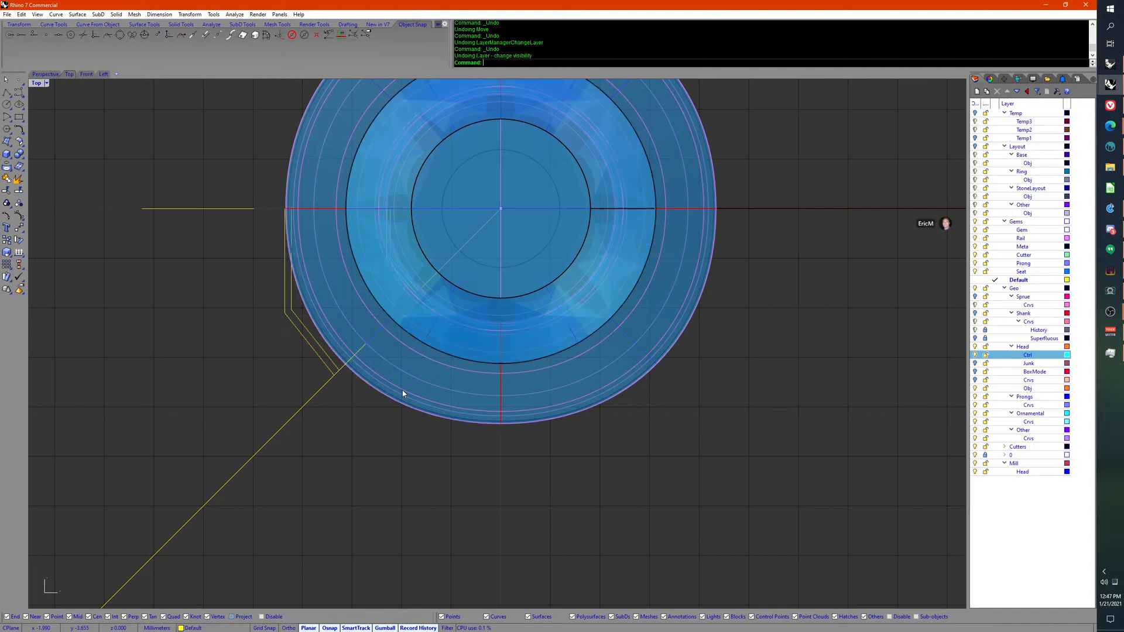
Step: Show the Junk layer to inspect the outer curves' mirrored lower halves, and hide the layer again
{"action": "right_click_drag", "start_coordinate": [402, 390], "coordinate": [393, 429]}
{"action": "scroll", "coordinate": [449, 445], "scroll_direction": "up", "scroll_amount": 6}
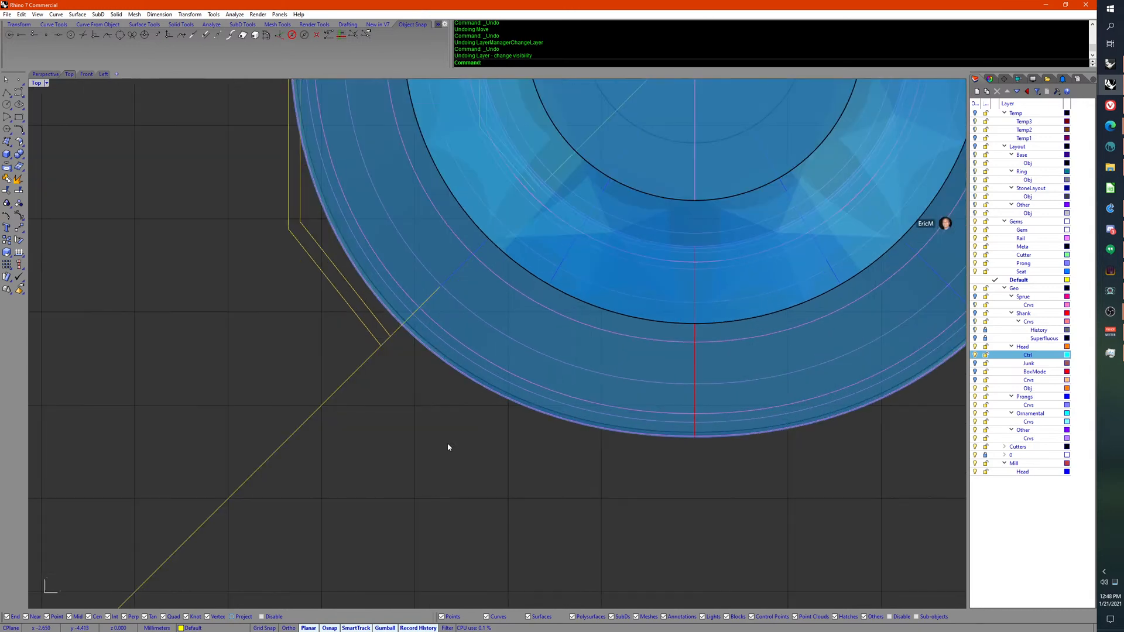
{"action": "right_click_drag", "start_coordinate": [448, 444], "coordinate": [338, 445]}
{"action": "scroll", "coordinate": [382, 454], "scroll_direction": "down", "scroll_amount": 6}
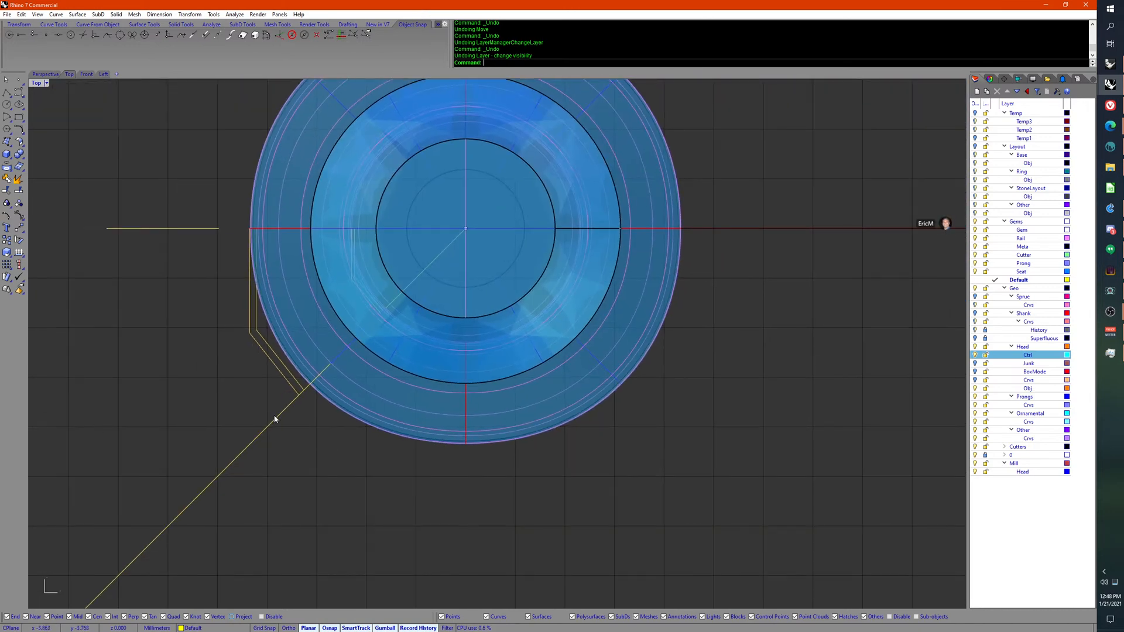
{"action": "right_click_drag", "start_coordinate": [288, 419], "coordinate": [425, 445]}
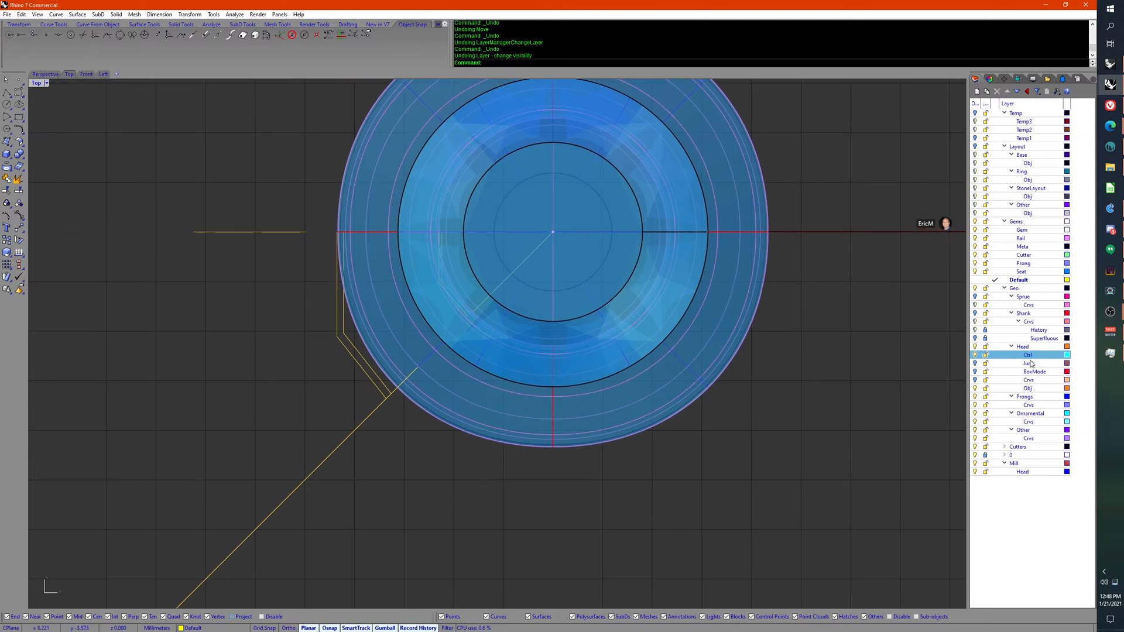
{"action": "left_click", "coordinate": [975, 364]}
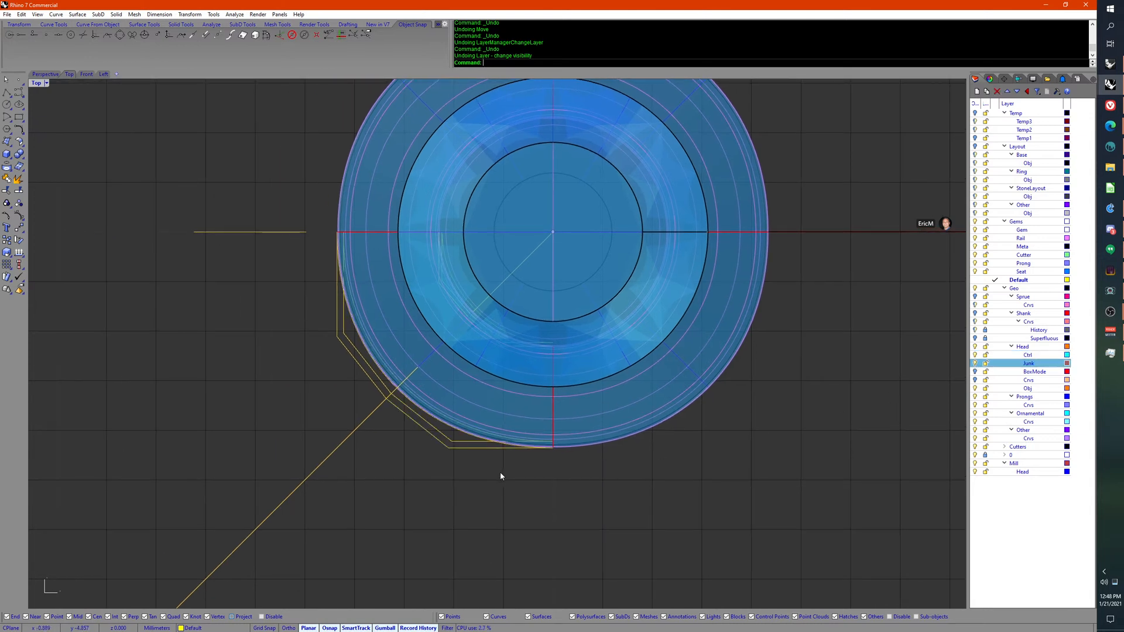
{"action": "left_click", "coordinate": [434, 432]}
{"action": "left_click", "coordinate": [473, 459]}
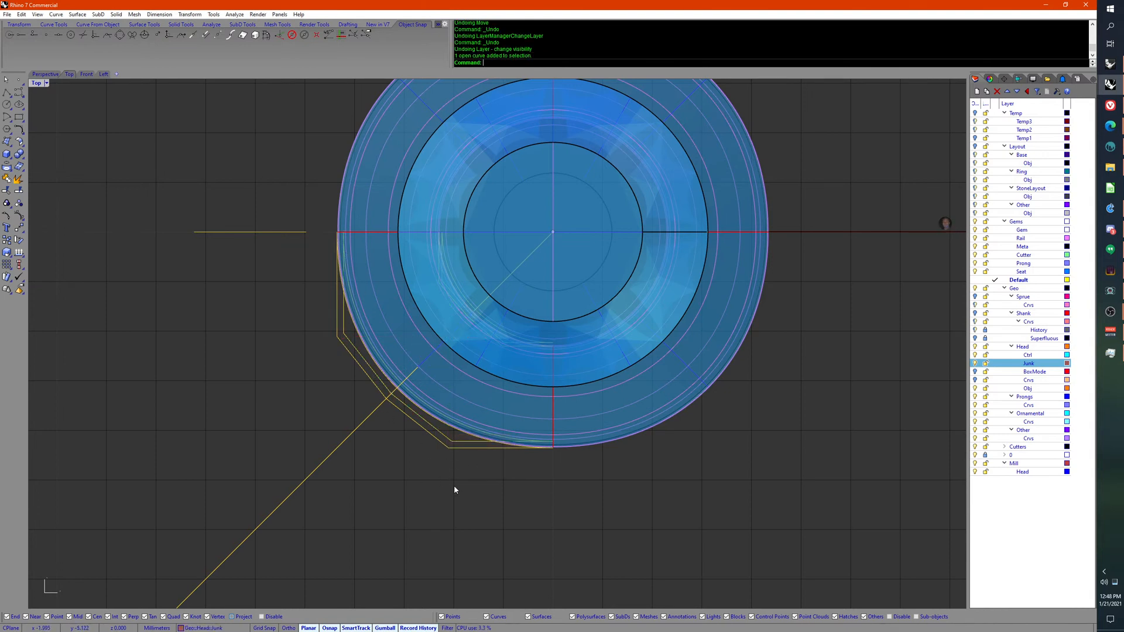
{"action": "left_click", "coordinate": [976, 364]}
Step: Turn on the two outer curves' control points and, with snappy dragging on, move their diagonal end points outward along the diagonal line
{"action": "right_click_drag", "start_coordinate": [649, 457], "coordinate": [477, 472]}
{"action": "right_click_drag", "start_coordinate": [332, 440], "coordinate": [415, 506]}
{"action": "scroll", "coordinate": [415, 495], "scroll_direction": "down", "scroll_amount": 4}
{"action": "scroll", "coordinate": [311, 500], "scroll_direction": "up", "scroll_amount": 10}
{"action": "left_click_drag", "start_coordinate": [327, 354], "coordinate": [438, 501]}
{"action": "middle_click", "coordinate": [306, 432]}
{"action": "left_click", "coordinate": [349, 399]}
{"action": "key", "text": "Return"}
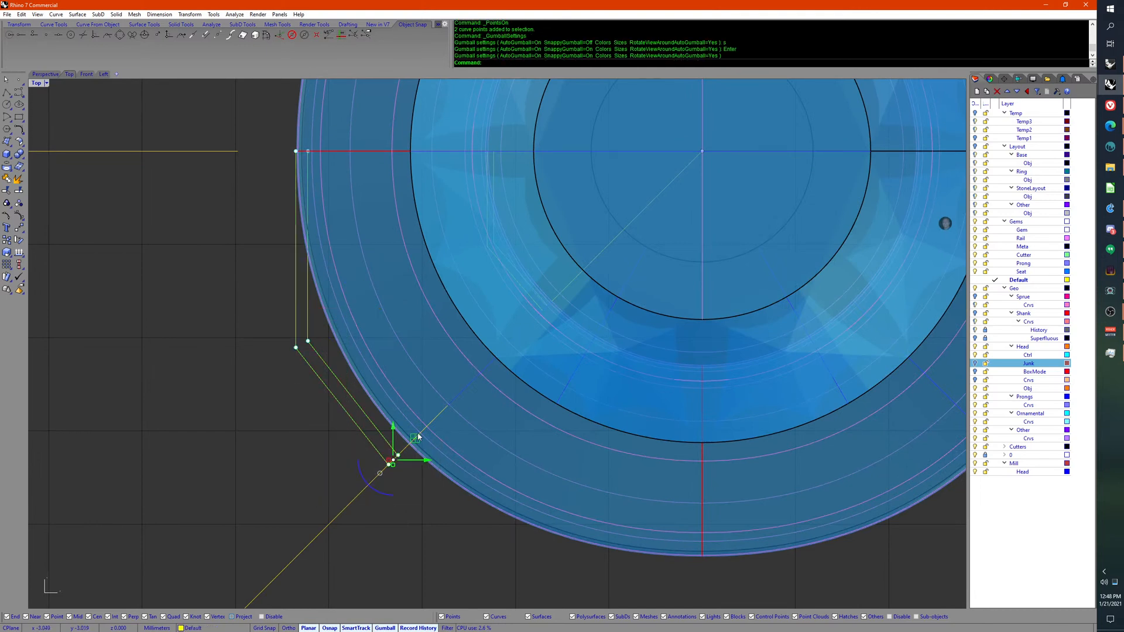
{"action": "left_click_drag", "start_coordinate": [417, 438], "coordinate": [389, 465]}
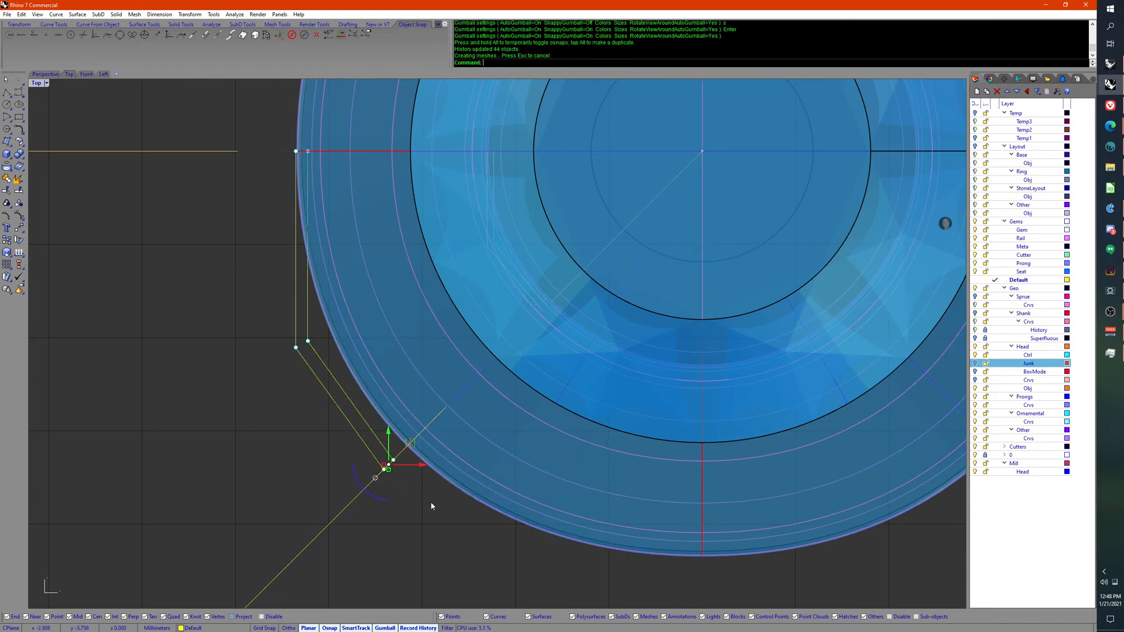
Step: Move the outer curves' two middle control points up, and nudge them slightly down with snappy dragging off
{"action": "right_click_drag", "start_coordinate": [431, 504], "coordinate": [447, 536]}
{"action": "left_click_drag", "start_coordinate": [298, 385], "coordinate": [312, 349]}
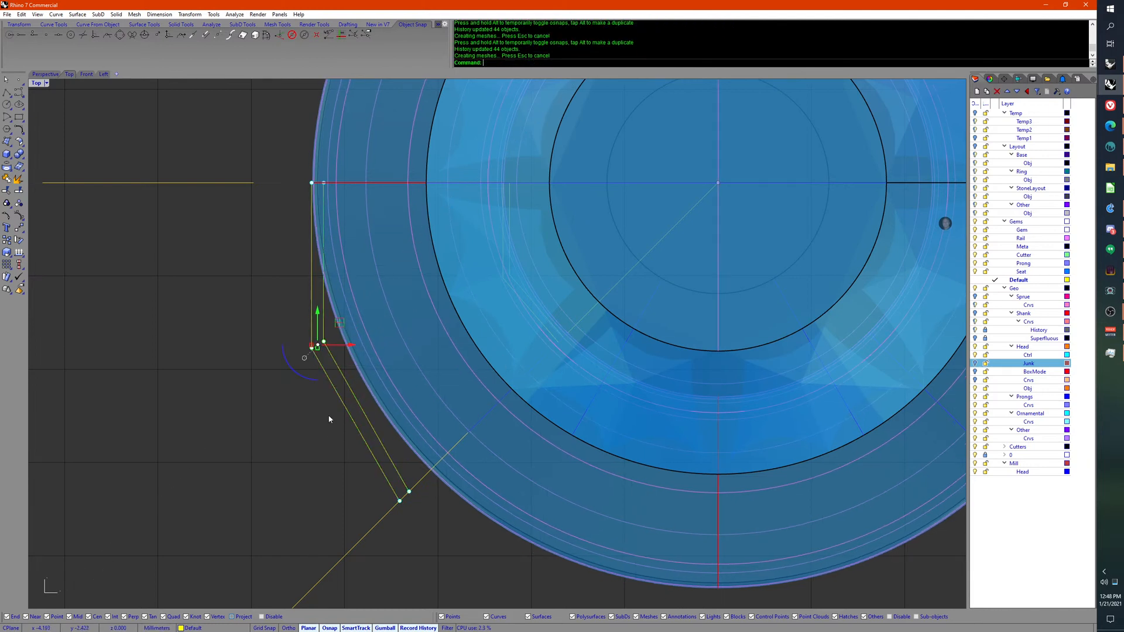
{"action": "left_click", "coordinate": [329, 427]}
{"action": "scroll", "coordinate": [329, 429], "scroll_direction": "down", "scroll_amount": 4}
{"action": "right_click_drag", "start_coordinate": [328, 429], "coordinate": [370, 464]}
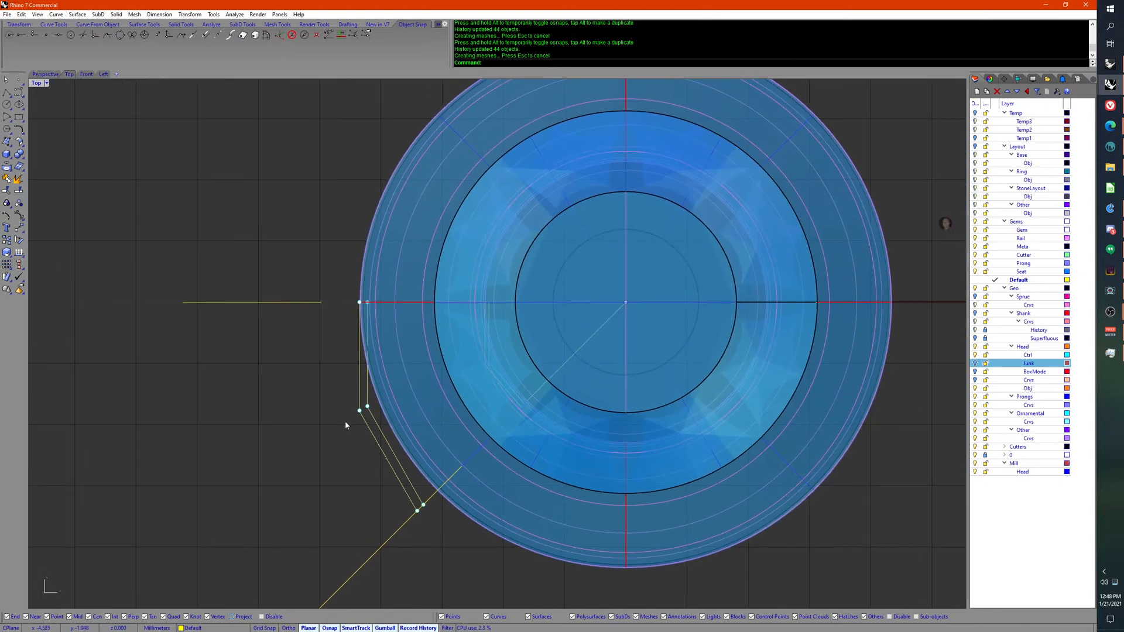
{"action": "scroll", "coordinate": [346, 430], "scroll_direction": "up", "scroll_amount": 4}
{"action": "left_click_drag", "start_coordinate": [350, 357], "coordinate": [433, 448]}
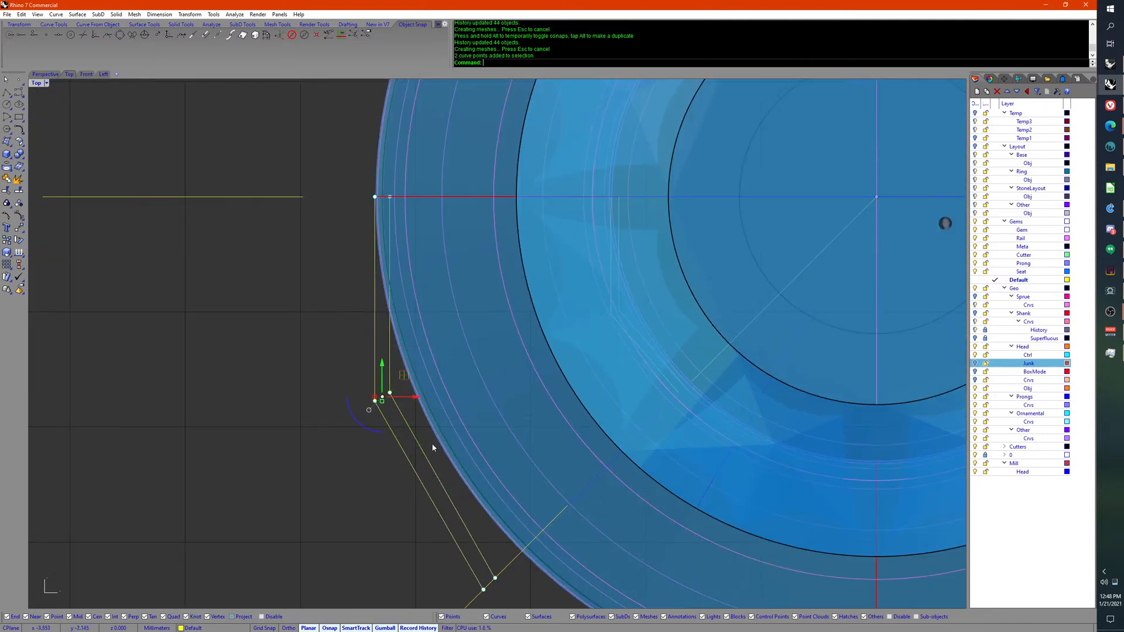
{"action": "key", "text": "F4"}
{"action": "left_click_drag", "start_coordinate": [383, 365], "coordinate": [382, 374]}
{"action": "scroll", "coordinate": [383, 389], "scroll_direction": "down", "scroll_amount": 4}
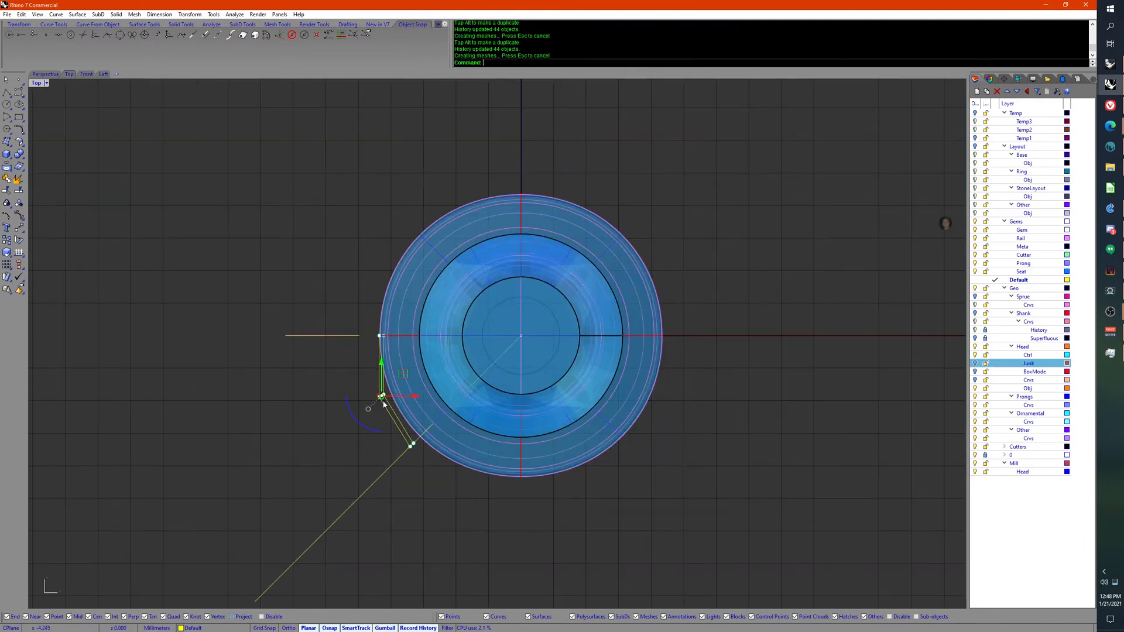
Step: Draw a reference circle about 9.1 mm in diameter around the halo, centered on the origin
{"action": "right_click_drag", "start_coordinate": [340, 421], "coordinate": [301, 440]}
{"action": "middle_click", "coordinate": [303, 436]}
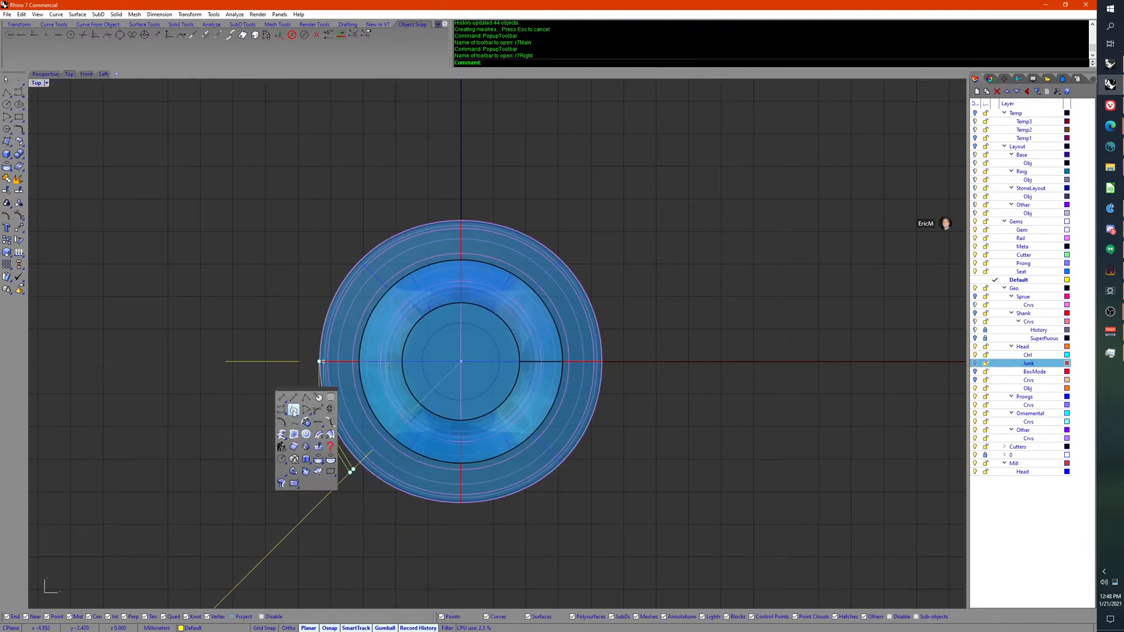
{"action": "left_click", "coordinate": [282, 459]}
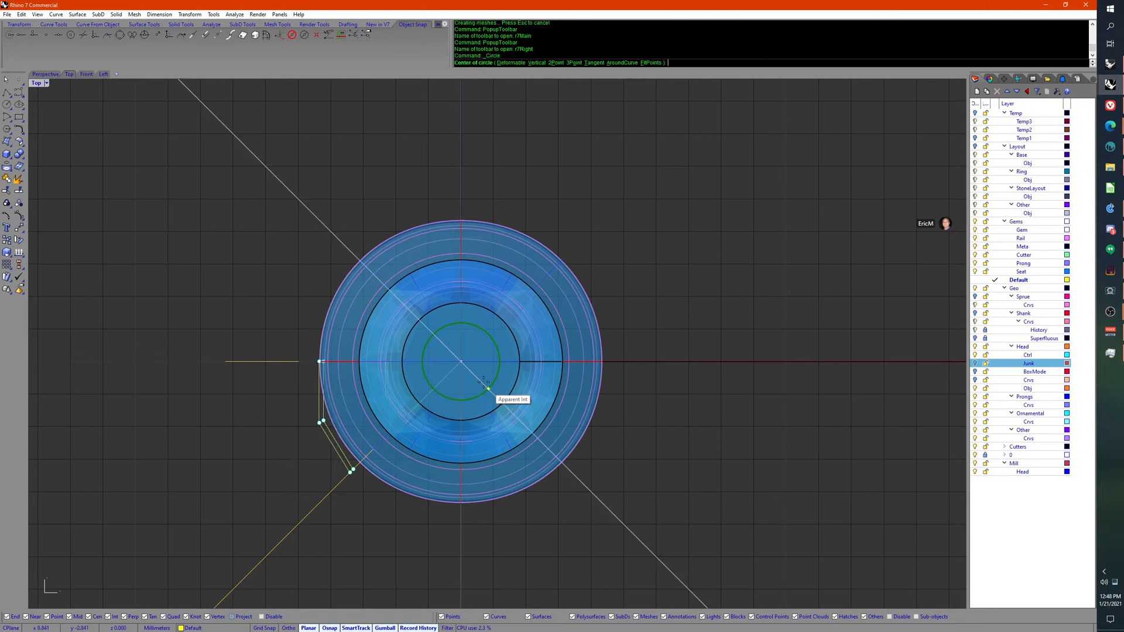
{"action": "left_click", "coordinate": [461, 361]}
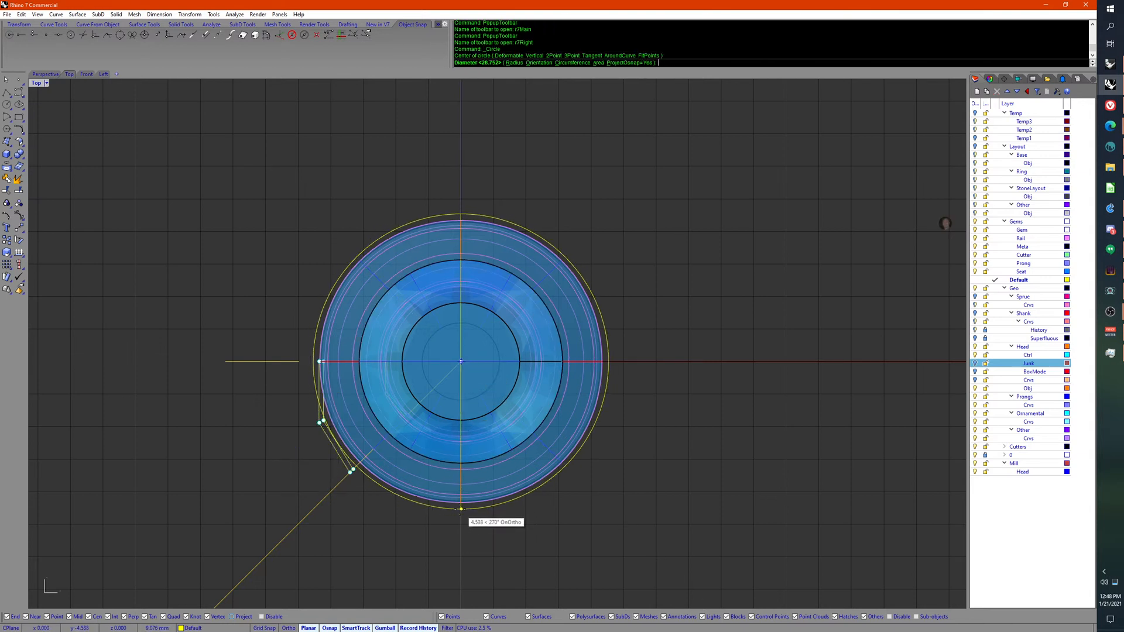
{"action": "left_click", "coordinate": [462, 513]}
{"action": "right_click_drag", "start_coordinate": [400, 508], "coordinate": [422, 514]}
{"action": "scroll", "coordinate": [423, 514], "scroll_direction": "up", "scroll_amount": 8}
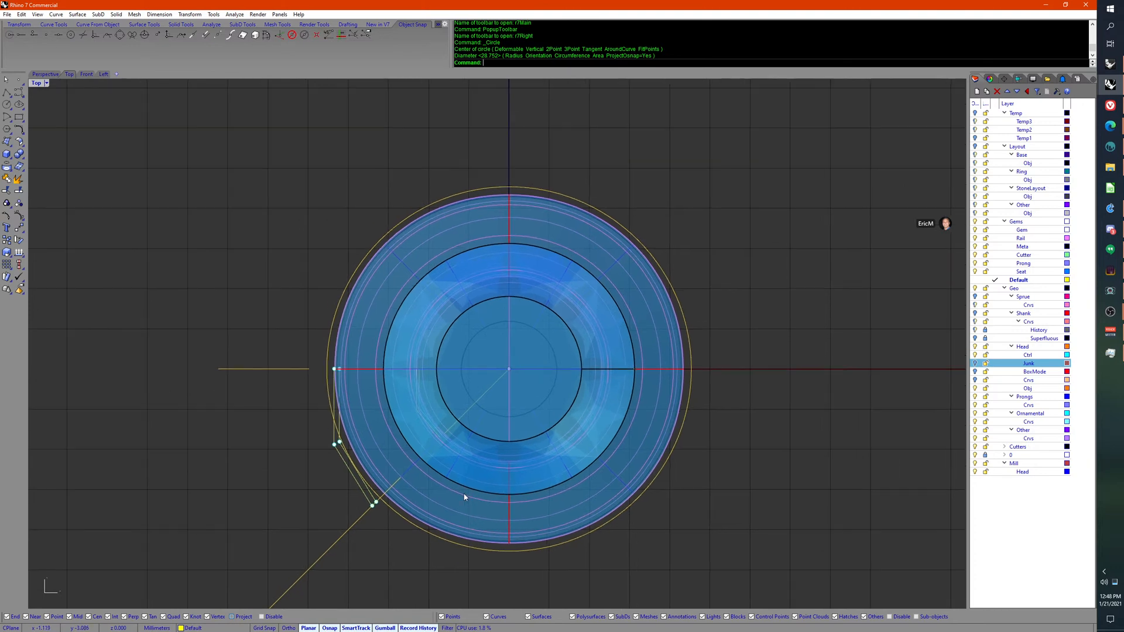
Step: Select the outer curves' two diagonal end points and move them farther outward along the diagonal line with snappy dragging on
{"action": "scroll", "coordinate": [402, 520], "scroll_direction": "down", "scroll_amount": 3}
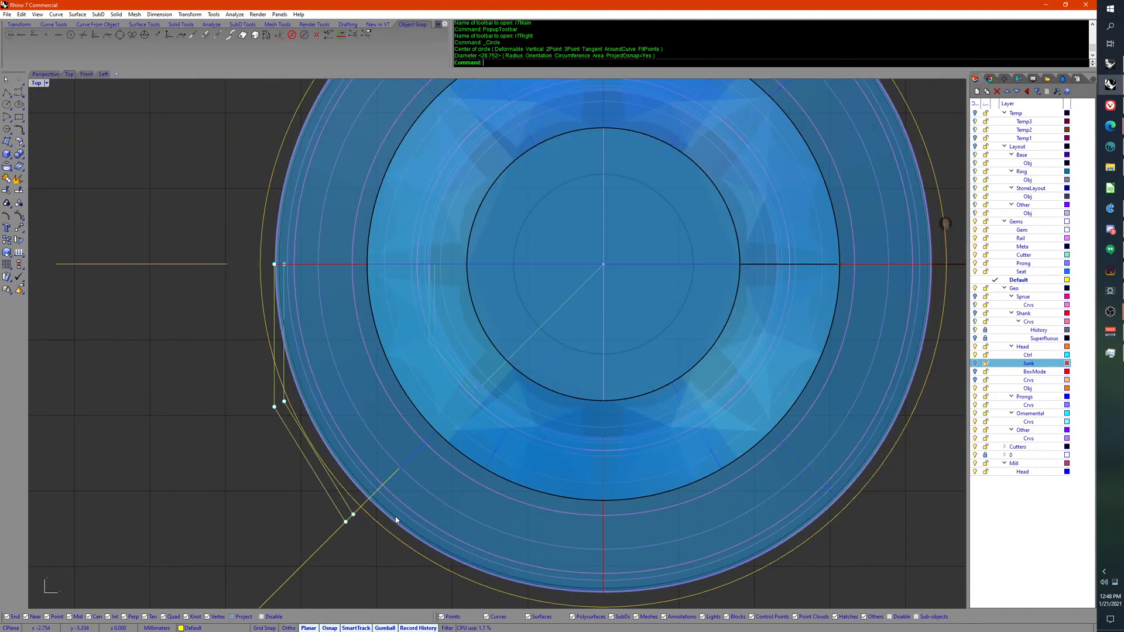
{"action": "left_click_drag", "start_coordinate": [359, 539], "coordinate": [333, 532]}
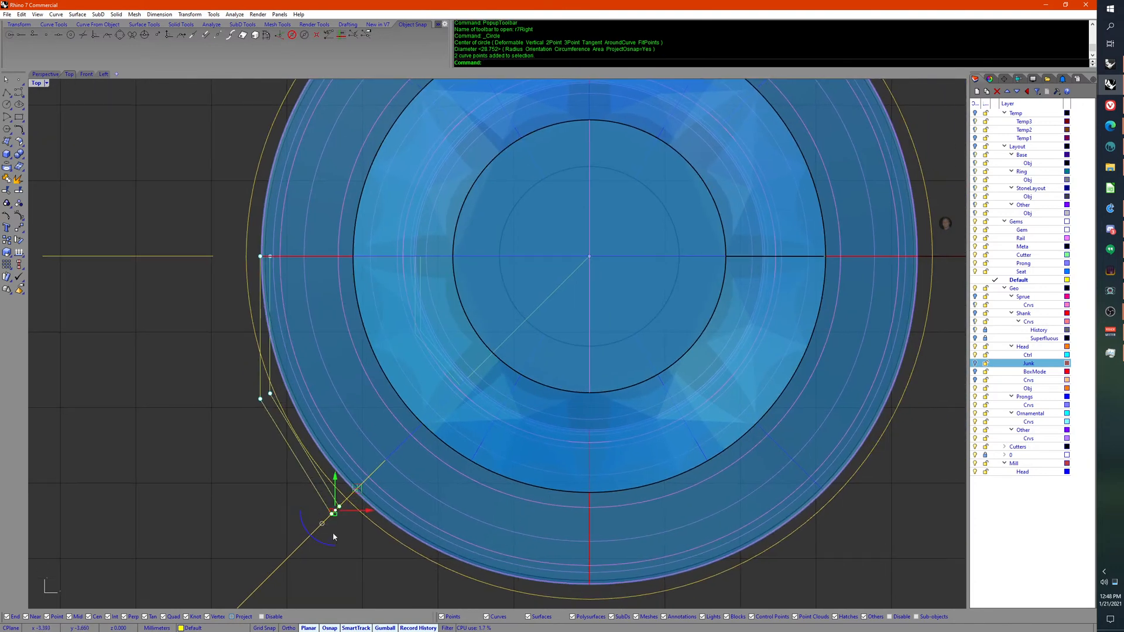
{"action": "scroll", "coordinate": [333, 532], "scroll_direction": "up", "scroll_amount": 5}
{"action": "left_click_drag", "start_coordinate": [346, 474], "coordinate": [340, 490]}
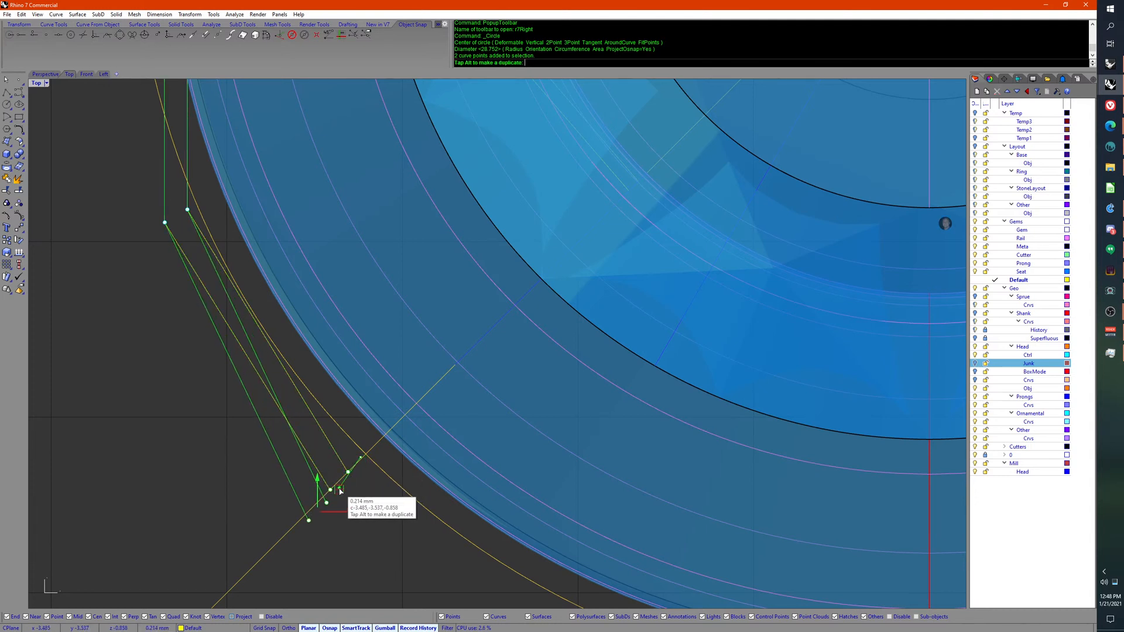
{"action": "key", "text": "Escape"}
{"action": "key", "text": "F4"}
{"action": "left_click_drag", "start_coordinate": [360, 462], "coordinate": [333, 487]}
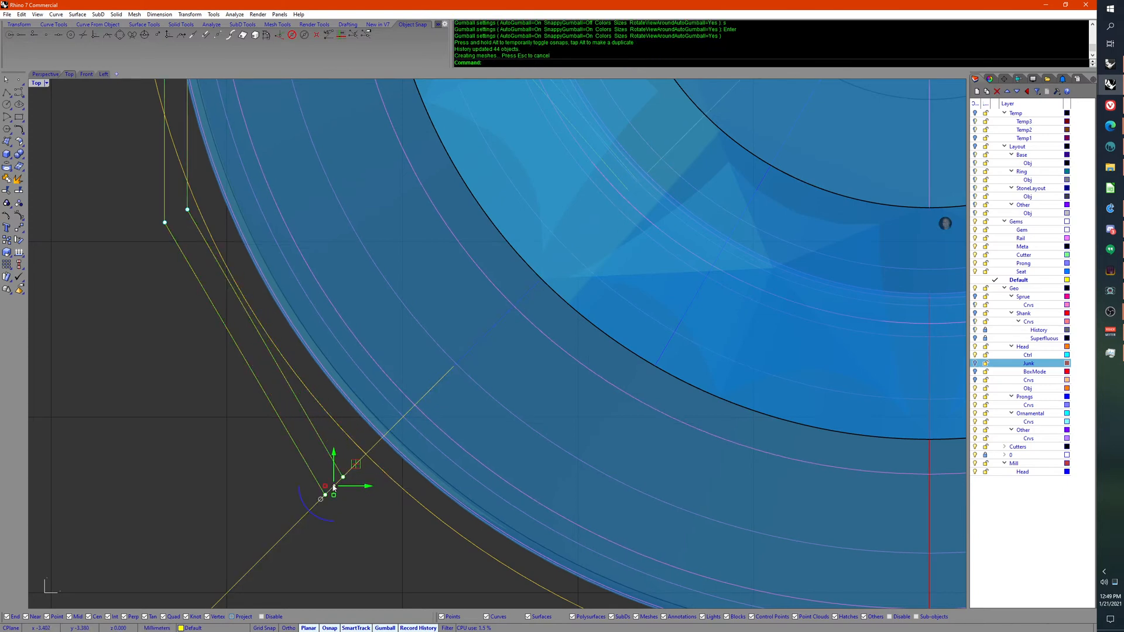
Step: Shrink the reference circle so its quadrant snaps to the outermost curve's end point on the horizontal axis
{"action": "scroll", "coordinate": [334, 487], "scroll_direction": "down", "scroll_amount": 6}
{"action": "right_click_drag", "start_coordinate": [348, 491], "coordinate": [356, 547]}
{"action": "left_click", "coordinate": [403, 561]}
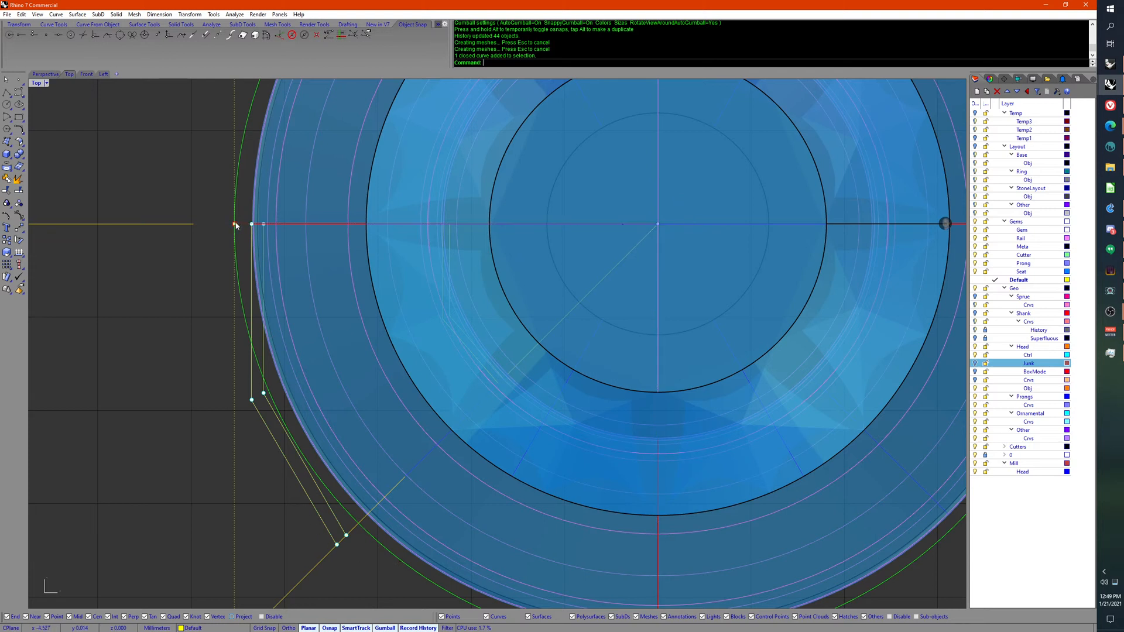
{"action": "left_click_drag", "start_coordinate": [235, 225], "coordinate": [250, 228]}
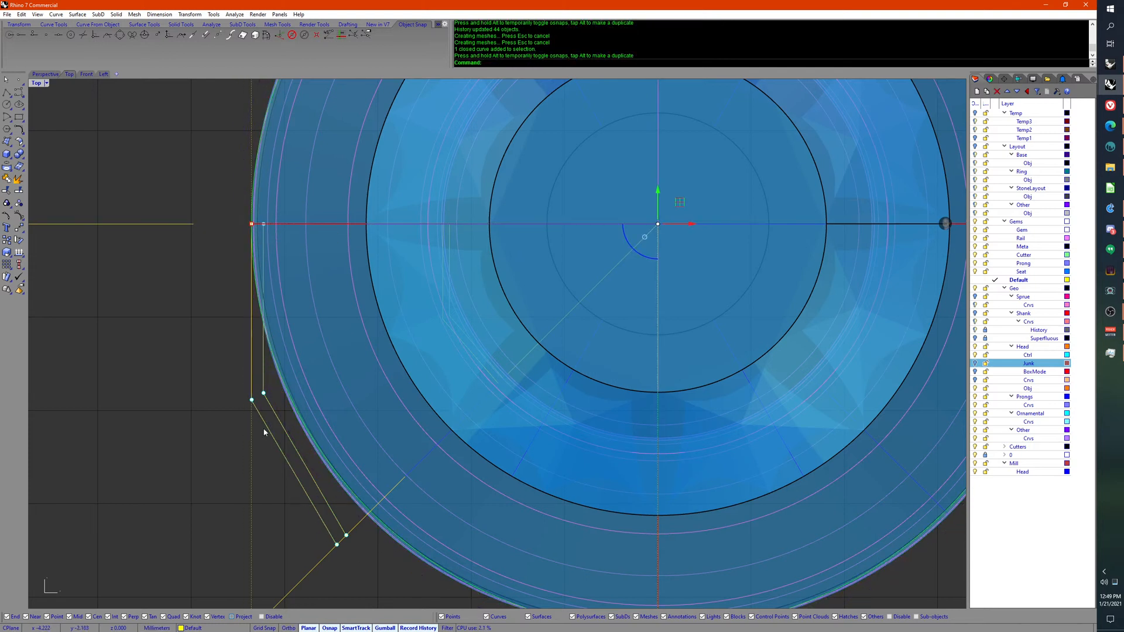
Step: Move the outer curves' two diagonal end points back inward along the diagonal line to match the reference circle
{"action": "left_click_drag", "start_coordinate": [288, 500], "coordinate": [362, 572]}
{"action": "left_click_drag", "start_coordinate": [366, 519], "coordinate": [364, 517]}
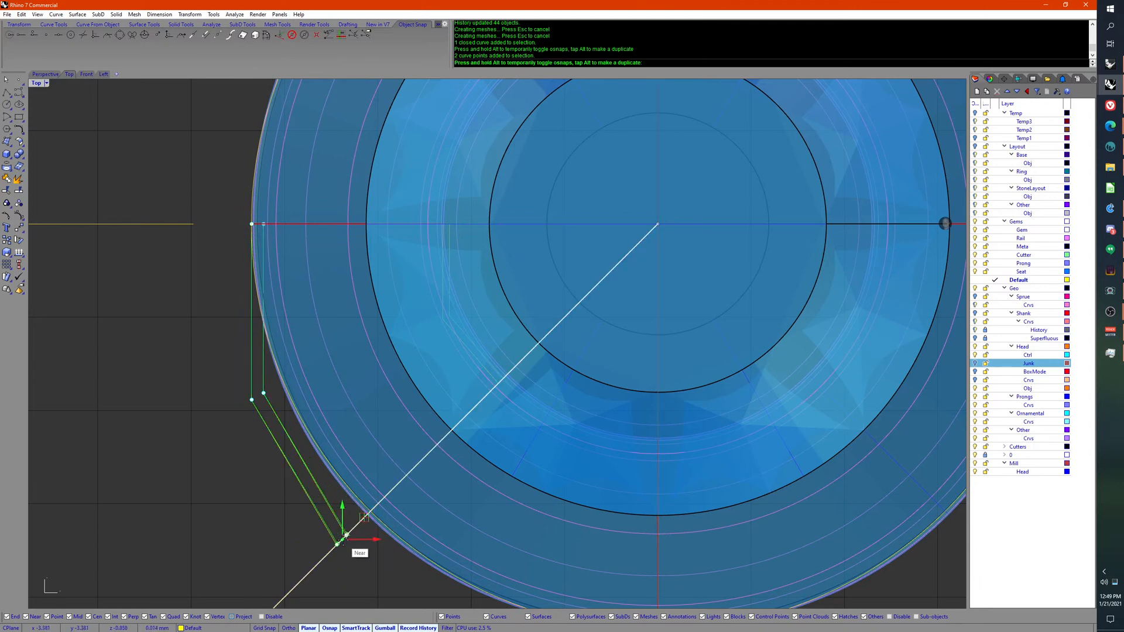
{"action": "scroll", "coordinate": [344, 537], "scroll_direction": "up", "scroll_amount": 5}
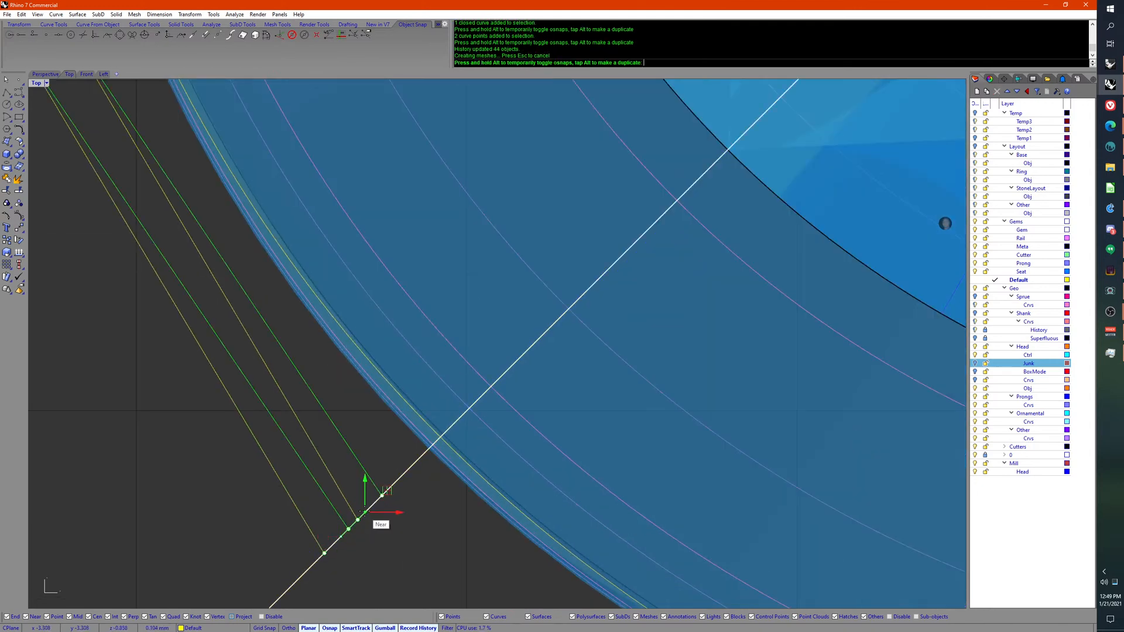
{"action": "mouse_move", "coordinate": [364, 514]}
{"action": "left_mouse_down"}
{"action": "mouse_move", "coordinate": [388, 489]}
{"action": "mouse_move", "coordinate": [375, 510]}
{"action": "left_mouse_up"}
{"action": "scroll", "coordinate": [375, 508], "scroll_direction": "down", "scroll_amount": 10}
{"action": "right_click_drag", "start_coordinate": [165, 311], "coordinate": [194, 418]}
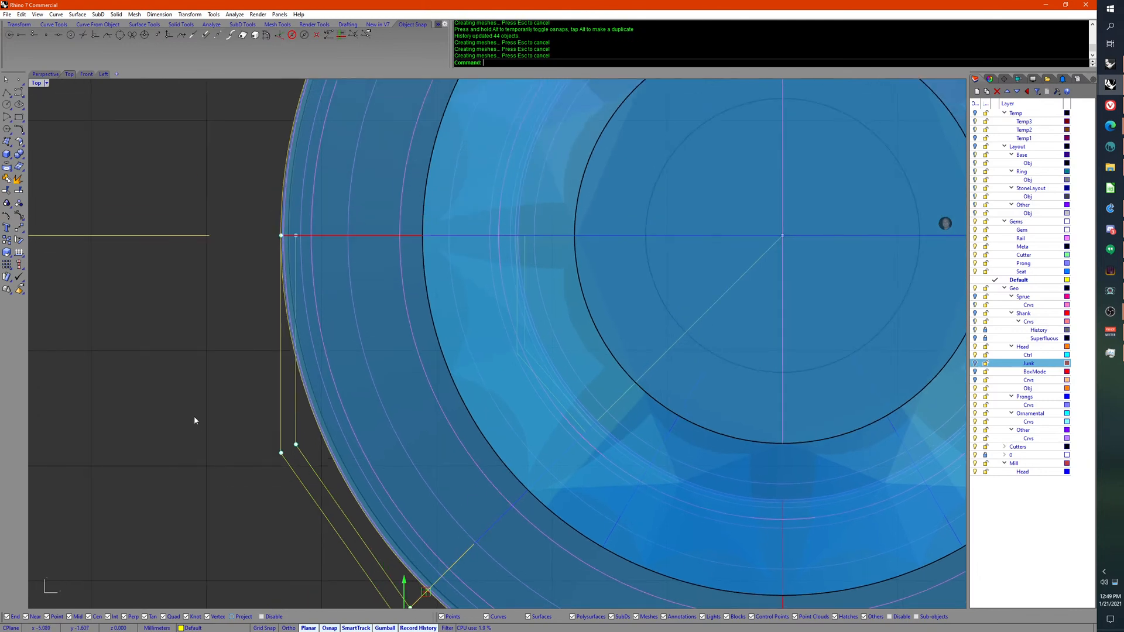
{"action": "scroll", "coordinate": [340, 454], "scroll_direction": "down", "scroll_amount": 8}
{"action": "right_click_drag", "start_coordinate": [445, 442], "coordinate": [417, 366]}
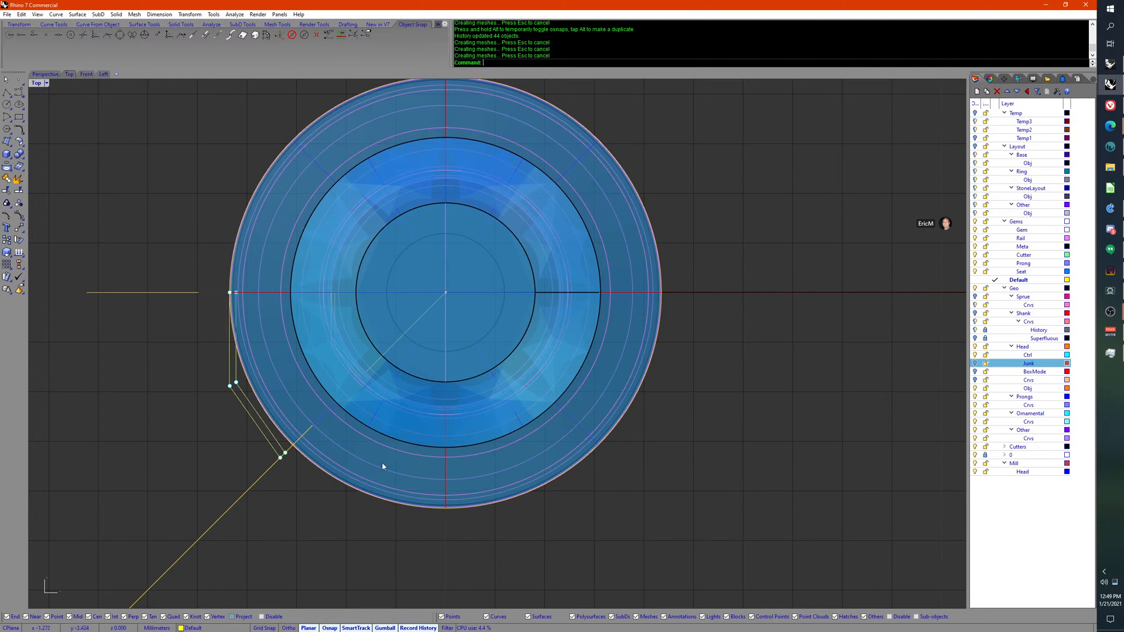
{"action": "right_click_drag", "start_coordinate": [383, 466], "coordinate": [430, 443]}
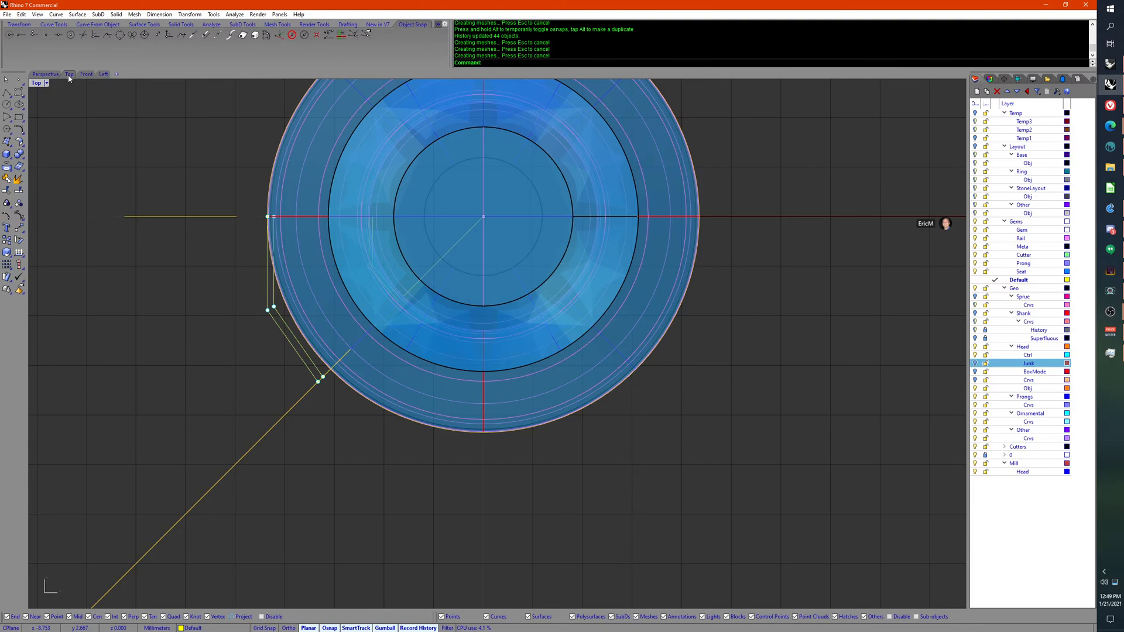
Step: Turn on the control points of all four curves on the Head's Ctrl layer in Perspective, leaving the gem block out of the selection
{"action": "left_click", "coordinate": [52, 76]}
{"action": "right_click_drag", "start_coordinate": [579, 411], "coordinate": [607, 291]}
{"action": "scroll", "coordinate": [516, 382], "scroll_direction": "up", "scroll_amount": 7}
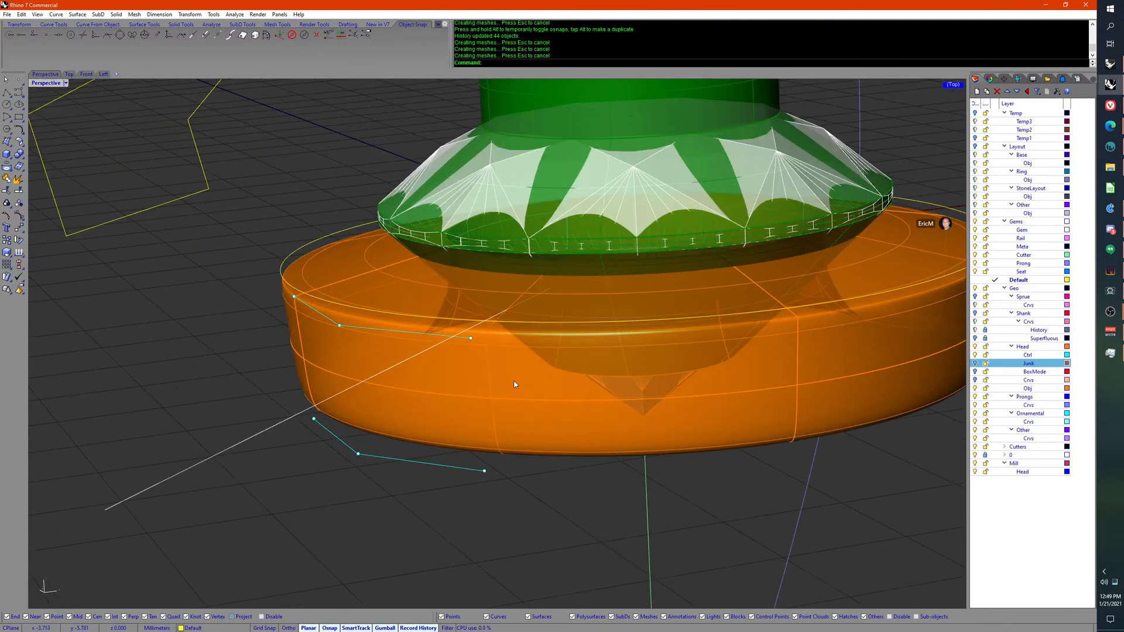
{"action": "right_click_drag", "start_coordinate": [517, 384], "coordinate": [527, 477]}
{"action": "left_click_drag", "start_coordinate": [422, 527], "coordinate": [527, 147]}
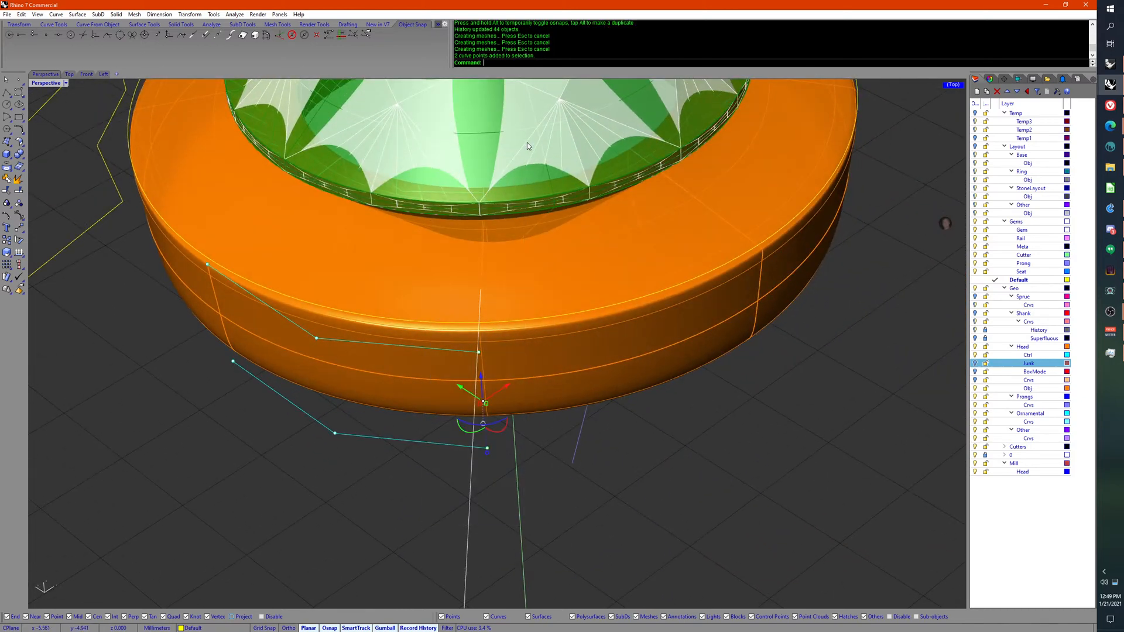
{"action": "right_click_drag", "start_coordinate": [565, 358], "coordinate": [436, 262]}
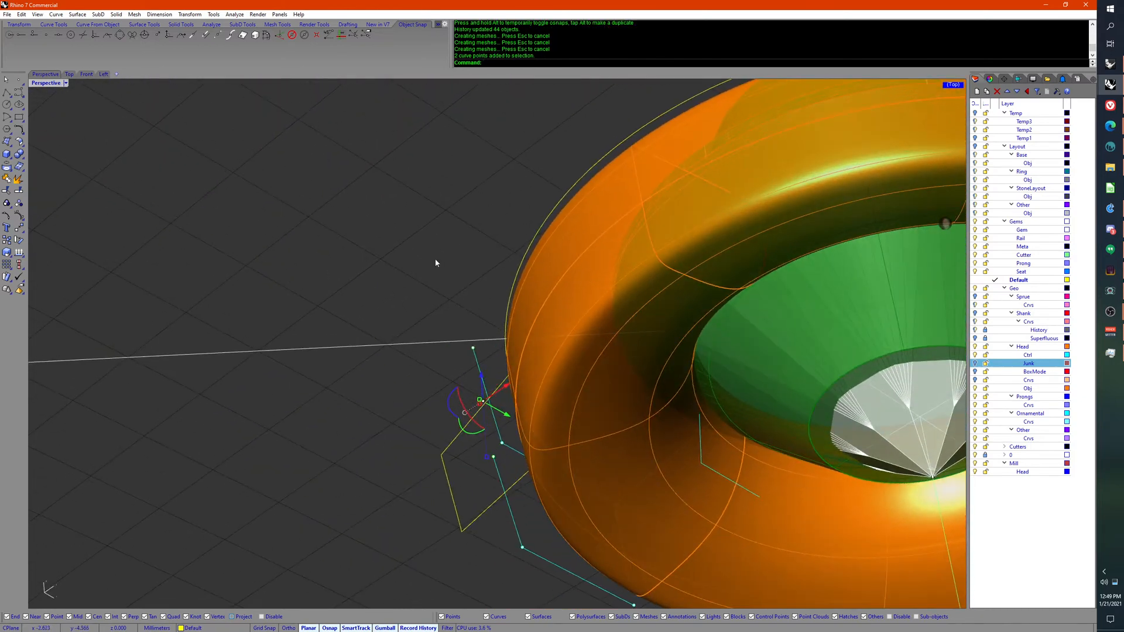
{"action": "left_click", "coordinate": [701, 415]}
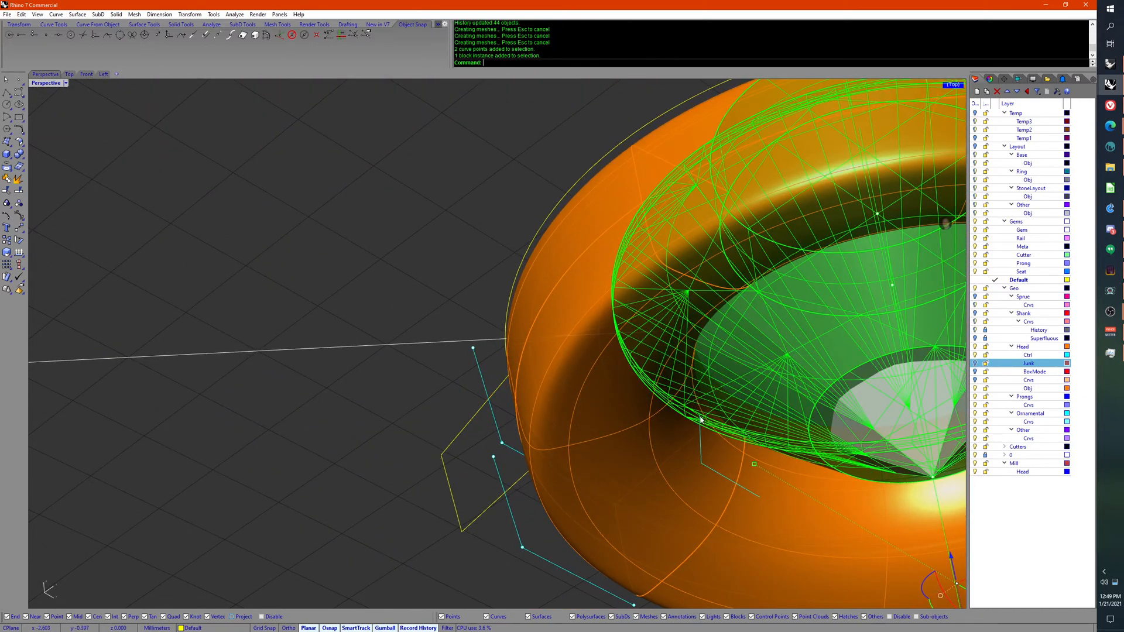
{"action": "right_click", "coordinate": [1034, 356]}
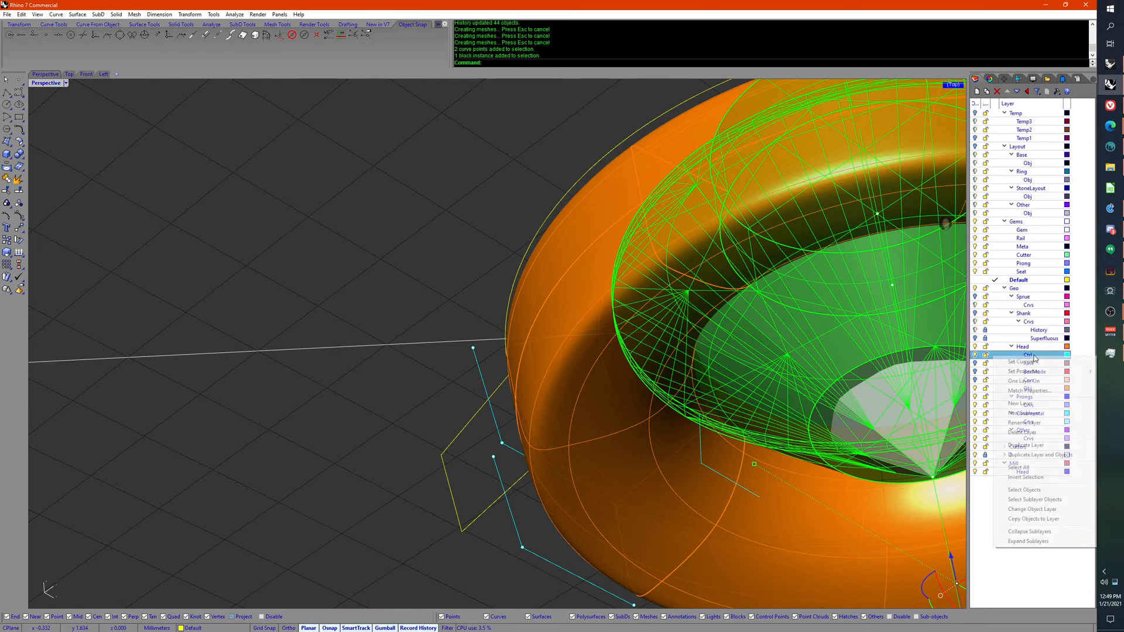
{"action": "left_click", "coordinate": [1024, 490]}
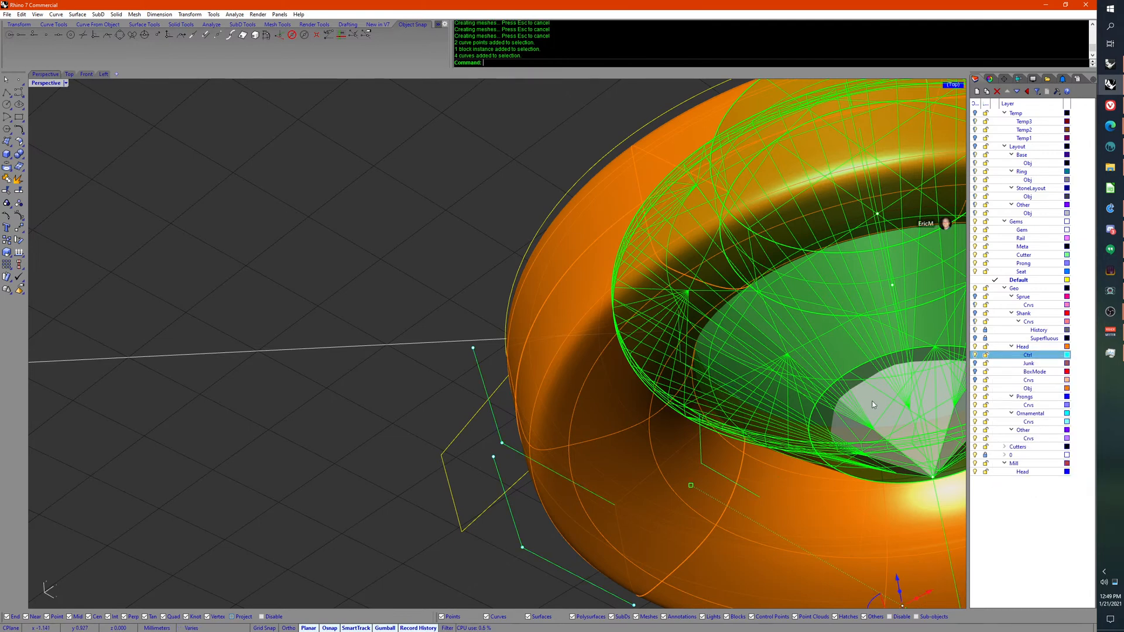
{"action": "left_click", "coordinate": [886, 349], "text": "ctrl"}
{"action": "middle_click", "coordinate": [886, 349]}
{"action": "left_click", "coordinate": [926, 318]}
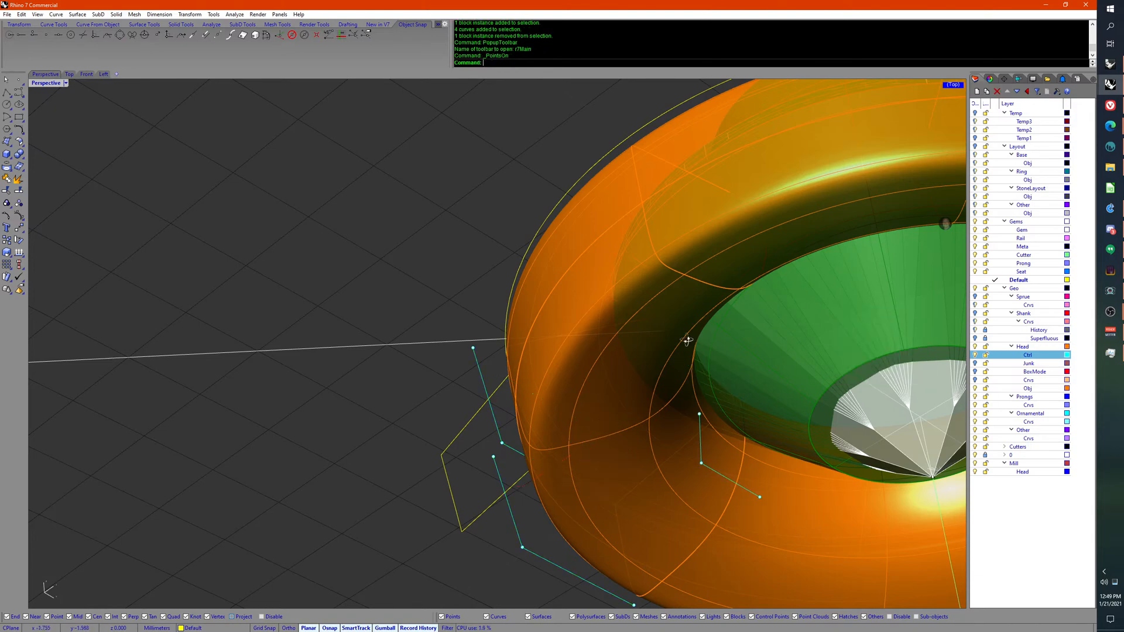
Step: Try lowering the diagonal end points of the inner and outer control curves together along the vertical axis
{"action": "right_click_drag", "start_coordinate": [688, 339], "coordinate": [781, 424]}
{"action": "left_click_drag", "start_coordinate": [368, 522], "coordinate": [471, 197]}
{"action": "right_click_drag", "start_coordinate": [492, 353], "coordinate": [427, 455]}
{"action": "left_click_drag", "start_coordinate": [402, 476], "coordinate": [467, 226]}
{"action": "right_click_drag", "start_coordinate": [467, 226], "coordinate": [445, 296]}
{"action": "mouse_move", "coordinate": [434, 313]}
{"action": "left_mouse_down"}
{"action": "mouse_move", "coordinate": [433, 280]}
{"action": "mouse_move", "coordinate": [436, 328]}
{"action": "left_mouse_up"}
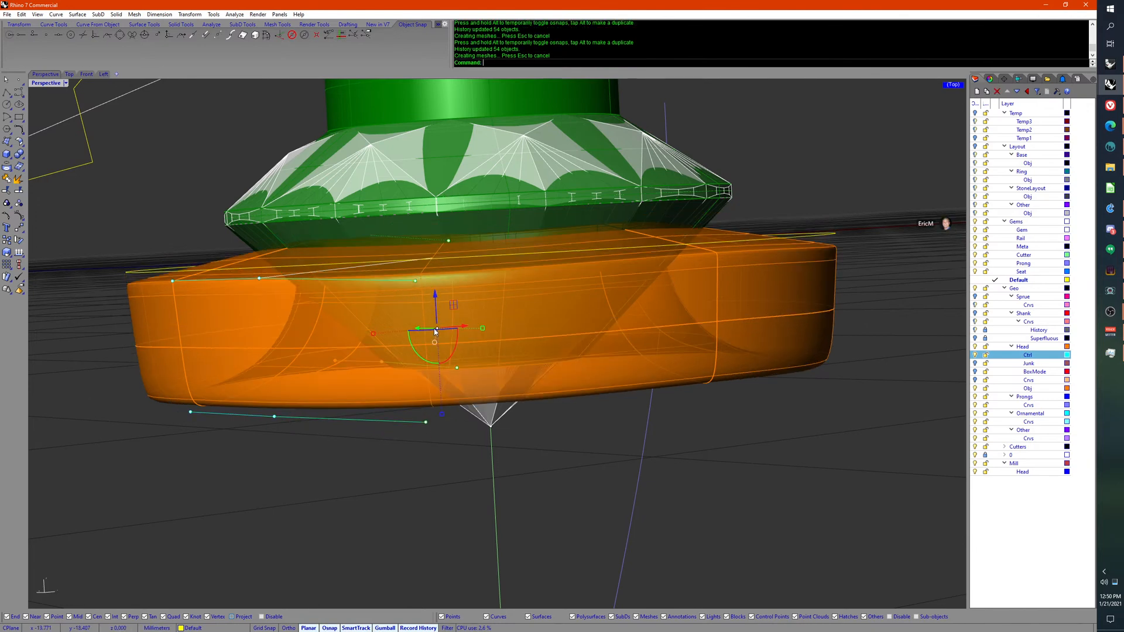
{"action": "right_click_drag", "start_coordinate": [515, 316], "coordinate": [559, 323]}
{"action": "scroll", "coordinate": [585, 326], "scroll_direction": "down", "scroll_amount": 5}
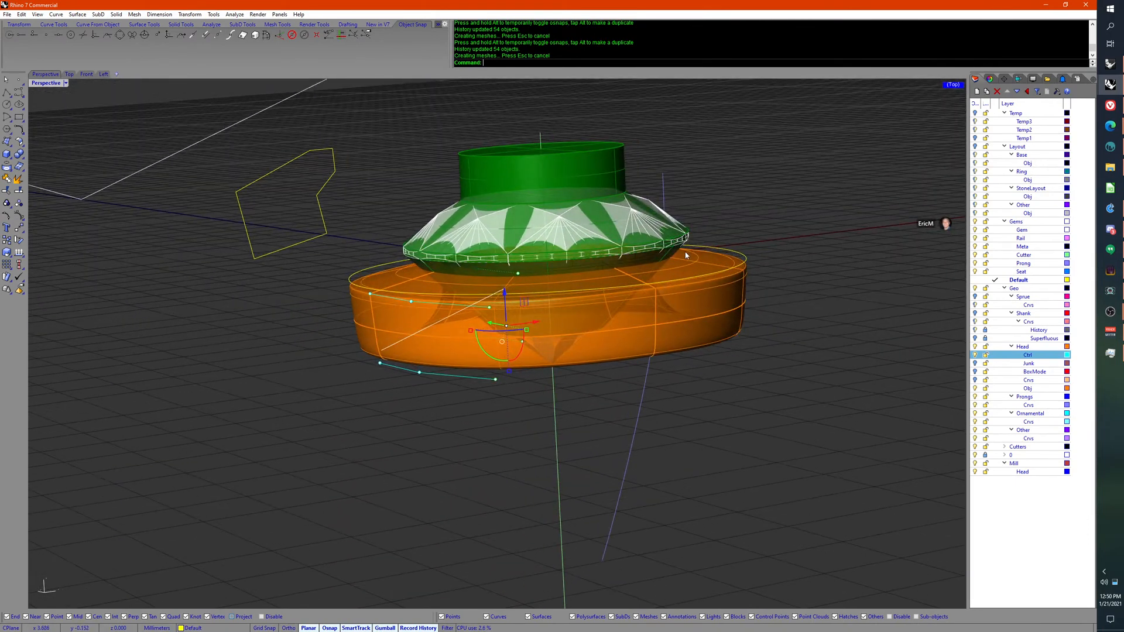
{"action": "left_click_drag", "start_coordinate": [507, 294], "coordinate": [507, 367]}
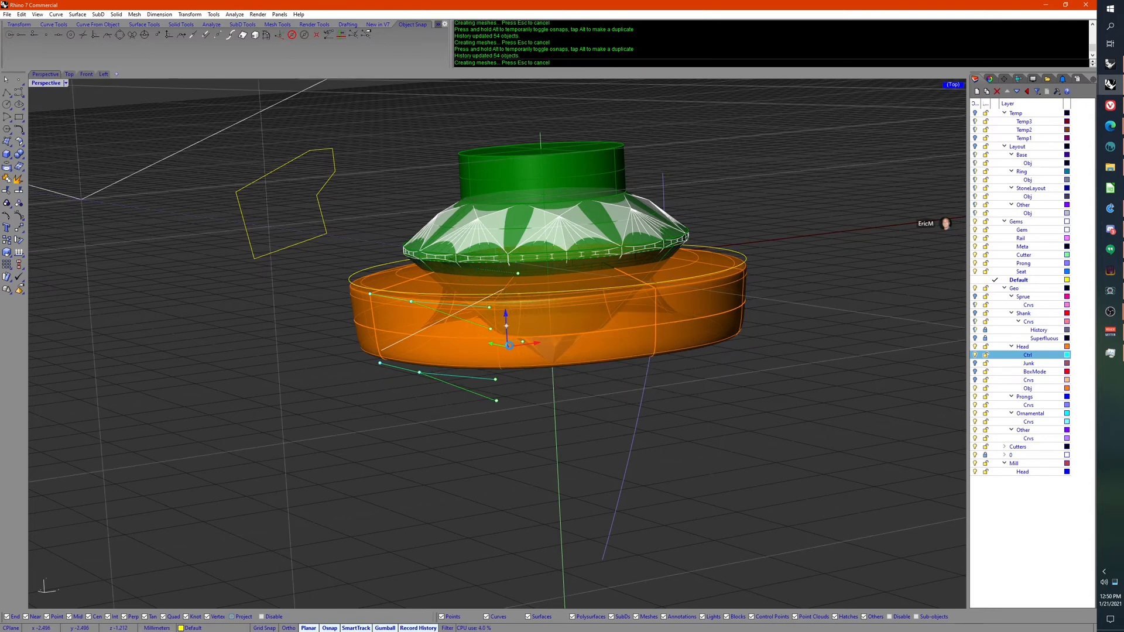
Step: Turn off snappy gumball dragging and lower the diagonal end points of the control curves slightly
{"action": "type", "text": "s"}
{"action": "key", "text": "Return"}
{"action": "right_click_drag", "start_coordinate": [550, 361], "coordinate": [496, 350]}
{"action": "left_click_drag", "start_coordinate": [506, 314], "coordinate": [506, 318]}
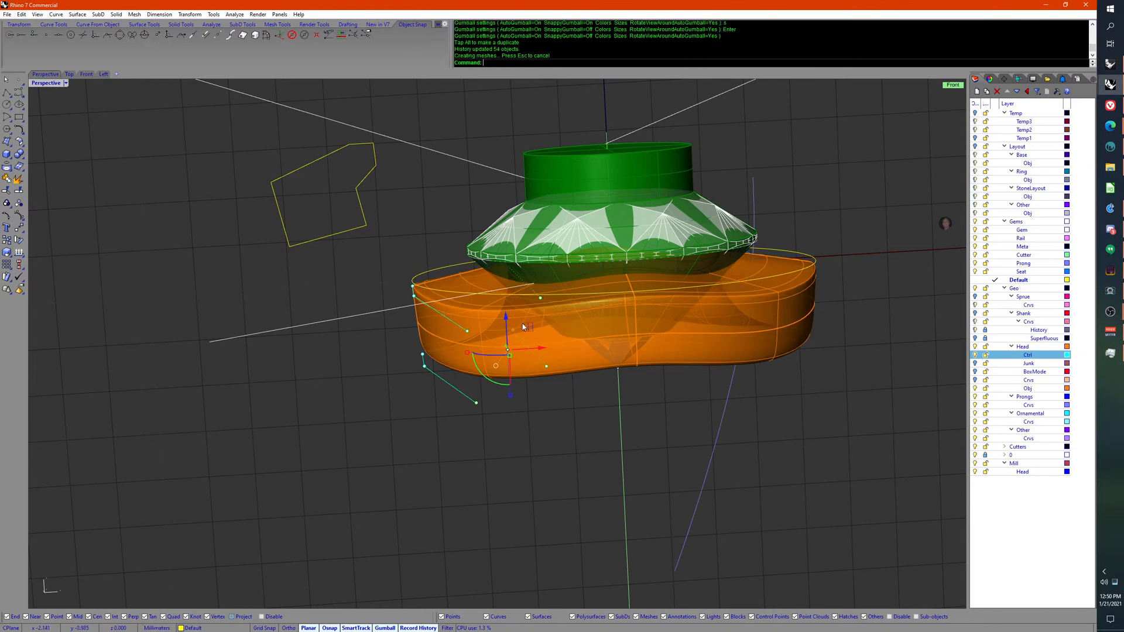
{"action": "right_click_drag", "start_coordinate": [523, 326], "coordinate": [600, 428]}
{"action": "scroll", "coordinate": [601, 429], "scroll_direction": "down", "scroll_amount": 6}
{"action": "right_click_drag", "start_coordinate": [585, 380], "coordinate": [540, 426]}
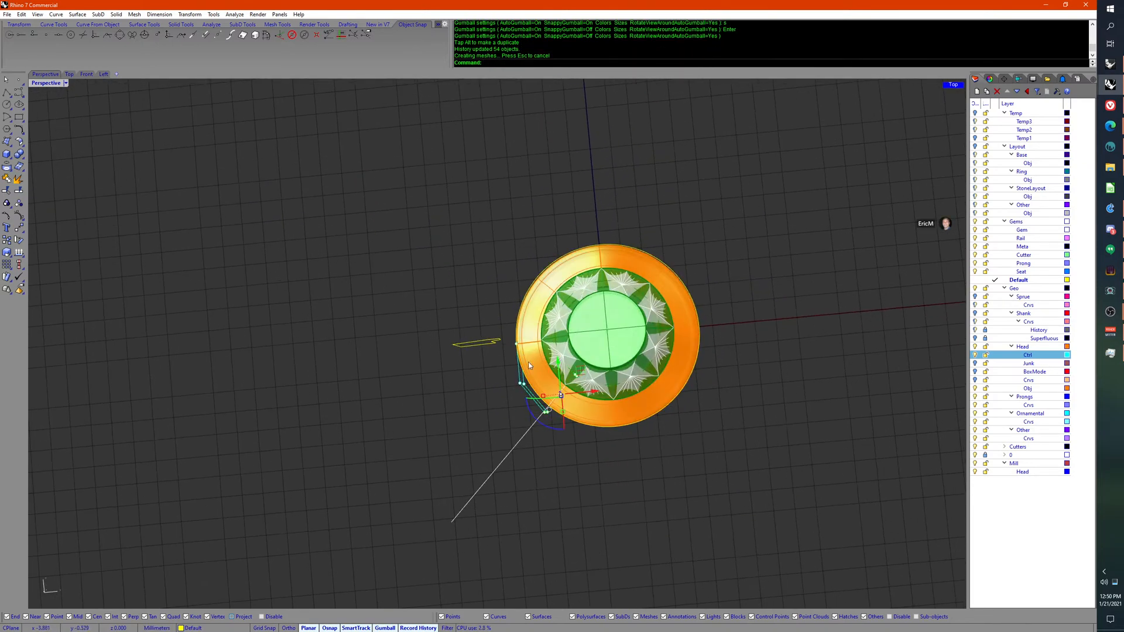
{"action": "mouse_move", "coordinate": [529, 366]}
{"action": "right_mouse_down"}
{"action": "mouse_move", "coordinate": [516, 378]}
{"action": "mouse_move", "coordinate": [538, 360]}
{"action": "right_mouse_up"}
Step: Undo the vertical gumball moves of the control curves' diagonal end points
{"action": "key", "text": "ctrl+z"}
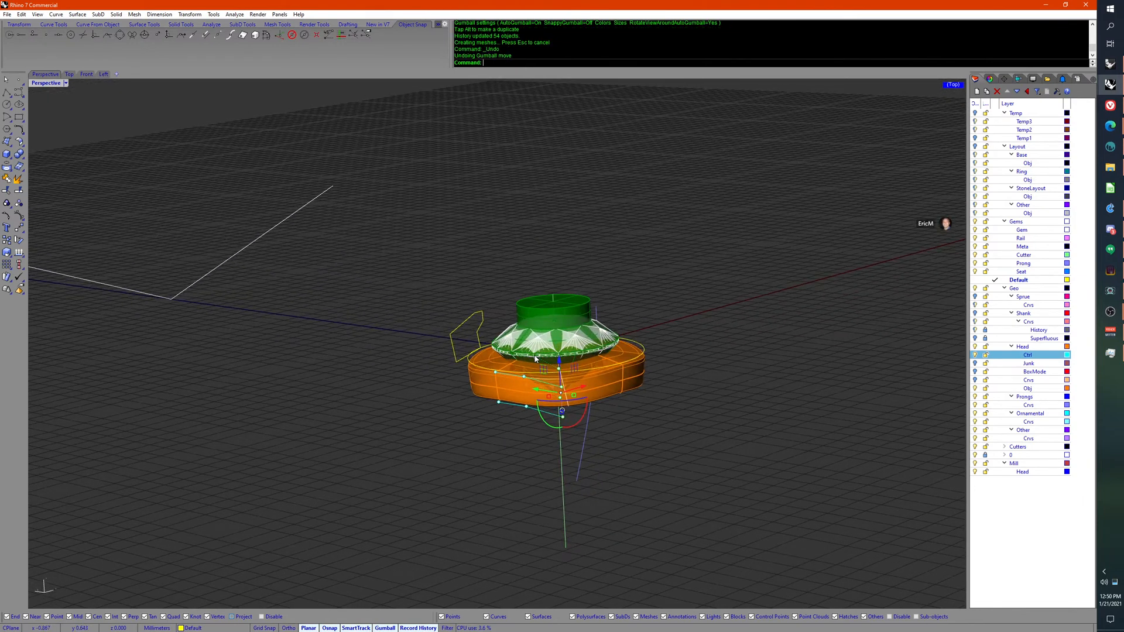
{"action": "key", "text": "ctrl+z"}
{"action": "key", "text": "ctrl+y"}
{"action": "key", "text": "ctrl+z"}
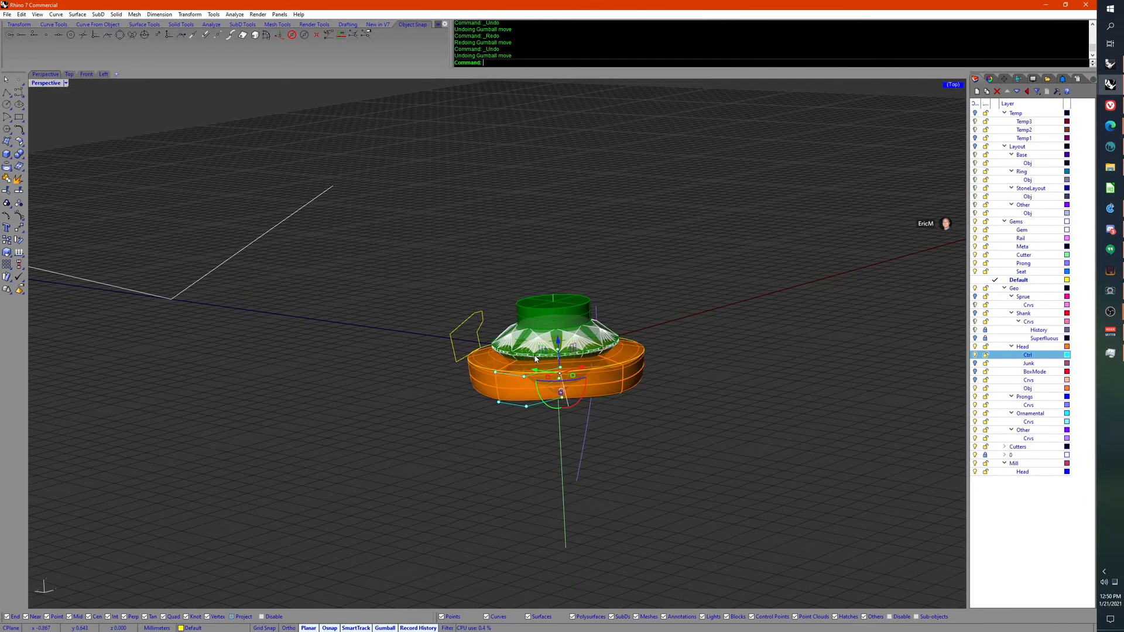
{"action": "key", "text": "ctrl+z"}
Step: Try raising the four control-curve end points on the horizontal axis slightly, and undo the move
{"action": "scroll", "coordinate": [533, 403], "scroll_direction": "up", "scroll_amount": 5}
{"action": "right_click_drag", "start_coordinate": [533, 403], "coordinate": [484, 271]}
{"action": "left_click_drag", "start_coordinate": [483, 271], "coordinate": [518, 384]}
{"action": "right_click_drag", "start_coordinate": [518, 384], "coordinate": [513, 321]}
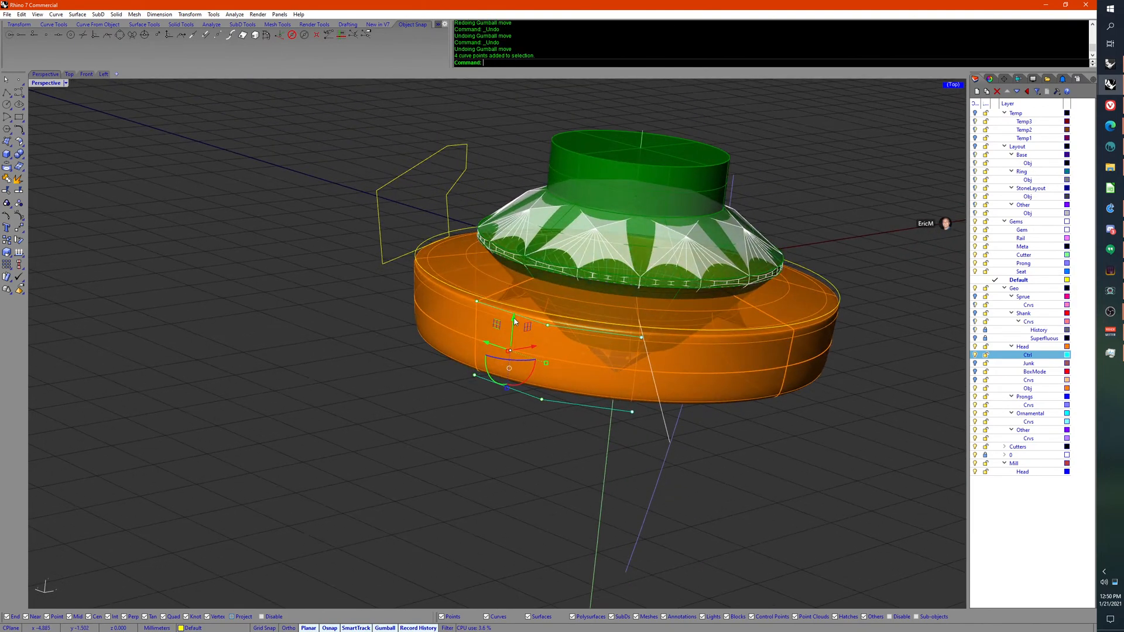
{"action": "left_click_drag", "start_coordinate": [513, 321], "coordinate": [514, 311]}
{"action": "right_click_drag", "start_coordinate": [514, 311], "coordinate": [576, 404]}
{"action": "key", "text": "ctrl+z"}
{"action": "scroll", "coordinate": [586, 297], "scroll_direction": "up", "scroll_amount": 2}
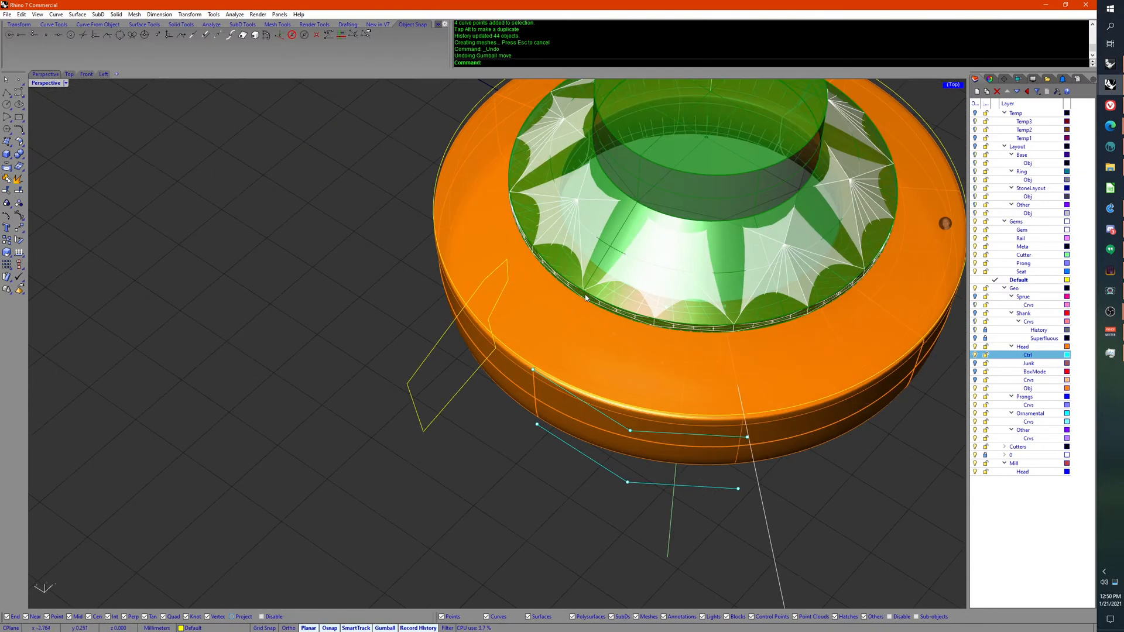
Step: Try another slight upward move on a window-selected group of control-curve points, and undo back through the latest gumball moves
{"action": "left_click_drag", "start_coordinate": [556, 233], "coordinate": [663, 351]}
{"action": "right_click_drag", "start_coordinate": [664, 351], "coordinate": [634, 298]}
{"action": "left_click_drag", "start_coordinate": [629, 296], "coordinate": [625, 287]}
{"action": "right_click_drag", "start_coordinate": [625, 287], "coordinate": [587, 340]}
{"action": "key", "text": "ctrl+z"}
{"action": "key", "text": "ctrl+z"}
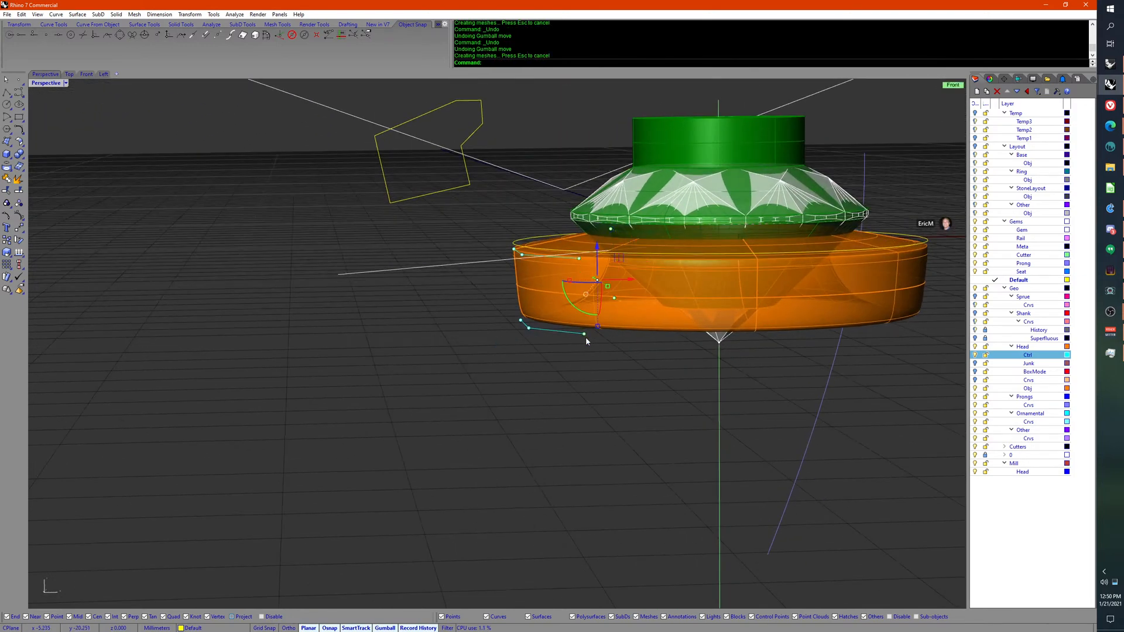
Step: Step back past the gumball scale, redo it with the point moves that followed, and undo the final move
{"action": "key", "text": "ctrl+z"}
{"action": "key", "text": "ctrl+y"}
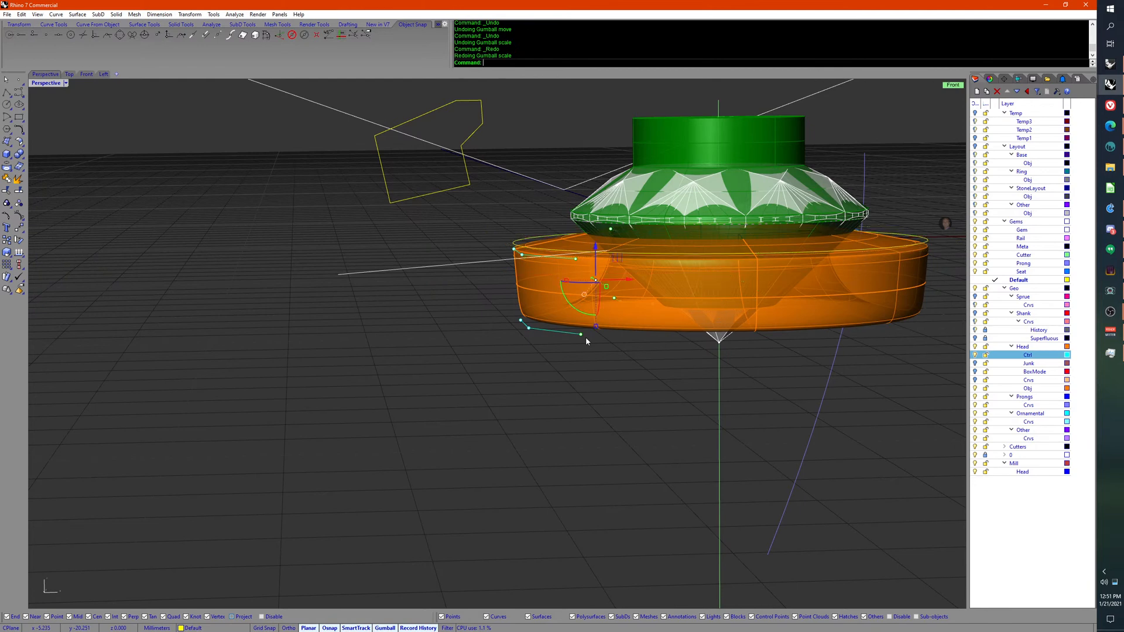
{"action": "key", "text": "ctrl+y"}
{"action": "key", "text": "ctrl+y"}
{"action": "key", "text": "ctrl+y"}
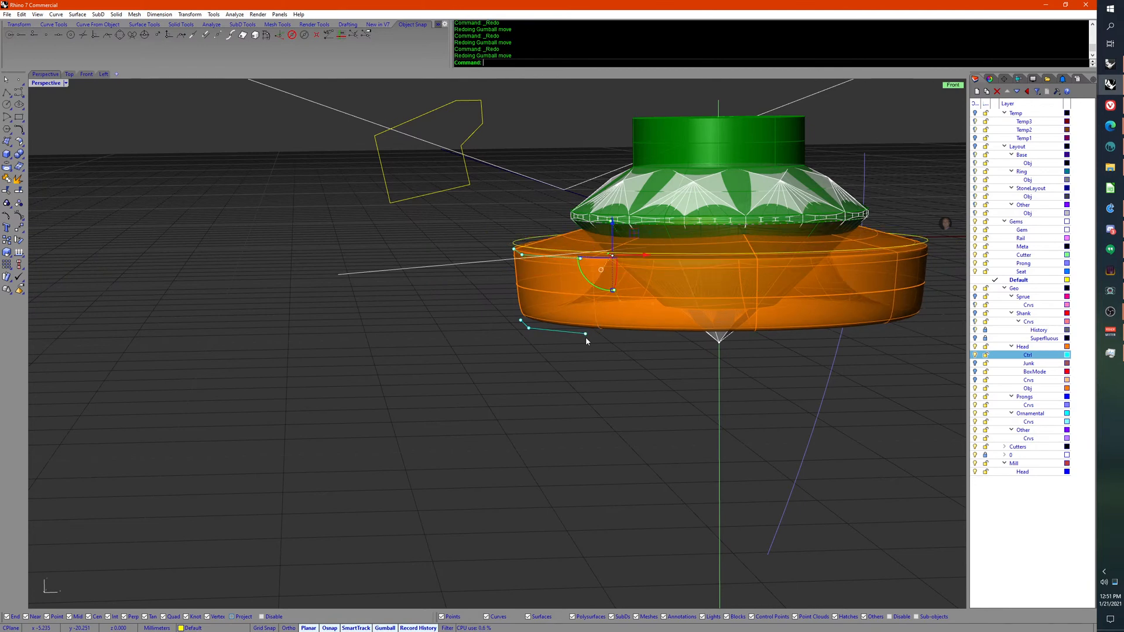
{"action": "key", "text": "ctrl+z"}
Step: Delete the yellow closed profile curve standing beside the halo, with the history lock set to Yes
{"action": "right_click_drag", "start_coordinate": [585, 347], "coordinate": [622, 466]}
{"action": "left_click", "coordinate": [549, 358]}
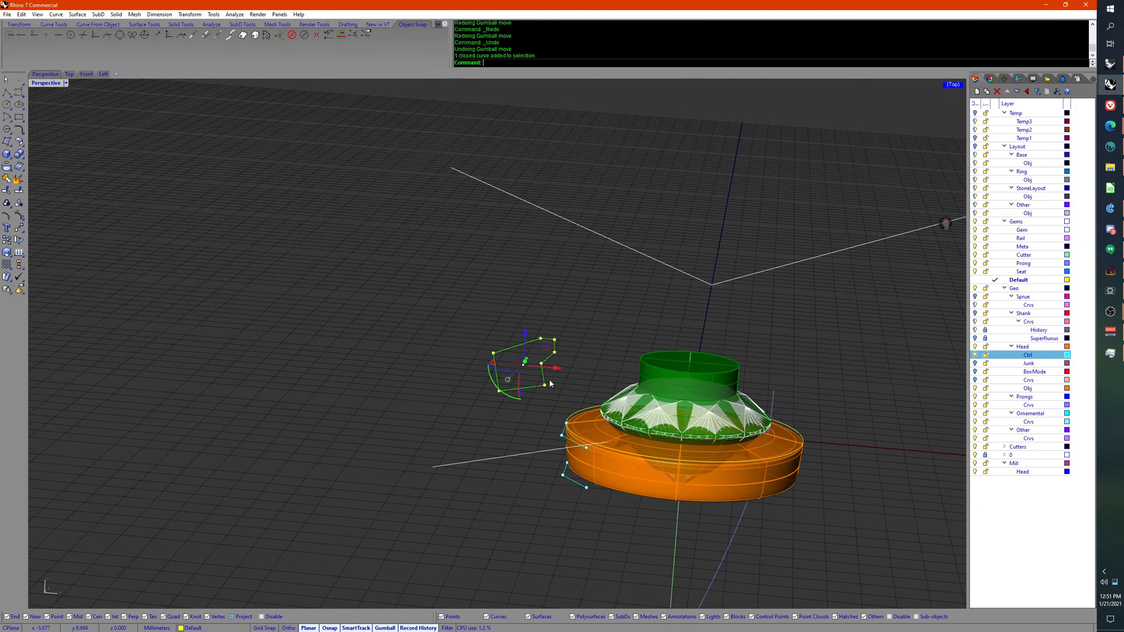
{"action": "middle_click", "coordinate": [544, 390]}
{"action": "left_click", "coordinate": [544, 408]}
{"action": "right_click_drag", "start_coordinate": [545, 408], "coordinate": [605, 507]}
{"action": "scroll", "coordinate": [603, 466], "scroll_direction": "up", "scroll_amount": 3}
{"action": "scroll", "coordinate": [606, 466], "scroll_direction": "down", "scroll_amount": 3}
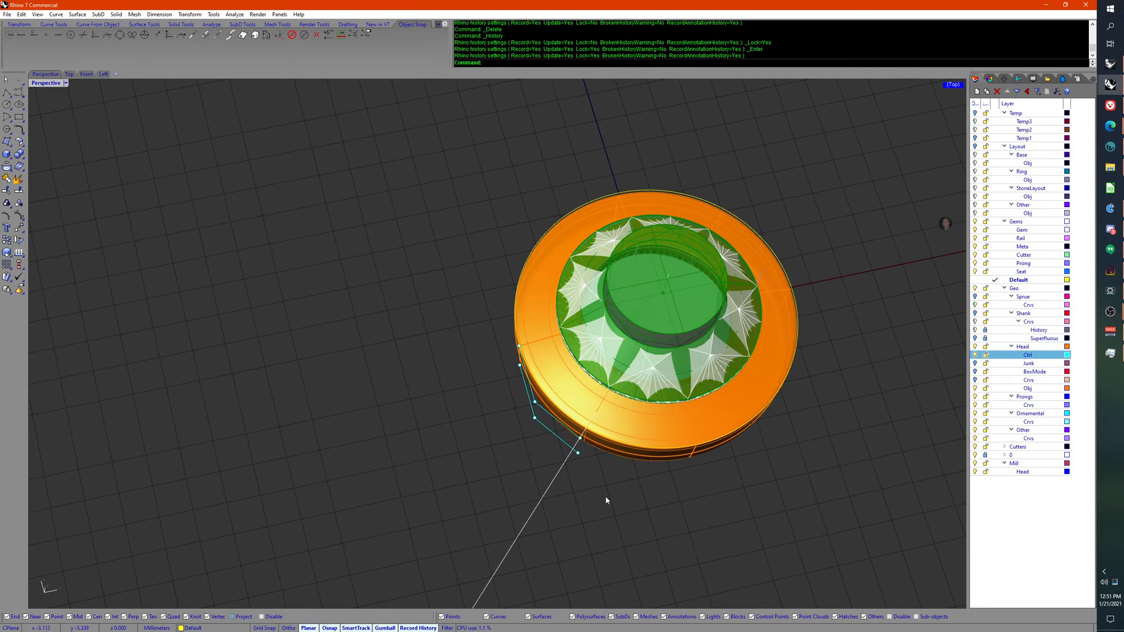
{"action": "right_click_drag", "start_coordinate": [605, 499], "coordinate": [554, 557]}
{"action": "scroll", "coordinate": [543, 437], "scroll_direction": "up", "scroll_amount": 5}
{"action": "scroll", "coordinate": [565, 526], "scroll_direction": "down", "scroll_amount": 3}
{"action": "scroll", "coordinate": [542, 493], "scroll_direction": "up", "scroll_amount": 8}
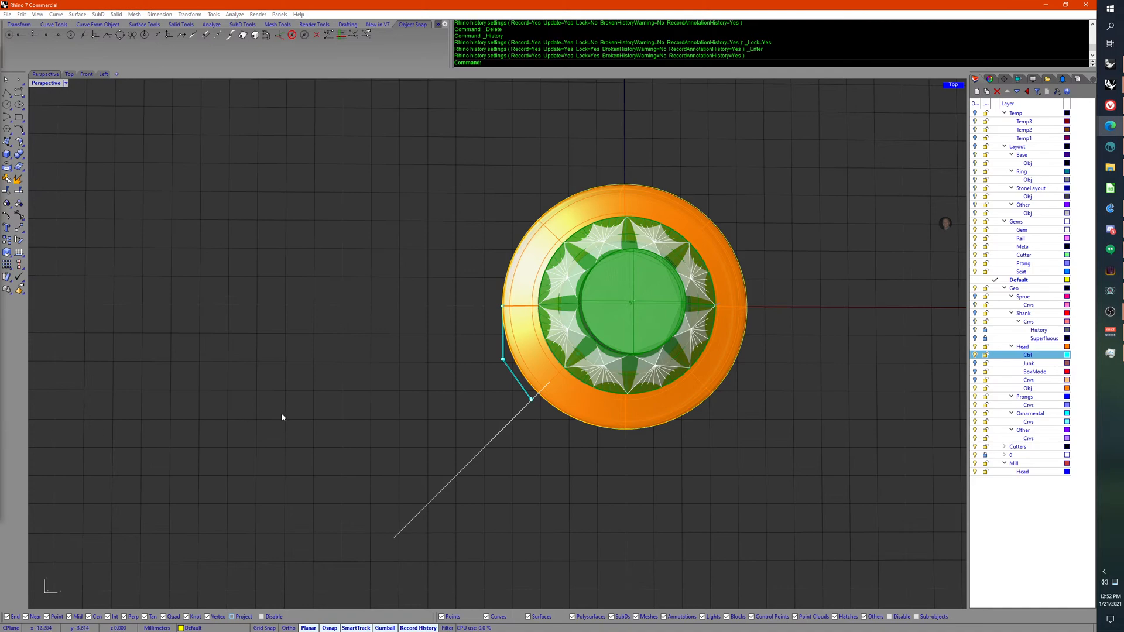
{"action": "right_click_drag", "start_coordinate": [342, 441], "coordinate": [492, 396]}
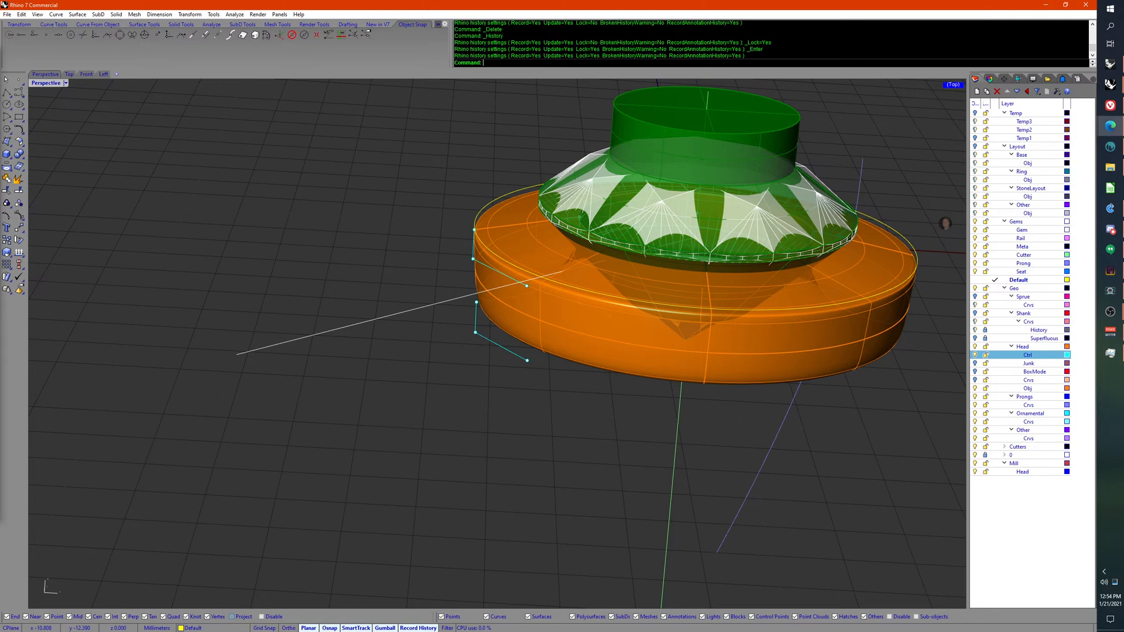
Step: Bring the Edge window showing sample.JPG over the model, examine the ring photo, and close the window
{"action": "left_click_drag", "start_coordinate": [0, 141], "coordinate": [353, 147]}
{"action": "left_click_drag", "start_coordinate": [420, 142], "coordinate": [712, 106]}
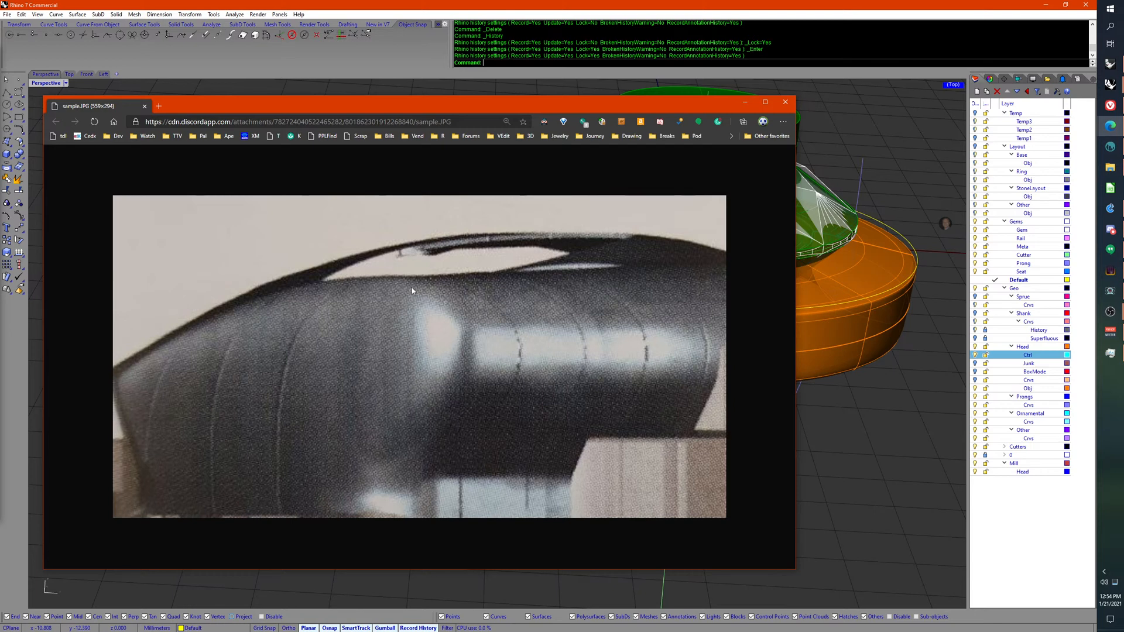
{"action": "left_click", "coordinate": [785, 102]}
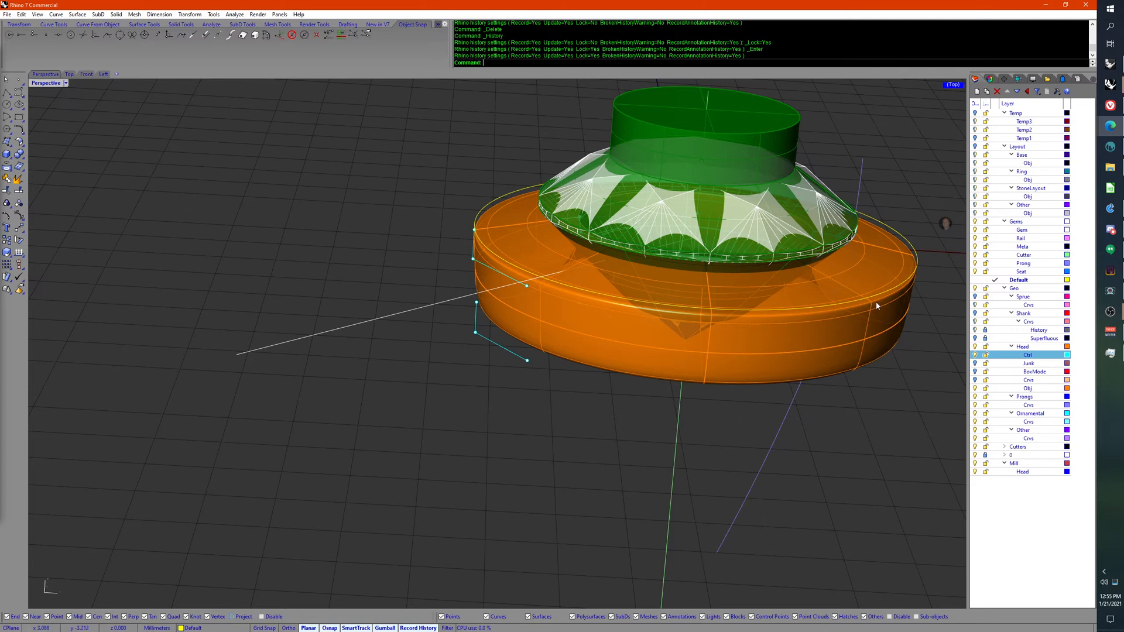
Step: Switch to the Vivaldi browser and open the copied YouTube link to Ornamental Work In Naked Rhino in an empty tab
{"action": "left_click", "coordinate": [1110, 106]}
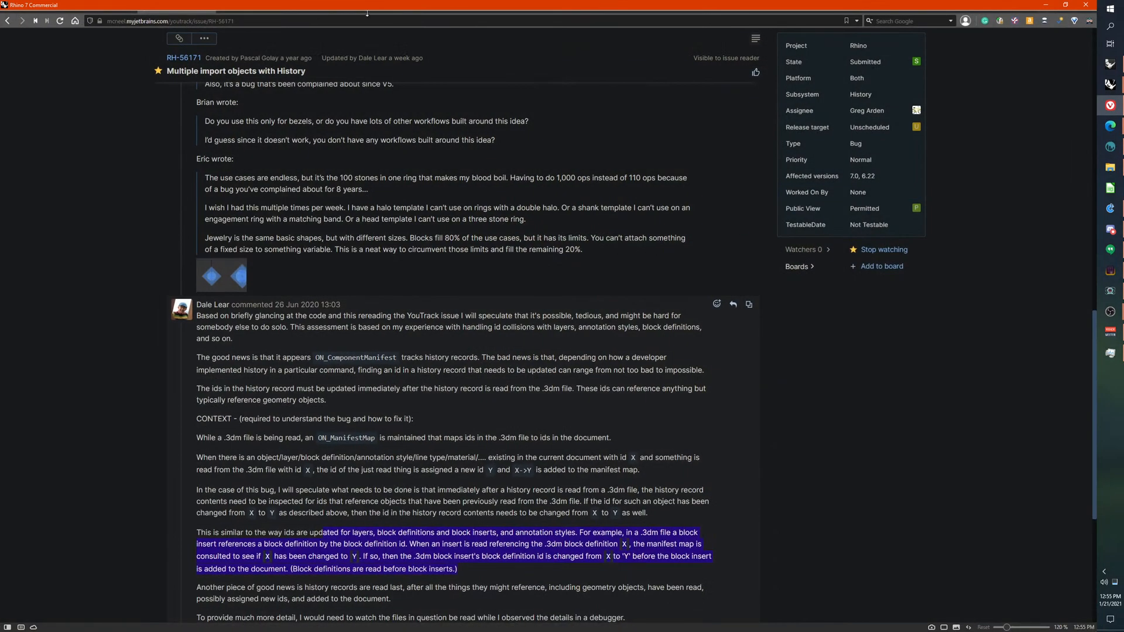
{"action": "left_click", "coordinate": [378, 13]}
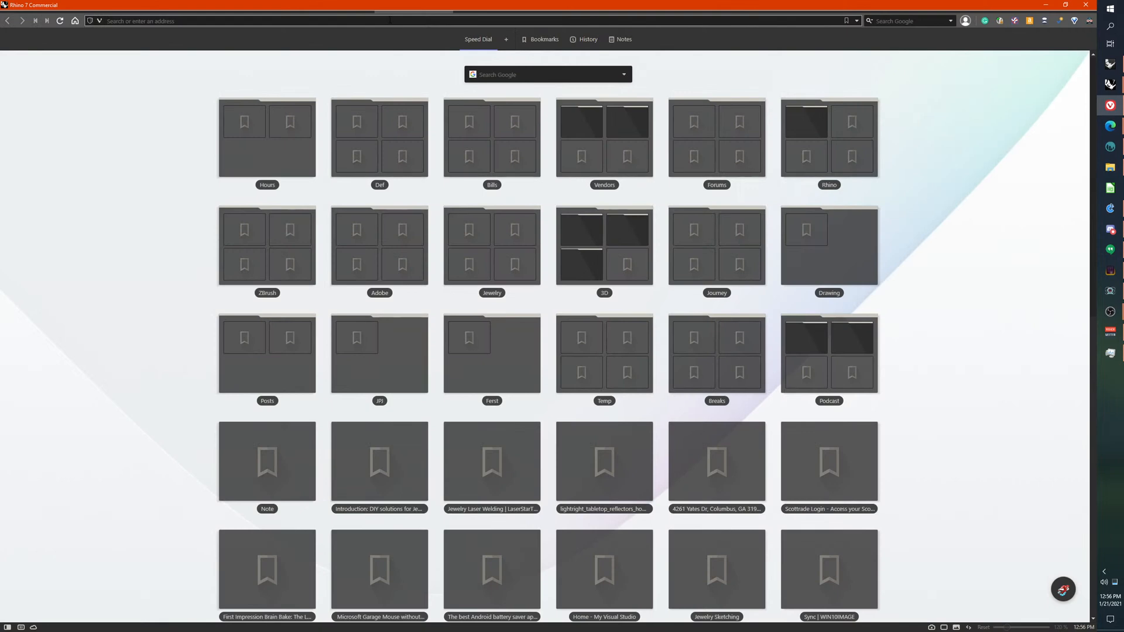
{"action": "right_click", "coordinate": [390, 21]}
{"action": "left_click", "coordinate": [423, 85]}
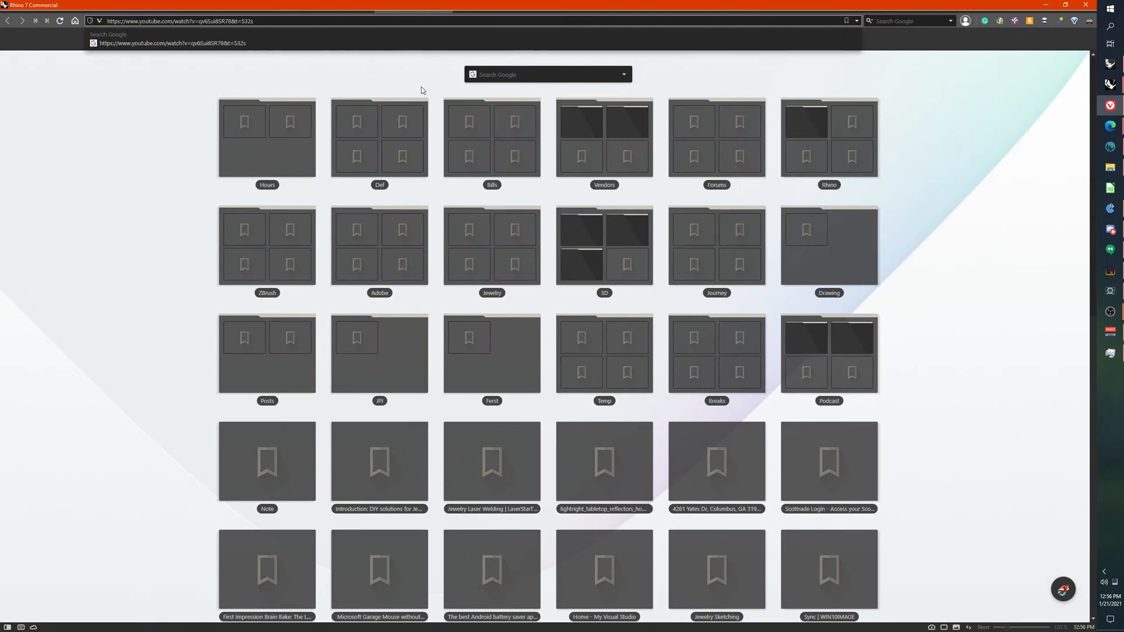
{"action": "key", "text": "Return"}
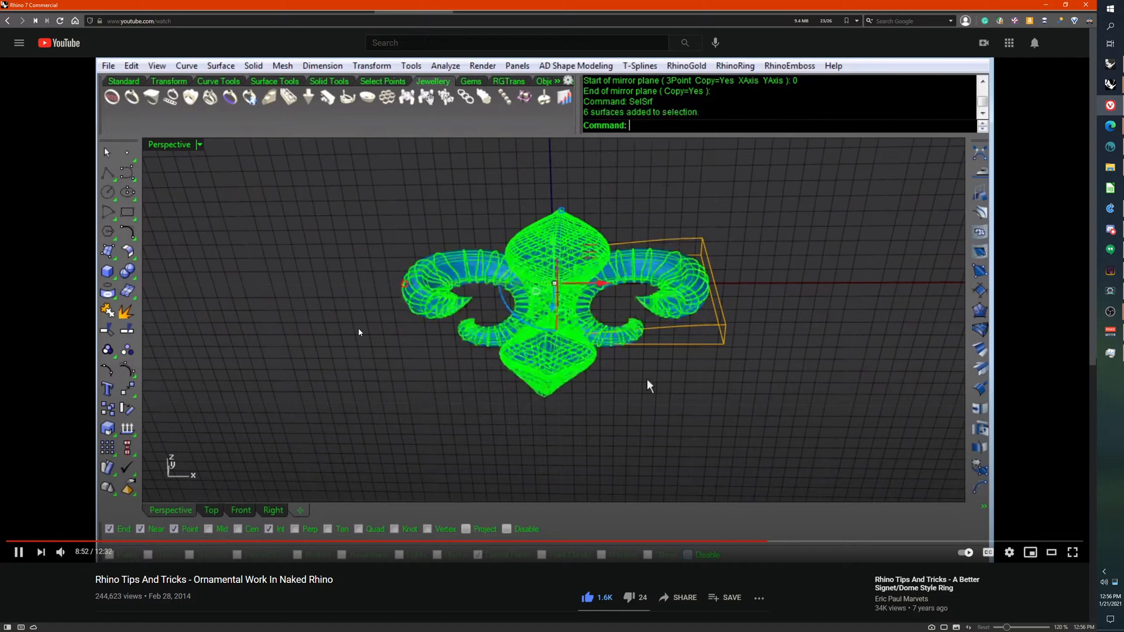
Step: Pause and mute the video, and scrub through the fleur-de-lis modeling to examine how the ornament is shaped
{"action": "left_click", "coordinate": [647, 379]}
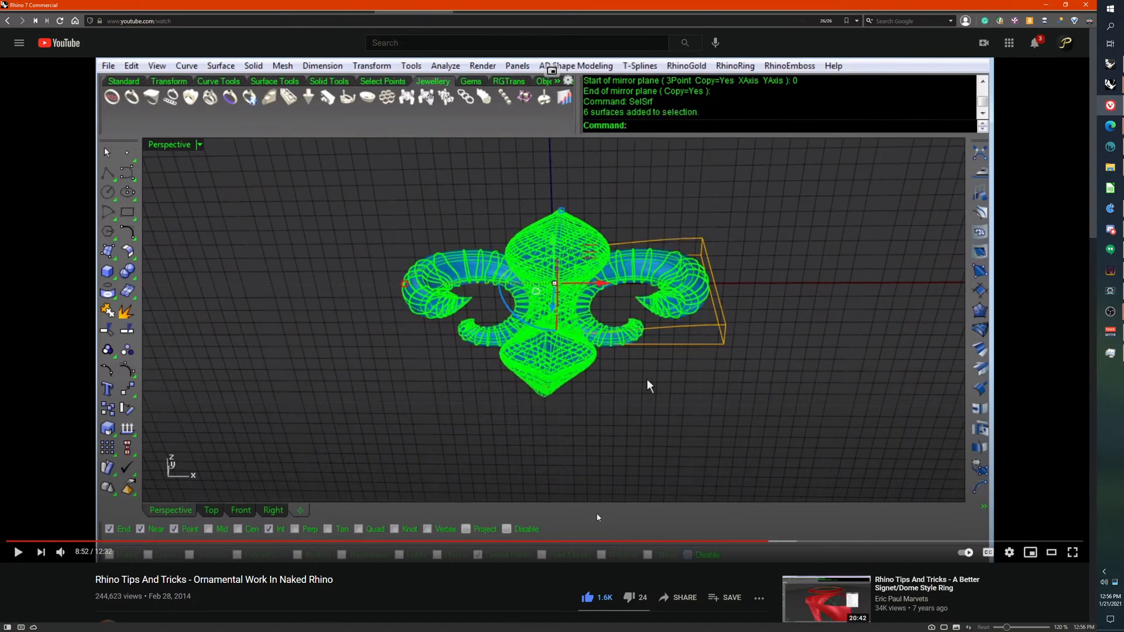
{"action": "key", "text": "m"}
{"action": "left_click_drag", "start_coordinate": [767, 541], "coordinate": [693, 542]}
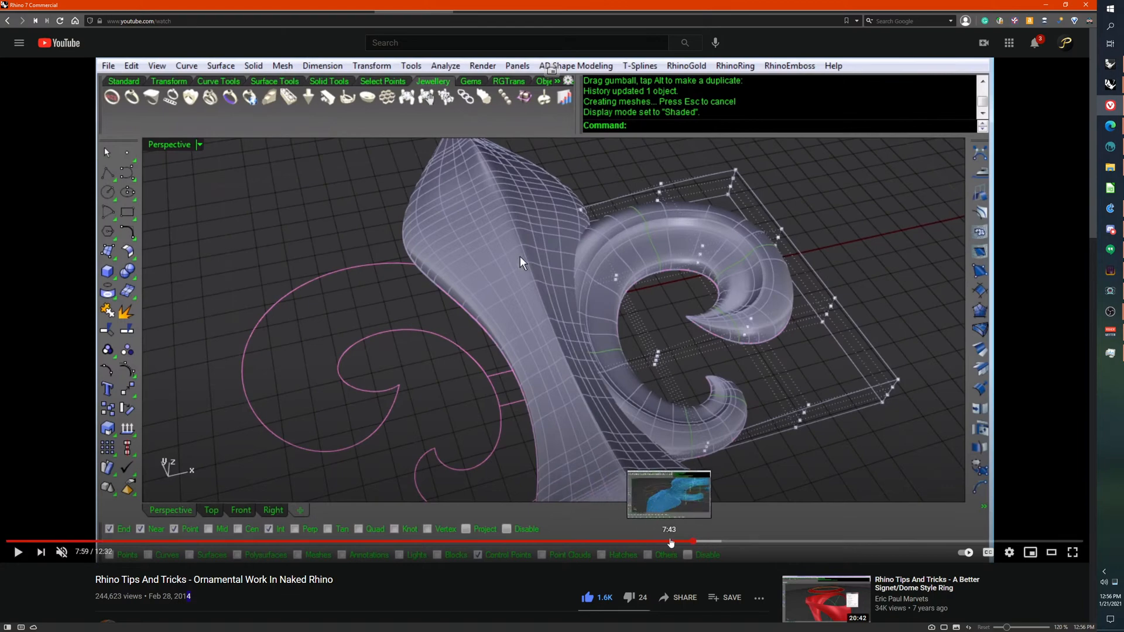
{"action": "left_click_drag", "start_coordinate": [694, 542], "coordinate": [818, 545]}
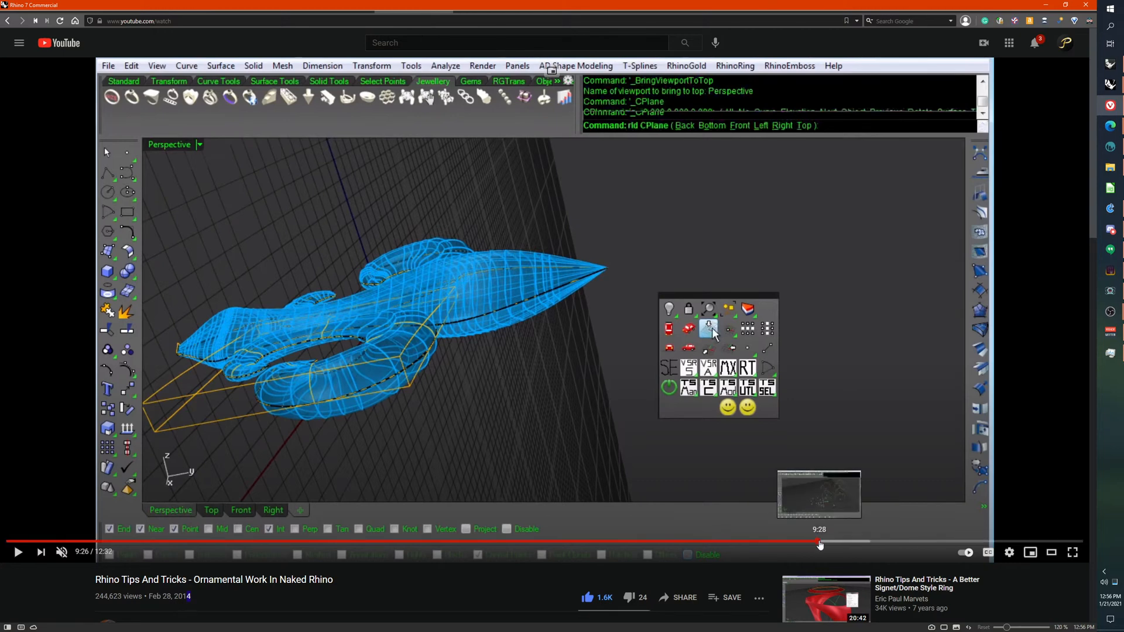
{"action": "left_click", "coordinate": [861, 541]}
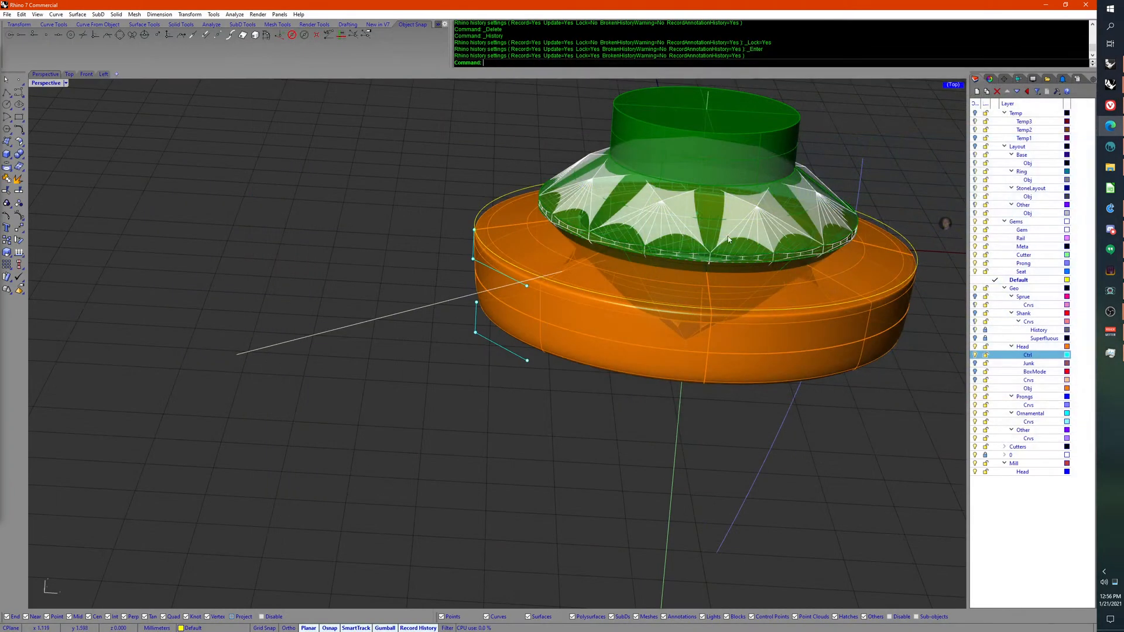
Step: Switch back to Rhino, show the BoxMode layer, and pick its open polysurface on the halo's front quarter
{"action": "right_click_drag", "start_coordinate": [691, 351], "coordinate": [544, 396]}
{"action": "left_click", "coordinate": [976, 371]}
{"action": "left_click", "coordinate": [663, 409]}
{"action": "left_click", "coordinate": [562, 407]}
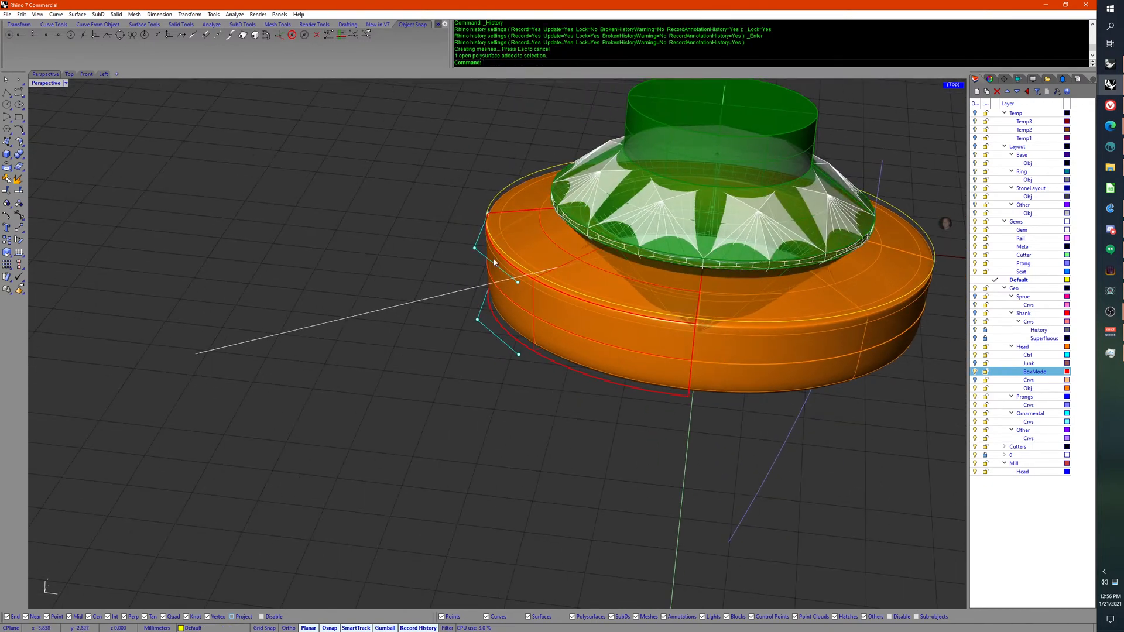
{"action": "scroll", "coordinate": [497, 234], "scroll_direction": "up", "scroll_amount": 6}
{"action": "left_click", "coordinate": [497, 234]}
{"action": "middle_click", "coordinate": [498, 237]}
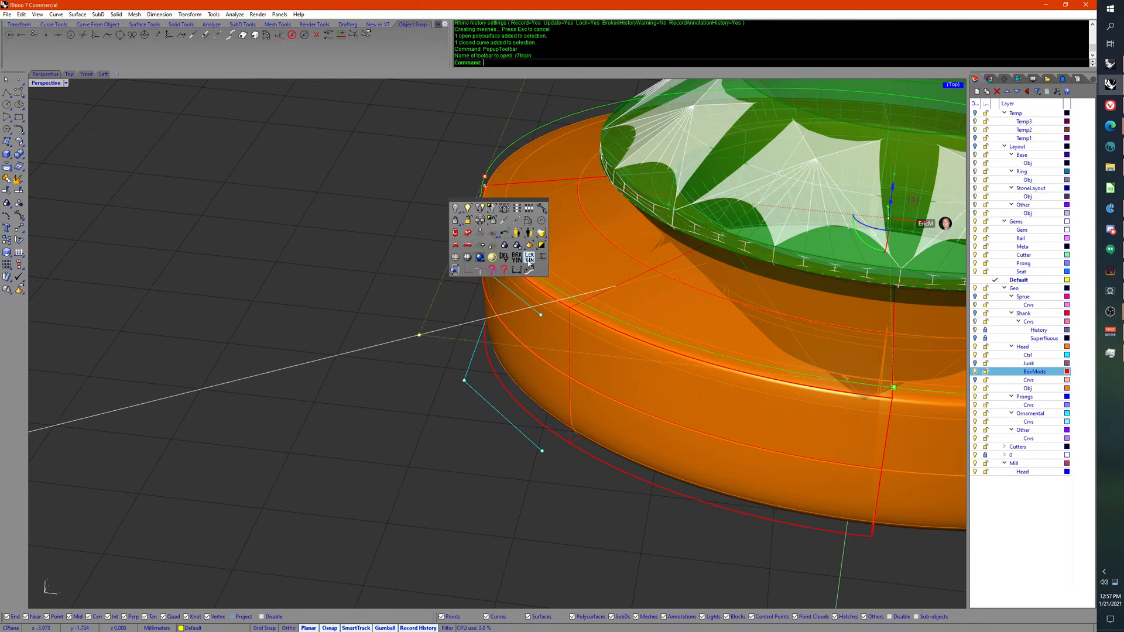
{"action": "left_click", "coordinate": [525, 255]}
{"action": "middle_click", "coordinate": [525, 257]}
{"action": "middle_click", "coordinate": [544, 274]}
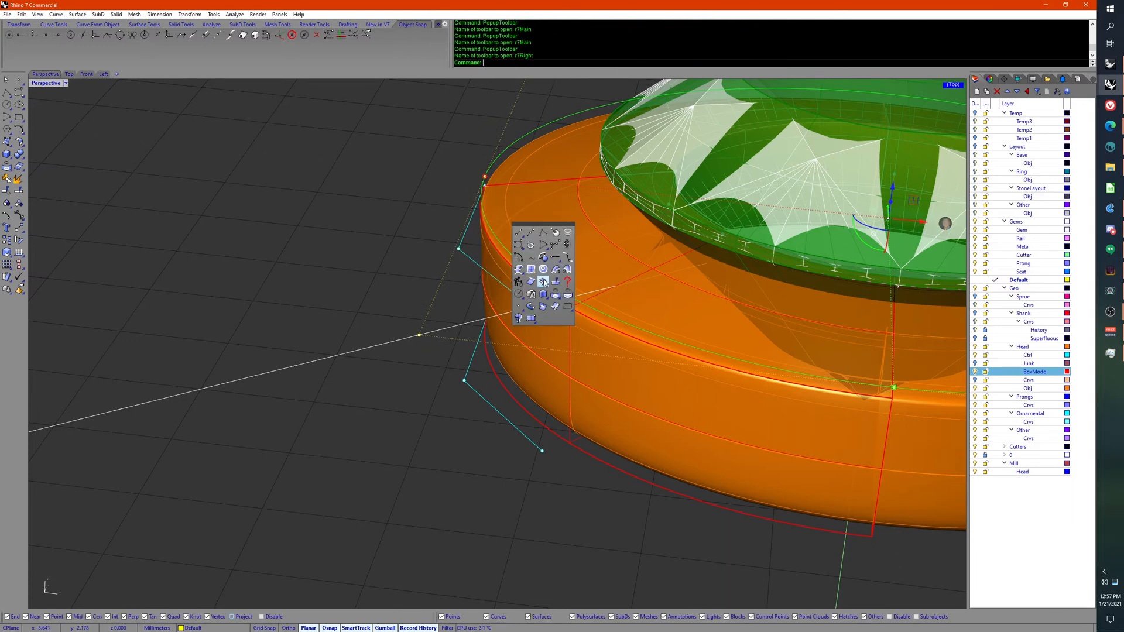
{"action": "left_click", "coordinate": [555, 304]}
{"action": "left_click", "coordinate": [488, 224]}
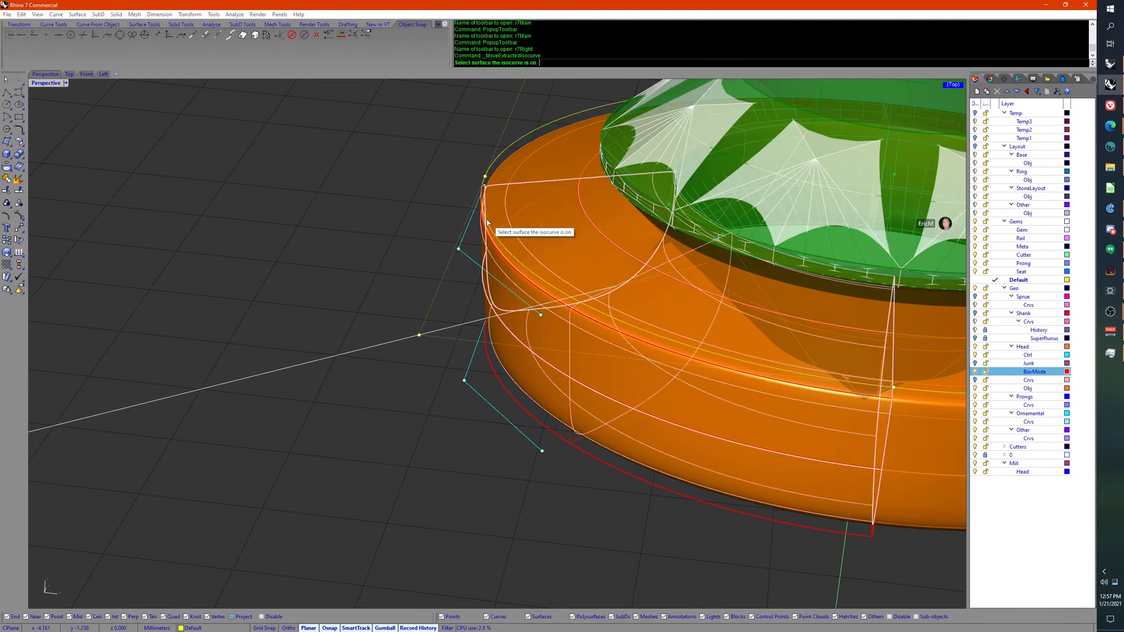
{"action": "left_click", "coordinate": [491, 235]}
{"action": "right_click_drag", "start_coordinate": [600, 276], "coordinate": [560, 264]}
{"action": "key", "text": "Escape"}
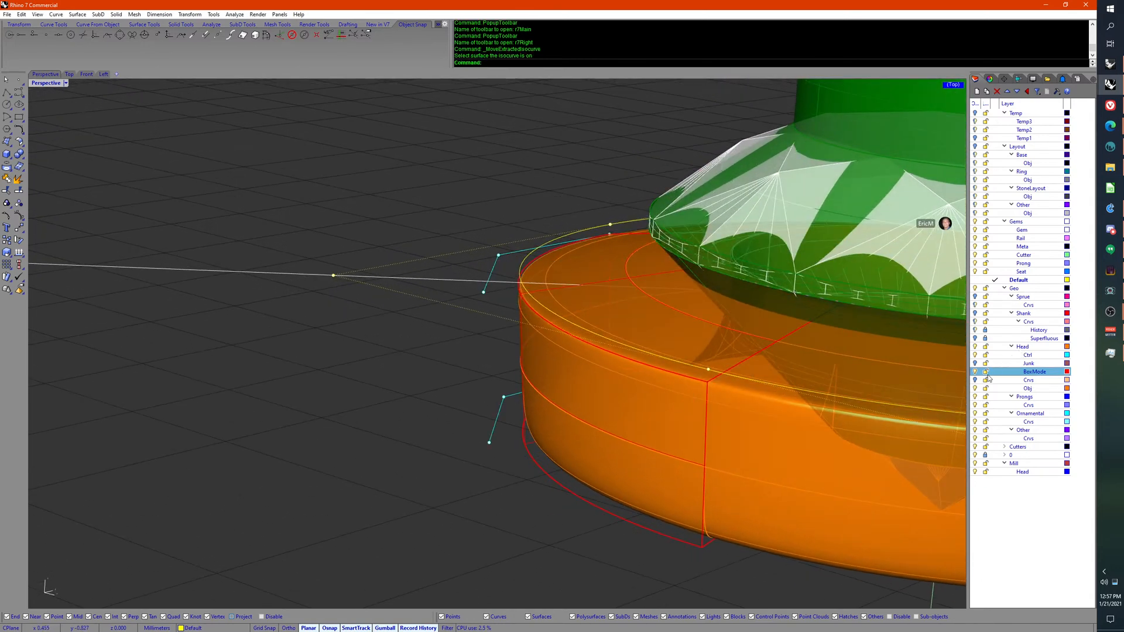
Step: Show the Crvs layer below BoxMode and use MoveExtractedIsocurve to shift the top-surface isocurve inward from the halo's rim
{"action": "left_click", "coordinate": [1007, 380]}
{"action": "left_click", "coordinate": [530, 276]}
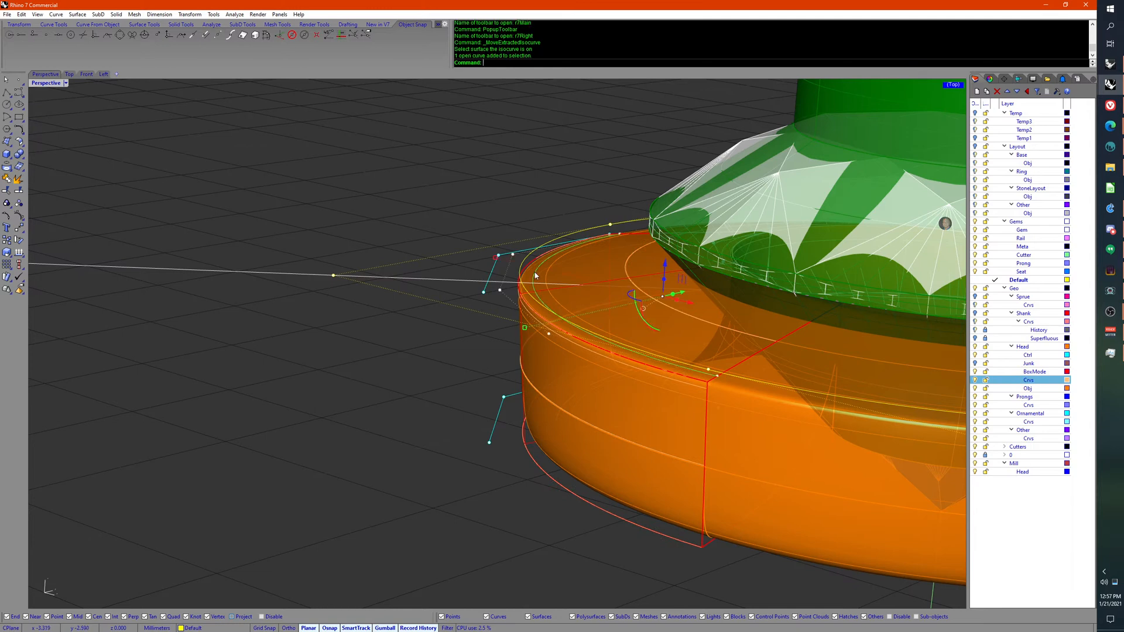
{"action": "right_click", "coordinate": [530, 276]}
{"action": "left_click", "coordinate": [572, 258]}
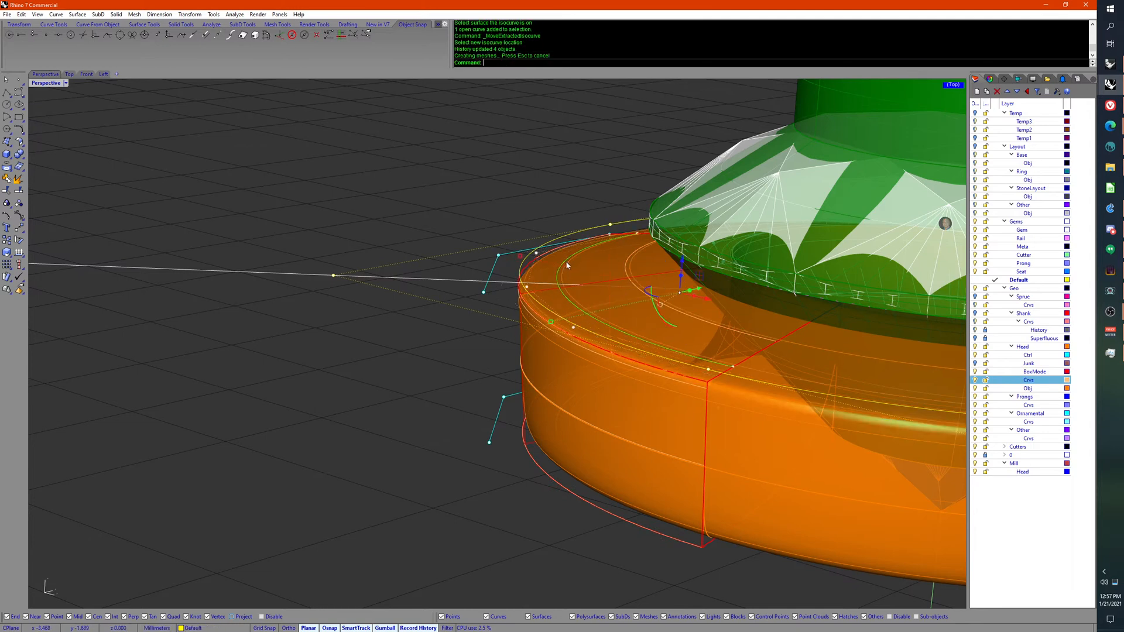
{"action": "right_click_drag", "start_coordinate": [573, 258], "coordinate": [549, 301]}
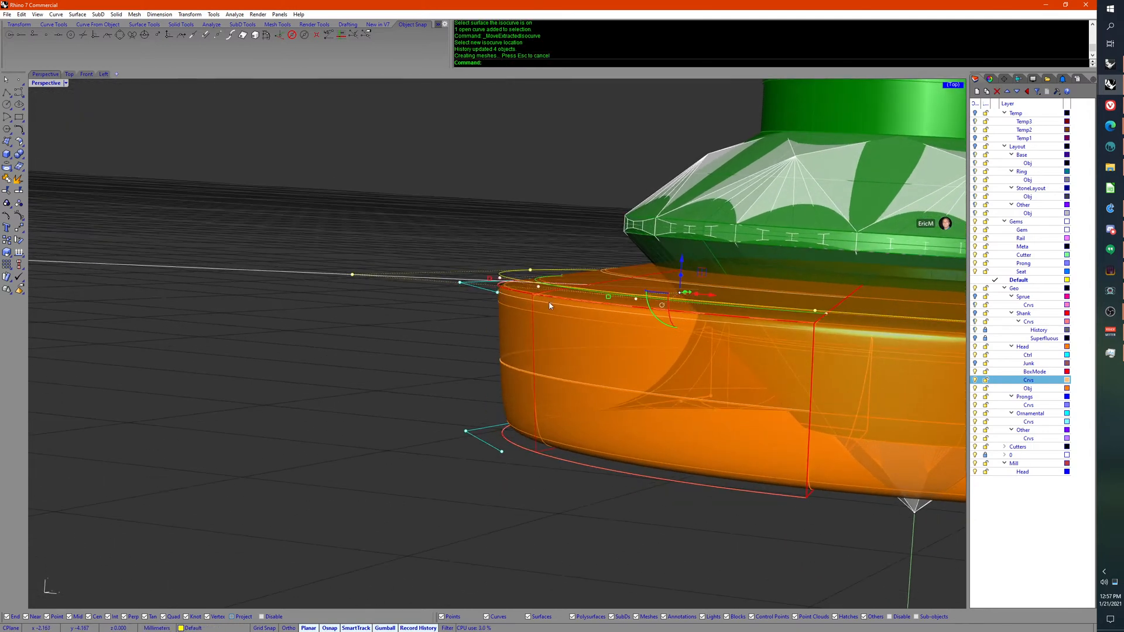
Step: Move the upper isocurve on the halo's outer side wall partway down the wall with MoveExtractedIsocurve
{"action": "left_click", "coordinate": [519, 302]}
{"action": "right_click", "coordinate": [519, 310]}
{"action": "left_click", "coordinate": [523, 340]}
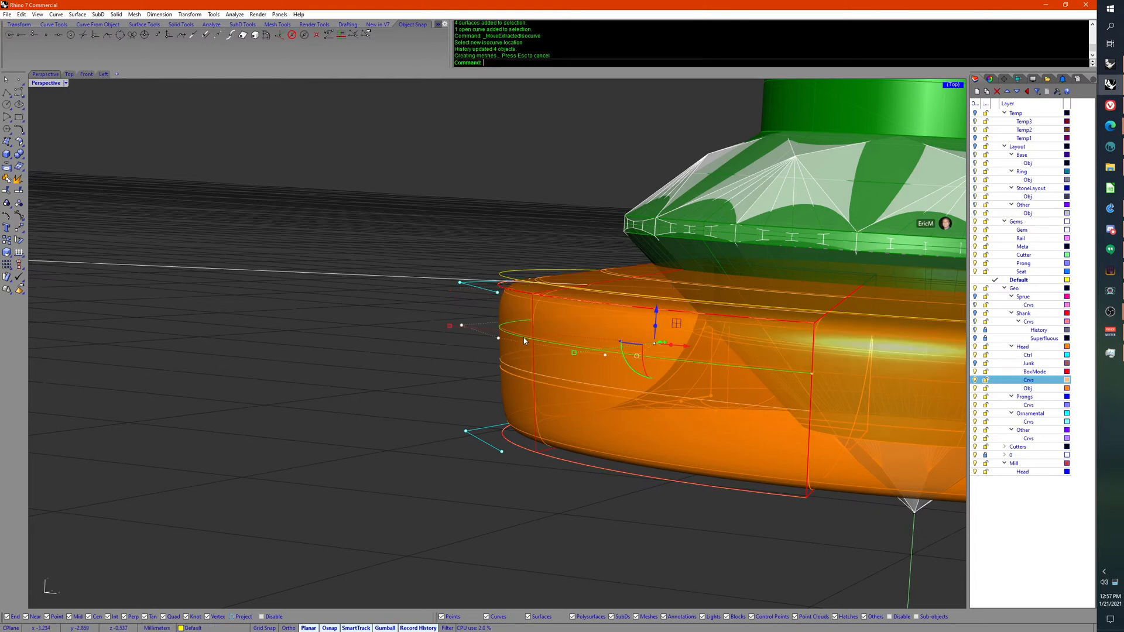
{"action": "right_click_drag", "start_coordinate": [525, 329], "coordinate": [436, 377]}
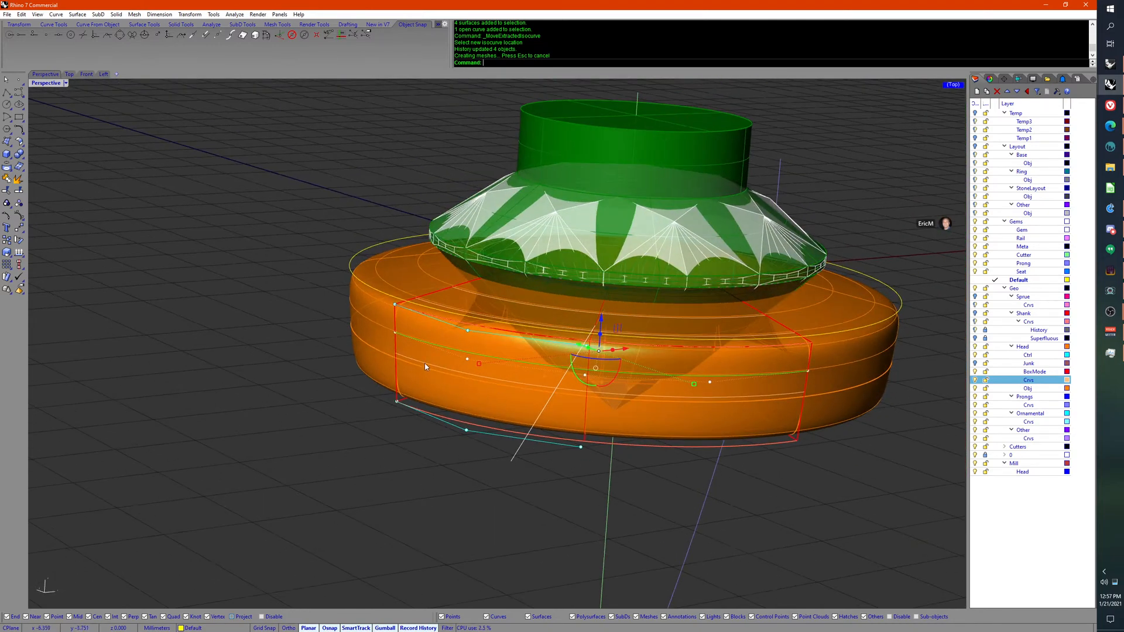
Step: Move the lower side-wall isocurve down the halo's outer wall until it sits close to the bottom edge
{"action": "left_click", "coordinate": [425, 366]}
{"action": "left_click", "coordinate": [425, 366]}
{"action": "right_click", "coordinate": [425, 367]}
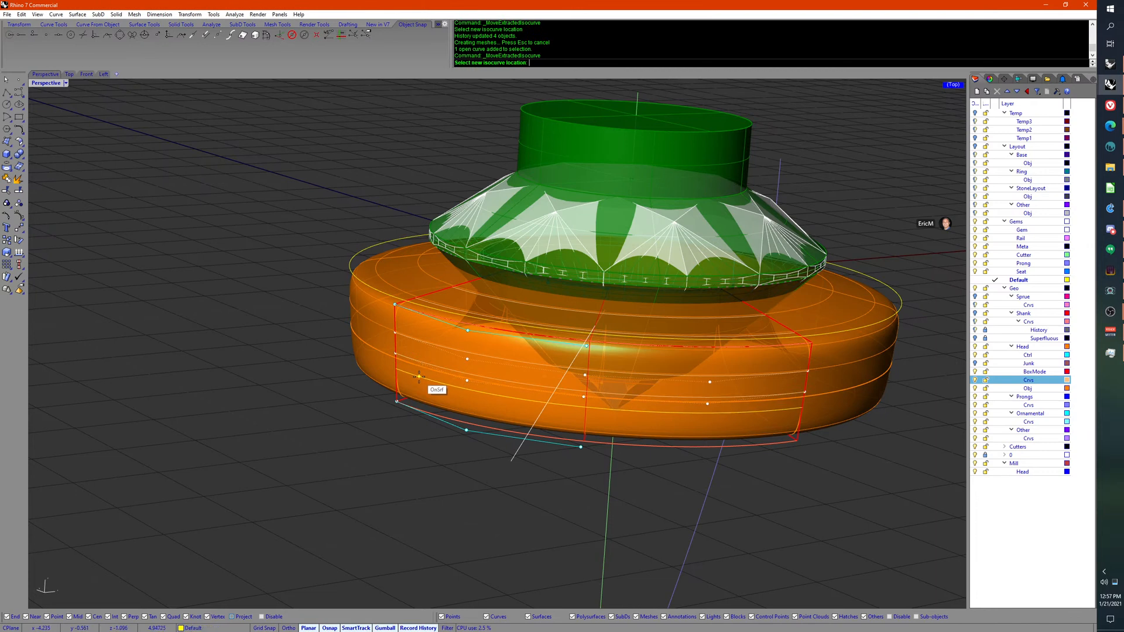
{"action": "left_click", "coordinate": [425, 380]}
{"action": "right_click_drag", "start_coordinate": [449, 408], "coordinate": [447, 351]}
{"action": "right_click", "coordinate": [440, 405]}
{"action": "left_click", "coordinate": [423, 408]}
Step: Try to move the upper side-wall isocurve up to the halo's top edge, and undo the move
{"action": "left_click", "coordinate": [449, 335]}
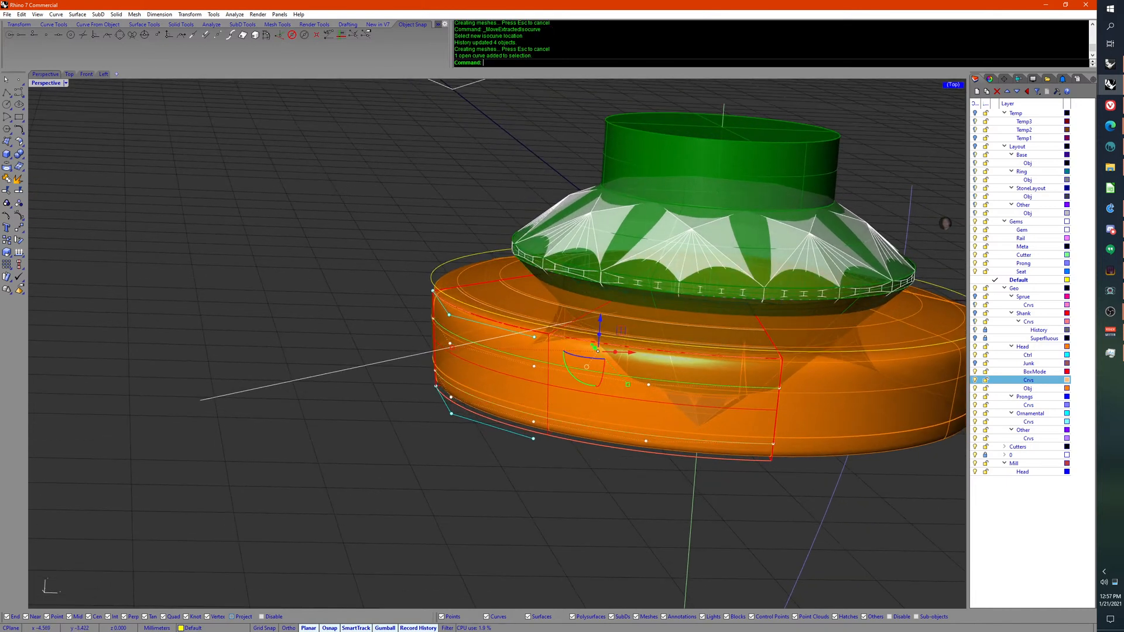
{"action": "right_click", "coordinate": [449, 336]}
{"action": "left_click", "coordinate": [446, 325]}
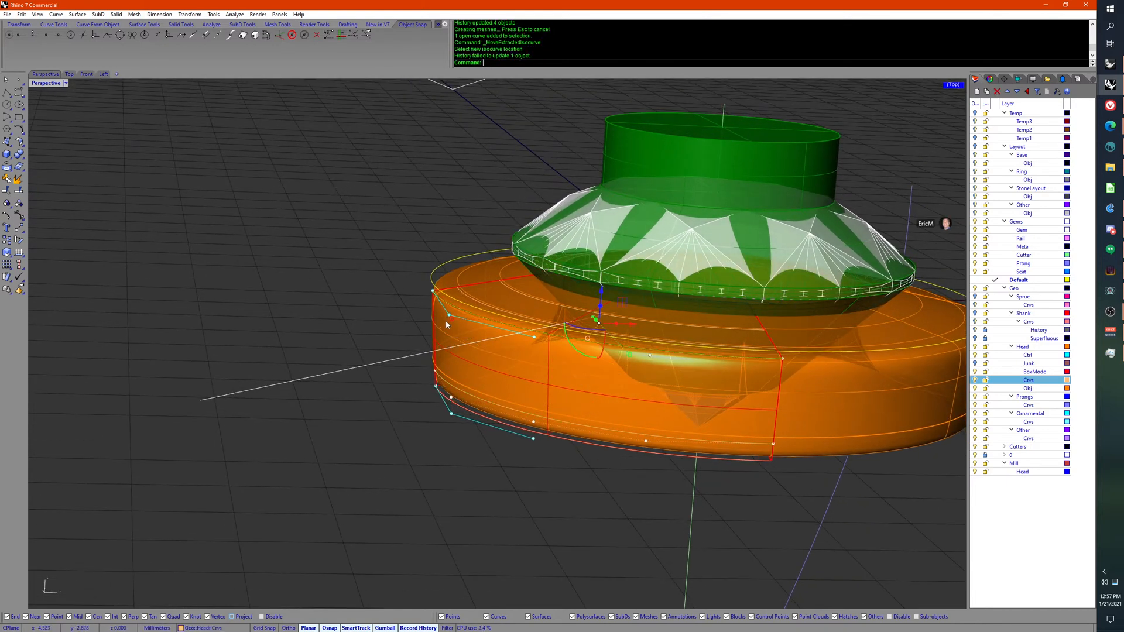
{"action": "right_click_drag", "start_coordinate": [444, 346], "coordinate": [441, 340]}
{"action": "key", "text": "ctrl+z"}
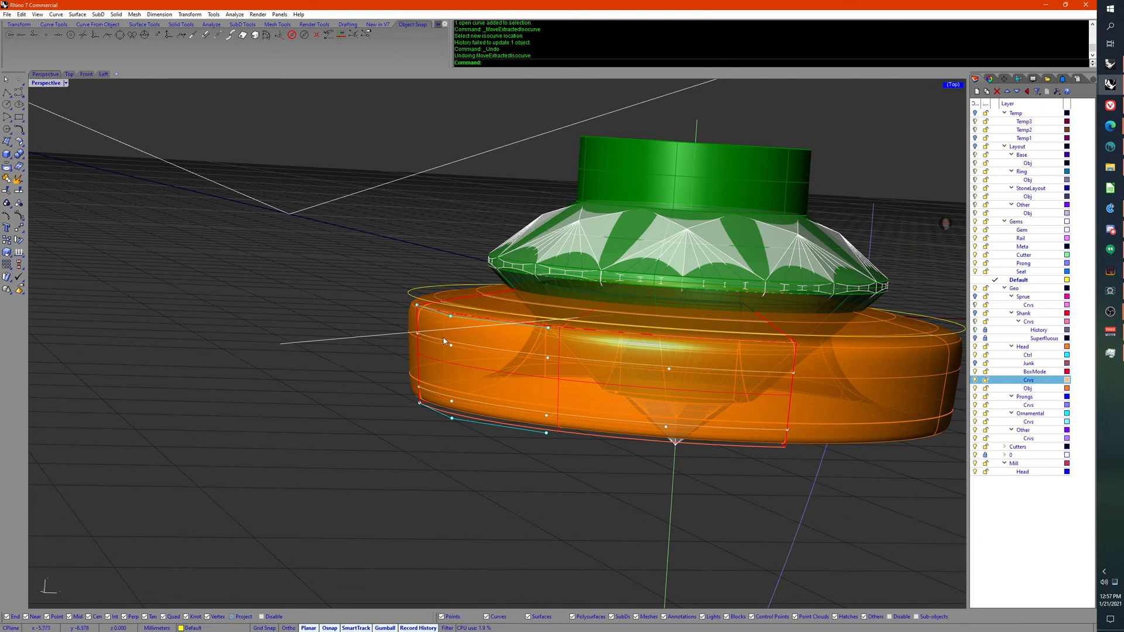
Step: Move the upper side-wall isocurve up along the outer wall to just below the halo's top edge
{"action": "left_click", "coordinate": [441, 339]}
{"action": "right_click", "coordinate": [442, 339]}
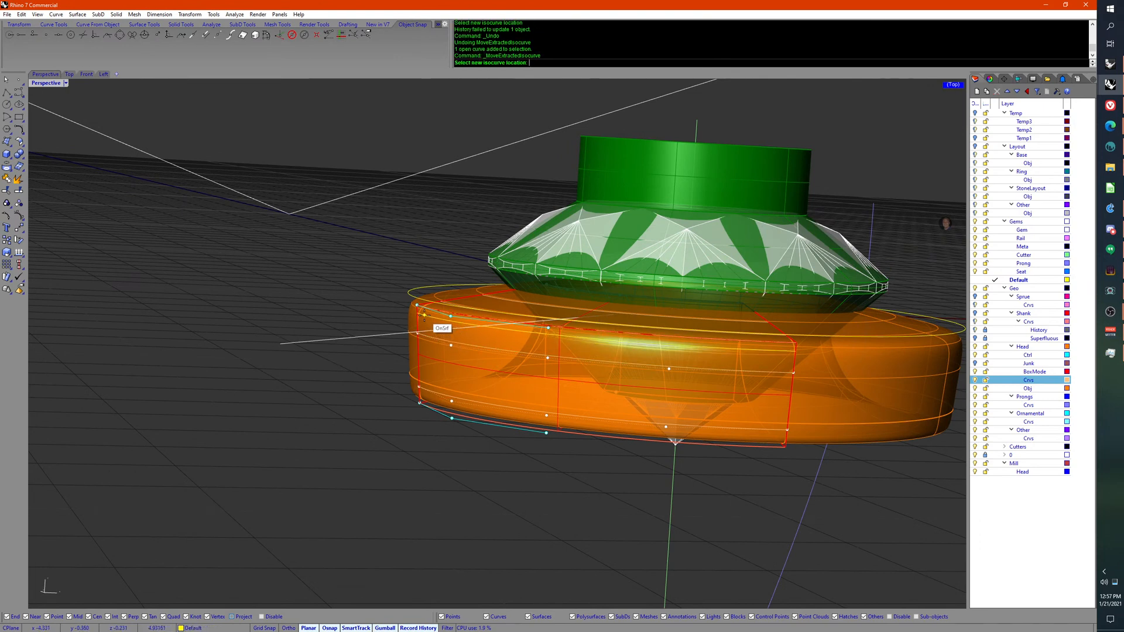
{"action": "left_click", "coordinate": [424, 314]}
{"action": "right_click_drag", "start_coordinate": [424, 316], "coordinate": [451, 278]}
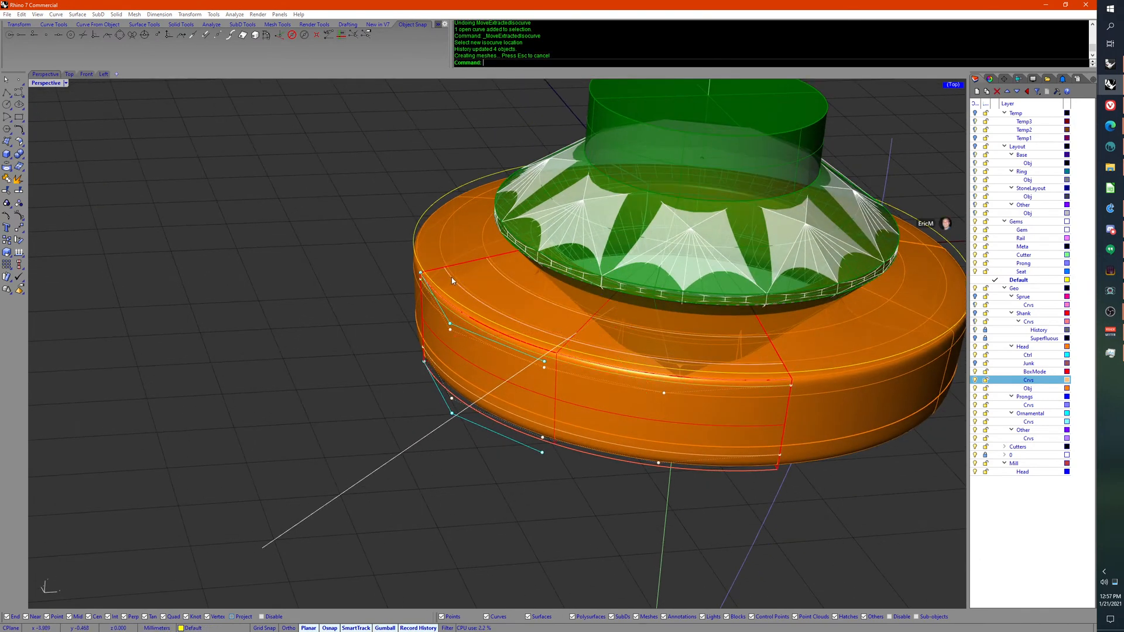
Step: Move the outer isocurve on the halo's top surface outward so it sits close to the rim
{"action": "left_click", "coordinate": [451, 278]}
{"action": "right_click", "coordinate": [451, 277]}
{"action": "right_click", "coordinate": [441, 274]}
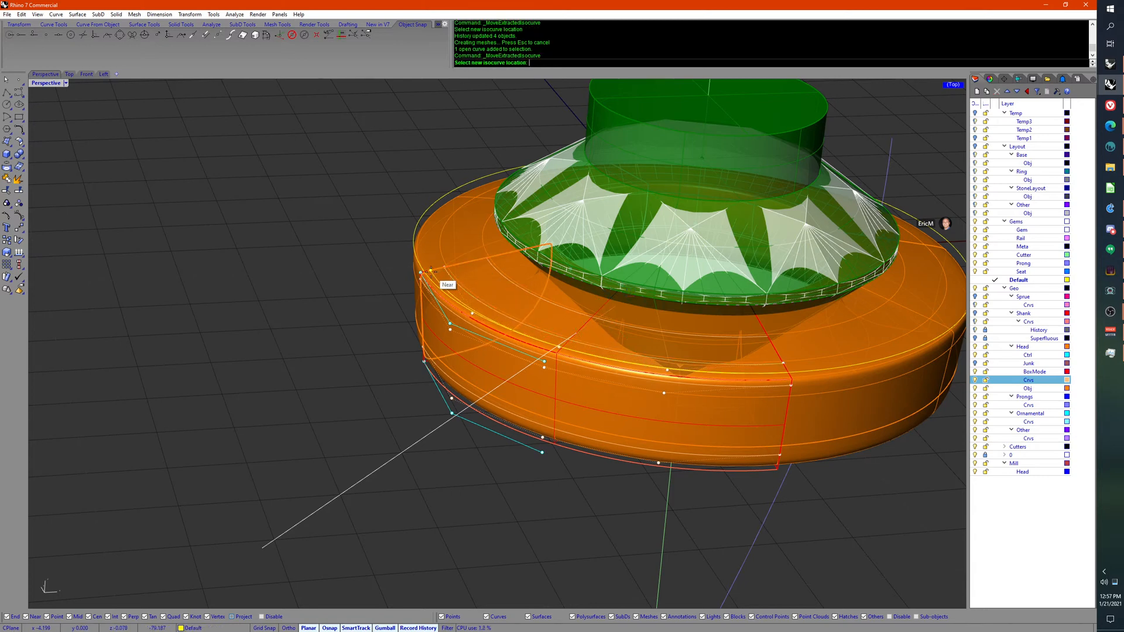
{"action": "left_click", "coordinate": [432, 272]}
{"action": "right_click_drag", "start_coordinate": [449, 370], "coordinate": [427, 366]}
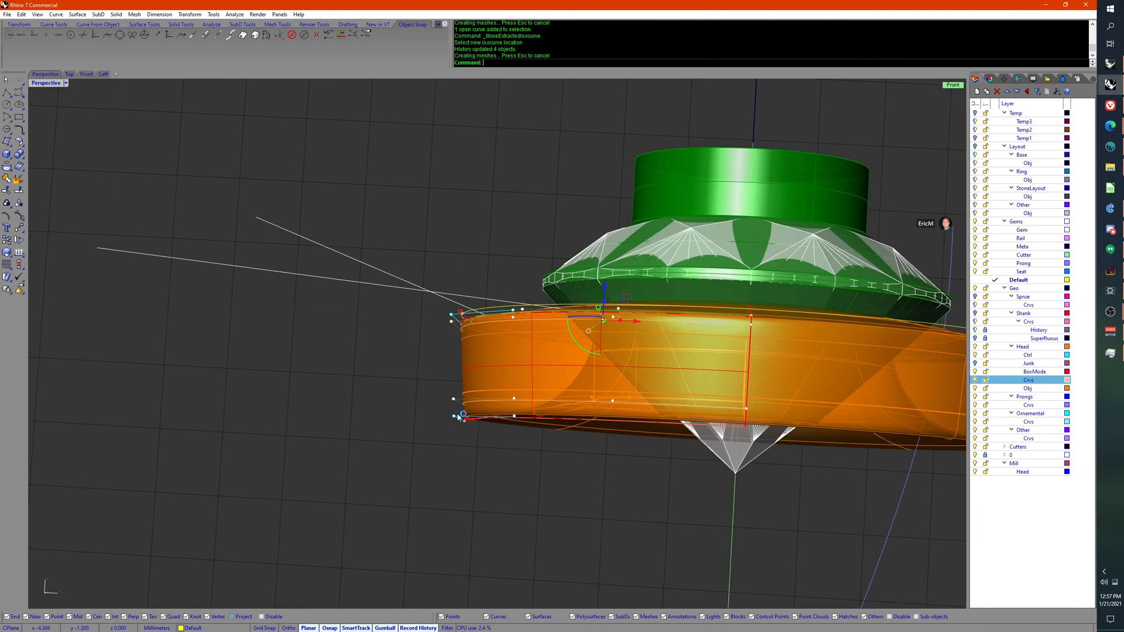
{"action": "right_click_drag", "start_coordinate": [458, 417], "coordinate": [486, 388]}
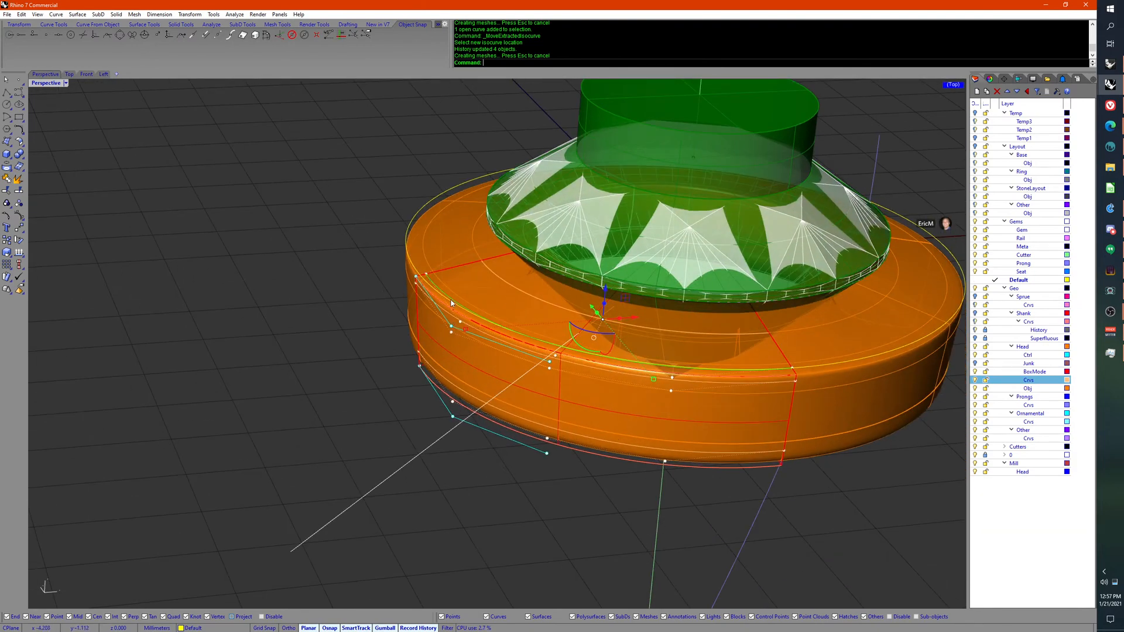
Step: Delete the isocurve next to the rim on the halo's top surface
{"action": "right_click_drag", "start_coordinate": [556, 372], "coordinate": [466, 370]}
{"action": "scroll", "coordinate": [450, 392], "scroll_direction": "down", "scroll_amount": 2}
{"action": "scroll", "coordinate": [458, 421], "scroll_direction": "up", "scroll_amount": 4}
{"action": "left_click", "coordinate": [373, 381]}
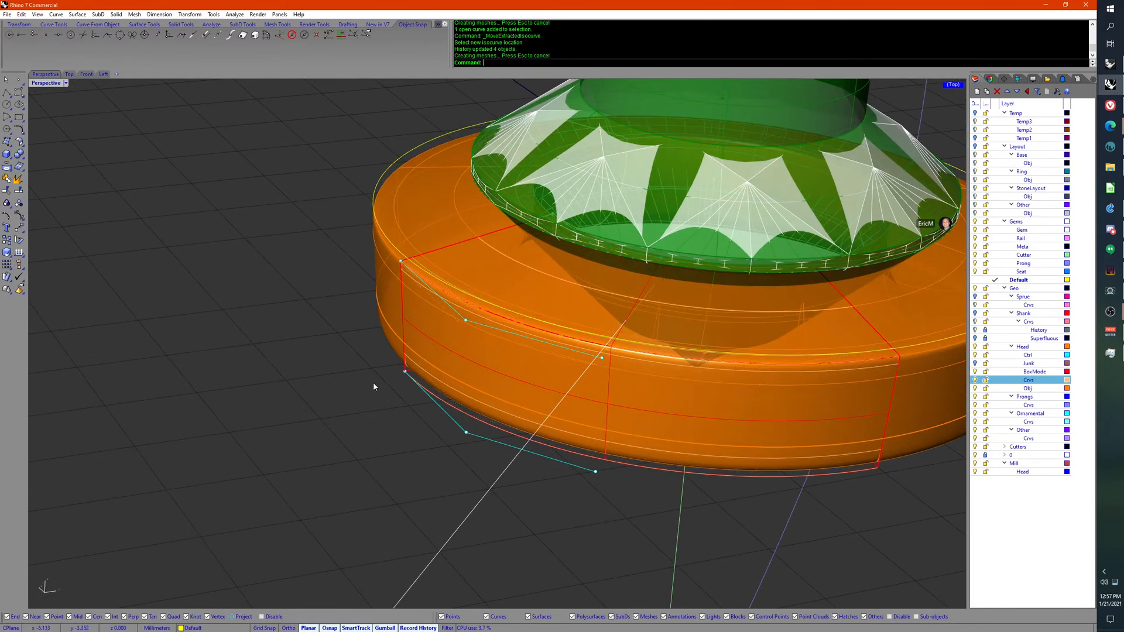
{"action": "left_click", "coordinate": [420, 267]}
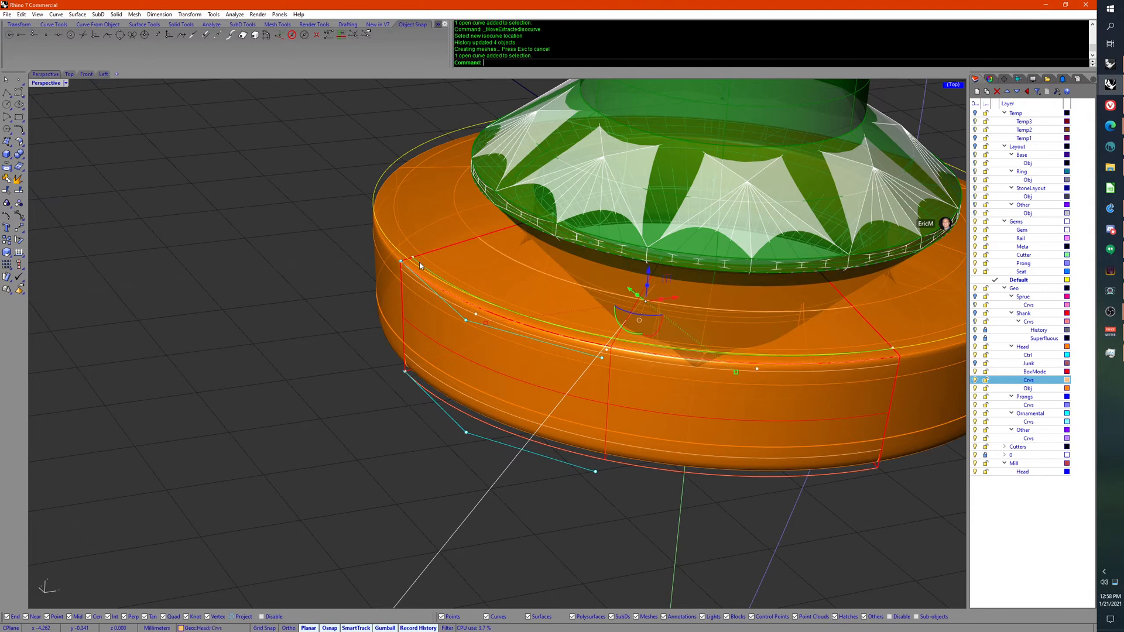
{"action": "middle_click", "coordinate": [419, 266]}
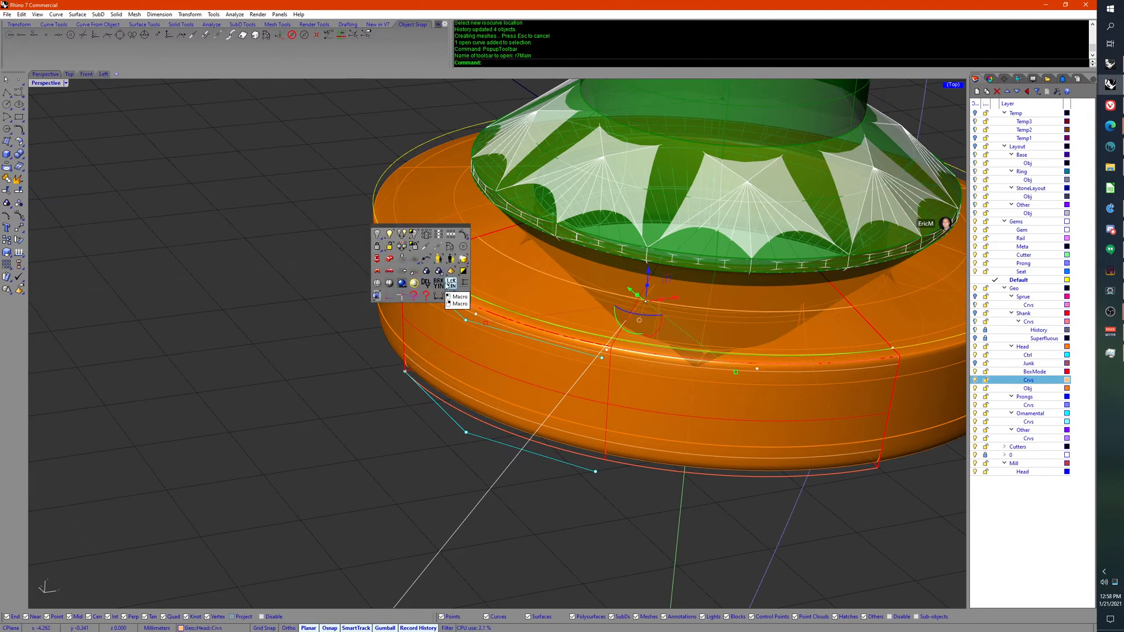
{"action": "left_click", "coordinate": [427, 285]}
{"action": "right_click_drag", "start_coordinate": [426, 285], "coordinate": [400, 282]}
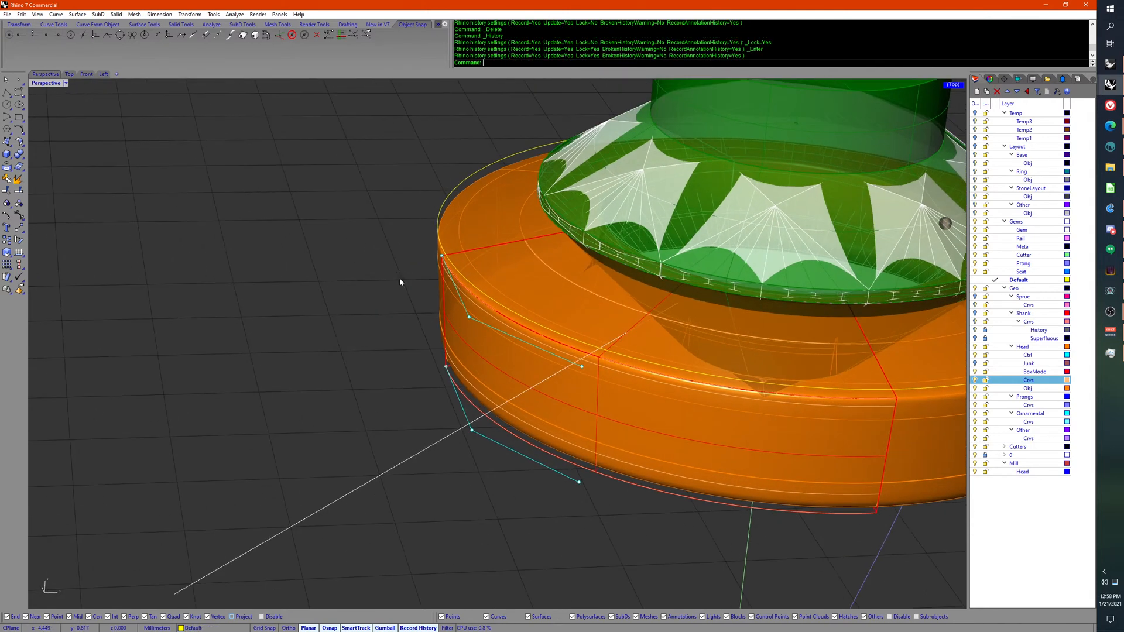
Step: Try to move the inner isocurve on the halo's top surface outward with MoveExtractedIsocurve
{"action": "left_click", "coordinate": [546, 262]}
{"action": "left_click", "coordinate": [545, 262]}
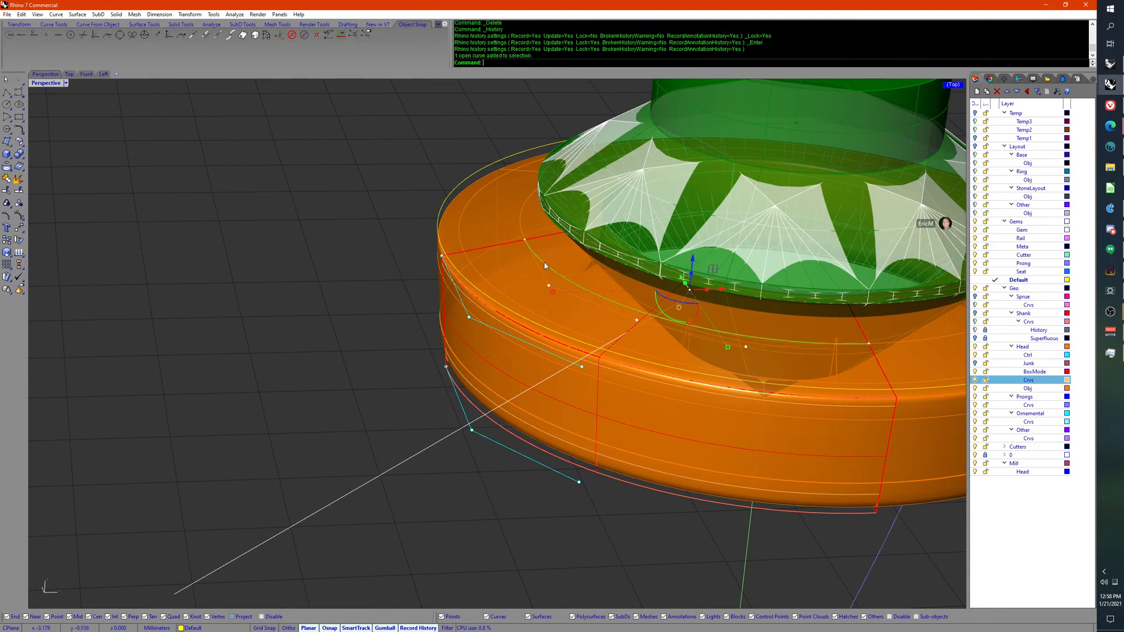
{"action": "double_click", "coordinate": [546, 262]}
{"action": "left_click", "coordinate": [512, 265]}
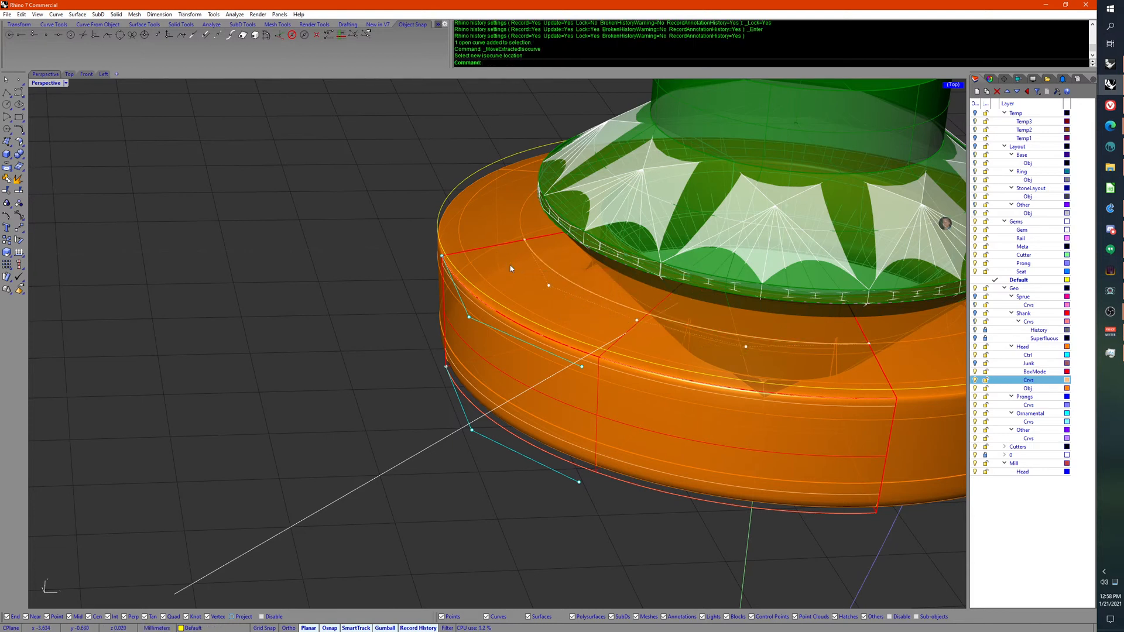
Step: Reapply the history lock setting and retry moving the inner top-surface isocurve outward with MoveExtractedIsocurve
{"action": "left_click", "coordinate": [544, 264]}
{"action": "left_click", "coordinate": [544, 263]}
{"action": "middle_click", "coordinate": [544, 265]}
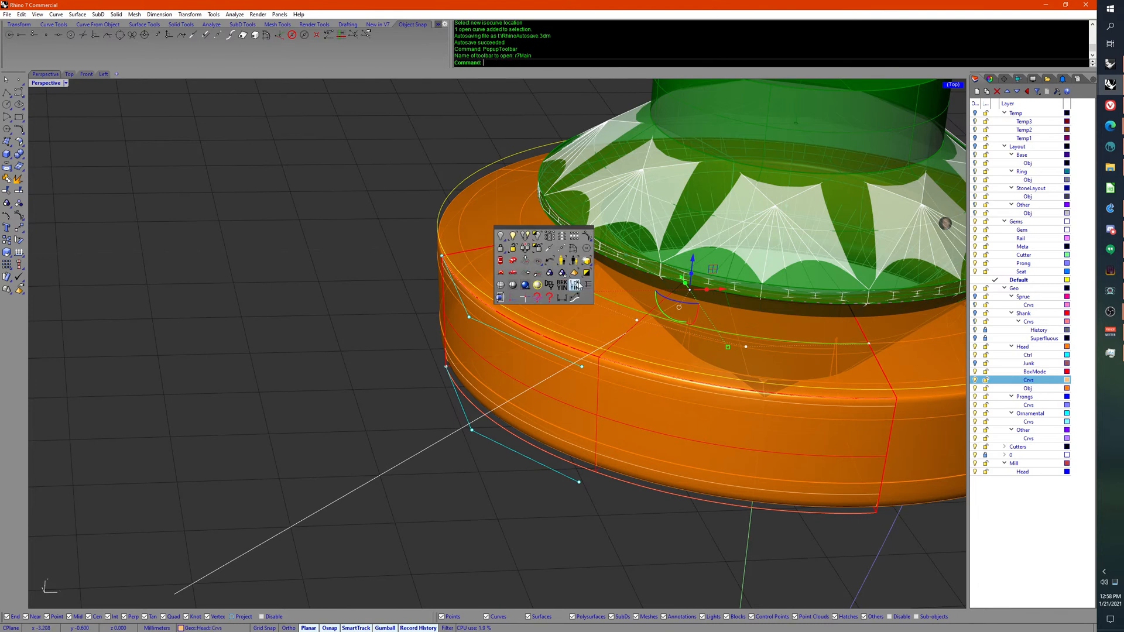
{"action": "left_click", "coordinate": [577, 286]}
{"action": "middle_click", "coordinate": [550, 275]}
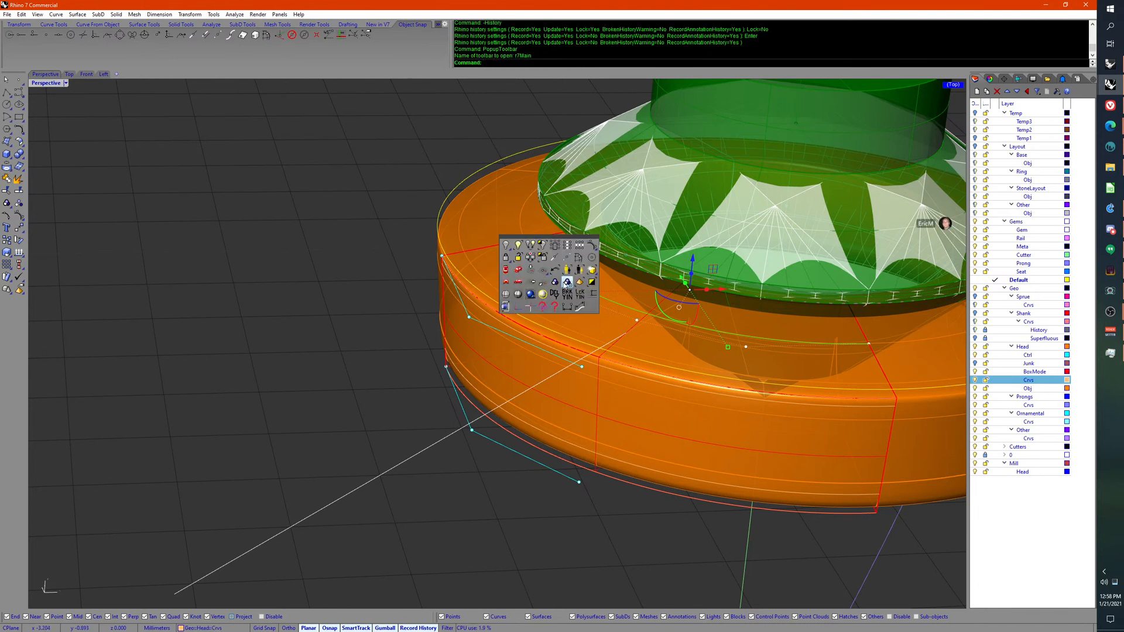
{"action": "left_click", "coordinate": [566, 283]}
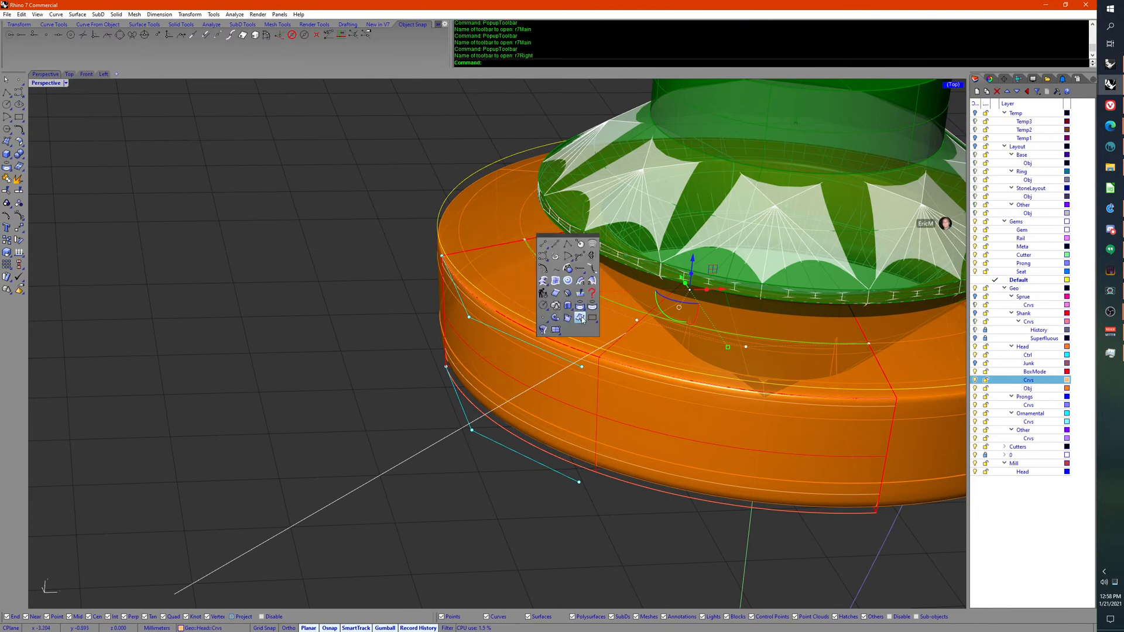
{"action": "left_click", "coordinate": [581, 318]}
{"action": "left_click", "coordinate": [538, 274]}
{"action": "right_click_drag", "start_coordinate": [518, 325], "coordinate": [491, 303]}
Step: Undo the inner isocurve move, the isocurve deletion and the outer top-surface isocurve's last move
{"action": "key", "text": "ctrl+z"}
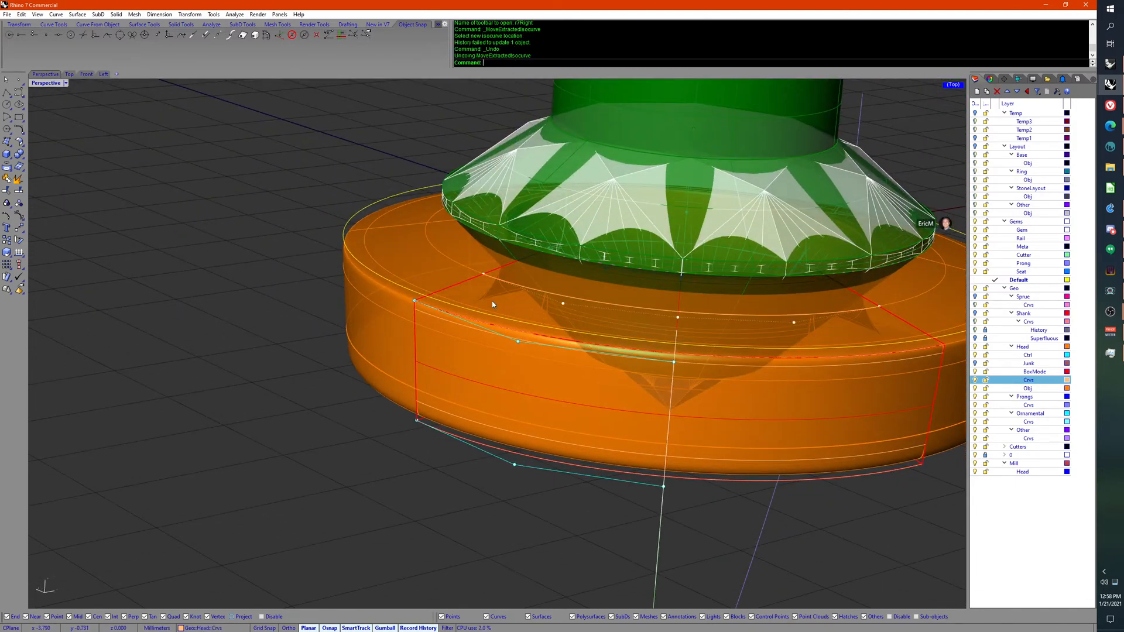
{"action": "key", "text": "ctrl+z"}
{"action": "key", "text": "ctrl+z"}
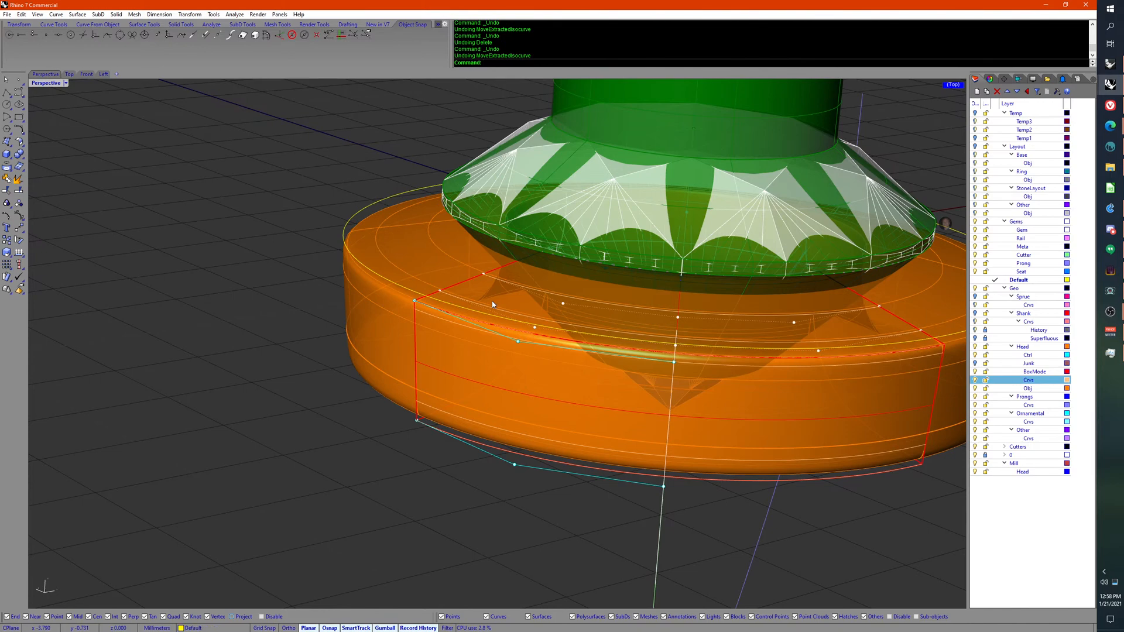
{"action": "right_click_drag", "start_coordinate": [492, 301], "coordinate": [417, 329]}
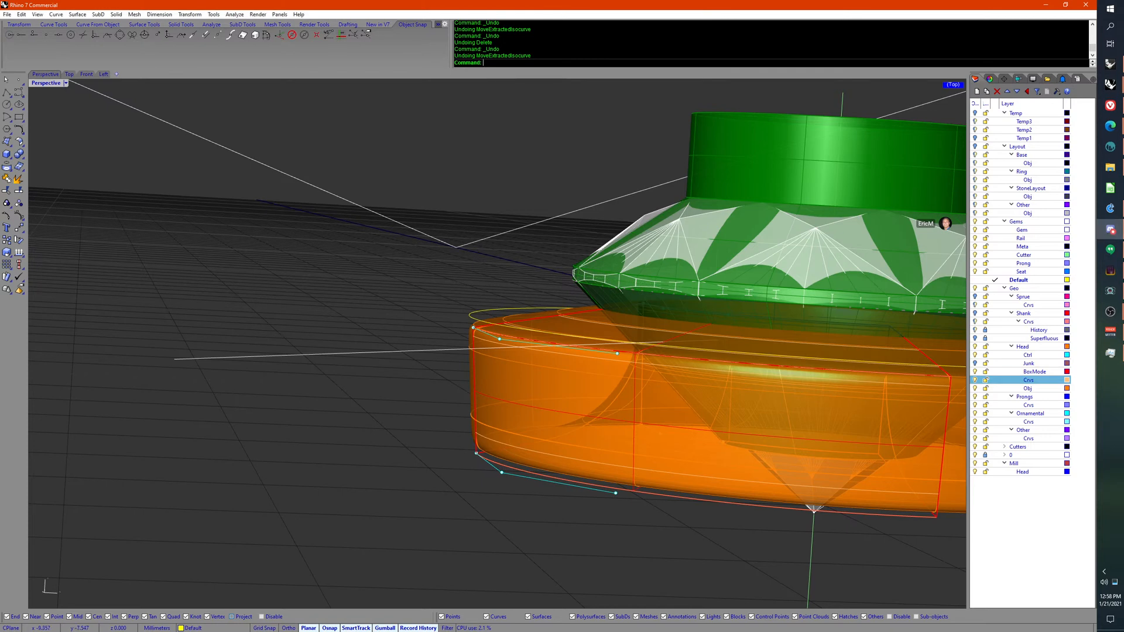
{"action": "right_click_drag", "start_coordinate": [19, 377], "coordinate": [461, 377]}
{"action": "scroll", "coordinate": [494, 418], "scroll_direction": "up", "scroll_amount": 5}
{"action": "scroll", "coordinate": [469, 421], "scroll_direction": "up", "scroll_amount": 3}
{"action": "scroll", "coordinate": [469, 421], "scroll_direction": "down", "scroll_amount": 3}
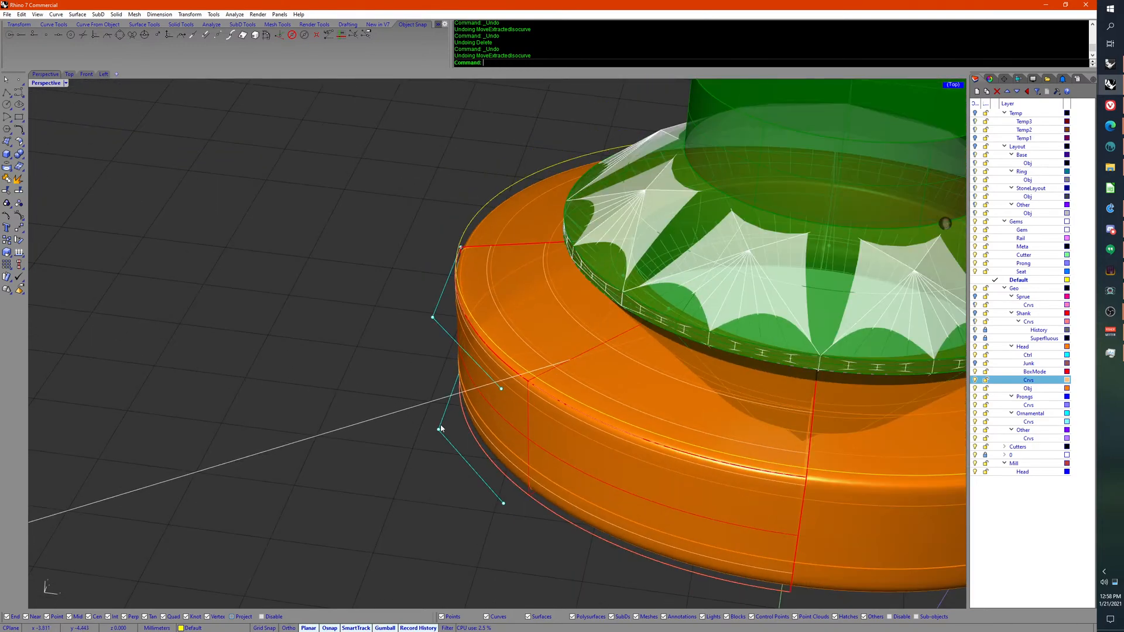
{"action": "mouse_move", "coordinate": [443, 427]}
{"action": "right_mouse_down"}
{"action": "mouse_move", "coordinate": [640, 406]}
{"action": "mouse_move", "coordinate": [673, 369]}
{"action": "mouse_move", "coordinate": [694, 369]}
{"action": "mouse_move", "coordinate": [709, 324]}
{"action": "mouse_move", "coordinate": [614, 417]}
{"action": "mouse_move", "coordinate": [499, 446]}
{"action": "mouse_move", "coordinate": [430, 410]}
{"action": "right_mouse_up"}
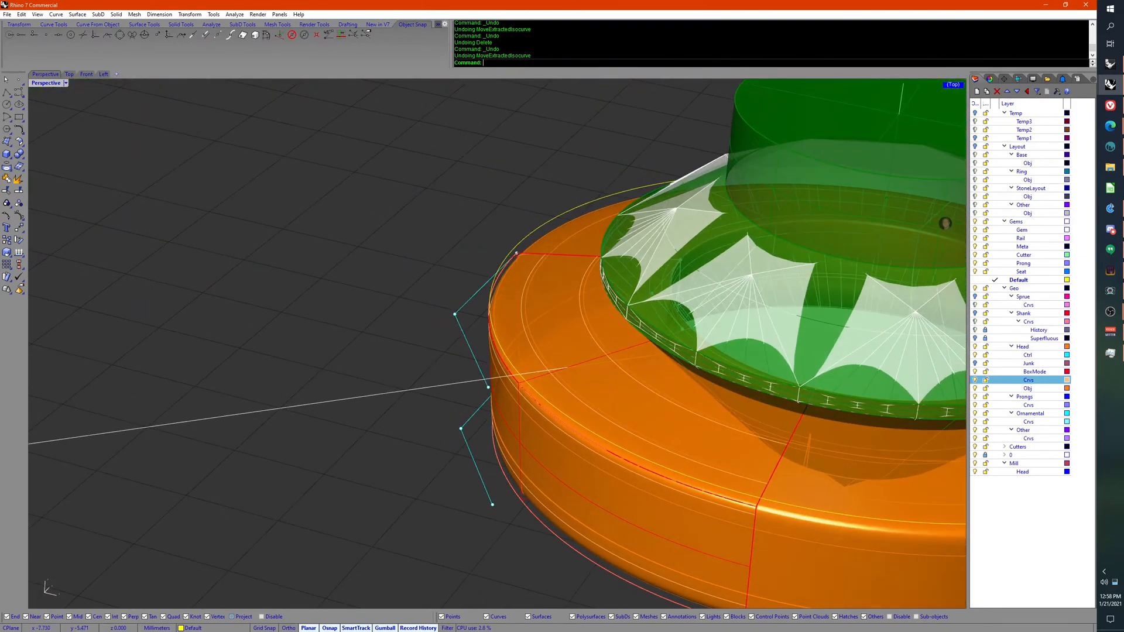